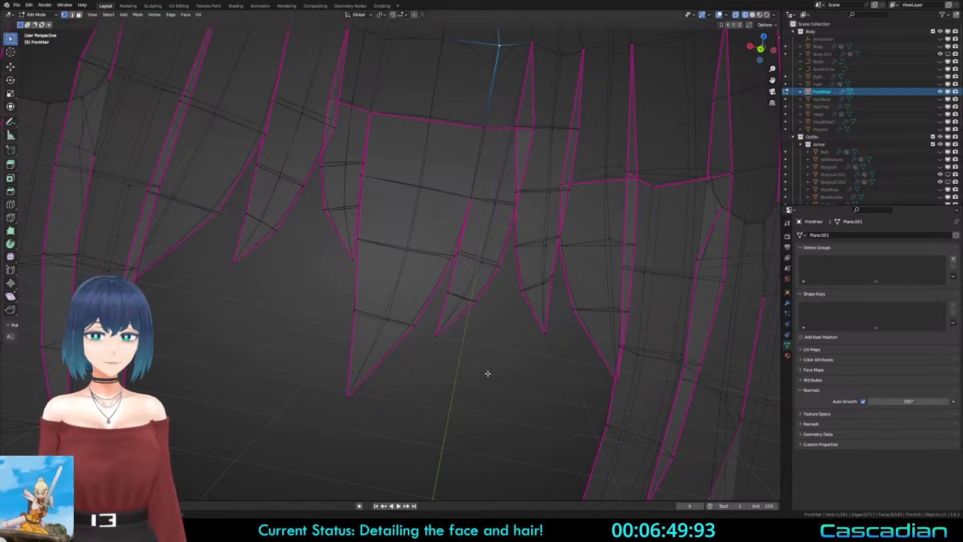
scroll(490, 374, down, 8)
key(alt+z)
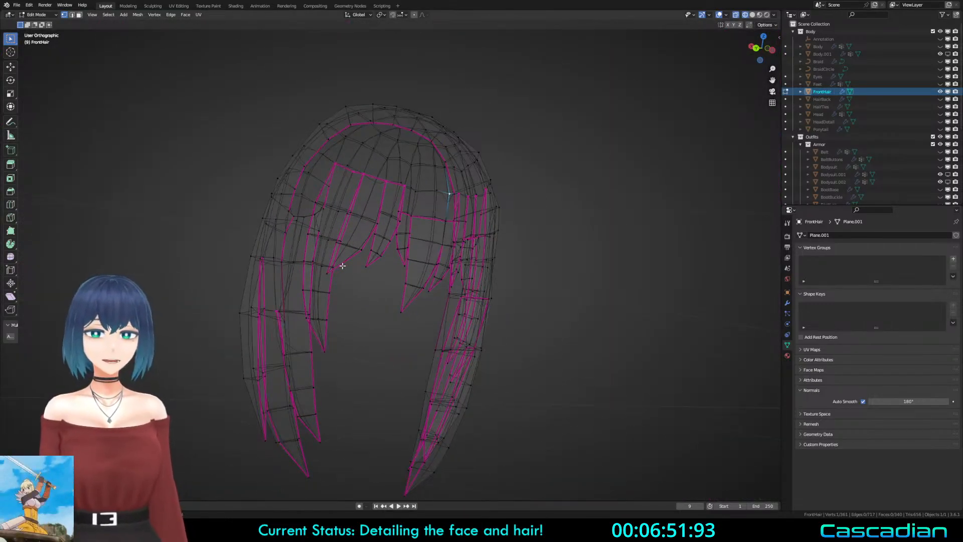
key(alt+z)
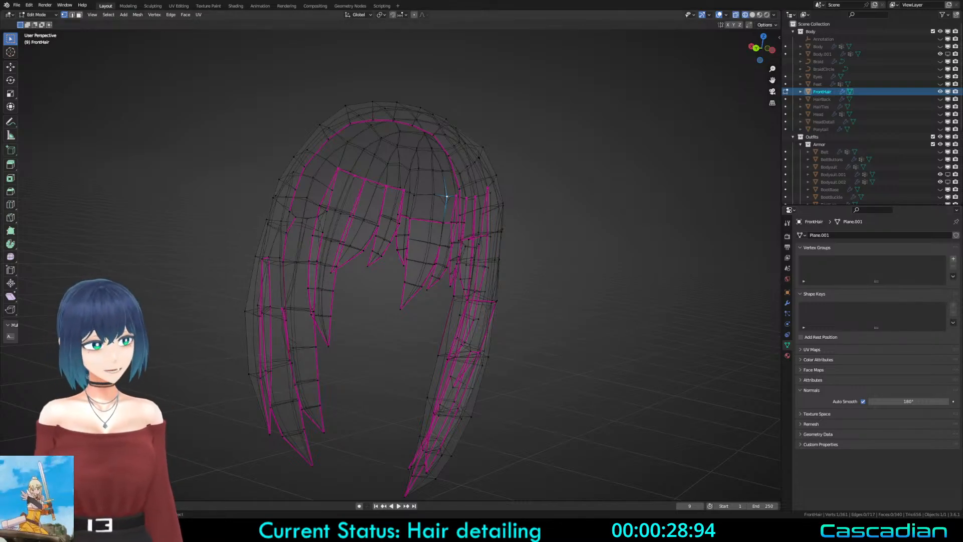
mouse_move(592, 321)
middle_down()
mouse_move(645, 323)
mouse_move(391, 305)
mouse_move(444, 256)
mouse_move(390, 277)
mouse_move(368, 274)
mouse_move(327, 235)
mouse_move(408, 264)
mouse_move(461, 325)
middle_up()
key(shift+z)
key(a)
key(alt+a)
key(2)
click(335, 251)
scroll(408, 264, up, 1)
Step: Slide the vertex on the seam between two neighbouring front bangs along its edge and clear the selection
key(1)
scroll(462, 325, up, 1)
key(shift+z)
click(424, 289)
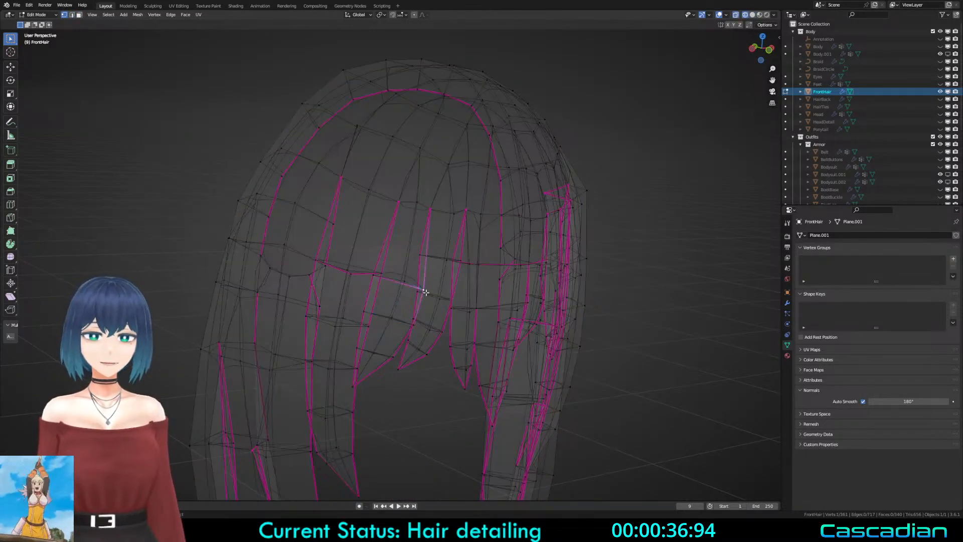
key(shift+z)
key(g)
key(g)
click(556, 295)
key(a)
key(alt+a)
middle_drag(541, 301, 485, 285)
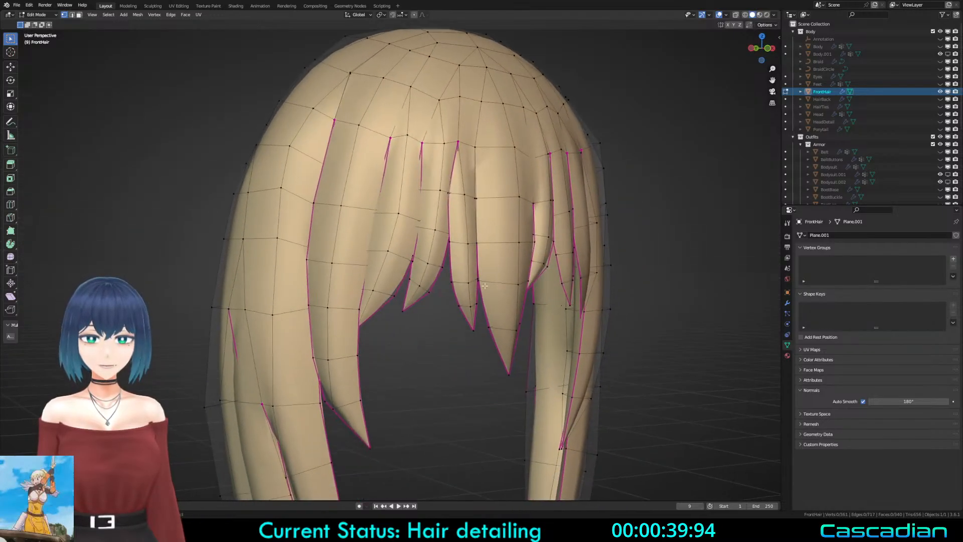
Step: Nudge the lower edge at the tip of the wide side bang and return to vertex selection with nothing selected
alt+click(351, 266)
key(a)
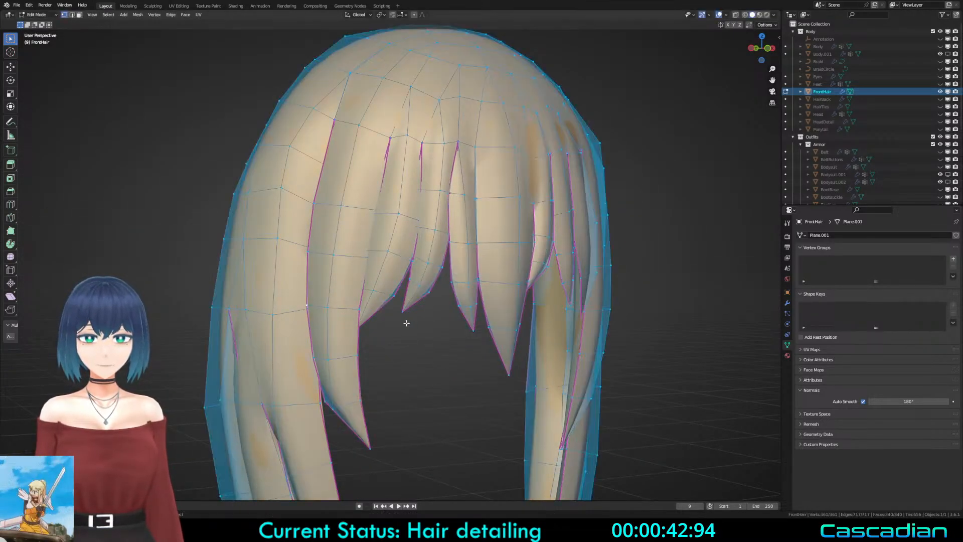
key(alt+a)
key(shift+z)
key(2)
click(359, 325)
key(g)
right_click(359, 332)
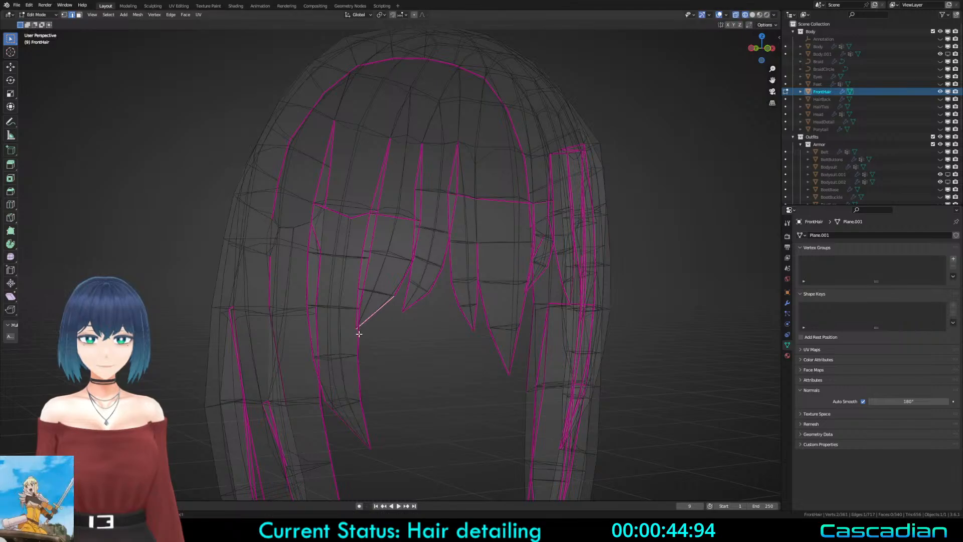
click(359, 333)
key(g)
right_click(361, 334)
key(1)
key(alt+a)
key(shift+z)
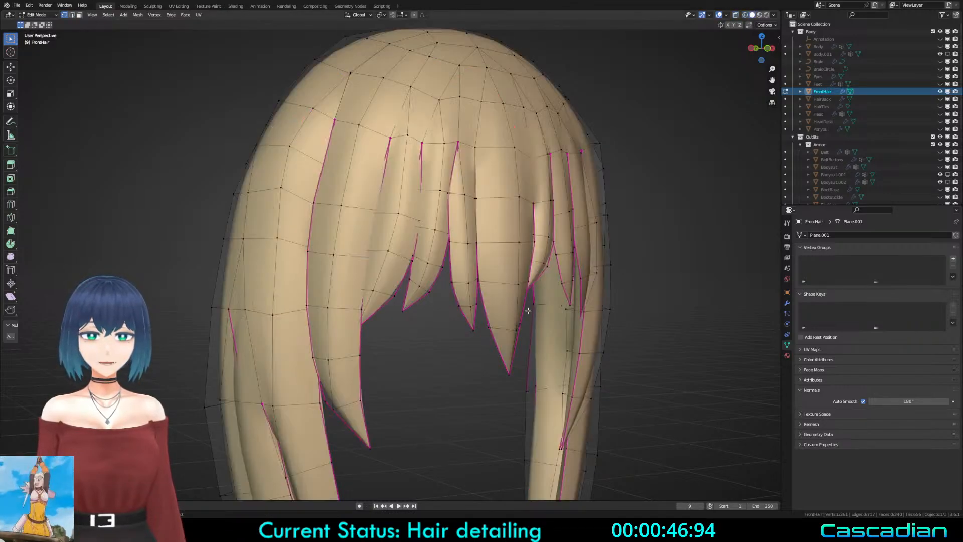
Step: Reposition a vertex on the front surface of the bangs while viewing the hair from the side, and save the file
middle_drag(526, 312, 469, 323)
click(369, 211)
middle_drag(369, 212, 379, 270)
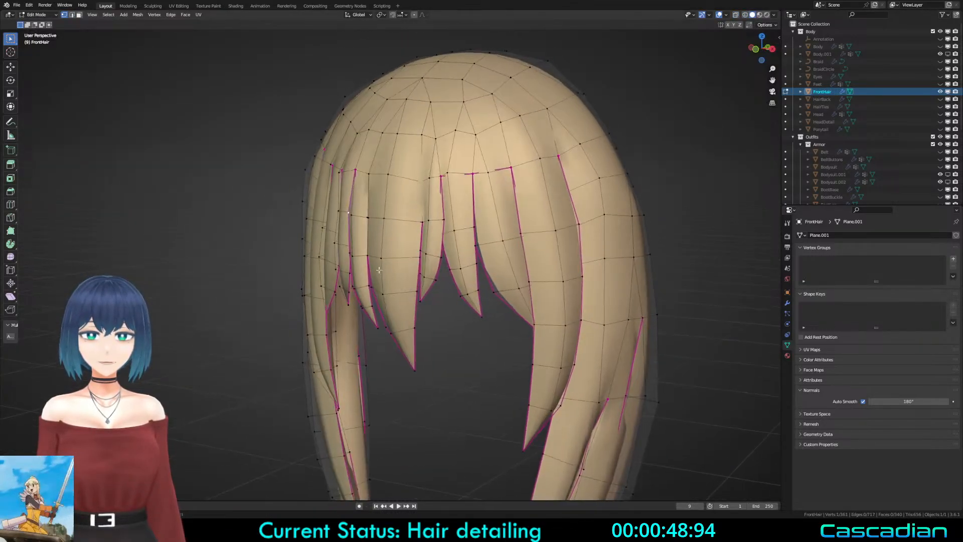
middle_drag(335, 216, 232, 254)
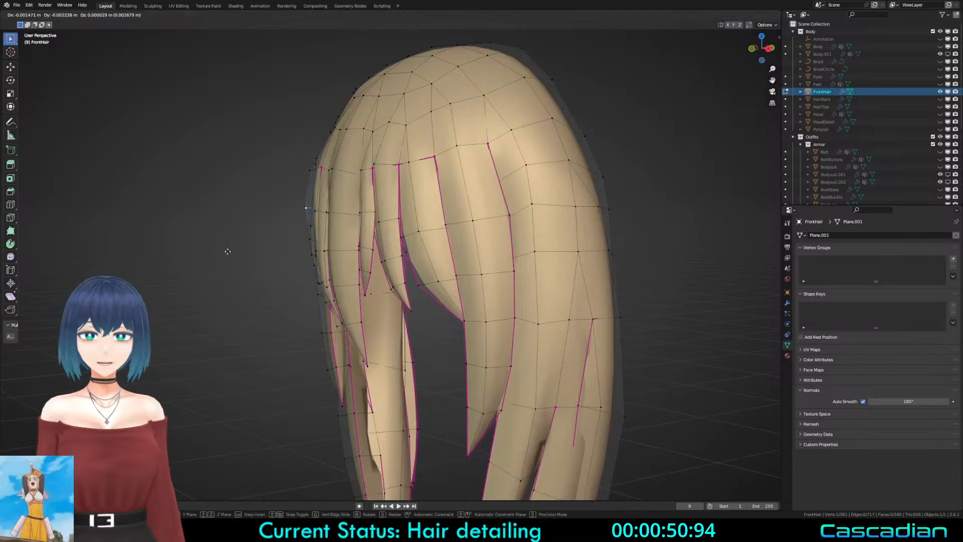
middle_drag(310, 168, 393, 176)
key(ctrl+s)
Step: Inspect the front hair from the front view outside Edit Mode and resume editing the mesh
key(KP_1)
shift+middle_drag(490, 482, 459, 332)
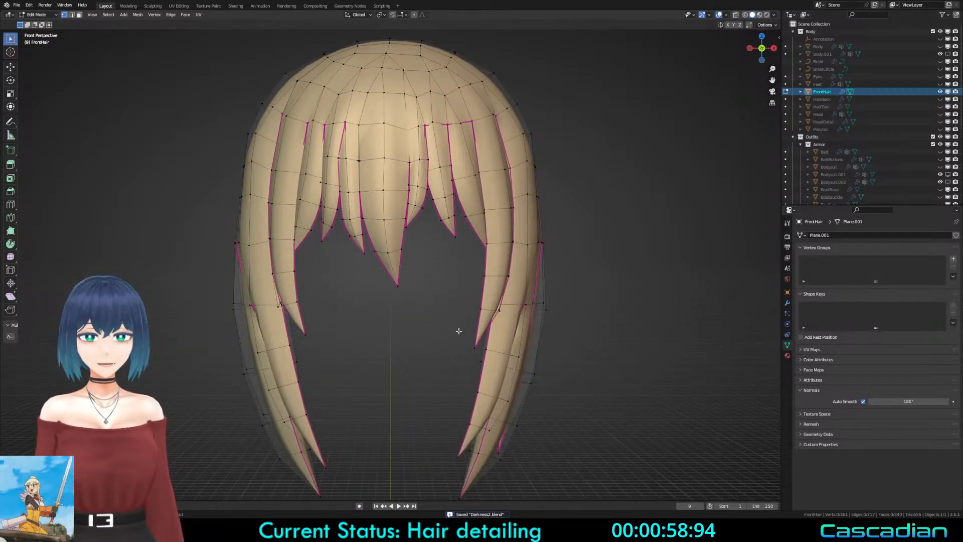
scroll(459, 332, down, 3)
key(Tab)
scroll(451, 324, up, 2)
click(441, 310)
shift+scroll(439, 330, up, 5)
scroll(432, 328, up, 1)
key(Tab)
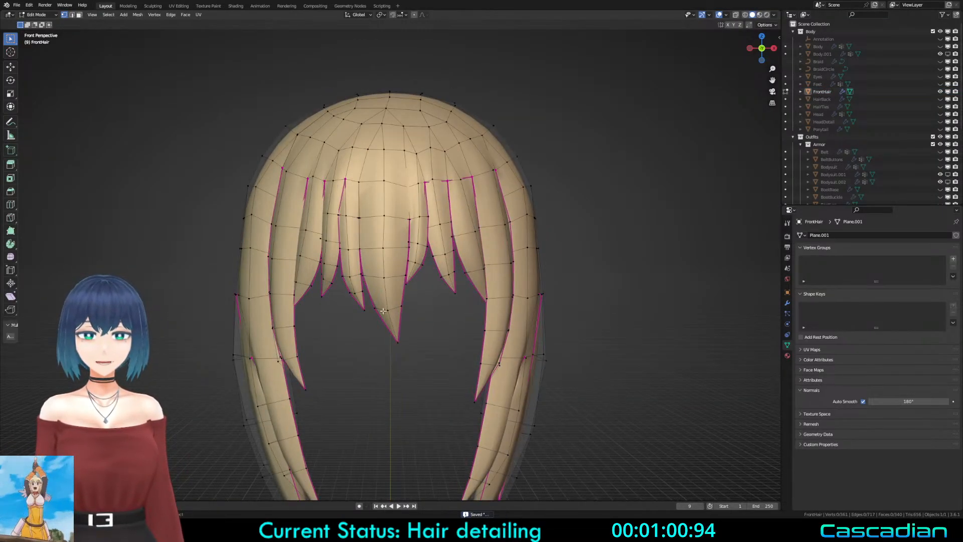
Step: Enable proportional editing and try moving the tip vertices of the bangs beside the central strand
click(381, 315)
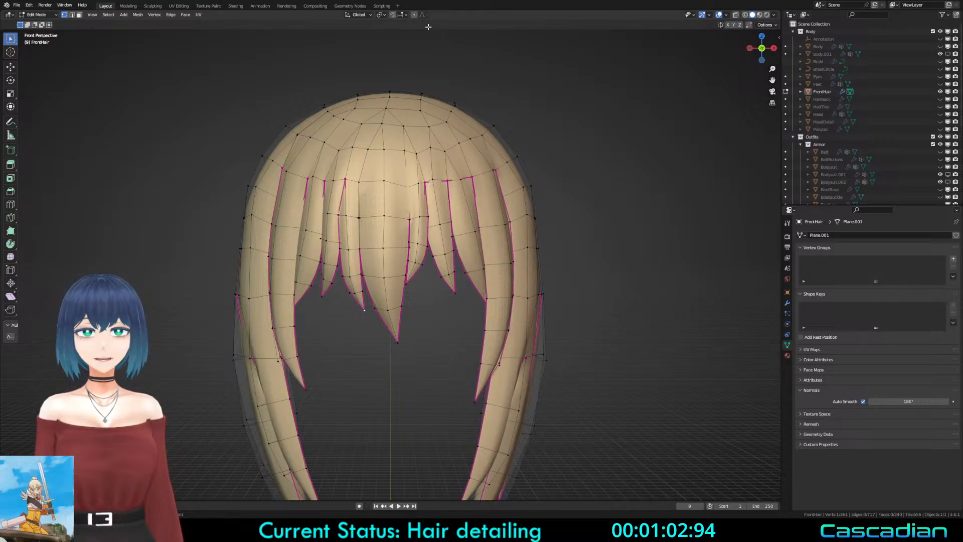
click(415, 15)
key(g)
scroll(435, 222, down, 2)
scroll(434, 226, up, 7)
right_click(426, 247)
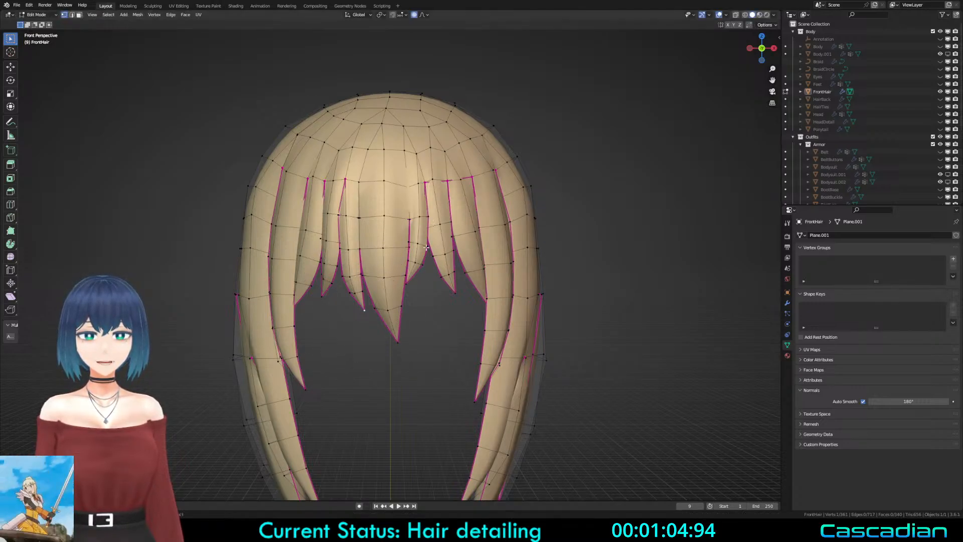
key(g)
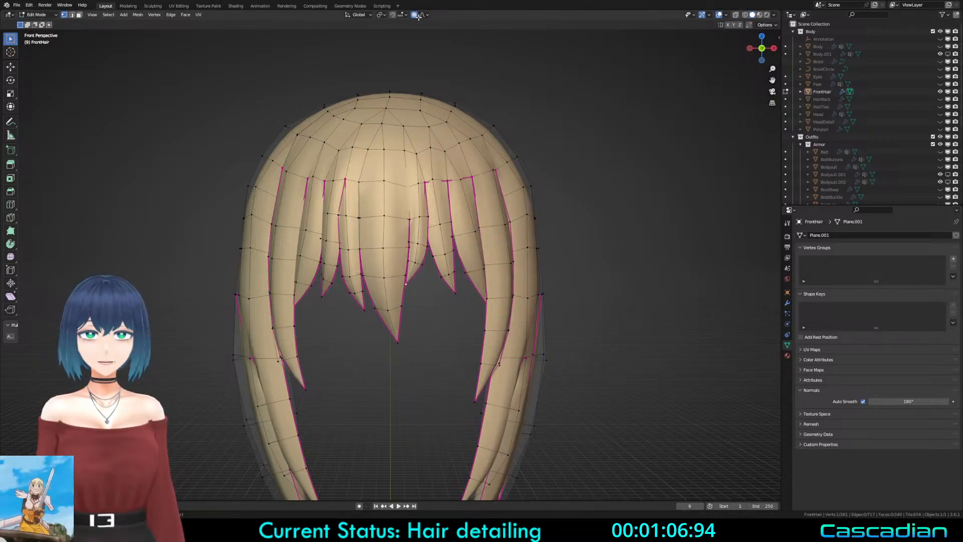
key(Escape)
click(423, 15)
click(422, 14)
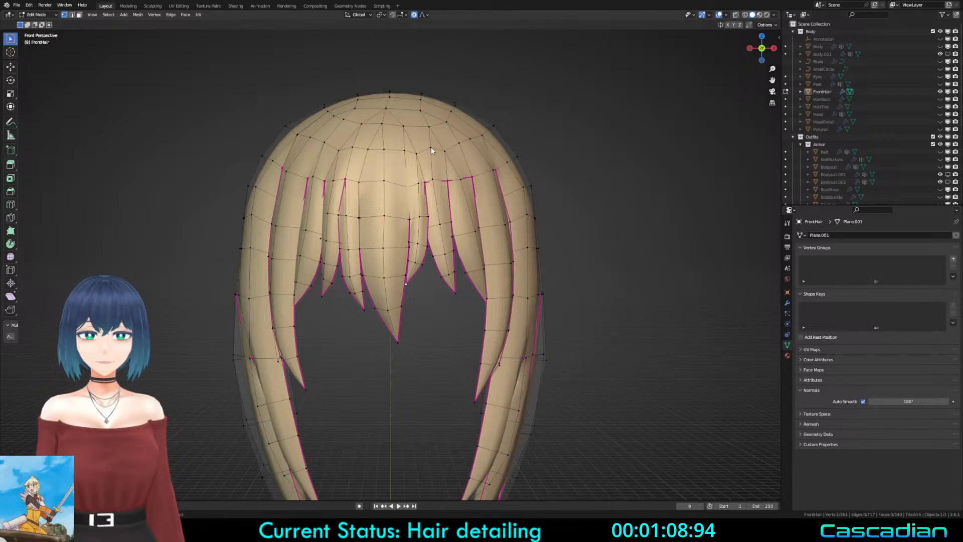
Step: Select the tip vertex of the small bang behind the central strand from a side view of the hair
middle_drag(429, 150, 329, 299)
scroll(331, 312, up, 4)
click(301, 273)
key(g)
right_click(302, 271)
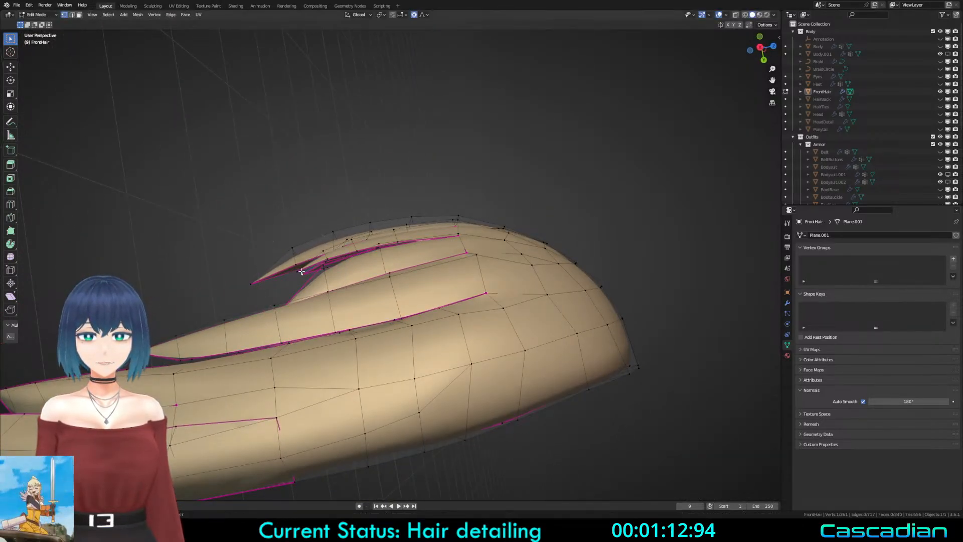
key(r)
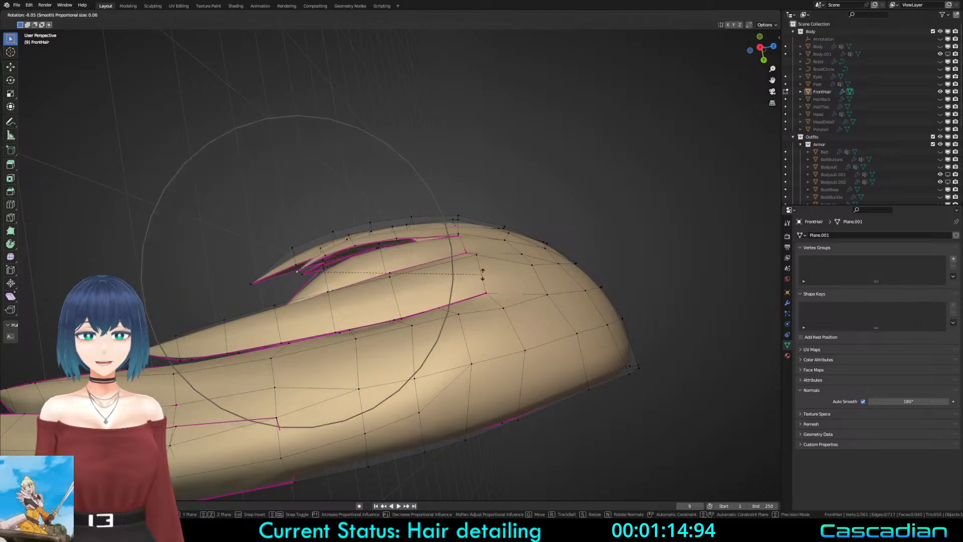
right_click(485, 288)
key(g)
scroll(485, 287, down, 4)
click(485, 286)
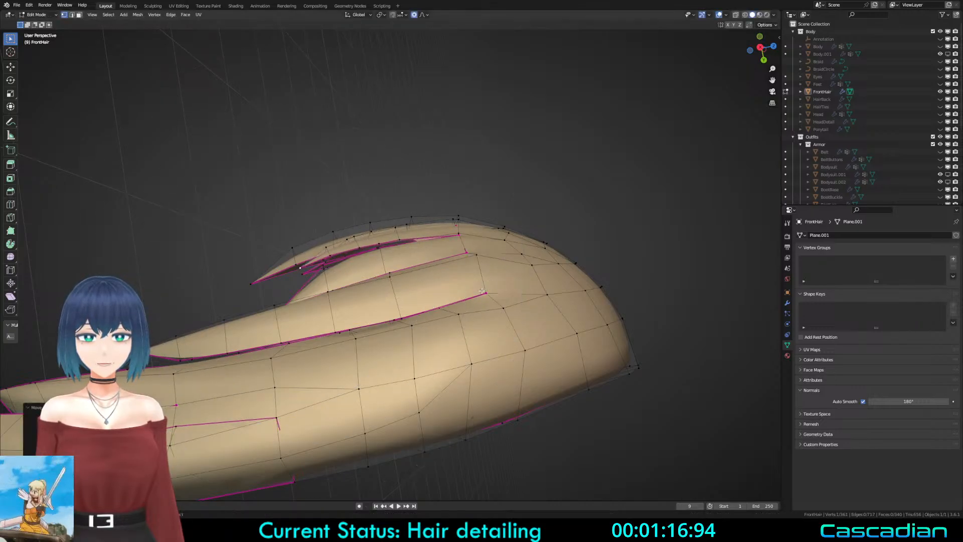
key(ctrl+z)
key(r)
right_click(482, 288)
Step: Move the selected bang tip with proportional editing, and adjust two vertices higher on the fringe with a very small influence radius
key(g)
click(398, 234)
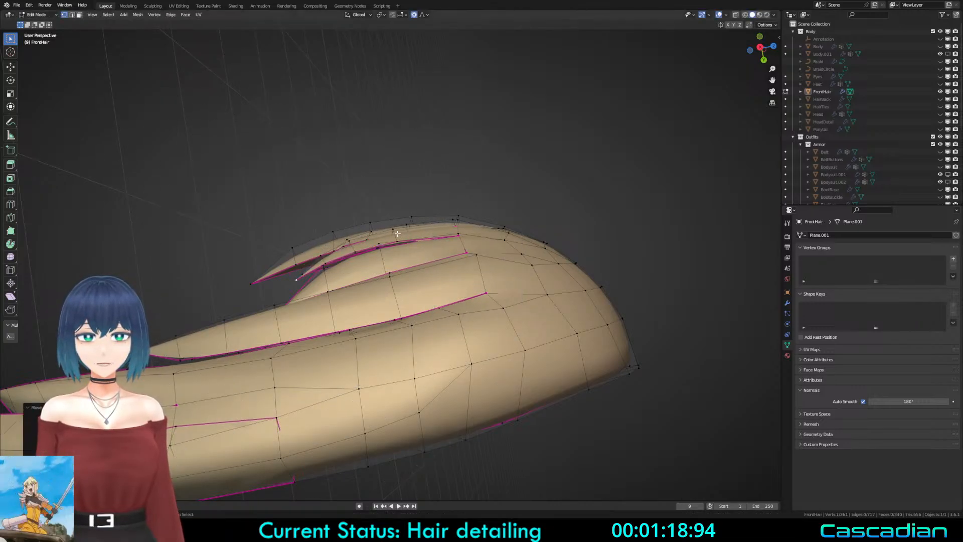
key(g)
scroll(395, 229, up, 15)
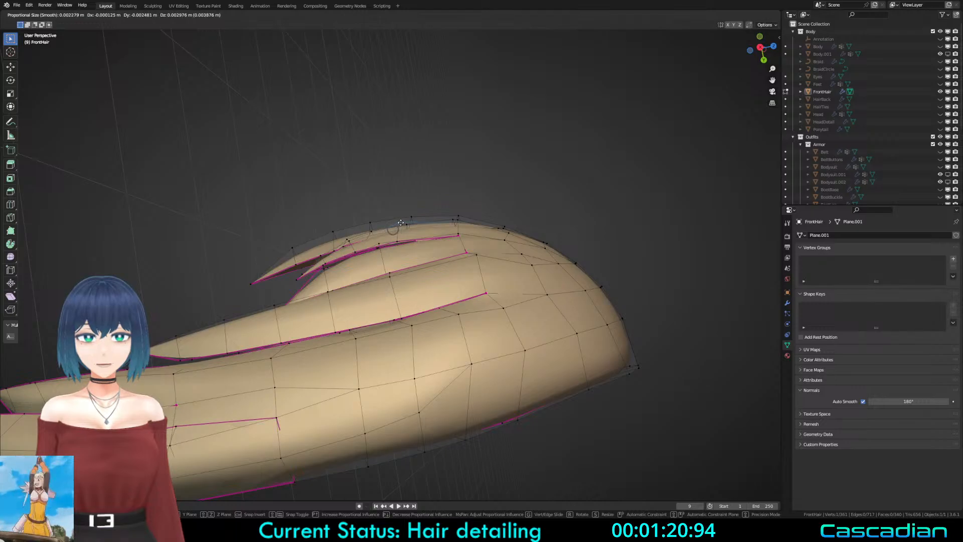
click(401, 221)
key(g)
click(464, 223)
key(g)
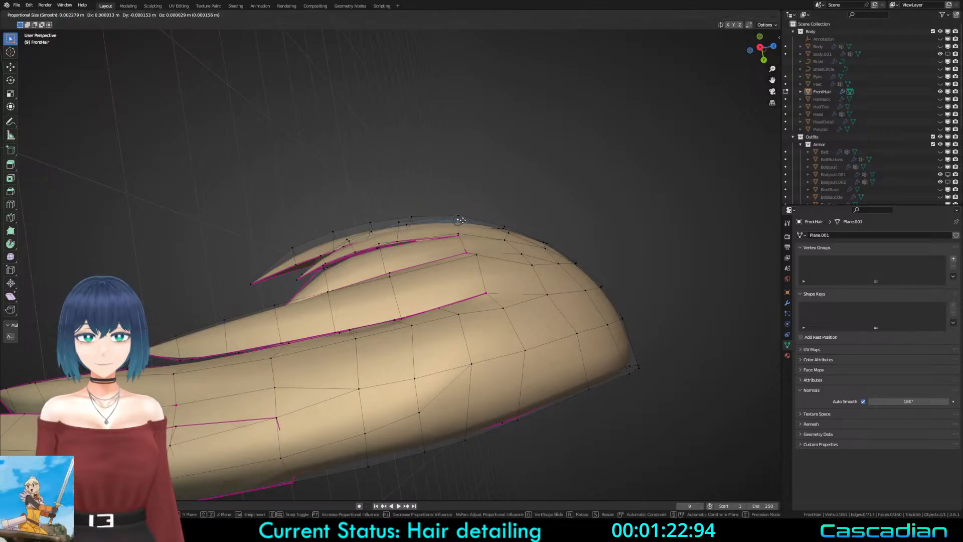
click(465, 223)
Step: Raise the central bang's tip and shift it slightly sideways, using proportional editing with a larger influence radius
middle_drag(268, 268, 390, 315)
key(g)
scroll(453, 315, down, 10)
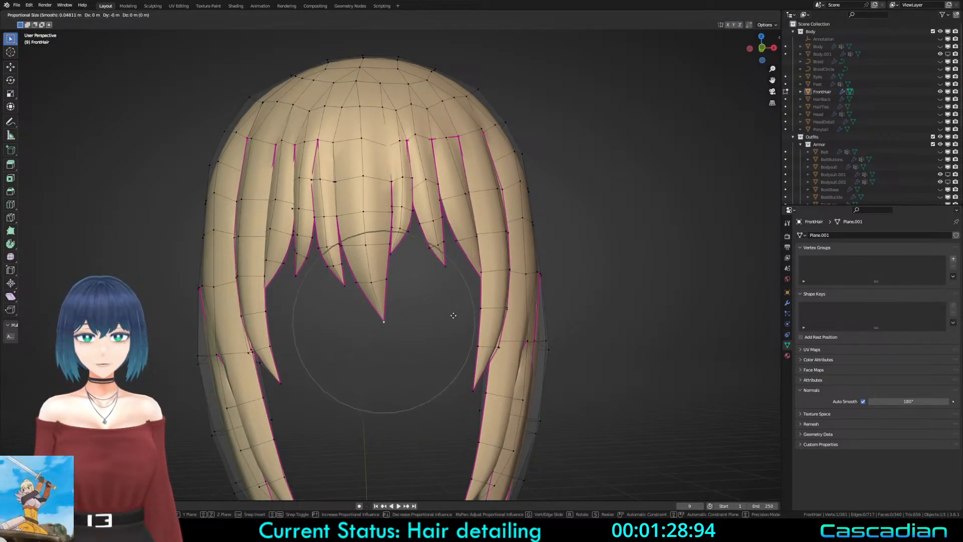
click(454, 307)
key(g)
click(476, 289)
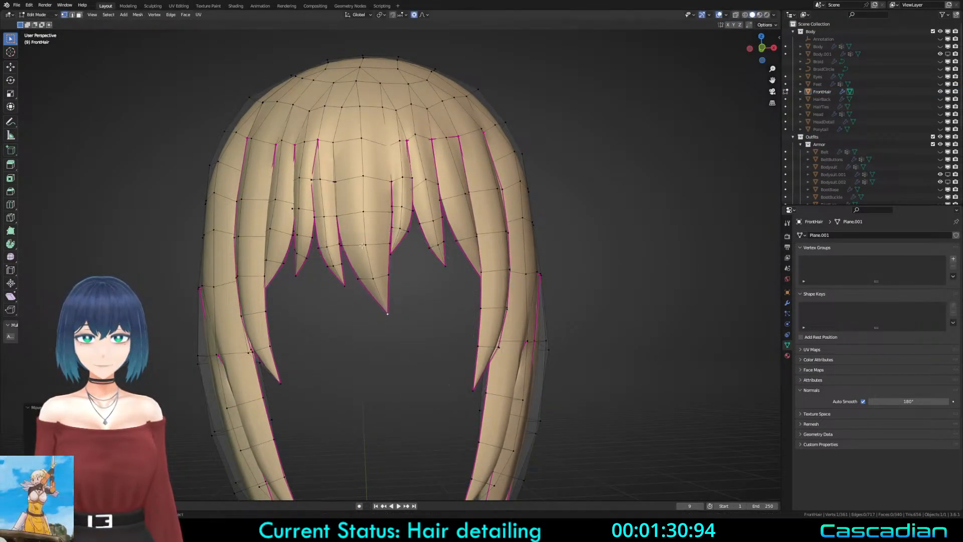
Step: Adjust the vertices where the central bang meets the short neighbouring strand, using a smaller proportional influence radius
click(391, 214)
key(g)
scroll(391, 215, up, 4)
click(390, 214)
click(392, 254)
key(g)
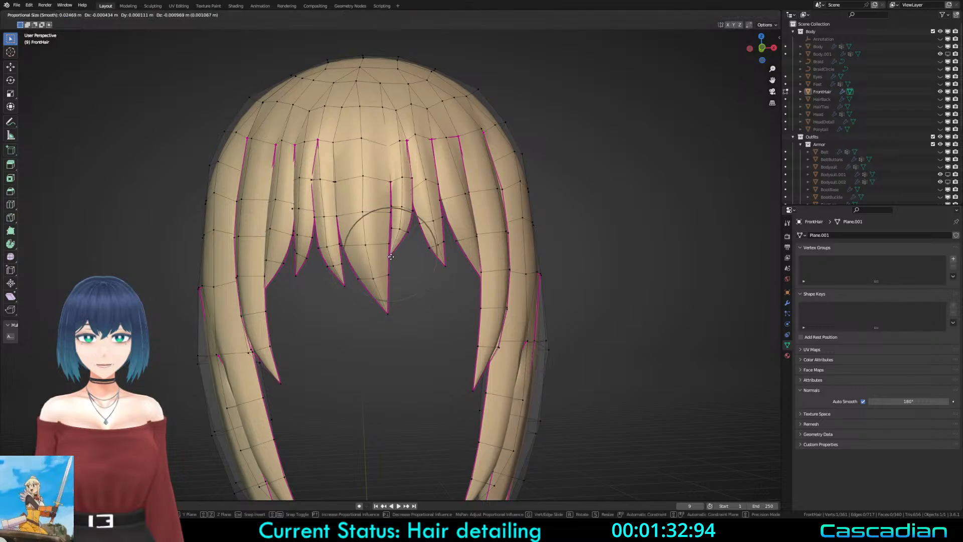
click(389, 258)
Step: Select the edge between the central bang and the short neighbouring strand, move it slightly, and return to vertex selection
key(2)
click(390, 225)
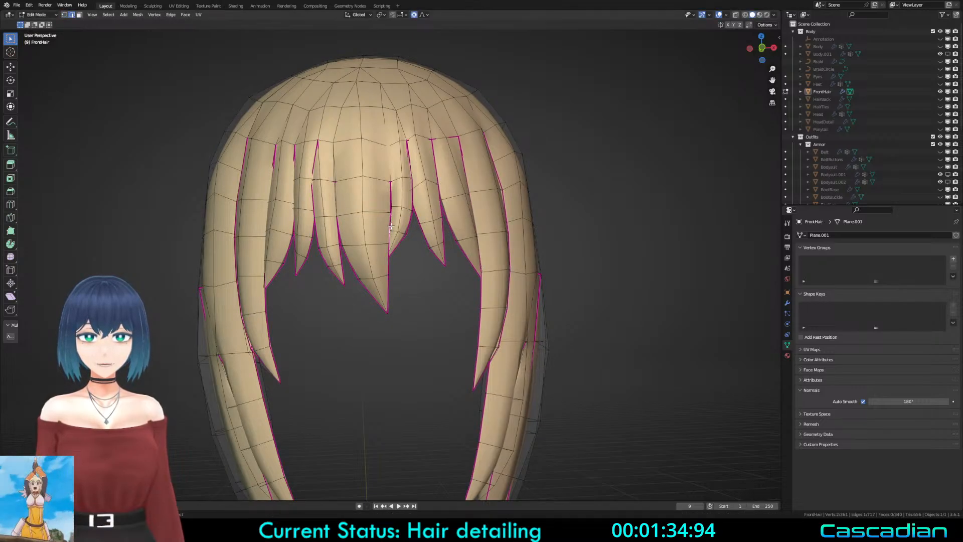
key(shift+z)
key(z)
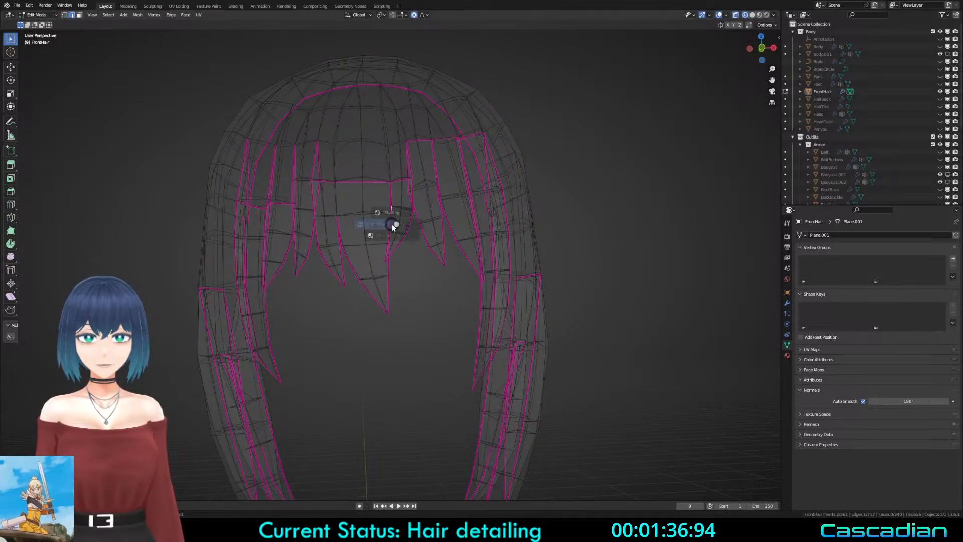
click(435, 225)
key(g)
click(443, 237)
key(1)
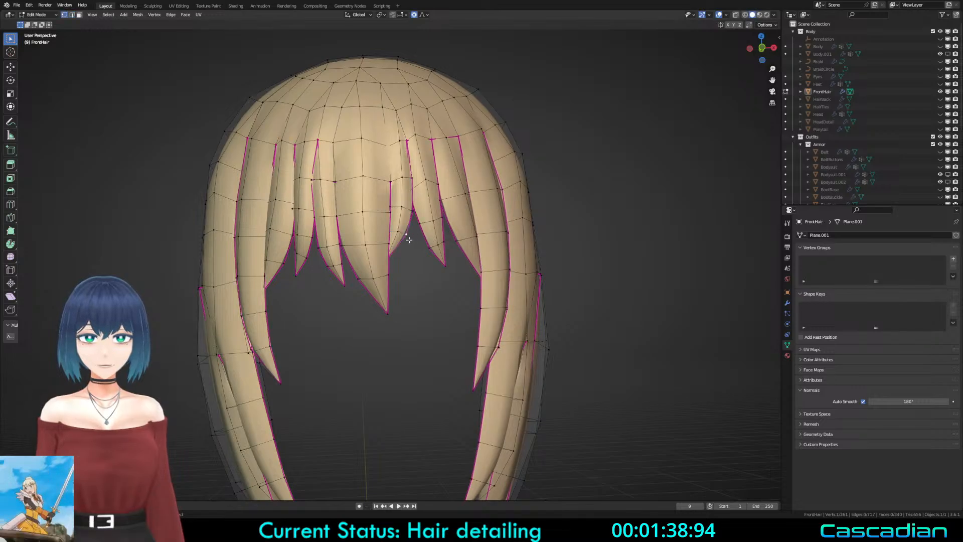
Step: Adjust the outer vertex of the short strand and move the central bang's tip up and outward with proportional editing
click(407, 238)
key(g)
scroll(407, 236, down, 5)
click(407, 236)
click(390, 318)
key(g)
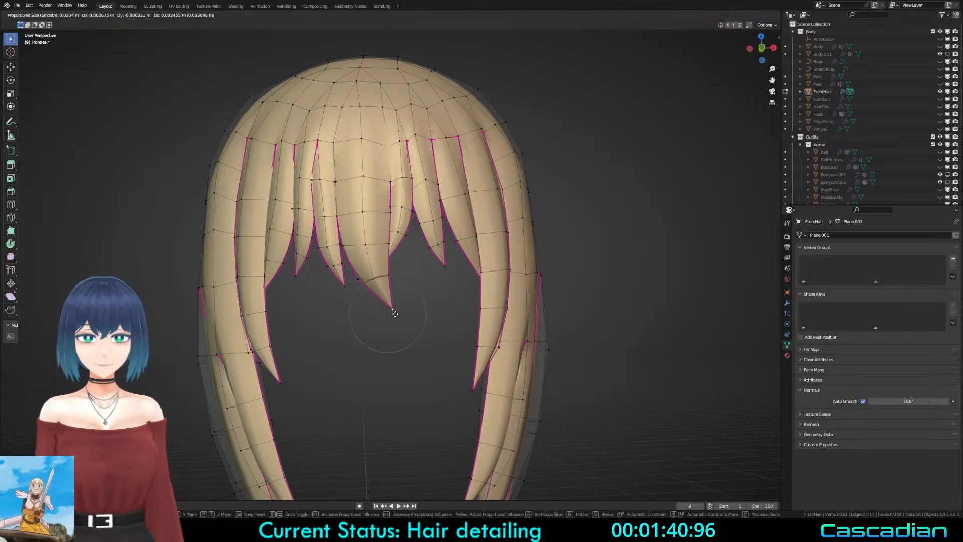
click(390, 280)
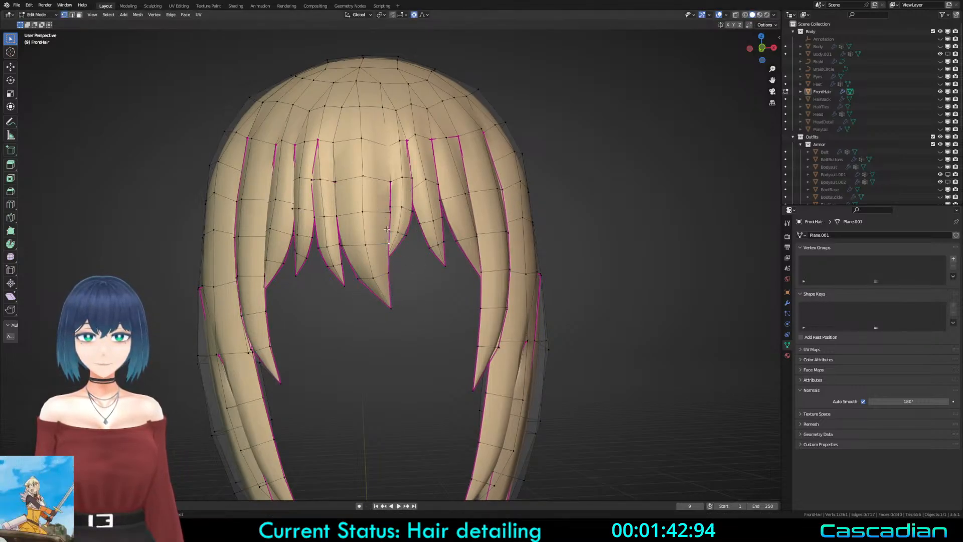
Step: Refine the central bang's tip using an adjusted proportional influence radius, and select the vertex on the bang's straight edge
click(395, 310)
key(g)
scroll(396, 308, down, 12)
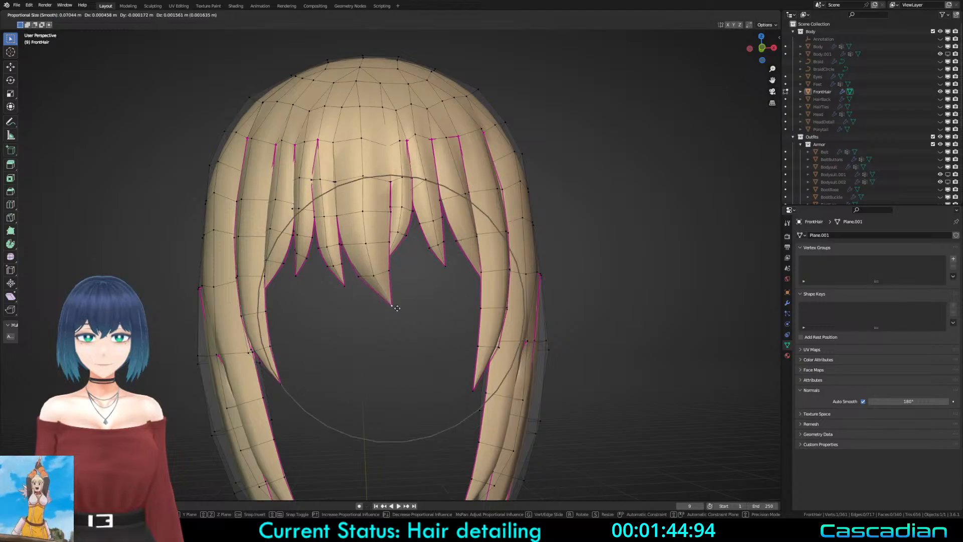
scroll(397, 307, up, 5)
click(398, 308)
scroll(386, 221, up, 1)
key(g)
scroll(384, 221, up, 3)
click(384, 221)
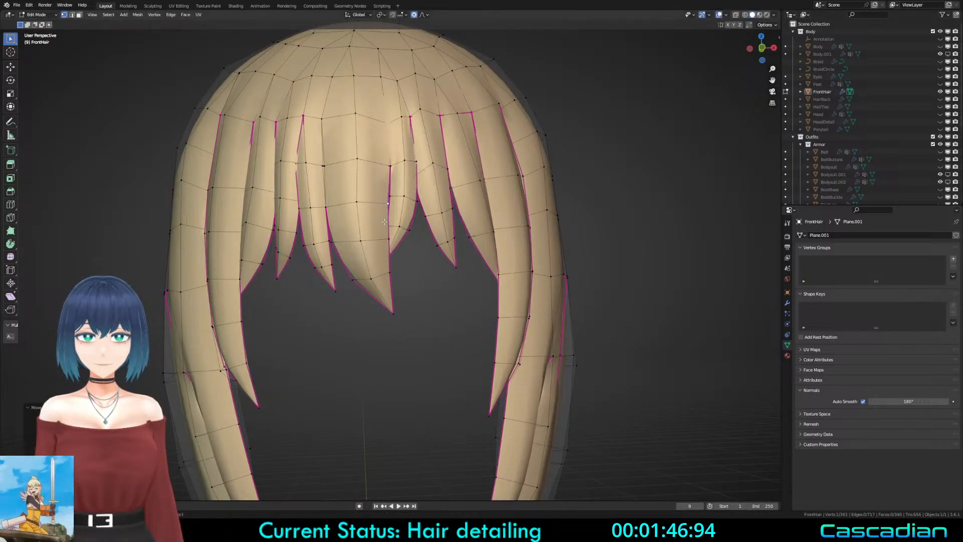
Step: In wireframe shading, move the short strand's inner edge and tip vertices further behind the central bang
key(shift+z)
key(g)
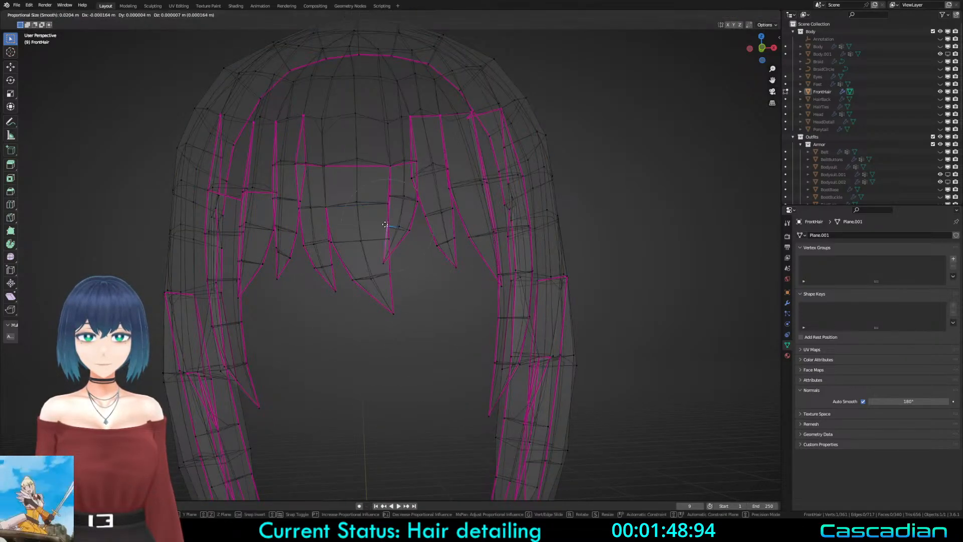
click(382, 225)
click(383, 264)
key(g)
click(379, 266)
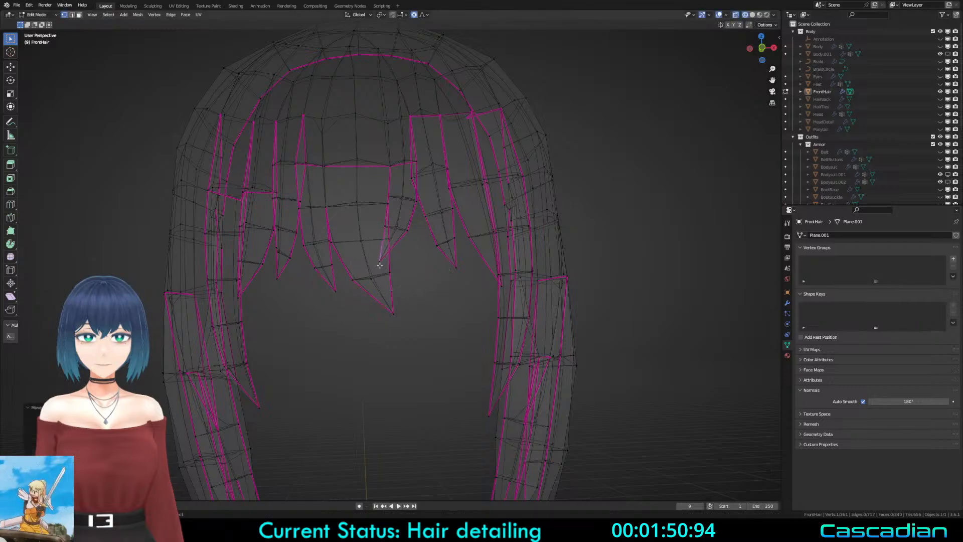
Step: Return to Object Mode and show the whole character with its materials to check the reshaped bangs against the face
key(shift+z)
key(Tab)
scroll(415, 281, down, 3)
click(415, 290)
scroll(415, 292, down, 2)
key(z)
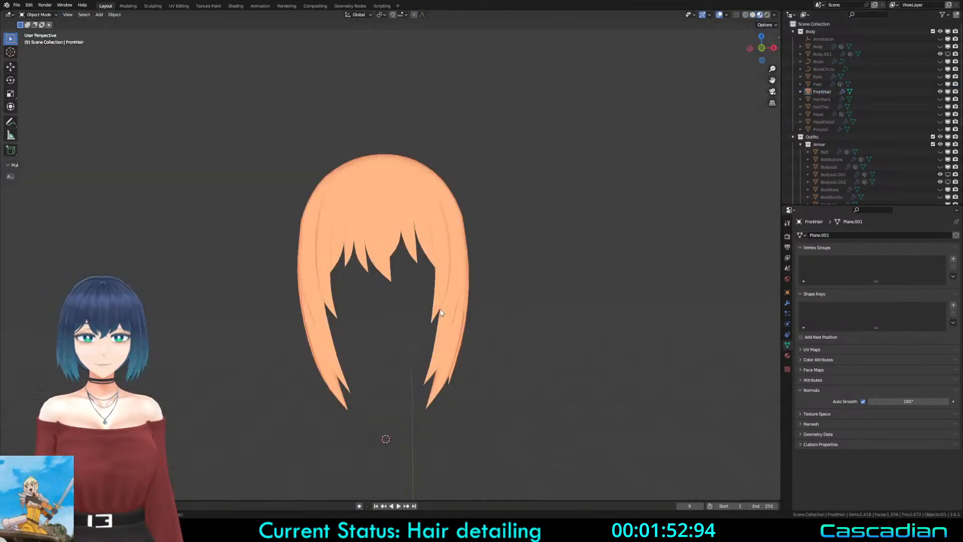
middle_drag(445, 323, 454, 328)
key(KP_Divide)
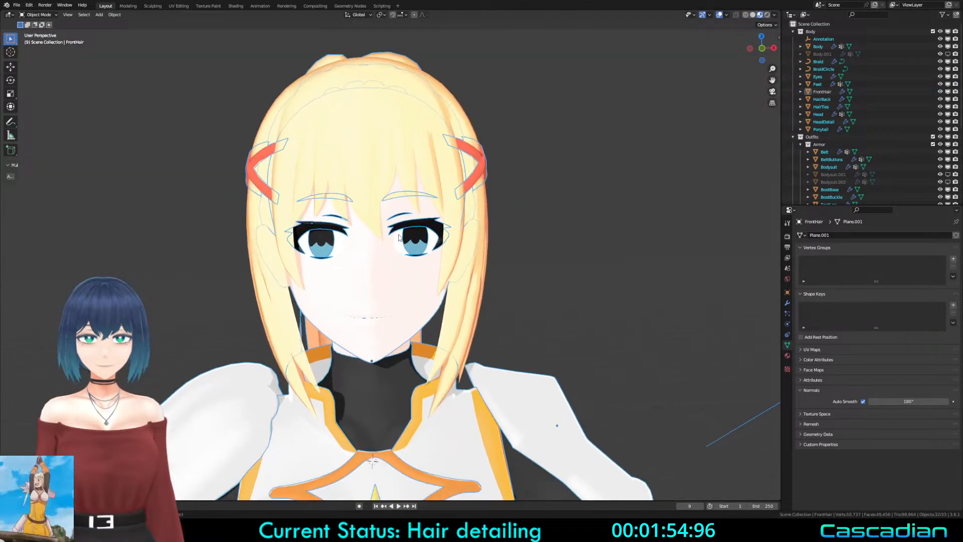
Step: In the FrontHair mesh, pull the short strand's tip out from behind the central bang with proportional editing
click(393, 176)
key(Tab)
key(shift+z)
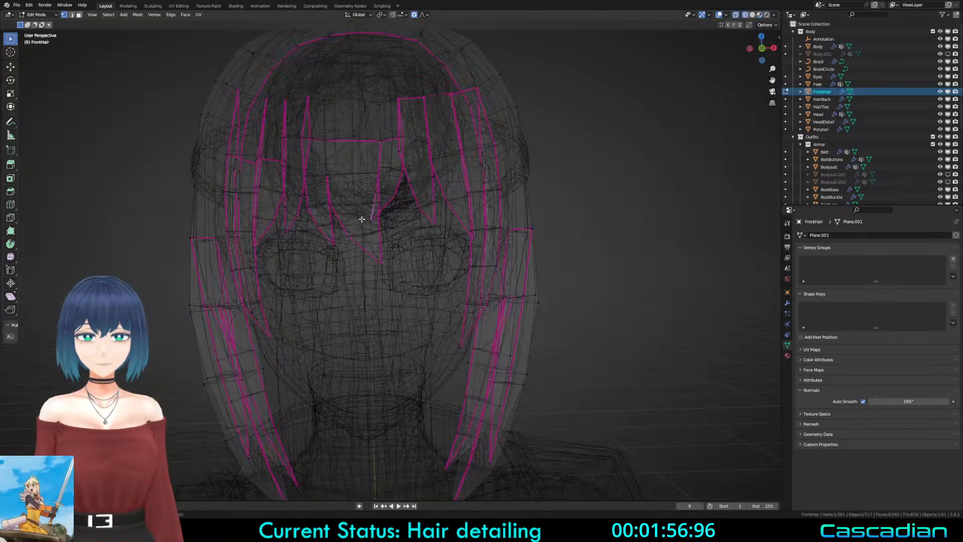
key(z)
click(412, 235)
key(g)
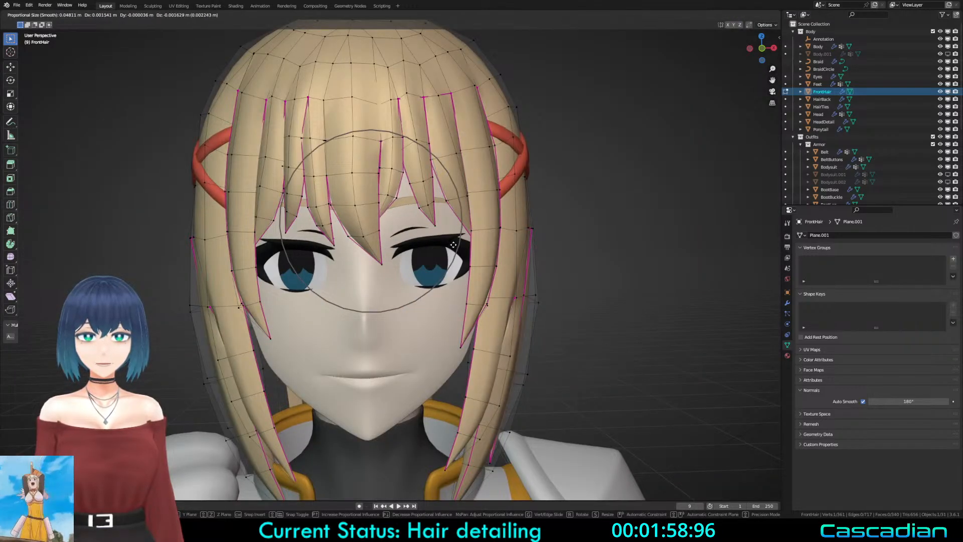
click(454, 244)
key(g)
click(440, 231)
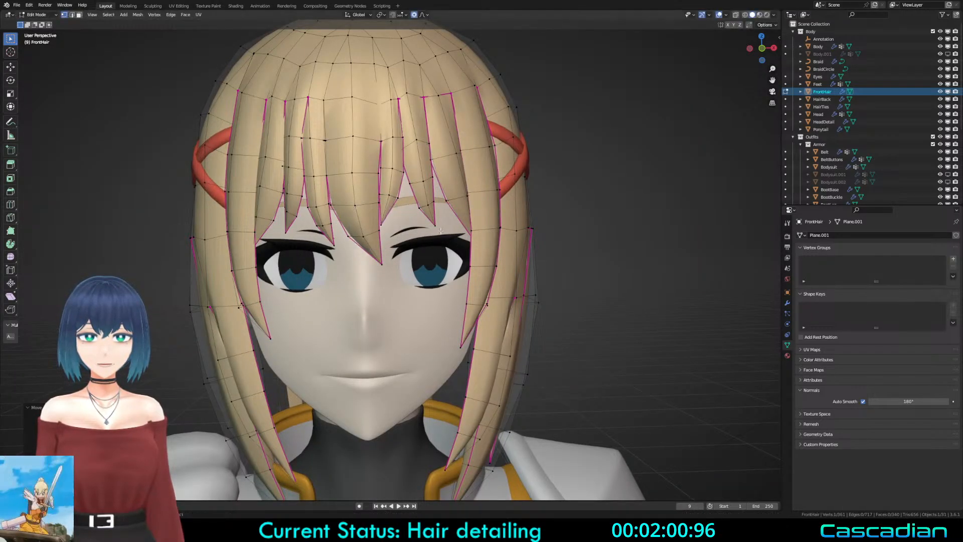
key(g)
click(398, 195)
Step: Nudge the vertices down the central bang's straight edge to refine its border with the short strand
click(379, 173)
key(g)
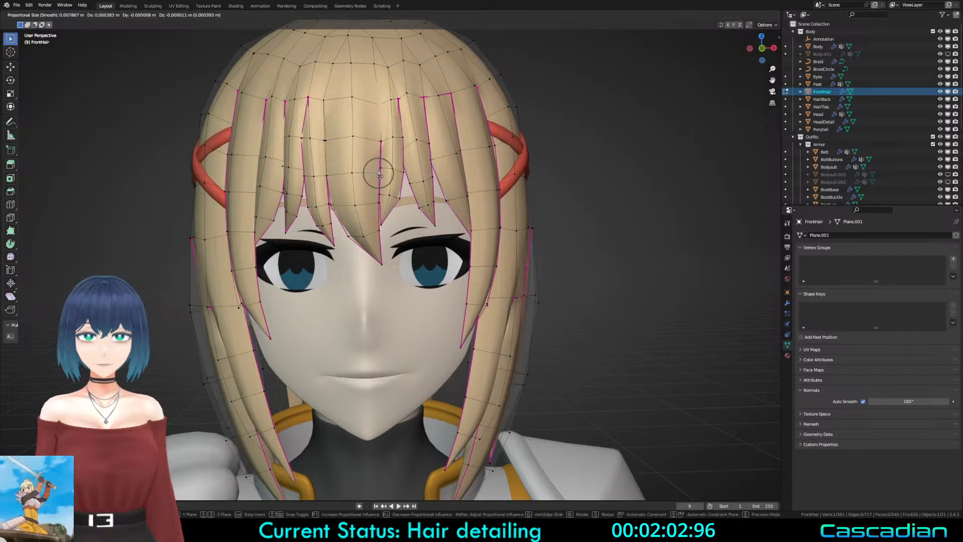
click(381, 168)
key(g)
click(382, 170)
click(379, 195)
key(g)
click(377, 191)
Step: Adjust the short strand's tip and the vertex where its outer side meets the neighbouring strand
click(384, 224)
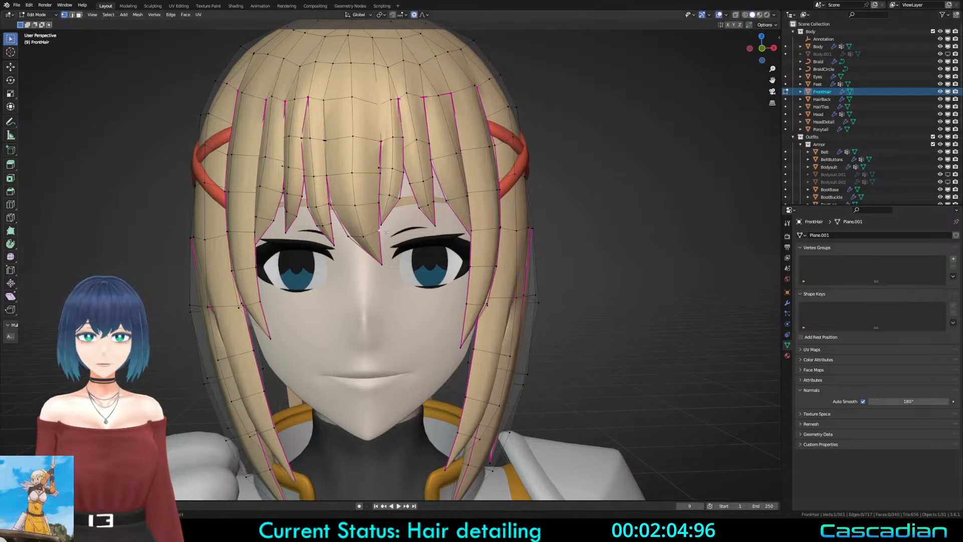
key(g)
click(383, 225)
click(400, 169)
key(g)
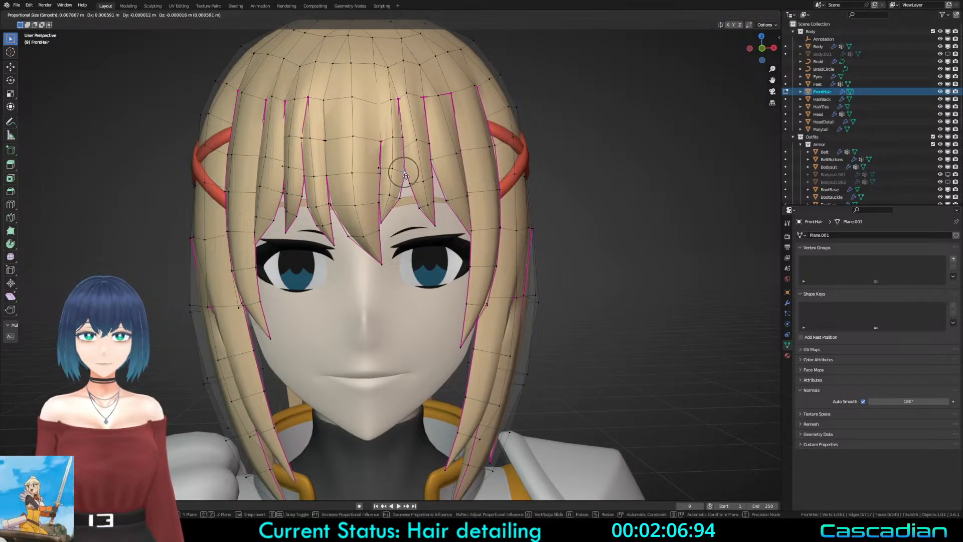
click(404, 175)
Step: Check the bangs with materials shown and move the vertex on the central bang's lower curved edge
scroll(403, 199, down, 5)
key(z)
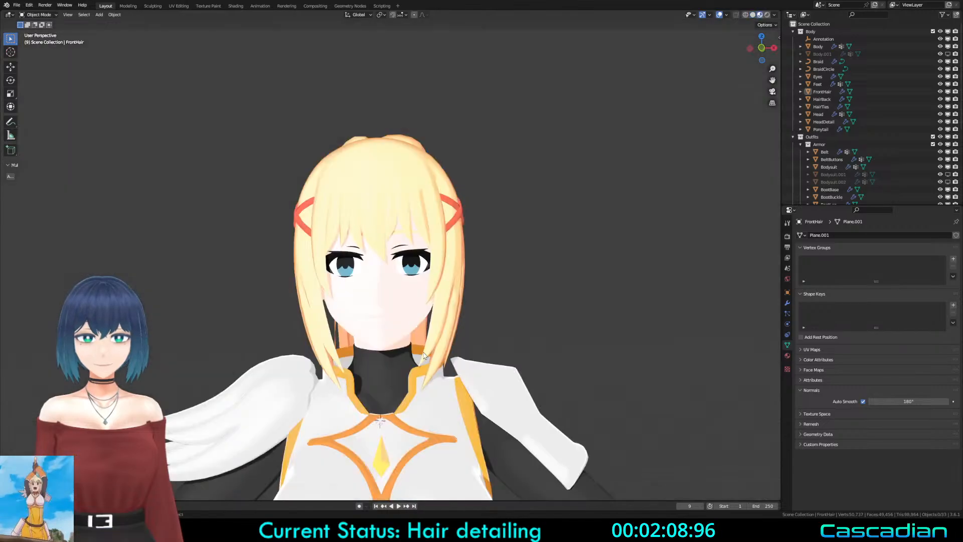
scroll(381, 263, up, 5)
key(g)
click(379, 246)
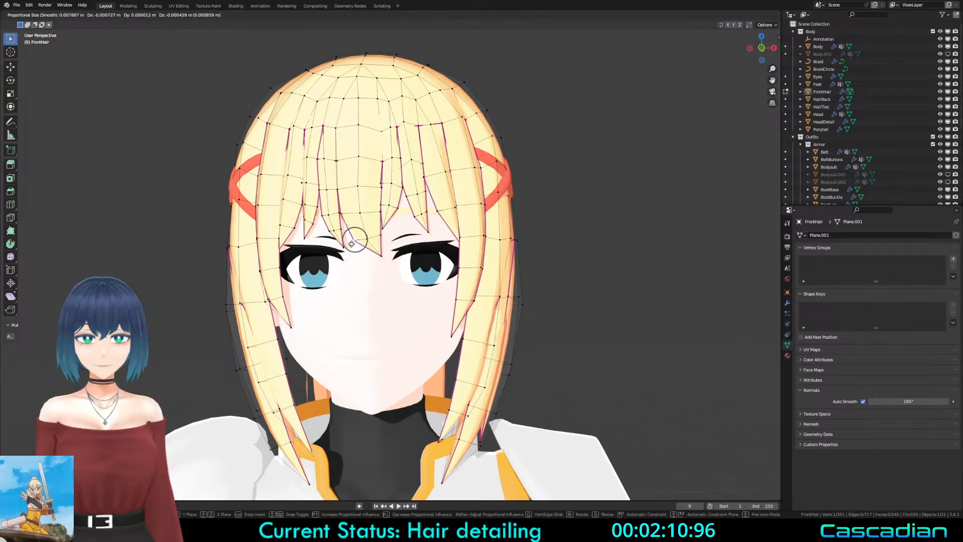
key(g)
click(375, 236)
key(z)
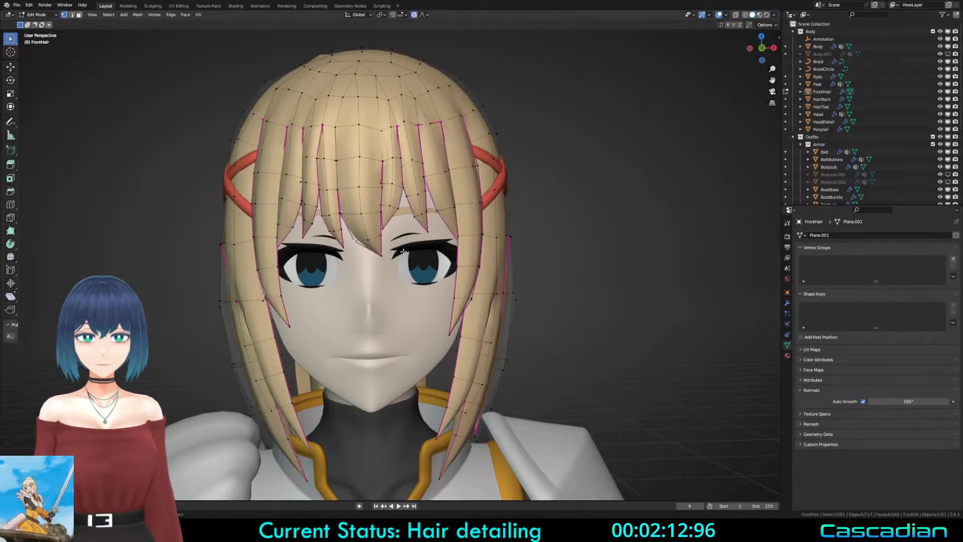
Step: Save the file and shift the vertex on the lower part of the central bang's straight edge outward
shift+middle_drag(383, 230, 381, 245)
key(ctrl+s)
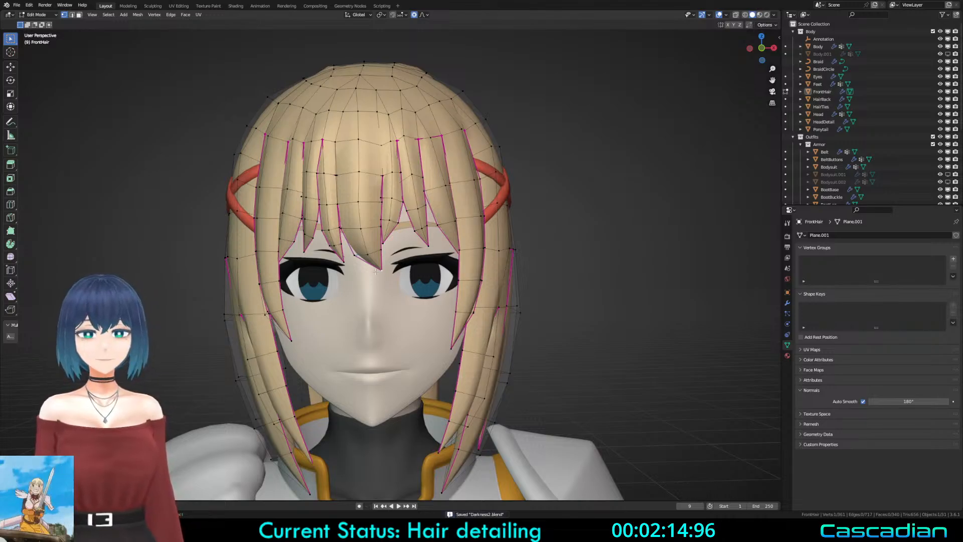
shift+click(383, 244)
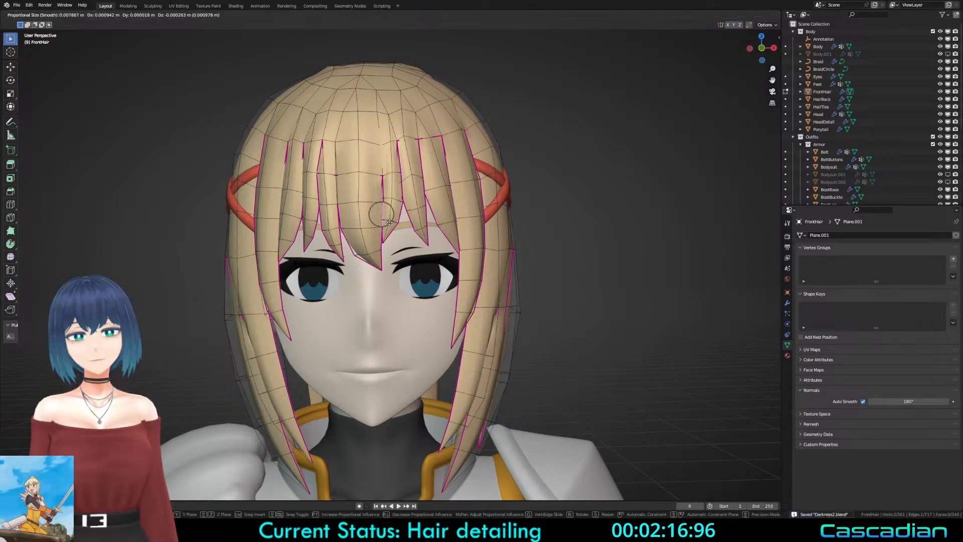
shift+click(385, 244)
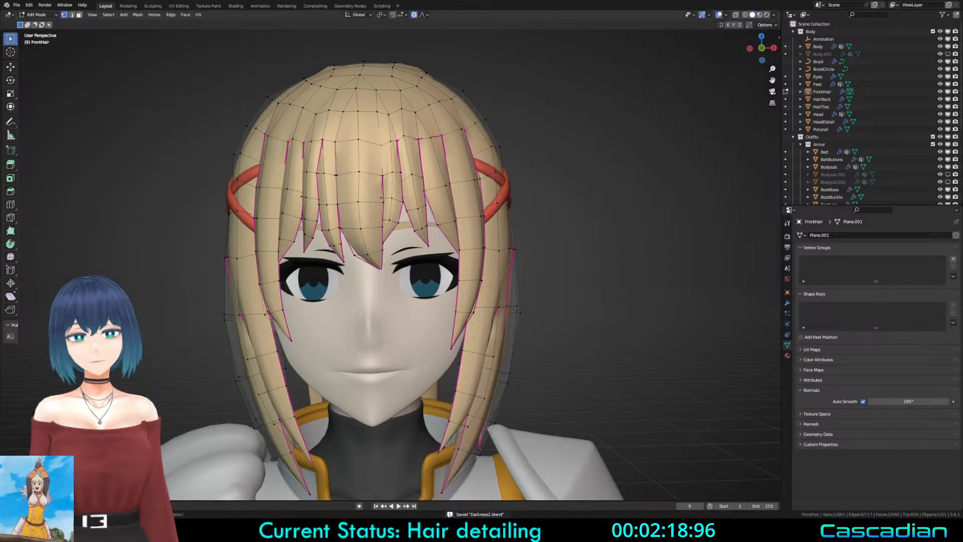
Step: Fine-tune the position of the central bang's pointed tip
key(g)
click(381, 270)
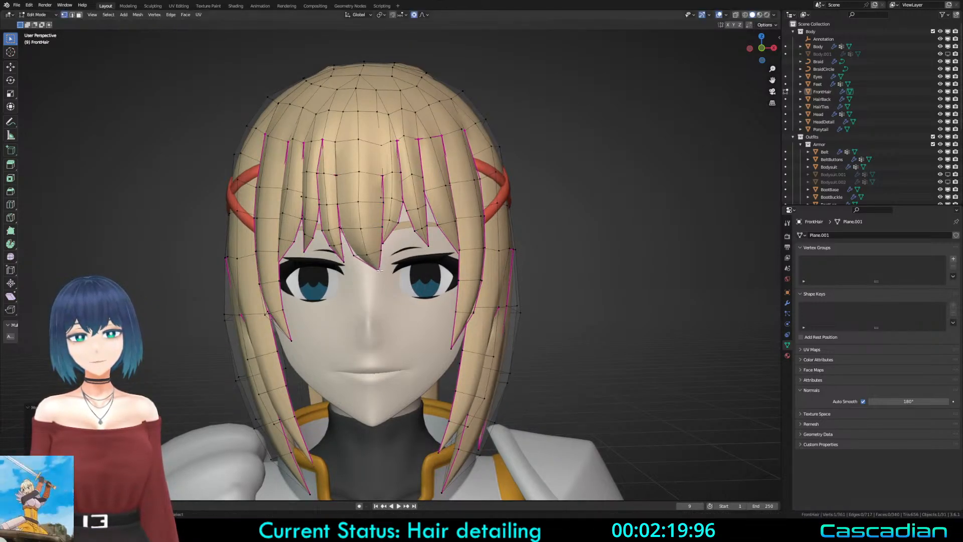
shift+click(382, 222)
key(1)
click(385, 265)
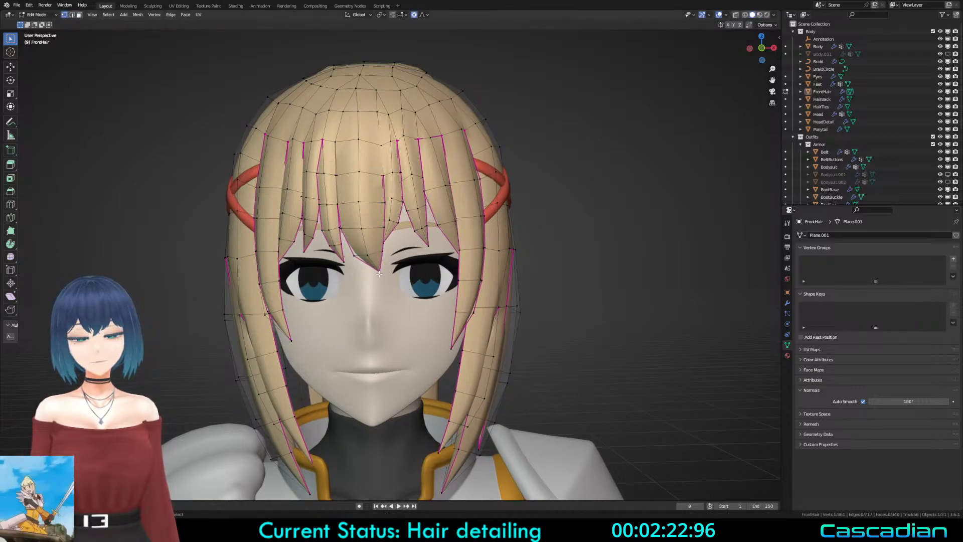
Step: Adjust the lower edge on the curved side of the central bang in edge selection mode
middle_drag(384, 261, 385, 266)
key(2)
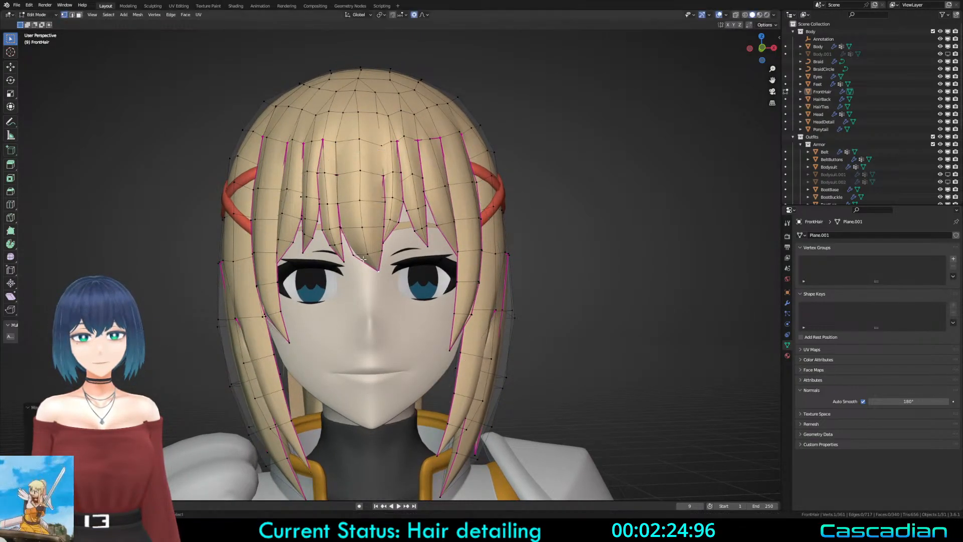
click(348, 246)
key(g)
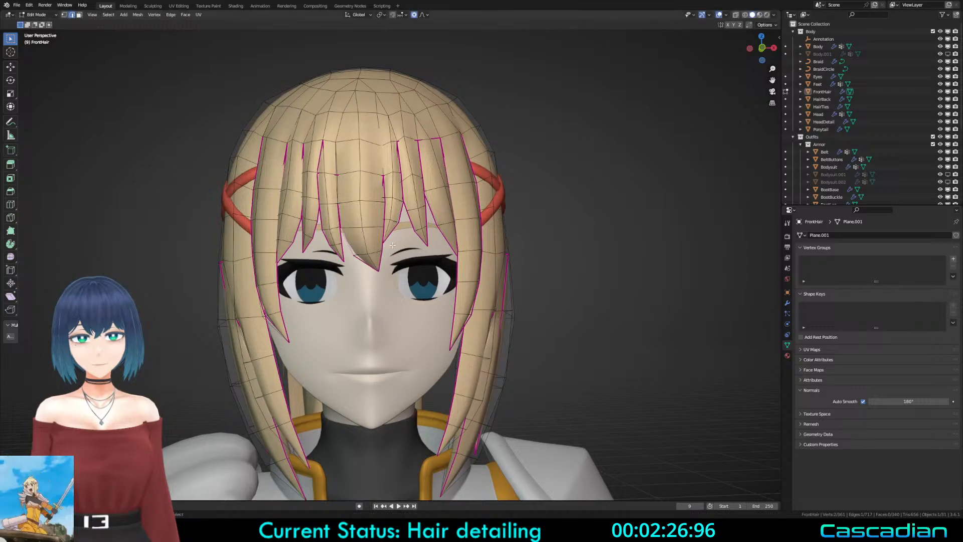
click(394, 245)
Step: Rip the vertex where the central bang's curved side joins the neighbouring strand
key(1)
click(348, 203)
key(v)
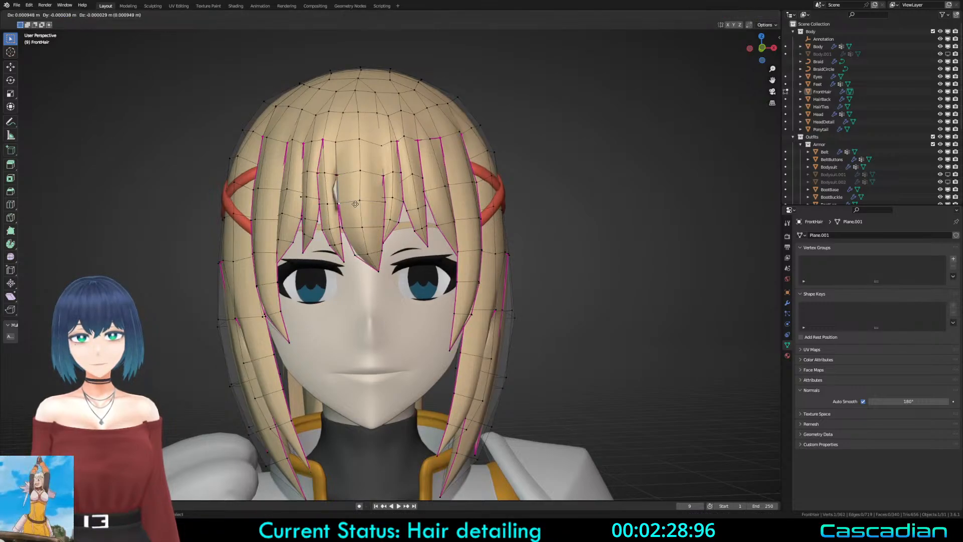
click(341, 200)
scroll(407, 244, up, 2)
click(408, 243)
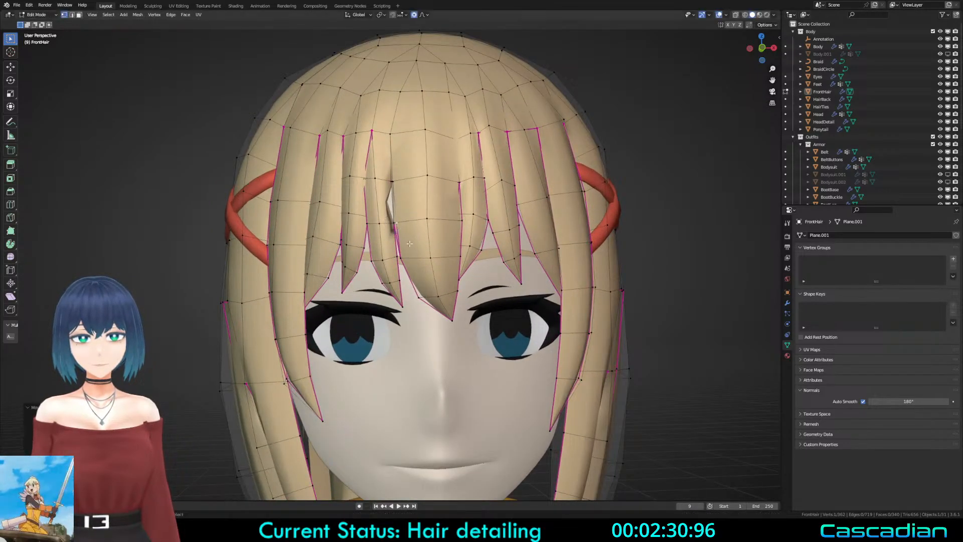
Step: In wireframe shading, move the ripped vertex on the central bang's curved side
scroll(396, 238, up, 3)
scroll(386, 234, up, 1)
key(alt+z)
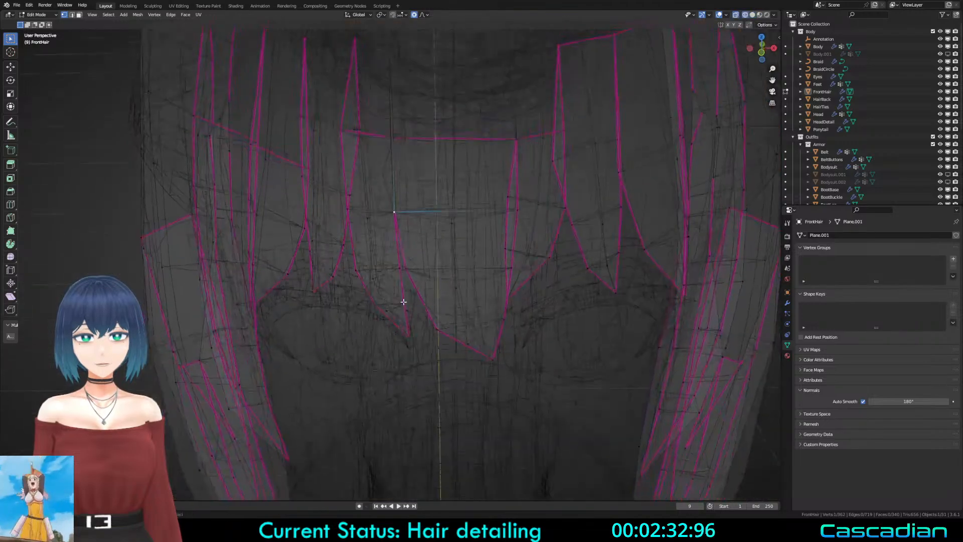
click(396, 215)
key(g)
click(459, 214)
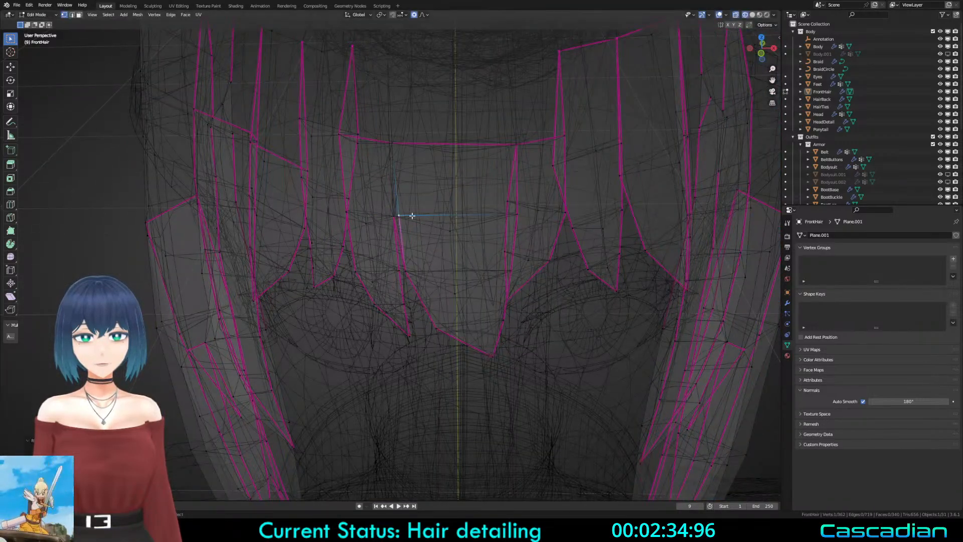
Step: Rip the vertex beside the central bang again and merge the bang-side vertices at their center
click(396, 216)
key(v)
click(435, 227)
shift+click(407, 212)
key(m)
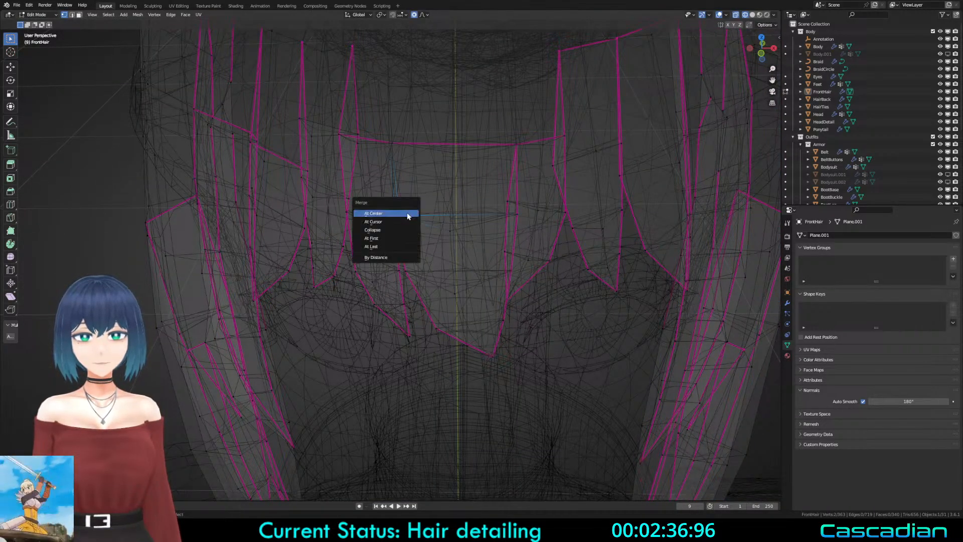
click(396, 215)
Step: Select the two vertical edges bordering the new slit beside the central bang and crease them
middle_drag(390, 220, 394, 195)
key(a)
key(alt+a)
click(393, 196)
key(2)
click(396, 191)
shift+click(392, 190)
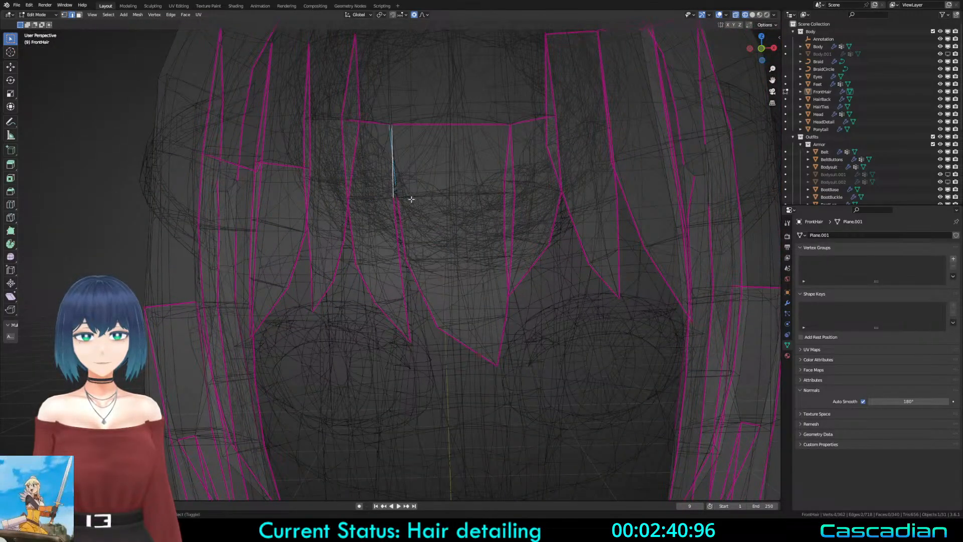
key(shift+e)
click(651, 266)
Step: Examine the edges on both sides of the slit in solid shading
key(z)
key(1)
click(401, 199)
key(2)
click(394, 191)
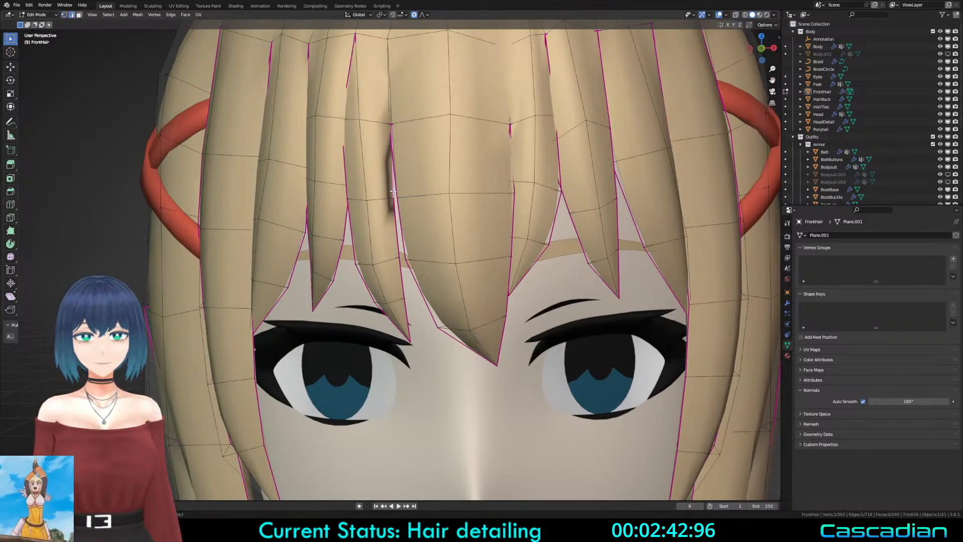
right_click(394, 188)
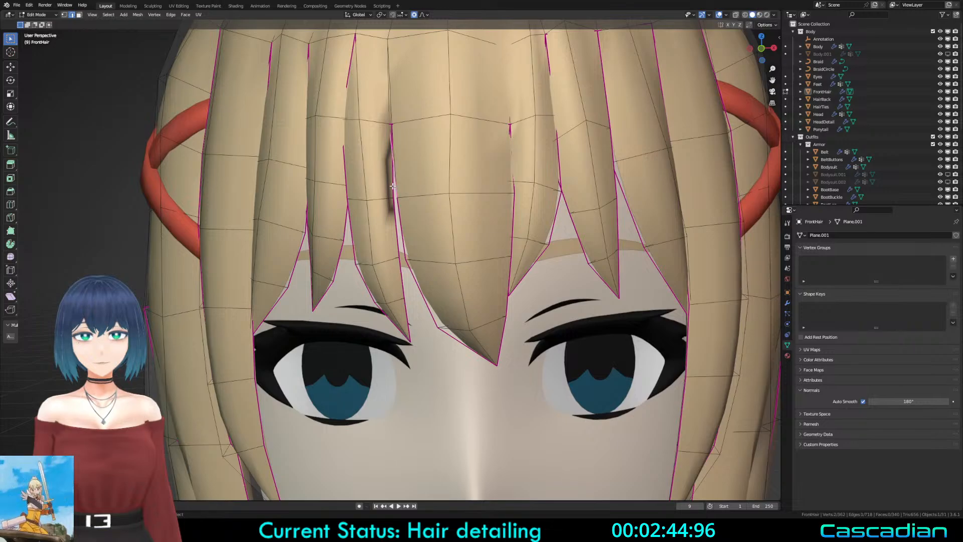
click(391, 186)
shift+click(396, 186)
right_click(397, 188)
Step: In wireframe shading, reposition the vertex at the upper end of the inner edge beside the slit
key(z)
key(a)
middle_drag(383, 218, 387, 264)
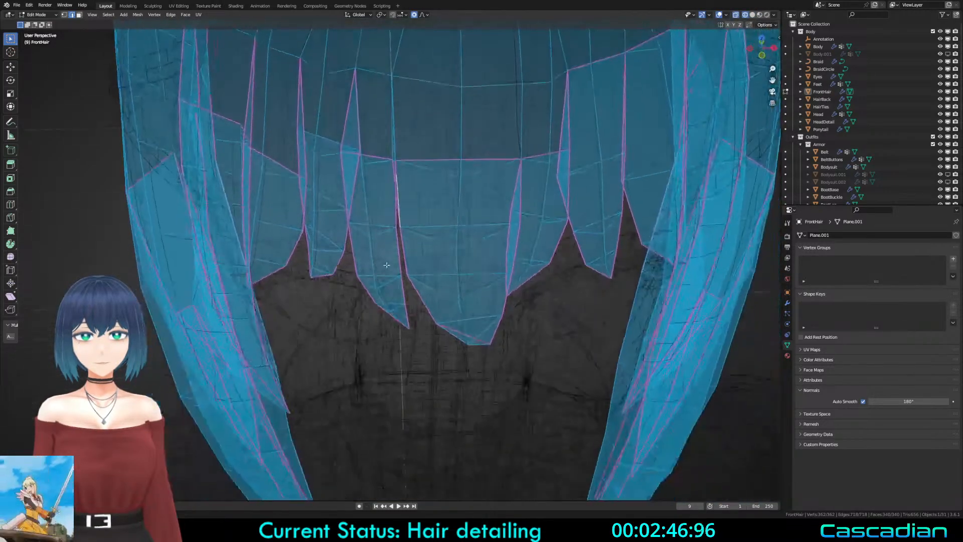
click(411, 164)
key(g)
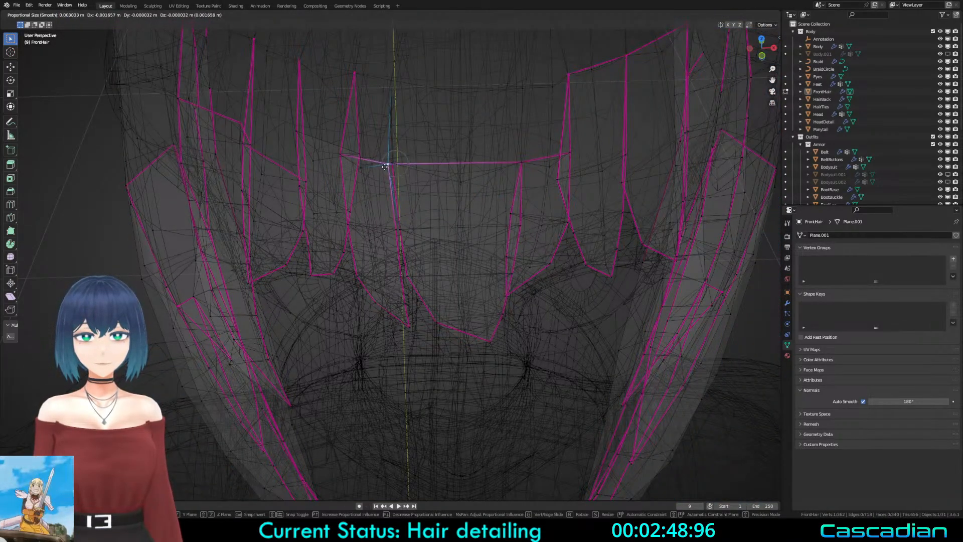
click(402, 167)
key(z)
Step: Rip the inner vertex at the slit's upper end while viewing the bangs from below
middle_drag(445, 219, 423, 269)
key(z)
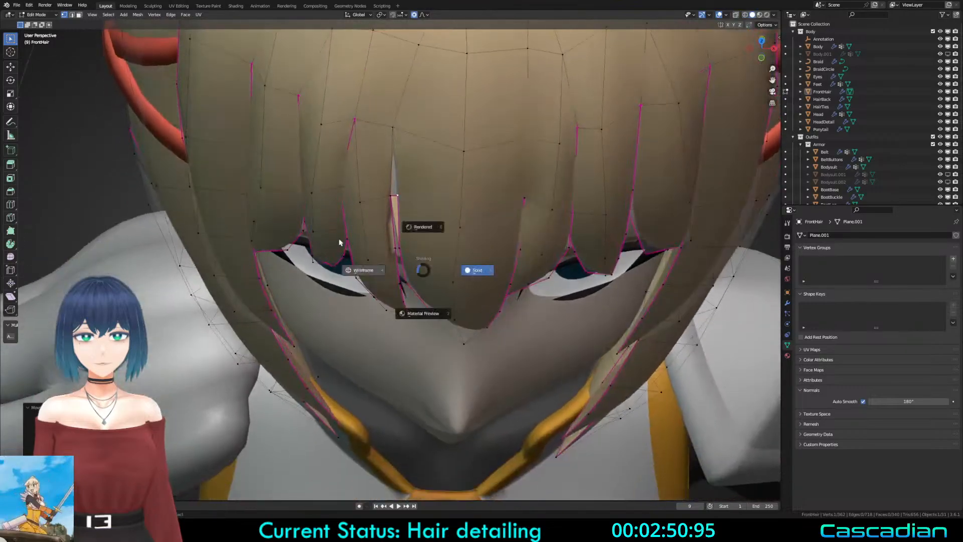
middle_drag(371, 183, 393, 221)
click(389, 201)
key(v)
click(447, 205)
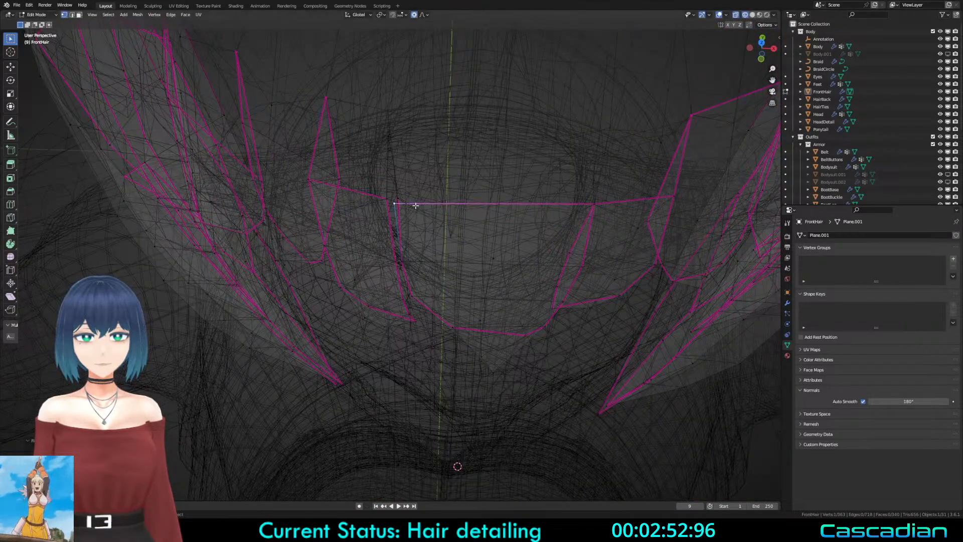
Step: Merge the separated vertices at the slit's upper end on the central bang's side
click(400, 201)
shift+click(394, 205)
key(m)
click(393, 204)
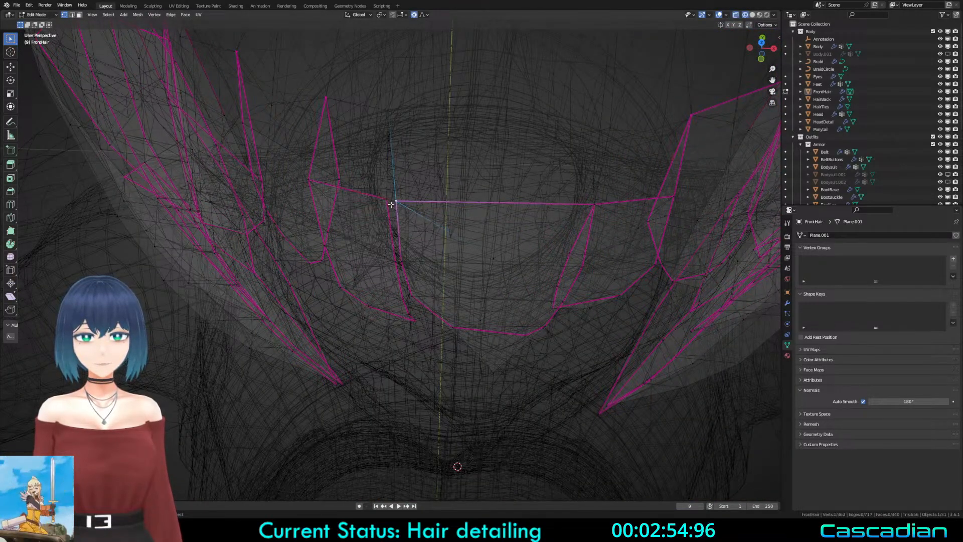
key(m)
click(399, 202)
Step: Crease the edges on both sides of the slit between the central bang and its neighbouring strand
middle_drag(404, 280, 408, 216)
key(a)
key(z)
scroll(471, 255, down, 1)
key(Tab)
key(Tab)
key(2)
click(395, 193)
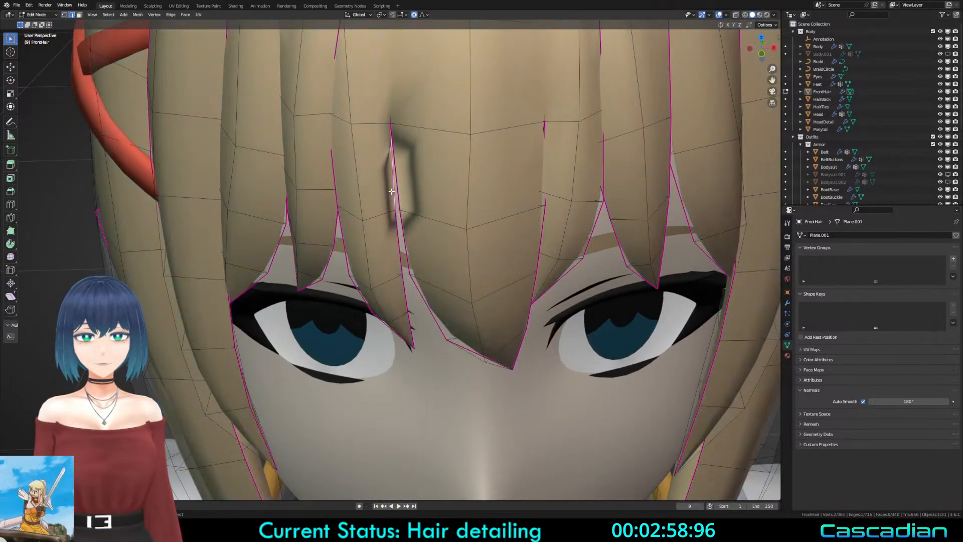
shift+click(400, 193)
right_click(399, 192)
click(385, 374)
Step: Check the split bangs in Object Mode and adjust the tip of the strand beside the central bang's curved side
key(Tab)
middle_drag(377, 321, 374, 280)
scroll(374, 280, down, 2)
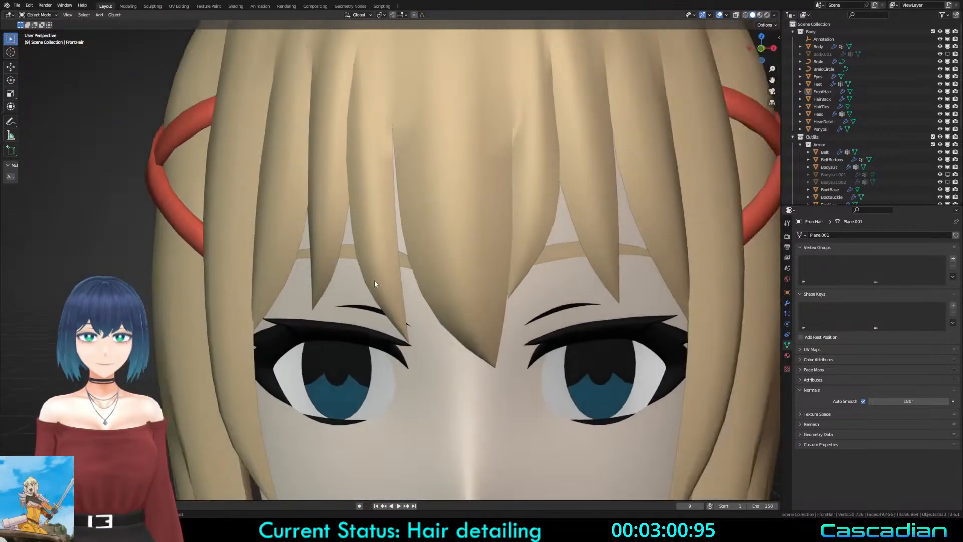
key(Tab)
key(1)
click(407, 326)
scroll(412, 315, down, 4)
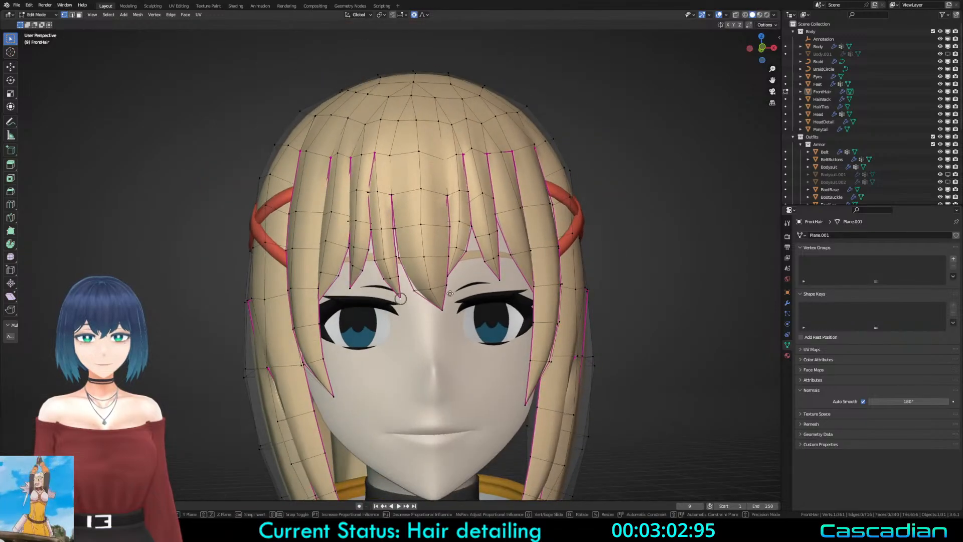
key(g)
click(451, 292)
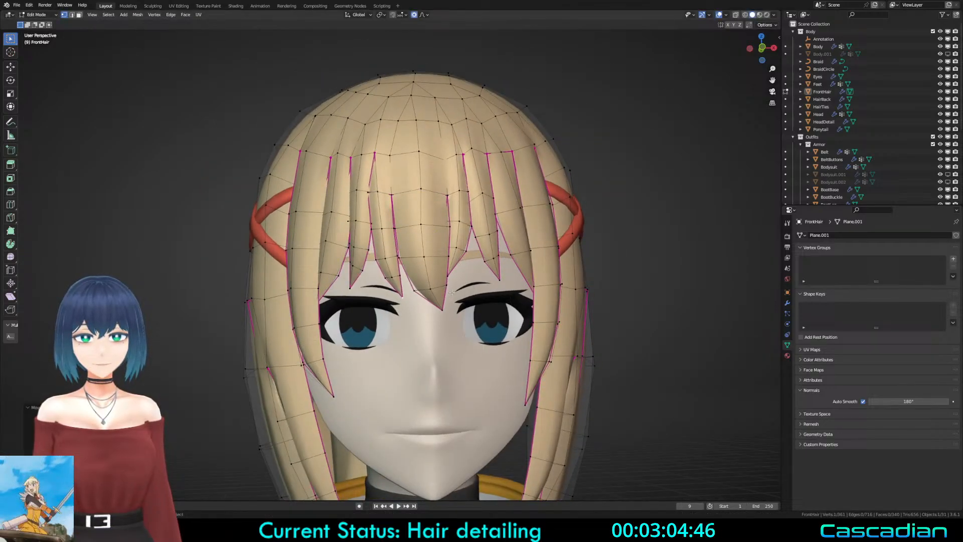
Step: Move the inner edge vertices of the strand beside the slit toward the central bang to narrow the gap
click(390, 229)
key(g)
scroll(392, 228, up, 20)
click(399, 233)
scroll(412, 245, up, 12)
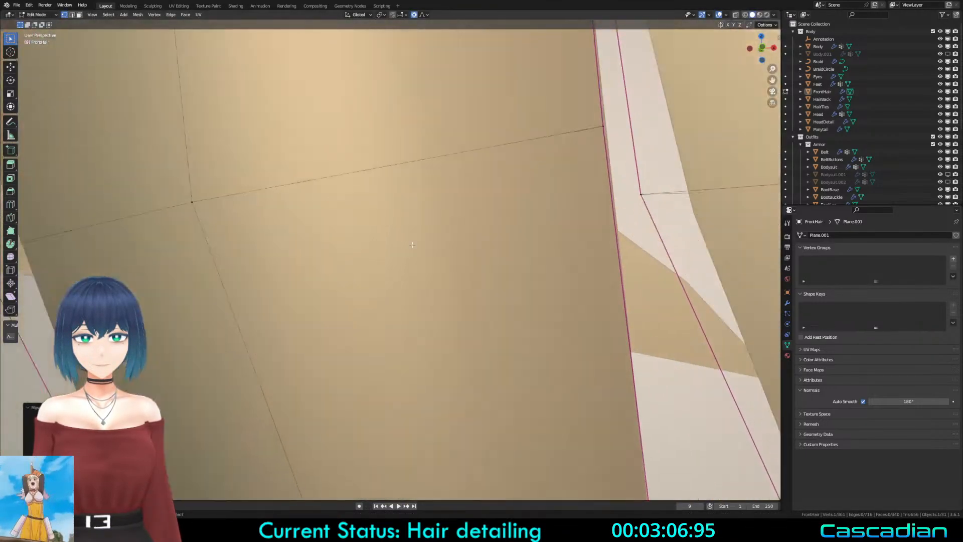
scroll(412, 245, down, 12)
key(g)
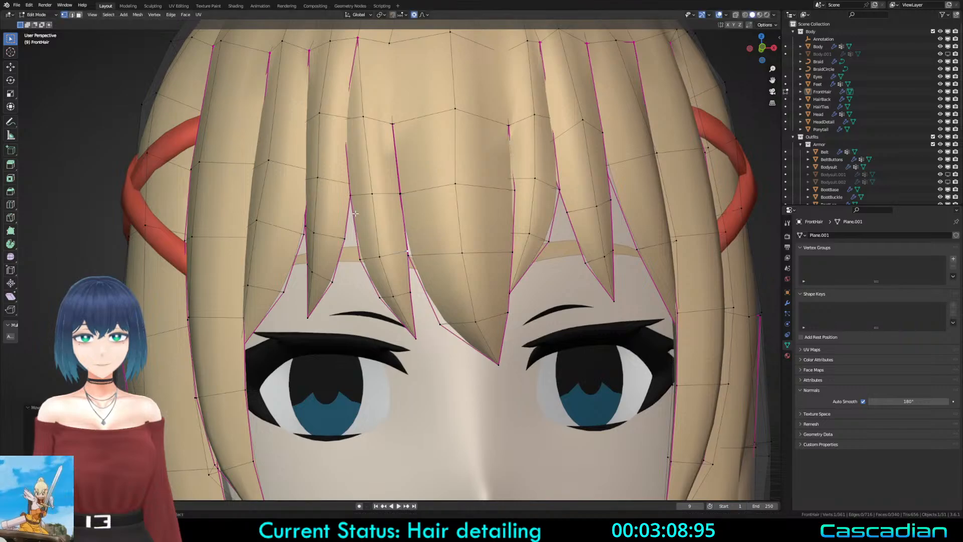
Step: Nudge the tip of the strand beside the central bang with a small proportional falloff and save the file
click(418, 296)
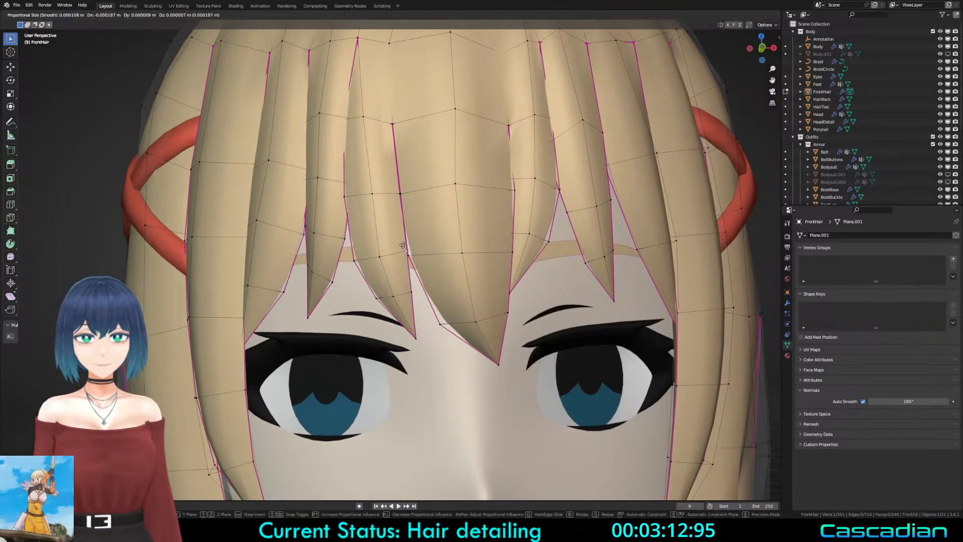
key(g)
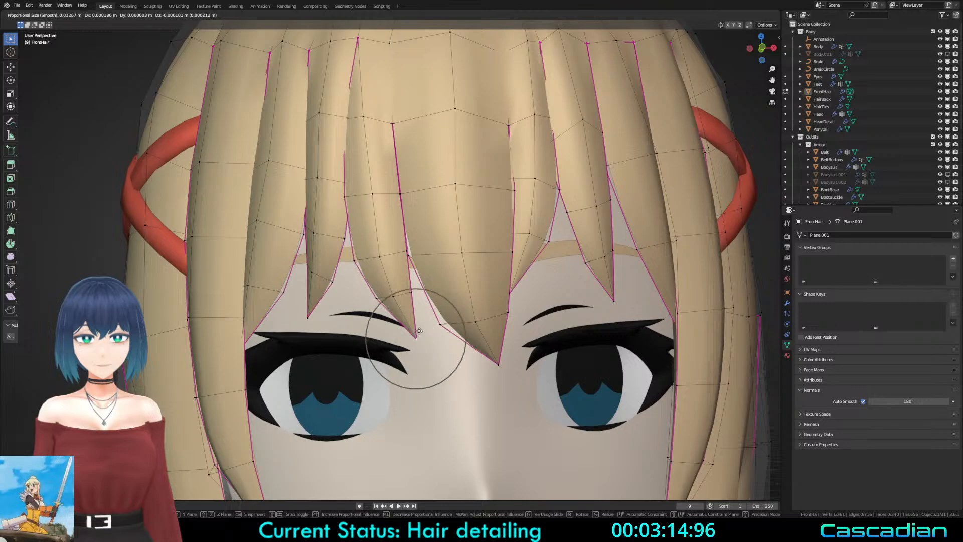
scroll(420, 331, down, 13)
click(474, 325)
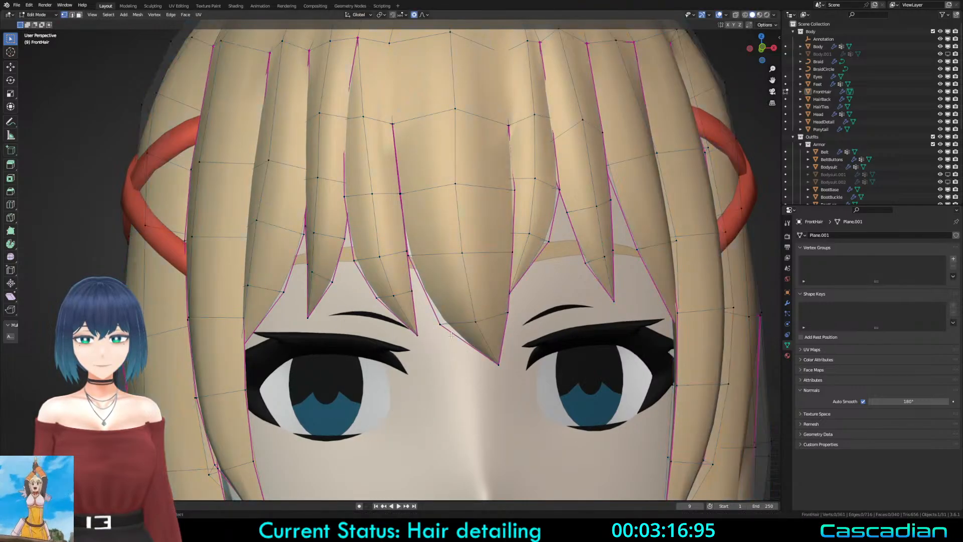
key(ctrl+s)
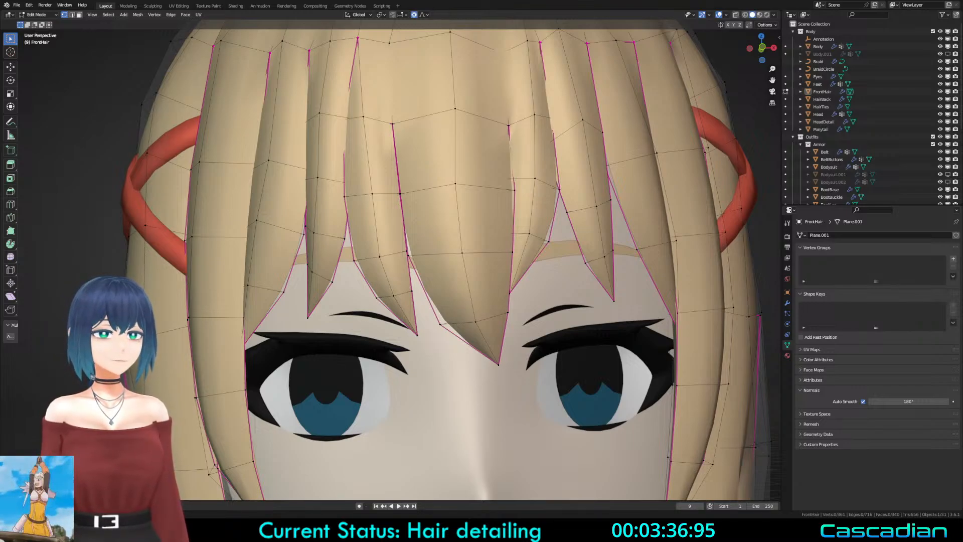
Step: Save the file and rotate the faces just above the tip of the short outer bang strand using proportional editing
scroll(470, 243, down, 4)
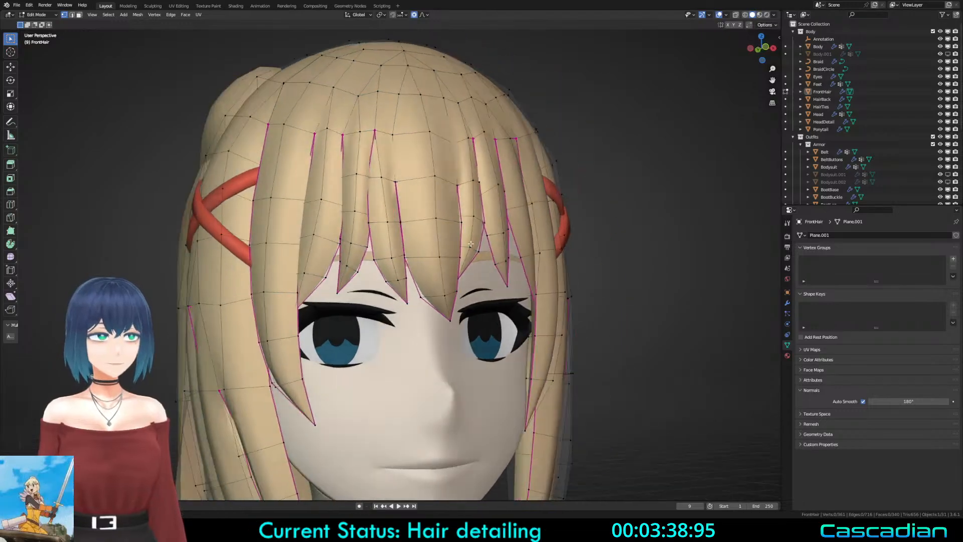
middle_drag(470, 244, 354, 265)
key(ctrl+s)
click(346, 271)
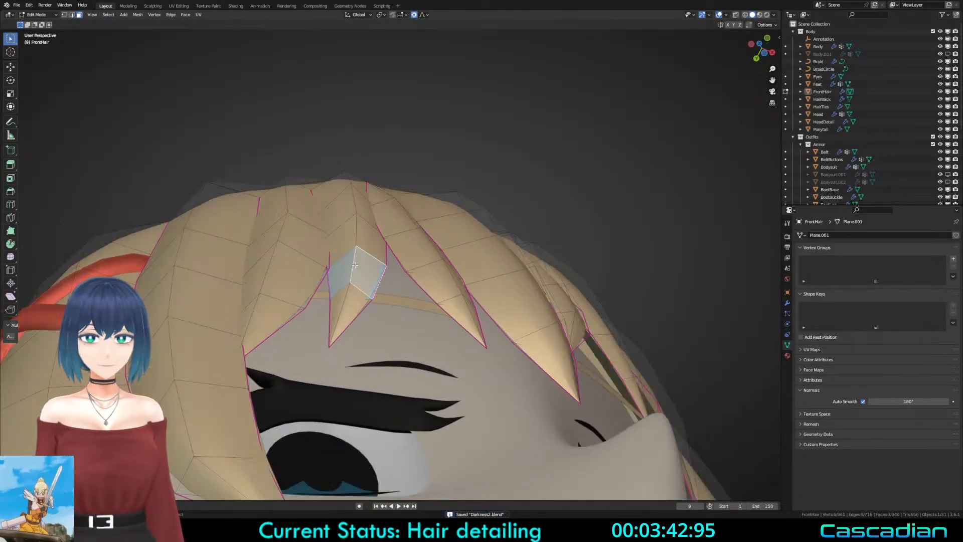
scroll(354, 265, up, 3)
scroll(354, 264, down, 5)
key(r)
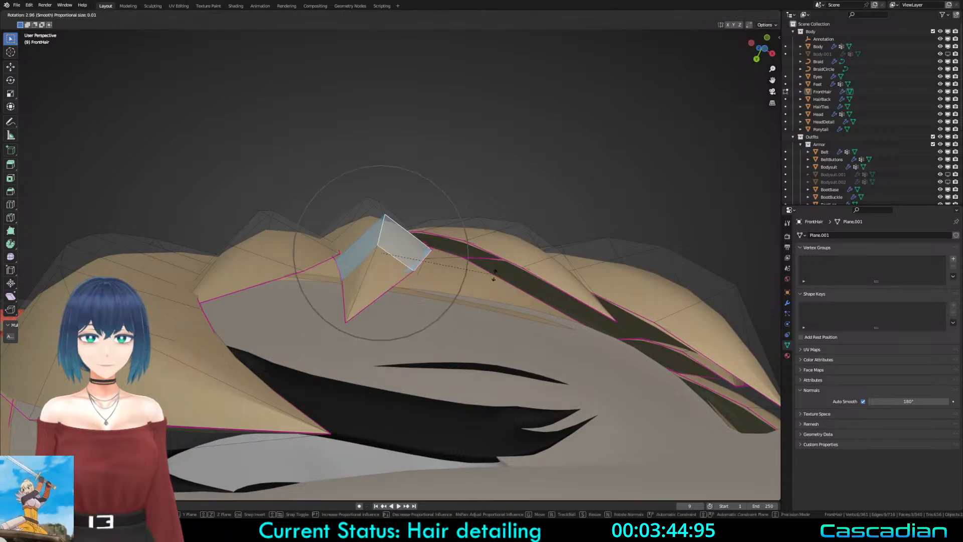
scroll(494, 281, up, 8)
click(492, 293)
Step: Reposition the tip vertices of the short outer bang strand, return to Object Mode and save the file
key(1)
click(346, 322)
key(g)
click(346, 326)
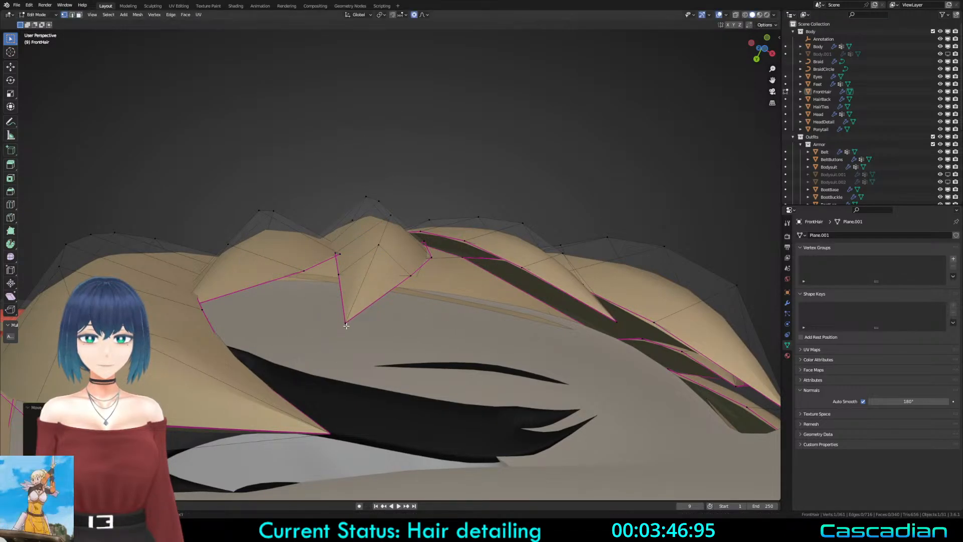
key(shift+z)
click(338, 323)
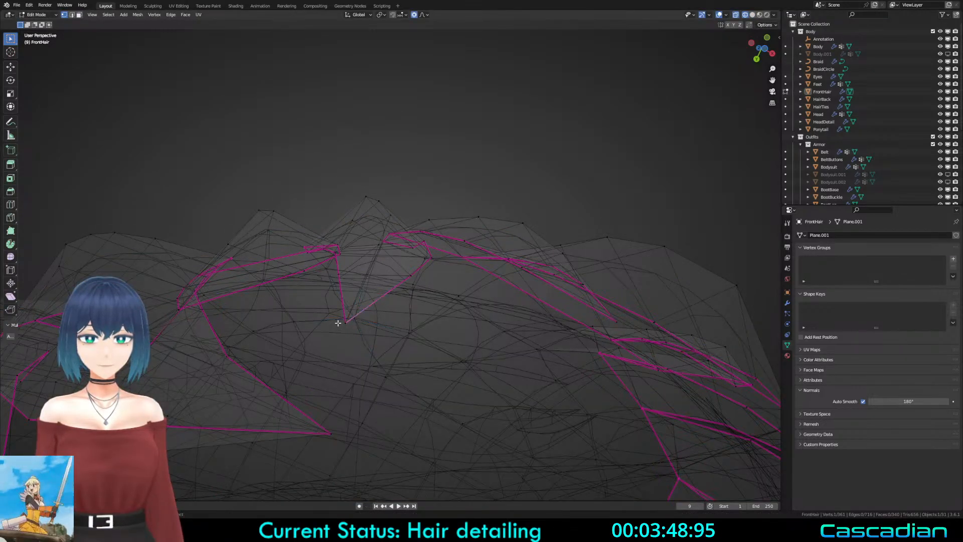
key(shift+z)
key(g)
scroll(436, 332, down, 11)
click(436, 331)
middle_drag(423, 284, 420, 321)
scroll(420, 321, down, 7)
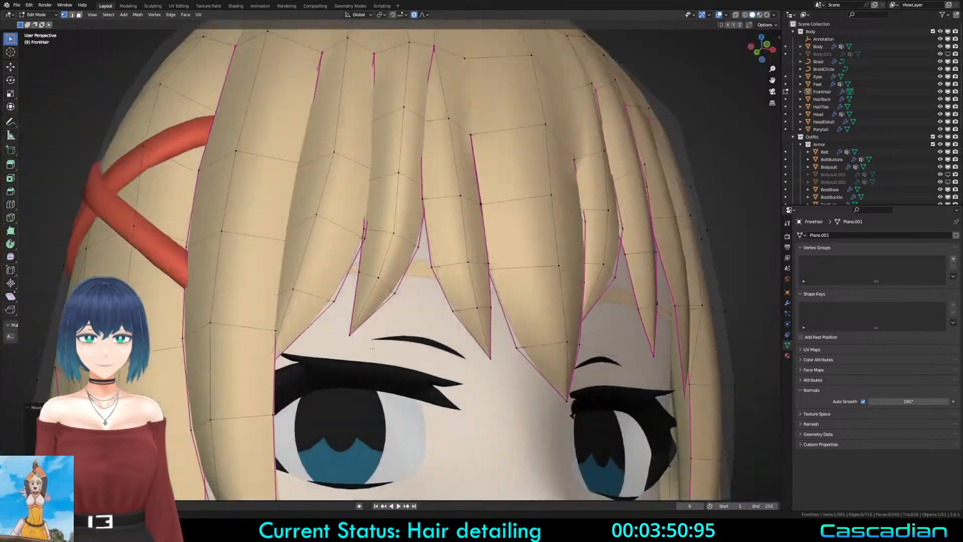
key(Tab)
key(ctrl+s)
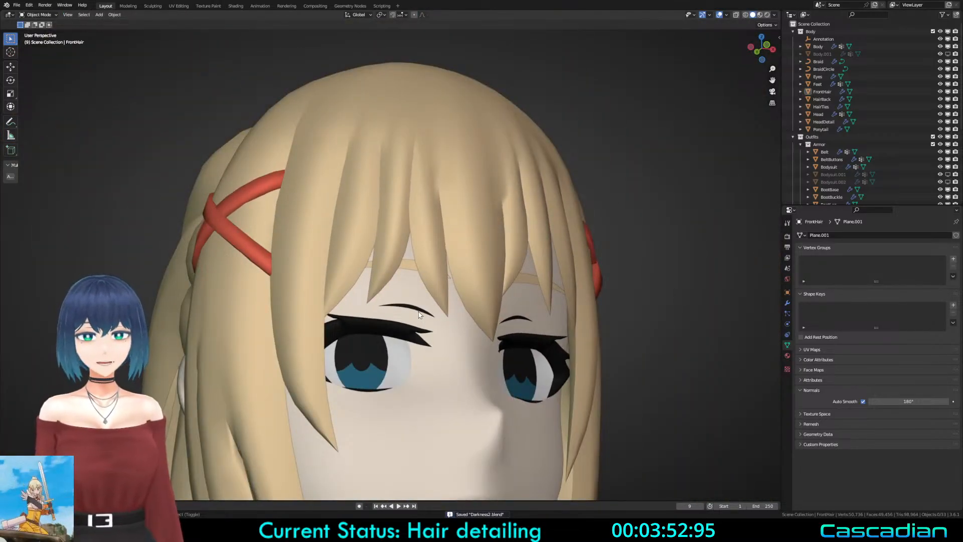
Step: Show the reference images in front view and examine how the bangs are shaped in the white-dress and close-up references
key(shift+3)
scroll(421, 315, down, 8)
middle_drag(421, 315, 319, 233)
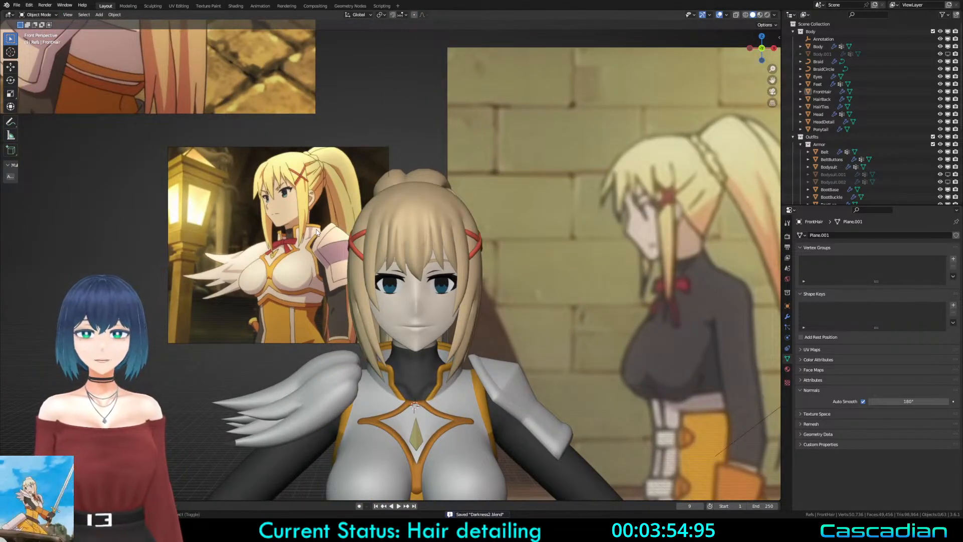
scroll(317, 231, down, 10)
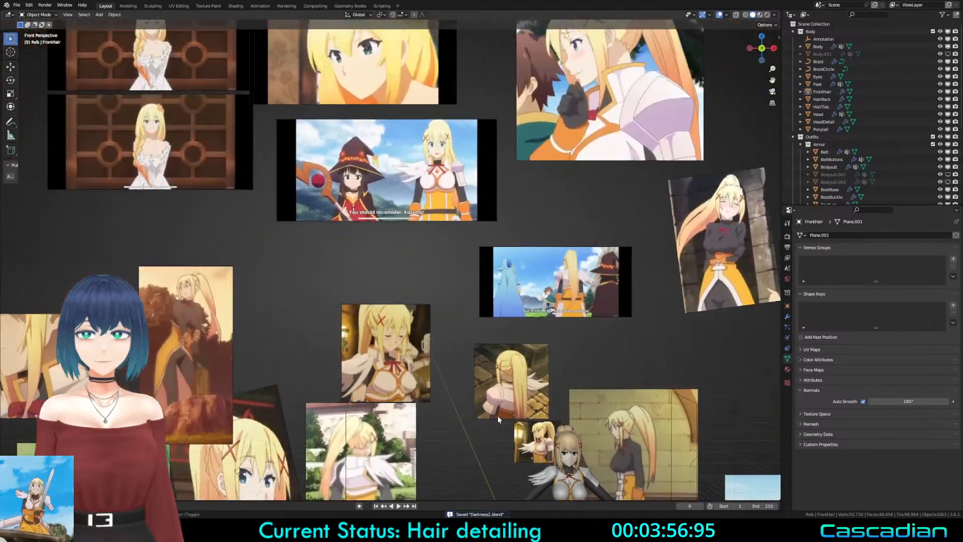
shift+middle_drag(308, 269, 478, 400)
scroll(459, 417, up, 4)
scroll(478, 400, up, 3)
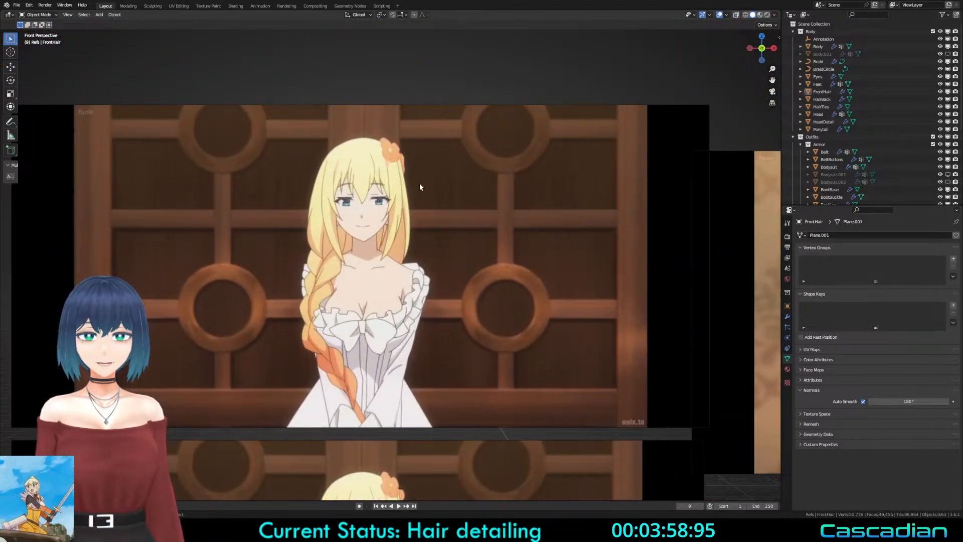
shift+middle_drag(342, 188, 355, 74)
scroll(355, 224, up, 3)
scroll(372, 217, down, 2)
scroll(373, 217, down, 3)
shift+middle_drag(370, 339, 392, 291)
scroll(391, 291, up, 3)
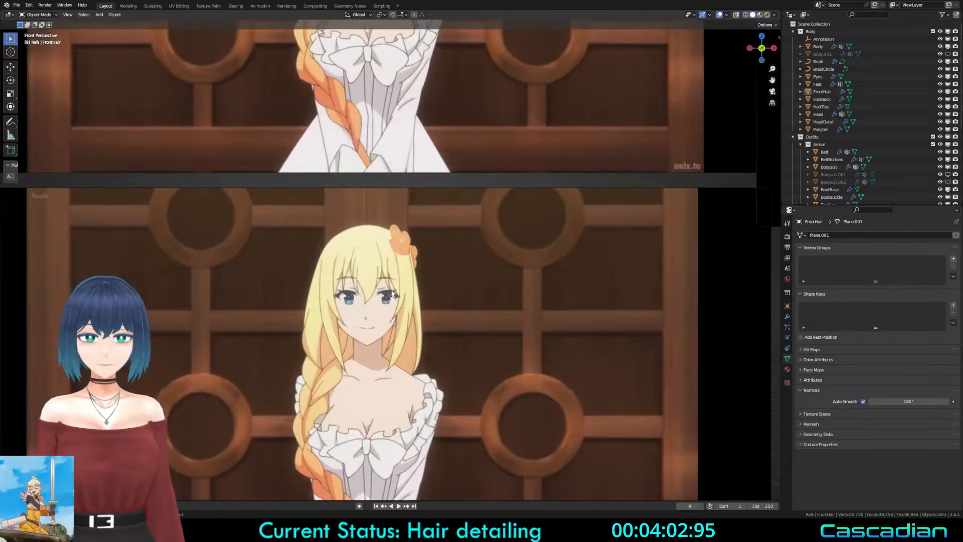
scroll(450, 331, down, 4)
shift+middle_drag(584, 335, 330, 323)
shift+middle_drag(518, 298, 427, 297)
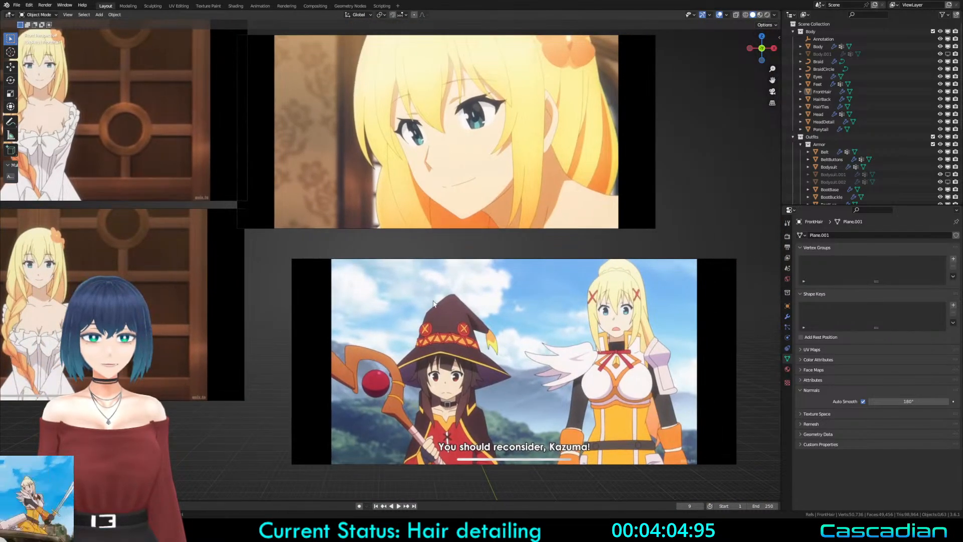
shift+middle_drag(319, 324, 354, 401)
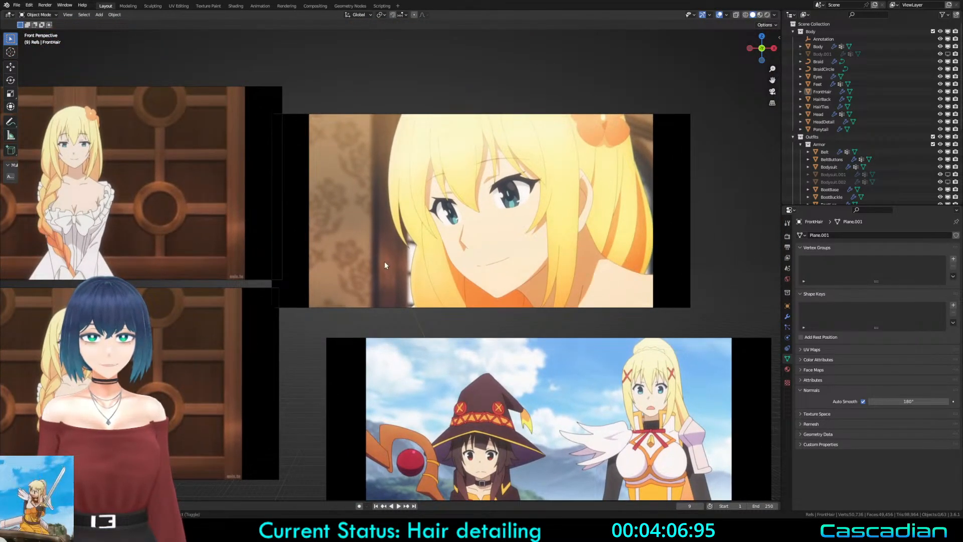
shift+middle_drag(385, 261, 497, 246)
shift+middle_drag(394, 218, 555, 257)
scroll(389, 217, up, 1)
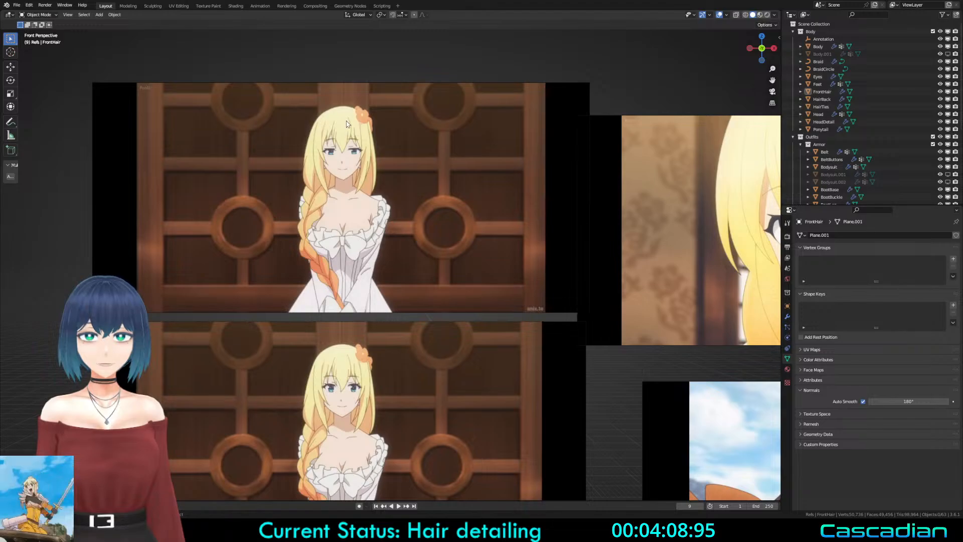
scroll(346, 124, up, 2)
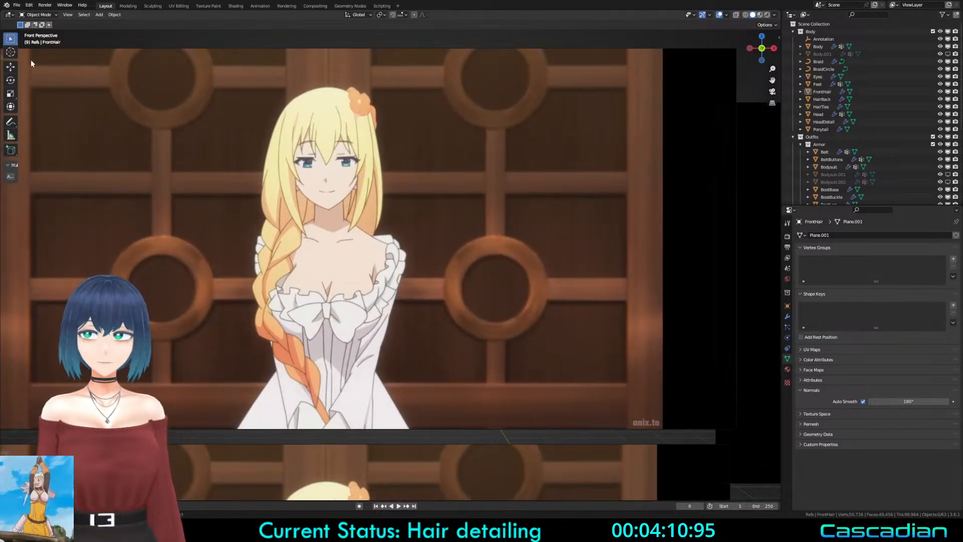
Step: Annotate the bang strands on the white-dress reference and draw two guide curves for the central bang on the model's front hair
click(15, 121)
drag(314, 107, 310, 118)
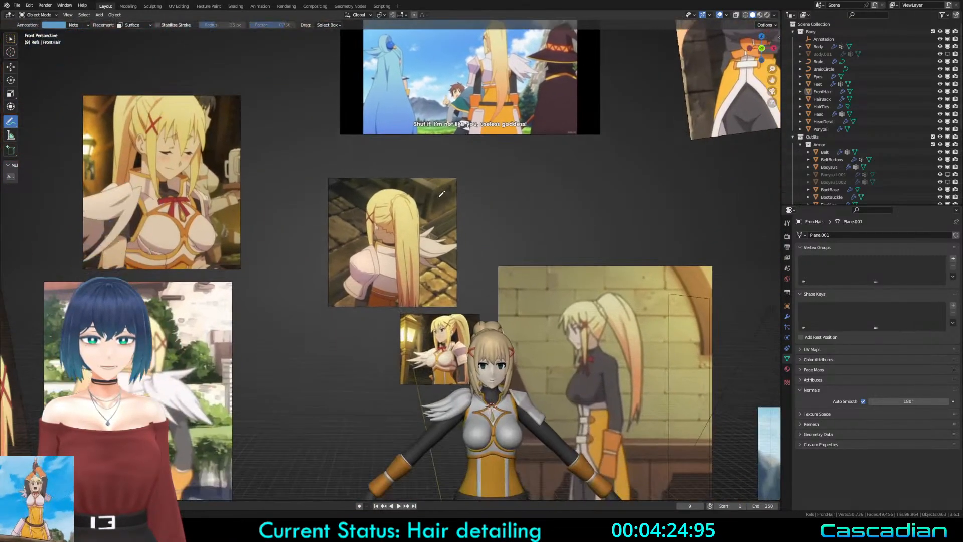
shift+middle_drag(442, 194, 399, 135)
scroll(406, 150, up, 7)
shift+middle_drag(458, 249, 412, 278)
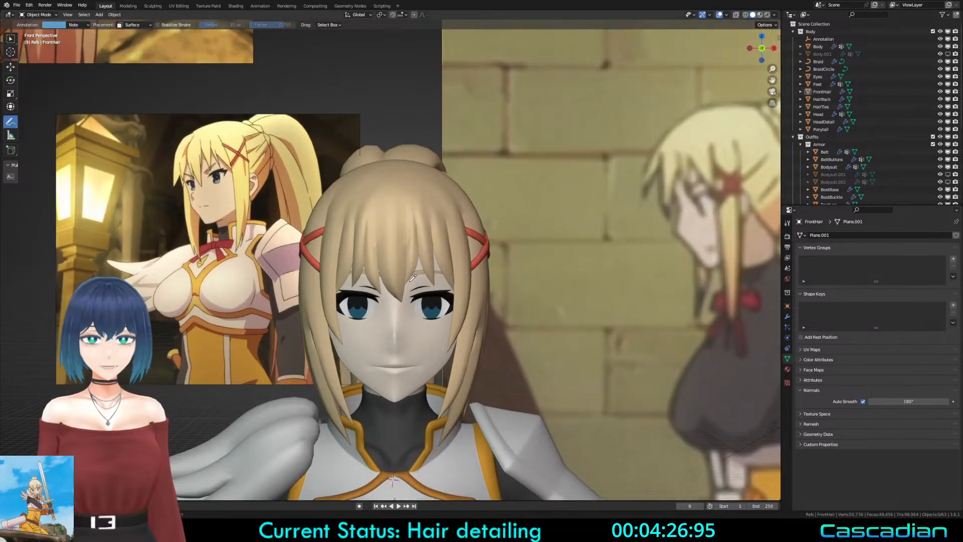
scroll(413, 207, up, 1)
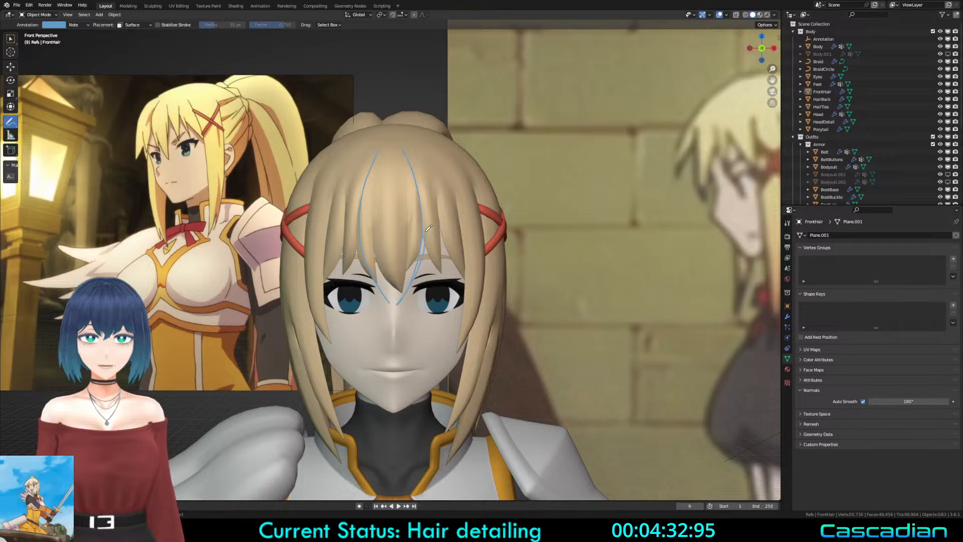
Step: Compare the bangs across the other reference images with the guide curves drawn on the model
scroll(404, 152, down, 9)
shift+middle_drag(196, 99, 440, 240)
shift+middle_drag(205, 124, 553, 442)
scroll(480, 344, up, 3)
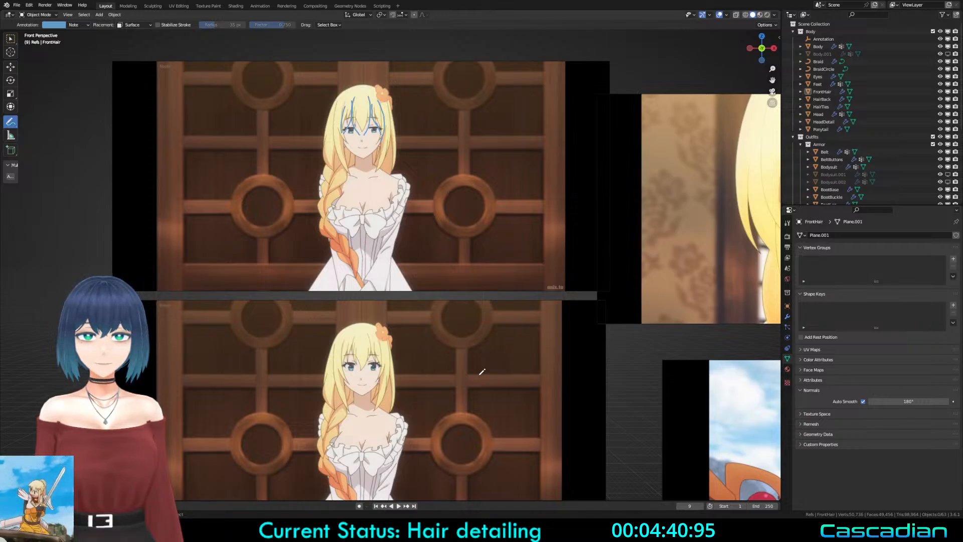
scroll(482, 371, down, 1)
shift+middle_drag(552, 384, 175, 181)
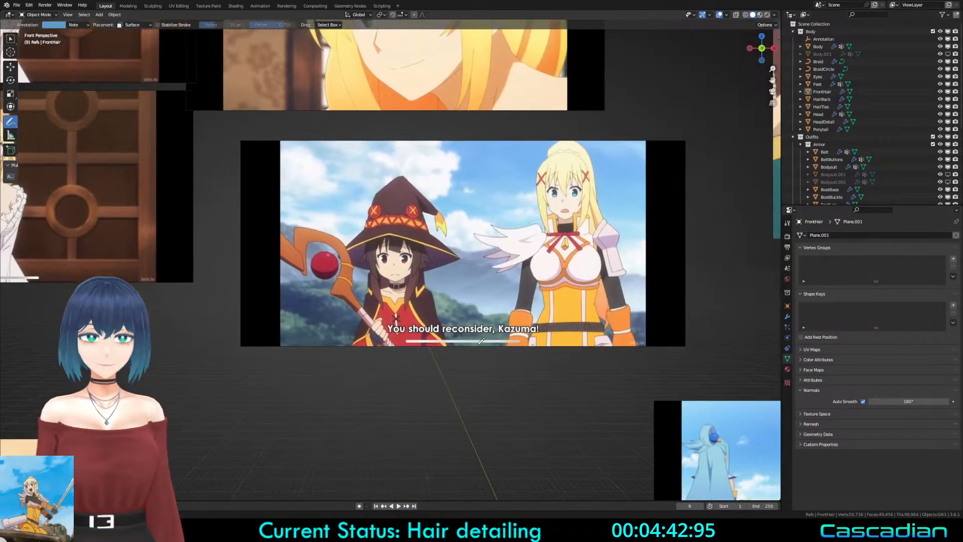
mouse_move(608, 392)
shift+middle_down()
mouse_move(440, 357)
mouse_move(241, 291)
shift+middle_up()
shift+middle_drag(506, 349, 247, 208)
shift+middle_drag(484, 334, 223, 165)
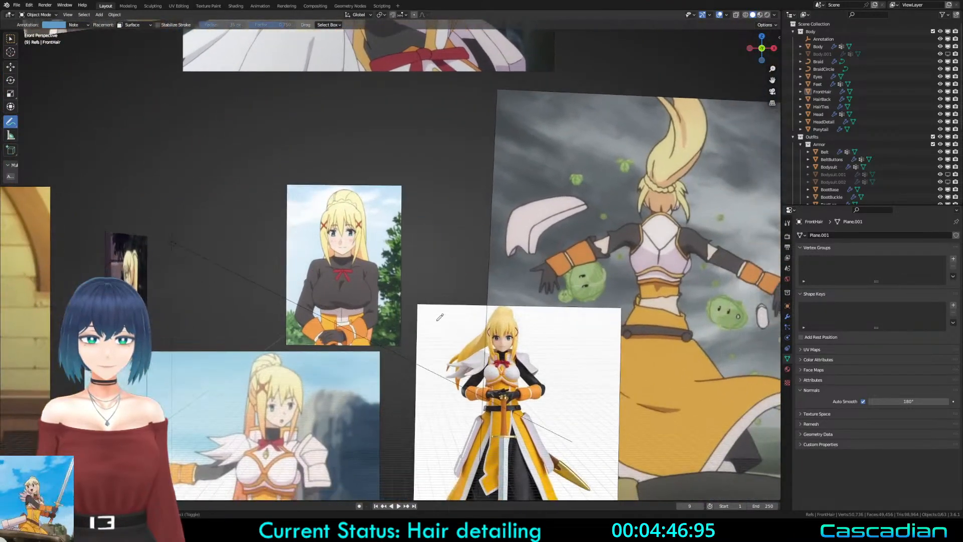
shift+middle_drag(463, 449, 575, 281)
scroll(310, 224, down, 3)
scroll(407, 225, up, 3)
shift+middle_drag(211, 163, 414, 280)
scroll(407, 225, up, 2)
scroll(407, 225, up, 3)
scroll(399, 221, up, 2)
shift+middle_drag(399, 220, 395, 231)
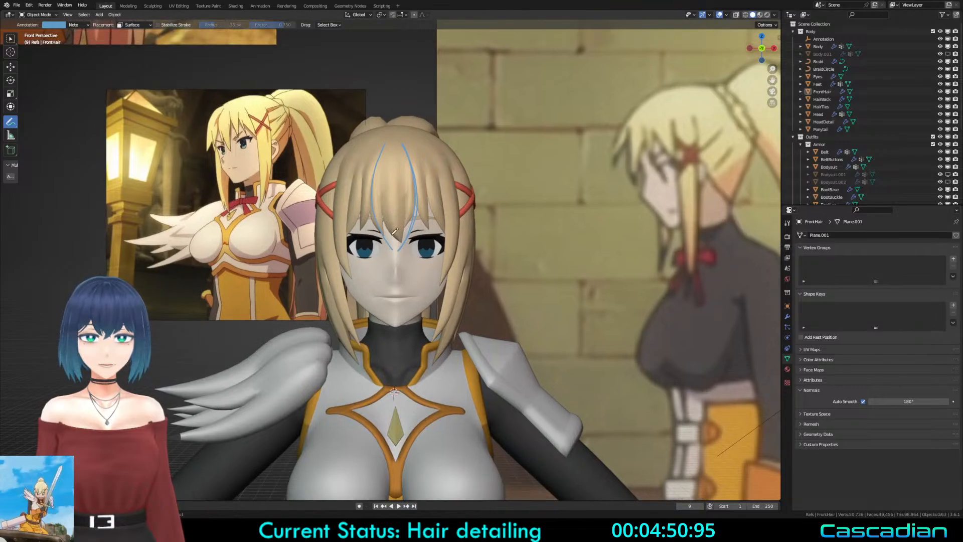
Step: Enter Edit Mode on FrontHair and pull the central bang's tip down to the guide curves' lower end using proportional editing
right_click(401, 218)
key(Tab)
scroll(404, 223, up, 3)
right_click(408, 230)
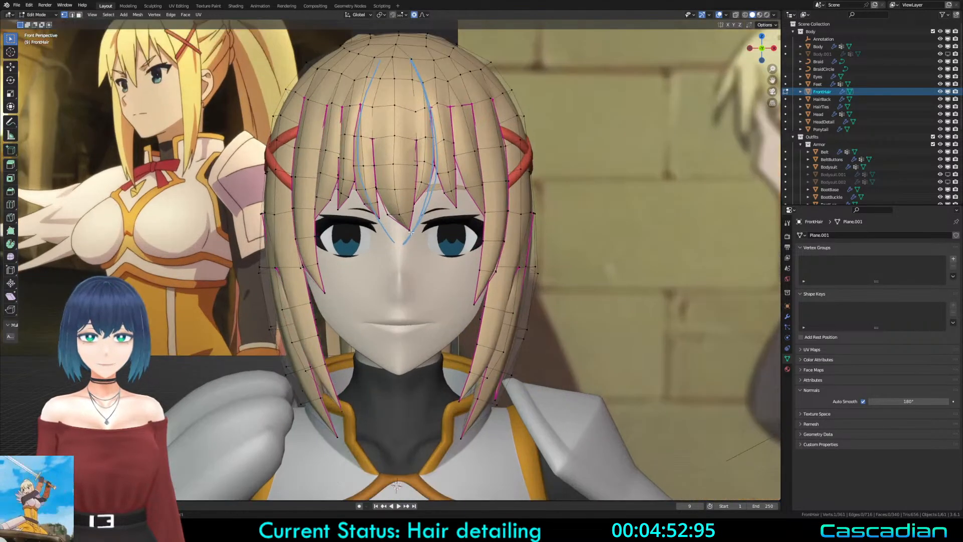
key(g)
scroll(410, 235, down, 14)
scroll(410, 242, up, 6)
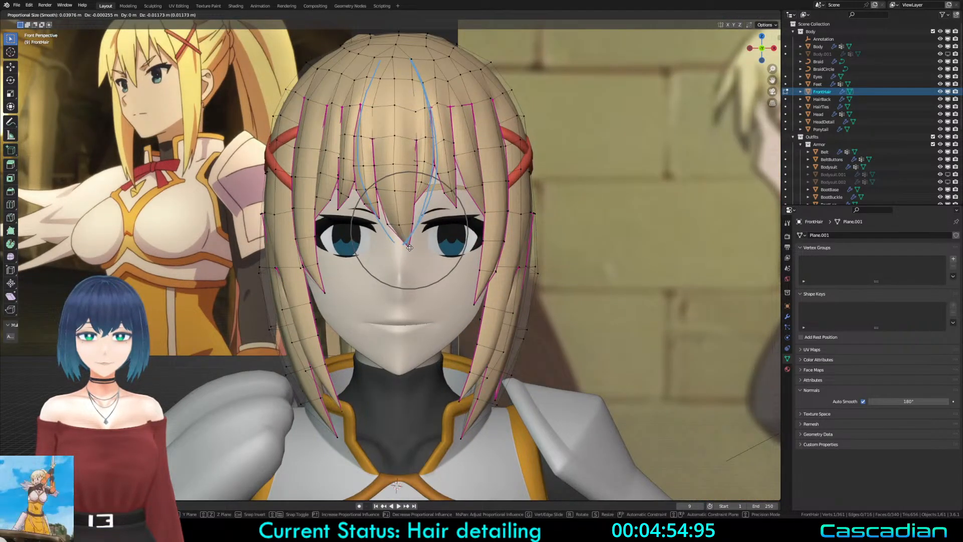
scroll(410, 250, down, 6)
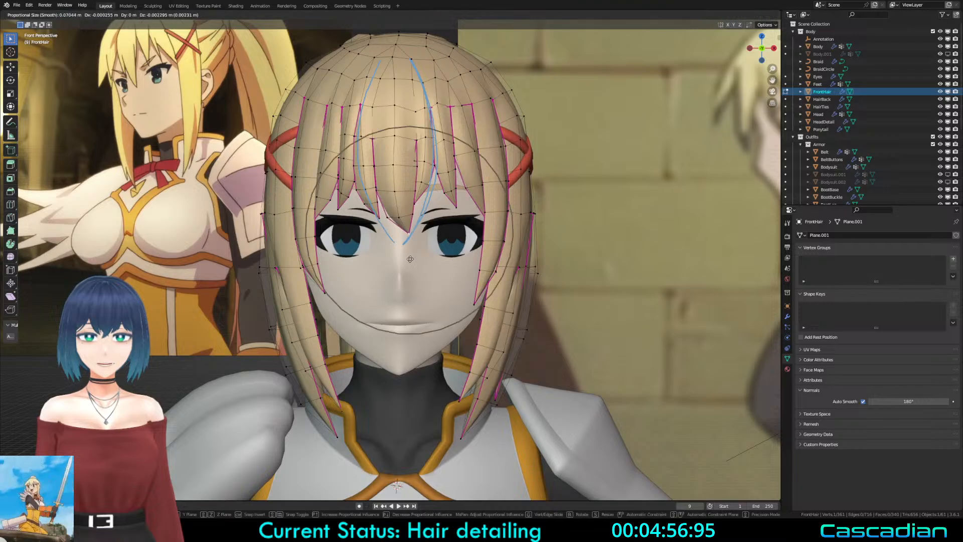
scroll(411, 273, up, 9)
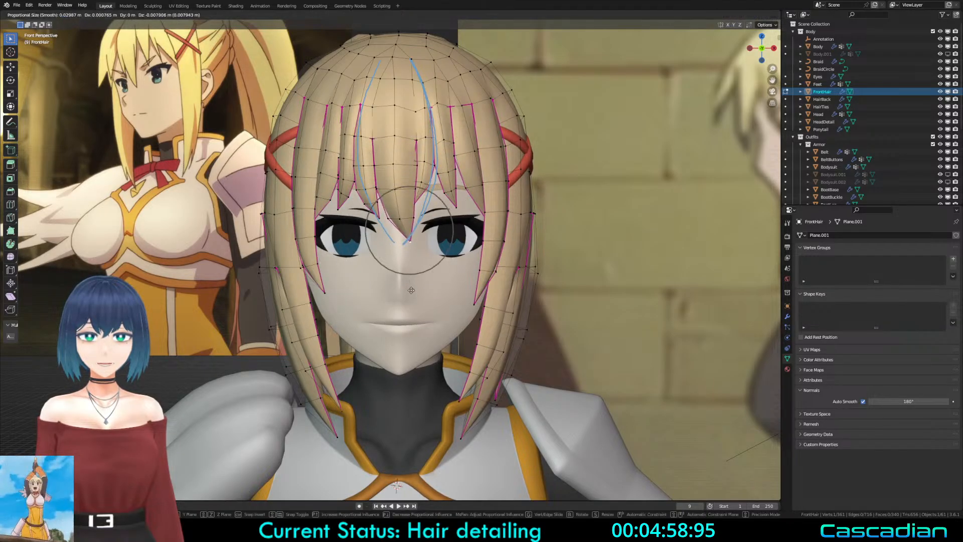
click(410, 301)
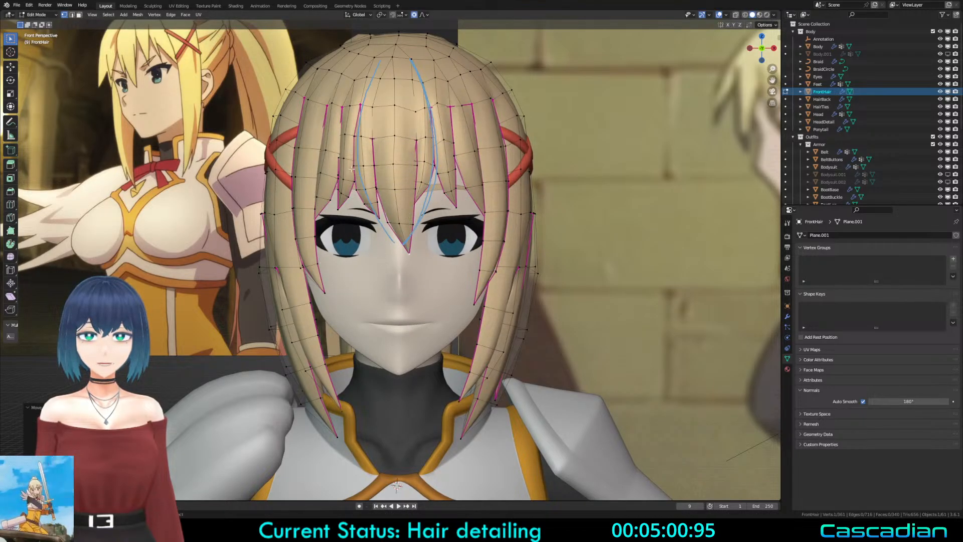
Step: Shift the vertex at the upper end of the crease beside the central bang toward the guide curve
key(2)
click(354, 134)
key(1)
click(362, 105)
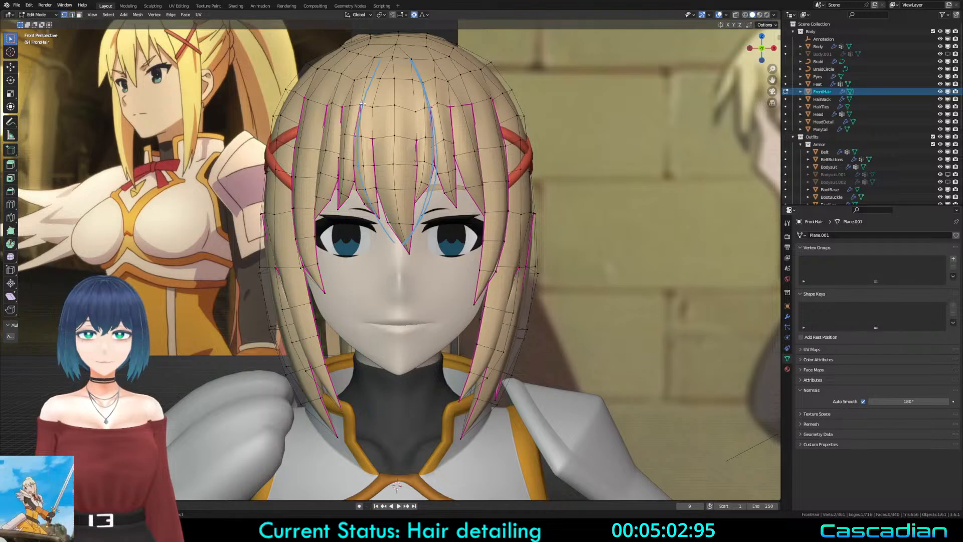
key(g)
scroll(364, 106, down, 3)
click(365, 106)
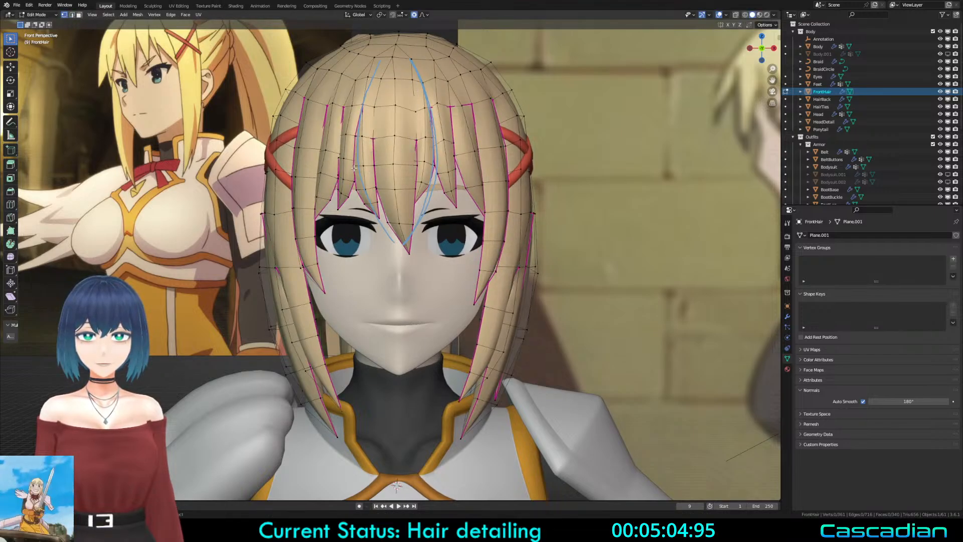
Step: Shift the edge vertices of the strand beside the central bang toward the guide curve, using a smaller proportional editing radius
click(354, 167)
key(g)
click(357, 167)
scroll(365, 208, up, 2)
key(g)
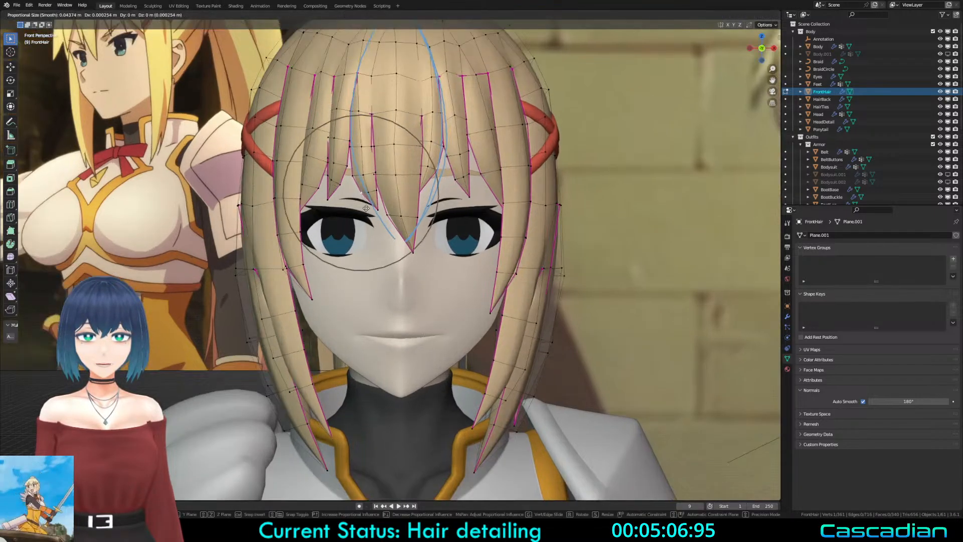
scroll(360, 177, up, 2)
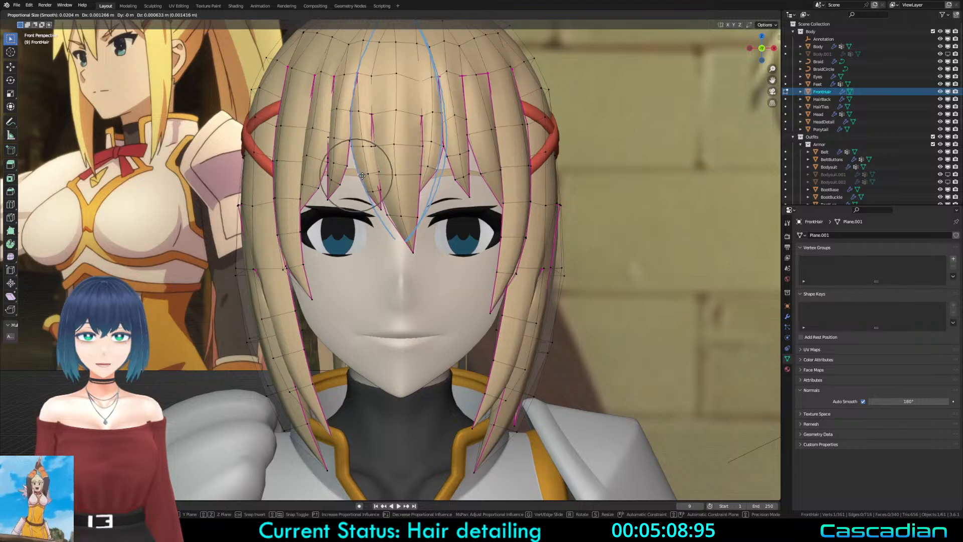
Step: Move the central bang's tip and a vertex on its right edge to fit the guide curves
click(419, 180)
key(g)
scroll(419, 240, down, 2)
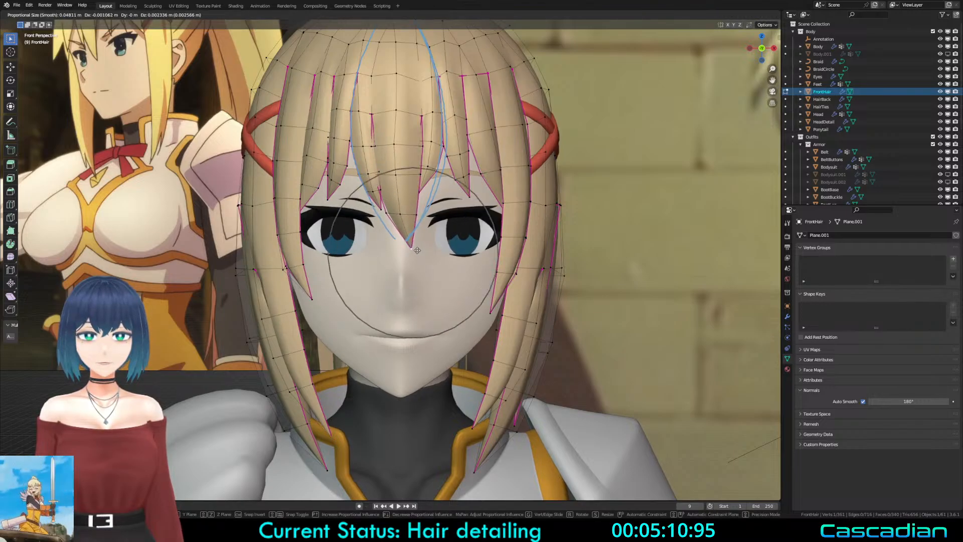
click(418, 226)
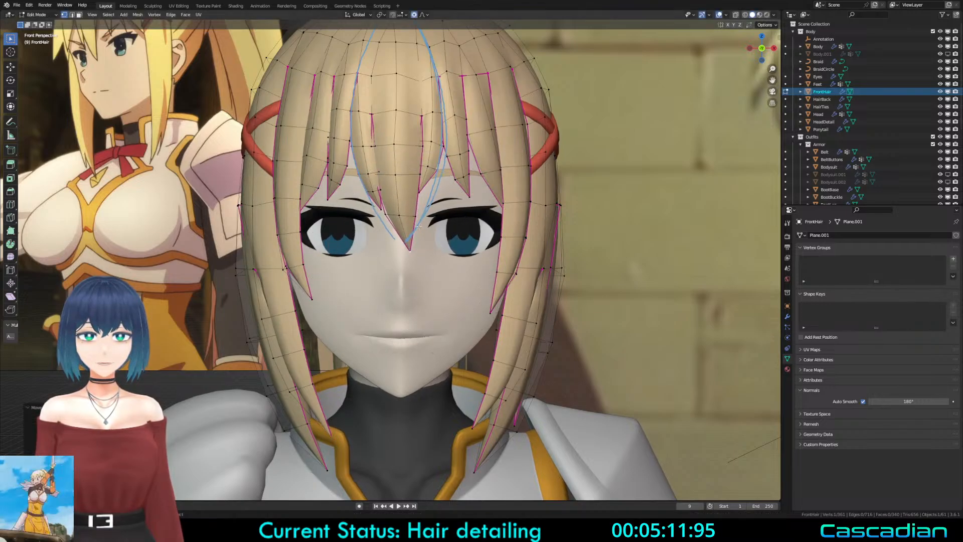
key(g)
click(427, 197)
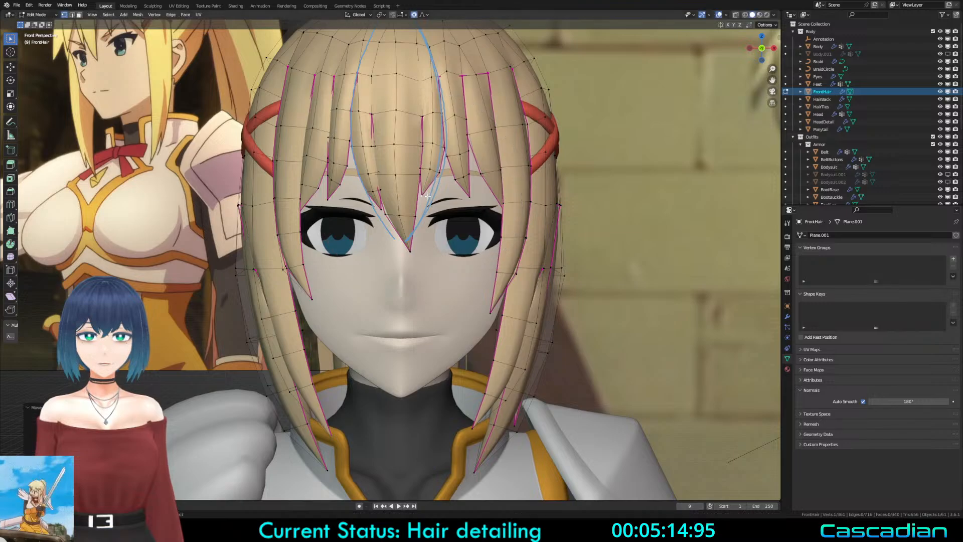
Step: Nudge the central bang's tip toward the guide curves' lower end with a wider proportional editing radius
key(Tab)
key(Tab)
key(g)
scroll(416, 255, down, 3)
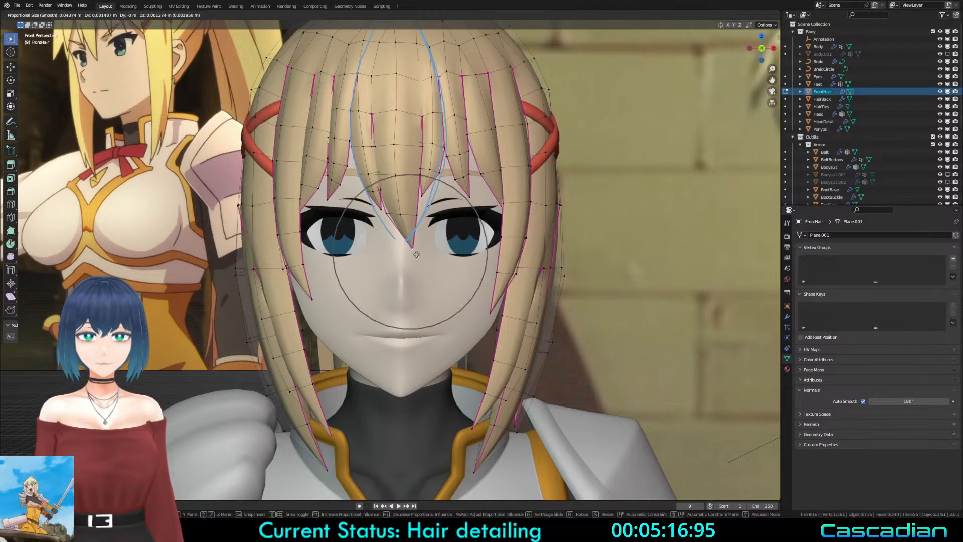
click(416, 254)
key(Tab)
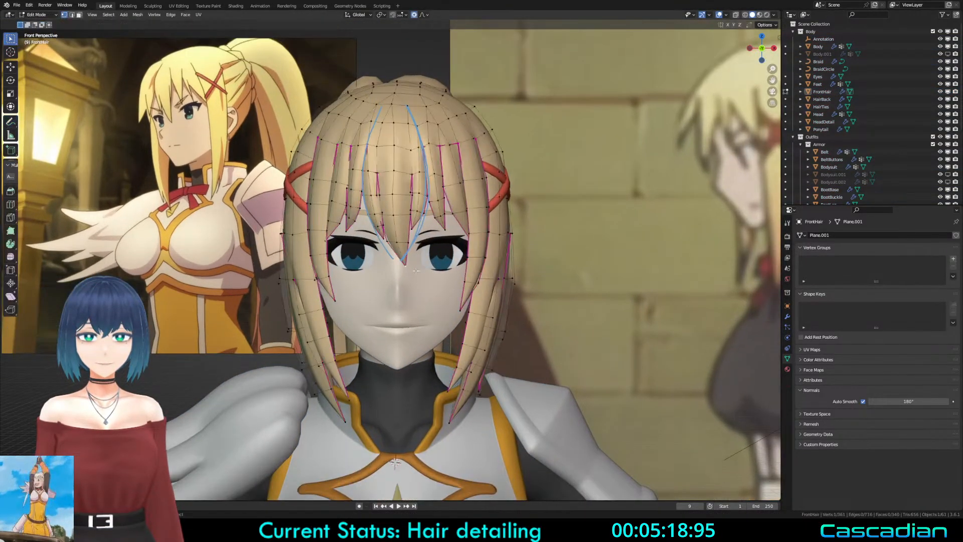
Step: Draw annotation guide curves on the front hair for the outer bangs on both sides of the face
key(Tab)
middle_drag(417, 241, 428, 164)
click(10, 121)
key(Tab)
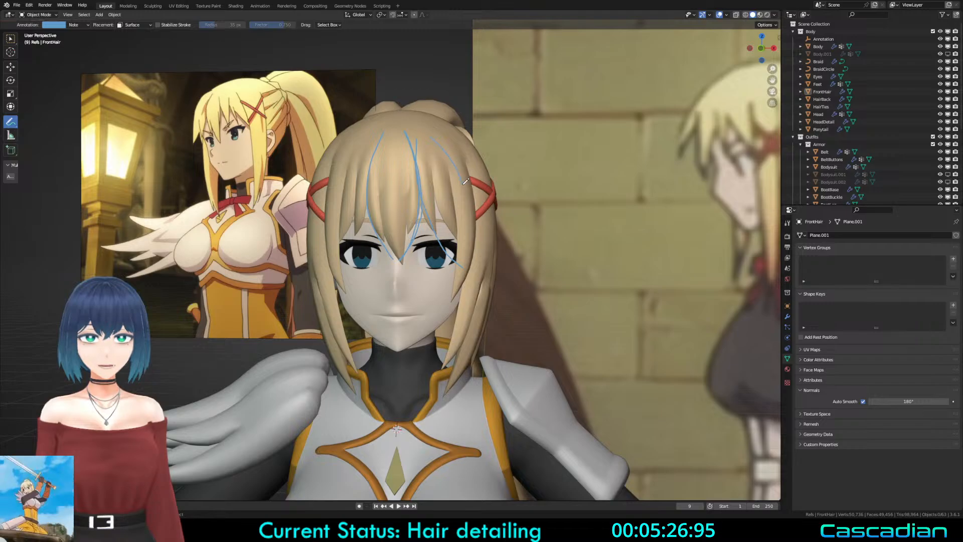
middle_drag(465, 257, 337, 140)
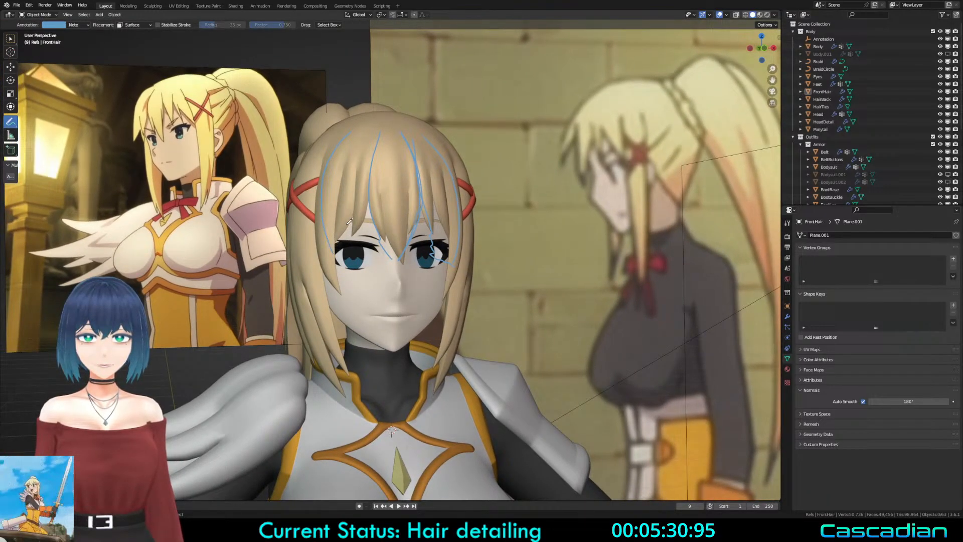
middle_drag(335, 253, 447, 235)
click(461, 222)
Step: Enter Edit Mode on FrontHair and shift the right-hand bang's inner edge vertices toward its guide curve
key(Tab)
key(g)
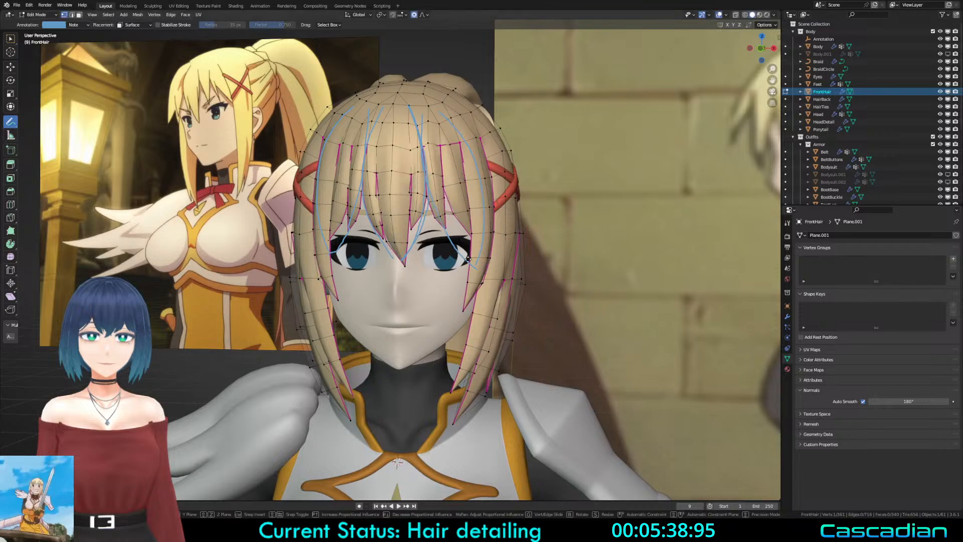
click(476, 255)
scroll(476, 256, up, 1)
key(g)
scroll(475, 256, up, 4)
click(475, 256)
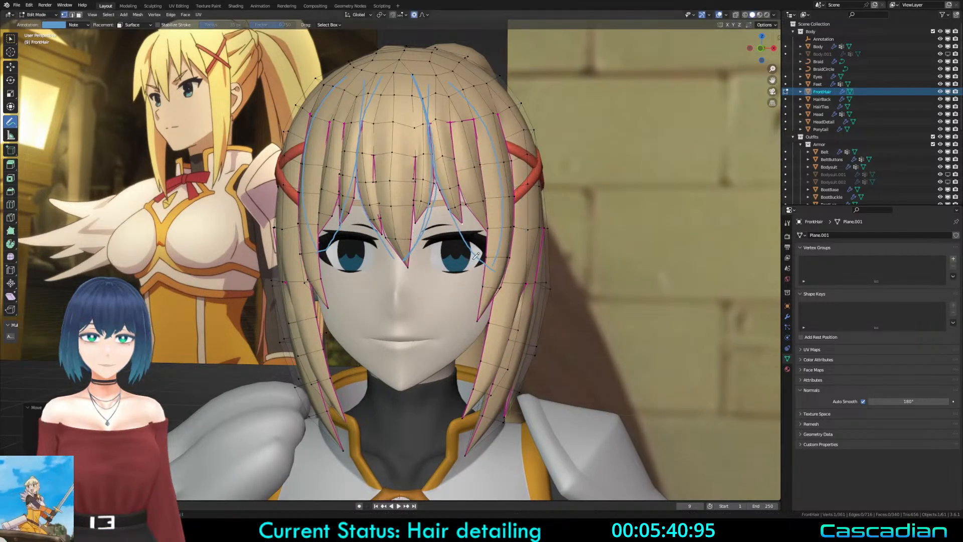
Step: Move the tip of the short bang above the left-hand eye toward its guide curve with proportional editing
middle_drag(450, 252, 469, 247)
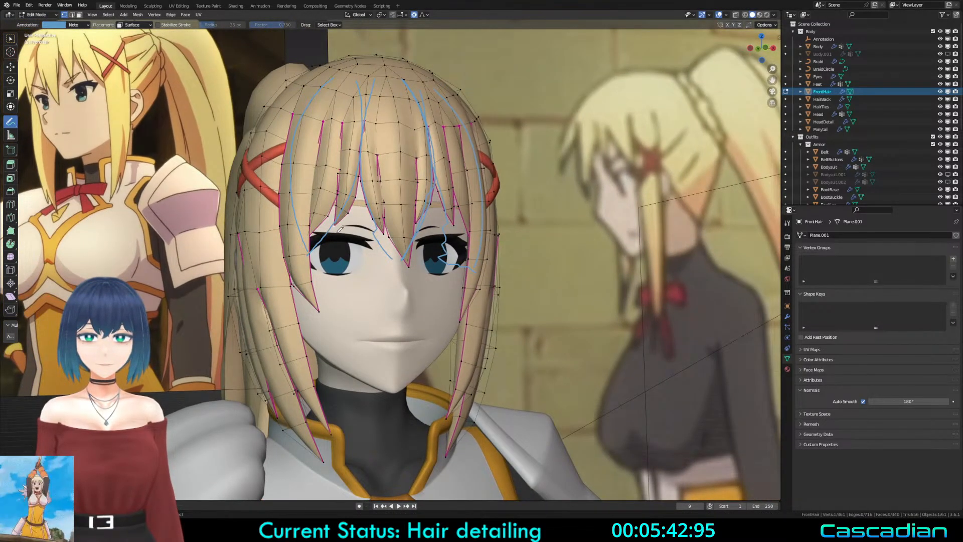
scroll(337, 236, down, 1)
middle_drag(361, 261, 357, 267)
key(g)
scroll(356, 267, down, 5)
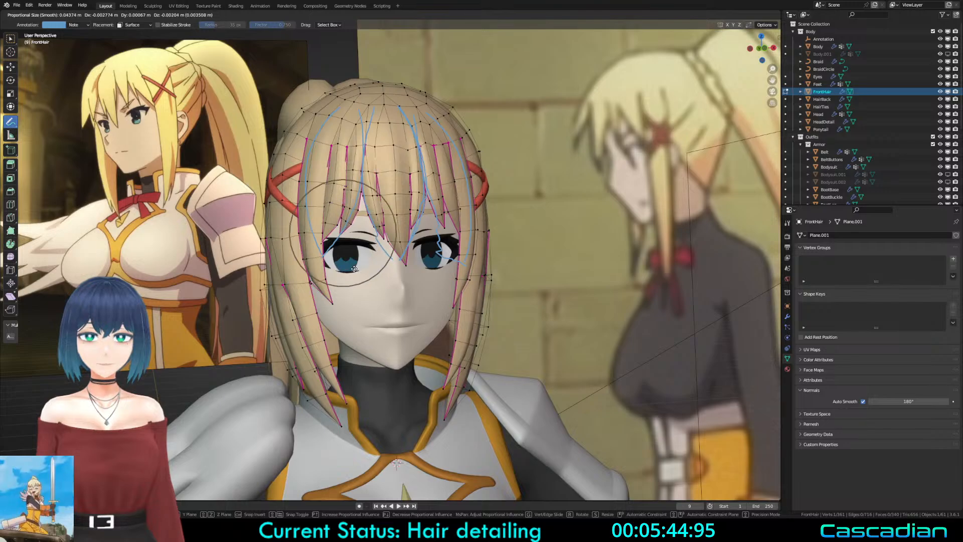
click(354, 264)
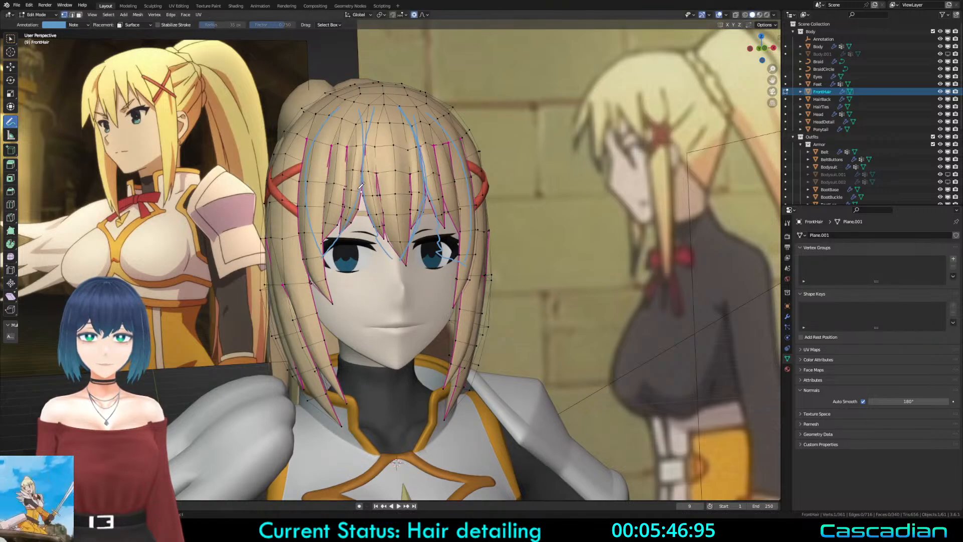
Step: Adjust the vertices at the notch between the short left-hand bang and the central bang, and save the file
key(g)
scroll(362, 192, up, 4)
click(378, 205)
scroll(378, 205, up, 1)
key(g)
click(413, 216)
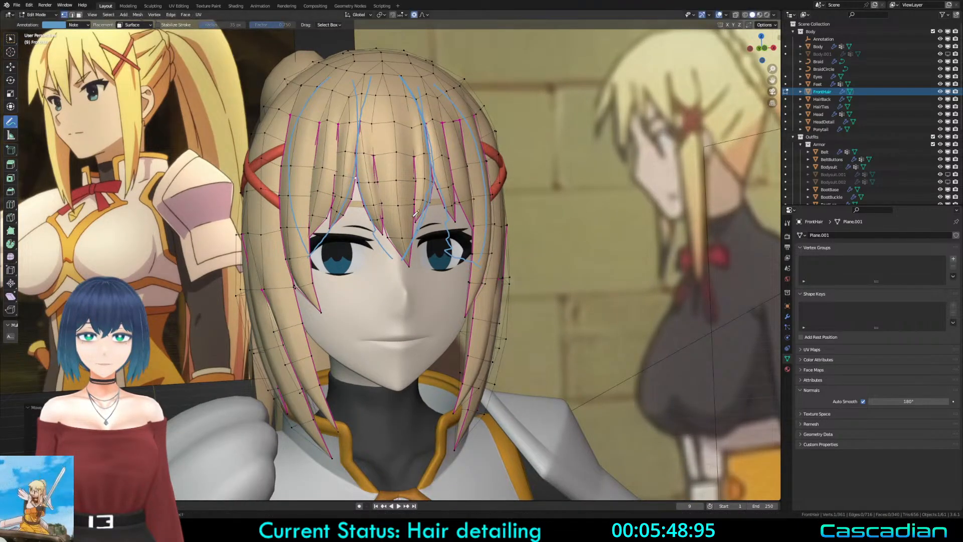
middle_drag(364, 178, 398, 210)
key(g)
right_click(399, 210)
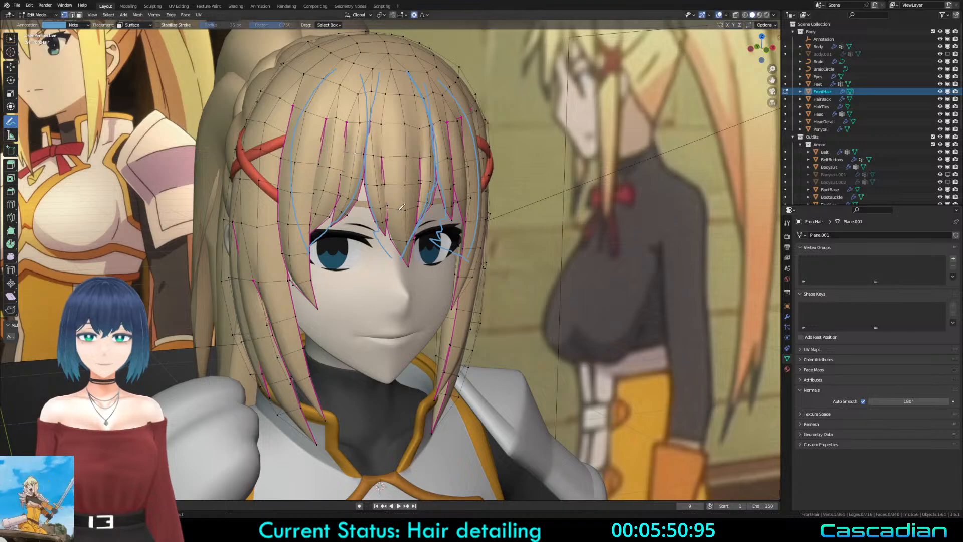
key(ctrl+s)
Step: Compare the bang shapes across the surrounding reference images with the model's front hair
scroll(402, 212, down, 8)
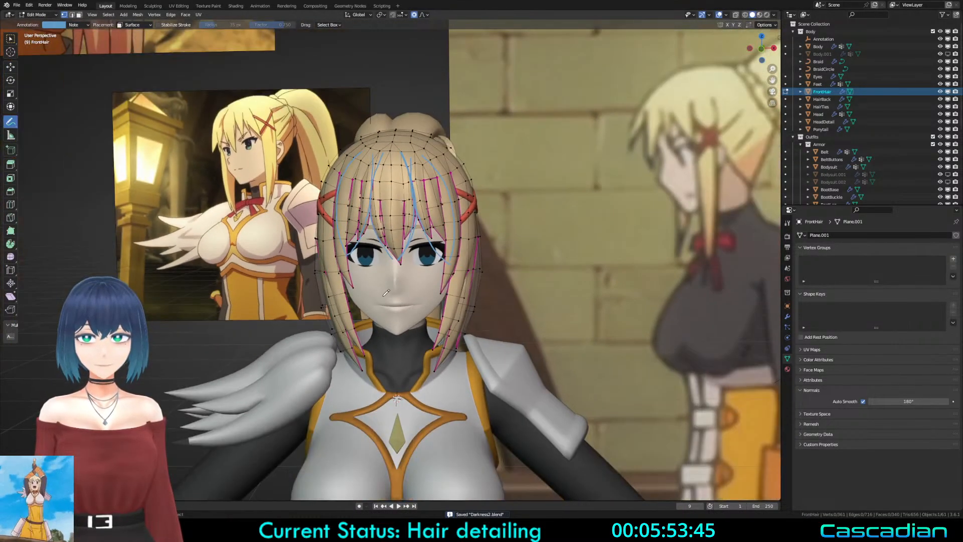
scroll(386, 293, down, 4)
shift+middle_drag(181, 175, 617, 339)
shift+middle_drag(409, 291, 535, 331)
scroll(455, 353, down, 2)
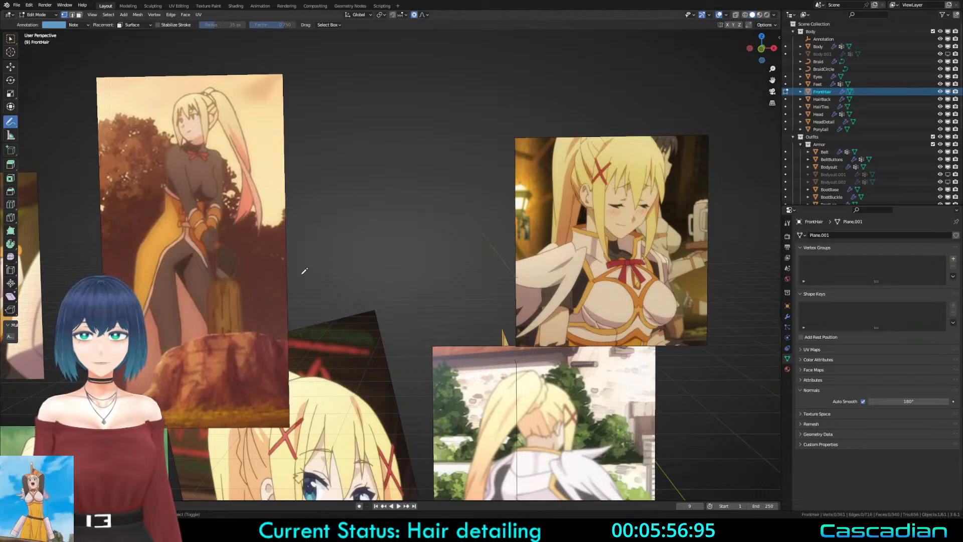
shift+middle_drag(524, 429, 384, 283)
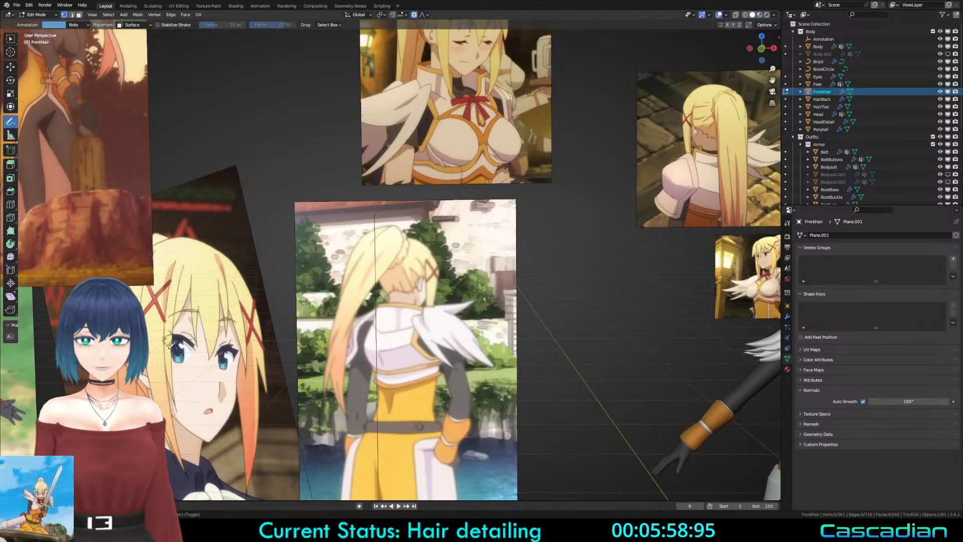
shift+middle_drag(200, 299, 5, 216)
scroll(567, 190, up, 8)
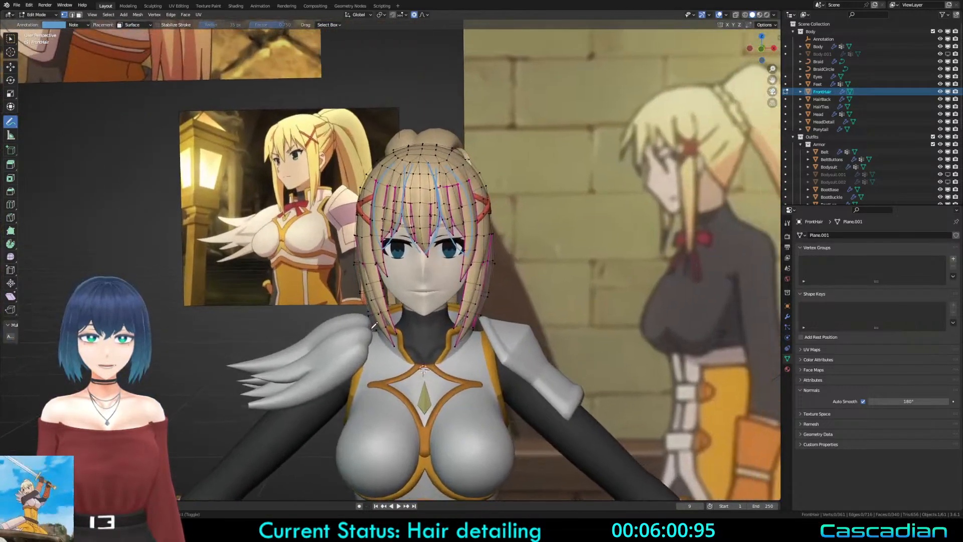
Step: Remove the annotation guide curves from the model and switch back to the selection tool
middle_drag(418, 253, 471, 251)
click(11, 39)
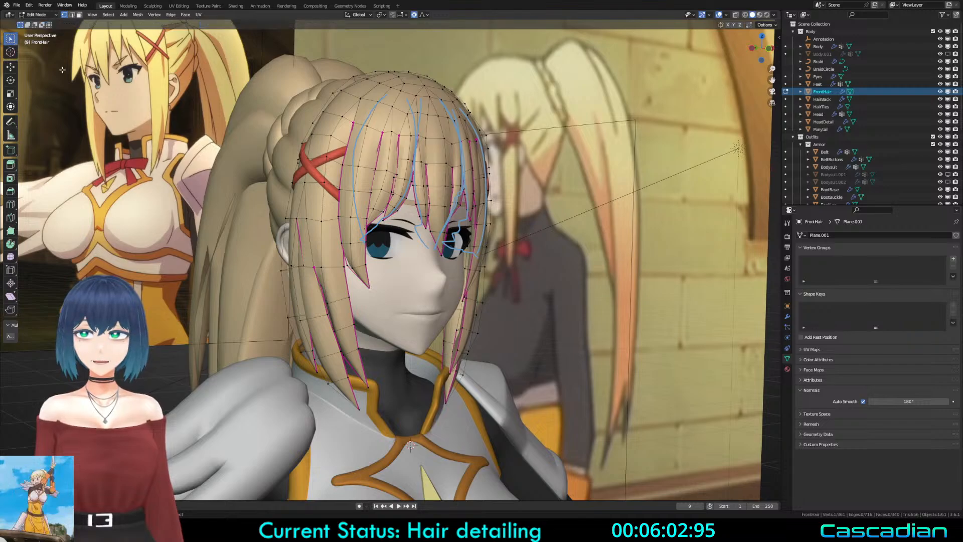
click(11, 123)
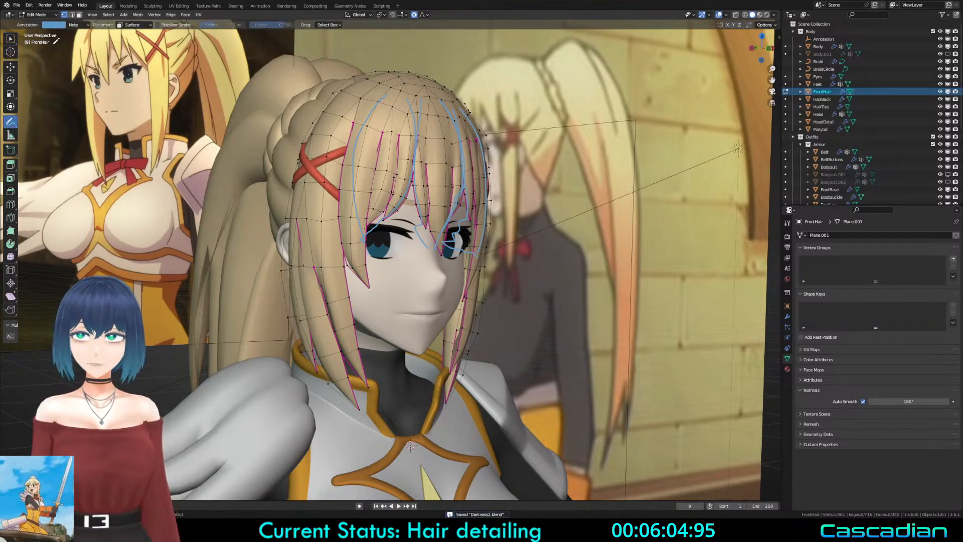
click(87, 25)
click(126, 58)
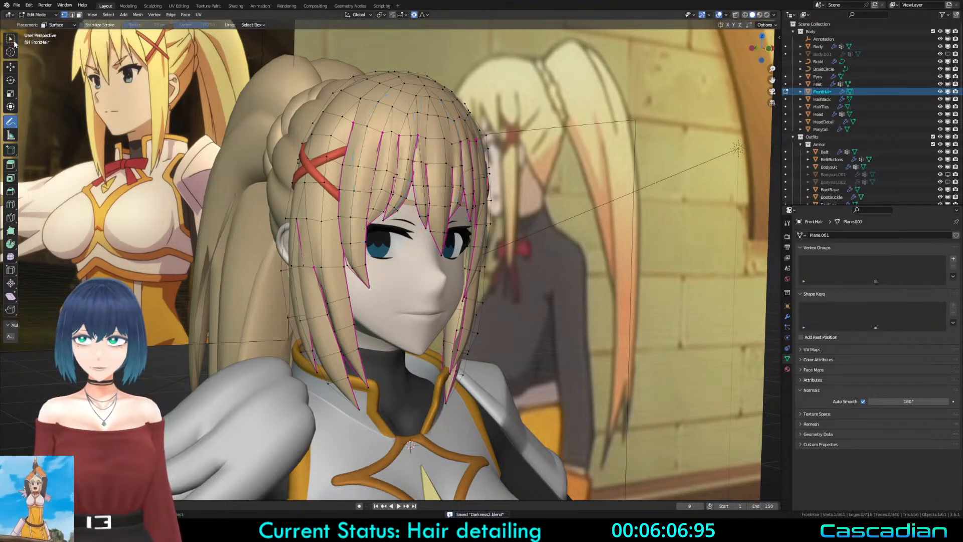
click(10, 39)
Step: Pull the tip and the front-edge vertex of the long bang beside the left-hand eye slightly backward with proportional editing
mouse_move(386, 289)
middle_down()
mouse_move(346, 291)
mouse_move(423, 275)
middle_up()
scroll(425, 274, up, 2)
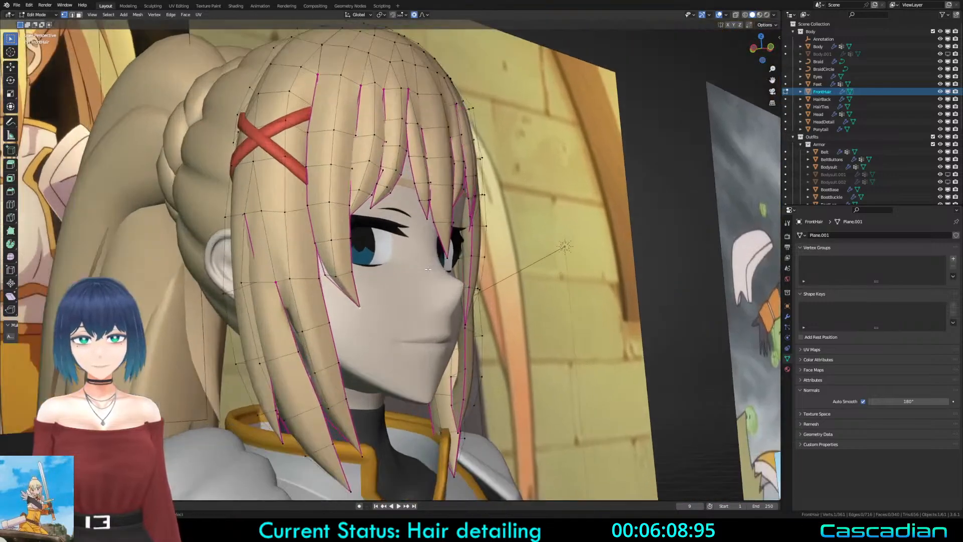
key(g)
scroll(421, 271, down, 15)
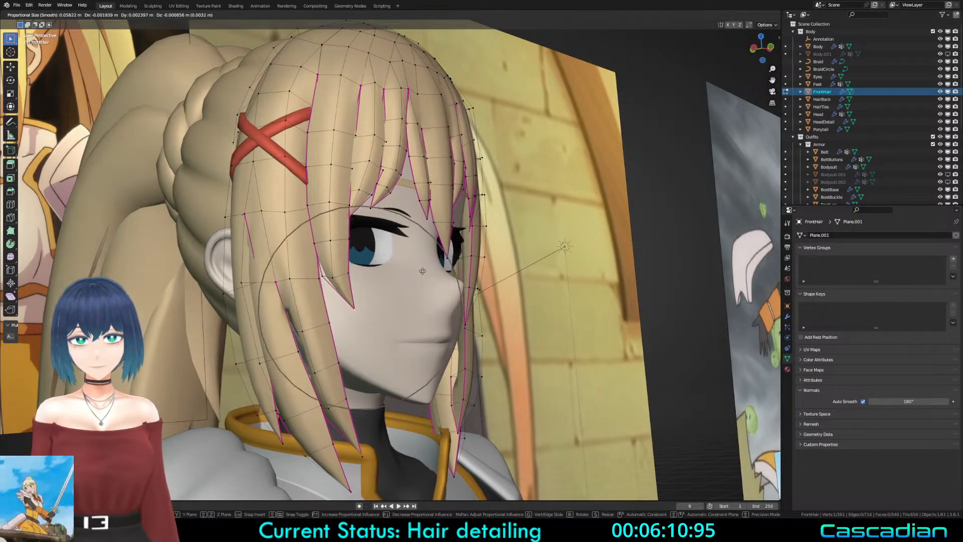
click(352, 232)
key(g)
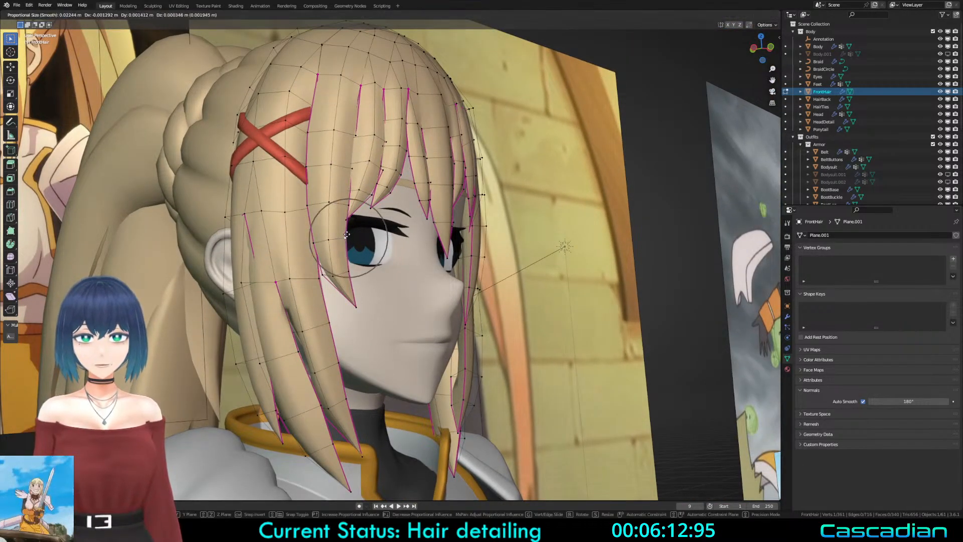
click(346, 233)
key(Tab)
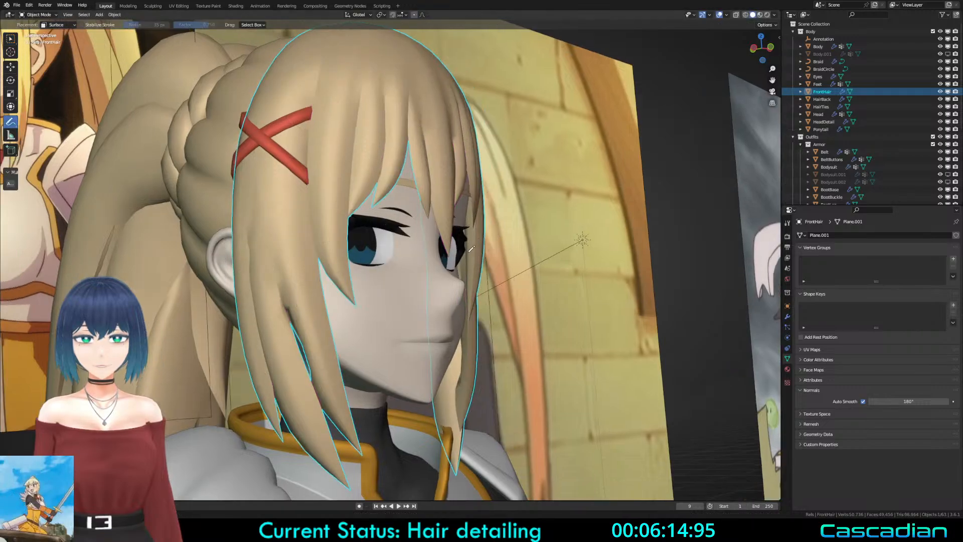
Step: Adjust the front-edge and rear-edge vertices of the long bang beside the eye on the opposite side of the face
key(alt+a)
middle_drag(406, 241, 509, 263)
key(Tab)
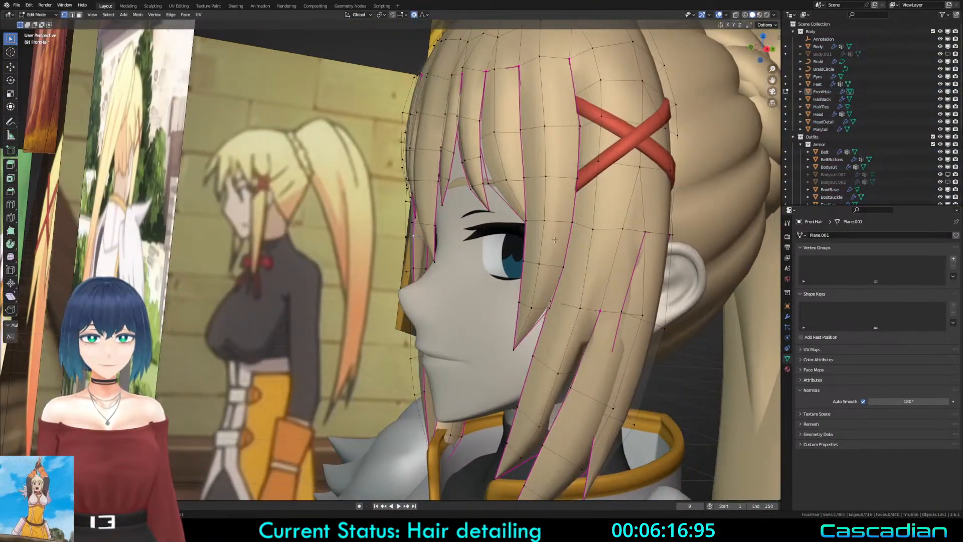
click(522, 257)
key(g)
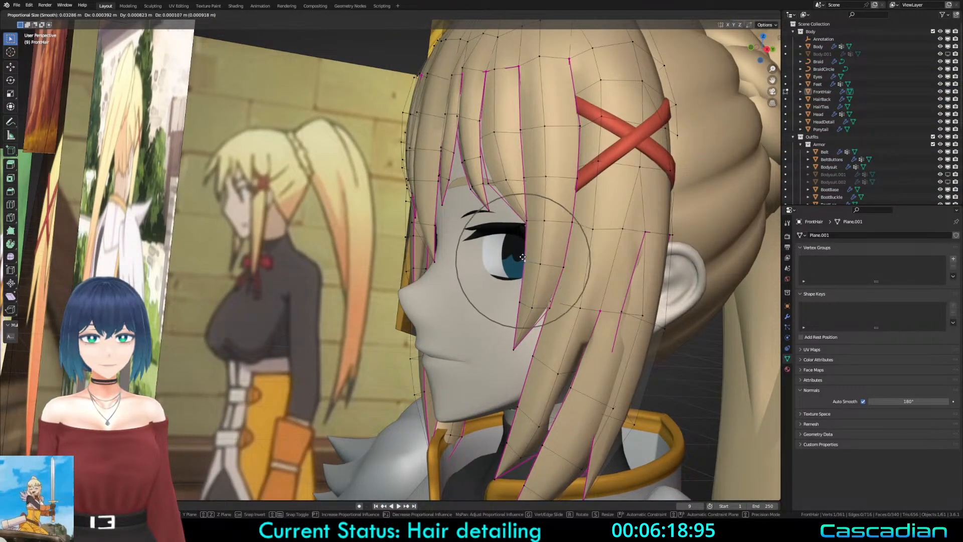
click(522, 257)
click(563, 267)
key(g)
click(561, 268)
Step: Examine the reshaped bangs in Object Mode from several angles, toggling wireframe shading
key(Tab)
key(alt+a)
mouse_move(441, 279)
middle_down()
mouse_move(577, 310)
mouse_move(594, 304)
middle_up()
scroll(525, 292, down, 3)
key(shift+z)
key(shift+z)
middle_drag(391, 296, 429, 301)
scroll(430, 301, up, 3)
Step: Reposition the tip of the long bang beside the left-hand eye with a larger proportional editing radius
key(Tab)
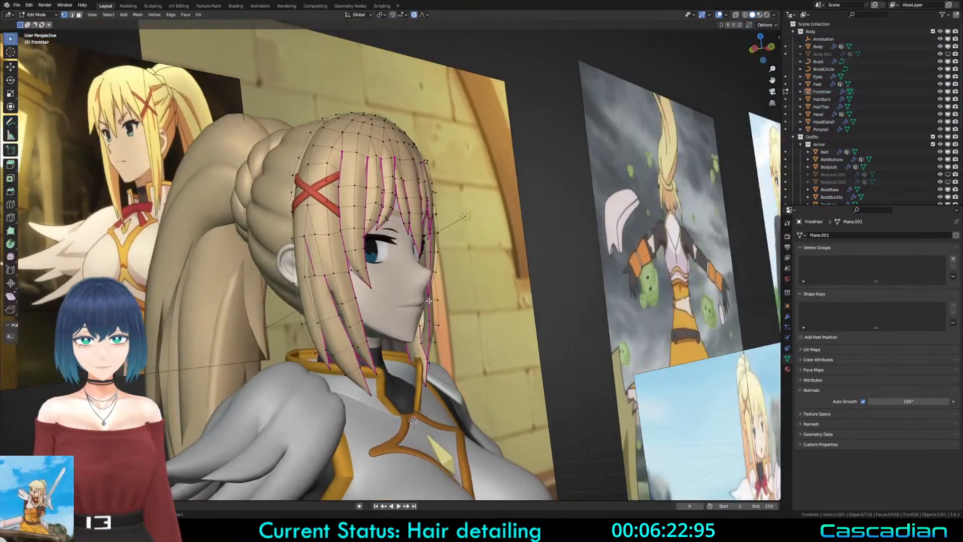
key(g)
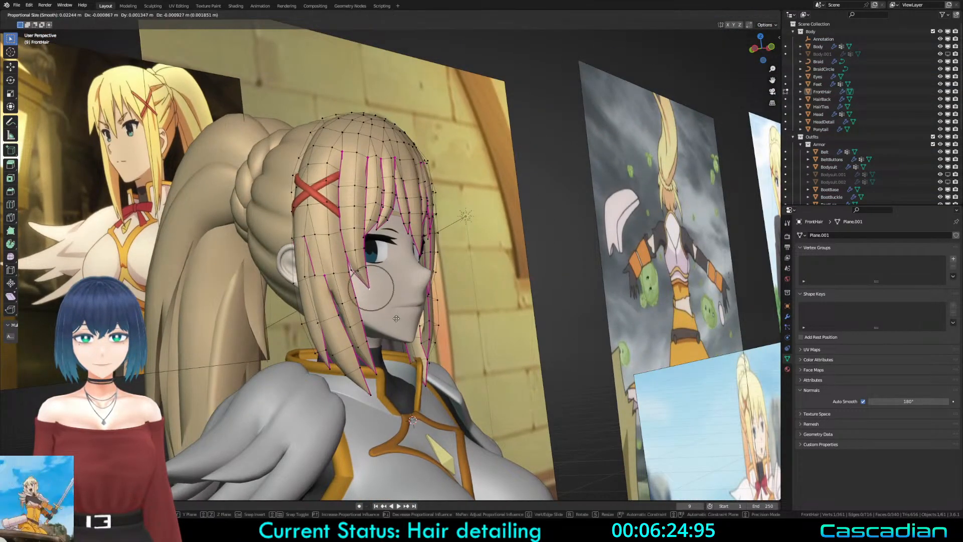
scroll(396, 319, down, 19)
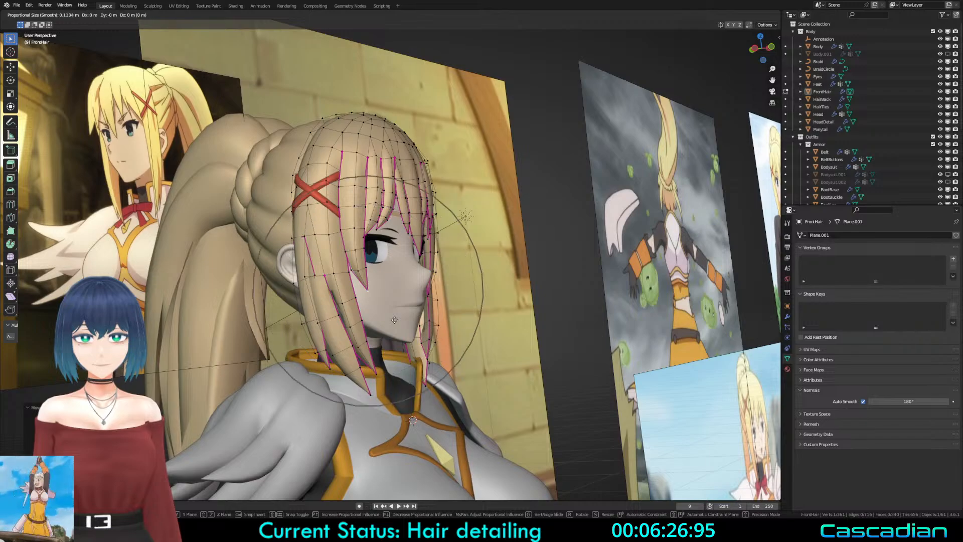
click(389, 319)
click(389, 318)
Step: Shift the front edge of the long left-hand bang beside the eye, using a reduced proportional editing radius
key(Tab)
middle_drag(441, 291, 435, 271)
key(alt+a)
scroll(411, 266, up, 2)
key(Tab)
middle_drag(377, 256, 388, 254)
key(g)
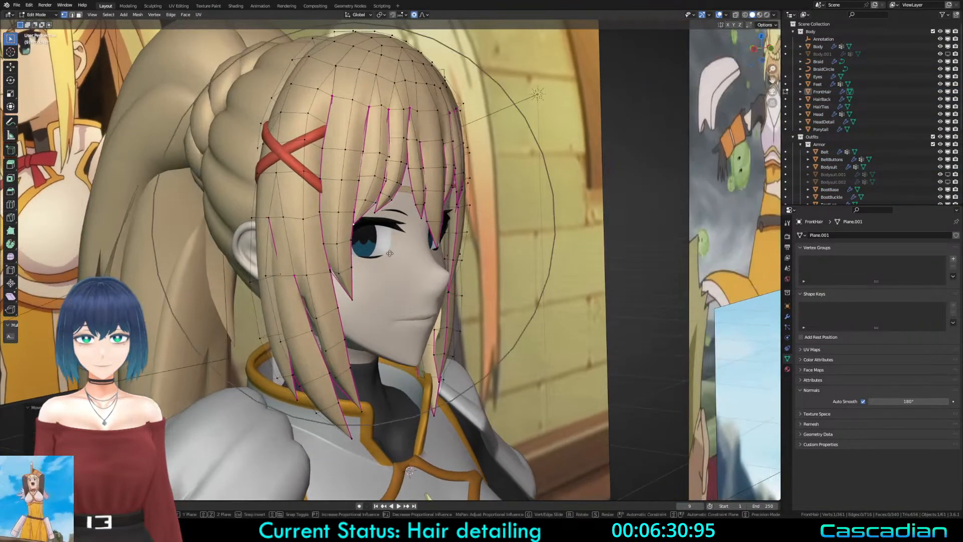
scroll(388, 253, up, 9)
scroll(388, 253, up, 7)
click(388, 253)
Step: Refine the long side bang's edge vertex from the opposite view and return to Object Mode to check the bangs
click(354, 243)
middle_drag(452, 297, 512, 331)
key(g)
scroll(514, 316, up, 3)
scroll(514, 315, down, 4)
click(514, 315)
key(Tab)
key(alt+a)
key(Tab)
key(Tab)
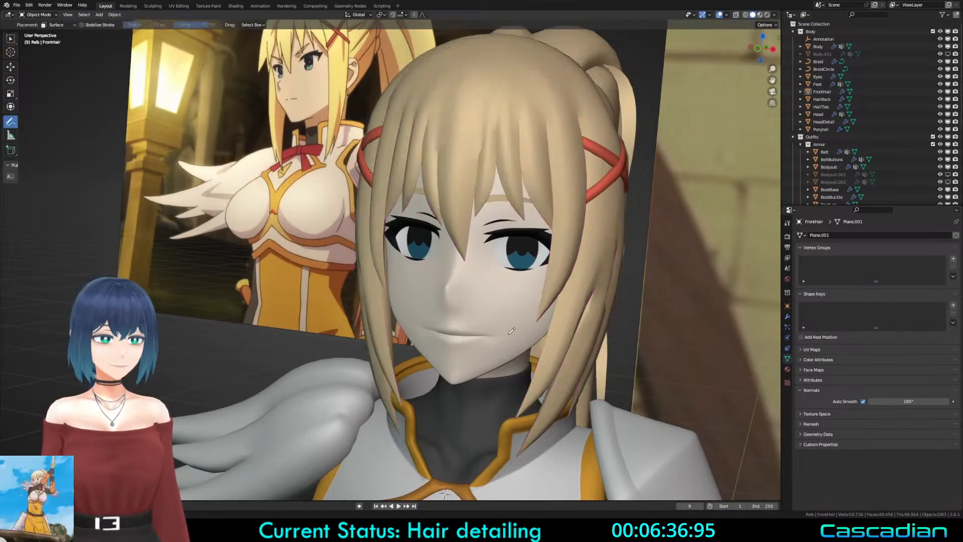
shift+middle_drag(561, 354, 542, 332)
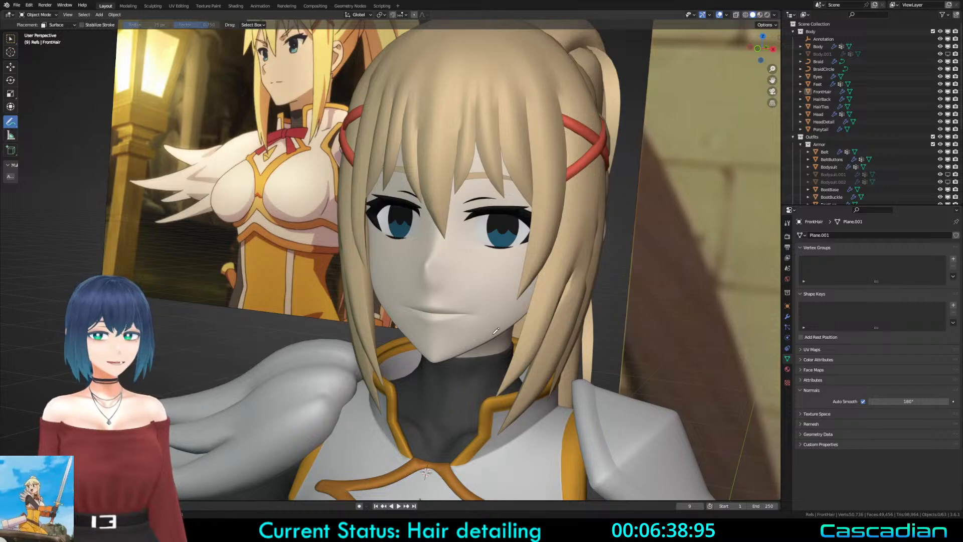
Step: Check the bangs from the front, reopen the FrontHair mesh in Edit Mode with the Select Box tool, and save the file
key(KP_1)
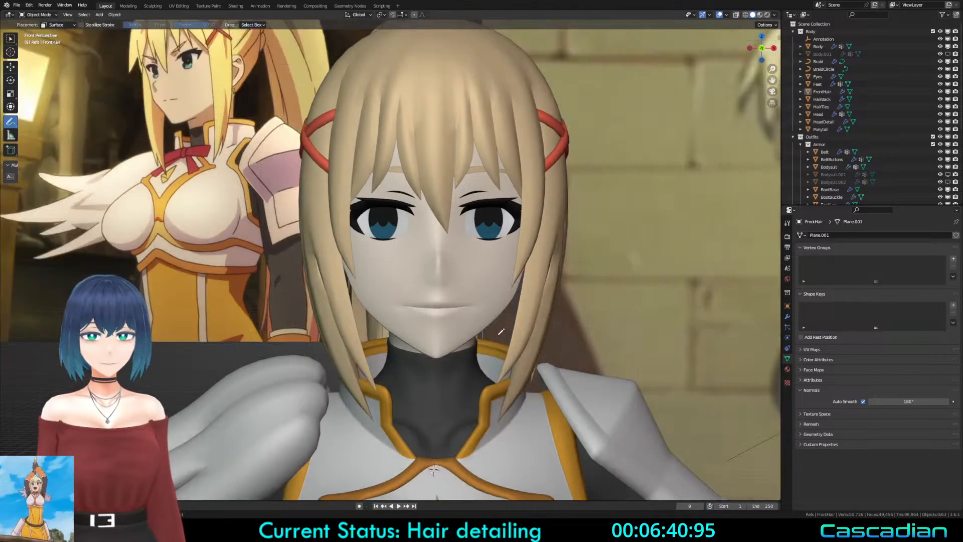
scroll(520, 276, down, 3)
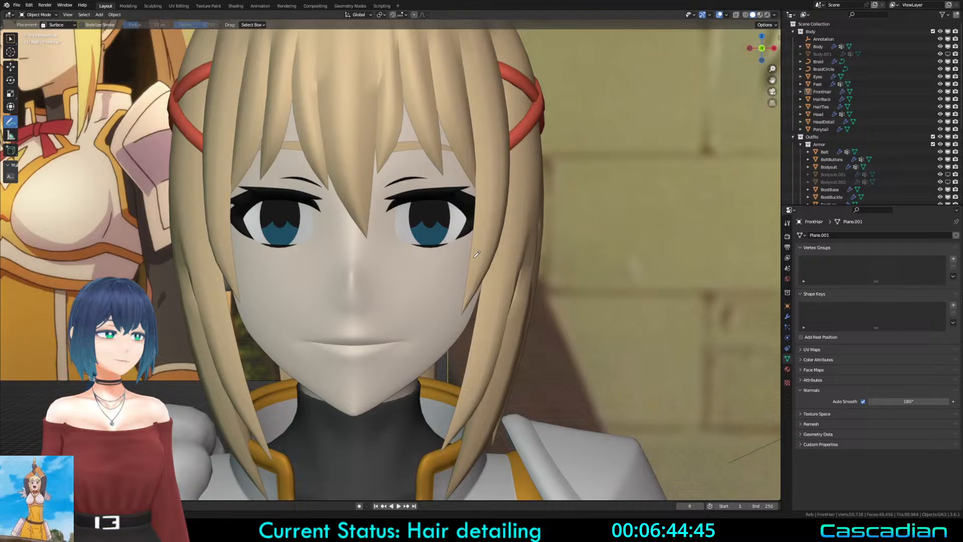
shift+middle_drag(477, 254, 505, 282)
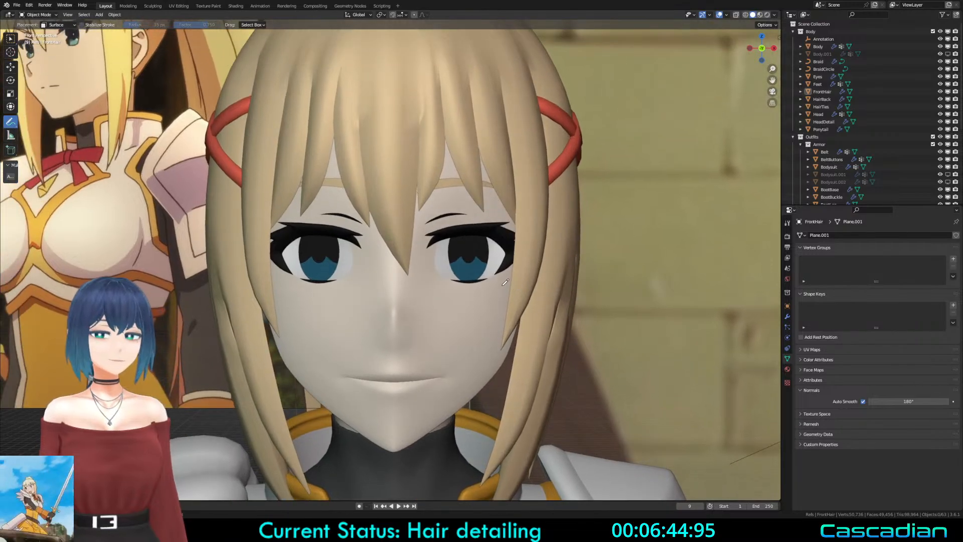
click(509, 228)
key(Tab)
key(Tab)
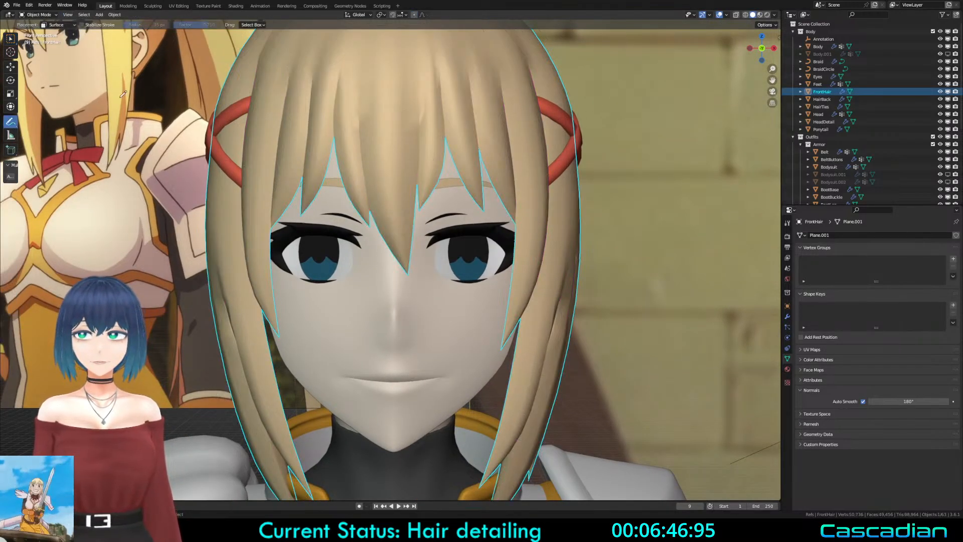
click(11, 43)
key(Tab)
mouse_move(564, 299)
middle_down()
mouse_move(463, 347)
mouse_move(499, 352)
middle_up()
key(ctrl+s)
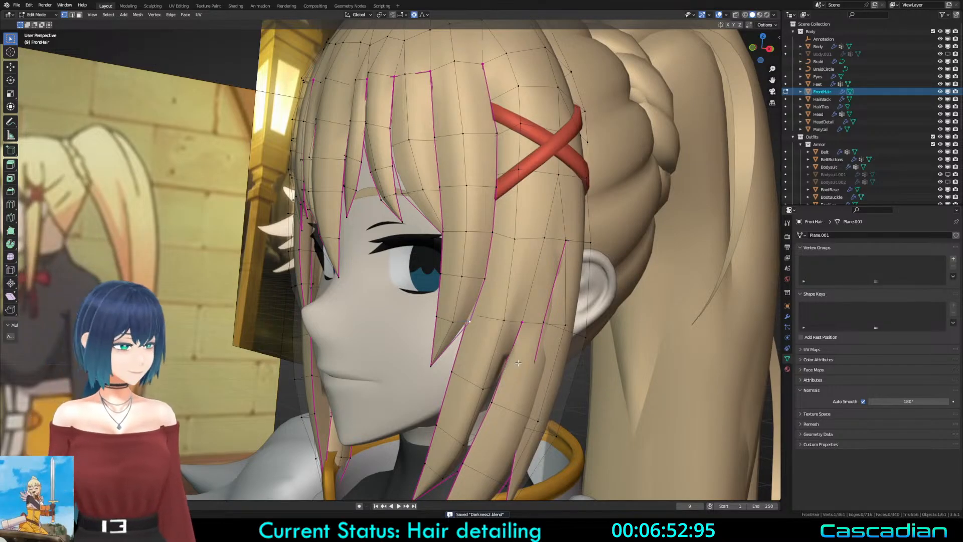
Step: Add a loop cut across the wide bang between the central bangs and the crossed hair tie, using wireframe shading
scroll(473, 372, up, 6)
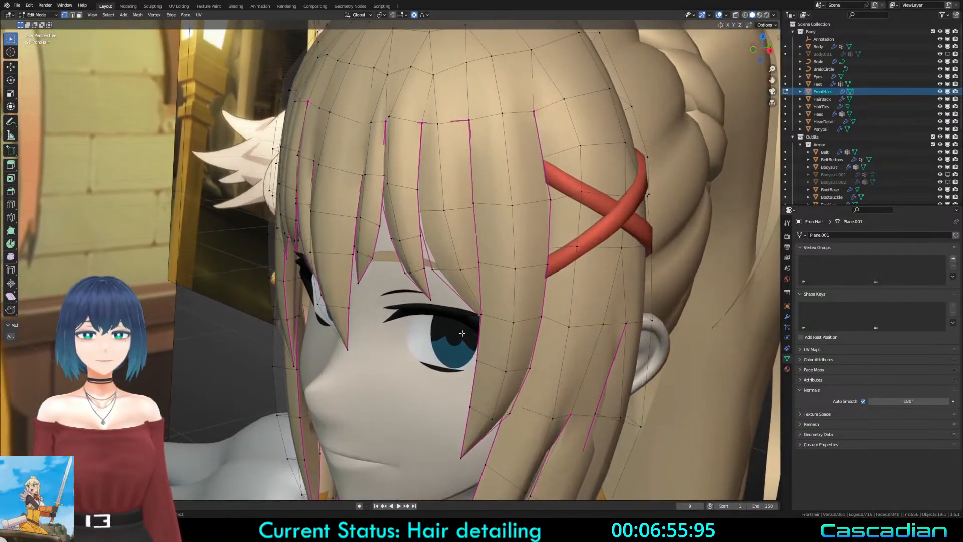
key(shift+z)
middle_drag(498, 239, 495, 226)
click(477, 197)
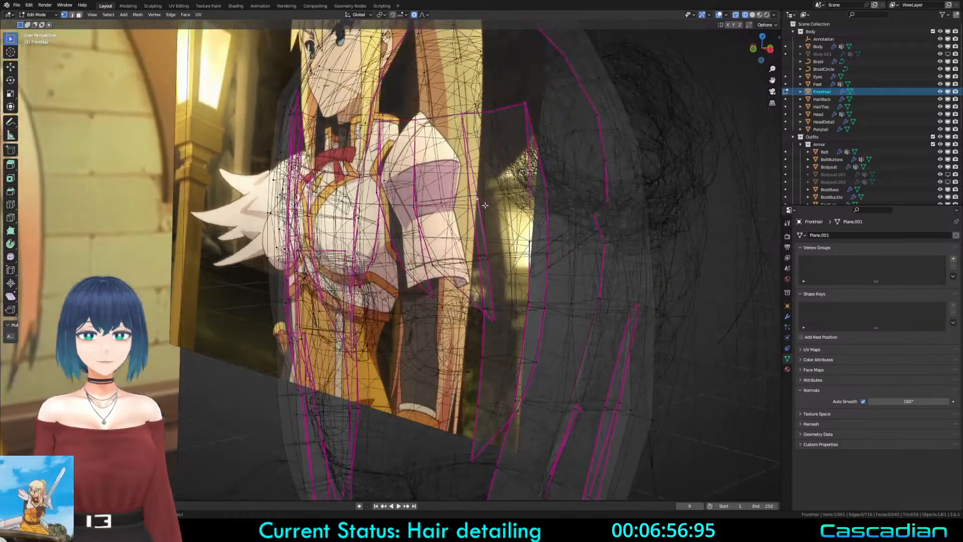
key(g)
click(483, 198)
key(a)
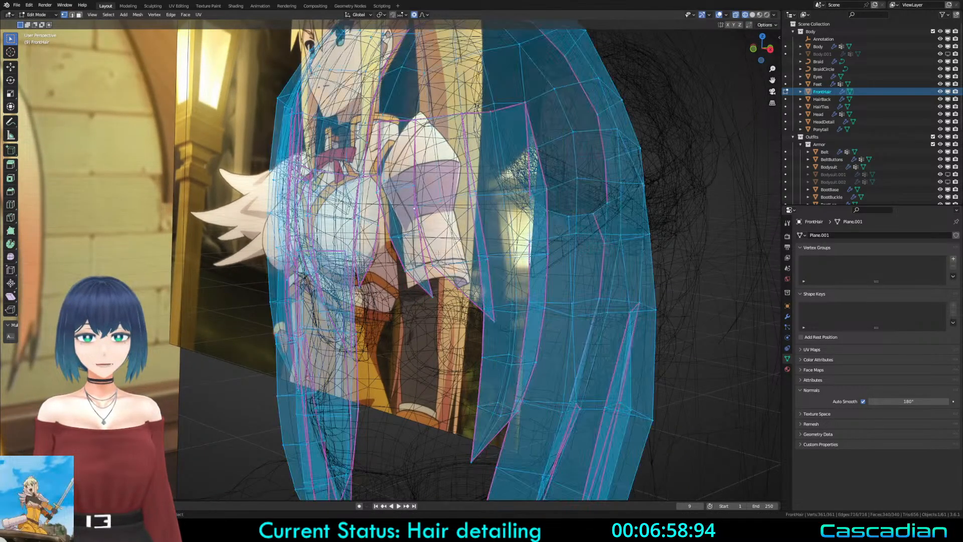
click(436, 264)
key(g)
click(435, 262)
click(487, 258)
key(g)
click(487, 253)
key(ctrl+r)
click(487, 247)
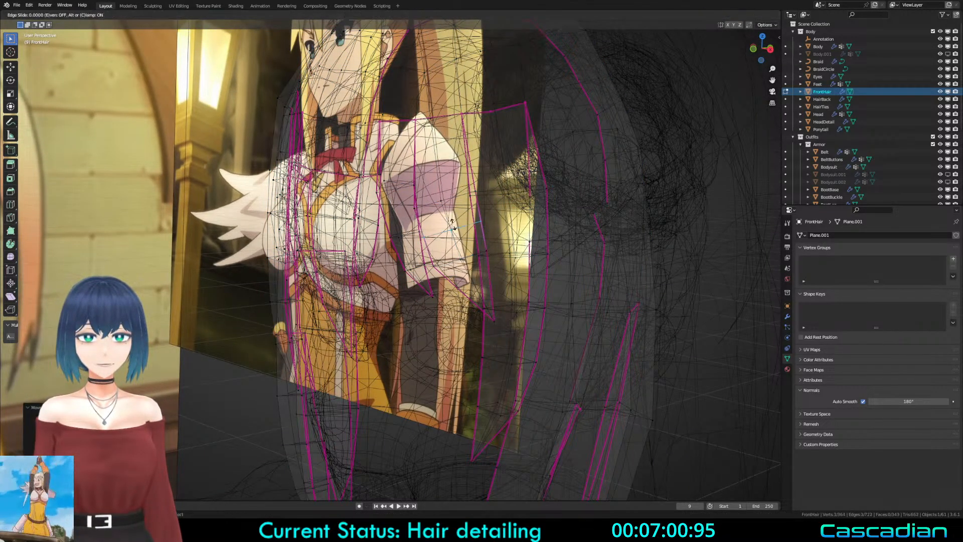
right_click(494, 245)
Step: Edge-slide the new cross loop up the strand and return to solid shading
key(s)
click(534, 244)
key(g)
key(g)
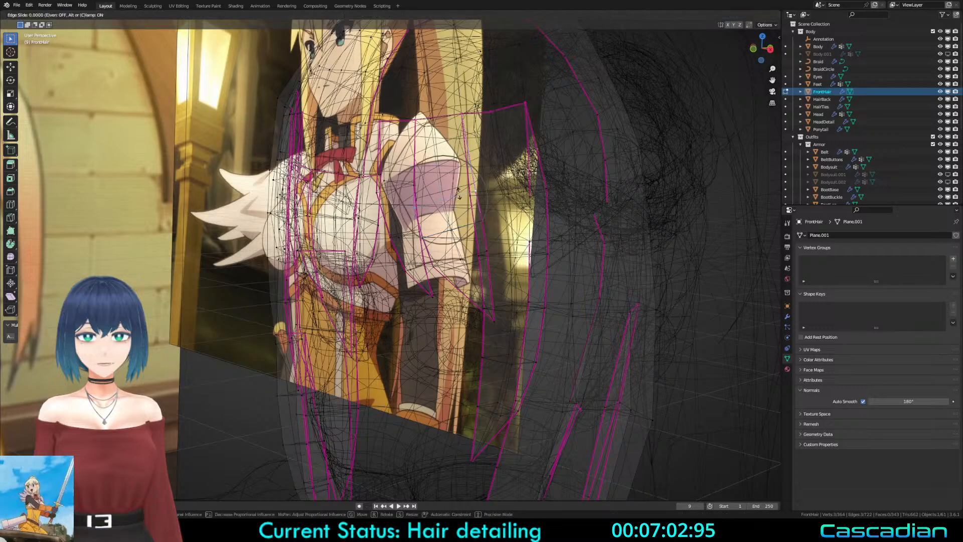
click(469, 182)
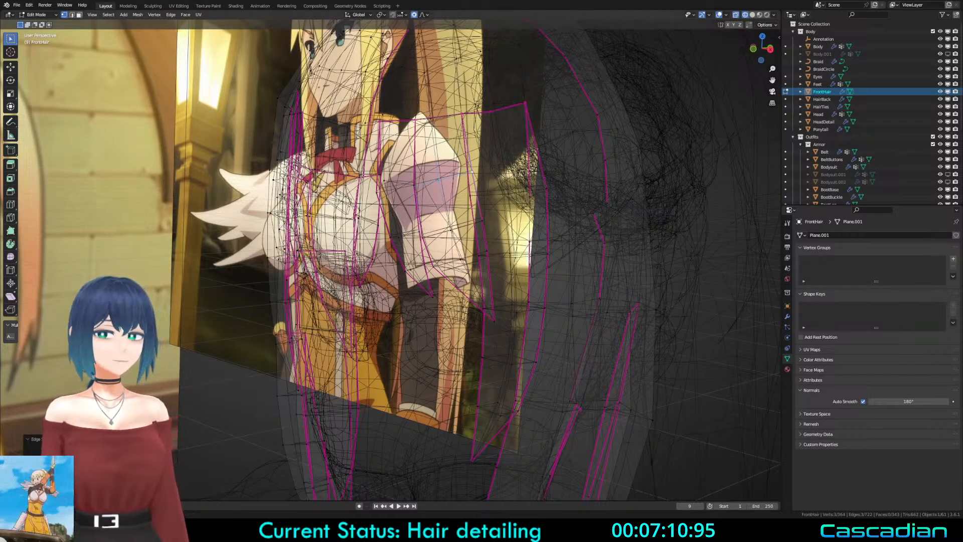
scroll(527, 268, down, 2)
mouse_move(471, 172)
middle_down()
mouse_move(527, 268)
mouse_move(481, 281)
mouse_move(459, 243)
middle_up()
key(shift+z)
scroll(459, 242, up, 2)
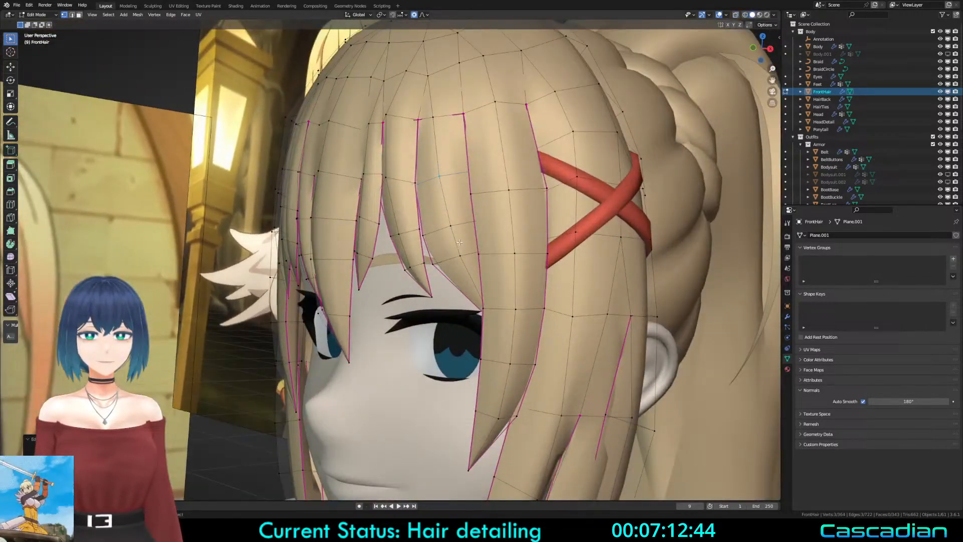
Step: Edge-slide the lower cross loops of the same strand to space them more evenly towards its tip
key(g)
key(g)
click(440, 223)
alt+click(445, 258)
key(g)
key(g)
click(449, 261)
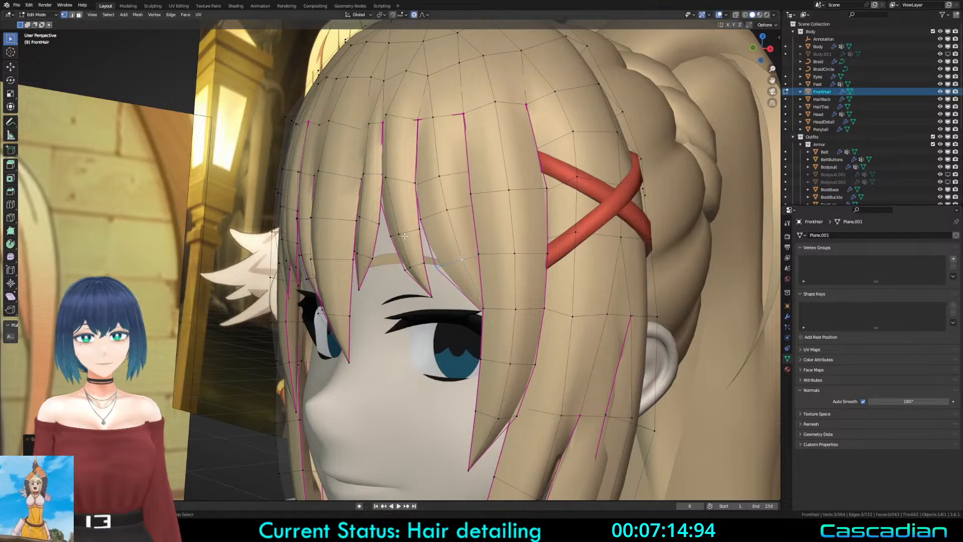
Step: Edge-slide the lower cross loop of the adjacent narrow pointed bang upward
alt+click(404, 234)
key(g)
key(g)
click(403, 225)
middle_drag(403, 223, 434, 217)
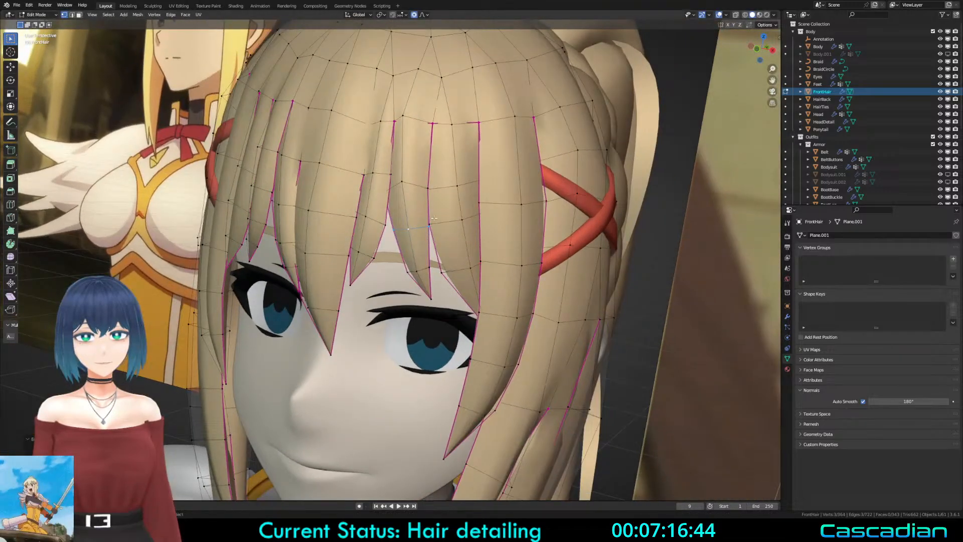
Step: Edge-slide the upper cross loops of the narrow pointed bang to even out their spacing
key(g)
key(g)
click(402, 189)
alt+click(413, 188)
key(g)
key(g)
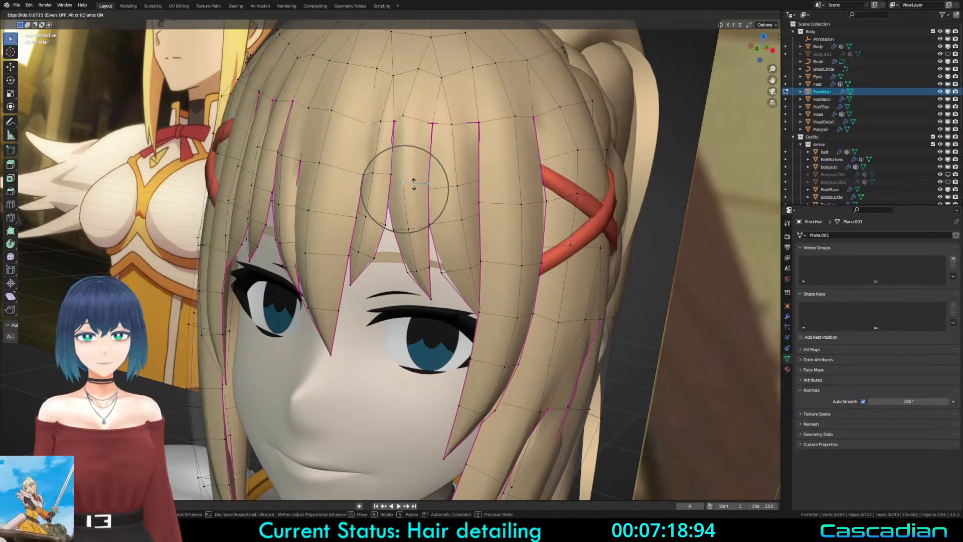
click(413, 184)
Step: Examine the bangs from below, toggling between Edit Mode and Object Mode
middle_drag(414, 185, 457, 286)
key(a)
key(a)
key(Tab)
key(Tab)
middle_drag(379, 285, 373, 209)
key(Tab)
key(Tab)
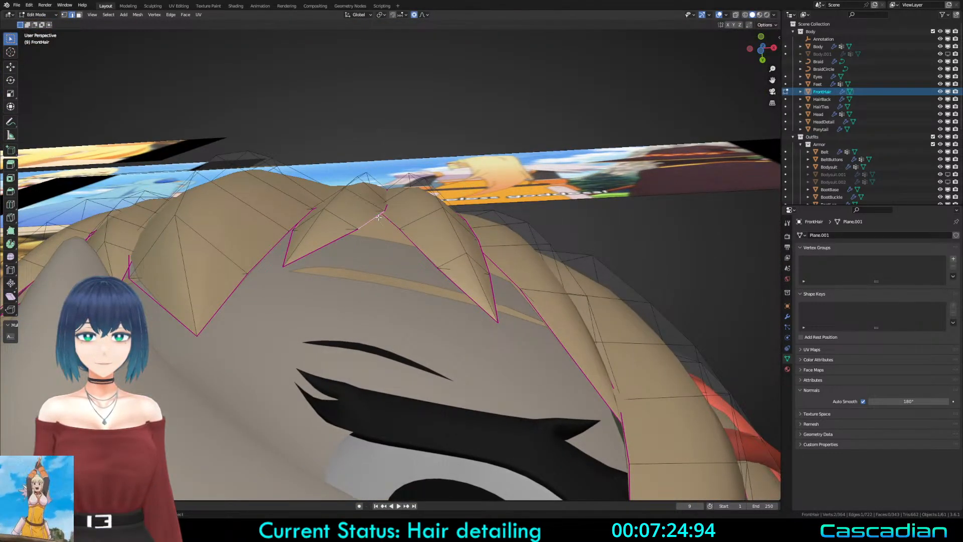
Step: Check the bang roots from the other side in Object Mode and save the file
key(c)
key(Escape)
mouse_move(366, 215)
middle_down()
mouse_move(445, 208)
mouse_move(311, 248)
mouse_move(381, 251)
mouse_move(457, 327)
mouse_move(518, 269)
mouse_move(486, 257)
mouse_move(504, 248)
mouse_move(429, 278)
mouse_move(617, 250)
middle_up()
key(1)
key(Tab)
key(ctrl+s)
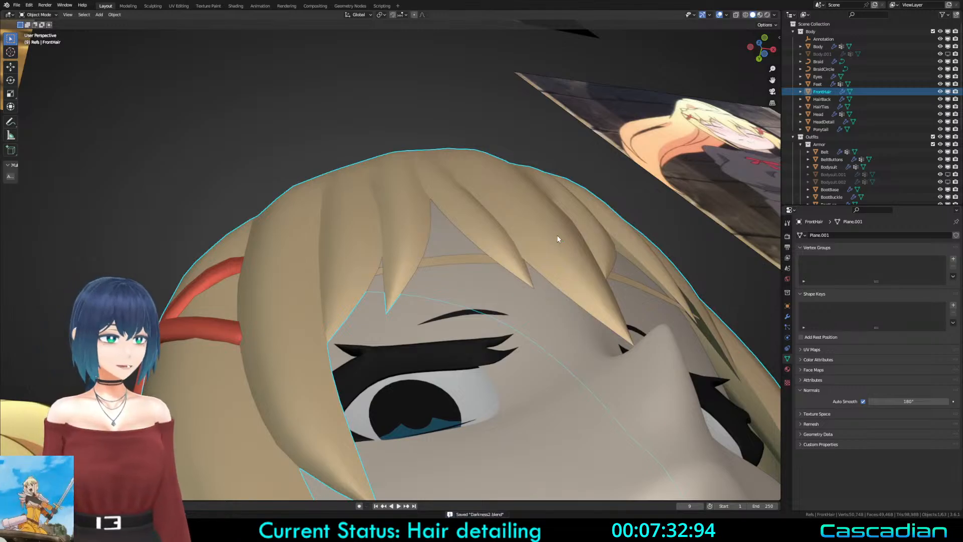
Step: Isolate the FrontHair object and enter face-select Edit Mode to view the inside of the bangs
key(shift+h)
key(Tab)
middle_drag(491, 344, 387, 236)
key(3)
click(481, 272)
scroll(389, 238, up, 2)
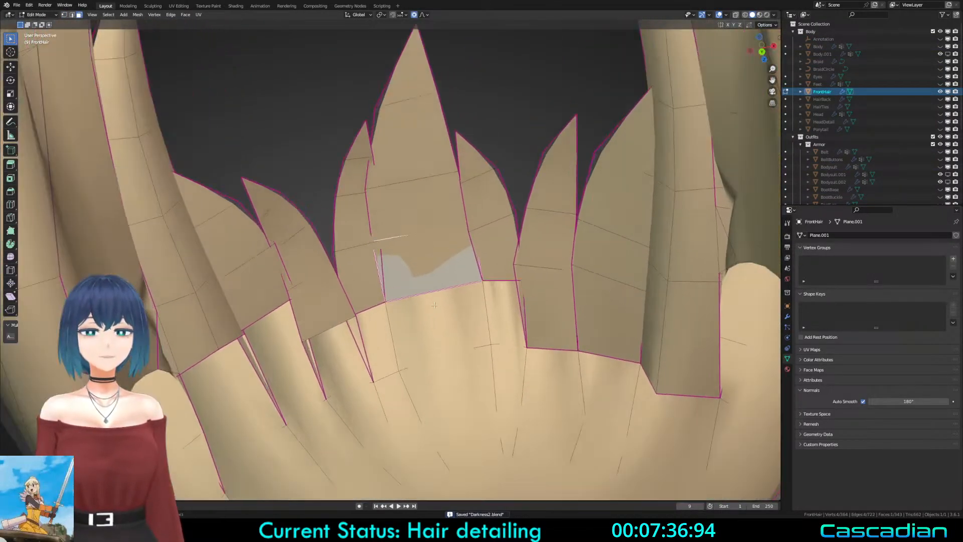
Step: Delete the three inner faces at the base of the central bang and the strands on either side of it
middle_drag(439, 299, 445, 269)
key(3)
click(457, 291)
shift+click(522, 277)
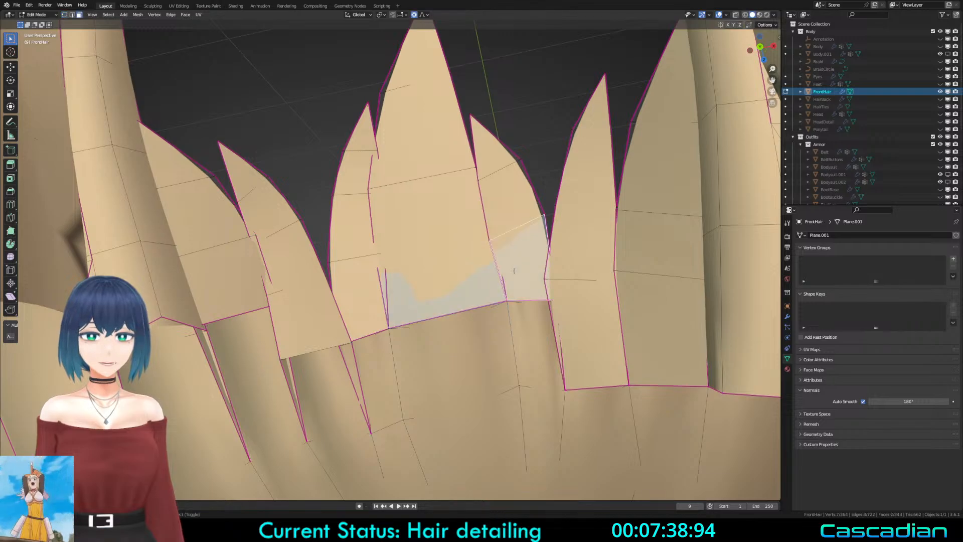
shift+click(348, 304)
key(x)
click(341, 304)
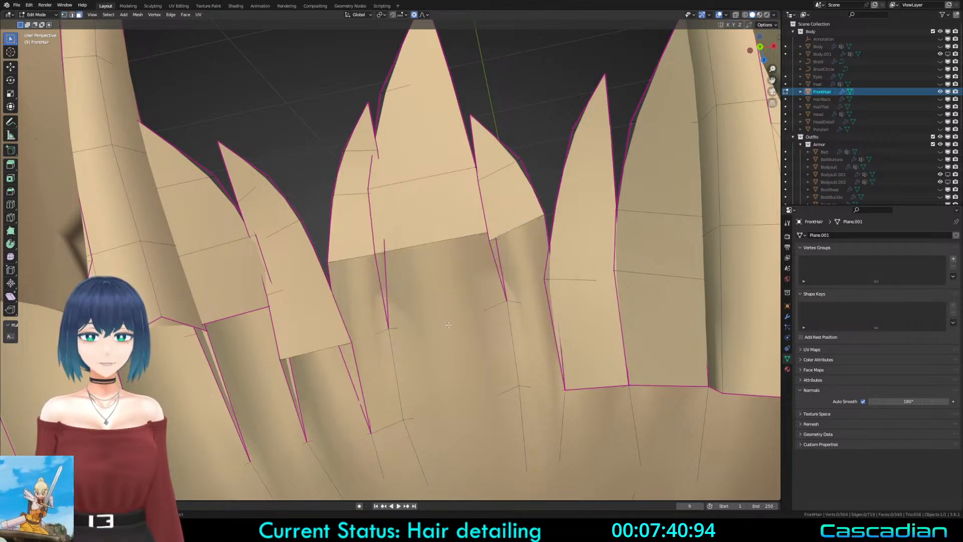
Step: Extrude a single vertex inward from the upper end of each gap beside the central bang, using wireframe shading
shift+click(505, 300)
middle_drag(504, 300, 381, 307)
key(shift+z)
click(475, 346)
key(e)
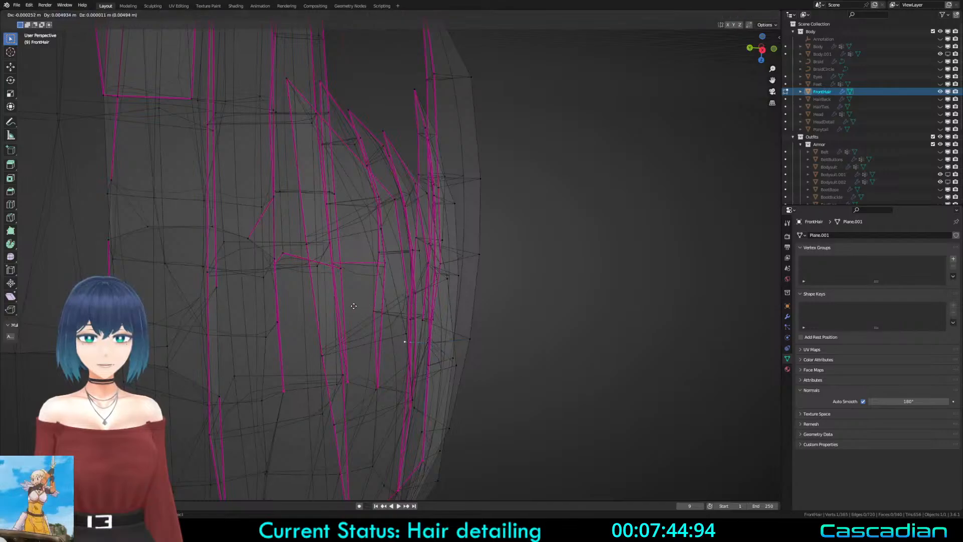
click(353, 305)
key(e)
click(401, 320)
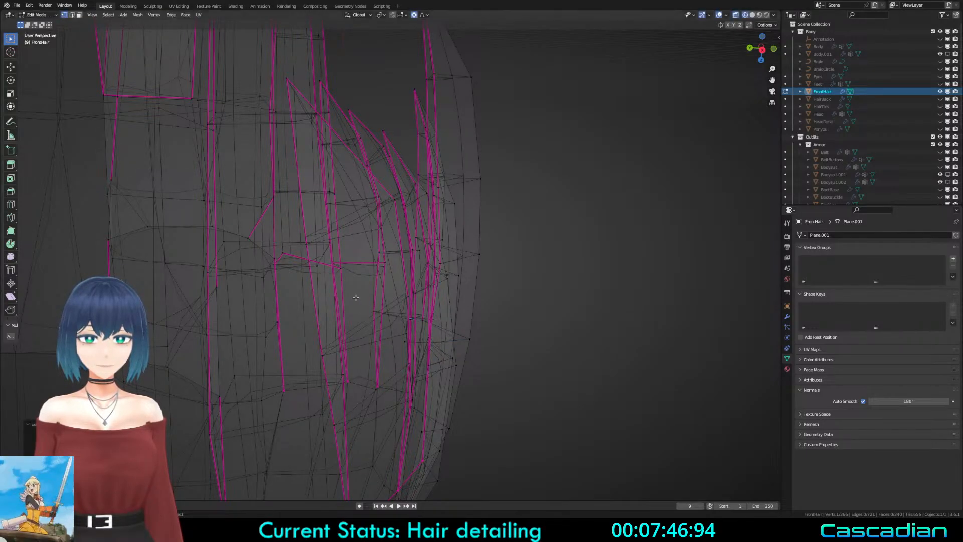
Step: Adjust the extruded vertex at the gap beside the central bang with a much smaller proportional editing radius
key(shift+z)
middle_drag(355, 297, 577, 327)
scroll(351, 329, up, 2)
key(g)
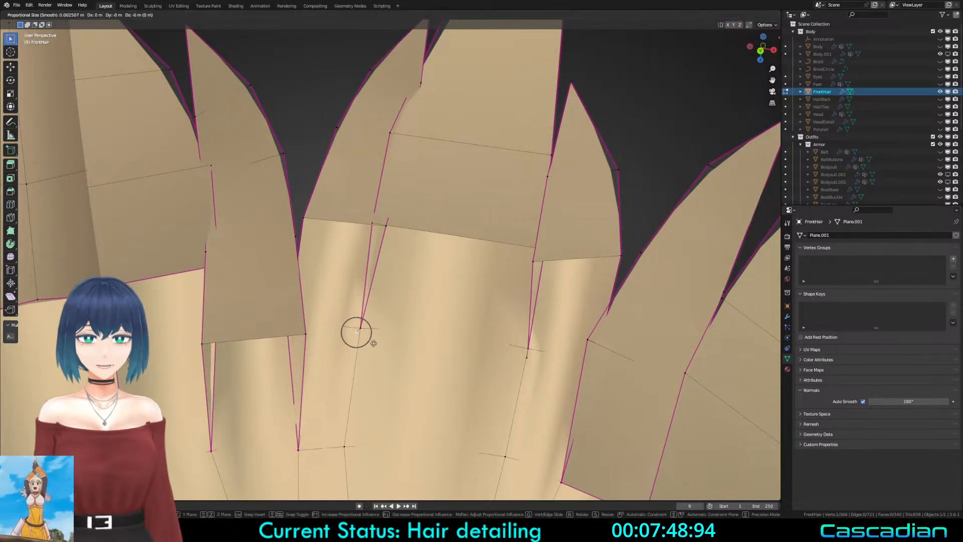
click(376, 343)
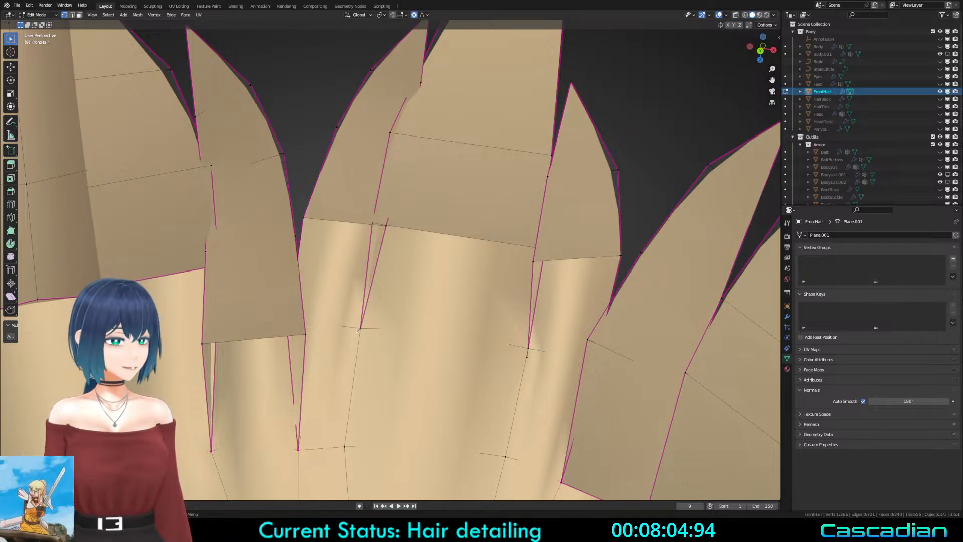
Step: Adjust the inner-edge vertex where the central bang meets the small strand on the opposite gap
scroll(357, 331, down, 5)
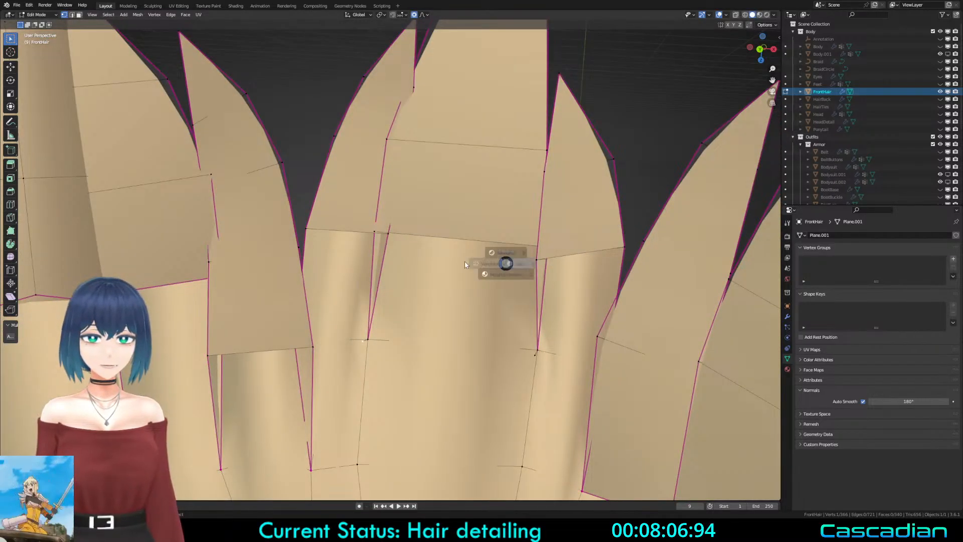
key(alt+z)
click(548, 265)
middle_drag(547, 279, 495, 330)
key(z)
click(672, 399)
mouse_move(528, 389)
middle_down()
mouse_move(503, 386)
mouse_move(634, 328)
middle_up()
click(506, 245)
key(g)
click(513, 243)
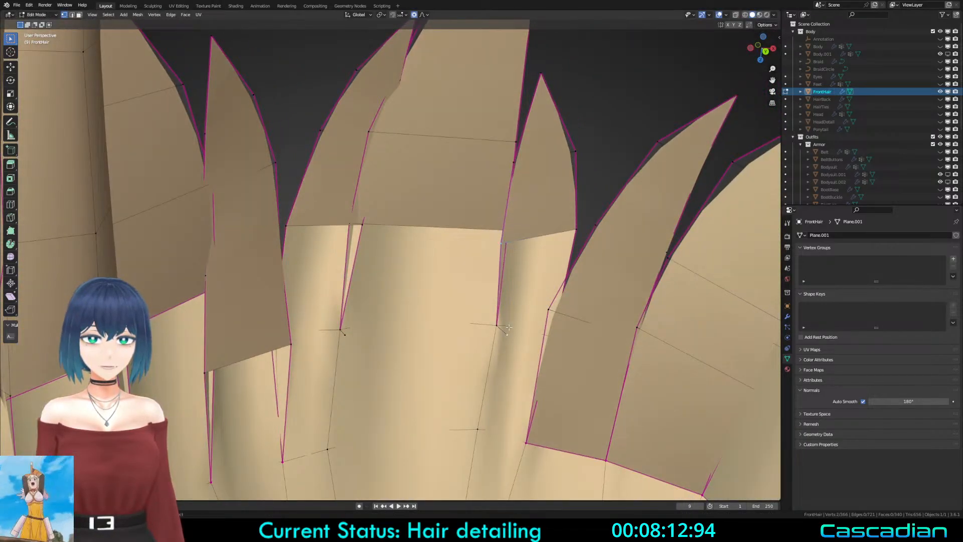
click(500, 240)
key(g)
click(503, 244)
Step: Join the small strand's inner corner to that gap's extruded vertex with an edge, and switch to edge selection
middle_drag(508, 276, 611, 257)
key(f)
click(482, 310)
key(g)
click(563, 307)
key(g)
click(678, 235)
key(2)
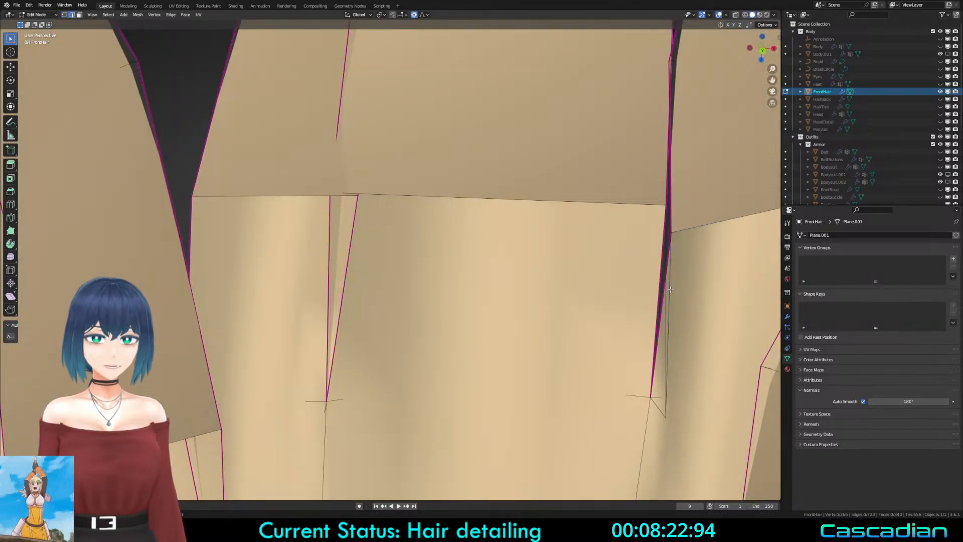
Step: Fill both sides of that gap with faces and crease their shared bottom edge
click(658, 299)
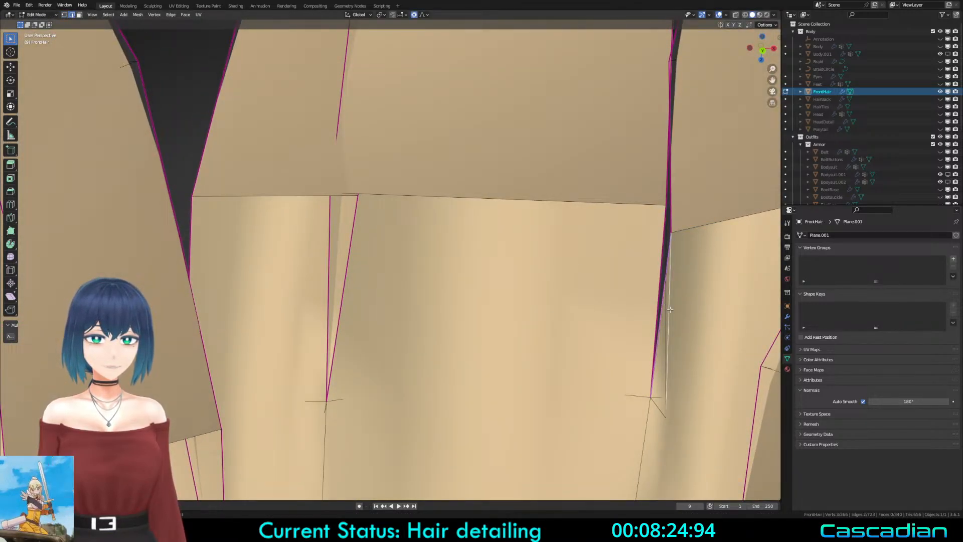
key(f)
key(f)
middle_drag(659, 290, 497, 353)
key(shift+e)
click(353, 429)
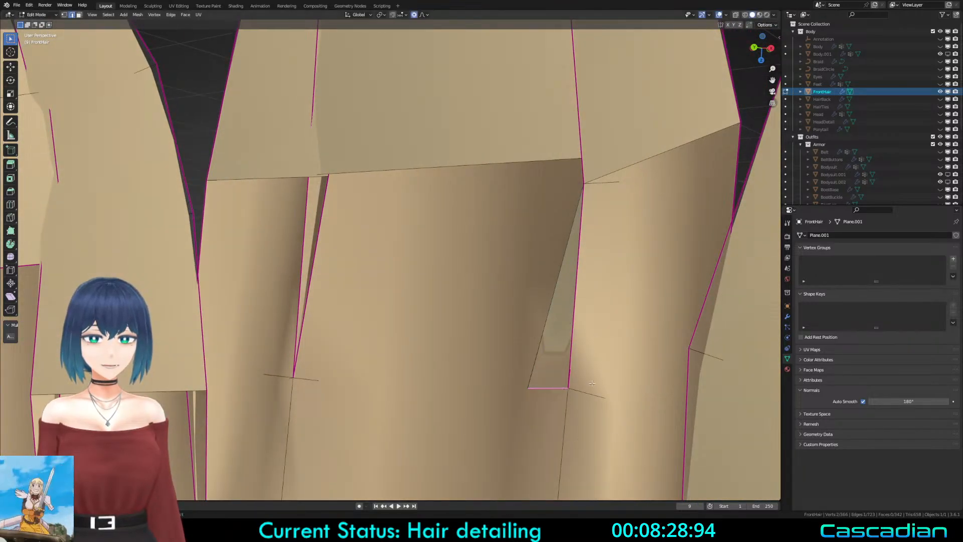
Step: Create a connecting edge to the extruded vertex at the other gap and fill its first side with a face
key(1)
click(585, 184)
middle_drag(585, 184, 456, 324)
key(2)
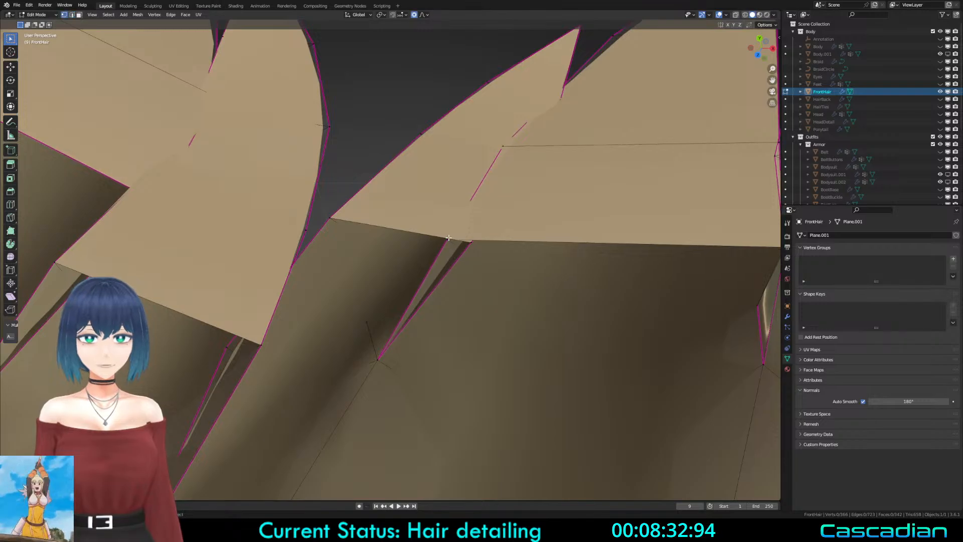
key(f)
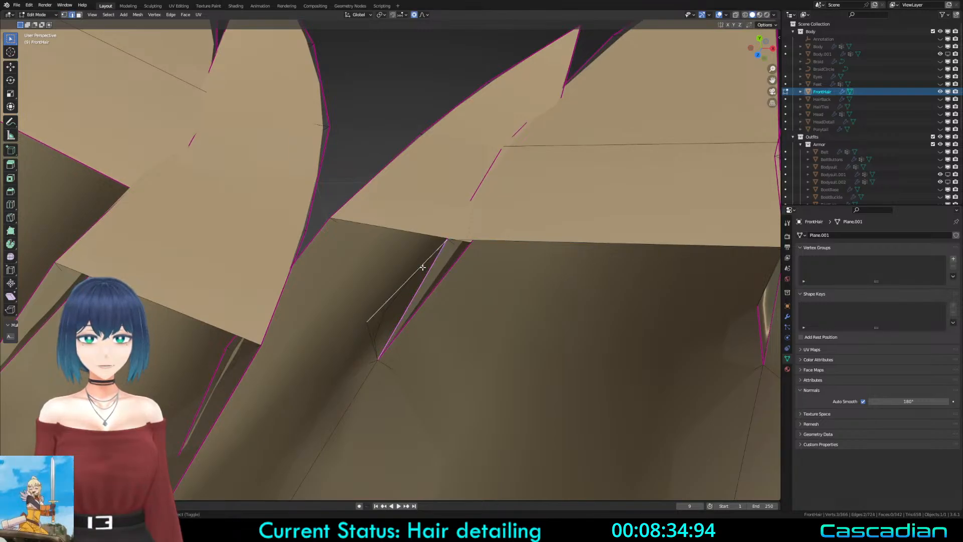
key(f)
key(1)
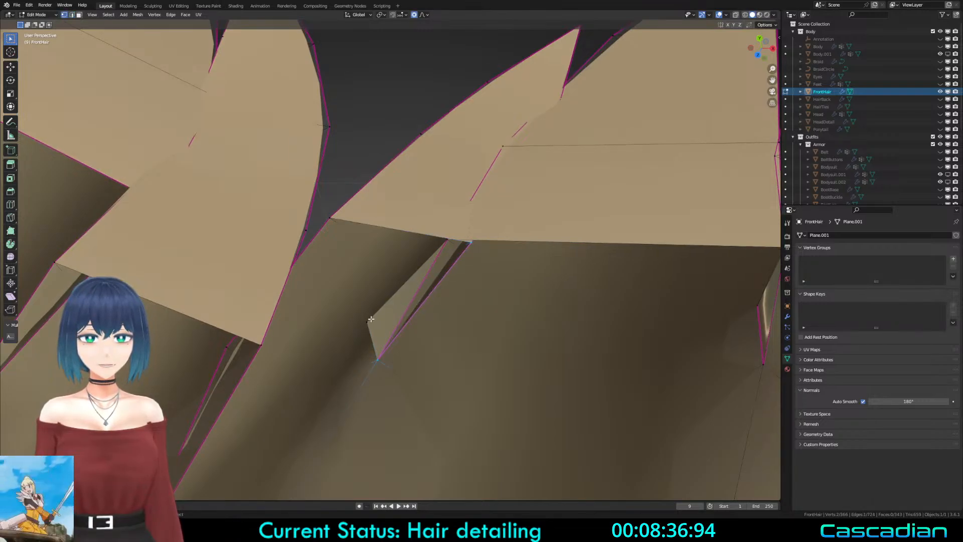
Step: Fill the remaining side of this gap with a face and crease its bottom edge to 1.000
key(alt+a)
key(shift+z)
mouse_move(365, 281)
middle_down()
mouse_move(447, 269)
mouse_move(421, 272)
middle_up()
key(shift+z)
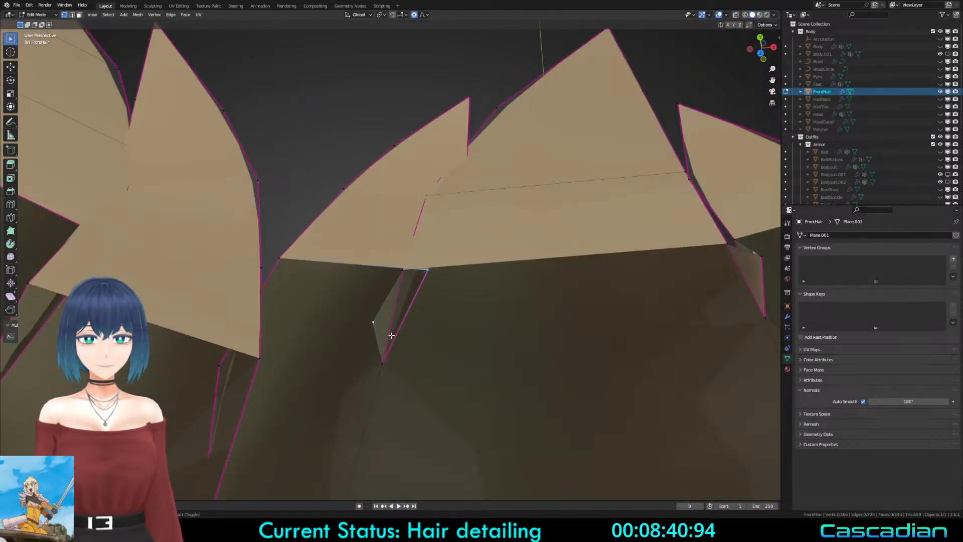
key(f)
key(shift+z)
key(shift+z)
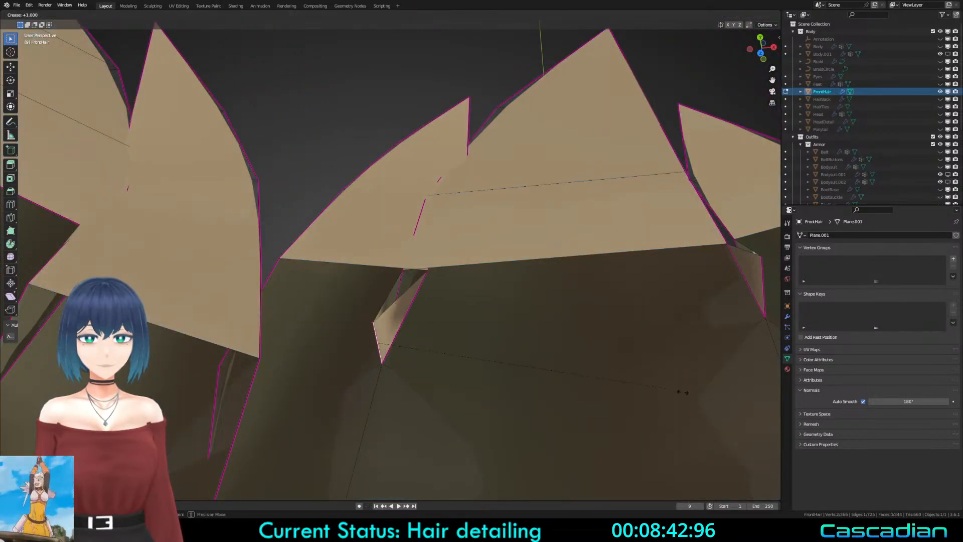
mouse_move(413, 349)
middle_down()
mouse_move(404, 337)
mouse_move(411, 348)
middle_up()
shift+click(411, 348)
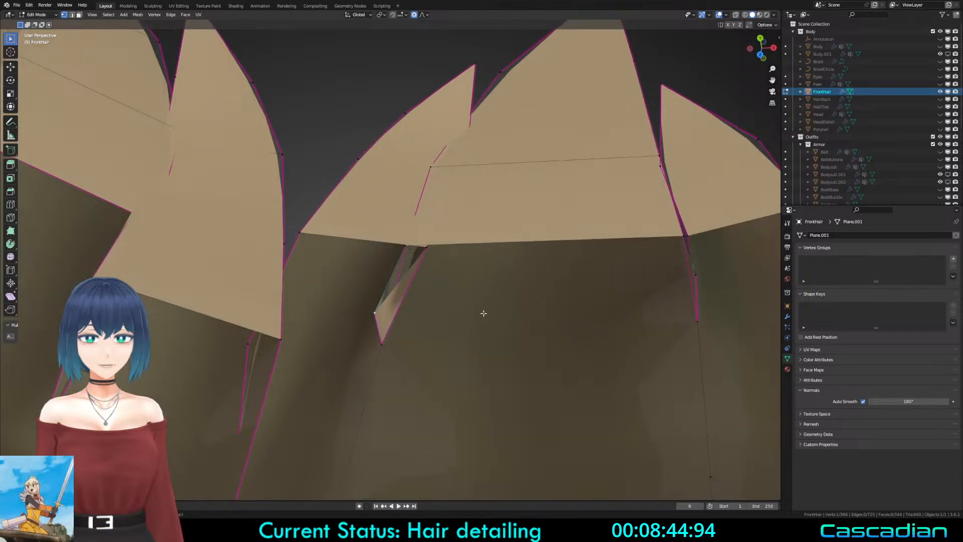
Step: Connect the inner corners of the two gaps with an edge and fill the strip above it with a face
key(2)
shift+click(563, 251)
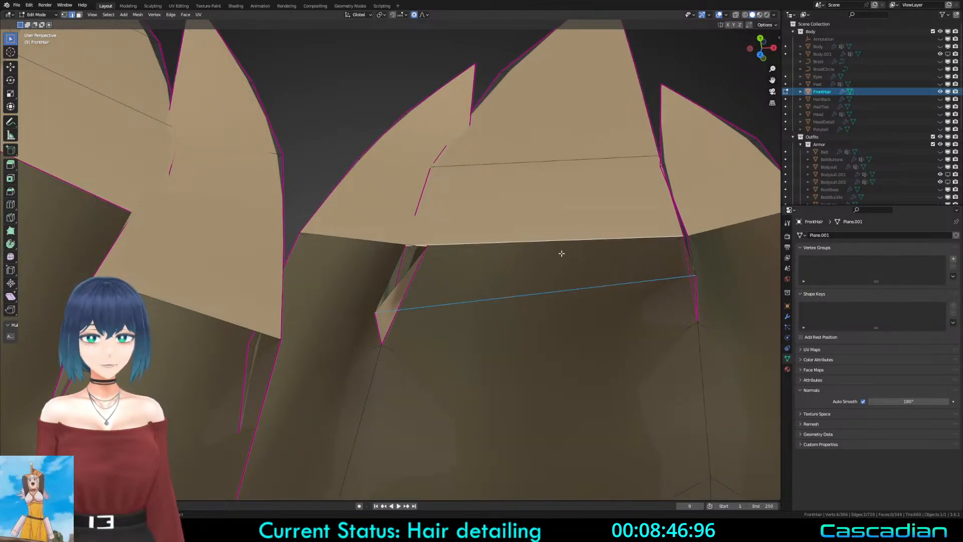
key(f)
middle_drag(564, 254, 534, 255)
key(ctrl+z)
shift+click(522, 294)
key(f)
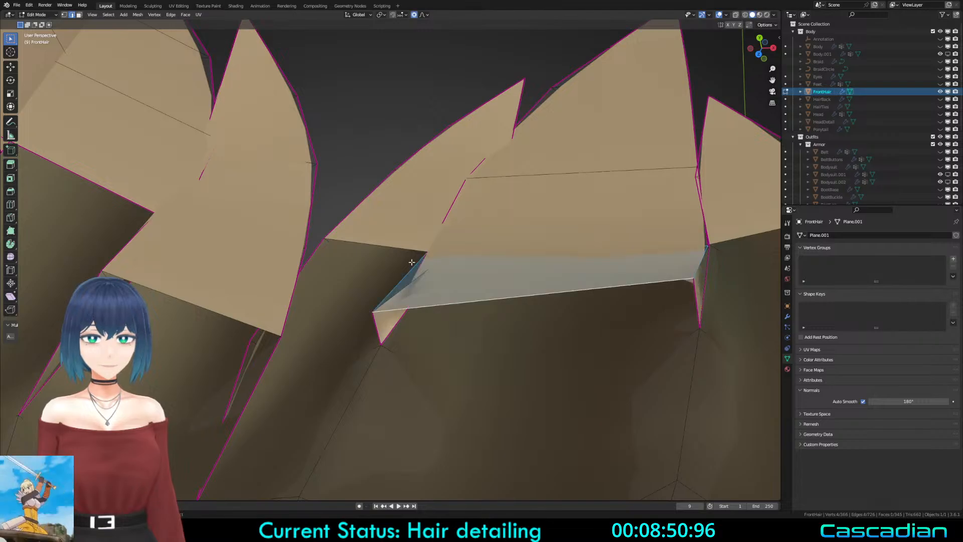
click(522, 294)
middle_drag(522, 293, 302, 281)
Step: Extrude a vertex from the inner corner of the next strand's gap toward its upper edge
key(shift+z)
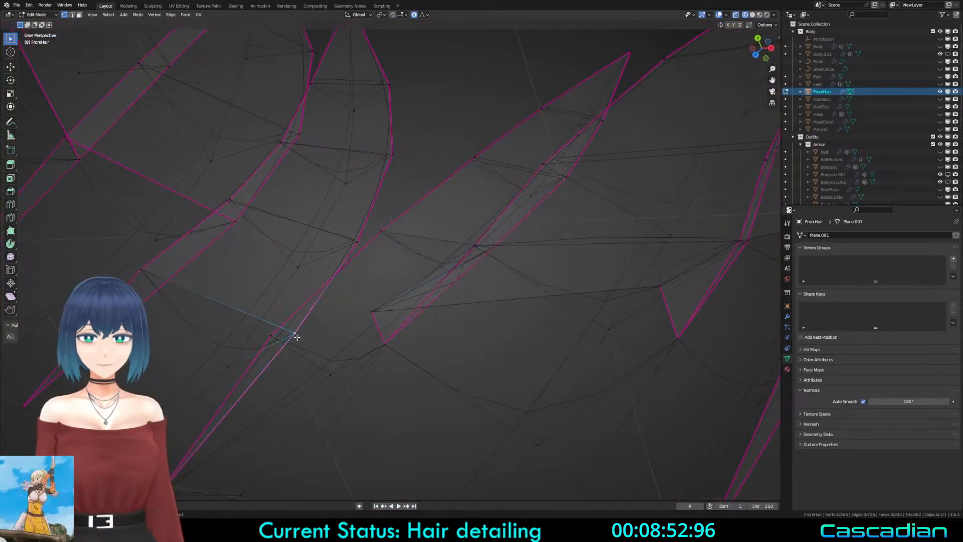
click(293, 333)
mouse_move(337, 328)
middle_down()
mouse_move(448, 288)
mouse_move(426, 265)
middle_up()
key(e)
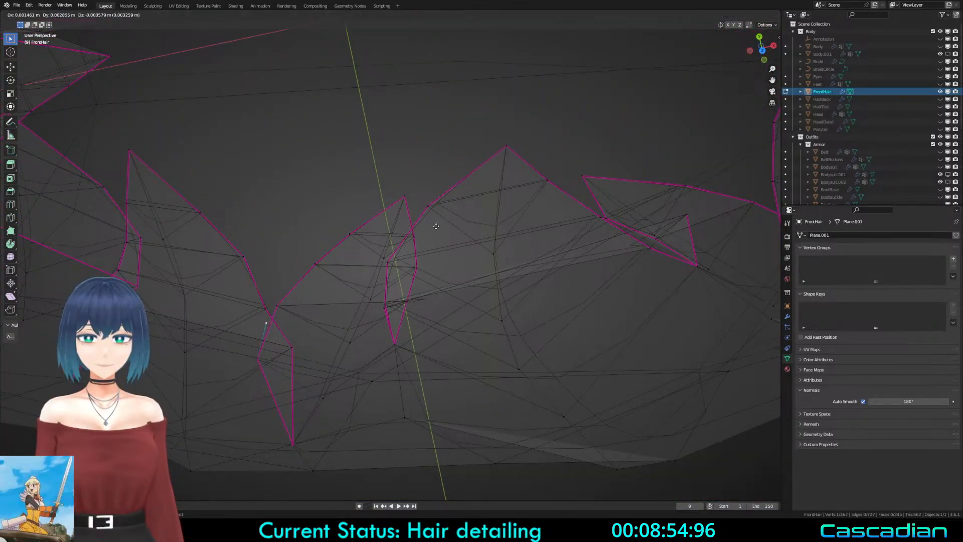
click(435, 226)
Step: Join the extruded vertex to the neighbouring gap's corner with an edge and fill the openings beside it with faces
middle_drag(386, 305, 363, 362)
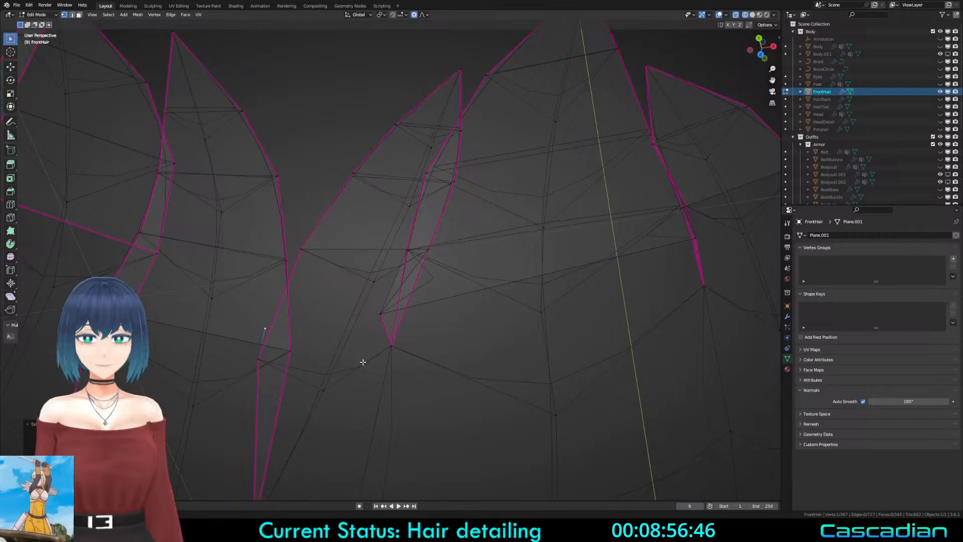
shift+click(379, 316)
key(2)
click(263, 337)
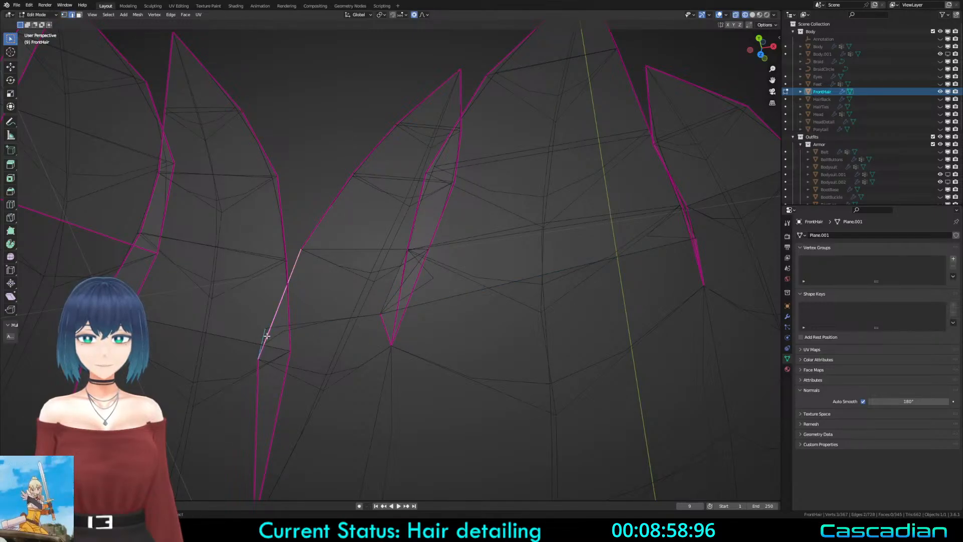
middle_drag(376, 312, 492, 329)
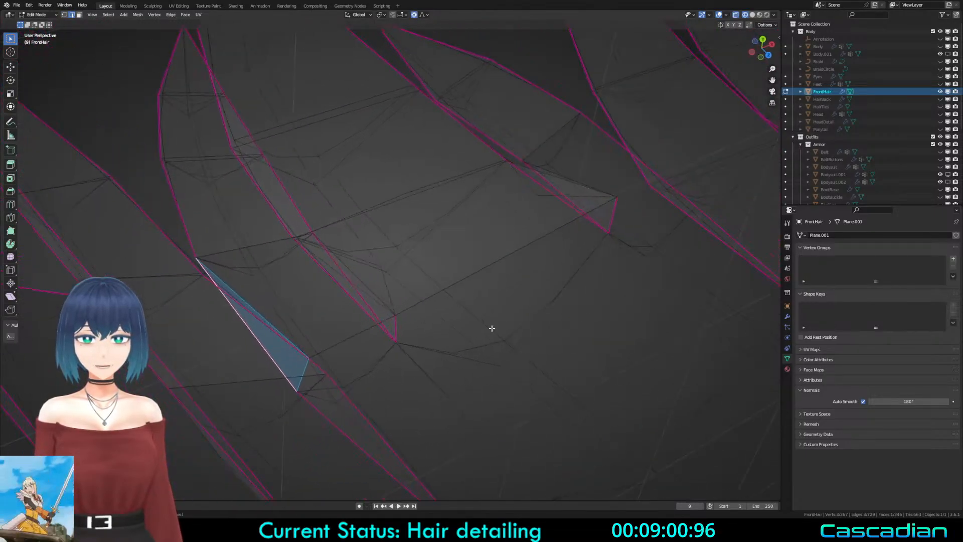
key(shift+z)
Step: Try to merge the paired vertices at the top of the split beside the centre strand, and check the shading
mouse_move(237, 264)
middle_down()
mouse_move(442, 329)
mouse_move(427, 336)
mouse_move(446, 373)
mouse_move(414, 316)
mouse_move(499, 286)
middle_up()
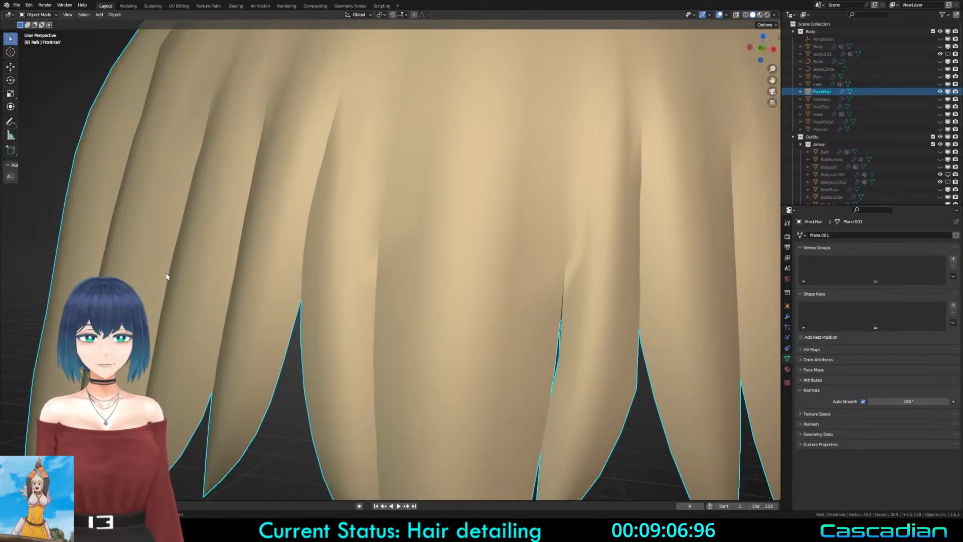
key(z)
click(386, 233)
click(385, 237)
key(1)
click(385, 236)
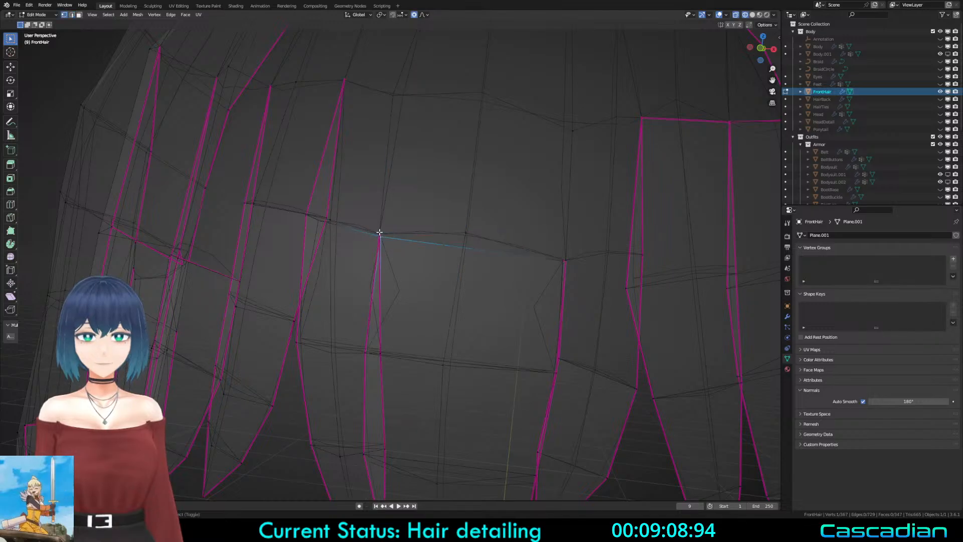
shift+click(381, 233)
key(m)
click(383, 233)
key(Tab)
key(z)
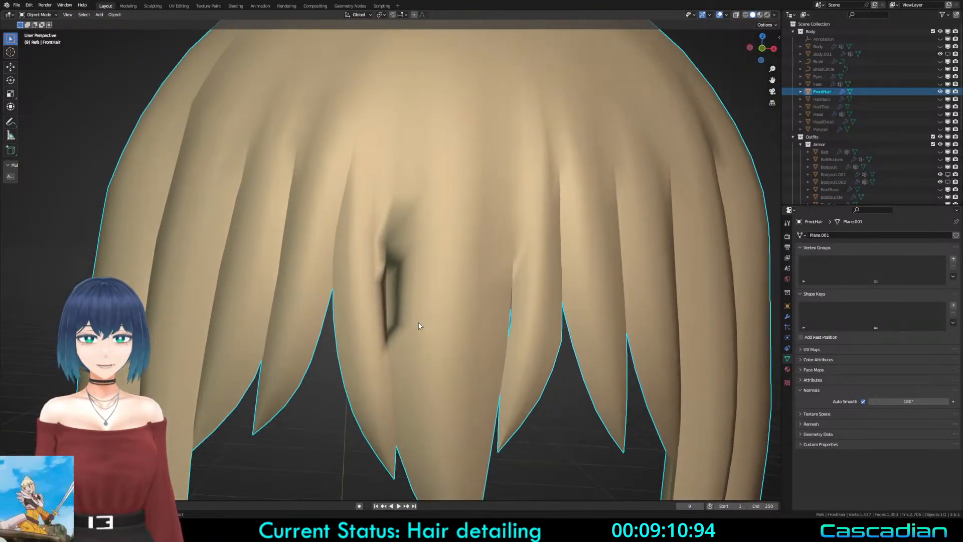
key(Tab)
scroll(405, 308, up, 3)
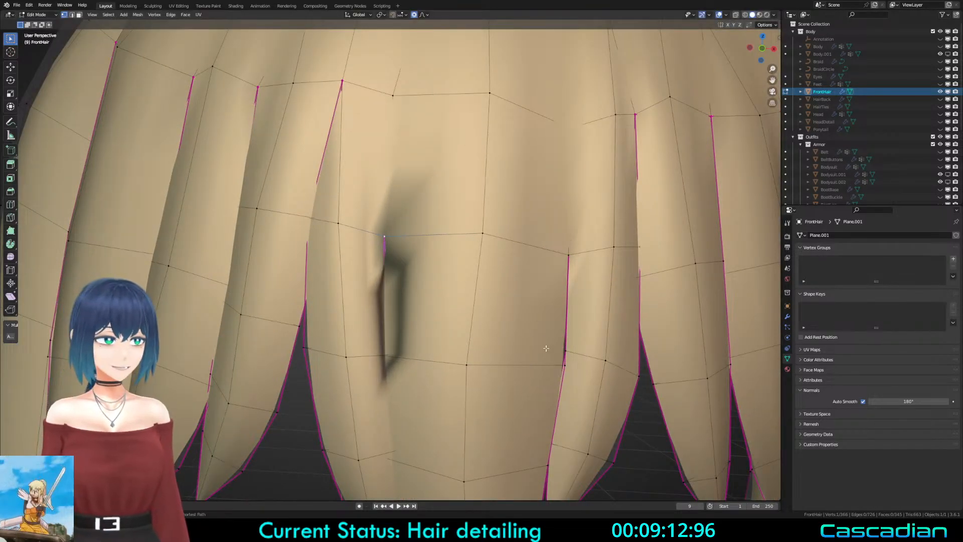
key(shift+z)
key(a)
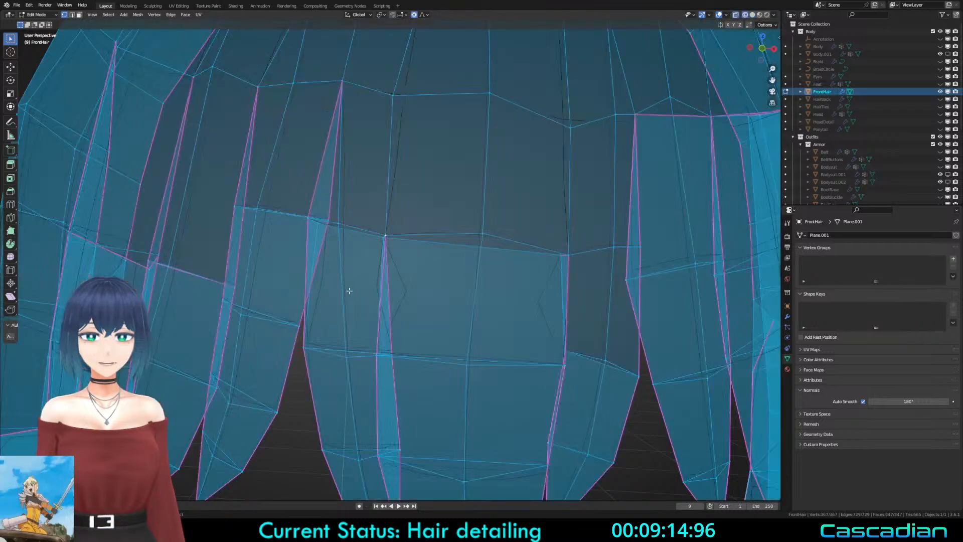
key(alt+a)
middle_drag(451, 302, 548, 314)
key(a)
key(alt+a)
key(shift+z)
Step: Add a vertex at the top of the next split on the inner side and fill the space below it with faces
mouse_move(327, 299)
middle_down()
mouse_move(482, 329)
mouse_move(420, 215)
middle_up()
scroll(428, 312, down, 5)
mouse_move(395, 290)
middle_down()
mouse_move(506, 258)
mouse_move(537, 262)
mouse_move(472, 286)
middle_up()
key(alt+z)
key(g)
click(519, 264)
key(alt+z)
middle_drag(564, 326, 573, 360)
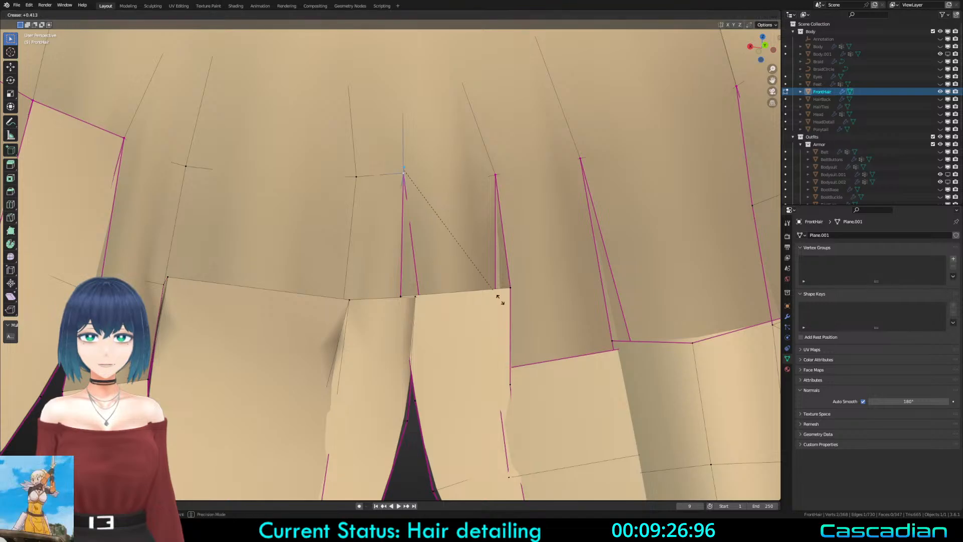
middle_drag(467, 301, 453, 315)
click(419, 292)
middle_drag(431, 236, 427, 148)
key(alt+z)
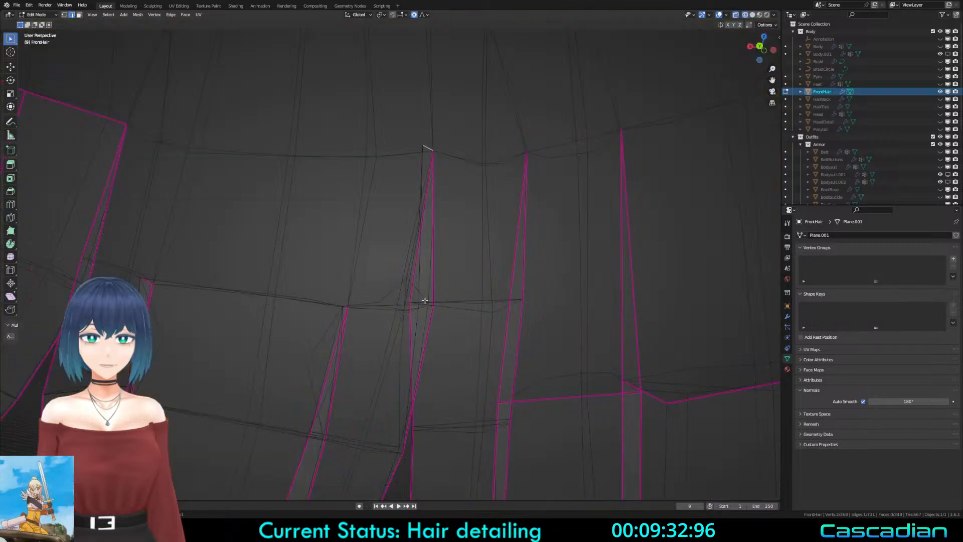
middle_drag(425, 304, 390, 375)
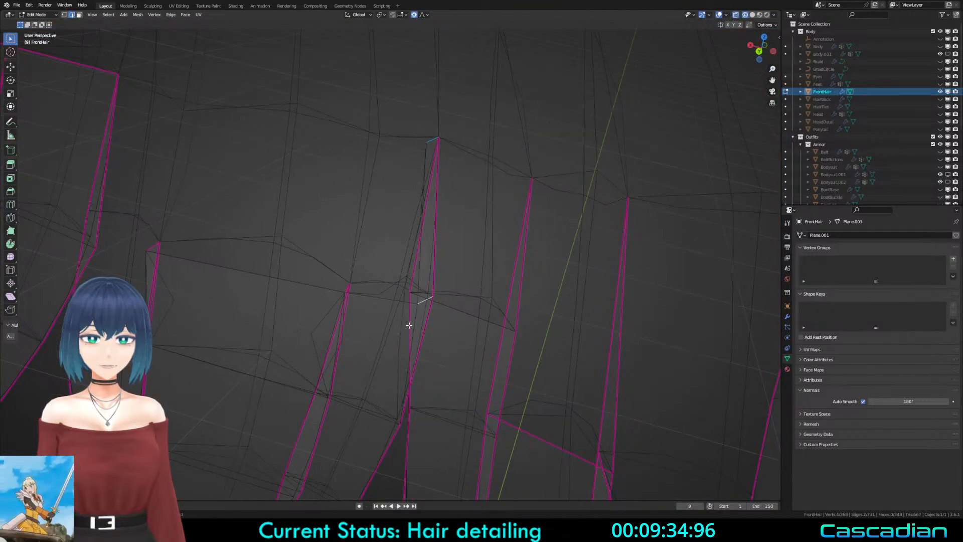
middle_drag(411, 290, 434, 316)
Step: Merge the two vertices at that split's lower corner with At Last and fill the narrow triangular opening with a face
key(1)
click(417, 303)
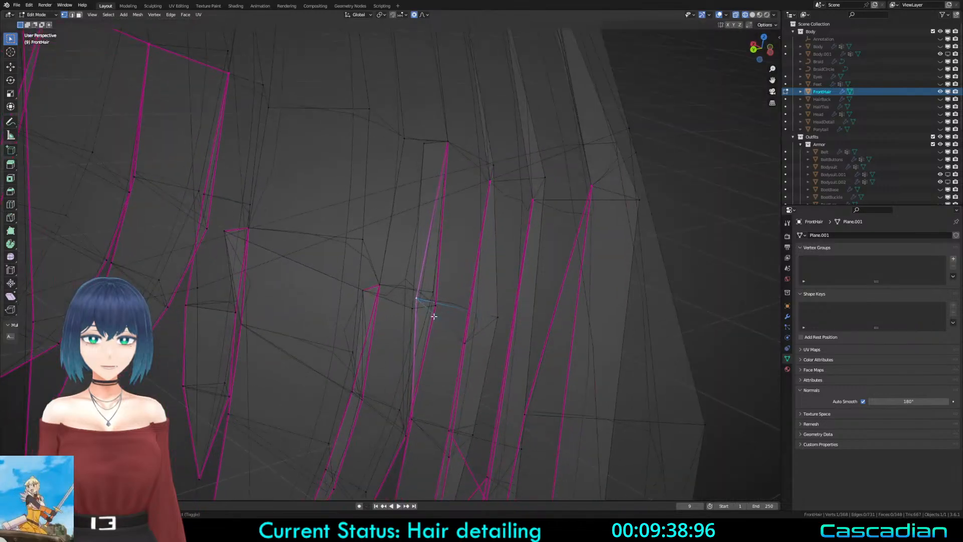
key(m)
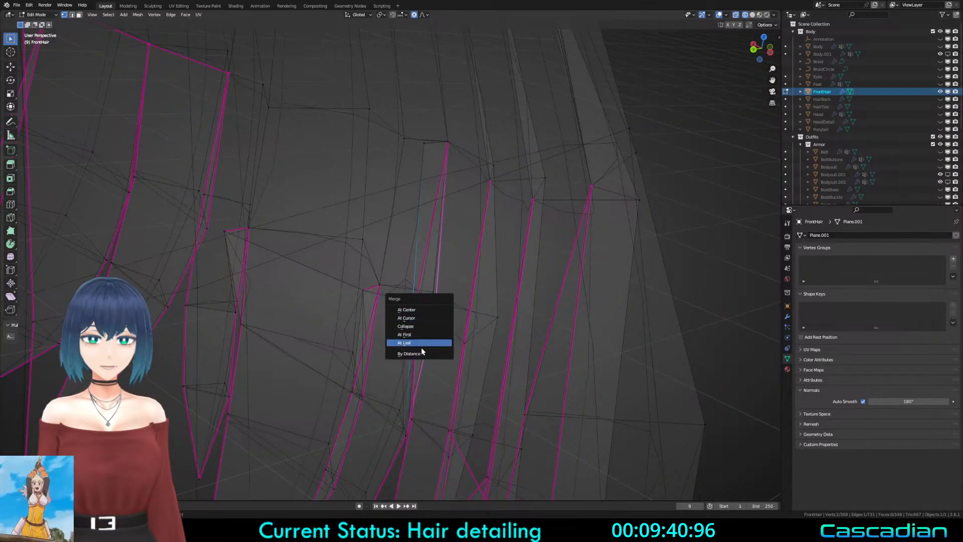
click(422, 342)
key(a)
click(416, 304)
middle_drag(417, 302, 520, 248)
key(z)
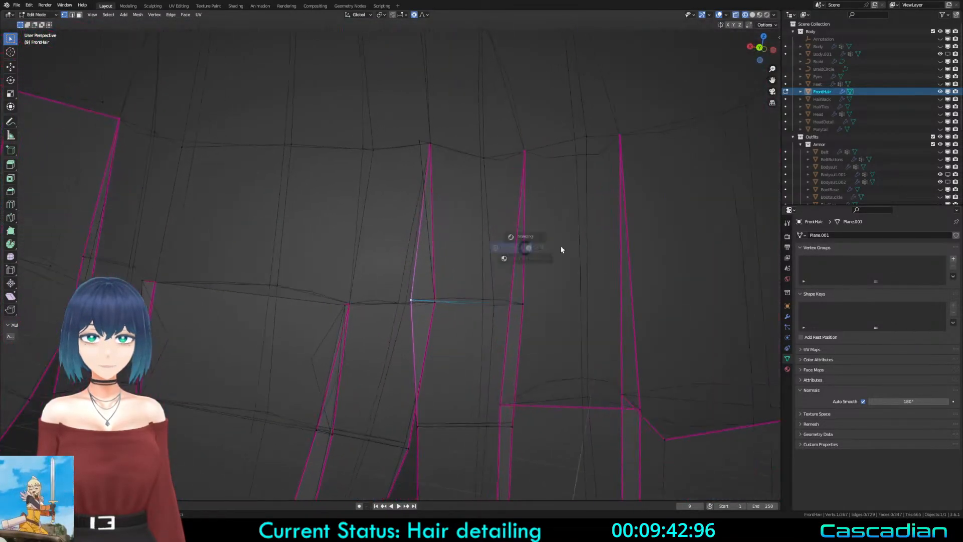
click(561, 245)
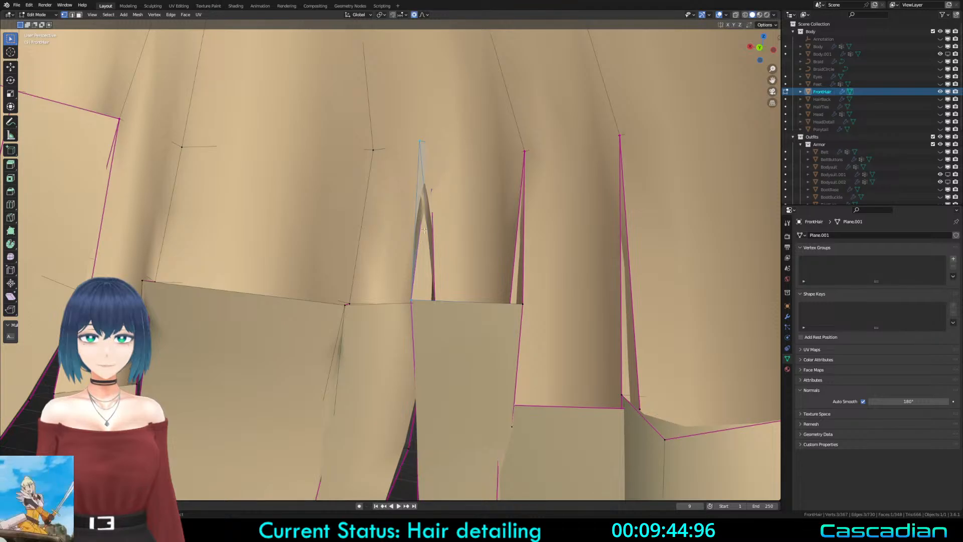
Step: Extrude the centre strand's inner corner vertex upward and fill the panel between it and the split with a face
click(573, 348)
middle_drag(386, 319, 494, 307)
click(468, 284)
click(380, 308)
key(1)
click(348, 308)
key(e)
key(f)
Step: Extrude the opposite inner corner vertex up to the next edge loop and fill the wide centre panel with a face
key(1)
click(266, 316)
middle_drag(266, 316, 288, 307)
key(e)
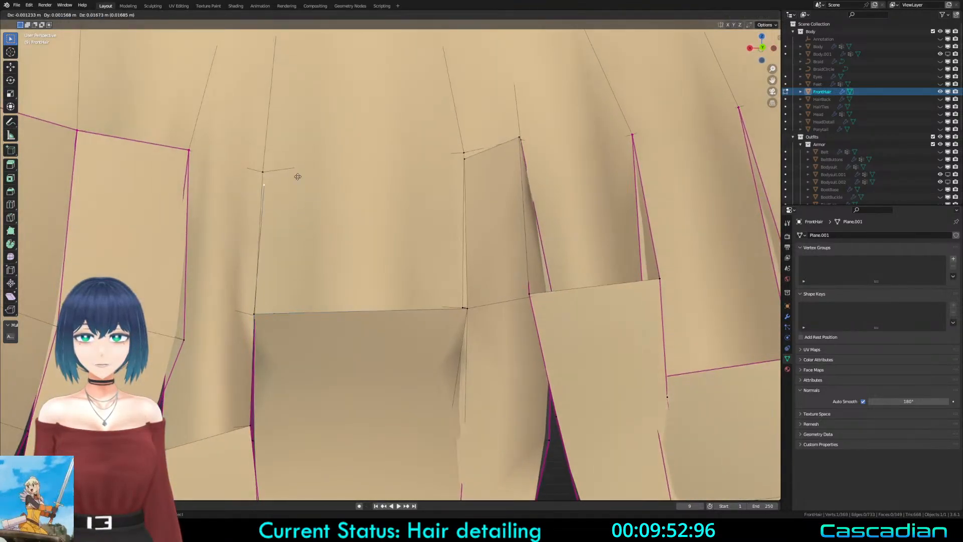
click(293, 156)
key(2)
key(f)
Step: Fill the inner side of the narrow strand beside the centre strand with a face between its two side edges
scroll(383, 318, down, 2)
middle_drag(383, 318, 354, 309)
scroll(353, 309, up, 2)
key(1)
key(shift+z)
key(a)
middle_drag(285, 328, 423, 347)
key(2)
click(329, 357)
middle_drag(346, 366, 267, 319)
middle_drag(352, 306, 361, 279)
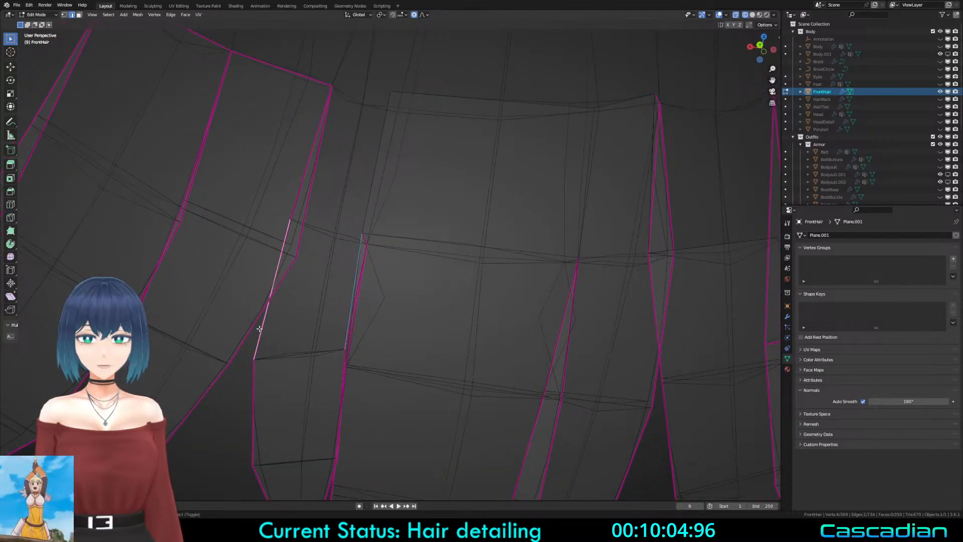
middle_drag(269, 322, 305, 340)
key(f)
shift+middle_drag(327, 270, 344, 371)
key(alt+a)
Step: Extrude a vertex from the creased corner at the top of the split beside that narrow strand
middle_drag(291, 317, 296, 301)
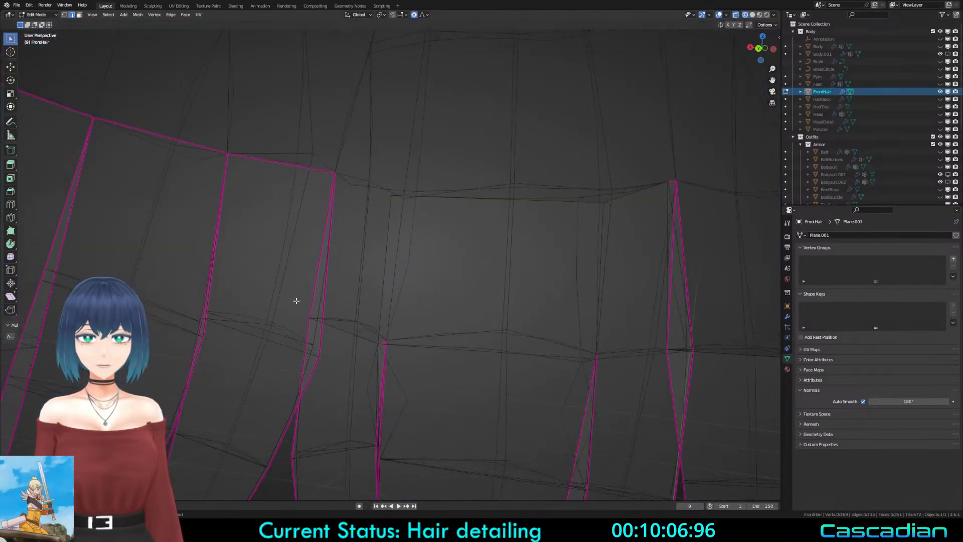
middle_drag(327, 178, 338, 312)
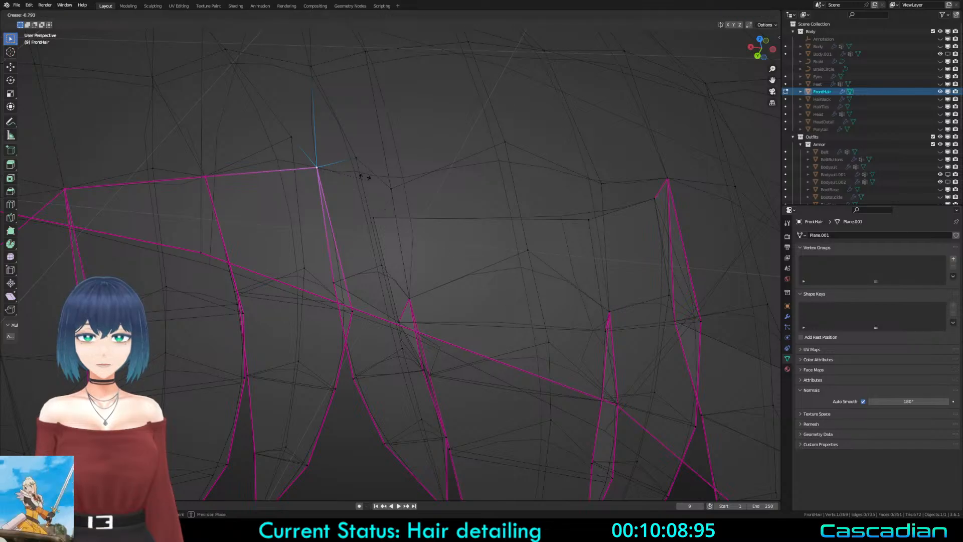
middle_drag(327, 167, 351, 249)
key(e)
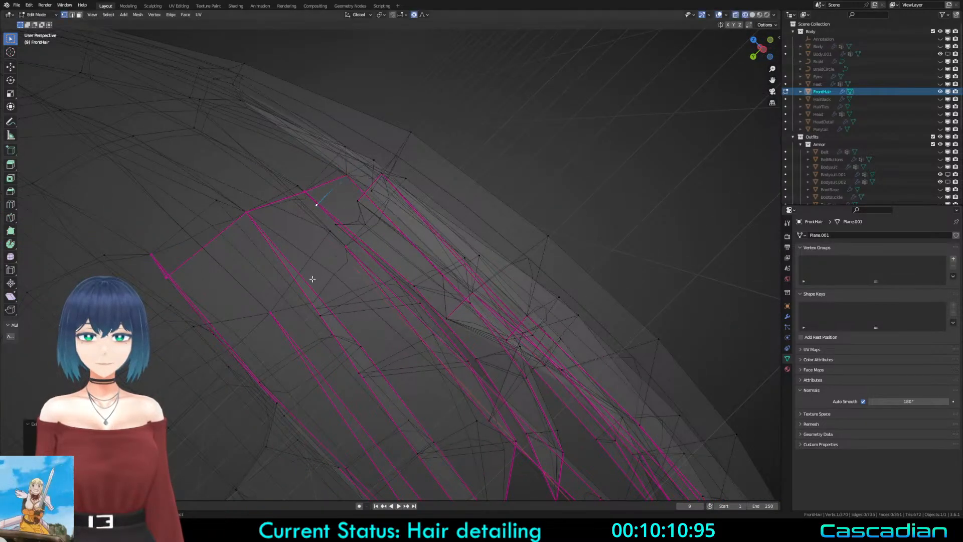
key(z)
mouse_move(312, 279)
middle_down()
mouse_move(483, 174)
mouse_move(396, 151)
mouse_move(378, 319)
mouse_move(323, 236)
middle_up()
Step: Fill the opening between the narrow strand's top edge, the centre panel and the extruded vertex with faces
click(521, 190)
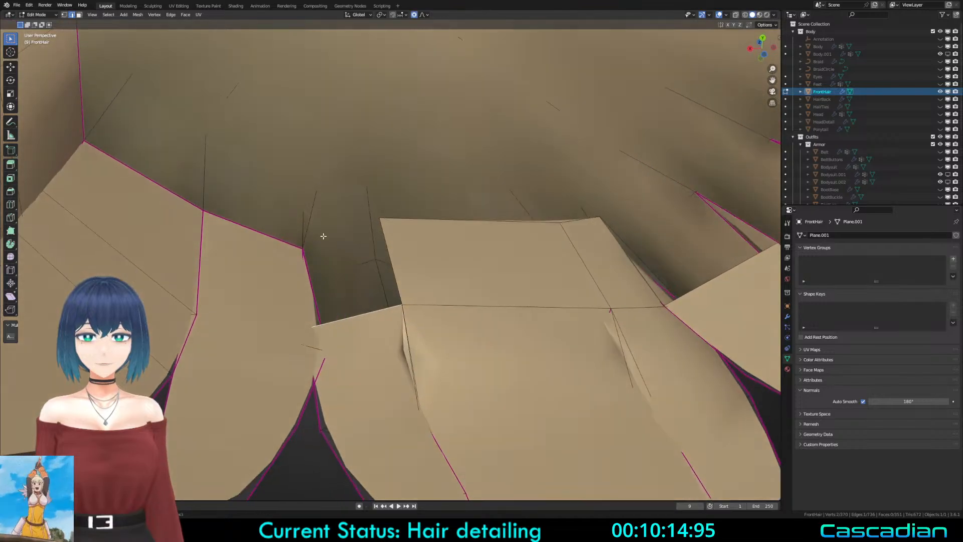
key(shift+z)
key(1)
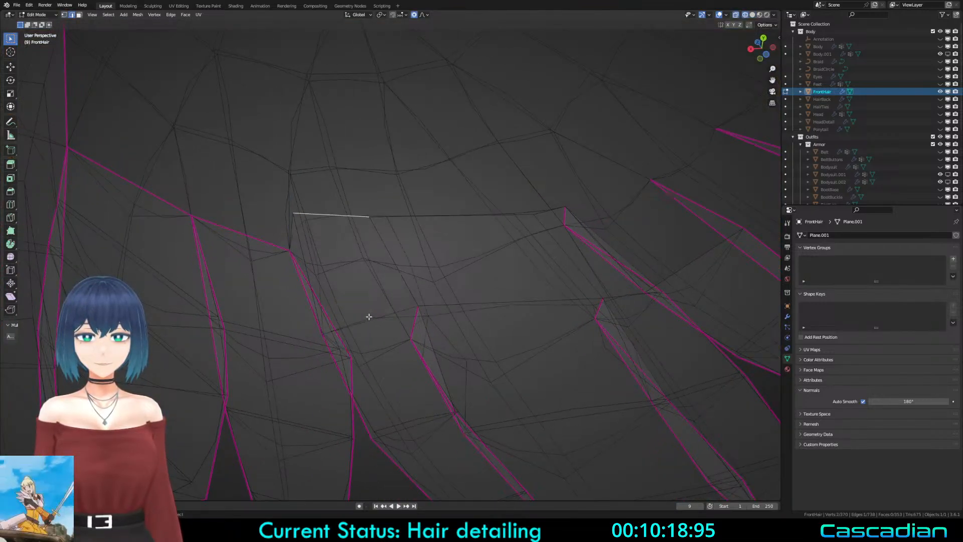
key(shift+z)
middle_drag(370, 301, 346, 281)
Step: Move the upper corner vertex of the new inner panel and preview the surface in Object Mode
click(392, 225)
middle_drag(392, 225, 394, 213)
key(g)
click(405, 243)
key(Tab)
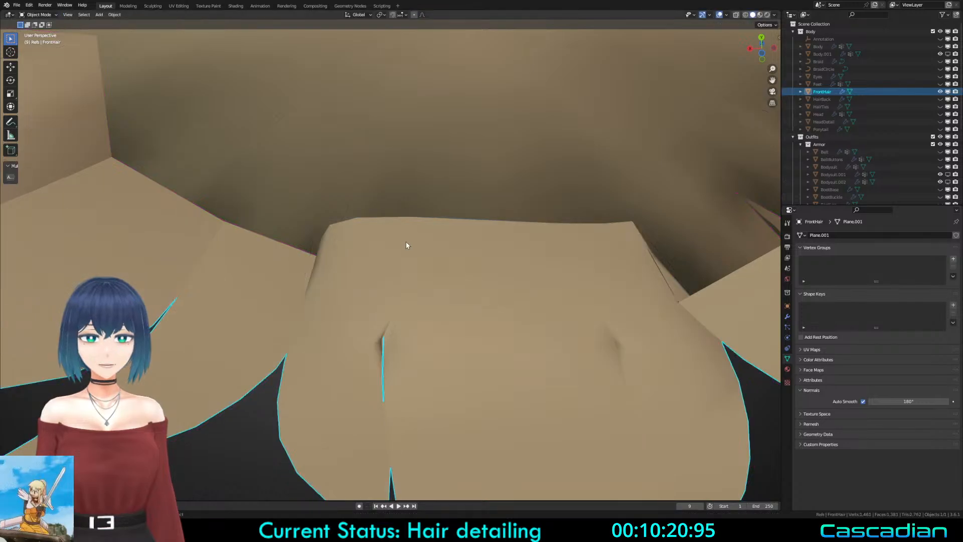
key(Tab)
Step: Crease the two vertices at the tops of the splits flanking the centre strand by 1.000 and check the hair
key(shift+z)
middle_drag(635, 384, 551, 269)
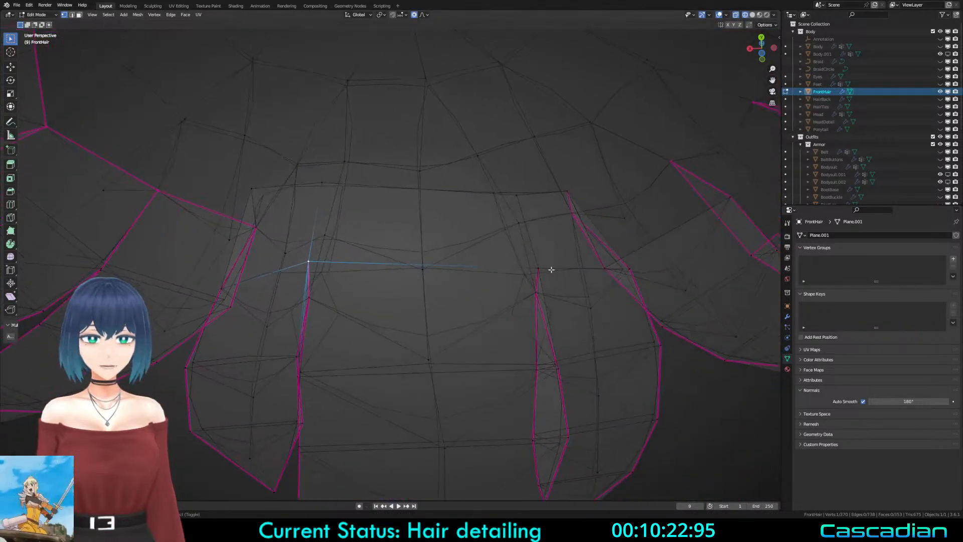
key(shift+z)
middle_drag(396, 303, 413, 254)
key(Tab)
mouse_move(510, 281)
middle_down()
mouse_move(385, 300)
mouse_move(484, 214)
middle_up()
key(Tab)
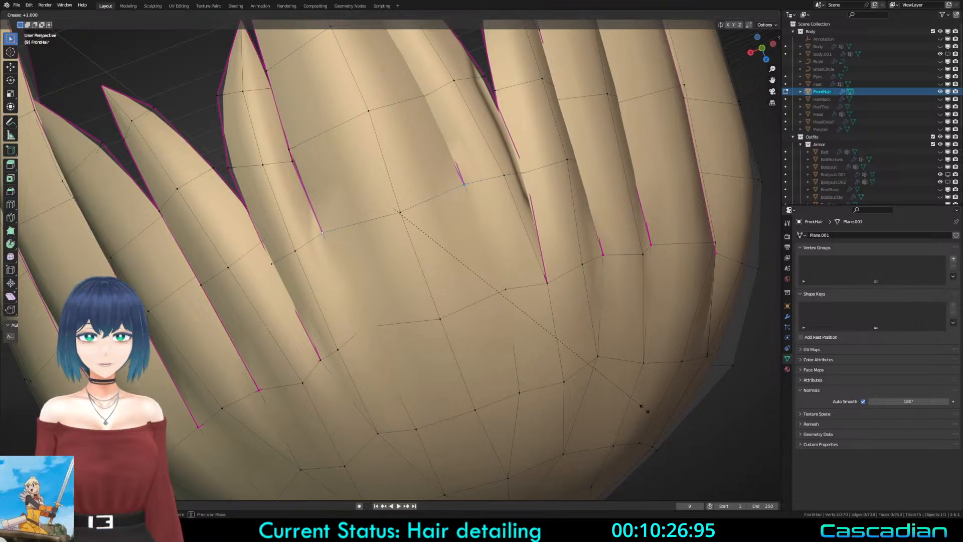
click(644, 409)
key(Tab)
scroll(421, 284, down, 3)
key(alt+a)
mouse_move(419, 284)
middle_down()
mouse_move(372, 209)
mouse_move(282, 361)
mouse_move(520, 335)
mouse_move(507, 368)
mouse_move(367, 301)
mouse_move(426, 257)
mouse_move(565, 230)
mouse_move(414, 193)
mouse_move(382, 245)
mouse_move(380, 377)
mouse_move(408, 336)
middle_up()
Step: Try to fill the inner opening of the strand next to the completed panels with a face
key(Tab)
key(shift+z)
key(a)
key(alt+a)
scroll(406, 360, up, 3)
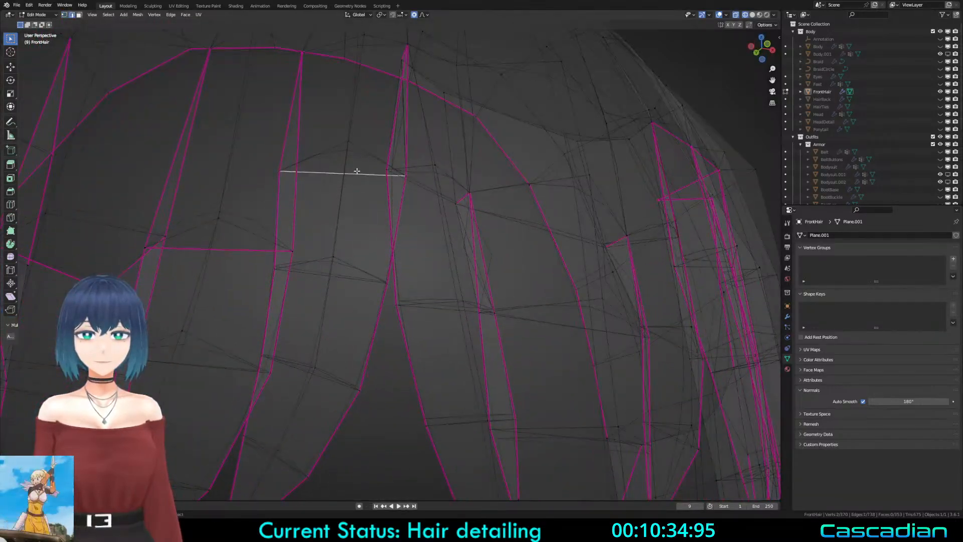
middle_drag(357, 171, 375, 356)
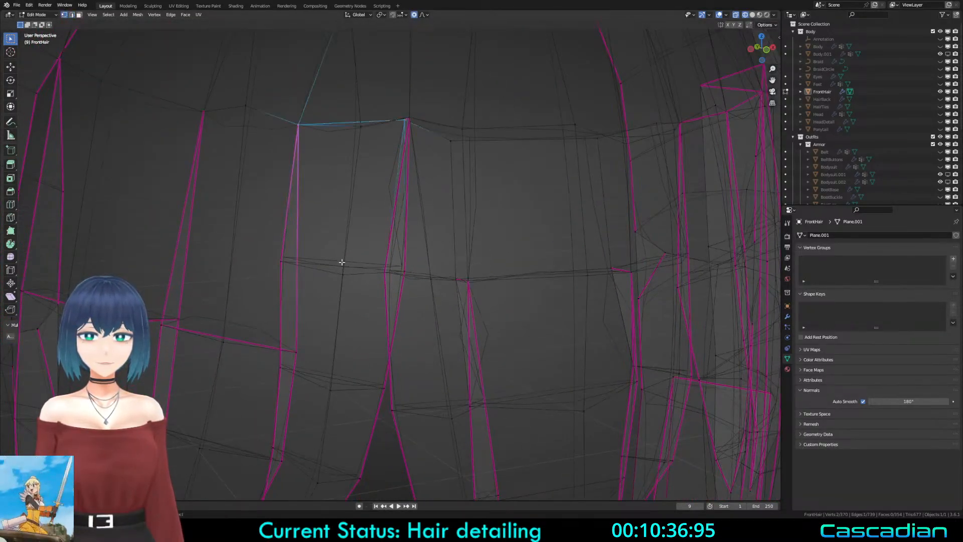
middle_drag(474, 286, 489, 315)
key(shift+z)
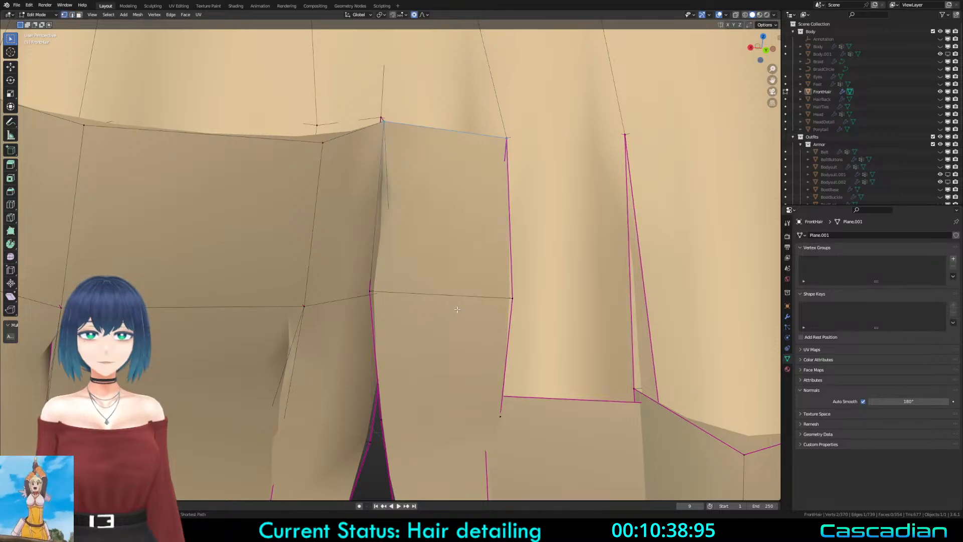
middle_drag(515, 269, 458, 268)
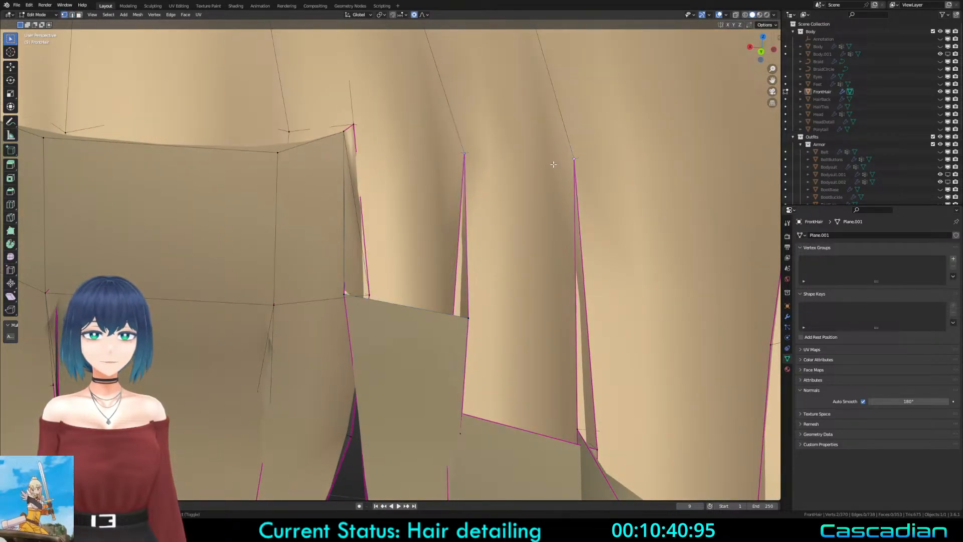
Step: Extrude new vertices from the tops of the next two splits on the inner side of the bangs
middle_drag(553, 164, 523, 231)
key(shift+z)
mouse_move(361, 234)
middle_down()
mouse_move(324, 228)
mouse_move(307, 209)
mouse_move(469, 234)
mouse_move(502, 254)
mouse_move(363, 239)
mouse_move(352, 245)
mouse_move(376, 290)
mouse_move(447, 239)
middle_up()
key(e)
click(278, 219)
key(shift+z)
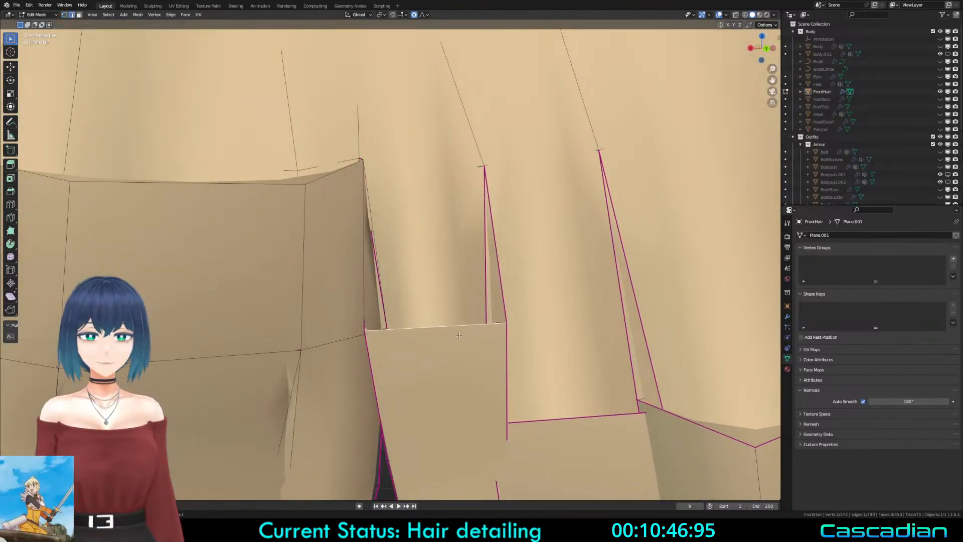
middle_drag(459, 335, 406, 264)
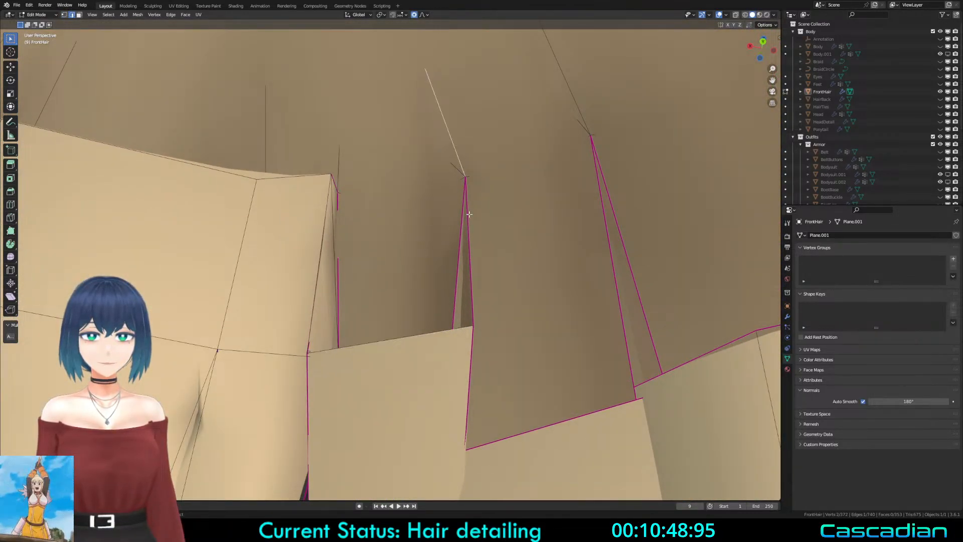
Step: Fill narrow side faces between the extruded top edges and the creased sides of the two splits
click(404, 227)
shift+click(455, 284)
key(f)
key(z)
click(642, 292)
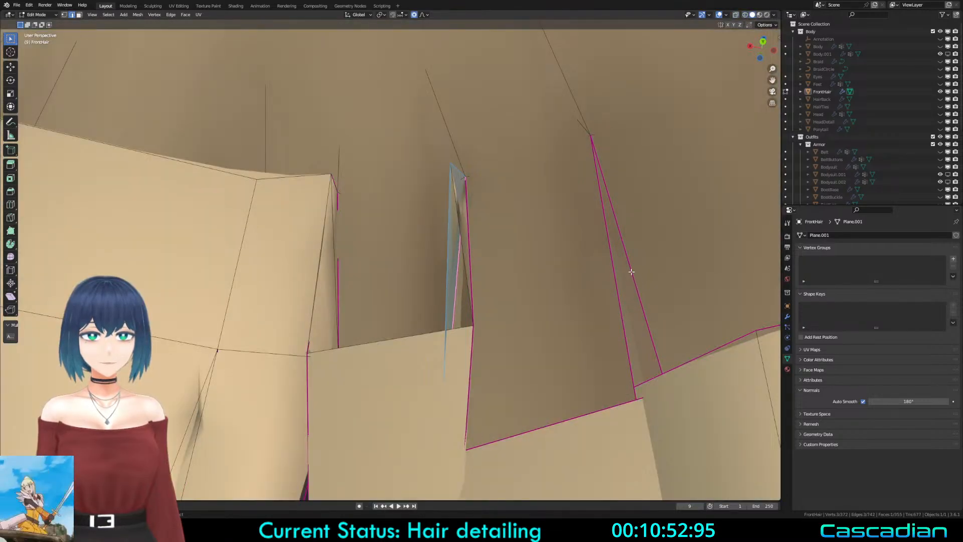
key(z)
click(568, 262)
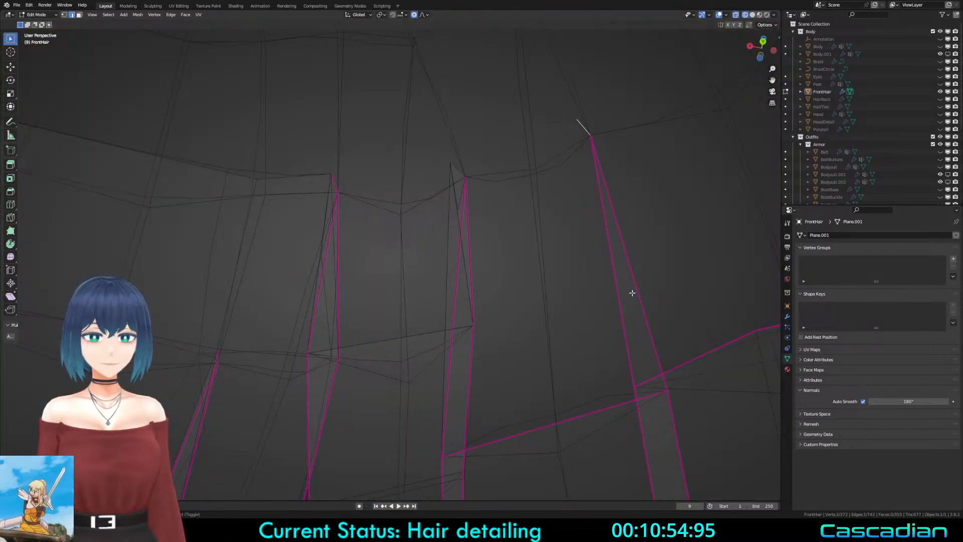
middle_drag(632, 292, 619, 299)
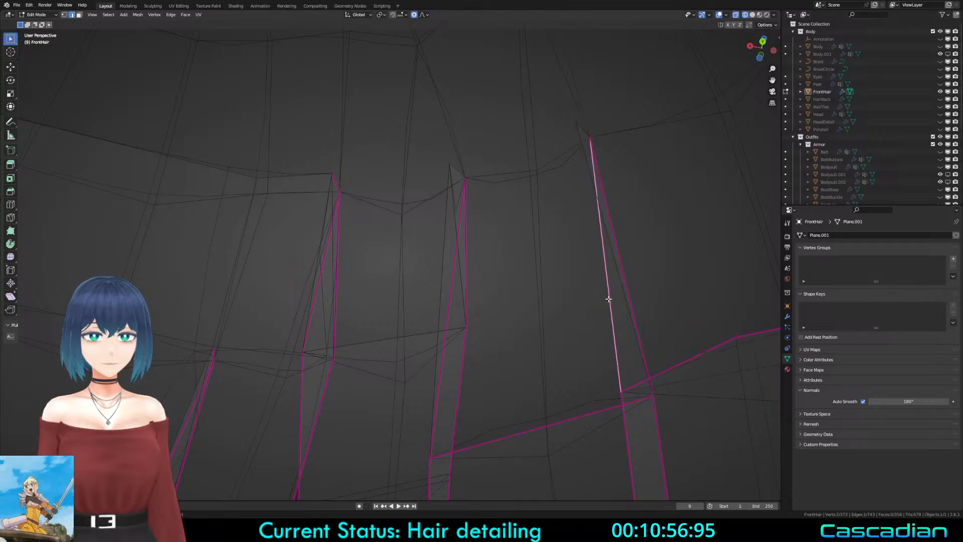
key(z)
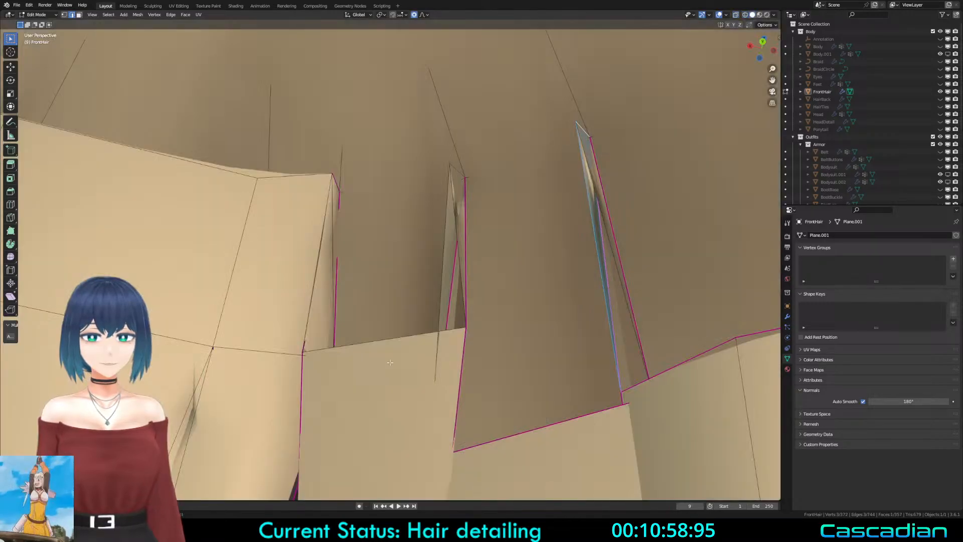
key(f)
Step: Fill the inner openings of the two strands with faces reaching the extruded vertices
click(572, 429)
key(f)
key(a)
key(a)
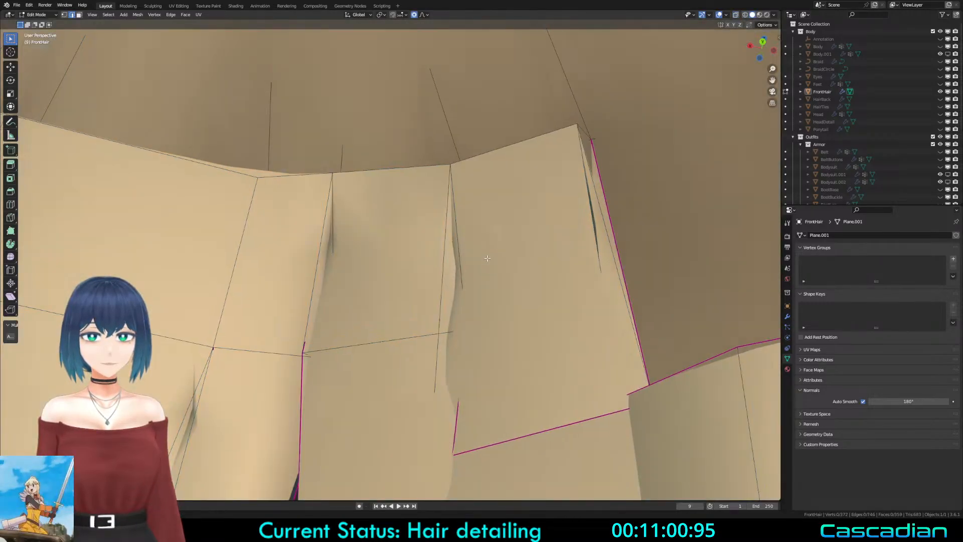
Step: Check the new inner panels in Object Mode and wireframe, and inspect the bang splits on the outer side
key(Tab)
middle_drag(486, 261, 519, 312)
key(Tab)
key(shift+z)
mouse_move(449, 294)
middle_down()
mouse_move(359, 309)
mouse_move(482, 96)
mouse_move(520, 202)
mouse_move(314, 196)
mouse_move(419, 275)
mouse_move(389, 321)
mouse_move(382, 261)
middle_up()
key(shift+z)
key(Tab)
scroll(314, 196, down, 5)
key(Tab)
scroll(382, 261, up, 1)
alt+click(426, 389)
right_click(426, 389)
click(425, 389)
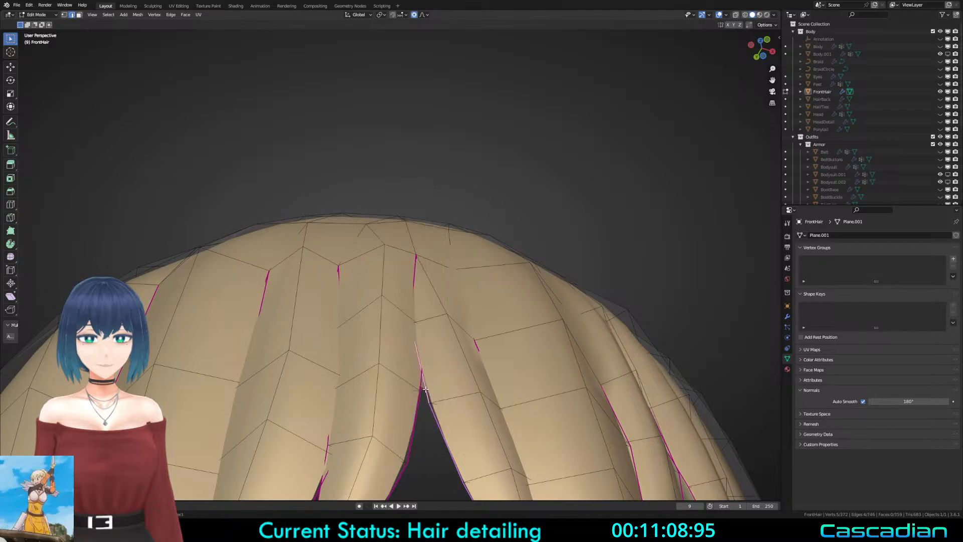
Step: Nudge the vertex at the top of the split beside the centre strand and compare the surface in Object Mode
key(Tab)
middle_drag(453, 392, 503, 358)
scroll(391, 431, down, 3)
key(Tab)
key(Tab)
key(Tab)
scroll(504, 361, up, 3)
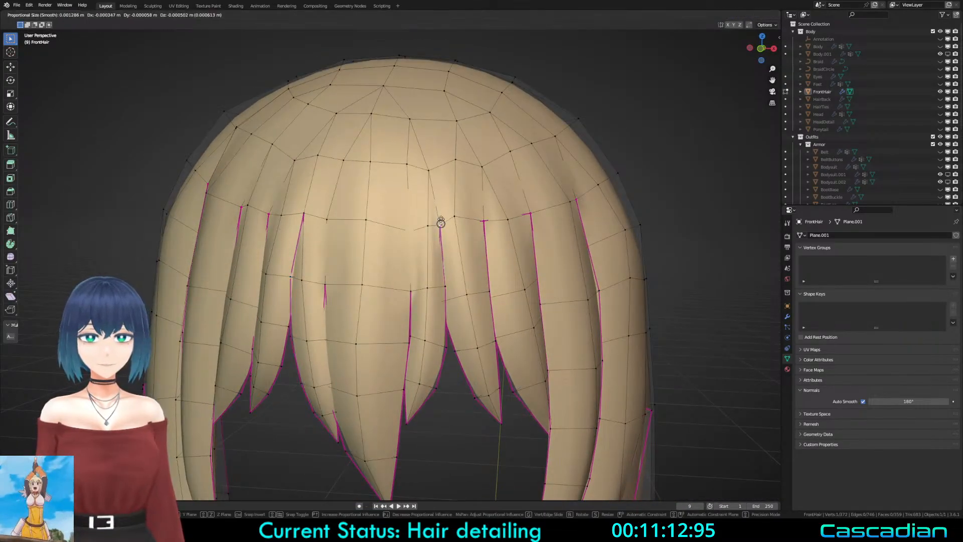
key(Tab)
key(Tab)
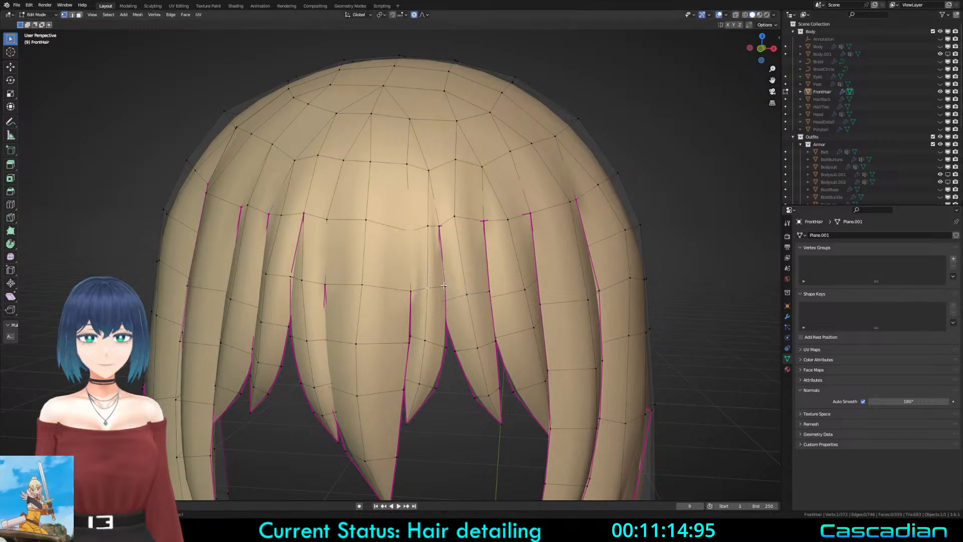
Step: Reposition the lower vertices along the split beside the centre strand in wireframe view
key(shift+z)
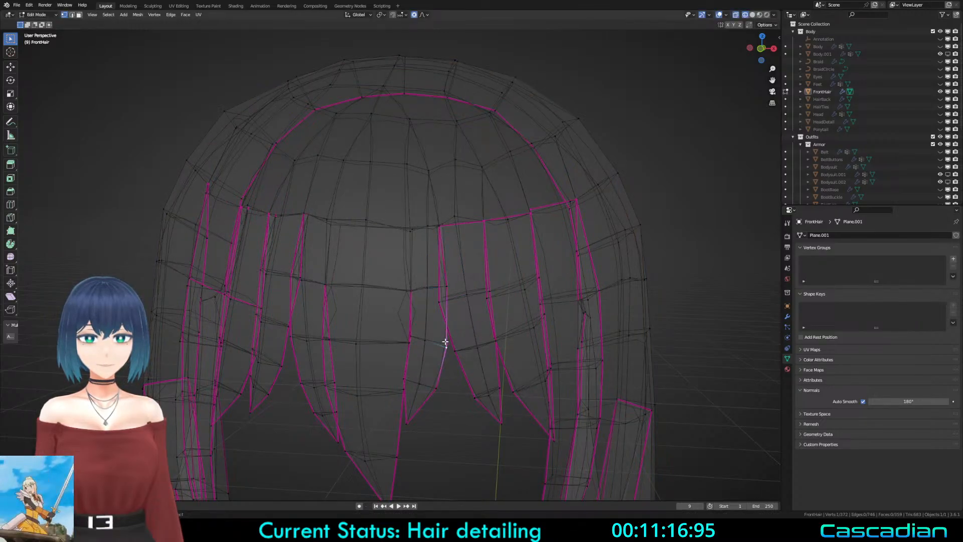
key(g)
click(446, 333)
click(439, 302)
key(g)
click(443, 301)
key(shift+z)
middle_drag(499, 320, 483, 324)
Step: Examine the outer shape of the bangs and their splits in Object Mode
key(Tab)
key(Tab)
scroll(484, 323, down, 1)
middle_drag(416, 454, 422, 432)
key(Tab)
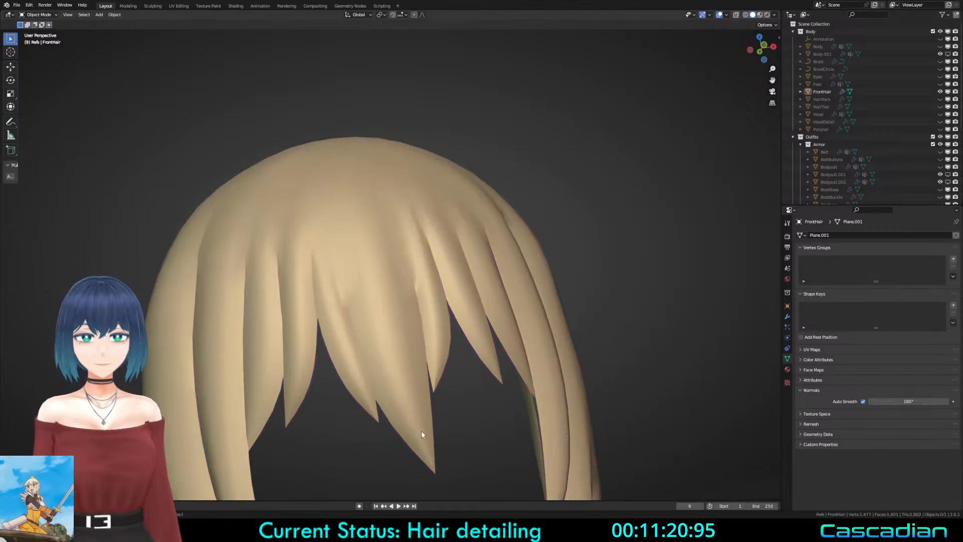
key(Tab)
middle_drag(447, 383, 417, 382)
key(Tab)
Step: Examine the inner side of the bangs, comparing the panels with their smoothed preview
middle_drag(394, 316, 389, 209)
key(Tab)
middle_drag(391, 341, 388, 226)
scroll(338, 193, up, 3)
shift+middle_drag(341, 196, 422, 290)
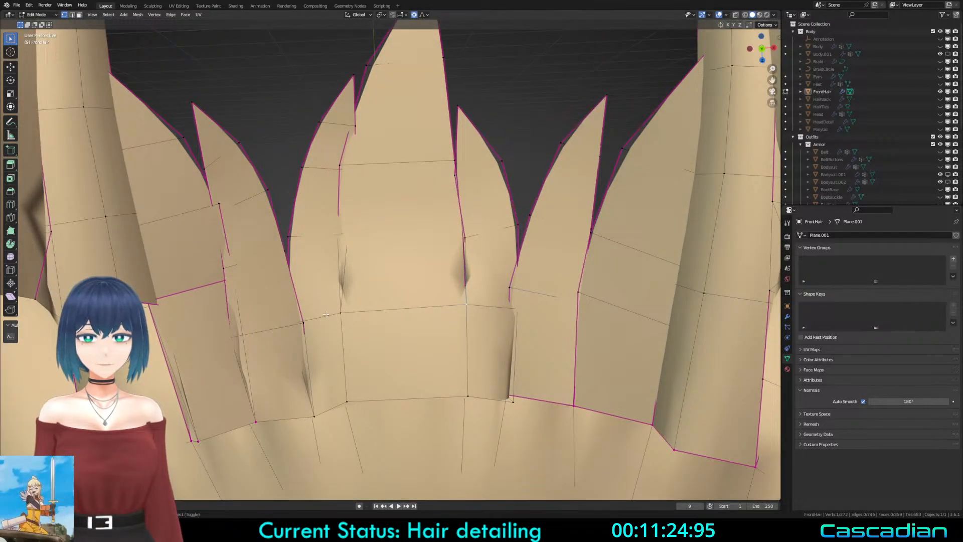
middle_drag(338, 274, 345, 289)
key(Tab)
key(Tab)
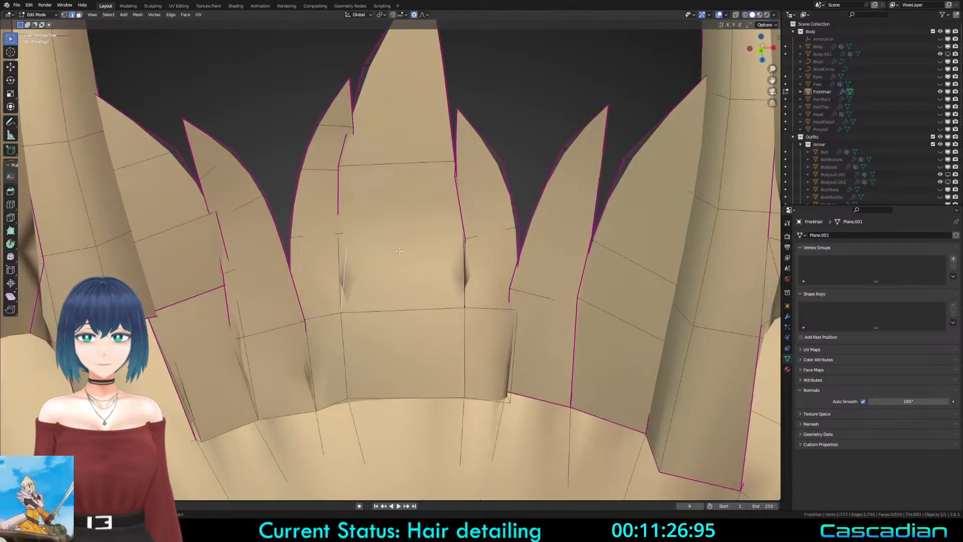
key(Tab)
scroll(399, 235, down, 2)
middle_drag(398, 230, 410, 331)
Step: Add a lengthwise loop cut down the middle of the centre strand's inner side
key(Tab)
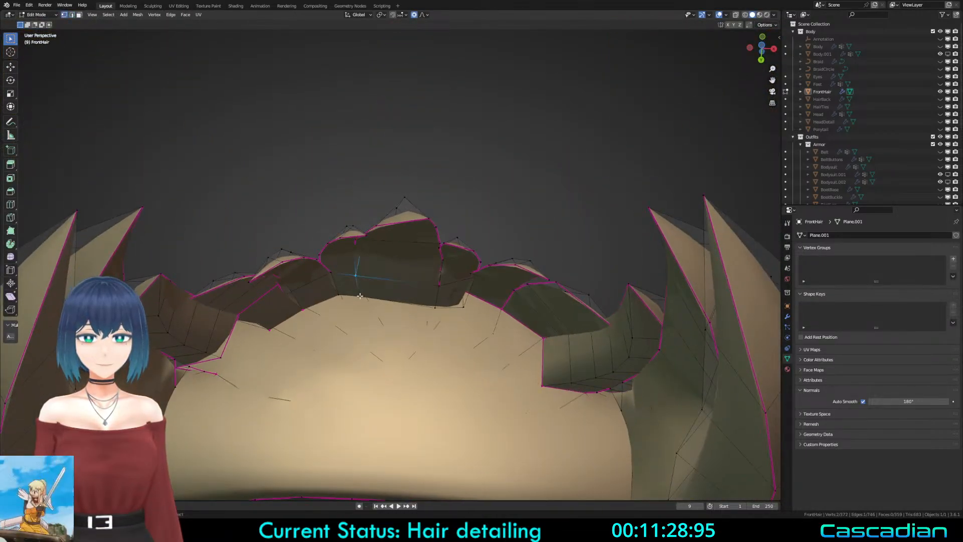
middle_drag(359, 296, 359, 335)
key(g)
right_click(432, 288)
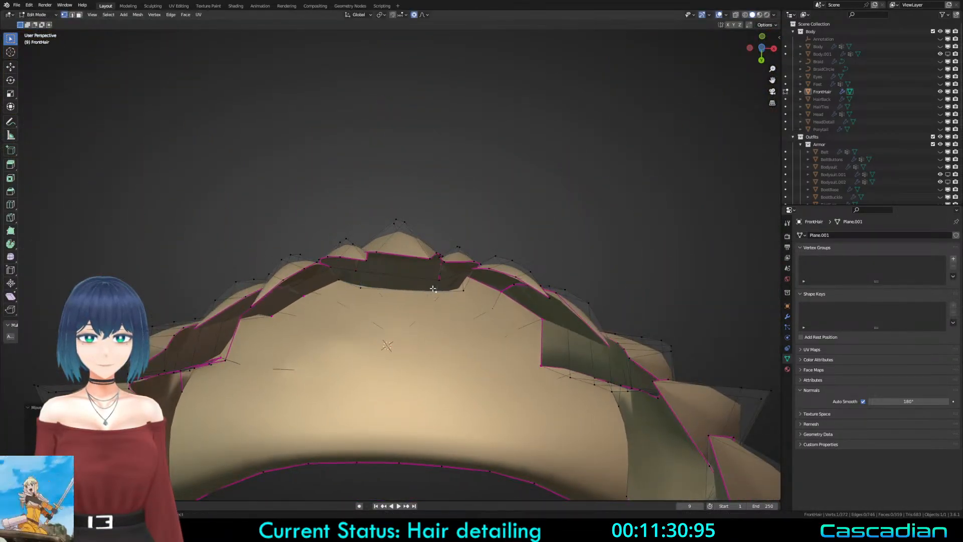
key(a)
middle_drag(407, 233, 399, 308)
key(alt+a)
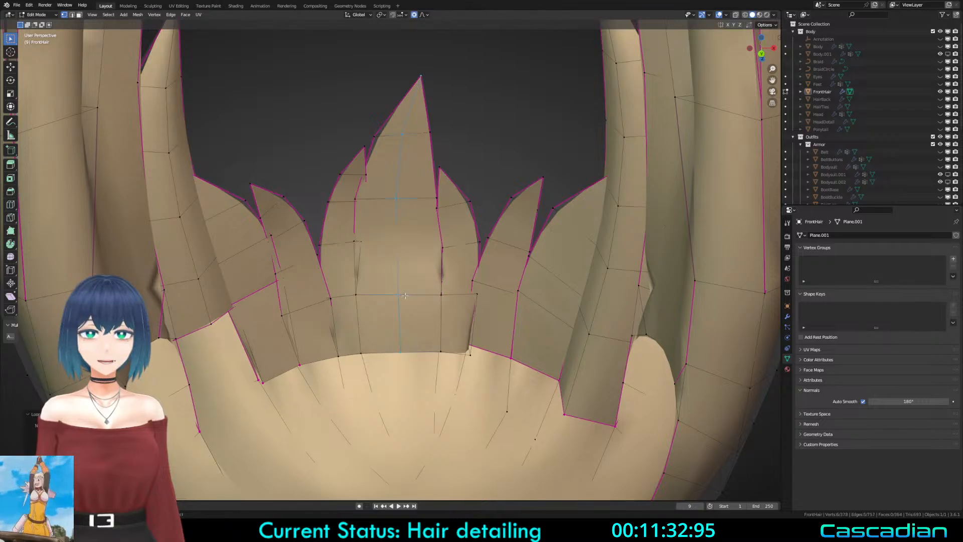
Step: Move the new centre loop in side view to curve the inner surface of the centre strand
key(shift+z)
key(c)
key(Escape)
mouse_move(422, 73)
middle_down()
mouse_move(352, 275)
mouse_move(328, 268)
mouse_move(301, 74)
mouse_move(456, 251)
mouse_move(356, 321)
mouse_move(348, 346)
mouse_move(296, 281)
middle_up()
key(shift+z)
key(g)
click(470, 251)
key(Tab)
key(Tab)
Step: Adjust the centre loop's vertices in wireframe, including the one at the upper edge of the inner panel
key(z)
click(255, 282)
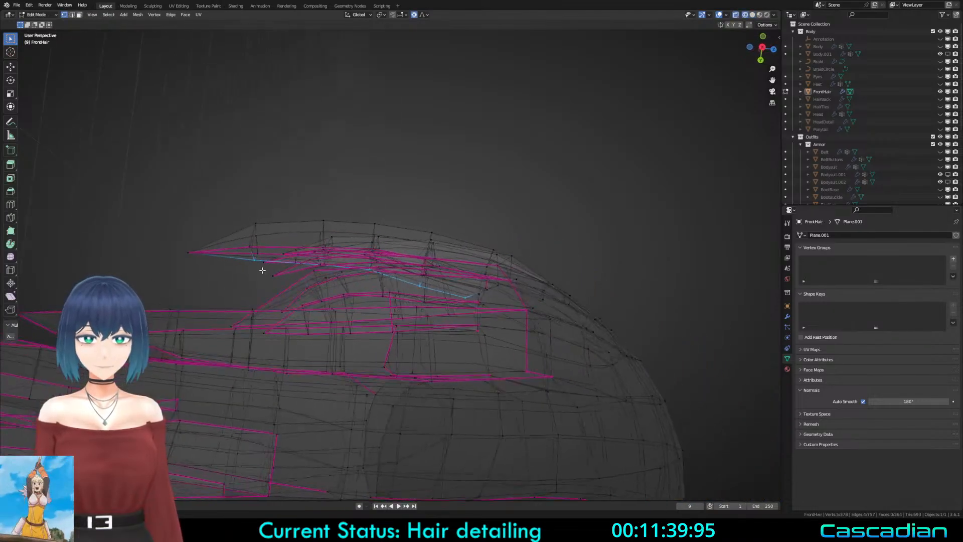
key(g)
click(369, 273)
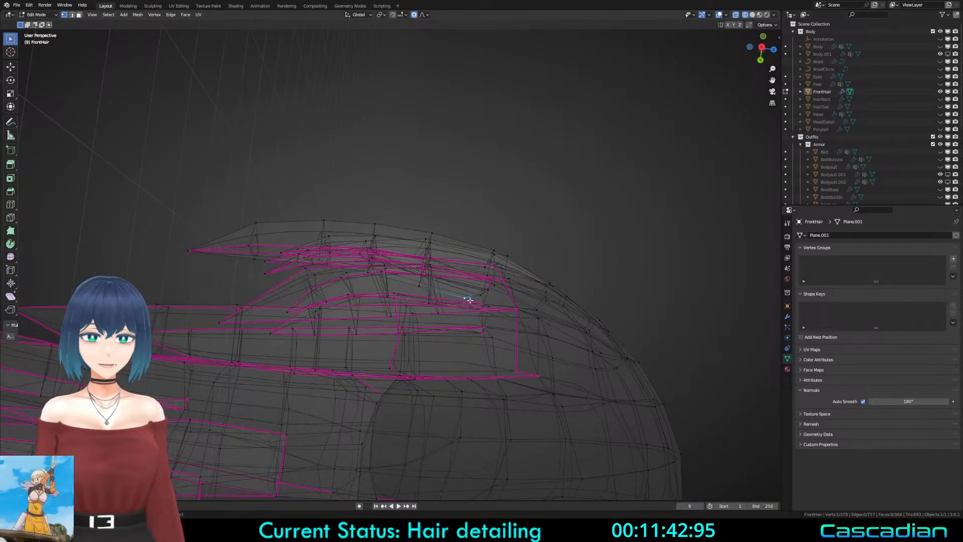
key(g)
click(494, 282)
middle_drag(417, 293, 451, 134)
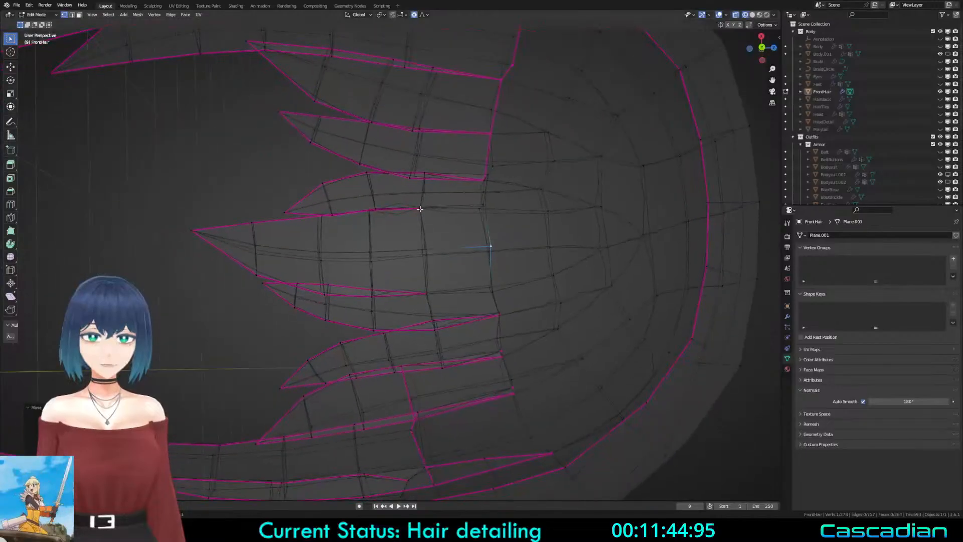
key(shift+z)
mouse_move(419, 209)
middle_down()
mouse_move(509, 295)
mouse_move(381, 281)
mouse_move(187, 210)
mouse_move(371, 311)
mouse_move(378, 408)
mouse_move(394, 200)
middle_up()
Step: Check the reshaped centre strand in Object Mode and inspect the tops of the neighbouring inner splits
key(Tab)
key(Tab)
key(Tab)
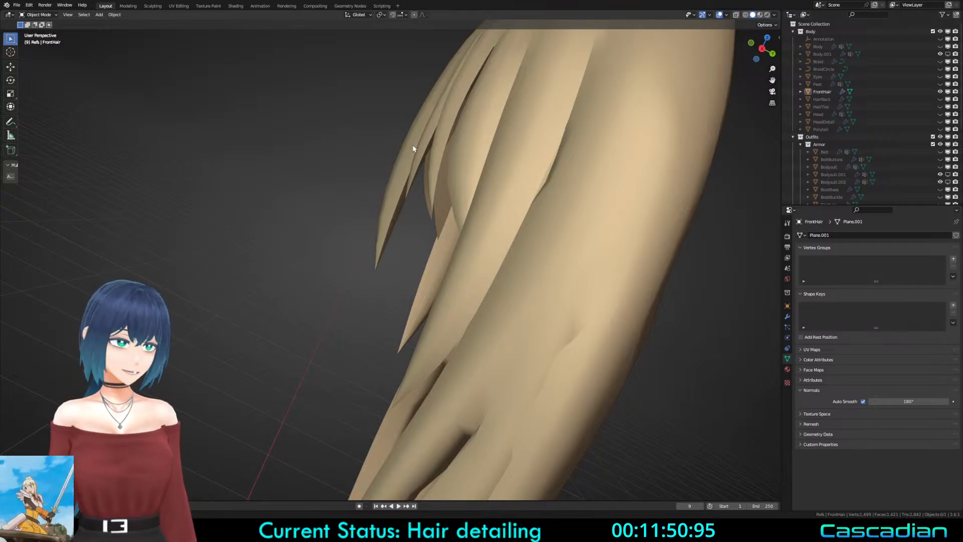
middle_drag(379, 245, 495, 318)
key(Tab)
key(alt+z)
scroll(422, 365, up, 4)
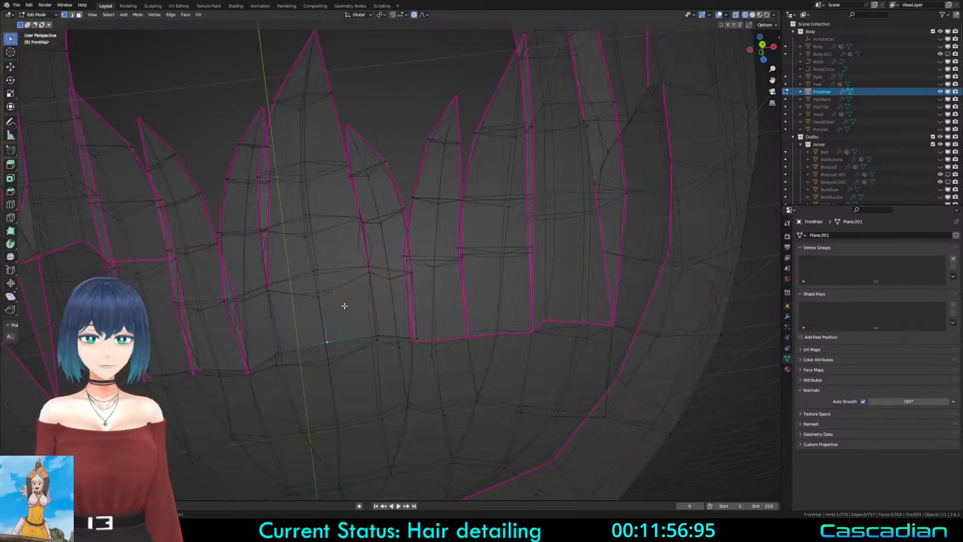
mouse_move(422, 365)
middle_down()
mouse_move(468, 380)
mouse_move(429, 363)
middle_up()
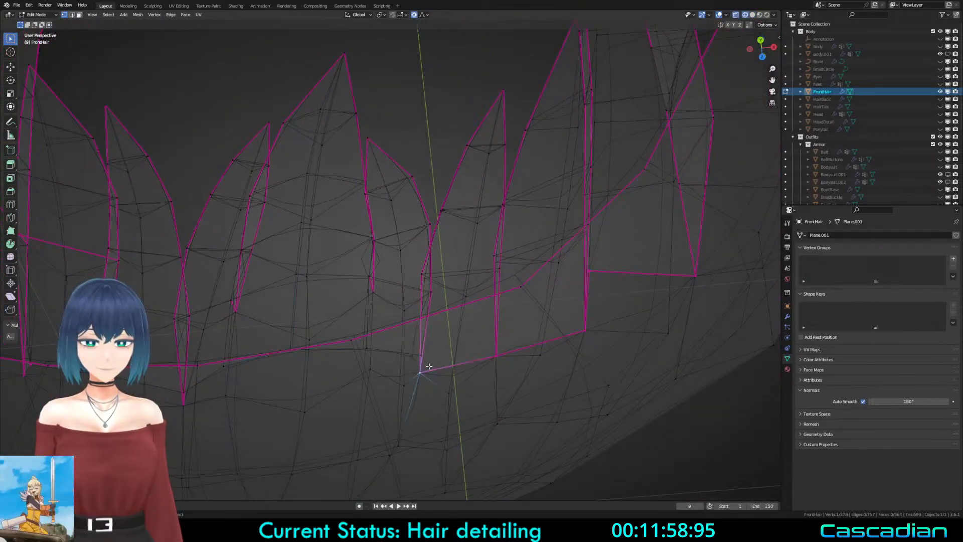
Step: Delete the two inner panel faces of the strands beside the completed centre panels
key(KP_Decimal)
key(z)
click(471, 320)
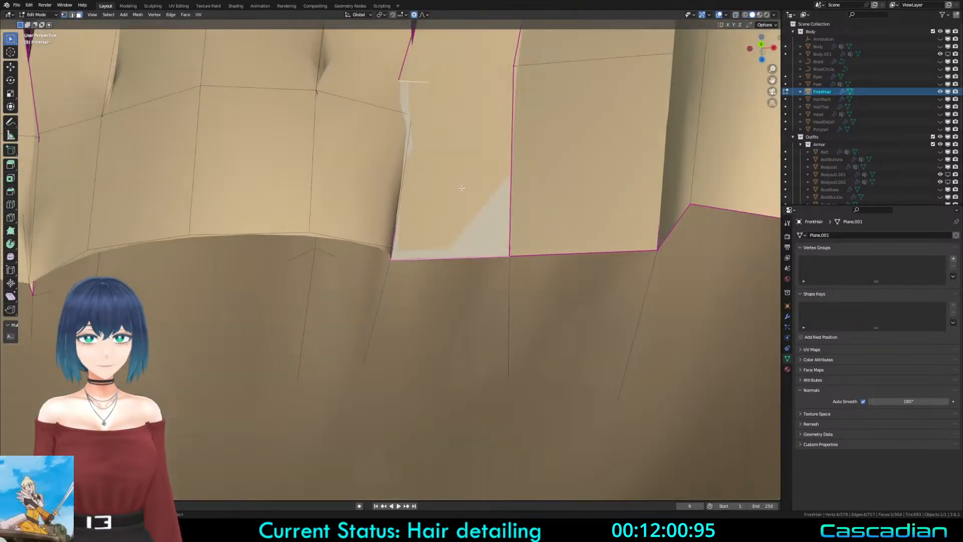
key(x)
click(462, 189)
click(553, 184)
key(x)
click(555, 186)
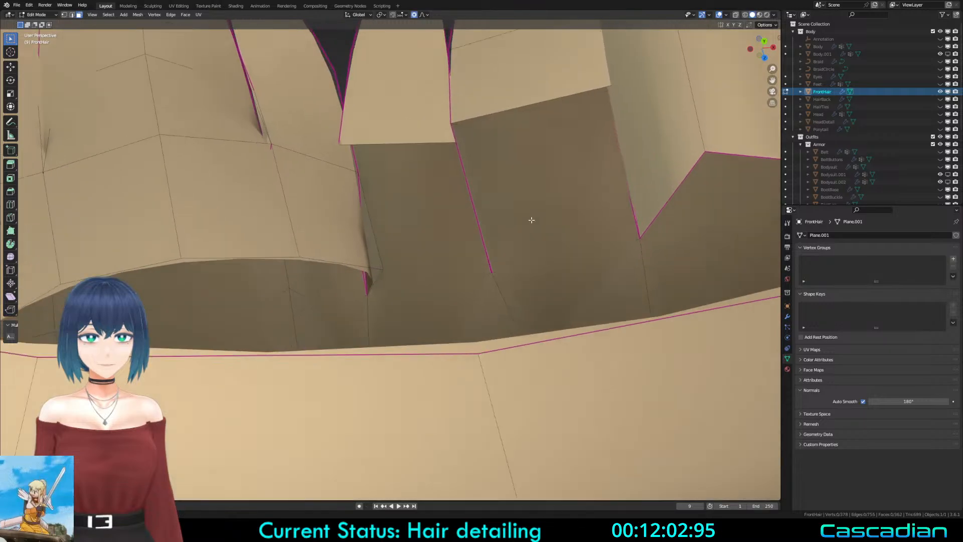
Step: Extrude new vertices from the tops of the two splits bordering the removed inner panels
middle_drag(531, 220, 474, 353)
click(293, 332)
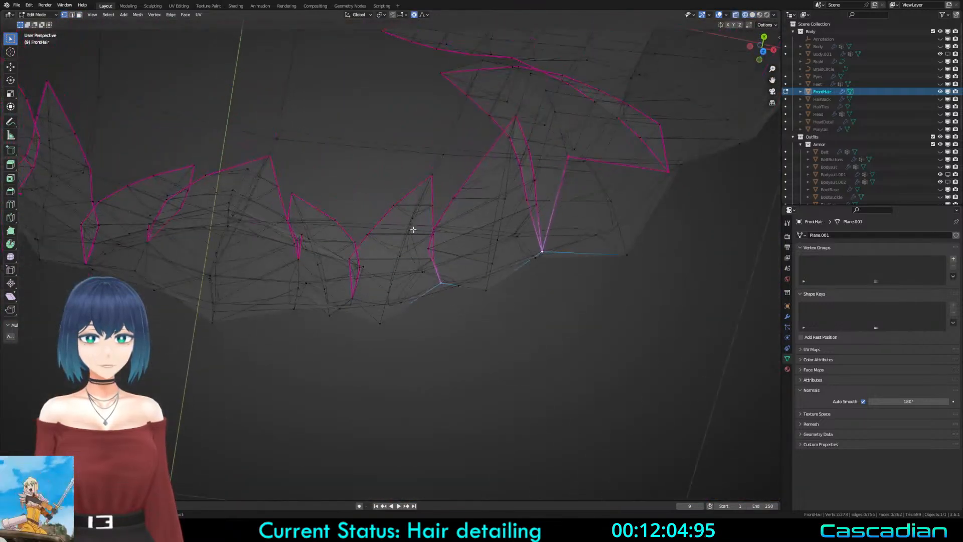
mouse_move(414, 225)
middle_down()
mouse_move(352, 226)
mouse_move(396, 233)
mouse_move(371, 379)
middle_up()
click(386, 210)
key(z)
click(415, 386)
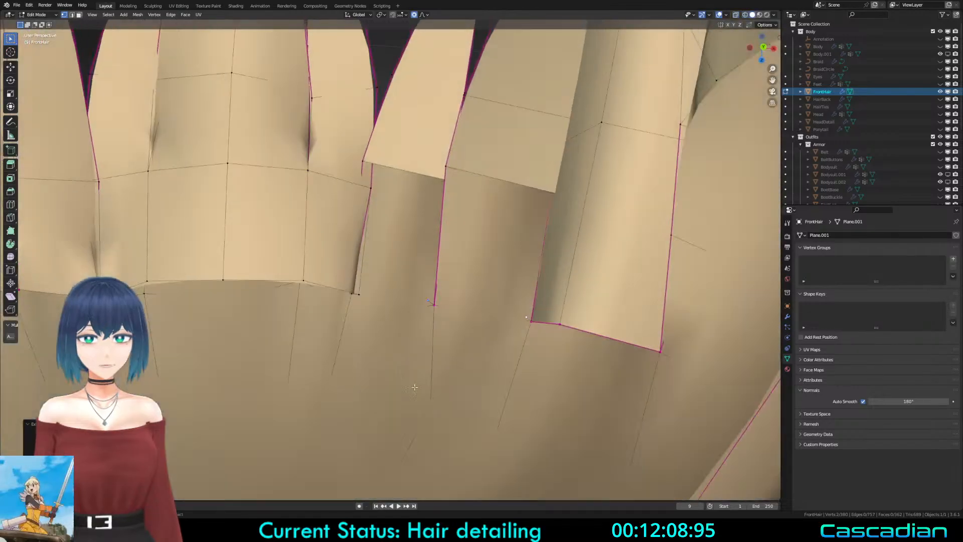
Step: Fill a narrow side face between the extruded edge and the creased side of the first split
scroll(408, 329, up, 2)
middle_drag(430, 304, 450, 321)
key(2)
click(450, 321)
key(shift+z)
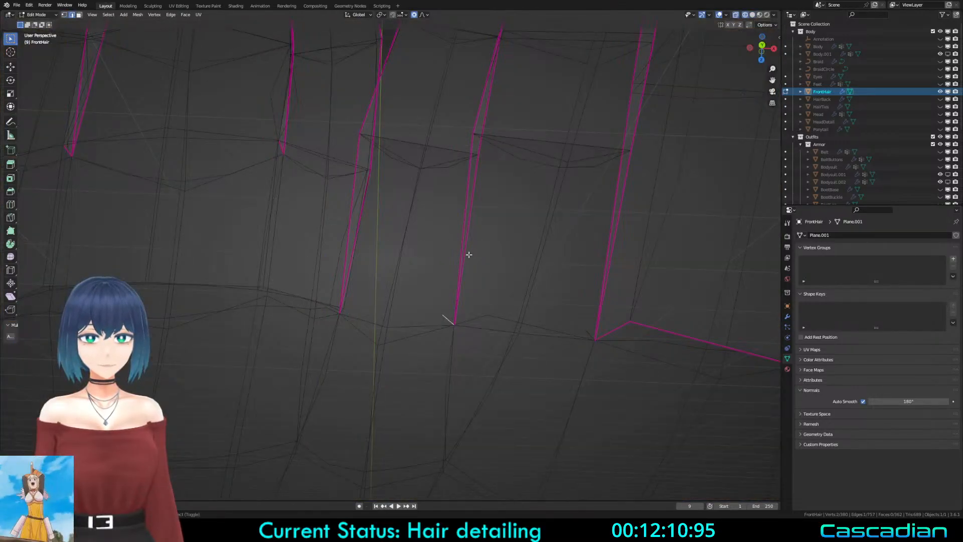
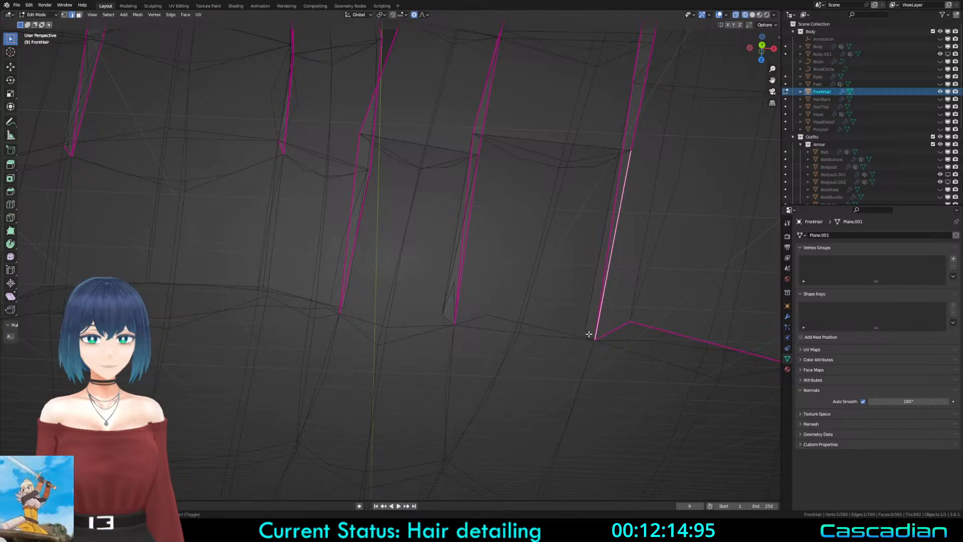
Step: Fill the inner openings of both strands with new faces joined to the extruded vertices
key(shift+z)
click(551, 155)
key(f)
click(425, 148)
key(f)
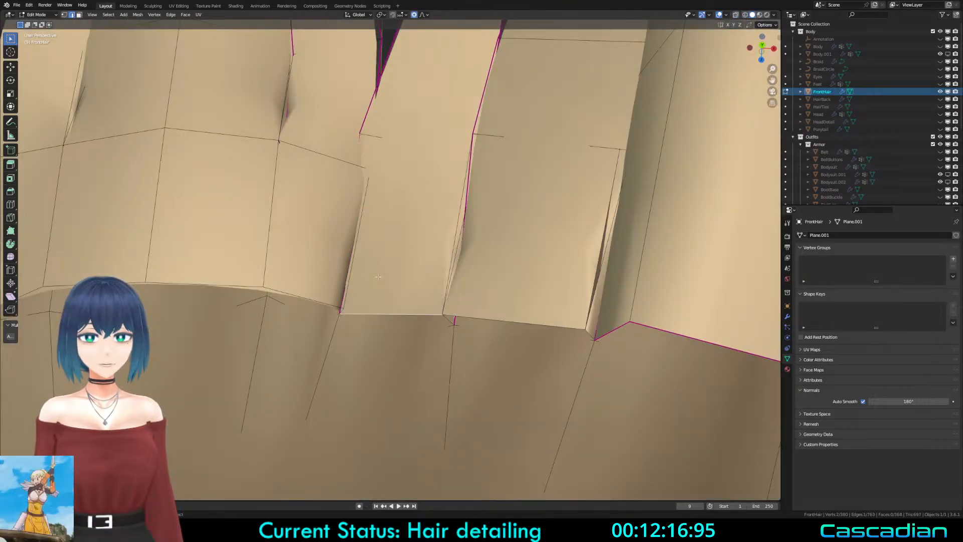
Step: Rebuild the inner panel nearest the centre strands with a side face along its adjoining split
middle_drag(384, 274, 414, 246)
mouse_move(445, 319)
middle_down()
mouse_move(397, 284)
mouse_move(387, 339)
middle_up()
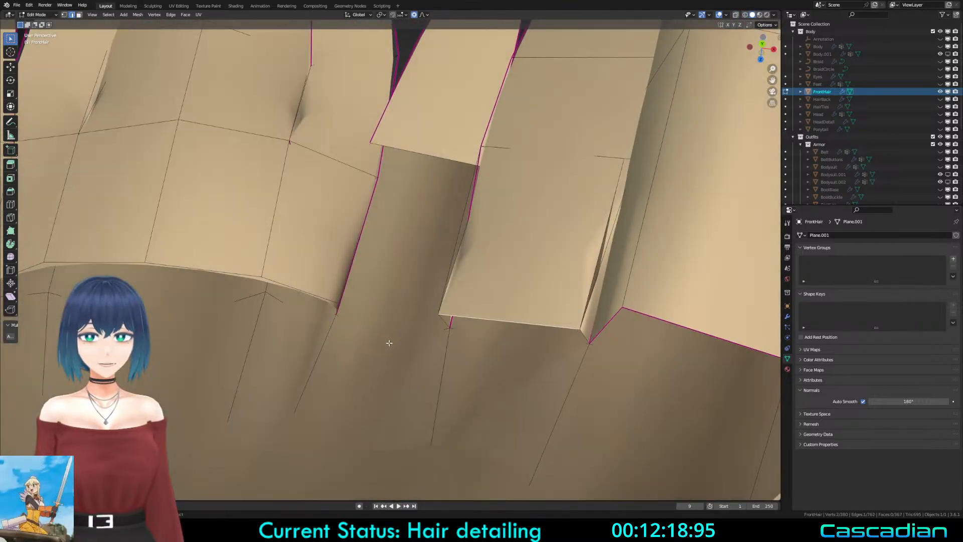
key(shift+z)
mouse_move(343, 304)
middle_down()
mouse_move(365, 300)
mouse_move(336, 305)
middle_up()
key(f)
middle_drag(387, 265, 459, 261)
click(434, 183)
key(f)
Step: Crease the short edges at the tops of the new splits by 1.000 and check the hair
mouse_move(396, 281)
middle_down()
mouse_move(423, 305)
mouse_move(473, 313)
mouse_move(441, 318)
mouse_move(371, 302)
mouse_move(336, 311)
mouse_move(337, 301)
middle_up()
key(shift+z)
shift+click(335, 309)
key(alt+a)
middle_drag(475, 275, 522, 282)
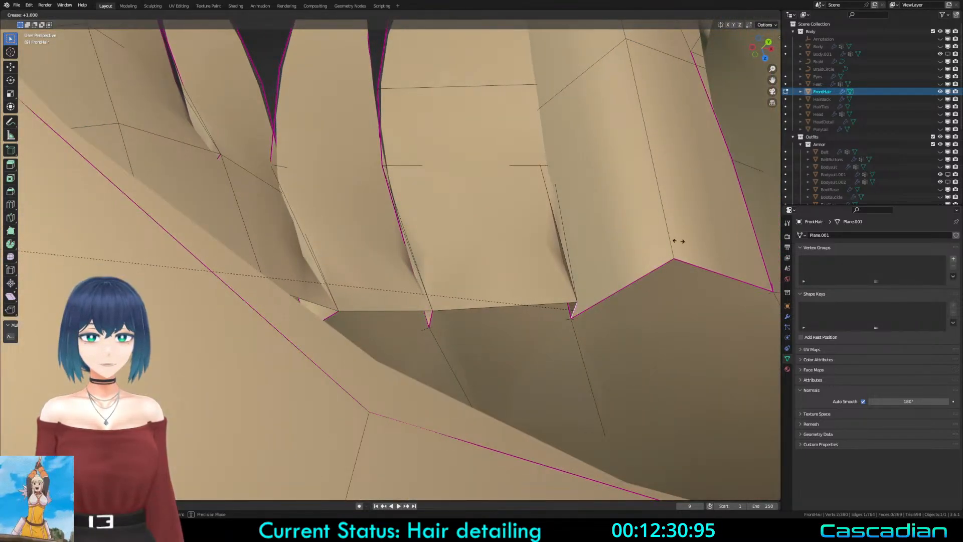
middle_drag(494, 250, 340, 285)
scroll(464, 205, down, 3)
key(Tab)
key(Tab)
key(Tab)
key(Tab)
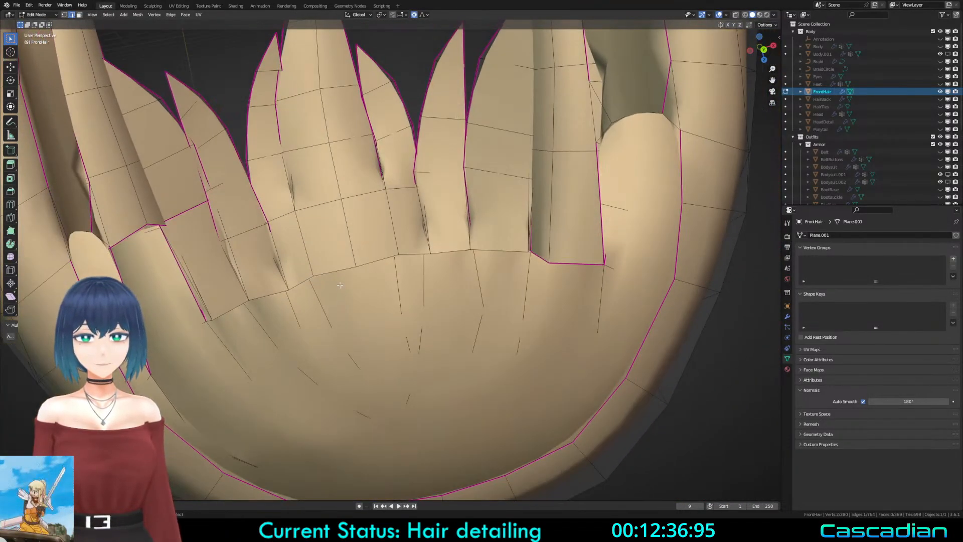
Step: Move a vertex at the upper edge of the newly filled inner panels
middle_drag(484, 257, 382, 335)
click(434, 295)
key(g)
click(436, 294)
Step: Delete the extruded vertex at the top of the split next to the wide side strand
scroll(432, 298, up, 3)
key(shift+z)
key(shift+z)
click(444, 330)
key(shift+z)
middle_drag(443, 330, 395, 351)
key(x)
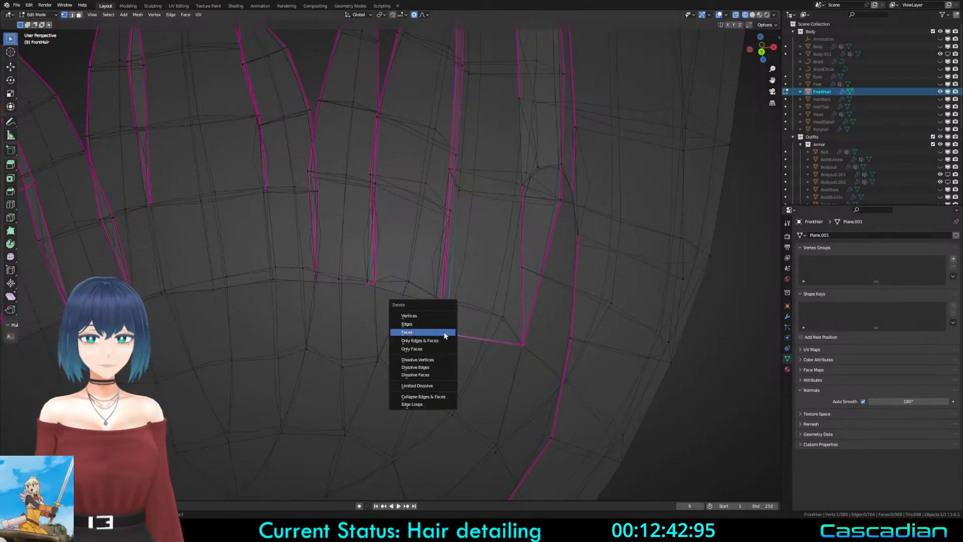
click(441, 316)
Step: Extrude a replacement vertex from the top of the split next to the wide side strand
middle_drag(441, 315, 374, 308)
click(437, 344)
middle_drag(436, 344, 293, 282)
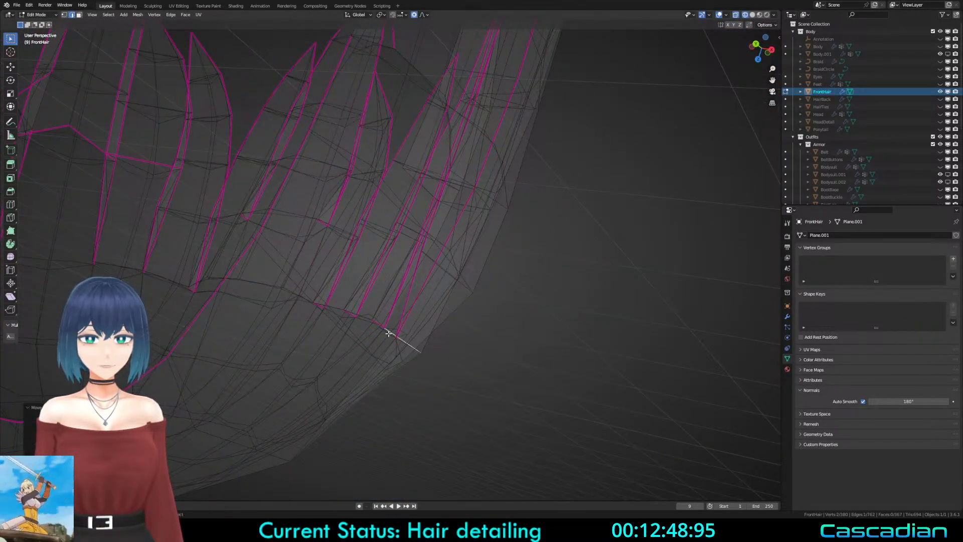
mouse_move(399, 300)
middle_down()
mouse_move(406, 369)
mouse_move(539, 378)
middle_up()
key(alt+z)
key(alt+z)
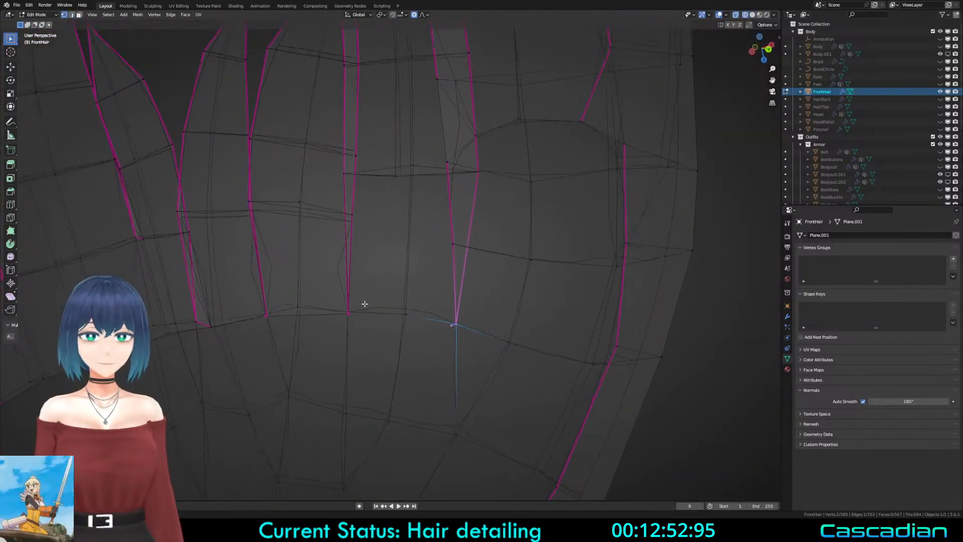
Step: Rotate the three-vertex row crossing the strand panel beside the wide side strand to even out its slope
key(2)
mouse_move(458, 268)
middle_down()
mouse_move(402, 294)
mouse_move(386, 271)
mouse_move(274, 271)
mouse_move(363, 301)
mouse_move(426, 278)
mouse_move(439, 162)
middle_up()
key(ctrl+l)
key(shift+z)
key(alt+a)
click(429, 272)
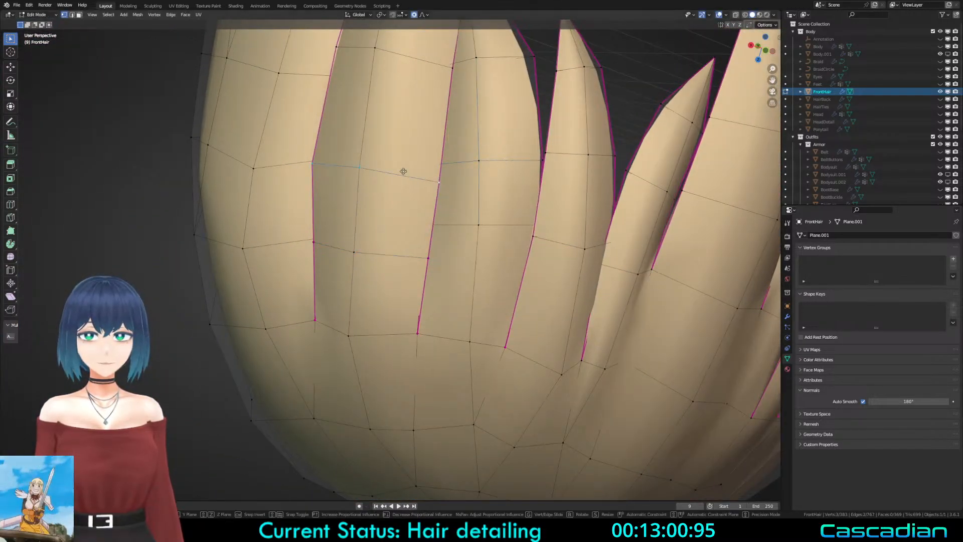
key(r)
click(504, 181)
Step: Nudge the row's end vertex along the split and slide the neighbouring strand's row to smooth its flow
click(314, 156)
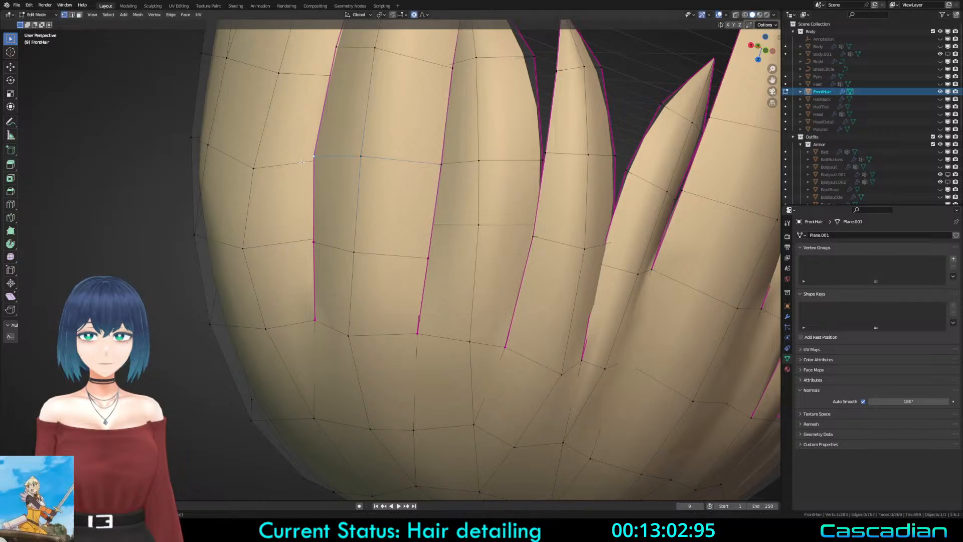
key(g)
click(313, 157)
middle_drag(495, 234, 499, 227)
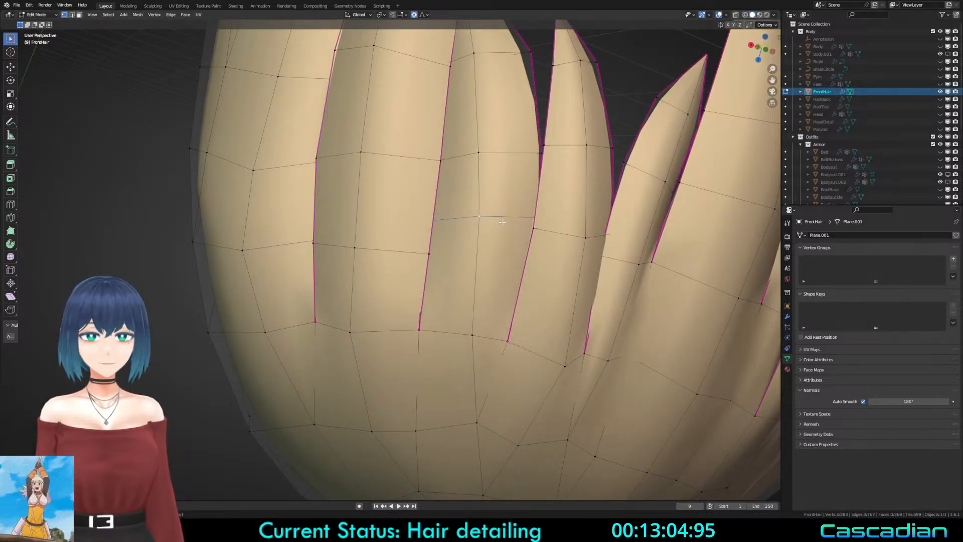
key(g)
key(g)
click(537, 240)
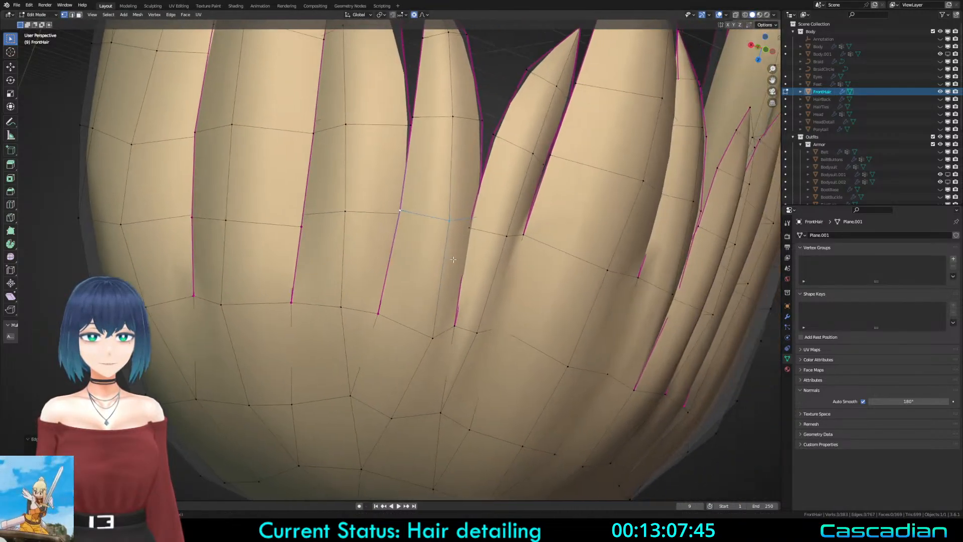
Step: Fill the triangular gap in the narrow inner split beside its short creased edge and clear the selection
mouse_move(558, 231)
middle_down()
mouse_move(314, 256)
mouse_move(518, 171)
mouse_move(466, 275)
mouse_move(456, 325)
middle_up()
key(z)
click(409, 275)
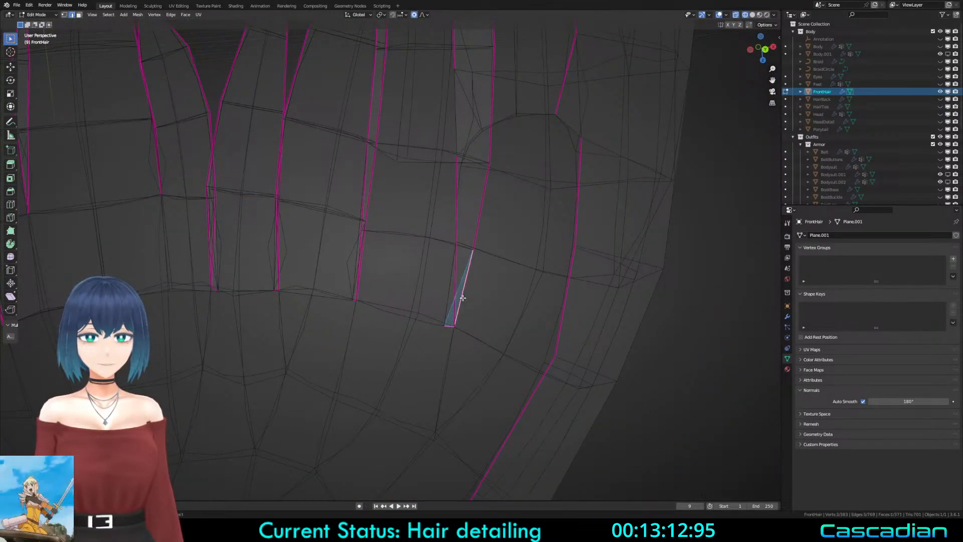
key(a)
key(alt+a)
Step: Fill the inner gap between the two neighbouring splits with a face attached to the edge crossing the panel
middle_drag(446, 307, 317, 259)
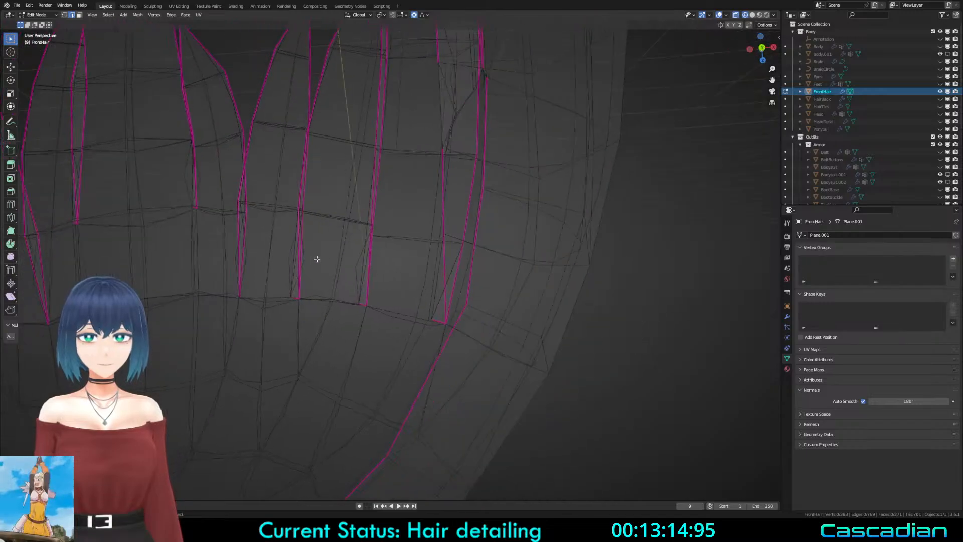
middle_drag(407, 180, 468, 229)
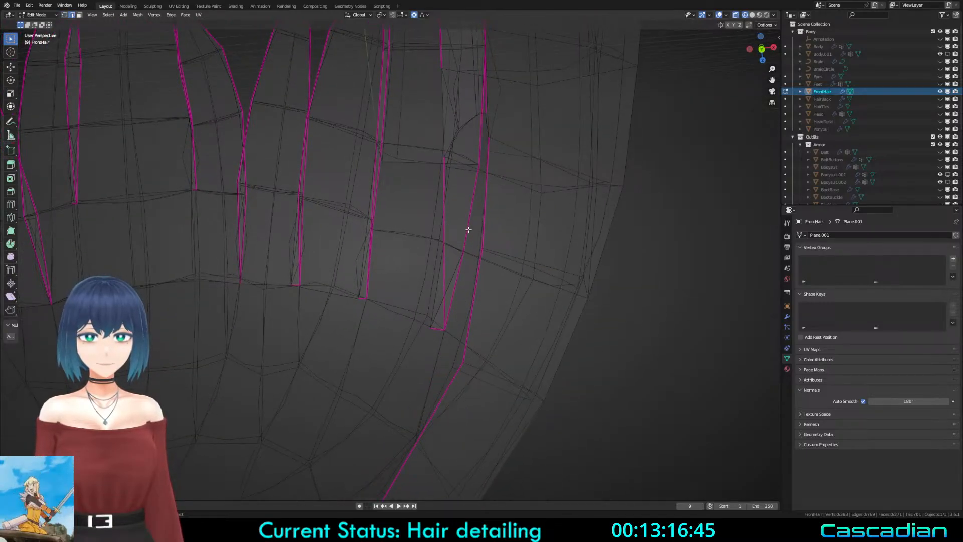
shift+click(382, 202)
key(f)
middle_drag(381, 201, 409, 233)
click(408, 233)
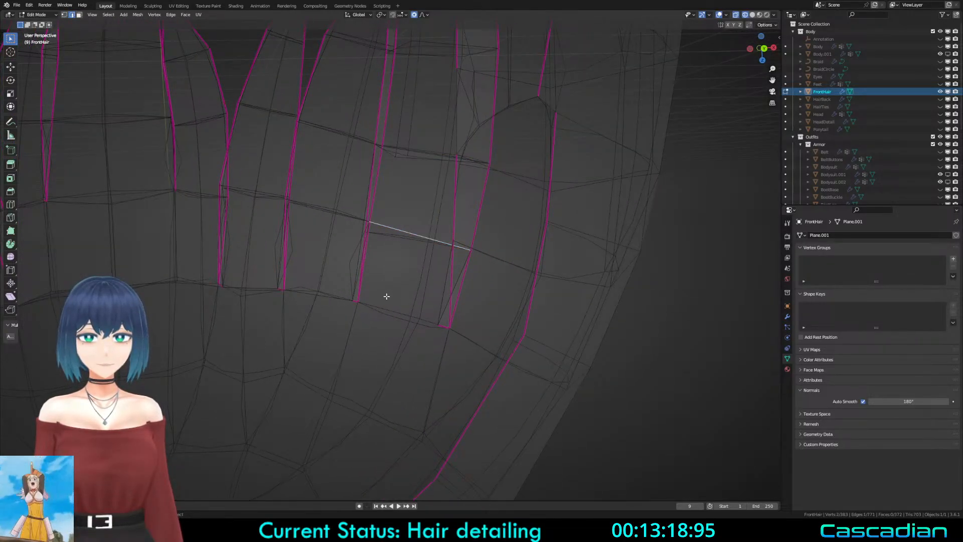
Step: Fill a triangular face between the short end edge and the long creased edge of the adjacent split
middle_drag(303, 240, 367, 326)
click(367, 326)
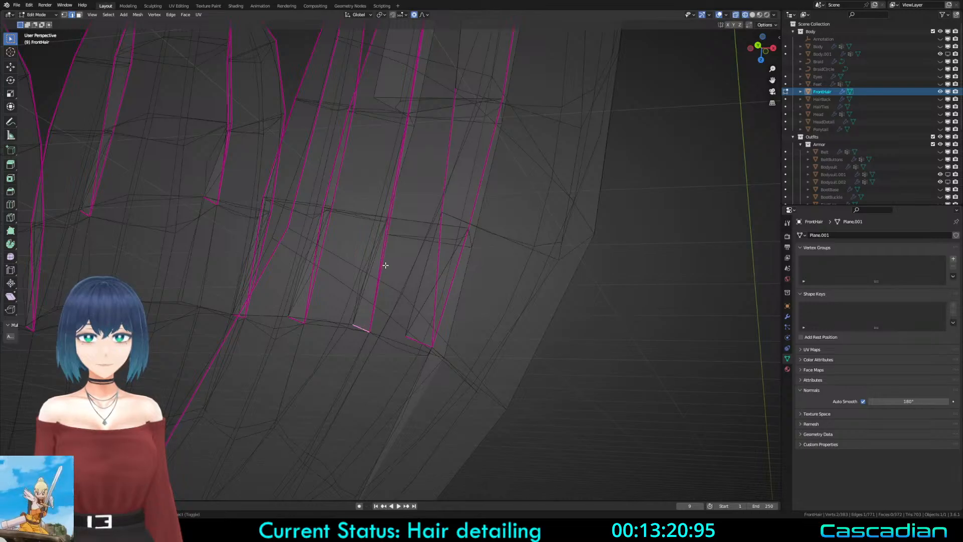
key(g)
key(Escape)
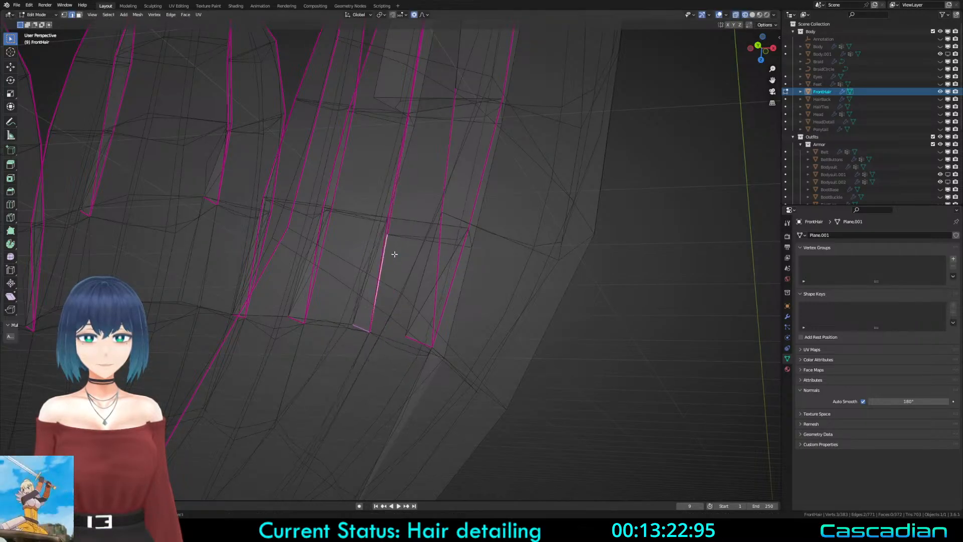
mouse_move(389, 264)
middle_down()
mouse_move(432, 266)
mouse_move(445, 250)
middle_up()
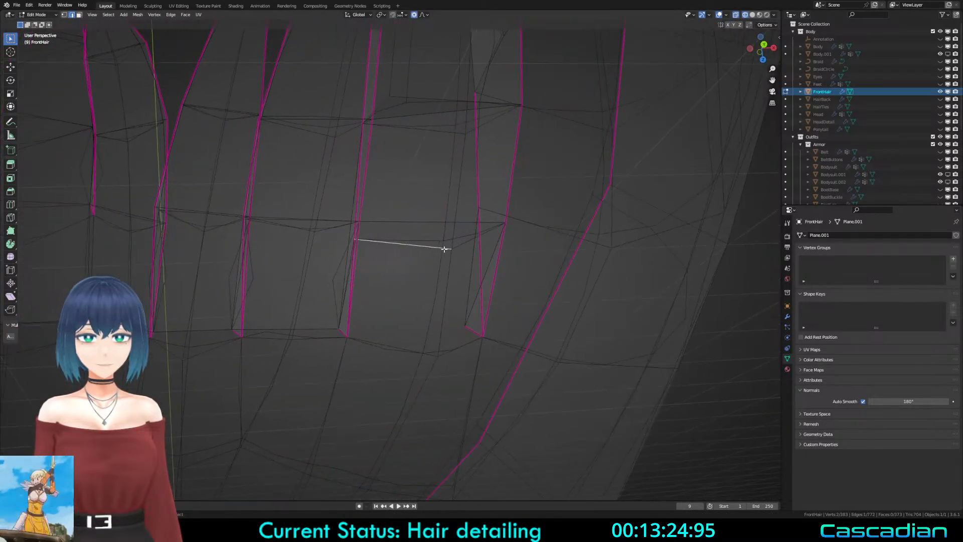
key(shift+z)
middle_drag(413, 281, 504, 238)
key(shift+z)
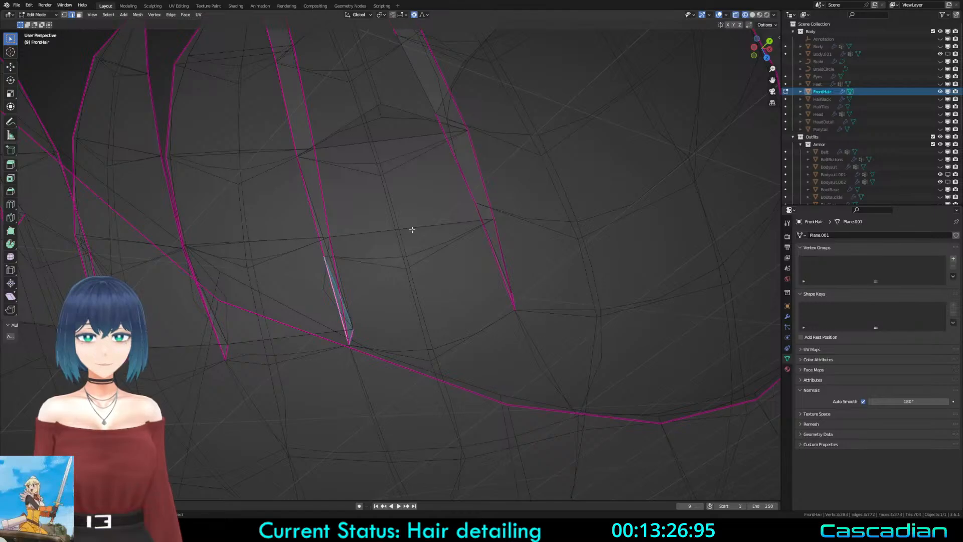
middle_drag(411, 229, 511, 218)
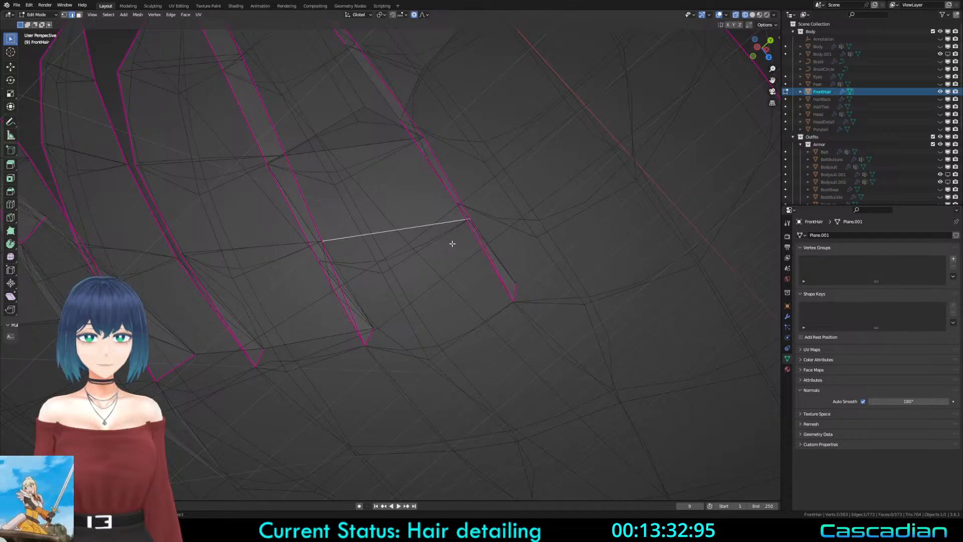
middle_drag(452, 243, 305, 236)
scroll(305, 236, up, 2)
key(1)
click(356, 249)
key(g)
right_click(373, 270)
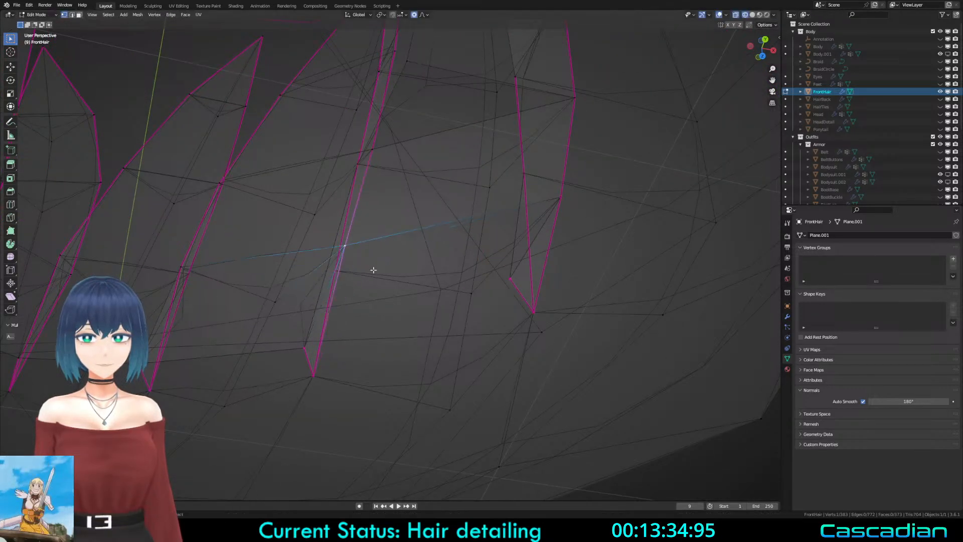
Step: Merge the separated vertices along the inner side of the middle split
middle_drag(373, 270, 390, 229)
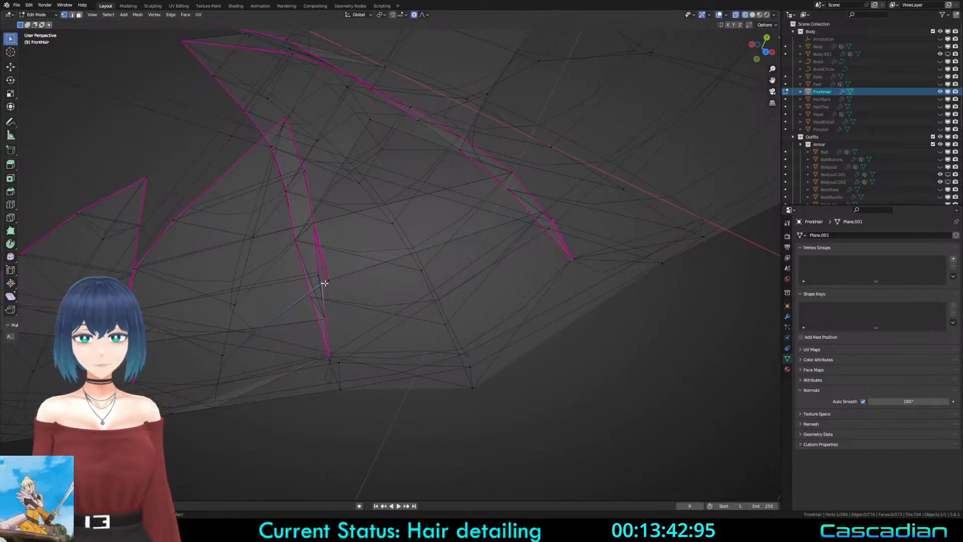
middle_drag(314, 279, 331, 300)
key(m)
click(316, 264)
middle_drag(315, 268, 351, 258)
Step: Move two vertices of the middle split to line up its creased inner edges
key(g)
click(331, 220)
click(303, 222)
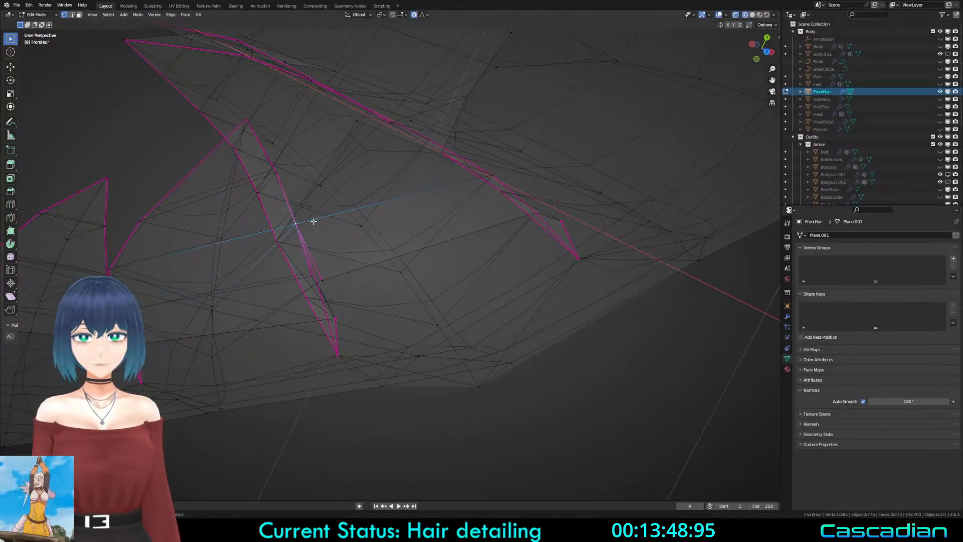
key(g)
click(308, 213)
Step: Inspect the adjusted split and surrounding strands in both solid and wireframe shading
mouse_move(328, 221)
middle_down()
mouse_move(357, 251)
mouse_move(365, 340)
middle_up()
key(z)
click(512, 263)
mouse_move(512, 263)
middle_down()
mouse_move(453, 206)
mouse_move(401, 236)
mouse_move(462, 242)
middle_up()
key(z)
click(434, 242)
scroll(434, 242, down, 1)
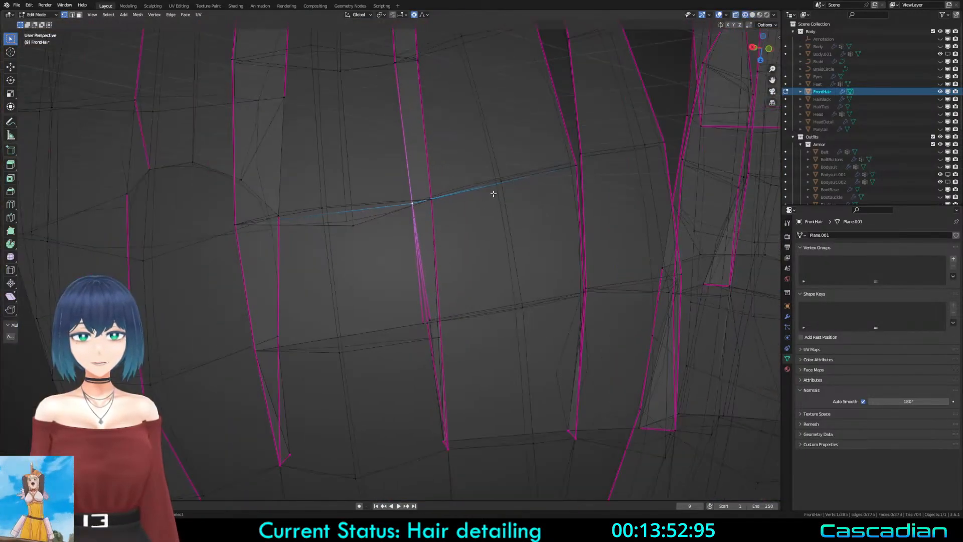
middle_drag(492, 193, 471, 258)
scroll(470, 258, down, 2)
key(z)
click(554, 257)
key(z)
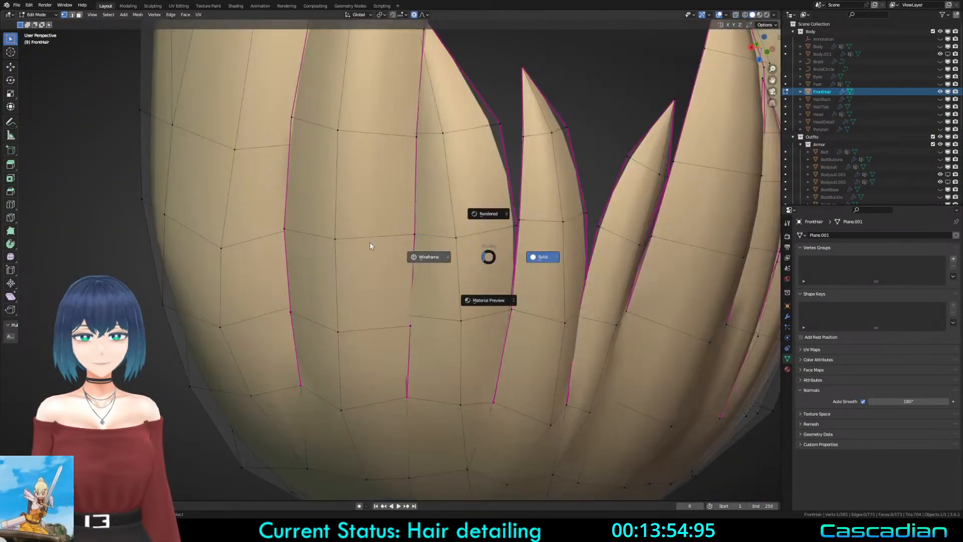
click(369, 242)
mouse_move(381, 244)
middle_down()
mouse_move(374, 291)
mouse_move(348, 239)
mouse_move(432, 209)
mouse_move(432, 277)
middle_up()
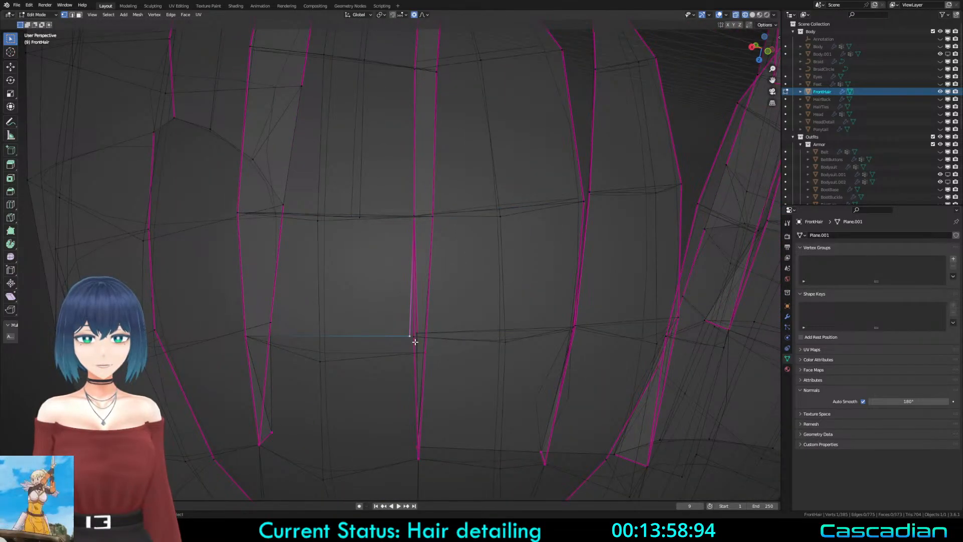
Step: Merge the duplicate vertices on the lower row of the middle split and reposition the adjoining vertex
middle_drag(415, 341, 395, 314)
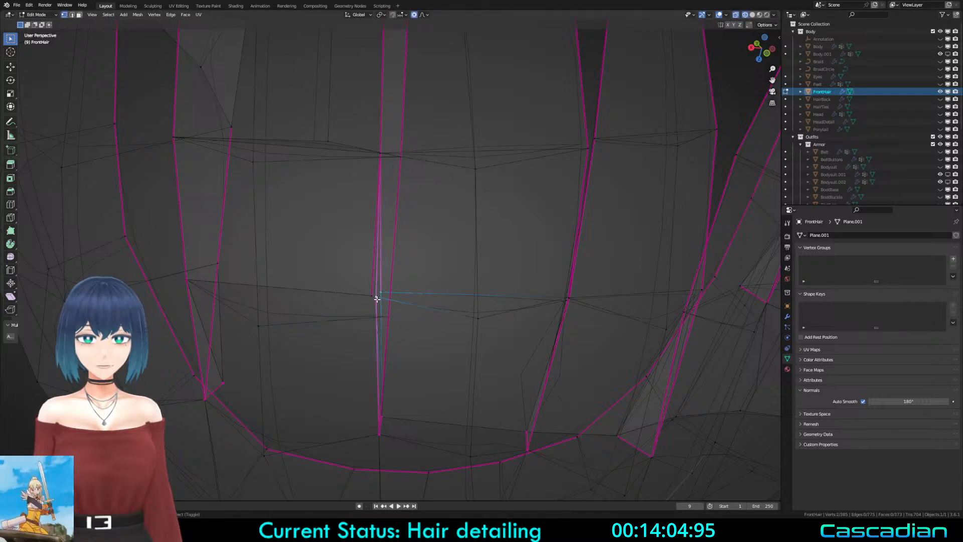
key(m)
click(378, 300)
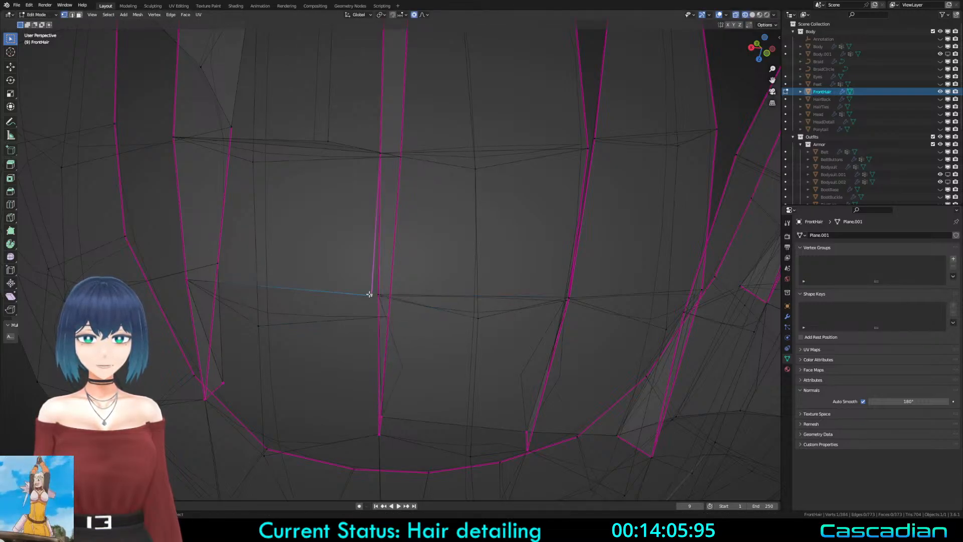
key(m)
click(393, 315)
key(g)
click(403, 318)
Step: Delete the leftover edge inside the middle split and check the whole mesh in solid and wireframe shading
mouse_move(413, 299)
middle_down()
mouse_move(383, 320)
mouse_move(396, 259)
mouse_move(360, 304)
mouse_move(367, 314)
middle_up()
key(2)
key(x)
click(409, 279)
key(a)
key(z)
click(527, 291)
mouse_move(527, 291)
middle_down()
mouse_move(281, 237)
mouse_move(291, 220)
middle_up()
key(z)
click(438, 245)
middle_drag(438, 246, 381, 286)
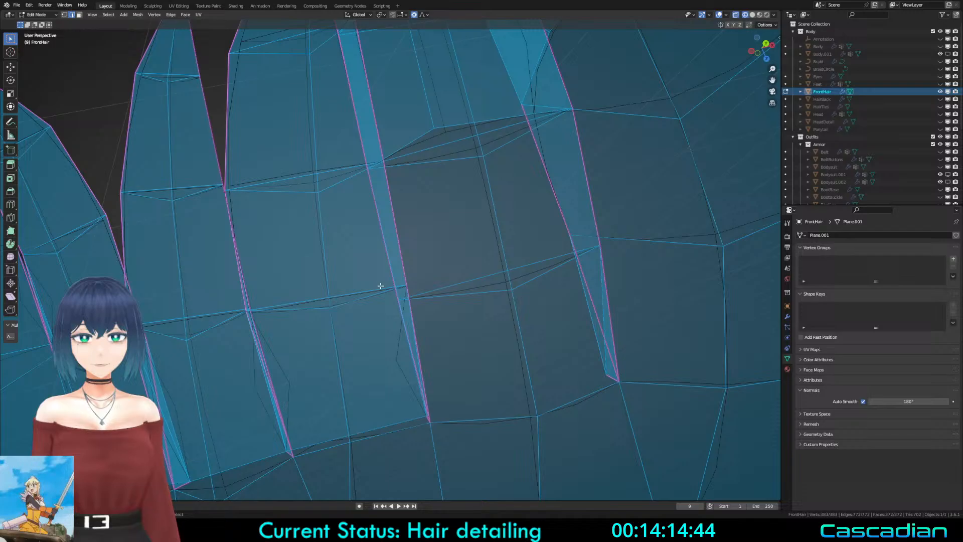
Step: Try selecting the strand panel faces connected to the split's upper vertex
key(2)
click(406, 274)
key(z)
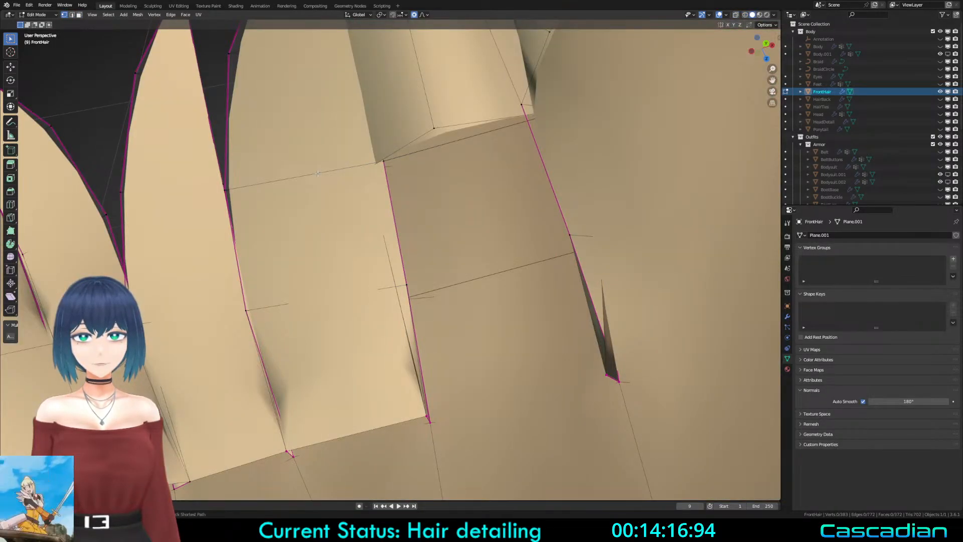
key(z)
click(262, 170)
key(a)
click(384, 163)
key(ctrl+KP_Add)
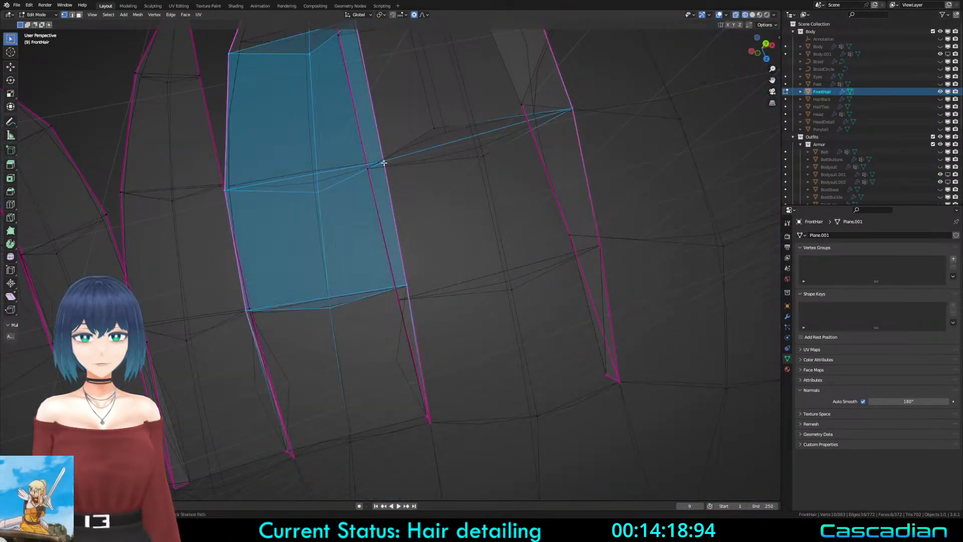
Step: Rip the vertex where the middle split crosses the upper row and move the separated vertex
middle_drag(401, 178, 420, 203)
shift+middle_drag(419, 203, 421, 285)
scroll(420, 284, up, 1)
click(372, 223)
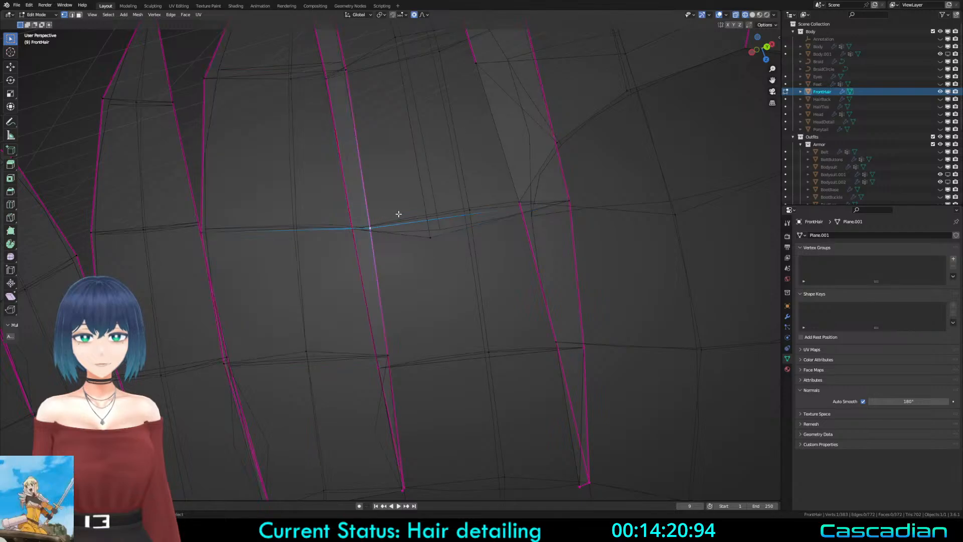
key(v)
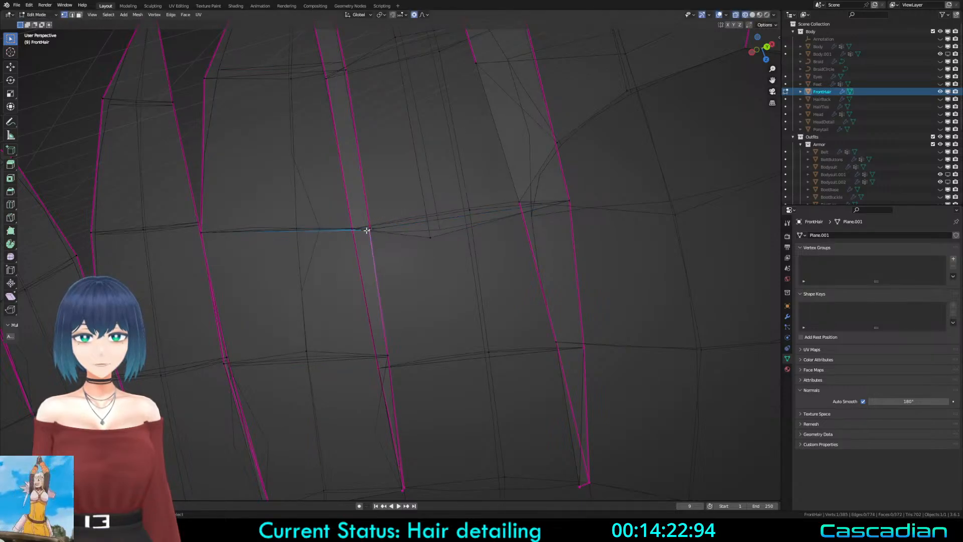
key(g)
click(368, 230)
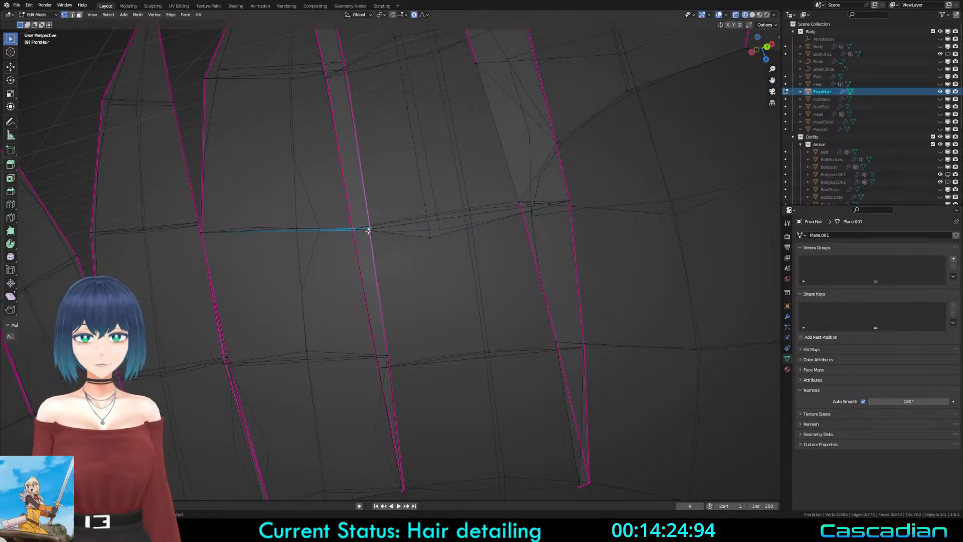
Step: Merge the overlapping vertices on the upper and lower rows of the middle split
key(m)
click(372, 228)
middle_drag(374, 227, 361, 339)
key(m)
click(382, 353)
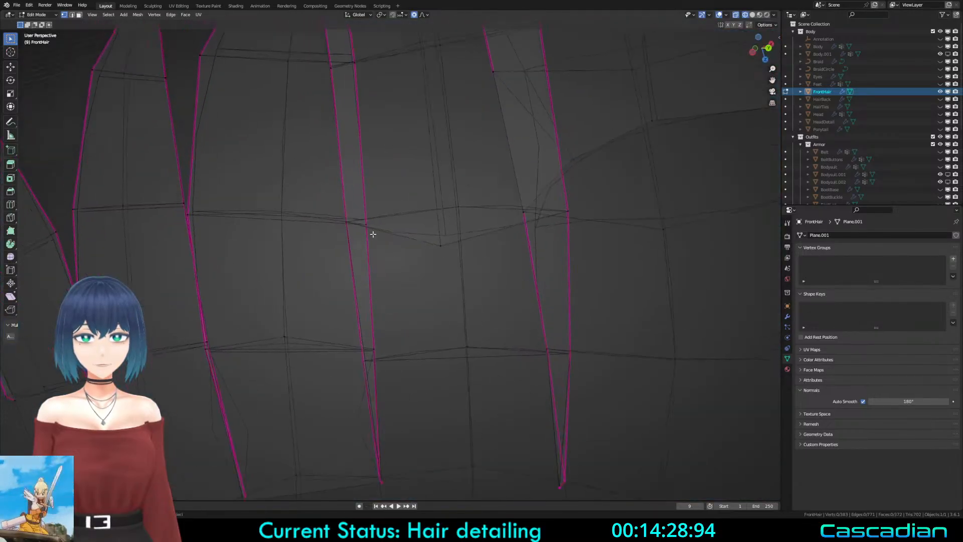
click(369, 228)
key(g)
right_click(352, 244)
Step: Inspect the merged split vertices from the inner side of the hair for overlapping faces
key(z)
mouse_move(432, 283)
middle_down()
mouse_move(399, 287)
mouse_move(369, 259)
mouse_move(322, 254)
mouse_move(370, 251)
mouse_move(318, 278)
mouse_move(410, 199)
mouse_move(576, 245)
mouse_move(547, 240)
middle_up()
key(z)
key(a)
key(ctrl+z)
key(z)
scroll(351, 240, up, 2)
key(z)
middle_drag(331, 241, 422, 270)
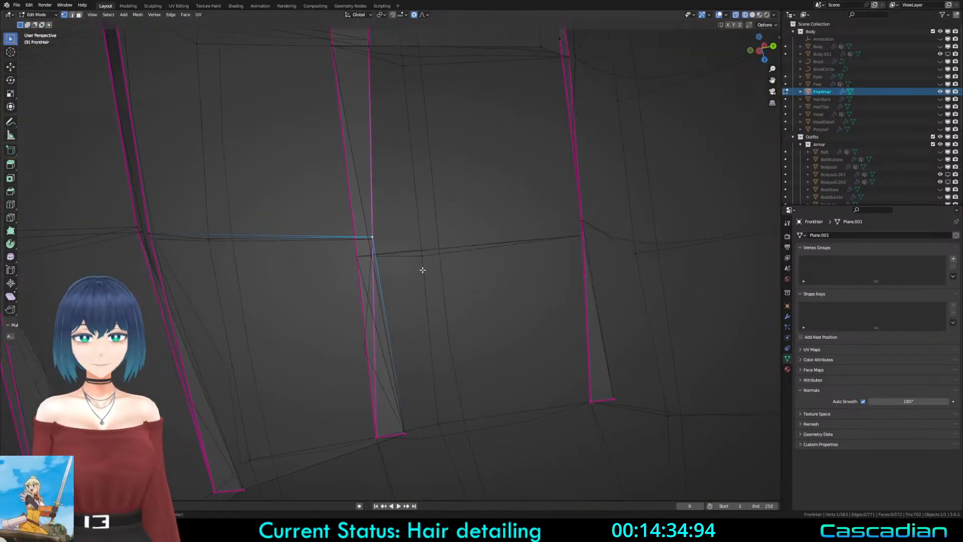
Step: Delete the long, narrow face stretching across the inner side of the middle split
key(3)
click(374, 276)
key(x)
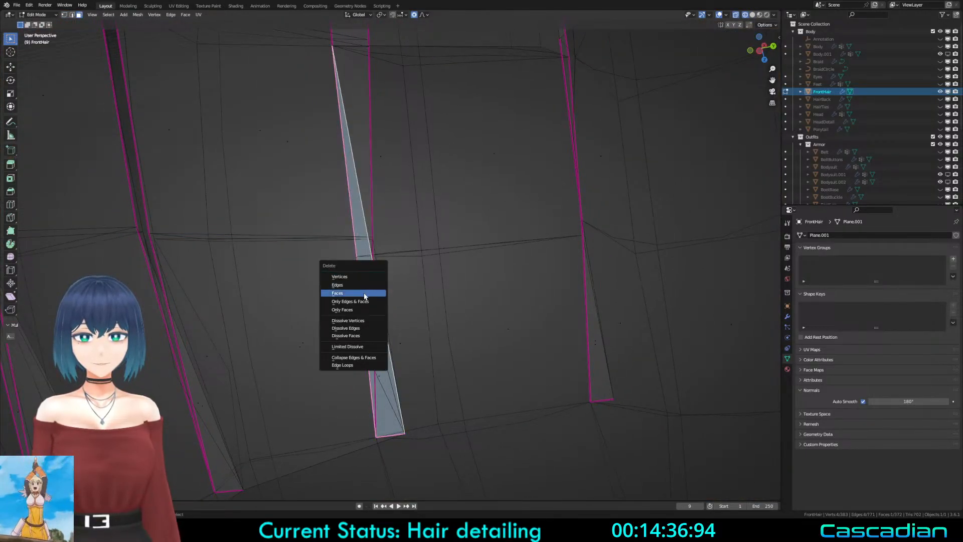
click(365, 294)
Step: Try to delete the faces at the edge crossing the inner panel between the two splits
key(a)
mouse_move(366, 291)
middle_down()
mouse_move(378, 259)
mouse_move(429, 279)
mouse_move(316, 245)
mouse_move(413, 290)
mouse_move(492, 402)
mouse_move(490, 356)
mouse_move(385, 361)
mouse_move(271, 333)
mouse_move(513, 303)
mouse_move(428, 249)
mouse_move(387, 355)
middle_up()
key(1)
click(408, 248)
key(3)
click(442, 344)
key(alt+z)
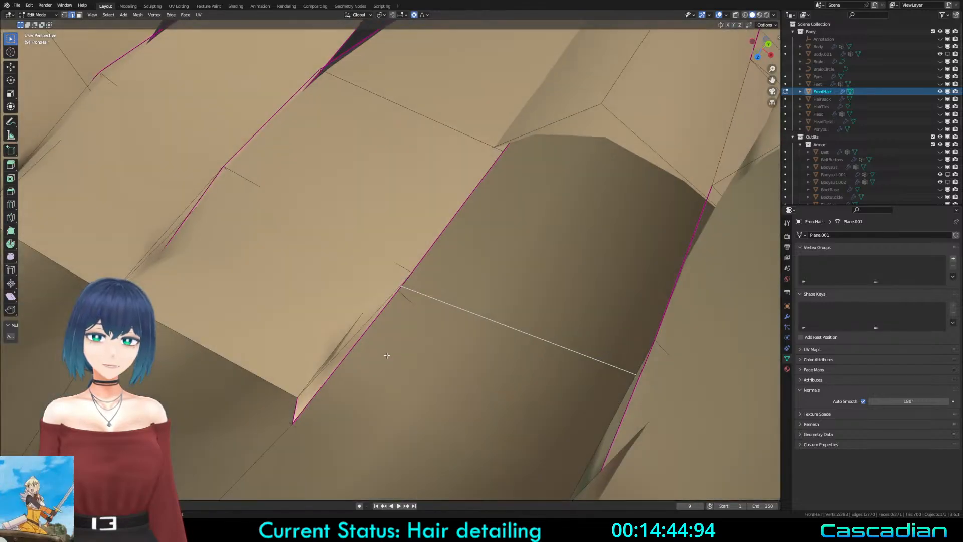
middle_drag(466, 275, 486, 274)
key(x)
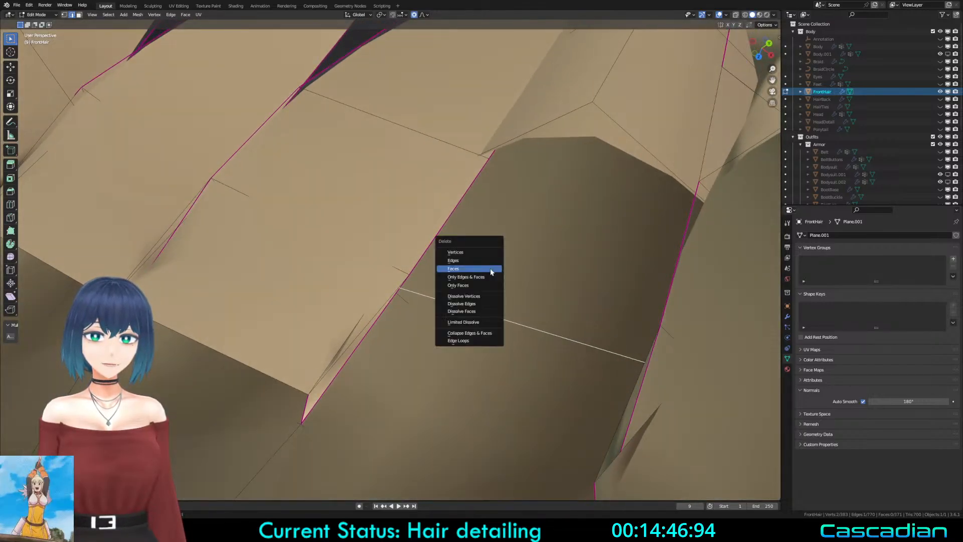
click(490, 270)
key(x)
click(551, 217)
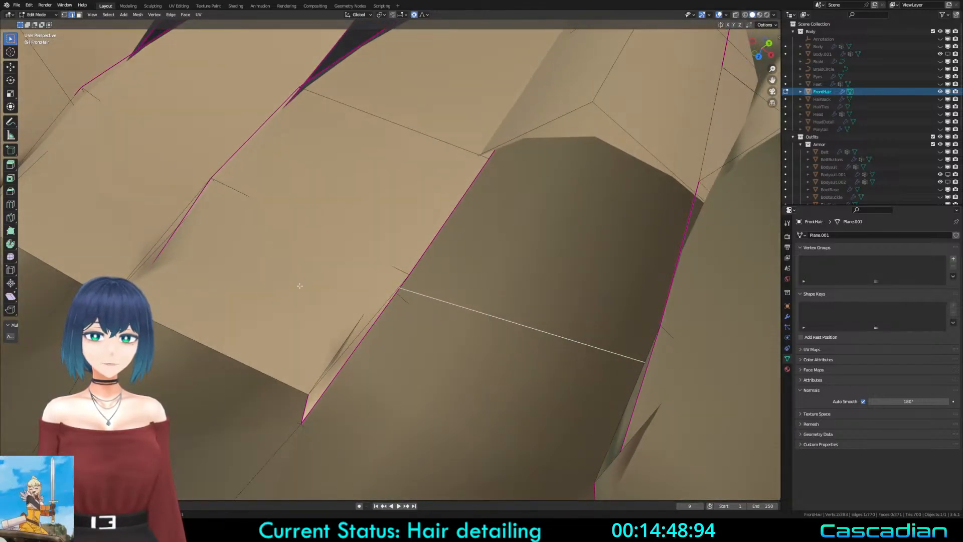
Step: Fill a face between the two side edges at the lower end of the inner panel between the splits
key(shift+z)
middle_drag(301, 286, 416, 307)
key(1)
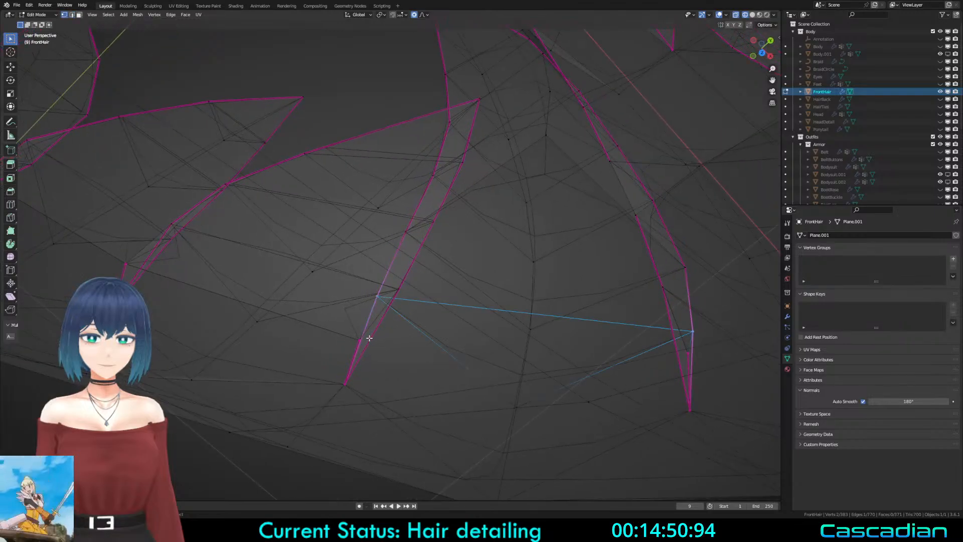
click(366, 340)
middle_drag(366, 339, 419, 360)
middle_drag(383, 327, 563, 355)
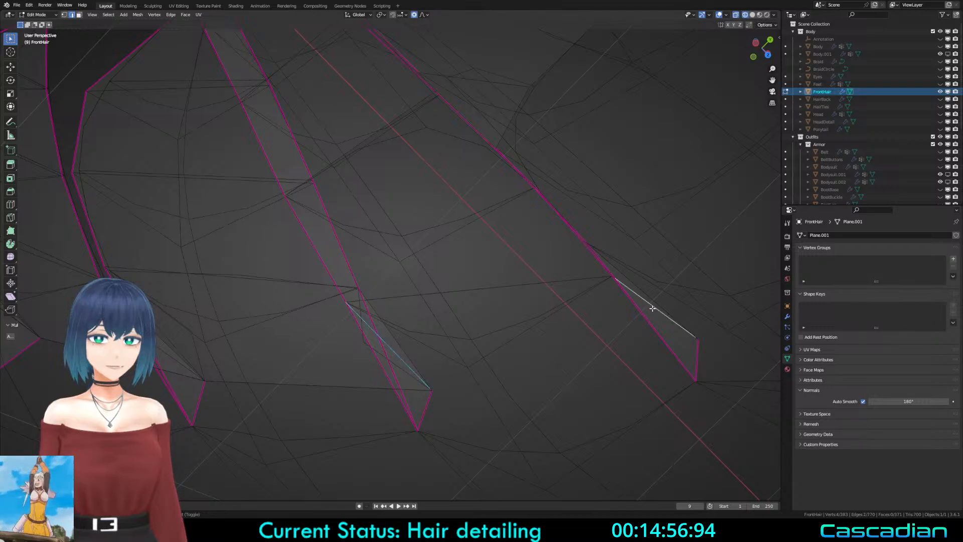
middle_drag(652, 308, 509, 322)
key(f)
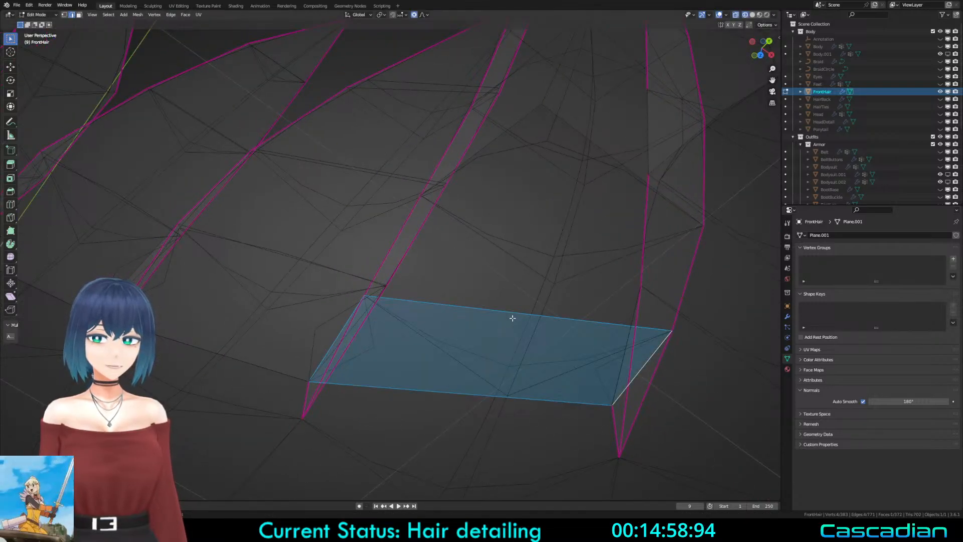
Step: Add a loop cut down the middle of the new inner panel and offset it along its normals with Shrink/Fatten
click(516, 306)
middle_drag(535, 235, 408, 297)
click(499, 329)
key(alt+s)
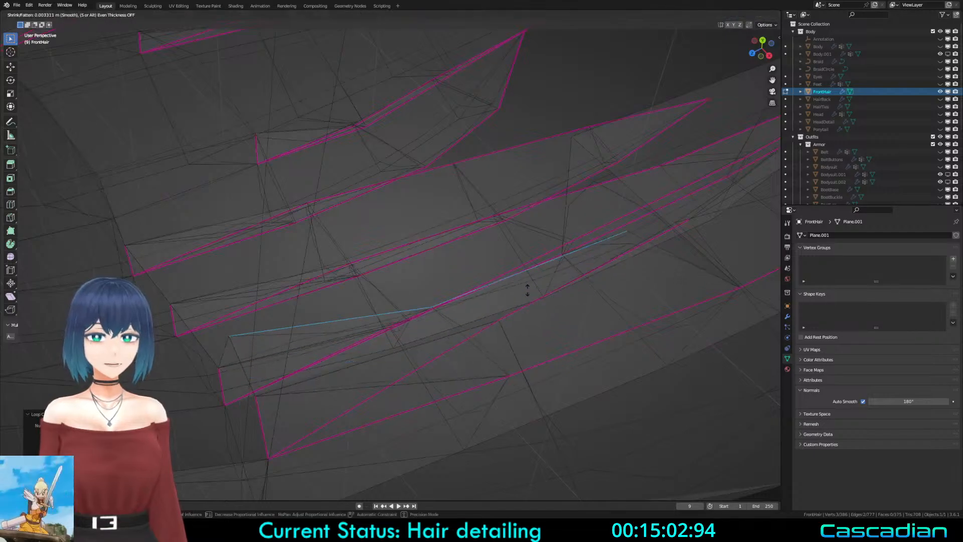
click(510, 239)
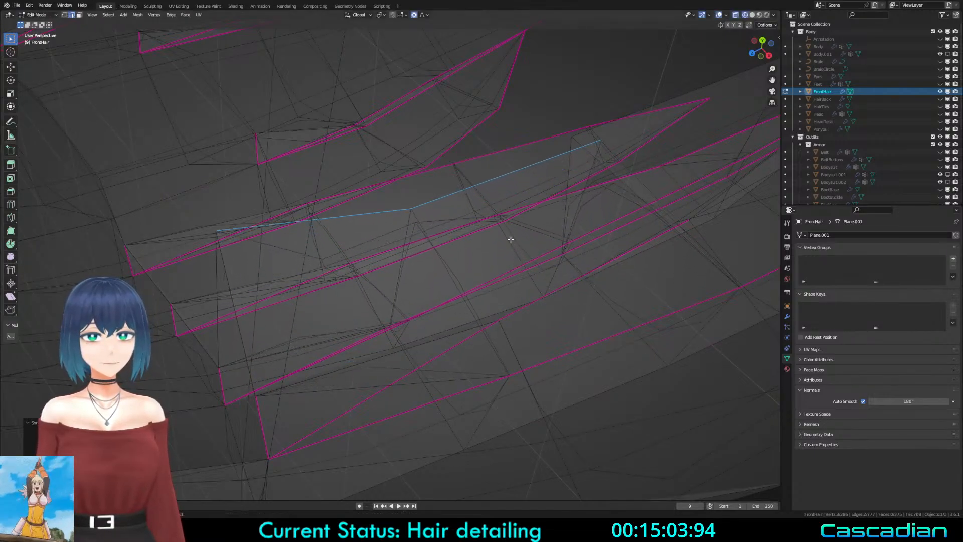
Step: Merge the end vertex of the offset centre loop with the adjacent vertex of the strand
shift+click(576, 137)
key(m)
click(575, 136)
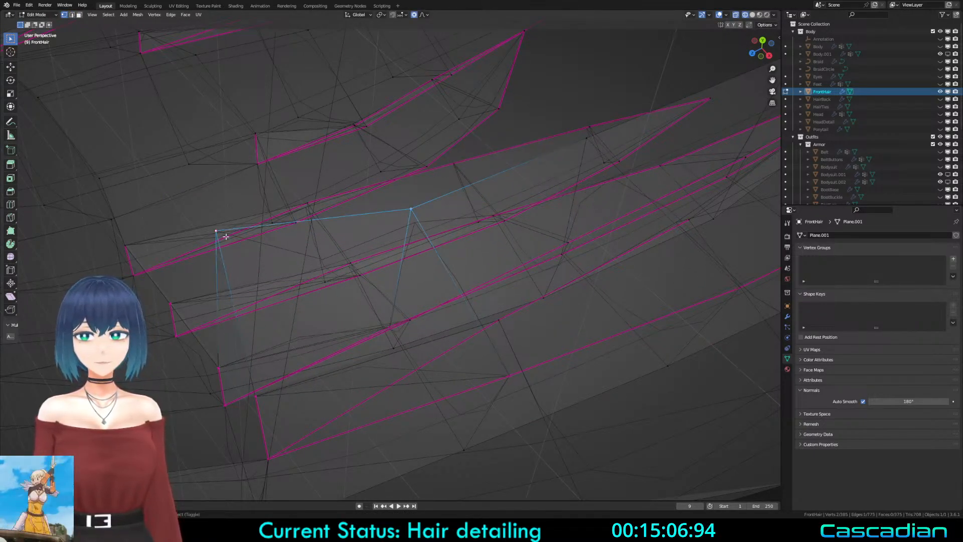
click(446, 223)
key(alt+z)
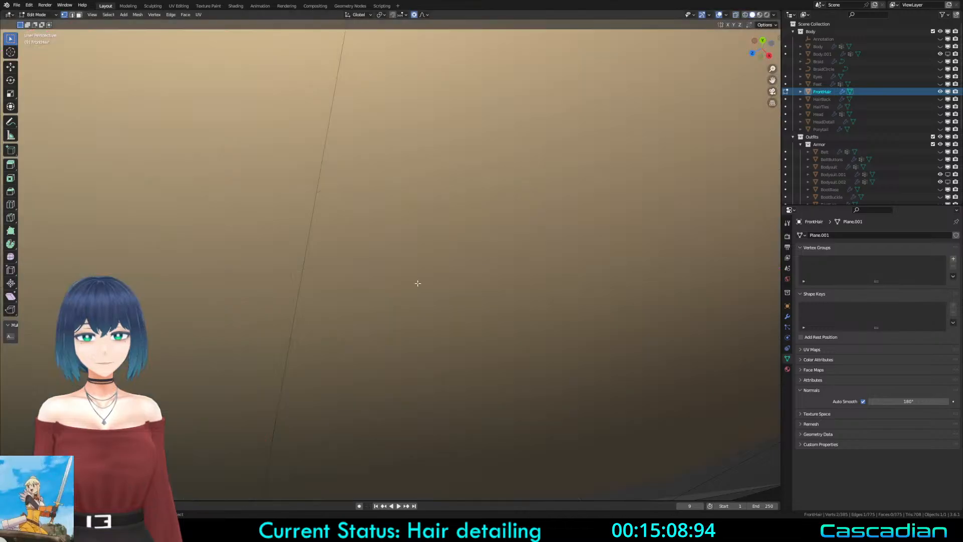
Step: Connect the lower end of the last split to the outer strand's edge with a new edge across the wide inner panel
middle_drag(417, 284, 418, 358)
key(Tab)
key(Tab)
scroll(418, 357, up, 3)
key(alt+z)
scroll(211, 314, down, 3)
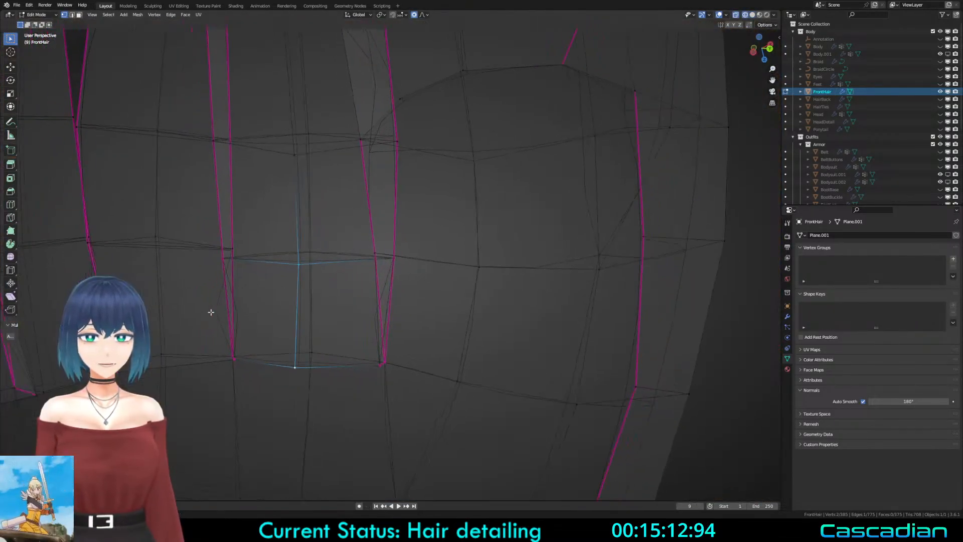
key(alt+z)
mouse_move(450, 288)
middle_down()
mouse_move(291, 294)
mouse_move(296, 281)
middle_up()
click(374, 303)
key(alt+z)
mouse_move(374, 304)
middle_down()
mouse_move(480, 276)
mouse_move(363, 241)
mouse_move(583, 300)
mouse_move(449, 332)
mouse_move(543, 299)
mouse_move(559, 271)
mouse_move(443, 296)
mouse_move(338, 250)
middle_up()
key(alt+z)
scroll(444, 296, down, 3)
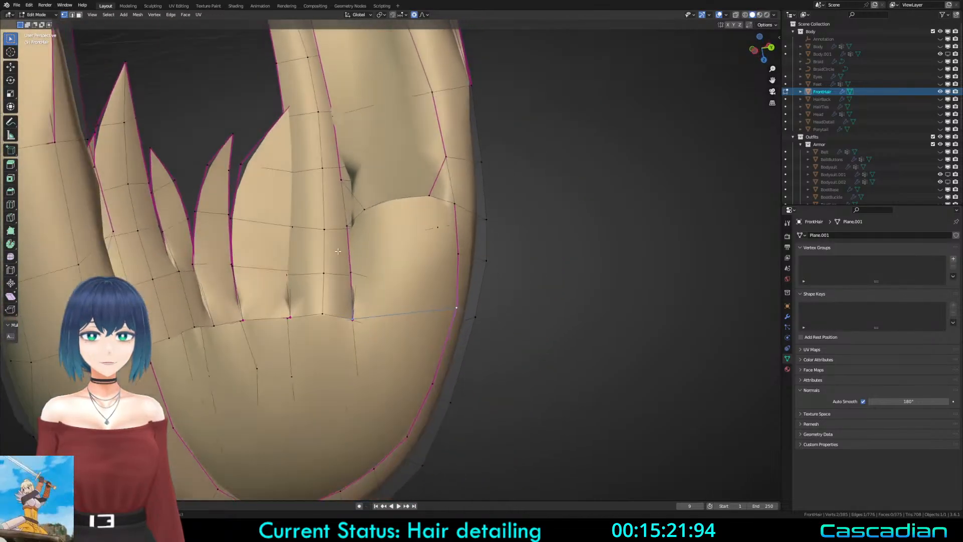
Step: Delete the bulging faces of the wide inner panel beside the last split and adjust a vertex on the split's edge
key(x)
click(367, 196)
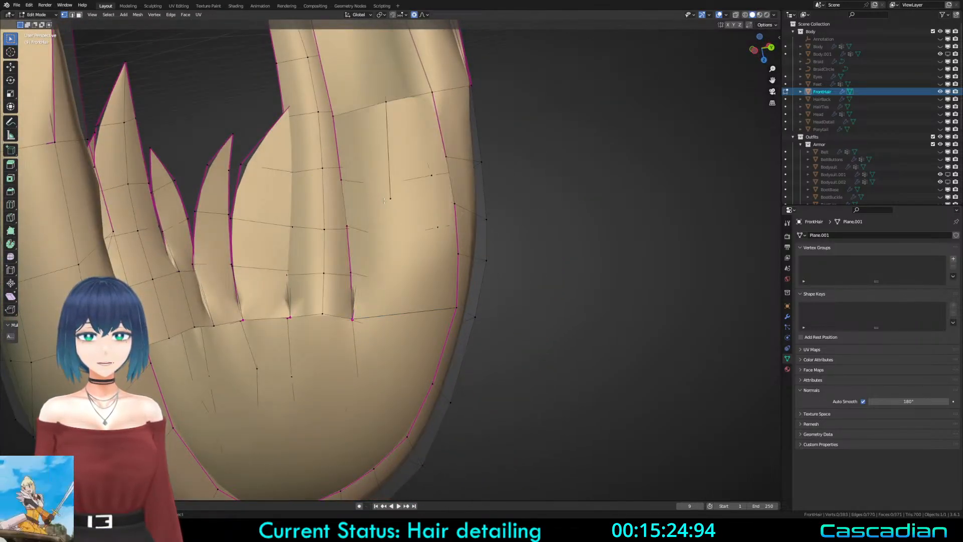
middle_drag(366, 195, 373, 179)
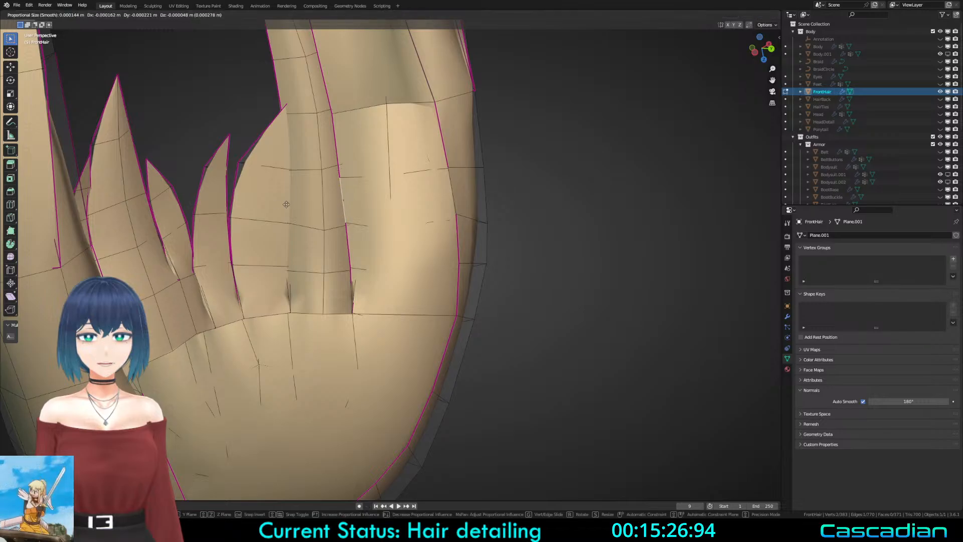
scroll(375, 105, down, 4)
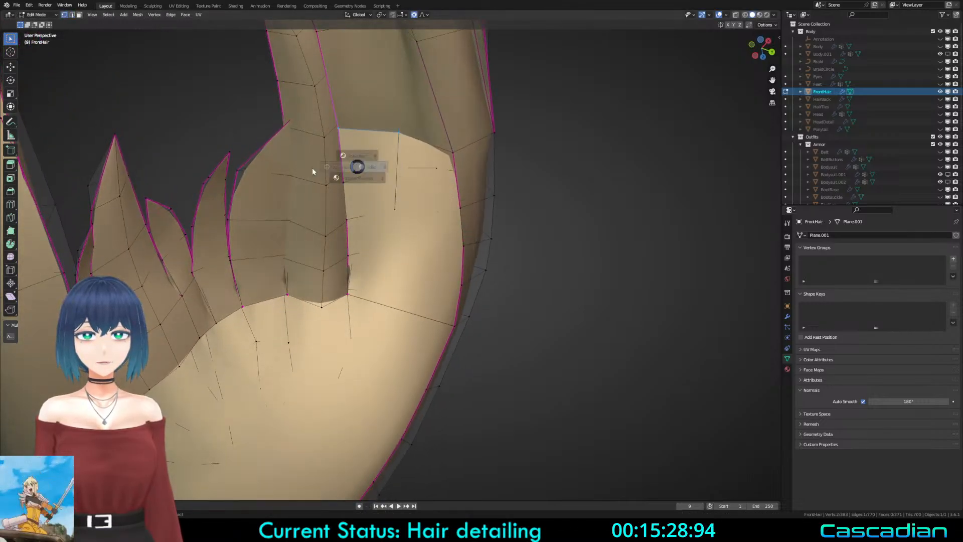
Step: Join the loose centre edge of the wide opening to the new lower rim edge and reduce the connecting edge's crease
key(shift+z)
mouse_move(312, 167)
middle_down()
mouse_move(397, 262)
mouse_move(416, 318)
middle_up()
scroll(408, 200, up, 5)
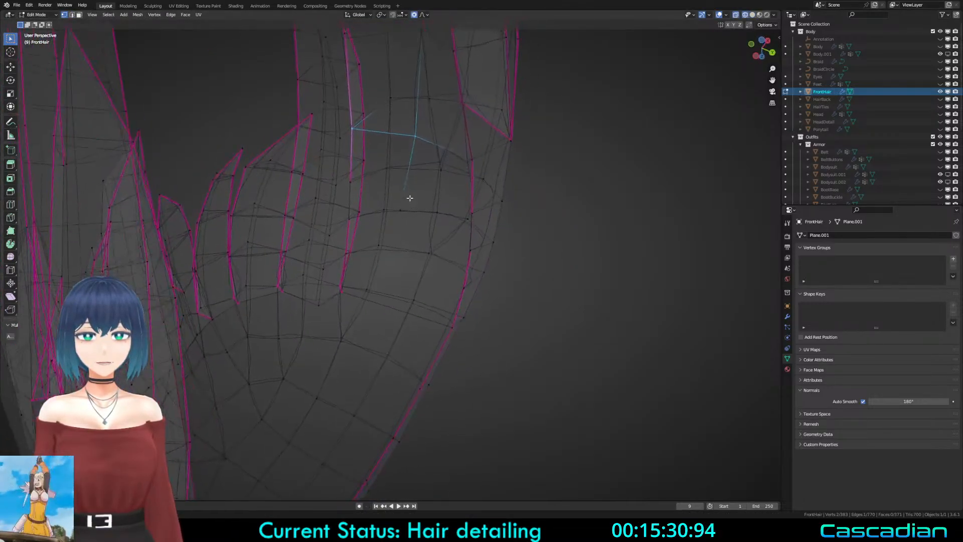
key(shift+z)
scroll(383, 181, up, 1)
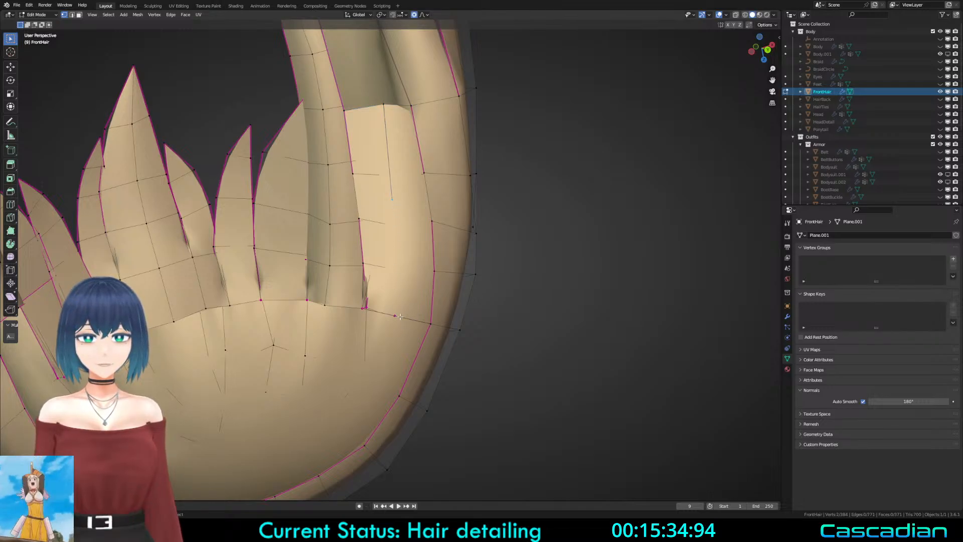
key(shift+z)
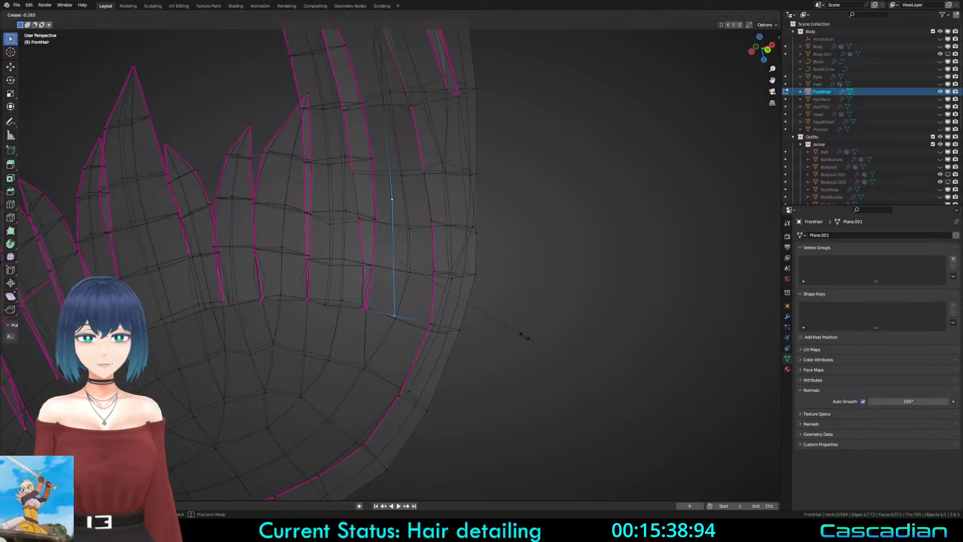
click(524, 336)
key(shift+z)
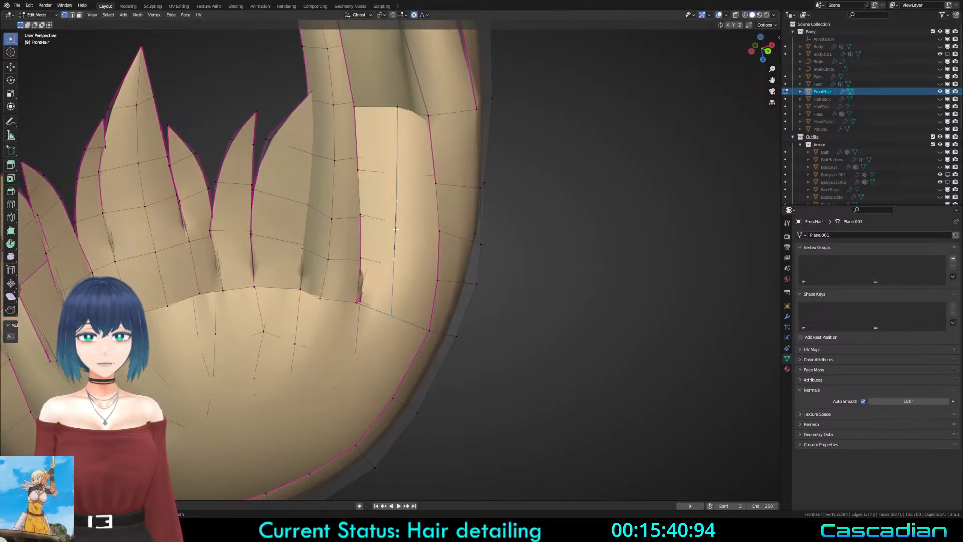
Step: Subdivide the new centre edge with two vertices and slide them into even spacing along it
key(shift+z)
key(alt+a)
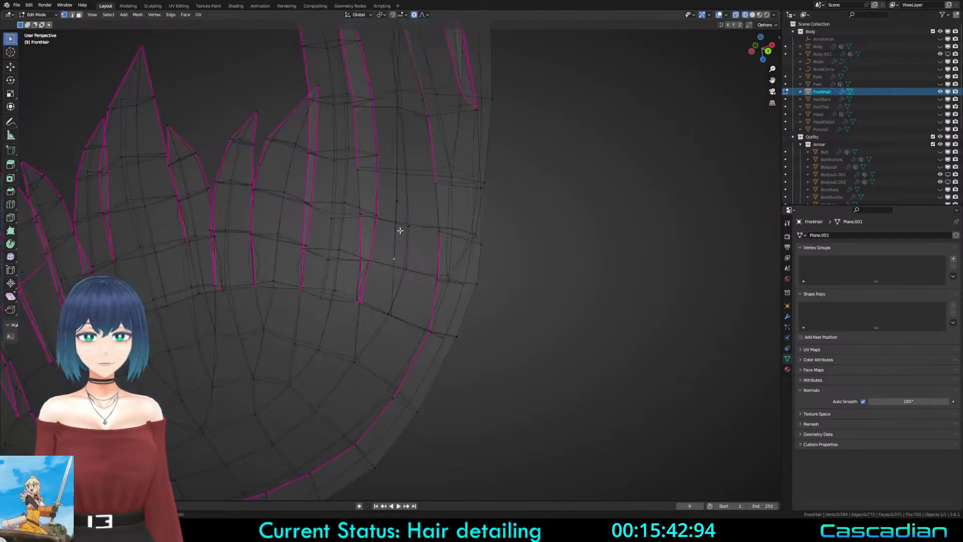
key(a)
click(566, 180)
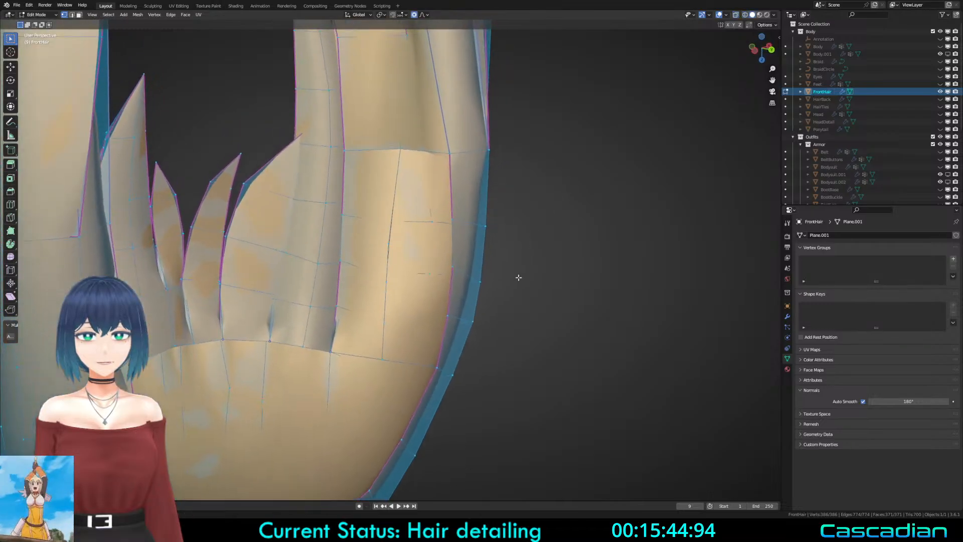
click(386, 217)
click(379, 283)
key(g)
key(g)
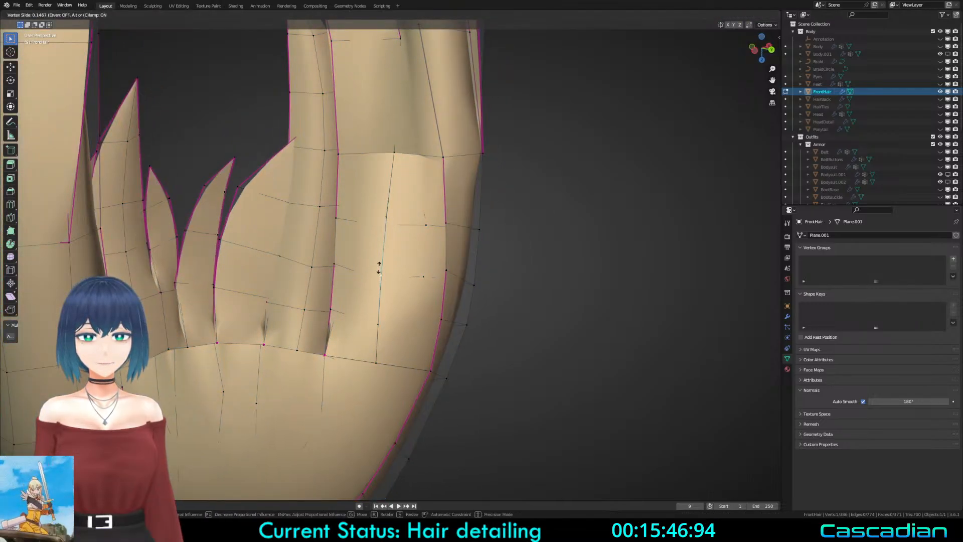
click(380, 261)
Step: Fill the openings on both sides of the centre edge with rows of faces on the wide inner panel
key(2)
click(422, 153)
key(f)
key(f)
key(f)
key(f)
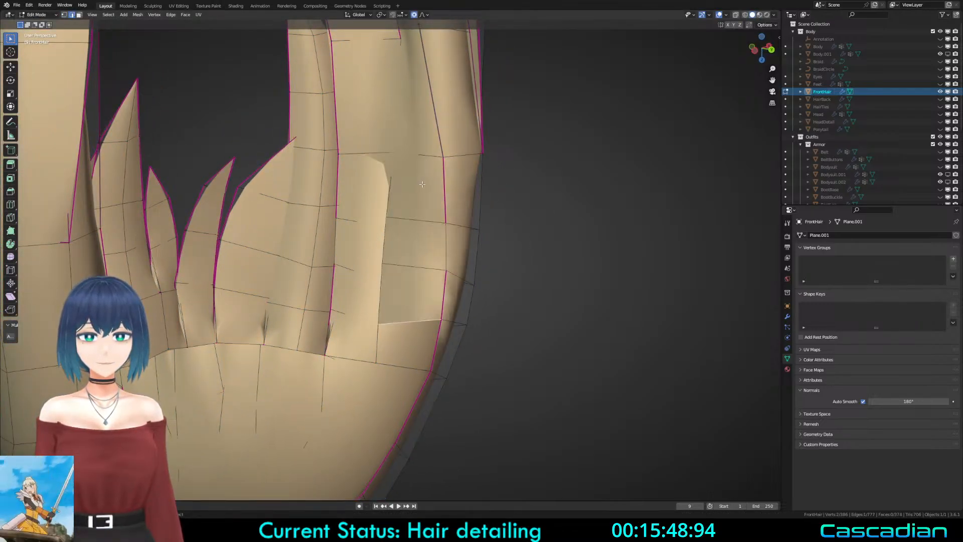
click(365, 157)
key(f)
key(f)
Step: Crease the remaining uncreased edge segments on both sides of the newly filled inner panel
mouse_move(387, 235)
middle_down()
mouse_move(379, 201)
mouse_move(380, 309)
middle_up()
key(z)
key(a)
key(z)
click(450, 363)
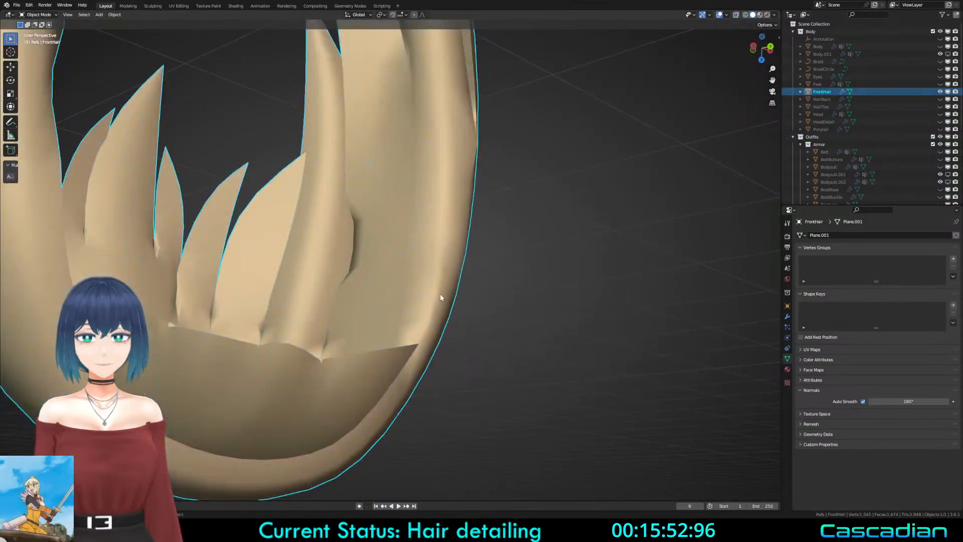
click(336, 248)
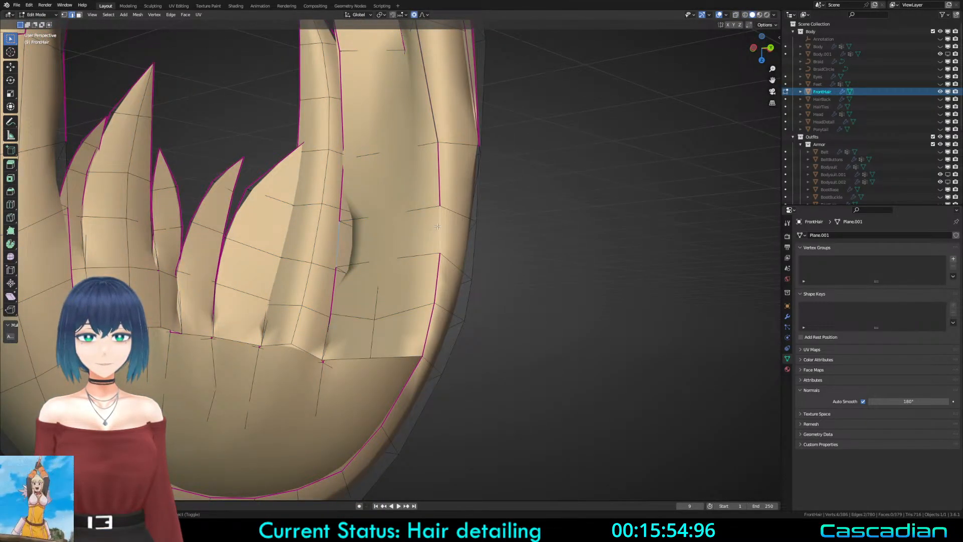
key(shift+e)
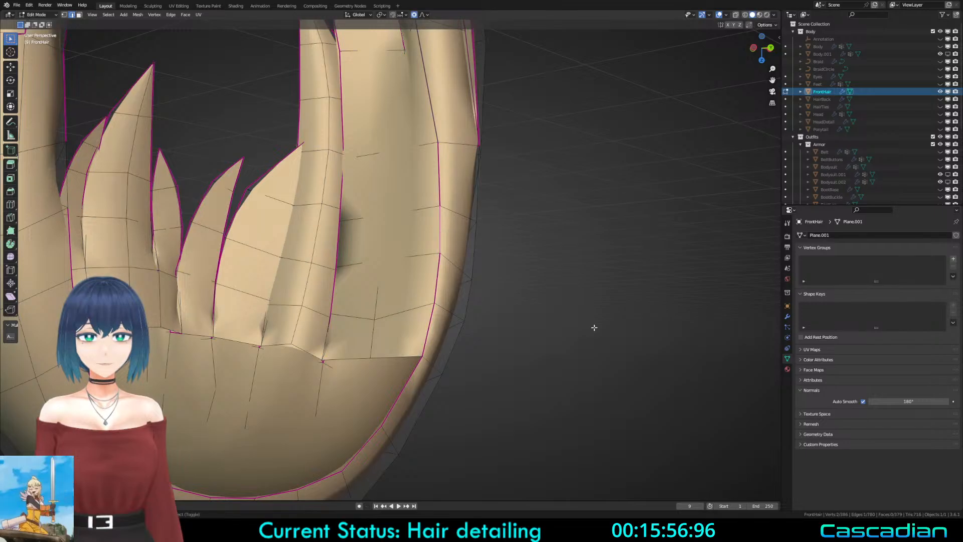
click(593, 327)
middle_drag(470, 333, 381, 274)
key(alt+z)
key(1)
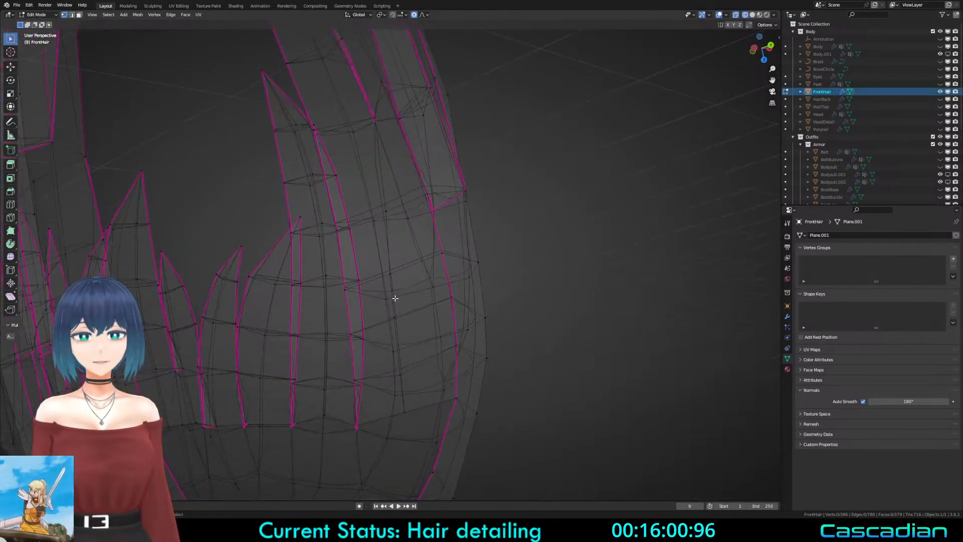
middle_drag(403, 385, 322, 361)
key(z)
click(376, 359)
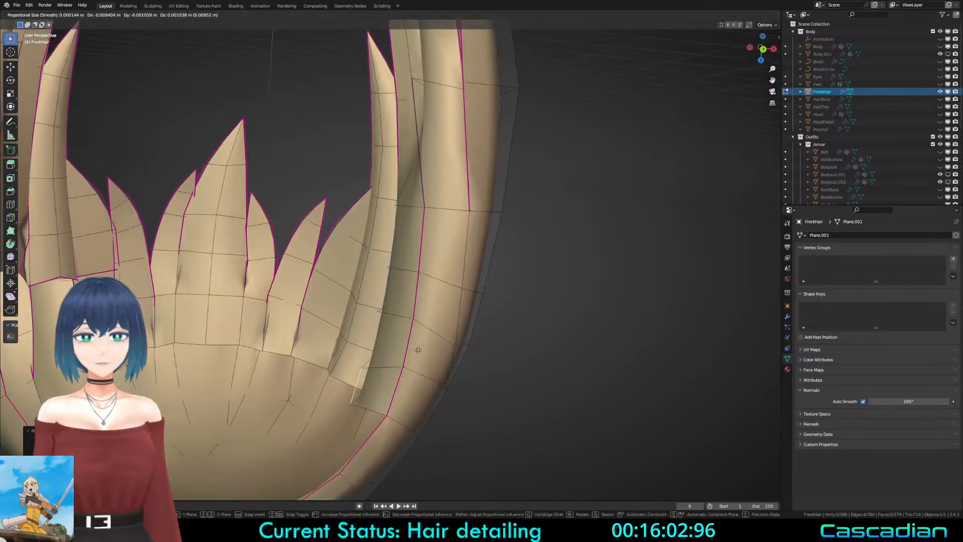
key(g)
right_click(411, 198)
Step: Move the creased vertex on the inner edge of the long side strand closer to the neighbouring strand
mouse_move(411, 199)
middle_down()
mouse_move(526, 196)
mouse_move(520, 276)
middle_up()
key(z)
click(397, 260)
key(a)
mouse_move(388, 257)
middle_down()
mouse_move(430, 265)
mouse_move(416, 250)
mouse_move(423, 235)
middle_up()
click(423, 236)
key(g)
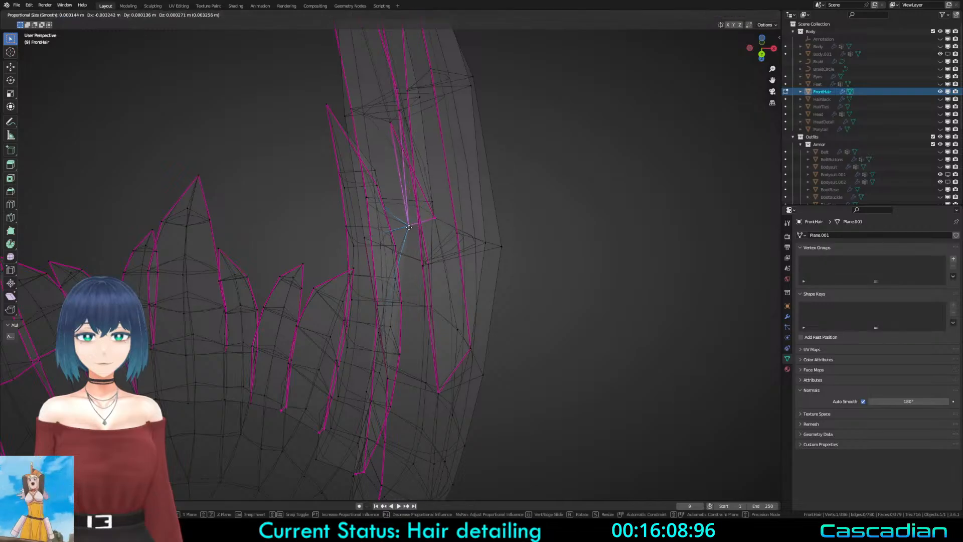
click(395, 227)
key(z)
click(452, 235)
Step: Slide the horizontal edge loop across the broad side strand down level with the loop of the strand beside it
middle_drag(504, 304, 258, 352)
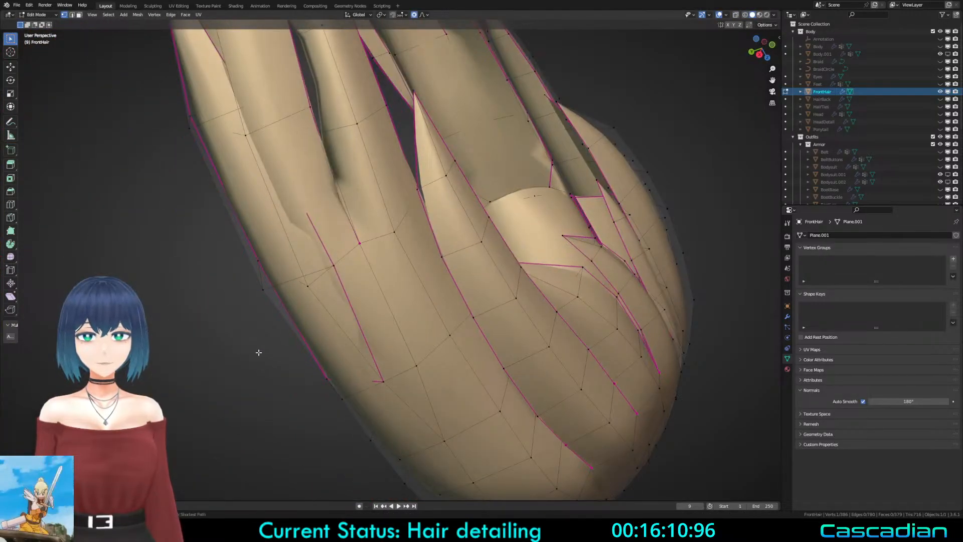
middle_drag(261, 281, 300, 186)
mouse_move(301, 185)
shift+middle_down()
mouse_move(350, 303)
mouse_move(383, 232)
shift+middle_up()
key(z)
click(349, 273)
key(z)
click(336, 256)
alt+click(365, 245)
alt+click(382, 233)
key(g)
right_click(382, 232)
alt+click(377, 231)
key(g)
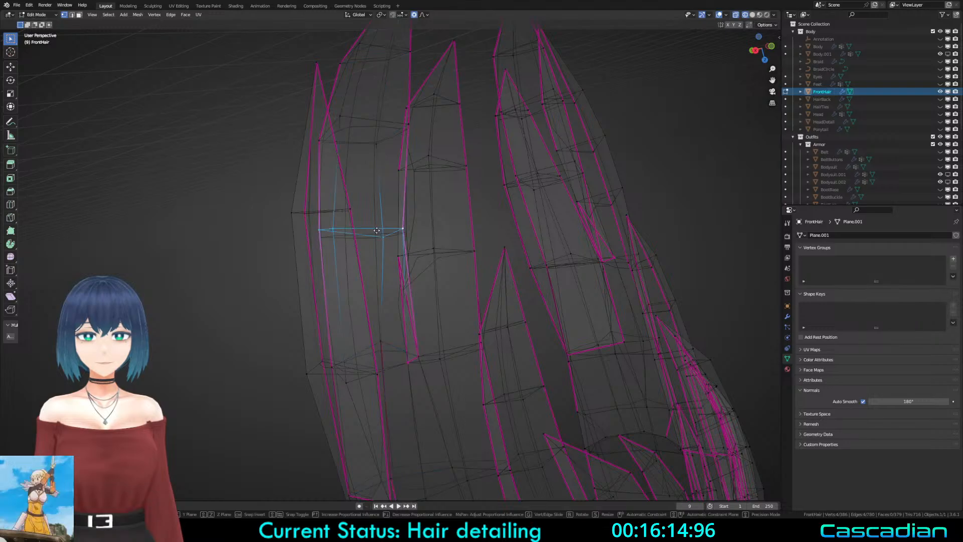
click(380, 258)
Step: Bevel the outermost narrow strand's edge loop into two, then slide the upper loop of the adjacent broad strand down
key(ctrl+b)
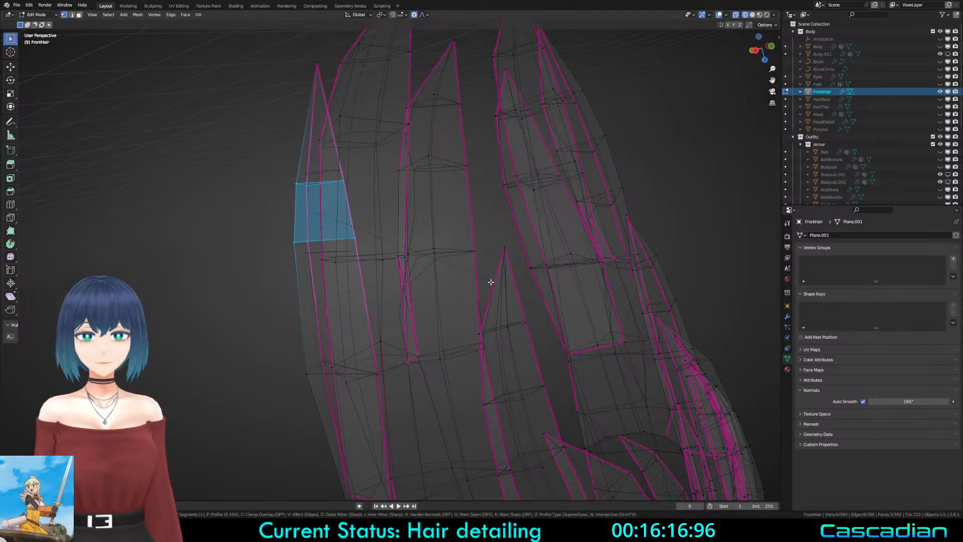
click(314, 259)
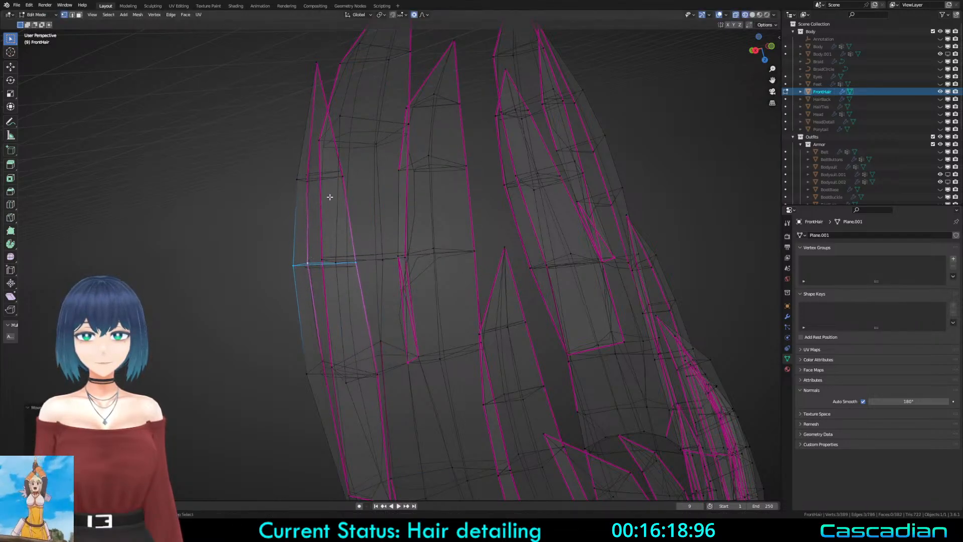
shift+middle_drag(325, 184, 376, 223)
alt+click(375, 217)
key(g)
key(g)
click(376, 261)
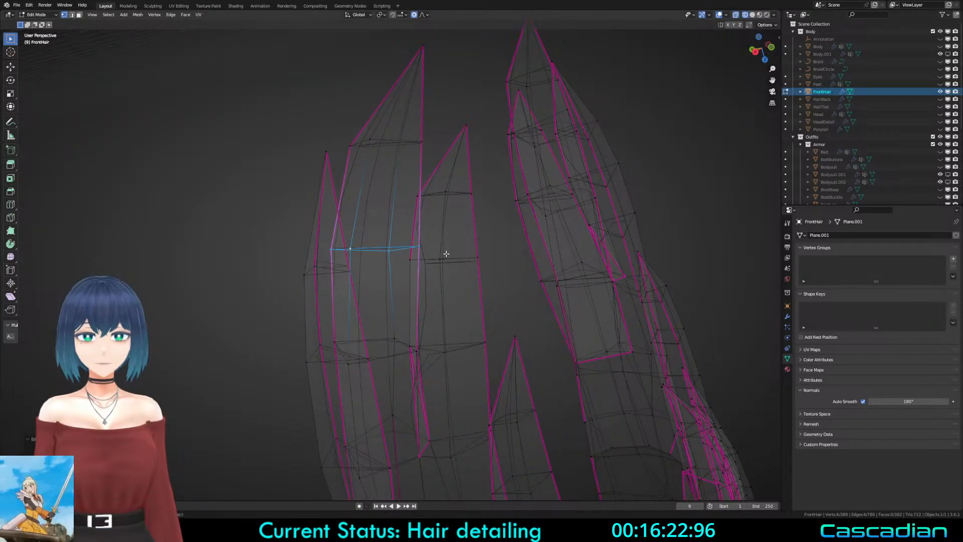
Step: Examine the respaced loops and split edges of the side strands in wireframe and solid shading
key(shift+z)
shift+middle_drag(474, 349, 464, 244)
key(alt+a)
key(2)
key(shift+z)
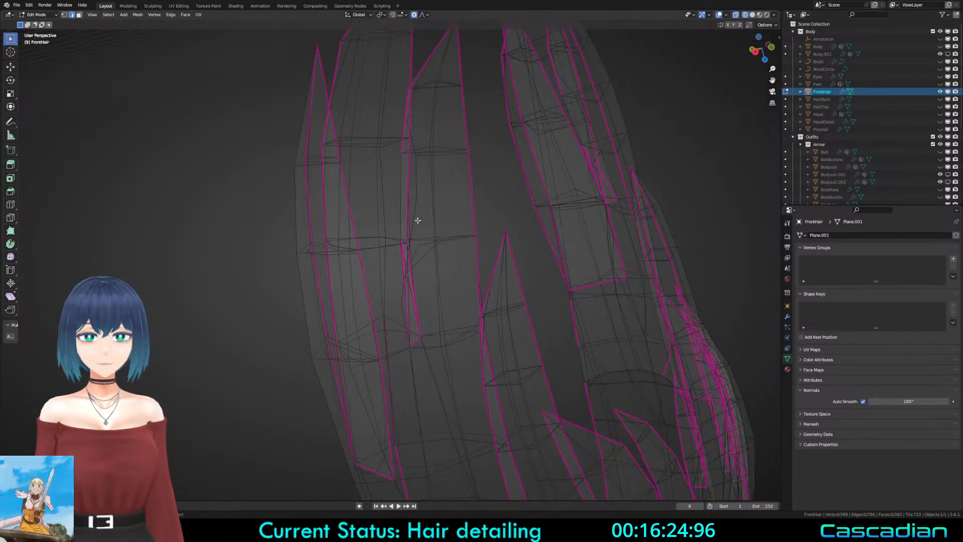
click(738, 293)
middle_drag(577, 270, 421, 228)
key(shift+z)
key(Tab)
key(Tab)
Step: Reduce the crease on the lowest edge segment of the side strand's split
key(1)
click(342, 250)
key(shift+z)
key(2)
click(402, 237)
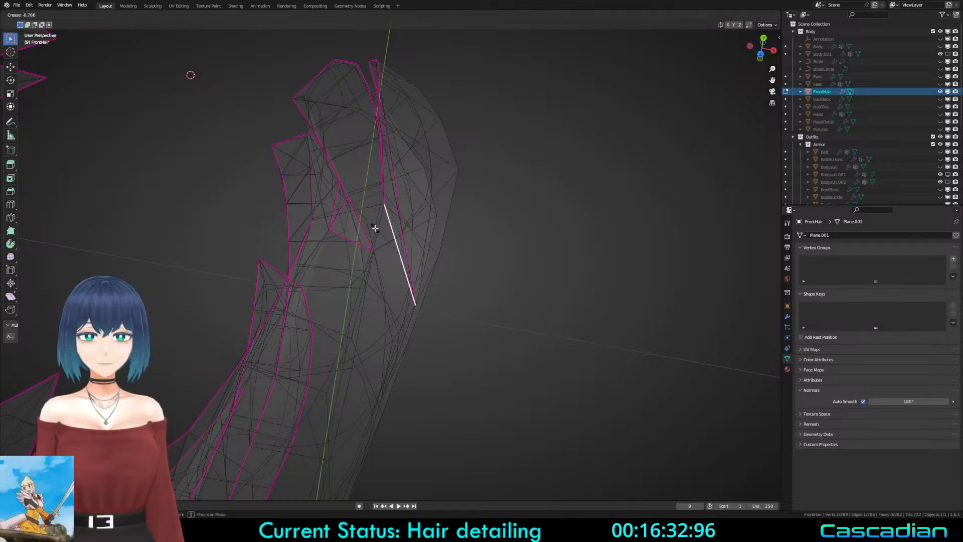
click(391, 246)
key(shift+z)
middle_drag(522, 301, 421, 304)
key(shift+e)
click(311, 247)
key(a)
key(a)
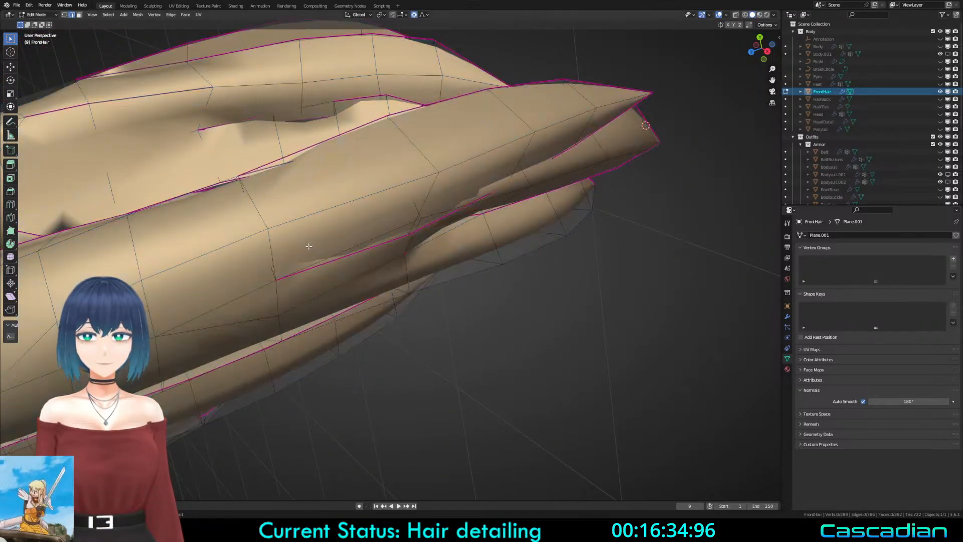
Step: Try to rip apart the vertex at the base of the side strand's split
key(Tab)
middle_drag(307, 245, 391, 306)
key(Tab)
key(1)
click(412, 292)
middle_drag(384, 203, 362, 271)
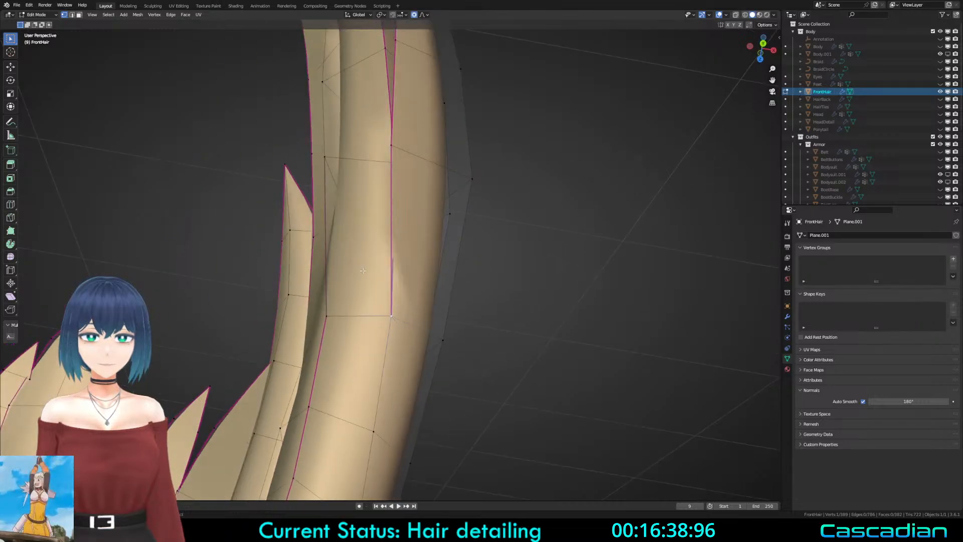
key(e)
click(376, 312)
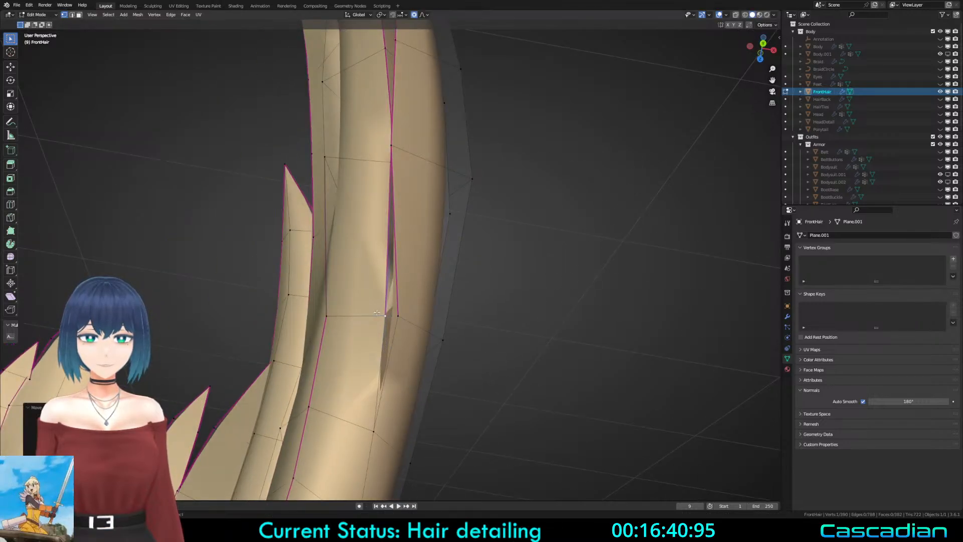
Step: Try to fill the ripped gap with faces between its front edges and the edges behind them
key(f)
key(shift+z)
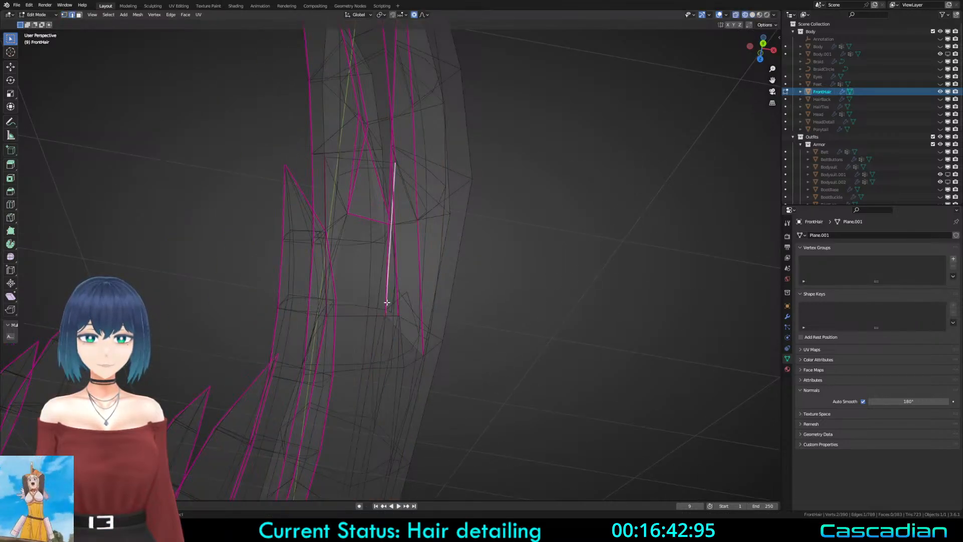
shift+click(385, 301)
middle_drag(385, 301, 349, 310)
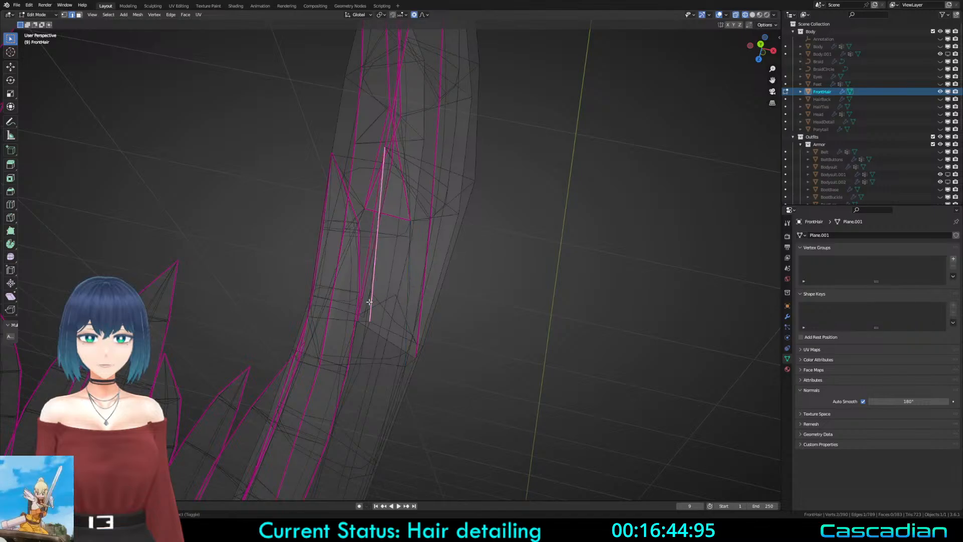
key(shift+z)
middle_drag(556, 324, 566, 321)
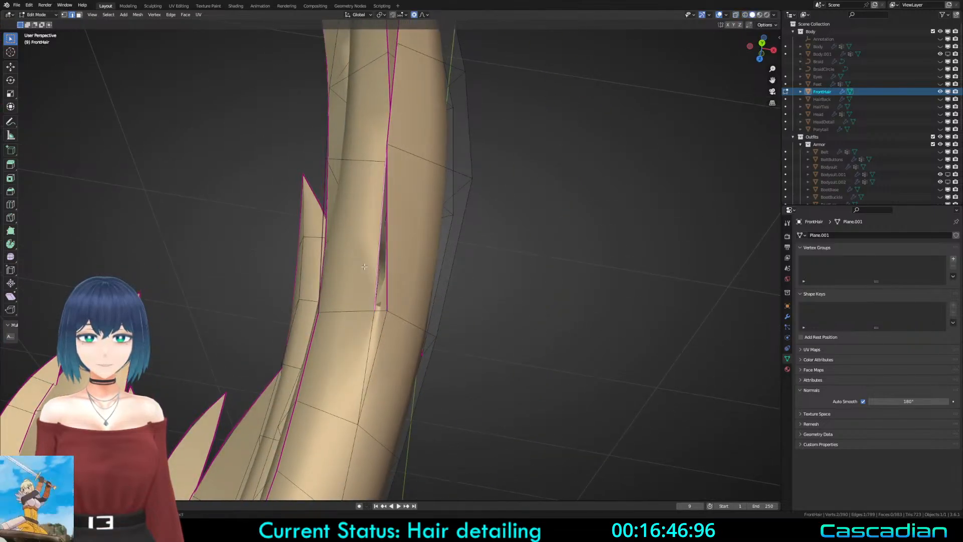
key(f)
key(shift+z)
mouse_move(396, 294)
middle_down()
mouse_move(215, 247)
mouse_move(314, 256)
middle_up()
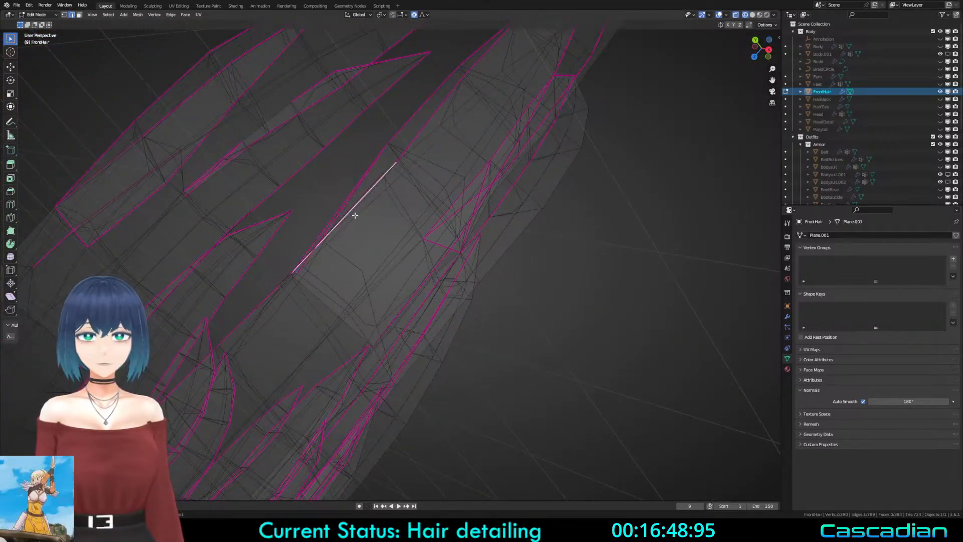
mouse_move(354, 215)
middle_down()
mouse_move(501, 211)
mouse_move(415, 279)
mouse_move(344, 252)
mouse_move(318, 266)
mouse_move(297, 243)
middle_up()
key(shift+z)
scroll(449, 290, up, 3)
key(Tab)
key(Tab)
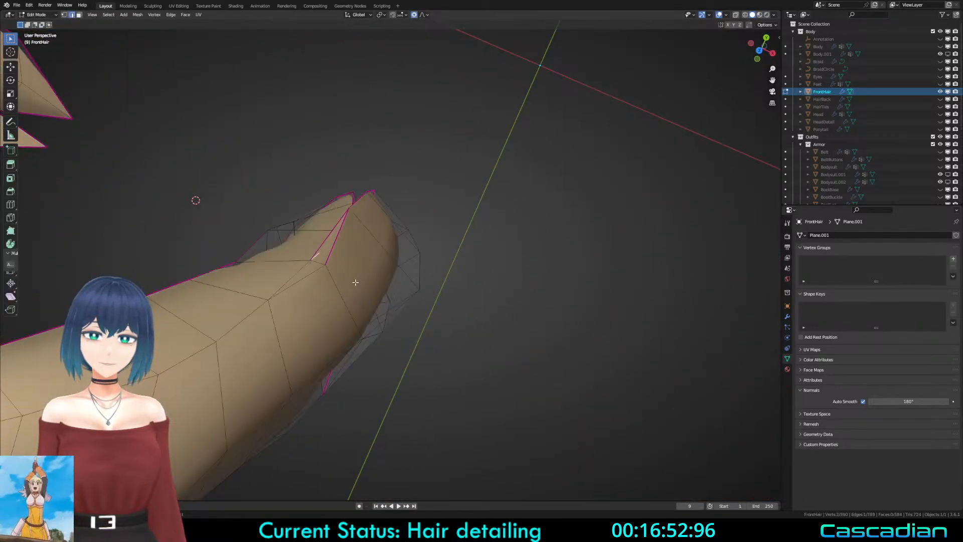
Step: Undo the ripped vertex and the faces filled into its gap on the side strand
middle_drag(355, 282, 329, 294)
key(1)
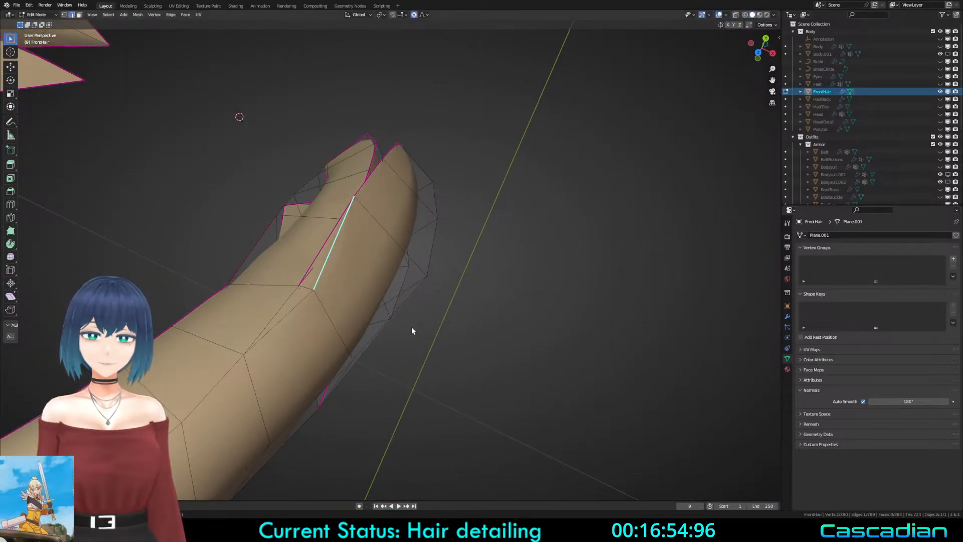
middle_drag(411, 331, 398, 300)
ctrl+click(397, 301)
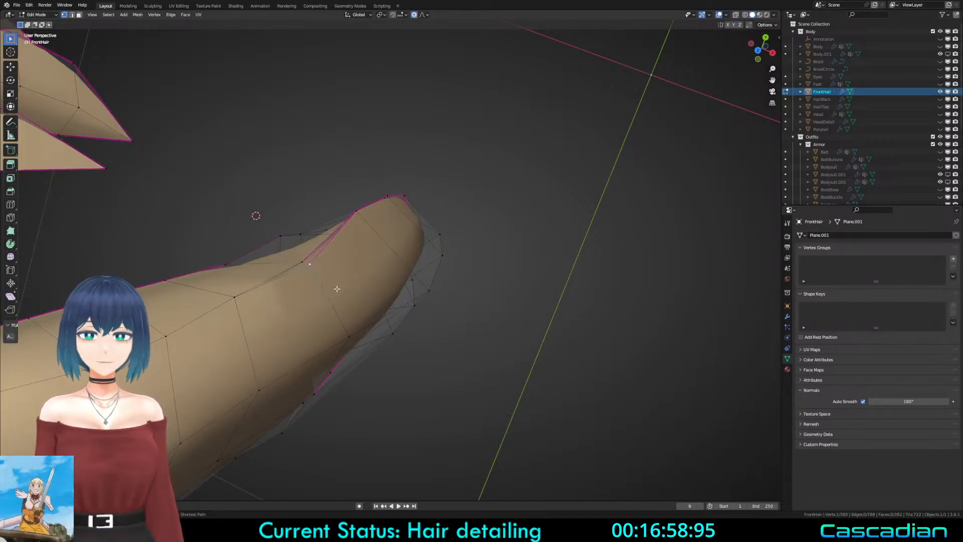
key(ctrl+x)
mouse_move(337, 289)
middle_down()
mouse_move(307, 292)
mouse_move(279, 313)
mouse_move(353, 341)
mouse_move(344, 276)
middle_up()
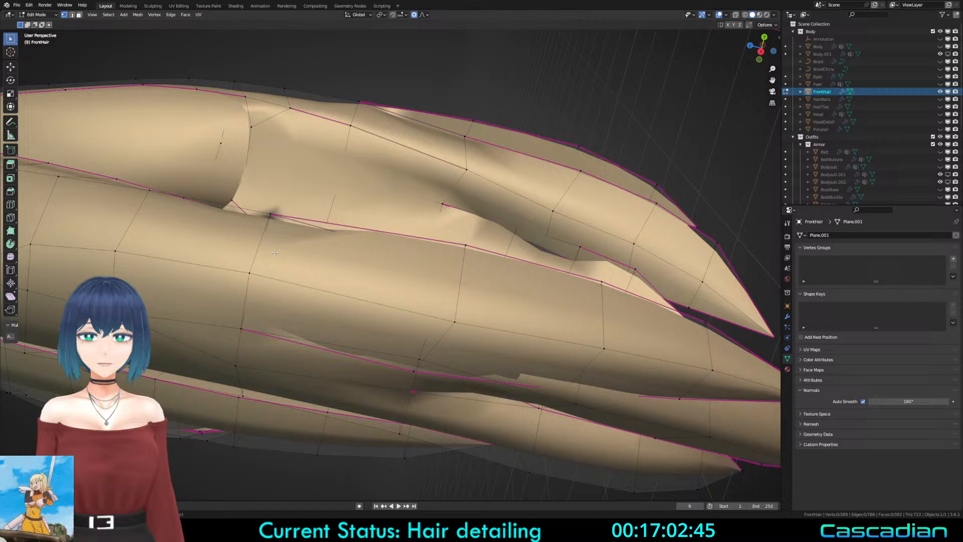
Step: Try to change the crease on the outer edge at the base of the neighbouring strand's split
key(shift+z)
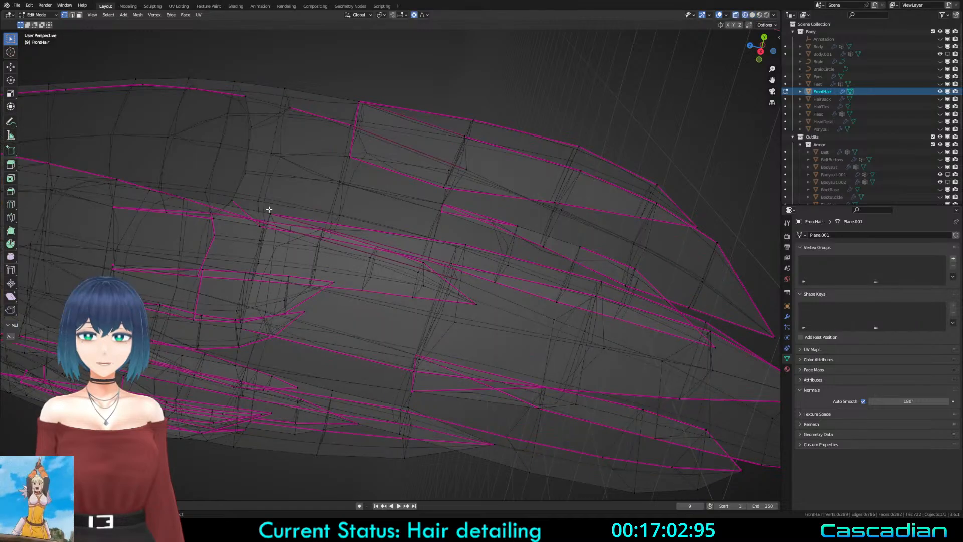
mouse_move(534, 261)
middle_down()
mouse_move(480, 374)
mouse_move(194, 250)
middle_up()
key(shift+z)
key(shift+e)
click(473, 221)
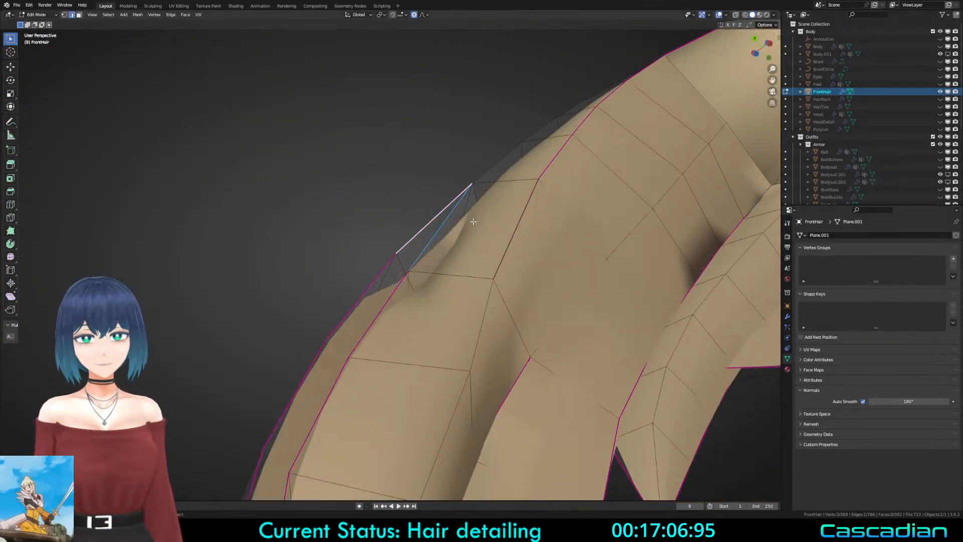
key(ctrl+z)
key(shift+z)
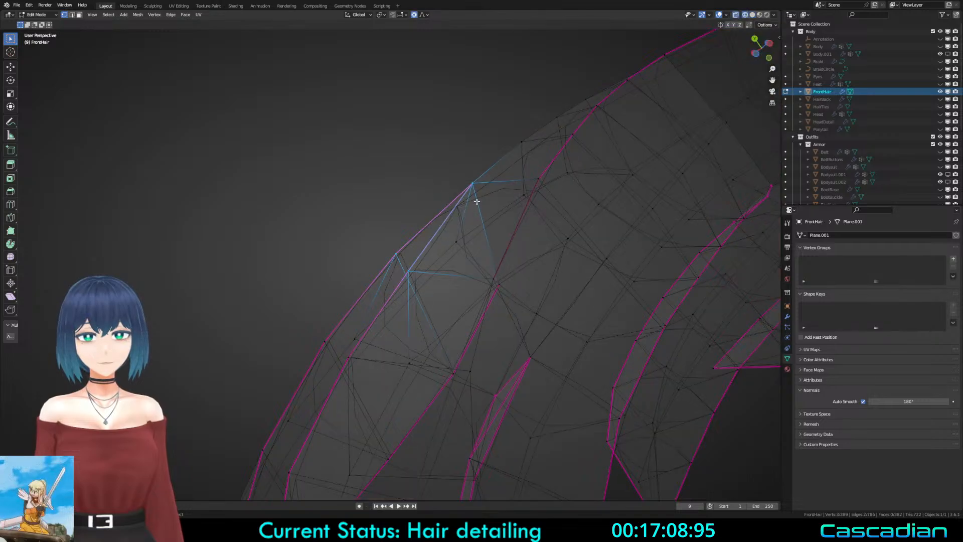
Step: Insert a centred edge loop running lengthwise along the overlapping outer strand
click(670, 288)
key(z)
middle_drag(660, 288, 598, 327)
key(z)
click(387, 221)
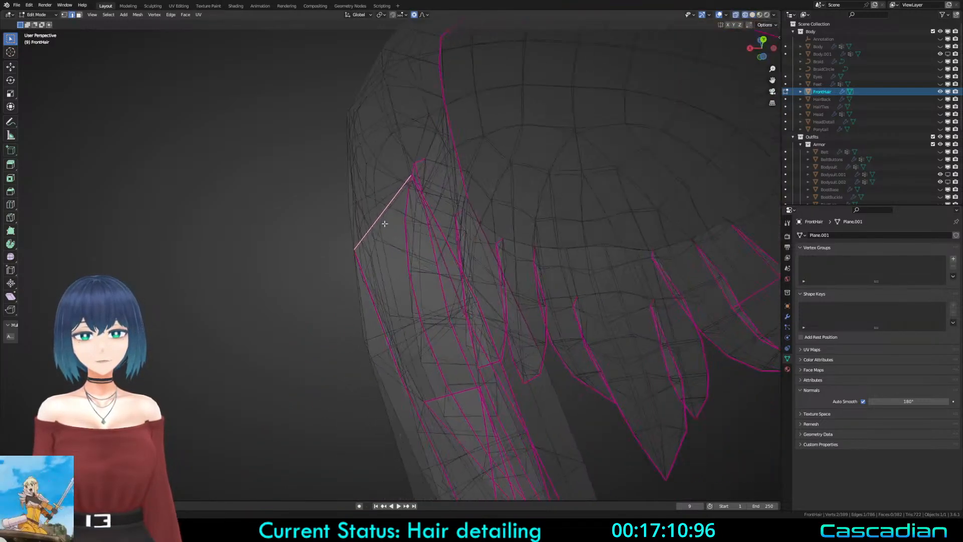
mouse_move(387, 221)
middle_down()
mouse_move(570, 260)
mouse_move(481, 318)
mouse_move(322, 217)
mouse_move(421, 251)
mouse_move(543, 241)
middle_up()
key(shift+z)
middle_drag(436, 228, 371, 242)
alt+click(371, 242)
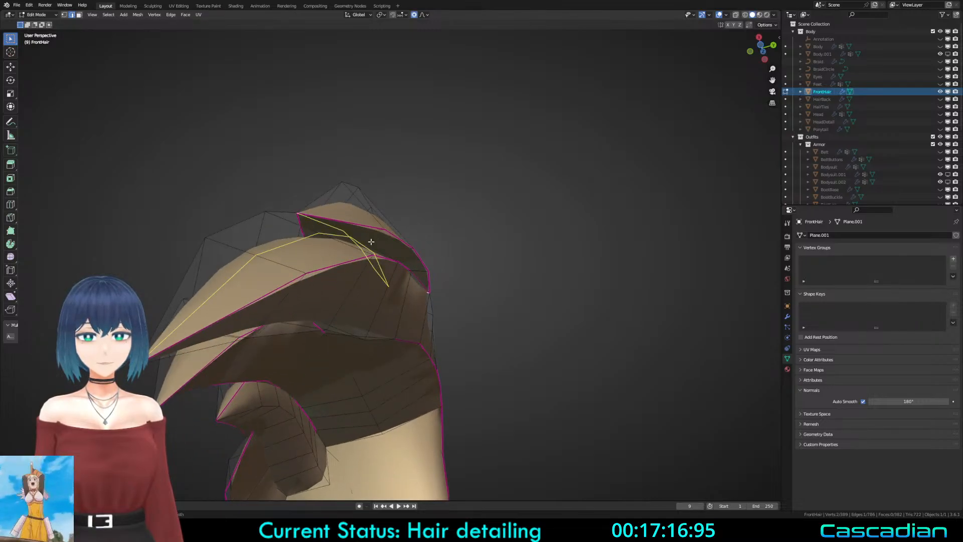
click(371, 242)
right_click(369, 241)
Step: Deselect the end vertices of the new loop and push the remaining vertices slightly outward with Shrink/Fatten
key(z)
click(271, 237)
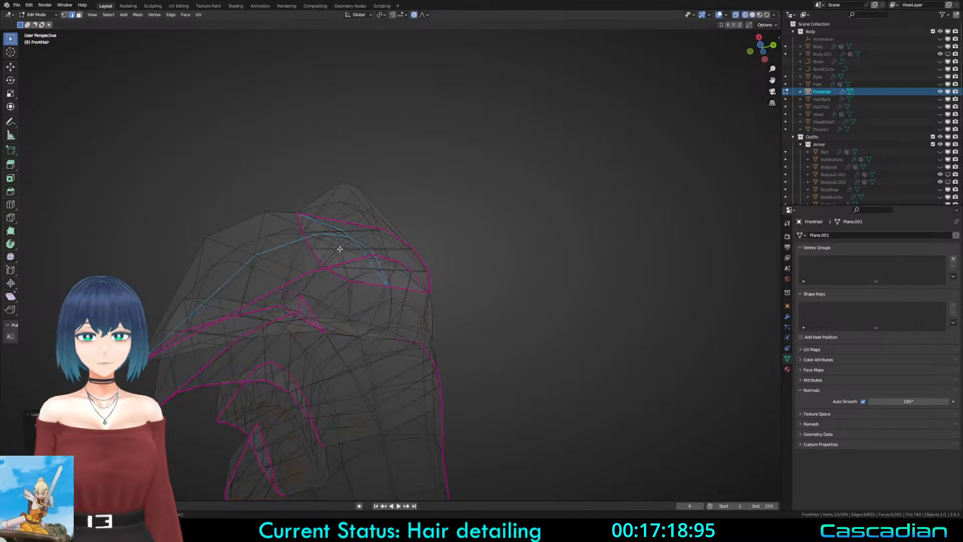
middle_drag(340, 247, 227, 254)
scroll(227, 254, down, 2)
right_click(178, 265)
key(alt+s)
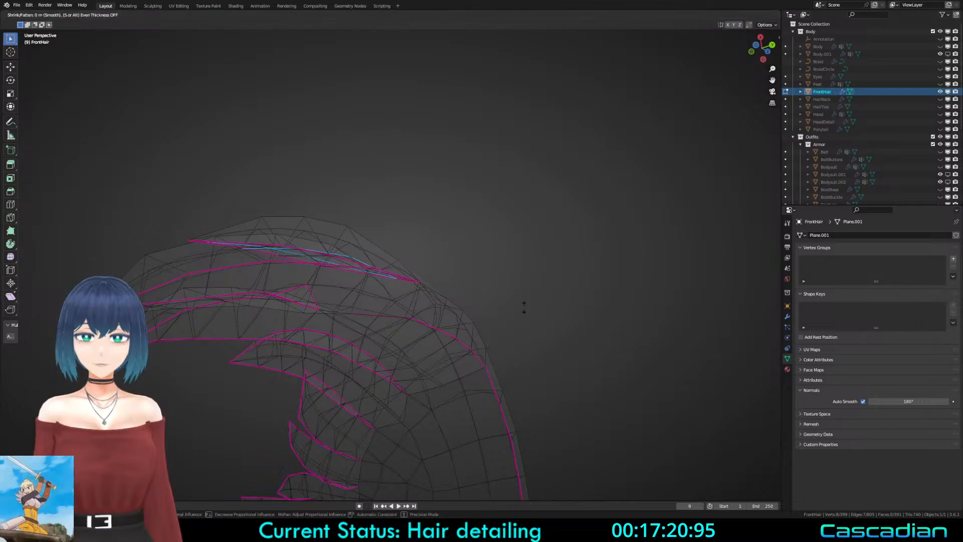
right_click(525, 304)
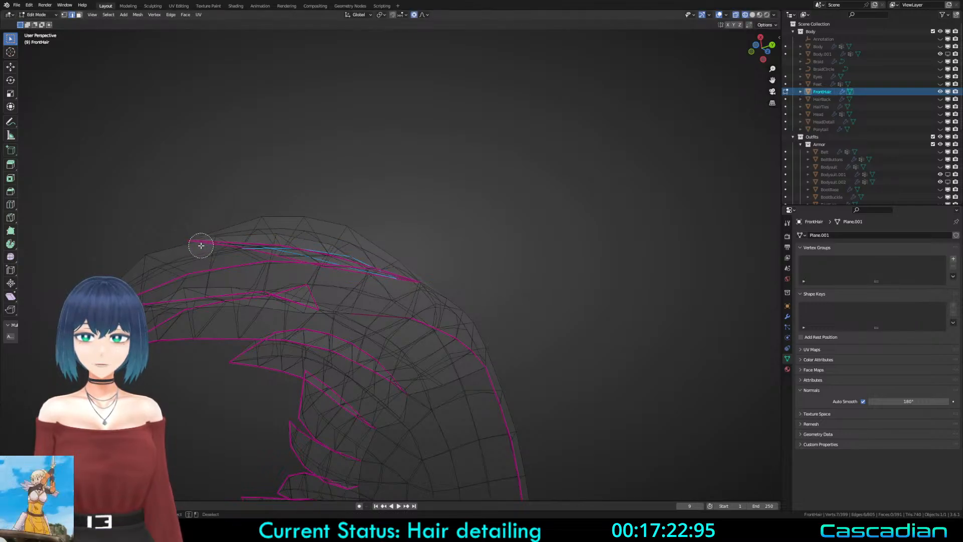
key(alt+s)
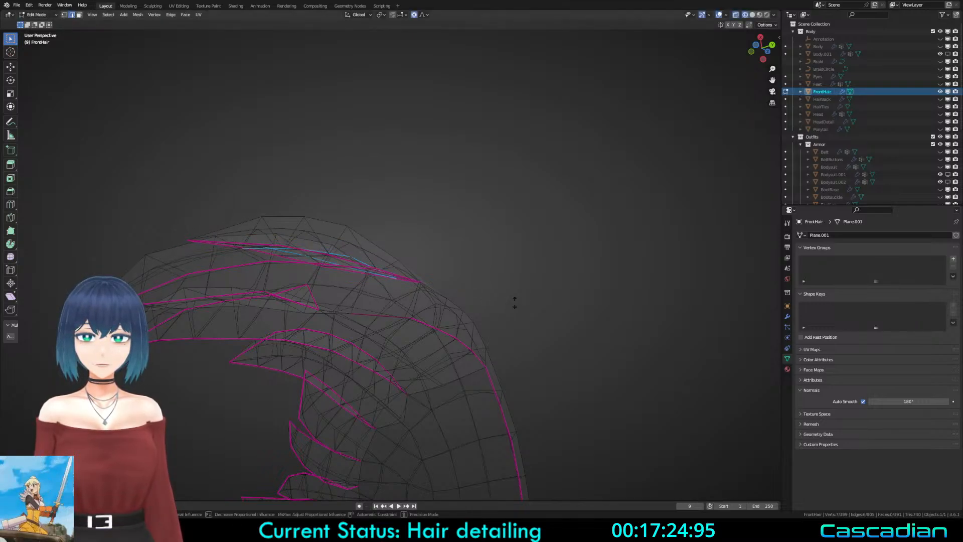
click(509, 301)
scroll(501, 301, up, 5)
key(alt+s)
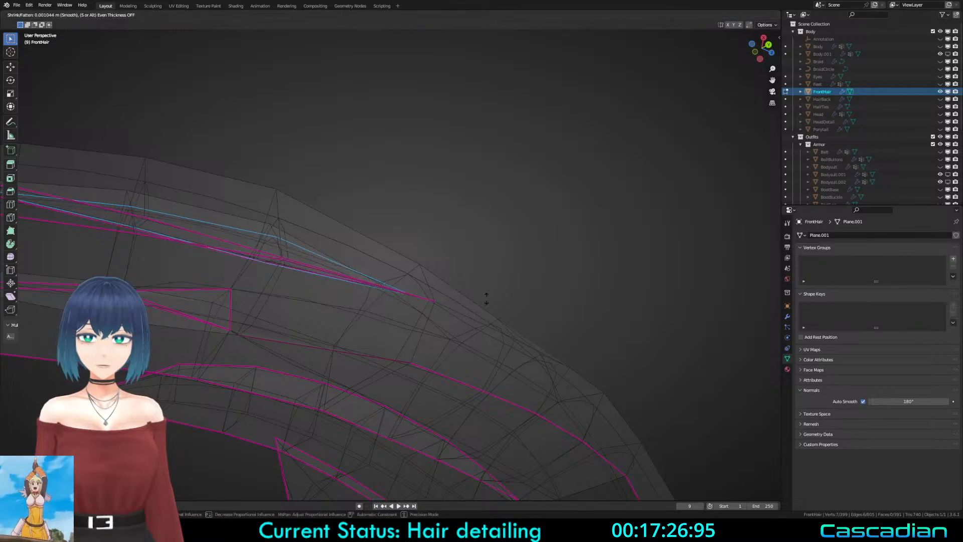
click(493, 299)
Step: Increase the crease on the short edge segment where the gap between the two broad side strands begins
key(shift+z)
mouse_move(493, 300)
middle_down()
mouse_move(485, 284)
mouse_move(588, 297)
mouse_move(479, 305)
mouse_move(364, 367)
mouse_move(370, 274)
middle_up()
key(Tab)
scroll(482, 306, down, 3)
key(alt+a)
key(Tab)
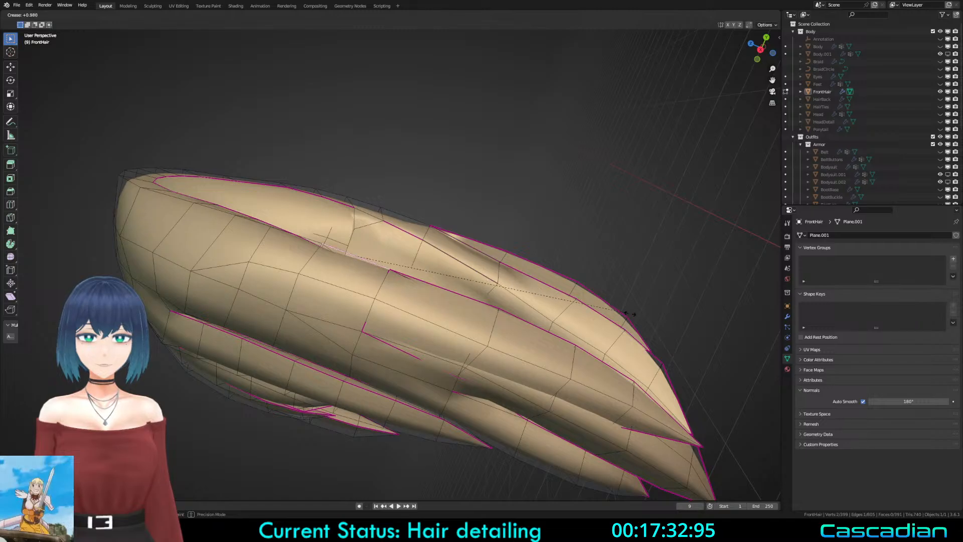
click(630, 314)
Step: Examine the smoothed side strands and the gap between them from several angles
key(Tab)
middle_drag(622, 314, 426, 297)
key(Tab)
key(Tab)
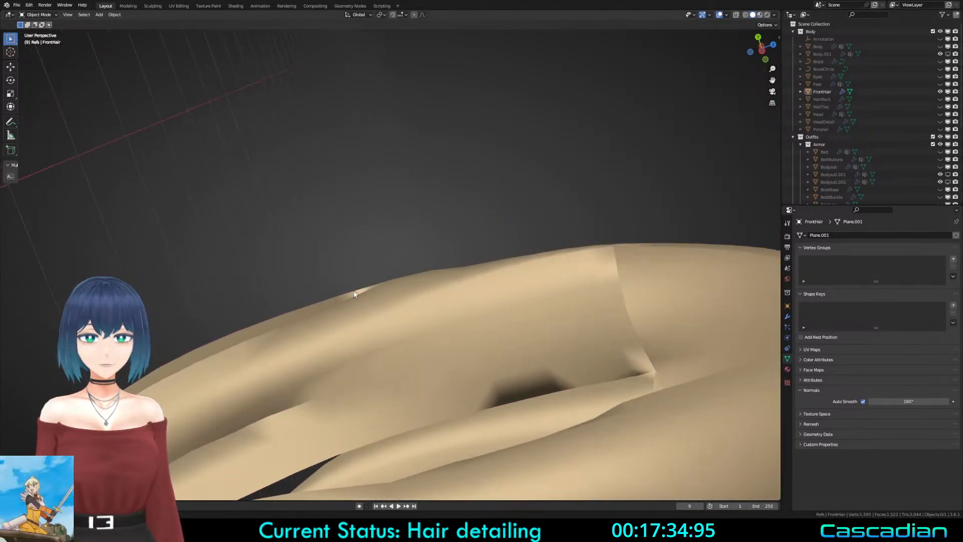
scroll(353, 294, down, 6)
middle_drag(353, 294, 476, 280)
click(381, 274)
click(445, 288)
middle_drag(224, 272, 540, 296)
Step: Try to delete the horizontal edges at the upper end of the wide inner panel between the strands
key(Tab)
scroll(533, 287, up, 3)
scroll(506, 286, up, 2)
click(473, 280)
key(x)
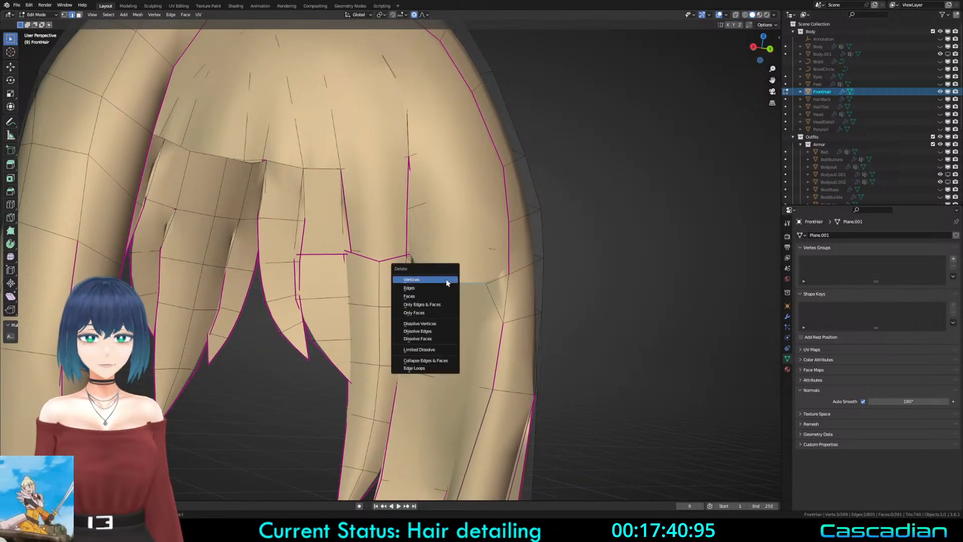
click(447, 280)
middle_drag(422, 286, 496, 306)
key(ctrl+z)
Step: Merge the wide inner panel's upper corner vertices into the adjacent strand-edge vertices using At Last
scroll(496, 306, up, 2)
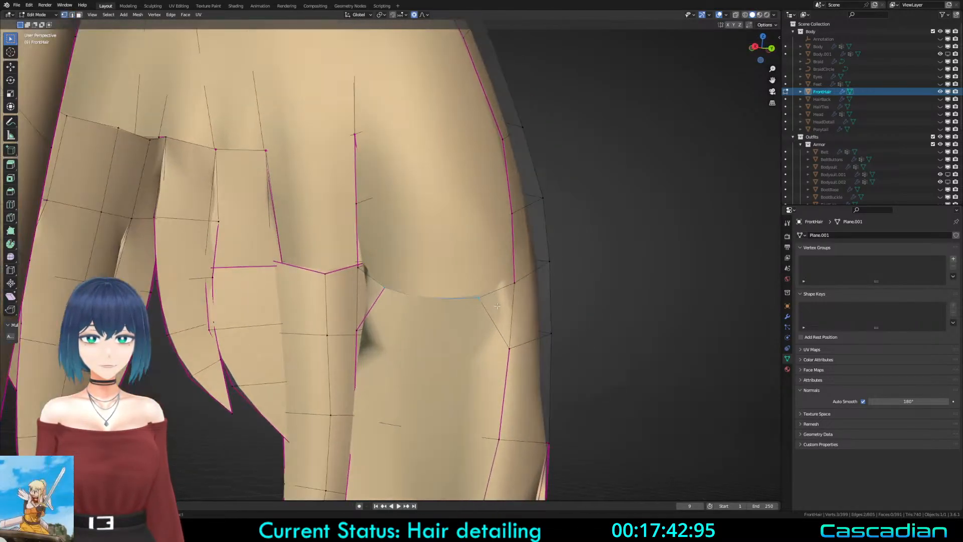
shift+click(523, 289)
key(m)
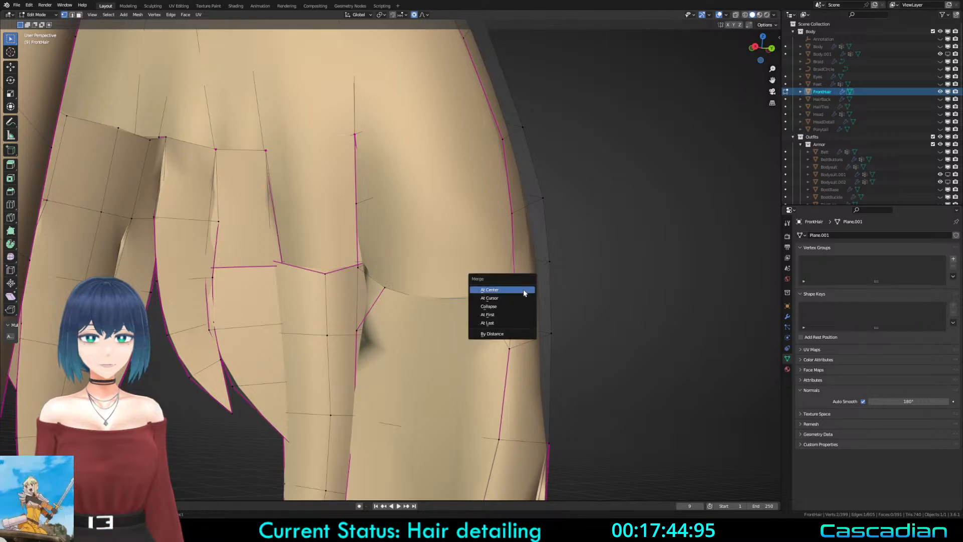
click(500, 323)
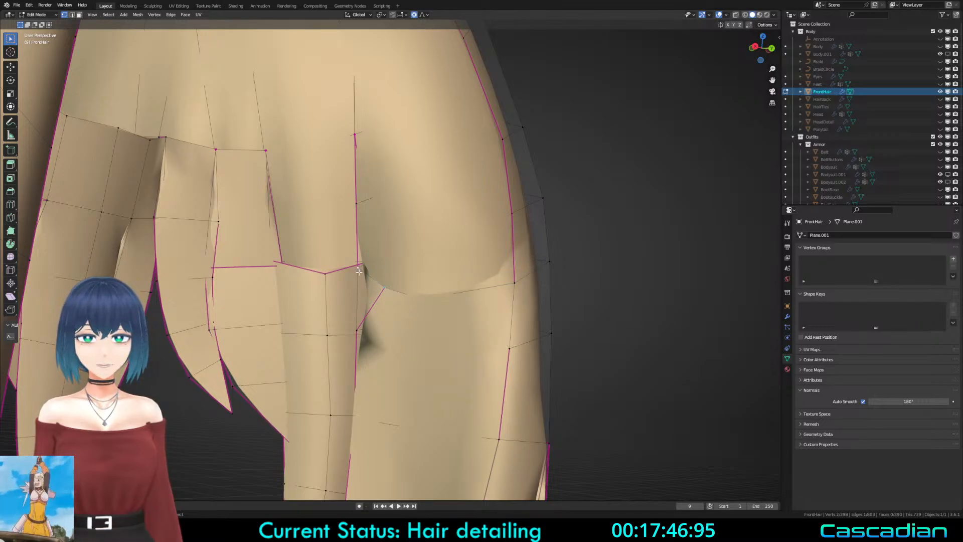
key(shift+r)
Step: Crease the two vertical side edges of the inner panel just below its merged corners
key(2)
shift+click(512, 311)
key(shift+e)
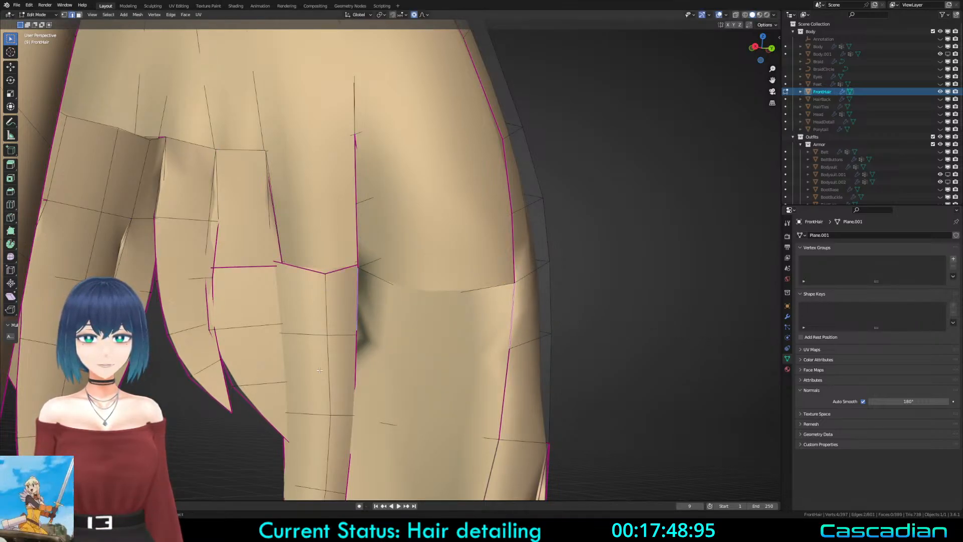
right_click(465, 367)
click(464, 367)
key(Tab)
key(Tab)
middle_drag(426, 296, 399, 295)
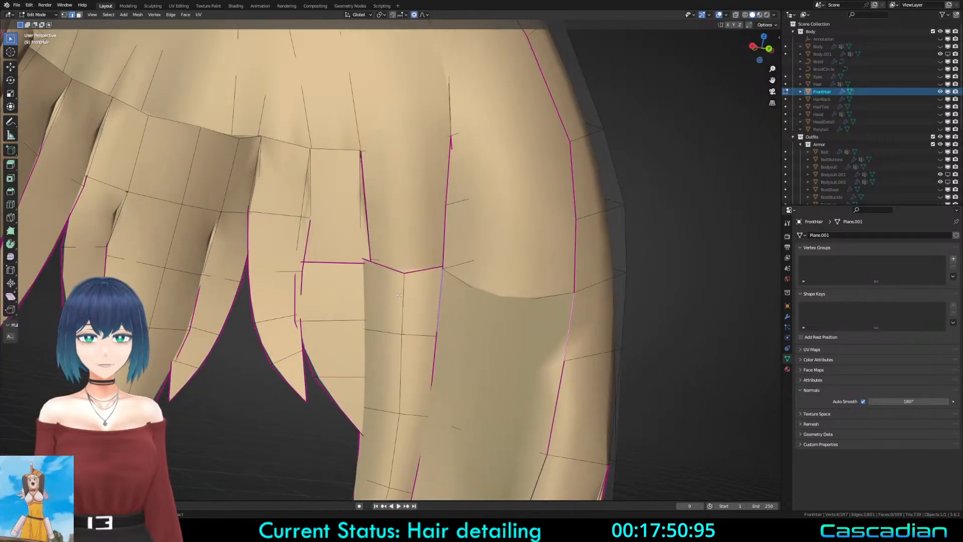
Step: Raise the middle vertex of the narrow strand's crosswise creased edge so it lines up with its neighbours
scroll(399, 294, up, 3)
scroll(383, 211, down, 1)
key(1)
mouse_move(382, 204)
shift+middle_down()
mouse_move(383, 253)
mouse_move(332, 302)
shift+middle_up()
shift+middle_drag(393, 191, 362, 277)
key(z)
click(466, 274)
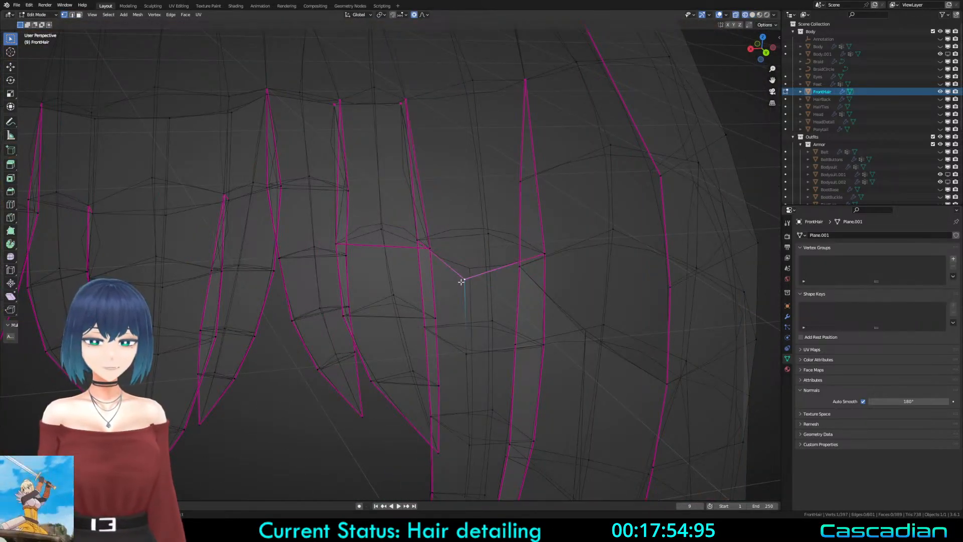
key(KP_Decimal)
scroll(461, 282, down, 5)
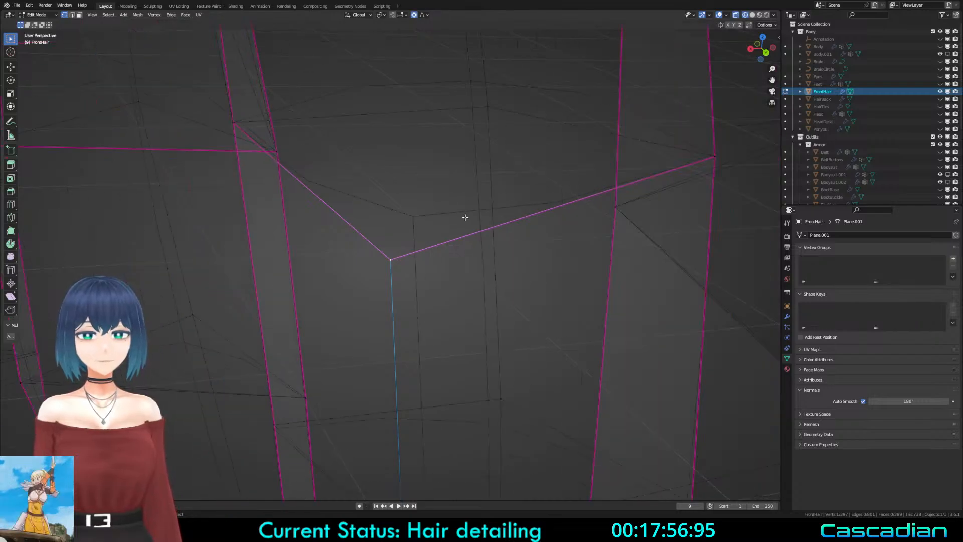
scroll(464, 217, down, 5)
key(z)
scroll(426, 251, down, 2)
middle_drag(394, 288, 443, 323)
key(g)
click(413, 249)
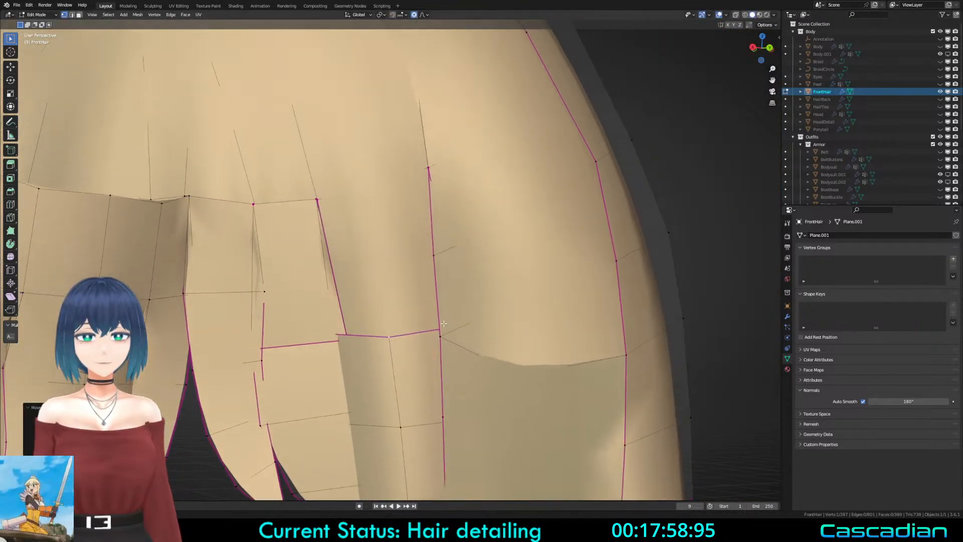
Step: Insert a centred edge loop across the inner wall of the split beside the narrow strand
key(z)
middle_drag(382, 304, 398, 303)
key(a)
key(ctrl+r)
click(458, 275)
right_click(458, 273)
Step: Reduce the crease on the uppermost edge of the split's inner wall above the new loop
middle_drag(469, 262, 430, 214)
mouse_move(347, 237)
middle_down()
mouse_move(461, 287)
mouse_move(595, 287)
mouse_move(629, 257)
mouse_move(406, 261)
middle_up()
key(g)
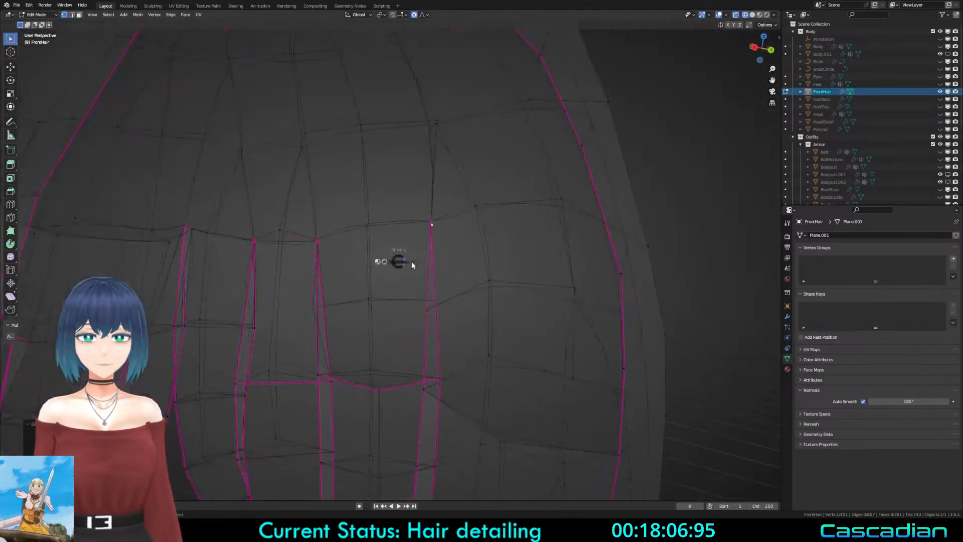
key(shift+z)
key(shift+z)
middle_drag(424, 396, 462, 325)
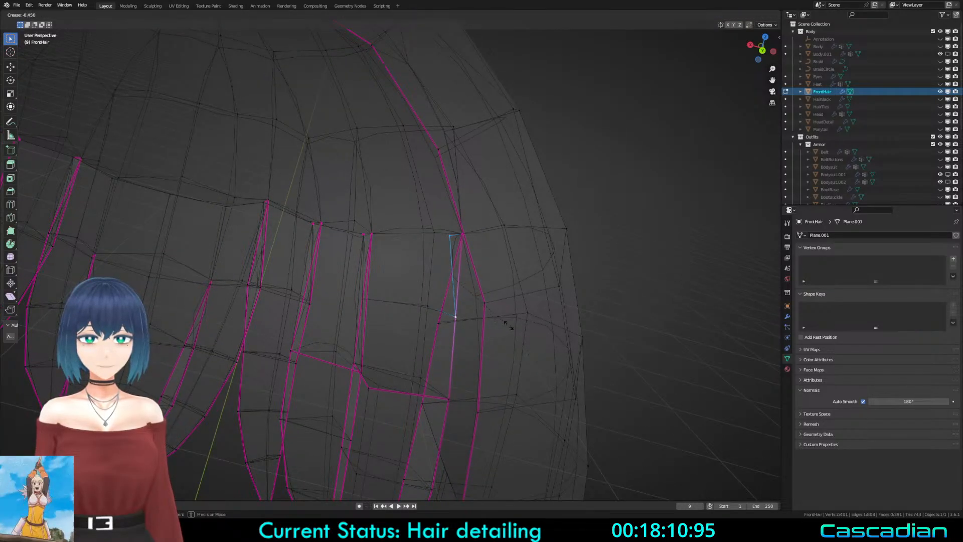
key(shift+z)
key(shift+z)
click(360, 296)
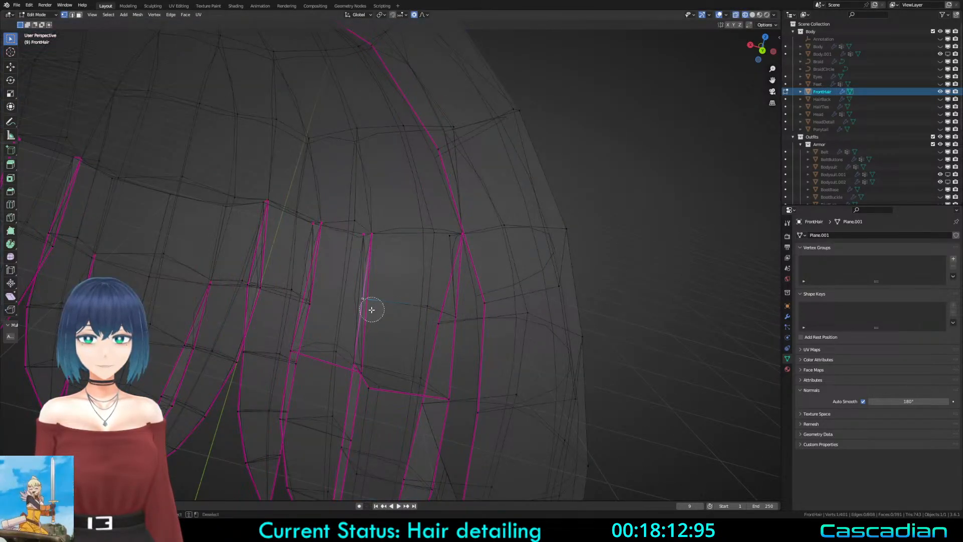
scroll(371, 310, down, 5)
drag(361, 324, 189, 295)
key(Escape)
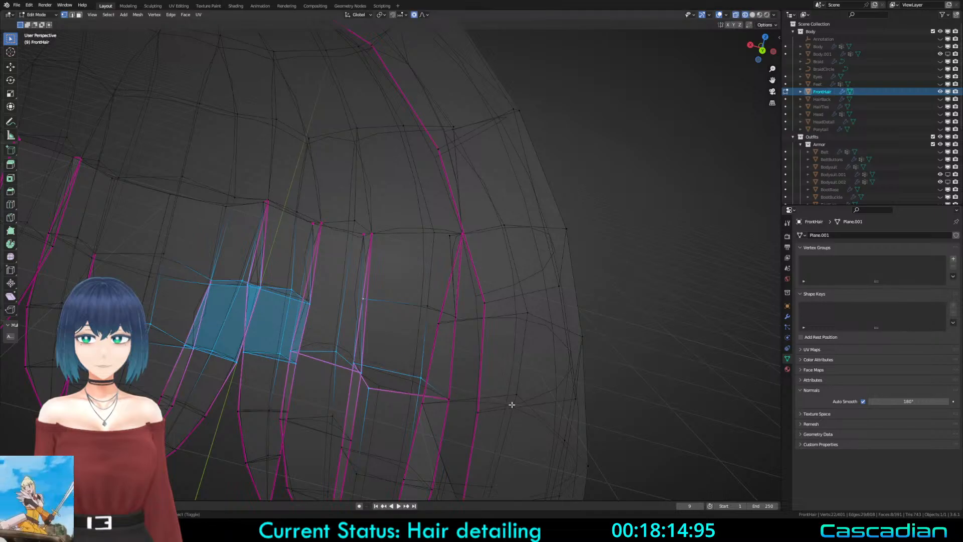
key(a)
key(alt+a)
Step: Build a new quad above the strand's crosswise creased edge, from that edge's middle vertex to the split wall with the newly added loop
middle_drag(447, 299, 394, 276)
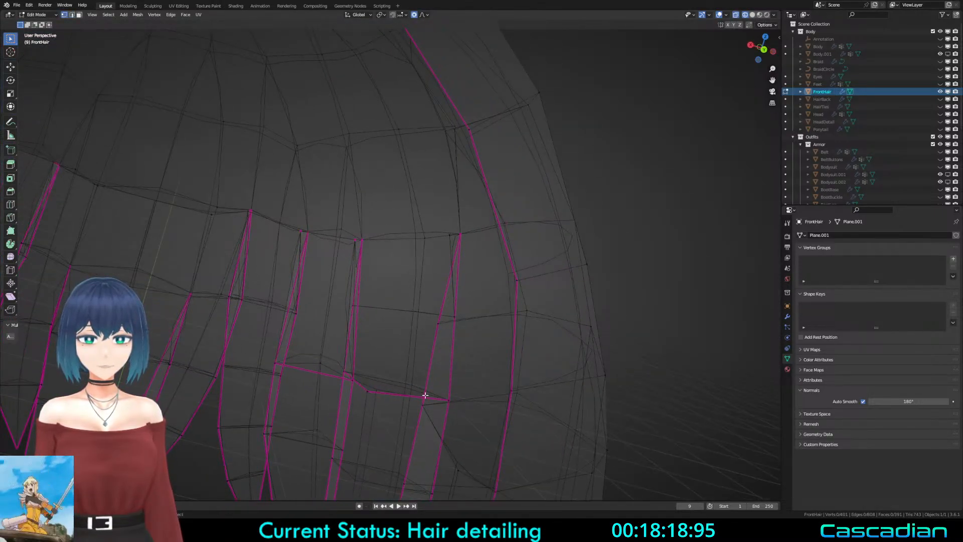
middle_drag(374, 386, 504, 362)
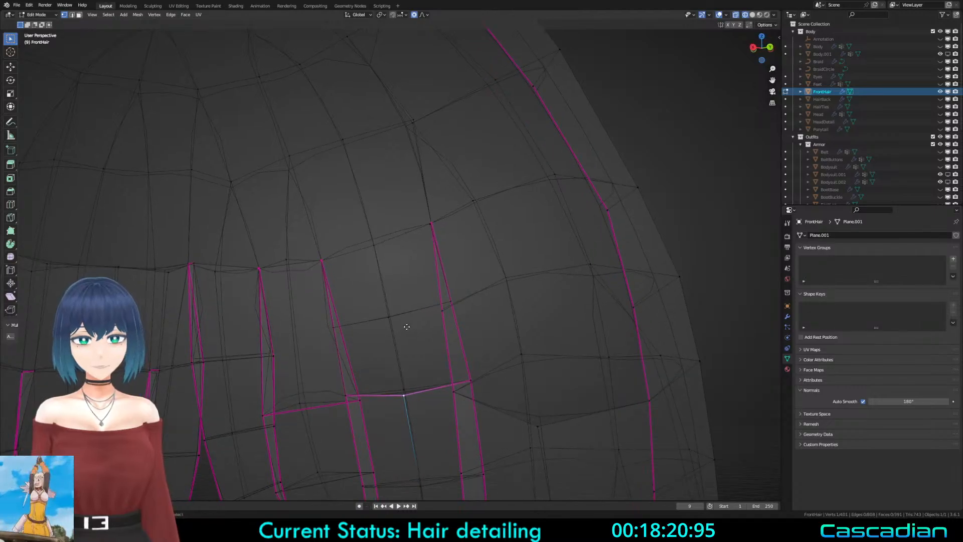
key(e)
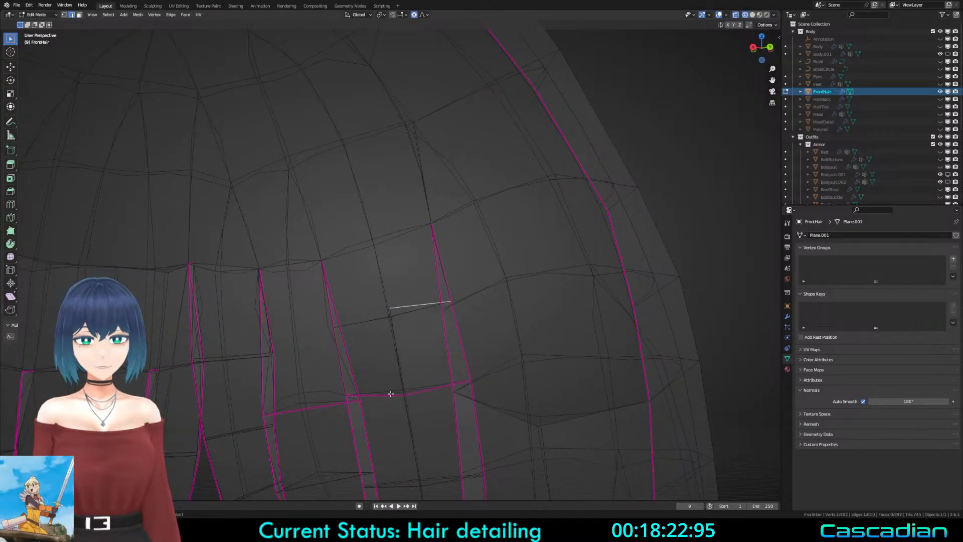
key(alt+a)
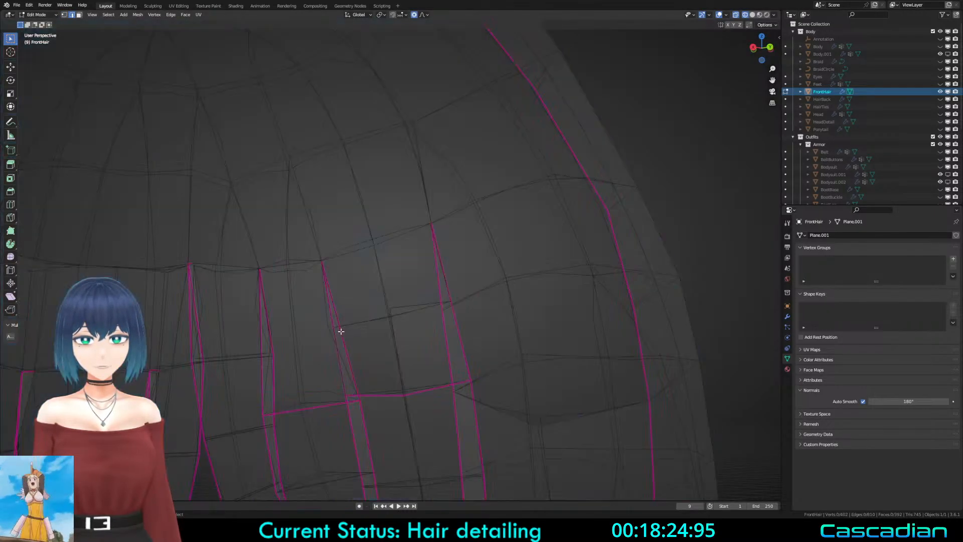
Step: Fill the remaining inner gap beside the new quad with a face reaching the opposite split's wall
middle_drag(335, 329, 375, 393)
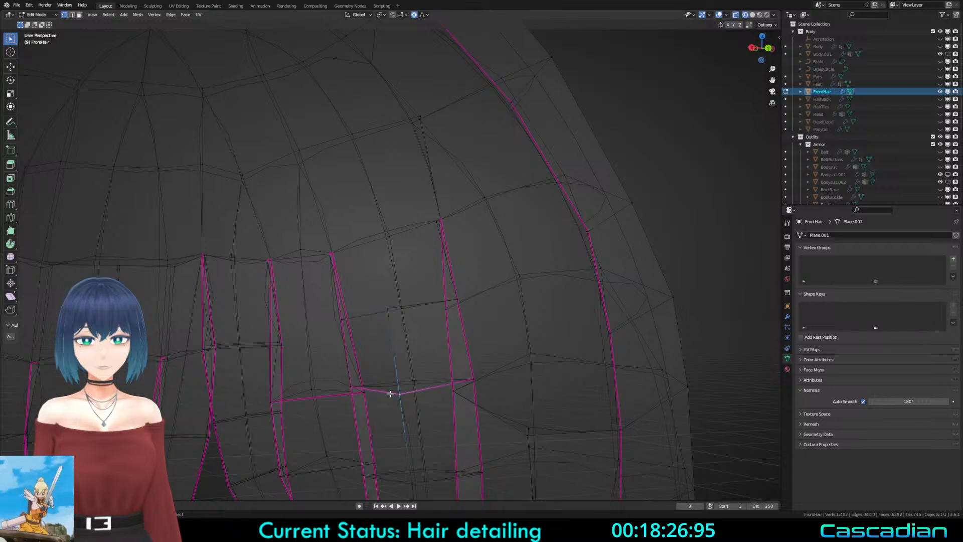
key(f)
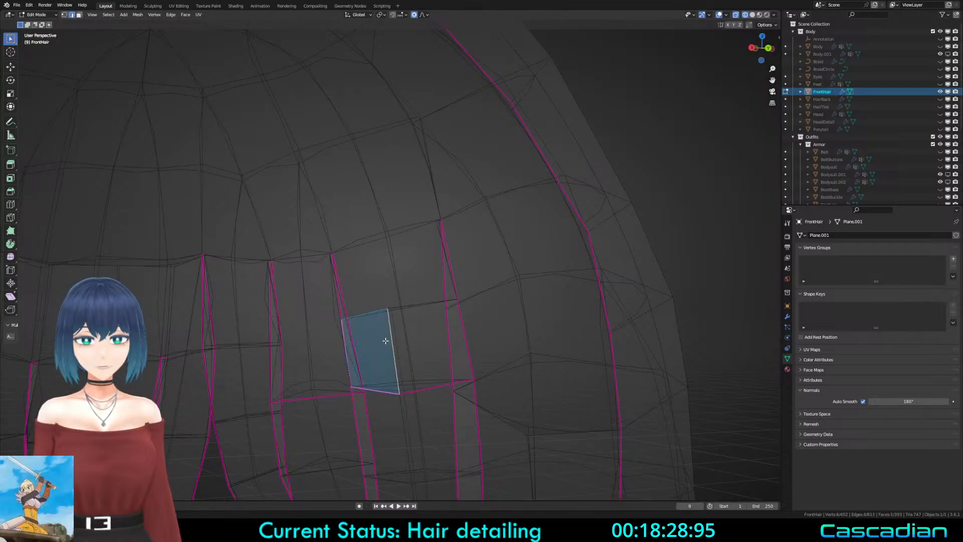
middle_drag(393, 353, 414, 342)
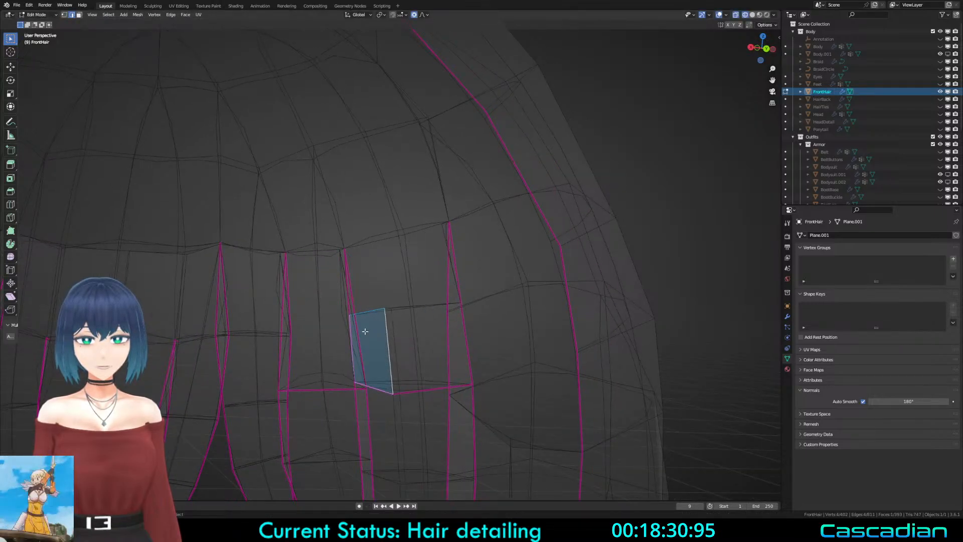
Step: Delete the redundant edge on the creased border of the inner hair strand and check the surrounding faces by selecting the whole mesh
click(350, 326)
key(x)
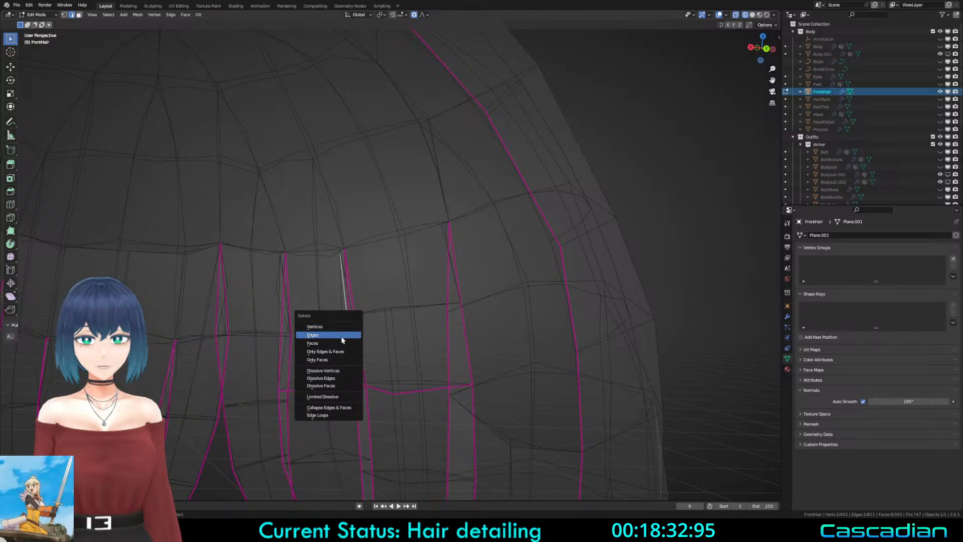
click(340, 334)
key(a)
middle_drag(334, 307, 307, 300)
scroll(468, 275, up, 5)
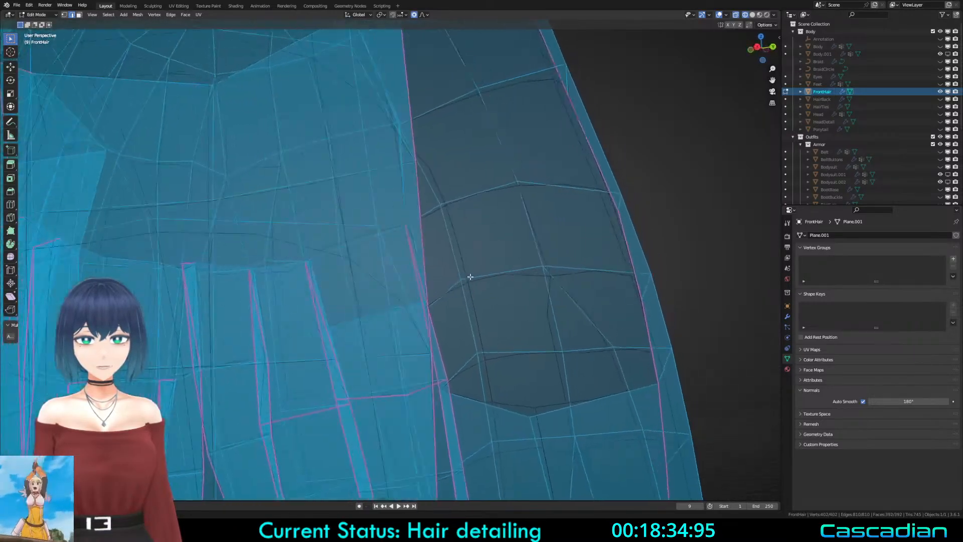
Step: Reposition the inner strand's vertex next to the creased border just below the base row
key(1)
click(326, 332)
mouse_move(326, 332)
middle_down()
mouse_move(413, 265)
mouse_move(359, 293)
mouse_move(221, 299)
mouse_move(374, 294)
mouse_move(306, 301)
mouse_move(365, 295)
mouse_move(359, 284)
middle_up()
key(alt+z)
key(alt+z)
key(alt+z)
scroll(368, 255, down, 2)
click(317, 236)
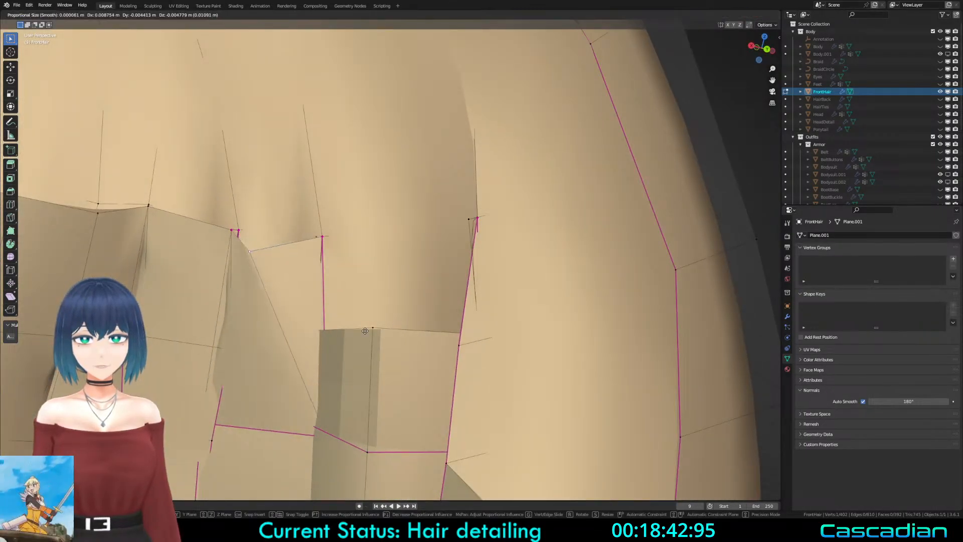
key(alt+z)
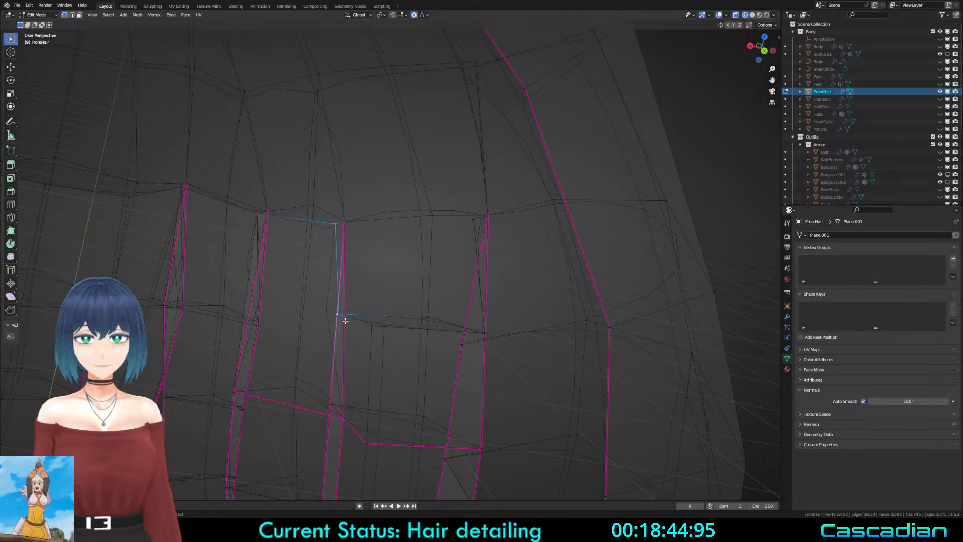
Step: Extrude the strand's middle vertex up to the base row and fill the faces between it and the creased borders
middle_drag(364, 293, 432, 275)
key(2)
click(361, 317)
key(1)
click(374, 328)
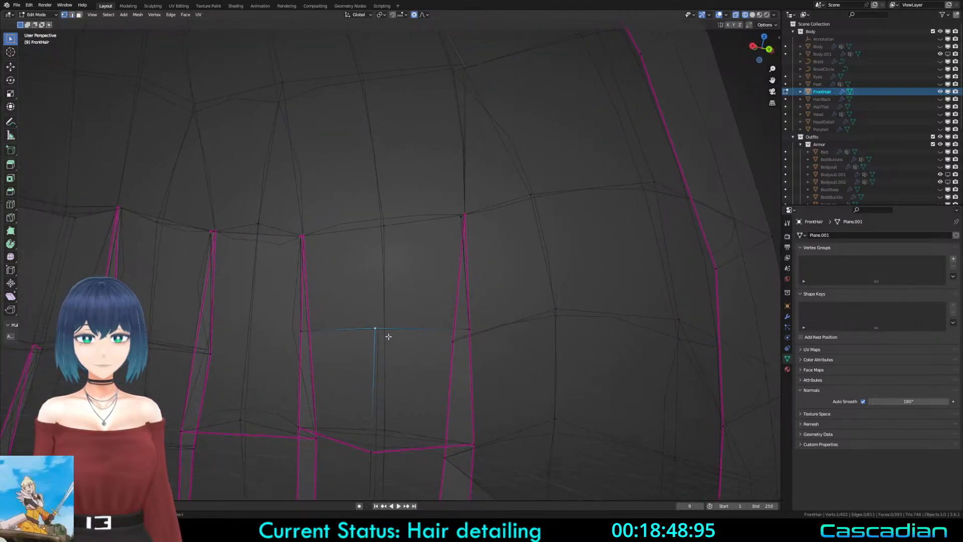
key(e)
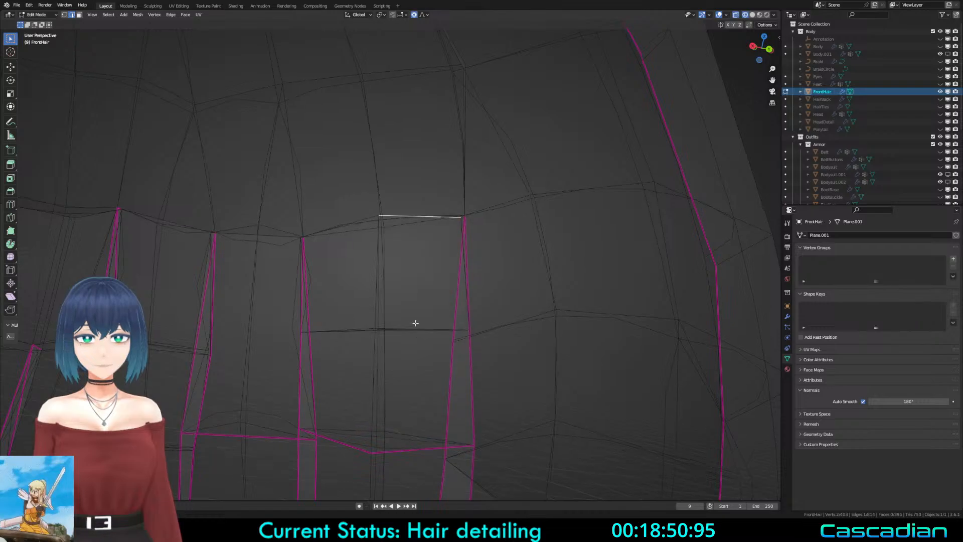
middle_drag(415, 323, 437, 319)
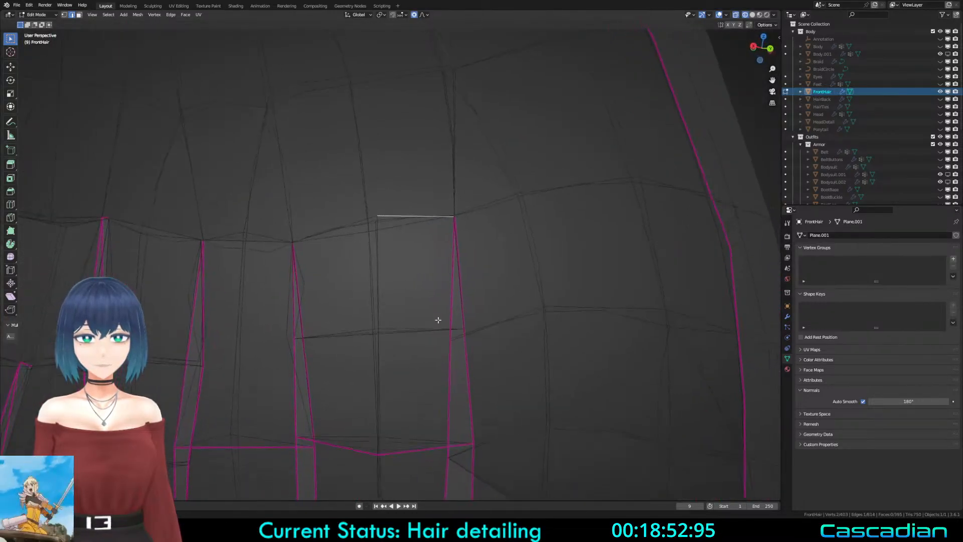
Step: Apply Shade Smooth to the FrontHair object and turn Auto Smooth back on
key(shift+z)
key(Tab)
right_click(387, 281)
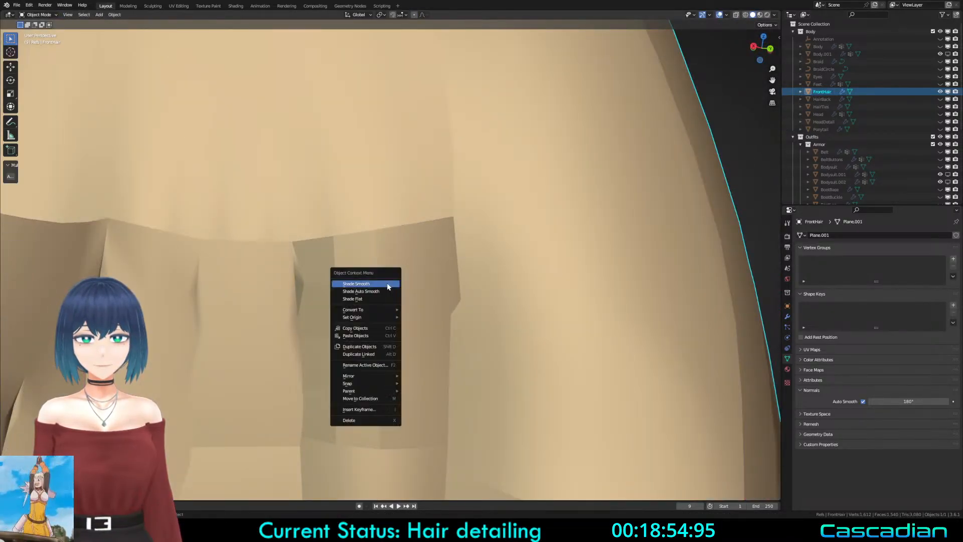
click(387, 280)
key(Tab)
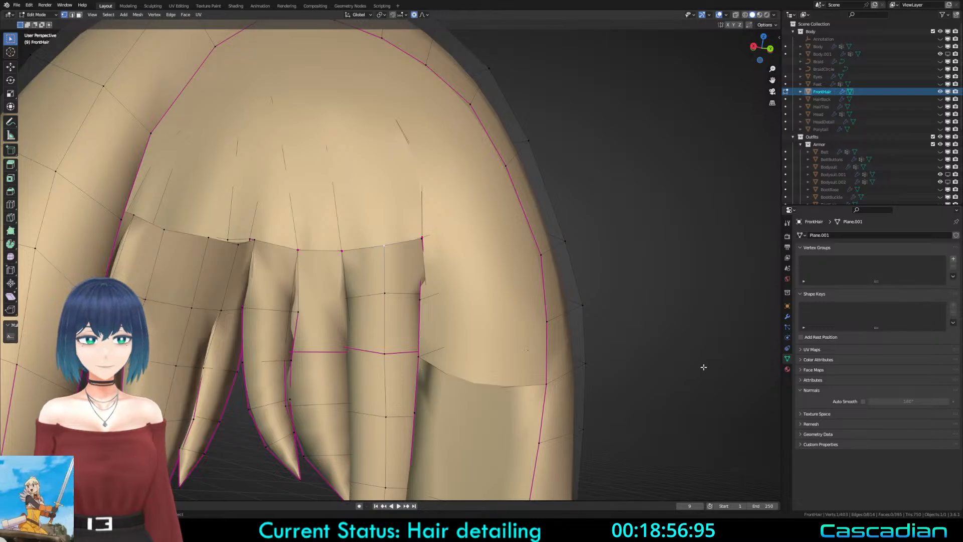
click(863, 402)
key(Tab)
key(Tab)
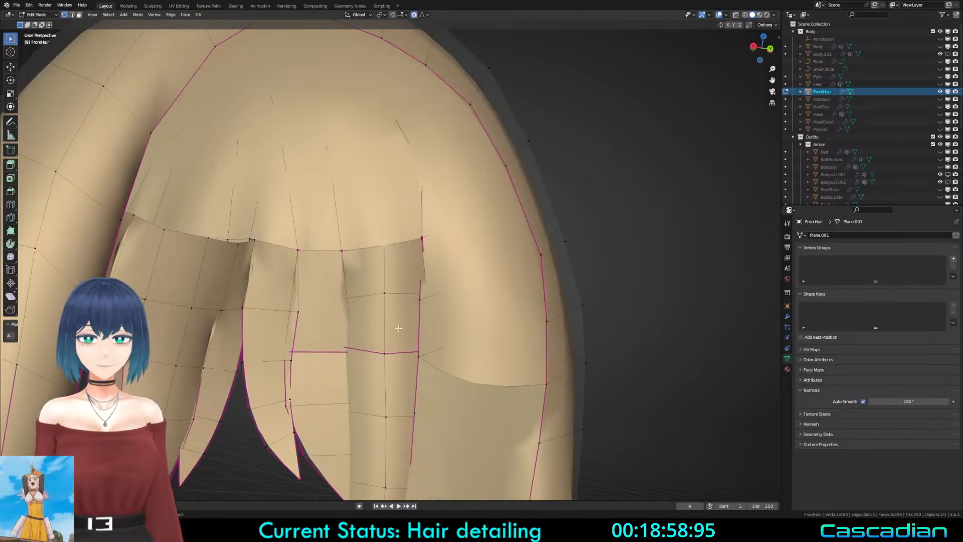
Step: Clear the sharp marking from the selected row of horizontal edges across the inner strands
key(shift+z)
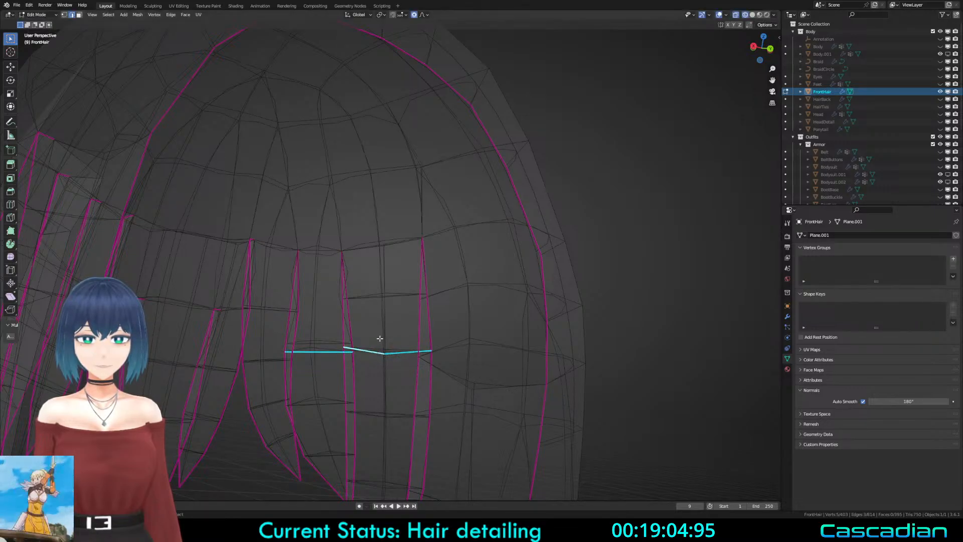
right_click(380, 338)
click(370, 347)
key(a)
key(a)
scroll(370, 346, down, 4)
middle_drag(271, 295, 190, 286)
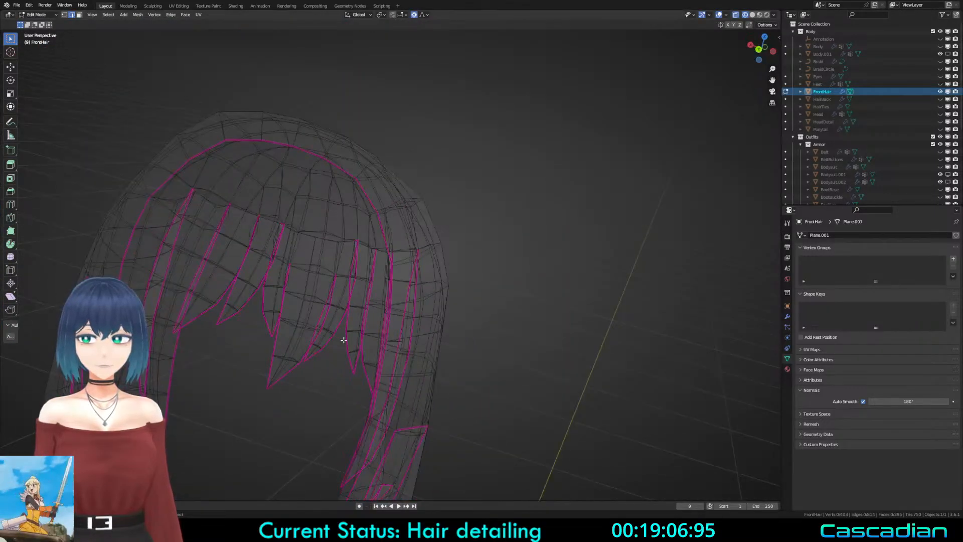
Step: Clear the sharp marking from the edge between the front bangs and check the shading without the mesh overlay
key(shift+z)
key(Tab)
scroll(516, 254, up, 3)
mouse_move(516, 254)
middle_down()
mouse_move(472, 239)
mouse_move(576, 344)
mouse_move(242, 337)
middle_up()
shift+middle_drag(427, 368, 423, 342)
key(a)
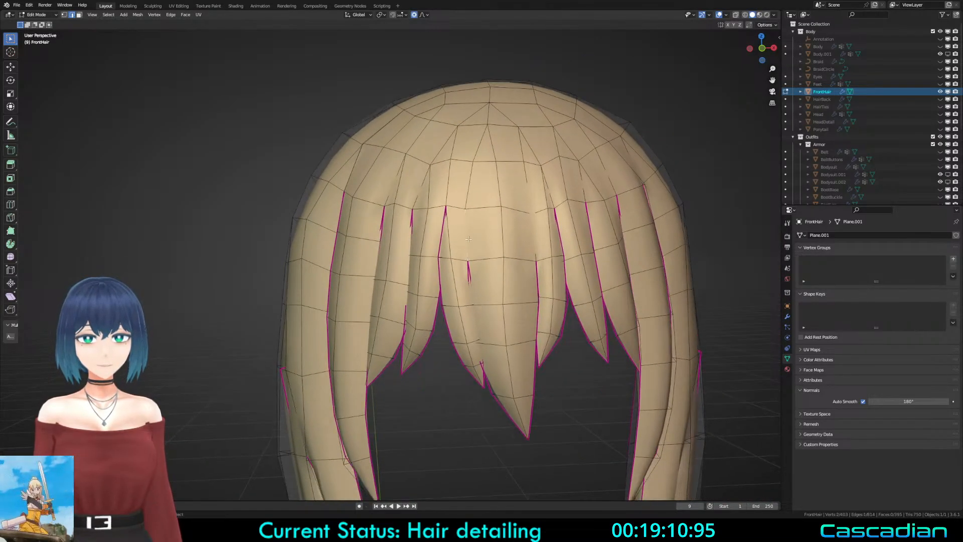
right_click(468, 238)
click(469, 234)
key(Tab)
middle_drag(392, 245, 444, 307)
key(Tab)
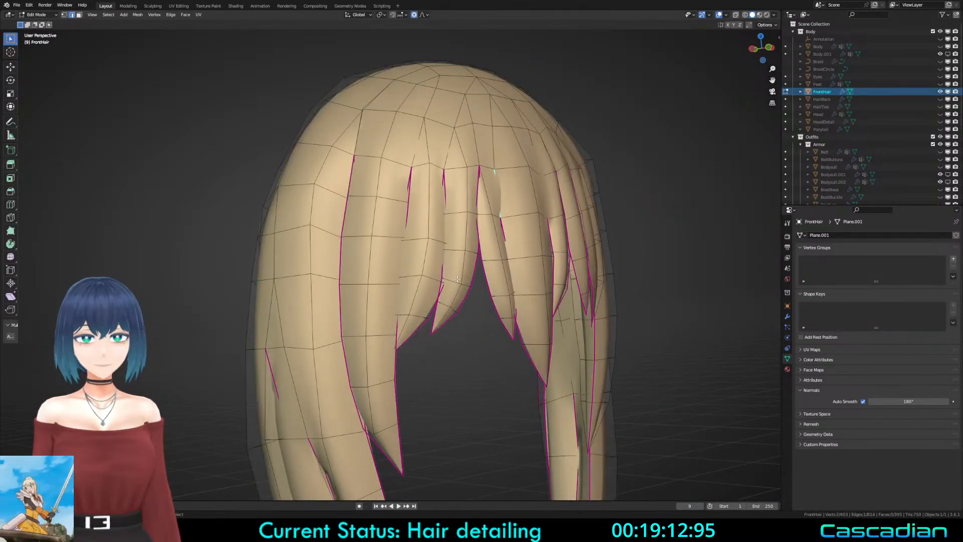
Step: Examine the smoothed hair and its topology from the front, the sides and underneath
click(614, 368)
key(Tab)
middle_drag(584, 341, 369, 324)
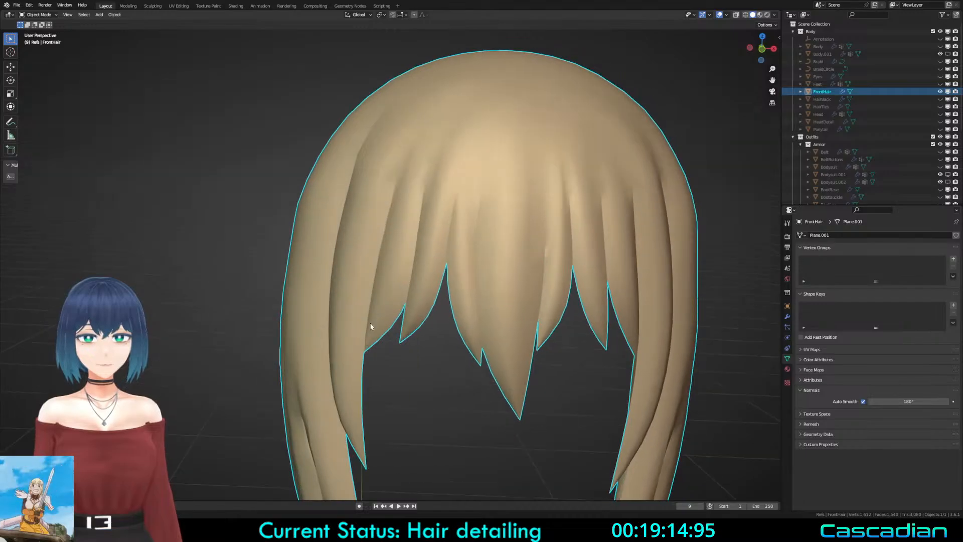
scroll(416, 295, up, 2)
key(Tab)
mouse_move(416, 296)
middle_down()
mouse_move(441, 301)
mouse_move(361, 201)
mouse_move(354, 209)
mouse_move(354, 291)
mouse_move(450, 151)
mouse_move(401, 221)
mouse_move(508, 162)
middle_up()
scroll(354, 181, up, 3)
scroll(354, 291, down, 3)
key(z)
key(z)
mouse_move(564, 200)
middle_down()
mouse_move(510, 273)
mouse_move(251, 283)
mouse_move(323, 261)
middle_up()
scroll(397, 262, down, 2)
Step: Reposition the vertices around the lower end of the side lock with proportional editing
middle_drag(397, 261, 237, 274)
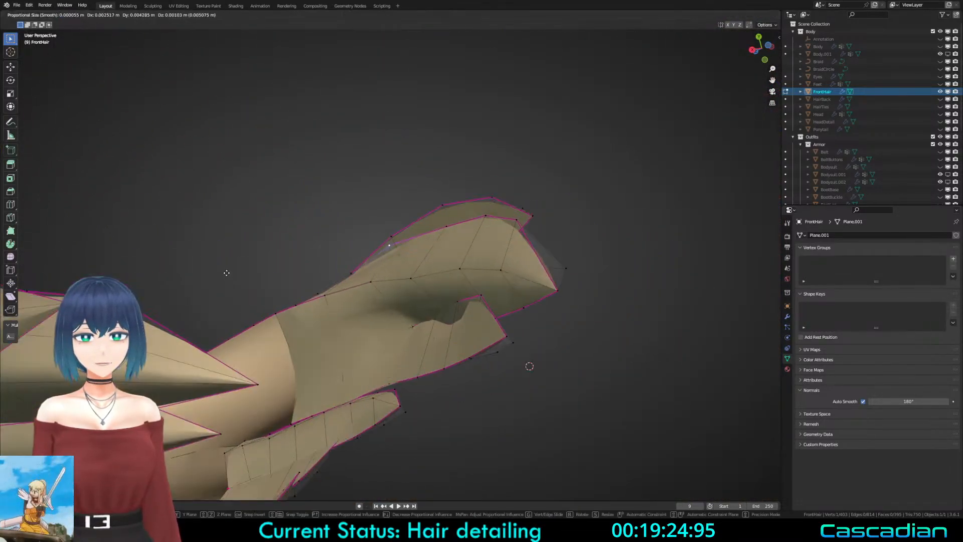
key(Tab)
middle_drag(441, 233, 441, 286)
key(Tab)
click(419, 294)
key(g)
click(498, 383)
Step: Adjust a vertex on the side lock's creased rear edge and check the silhouette in Object Mode
scroll(437, 285, down, 2)
shift+middle_drag(314, 271, 399, 369)
key(2)
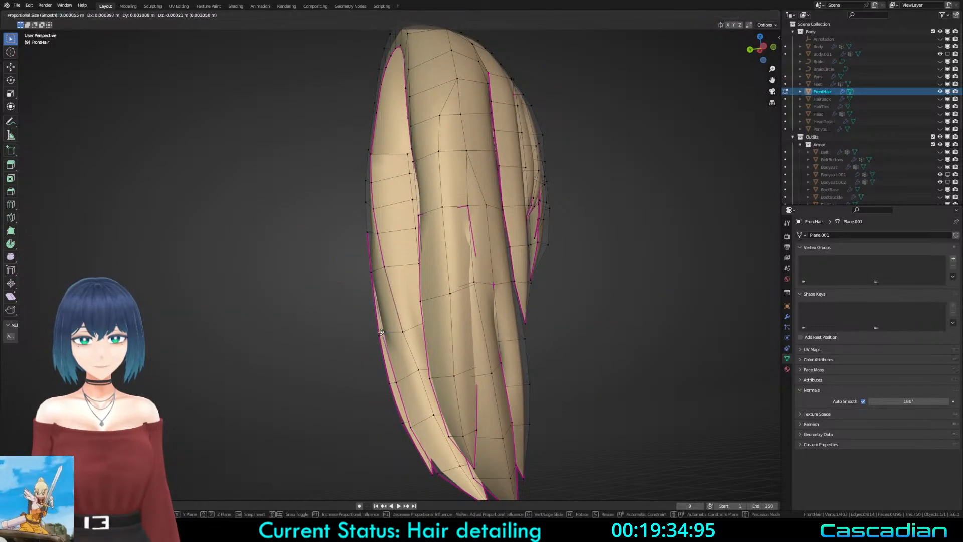
click(421, 343)
key(Tab)
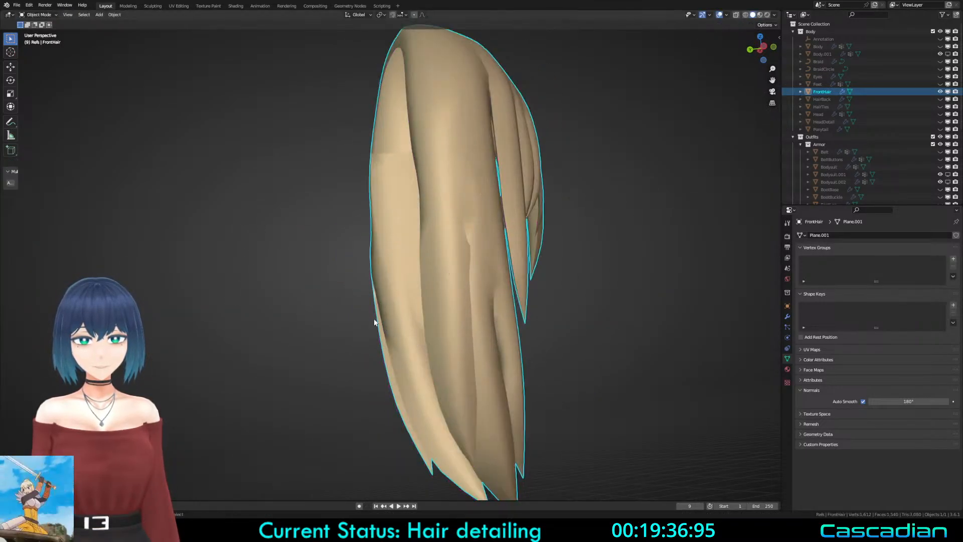
middle_drag(374, 322, 337, 297)
key(Tab)
Step: Lower the crease on the side lock's rear edge and shift the neighbouring vertex to smooth the lock's curve
middle_drag(441, 303, 418, 308)
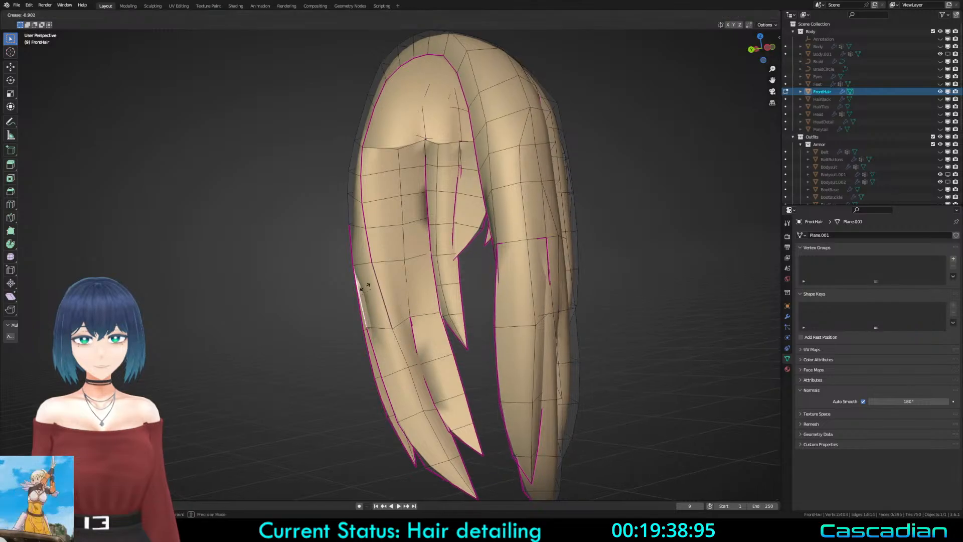
key(1)
click(392, 331)
key(g)
click(396, 327)
key(g)
click(386, 324)
mouse_move(407, 302)
middle_down()
mouse_move(460, 296)
mouse_move(446, 314)
mouse_move(470, 316)
mouse_move(339, 340)
mouse_move(384, 333)
middle_up()
key(Tab)
key(Tab)
Step: Extrude the top vertex of the inner side strand upward twice to form an edge chain towards the base row
key(a)
click(561, 300)
middle_drag(562, 301, 591, 320)
scroll(591, 321, up, 1)
key(shift+z)
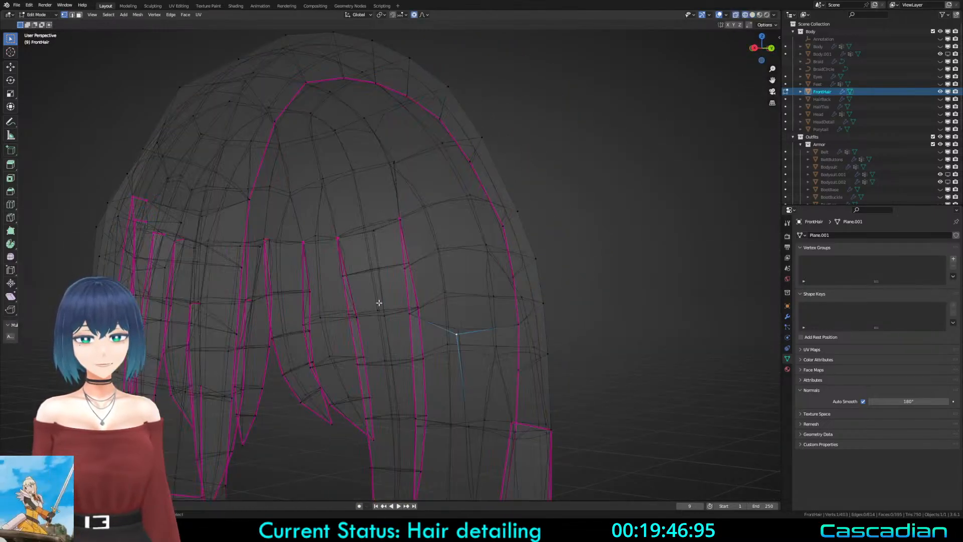
middle_drag(378, 303, 339, 282)
key(g)
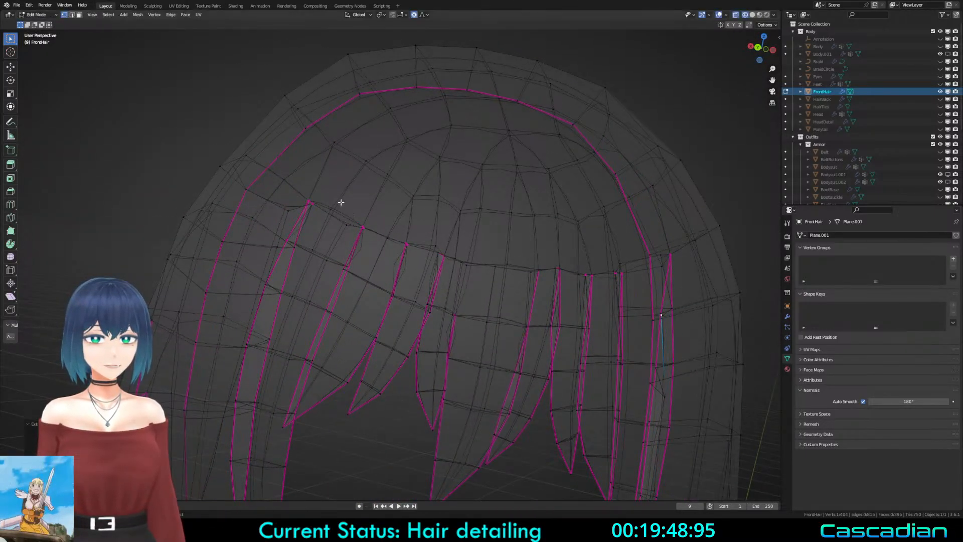
key(shift+z)
middle_drag(423, 203, 466, 215)
scroll(491, 280, up, 2)
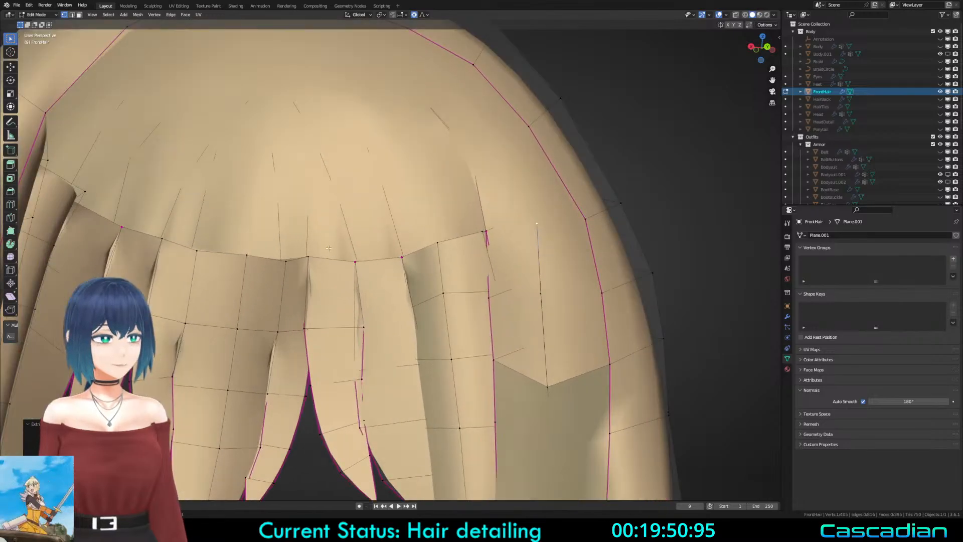
Step: Reposition the inner side strand's middle vertex below the extruded edge chain
middle_drag(441, 331, 486, 346)
mouse_move(485, 397)
shift+middle_down()
mouse_move(486, 323)
mouse_move(464, 314)
shift+middle_up()
key(KP_Decimal)
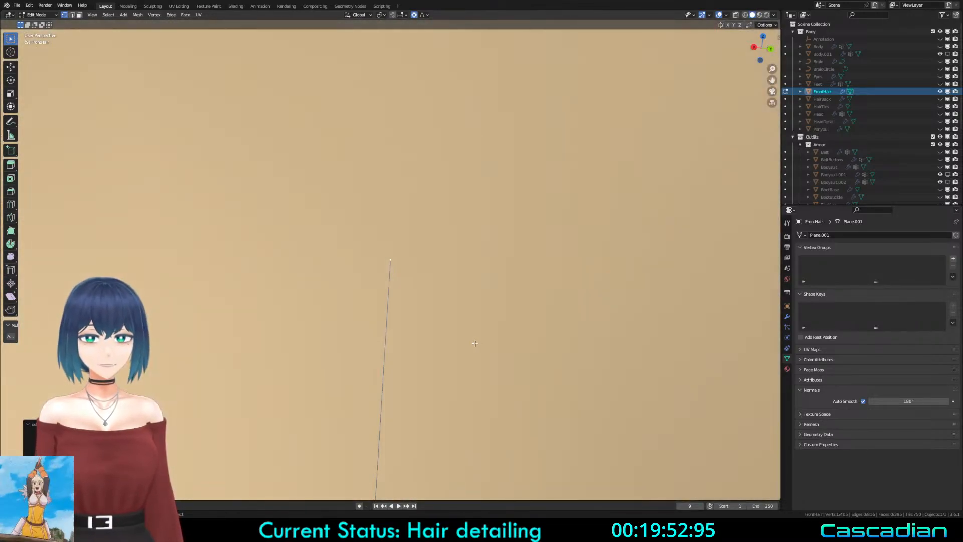
scroll(351, 301, down, 6)
mouse_move(301, 309)
shift+middle_down()
mouse_move(391, 266)
mouse_move(491, 305)
shift+middle_up()
key(shift+z)
click(447, 390)
key(g)
click(460, 389)
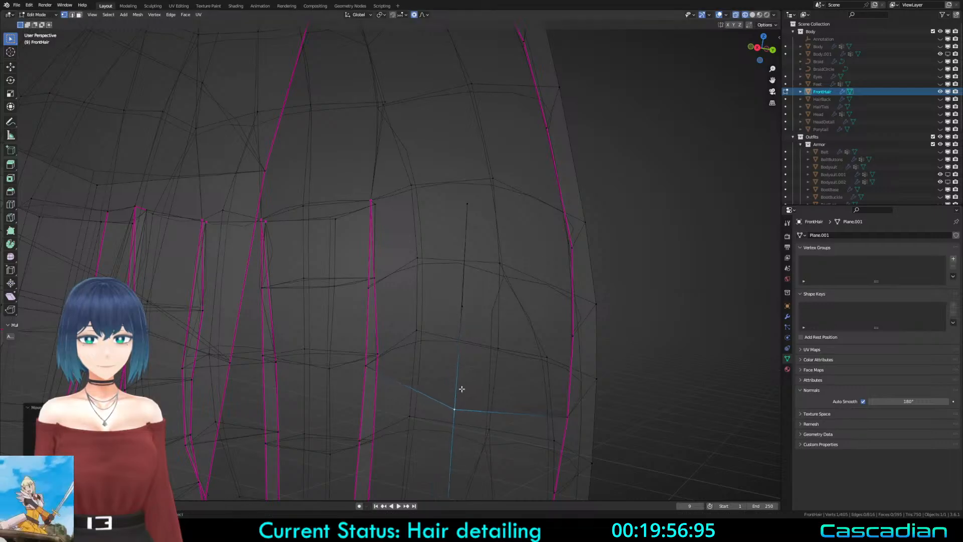
Step: Fill the faces between the creased strand border and the lower part of the extruded edge chain
middle_drag(394, 355, 417, 358)
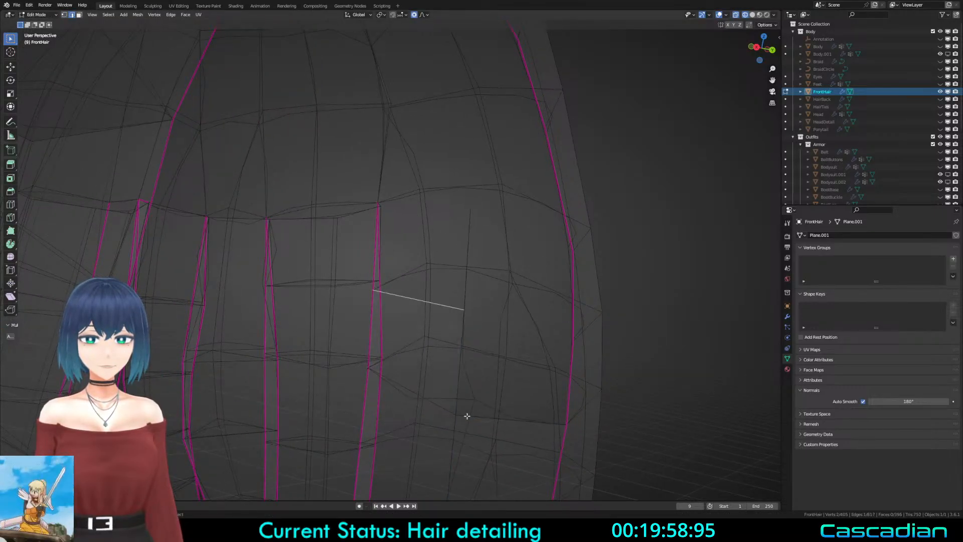
key(f)
middle_drag(405, 335, 564, 327)
Step: Slide the vertex on the outer creased edge so that it lines up with the new face row
key(1)
click(572, 338)
key(g)
key(g)
click(570, 326)
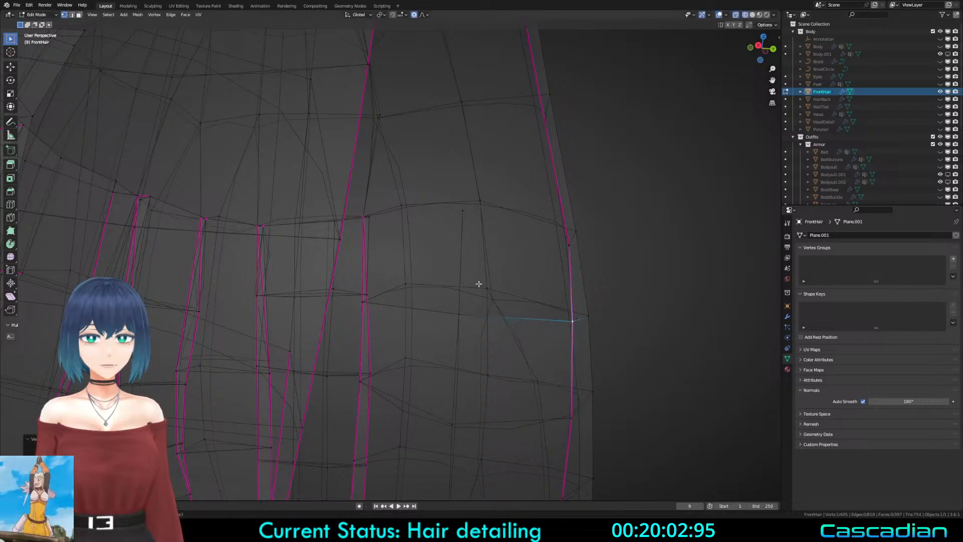
Step: Bridge the upper end of the edge chain to the creased borders and save the file
middle_drag(477, 284, 432, 290)
click(391, 294)
key(ctrl+s)
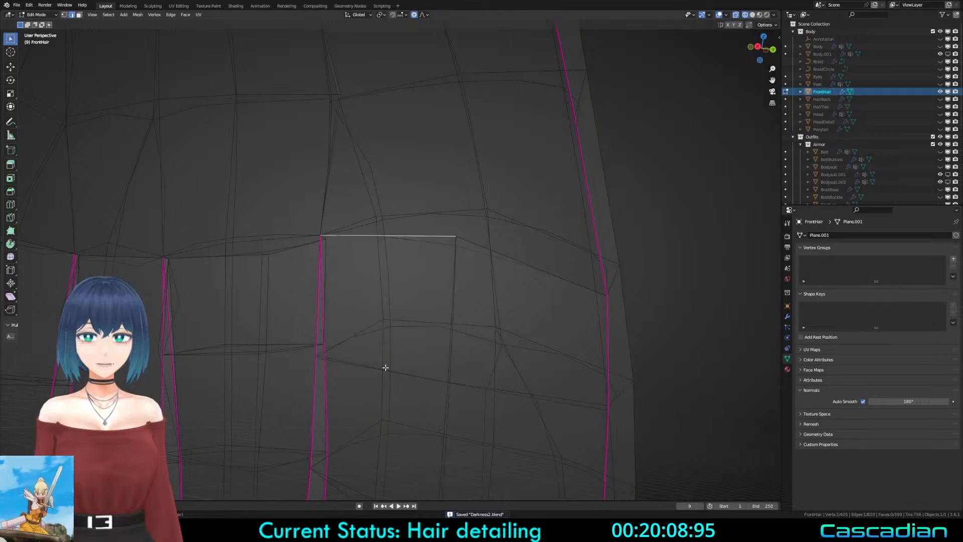
Step: Check the mesh for missing faces and fill the remaining gap between the creased border and the edge chain
middle_drag(385, 368, 402, 319)
key(a)
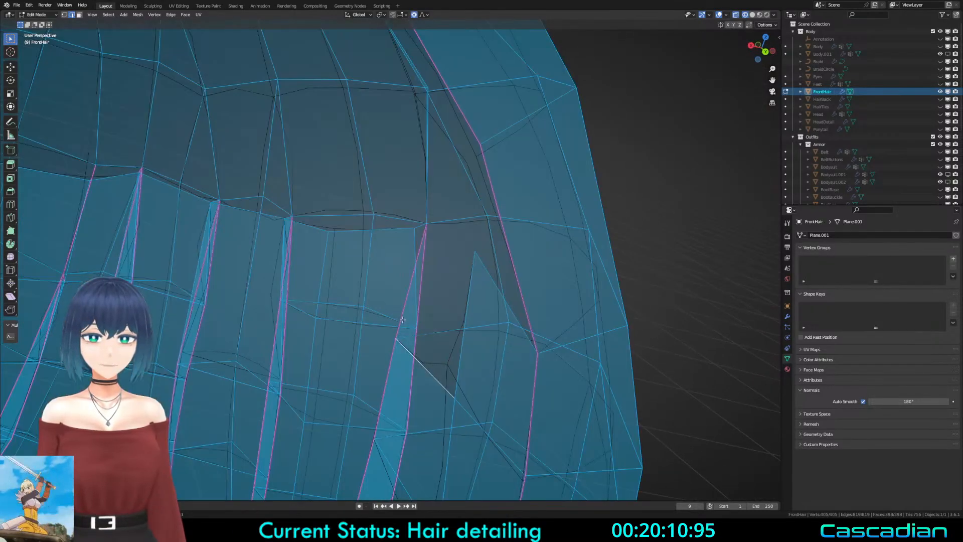
click(397, 341)
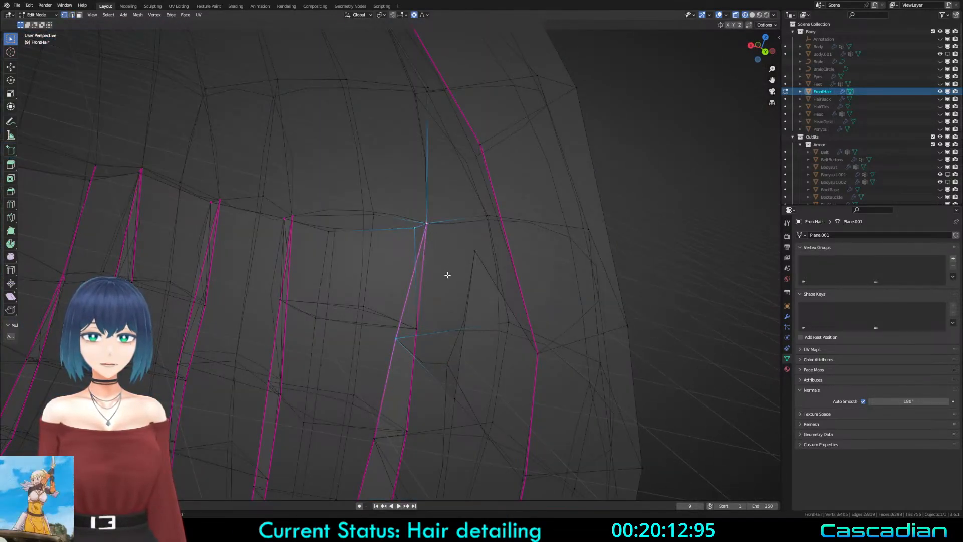
middle_drag(448, 274, 419, 279)
key(f)
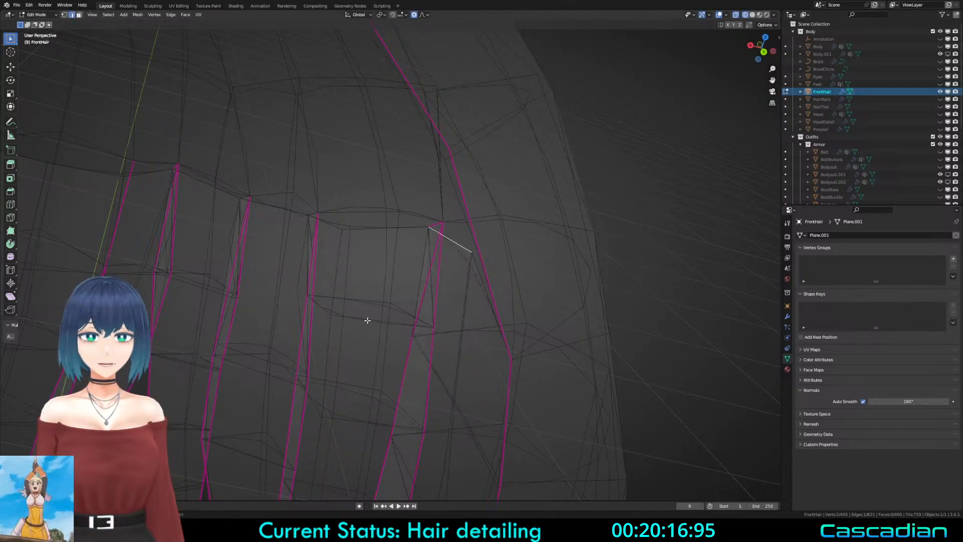
Step: Move the top middle vertex of the filled side strand into line with the base row
middle_drag(367, 320, 633, 282)
click(454, 240)
key(g)
click(452, 267)
Step: Switch to solid shading and adjust the side strand's top corner vertex on the outer creased edge
scroll(452, 268, down, 6)
key(z)
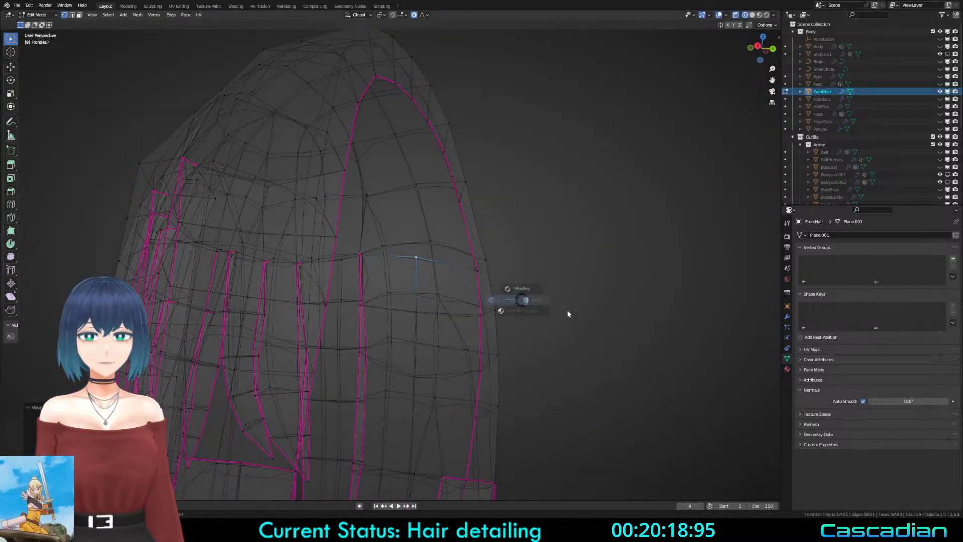
mouse_move(569, 312)
middle_down()
mouse_move(476, 313)
mouse_move(541, 312)
mouse_move(545, 261)
middle_up()
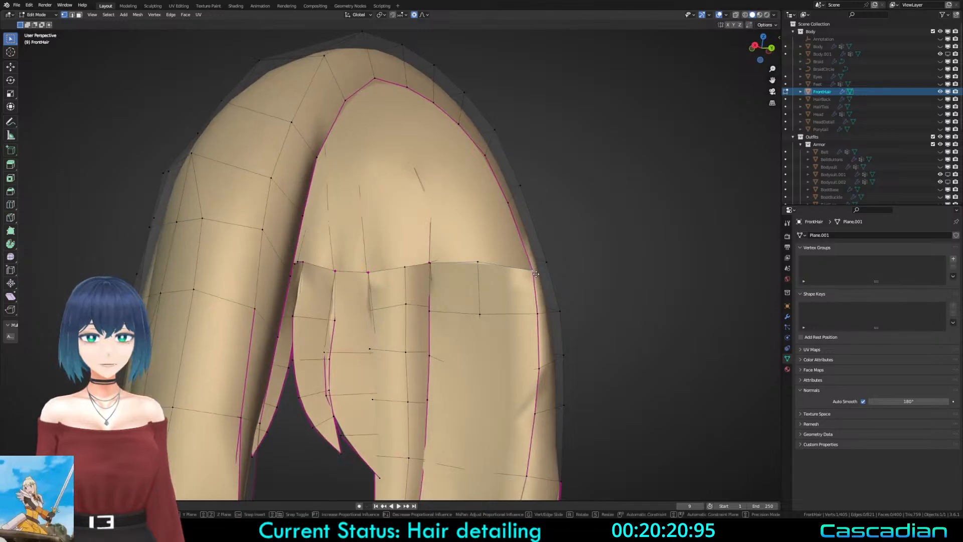
key(g)
click(546, 261)
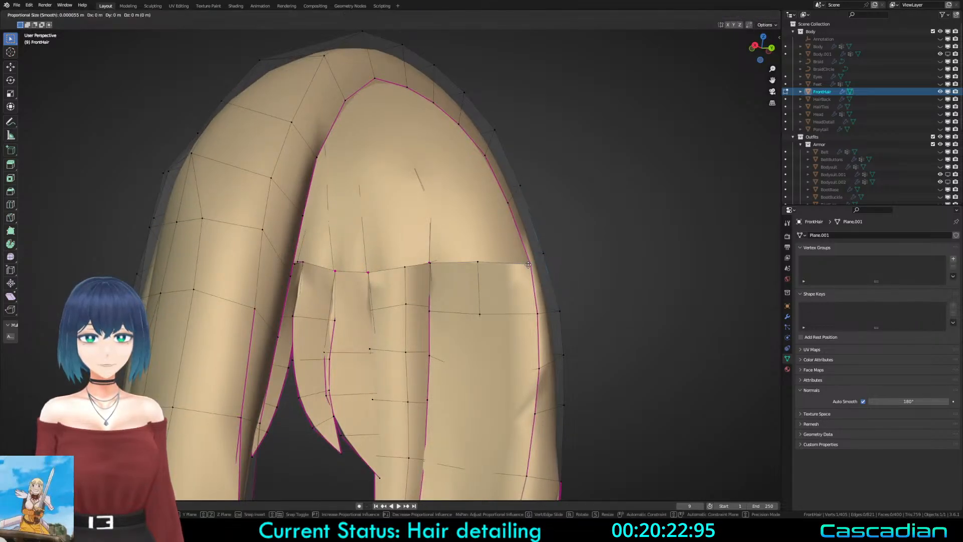
Step: Extrude the top edges of several inner fringe strands upward to start a new row of faces
middle_drag(546, 254, 398, 253)
key(e)
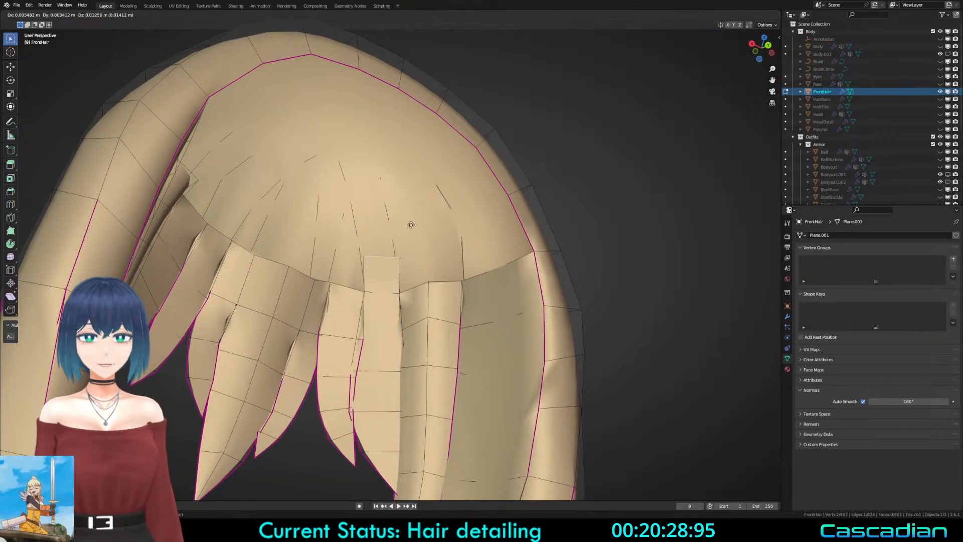
click(315, 240)
middle_drag(316, 241, 256, 194)
click(297, 217)
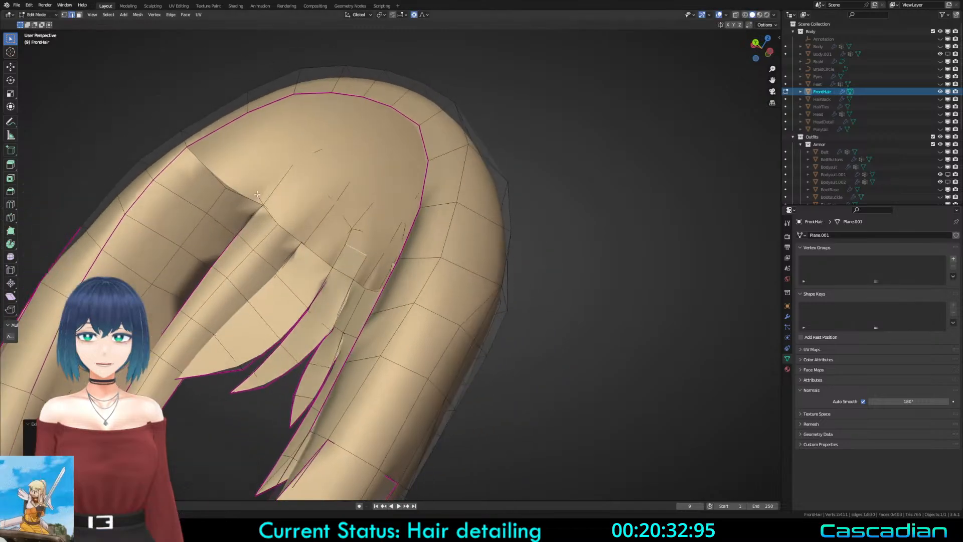
middle_drag(283, 229, 370, 228)
key(e)
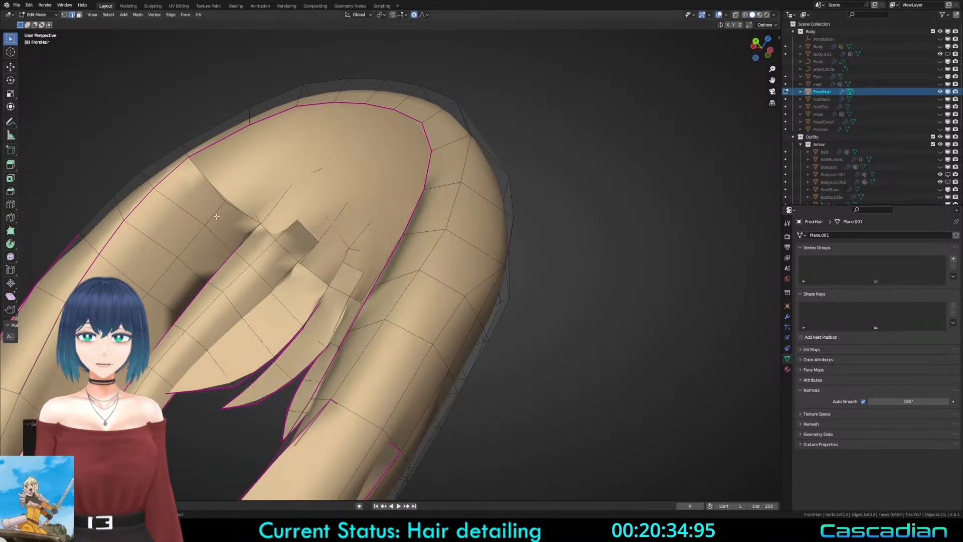
middle_drag(256, 218, 346, 228)
middle_drag(286, 234, 301, 220)
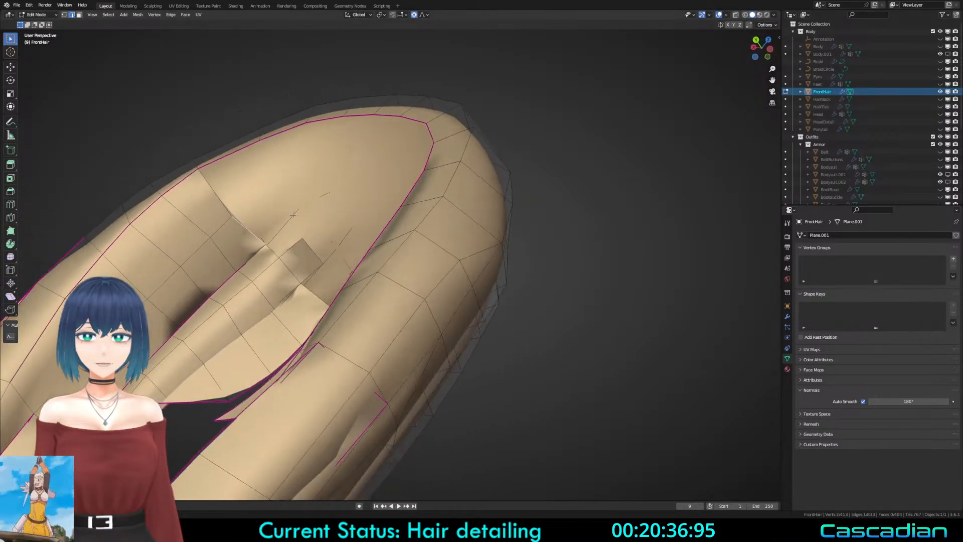
key(e)
Step: Fill the gaps between the newly extruded faces in the middle of the fringe row
middle_drag(274, 255, 336, 308)
key(f)
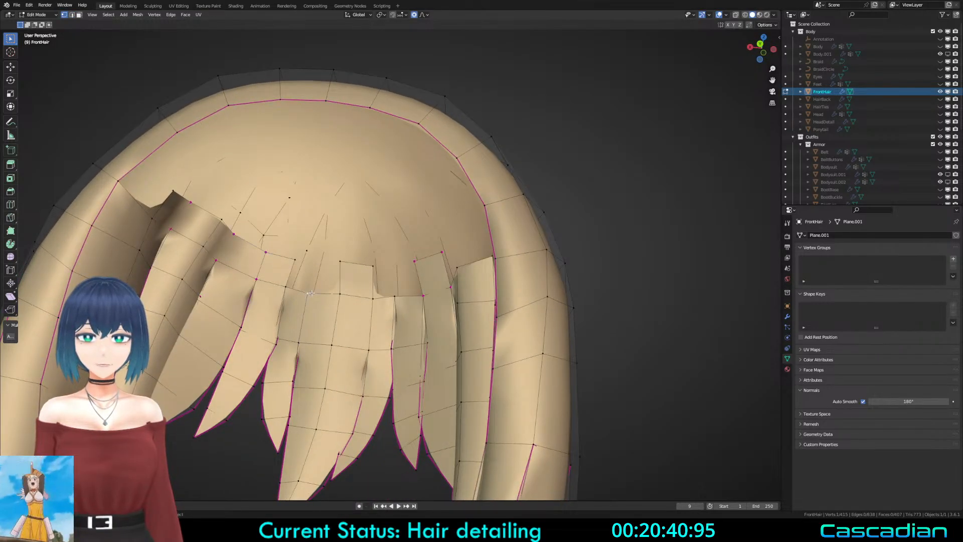
key(f)
middle_drag(294, 294, 402, 317)
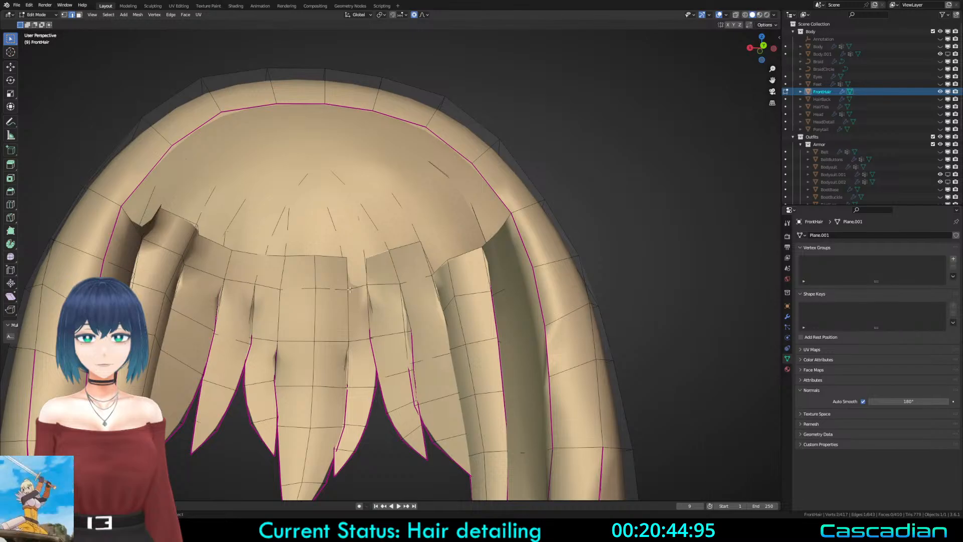
Step: Extrude the narrow side strand's top edge and extend the wide side strand up to the creased border
middle_drag(413, 287, 340, 214)
key(e)
click(418, 253)
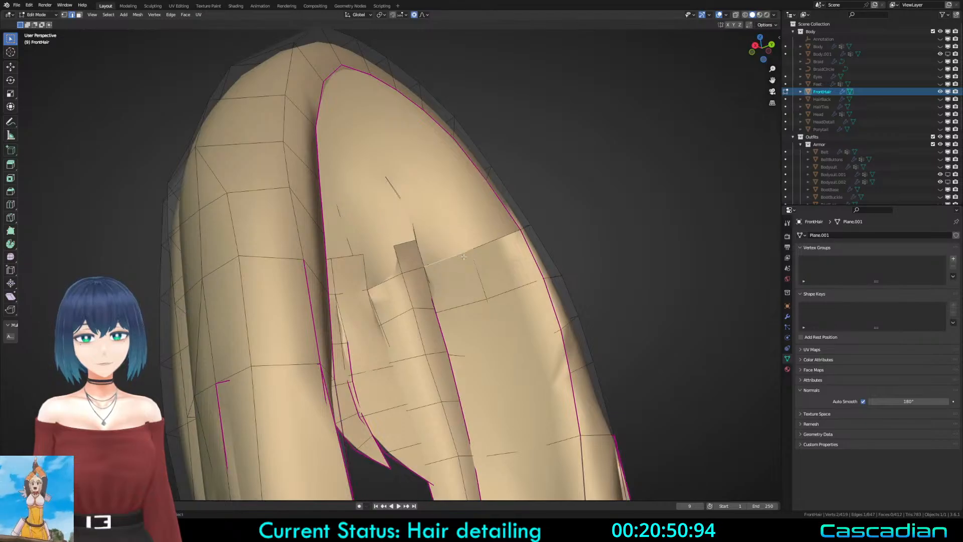
click(471, 236)
key(2)
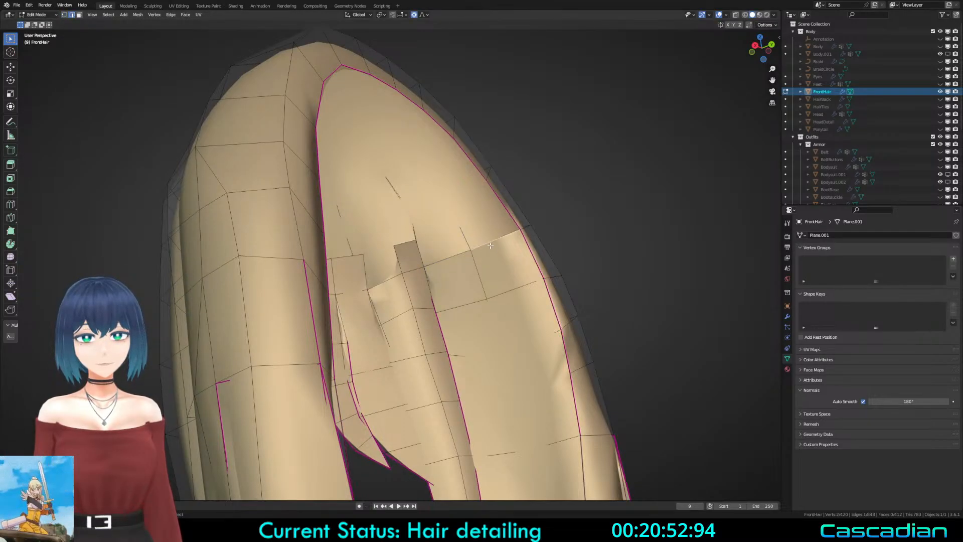
key(e)
click(484, 193)
middle_drag(444, 261, 413, 277)
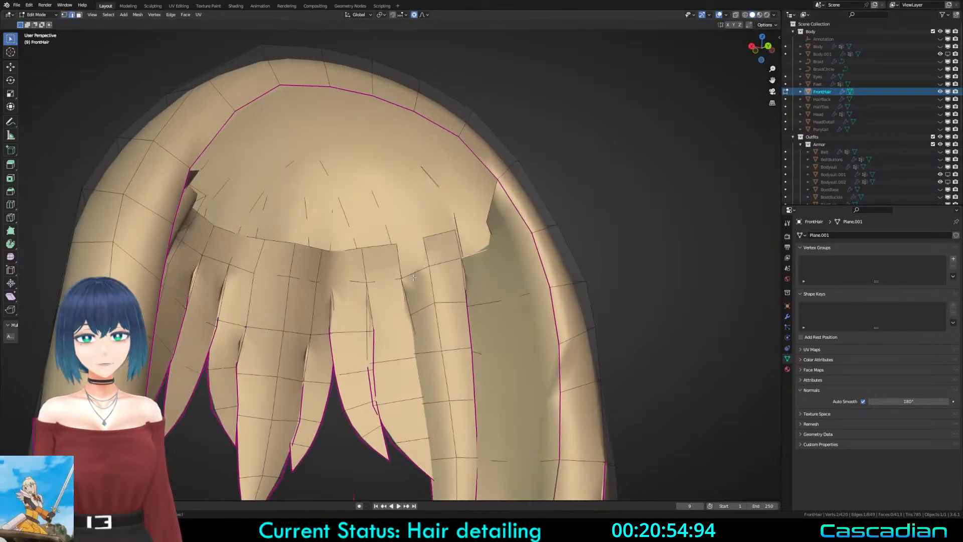
Step: Fill a face between the narrow side strand's extruded top and the wide side strand
middle_drag(459, 251, 404, 279)
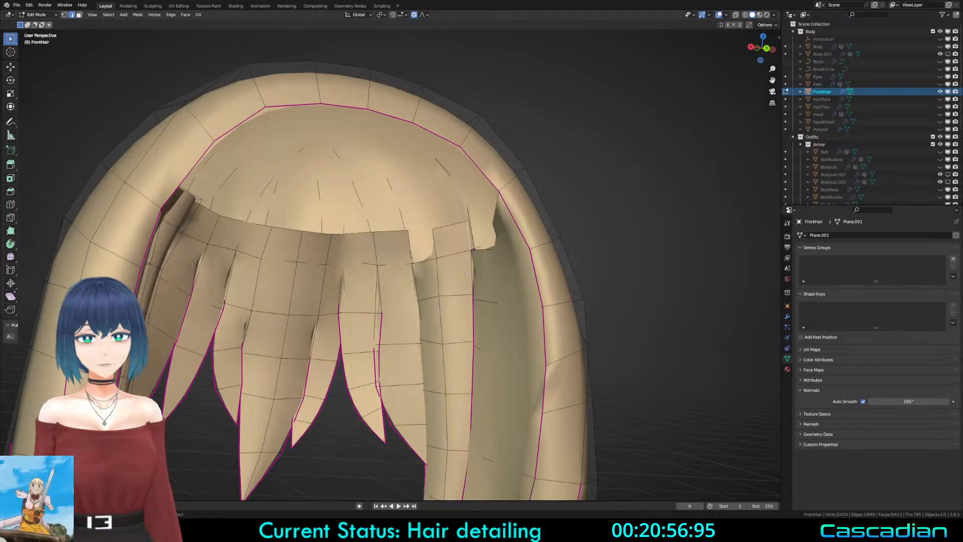
click(479, 254)
middle_drag(479, 254, 476, 284)
key(1)
scroll(501, 216, up, 4)
click(431, 265)
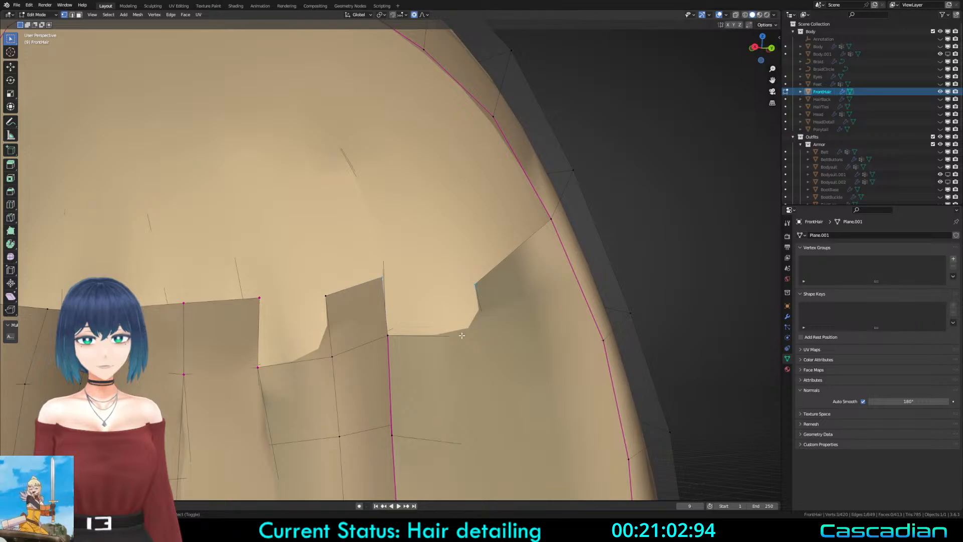
shift+click(389, 336)
key(f)
Step: Select the new row and the surrounding vertices through the mesh in wireframe shading and merge them by distance
key(shift+z)
middle_drag(389, 336, 376, 302)
key(a)
key(a)
key(a)
click(359, 338)
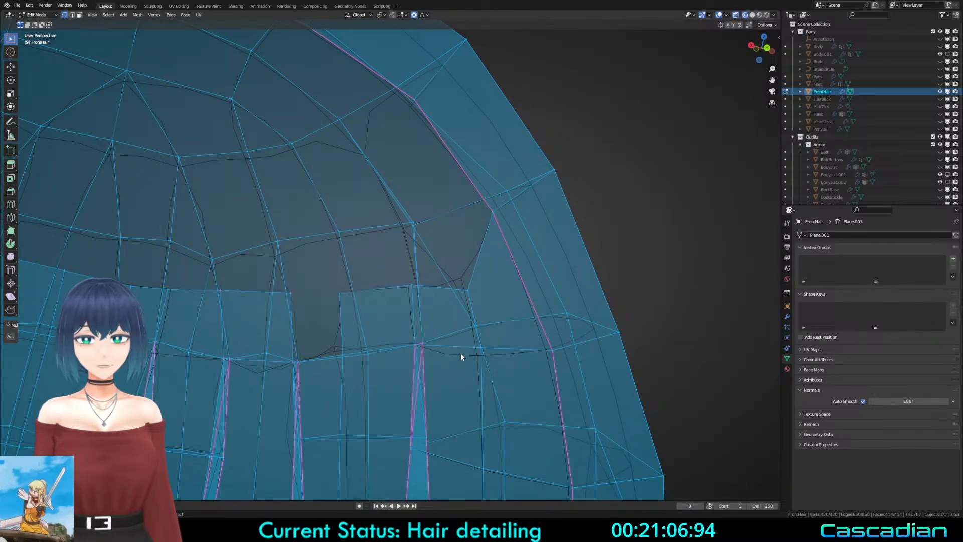
middle_drag(461, 353, 548, 294)
key(alt+a)
key(c)
scroll(559, 273, down, 3)
drag(559, 273, 172, 189)
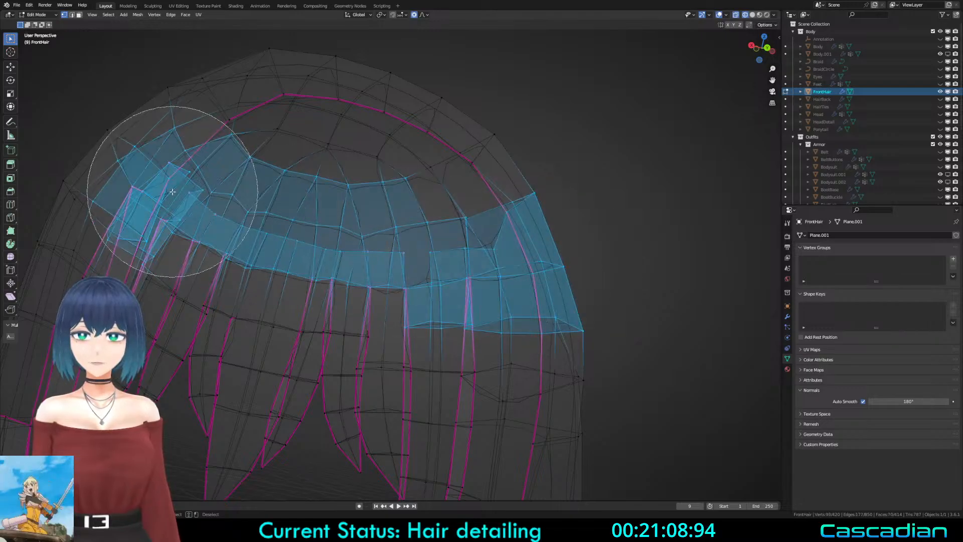
key(Escape)
key(m)
click(169, 222)
scroll(426, 298, up, 3)
Step: Return to solid shading and fill the remaining gap in the row beside the narrow side strand
key(z)
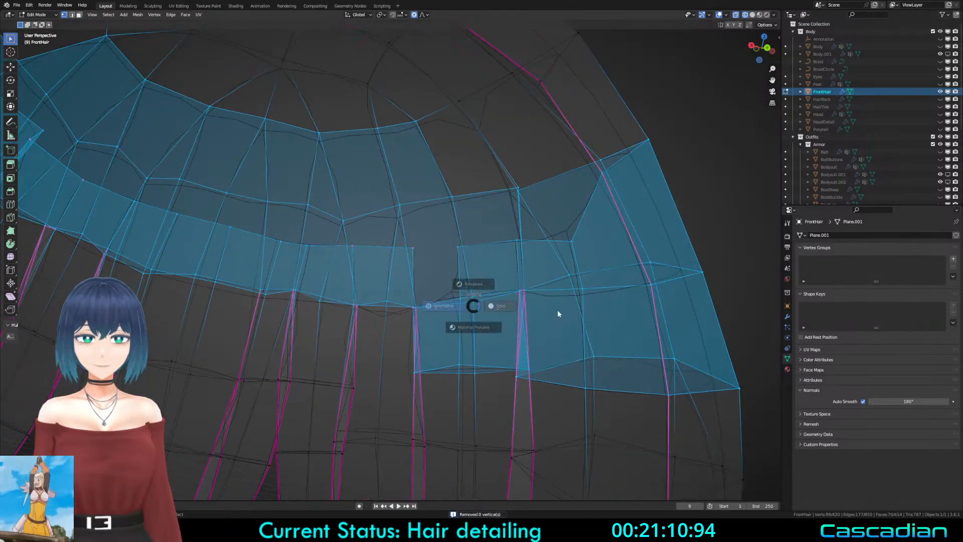
click(558, 314)
key(alt+a)
key(2)
click(446, 301)
key(f)
Step: Try to change the edge crease on the selected row of strand tops in wireframe shading
key(z)
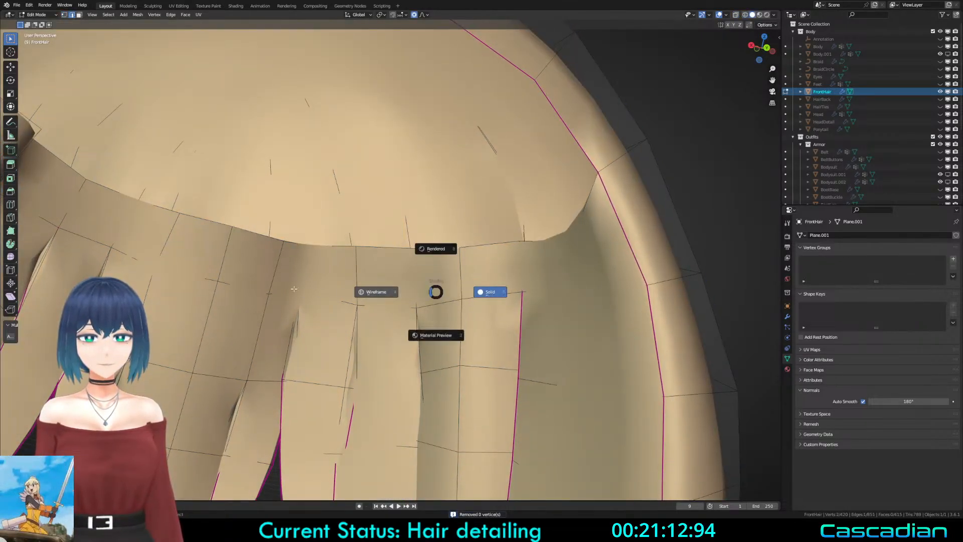
click(376, 290)
scroll(377, 284, down, 3)
key(c)
mouse_move(377, 284)
mouse_down()
mouse_move(407, 275)
mouse_move(281, 251)
mouse_up()
key(Escape)
key(shift+e)
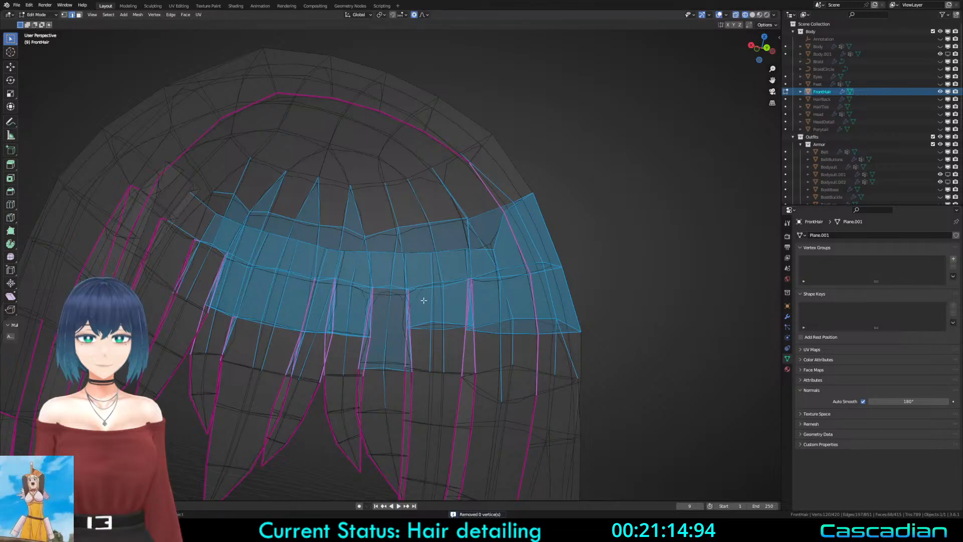
scroll(437, 302, up, 5)
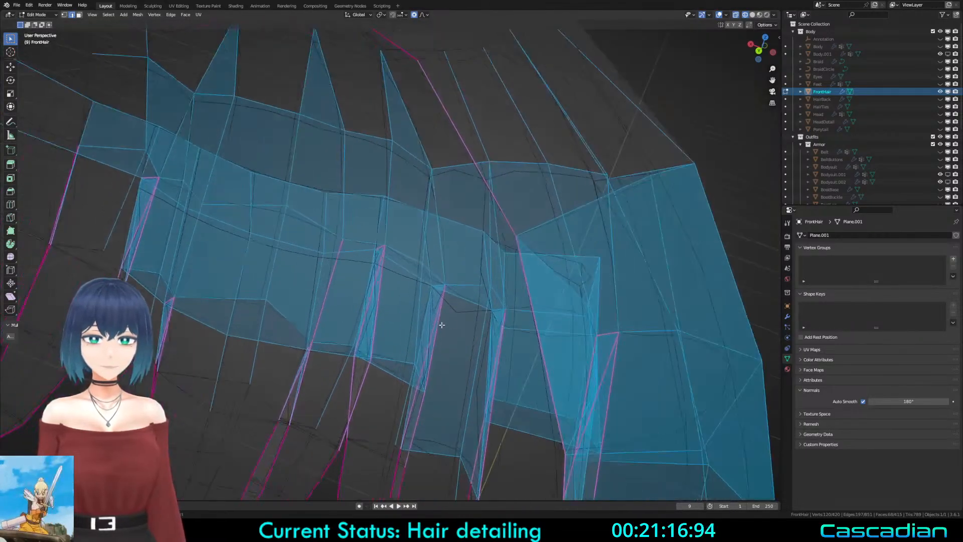
key(shift+e)
click(430, 300)
click(571, 388)
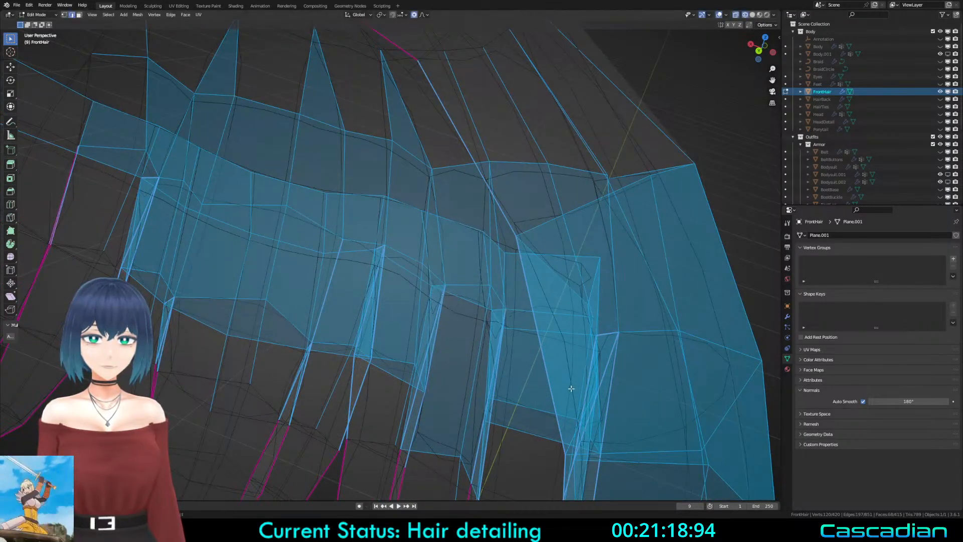
key(ctrl+z)
key(shift+e)
right_click(485, 333)
key(shift+e)
click(478, 326)
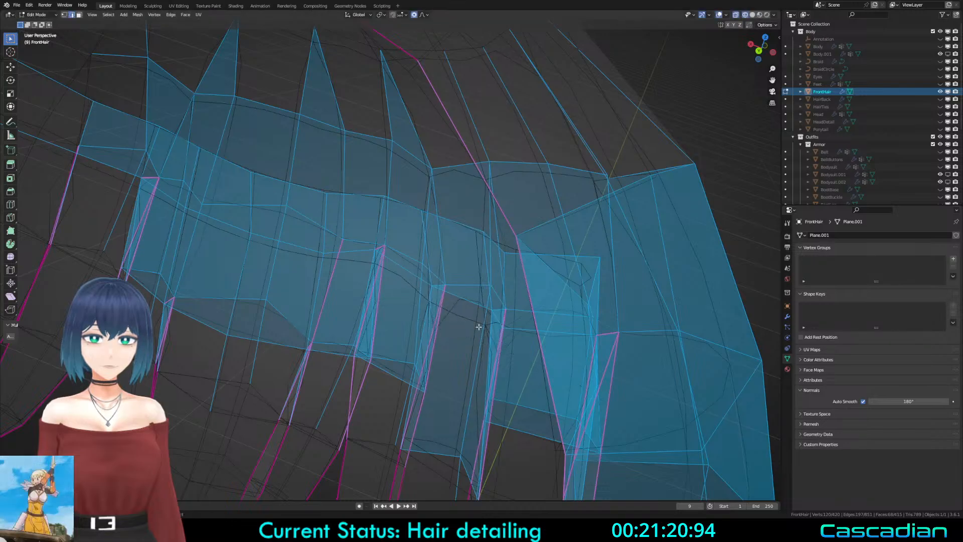
Step: Examine the strand tops and the rebuilt row in wireframe and solid shading, in and out of Edit Mode
click(500, 310)
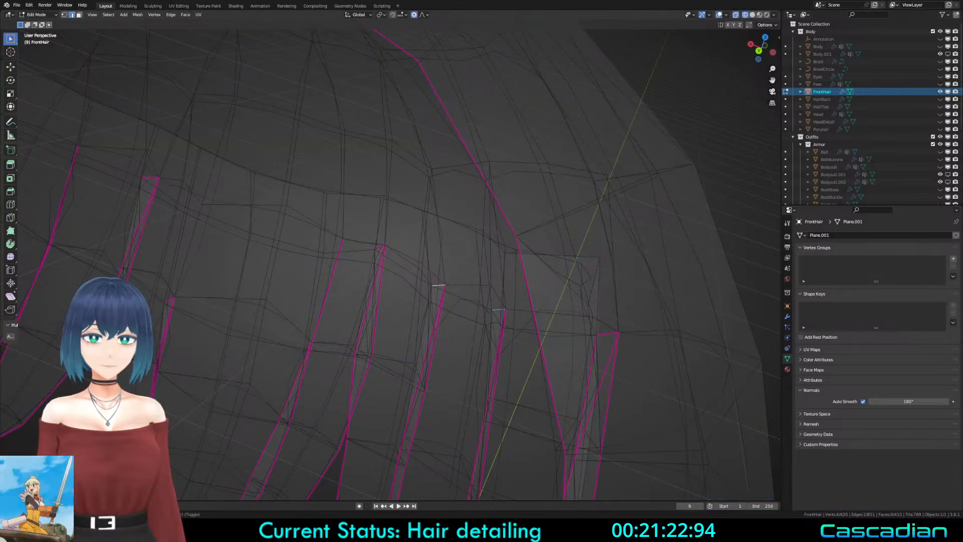
key(a)
mouse_move(392, 311)
middle_down()
mouse_move(305, 303)
mouse_move(483, 297)
middle_up()
key(z)
scroll(550, 295, down, 3)
key(Tab)
scroll(443, 313, down, 1)
key(Tab)
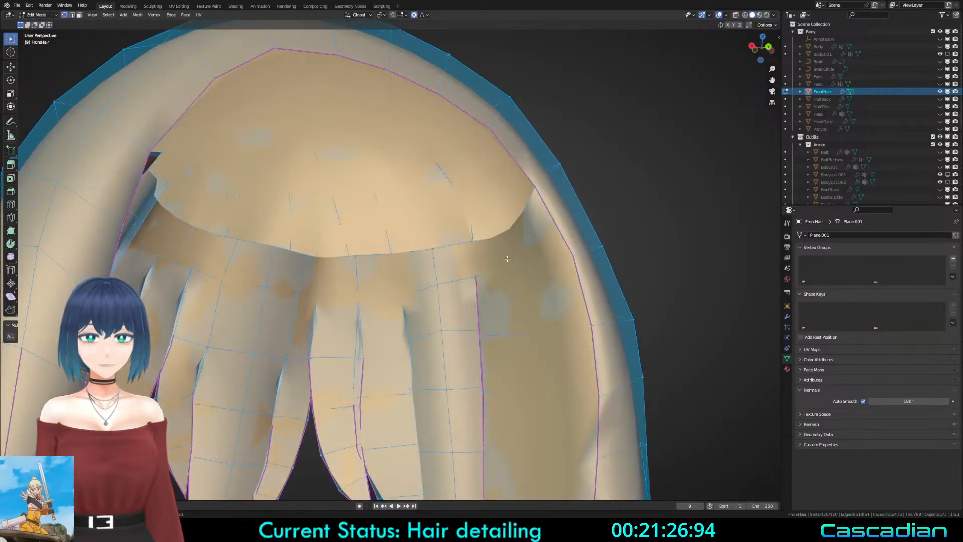
click(507, 255)
key(z)
key(g)
right_click(502, 238)
Step: Fill the gap at the row's opposite end and select the vertex path along the row's upper edge
click(517, 210)
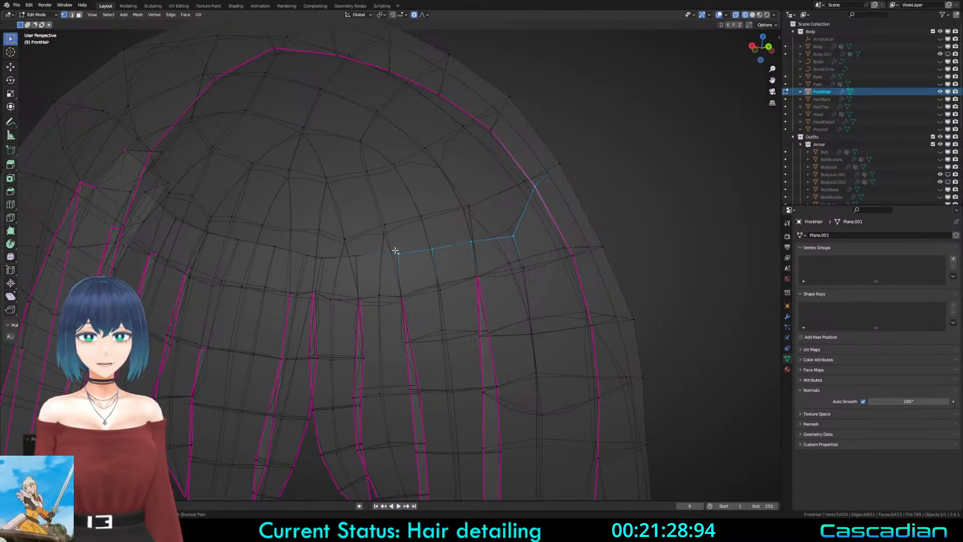
middle_drag(312, 233, 281, 197)
key(2)
click(203, 199)
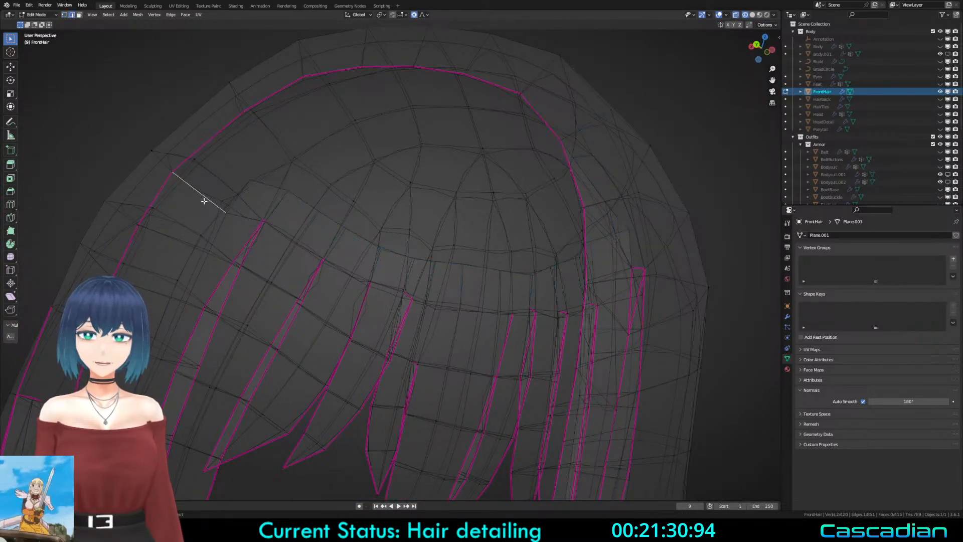
middle_drag(317, 230, 582, 245)
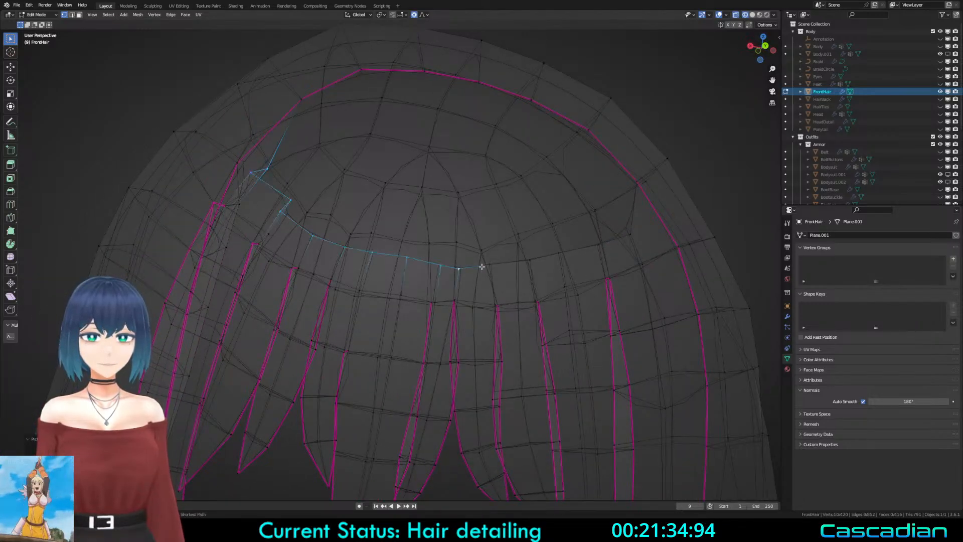
middle_drag(496, 240, 476, 249)
key(shift+z)
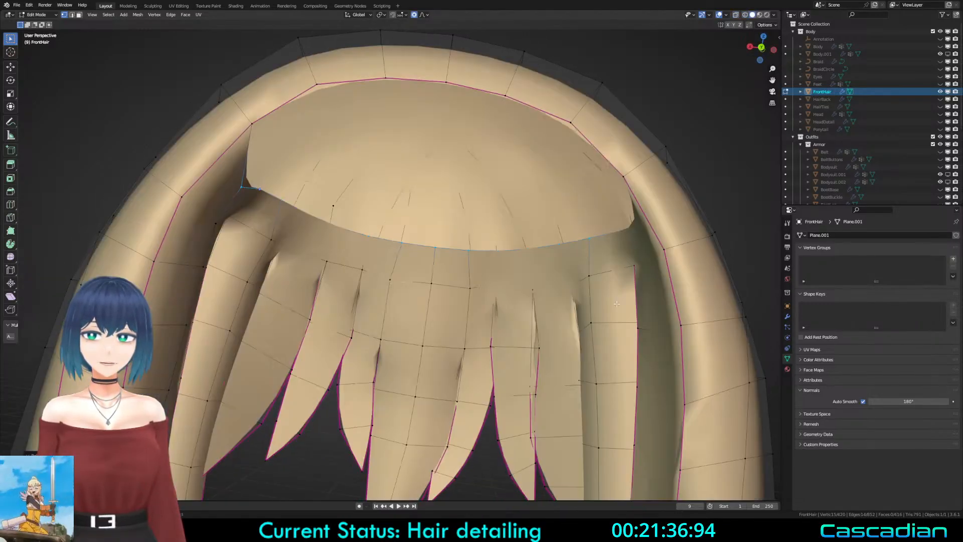
Step: Examine the whole hair mesh in wireframe shading from several angles
click(476, 262)
key(a)
key(a)
key(shift+z)
key(a)
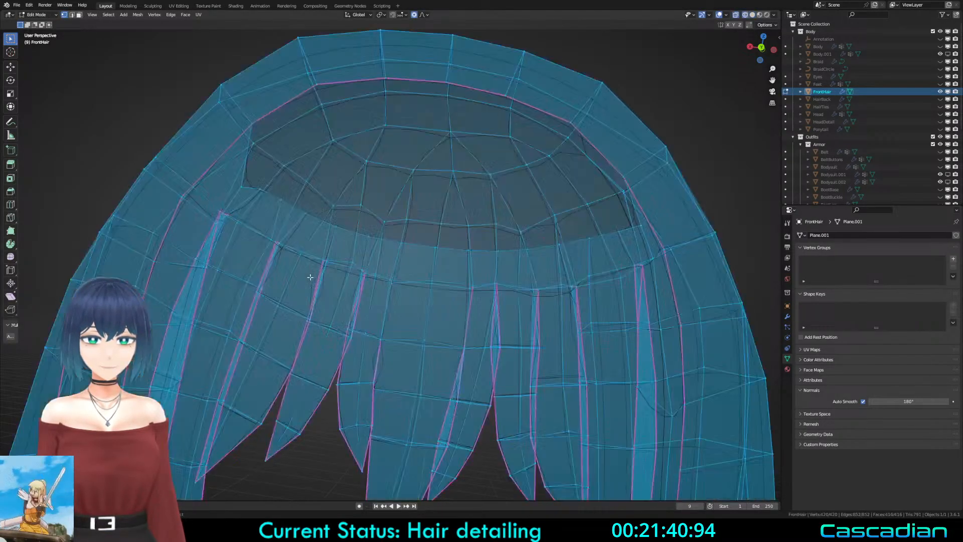
middle_drag(479, 286, 368, 325)
middle_drag(484, 321, 367, 254)
scroll(366, 284, up, 2)
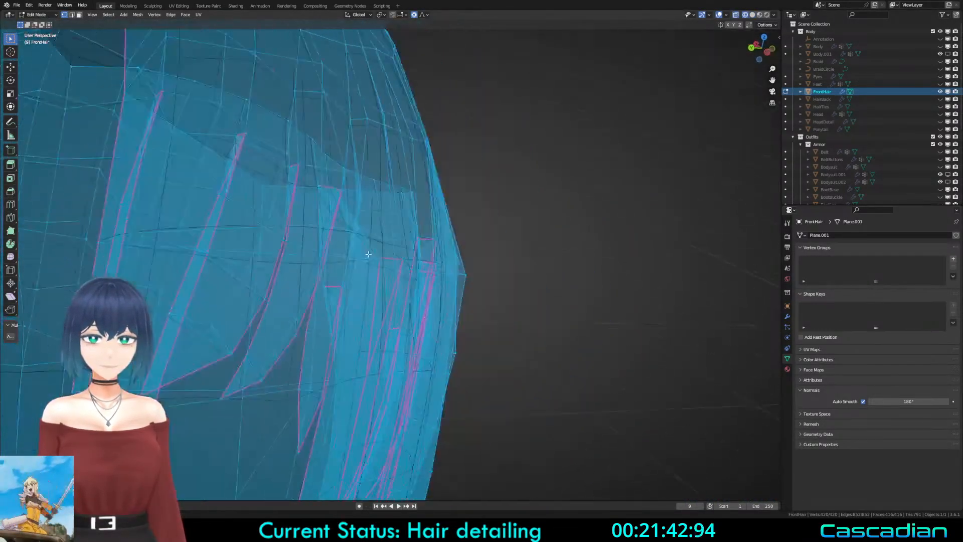
key(shift+z)
middle_drag(442, 280, 379, 296)
Step: Return to Object Mode and review the front hair's smooth shading from the front
key(Tab)
scroll(375, 287, down, 4)
scroll(482, 311, down, 3)
key(a)
key(a)
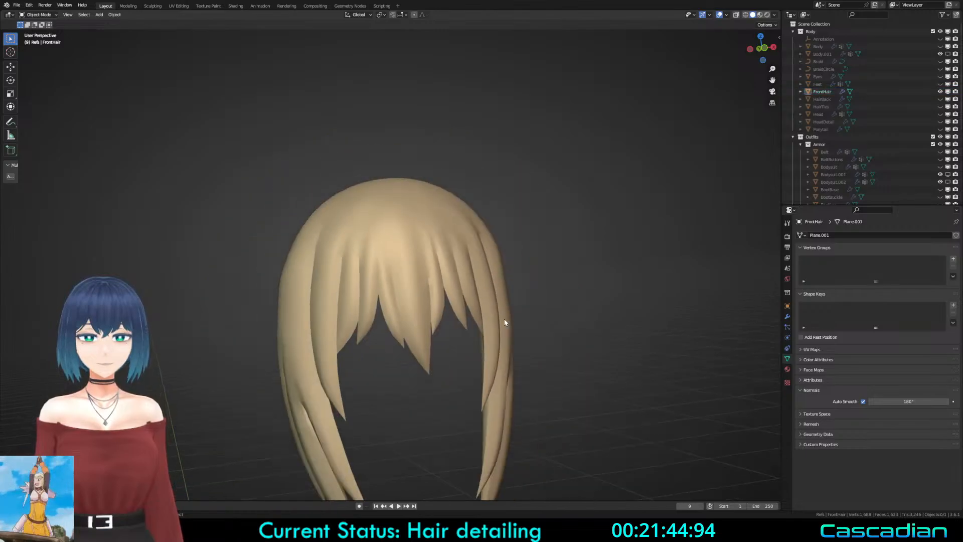
scroll(436, 355, down, 2)
middle_drag(505, 322, 440, 296)
scroll(440, 278, up, 2)
Step: Switch to Material Preview shading and review the isolated front hair with its materials
key(z)
middle_drag(451, 341, 461, 344)
scroll(469, 346, down, 1)
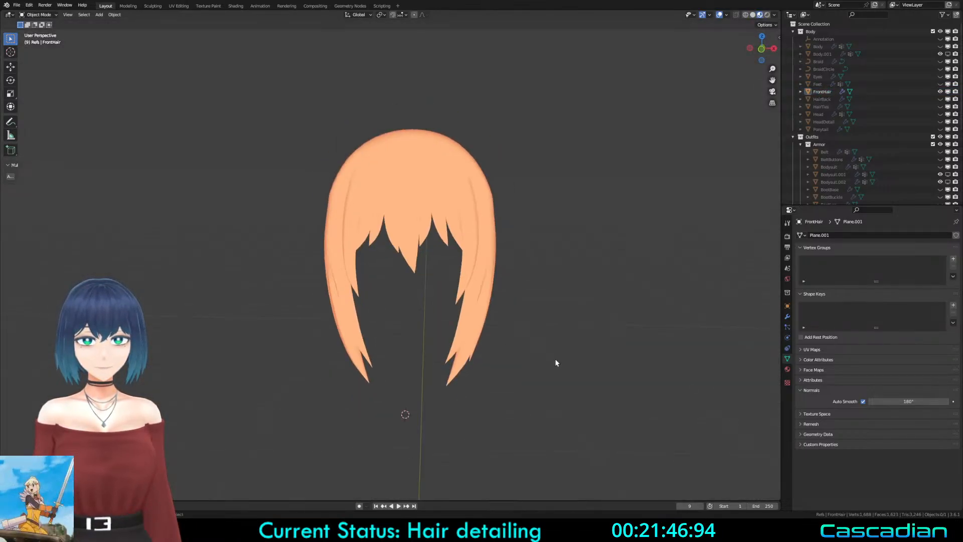
key(z)
key(z)
scroll(410, 305, up, 3)
scroll(409, 305, down, 4)
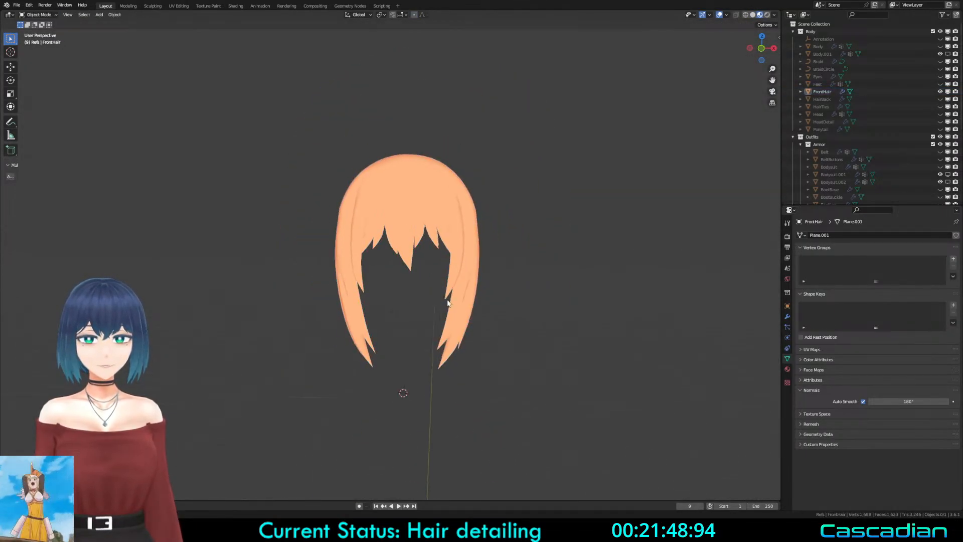
middle_drag(409, 305, 472, 311)
Step: Leave local view to show the full character and compare the front hair with the reference images
key(KP_Divide)
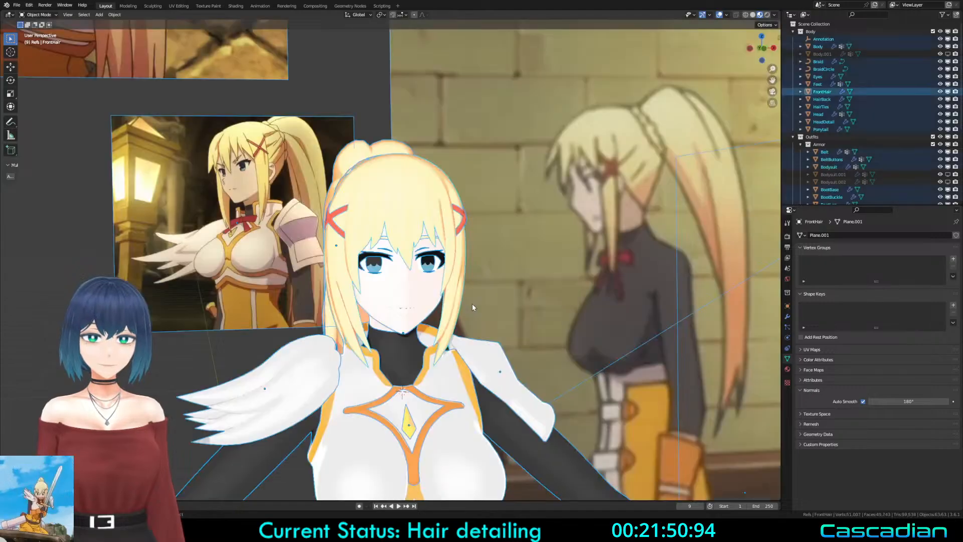
key(KP_Divide)
key(KP_Divide)
key(alt+a)
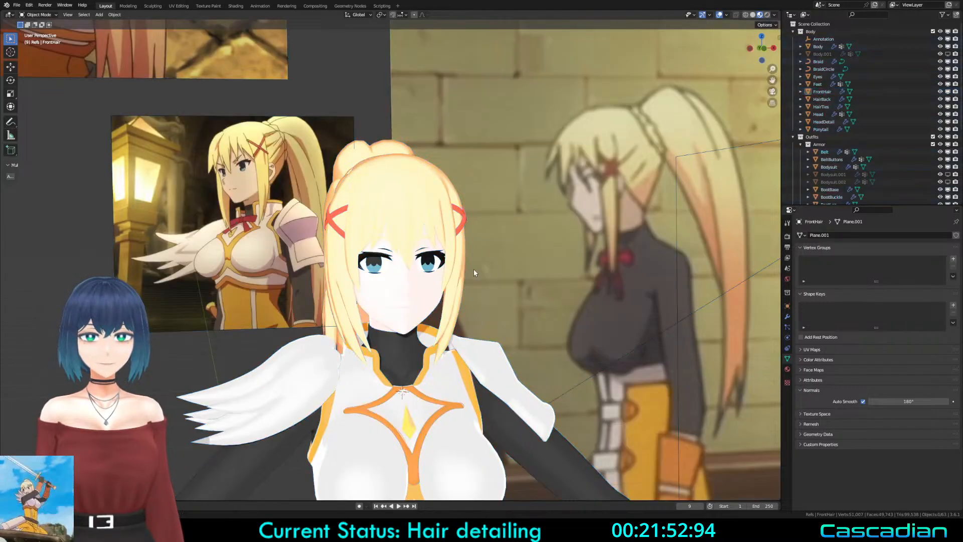
middle_drag(473, 268, 507, 219)
click(401, 216)
key(a)
key(a)
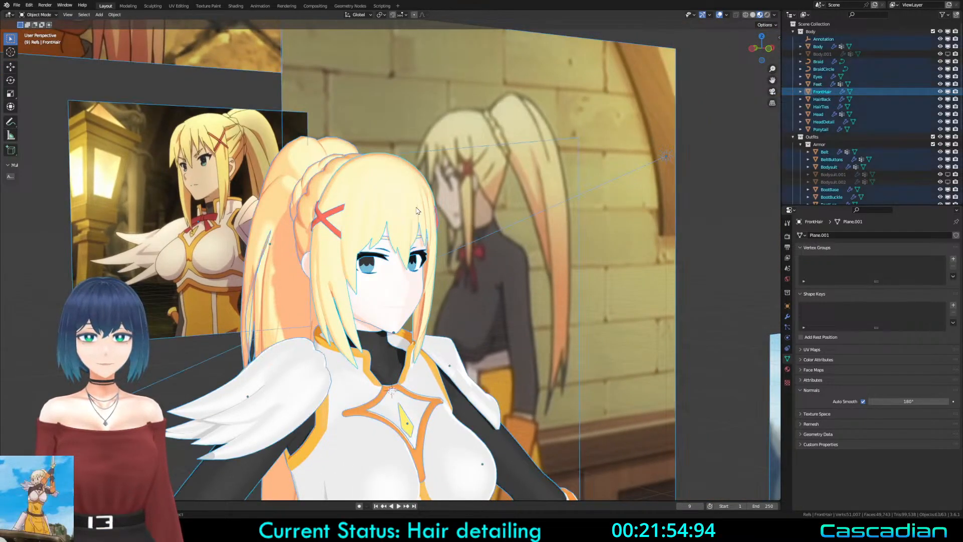
Step: Create a new collection, place it between the Body and Outfits collections, and rename it Hair
click(955, 14)
drag(815, 40, 820, 144)
double_click(820, 139)
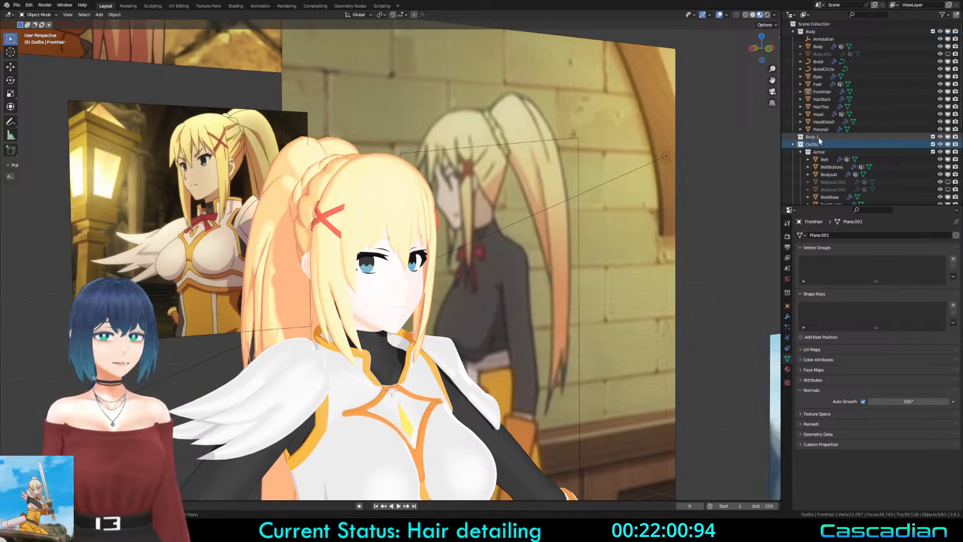
scroll(827, 143, down, 2)
text(Hair)
key(Return)
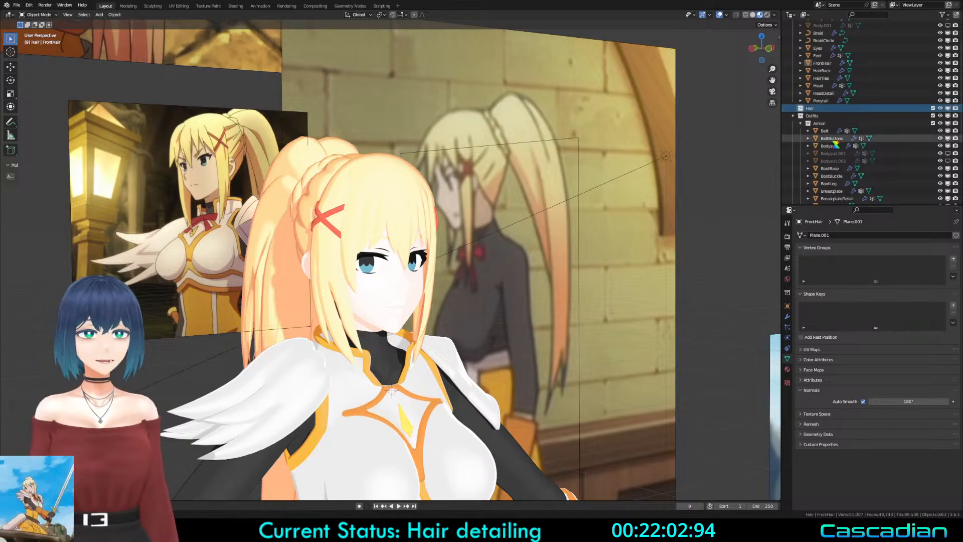
Step: Select the front hair, back hair, braid, hair ties and ponytail and move them into the Hair collection
click(397, 191)
shift+click(401, 225)
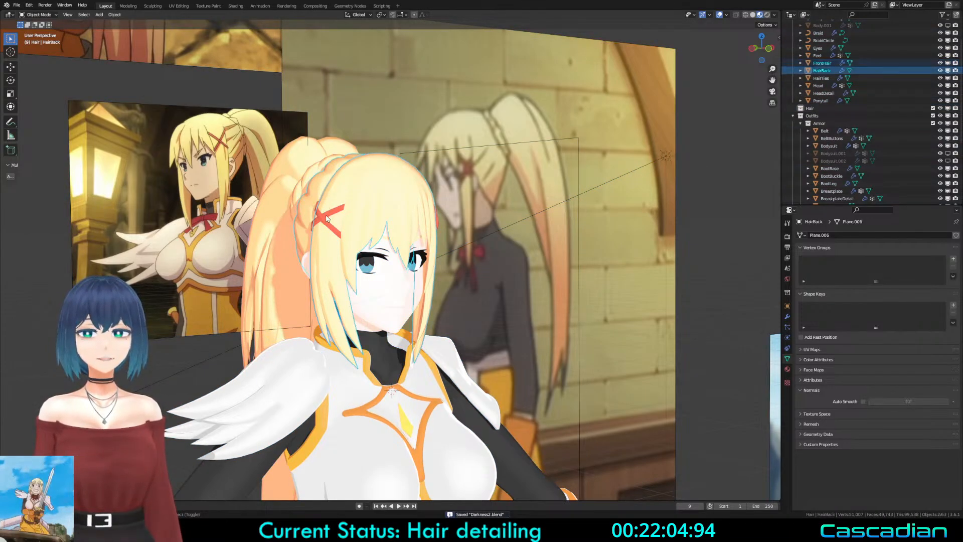
shift+click(296, 195)
shift+click(296, 195)
ctrl+click(860, 100)
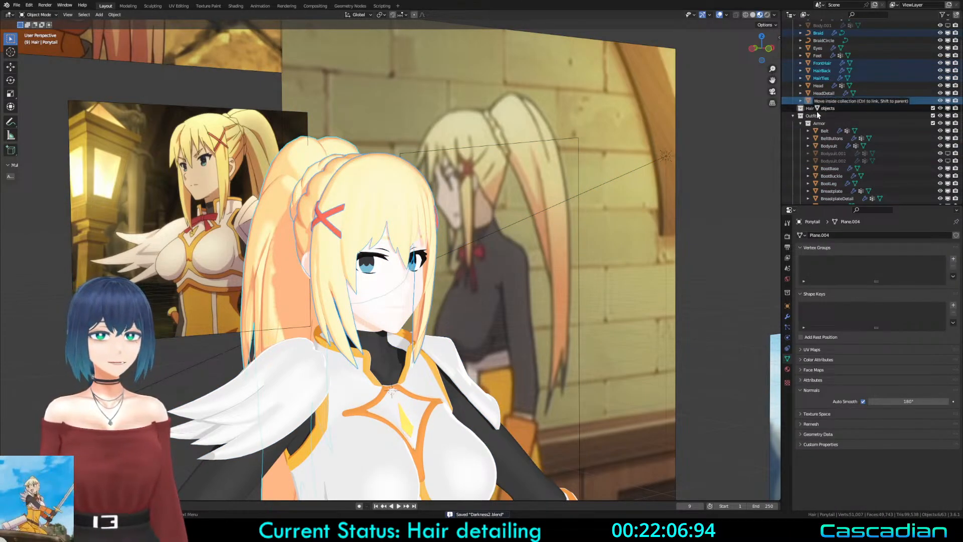
drag(816, 112, 817, 111)
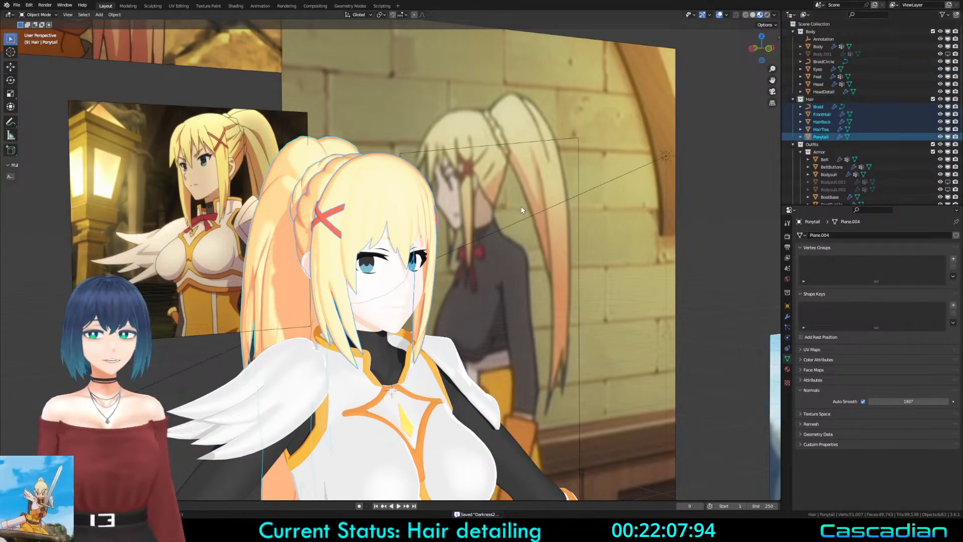
Step: Hide the Hair collection and move the leftover BezierCurve strands still showing into it
click(940, 99)
click(312, 294)
middle_drag(312, 294, 483, 252)
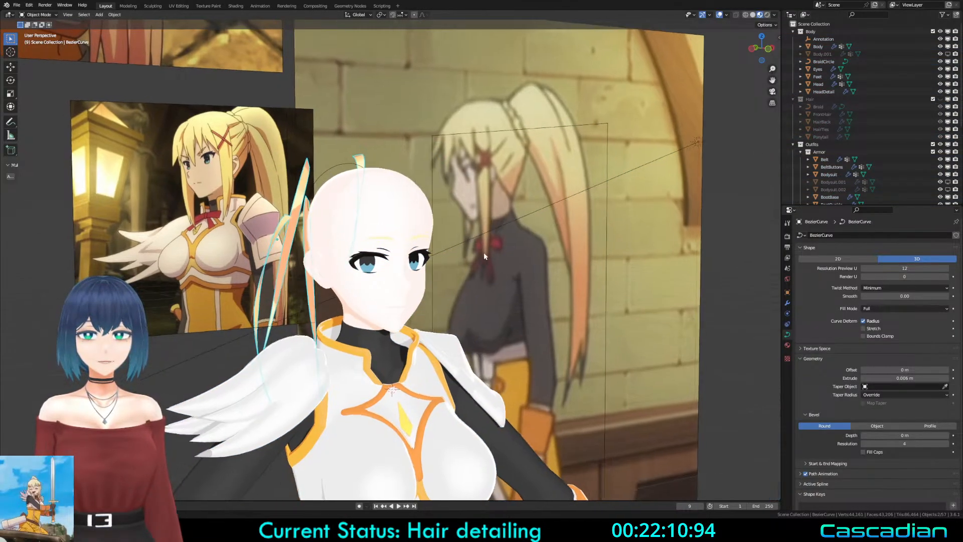
scroll(822, 140, down, 3)
drag(822, 139, 822, 104)
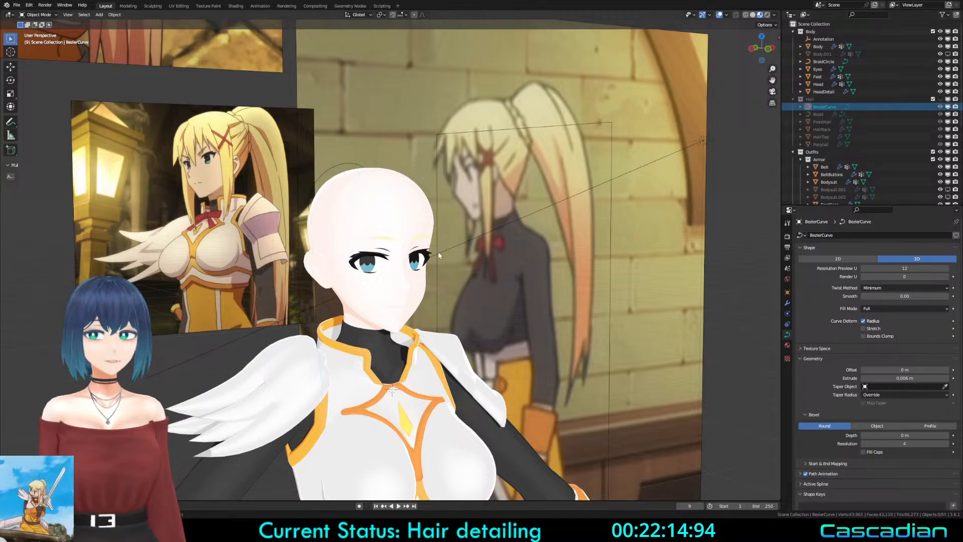
Step: Select the BraidCircle curve behind the head and move it into the Hair collection
middle_drag(438, 251, 254, 233)
click(255, 233)
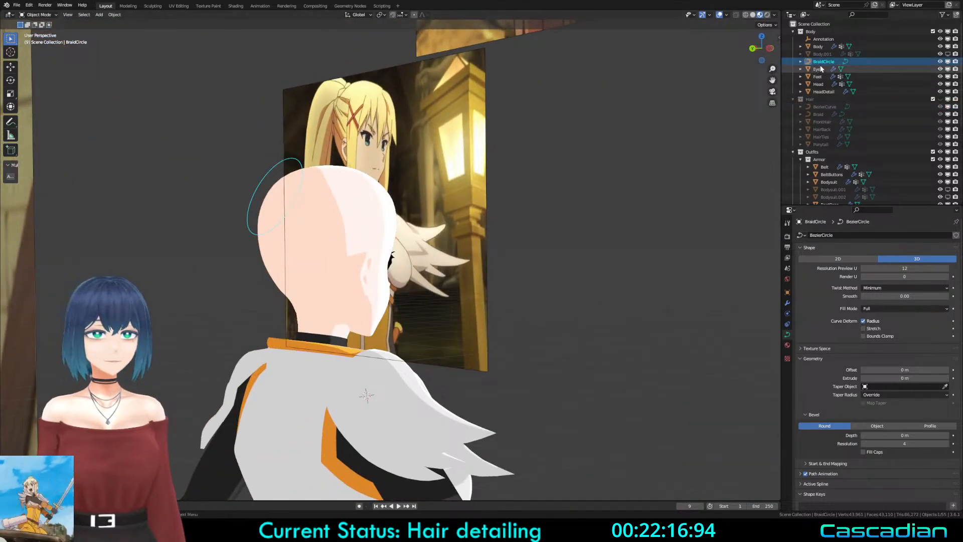
drag(823, 61, 813, 100)
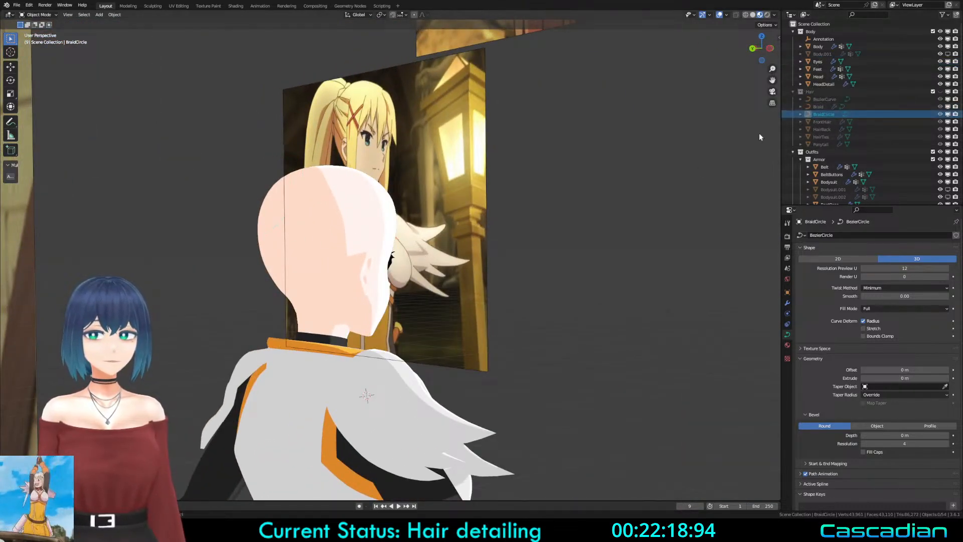
Step: Isolate the Hair collection by hiding the Body and Outfits collections and the reference images
middle_drag(759, 133, 420, 345)
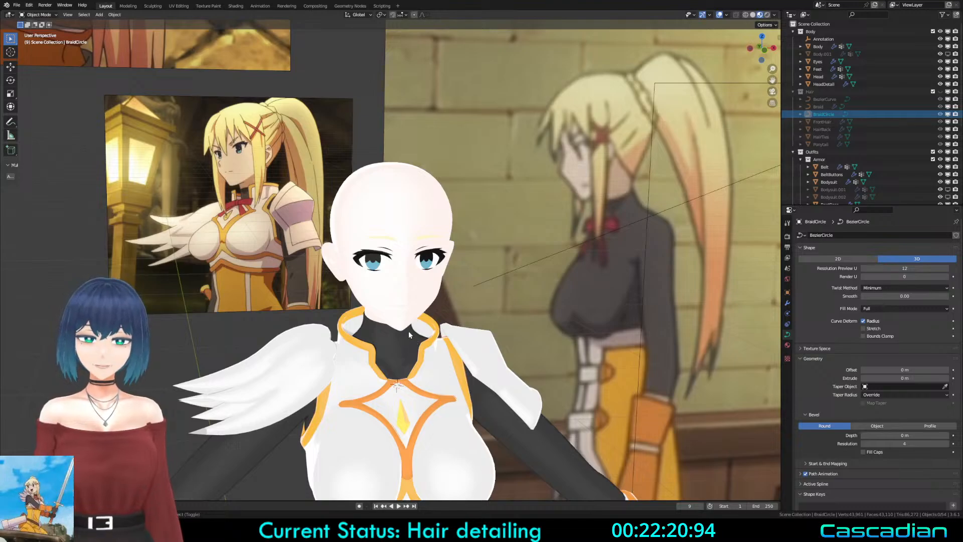
key(shift+2)
key(shift+2)
key(shift+2)
key(shift+2)
key(shift+1)
key(shift+2)
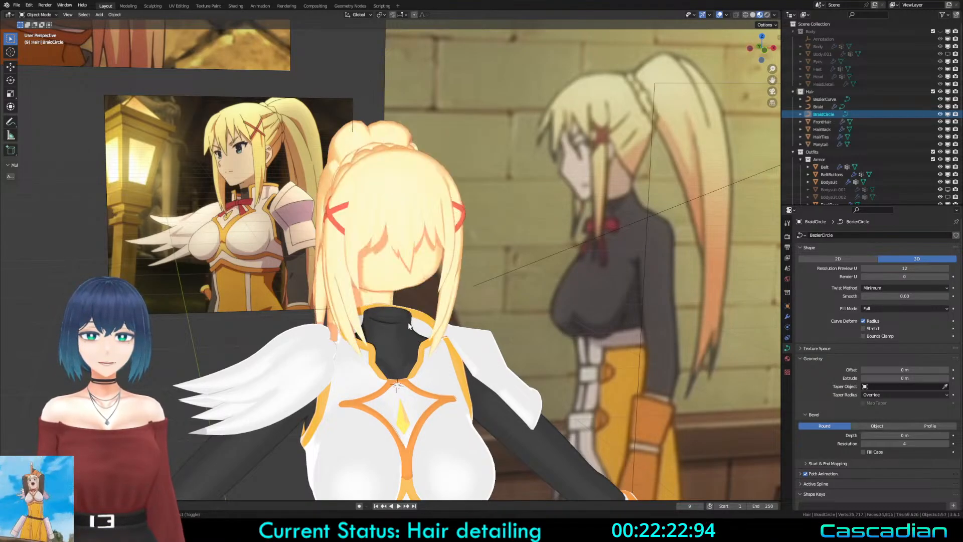
key(shift+1)
key(shift+1)
key(shift+4)
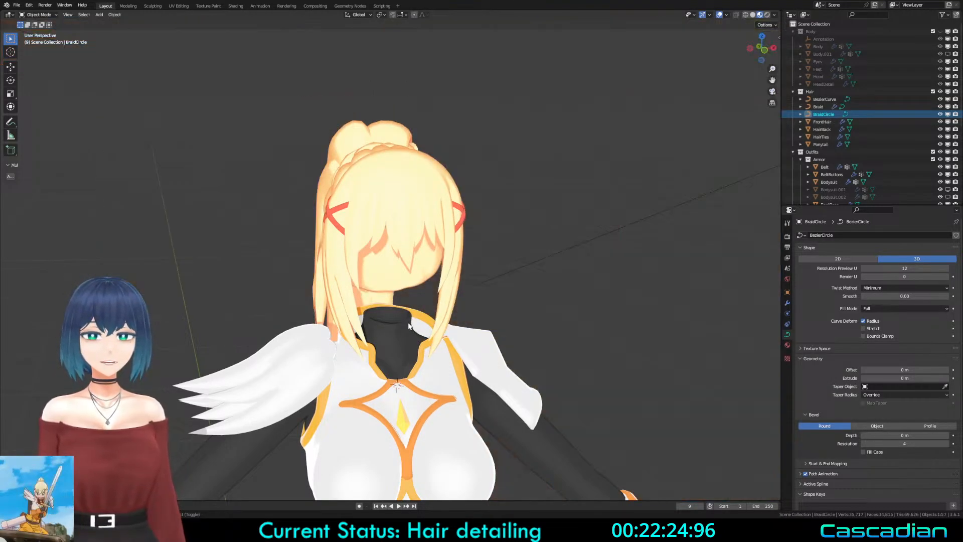
key(shift+3)
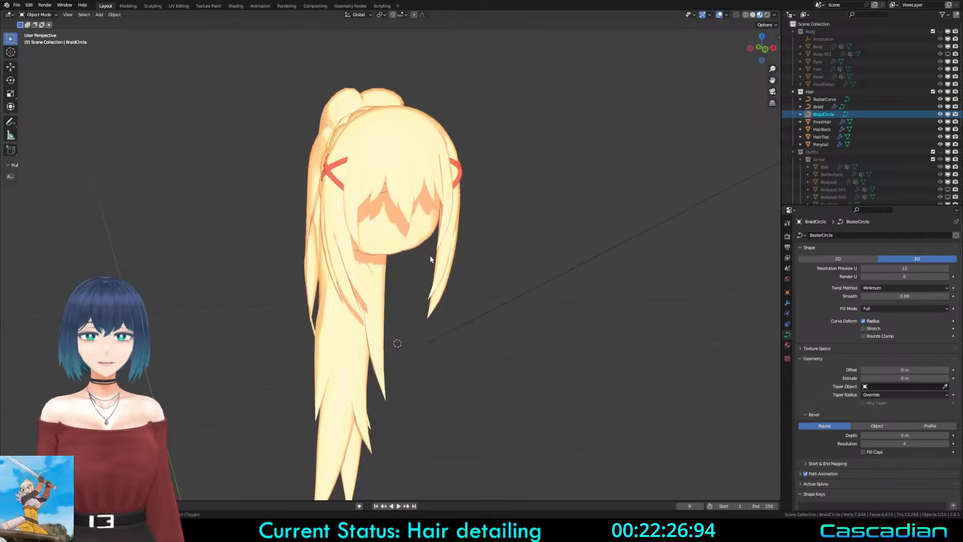
Step: Review the isolated hair from the opposite side and save the file
key(shift+2)
key(shift+2)
middle_drag(429, 255, 408, 314)
click(585, 317)
scroll(585, 317, up, 2)
scroll(513, 289, up, 1)
key(ctrl+s)
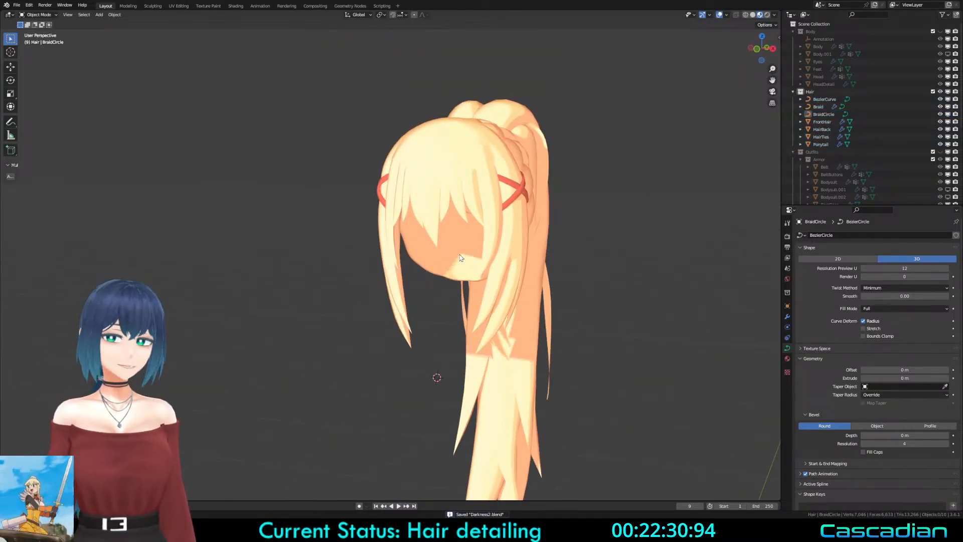
Step: Switch to Solid shading and examine the HairBack mesh behind the bangs
click(472, 220)
shift+middle_drag(531, 238, 498, 268)
scroll(504, 271, up, 2)
key(z)
scroll(575, 250, up, 3)
key(Tab)
key(Tab)
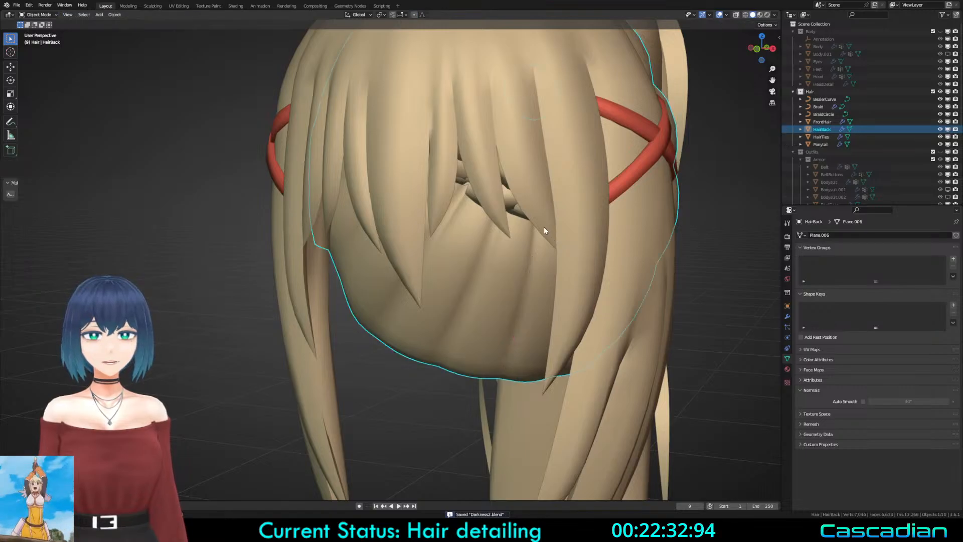
Step: Select FrontHair, examine its mesh in and out of Edit Mode, and save the file
click(544, 227)
key(Tab)
key(Tab)
middle_drag(544, 228, 441, 241)
key(Tab)
key(Tab)
key(Tab)
key(Tab)
key(ctrl+s)
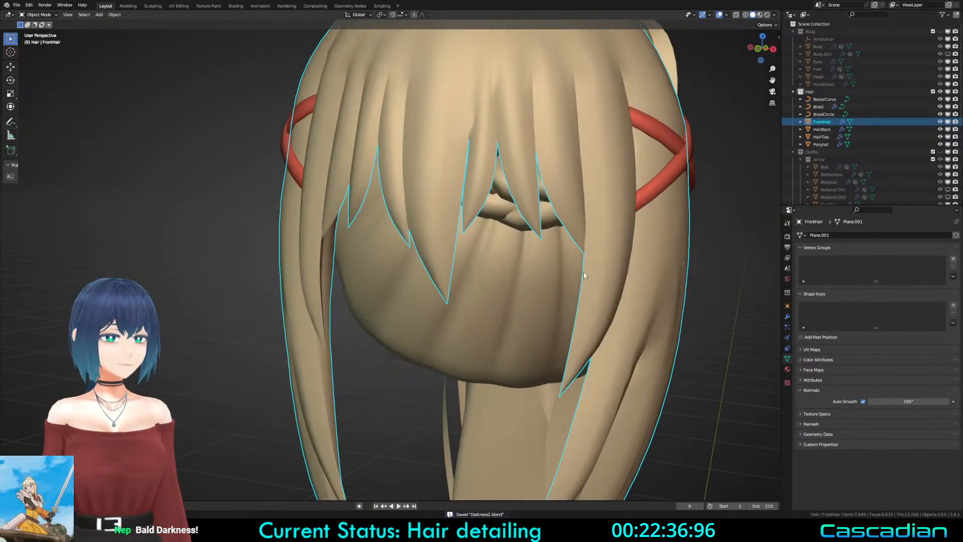
Step: Show the Body and Outfits collections with the Hair collection hidden, in Solid shading, with the head in view
scroll(583, 274, down, 5)
middle_drag(501, 269, 567, 273)
key(3)
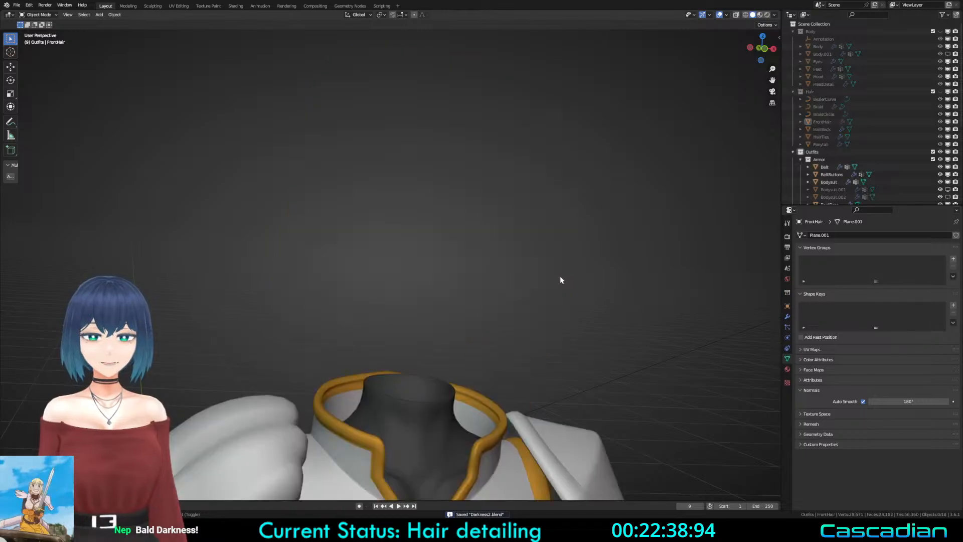
key(4)
key(1)
mouse_move(477, 296)
middle_down()
mouse_move(502, 301)
mouse_move(425, 306)
mouse_move(572, 326)
middle_up()
scroll(425, 306, down, 1)
key(shift+3)
mouse_move(480, 319)
shift+middle_down()
mouse_move(465, 287)
mouse_move(543, 275)
mouse_move(399, 271)
mouse_move(487, 250)
mouse_move(473, 273)
shift+middle_up()
key(z)
key(z)
scroll(454, 259, up, 2)
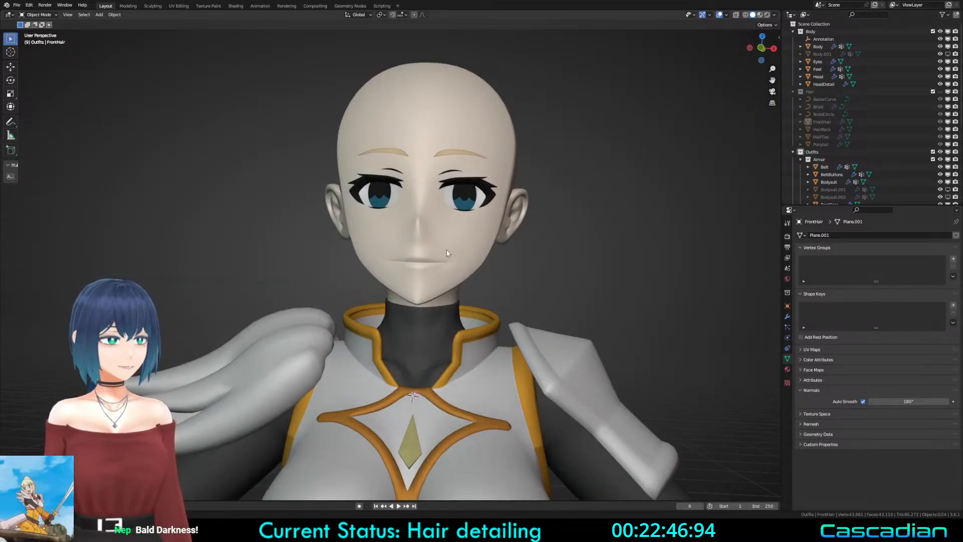
Step: Examine the bald head's face and jaw shape from the front and from a three-quarter angle
middle_drag(431, 243, 458, 291)
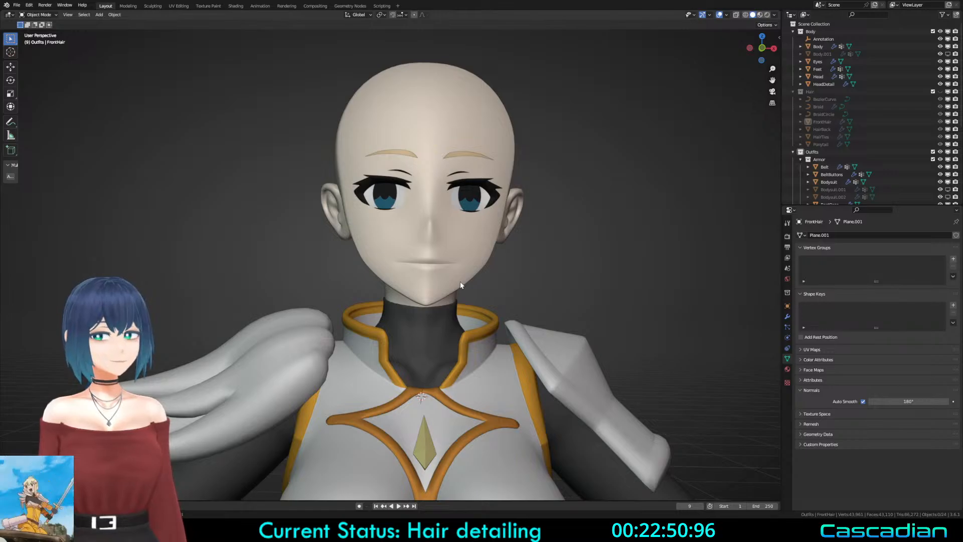
mouse_move(460, 282)
middle_down()
mouse_move(475, 293)
mouse_move(512, 290)
mouse_move(475, 284)
middle_up()
scroll(474, 284, up, 2)
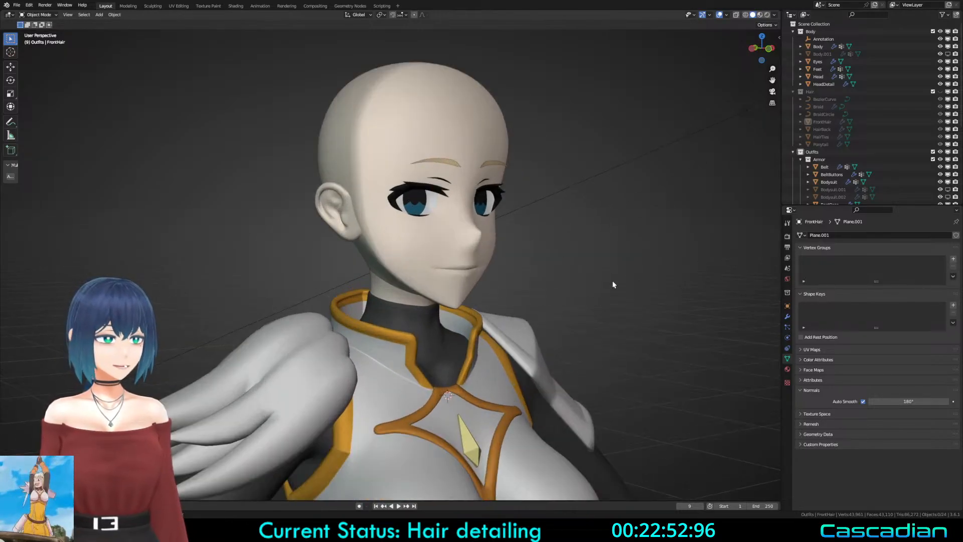
middle_drag(576, 224, 420, 263)
scroll(430, 270, down, 1)
Step: Select the Head and annotate a guide line down one side of the face and along the jaw to the chin
key(a)
key(a)
click(441, 260)
click(421, 263)
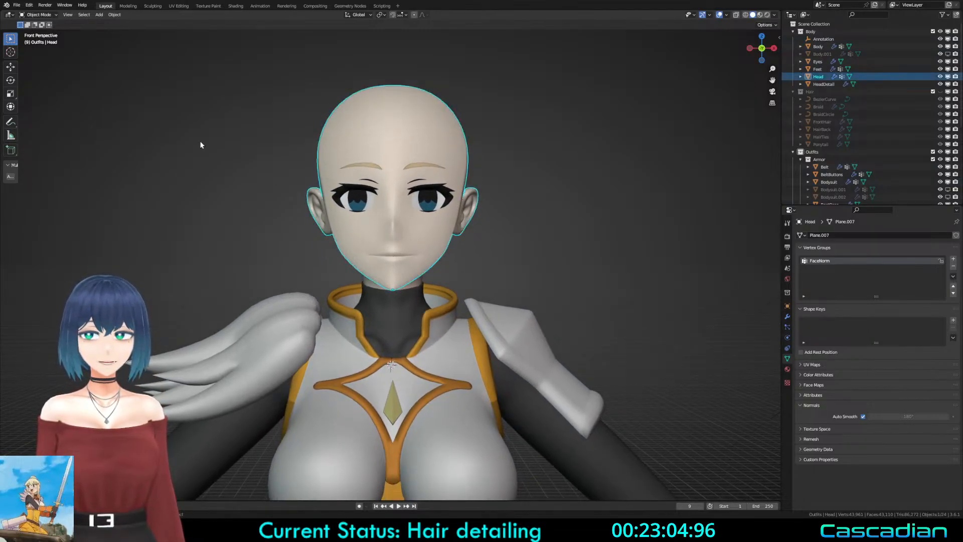
click(10, 122)
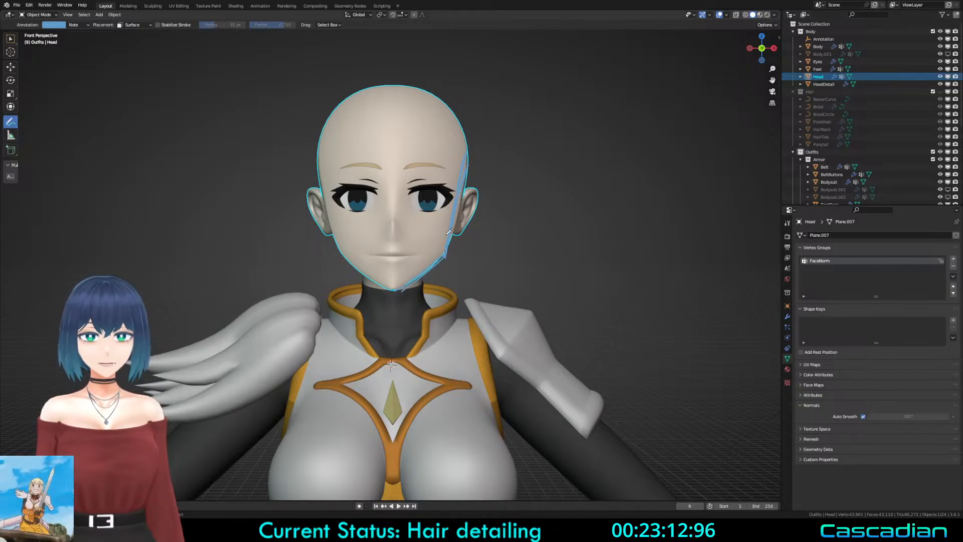
Step: Enter Edit Mode on the Head and circle-select the ear's vertices through the mesh in Wireframe view
key(Tab)
key(alt+z)
key(c)
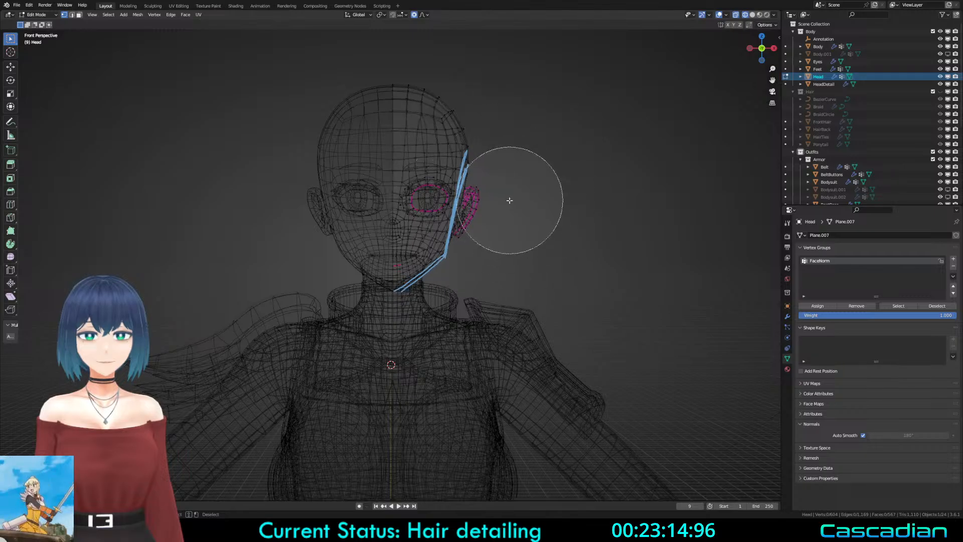
scroll(509, 200, up, 5)
drag(490, 189, 479, 215)
right_click(477, 236)
key(shift+z)
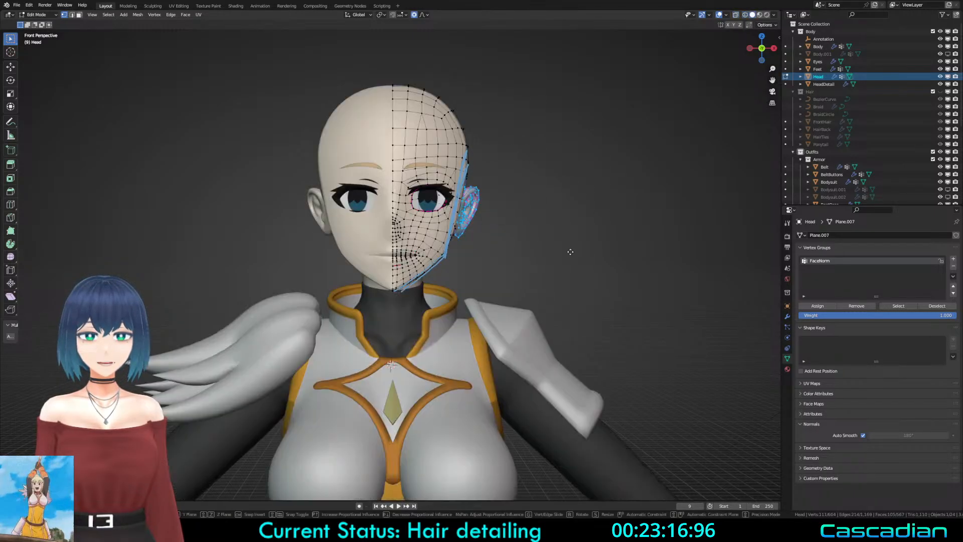
key(g)
key(x)
right_click(570, 251)
click(427, 16)
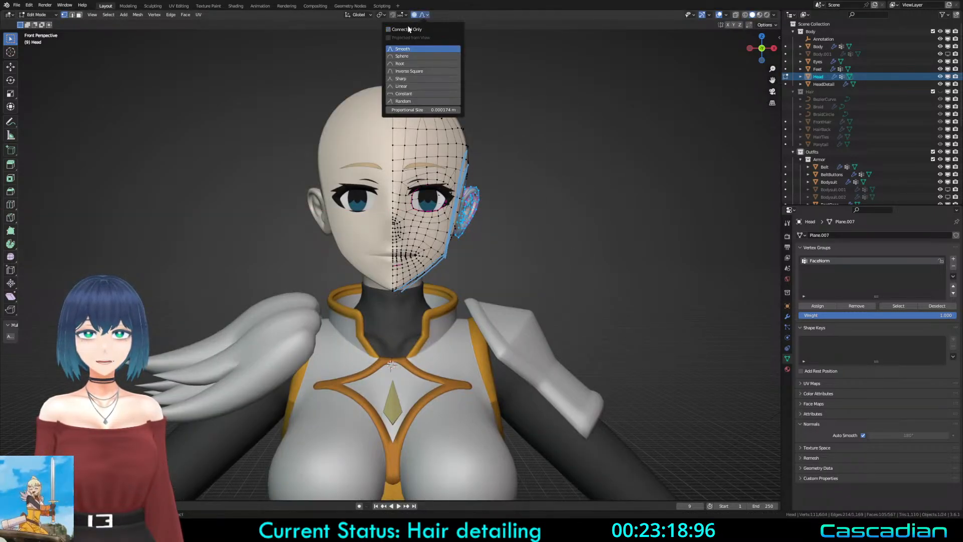
key(g)
key(x)
scroll(570, 203, down, 5)
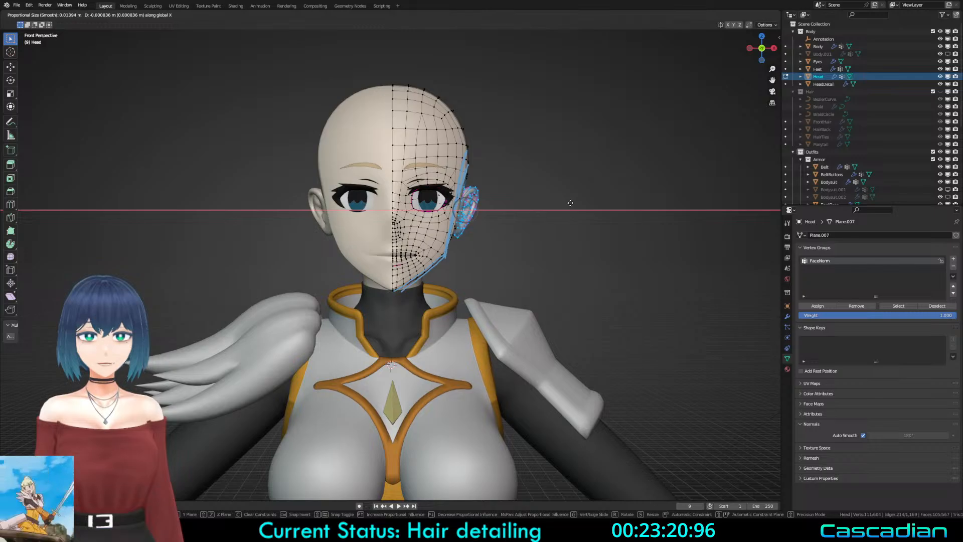
scroll(570, 203, down, 7)
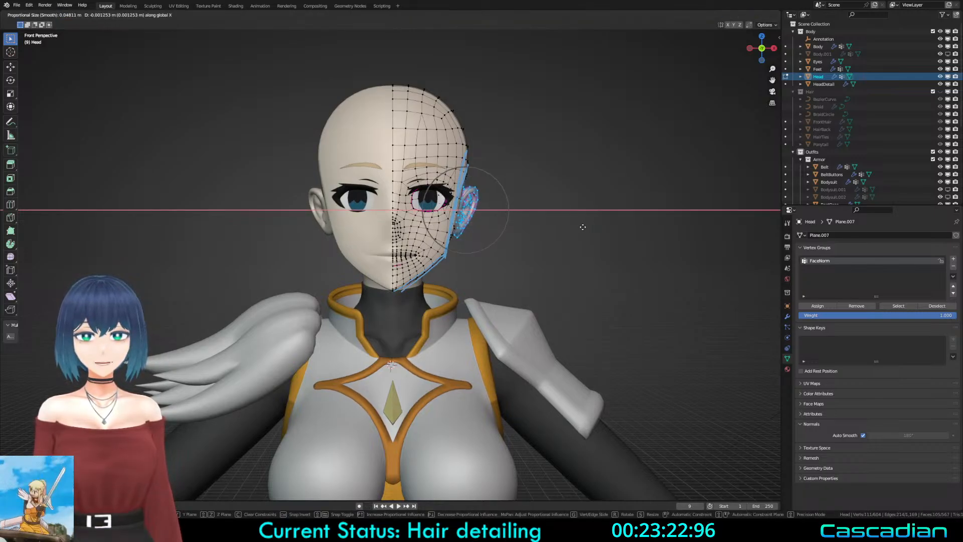
scroll(582, 227, down, 3)
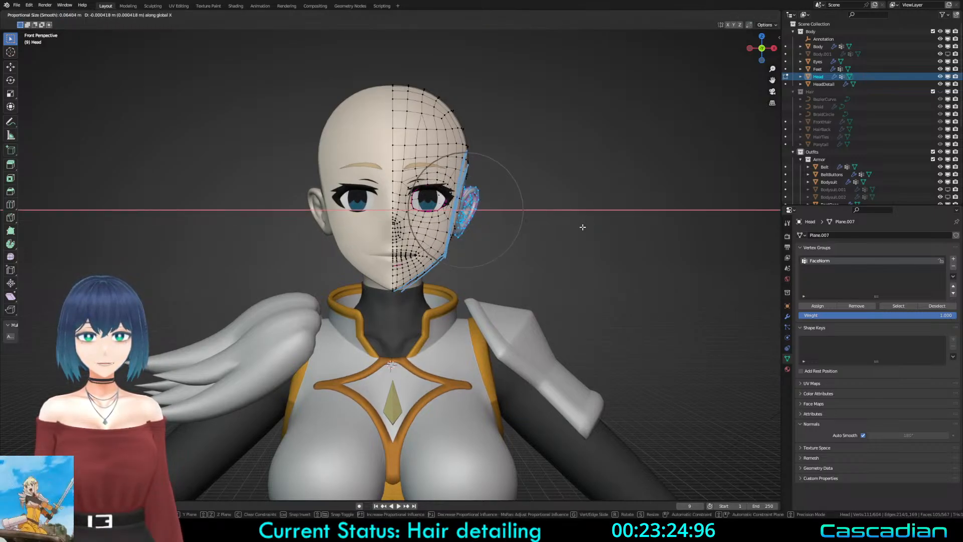
scroll(582, 226, up, 4)
right_click(581, 227)
key(g)
key(x)
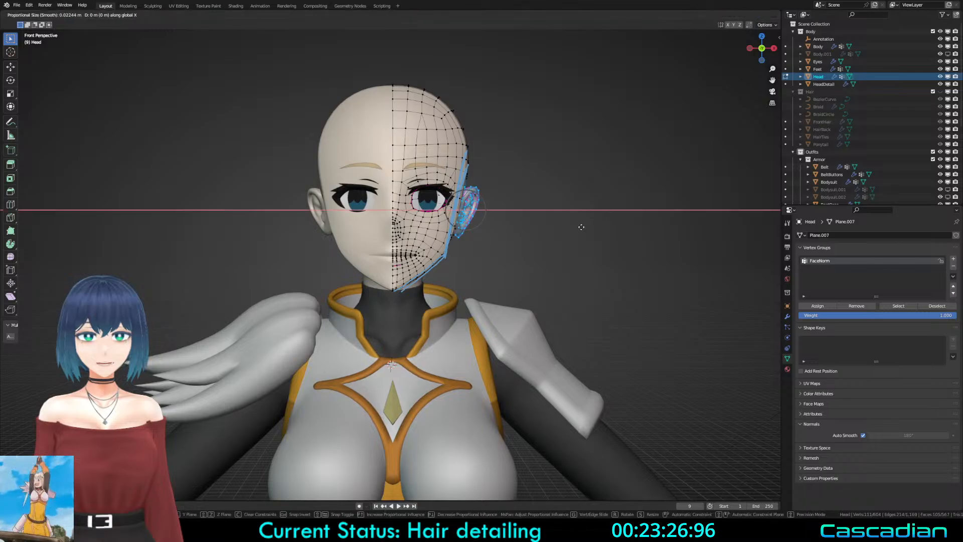
right_click(580, 227)
Step: Extend the ear selection in Wireframe view and move it about 0.00035 m inward along X with proportional editing
key(shift+z)
key(c)
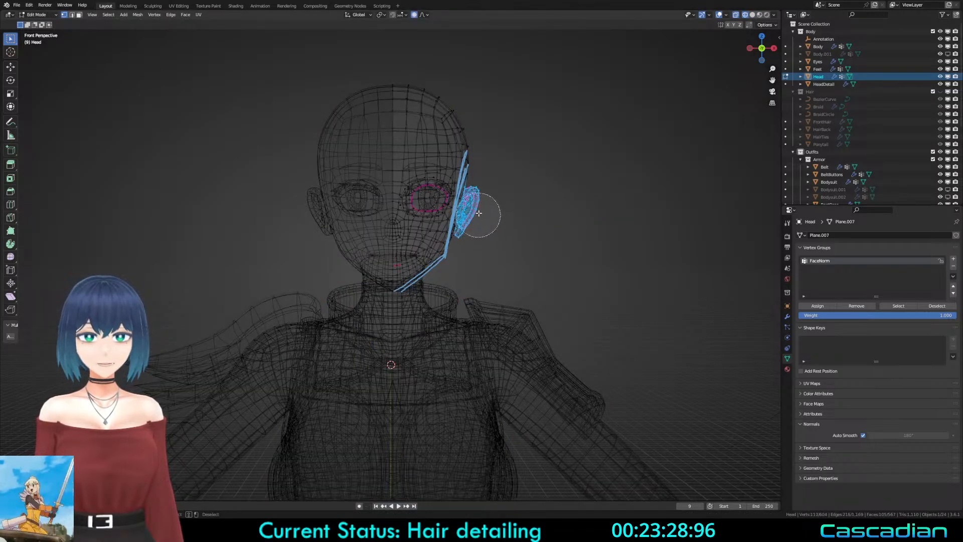
key(shift+z)
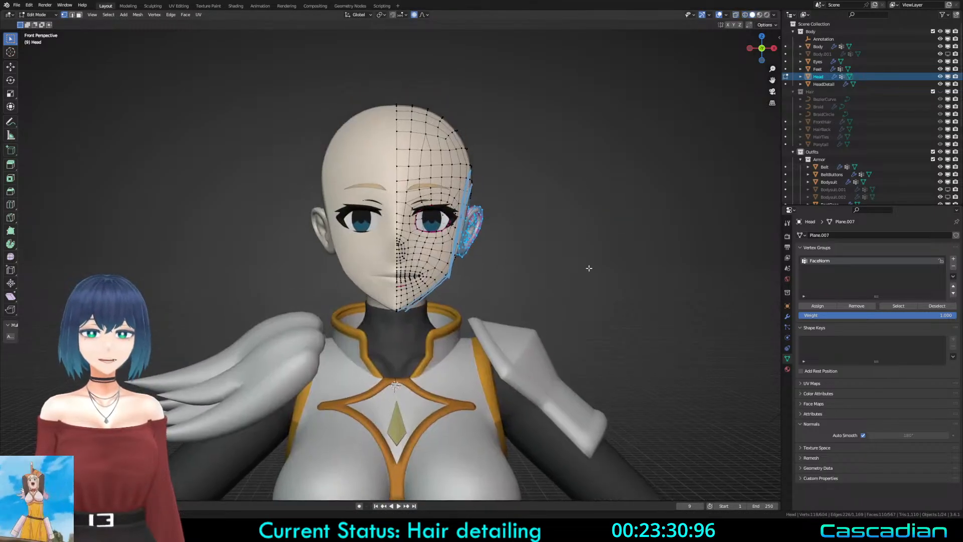
key(g)
key(x)
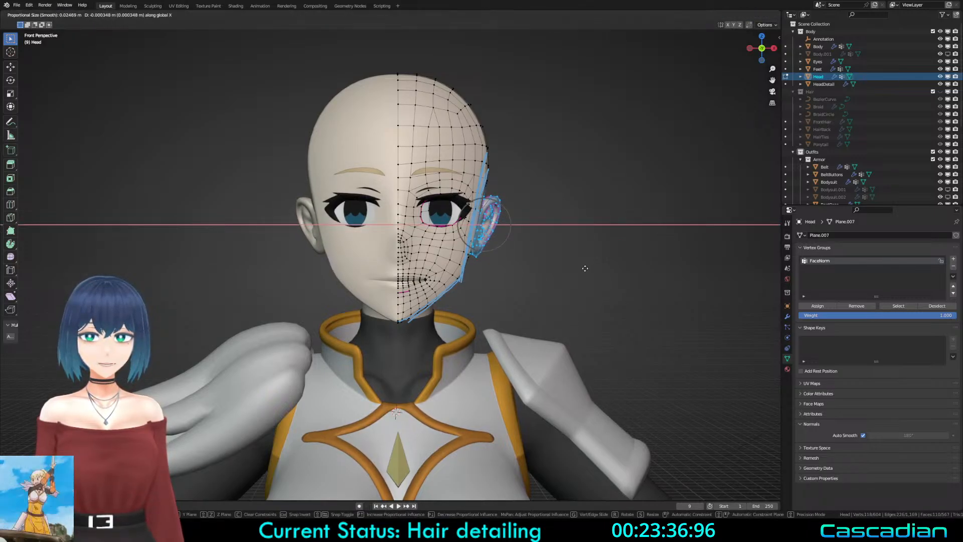
click(585, 268)
Step: Clear the ear selection and nudge a vertex at the jaw corner with proportional editing
key(a)
key(a)
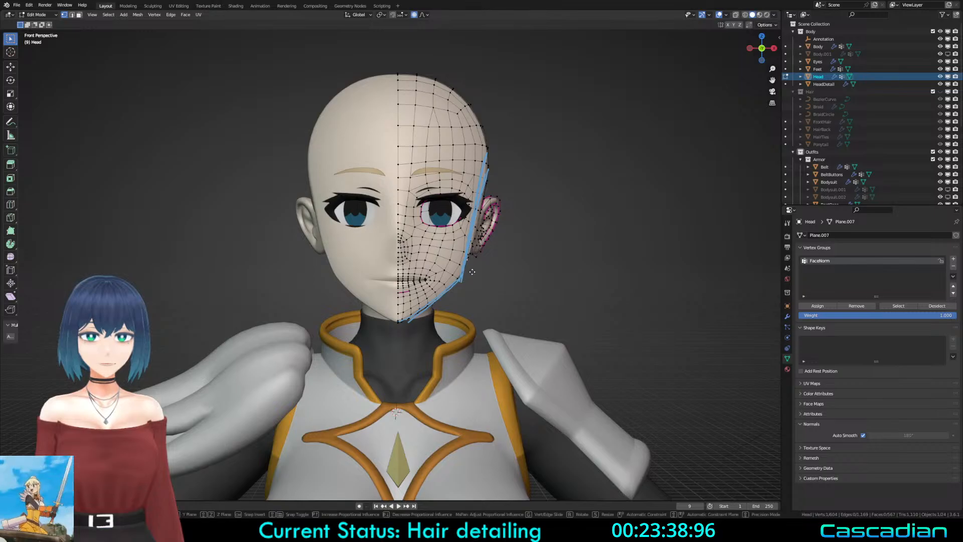
key(g)
scroll(469, 277, down, 2)
click(467, 275)
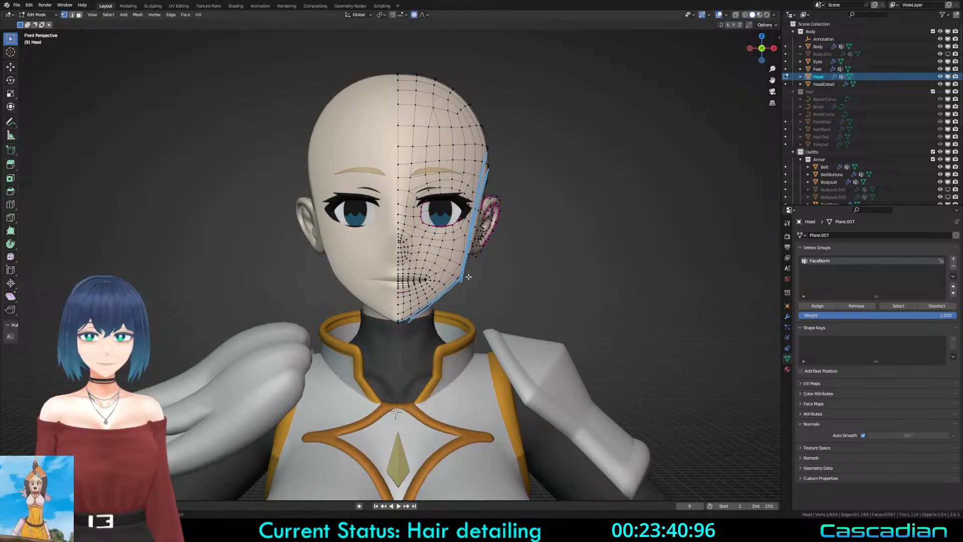
Step: Return to Object Mode and annotate a horizontal guide line just above the mouth, from the face centre past the jaw
key(Tab)
scroll(467, 275, down, 4)
key(a)
key(a)
scroll(466, 273, up, 3)
middle_drag(466, 273, 444, 276)
scroll(444, 276, down, 1)
key(KP_1)
scroll(443, 277, up, 2)
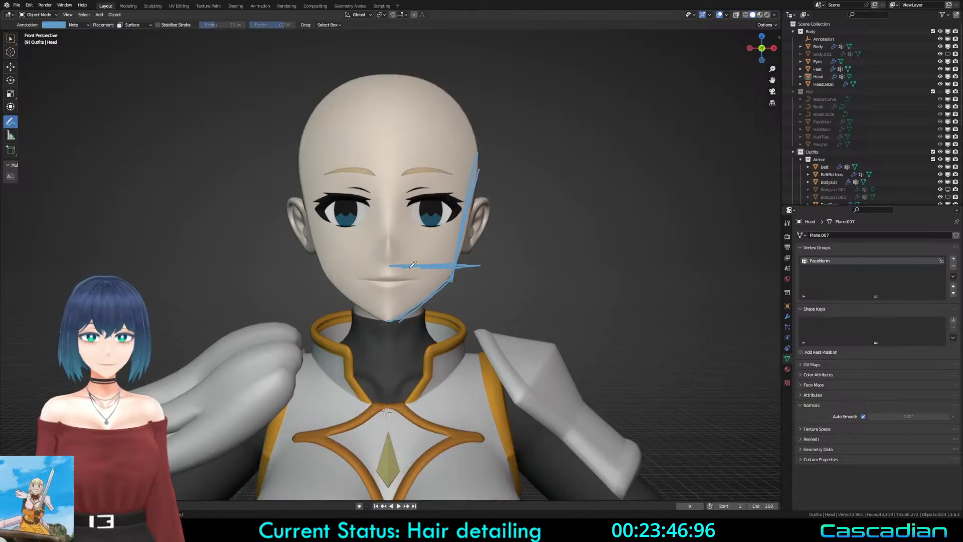
Step: Edit the Head with proportional editing, moving the jaw-corner vertices about 0.0013 m outward along X and the lower jaw vertex about 0.0003 m upward
click(11, 38)
click(454, 279)
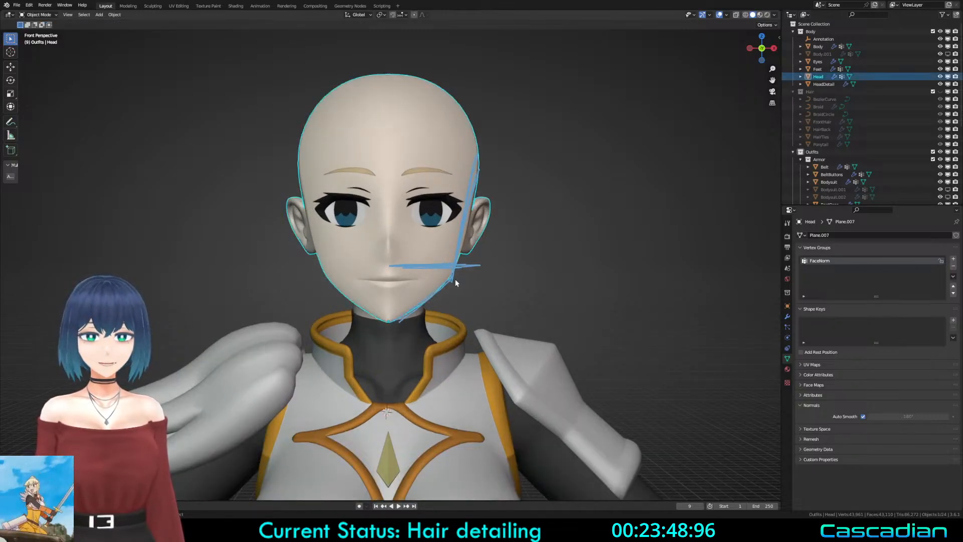
key(Tab)
key(shift+z)
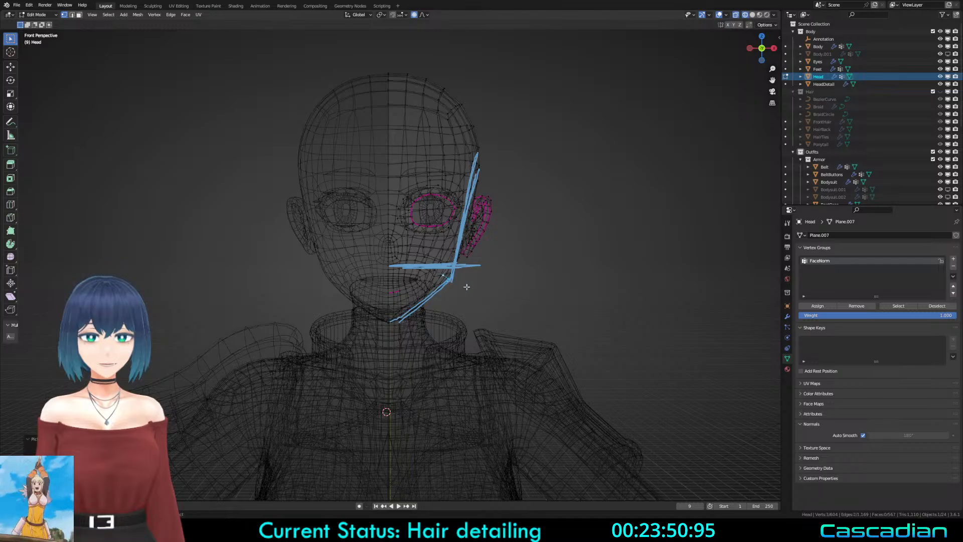
key(shift+z)
key(g)
key(Escape)
key(shift+z)
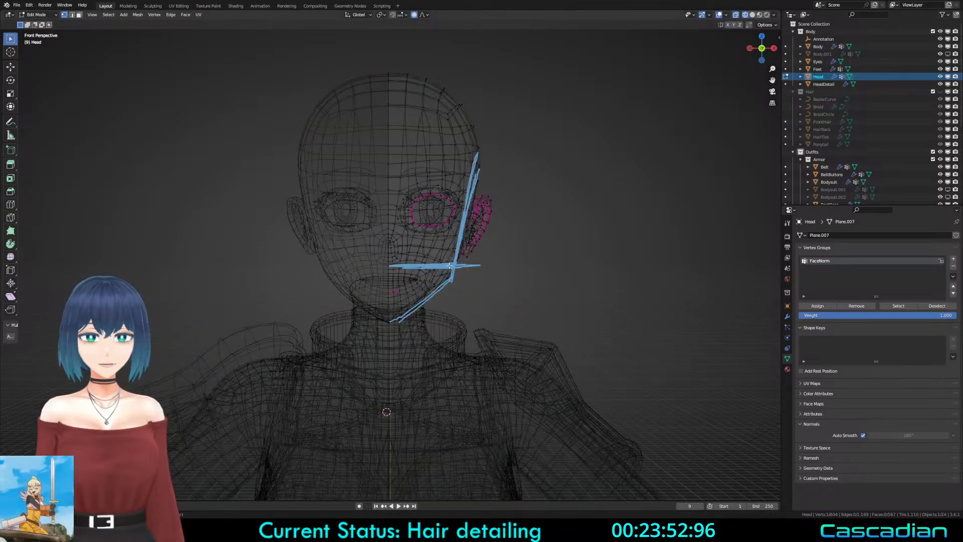
key(shift+z)
key(g)
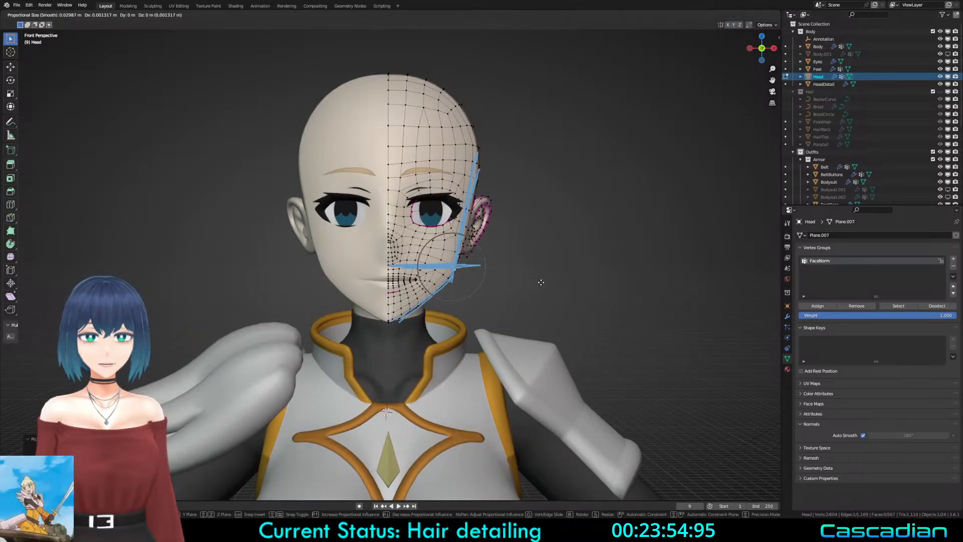
click(541, 283)
key(g)
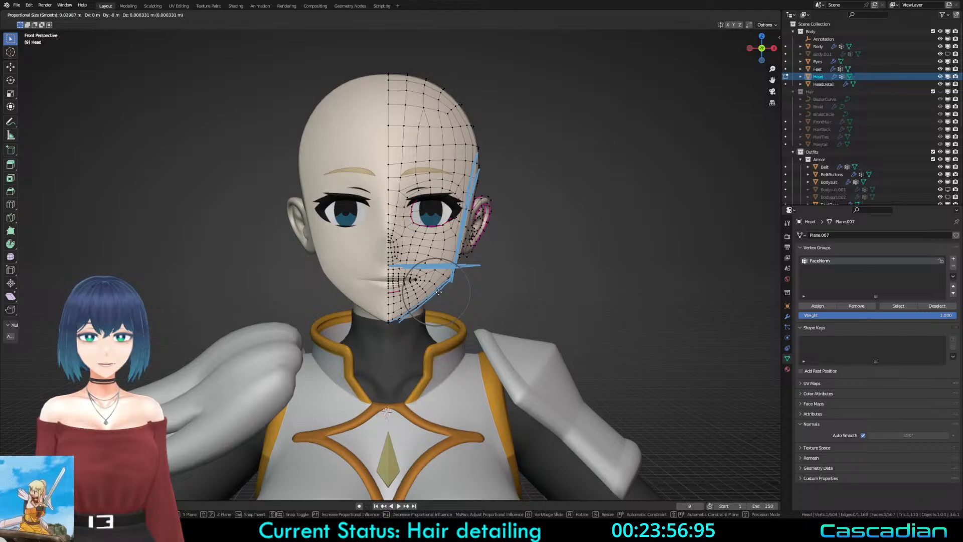
click(438, 291)
Step: Return to Object Mode and delete the annotation layer holding the face guide lines
key(Tab)
scroll(439, 291, down, 3)
middle_drag(438, 290, 240, 201)
scroll(132, 121, up, 3)
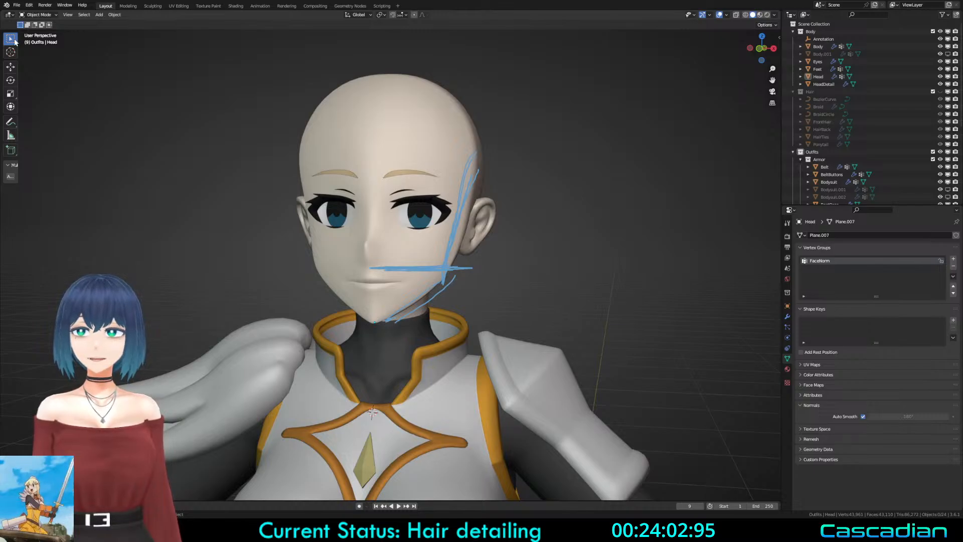
click(11, 121)
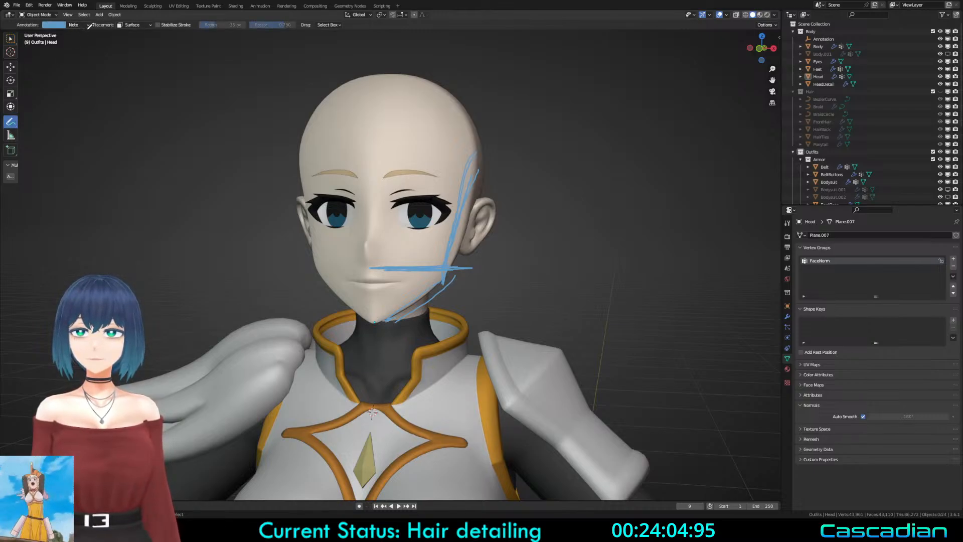
click(88, 25)
click(127, 56)
click(11, 38)
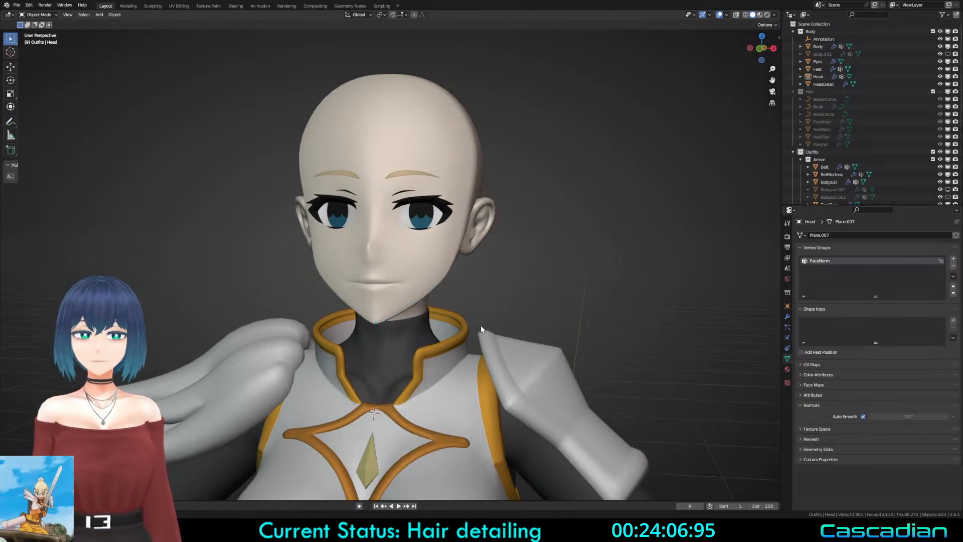
Step: Edit the Head in front view and move the jaw-corner vertices about 0.0009 m inward and 0.0007 m down with proportional editing
scroll(422, 287, up, 3)
key(Tab)
key(KP_1)
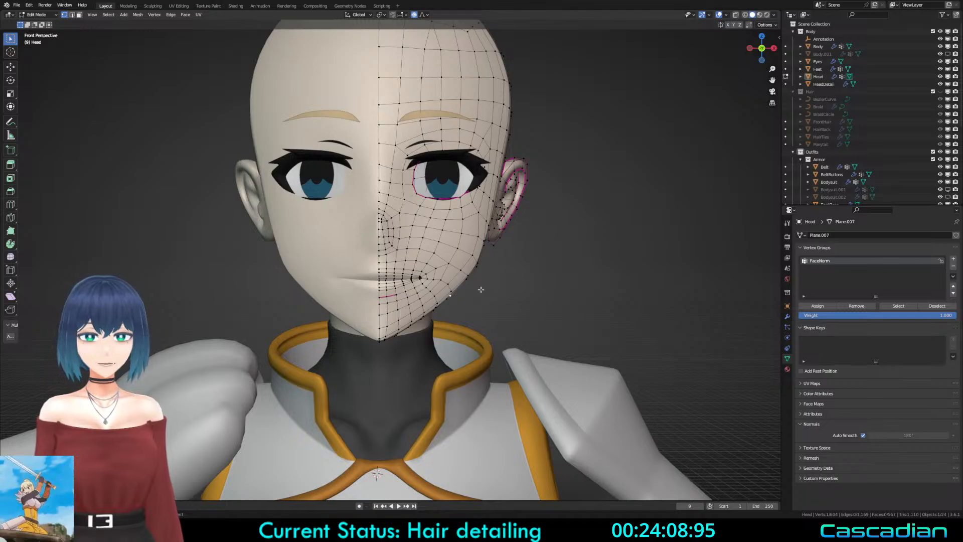
key(shift+z)
key(shift+z)
key(g)
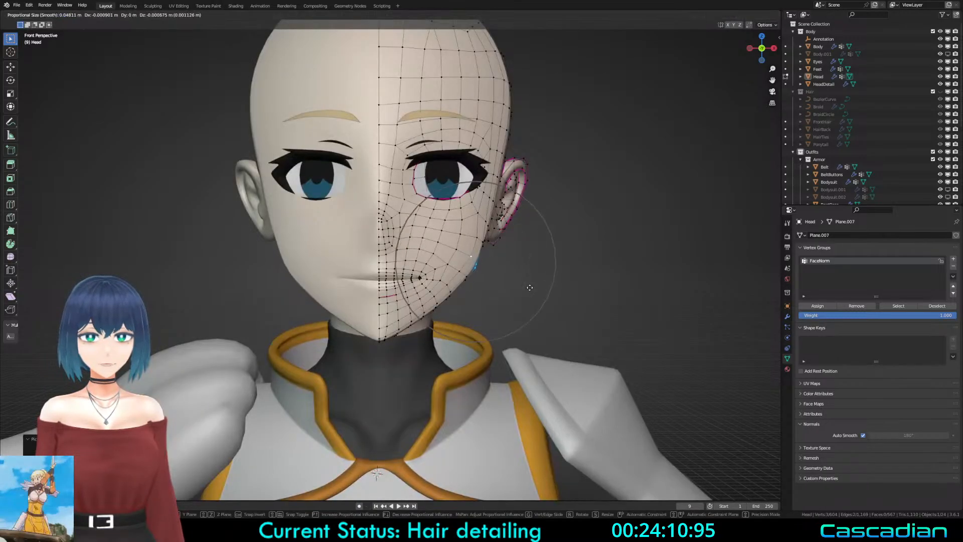
click(529, 288)
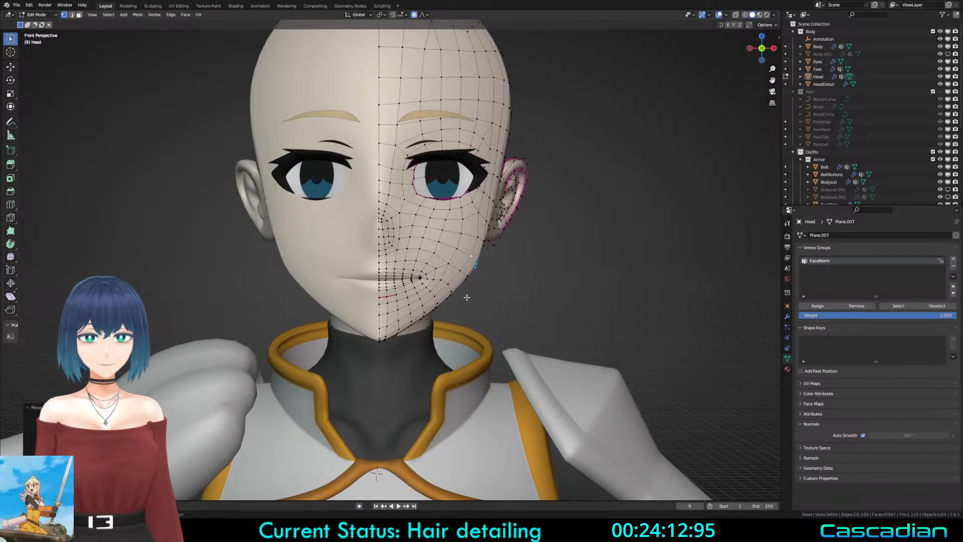
Step: Vertex-slide the jaw vertices below the ear in two passes to even out the edge flow, and clear the selection
middle_drag(466, 297, 395, 255)
key(g)
key(g)
click(406, 241)
key(alt+a)
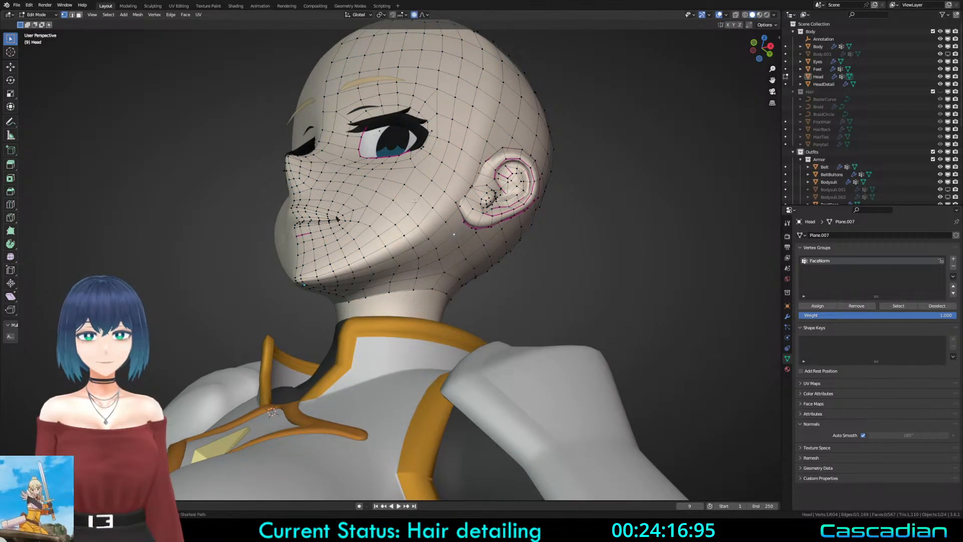
ctrl+click(406, 185)
key(g)
key(g)
click(410, 238)
key(alt+a)
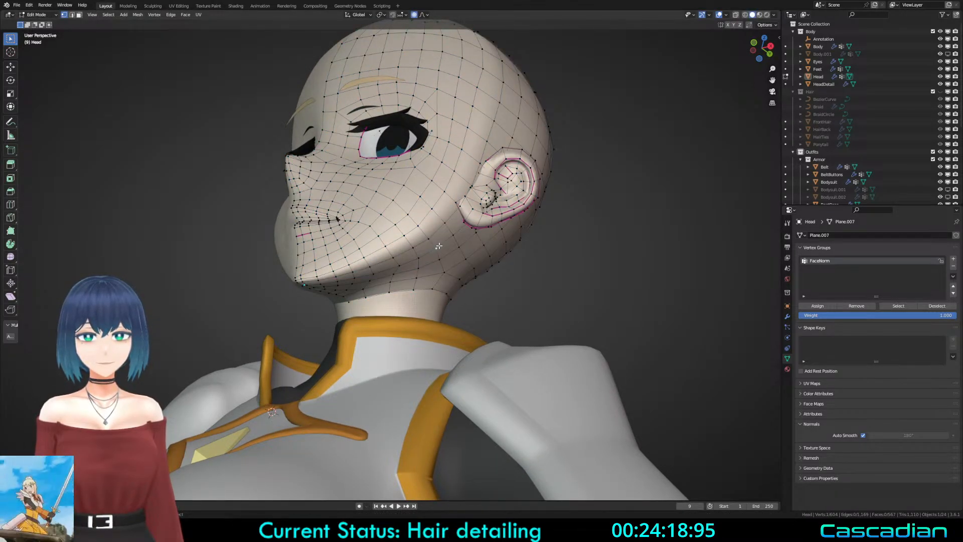
Step: Isolate the Head and move vertices on the jaw's underside near the ear about 0.0012 m with proportional editing
key(Tab)
middle_drag(390, 203, 494, 269)
scroll(444, 274, up, 1)
click(443, 275)
key(shift+h)
key(Tab)
scroll(477, 279, up, 1)
key(g)
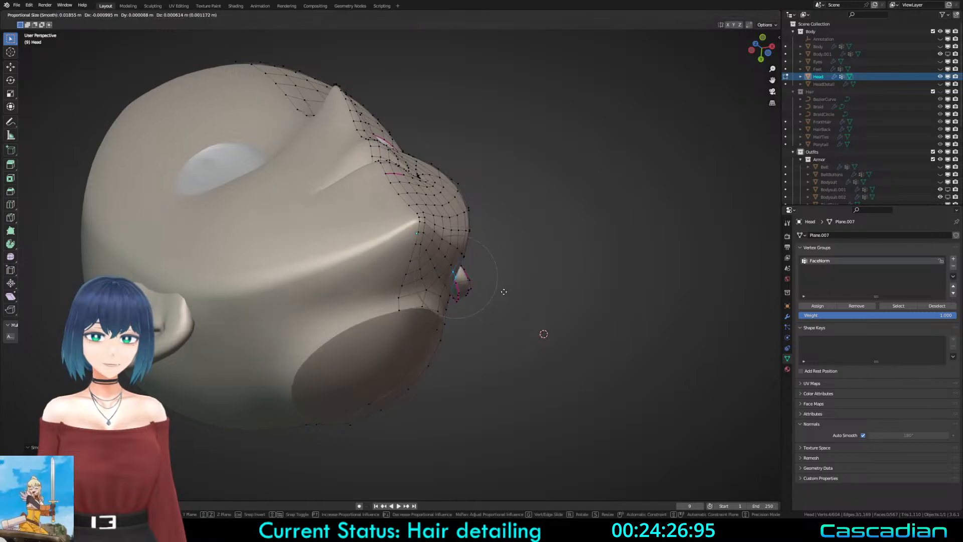
click(503, 291)
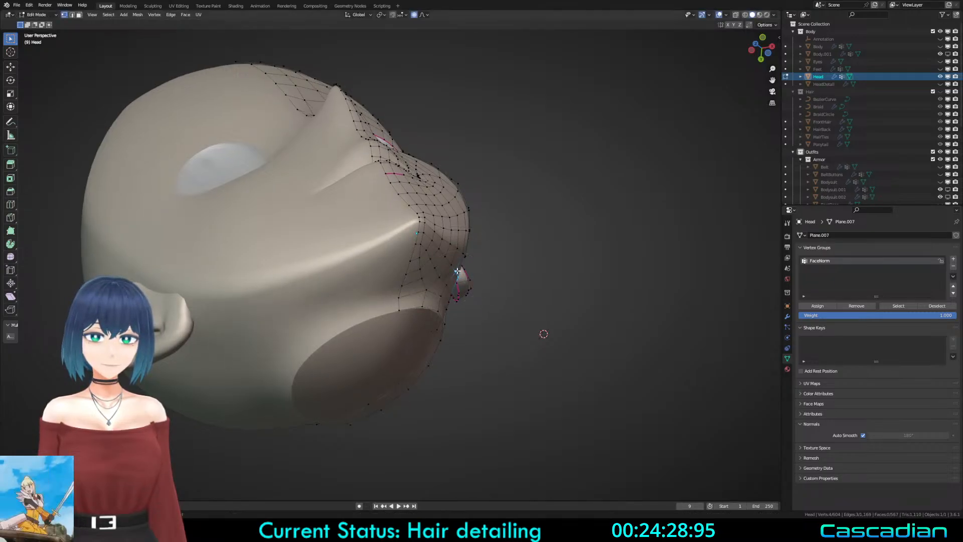
Step: Reposition further underside vertices between the jaw and ear with proportional editing
key(g)
click(454, 267)
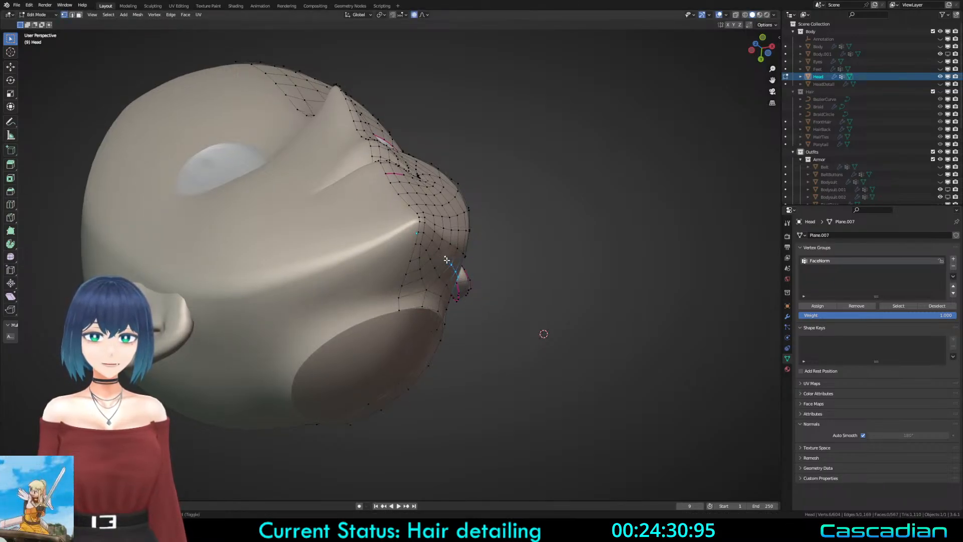
middle_drag(470, 307, 298, 255)
scroll(443, 307, up, 3)
key(g)
click(440, 309)
Step: Clear the vertex selection and select the band of faces between the jawline and the neck opening
key(alt+a)
key(3)
click(399, 300)
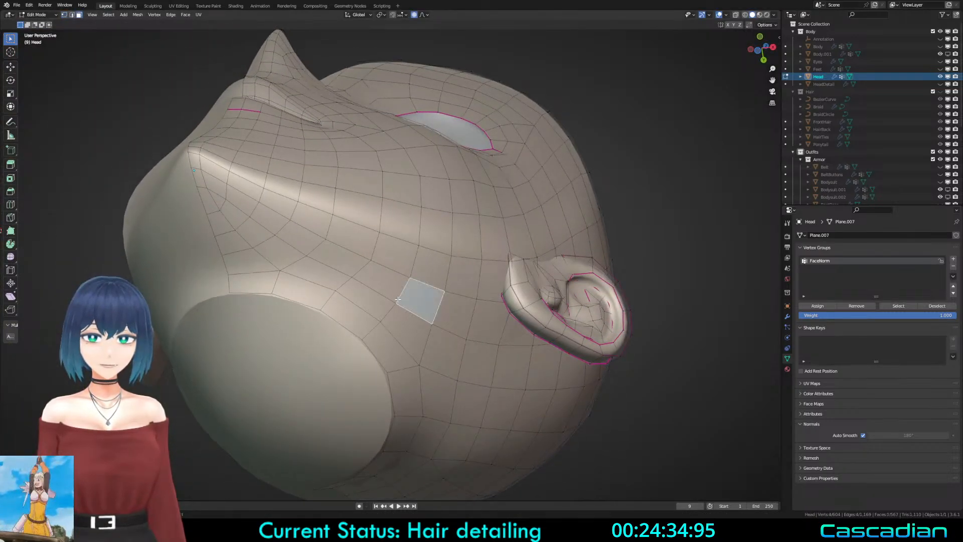
key(2)
click(383, 295)
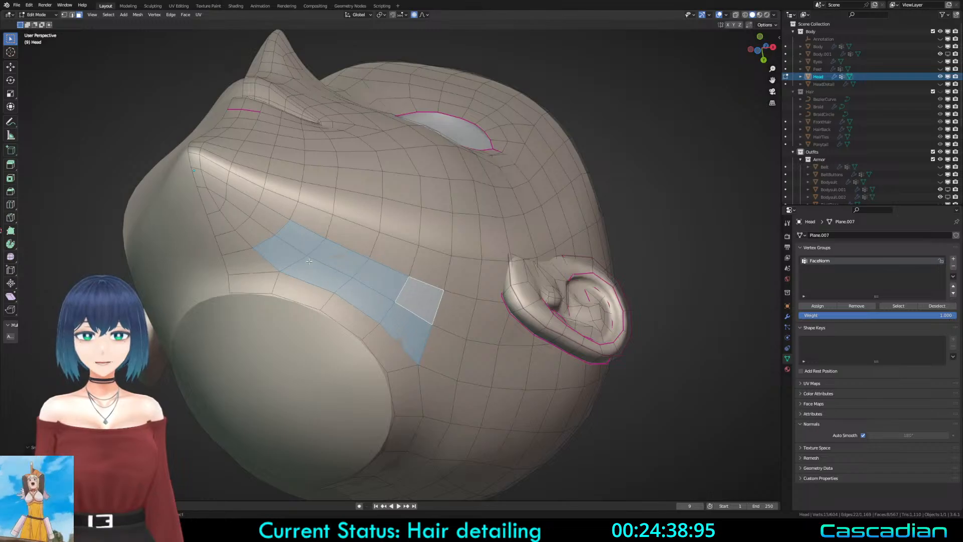
Step: Return to Object Mode, bring the body and outfit back into view, and hide the armour collar around the neck
middle_drag(309, 260, 412, 245)
key(Tab)
click(480, 335)
key(KP_1)
key(KP_Divide)
click(481, 372)
key(h)
middle_drag(437, 323, 490, 267)
Step: Adjust the Head's jaw vertices in Edit Mode with proportional editing and return to Object Mode
click(466, 293)
key(Tab)
key(g)
click(550, 272)
key(Tab)
key(a)
key(a)
key(a)
key(Tab)
key(Tab)
key(a)
key(a)
key(KP_5)
key(KP_5)
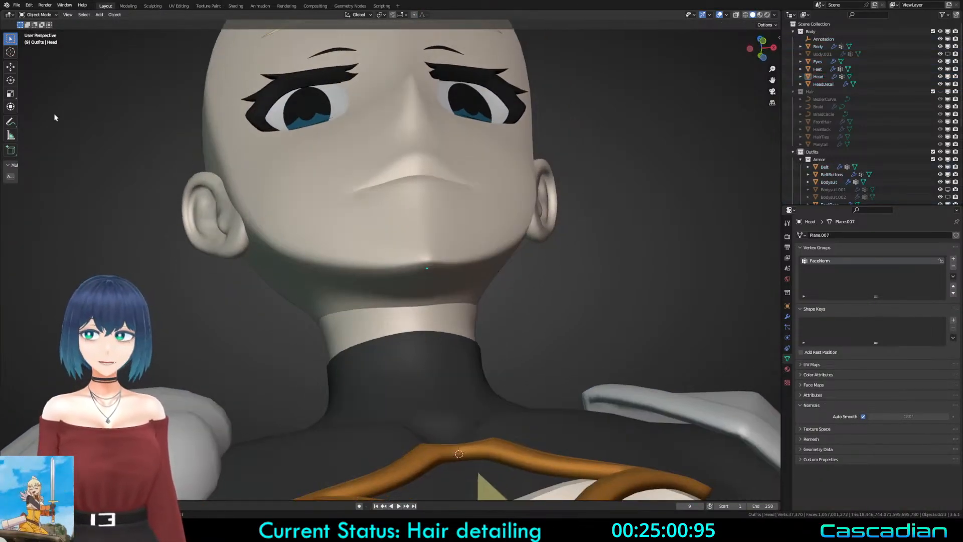
Step: Try annotating the contour from the jaw's underside down the side of the neck
click(10, 121)
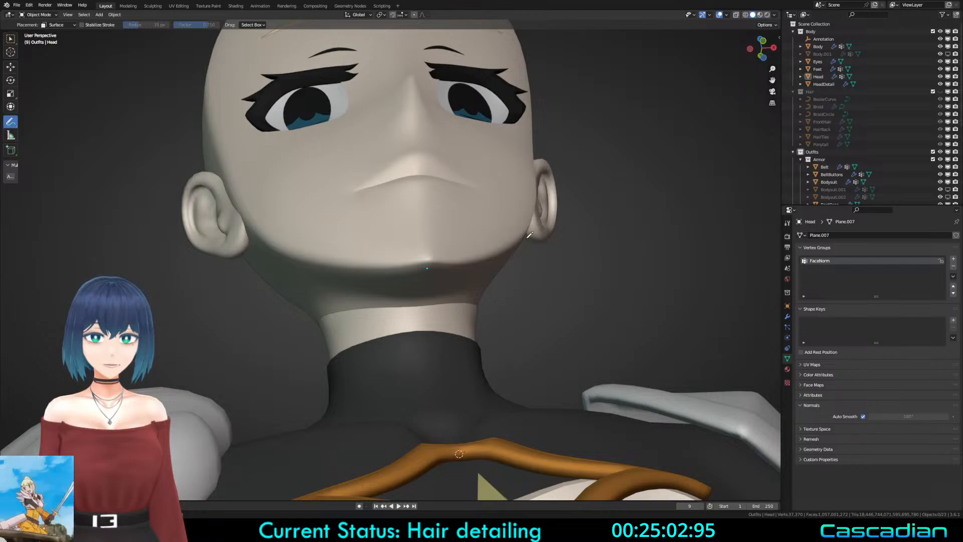
drag(517, 250, 468, 285)
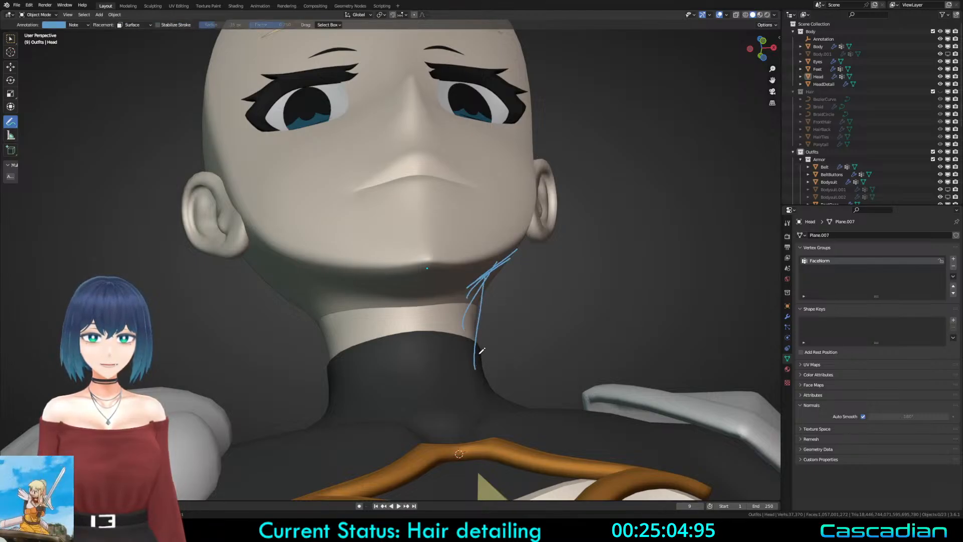
middle_drag(478, 341, 524, 314)
key(ctrl+z)
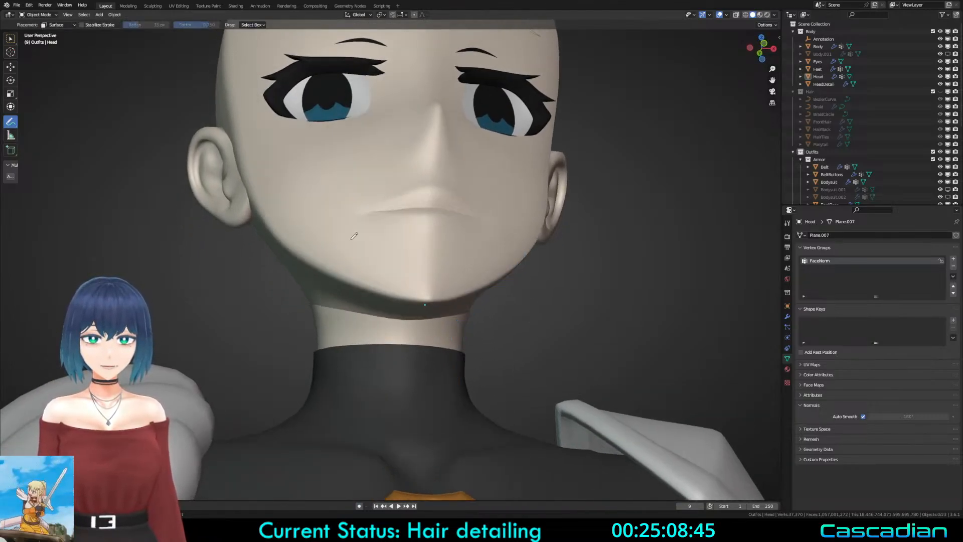
click(13, 42)
Step: Select the Head, clear its mesh selection, and disable the DataTransfer modifier's viewport display in Object Mode
middle_drag(386, 208, 296, 221)
click(394, 273)
key(Tab)
middle_drag(394, 273, 559, 273)
key(alt+a)
key(Tab)
key(Tab)
key(Tab)
key(Tab)
key(Tab)
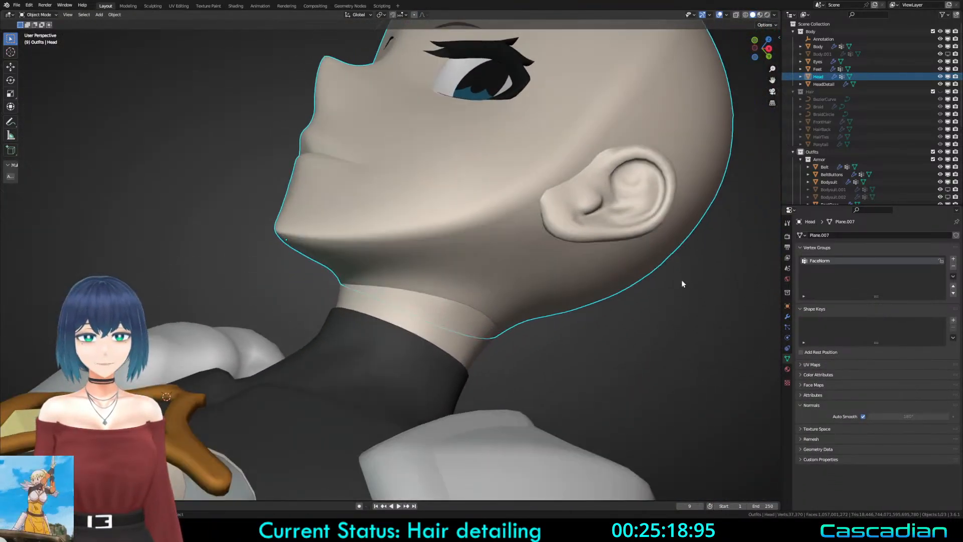
click(786, 316)
click(923, 403)
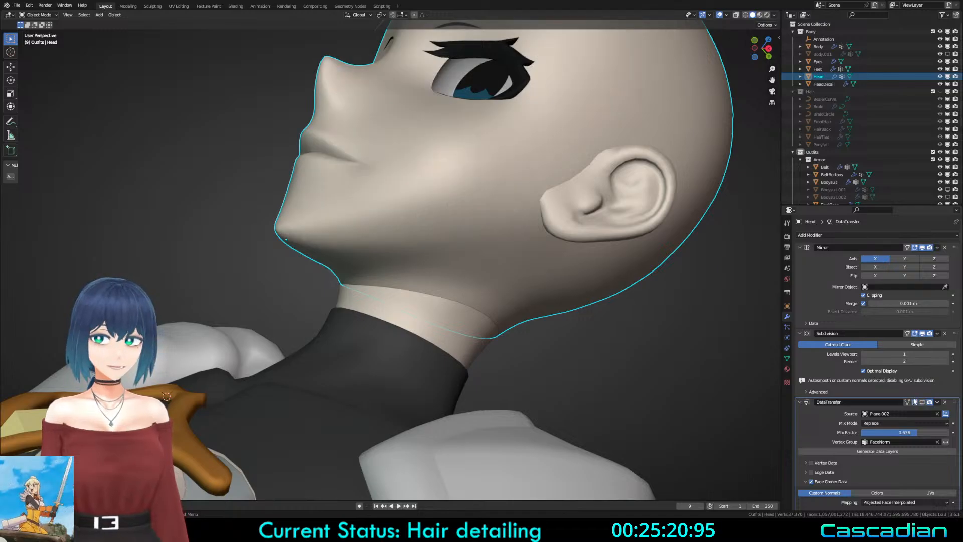
Step: Examine the Head's jaw topology from the side and at an angle in Edit Mode with vertex selection
middle_drag(426, 281, 365, 278)
key(Tab)
key(Tab)
key(KP_3)
key(Tab)
scroll(365, 281, up, 2)
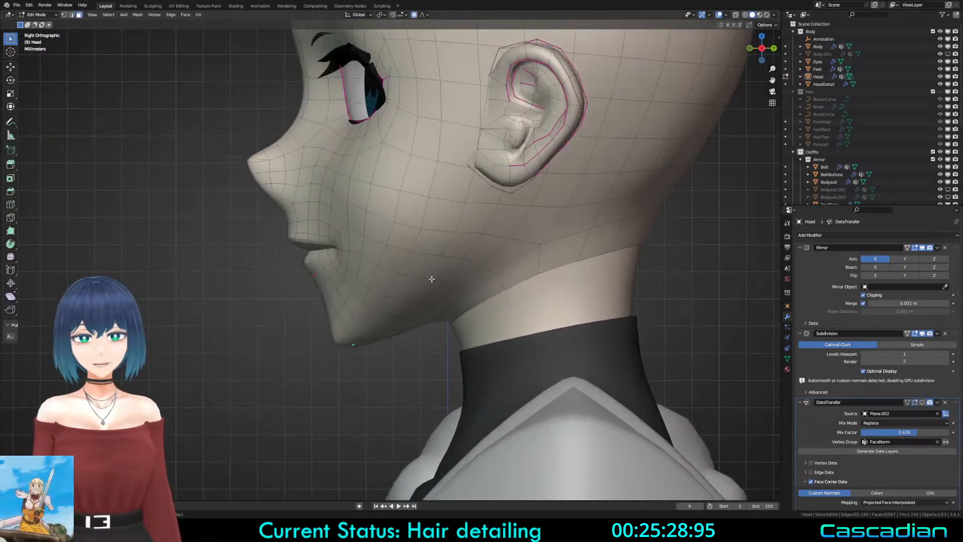
middle_drag(373, 272, 485, 261)
key(1)
key(g)
right_click(401, 250)
Step: Select vertices along the rear jaw and move them about 0.0009 m with proportional editing, refine their position, and clear the selection
middle_drag(441, 287, 481, 261)
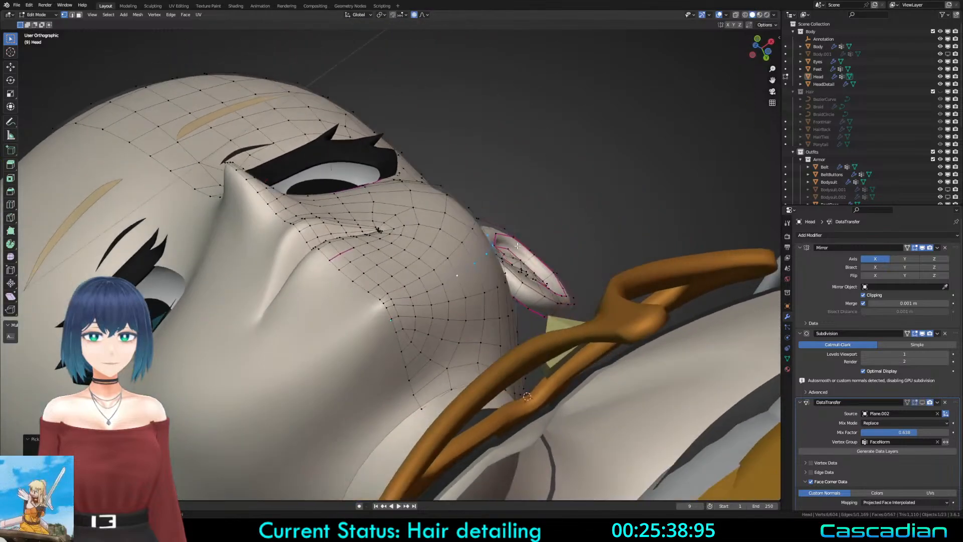
key(g)
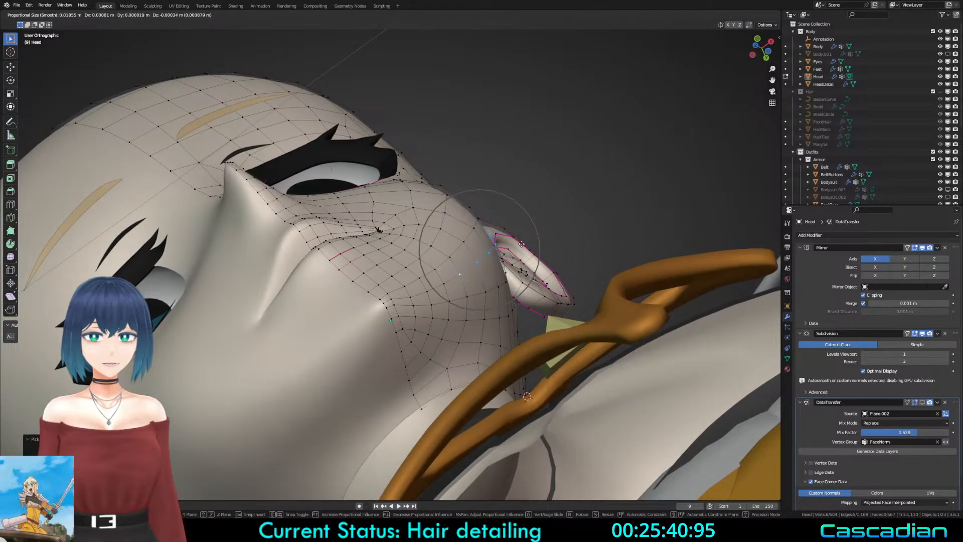
scroll(522, 244, down, 1)
click(521, 244)
middle_drag(521, 245, 538, 310)
key(g)
click(525, 242)
key(a)
key(a)
key(KP_1)
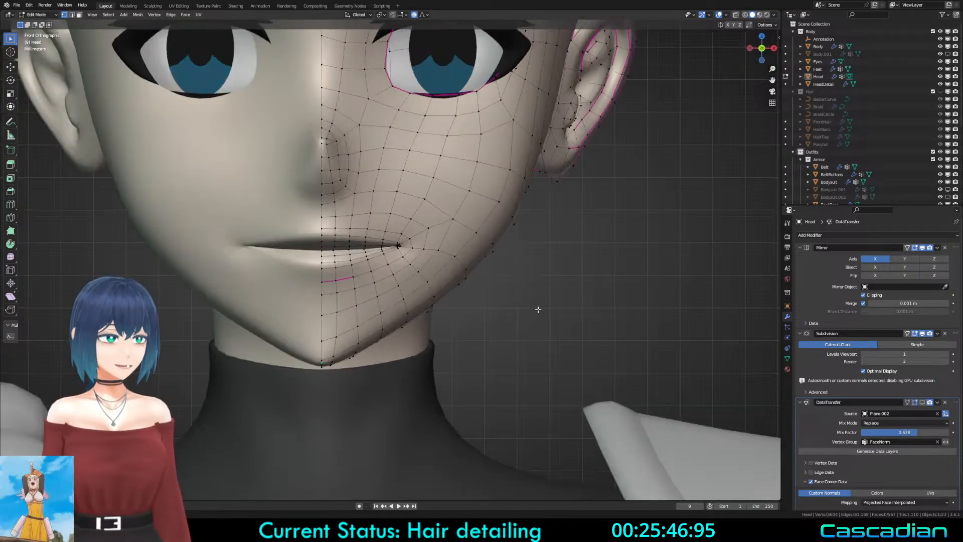
Step: Circle-select the jaw-corner vertices through the mesh in front Wireframe view and return to Solid shading
key(Tab)
scroll(537, 309, down, 2)
key(Tab)
shift+scroll(526, 322, up, 2)
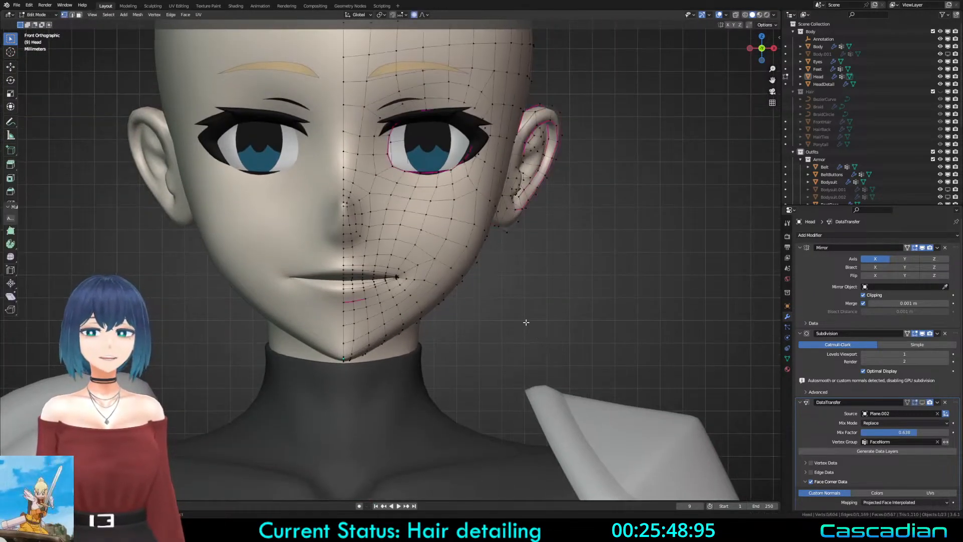
key(shift+z)
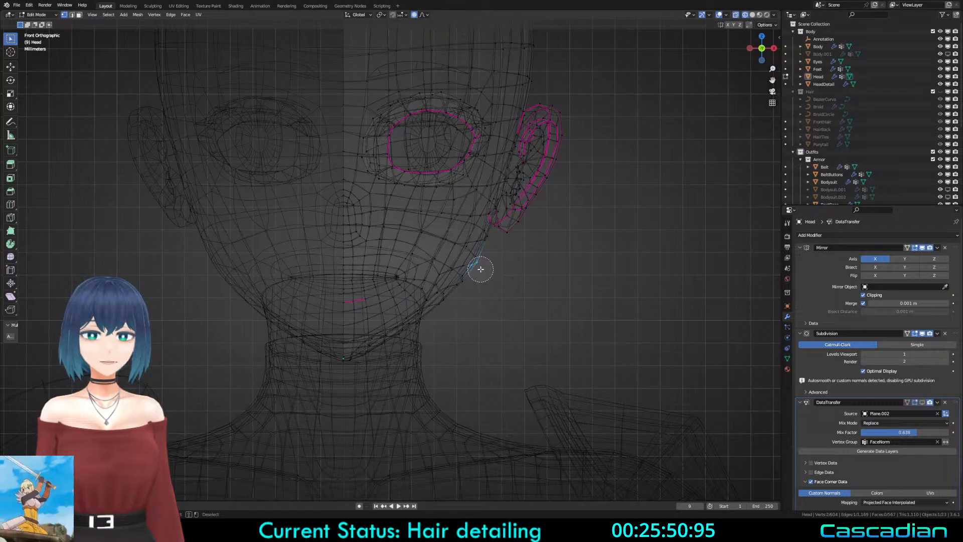
key(shift+z)
Step: Try moving the selected jaw-corner vertices about 0.001 m inward along X with proportional editing
key(g)
key(x)
scroll(596, 295, down, 1)
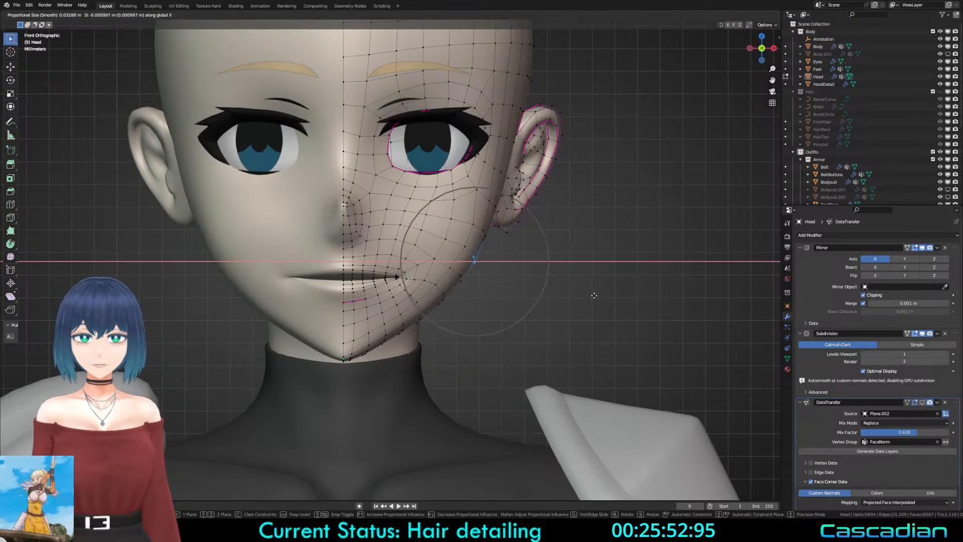
right_click(592, 294)
Step: Switch the front view to perspective and try moving the selected jaw-corner vertices again
key(z)
click(485, 291)
key(KP_5)
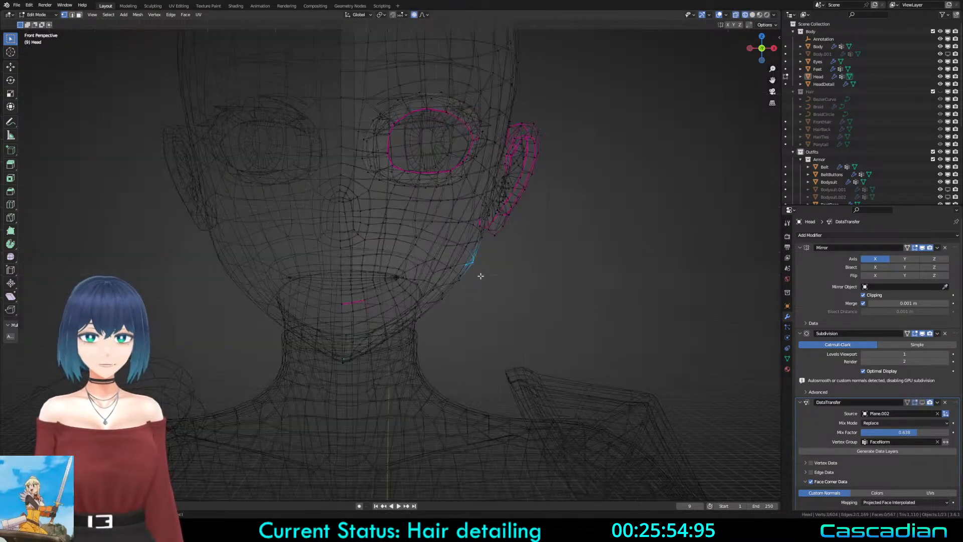
key(z)
click(462, 316)
scroll(462, 316, down, 3)
shift+middle_drag(466, 317, 484, 330)
key(g)
right_click(484, 329)
Step: Preview the face in Rendered shading and return to Solid shading in the front view
key(z)
click(453, 279)
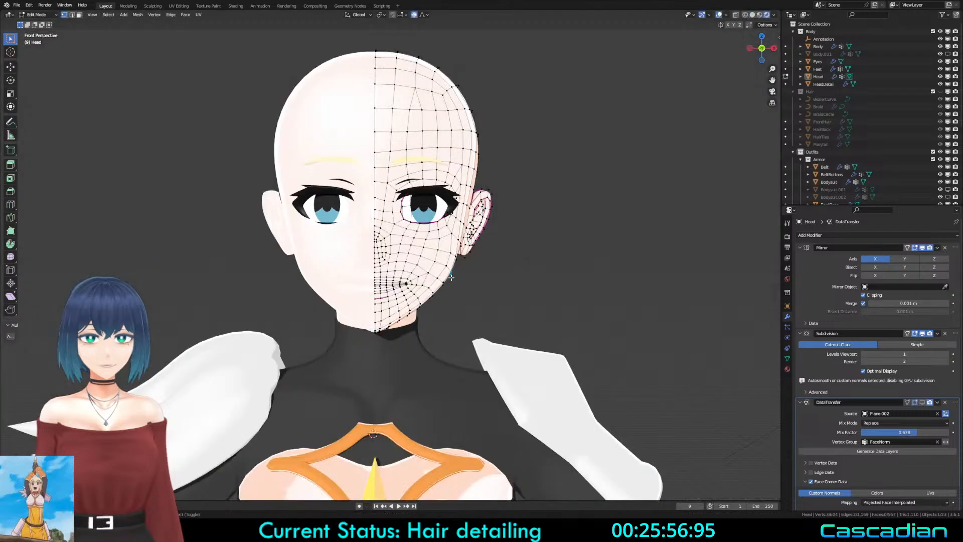
key(z)
click(451, 273)
mouse_move(451, 273)
middle_down()
mouse_move(471, 281)
mouse_move(428, 286)
middle_up()
key(KP_1)
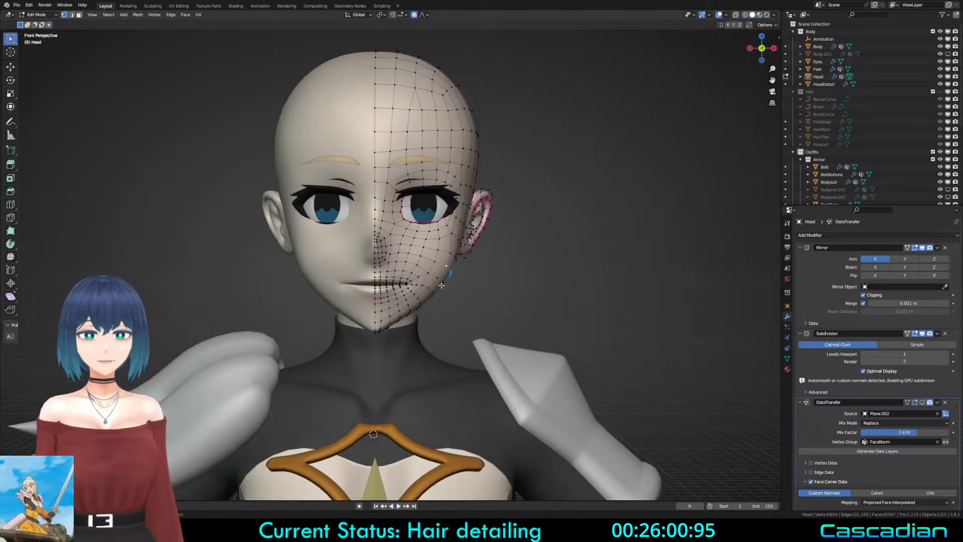
key(g)
key(x)
right_click(565, 330)
key(g)
key(x)
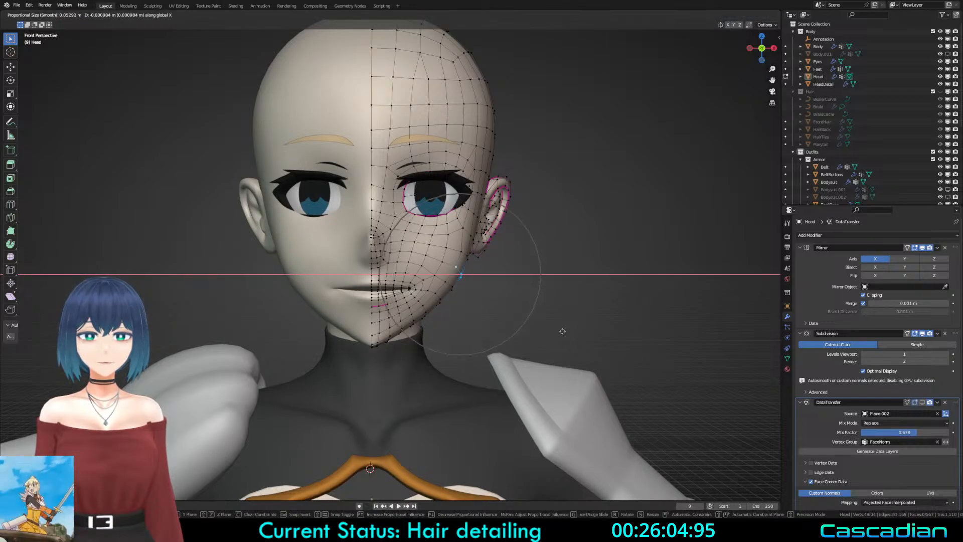
scroll(562, 331, down, 2)
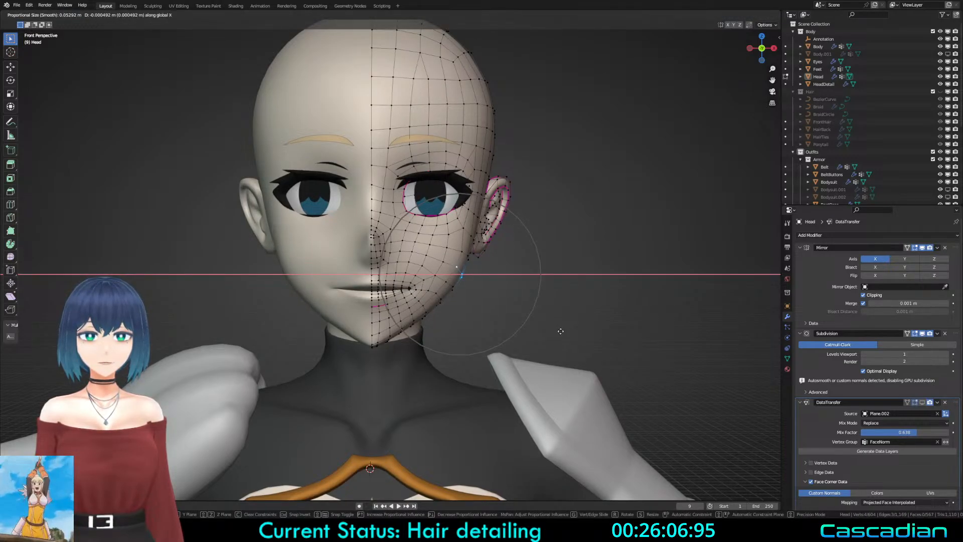
scroll(561, 331, up, 3)
right_click(560, 331)
key(g)
key(x)
scroll(559, 330, down, 1)
right_click(558, 330)
Step: Move the selected jaw-corner vertices slightly inward along X with proportional editing
key(g)
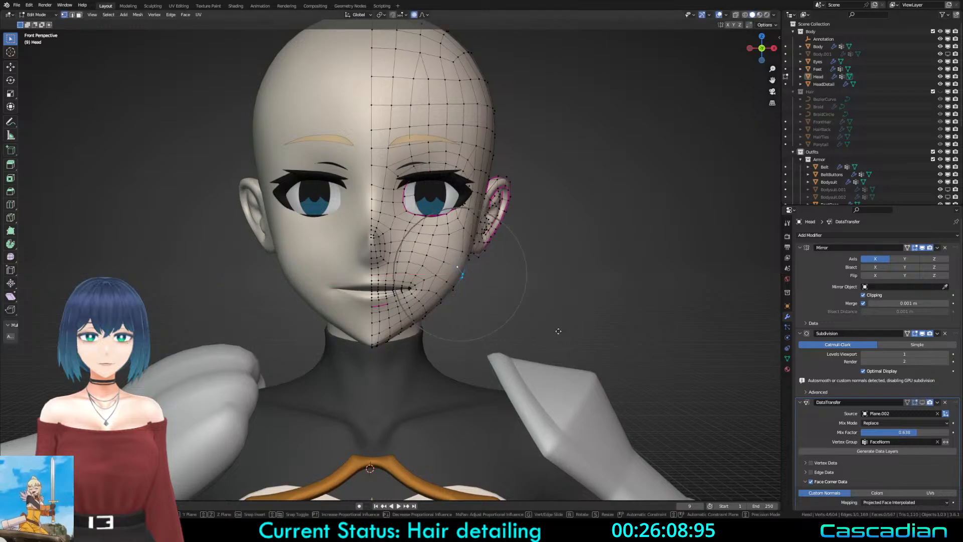
key(x)
click(556, 330)
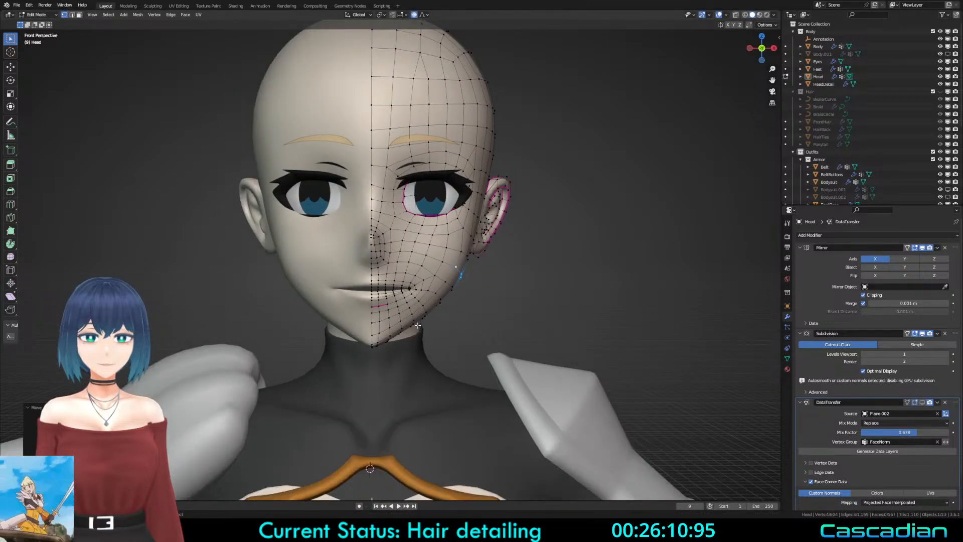
Step: Nudge the lower jawline vertices between jaw corner and chin with a small proportional falloff, then check the jawline in Wireframe and Solid shading
key(g)
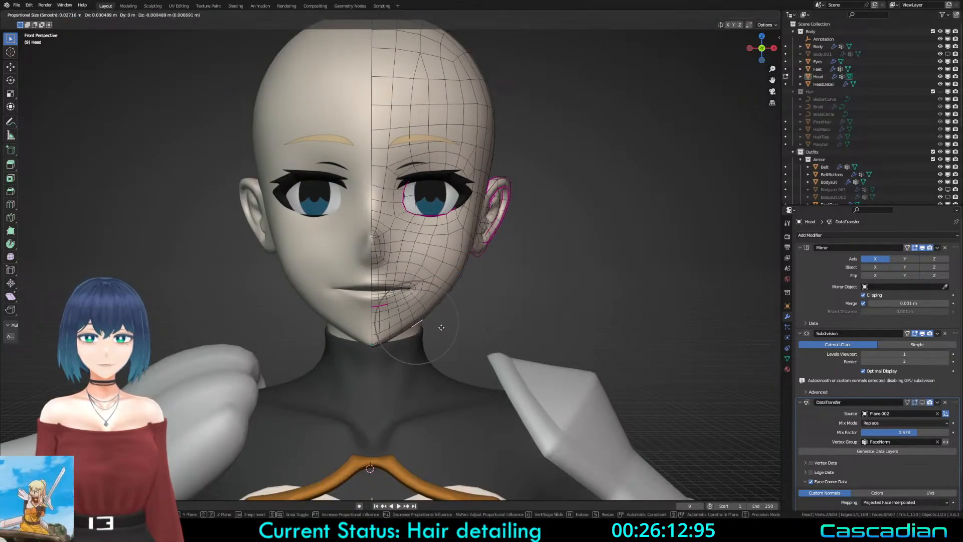
click(429, 329)
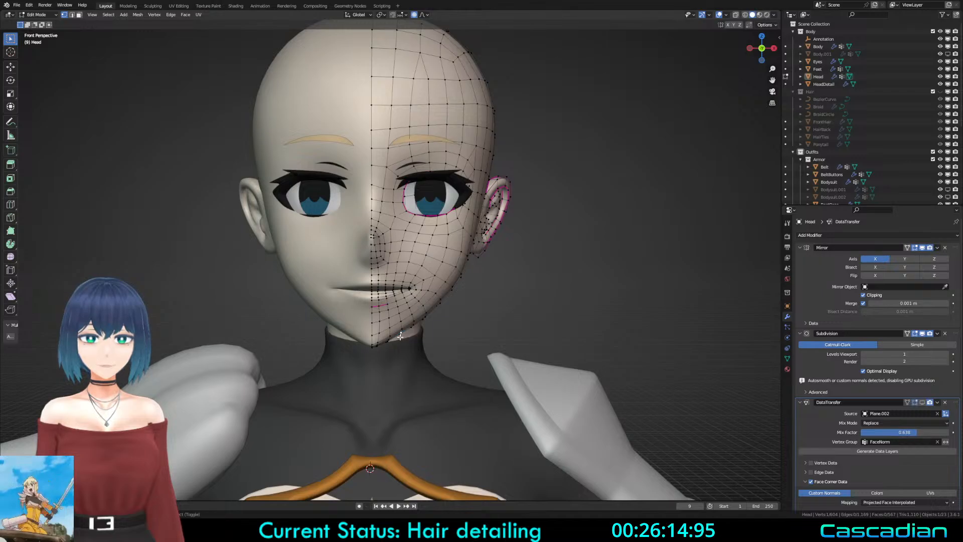
key(g)
scroll(418, 340, up, 2)
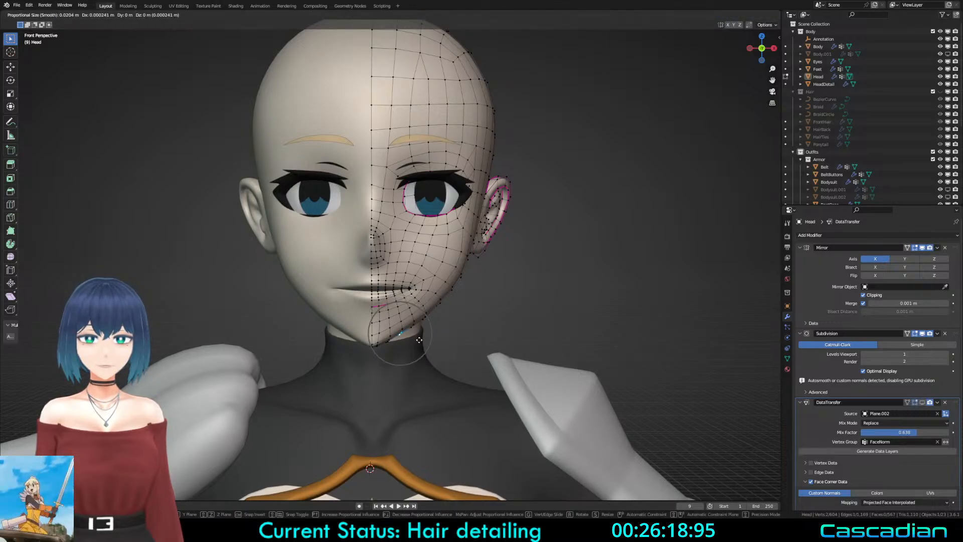
click(419, 342)
key(g)
click(421, 345)
scroll(421, 346, up, 2)
shift+middle_drag(422, 347, 403, 295)
key(shift+z)
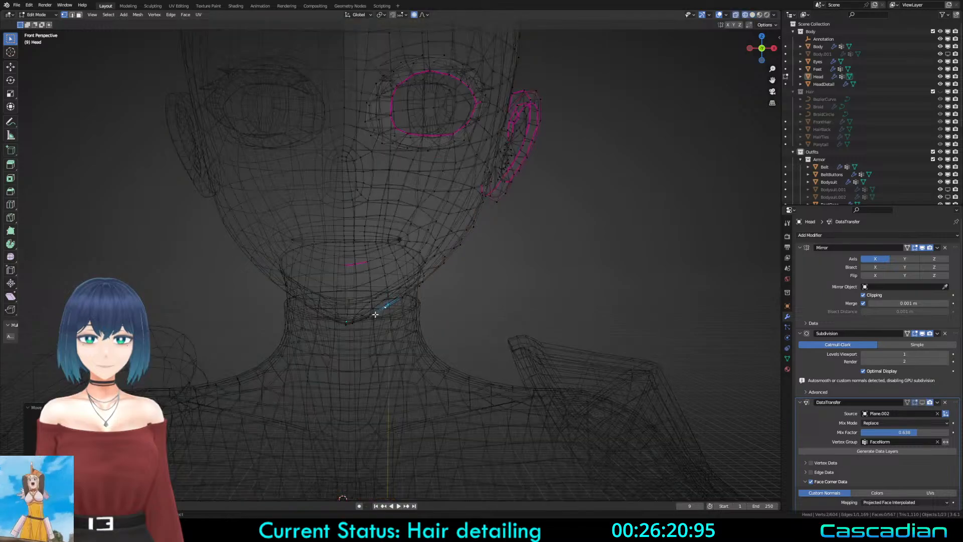
key(shift+z)
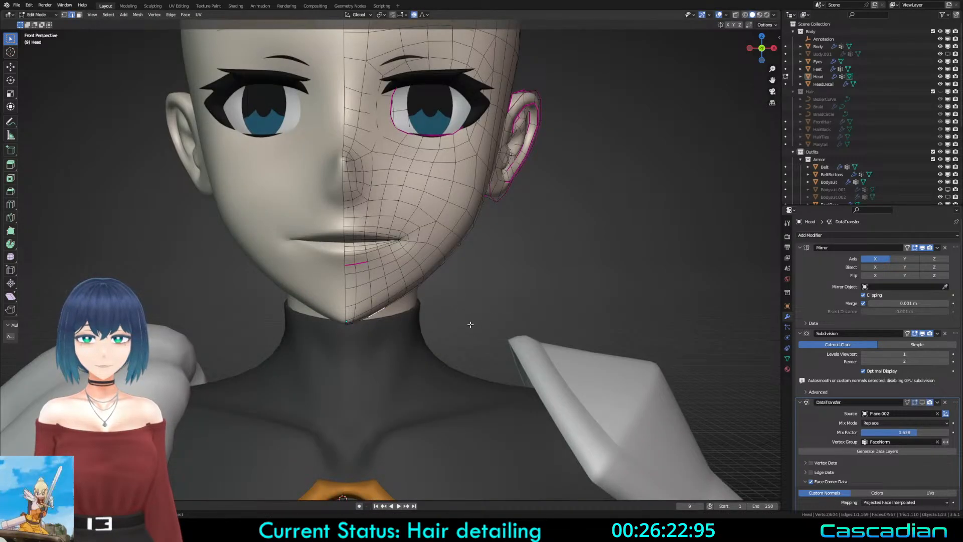
Step: Select the face loops around the lips and move them slightly along Z, toggling proportional editing during the move
scroll(462, 313, down, 3)
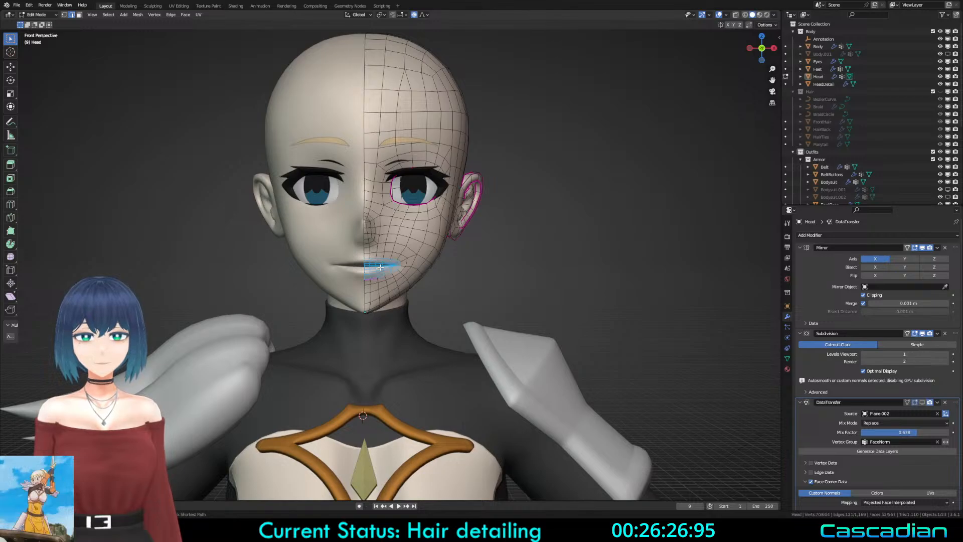
key(g)
key(z)
key(o)
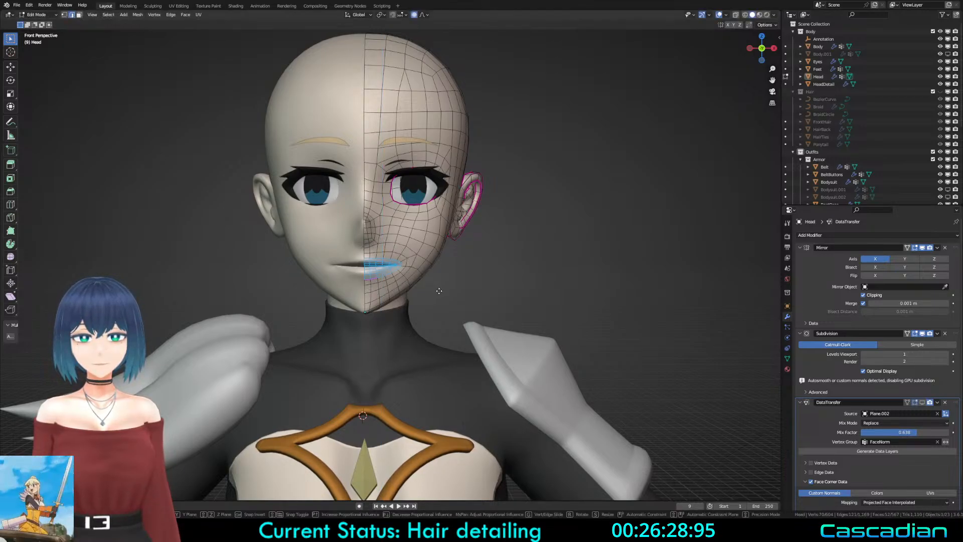
click(440, 291)
shift+middle_drag(422, 277, 428, 299)
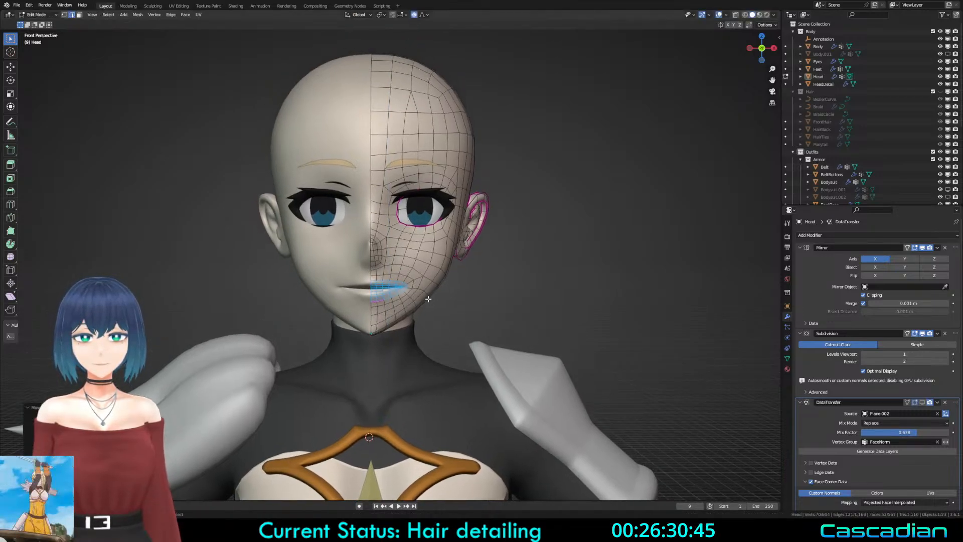
alt+click(379, 252)
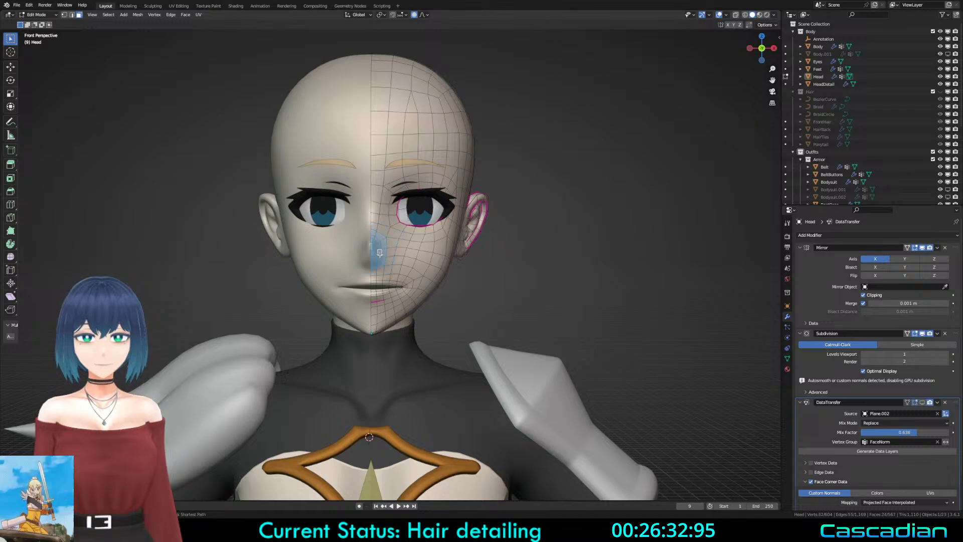
key(g)
right_click(601, 321)
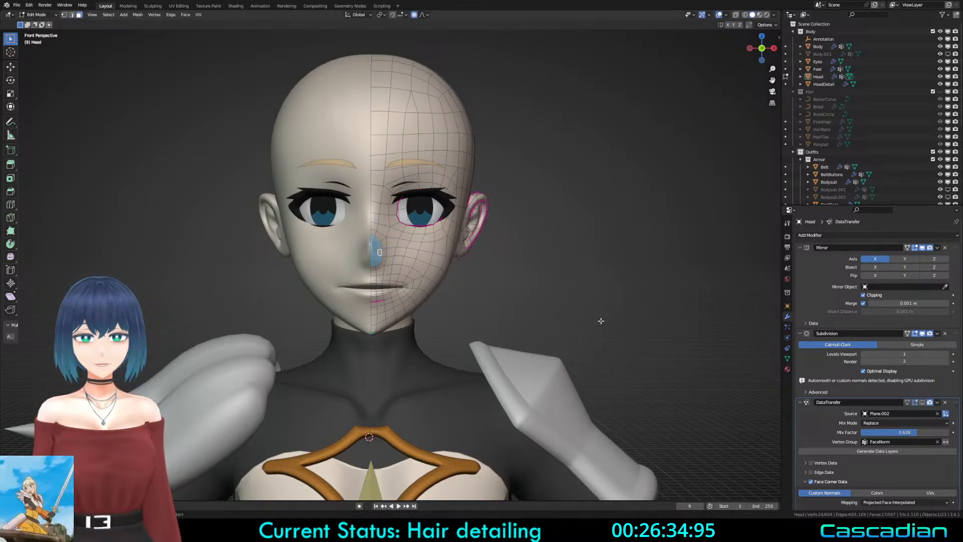
Step: Examine the chin and jaw profile from the right side in Object Mode with the outfit collar shown
key(KP_3)
key(Tab)
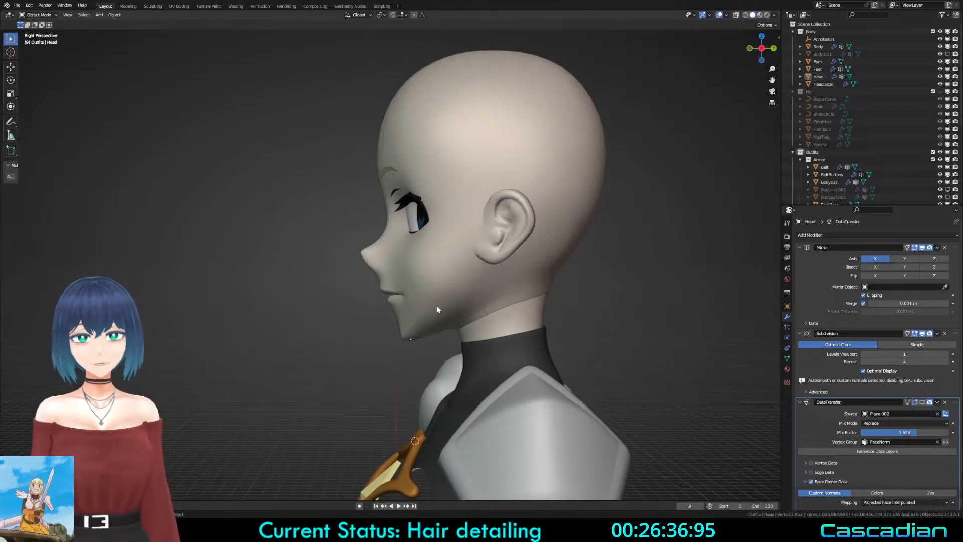
click(428, 315)
scroll(427, 316, up, 8)
key(Tab)
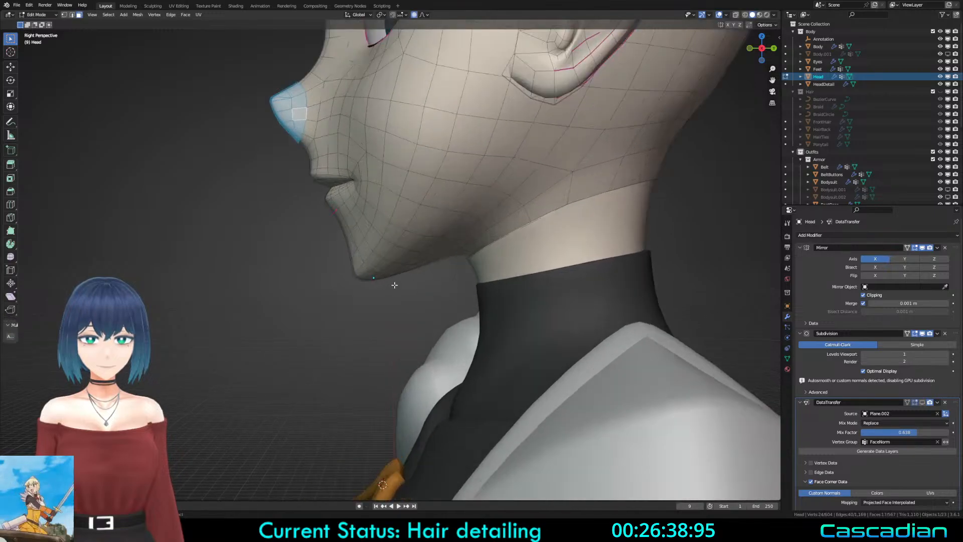
key(Tab)
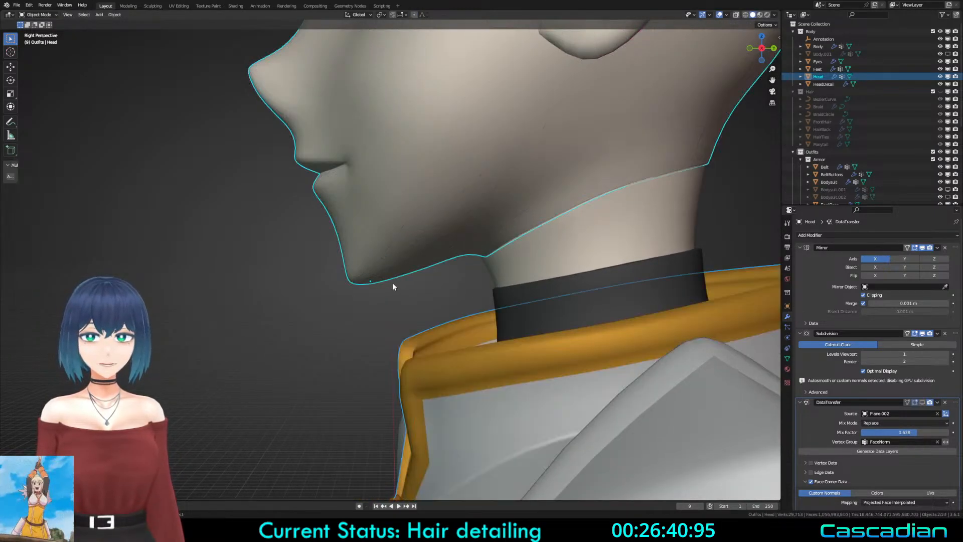
key(a)
key(a)
scroll(393, 285, down, 4)
key(a)
mouse_move(394, 285)
middle_down()
mouse_move(560, 288)
mouse_move(517, 276)
mouse_move(298, 292)
mouse_move(421, 281)
mouse_move(397, 272)
middle_up()
key(a)
scroll(443, 291, down, 2)
Step: Show the Hair collection and open the Head in Edit Mode near the mouth
key(shift+3)
key(shift+3)
key(shift+2)
scroll(401, 271, up, 4)
click(403, 256)
key(Tab)
scroll(403, 256, up, 6)
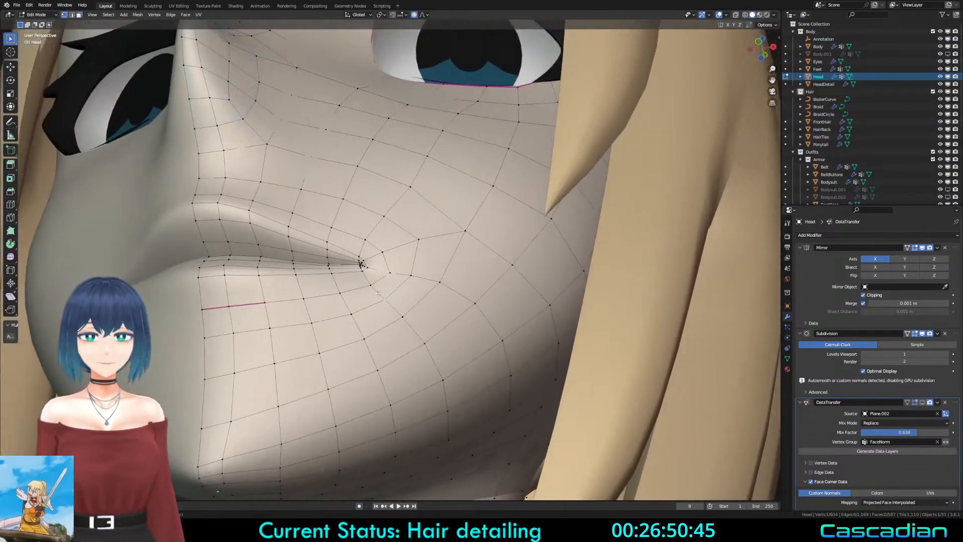
middle_drag(378, 293, 302, 232)
click(358, 256)
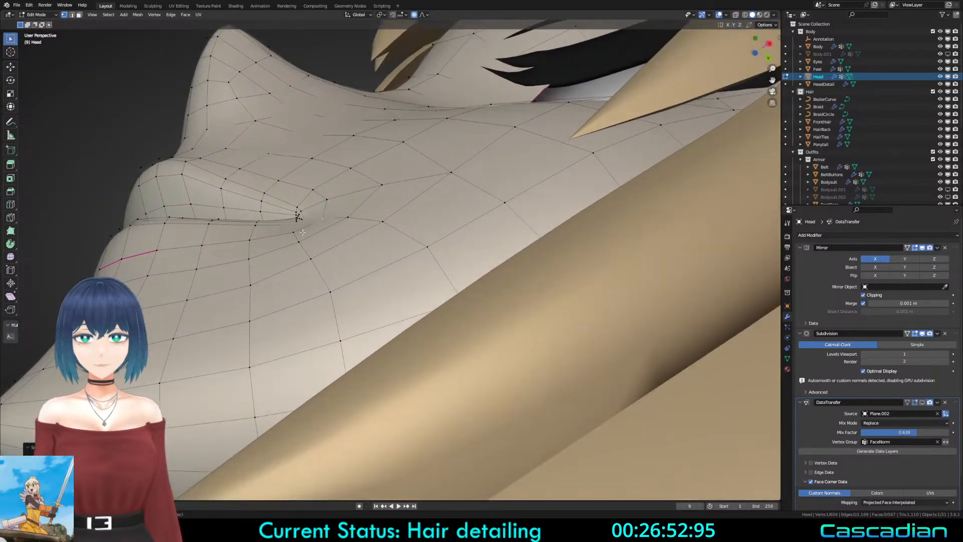
key(g)
scroll(296, 231, up, 3)
right_click(295, 234)
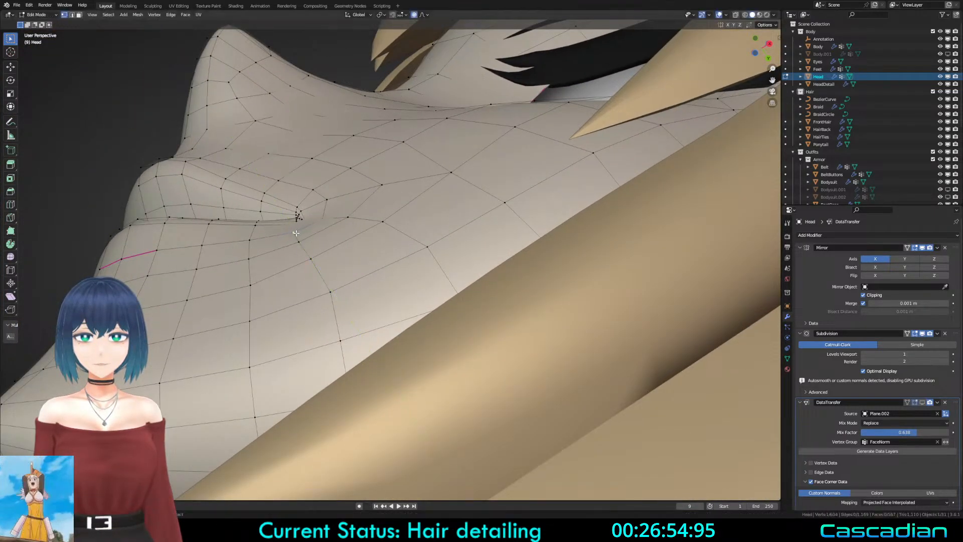
middle_drag(296, 237, 279, 215)
key(g)
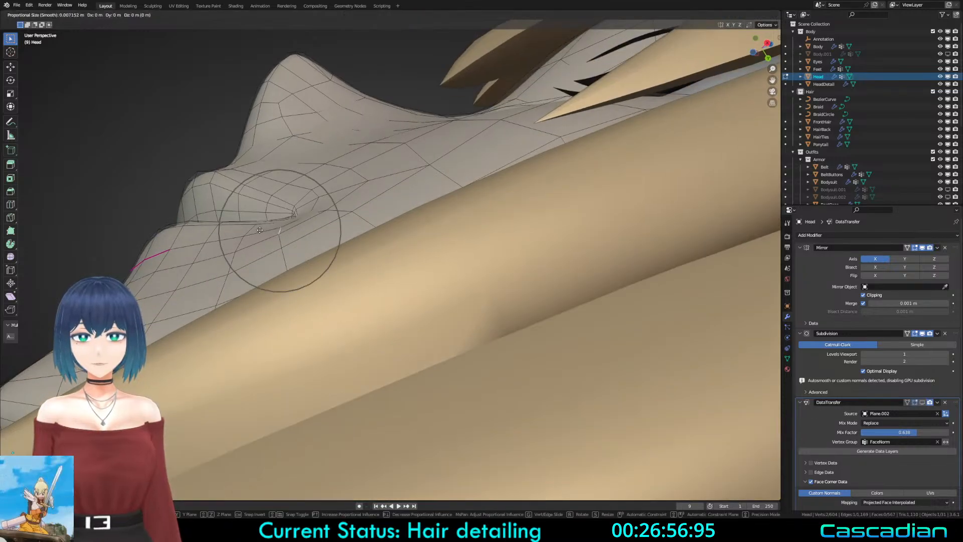
right_click(263, 232)
Step: Move the edge beside the mouth corner back about 0.0006 m along Y with proportional editing, followed by a small extra Y adjustment
key(g)
key(y)
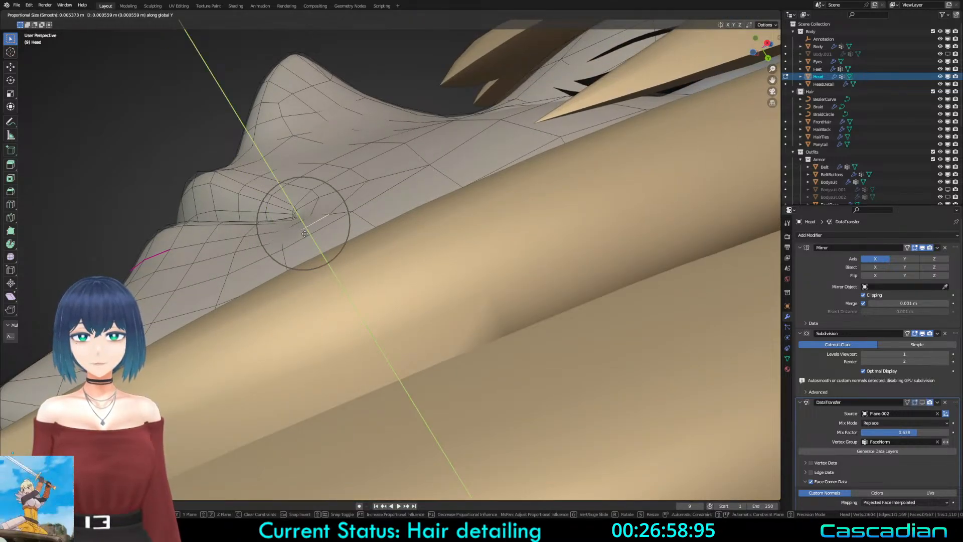
click(305, 233)
key(g)
key(y)
click(307, 232)
Step: Nudge the upper-lip edge near the mouth corner and save the file
middle_drag(308, 233, 500, 286)
key(g)
click(527, 283)
key(ctrl+s)
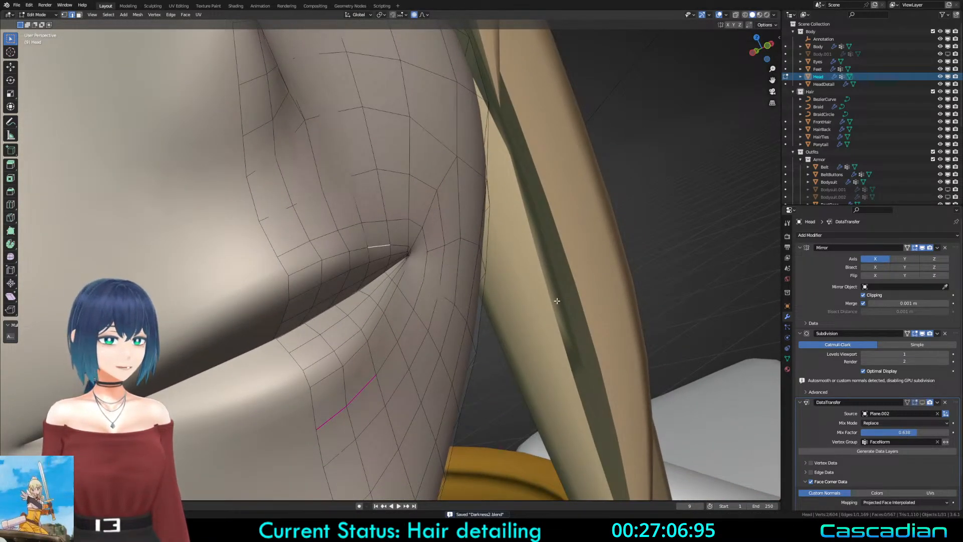
Step: Pick the upper mouth-corner vertex in Wireframe and shift it slightly outward and up in Solid shading with a tiny proportional falloff
middle_drag(557, 301, 393, 343)
scroll(409, 306, up, 2)
key(1)
scroll(447, 290, up, 3)
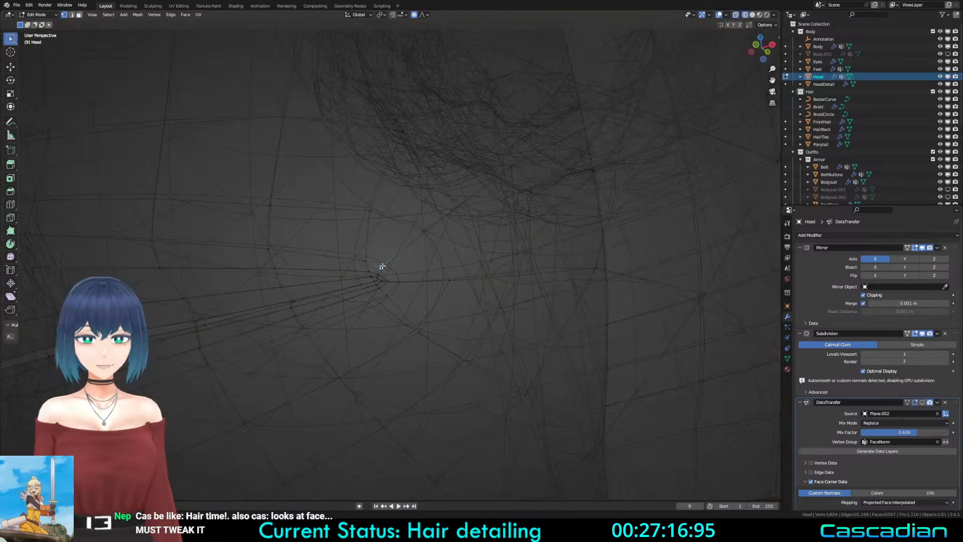
click(382, 268)
middle_drag(384, 266, 407, 242)
key(z)
key(g)
click(476, 238)
key(g)
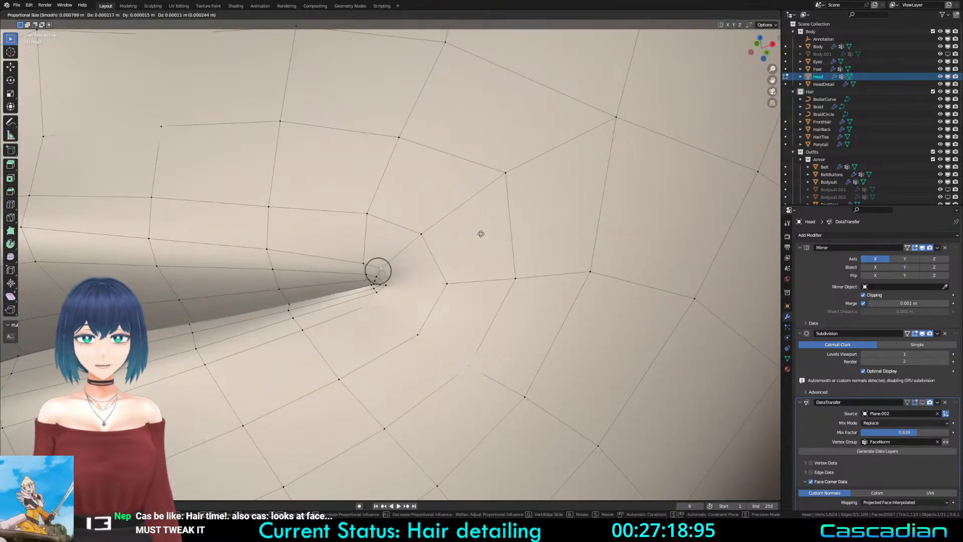
click(481, 234)
Step: Select the vertex just below the mouth corner and nudge it slightly downward, switching shading to check the corner
key(z)
middle_drag(367, 279, 382, 294)
click(385, 296)
key(g)
click(386, 303)
key(z)
key(z)
Step: Nudge the two vertices just above the mouth corner up and outward in Wireframe shading
click(381, 262)
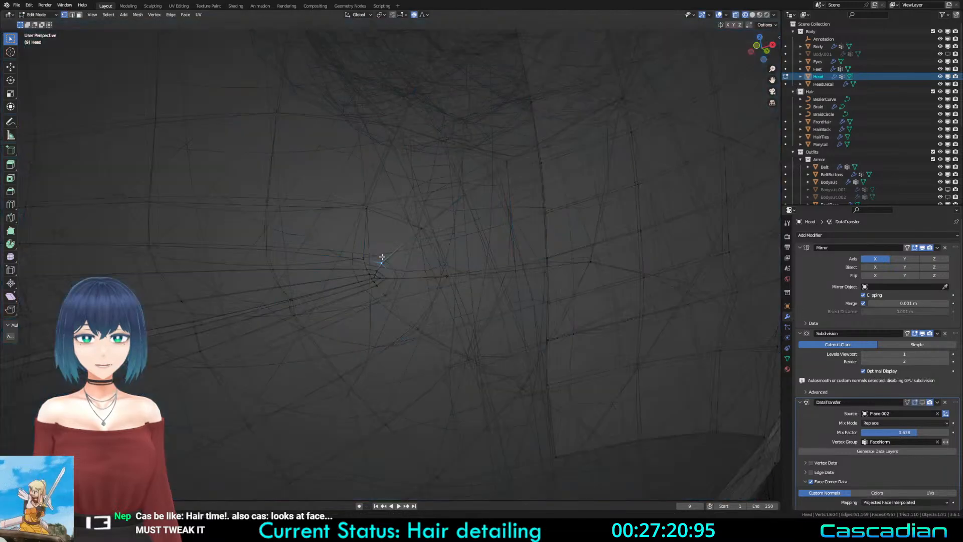
key(g)
click(388, 251)
click(364, 258)
key(g)
click(369, 255)
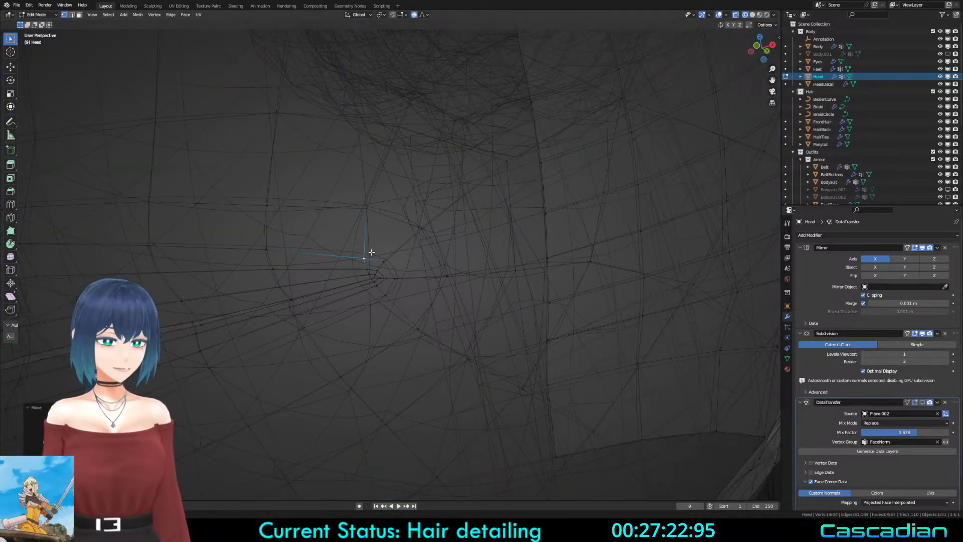
Step: Save the file, check the face from the front in Solid shading, and return to Object Mode with another save
key(ctrl+s)
key(z)
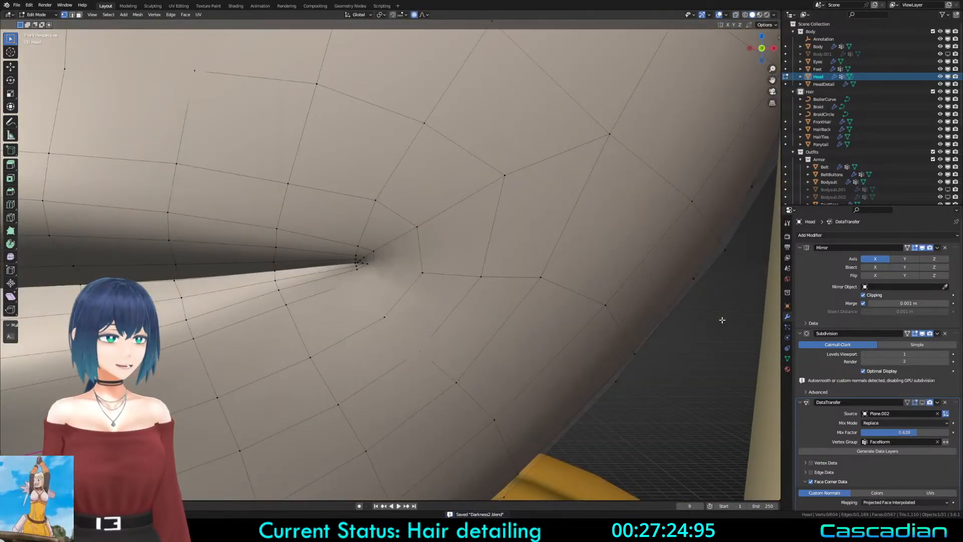
scroll(550, 299, down, 3)
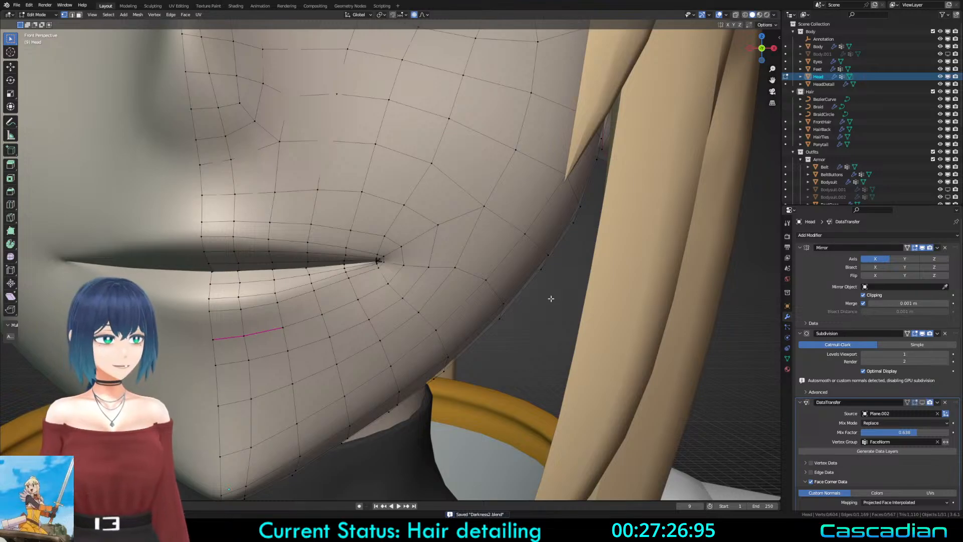
scroll(551, 299, down, 5)
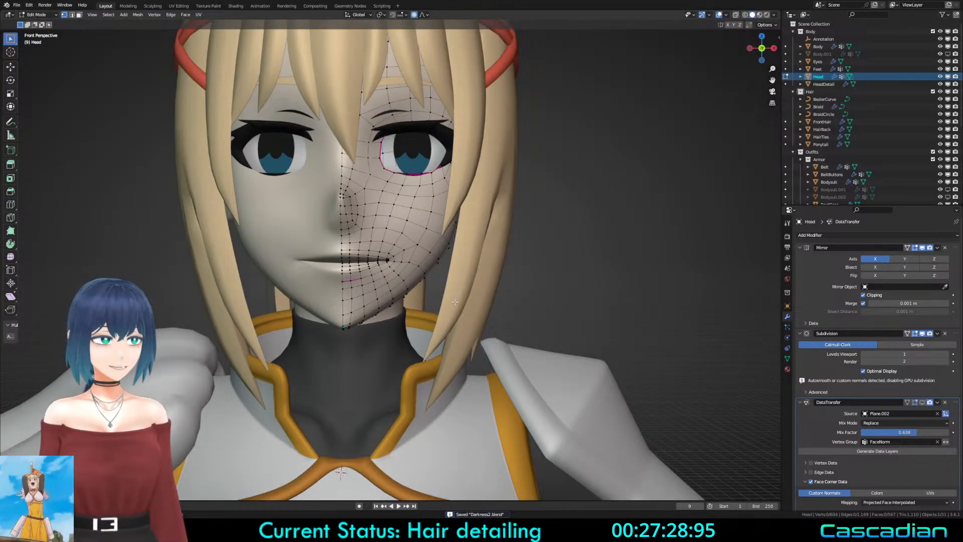
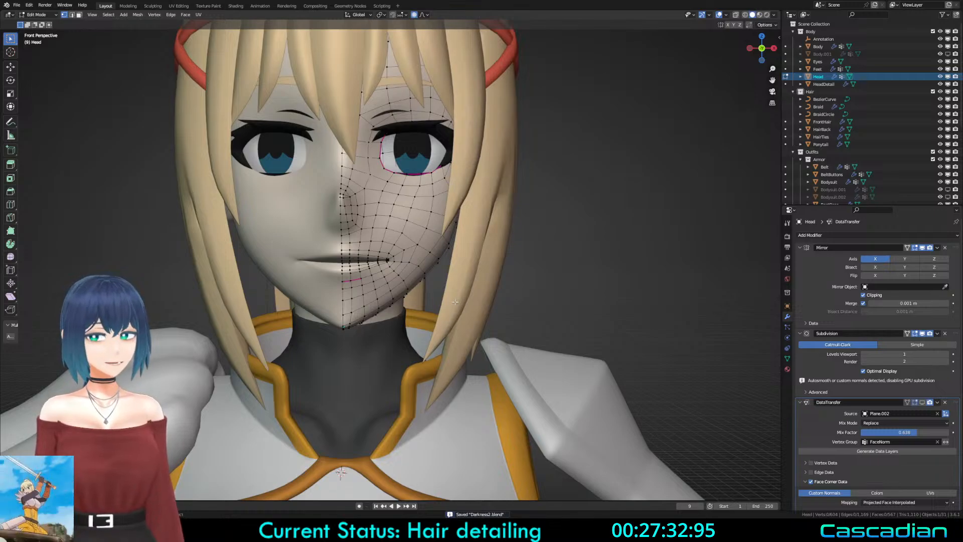
scroll(454, 301, down, 4)
key(Tab)
key(ctrl+s)
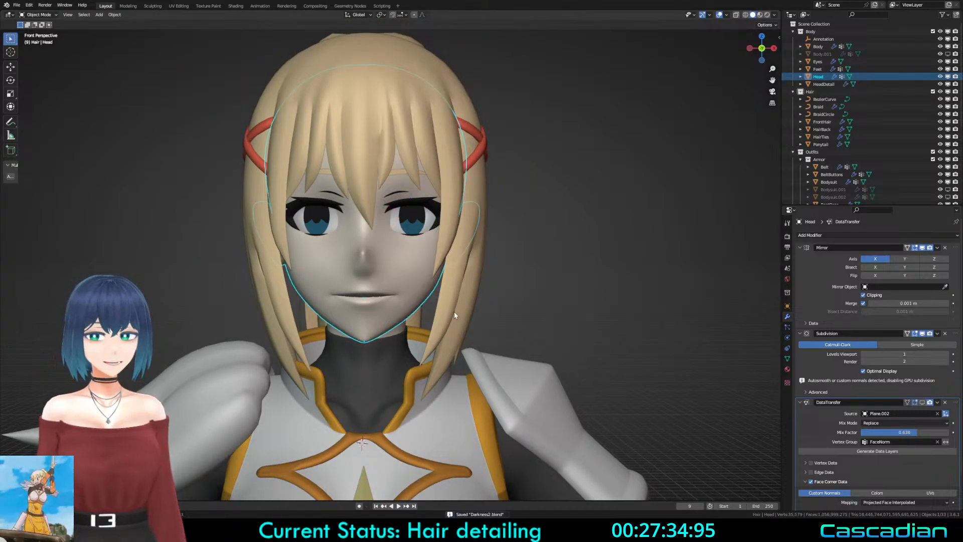
Step: Hide the front hair object and select the Head
key(a)
key(a)
shift+middle_drag(449, 309, 477, 304)
click(405, 282)
key(Tab)
key(Tab)
click(474, 300)
key(h)
click(432, 259)
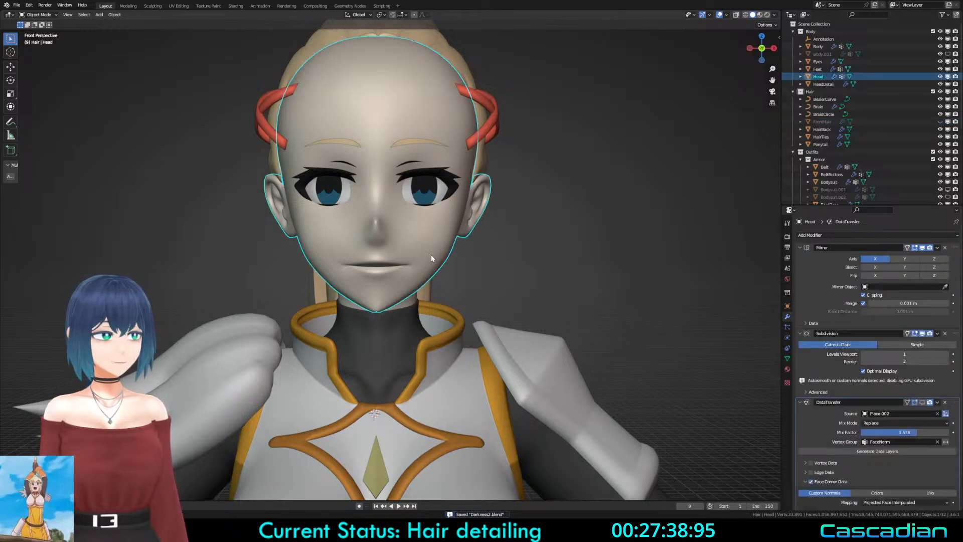
key(Tab)
shift+middle_drag(431, 254, 458, 314)
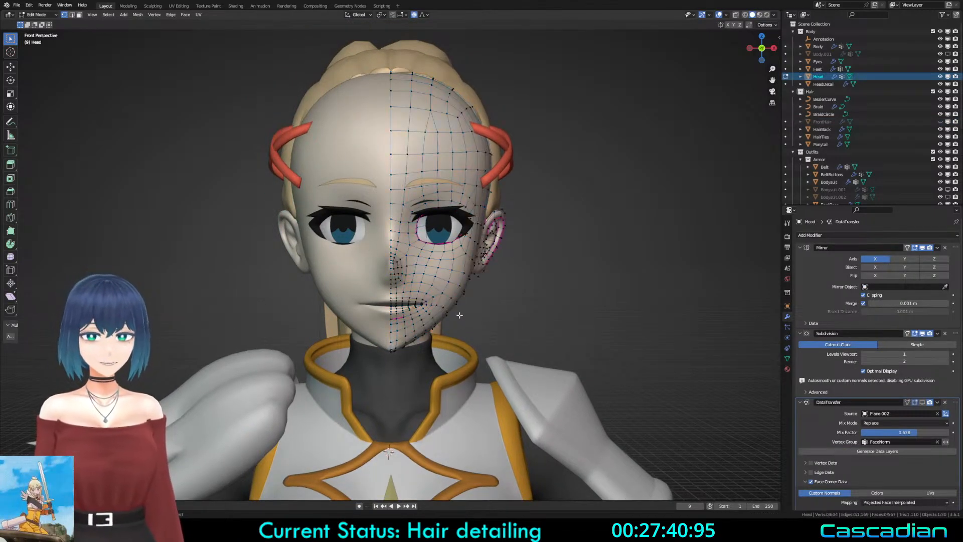
key(shift+z)
key(c)
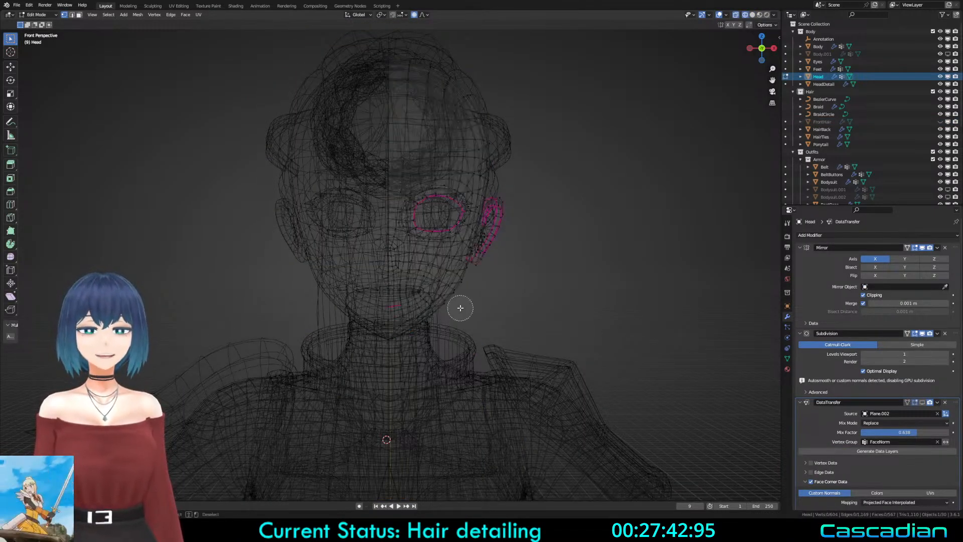
key(Escape)
key(shift+z)
key(g)
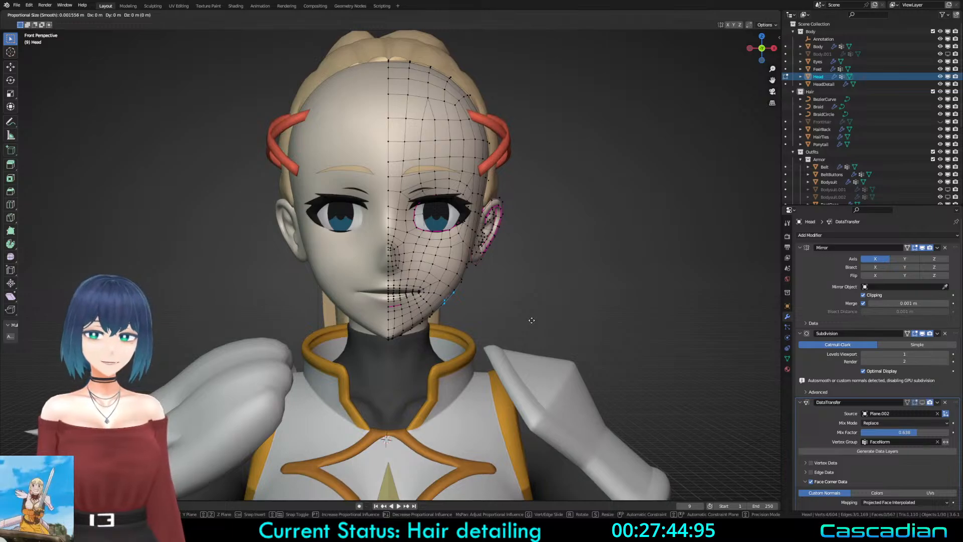
right_click(531, 320)
key(Tab)
Step: Unhide the front hair, deselect everything and save the file
key(a)
key(a)
key(alt+h)
key(a)
key(a)
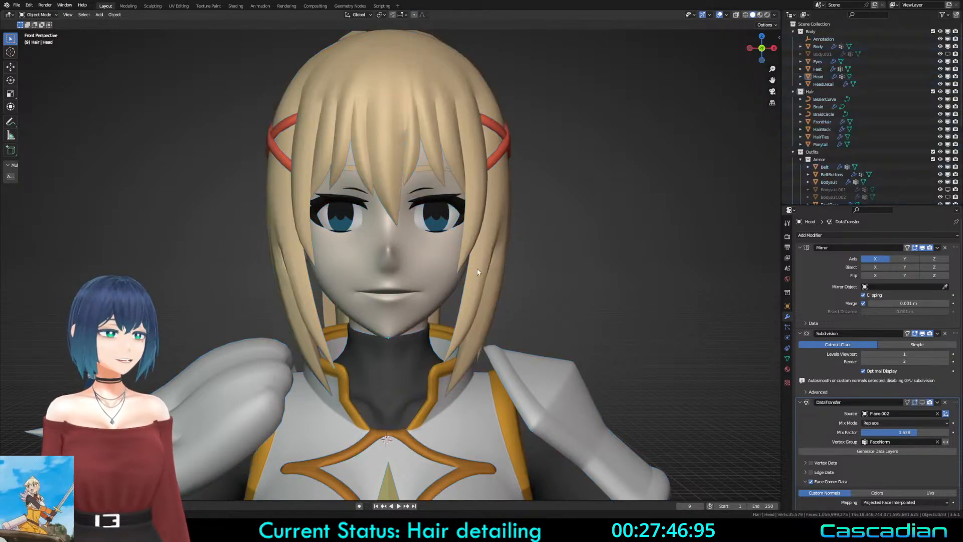
scroll(476, 271, down, 2)
key(ctrl+s)
Step: Mark the short edge beside the centre strand of the front hair as sharp and check the shading in Object Mode
click(471, 290)
scroll(451, 271, down, 2)
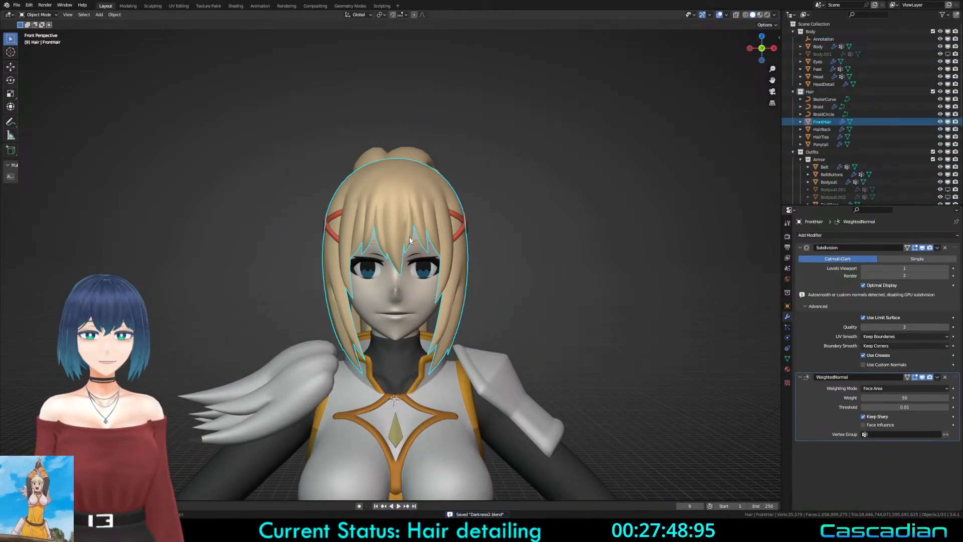
key(Tab)
scroll(410, 240, up, 2)
scroll(411, 241, up, 2)
key(ctrl+e)
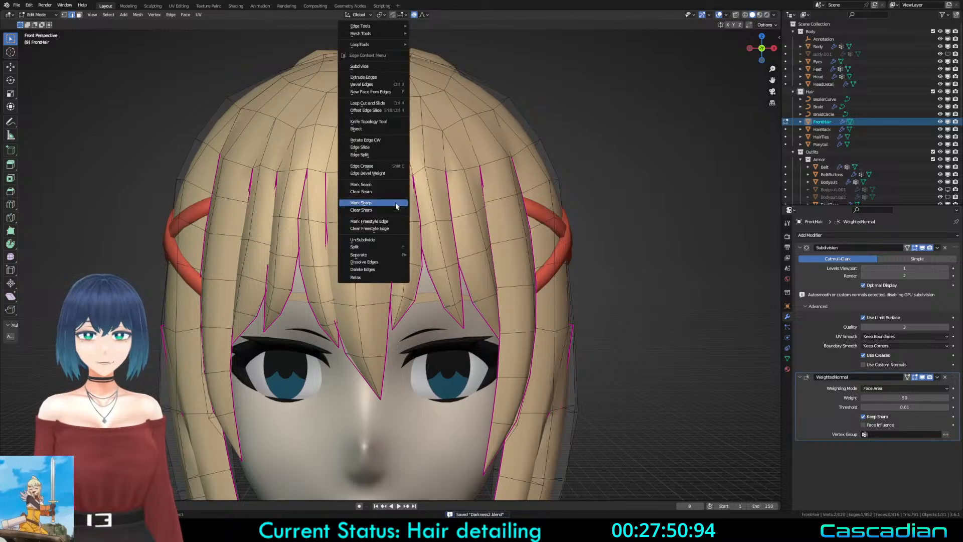
click(395, 206)
key(Tab)
scroll(421, 251, down, 1)
key(Tab)
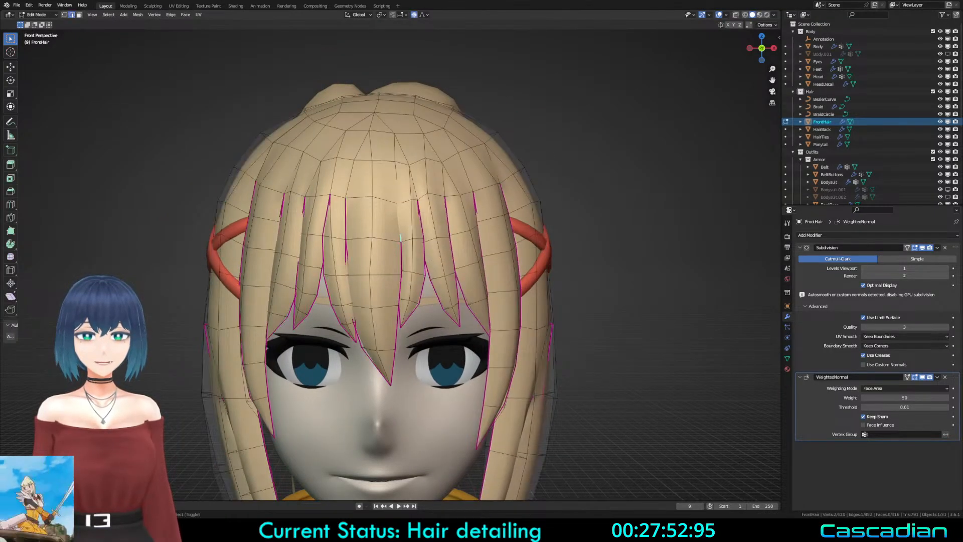
key(Tab)
key(Tab)
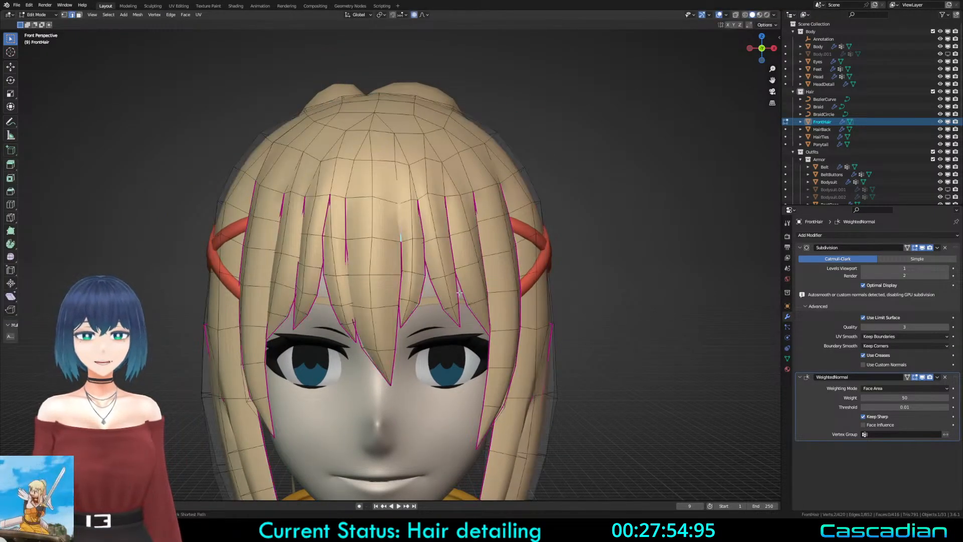
key(Tab)
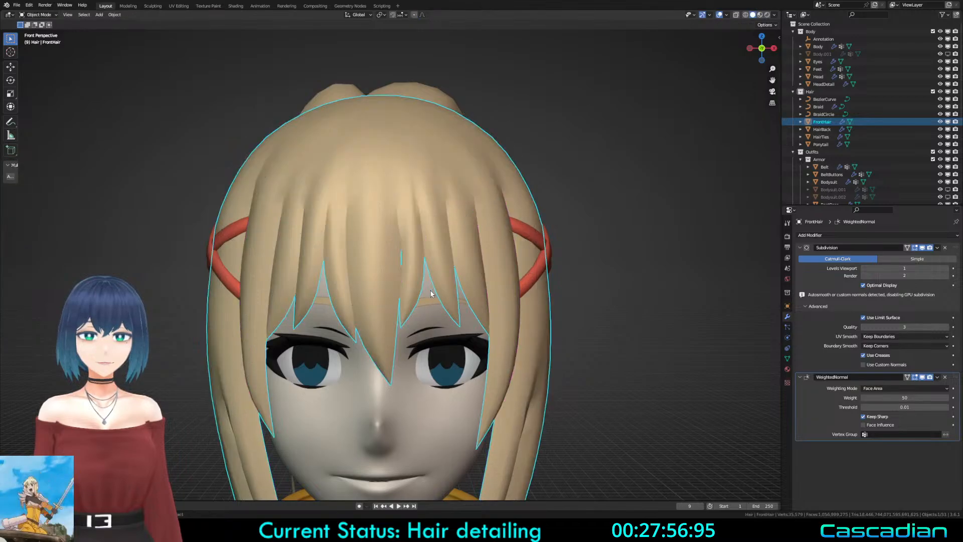
Step: Nudge the edge vertices of the short bang beside the front hair's centre strand, using Wireframe shading to reach them
key(Tab)
scroll(430, 290, up, 3)
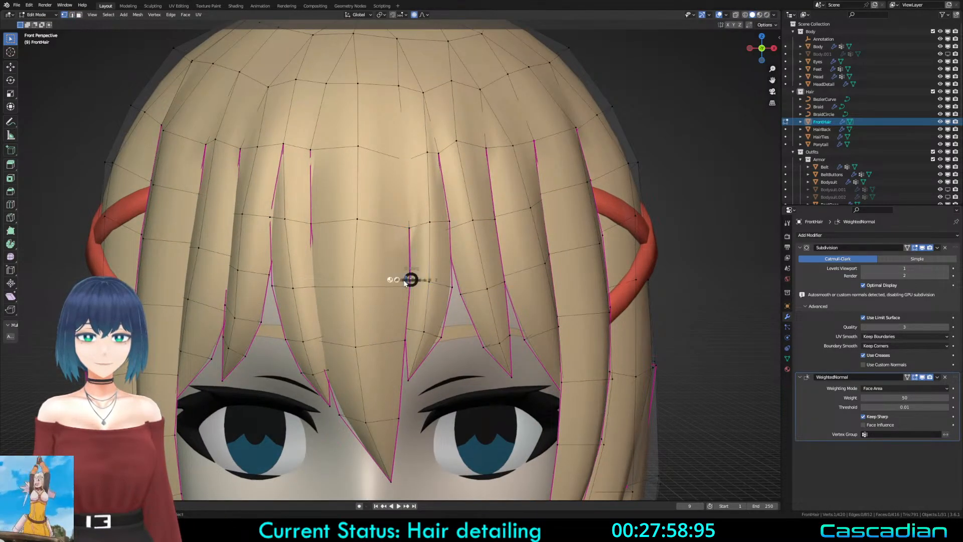
click(364, 282)
key(g)
click(366, 285)
click(450, 295)
key(g)
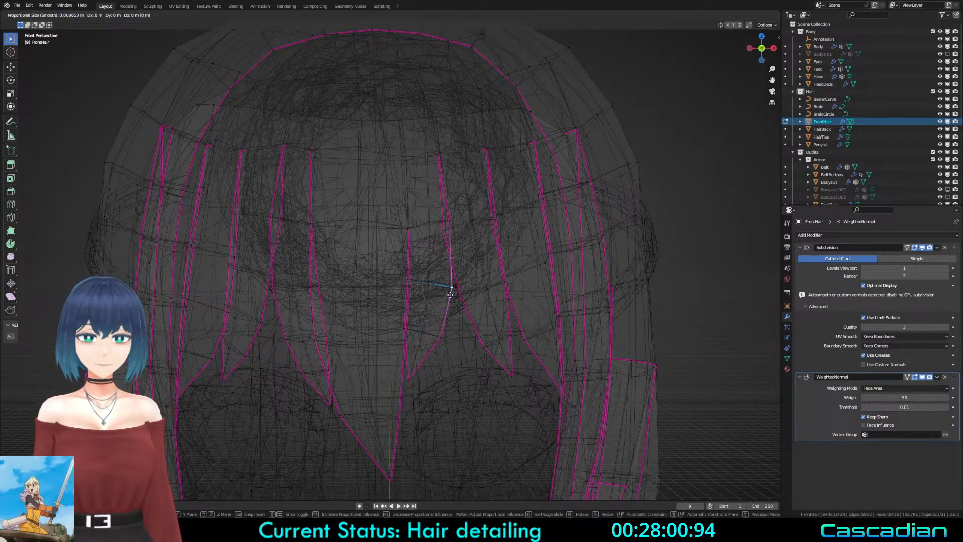
click(451, 294)
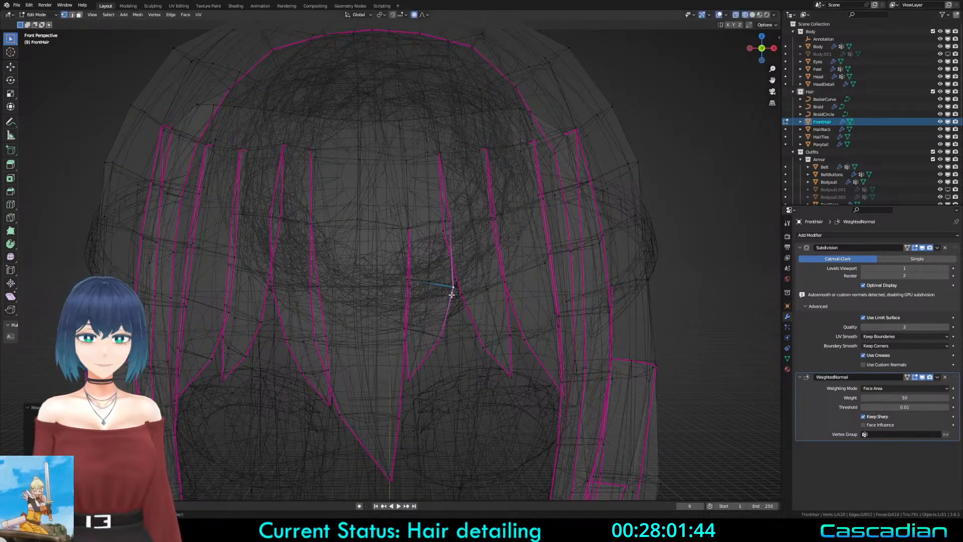
key(g)
click(404, 284)
key(z)
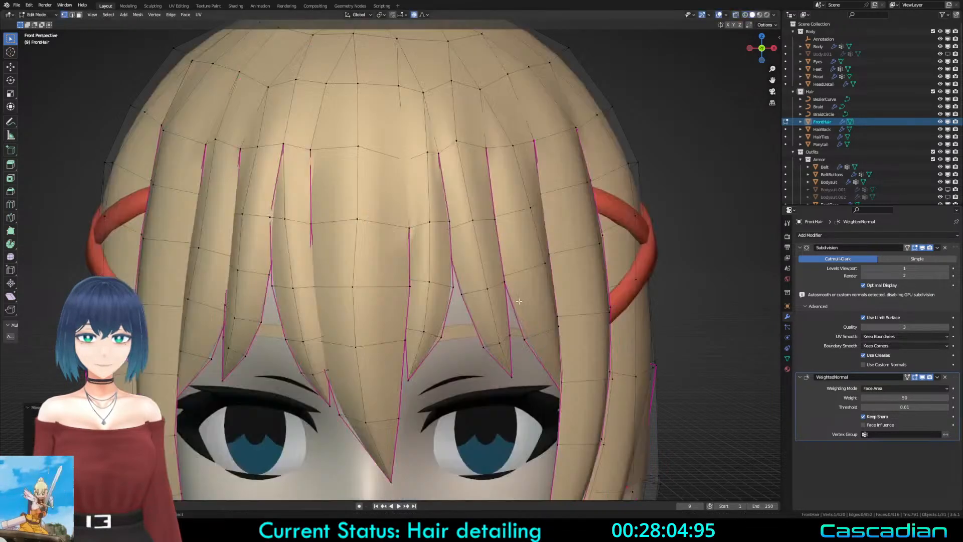
Step: Return to Object Mode, deselect everything and examine the hair from the front and the side
scroll(406, 286, down, 5)
key(Tab)
scroll(426, 271, down, 2)
key(a)
key(a)
scroll(403, 279, down, 4)
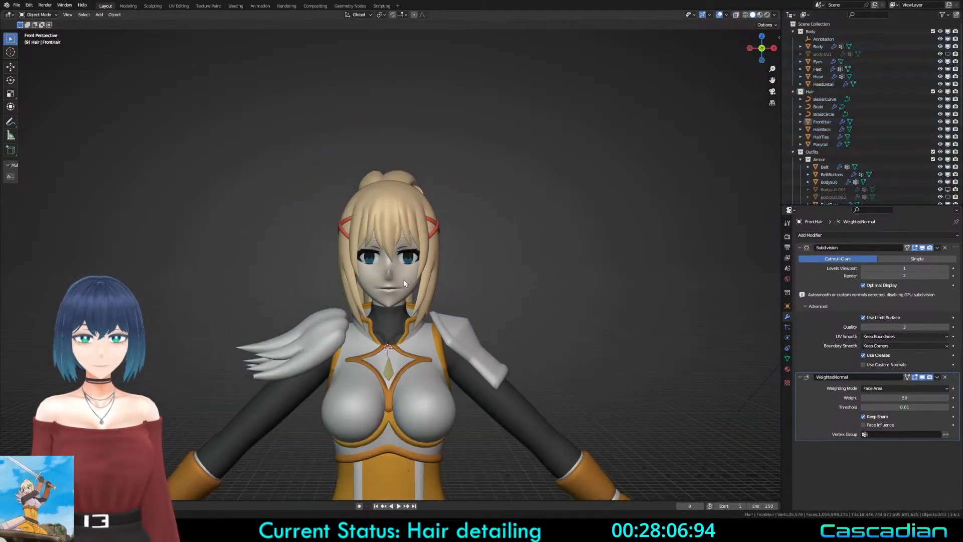
mouse_move(403, 279)
middle_down()
mouse_move(471, 297)
mouse_move(480, 279)
mouse_move(406, 261)
mouse_move(530, 298)
mouse_move(374, 276)
mouse_move(515, 257)
mouse_move(365, 278)
middle_up()
scroll(471, 297, up, 4)
key(z)
key(z)
Step: Select the back hair, enter Edit Mode and inspect its mesh in Wireframe shading from the right side view
click(365, 274)
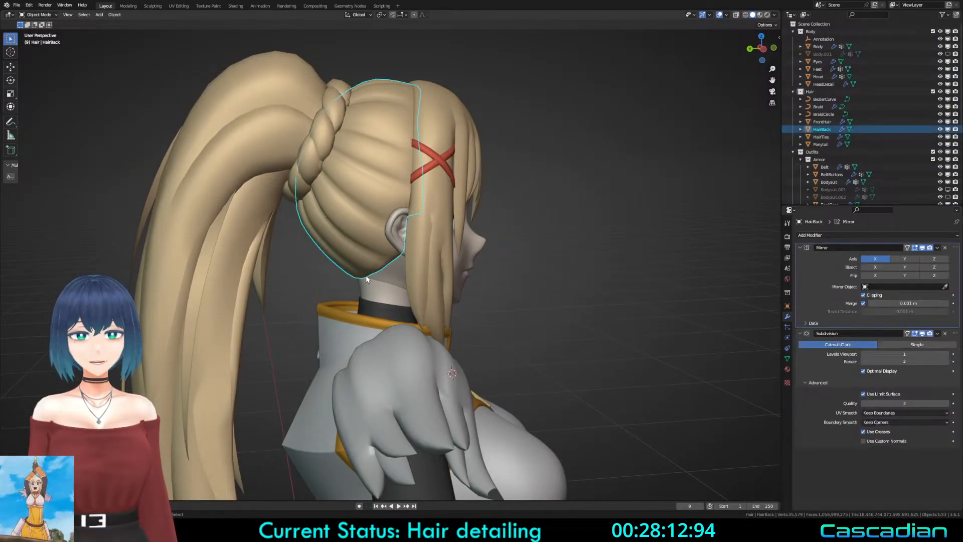
key(Tab)
scroll(388, 245, up, 5)
key(shift+z)
key(a)
middle_drag(382, 243, 472, 256)
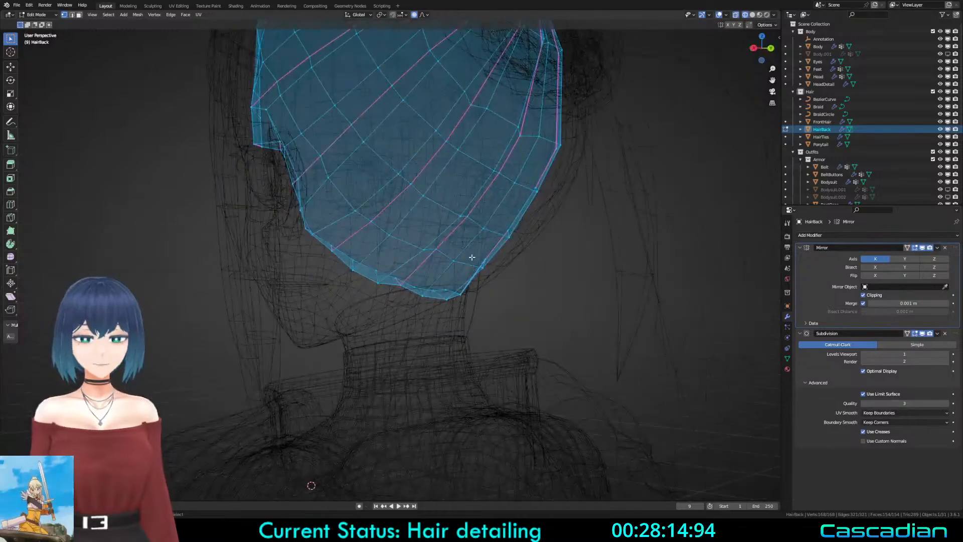
key(KP_3)
key(alt+a)
Step: Select the short edge of the back hair just behind the earlobe and move it slightly
scroll(449, 254, up, 4)
key(2)
click(395, 203)
key(shift+z)
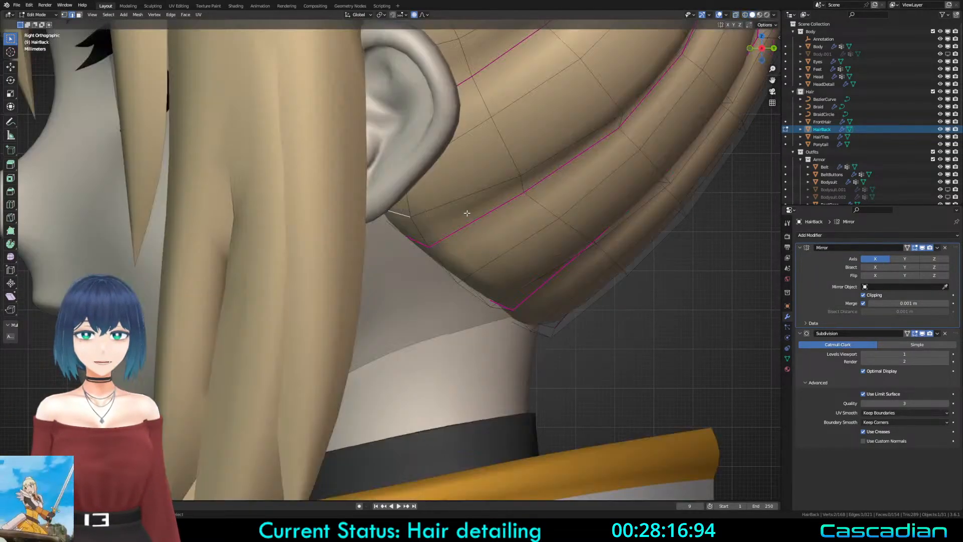
key(g)
click(412, 218)
key(z)
Step: Reposition the back hair's lower front corner vertices behind the earlobe in Wireframe shading, checking the outline in Object Mode
scroll(414, 254, down, 4)
key(shift+z)
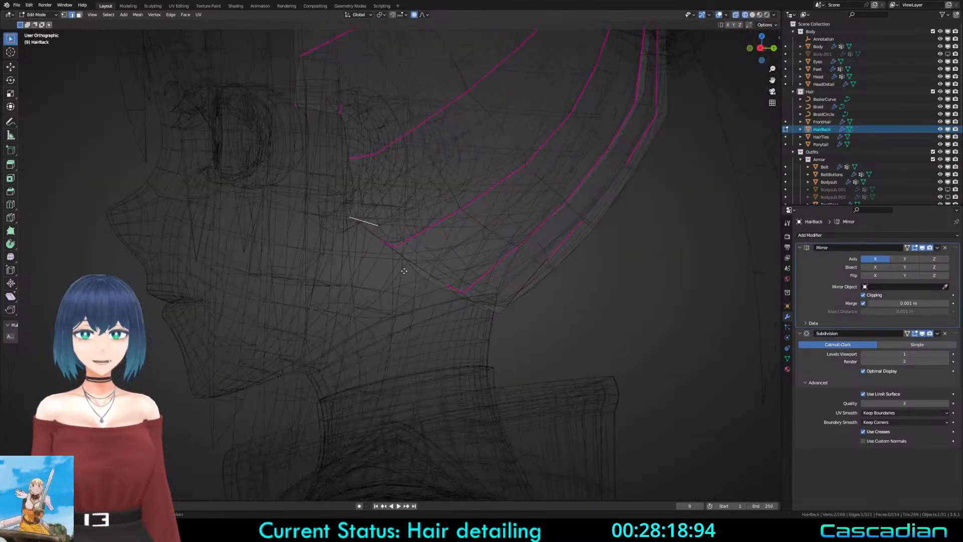
middle_drag(412, 267, 405, 250)
key(1)
click(360, 198)
key(g)
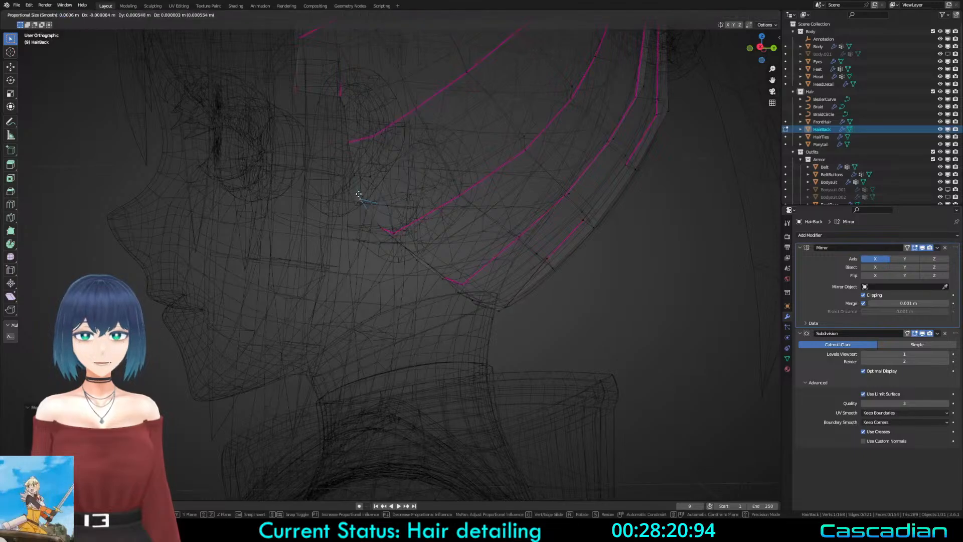
click(359, 196)
click(386, 205)
middle_drag(385, 204, 332, 195)
key(g)
click(324, 195)
key(shift+z)
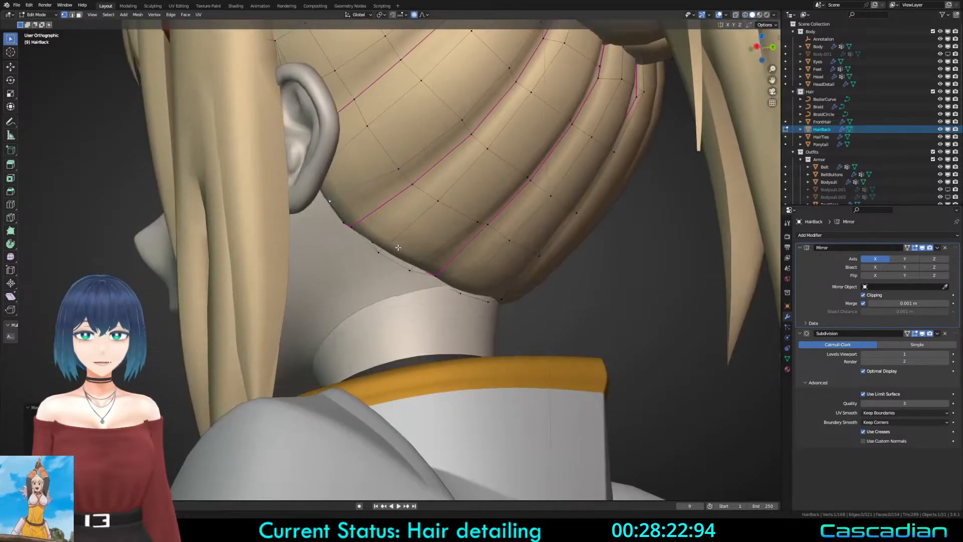
middle_drag(400, 250, 404, 259)
key(KP_3)
key(Tab)
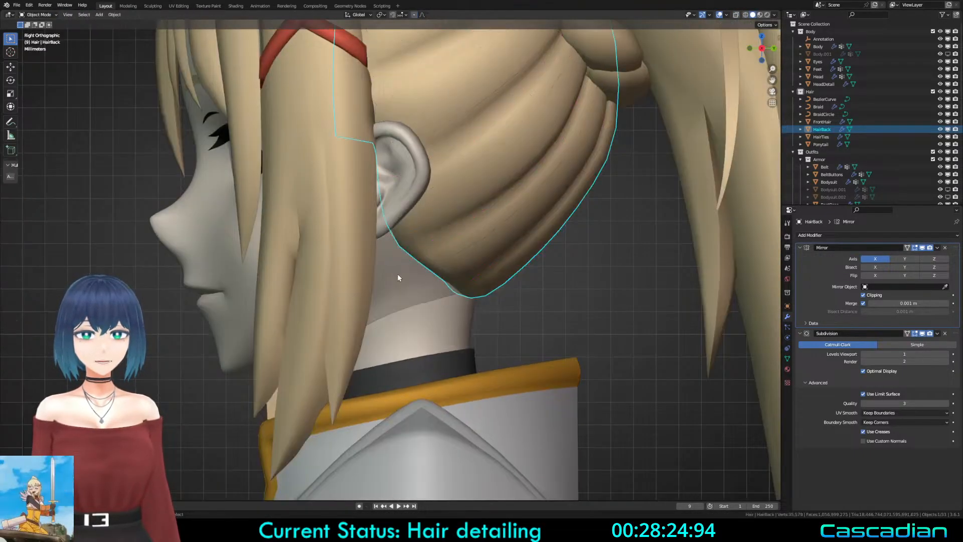
scroll(397, 273, down, 3)
Step: Move the back hair's hairline vertex below the ear with a reduced proportional editing radius
key(Tab)
shift+middle_drag(468, 303, 449, 328)
scroll(401, 318, up, 2)
key(z)
click(352, 315)
click(369, 286)
key(z)
click(467, 286)
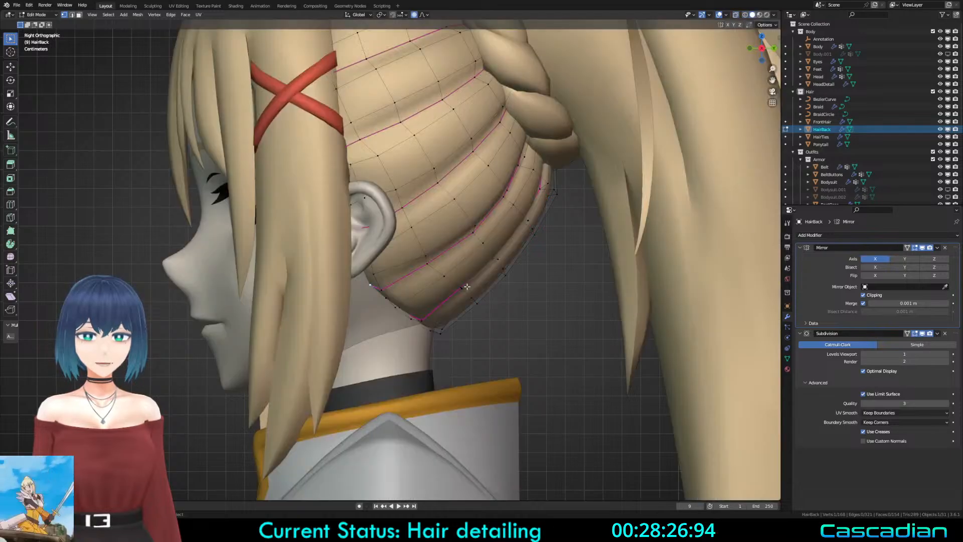
key(g)
scroll(509, 317, down, 10)
click(508, 316)
key(a)
Step: Move a vertex on the back hair's lower hairline above the neck with smooth proportional editing
middle_drag(508, 317, 467, 276)
scroll(426, 271, up, 2)
click(353, 262)
key(g)
scroll(349, 268, up, 10)
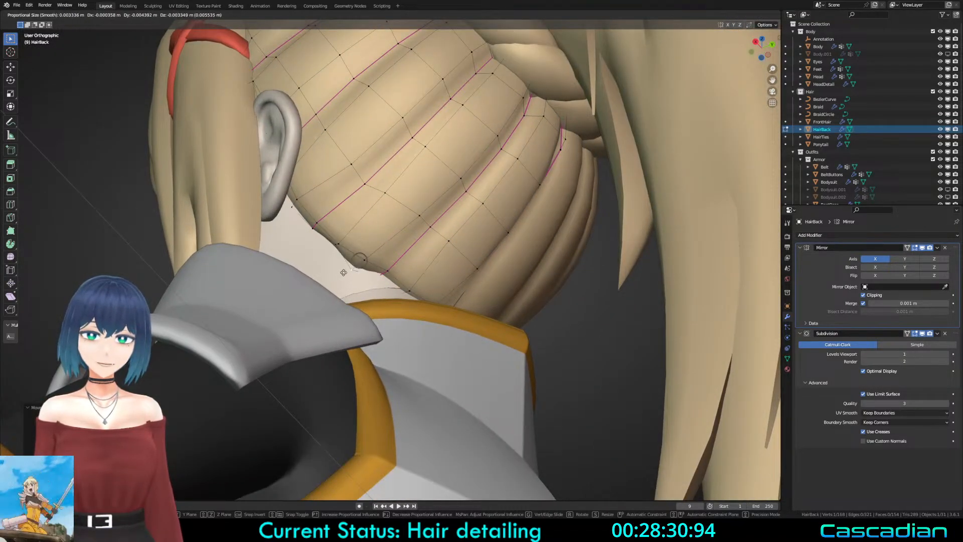
click(343, 272)
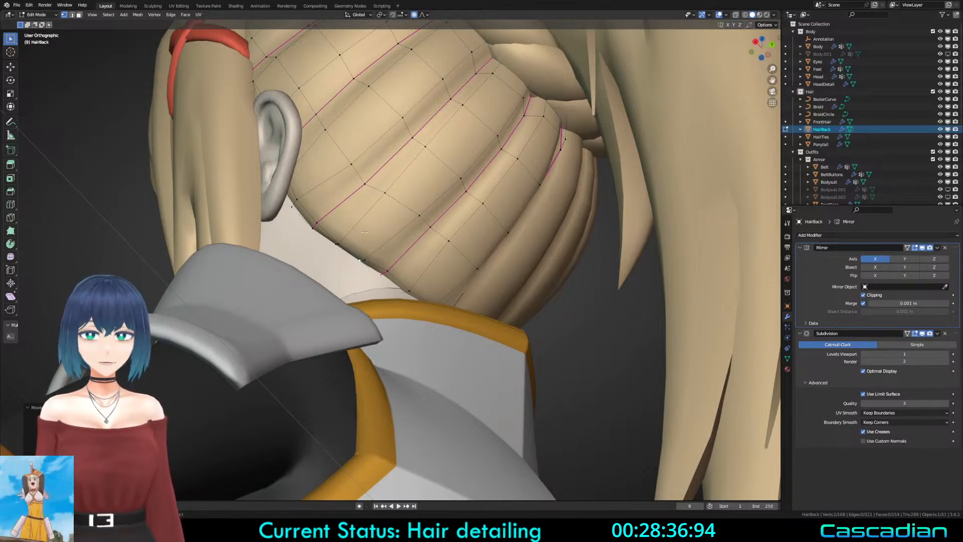
Step: Select the two stacked vertices where the sharp crease meets the lower hairline, using X-ray, and nudge them
middle_drag(360, 228, 355, 285)
key(1)
scroll(308, 238, down, 4)
scroll(461, 341, up, 3)
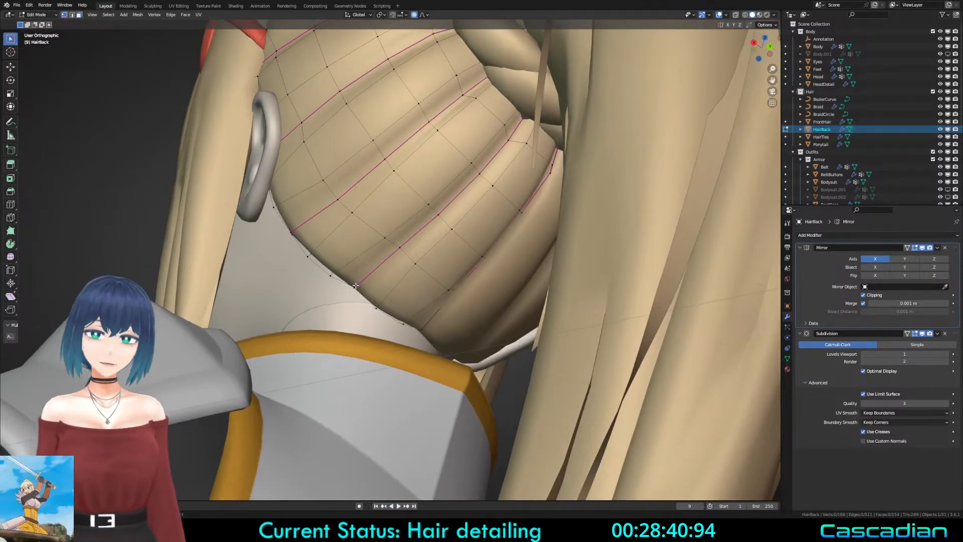
key(alt+z)
drag(349, 279, 361, 293)
key(alt+z)
key(g)
click(345, 271)
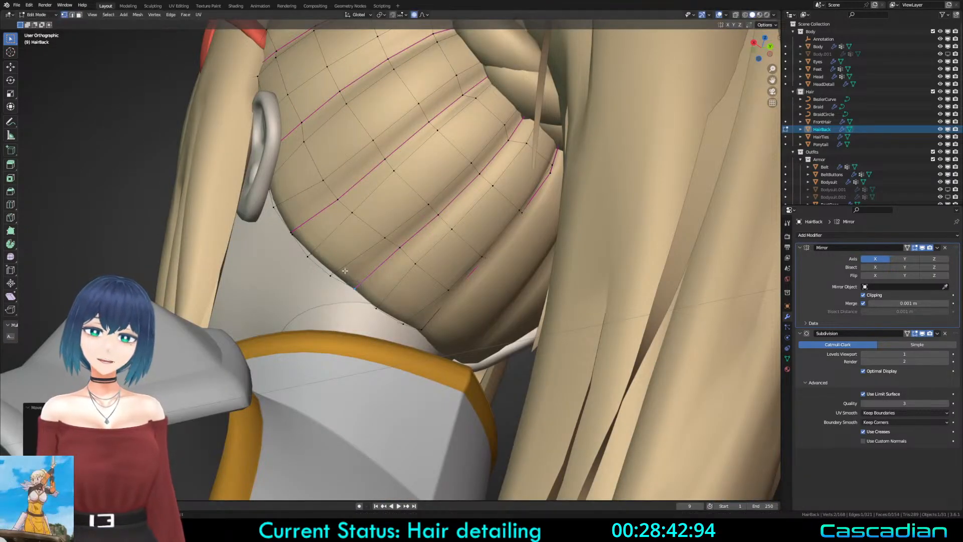
Step: Check the back hair's lower outline in Object Mode from behind and return to Edit Mode
key(alt+z)
key(ctrl+Tab)
click(291, 228)
key(alt+z)
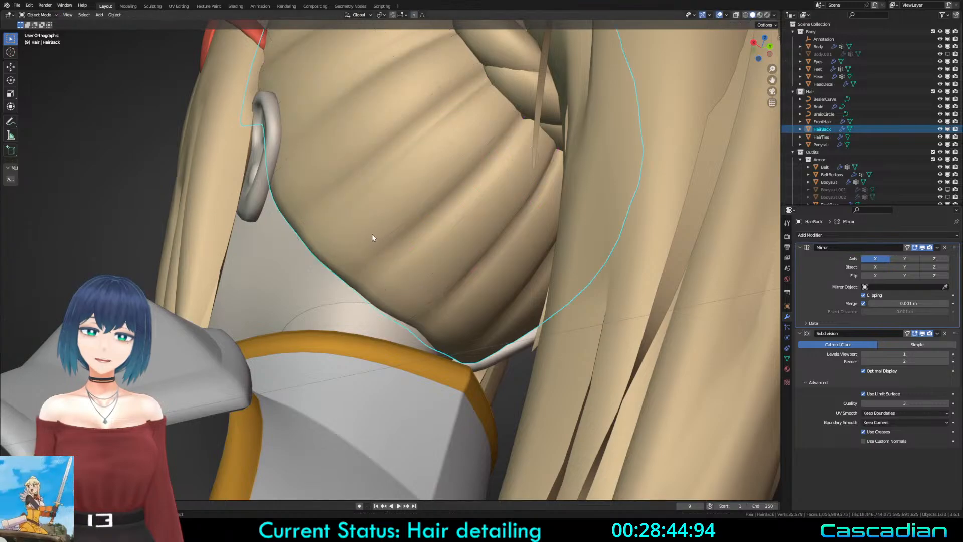
scroll(372, 238, down, 4)
key(alt+a)
middle_drag(373, 237, 410, 279)
scroll(410, 278, up, 3)
click(422, 264)
key(Tab)
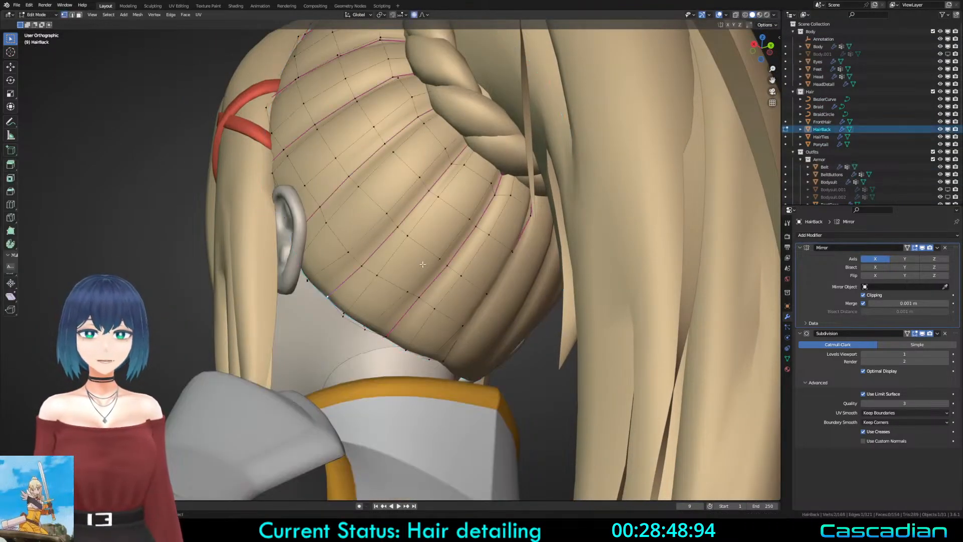
Step: Adjust the edges along the sharp crease in the middle of the back hair behind the ear
ctrl+click(411, 246)
key(g)
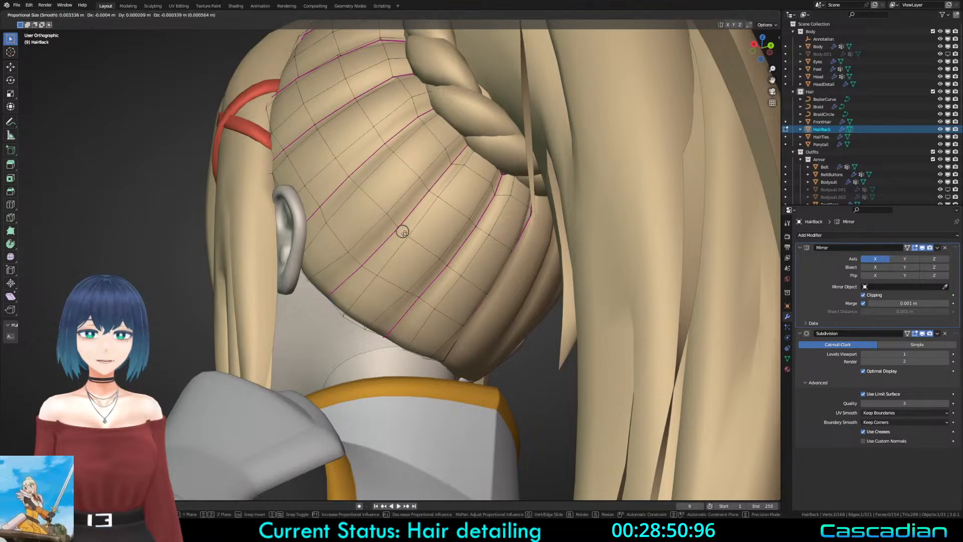
click(371, 273)
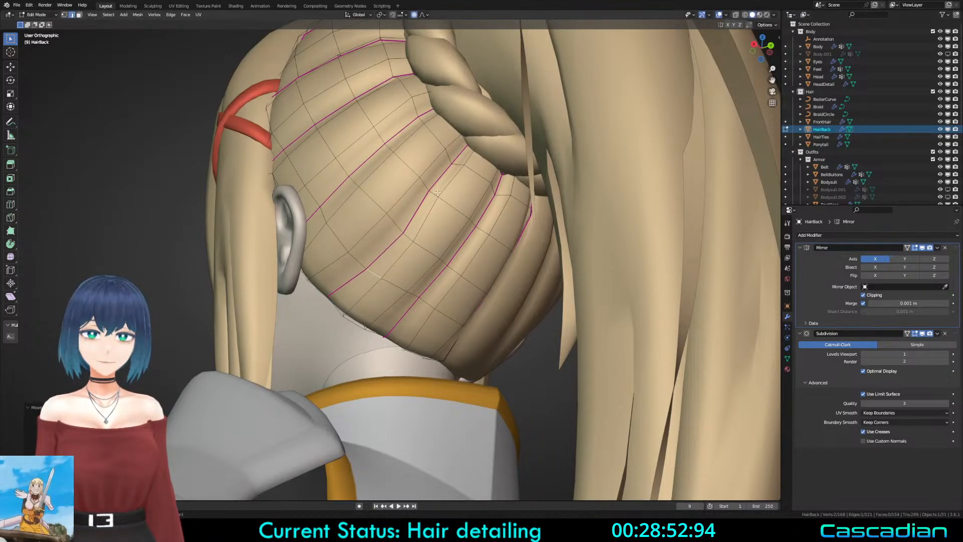
key(g)
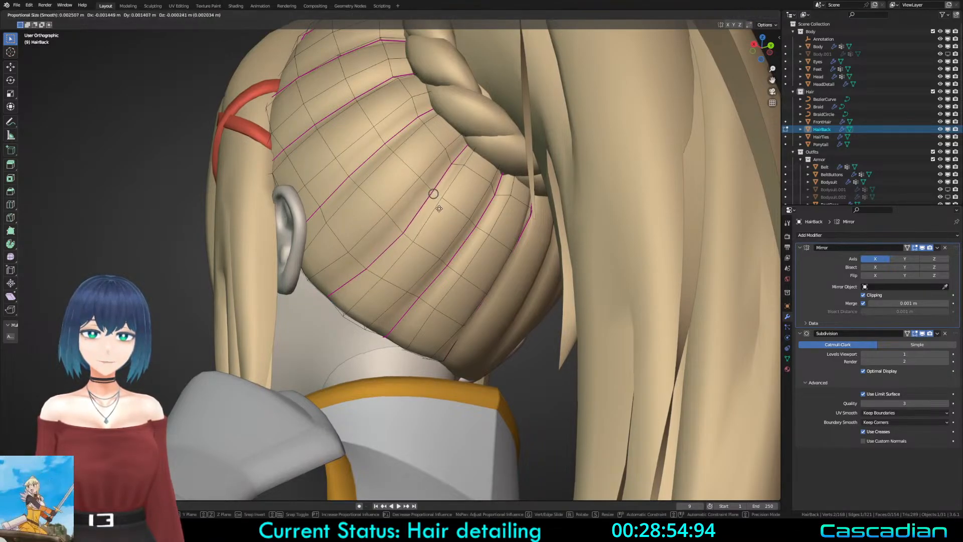
click(449, 182)
Step: Reposition the upper edges of the same crease toward the braid to smooth its curve
middle_drag(460, 164, 458, 187)
key(g)
click(420, 224)
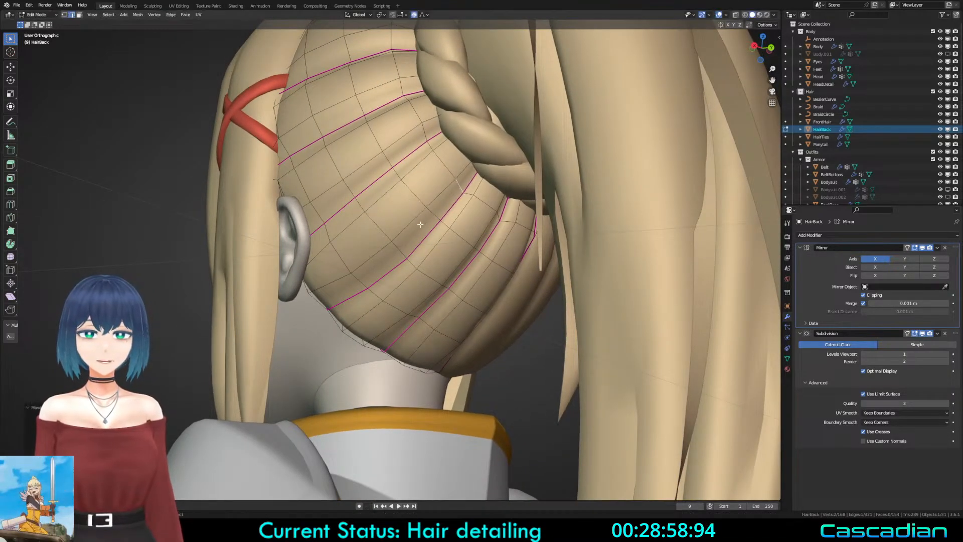
key(g)
click(426, 215)
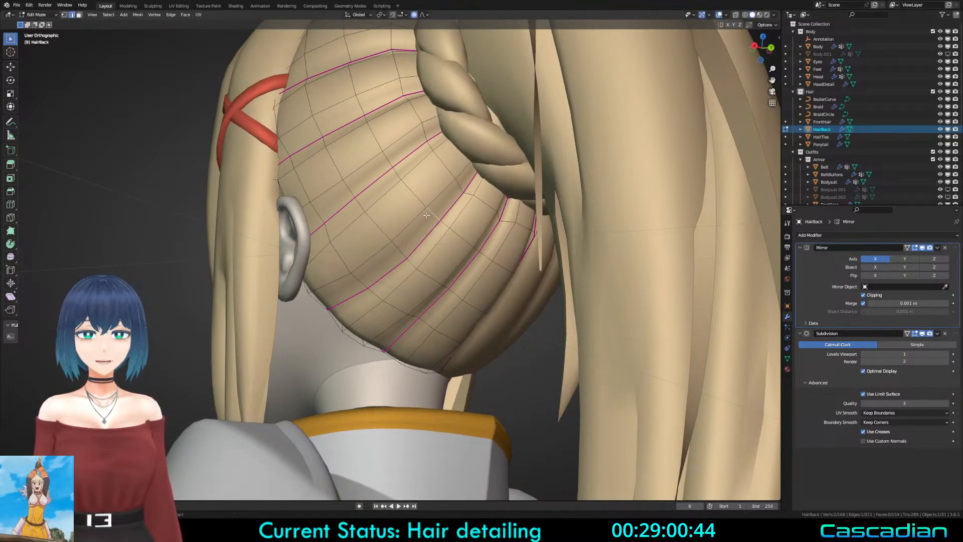
key(g)
click(441, 194)
Step: Move the edge just above the sharp crease behind the ear so it follows the strand
click(376, 255)
key(g)
click(379, 261)
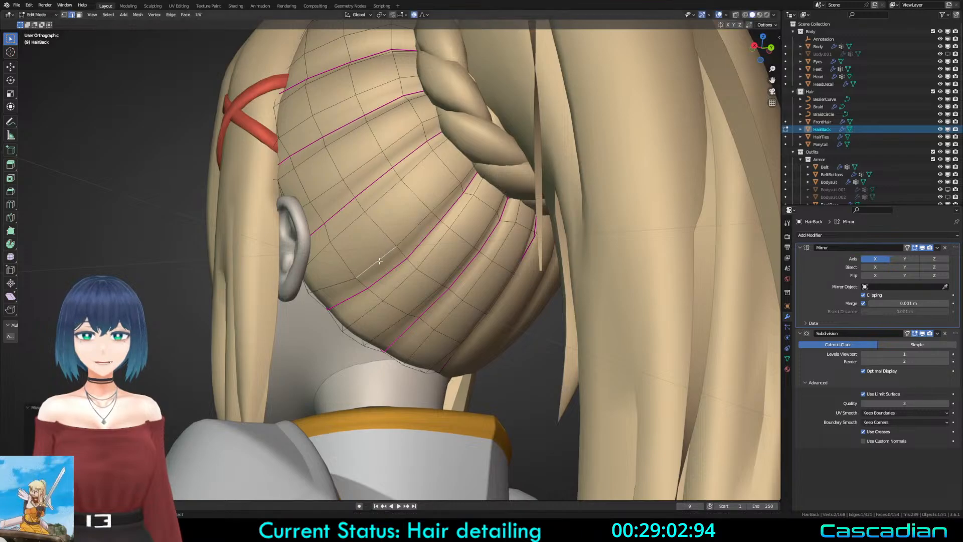
Step: Slide the back hair's hairline vertex just below the ear along its edge
key(g)
click(310, 292)
key(g)
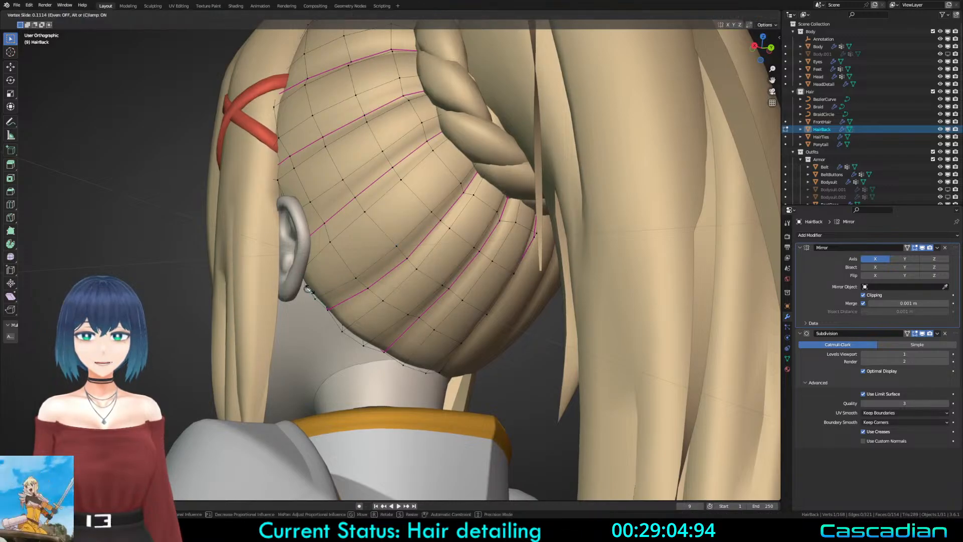
click(313, 290)
middle_drag(312, 290, 413, 265)
Step: Reposition the edges beside the sharp crease just above the ear so they follow the strand
click(340, 245)
key(g)
click(343, 251)
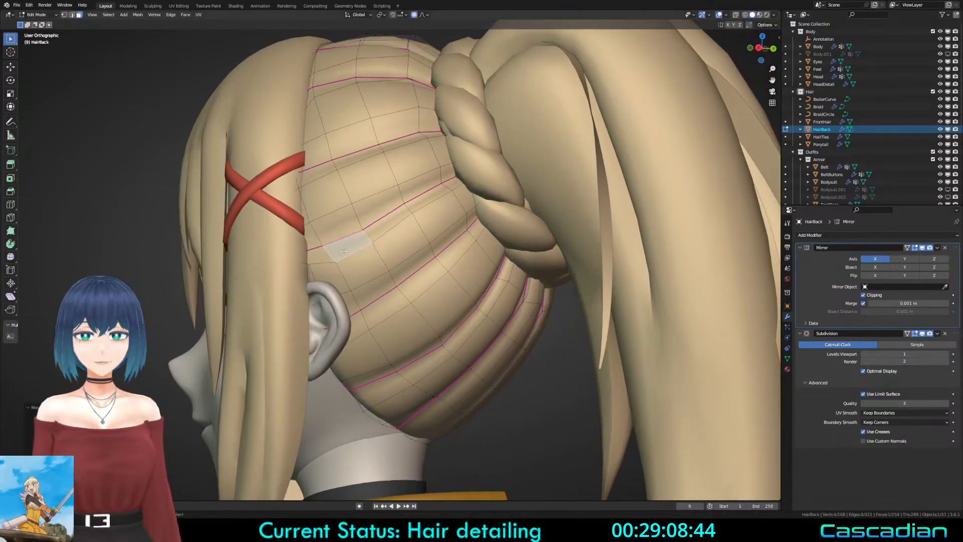
key(2)
click(306, 267)
key(g)
click(413, 214)
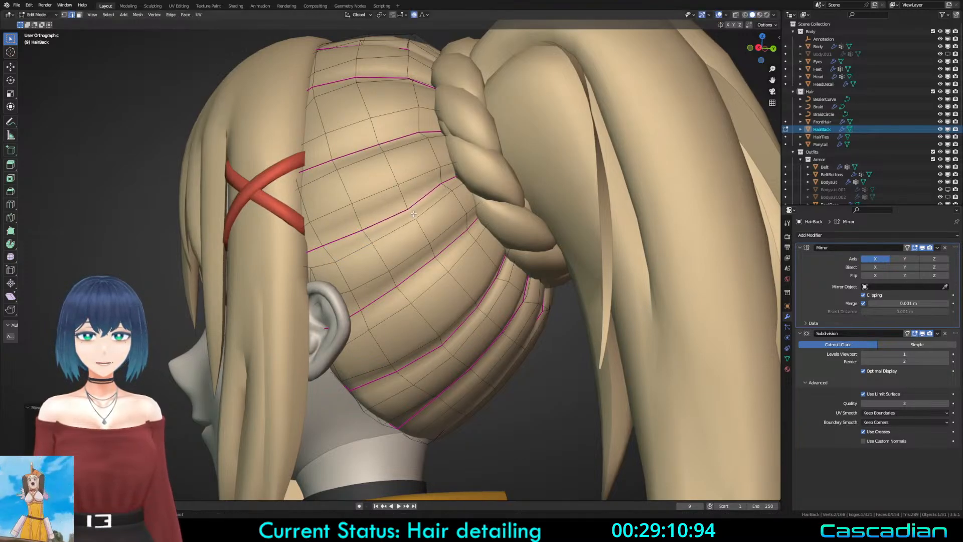
Step: Check the back hair's crease flow in wireframe and in Object Mode, then return to Edit Mode
key(shift+z)
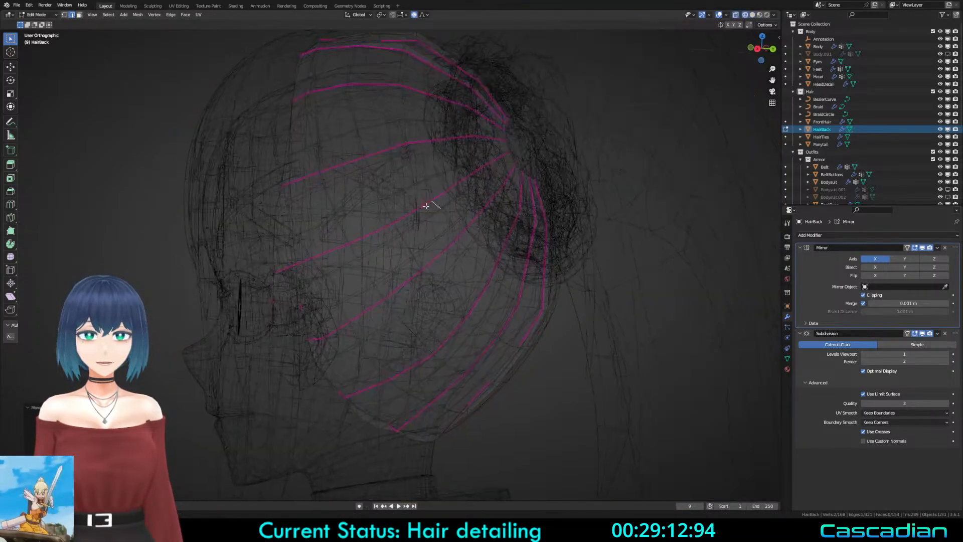
key(a)
key(z)
click(521, 211)
click(400, 202)
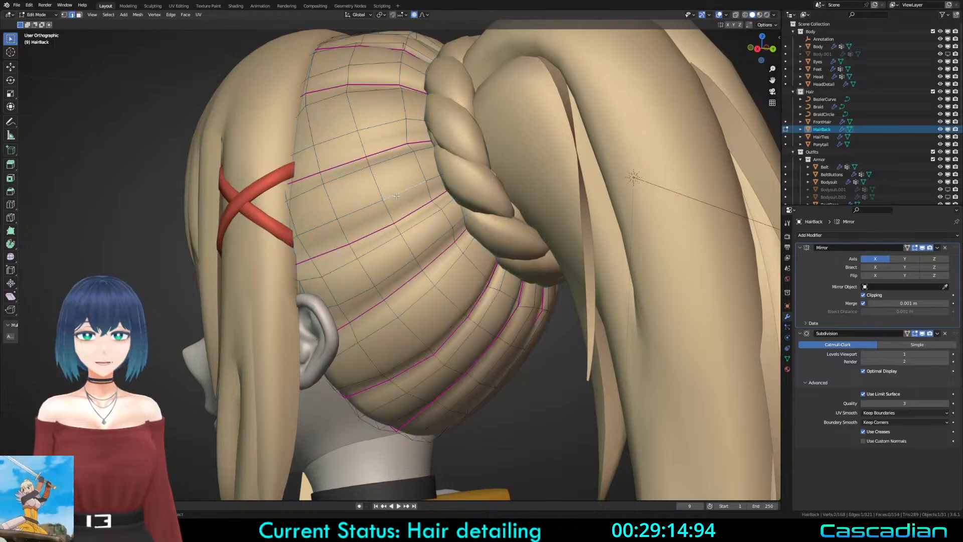
key(Tab)
scroll(430, 245, down, 8)
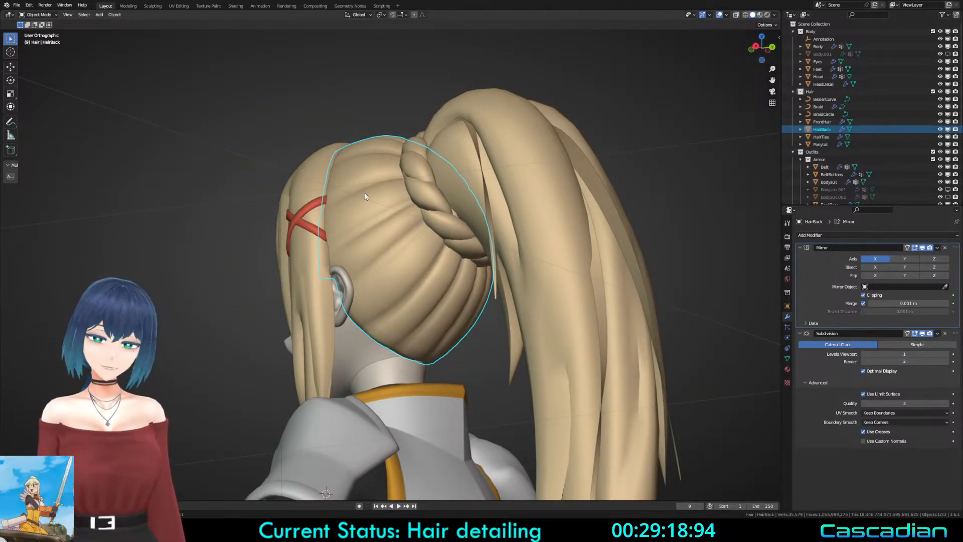
key(Tab)
middle_drag(440, 244, 463, 312)
scroll(464, 312, up, 2)
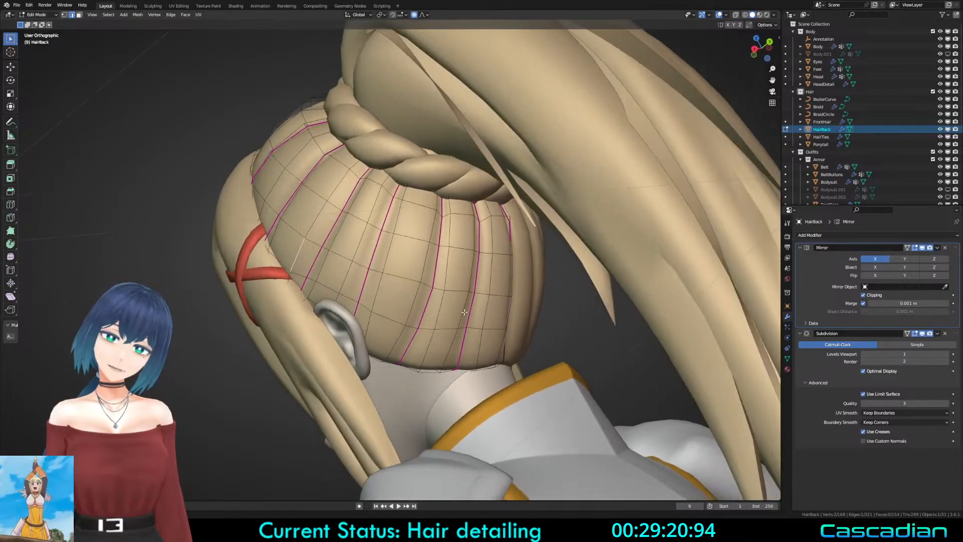
Step: Move the back hair's hairline edge near the top of the ear to refine the outline there
key(z)
key(z)
click(370, 321)
key(g)
middle_drag(370, 321, 446, 336)
click(360, 332)
Step: Examine the whole back hair from the side and behind in Object Mode, then return to its vertices
scroll(481, 313, down, 2)
key(Tab)
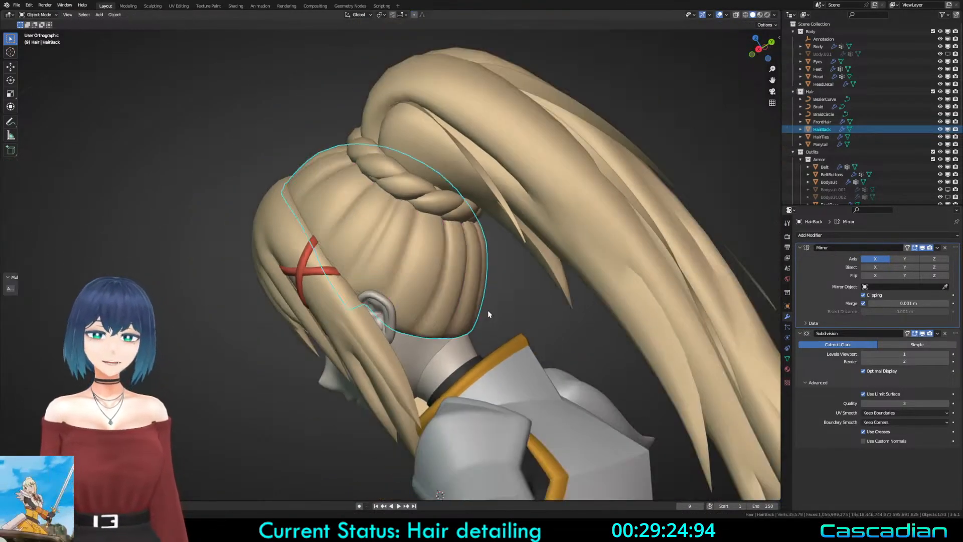
middle_drag(488, 310, 531, 281)
scroll(451, 296, down, 2)
key(Tab)
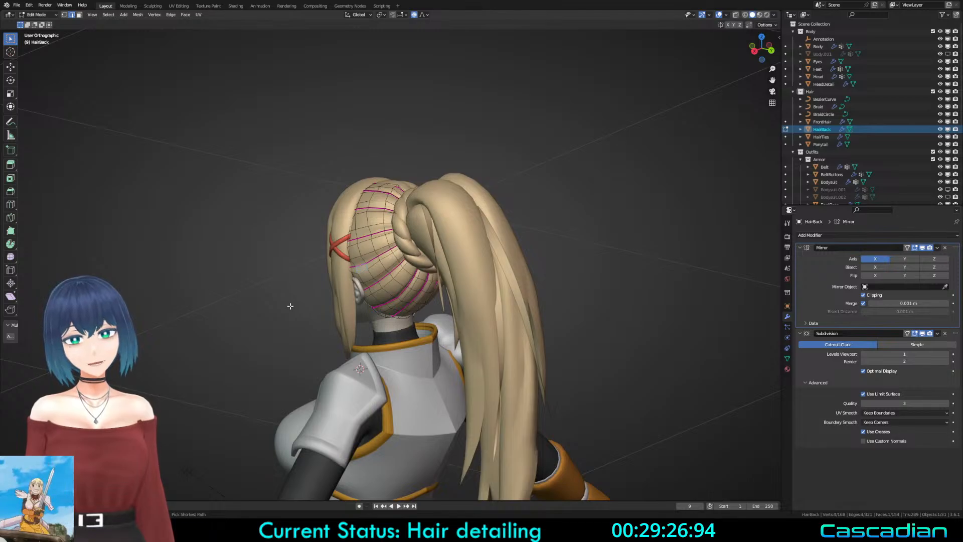
key(1)
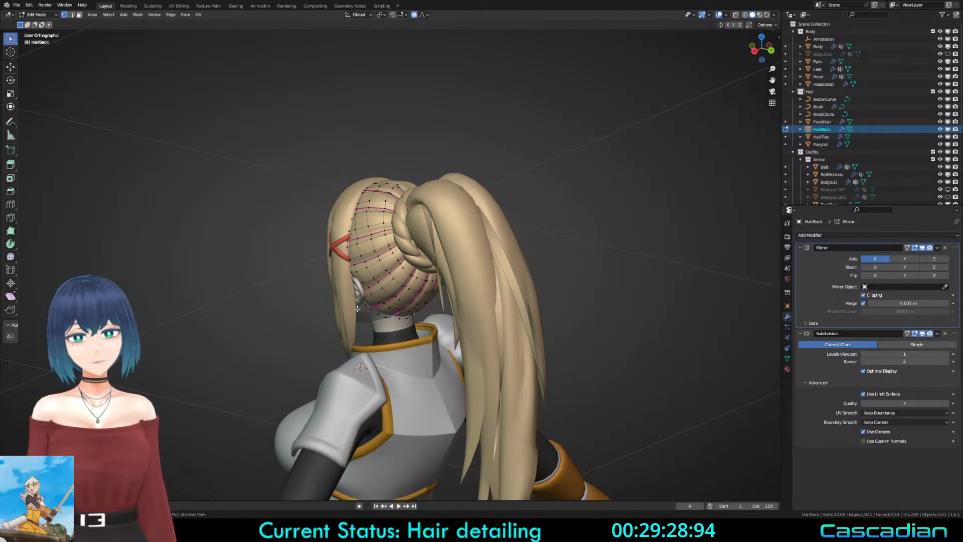
scroll(357, 309, up, 5)
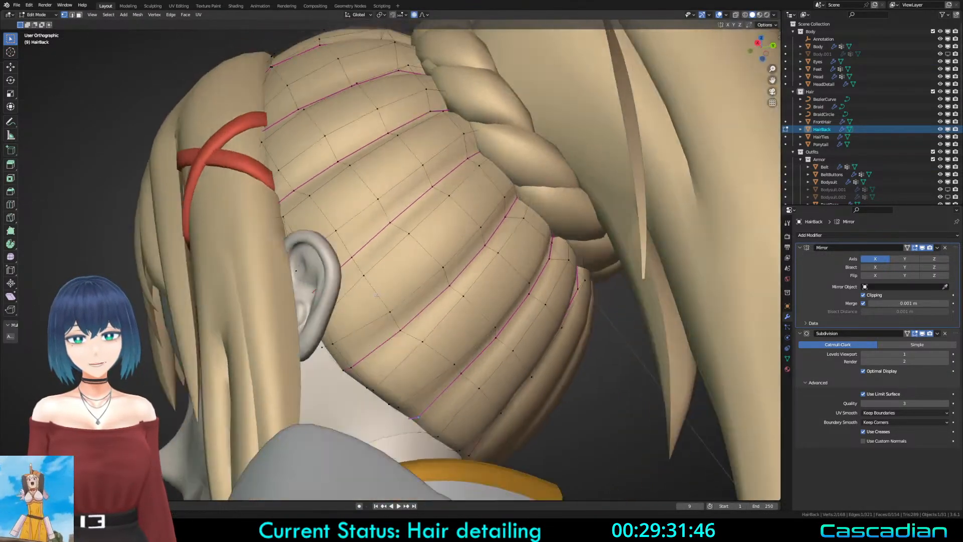
Step: Add two loop cuts along the hair strand directly behind the ear and slide them into position
middle_drag(377, 295, 325, 337)
key(ctrl+z)
key(ctrl+r)
click(420, 261)
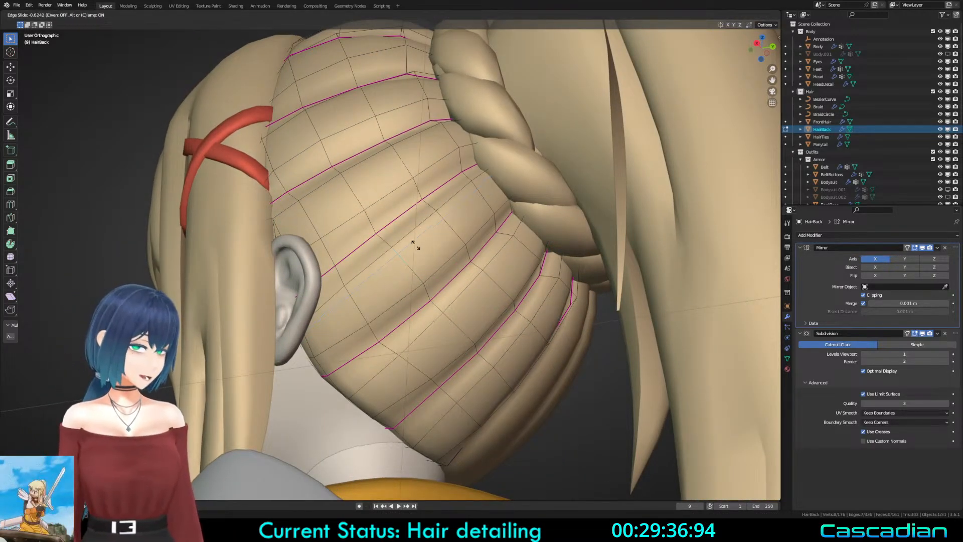
click(386, 291)
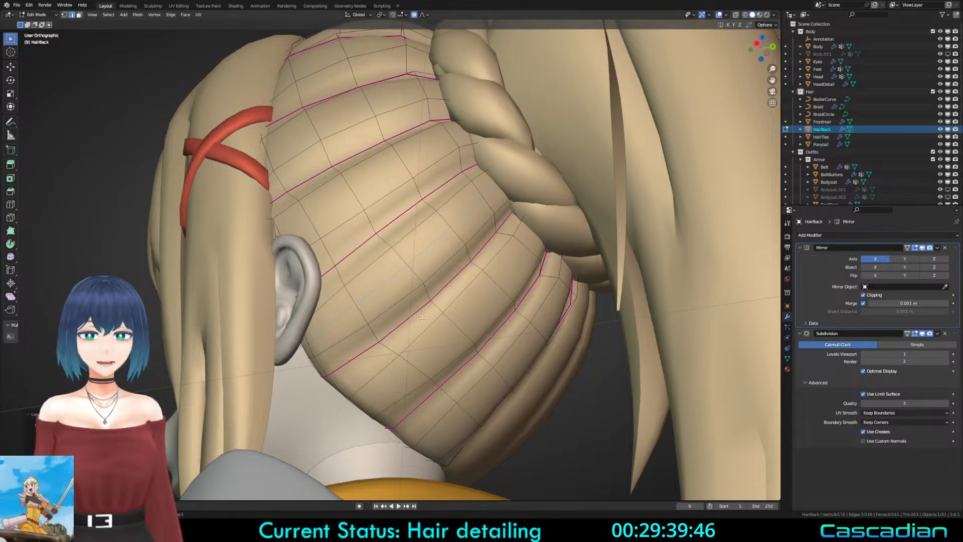
key(g)
key(g)
click(402, 271)
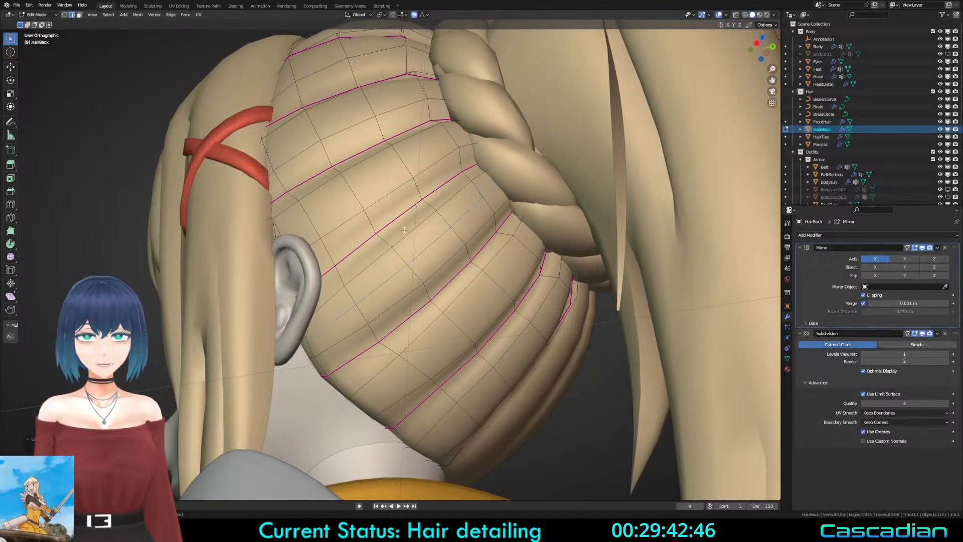
Step: Turn off proportional editing, deselect the new loop's end edge, and offset the remaining edges with Shrink/Fatten
click(416, 15)
key(shift+z)
middle_drag(267, 264, 294, 173)
key(c)
mouse_move(301, 248)
middle_down()
mouse_move(409, 251)
mouse_move(595, 195)
mouse_move(408, 5)
middle_up()
key(shift+z)
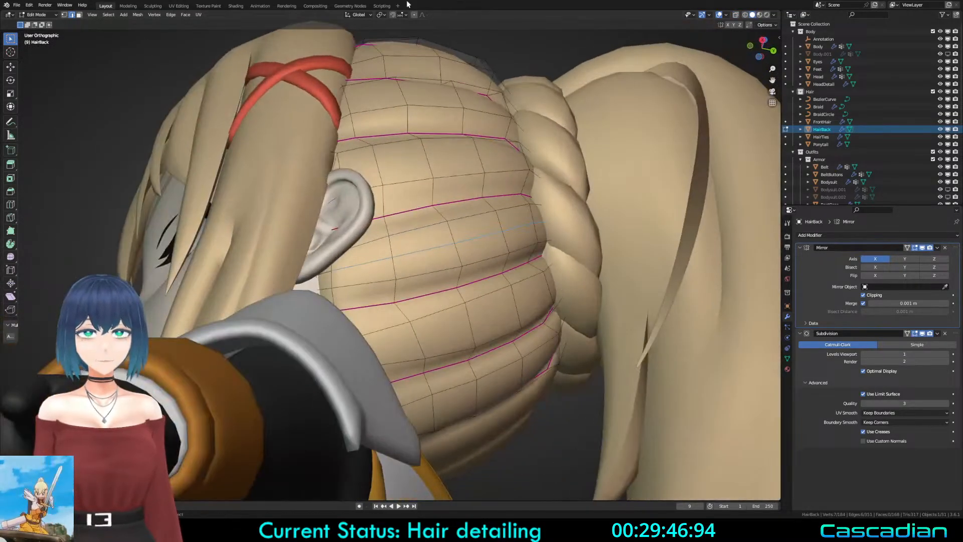
mouse_move(427, 130)
middle_down()
mouse_move(584, 254)
mouse_move(432, 242)
middle_up()
scroll(584, 253, up, 3)
key(alt+s)
click(602, 239)
Step: Select the whole new edge loop behind the ear and set its crease to 1
alt+click(374, 237)
key(shift+e)
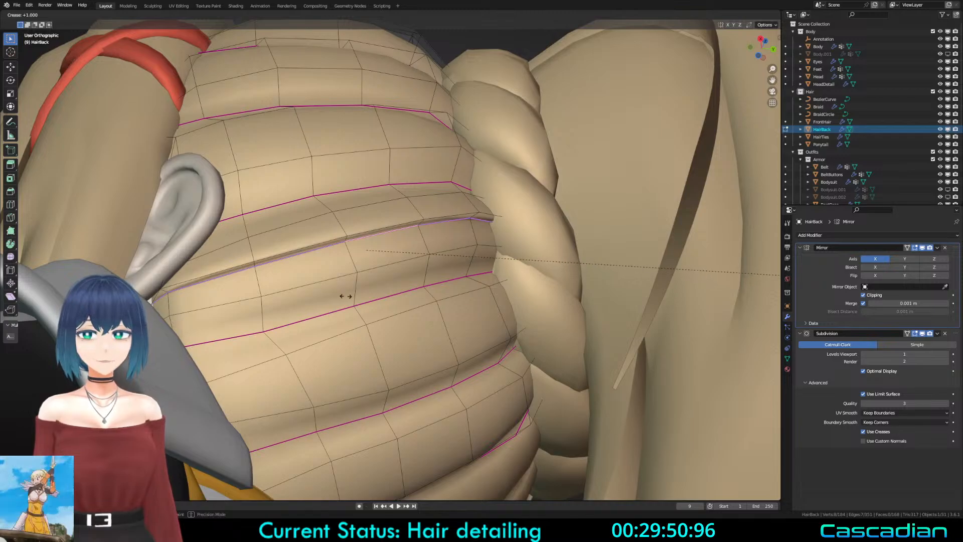
click(346, 295)
mouse_move(345, 296)
middle_down()
mouse_move(492, 299)
mouse_move(411, 247)
mouse_move(350, 297)
middle_up()
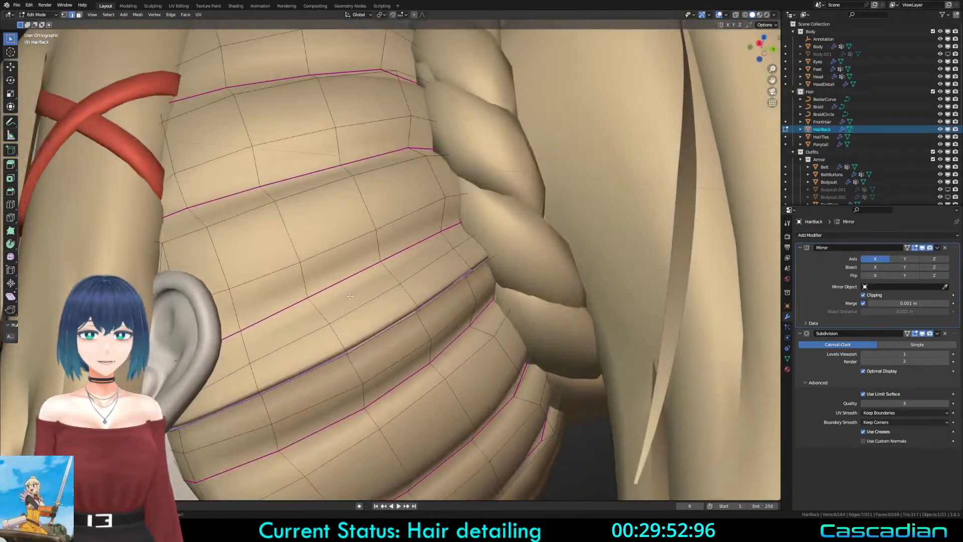
Step: Add two loop cuts along the next strand above and slide the last one toward the strand's upper crease
click(355, 210)
right_click(355, 210)
click(362, 210)
right_click(362, 209)
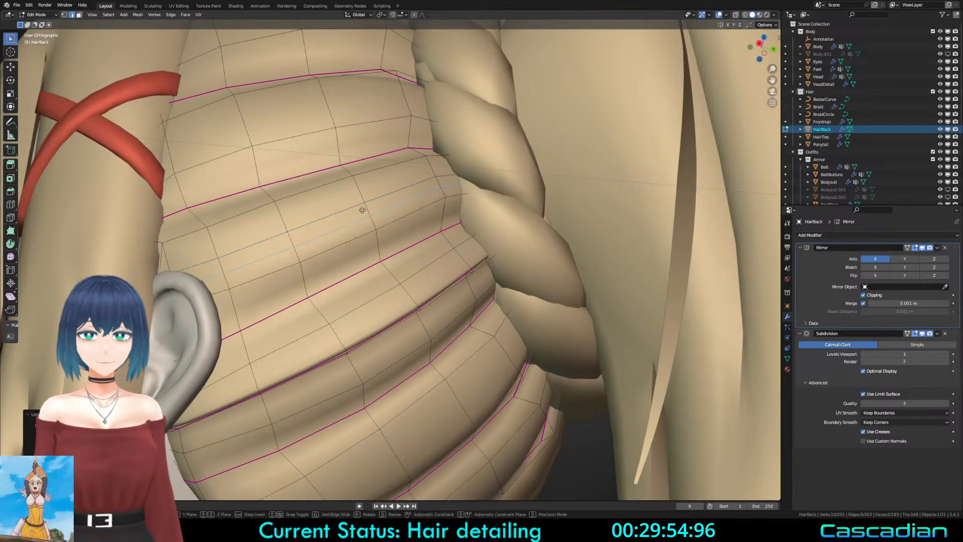
key(g)
key(g)
click(349, 187)
Step: Deselect the new upper loop's end edge and offset the rest about 0.002 m with Shrink/Fatten
key(shift+z)
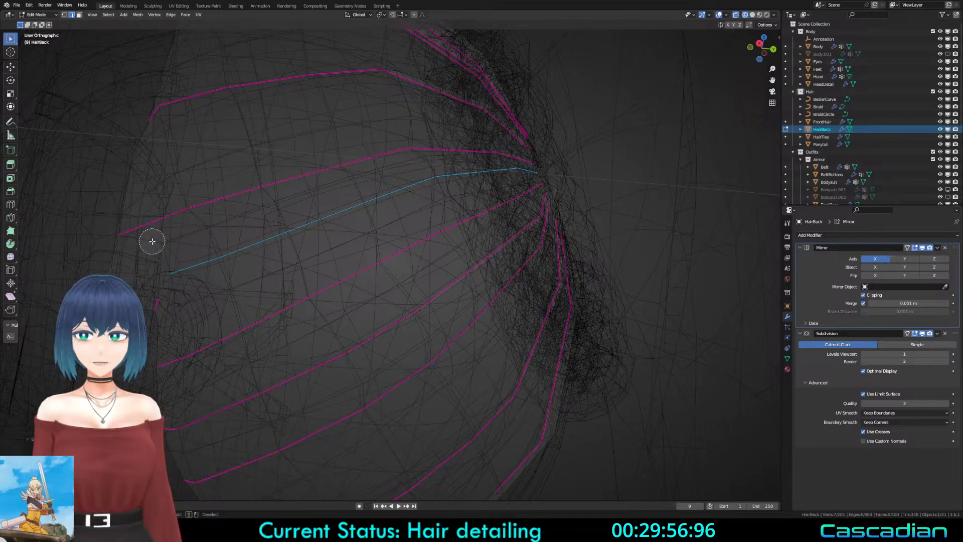
mouse_move(497, 237)
middle_down()
mouse_move(473, 239)
mouse_move(606, 230)
mouse_move(621, 214)
middle_up()
key(shift+z)
key(alt+s)
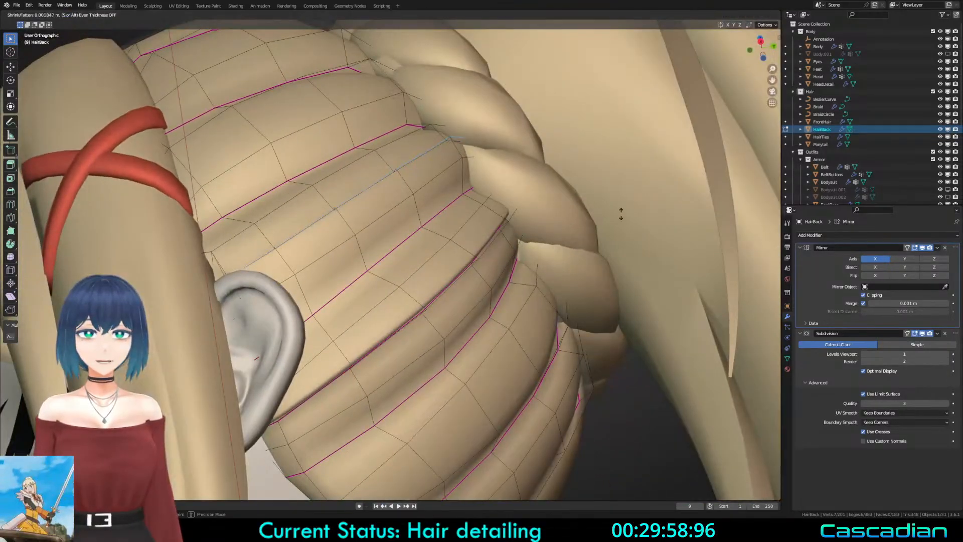
click(621, 210)
Step: Set the crease of the offset loop on the upper strand to 1
middle_drag(458, 251, 481, 275)
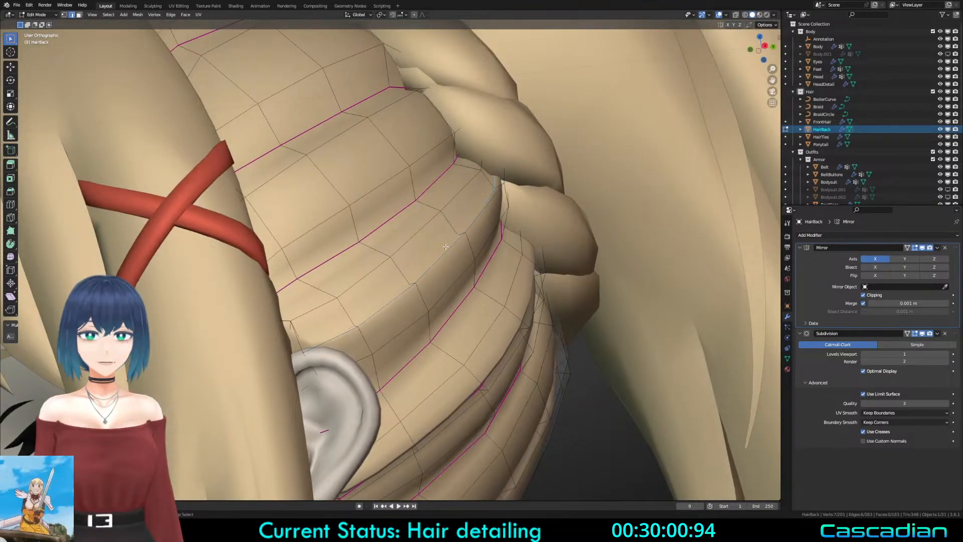
middle_drag(445, 246, 331, 186)
key(shift+e)
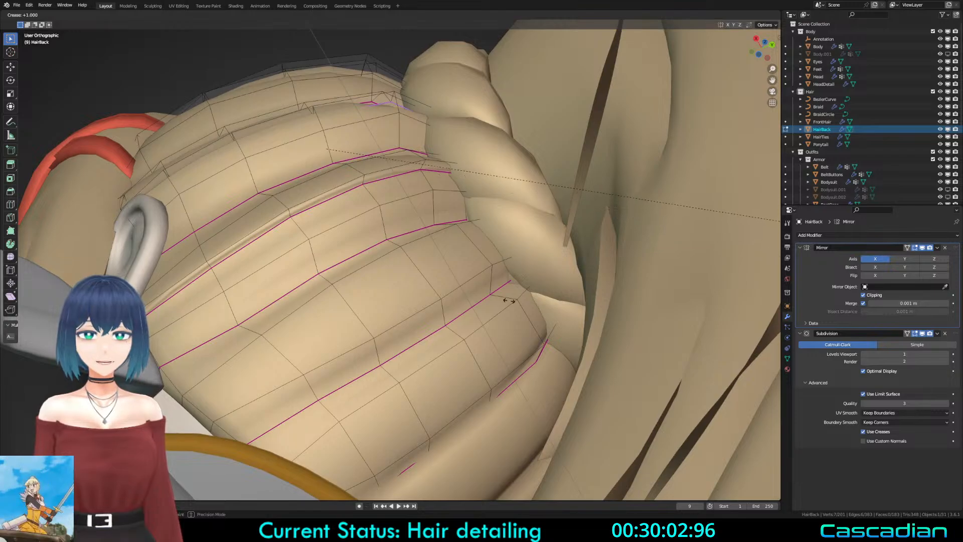
click(509, 301)
Step: Inspect the newly creased strands above and behind the ear from several angles, in and out of Edit Mode
middle_drag(509, 301, 459, 276)
key(Tab)
scroll(336, 357, down, 4)
key(Tab)
scroll(474, 307, up, 4)
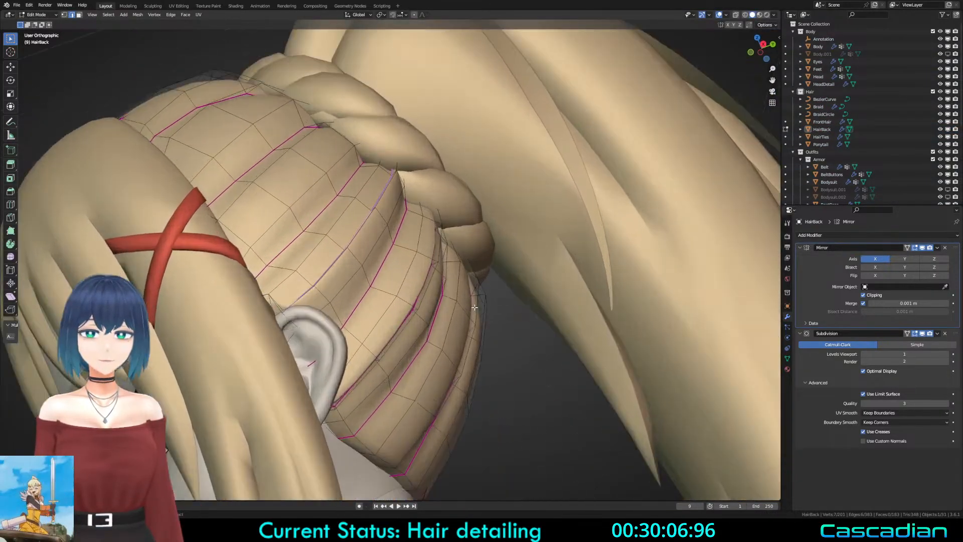
middle_drag(474, 307, 389, 292)
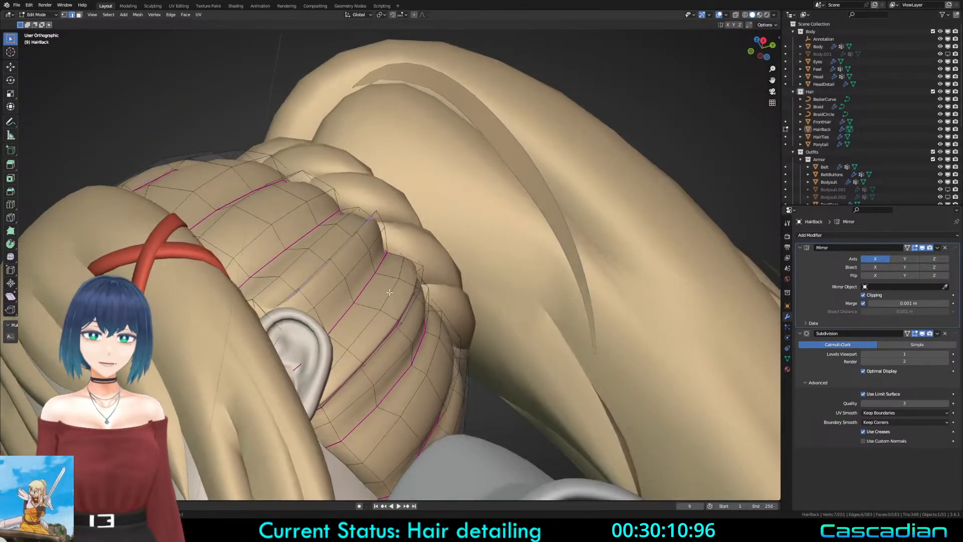
scroll(474, 321, down, 4)
middle_drag(475, 311, 428, 361)
Step: Preview the back hair with its shaded materials in Object Mode and return to solid shading
key(Tab)
click(427, 361)
key(shift+z)
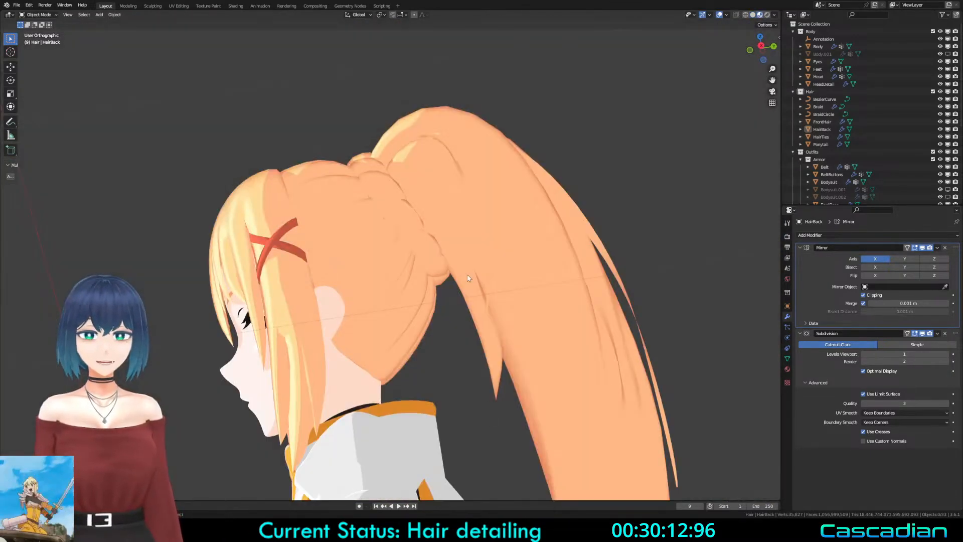
key(shift+z)
mouse_move(527, 284)
middle_down()
mouse_move(474, 279)
mouse_move(439, 305)
middle_up()
key(z)
click(367, 411)
key(z)
click(415, 317)
Step: Compare the strand spacing across the back hair from above, the side and behind, alternating Edit and Object Mode
key(Tab)
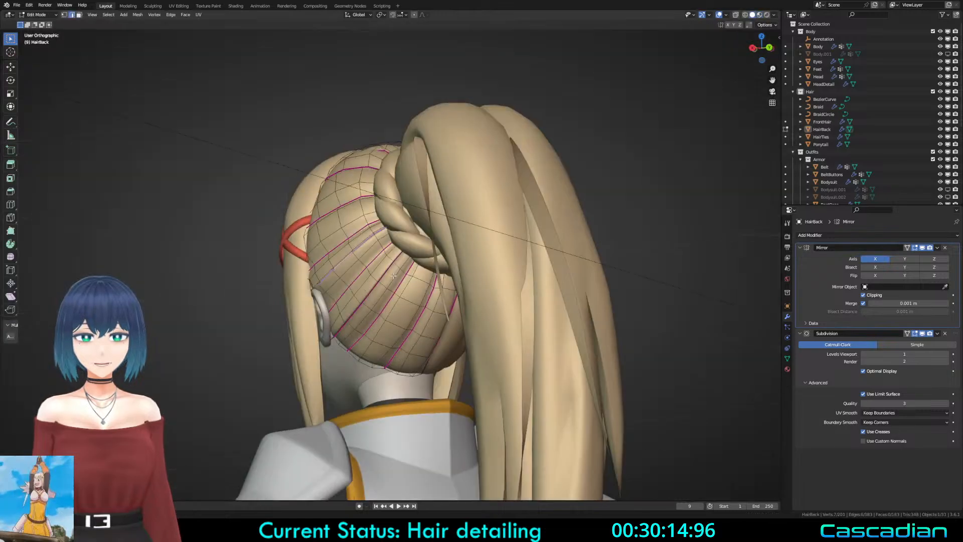
scroll(361, 269, up, 1)
mouse_move(379, 261)
middle_down()
mouse_move(361, 269)
mouse_move(399, 250)
middle_up()
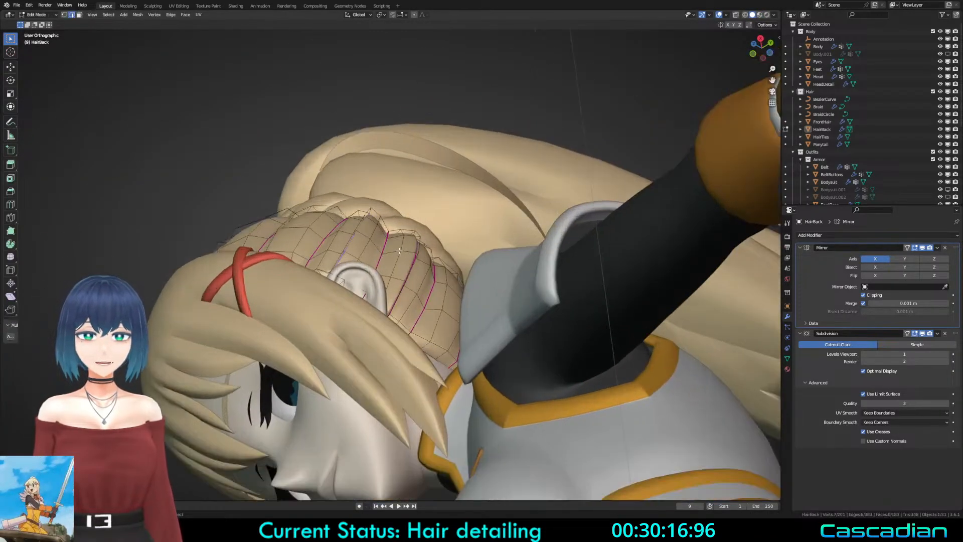
key(Tab)
middle_drag(462, 280, 451, 381)
key(Tab)
scroll(451, 381, down, 5)
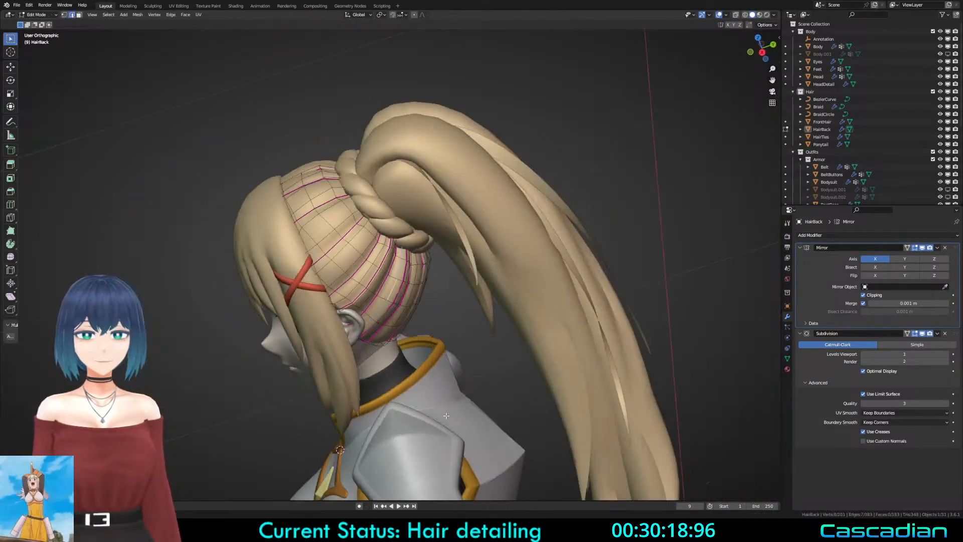
key(Tab)
middle_drag(361, 321, 252, 301)
key(Tab)
scroll(430, 320, up, 8)
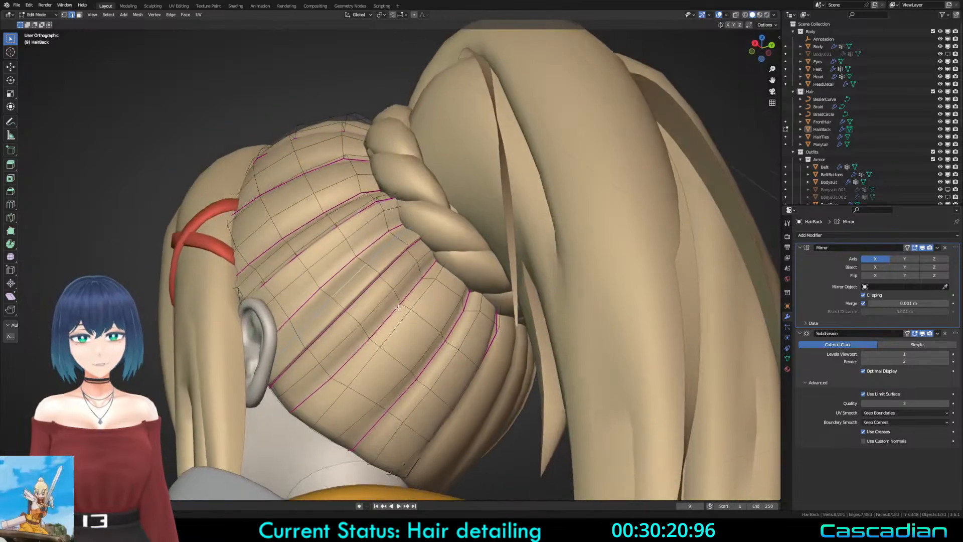
Step: Add two loop cuts along the wide strand lower behind the ear and slide the last one into position
click(430, 321)
key(g)
key(g)
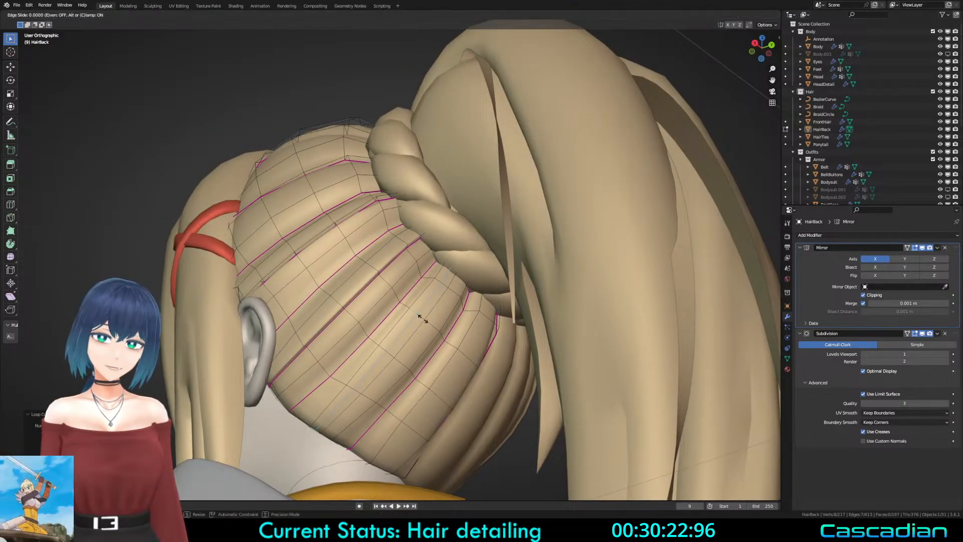
click(431, 326)
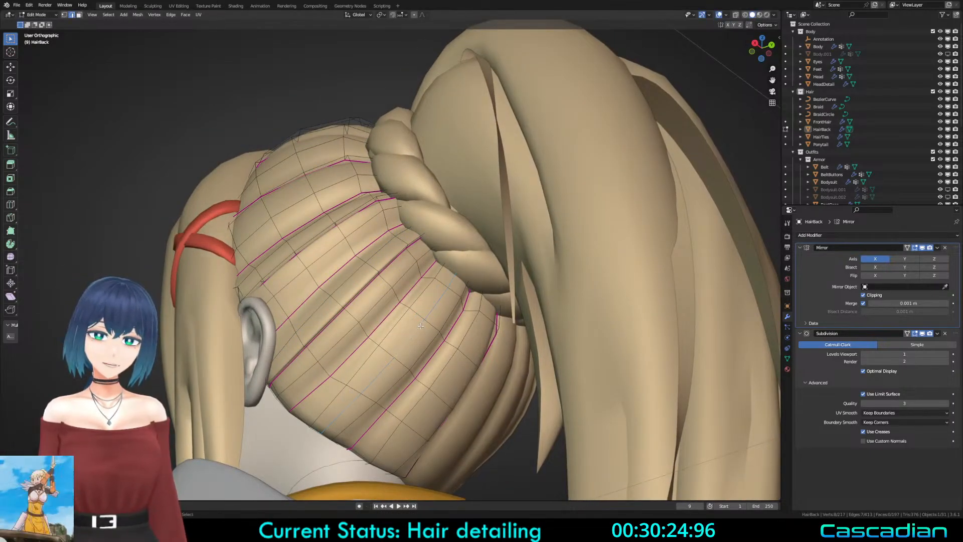
key(shift+z)
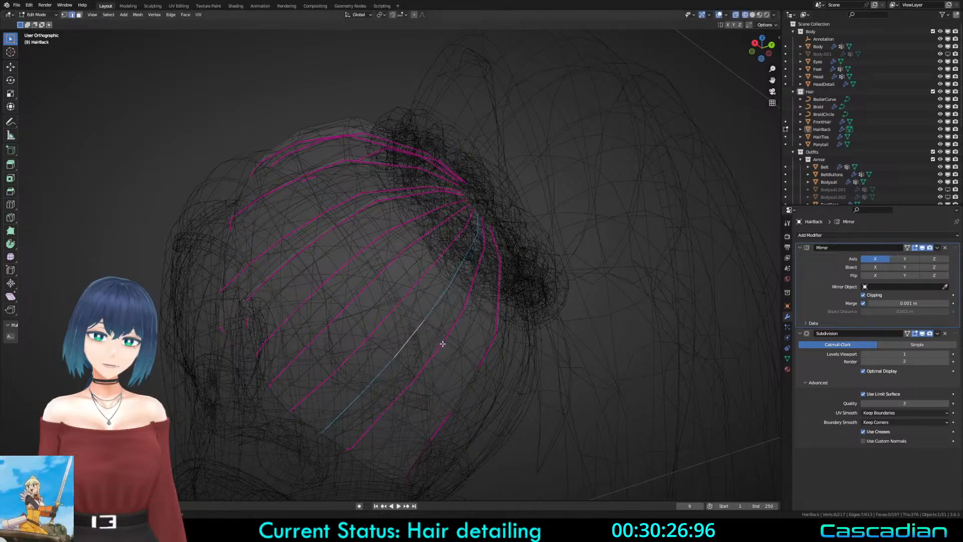
key(shift+z)
key(g)
key(g)
right_click(411, 330)
key(shift+z)
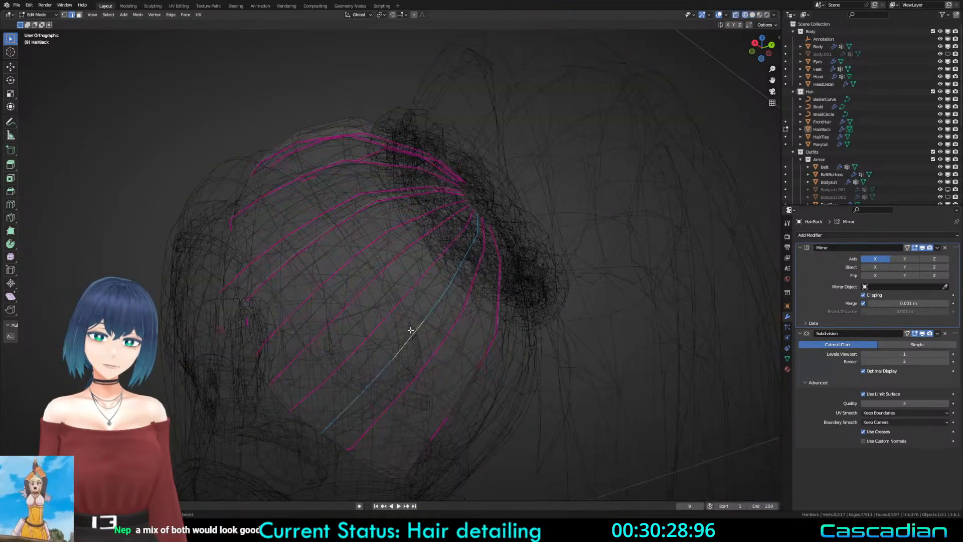
key(shift+z)
key(g)
key(g)
right_click(552, 354)
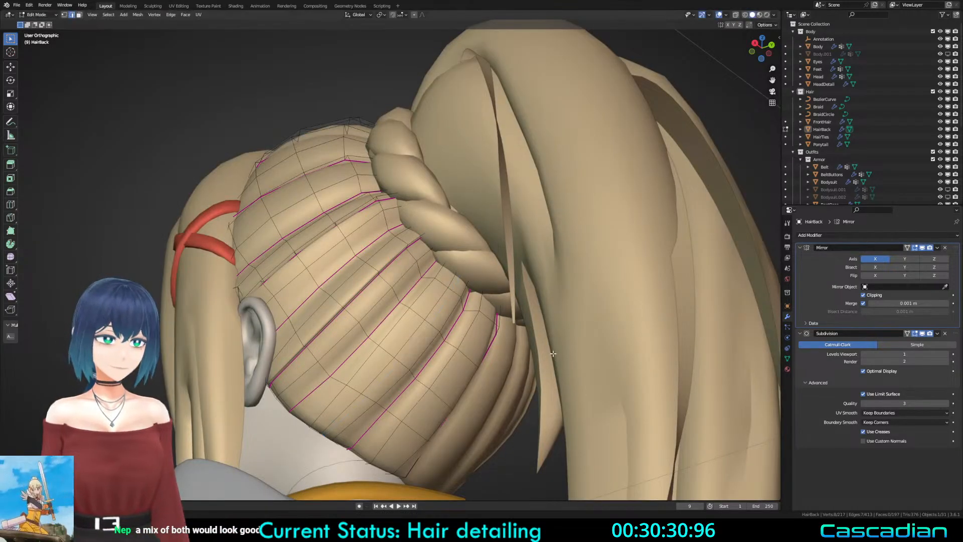
Step: Select the loop along the wide strand lower behind the ear and push it outward along its normals by about 0.0033 m
middle_drag(497, 354, 388, 354)
key(shift+z)
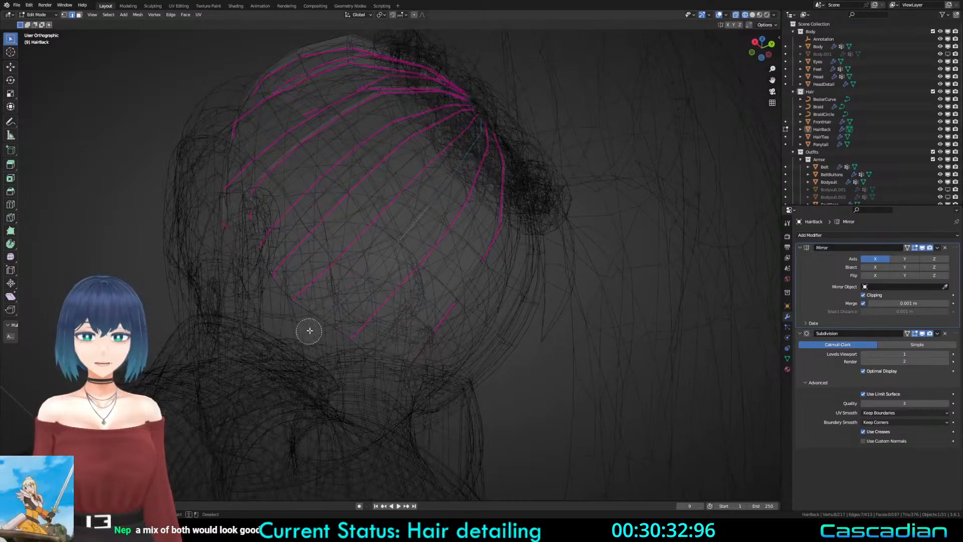
key(shift+z)
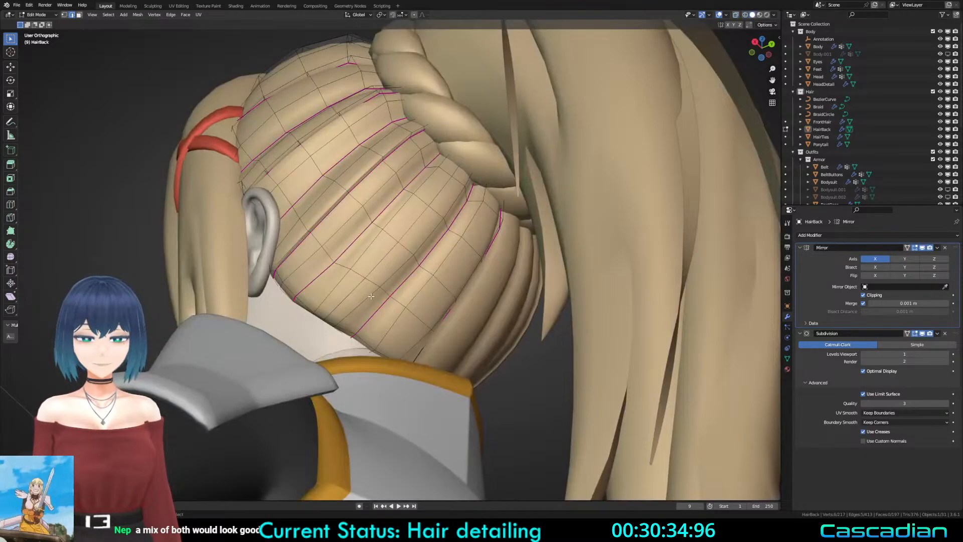
key(shift+z)
mouse_move(313, 336)
middle_down()
mouse_move(365, 323)
mouse_move(308, 331)
middle_up()
key(shift+z)
key(shift+z)
key(z)
scroll(521, 271, up, 3)
key(alt+s)
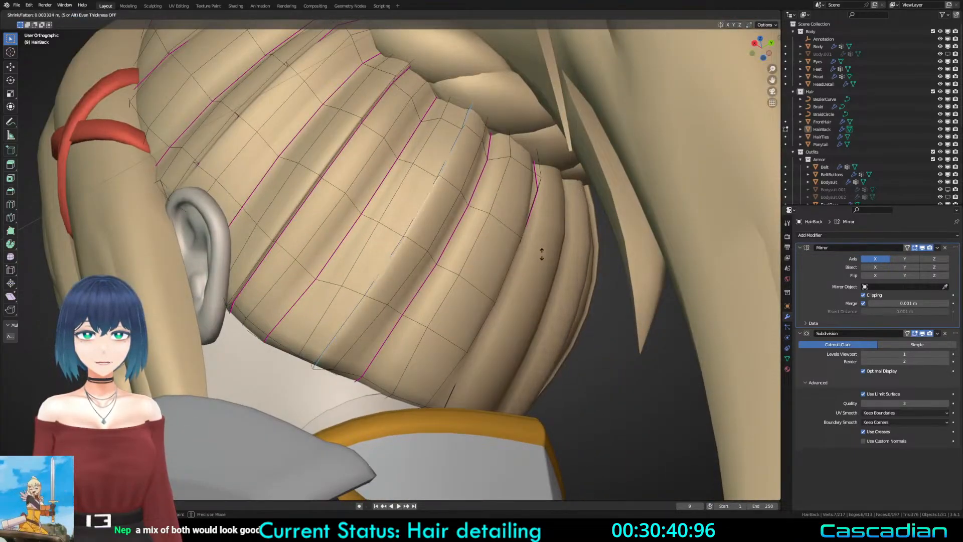
click(542, 254)
Step: Crease the raised loop on the strand behind the ear and slide it into position
middle_drag(542, 254, 553, 233)
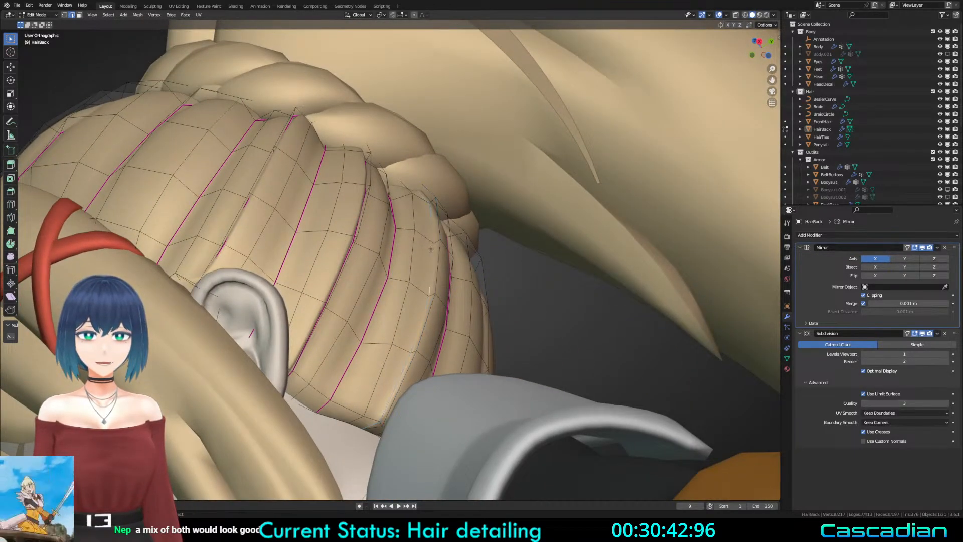
alt+click(431, 248)
key(shift+e)
click(390, 379)
middle_drag(390, 379, 302, 271)
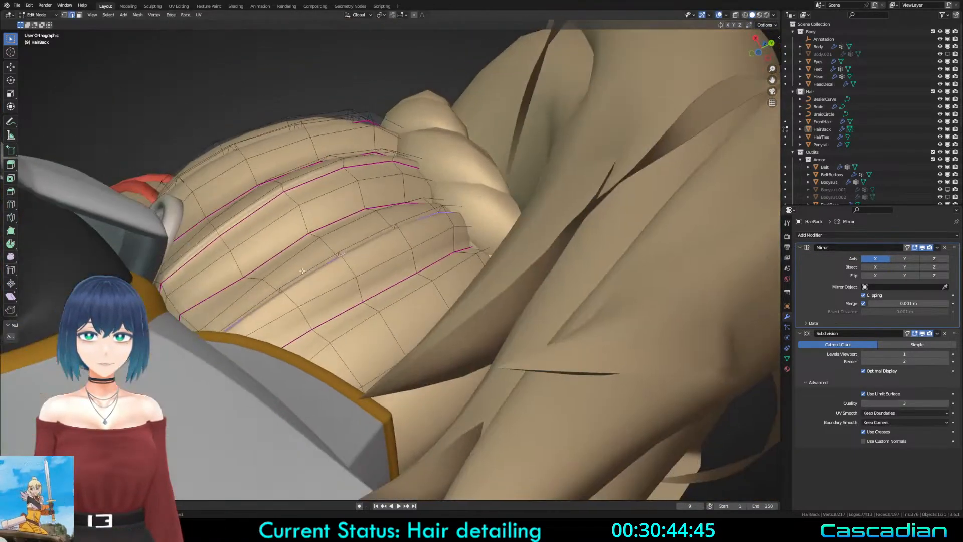
key(g)
key(g)
click(331, 167)
Step: Preview the strand behind the ear with its shaded materials in Object Mode and return to solid shading
key(Tab)
middle_drag(332, 168, 457, 417)
key(z)
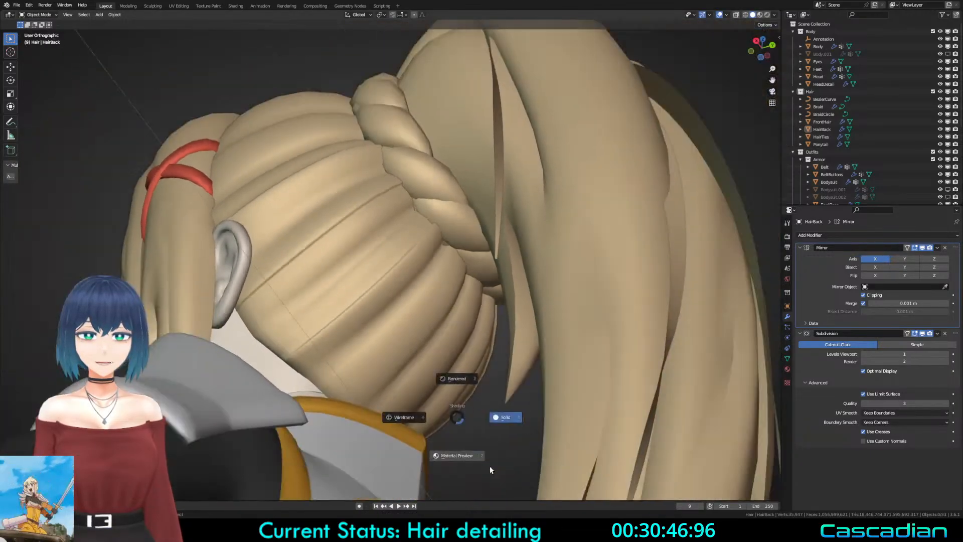
click(489, 465)
key(z)
click(538, 368)
mouse_move(538, 368)
middle_down()
mouse_move(479, 360)
mouse_move(407, 262)
mouse_move(366, 244)
mouse_move(310, 288)
mouse_move(413, 257)
mouse_move(421, 216)
middle_up()
scroll(479, 360, down, 3)
scroll(374, 295, up, 3)
Step: Slide the edges of the new creased loop behind the ear to even out its curve beneath the braid
key(Tab)
scroll(400, 290, up, 2)
middle_drag(401, 289, 484, 244)
key(g)
key(g)
click(450, 317)
key(Tab)
key(Tab)
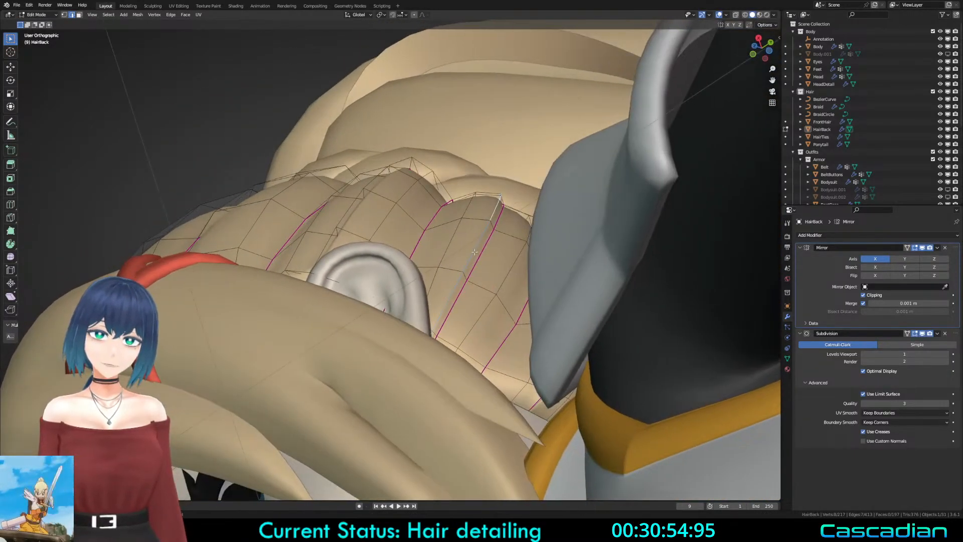
key(g)
key(g)
click(474, 250)
Step: Select the edge loop running up the strand toward the braid, slide it sideways and adjust its crease
alt+click(372, 176)
middle_drag(372, 176, 456, 261)
alt+click(419, 193)
key(g)
key(g)
click(460, 206)
scroll(480, 282, up, 2)
key(shift+e)
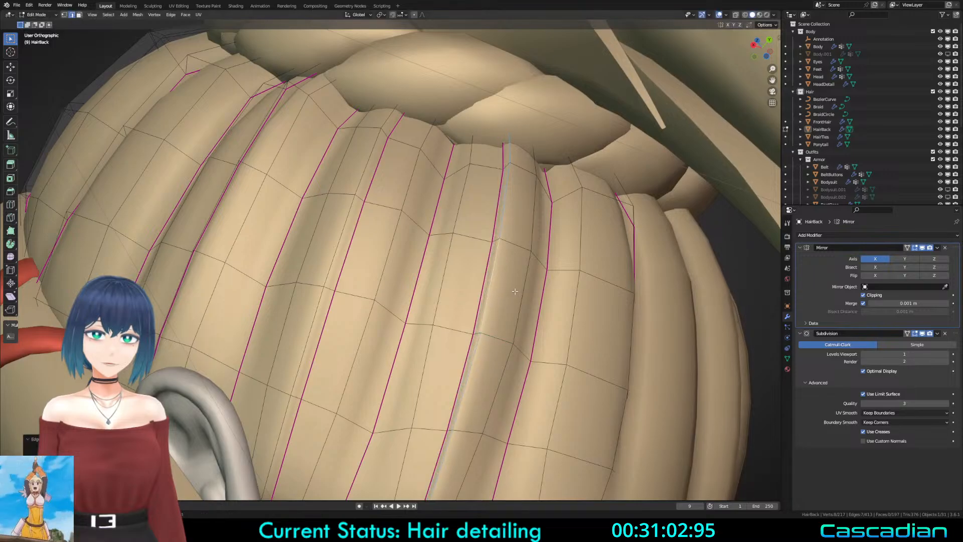
click(467, 281)
Step: Examine the strand flow behind the ear up close and from a distance, alternating Object and Edit Mode
key(alt+a)
key(Tab)
key(alt+a)
middle_drag(468, 281, 354, 310)
scroll(354, 309, down, 2)
click(353, 309)
key(Tab)
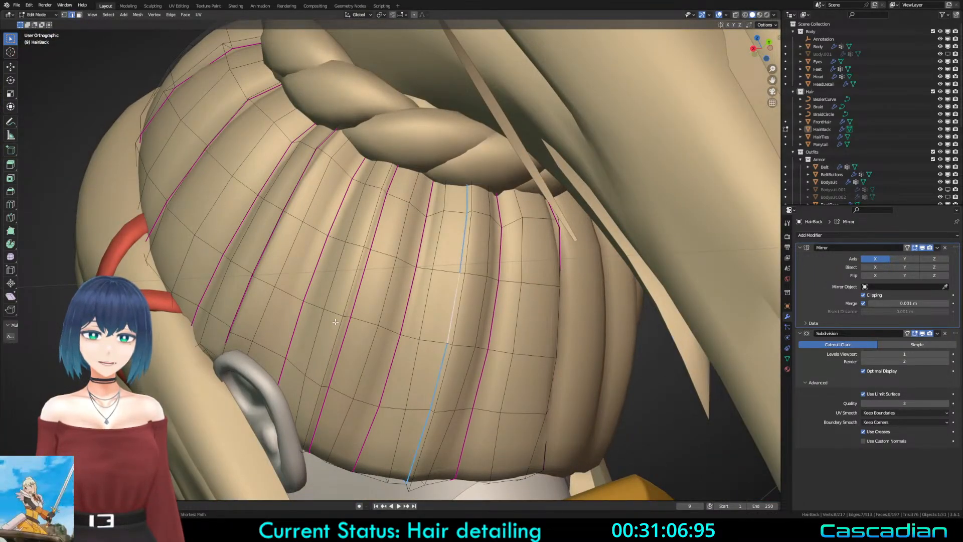
key(Tab)
key(alt+a)
scroll(335, 321, down, 8)
mouse_move(391, 303)
middle_down()
mouse_move(470, 358)
mouse_move(407, 300)
mouse_move(360, 312)
mouse_move(342, 255)
mouse_move(253, 273)
mouse_move(387, 308)
middle_up()
scroll(407, 301, up, 5)
scroll(343, 255, up, 3)
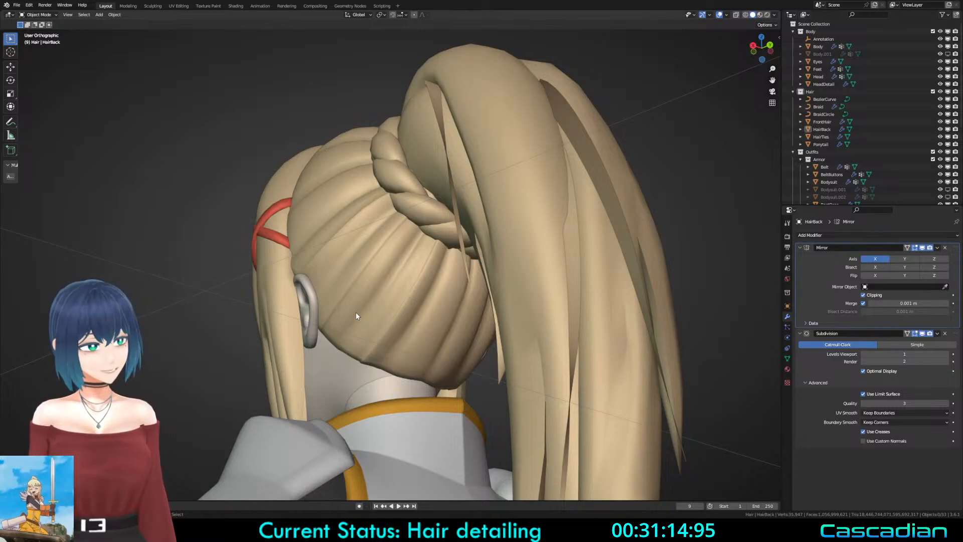
Step: Isolate the back hair mesh in local view and enter Edit Mode
click(411, 290)
key(KP_Divide)
key(Tab)
middle_drag(494, 406, 498, 372)
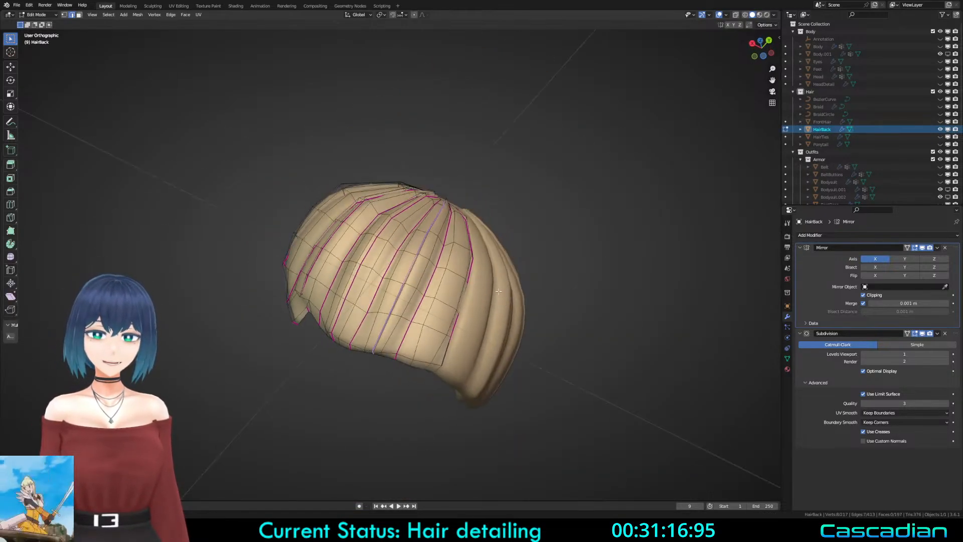
Step: Add a loop cut along the strand next to the mirror line and crease it by 1.000
middle_drag(466, 494, 444, 416)
scroll(441, 391, up, 3)
middle_drag(436, 320, 423, 265)
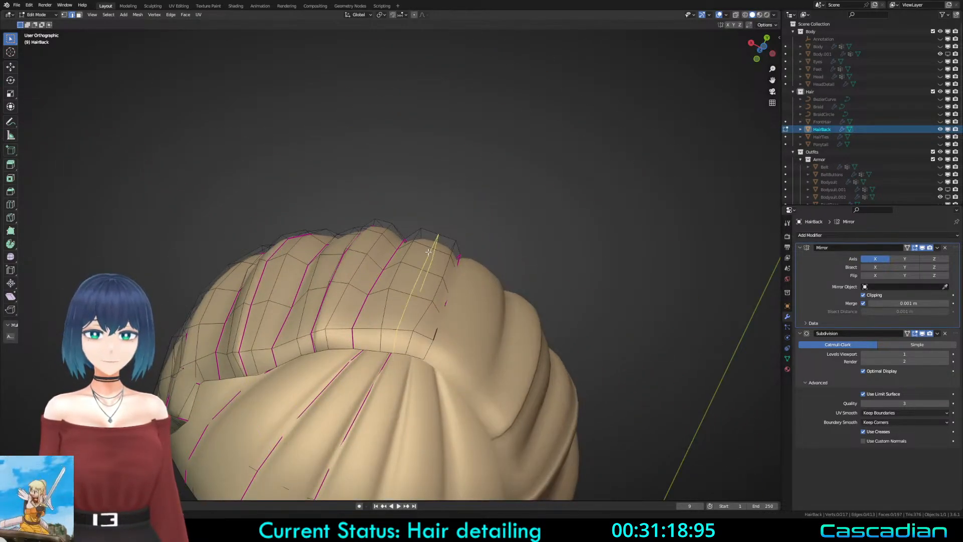
key(shift+e)
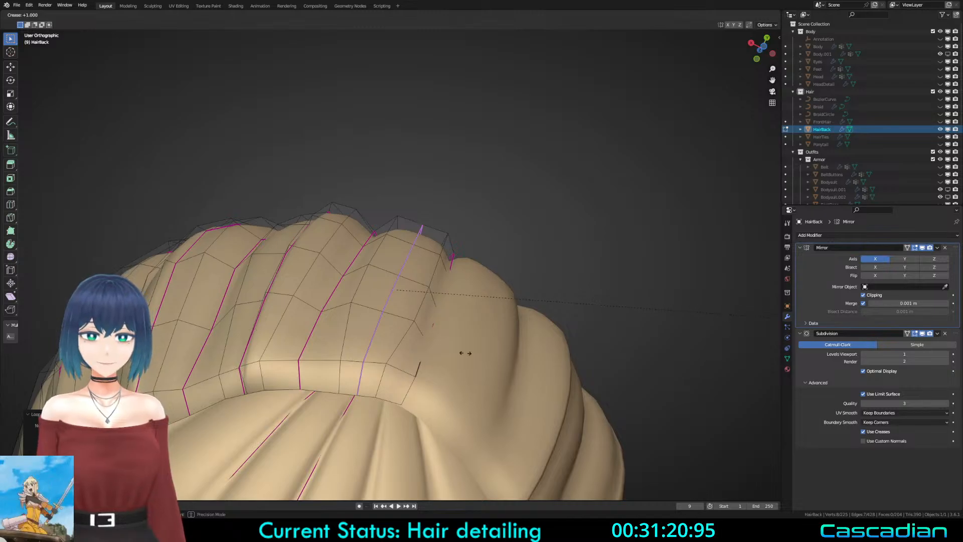
click(725, 373)
Step: Add another loop cut beside the new crease near the mirror line and slide it into place
click(392, 274)
right_click(392, 273)
middle_drag(392, 274, 399, 261)
key(g)
key(g)
click(436, 275)
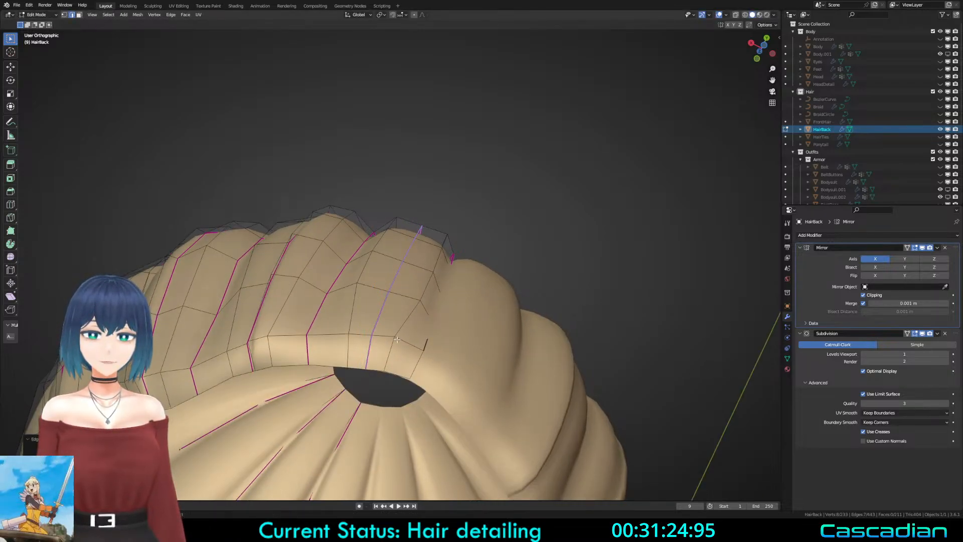
Step: Deselect the end of the creased loop and push the rest outward along its normals by about 0.0018 m
key(shift+z)
key(c)
key(Escape)
key(shift+z)
key(alt+s)
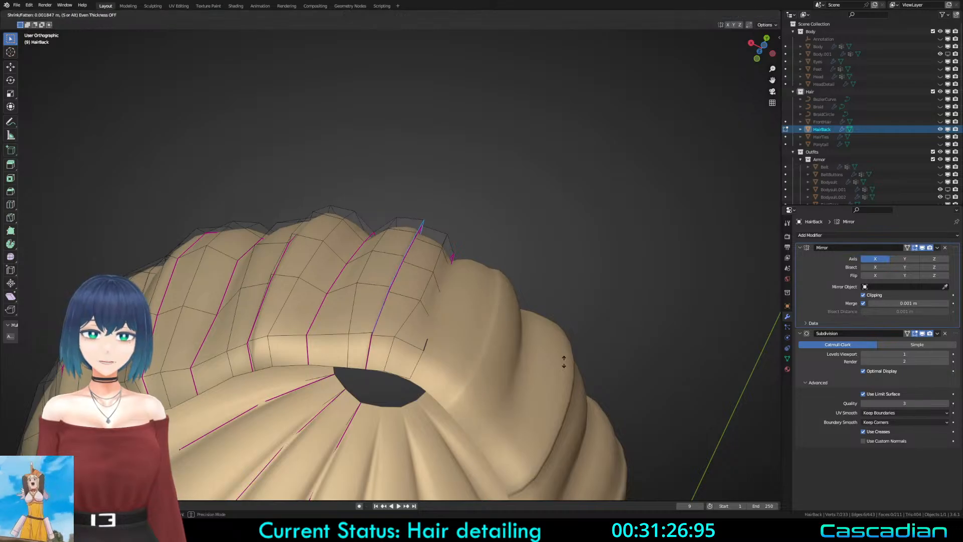
click(564, 361)
Step: Slide the raised creased loop along the surface to set the ridge's position near the mirror line
middle_drag(502, 321, 494, 307)
scroll(493, 307, up, 2)
key(g)
key(g)
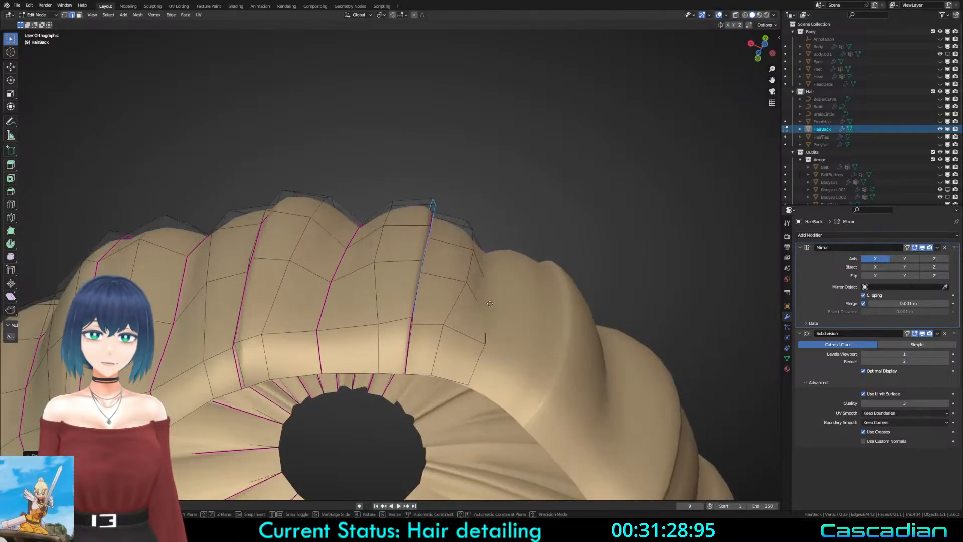
click(484, 303)
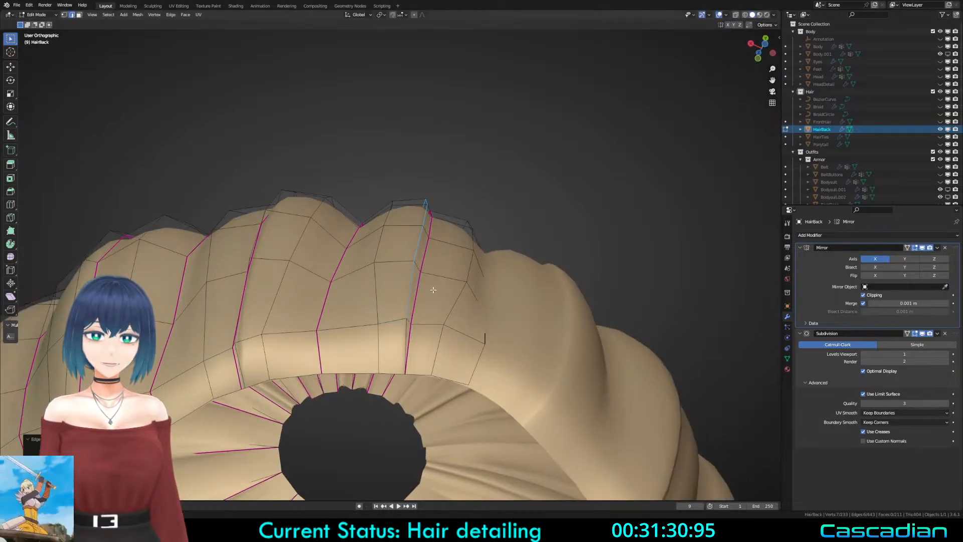
Step: Slide the loop beside the raised crease closer to it, including its end vertex at the lower hairline
key(g)
key(g)
click(432, 289)
key(g)
key(g)
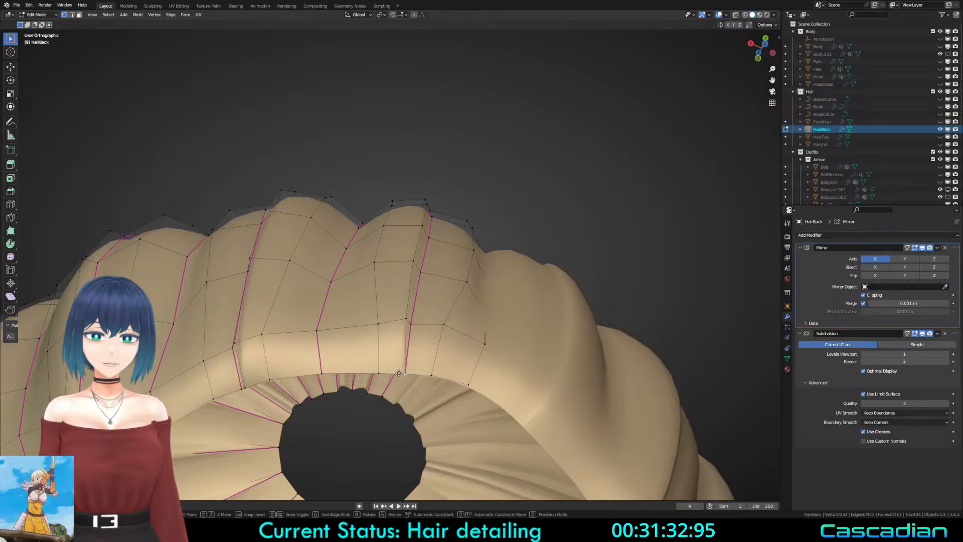
click(393, 374)
Step: Check the finished ridge in Object Mode and from the side, and save the file
key(Tab)
key(Tab)
key(Tab)
scroll(414, 289, down, 3)
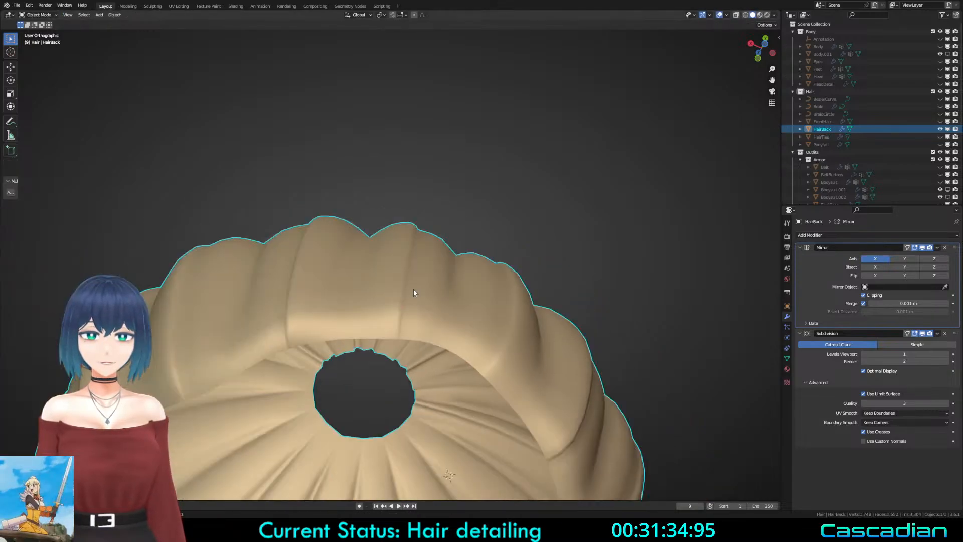
middle_drag(414, 289, 566, 343)
key(Tab)
middle_drag(273, 314, 339, 287)
key(ctrl+s)
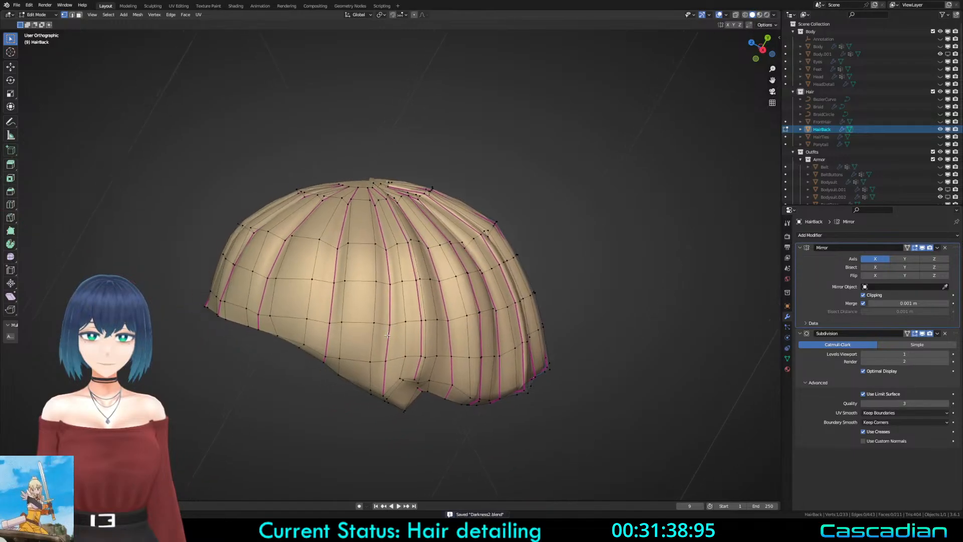
Step: Add a loop cut along the wide strand in front of the ear notch
scroll(365, 299, up, 2)
key(ctrl+r)
middle_drag(401, 346, 398, 271)
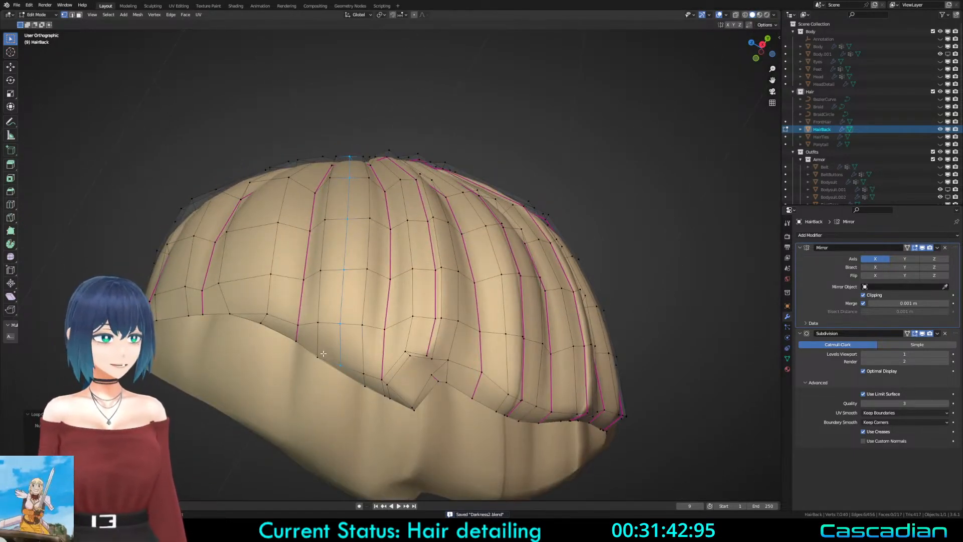
middle_drag(323, 353, 325, 371)
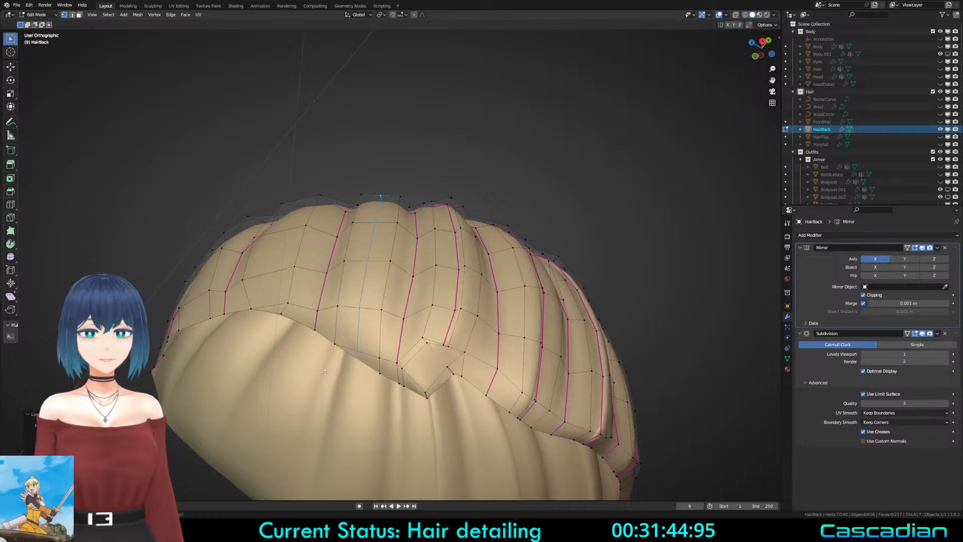
Step: Step back through the edit history to the earlier back hair with fewer strands and save it to Darkness2.blend
key(Tab)
key(KP_Divide)
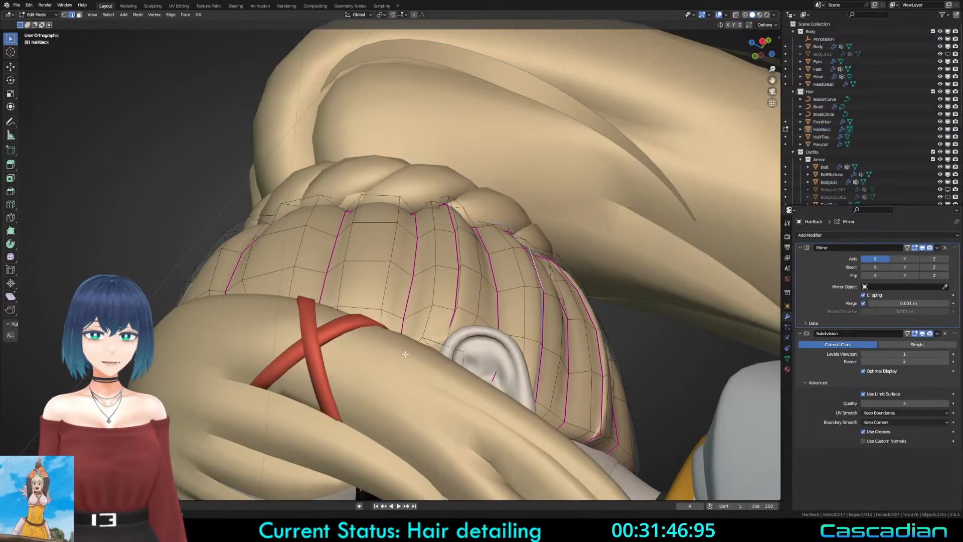
key(Tab)
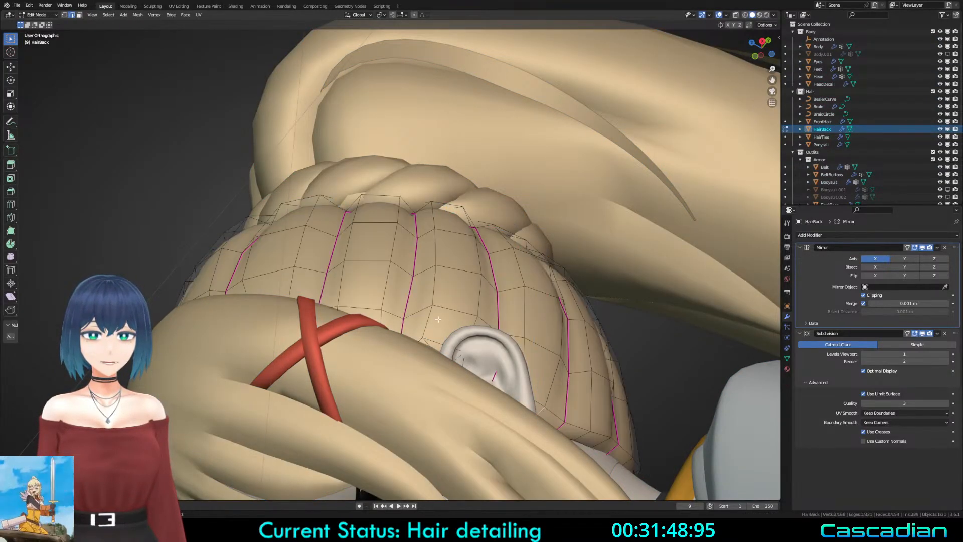
middle_drag(406, 357, 317, 346)
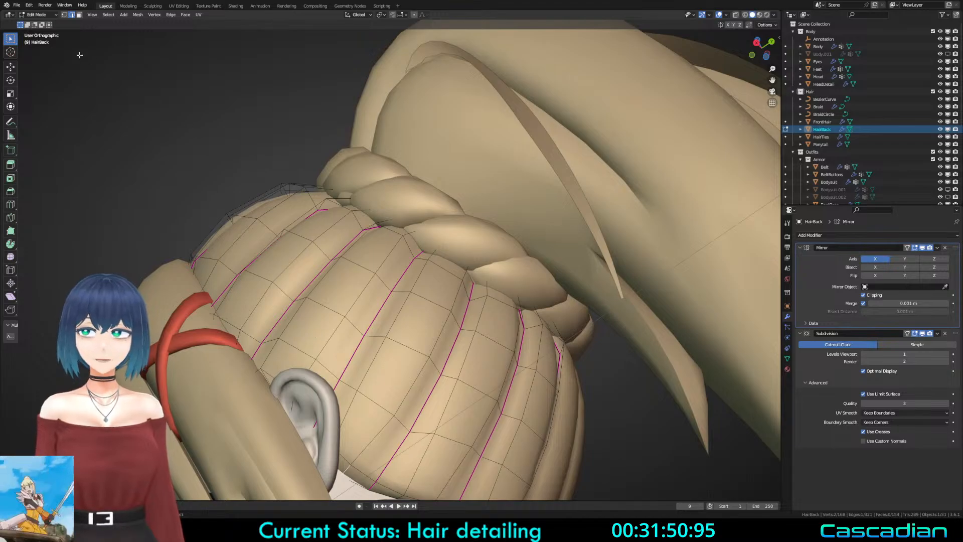
click(19, 5)
click(40, 57)
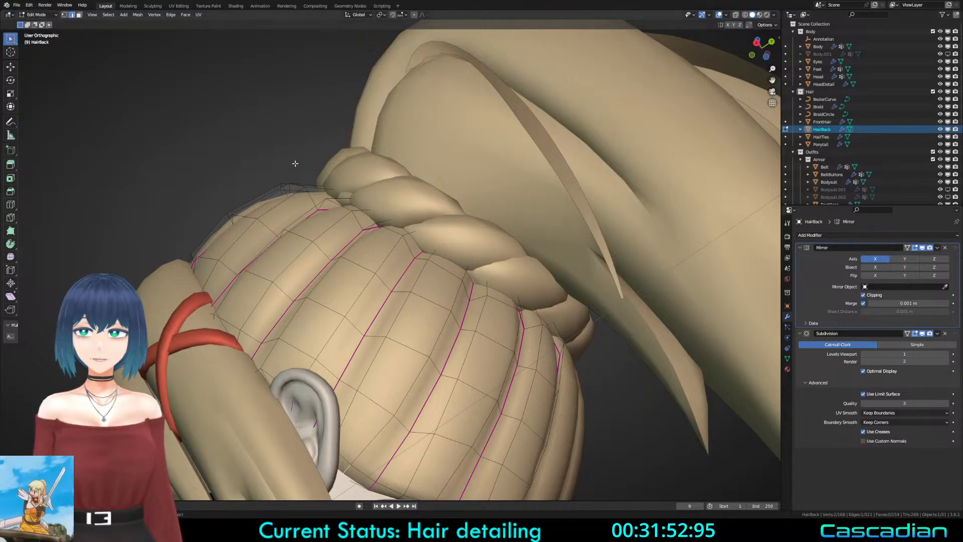
Step: Save the file under the new name Darkness3.blend
middle_drag(167, 101, 253, 168)
click(18, 5)
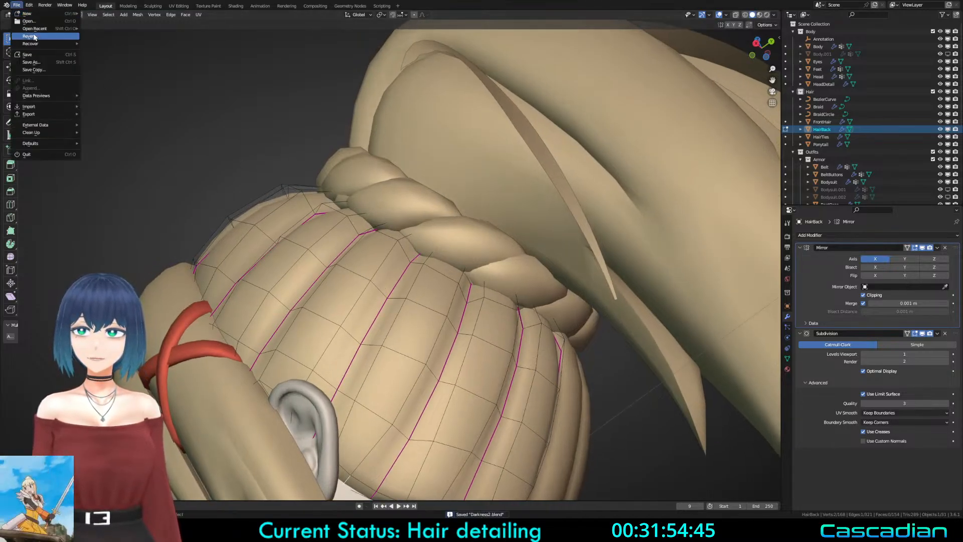
click(42, 65)
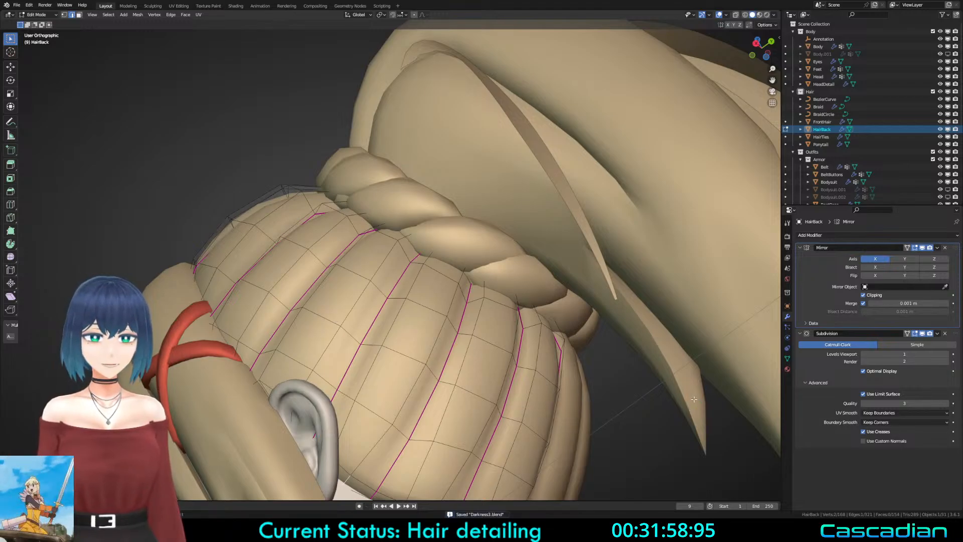
Step: Restore the undone strand edits on the isolated back hair and save them to Darkness3.blend
key(ctrl+z)
key(ctrl+z)
key(ctrl+z)
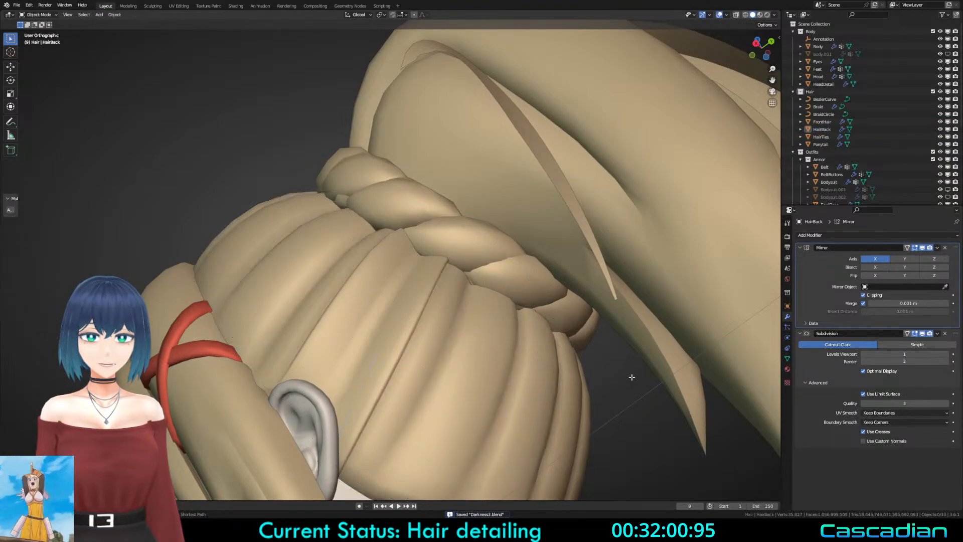
key(KP_Divide)
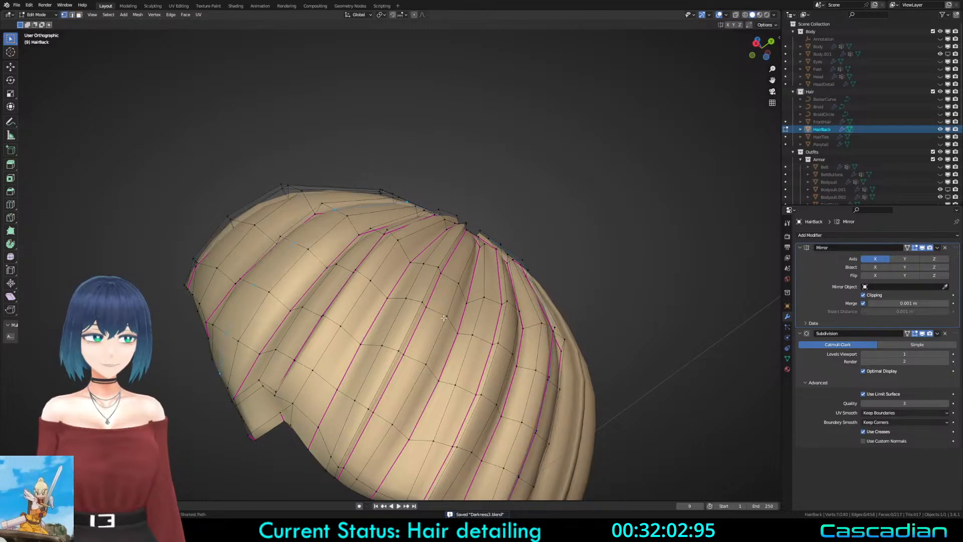
middle_drag(351, 275, 357, 350)
key(ctrl+s)
Step: Clear the selection and knife-cut an edge extending the front strand's new loop to the hairline border
key(a)
key(alt+a)
key(k)
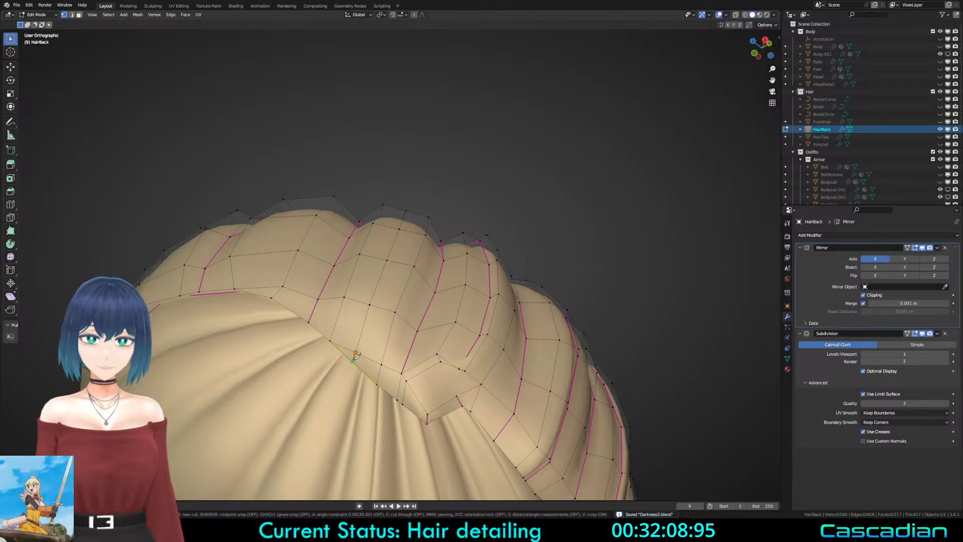
click(353, 360)
key(Return)
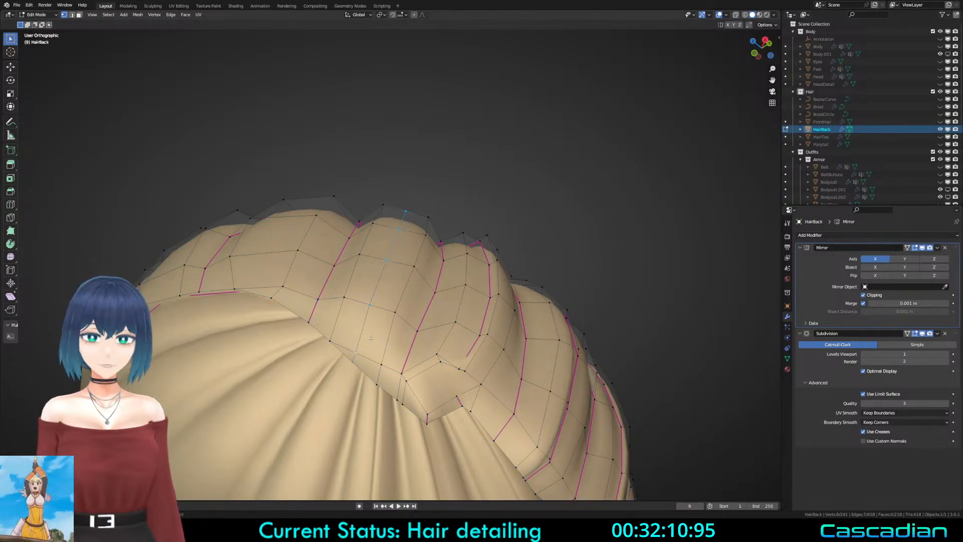
Step: Select the vertices at the notched hairline corner by the ear and connect them with an edge path
middle_drag(370, 338, 383, 238)
click(430, 354)
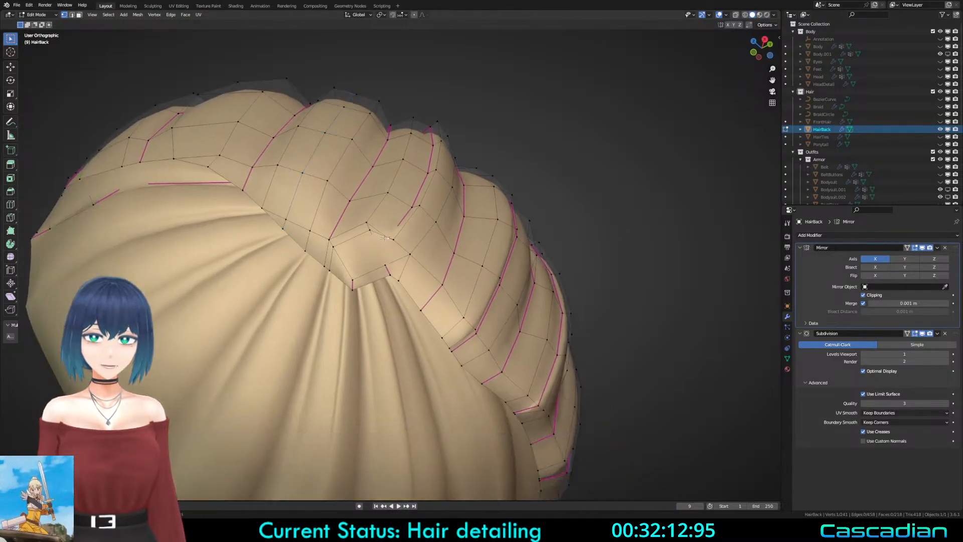
scroll(370, 326, up, 2)
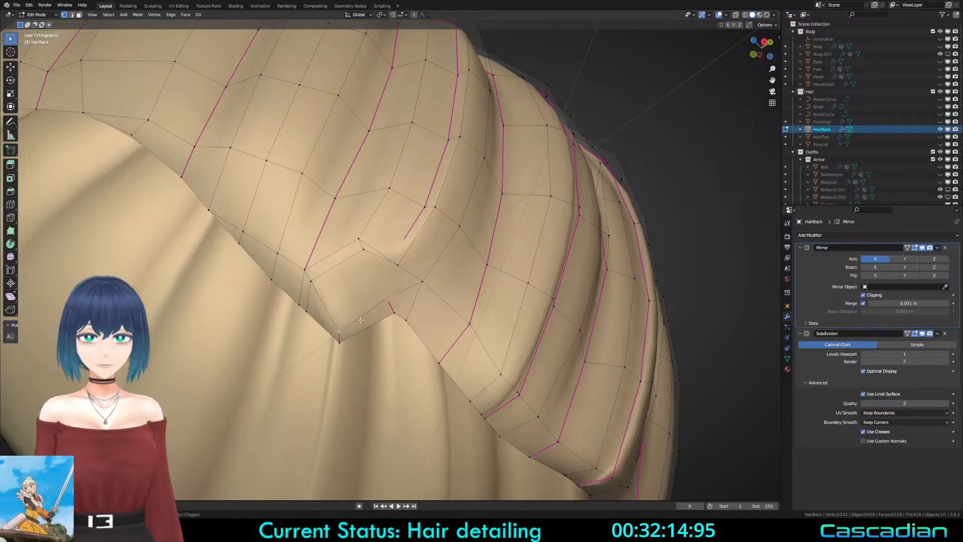
middle_drag(360, 320, 355, 334)
scroll(362, 325, up, 1)
key(j)
scroll(392, 288, up, 1)
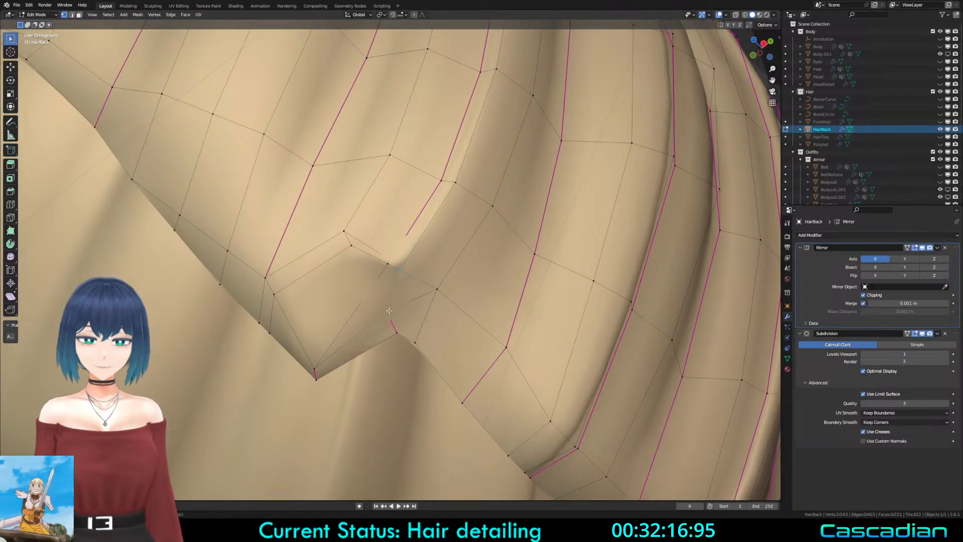
Step: Merge the pairs of closely spaced vertices above the notched hairline corner into single points, including the end of the creased strand edge
key(2)
key(m)
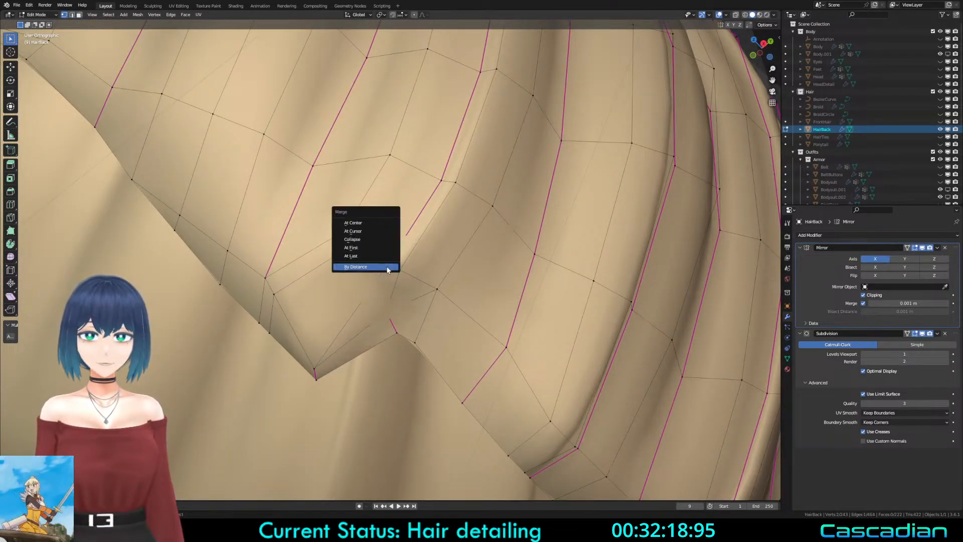
click(387, 266)
click(344, 232)
shift+click(349, 247)
key(m)
click(349, 247)
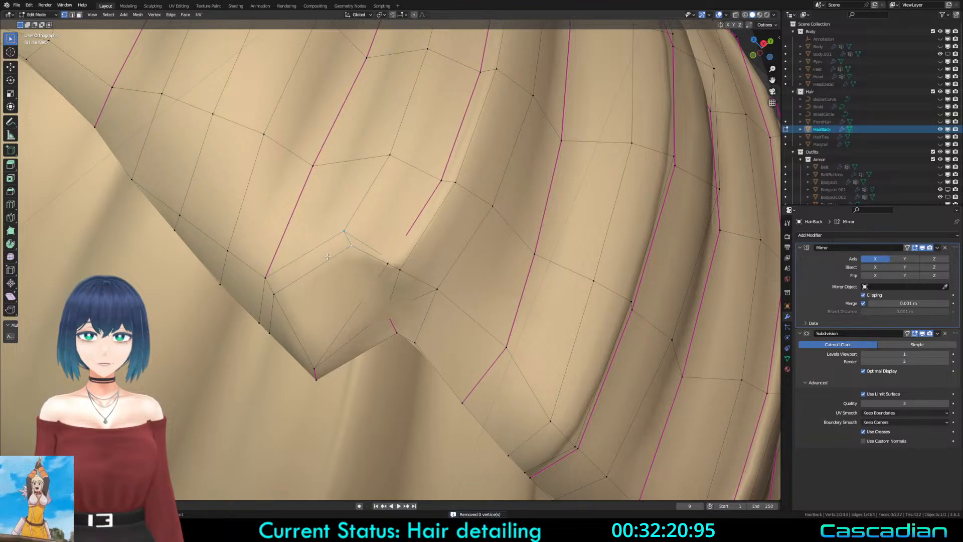
key(m)
click(337, 248)
key(shift+z)
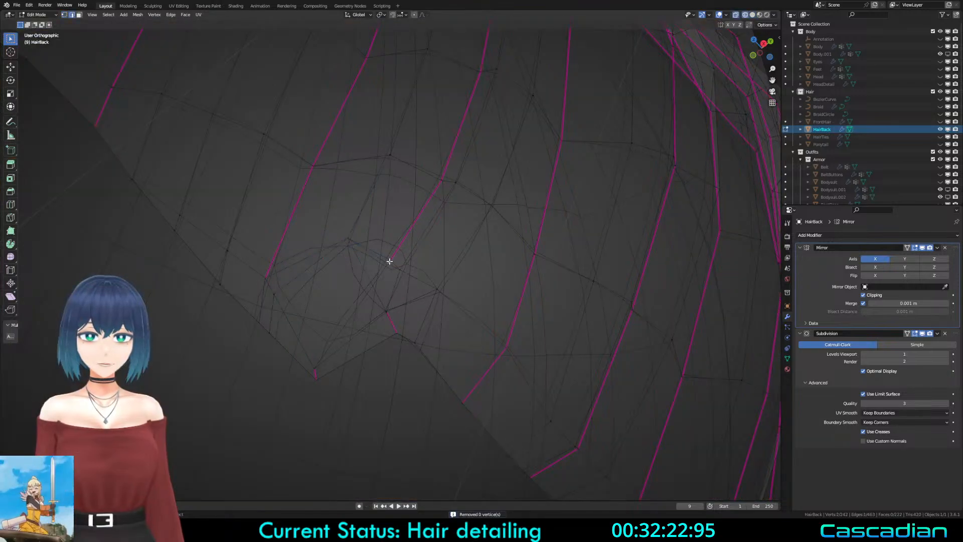
key(m)
click(389, 260)
Step: Dissolve the redundant edge running across the hairline corner toward the notch
key(a)
click(384, 312)
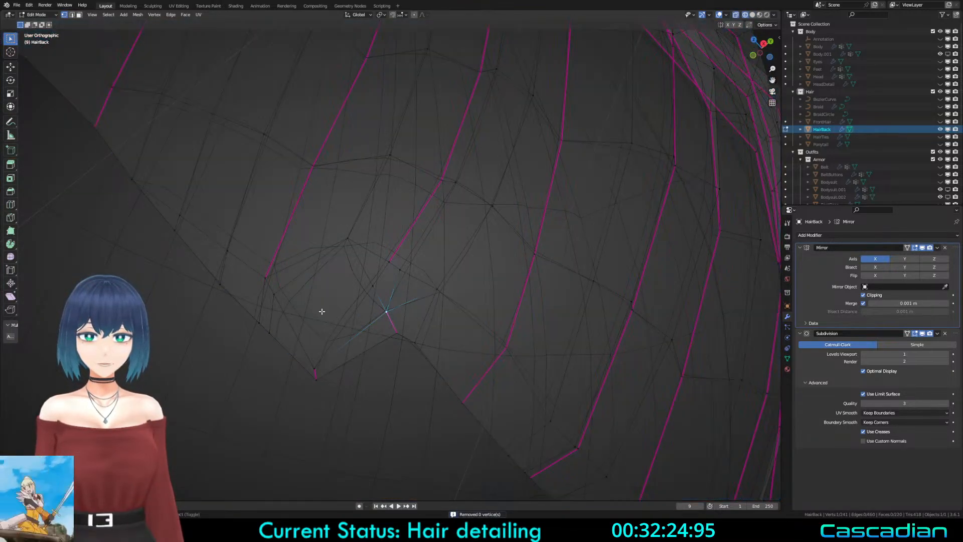
key(shift+z)
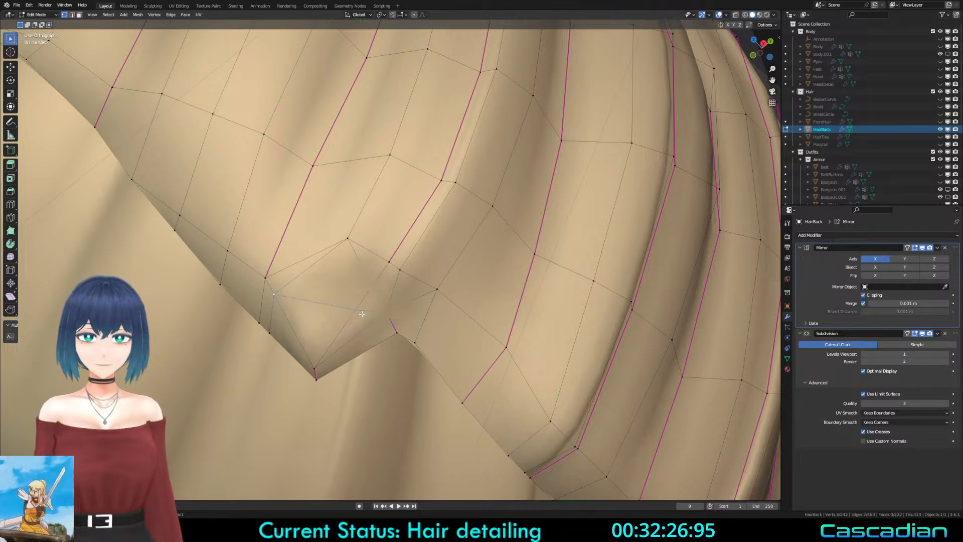
key(2)
click(359, 311)
key(x)
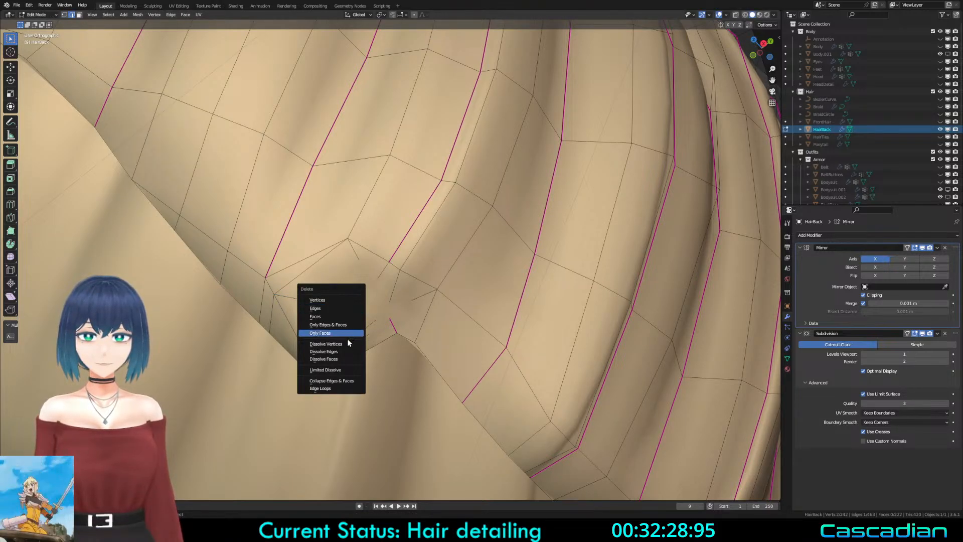
click(341, 351)
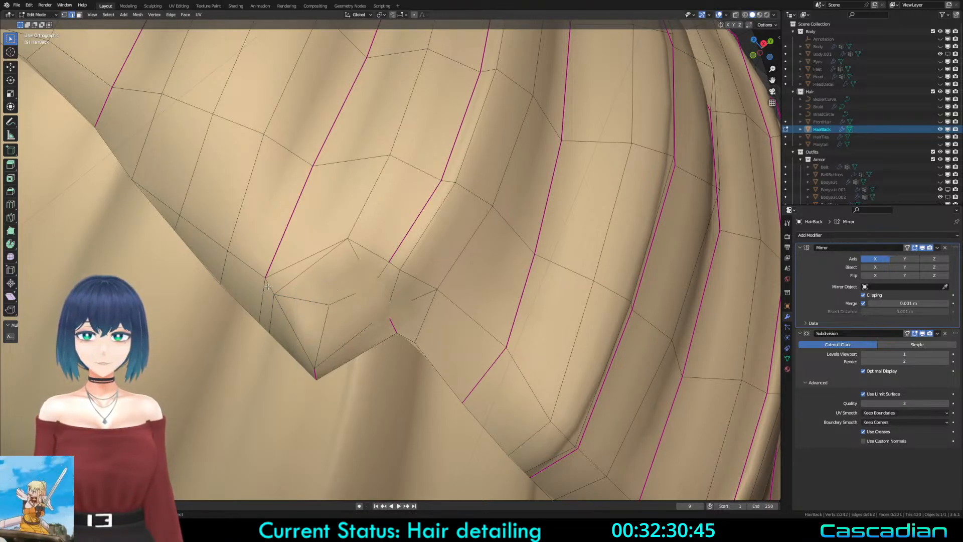
Step: Merge the two short edges on the front side of the hairline corner at their centers, including the one on the border
click(267, 286)
key(m)
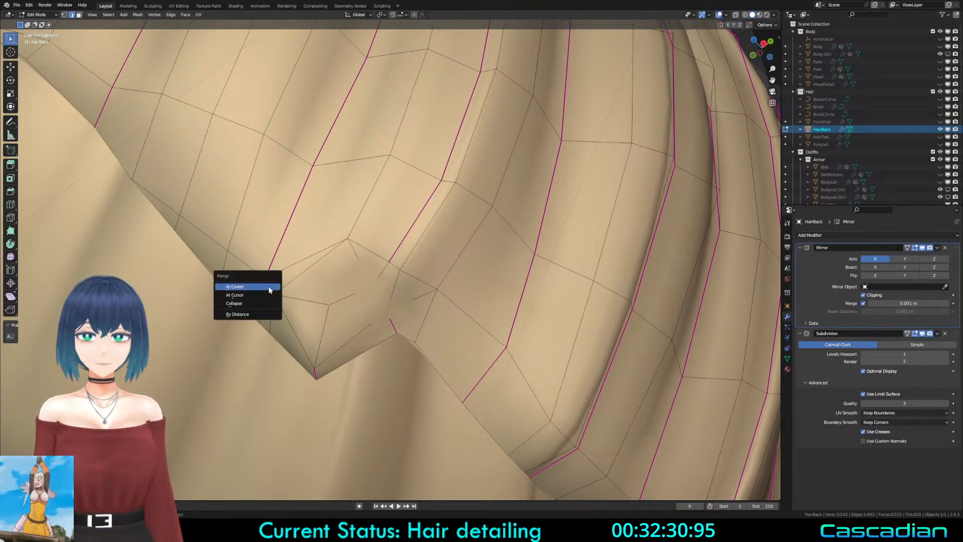
click(268, 287)
click(263, 325)
key(m)
click(263, 325)
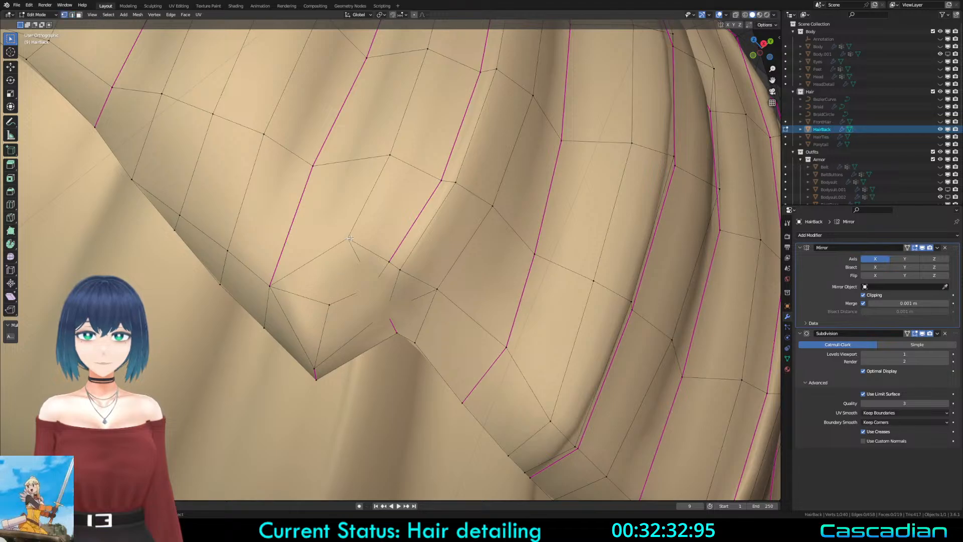
Step: Connect the corner's inner vertex to the vertex above it and dissolve the unneeded edge inside the notched area
middle_drag(349, 238, 359, 226)
shift+click(332, 305)
mouse_move(351, 285)
middle_down()
mouse_move(386, 211)
mouse_move(379, 256)
mouse_move(348, 292)
middle_up()
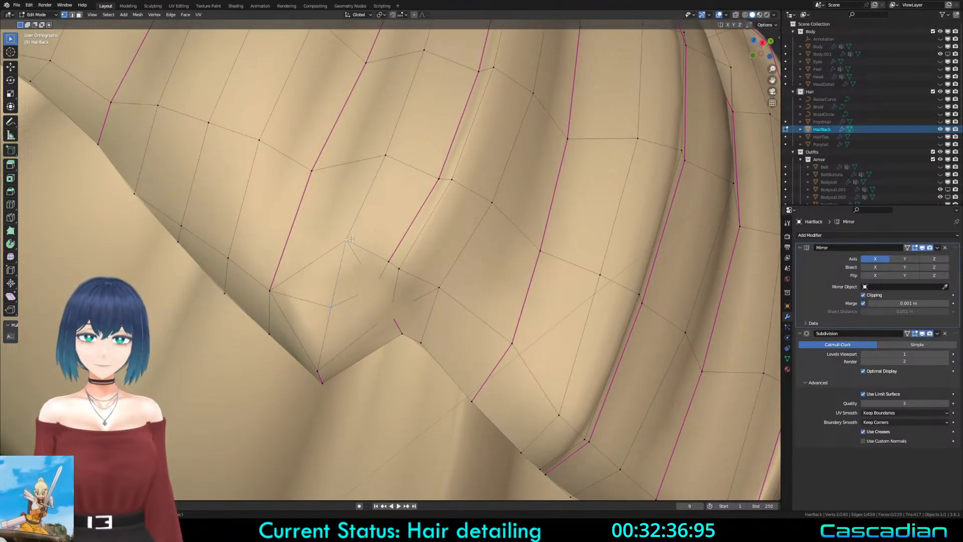
key(shift+z)
key(a)
middle_drag(383, 339, 313, 287)
key(2)
click(365, 290)
key(x)
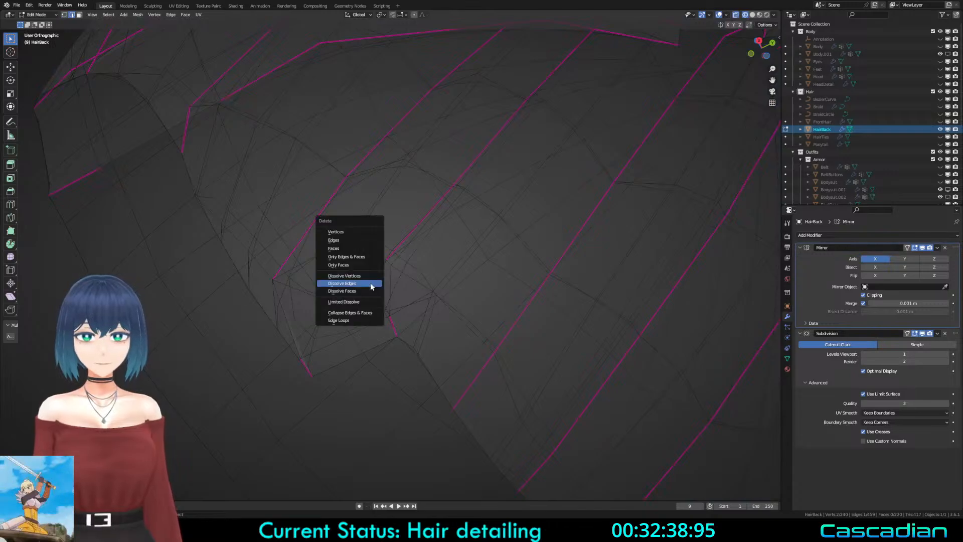
click(371, 287)
Step: Join the vertex above the notch to the corner tip vertex with an edge and reposition the vertices in wireframe
middle_drag(389, 308, 390, 286)
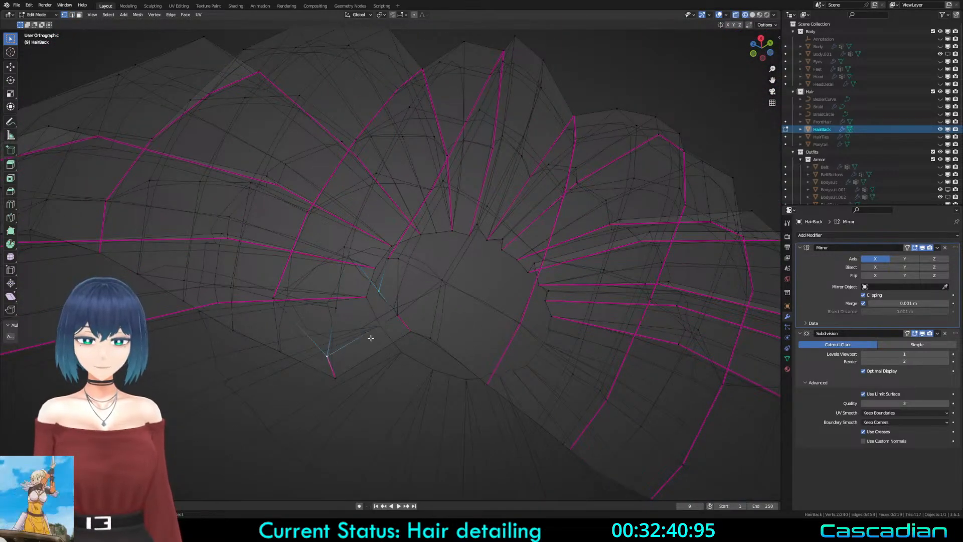
key(f)
middle_drag(371, 338, 377, 339)
mouse_move(384, 298)
middle_down()
mouse_move(204, 266)
mouse_move(296, 296)
mouse_move(340, 281)
mouse_move(297, 293)
middle_up()
key(g)
click(185, 254)
key(shift+z)
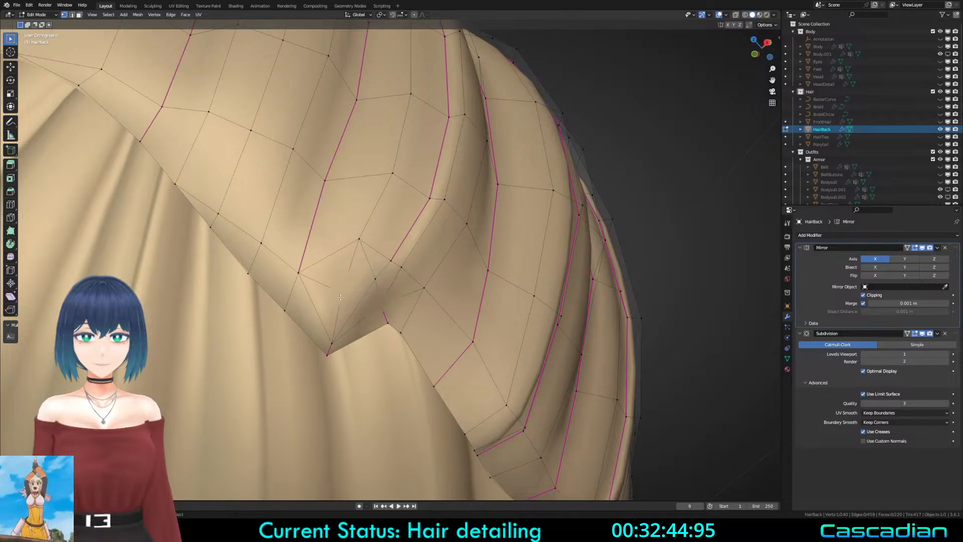
Step: Dissolve the leftover inner vertex of the hairline corner
key(x)
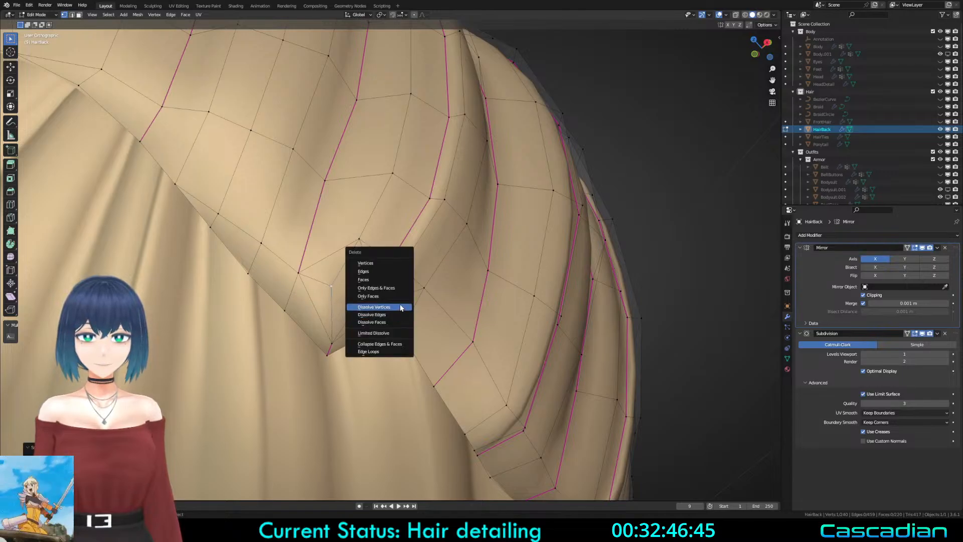
click(401, 306)
middle_drag(401, 306, 391, 366)
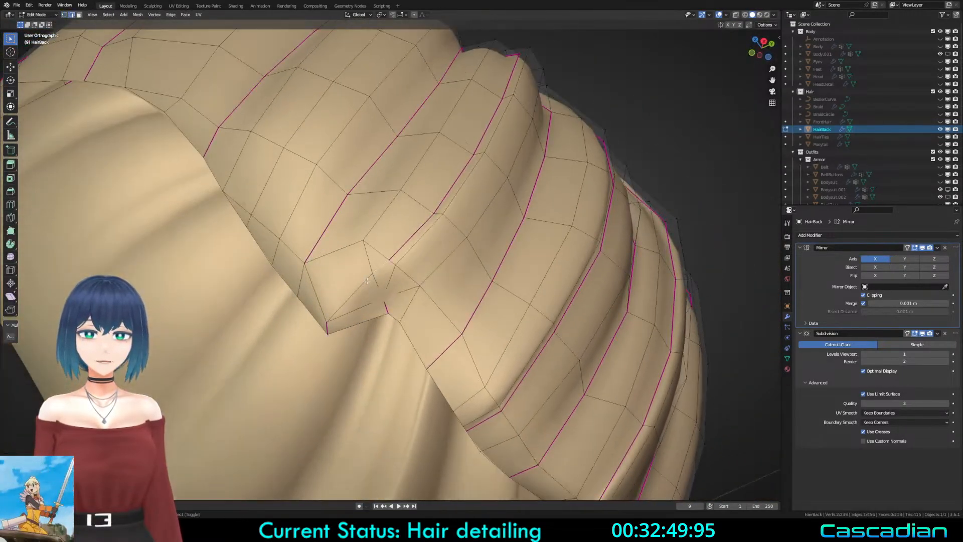
Step: Reveal the hidden objects to check the back hair on the model, and isolate HairBack again for editing
key(Tab)
scroll(432, 326, down, 4)
key(Tab)
key(Tab)
key(alt+h)
key(alt+a)
click(409, 318)
key(shift+h)
key(Tab)
Step: Crease the edge loop along the middle of the upper strand and add a second creased loop tight against it
middle_drag(410, 319, 474, 280)
alt+click(401, 245)
middle_drag(426, 249, 632, 354)
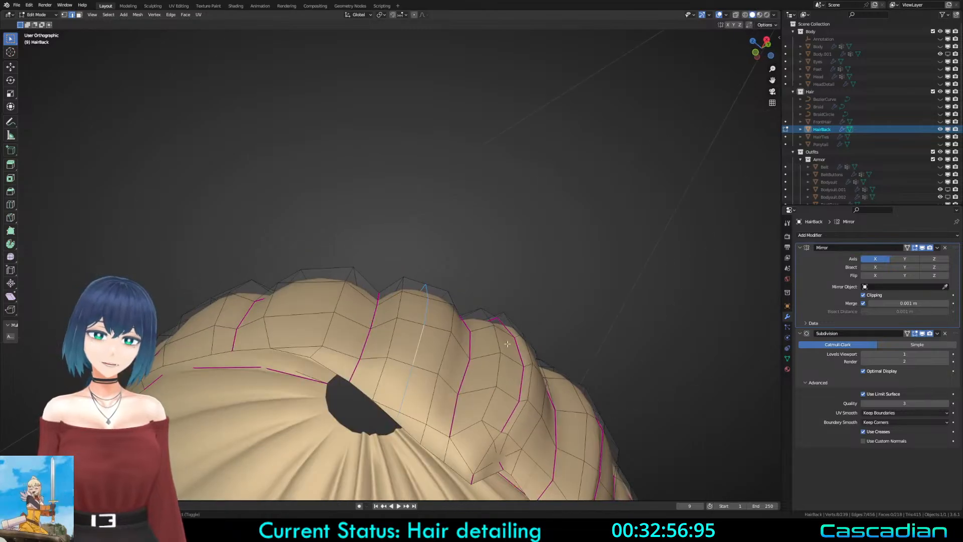
key(shift+e)
middle_drag(639, 400, 311, 257)
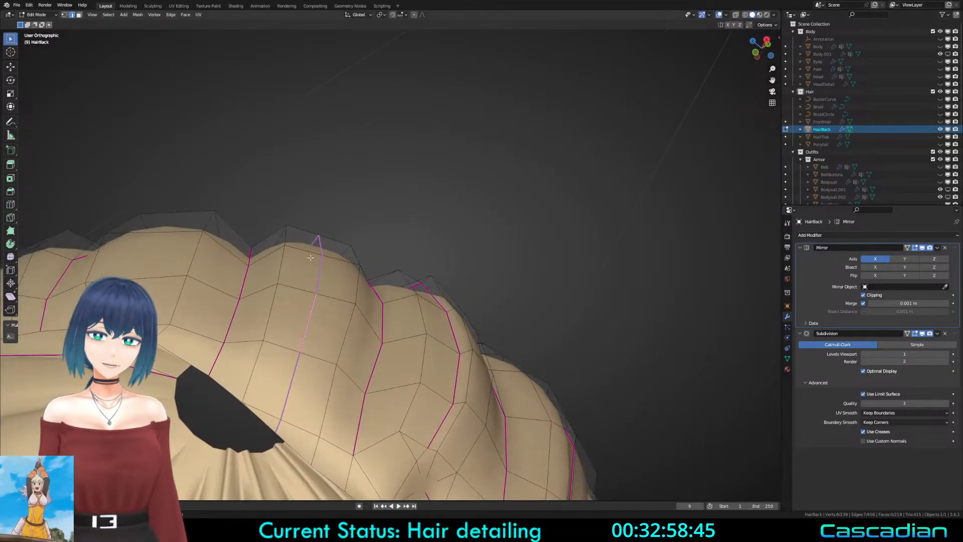
click(309, 286)
right_click(307, 287)
middle_drag(373, 300, 395, 314)
key(shift+e)
click(409, 321)
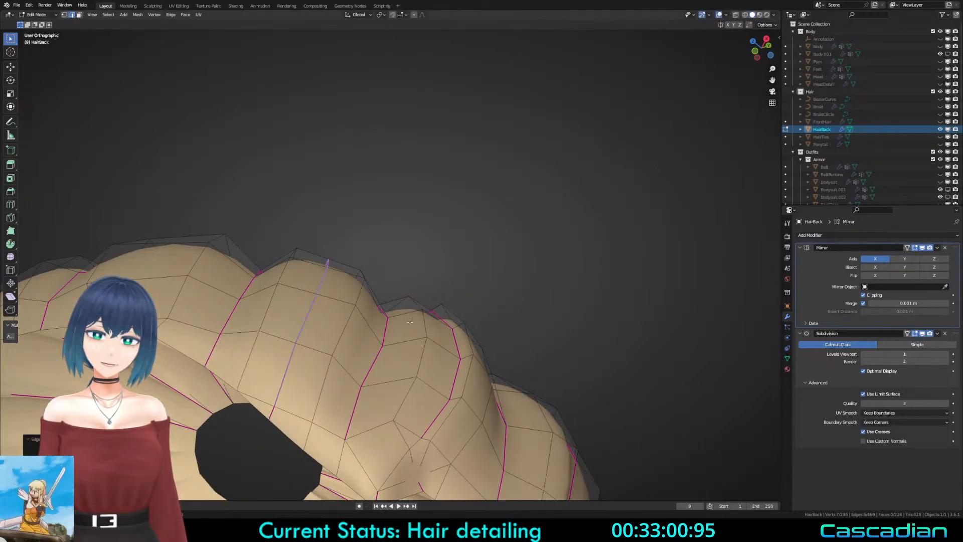
Step: Raise the strand's second loop with Shrink/Fatten and slide it slightly off the creased loop to form an overlapping strand edge
key(alt+s)
click(420, 373)
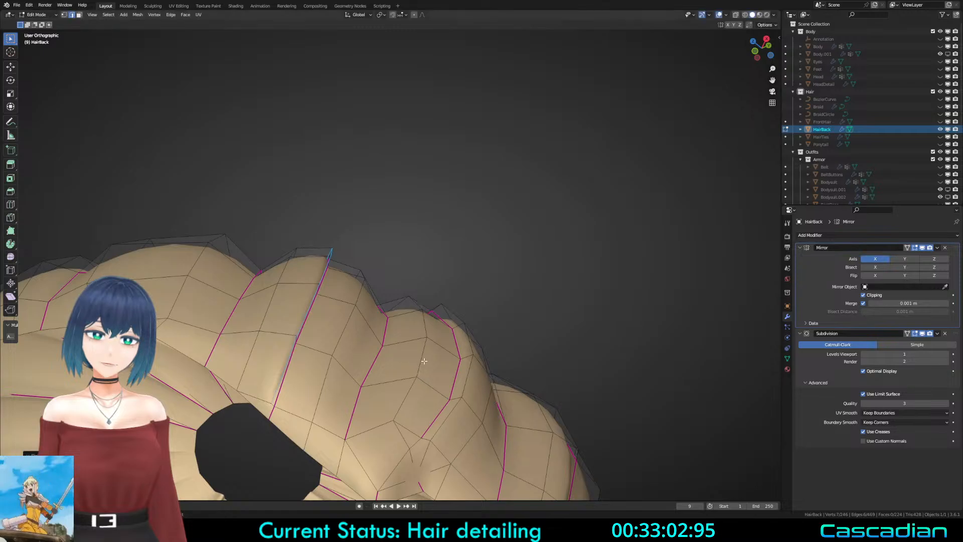
middle_drag(424, 361, 502, 314)
key(alt+s)
click(415, 322)
key(g)
key(g)
click(430, 349)
key(a)
key(a)
key(Tab)
key(Tab)
key(Tab)
key(Tab)
Step: Try a loop cut through the neighbouring wide strand and save the file
key(ctrl+r)
click(355, 242)
click(354, 243)
middle_drag(355, 242, 380, 322)
key(ctrl+s)
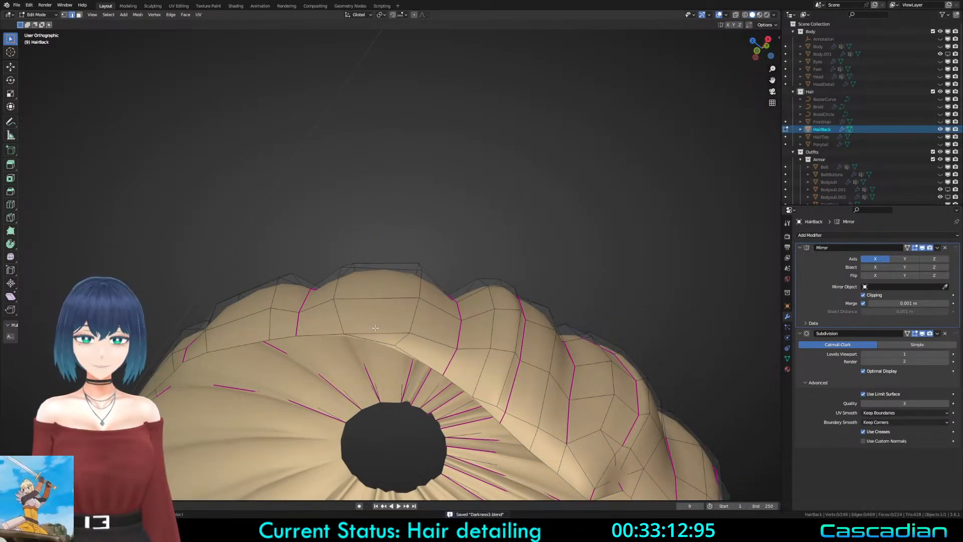
Step: Add a loop cut down the middle of the wide top strand and knife-cut its extension to the hairline border
key(ctrl+r)
click(377, 329)
click(380, 331)
key(k)
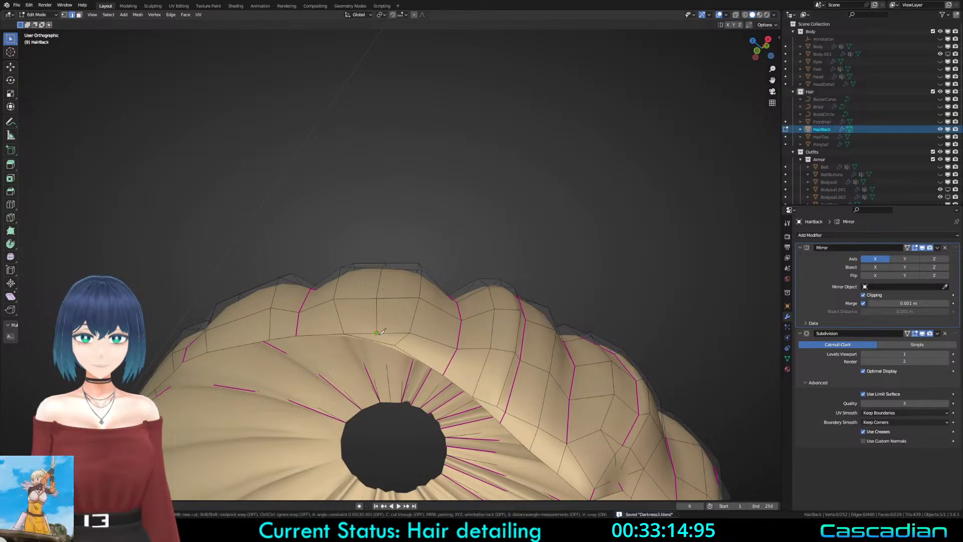
key(Escape)
middle_drag(377, 342, 388, 333)
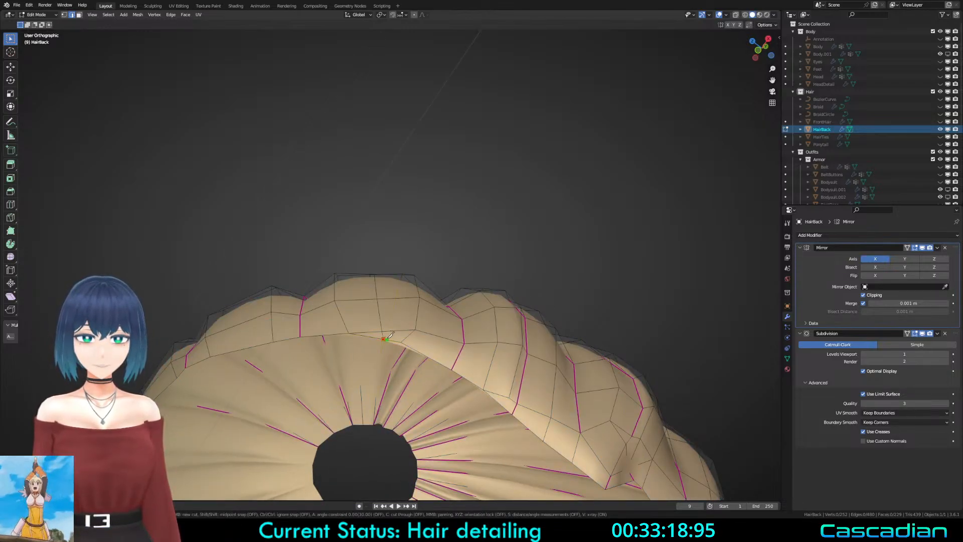
click(386, 339)
key(Return)
Step: Slide the hairline border vertices of the wide top strand into line with the edge loops above them
key(g)
key(g)
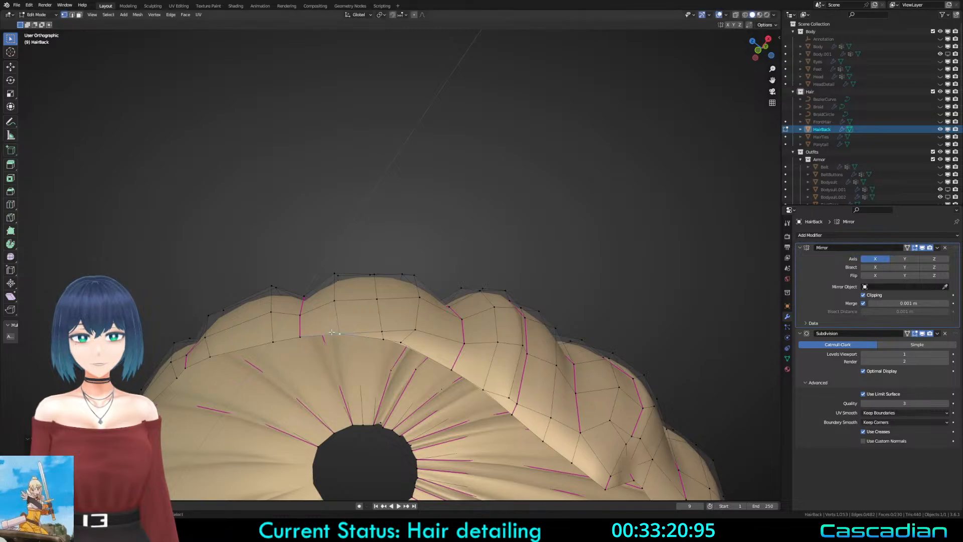
click(424, 351)
key(n)
shift+click(382, 330)
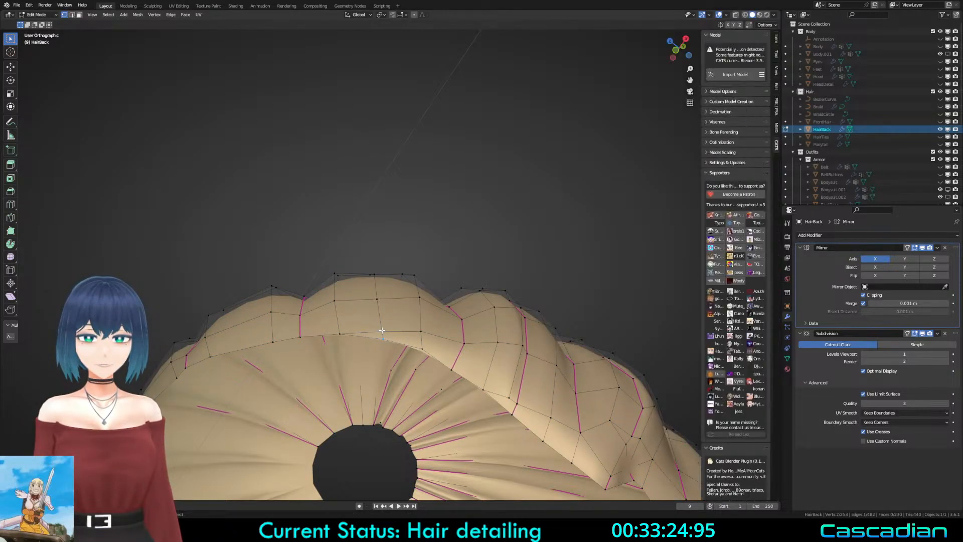
key(Tab)
key(n)
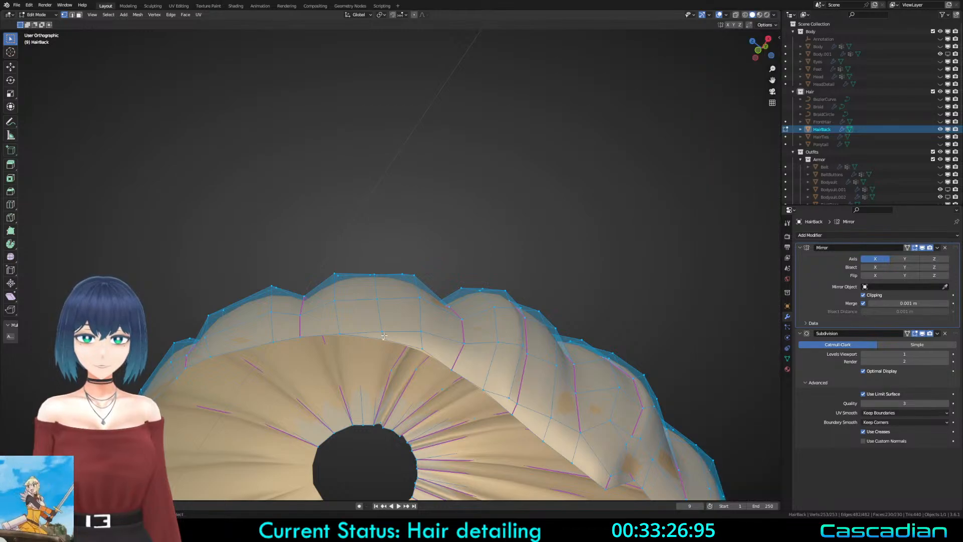
key(Tab)
Step: Adjust the wide strand's new middle loop with Shrink/Fatten and crease it by 1.000
alt+click(377, 318)
key(alt+s)
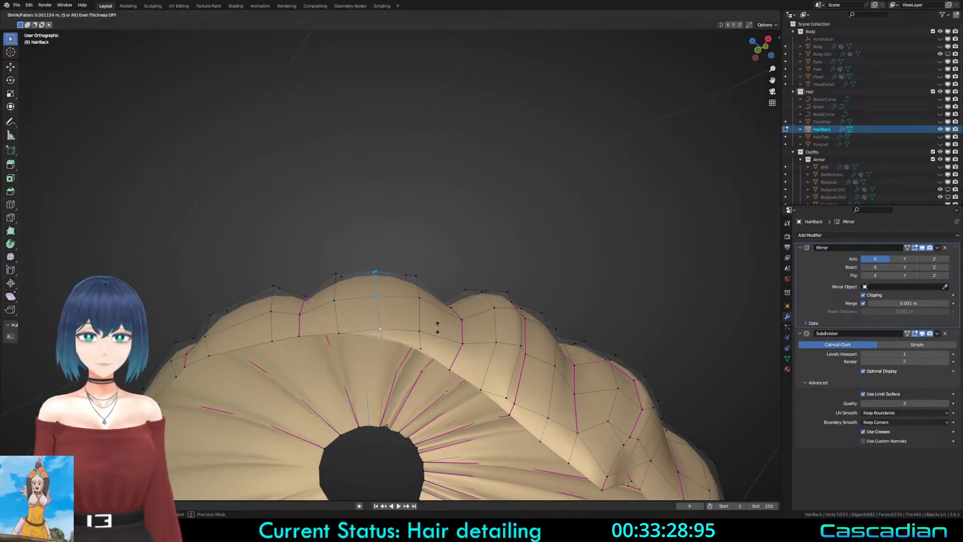
click(437, 327)
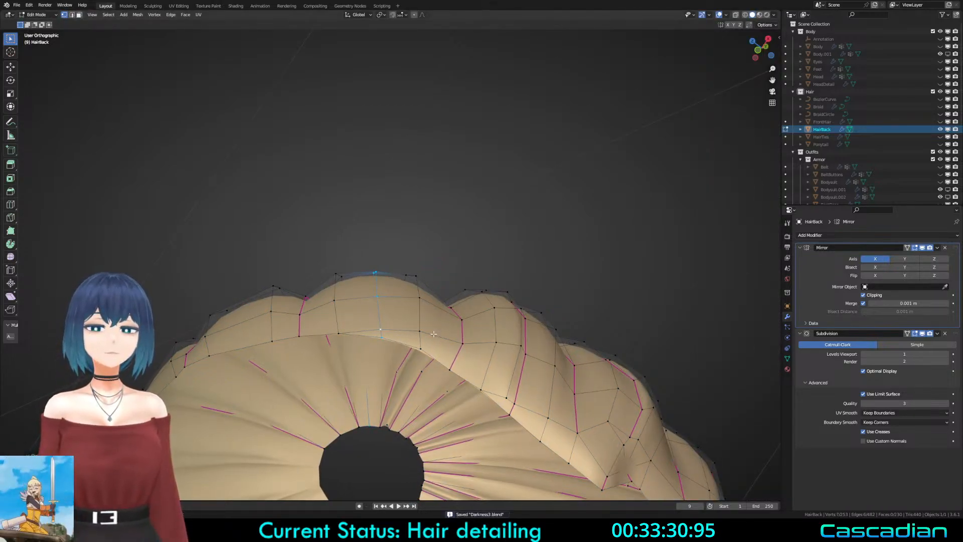
middle_drag(430, 341, 425, 337)
key(alt+s)
click(427, 339)
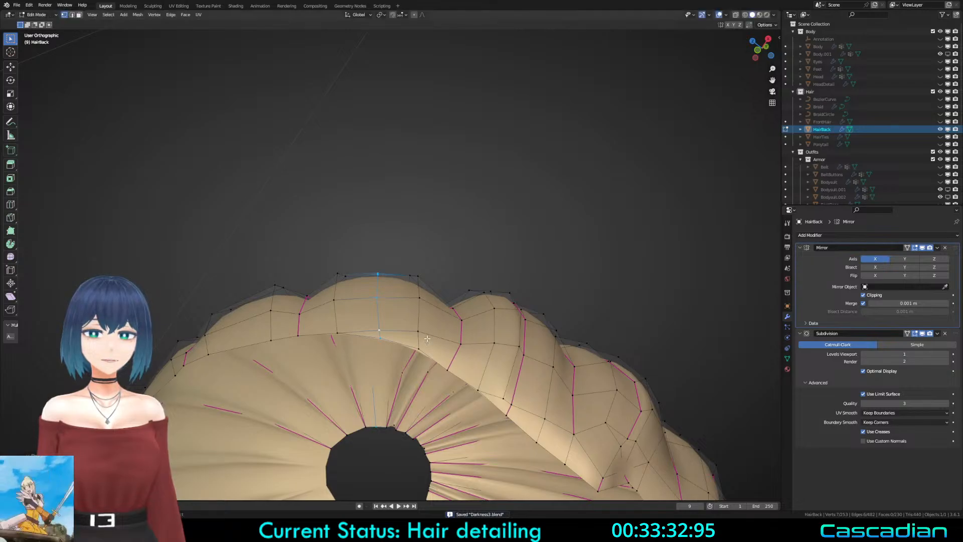
key(shift+e)
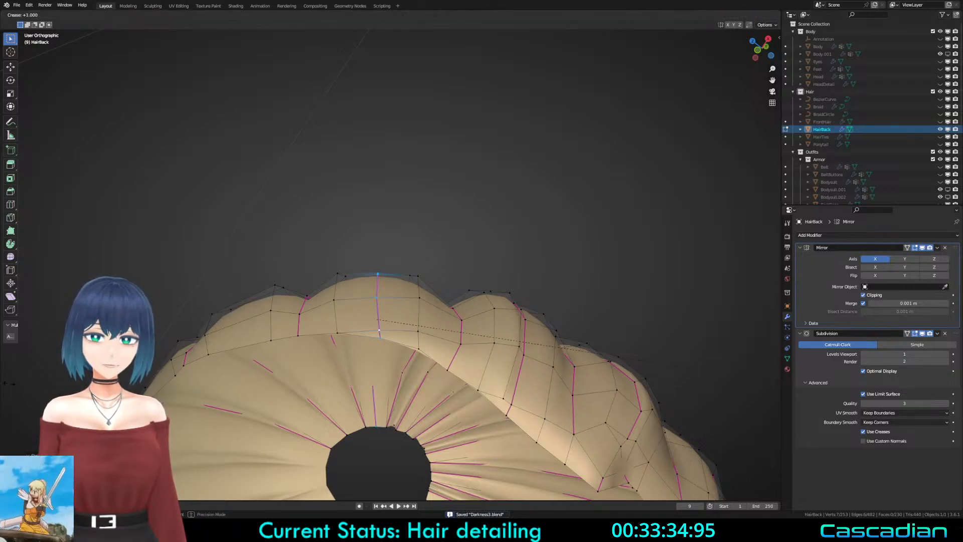
click(316, 397)
Step: Add another loop beside the wide strand's crease, bring it onto the crease and raise it about 0.004 m with Shrink/Fatten
key(alt+a)
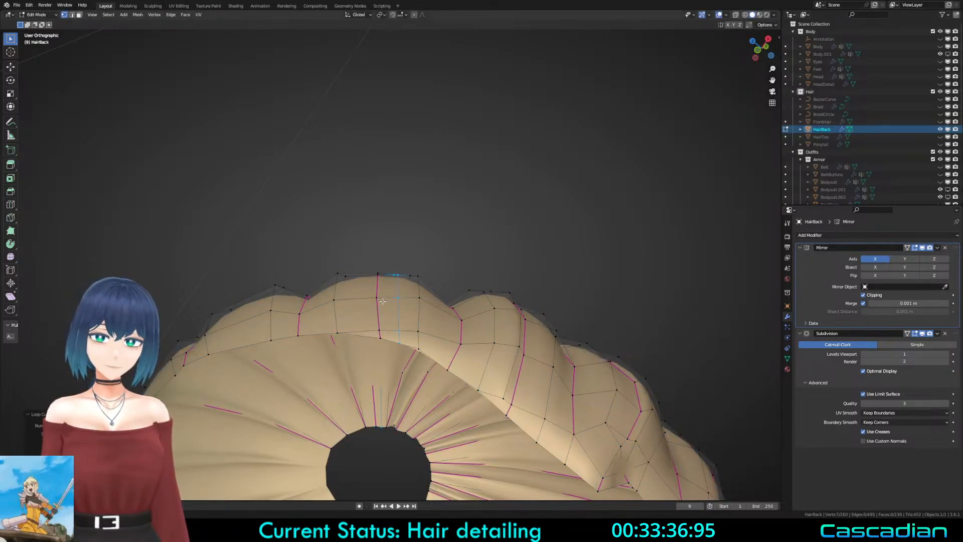
middle_drag(374, 324, 366, 309)
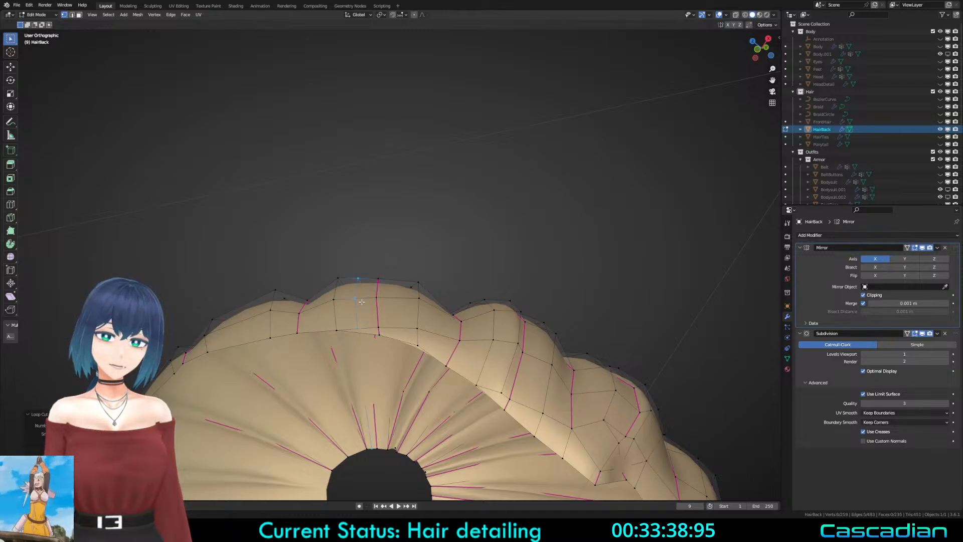
click(388, 299)
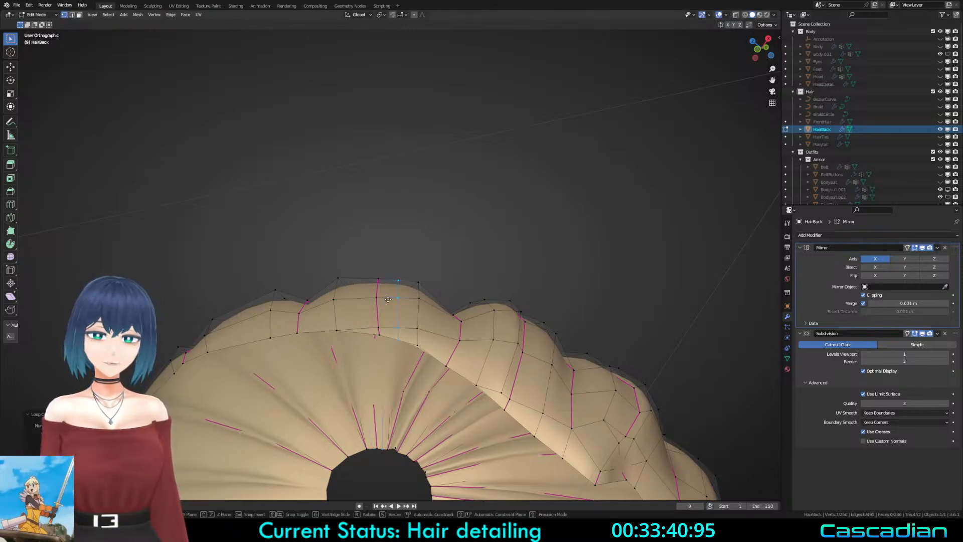
key(alt+s)
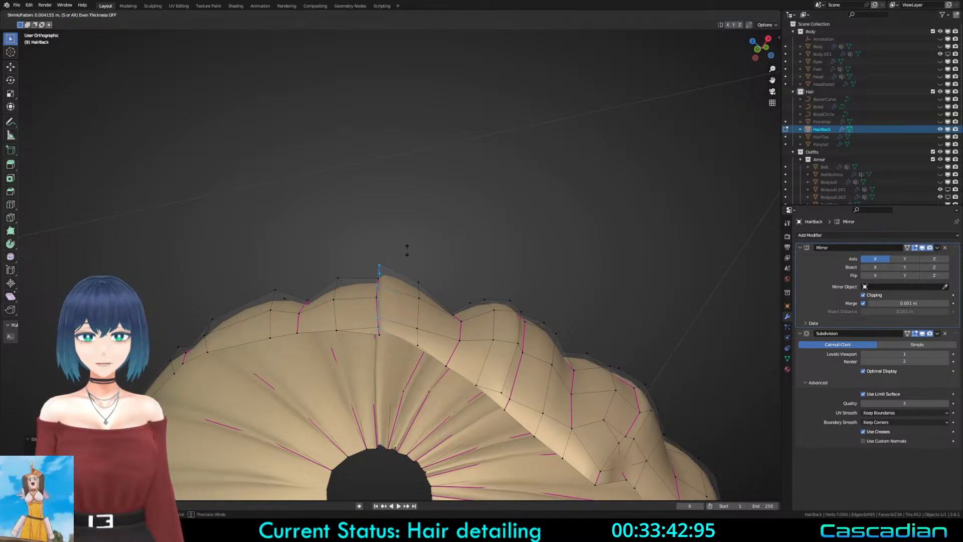
click(407, 249)
Step: Slide the raised loop slightly off the crease to shape the overlapping strand edge, and preview the result in Object Mode
middle_drag(407, 249, 469, 287)
click(492, 274)
key(g)
key(g)
right_click(450, 270)
key(g)
key(g)
click(472, 288)
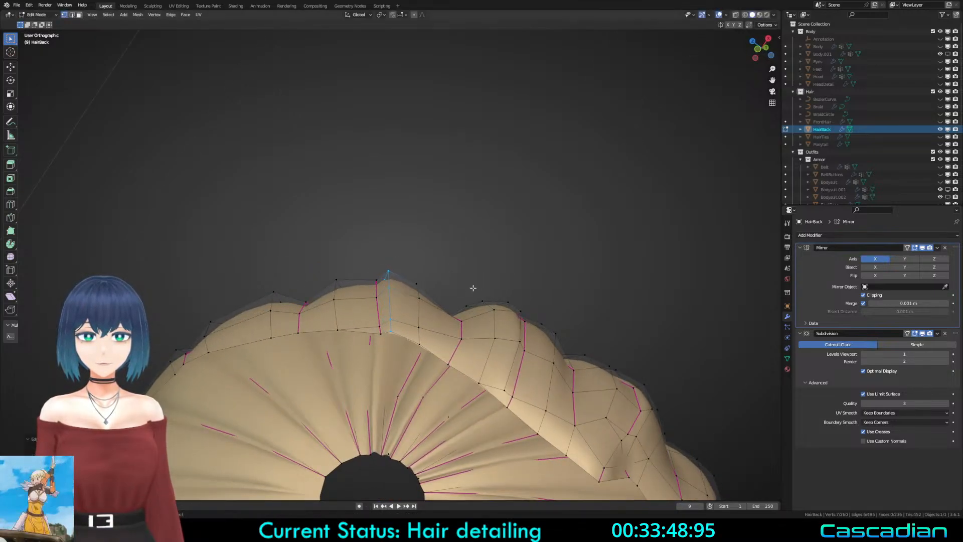
key(Tab)
key(Tab)
middle_drag(410, 299, 391, 351)
key(Tab)
key(Tab)
scroll(384, 284, up, 5)
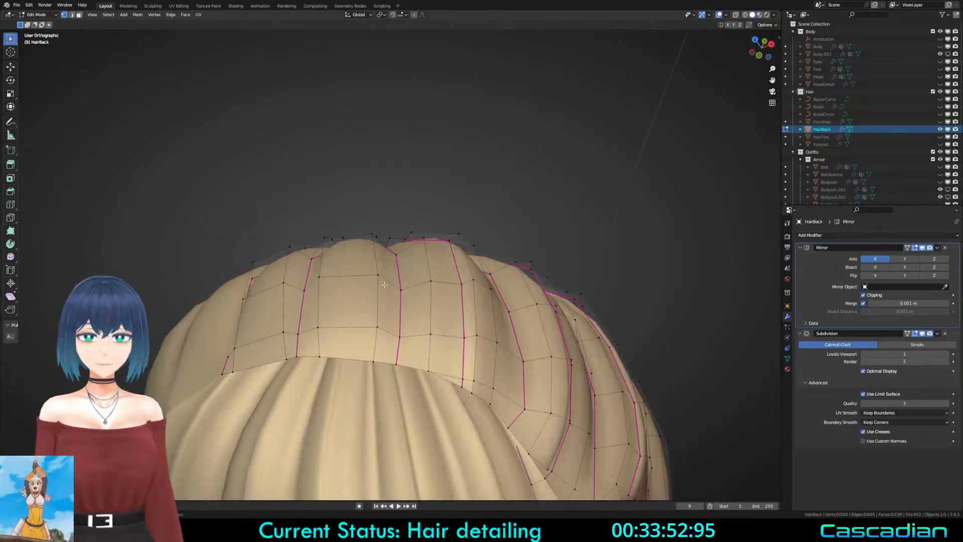
Step: Move the wide strand's crease vertices in the second cross row above the hairline sideways to straighten the crease
scroll(355, 281, down, 5)
middle_drag(354, 281, 383, 275)
key(g)
click(391, 273)
click(387, 315)
key(g)
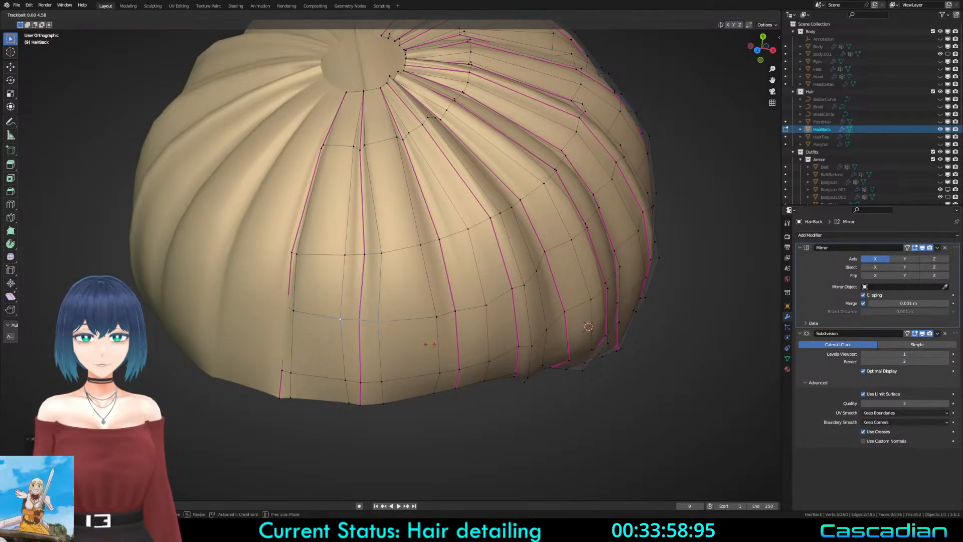
click(444, 333)
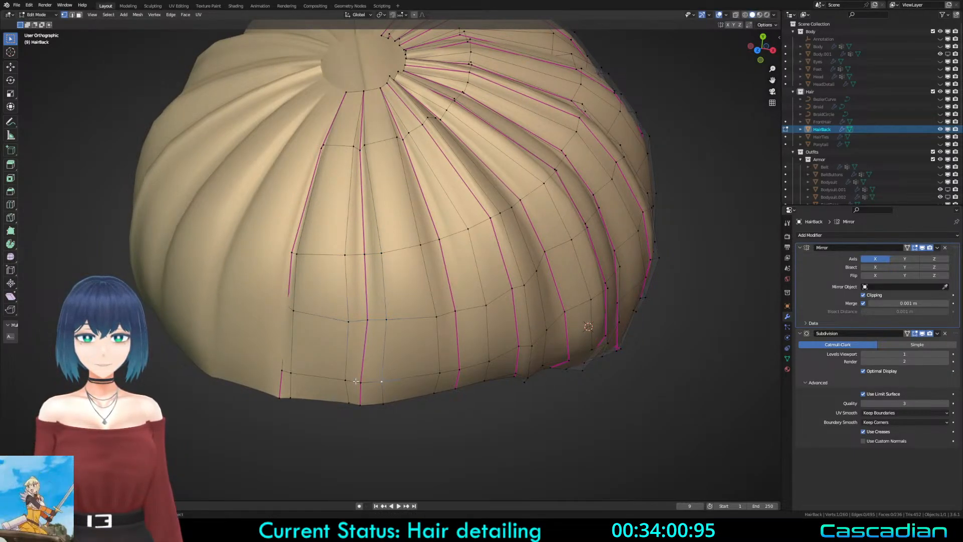
Step: Shift the crease vertices at the wide strand's hairline border and in the row just above it into line with the crease
key(g)
click(406, 391)
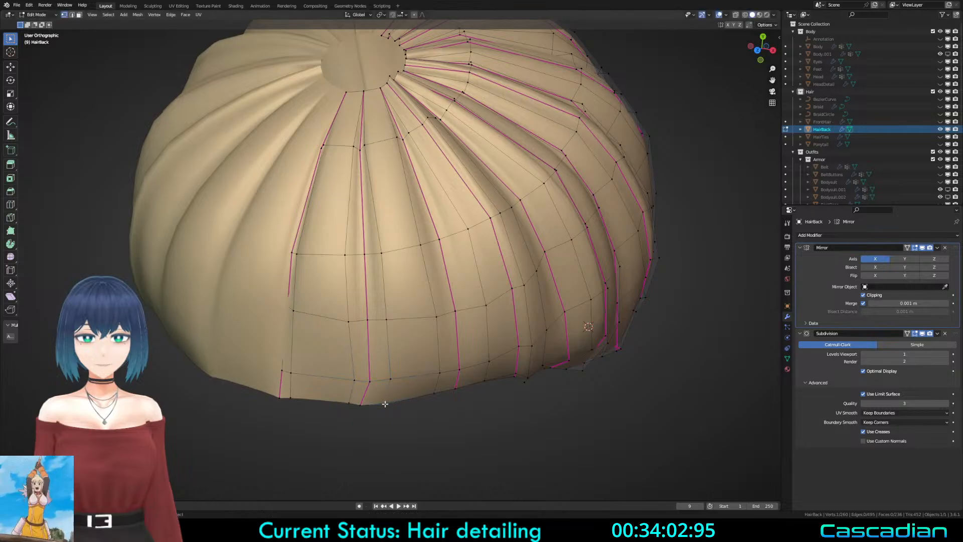
ctrl+click(385, 404)
key(g)
click(405, 392)
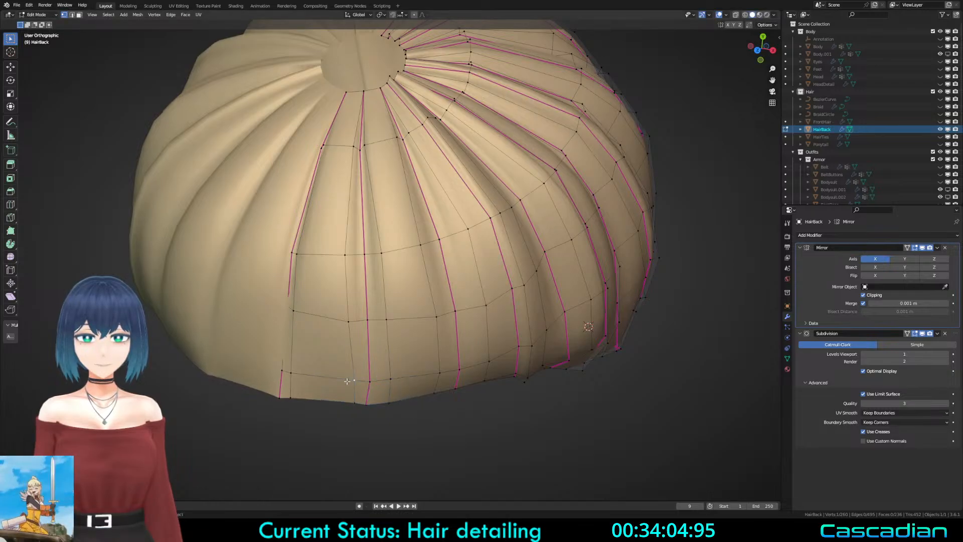
ctrl+click(390, 380)
key(g)
click(389, 379)
Step: Nudge the crease vertices in the wide strand's middle cross row sideways to continue the straight crease line
click(383, 254)
ctrl+click(347, 253)
key(g)
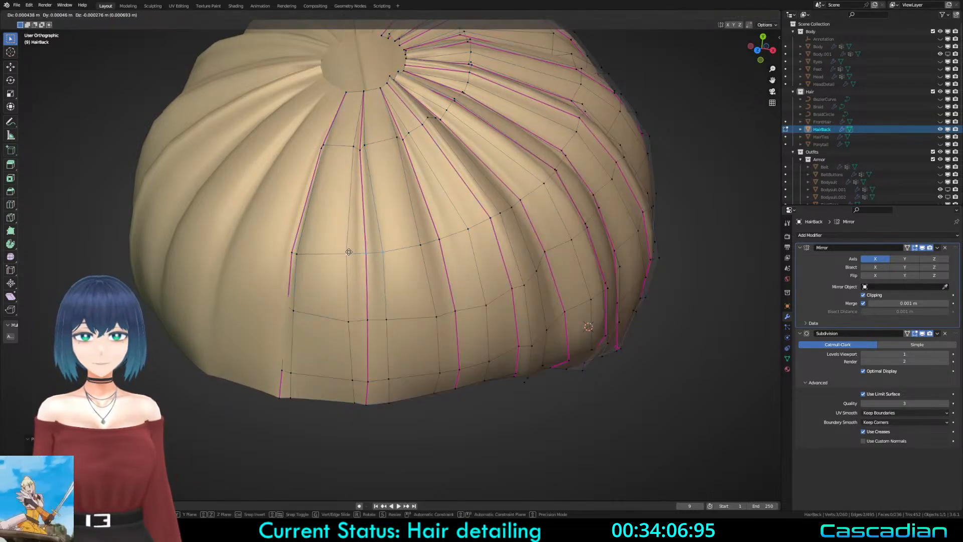
click(350, 251)
Step: Edge-slide the middle cross loop slightly toward the crown, adjust the cross loop below it, and clear the selection
alt+click(404, 250)
key(g)
key(g)
click(403, 246)
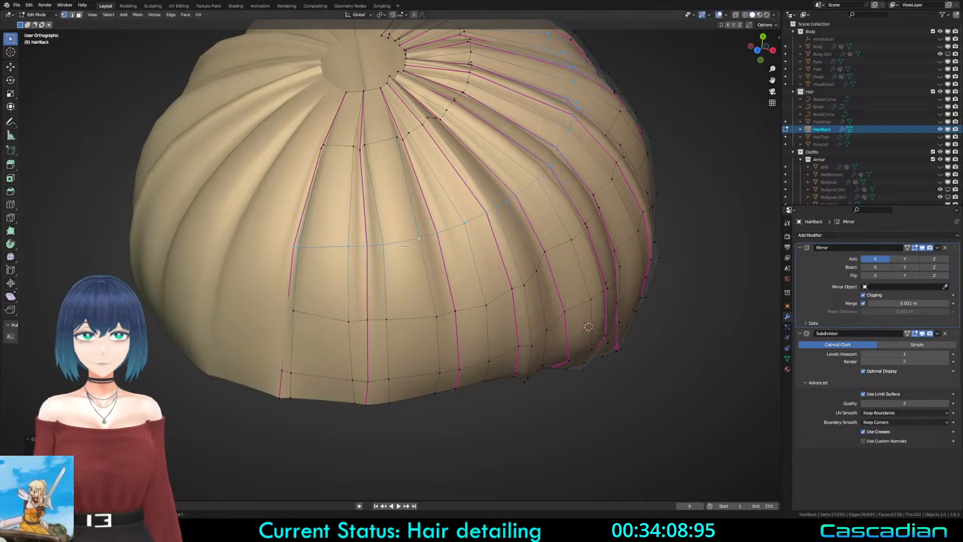
scroll(402, 250, down, 3)
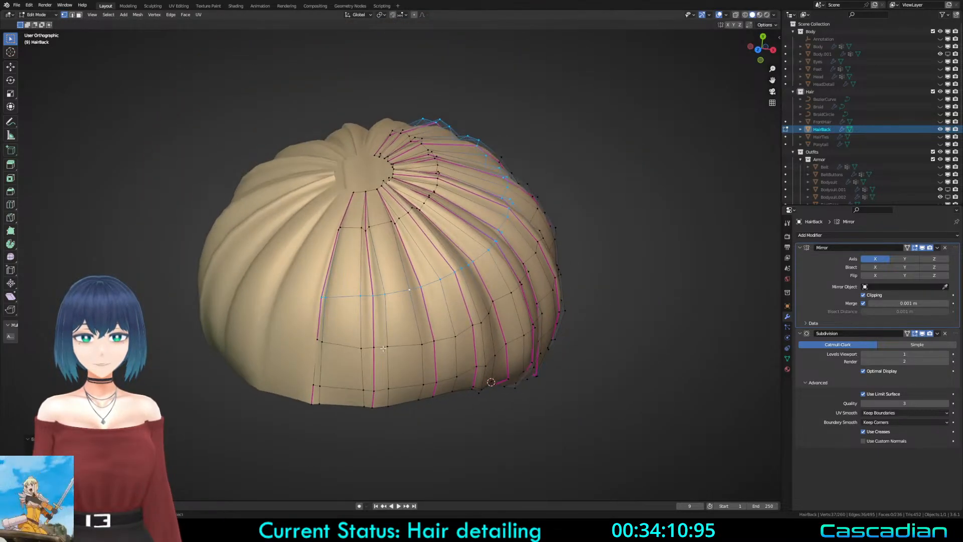
middle_drag(383, 348, 488, 324)
key(g)
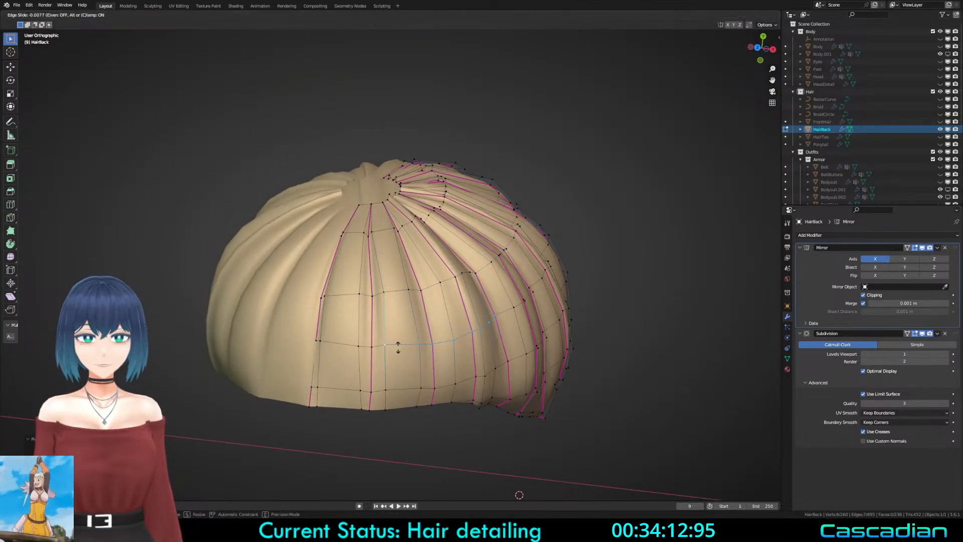
click(398, 346)
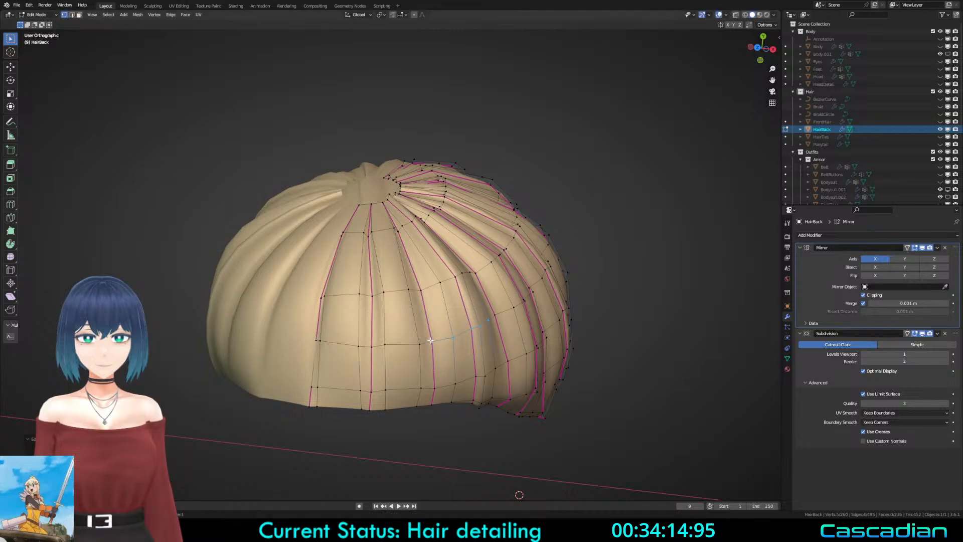
key(a)
key(alt+a)
middle_drag(417, 344, 406, 354)
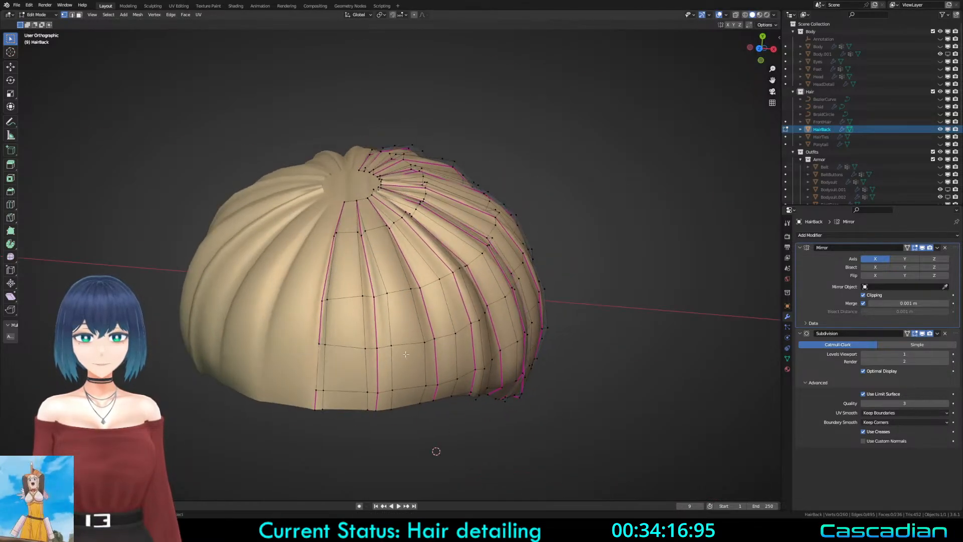
Step: Nudge the wide strand's crease vertices at the hairline and in the row nearest the crown into line
middle_drag(374, 408, 378, 378)
click(364, 402)
key(g)
click(397, 411)
key(a)
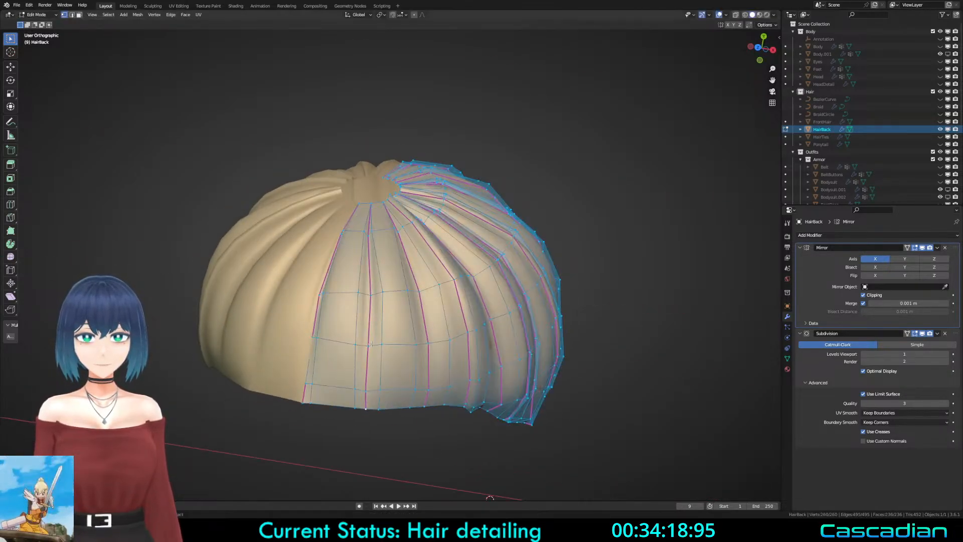
key(alt+a)
middle_drag(371, 193, 380, 222)
click(380, 222)
key(g)
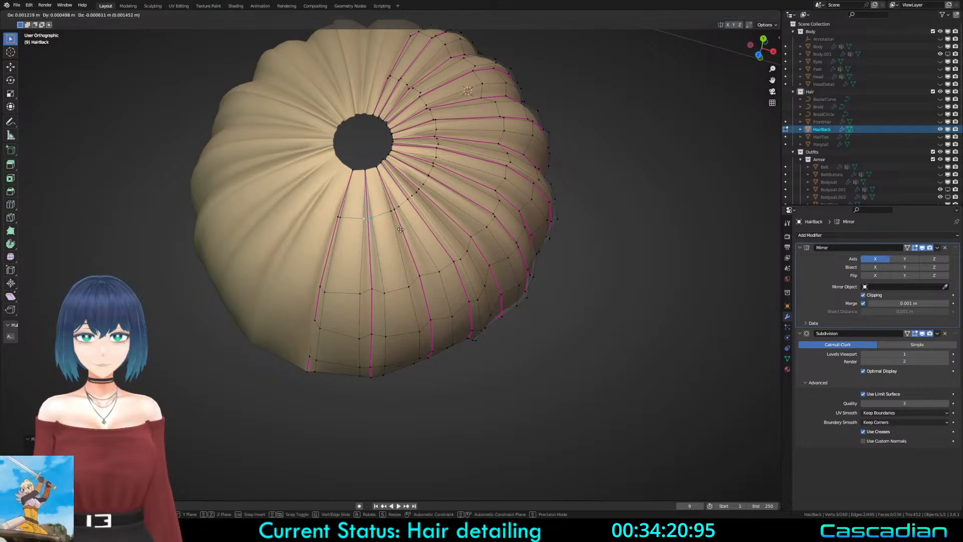
click(401, 228)
Step: Add a centred cross loop around the upper part of the hair, between the crown row and the middle row
middle_drag(370, 308, 319, 295)
click(319, 295)
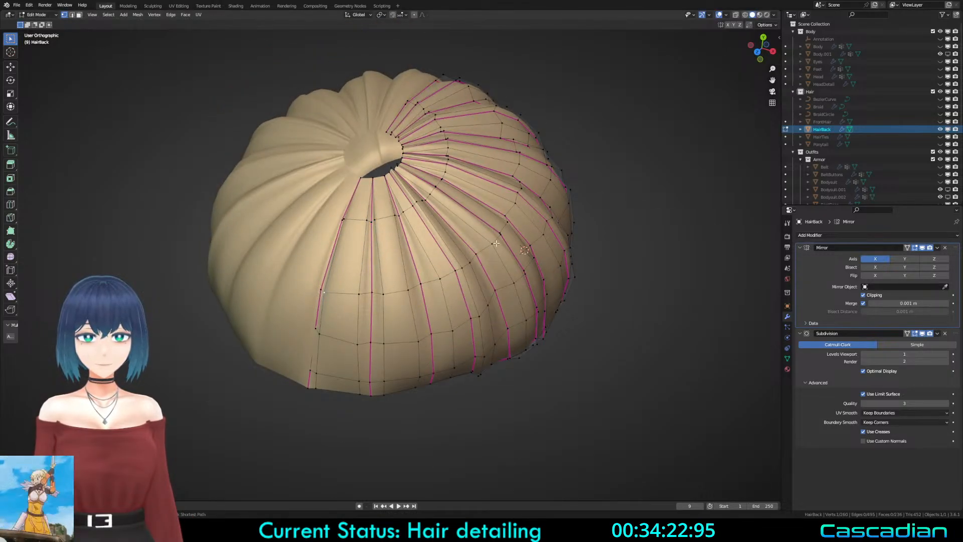
click(462, 209)
right_click(462, 209)
middle_drag(461, 209, 470, 179)
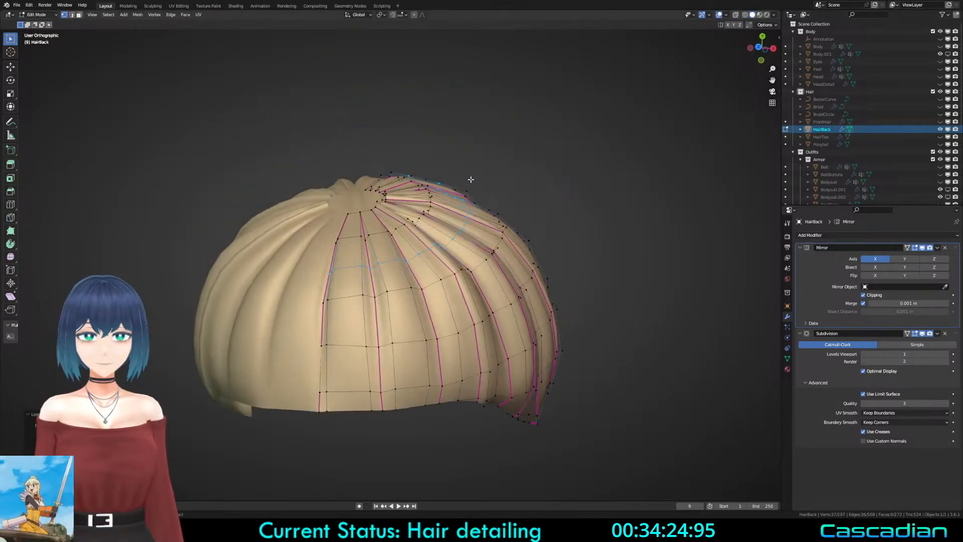
Step: Inflate the new cross loop with Shrink/Fatten and move it outward in the right wireframe view to round the hair's profile
key(alt+s)
click(595, 236)
middle_drag(533, 291, 501, 218)
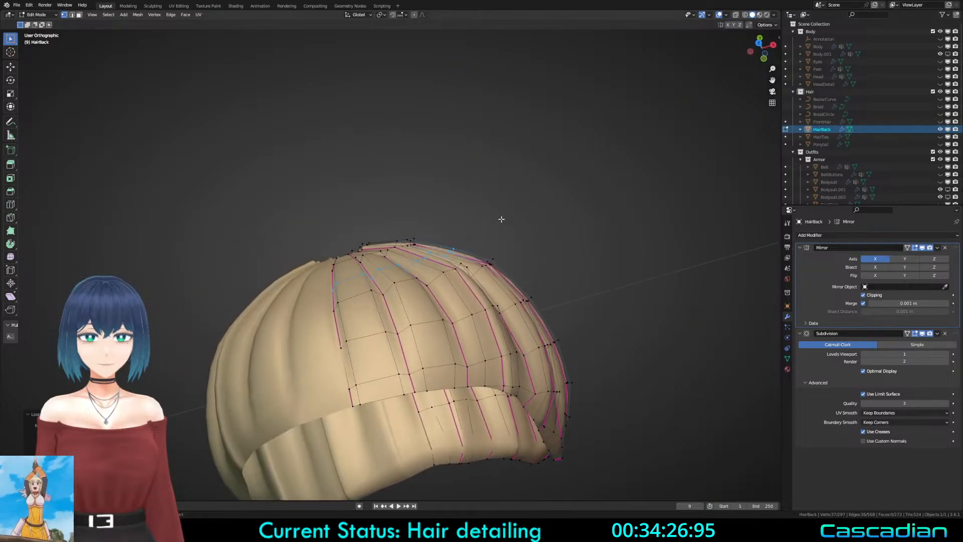
key(shift+z)
key(g)
right_click(467, 314)
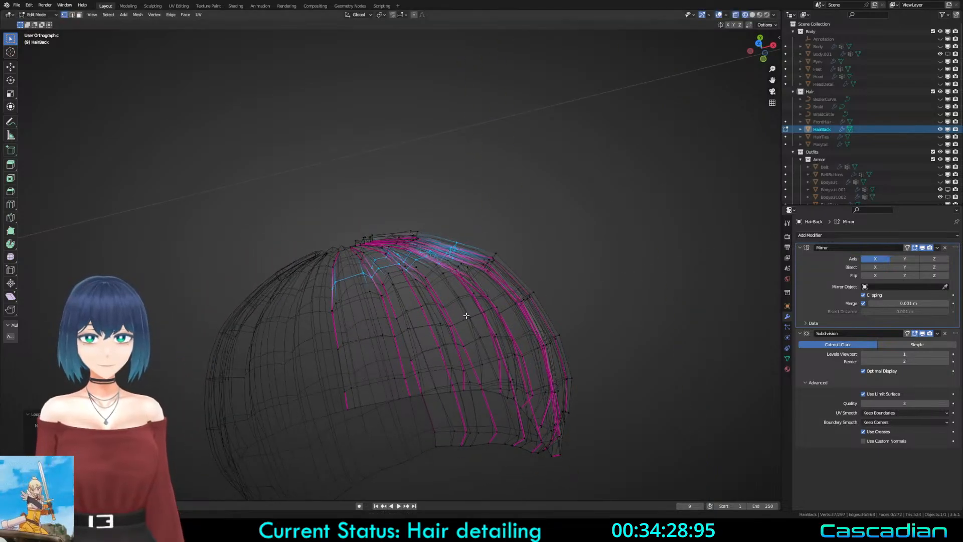
key(KP_7)
key(KP_3)
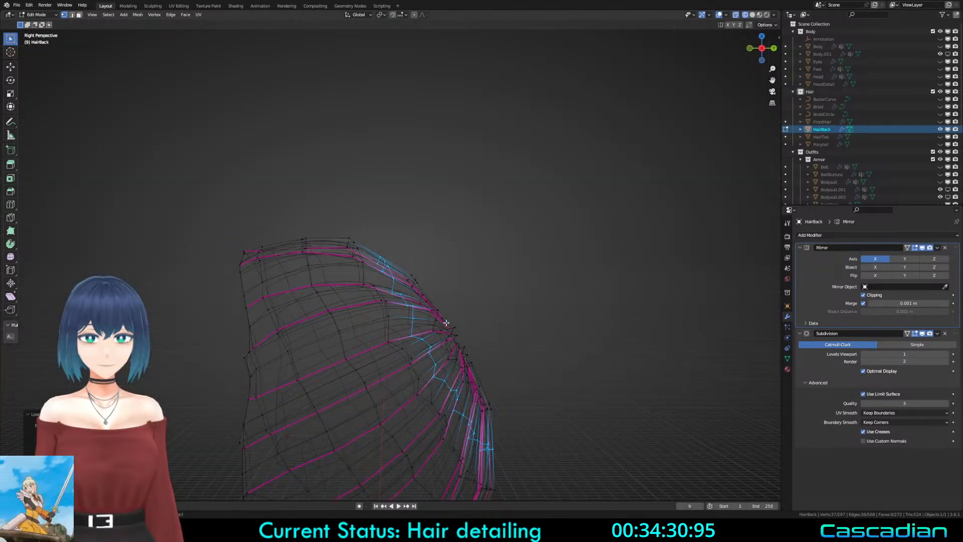
key(g)
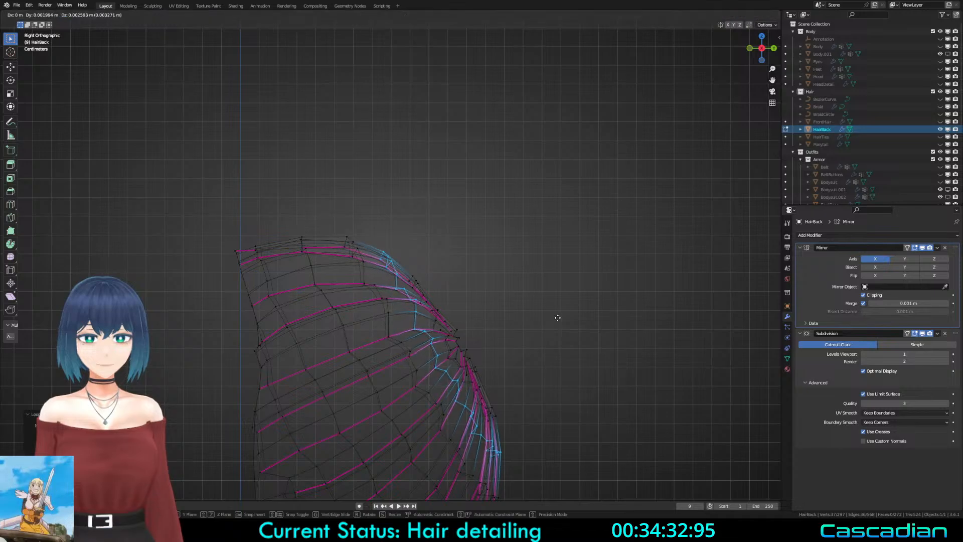
click(557, 317)
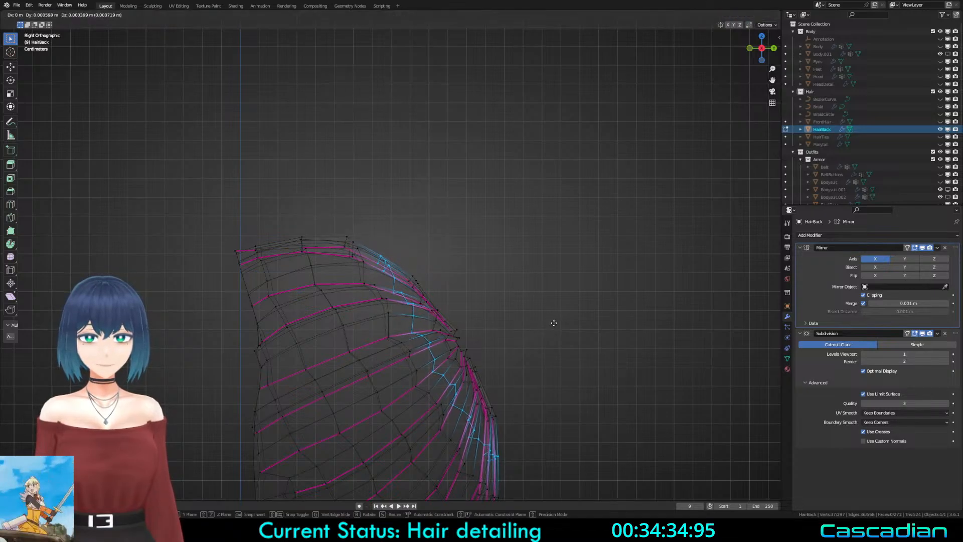
Step: Return to solid shading and edge-slide the cross loop below the new one to even out the row spacing
key(shift+z)
mouse_move(656, 344)
middle_down()
mouse_move(454, 385)
mouse_move(417, 410)
mouse_move(410, 430)
middle_up()
key(g)
key(g)
click(399, 299)
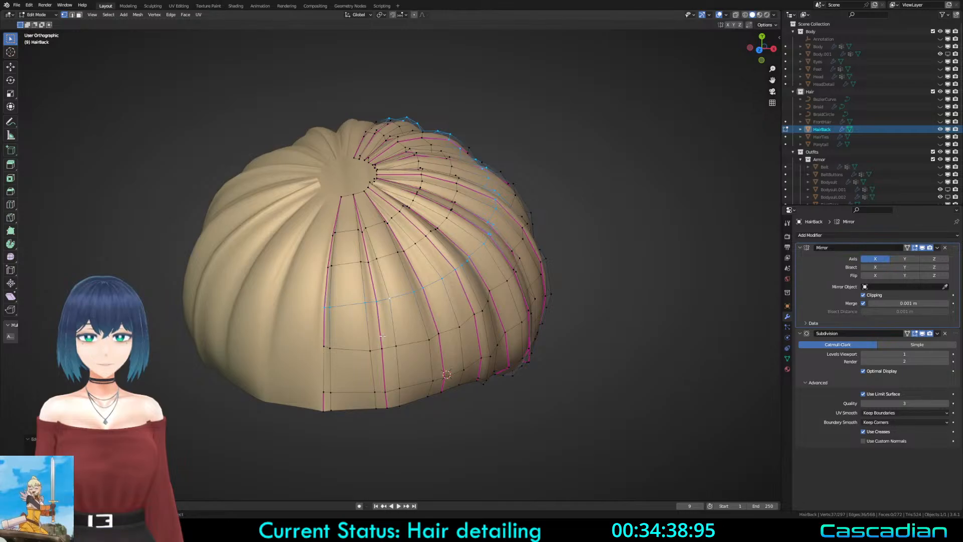
Step: Adjust the upper cross loop with Shrink/Fatten and check its curvature in the right wireframe view
middle_drag(387, 254, 401, 206)
scroll(481, 251, up, 3)
key(alt+s)
click(508, 263)
middle_drag(509, 264, 436, 266)
key(KP_3)
key(shift+z)
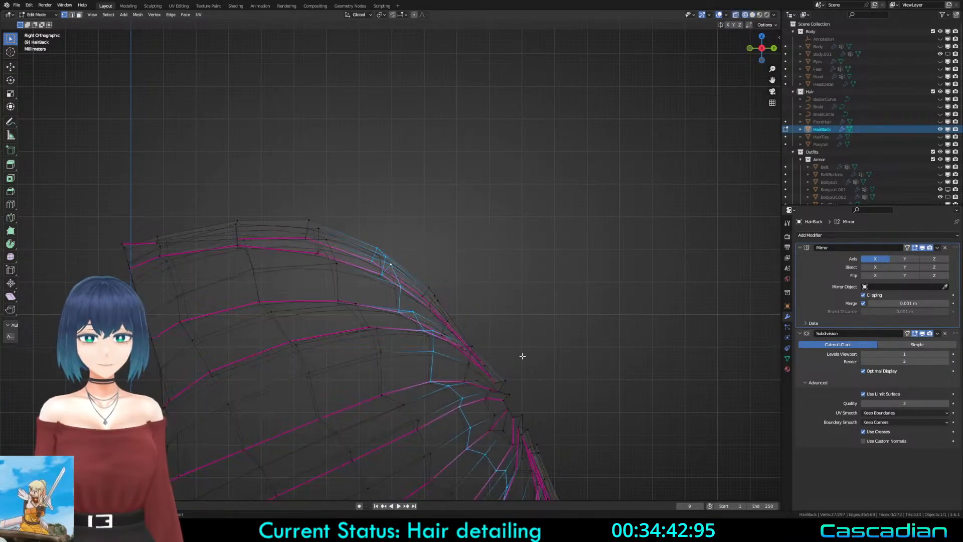
mouse_move(558, 356)
middle_down()
mouse_move(484, 441)
mouse_move(330, 361)
middle_up()
key(shift+z)
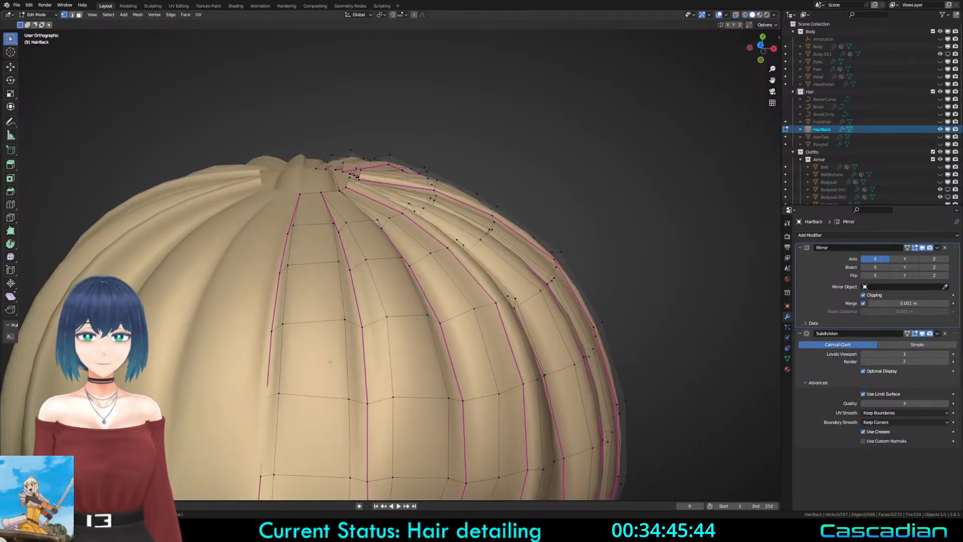
Step: Save Darkness3.blend and nudge two edge vertices of the neighbouring narrow strand into a smoother line
alt+click(383, 260)
middle_drag(383, 260, 599, 264)
middle_drag(526, 307, 388, 386)
middle_drag(392, 321, 372, 318)
click(401, 315)
key(g)
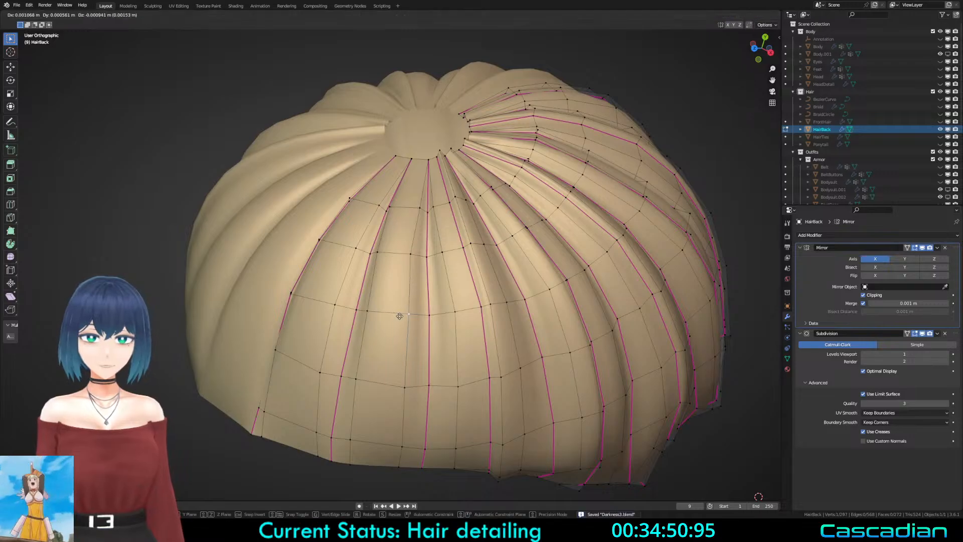
click(401, 316)
click(412, 260)
key(g)
click(412, 259)
middle_drag(412, 259, 433, 264)
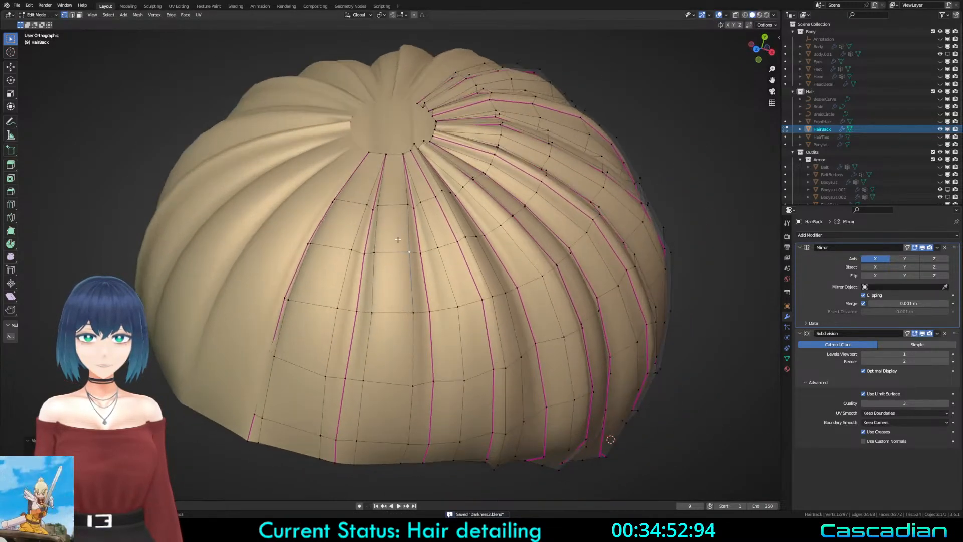
Step: Scale the narrow strand's cross edges in edge mode so its width flows evenly from crown to hairline
key(2)
click(396, 206)
key(s)
click(402, 207)
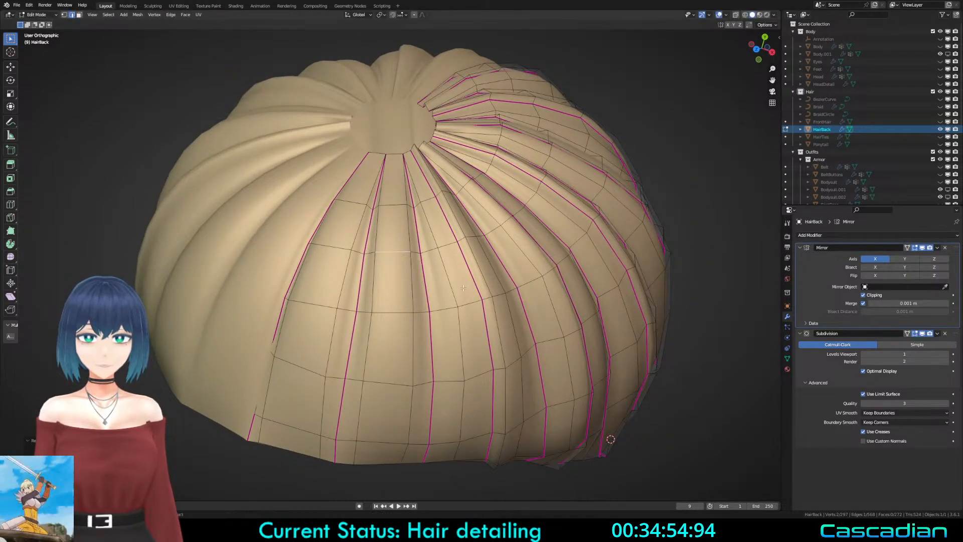
click(408, 316)
key(s)
click(460, 325)
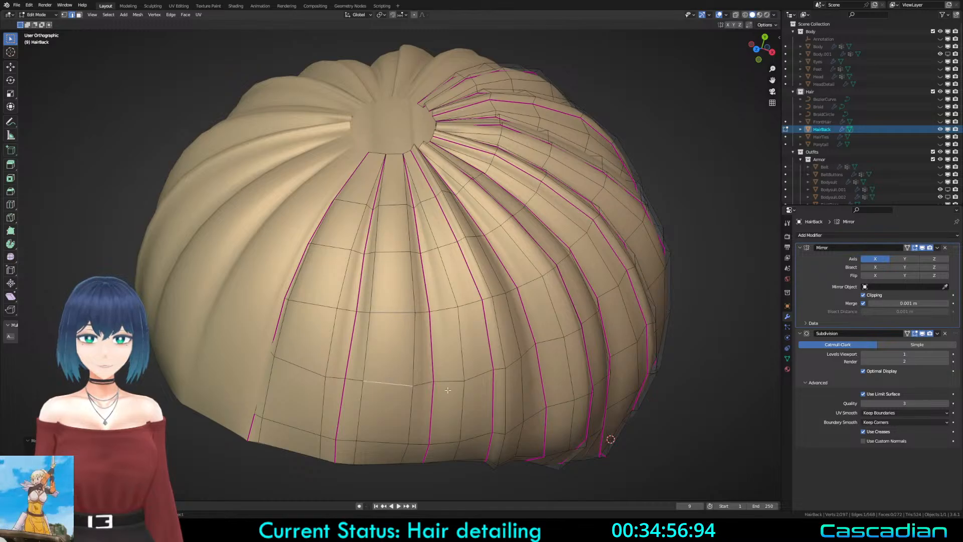
middle_drag(451, 389, 493, 390)
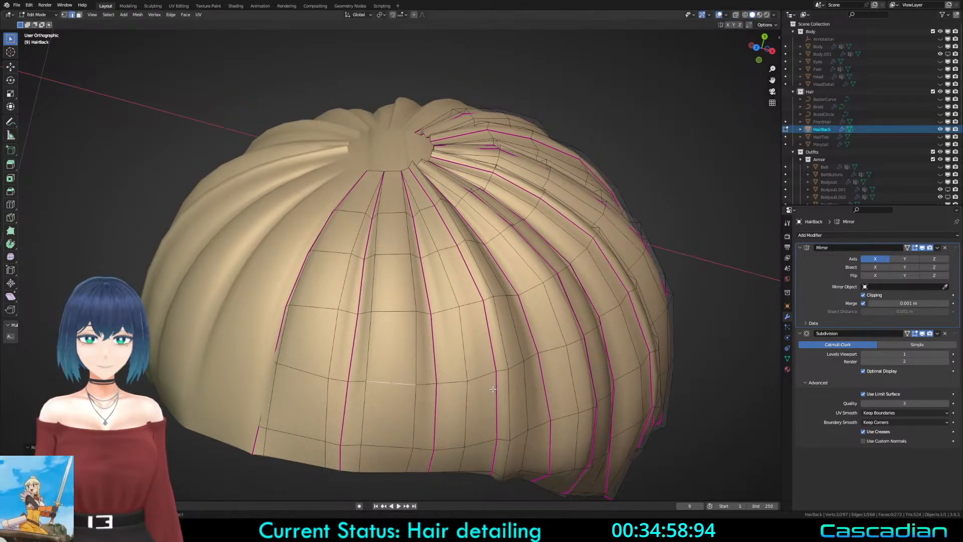
Step: Save the file, then add a lengthwise loop down the middle of the narrow strand and crease it
key(ctrl+s)
key(ctrl+r)
click(387, 309)
click(387, 307)
middle_drag(387, 308, 393, 187)
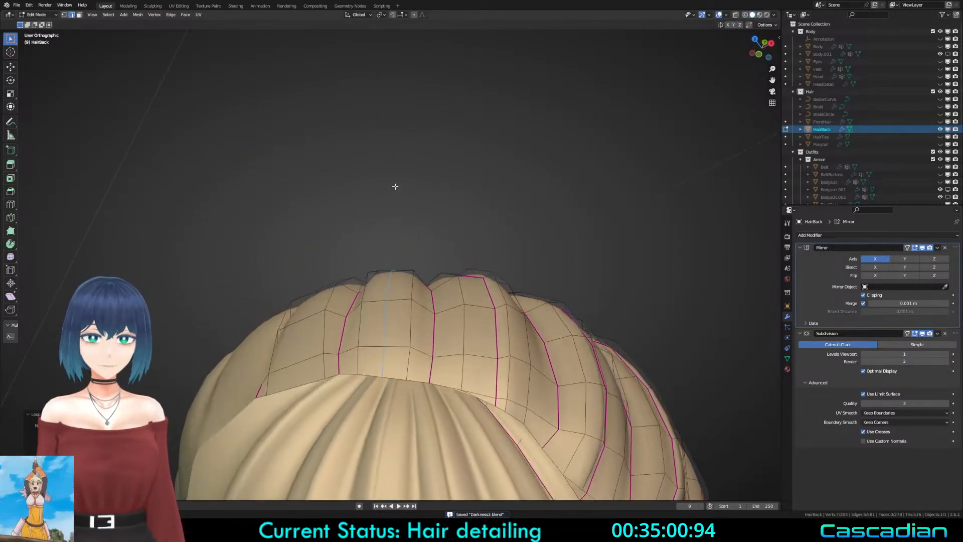
scroll(393, 187, up, 1)
key(shift+e)
click(448, 411)
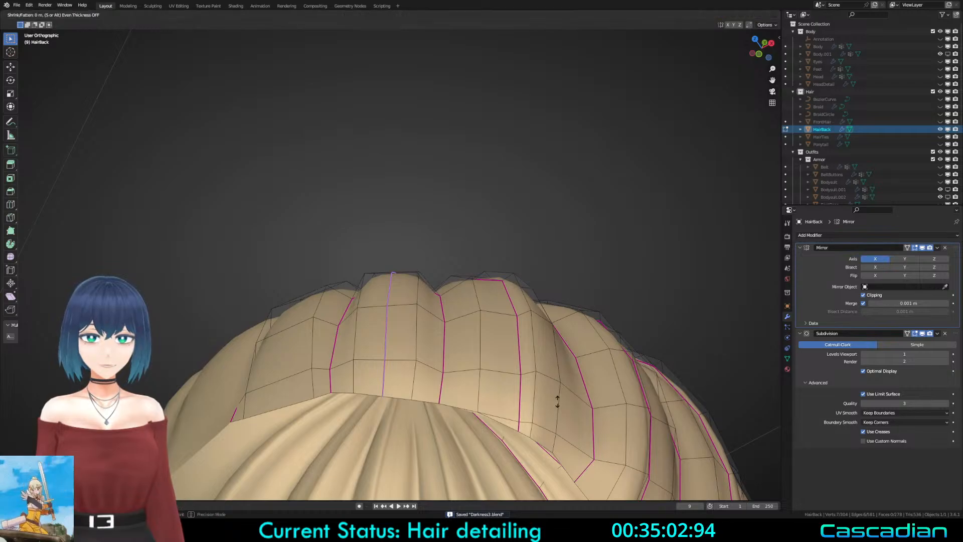
Step: Add another loop beside the narrow strand's crease, bring it onto the crease and raise it about 0.0025 m with Shrink/Fatten
click(390, 318)
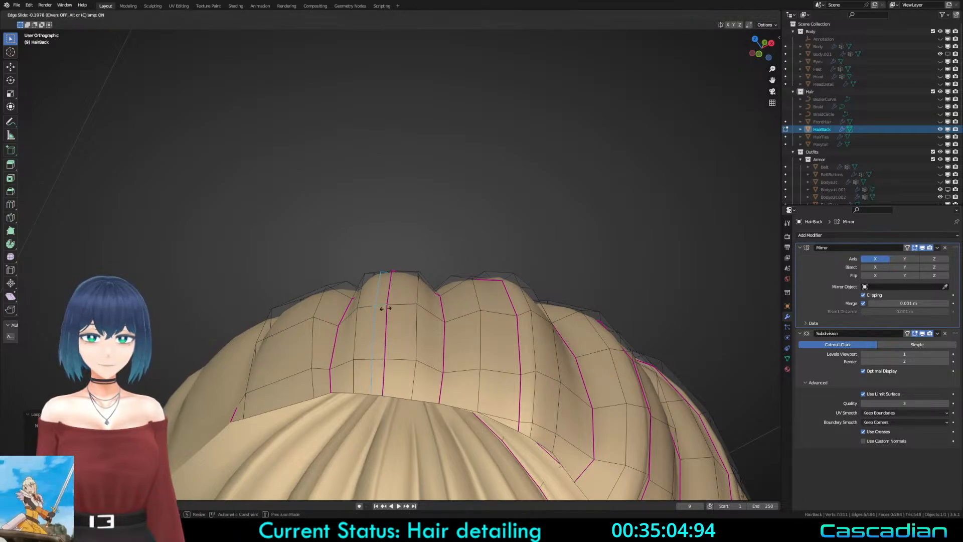
click(399, 310)
key(alt+s)
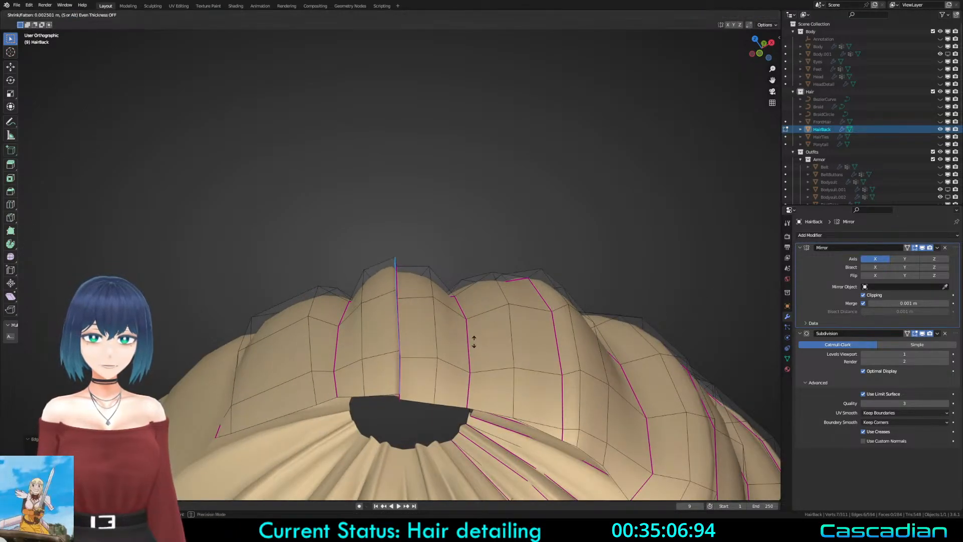
click(475, 339)
middle_drag(475, 339, 449, 347)
Step: Slide the raised loop slightly off the crease, refine its height with Shrink/Fatten, and preview the strand in Object Mode
key(g)
key(g)
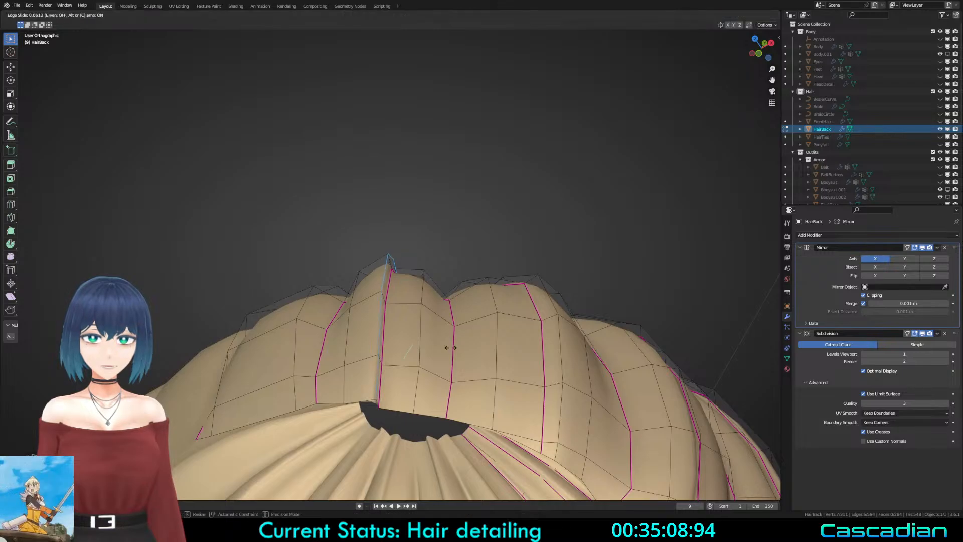
click(448, 348)
key(alt+s)
click(433, 338)
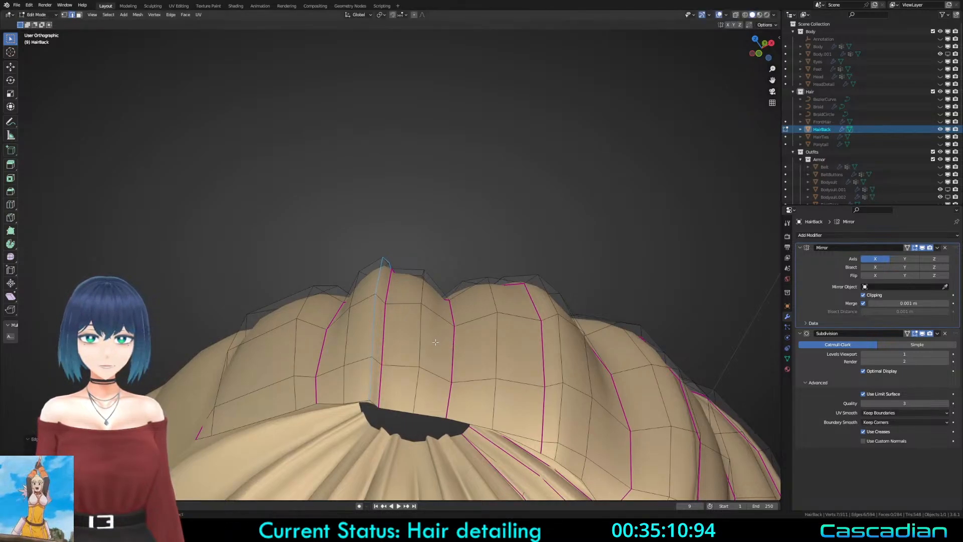
key(g)
mouse_move(432, 337)
middle_down()
mouse_move(412, 295)
mouse_move(433, 325)
middle_up()
key(g)
click(414, 295)
key(Tab)
key(Tab)
key(Tab)
key(Tab)
middle_drag(370, 329, 384, 307)
key(g)
right_click(394, 314)
key(g)
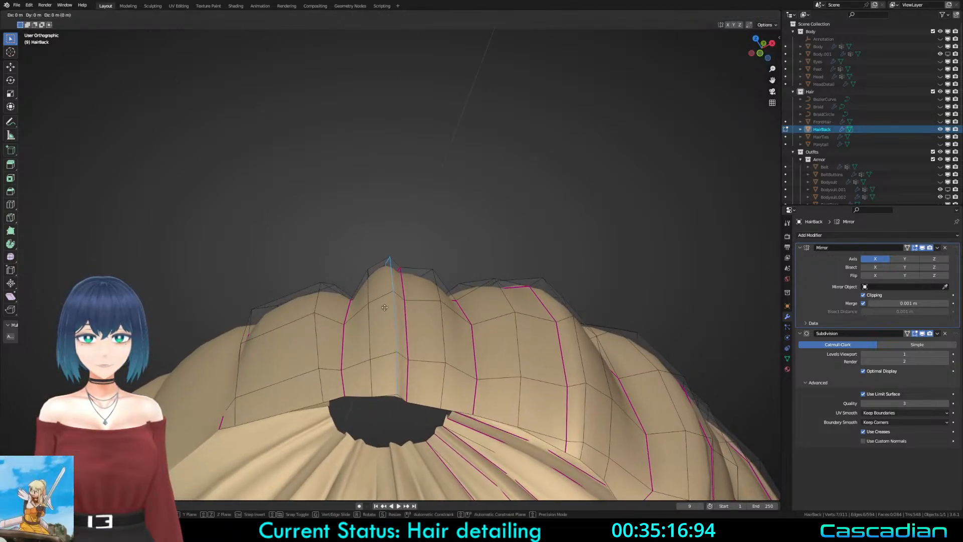
right_click(386, 312)
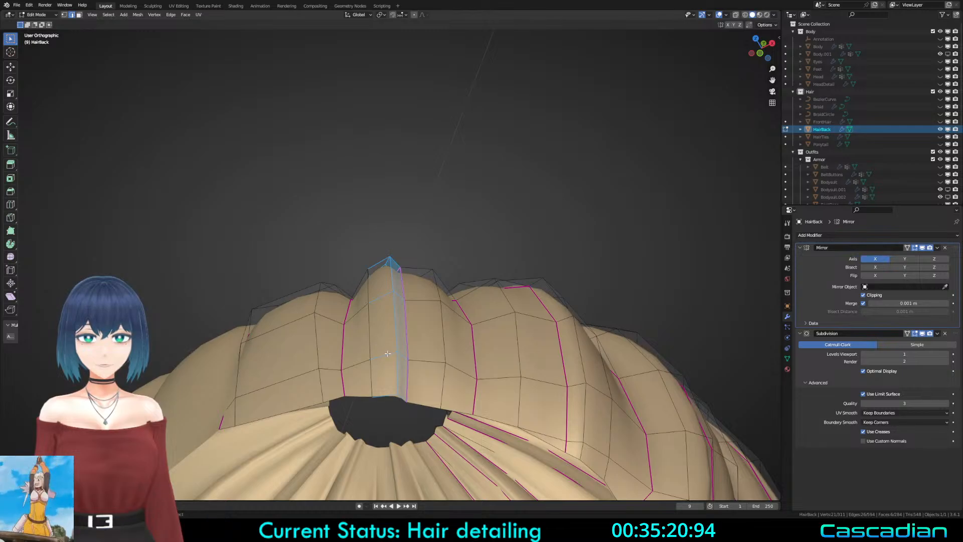
Step: Shift the narrow strand's raised loop slightly sideways, then nudge a creased edge near the crown in edge mode
key(g)
click(370, 344)
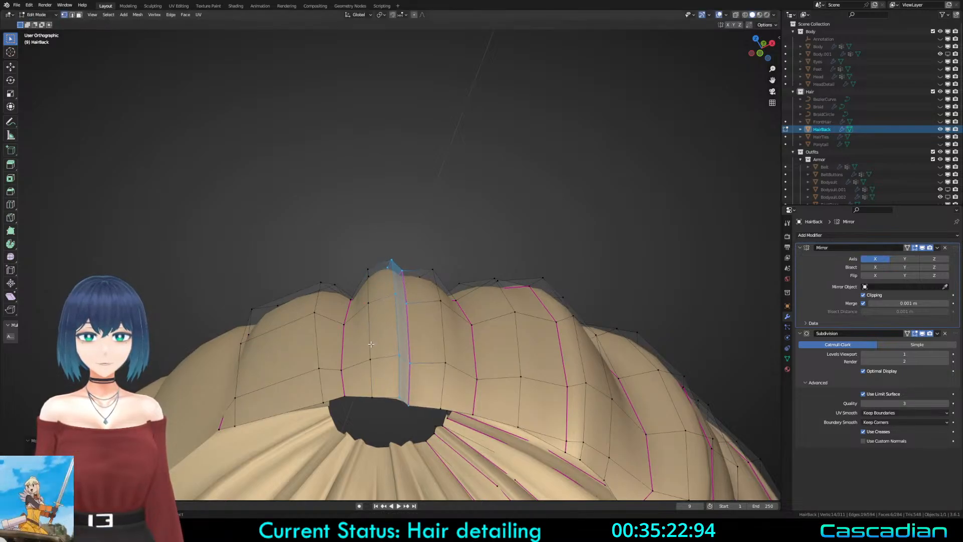
middle_drag(372, 294, 381, 321)
key(2)
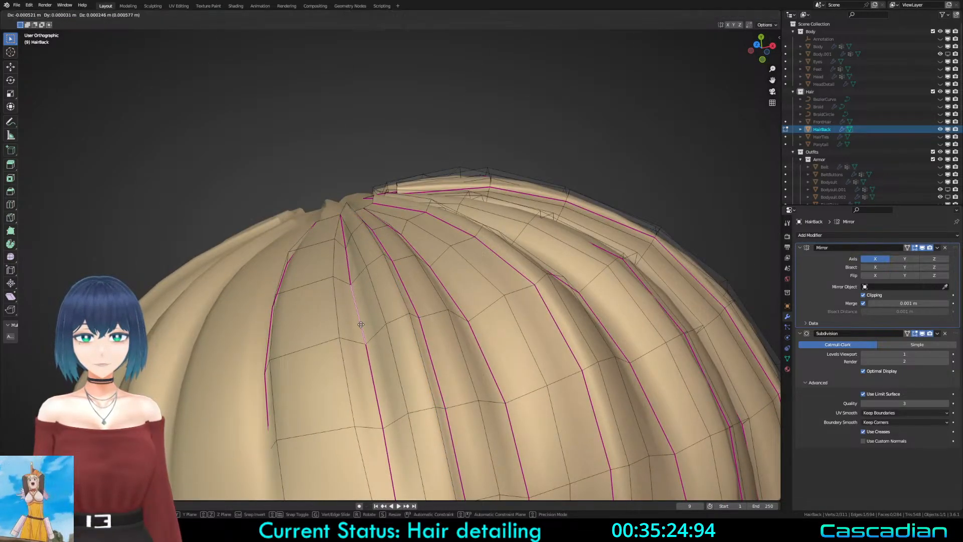
Step: Add a lengthwise loop down the middle of the wide strand beside the centreline and crease it to 1
scroll(430, 434, up, 5)
scroll(430, 434, down, 5)
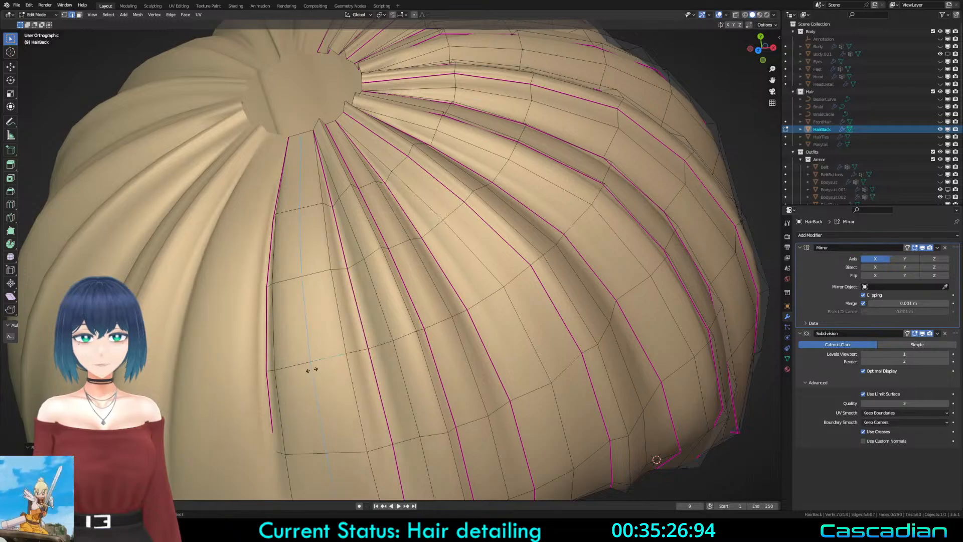
middle_drag(346, 357, 356, 297)
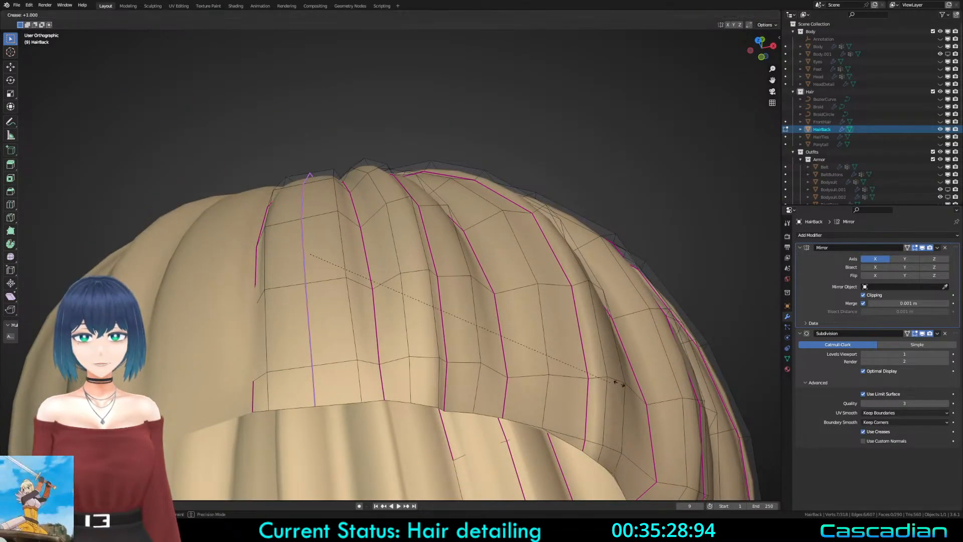
middle_drag(351, 351, 422, 251)
Step: Add a second loop onto the wide strand's new crease, raise it above the surface and shift it slightly off the crease
key(ctrl+r)
click(363, 226)
click(360, 226)
key(shift+e)
click(414, 251)
key(g)
key(g)
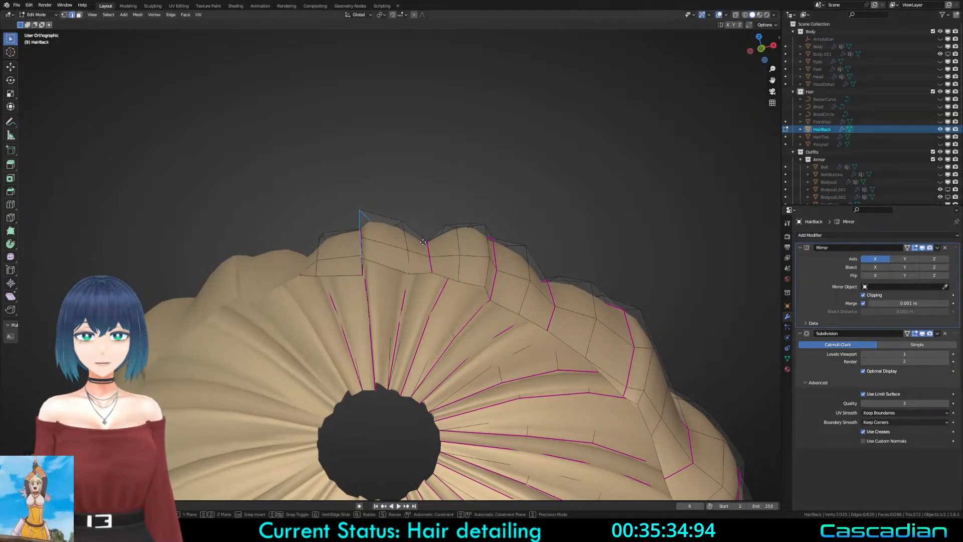
click(429, 244)
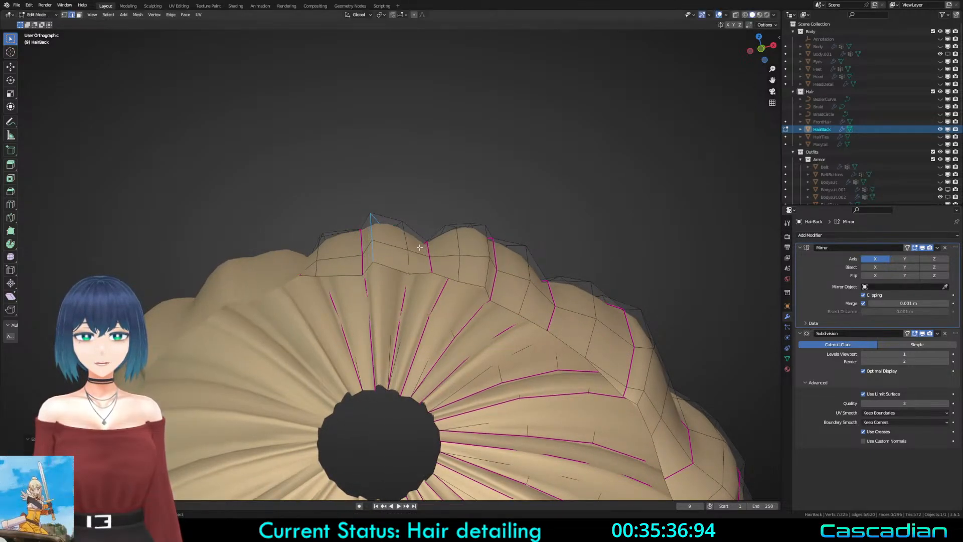
Step: Inspect the newly raised strand and the whole back hair from several angles in Object Mode
key(Tab)
scroll(410, 286, down, 3)
middle_drag(410, 287, 439, 466)
key(Tab)
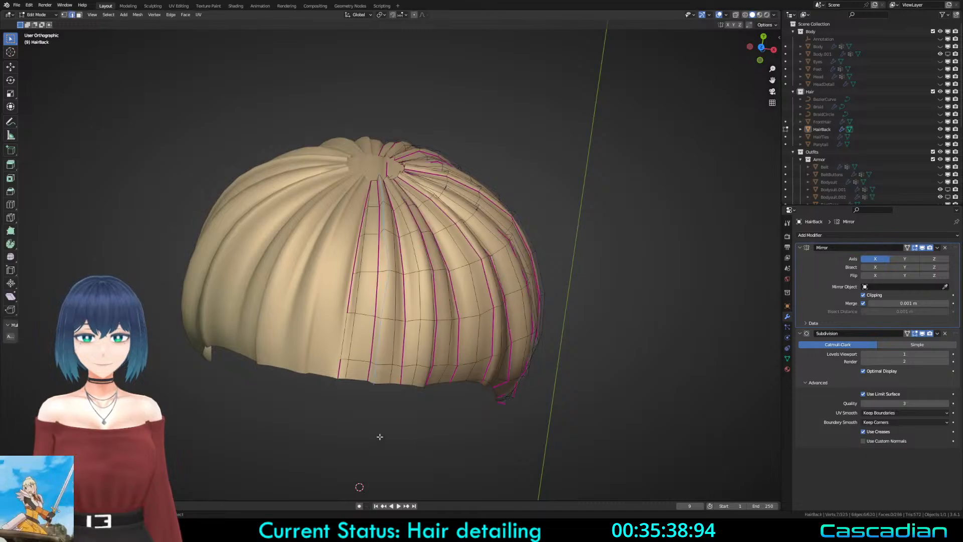
key(Tab)
middle_drag(479, 434, 374, 381)
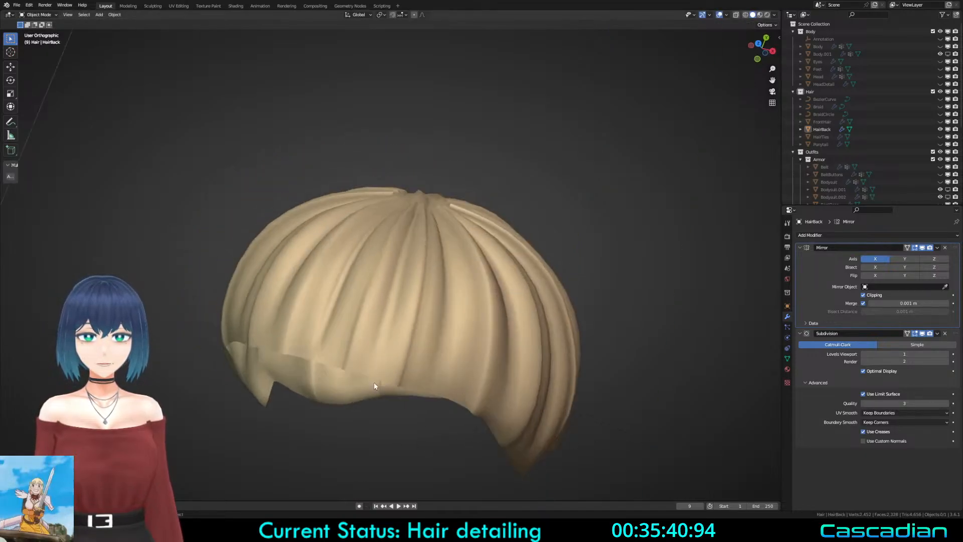
Step: Leave the isolated view to show the full head, and edit the back hair's vertices from the side view
key(KP_Divide)
key(alt+a)
middle_drag(321, 399, 207, 175)
scroll(445, 389, down, 3)
mouse_move(445, 390)
shift+middle_down()
mouse_move(438, 341)
mouse_move(420, 325)
shift+middle_up()
key(KP_3)
scroll(438, 341, up, 2)
key(Tab)
scroll(418, 352, up, 2)
key(1)
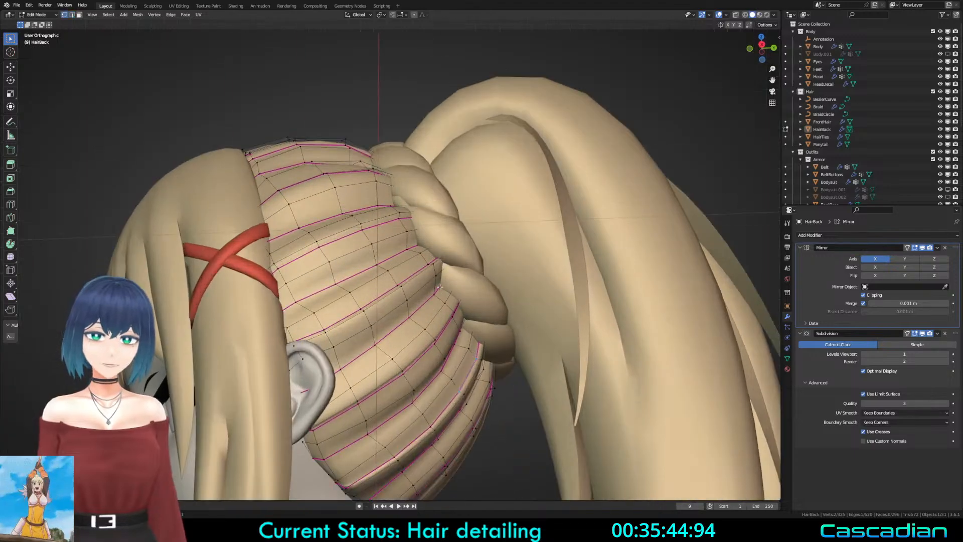
Step: Switch to wireframe shading and select the lengthwise edge loop running from the braided bun toward the ear
key(shift+z)
middle_drag(444, 279, 375, 306)
key(a)
alt+click(440, 271)
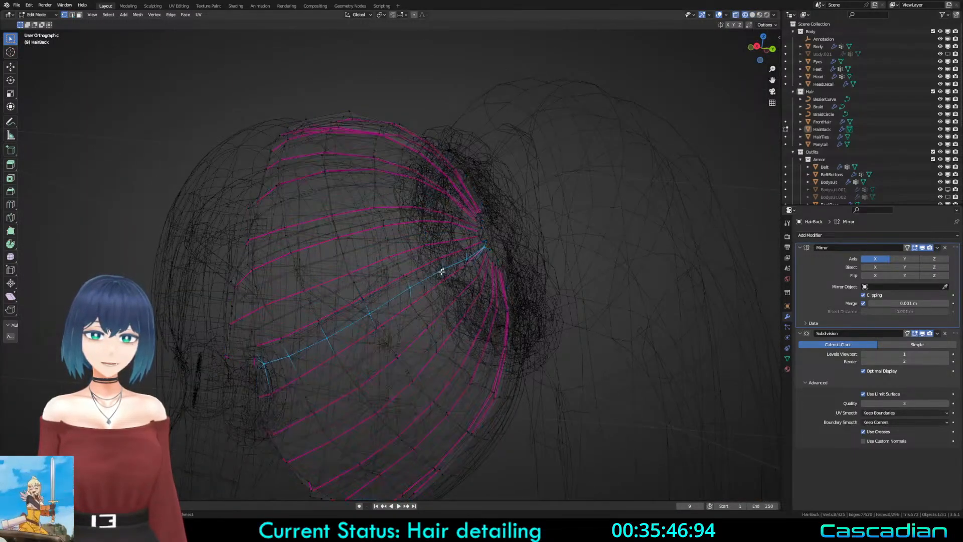
Step: Select every second lengthwise edge loop of the HairBack mesh, including the parts hidden behind the braid
alt+click(442, 271)
middle_drag(433, 278, 473, 302)
key(shift+z)
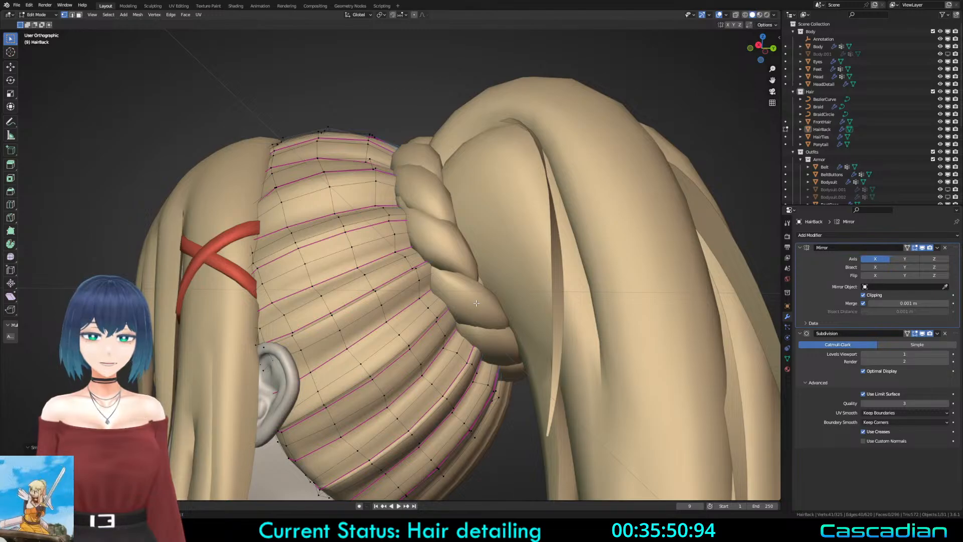
key(Tab)
middle_drag(423, 286, 479, 282)
key(Tab)
key(shift+z)
middle_drag(407, 291, 278, 322)
key(a)
key(a)
middle_drag(421, 321, 353, 303)
key(shift+z)
scroll(404, 330, down, 2)
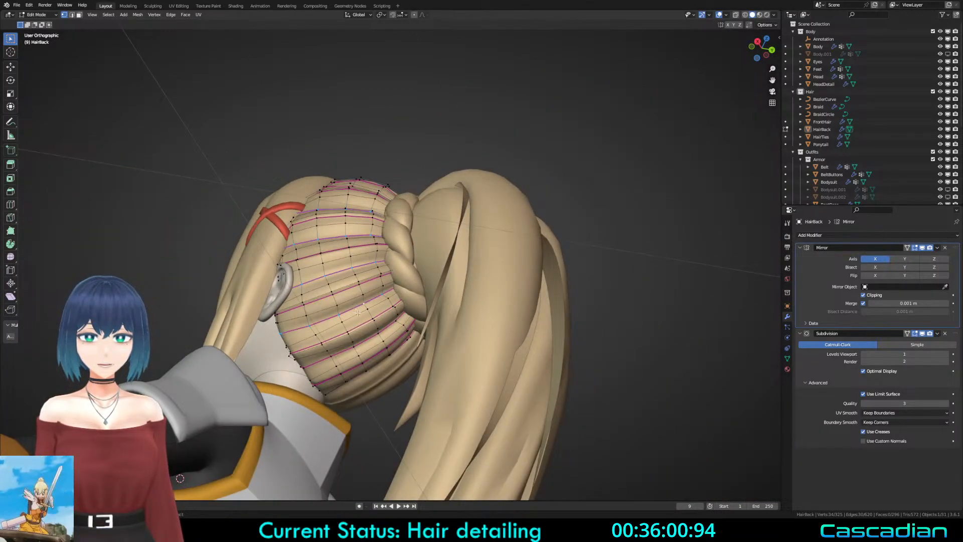
Step: Remove the crease from the selected alternate edge loops, comparing the smoothed back hair in object mode
middle_drag(367, 346, 369, 329)
middle_drag(337, 217, 309, 191)
key(shift+e)
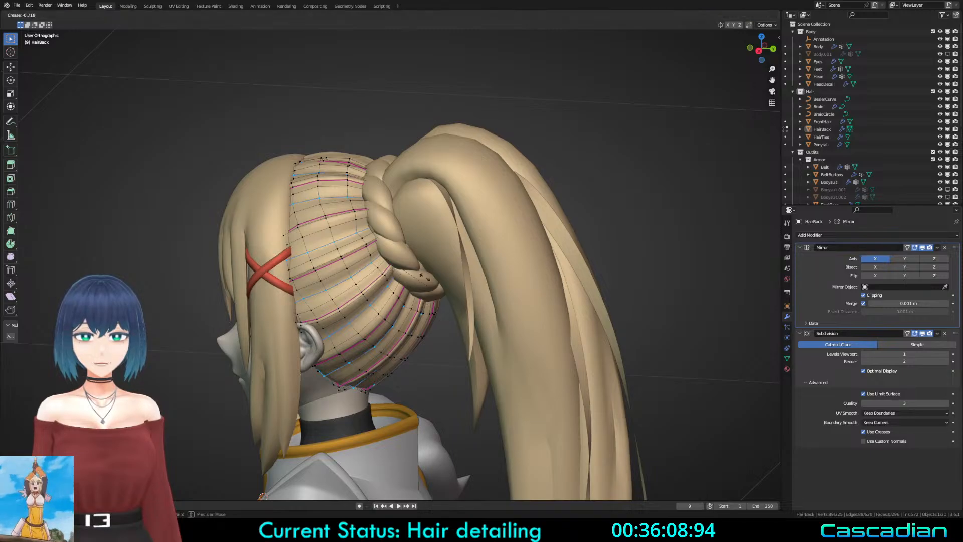
middle_drag(381, 325, 536, 269)
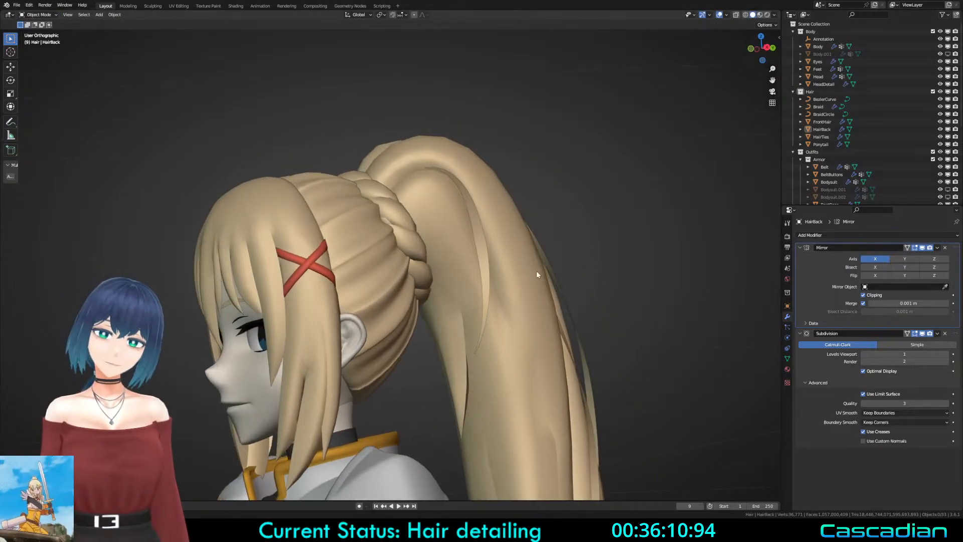
key(a)
key(ctrl+z)
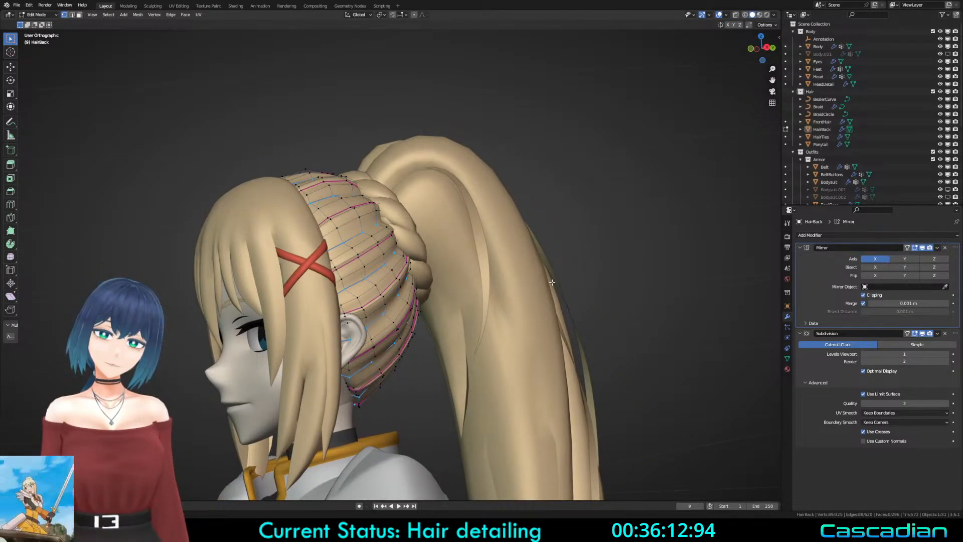
middle_drag(451, 353, 525, 335)
key(Tab)
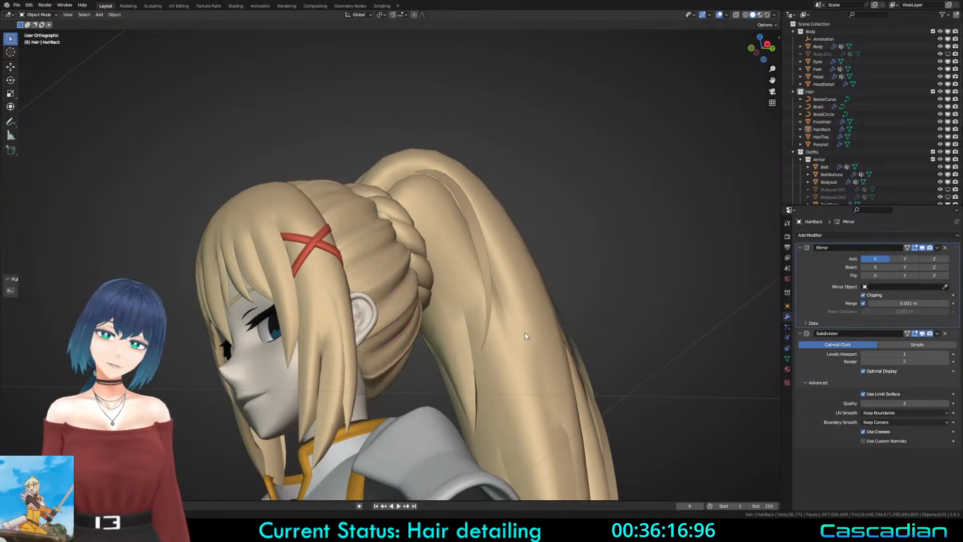
key(Tab)
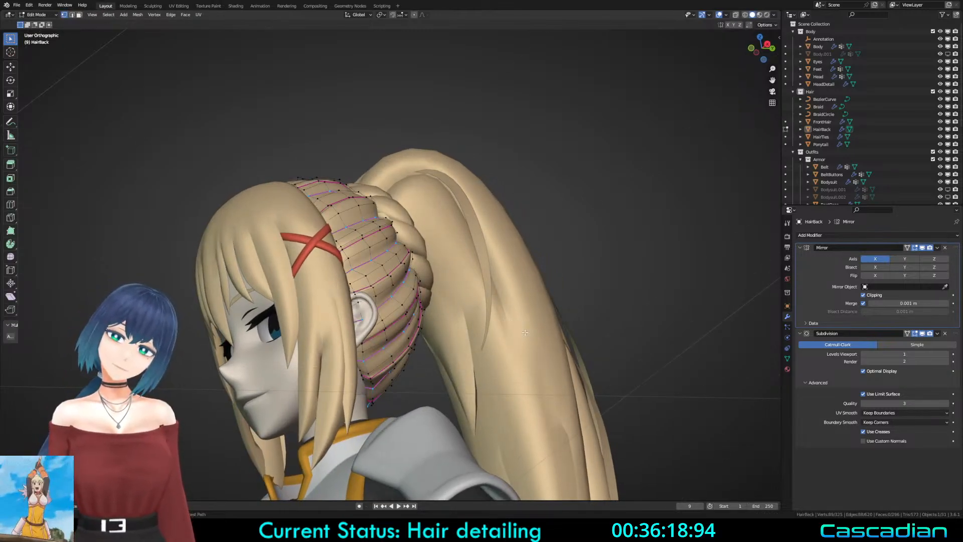
click(548, 379)
Step: Bevel the selected alternate edge loops to widen the grooves between the back hair strands
key(Tab)
middle_drag(386, 306, 376, 386)
key(Tab)
scroll(435, 345, up, 4)
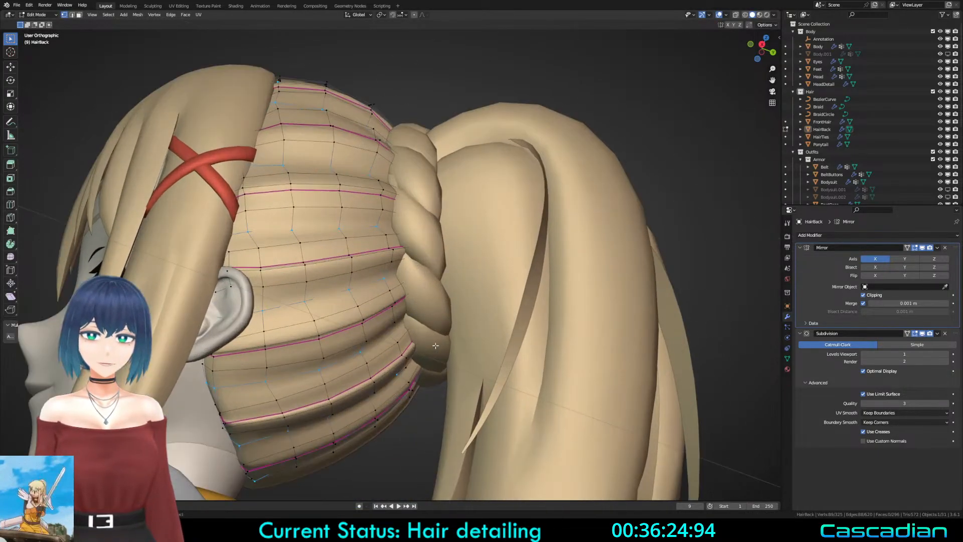
click(441, 348)
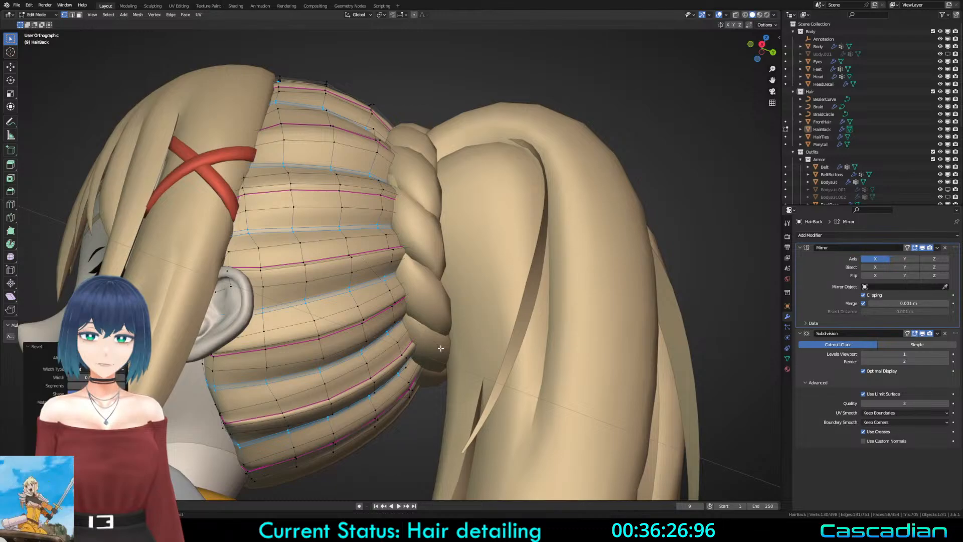
Step: Select groove edge loops on the side of the back hair and offset them along their normals with Shrink/Fatten
middle_drag(354, 405, 331, 393)
key(2)
alt+click(327, 392)
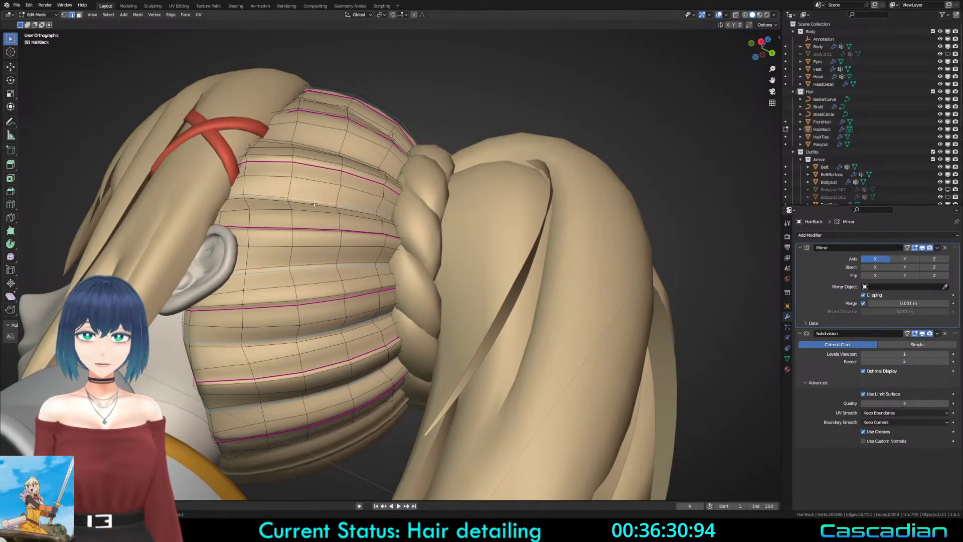
middle_drag(314, 202, 333, 193)
alt+shift+click(295, 212)
key(alt+s)
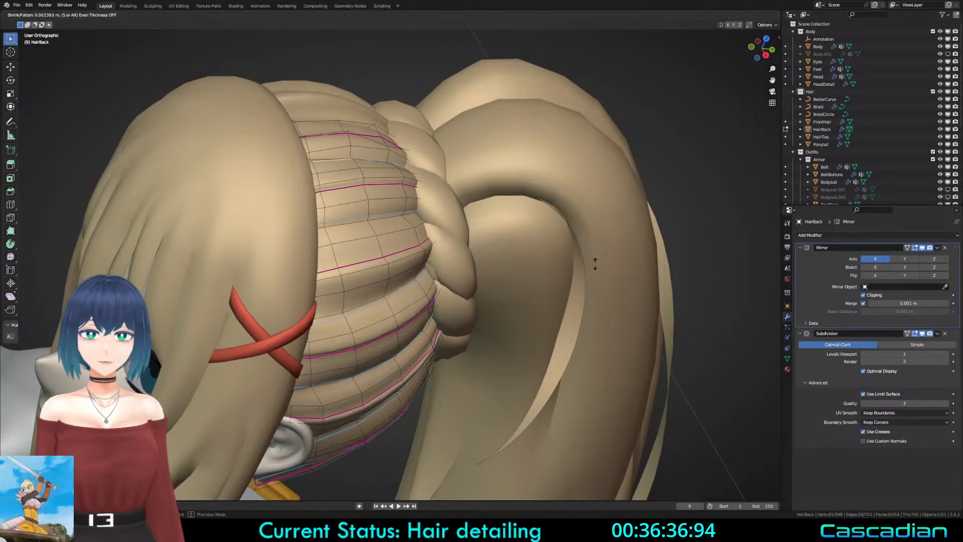
key(Tab)
middle_drag(537, 355, 384, 360)
key(Tab)
Step: Edge-slide several creased ridge loops sideways across the back hair to even out the strand spacing
key(g)
key(g)
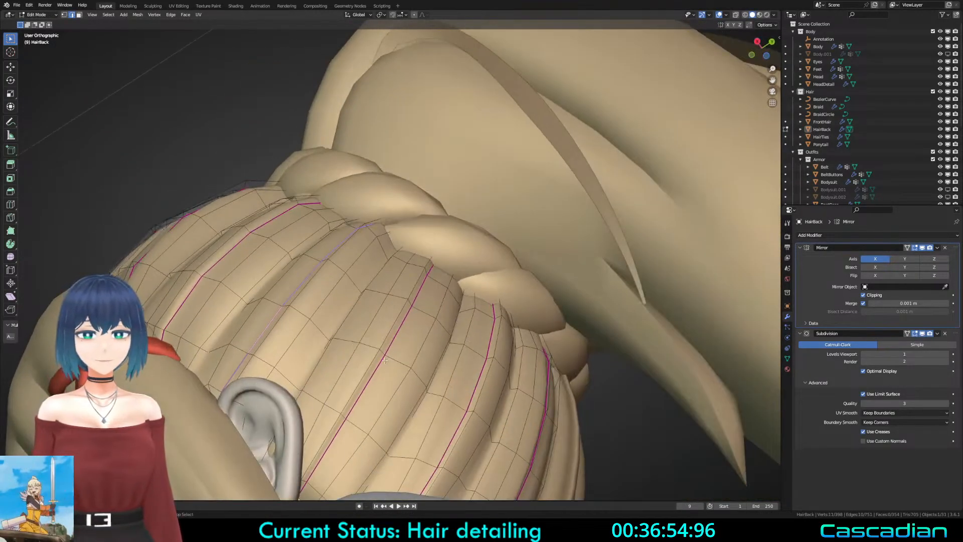
key(g)
key(g)
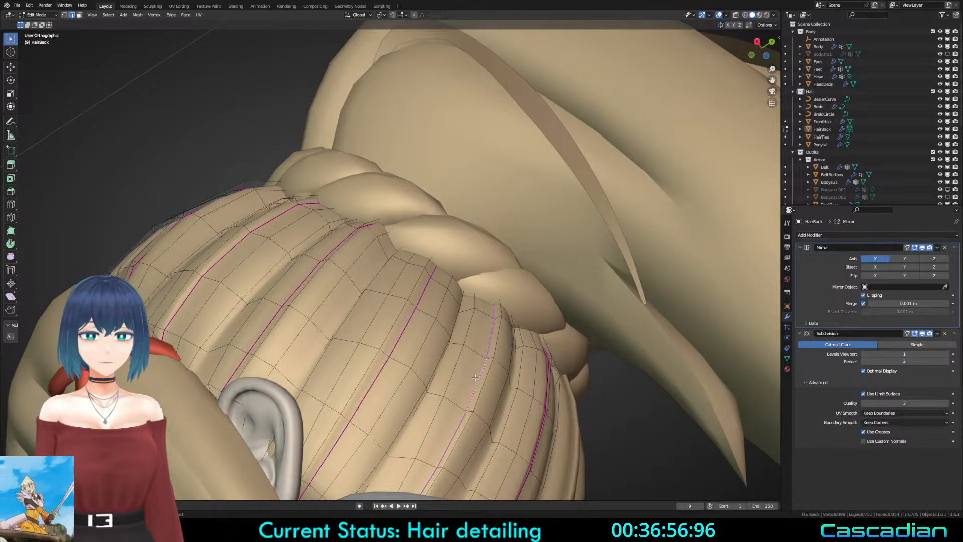
key(g)
key(g)
middle_drag(550, 412, 392, 319)
key(g)
key(g)
Step: Slide and move individual vertices at the upper ends of the centre strands, where they meet the braid
middle_drag(317, 308, 439, 214)
alt+click(357, 329)
key(1)
key(shift+v)
key(g)
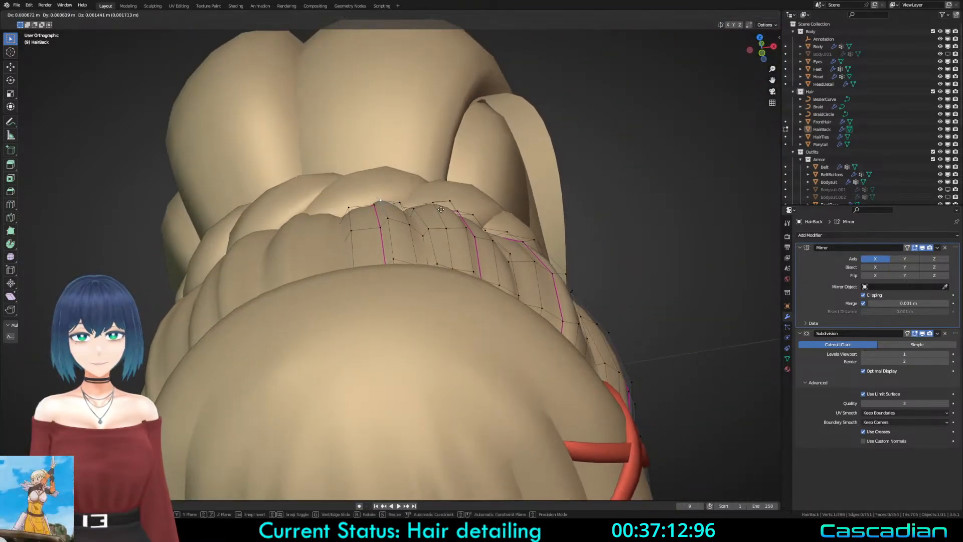
click(440, 211)
key(g)
click(440, 209)
key(g)
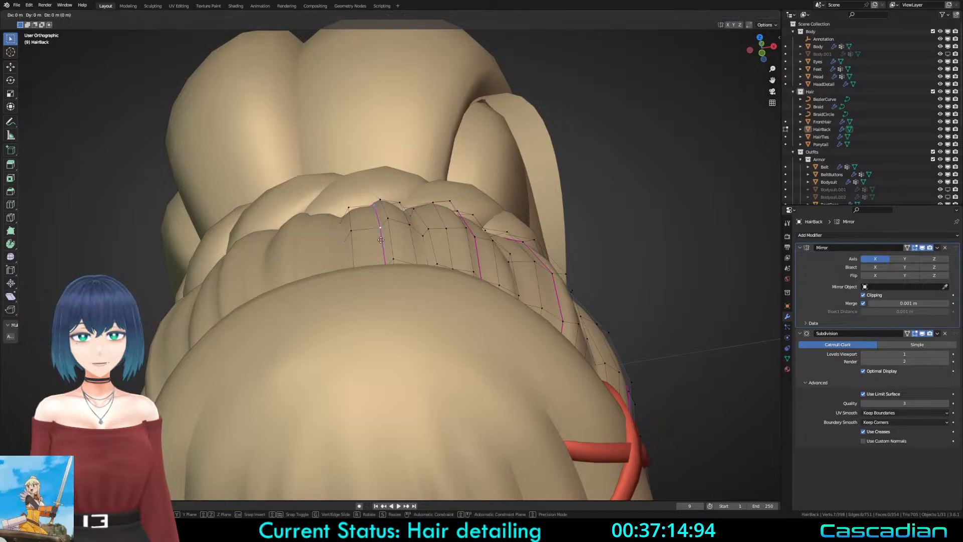
Step: Select the protruding end vertex of the centre ridge loop hidden behind the braid, using wireframe shading
key(Tab)
middle_drag(398, 259, 407, 280)
key(Tab)
key(shift+z)
key(a)
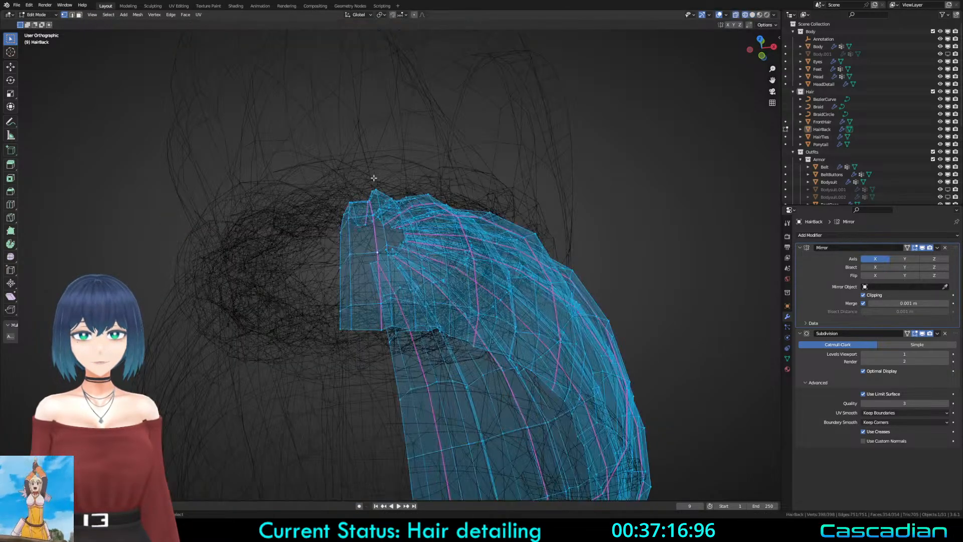
click(375, 187)
key(shift+z)
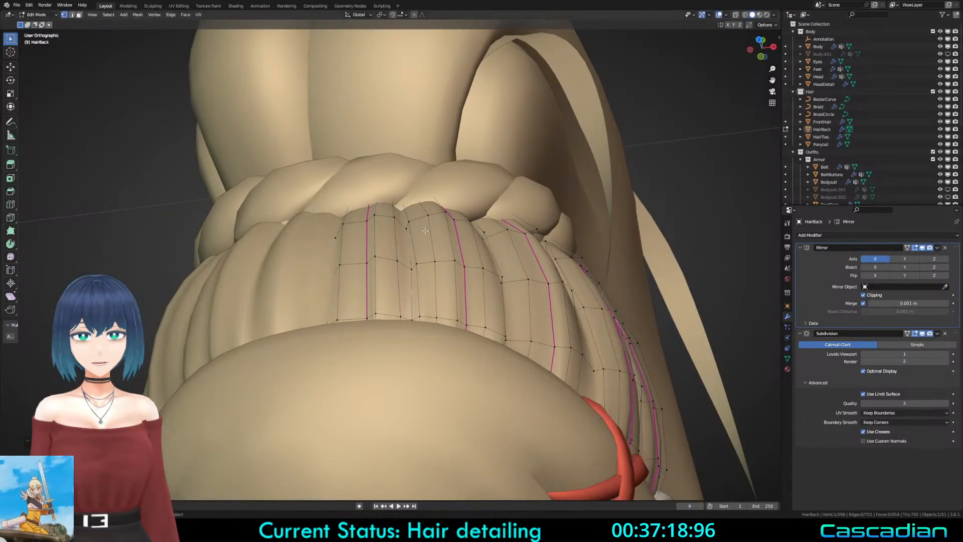
Step: Enable proportional editing and reposition a strand-end vertex on top of the head beside the braid
key(Tab)
scroll(441, 281, down, 6)
middle_drag(462, 321, 453, 303)
key(Tab)
scroll(449, 291, up, 6)
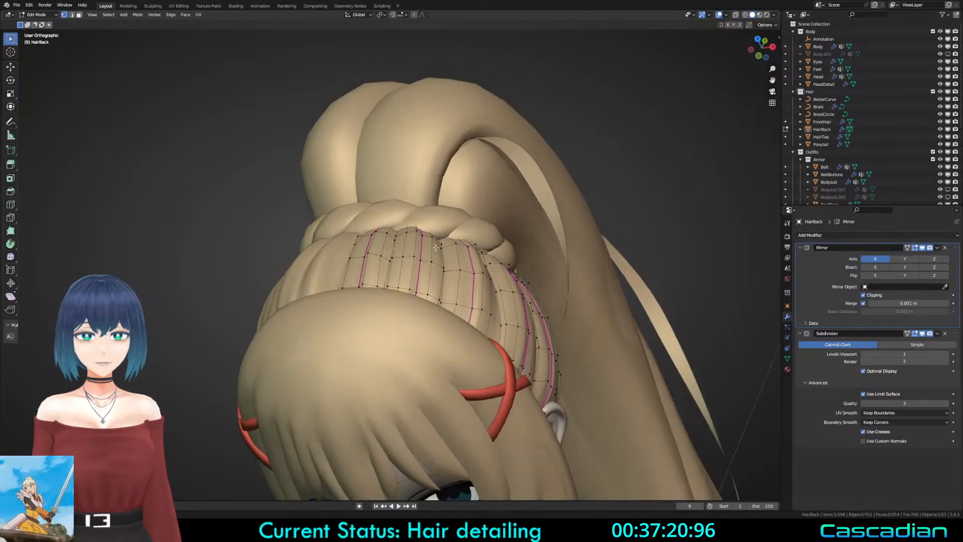
key(shift+z)
key(shift+z)
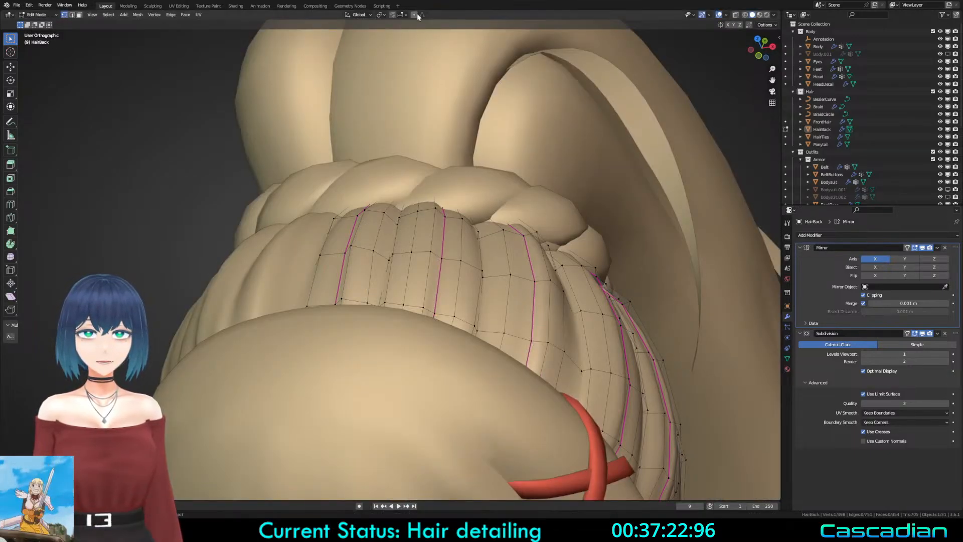
middle_drag(496, 177, 446, 201)
key(g)
click(451, 205)
Step: Move two more strand-end vertices at the braid's edge, picking the hidden one in wireframe shading
middle_drag(504, 215, 479, 218)
click(477, 223)
key(g)
click(485, 232)
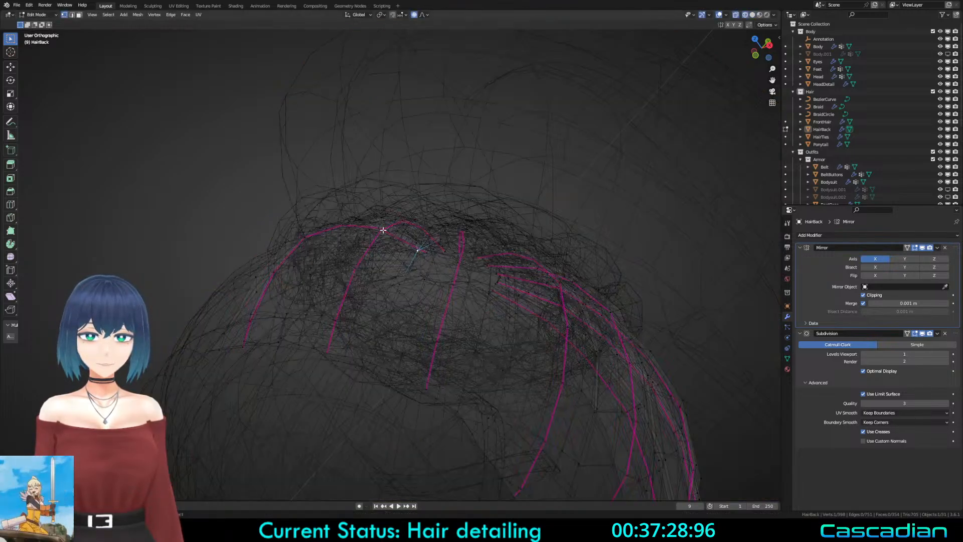
key(shift+z)
key(a)
click(432, 234)
key(shift+z)
key(g)
click(493, 230)
middle_drag(494, 230, 449, 236)
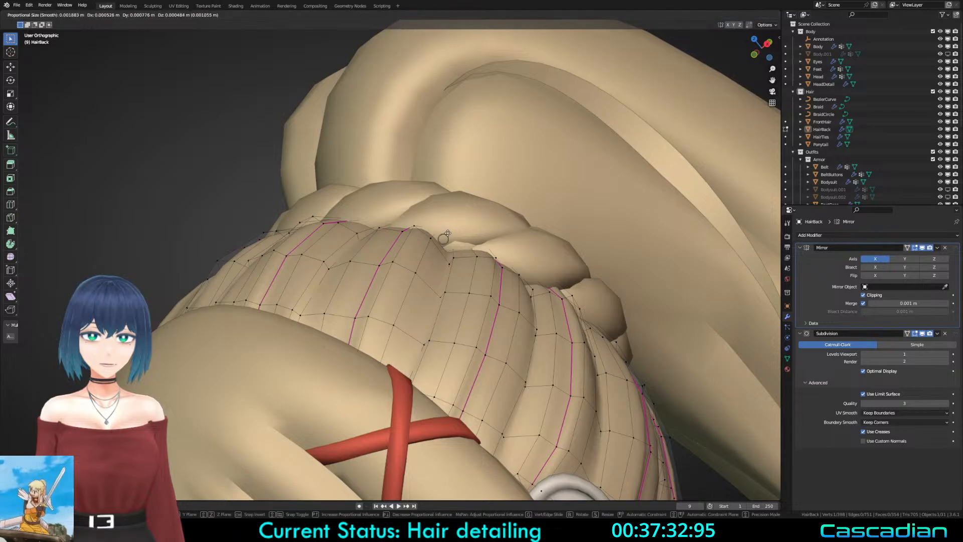
Step: Select the hidden groove vertex between the second and third strands in wireframe and move it towards the braid
key(shift+z)
key(a)
click(446, 235)
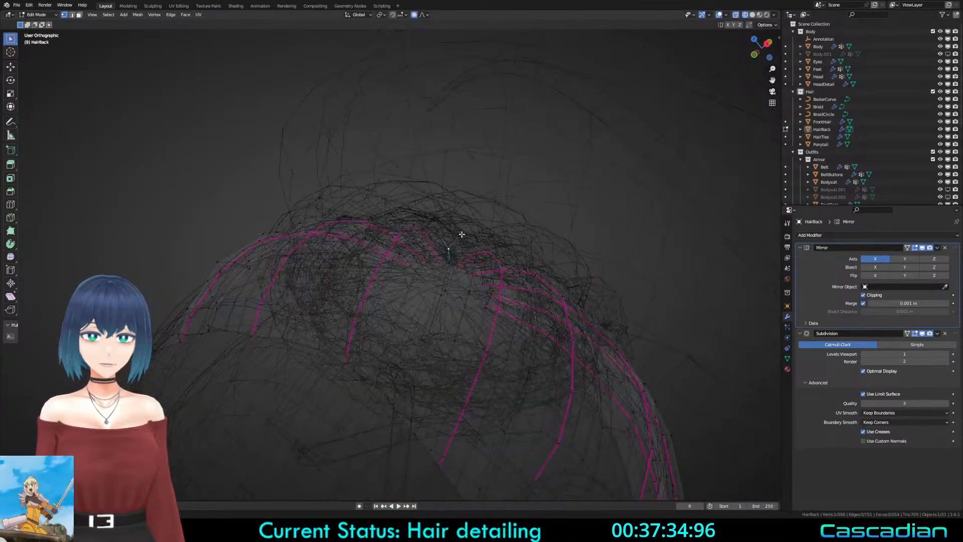
key(shift+z)
key(g)
click(491, 216)
Step: Adjust the end vertex of the neighbouring creased ridge beside the braid, using a proportional size of about 0.015 m
click(416, 226)
key(g)
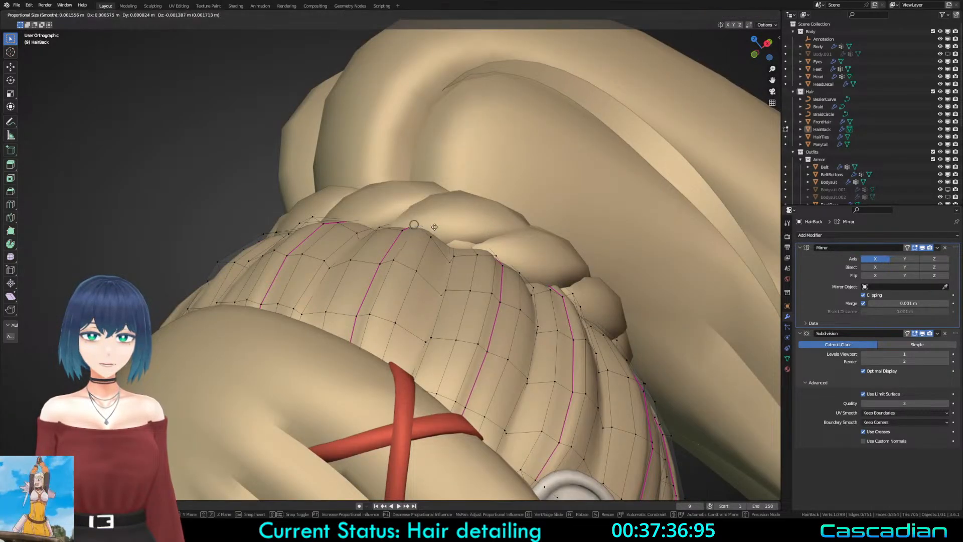
click(435, 229)
click(434, 221)
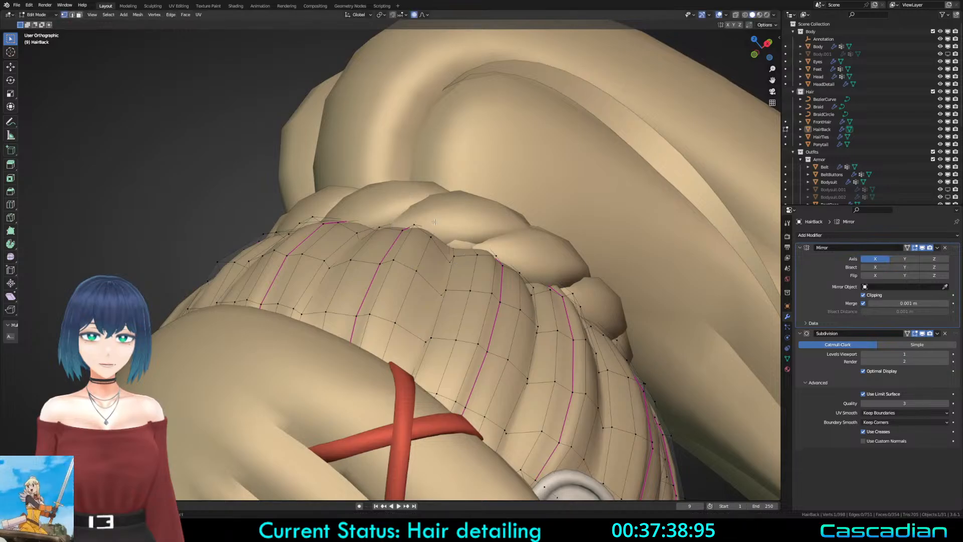
key(g)
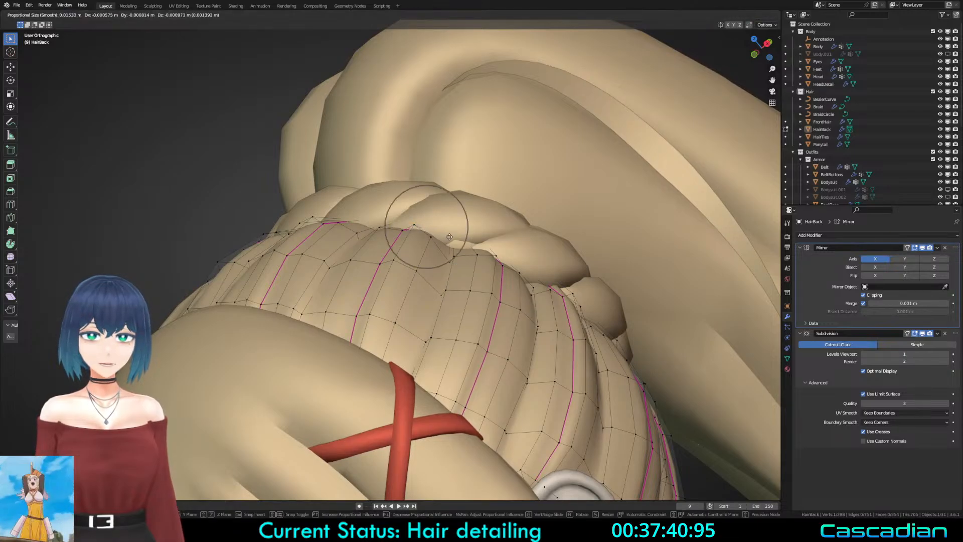
click(450, 233)
Step: Pick the hidden groove vertex above the ear in wireframe and move it underneath the braid with a small proportional size
middle_drag(450, 234, 513, 262)
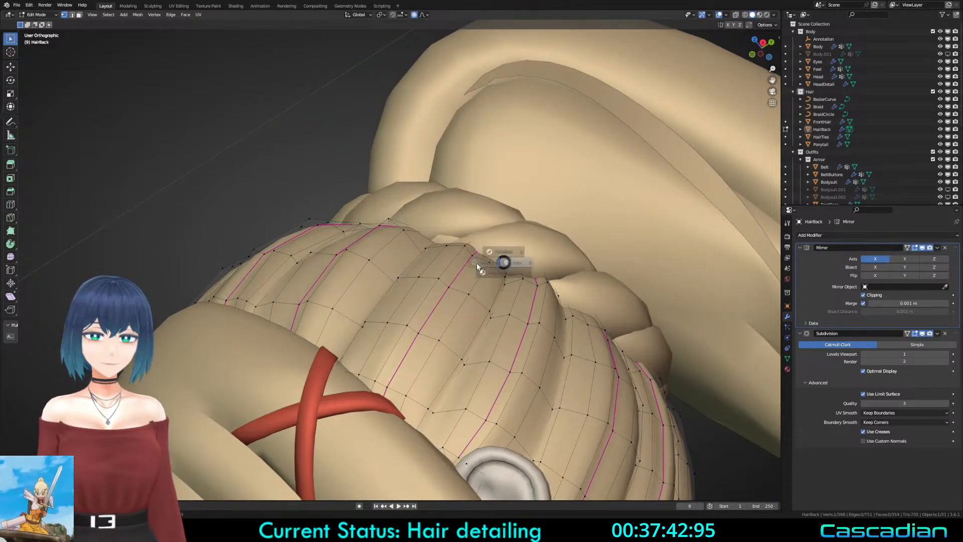
click(476, 266)
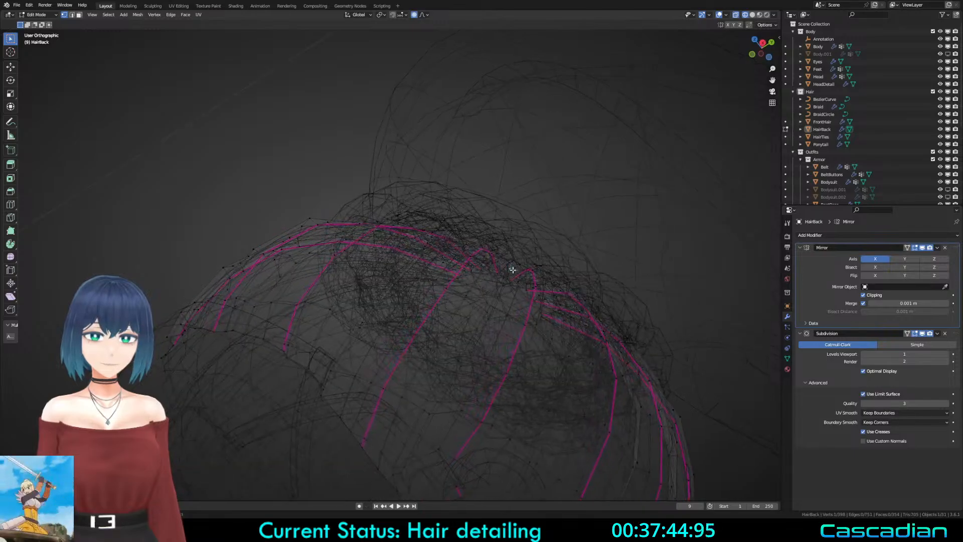
key(z)
click(588, 281)
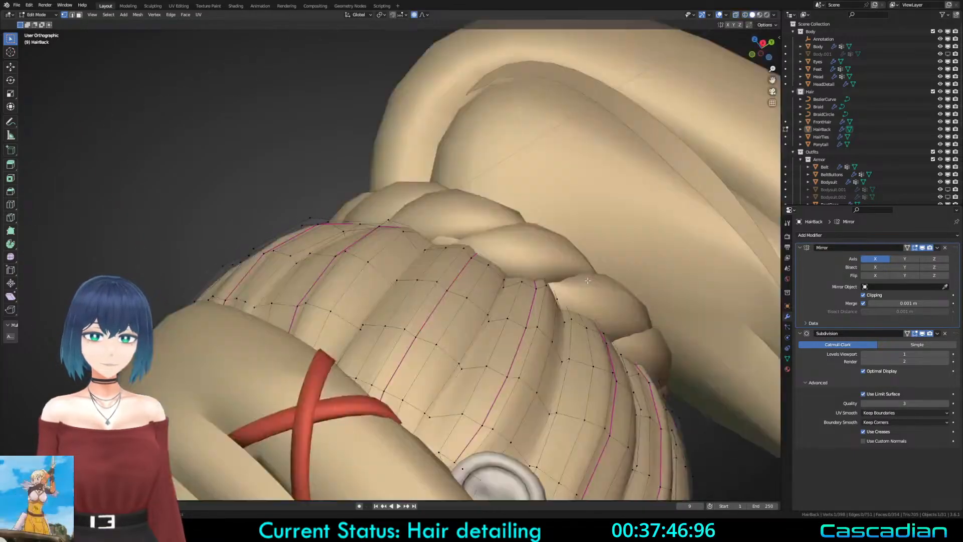
key(g)
click(597, 269)
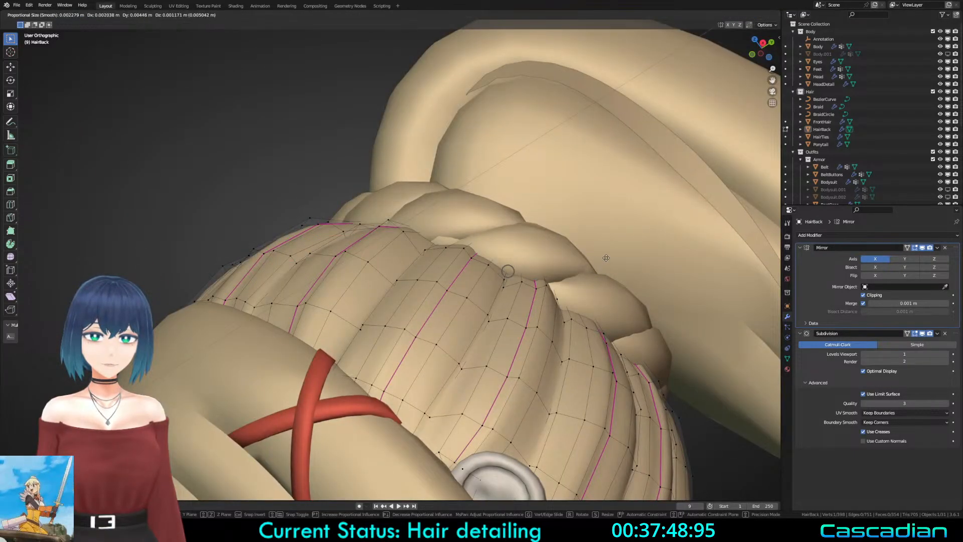
click(606, 258)
Step: Move the ridge end vertex above the ear against the braid with a proportional size of about 0.012 m
middle_drag(598, 256, 570, 246)
click(469, 238)
key(g)
scroll(473, 242, down, 10)
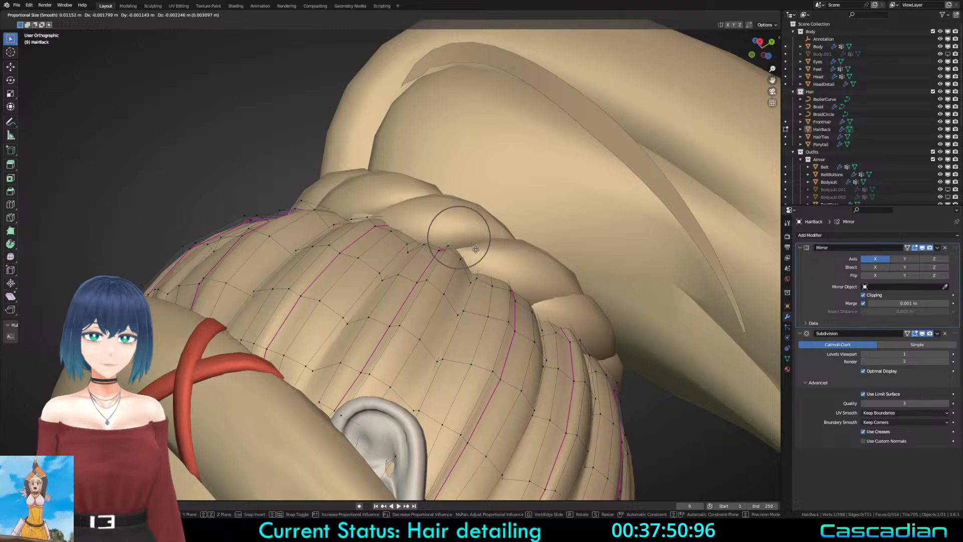
click(477, 251)
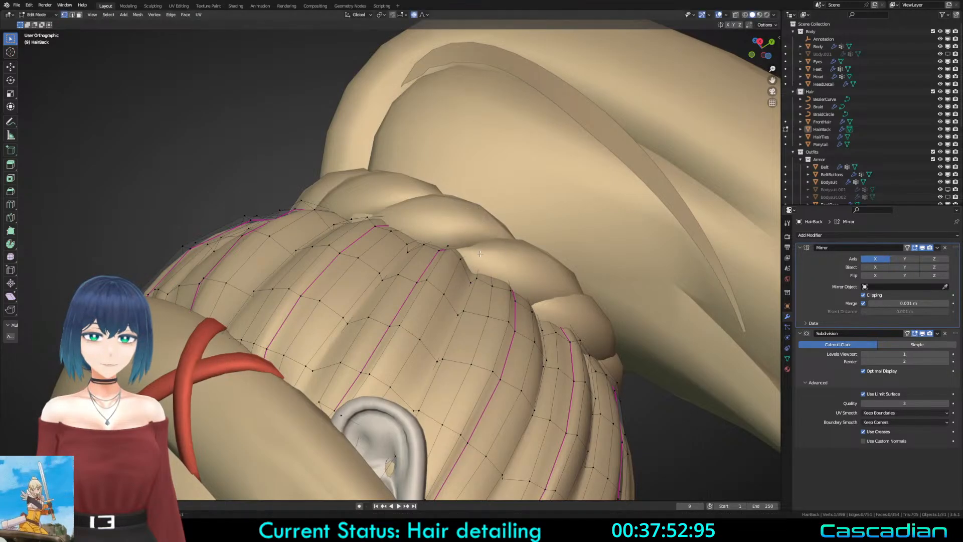
Step: Tuck the next hidden groove vertex under the braid and reposition the adjacent ridge end vertex
click(419, 262)
key(a)
middle_drag(475, 270, 483, 254)
click(475, 252)
key(z)
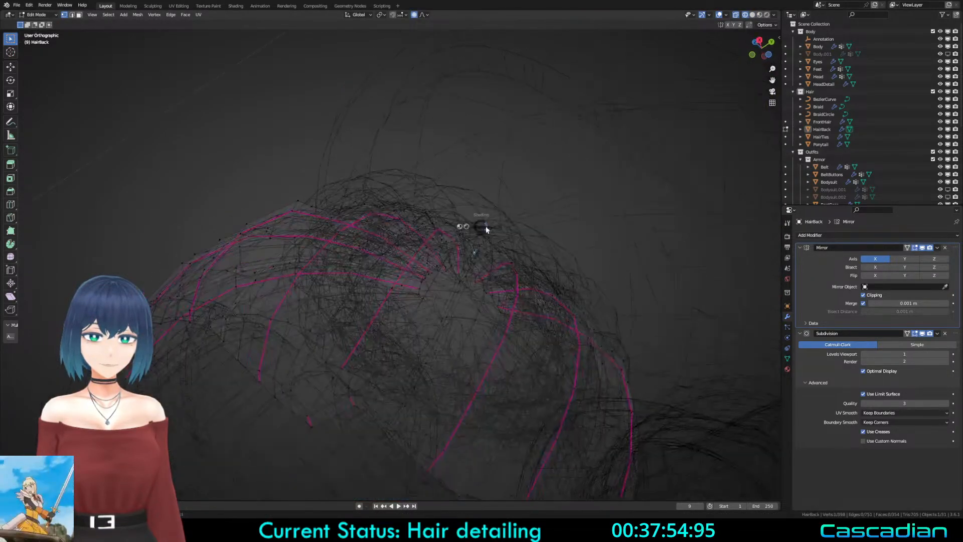
click(538, 226)
key(g)
scroll(540, 226, up, 9)
click(541, 212)
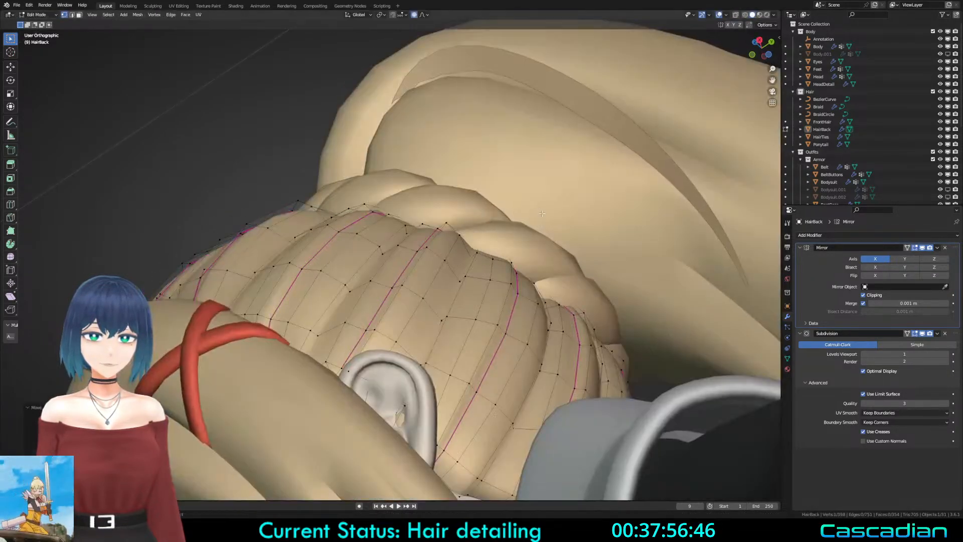
key(g)
click(442, 224)
Step: Save the file and inspect the back hair in object mode, finishing in the right side view
key(Tab)
middle_drag(467, 273, 555, 314)
key(Tab)
middle_drag(469, 296, 562, 436)
scroll(563, 436, down, 8)
key(Tab)
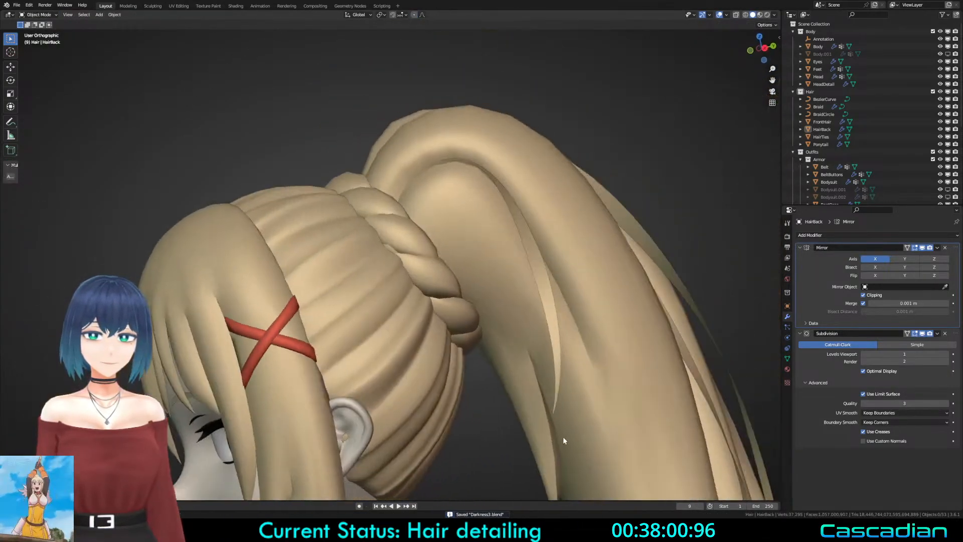
middle_drag(351, 361, 435, 317)
key(KP_3)
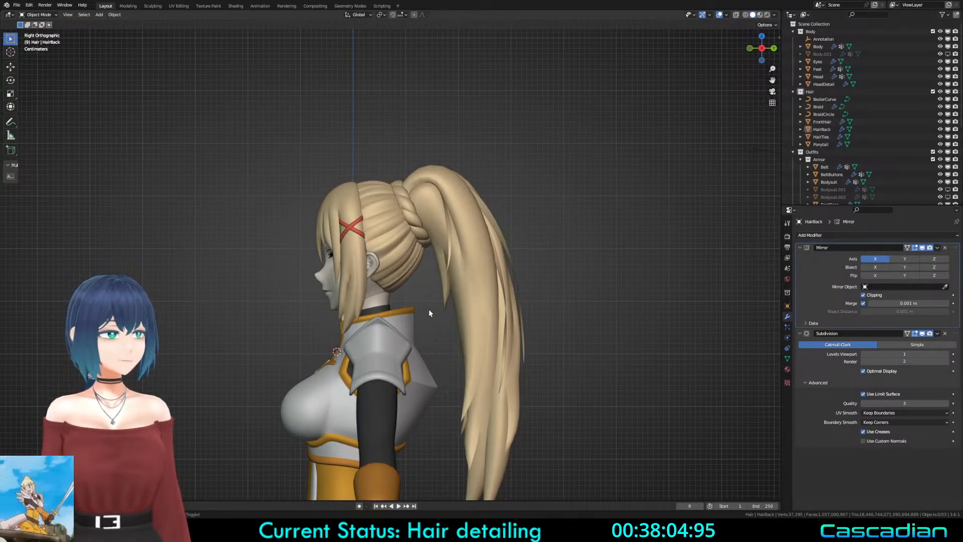
click(381, 293)
click(421, 235)
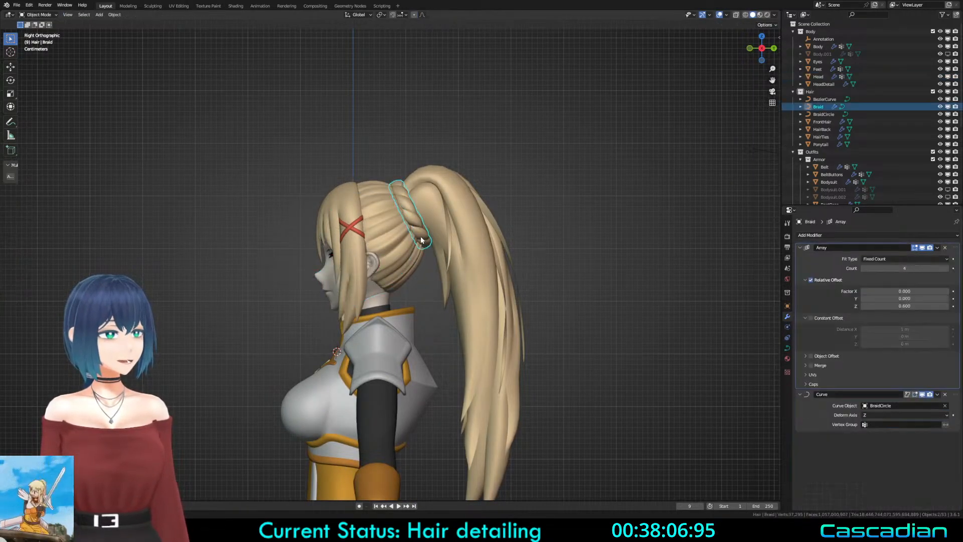
shift+click(434, 228)
key(g)
key(Escape)
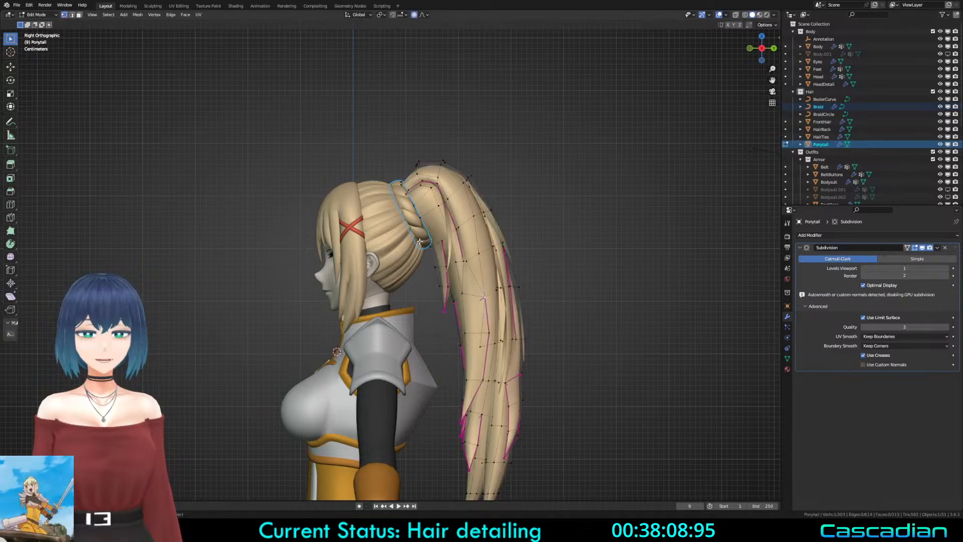
click(412, 240)
key(z)
click(392, 241)
click(418, 233)
click(419, 232)
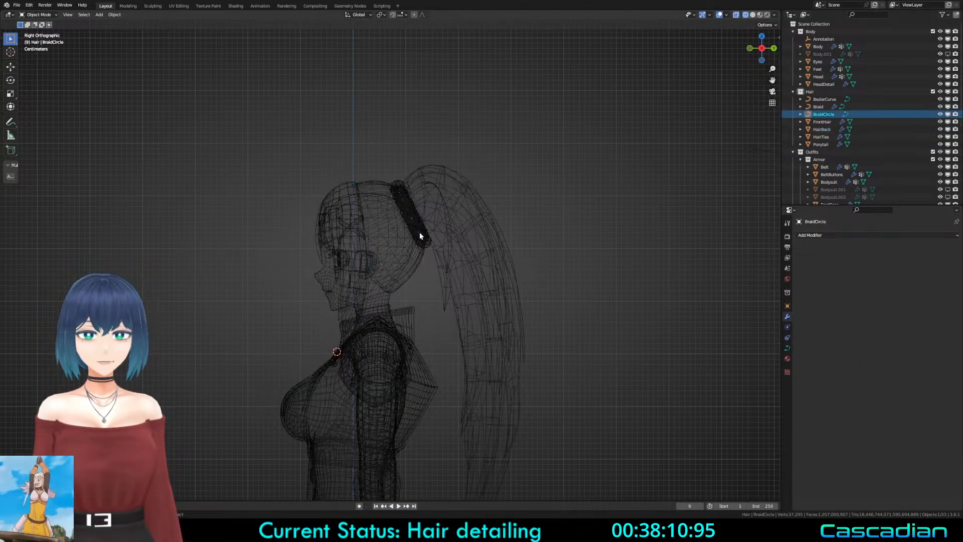
click(419, 232)
shift+click(413, 252)
key(Tab)
key(Tab)
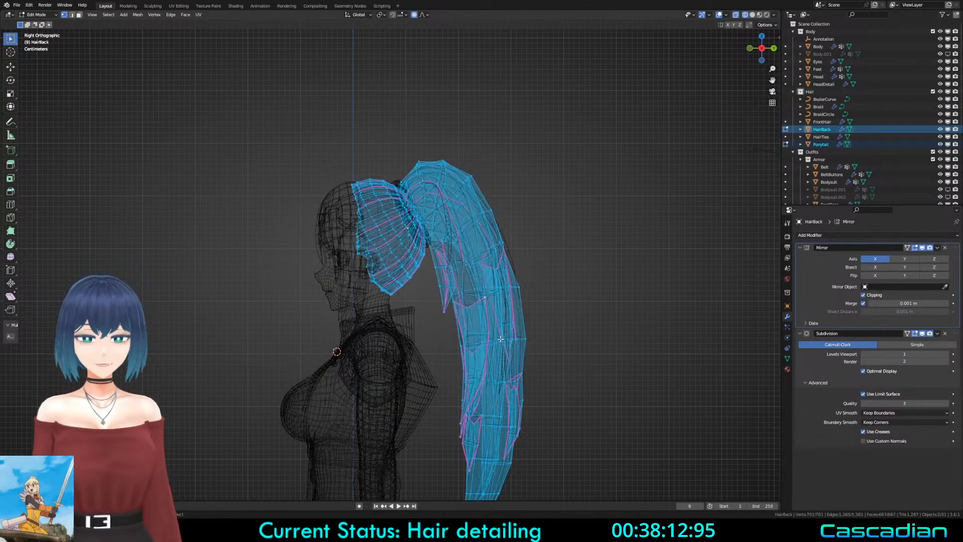
click(514, 344)
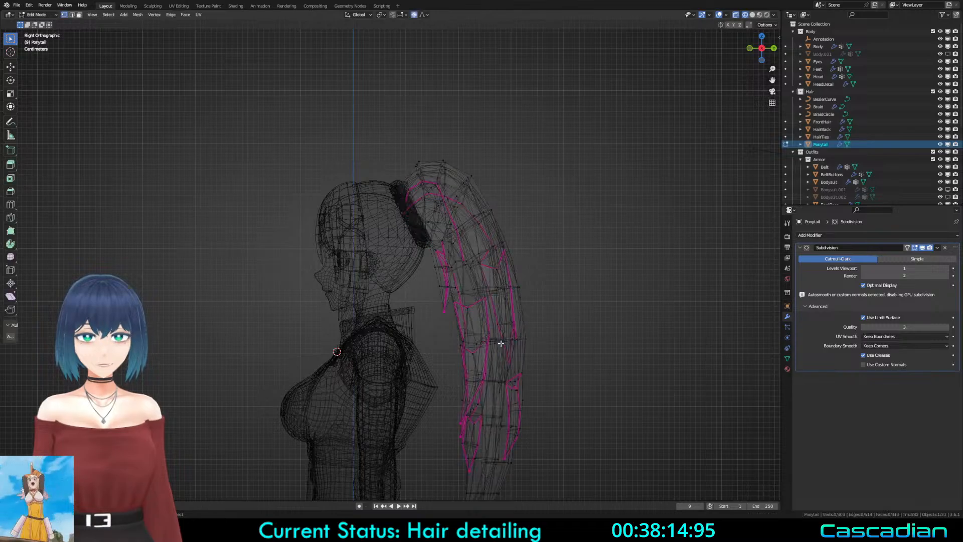
click(404, 267)
Step: Select the Ponytail, BezierCurve and Braid objects together and try moving them along the global Y axis
click(446, 259)
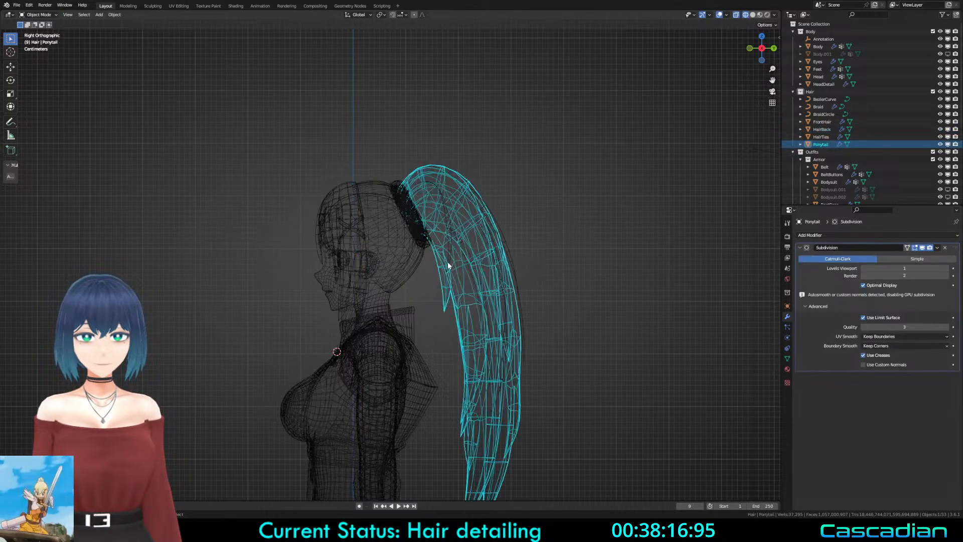
click(463, 258)
shift+click(464, 257)
shift+click(418, 235)
key(shift+z)
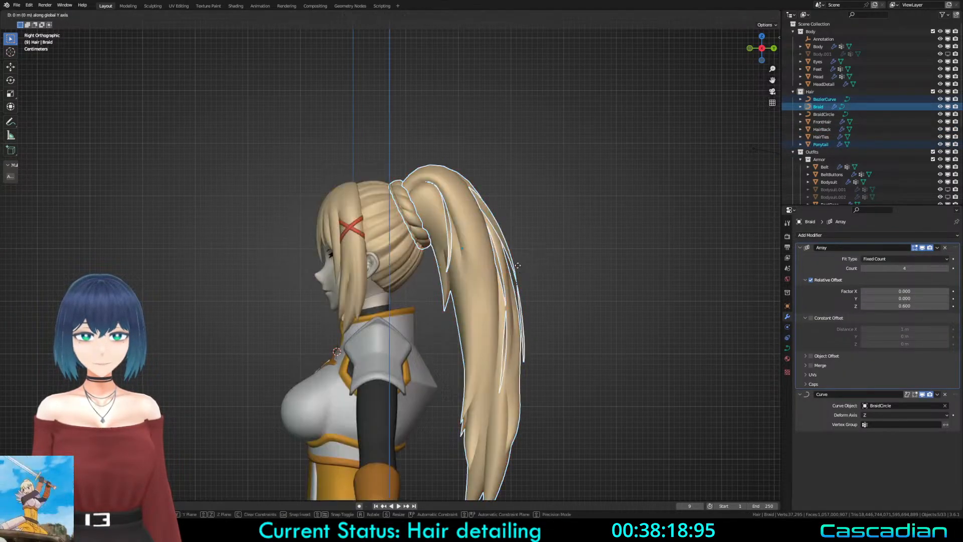
key(shift+z)
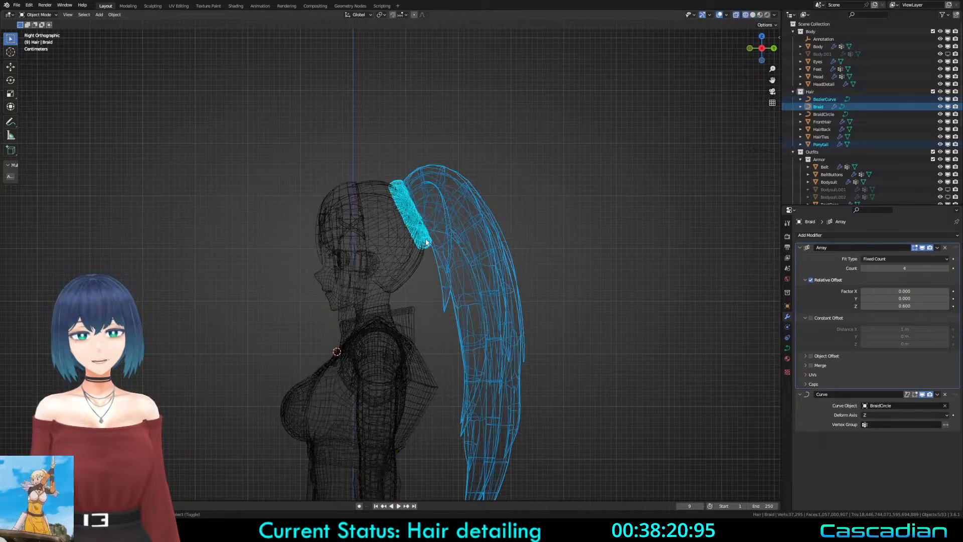
Step: Add BraidCircle to the selection without HairBack and shift the braid and ponytail slightly backward along Y
shift+click(422, 243)
shift+click(422, 242)
shift+click(421, 242)
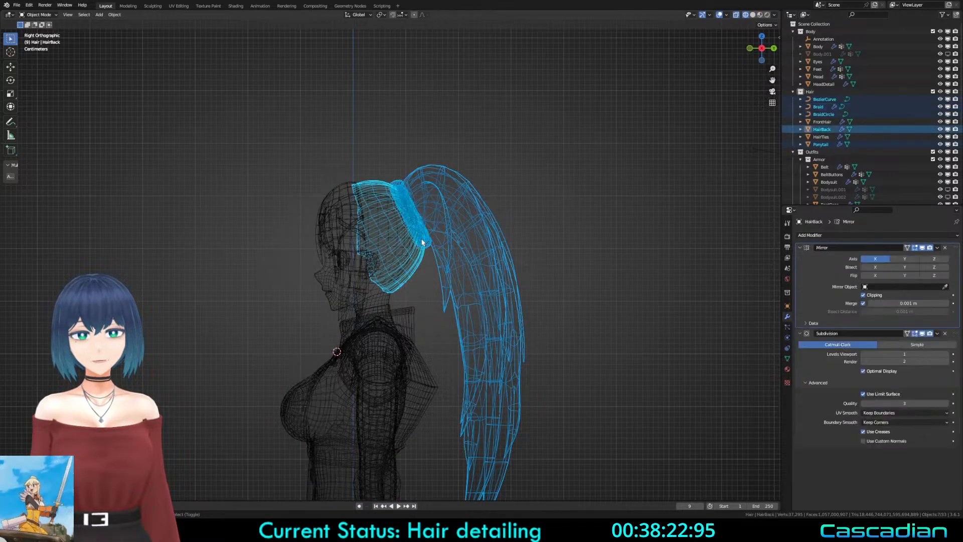
shift+click(422, 242)
shift+click(409, 274)
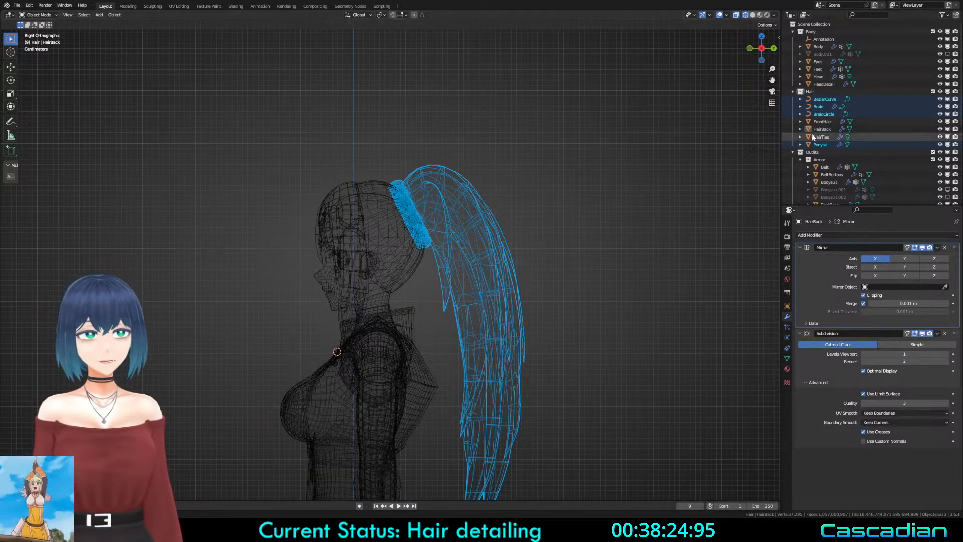
key(shift+z)
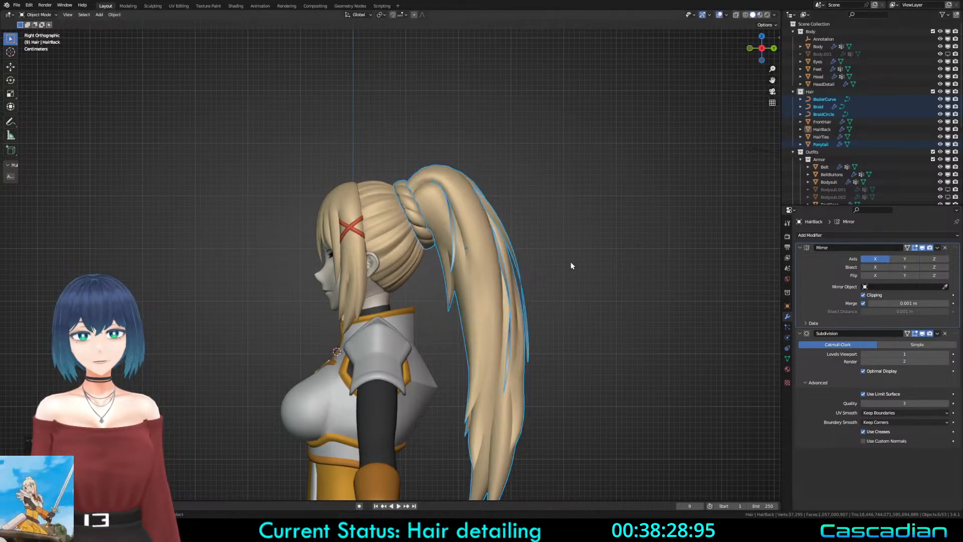
Step: Select the HairBack vertices hidden around the braid and move them back toward it with a proportional size of about 0.05 m
click(416, 266)
key(Tab)
key(shift+z)
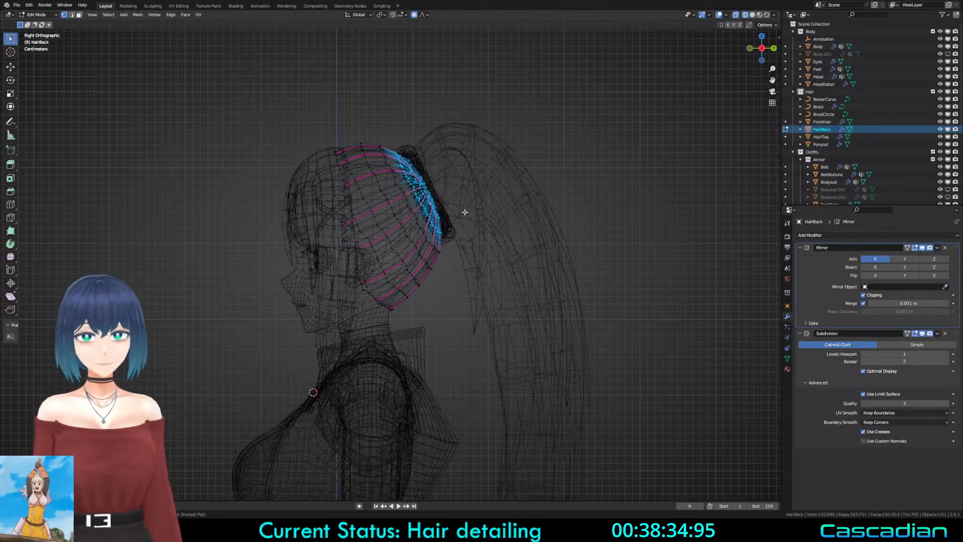
key(shift+z)
key(g)
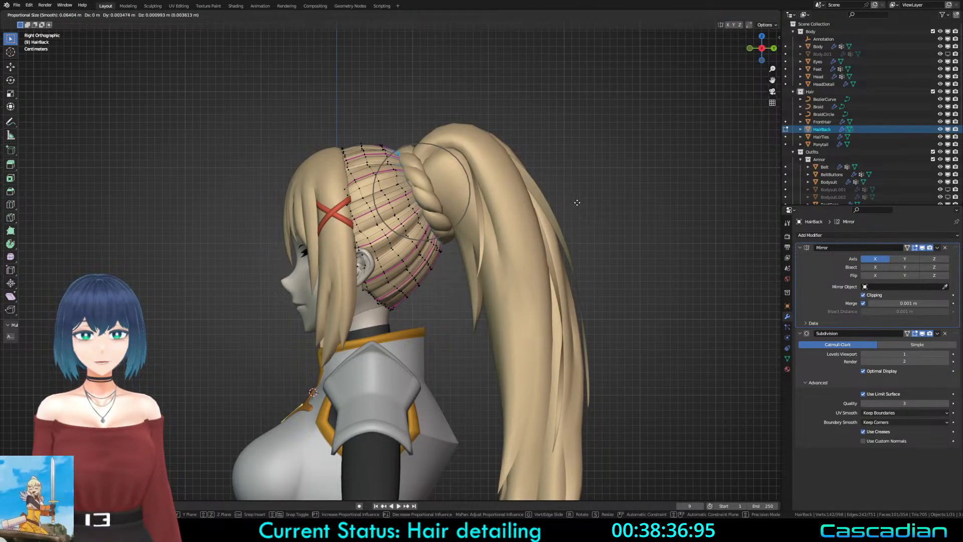
scroll(577, 202, up, 1)
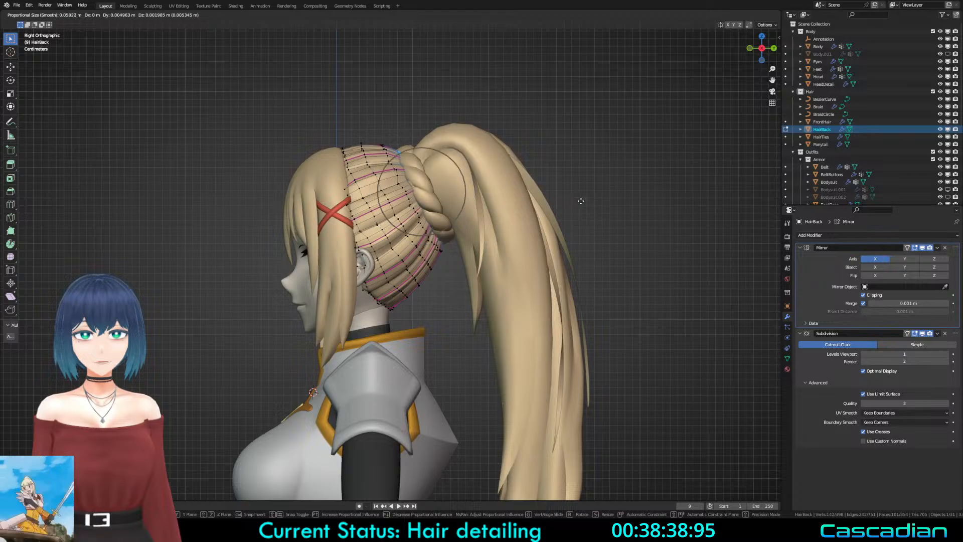
scroll(582, 201, up, 2)
click(585, 199)
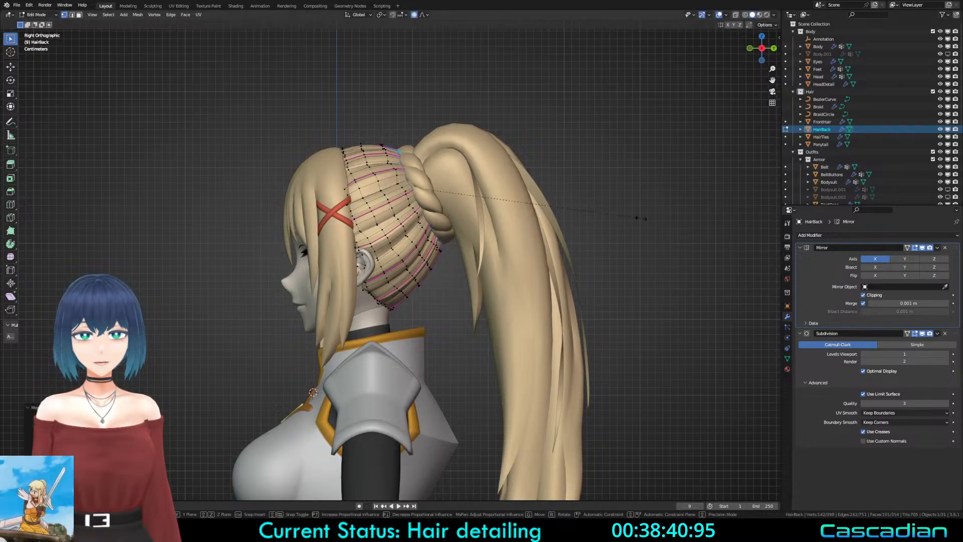
Step: Scale the selected vertices under the braid to about 0.93 with proportional editing and return to object mode
key(s)
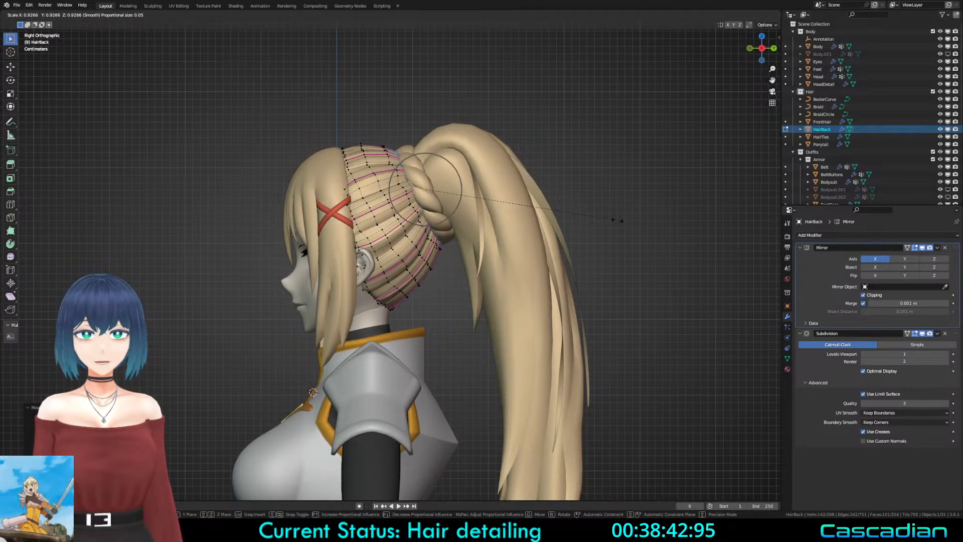
click(617, 219)
key(Tab)
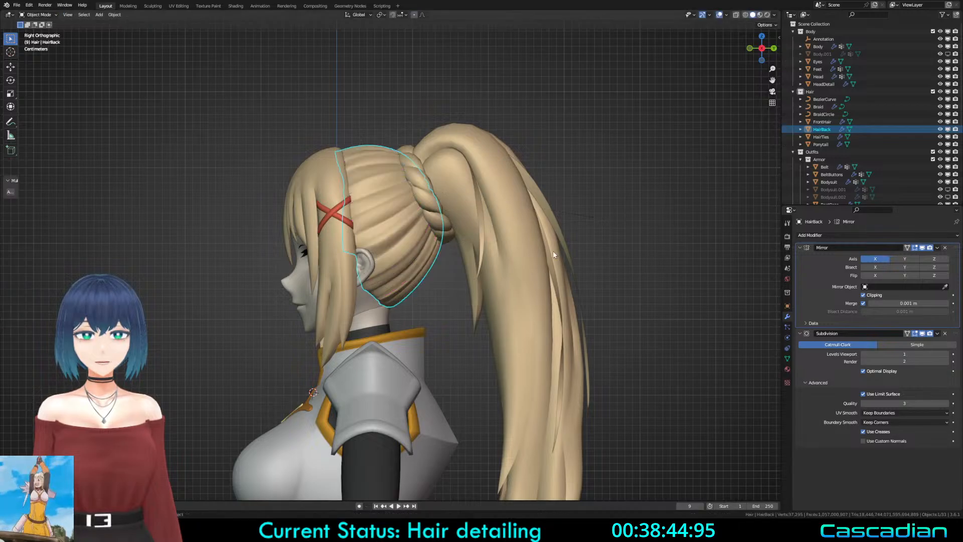
mouse_move(401, 261)
middle_down()
mouse_move(351, 255)
mouse_move(400, 252)
middle_up()
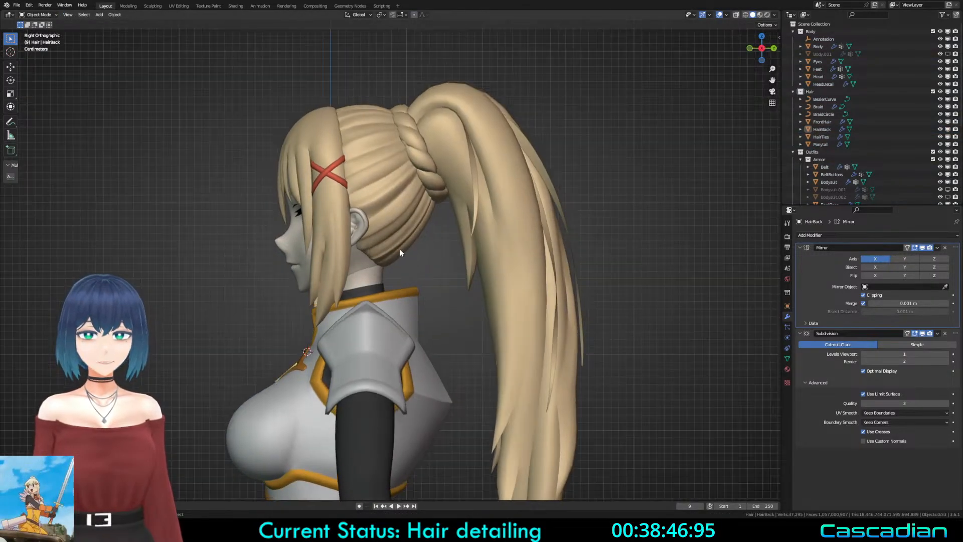
click(400, 253)
key(Tab)
key(shift+z)
key(alt+a)
key(c)
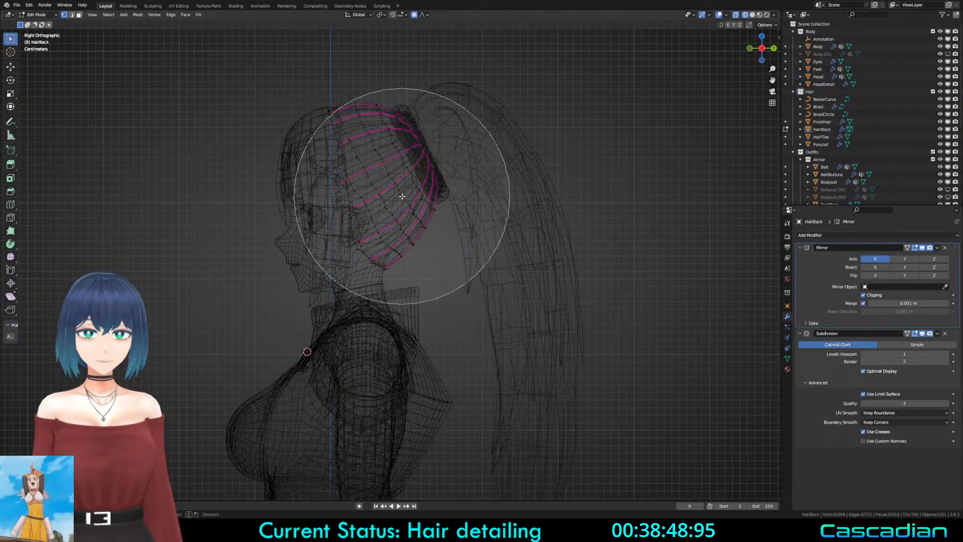
key(Escape)
key(Tab)
key(shift+z)
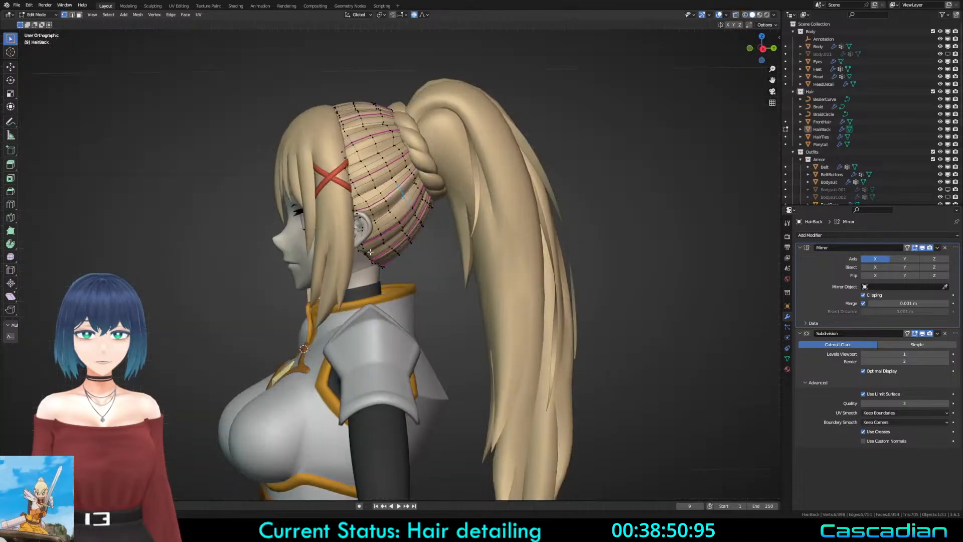
Step: Examine the hair's overall shape in object mode from the right side and surrounding angles in perspective
mouse_move(400, 193)
middle_down()
mouse_move(418, 348)
mouse_move(374, 300)
middle_up()
key(KP_3)
key(Tab)
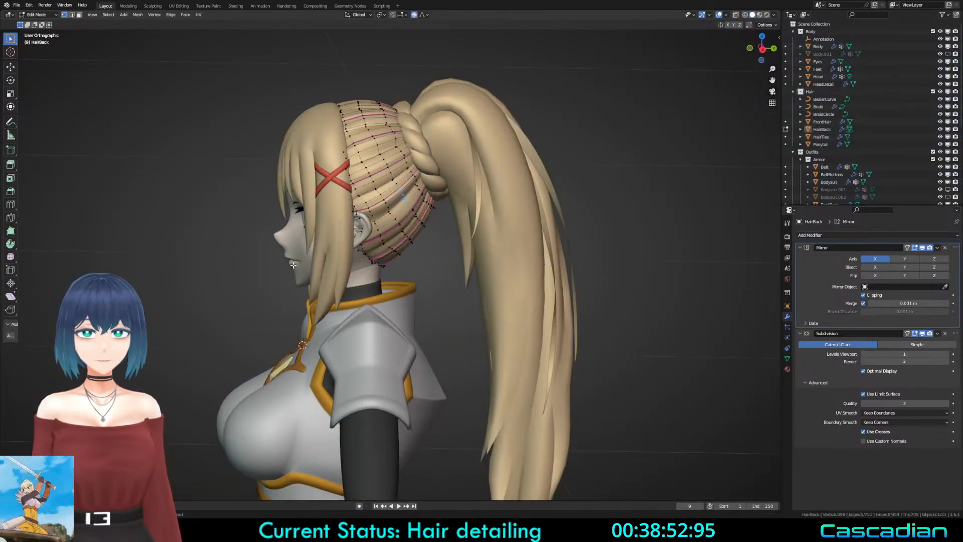
key(KP_1)
key(KP_5)
key(KP_3)
key(Tab)
scroll(324, 250, down, 3)
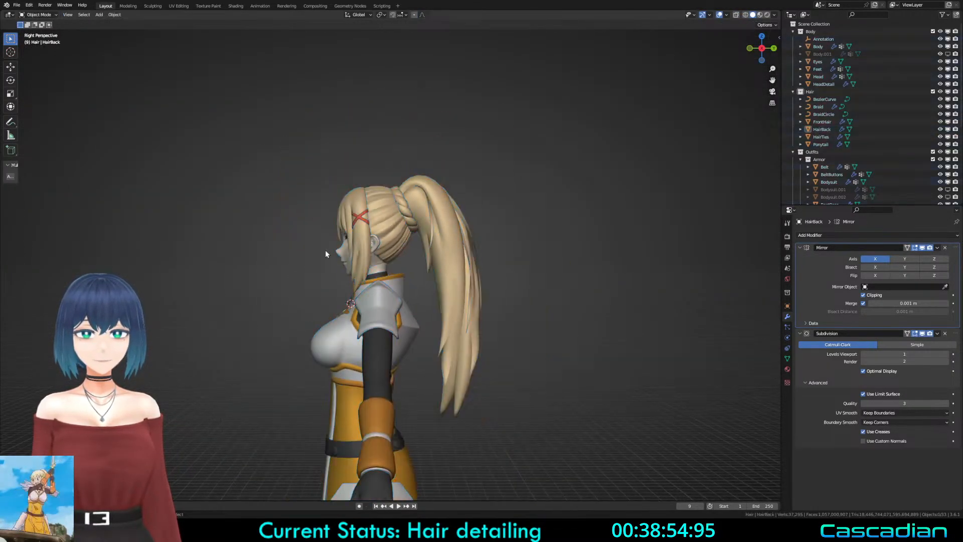
middle_drag(325, 250, 597, 296)
scroll(306, 244, up, 3)
Step: Add an edge loop across the back hair strands just in front of the braid
click(408, 284)
key(alt+a)
scroll(319, 295, up, 2)
key(Tab)
scroll(596, 295, up, 2)
alt+click(477, 231)
key(g)
key(g)
right_click(476, 234)
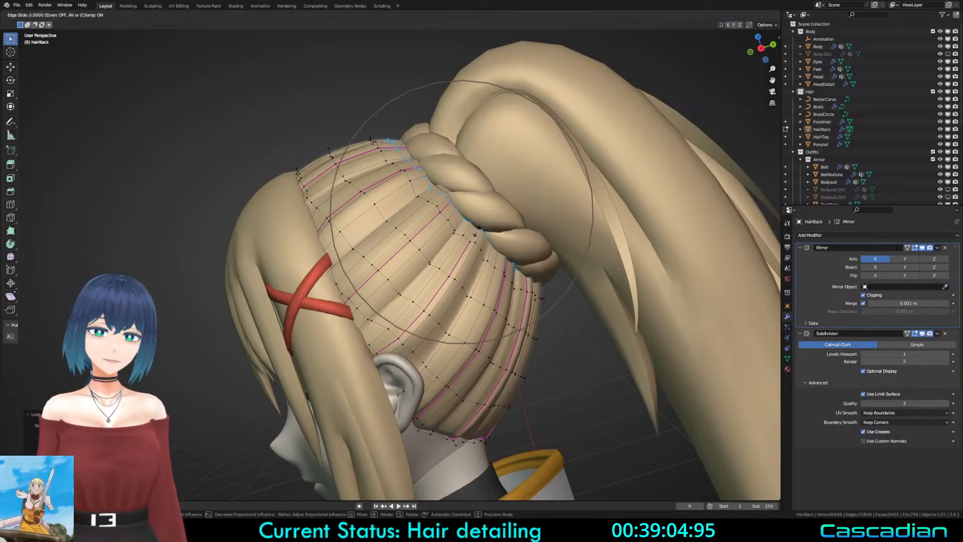
Step: Reposition and resize the added edge loop against the braid in the right side view
key(KP_3)
key(shift+z)
key(r)
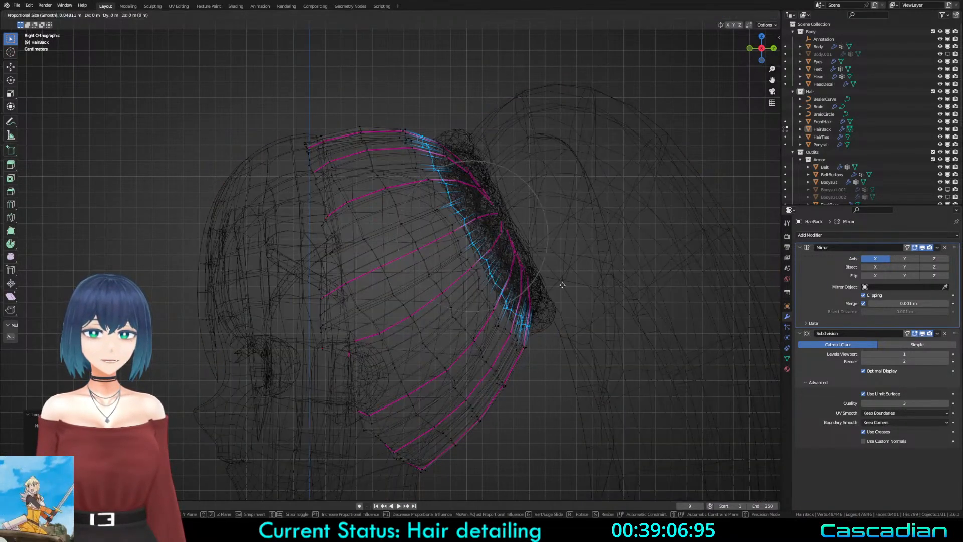
click(589, 308)
key(shift+z)
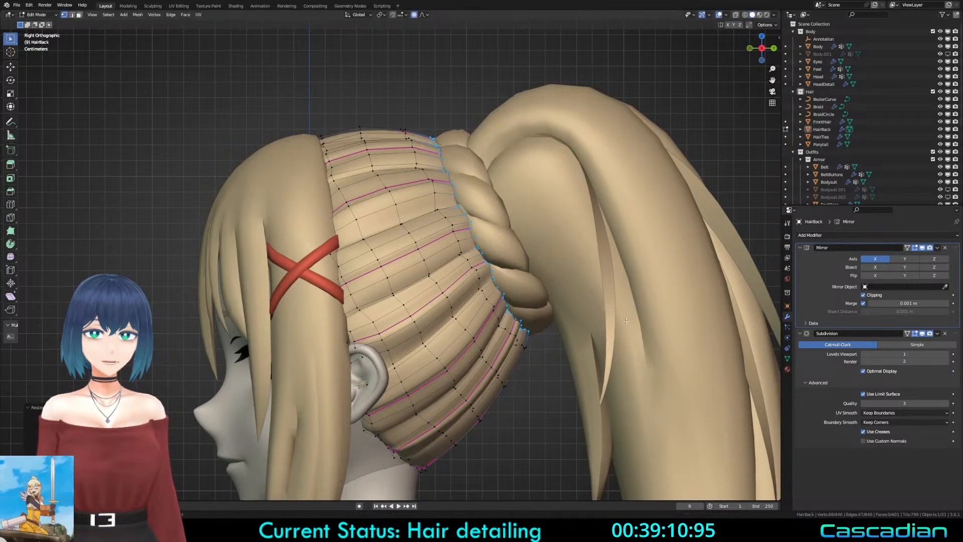
Step: Move the added edge loop from a rear wireframe view with a proportional size of about 0.007 m
middle_drag(629, 321, 386, 266)
key(shift+z)
key(g)
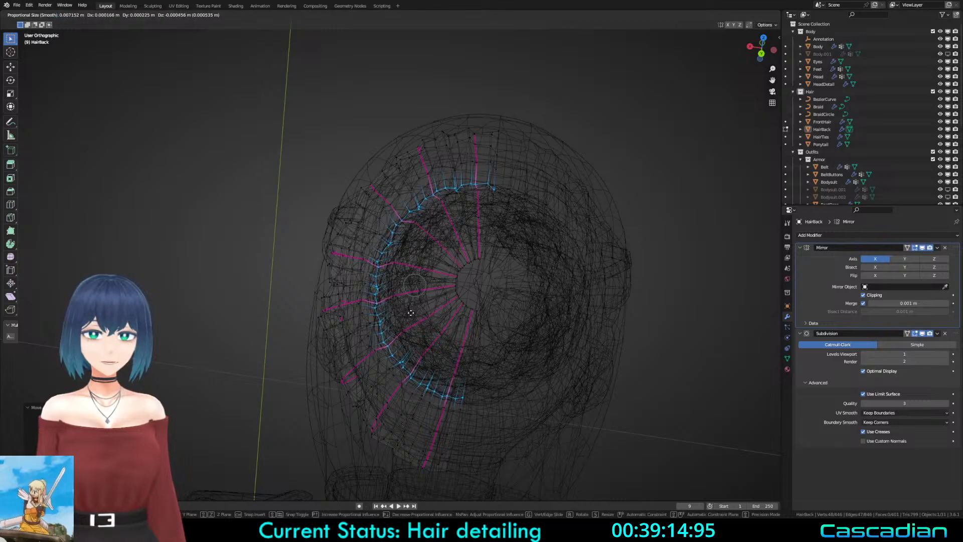
click(451, 321)
key(z)
click(563, 328)
middle_drag(564, 329, 652, 317)
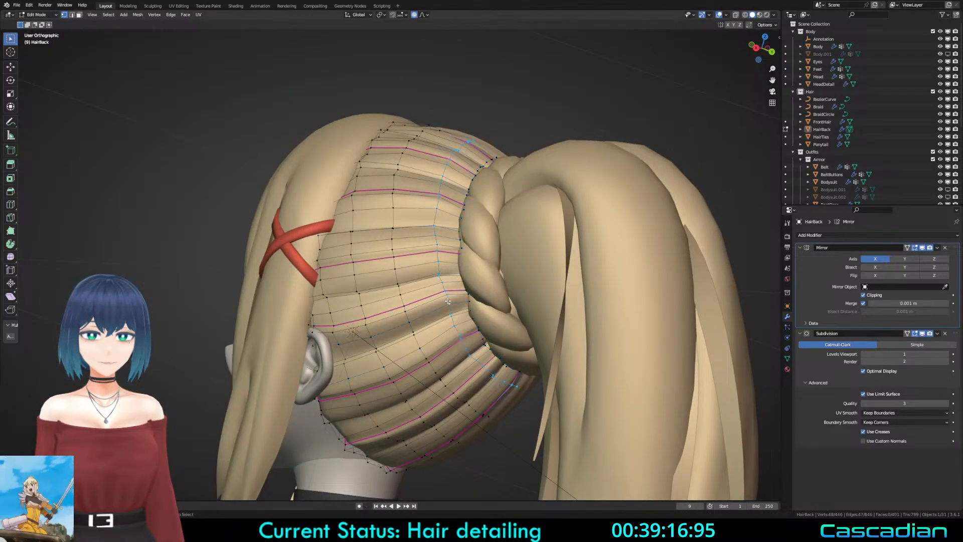
Step: Crease the edge loop beside the braid to 1.000 and refine it with Shrink/Fatten and scaling
middle_drag(448, 301, 623, 254)
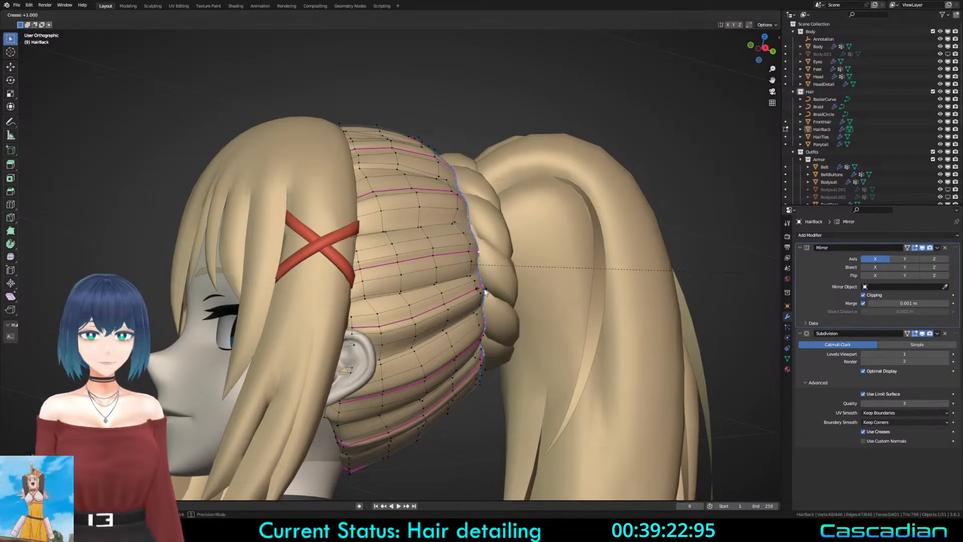
click(601, 291)
key(alt+s)
click(600, 300)
middle_drag(597, 302, 500, 326)
key(s)
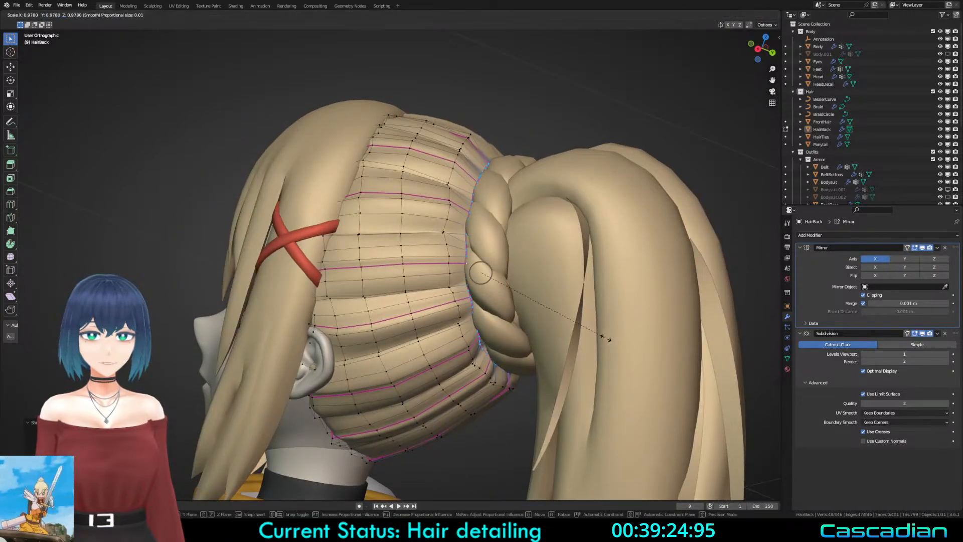
click(594, 336)
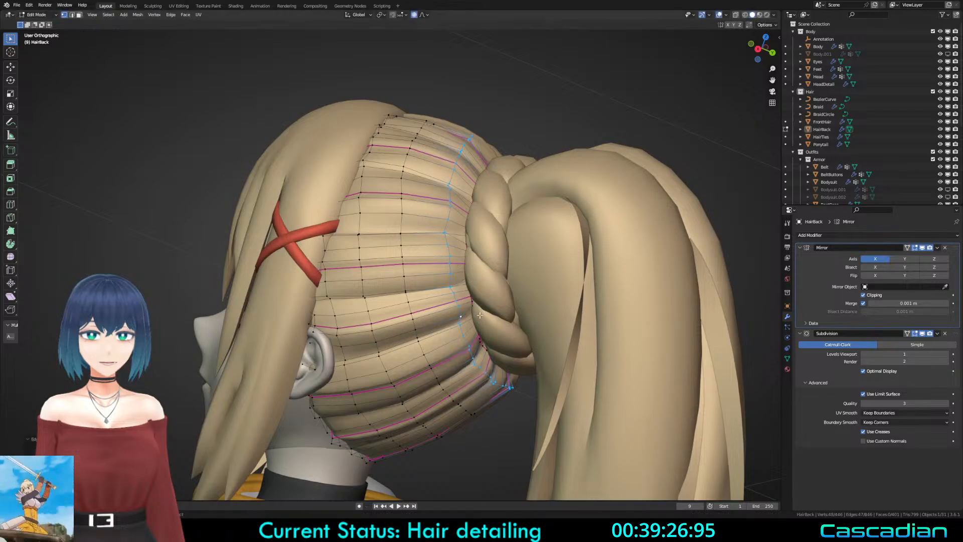
Step: Shrink/Fatten and rescale the edge loop in front of the braid and check the hair in object mode
middle_drag(507, 303, 477, 318)
key(alt+s)
click(488, 262)
key(s)
click(490, 261)
key(a)
key(Tab)
key(alt+a)
scroll(372, 292, down, 5)
scroll(359, 315, down, 2)
click(477, 318)
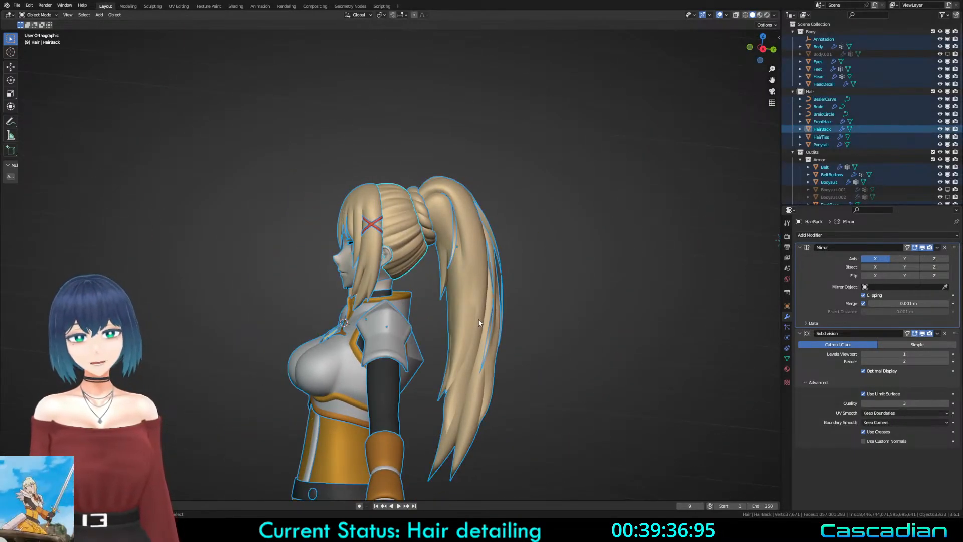
Step: Undo the added edge loop and all its adjustments on the back hair mesh
key(Tab)
key(ctrl+z)
key(ctrl+z)
key(ctrl+z)
key(ctrl+z)
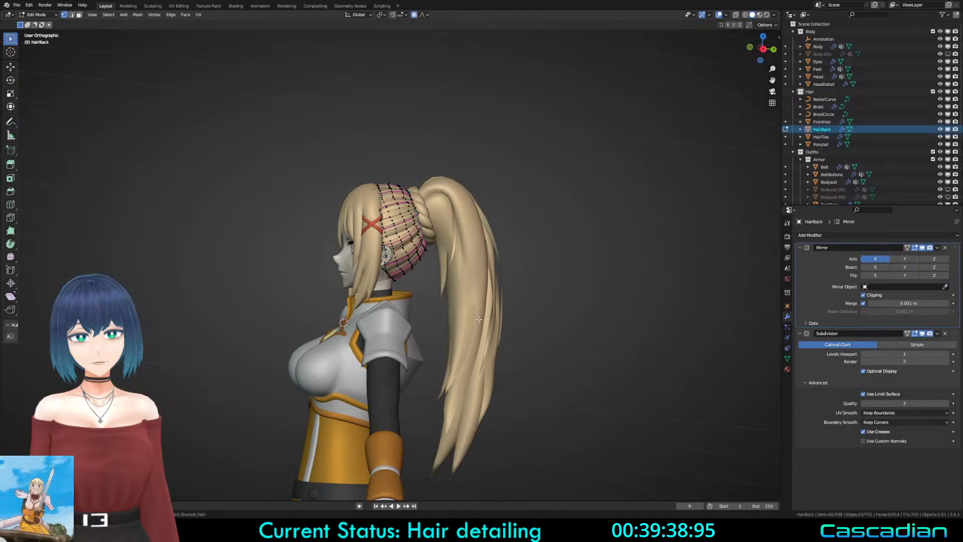
key(ctrl+z)
key(ctrl+z)
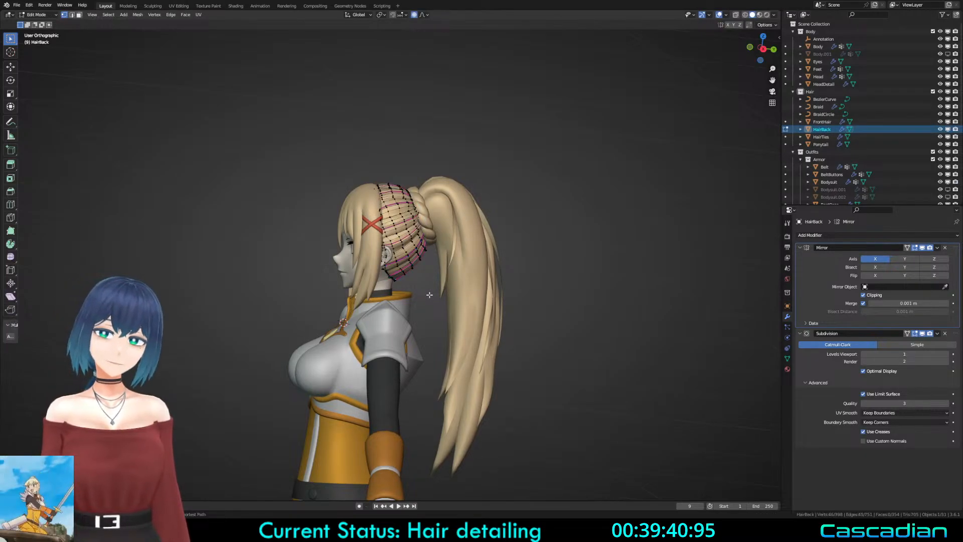
Step: Examine the restored back hair in object mode and return to a close right side view
key(Tab)
key(alt+a)
mouse_move(346, 297)
middle_down()
mouse_move(400, 290)
mouse_move(338, 301)
middle_up()
middle_drag(431, 303, 385, 296)
key(KP_3)
scroll(327, 296, up, 5)
Step: Select the vertices at the rear of the back hair's lower strands below the braid and nudge them with proportional editing
click(437, 246)
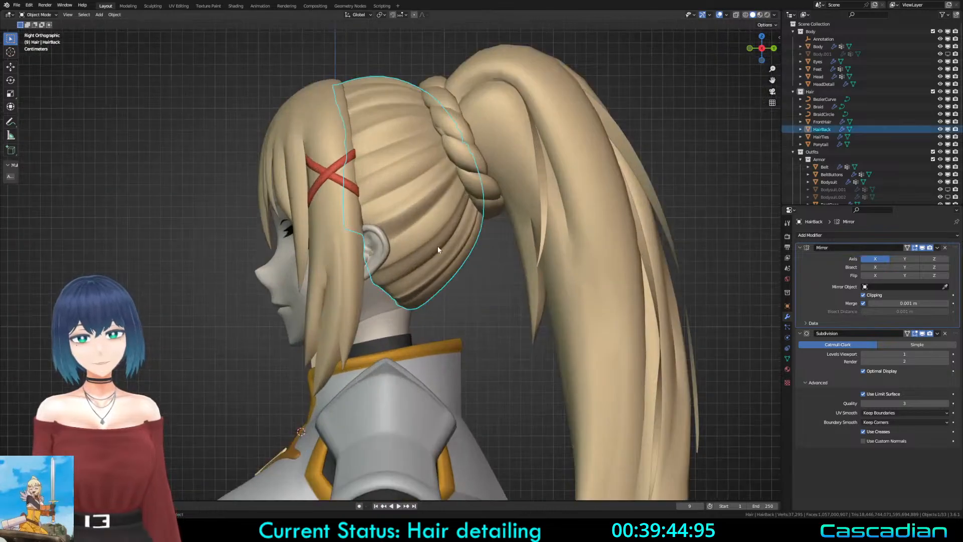
key(Tab)
key(z)
click(348, 250)
key(c)
right_click(459, 246)
key(z)
click(504, 265)
key(g)
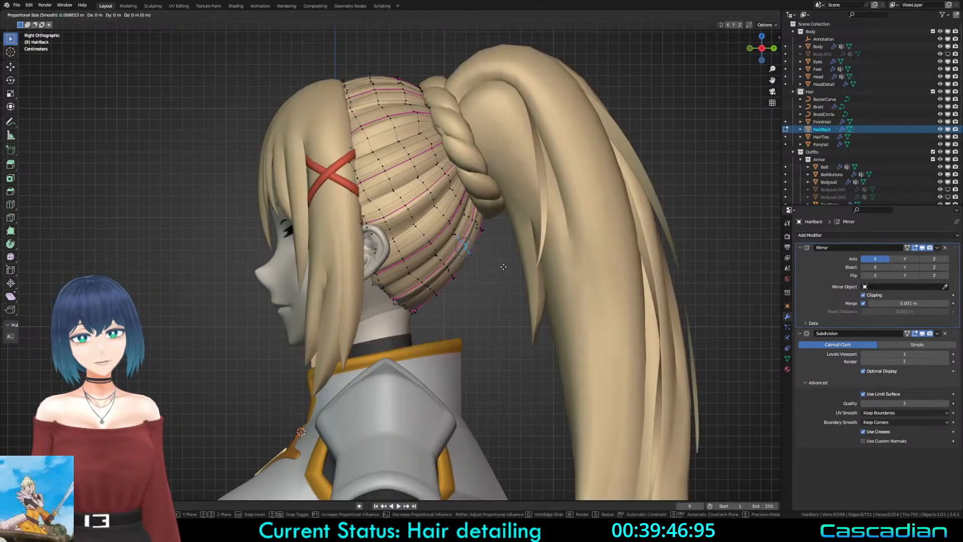
click(503, 266)
Step: Select the vertex row crossing the lower rear strands and move it with proportional editing to smooth the back contour
key(z)
click(456, 241)
key(alt+a)
drag(448, 230, 462, 263)
right_click(464, 249)
key(shift+z)
key(g)
click(533, 290)
Step: Select the band of faces on the lower rear of the back hair and move it slightly with proportional editing
key(shift+z)
key(3)
key(c)
right_click(463, 263)
key(shift+z)
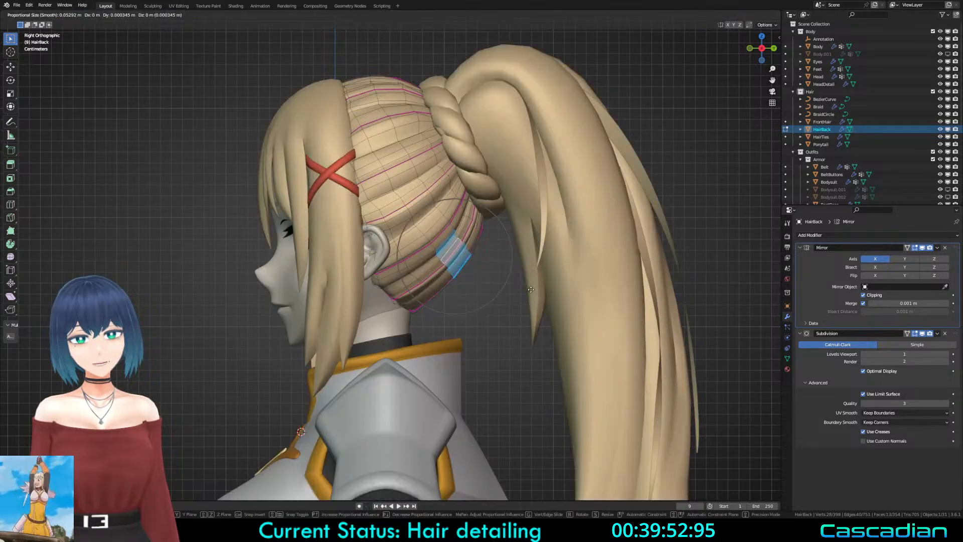
key(g)
click(477, 279)
Step: Select the vertex row from below the ear to the back hair's lower edge and shift it with proportional editing
key(1)
key(shift+z)
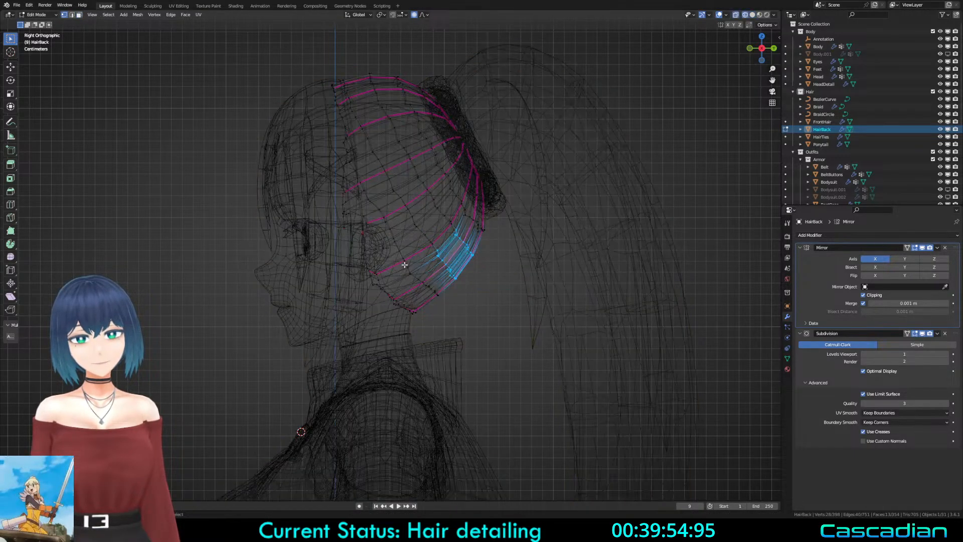
click(404, 261)
ctrl+click(436, 292)
key(c)
key(shift+z)
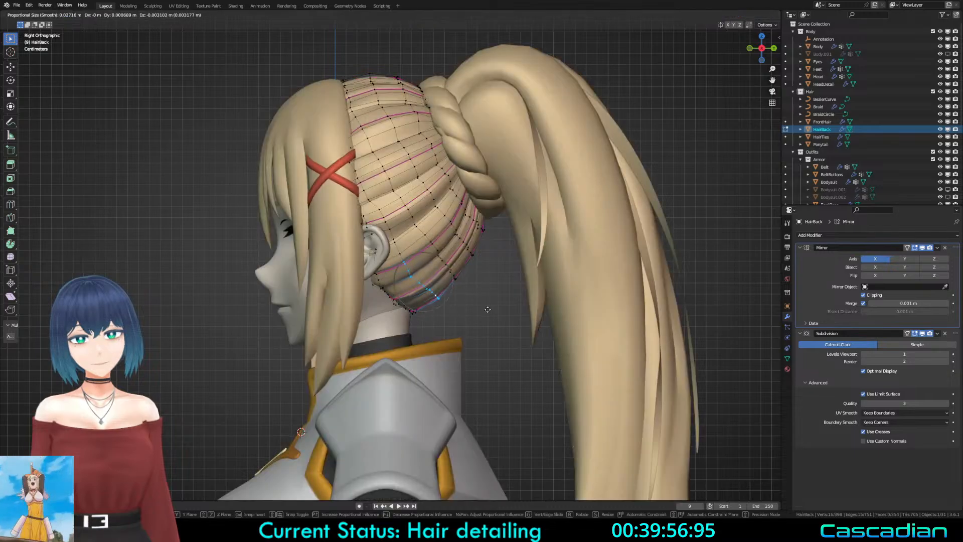
key(alt+a)
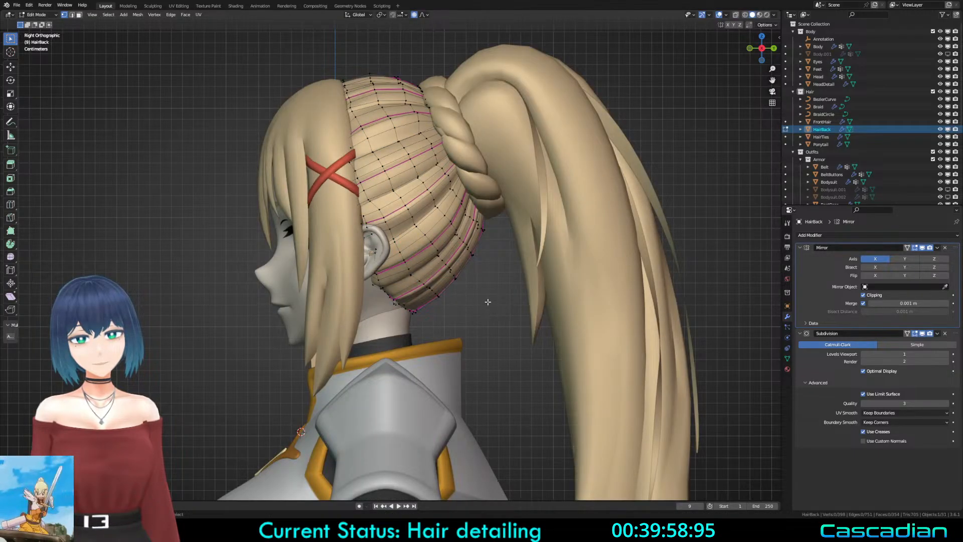
key(ctrl+z)
key(g)
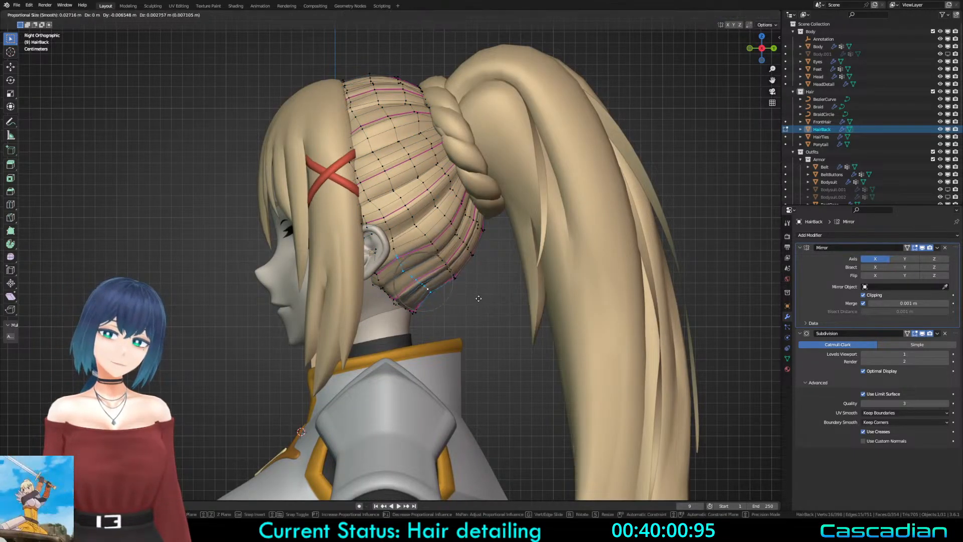
right_click(478, 298)
Step: Switch to the front view in object mode and show the collection of reference images around the character
key(Tab)
scroll(476, 297, down, 6)
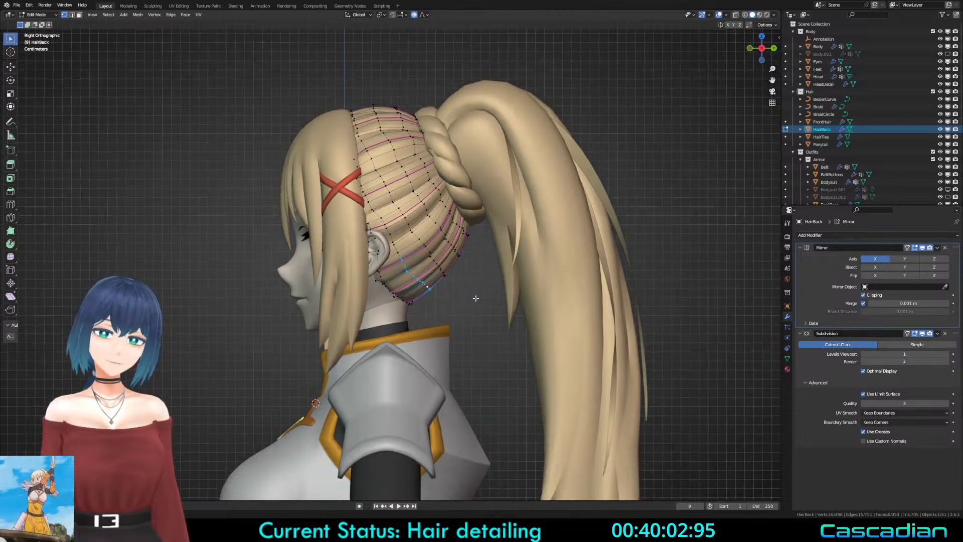
key(KP_1)
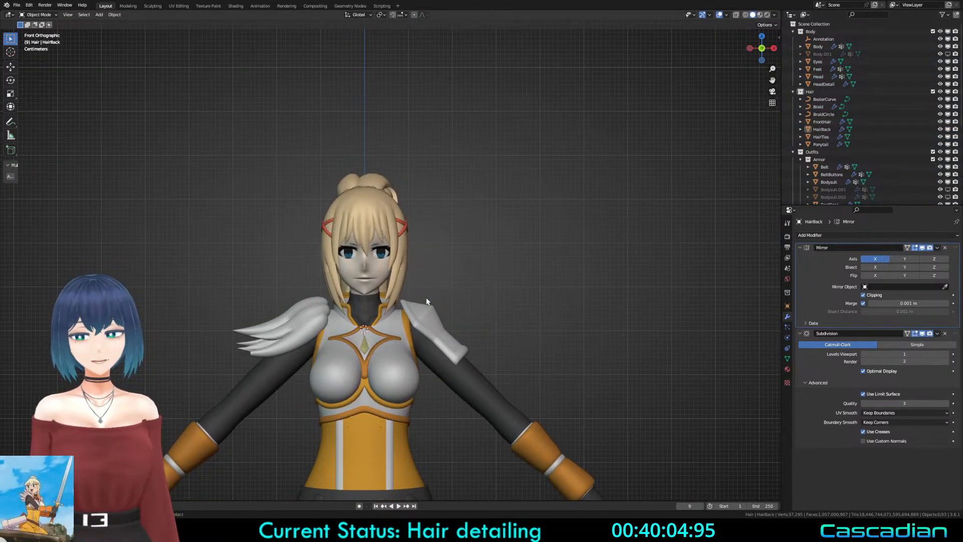
key(shift+3)
key(shift+3)
key(shift+2)
key(shift+2)
key(shift+4)
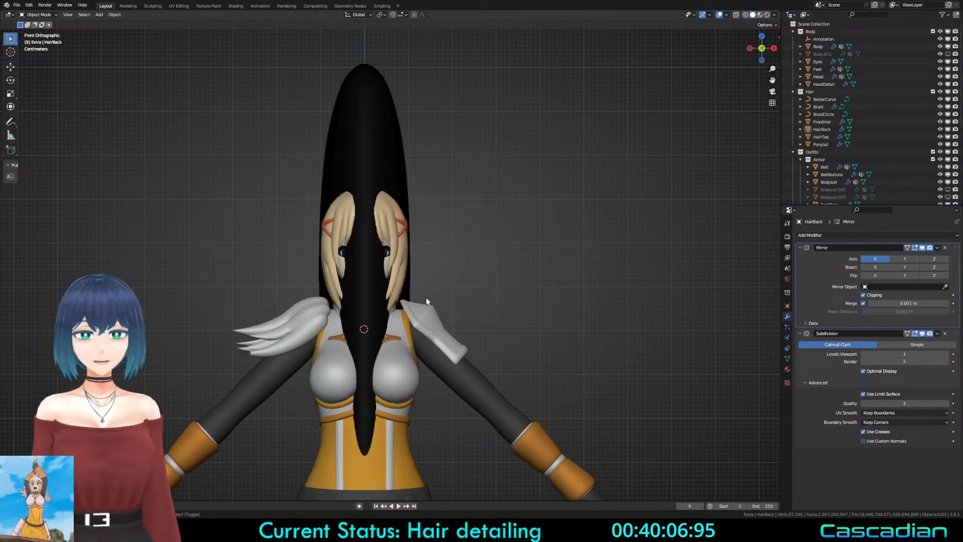
key(shift+4)
key(shift+5)
key(shift+5)
key(shift+6)
scroll(426, 296, down, 4)
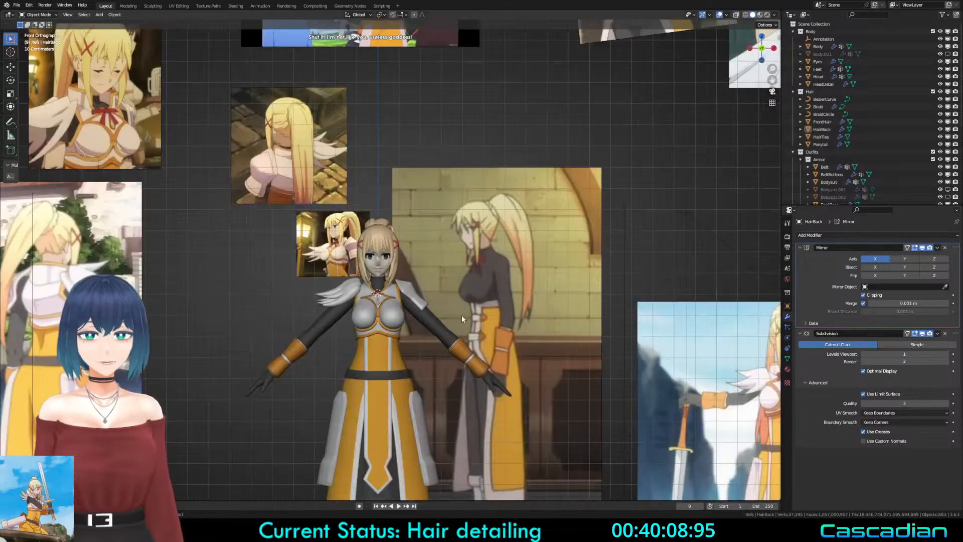
Step: Examine how the hair is drawn at the back, sides and nape in the surrounding reference images
shift+middle_drag(462, 314, 440, 323)
scroll(470, 249, up, 1)
shift+middle_drag(388, 266, 686, 278)
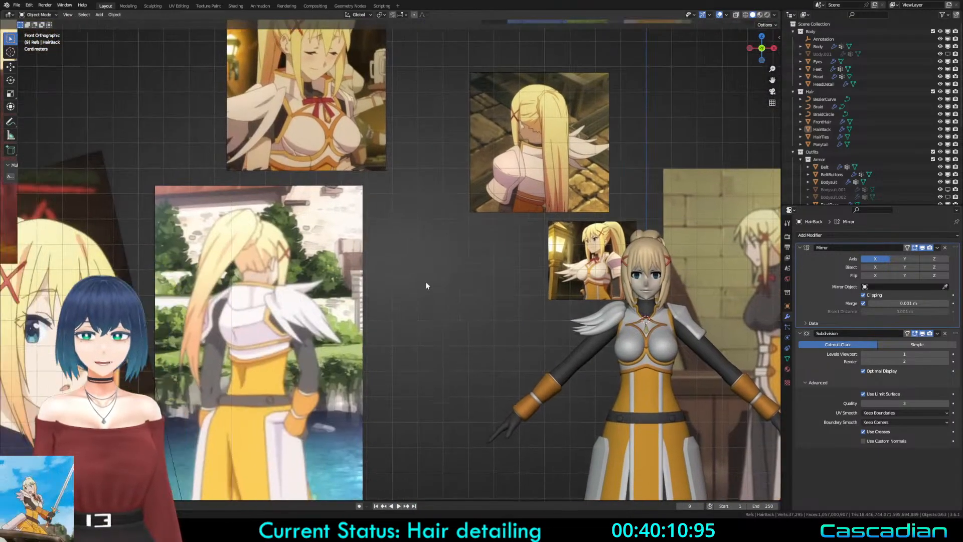
shift+middle_drag(426, 284, 582, 240)
scroll(551, 243, down, 2)
shift+middle_drag(184, 249, 478, 300)
shift+middle_drag(344, 229, 582, 310)
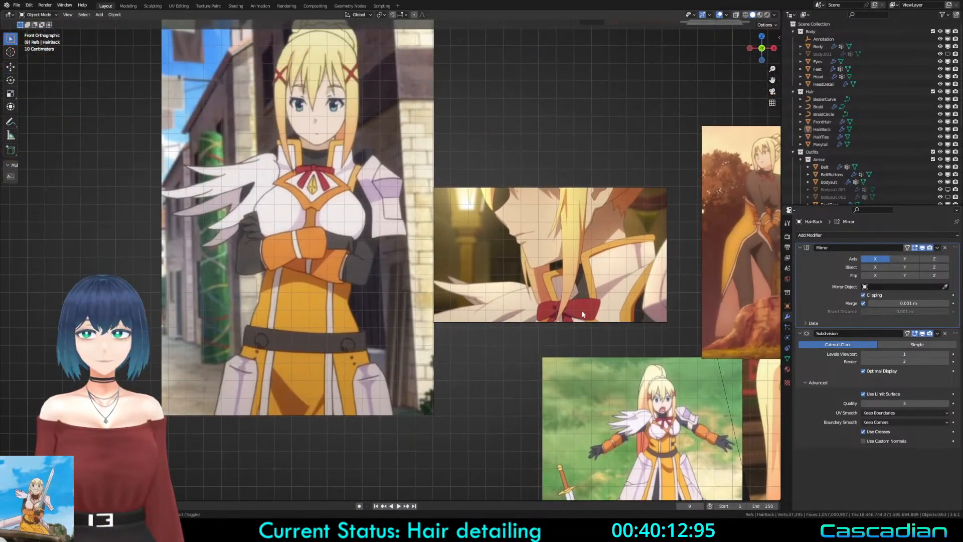
shift+middle_drag(581, 268, 332, 295)
scroll(351, 281, down, 3)
shift+middle_drag(475, 149, 453, 266)
scroll(526, 130, up, 3)
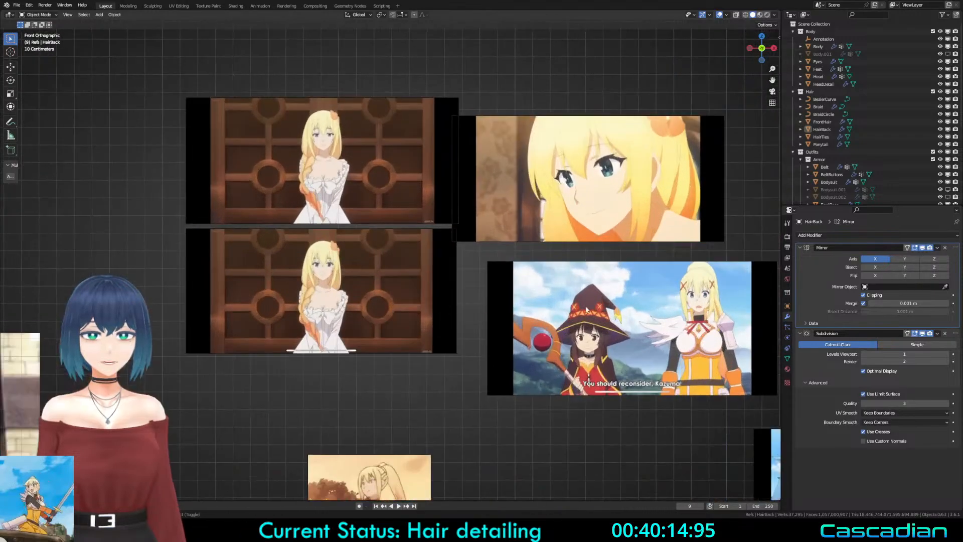
shift+middle_drag(652, 250, 316, 197)
shift+middle_drag(554, 309, 370, 254)
shift+middle_drag(408, 112, 411, 263)
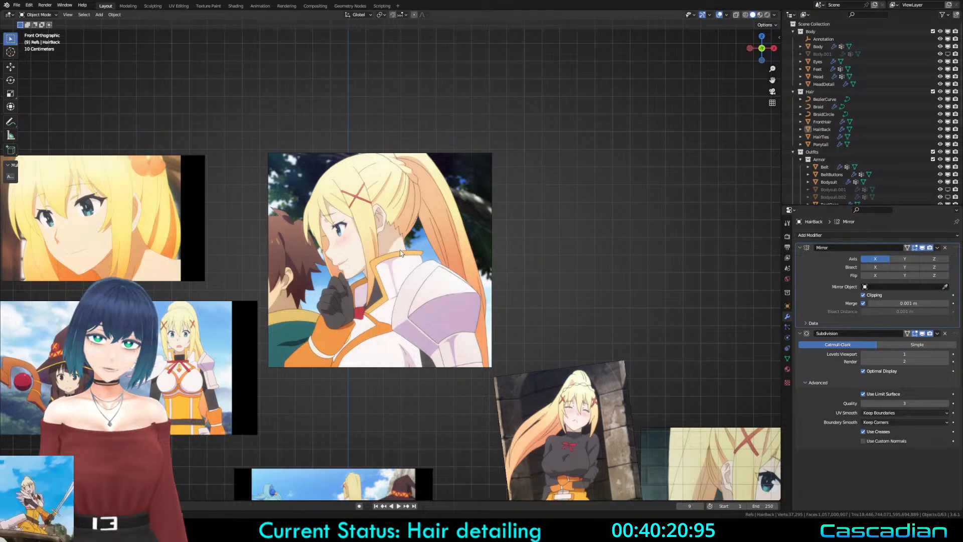
shift+middle_drag(469, 284, 327, 124)
shift+middle_drag(770, 447, 423, 236)
shift+middle_drag(464, 365, 508, 209)
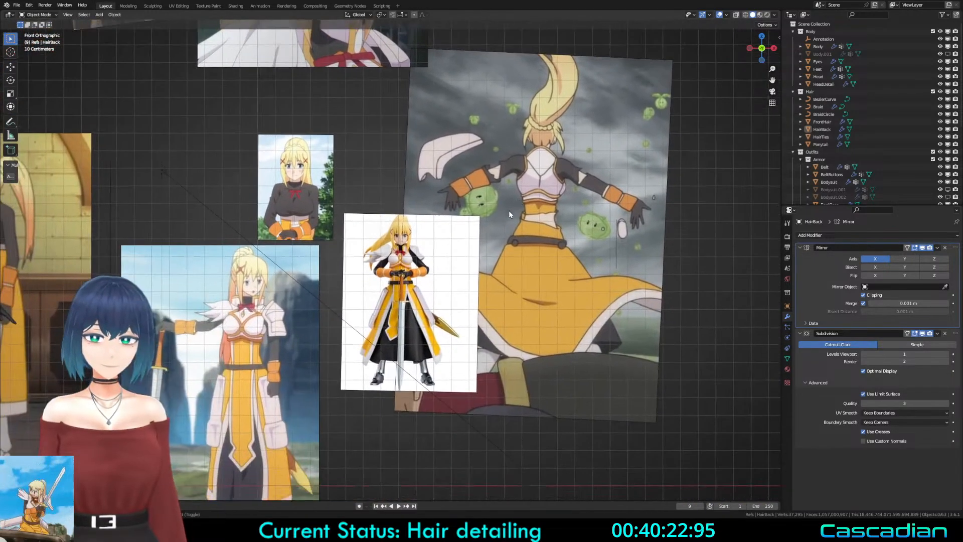
shift+middle_drag(354, 336, 472, 258)
shift+middle_drag(210, 304, 420, 273)
shift+middle_drag(349, 252, 501, 339)
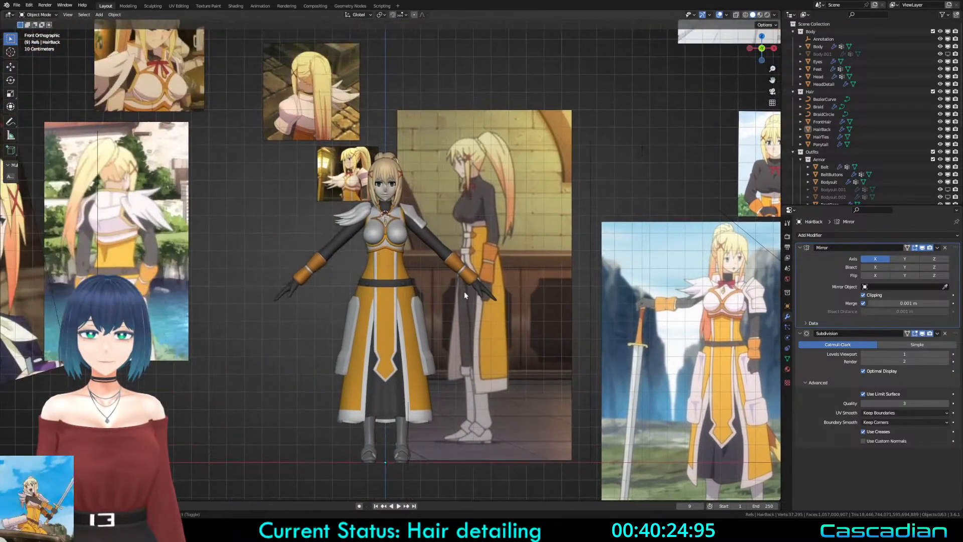
Step: Return to the right side view and examine the back hair's lower edge at the nape up close
key(KP_3)
scroll(396, 263, up, 2)
scroll(380, 363, up, 3)
shift+middle_drag(396, 263, 394, 305)
scroll(380, 365, up, 2)
scroll(401, 296, up, 2)
click(419, 258)
key(Tab)
scroll(420, 246, up, 2)
scroll(424, 241, up, 3)
key(Tab)
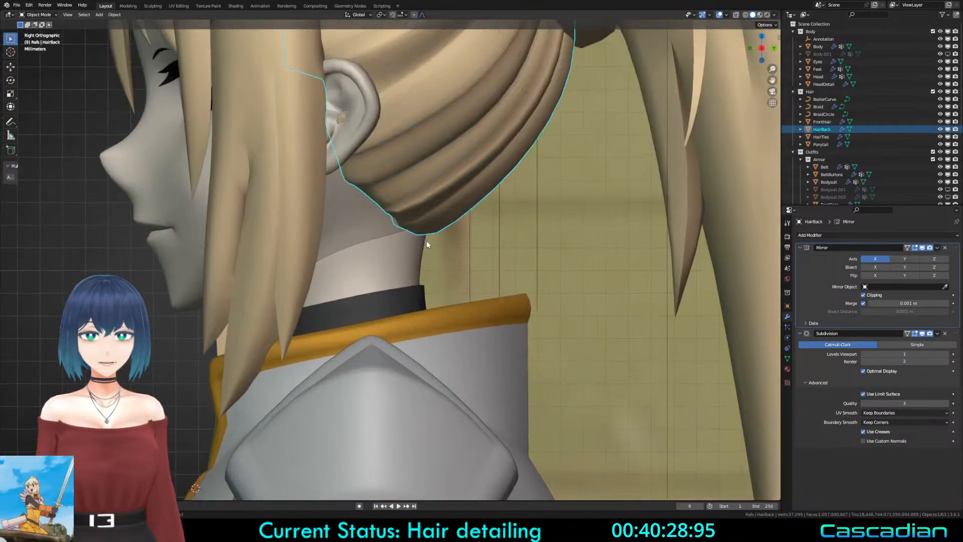
Step: Select the vertices at the back hair's lowest tip near the nape and raise them slightly with proportional editing
key(Tab)
key(shift+z)
key(a)
key(a)
key(c)
drag(445, 178, 479, 205)
right_click(484, 206)
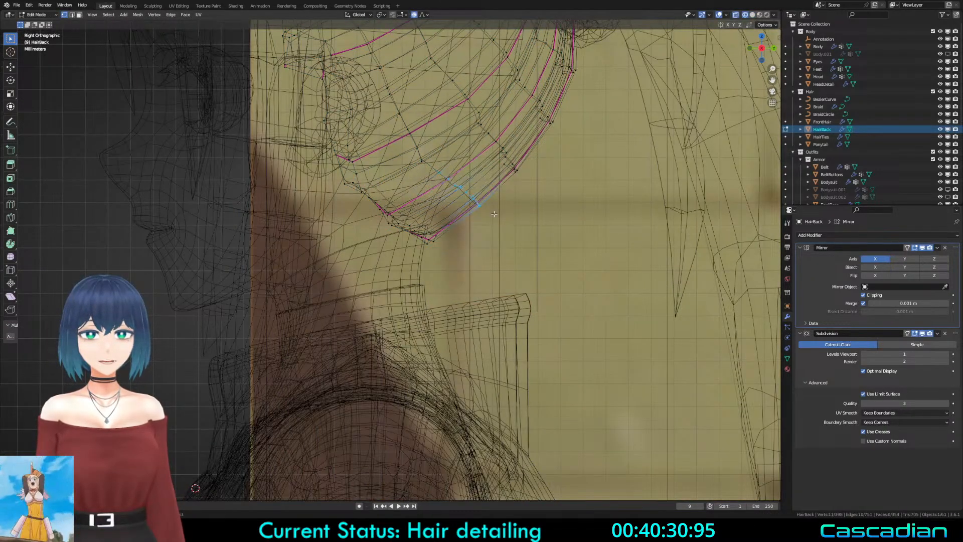
key(shift+z)
key(shift+z)
key(alt+a)
key(c)
click(430, 241)
right_click(432, 241)
key(shift+z)
key(g)
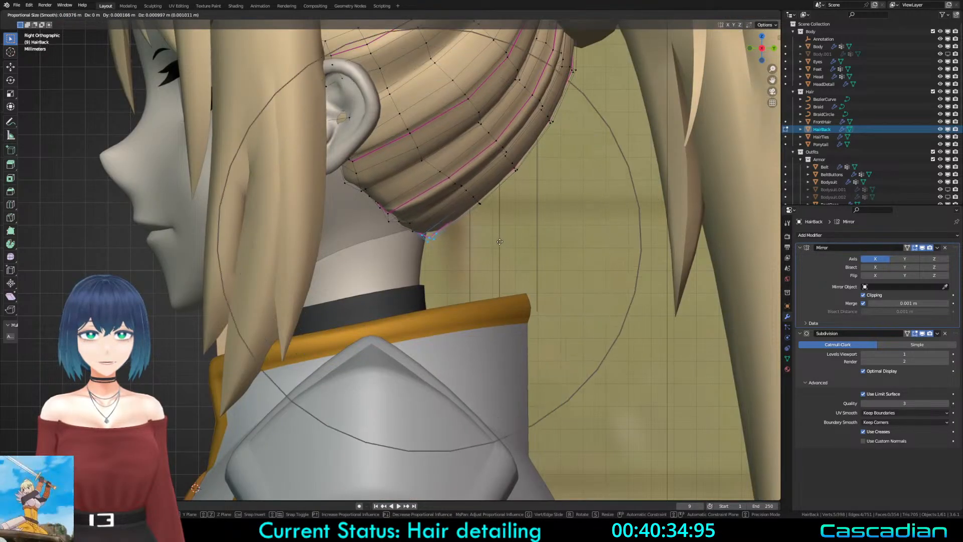
click(503, 239)
key(Tab)
scroll(489, 251, down, 4)
scroll(488, 249, down, 4)
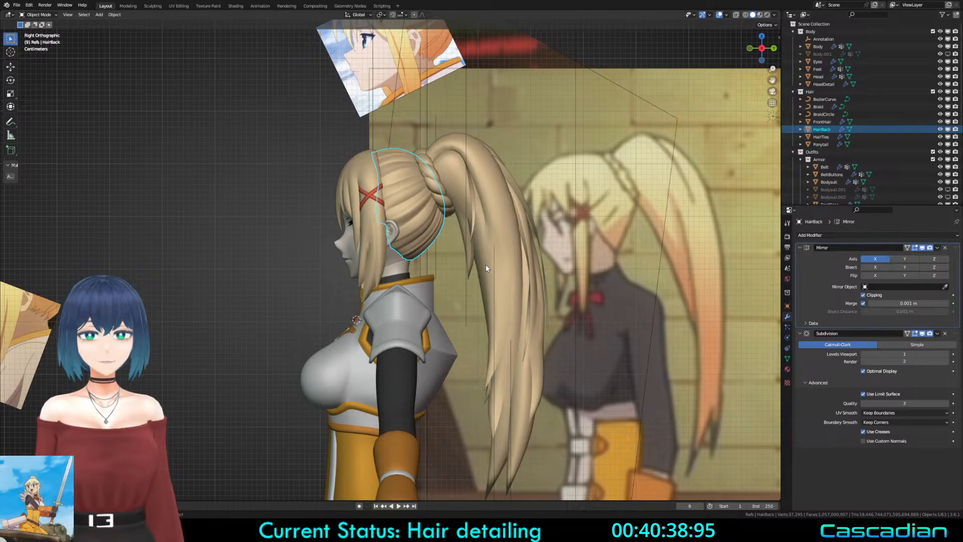
scroll(486, 263, up, 2)
Step: Select the short vertex row just above the back hair's nape tip and reposition it with a smaller proportional editing radius
click(393, 228)
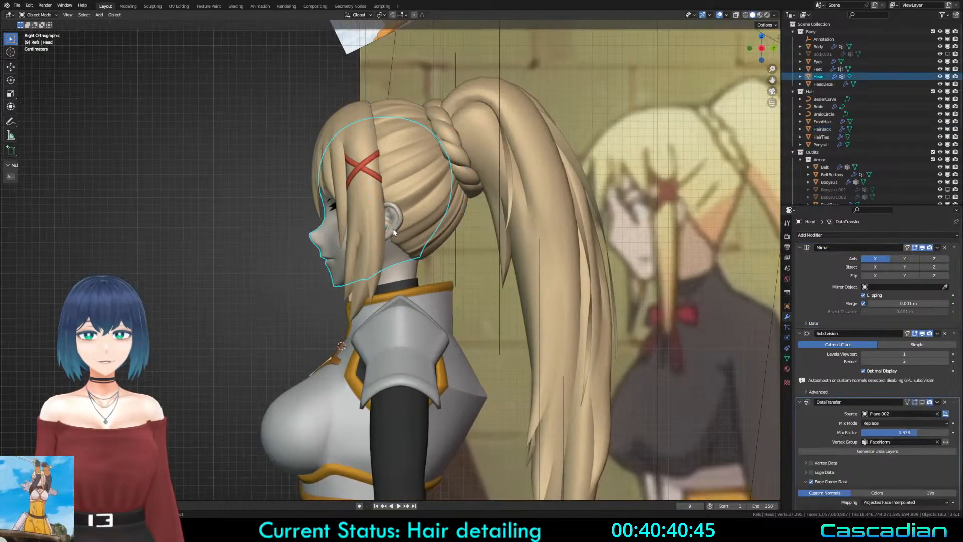
key(alt+a)
click(428, 243)
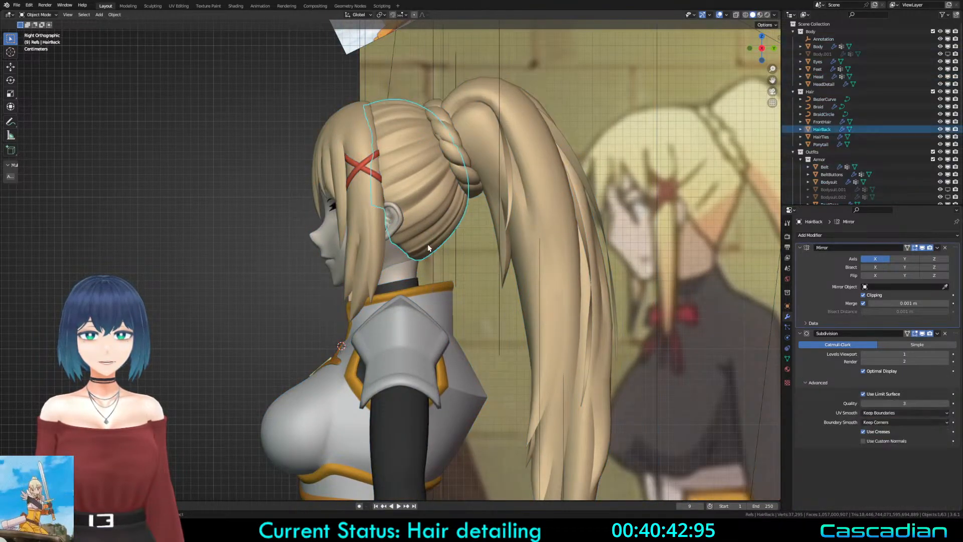
key(Tab)
key(shift+z)
key(alt+a)
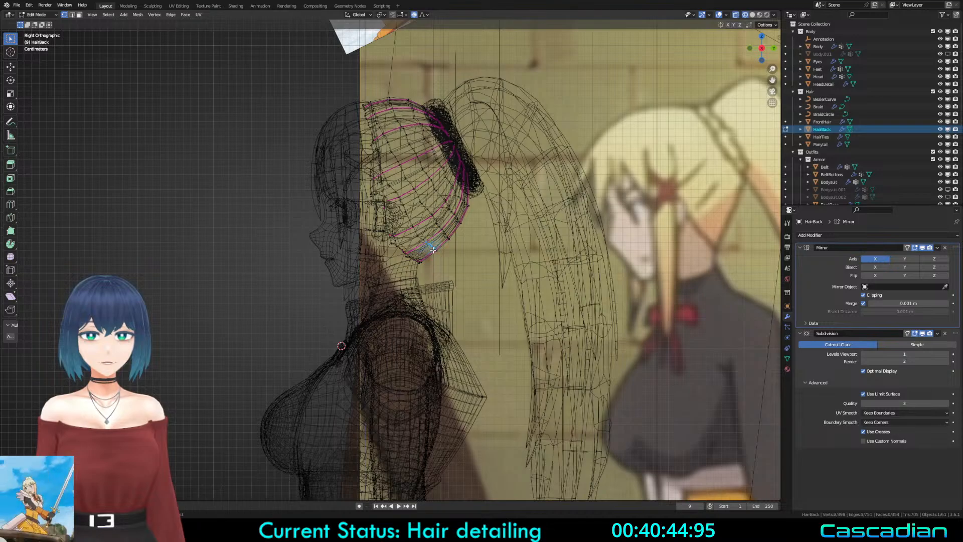
key(shift+z)
key(shift+z)
key(shift+z)
key(g)
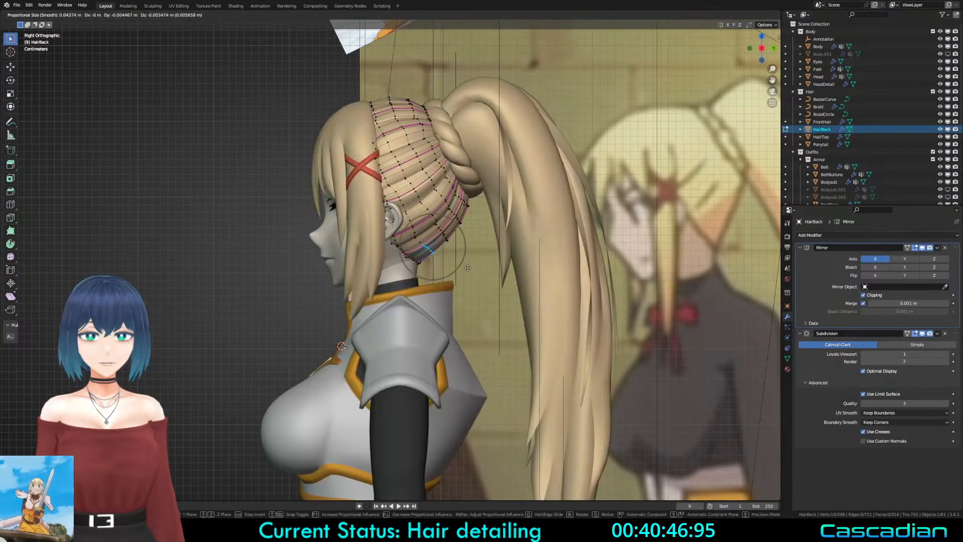
scroll(467, 269, up, 12)
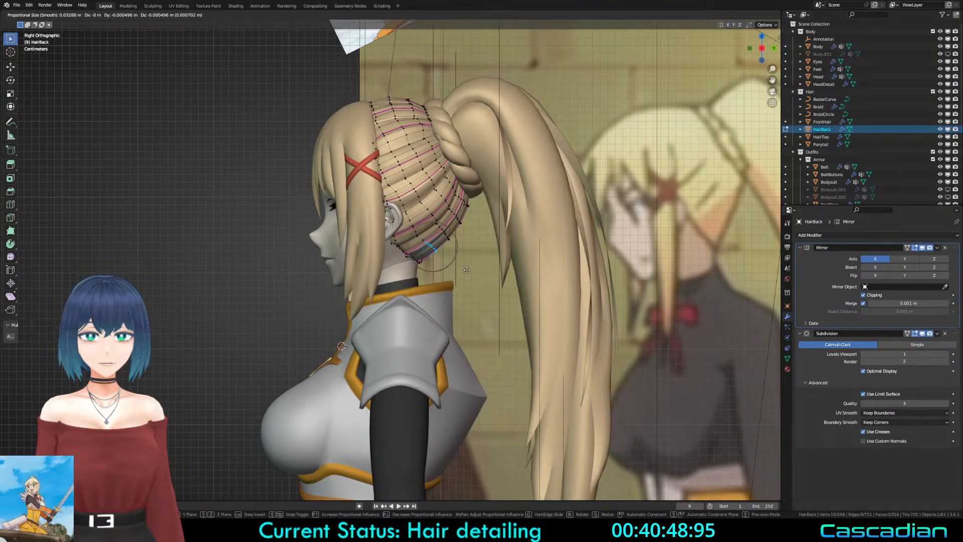
click(464, 275)
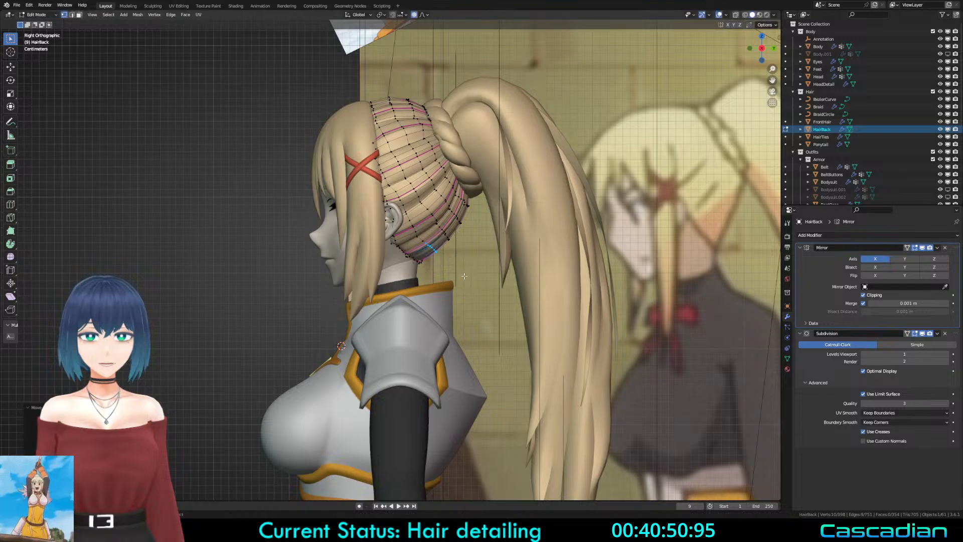
Step: Check the reshaped nape area closely in object mode and save the file
key(Tab)
scroll(464, 275, up, 6)
key(ctrl+s)
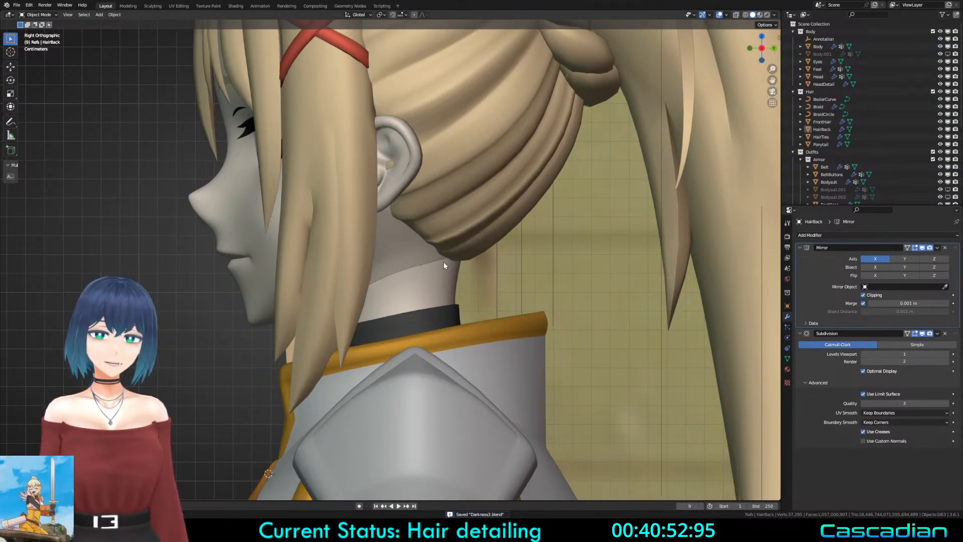
Step: Annotate zigzag hair strokes along the nape hairline and curved lines following the back hair's rear edge up to the braid
click(10, 121)
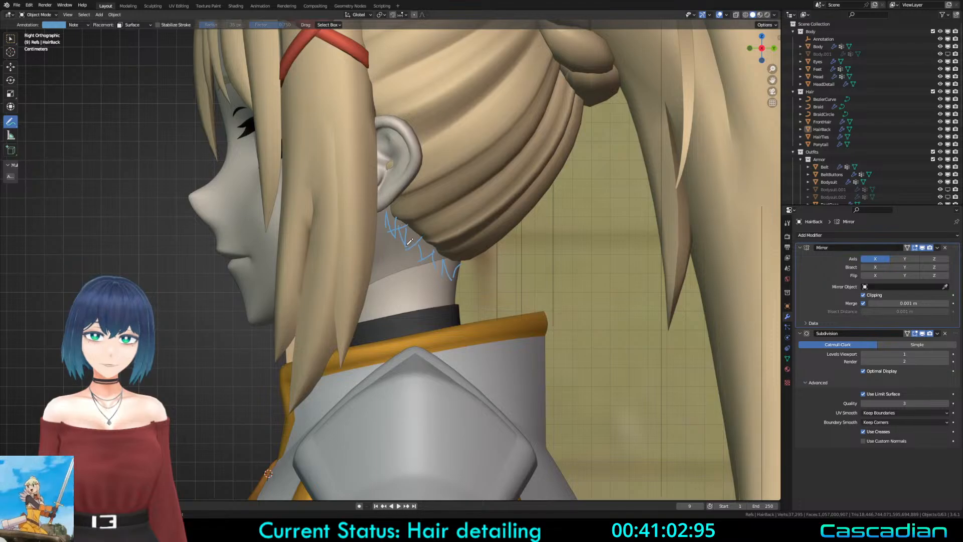
drag(426, 233, 441, 243)
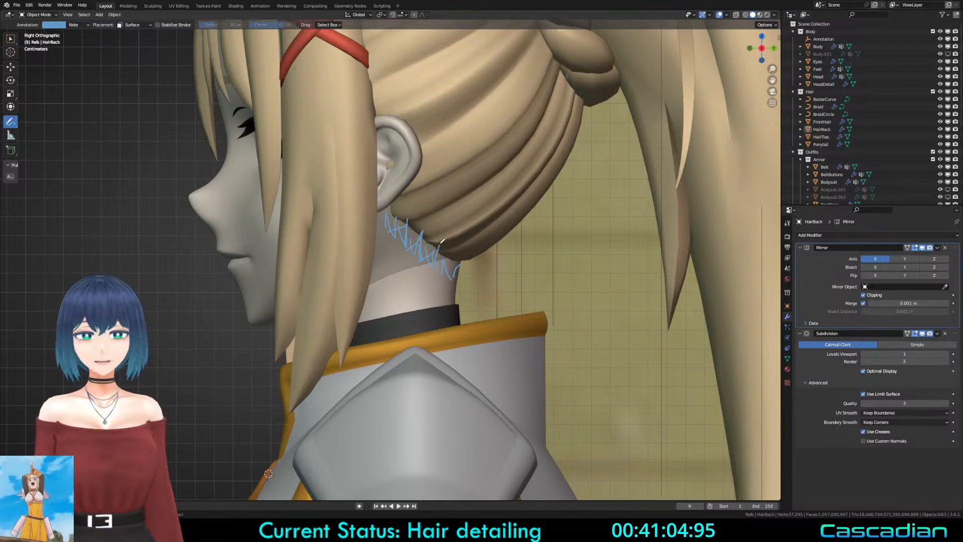
scroll(463, 280, down, 2)
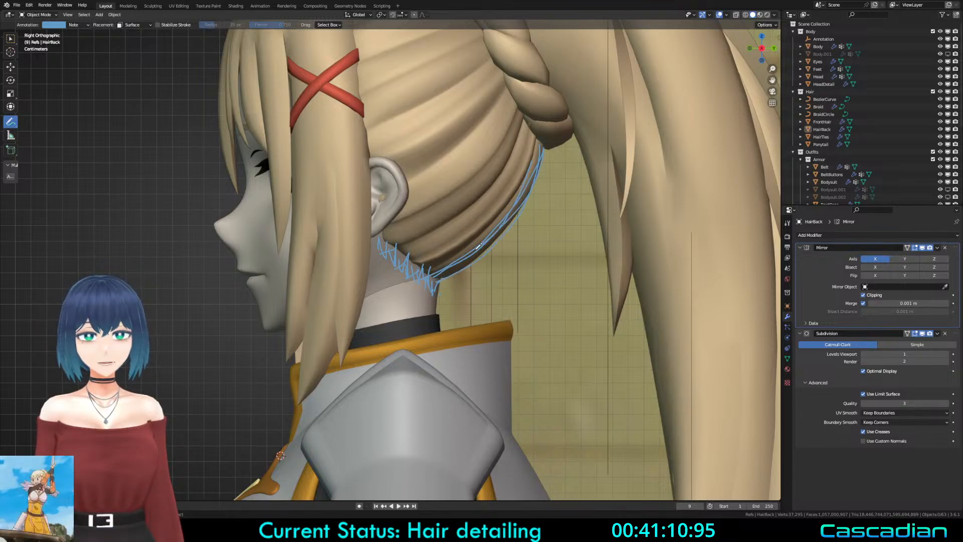
scroll(479, 246, down, 4)
scroll(466, 248, up, 5)
Step: Select the vertices at the back hair's nape tip in wireframe and move them onto the annotated contour with proportional editing
key(Tab)
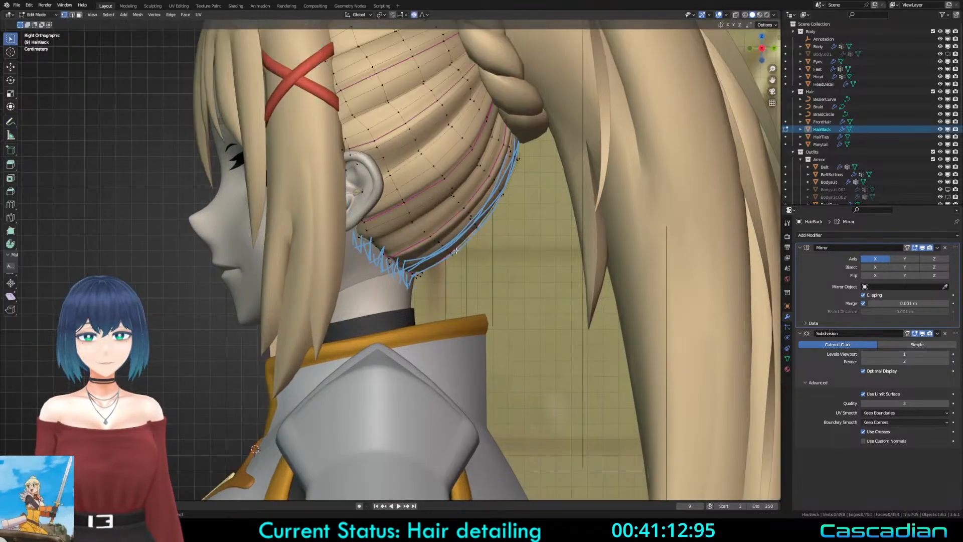
scroll(455, 250, up, 3)
click(441, 287)
key(g)
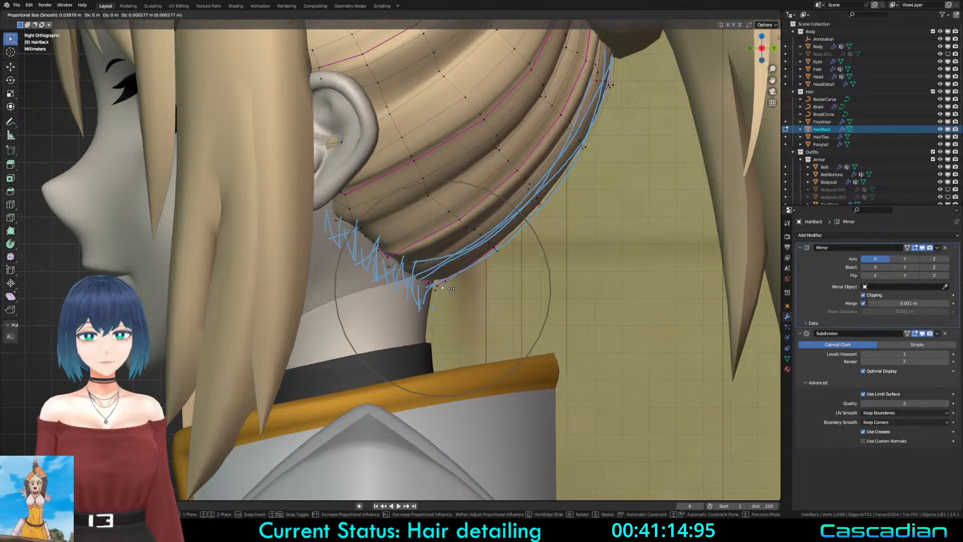
right_click(451, 289)
key(shift+z)
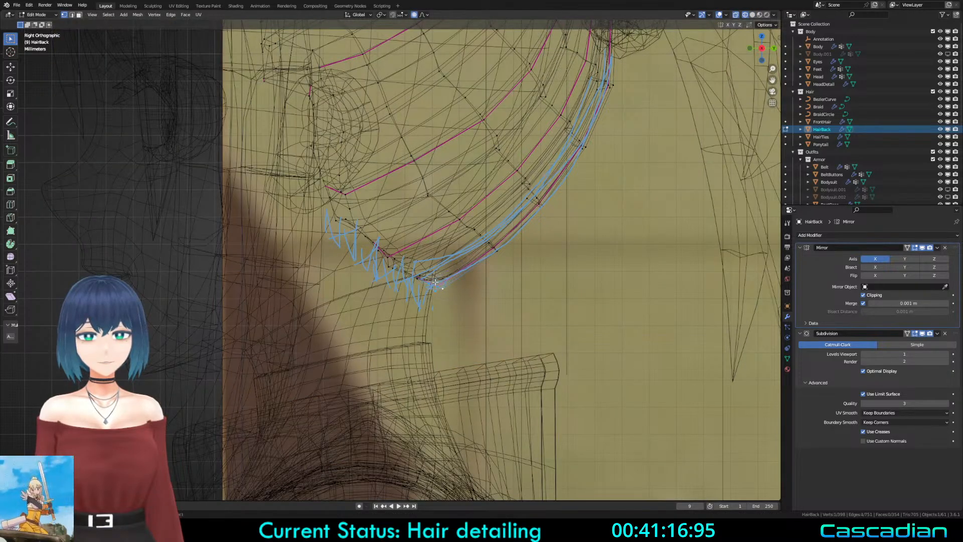
key(shift+z)
key(g)
scroll(489, 290, up, 7)
key(shift+z)
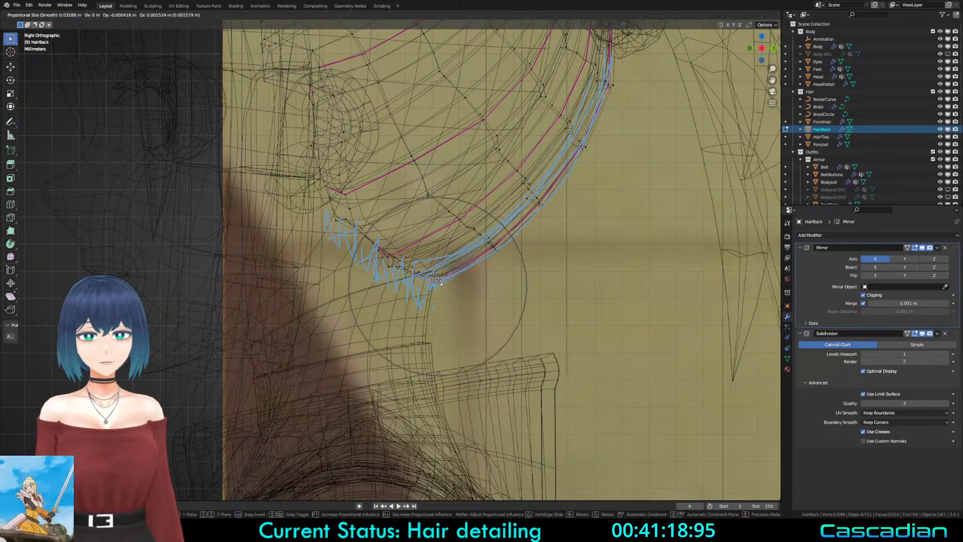
click(460, 282)
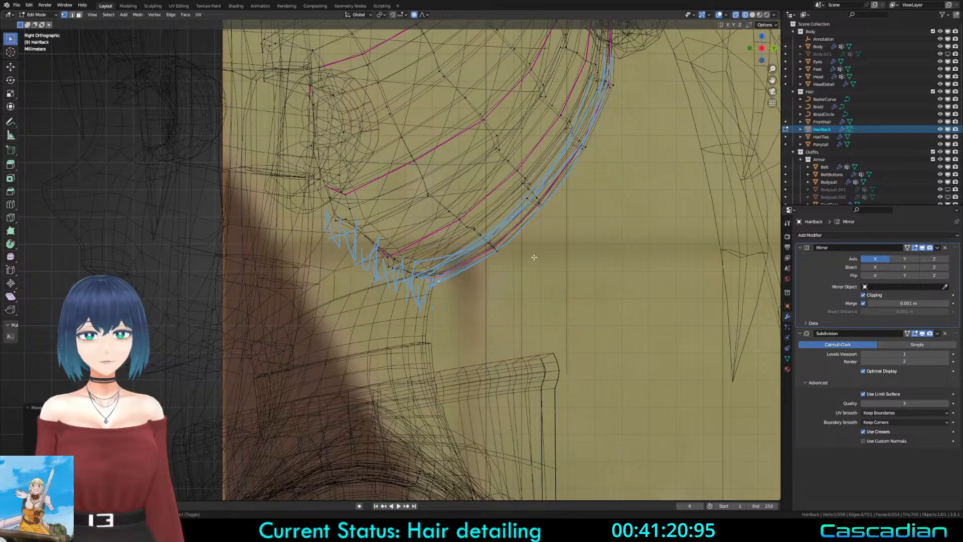
Step: Select the vertices along the lower part of the back hair's rear edge and move them to follow the annotated curve
shift+middle_drag(534, 258, 513, 294)
drag(502, 227, 523, 248)
key(g)
scroll(521, 246, down, 3)
click(524, 246)
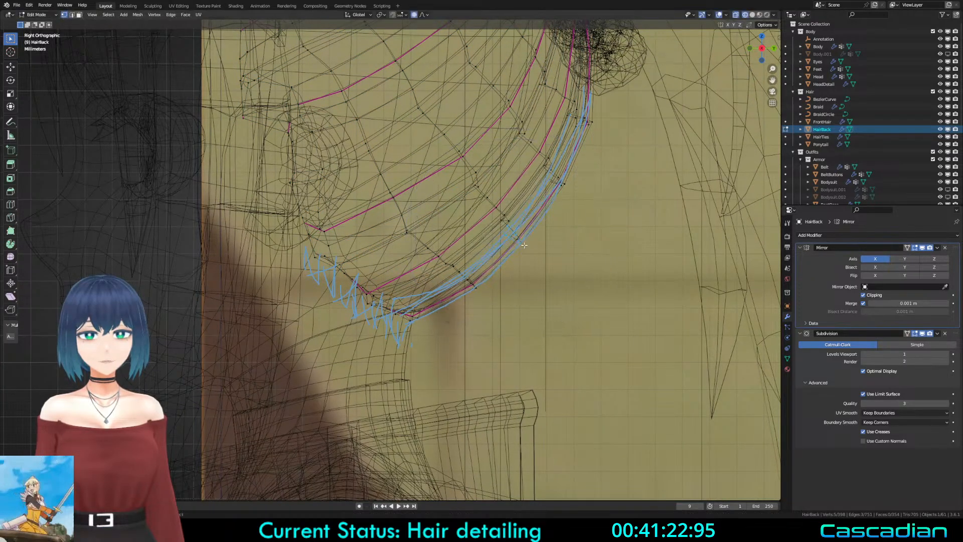
click(424, 15)
key(g)
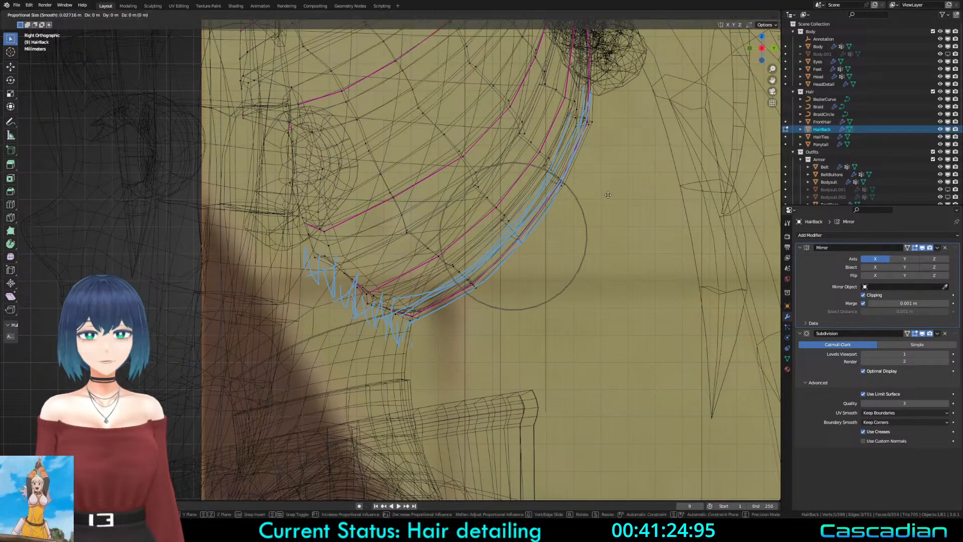
click(613, 196)
Step: Reposition the vertex groups higher on the back hair's rear edge, up to just below the braid, along the annotated curve
shift+middle_drag(612, 196, 595, 235)
key(a)
drag(522, 189, 551, 231)
key(g)
click(569, 178)
key(a)
key(a)
drag(563, 175, 581, 154)
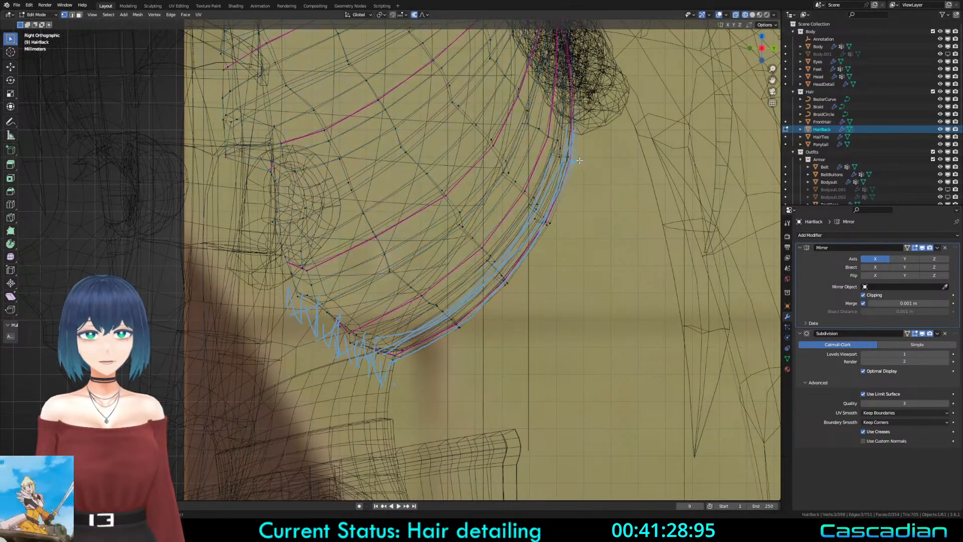
key(g)
click(578, 160)
Step: Return to solid shading, check the reshaped rear contour in object mode and save the file
shift+middle_drag(580, 158, 552, 241)
scroll(552, 241, down, 1)
key(shift+z)
scroll(603, 270, down, 1)
shift+middle_drag(604, 270, 605, 212)
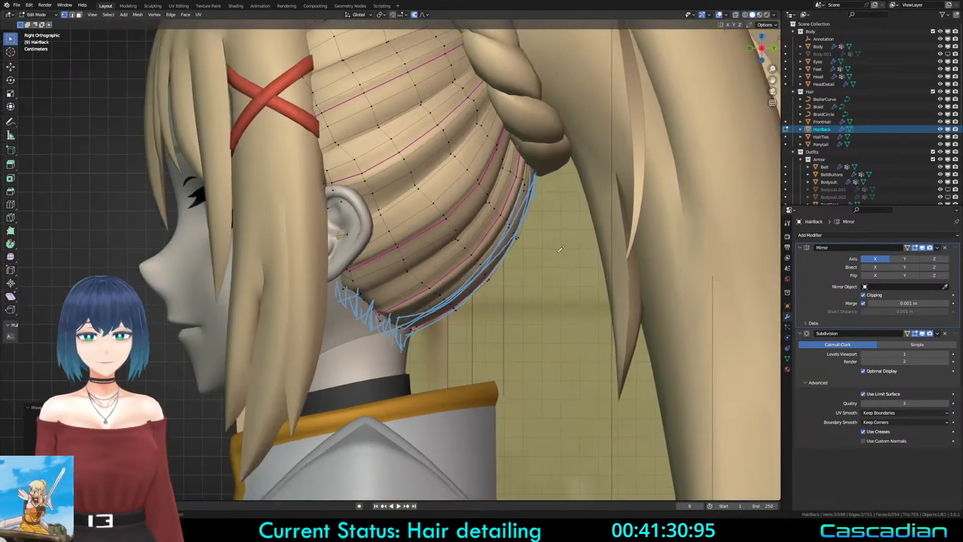
key(Tab)
key(ctrl+s)
Step: Turn off Projected from View for proportional editing of the back hair mesh
click(415, 15)
click(422, 16)
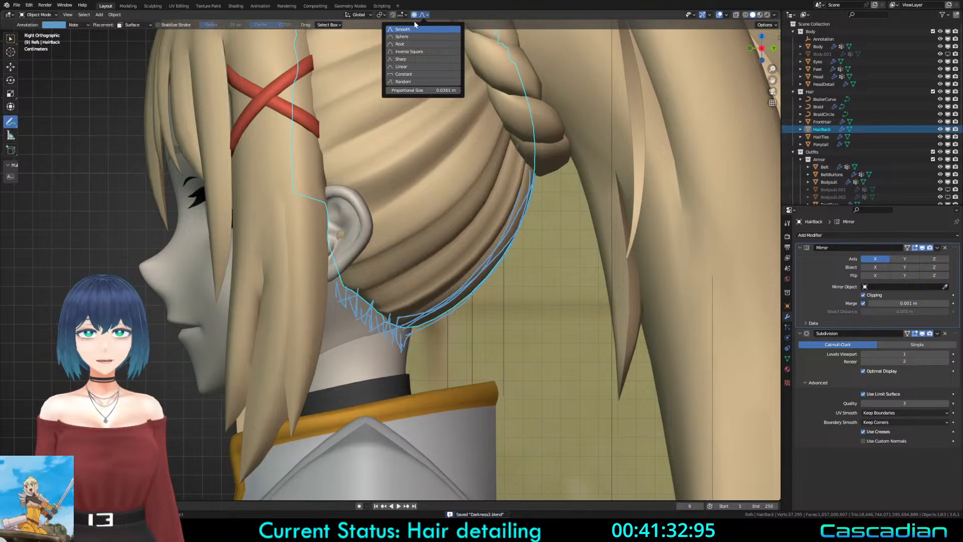
key(Tab)
click(426, 15)
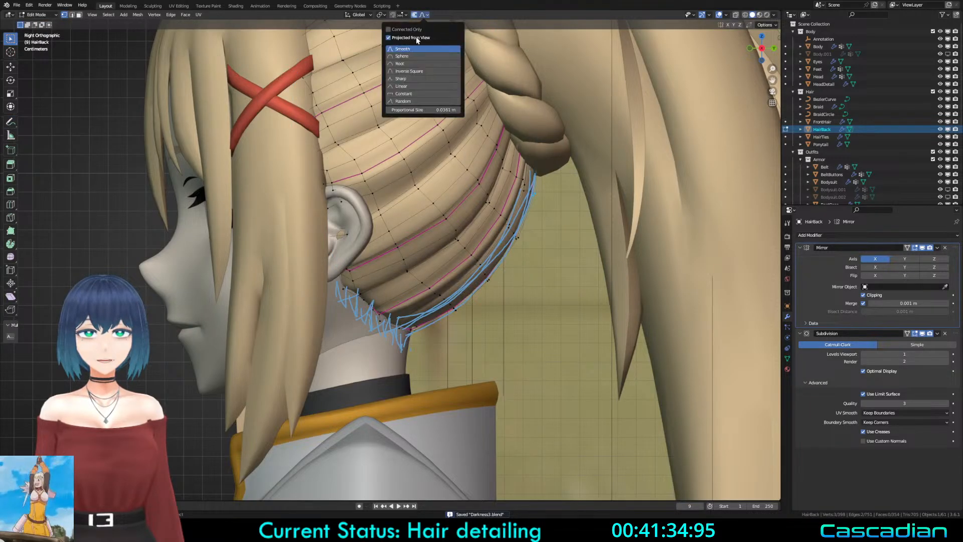
click(416, 38)
scroll(403, 275, down, 4)
middle_drag(381, 271, 399, 283)
scroll(403, 275, up, 4)
scroll(391, 298, up, 4)
key(g)
key(y)
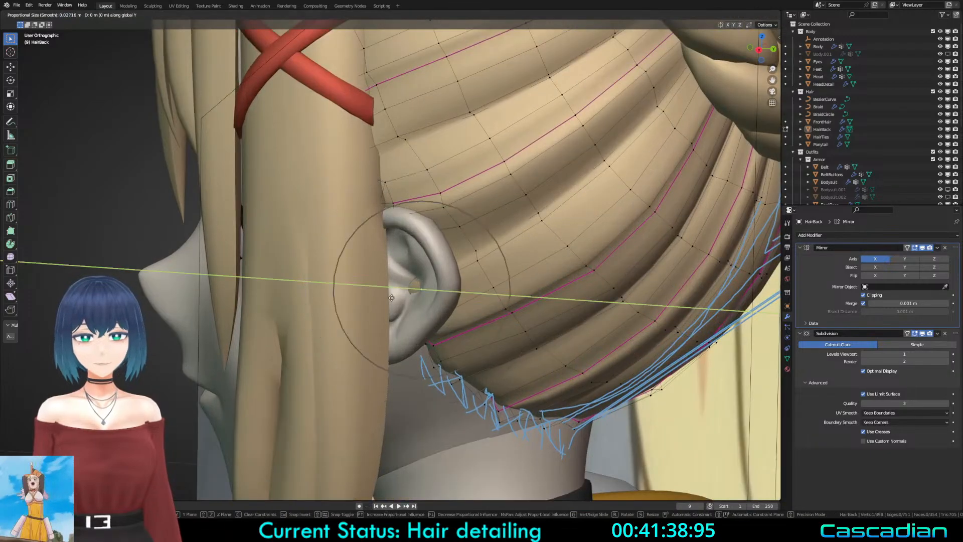
scroll(391, 298, down, 3)
key(Escape)
key(alt+z)
key(alt+z)
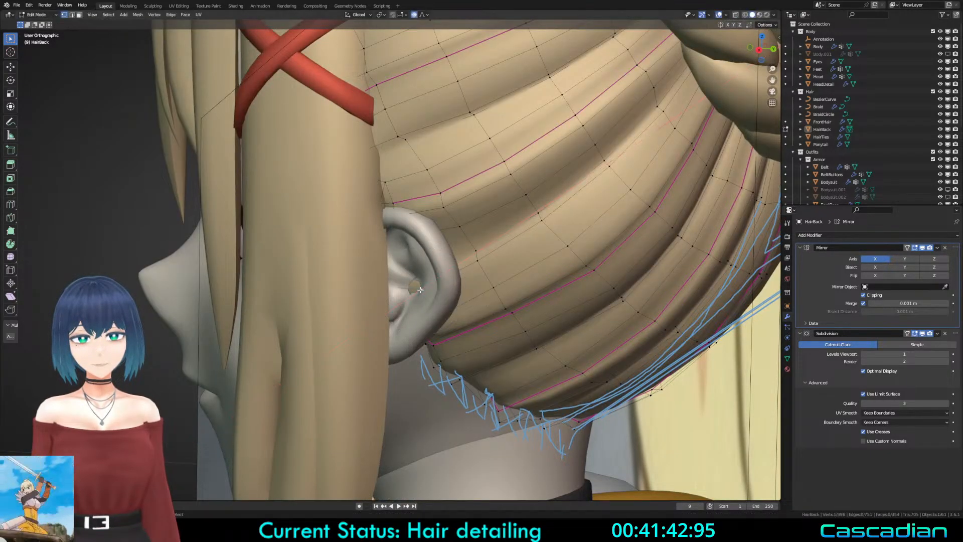
Step: Move the back hair's edge vertices behind and above the ear with a small proportional editing radius
key(g)
middle_drag(457, 281, 290, 276)
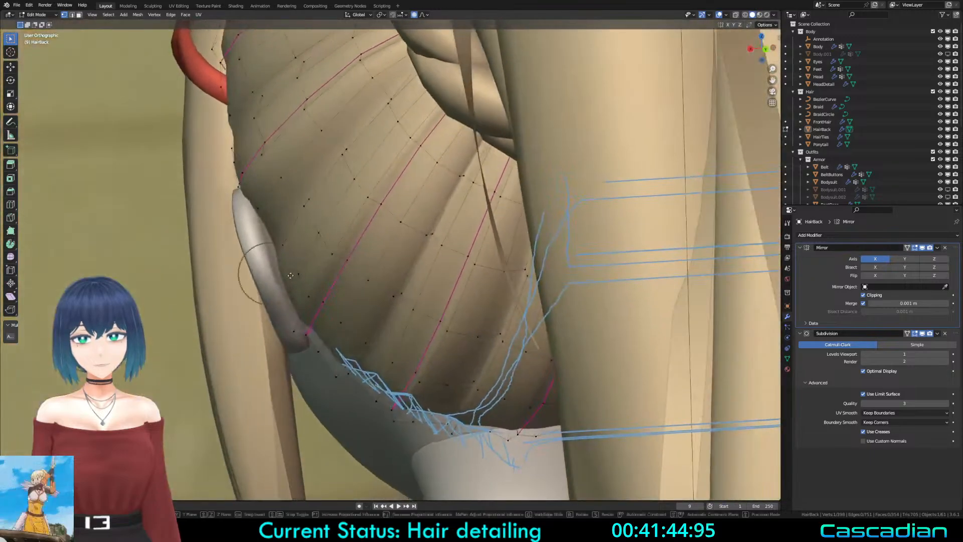
click(302, 276)
shift+click(237, 191)
key(g)
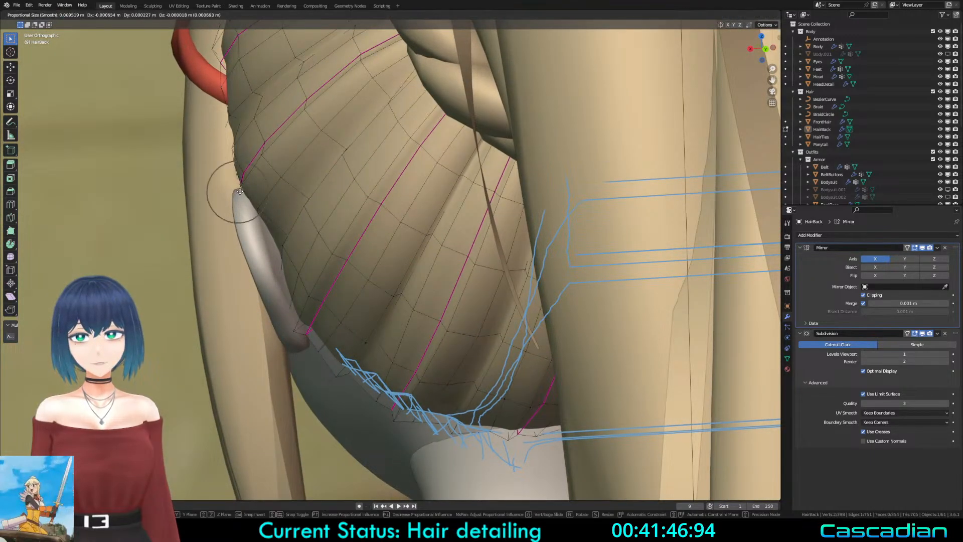
scroll(241, 193, down, 5)
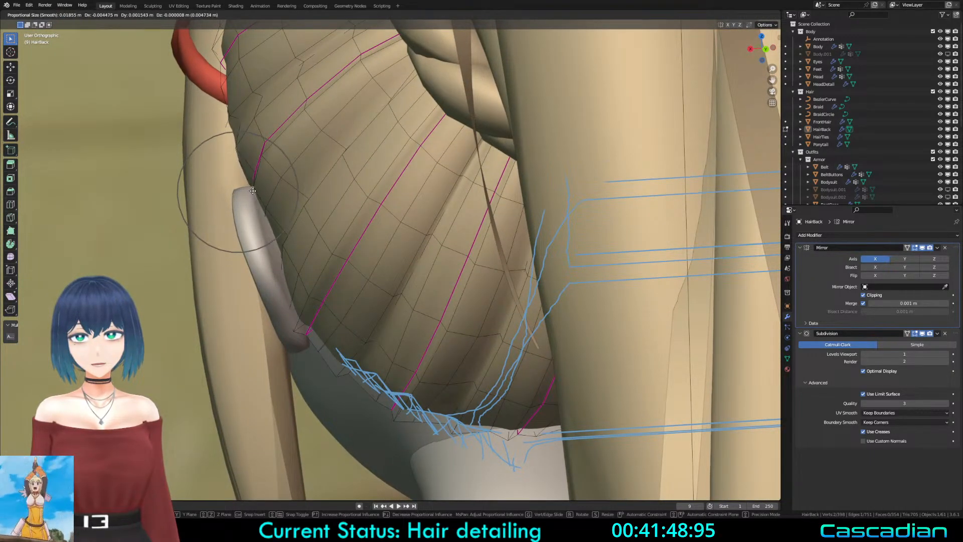
click(253, 191)
Step: Check the reshaped hair around the ear and the whole head in object mode, then save the file
key(Tab)
middle_drag(253, 192, 341, 201)
key(Tab)
key(Tab)
mouse_move(441, 305)
middle_down()
mouse_move(516, 314)
mouse_move(484, 312)
mouse_move(518, 348)
mouse_move(427, 302)
middle_up()
key(a)
key(alt+a)
key(ctrl+s)
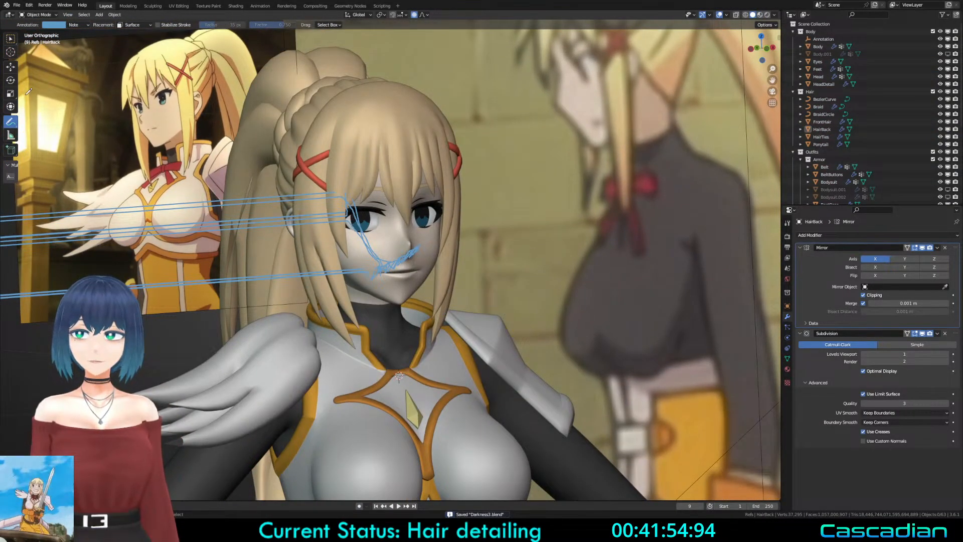
Step: Remove the annotation strokes from the scene and switch back to the selection tool
click(73, 25)
click(128, 50)
click(11, 39)
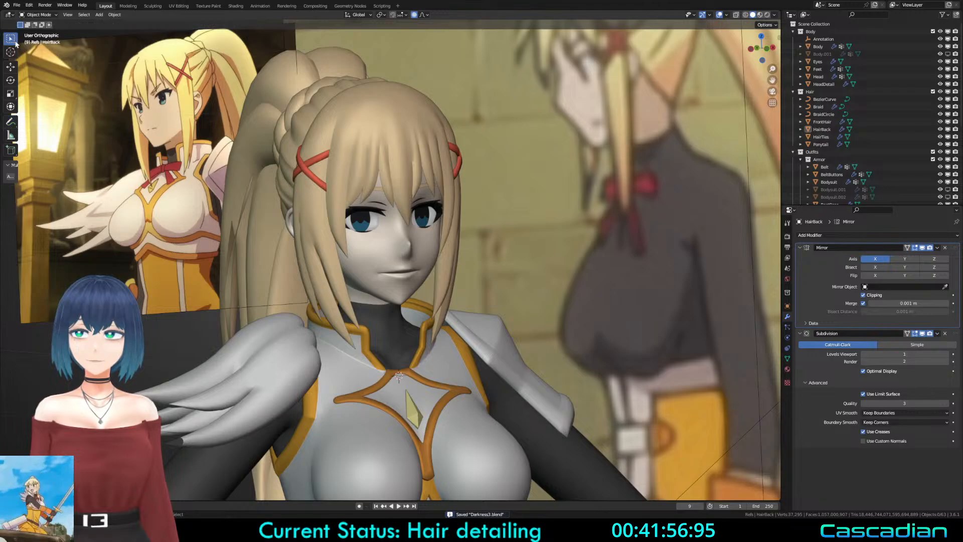
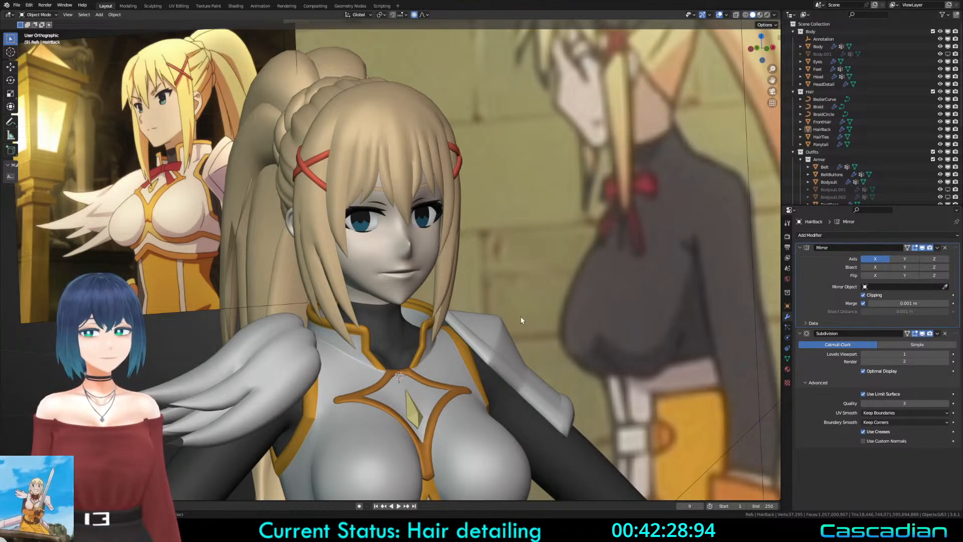
Step: Compare the character's hair from the front with the reference images placed around the model
middle_drag(520, 320, 489, 319)
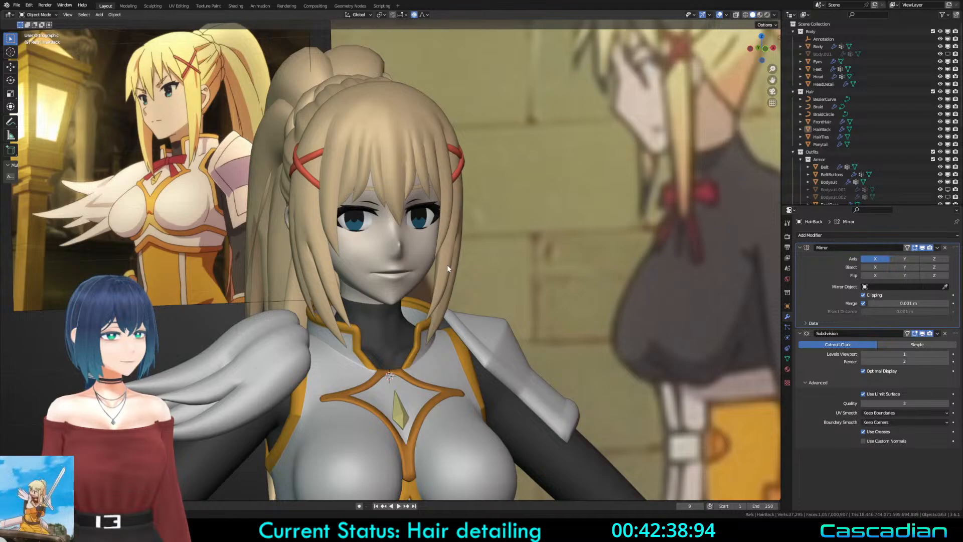
middle_drag(447, 264, 435, 224)
scroll(364, 270, down, 5)
scroll(434, 225, down, 2)
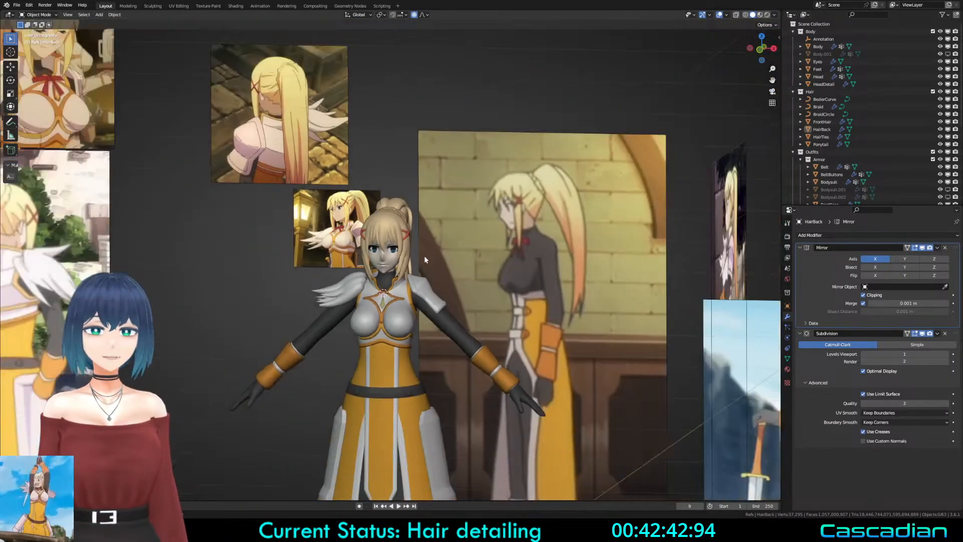
shift+middle_drag(375, 255, 579, 320)
shift+middle_drag(266, 250, 439, 210)
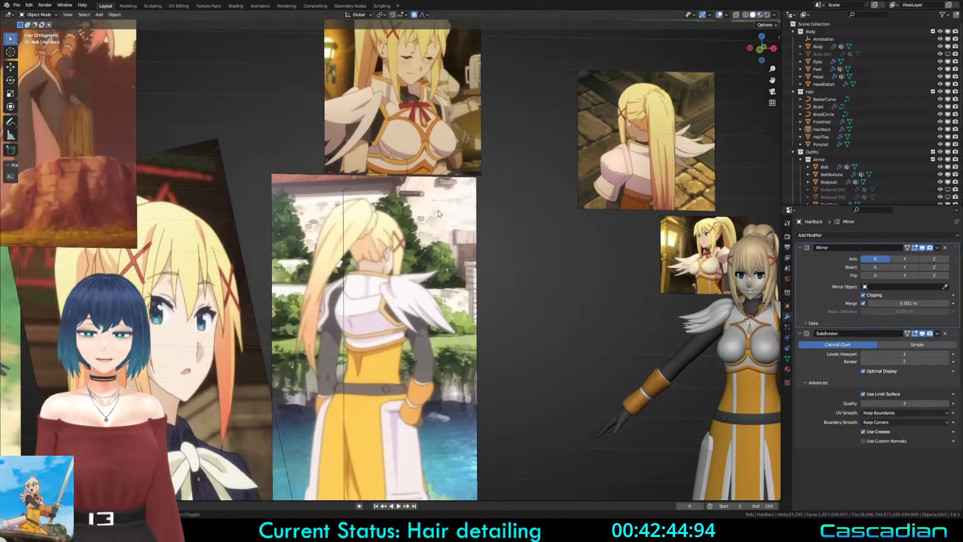
shift+middle_drag(292, 300, 369, 269)
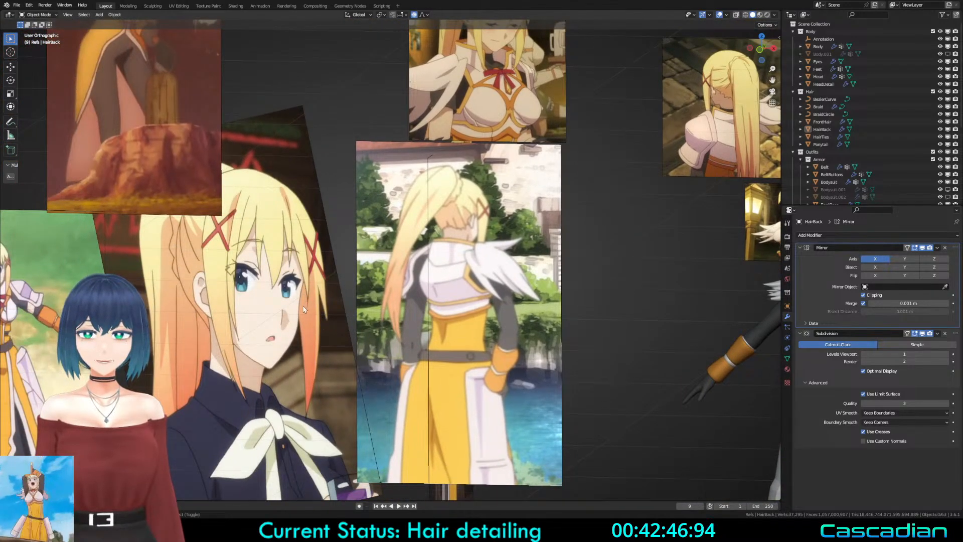
scroll(303, 309, down, 3)
shift+middle_drag(243, 278, 317, 309)
scroll(317, 309, up, 1)
shift+middle_drag(213, 298, 323, 264)
shift+middle_drag(152, 206, 355, 264)
shift+middle_drag(219, 151, 279, 302)
shift+middle_drag(508, 332, 408, 333)
shift+middle_drag(627, 332, 388, 359)
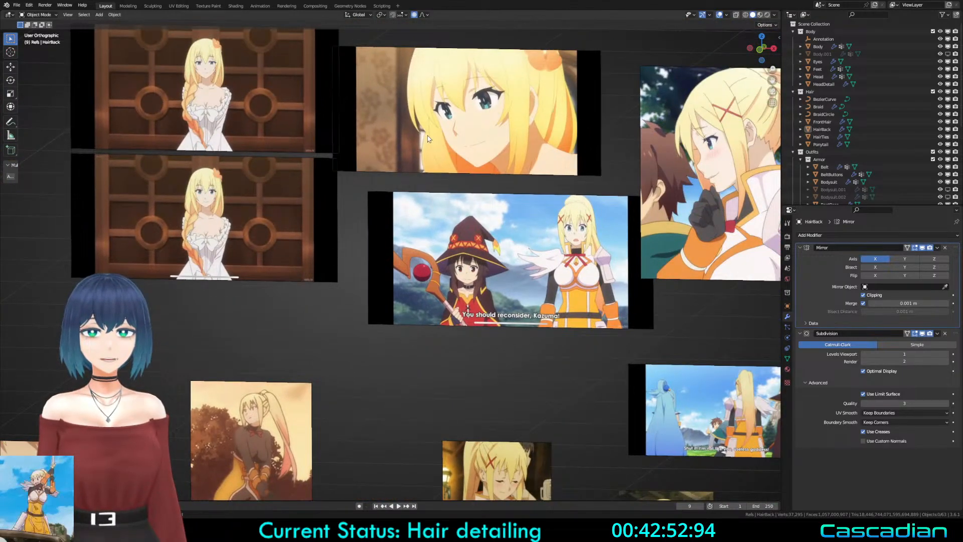
shift+middle_drag(553, 407, 151, 31)
scroll(284, 242, up, 5)
shift+middle_drag(213, 108, 357, 220)
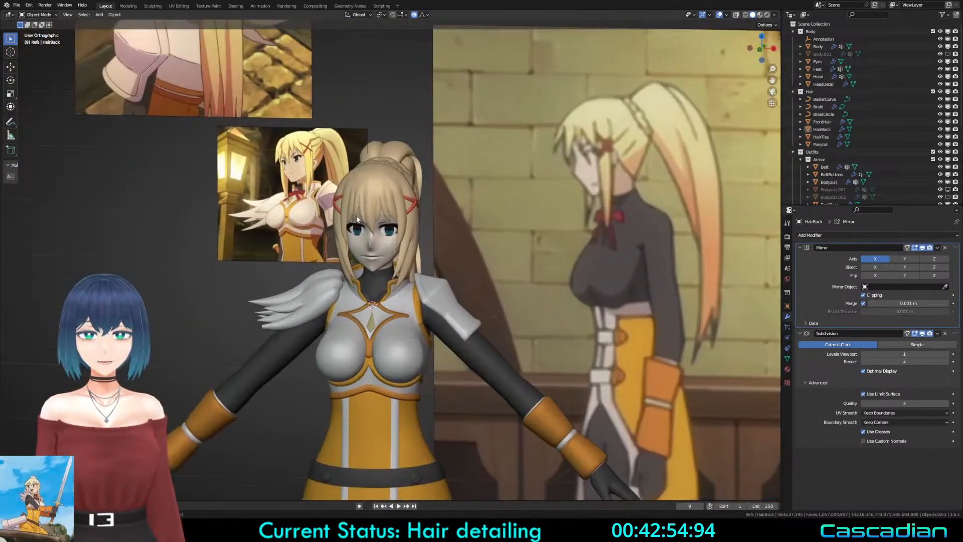
Step: Select the front hair and open it in edit mode, viewing the head in perspective at a three-quarter angle
click(356, 220)
key(Tab)
scroll(327, 191, up, 3)
scroll(322, 198, up, 5)
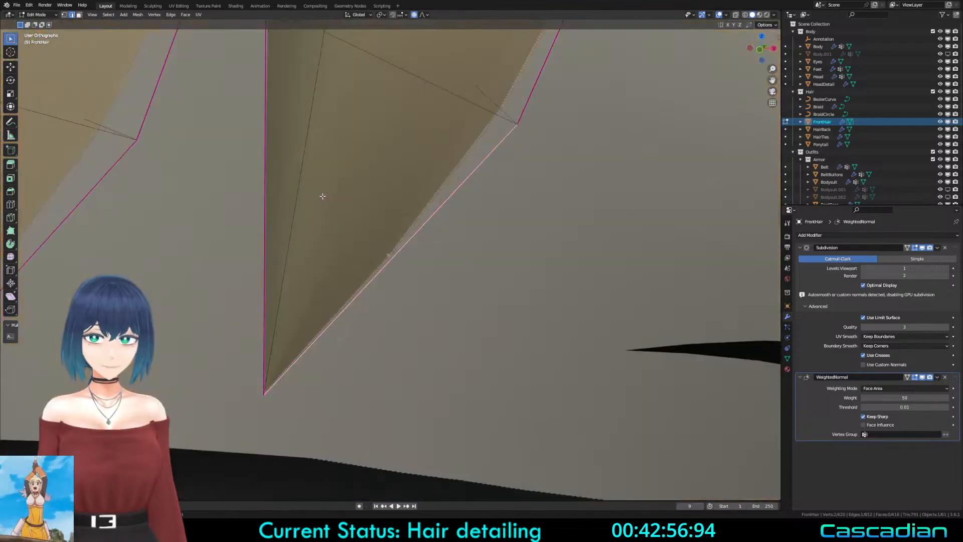
scroll(423, 297, down, 6)
key(Tab)
key(KP_5)
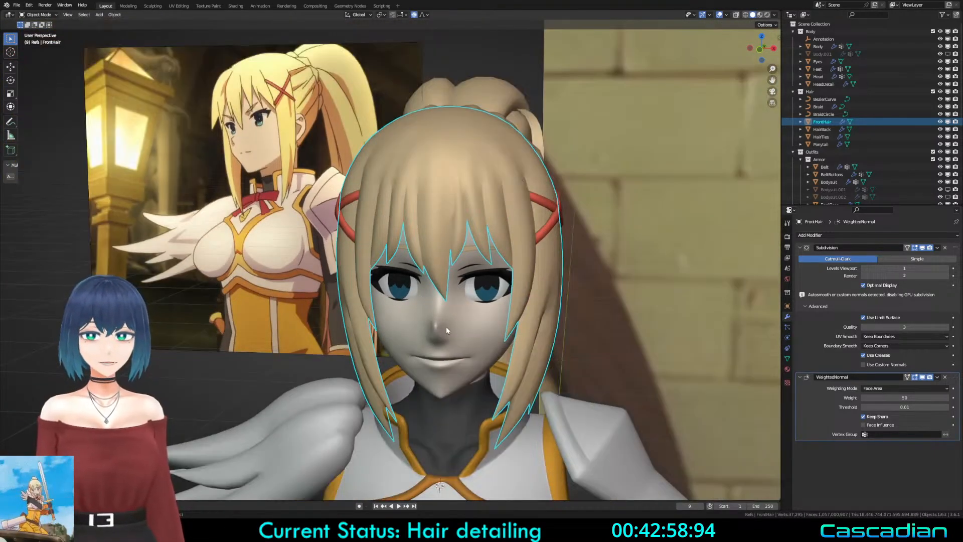
middle_drag(447, 326, 390, 325)
key(Tab)
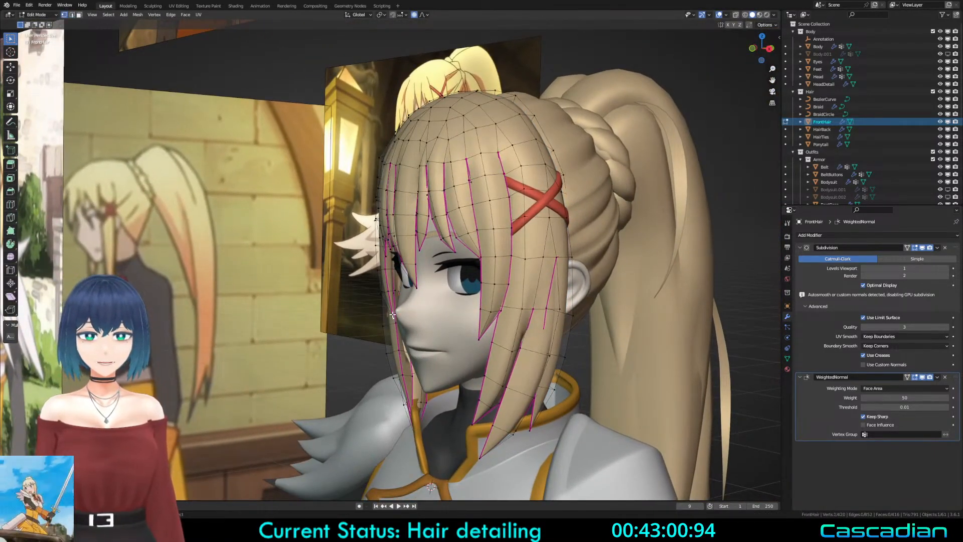
Step: Pull the tip of the short front hair strand on the face's far side outward and up with proportional editing
key(g)
scroll(393, 315, down, 8)
scroll(392, 315, up, 2)
click(391, 316)
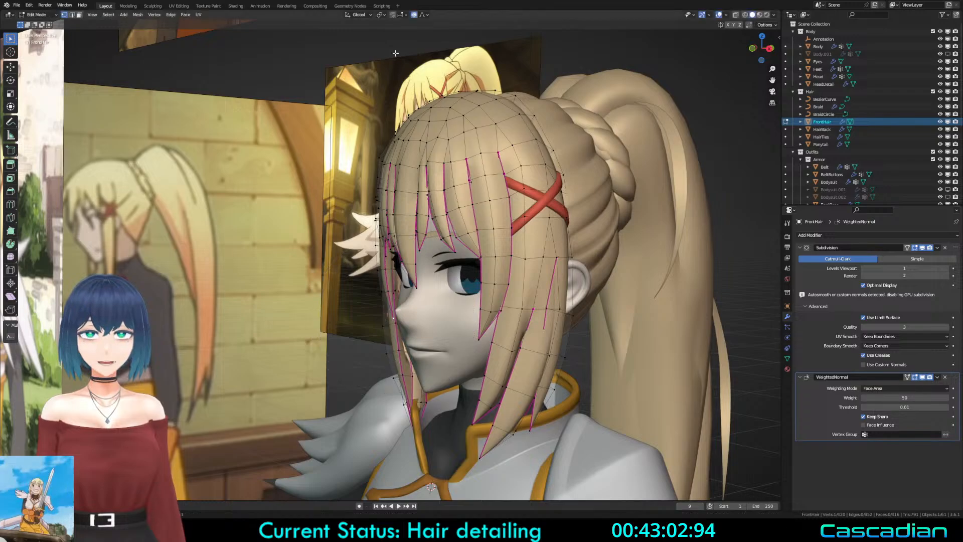
click(424, 14)
scroll(398, 275, up, 3)
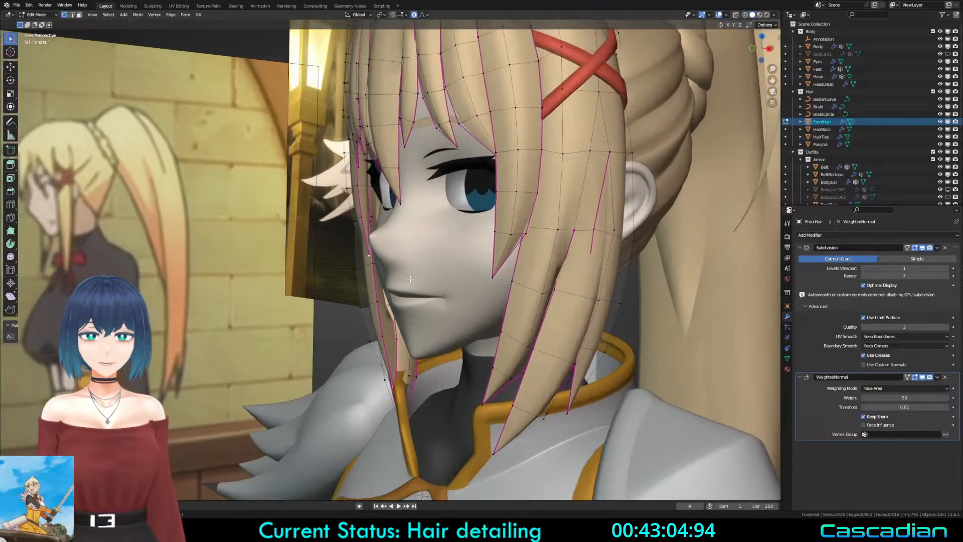
key(g)
scroll(397, 278, down, 6)
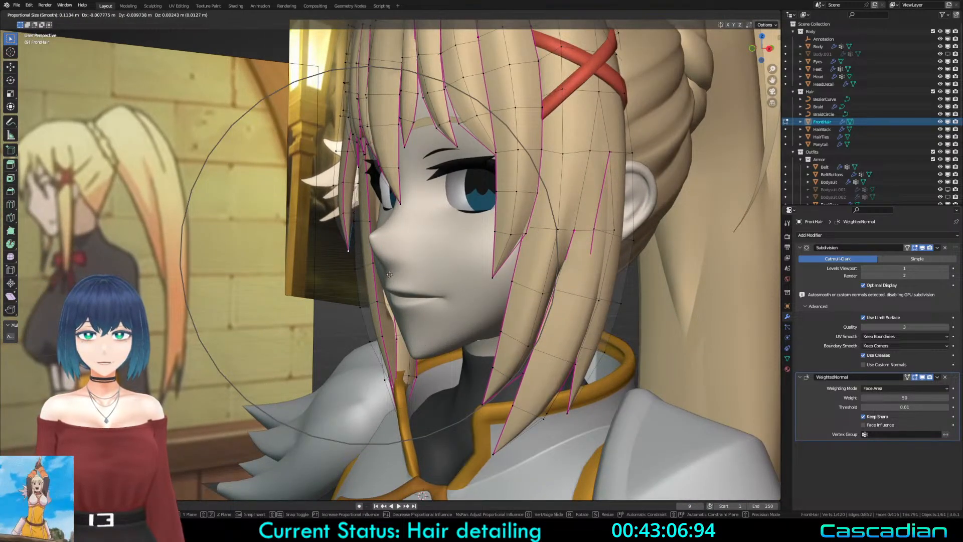
scroll(395, 276, up, 2)
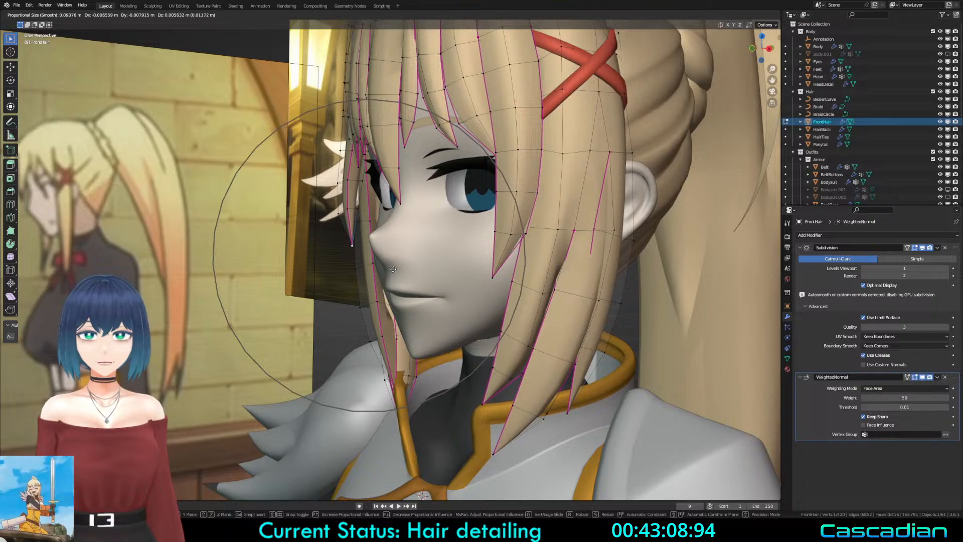
click(393, 269)
Step: Slide the lower and middle cross edge loops of the short front strand on the character's right along the strand
scroll(354, 262, up, 4)
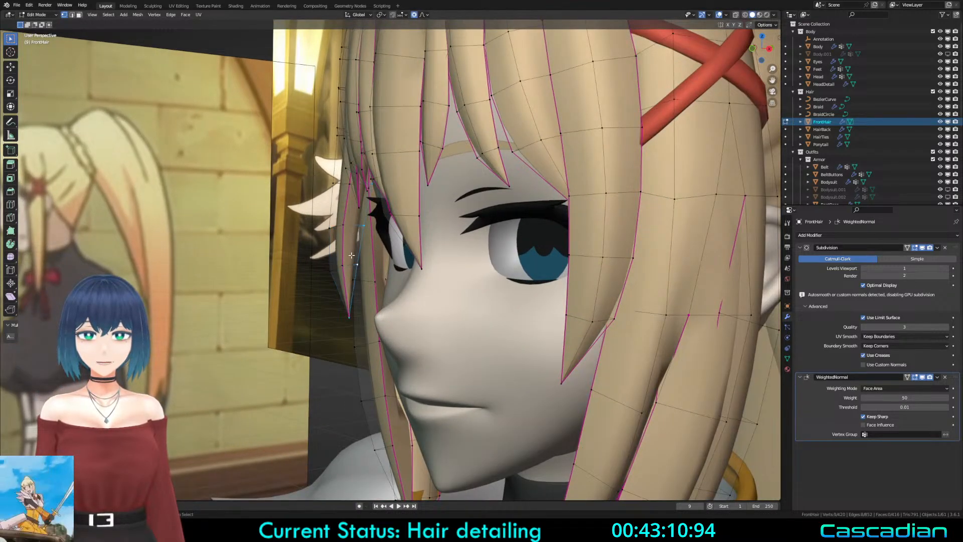
alt+click(349, 263)
key(g)
scroll(350, 262, up, 4)
right_click(350, 262)
key(g)
key(g)
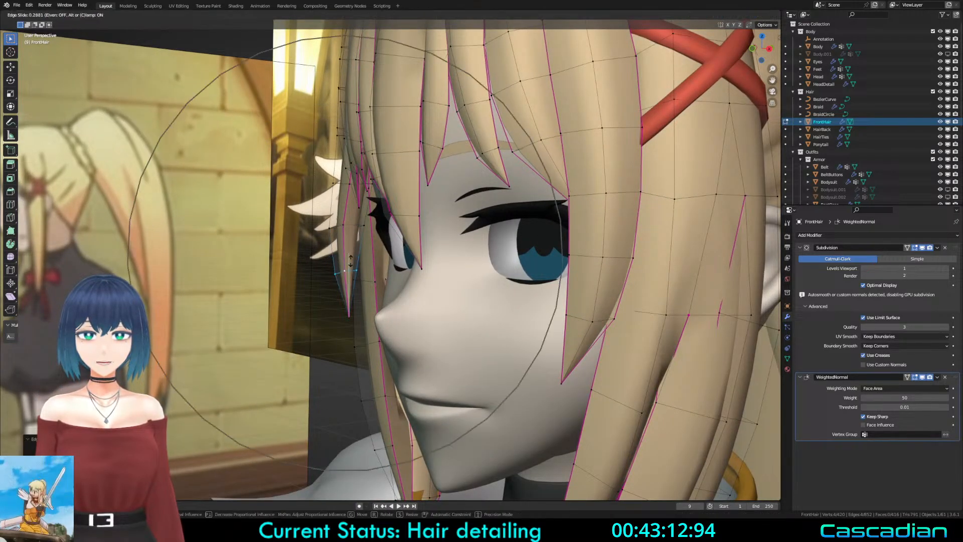
click(350, 261)
key(g)
key(g)
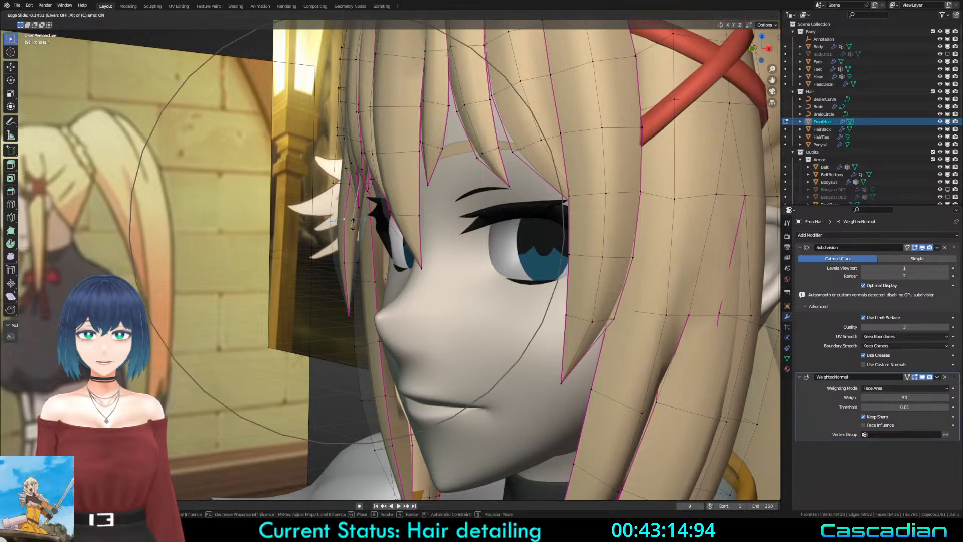
click(354, 231)
Step: Reposition the cross edges of the long side strand just behind the short strand on the character's right, using wireframe display
click(362, 286)
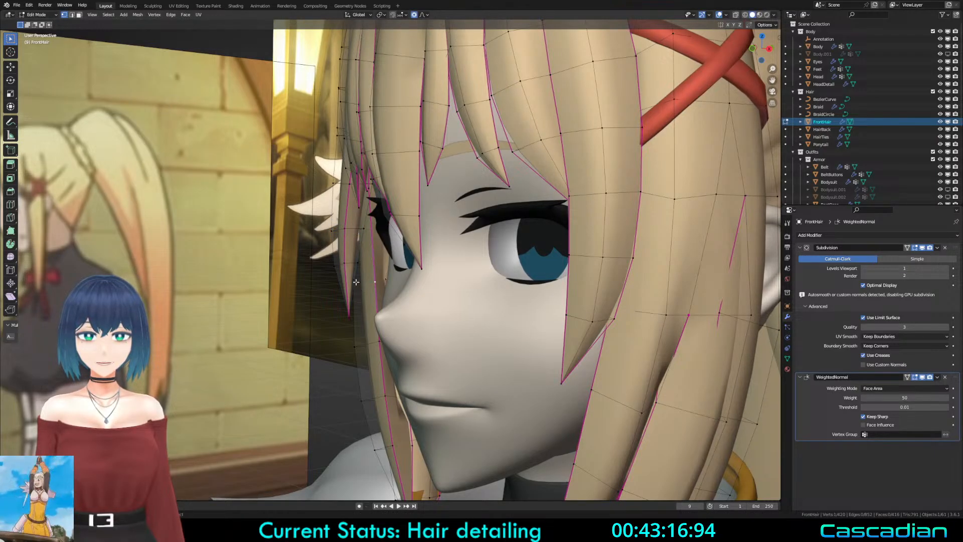
key(shift+z)
click(353, 282)
key(g)
click(351, 307)
key(shift+z)
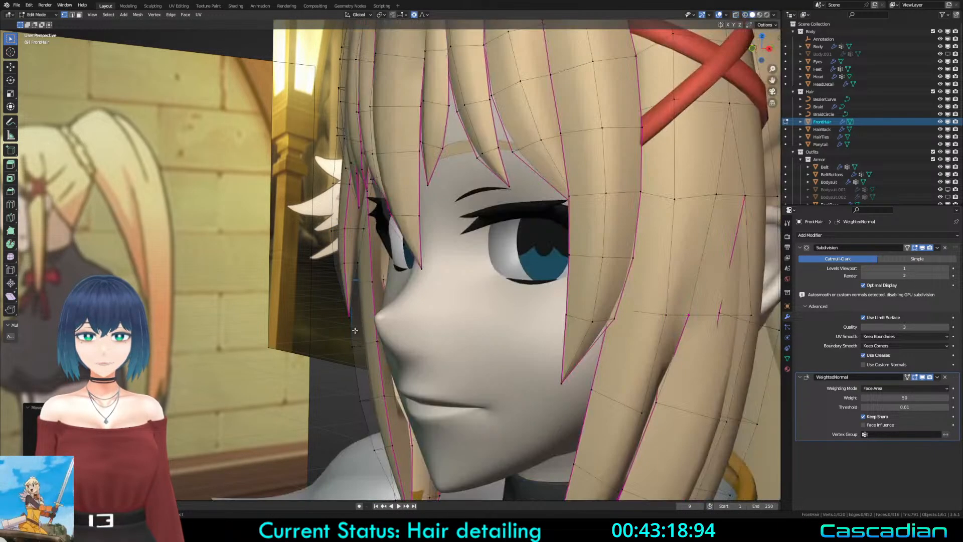
key(g)
click(350, 339)
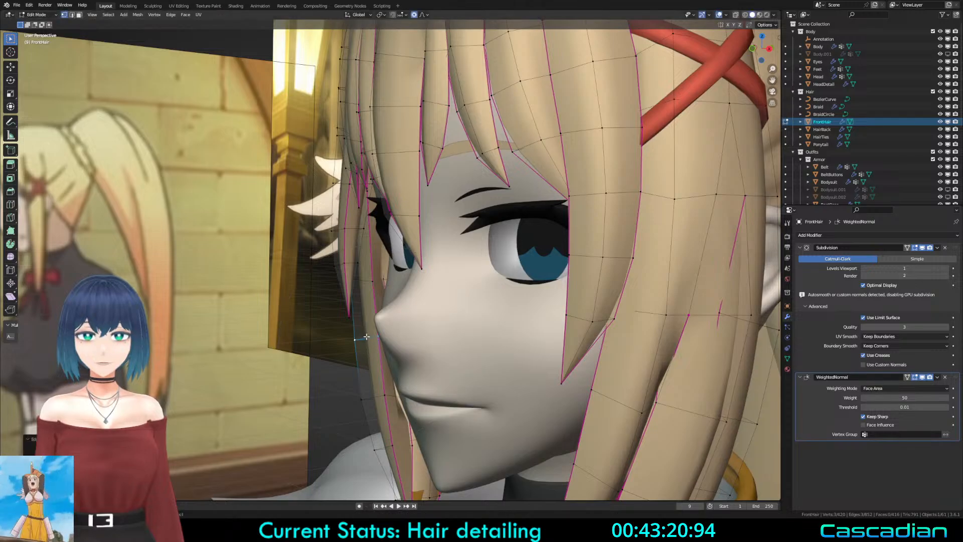
Step: Move the lower and middle edge loops of the character's right short strand and check the result from that side
scroll(335, 275, down, 5)
scroll(335, 274, up, 5)
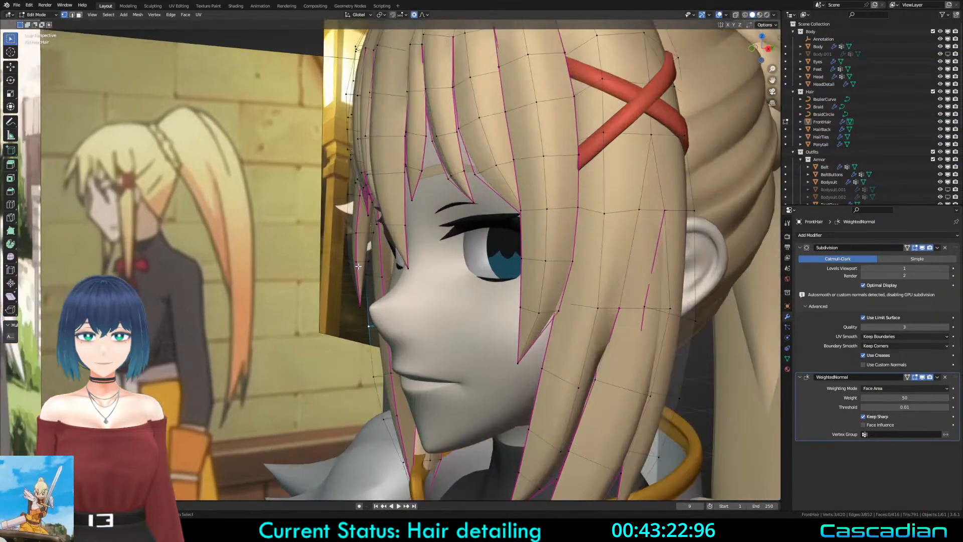
click(364, 256)
key(g)
click(363, 262)
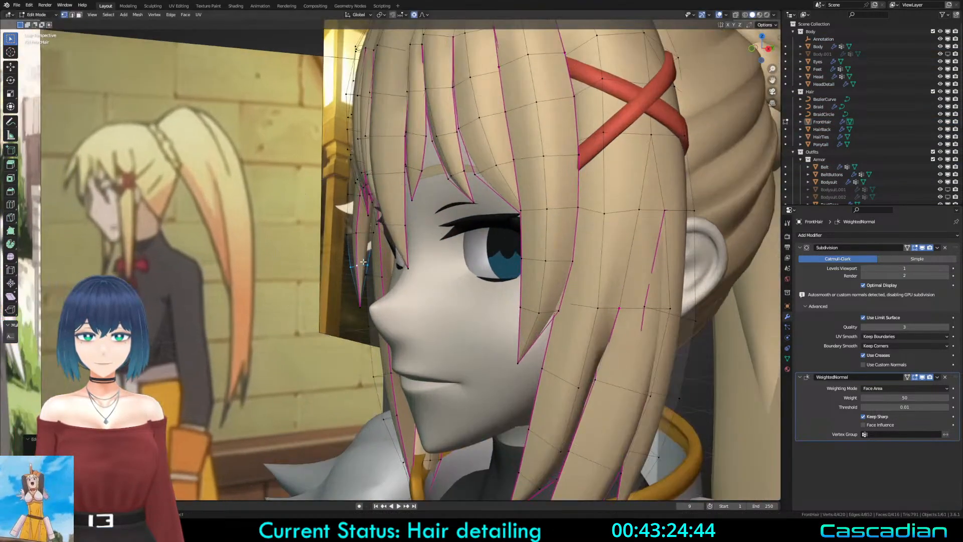
key(g)
click(367, 233)
key(Tab)
middle_drag(366, 235, 441, 272)
key(Tab)
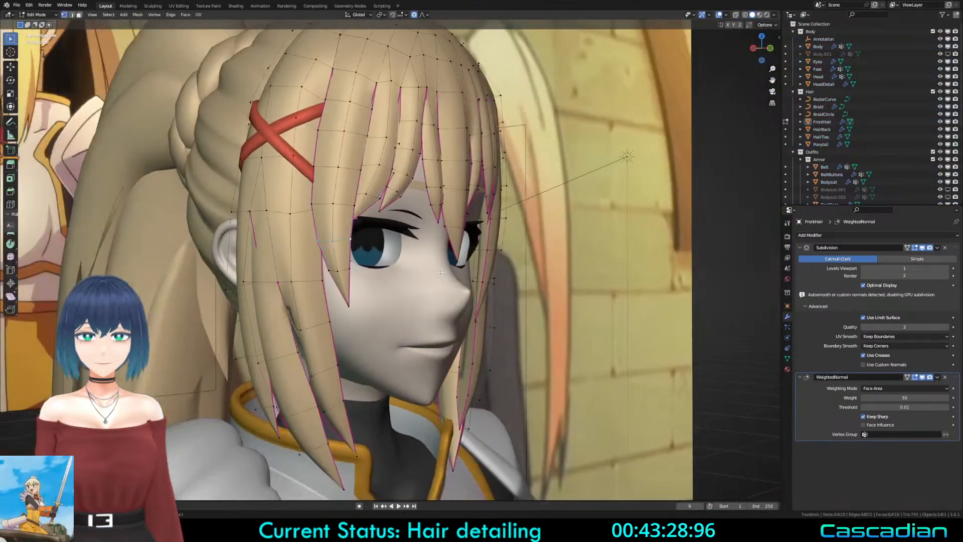
Step: Nudge the tip of the short strand on the character's right with a reduced proportional editing radius
alt+click(348, 267)
key(g)
scroll(348, 268, down, 15)
scroll(349, 281, up, 6)
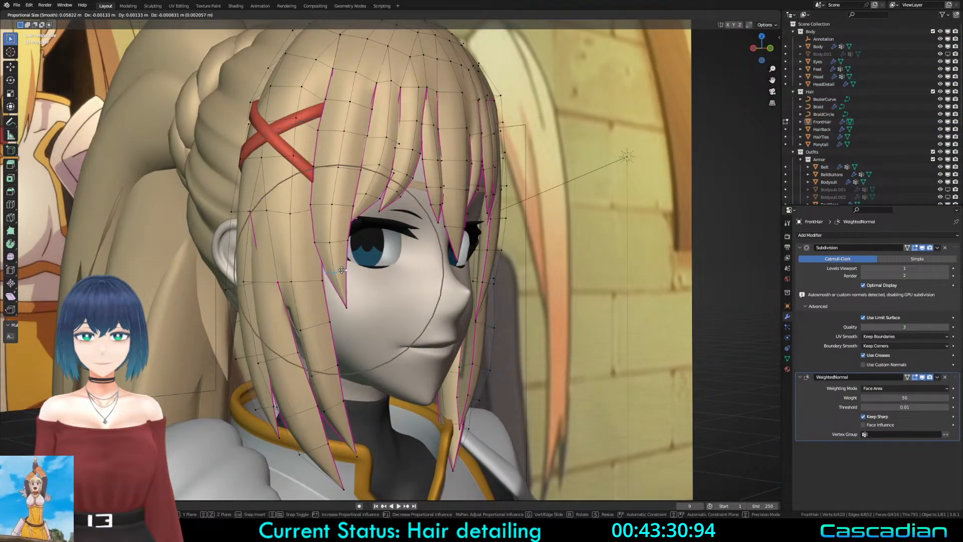
right_click(349, 296)
click(351, 309)
key(g)
scroll(349, 309, down, 2)
click(348, 309)
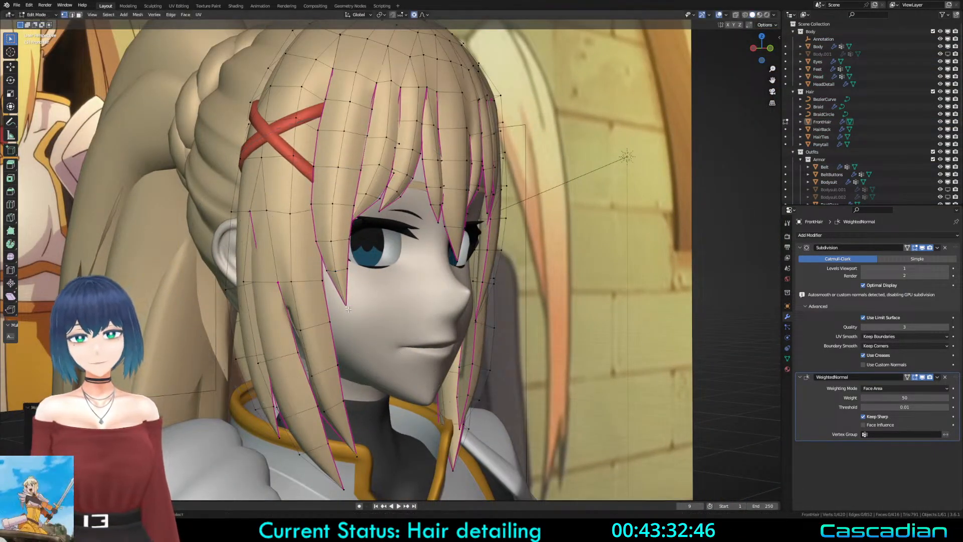
Step: Adjust the outer edge just above the tip of the character's right short strand with a small proportional radius
click(342, 273)
key(g)
scroll(324, 279, down, 5)
scroll(311, 282, up, 4)
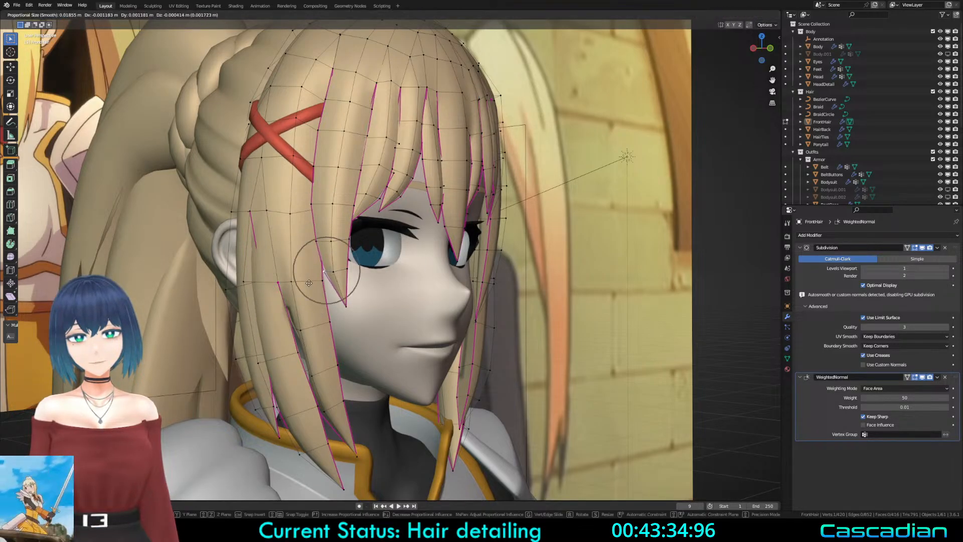
click(309, 282)
Step: Set the proportional editing falloff to Sharp and pull the tip of the character's left short strand outward
key(Tab)
scroll(381, 284, down, 3)
middle_drag(401, 283, 472, 301)
key(Tab)
scroll(276, 287, up, 3)
key(g)
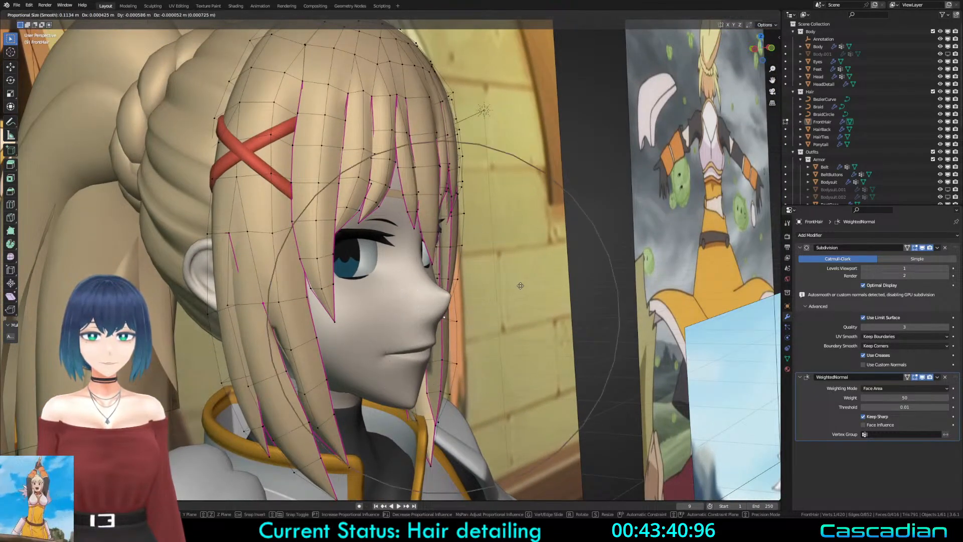
right_click(530, 286)
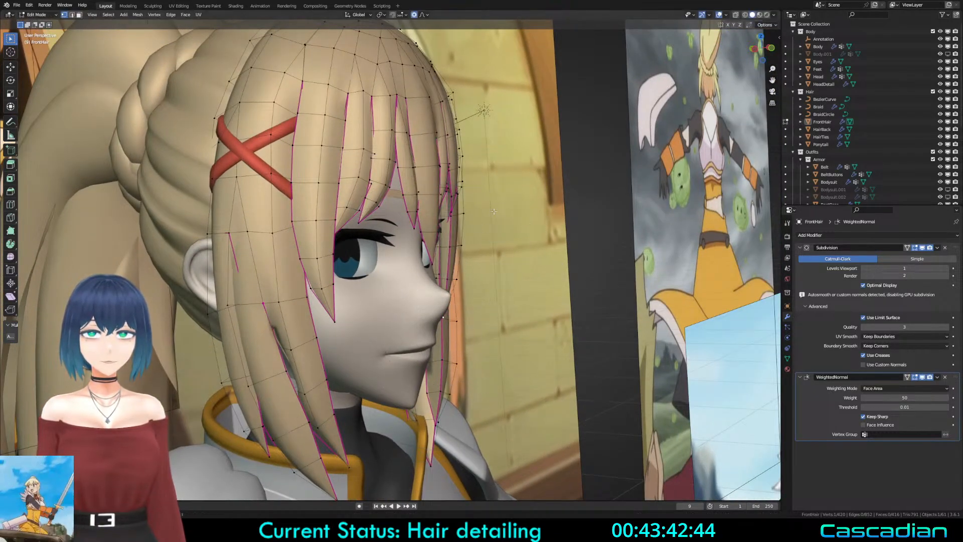
click(424, 16)
key(g)
scroll(525, 239, down, 5)
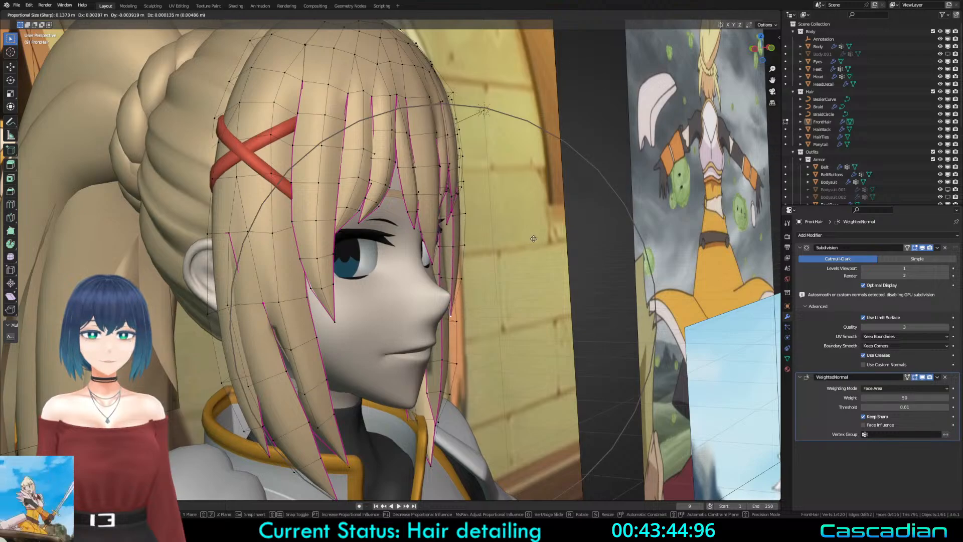
click(539, 239)
Step: Shift the middle edge loops of the short strand on the character's left to smooth its side contour
scroll(499, 285, up, 2)
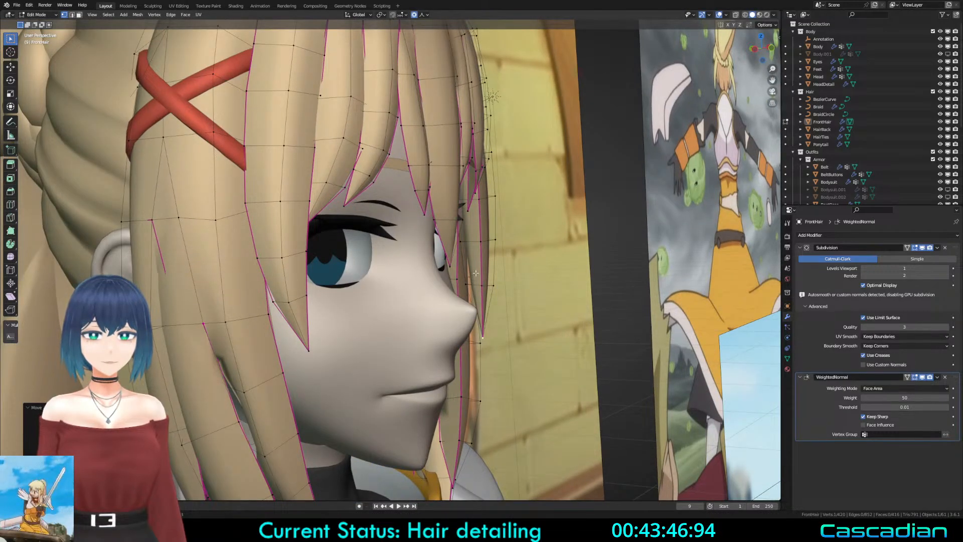
key(g)
click(479, 241)
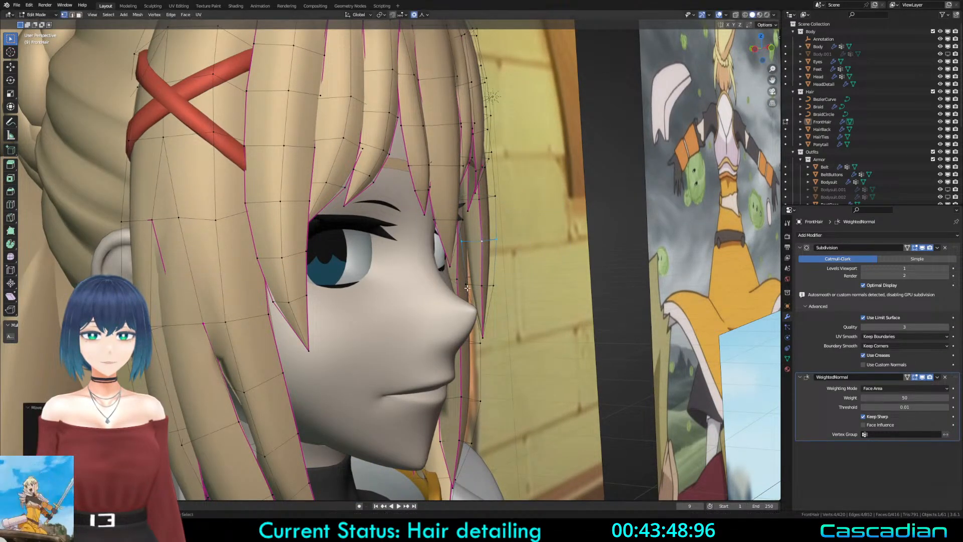
key(g)
click(473, 284)
alt+click(487, 242)
key(g)
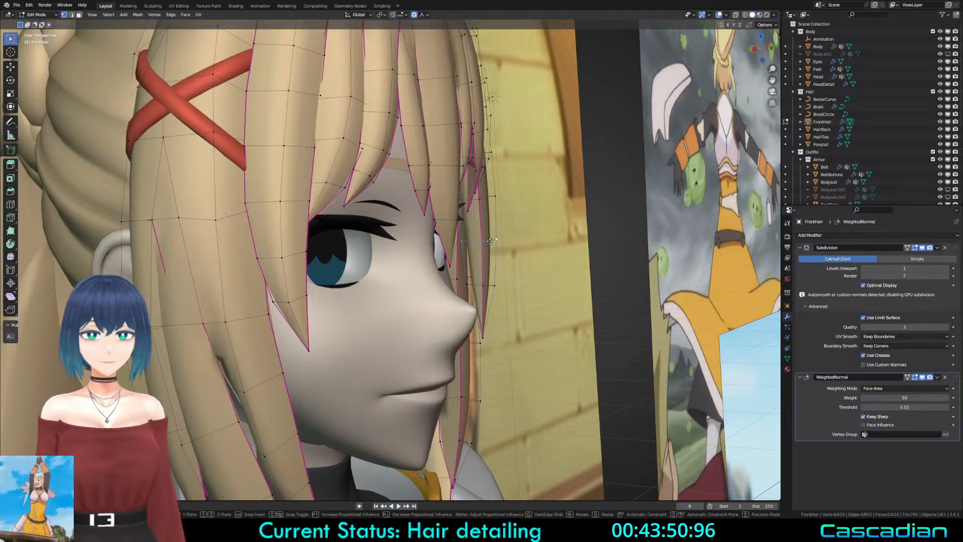
click(485, 243)
Step: Move the lowest edge loop, the tip and an upper edge loop of the character's left short strand into line
alt+click(488, 282)
key(g)
click(489, 283)
click(486, 336)
key(g)
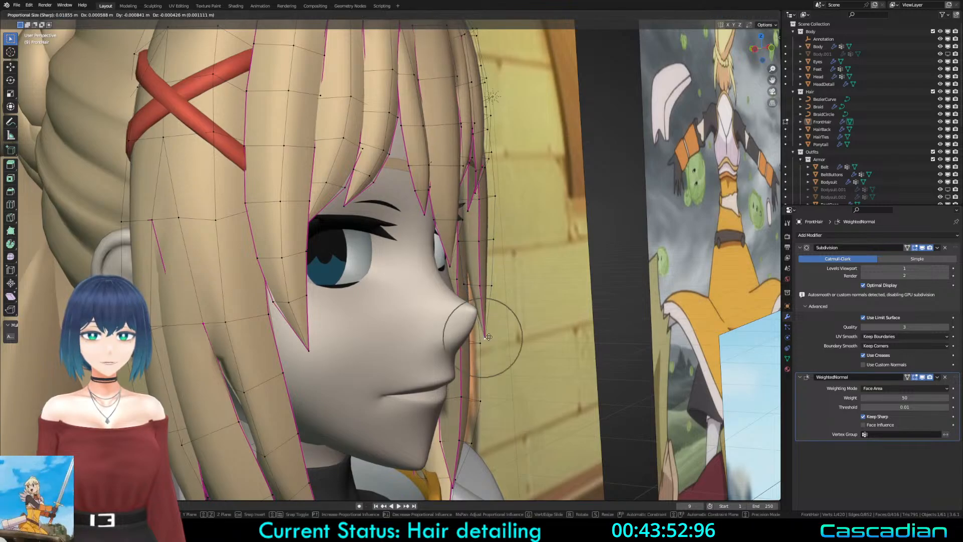
click(489, 337)
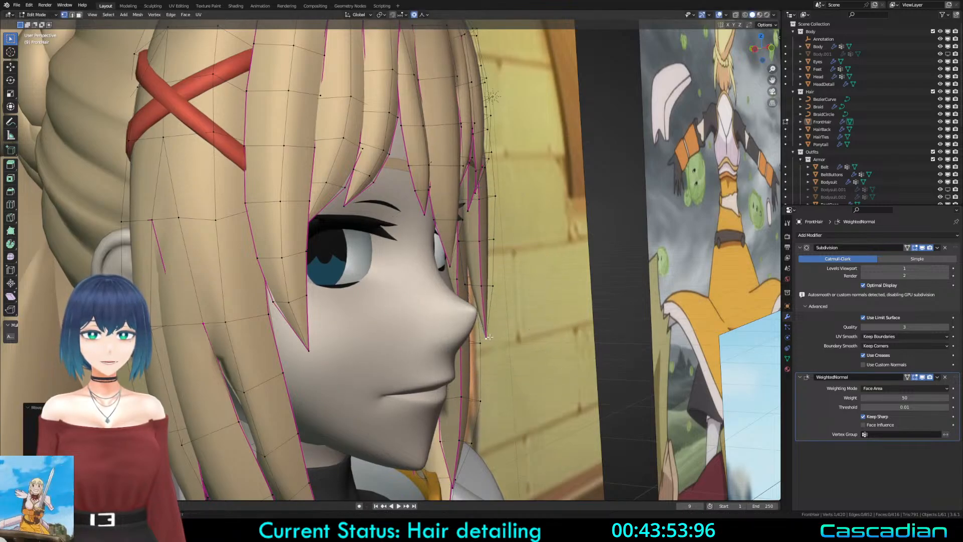
key(g)
click(488, 202)
Step: Adjust the edge loops of the short strand on the character's right as seen from the opposite three-quarter view
middle_drag(487, 201, 414, 264)
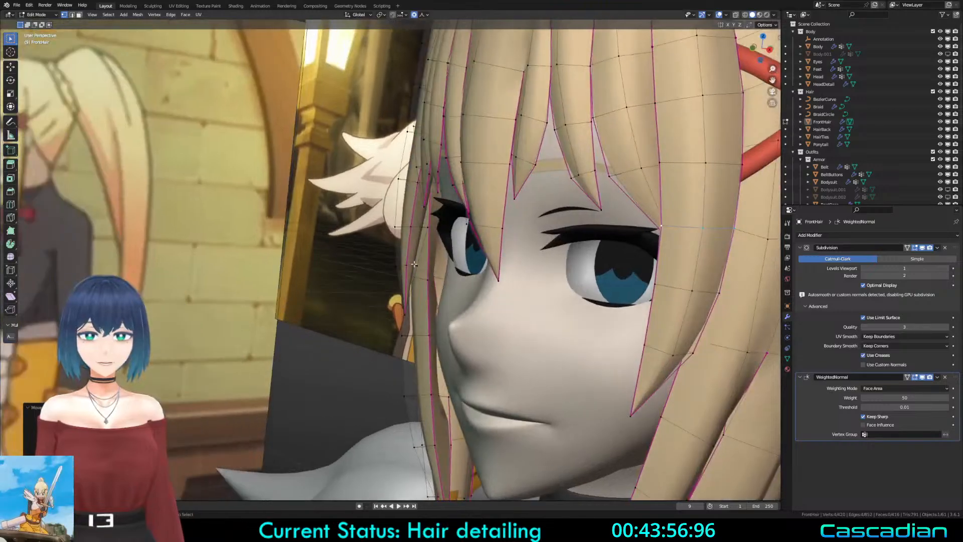
click(414, 264)
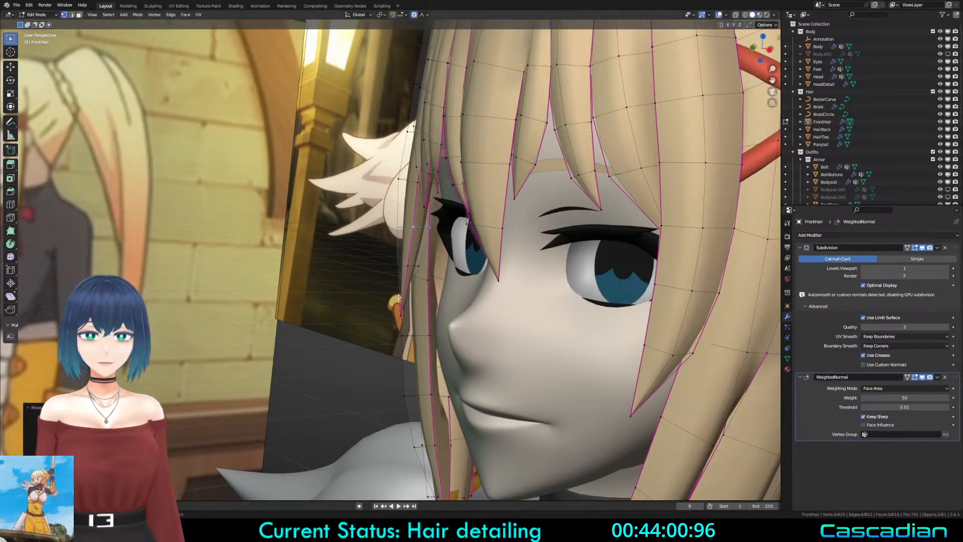
drag(418, 228, 398, 306)
middle_drag(397, 306, 485, 261)
key(g)
click(412, 312)
Step: Inspect the front hair's overall shape in object mode and from the character's right side
key(Tab)
scroll(412, 312, down, 5)
key(a)
key(a)
key(a)
key(a)
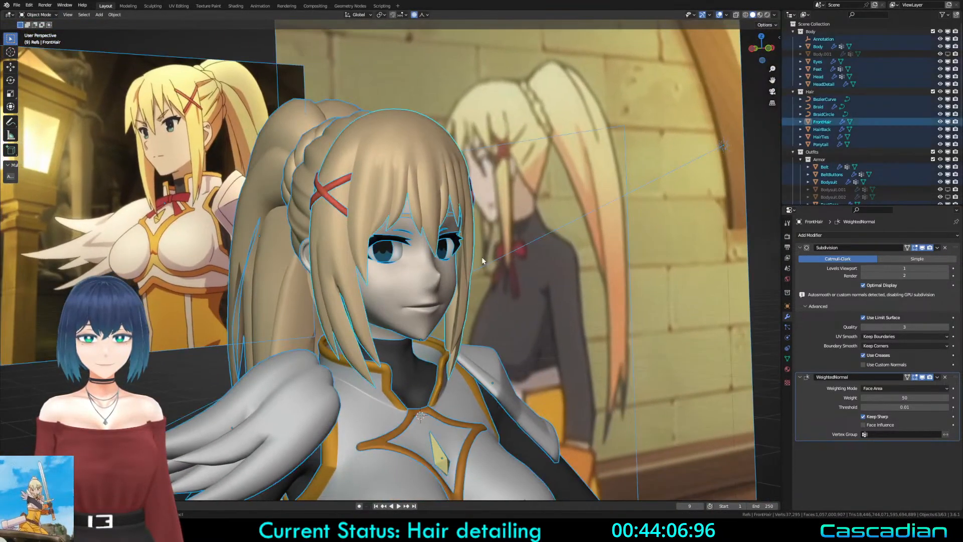
middle_drag(406, 266, 534, 256)
key(Tab)
scroll(428, 264, up, 5)
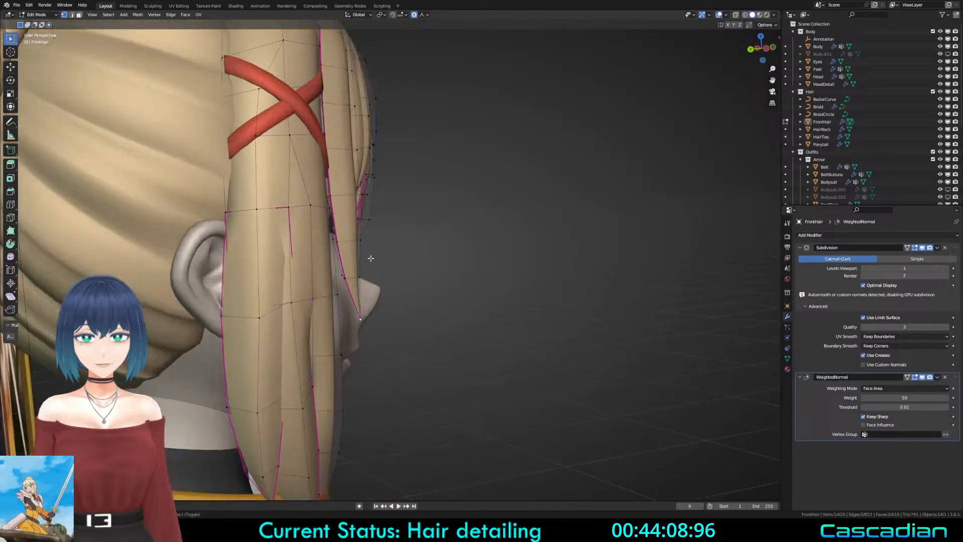
key(shift+z)
key(shift+z)
mouse_move(386, 275)
middle_down()
mouse_move(539, 276)
mouse_move(487, 269)
middle_up()
middle_drag(305, 284, 326, 284)
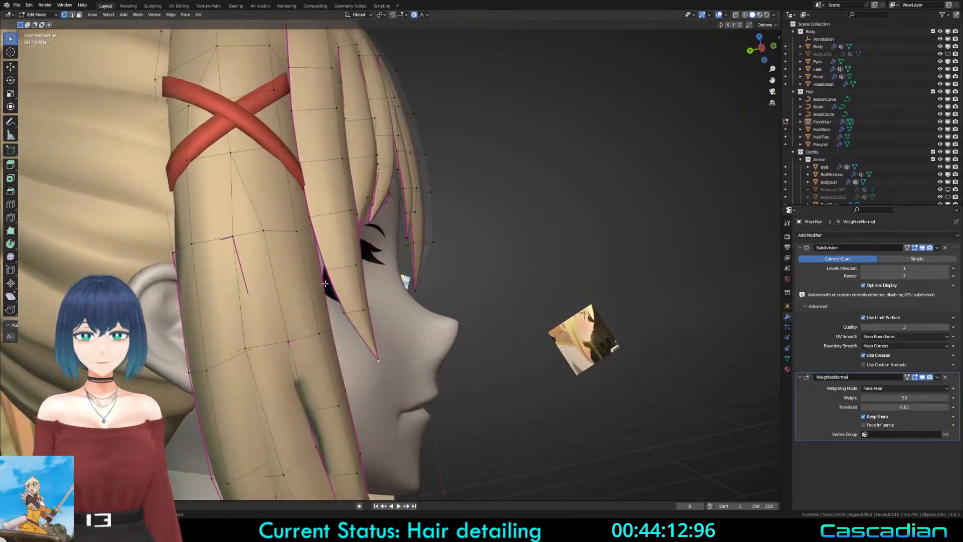
Step: Move the edge vertices of the character's right short strand near the gap beside the eye
key(1)
key(shift+z)
click(314, 232)
middle_drag(314, 241, 332, 261)
key(shift+z)
key(g)
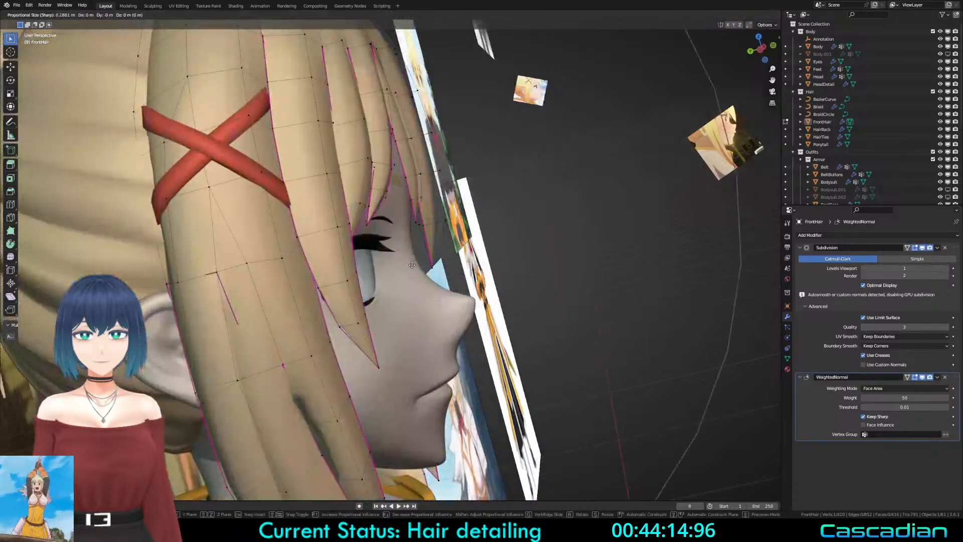
click(414, 266)
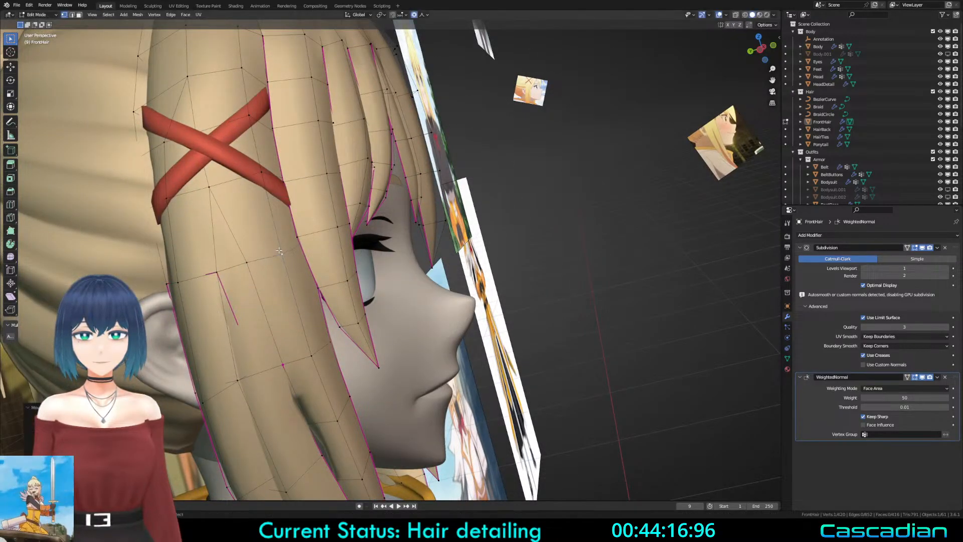
key(g)
click(364, 337)
Step: Check the side strands from the front and adjust the character's right one with a changed proportional editing radius
key(Tab)
scroll(426, 325, down, 5)
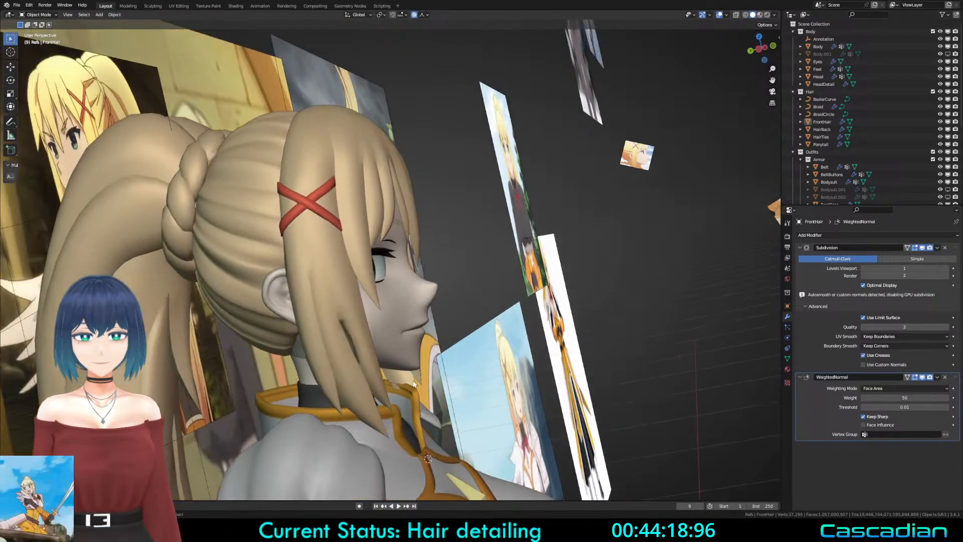
middle_drag(469, 325, 444, 294)
key(Tab)
click(416, 336)
key(Tab)
key(Tab)
key(g)
scroll(389, 250, up, 15)
click(381, 243)
key(Tab)
key(Tab)
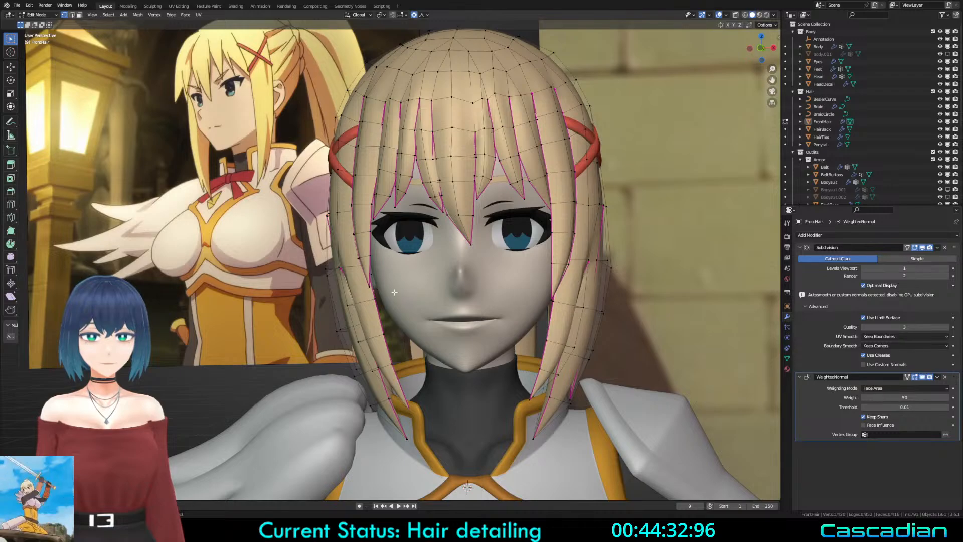
Step: Adjust the tip of the character's left short strand in front view with a tighter proportional radius
key(KP_1)
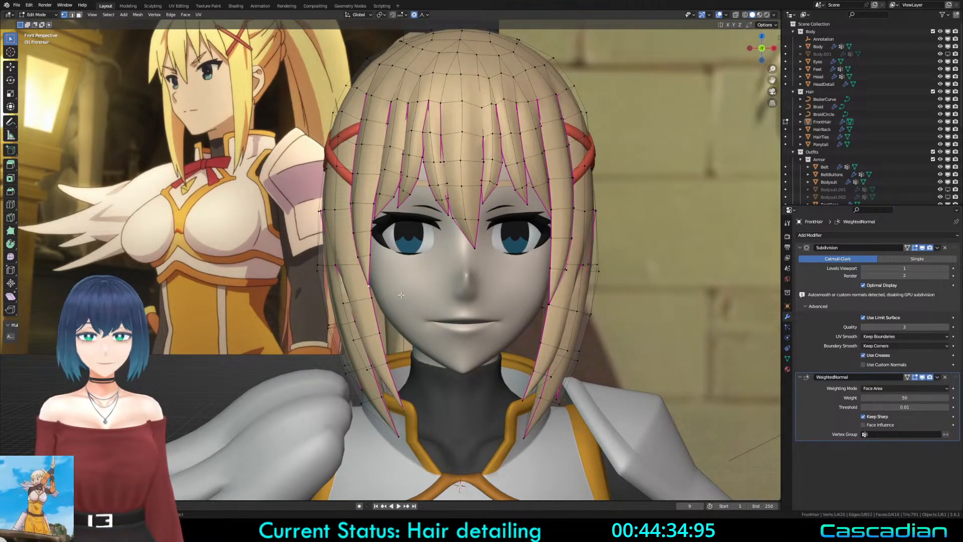
key(g)
click(435, 301)
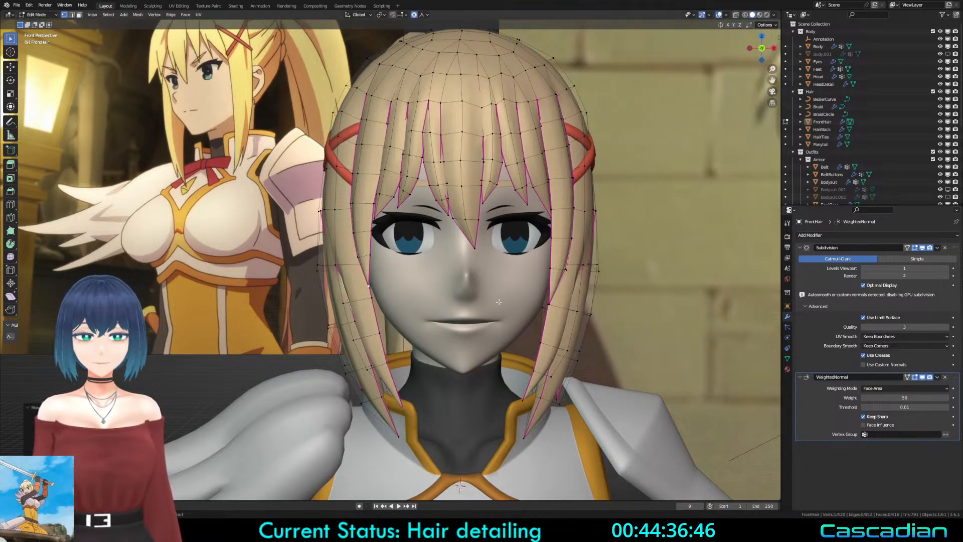
key(g)
click(540, 303)
key(g)
scroll(544, 275, down, 18)
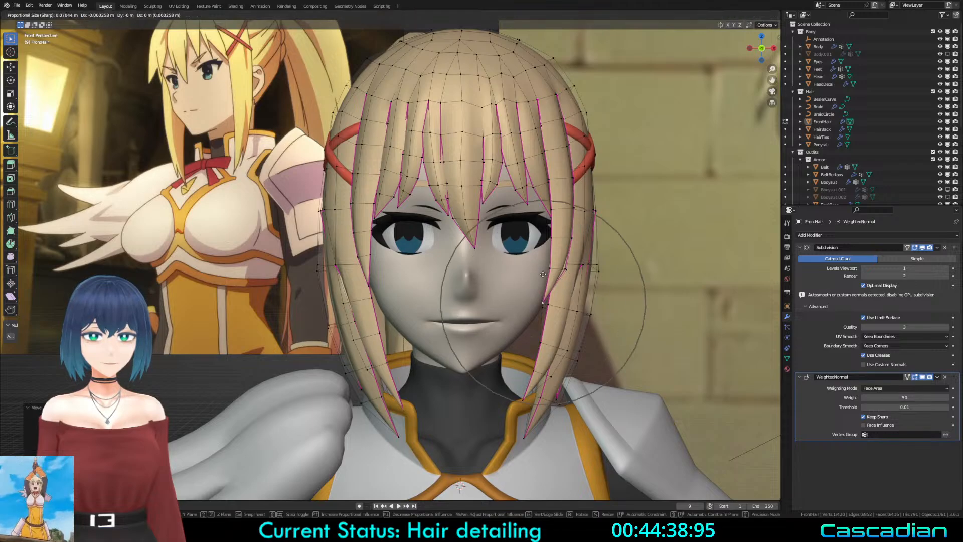
click(541, 274)
Step: Adjust the inner-edge vertices of the character's left short strand in front view with a smaller proportional editing radius
key(g)
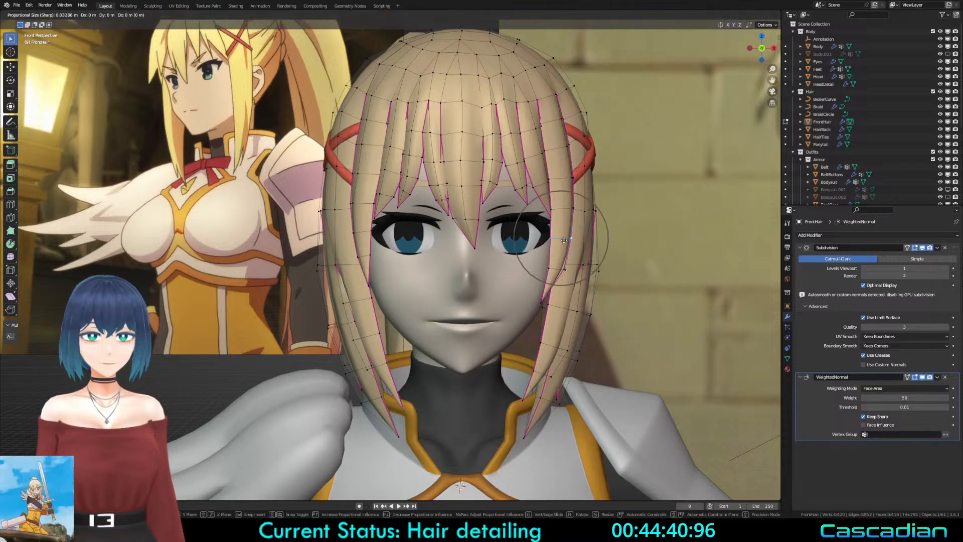
click(563, 241)
key(g)
click(553, 269)
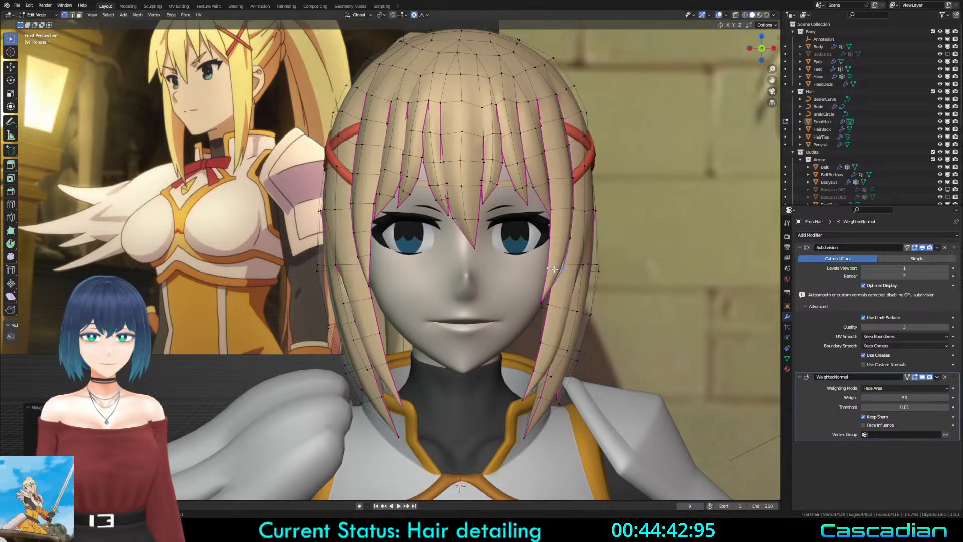
Step: Move the edge and tip vertices of the character's right short strand with a larger proportional editing radius
click(371, 285)
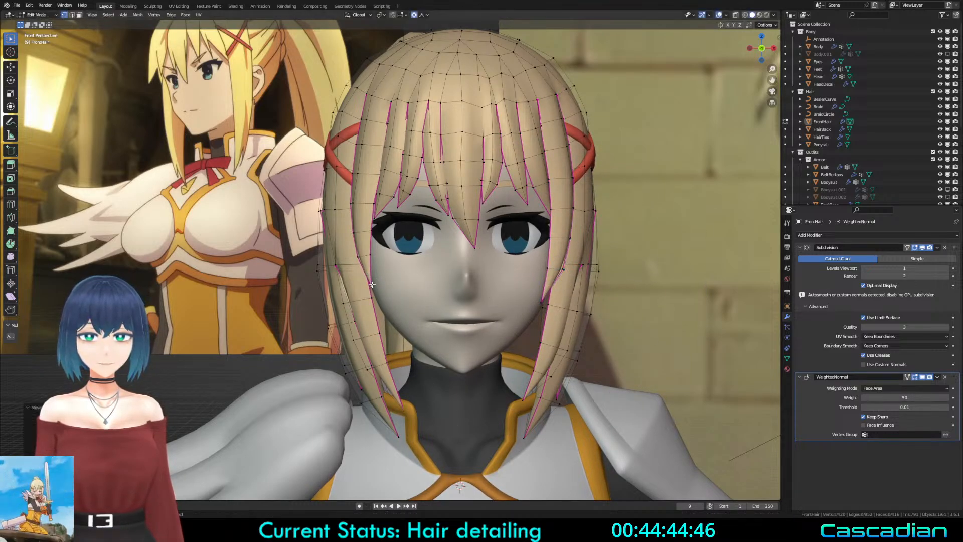
click(366, 257)
key(g)
click(377, 254)
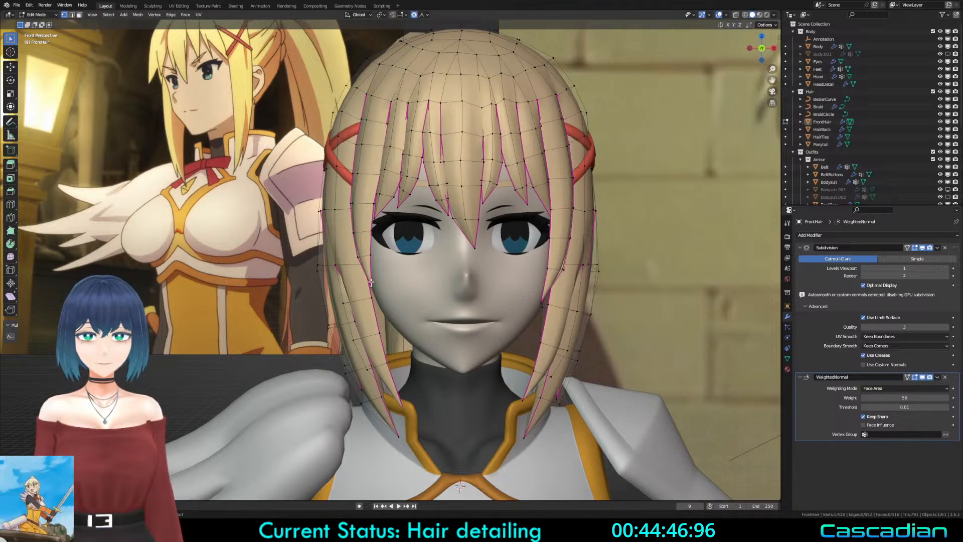
key(g)
scroll(371, 282, down, 4)
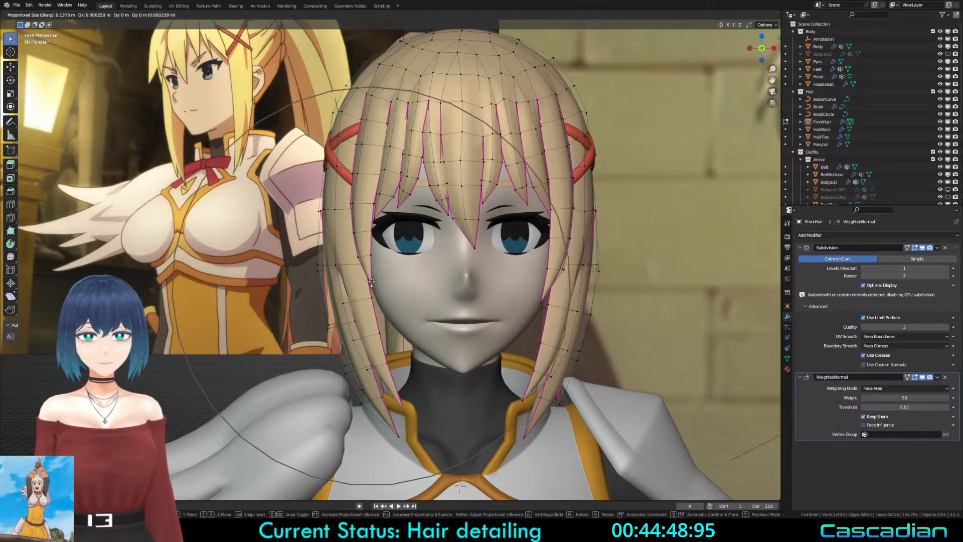
click(374, 282)
Step: Shift the tips of both short strands beside the cheeks in front view
middle_drag(374, 282, 495, 300)
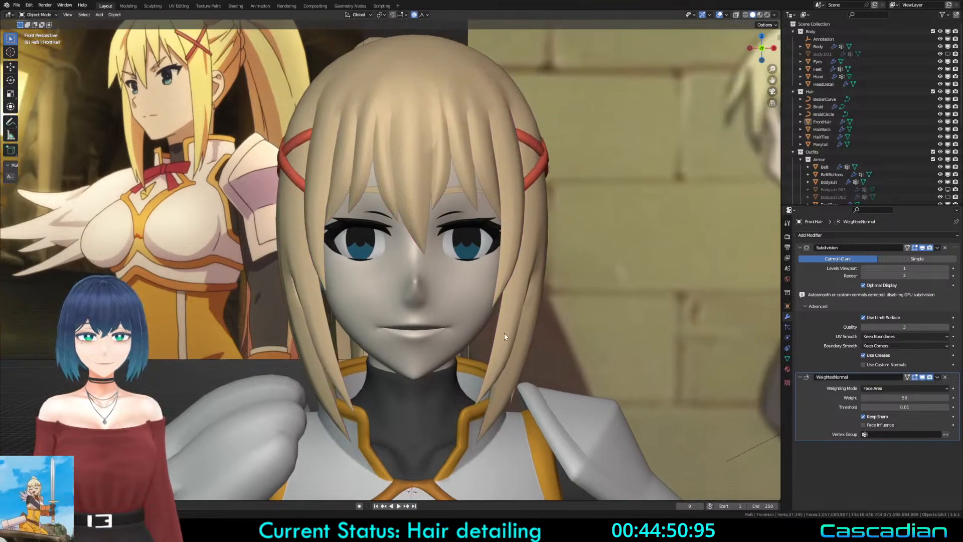
key(g)
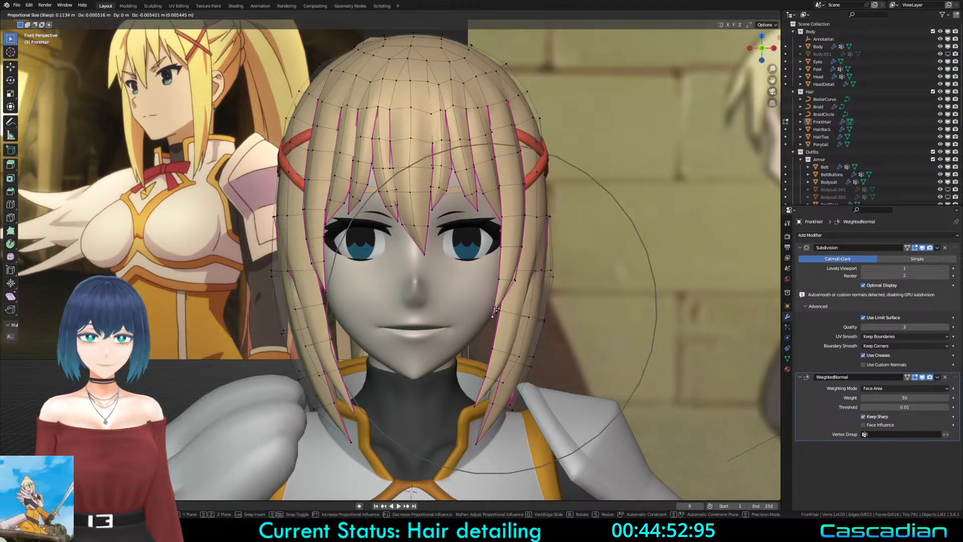
click(499, 305)
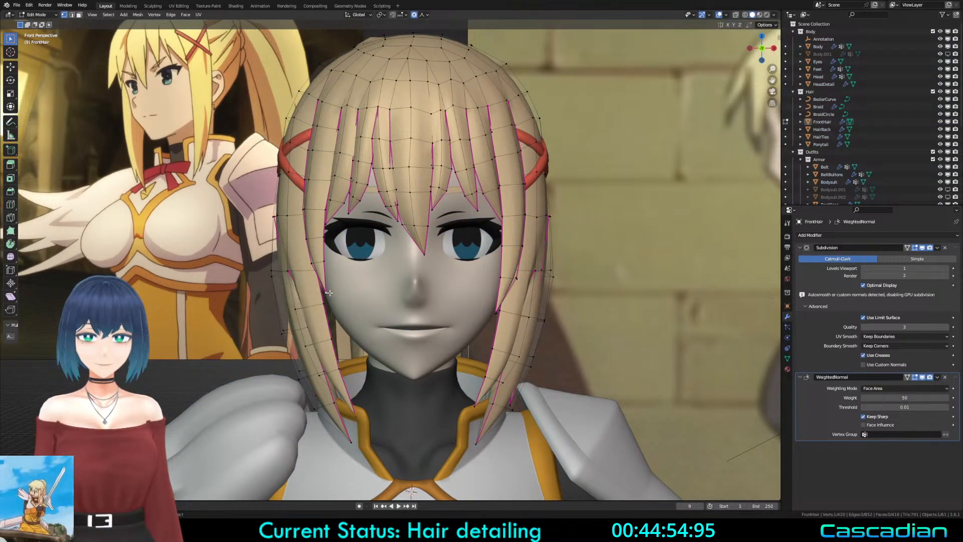
key(g)
click(324, 291)
Step: Reposition the tip of the character's left short strand as seen from the character's right side
key(Tab)
scroll(442, 282, down, 3)
middle_drag(442, 282, 486, 281)
scroll(486, 280, up, 3)
key(Tab)
key(g)
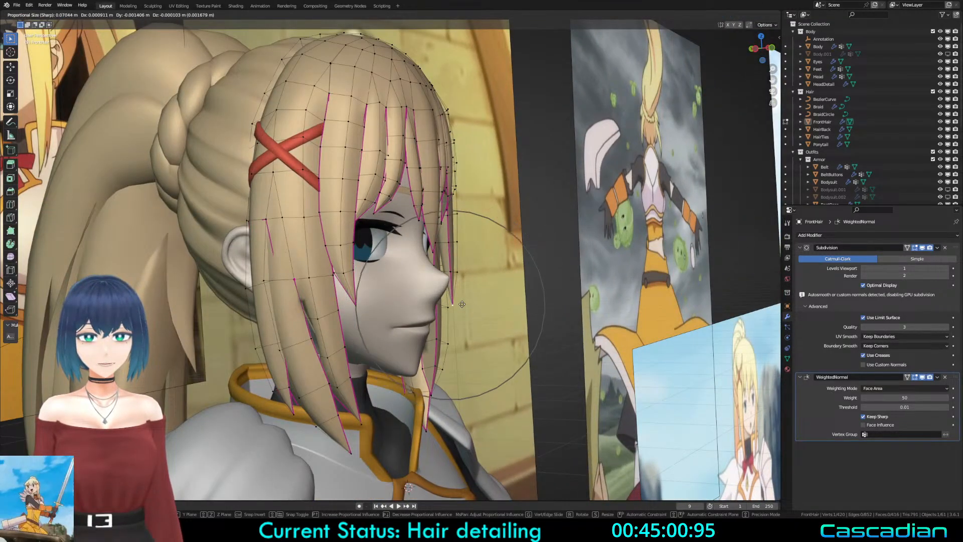
click(462, 304)
key(g)
click(460, 304)
Step: Select the lower border edges of the character's right side strand in wireframe display and mark them sharp
mouse_move(460, 303)
middle_down()
mouse_move(382, 277)
mouse_move(395, 290)
mouse_move(337, 287)
mouse_move(381, 286)
mouse_move(373, 284)
mouse_move(370, 347)
middle_up()
key(Tab)
key(Tab)
key(shift+z)
click(587, 381)
right_click(604, 394)
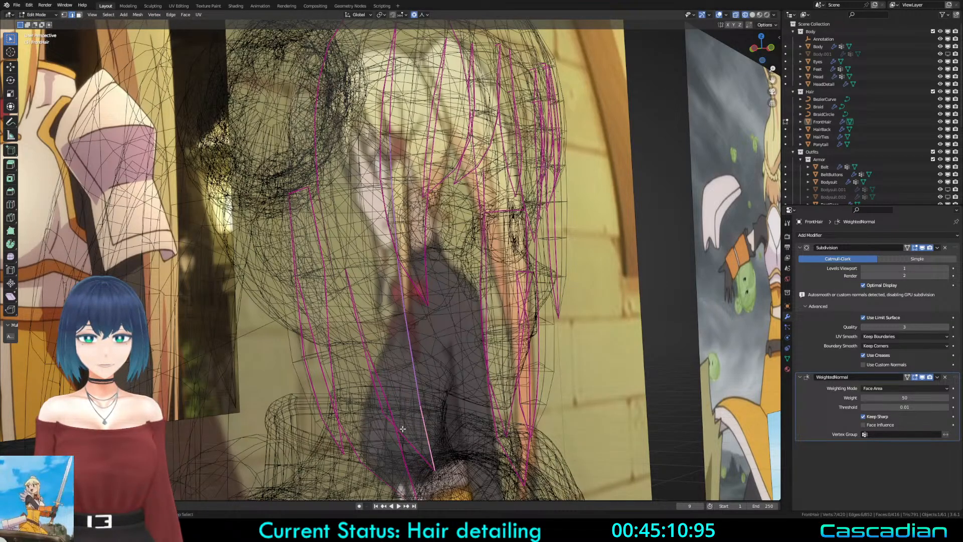
click(731, 440)
right_click(531, 360)
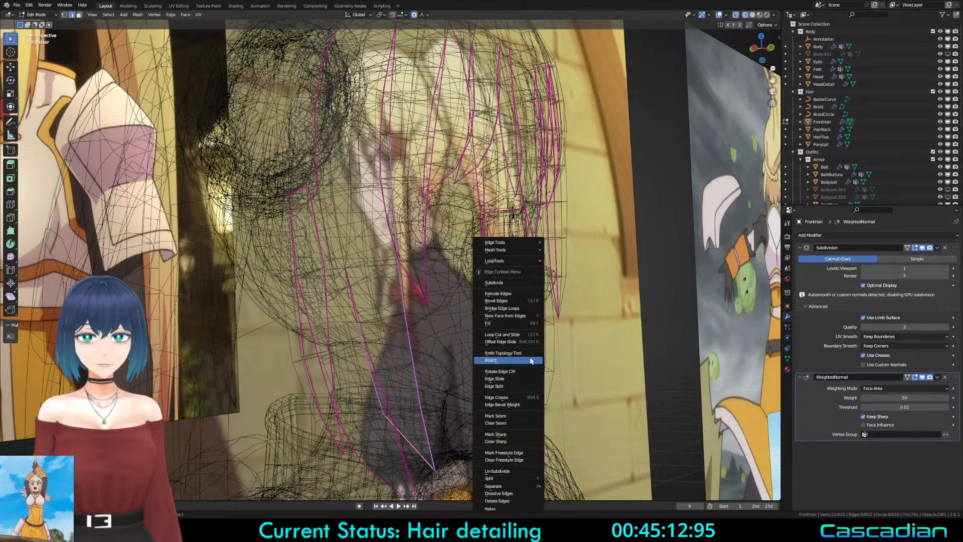
click(513, 434)
Step: Slide the inner vertices of the character's right side strand and add an edge loop across its lower part
key(shift+z)
mouse_move(513, 434)
middle_down()
mouse_move(313, 345)
mouse_move(393, 343)
middle_up()
key(shift+z)
key(shift+z)
key(1)
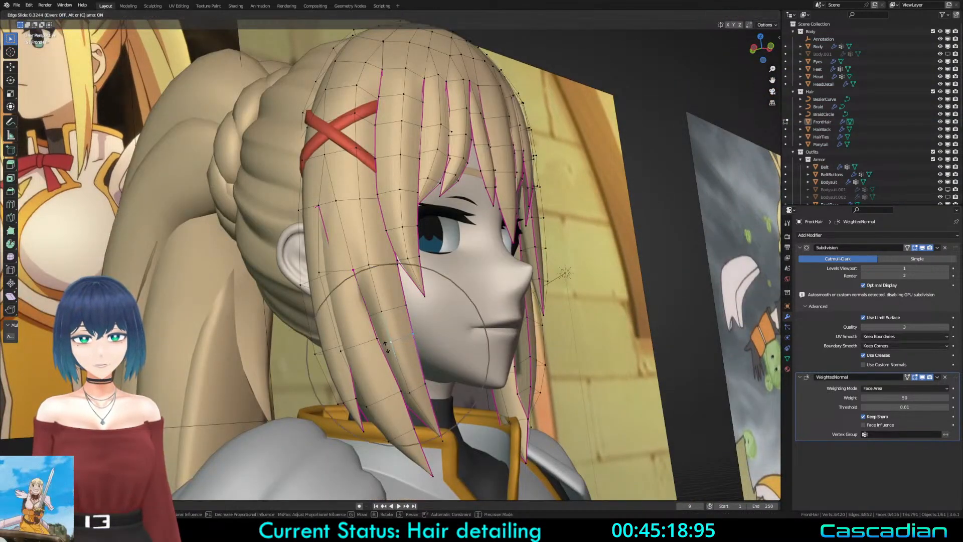
key(ctrl+b)
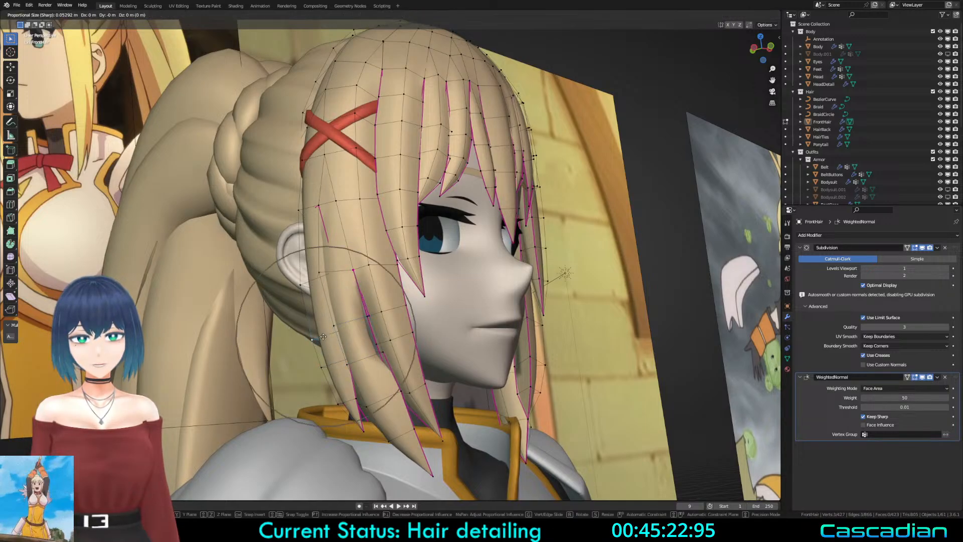
Step: Move the rear vertices on the lower part of the character's right side strand
click(330, 353)
key(g)
click(346, 397)
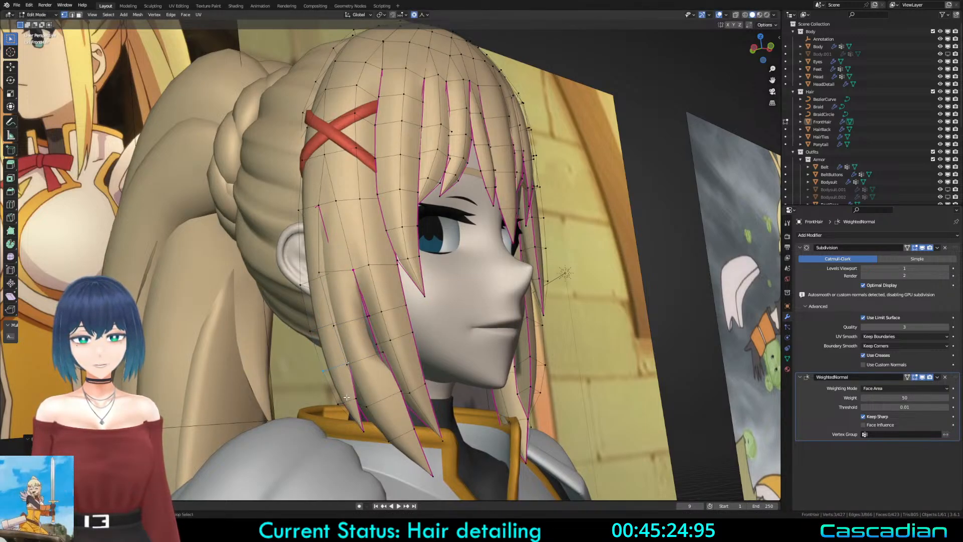
Step: Select the border edges of the character's right side strand, including those around its gaps, and harden them
shift+click(364, 401)
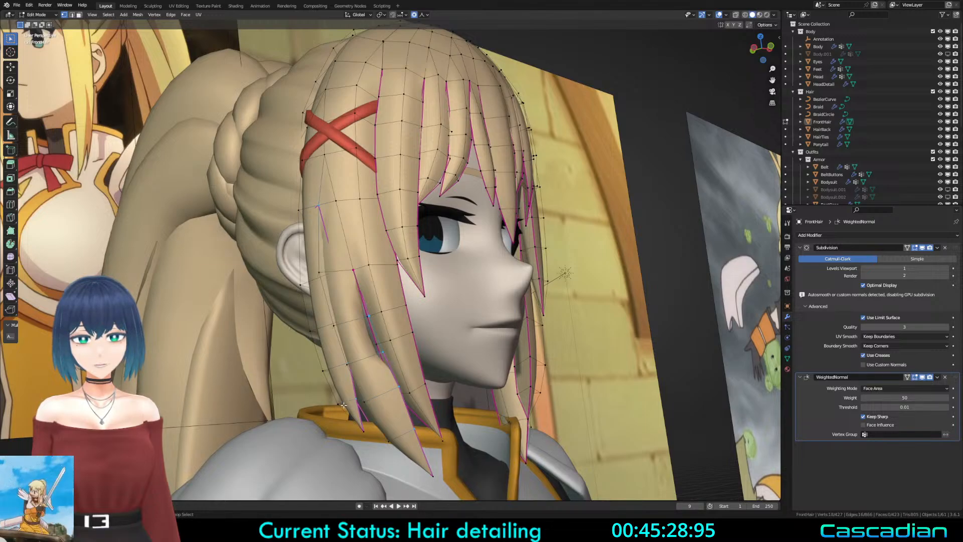
middle_drag(343, 405, 366, 351)
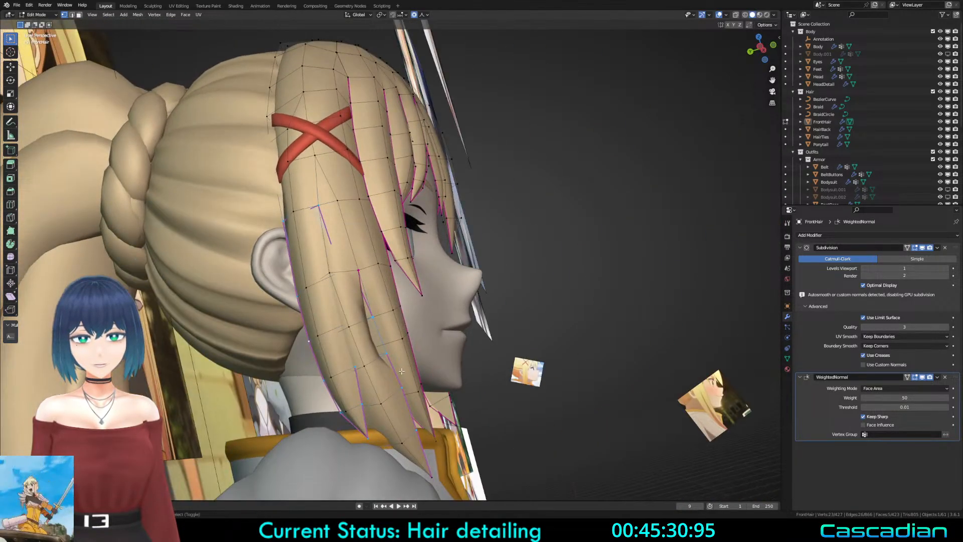
right_click(409, 387)
key(2)
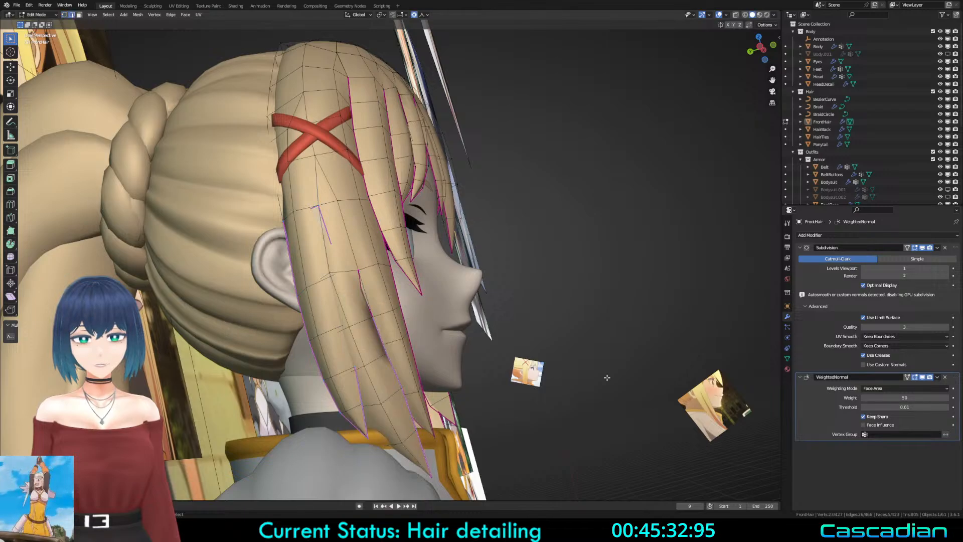
right_click(600, 417)
click(586, 379)
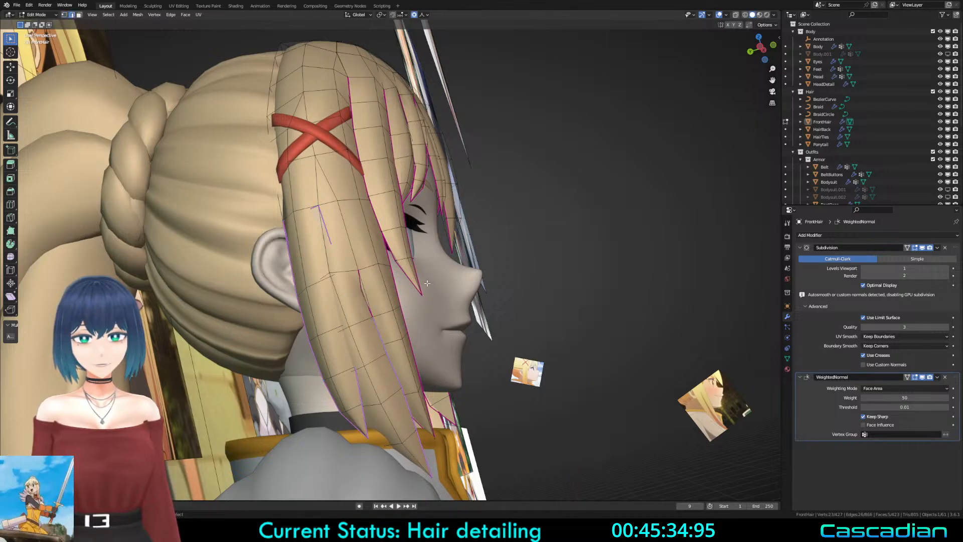
Step: Select the strand edge in front of the character's left ear in wireframe display and crease it by 1.000
middle_drag(586, 379, 687, 327)
key(KP_1)
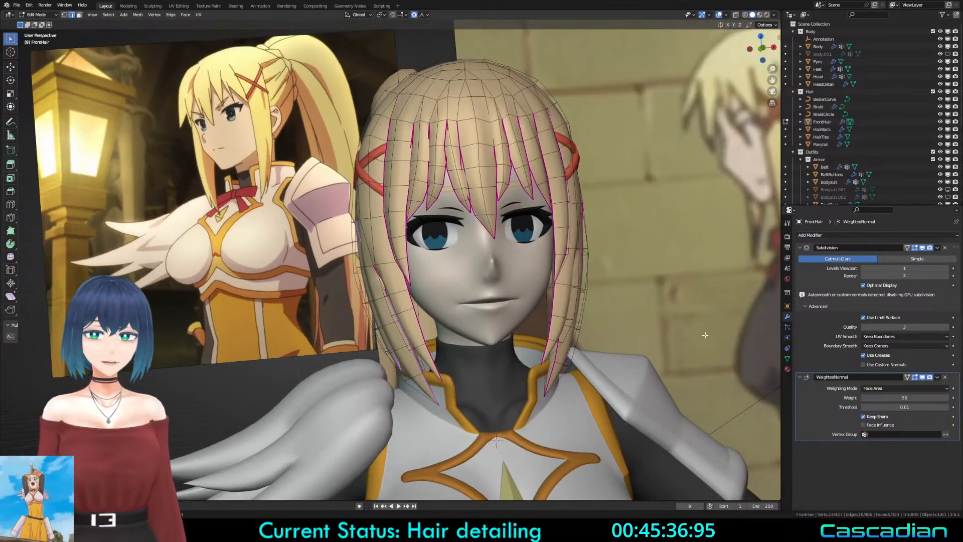
key(Tab)
key(a)
click(520, 362)
key(Tab)
middle_drag(519, 362, 550, 245)
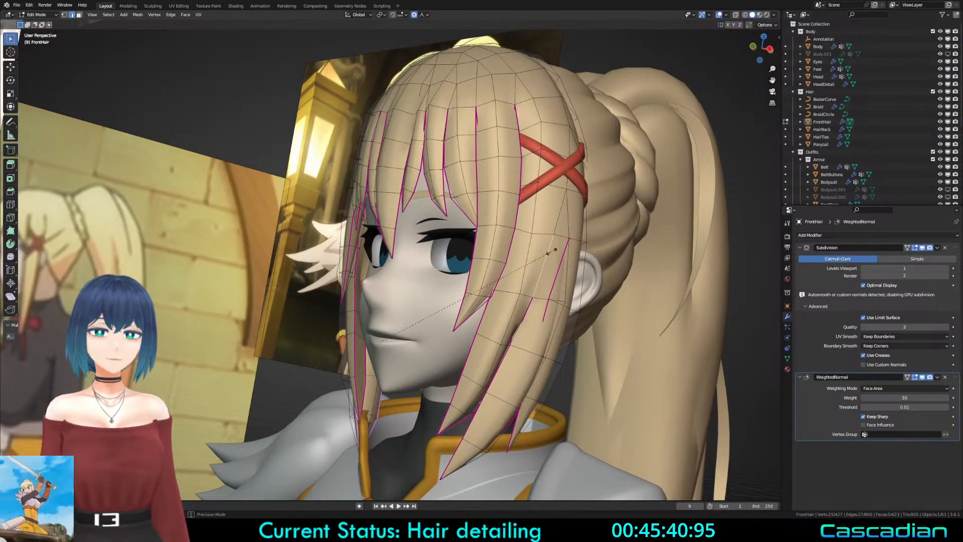
key(shift+z)
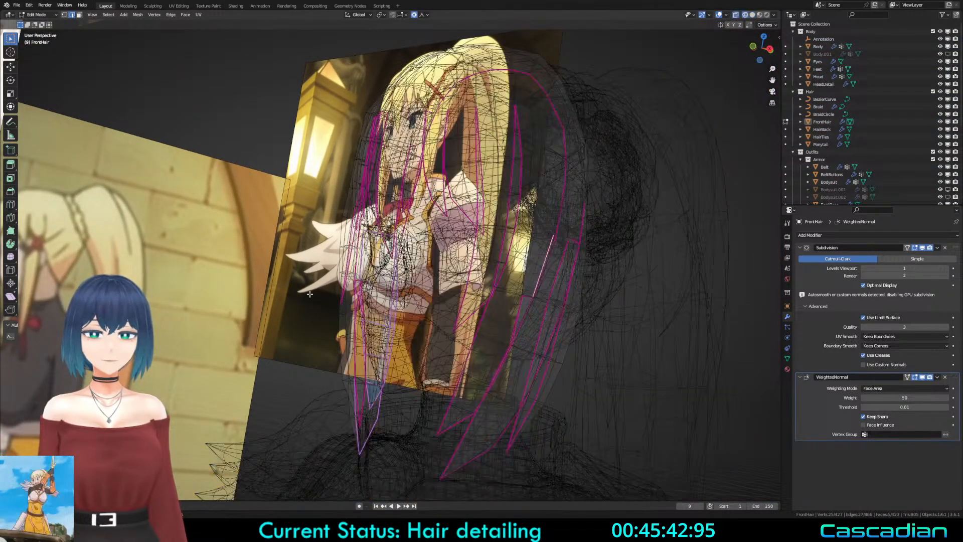
click(566, 273)
key(shift+z)
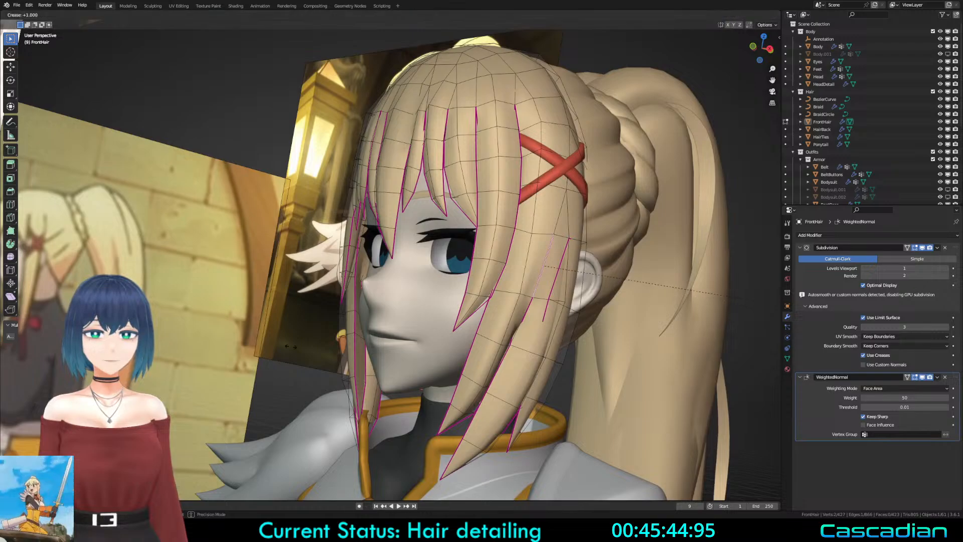
Step: Move the outer vertex of the character's left side strand with a very small proportional editing radius
middle_drag(549, 227, 602, 230)
key(g)
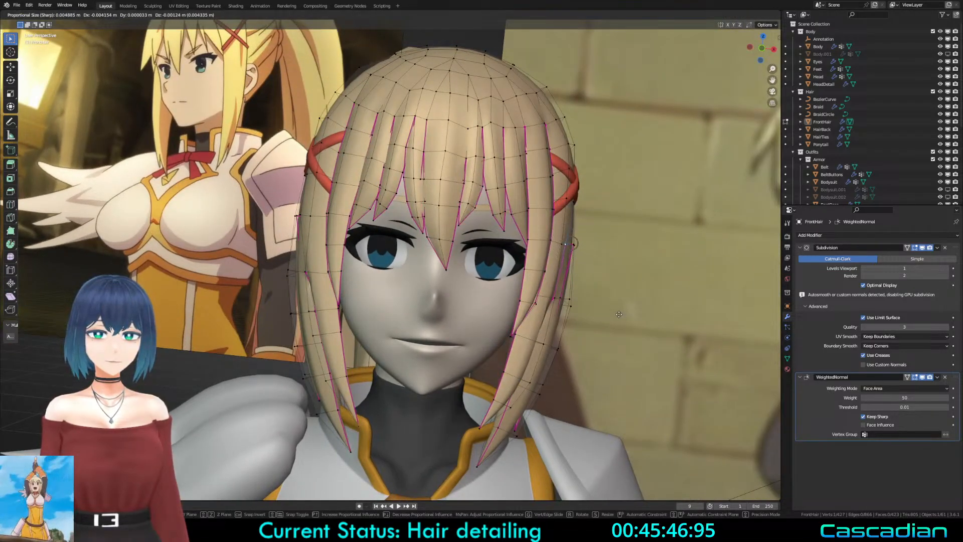
click(619, 314)
Step: Select hidden side-strand vertices through the wireframe display and move them into place
middle_drag(619, 314, 331, 270)
mouse_move(707, 443)
middle_down()
mouse_move(526, 351)
mouse_move(408, 310)
mouse_move(226, 276)
mouse_move(249, 266)
mouse_move(364, 310)
mouse_move(601, 288)
mouse_move(366, 307)
mouse_move(399, 312)
mouse_move(365, 336)
mouse_move(420, 300)
mouse_move(517, 306)
mouse_move(366, 244)
mouse_move(396, 266)
mouse_move(597, 310)
mouse_move(561, 271)
middle_up()
key(1)
key(shift+z)
key(shift+z)
click(603, 289)
key(shift+z)
click(280, 335)
key(shift+z)
key(g)
click(352, 335)
Step: Check the side strands in object mode and nudge two more of their vertices
key(Tab)
key(Tab)
click(516, 251)
key(g)
click(509, 248)
click(502, 330)
key(g)
click(500, 331)
key(Tab)
key(Tab)
Step: Check the whole character in object mode, select the head and save the file
key(Tab)
scroll(301, 224, down, 6)
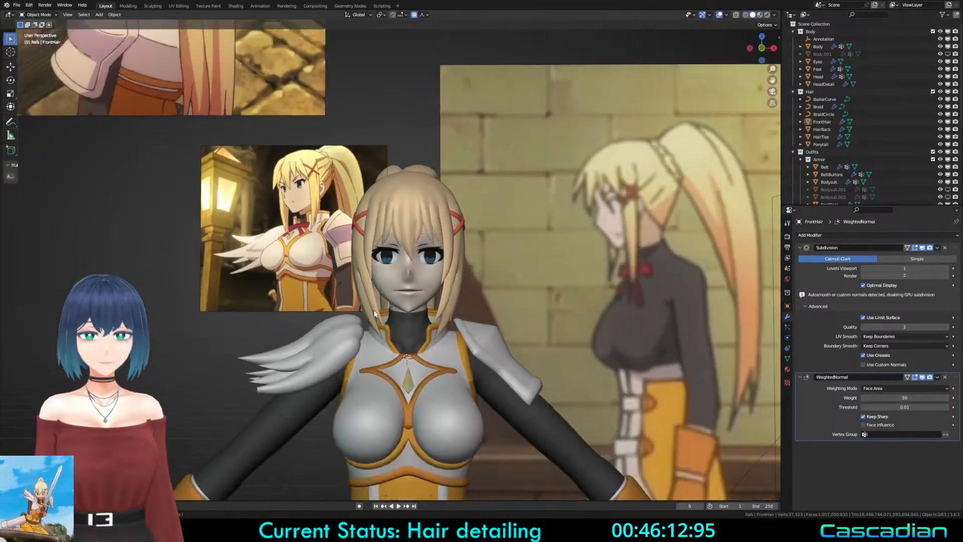
mouse_move(552, 321)
middle_down()
mouse_move(473, 360)
mouse_move(635, 337)
middle_up()
key(z)
key(z)
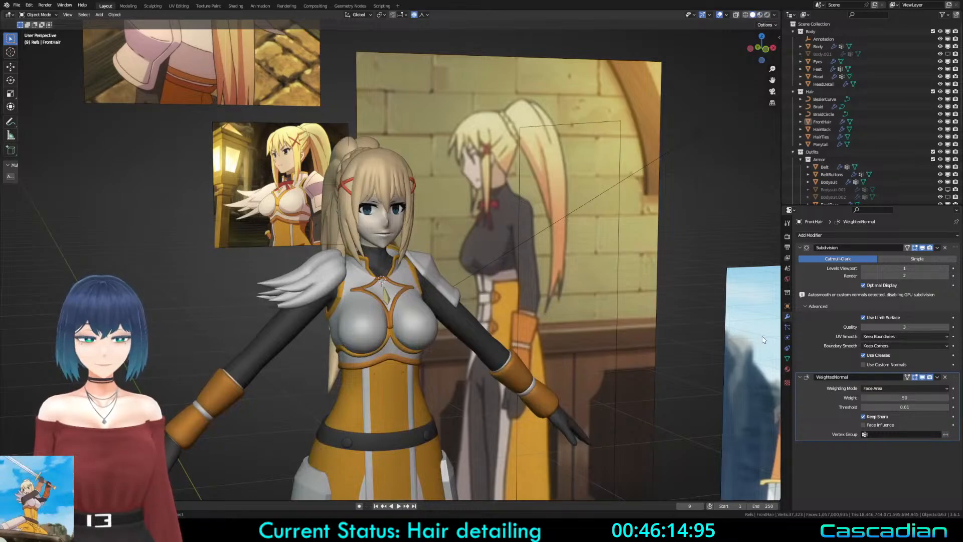
click(377, 235)
key(ctrl+s)
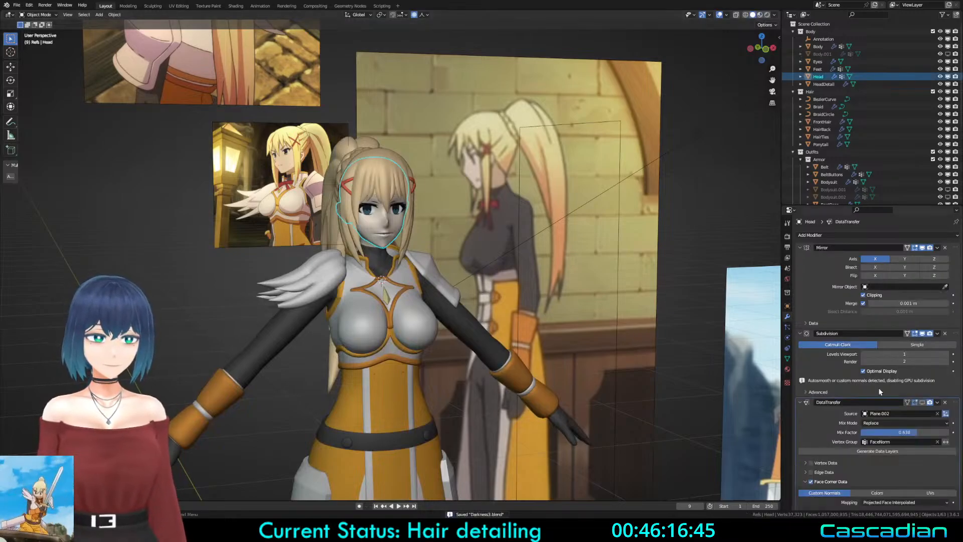
Step: Turn on the viewport display of the head's DataTransfer modifier and save the file
click(921, 400)
click(922, 401)
click(685, 377)
scroll(479, 292, up, 2)
middle_drag(479, 293, 429, 287)
mouse_move(429, 288)
shift+middle_down()
mouse_move(437, 309)
mouse_move(449, 291)
mouse_move(471, 295)
mouse_move(466, 303)
mouse_move(301, 291)
mouse_move(377, 281)
mouse_move(158, 263)
mouse_move(411, 284)
mouse_move(431, 291)
mouse_move(424, 306)
shift+middle_up()
scroll(396, 296, up, 3)
key(ctrl+s)
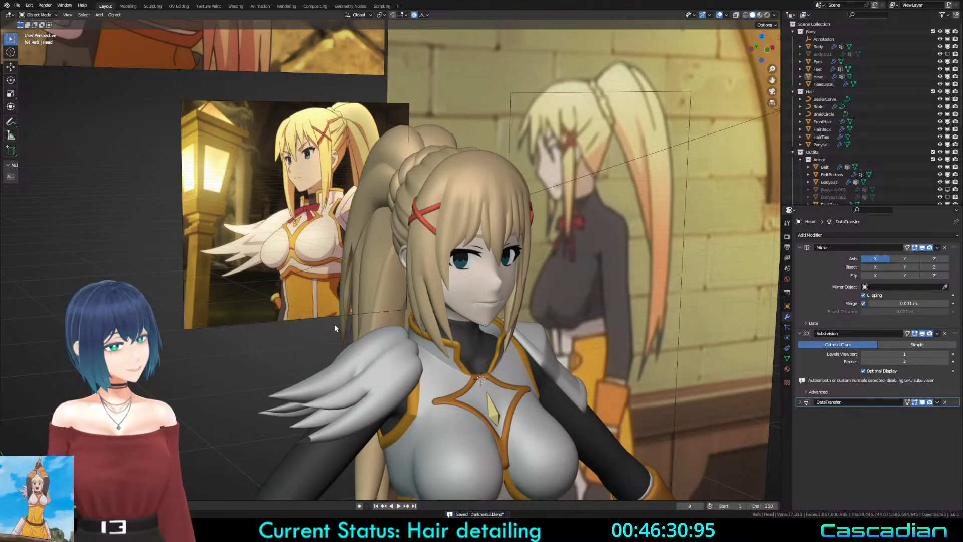
Step: Compare the hair with the reference images and select the BraidCircle curve around the ponytail's base
scroll(334, 327, down, 10)
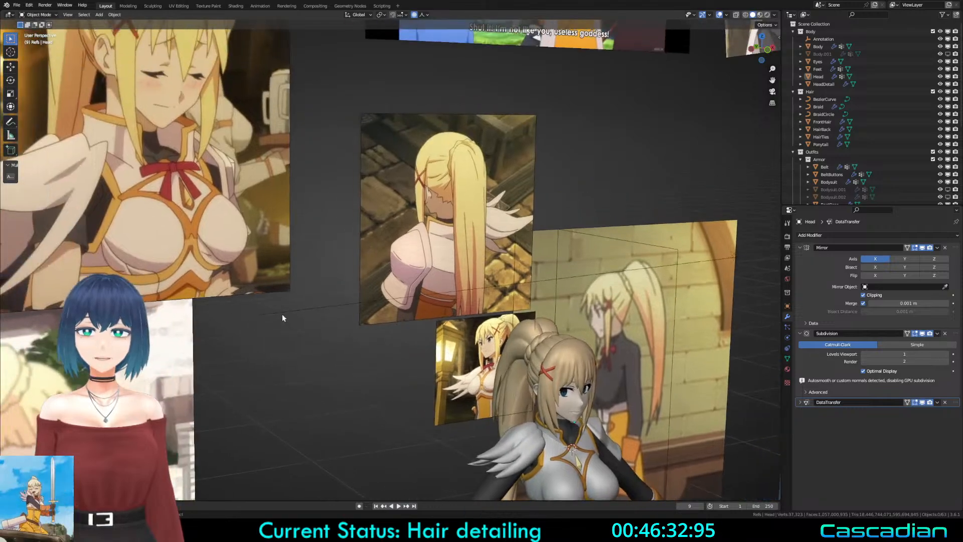
scroll(339, 353, up, 1)
scroll(395, 295, up, 4)
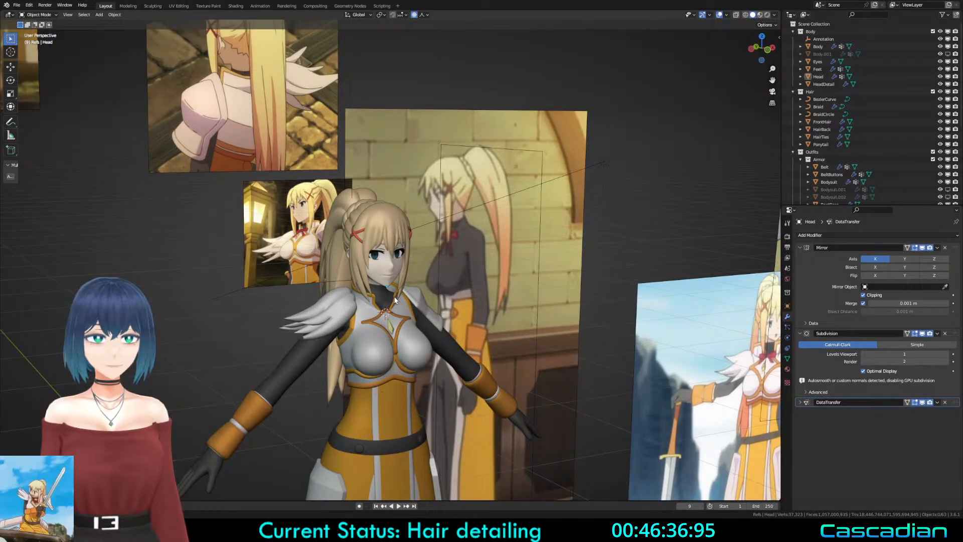
middle_drag(471, 381, 531, 333)
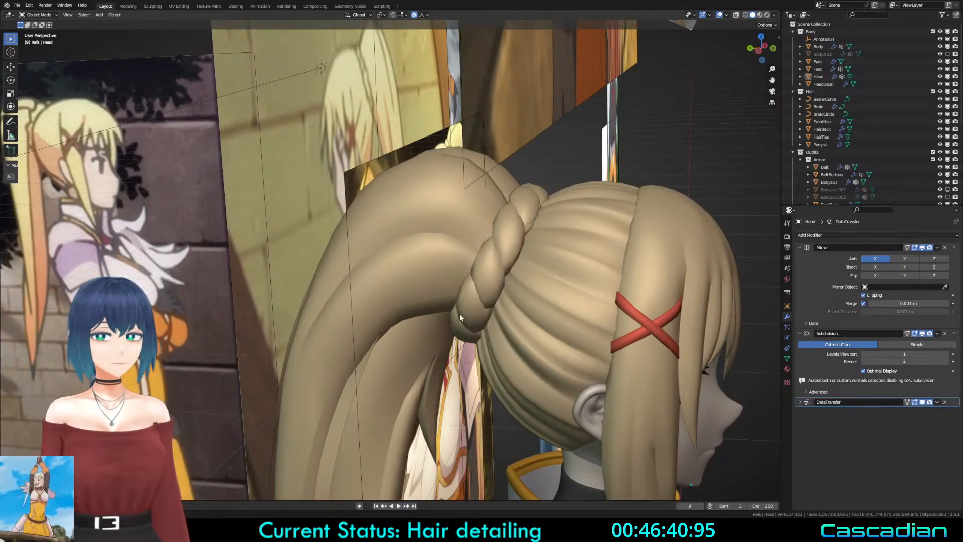
click(474, 285)
key(a)
mouse_move(474, 285)
middle_down()
mouse_move(501, 270)
mouse_move(567, 281)
mouse_move(581, 258)
mouse_move(478, 295)
mouse_move(451, 243)
mouse_move(441, 281)
mouse_move(413, 316)
mouse_move(620, 346)
middle_up()
key(shift+z)
click(516, 246)
key(shift+z)
key(shift+z)
key(shift+z)
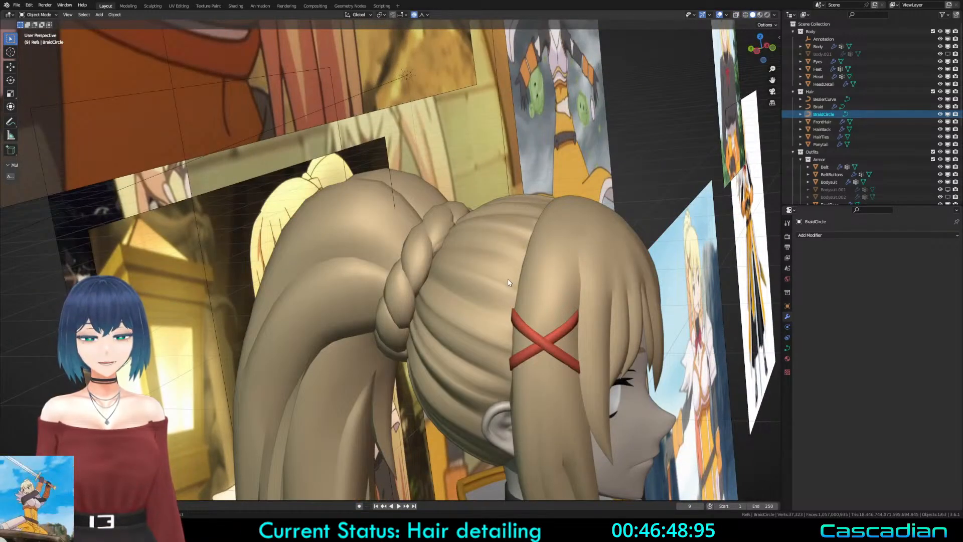
Step: Try changing the radius and scale of all the BraidCircle curve's control points
key(Tab)
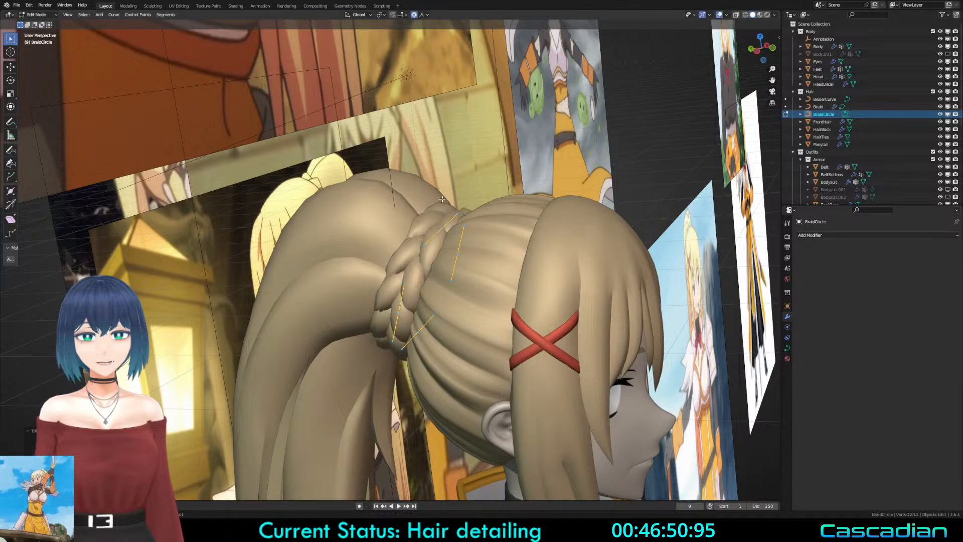
click(563, 221)
middle_drag(563, 221, 565, 278)
key(alt+s)
click(618, 271)
key(Tab)
key(s)
right_click(570, 267)
key(Tab)
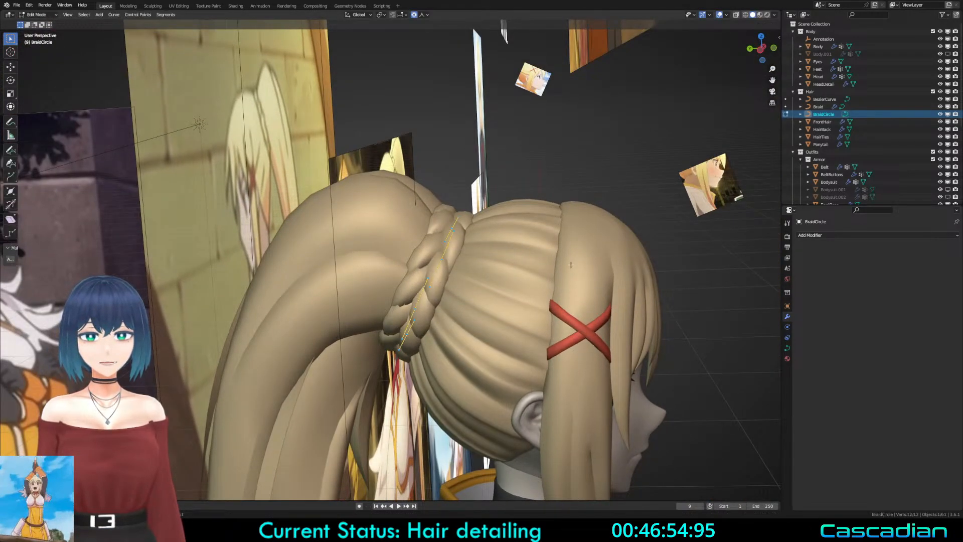
key(s)
click(590, 268)
key(Tab)
Step: Undo the last braid curve changes, return to object mode and compare the hair with the references
key(a)
middle_drag(462, 285, 373, 301)
key(a)
scroll(386, 306, down, 3)
shift+middle_drag(401, 334, 364, 240)
key(ctrl+z)
key(ctrl+z)
key(ctrl+z)
key(ctrl+z)
key(Tab)
key(a)
key(a)
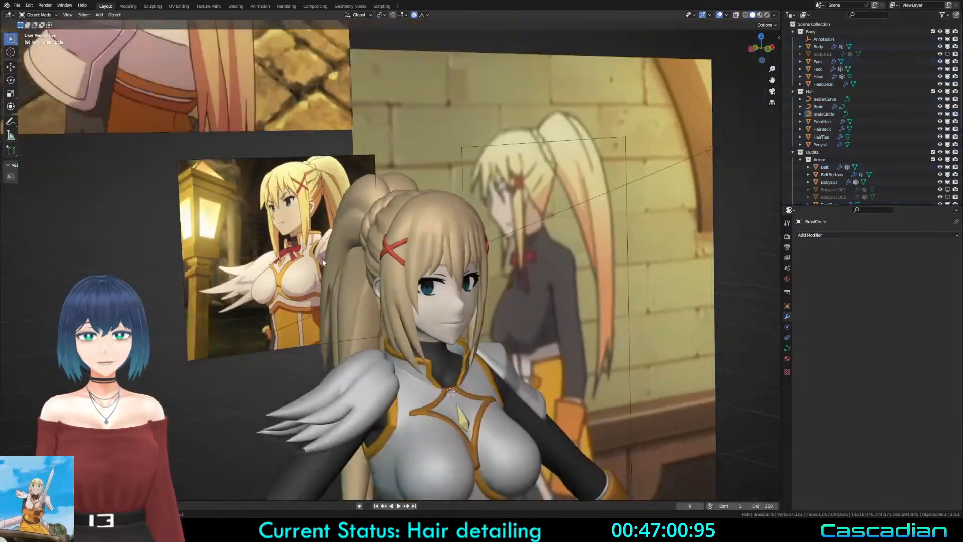
scroll(356, 233, down, 2)
scroll(376, 226, up, 3)
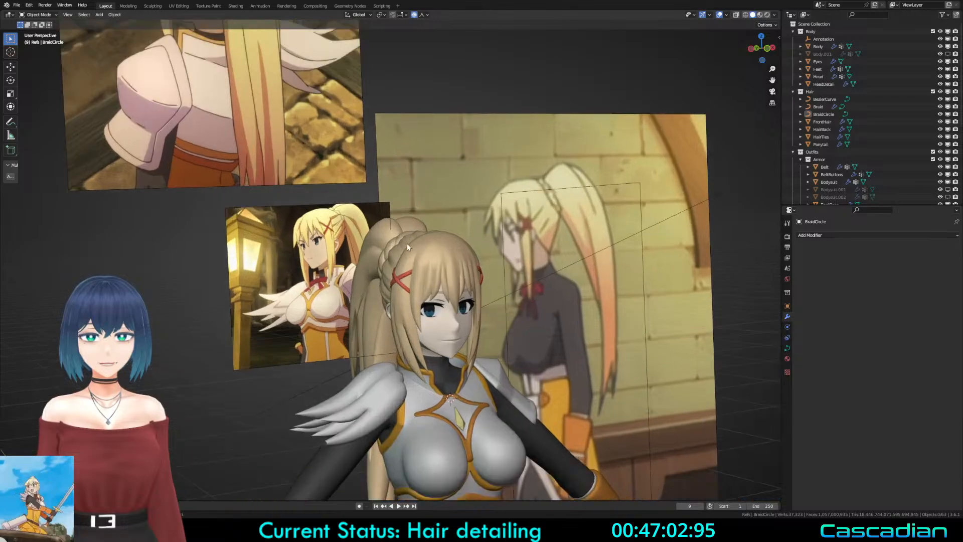
Step: Select the braid around the ponytail's base and scale it down along the global Z axis
click(394, 247)
click(402, 257)
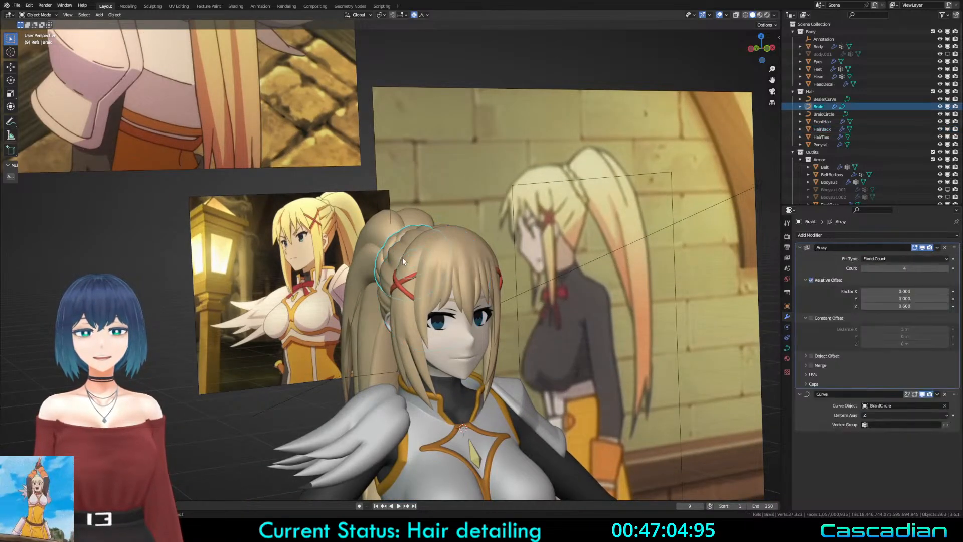
middle_drag(402, 257, 499, 462)
key(s)
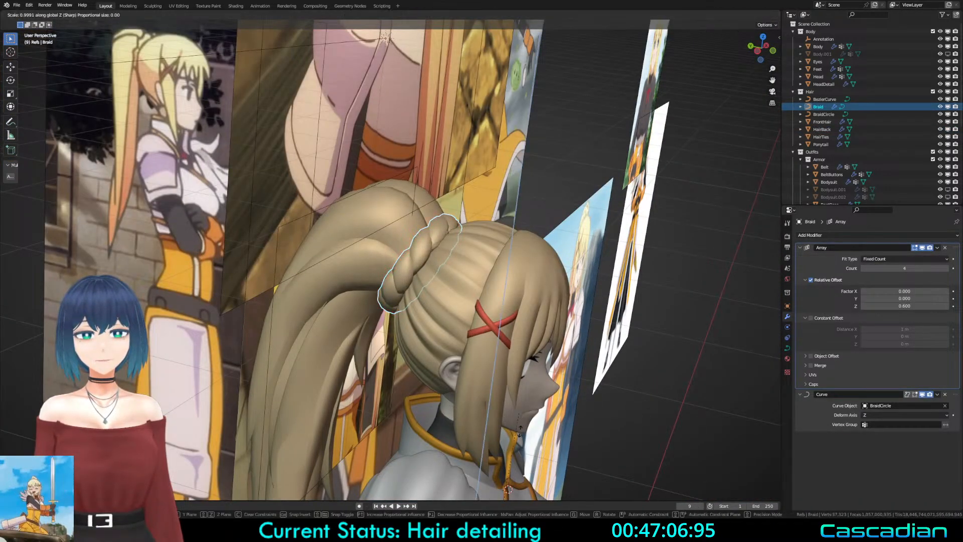
right_click(462, 309)
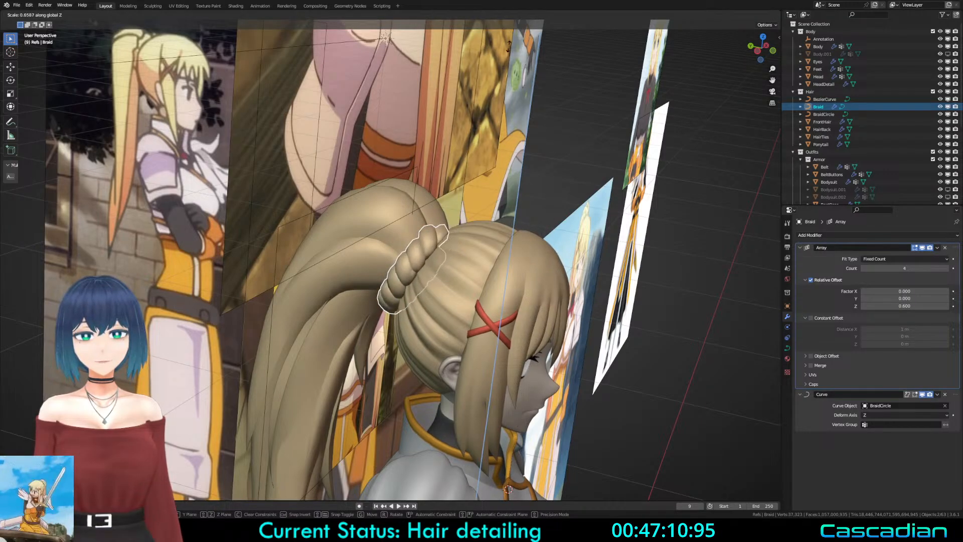
key(s)
key(z)
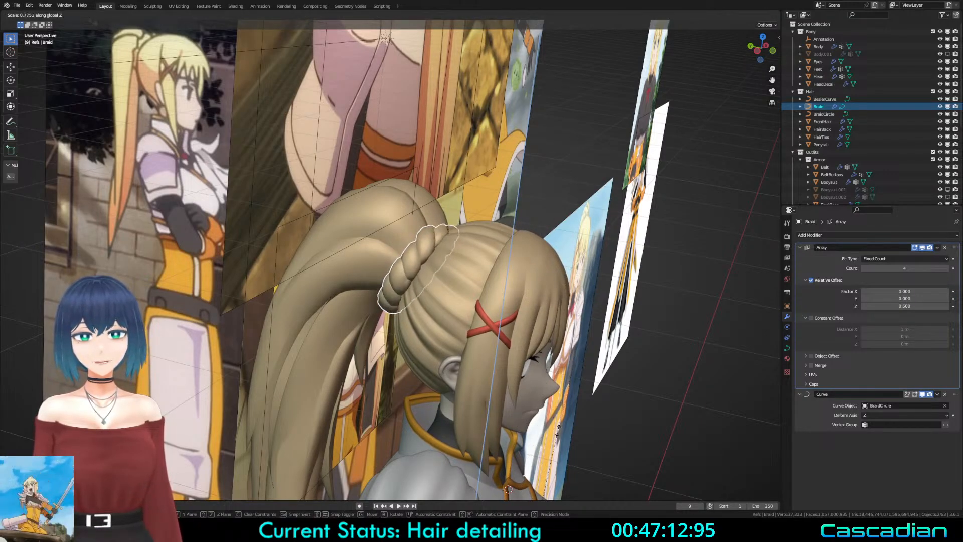
click(560, 37)
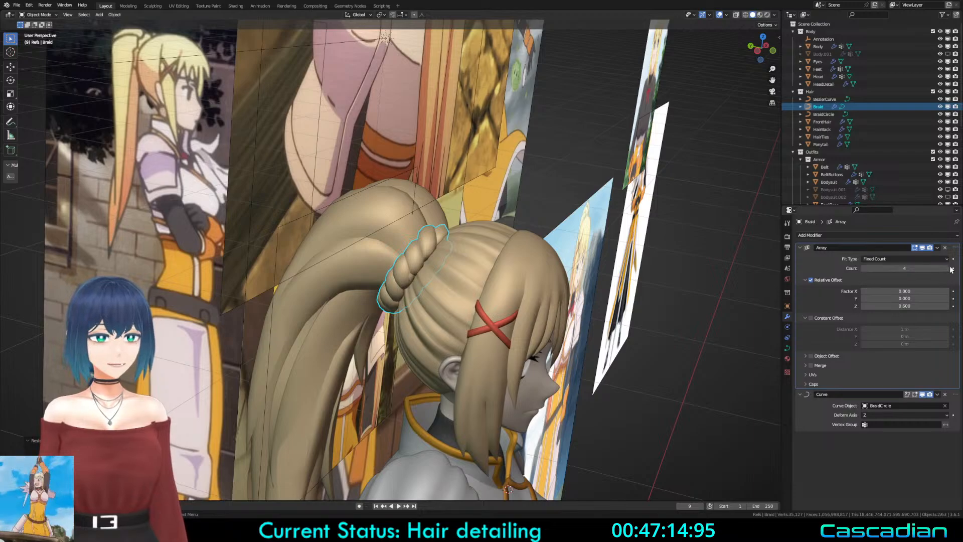
Step: Set the braid's Array count to 5 and stretch the braid along the global Z axis by about 1.14
middle_drag(640, 256, 582, 282)
key(s)
key(z)
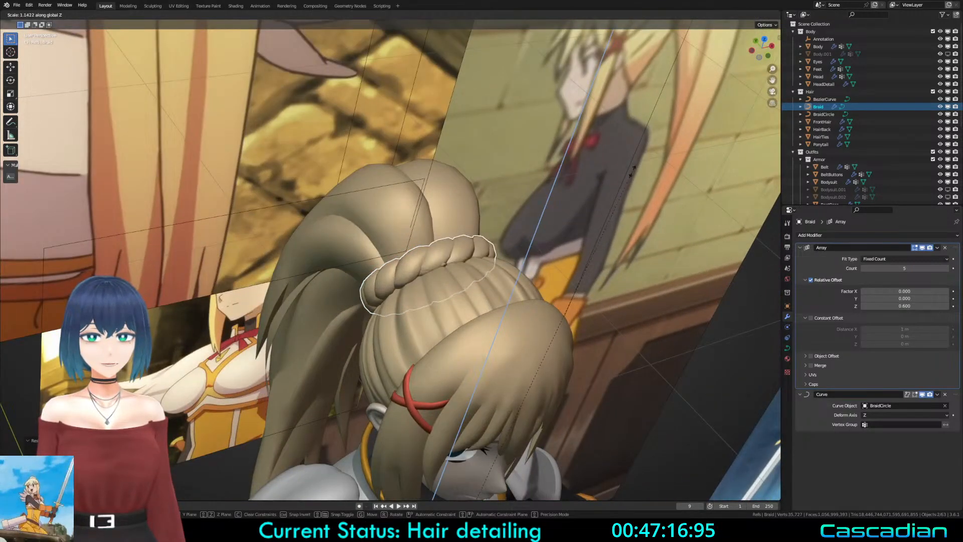
click(634, 174)
click(635, 174)
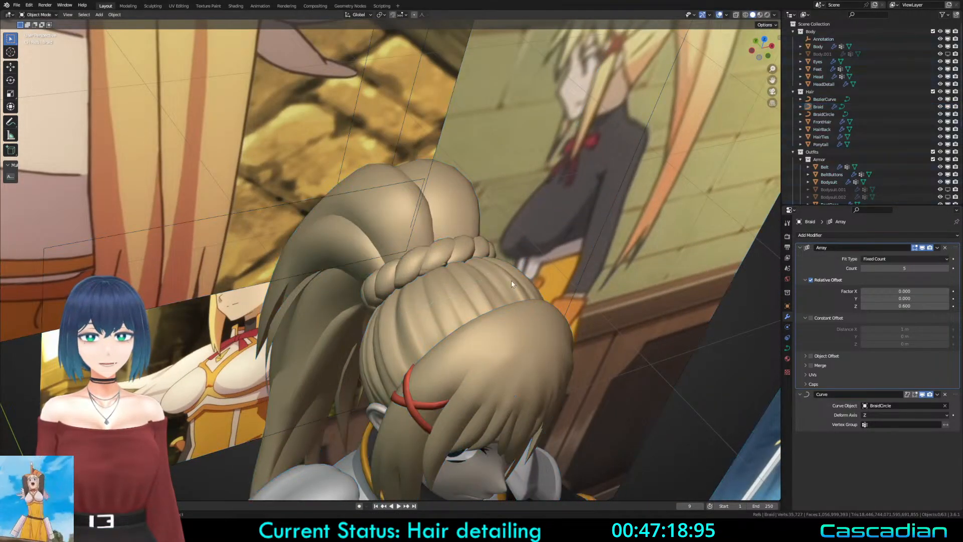
Step: Examine the resized braid from the side and front and compare it with the reference images
middle_drag(466, 331, 531, 260)
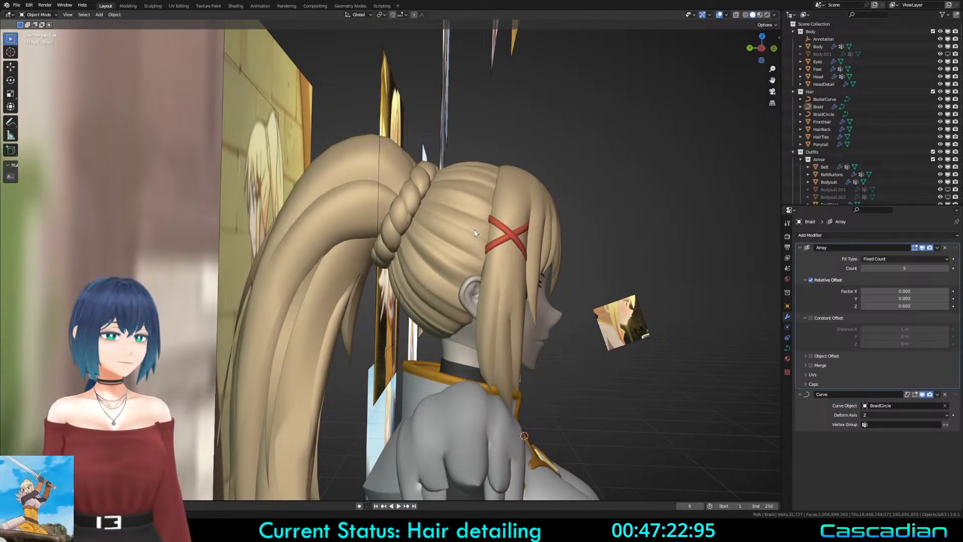
key(KP_3)
scroll(478, 227, down, 5)
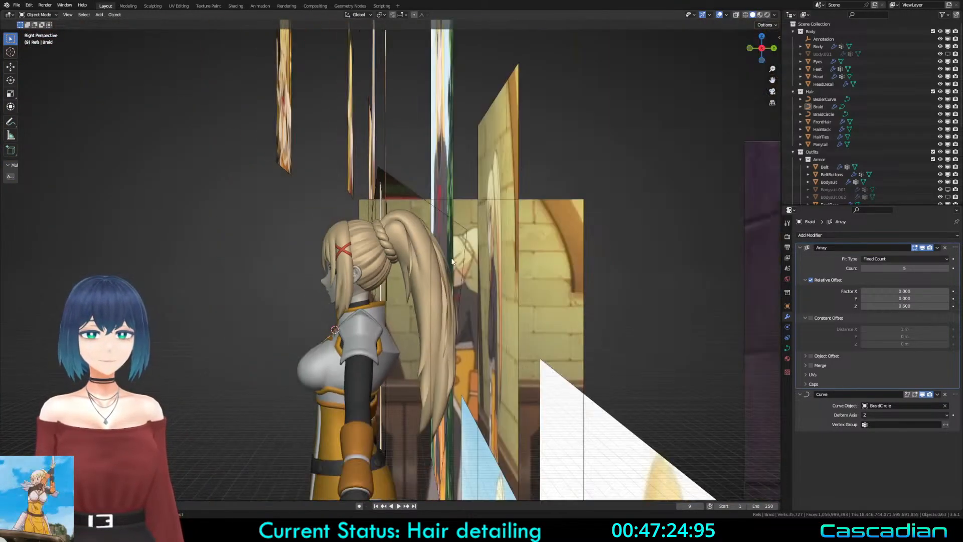
middle_drag(471, 251, 577, 284)
scroll(459, 288, up, 2)
middle_drag(459, 288, 462, 271)
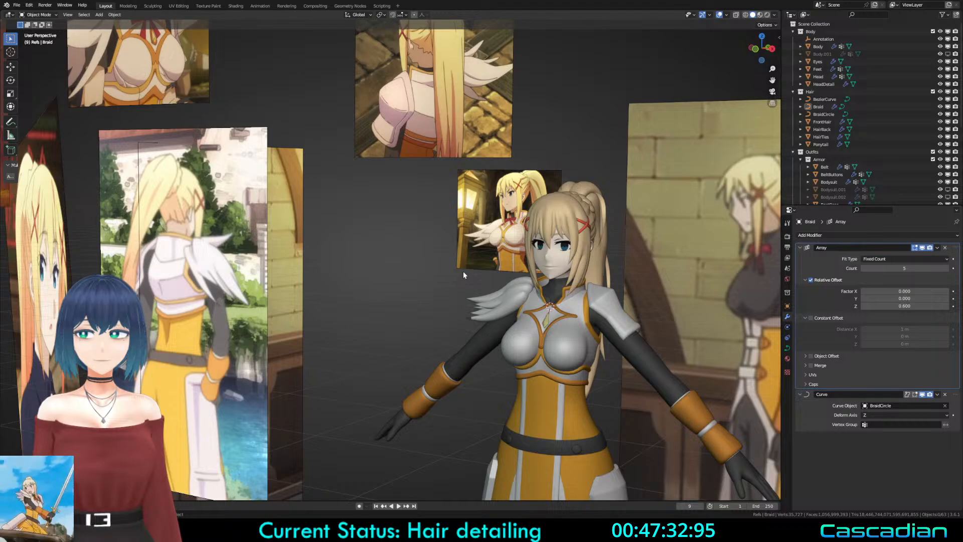
middle_drag(462, 271, 543, 327)
scroll(489, 282, up, 2)
Step: Clear the selection and save the file
key(a)
key(a)
key(ctrl+s)
Step: Nudge a vertex of the feathered left shoulder piece with proportional editing and return to object mode
click(321, 295)
key(Tab)
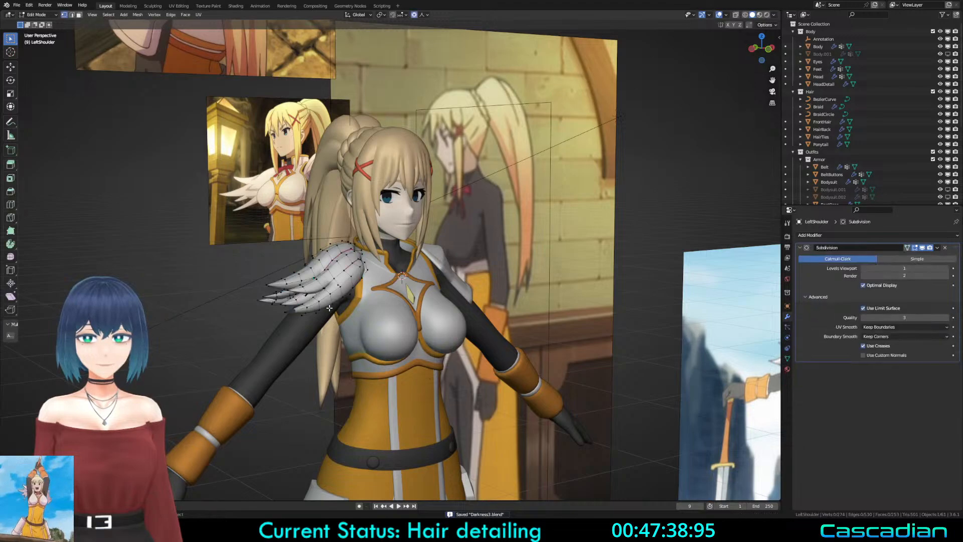
shift+middle_drag(293, 318, 318, 308)
scroll(317, 308, up, 1)
key(g)
click(311, 303)
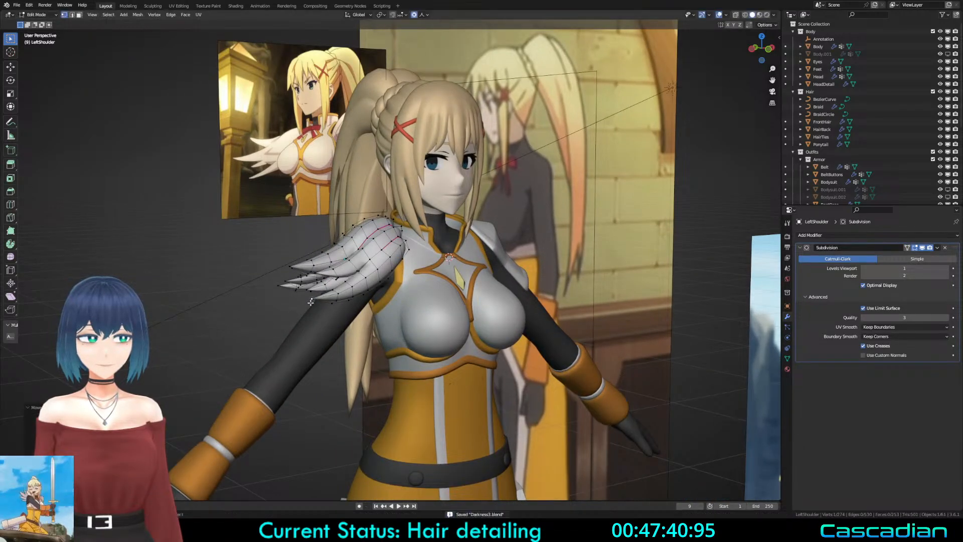
key(Tab)
key(a)
key(a)
Step: Examine the chest armor, face and fringe from the front against the reference images
middle_drag(494, 288, 439, 293)
shift+middle_drag(440, 293, 419, 263)
scroll(322, 311, up, 2)
scroll(419, 262, up, 1)
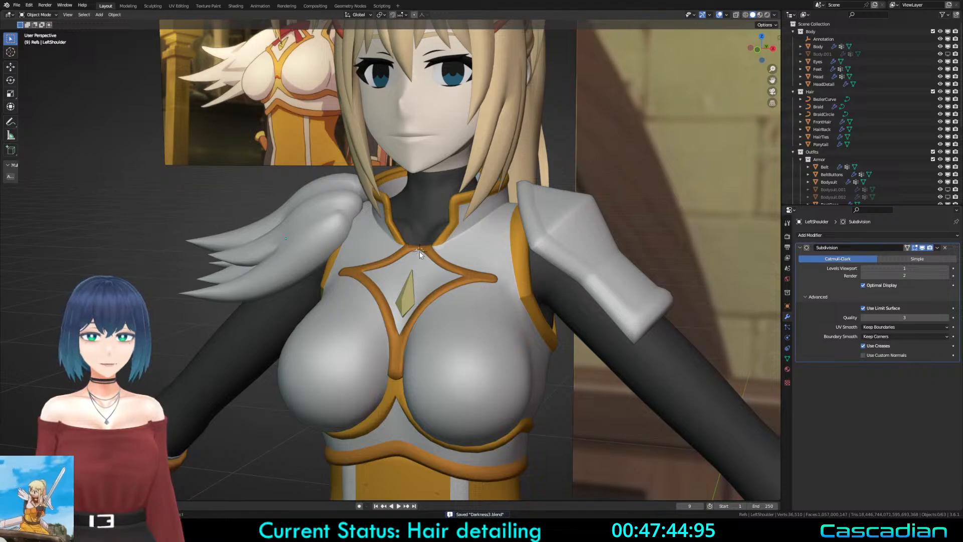
key(KP_1)
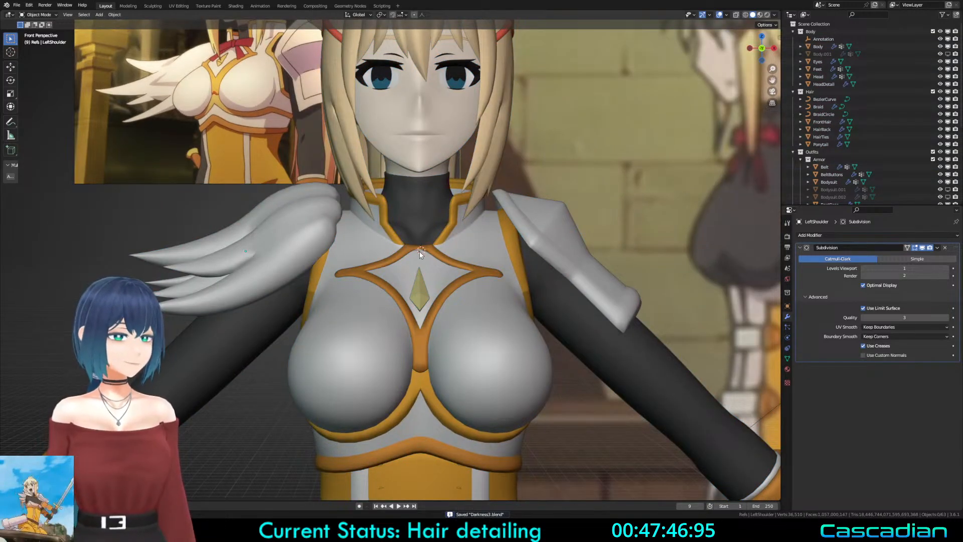
shift+middle_drag(443, 186, 435, 292)
shift+middle_drag(431, 154, 452, 276)
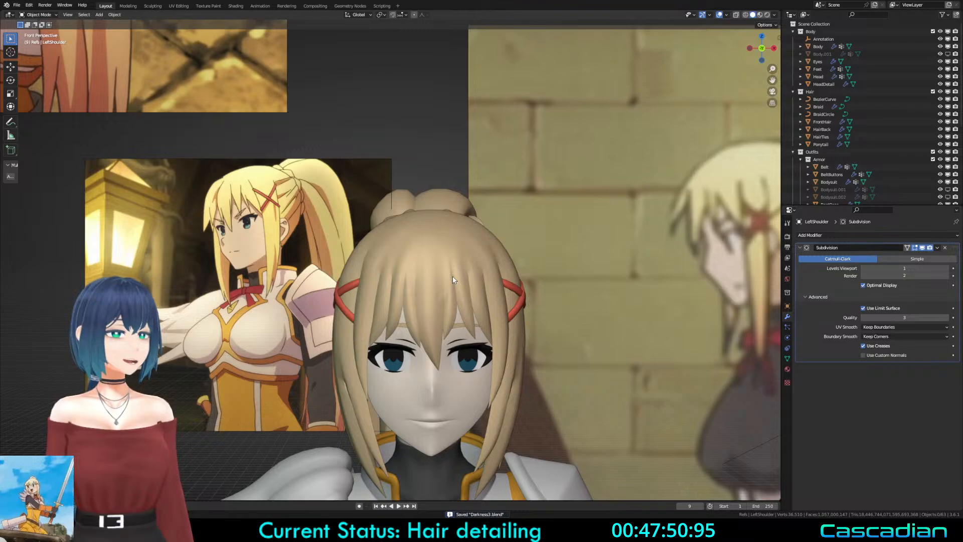
shift+middle_drag(460, 334, 454, 266)
scroll(441, 264, up, 1)
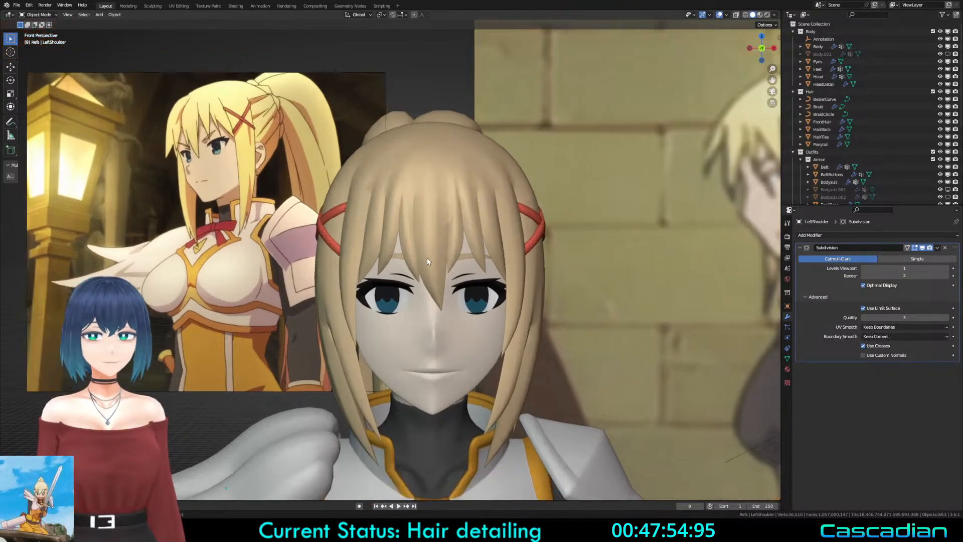
Step: Open the FrontHair mesh for editing and check its fringe in wireframe and in object mode
click(427, 258)
scroll(416, 241, up, 3)
key(Tab)
key(alt+a)
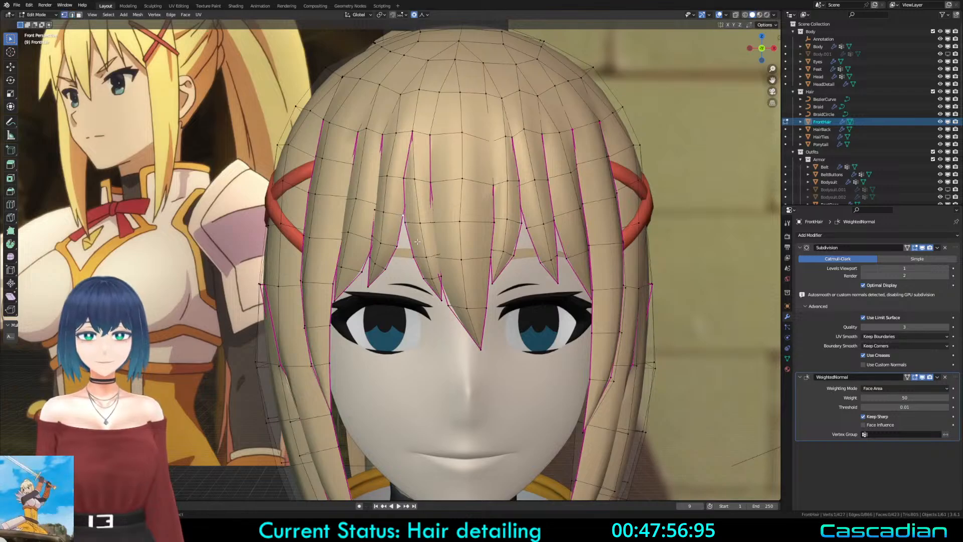
key(shift+z)
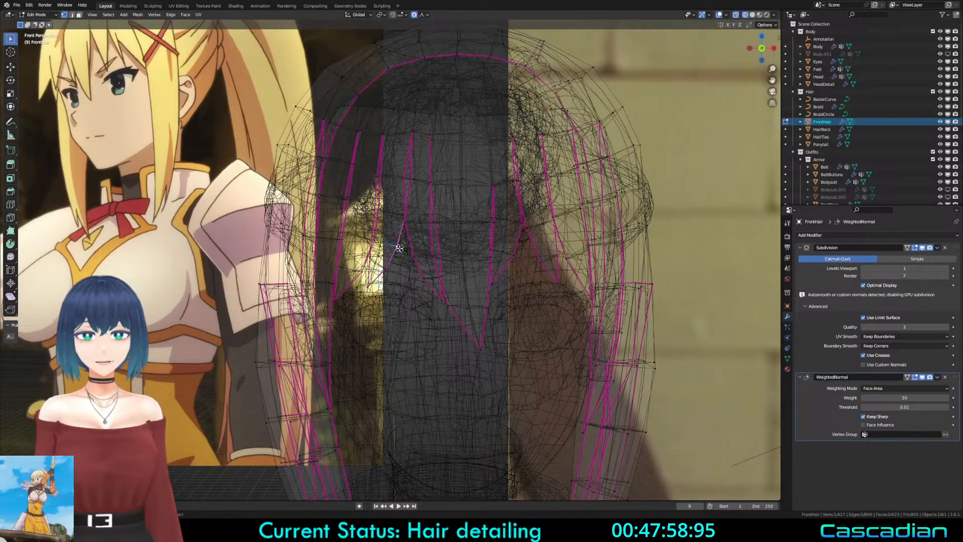
key(shift+z)
key(Tab)
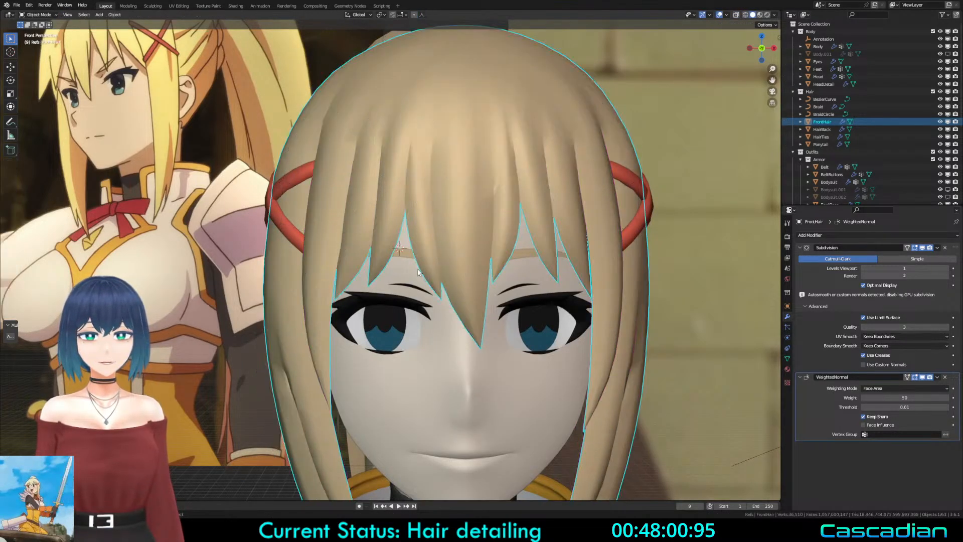
key(Tab)
scroll(431, 240, down, 4)
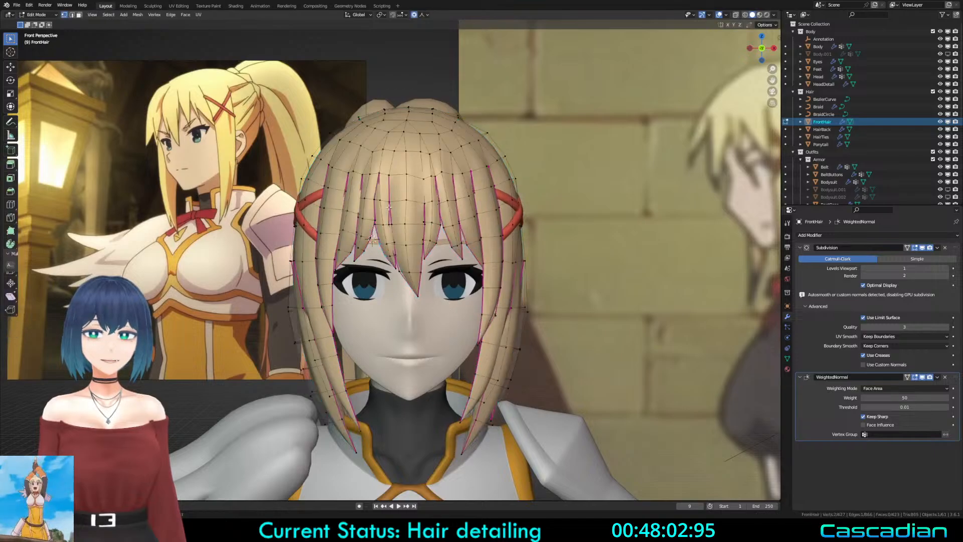
Step: Adjust vertices at the upper part of the fringe strands with proportional editing
click(378, 171)
key(g)
scroll(421, 178, down, 6)
scroll(462, 184, up, 9)
right_click(464, 184)
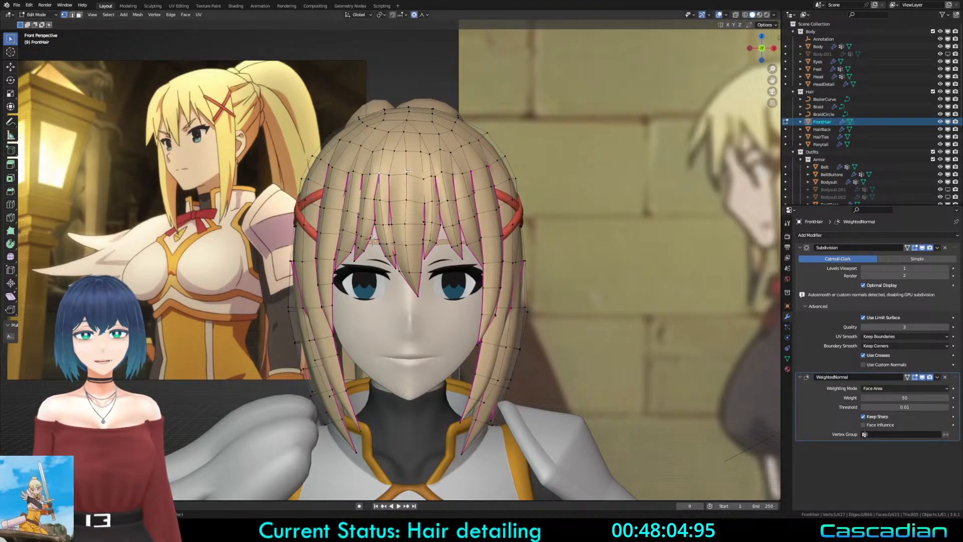
key(g)
click(466, 185)
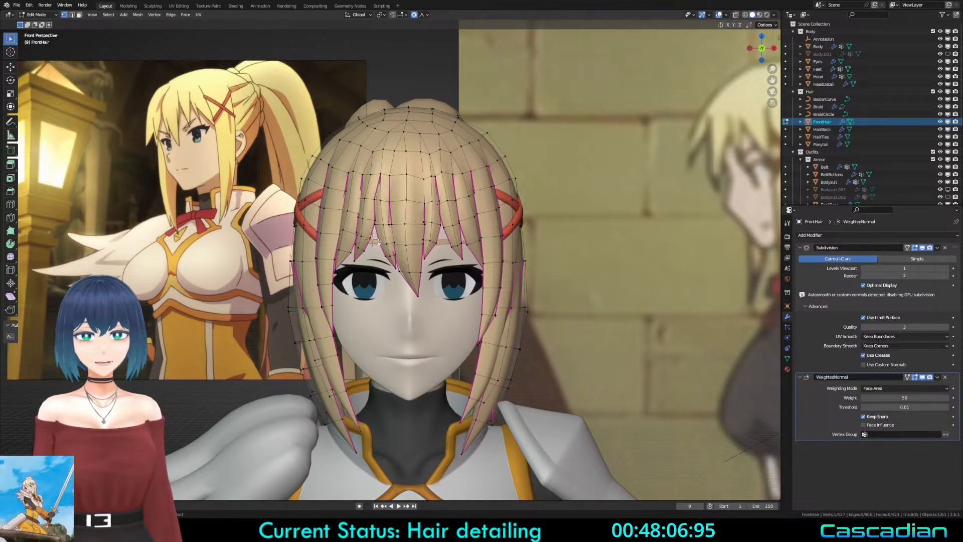
key(g)
click(379, 242)
key(ctrl+z)
Step: Nudge fringe vertices above the eye and in the middle of the forehead to refine the strands' shape
click(374, 201)
key(g)
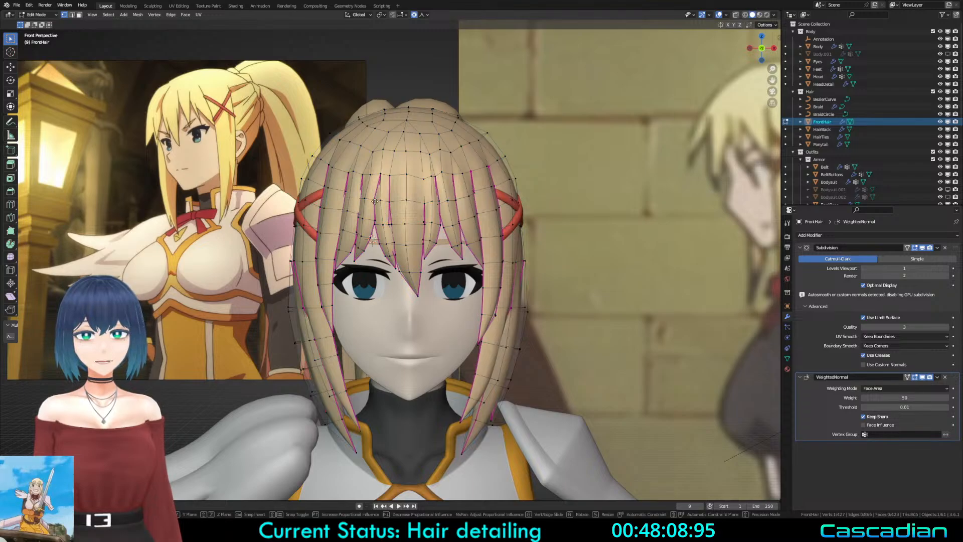
click(375, 201)
key(alt+a)
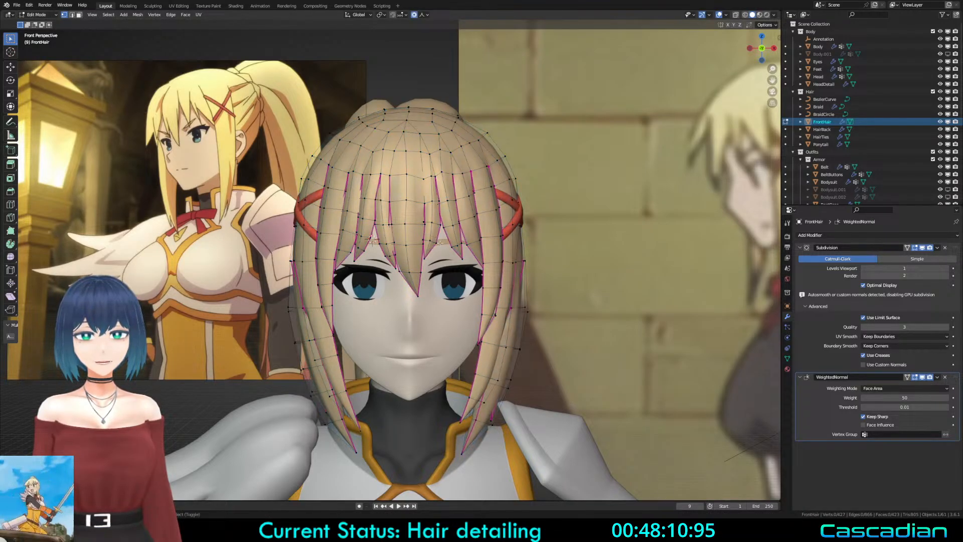
shift+middle_drag(439, 243, 442, 253)
click(413, 210)
key(g)
click(413, 208)
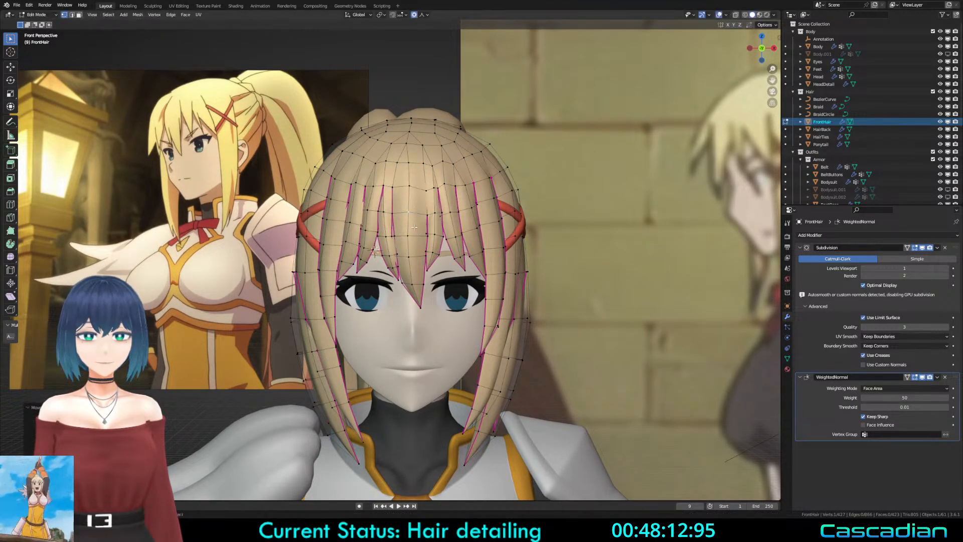
Step: Slightly shift the tip of the long centre fringe strand and check the hair in object mode
key(Tab)
key(alt+a)
key(Tab)
click(422, 304)
key(g)
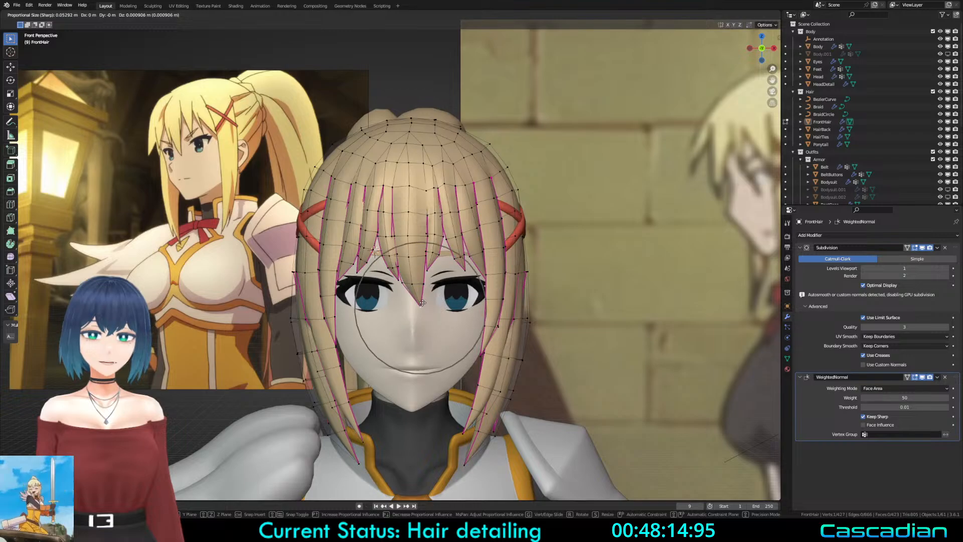
click(421, 304)
key(Tab)
key(alt+a)
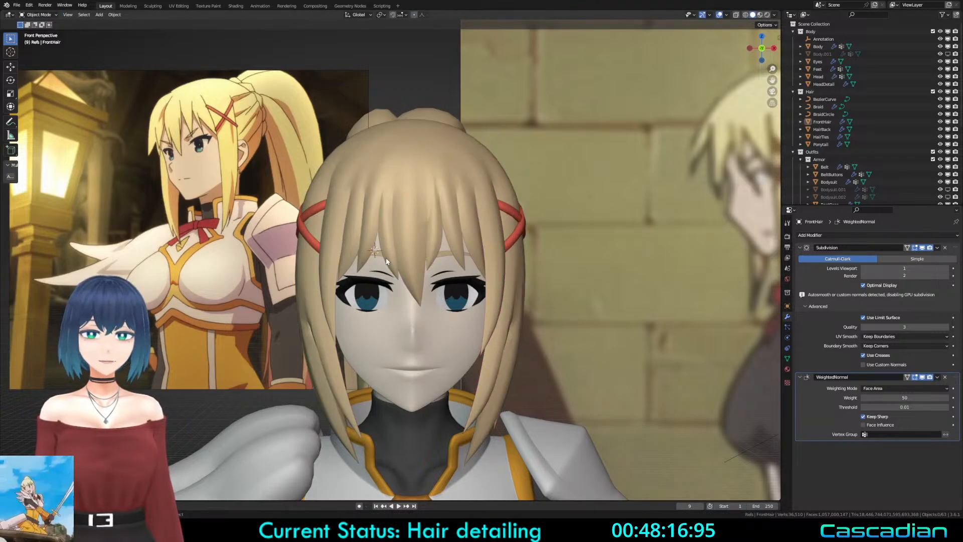
Step: Connect vertices on the front hair above the fringe and reposition the nearby vertices toward the crown
key(Tab)
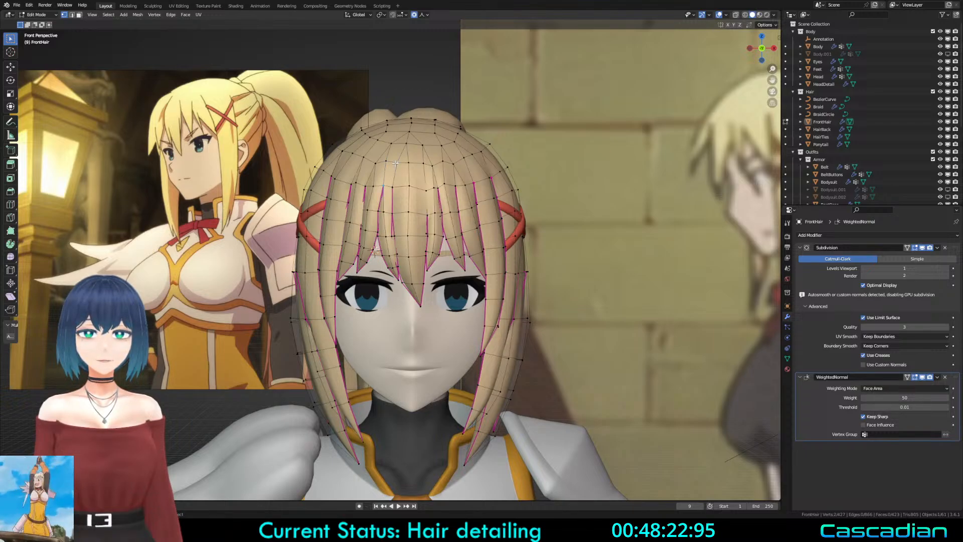
key(shift+v)
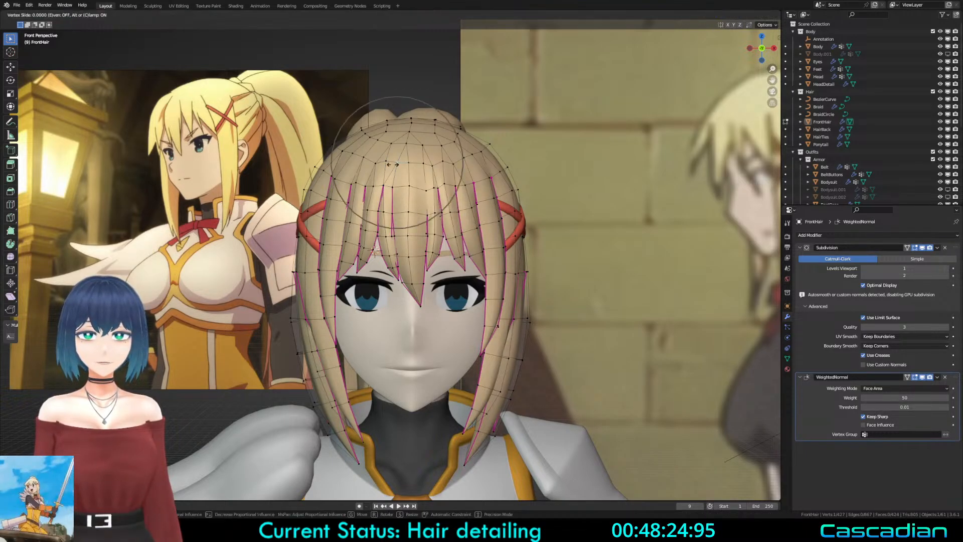
click(398, 148)
key(shift+v)
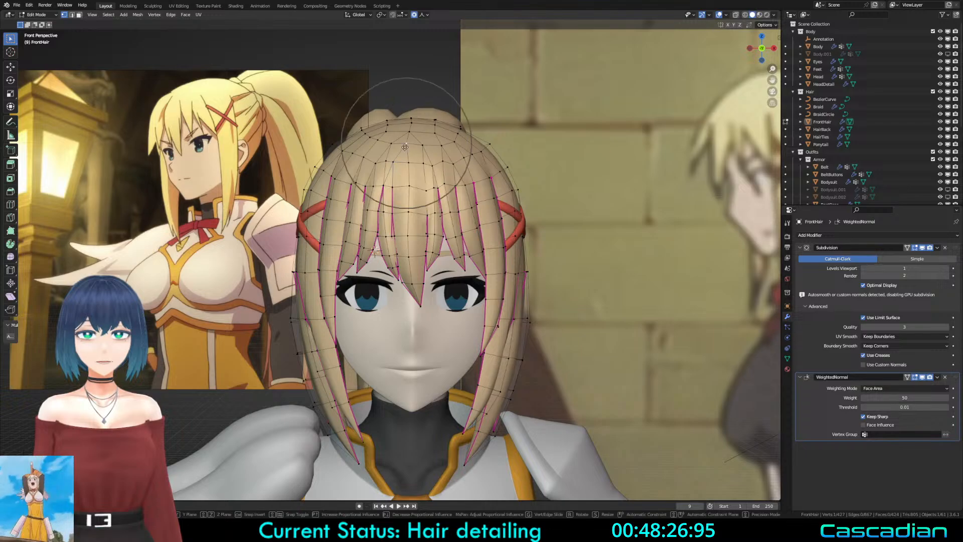
click(404, 146)
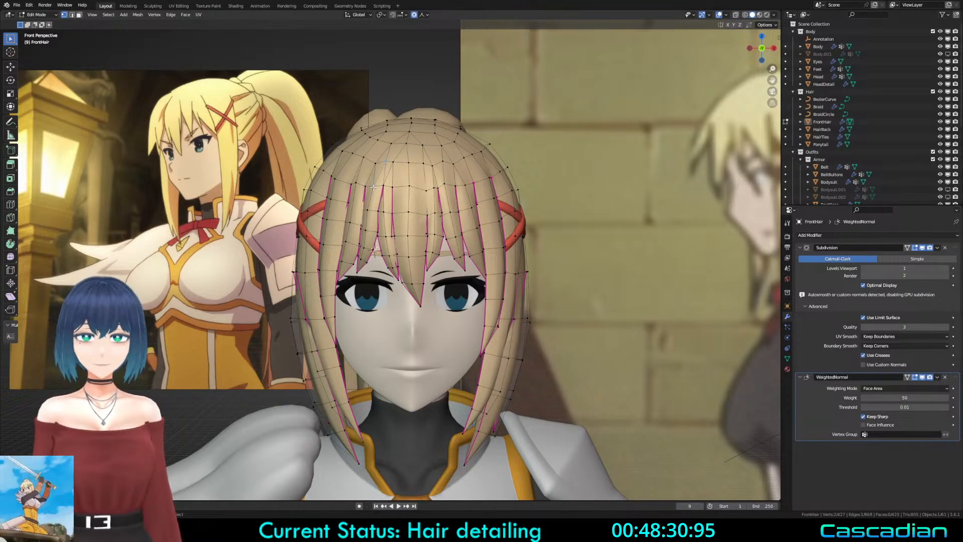
Step: Dissolve the two selected edges at the top of the fringe
mouse_move(373, 185)
middle_down()
mouse_move(341, 188)
mouse_move(379, 179)
middle_up()
key(x)
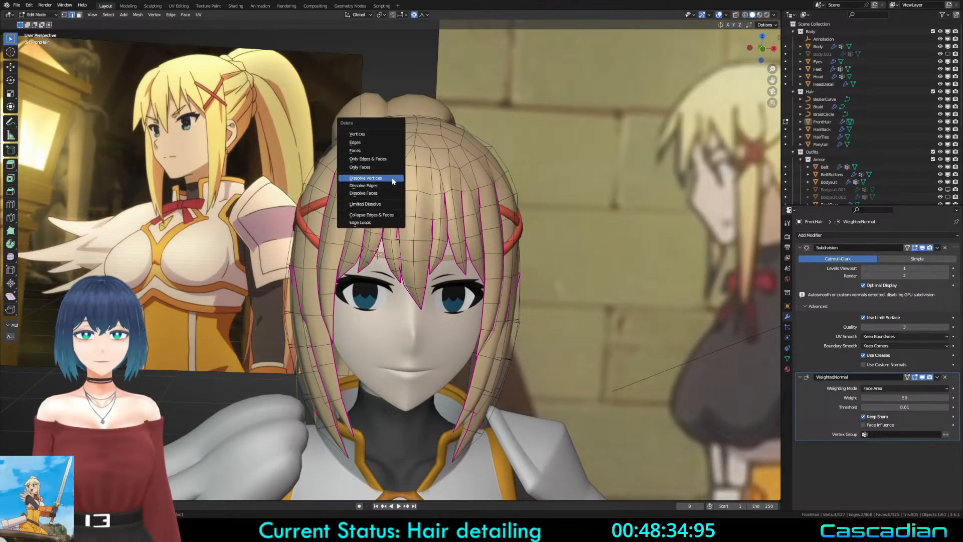
key(Escape)
key(x)
click(393, 186)
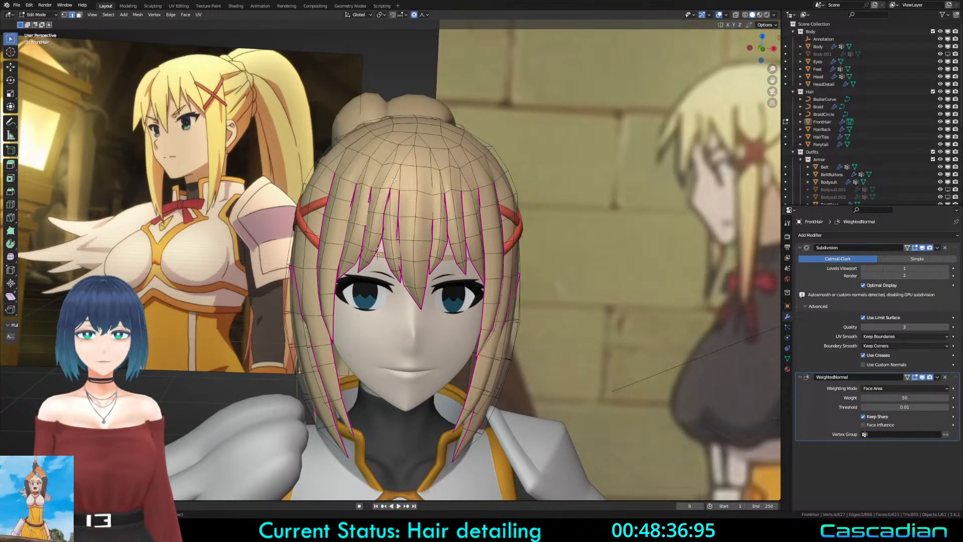
Step: Move the front hair vertex just above the centre fringe strands from the front view
key(1)
click(397, 167)
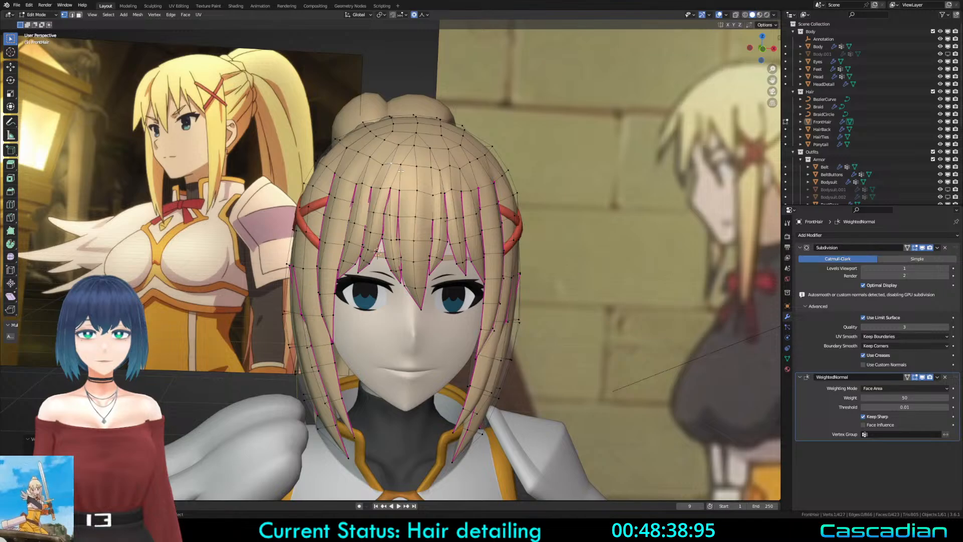
key(KP_1)
shift+middle_drag(395, 177, 389, 175)
key(g)
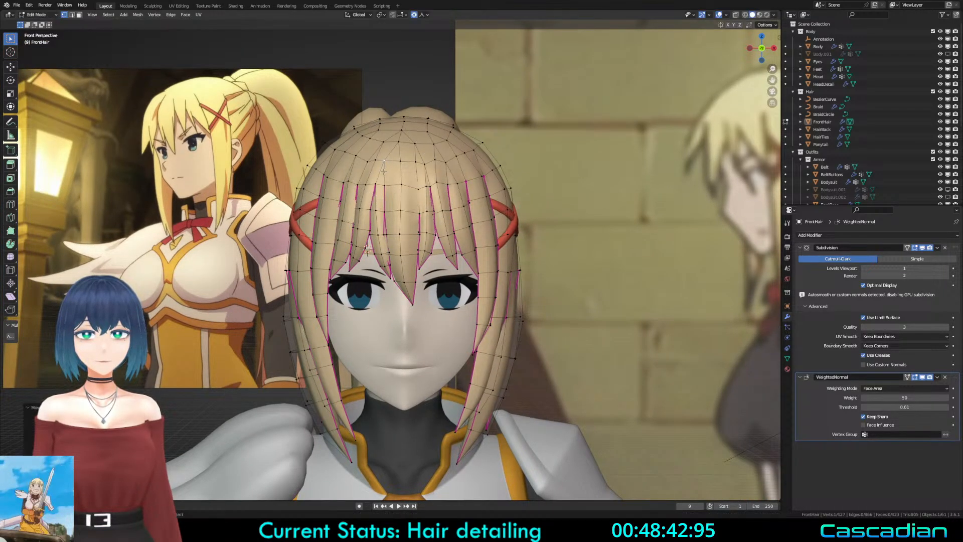
Step: Slightly move a front hair vertex above the fringe strands with proportional editing, and save the file
click(381, 164)
middle_drag(381, 164, 371, 312)
key(KP_1)
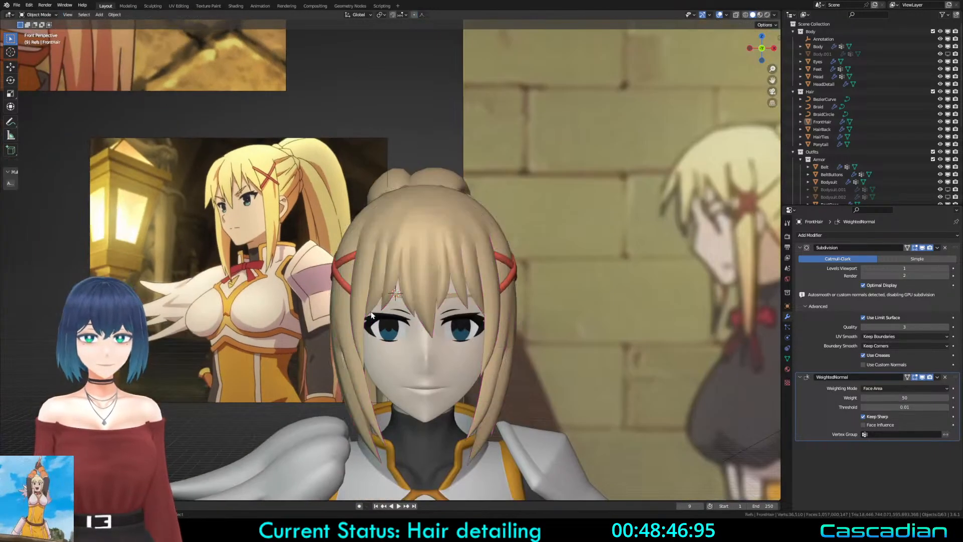
key(KP_Decimal)
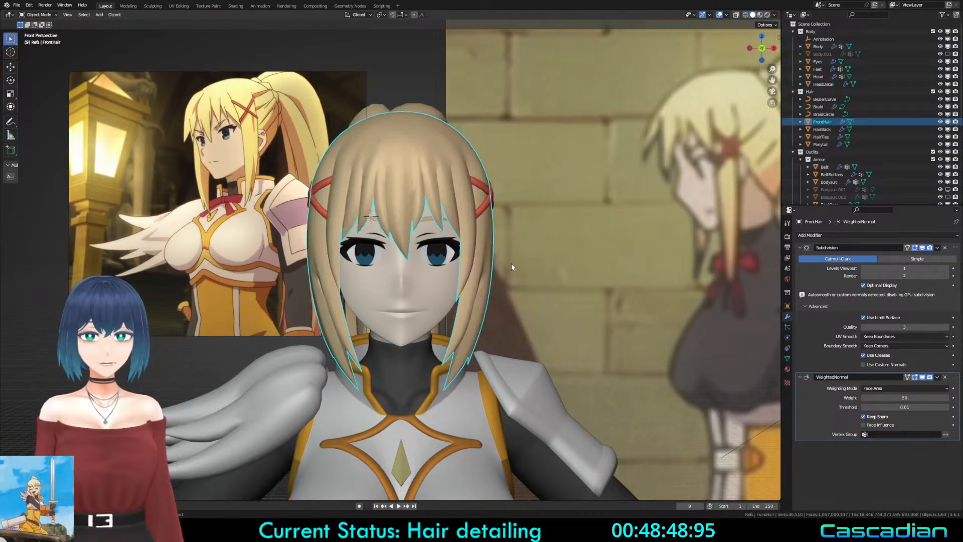
scroll(398, 251, up, 2)
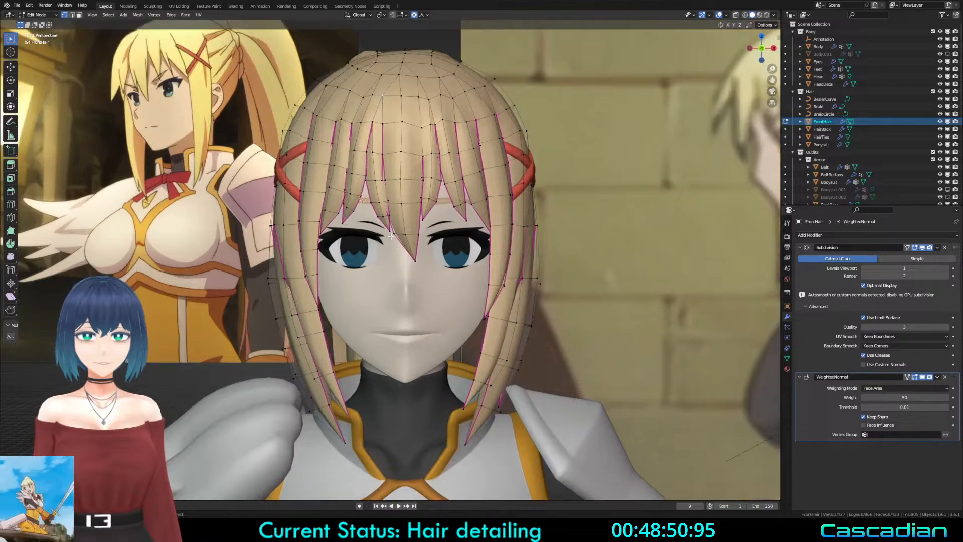
key(g)
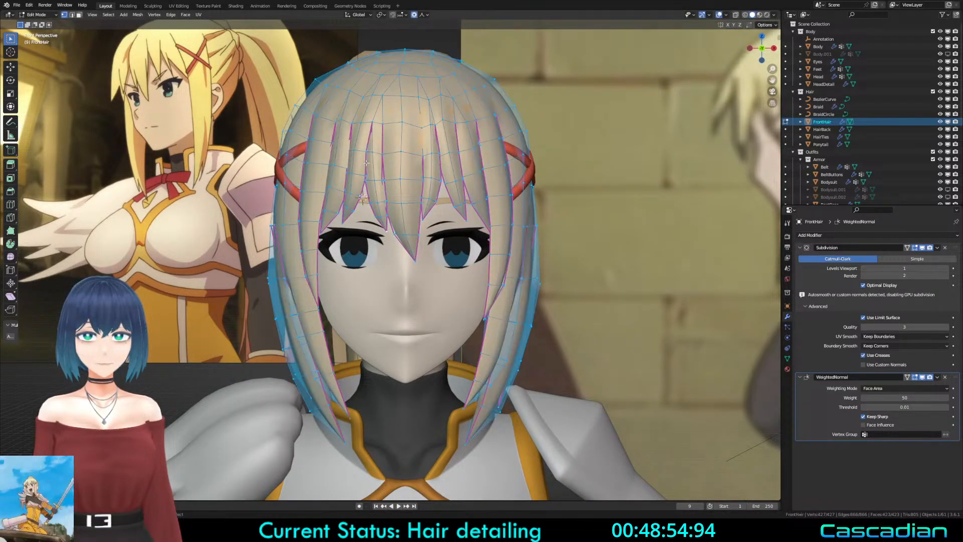
scroll(408, 167, down, 1)
scroll(408, 166, up, 15)
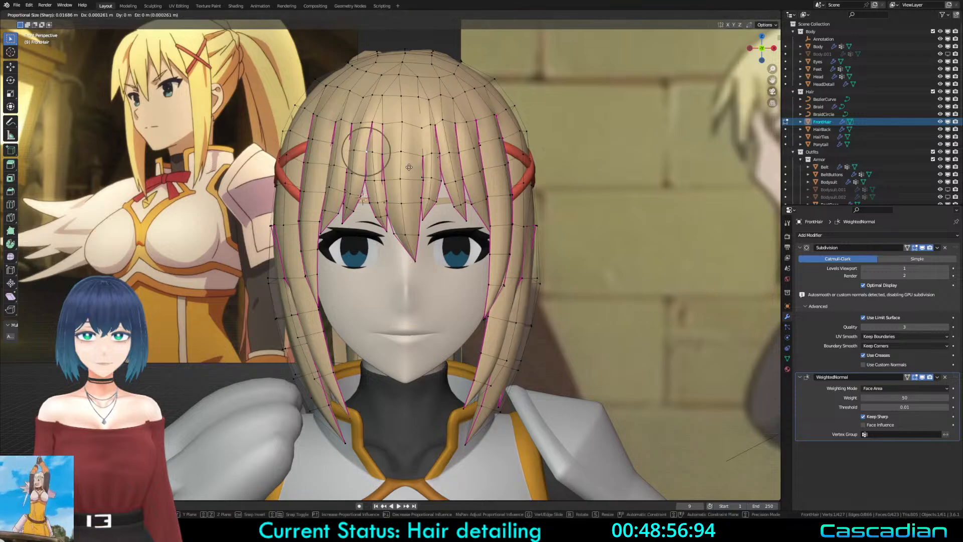
click(408, 167)
key(ctrl+s)
scroll(452, 274, down, 4)
key(Tab)
scroll(452, 273, down, 4)
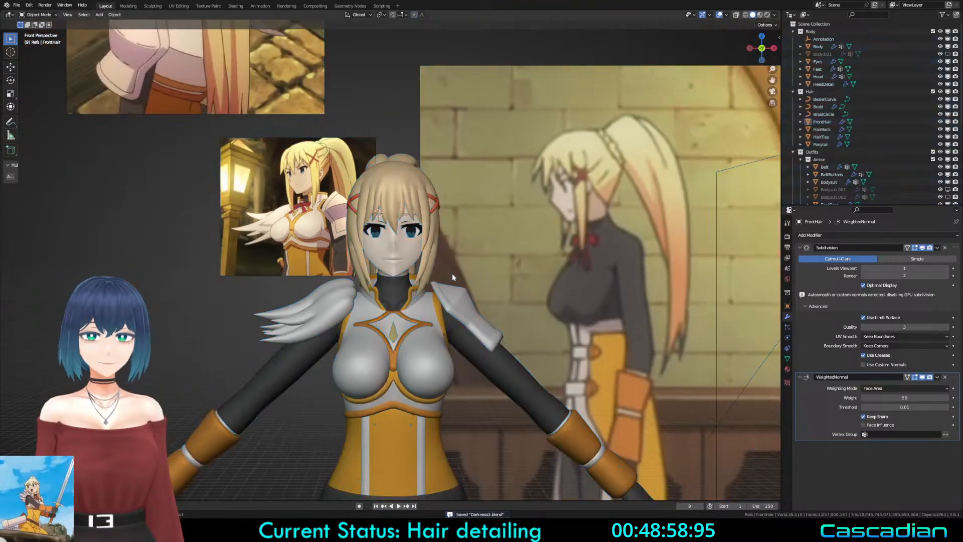
Step: Examine the head from several angles and inspect the back hair and ponytail meshes in edit mode
middle_drag(452, 273, 507, 286)
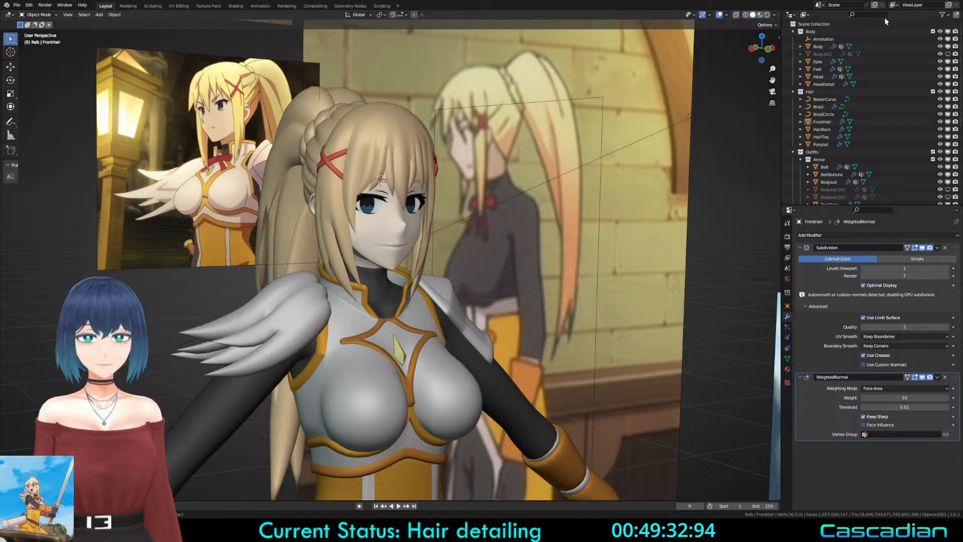
middle_drag(482, 274, 533, 310)
scroll(395, 260, down, 3)
shift+middle_drag(396, 260, 475, 254)
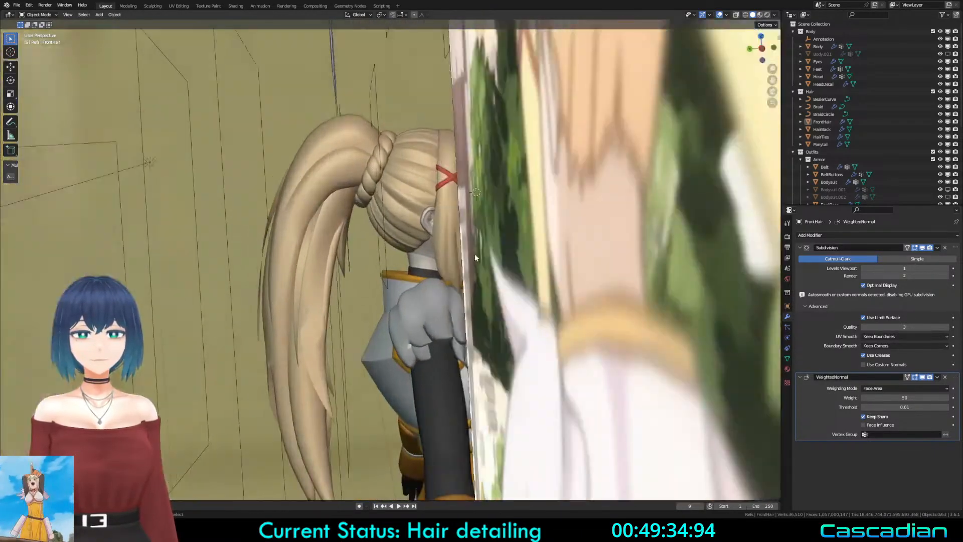
click(386, 221)
key(Tab)
middle_drag(387, 221, 389, 243)
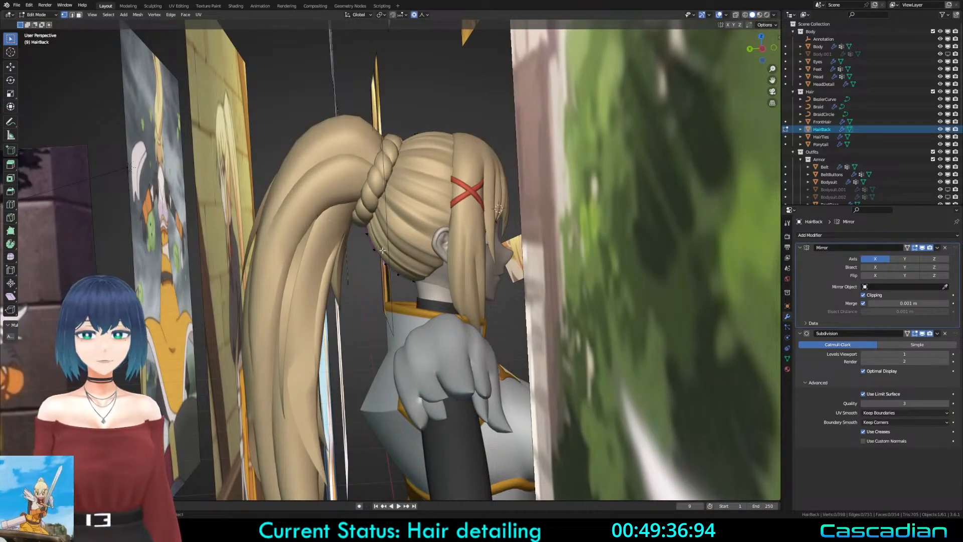
shift+middle_drag(354, 299, 386, 168)
key(Tab)
click(360, 220)
key(Tab)
mouse_move(361, 258)
middle_down()
mouse_move(439, 250)
mouse_move(337, 263)
middle_up()
Step: Examine the ponytail in wireframe and solid shading, viewing it from below and from behind
key(z)
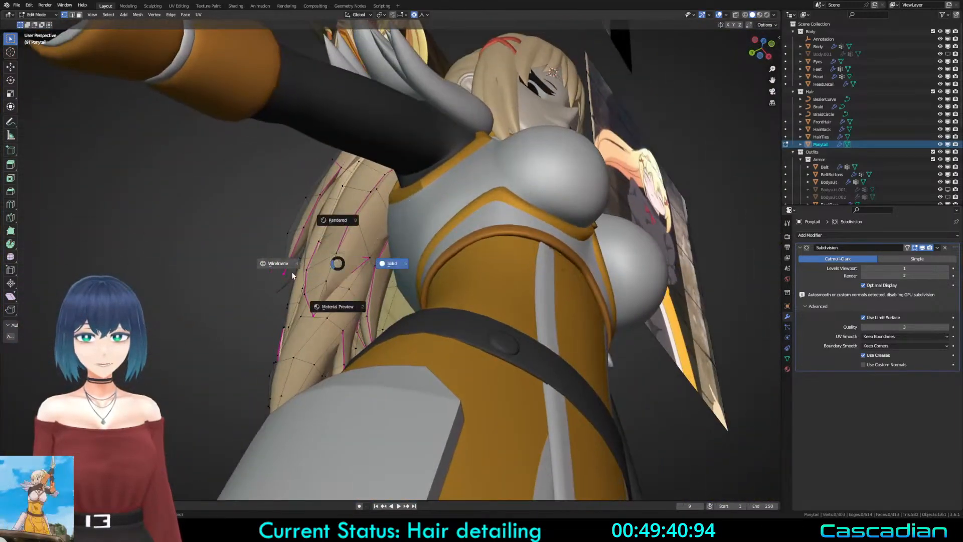
click(290, 273)
click(343, 277)
key(z)
click(398, 277)
mouse_move(577, 296)
middle_down()
mouse_move(621, 301)
mouse_move(655, 215)
mouse_move(634, 262)
mouse_move(557, 292)
mouse_move(646, 296)
middle_up()
key(Tab)
click(576, 301)
click(446, 293)
key(z)
click(498, 346)
key(z)
click(593, 312)
mouse_move(594, 312)
middle_down()
mouse_move(498, 318)
mouse_move(495, 297)
middle_up()
click(498, 320)
Step: Hide the outfit and reference image collections, keeping the body and hair visible
key(shift+3)
key(shift+3)
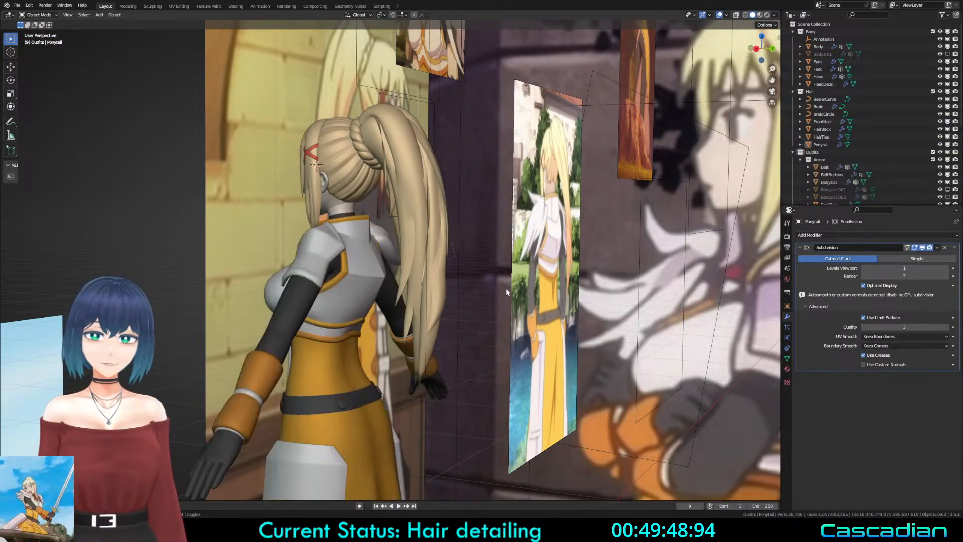
key(shift+4)
key(shift+3)
key(shift+3)
key(shift+3)
key(shift+3)
middle_drag(505, 291, 522, 305)
key(shift+3)
Step: Select faces on the Body mesh's lower back just above the buttocks and shift them slightly with proportional editing
middle_drag(399, 306, 413, 270)
click(450, 310)
key(Tab)
scroll(386, 213, up, 2)
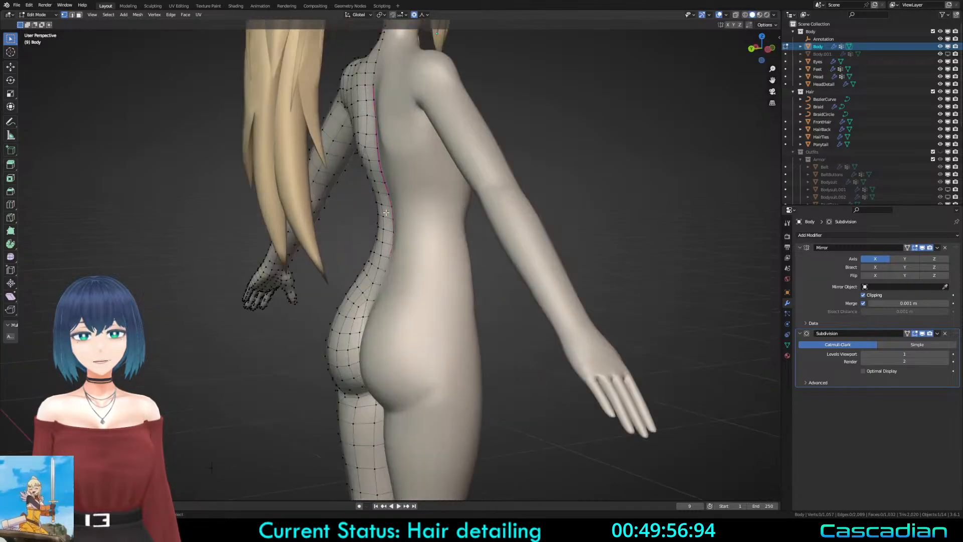
ctrl+click(378, 275)
key(g)
right_click(377, 274)
middle_drag(390, 283, 380, 280)
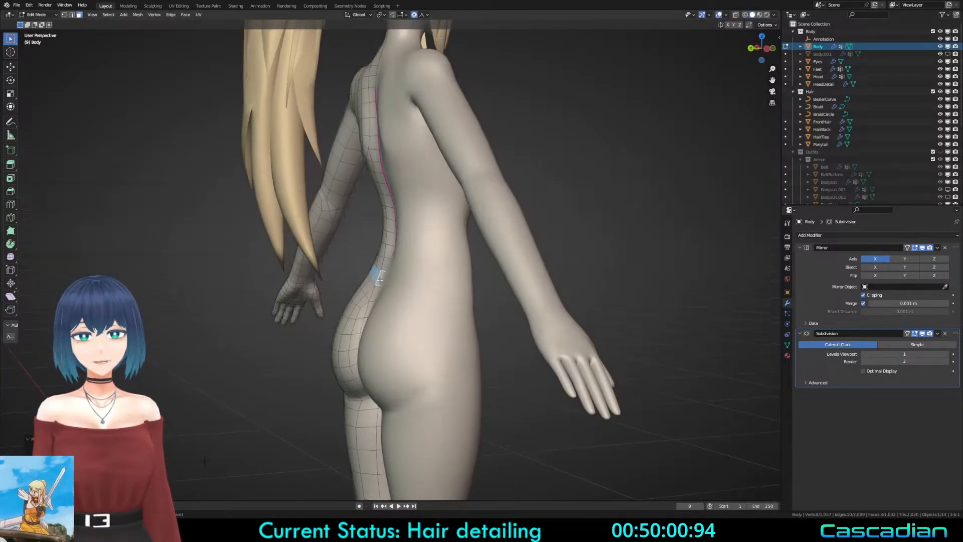
key(g)
scroll(379, 281, up, 4)
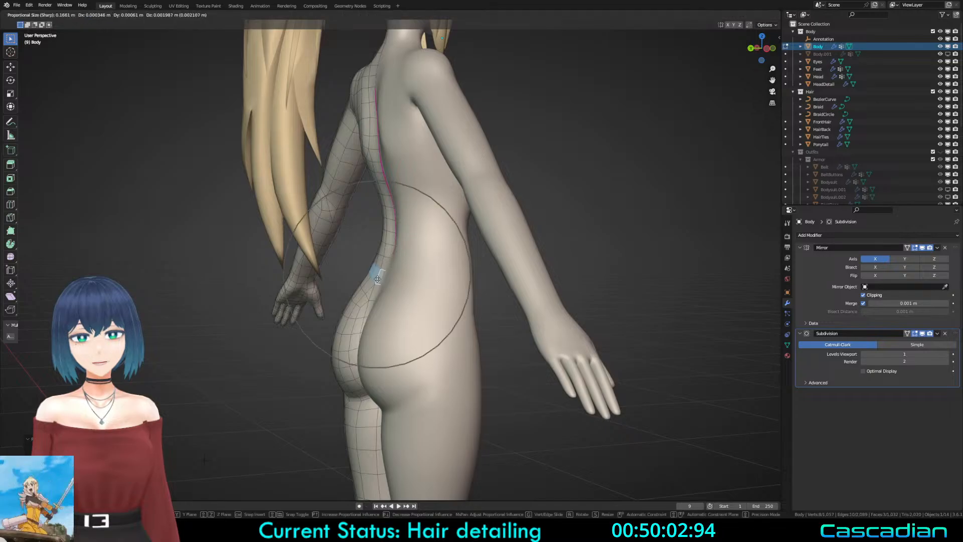
click(377, 278)
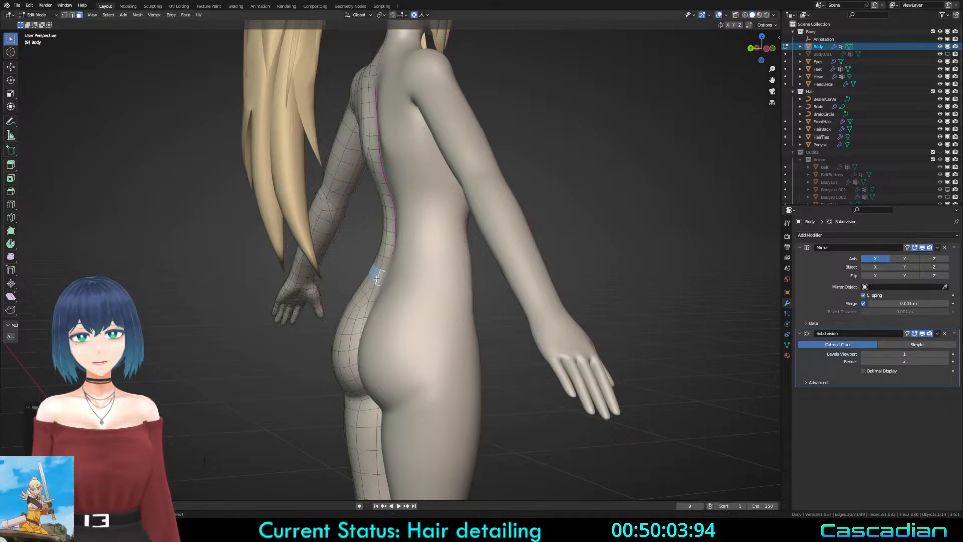
key(g)
key(y)
right_click(385, 210)
key(2)
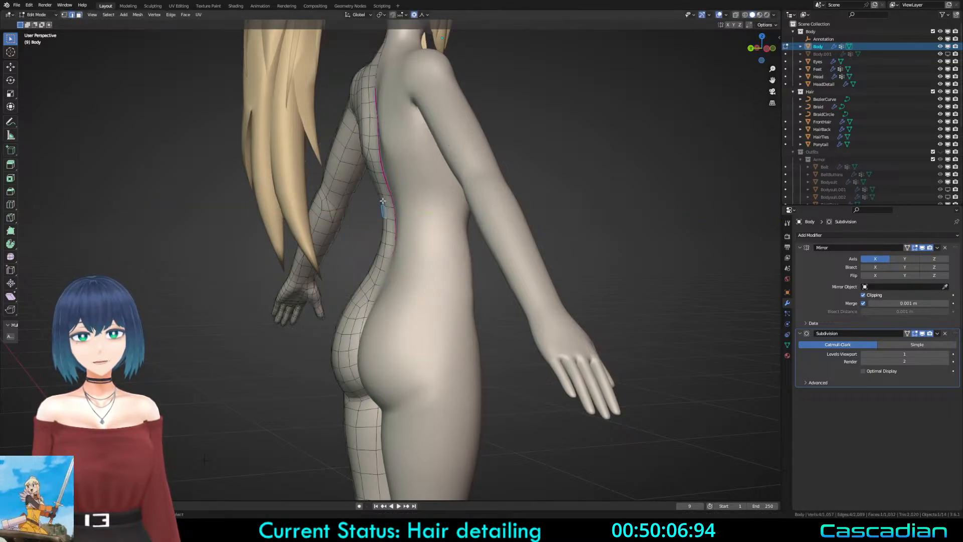
key(g)
key(y)
right_click(382, 207)
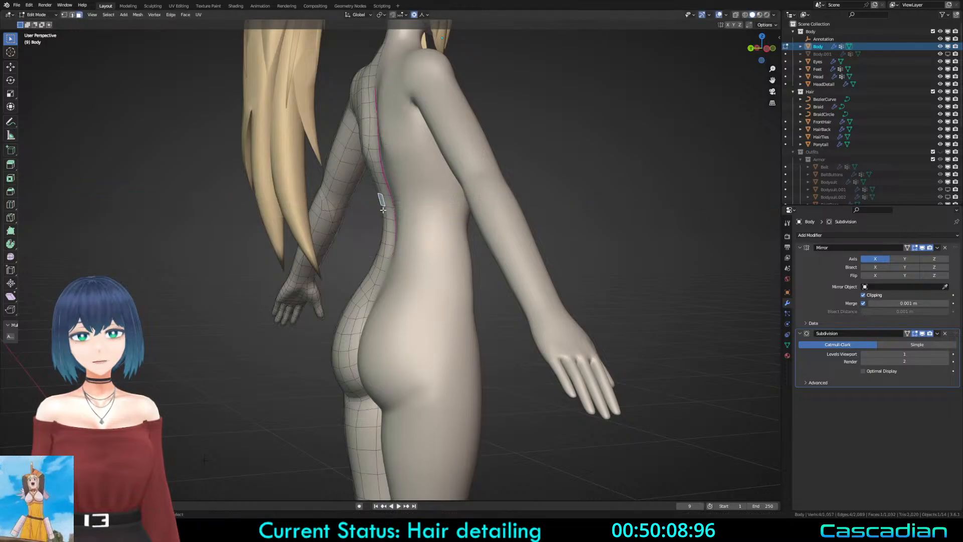
Step: Select an edge at the waist on the body's back and move it slightly with proportional editing
key(z)
click(365, 197)
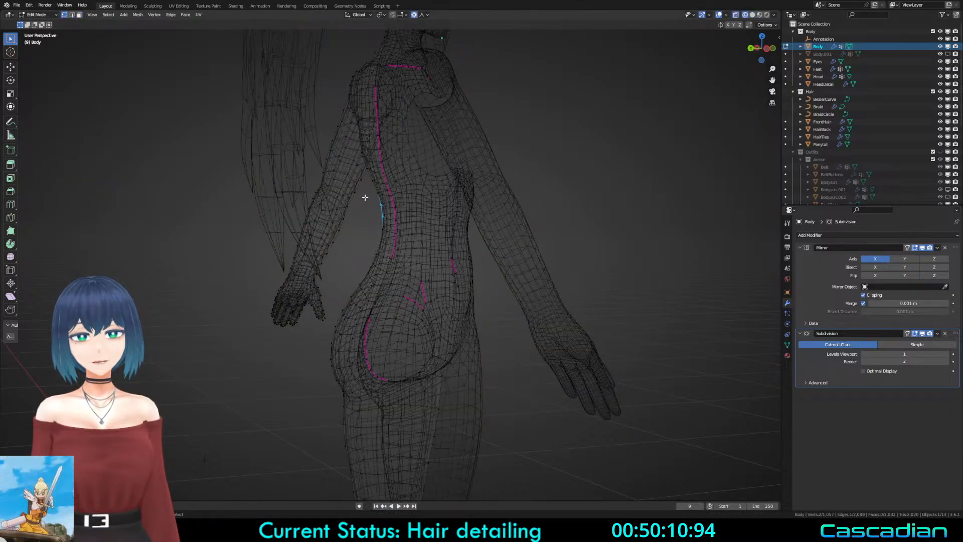
key(shift+z)
key(g)
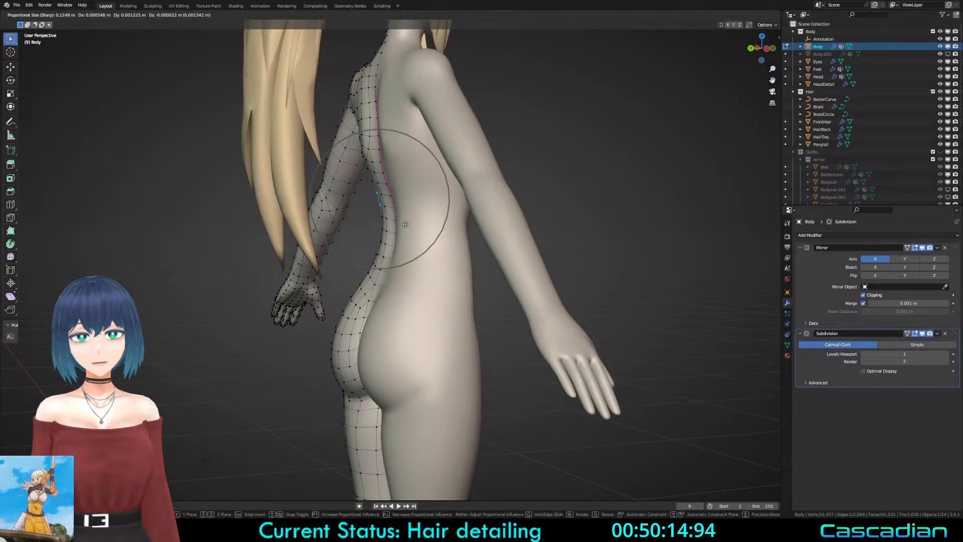
click(403, 226)
key(g)
click(405, 227)
Step: Examine the body's silhouette in object mode from the back, side and front
key(Tab)
scroll(495, 275, down, 3)
key(a)
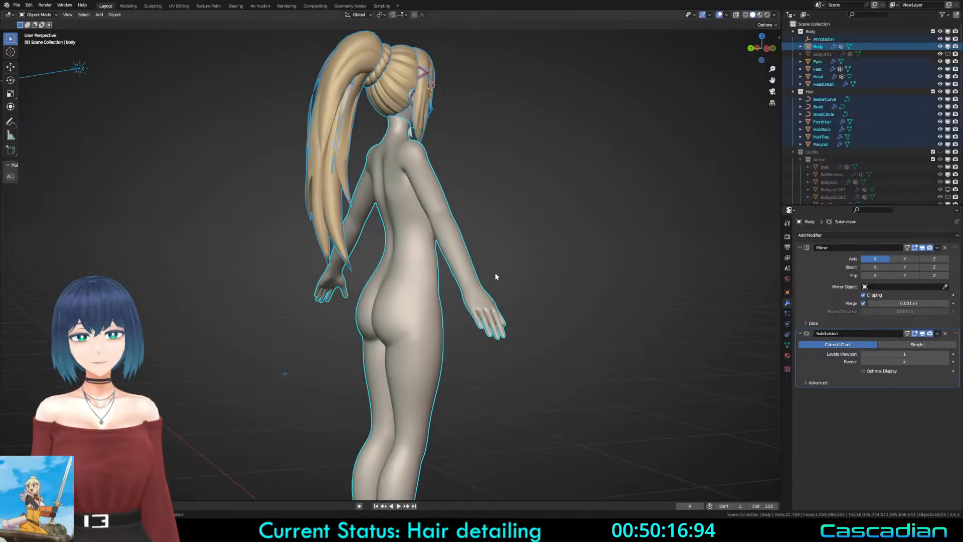
key(alt+a)
middle_drag(495, 276, 434, 291)
scroll(437, 271, up, 3)
key(Tab)
key(Tab)
scroll(436, 271, down, 3)
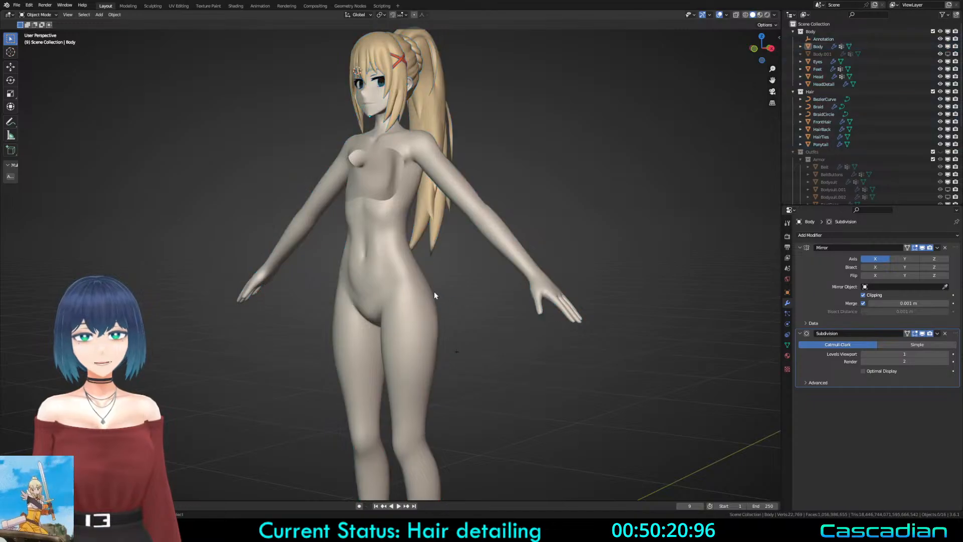
scroll(451, 282, up, 3)
scroll(452, 281, up, 2)
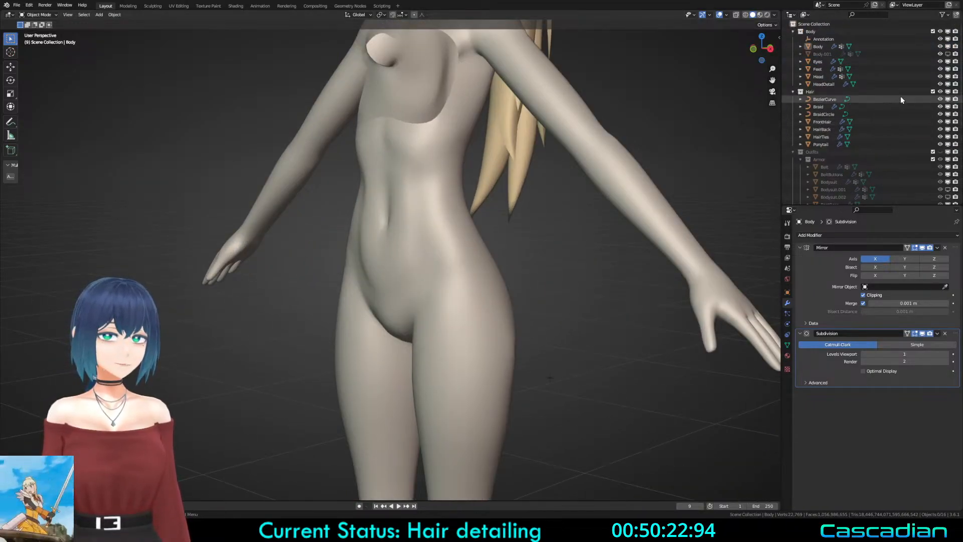
Step: Show the hidden Body.001 mesh and check the complete body from the front and behind
click(939, 54)
scroll(464, 233, down, 3)
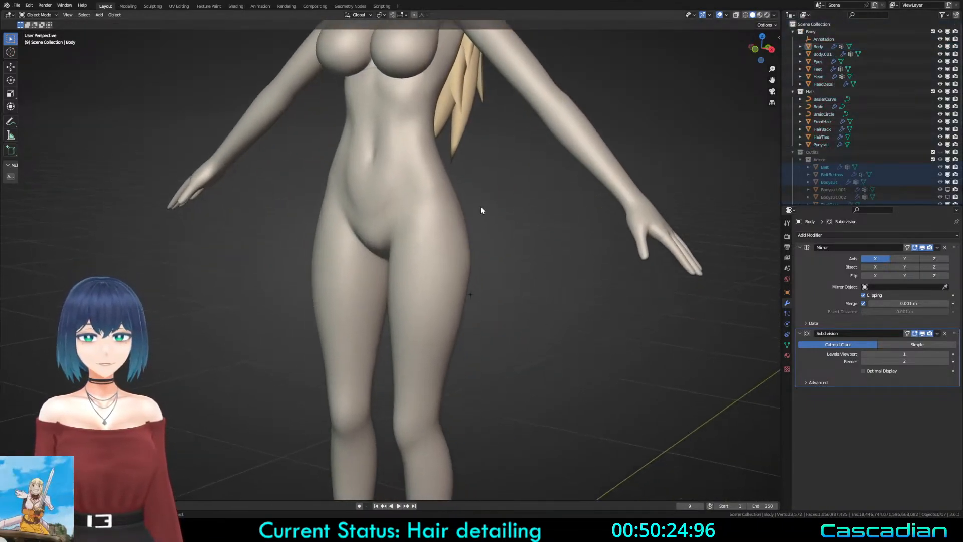
middle_drag(481, 206, 516, 344)
scroll(469, 291, down, 1)
scroll(468, 286, up, 1)
scroll(467, 286, down, 2)
scroll(505, 286, up, 1)
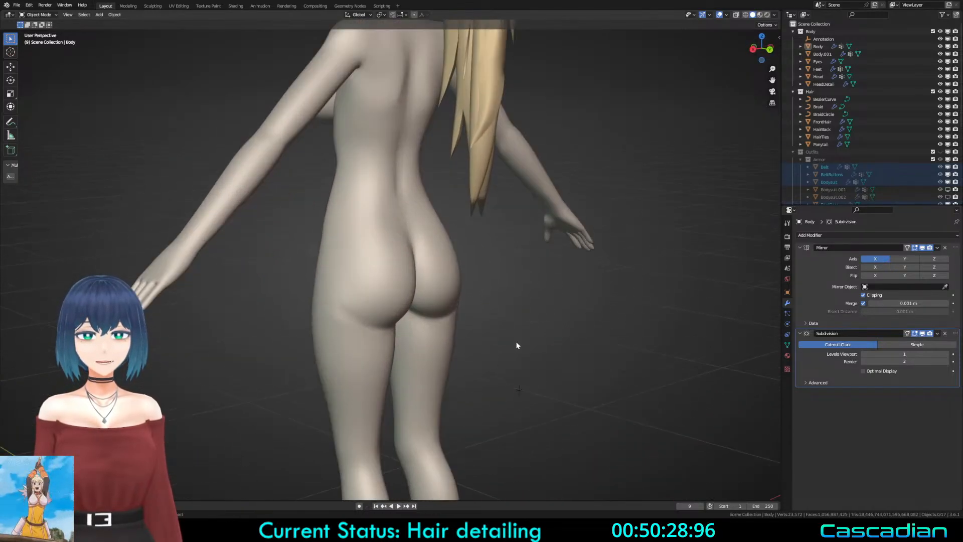
Step: Hide the ponytail and select the buttock faces of the Body mesh with circle select in face mode
click(512, 166)
mouse_move(512, 165)
middle_down()
mouse_move(483, 229)
mouse_move(390, 268)
mouse_move(359, 271)
mouse_move(318, 236)
mouse_move(333, 246)
middle_up()
key(Tab)
key(3)
key(c)
scroll(357, 282, down, 11)
right_click(354, 286)
key(a)
key(alt+a)
key(c)
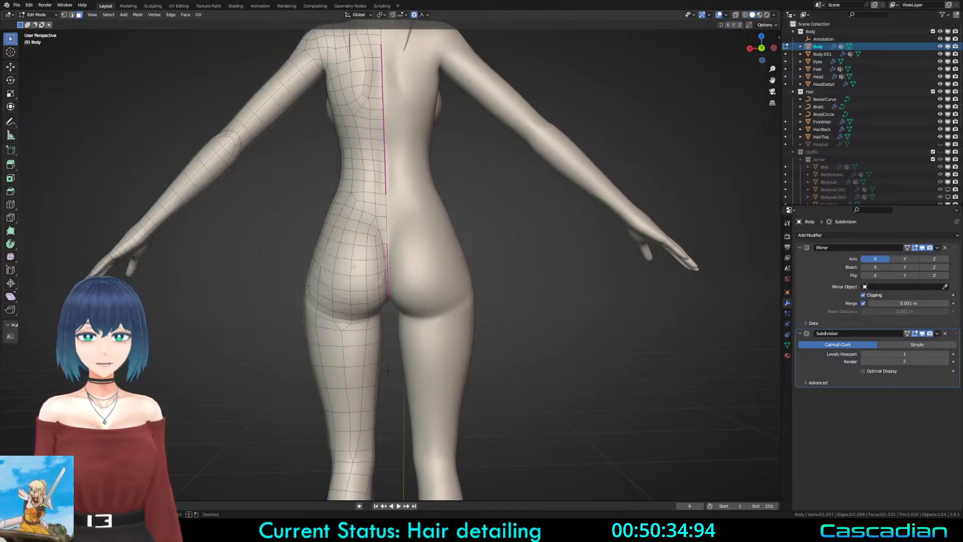
right_click(347, 287)
middle_drag(347, 287, 402, 281)
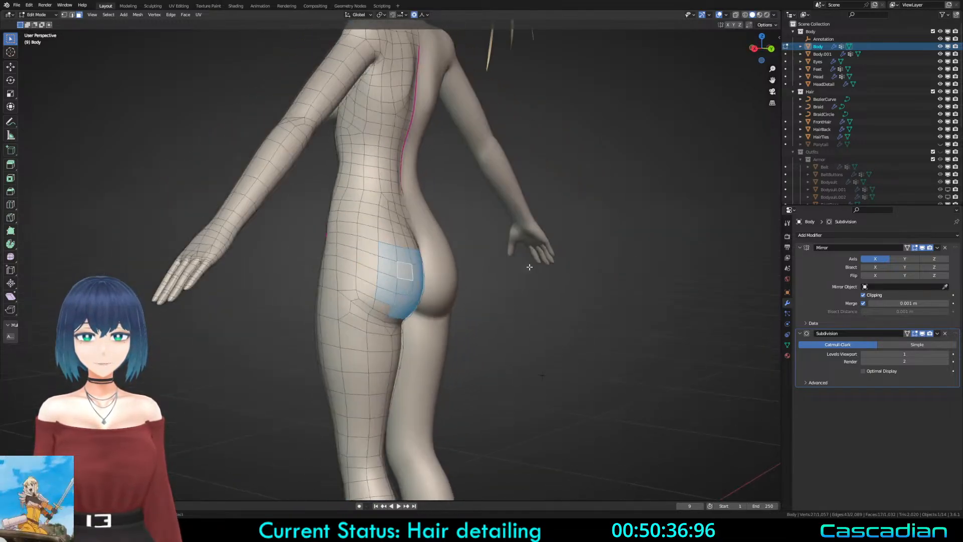
Step: Adjust the selected buttock faces vertically along the global Z axis with proportional editing
key(g)
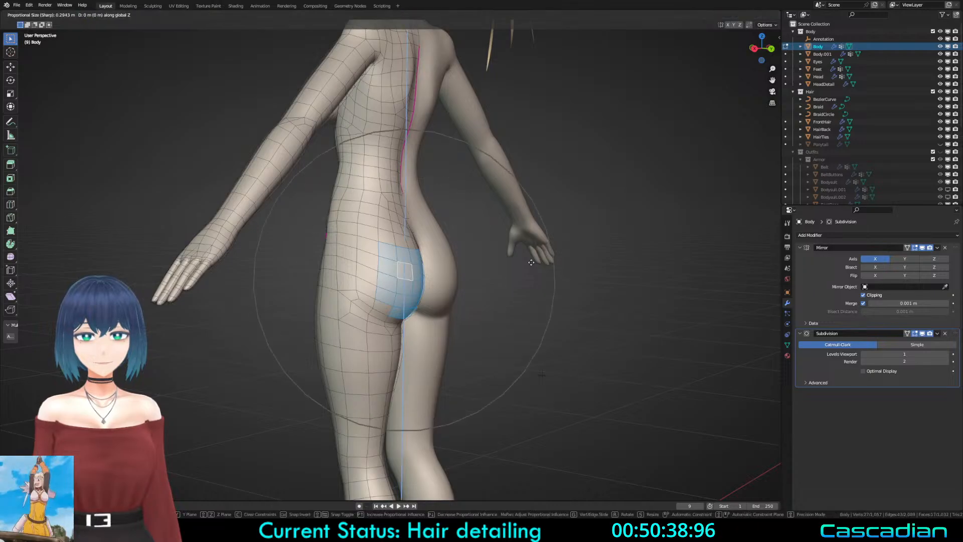
click(531, 258)
key(g)
mouse_move(508, 258)
middle_down()
mouse_move(525, 256)
mouse_move(508, 275)
mouse_move(470, 254)
middle_up()
click(534, 255)
key(shift+z)
key(g)
key(z)
click(509, 271)
key(z)
click(505, 261)
key(g)
key(z)
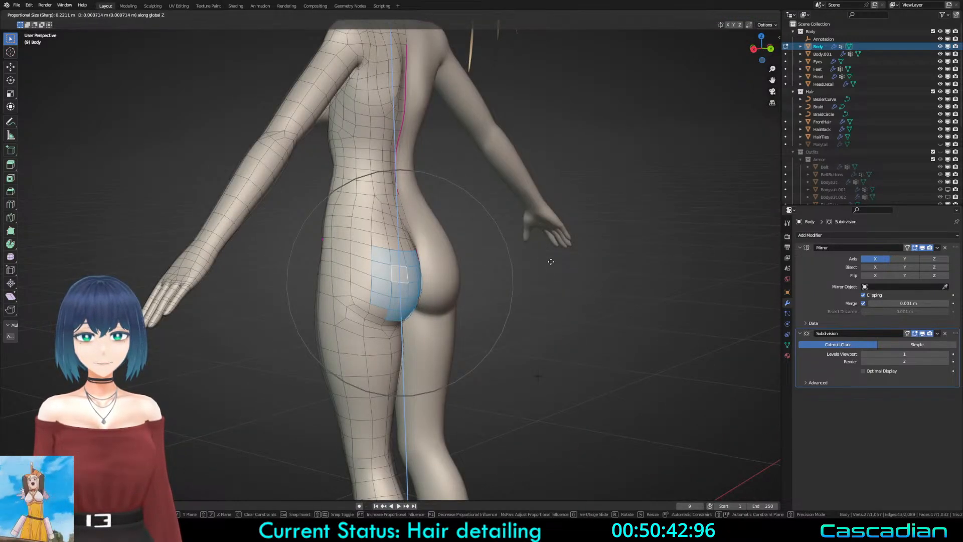
click(547, 264)
Step: Examine the reshaped buttocks and lower back from several angles, comparing object mode with edit mode
middle_drag(517, 273, 464, 267)
key(alt+a)
middle_drag(396, 281, 336, 266)
key(Tab)
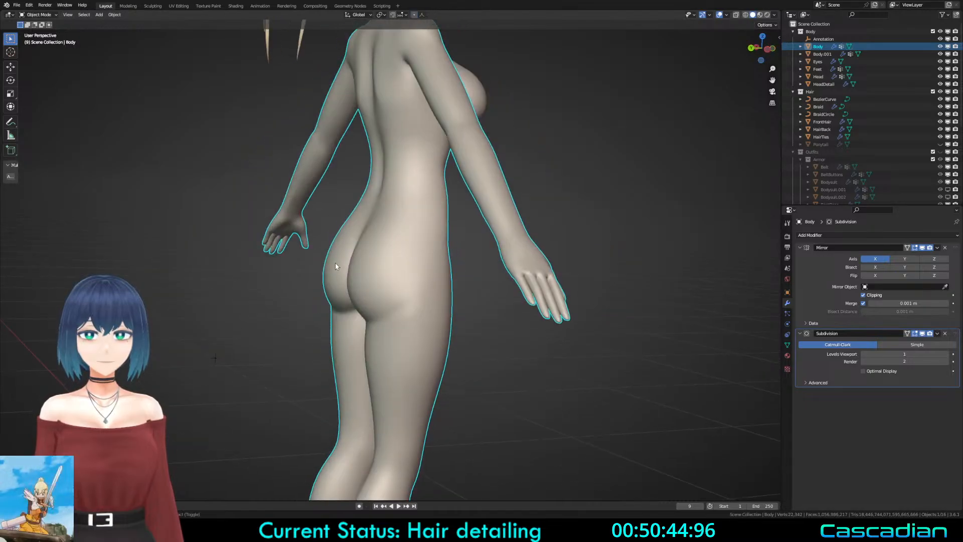
key(Tab)
middle_drag(441, 279, 426, 303)
key(Tab)
scroll(488, 323, up, 2)
key(Tab)
key(Tab)
key(Tab)
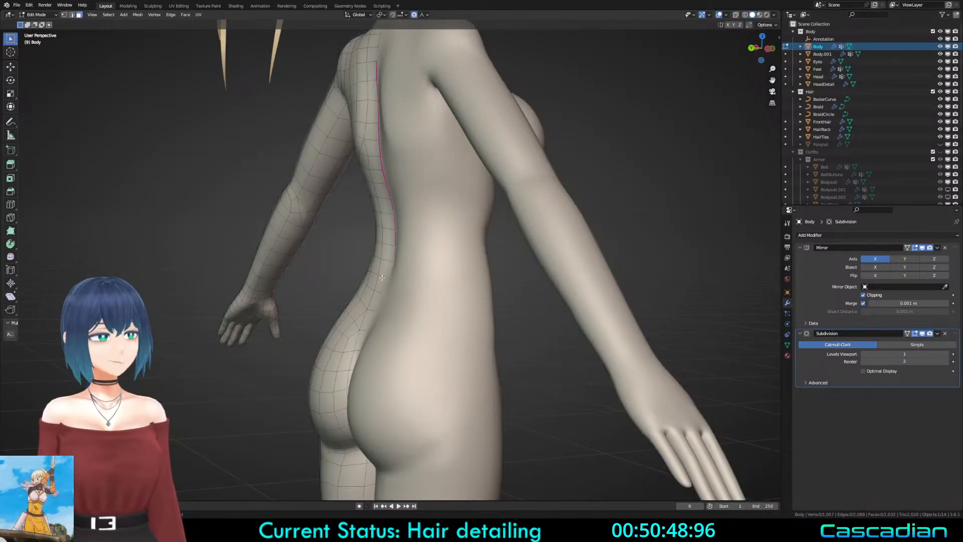
key(Tab)
middle_drag(381, 278, 496, 285)
key(Tab)
key(Tab)
middle_drag(416, 282, 281, 285)
key(Tab)
Step: Move an edge near the body's hip with proportional editing and save the file
key(2)
middle_drag(363, 298, 562, 260)
click(354, 295)
key(g)
scroll(340, 286, up, 3)
click(340, 284)
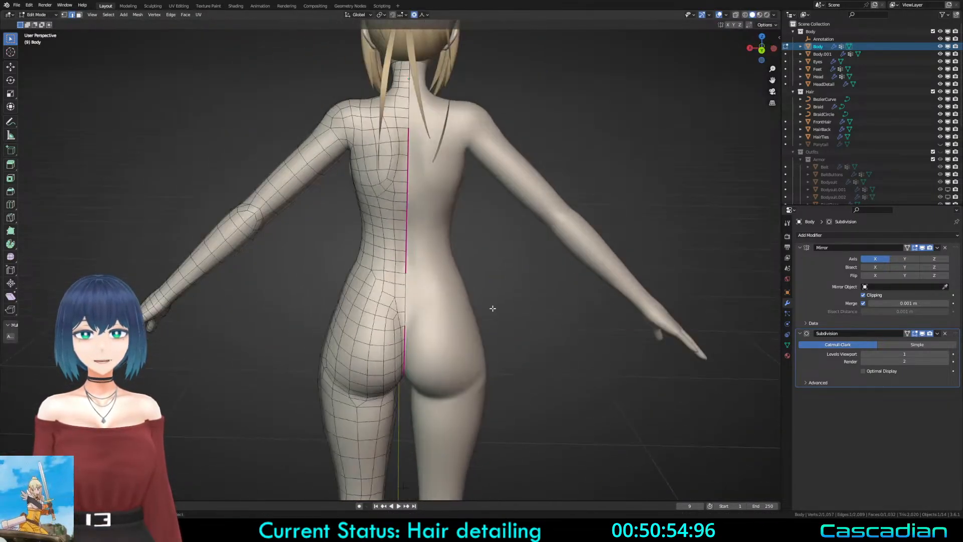
key(ctrl+s)
key(Tab)
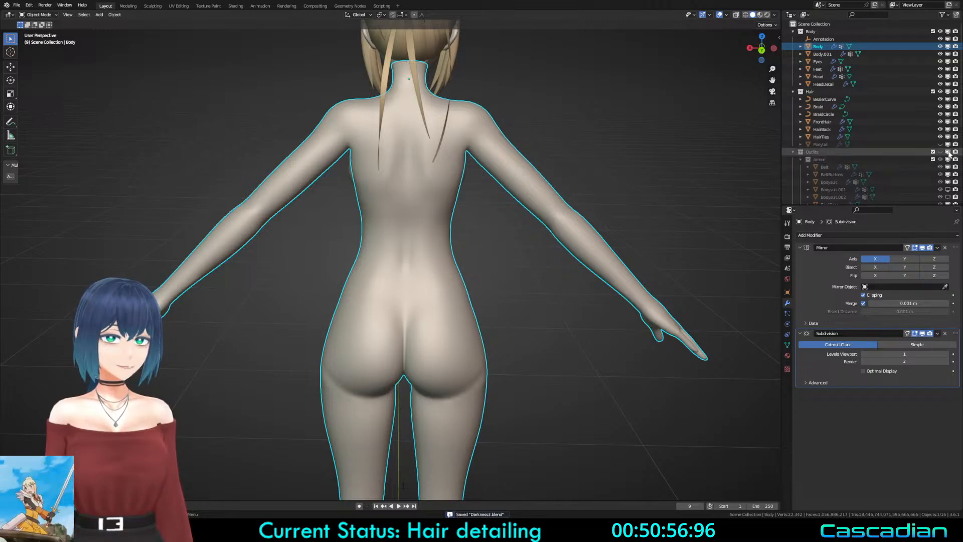
Step: Show the Outfits collection again and hide the breastplate, skirt, hip armor, belt buttons and belt covering the bodysuit
click(947, 152)
click(446, 262)
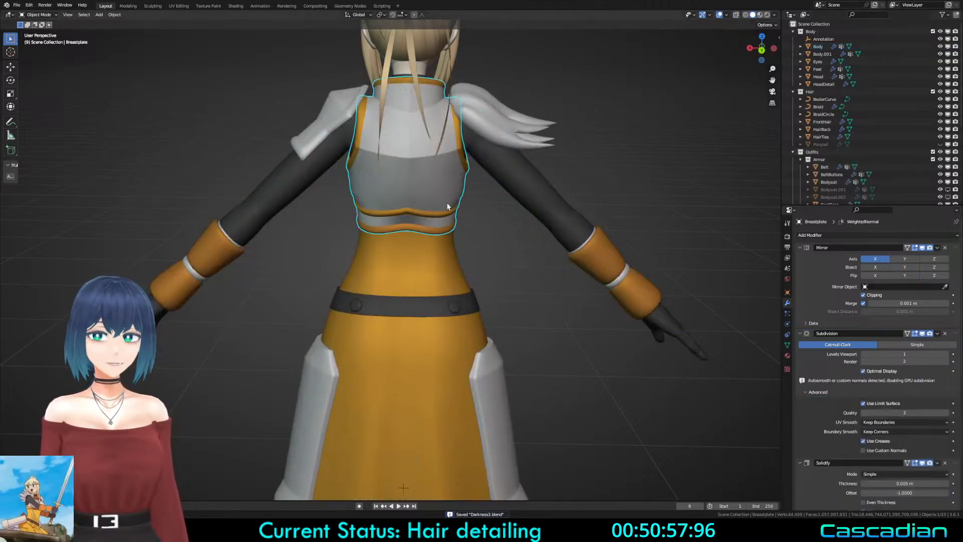
click(490, 349)
key(h)
click(455, 308)
key(h)
click(439, 333)
key(h)
middle_drag(421, 323, 396, 320)
click(379, 305)
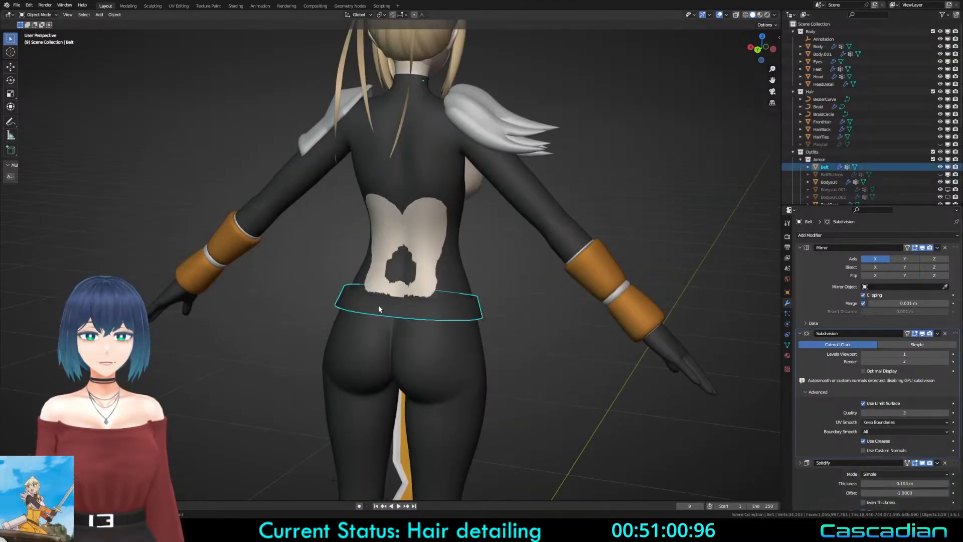
key(h)
Step: Edit the bodysuit and move a lower-back face along the global Y axis with proportional editing to cover the exposed skin
click(434, 315)
scroll(434, 314, up, 4)
key(Tab)
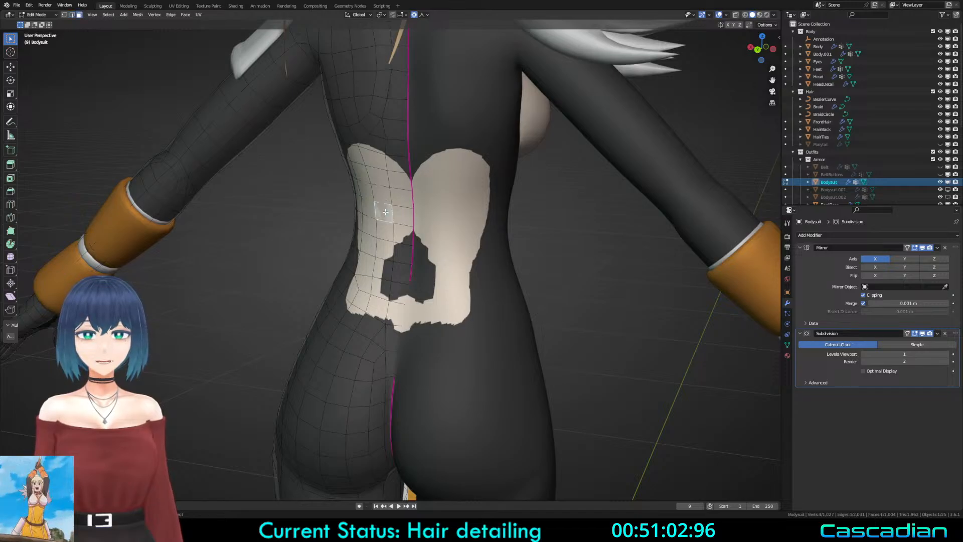
middle_drag(385, 212, 357, 211)
key(g)
key(y)
click(414, 292)
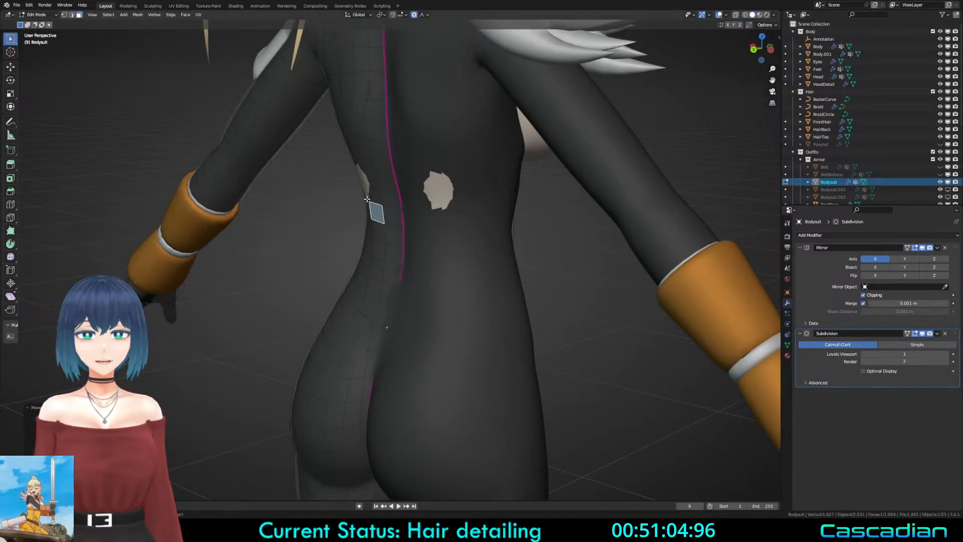
Step: Move the bodysuit's edge at the side of the waist and shift a lower-back vertex along the global Y axis
click(363, 181)
key(g)
click(366, 204)
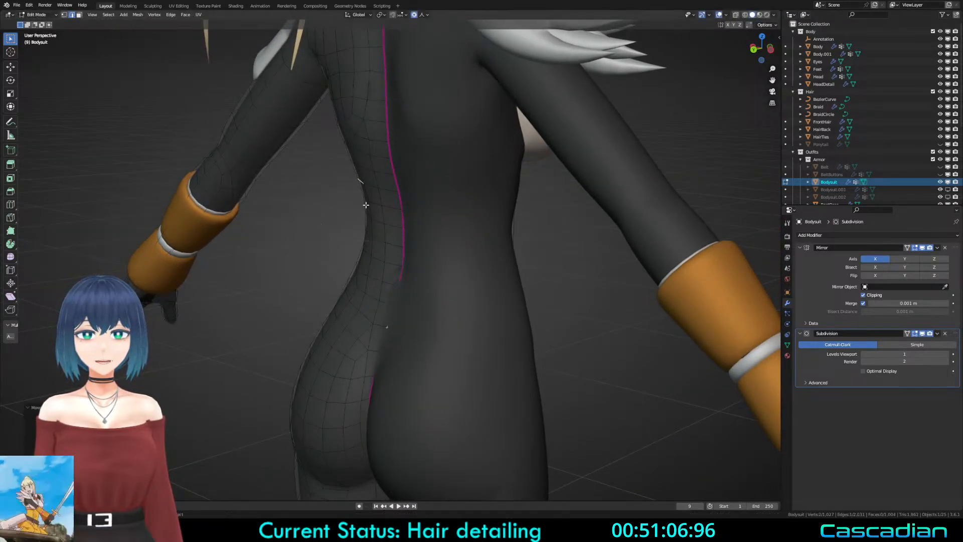
click(394, 321)
key(g)
key(y)
click(420, 339)
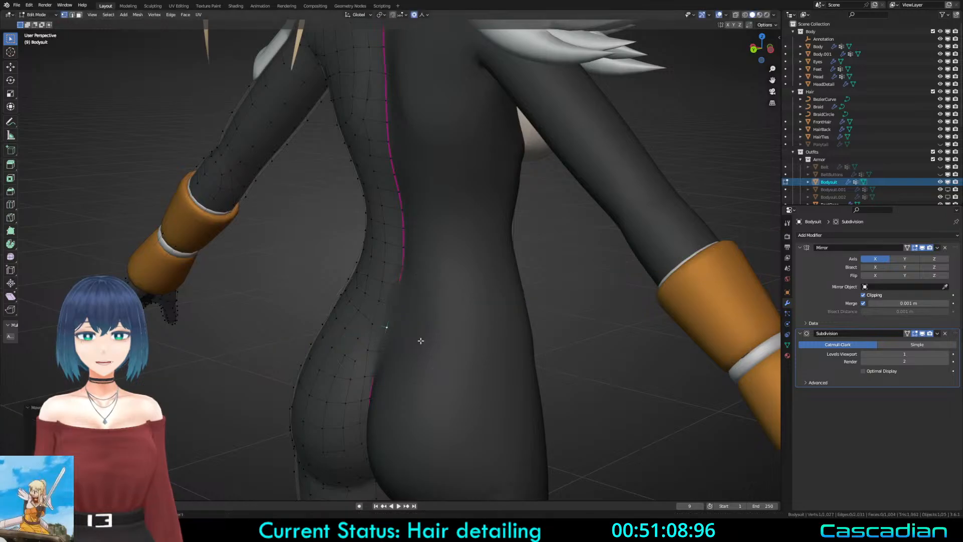
middle_drag(417, 317, 466, 299)
key(Tab)
scroll(426, 300, down, 3)
key(alt+a)
middle_drag(391, 294, 510, 282)
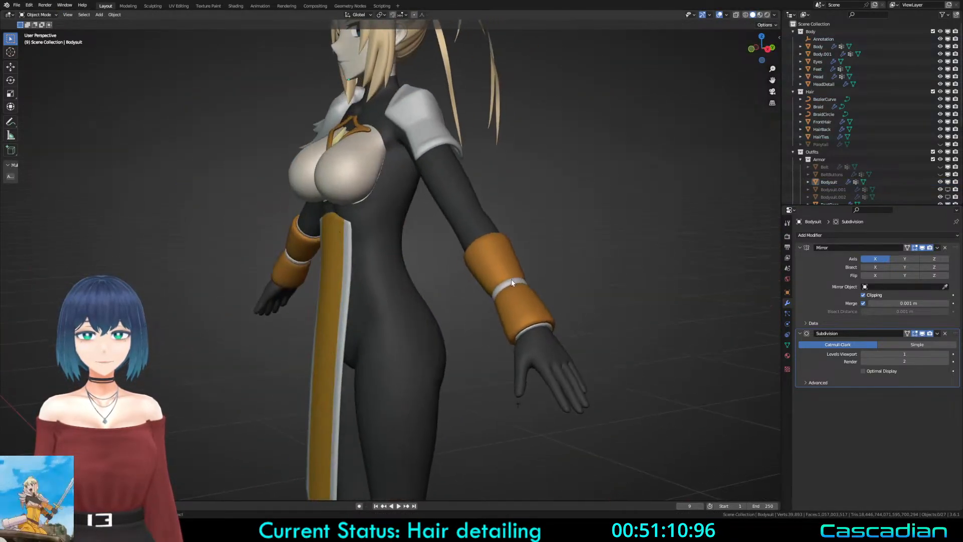
Step: Unhide all the hidden objects, hide Body.001 again and save the file
key(alt+h)
middle_drag(396, 276, 610, 301)
key(alt+a)
click(395, 167)
click(947, 54)
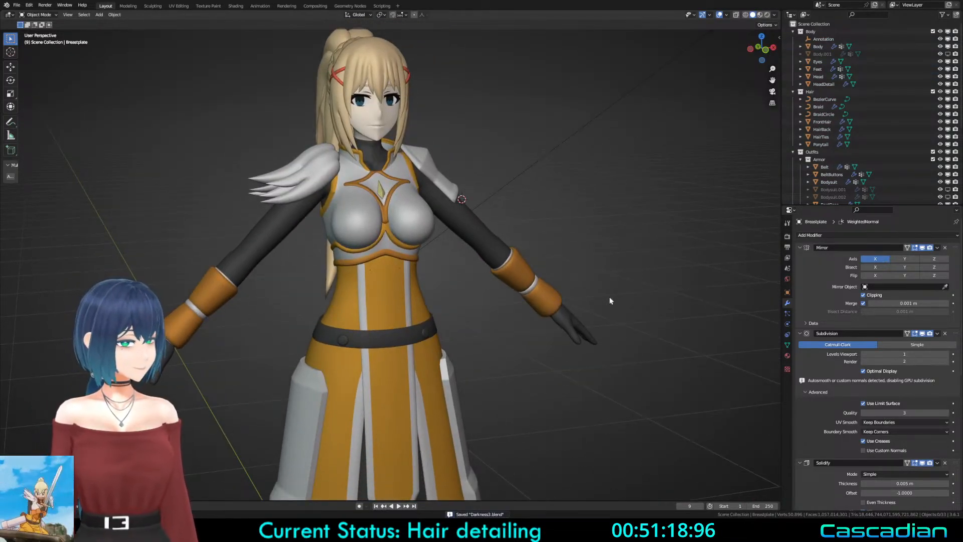
click(313, 203)
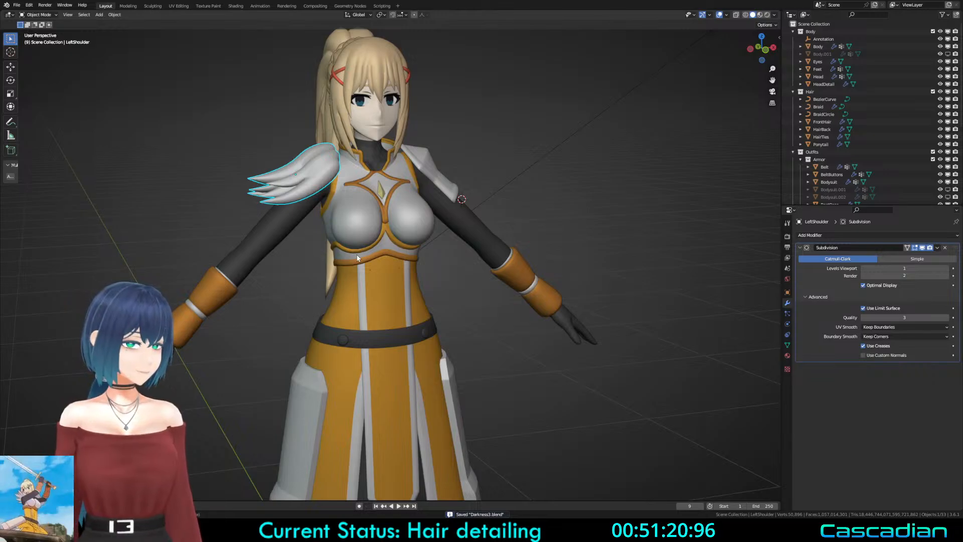
key(g)
right_click(341, 238)
Step: Hide the Feet object in the viewport
middle_drag(341, 239, 371, 261)
scroll(442, 331, up, 1)
shift+middle_drag(459, 368, 441, 231)
mouse_move(532, 284)
middle_down()
mouse_move(598, 286)
mouse_move(549, 206)
mouse_move(500, 252)
mouse_move(509, 153)
mouse_move(529, 299)
middle_up()
scroll(597, 285, up, 1)
scroll(548, 207, down, 2)
click(408, 326)
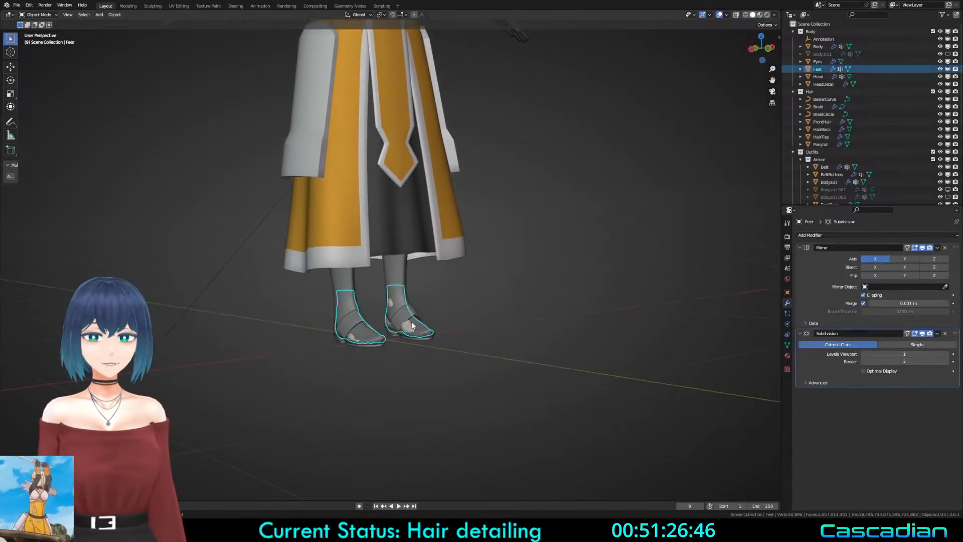
click(946, 69)
Step: Edit the front cloth and move an edge just below the breastplate along the global Y axis with proportional editing
scroll(570, 218, down, 2)
shift+middle_drag(541, 257, 500, 376)
scroll(432, 296, up, 5)
click(432, 296)
key(Tab)
scroll(432, 295, up, 3)
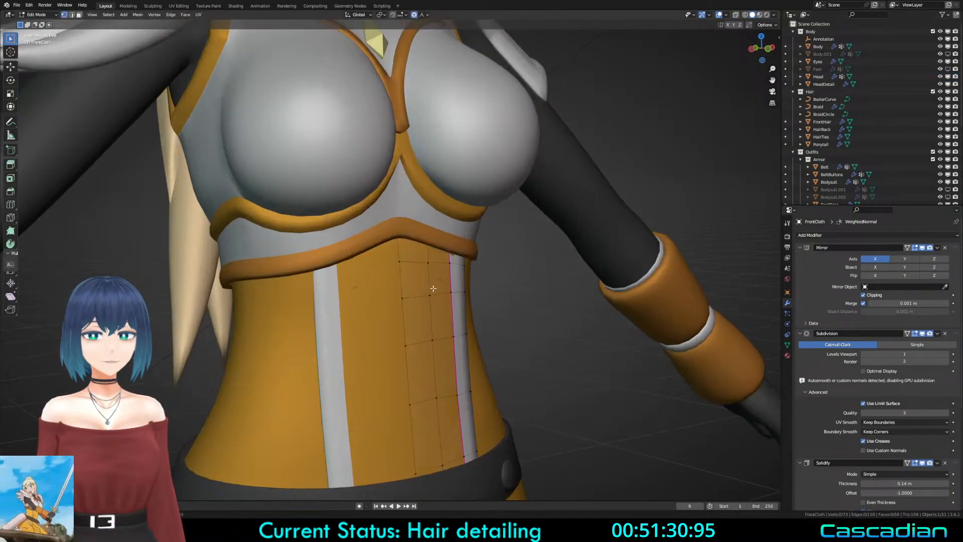
middle_drag(438, 291, 522, 289)
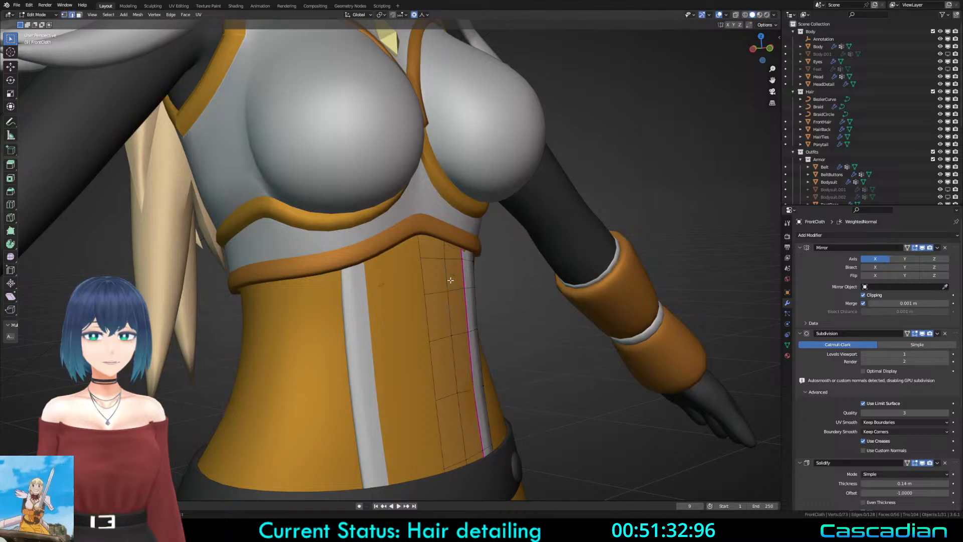
click(450, 280)
key(g)
key(y)
click(509, 286)
Step: Move the front cloth's edge at the white side stripe below the breastplate along the global Y axis
click(468, 278)
key(g)
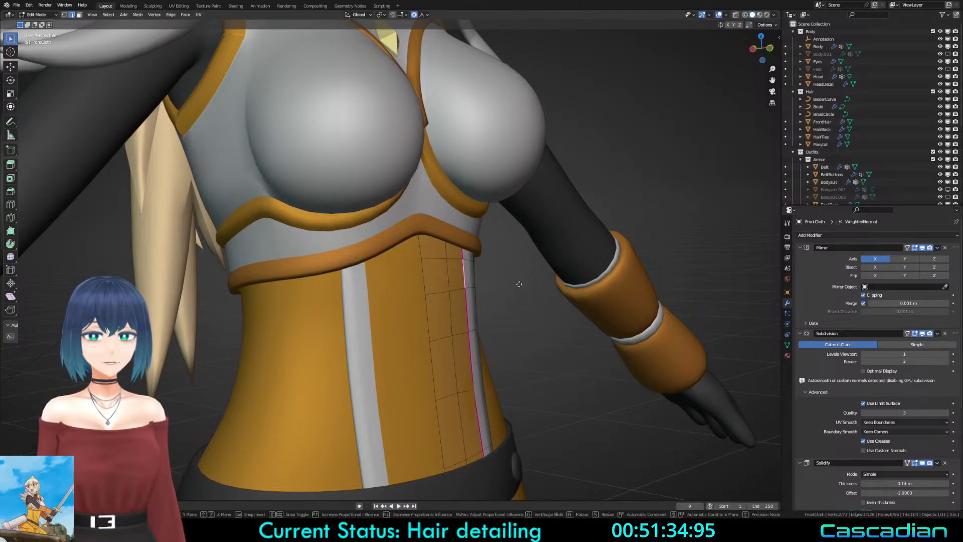
key(y)
click(519, 284)
key(Tab)
scroll(519, 285, down, 8)
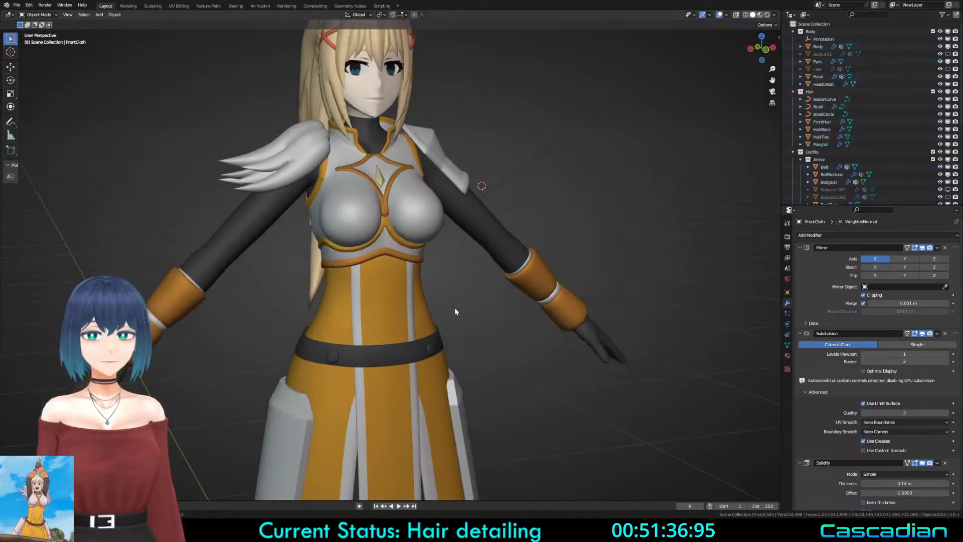
Step: Inspect the armor, face and hair from the side and save the file
scroll(428, 297, down, 3)
middle_drag(454, 309, 398, 334)
scroll(424, 300, up, 3)
scroll(383, 335, up, 2)
scroll(441, 297, down, 1)
mouse_move(392, 244)
shift+middle_down()
mouse_move(441, 296)
mouse_move(516, 279)
mouse_move(554, 298)
shift+middle_up()
scroll(441, 297, down, 1)
key(z)
key(z)
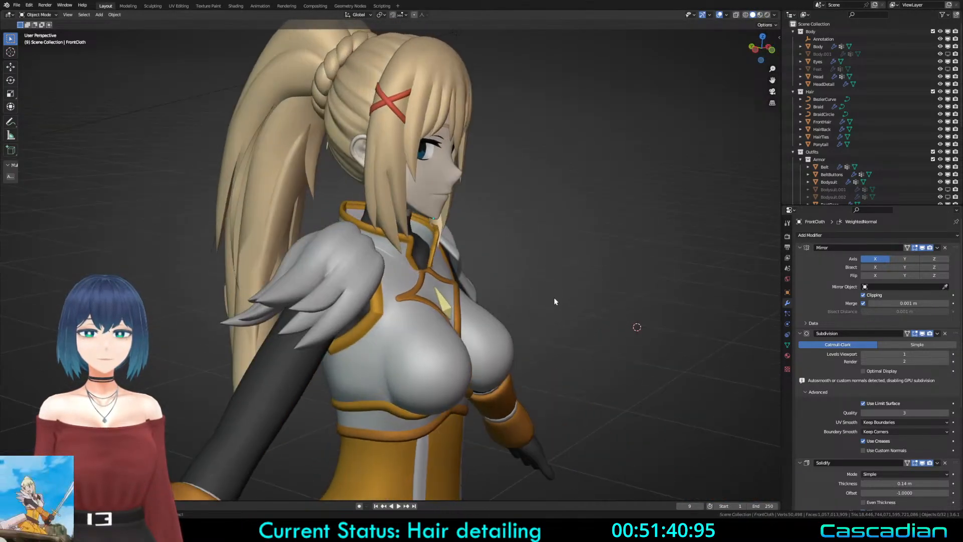
key(ctrl+s)
Step: Edit the breastplate's orange trim and select the vertices at its open end near the armhole
middle_drag(451, 298, 279, 306)
scroll(424, 311, up, 3)
click(427, 324)
key(Tab)
middle_drag(441, 325, 384, 274)
key(1)
click(434, 348)
scroll(384, 281, up, 4)
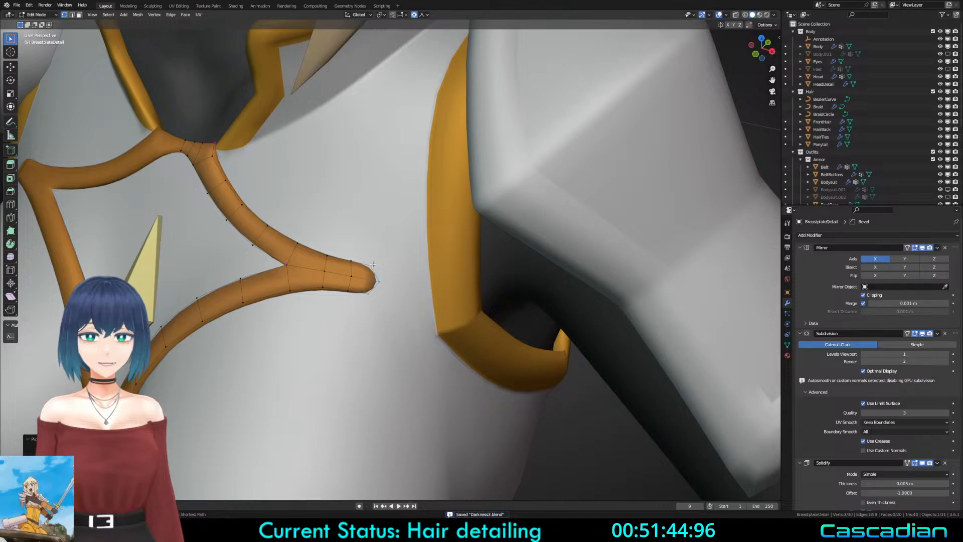
key(e)
right_click(383, 271)
key(ctrl+z)
Step: Extrude the end of the chest trim towards the lower corner of the armhole border
key(o)
middle_drag(443, 288, 401, 285)
key(e)
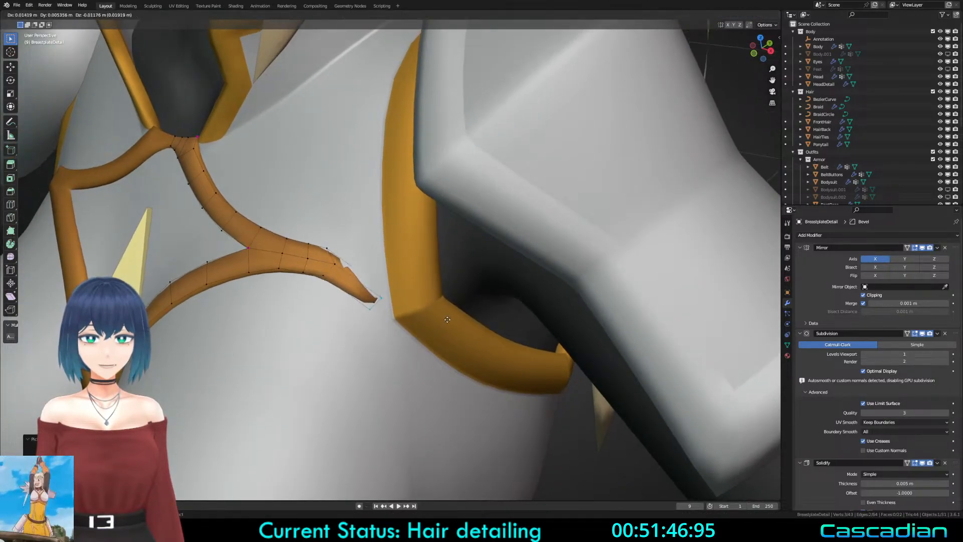
click(460, 324)
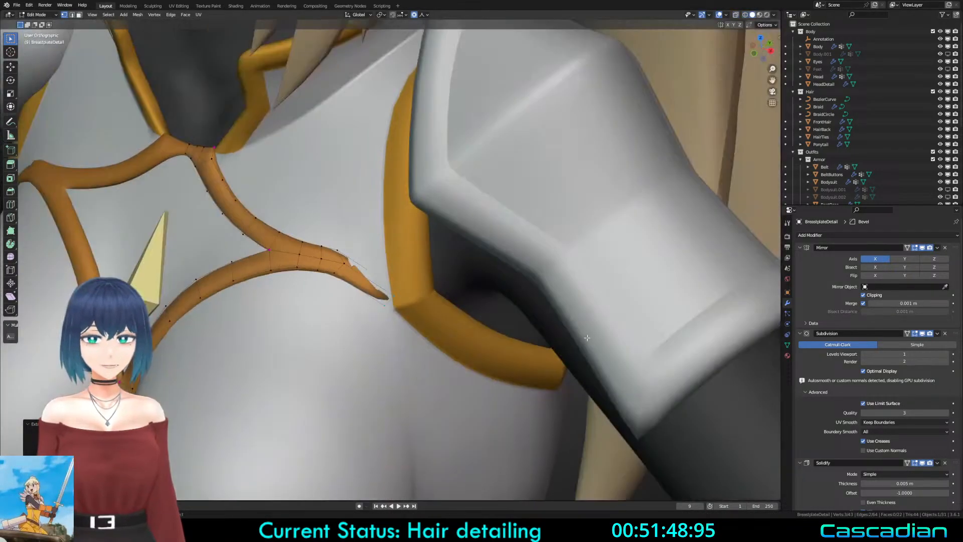
Step: Rotate the extruded trim end in wireframe view to align it with the breastplate surface, and return to solid view
scroll(586, 337, up, 5)
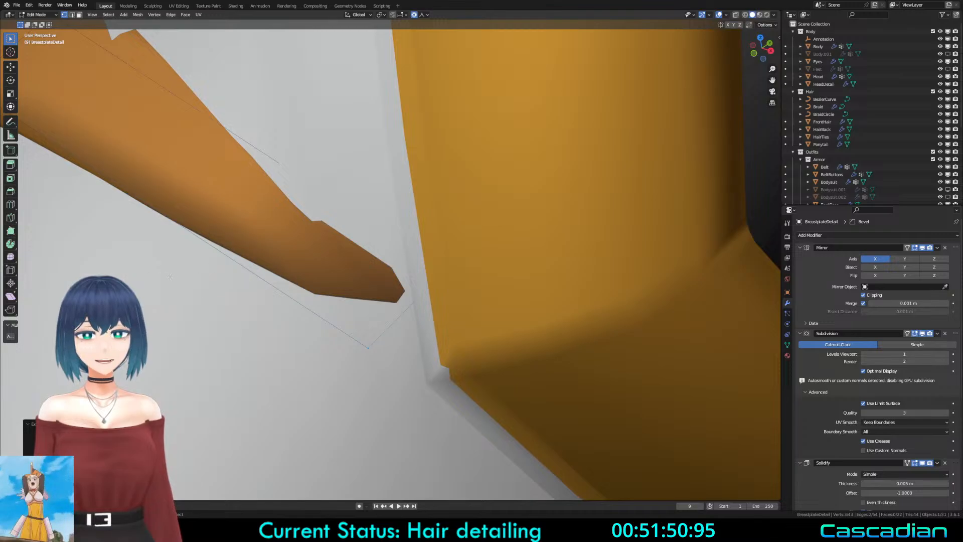
key(z)
click(280, 294)
key(r)
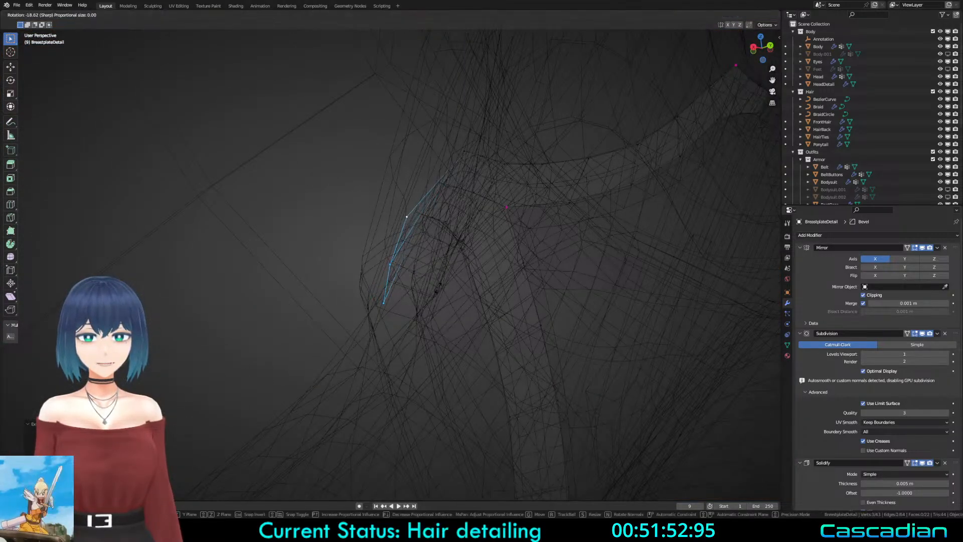
click(438, 289)
key(z)
click(532, 300)
mouse_move(627, 321)
middle_down()
mouse_move(709, 329)
mouse_move(537, 323)
mouse_move(576, 327)
middle_up()
scroll(374, 305, down, 1)
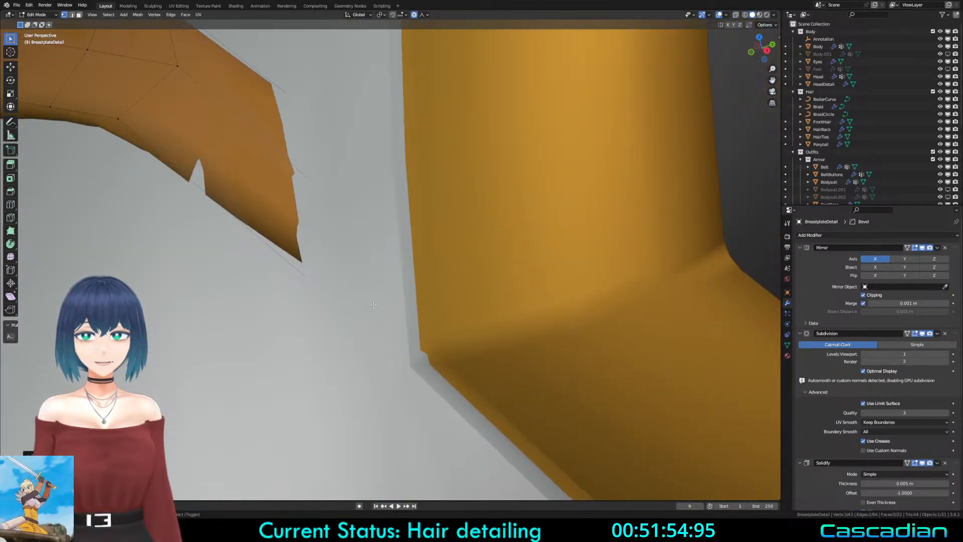
Step: Move the extruded trim end up against the armhole border
scroll(373, 305, down, 4)
middle_drag(373, 305, 517, 311)
key(g)
click(570, 329)
middle_drag(570, 329, 422, 300)
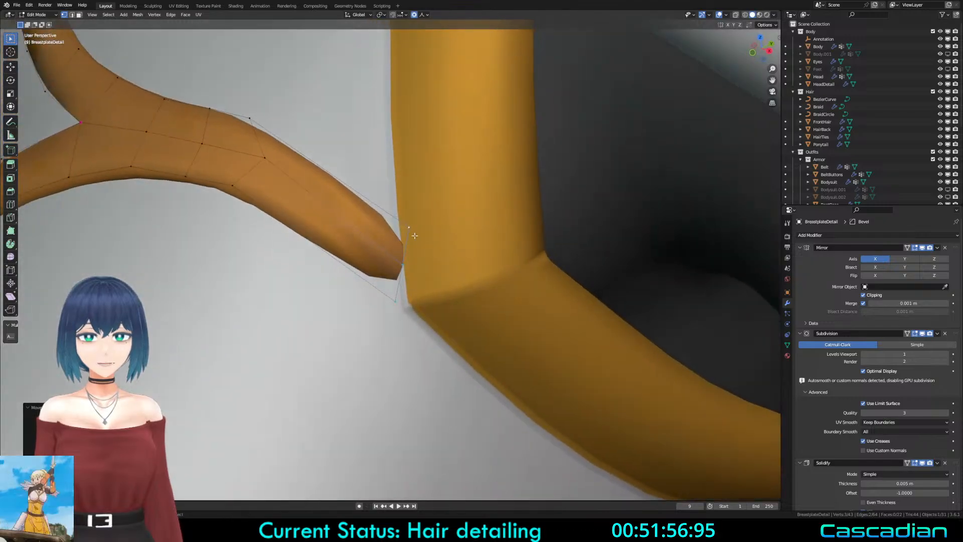
Step: Position the end vertices of the chest trim individually so they meet the armhole border and its corner
click(414, 235)
key(g)
click(408, 293)
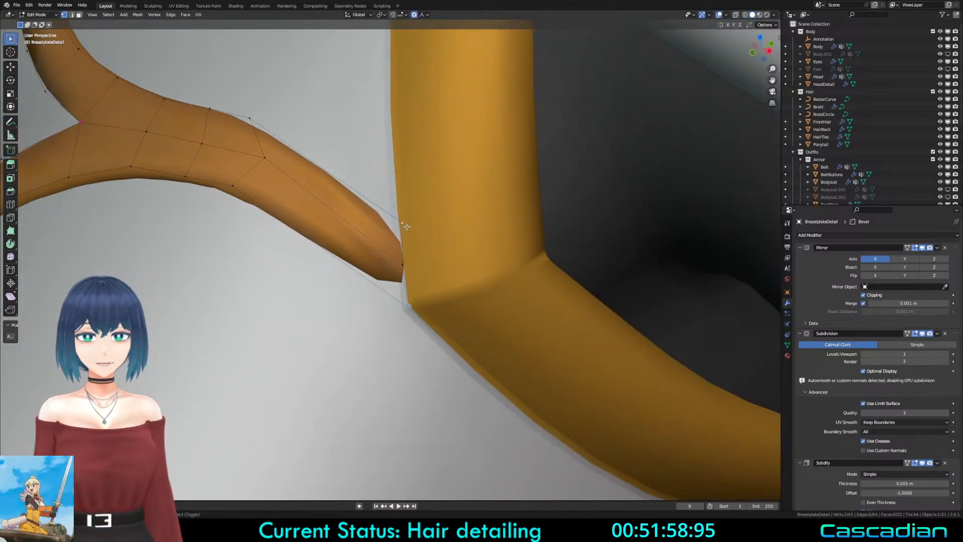
key(g)
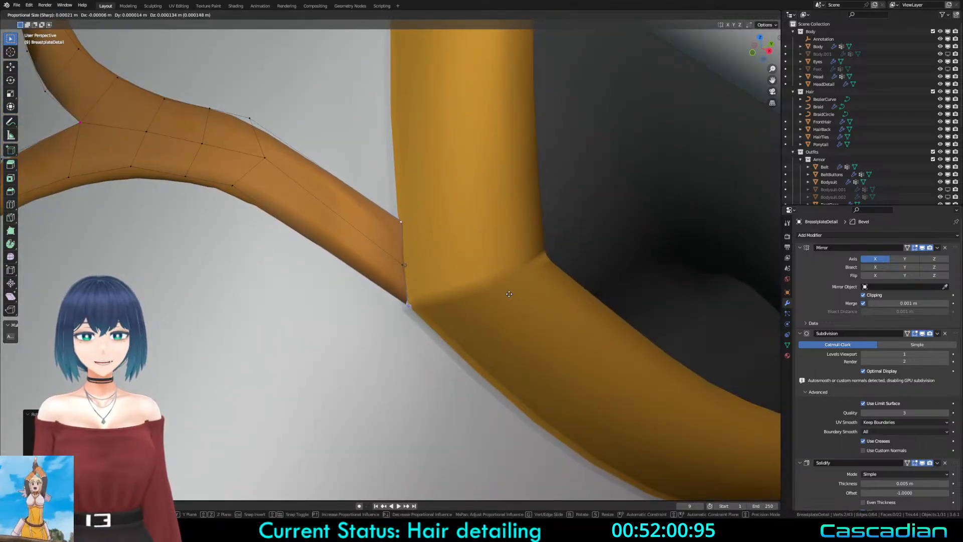
click(508, 293)
Step: Switch editing to the breastplate, crease its armhole corner vertex by 1.000, and switch back to the chest trim
key(alt+q)
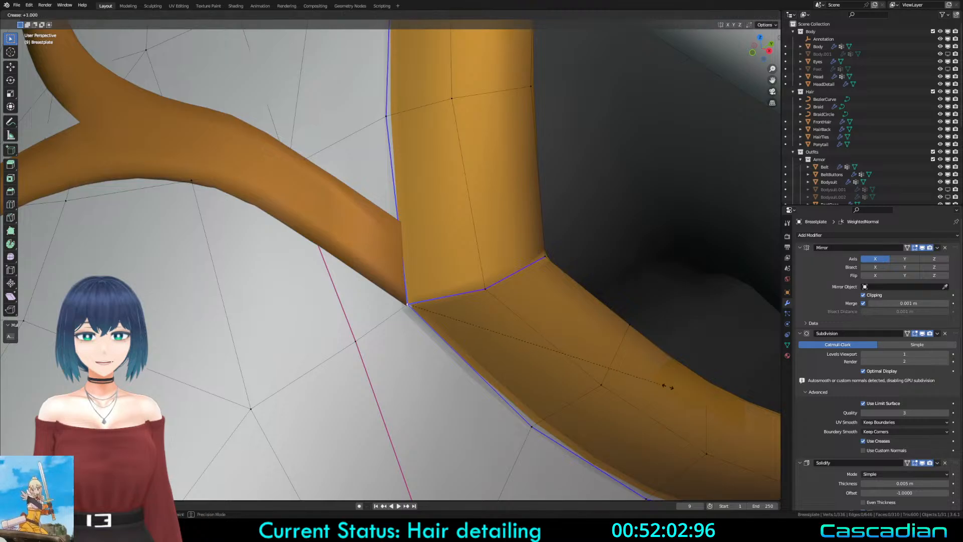
click(667, 386)
key(alt+q)
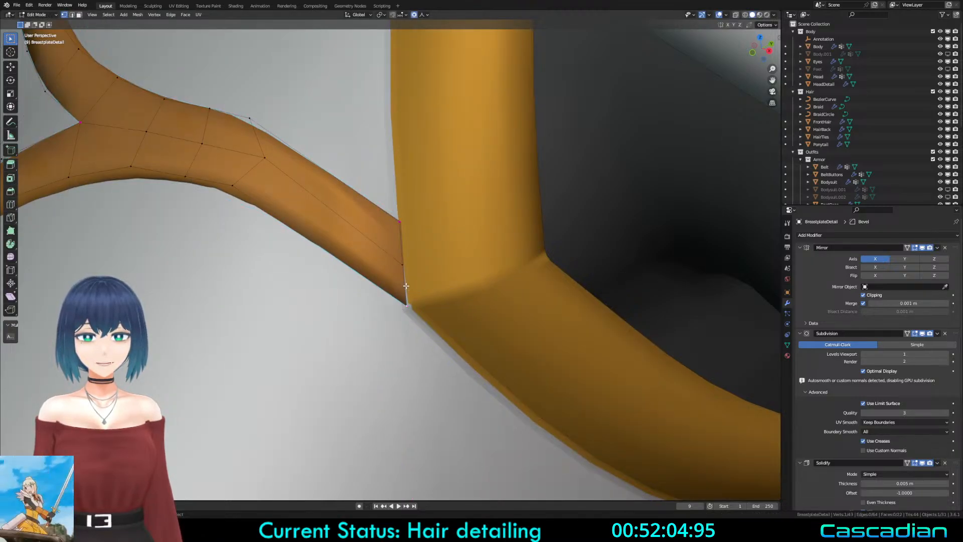
Step: Add an edge loop across the extended section of the chest trim
middle_drag(402, 282, 423, 322)
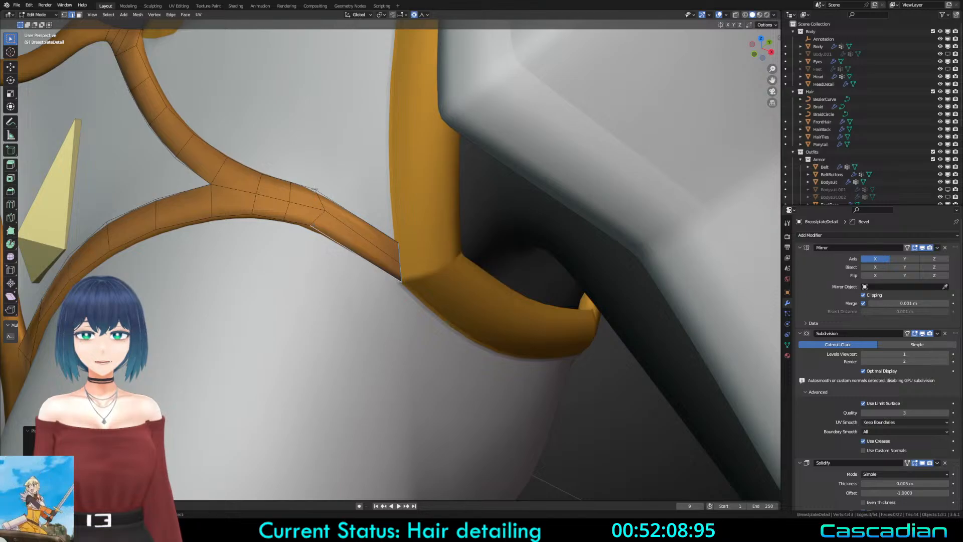
key(ctrl+r)
click(333, 243)
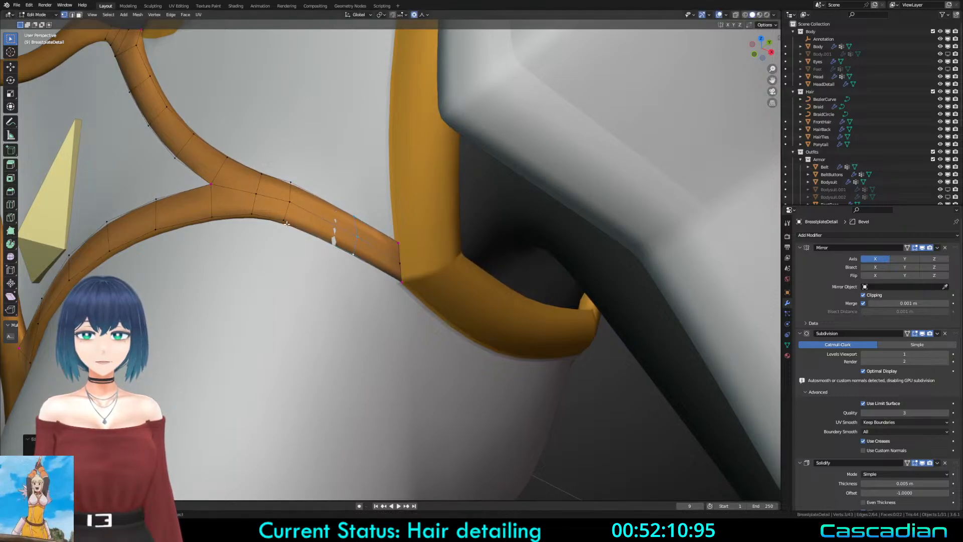
Step: Slide the vertices next to the new loop along the chest trim and adjust a lower vertex along global Z
click(290, 185)
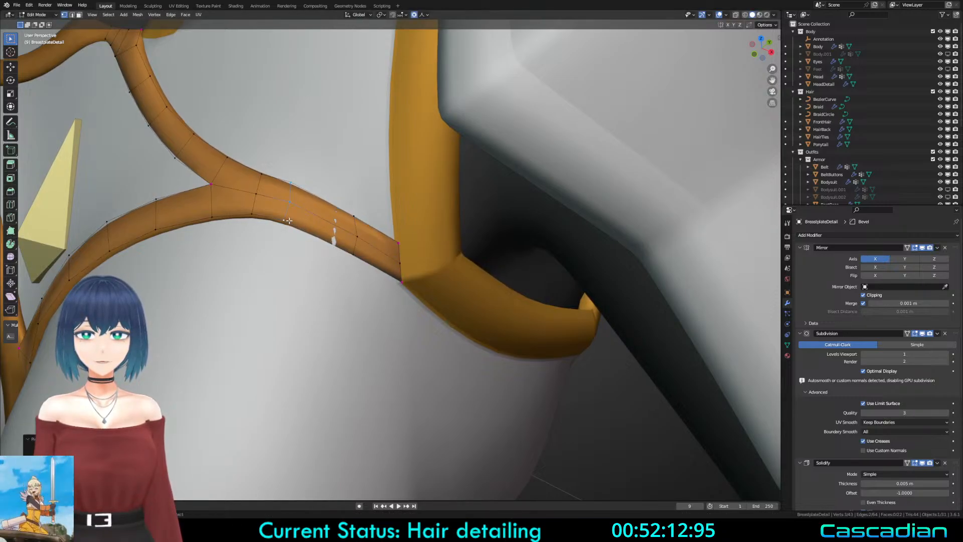
key(g)
key(g)
click(352, 255)
key(g)
key(z)
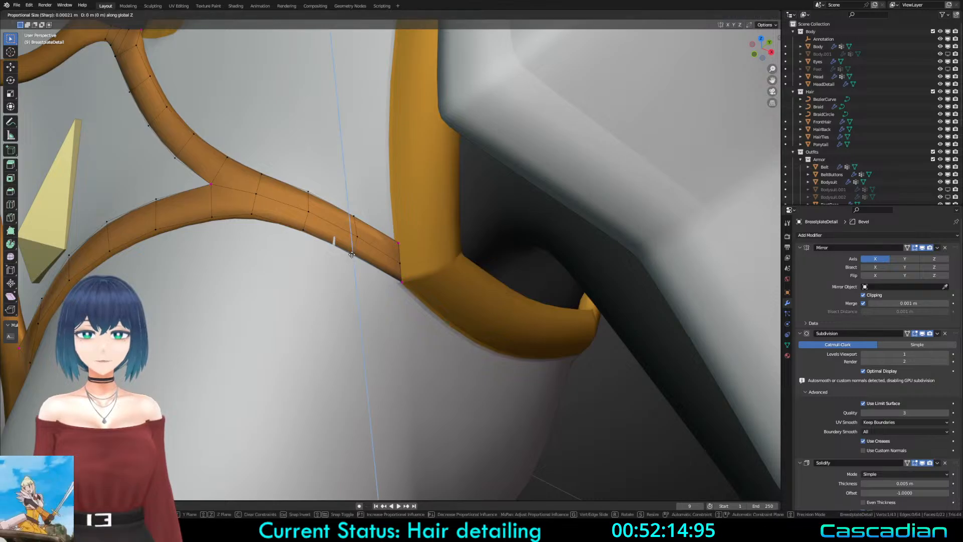
click(351, 254)
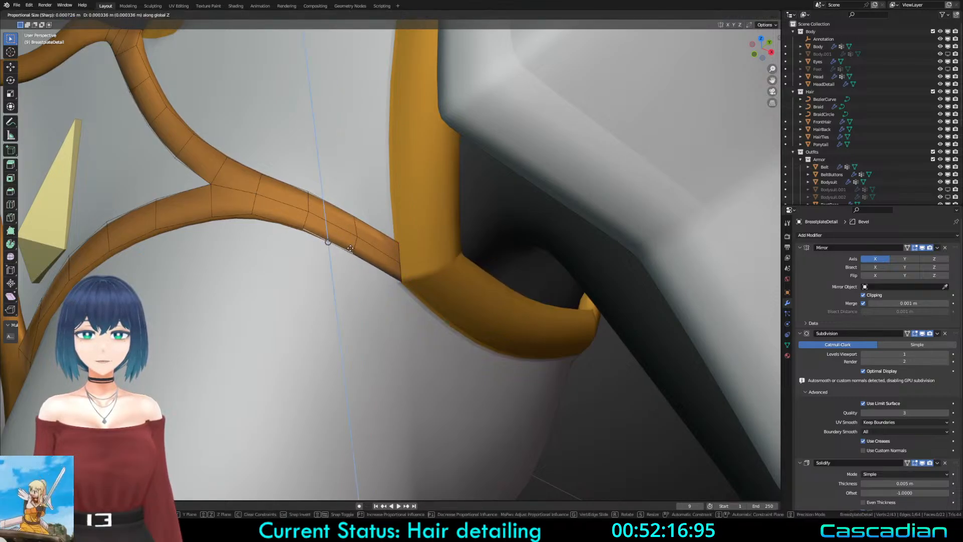
Step: Check the extended trim in object mode and reposition a vertex on its upper edge in edit mode
key(Tab)
scroll(404, 250, down, 5)
scroll(404, 250, down, 5)
middle_drag(455, 303, 354, 349)
scroll(354, 349, up, 3)
scroll(354, 348, up, 4)
key(Tab)
scroll(341, 317, up, 4)
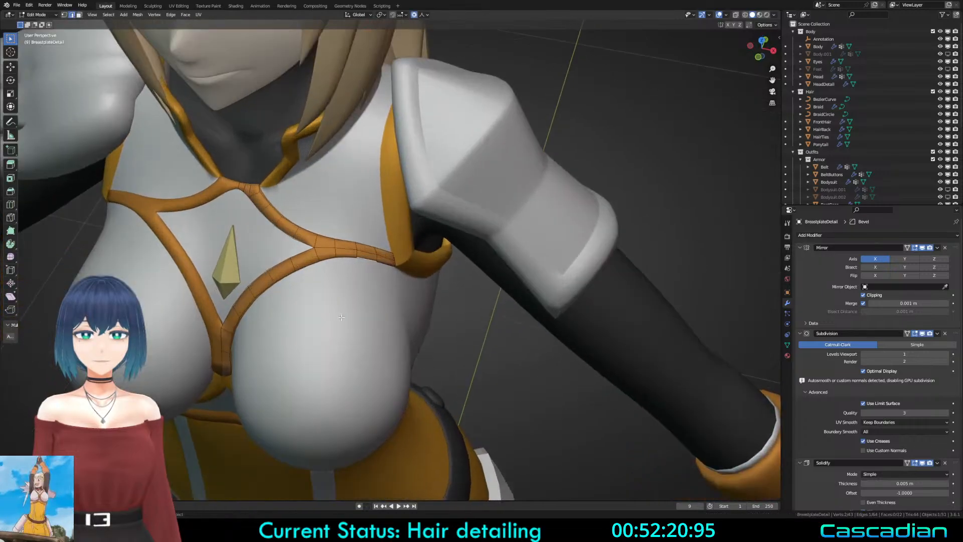
key(1)
click(337, 238)
key(g)
click(338, 240)
Step: Move the edge loop midway along the trim extension to even out its curve
scroll(331, 251, up, 1)
middle_drag(338, 241, 407, 292)
key(g)
click(342, 256)
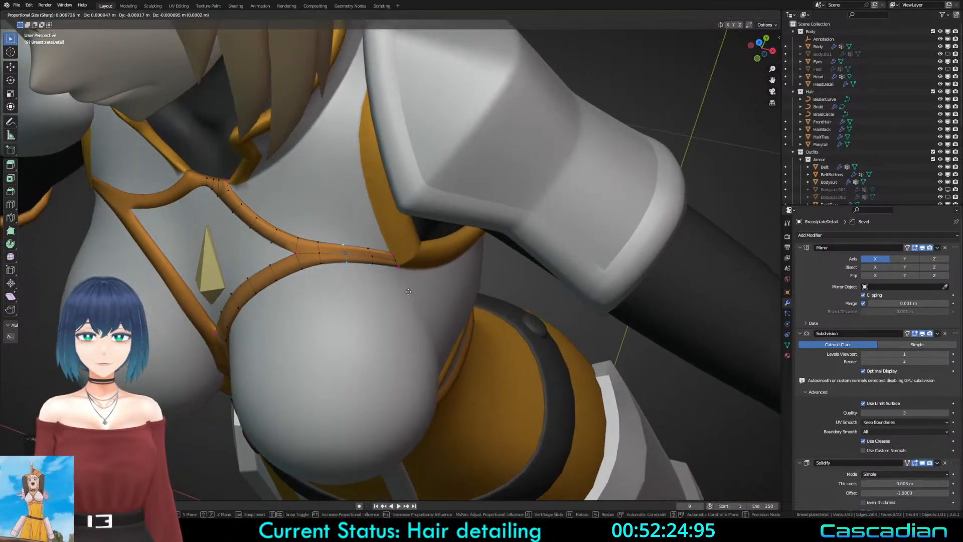
Step: Move a lower-edge vertex of the trim near the armhole and scale the trim's width
shift+click(372, 262)
key(g)
click(372, 265)
key(alt+a)
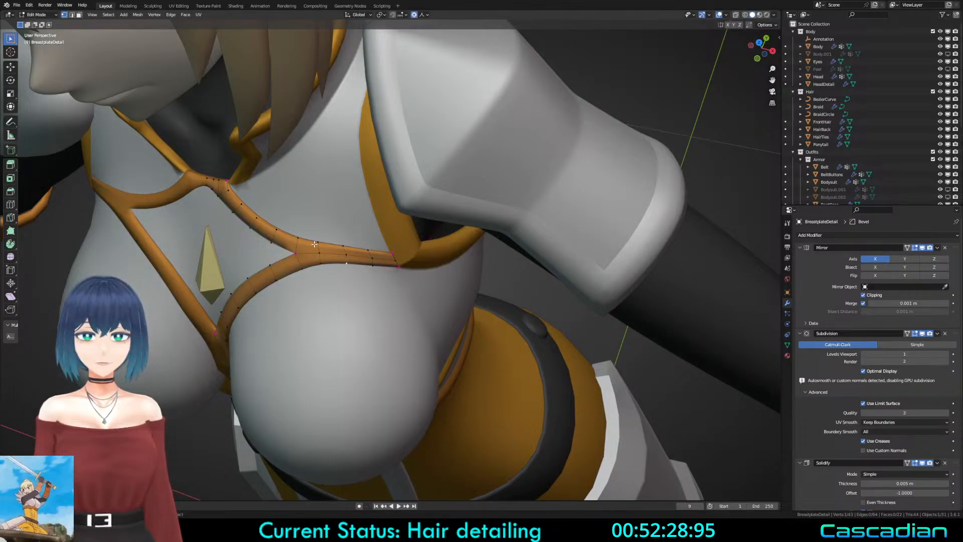
key(s)
click(406, 282)
Step: Scale and reposition the end edge loop of the chest trim at the armhole border
alt+click(397, 262)
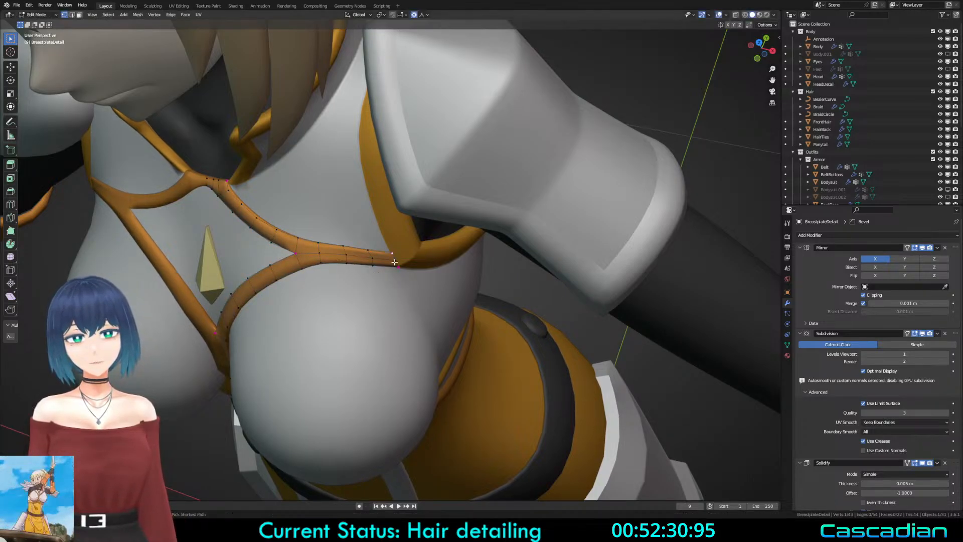
key(s)
click(432, 289)
key(g)
click(431, 290)
Step: Shift the edge loop next to the chest trim's armhole end and check the trim in object mode
click(364, 260)
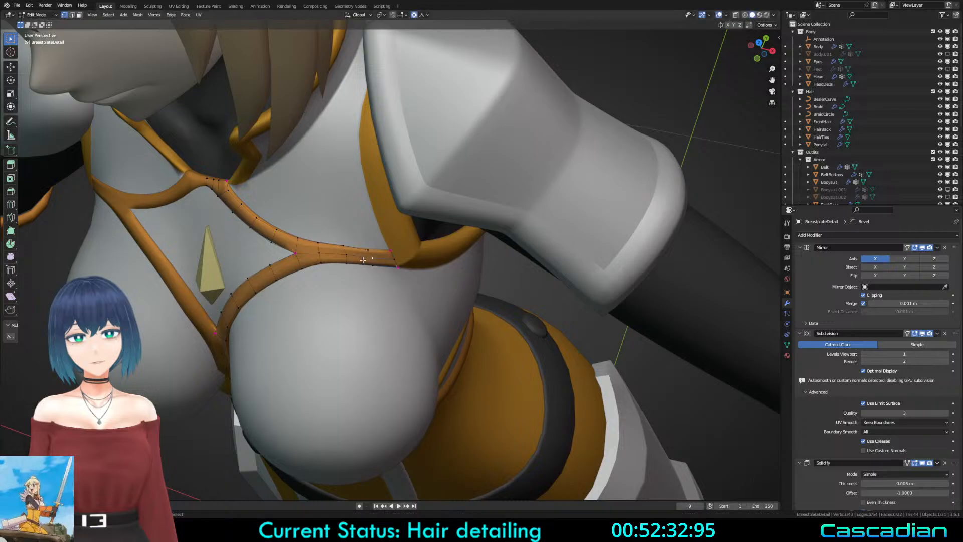
key(Tab)
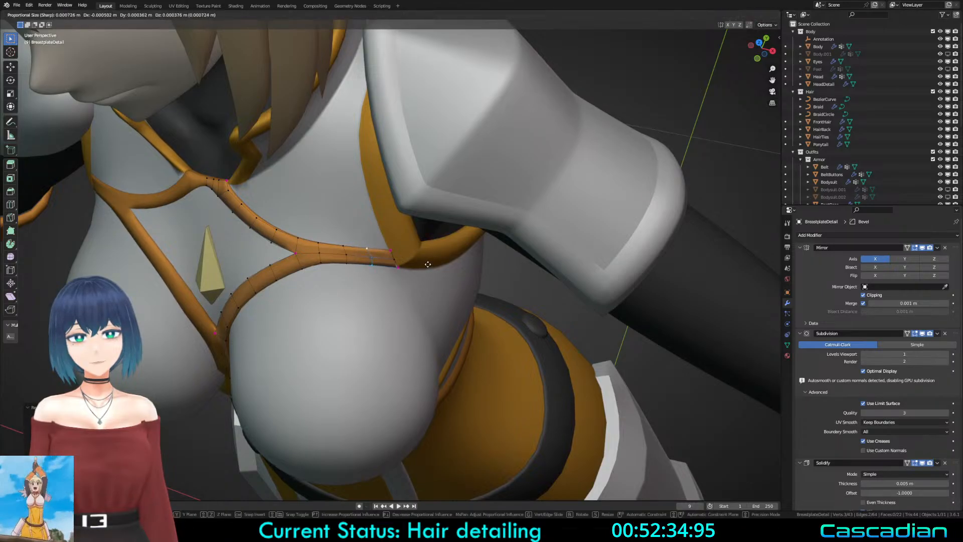
scroll(432, 263, down, 4)
scroll(440, 265, down, 6)
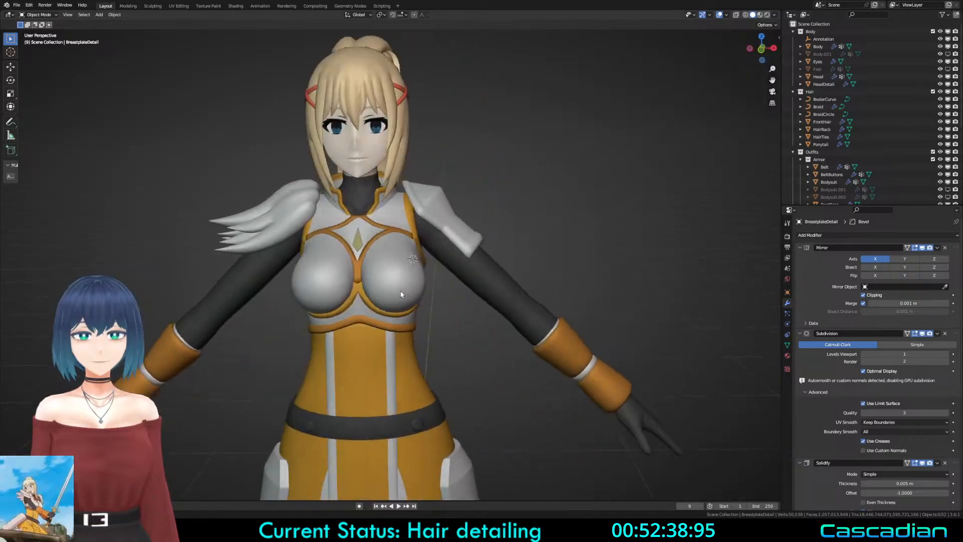
middle_drag(359, 305, 399, 302)
scroll(399, 302, up, 5)
Step: Reposition the vertices at the armhole end of the chest trim and check its fit on the breastplate
key(Tab)
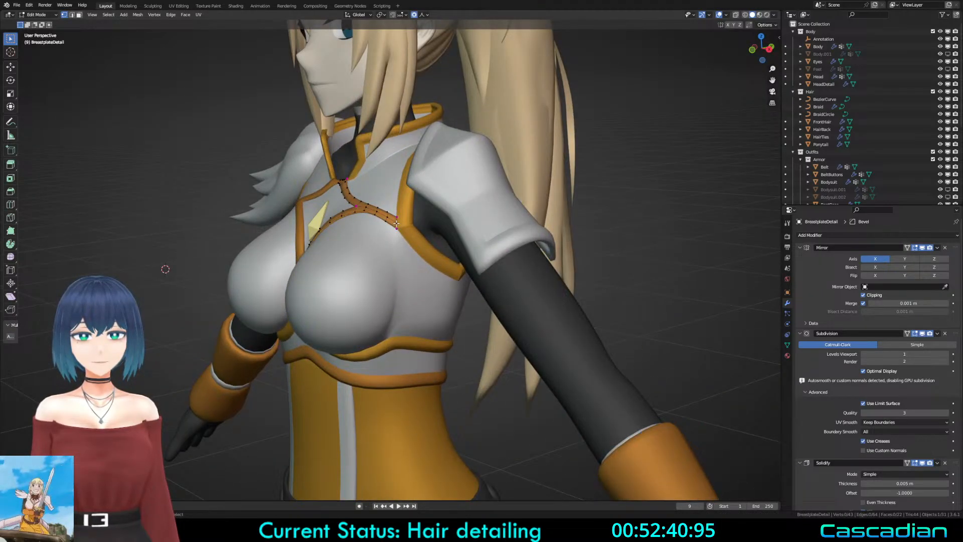
scroll(396, 224, up, 5)
key(g)
middle_drag(449, 245, 489, 289)
click(545, 222)
key(g)
click(391, 302)
key(Tab)
scroll(489, 289, down, 6)
middle_drag(406, 300, 507, 263)
scroll(427, 297, down, 8)
scroll(535, 283, up, 9)
scroll(523, 300, up, 5)
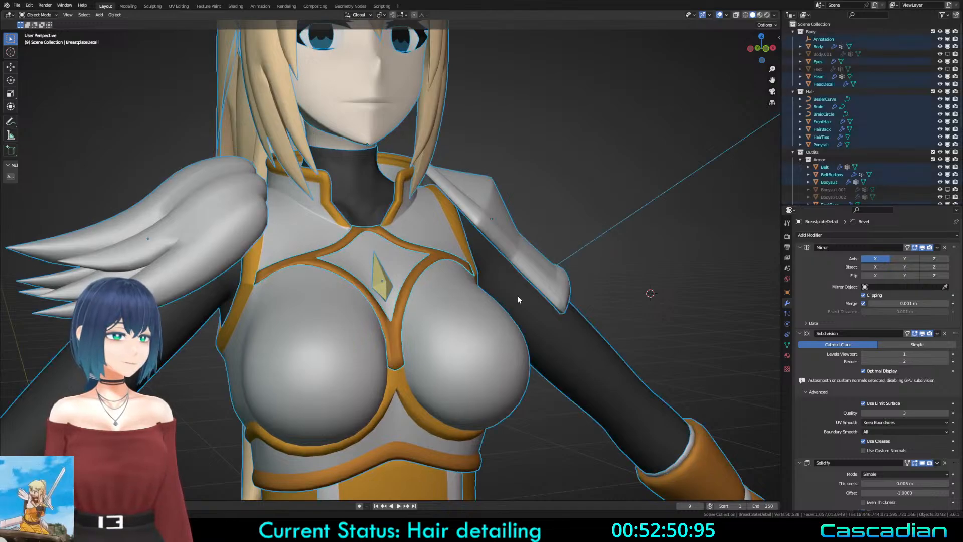
key(Tab)
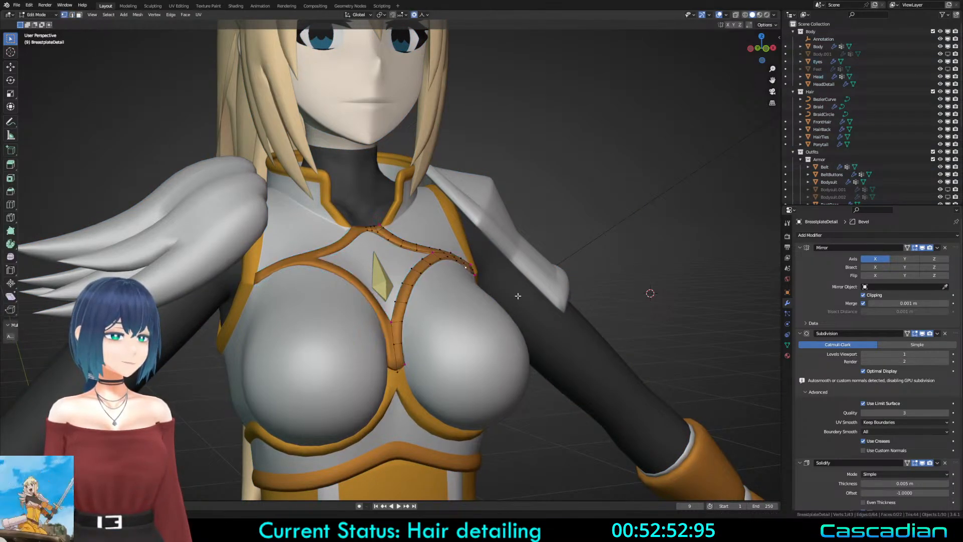
Step: Undo the extension of the chest trim to the armhole, restoring its short tapered ends
key(ctrl+z)
key(ctrl+z)
key(ctrl+z)
key(ctrl+z)
key(ctrl+z)
key(ctrl+z)
key(ctrl+z)
key(ctrl+z)
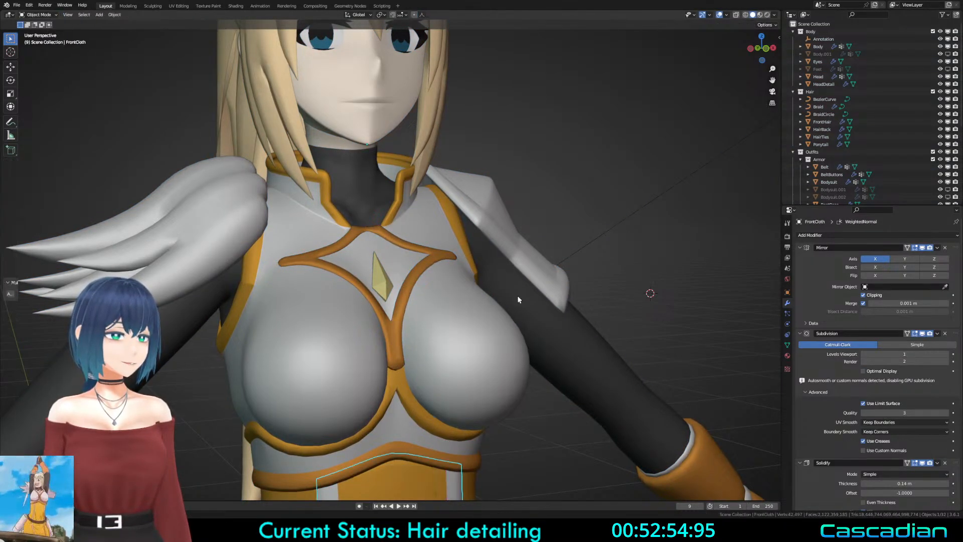
key(ctrl+shift+z)
key(ctrl+shift+z)
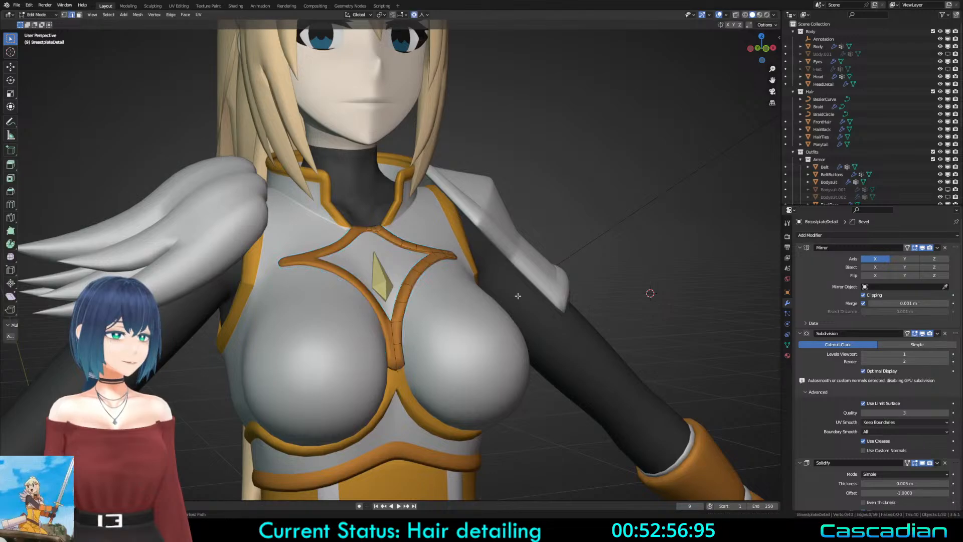
Step: Return to object mode, switch to the front orthographic view with nothing selected, and save the file
key(a)
key(Tab)
key(ctrl+s)
key(KP_1)
key(KP_5)
key(alt+a)
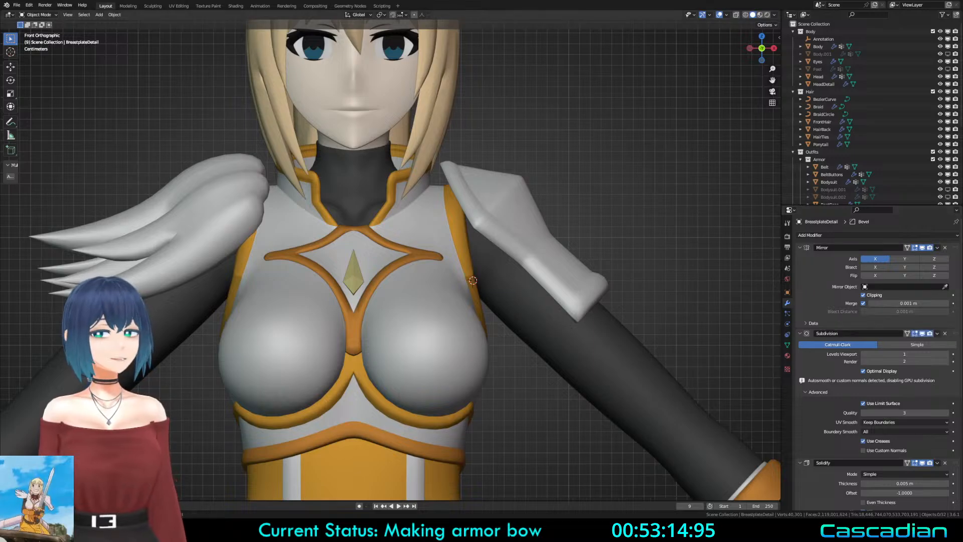
key(ctrl+s)
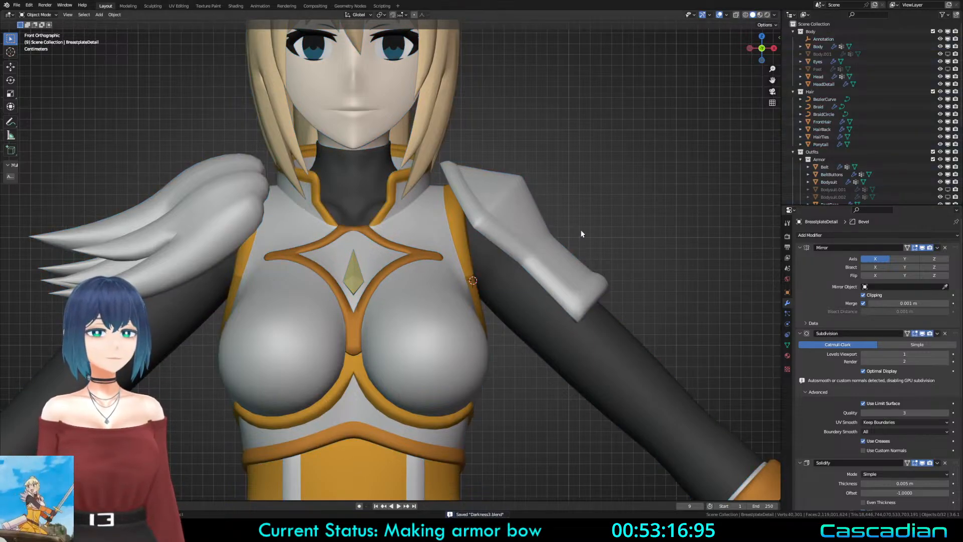
Step: Show the reference images and examine the shape and placement of the red bow at the collar
key(shift+4)
scroll(639, 211, down, 5)
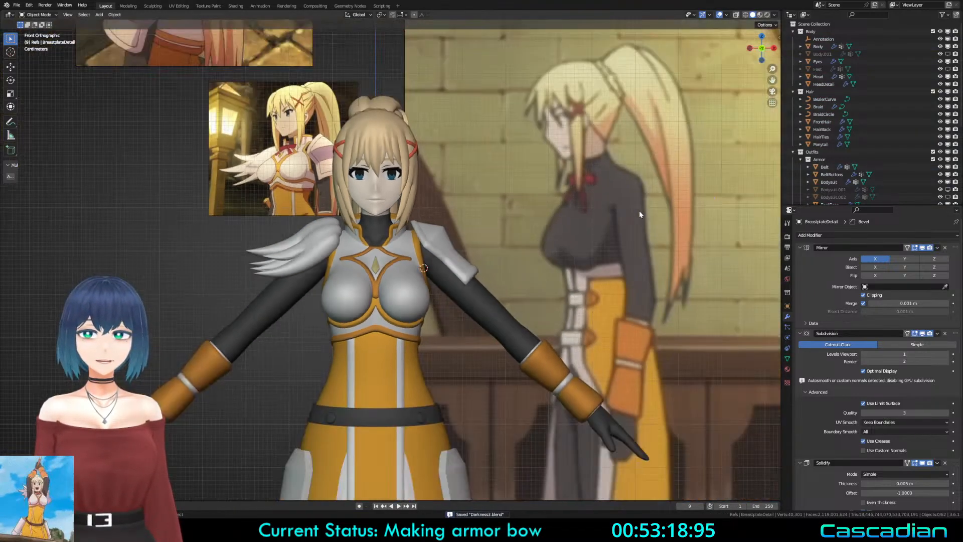
shift+middle_drag(459, 219, 636, 334)
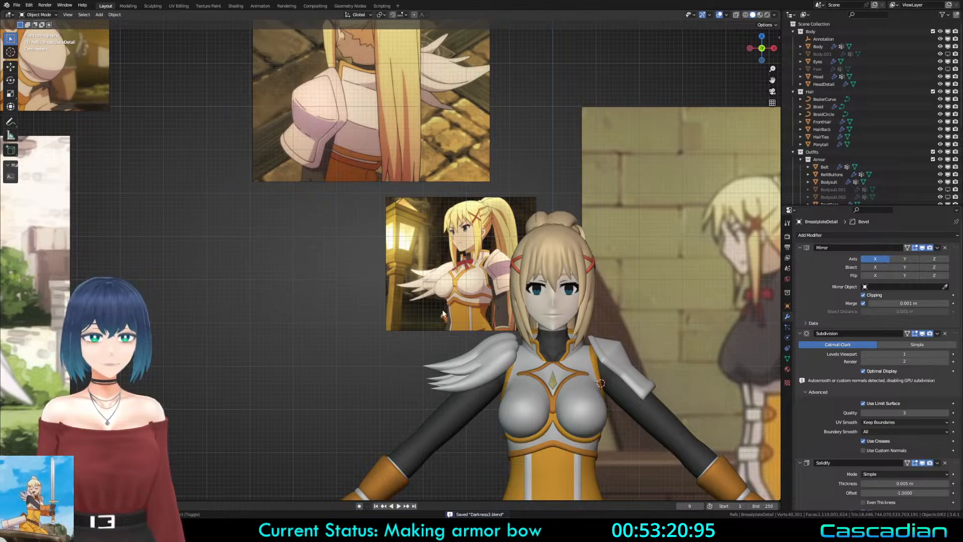
shift+middle_drag(443, 314, 713, 279)
shift+middle_drag(407, 296, 695, 290)
mouse_move(375, 277)
shift+middle_down()
mouse_move(644, 266)
mouse_move(476, 279)
shift+middle_up()
scroll(435, 324, down, 5)
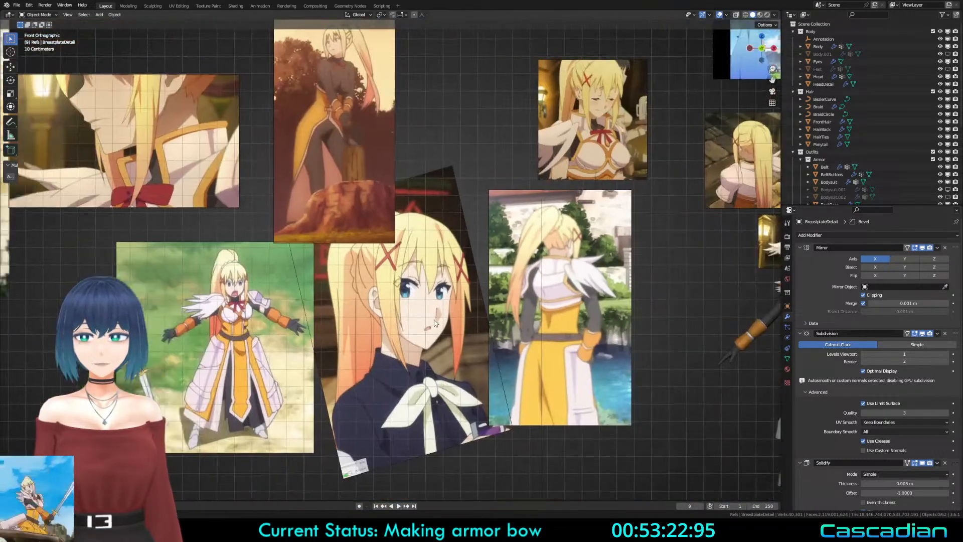
shift+middle_drag(420, 320, 604, 336)
shift+middle_drag(383, 221, 563, 322)
scroll(563, 322, up, 2)
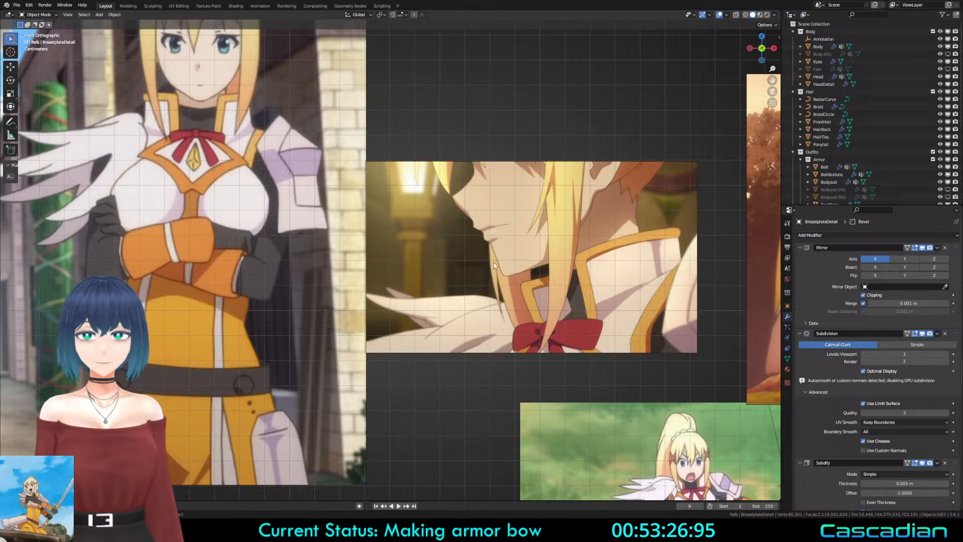
shift+middle_drag(494, 262, 370, 238)
shift+middle_drag(668, 311, 361, 254)
scroll(410, 249, up, 1)
mouse_move(683, 296)
shift+middle_down()
mouse_move(410, 248)
mouse_move(587, 288)
shift+middle_up()
scroll(489, 296, up, 4)
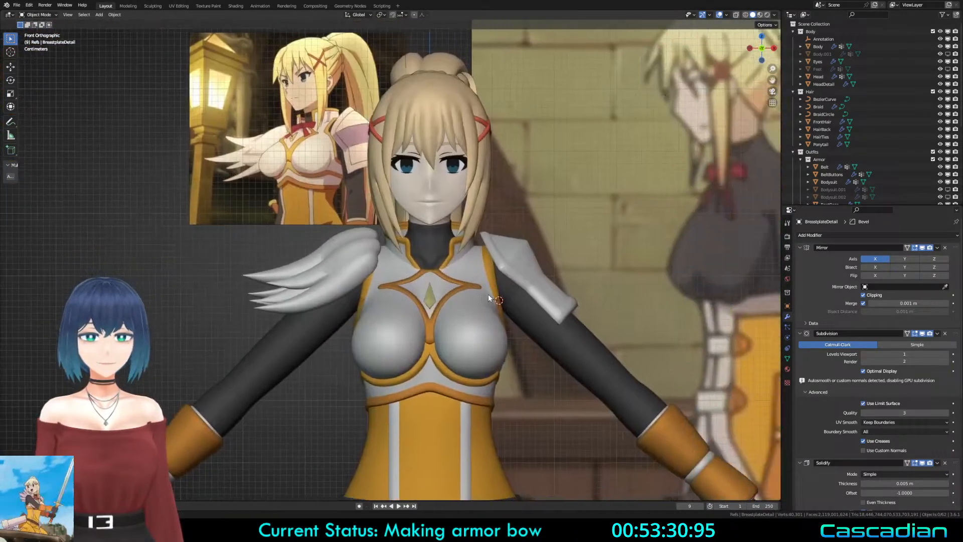
Step: Snap the 3D cursor to the upper centre edge of the breastplate trim and save the file
scroll(488, 296, up, 4)
key(Tab)
click(455, 280)
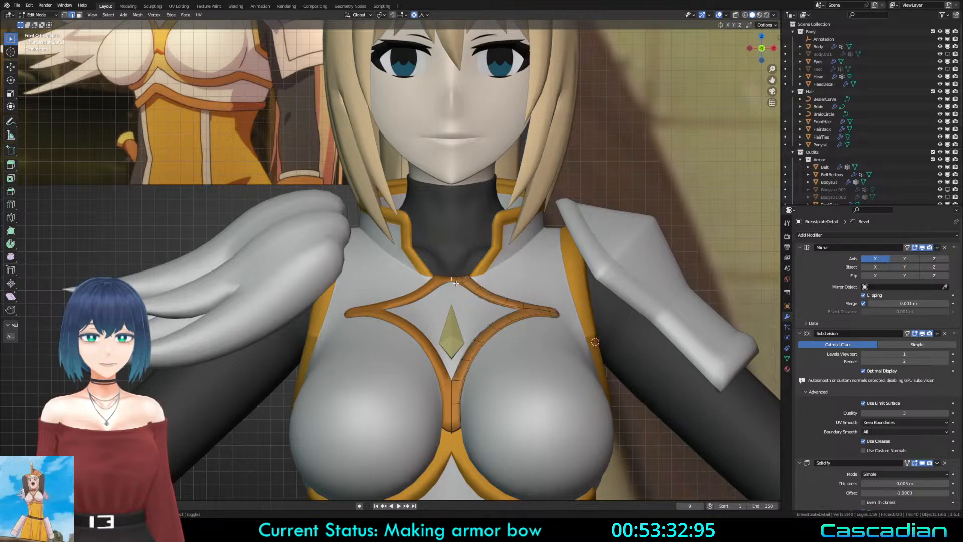
key(s)
right_click(461, 381)
key(shift+s)
click(472, 365)
shift+middle_drag(554, 341, 541, 325)
scroll(492, 331, up, 2)
key(Tab)
key(ctrl+s)
Step: Add a mesh plane at the 3D cursor and rotate it 90° about the X axis
key(shift+a)
mouse_move(541, 322)
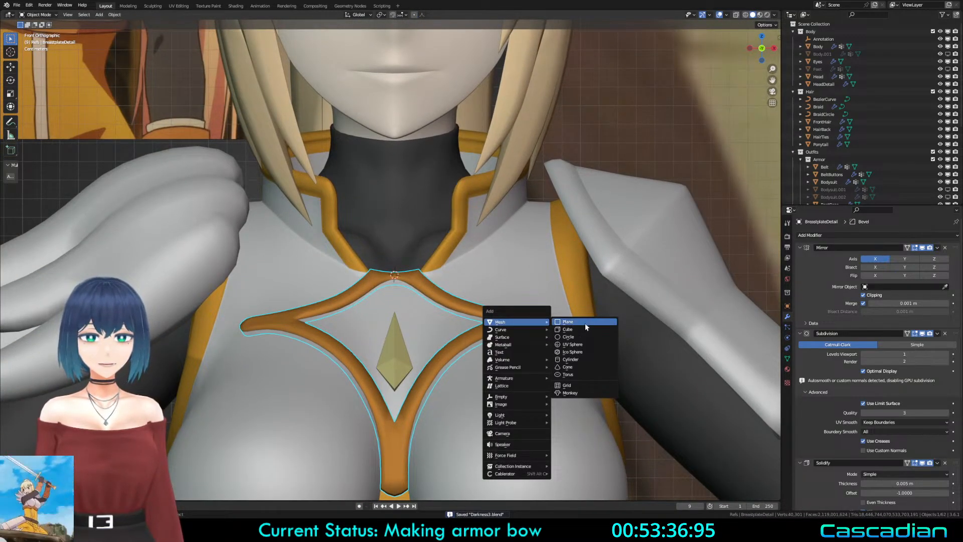
click(585, 323)
text(rx90)
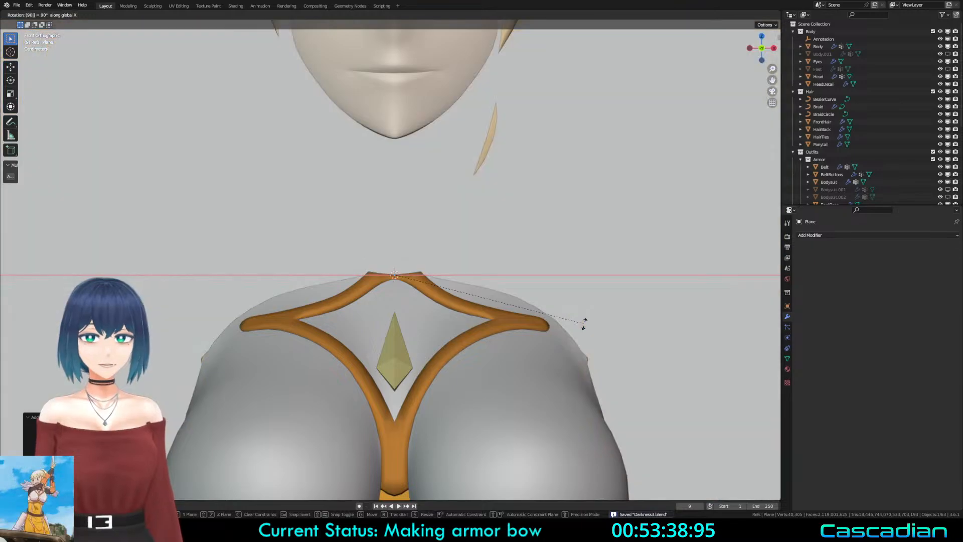
key(Return)
Step: Scale the plane down to a small square and shift its geometry to one side above the neckline trim
key(s)
click(468, 287)
key(s)
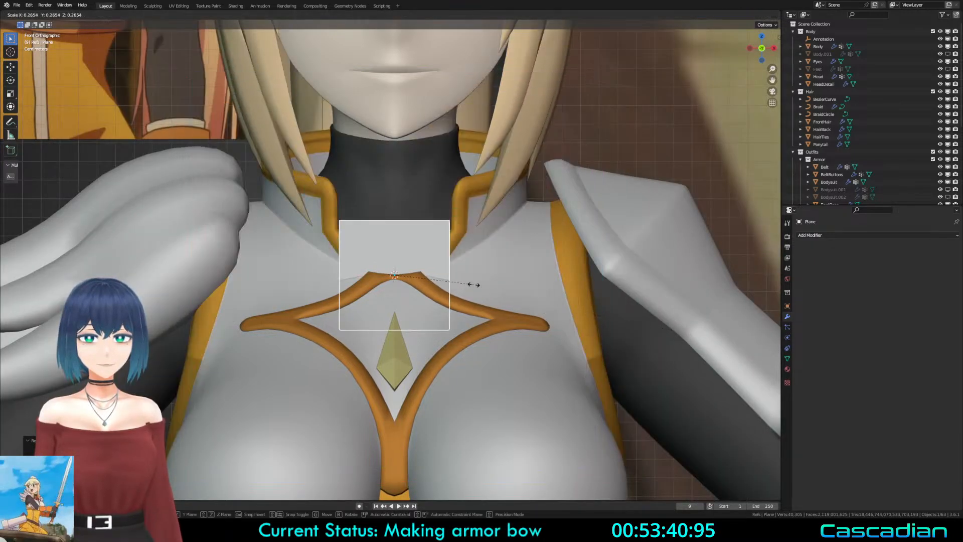
click(461, 283)
key(g)
right_click(509, 297)
key(Tab)
key(s)
click(487, 297)
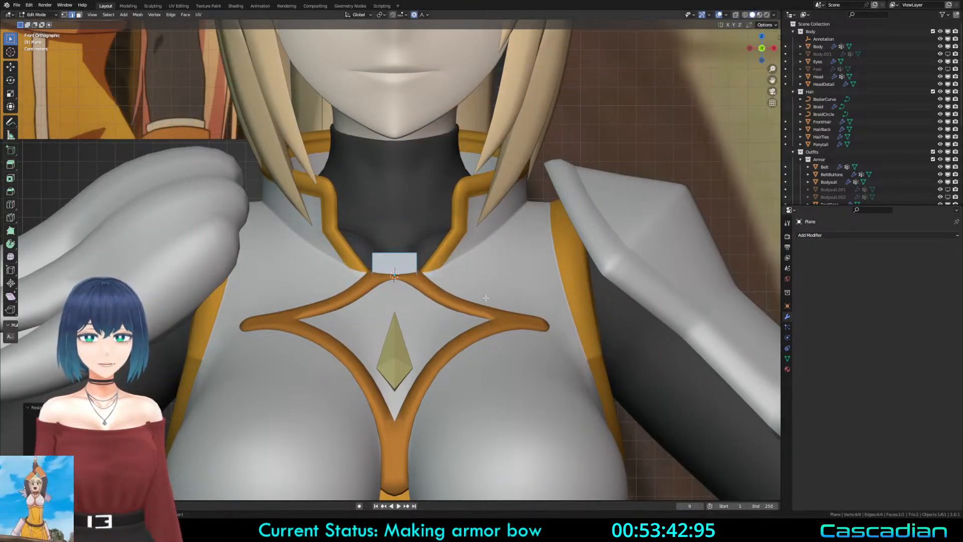
key(g)
click(523, 269)
Step: Apply the plane's transforms in object mode and add Mirror and Subdivision modifiers
key(Tab)
key(ctrl+a)
click(517, 284)
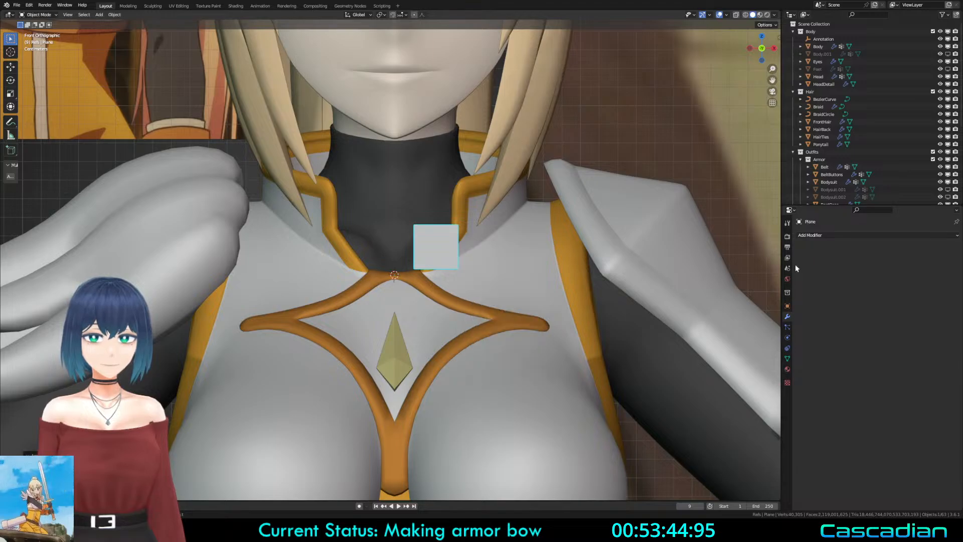
click(828, 234)
click(821, 324)
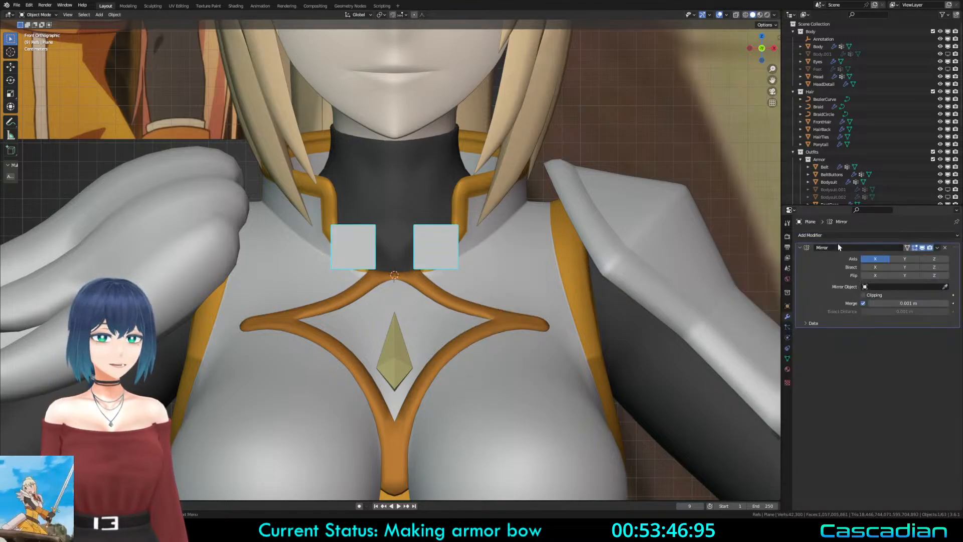
click(837, 235)
click(822, 372)
Step: Move the plane's geometry along X so both mirrored halves join at the centre line
key(Tab)
scroll(545, 285, up, 3)
drag(507, 275, 428, 236)
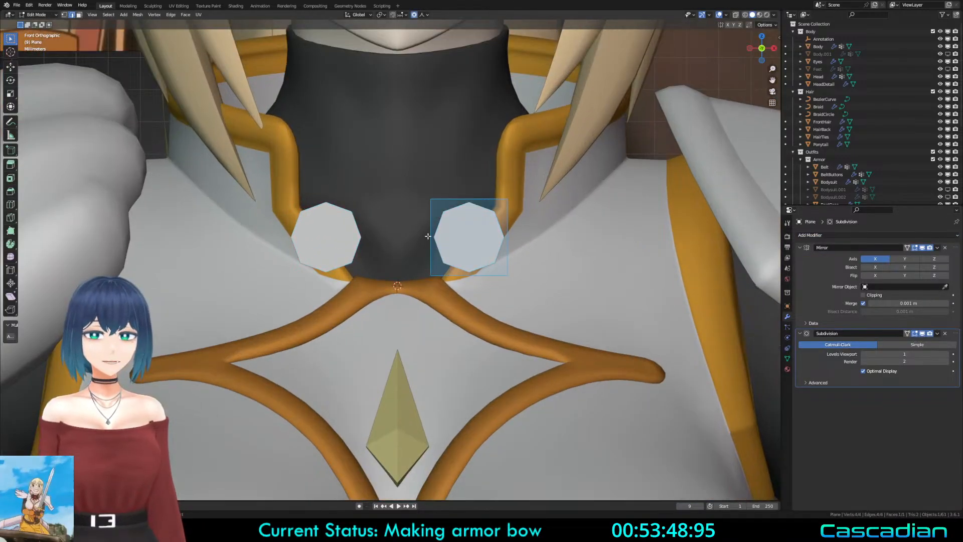
key(g)
key(x)
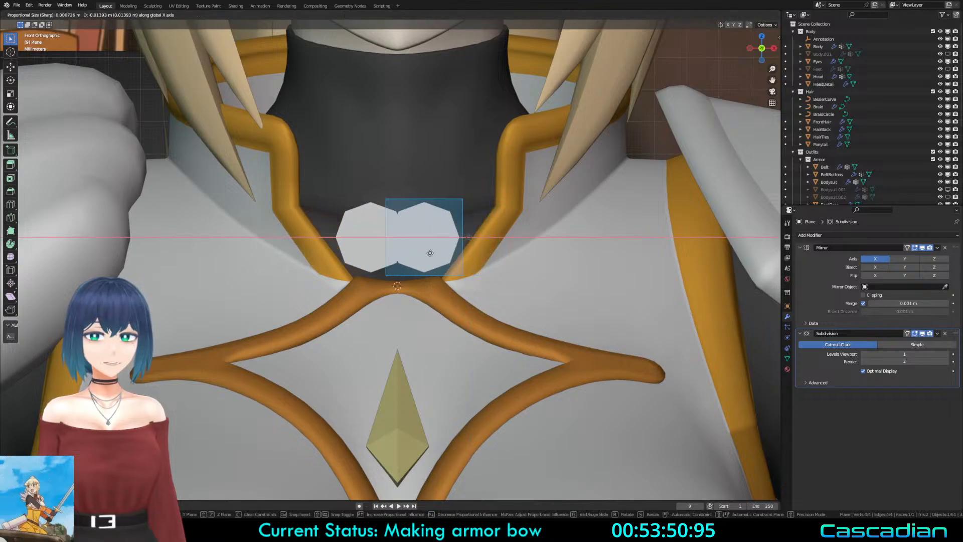
click(448, 257)
key(g)
key(x)
click(663, 269)
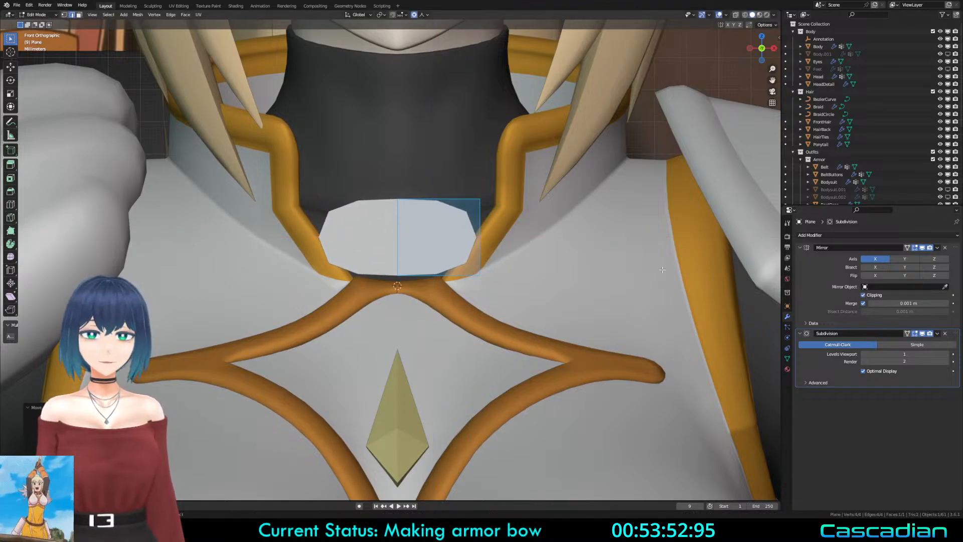
Step: Flatten the plane along Z into a thin band and move its outer edge outward along X
key(s)
key(z)
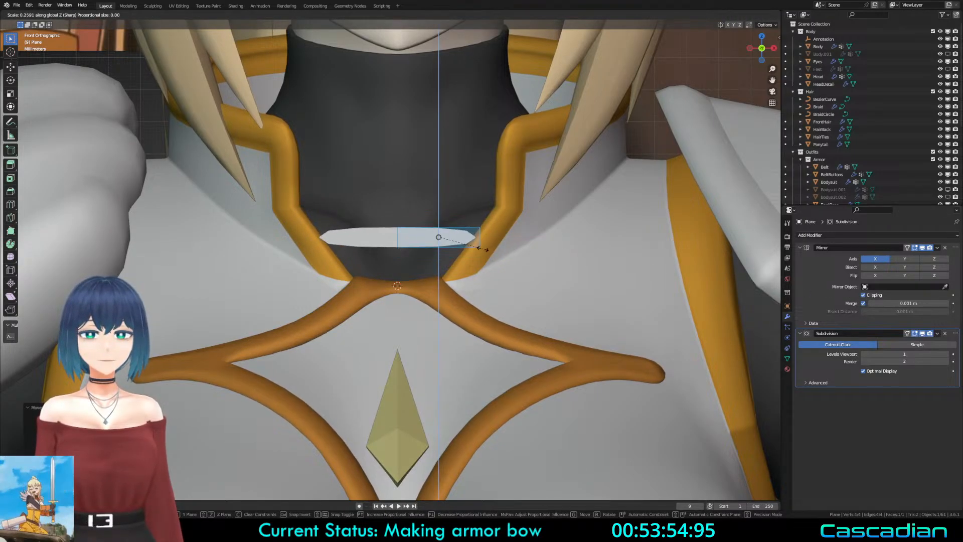
click(491, 252)
click(483, 244)
key(g)
key(x)
click(488, 249)
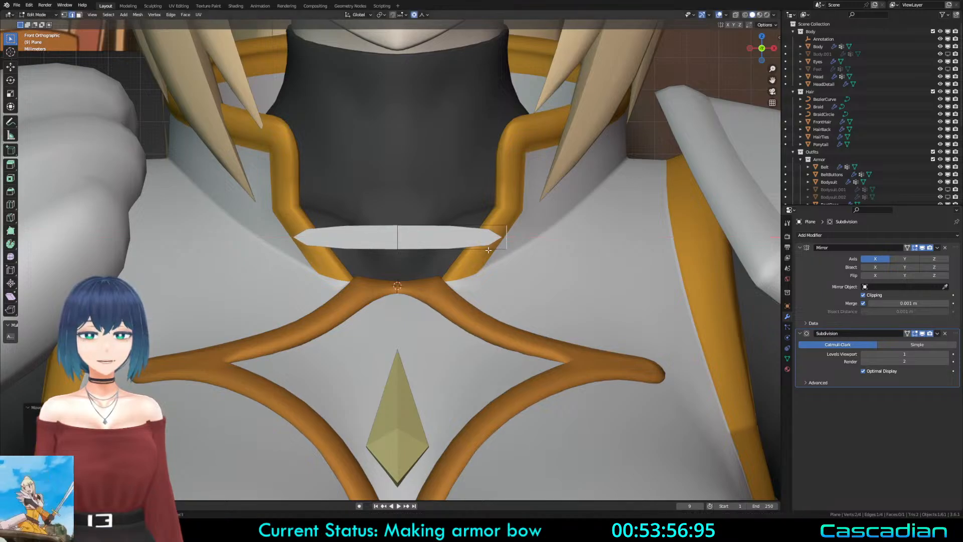
Step: Duplicate an edge of the band, rotate it, and extrude it into a slanted bow tail below the band
key(e)
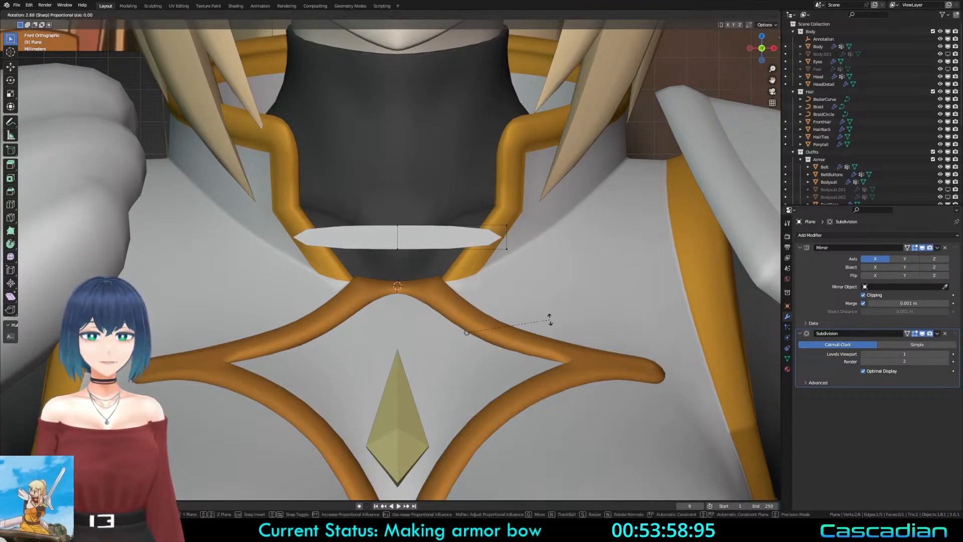
click(490, 319)
key(a)
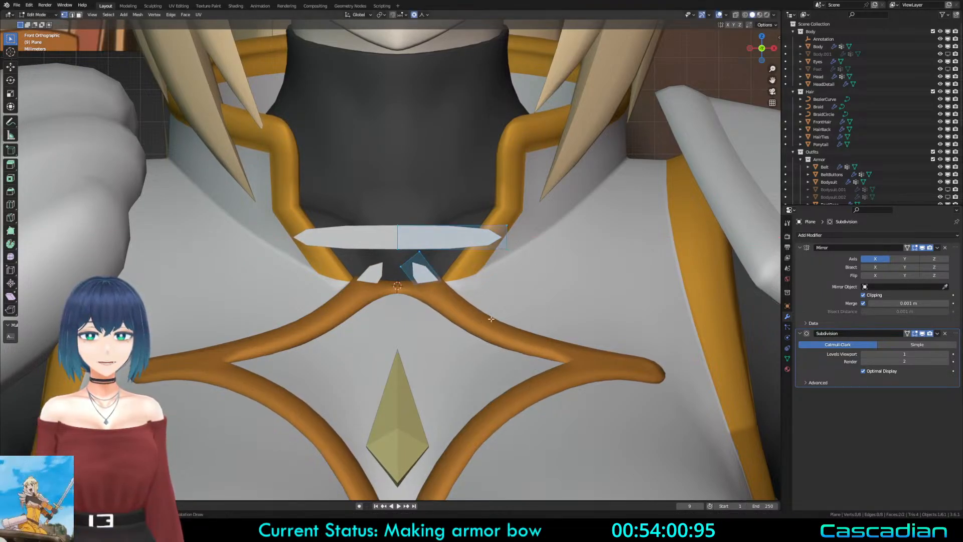
key(g)
key(y)
click(550, 56)
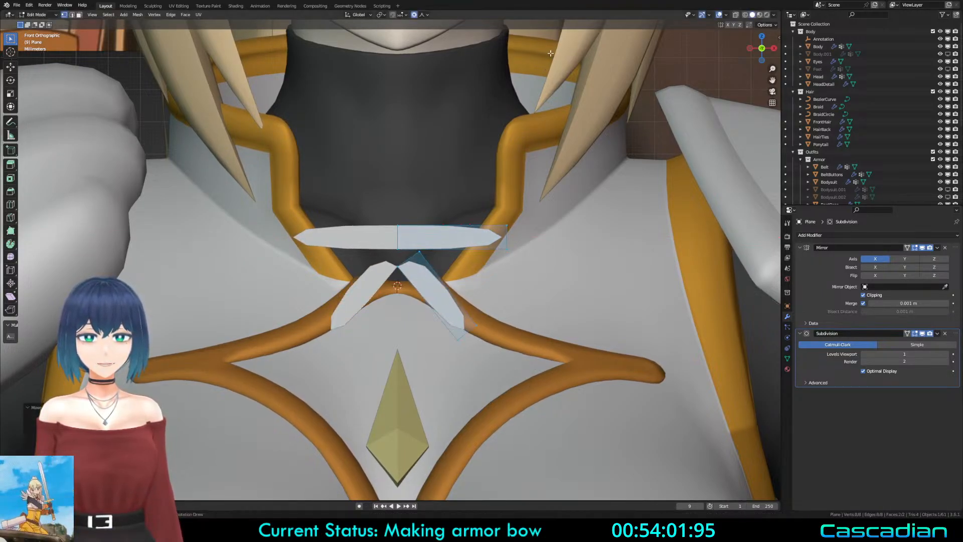
Step: Move the slanted tail's upper inner vertex off the centre line
click(401, 264)
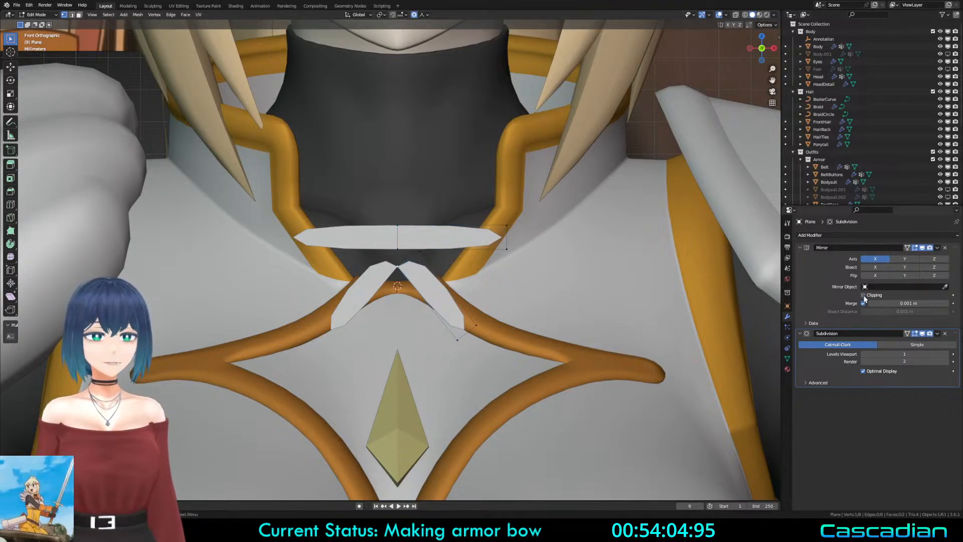
key(g)
click(559, 253)
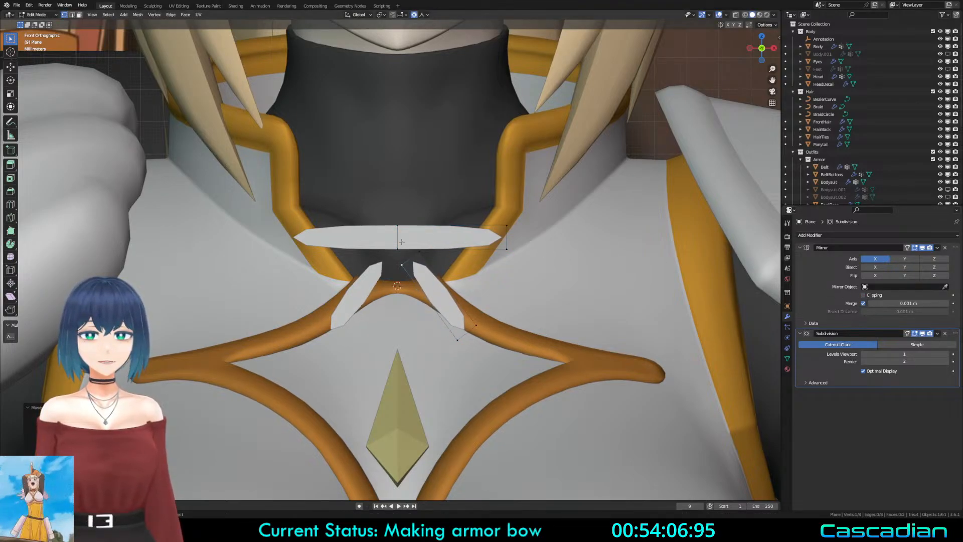
Step: Scale the horizontal band taller along Z and save the file
scroll(552, 254, up, 2)
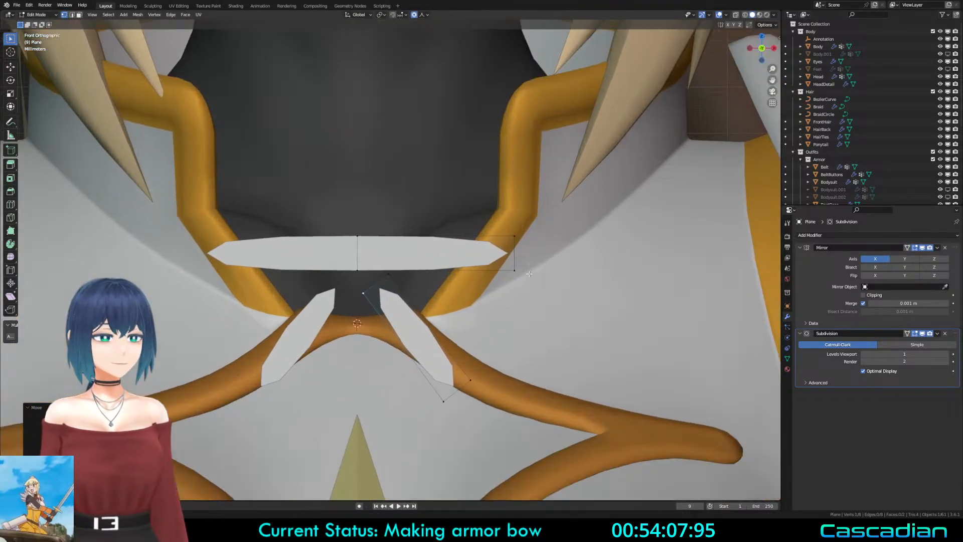
key(s)
key(z)
click(482, 234)
key(a)
key(a)
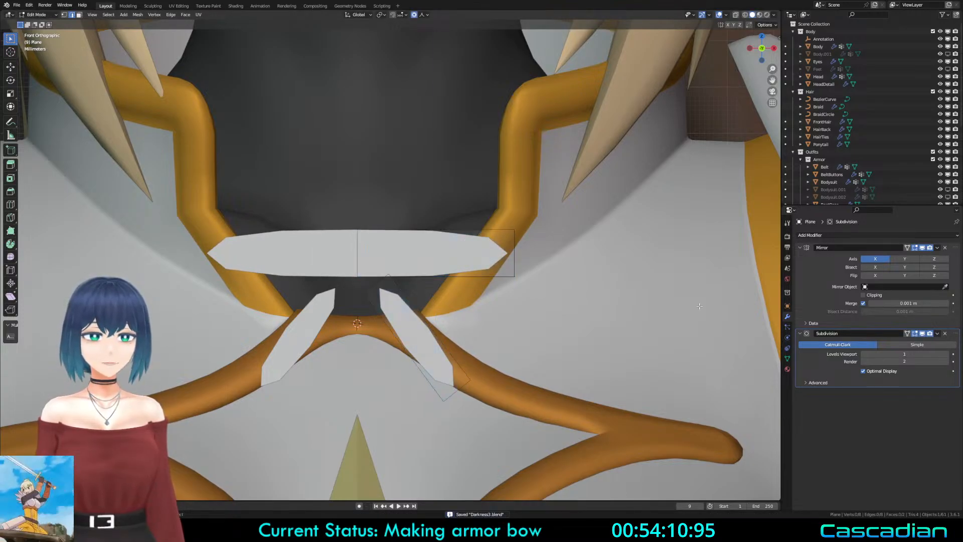
Step: Set the Subdivision modifier's boundary smoothing to Keep Corners and save the file
click(806, 382)
click(872, 422)
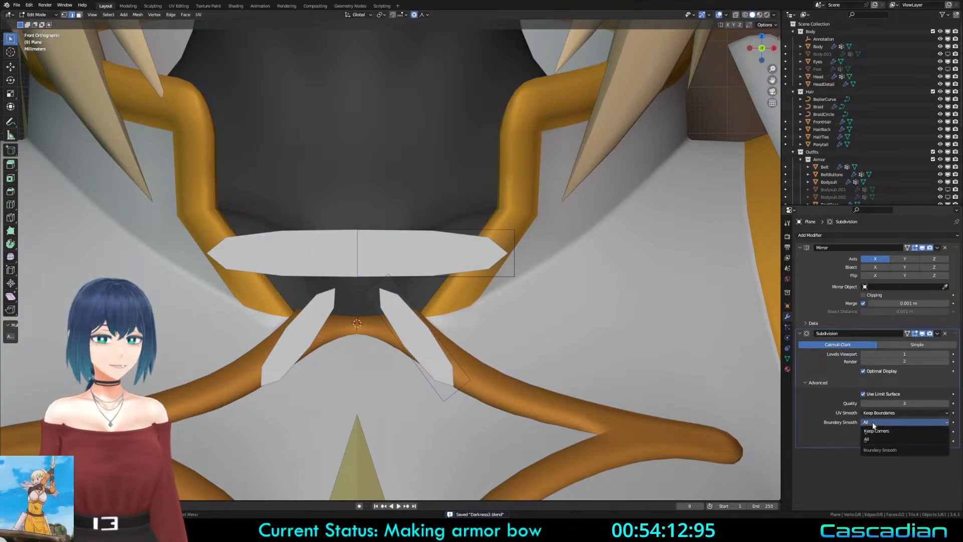
click(876, 431)
key(ctrl+s)
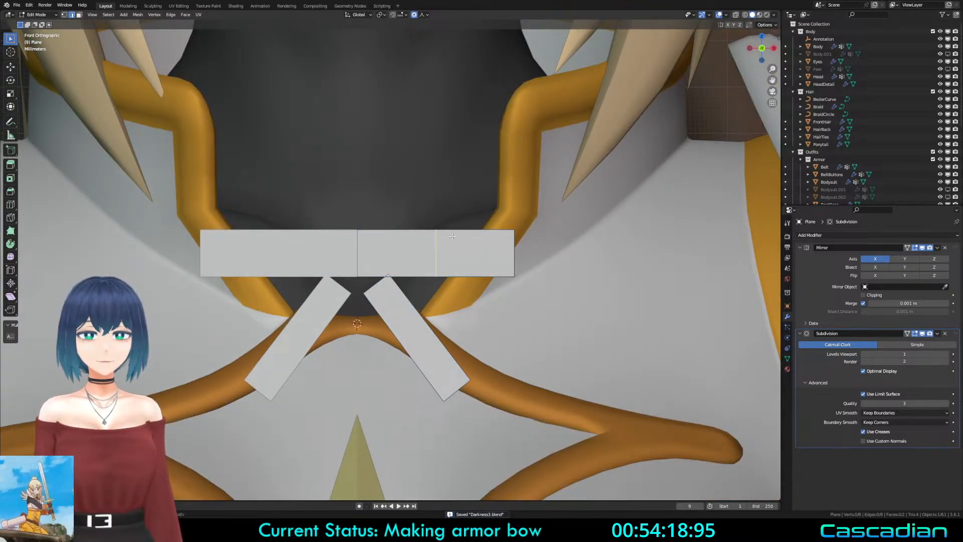
Step: Scale the horizontal band's centre edge shorter and its outer edge taller so the band flares outward
key(s)
click(469, 271)
click(513, 257)
key(s)
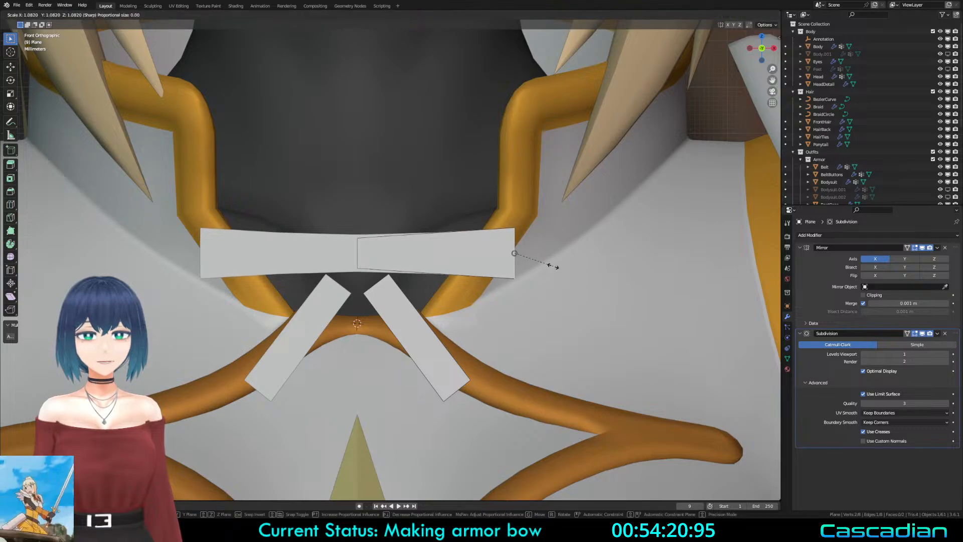
click(557, 268)
Step: Add a vertical loop cut to the horizontal band and slide it close to the outer edge
key(ctrl+r)
click(436, 248)
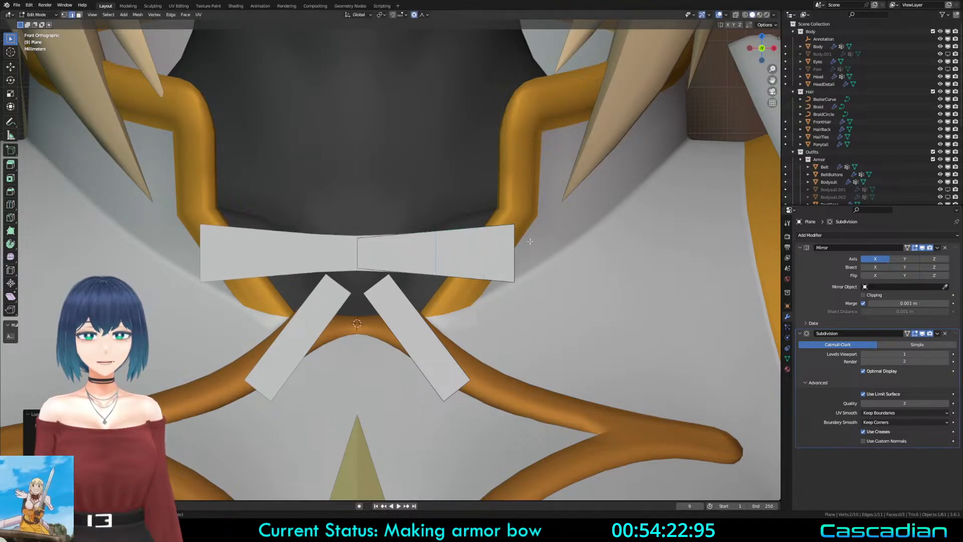
click(589, 255)
Step: Duplicate the band's large inner face and offset the copy about 0.0011 m along the global Y axis
middle_drag(440, 235, 445, 318)
key(g)
key(y)
right_click(415, 367)
key(3)
click(402, 364)
key(KP_5)
key(shift+d)
key(z)
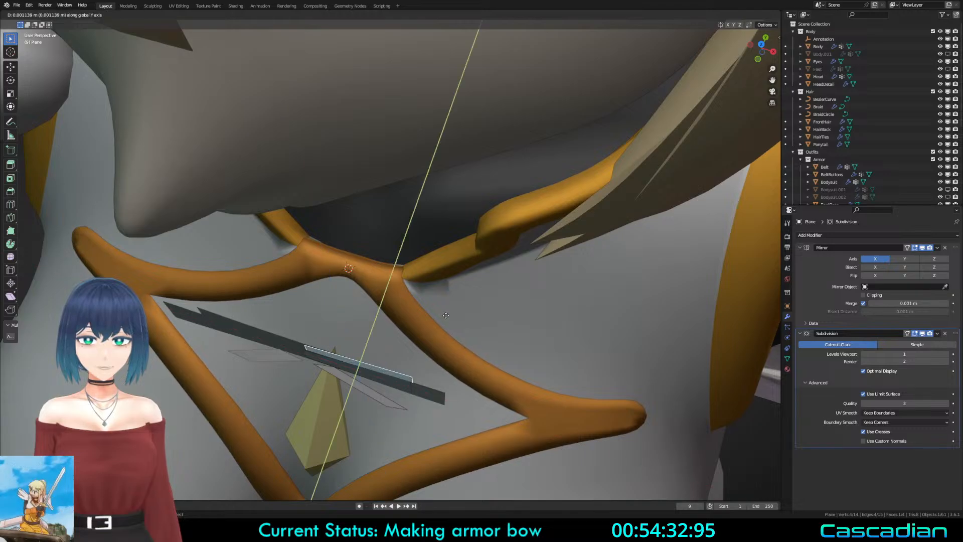
click(446, 315)
Step: Delete the original band's outermost edge so both layers end at the same width
key(2)
click(443, 399)
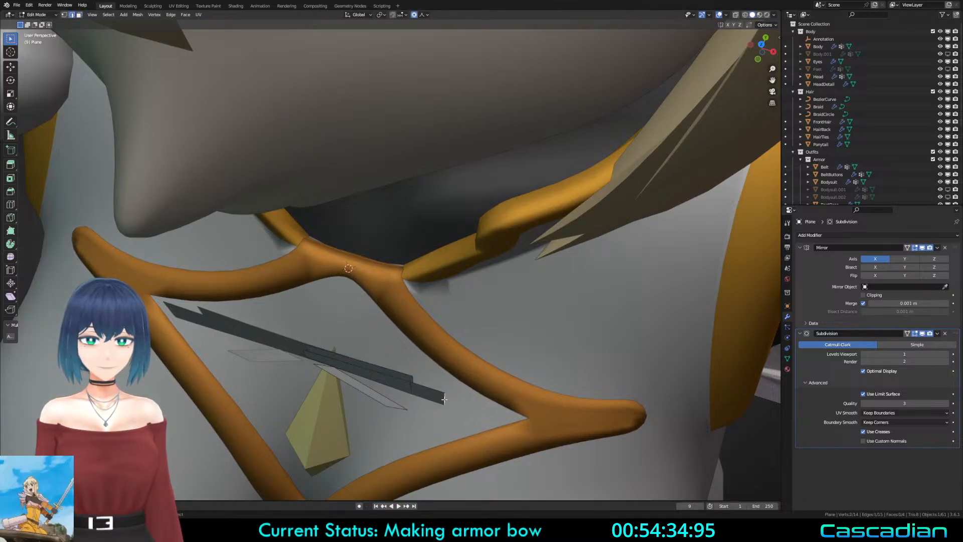
key(x)
click(433, 346)
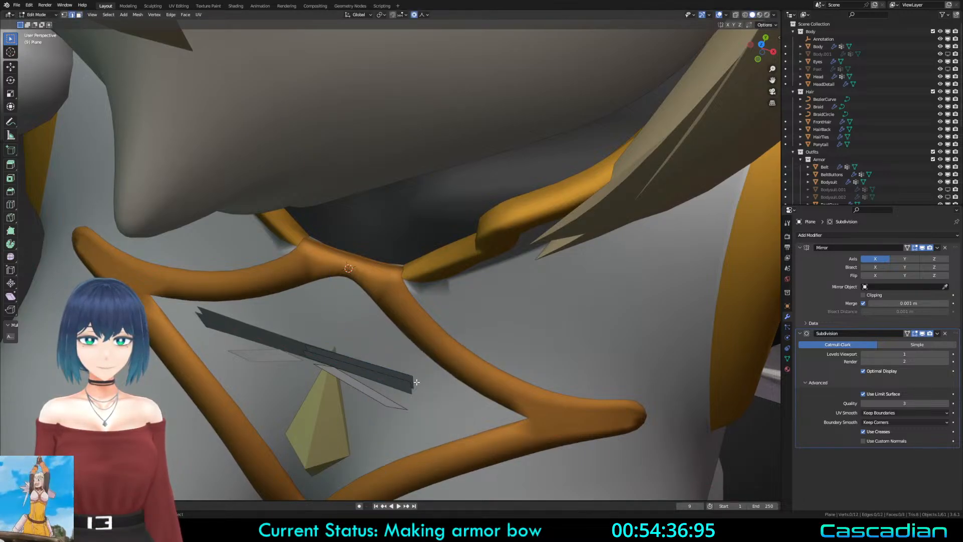
Step: Fill a face between the outer end edges of the two band layers and add two evenly spaced loop cuts across it
key(f)
key(ctrl+z)
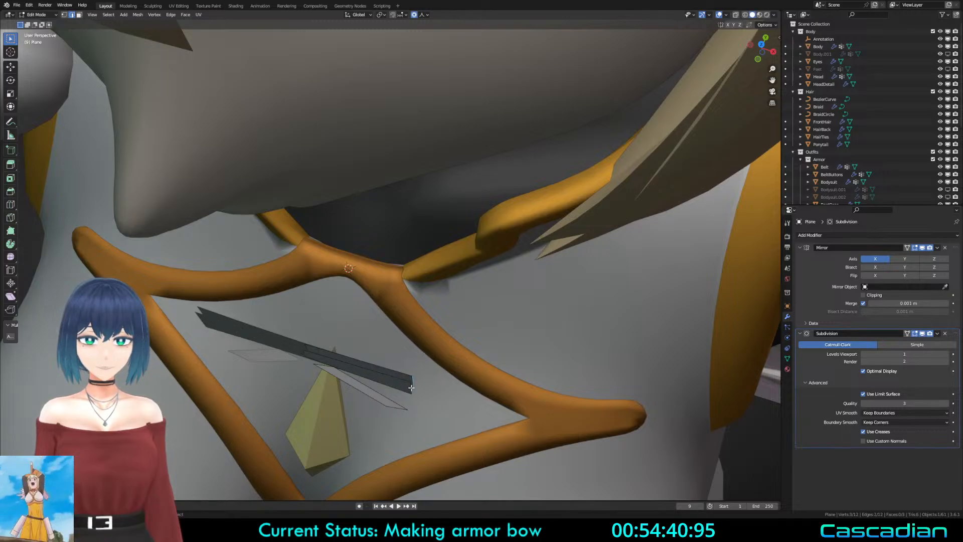
click(409, 387)
middle_drag(412, 383, 333, 326)
key(f)
click(310, 277)
right_click(310, 277)
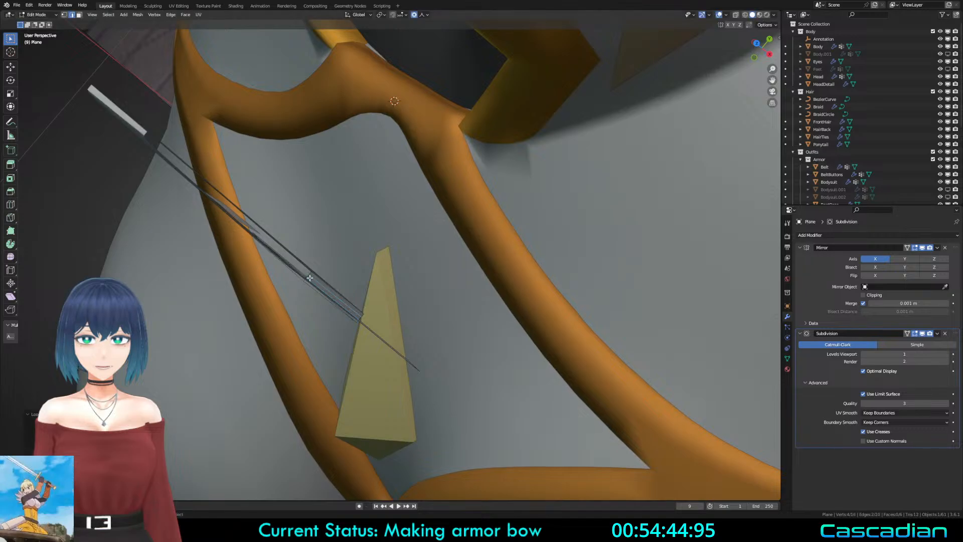
Step: Push the new end loops outward along X in front view and scale them slightly taller along Z
key(KP_1)
shift+middle_drag(542, 222, 542, 318)
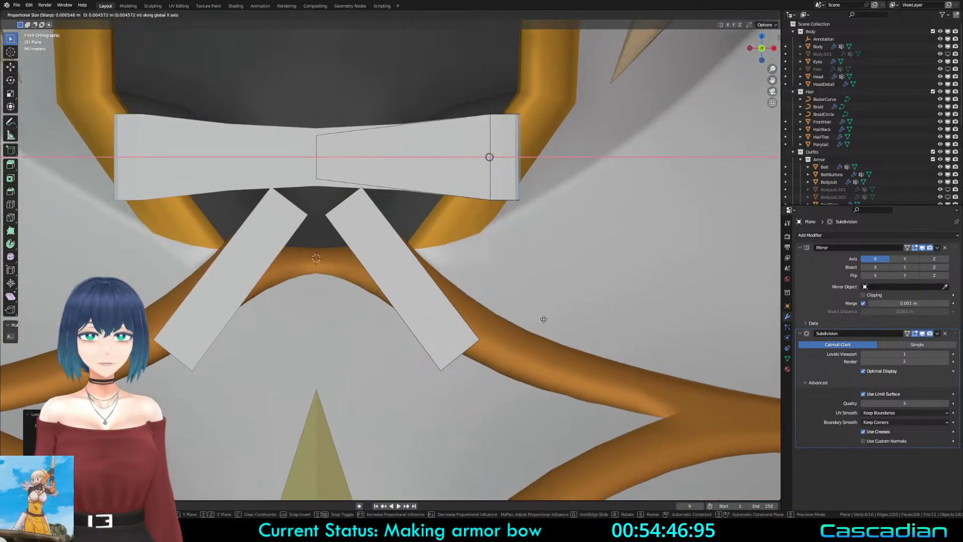
key(s)
key(z)
click(642, 299)
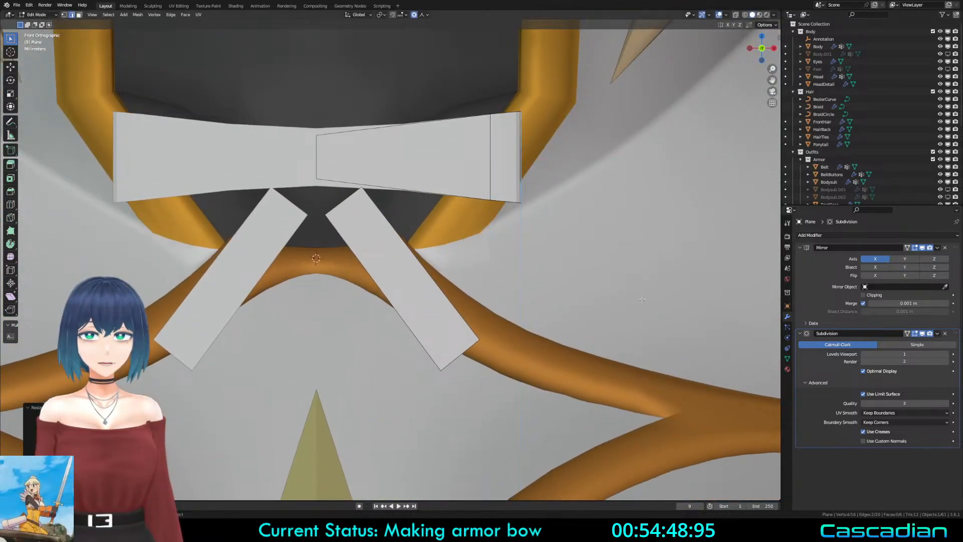
Step: Add a Solidify modifier to the bow and set its thickness to 0.002 m
key(Tab)
scroll(748, 290, down, 2)
click(824, 235)
click(822, 347)
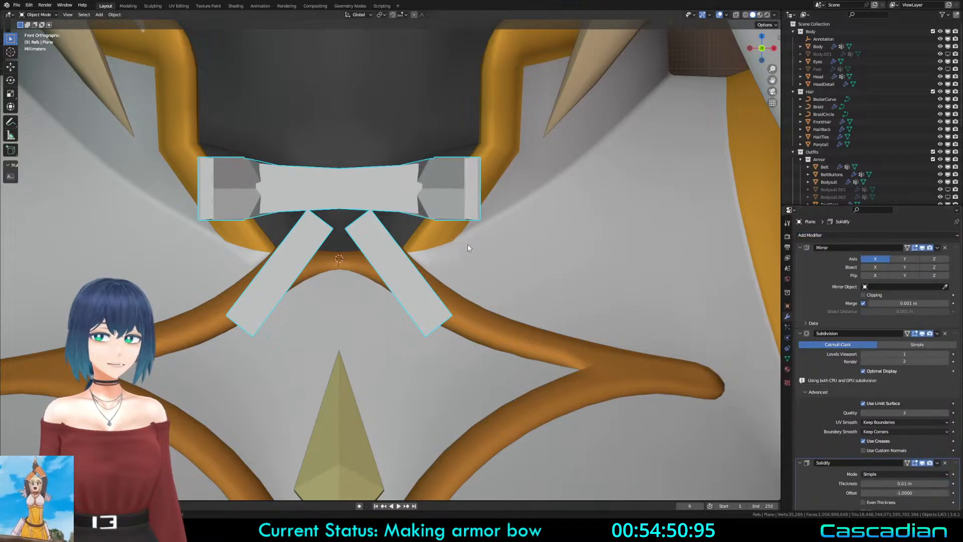
key(Tab)
middle_drag(467, 245, 481, 265)
key(Tab)
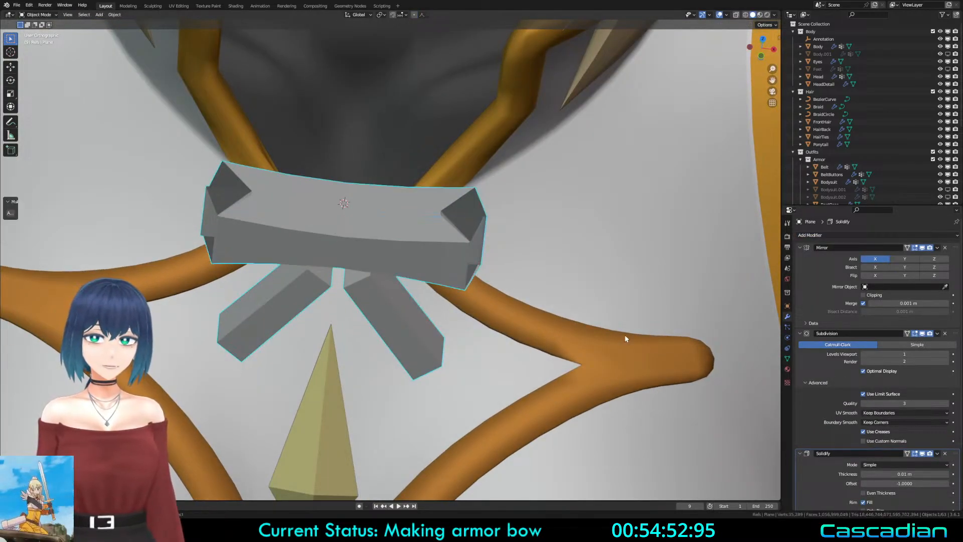
mouse_move(904, 473)
mouse_down()
mouse_move(885, 473)
mouse_move(900, 474)
mouse_up()
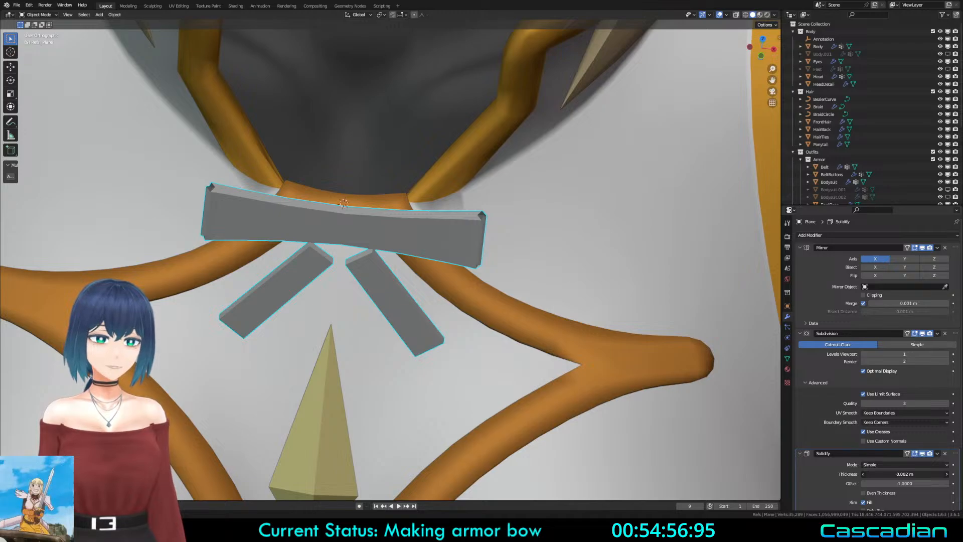
Step: Select the whole bow mesh and fatten it outward along its normals
key(Tab)
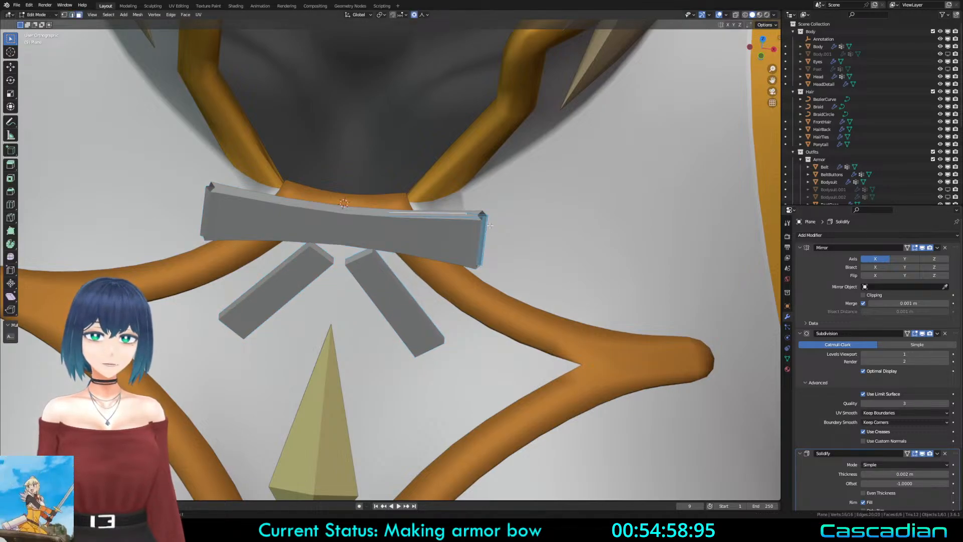
key(a)
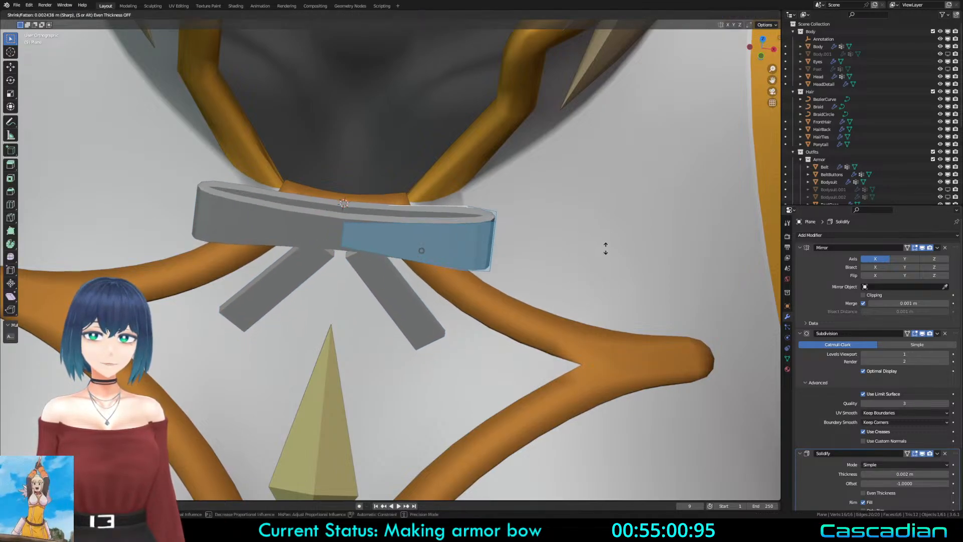
Step: Fatten the faces at the bow loop's outer end outward by about 0.002 m
key(alt+z)
click(492, 231)
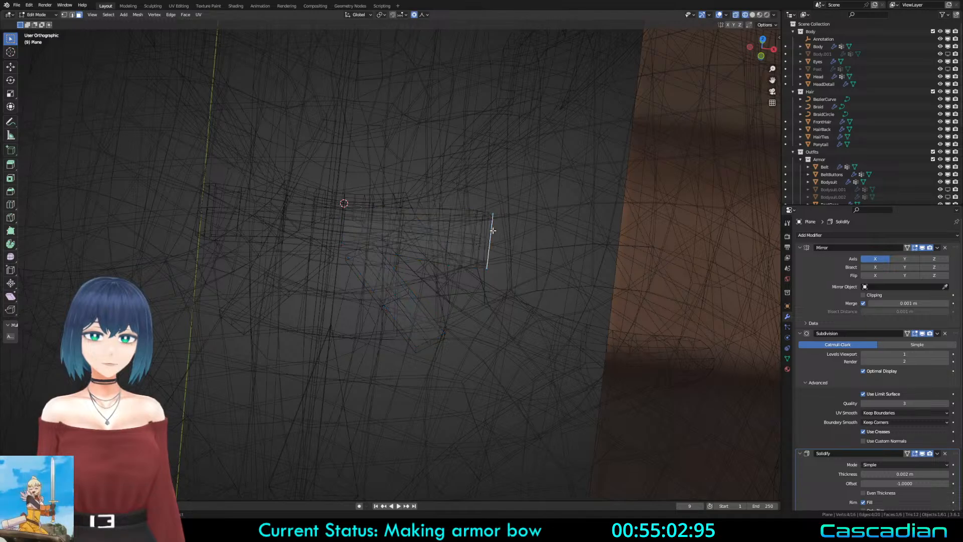
key(z)
click(681, 278)
key(g)
key(x)
right_click(708, 271)
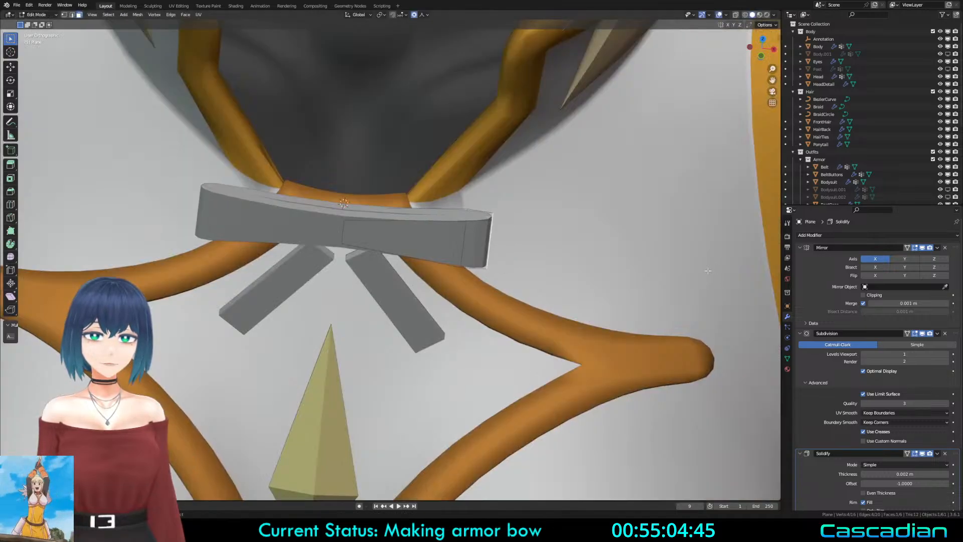
key(alt+z)
shift+click(481, 233)
key(alt+z)
key(alt+s)
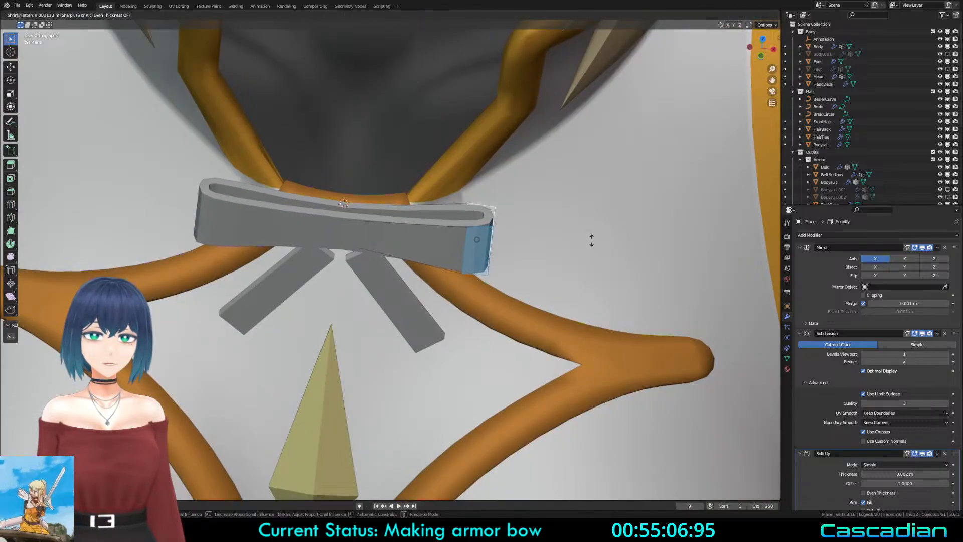
click(591, 242)
Step: Pull the front and back edges at the bow's centre together with Shrink/Fatten by about 0.002 m
middle_drag(591, 243, 337, 254)
click(334, 246)
key(shift+z)
key(2)
click(329, 249)
shift+click(332, 229)
key(shift+z)
key(alt+s)
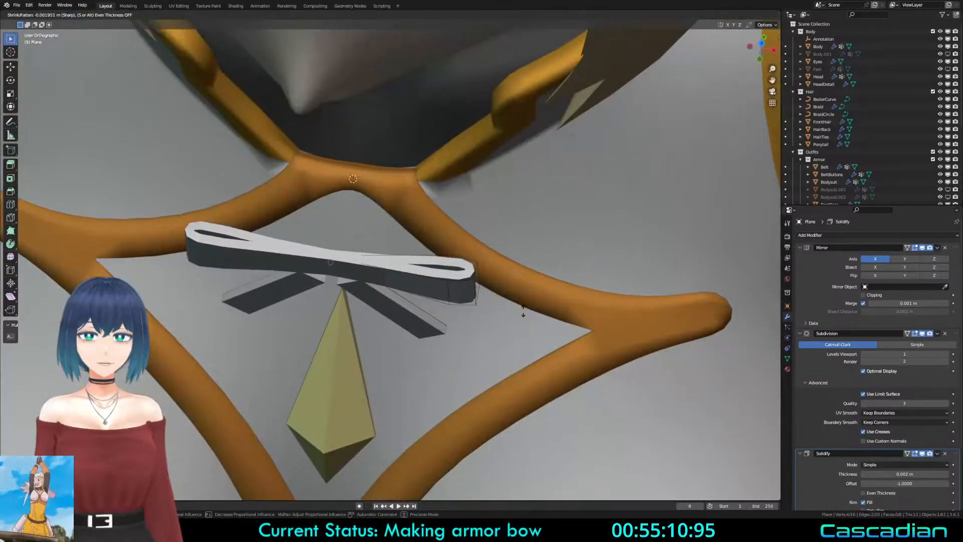
click(523, 309)
Step: Reduce the height of the bow loop's outer end by scaling its vertices along Z in front view
middle_drag(523, 309, 424, 221)
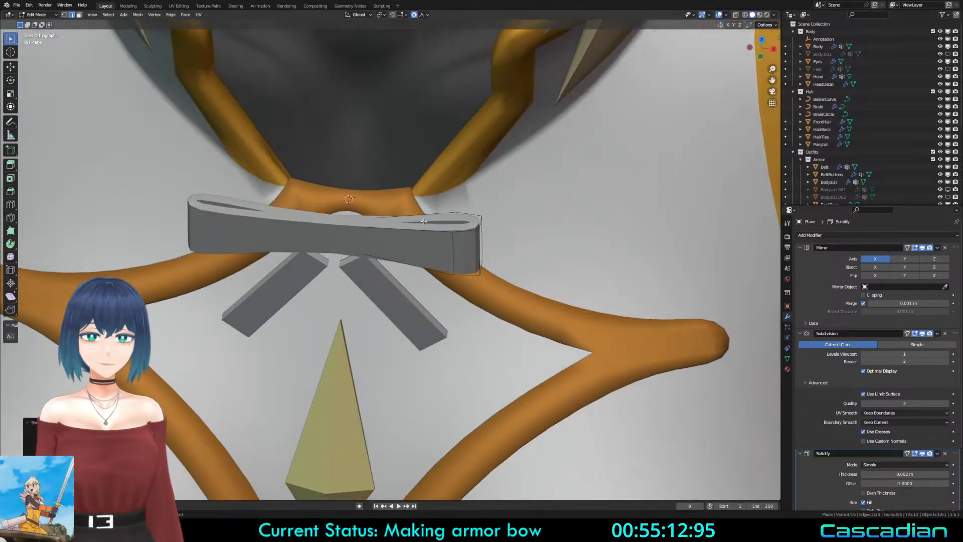
key(KP_1)
key(KP_5)
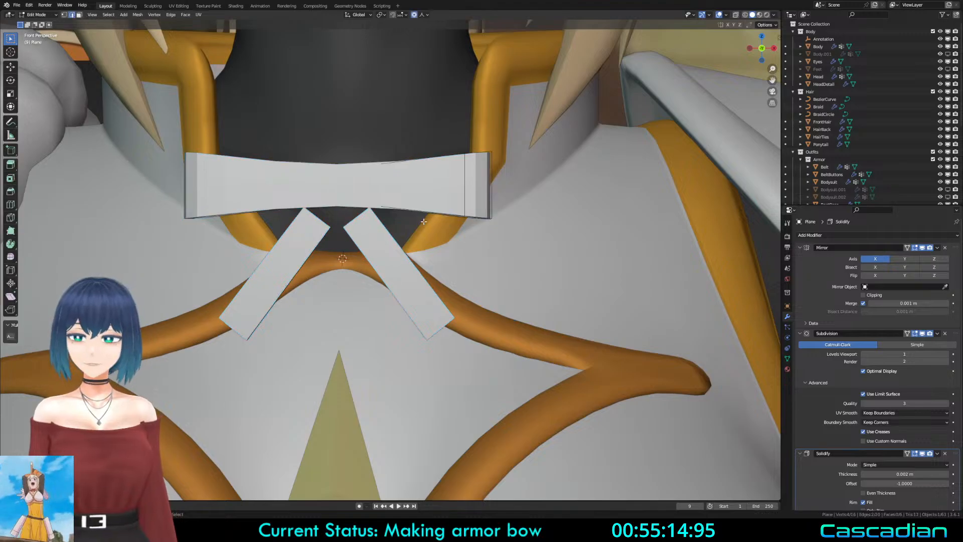
scroll(423, 221, down, 1)
key(shift+z)
key(1)
key(alt+a)
key(c)
drag(477, 173, 482, 219)
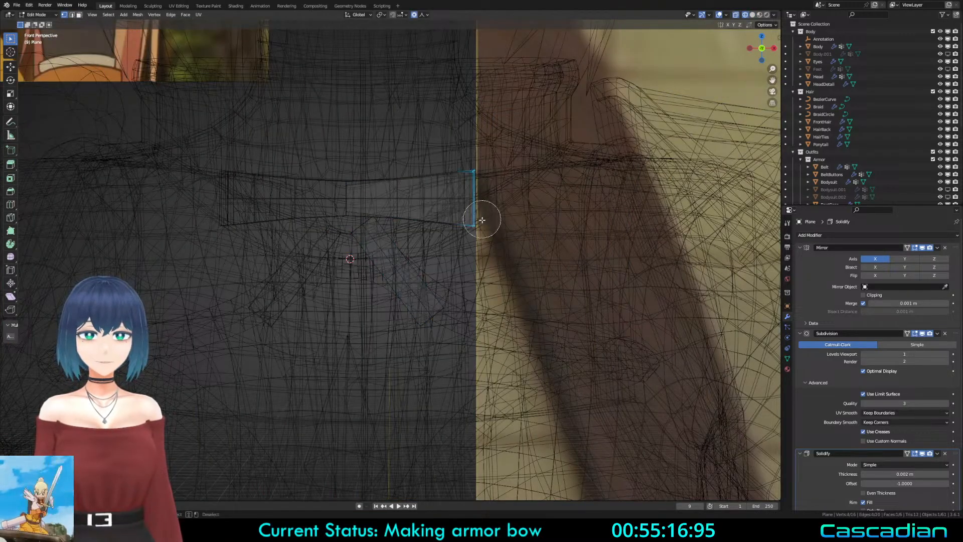
right_click(482, 219)
key(c)
drag(465, 157, 460, 229)
right_click(460, 229)
key(s)
key(z)
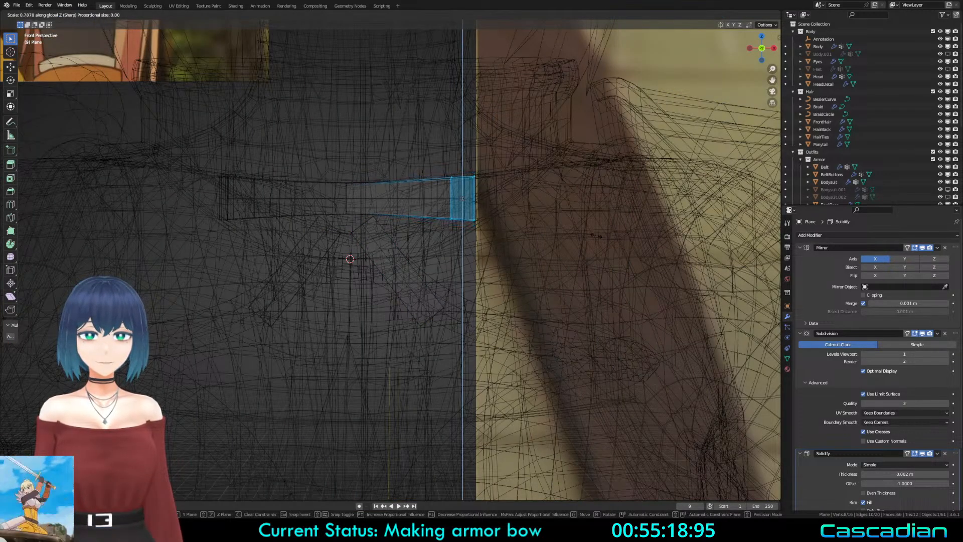
click(589, 233)
Step: Extend the selection from the outer end to the whole half-loop and scale it slightly taller along Z
key(a)
key(a)
key(c)
click(468, 195)
right_click(468, 196)
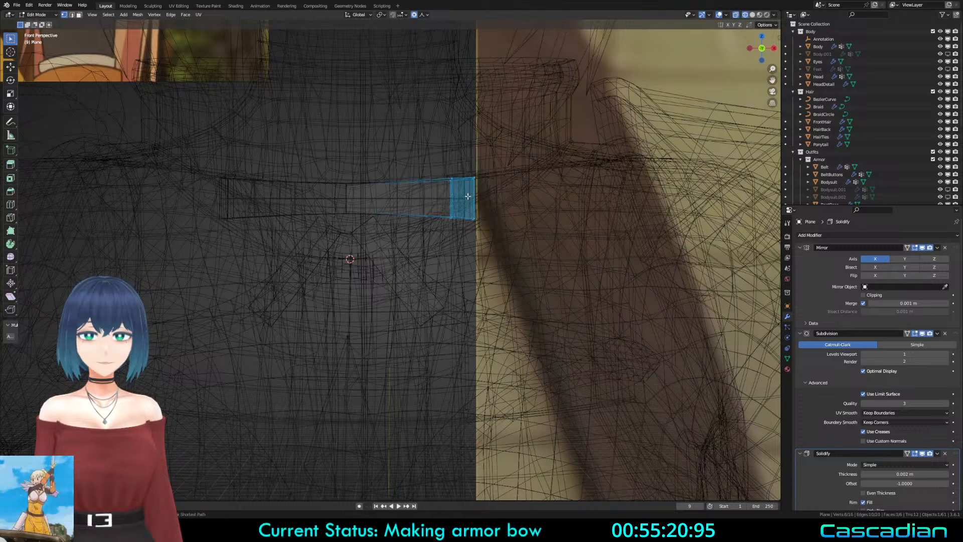
key(ctrl+KP_Add)
key(s)
key(z)
click(616, 246)
key(z)
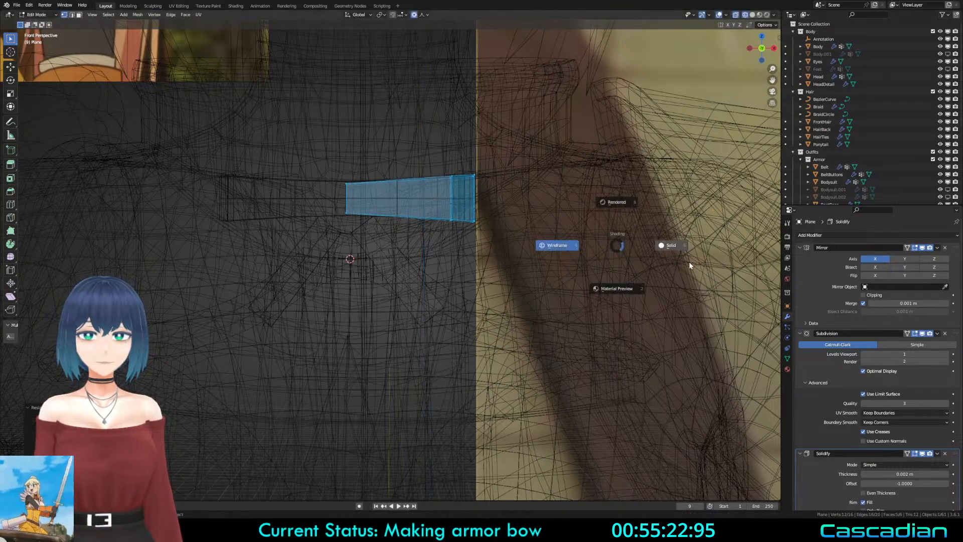
click(689, 266)
Step: Create a short separate edge at the top centre of the bow for the knot, with Mirror clipping enabled
key(shift+z)
key(ctrl+KP_Subtract)
middle_drag(401, 299, 411, 294)
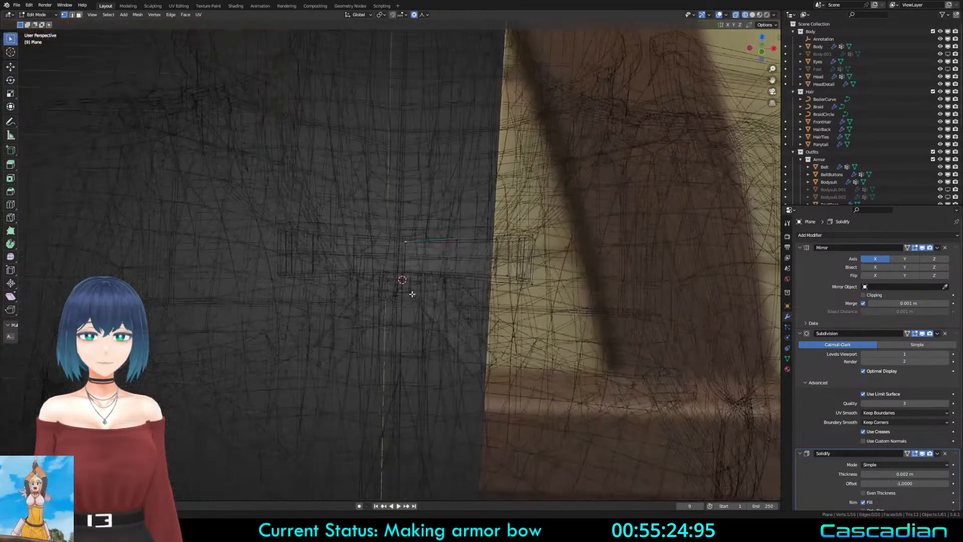
click(405, 261)
key(KP_1)
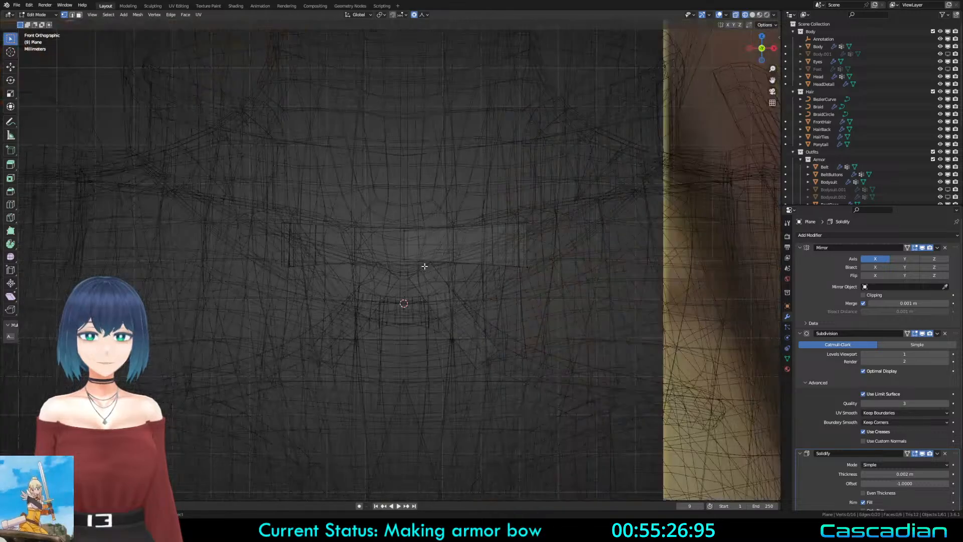
key(g)
click(484, 223)
key(e)
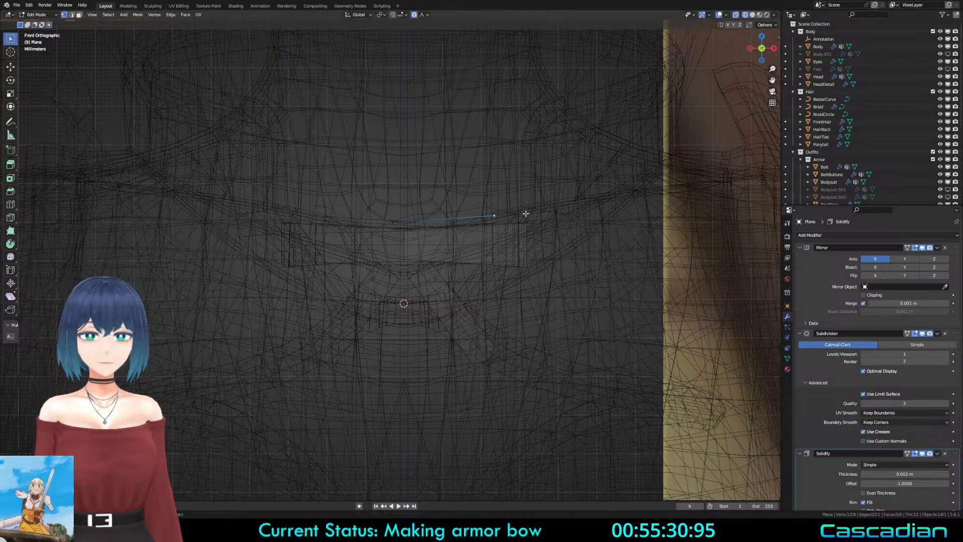
key(g)
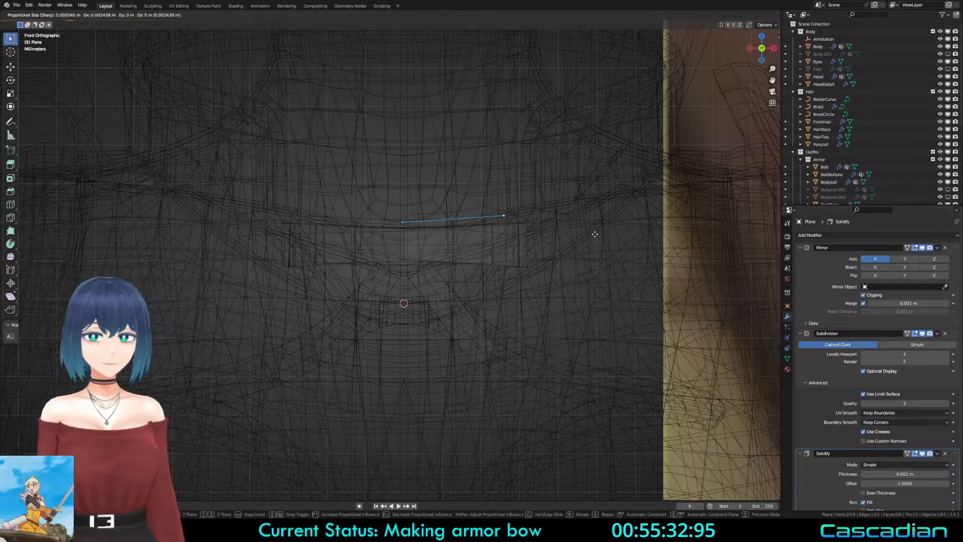
click(477, 236)
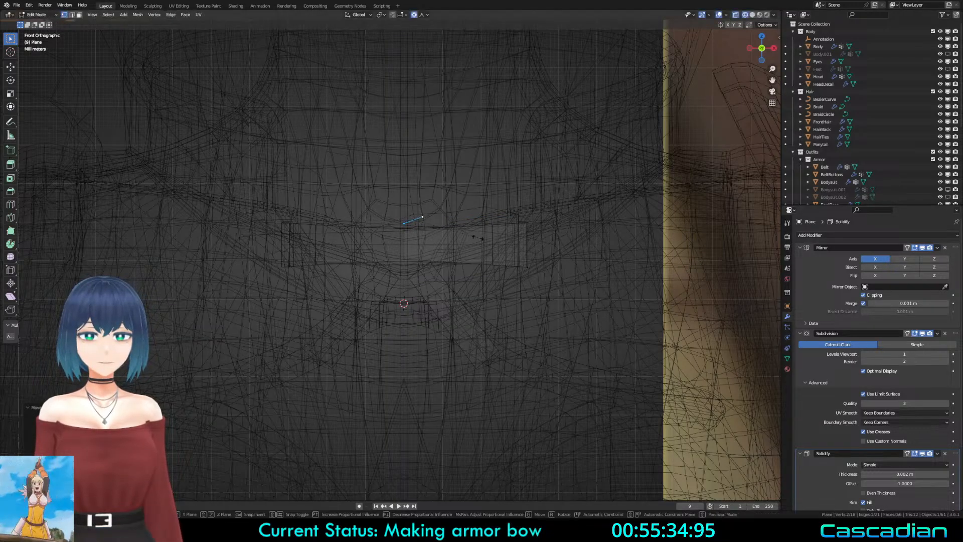
Step: Level the knot edge by scaling it to 0 along Z and lower it about 0.0018 m
key(s)
key(z)
key(0)
key(Return)
key(shift+z)
key(g)
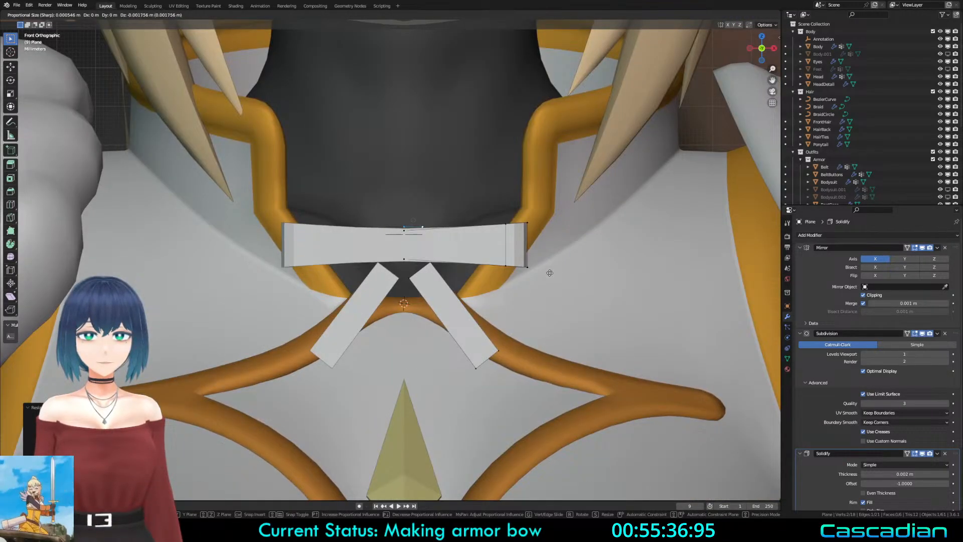
click(550, 272)
Step: Align the knot edge's vertices in depth by scaling them to 0 along Y
middle_drag(549, 273, 403, 294)
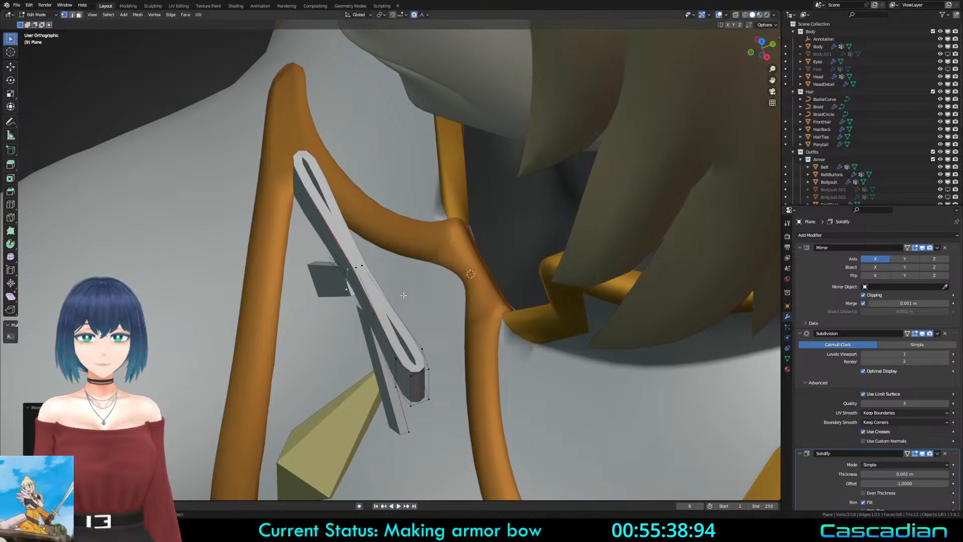
key(s)
key(y)
key(0)
key(Return)
Step: Extrude the knot edge along Y across the bow's thickness and add a centred loop cut to the strip
key(e)
key(y)
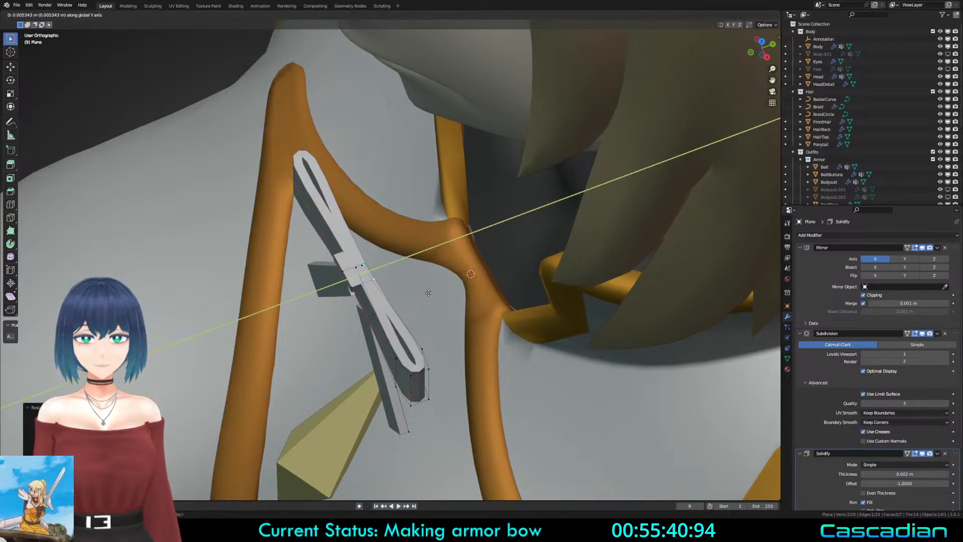
click(376, 273)
click(376, 273)
right_click(376, 273)
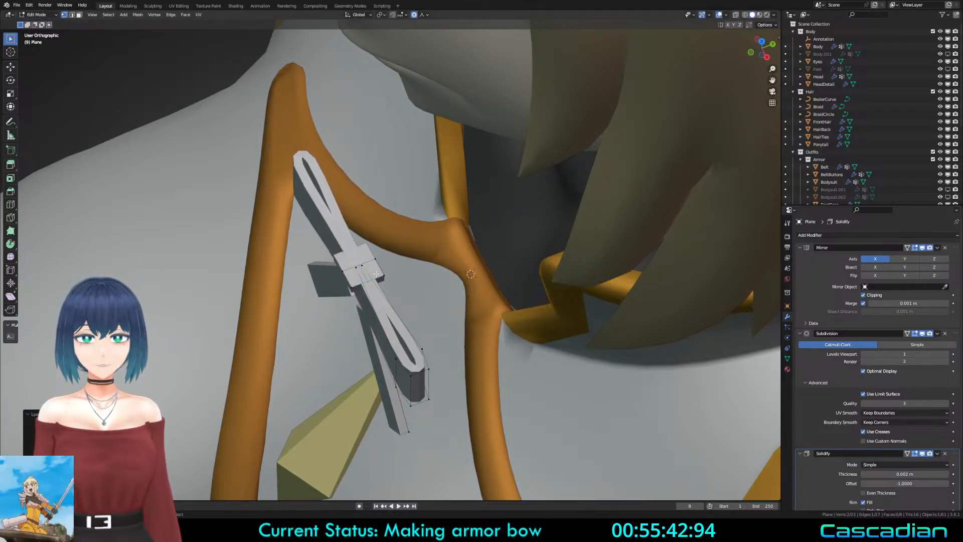
Step: Raise the knot strip slightly above the bow and extrude it down along Z by about 0.0095 m
key(KP_1)
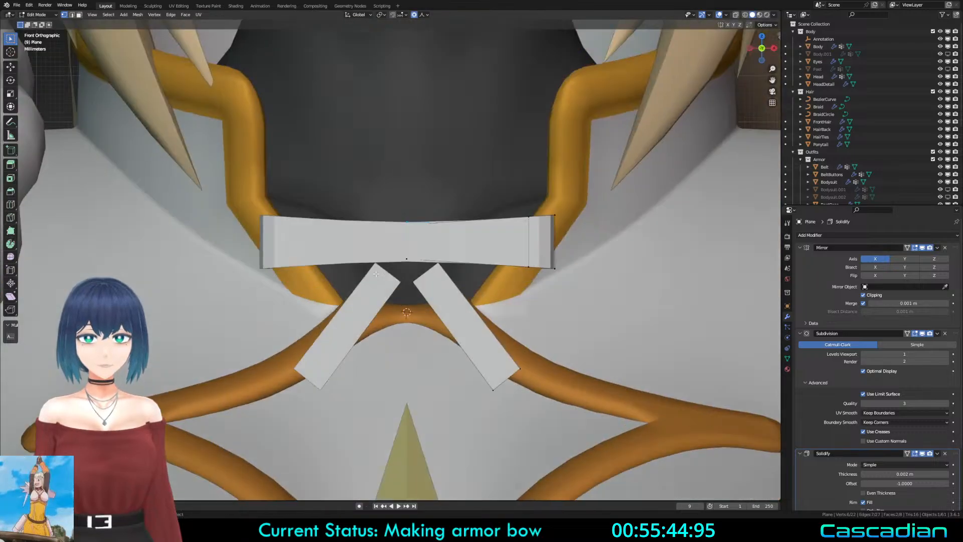
scroll(376, 274, up, 2)
key(KP_Decimal)
key(shift+z)
key(g)
key(z)
click(443, 272)
key(e)
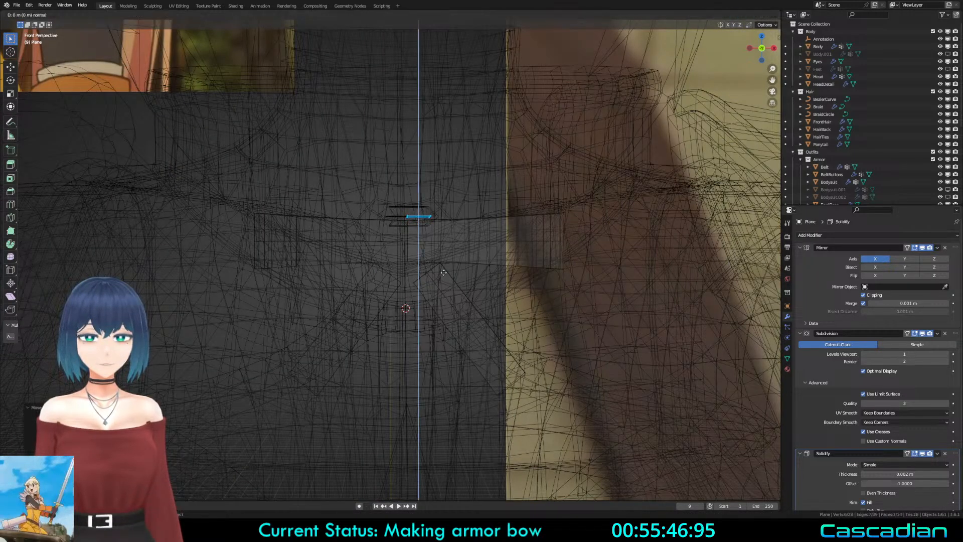
key(z)
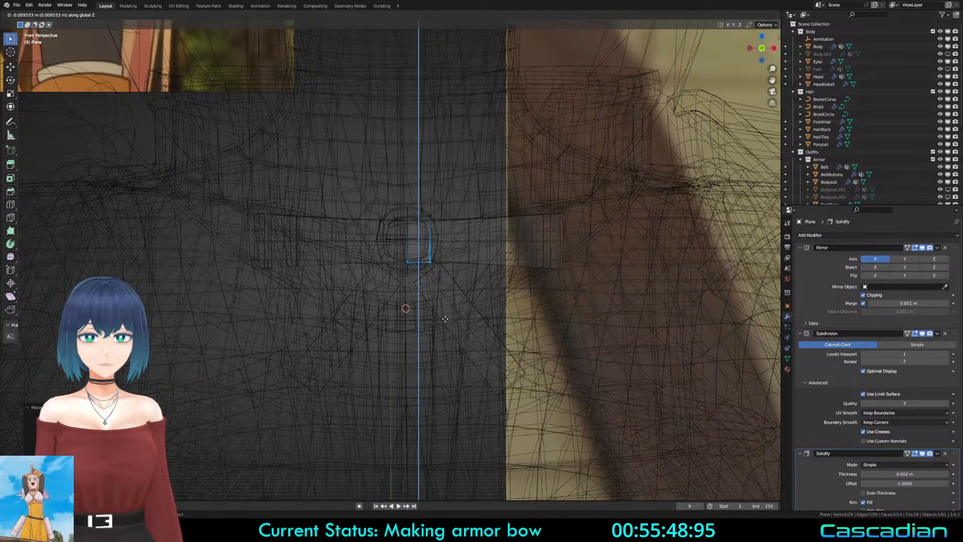
click(445, 318)
Step: Delete the faces on the knot's outer side to leave an open band around the bow
key(shift+z)
middle_drag(459, 318, 385, 297)
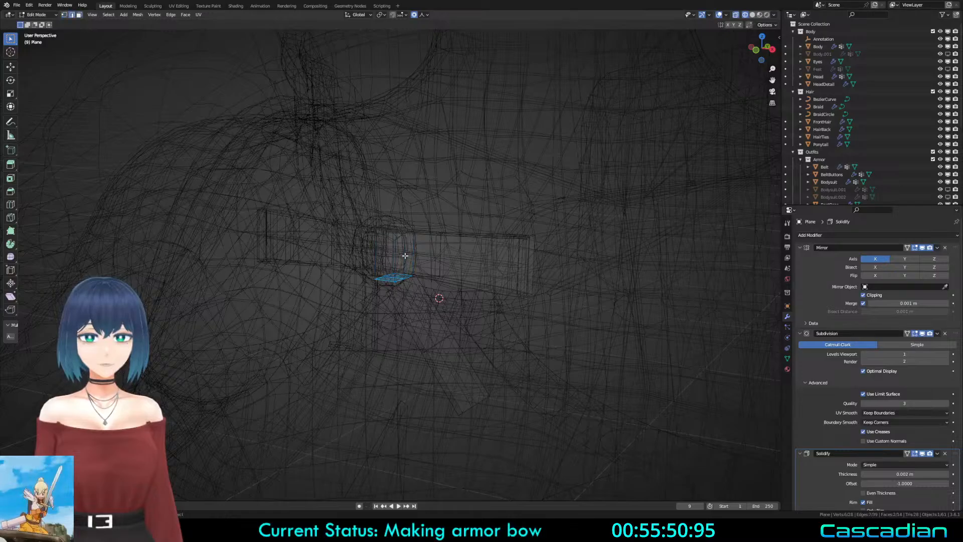
click(404, 256)
key(x)
click(396, 265)
Step: Select the entire bow mesh and recalculate its normals to face outside
key(a)
key(shift+z)
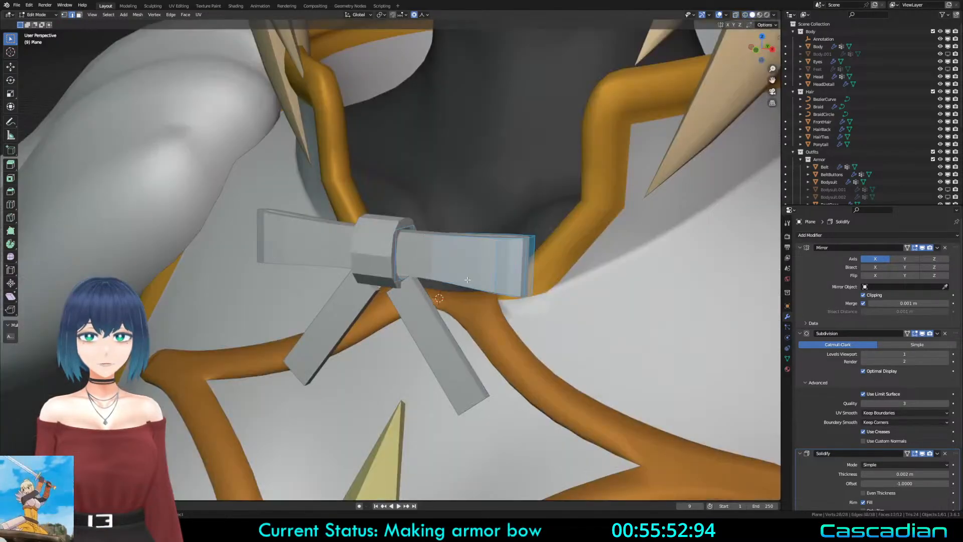
middle_drag(410, 280, 377, 283)
key(shift+n)
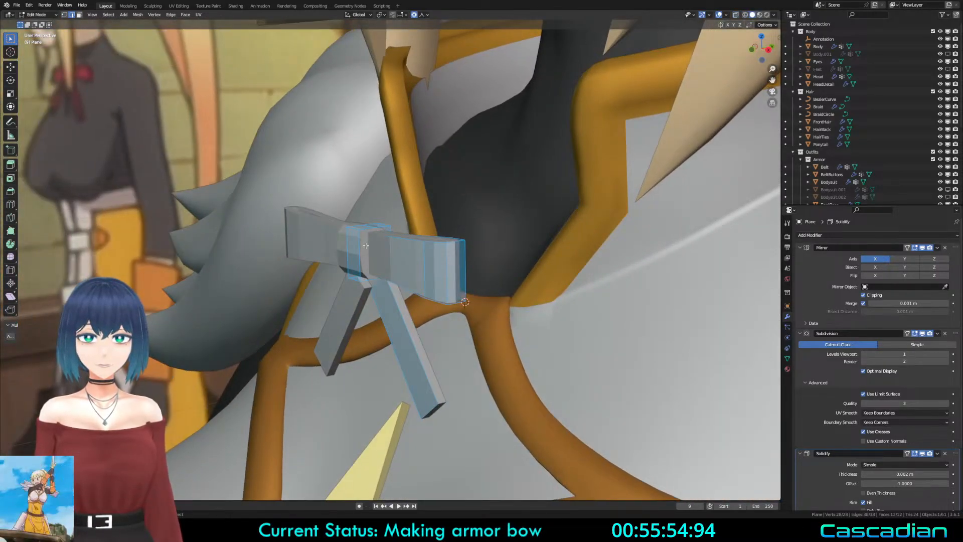
Step: Select only the knot's linked geometry and adjust its width along X and its height along Z
key(alt+a)
key(l)
middle_drag(359, 274, 504, 272)
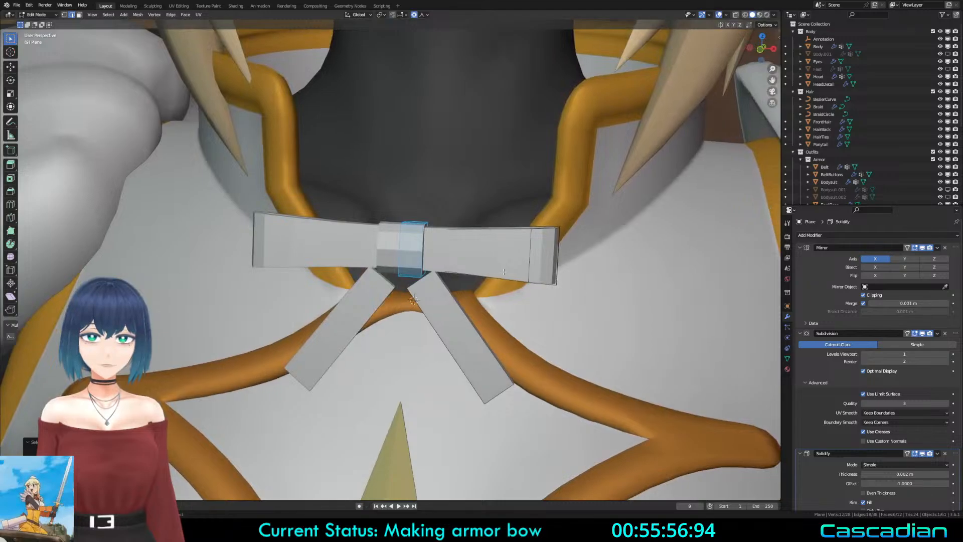
key(KP_1)
key(s)
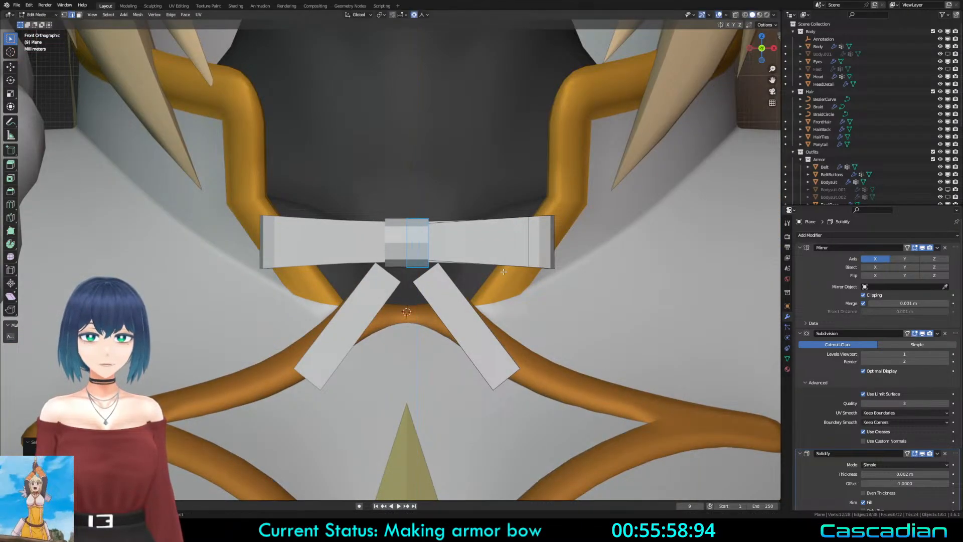
key(x)
click(508, 275)
key(s)
key(z)
click(511, 273)
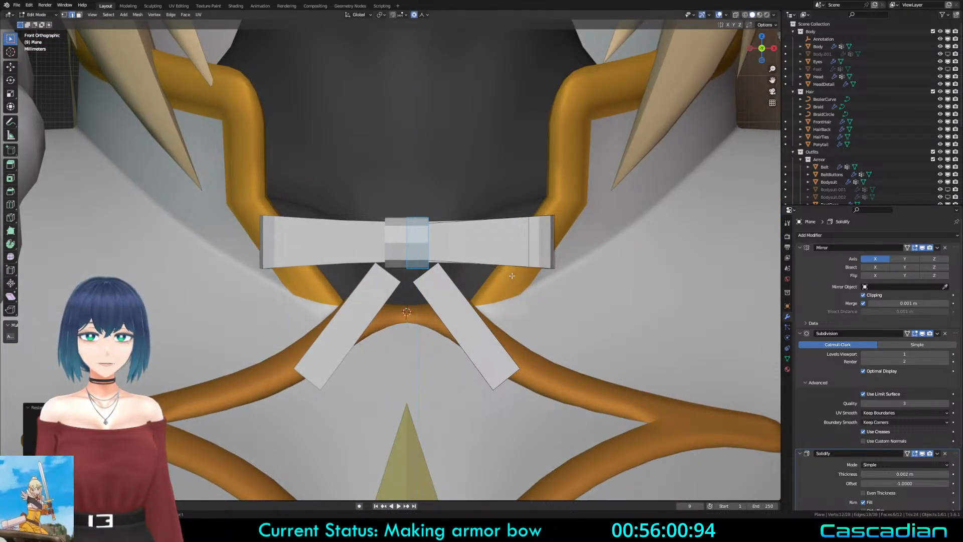
Step: Slim the knot's depth by scaling it along Y so it fits closer around the bow
middle_drag(512, 273, 401, 311)
key(s)
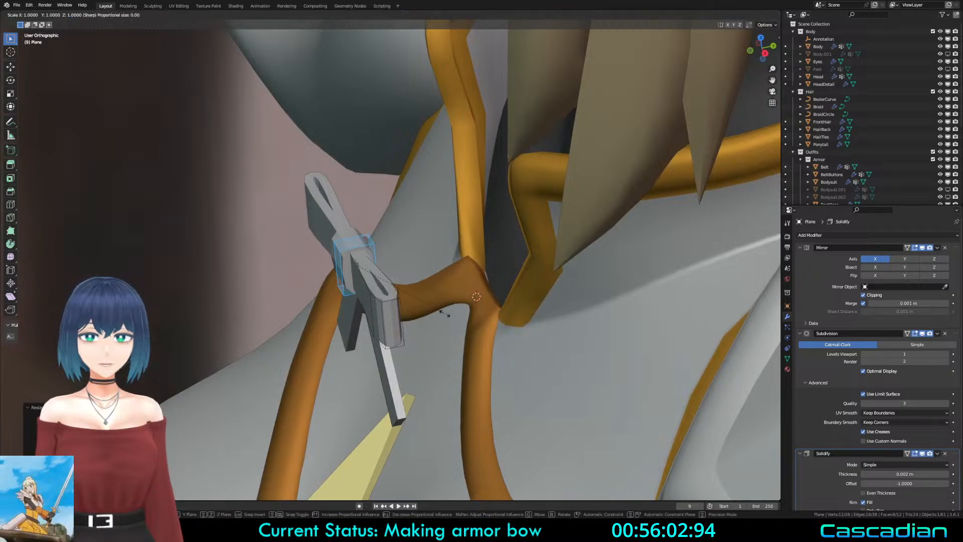
key(y)
click(426, 317)
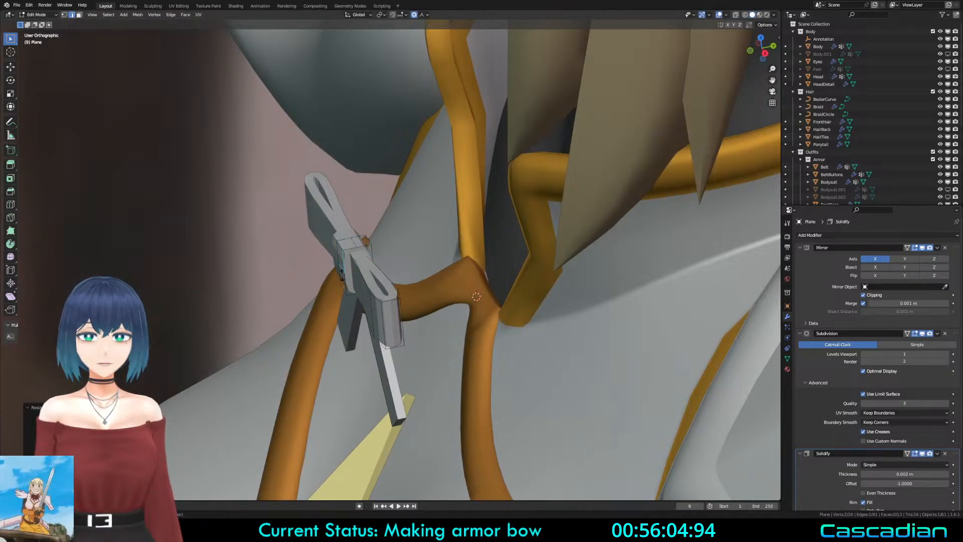
Step: Select the middle edges on the knot's front and back and scale them along Y to shape its profile
middle_drag(331, 277, 342, 252)
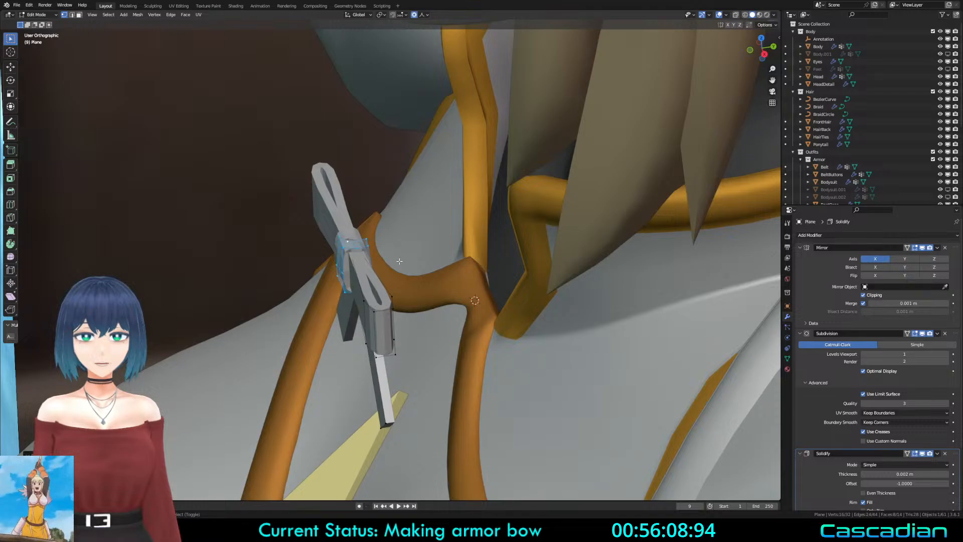
alt+shift+click(347, 250)
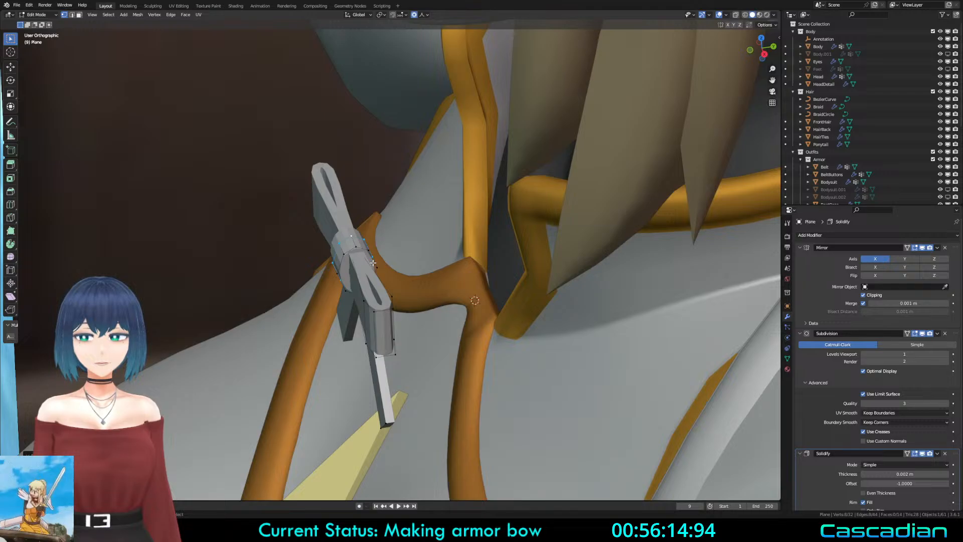
click(342, 273)
middle_drag(366, 269, 332, 285)
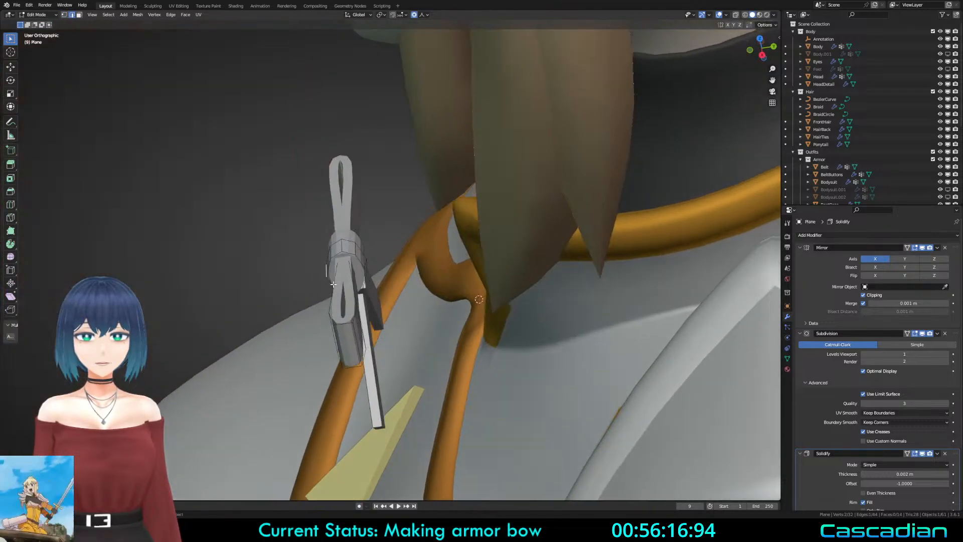
shift+click(365, 266)
key(s)
key(x)
key(y)
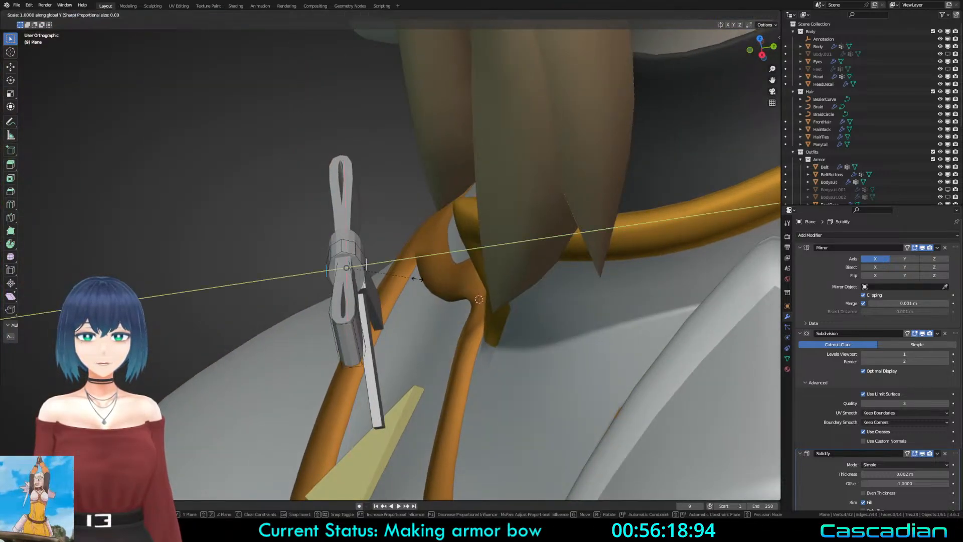
click(404, 279)
key(KP_1)
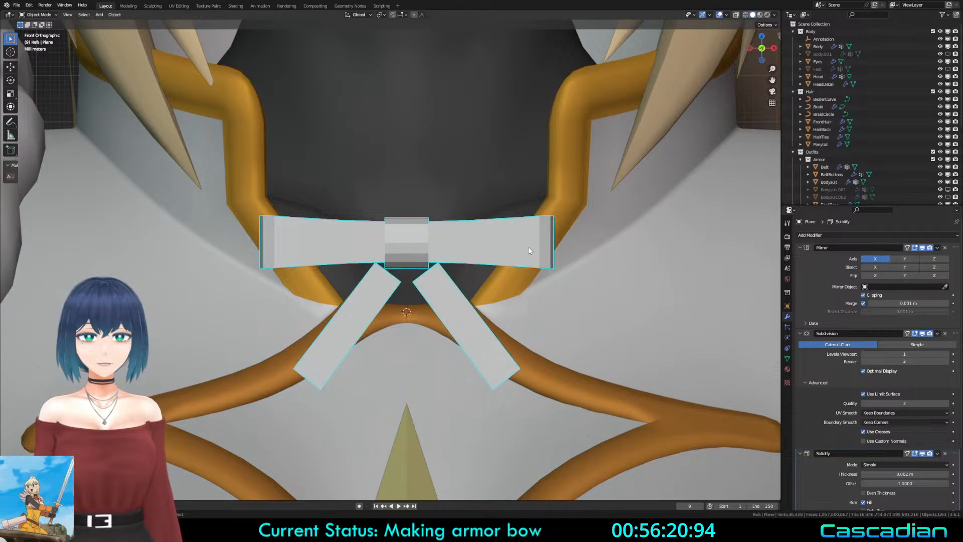
Step: Run a horizontal edge loop around the middle of the bow loop and scale it outward along X to bulge the end
key(shift+z)
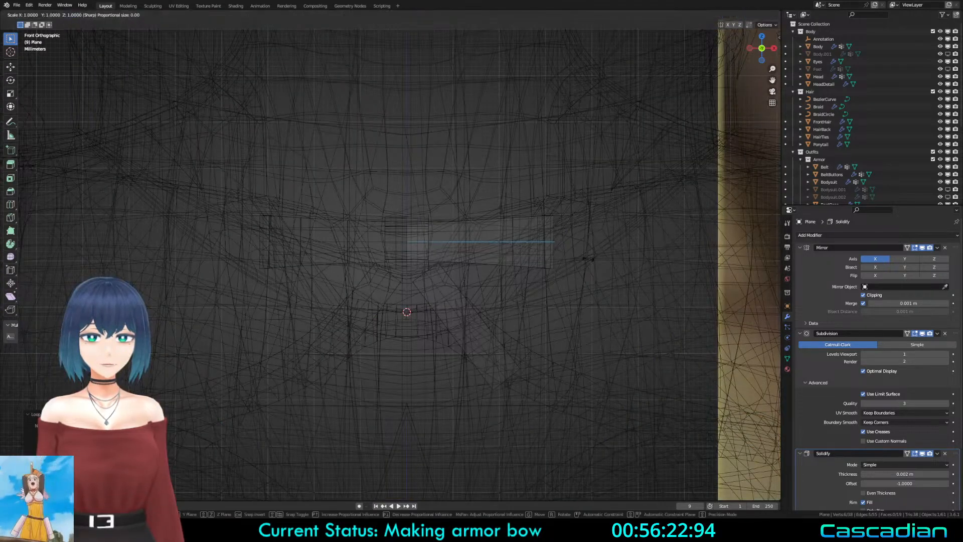
key(shift+z)
key(s)
key(x)
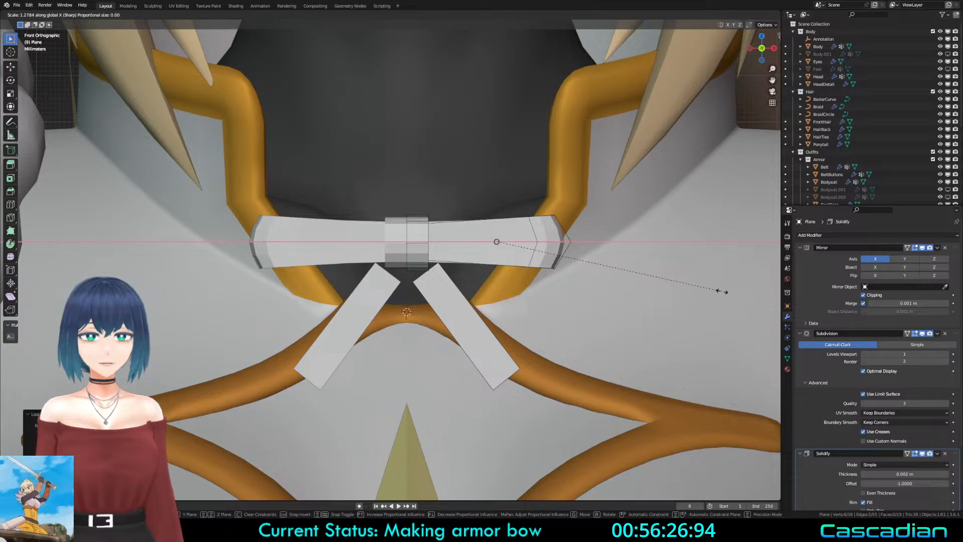
click(699, 290)
scroll(697, 290, down, 8)
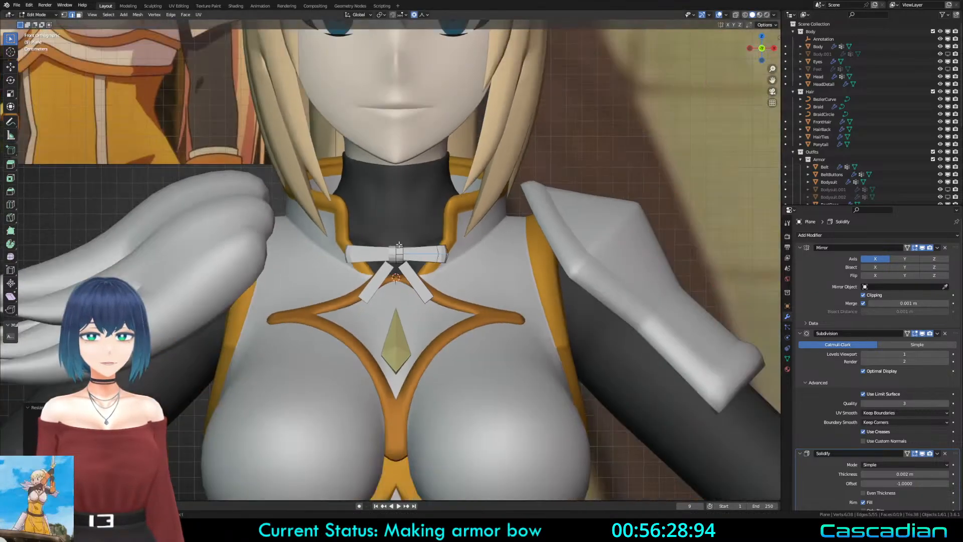
Step: Scale the bow loop's middle edge loop slightly inward along X to soften the pointed end
shift+middle_drag(301, 246, 169, 241)
scroll(358, 262, down, 5)
scroll(464, 311, up, 4)
shift+middle_drag(465, 311, 506, 292)
scroll(527, 289, up, 4)
key(s)
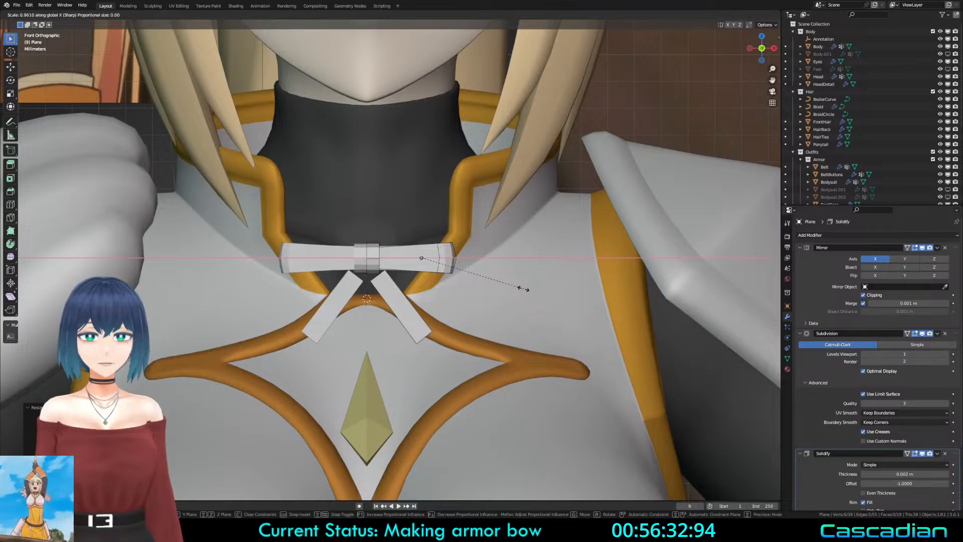
click(519, 288)
scroll(470, 266, down, 6)
scroll(470, 267, up, 2)
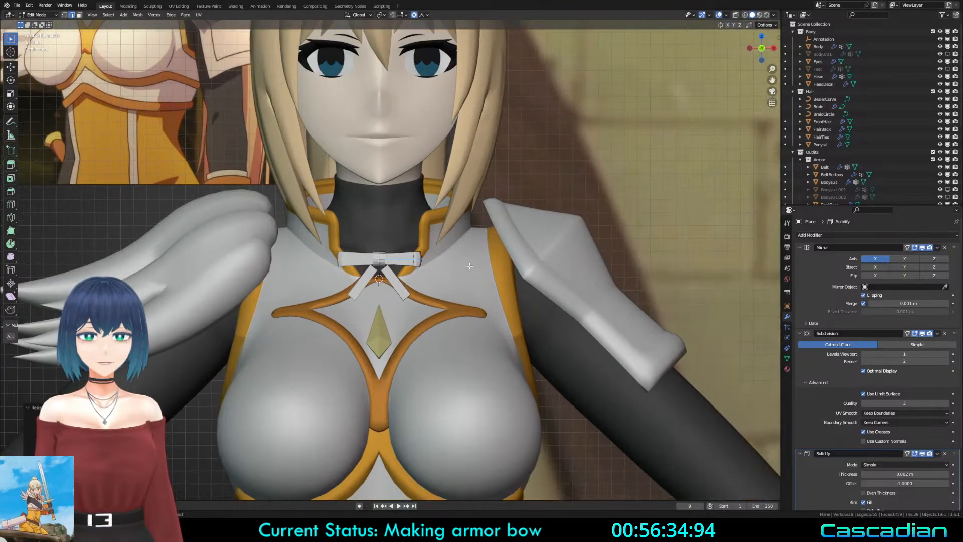
Step: Select the entire bow mesh and scale it up along Z to make the bow taller
shift+middle_drag(448, 265, 471, 295)
shift+middle_drag(543, 302, 543, 323)
scroll(542, 324, down, 3)
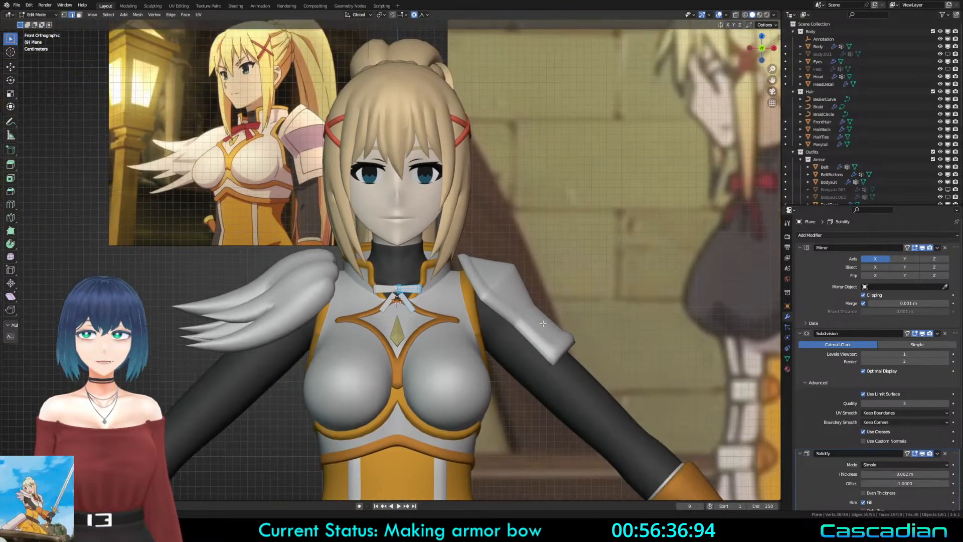
scroll(543, 323, up, 2)
key(s)
key(z)
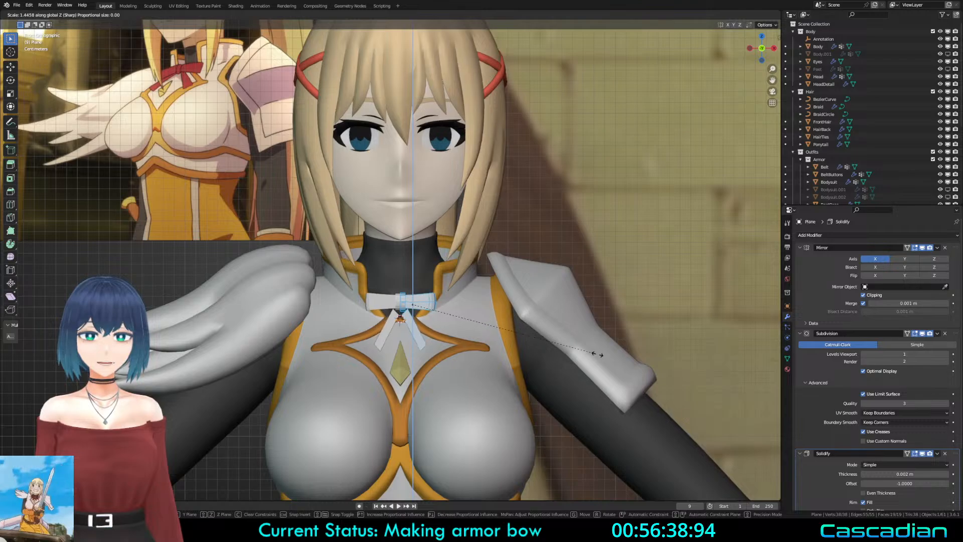
click(569, 344)
Step: Move the knot's outer side vertices inward along X to narrow the knot
shift+middle_drag(530, 332, 538, 278)
scroll(460, 267, up, 4)
scroll(439, 238, up, 5)
shift+middle_drag(439, 238, 430, 275)
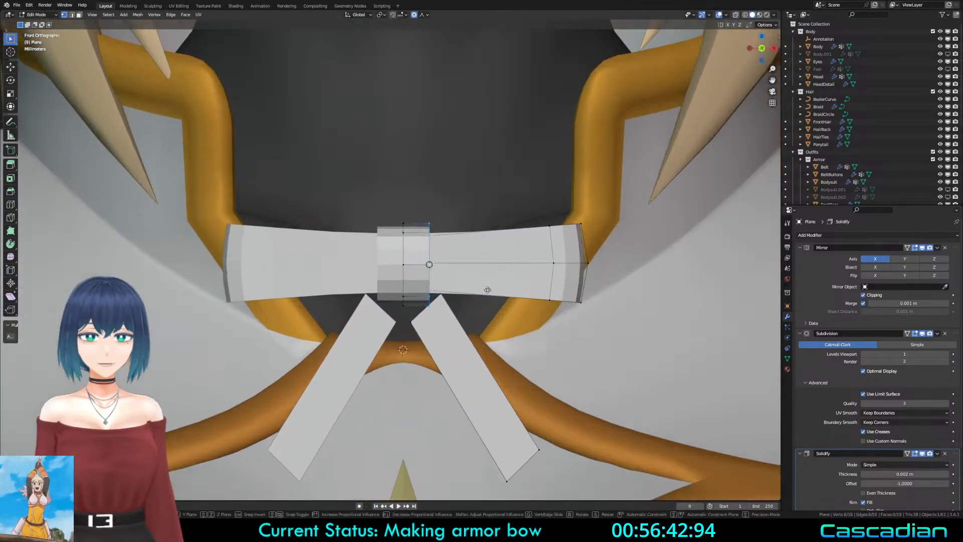
key(g)
key(x)
click(480, 288)
scroll(519, 343, down, 6)
scroll(522, 328, down, 2)
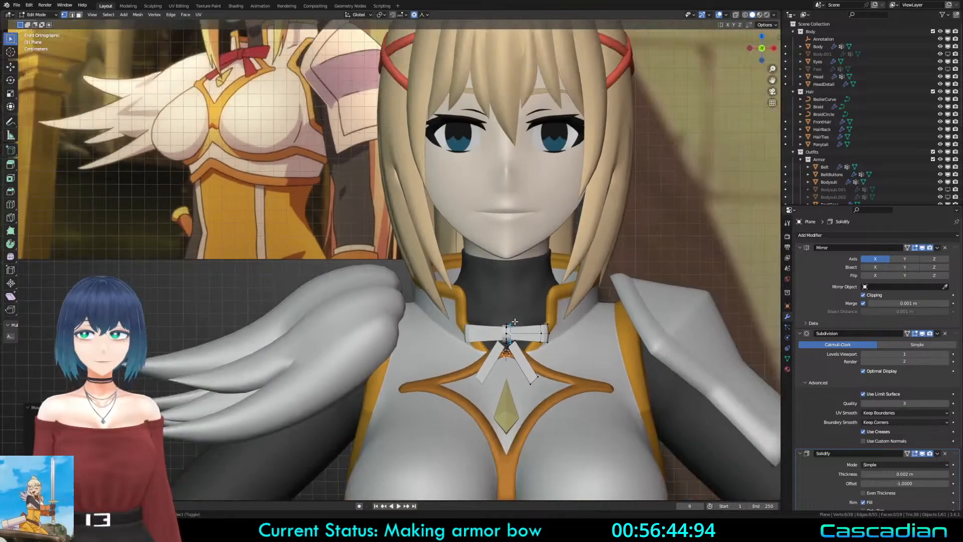
Step: Move the ribbon tail slightly outward from the centre and up toward the bow loop
shift+middle_drag(542, 372, 389, 284)
scroll(390, 284, up, 7)
shift+middle_drag(403, 345, 523, 390)
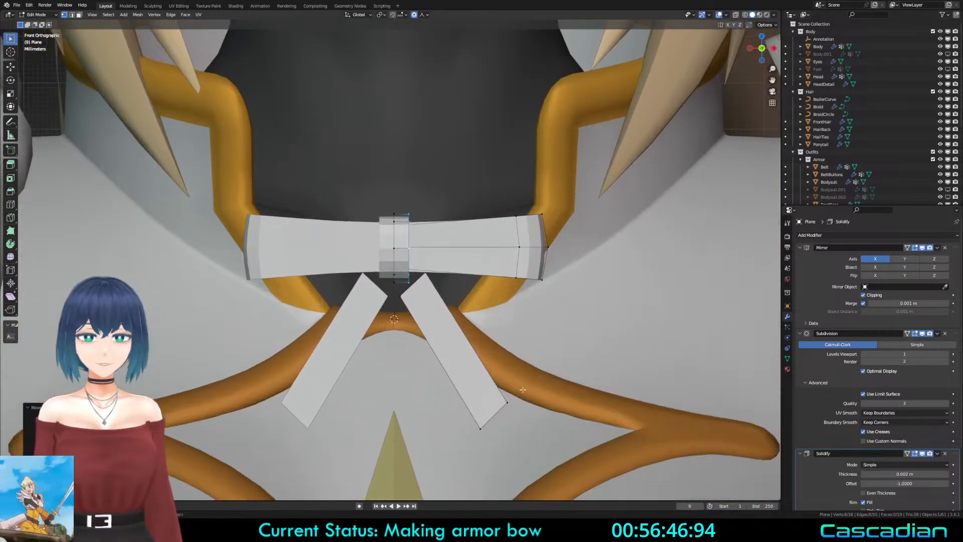
key(g)
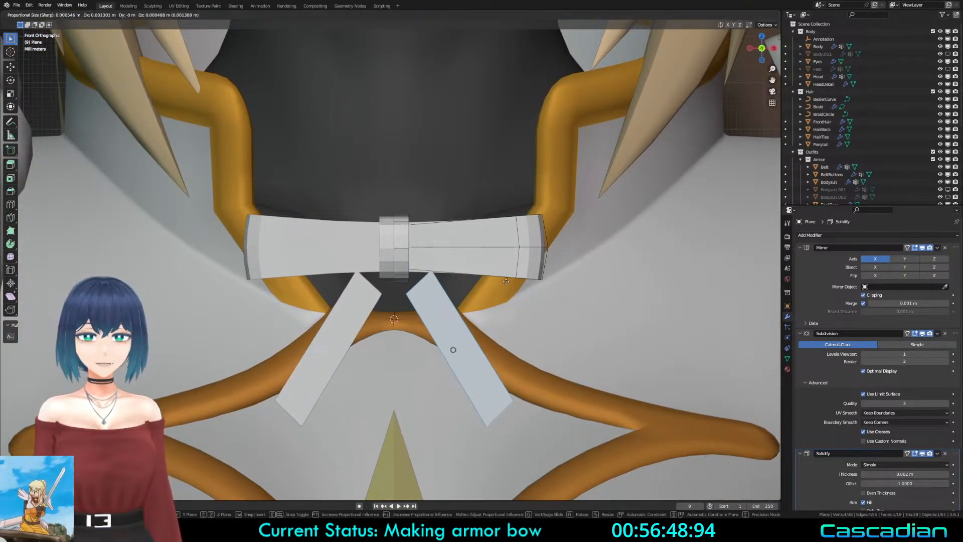
click(515, 267)
Step: Extrude the ribbon tail's top edge up behind the knot, rotate it upright and adjust its scale
key(1)
key(2)
click(426, 273)
key(shift+z)
key(r)
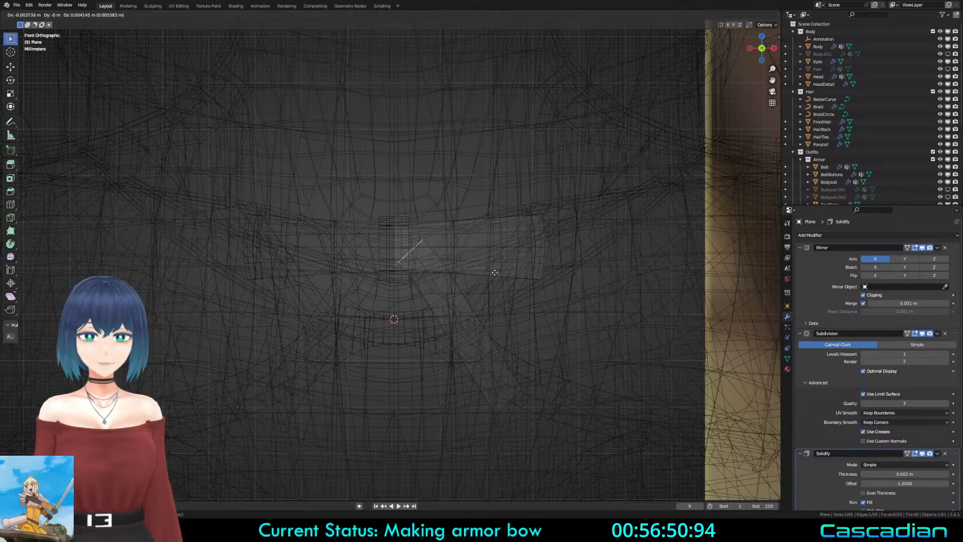
click(429, 198)
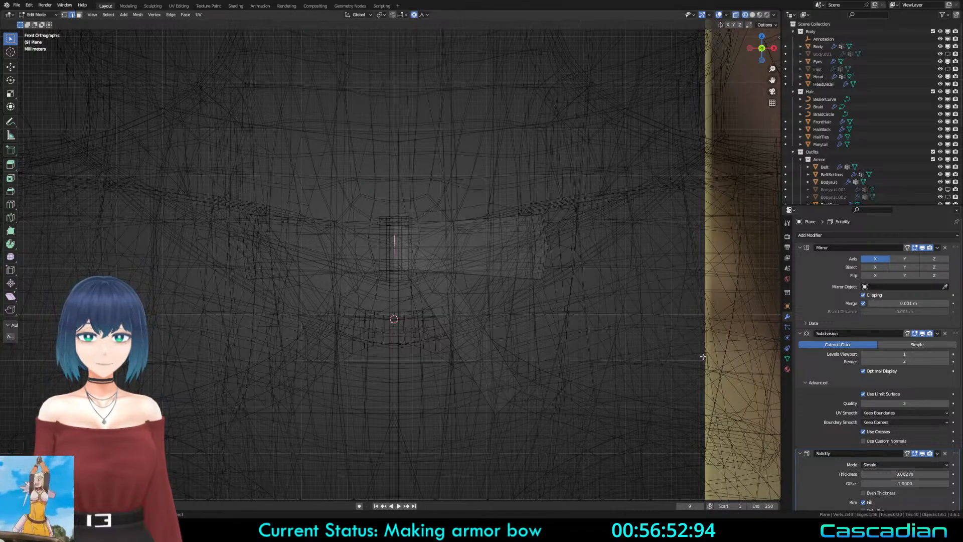
key(s)
click(605, 338)
Step: Slide the edge where the tail meets its new extension and bevel it to round the bend
key(a)
click(448, 280)
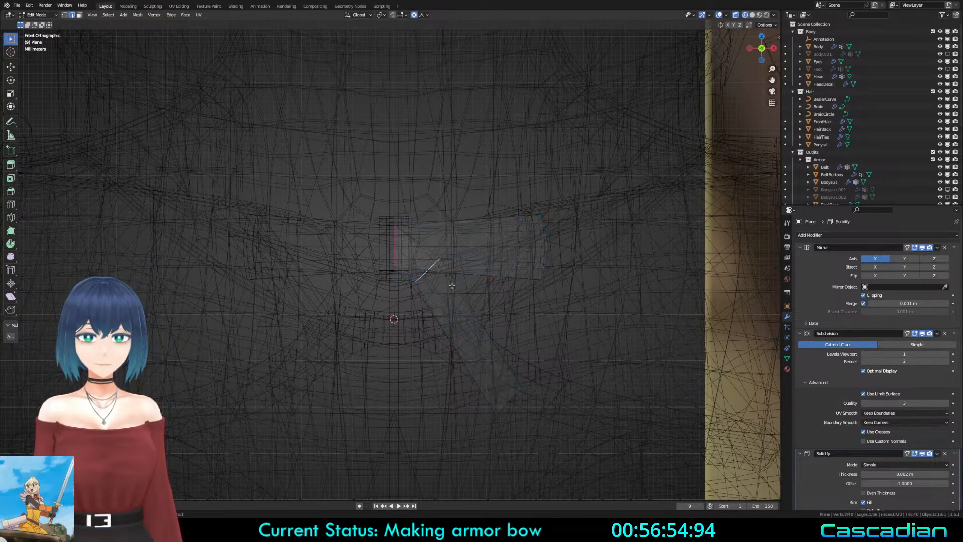
key(g)
key(g)
click(449, 282)
key(ctrl+b)
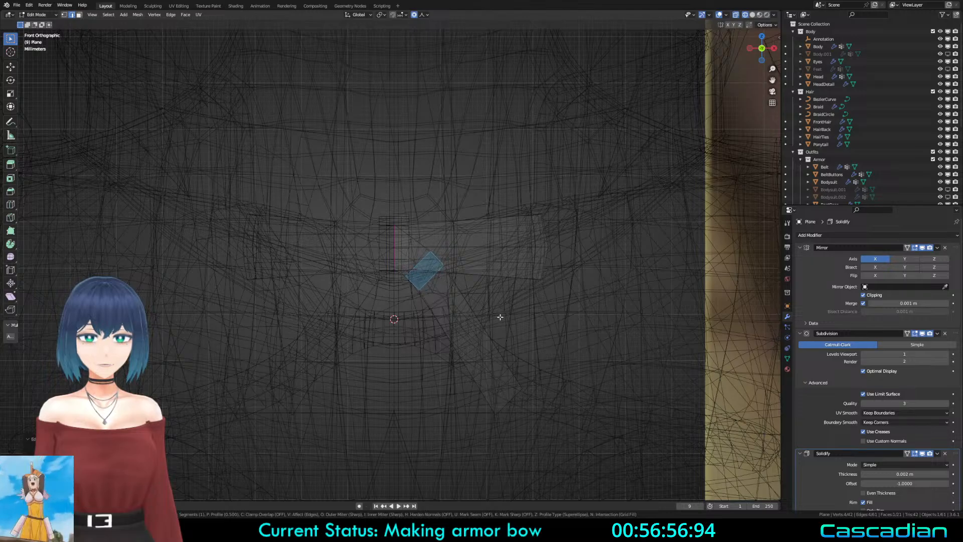
click(500, 317)
Step: Move the bevelled edges of the tail's bend along Y to adjust their depth under the knot
key(alt+z)
mouse_move(518, 383)
middle_down()
mouse_move(350, 331)
mouse_move(376, 299)
mouse_move(346, 314)
mouse_move(619, 330)
middle_up()
key(g)
key(y)
click(344, 316)
Step: Shade the bow object smooth and save the file
key(Tab)
right_click(524, 321)
click(522, 316)
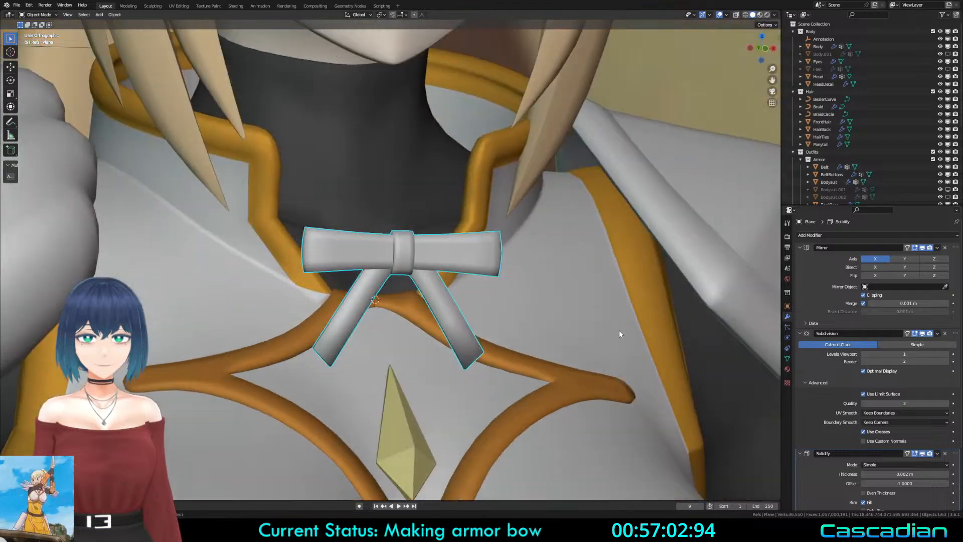
key(KP_1)
key(ctrl+s)
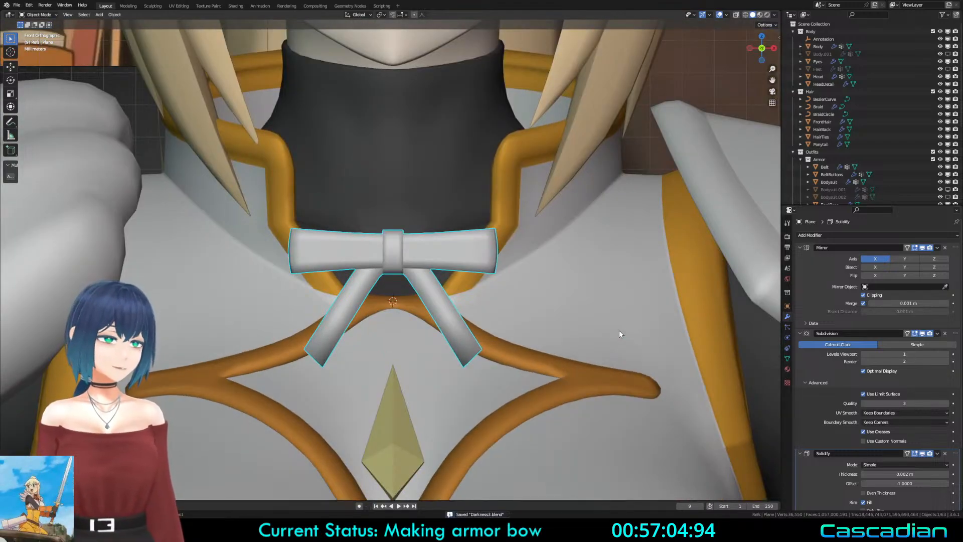
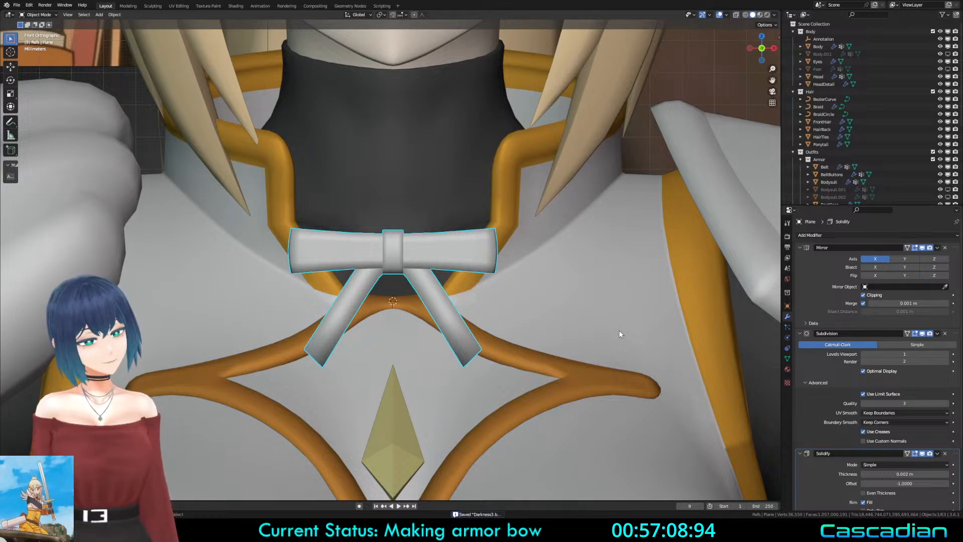
Step: Slide the inner corner vertex at the tail's lower end downward to form a slanted, pointed tip
key(Tab)
click(462, 366)
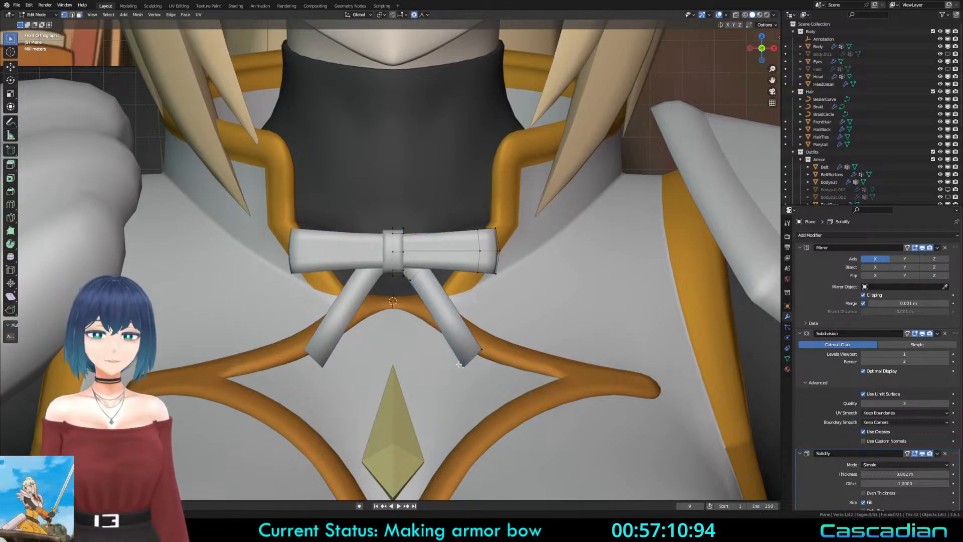
key(g)
key(g)
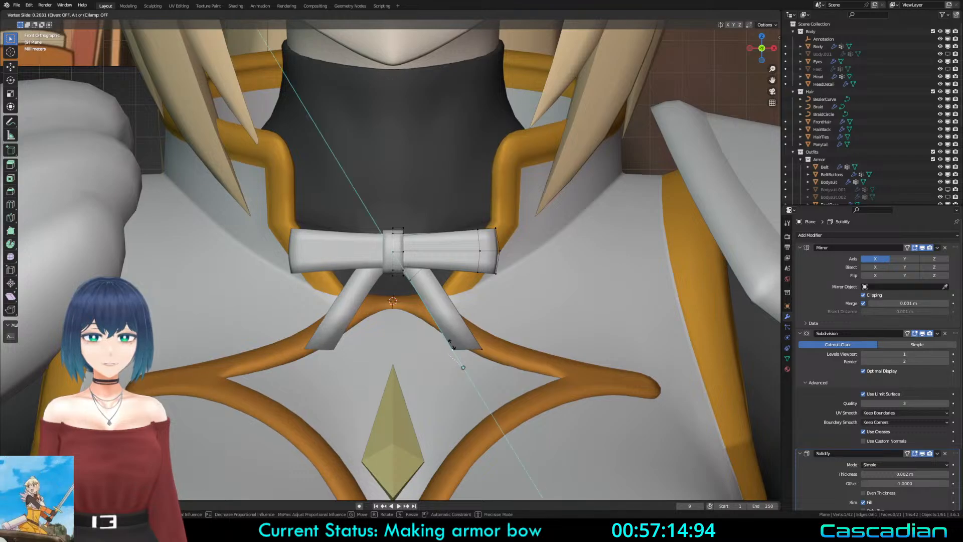
click(462, 369)
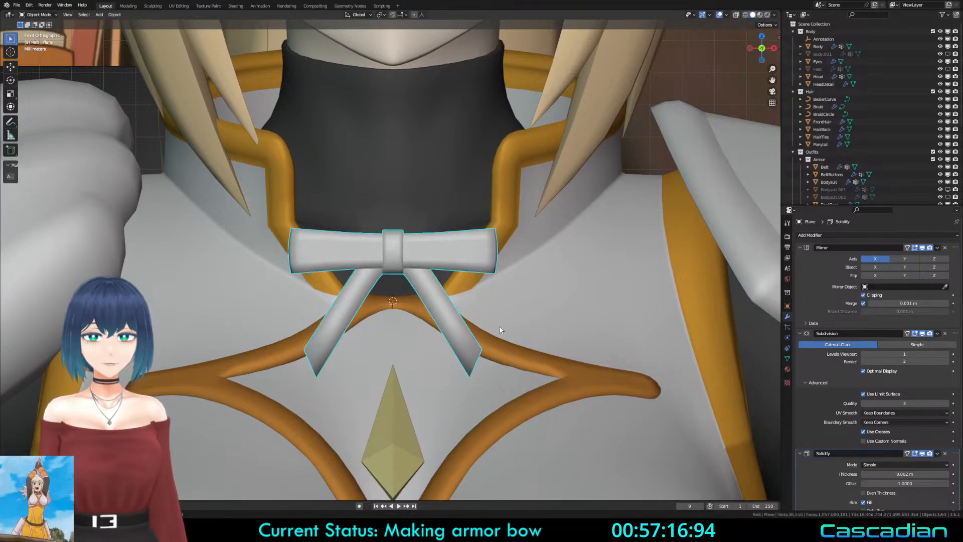
Step: Add a loop cut across the ribbon tail, bevel it into two edges, and add another cut between them
key(ctrl+r)
click(454, 310)
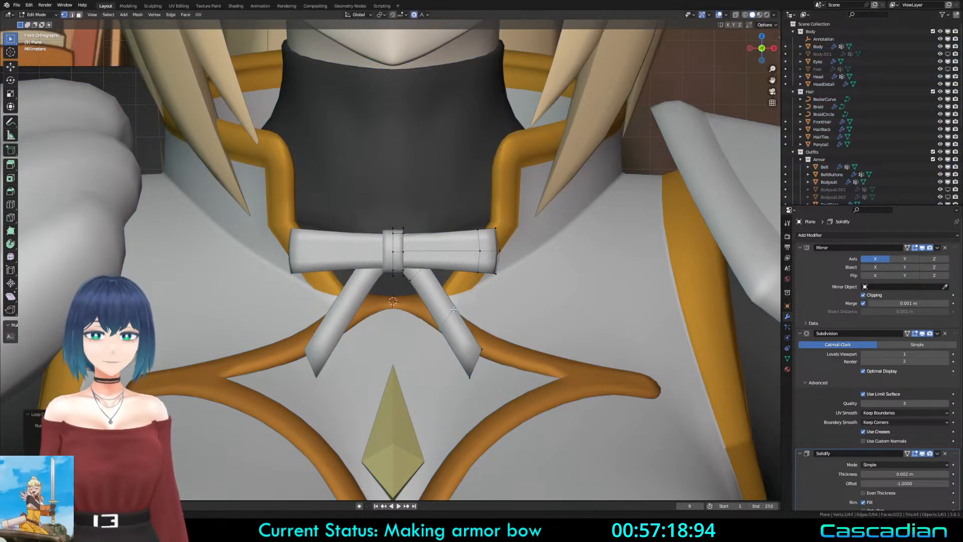
key(ctrl+b)
click(575, 368)
key(a)
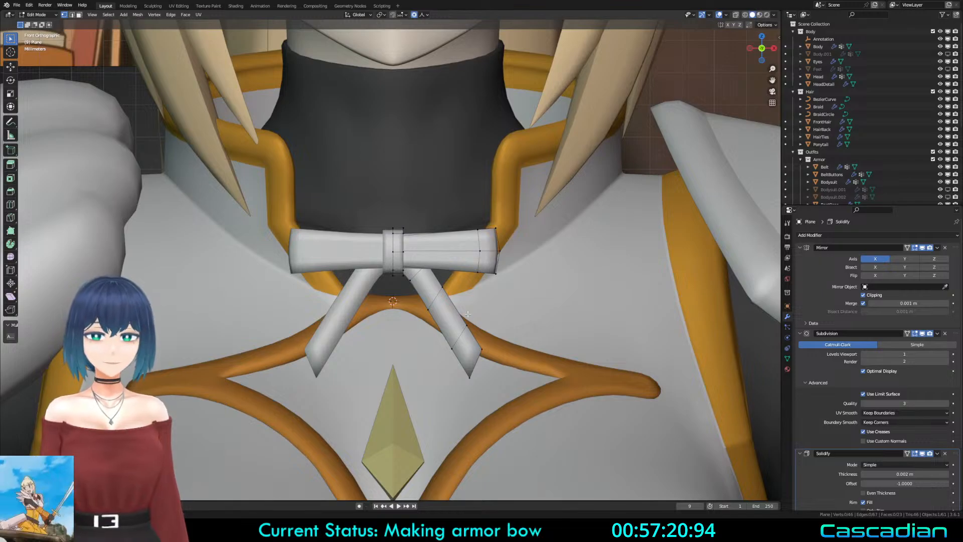
key(z)
click(387, 307)
key(z)
click(502, 309)
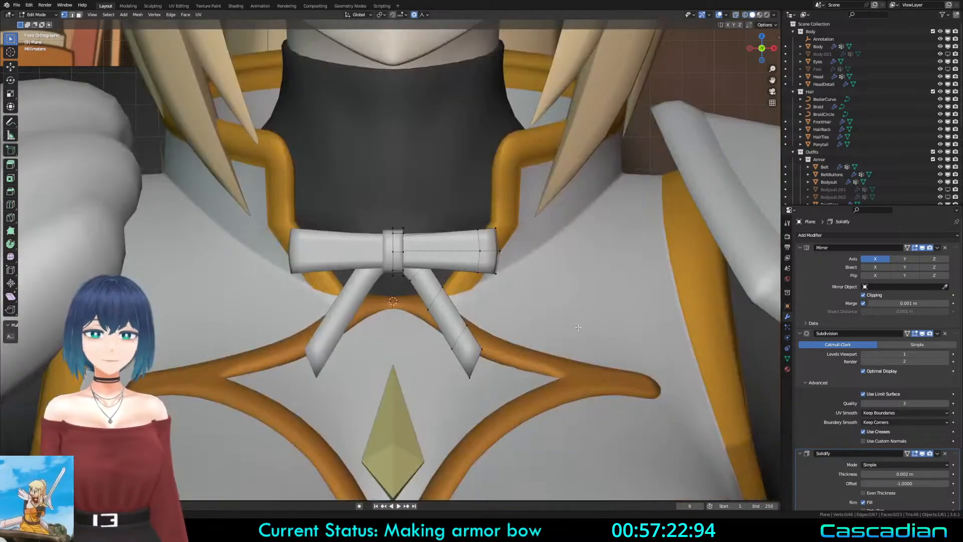
click(461, 313)
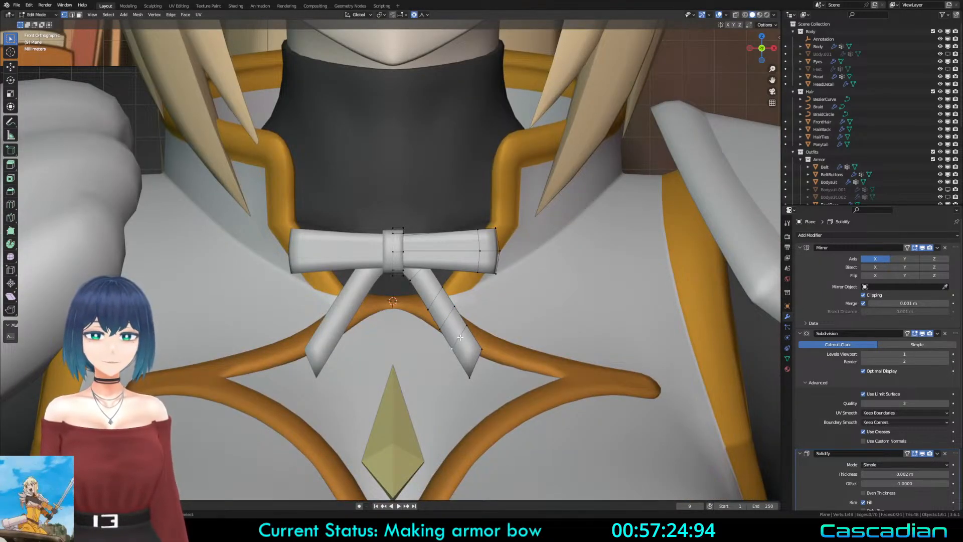
Step: Slide the lower and middle cross edges along the ribbon tail to even out their spacing
alt+click(459, 337)
key(g)
key(g)
click(461, 337)
alt+click(446, 317)
key(g)
key(g)
click(445, 315)
alt+click(435, 297)
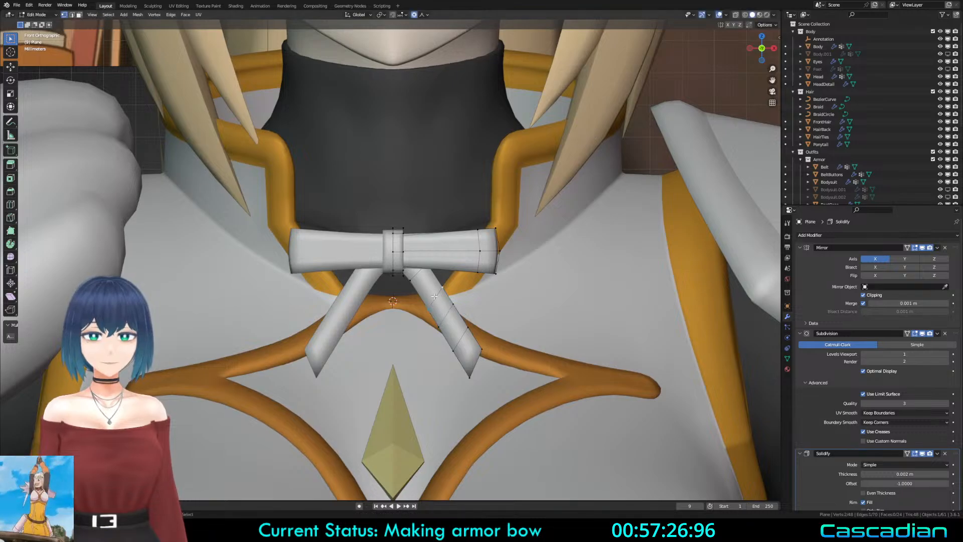
key(a)
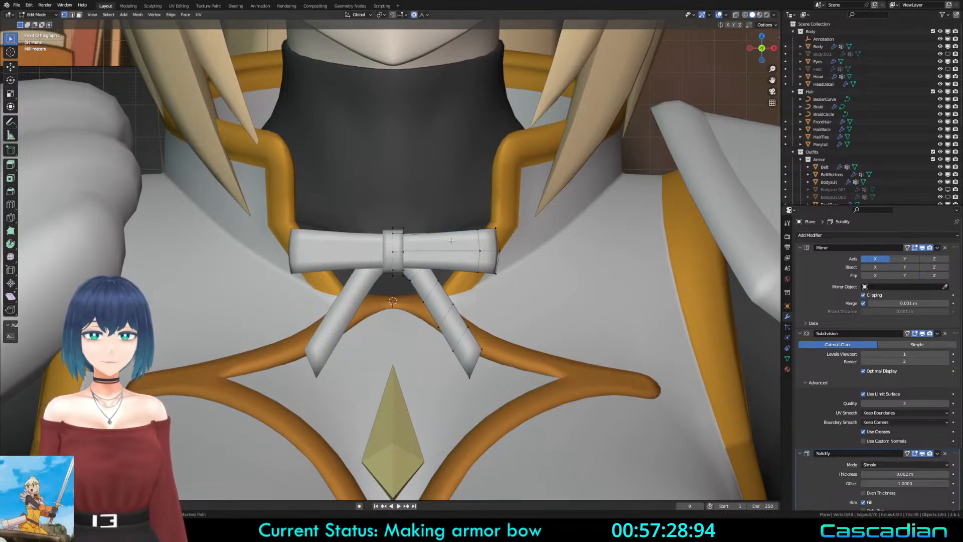
Step: Add a vertical loop cut across the bow loop and bevel it into two edge loops
key(ctrl+r)
click(450, 240)
key(g)
key(g)
click(537, 268)
key(ctrl+r)
click(426, 261)
right_click(426, 260)
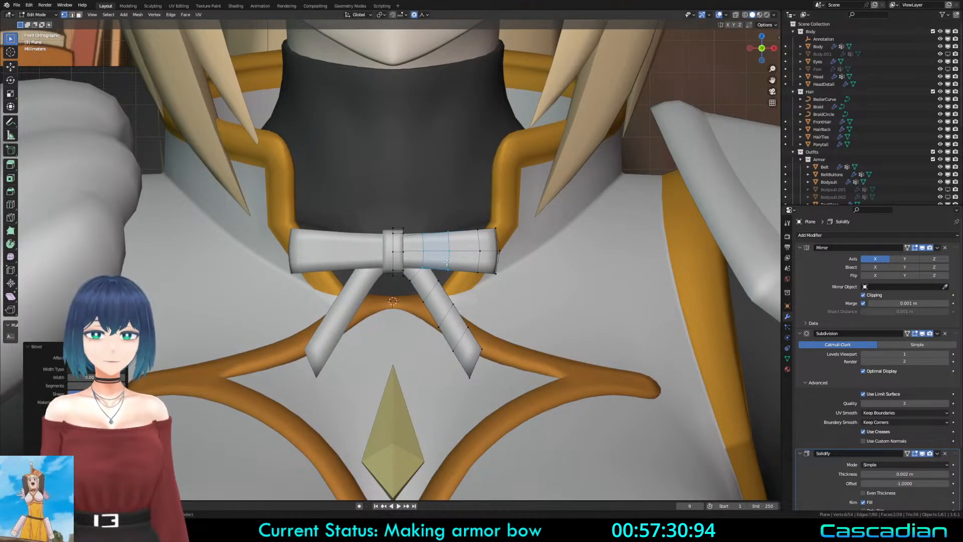
Step: Slide the outer of the two new vertical edge loops toward the bow's end and check the smoothed shape
alt+right_click(450, 261)
key(g)
key(g)
click(451, 263)
middle_drag(451, 262, 397, 274)
scroll(426, 293, down, 2)
scroll(397, 275, up, 3)
key(Tab)
scroll(449, 292, up, 3)
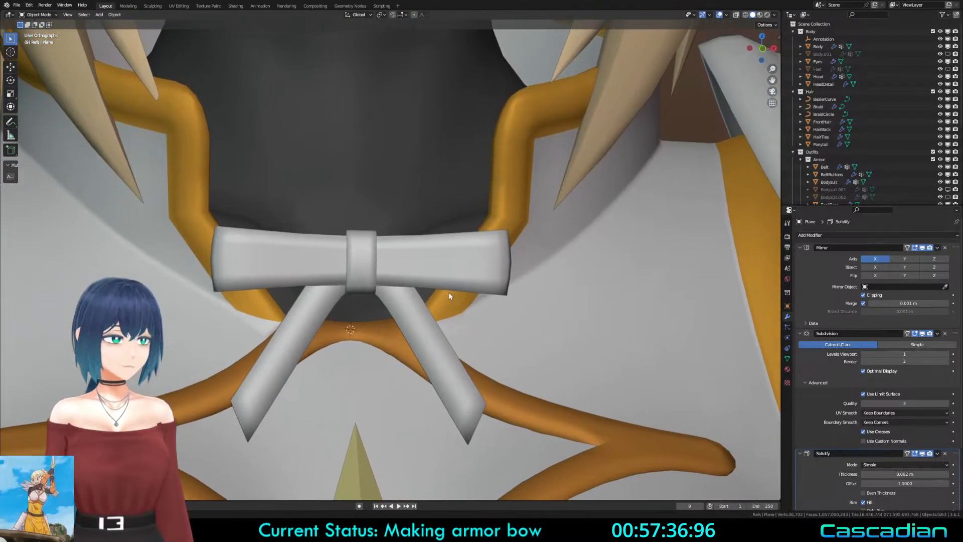
Step: Add two centred horizontal loop cuts around the bow loop, one below and one above its middle edge
key(Tab)
key(ctrl+r)
click(553, 287)
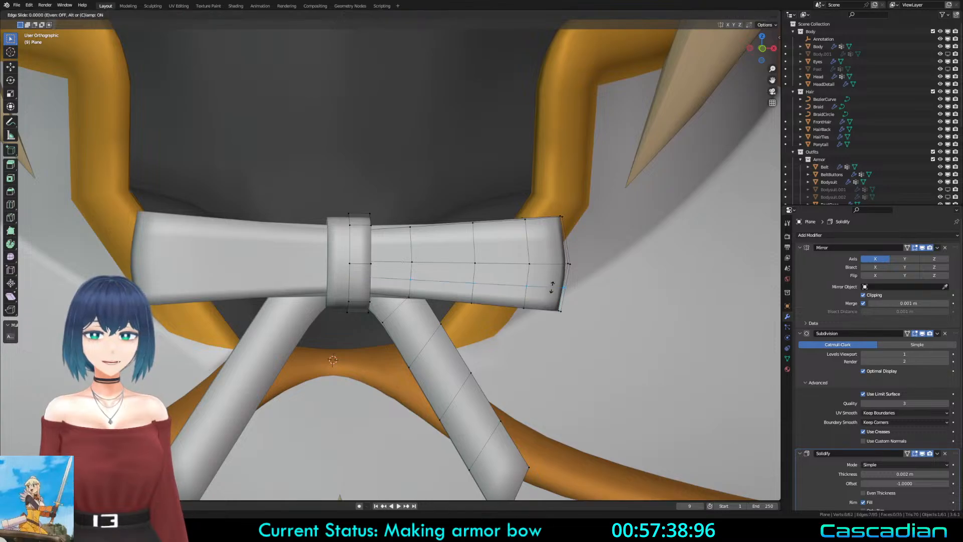
right_click(553, 287)
key(ctrl+r)
click(561, 246)
right_click(561, 246)
Step: Try to shrink/fatten the bow loop's horizontal edge loop vertices where they meet the knot
key(shift+z)
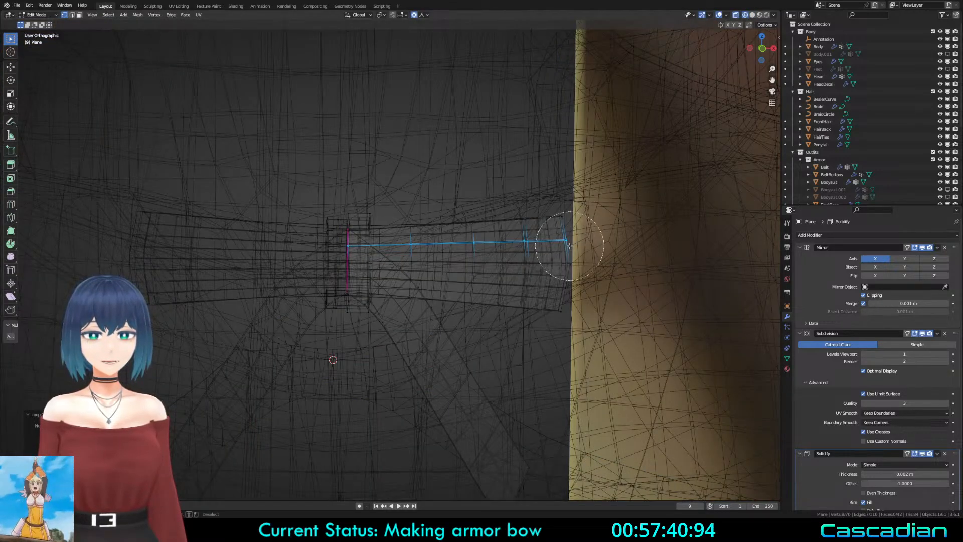
key(shift+z)
key(shift+z)
middle_drag(545, 269, 304, 241)
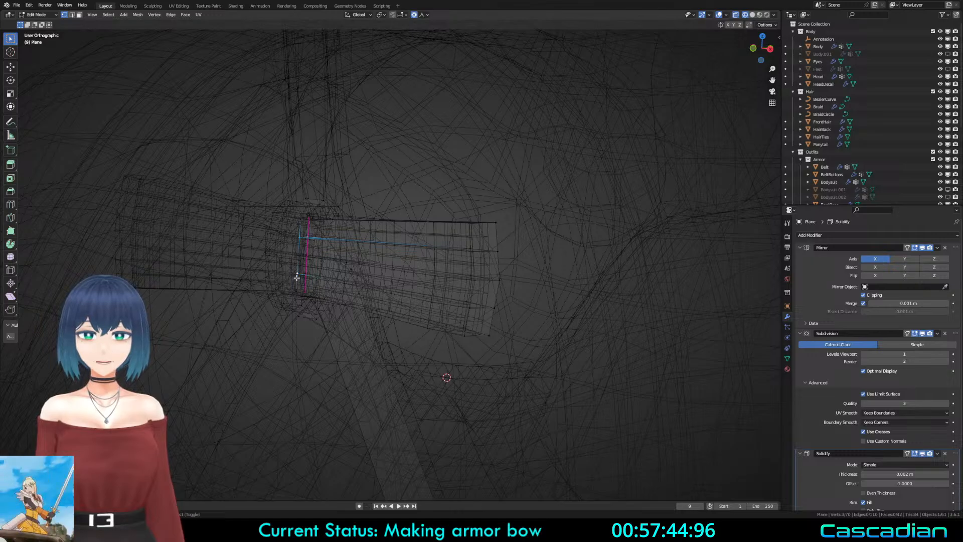
key(shift+z)
key(alt+s)
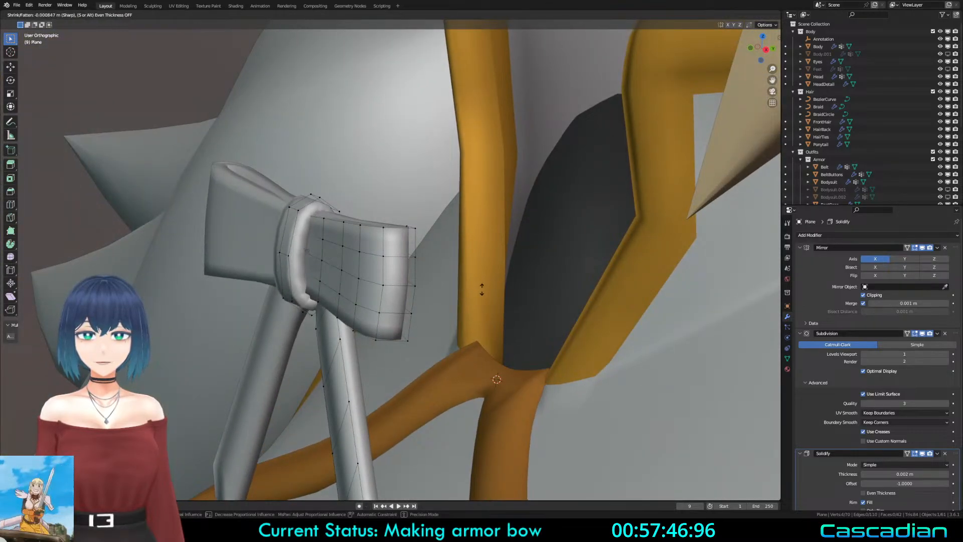
click(482, 290)
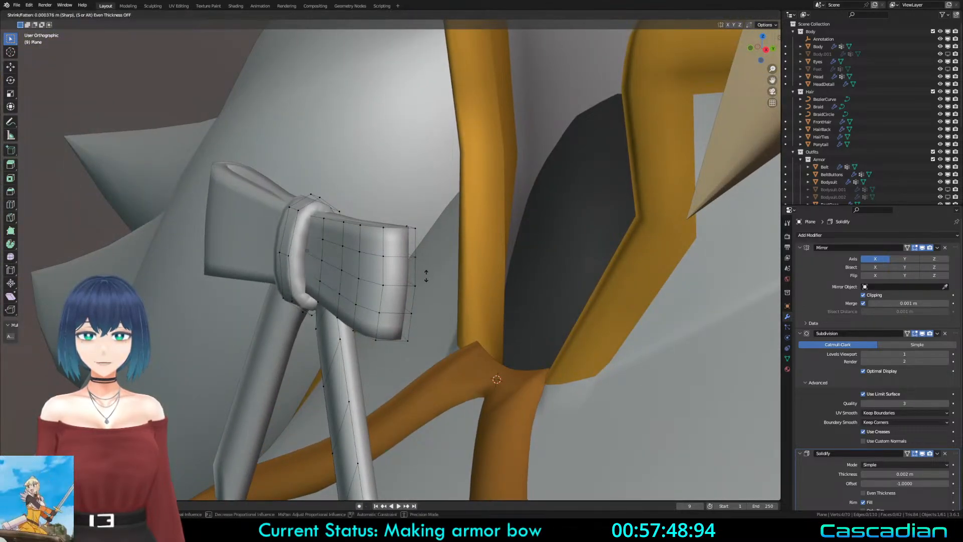
Step: Try another shrink/fatten adjustment on the inner ends of the two horizontal edge loops beside the knot
alt+click(315, 236)
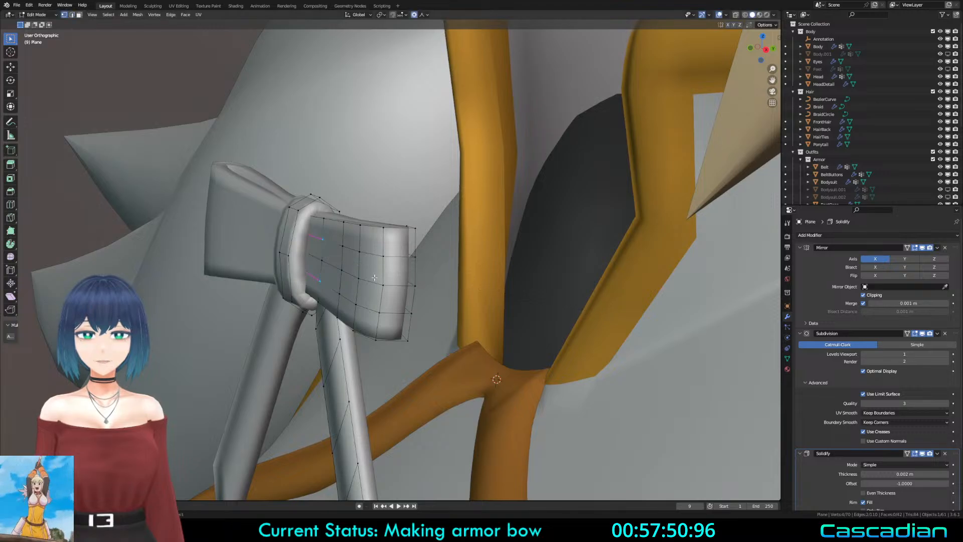
key(shift+z)
key(shift+z)
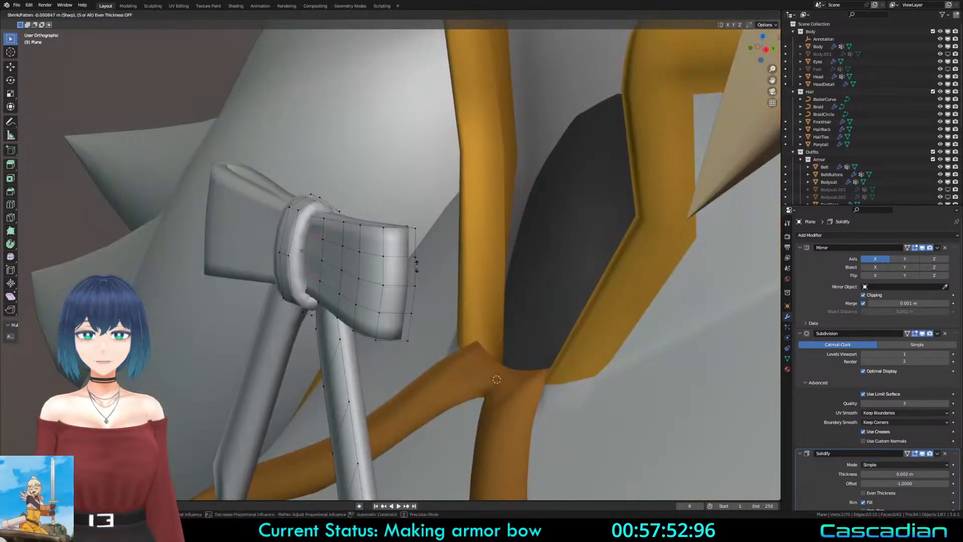
key(alt+s)
click(418, 278)
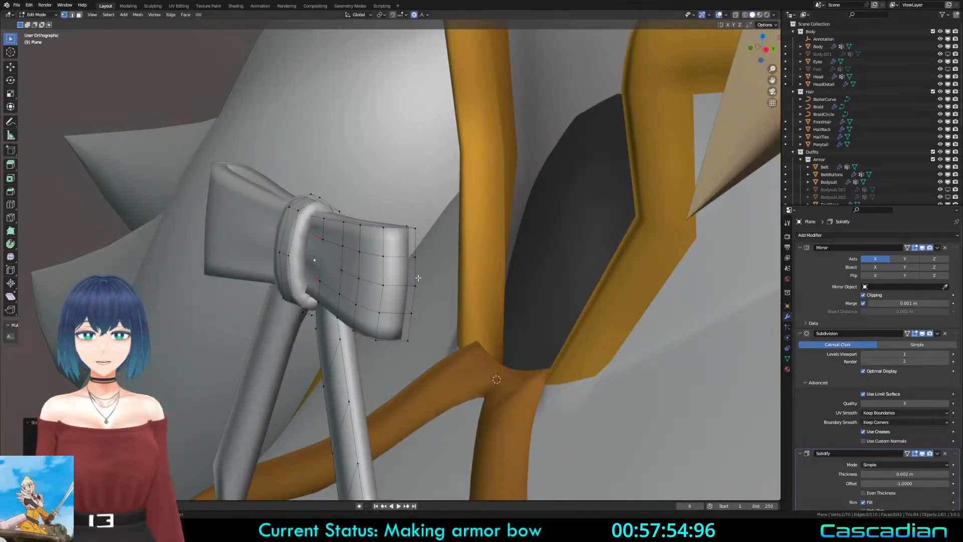
key(alt+s)
click(423, 277)
Step: Check the bow loop's shape with different shading, and undo the shrink/fatten adjustments
key(Tab)
middle_drag(362, 288, 484, 288)
key(Tab)
scroll(341, 281, down, 1)
key(z)
key(Tab)
key(Tab)
scroll(484, 287, up, 1)
key(Tab)
key(Tab)
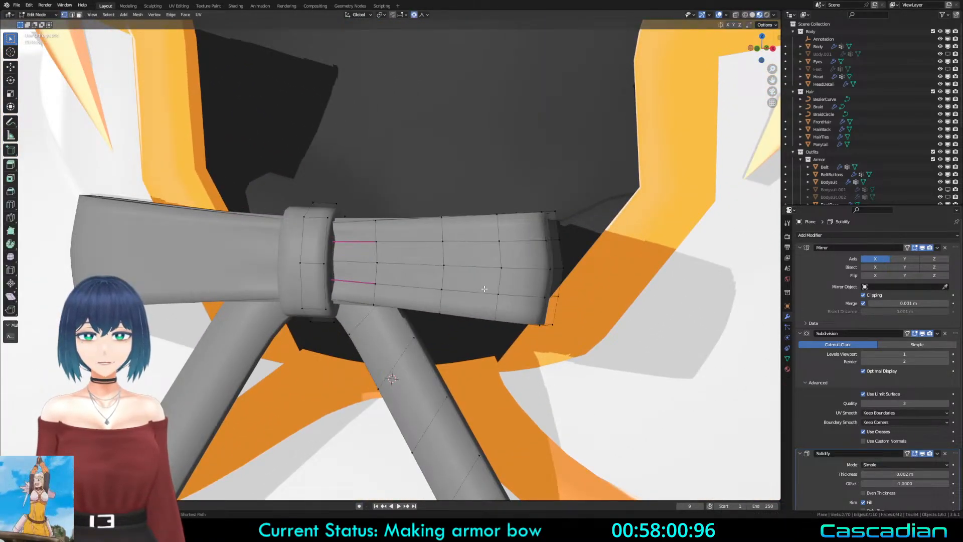
key(ctrl+z)
key(ctrl+z)
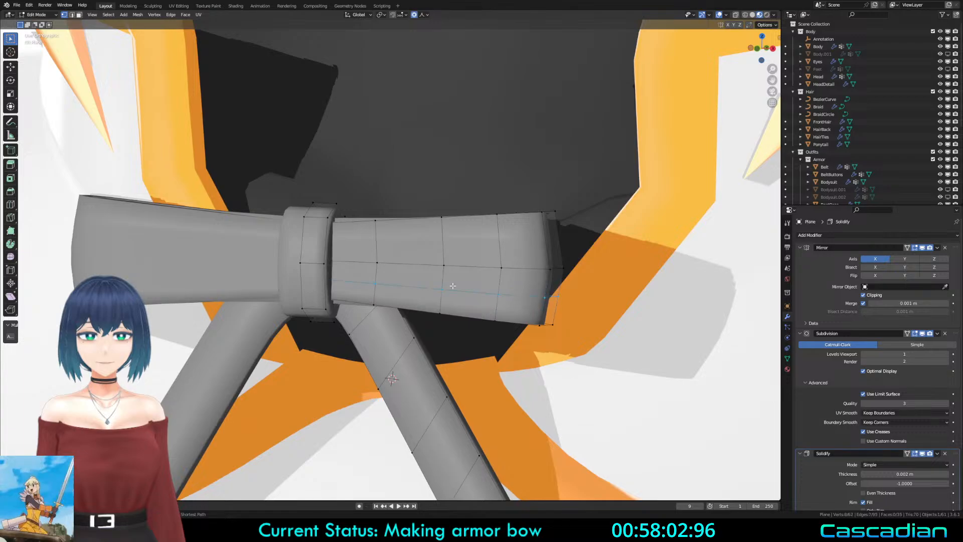
Step: Fatten the three horizontal edge loops around the bow loop outward by about 0.0005 m
middle_drag(452, 285, 526, 277)
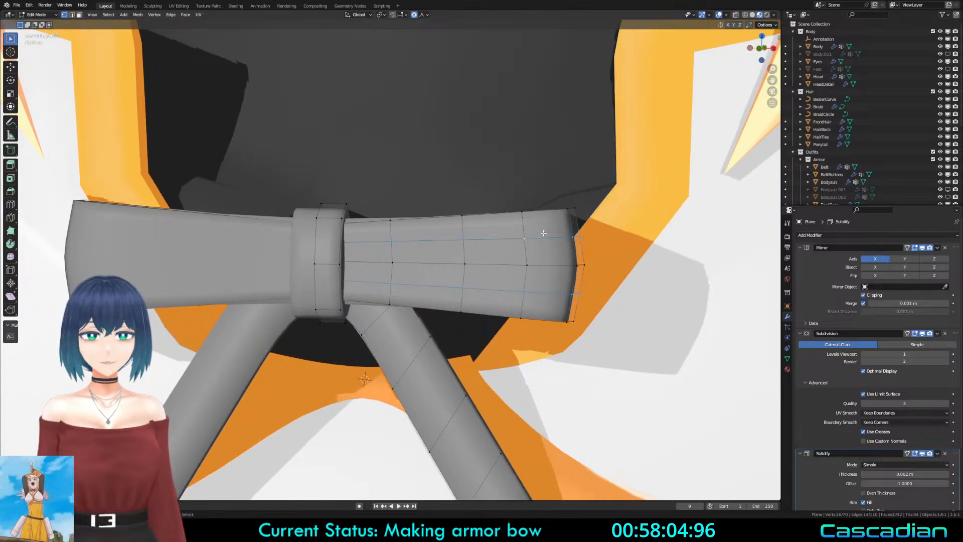
middle_drag(543, 233, 361, 266)
alt+shift+click(361, 267)
key(alt+s)
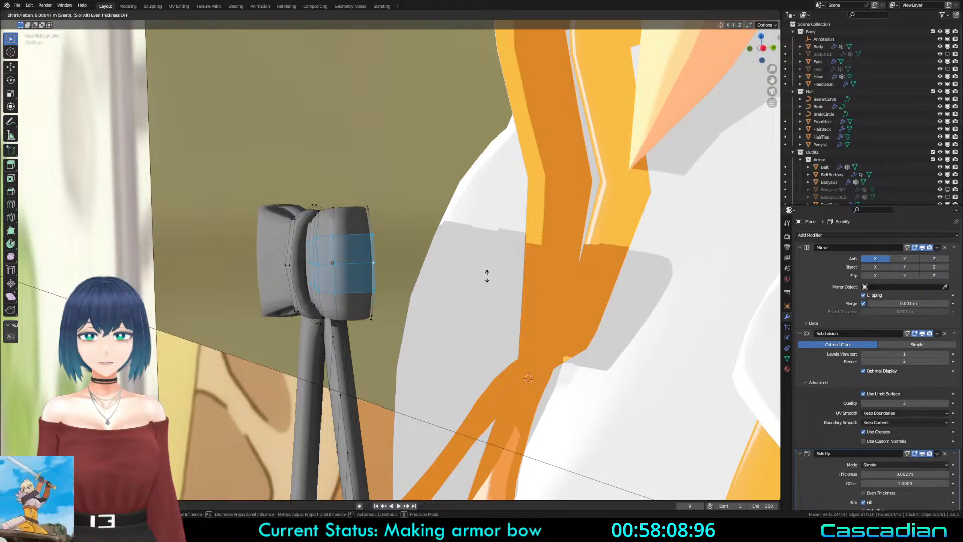
click(487, 274)
Step: Scale the upper and lower horizontal edge loops by about 1.02 along X, and nudge them slightly along X
key(ctrl+v)
key(o)
middle_drag(494, 273, 580, 281)
alt+click(580, 280)
key(s)
key(x)
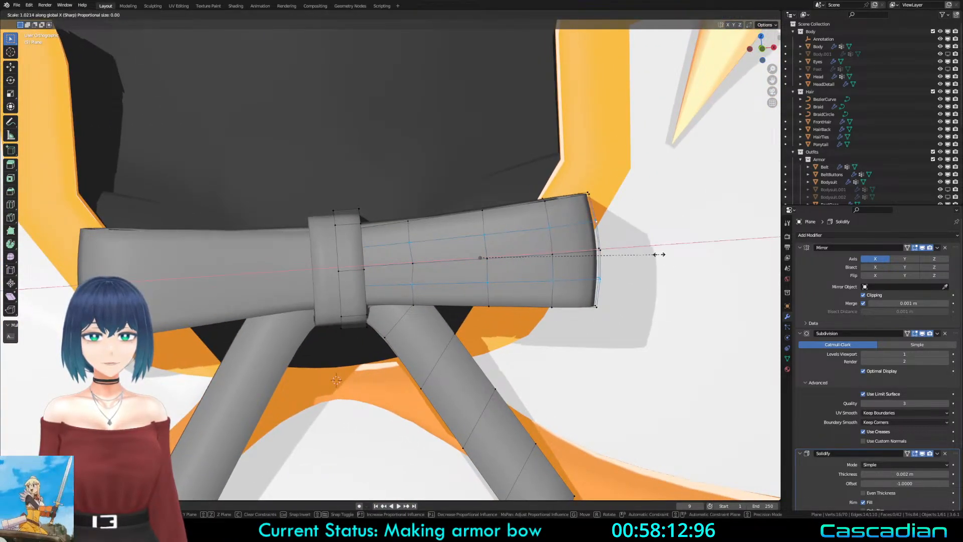
click(661, 253)
key(g)
key(x)
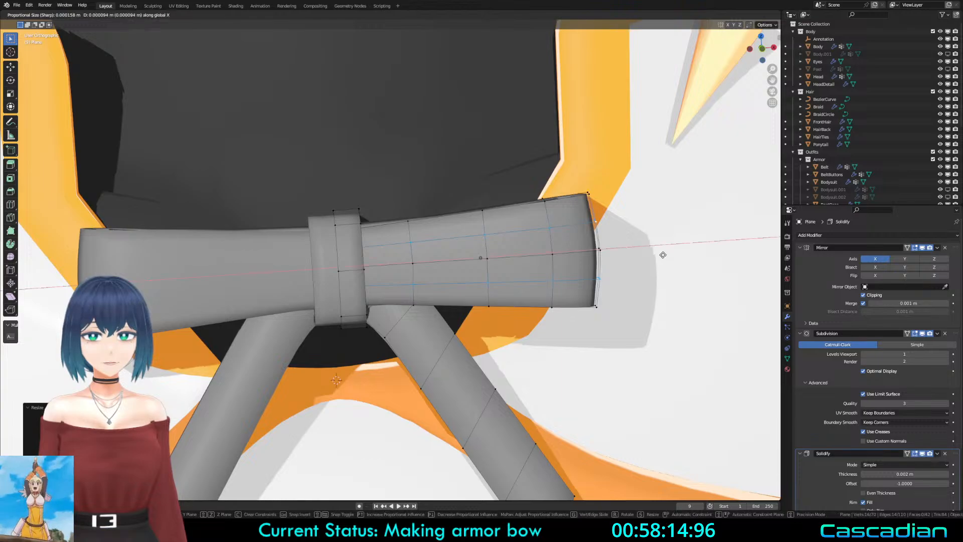
click(663, 254)
key(Tab)
scroll(592, 286, down, 4)
key(Tab)
scroll(592, 286, up, 3)
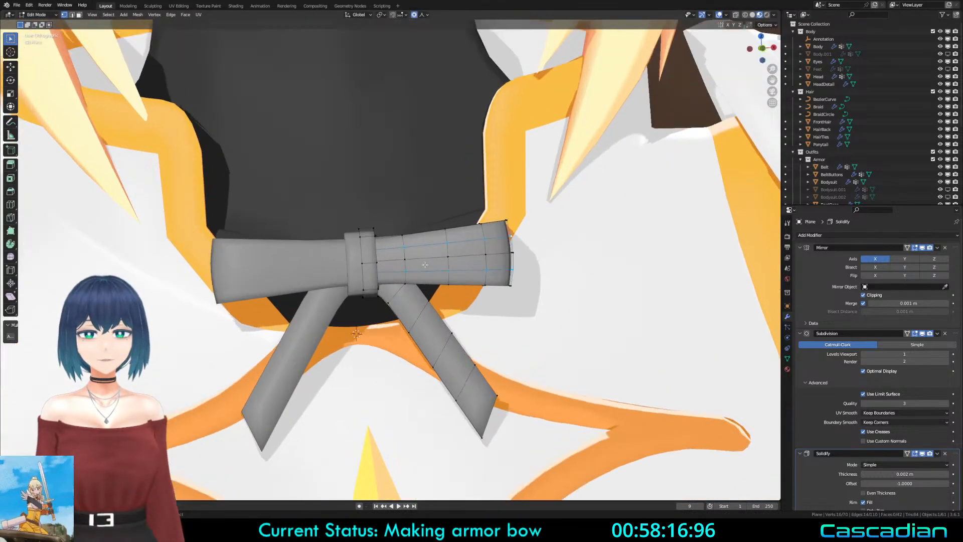
Step: Scale the knot's top and bottom edges closer together along Z, to about 0.82
middle_drag(362, 289, 330, 296)
scroll(330, 227, up, 1)
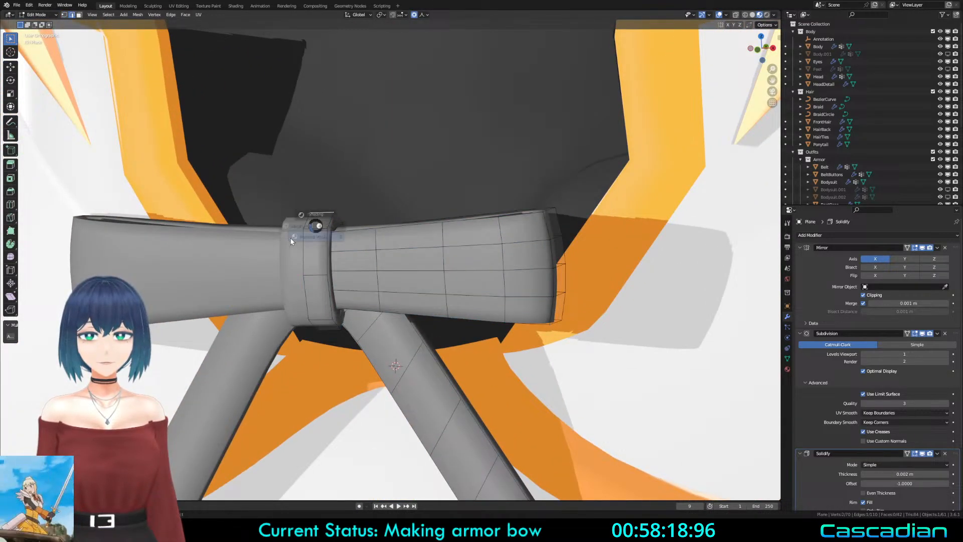
click(288, 242)
shift+click(328, 331)
key(z)
click(427, 359)
middle_drag(467, 338, 443, 339)
key(s)
key(z)
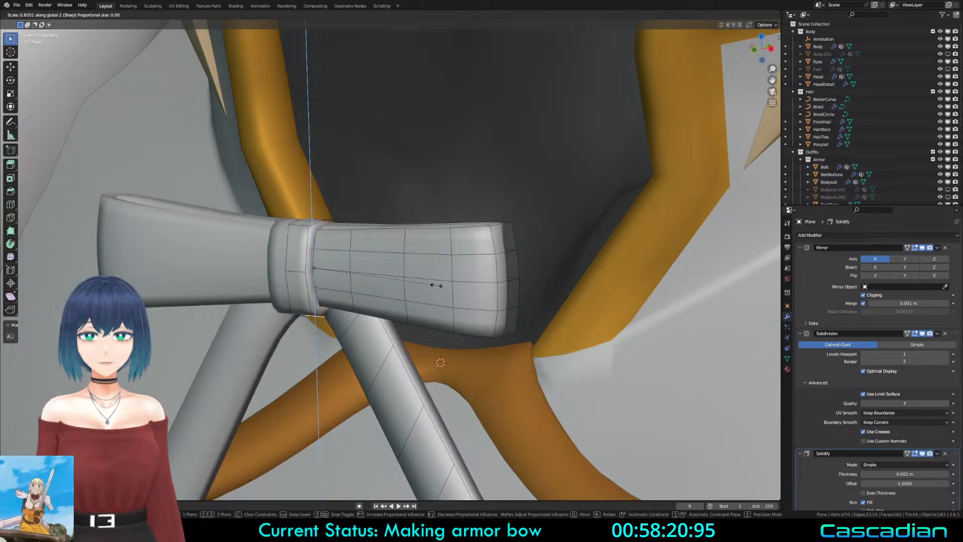
click(435, 285)
Step: Fine-tune the Z scale of the knot's top and bottom edges from a side view
middle_drag(350, 310, 286, 314)
scroll(291, 314, up, 2)
key(s)
key(z)
click(440, 292)
Step: Examine the whole bow mesh in wireframe and solid shading to check how the knot wraps the loops
key(z)
click(400, 288)
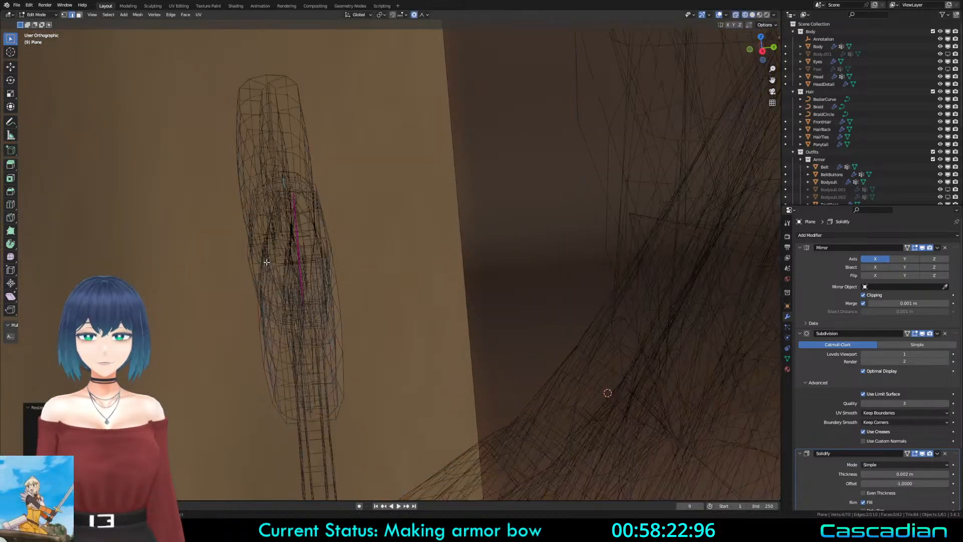
mouse_move(403, 278)
middle_down()
mouse_move(367, 256)
mouse_move(566, 244)
mouse_move(436, 288)
mouse_move(566, 303)
middle_up()
key(a)
key(z)
click(652, 306)
scroll(486, 302, down, 2)
key(Tab)
key(Tab)
scroll(452, 274, up, 3)
middle_drag(371, 251, 309, 255)
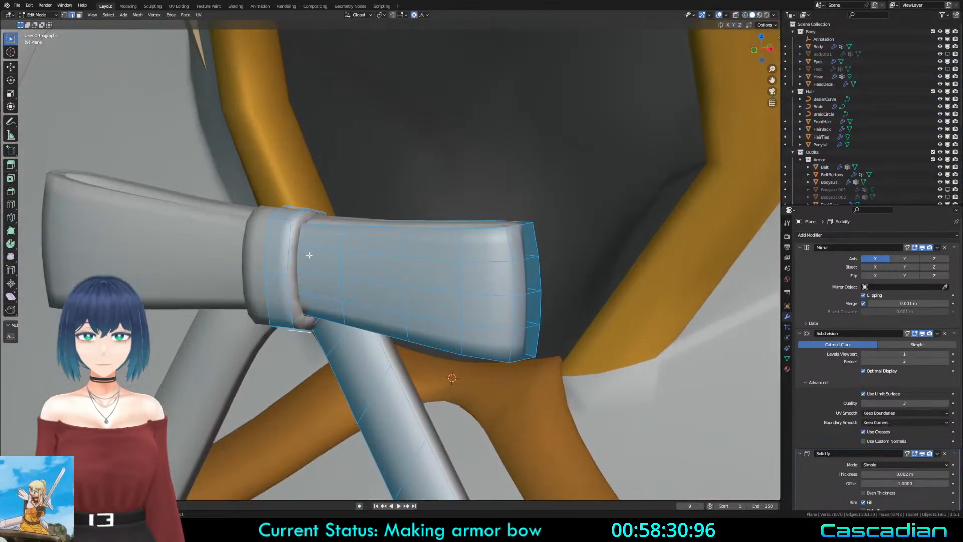
Step: Try to bevel the knot's upper edges
scroll(309, 255, up, 1)
click(257, 208)
middle_drag(376, 257, 352, 267)
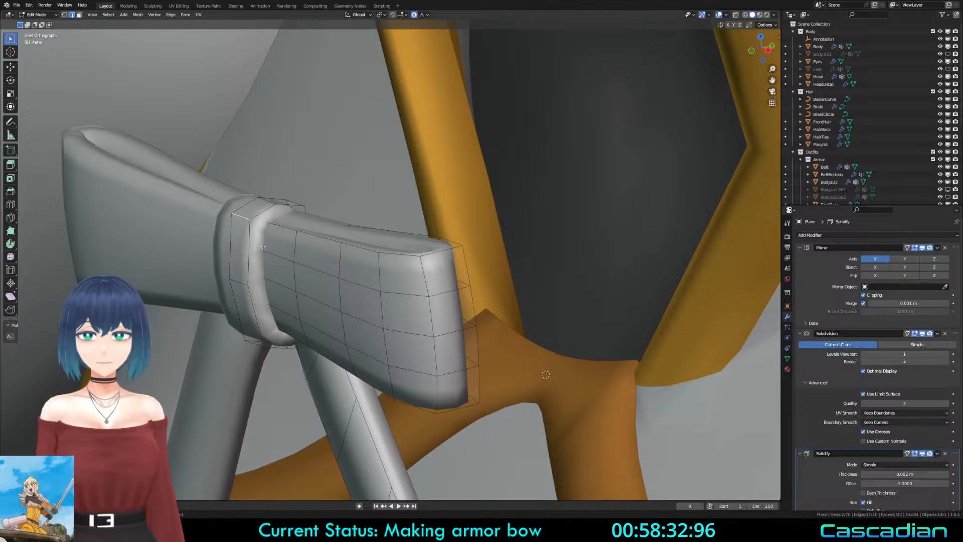
key(ctrl+b)
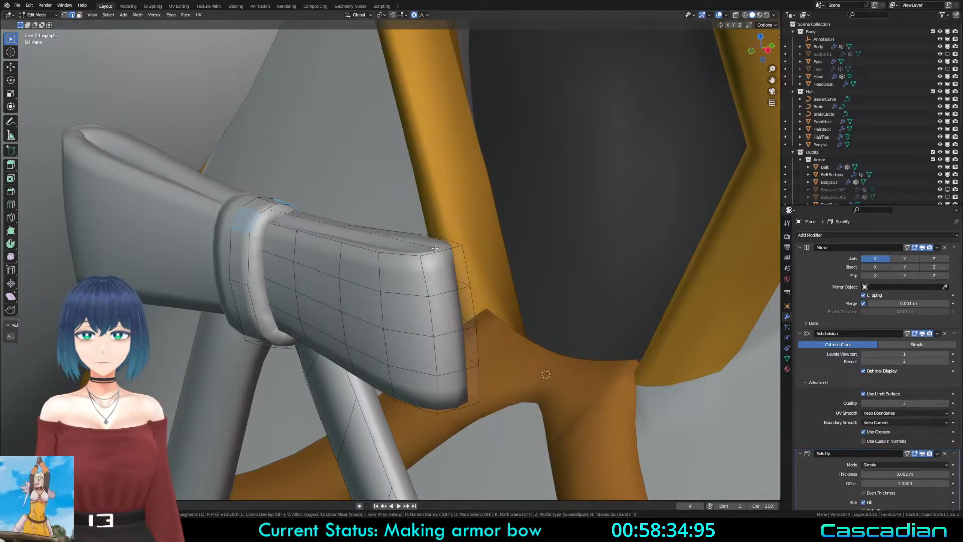
key(Escape)
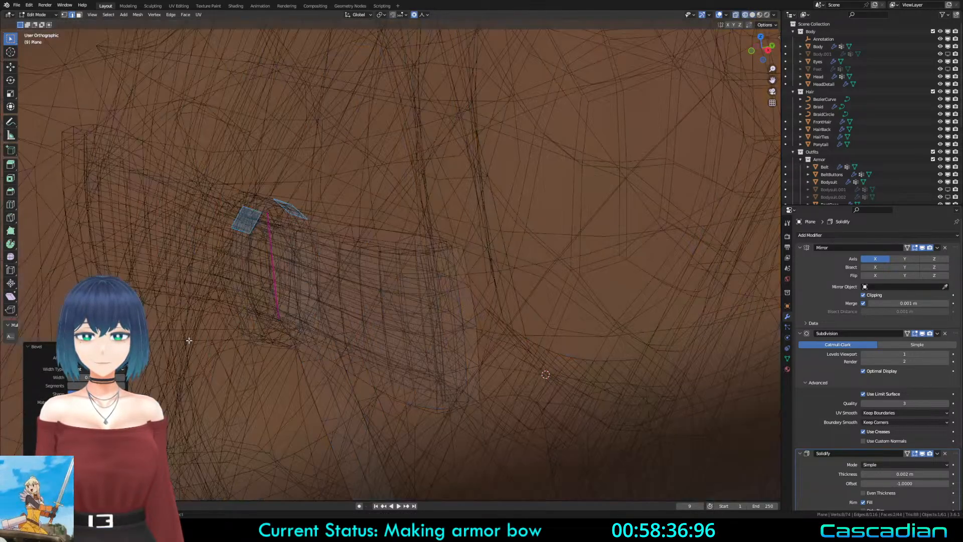
key(alt+z)
key(alt+z)
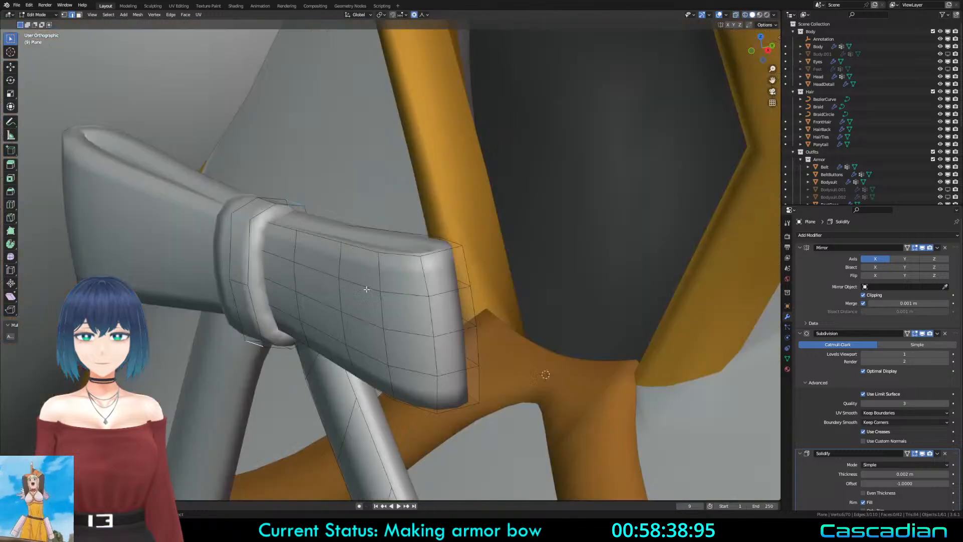
Step: Try to delete an edge on the back of the knot
click(272, 331)
key(KP_Decimal)
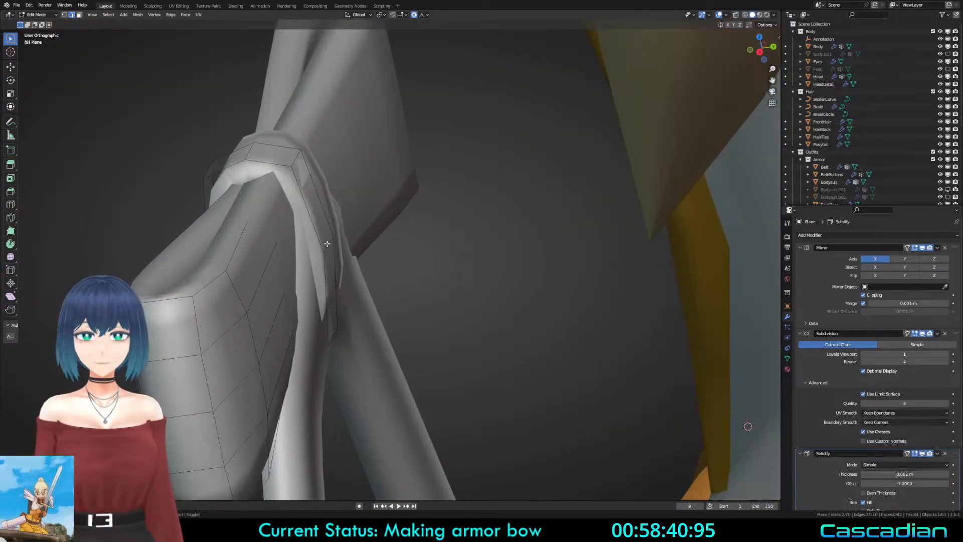
key(x)
click(326, 243)
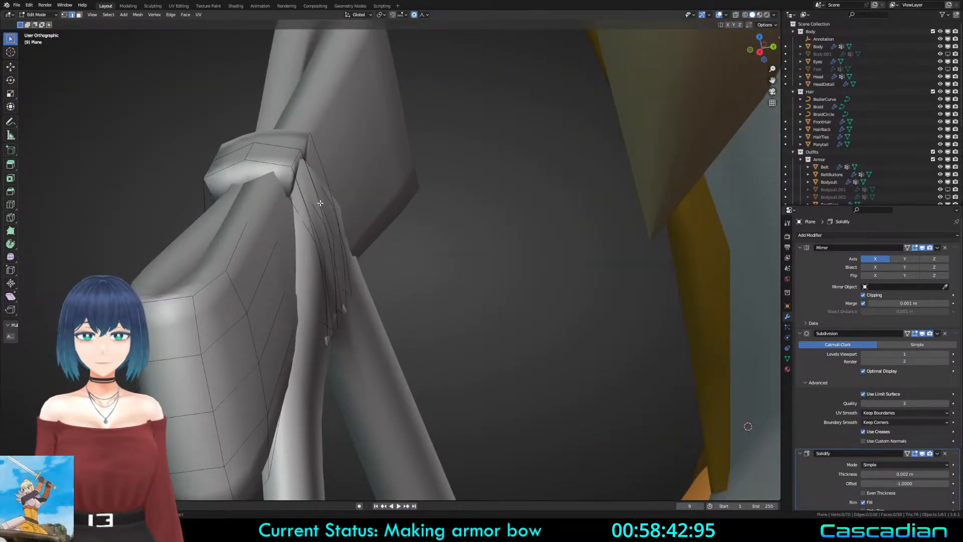
key(ctrl+z)
Step: Bevel the knot's horizontal middle edges into widely spaced edge pairs near its upper and lower corners
key(KP_Decimal)
key(ctrl+b)
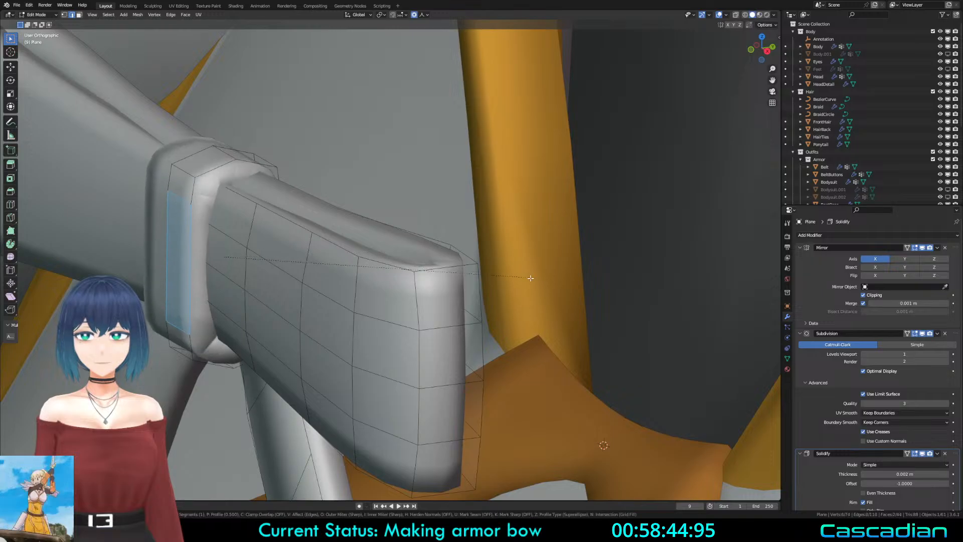
key(Escape)
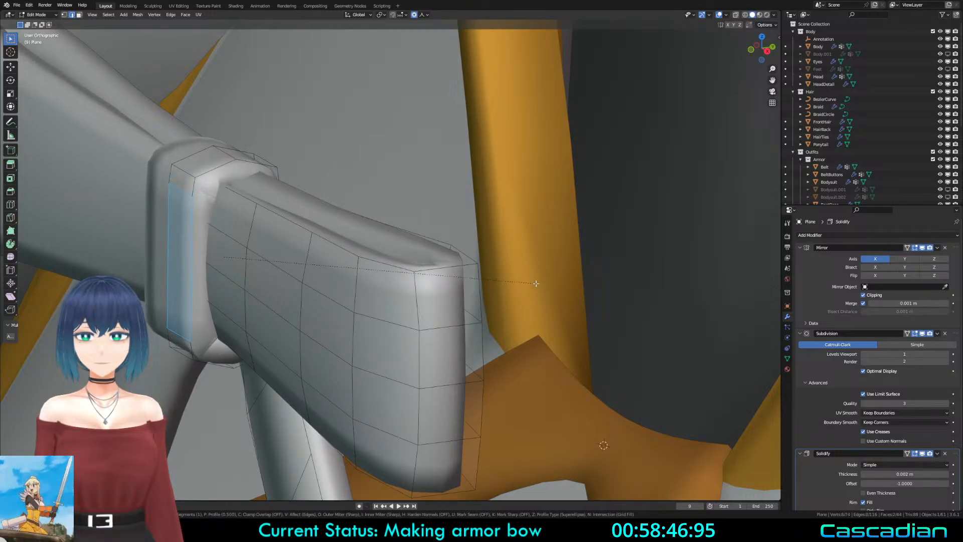
Step: Slide a cross edge on the underside of the knot by a factor of about -0.43
middle_drag(501, 301, 281, 381)
click(236, 409)
key(g)
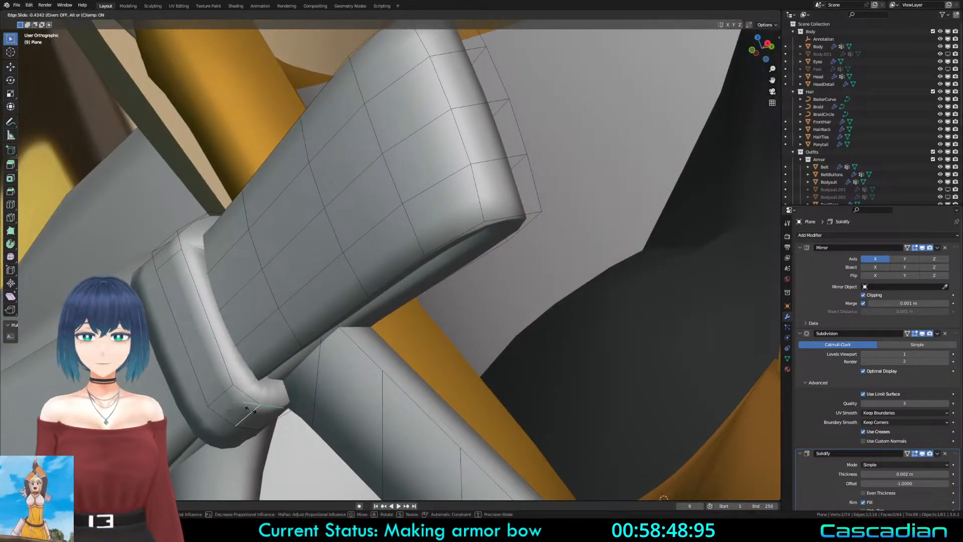
click(250, 410)
scroll(300, 301, down, 4)
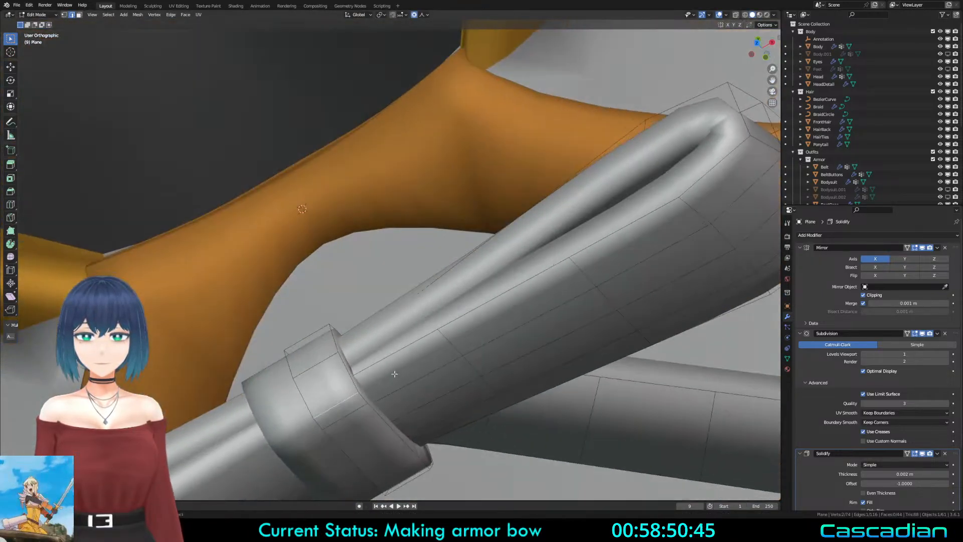
Step: Slide the neighbouring cross edge at the knot's rounded corner slightly to even out its spacing
click(331, 376)
key(KP_Decimal)
middle_drag(455, 388, 363, 382)
click(456, 322)
key(g)
key(g)
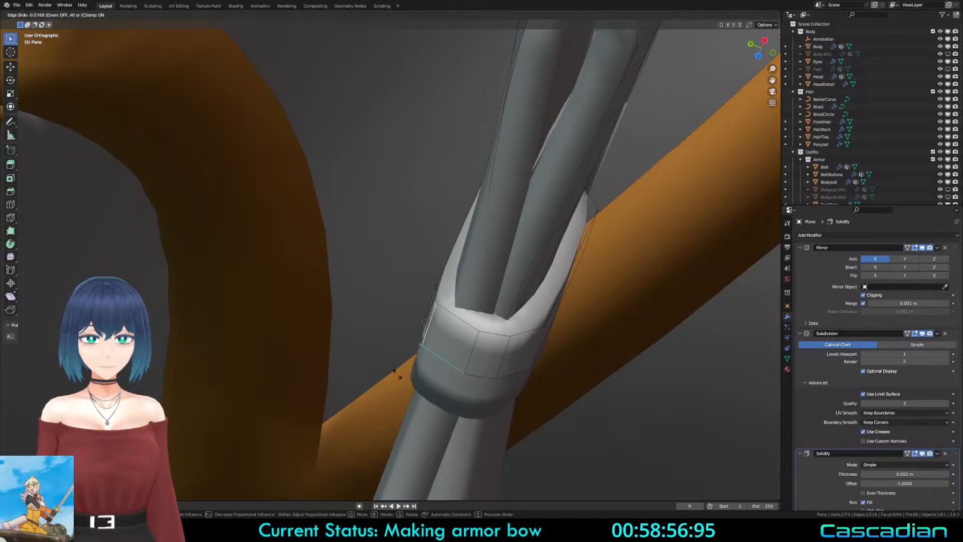
click(400, 381)
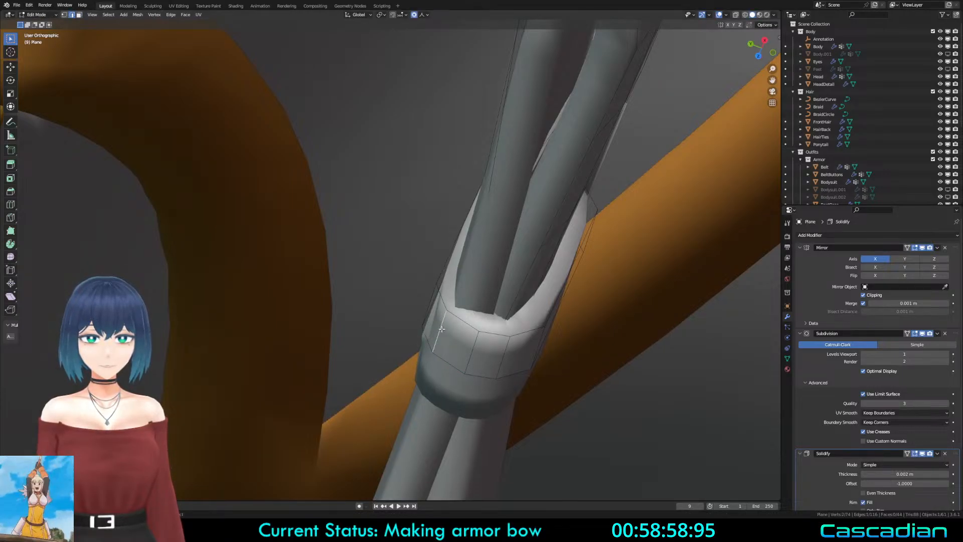
Step: Move the knot's corner edge slightly along Z with a proportional size of about 0.003 m
middle_drag(441, 329, 412, 357)
key(g)
scroll(408, 359, down, 15)
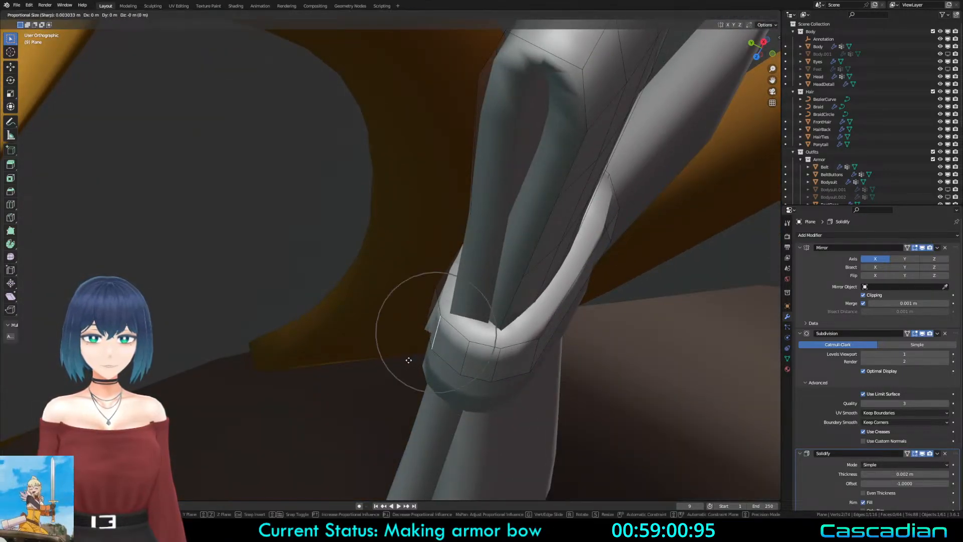
key(z)
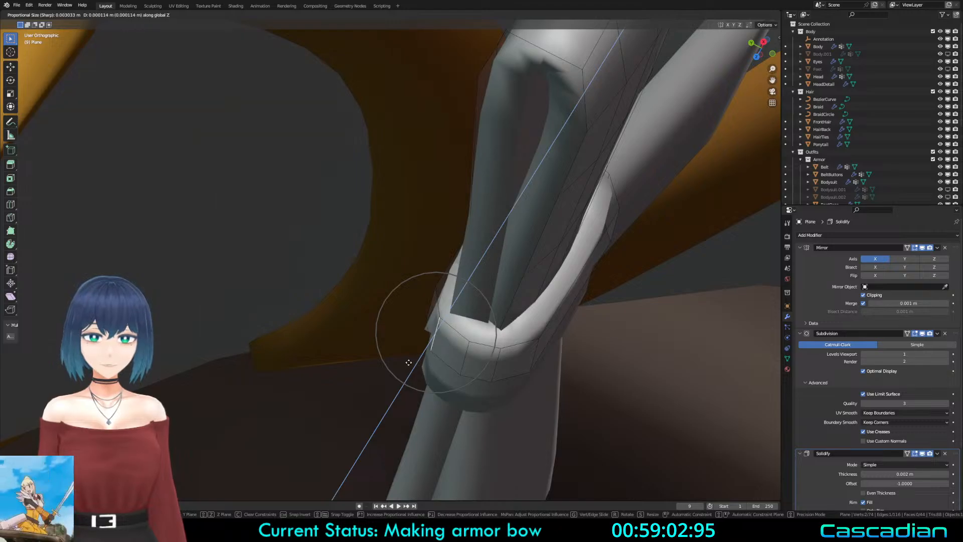
click(409, 362)
middle_drag(409, 362, 520, 280)
key(Tab)
key(Tab)
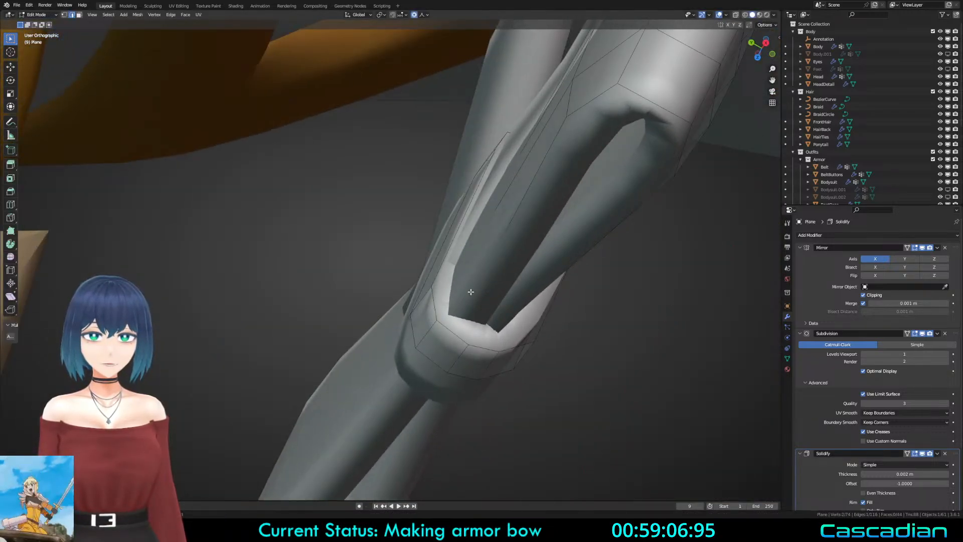
Step: Adjust the position of the bow loop's inner corner vertex hidden inside the knot with proportional editing, working in wireframe
key(z)
middle_drag(436, 290, 390, 346)
key(1)
key(a)
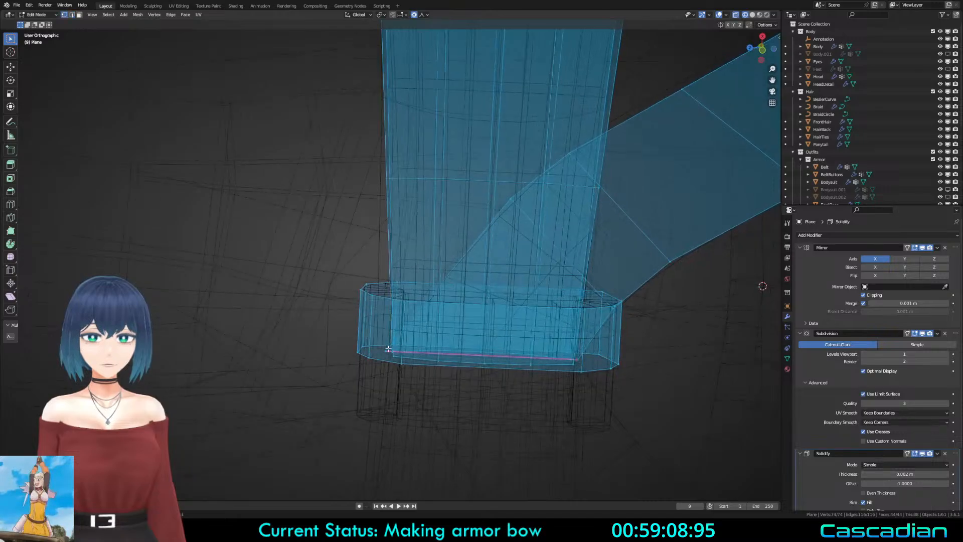
click(387, 349)
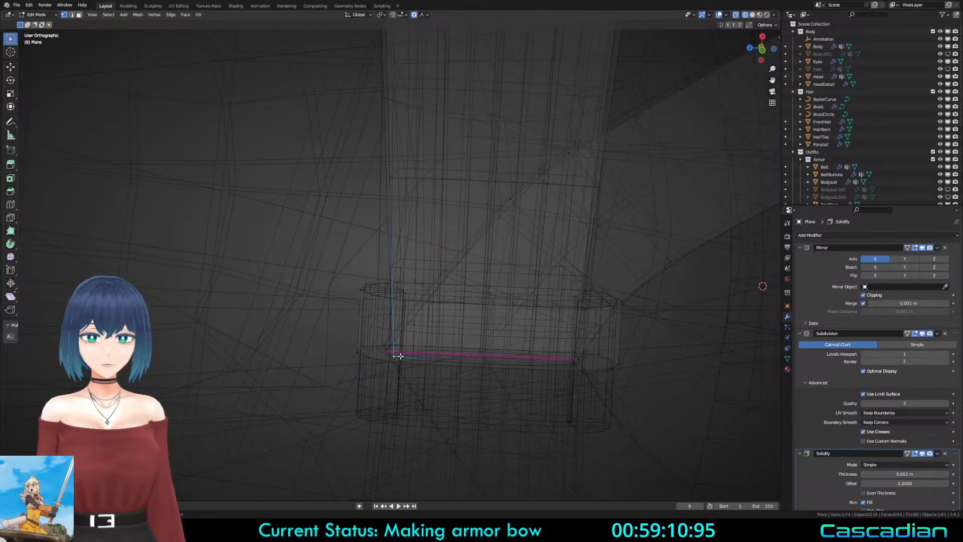
middle_drag(398, 355, 405, 363)
key(g)
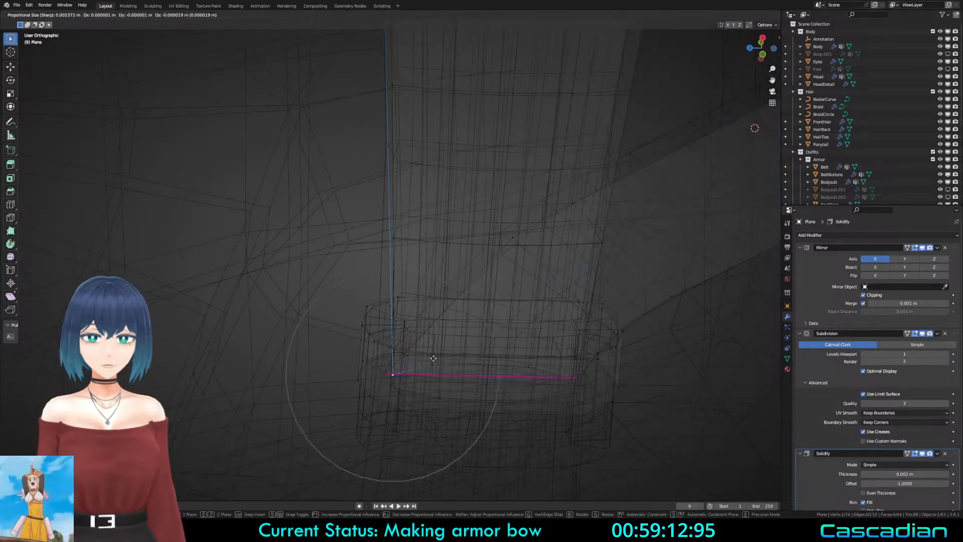
scroll(433, 358, down, 5)
click(477, 351)
key(shift+z)
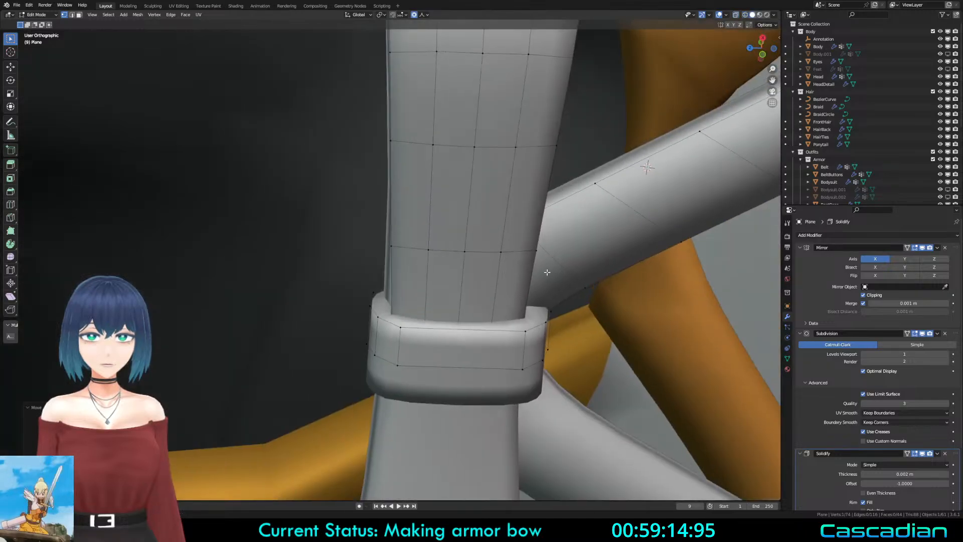
Step: Nudge another vertex hidden inside the knot slightly in wireframe, then return to solid shading
middle_drag(547, 272, 470, 338)
key(z)
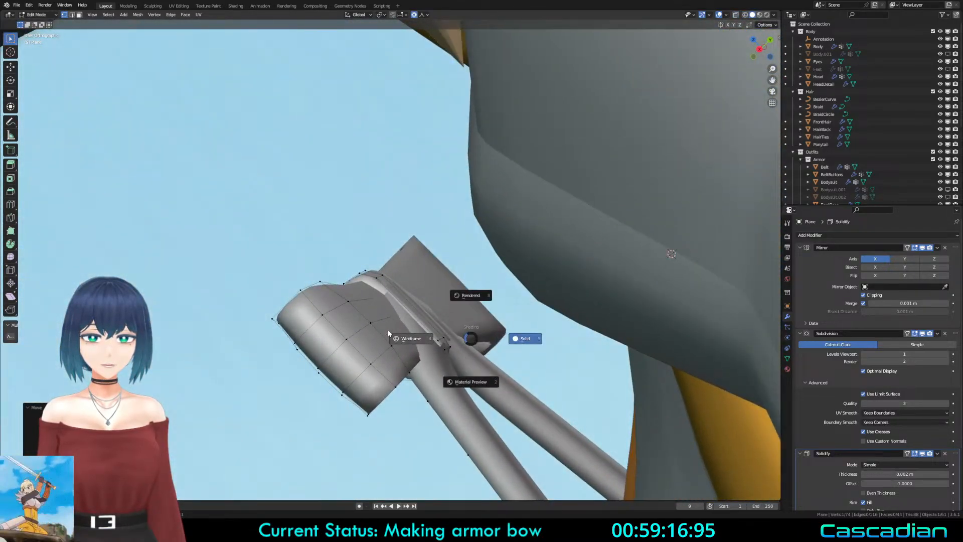
click(389, 333)
mouse_move(392, 351)
middle_down()
mouse_move(405, 365)
mouse_move(459, 337)
mouse_move(437, 333)
mouse_move(423, 243)
mouse_move(478, 174)
mouse_move(511, 275)
mouse_move(480, 265)
middle_up()
key(a)
click(427, 346)
key(g)
click(421, 346)
key(z)
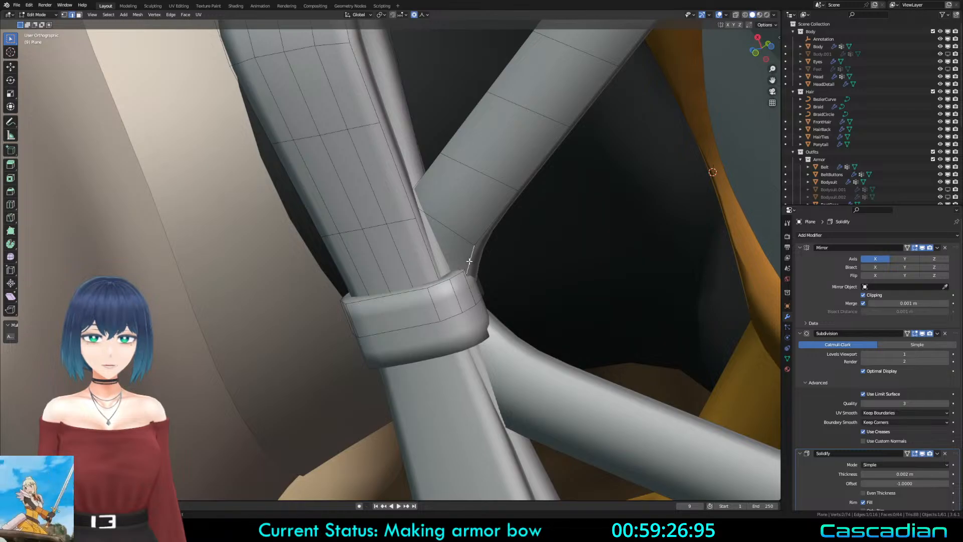
Step: Move the ribbon tail's inner top corner vertex beside the knot's lower corner in front view
key(KP_1)
key(g)
right_click(477, 253)
key(1)
key(shift+z)
click(371, 384)
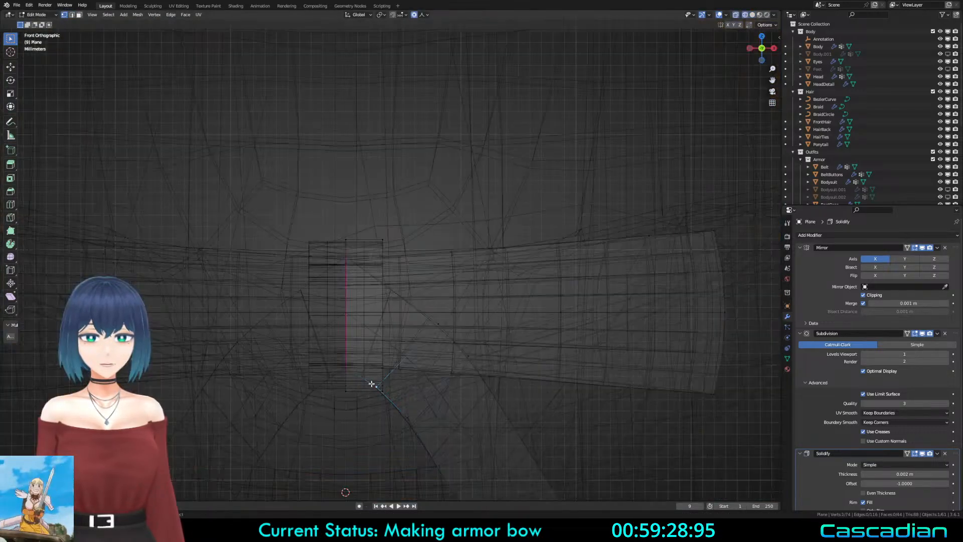
key(shift+z)
key(g)
click(458, 345)
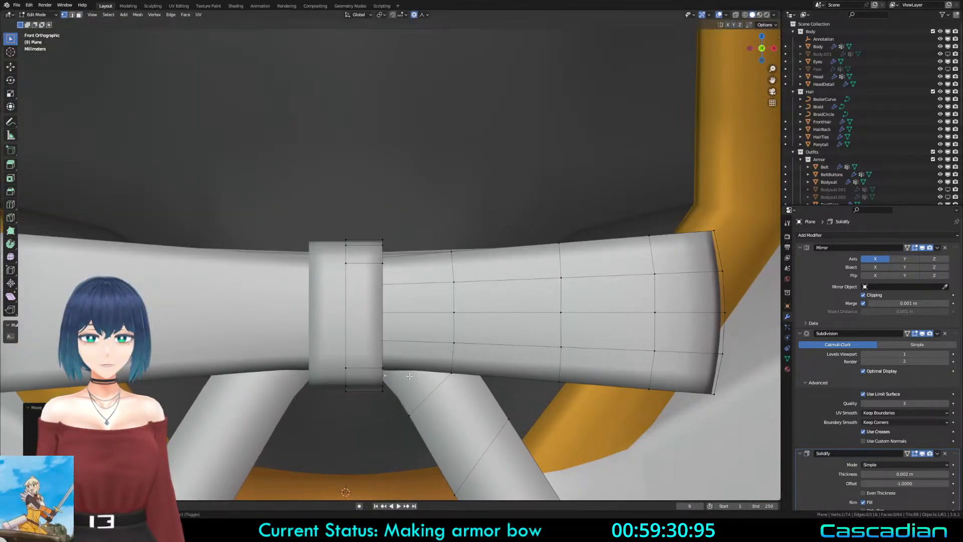
Step: Reposition the ribbon tail's top corner further so its upper end tucks in behind the bow loop
key(g)
right_click(541, 411)
key(g)
click(500, 402)
key(shift+z)
mouse_move(460, 381)
shift+middle_down()
mouse_move(476, 327)
mouse_move(382, 160)
mouse_move(380, 240)
mouse_move(368, 253)
mouse_move(277, 207)
shift+middle_up()
scroll(475, 327, up, 3)
key(shift+z)
key(g)
click(432, 296)
key(Tab)
key(Tab)
scroll(369, 254, down, 3)
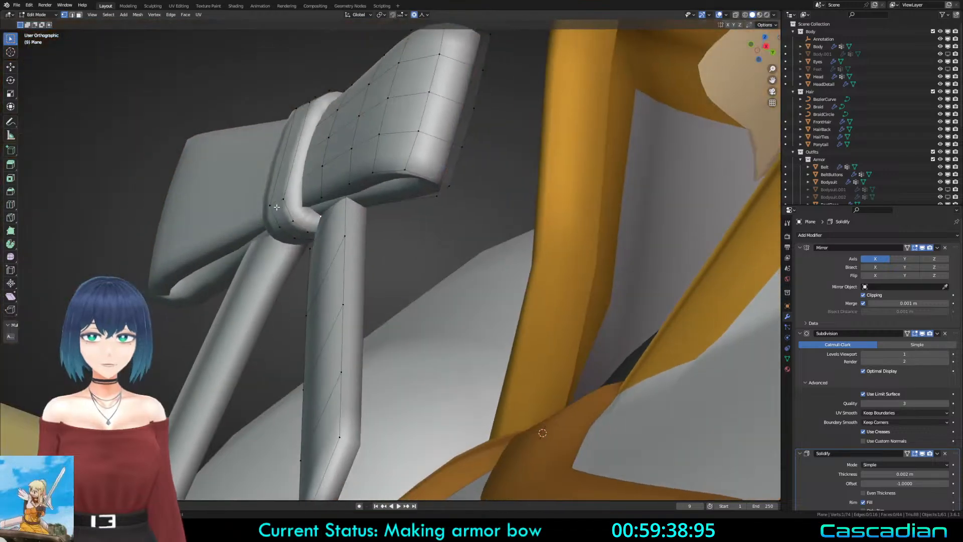
Step: Grow the selection over the whole ribbon tail and shift it along Y in side view
key(ctrl+KP_Add)
key(ctrl+KP_Add)
key(ctrl+KP_Add)
key(ctrl+KP_Add)
key(KP_1)
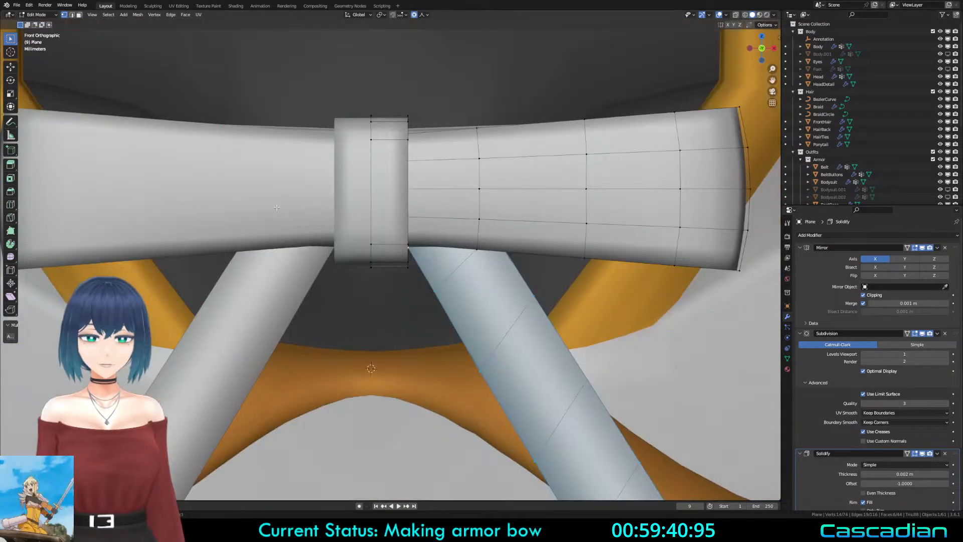
key(KP_3)
key(alt+z)
key(g)
key(y)
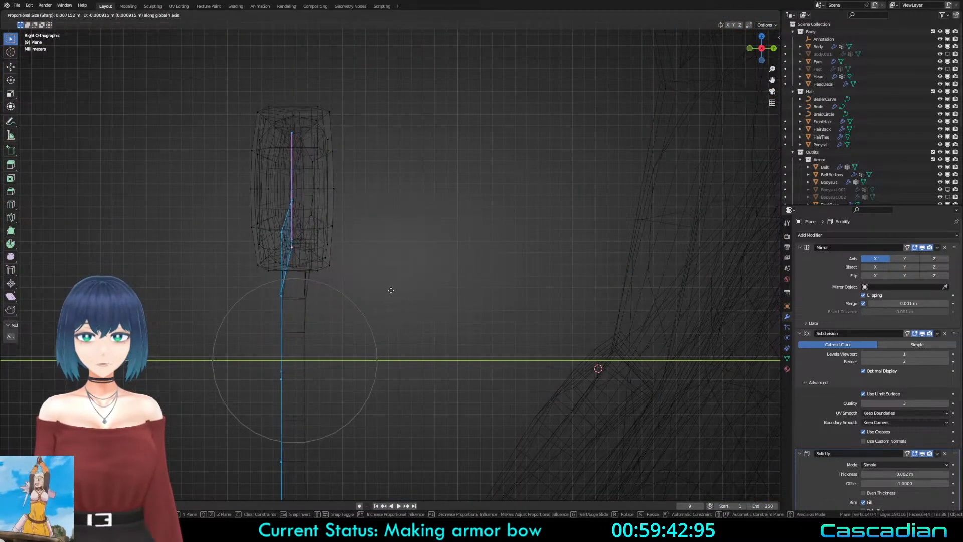
click(406, 317)
key(alt+z)
key(Tab)
middle_drag(407, 317, 579, 275)
scroll(362, 274, down, 1)
scroll(482, 261, up, 2)
key(Tab)
scroll(457, 271, up, 3)
key(Tab)
key(Tab)
key(Tab)
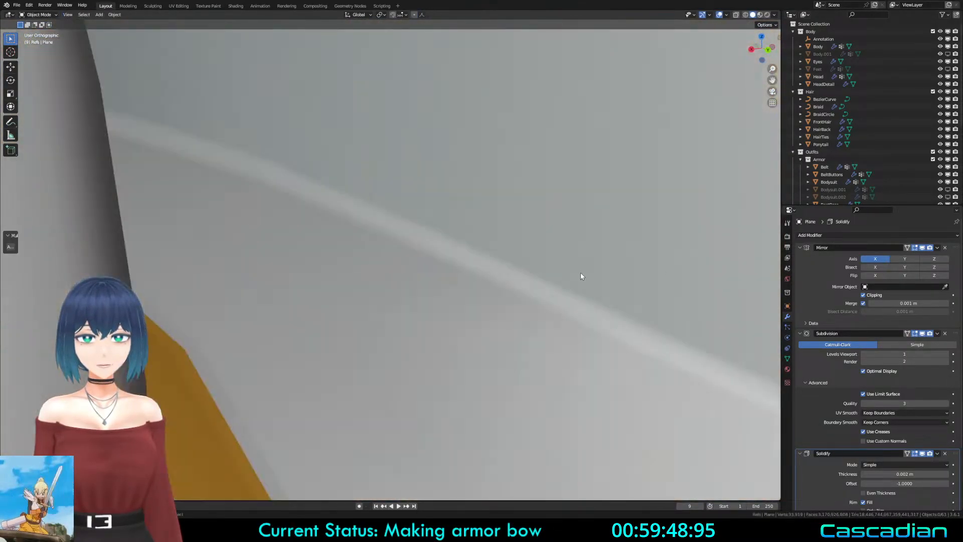
key(shift+h)
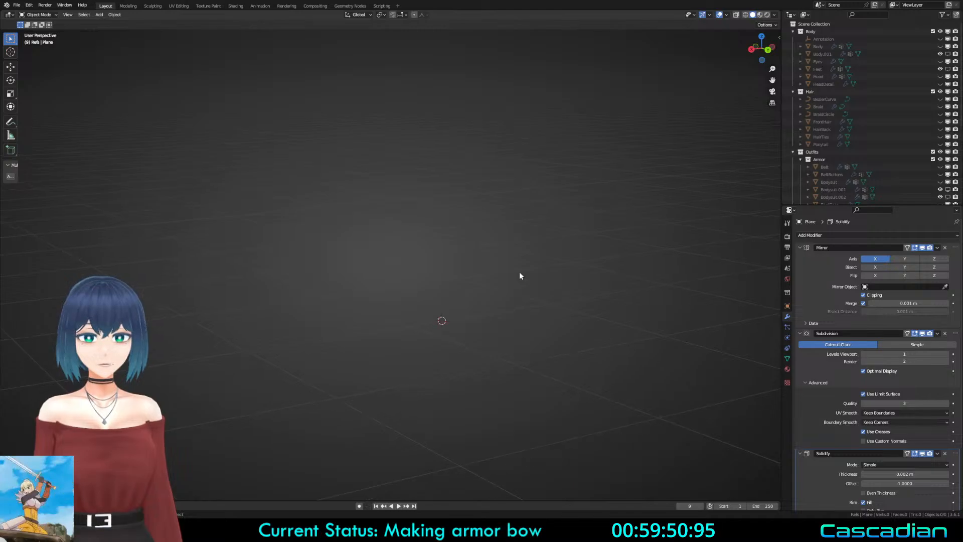
key(alt+h)
key(Tab)
middle_drag(437, 275, 497, 268)
key(a)
key(alt+a)
key(Tab)
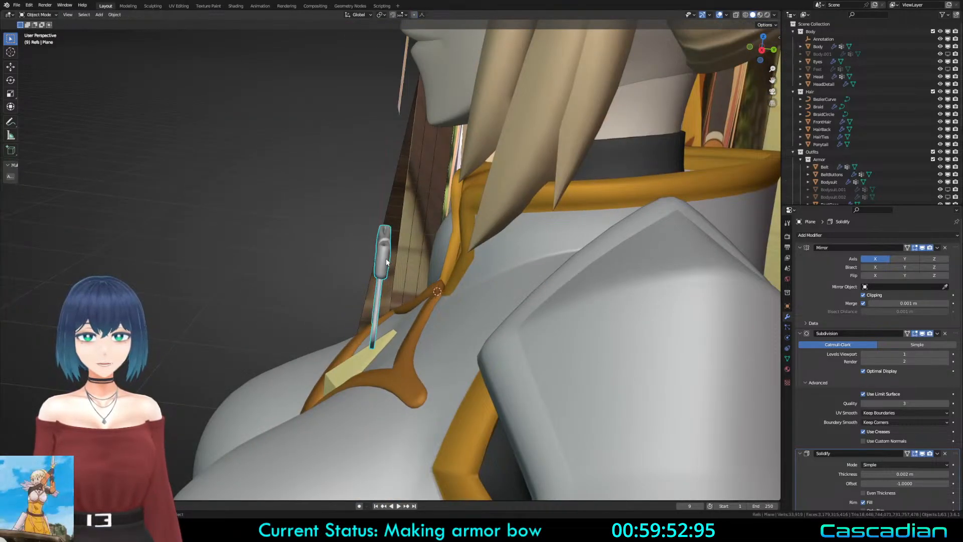
Step: Isolate the bow by hiding all other objects and reopen its mesh for editing at the knot
key(shift+h)
key(Tab)
middle_drag(434, 271, 381, 232)
scroll(462, 231, up, 3)
scroll(381, 232, up, 2)
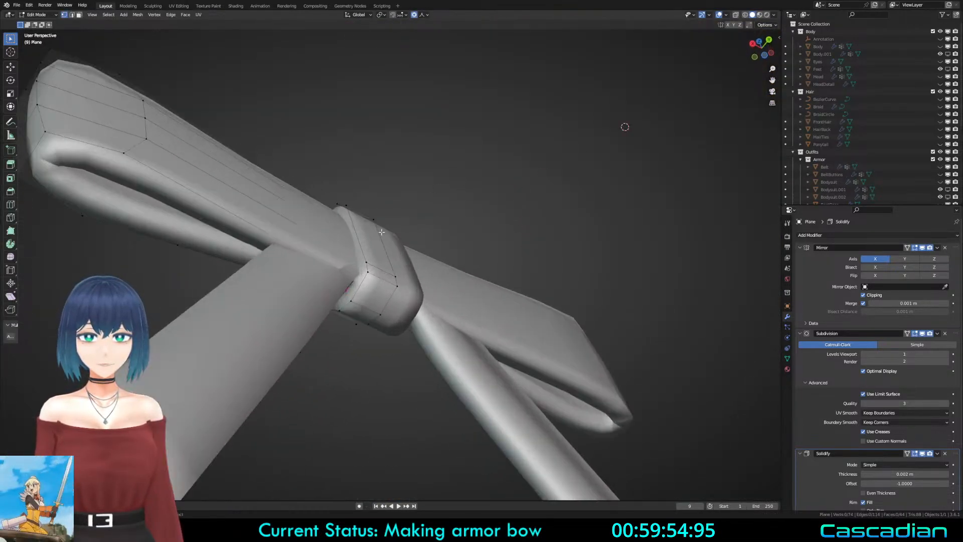
Step: Move the ribbon tail's upper end vertex near the knot along Y with a reduced proportional radius
key(z)
key(a)
middle_drag(512, 267, 471, 167)
scroll(470, 166, up, 2)
click(341, 311)
key(z)
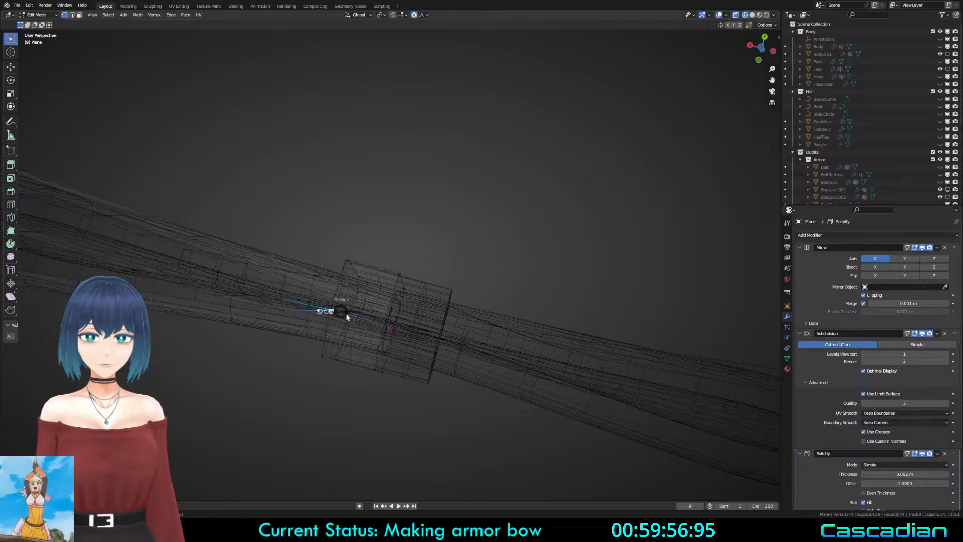
key(g)
key(y)
scroll(356, 321, up, 8)
click(371, 331)
key(Tab)
middle_drag(435, 325, 354, 312)
Step: Slide the cross edge at the knot's lower corner by a factor of about -0.42
key(Tab)
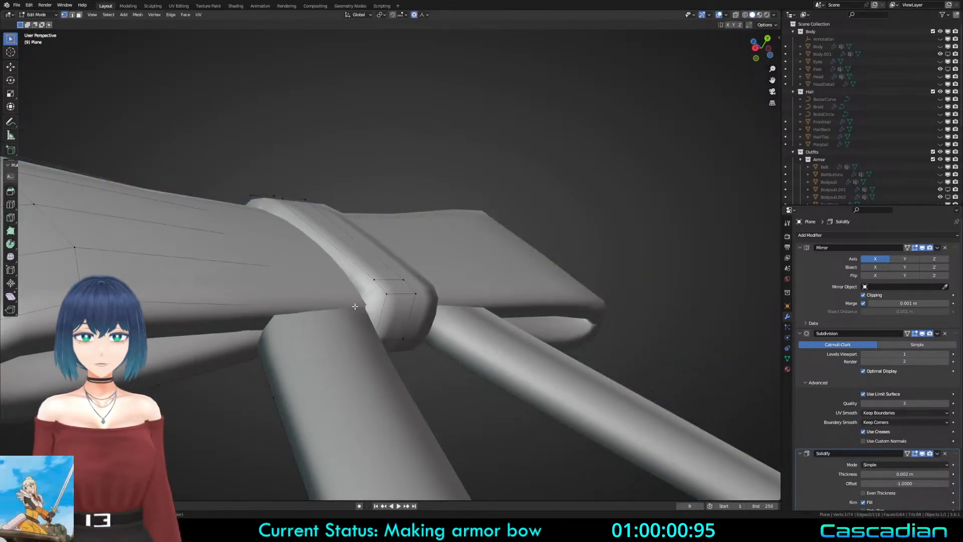
key(2)
click(401, 293)
key(g)
key(g)
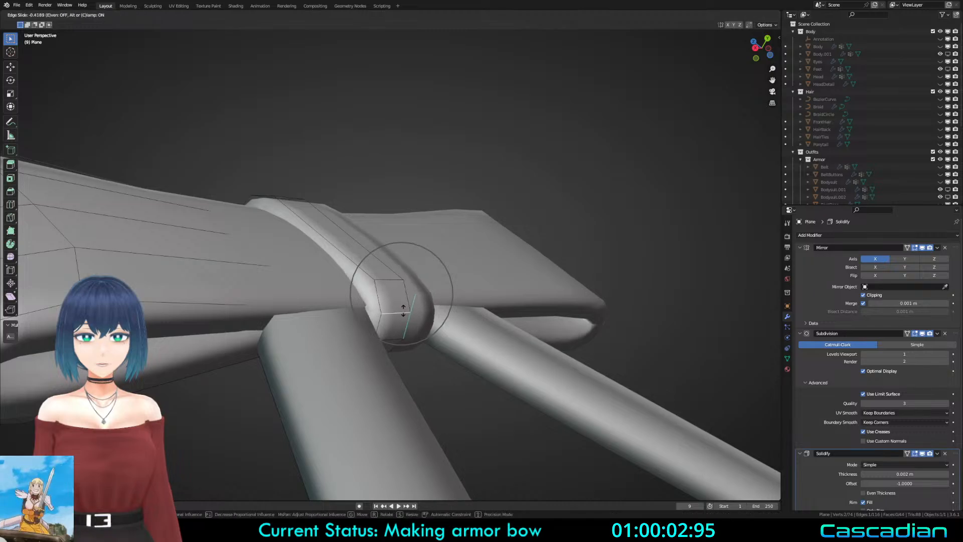
click(403, 311)
middle_drag(391, 279, 479, 238)
key(Tab)
scroll(479, 238, down, 5)
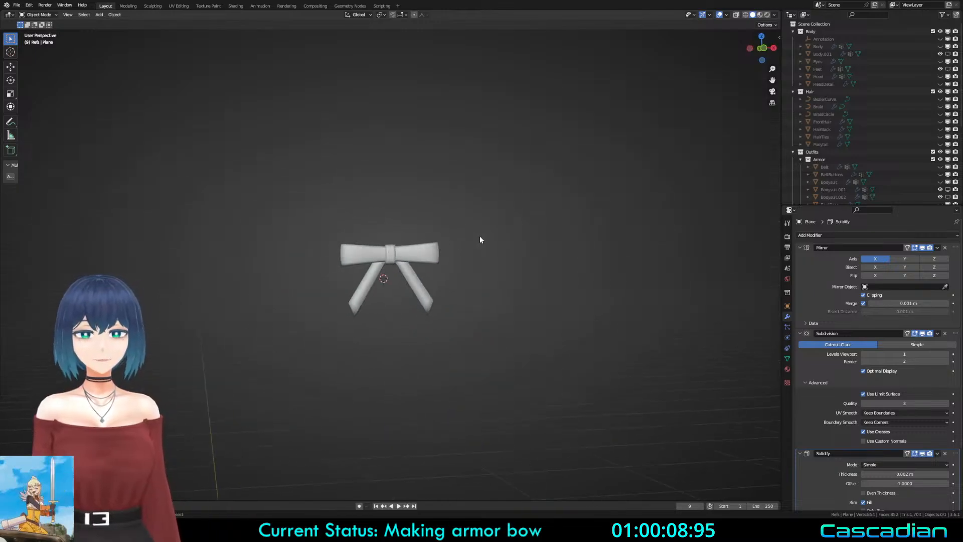
Step: Shrink the knot's centre edge loop slightly inward along its normals and refine the amount
scroll(401, 301, up, 7)
key(Tab)
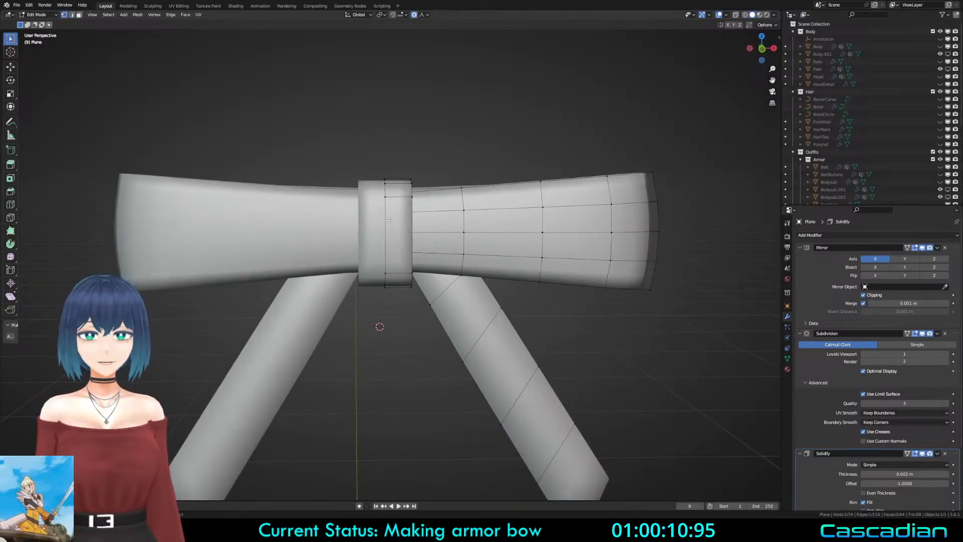
key(alt+s)
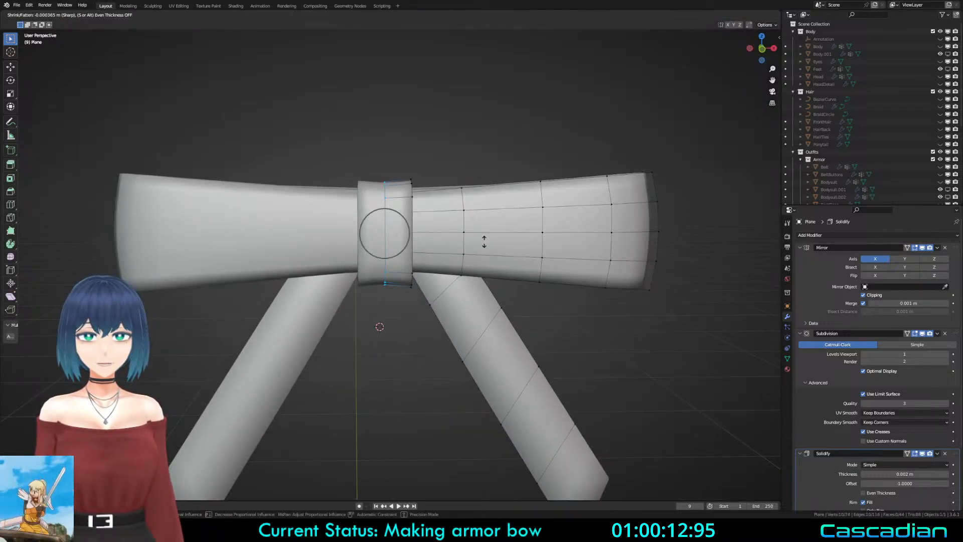
click(484, 242)
key(Tab)
middle_drag(381, 256, 379, 231)
key(Tab)
key(alt+s)
click(393, 201)
Step: Try adding an edge loop between the knot's centre and side and shrinking it inward along its normals
click(409, 176)
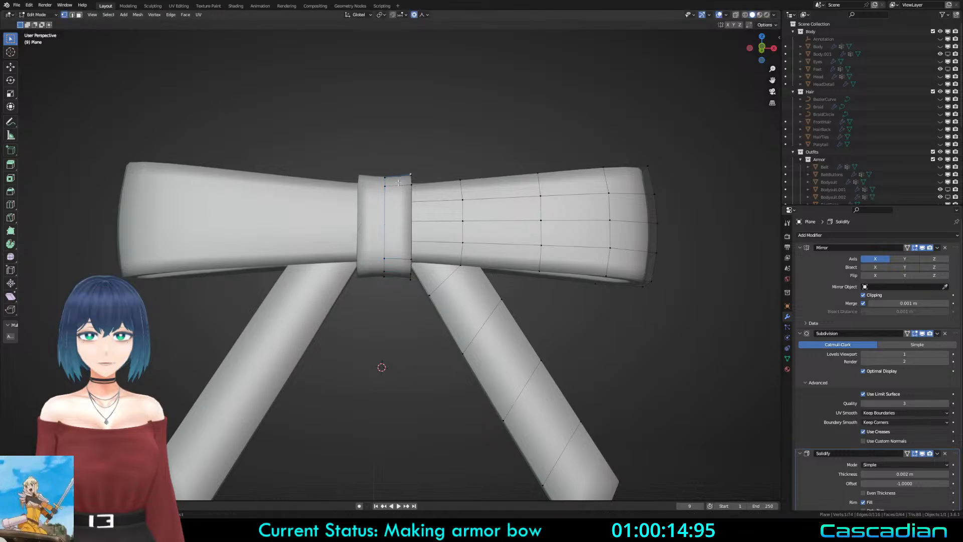
key(ctrl+r)
click(403, 190)
right_click(403, 190)
key(alt+s)
click(466, 190)
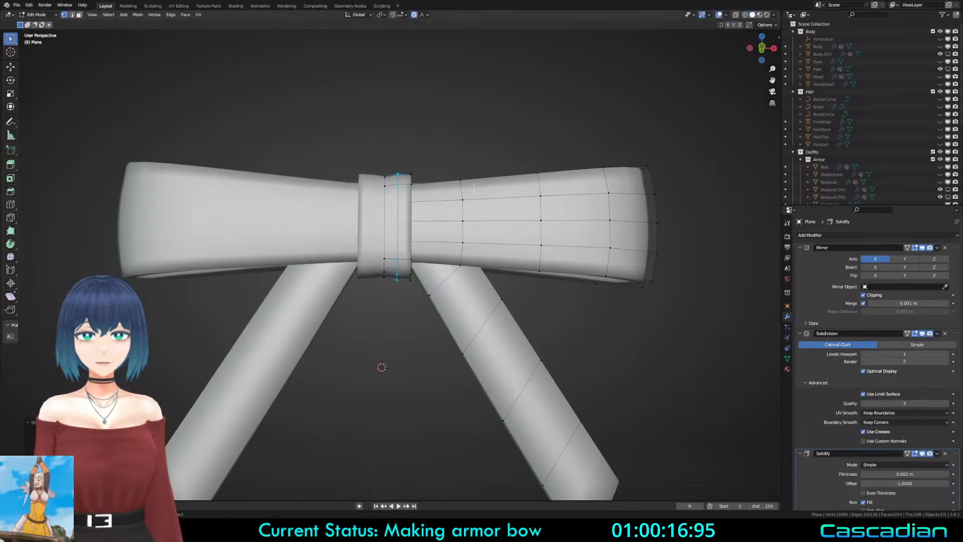
key(Tab)
middle_drag(407, 210, 382, 236)
key(Tab)
key(alt+s)
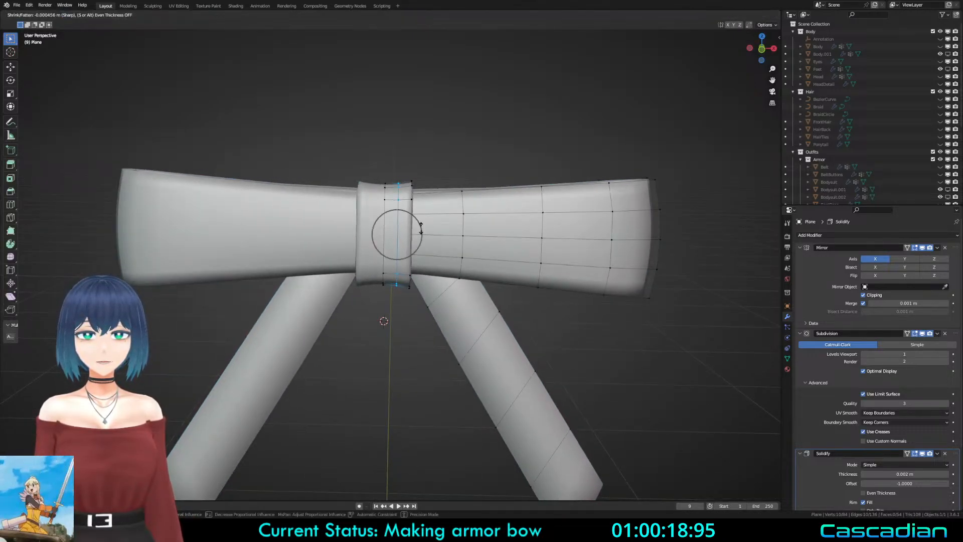
click(421, 229)
key(Tab)
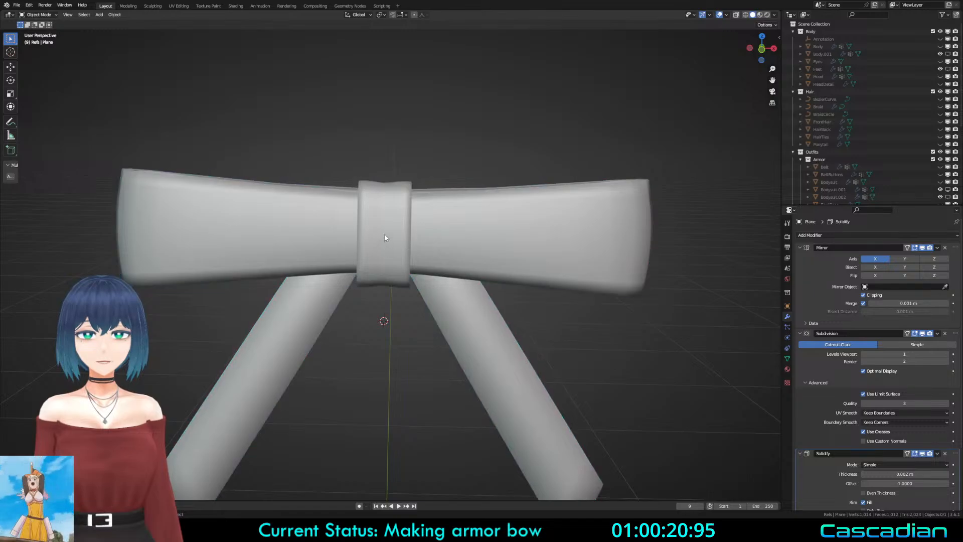
Step: Undo the knot's extra edge loop and its shrinking
key(ctrl+z)
key(ctrl+z)
key(ctrl+z)
key(ctrl+z)
key(ctrl+z)
key(ctrl+z)
Step: Readjust the knot's centre loop along its normals and scale its outer side loop to about 0.99
alt+click(383, 221)
key(alt+s)
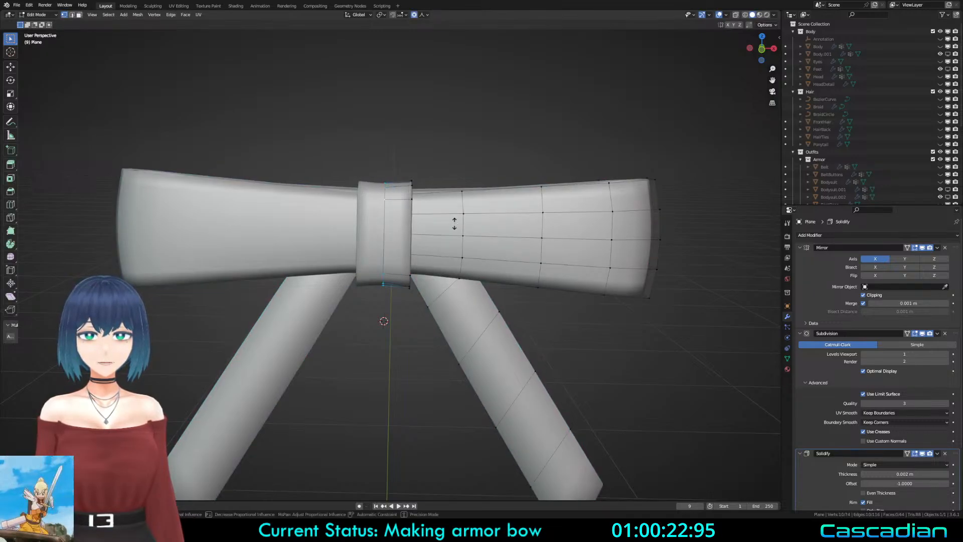
click(456, 220)
key(s)
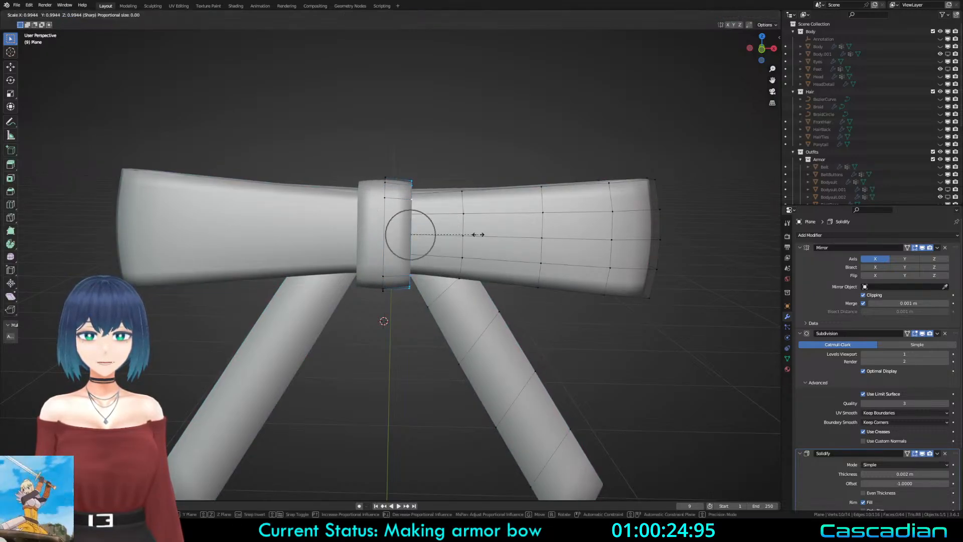
click(475, 234)
Step: Unhide all the objects, select the bow and save the file
key(Tab)
scroll(435, 251, down, 2)
key(alt+a)
middle_drag(432, 251, 421, 261)
key(z)
scroll(445, 303, down, 4)
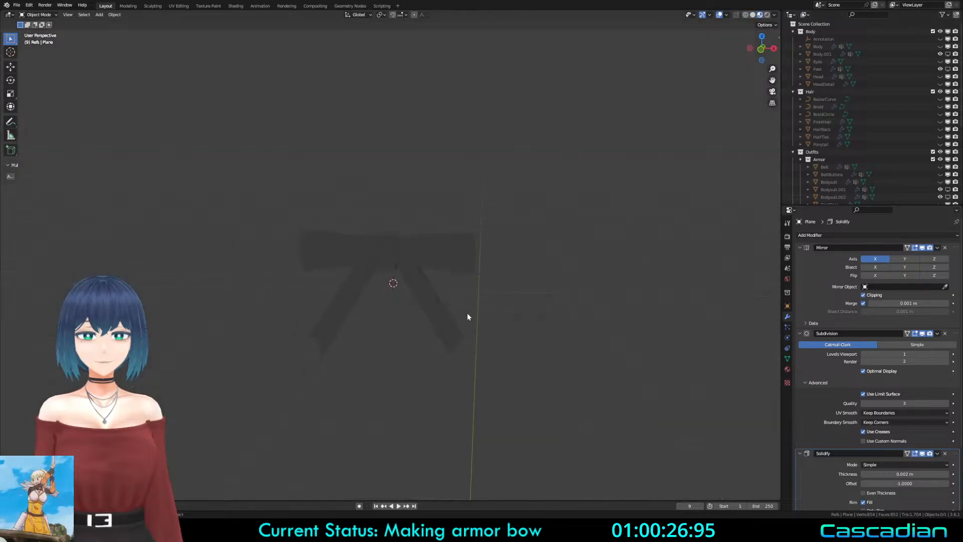
key(z)
middle_drag(494, 307, 474, 305)
key(alt+h)
key(a)
click(463, 257)
key(ctrl+s)
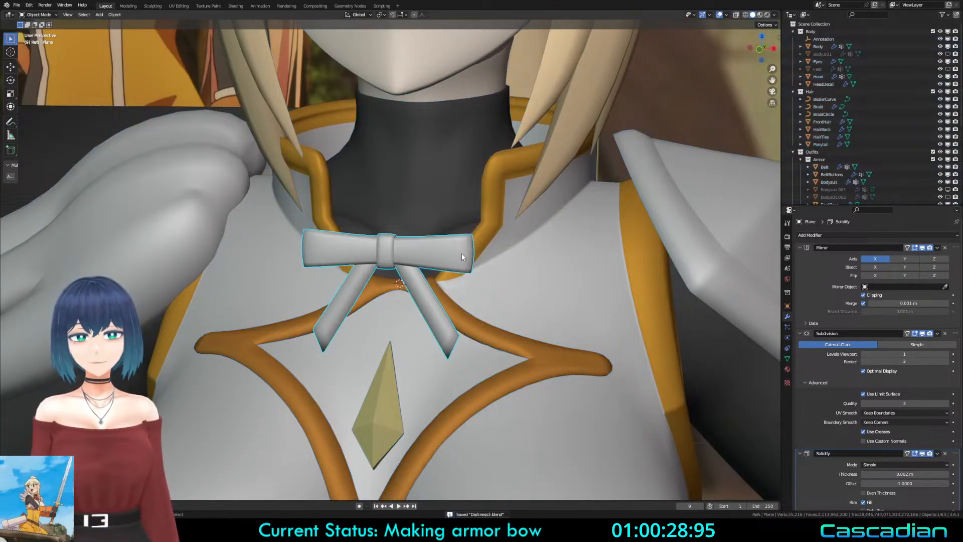
Step: Examine the character reference images to compare the shape of the bow and its ribbon tails
key(Tab)
key(KP_1)
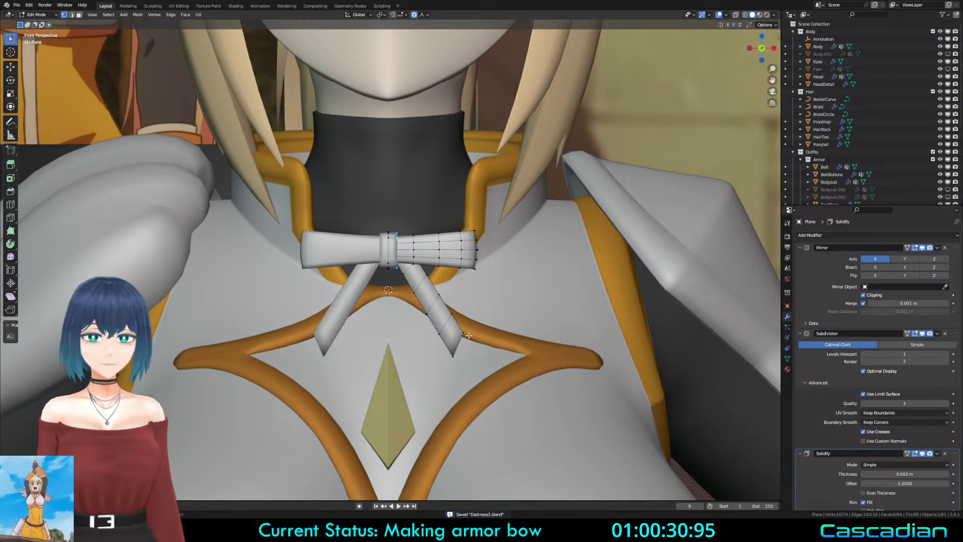
scroll(456, 343, down, 10)
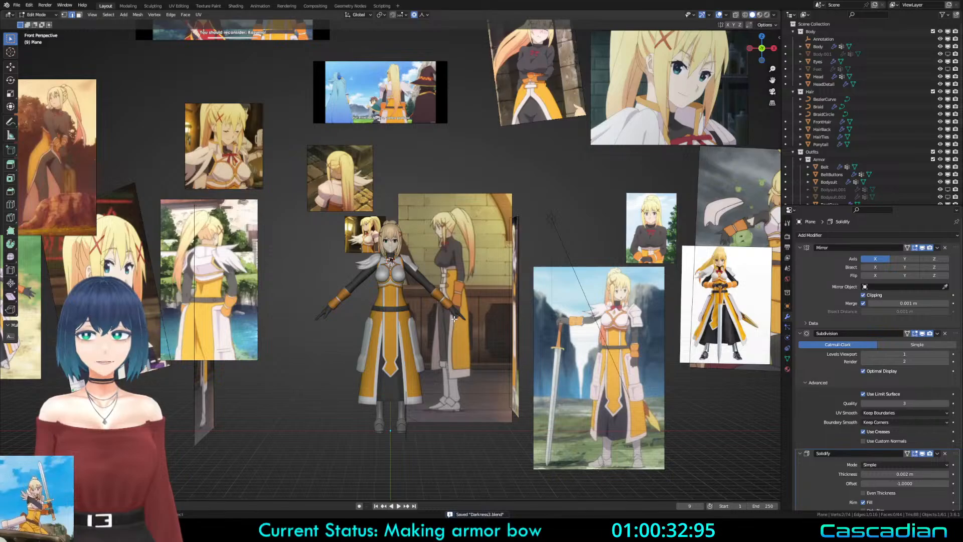
scroll(454, 318, up, 4)
shift+middle_drag(173, 166, 520, 361)
scroll(481, 291, up, 3)
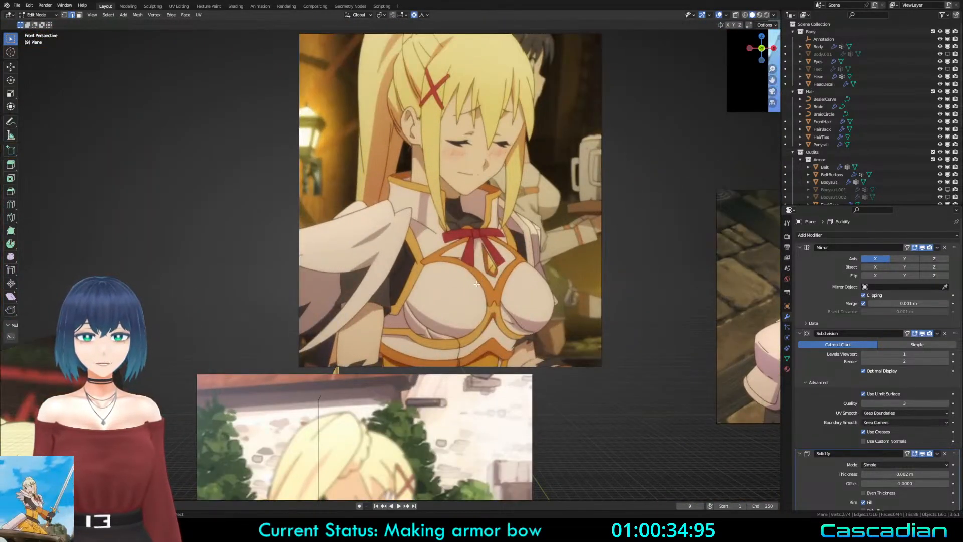
shift+middle_drag(311, 336, 561, 230)
scroll(467, 338, down, 3)
shift+middle_drag(218, 375, 161, 241)
shift+middle_drag(601, 371, 236, 263)
key(KP_1)
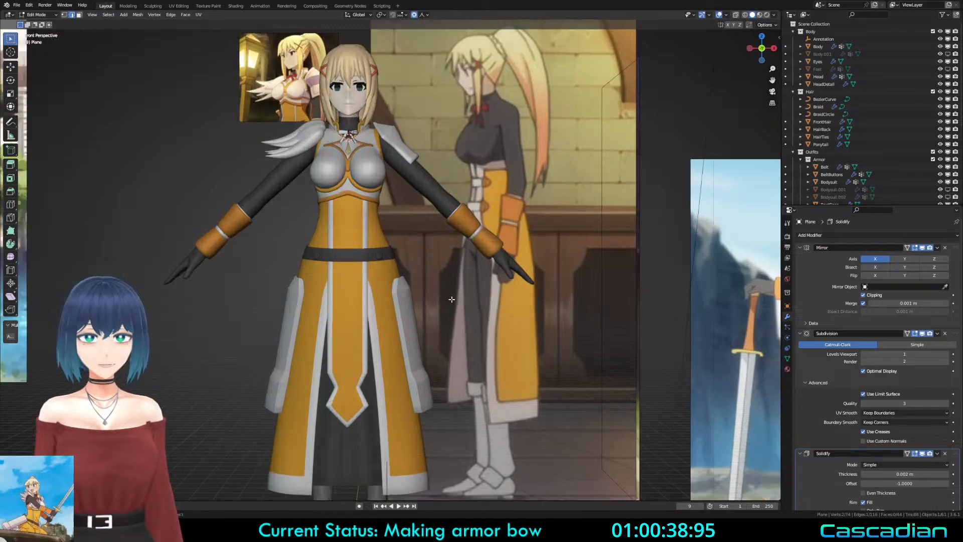
Step: Scale up the end edge of the ribbon tail in front view to flare its tip
scroll(514, 372, up, 5)
shift+middle_drag(431, 110, 490, 294)
scroll(490, 294, up, 8)
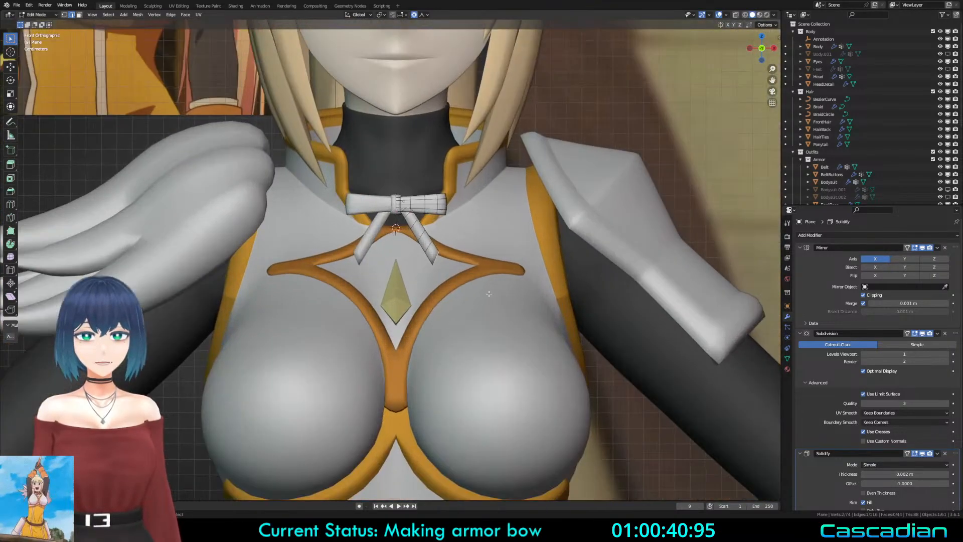
shift+middle_drag(521, 257, 496, 293)
key(s)
click(614, 293)
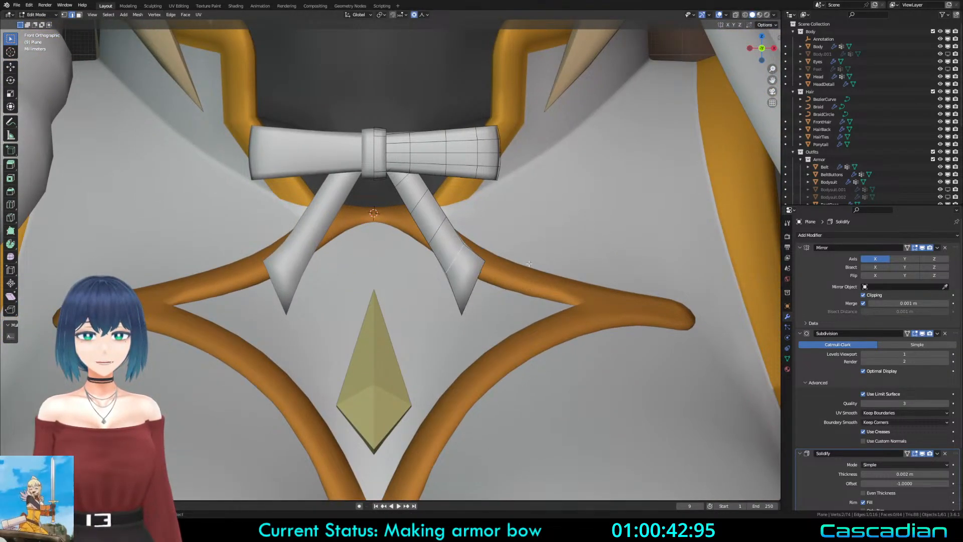
Step: Scale the ribbon tail's end edge, then scale an edge loop partway along the tail
key(s)
click(573, 273)
click(441, 224)
key(s)
click(534, 234)
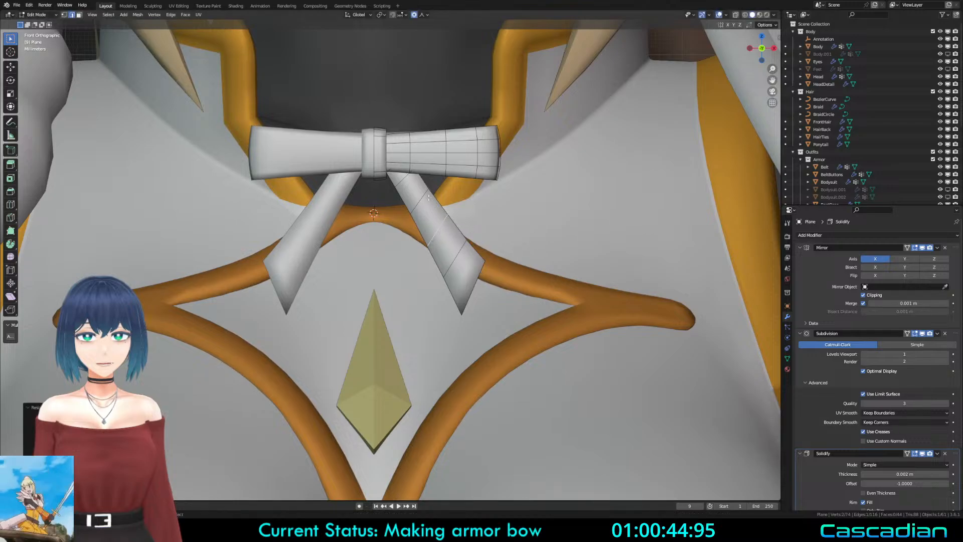
Step: Dissolve the ribbon tail's intermediate edge loops and rescale its end edge
right_click(416, 191)
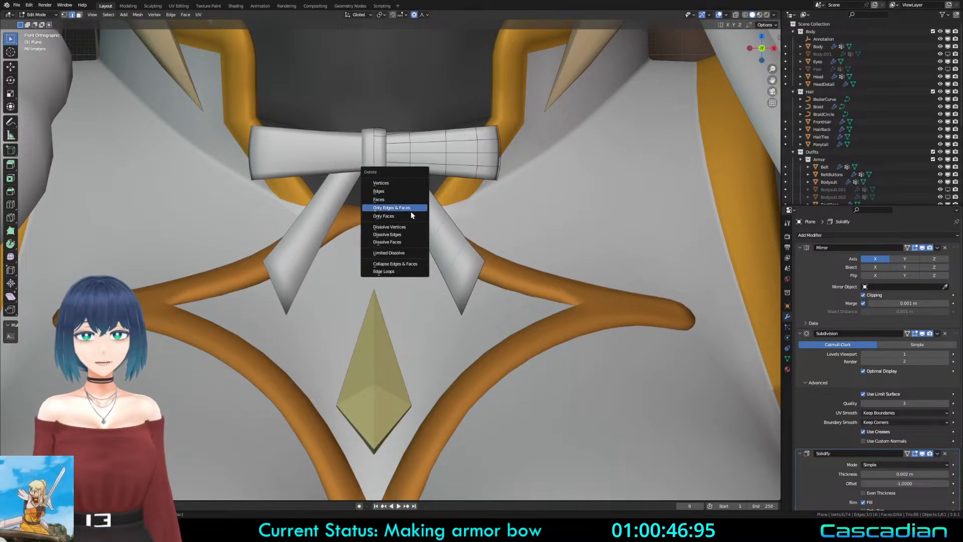
click(404, 225)
click(473, 272)
key(s)
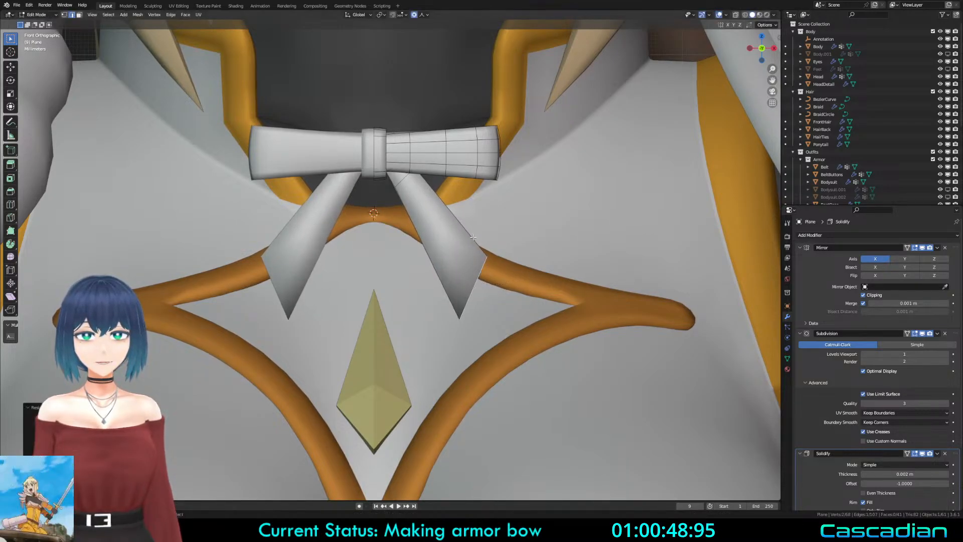
click(513, 260)
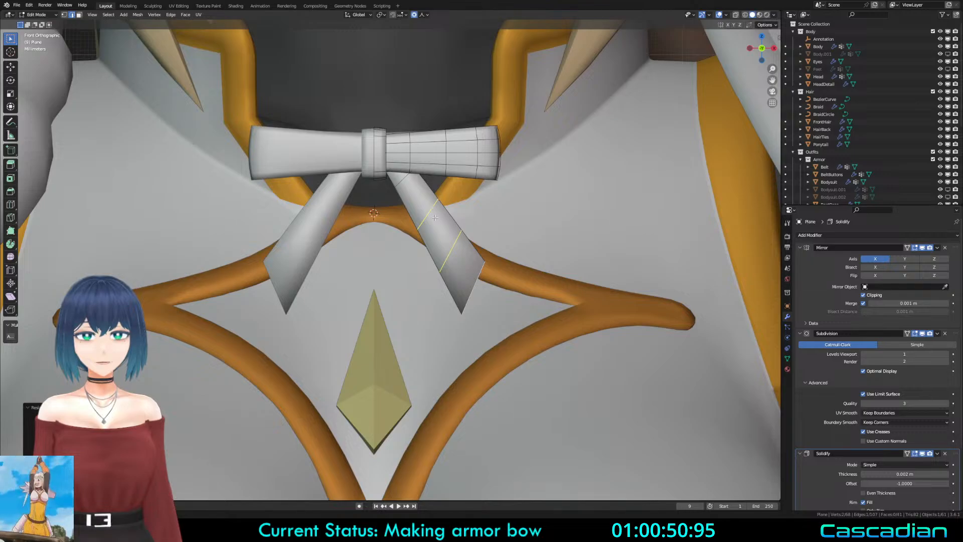
Step: Cut new evenly spaced edge loops across the length of the ribbon tail
click(435, 217)
right_click(435, 218)
click(506, 263)
scroll(505, 262, down, 4)
key(Tab)
key(Tab)
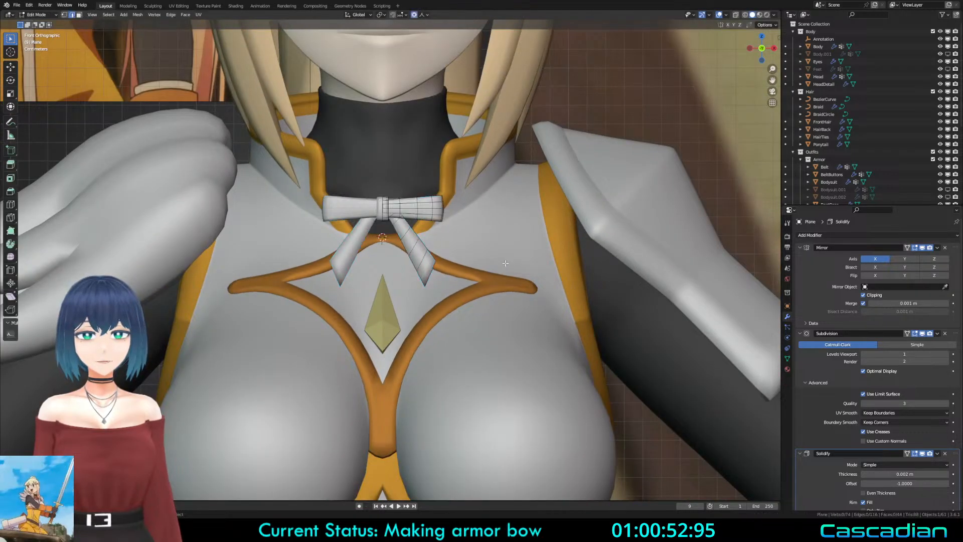
scroll(505, 262, up, 1)
scroll(505, 262, up, 1)
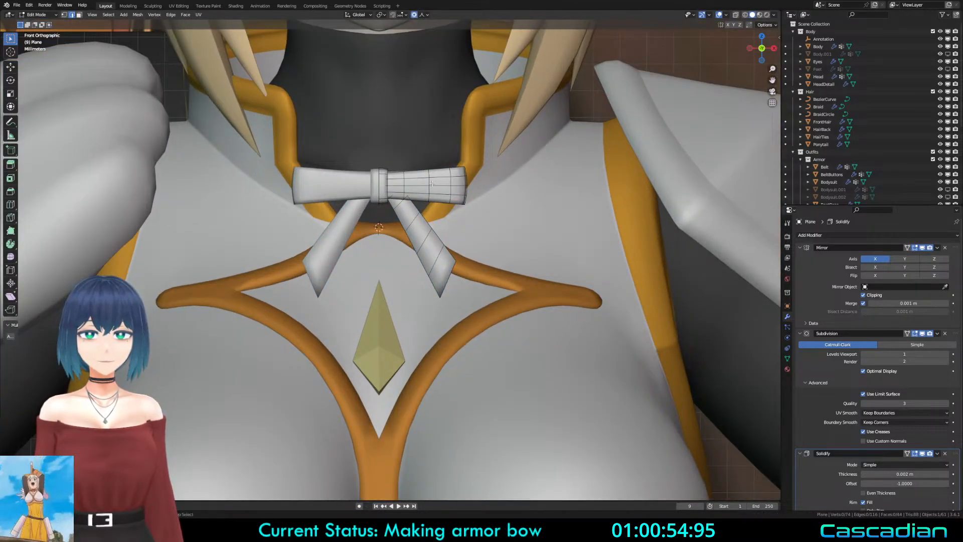
Step: Try to bevel the middle edge loop on the front of the bow's side loop
scroll(543, 208, up, 3)
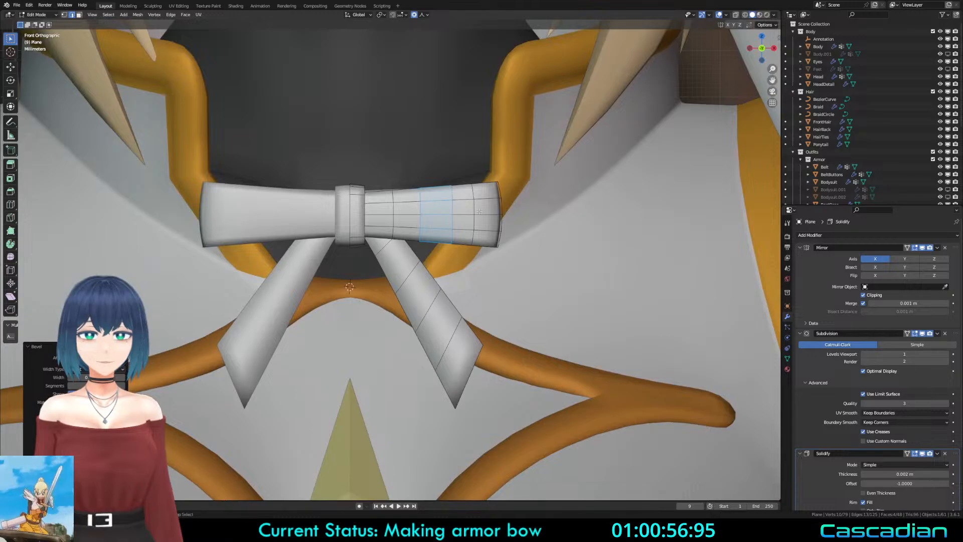
key(z)
click(425, 211)
ctrl+alt+click(449, 206)
key(m)
key(c)
Step: Try adding two loop cuts across the rear strip of the bow's side loop in wireframe shading
middle_drag(400, 203, 435, 255)
key(a)
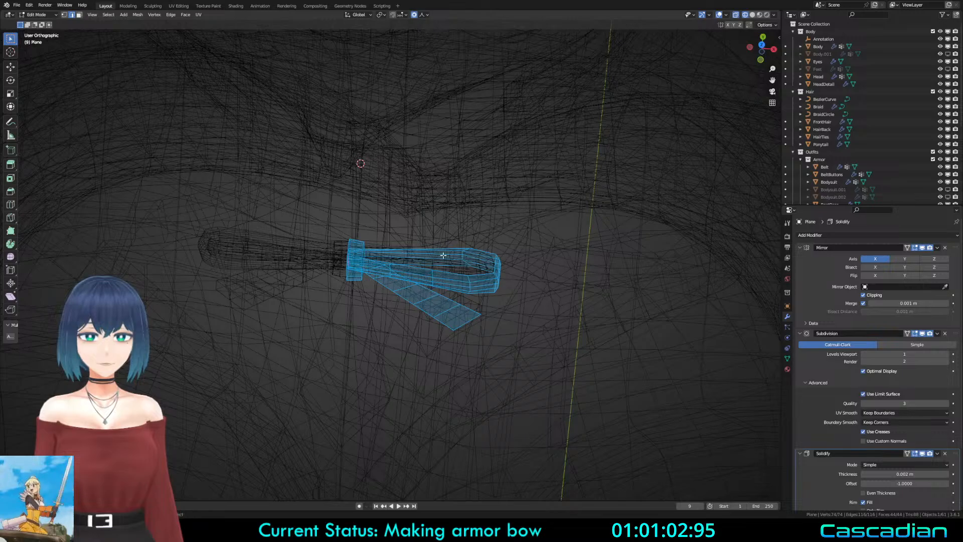
alt+click(464, 257)
key(a)
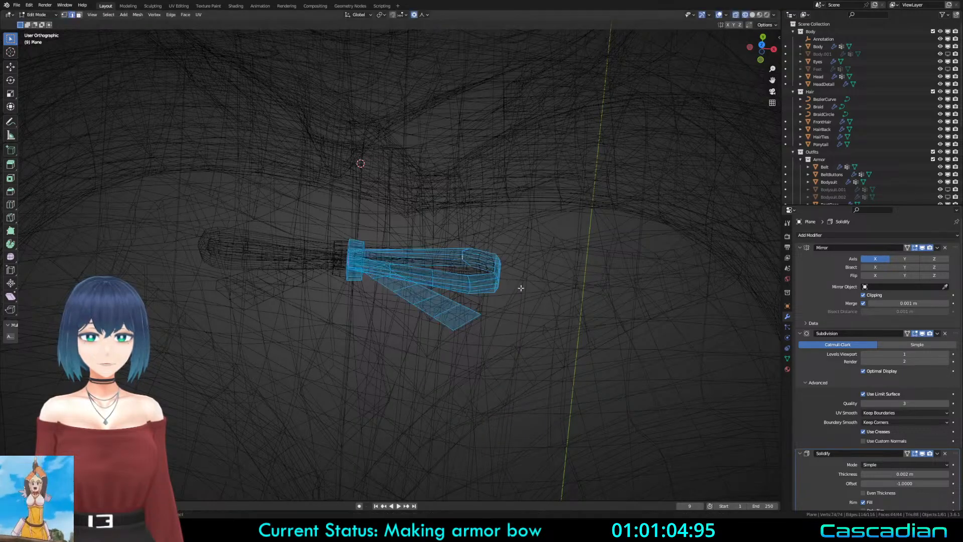
mouse_move(520, 286)
middle_down()
mouse_move(465, 333)
mouse_move(516, 334)
mouse_move(529, 283)
middle_up()
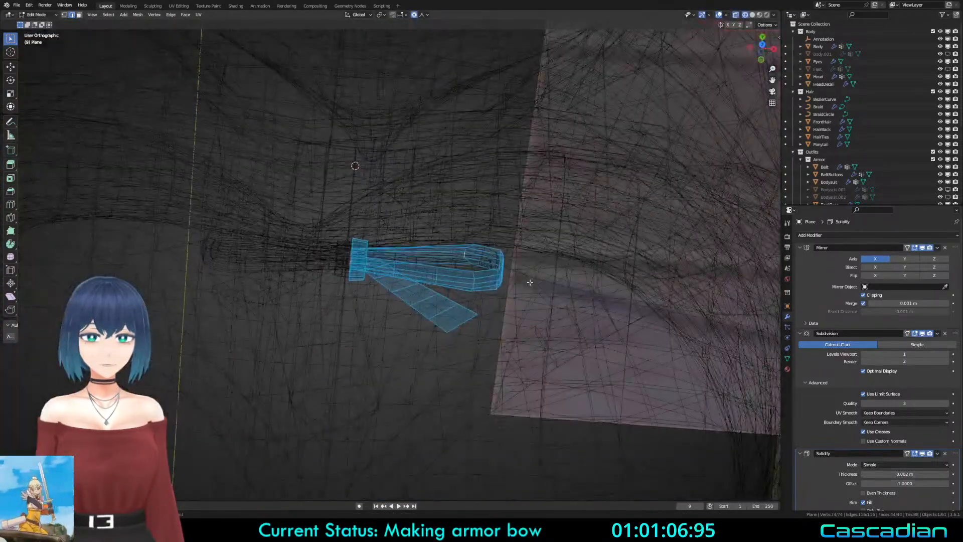
click(430, 247)
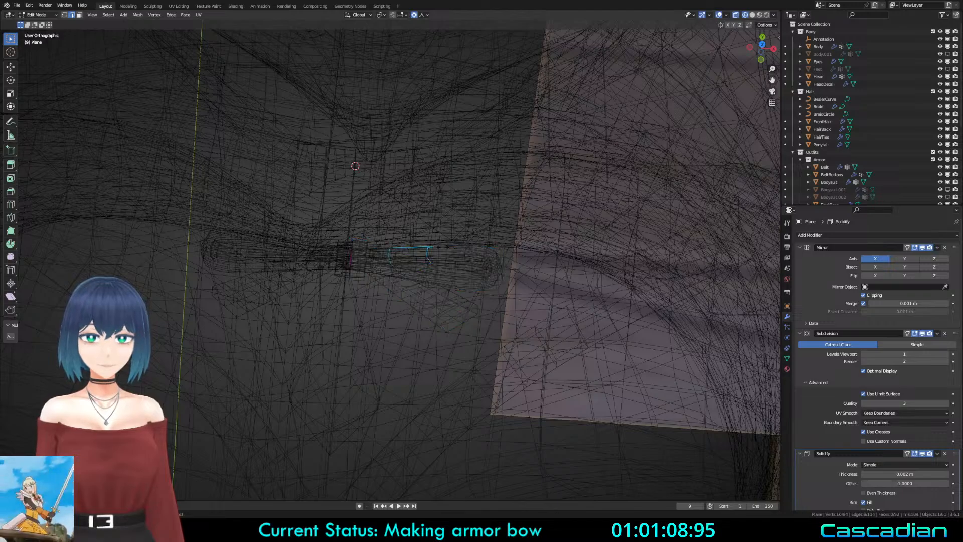
key(ctrl+z)
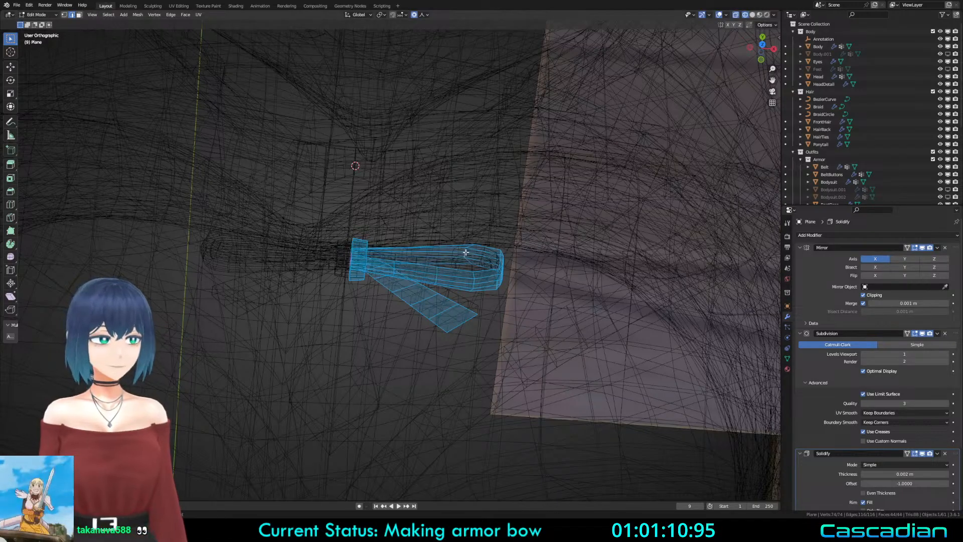
key(ctrl+z)
Step: Straighten the rear edge loop near the bow's outer end by scaling it along X
scroll(507, 287, up, 2)
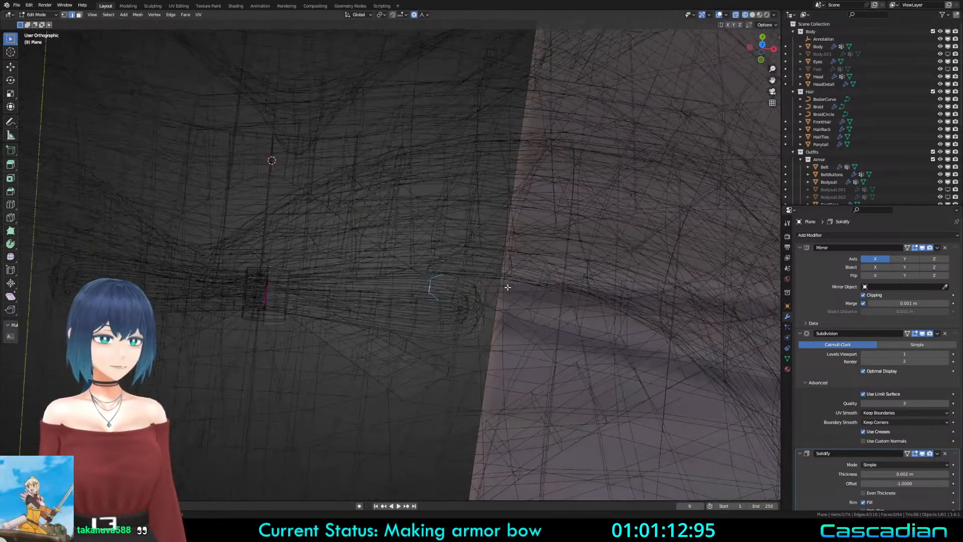
shift+middle_drag(505, 291, 573, 266)
scroll(574, 266, up, 1)
key(s)
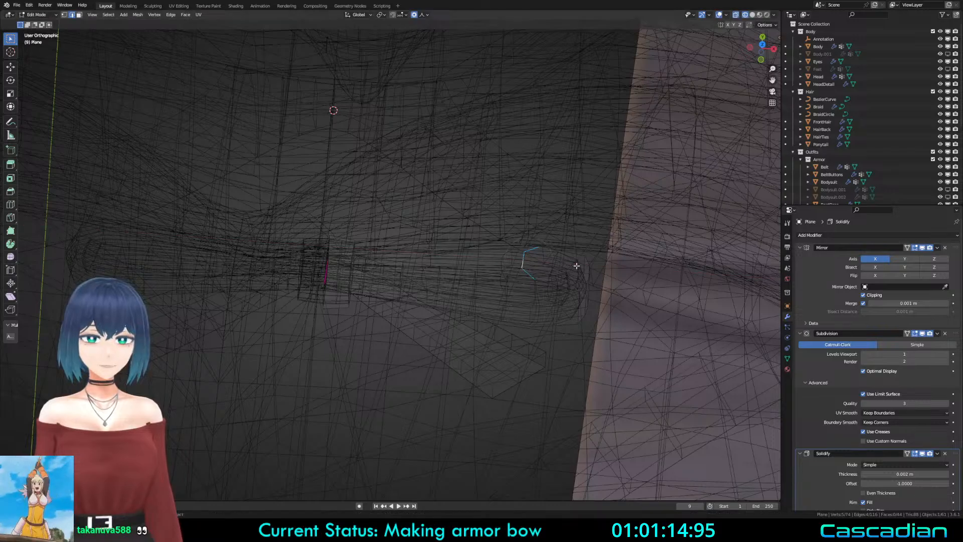
key(x)
click(535, 267)
key(s)
key(x)
click(535, 269)
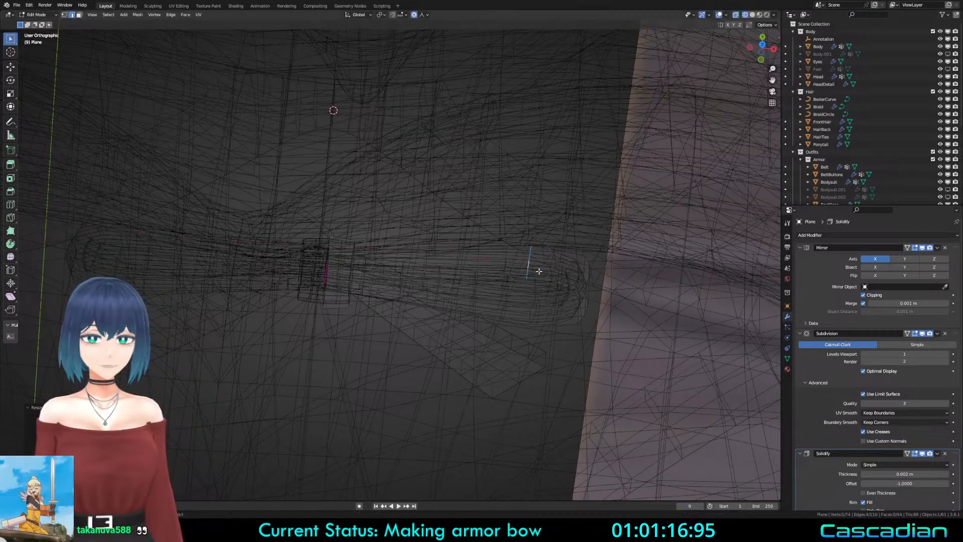
Step: Edge-slide the straightened rear loop slightly towards the bow's outer end in front view
key(KP_1)
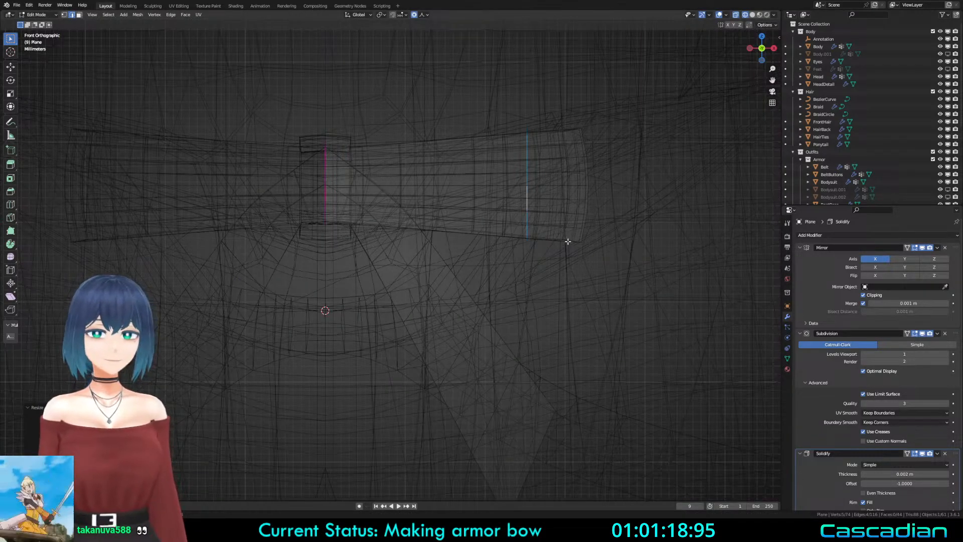
key(1)
key(a)
middle_drag(468, 201, 481, 247)
key(ctrl+z)
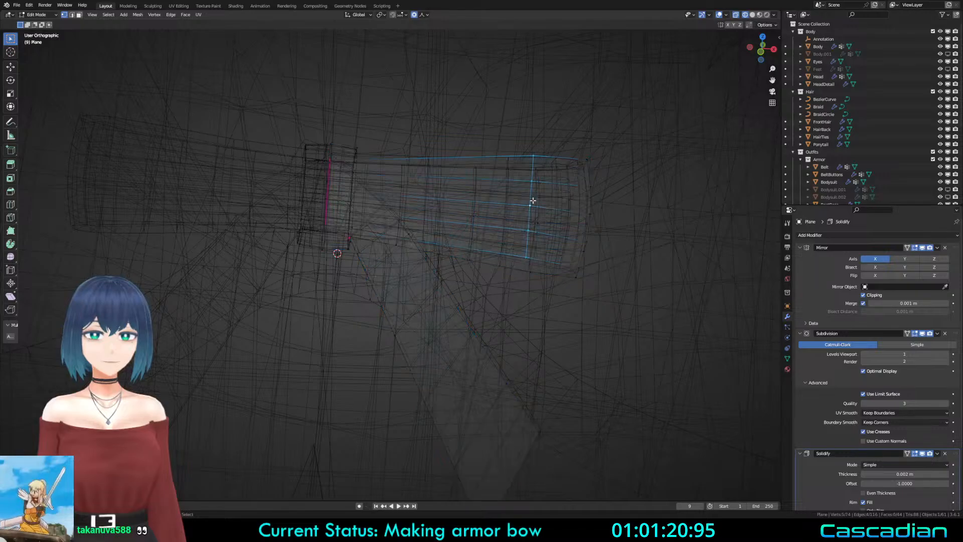
key(KP_1)
key(g)
key(g)
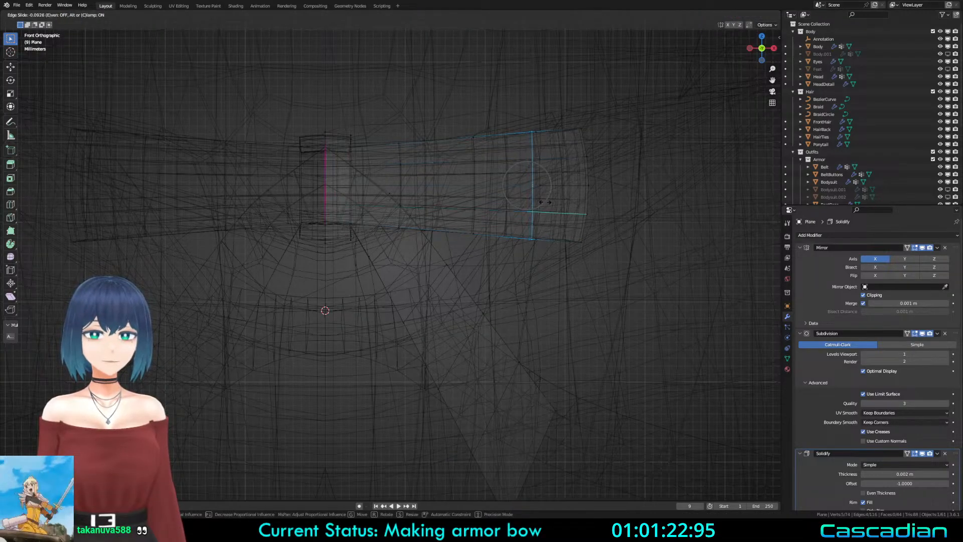
click(568, 214)
key(g)
key(g)
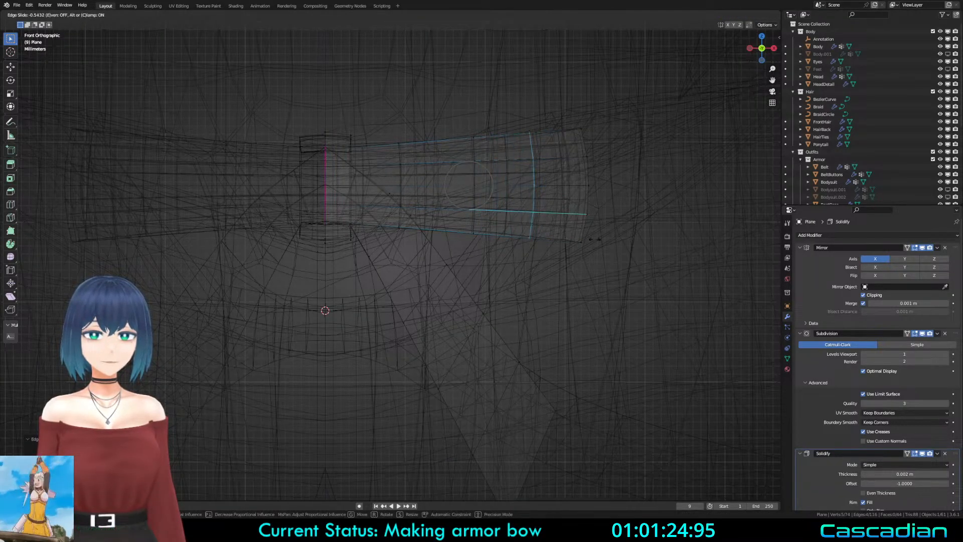
click(600, 240)
Step: Add two edge loops across the rear strip between the knot and the adjusted loop, and check the bow in solid shading
middle_drag(600, 240, 428, 198)
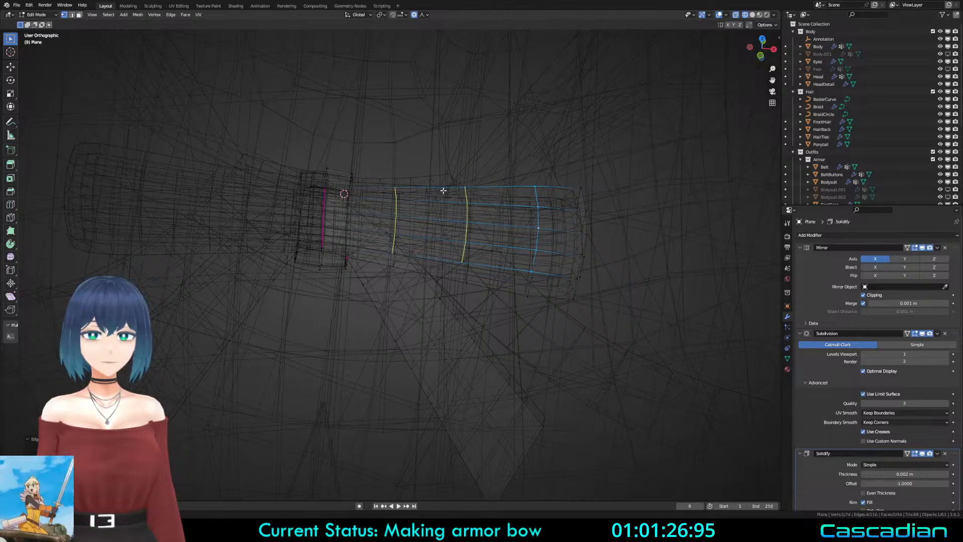
key(Tab)
key(shift+z)
scroll(459, 291, down, 6)
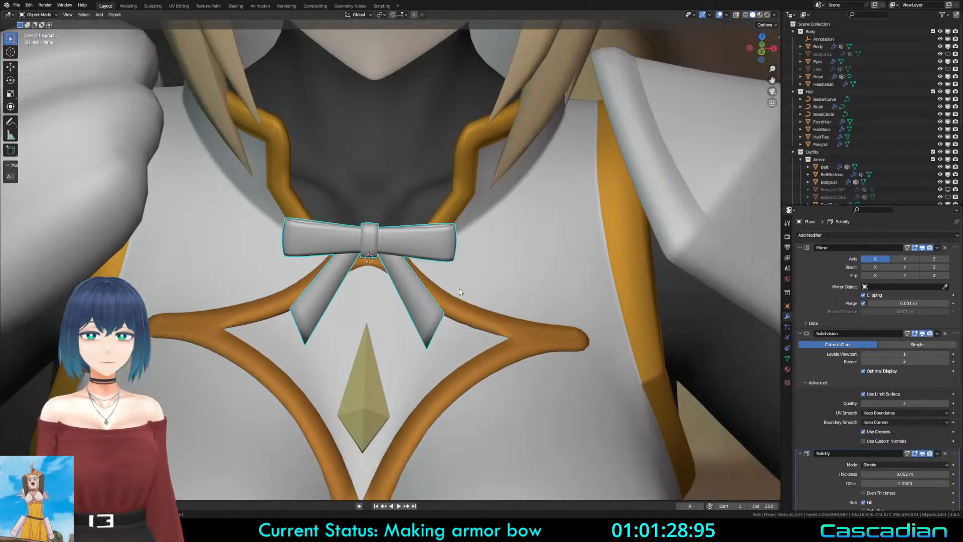
middle_drag(459, 288, 379, 288)
key(alt+a)
scroll(379, 288, down, 4)
middle_drag(443, 289, 532, 296)
scroll(523, 291, up, 3)
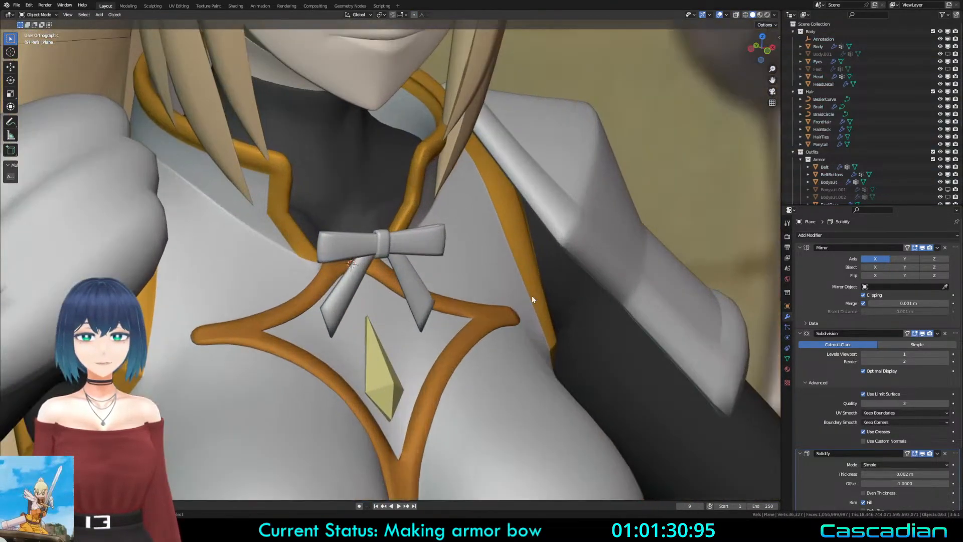
Step: Save the file and look at the bow from the side
key(Tab)
key(a)
key(ctrl+s)
key(alt+a)
key(Tab)
key(KP_3)
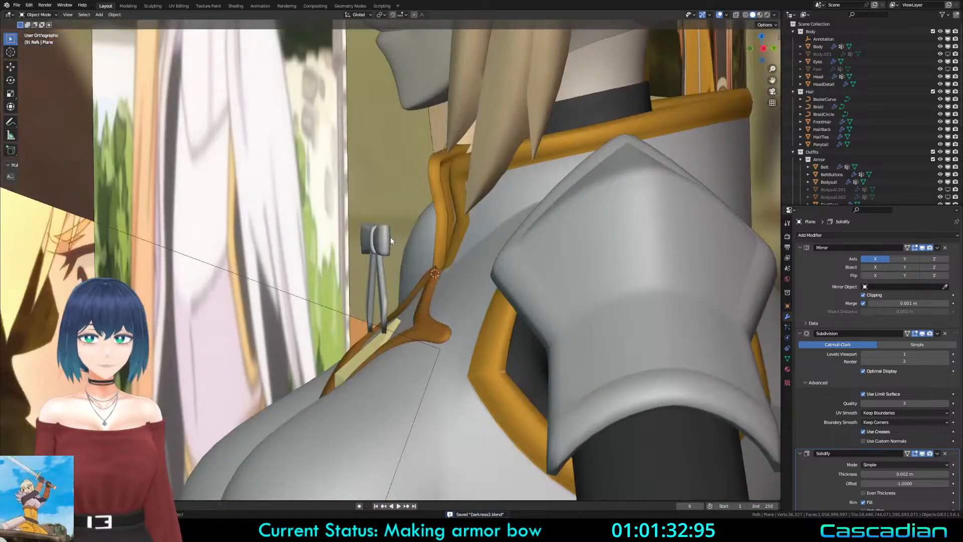
Step: Snap the 3D cursor to the bow's selected knot and save the file
key(Tab)
key(a)
key(alt+a)
middle_drag(390, 237, 457, 246)
key(a)
key(alt+a)
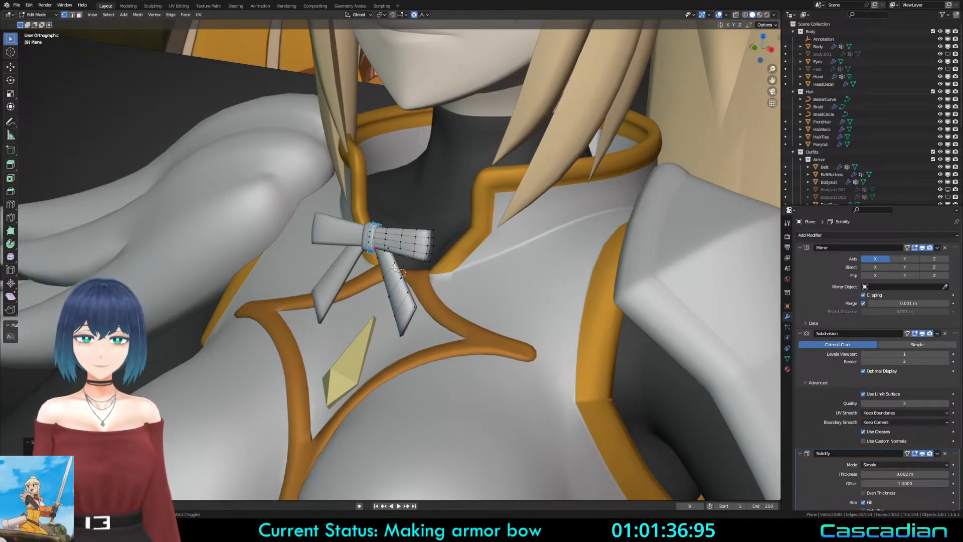
key(Tab)
key(ctrl+s)
key(KP_Decimal)
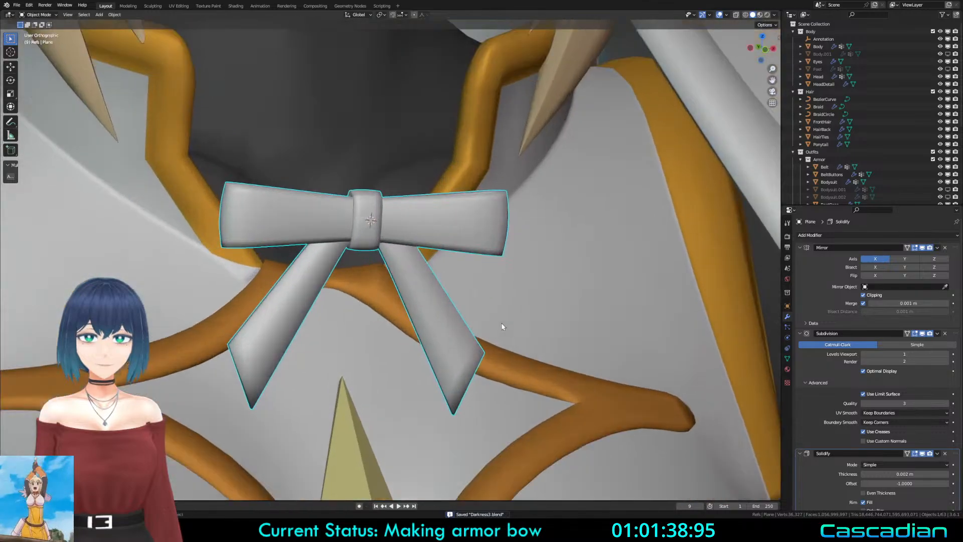
Step: Set the bow's origin to the 3D cursor
right_click(464, 290)
mouse_move(452, 321)
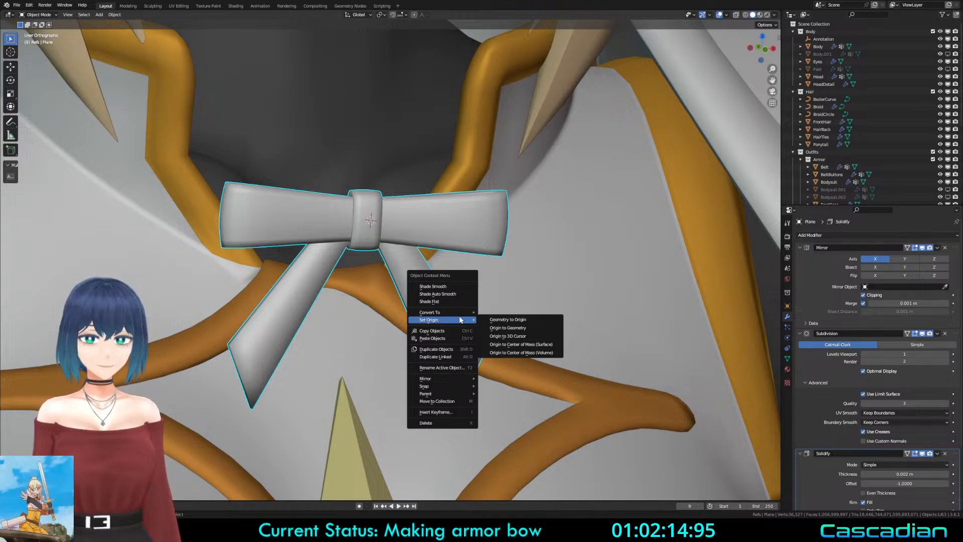
click(508, 336)
key(ctrl+z)
right_click(507, 333)
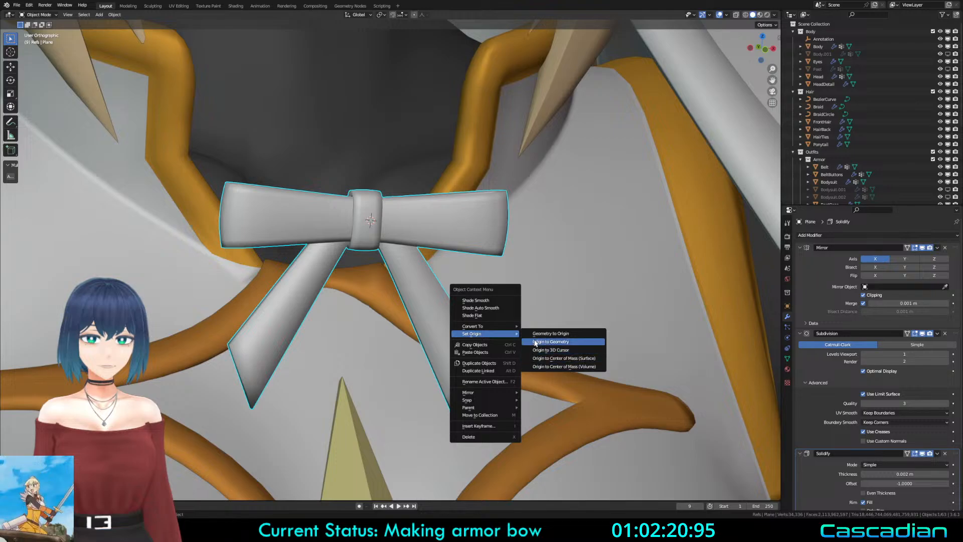
mouse_move(494, 329)
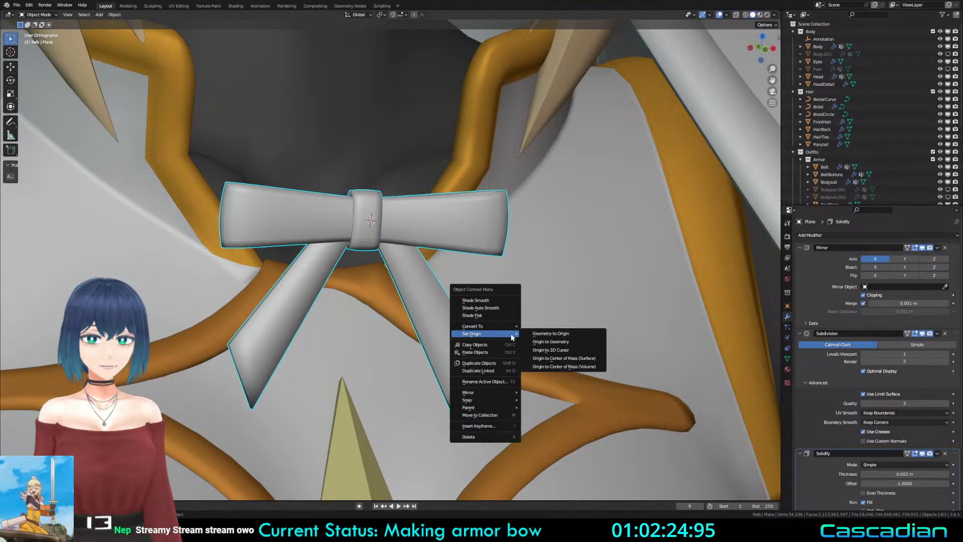
click(536, 349)
middle_drag(381, 281, 342, 248)
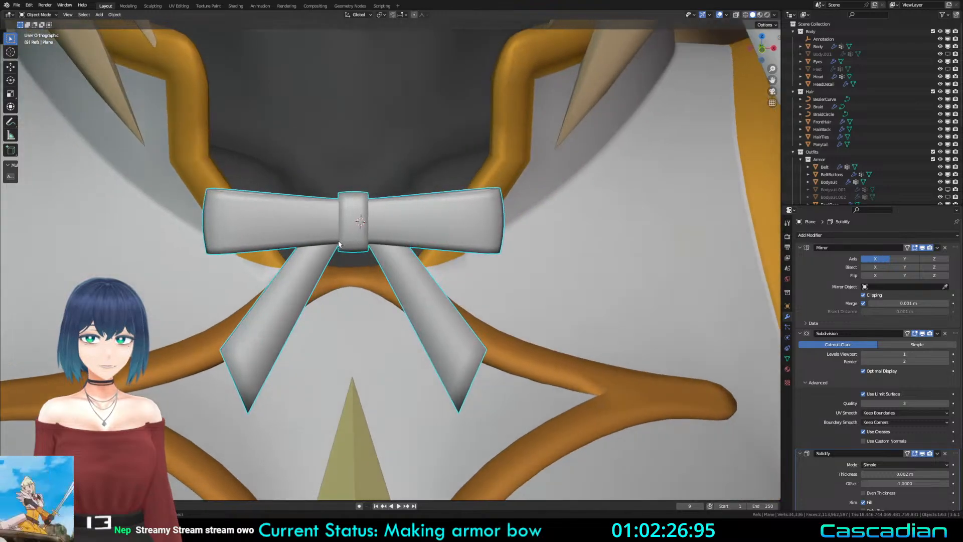
Step: Snap the 3D cursor to the knot's centre vertices, set the bow's origin there and save the file
key(Tab)
key(shift+s)
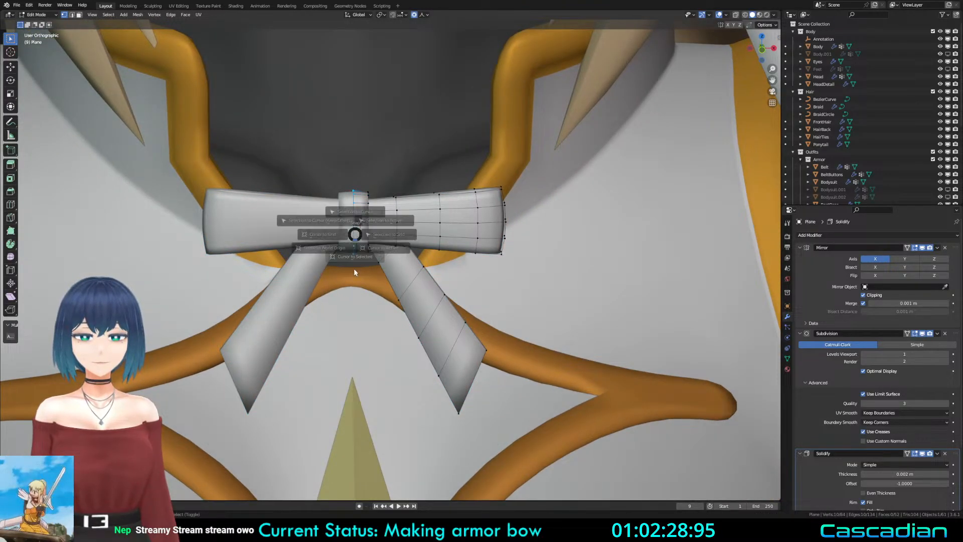
click(434, 300)
key(Tab)
right_click(434, 300)
click(465, 312)
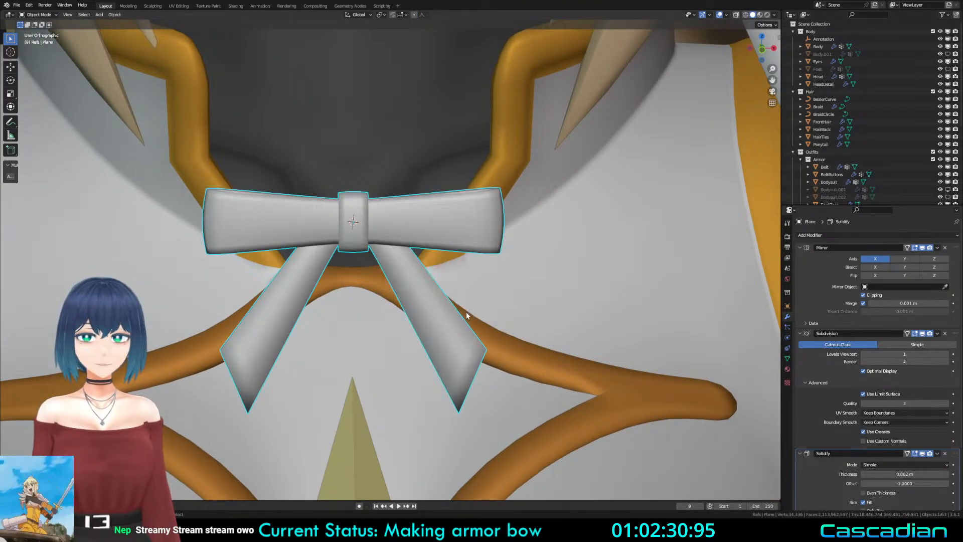
middle_drag(465, 312, 612, 321)
key(ctrl+s)
Step: Rotate the bow in side view to follow the chest's slope and move it up against the armor
key(KP_3)
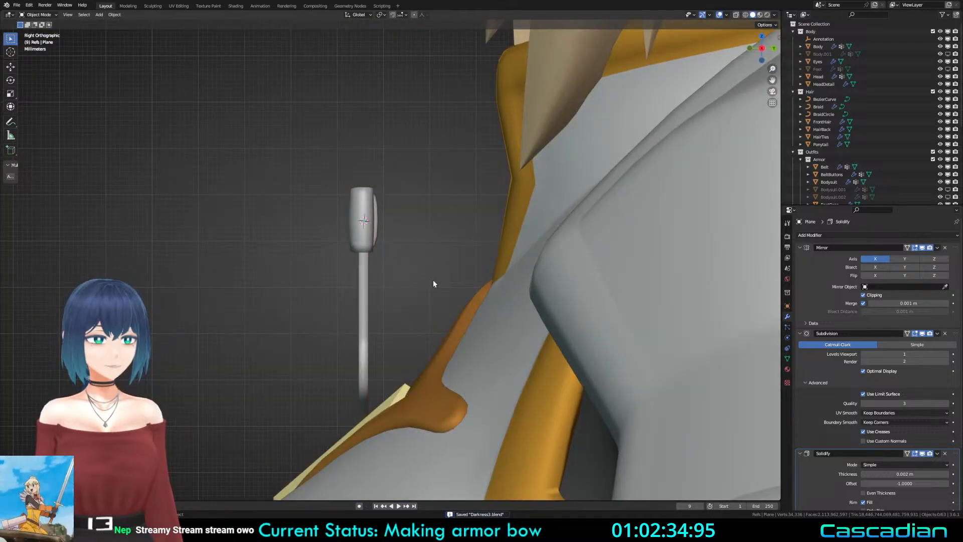
shift+middle_drag(451, 296, 422, 273)
click(331, 220)
key(r)
click(420, 325)
key(g)
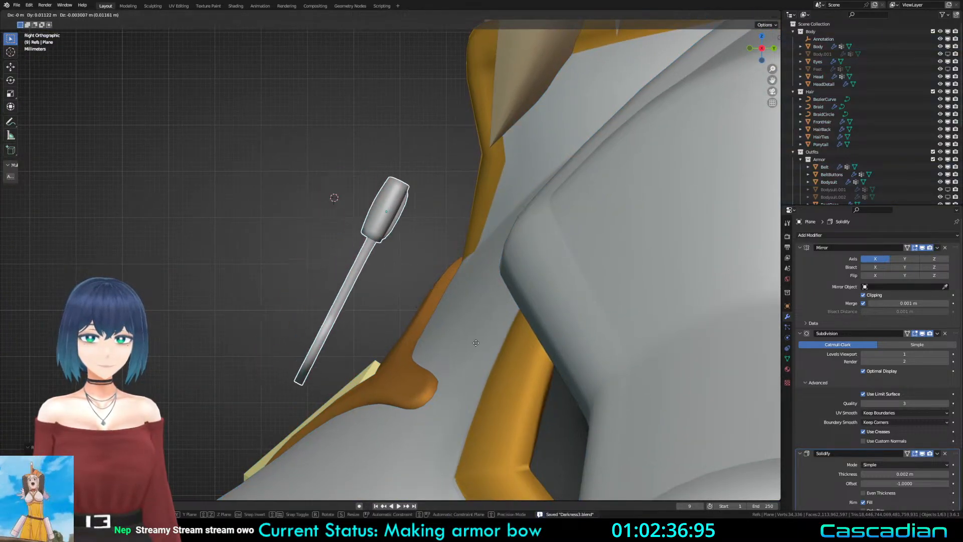
click(532, 374)
key(r)
click(464, 359)
middle_drag(462, 359, 591, 348)
middle_drag(461, 307, 509, 266)
Step: Fine-tune the bow's position against the chest armor in side view using wireframe shading
key(KP_3)
key(shift+z)
key(g)
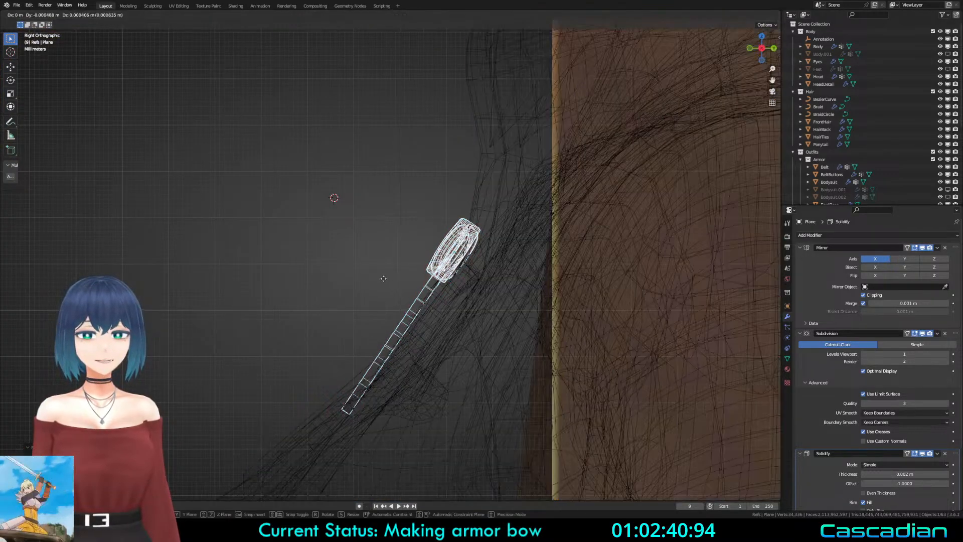
click(381, 279)
key(g)
click(384, 278)
key(shift+z)
middle_drag(436, 257, 537, 239)
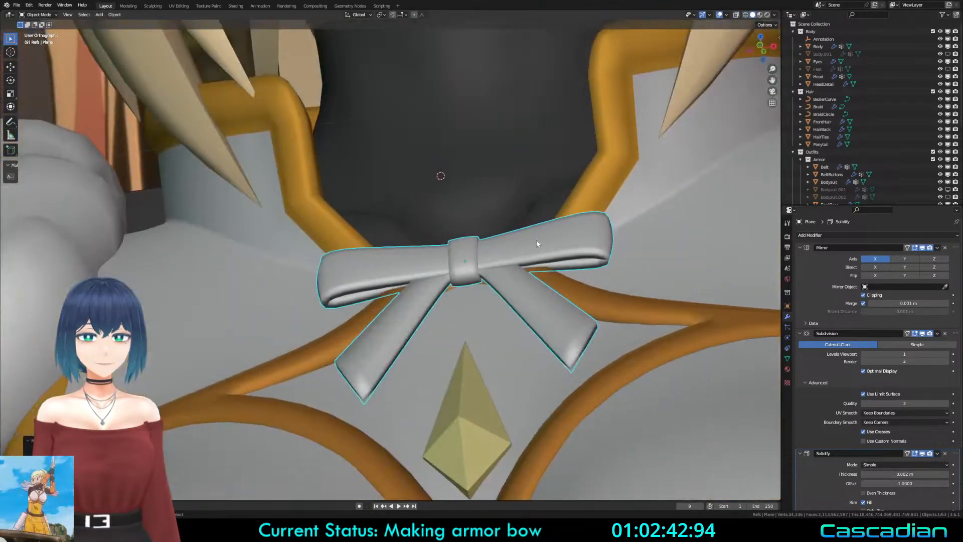
key(Tab)
middle_drag(499, 264, 494, 243)
key(shift+z)
key(a)
middle_drag(409, 260, 432, 260)
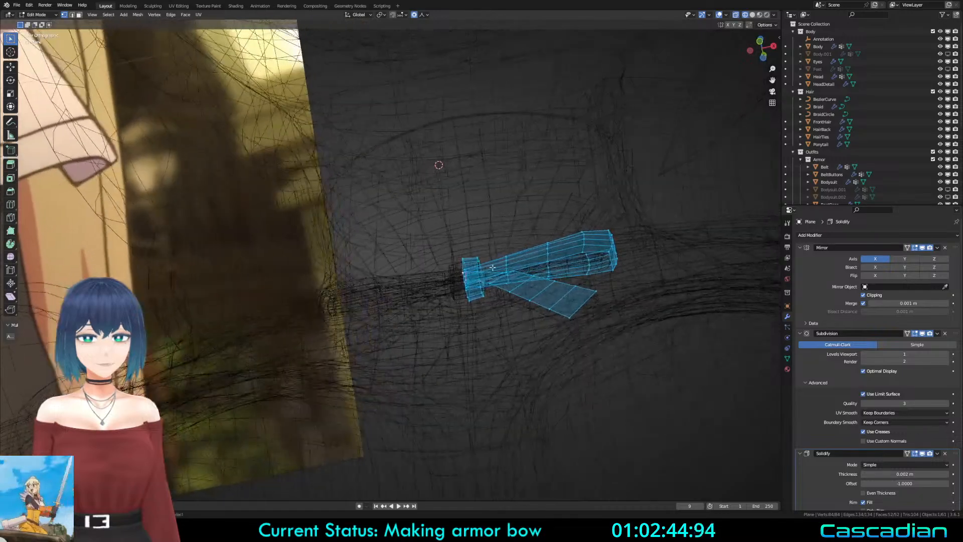
key(shift+z)
key(Tab)
Step: Move the bow along the Z and Y axes so it sits against the chest armor
mouse_move(527, 311)
middle_down()
mouse_move(542, 354)
mouse_move(579, 291)
middle_up()
key(g)
key(z)
click(584, 293)
key(g)
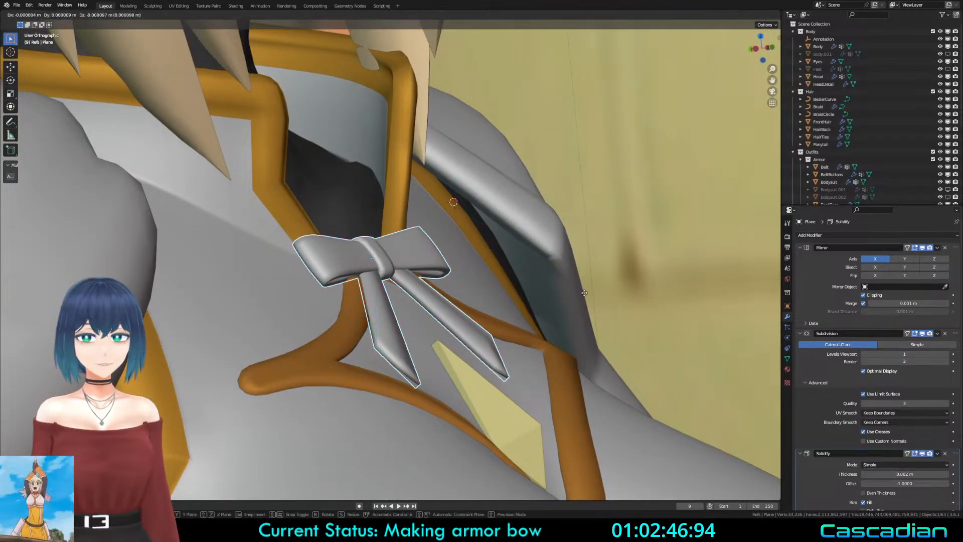
key(y)
click(507, 260)
key(a)
key(a)
Step: Switch the viewport to material preview, reselect the bow and save the file
scroll(489, 266, down, 4)
middle_drag(435, 296, 473, 307)
key(z)
scroll(473, 308, down, 5)
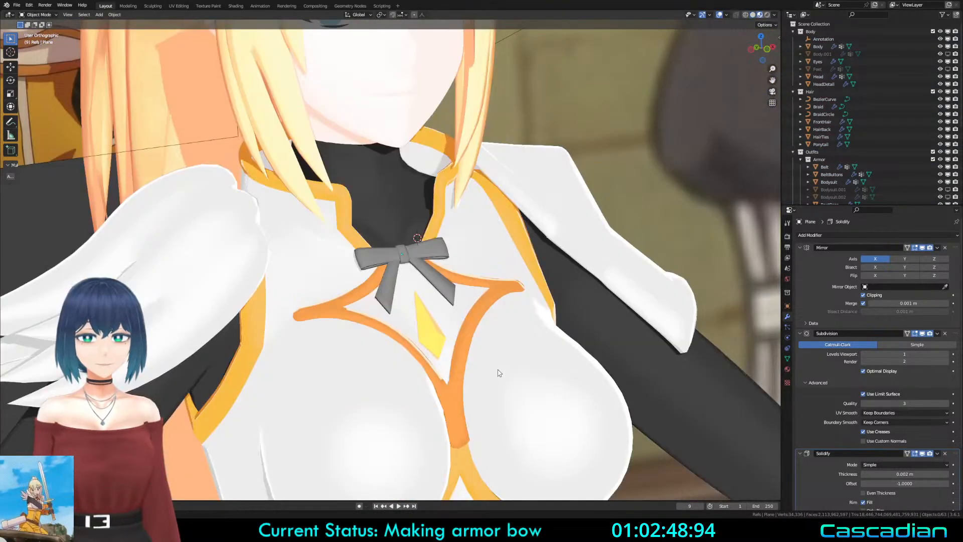
click(412, 262)
key(ctrl+s)
scroll(428, 321, down, 3)
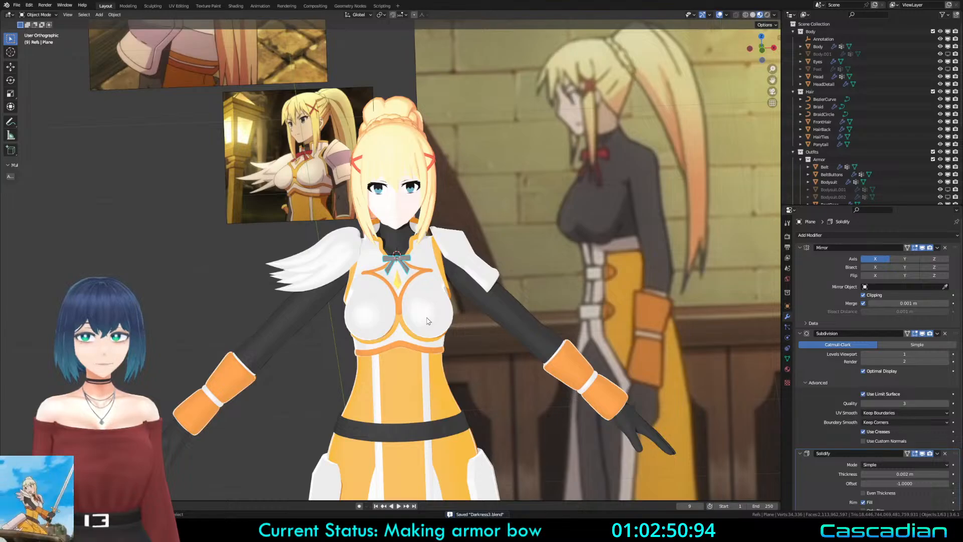
Step: Scale the bow up slightly, by about 1.1
key(s)
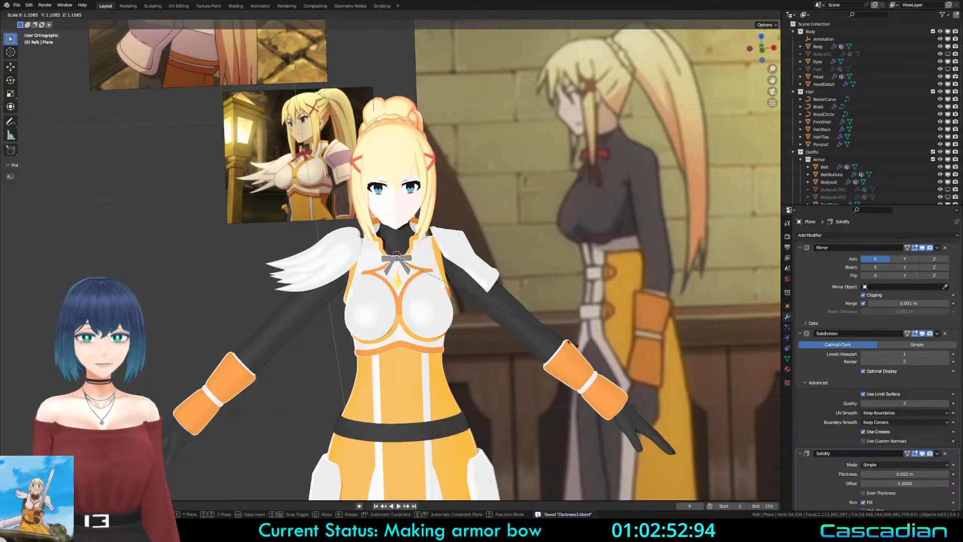
click(549, 339)
scroll(481, 293, up, 9)
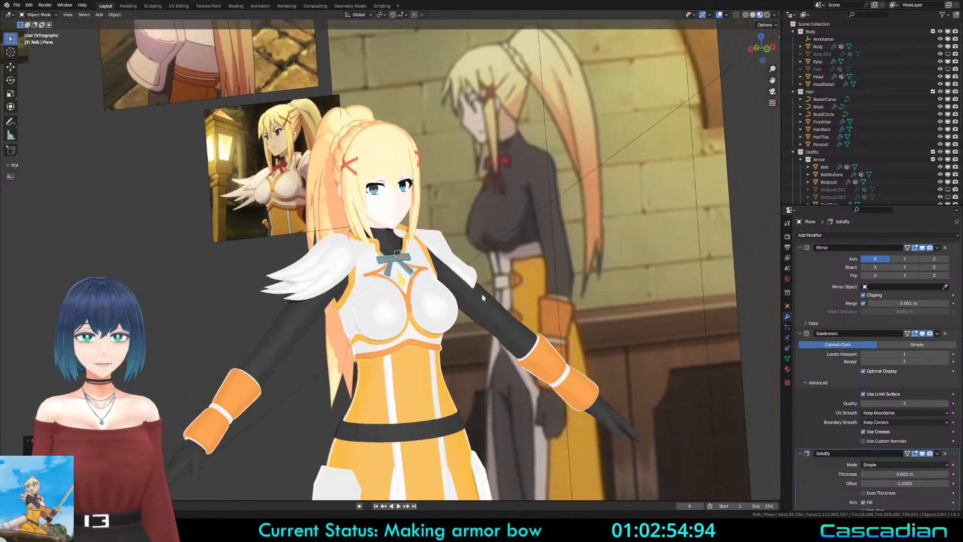
Step: Select the ribbon tail's end edge in the bow's mesh and reposition it with proportional editing
key(Tab)
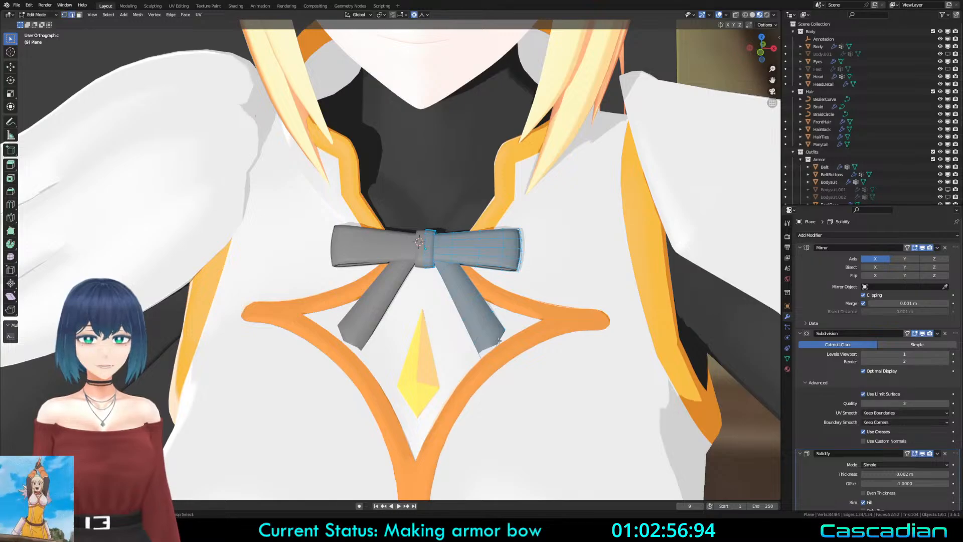
key(2)
middle_drag(458, 312, 466, 346)
click(472, 372)
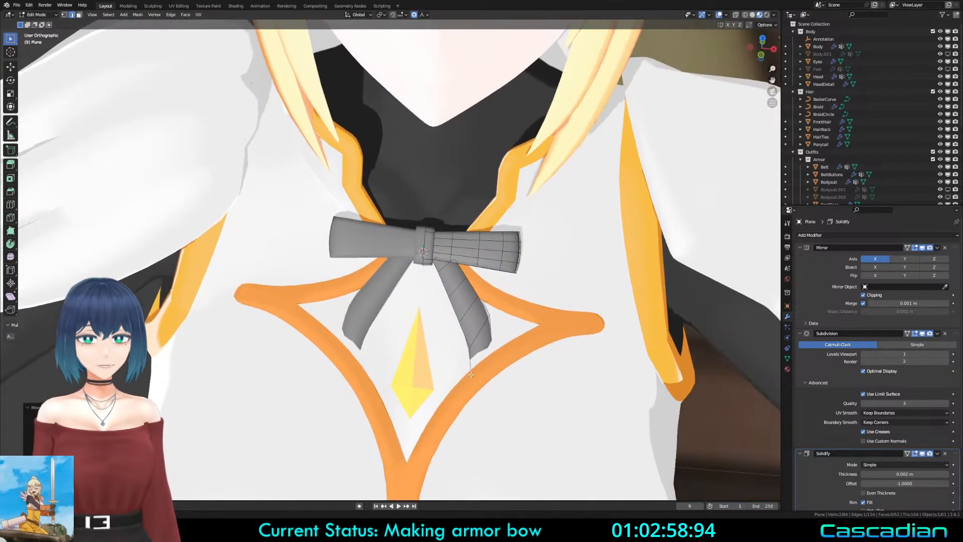
key(shift+z)
mouse_move(577, 373)
middle_down()
mouse_move(468, 386)
mouse_move(352, 259)
mouse_move(453, 286)
mouse_move(383, 256)
mouse_move(429, 272)
middle_up()
key(shift+z)
key(g)
scroll(467, 385, down, 10)
click(465, 384)
key(shift+z)
scroll(454, 286, up, 5)
key(shift+z)
key(Tab)
key(KP_Divide)
key(KP_Divide)
key(Tab)
Step: Move the ribbon tail's end vertices so the tail follows the slope of the chest armor
middle_drag(471, 312, 523, 248)
key(1)
click(452, 304)
key(g)
click(432, 307)
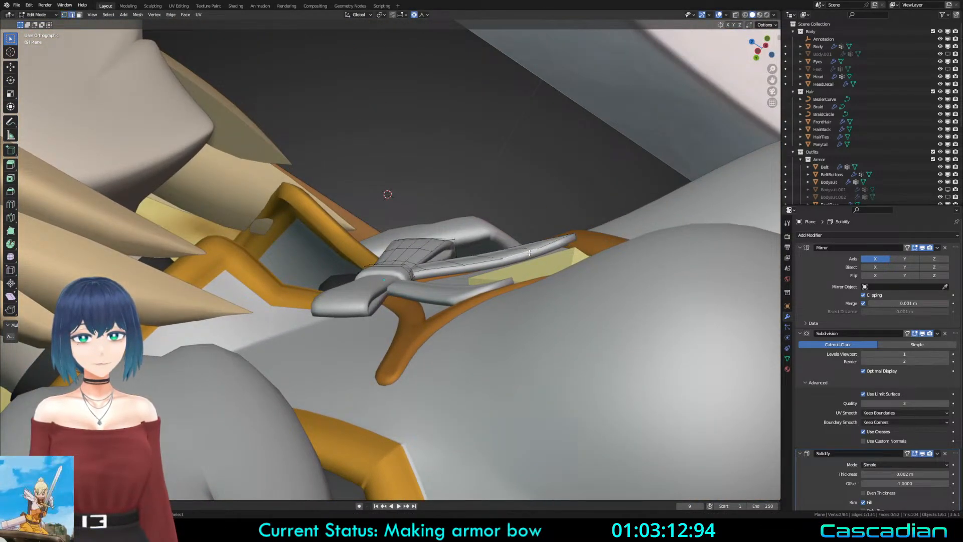
key(g)
click(592, 233)
key(g)
click(589, 233)
Step: Reposition the ribbon tail's tip and rotate its end edge inward with proportional editing
key(Tab)
middle_drag(588, 235, 486, 381)
key(Tab)
click(505, 307)
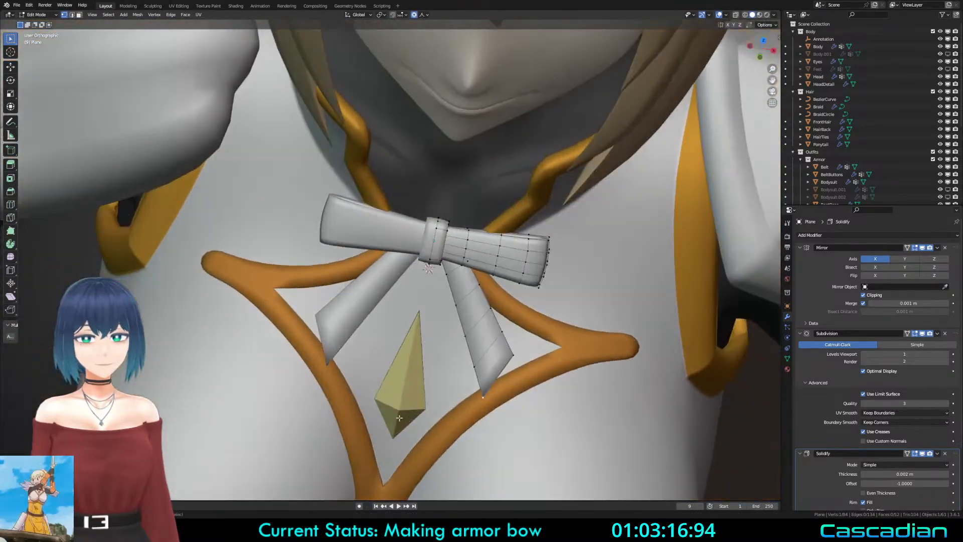
key(g)
click(484, 387)
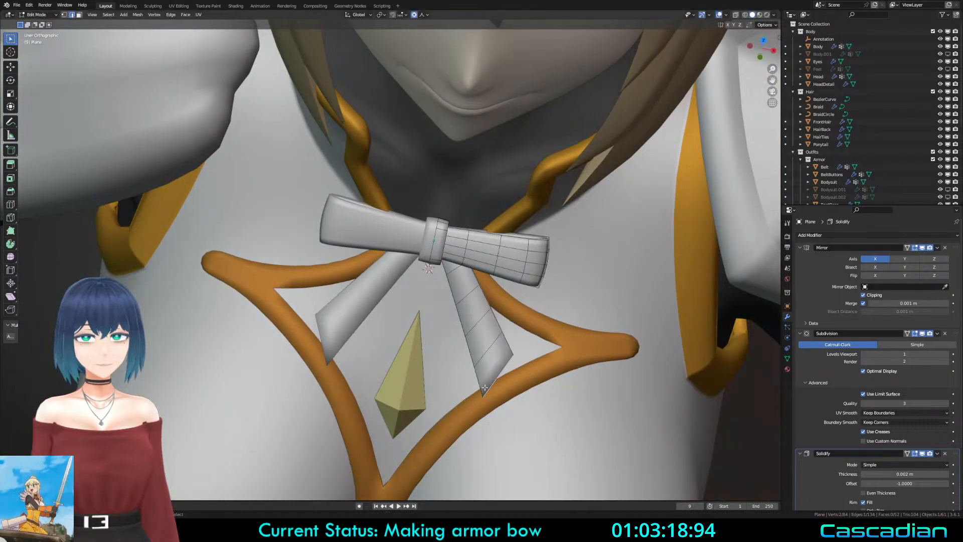
key(g)
scroll(532, 418, up, 3)
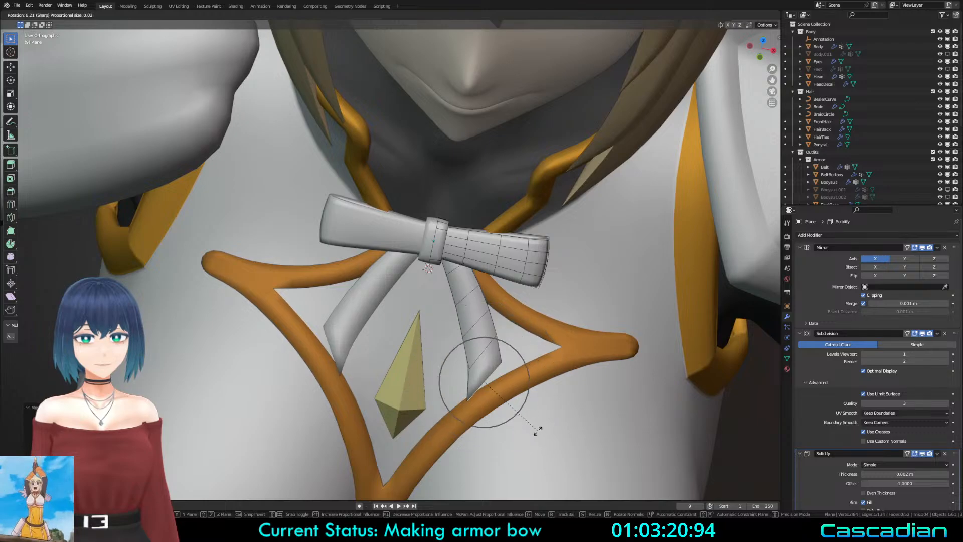
click(538, 438)
Step: Rotate the cross edge just above the tail's end and shift it to curve the ribbon
click(483, 353)
key(r)
click(545, 367)
key(g)
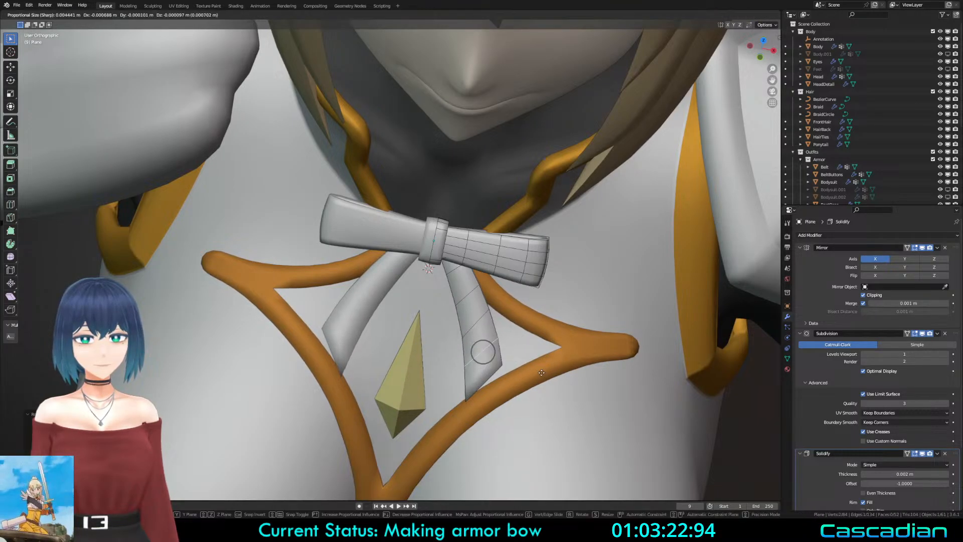
click(496, 374)
click(495, 375)
key(g)
click(494, 375)
Step: Rotate and move the ribbon tail's middle cross edge to smooth the curve, and clear the selection
click(481, 323)
key(r)
click(535, 350)
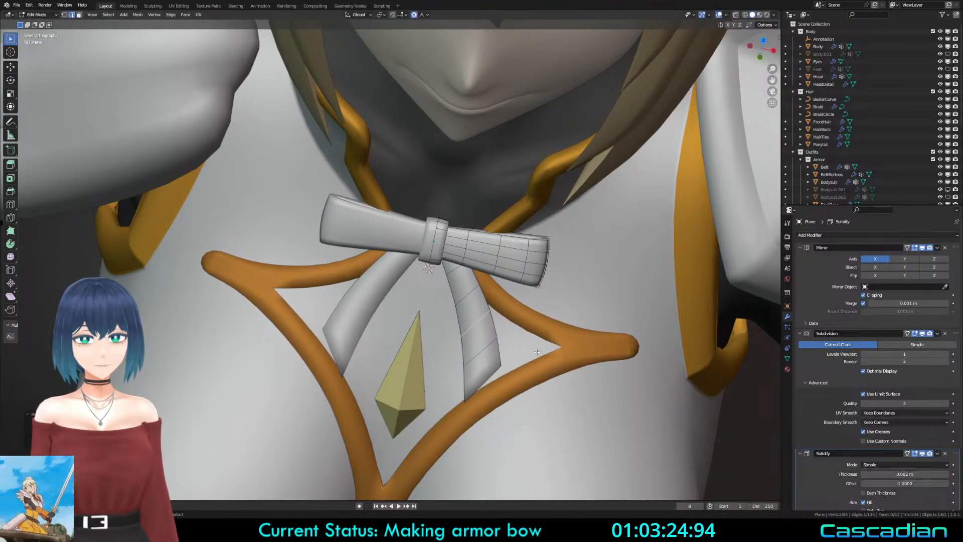
key(g)
click(535, 352)
key(alt+a)
middle_drag(535, 352, 543, 288)
scroll(484, 361, down, 1)
key(Tab)
key(alt+a)
key(Tab)
Step: Select the bow loop's outer end vertices in wireframe and move them with a reduced proportional falloff
key(KP_1)
scroll(507, 346, down, 1)
scroll(543, 288, up, 2)
key(1)
key(shift+z)
drag(533, 224, 552, 288)
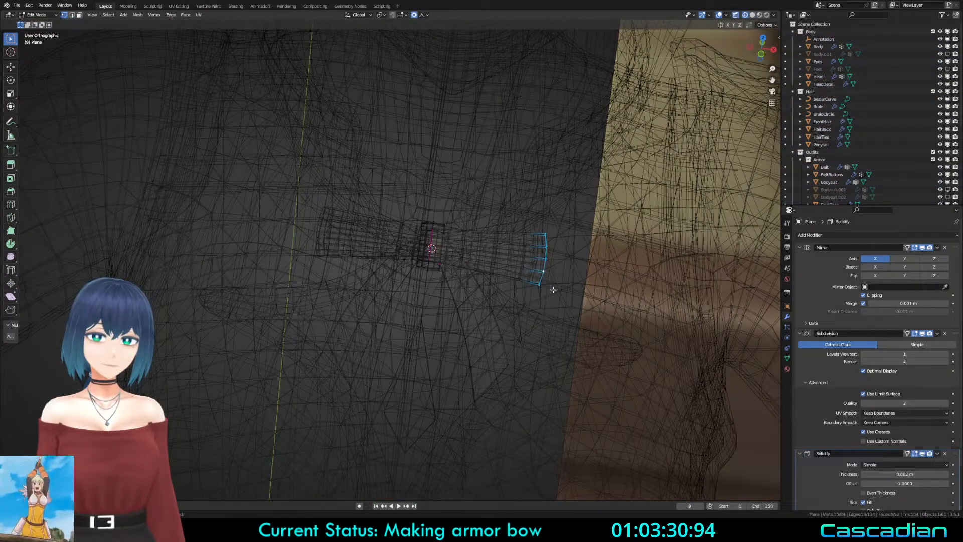
key(shift+z)
key(g)
scroll(597, 312, down, 15)
scroll(595, 336, up, 7)
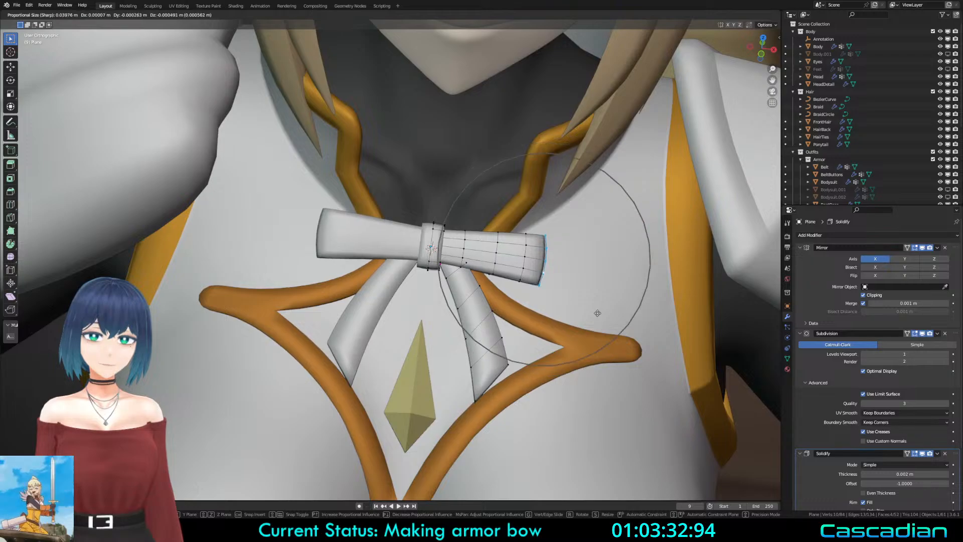
click(591, 327)
Step: Nudge the loop's outer end slightly downward and try scaling it
scroll(530, 328, down, 6)
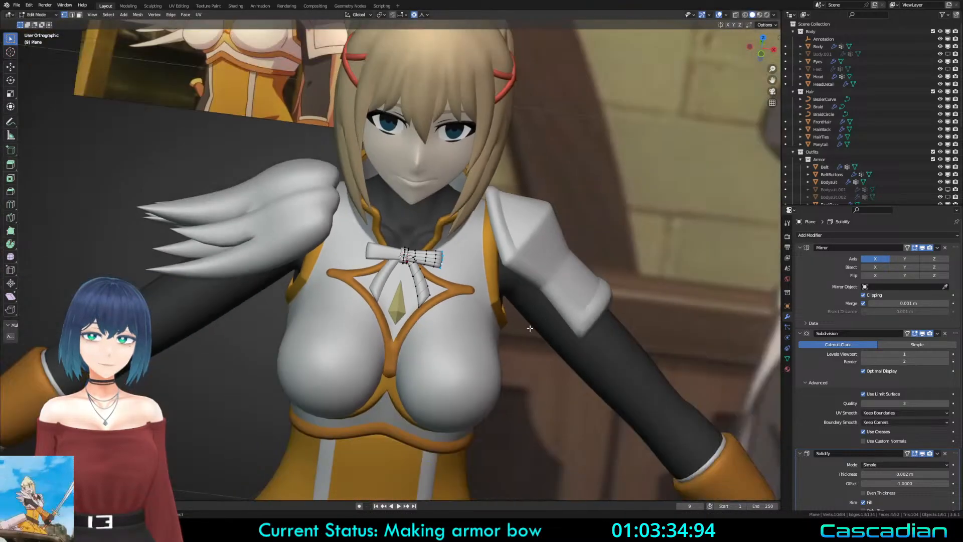
middle_drag(530, 328, 487, 328)
scroll(495, 259, down, 1)
scroll(487, 328, up, 6)
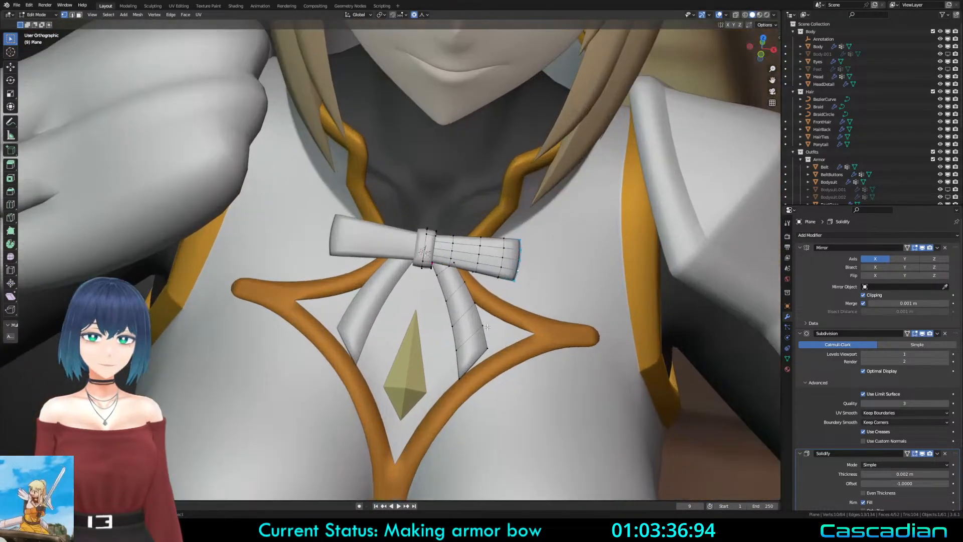
key(g)
click(486, 332)
key(s)
right_click(594, 348)
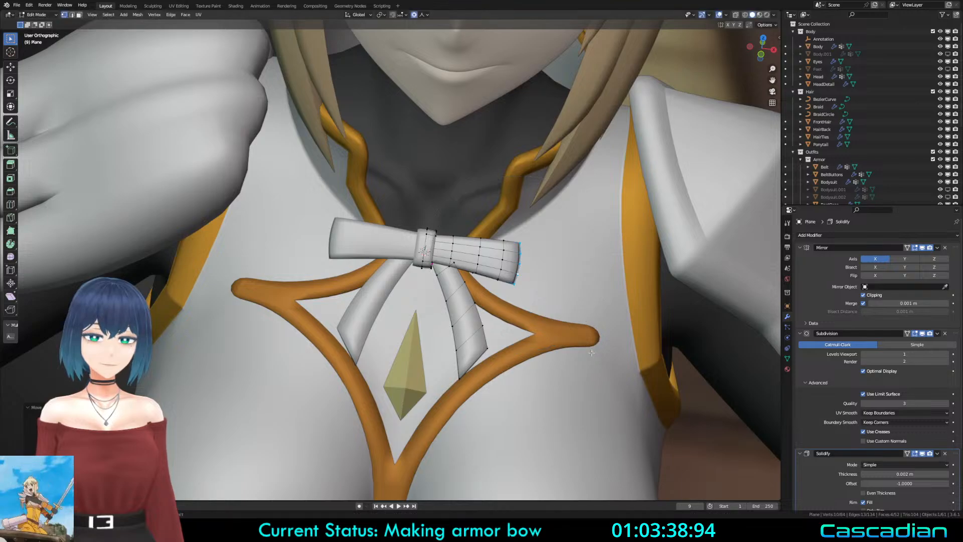
Step: Set the transform pivot to Median Point and scale up the loop's outer end
middle_drag(477, 301, 428, 8)
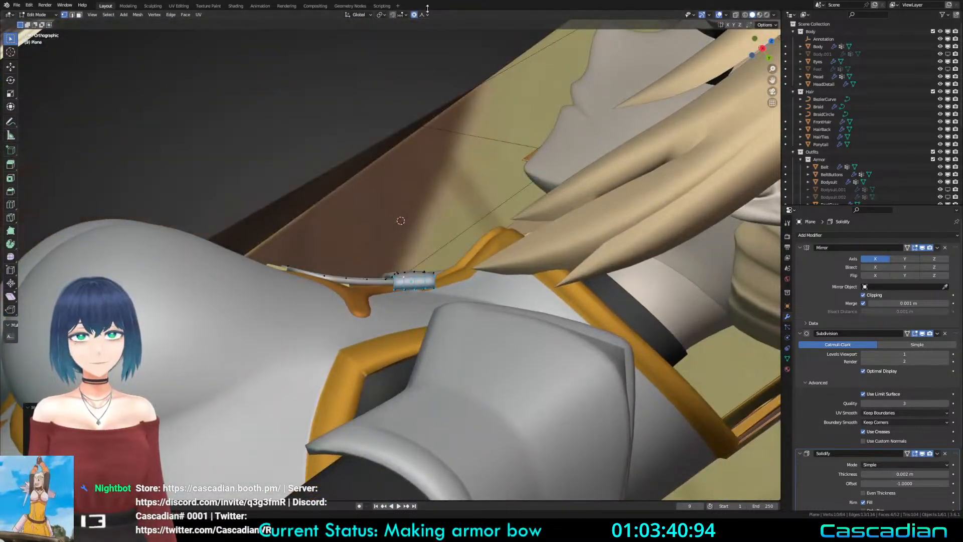
click(380, 15)
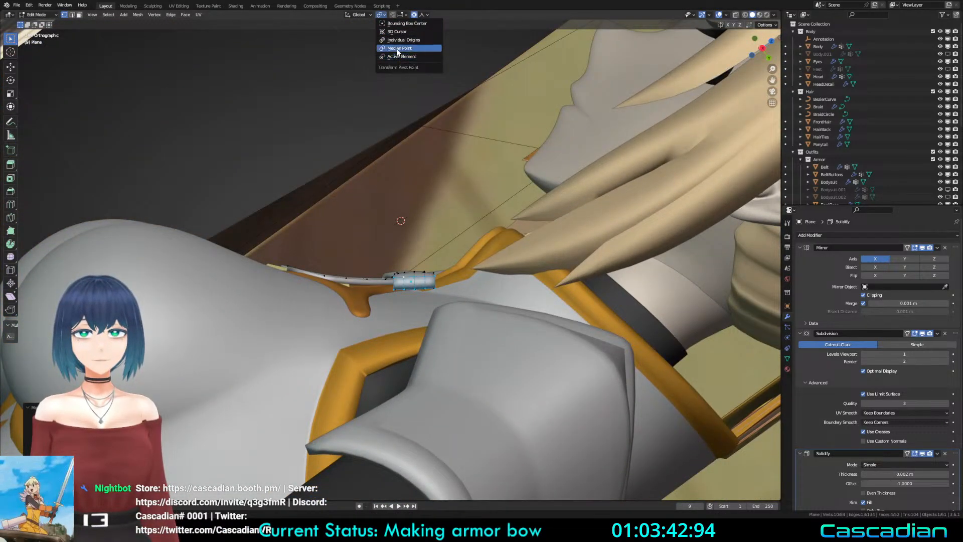
middle_drag(319, 185, 401, 396)
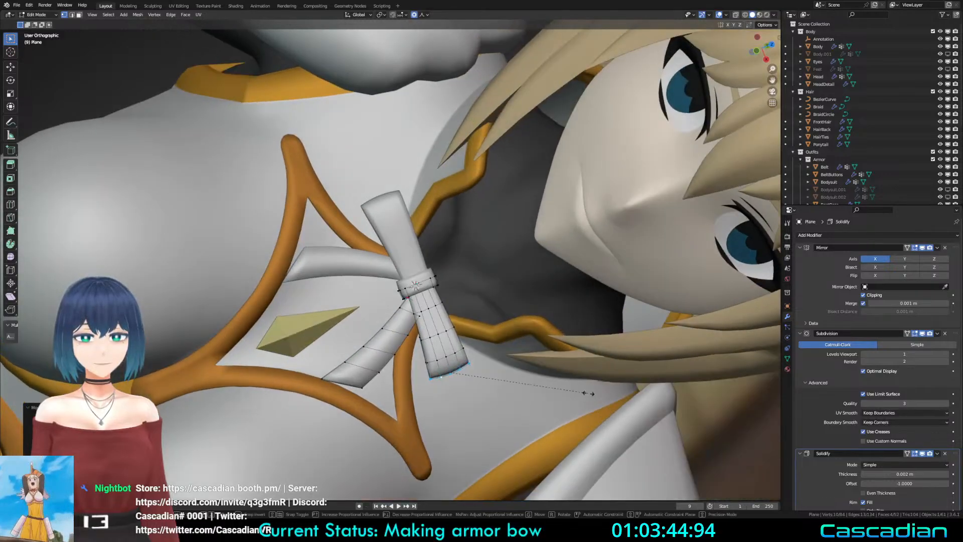
key(s)
click(602, 405)
middle_drag(596, 402, 571, 390)
key(s)
click(585, 397)
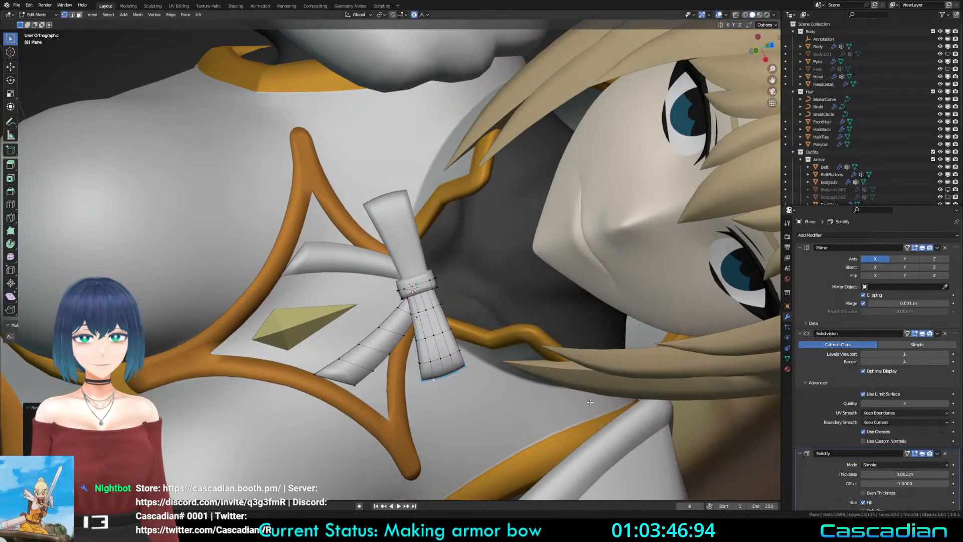
Step: Select the loop's vertices in wireframe and move them with proportional editing to fit the chest
mouse_move(311, 191)
middle_down()
mouse_move(280, 296)
mouse_move(372, 260)
middle_up()
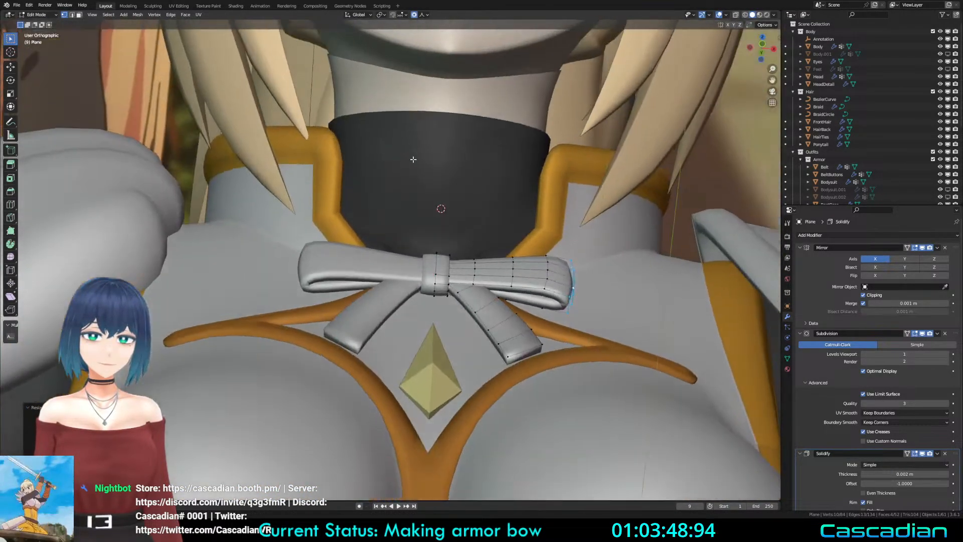
key(z)
click(310, 282)
key(g)
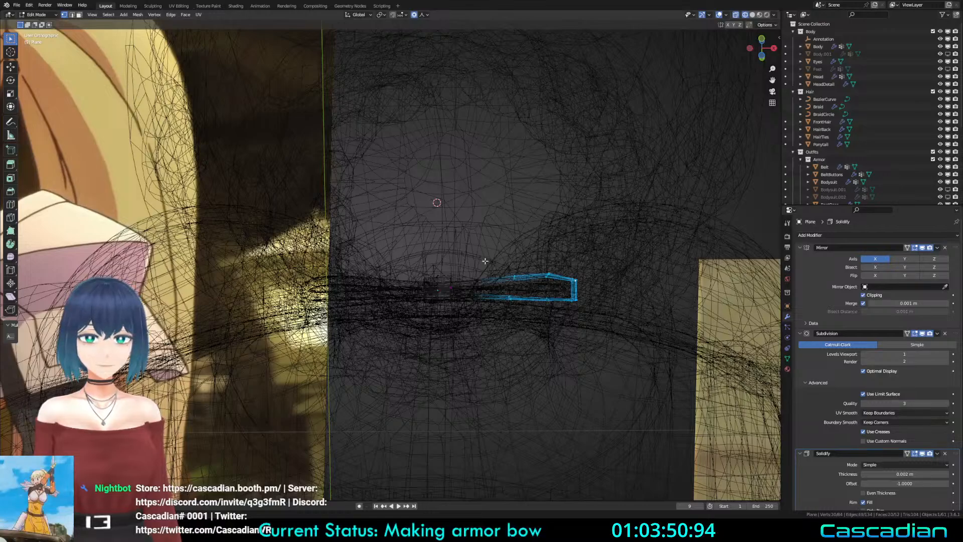
scroll(485, 261, up, 6)
click(484, 260)
mouse_move(485, 260)
middle_down()
mouse_move(482, 244)
mouse_move(444, 335)
mouse_move(536, 363)
mouse_move(397, 414)
mouse_move(468, 351)
mouse_move(397, 262)
mouse_move(464, 323)
mouse_move(441, 321)
middle_up()
key(g)
click(482, 240)
Step: Return to Object Mode in solid shading and move the whole bow slightly down the chest
key(z)
key(Tab)
key(shift+z)
key(Tab)
key(shift+z)
key(Tab)
key(g)
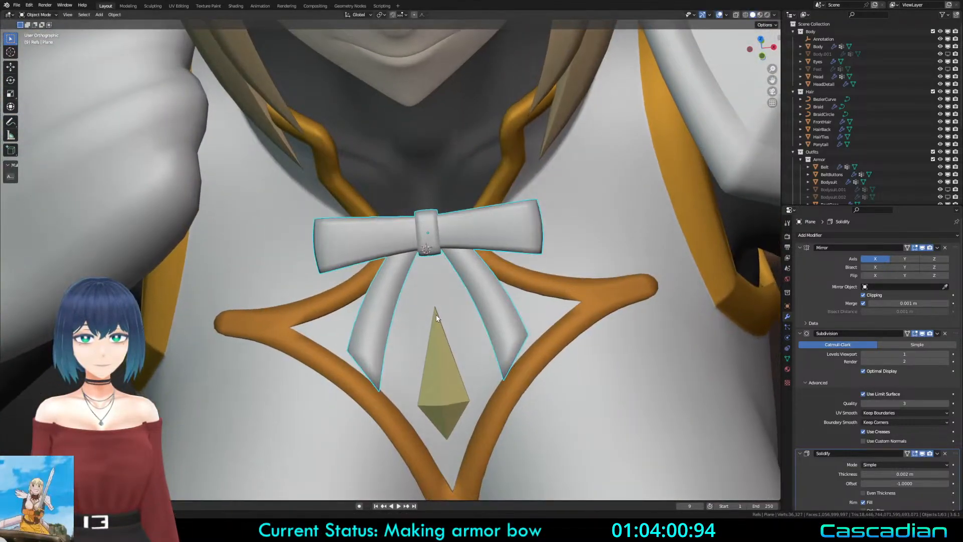
click(438, 324)
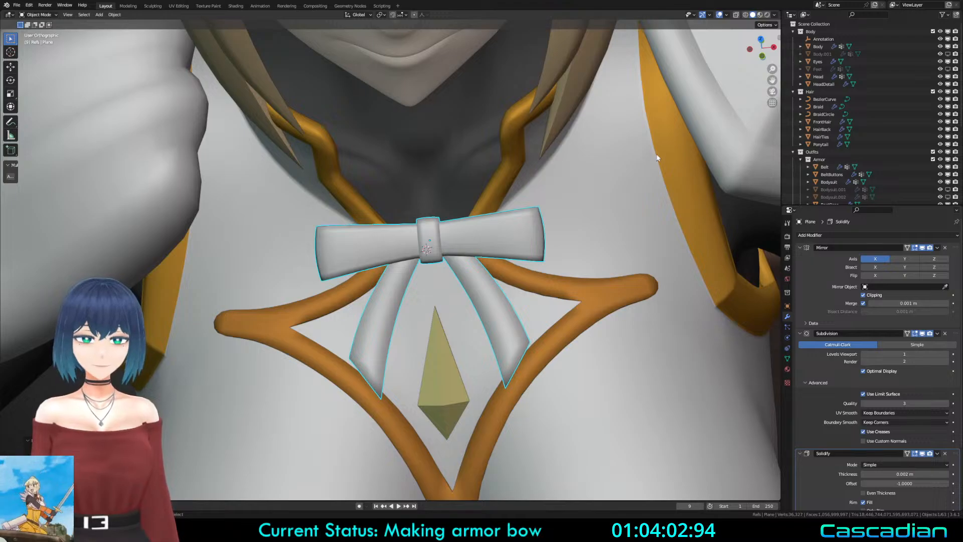
Step: Set the bow's X location to 0 m to centre it on the body
key(n)
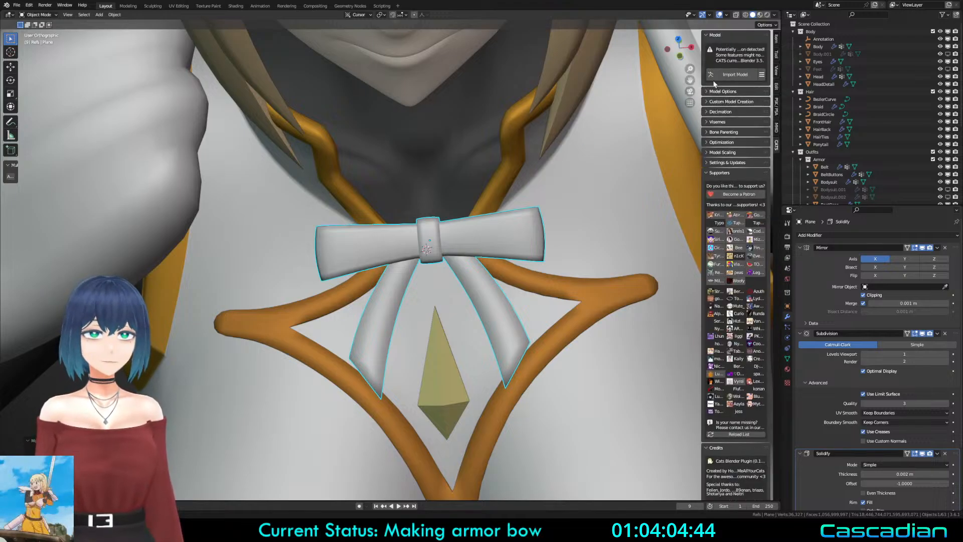
click(776, 39)
click(733, 53)
text(0)
key(Return)
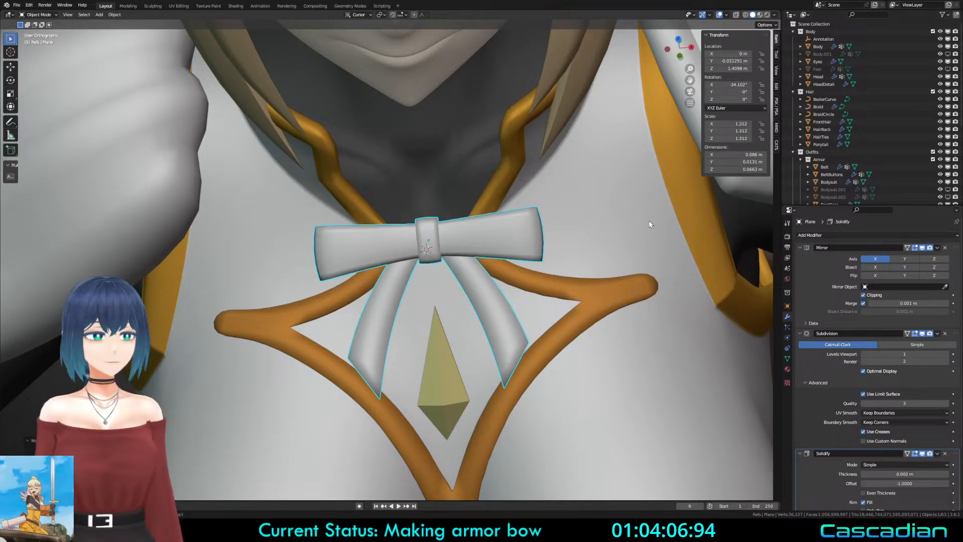
Step: Select the ribbon tail's end edge and move it closer to the armor surface
middle_drag(431, 216, 332, 123)
scroll(338, 146, down, 2)
scroll(401, 200, up, 4)
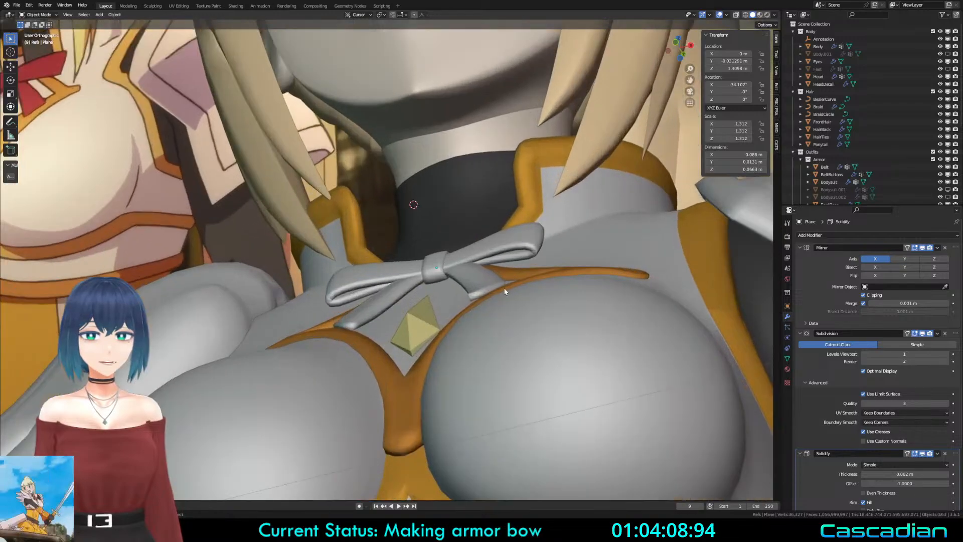
click(505, 291)
key(Tab)
key(Tab)
middle_drag(505, 291, 392, 334)
click(470, 302)
key(Tab)
key(2)
click(493, 301)
key(g)
click(390, 329)
Step: Move the ribbon tail's tip vertex against the armor and return to Object Mode in front view
key(1)
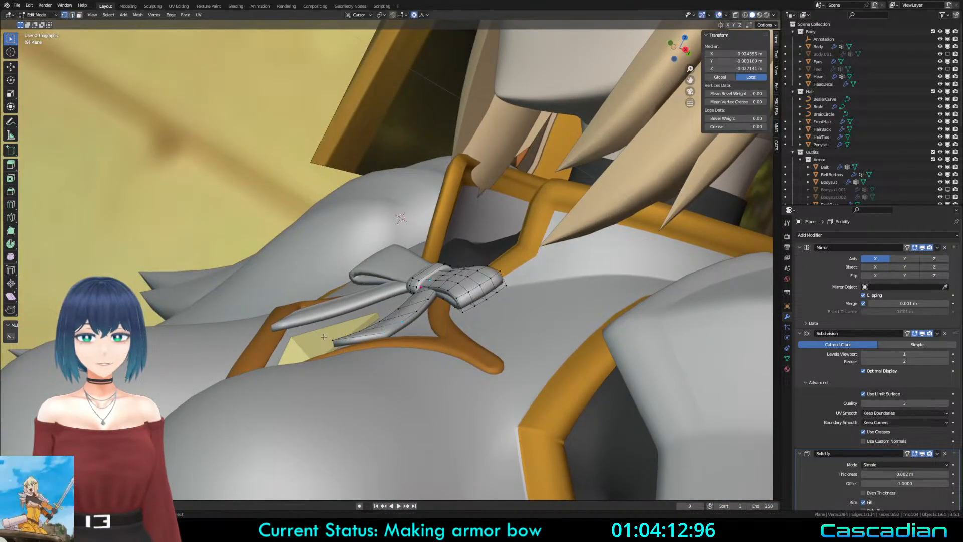
click(328, 340)
key(g)
click(324, 341)
key(Tab)
key(KP_1)
scroll(446, 359, up, 2)
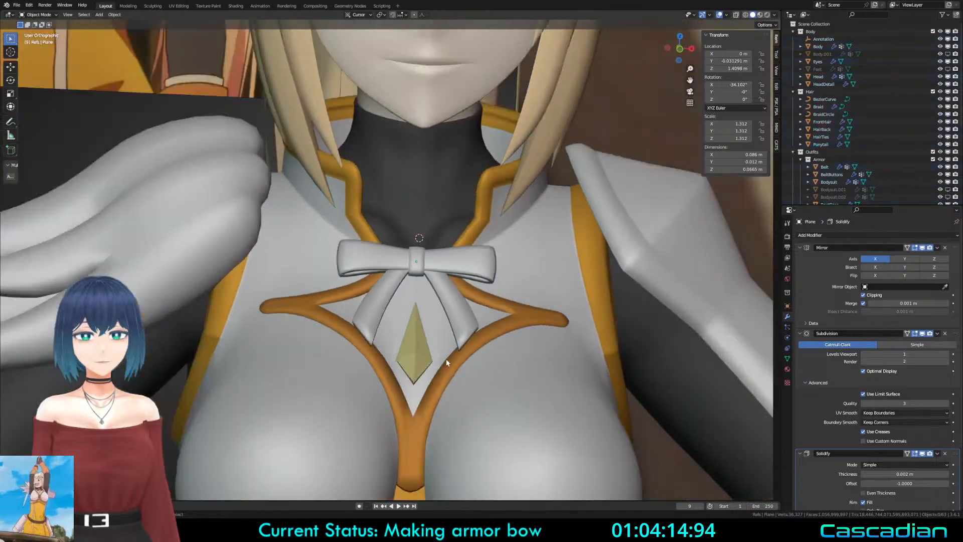
Step: Save the file, compare the bow with the references in front view, reselect it and save again
key(ctrl+s)
scroll(404, 303, up, 1)
scroll(403, 299, down, 8)
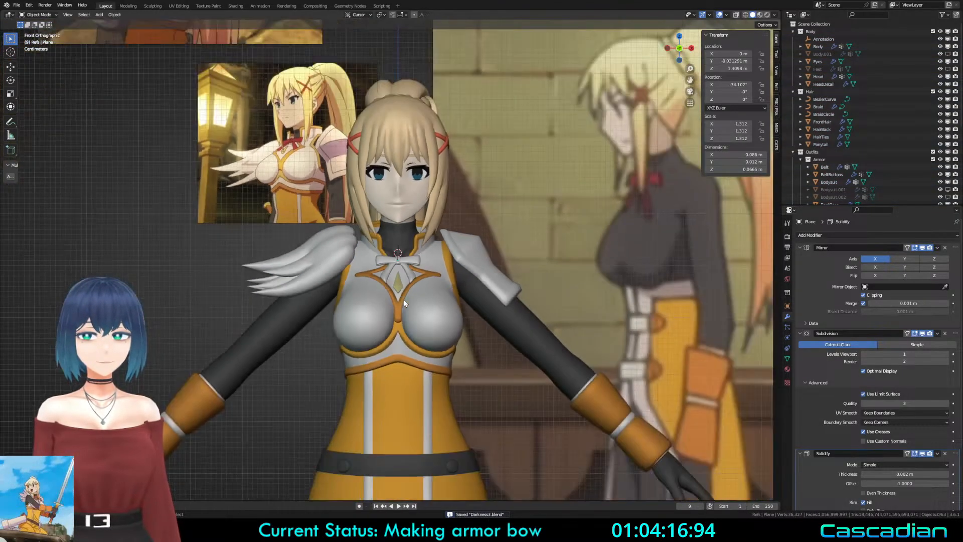
scroll(434, 281, up, 6)
click(433, 281)
key(ctrl+s)
Step: Assign the existing Red material to the bow and check it against the references in front view
click(787, 368)
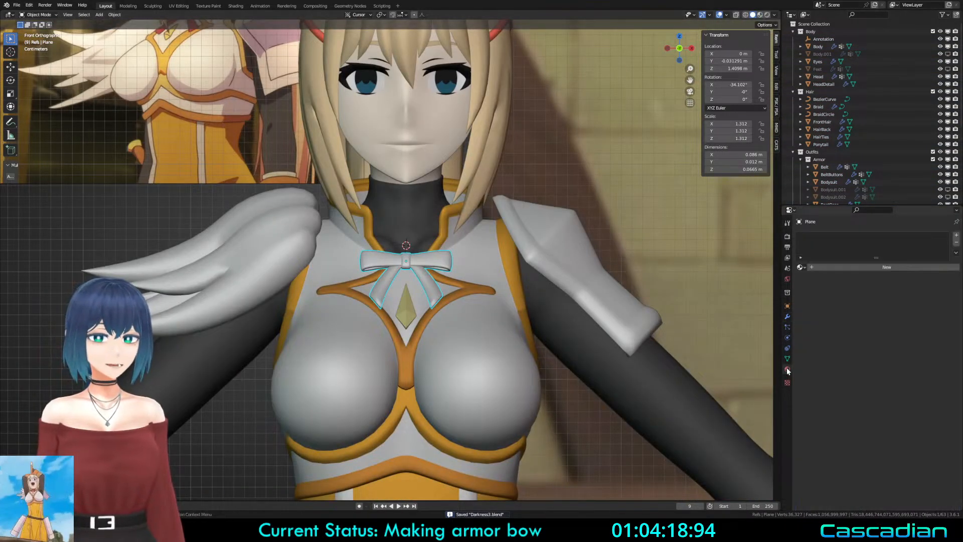
click(800, 266)
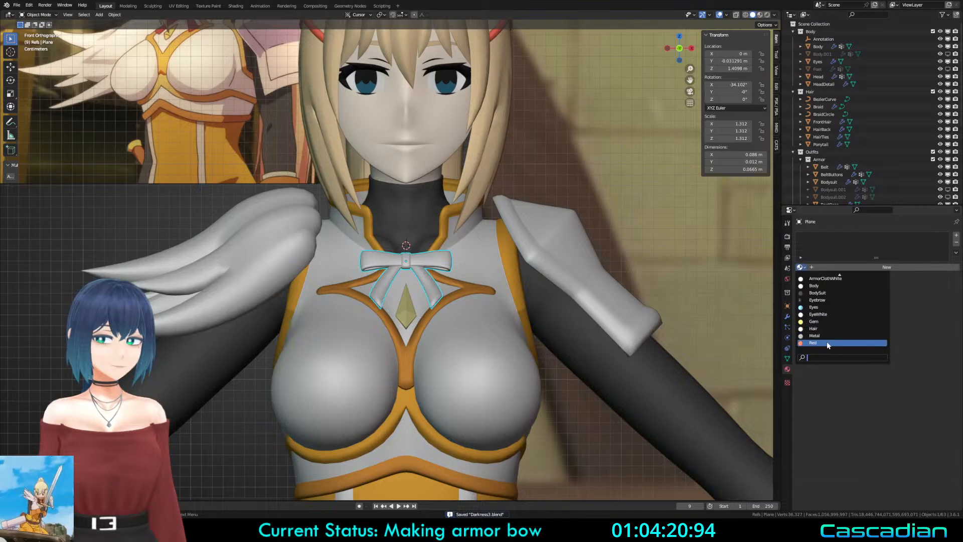
click(829, 342)
scroll(465, 287, down, 3)
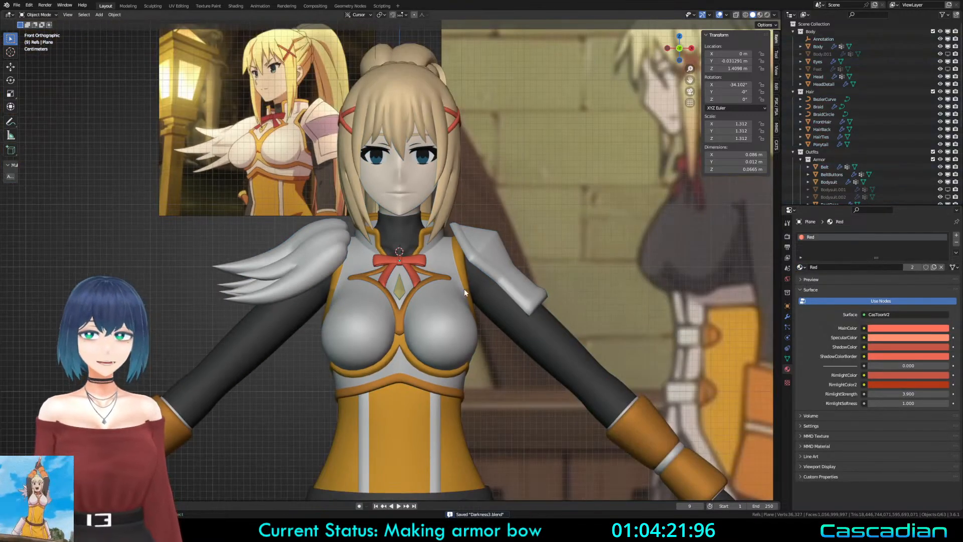
click(423, 262)
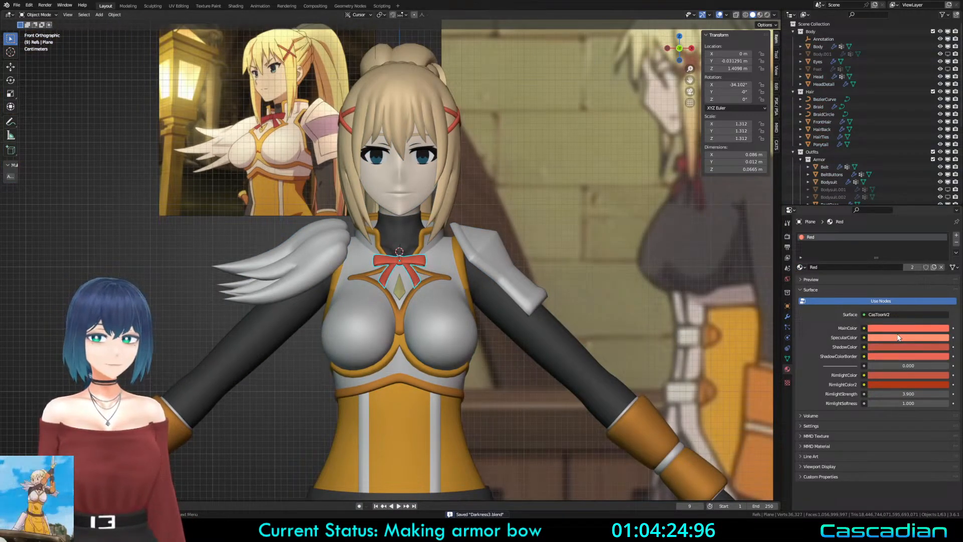
Step: Preview the model with its materials and examine the bow on the chest from an angle and from the side
key(z)
click(669, 335)
middle_drag(669, 336, 515, 284)
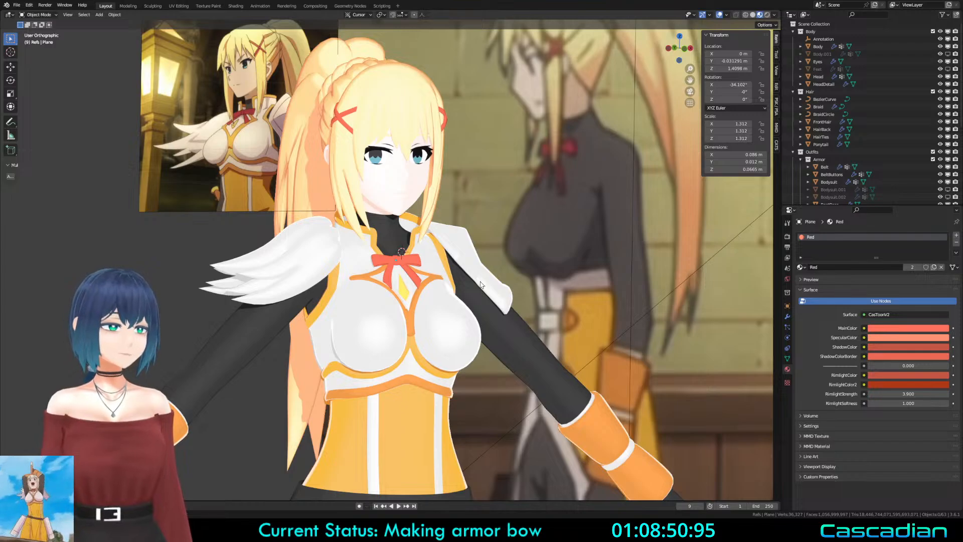
middle_drag(429, 266, 439, 342)
scroll(484, 318, up, 2)
key(KP_3)
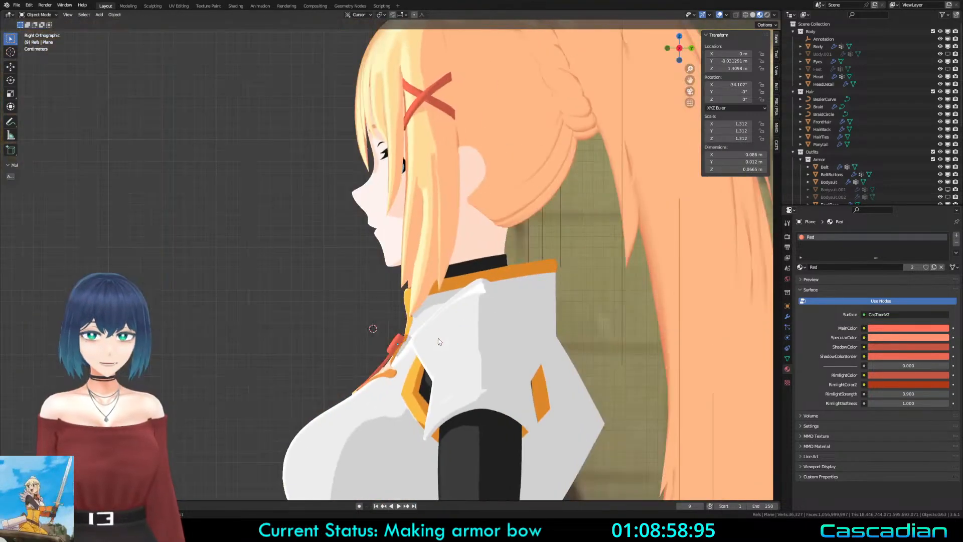
Step: Return to solid shading, hide the breastplate and open the bodysuit in Edit Mode with wireframe display
key(z)
click(506, 269)
key(h)
key(z)
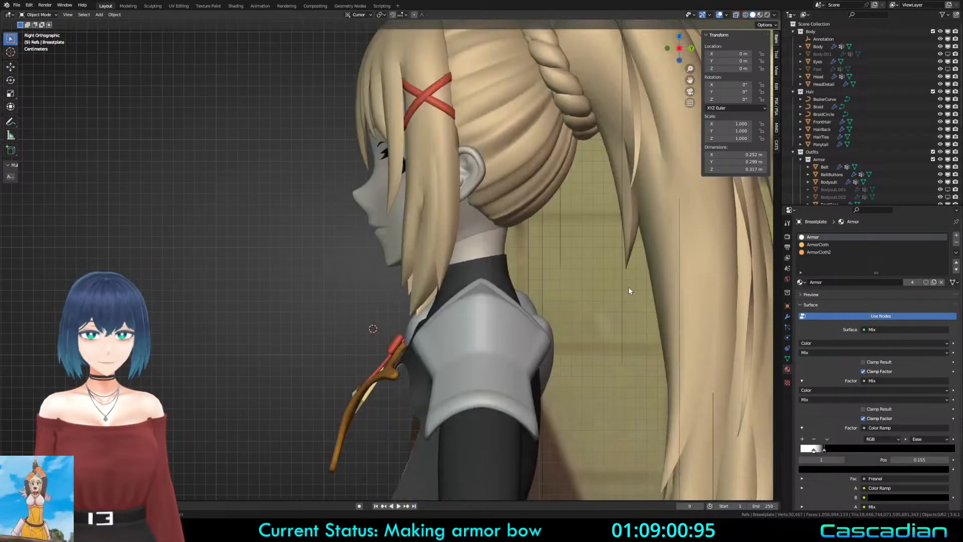
click(455, 301)
scroll(451, 301, up, 3)
key(Tab)
key(shift+z)
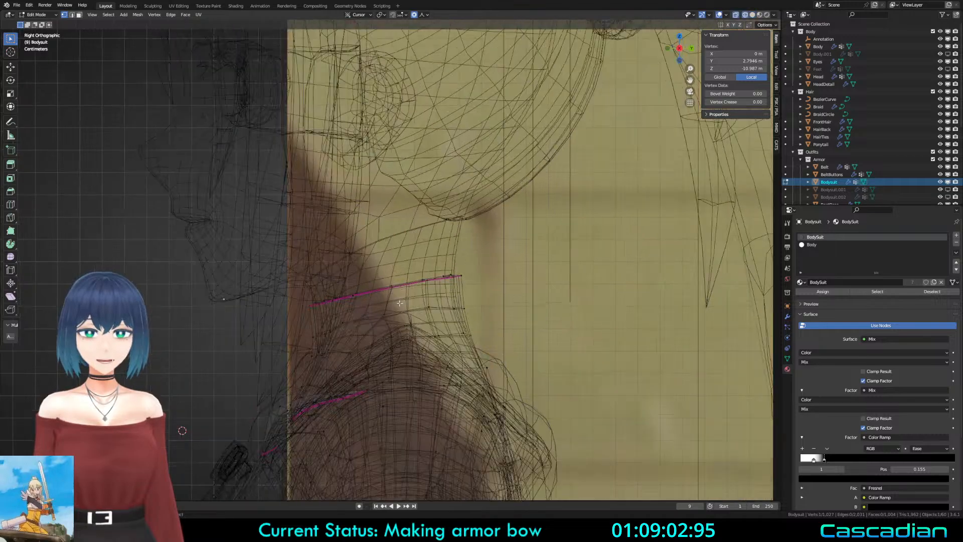
scroll(399, 303, up, 1)
key(a)
key(a)
key(a)
key(a)
key(c)
scroll(390, 300, up, 4)
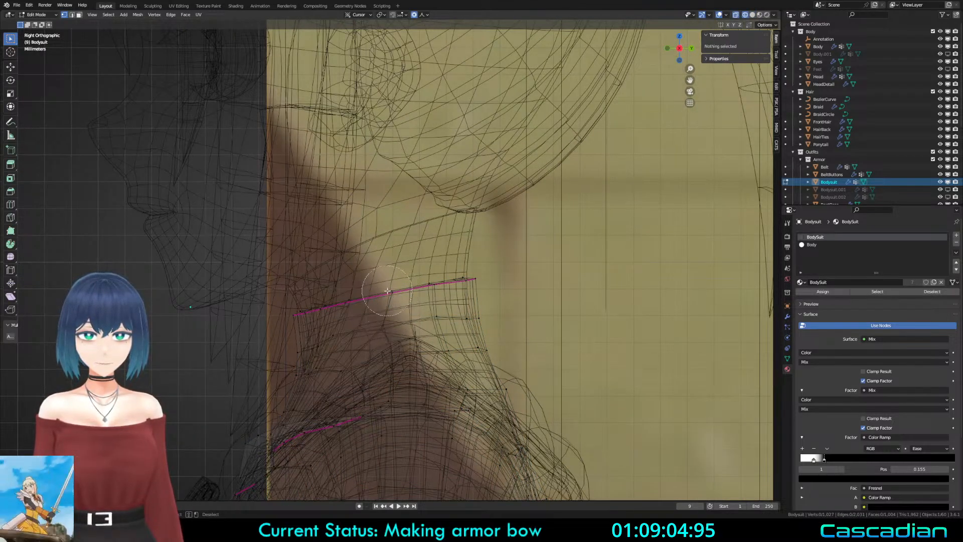
click(388, 291)
scroll(391, 301, up, 3)
key(Escape)
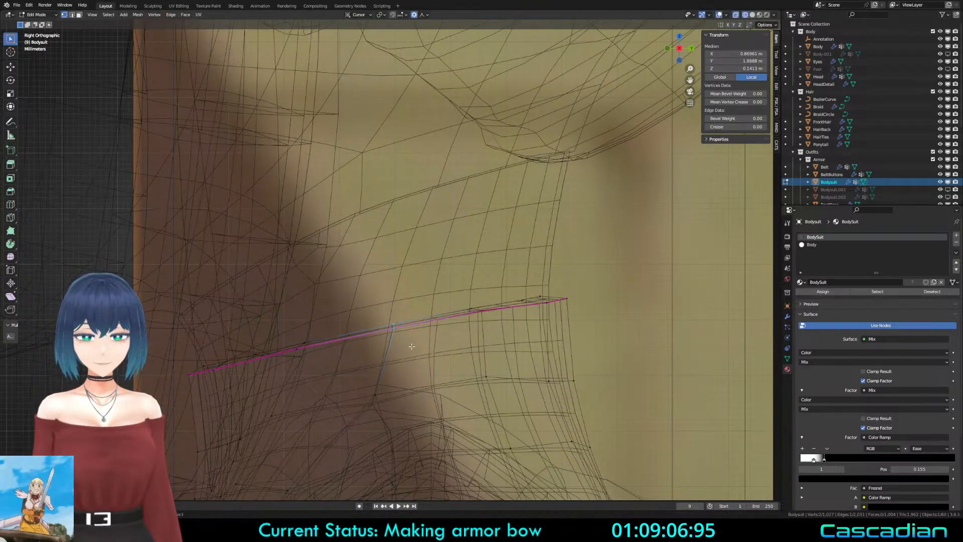
key(g)
right_click(411, 346)
Step: Select the bodysuit collar's top edge loop, lower it slightly and set its crease to 0
alt+click(415, 316)
key(g)
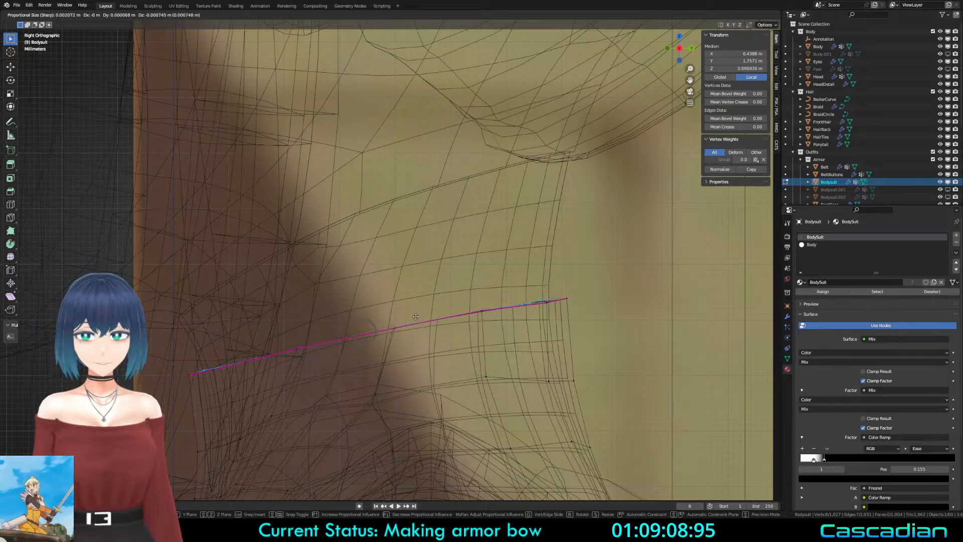
click(415, 319)
key(shift+e)
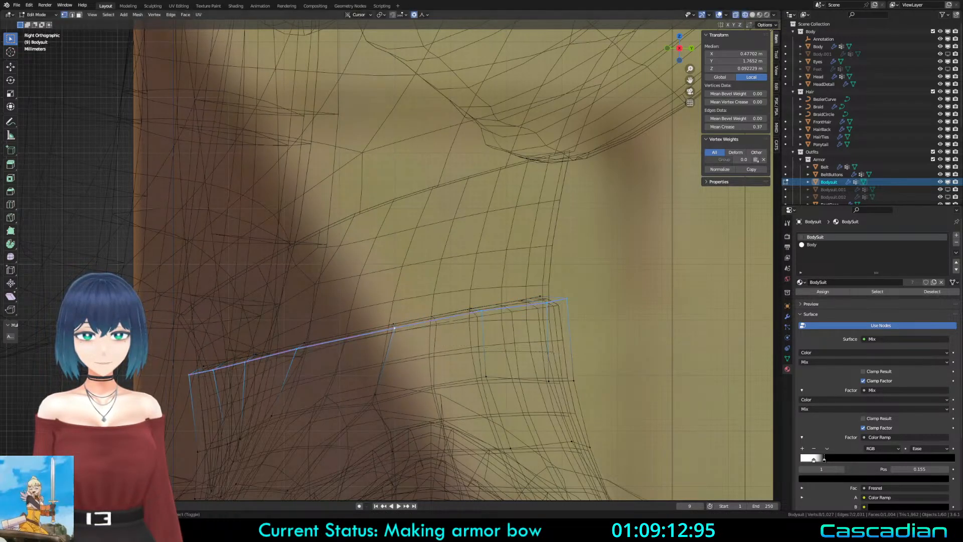
Step: Add a loop cut around the bodysuit collar and slide it up close beneath the top edge
click(390, 338)
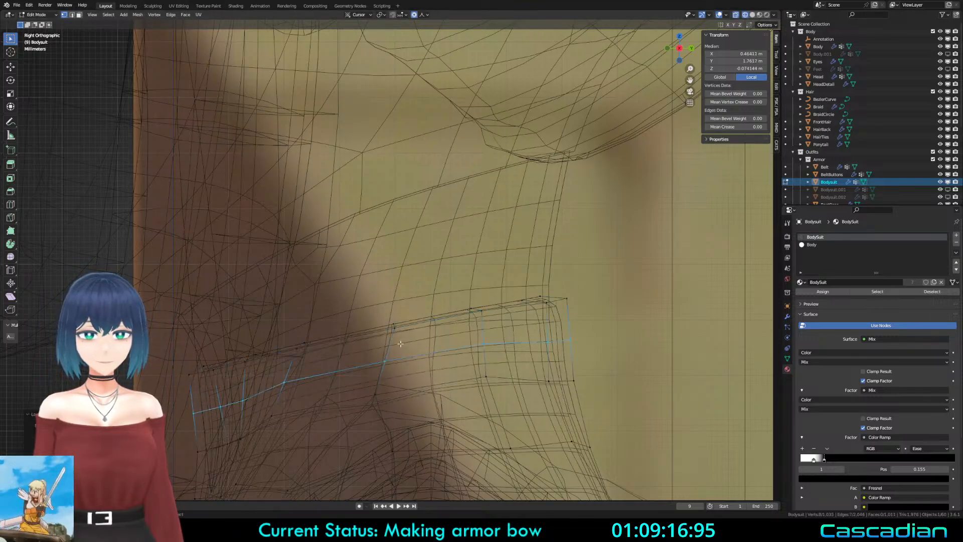
key(g)
key(g)
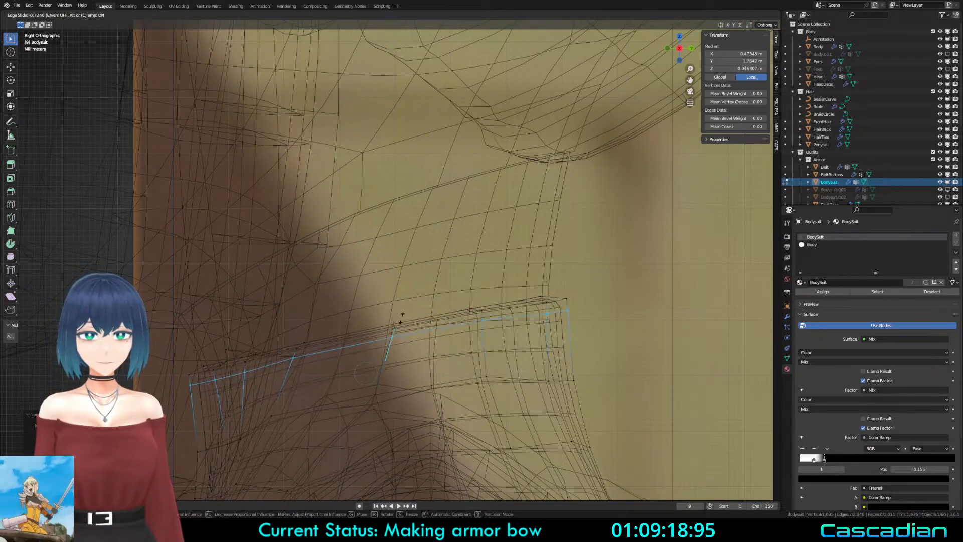
click(426, 323)
Step: Shrink/fatten the collar's top edge loop along its normals in solid shading and leave Edit Mode
key(alt+z)
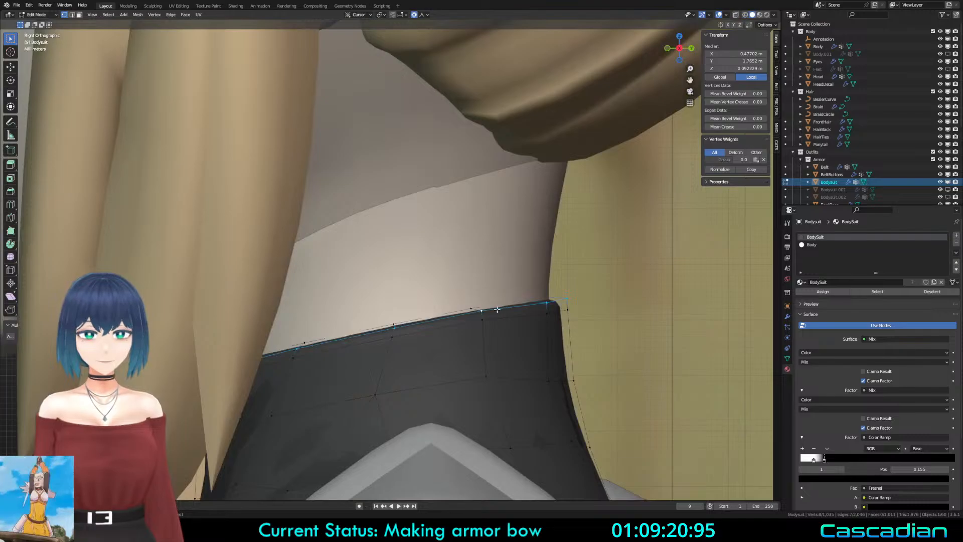
mouse_move(383, 314)
middle_down()
mouse_move(361, 290)
mouse_move(549, 300)
mouse_move(522, 294)
mouse_move(498, 262)
middle_up()
key(alt+s)
click(550, 297)
key(Tab)
key(a)
key(a)
Step: Raise the top edge at the back of the bodysuit collar slightly in side view, using a wider proportional falloff
key(KP_3)
key(Tab)
key(shift+z)
key(a)
key(a)
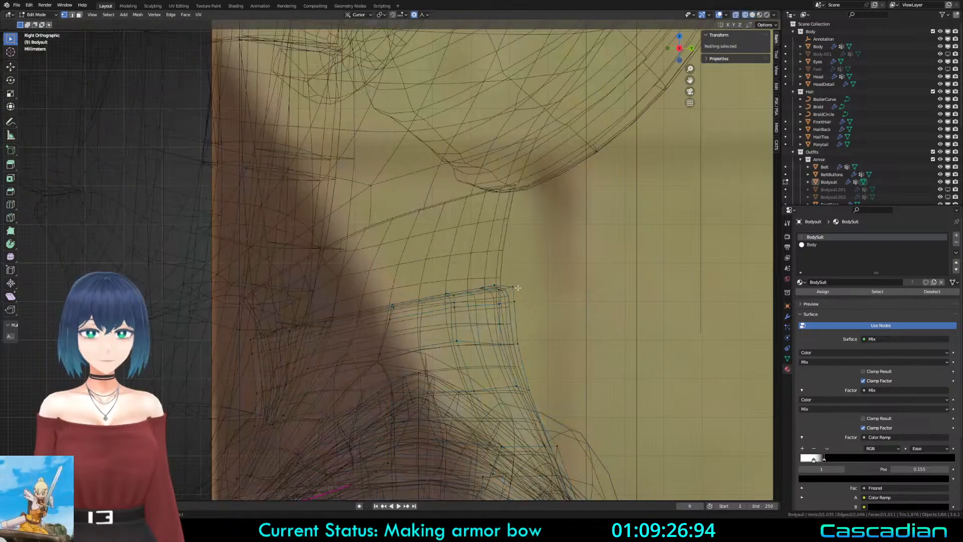
click(508, 286)
key(g)
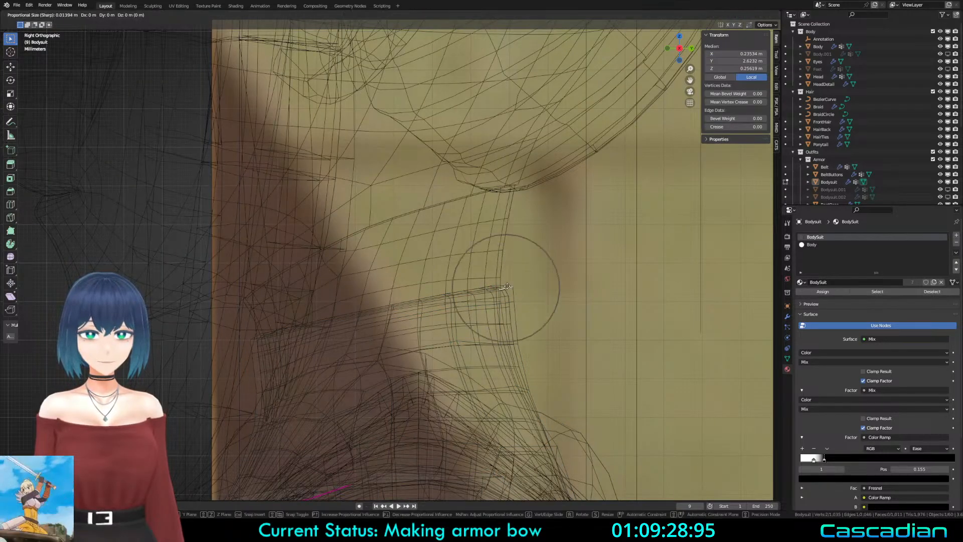
scroll(507, 286, down, 2)
scroll(506, 284, down, 4)
click(507, 280)
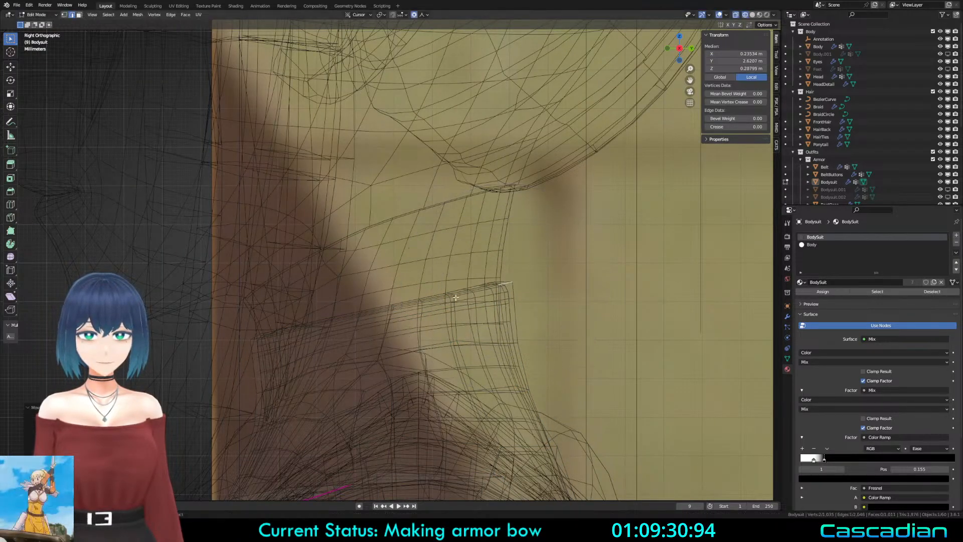
Step: Select the rim vertices at the rear side of the collar and lower them slightly with proportional editing
key(a)
click(446, 293)
shift+click(454, 299)
shift+click(454, 307)
key(g)
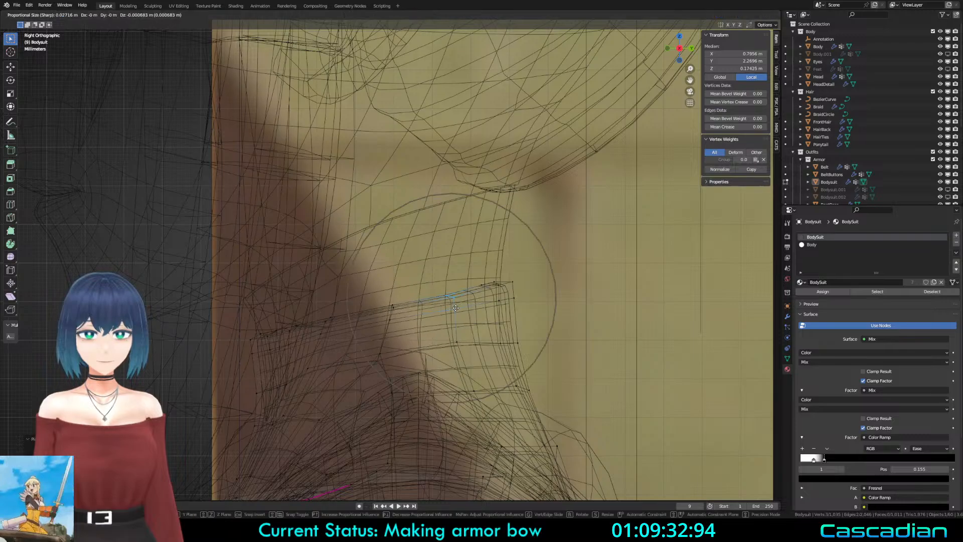
click(453, 306)
Step: Lower the two sets of rim vertices along the middle of the neck's side slightly to even out the collar line
click(392, 304)
shift+click(392, 307)
shift+click(386, 320)
key(g)
click(388, 324)
click(332, 318)
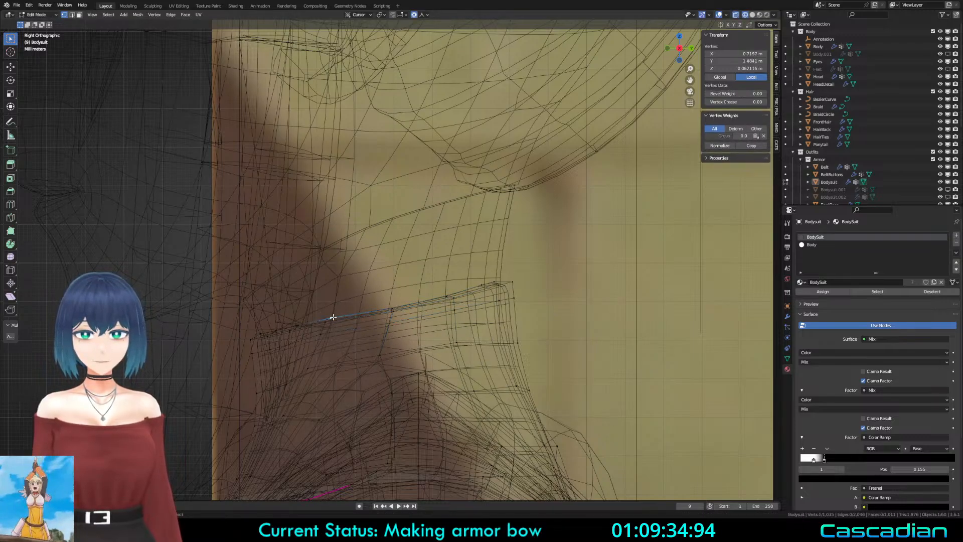
shift+click(327, 322)
shift+click(322, 334)
key(g)
click(322, 339)
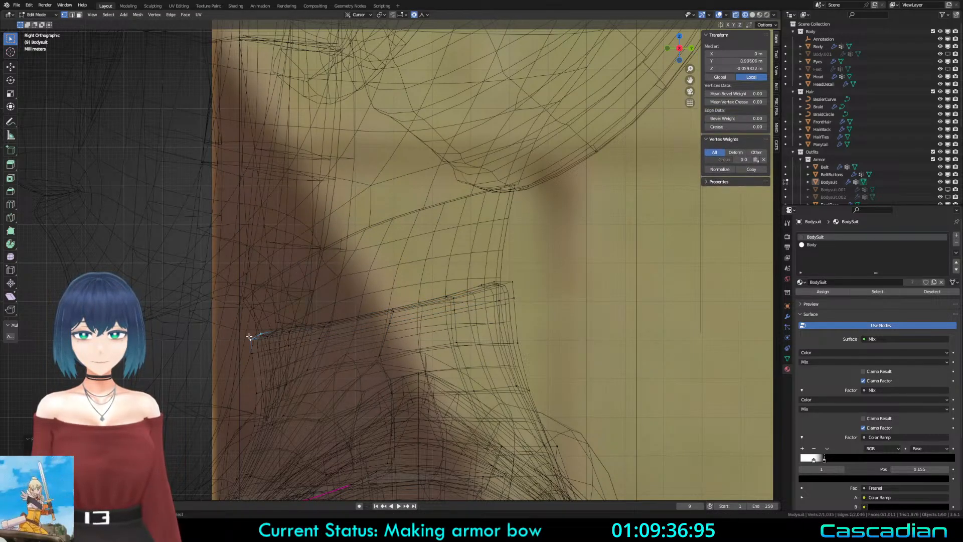
Step: Select the rim vertices near the front of the collar, adjust them slightly downward and clear the selection
key(alt+a)
click(298, 327)
shift+click(290, 332)
shift+click(288, 344)
key(g)
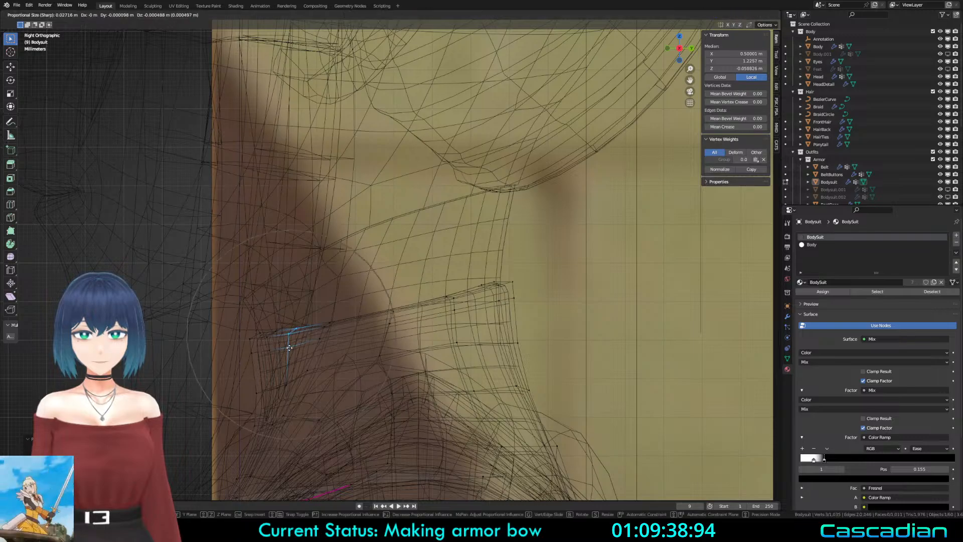
click(289, 347)
key(g)
click(290, 347)
key(a)
key(a)
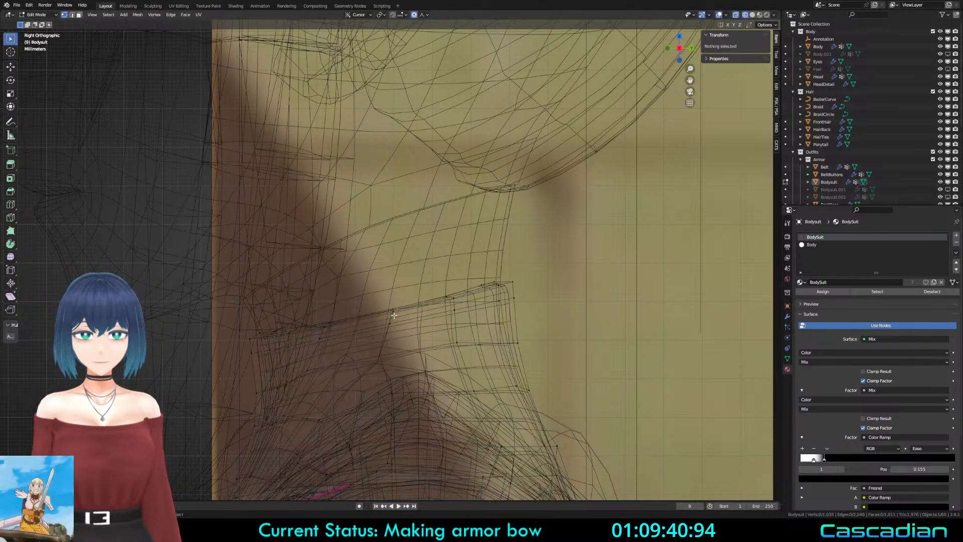
Step: Return to solid shading and Object Mode, save the file and check the collar from the front
key(shift+z)
scroll(393, 317, down, 3)
key(a)
key(a)
key(Tab)
scroll(364, 279, down, 3)
key(ctrl+s)
middle_drag(507, 281, 482, 261)
scroll(439, 257, down, 2)
scroll(405, 251, up, 3)
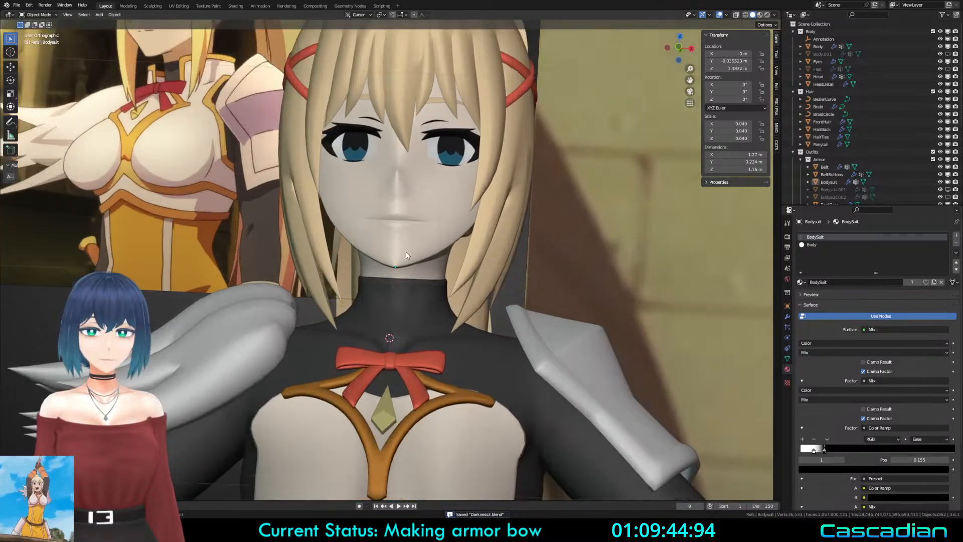
Step: Reopen the bodysuit in Edit Mode and lower the collar rim at the front centre of the neck
key(Tab)
scroll(412, 300, up, 4)
alt+click(412, 299)
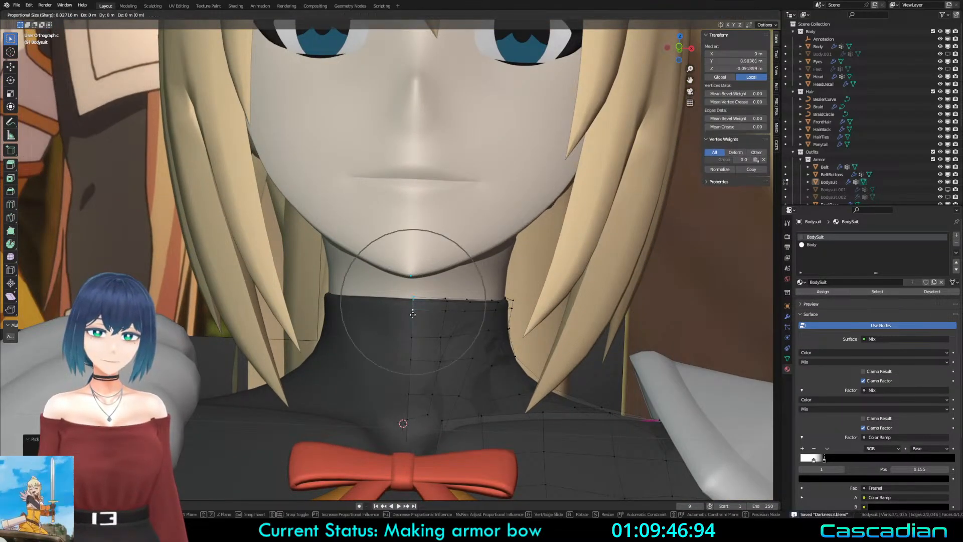
key(g)
click(411, 318)
Step: Lower the next two pairs of collar rim vertices beside the front centre and deselect everything
click(444, 298)
ctrl+click(444, 312)
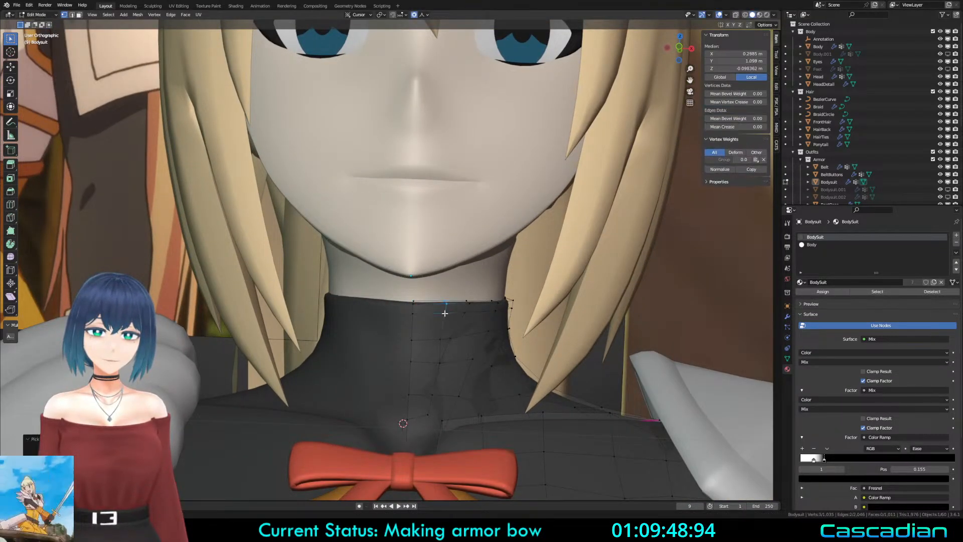
key(g)
click(445, 316)
click(461, 302)
ctrl+click(462, 313)
key(g)
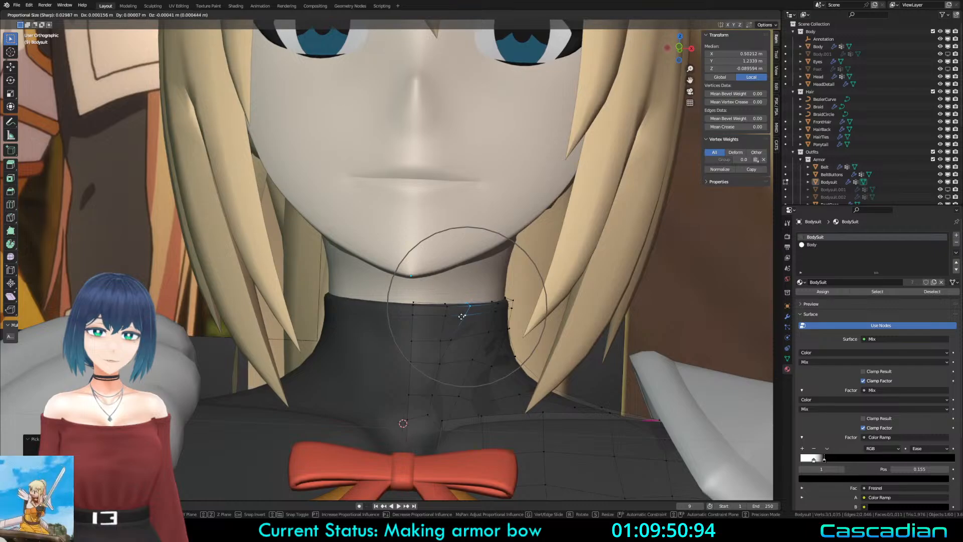
click(461, 315)
key(alt+a)
Step: Adjust the collar's top edge at the back of the neck to level the rim and clear the selection
middle_drag(462, 315, 287, 269)
click(354, 289)
ctrl+click(352, 299)
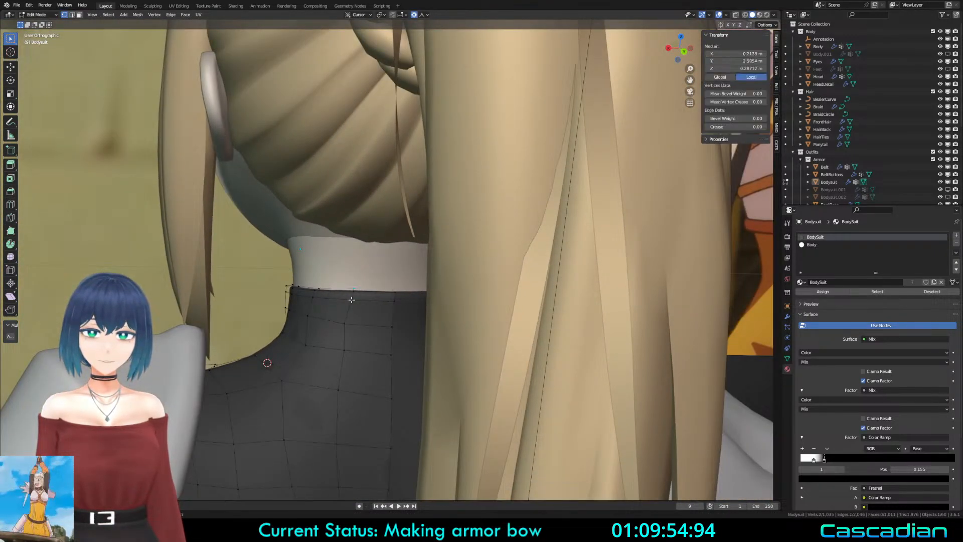
key(a)
middle_drag(378, 305, 401, 281)
click(425, 291)
key(g)
click(401, 280)
key(a)
key(a)
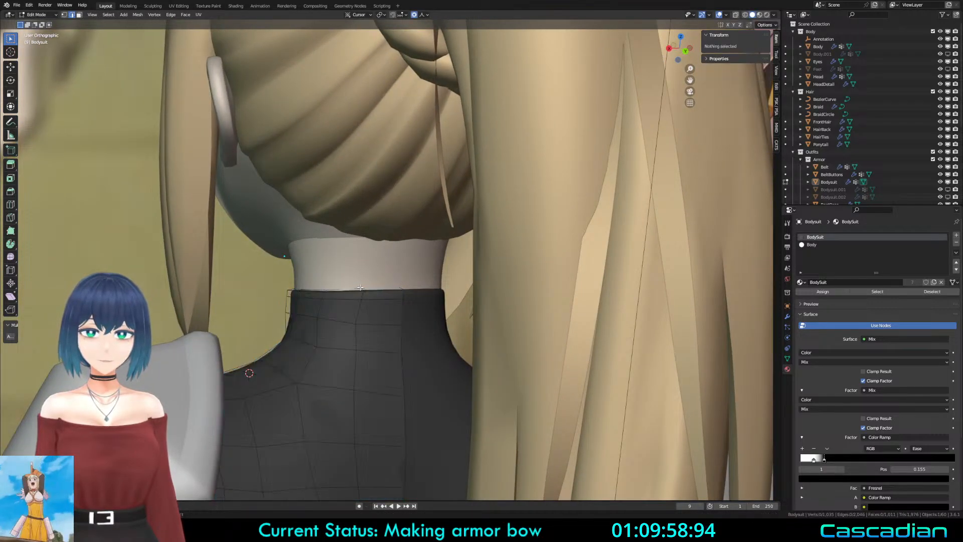
Step: Slide the collar vertex just below the rim at the back of the neck and return to Object Mode
key(1)
click(355, 325)
key(g)
key(g)
click(358, 324)
key(a)
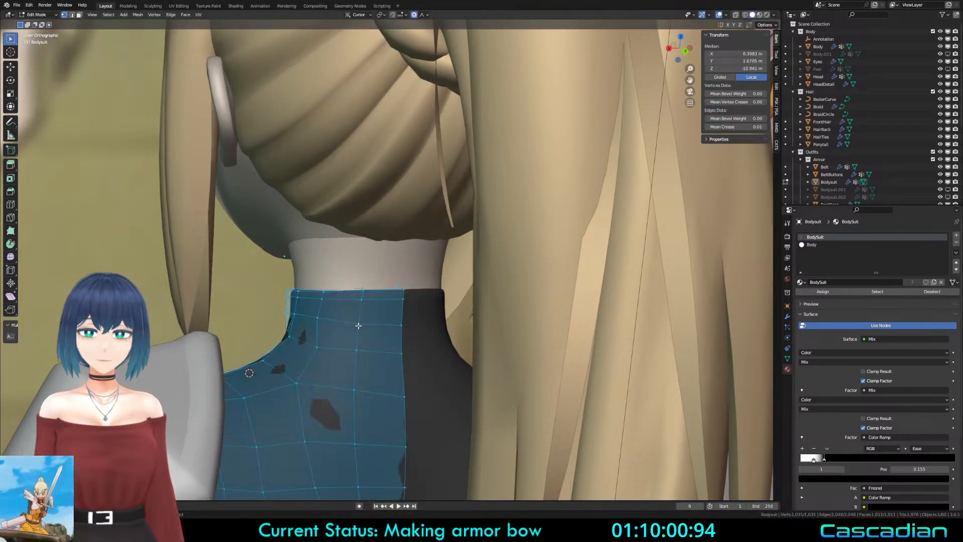
key(a)
key(Tab)
Step: Open the outer skirt in Edit Mode and move the back centre face of its white band along the cursor's Y axis with proportional editing
scroll(358, 327, down, 10)
middle_drag(358, 329, 461, 327)
scroll(384, 347, up, 4)
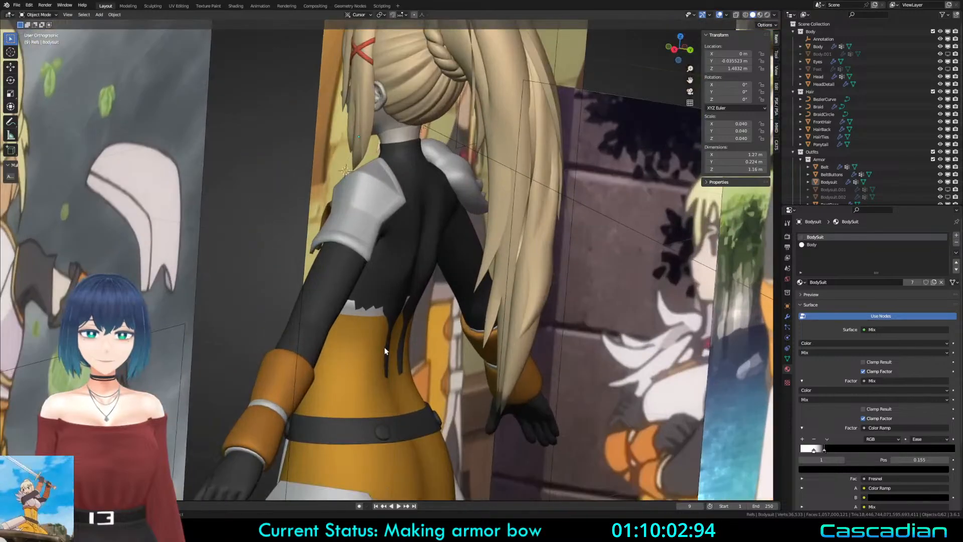
click(384, 347)
key(Tab)
middle_drag(384, 347, 420, 275)
key(3)
click(420, 274)
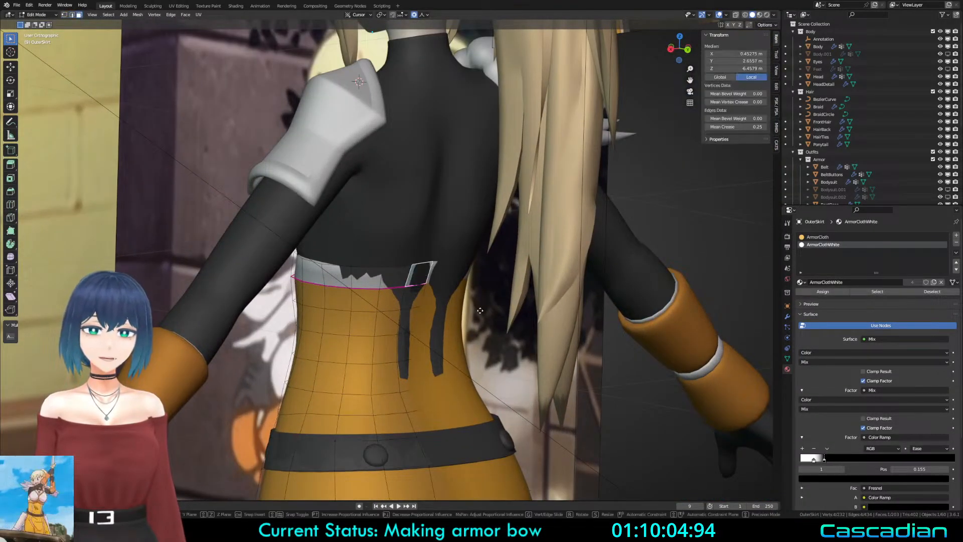
key(g)
key(y)
scroll(480, 310, down, 4)
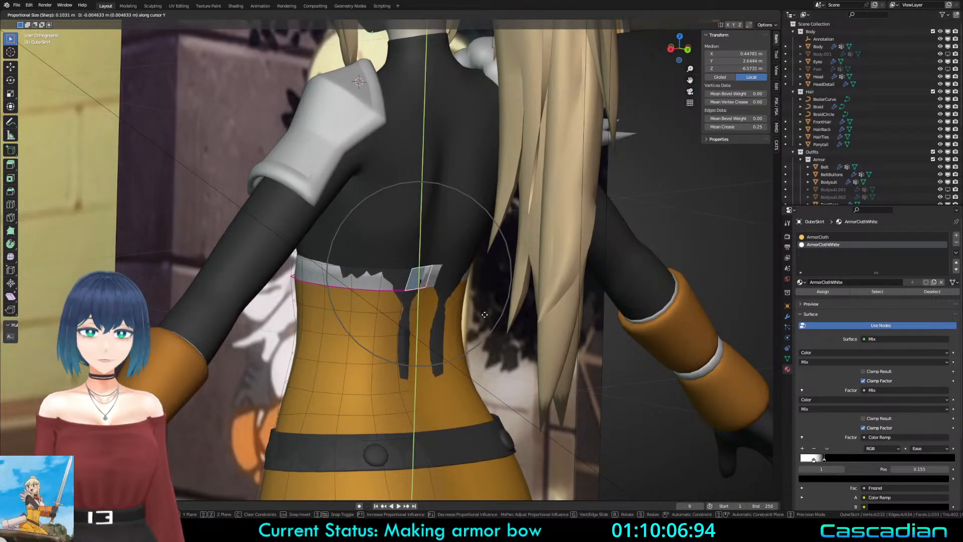
click(485, 315)
Step: Move the white band's back centre face along Y again to reduce the bodysuit poking through the skirt
scroll(442, 339, up, 2)
key(g)
middle_drag(447, 327, 377, 339)
key(y)
click(440, 353)
click(386, 297)
Step: Select the upper edge of the white band at the back and move it along Y with a wider proportional falloff
key(2)
click(394, 285)
key(g)
key(y)
scroll(437, 297, down, 5)
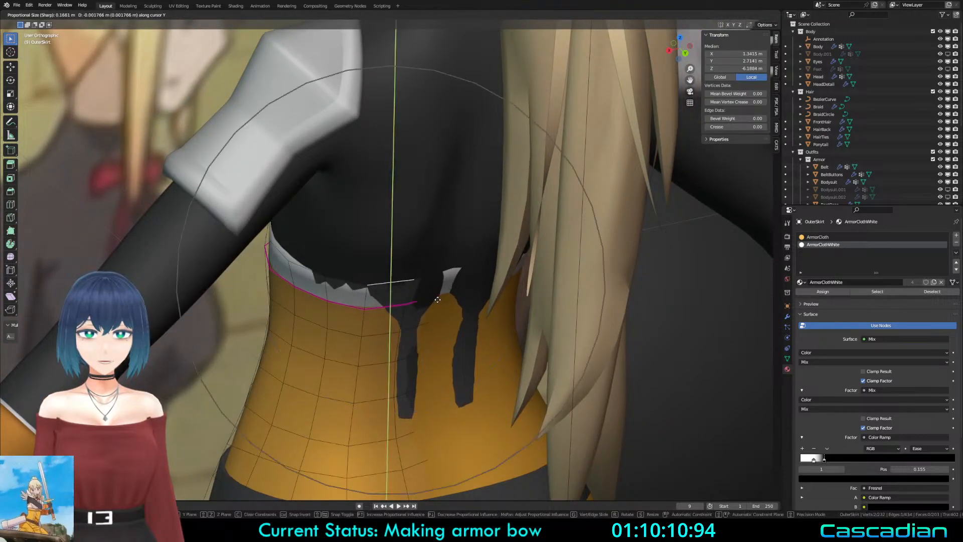
click(437, 305)
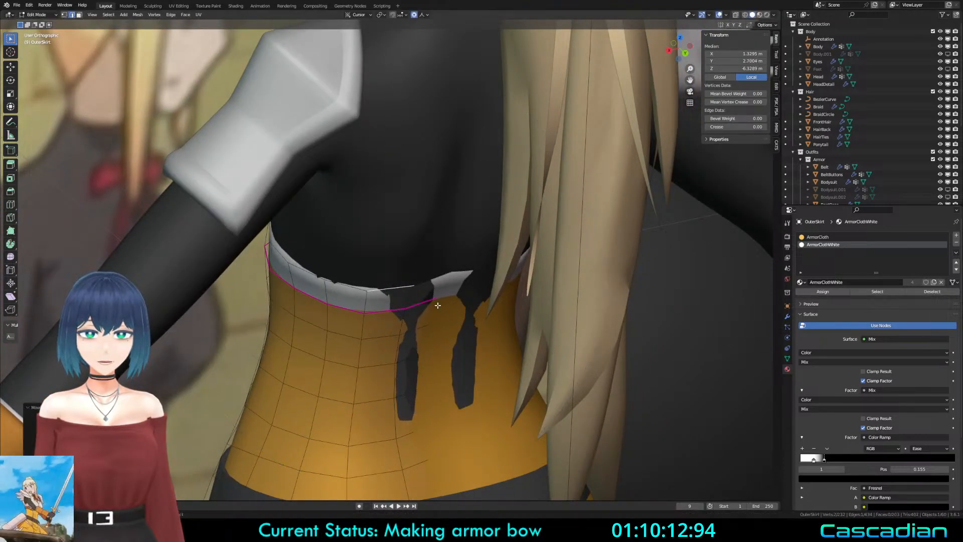
Step: Select the white band's face at the back centre and move it along the cursor's Y axis with proportional editing
key(3)
click(423, 294)
middle_drag(423, 296, 418, 313)
scroll(419, 313, up, 2)
key(g)
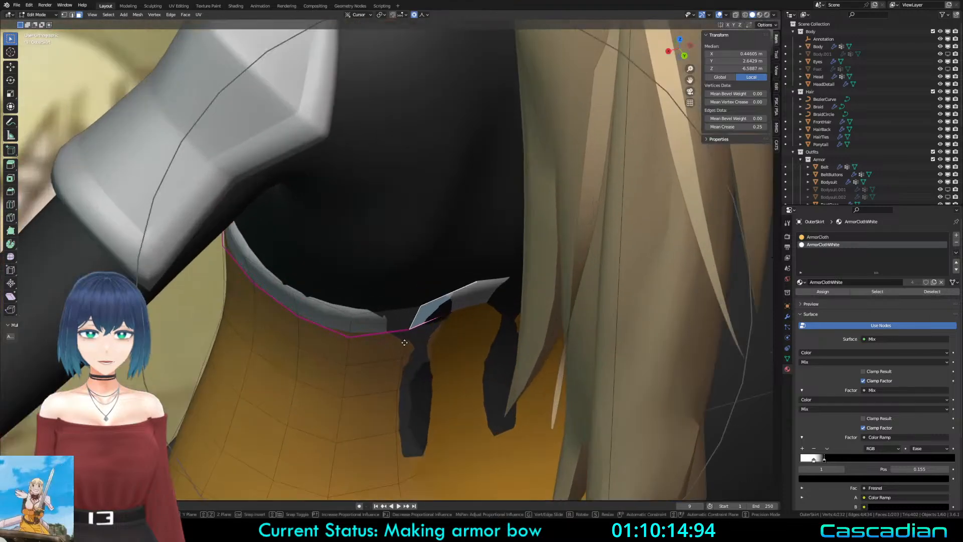
key(y)
click(410, 363)
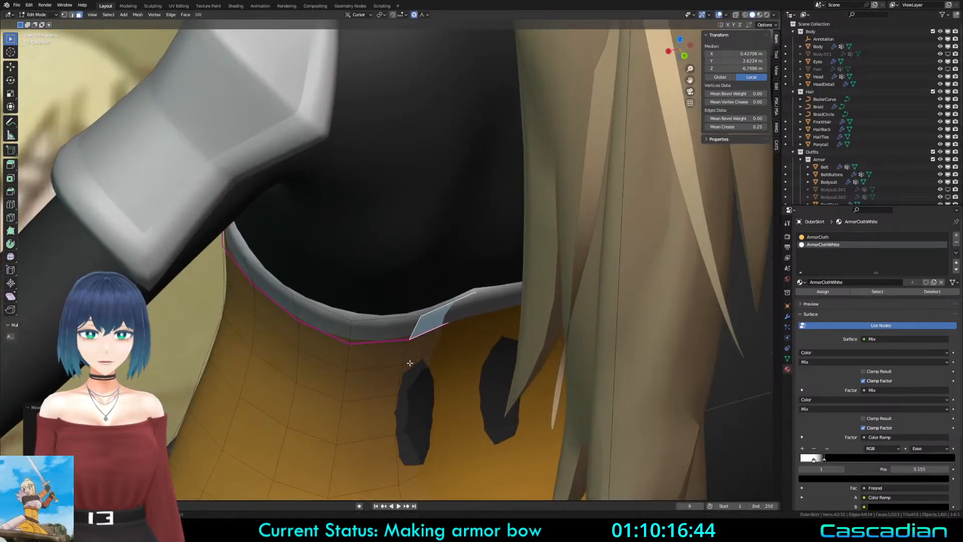
click(418, 403)
middle_drag(415, 398, 475, 393)
key(g)
key(y)
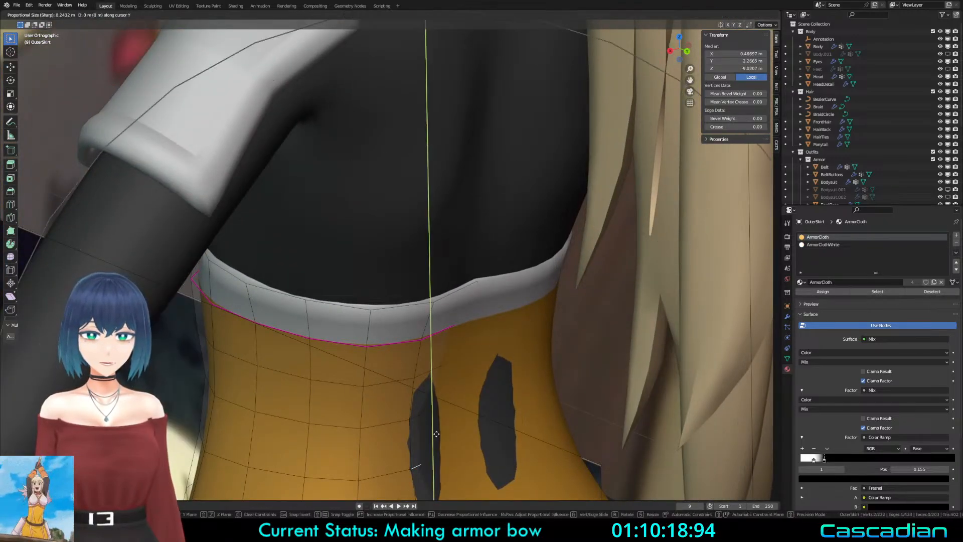
right_click(436, 434)
Step: Select the orange cloth's vertical centre edge at the back through wireframe display, and restore solid shading
key(shift+z)
key(a)
click(452, 430)
key(z)
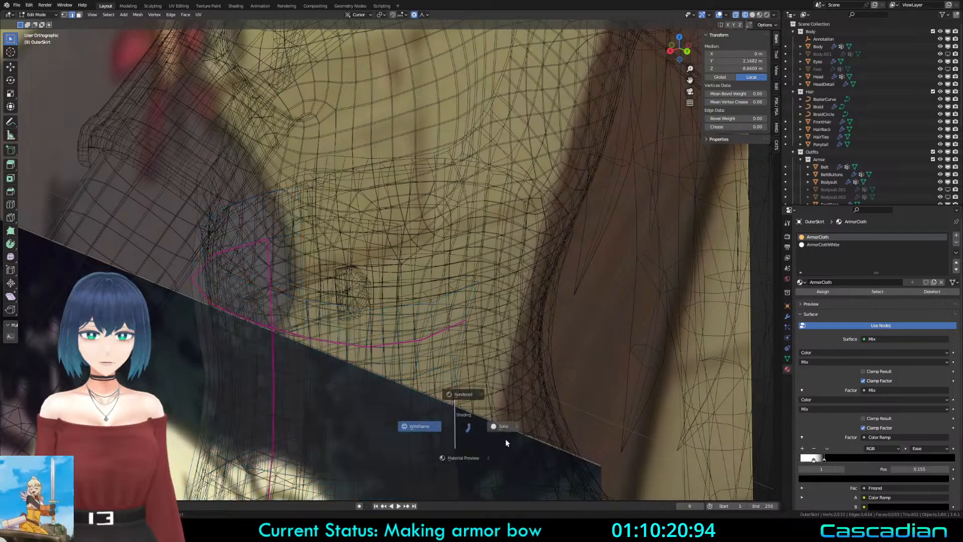
click(505, 441)
shift+middle_drag(507, 436, 497, 358)
key(g)
key(y)
right_click(497, 360)
key(g)
key(y)
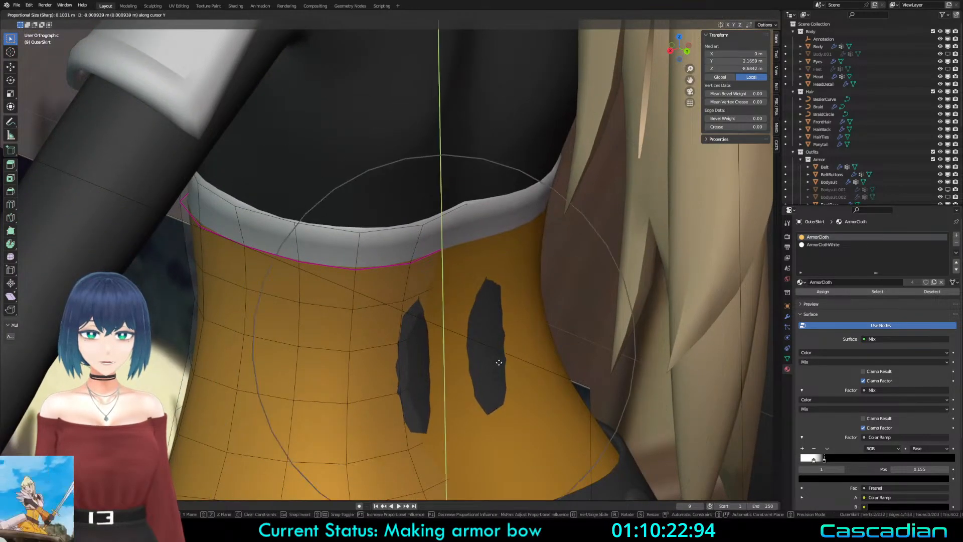
right_click(499, 363)
key(g)
key(x)
right_click(501, 365)
key(g)
right_click(500, 364)
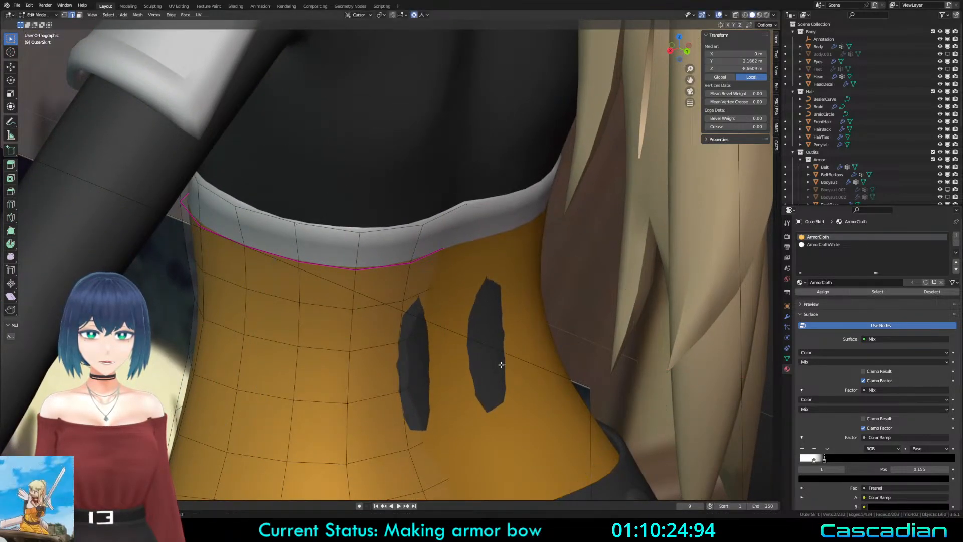
middle_drag(501, 363, 520, 362)
key(g)
key(y)
scroll(451, 306, up, 6)
right_click(378, 245)
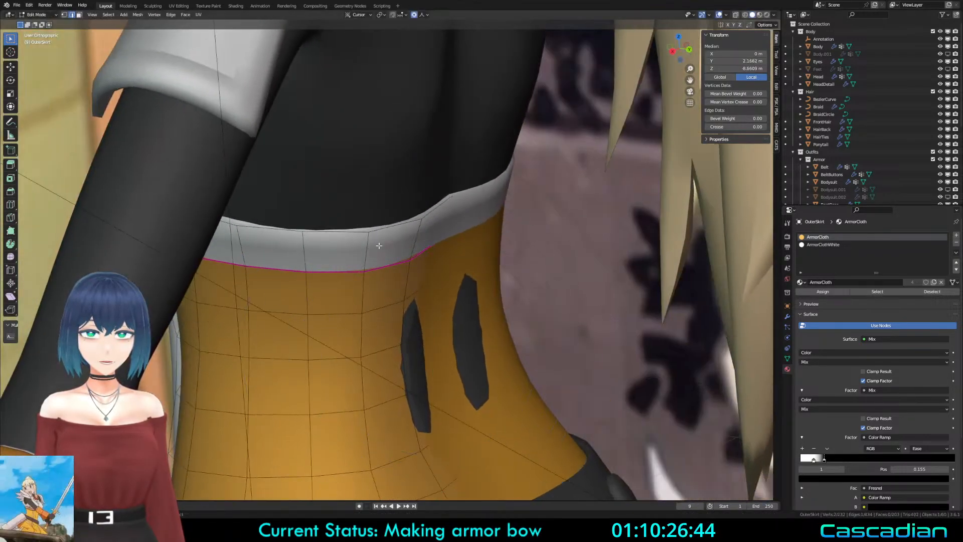
Step: Switch the transform orientation to Global and move the orange cloth's centre edge outward along Y with proportional editing
click(359, 16)
scroll(566, 299, up, 2)
scroll(536, 316, down, 2)
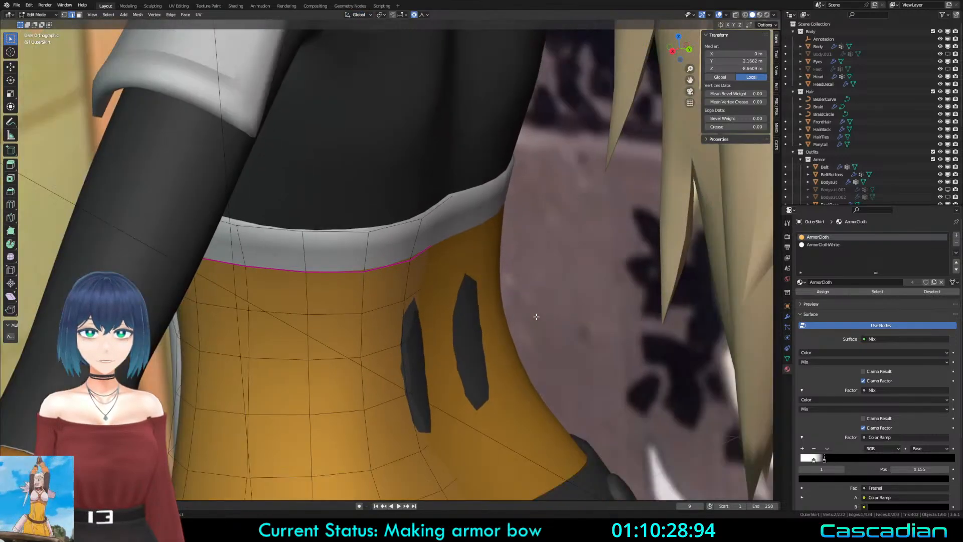
middle_drag(535, 316, 523, 318)
key(g)
key(y)
click(527, 324)
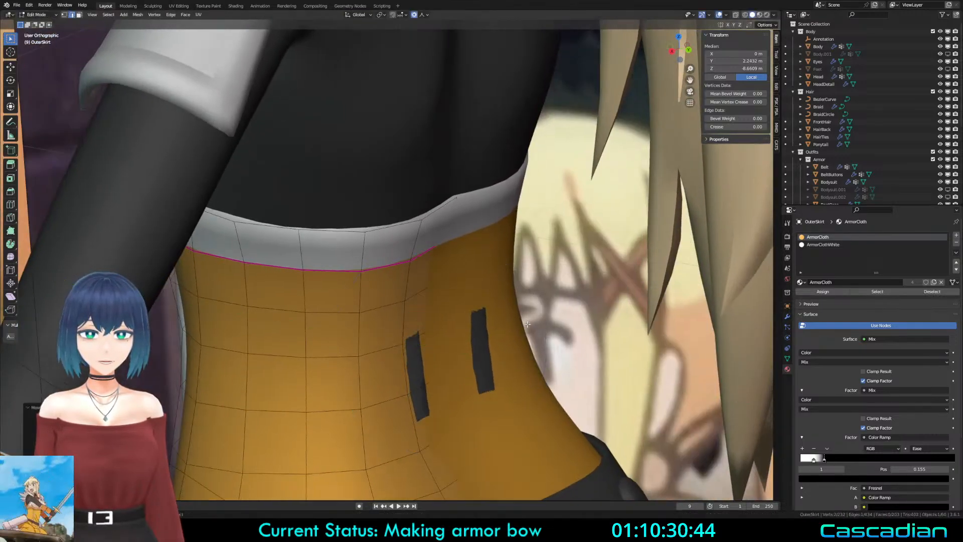
Step: Move the vertical edge over the bodysuit patch beside the back centre outward along global Y in two passes
click(414, 377)
key(g)
key(y)
click(483, 382)
scroll(424, 366, down, 3)
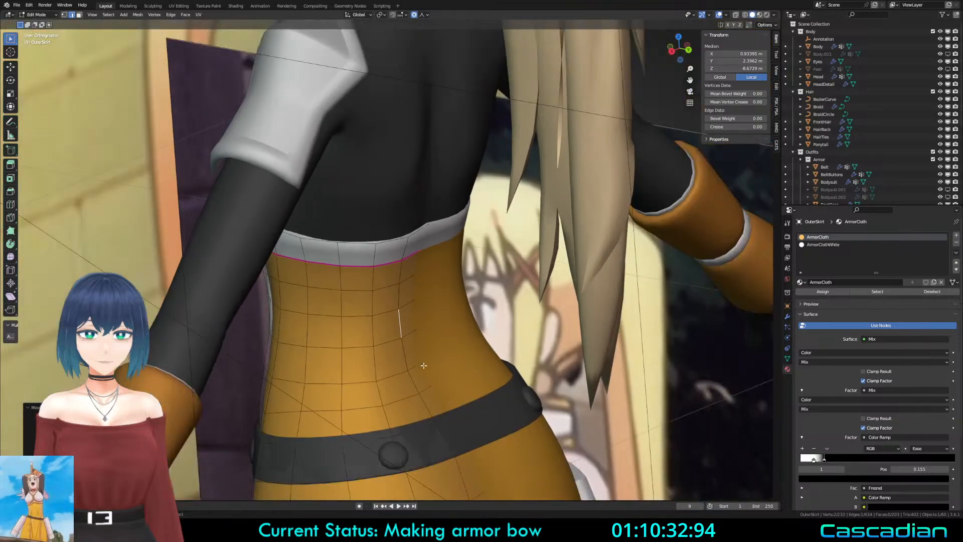
middle_drag(424, 366, 395, 330)
key(g)
key(y)
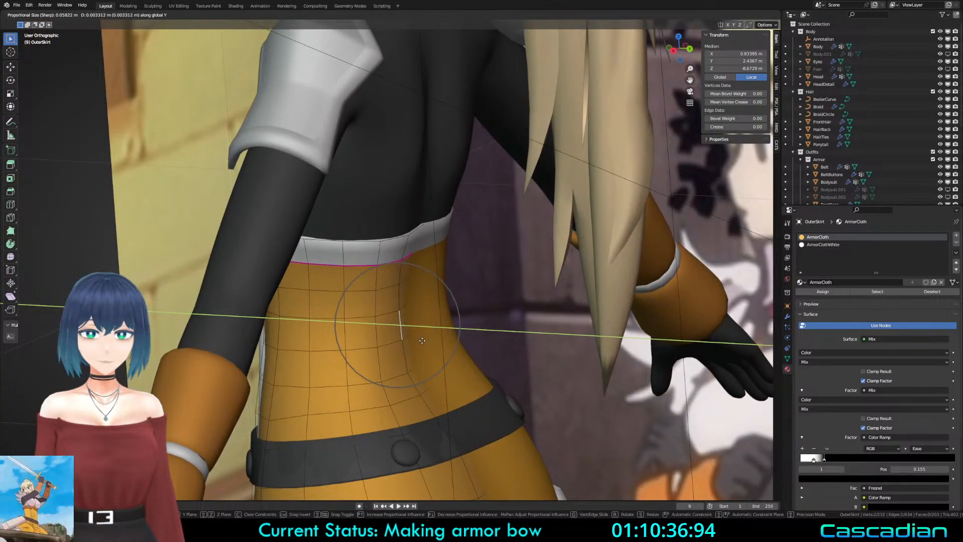
click(422, 342)
Step: Select the vertex above the belt near the back centre and move it along global Y
click(412, 372)
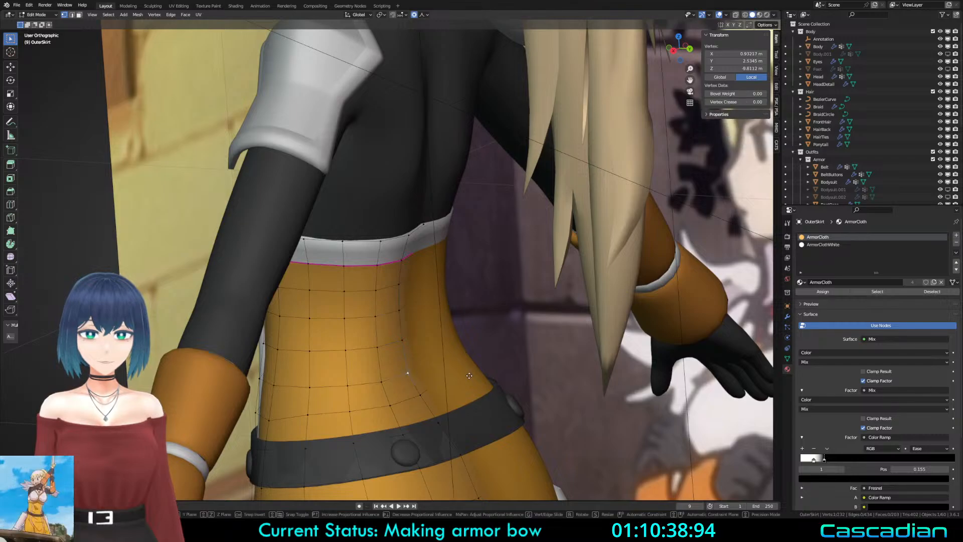
key(g)
key(y)
click(421, 372)
click(470, 374)
Step: Select the five-vertex row above the belt from the back centre towards the side and slide it along its edges
click(309, 387)
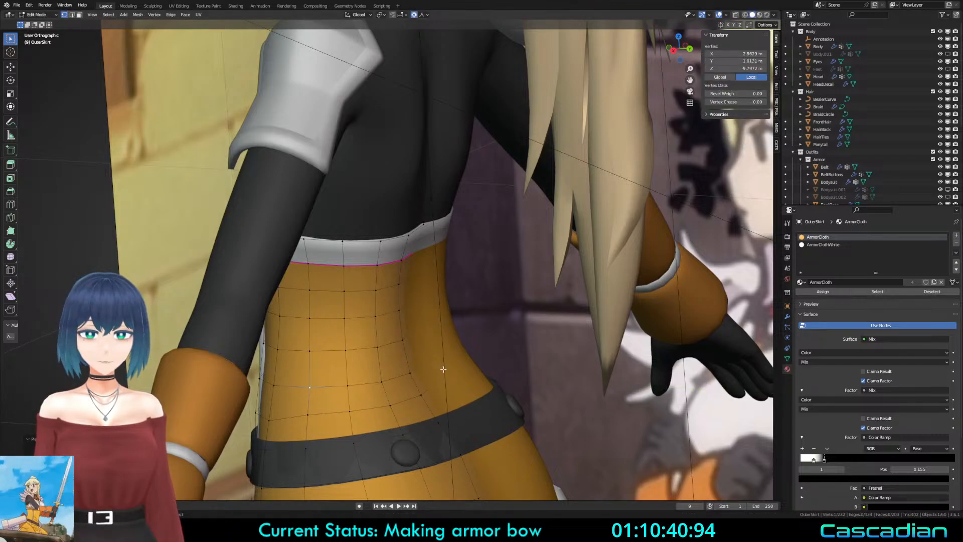
key(ctrl+z)
key(z)
click(368, 375)
key(a)
key(a)
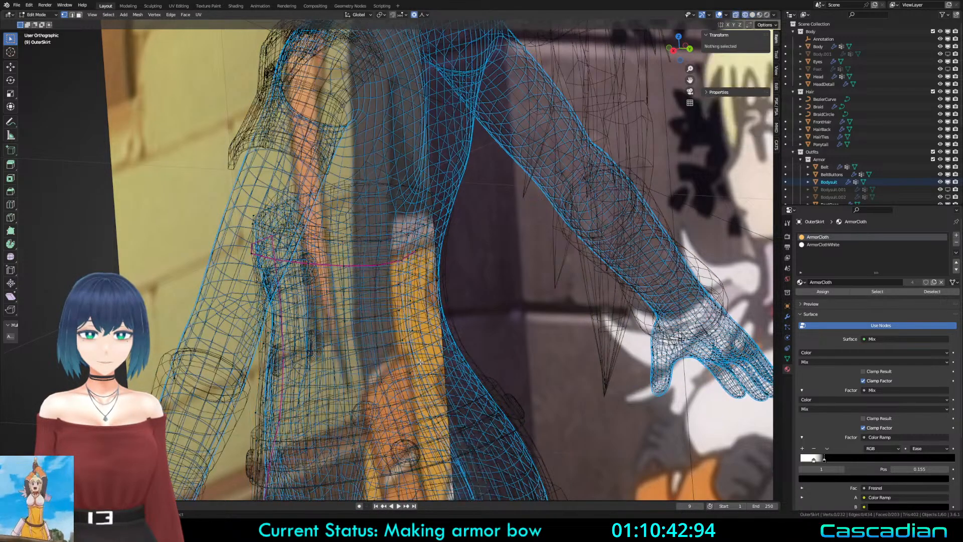
click(429, 361)
key(z)
click(466, 364)
ctrl+click(318, 386)
key(g)
key(g)
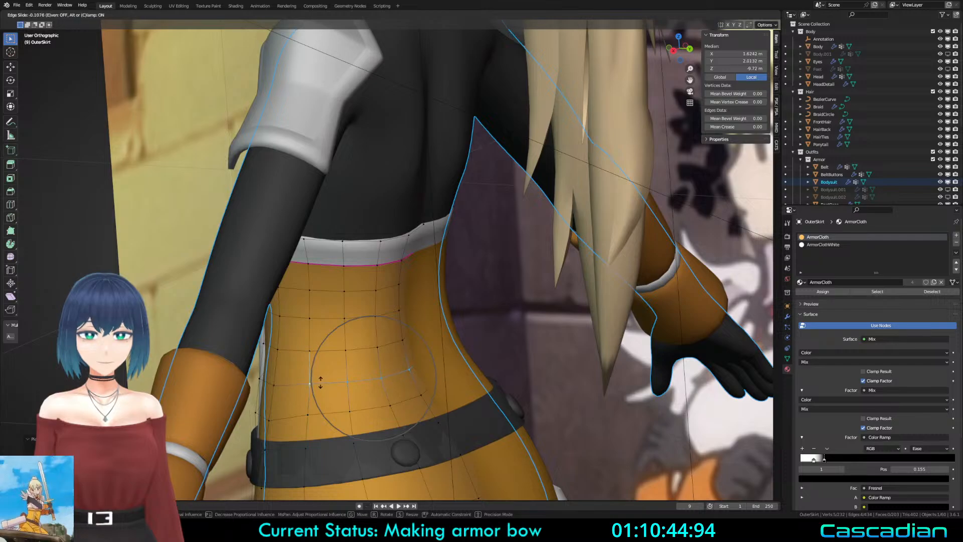
click(321, 386)
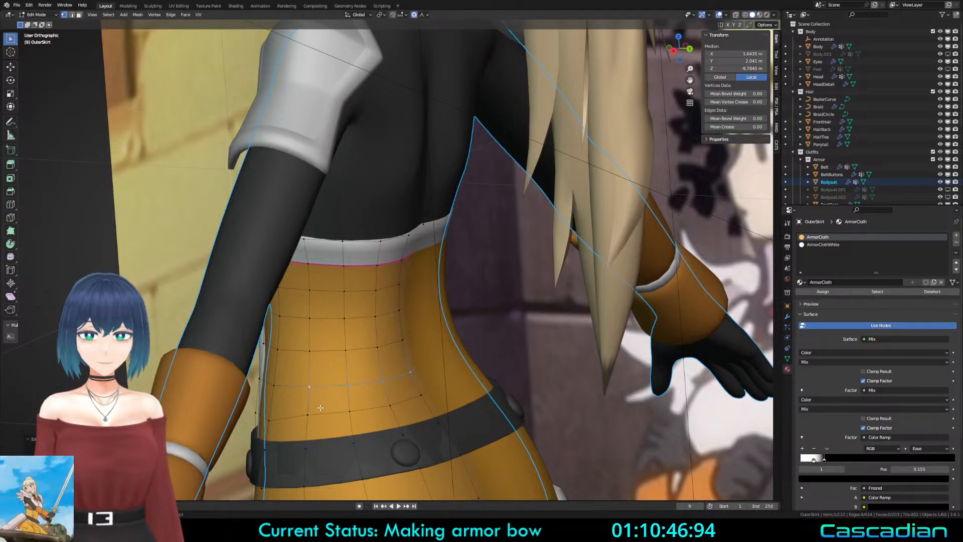
Step: Slide the edge just below that row, nearest the belt, and clear the selection
key(2)
click(321, 409)
key(g)
key(g)
click(320, 407)
key(a)
key(a)
Step: Select the edge path from the back centre towards the side above the belt and slide it and its neighbouring edge
middle_drag(287, 337, 371, 371)
alt+click(381, 381)
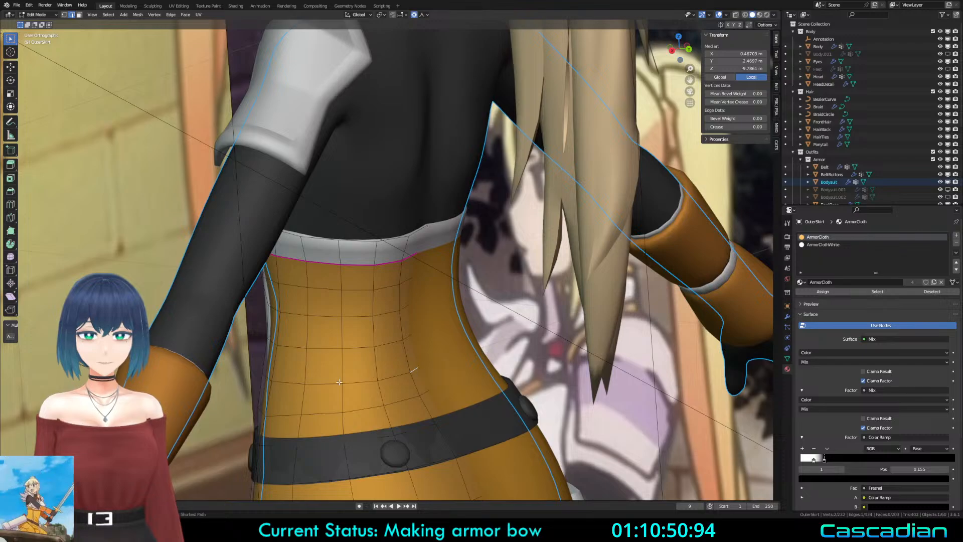
ctrl+click(361, 384)
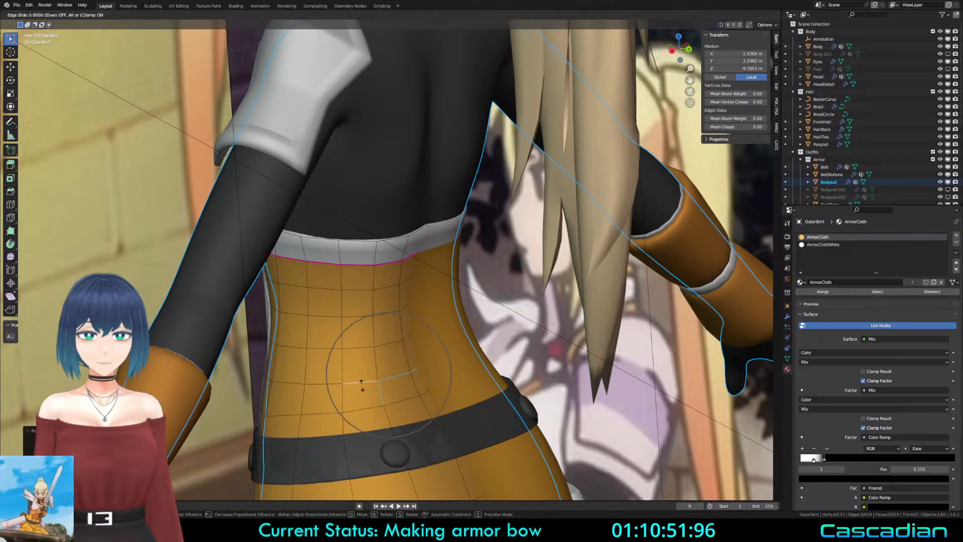
click(308, 385)
key(g)
key(g)
click(308, 382)
key(a)
key(a)
Step: Save the project file
middle_drag(282, 344, 391, 341)
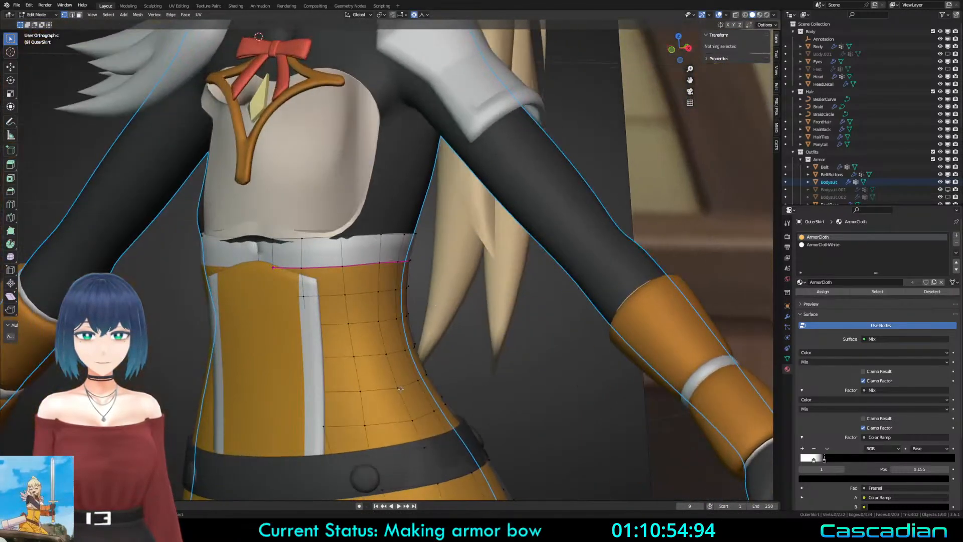
key(2)
key(ctrl+s)
Step: Select the white band's upper edge beside the front centre and move it along global Y over the exposed bodysuit
middle_drag(401, 388, 472, 273)
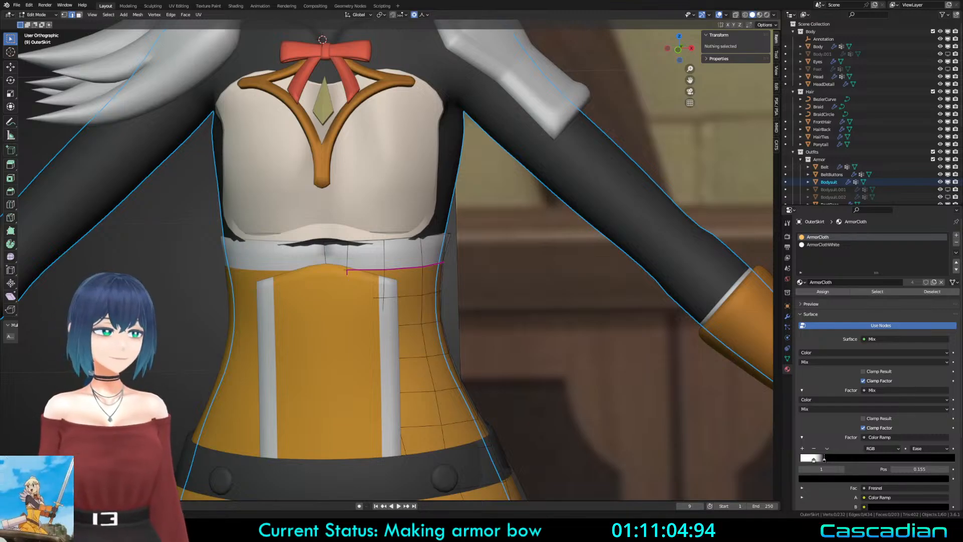
middle_drag(575, 222, 526, 263)
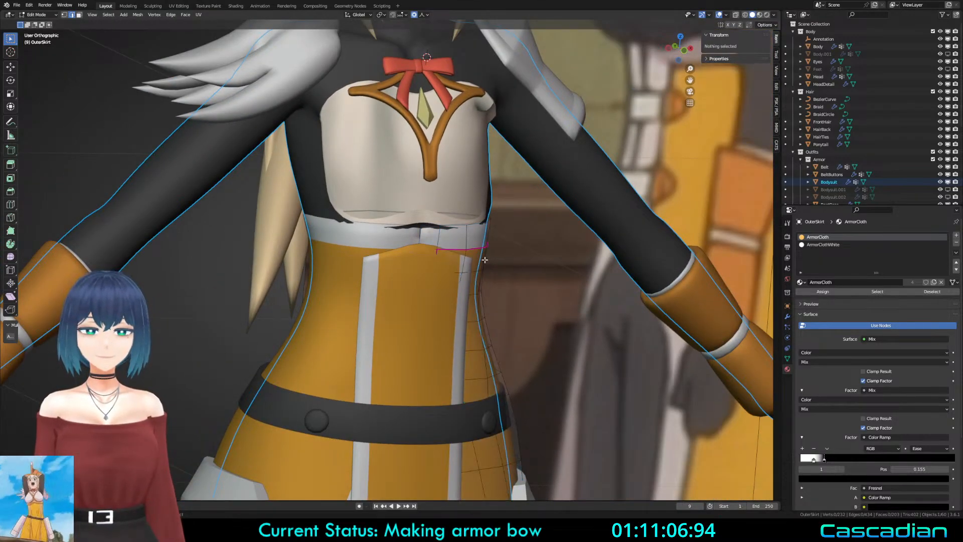
scroll(476, 264, up, 4)
key(1)
click(485, 192)
middle_drag(484, 192, 308, 257)
key(2)
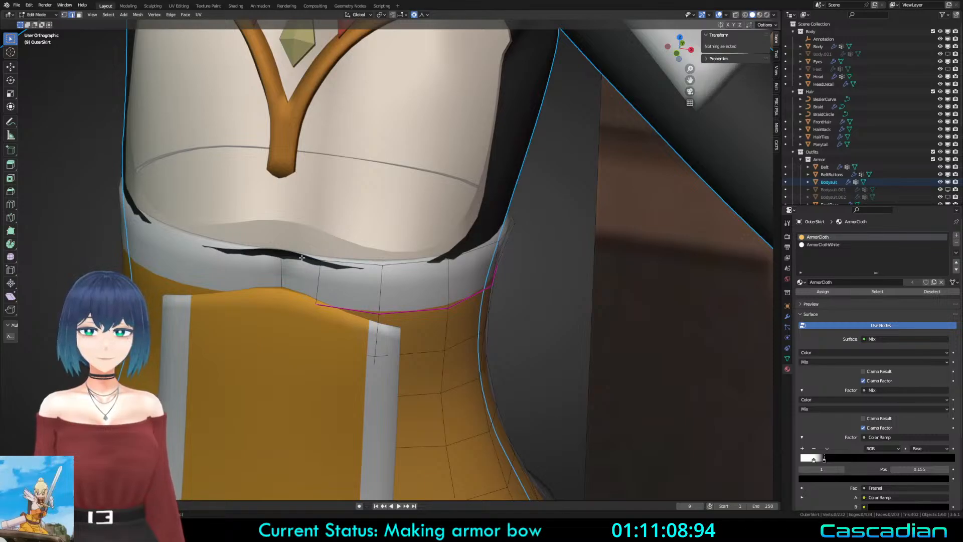
click(302, 257)
key(g)
key(y)
key(Escape)
Step: Select the front centre vertex on the white band's upper rim and adjust it along global Y
key(1)
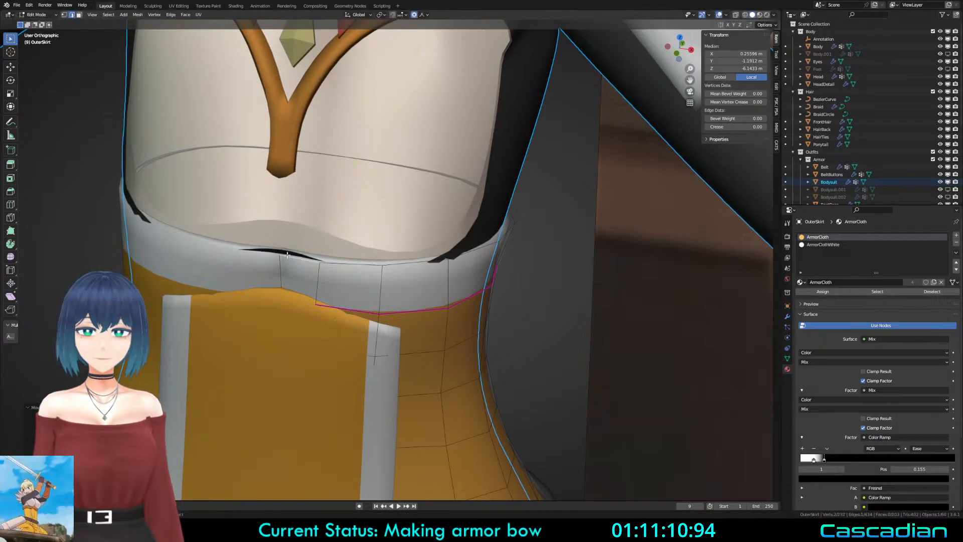
click(279, 253)
key(g)
key(y)
click(279, 255)
Step: Return to Object Mode and hide the front panel covering the outer skirt's lacing
key(Tab)
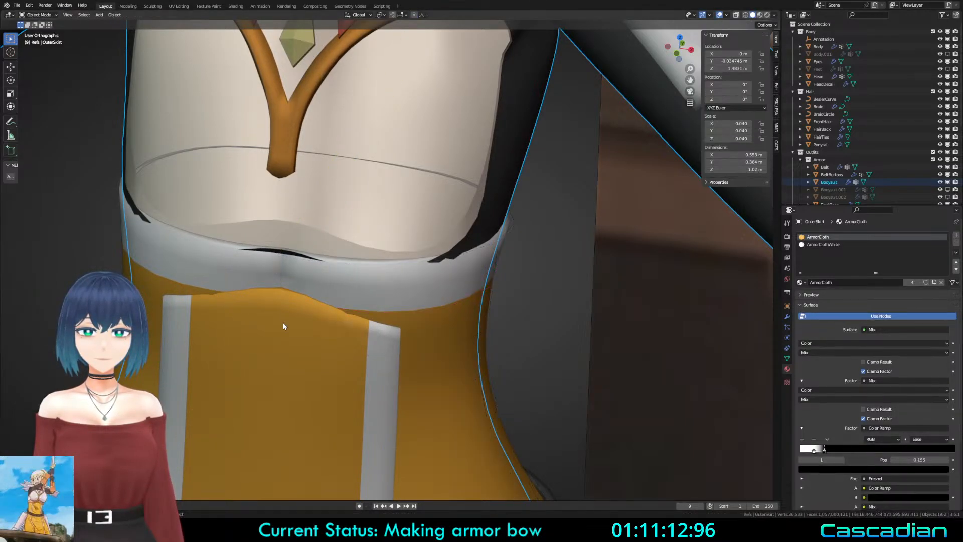
click(281, 323)
key(h)
Step: Open the outer skirt in Edit Mode, reposition the white band's upper vertex under the side of the chest, and leave Edit Mode
click(335, 295)
key(Tab)
click(448, 260)
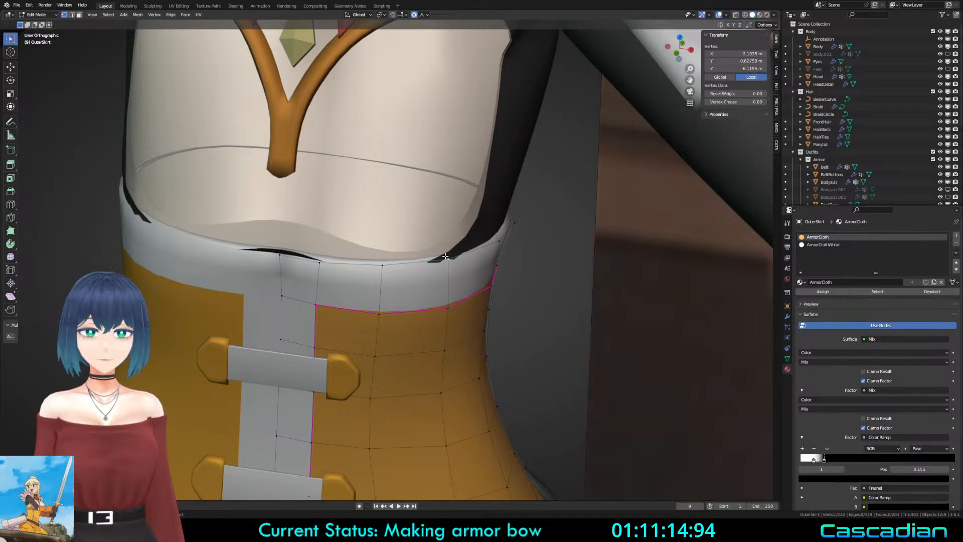
middle_drag(450, 263, 386, 112)
key(g)
click(656, 290)
key(Tab)
Step: Select the skirt armor and hide it
scroll(657, 291, down, 2)
scroll(457, 269, down, 2)
click(347, 300)
key(h)
scroll(247, 277, down, 2)
middle_drag(247, 277, 381, 214)
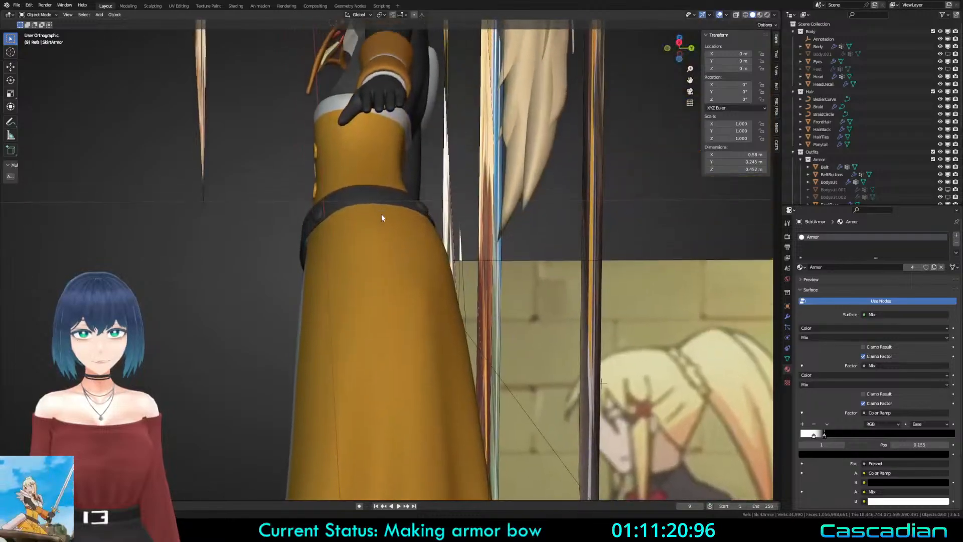
scroll(386, 228, up, 3)
click(393, 249)
key(Tab)
scroll(386, 221, up, 2)
middle_drag(393, 249, 341, 149)
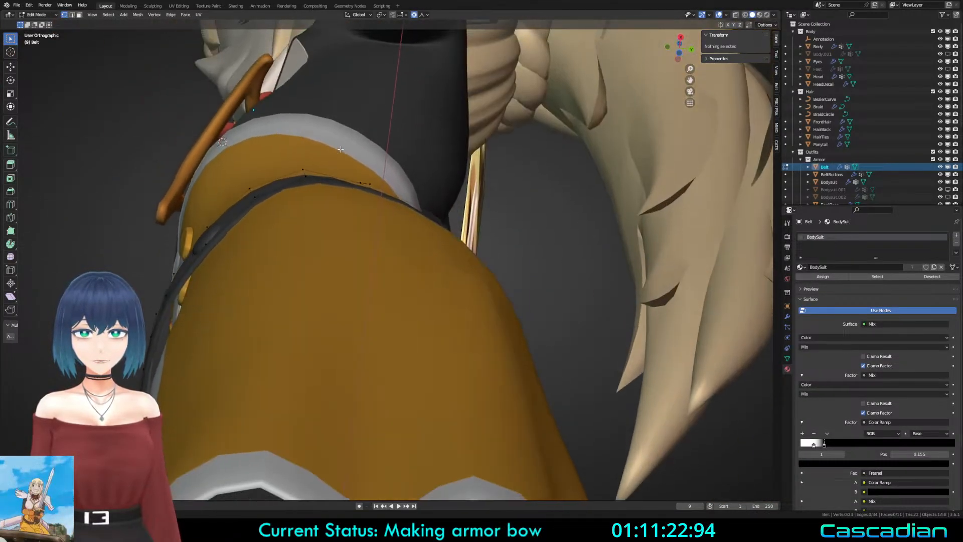
middle_drag(336, 185, 441, 319)
scroll(294, 223, up, 3)
scroll(278, 242, down, 4)
scroll(277, 243, up, 3)
key(Tab)
Step: Open the inner skirt in Edit Mode and move its side hem edge inward towards the legs with proportional editing
click(457, 323)
key(Tab)
click(441, 320)
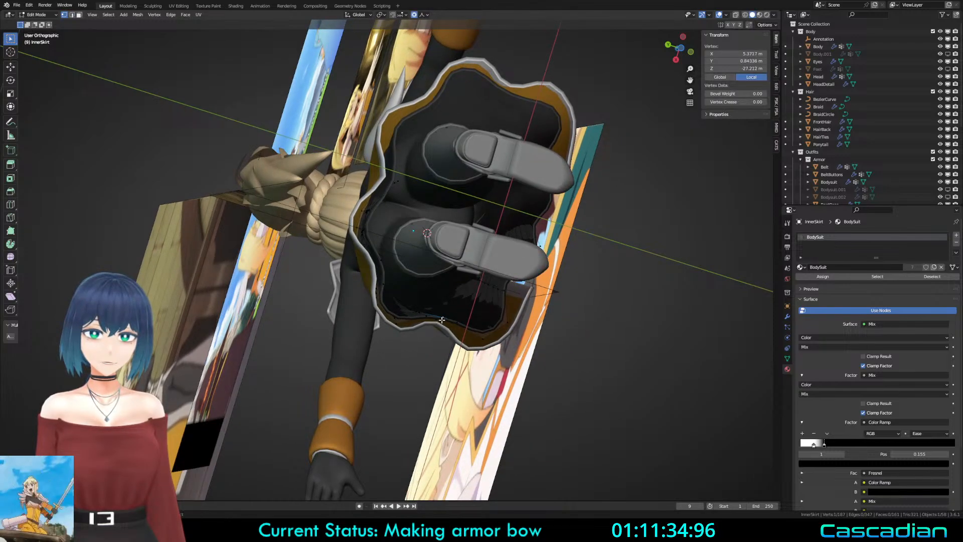
key(g)
key(Escape)
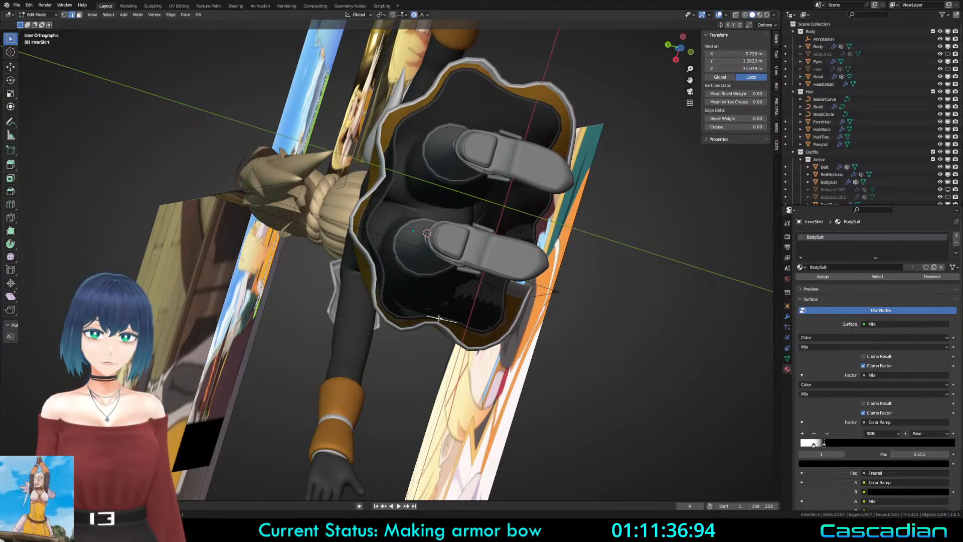
key(g)
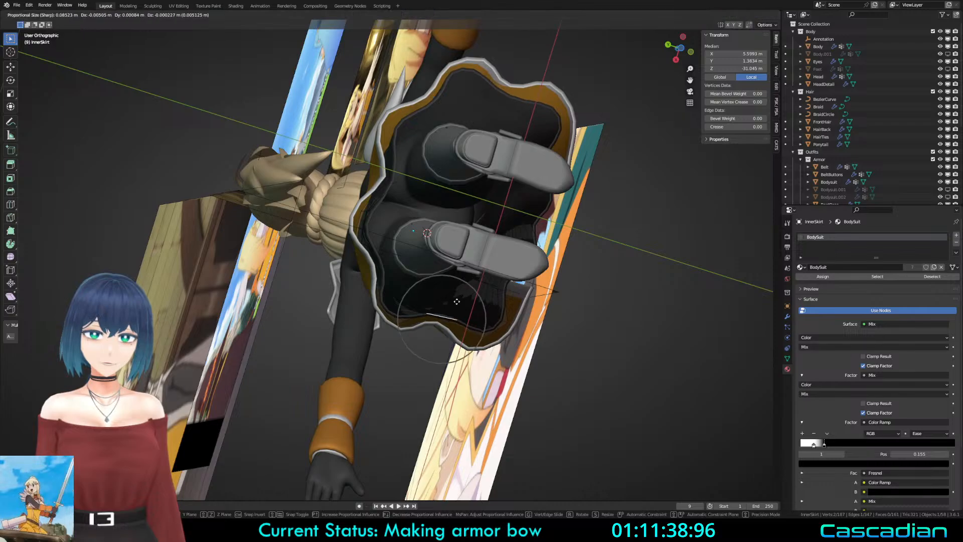
click(457, 301)
Step: Select two inner skirt vertices near the front side of the hem and reposition them with proportional editing
middle_drag(458, 301, 467, 299)
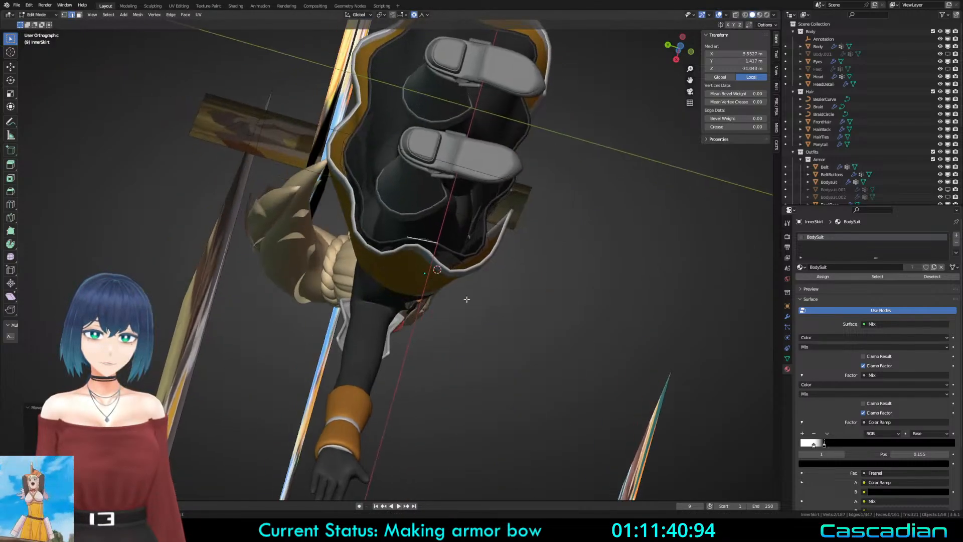
middle_drag(455, 265, 469, 287)
click(481, 246)
key(1)
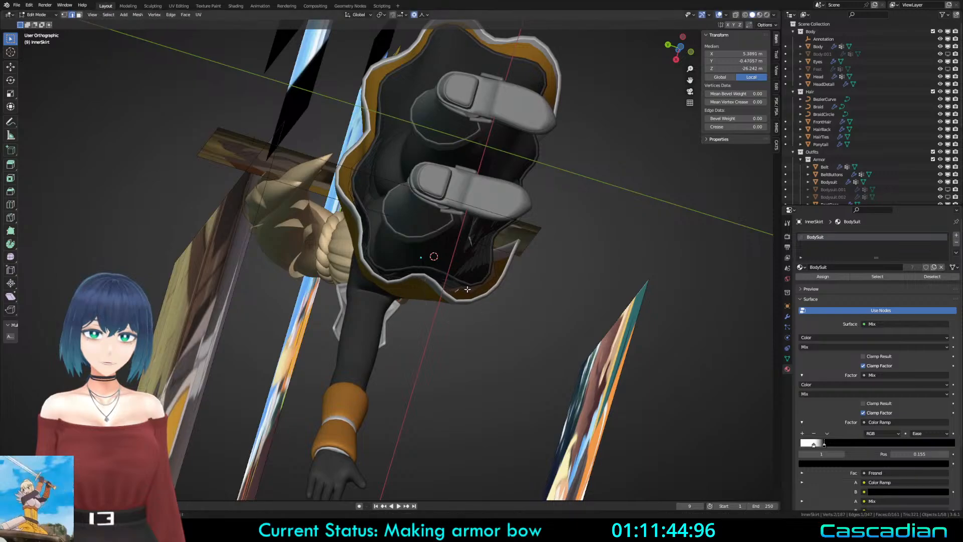
click(461, 290)
shift+click(460, 289)
key(g)
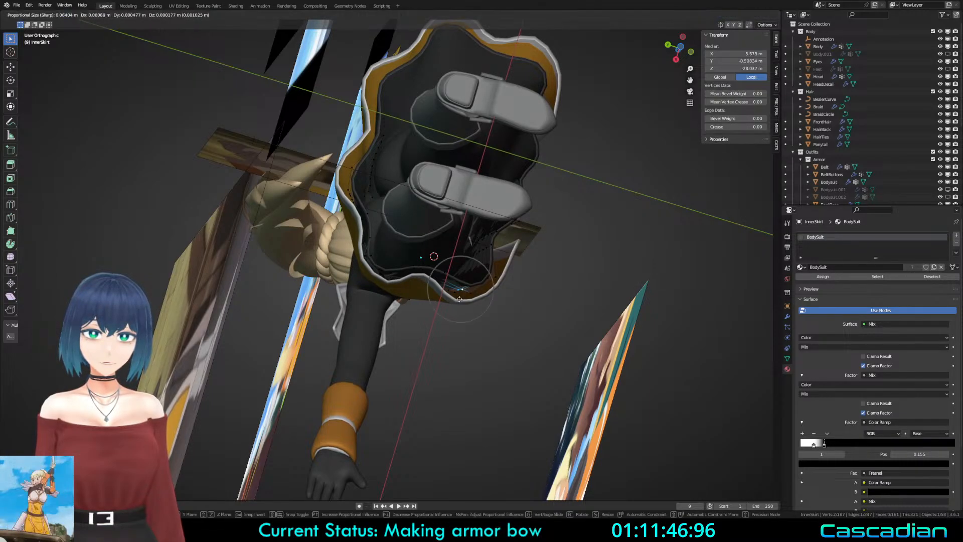
click(458, 301)
Step: Add another nearby vertex to the selection, move the group to refine the inner skirt's fold, and deselect everything
middle_drag(458, 302, 472, 258)
shift+click(455, 311)
key(g)
click(452, 313)
key(a)
key(a)
Step: Return to Object Mode, unhide all hidden objects and clear the selection
key(Tab)
key(a)
key(a)
key(alt+h)
key(a)
key(a)
scroll(570, 288, down, 3)
scroll(570, 288, up, 6)
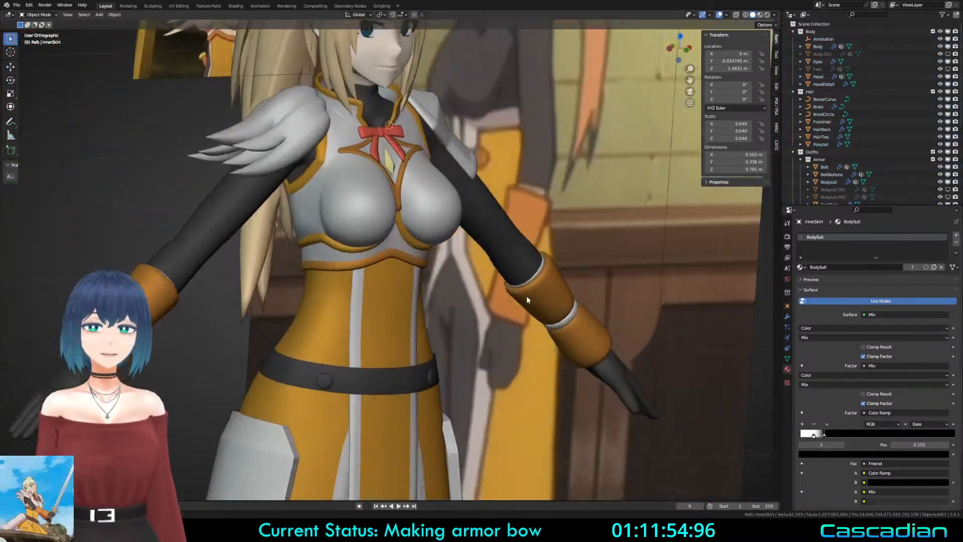
scroll(513, 295, down, 2)
middle_drag(512, 295, 558, 321)
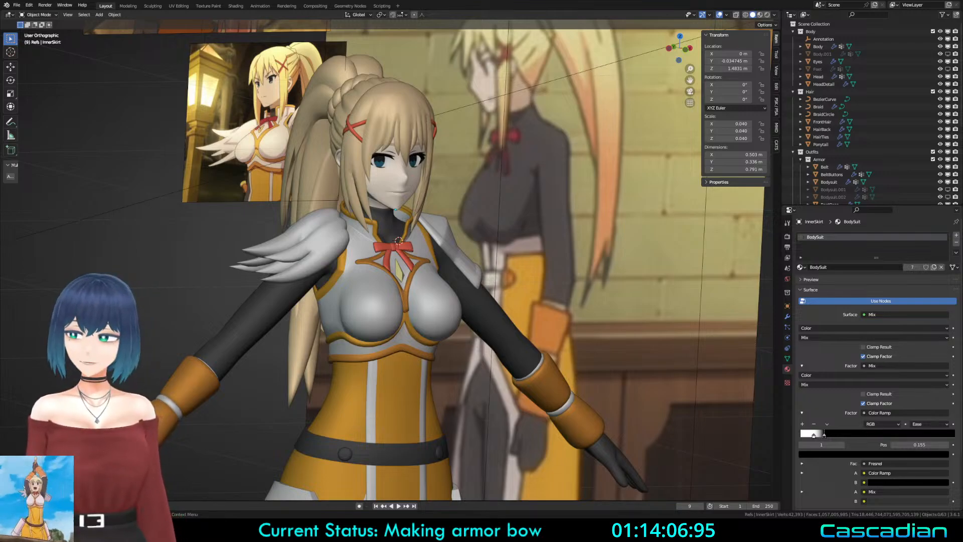
Step: Open the breastplate in Edit Mode and move the corner vertex on the front of the armhole trim
middle_drag(456, 235, 361, 301)
scroll(441, 256, up, 2)
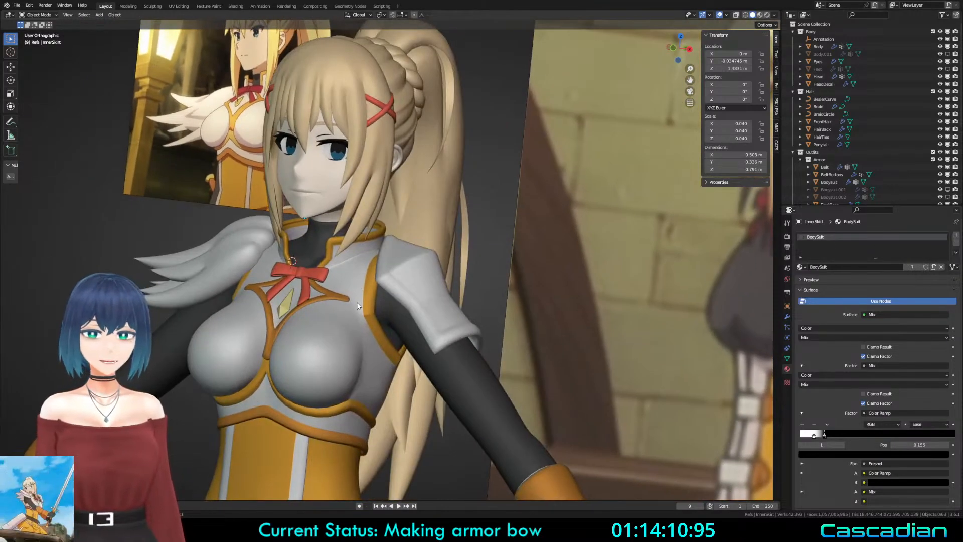
click(373, 301)
key(Tab)
mouse_move(426, 284)
middle_down()
mouse_move(436, 275)
mouse_move(432, 294)
middle_up()
key(alt+a)
scroll(424, 320, up, 3)
shift+middle_drag(419, 342, 415, 311)
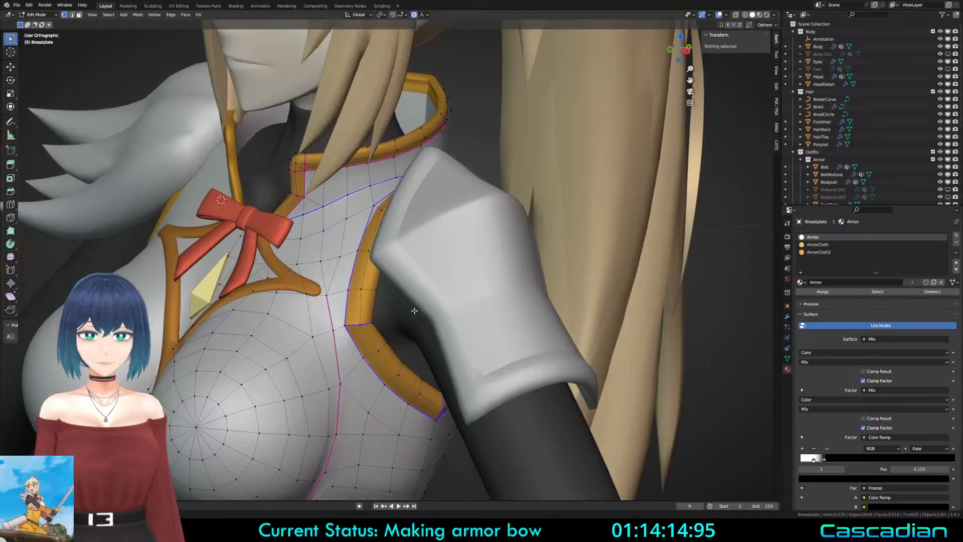
scroll(413, 312, up, 1)
click(374, 326)
key(g)
click(407, 307)
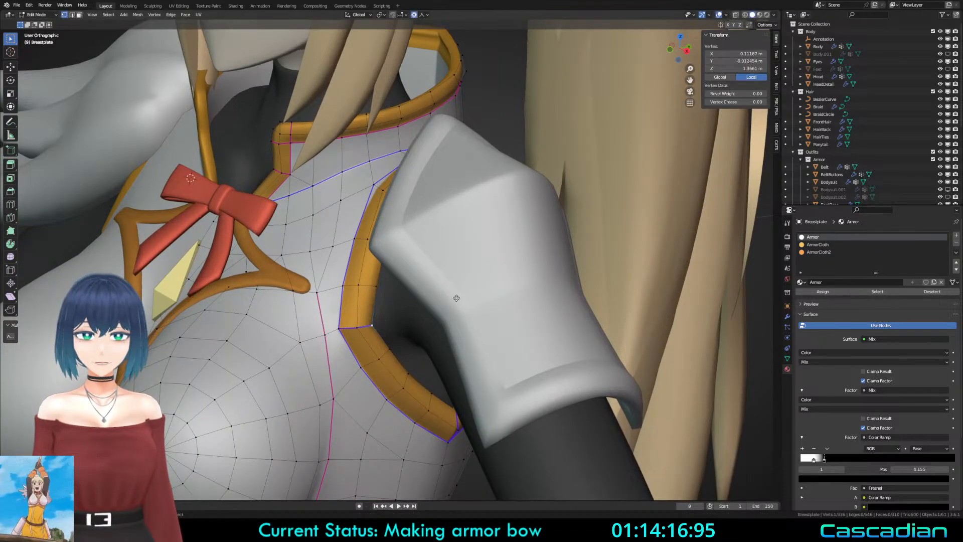
Step: Reposition the neighbouring armhole trim corner vertex with proportional editing, clear the selection and save the file
middle_drag(455, 296, 349, 348)
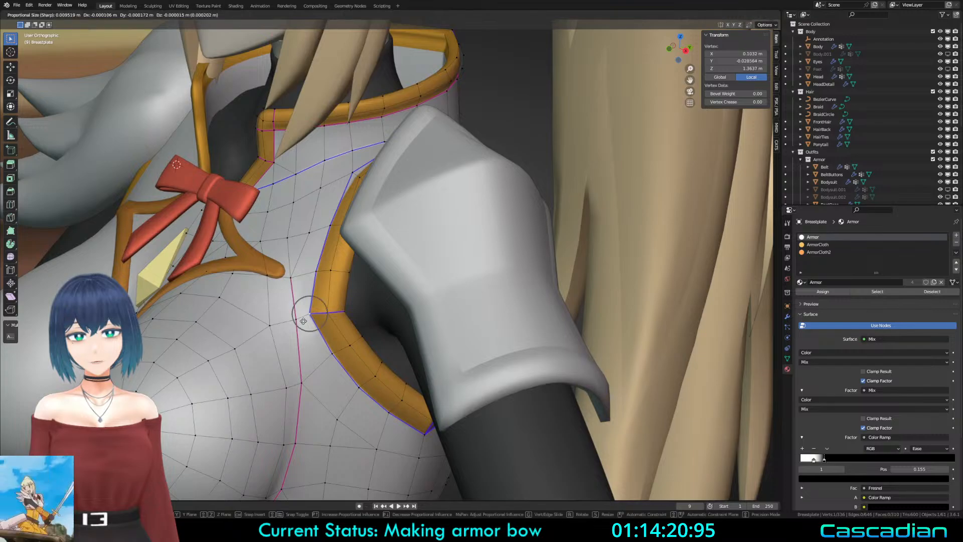
key(a)
key(alt+a)
key(ctrl+s)
scroll(416, 321, down, 3)
key(a)
key(alt+a)
Step: Slide the vertex at the lower corner of the collar trim along its edge, return to Object Mode and save the file
middle_drag(416, 320, 445, 351)
scroll(319, 281, up, 3)
scroll(423, 264, up, 3)
key(a)
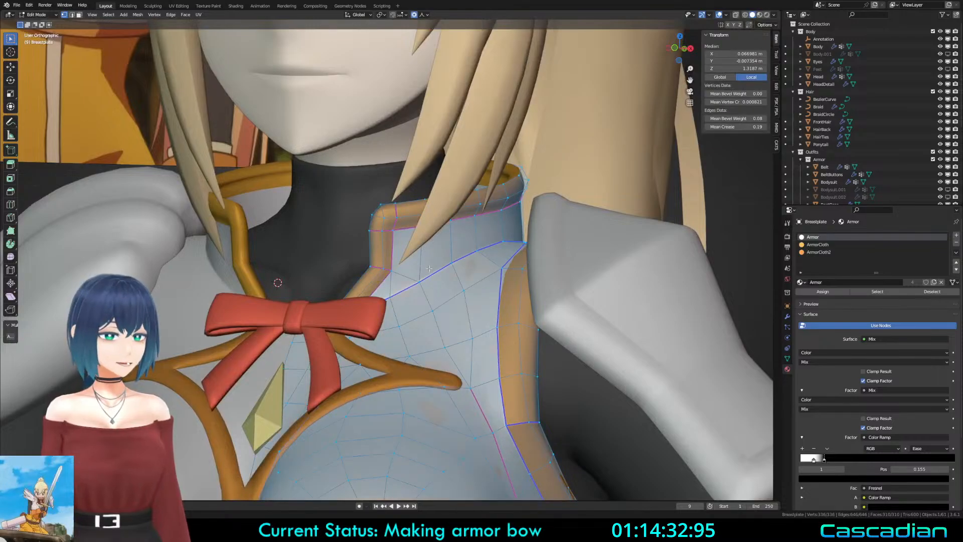
scroll(422, 264, up, 2)
click(380, 272)
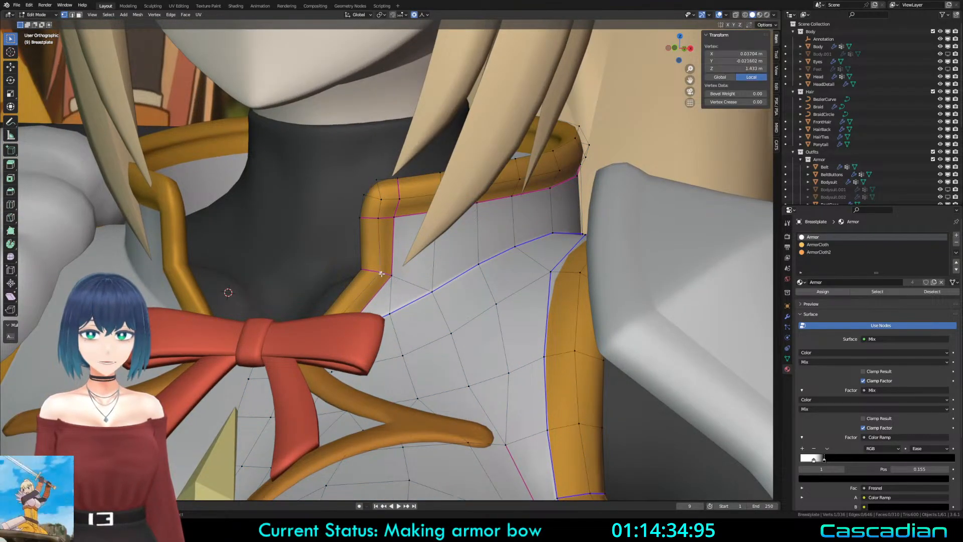
key(shift+v)
click(379, 274)
key(alt+a)
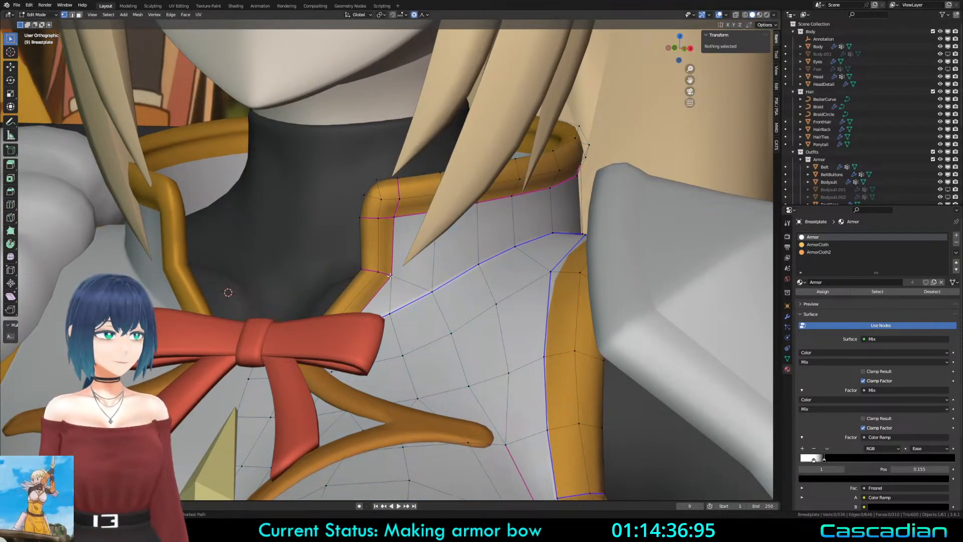
scroll(390, 275, down, 4)
key(Tab)
key(ctrl+s)
Step: Check the breastplate neckline behind the hidden bow and unhide all objects
key(g)
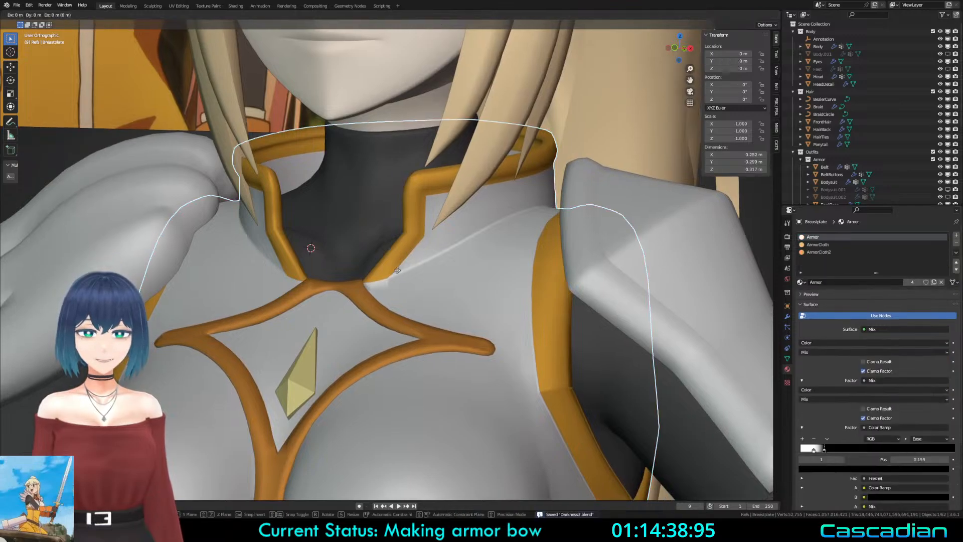
key(Escape)
scroll(398, 274, up, 3)
scroll(397, 273, down, 4)
key(a)
key(a)
key(alt+h)
key(a)
key(a)
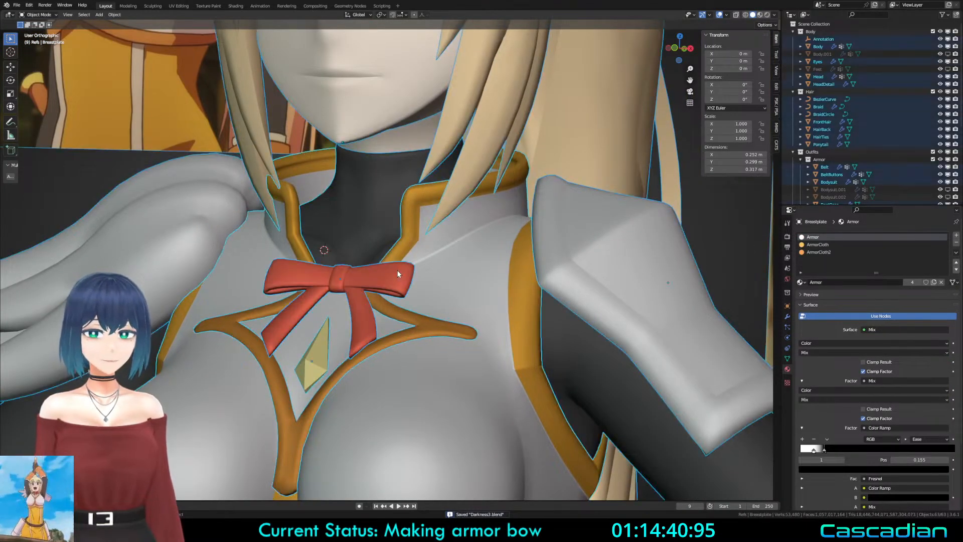
Step: Open the breastplate in Edit Mode again, clear its vertex selection and save the file
click(538, 277)
key(Tab)
key(Tab)
click(485, 280)
key(Tab)
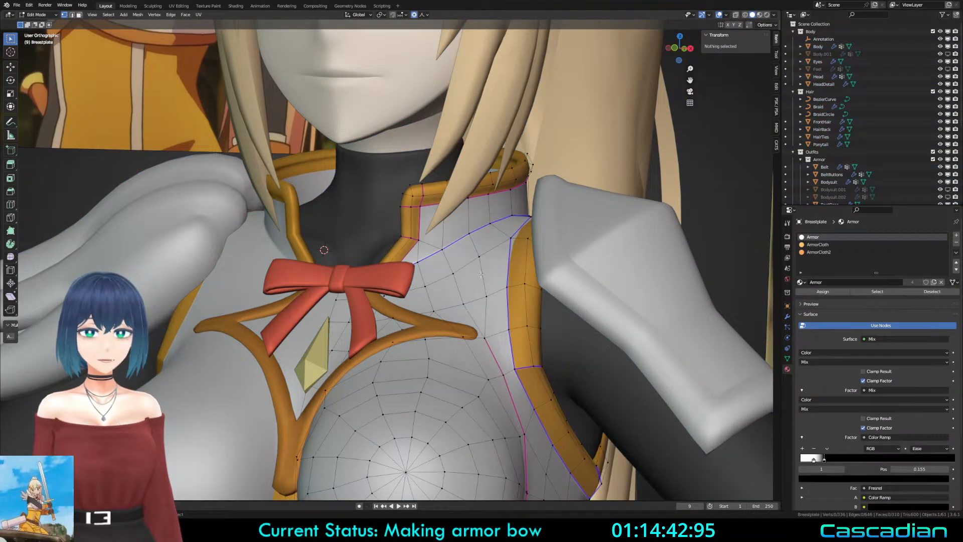
middle_drag(485, 268, 321, 342)
scroll(436, 298, down, 2)
key(a)
key(alt+a)
key(a)
click(301, 340)
key(alt+a)
key(ctrl+s)
Step: Connect two vertices on the breastplate's upper back panel near the armhole and clear the selection
click(282, 298)
shift+click(332, 334)
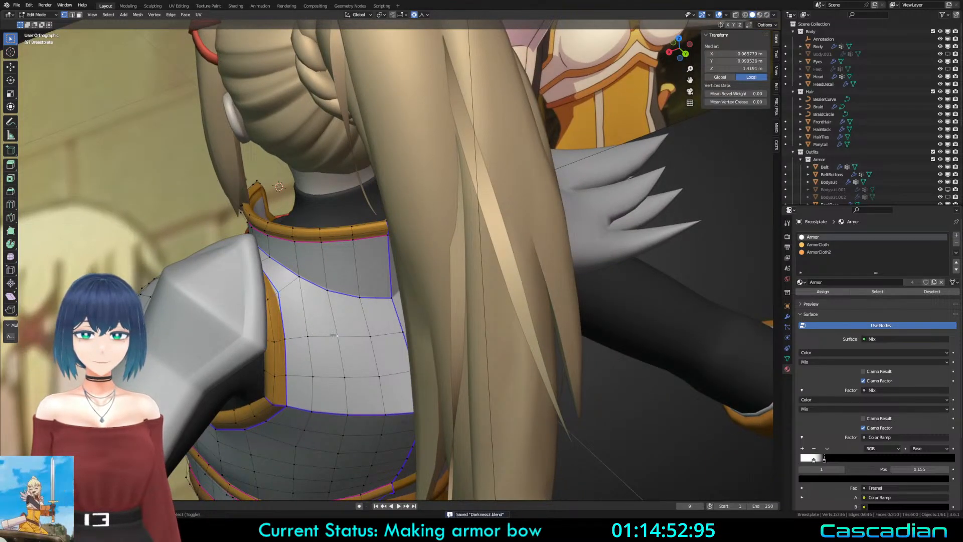
key(j)
key(alt+a)
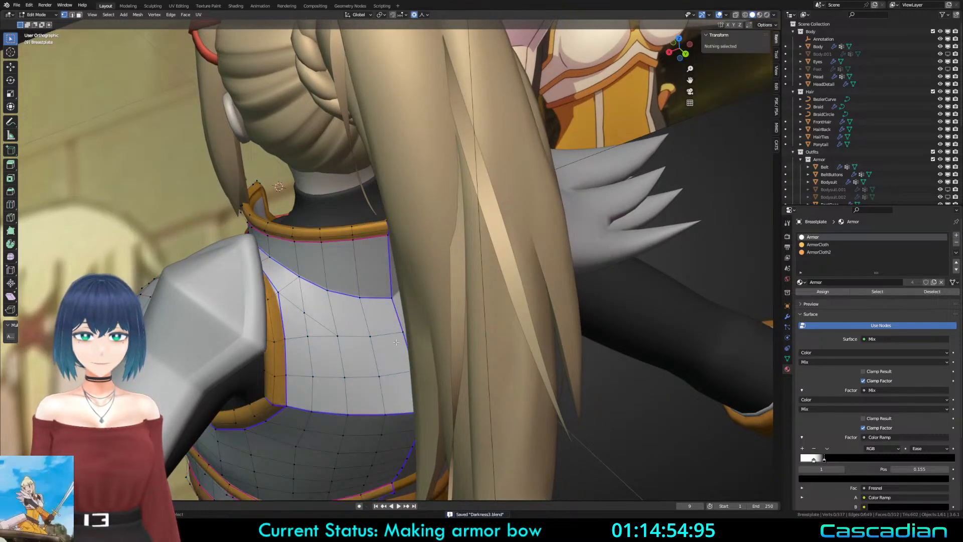
Step: Examine the breastplate mesh around the collar and armhole in wireframe shading
middle_drag(396, 342, 398, 331)
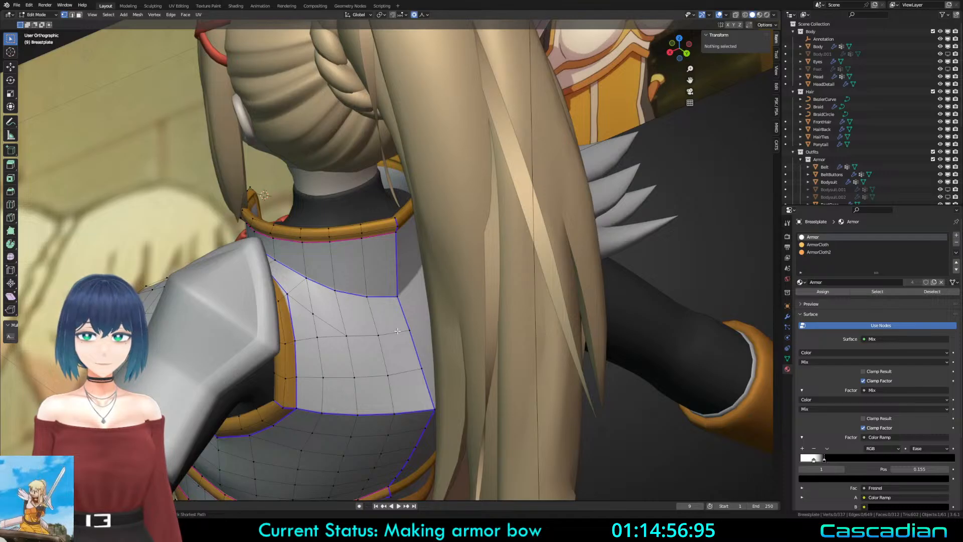
key(a)
mouse_move(398, 331)
middle_down()
mouse_move(576, 355)
mouse_move(543, 361)
middle_up()
key(alt+a)
key(z)
click(405, 369)
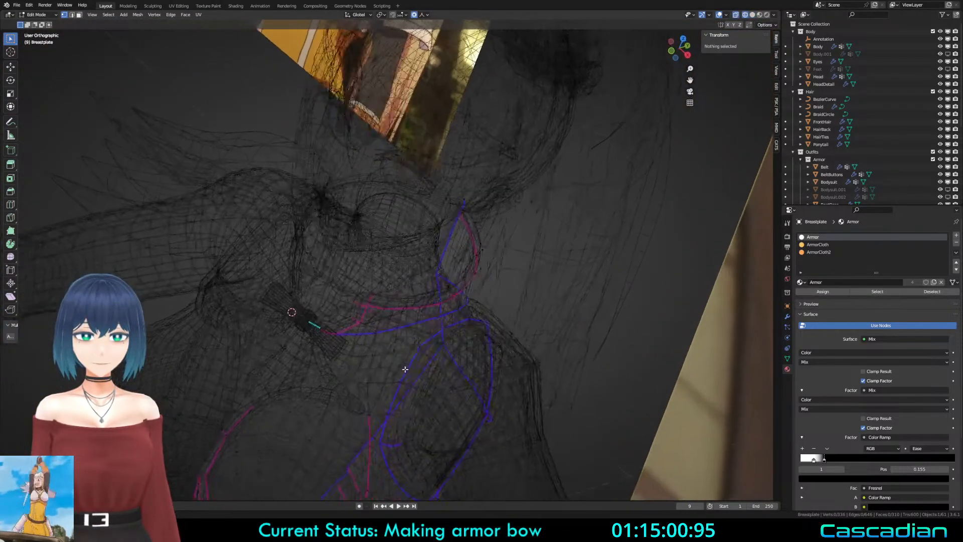
key(a)
middle_drag(405, 369, 380, 271)
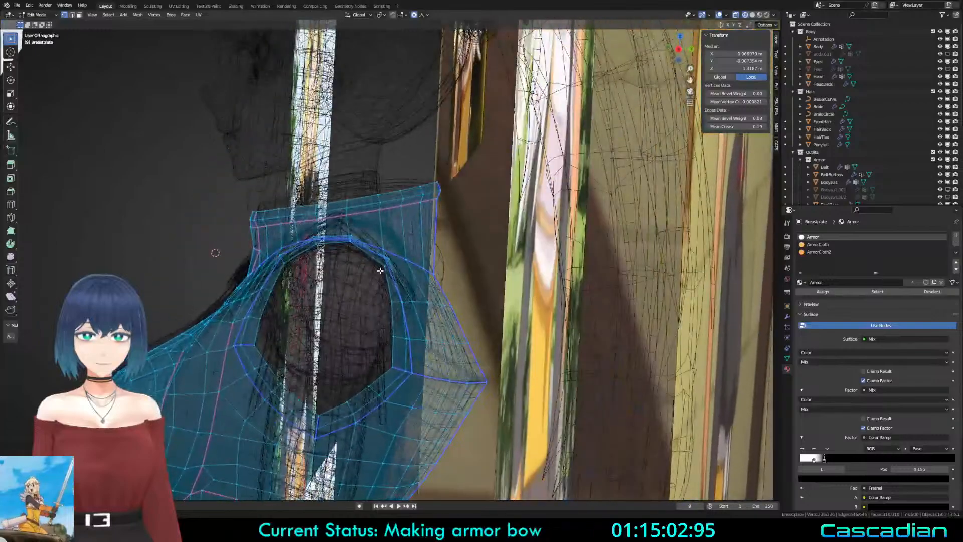
scroll(381, 272, down, 1)
Step: Return to Object Mode with solid shading, unhide all objects and clear the selection
key(Tab)
key(shift+h)
key(z)
click(552, 312)
mouse_move(552, 312)
middle_down()
mouse_move(500, 311)
mouse_move(472, 291)
mouse_move(594, 273)
middle_up()
scroll(476, 325, down, 2)
key(alt+h)
middle_drag(454, 294, 464, 274)
key(alt+a)
scroll(464, 274, down, 2)
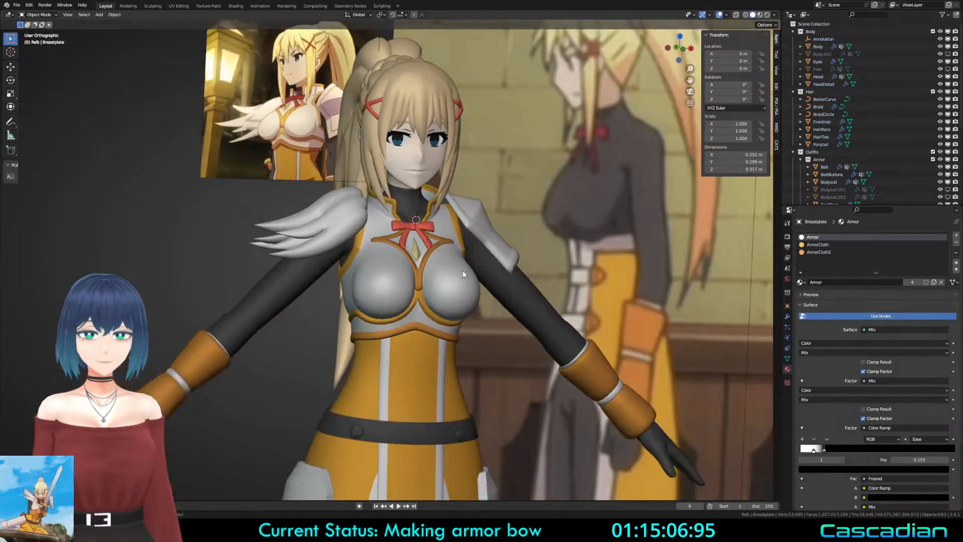
Step: Examine the character's head and upper body in different viewport shading modes
key(z)
click(468, 311)
middle_drag(498, 327, 578, 329)
middle_drag(478, 265, 459, 262)
shift+middle_drag(525, 276, 519, 391)
scroll(509, 306, up, 2)
key(z)
click(551, 307)
middle_drag(544, 306, 503, 303)
scroll(502, 321, up, 1)
key(z)
click(536, 411)
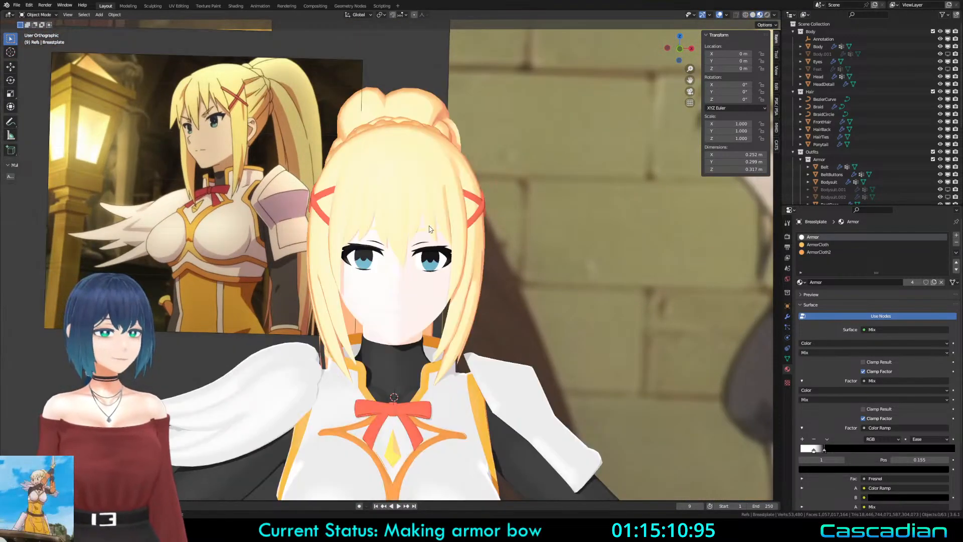
Step: Choose the front hair as the object to edit and switch the viewport back to solid shading
click(429, 224)
key(a)
key(z)
click(550, 245)
scroll(540, 312, up, 2)
mouse_move(550, 246)
shift+middle_down()
mouse_move(541, 312)
mouse_move(507, 279)
shift+middle_up()
key(alt+a)
scroll(507, 280, up, 1)
key(Tab)
key(Tab)
middle_drag(433, 276, 453, 275)
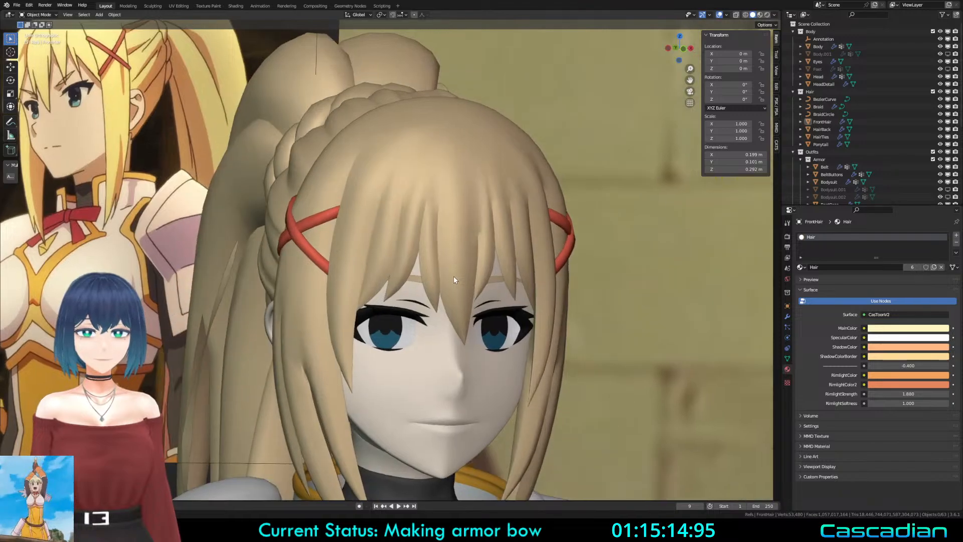
Step: Open the front hair in Edit Mode and adjust the vertices of a bang strand above the eye with proportional editing
key(Tab)
key(g)
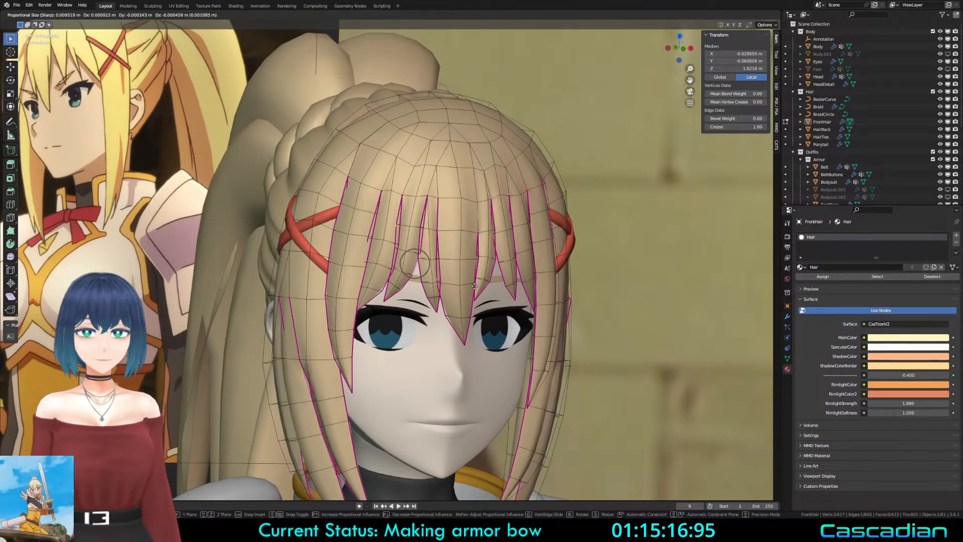
click(475, 286)
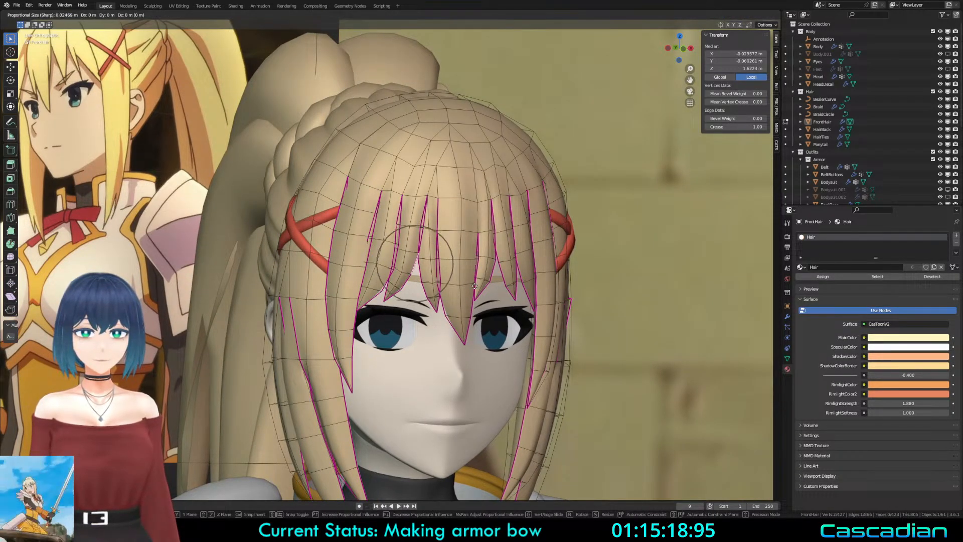
key(g)
click(396, 227)
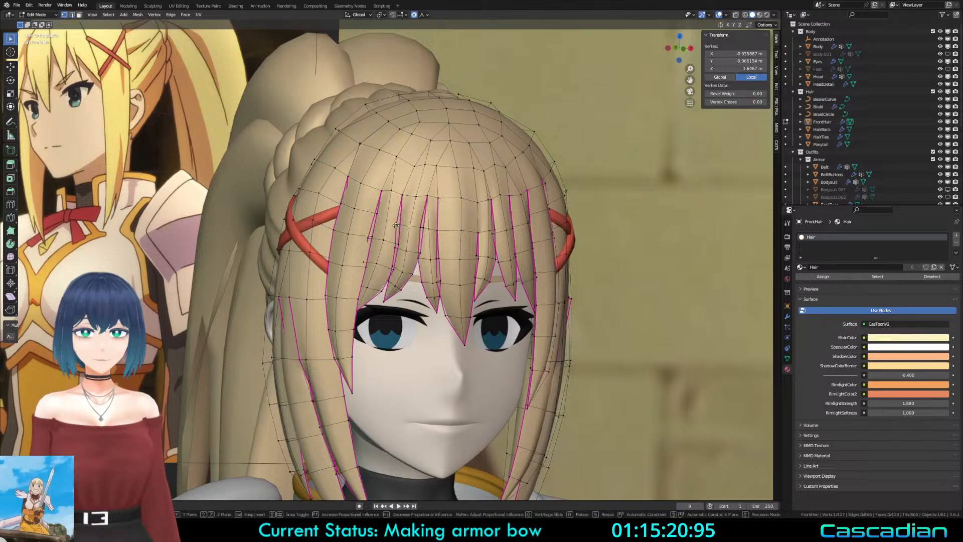
Step: Clear the selection and add a loop cut across the bang strand above the eye
key(a)
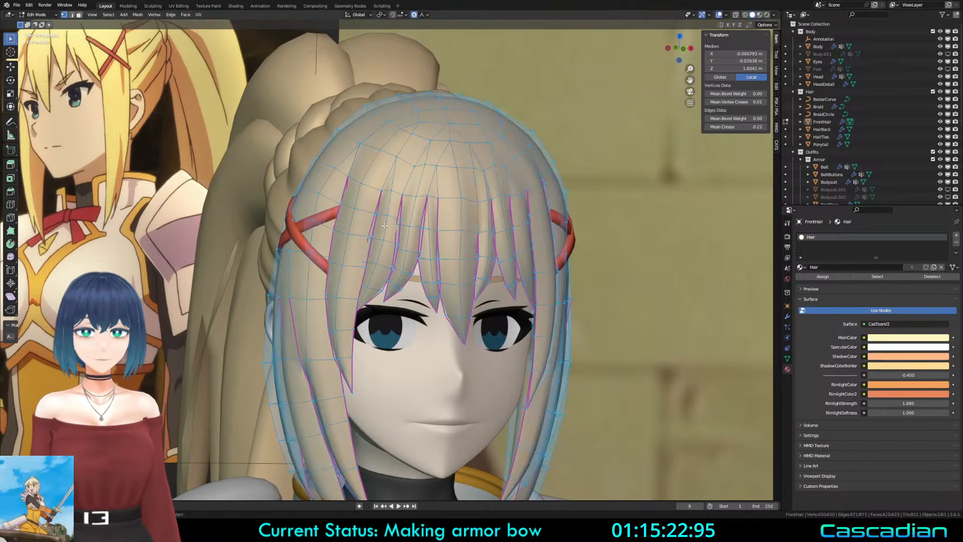
key(alt+a)
key(ctrl+r)
click(386, 241)
click(387, 239)
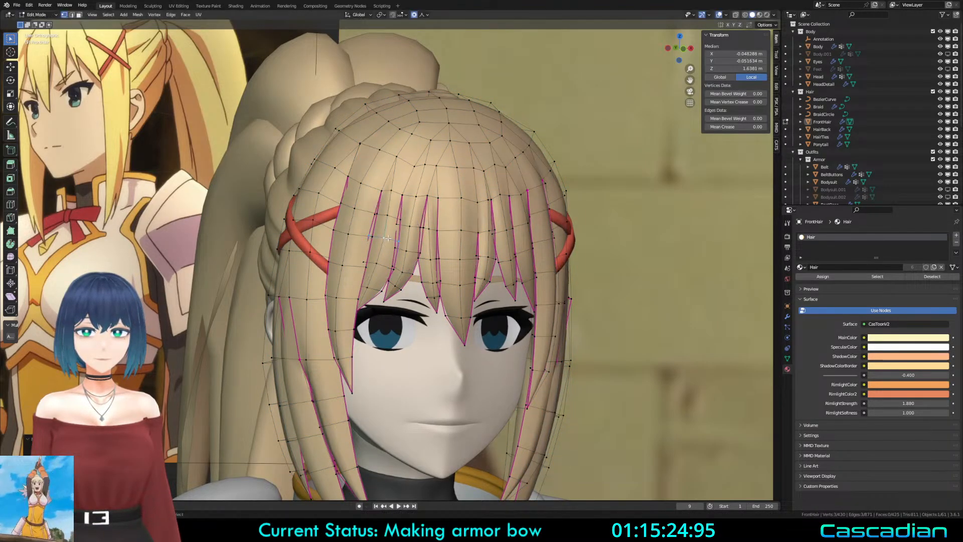
key(Tab)
key(Tab)
scroll(393, 223, up, 1)
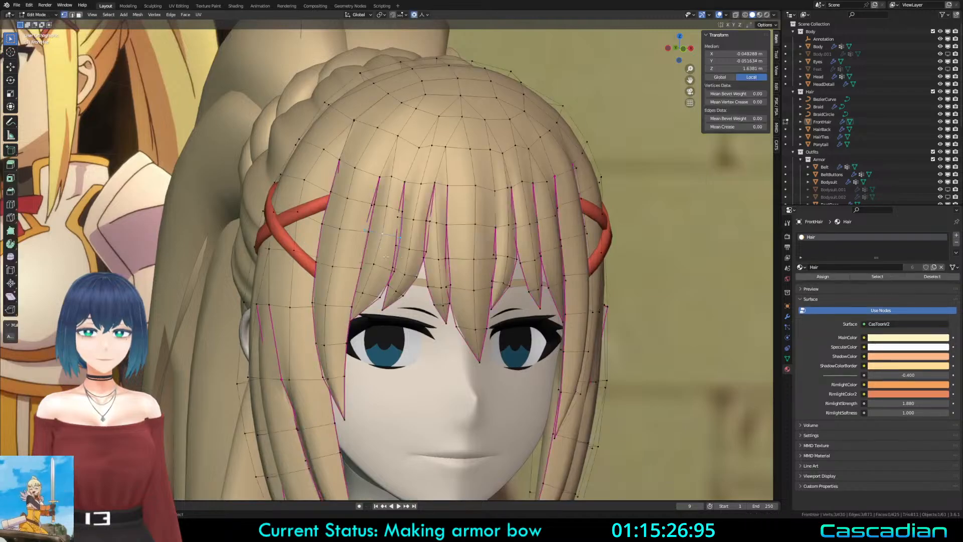
Step: Isolate the front hair in local view and examine the bang strands from below in wireframe shading
mouse_move(394, 223)
middle_down()
mouse_move(402, 220)
mouse_move(389, 74)
mouse_move(350, 312)
middle_up()
scroll(402, 219, down, 3)
key(KP_Divide)
scroll(350, 311, up, 6)
key(z)
click(285, 248)
key(a)
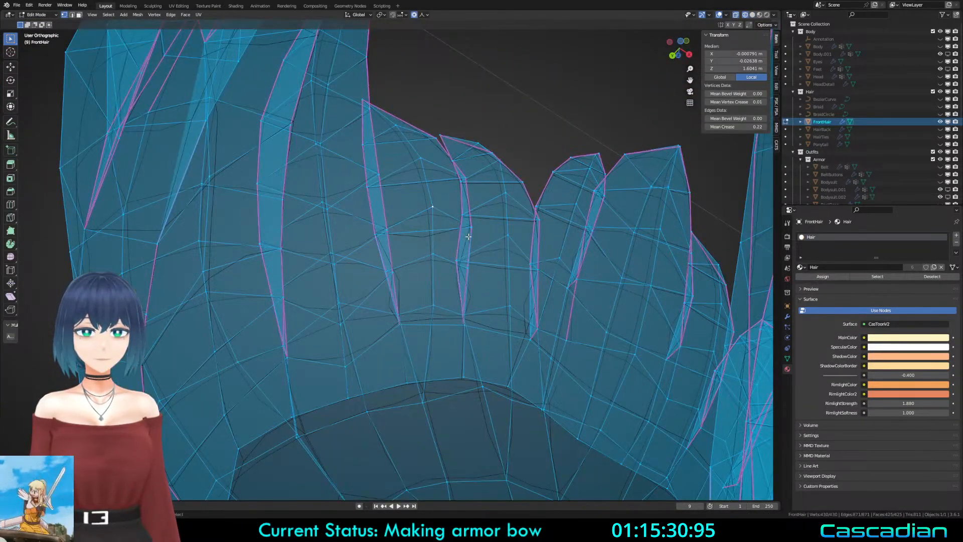
mouse_move(468, 236)
middle_down()
mouse_move(520, 248)
mouse_move(402, 279)
middle_up()
scroll(486, 250, up, 4)
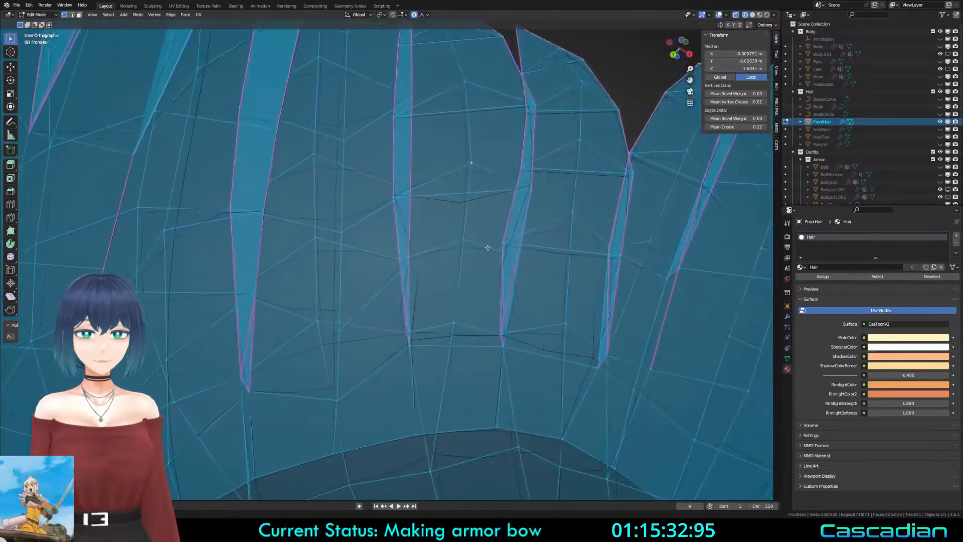
Step: Leave local view, return to editing the front hair and undo the loop cut on the bang strand
key(ctrl+z)
key(Tab)
key(KP_Divide)
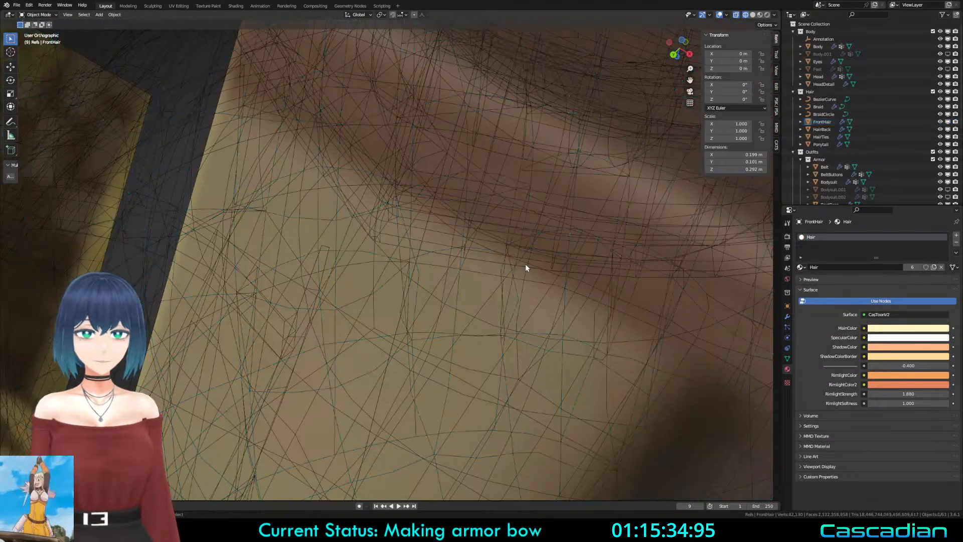
key(Tab)
key(Tab)
key(Tab)
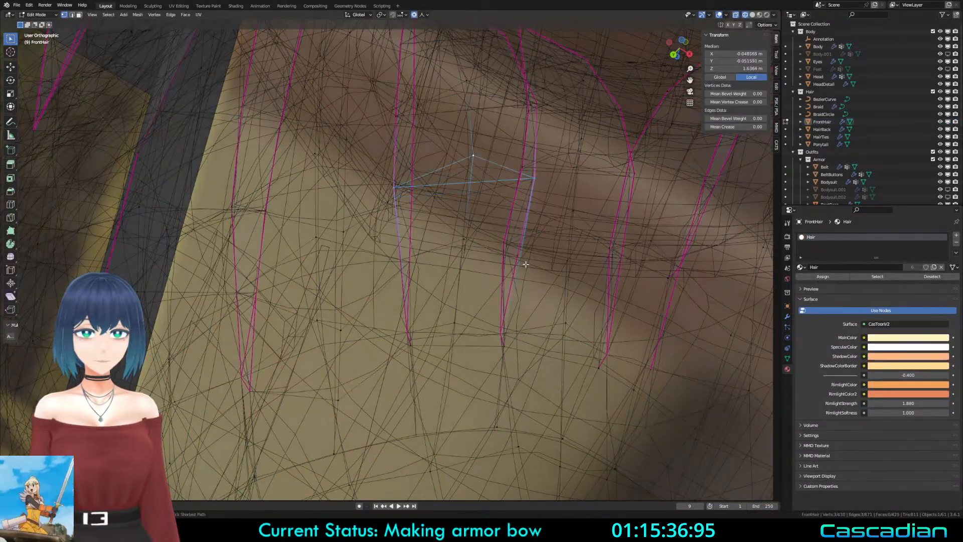
key(a)
key(ctrl+z)
key(ctrl+z)
key(ctrl+z)
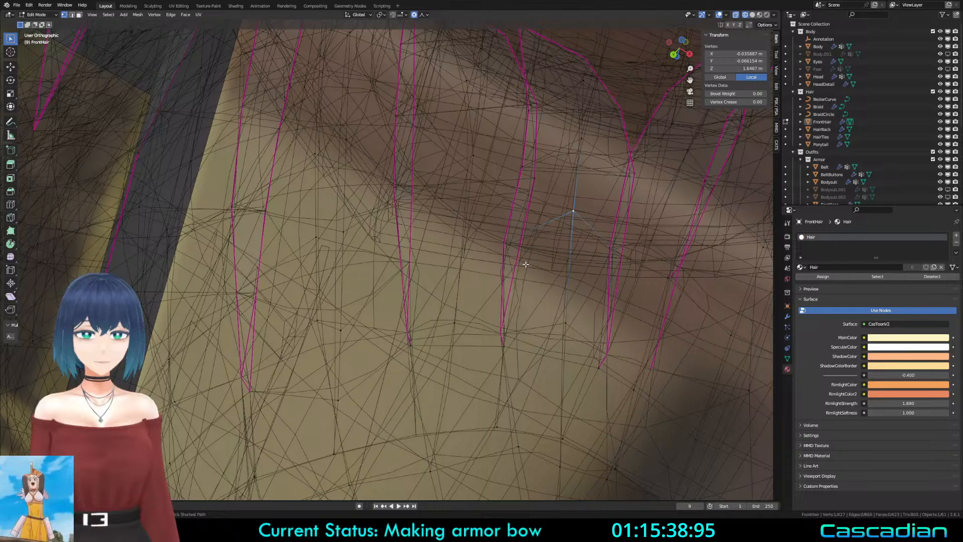
Step: Add a new loop cut across the same bang strand closer to its root
key(a)
key(ctrl+z)
key(ctrl+z)
key(ctrl+r)
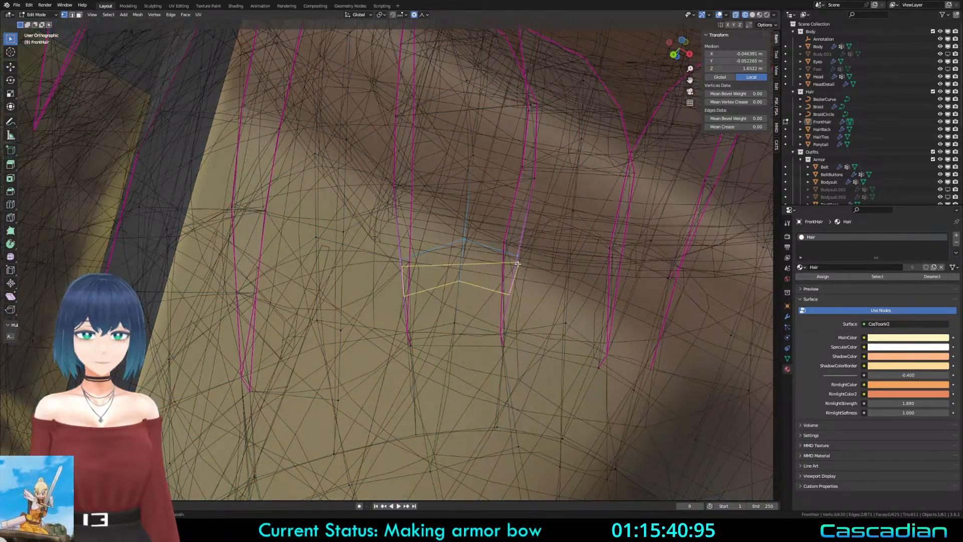
key(Escape)
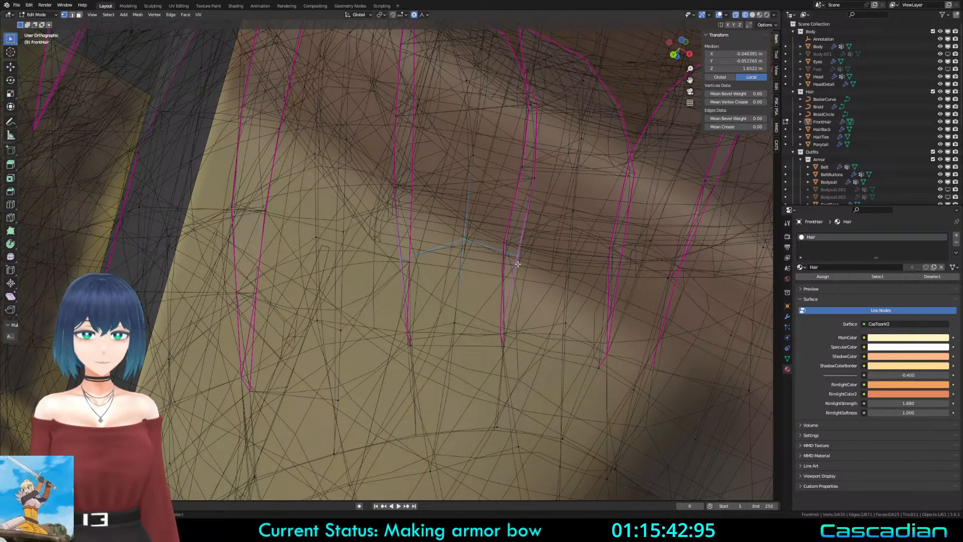
Step: Select the two opposite side edges on the inner side of the bang strand and subdivide them
key(2)
click(518, 263)
mouse_move(413, 268)
middle_down()
mouse_move(477, 245)
mouse_move(368, 251)
mouse_move(357, 275)
mouse_move(332, 275)
mouse_move(331, 288)
mouse_move(397, 262)
middle_up()
shift+click(359, 285)
right_click(398, 264)
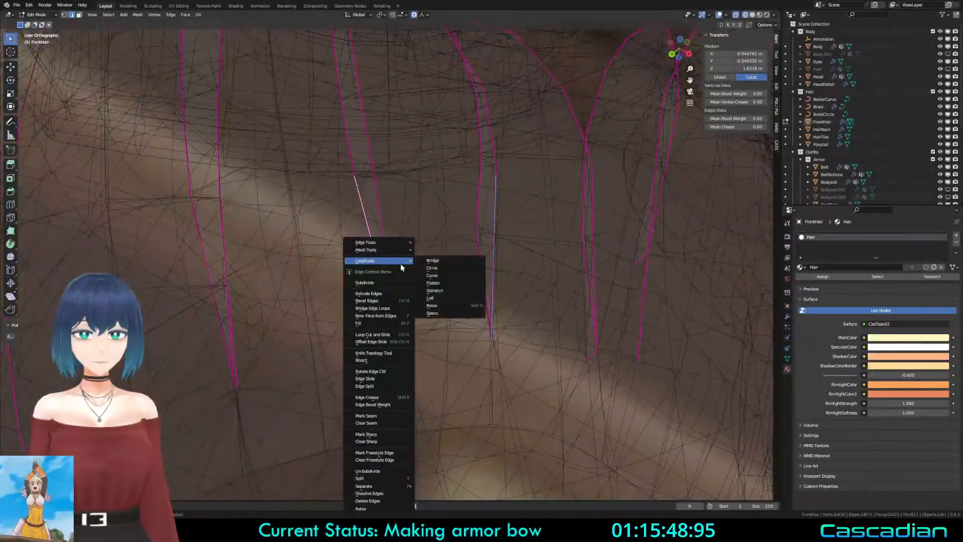
click(392, 282)
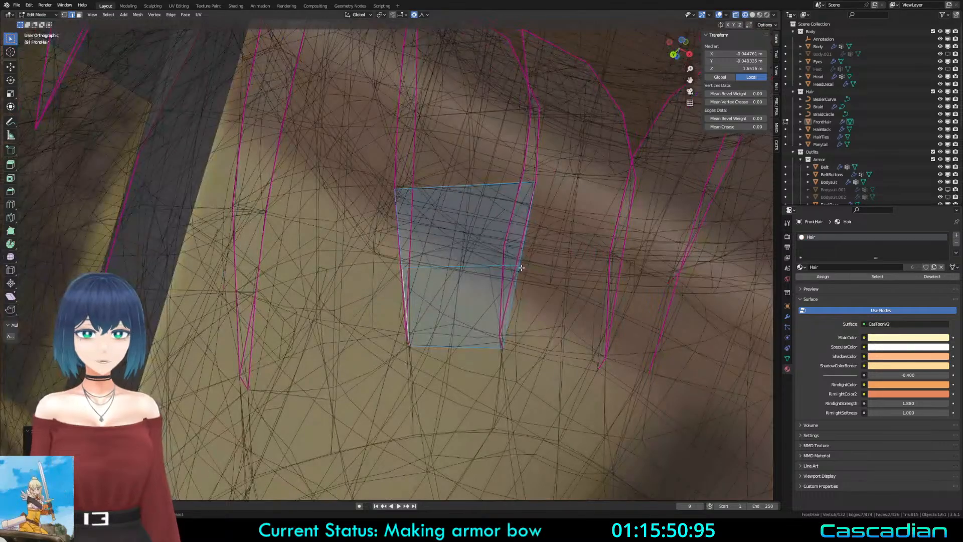
Step: Merge the overlapping vertices on one side edge of the bang strand with the At Last option
key(1)
click(521, 267)
key(m)
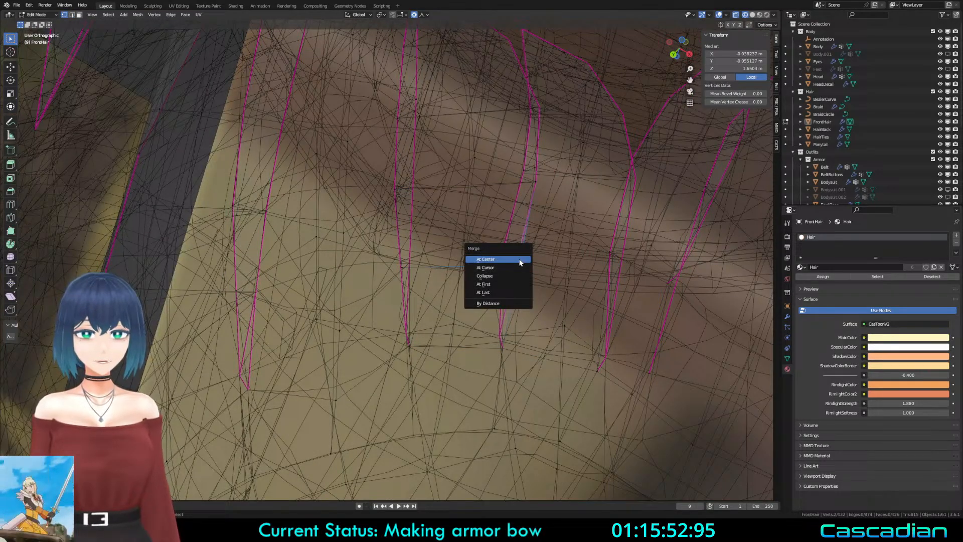
click(489, 292)
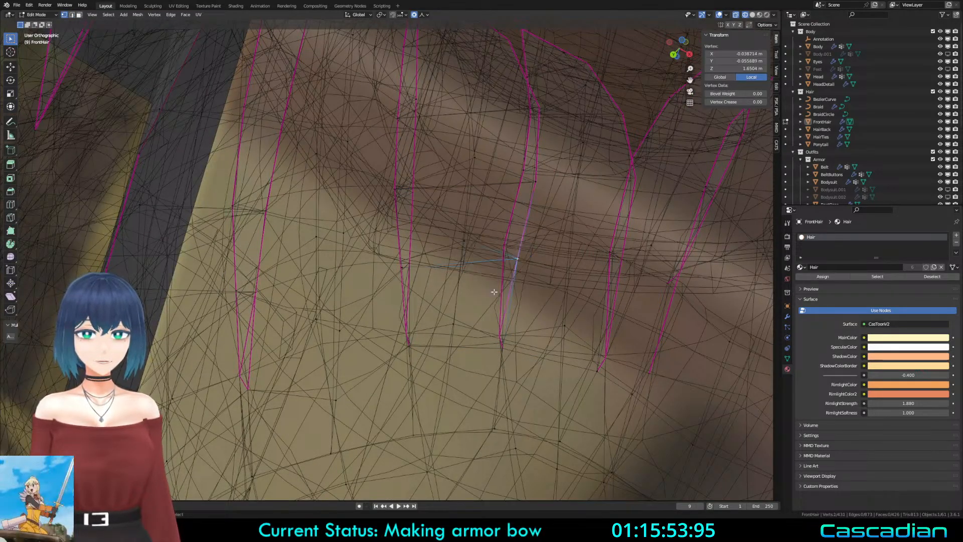
Step: Merge the overlapping vertices on the other side edge of the bang strand and return to solid shading
key(m)
click(402, 266)
key(a)
key(z)
click(541, 281)
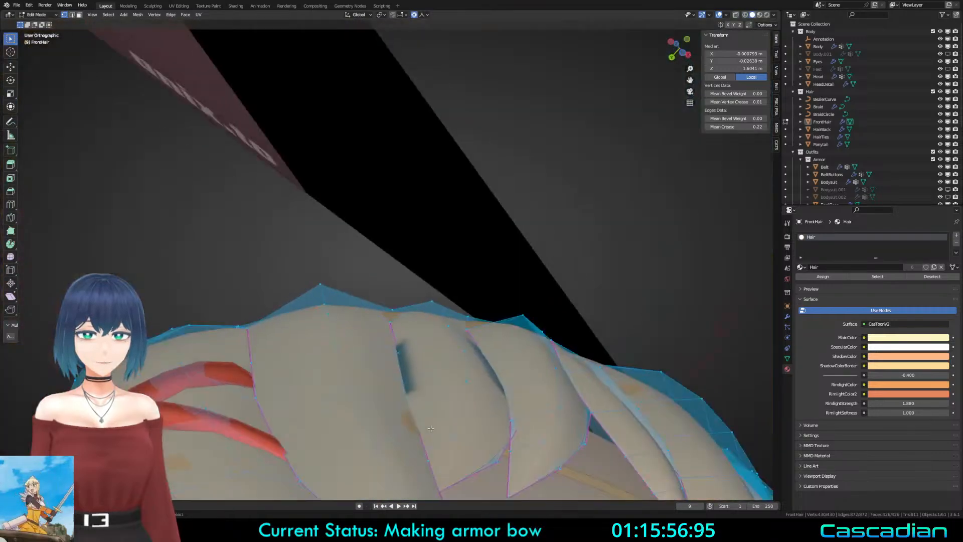
Step: Select the creased edge loop along the side of the bang strand and apply an edge operation to it
scroll(431, 429, down, 2)
middle_drag(430, 428, 429, 494)
shift+middle_drag(427, 397, 424, 328)
scroll(424, 329, up, 1)
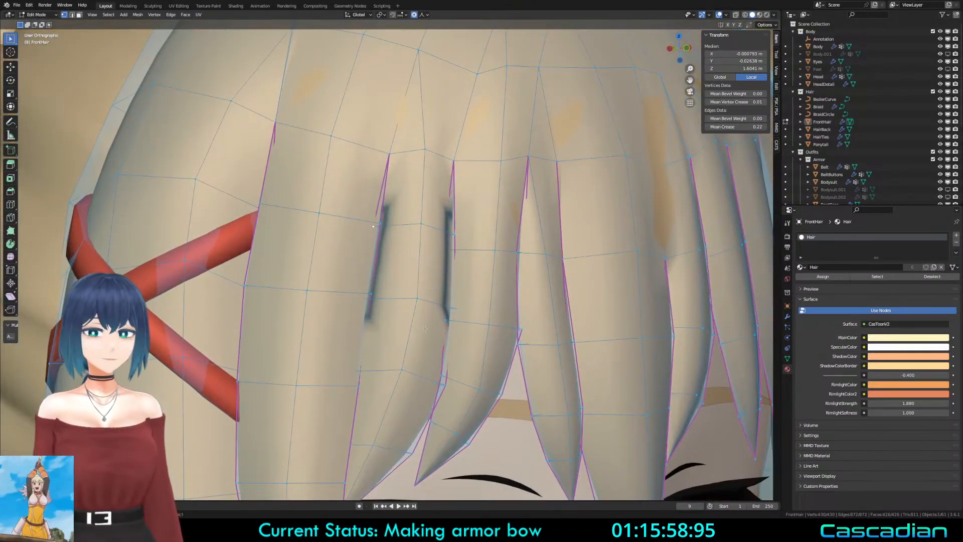
key(alt+a)
alt+click(358, 330)
key(z)
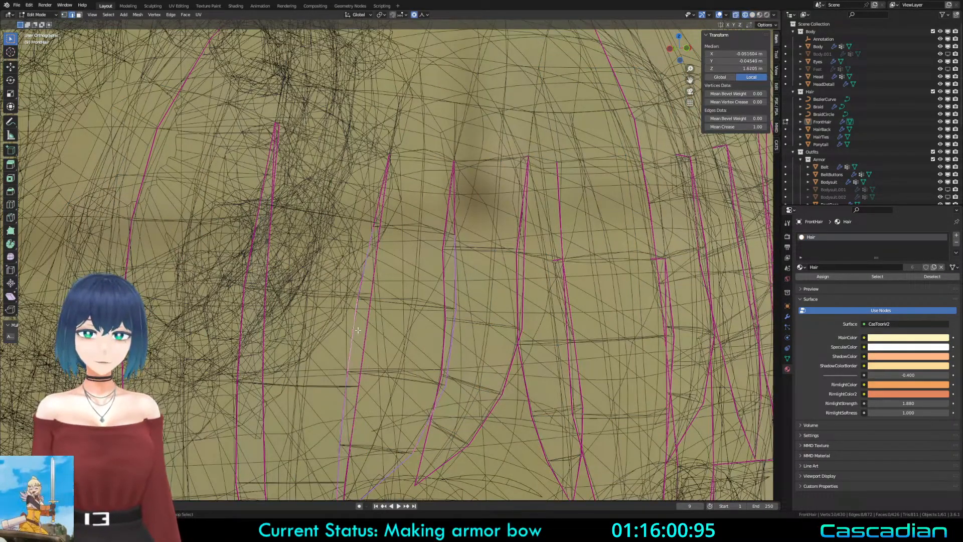
right_click(358, 330)
click(344, 436)
key(z)
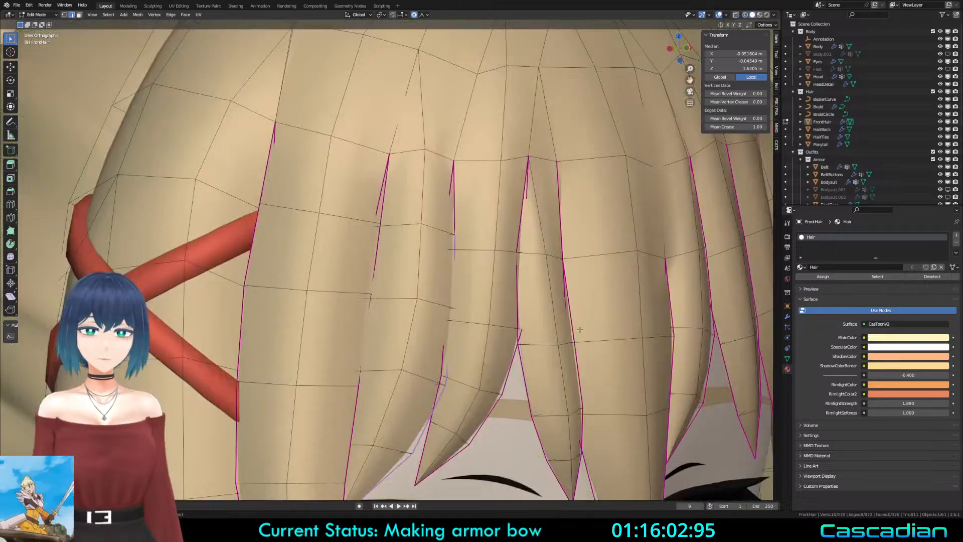
Step: Examine the repaired bang strands in and out of Edit Mode, in both solid and toon-shaded display
key(alt+a)
mouse_move(439, 274)
middle_down()
mouse_move(445, 303)
mouse_move(443, 281)
middle_up()
key(Tab)
key(Tab)
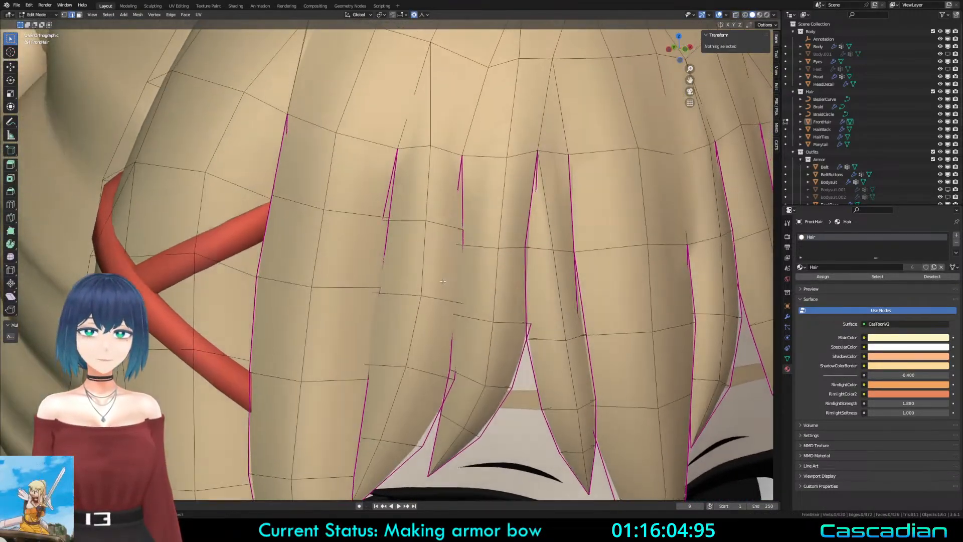
scroll(441, 280, down, 1)
key(Tab)
key(Tab)
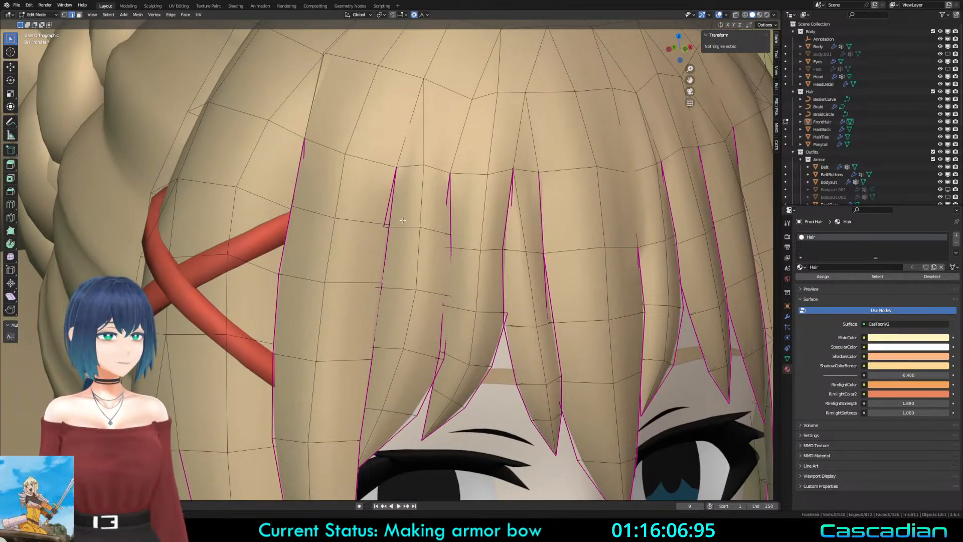
key(z)
key(z)
scroll(401, 261, down, 3)
key(Tab)
key(Tab)
key(z)
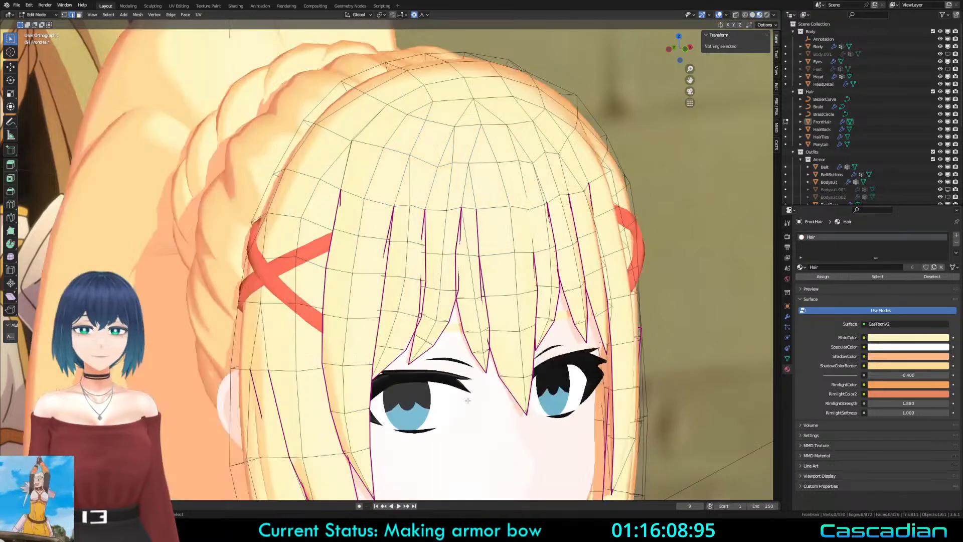
key(z)
key(1)
click(332, 232)
key(g)
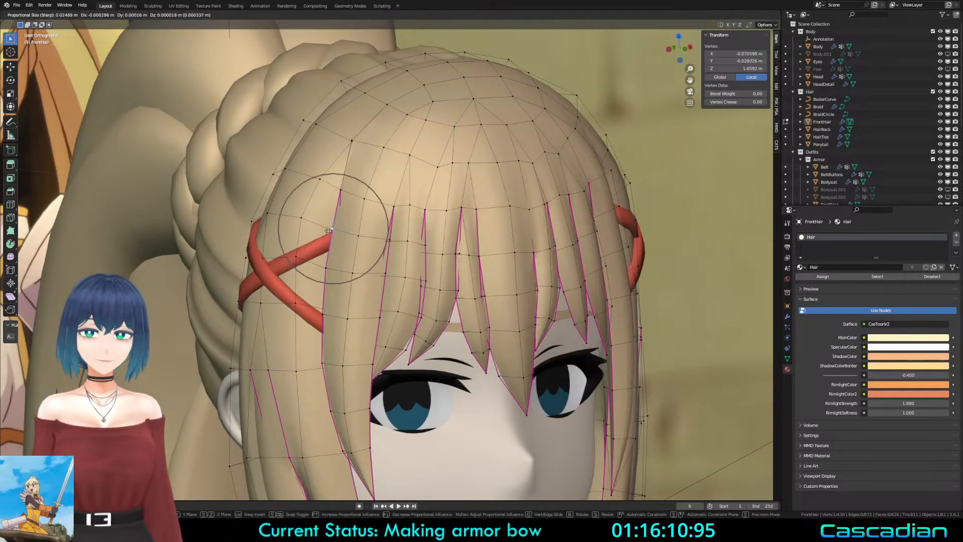
right_click(328, 231)
key(a)
key(a)
Step: Slide the root vertex of the bang strand's side seam outward and move the vertices directly beneath it into line
shift+middle_drag(328, 230, 322, 199)
click(388, 174)
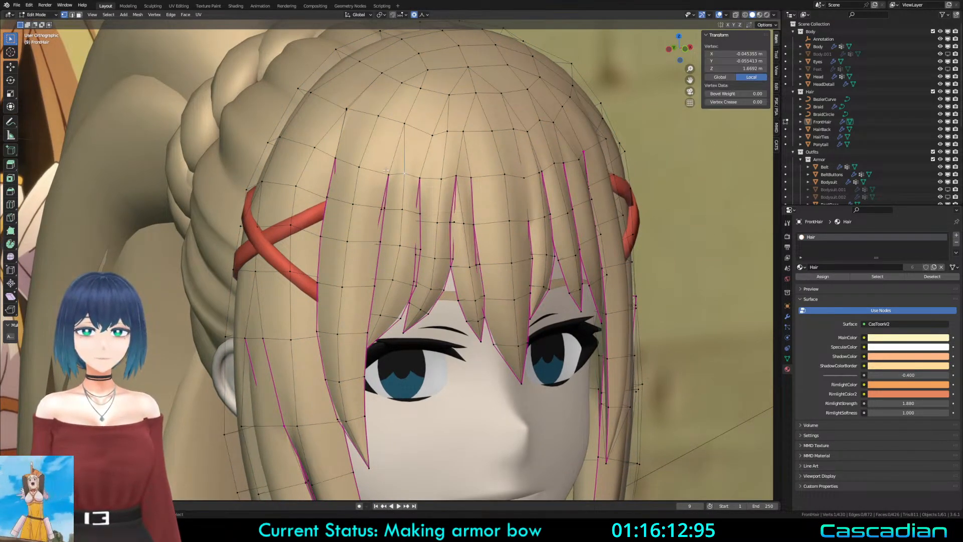
key(g)
key(g)
click(378, 170)
click(384, 207)
key(z)
drag(376, 193, 397, 220)
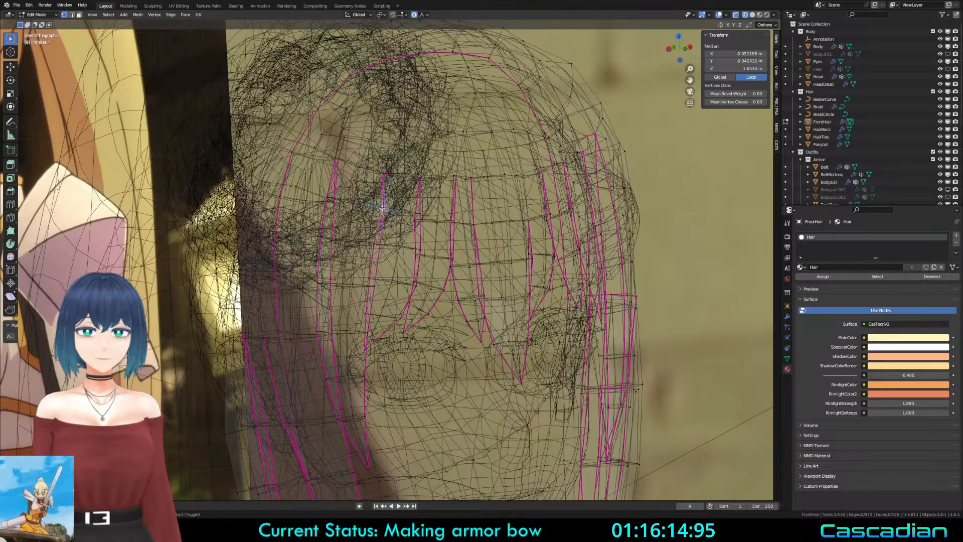
key(z)
key(g)
click(439, 224)
Step: Nudge the lower vertices along the same bang strand's side edge to smooth its outline
click(380, 241)
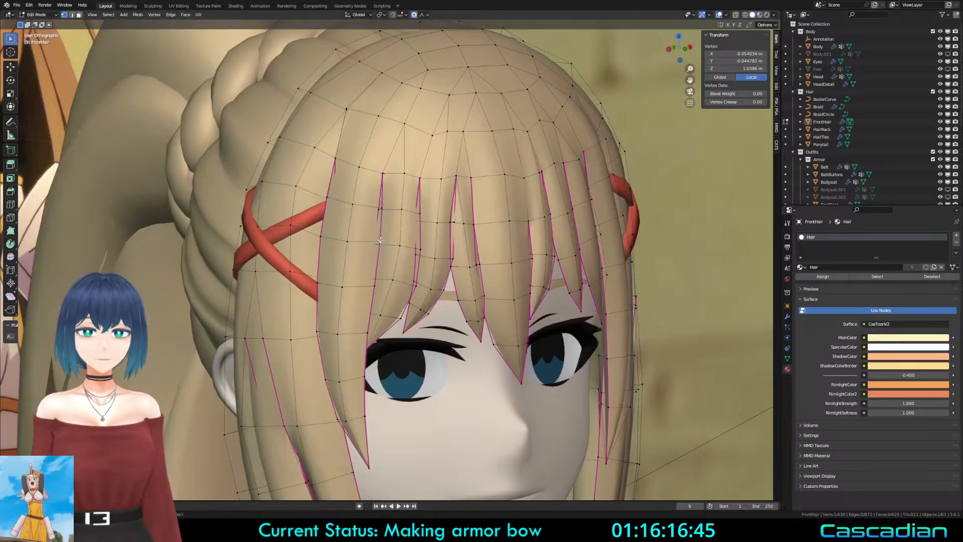
click(374, 286)
key(g)
click(367, 337)
key(g)
click(366, 337)
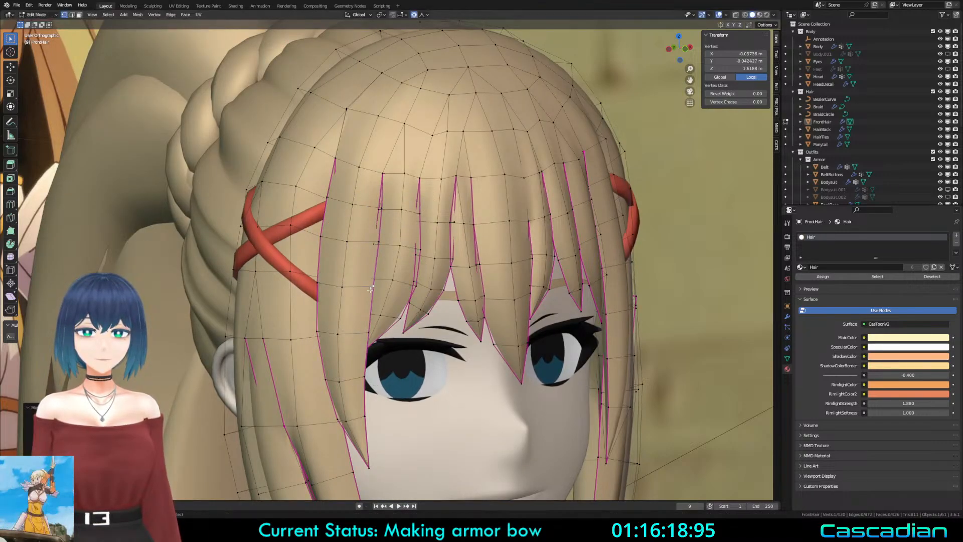
Step: Select the edge on the outer side of the neighbouring long bang strand and nudge it slightly
key(a)
key(a)
key(2)
click(318, 257)
key(g)
click(318, 256)
key(a)
key(a)
Step: Select the vertex row across the small strand beside the central bang and edge-slide it near the strand's tip
middle_drag(466, 296, 434, 292)
scroll(466, 319, up, 1)
shift+middle_drag(476, 322, 390, 288)
key(1)
alt+click(393, 291)
key(g)
key(g)
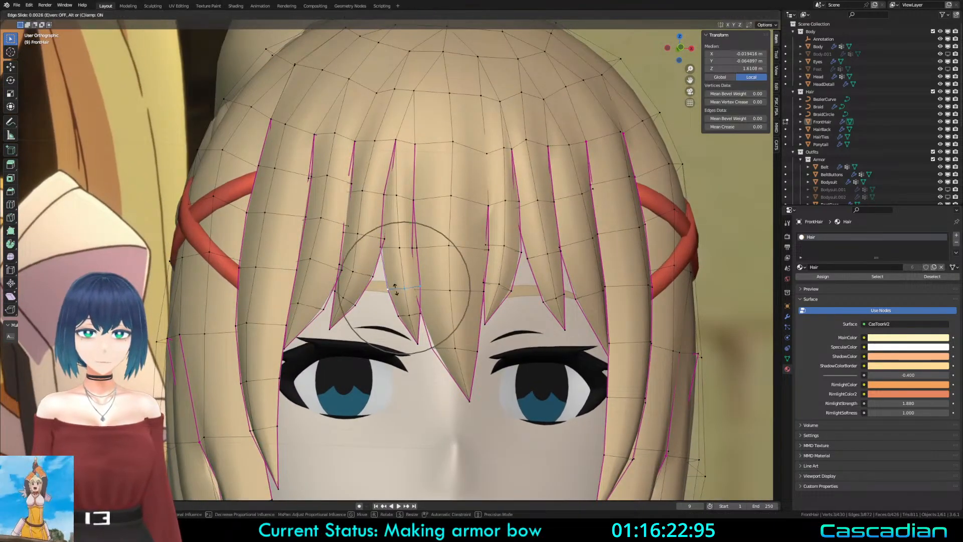
click(392, 291)
Step: Move the side vertex of the small strand beside the central bang to refine its contour
click(390, 286)
key(g)
click(388, 286)
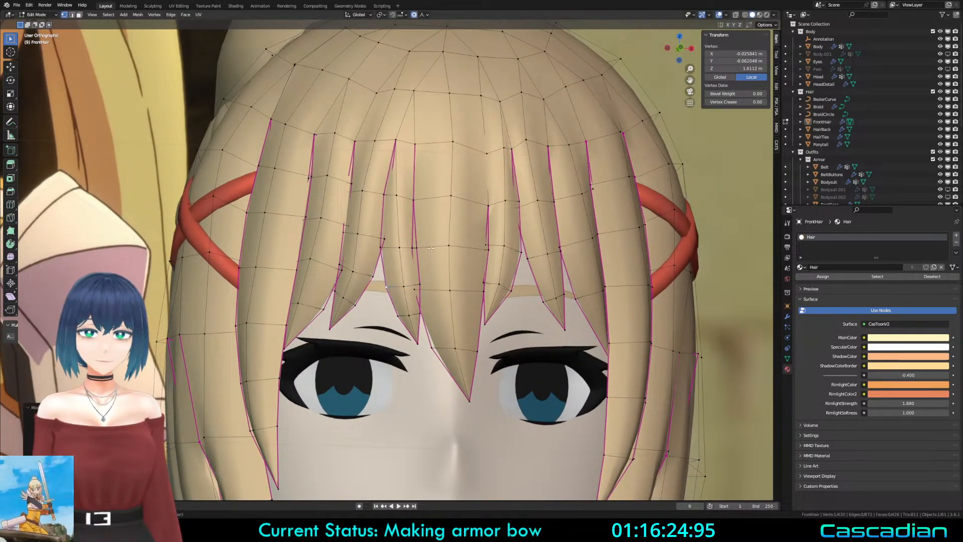
key(g)
click(451, 246)
Step: Examine the front hair's bangs from the front and sides, in and out of Edit Mode, for remaining uneven strands
key(a)
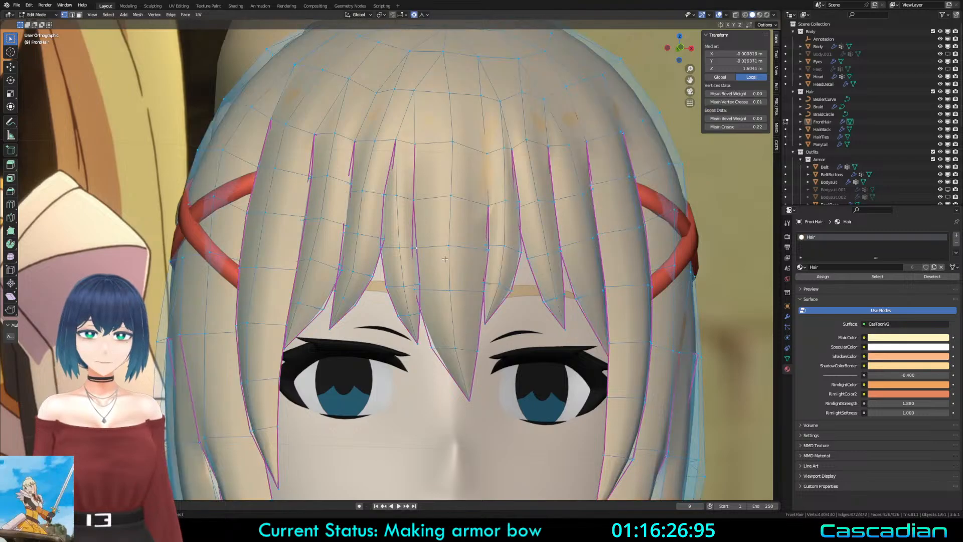
key(a)
middle_drag(461, 256, 334, 249)
key(a)
key(a)
scroll(455, 329, up, 1)
scroll(426, 286, down, 2)
middle_drag(238, 261, 556, 248)
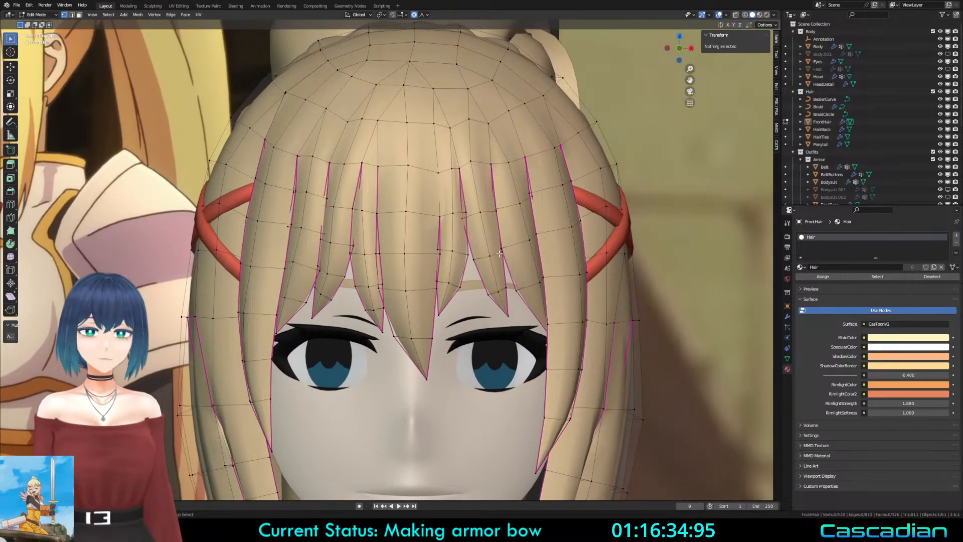
scroll(499, 253, down, 3)
key(Tab)
shift+middle_drag(426, 337, 415, 309)
scroll(415, 309, down, 1)
key(Tab)
scroll(416, 308, up, 3)
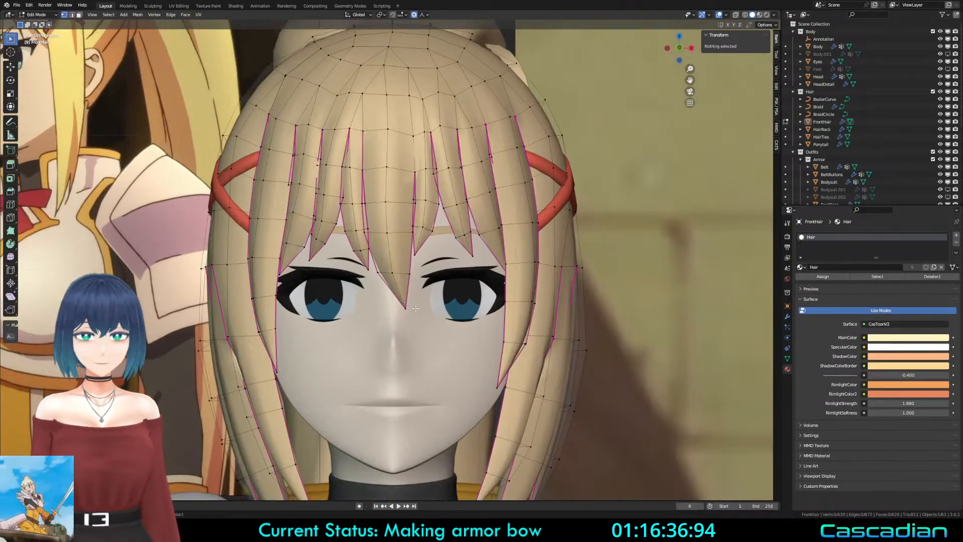
key(a)
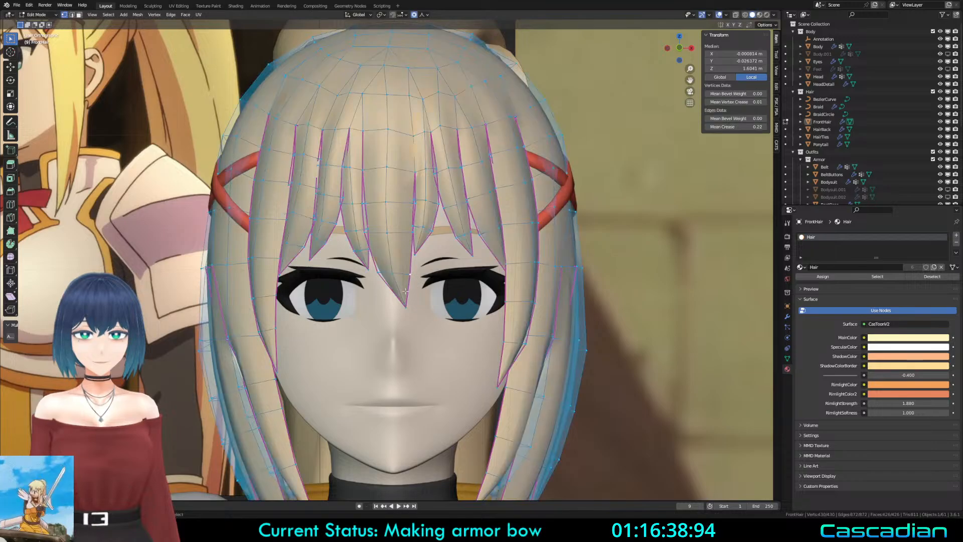
Step: Select the vertices in the middle of the central bang through X-ray and move them slightly downward
click(407, 273)
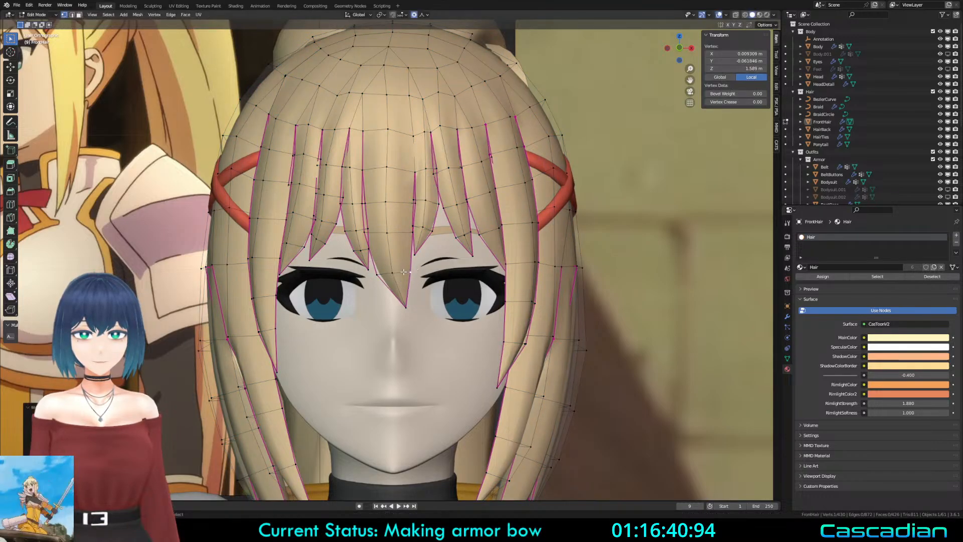
key(alt+z)
click(378, 233)
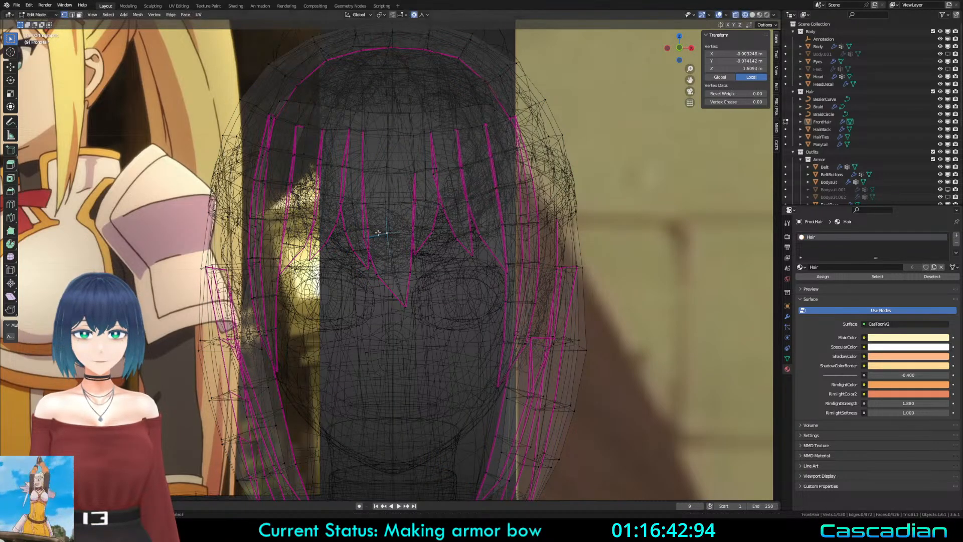
key(g)
key(alt+z)
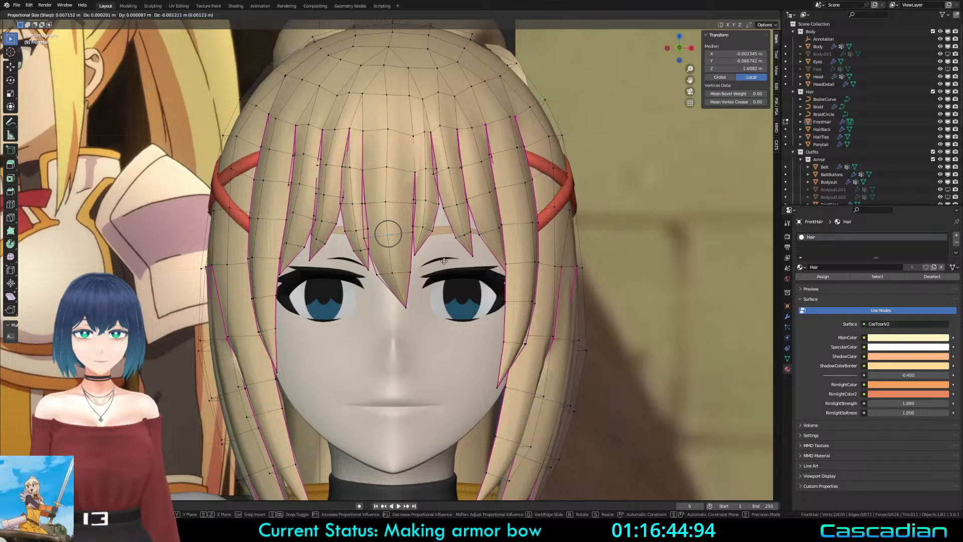
click(444, 260)
Step: Leave Edit Mode on the front hair, save the file, and review the whole character against the references
key(alt+a)
scroll(387, 217, down, 2)
key(Tab)
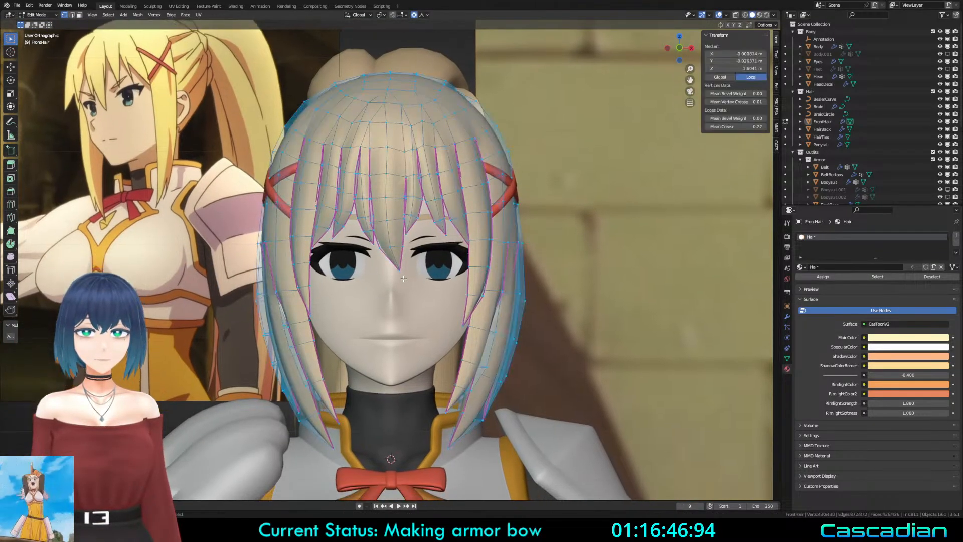
middle_drag(409, 244, 464, 270)
scroll(536, 275, up, 3)
scroll(464, 270, down, 1)
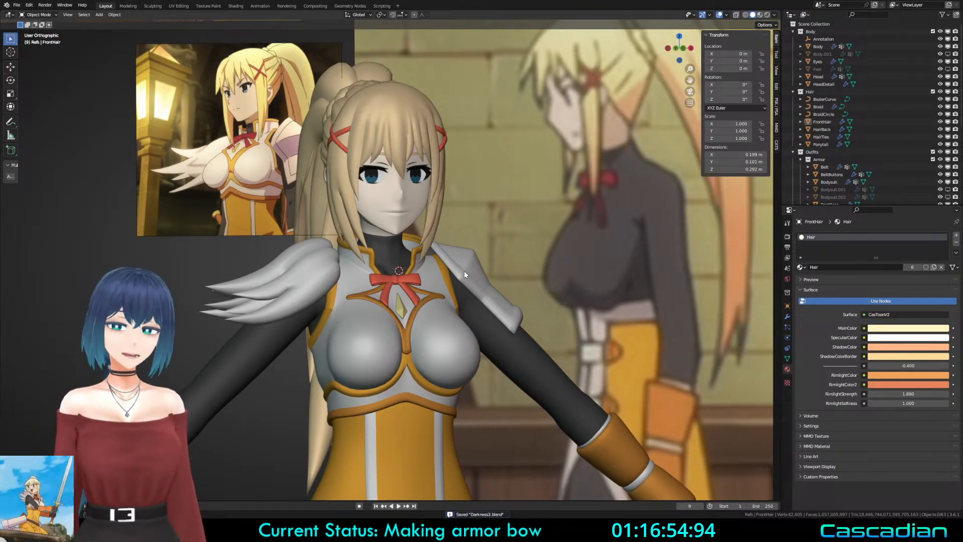
scroll(458, 326, down, 2)
shift+middle_drag(458, 326, 459, 236)
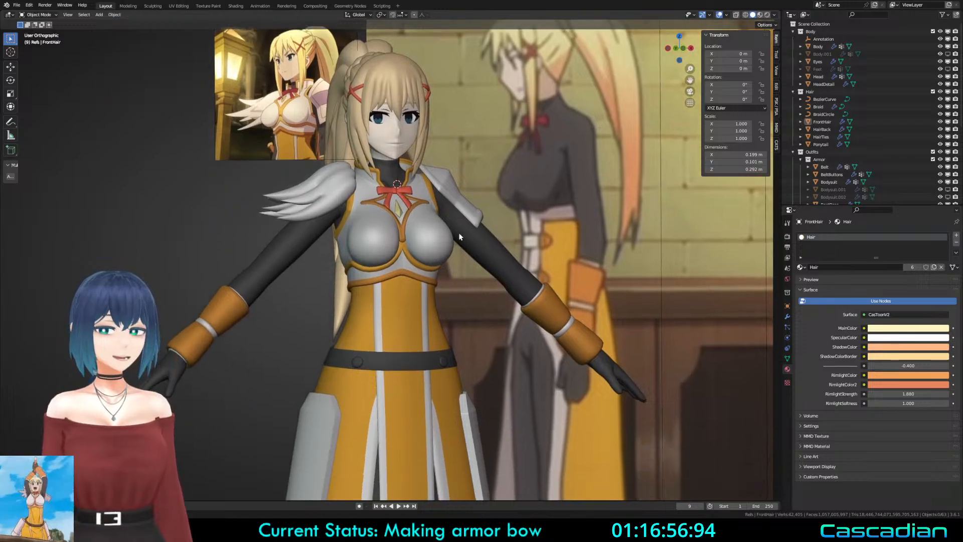
scroll(459, 236, up, 2)
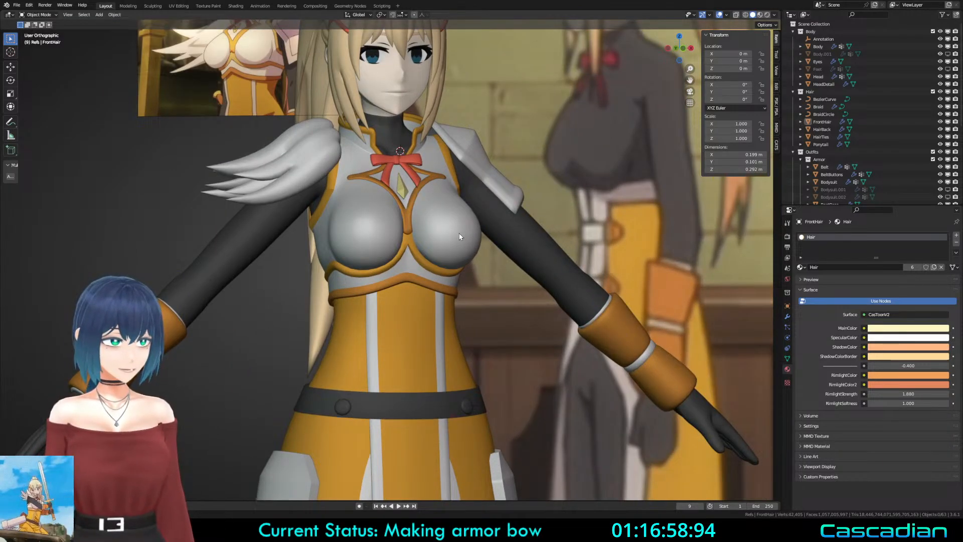
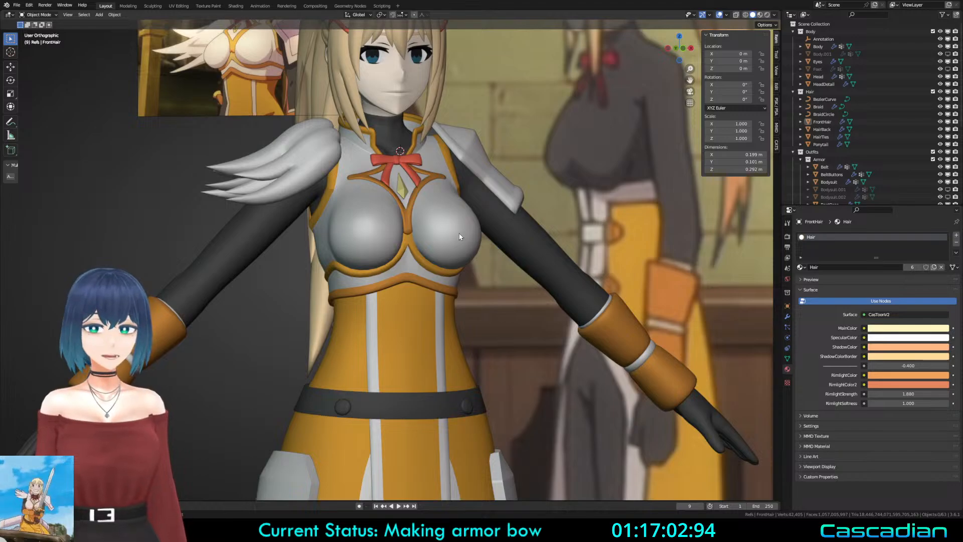
Step: Save the file with the breastplate selected, and try moving the feathered left shoulder armor
click(459, 236)
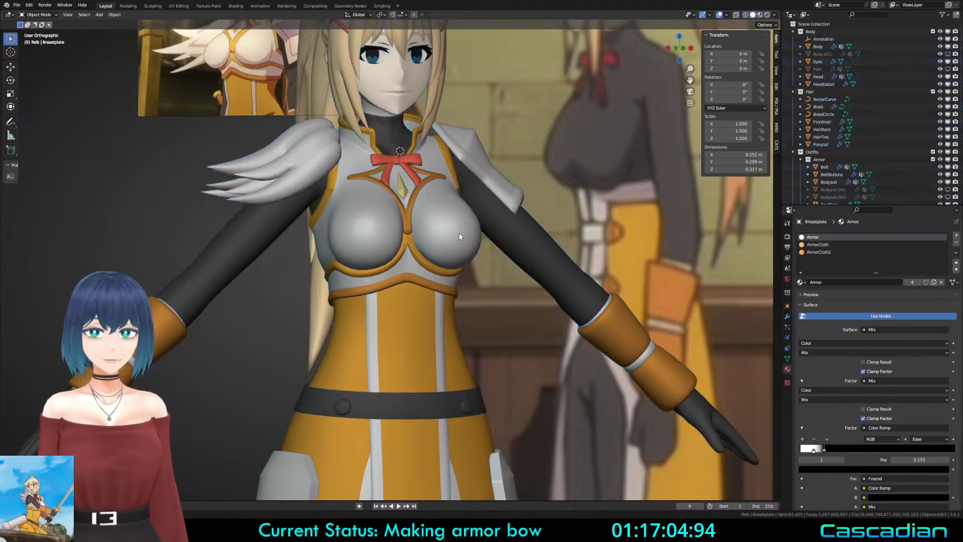
key(ctrl+s)
click(310, 159)
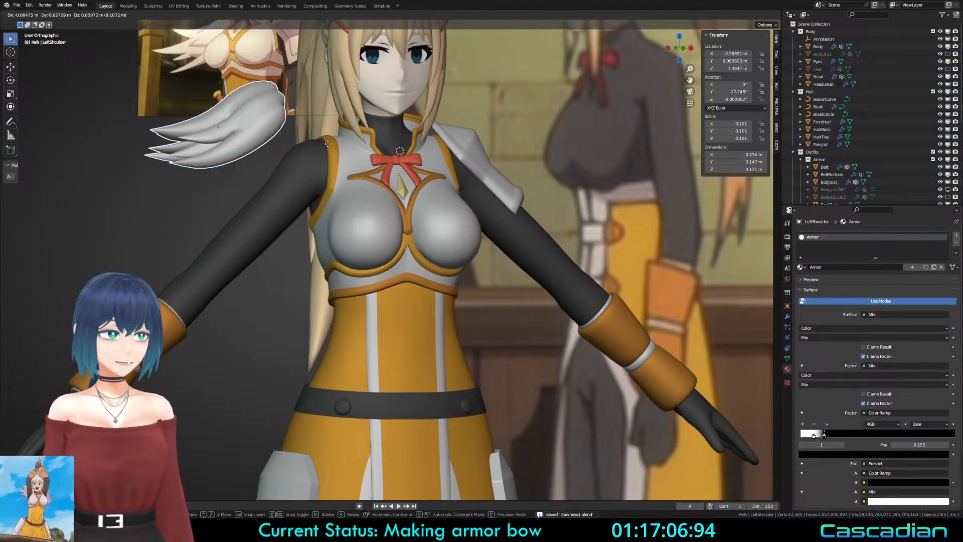
shift+middle_drag(438, 281, 434, 325)
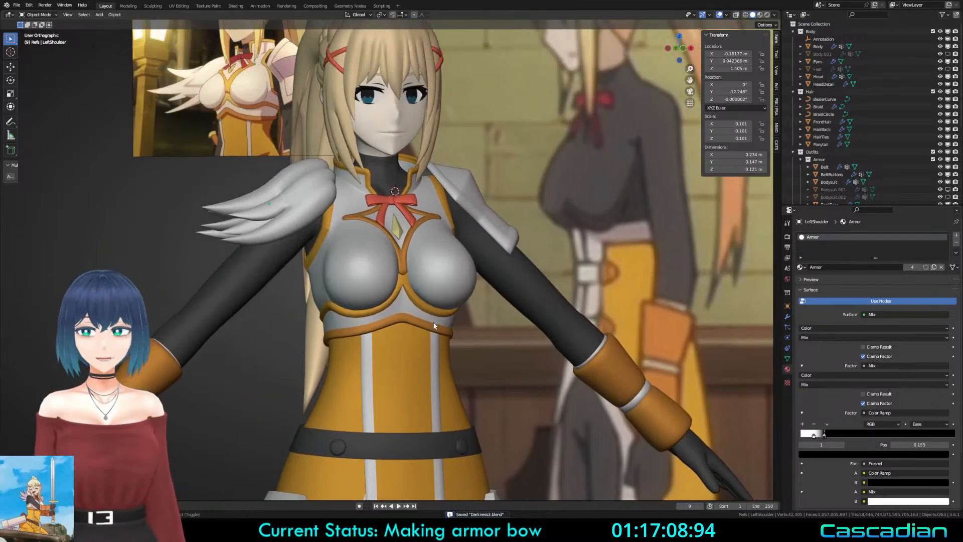
Step: Select the breastplate and apply its Bevel and WeightedNormal modifiers
click(437, 283)
scroll(523, 279, up, 2)
scroll(590, 276, down, 2)
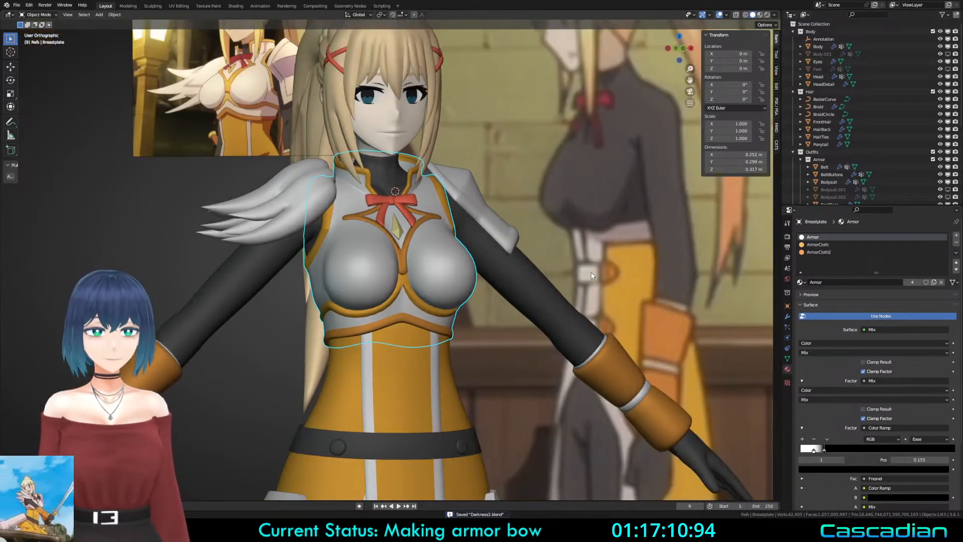
click(788, 315)
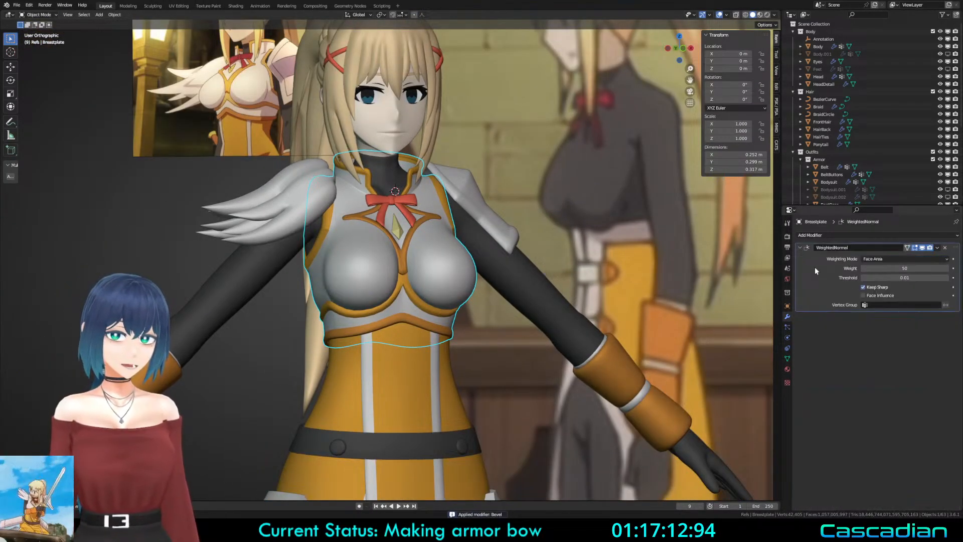
key(ctrl+a)
Step: Enter Edit Mode on the breastplate and select an edge loop running along the trim under the bust
key(Tab)
scroll(547, 266, up, 5)
key(alt+a)
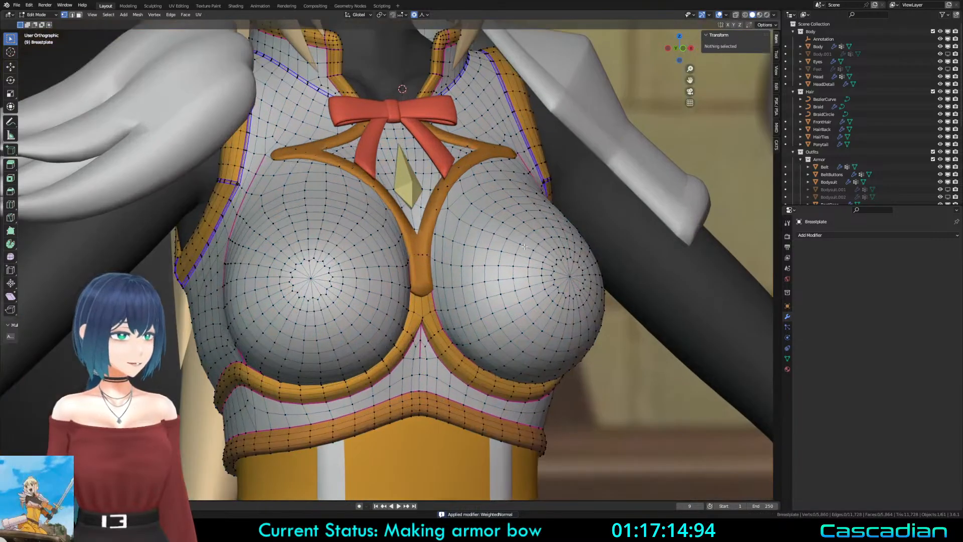
key(2)
middle_drag(547, 265, 387, 316)
alt+click(425, 285)
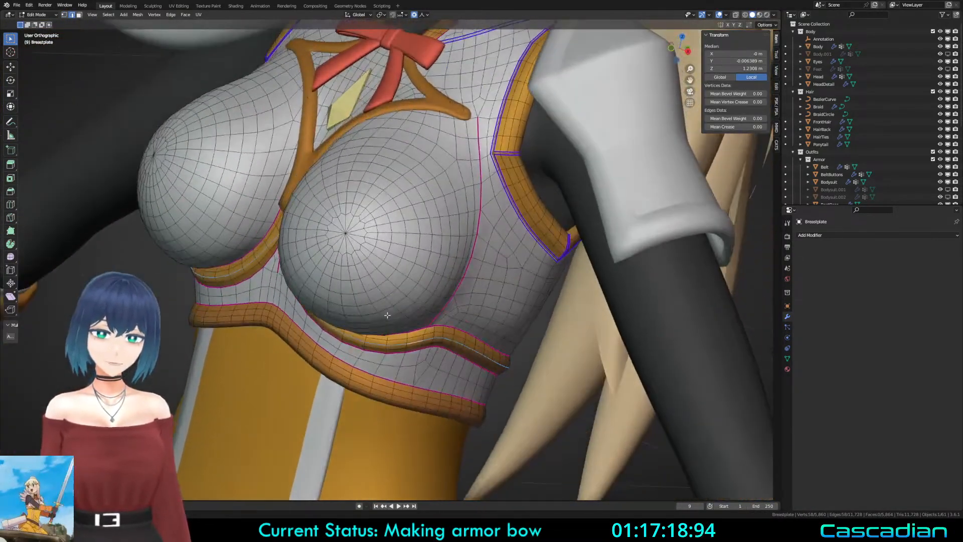
Step: Try dissolving the selected edge loop on the under-bust trim, check it in Object Mode, and undo the removal
scroll(386, 316, up, 1)
key(x)
click(567, 371)
key(Tab)
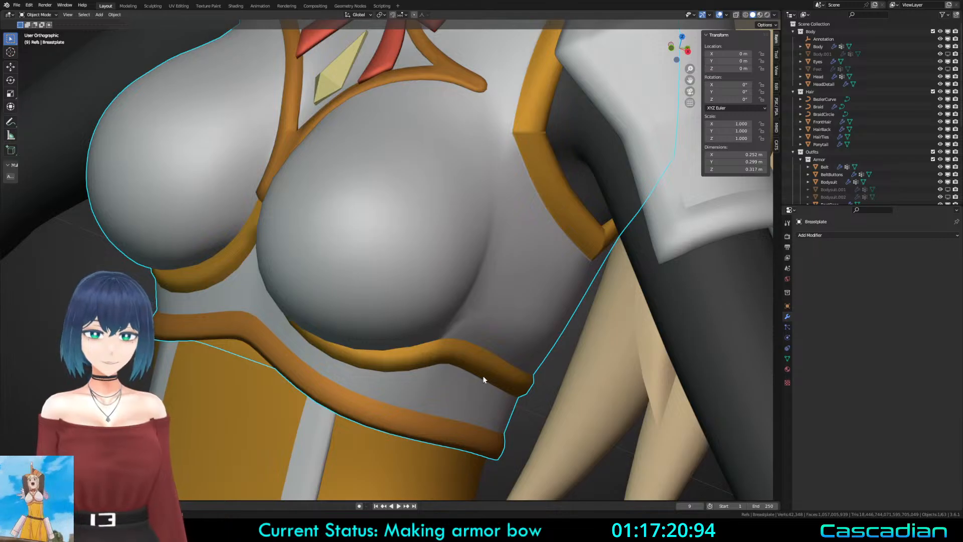
key(ctrl+z)
key(ctrl+z)
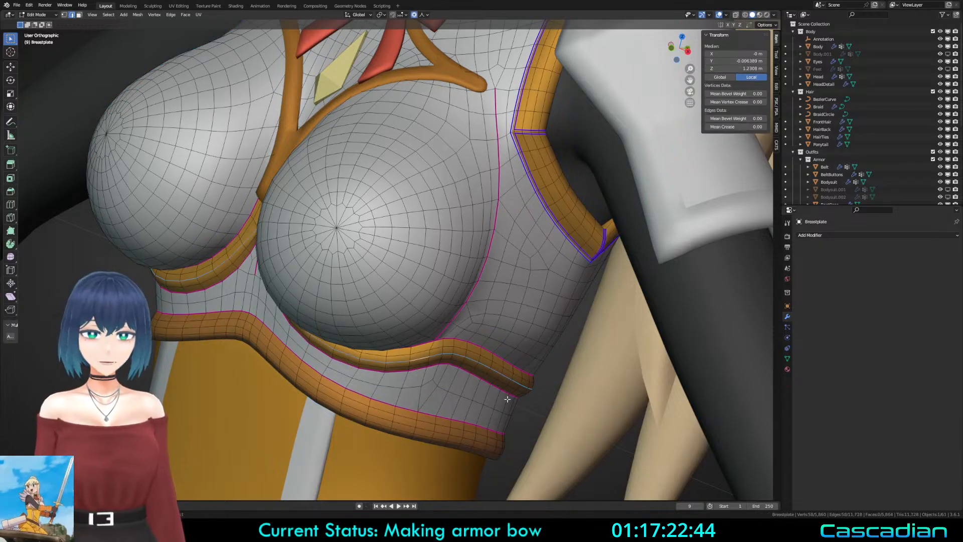
Step: Clear the edge selection, examine the breastplate's armhole trim and its crease edges, and return to Object Mode to inspect the front
key(alt+a)
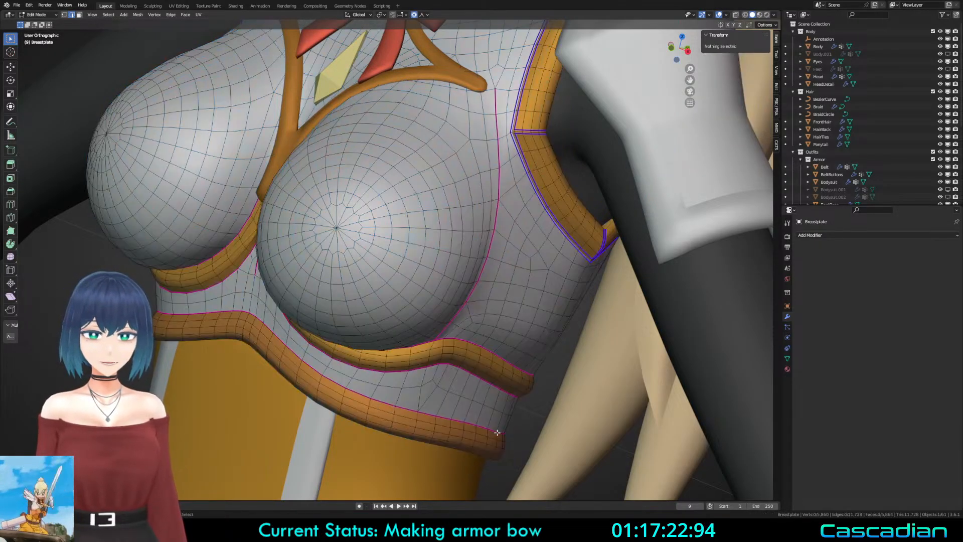
middle_drag(352, 361, 344, 305)
shift+middle_drag(509, 312, 437, 433)
scroll(436, 431, up, 3)
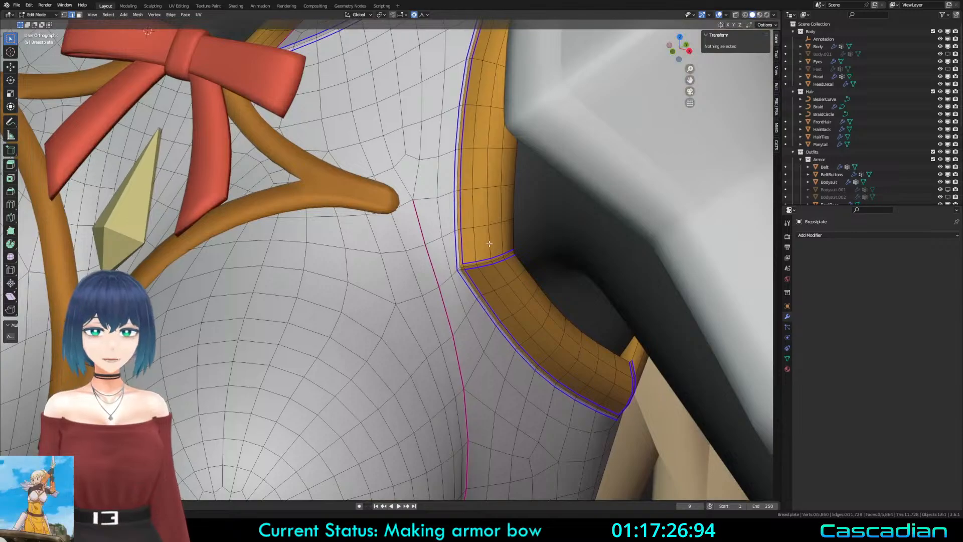
scroll(473, 268, down, 3)
middle_drag(452, 321, 520, 314)
middle_drag(600, 314, 463, 277)
key(Tab)
scroll(462, 277, down, 1)
key(Tab)
key(Tab)
shift+middle_drag(470, 388, 472, 337)
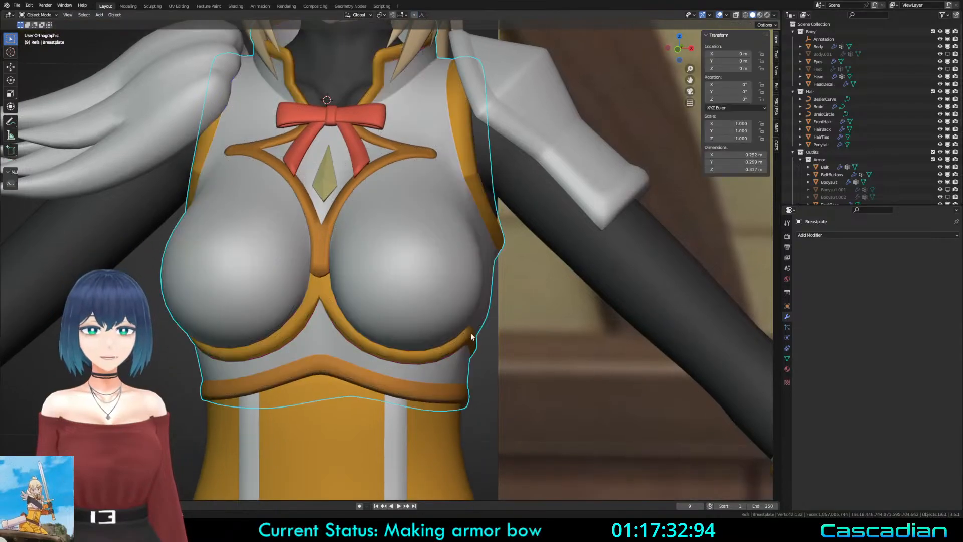
Step: Add a Subdivision Surface modifier to the breastplate and apply it
click(823, 234)
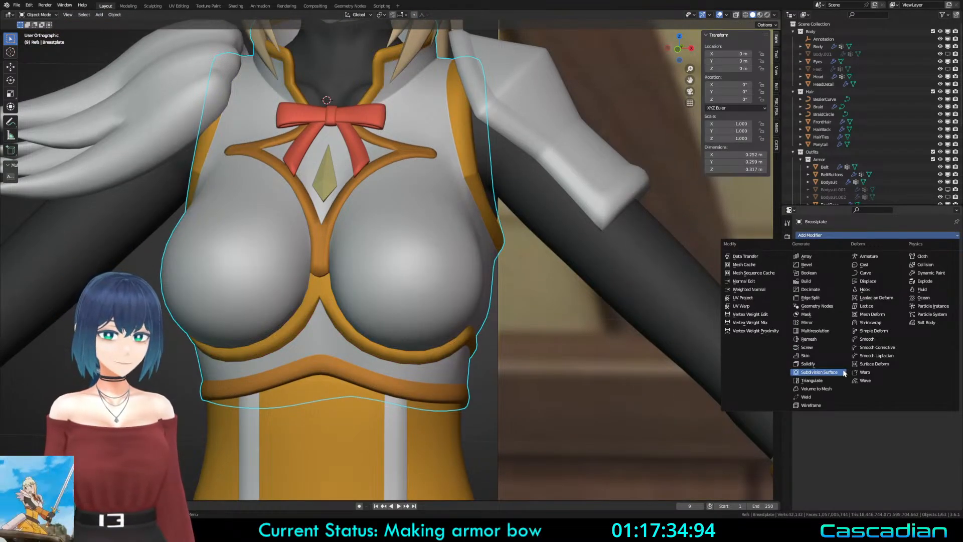
click(842, 372)
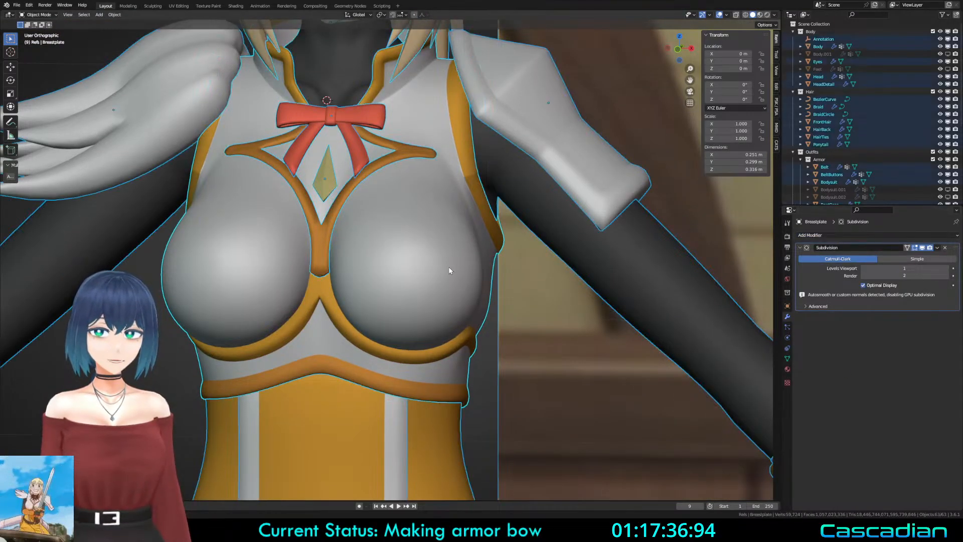
middle_drag(449, 267, 593, 284)
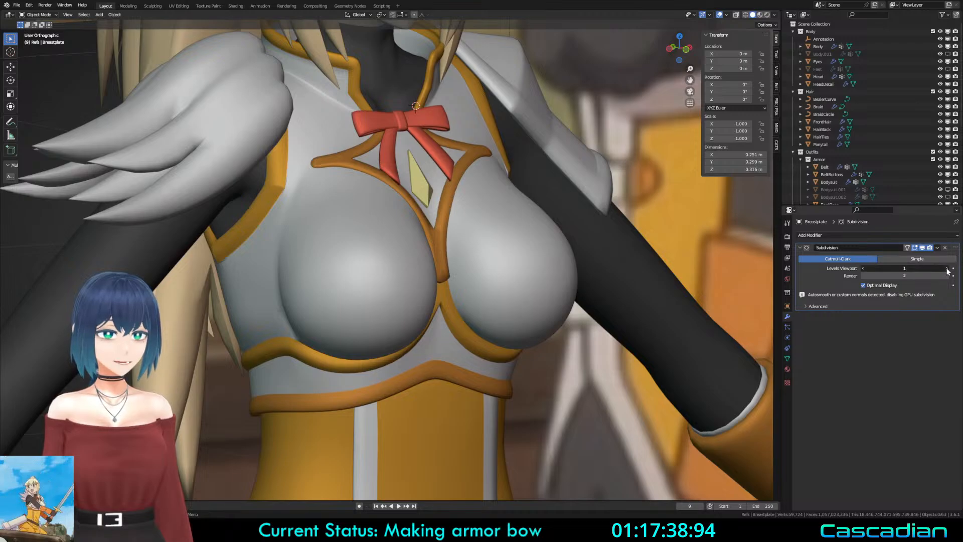
key(ctrl+a)
Step: Inspect the breastplate's subdivided mesh in Edit Mode with nothing selected, and compare its surface in Object Mode
key(Tab)
key(a)
key(alt+a)
scroll(556, 281, down, 2)
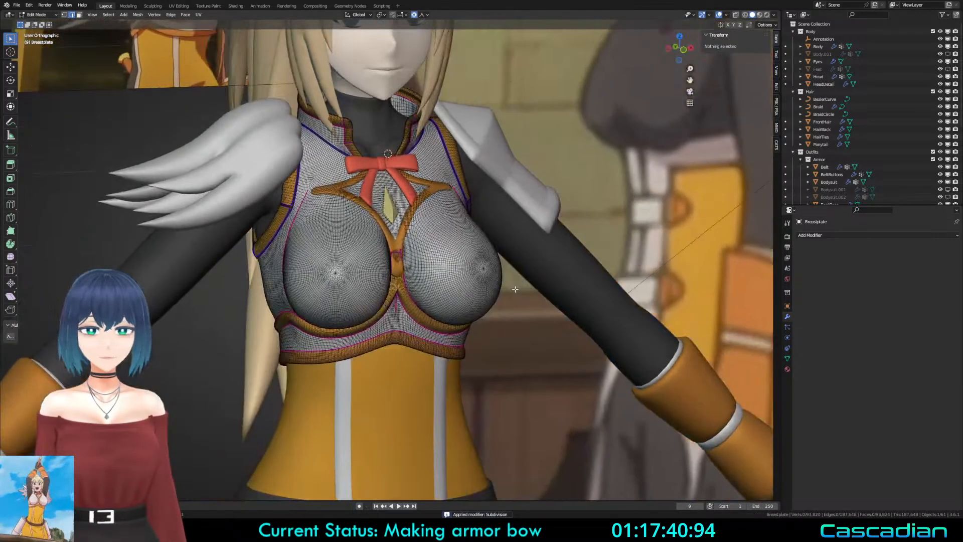
scroll(472, 270, up, 2)
key(a)
key(alt+a)
key(Tab)
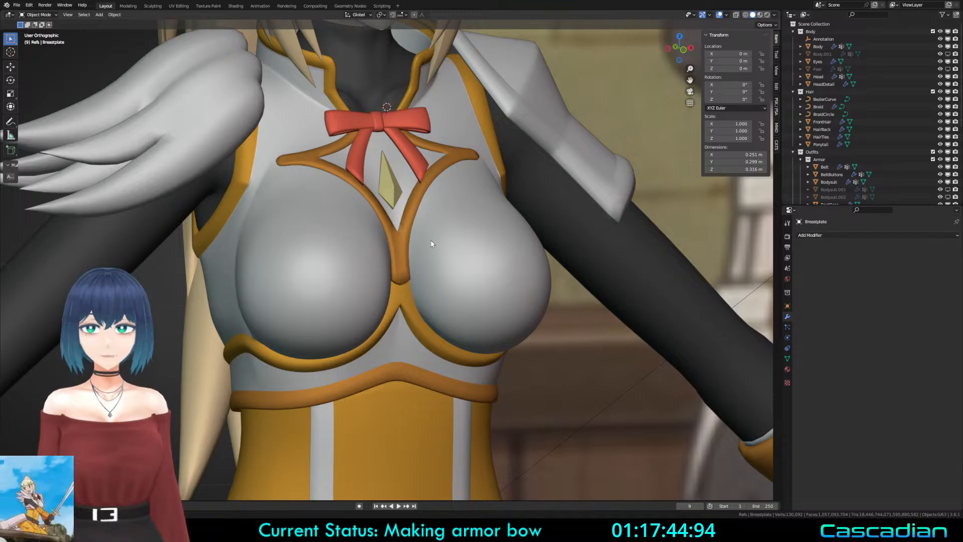
Step: Examine the breastplate's armhole trim corner up close in Object Mode and in Edit Mode
middle_drag(430, 240, 327, 292)
scroll(327, 293, up, 2)
key(Tab)
key(Tab)
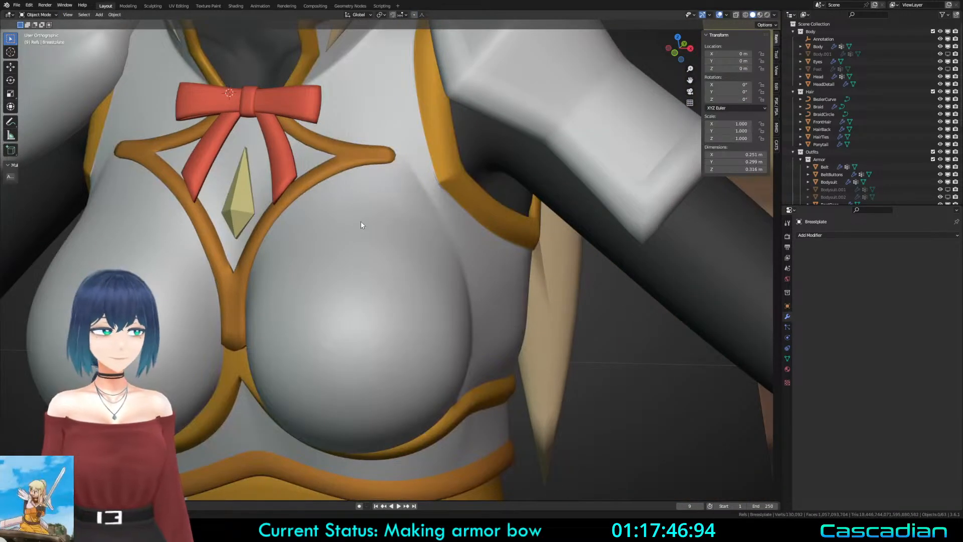
shift+middle_drag(498, 240, 447, 310)
scroll(447, 310, up, 3)
scroll(448, 310, up, 3)
key(Tab)
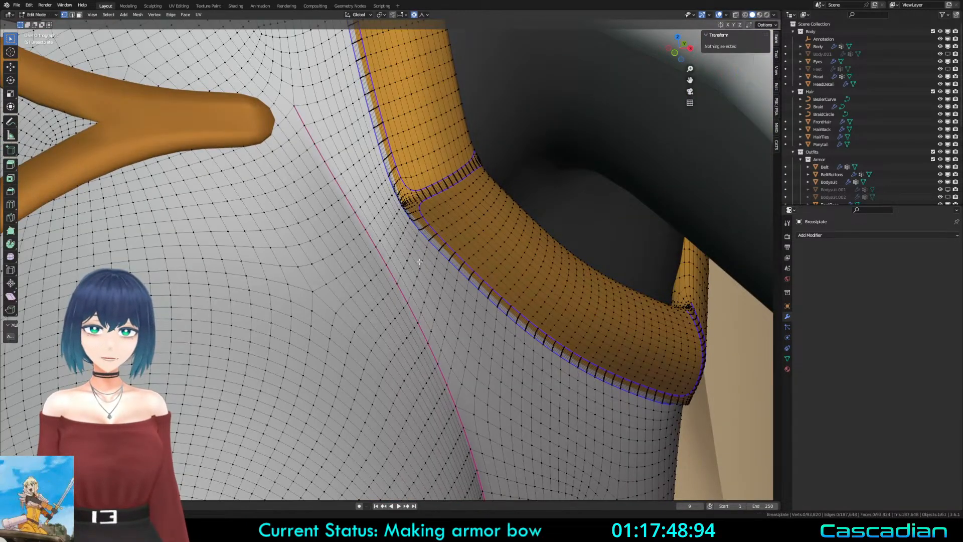
Step: Examine the breastplate's mesh around the armhole trim, comparing its edit-mode topology with the shaded object
scroll(420, 265, down, 4)
key(Tab)
key(Tab)
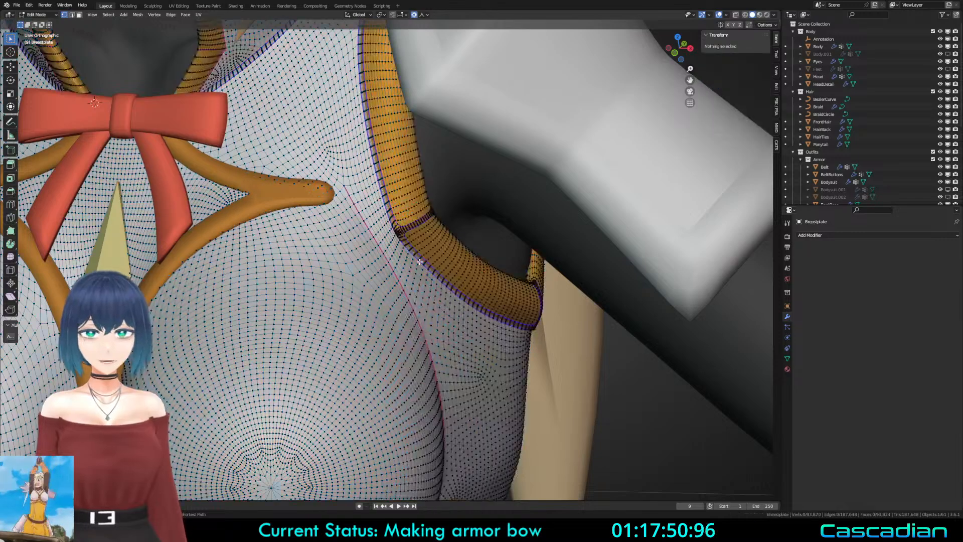
key(Tab)
key(a)
scroll(419, 265, down, 3)
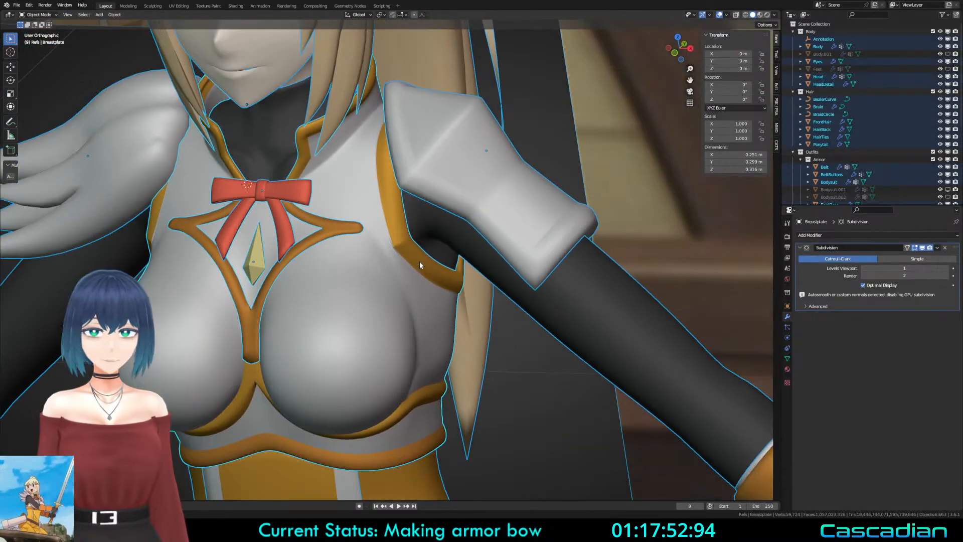
click(414, 309)
key(Tab)
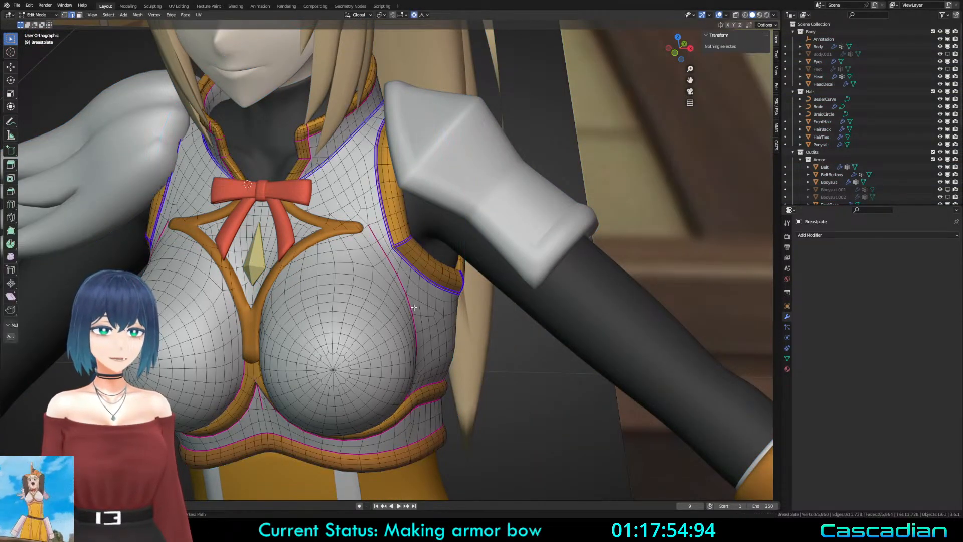
key(Tab)
scroll(414, 307, up, 1)
key(Tab)
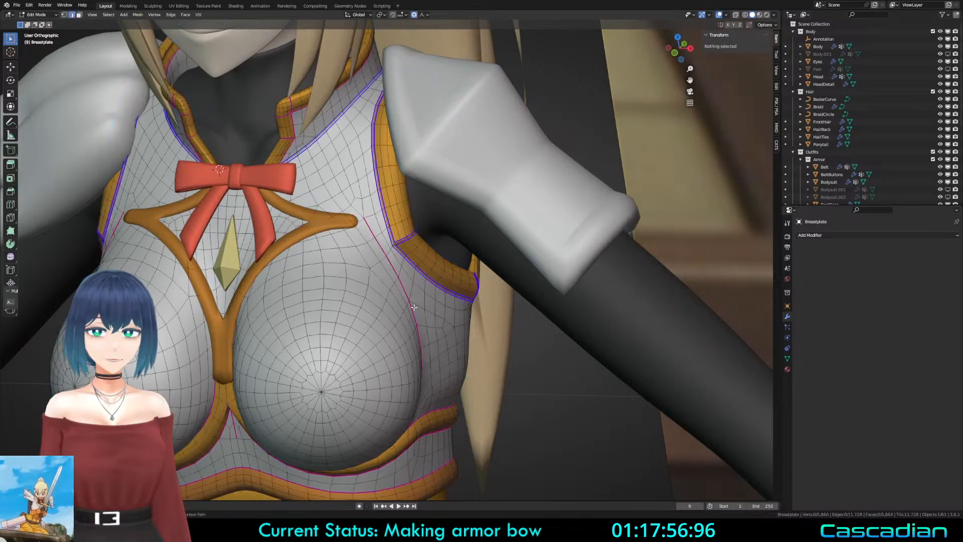
Step: Undo the recent breastplate changes back to the point where the Solidify, Bevel and WeightedNormal modifiers are still unapplied
key(ctrl+z)
key(ctrl+z)
key(ctrl+z)
key(ctrl+z)
key(ctrl+z)
key(ctrl+z)
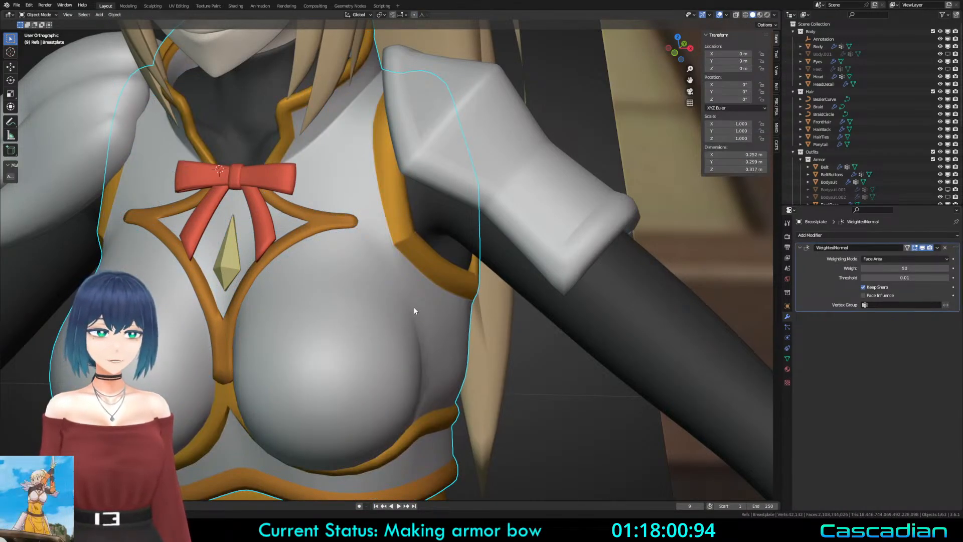
key(ctrl+z)
key(ctrl+z)
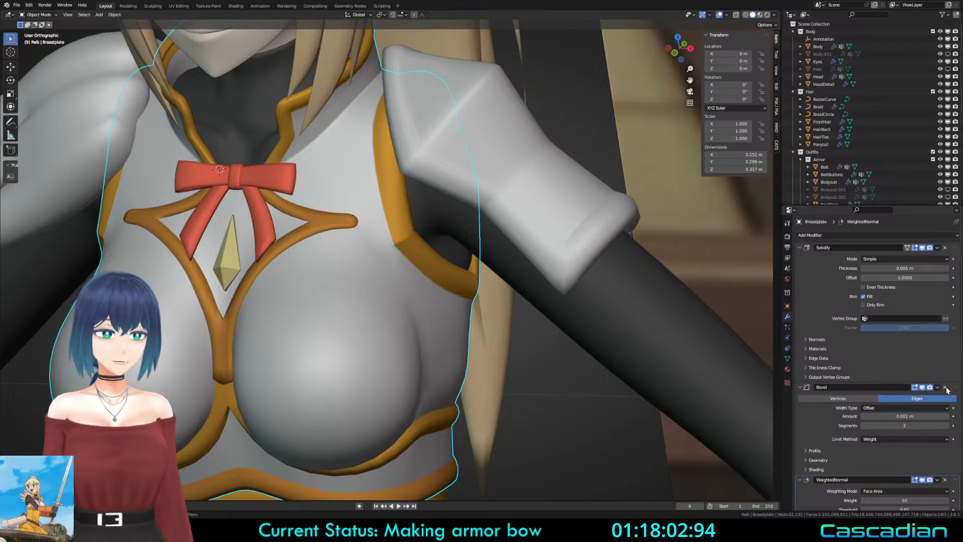
Step: Try the breastplate without its Bevel modifier, then undo the removal
click(945, 388)
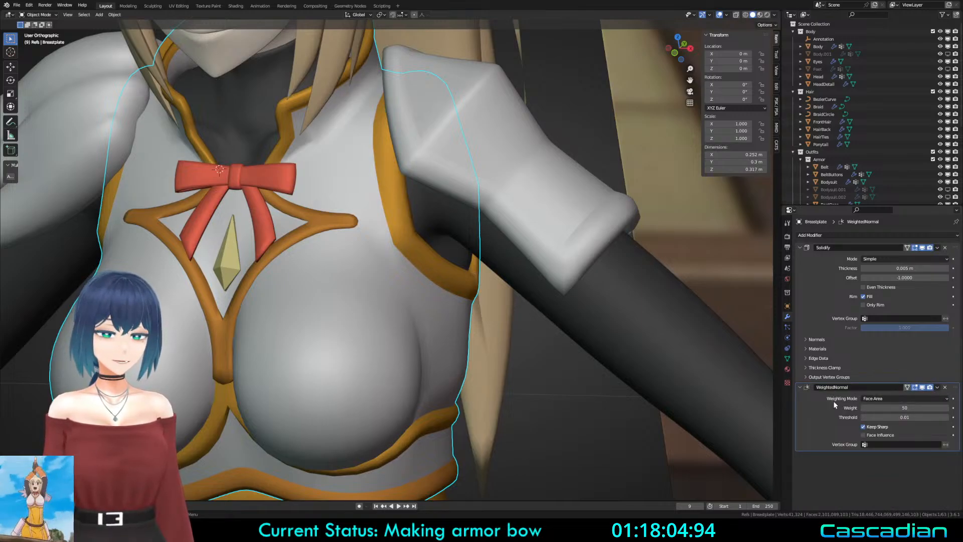
key(ctrl+z)
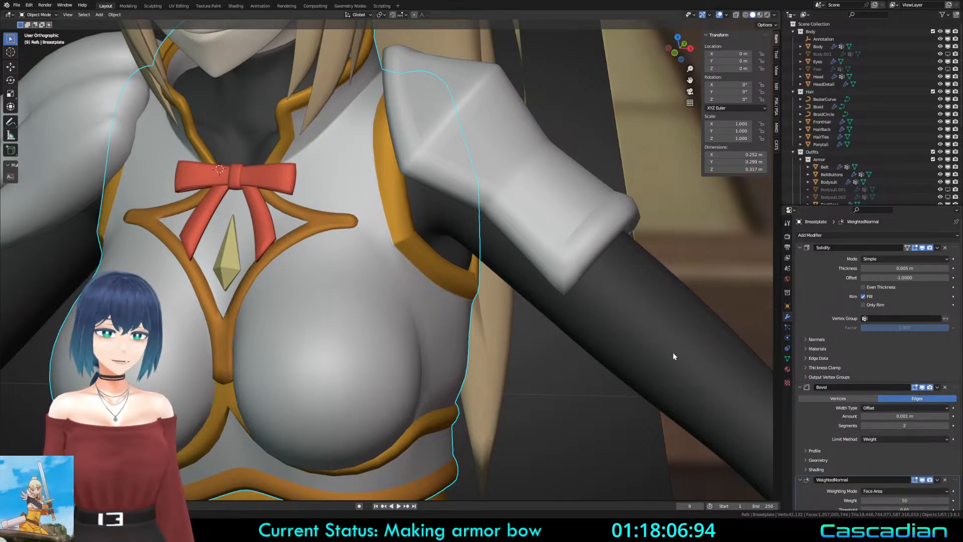
scroll(727, 361, down, 2)
scroll(868, 406, down, 2)
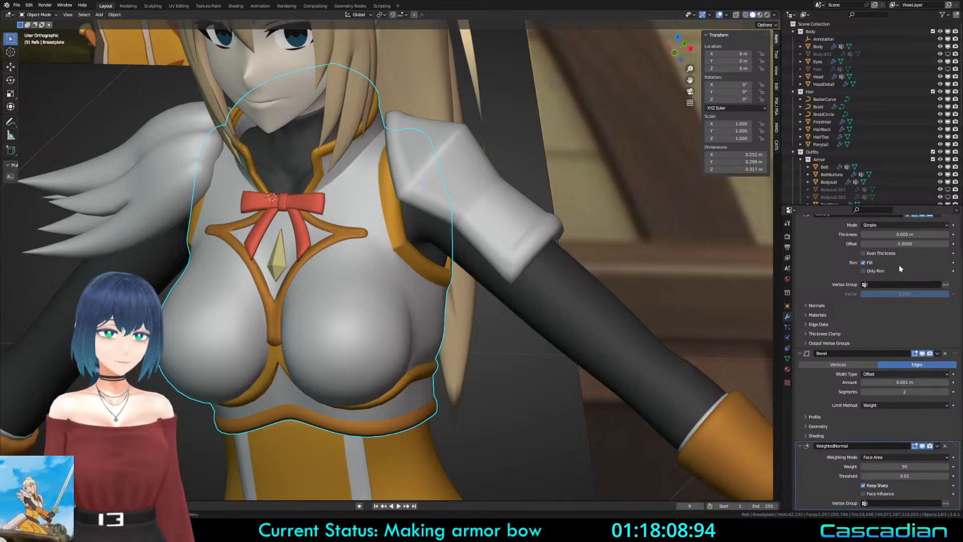
Step: Try a Solidify thickness of 0.025 m on the breastplate, then return it to 0.005 m
scroll(900, 269, up, 2)
click(946, 264)
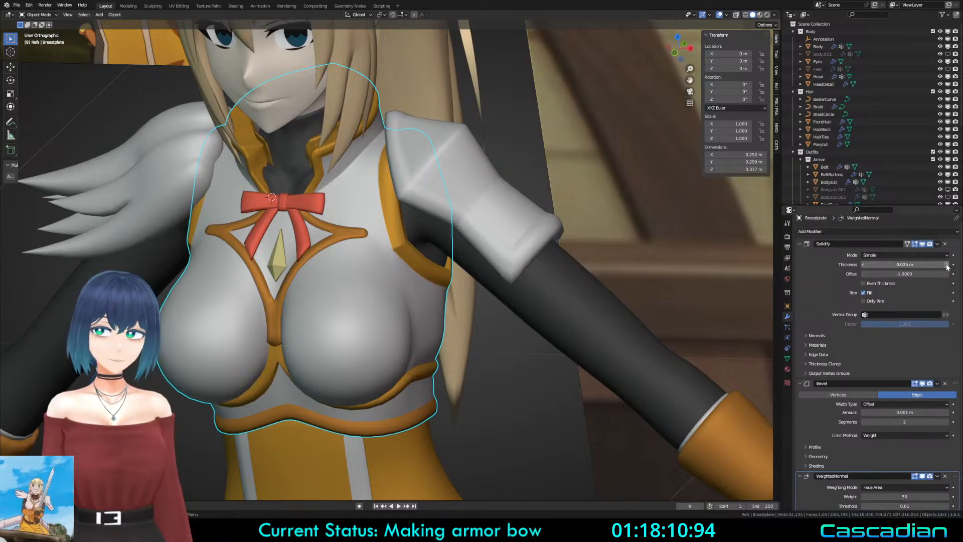
click(865, 264)
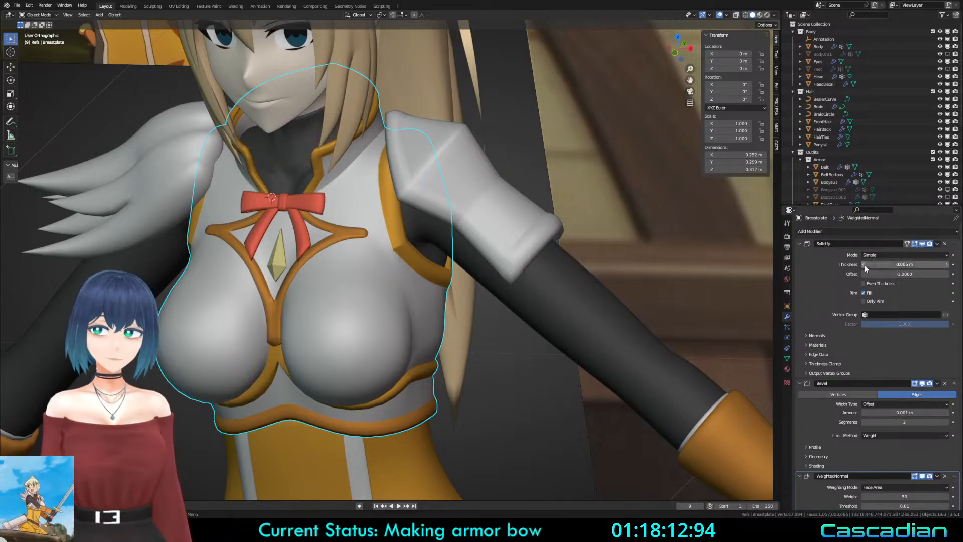
scroll(830, 340, down, 2)
scroll(818, 329, up, 2)
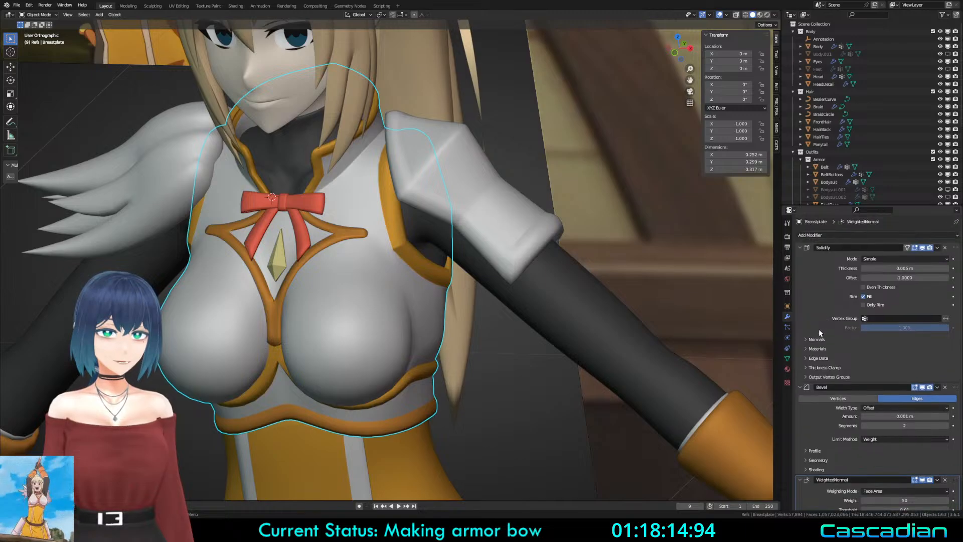
Step: Bring back the breastplate's Subdivision modifier above Solidify and raise its viewport levels to 5
key(ctrl+2)
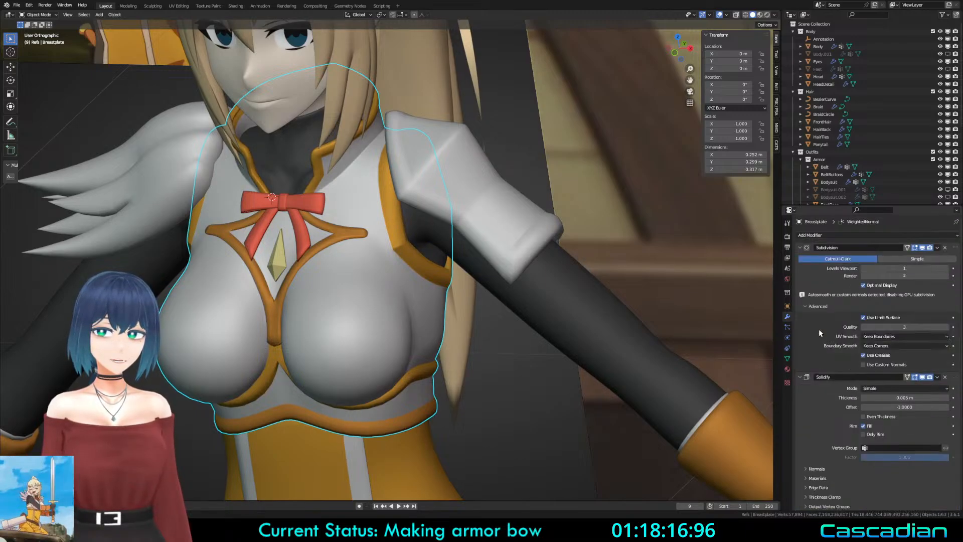
click(946, 270)
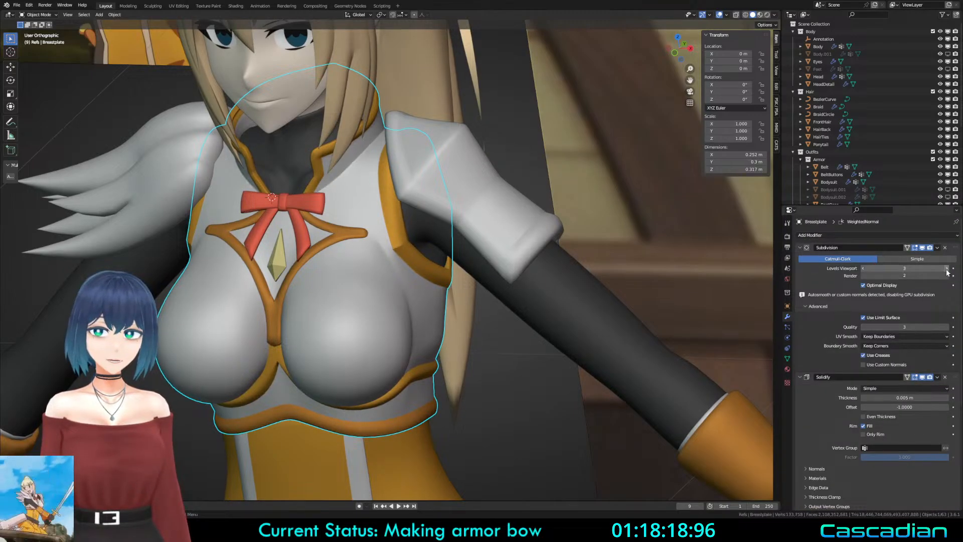
click(947, 269)
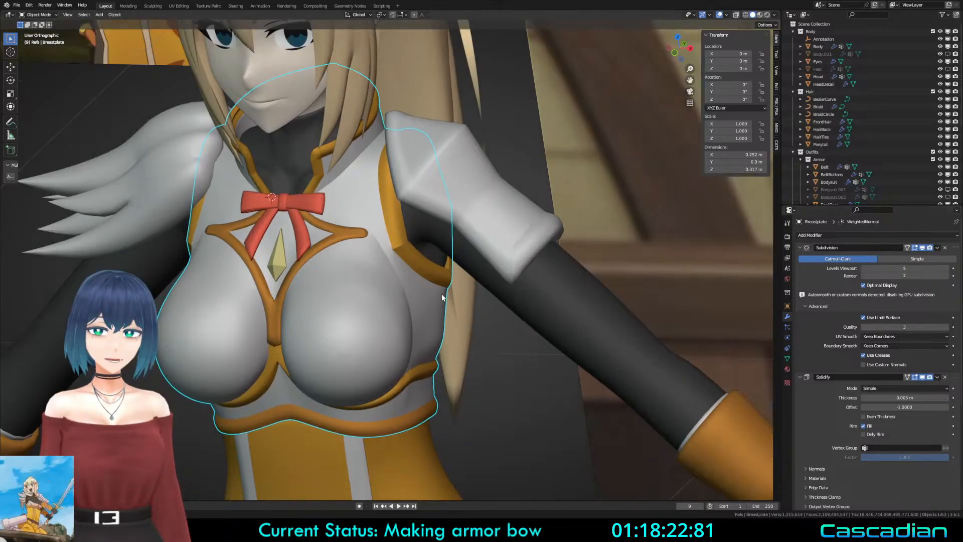
Step: Examine the armhole trim's front corner in wireframe and solid shading, in both object and edit mode
scroll(442, 294, up, 15)
shift+middle_drag(502, 167, 420, 382)
key(shift+z)
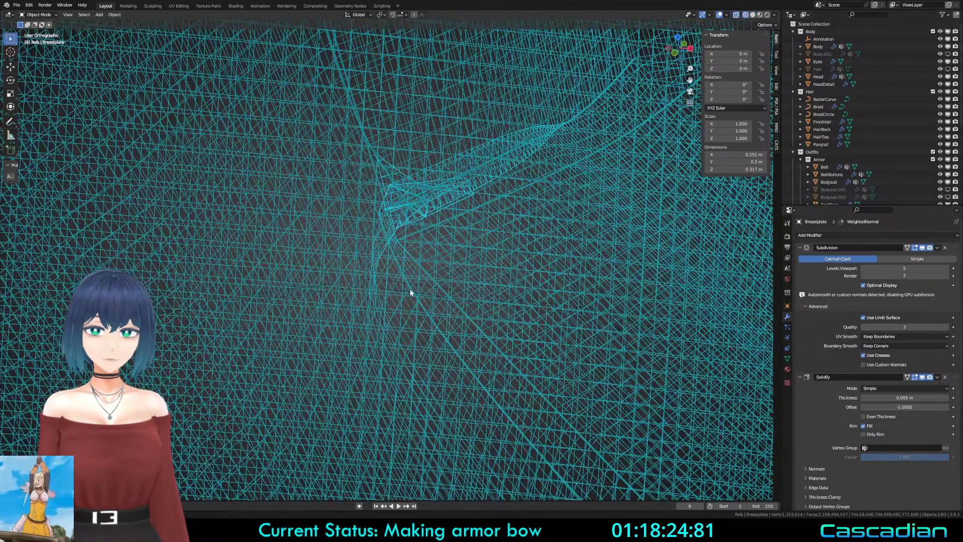
middle_drag(408, 287, 500, 294)
key(shift+z)
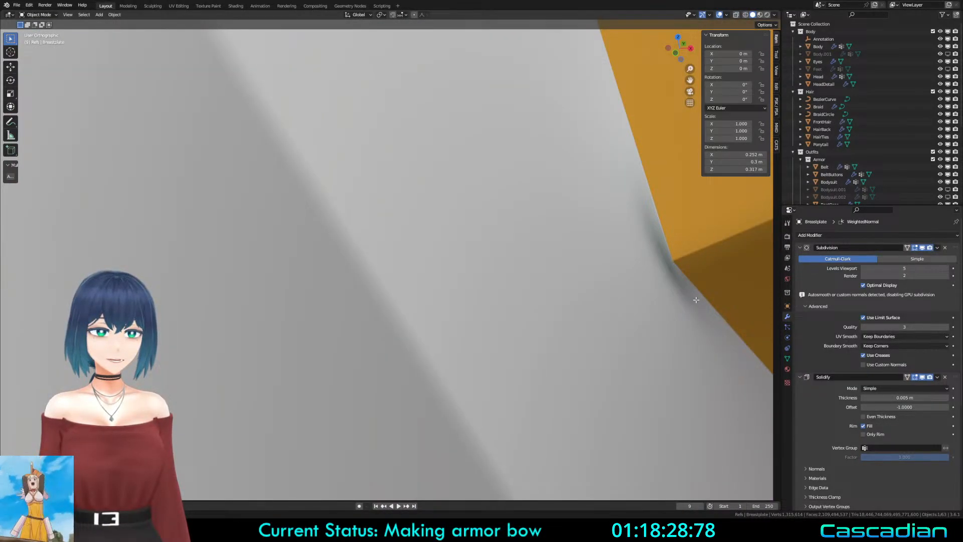
key(Tab)
key(z)
click(535, 292)
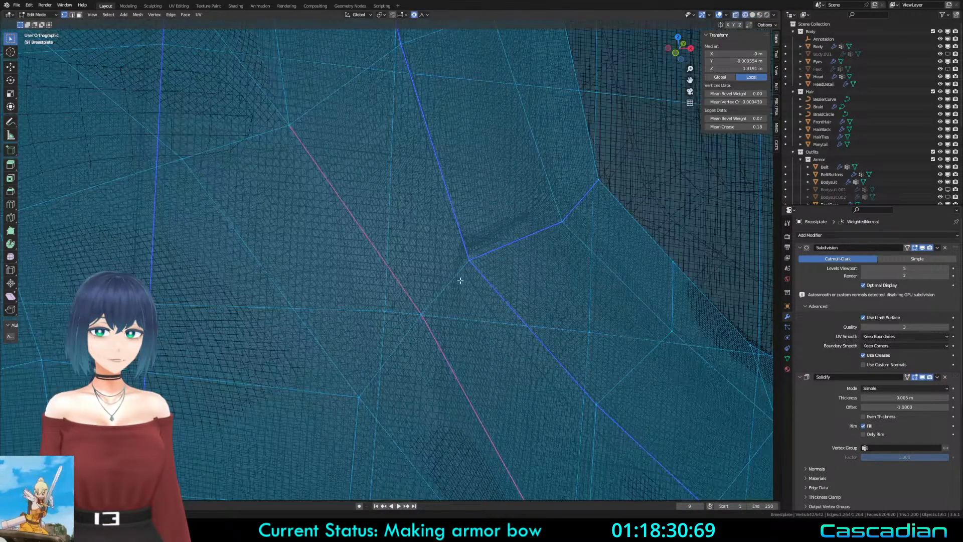
key(shift+z)
key(shift+z)
Step: Set the vertex crease of the armhole trim's front corner vertex to 1
mouse_move(458, 271)
shift+middle_down()
mouse_move(398, 280)
mouse_move(462, 276)
mouse_move(526, 254)
mouse_move(463, 284)
mouse_move(303, 286)
mouse_move(336, 239)
mouse_move(378, 113)
mouse_move(386, 241)
mouse_move(402, 264)
mouse_move(462, 268)
mouse_move(288, 233)
mouse_move(482, 293)
mouse_move(434, 337)
mouse_move(400, 312)
mouse_move(445, 320)
mouse_move(421, 262)
mouse_move(441, 242)
mouse_move(445, 312)
mouse_move(391, 257)
shift+middle_up()
click(365, 271)
key(KP_Decimal)
key(shift+z)
key(a)
key(alt+z)
key(alt+z)
click(391, 257)
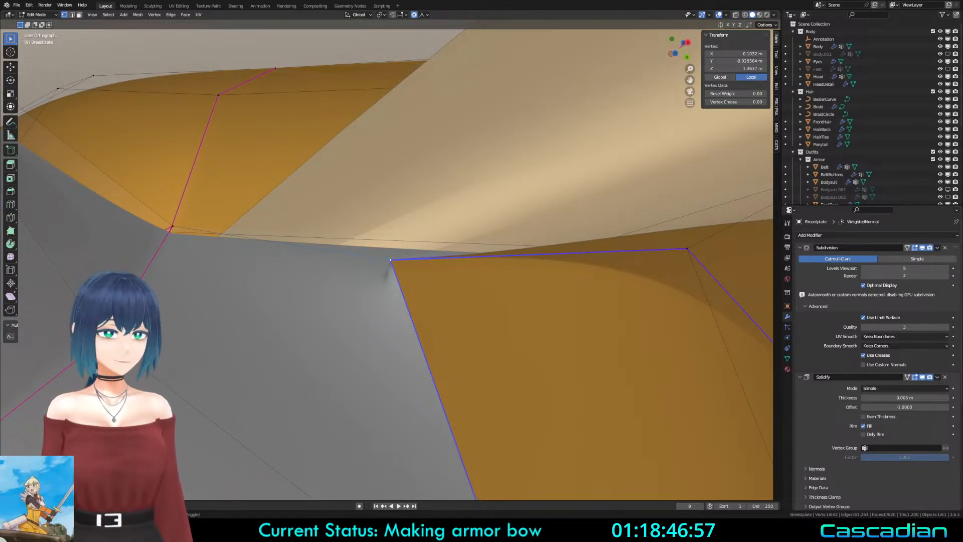
key(shift+ctrl+v)
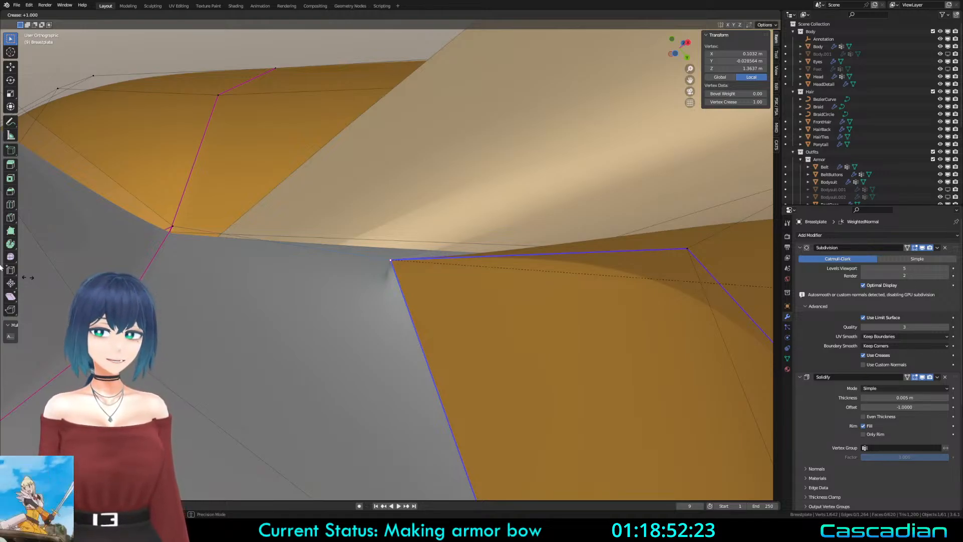
click(657, 251)
key(alt+a)
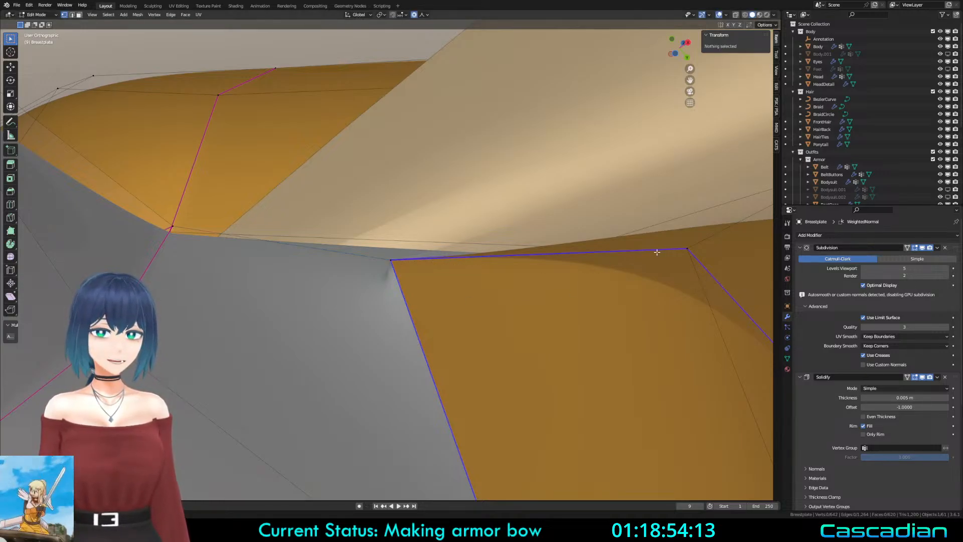
Step: Lower the Subdivision modifier's viewport levels to 1 and check the trim corner
click(863, 269)
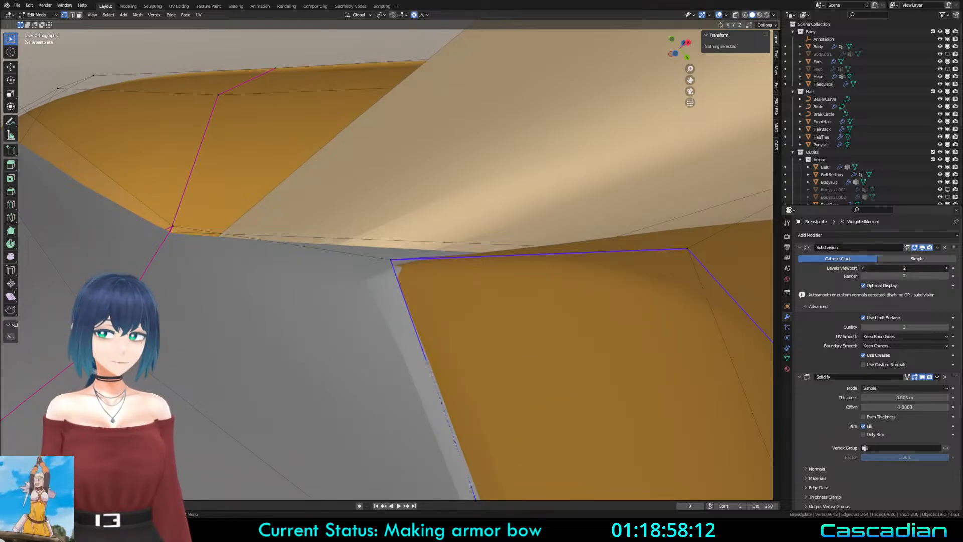
click(862, 268)
middle_drag(733, 258, 357, 368)
scroll(358, 369, up, 1)
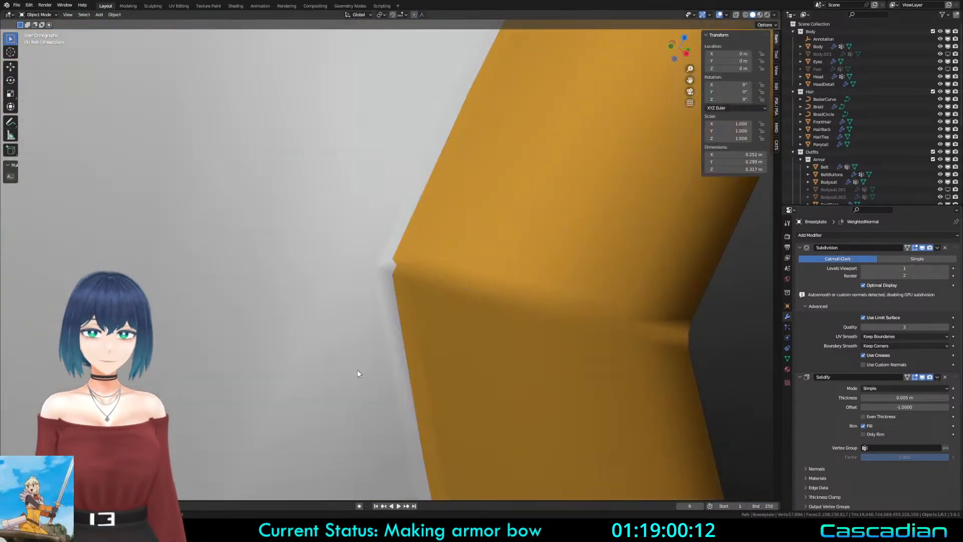
Step: Expand the Bevel modifier's geometry options in the breastplate's modifier stack
scroll(835, 324, down, 8)
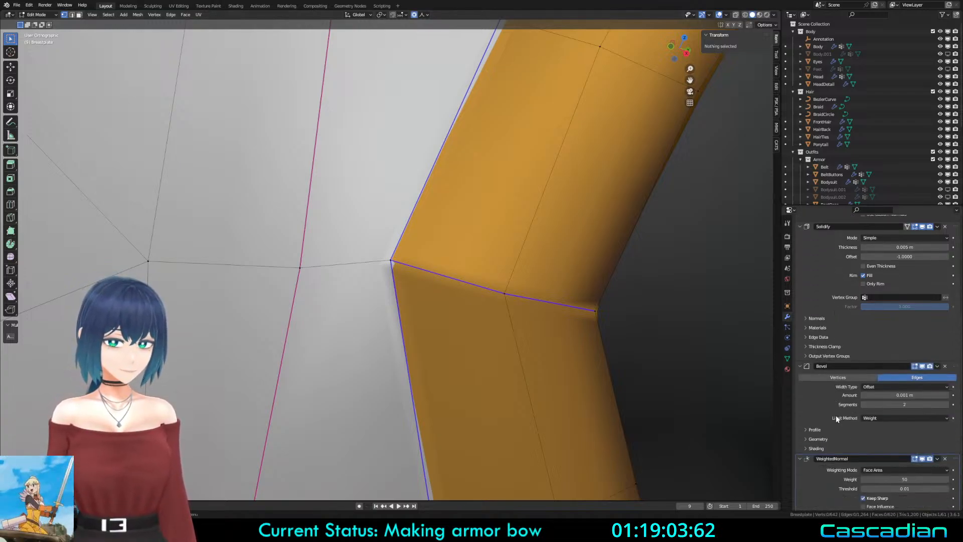
click(809, 431)
click(807, 430)
click(816, 439)
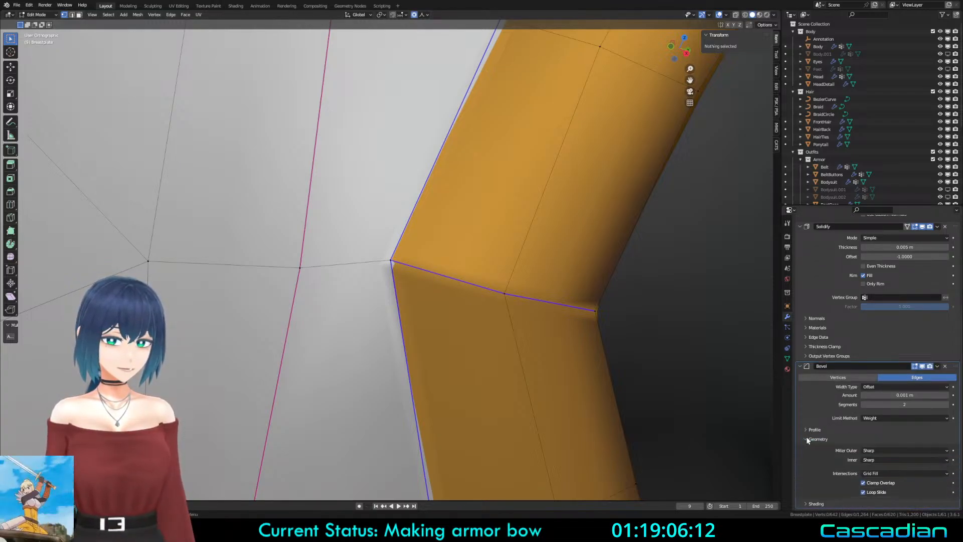
scroll(847, 431, down, 2)
Step: Try the Arc inner miter on the Bevel modifier, then return it to Sharp
click(879, 405)
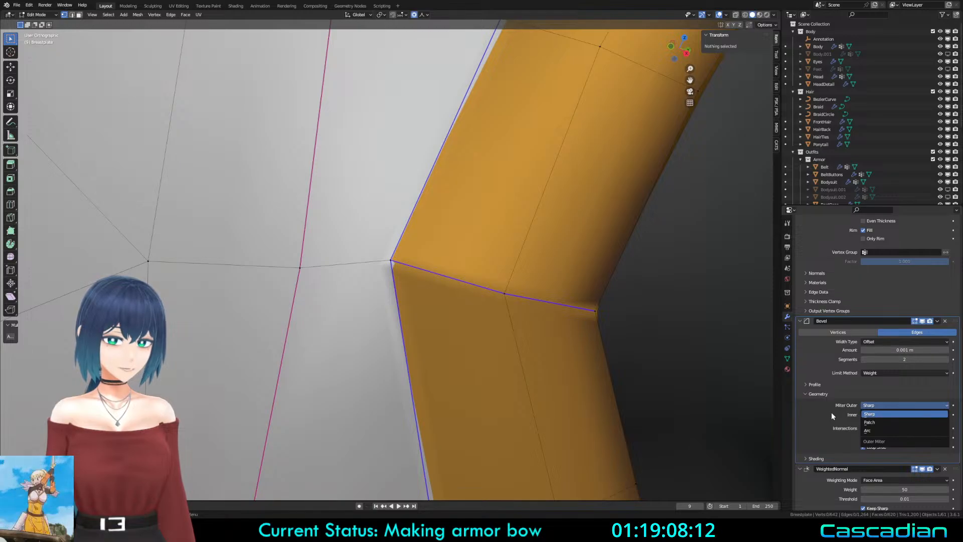
click(870, 412)
click(880, 414)
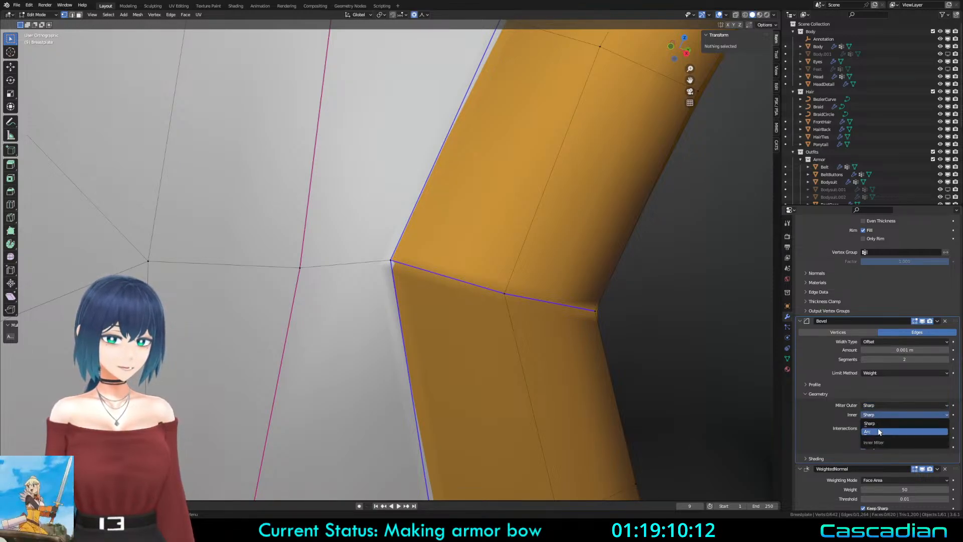
click(878, 433)
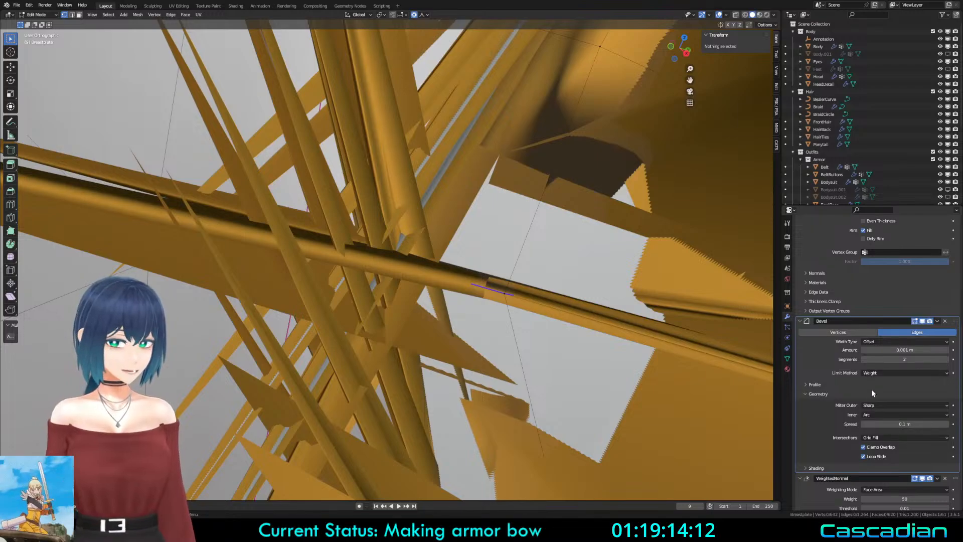
click(880, 414)
click(871, 424)
Step: Try the Patch outer miter on the Bevel modifier, check the corner in wireframe, then return it to Sharp
click(872, 407)
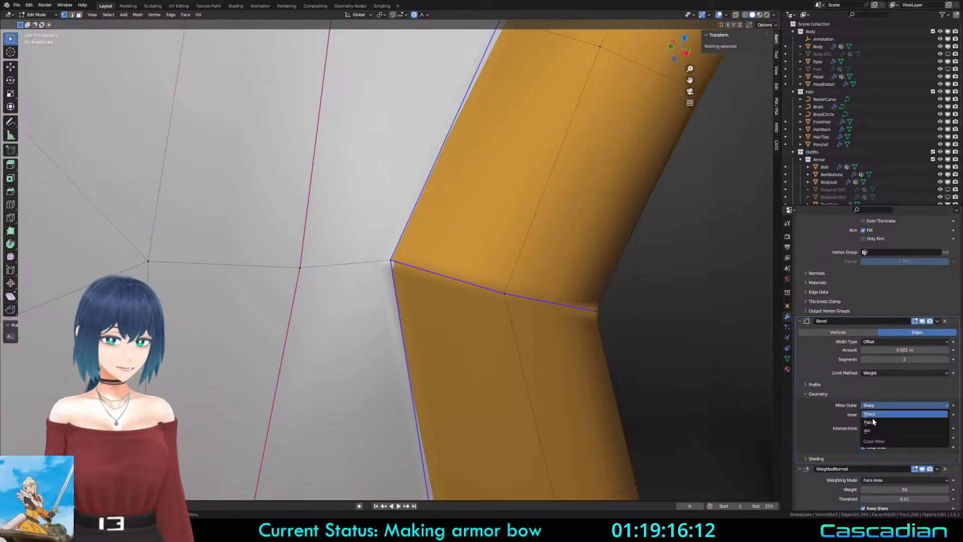
click(872, 421)
click(875, 407)
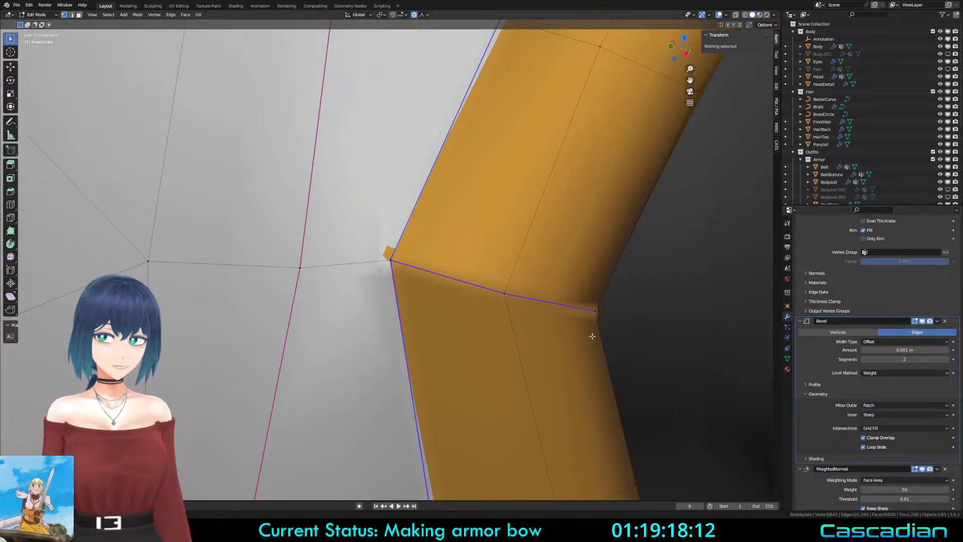
key(shift+z)
middle_drag(381, 277, 567, 221)
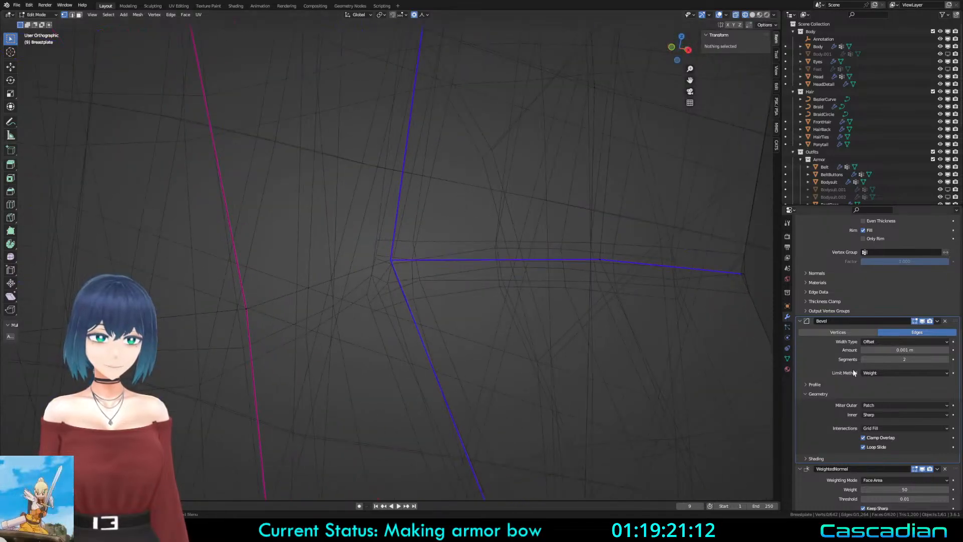
click(875, 401)
click(874, 414)
Step: Set the Bevel modifier's outer miter to Arc and inspect the trim corner in solid and wireframe shading
click(877, 405)
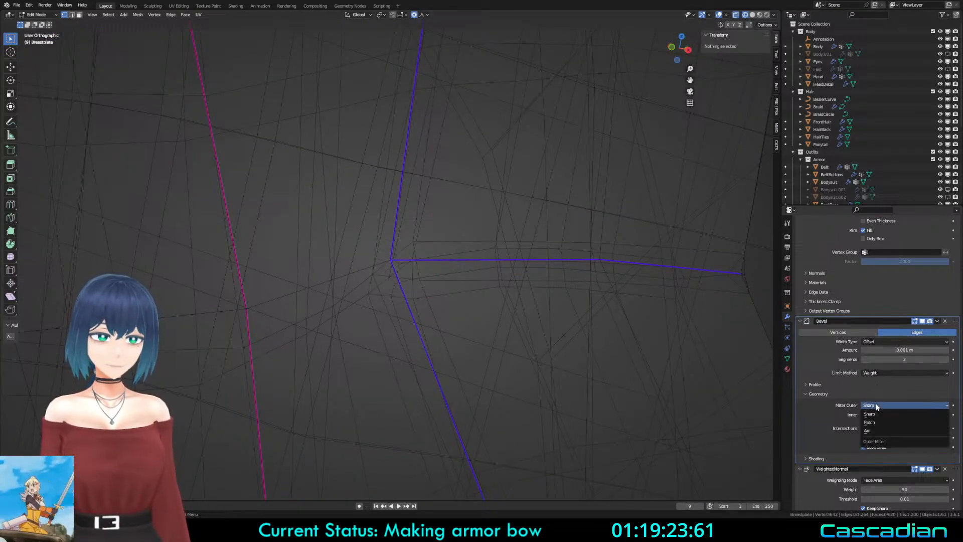
click(874, 431)
key(shift+z)
middle_drag(684, 370, 569, 344)
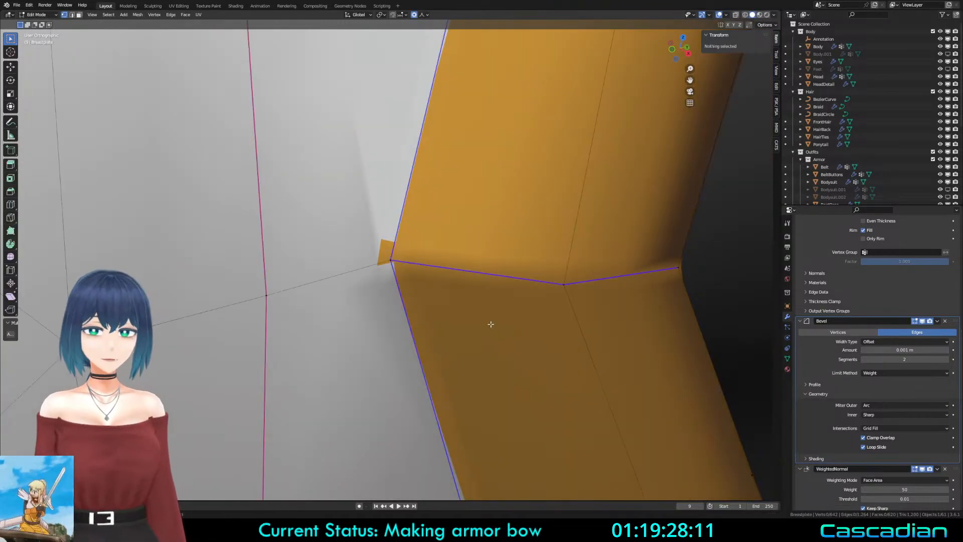
key(Tab)
key(shift+z)
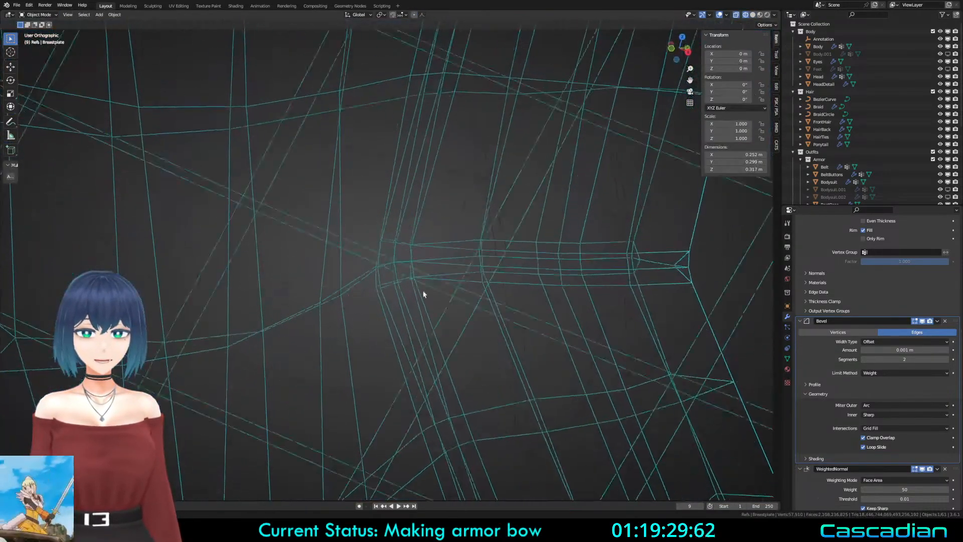
mouse_move(423, 295)
middle_down()
mouse_move(408, 213)
mouse_move(390, 254)
mouse_move(494, 348)
middle_up()
key(z)
key(z)
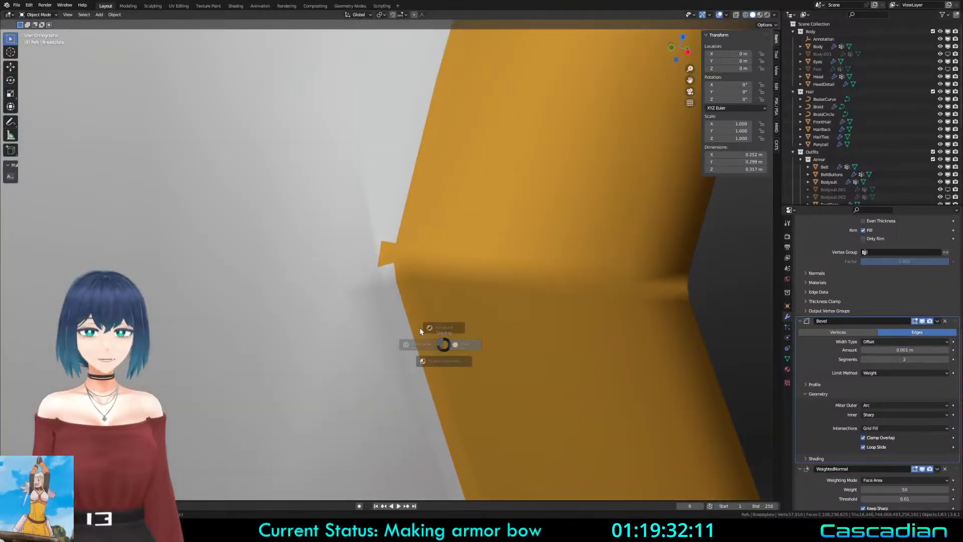
Step: Compare the armhole trim corner's base mesh with its bevelled result in solid and wireframe shading
key(Tab)
mouse_move(372, 290)
middle_down()
mouse_move(374, 318)
mouse_move(393, 310)
middle_up()
key(z)
click(536, 332)
key(Tab)
scroll(572, 328, down, 6)
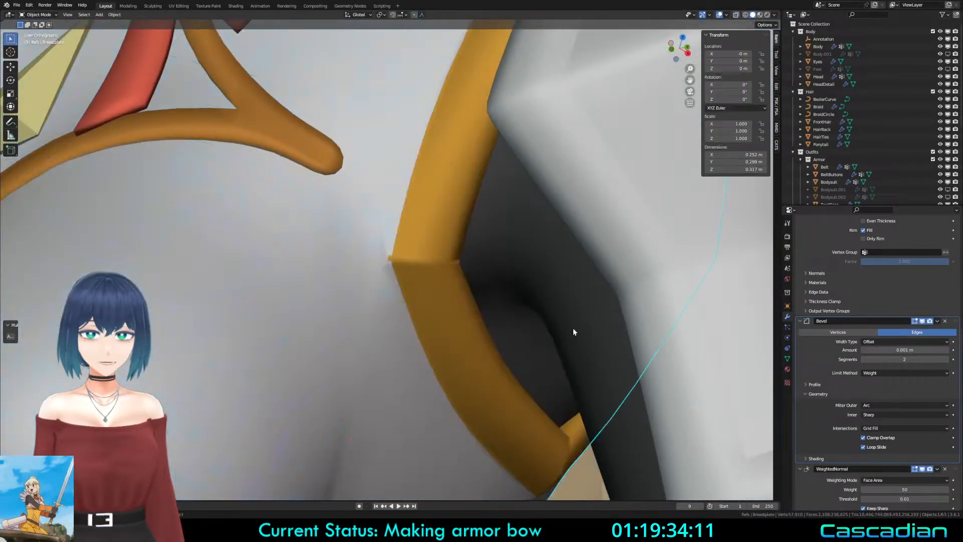
scroll(572, 328, up, 6)
key(Tab)
key(Tab)
key(z)
key(Tab)
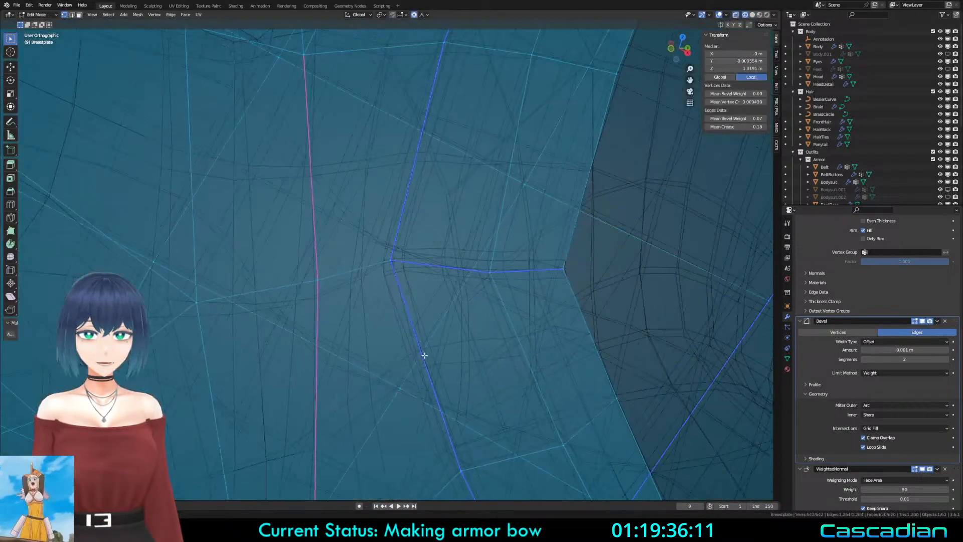
mouse_move(423, 355)
middle_down()
mouse_move(395, 224)
mouse_move(387, 224)
mouse_move(393, 385)
mouse_move(424, 395)
middle_up()
key(z)
key(z)
key(Tab)
key(z)
scroll(424, 394, down, 5)
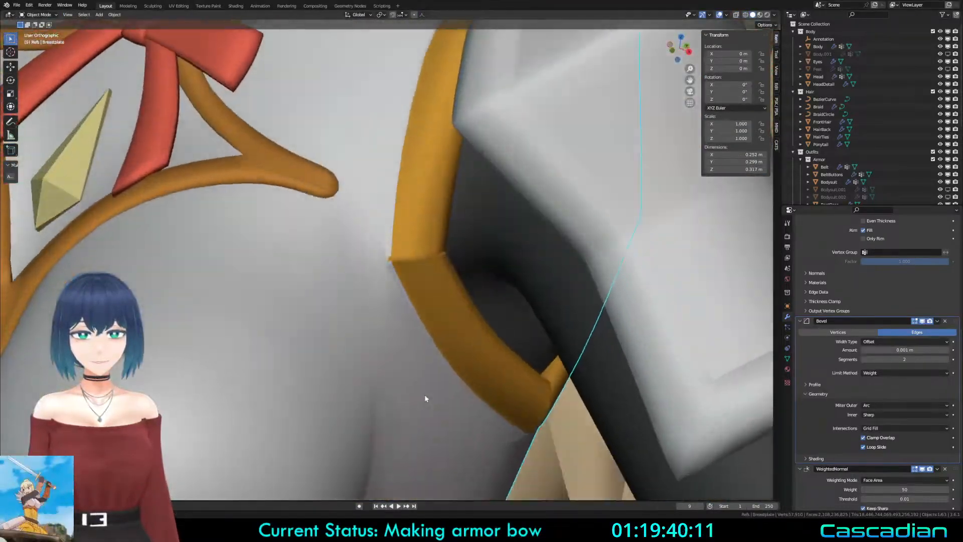
Step: Examine the bevelled wireframe topology around the trim corner from several angles, then return to solid shading
scroll(443, 311, up, 10)
key(Tab)
key(z)
key(Tab)
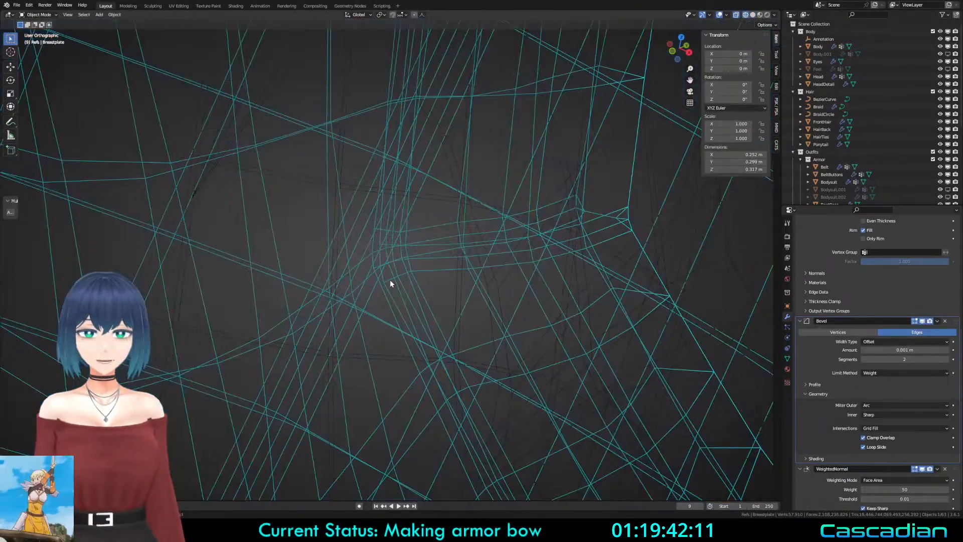
scroll(390, 282, down, 4)
mouse_move(389, 282)
middle_down()
mouse_move(440, 374)
mouse_move(498, 332)
mouse_move(422, 247)
mouse_move(430, 314)
middle_up()
scroll(422, 247, up, 4)
key(z)
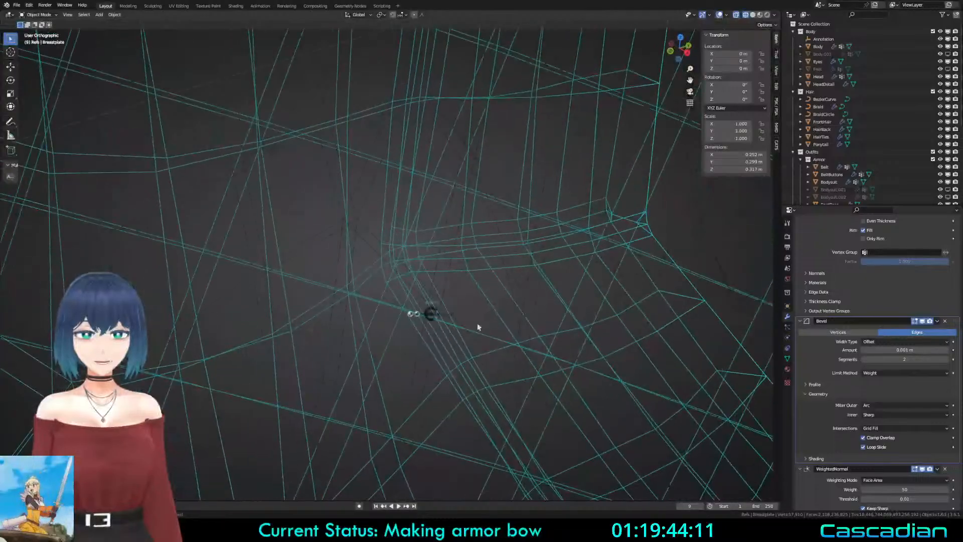
scroll(577, 345, down, 5)
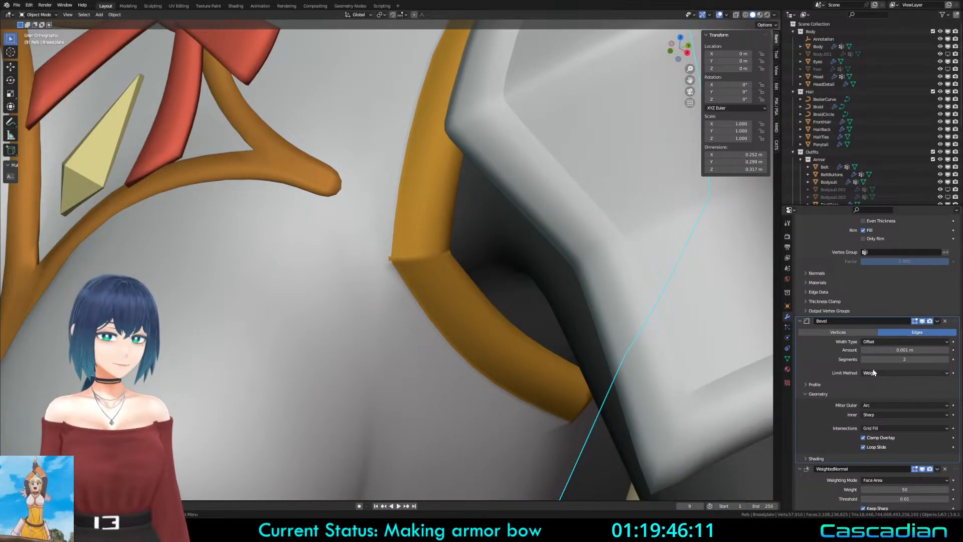
Step: Clear the breastplate's mesh selection in Edit Mode and examine the sharp and creased edges meeting at the trim corner
scroll(430, 286, up, 6)
key(Tab)
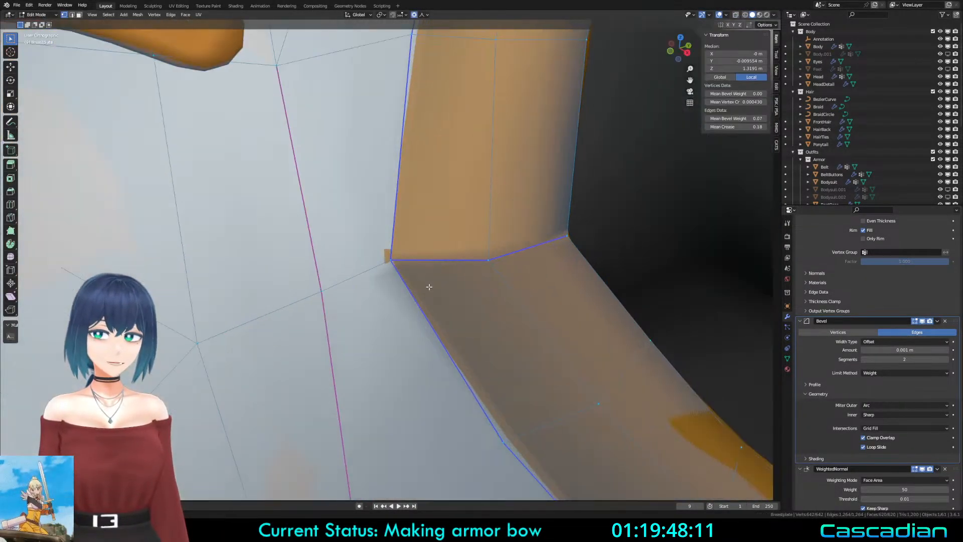
key(alt+a)
scroll(429, 286, down, 4)
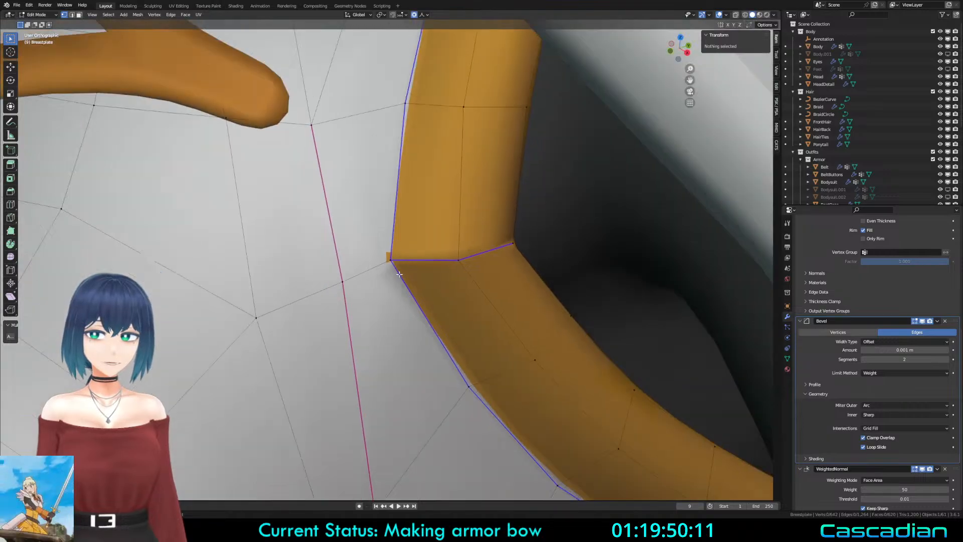
scroll(444, 262, up, 3)
scroll(444, 263, down, 3)
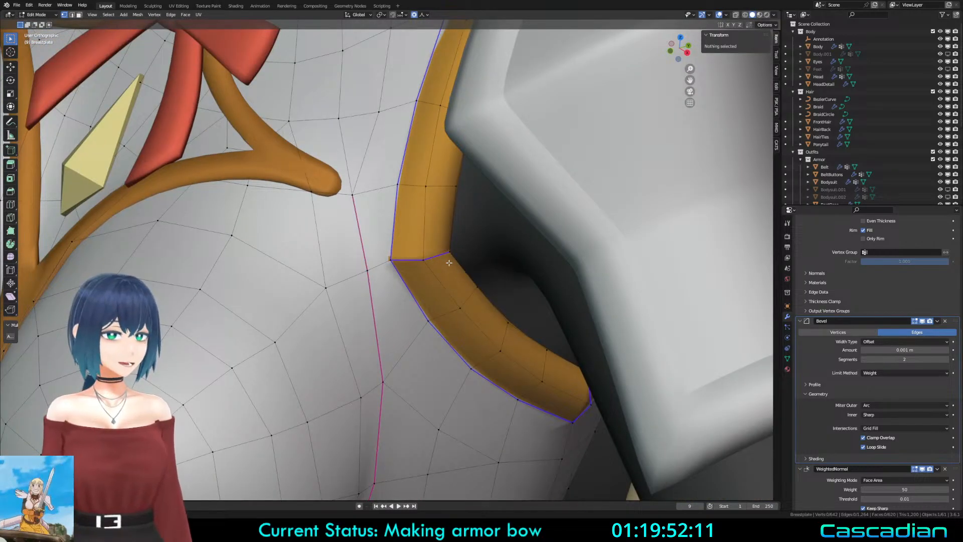
key(Tab)
scroll(449, 262, down, 5)
scroll(469, 302, up, 5)
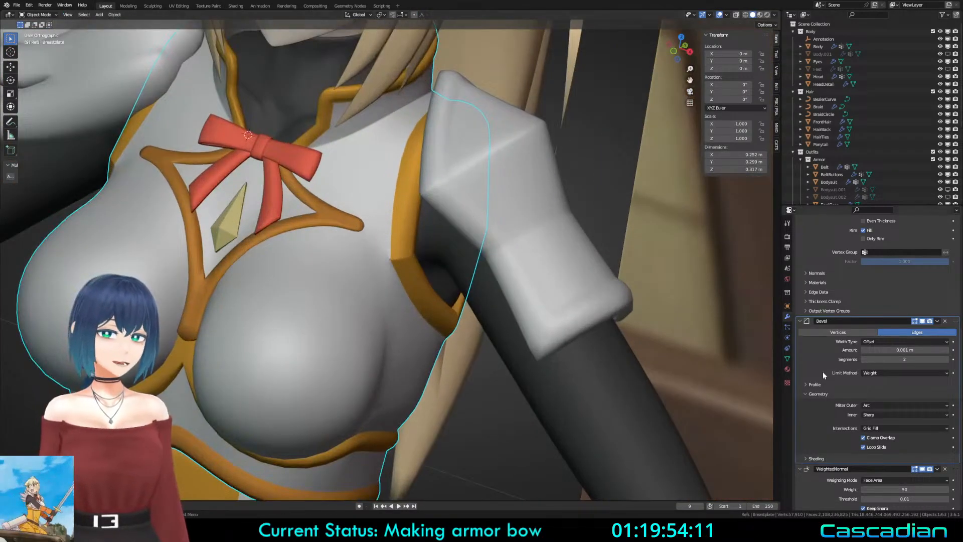
Step: Set the Bevel modifier's outer miter to Sharp, review the breastplate from the front, and save the file
scroll(822, 371, up, 2)
scroll(483, 360, up, 2)
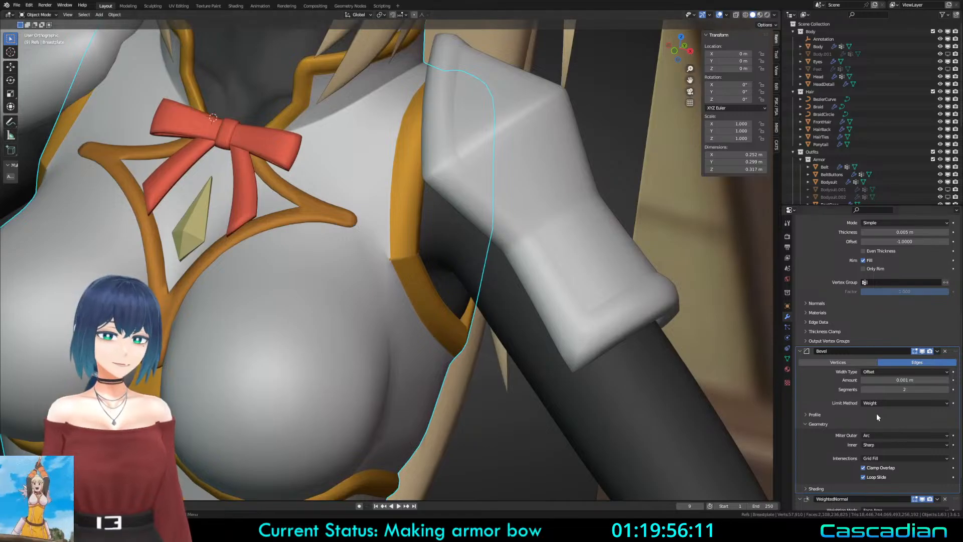
click(903, 434)
click(882, 456)
scroll(479, 317, down, 2)
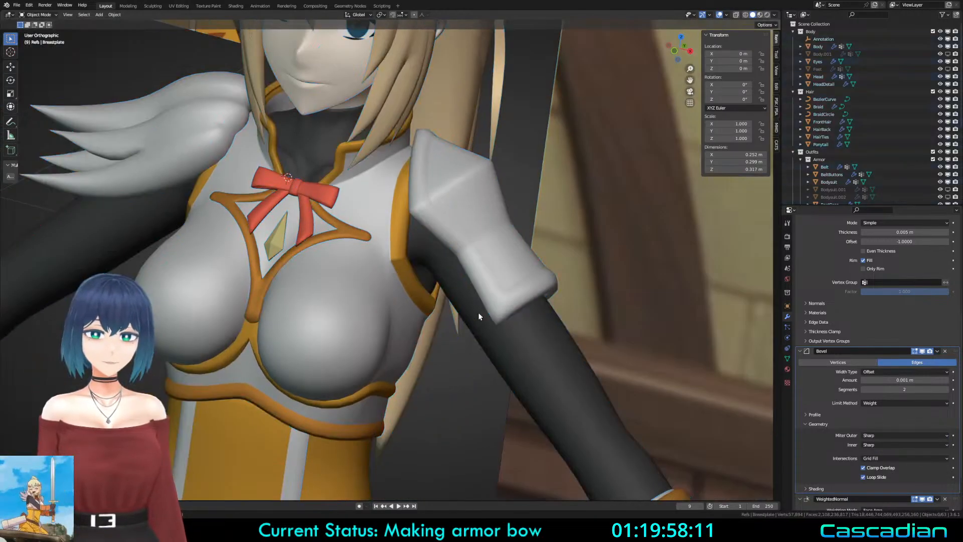
scroll(479, 317, down, 4)
scroll(459, 310, up, 4)
middle_drag(467, 310, 573, 339)
middle_drag(485, 325, 520, 303)
key(ctrl+s)
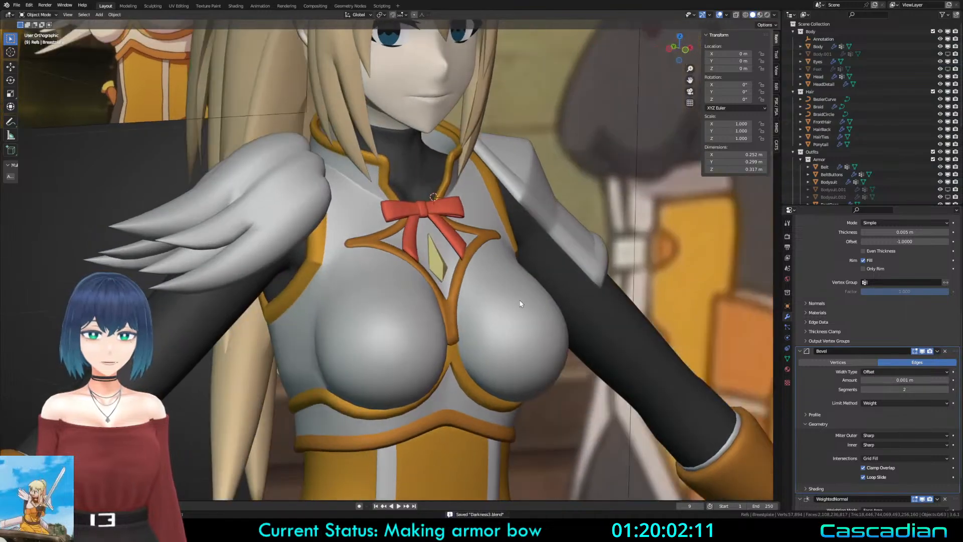
Step: Examine the breastplate's underbust and lower trims in Edit Mode, wireframe and solid shading, with everything deselected
scroll(506, 341, down, 2)
scroll(451, 293, up, 1)
click(387, 296)
shift+middle_drag(495, 363, 437, 286)
key(Tab)
key(Tab)
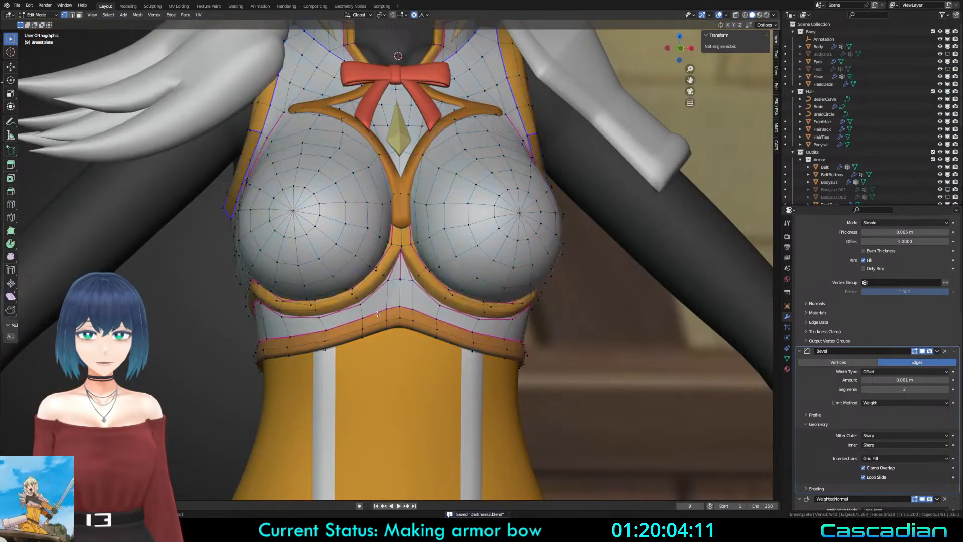
scroll(413, 334, up, 5)
key(shift+z)
key(shift+z)
scroll(596, 380, down, 2)
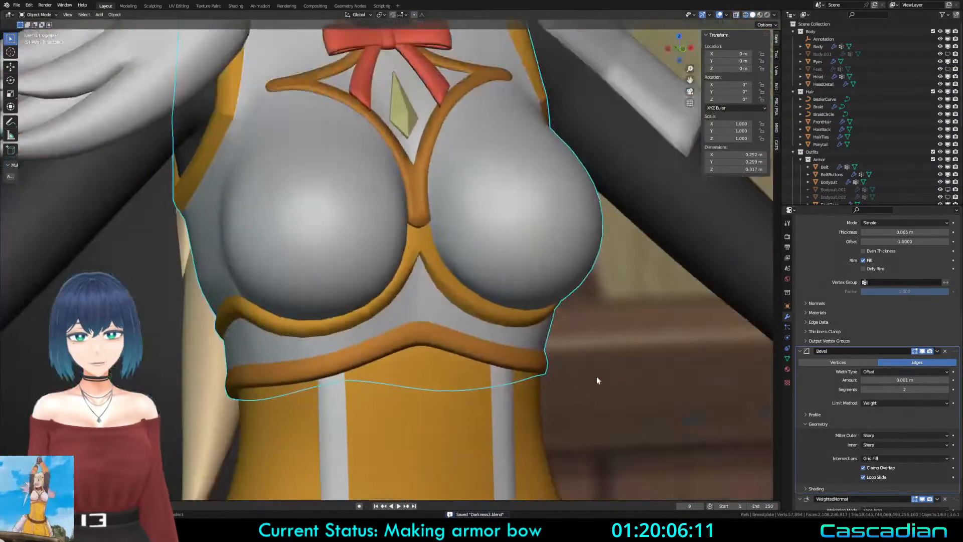
key(alt+a)
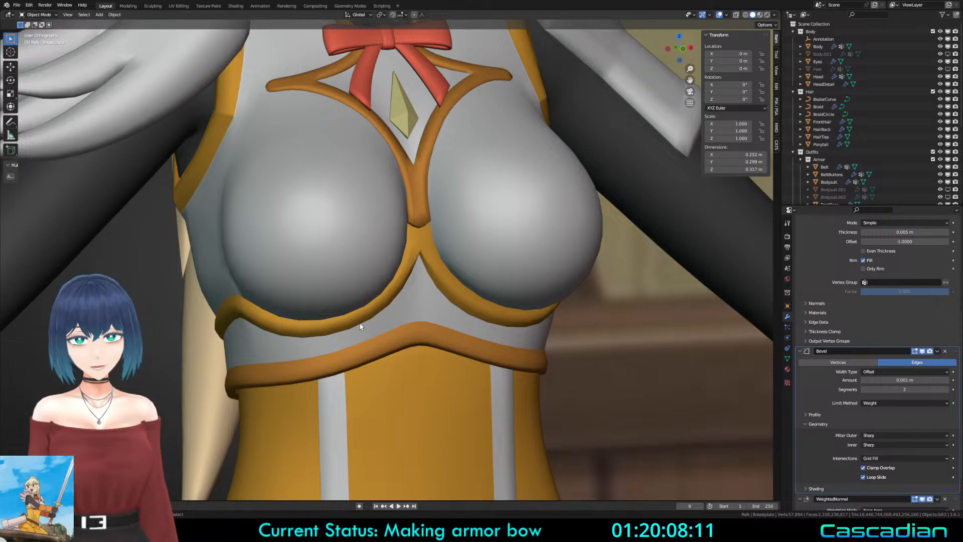
middle_drag(390, 309, 672, 298)
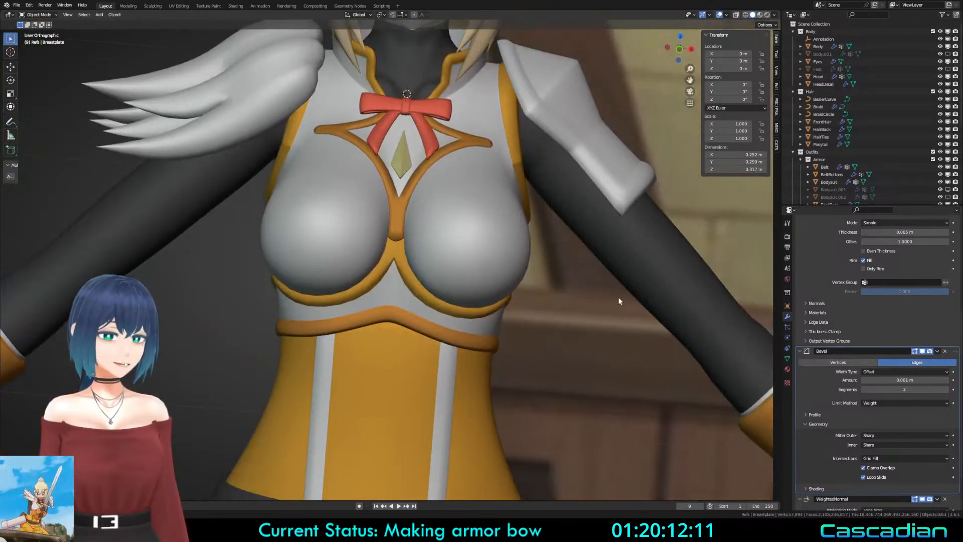
scroll(717, 301, down, 3)
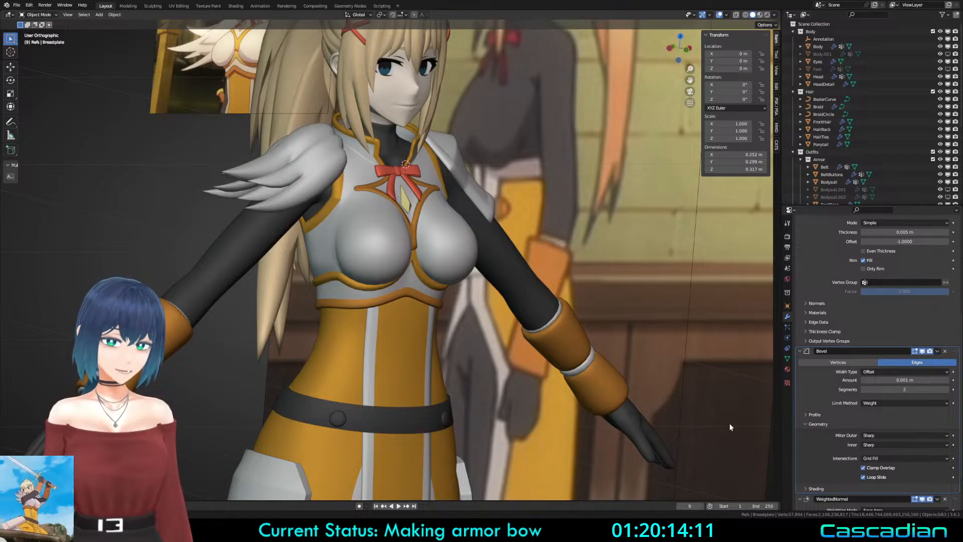
Step: Check the scene statistics for the whole model with all objects selected and deselected
key(a)
scroll(561, 394, down, 4)
key(alt+a)
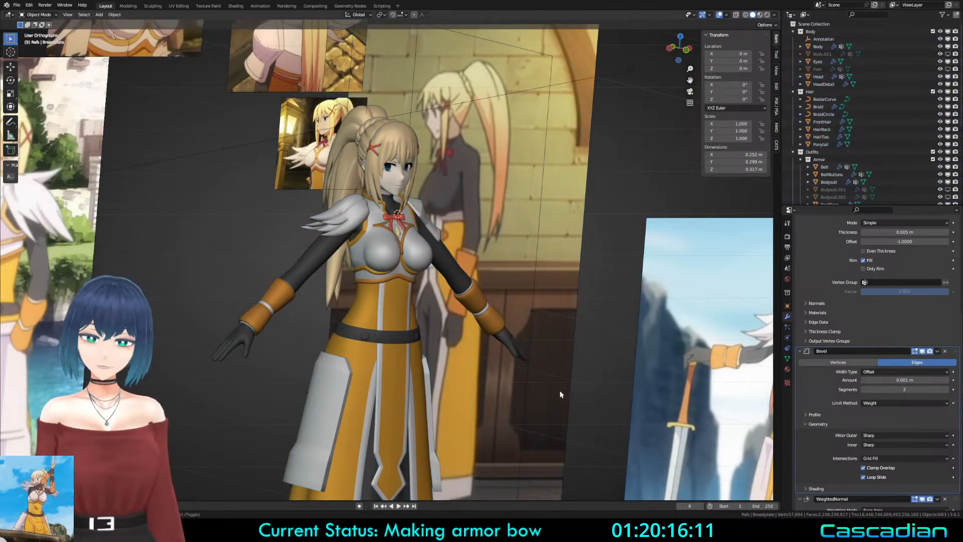
key(shift+3)
key(shift+3)
key(shift+2)
key(shift+2)
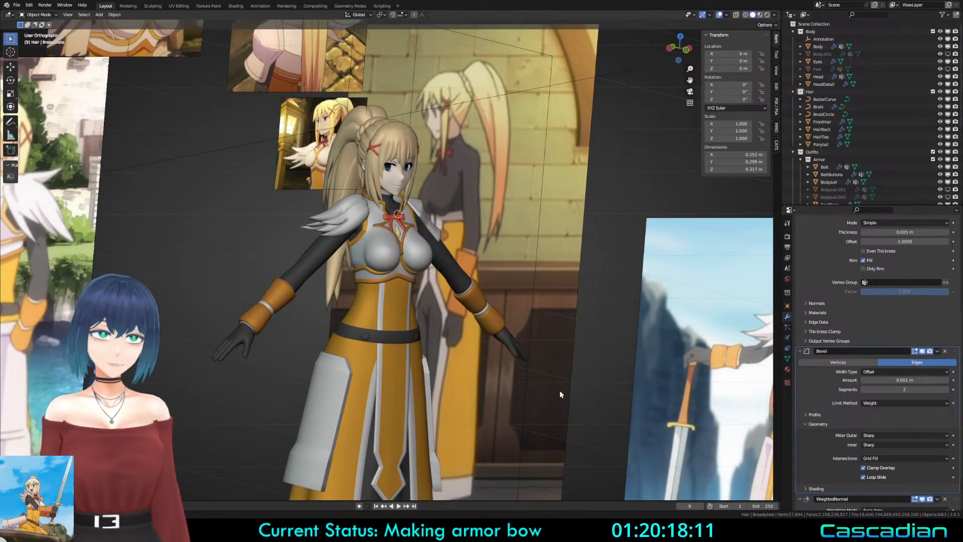
key(a)
key(alt+a)
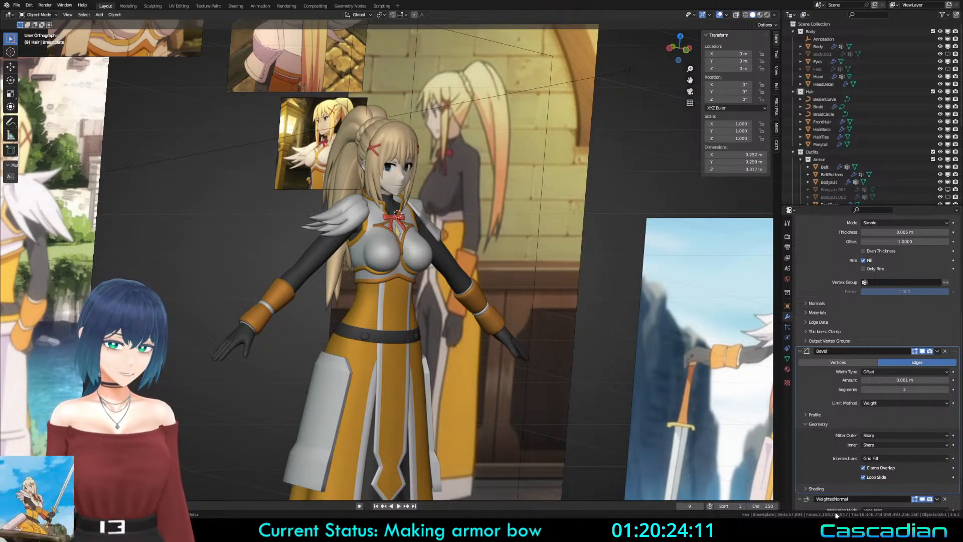
Step: Select the breastplate, switch to wireframe shading, and examine the mesh density of all objects around the torso
click(420, 284)
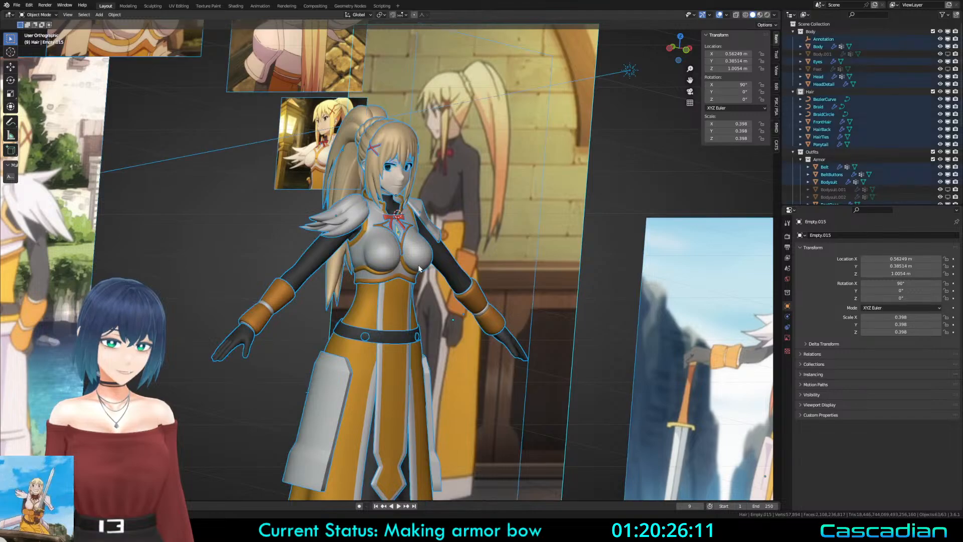
key(alt+a)
click(419, 268)
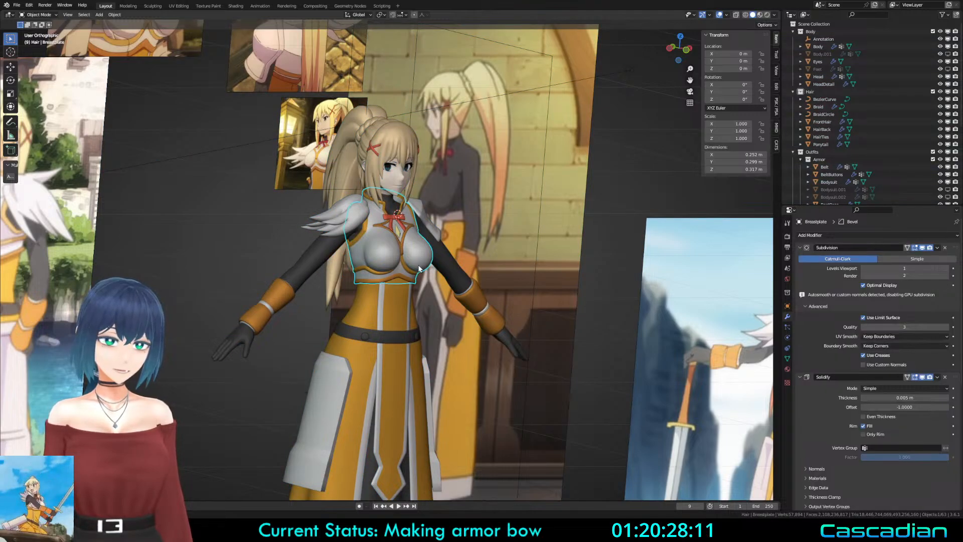
scroll(420, 269, up, 2)
key(shift+z)
key(a)
key(a)
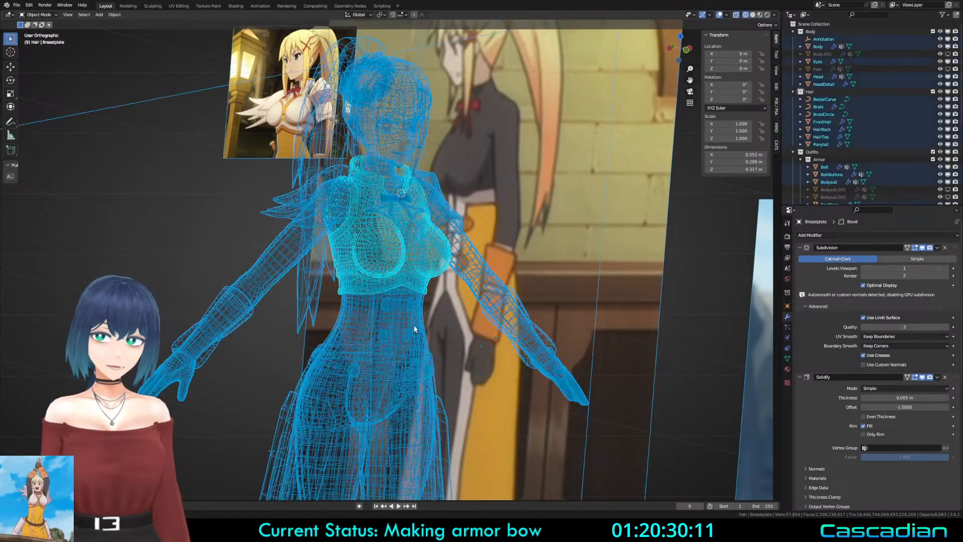
middle_drag(415, 327, 404, 412)
scroll(404, 409, up, 4)
shift+middle_drag(433, 302, 417, 352)
key(a)
key(a)
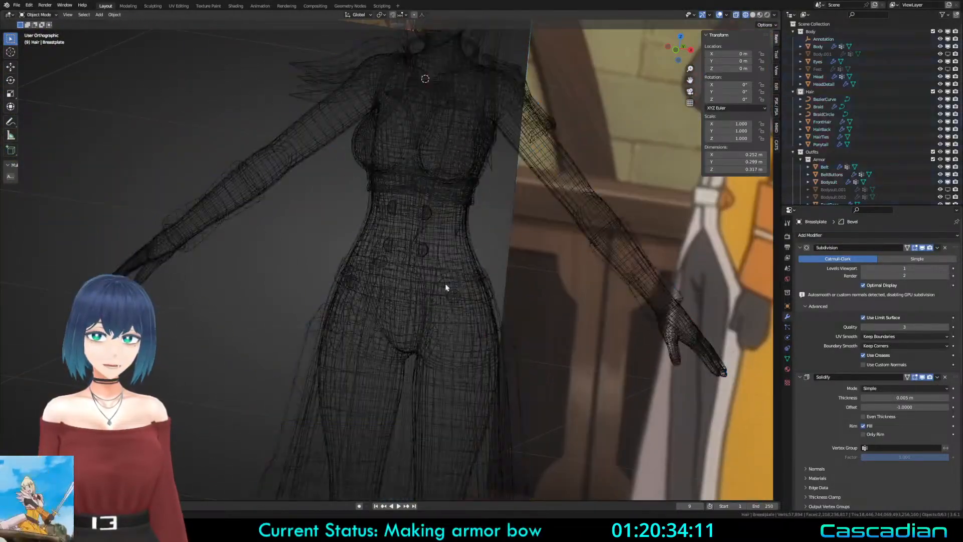
shift+middle_drag(445, 284, 440, 330)
scroll(440, 330, up, 2)
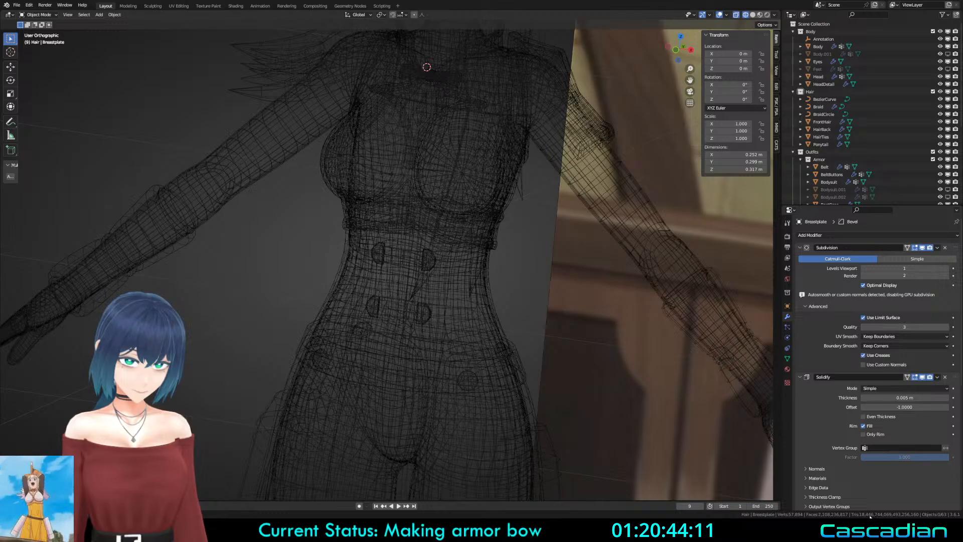
Step: Try a higher viewport subdivision level on the FrontCloth object, then return it to 1 and deselect everything
key(a)
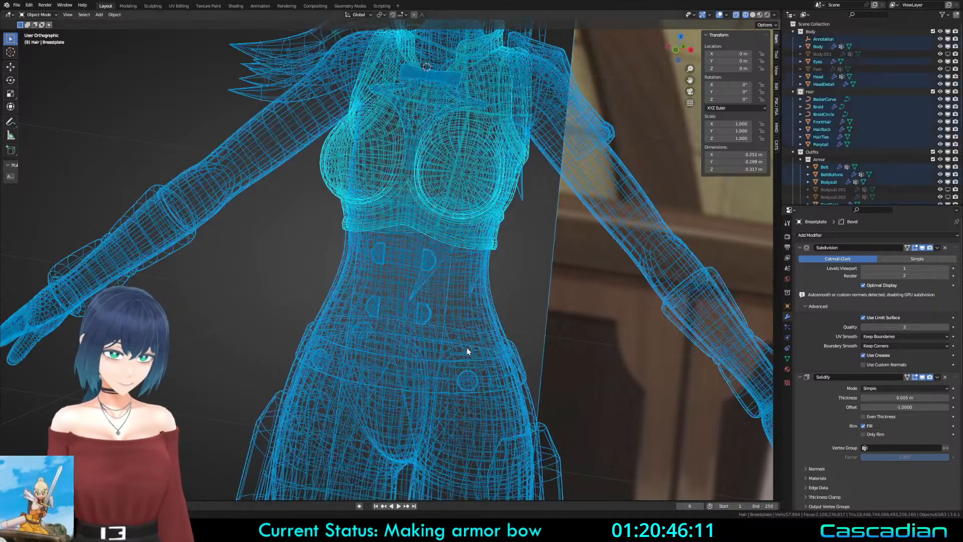
key(alt+a)
middle_drag(467, 347, 525, 345)
key(a)
click(417, 263)
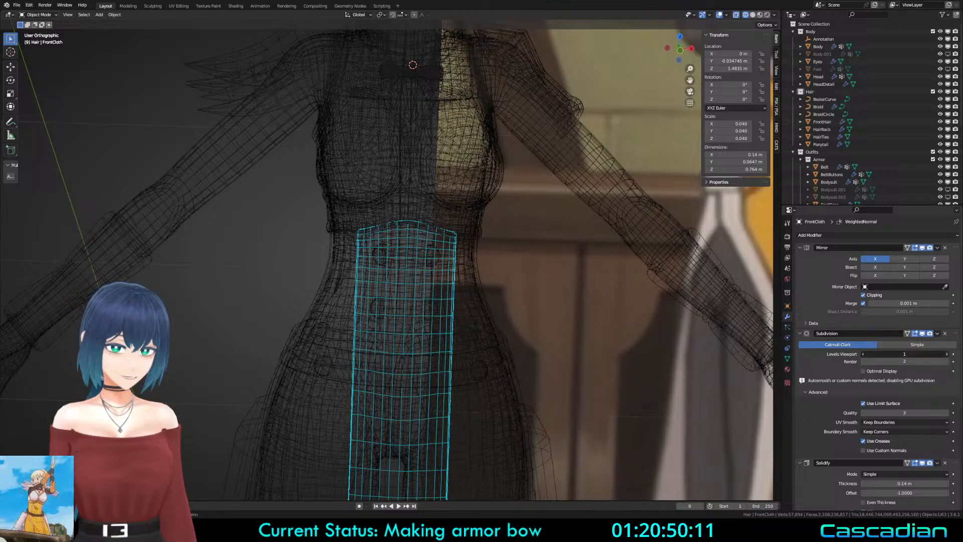
click(947, 354)
click(863, 355)
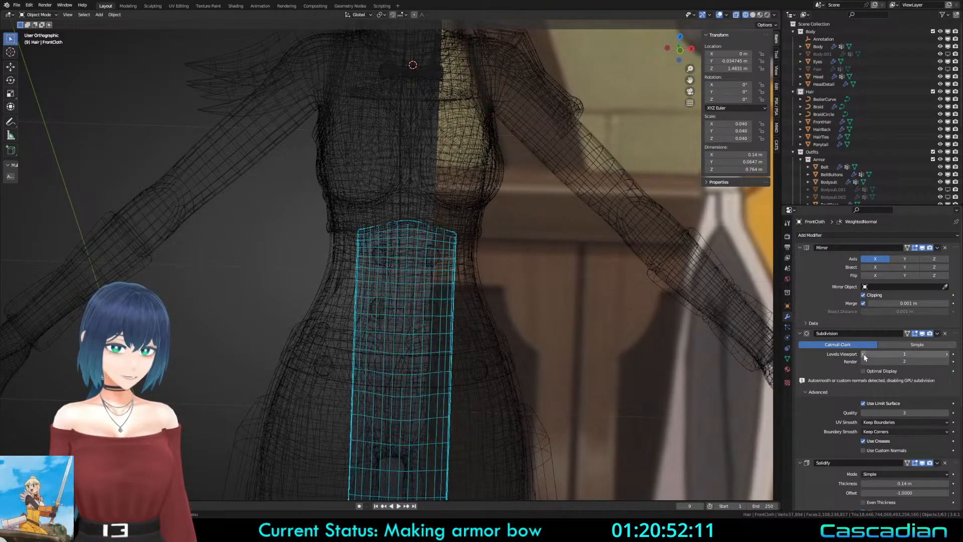
key(a)
key(alt+a)
Step: Select all objects, check their combined geometry in Edit Mode, then return to Object Mode and deselect everything
middle_drag(462, 286, 557, 315)
scroll(556, 310, down, 2)
scroll(822, 160, down, 9)
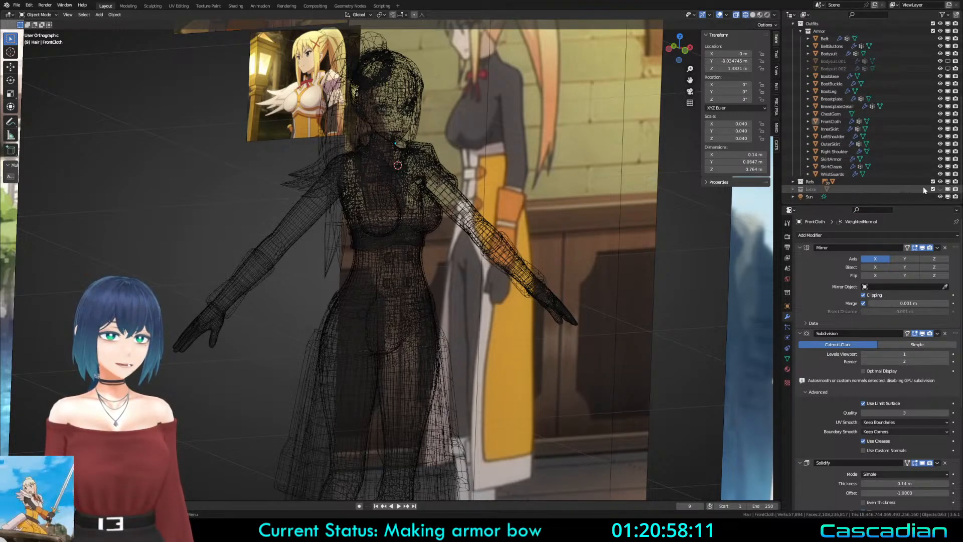
key(a)
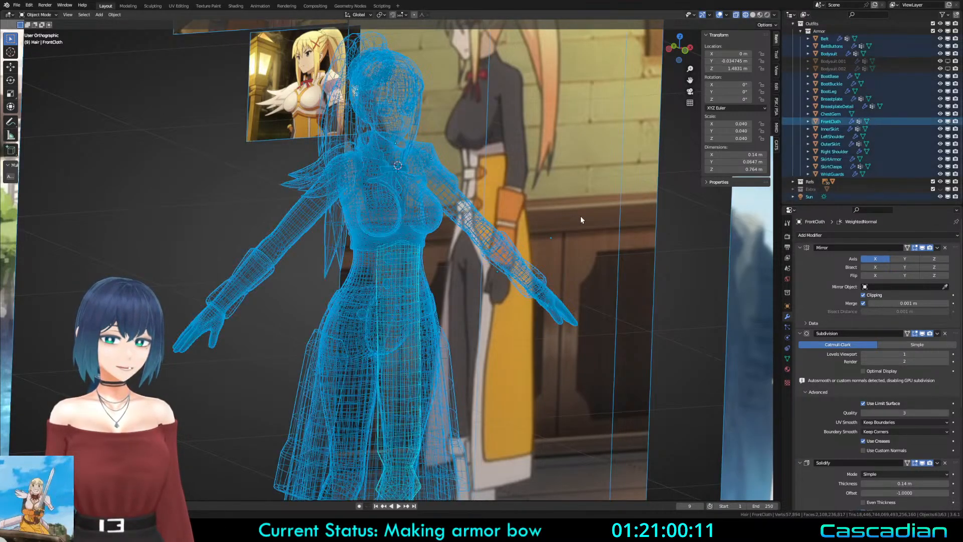
key(Tab)
key(a)
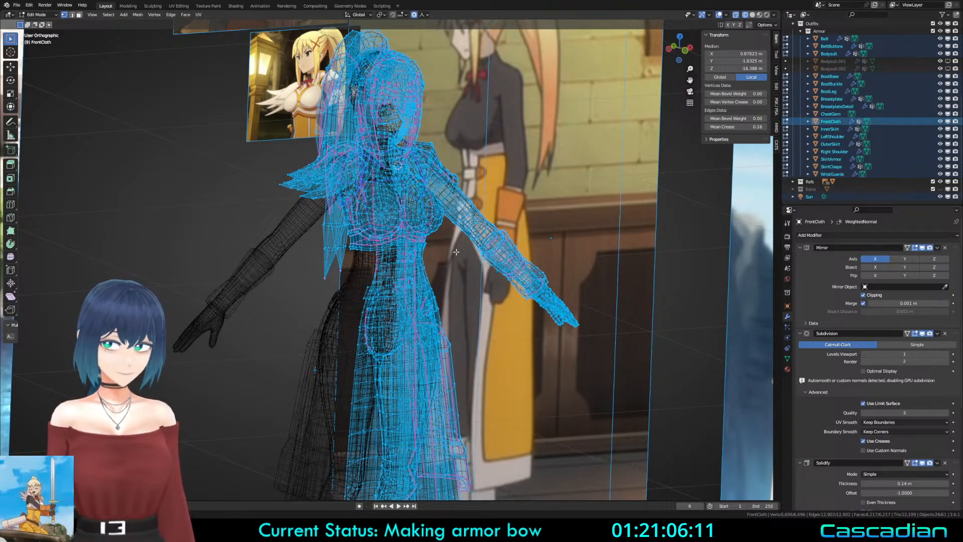
key(Tab)
scroll(509, 258, up, 3)
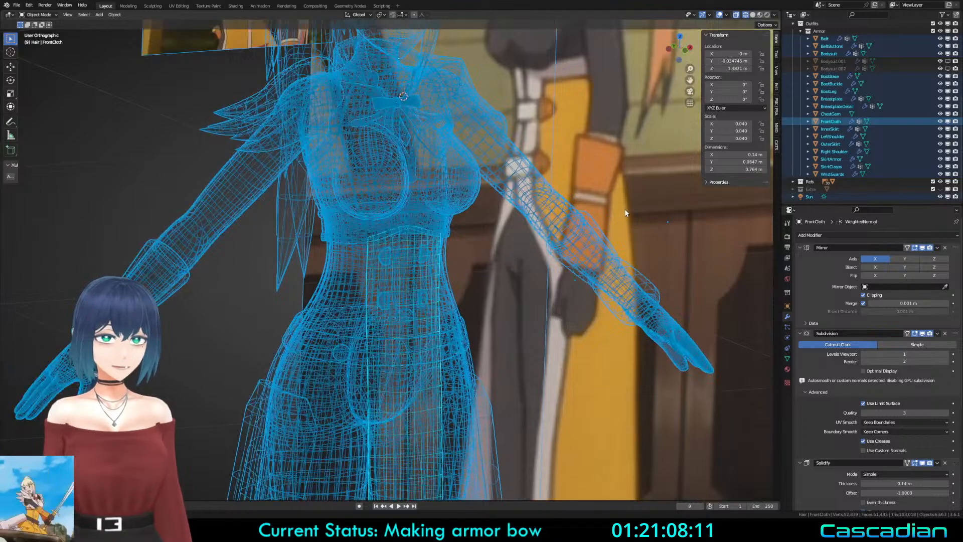
key(alt+a)
Step: Disable the hidden collection below Refs in viewports and expand its contents
click(947, 192)
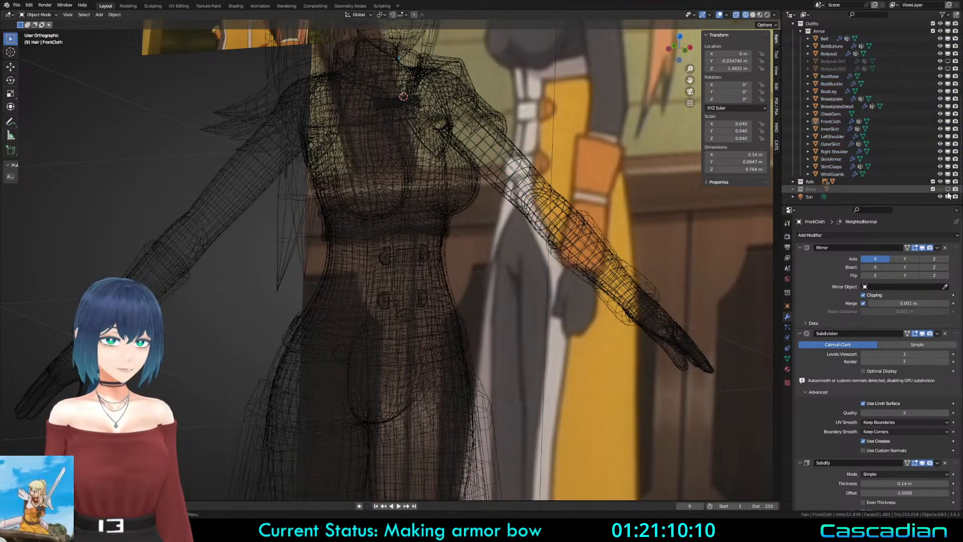
click(792, 189)
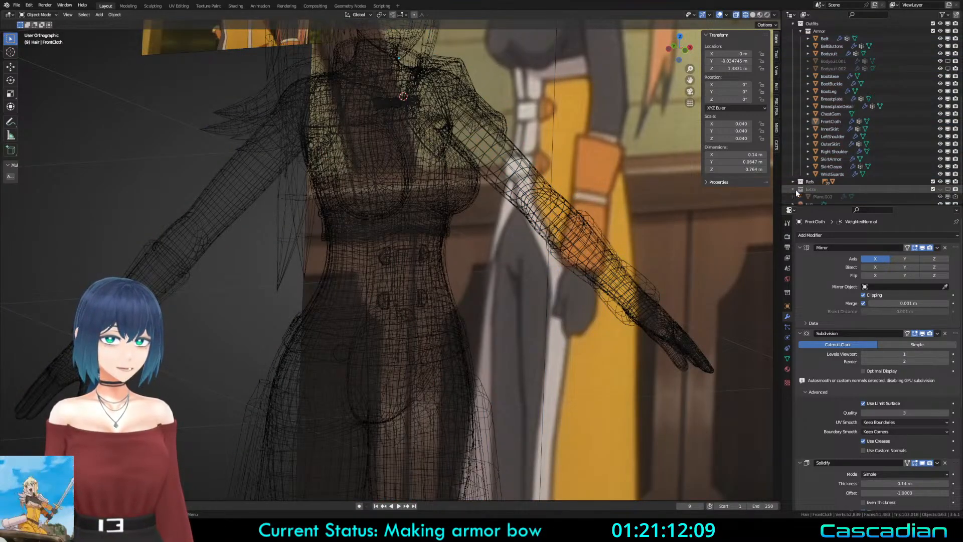
Step: Delete the Plane.002 object from the Extra collection, then select all remaining objects to check the scene statistics
click(827, 197)
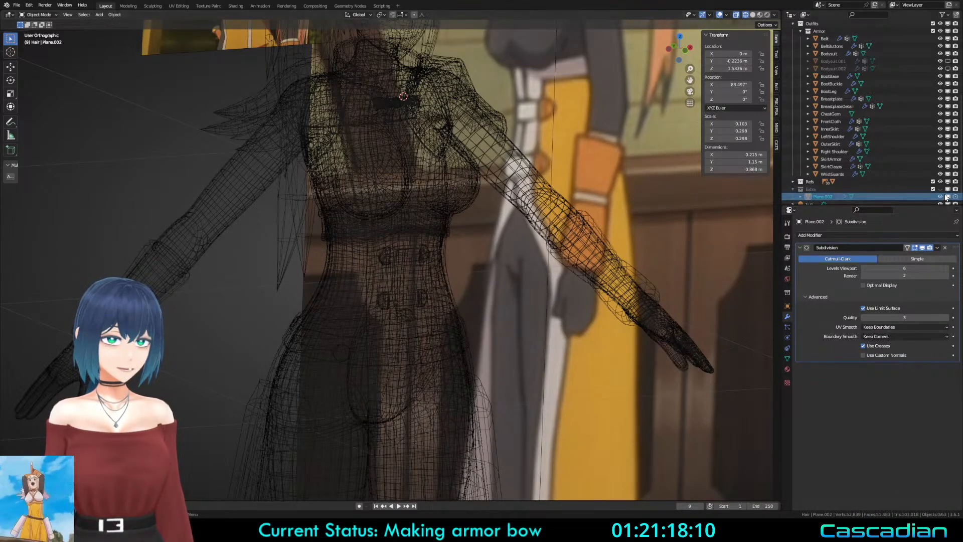
key(x)
click(528, 220)
scroll(527, 220, down, 3)
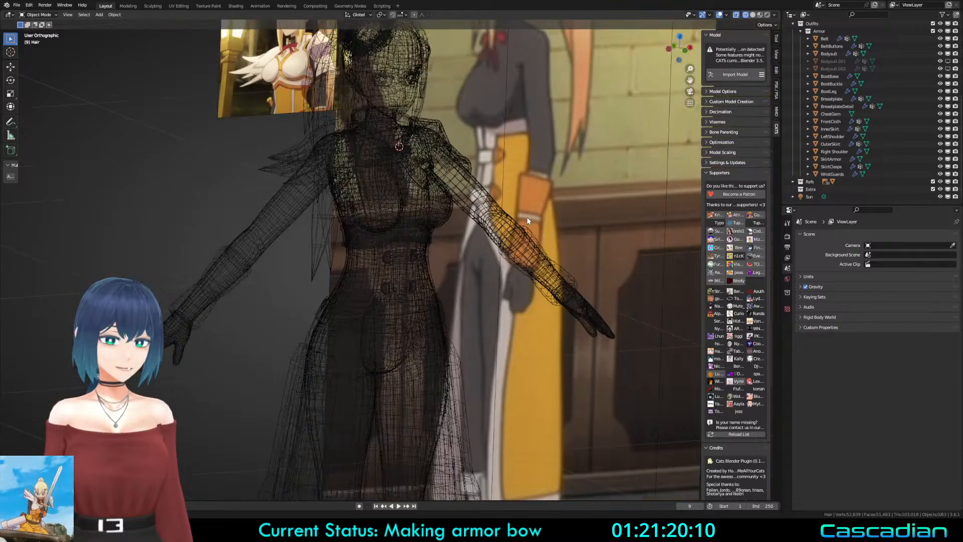
key(a)
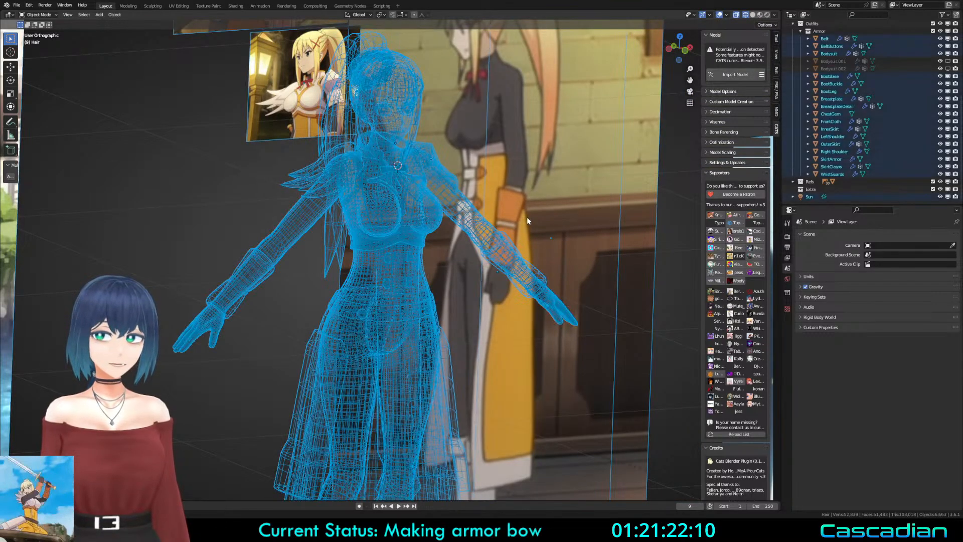
Step: Undo the deletion of Plane.002 and hide the Extra collection
key(ctrl+z)
key(ctrl+z)
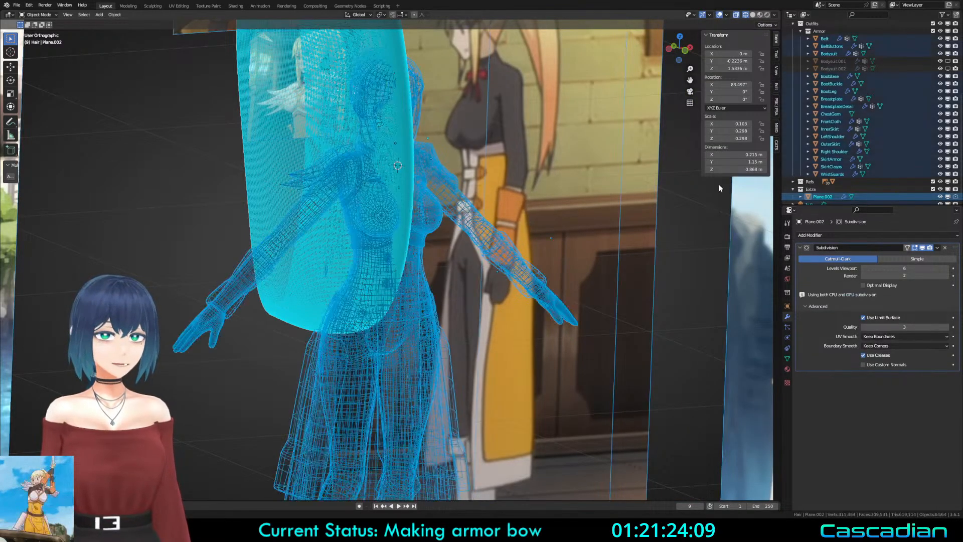
click(940, 189)
key(z)
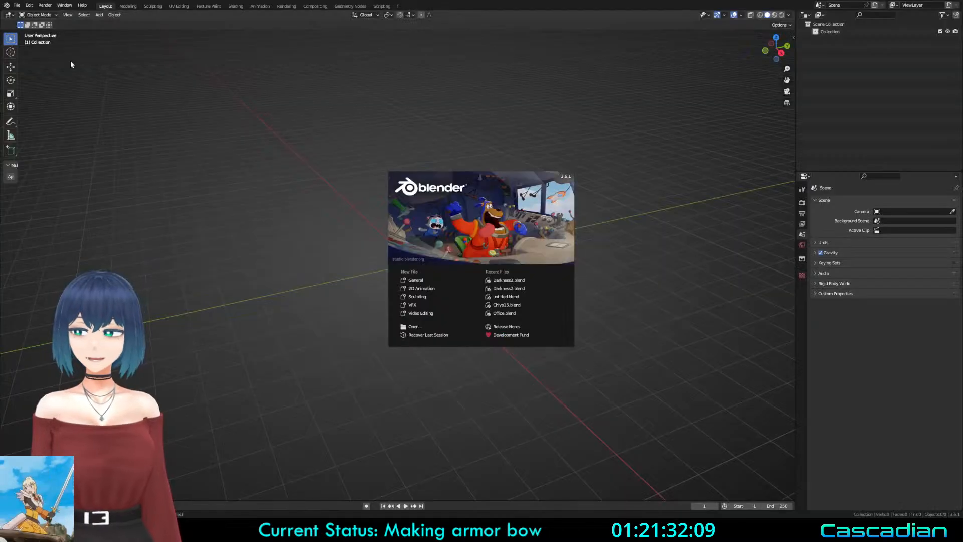
Step: Dismiss the splash screen and reopen Darkness3.blend from the recent files
click(57, 30)
click(16, 6)
mouse_move(53, 28)
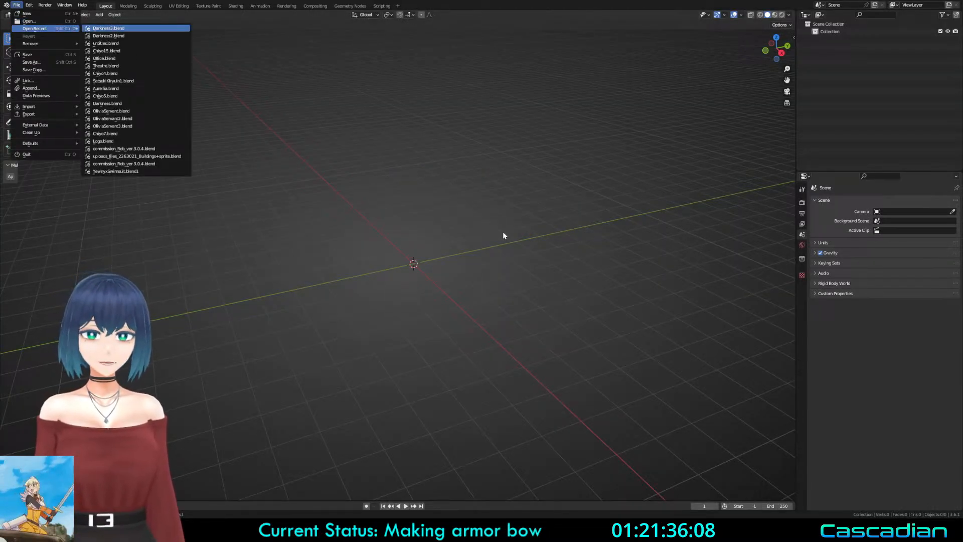
key(Return)
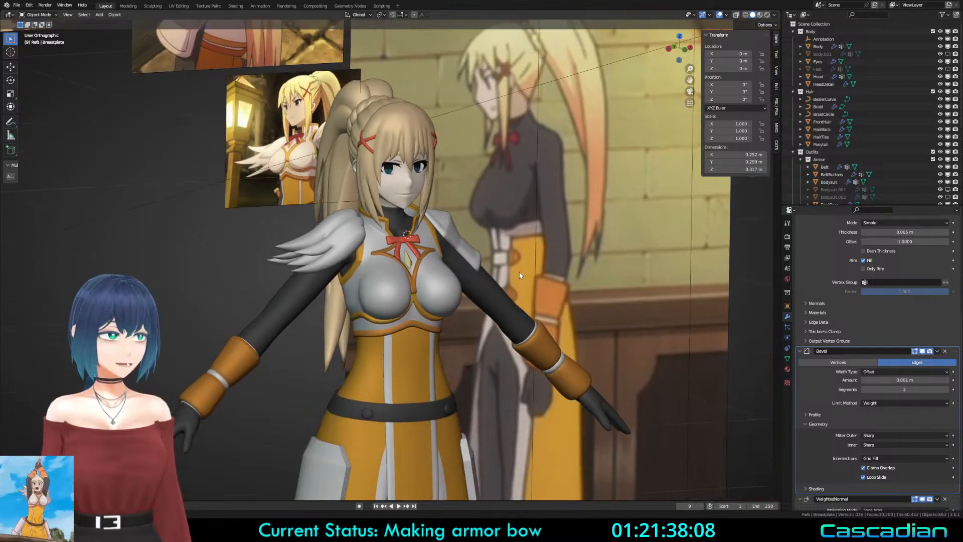
Step: Select all objects to check the scene statistics, expand the Extra collection to examine its contents, and deselect everything
shift+middle_drag(519, 275, 511, 274)
key(a)
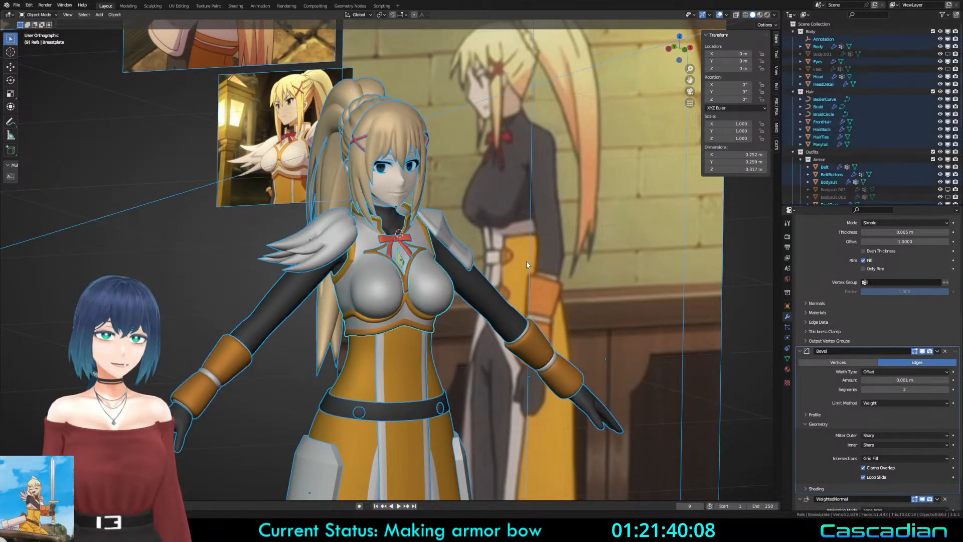
scroll(799, 191, down, 5)
click(793, 189)
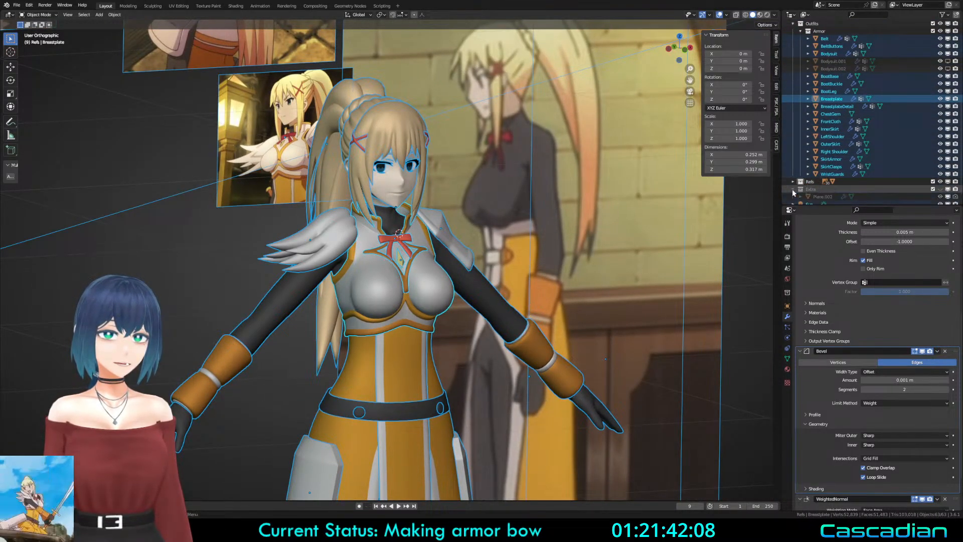
scroll(815, 187, down, 1)
scroll(574, 245, up, 3)
key(alt+a)
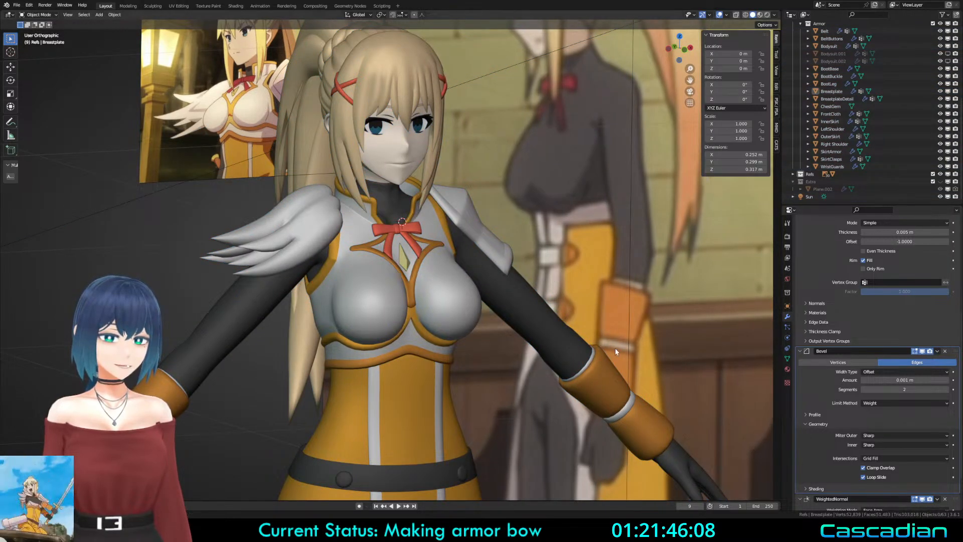
Step: Save the file and open the Preferences window
scroll(564, 296, down, 4)
scroll(563, 295, up, 4)
key(ctrl+s)
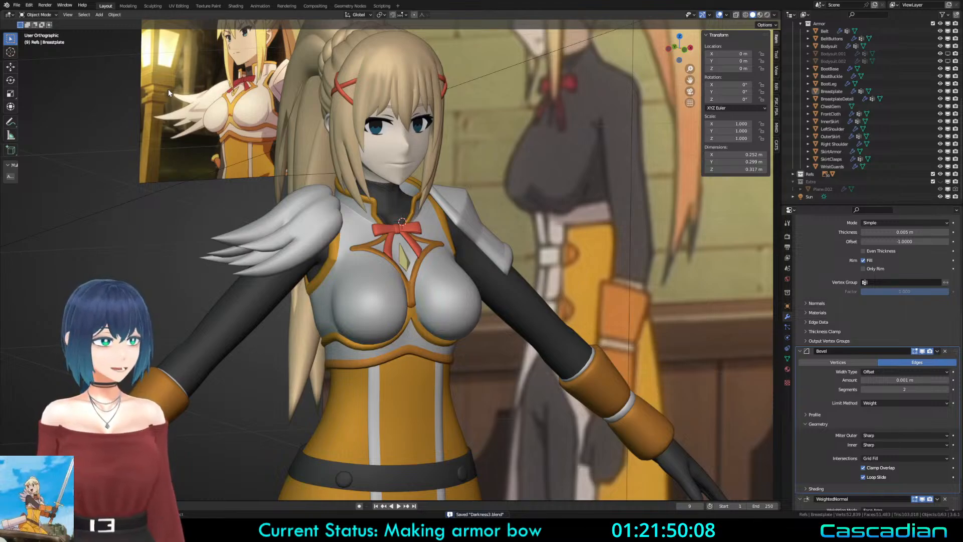
click(29, 5)
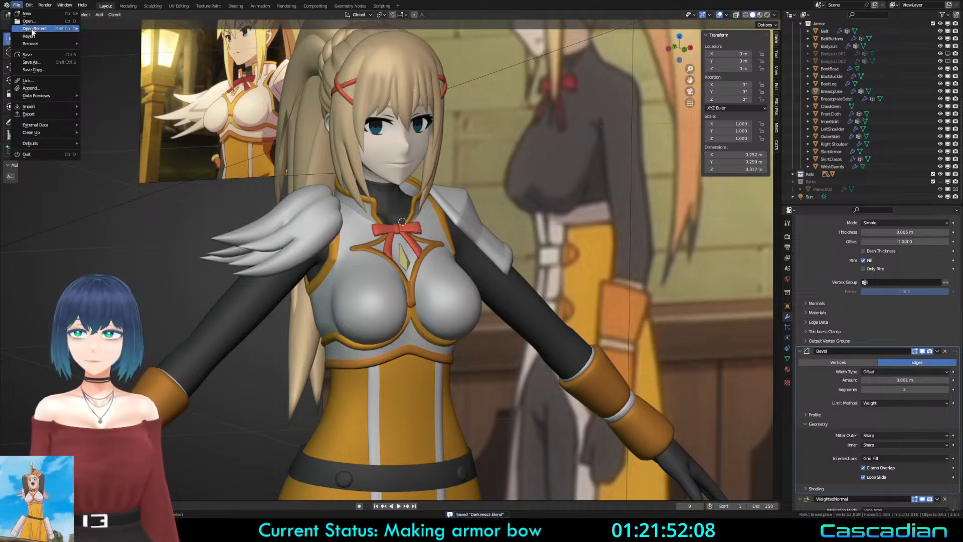
mouse_move(30, 5)
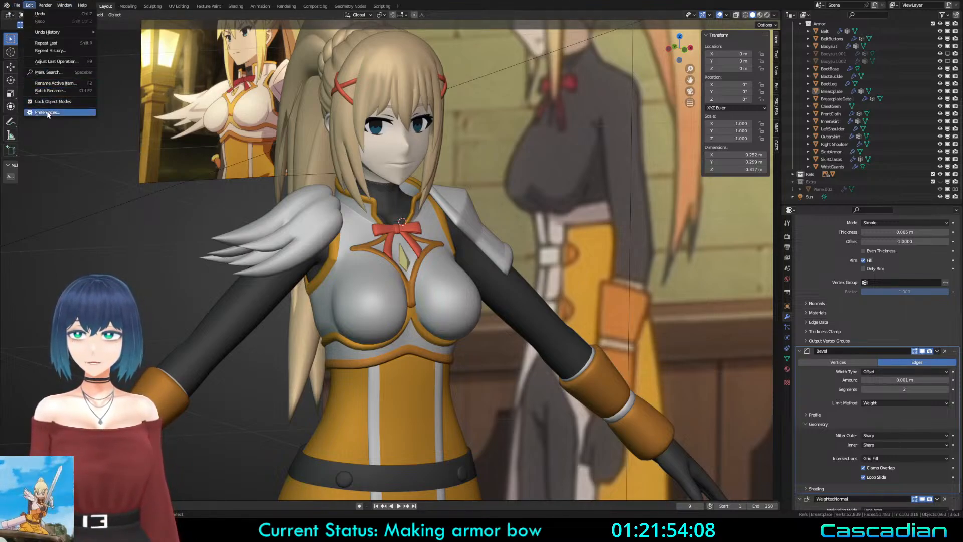
click(47, 112)
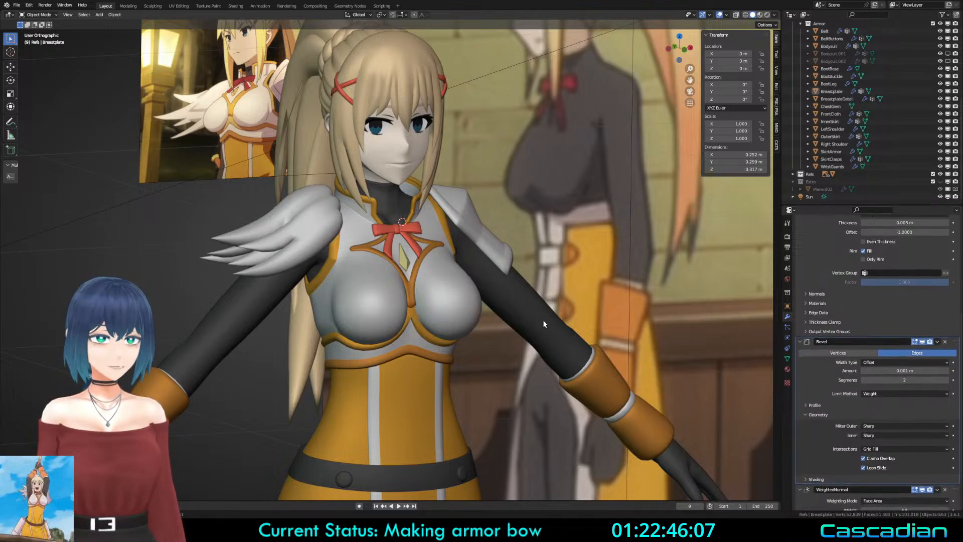
Step: Review the Breastplate's modifiers, inspect the whole armor from several angles, and save the file again
scroll(915, 351, up, 8)
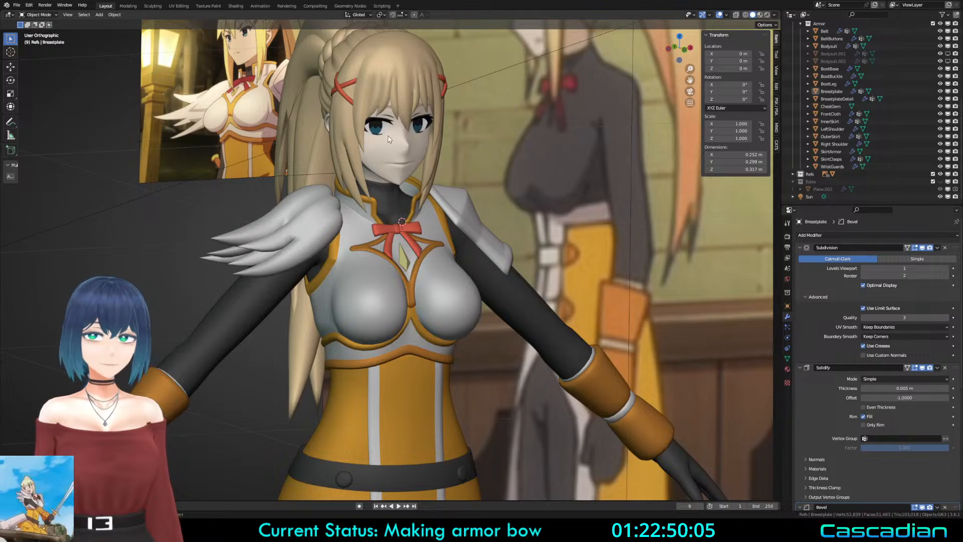
middle_drag(394, 126, 523, 283)
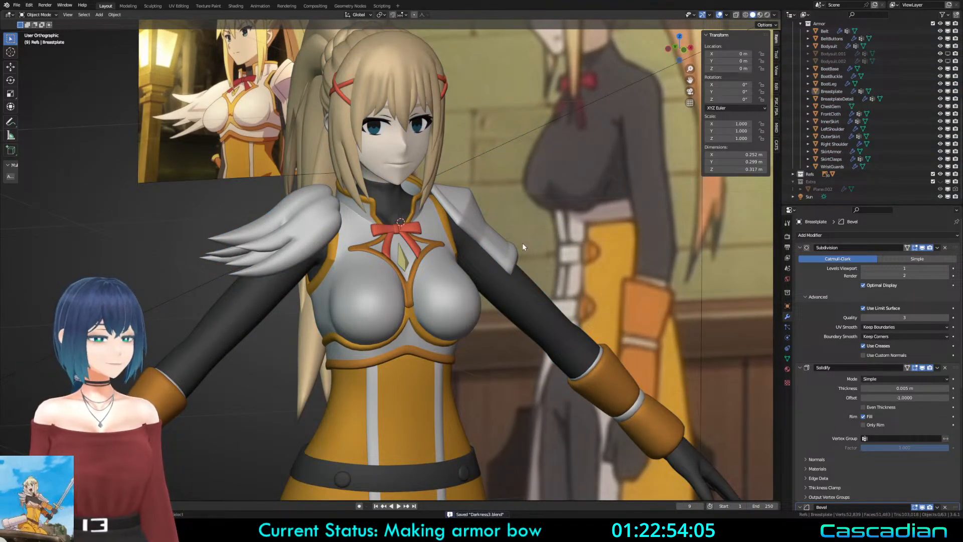
middle_drag(507, 257, 569, 381)
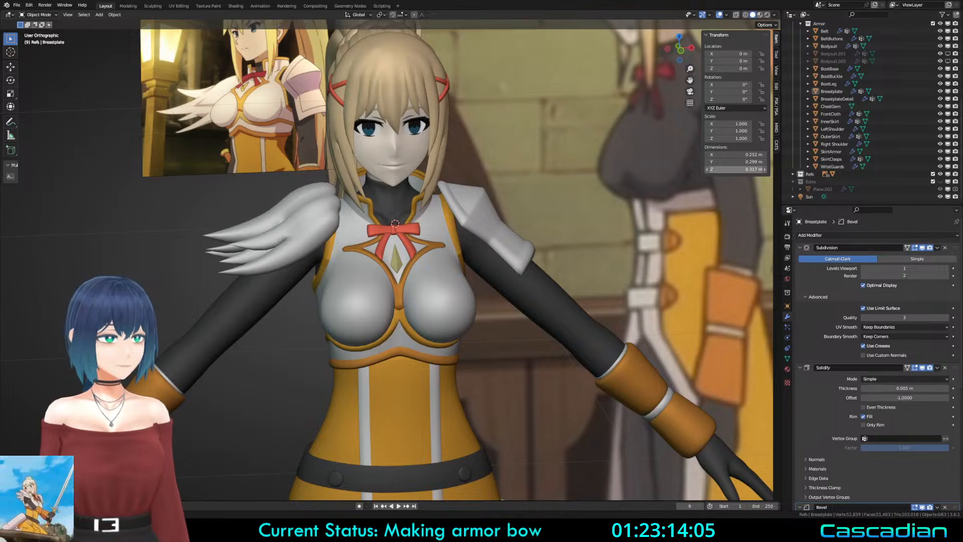
middle_drag(501, 271, 367, 273)
key(ctrl+s)
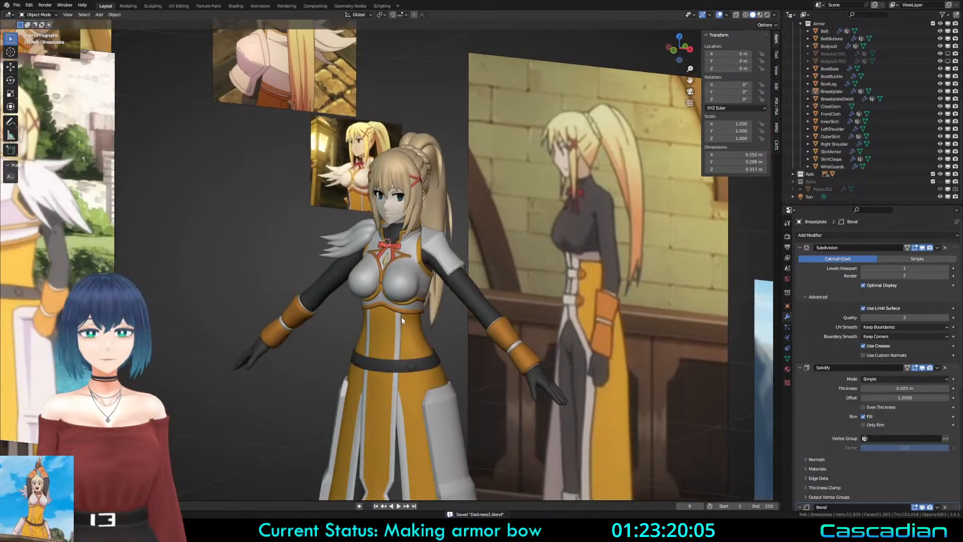
Step: Examine the SkirtArmor mesh in Edit Mode and return to Object Mode
scroll(411, 313, up, 3)
click(451, 300)
key(Tab)
scroll(451, 301, up, 2)
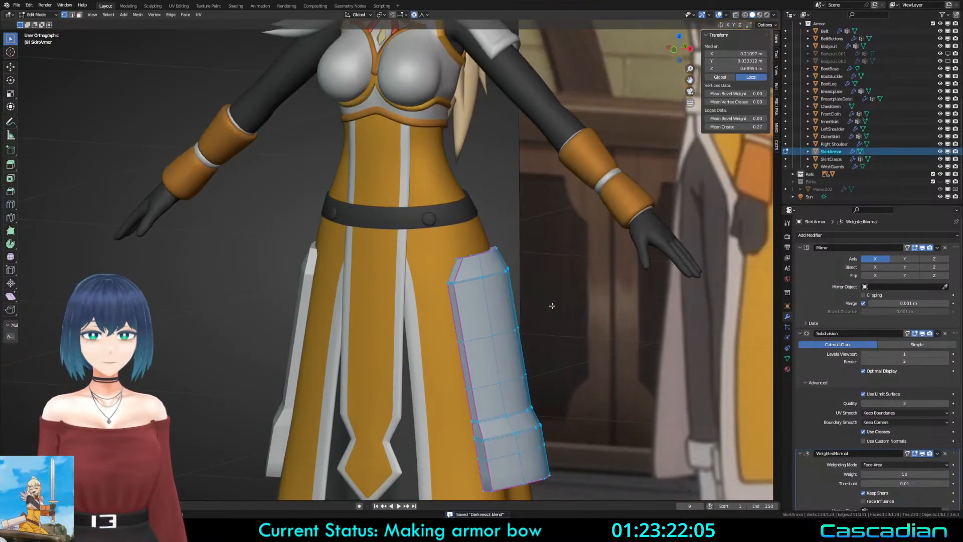
shift+middle_drag(552, 305, 505, 298)
shift+middle_drag(485, 188, 477, 340)
scroll(471, 311, up, 1)
key(Tab)
Step: Select the two lower corner edges of the Right Shoulder and compare the rim between Edit Mode and Object Mode
click(442, 195)
key(Tab)
scroll(442, 193, up, 5)
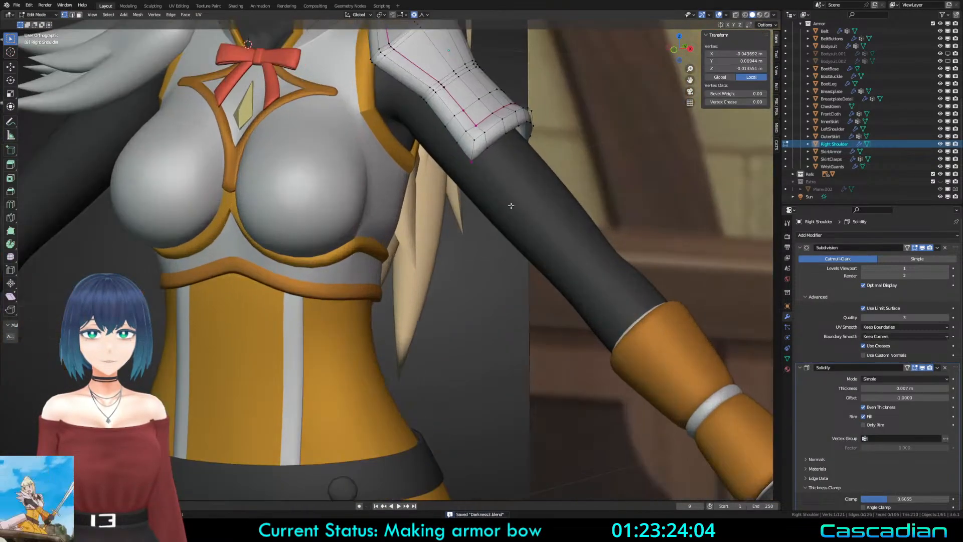
key(Tab)
key(Tab)
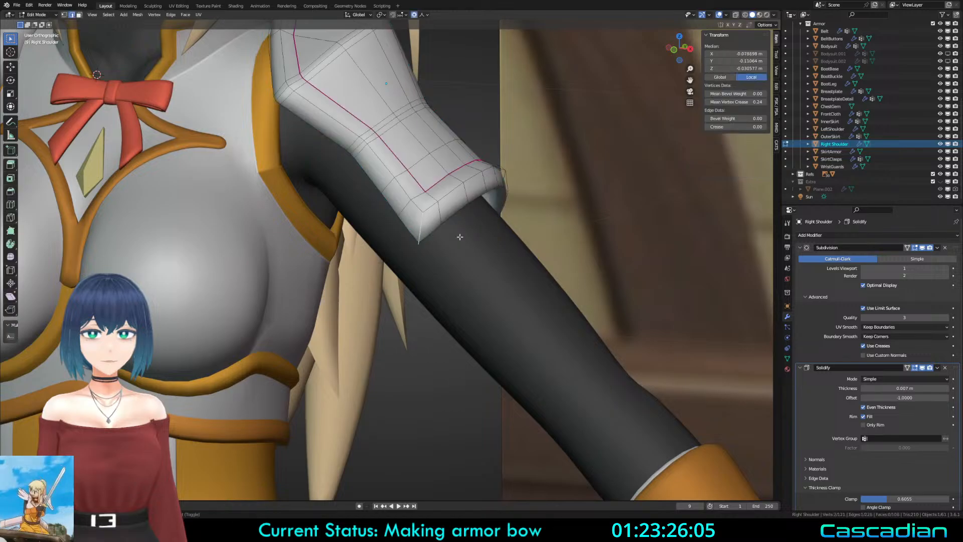
middle_drag(721, 307, 421, 354)
key(Tab)
key(Tab)
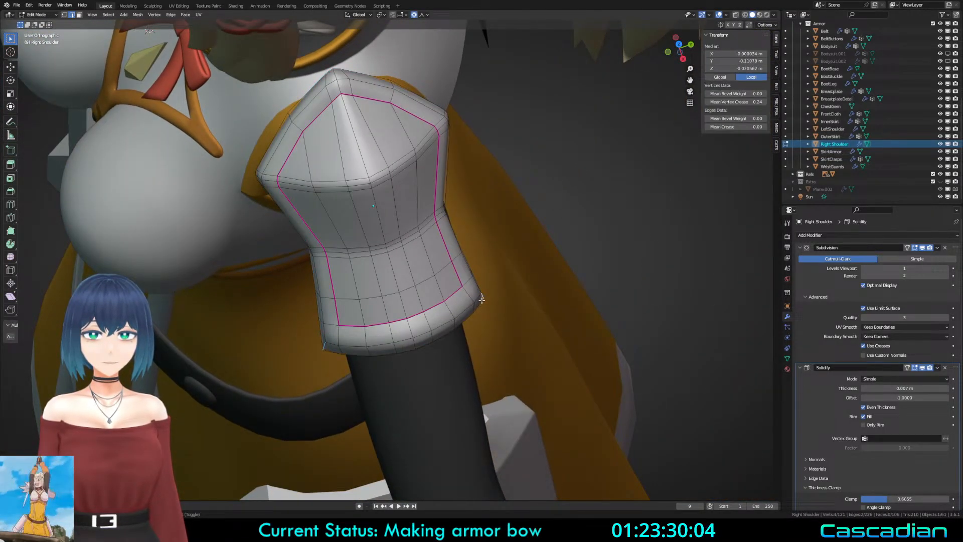
key(Tab)
middle_drag(356, 300, 473, 247)
key(Tab)
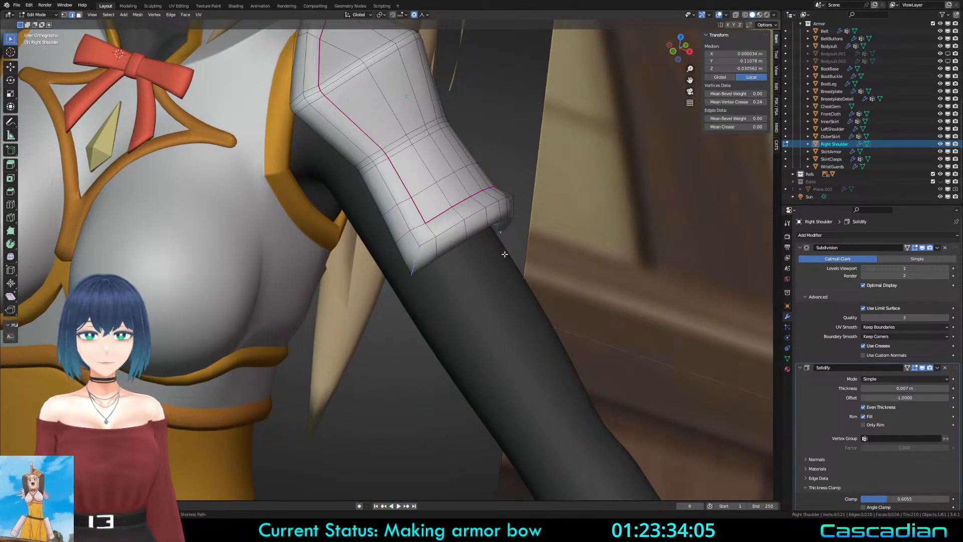
Step: Examine the Right Shoulder's lower front corner up close in wireframe shading, selecting its geometry and then the corner vertex
key(Tab)
scroll(446, 306, up, 3)
key(Tab)
scroll(445, 307, up, 3)
key(a)
key(alt+a)
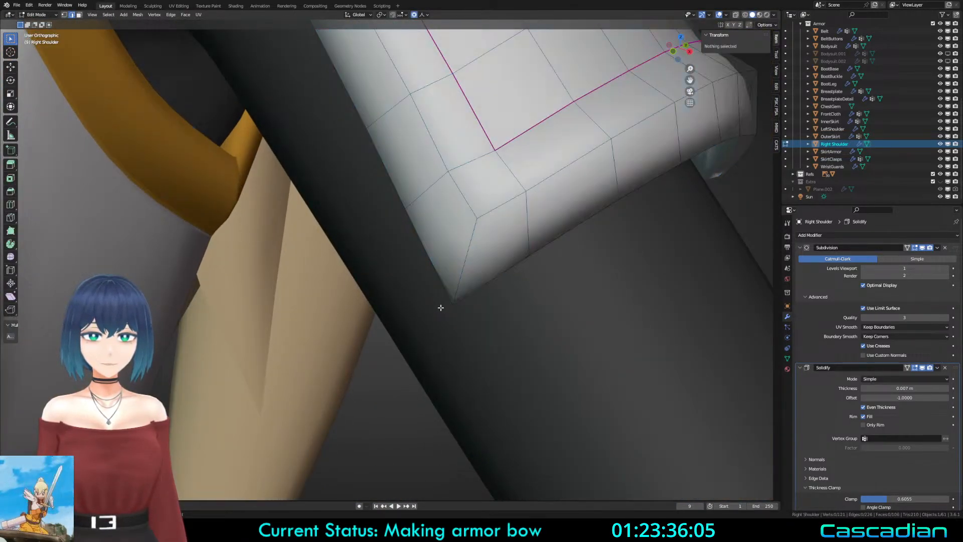
key(shift+z)
key(a)
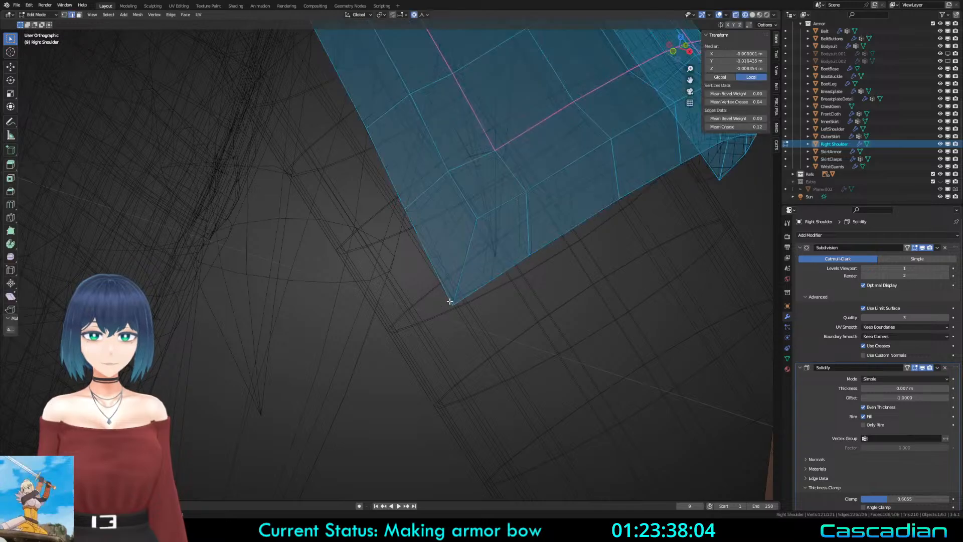
key(1)
click(451, 301)
Step: Put all objects into Edit Mode together with no mesh geometry selected, and return to solid shading
key(Tab)
key(a)
key(Tab)
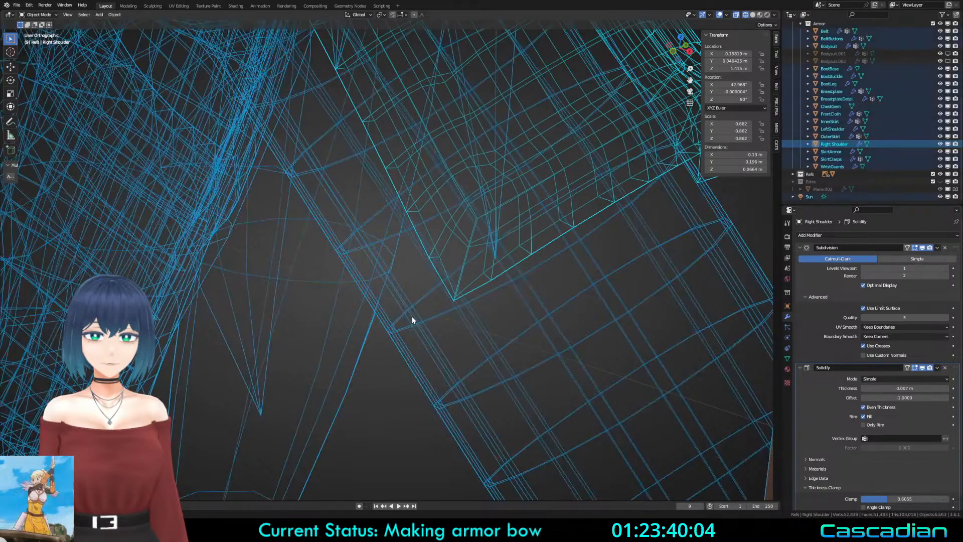
key(alt+a)
key(shift+z)
key(alt+z)
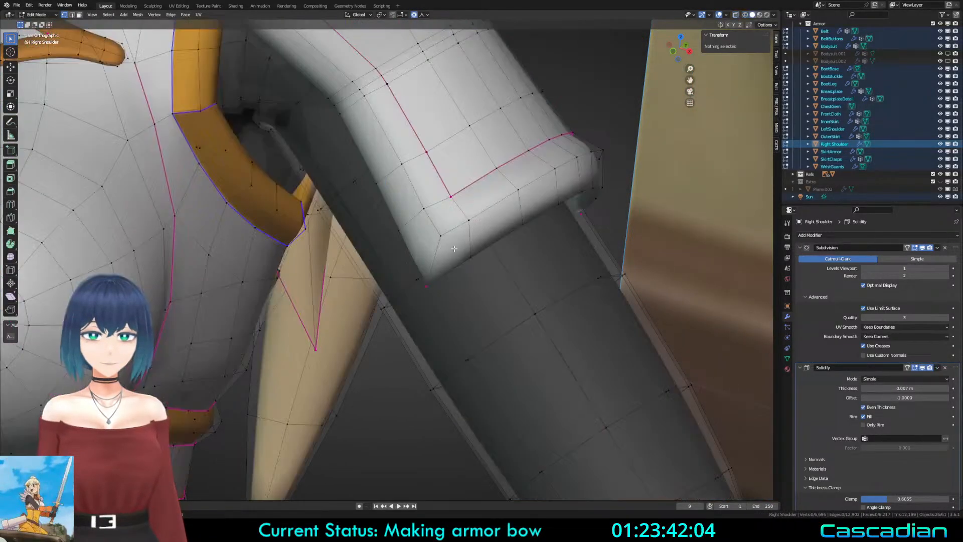
click(441, 236)
key(shift+v)
right_click(460, 281)
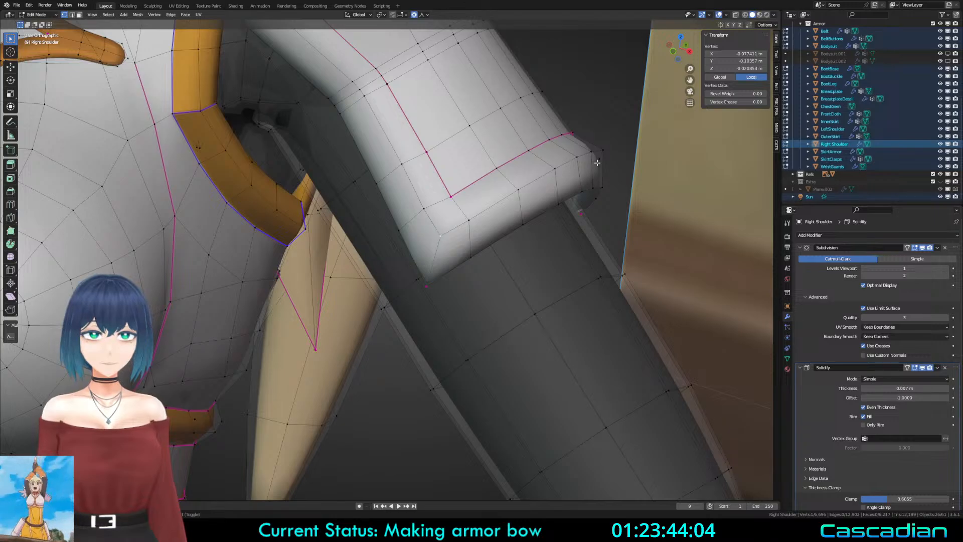
Step: Select the Right Shoulder's two lower corner edges, try a crease of 1.0, and inspect the rim from the back
middle_drag(597, 162, 348, 246)
key(2)
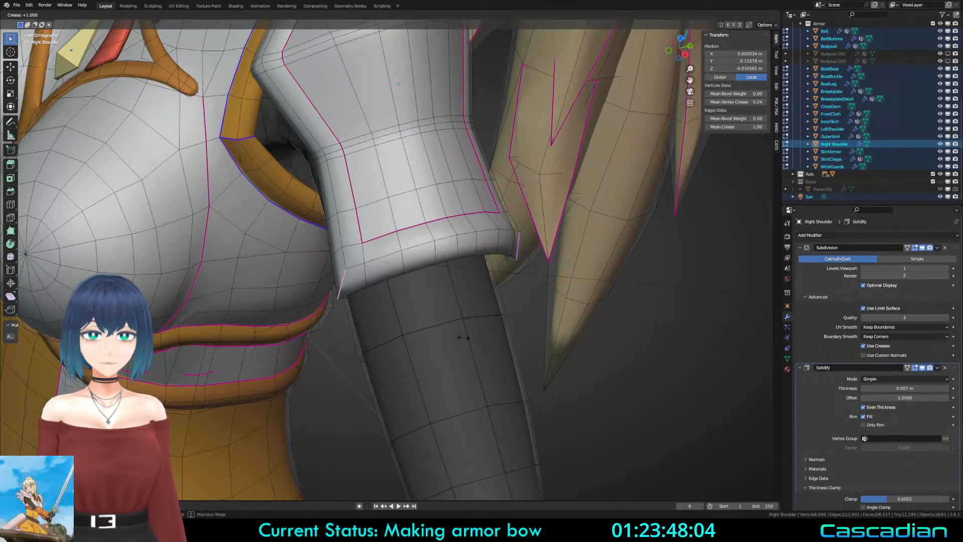
key(Tab)
middle_drag(564, 320, 484, 232)
scroll(404, 360, up, 3)
middle_drag(404, 360, 371, 301)
key(Tab)
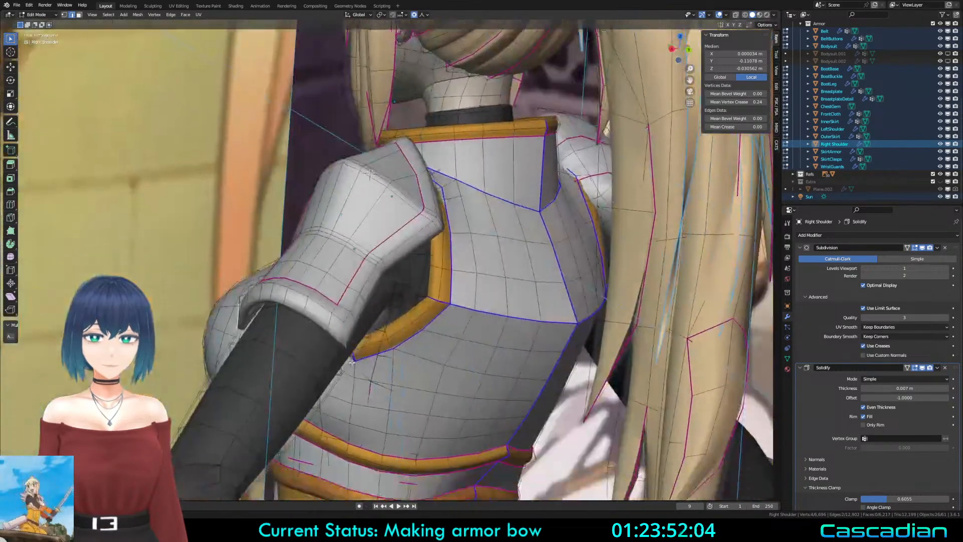
Step: Set a crease of 1.0 on the Right Shoulder's two lower corner edges and check the rim in Object Mode
scroll(365, 342, up, 4)
scroll(365, 342, up, 2)
key(shift+e)
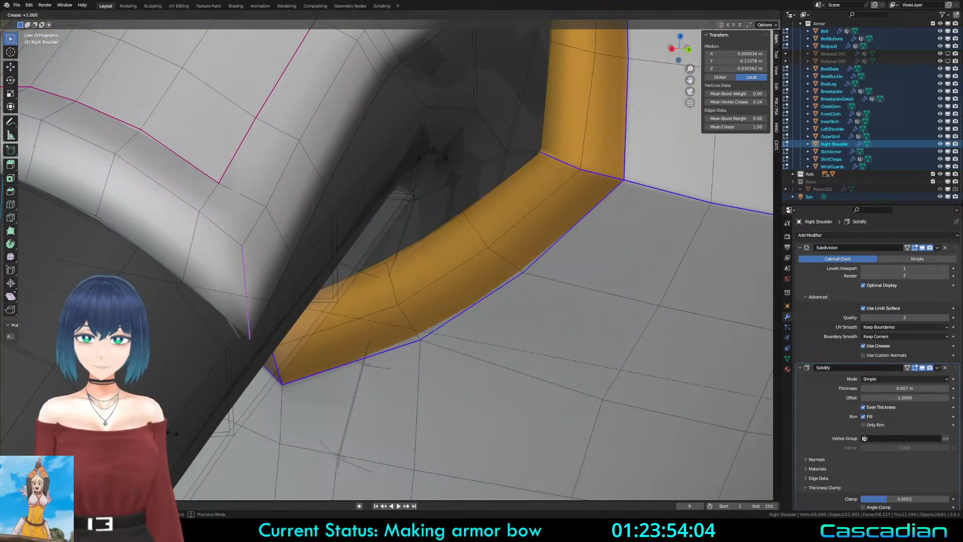
click(314, 429)
middle_drag(314, 429, 535, 342)
scroll(456, 284, down, 4)
scroll(475, 303, up, 2)
key(Tab)
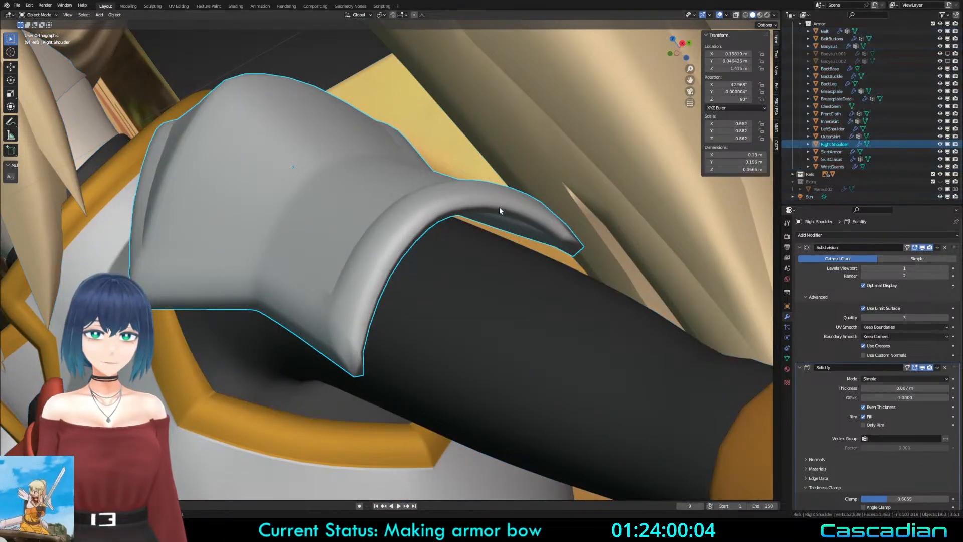
Step: Isolate the Right Shoulder in local view and reapply a full crease to its two lower corner edges
key(KP_Divide)
key(Tab)
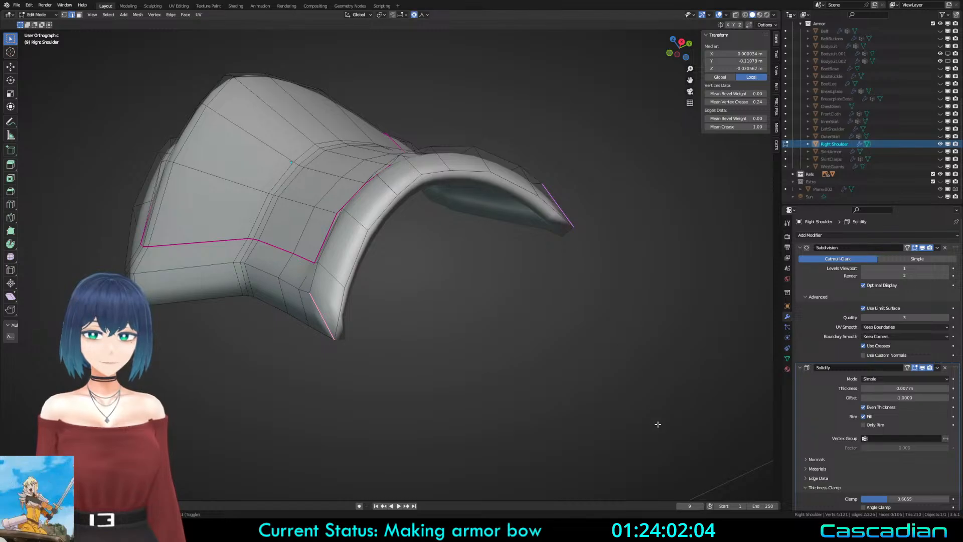
key(shift+e)
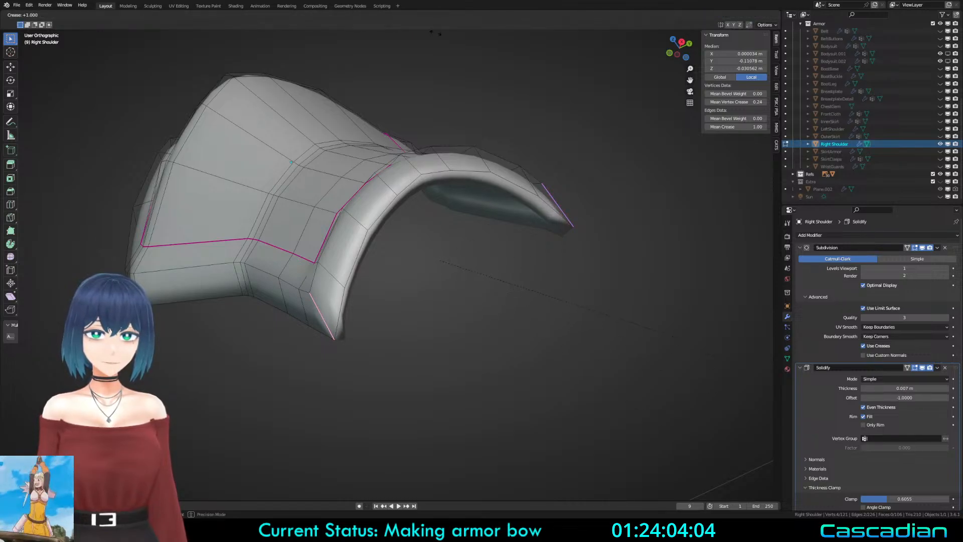
click(578, 184)
Step: Readjust the crease of the Right Shoulder's two lower corner edges and check the rim in Object Mode
middle_drag(532, 346, 602, 363)
scroll(601, 363, down, 2)
key(shift+e)
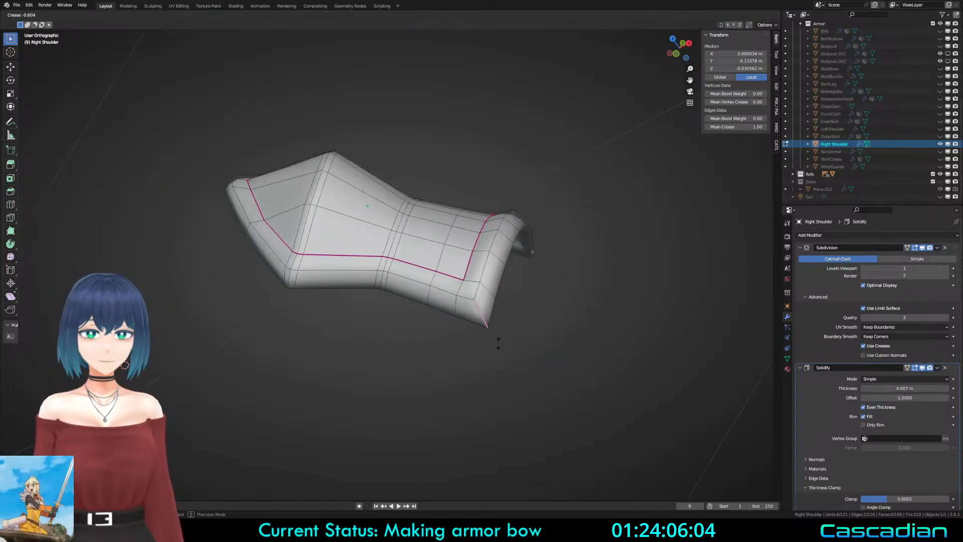
click(527, 383)
key(shift+e)
click(522, 361)
key(shift+e)
click(509, 319)
middle_drag(509, 319, 311, 426)
click(523, 354)
key(Tab)
key(Tab)
scroll(578, 354, up, 1)
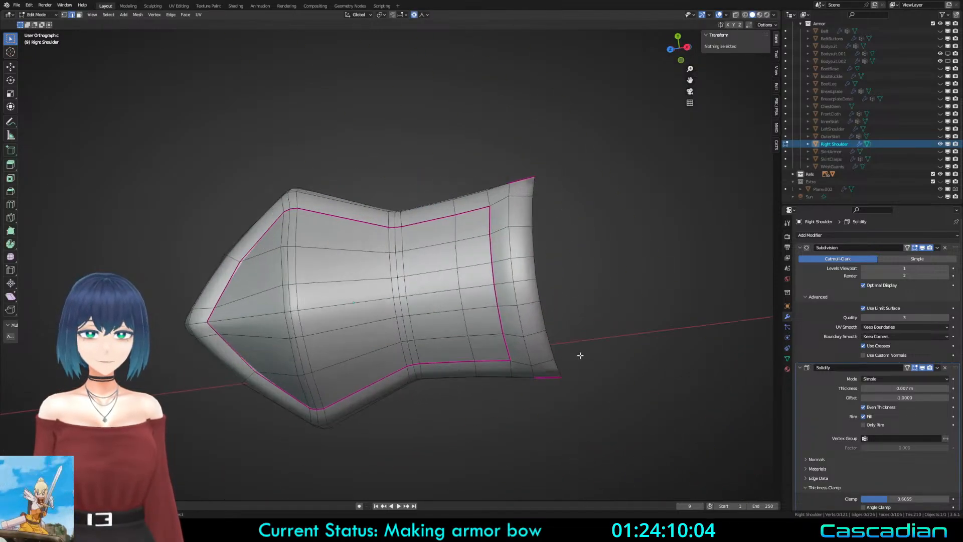
Step: Slide the Right Shoulder's vertex beside one lower rim corner along its edge, and clear the selection
key(a)
shift+middle_drag(572, 369, 354, 356)
key(a)
scroll(355, 356, up, 1)
key(1)
middle_drag(419, 341, 375, 365)
click(375, 365)
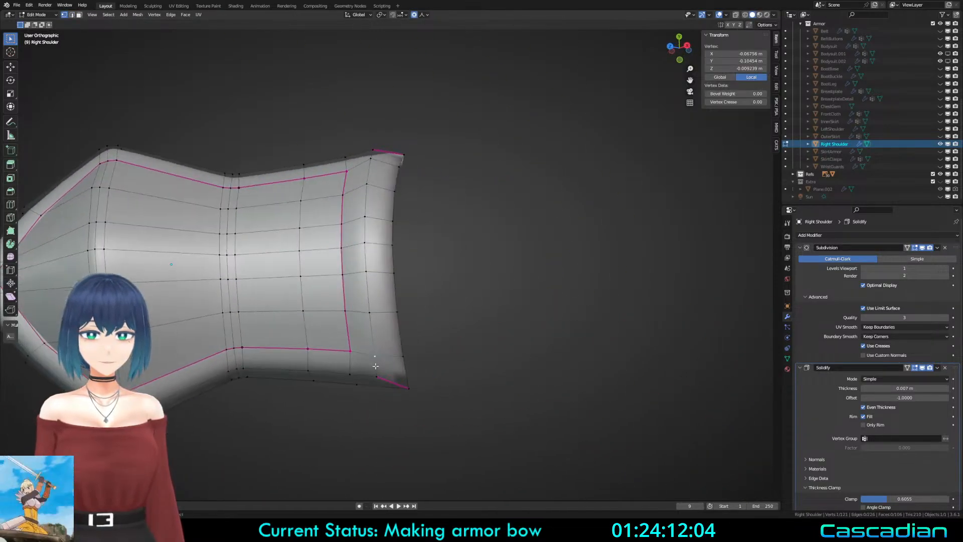
key(g)
key(g)
click(397, 355)
key(a)
key(a)
middle_drag(393, 288, 406, 378)
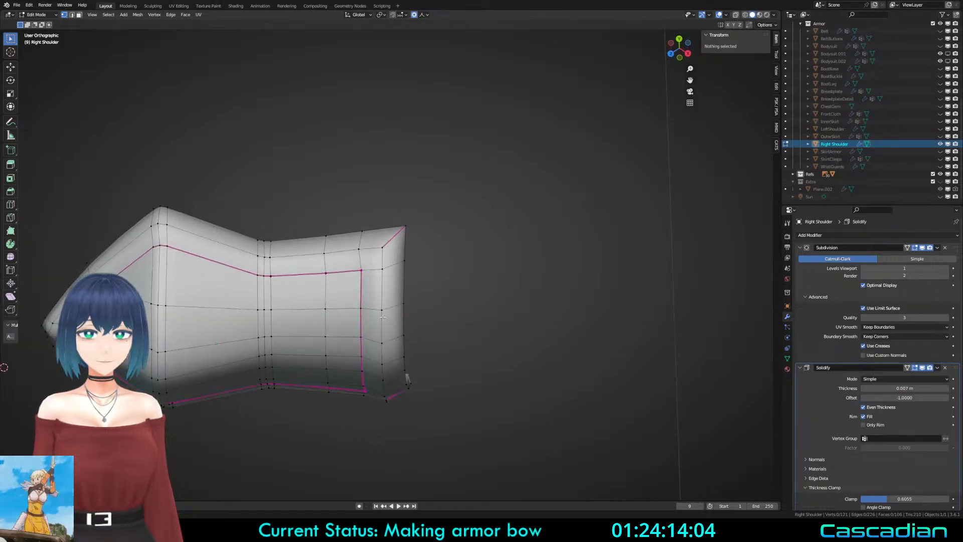
Step: Slide the matching vertex beside the Right Shoulder's opposite rim corner, save the file, and return to Object Mode
click(381, 273)
mouse_move(380, 274)
middle_down()
mouse_move(387, 103)
mouse_move(378, 274)
middle_up()
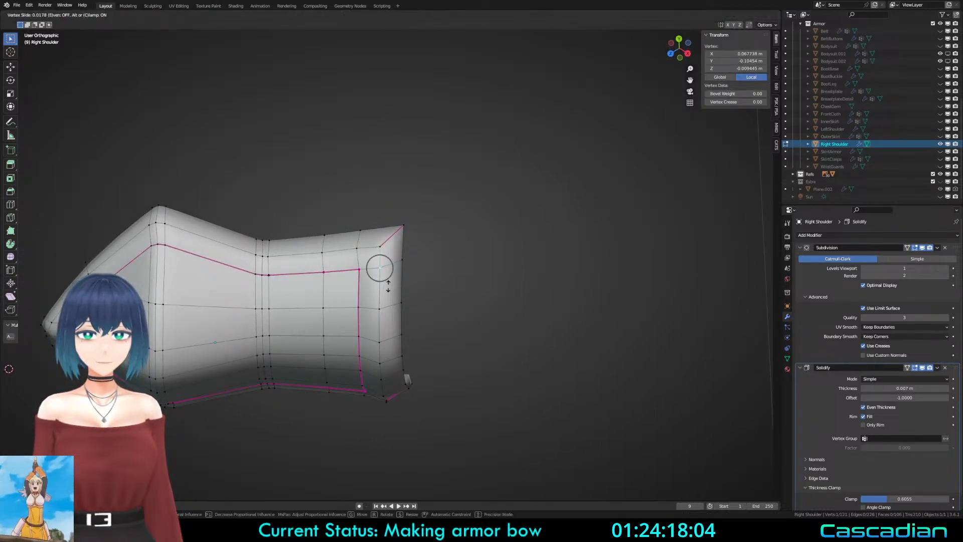
key(a)
key(ctrl+s)
middle_drag(387, 286, 405, 392)
key(Tab)
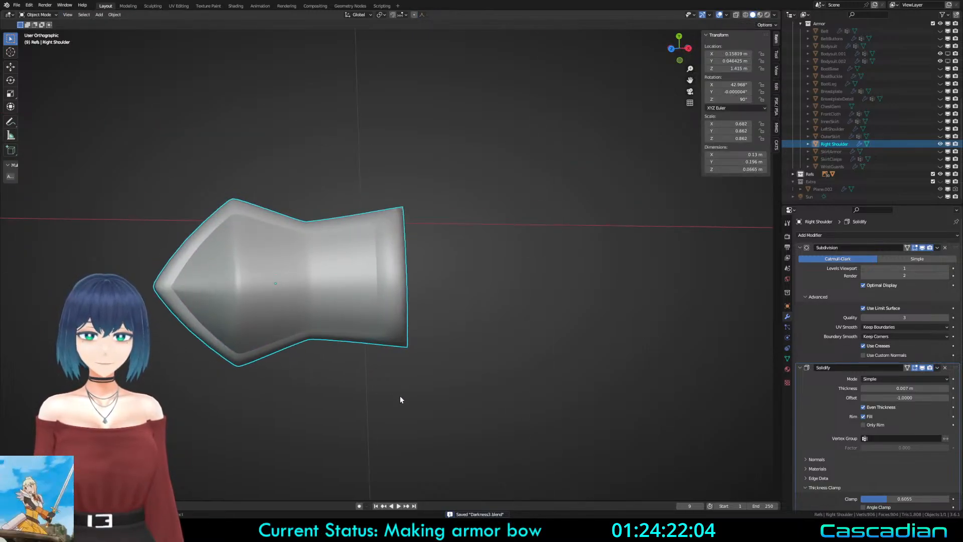
Step: Leave local view and examine the armor pieces on the full character in Object and Edit Mode
key(KP_Divide)
key(alt+a)
scroll(293, 384, down, 1)
click(357, 306)
middle_drag(292, 384, 456, 204)
key(Tab)
key(alt+a)
scroll(346, 169, up, 2)
key(Tab)
key(Tab)
key(Tab)
scroll(348, 281, down, 4)
Step: Select the SkirtArmor on the character and open it in Edit Mode
key(a)
key(a)
scroll(482, 408, down, 1)
click(406, 304)
key(Tab)
middle_drag(407, 303, 435, 302)
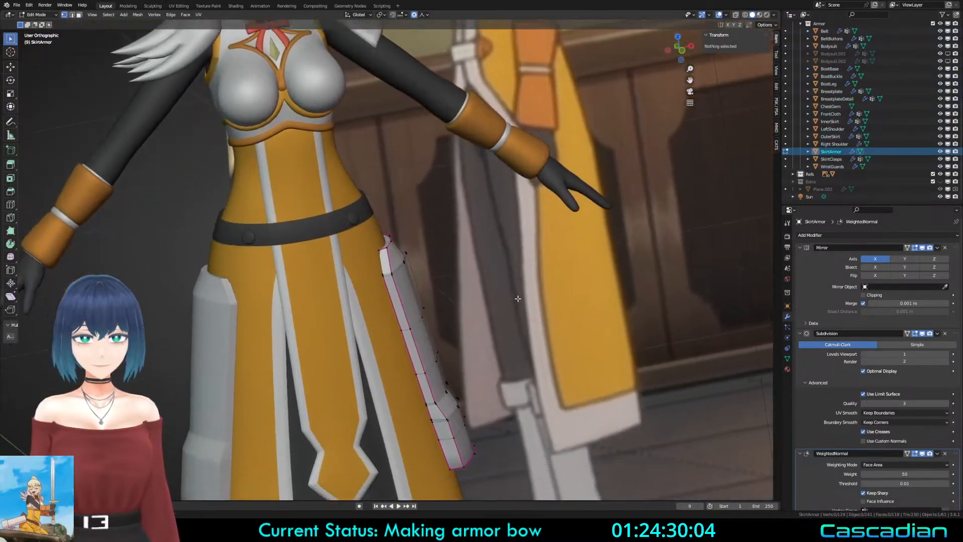
Step: Inspect the SkirtArmor's edge loops and slide a vertex at its lower end along its edge
scroll(413, 303, up, 4)
key(2)
alt+click(403, 306)
middle_drag(510, 345, 428, 221)
middle_drag(421, 426, 427, 308)
key(1)
click(429, 265)
key(g)
key(g)
click(427, 274)
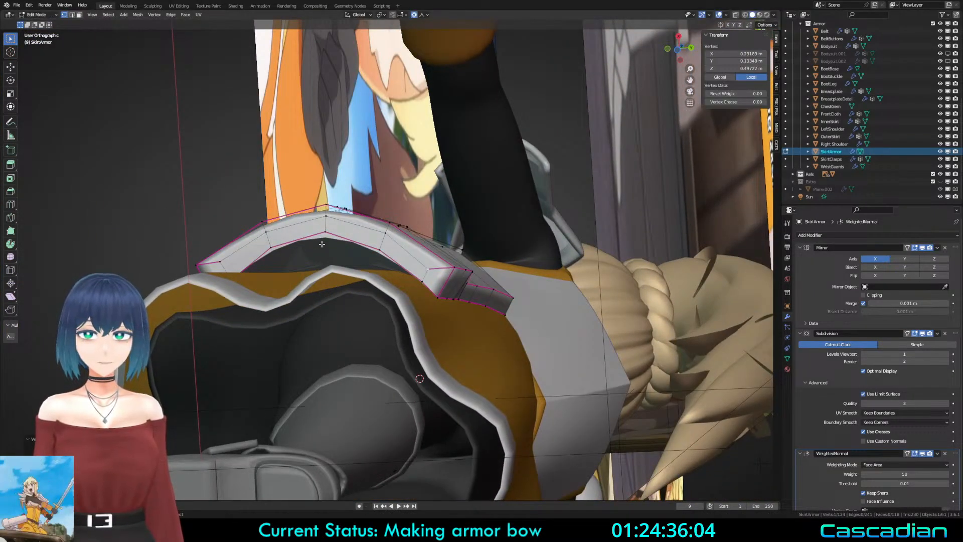
Step: Dissolve the extra edge loop around the SkirtArmor's lower rim, comparing the mesh before and after
middle_drag(321, 243, 271, 215)
ctrl+click(282, 256)
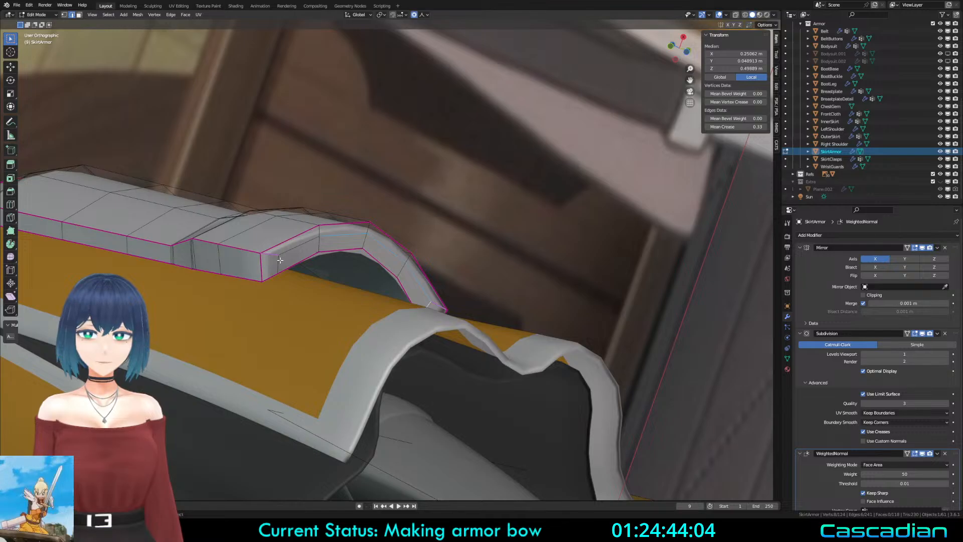
key(x)
click(275, 306)
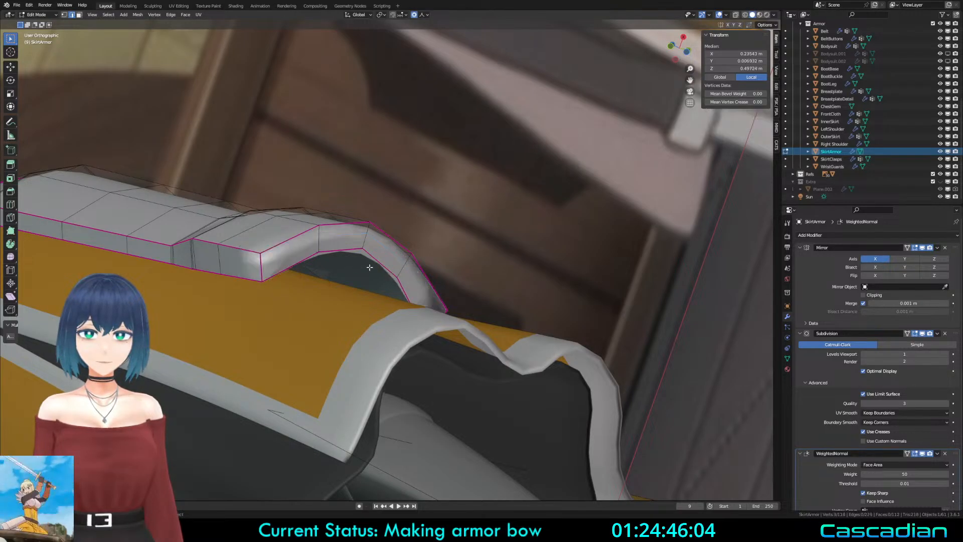
middle_drag(369, 266, 466, 353)
key(ctrl+z)
middle_drag(458, 311, 310, 269)
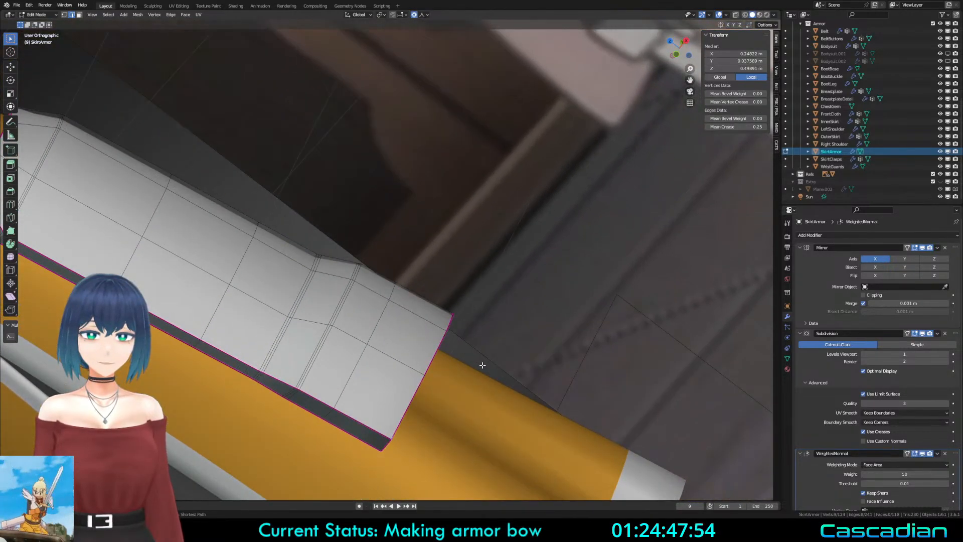
key(ctrl+z)
key(ctrl+z)
key(ctrl+z)
Step: Mark the outer edges of the SkirtArmor's lower rim as sharp
click(319, 271)
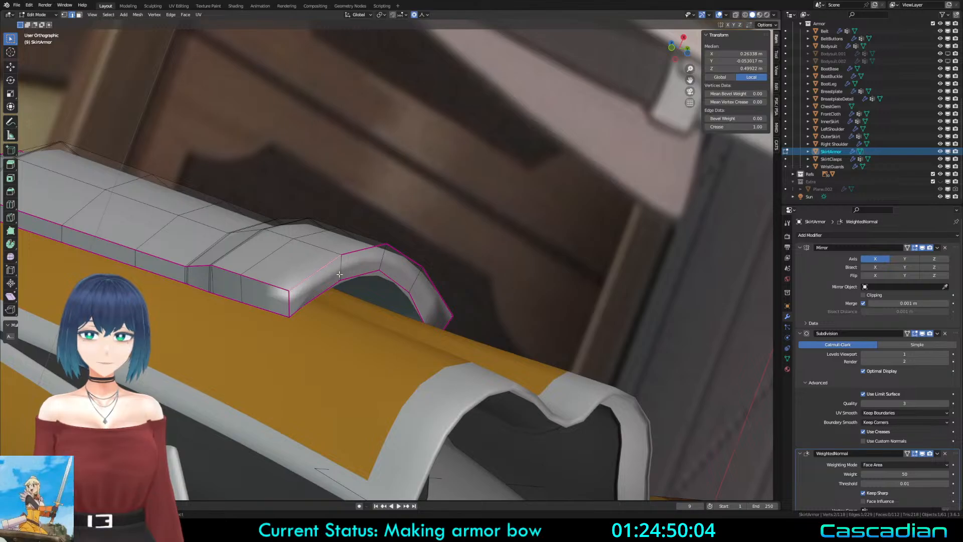
right_click(434, 294)
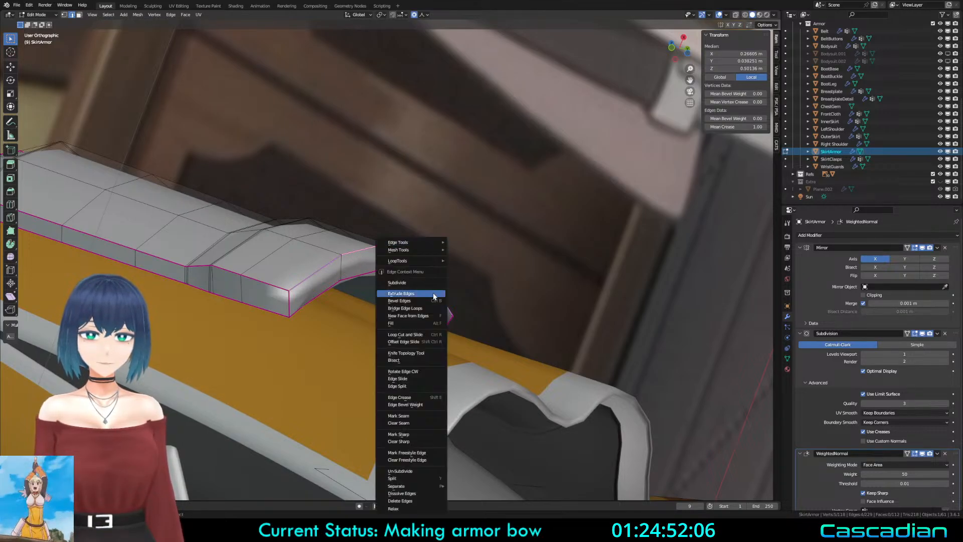
click(420, 434)
alt+click(313, 294)
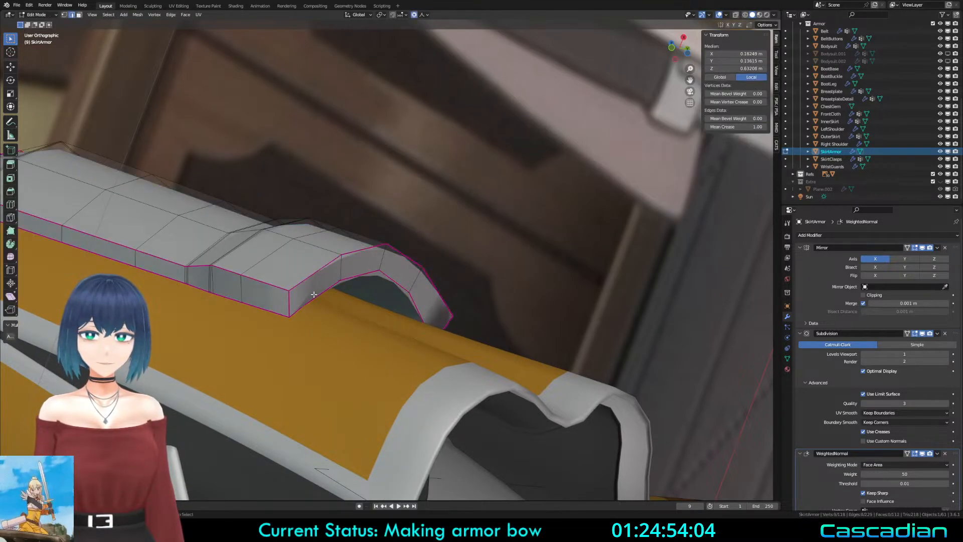
key(a)
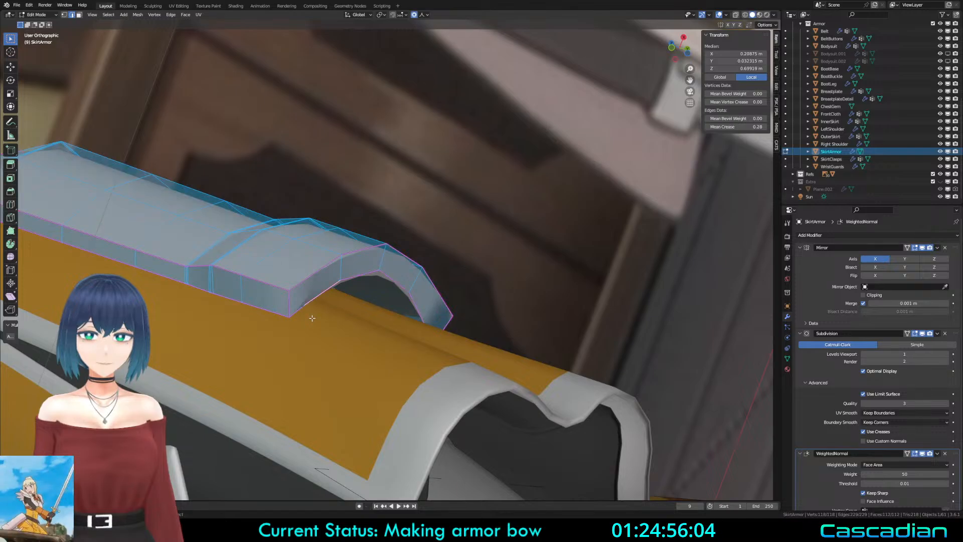
Step: Examine the SkirtArmor's lower end in wireframe among the surrounding objects
key(shift+z)
key(1)
middle_drag(323, 318, 366, 254)
click(281, 353)
key(a)
click(251, 393)
key(Tab)
click(367, 255)
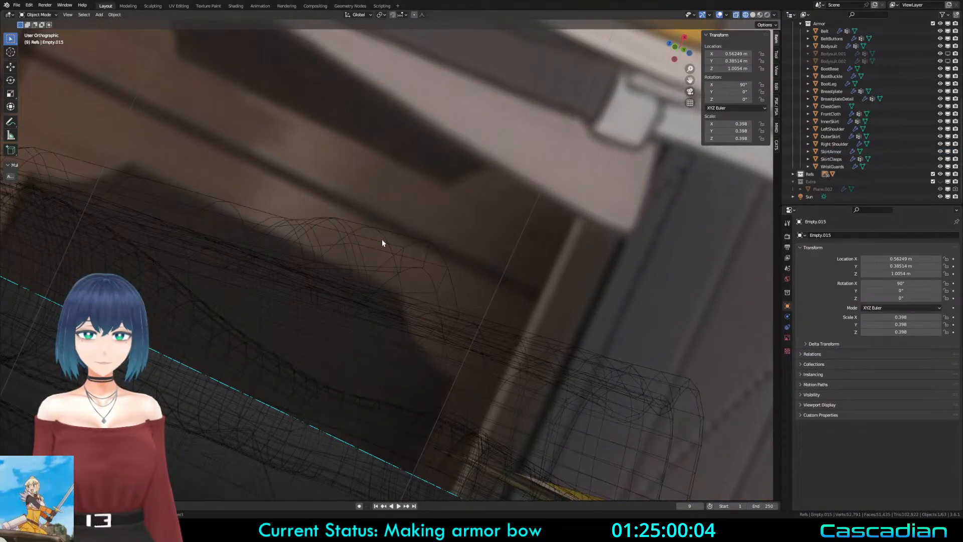
Step: Hide everything except the SkirtArmor and show its mesh in wireframe in Edit Mode with nothing selected
click(381, 240)
key(shift+h)
key(shift+z)
mouse_move(529, 336)
middle_down()
mouse_move(327, 268)
mouse_move(346, 251)
mouse_move(331, 345)
middle_up()
key(Tab)
key(a)
key(z)
middle_drag(361, 296, 353, 344)
key(alt+a)
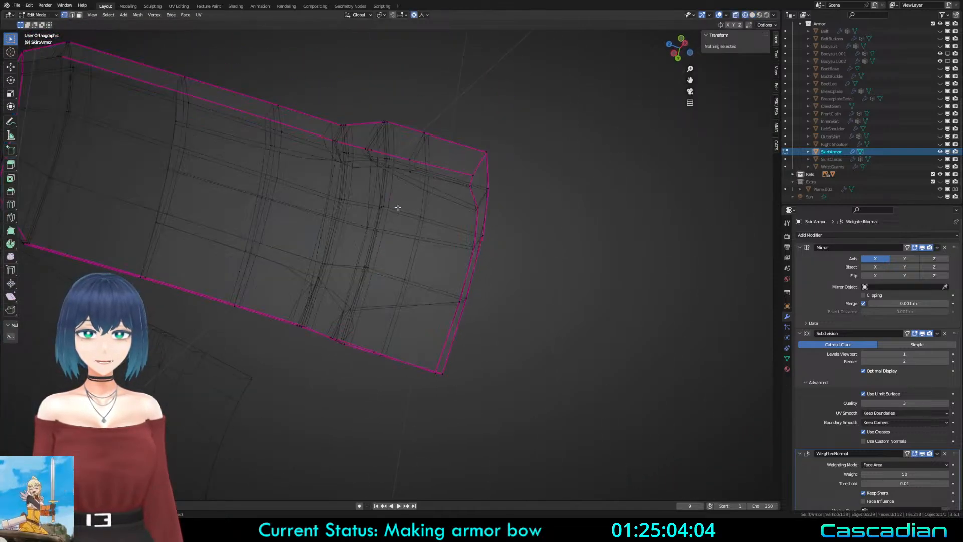
Step: Dissolve the stray edge geometry near the SkirtArmor's flared lower end
click(413, 174)
middle_drag(393, 215, 299, 255)
key(a)
middle_drag(376, 230, 372, 178)
key(2)
click(458, 116)
key(x)
click(459, 114)
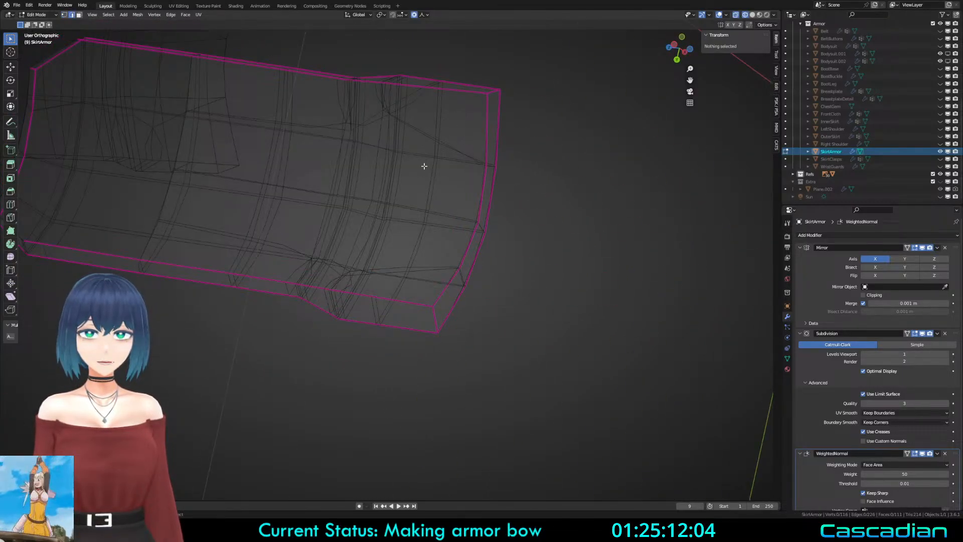
Step: Examine the SkirtArmor's remaining topology around the flare in wireframe and its shading in Object Mode
key(a)
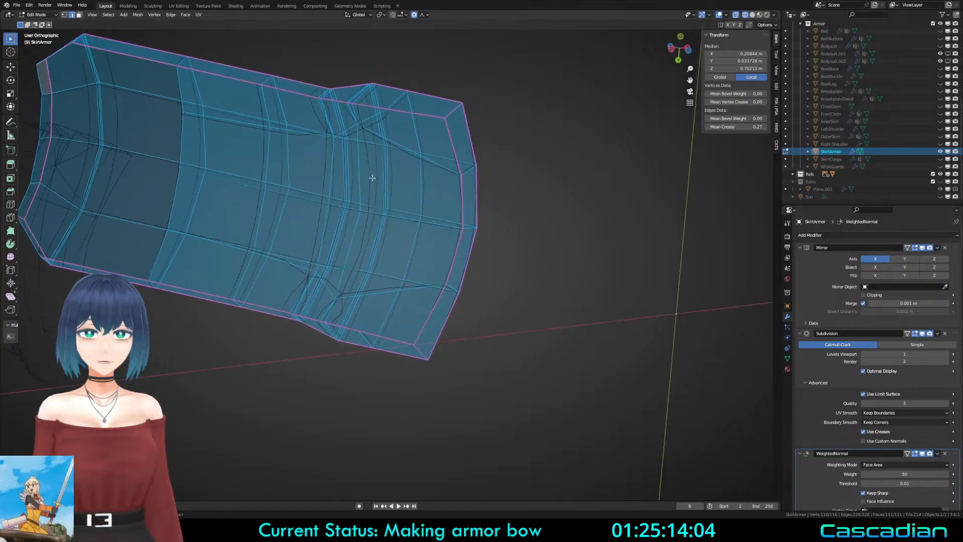
click(409, 152)
middle_drag(406, 144, 386, 307)
key(a)
key(1)
click(342, 304)
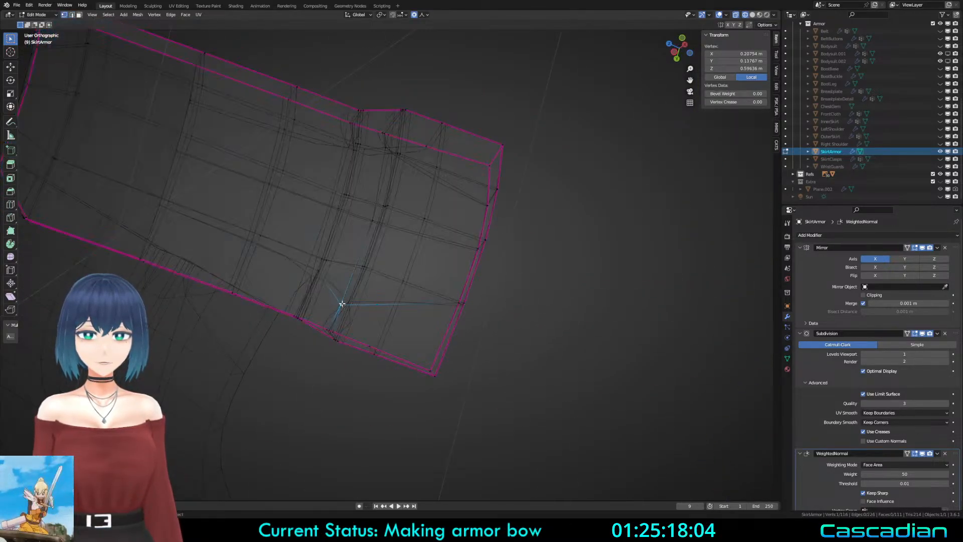
key(shift+z)
key(Tab)
mouse_move(333, 350)
middle_down()
mouse_move(404, 294)
mouse_move(405, 265)
mouse_move(359, 344)
mouse_move(401, 147)
middle_up()
key(Tab)
key(Tab)
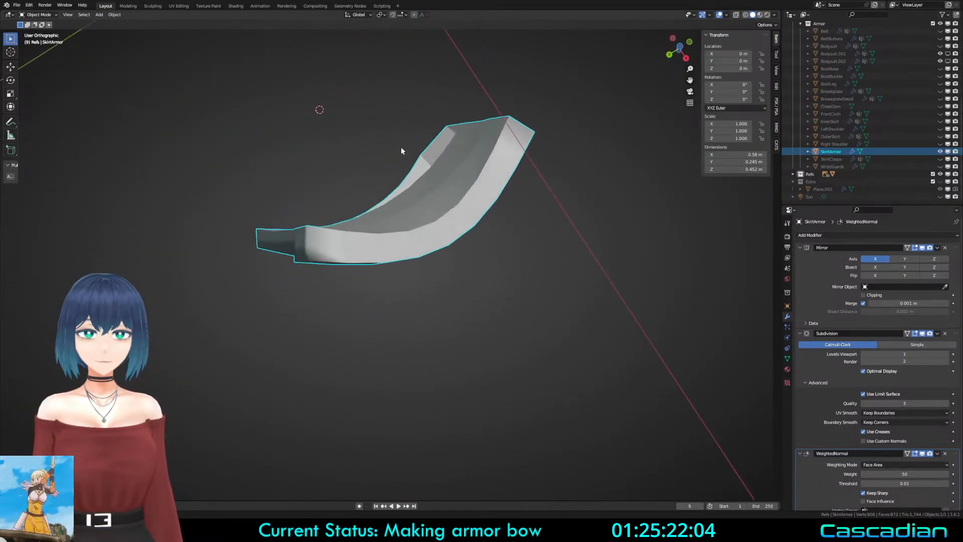
key(Tab)
key(shift+z)
middle_drag(385, 217, 281, 146)
Step: Select the lengthwise vertex columns on both sides of the SkirtArmor's flared lower section and adjust their positions
key(a)
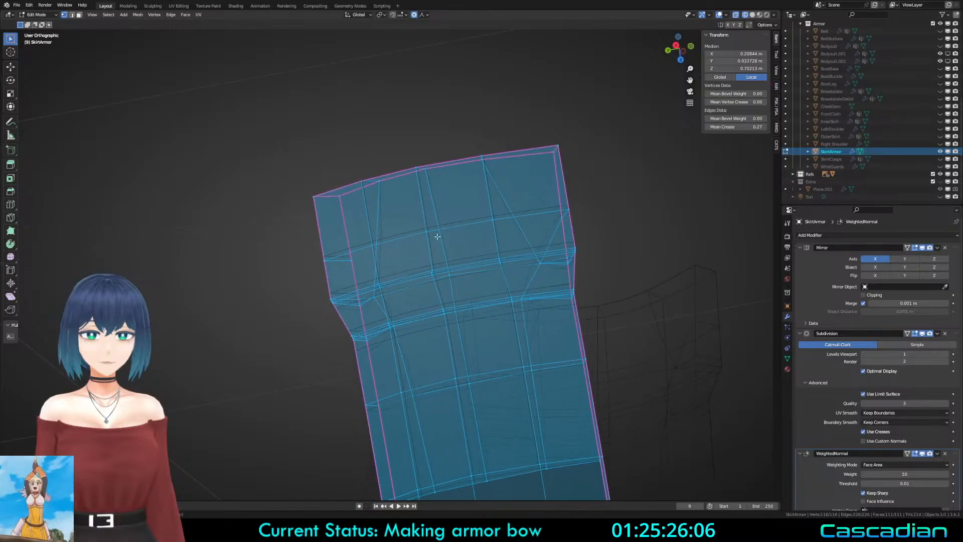
click(499, 256)
ctrl+click(485, 152)
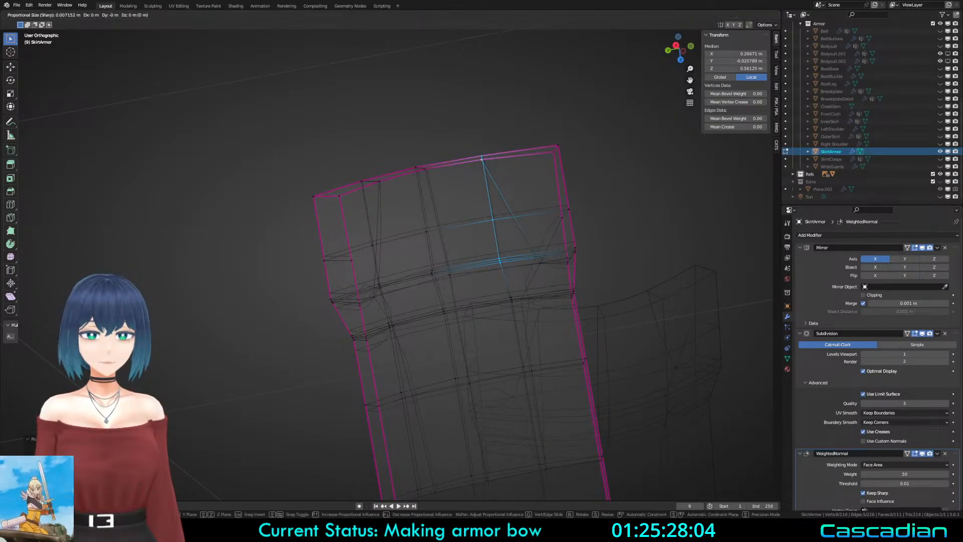
middle_drag(485, 163, 511, 161)
click(376, 286)
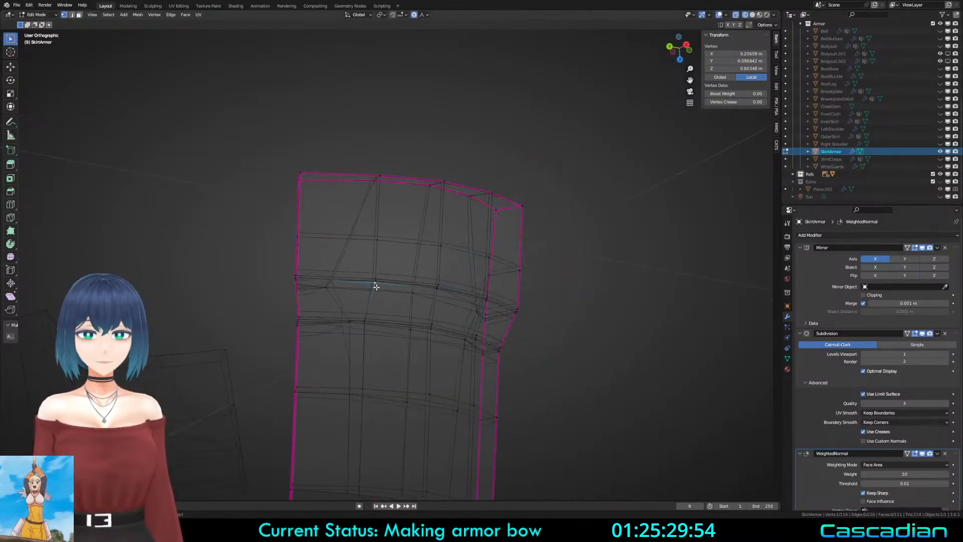
ctrl+click(376, 178)
middle_drag(376, 177, 411, 273)
key(g)
key(g)
click(351, 208)
Step: Return the SkirtArmor to Object Mode, compare viewport shading modes, and frame it in solid shading
key(a)
key(a)
key(alt+z)
key(Tab)
scroll(411, 273, down, 3)
key(z)
click(412, 327)
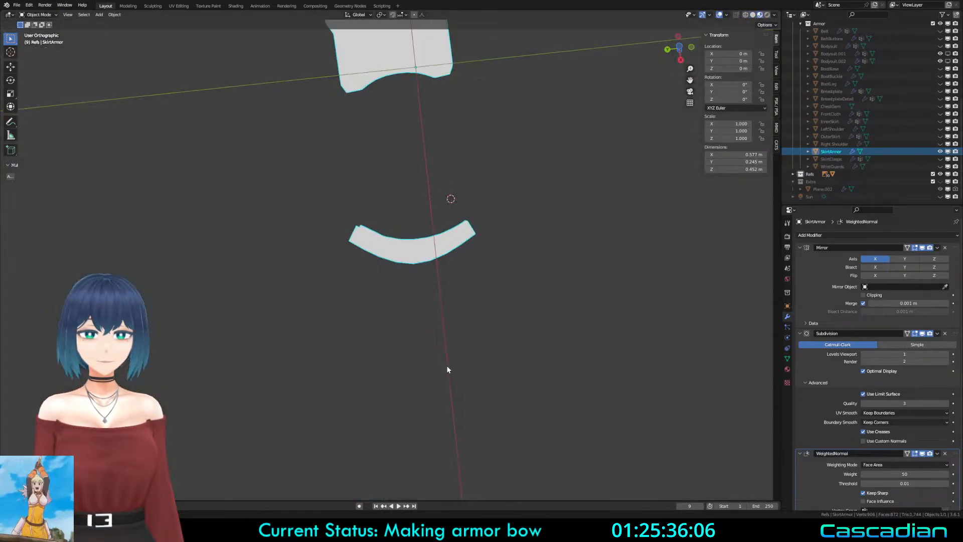
key(z)
mouse_move(446, 365)
middle_down()
mouse_move(440, 217)
mouse_move(442, 339)
middle_up()
click(384, 217)
key(z)
click(490, 370)
key(KP_Decimal)
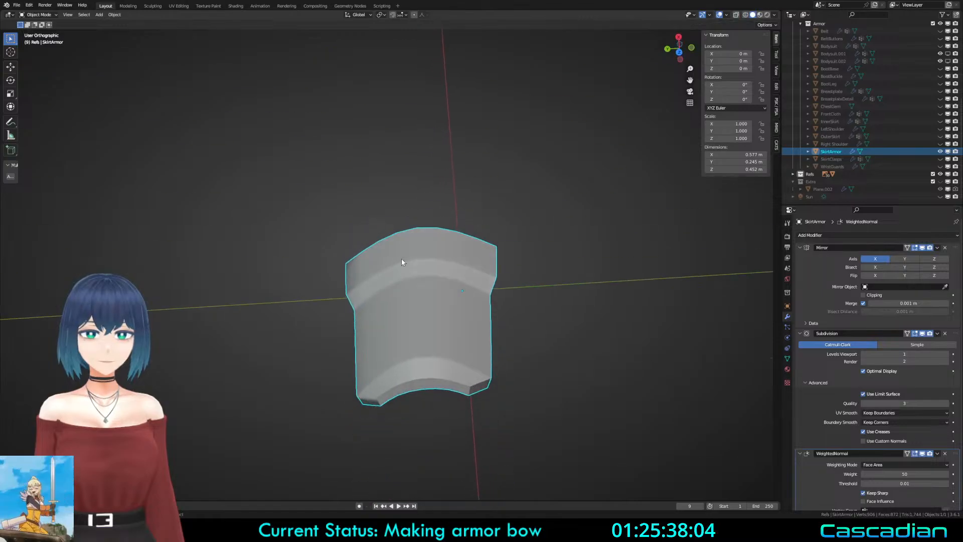
Step: Select one lengthwise edge column of the SkirtArmor in wireframe, and rotate and move it slightly to even the curve
middle_drag(402, 262, 440, 247)
key(Tab)
key(shift+z)
key(a)
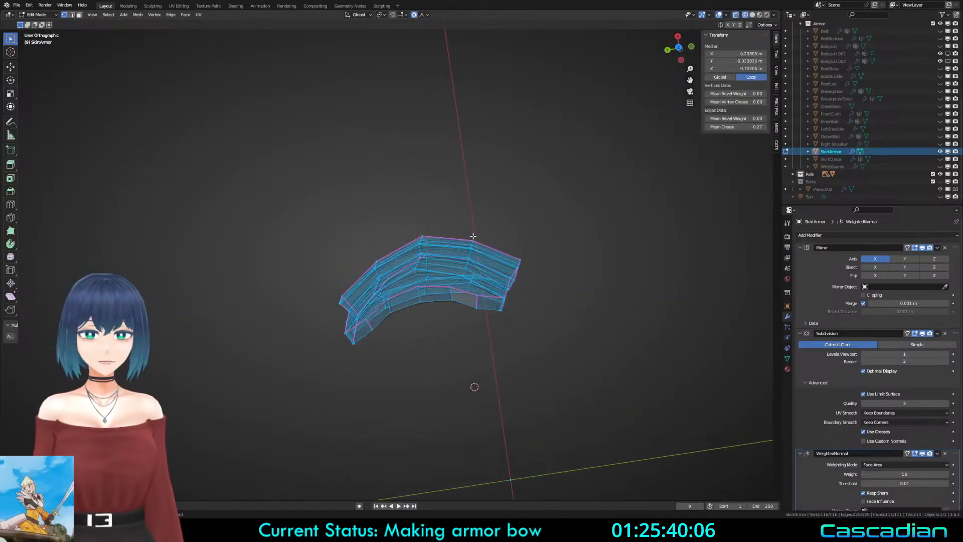
key(alt+a)
alt+click(474, 253)
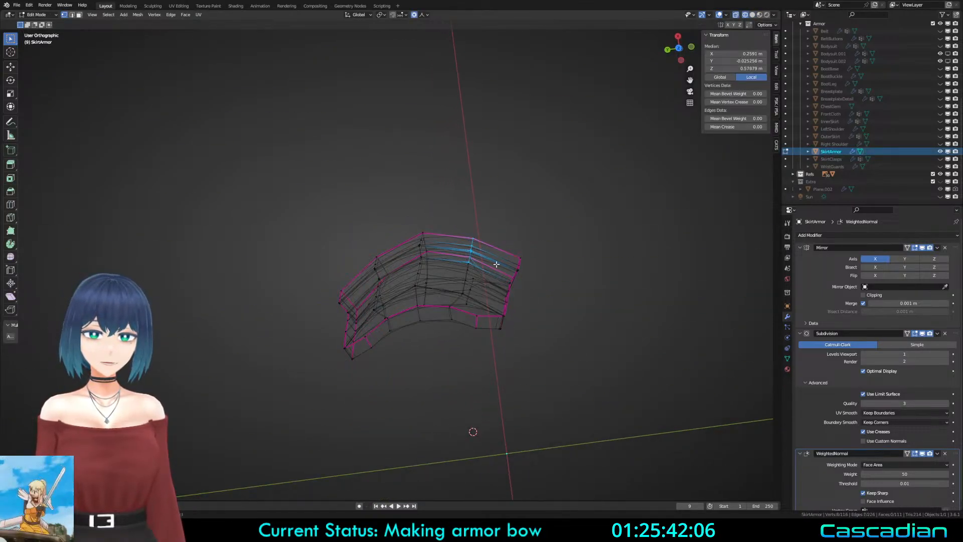
middle_drag(496, 264, 532, 281)
key(g)
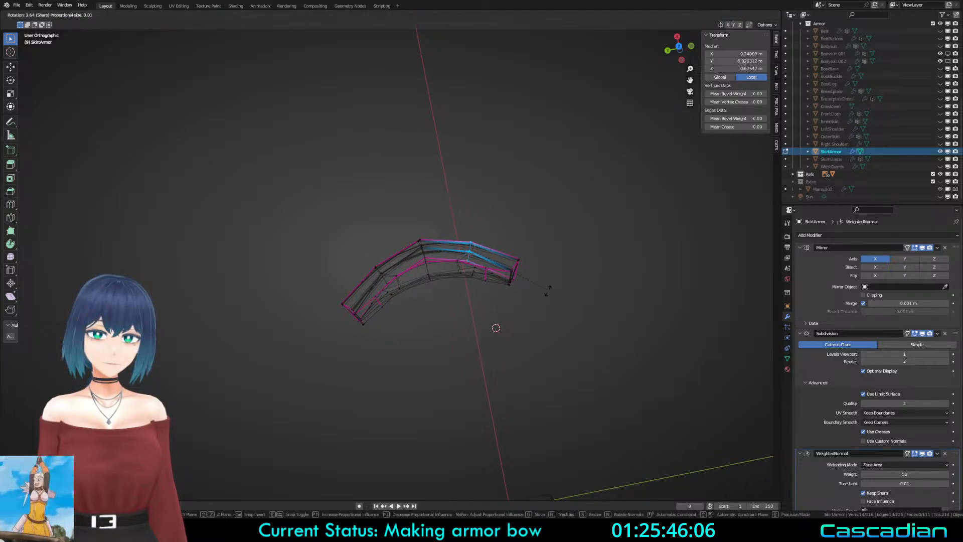
click(551, 293)
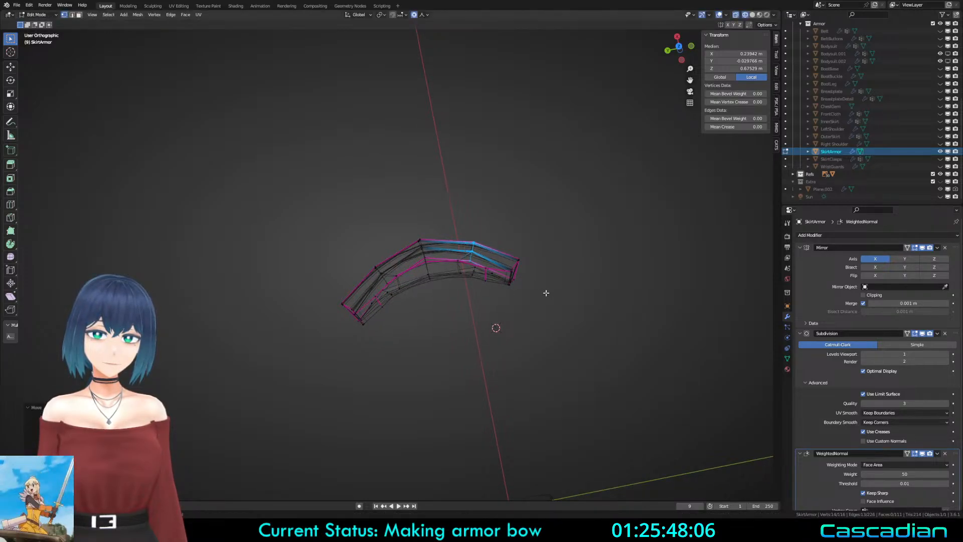
Step: Adjust the opposite lengthwise edge column of the SkirtArmor to even out that side of the curve
key(a)
key(alt+a)
middle_drag(379, 269, 388, 272)
key(g)
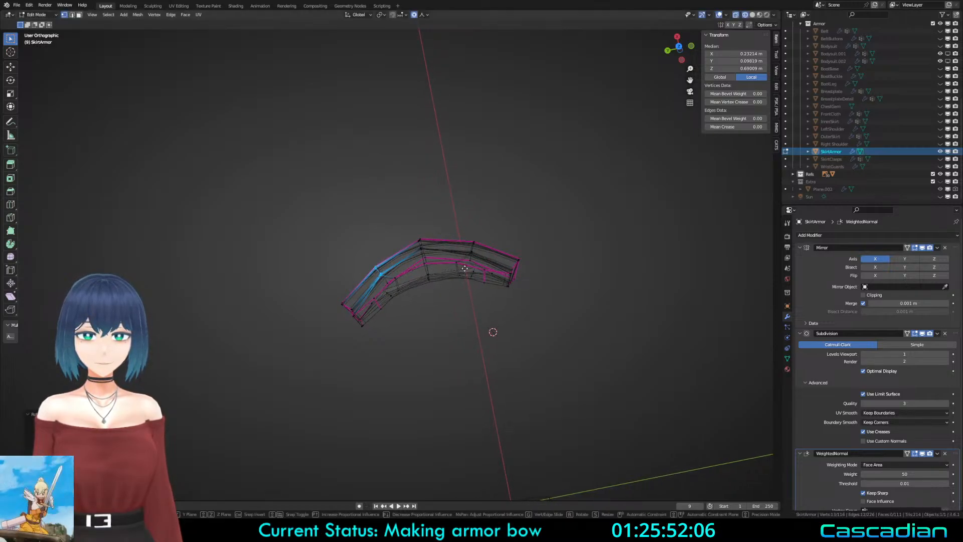
click(463, 268)
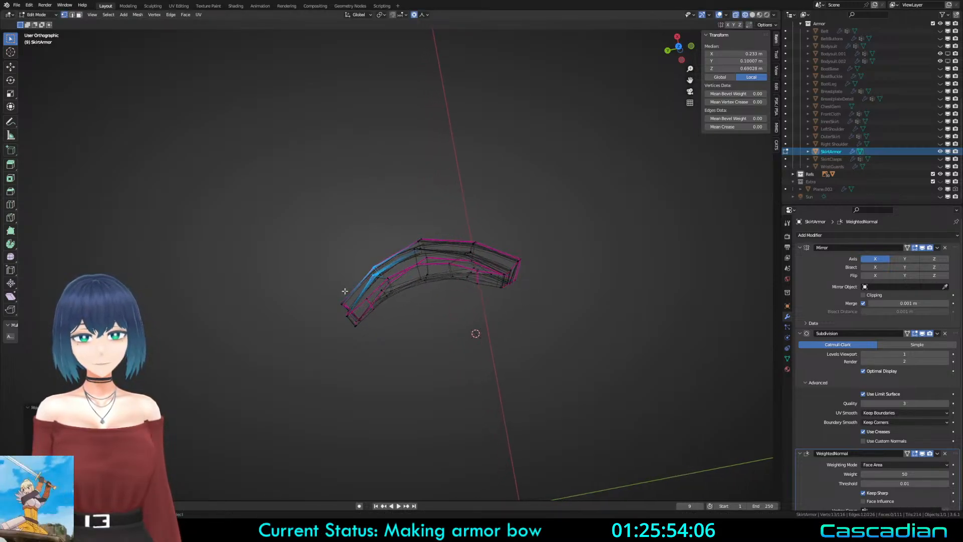
Step: In solid shading, shift an edge on the end rim of the SkirtArmor slightly to even its curve
key(a)
key(alt+a)
key(z)
click(560, 302)
scroll(495, 299, up, 2)
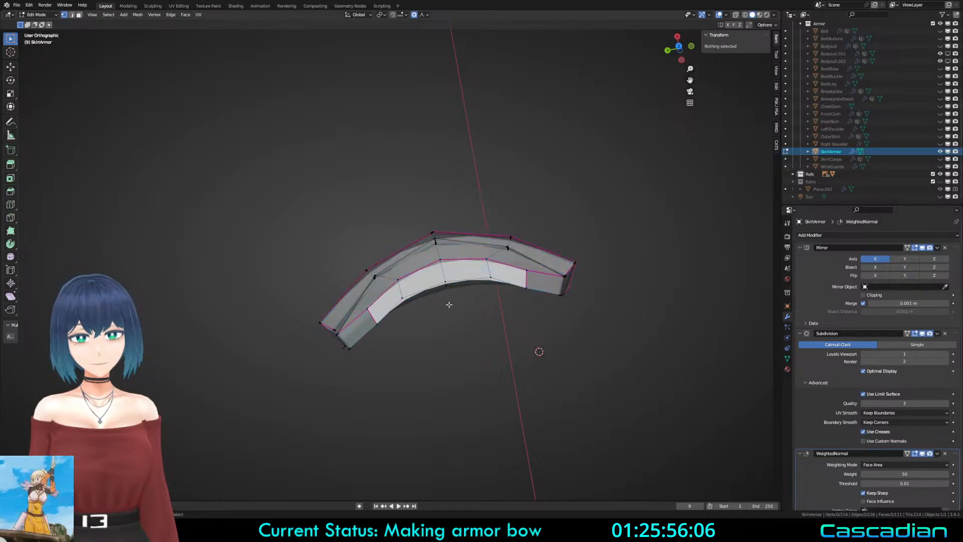
click(376, 316)
key(2)
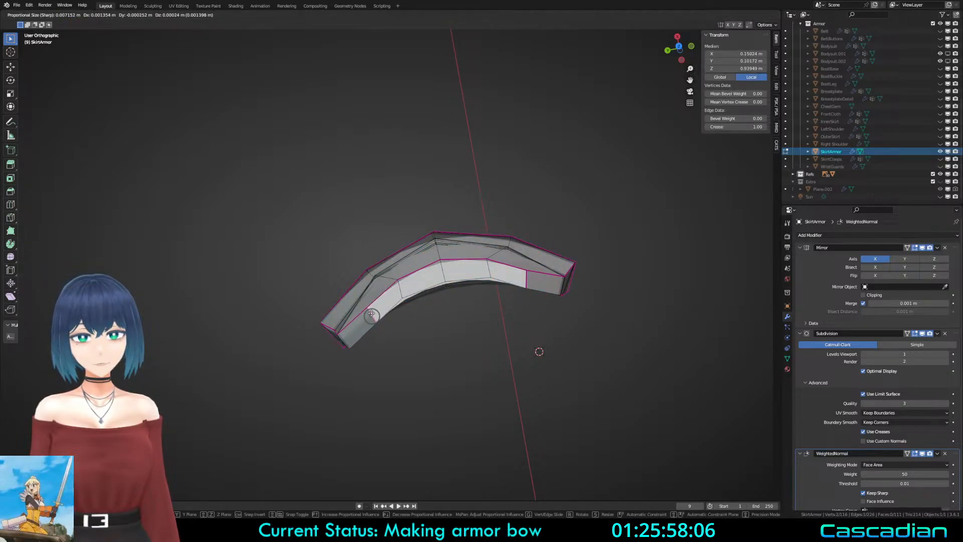
click(392, 306)
key(g)
click(529, 273)
Step: Check the SkirtArmor's flared section in Object Mode, clear the mesh selection, and save the file
middle_drag(376, 265, 490, 276)
scroll(483, 260, up, 2)
key(Tab)
key(Tab)
key(Tab)
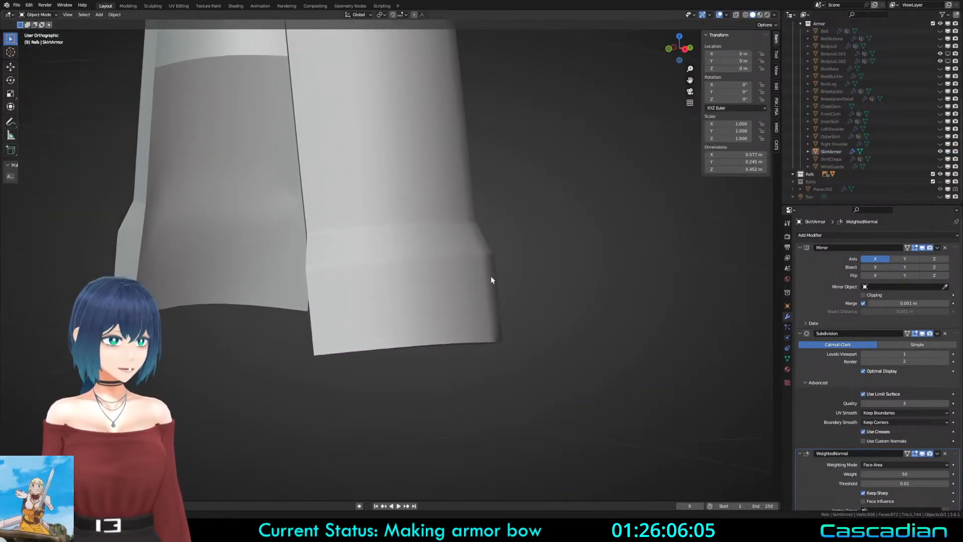
key(Tab)
middle_drag(469, 321, 400, 288)
key(a)
key(alt+a)
key(ctrl+s)
Step: Examine the curvature and shading of the SkirtArmor's end rim, comparing Edit Mode with Object Mode
scroll(395, 261, up, 1)
key(a)
key(alt+a)
scroll(399, 288, up, 1)
shift+middle_drag(477, 286, 401, 311)
click(511, 343)
key(Tab)
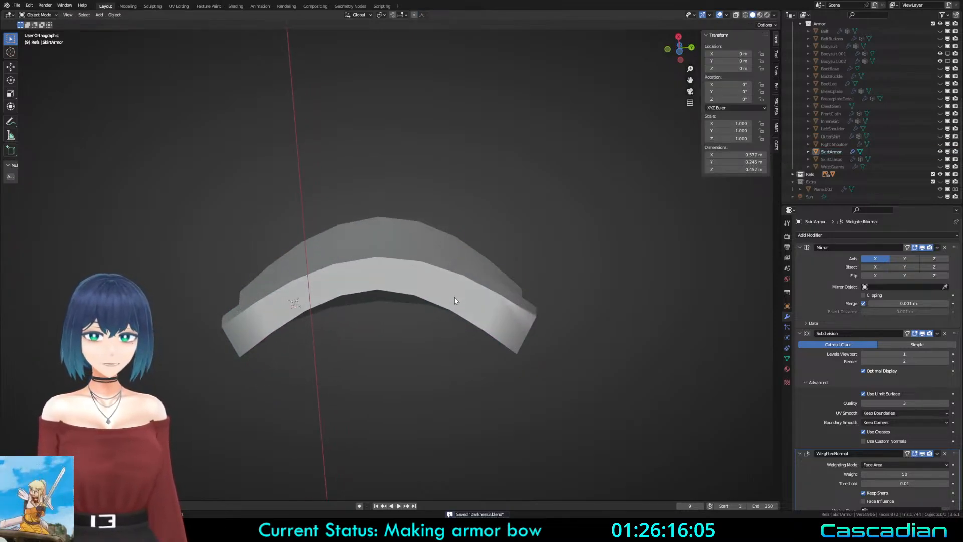
key(Tab)
scroll(390, 341, up, 2)
key(alt+a)
key(2)
click(390, 275)
middle_drag(390, 275, 374, 260)
key(Tab)
key(Tab)
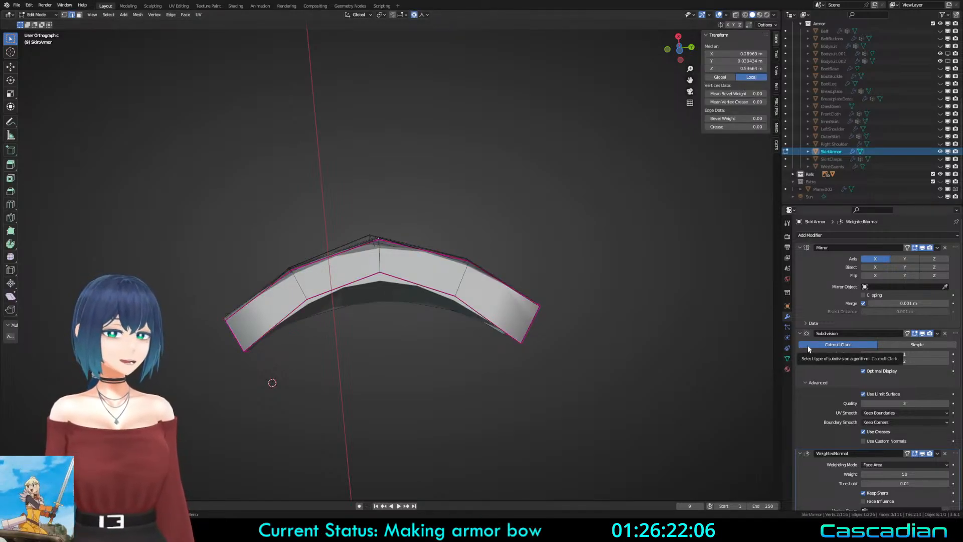
key(Tab)
middle_drag(530, 321, 545, 361)
Step: Select the edge loops running around the outer rim of the SkirtArmor
key(Tab)
alt+click(472, 362)
middle_drag(471, 363, 396, 359)
alt+shift+click(460, 391)
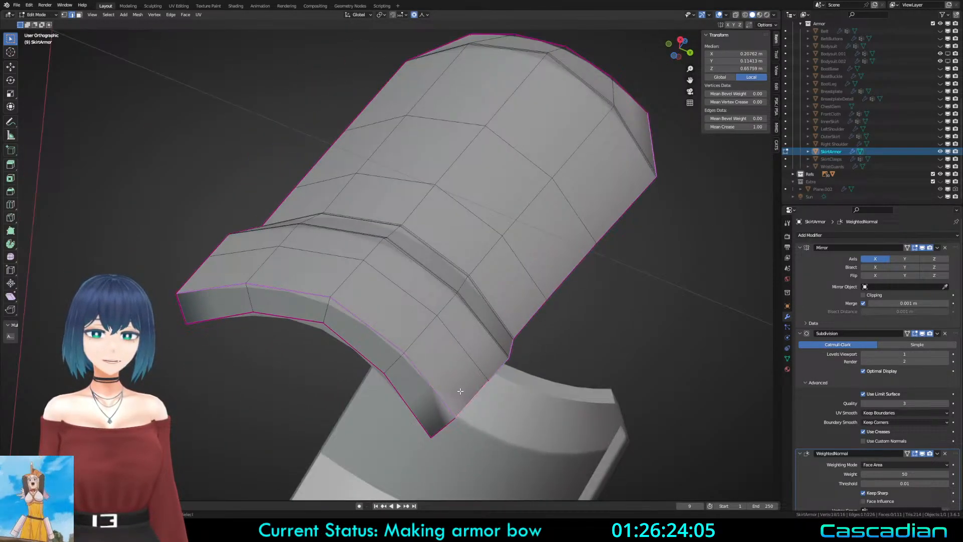
alt+shift+click(202, 273)
middle_drag(203, 272, 235, 281)
scroll(301, 291, down, 5)
middle_drag(301, 290, 475, 364)
middle_drag(373, 260, 584, 318)
Step: Add a Bevel modifier to the SkirtArmor and set its limit method to Weight
click(812, 235)
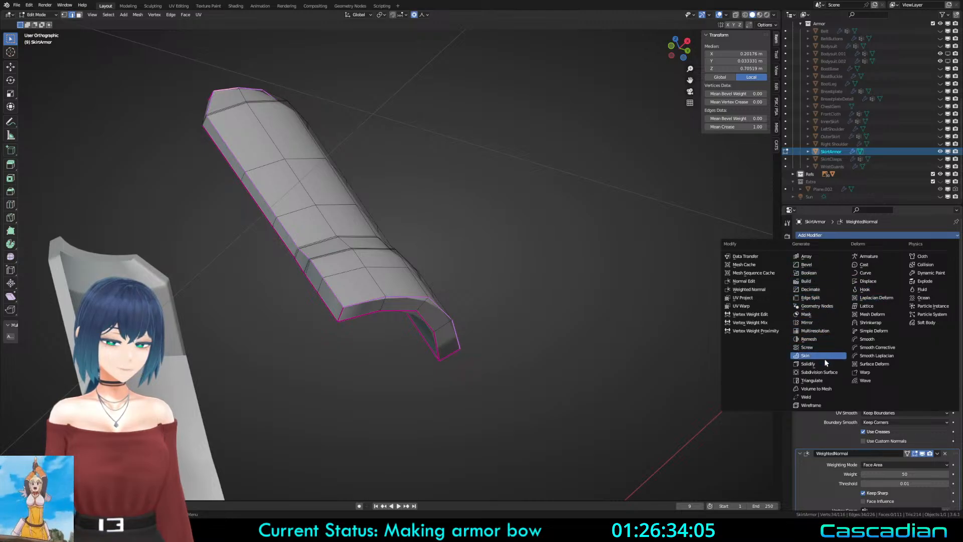
click(816, 263)
scroll(652, 301, up, 3)
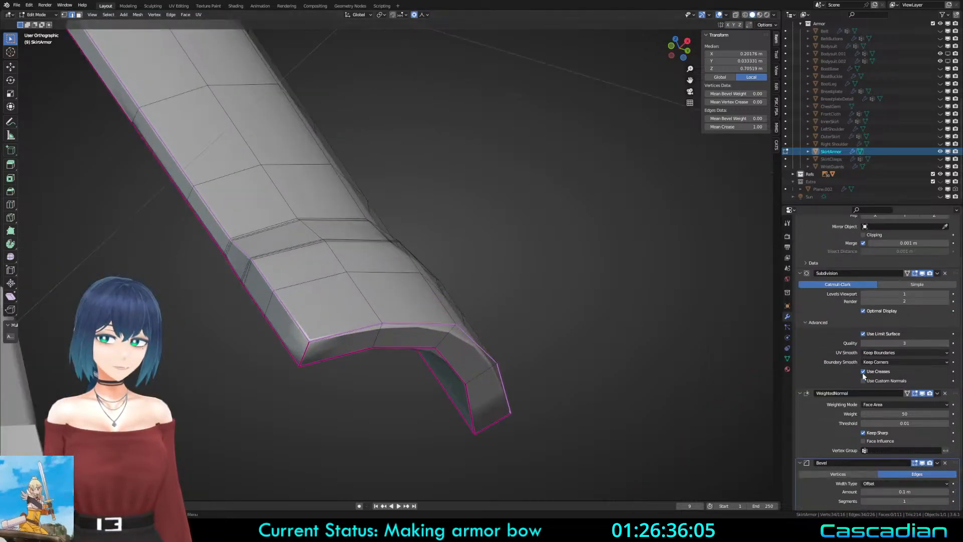
scroll(863, 377, down, 5)
scroll(731, 370, down, 3)
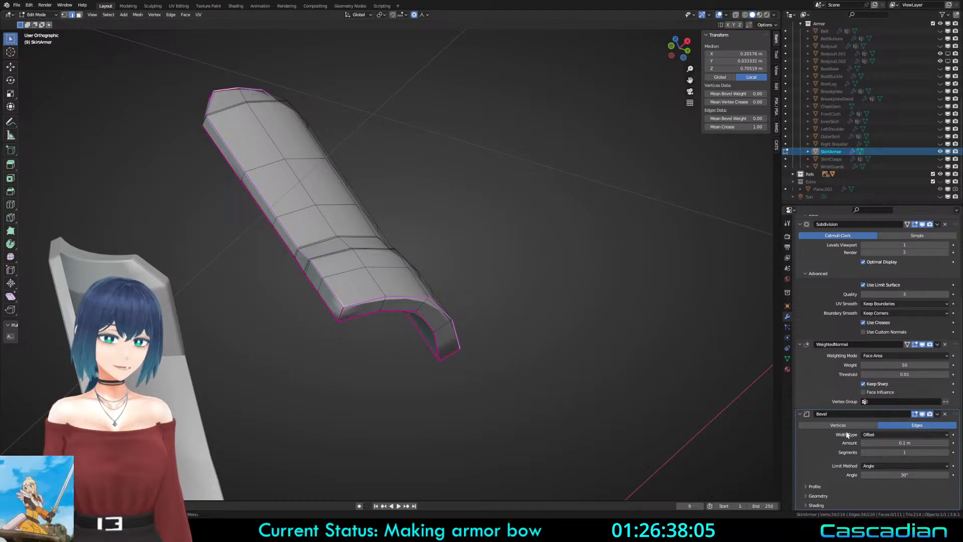
click(866, 467)
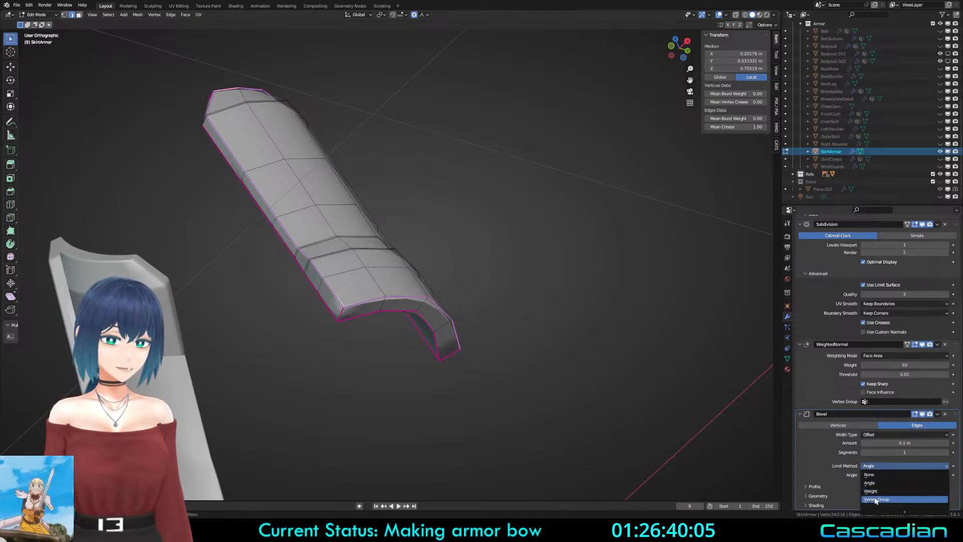
click(876, 499)
Step: Assign an edge bevel weight of 1.00 to the selected outer rim edges
scroll(620, 347, up, 2)
key(F3)
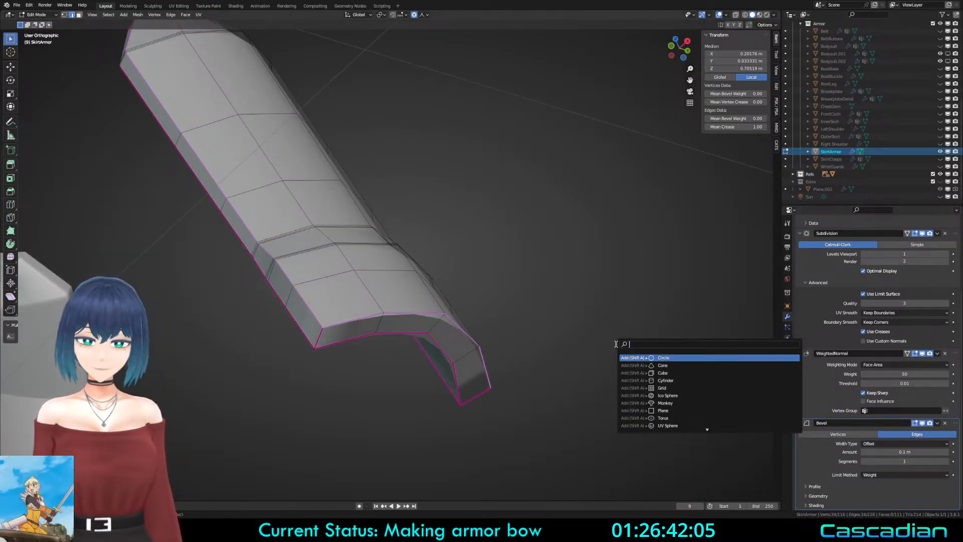
text(bevel)
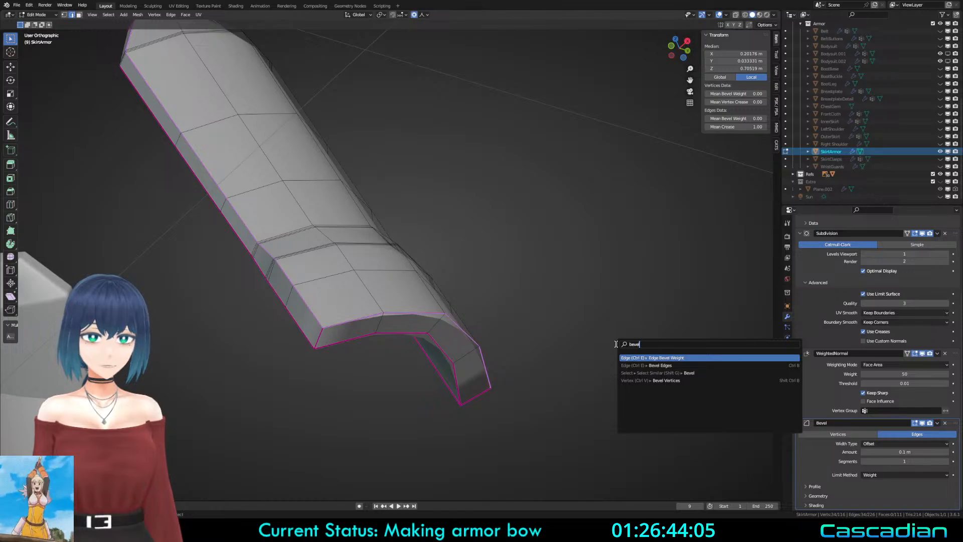
key(Return)
click(452, 348)
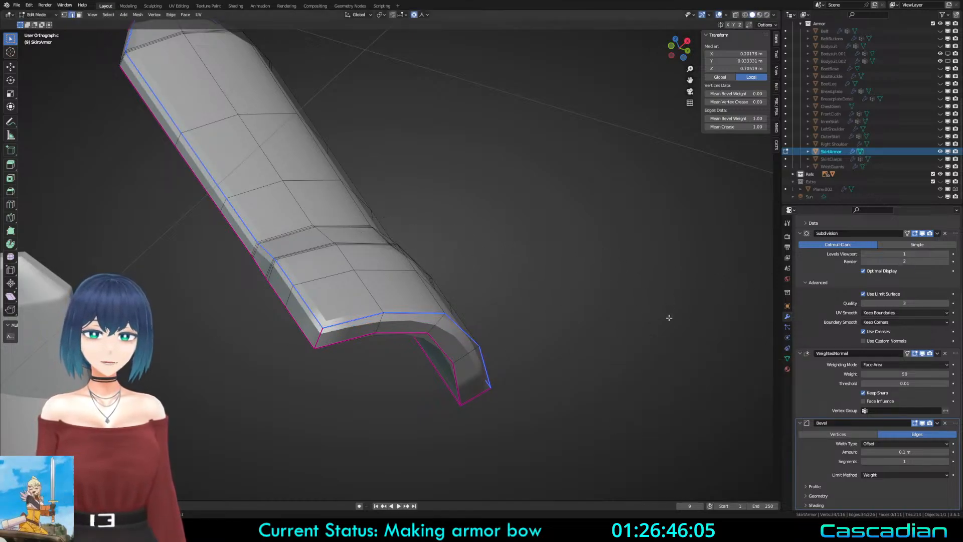
Step: Set the Bevel modifier's amount to 0.002 m with 2 segments and return to Object Mode
scroll(671, 318, up, 2)
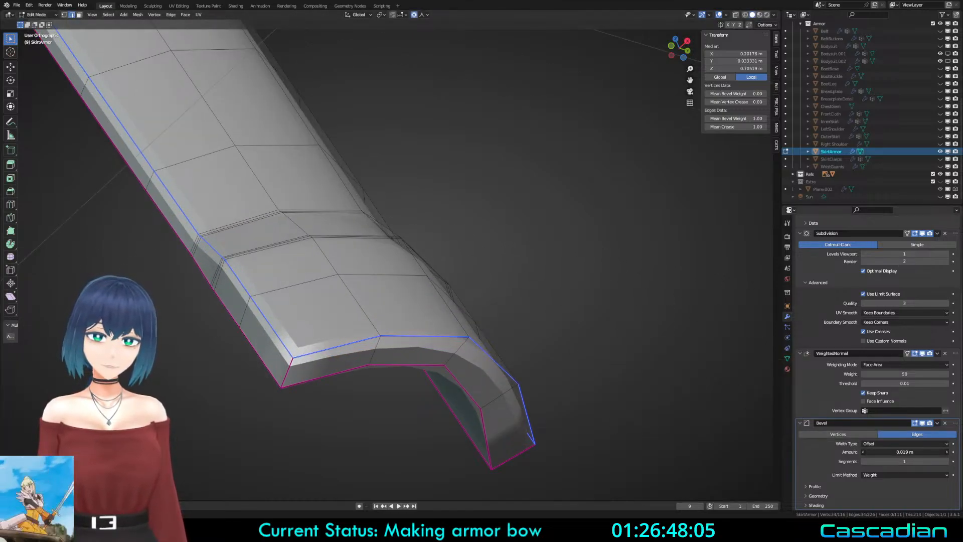
drag(904, 451, 877, 451)
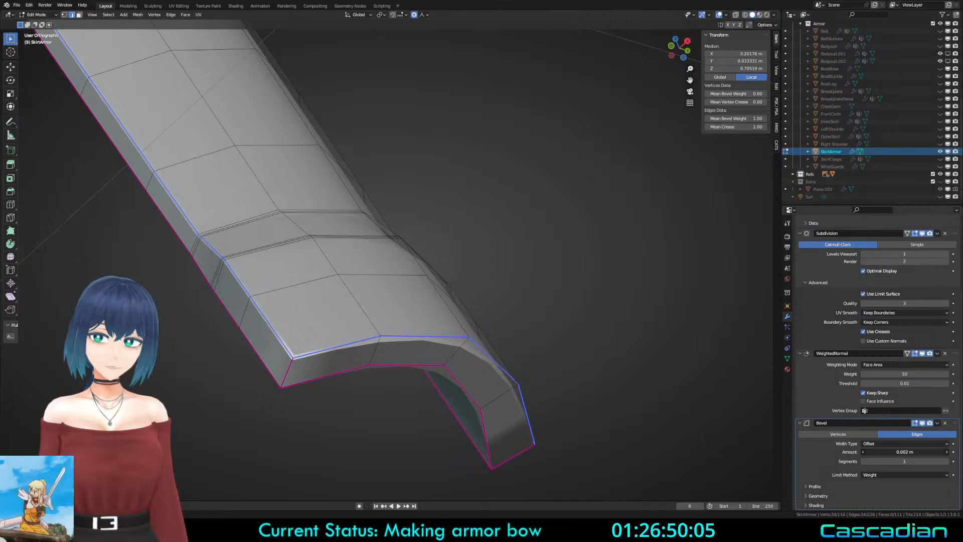
key(Tab)
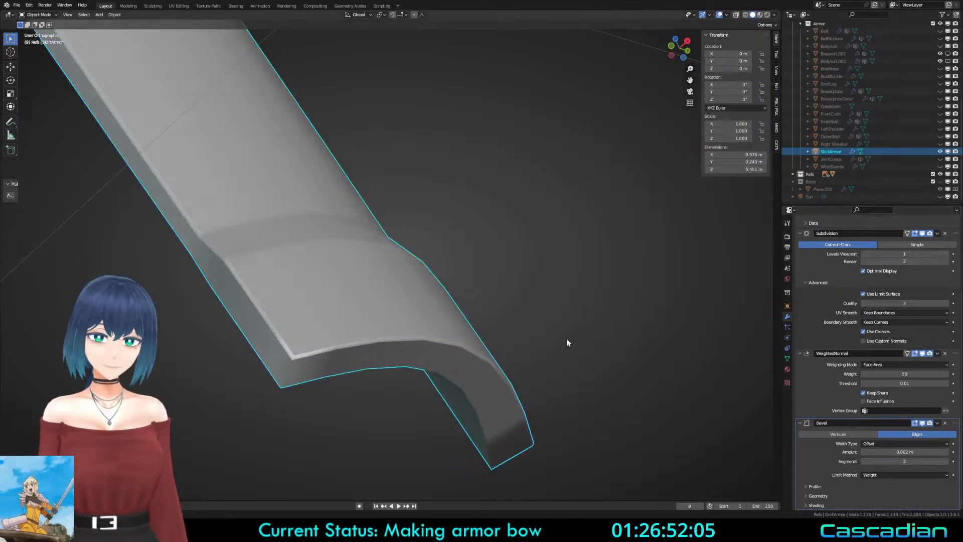
Step: Clear the sharp marking from the beveled outer rim edges and return the SkirtArmor to Object Mode
middle_drag(567, 339, 507, 381)
right_click(431, 376)
key(Tab)
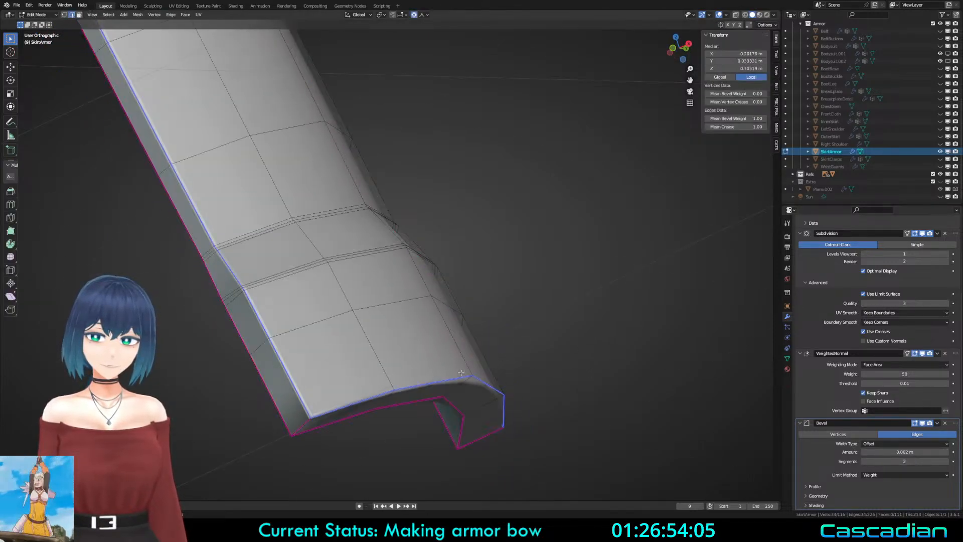
right_click(407, 384)
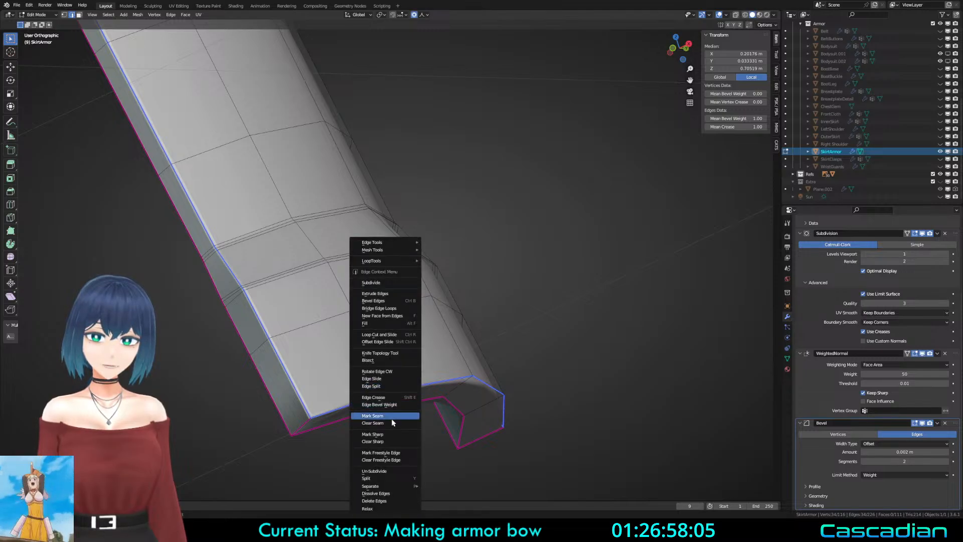
click(372, 441)
key(Tab)
middle_drag(441, 386, 521, 346)
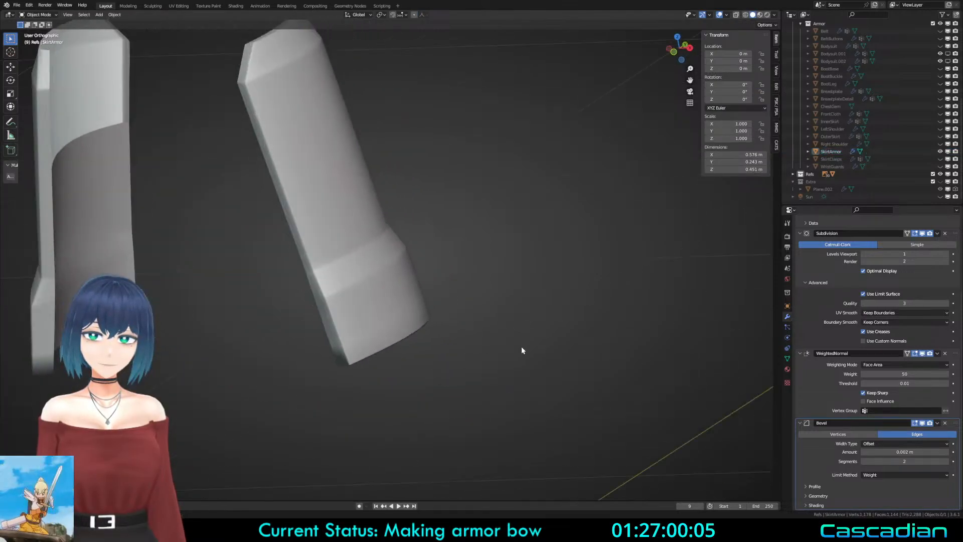
Step: Compare the SkirtArmor with the Bevel modifier's viewport display off and on, from several angles
click(922, 422)
click(922, 422)
click(921, 422)
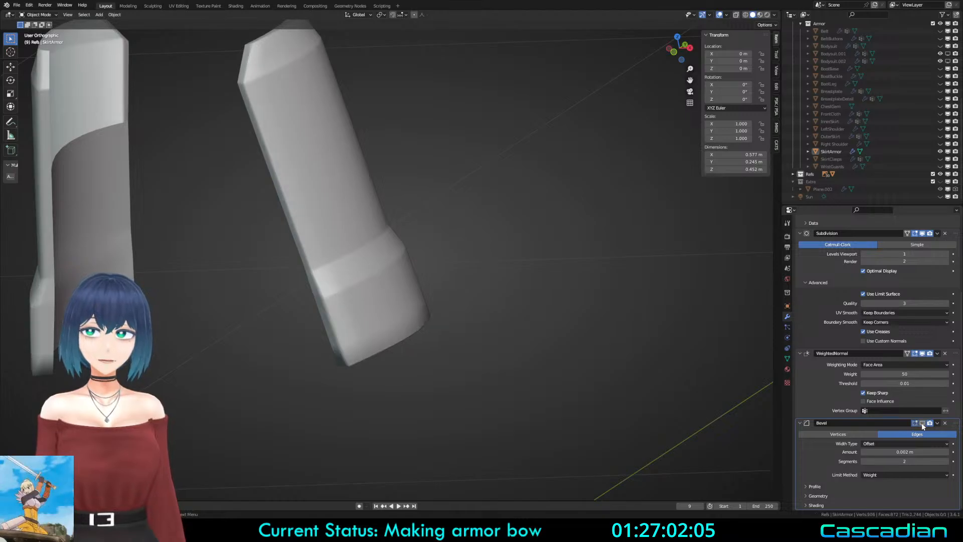
click(922, 422)
shift+middle_drag(571, 303, 610, 387)
scroll(592, 371, down, 3)
middle_drag(426, 333, 336, 329)
scroll(240, 285, down, 3)
scroll(233, 284, up, 2)
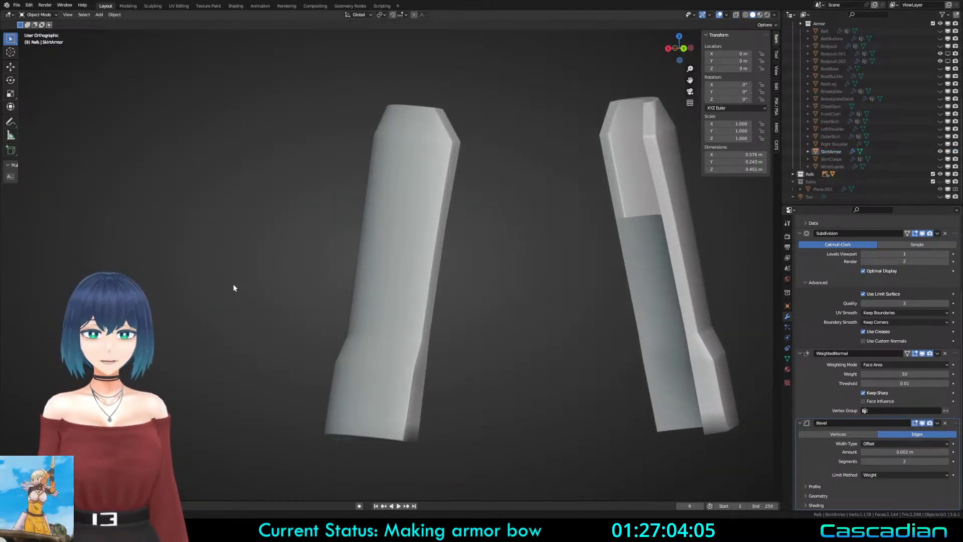
Step: Select the four short corner edges across the SkirtArmor's thickness and give them a bevel weight of 1.00
middle_drag(233, 284, 266, 254)
key(Tab)
middle_drag(326, 339, 341, 294)
click(384, 326)
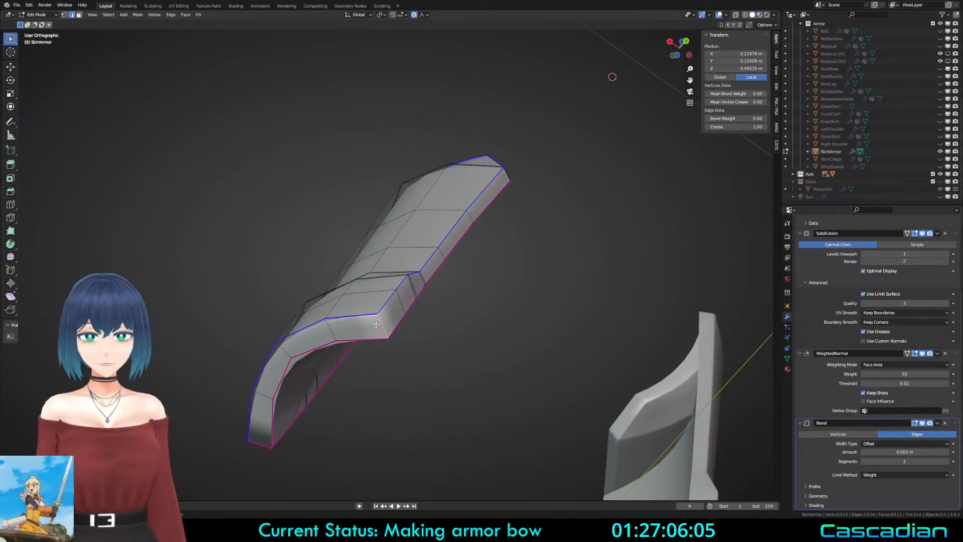
middle_drag(384, 326, 385, 286)
middle_drag(291, 391, 396, 327)
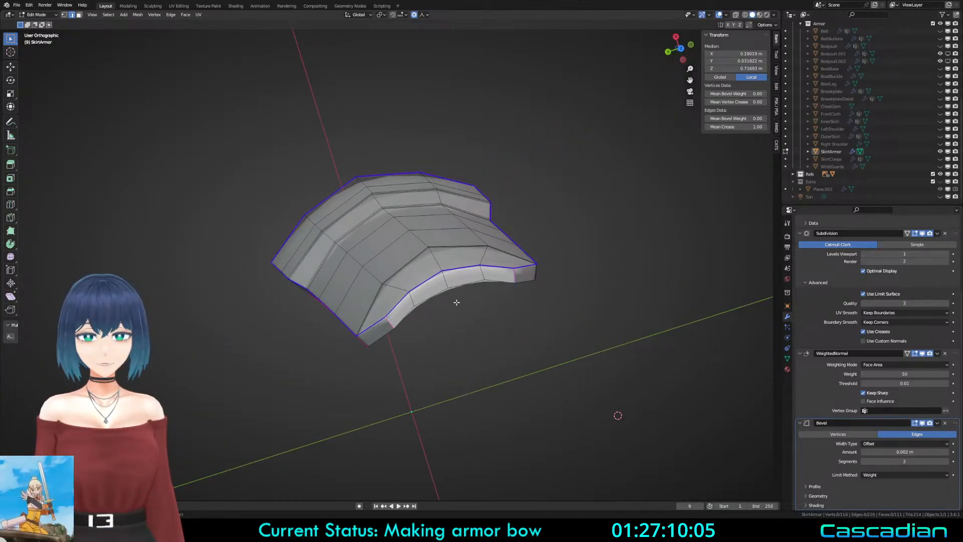
middle_drag(456, 302, 461, 369)
key(F3)
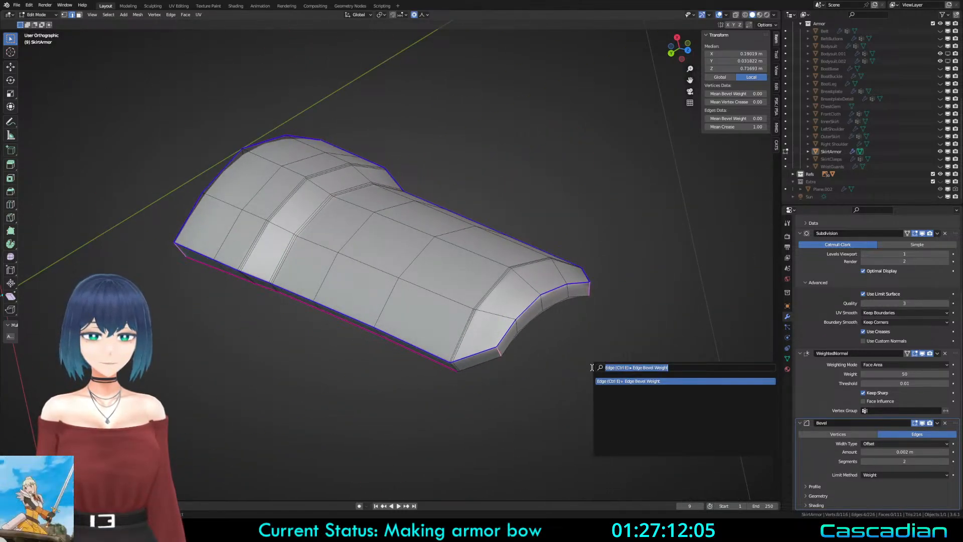
key(Return)
click(650, 374)
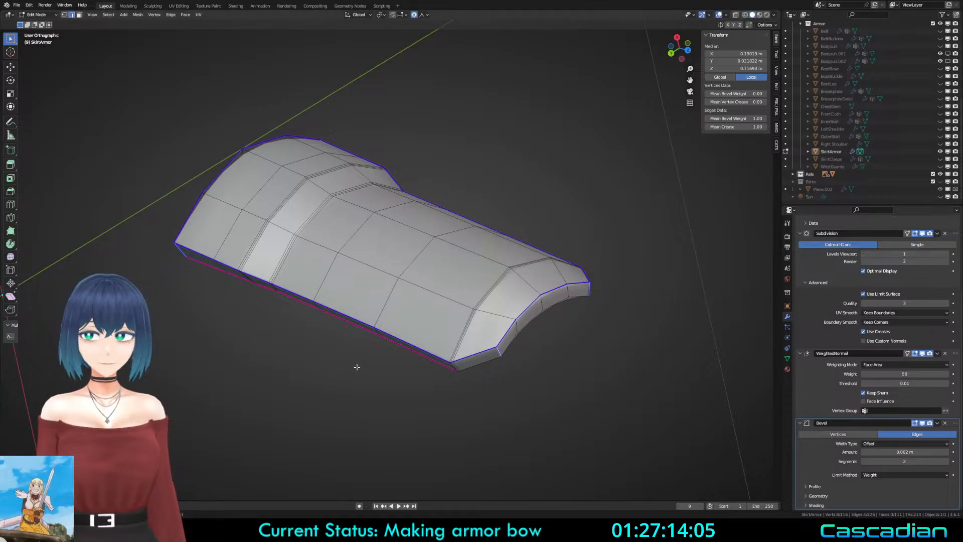
Step: Return to Object Mode, unhide all of the character's parts, and save the file
key(Tab)
middle_drag(649, 374, 425, 245)
key(a)
key(a)
scroll(456, 372, down, 4)
key(alt+h)
key(a)
key(a)
scroll(425, 245, down, 6)
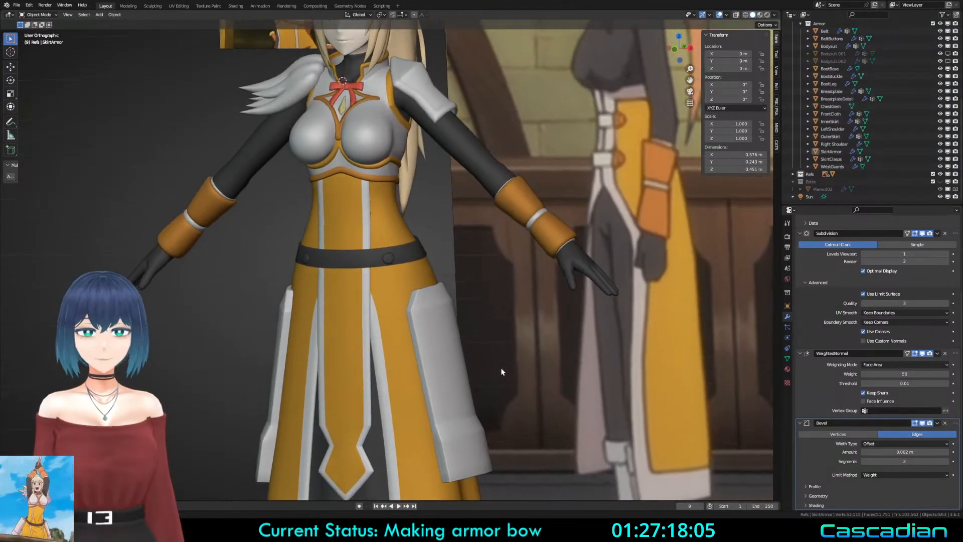
scroll(441, 339, up, 3)
key(ctrl+s)
Step: Turn on the Cavity effect in the viewport shading options, toggling it to compare the look on the character
middle_drag(493, 253, 543, 224)
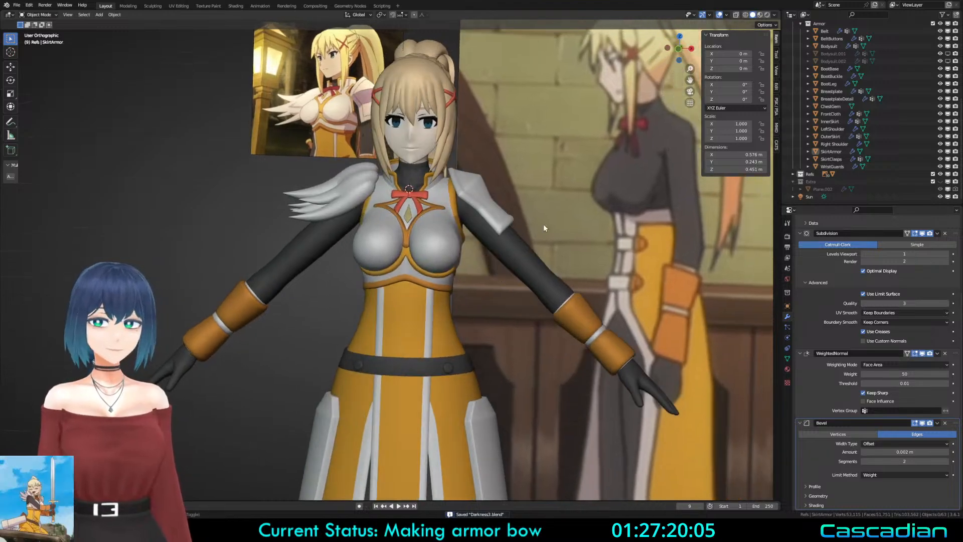
scroll(584, 237, up, 3)
mouse_move(581, 140)
shift+middle_down()
mouse_move(585, 237)
mouse_move(638, 269)
shift+middle_up()
key(z)
middle_drag(735, 276, 686, 126)
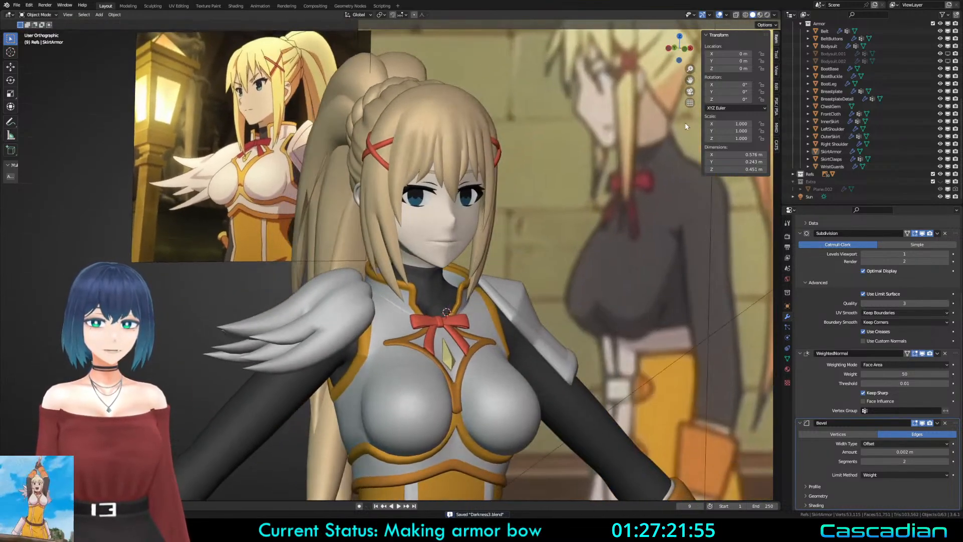
click(773, 16)
click(730, 200)
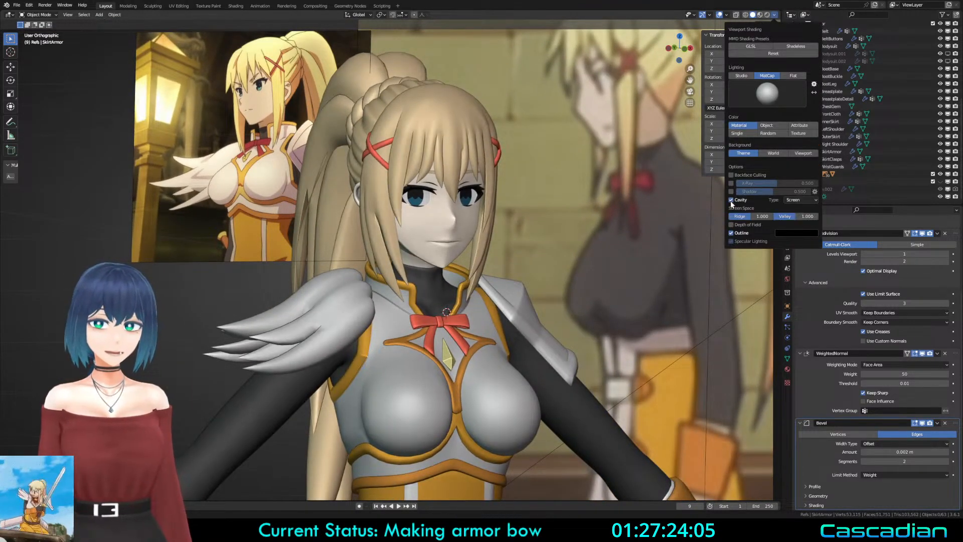
click(730, 200)
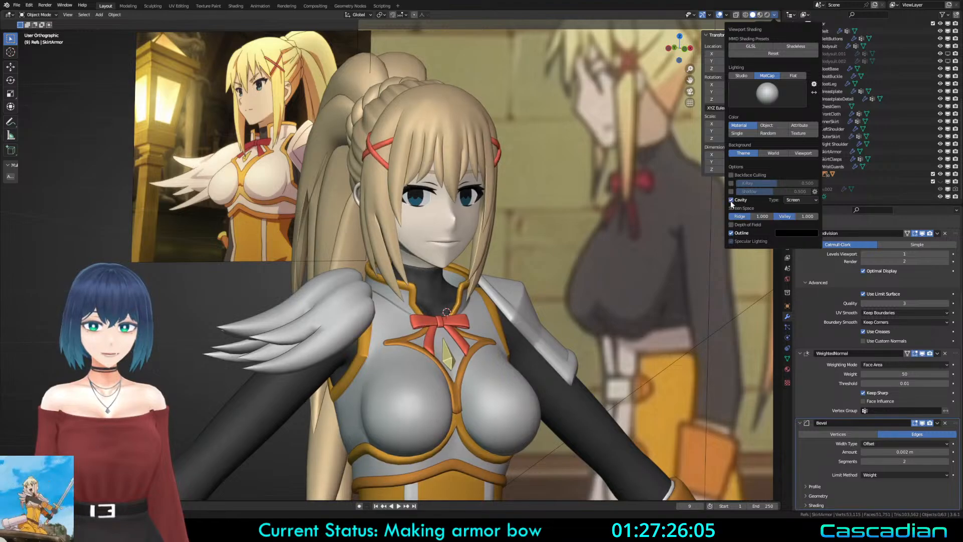
click(731, 200)
click(730, 200)
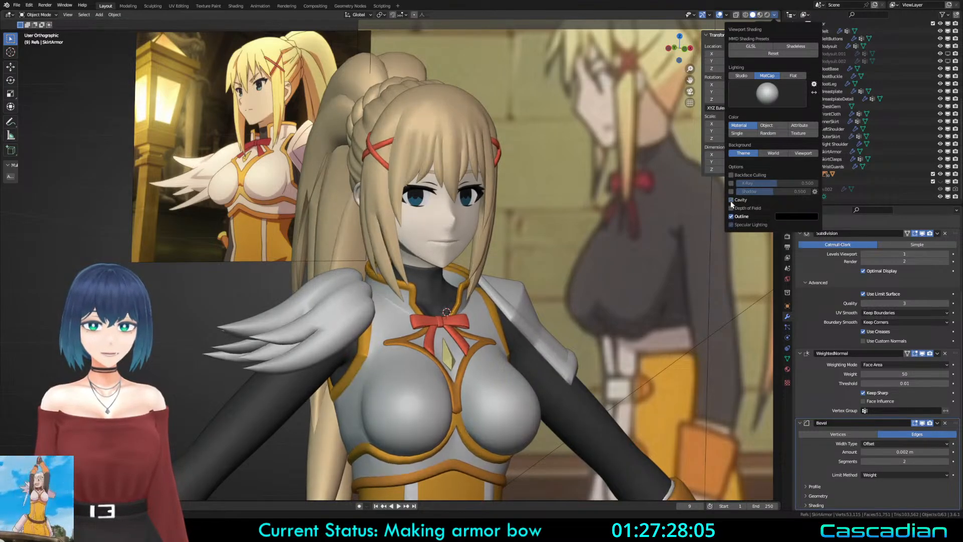
click(730, 200)
Step: Examine the whole character with the Cavity effect on, from head to skirt and around the chest armor
scroll(605, 231, down, 3)
mouse_move(597, 281)
middle_down()
mouse_move(562, 286)
mouse_move(606, 296)
middle_up()
shift+middle_drag(595, 331, 453, 272)
scroll(454, 272, down, 1)
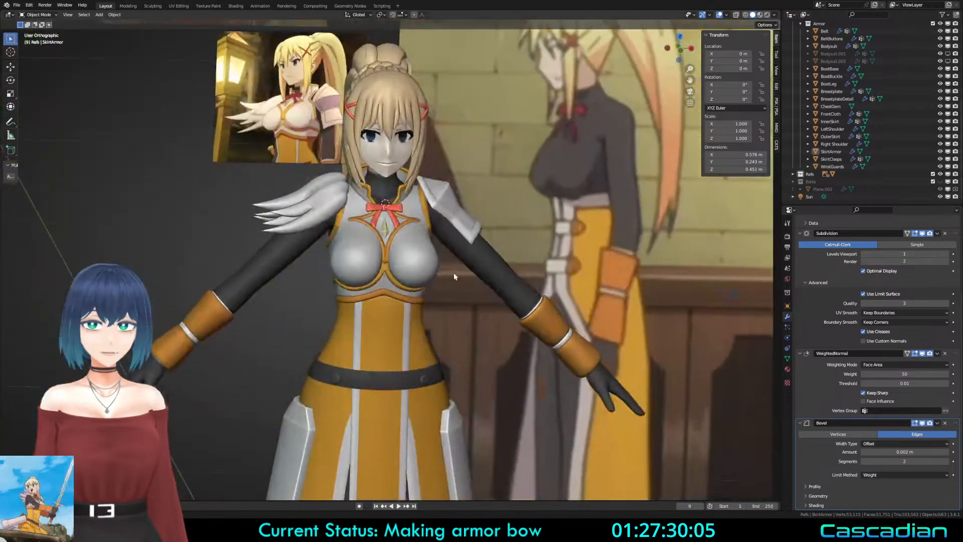
shift+middle_drag(494, 348, 452, 228)
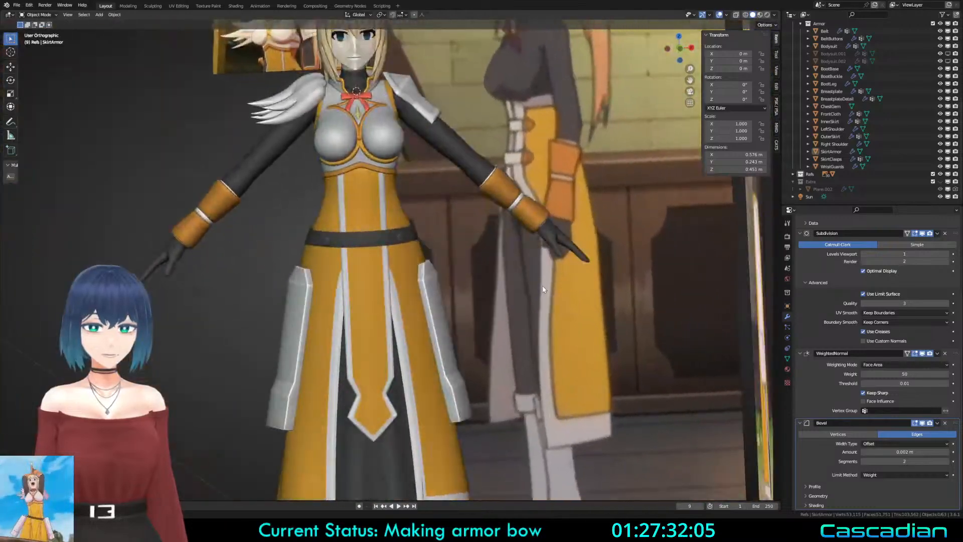
scroll(441, 201, up, 2)
shift+middle_drag(419, 173, 546, 274)
shift+middle_drag(549, 271, 556, 369)
scroll(555, 370, up, 2)
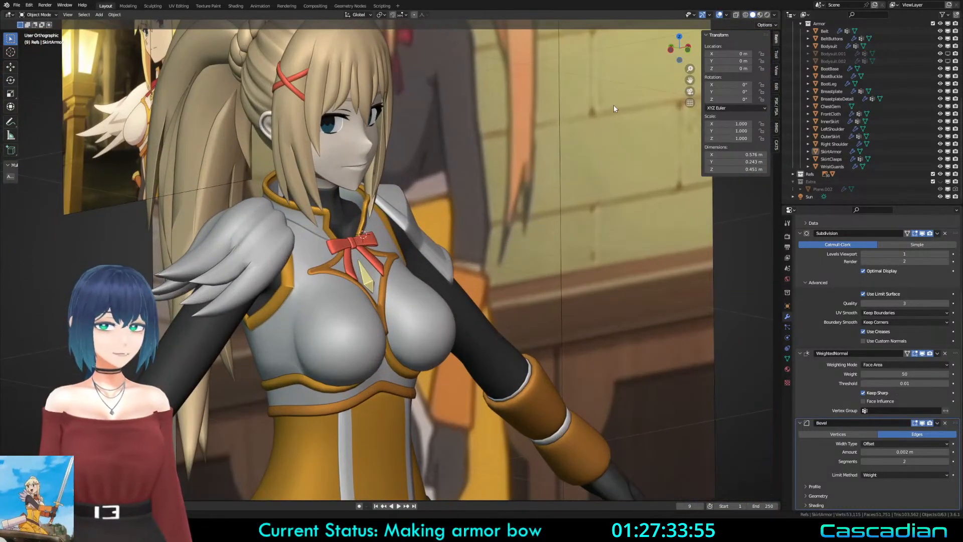
Step: Compare the Cavity effect's World and Screen types in the viewport shading options, and turn Cavity off
click(774, 15)
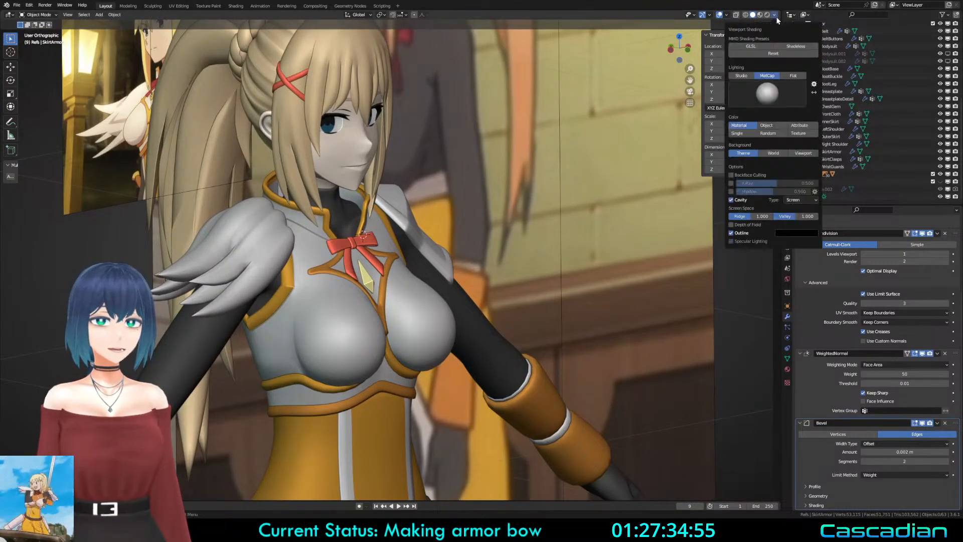
click(795, 200)
click(796, 207)
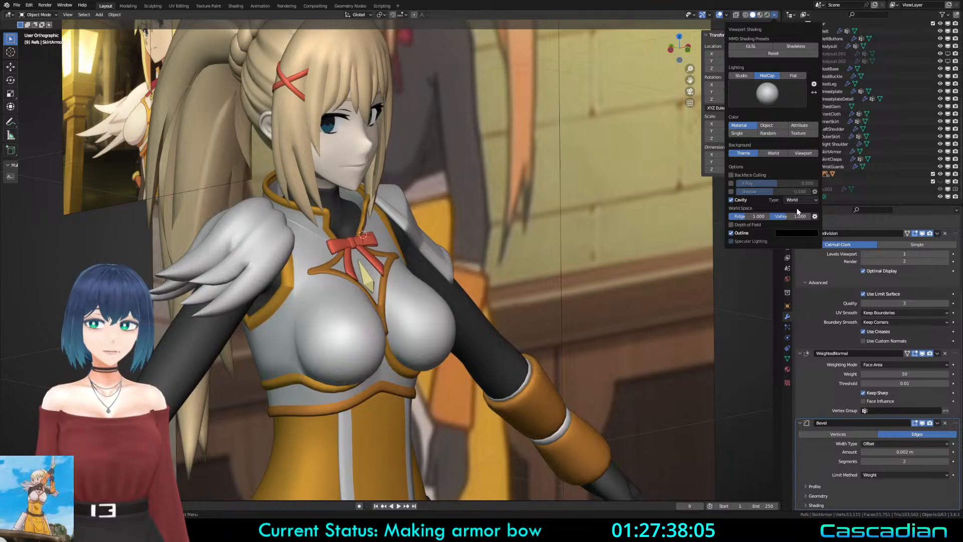
click(731, 200)
click(730, 199)
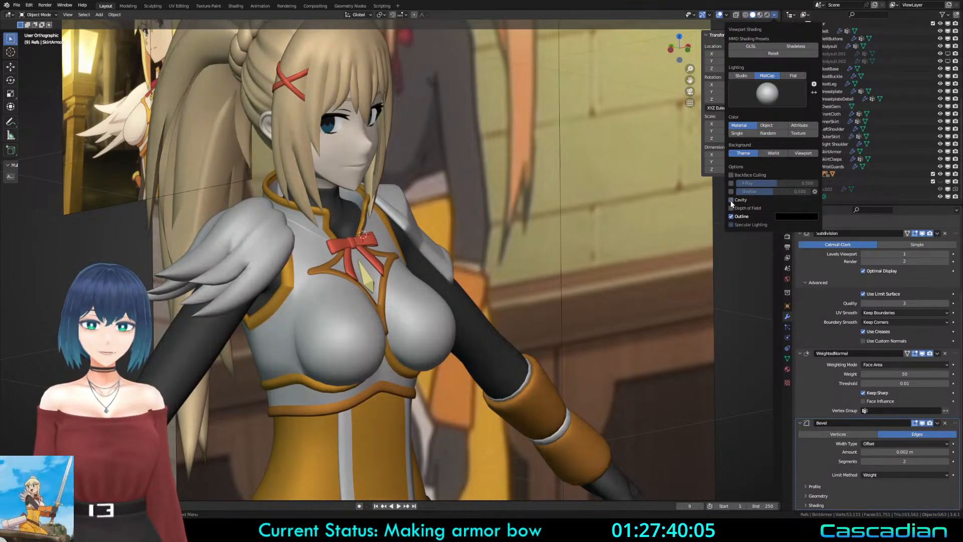
click(793, 208)
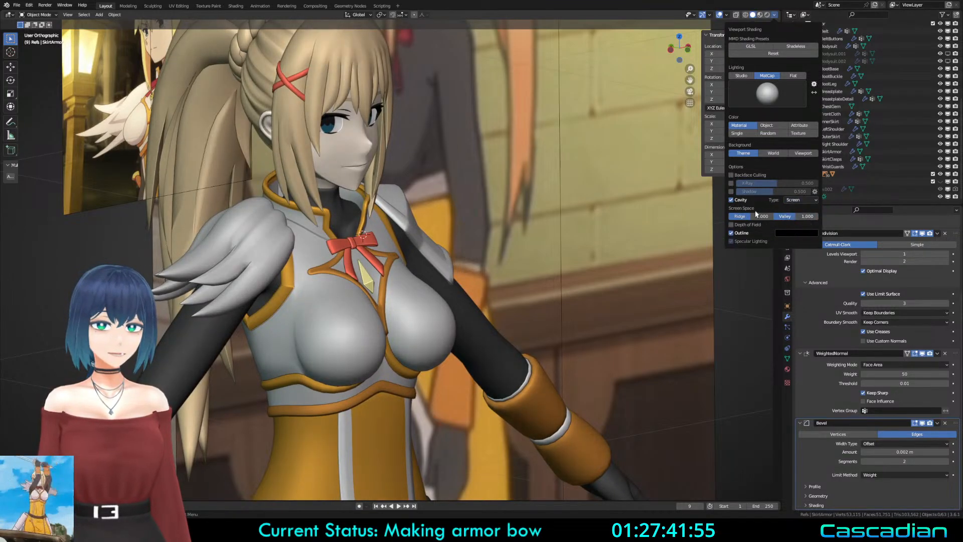
click(730, 200)
Step: Preview the character in Material Preview shading and return to Solid shading
scroll(598, 283, down, 2)
key(a)
key(a)
middle_drag(575, 293, 422, 273)
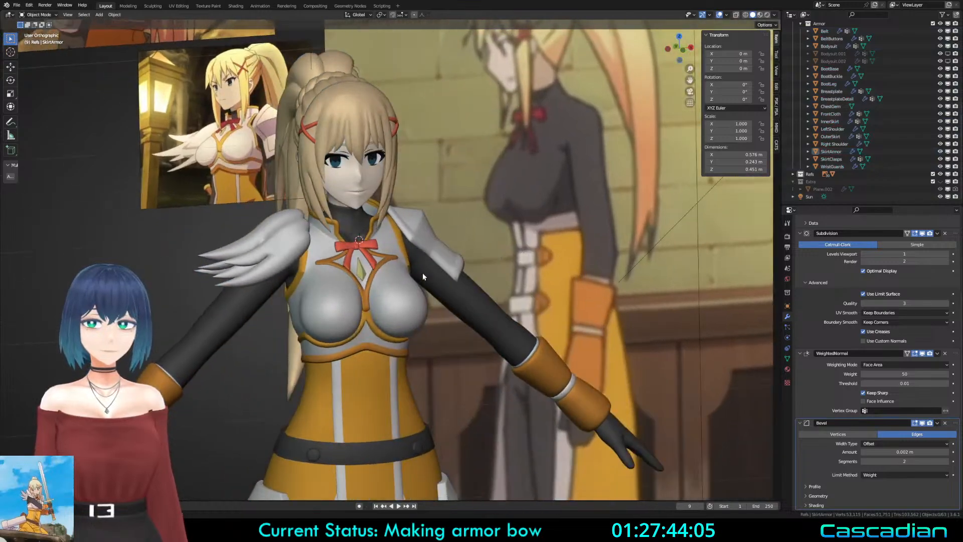
key(z)
click(512, 322)
mouse_move(501, 266)
middle_down()
mouse_move(473, 257)
mouse_move(489, 260)
middle_up()
key(z)
click(643, 282)
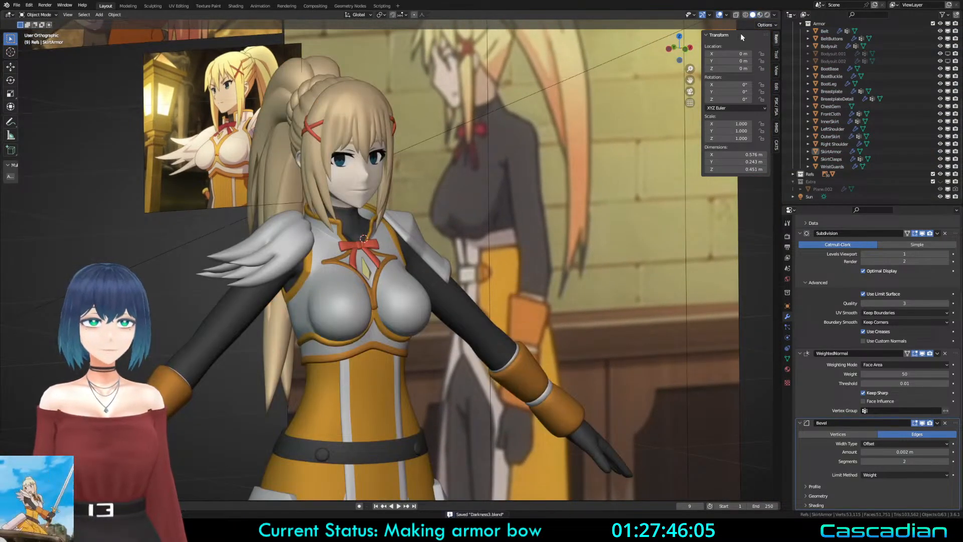
Step: Set the viewport lighting to Flat and toggle Outline to compare the look, leaving it enabled
click(772, 17)
click(789, 77)
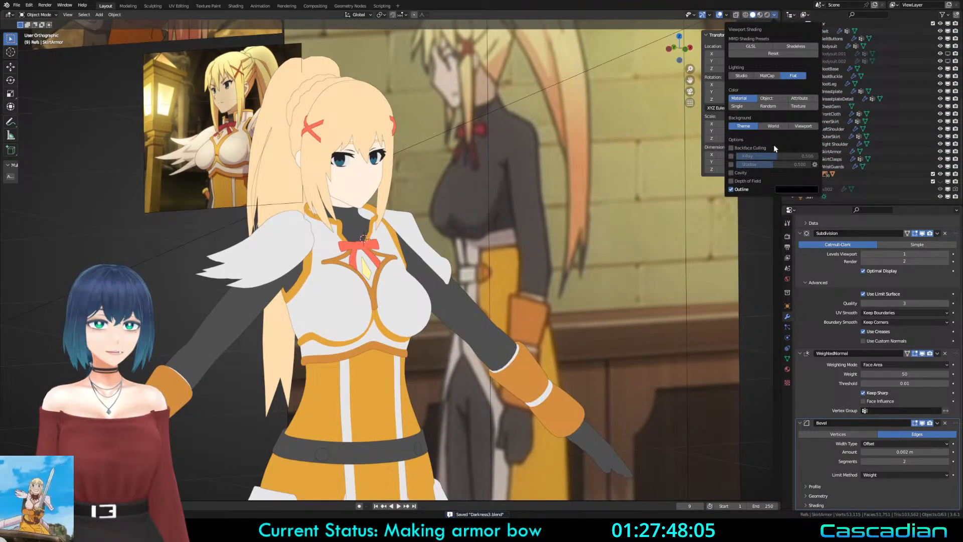
click(730, 189)
click(730, 190)
click(729, 189)
click(729, 190)
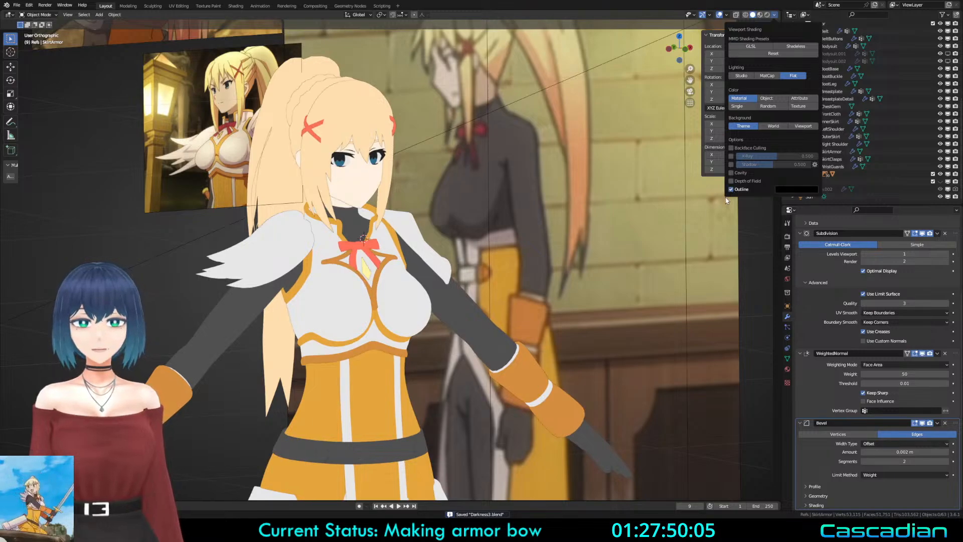
Step: Examine the flat-shaded character against the surrounding reference images, both close up and at full length
key(a)
mouse_move(554, 263)
middle_down()
mouse_move(510, 266)
mouse_move(555, 276)
middle_up()
key(a)
scroll(509, 266, up, 2)
scroll(556, 277, down, 2)
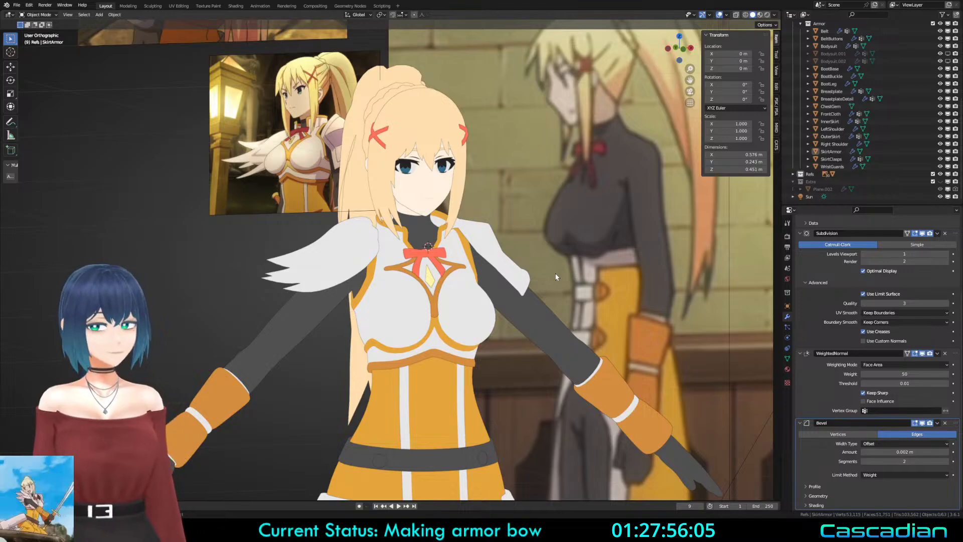
middle_drag(465, 281, 361, 266)
scroll(457, 286, down, 2)
scroll(454, 302, up, 2)
scroll(493, 280, up, 1)
scroll(361, 266, down, 6)
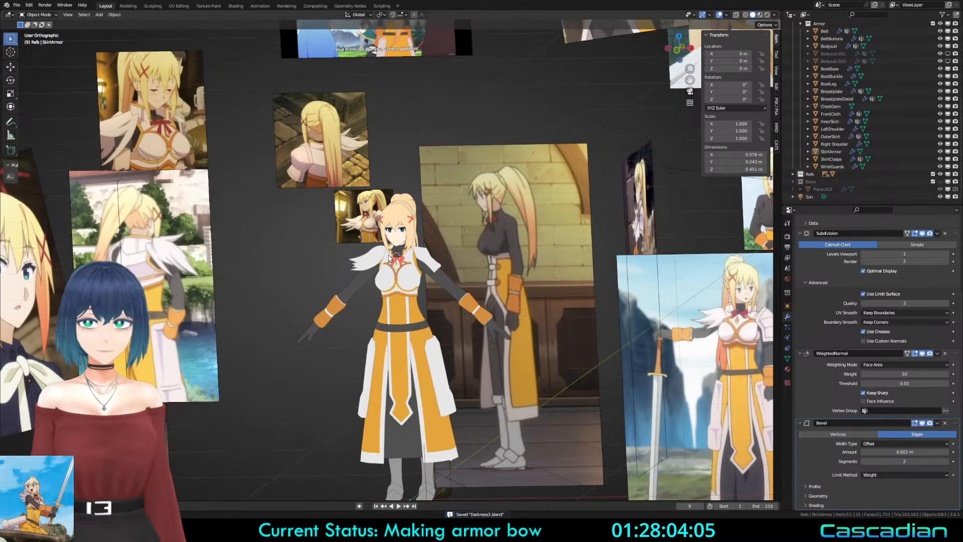
scroll(389, 258, up, 1)
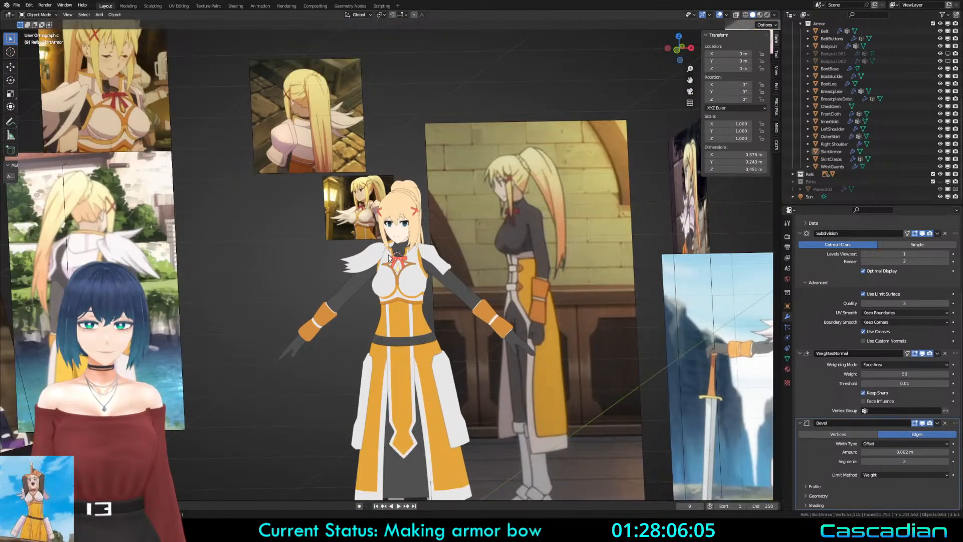
scroll(388, 258, down, 1)
middle_drag(388, 258, 406, 253)
scroll(407, 273, up, 6)
scroll(408, 282, down, 2)
shift+middle_drag(584, 305, 361, 281)
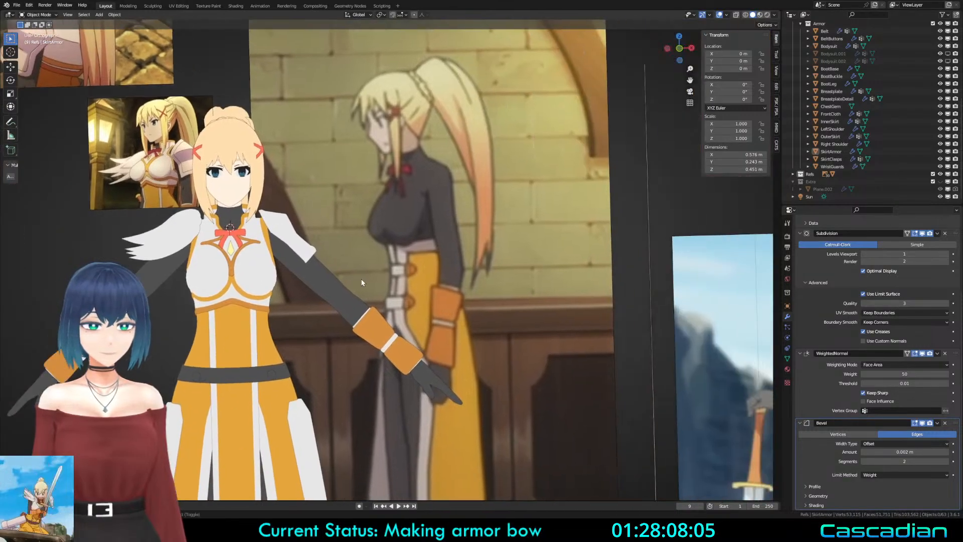
Step: Move the reference image of the character holding a sword closer to the model and align to the front view
scroll(451, 299, down, 1)
click(672, 338)
key(g)
click(457, 236)
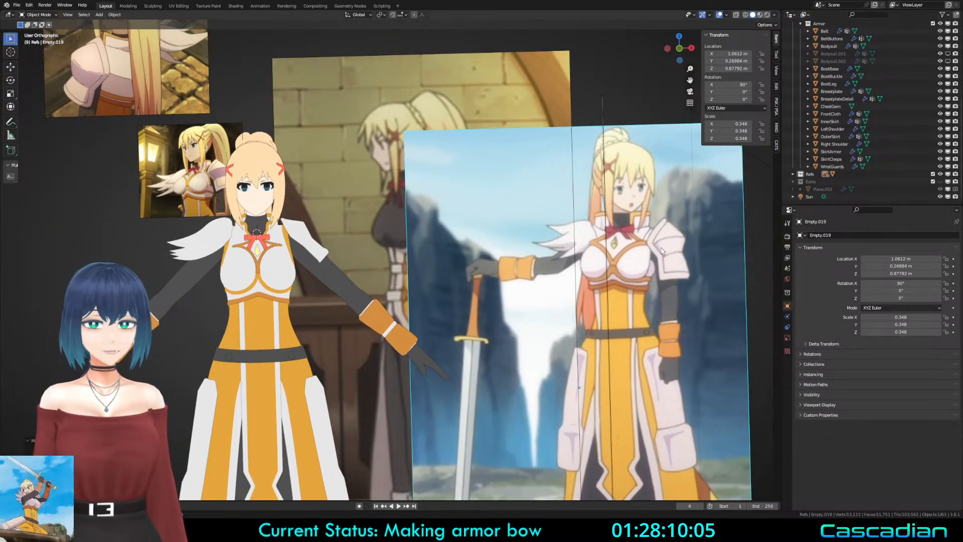
key(KP_1)
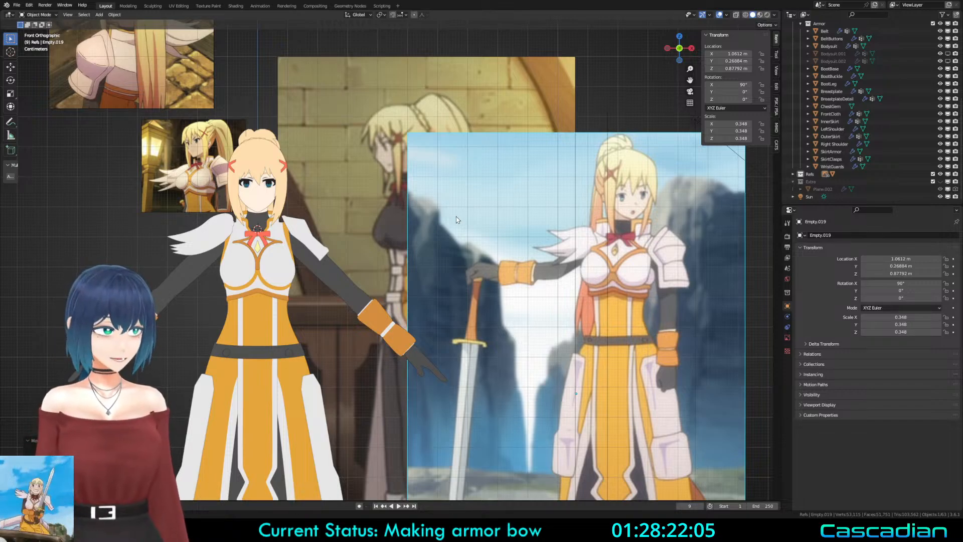
shift+middle_drag(457, 220, 533, 221)
click(316, 244)
shift+middle_drag(316, 244, 431, 239)
scroll(432, 239, up, 2)
key(Tab)
key(Tab)
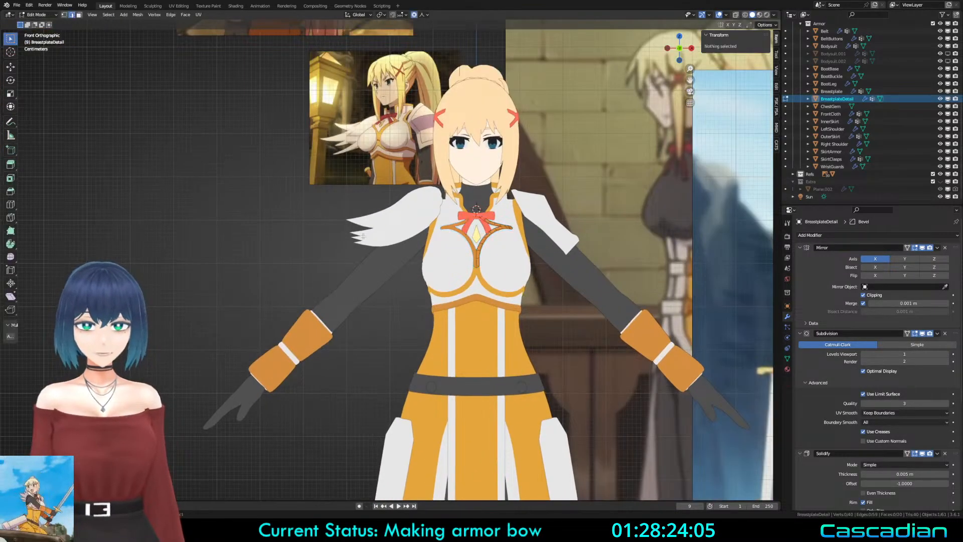
Step: Edit the LeftShoulder mesh and pull its lowest feather tip down and toward the body with proportional editing
click(364, 235)
scroll(364, 236, up, 3)
key(Tab)
click(363, 236)
key(g)
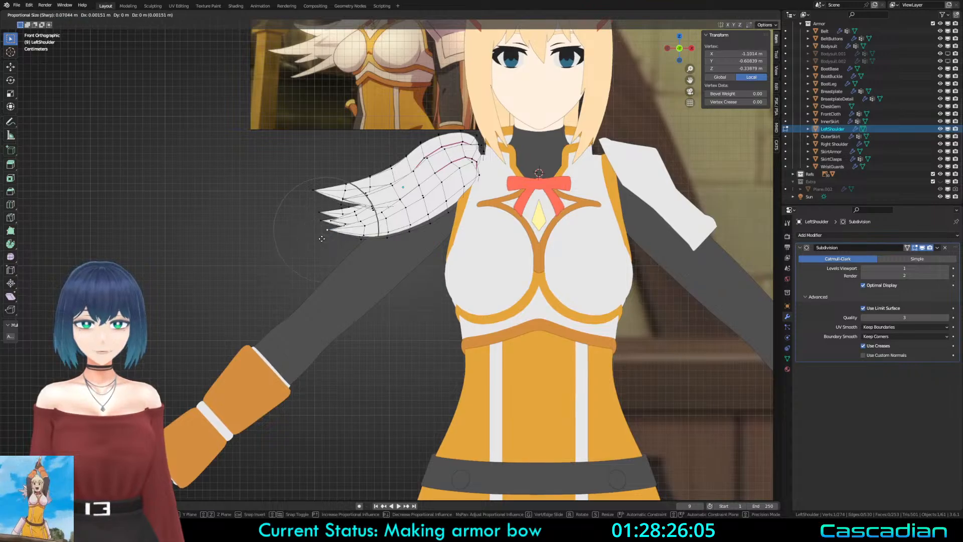
click(347, 253)
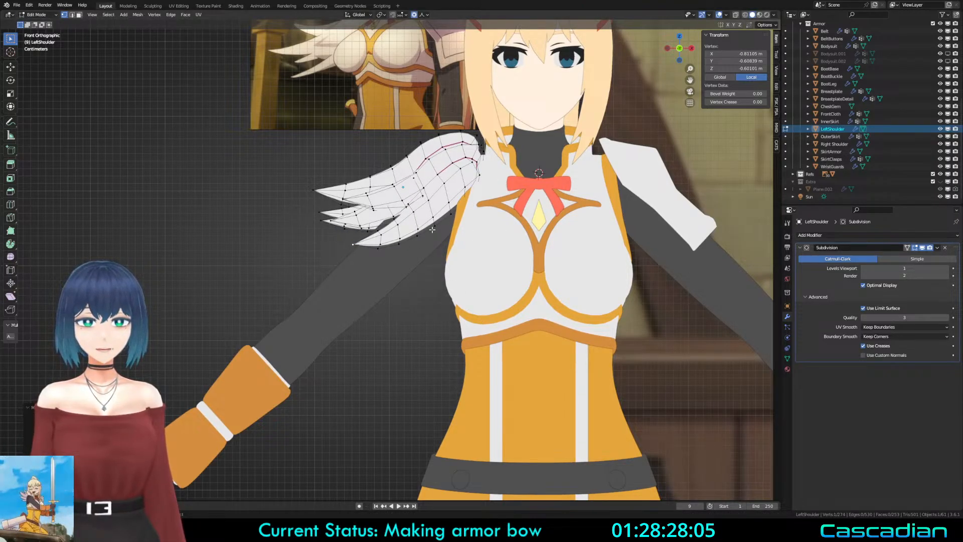
Step: Nudge the LeftShoulder wing's lower rim edge and its lowest feather tip toward the body with proportional editing
alt+click(433, 227)
key(g)
scroll(435, 227, up, 16)
click(437, 228)
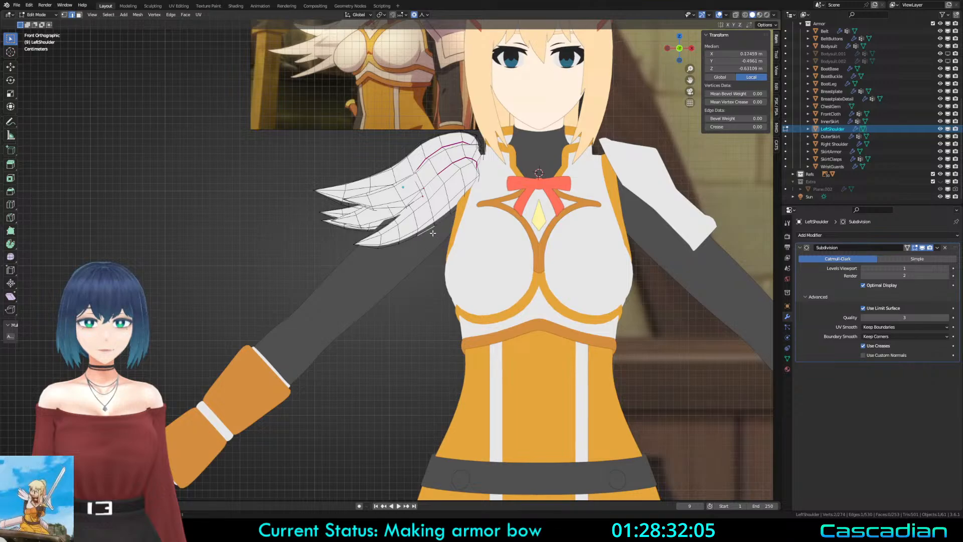
key(g)
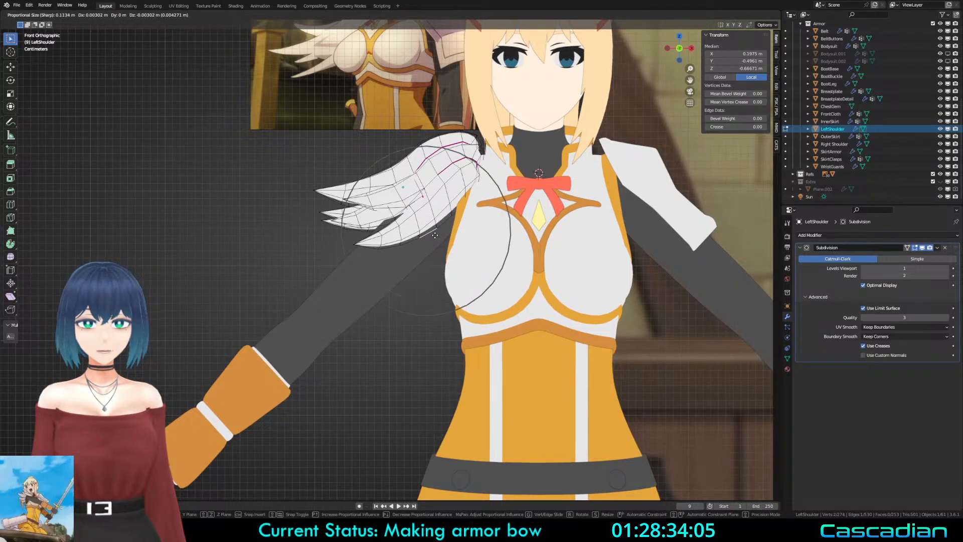
click(436, 236)
click(344, 242)
key(g)
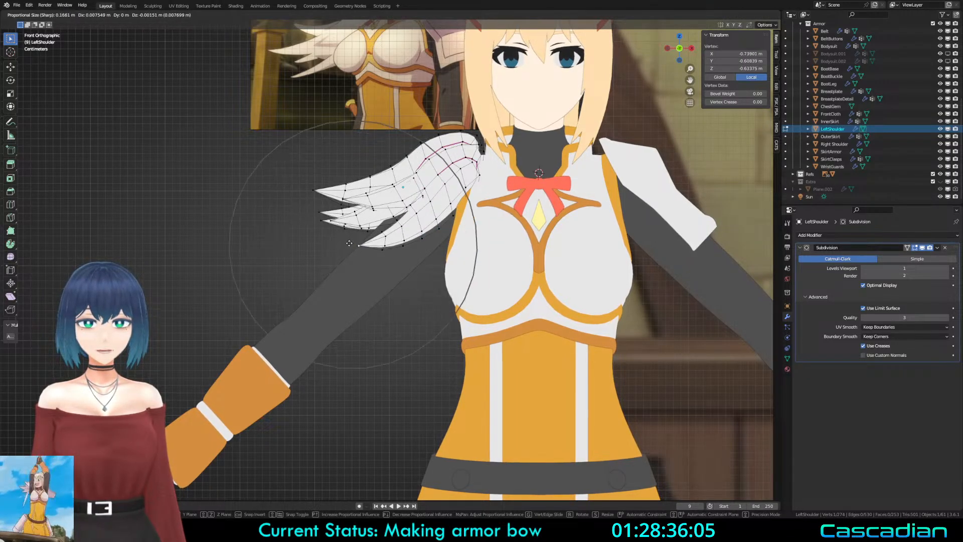
click(352, 244)
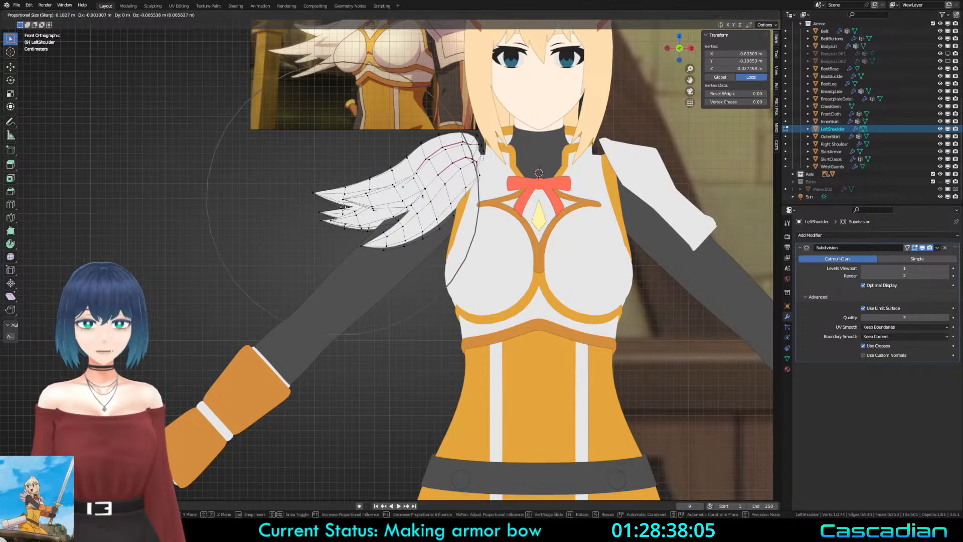
Step: Check the feathers in wireframe and move an inner vertex between the LeftShoulder feathers downward with proportional editing
key(shift+z)
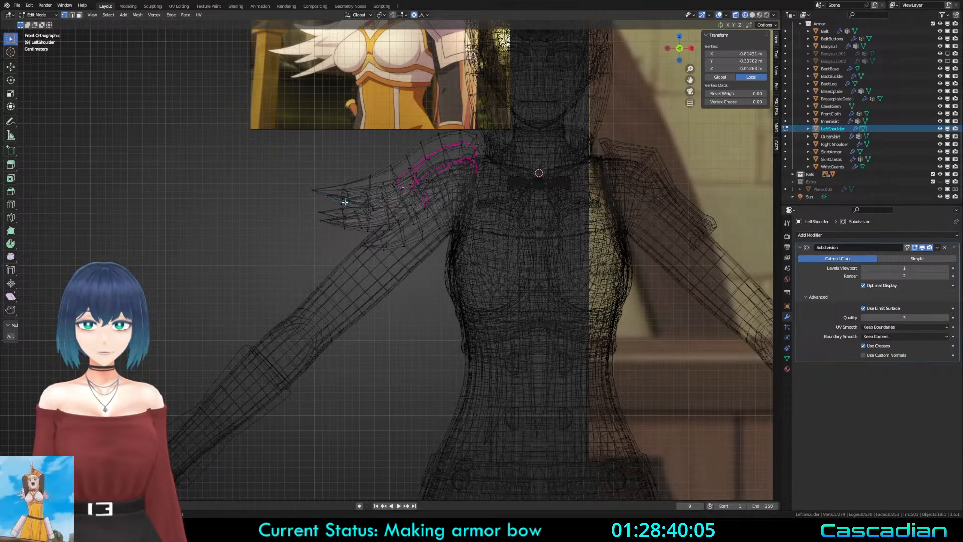
key(shift+z)
key(g)
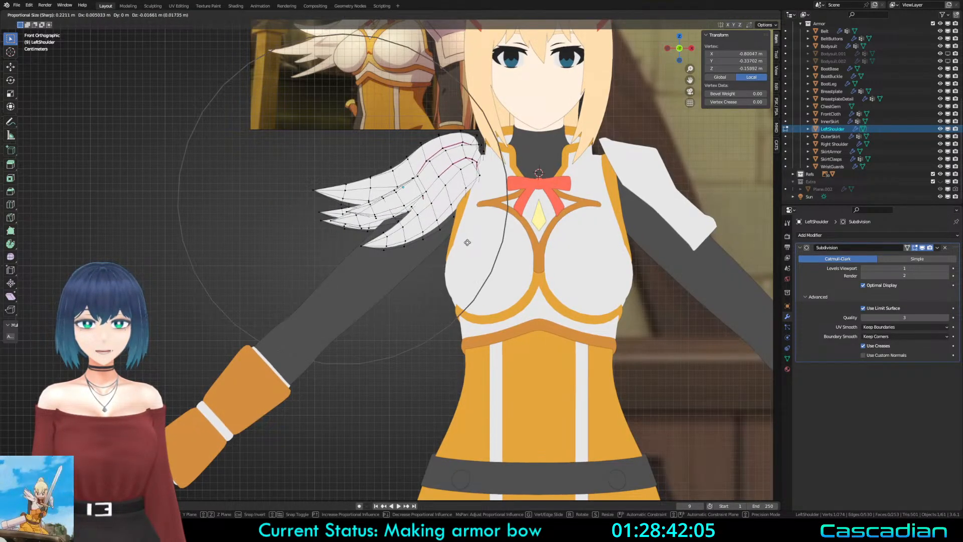
click(467, 243)
Step: Inspect the reshaped LeftShoulder wing from the side and front, in Material Preview and flat Solid shading
middle_drag(406, 246, 502, 204)
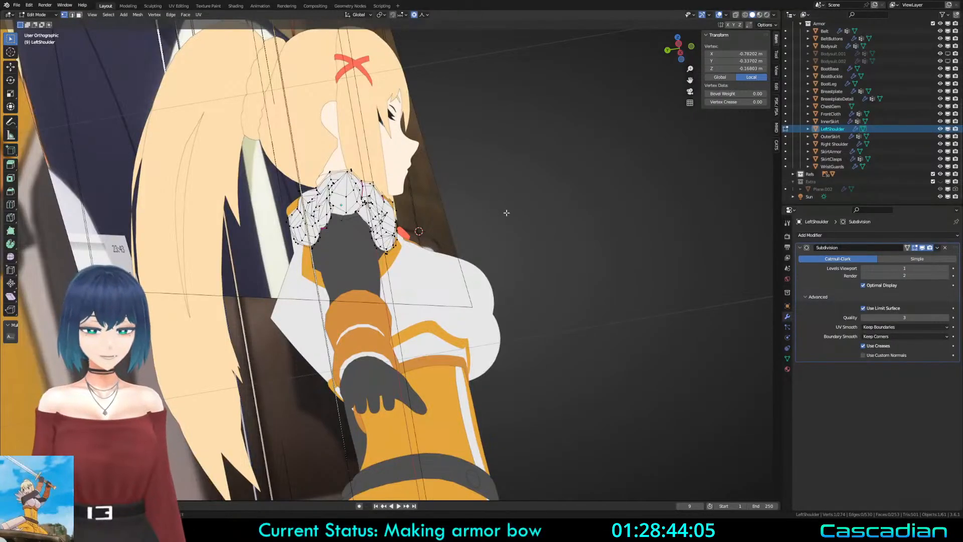
key(KP_1)
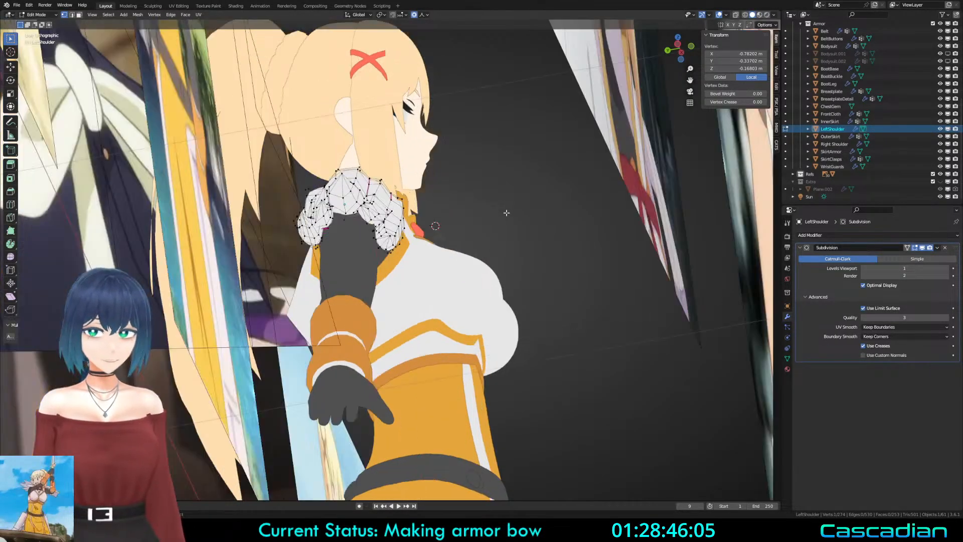
key(Tab)
middle_drag(401, 247, 562, 277)
scroll(561, 280, up, 3)
key(z)
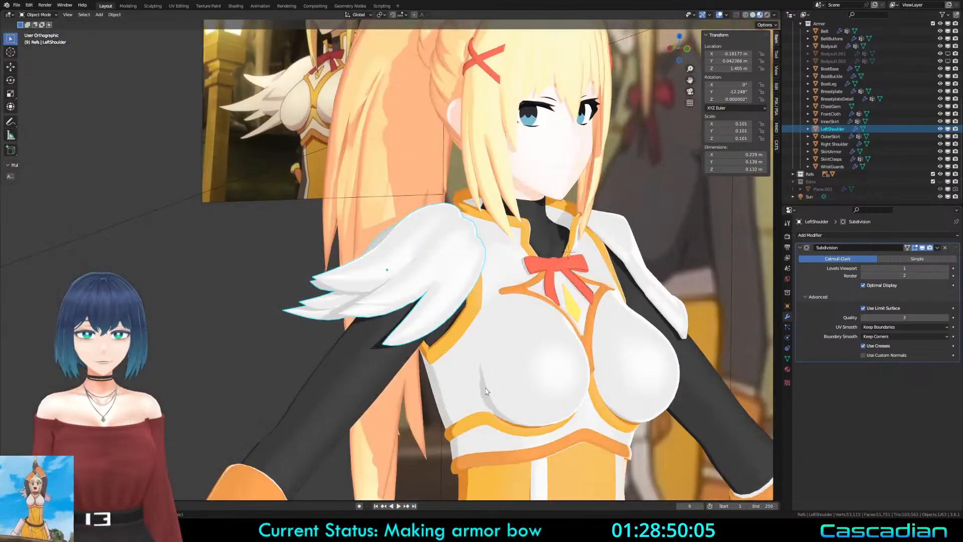
mouse_move(426, 260)
middle_down()
mouse_move(498, 264)
mouse_move(439, 262)
middle_up()
key(z)
key(Tab)
middle_drag(476, 301, 522, 321)
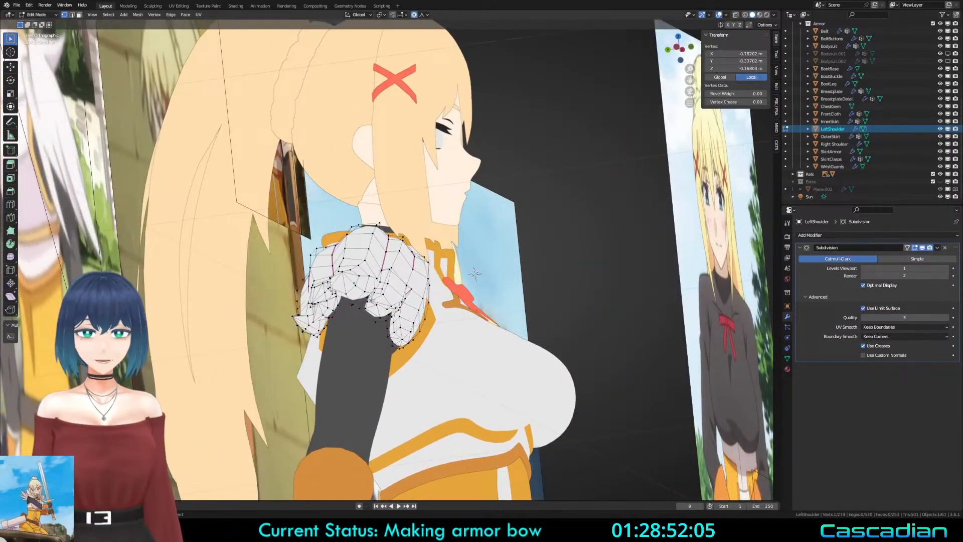
key(Tab)
middle_drag(474, 273, 362, 307)
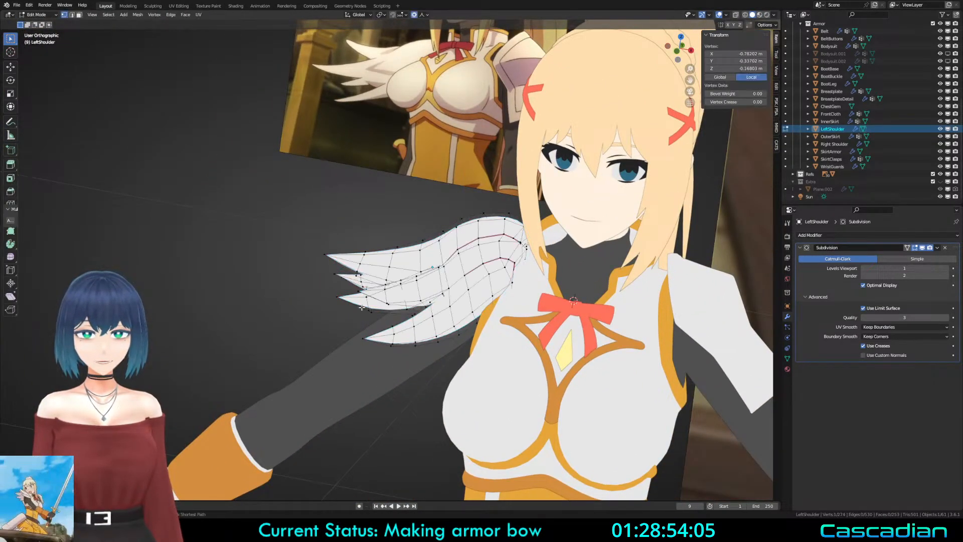
key(Tab)
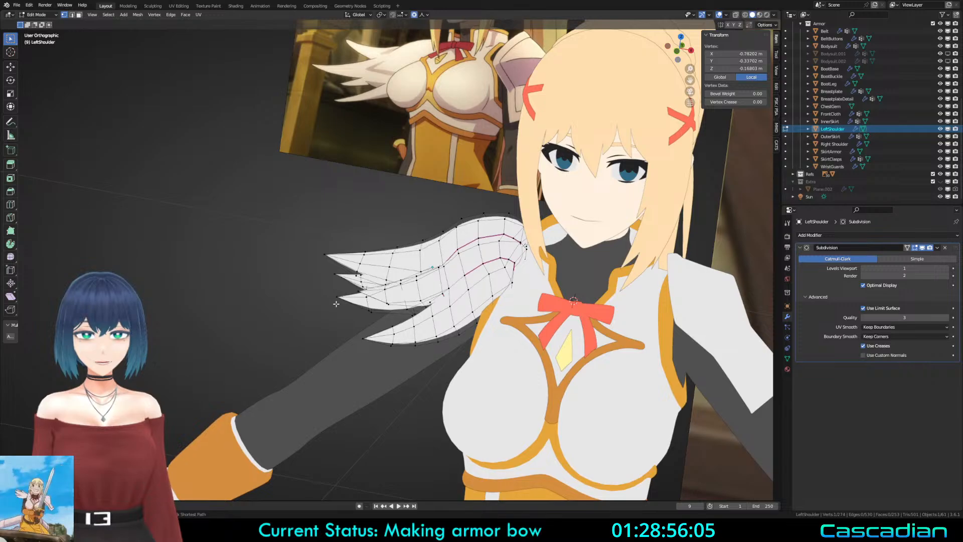
Step: Pull the tip of the LeftShoulder's second-lowest feather slightly downward with proportional editing
click(335, 299)
key(g)
click(339, 318)
middle_drag(339, 318, 467, 283)
Step: Adjust vertices in the middle of the LeftShoulder wing from the side view with proportional editing, and check the back
middle_drag(365, 303, 362, 283)
key(g)
scroll(358, 296, up, 3)
click(356, 291)
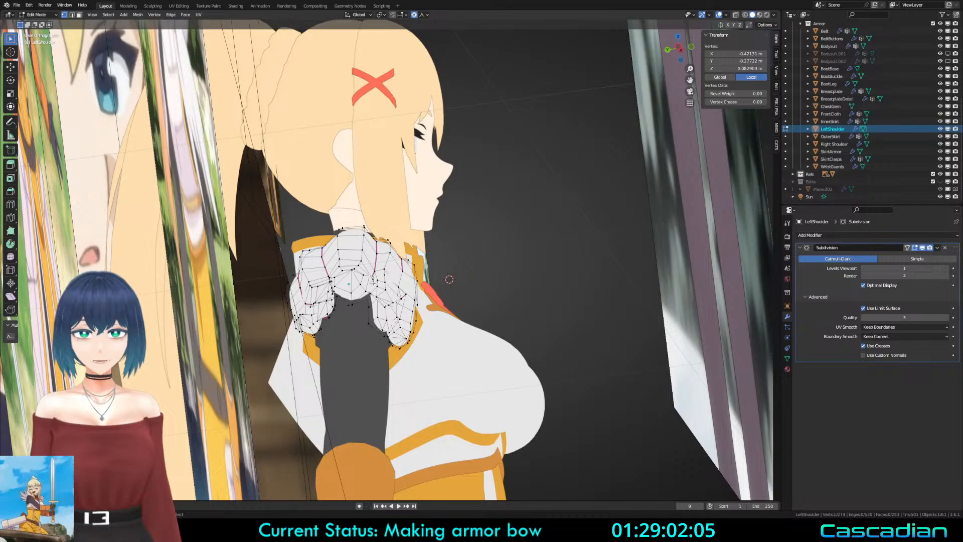
key(g)
scroll(373, 283, down, 3)
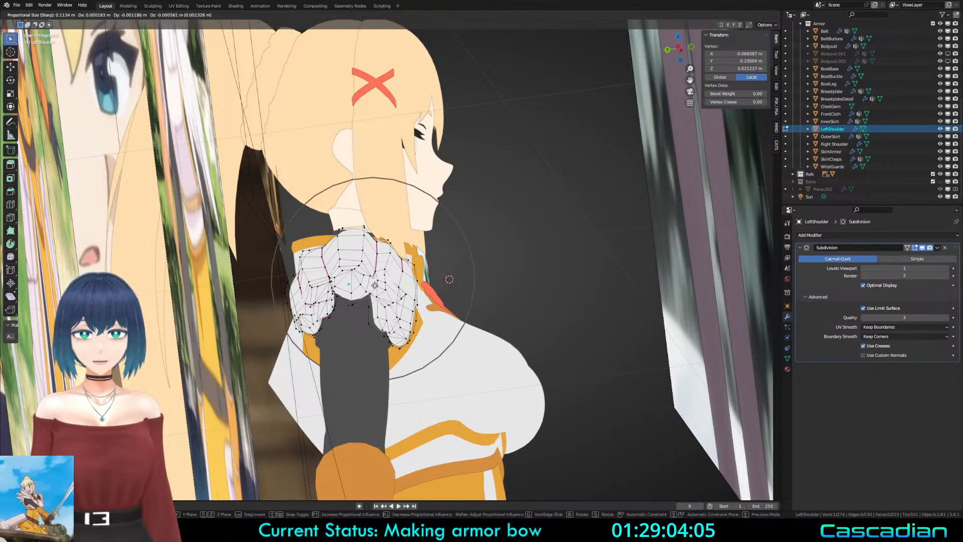
click(449, 279)
middle_drag(449, 280, 454, 355)
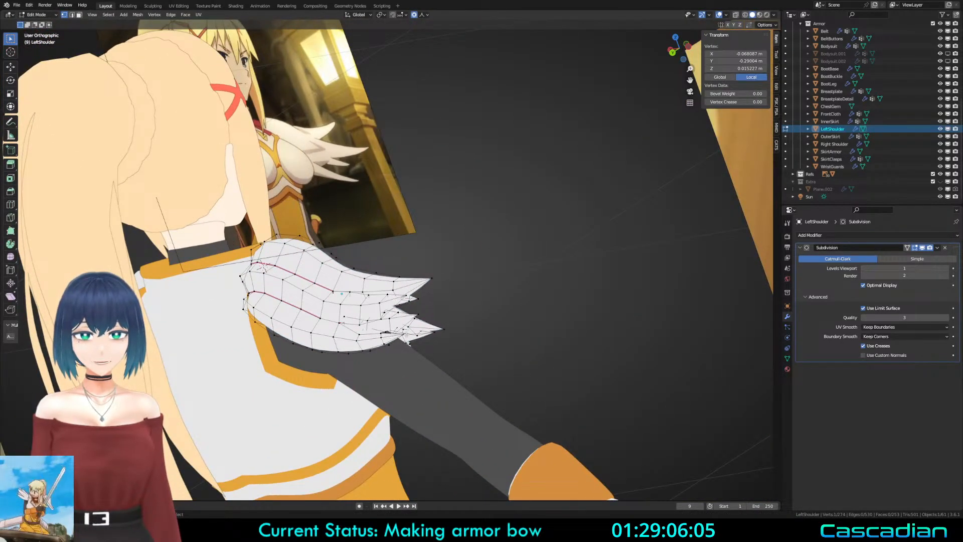
Step: Adjust the tip of a middle LeftShoulder feather with proportional editing, working from the back of the wing
middle_drag(406, 334, 512, 294)
key(g)
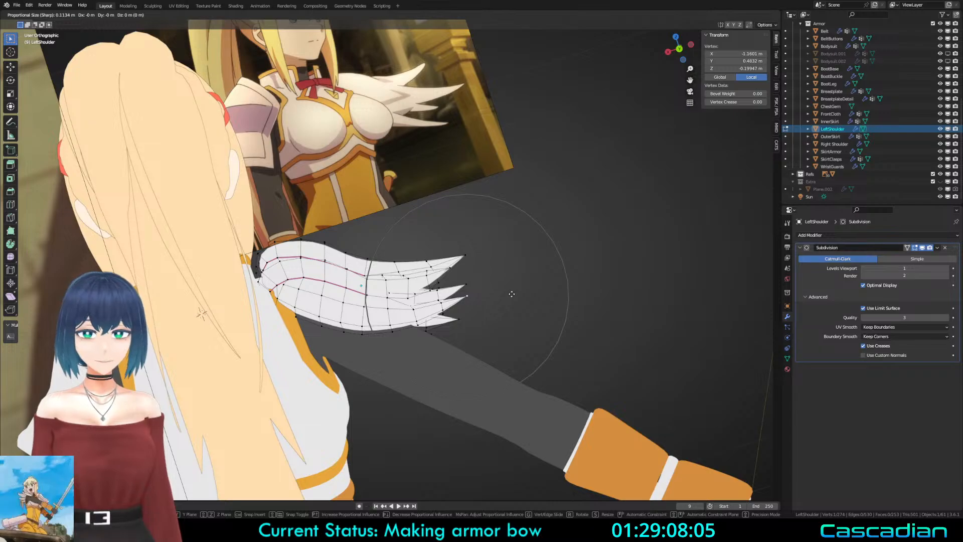
scroll(510, 296, down, 3)
click(499, 307)
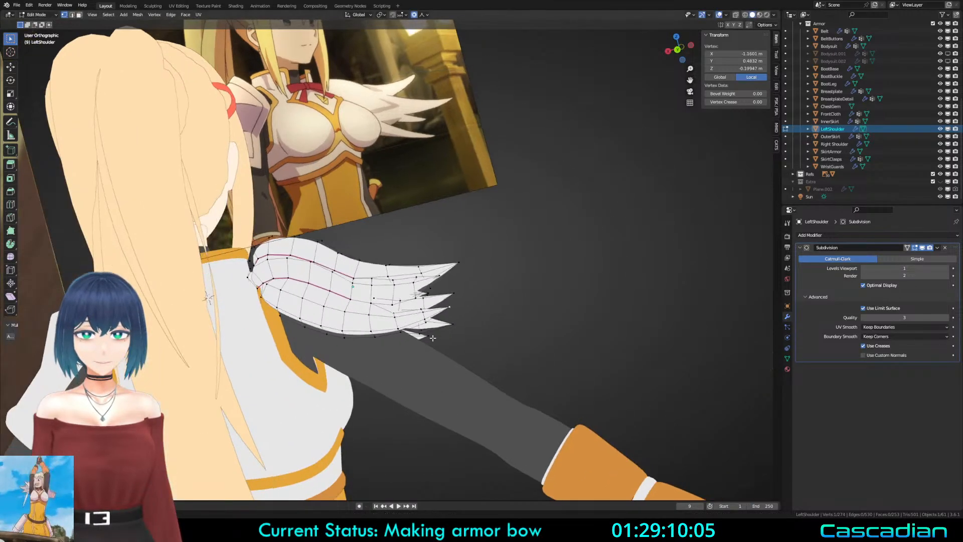
middle_drag(499, 307, 456, 303)
shift+middle_drag(455, 302, 506, 239)
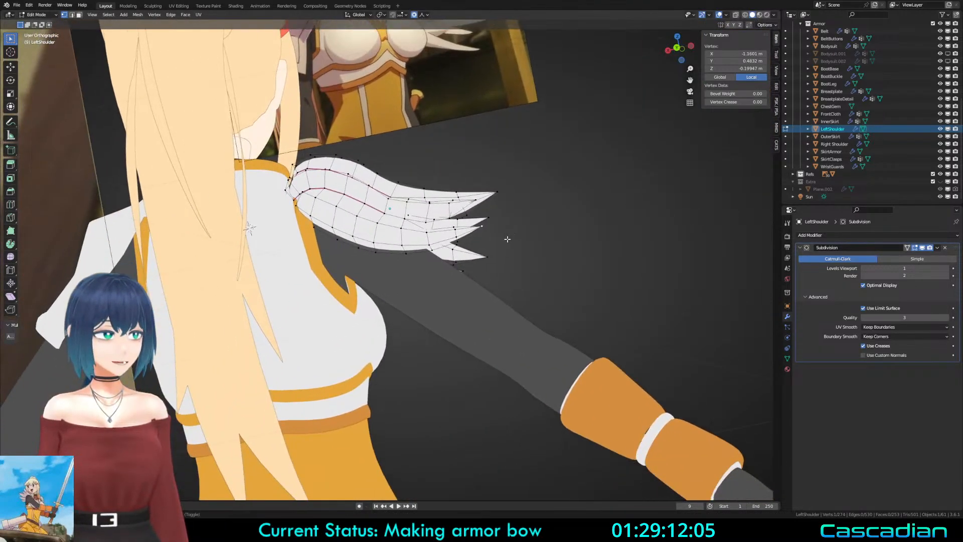
scroll(394, 302, up, 3)
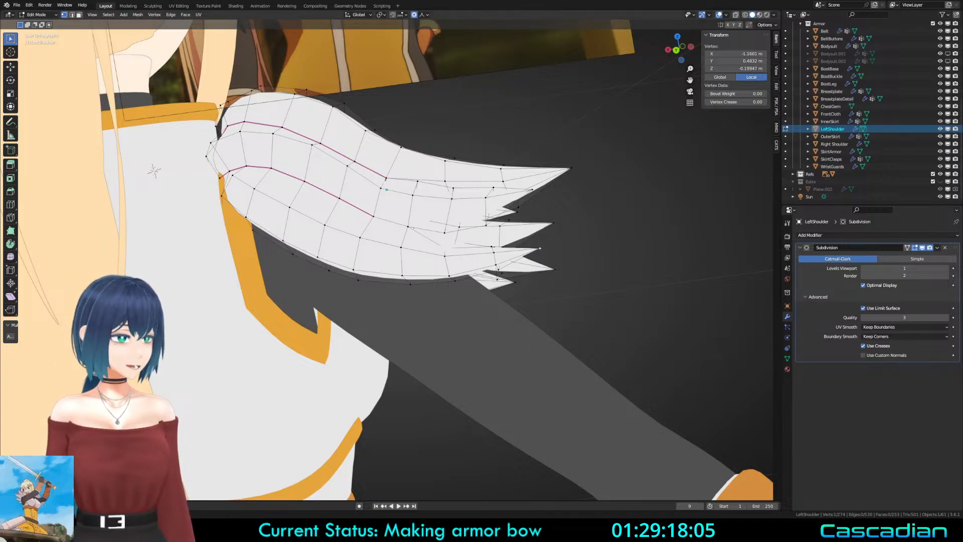
Step: Pull the lowest rear feather of the LeftShoulder downward with proportional editing to separate it from the feather above
mouse_move(401, 344)
middle_down()
mouse_move(567, 338)
mouse_move(450, 342)
middle_up()
key(z)
key(a)
key(z)
key(ctrl+z)
middle_drag(574, 346, 487, 307)
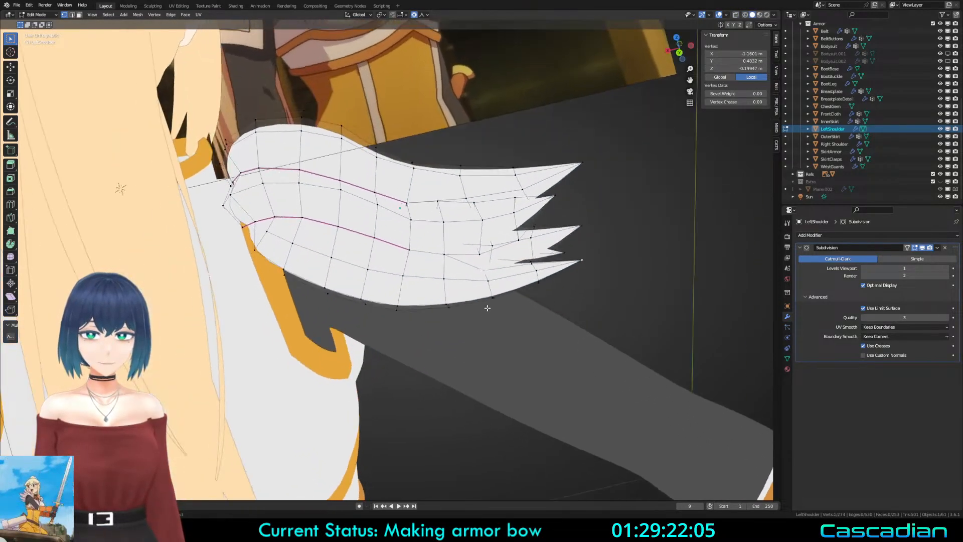
scroll(487, 307, down, 3)
key(g)
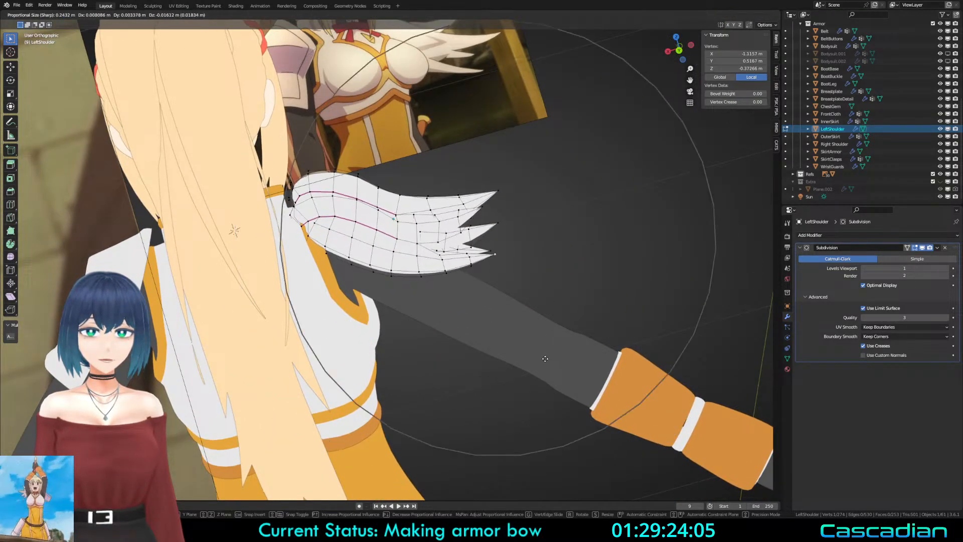
click(537, 255)
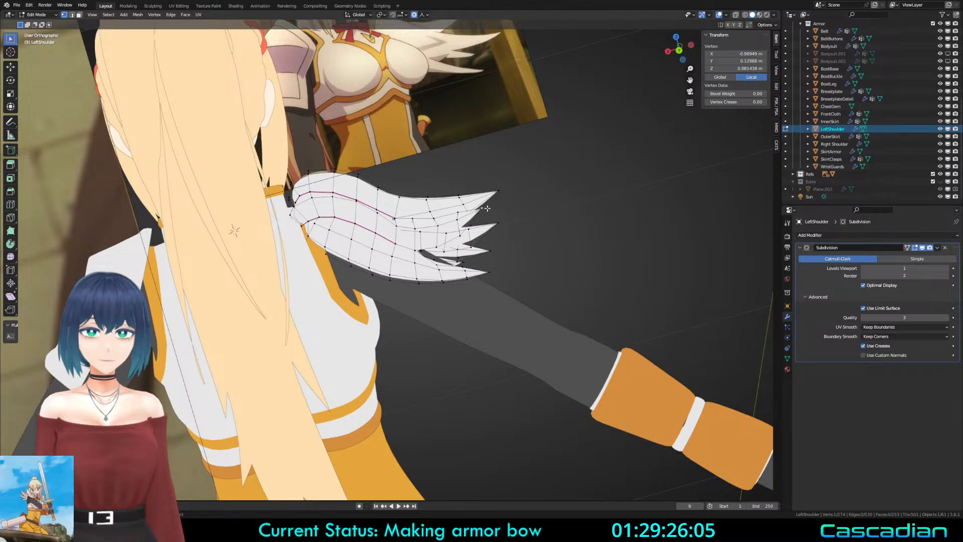
Step: Reposition the feathers between the wing's top and lowest rear feathers, pulling the second-lowest tip downward with proportional editing
middle_drag(487, 207, 491, 235)
key(g)
click(496, 256)
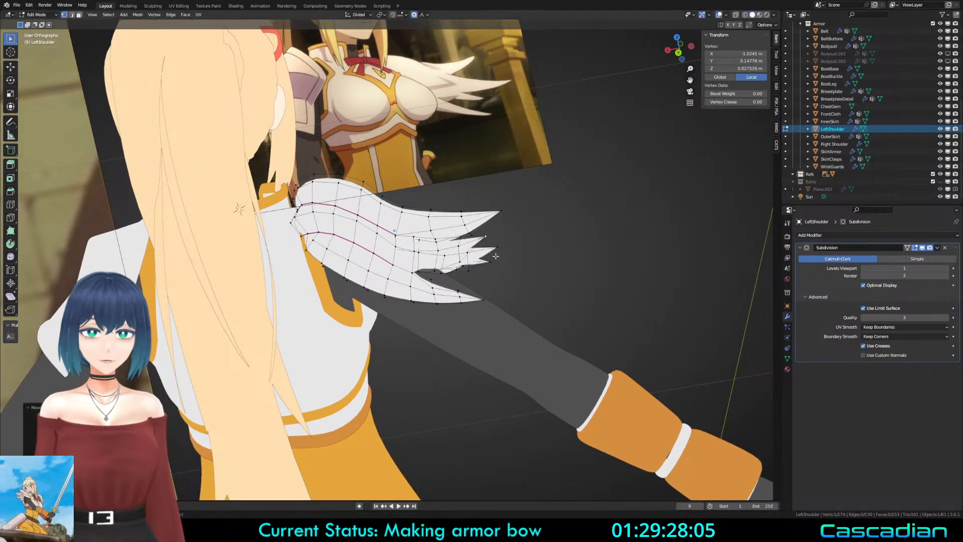
key(g)
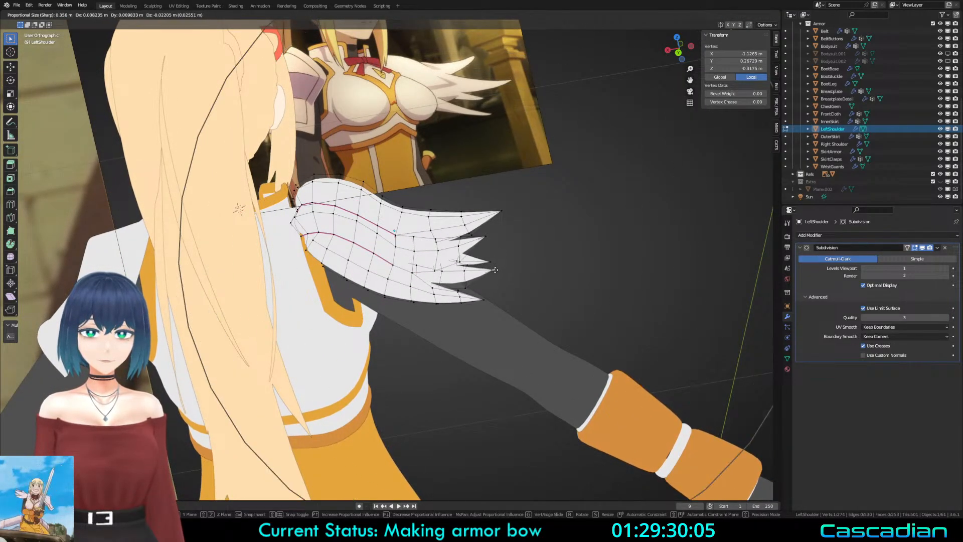
click(495, 269)
Step: Save the file, inspect the LeftShoulder wing in Object Mode from the side and front, and return to editing its mesh
middle_drag(495, 269, 386, 283)
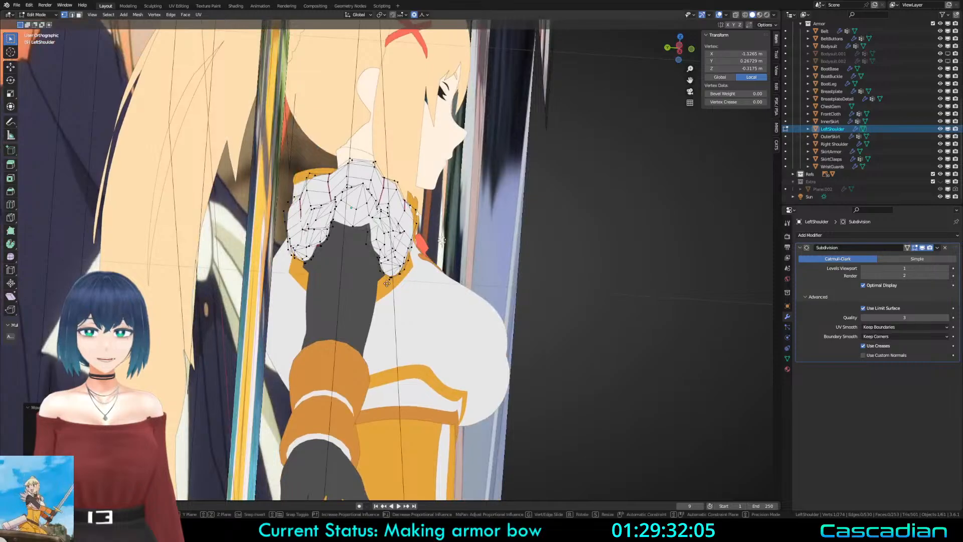
scroll(388, 285, up, 3)
key(Tab)
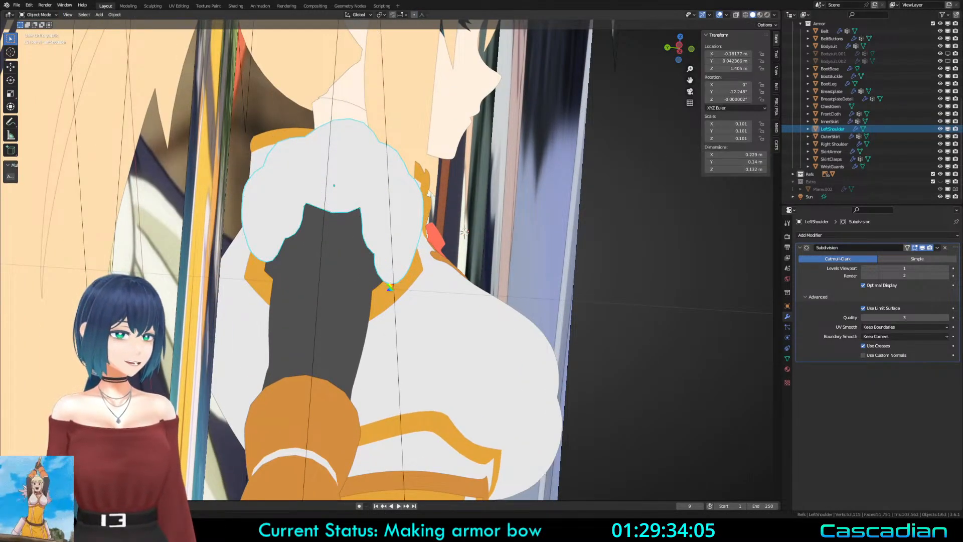
key(a)
key(a)
middle_drag(473, 308, 254, 272)
scroll(254, 273, down, 3)
key(z)
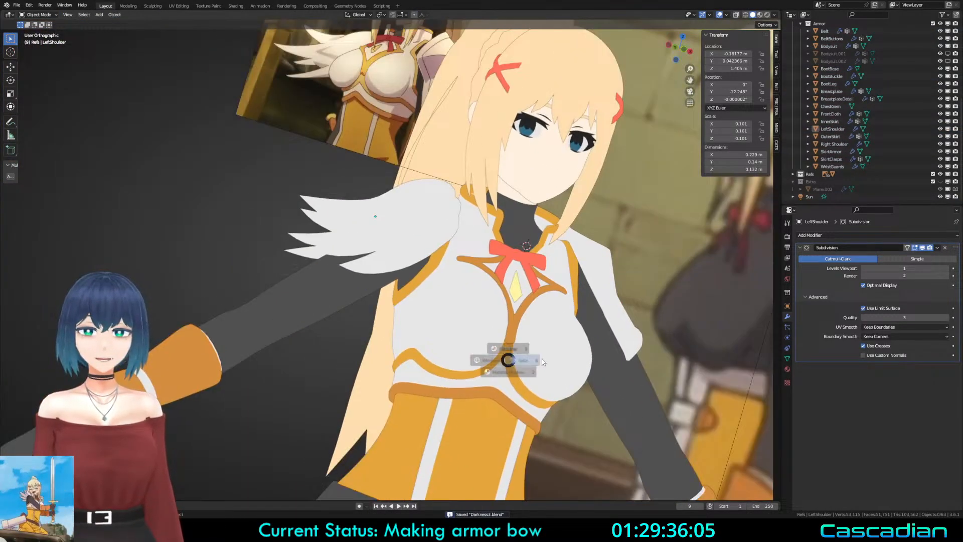
mouse_move(581, 309)
middle_down()
mouse_move(410, 309)
mouse_move(381, 275)
mouse_move(333, 258)
middle_up()
scroll(381, 276, up, 2)
key(Tab)
scroll(381, 273, up, 3)
key(z)
click(384, 239)
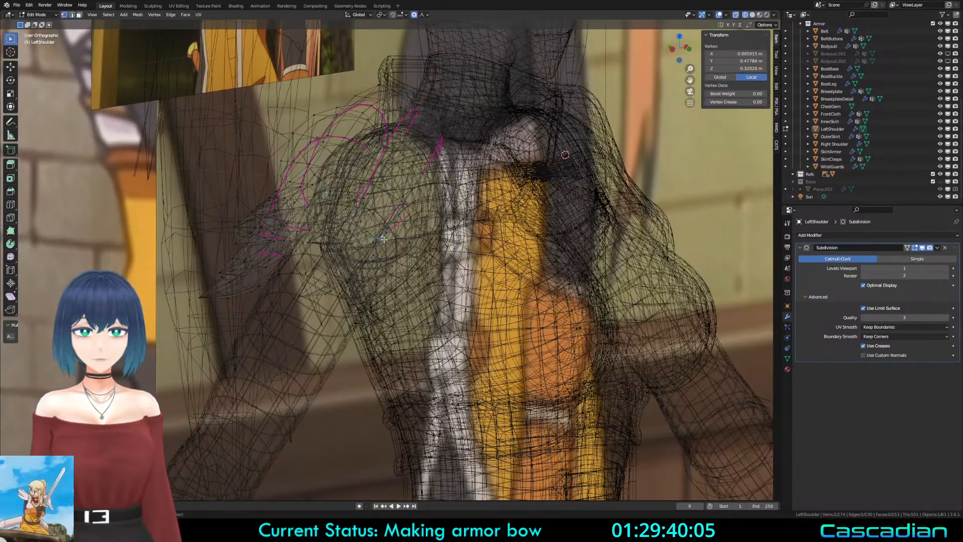
key(z)
key(g)
right_click(446, 258)
key(z)
key(a)
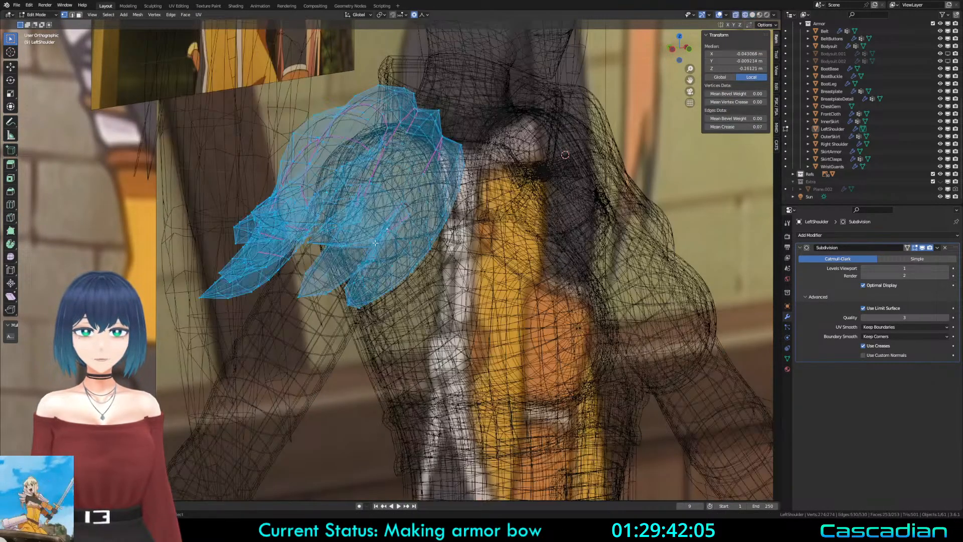
click(385, 235)
key(z)
key(z)
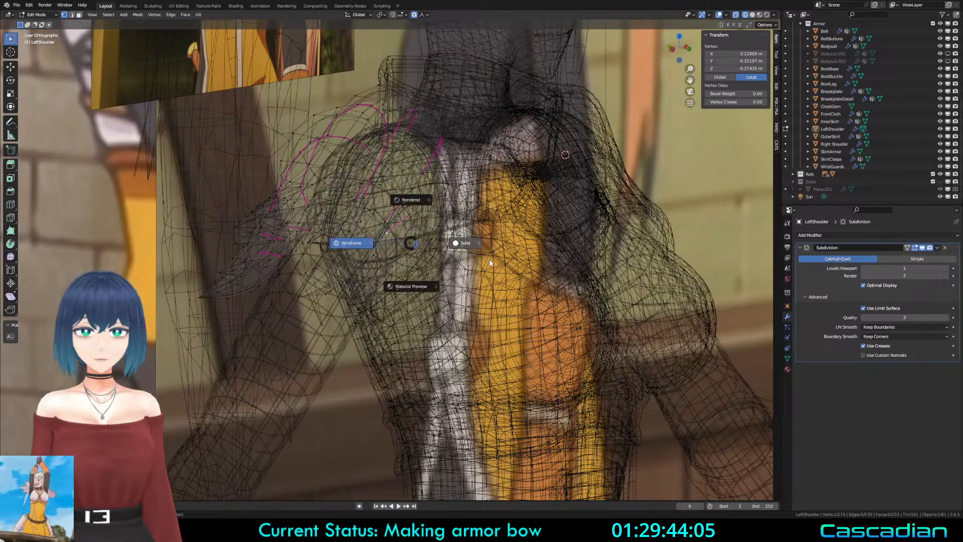
key(g)
scroll(494, 262, up, 12)
right_click(496, 262)
middle_drag(495, 260, 498, 184)
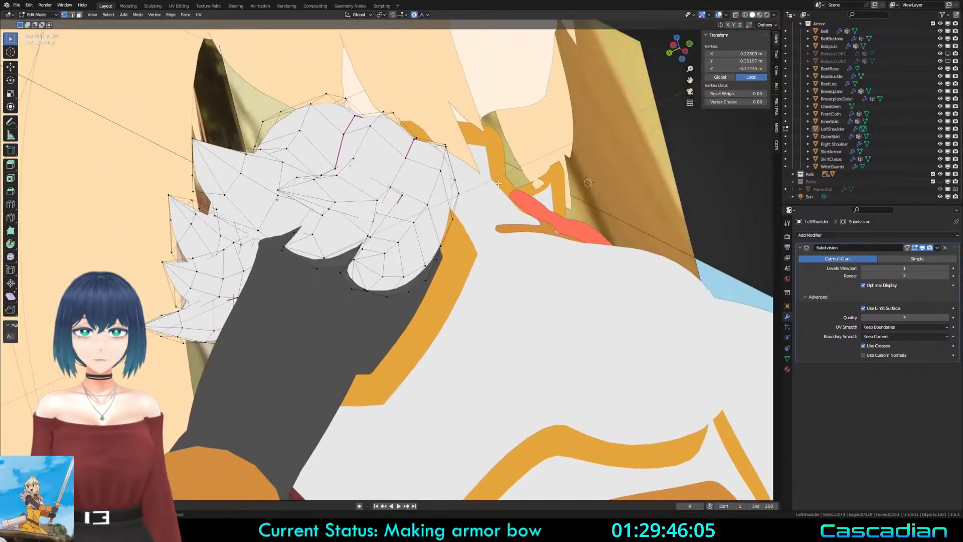
Step: Change the Solid viewport lighting from flat to a shaded style that shows the armor's volume
key(z)
key(z)
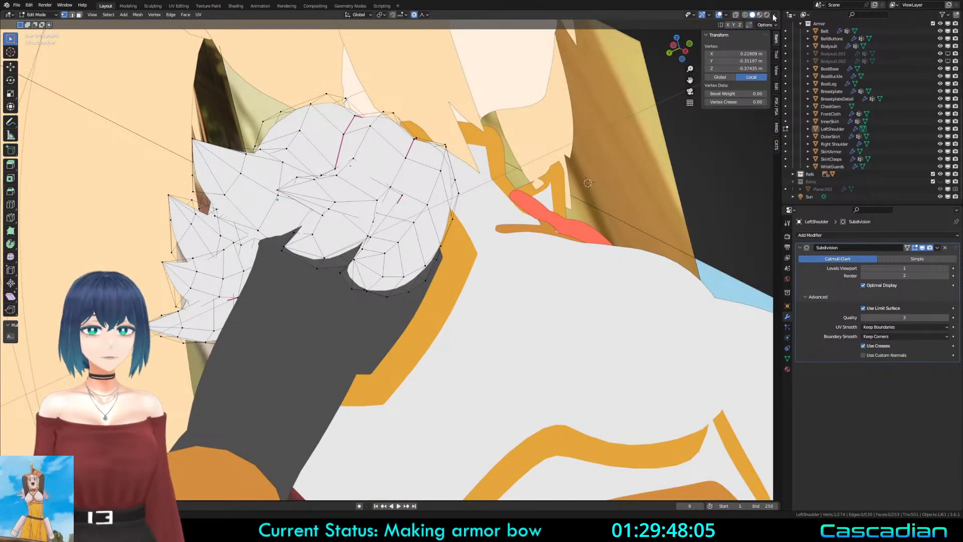
click(774, 16)
click(768, 75)
Step: Move vertices on the LeftShoulder feathers with proportional editing, using wireframe to reach the hidden ones
mouse_move(475, 262)
middle_down()
mouse_move(483, 255)
mouse_move(371, 223)
middle_up()
key(g)
click(485, 254)
scroll(485, 254, down, 2)
scroll(371, 223, up, 2)
click(332, 226)
key(shift+z)
middle_drag(417, 199, 424, 173)
click(417, 214)
key(g)
click(426, 239)
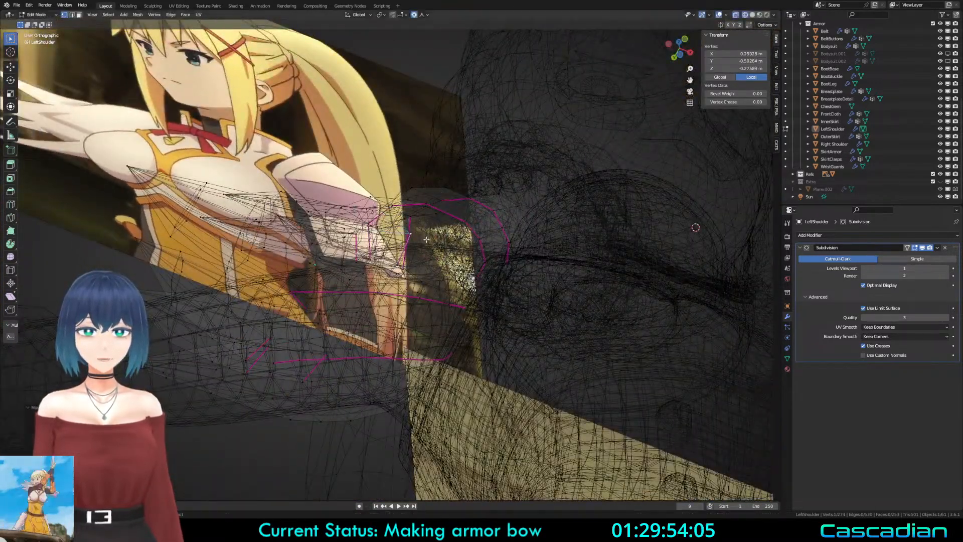
key(shift+z)
Step: Adjust a vertex at the base of the LeftShoulder's front feathers and slide it along its edge
middle_drag(424, 242, 391, 315)
click(419, 194)
middle_drag(432, 216, 338, 182)
click(408, 219)
key(g)
click(407, 214)
key(g)
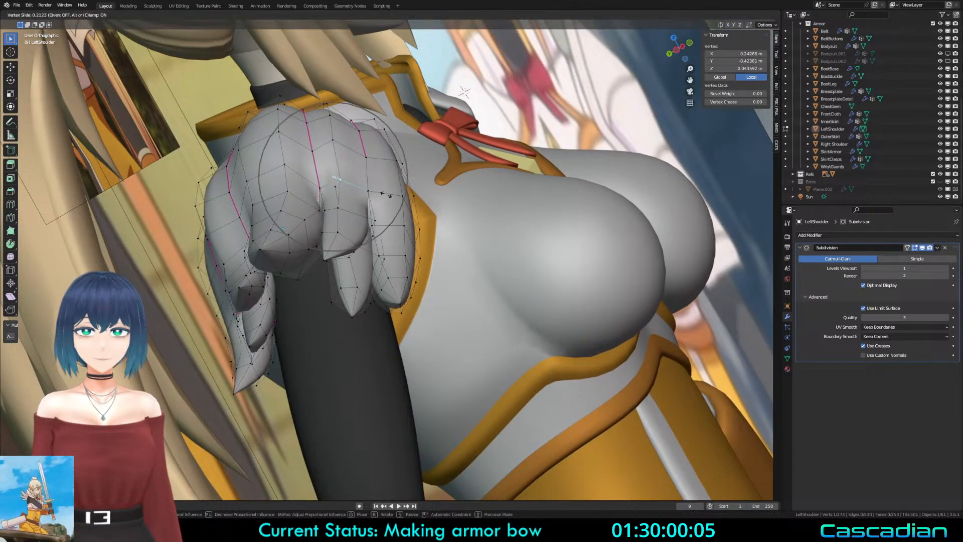
click(386, 195)
Step: Reposition the neighbouring vertices around the gaps between the LeftShoulder's front feathers to even out the surface
click(341, 208)
key(g)
click(354, 206)
shift+click(341, 187)
middle_drag(341, 187, 424, 182)
key(g)
click(427, 177)
key(1)
click(320, 202)
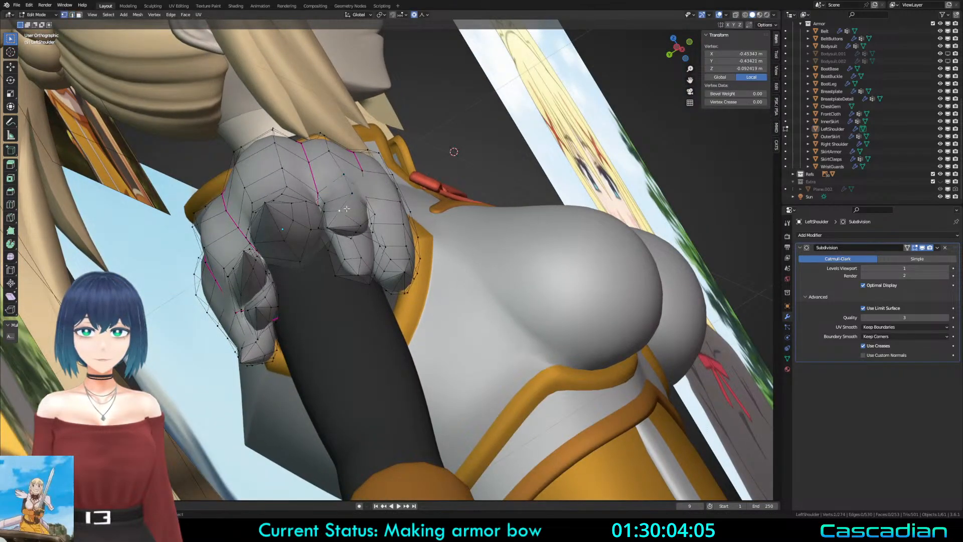
key(g)
click(326, 202)
Step: Bevel the edge loop around the middle front feather of the LeftShoulder and check it in wireframe
middle_drag(329, 200, 365, 345)
key(2)
click(367, 214)
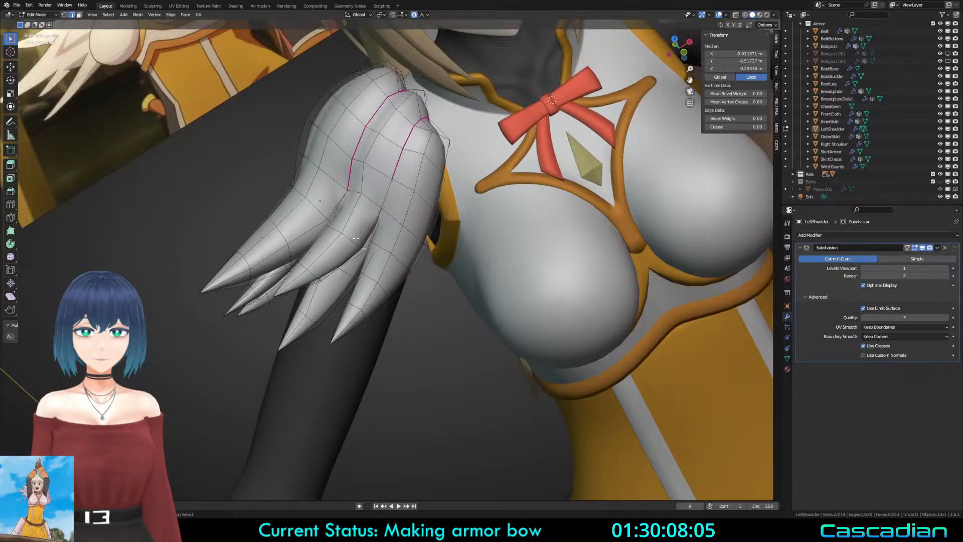
key(ctrl+b)
key(shift+z)
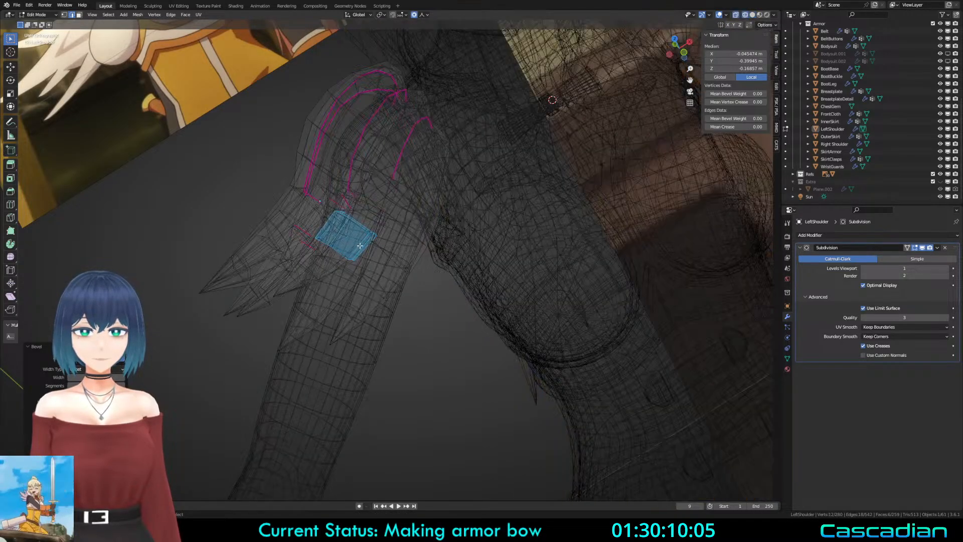
key(shift+z)
Step: Move selected edges of the bevelled front feather and the neighbouring feather with proportional editing to refine their shape
key(g)
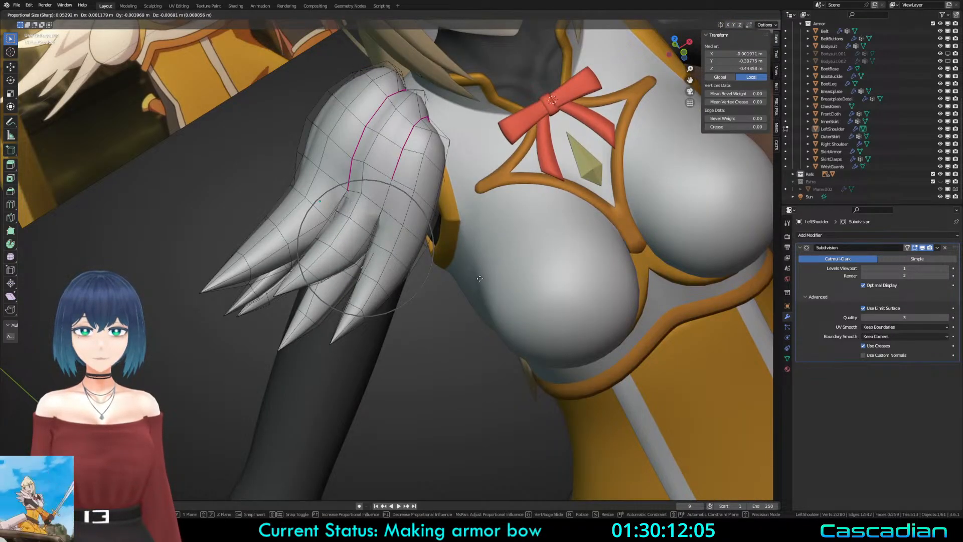
click(479, 278)
middle_drag(479, 277, 377, 275)
key(shift+z)
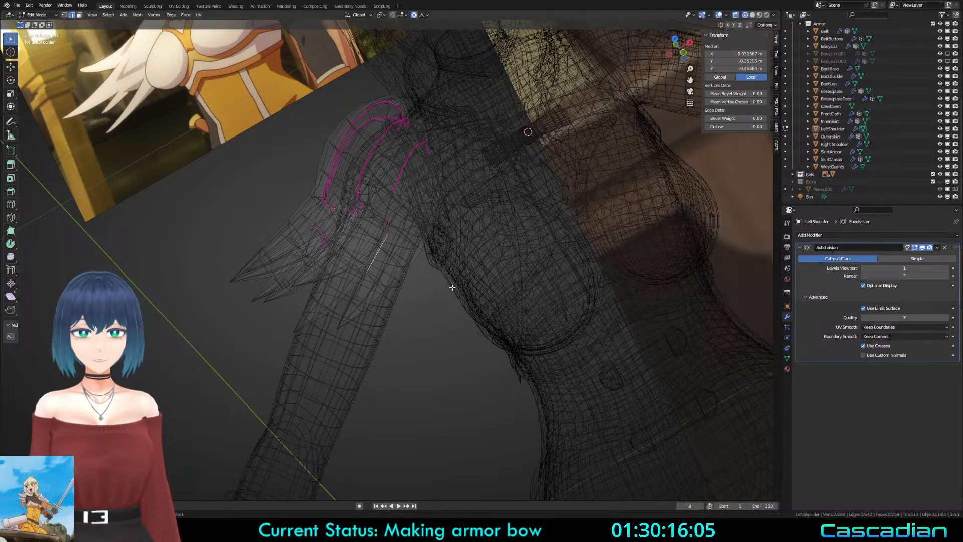
key(shift+z)
key(g)
click(514, 298)
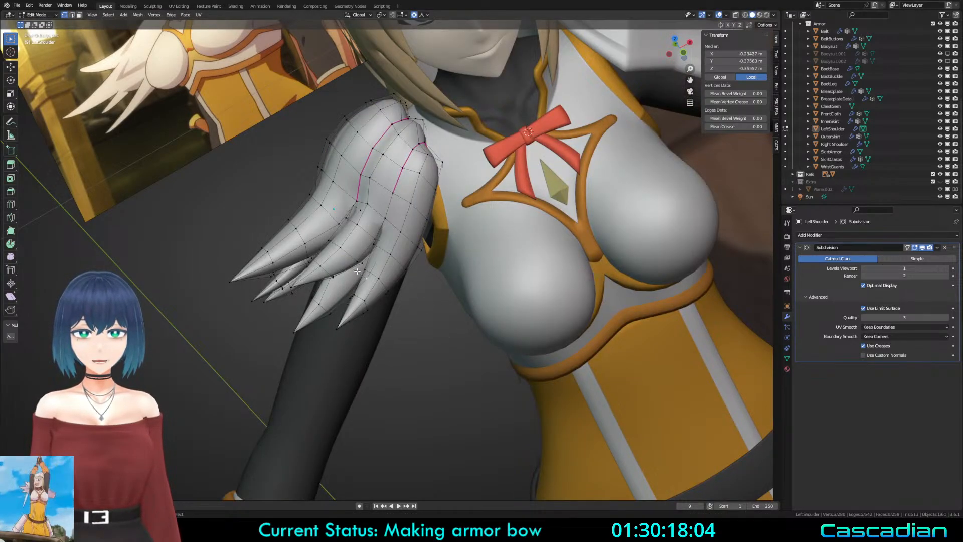
Step: Add an edge loop around the lower front feather, reposition it with proportional editing, and check the wing in Object Mode
alt+click(346, 287)
key(g)
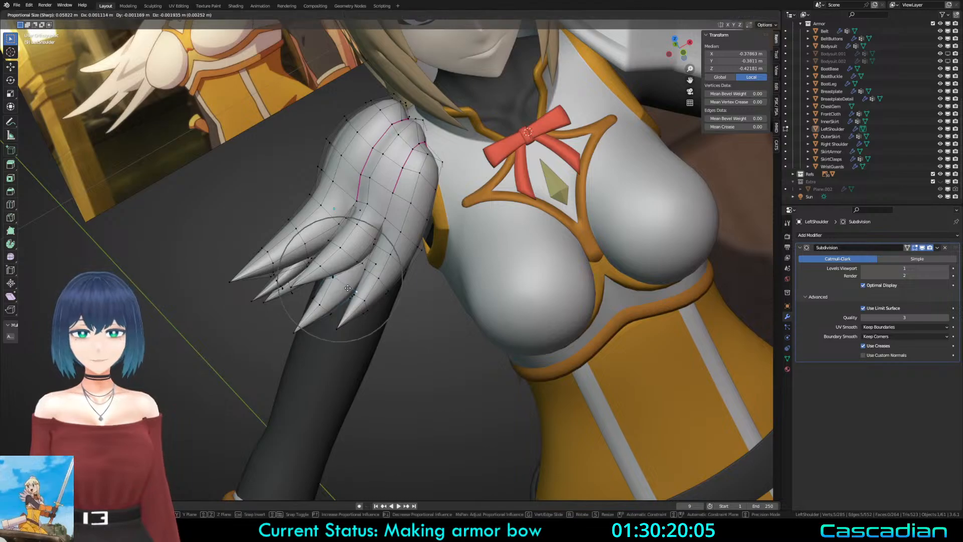
click(316, 316)
key(Tab)
key(Tab)
Step: Nudge part of a front feather on the LeftShoulder from the side view with proportional editing
mouse_move(322, 335)
middle_down()
mouse_move(471, 265)
mouse_move(285, 231)
mouse_move(277, 270)
mouse_move(261, 250)
middle_up()
click(353, 241)
key(g)
click(356, 241)
Step: Examine the inner vertices and edges of the LeftShoulder's rear feathers in wireframe from the side
key(1)
click(280, 222)
key(z)
click(173, 259)
key(a)
key(2)
click(258, 252)
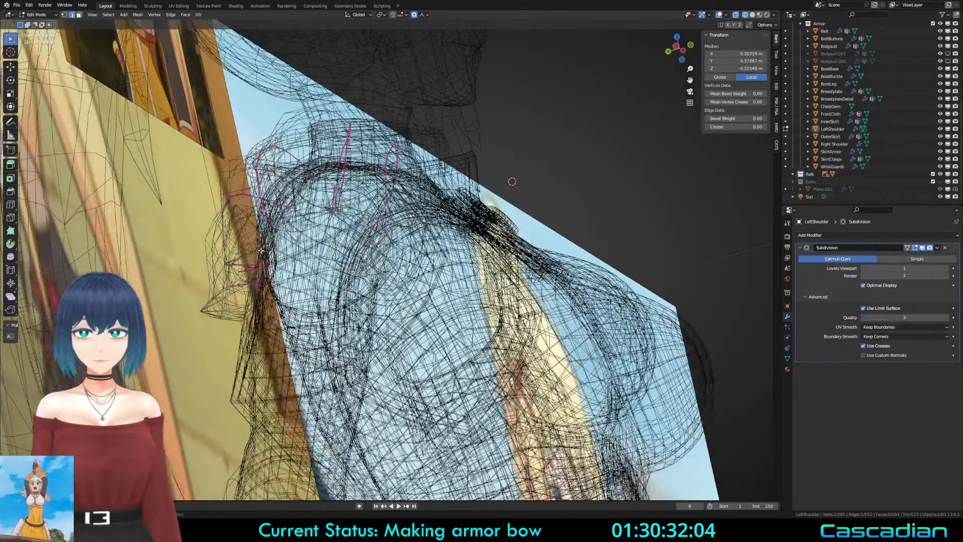
key(shift+z)
key(shift+z)
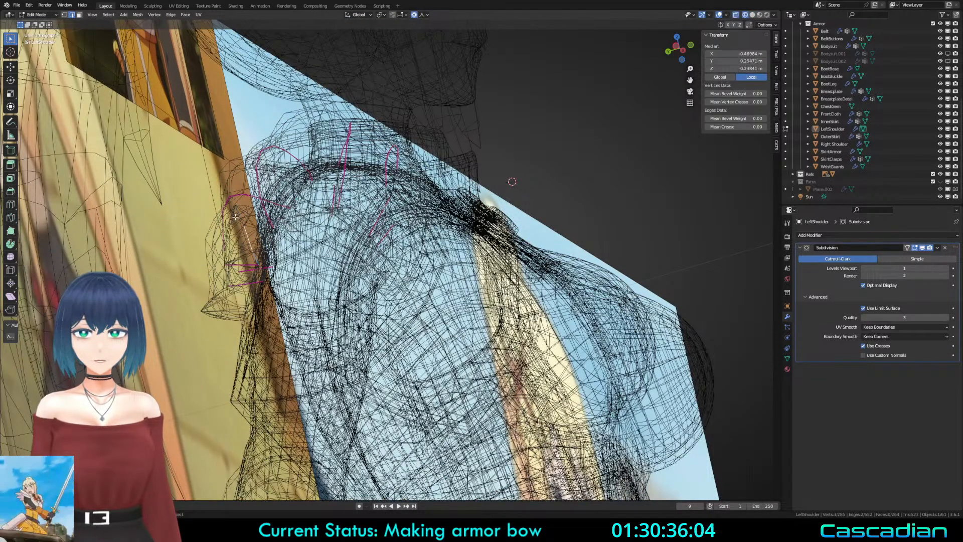
Step: Move a vertex on the inner side of the rear feathers beside the arm, with a proportional size of about 0.053 m
key(1)
key(shift+z)
mouse_move(344, 259)
middle_down()
mouse_move(247, 279)
mouse_move(457, 237)
middle_up()
key(shift+z)
click(249, 276)
key(shift+z)
key(g)
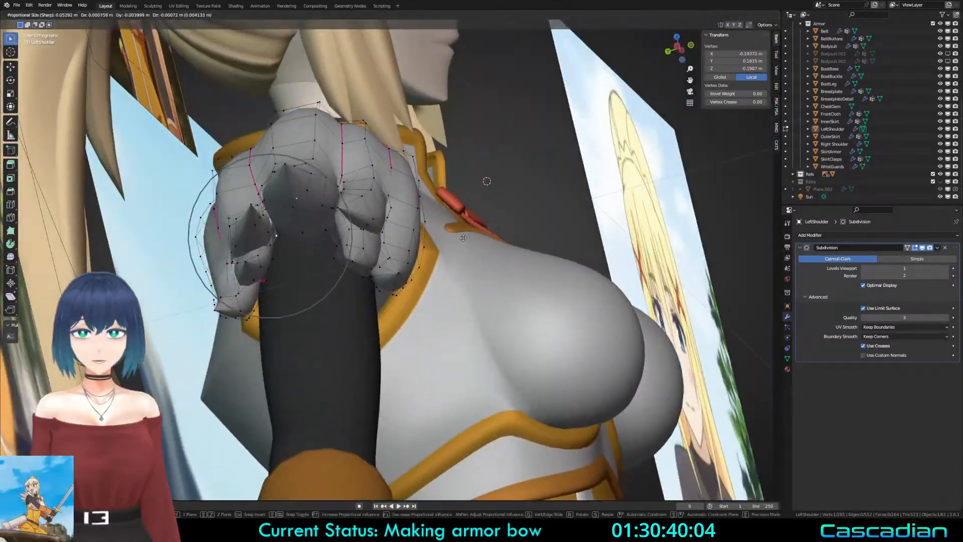
scroll(464, 238, down, 5)
scroll(468, 238, up, 5)
click(470, 238)
Step: Move the vertex below it on the rear feathers' inner edge, with a proportional size of about 0.048 m
middle_drag(314, 249, 293, 251)
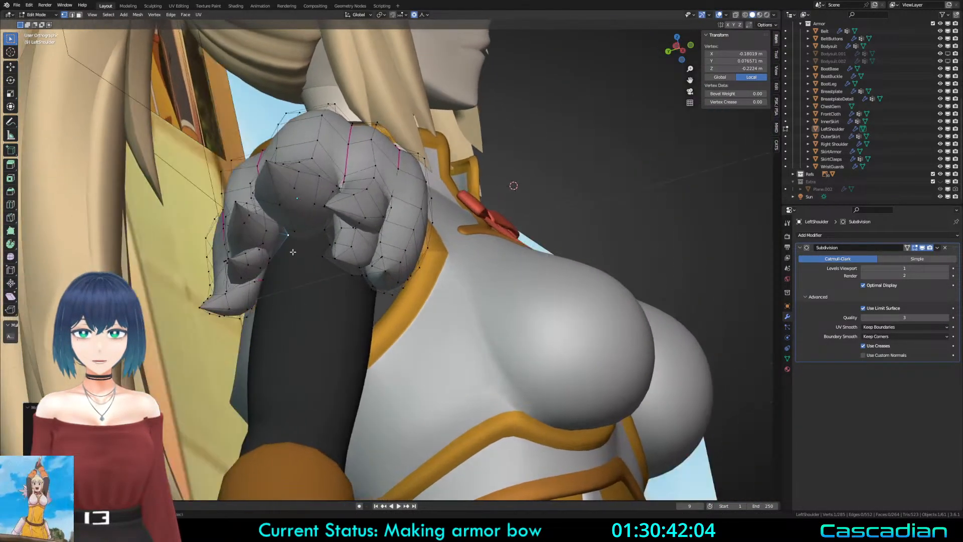
click(270, 263)
key(g)
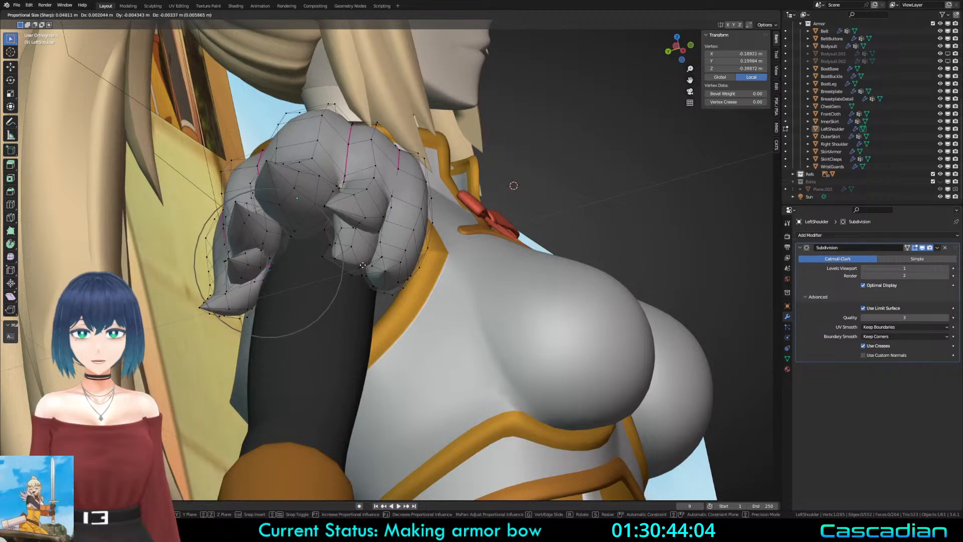
click(354, 264)
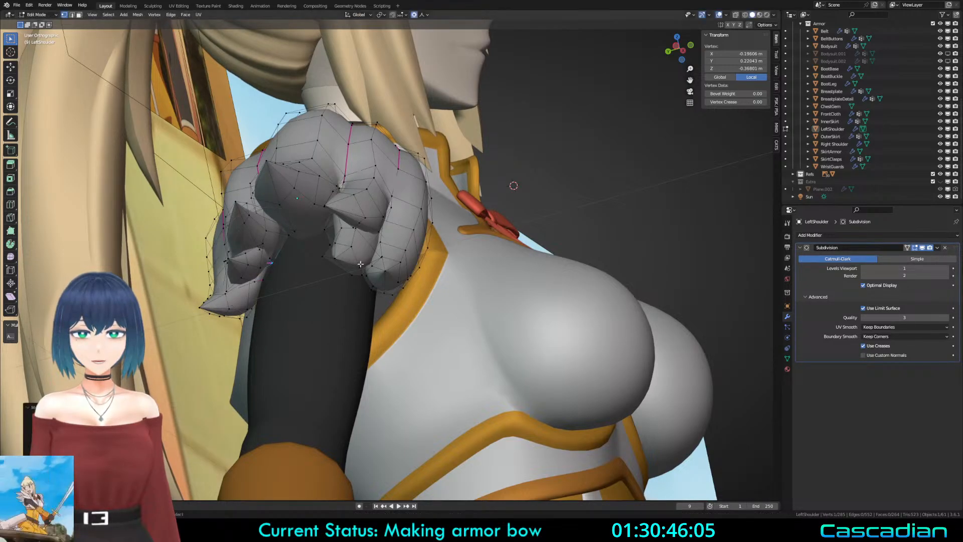
Step: Select inner geometry on the underside of the LeftShoulder wing in wireframe and reposition a vertex above the arm with proportional editing
mouse_move(355, 264)
middle_down()
mouse_move(365, 220)
mouse_move(340, 241)
mouse_move(349, 216)
middle_up()
key(shift+z)
key(a)
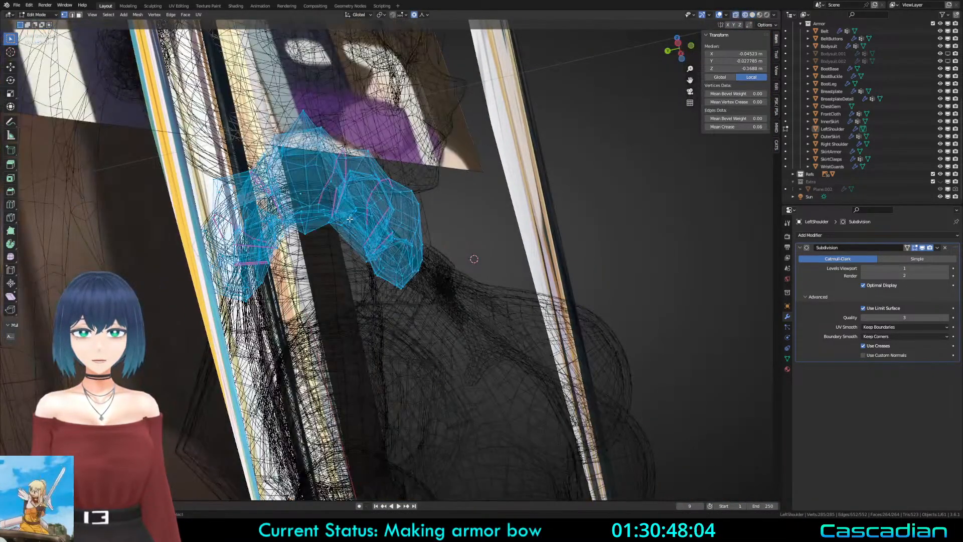
click(351, 215)
key(2)
click(340, 219)
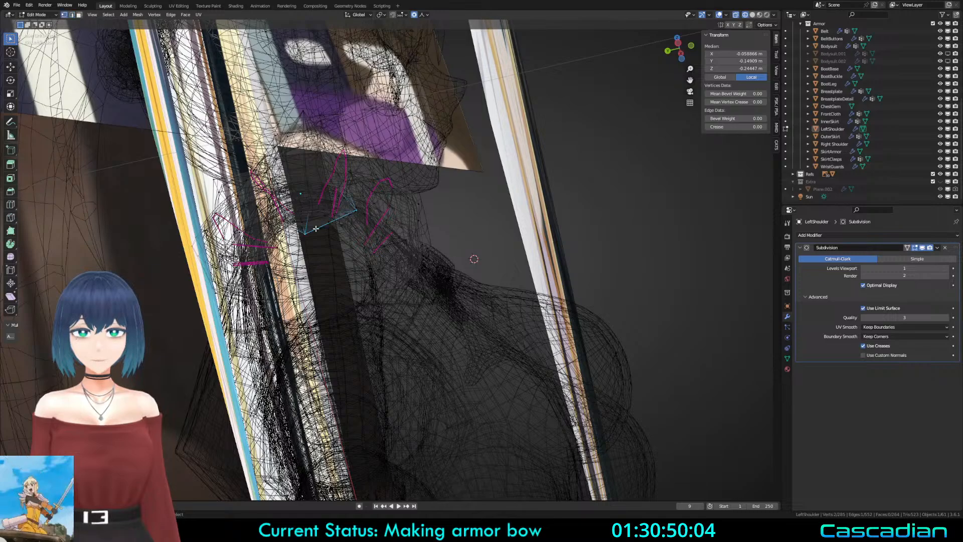
shift+click(300, 234)
key(shift+z)
key(g)
click(429, 261)
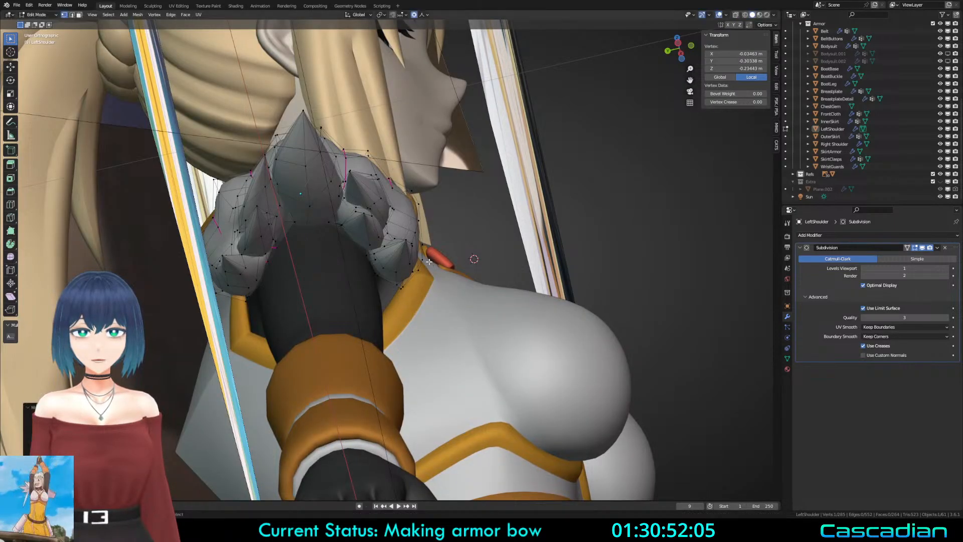
Step: Reposition a vertex on the underside of the LeftShoulder feathers above the arm and check the wing's smoothed shape from the front
key(g)
click(337, 224)
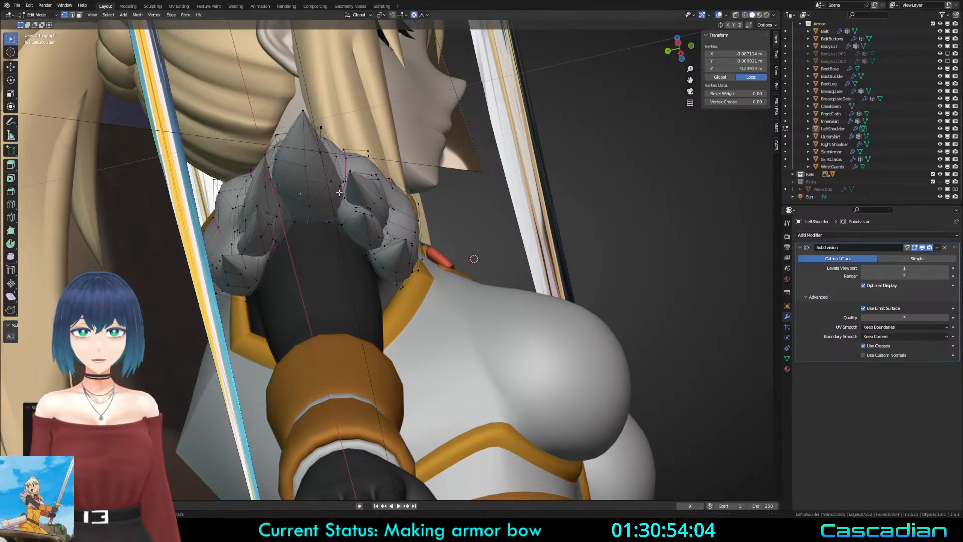
key(Tab)
key(Tab)
key(Tab)
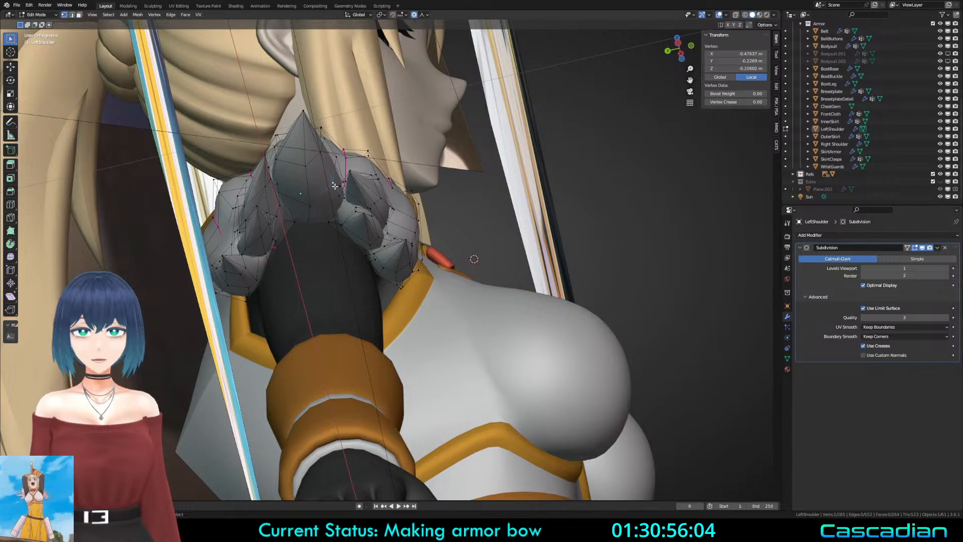
scroll(335, 186, down, 3)
key(a)
middle_drag(336, 185, 315, 274)
key(alt+a)
key(z)
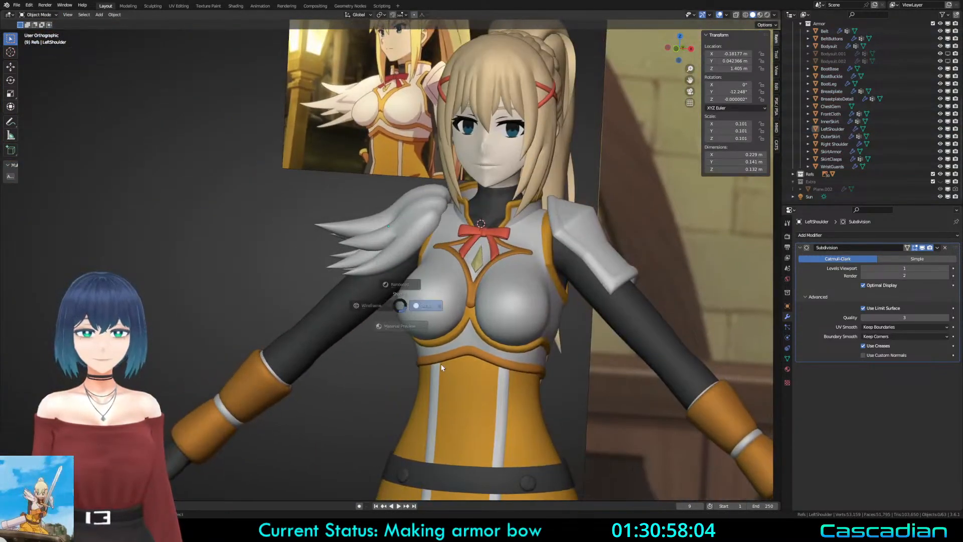
middle_drag(401, 306, 567, 296)
scroll(501, 275, up, 2)
Step: Move a vertex on the front of the LeftShoulder wing between the feathers with proportional editing and review the smoothed result
key(Tab)
key(2)
click(401, 221)
key(1)
mouse_move(413, 232)
middle_down()
mouse_move(383, 221)
mouse_move(371, 271)
mouse_move(467, 291)
mouse_move(507, 279)
mouse_move(426, 271)
mouse_move(479, 286)
middle_up()
click(389, 219)
click(399, 241)
key(g)
click(364, 280)
key(Tab)
scroll(399, 269, down, 2)
key(z)
key(z)
scroll(479, 286, up, 1)
Step: Move a vertex in the middle of the LeftShoulder's upper feathers outward with proportional editing
key(Tab)
scroll(426, 221, up, 4)
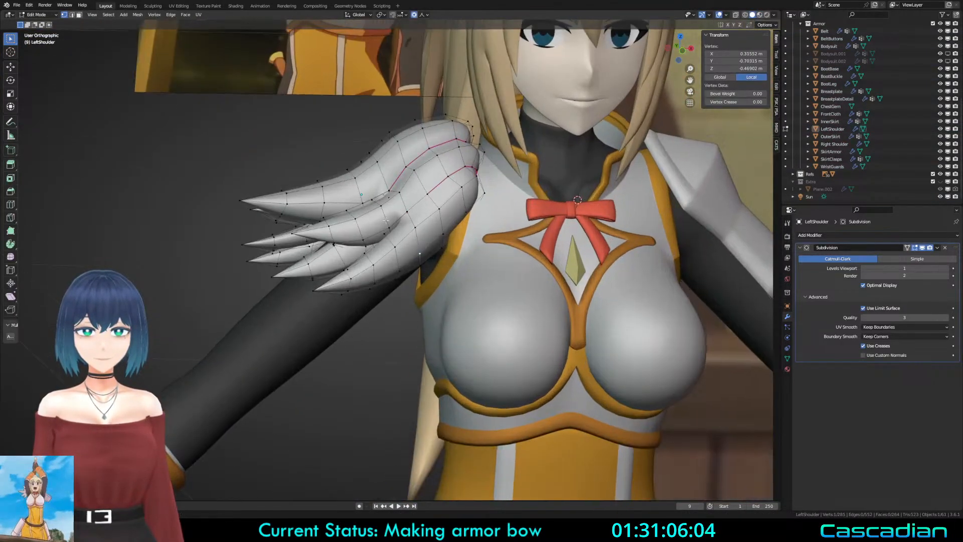
click(396, 169)
middle_drag(395, 168, 351, 127)
key(g)
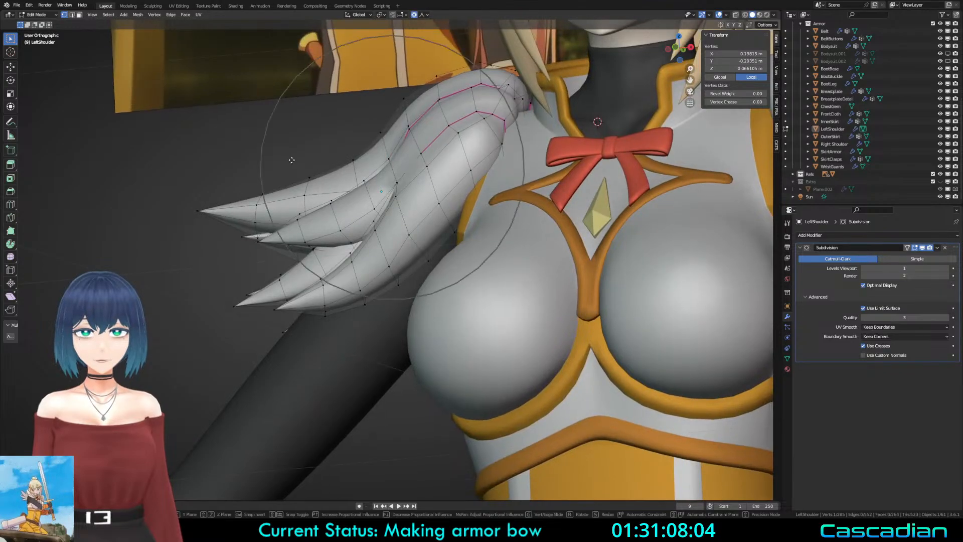
scroll(291, 157, up, 15)
click(288, 151)
Step: Reposition vertices along the groove between the upper feathers, using a proportional size of about 0.036 m
middle_drag(389, 161, 374, 147)
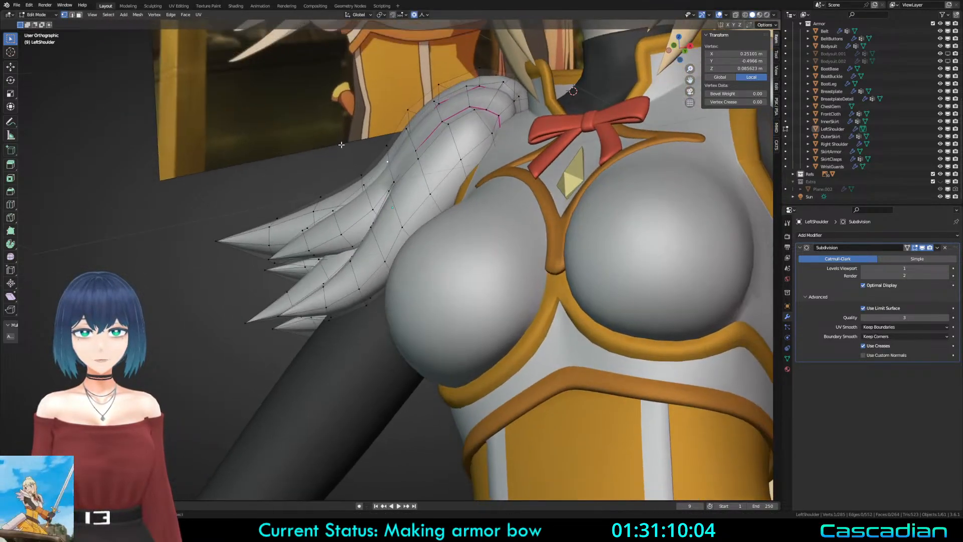
key(g)
click(380, 174)
click(362, 175)
click(365, 184)
key(g)
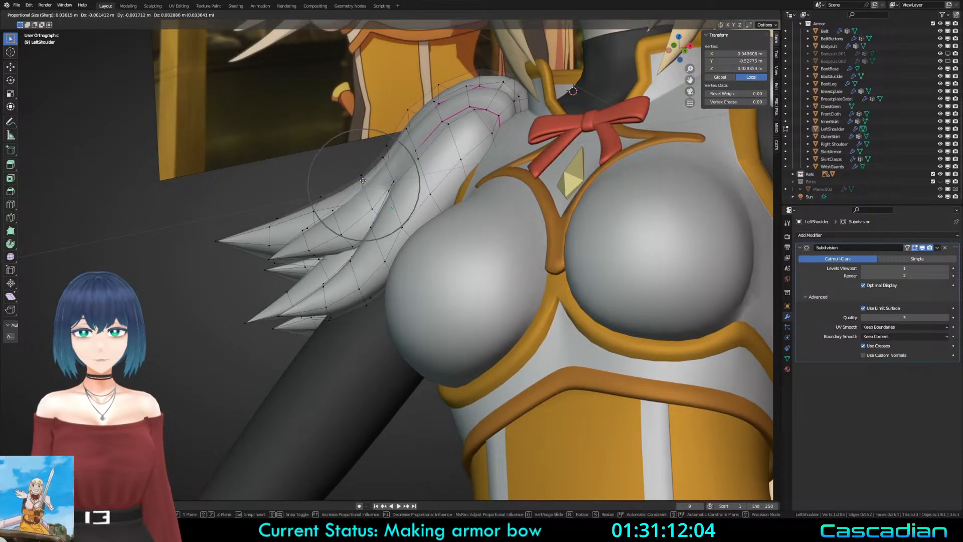
click(363, 180)
Step: Select the edge loop near the second feather's tip and shift it slightly with proportional editing
key(g)
click(305, 246)
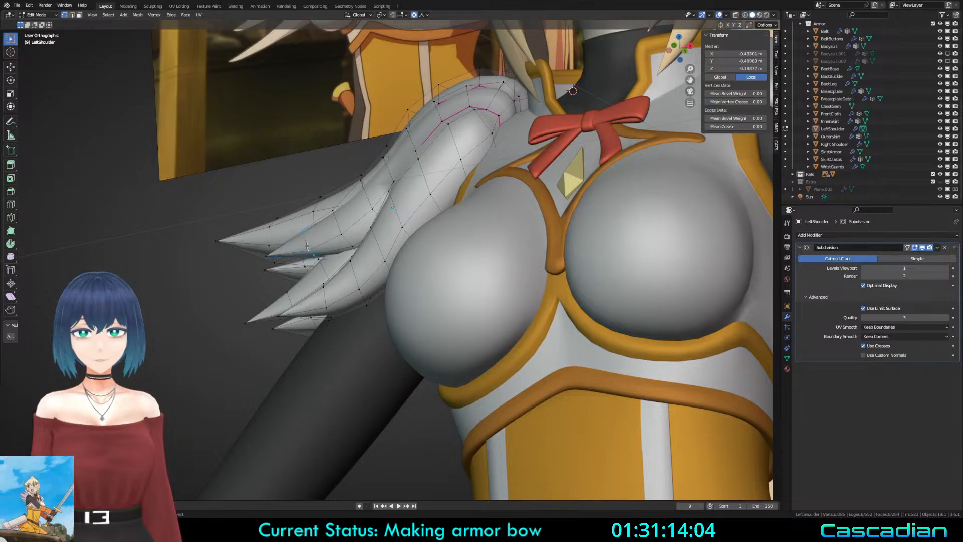
key(g)
click(308, 249)
key(alt+a)
middle_drag(308, 249, 331, 246)
key(Tab)
Step: Select the vertex at the end of the creased seam between two feathers in wireframe and reposition it in solid view
key(Tab)
key(shift+z)
key(a)
click(322, 230)
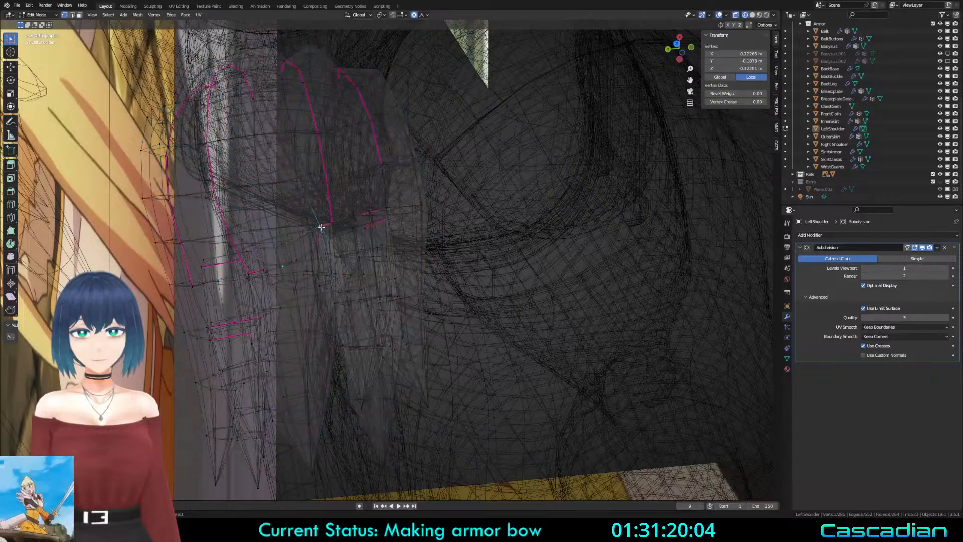
key(shift+z)
key(g)
click(443, 244)
scroll(412, 285, up, 8)
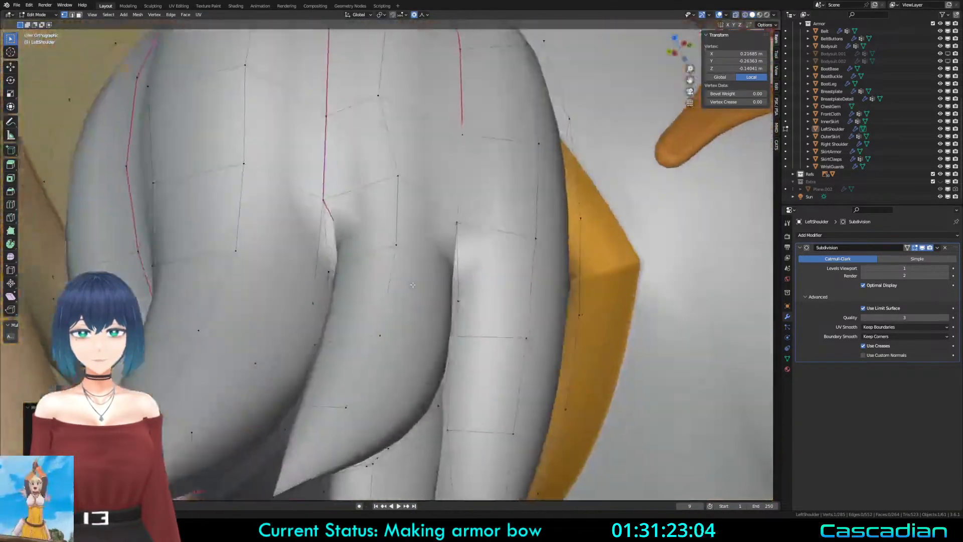
Step: Move the vertices in the gaps between the front feathers, using a proportional size of about 0.012 m on the inner one
middle_drag(413, 285, 372, 178)
click(376, 252)
key(g)
click(373, 252)
key(shift+z)
click(327, 204)
key(shift+z)
key(g)
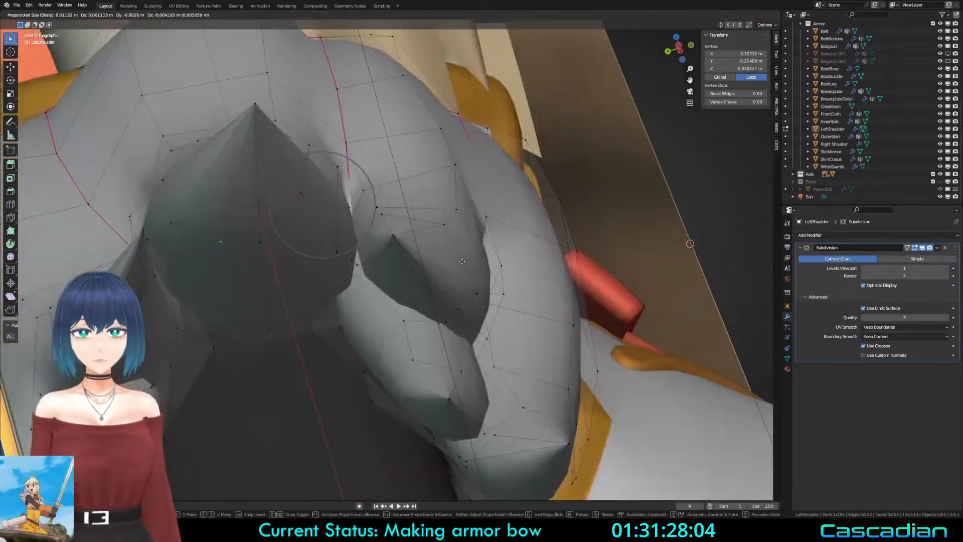
click(464, 265)
key(Tab)
scroll(462, 267, down, 5)
key(alt+a)
middle_drag(459, 271, 370, 393)
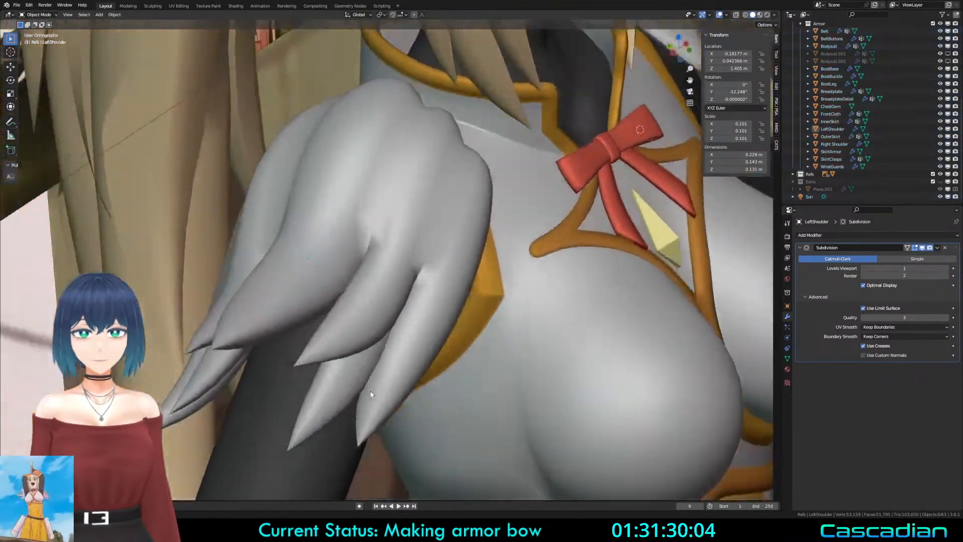
Step: Raise the edge loop around the middle of the upper feather slightly, with a proportional size of about 0.040 m
scroll(402, 337, down, 4)
middle_drag(401, 340, 381, 301)
click(365, 268)
key(Tab)
middle_drag(365, 269, 355, 238)
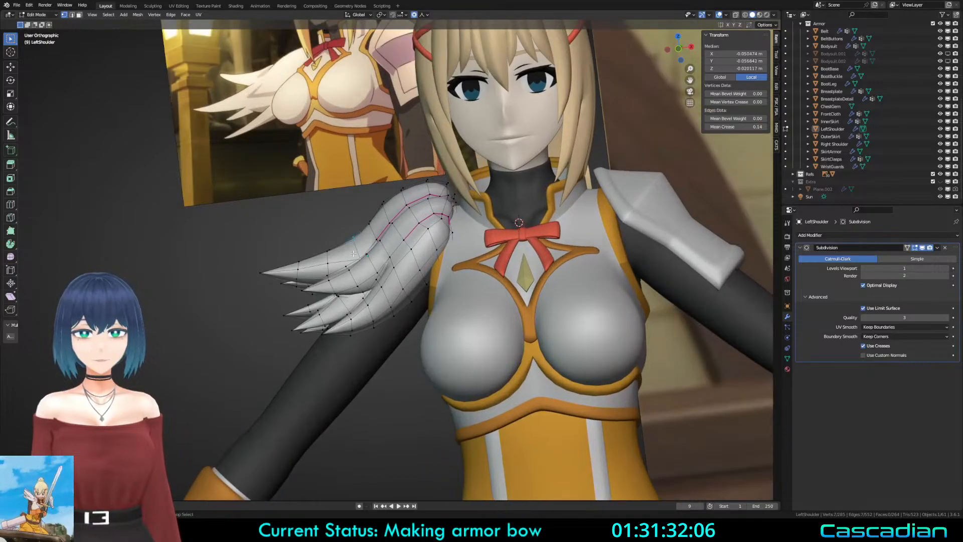
alt+click(358, 252)
key(g)
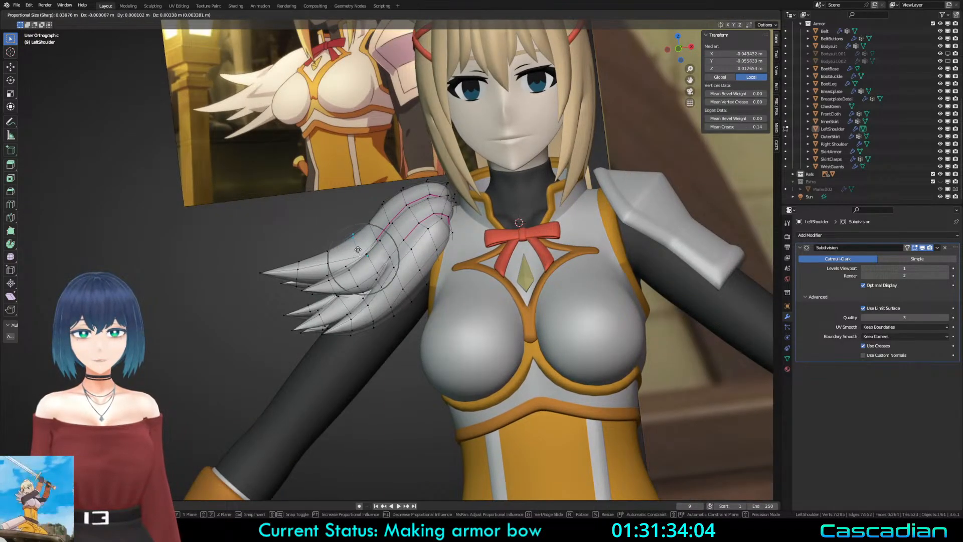
click(357, 247)
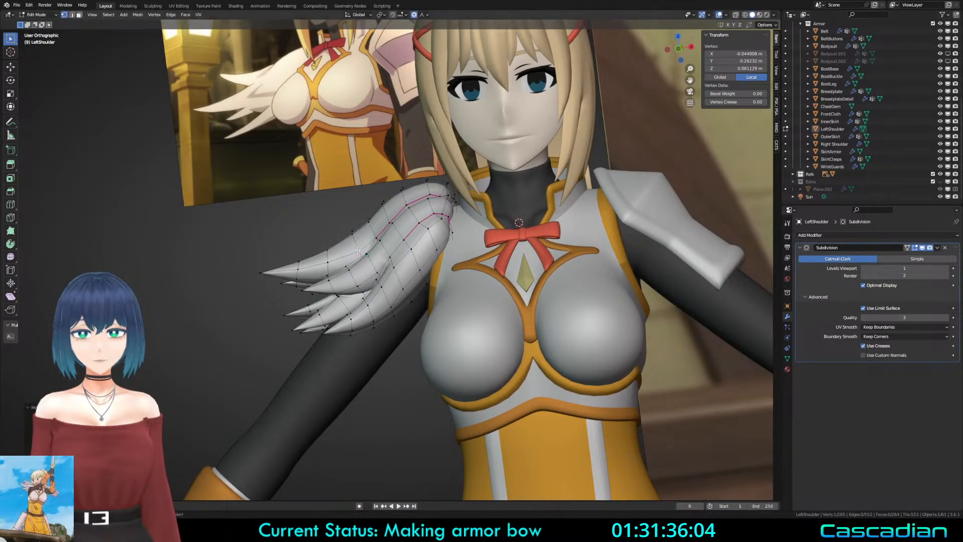
Step: Rotate the tip of the second feather downward in the front view, with a proportional size of 0.12
middle_drag(357, 247, 351, 251)
key(Tab)
key(Tab)
click(301, 290)
key(r)
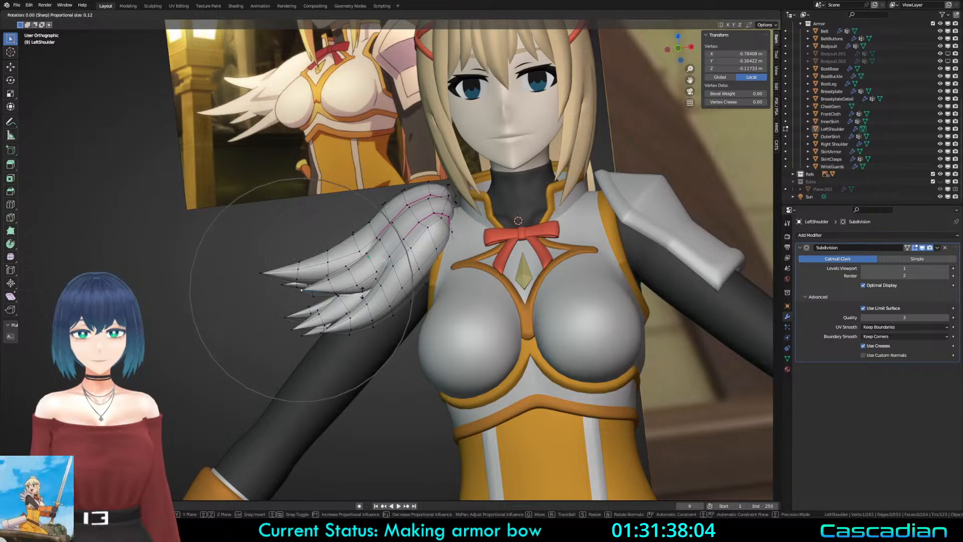
click(365, 297)
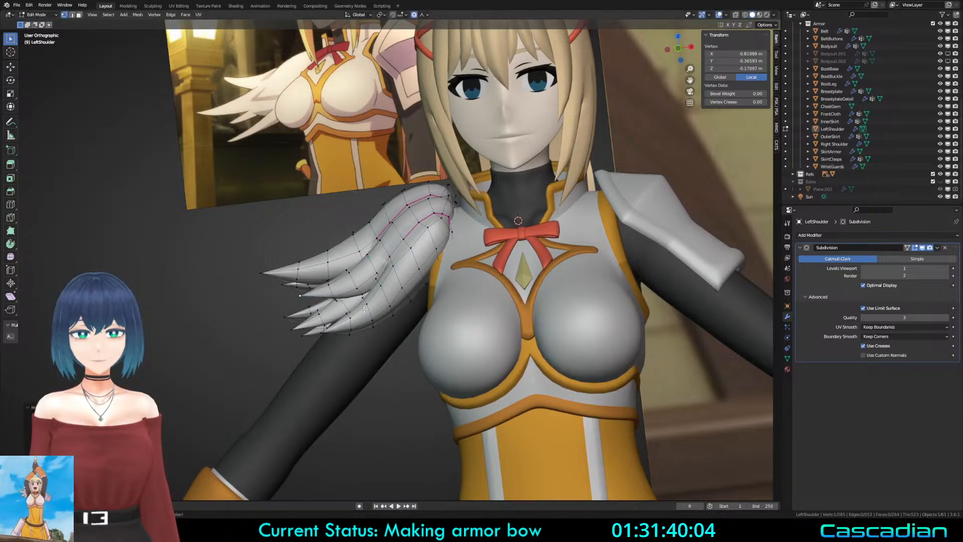
Step: Move the second feather's tip along the Y axis with proportional editing while viewing the wing from behind
key(Tab)
scroll(301, 281, down, 4)
mouse_move(300, 281)
middle_down()
mouse_move(221, 242)
mouse_move(495, 270)
mouse_move(490, 296)
mouse_move(193, 281)
mouse_move(347, 343)
middle_up()
key(z)
scroll(388, 402, up, 3)
mouse_move(391, 321)
middle_down()
mouse_move(467, 288)
mouse_move(500, 288)
middle_up()
scroll(500, 287, up, 4)
key(Tab)
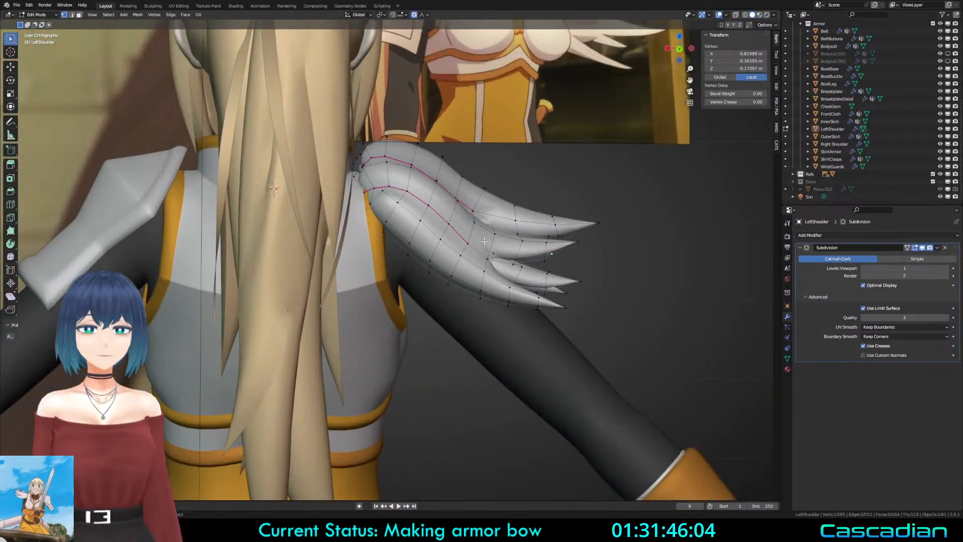
middle_drag(492, 232, 360, 241)
key(g)
key(y)
click(444, 202)
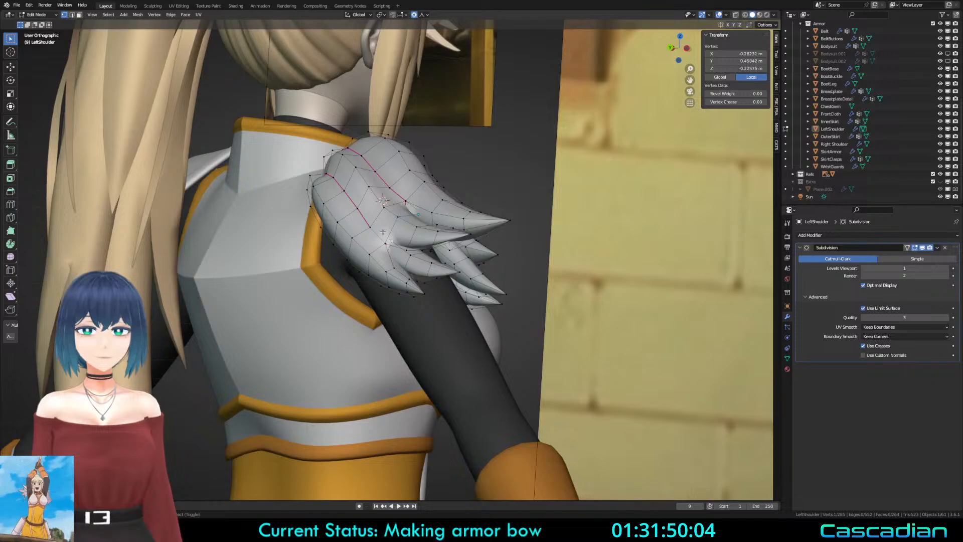
shift+click(378, 238)
middle_drag(588, 295, 398, 230)
scroll(452, 320, down, 4)
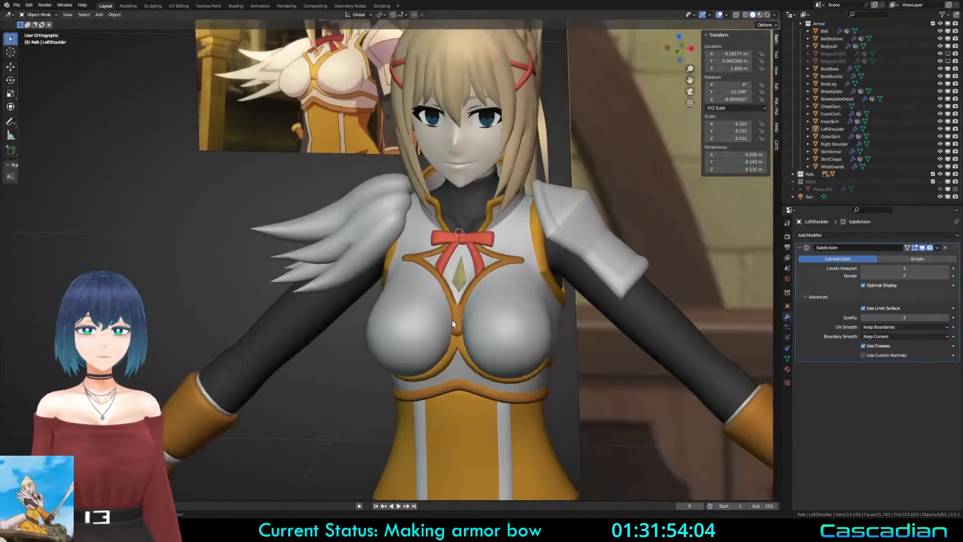
Step: Rip open the vertex at the shoulder end of the front feather and move it, with a proportional size of about 0.040 m
middle_drag(452, 320, 323, 281)
scroll(351, 281, up, 6)
click(396, 282)
scroll(401, 282, up, 3)
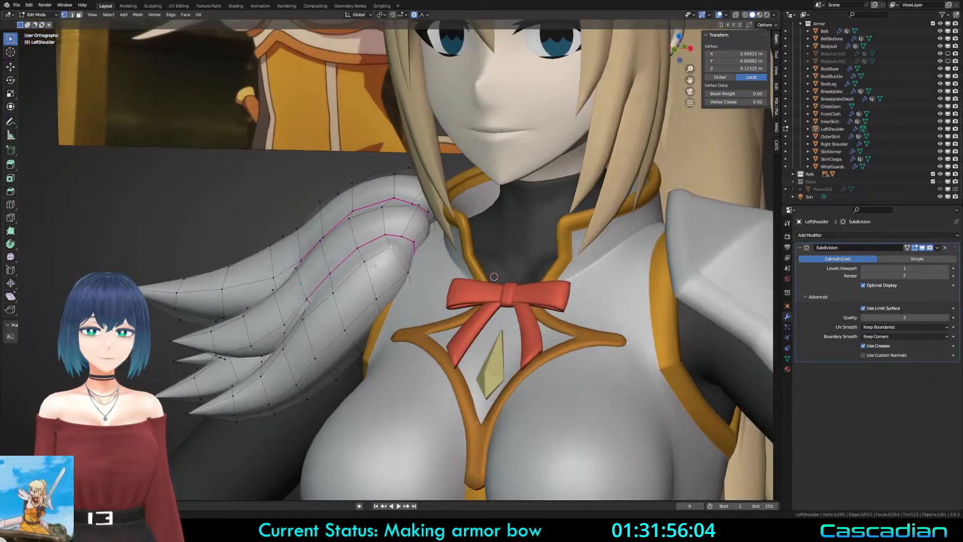
key(g)
key(c)
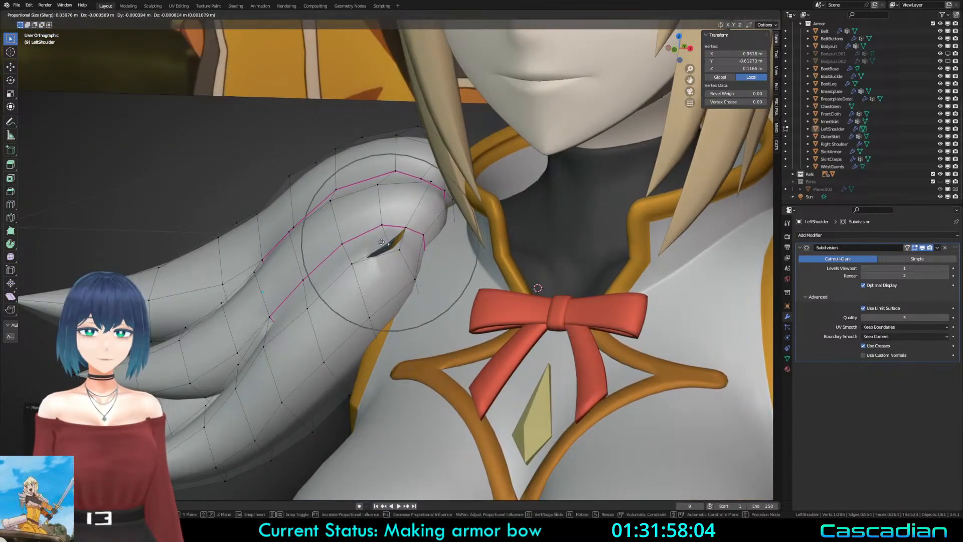
scroll(387, 233, up, 3)
click(394, 235)
key(Escape)
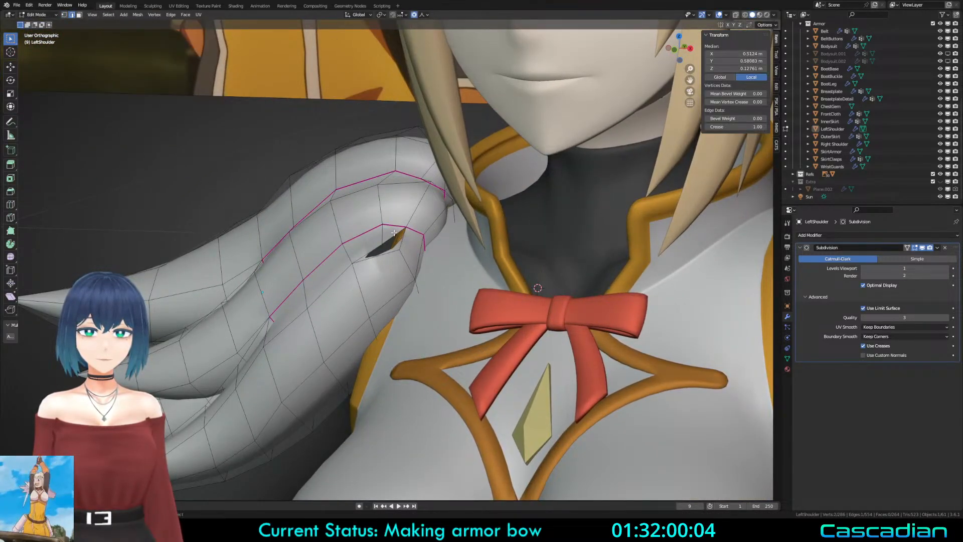
Step: Dissolve the extra edge at the shoulder end of the front feather and nudge the adjoining geometry beside the crease
right_click(385, 253)
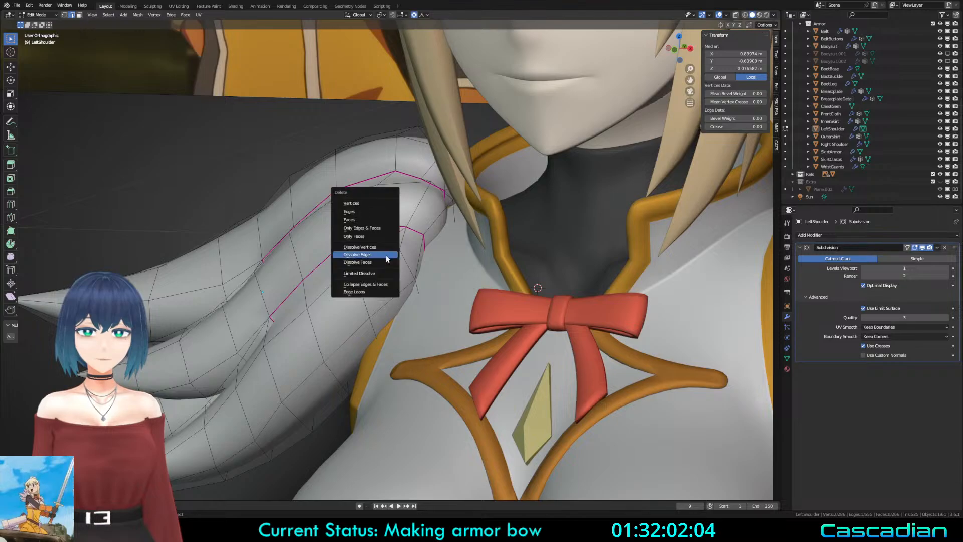
click(387, 253)
key(g)
click(404, 255)
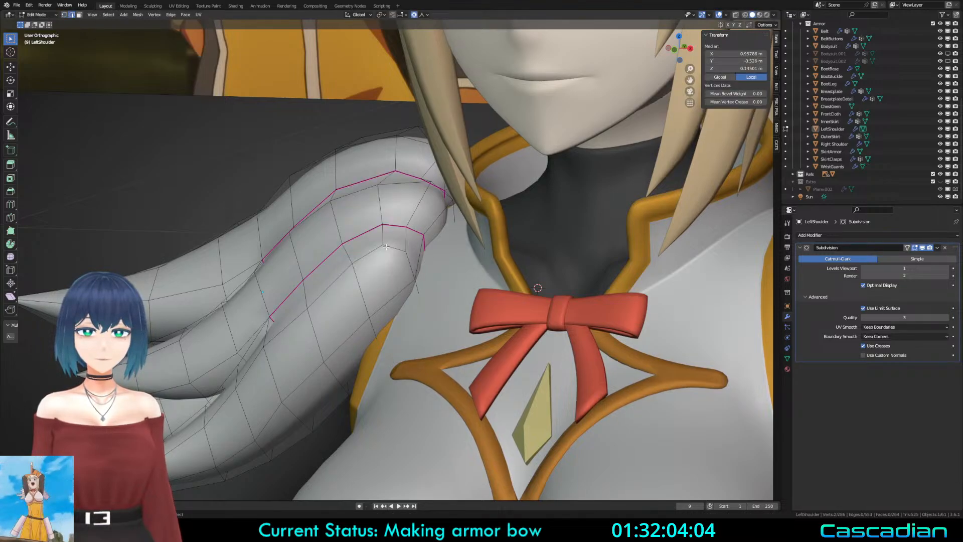
key(g)
click(384, 266)
Step: Review the whole wing in Object Mode from the front and save the file
key(Tab)
scroll(381, 275, down, 6)
scroll(431, 293, up, 4)
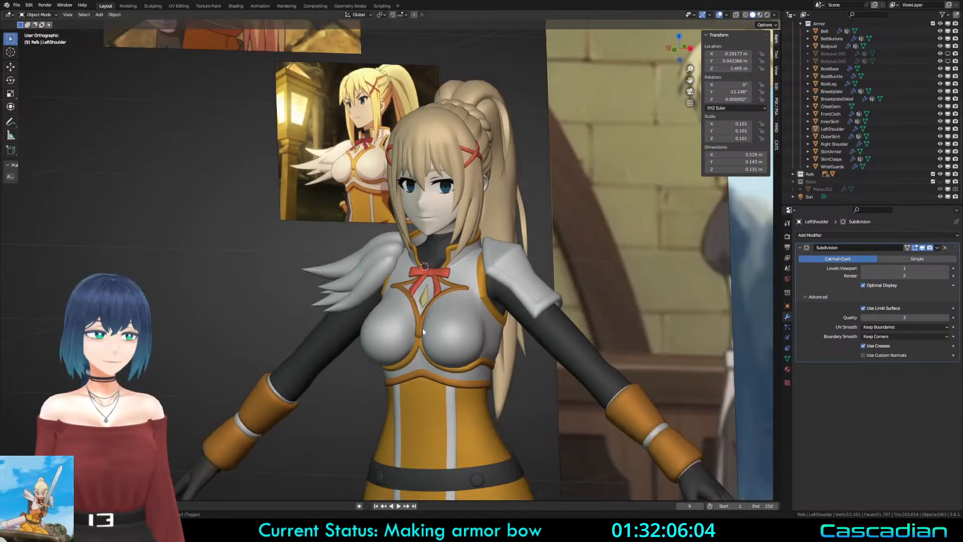
key(ctrl+s)
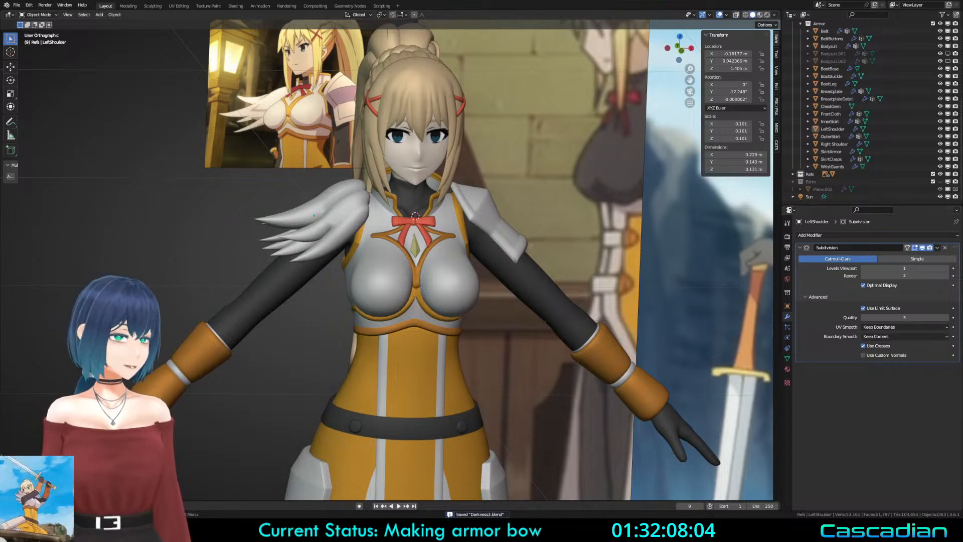
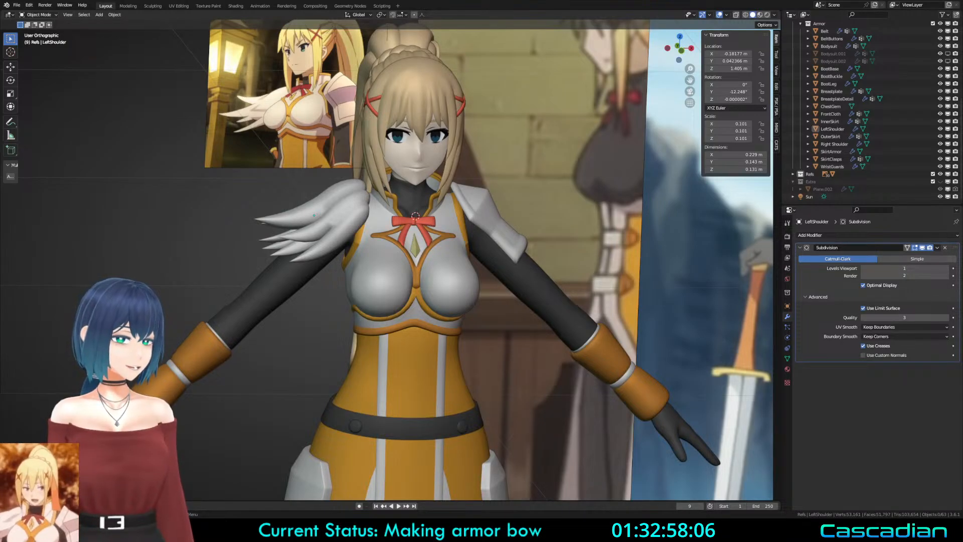
Step: Examine both shoulder armor pieces and the chest from the front beside the anime reference
mouse_move(611, 254)
middle_down()
mouse_move(642, 260)
mouse_move(667, 233)
mouse_move(592, 227)
mouse_move(617, 259)
middle_up()
scroll(591, 226, up, 2)
scroll(617, 260, up, 1)
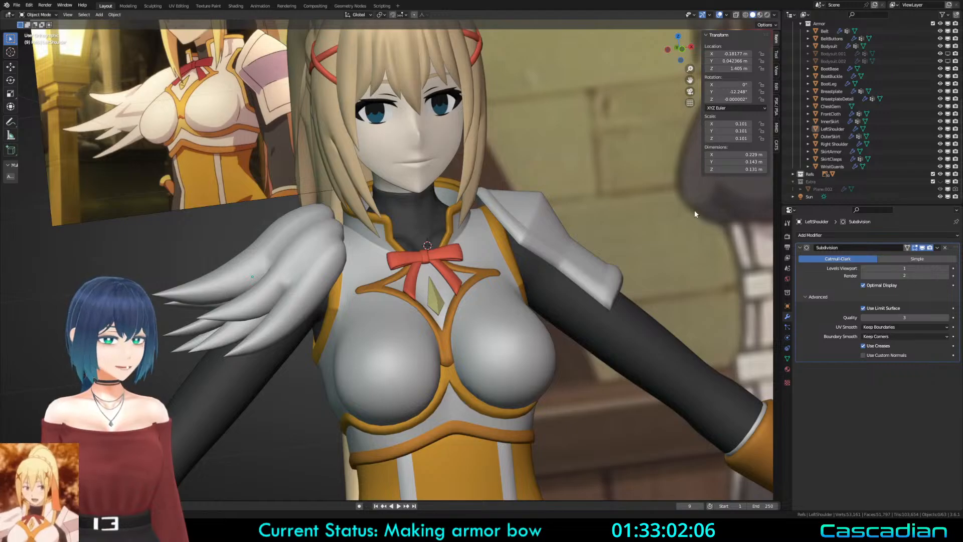
middle_drag(694, 211, 614, 251)
middle_drag(511, 229, 539, 234)
scroll(638, 281, up, 2)
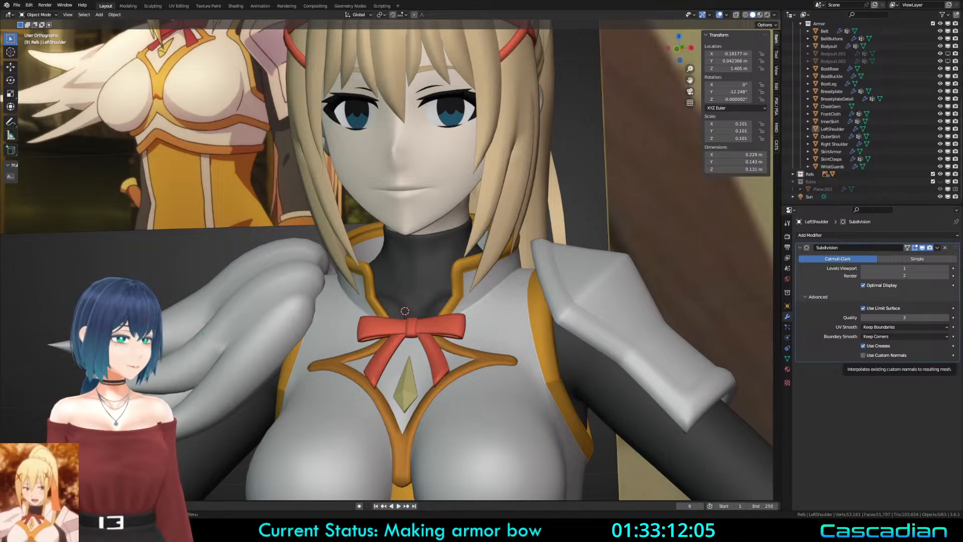
middle_drag(639, 293, 628, 290)
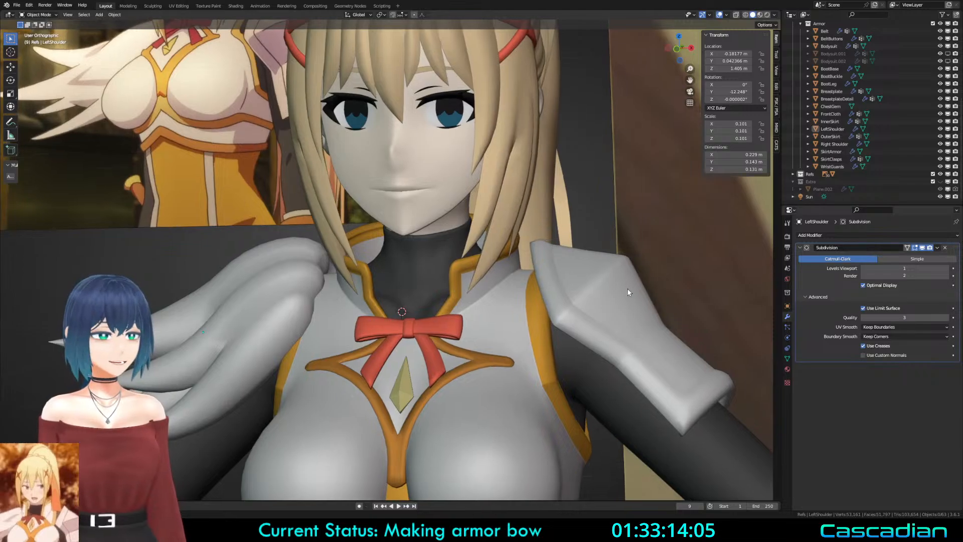
Step: Save the file again, clear the object selection and compare the upper body with the reference image
key(ctrl+s)
middle_drag(502, 231, 515, 238)
key(a)
key(alt+a)
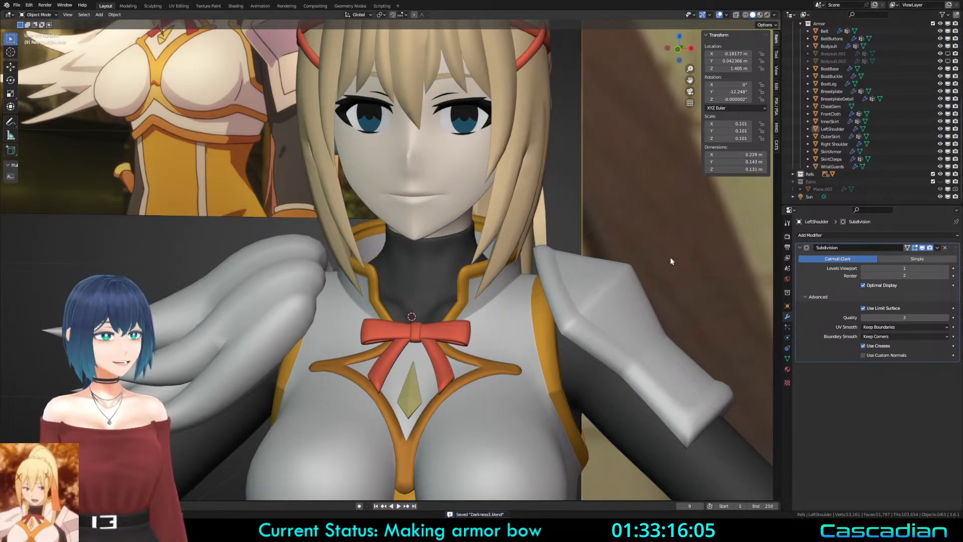
middle_drag(670, 256, 646, 248)
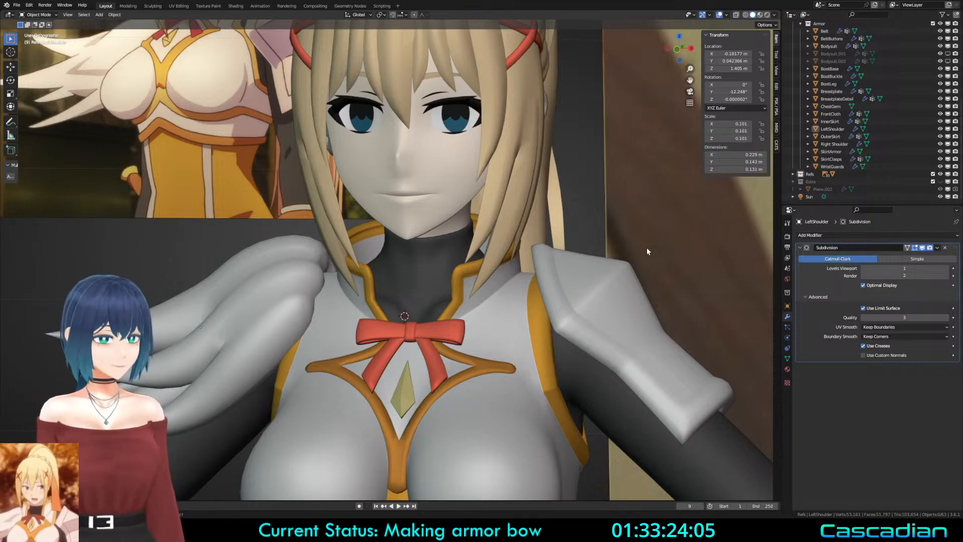
scroll(646, 248, down, 3)
middle_drag(529, 269, 567, 276)
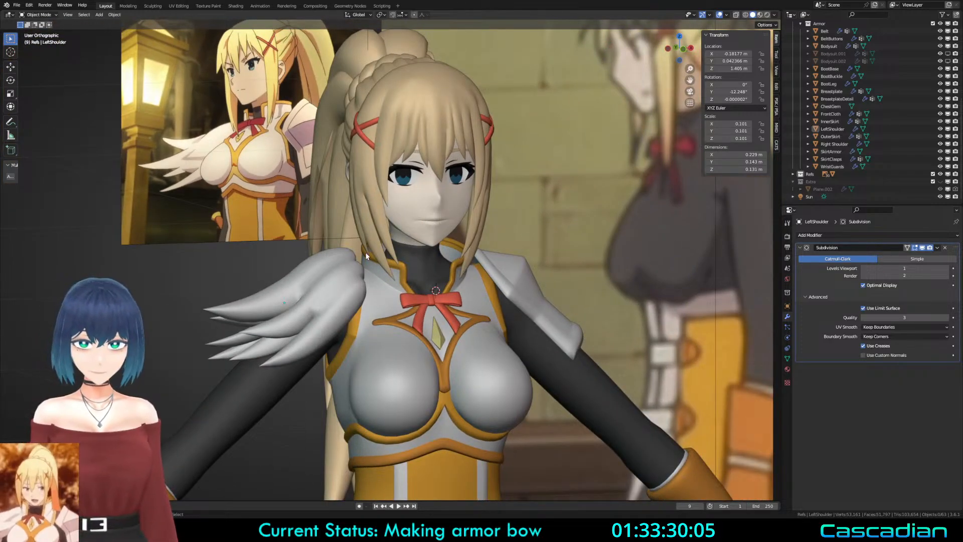
Step: Edit the Breastplate and reposition the side vertices midway between the armhole trim and the under-chest trim
click(383, 358)
key(Tab)
middle_drag(426, 358, 401, 357)
shift+middle_drag(431, 357, 401, 291)
middle_drag(482, 306, 379, 291)
scroll(380, 291, up, 5)
key(shift+z)
key(a)
key(a)
key(c)
click(453, 343)
right_click(454, 343)
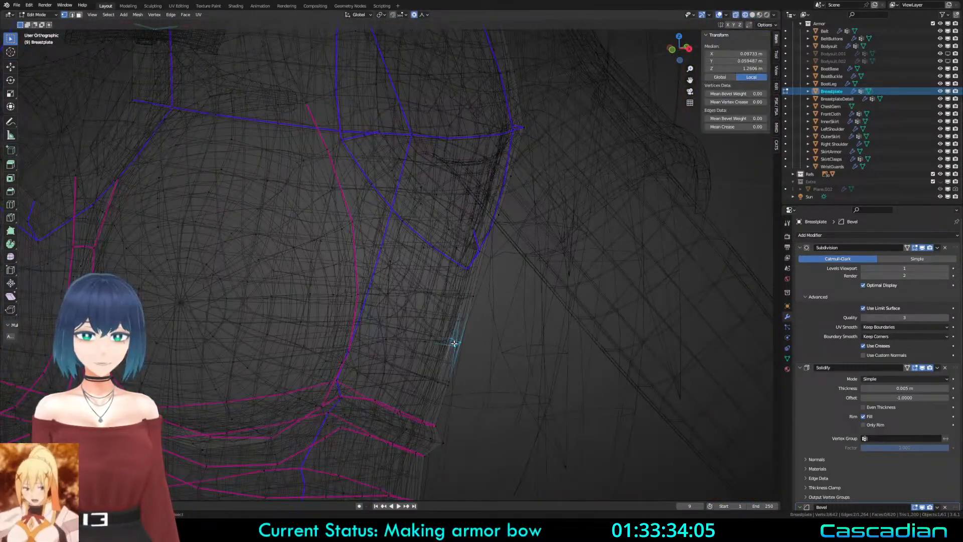
key(shift+z)
key(g)
click(539, 333)
Step: Select the side vertices just beneath the armhole trim and shift them to smooth the Breastplate's outline, redoing the first move
key(shift+z)
key(a)
key(a)
key(c)
click(466, 301)
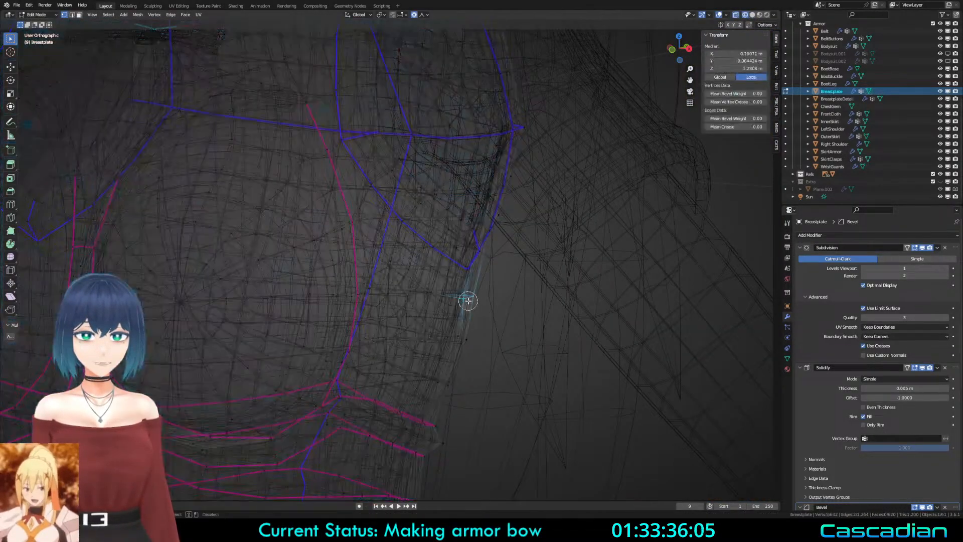
right_click(466, 301)
key(shift+z)
key(g)
click(549, 327)
key(ctrl+z)
key(g)
click(552, 328)
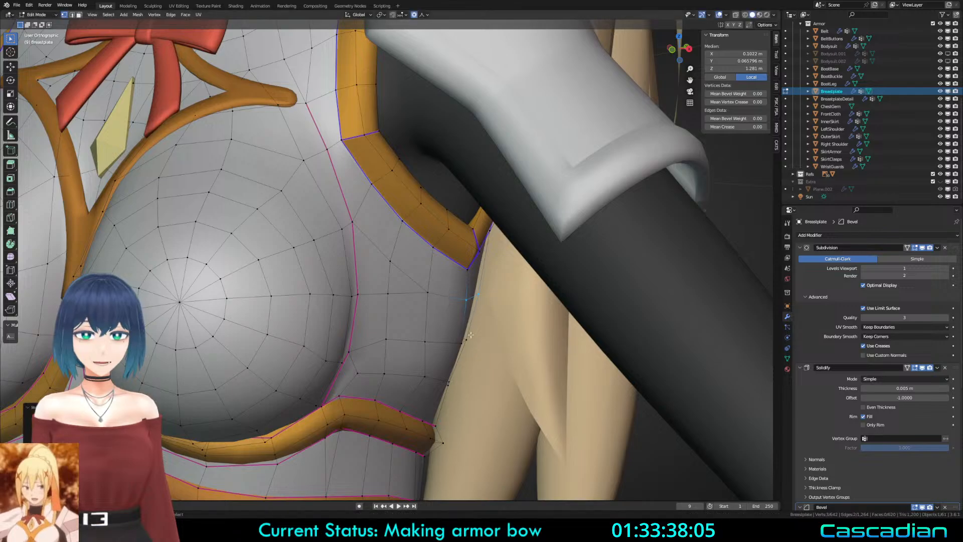
Step: Reselect the overlapping vertices midway down the Breastplate's side and move them to even out the silhouette
click(451, 343)
key(shift+z)
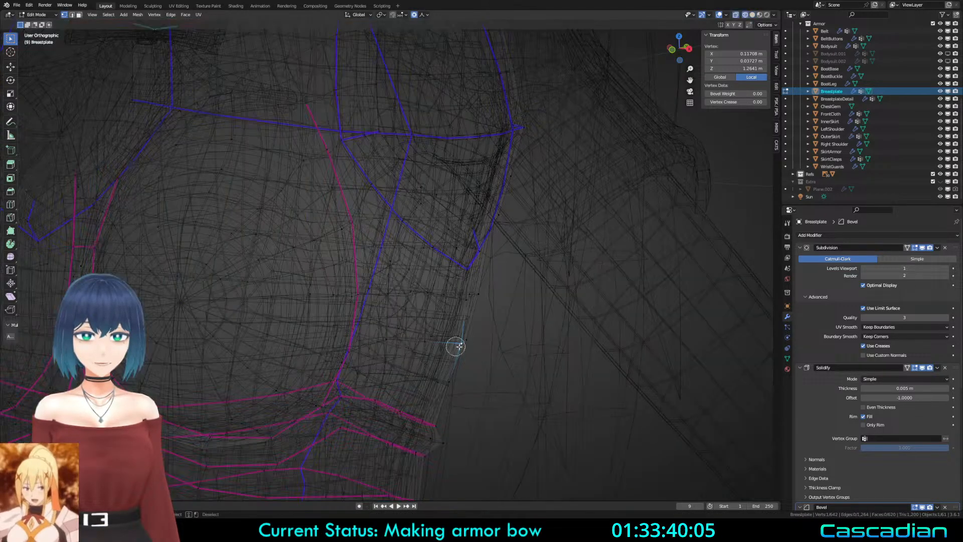
key(a)
key(a)
key(c)
click(458, 340)
right_click(458, 340)
key(shift+z)
key(g)
click(563, 355)
Step: Add the side vertices just above the under-chest trim to the selection and nudge the group into a smoother contour
key(shift+z)
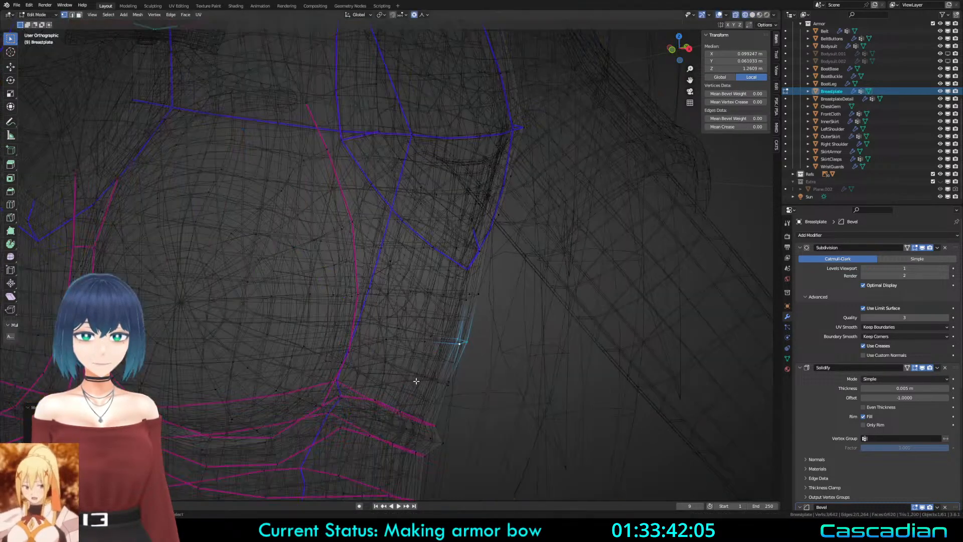
key(c)
click(448, 385)
right_click(447, 385)
key(shift+z)
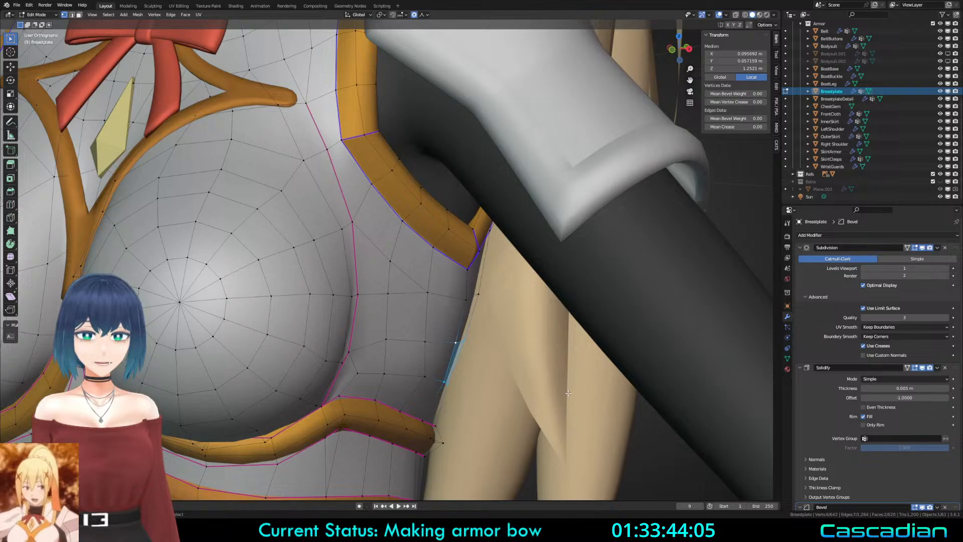
key(g)
click(556, 374)
key(g)
click(570, 370)
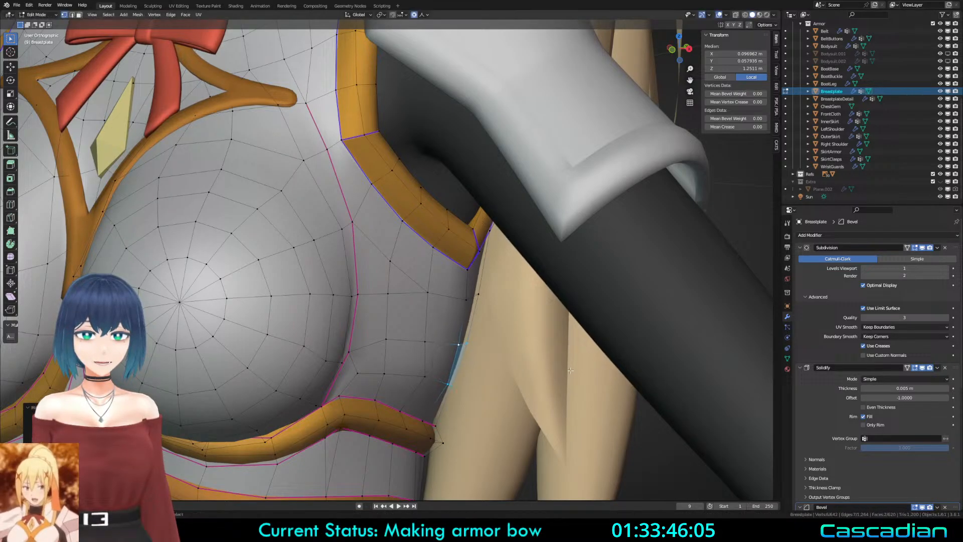
Step: Fine-tune individual side vertices below the armhole and near the under-chest trim, checking them from an angled view
click(490, 309)
key(g)
click(486, 312)
key(a)
key(a)
click(428, 373)
middle_drag(441, 321, 401, 271)
key(g)
click(392, 262)
Step: Clear the mesh selection and review the reshaped Breastplate in Object Mode against the rest of the armor
mouse_move(466, 288)
middle_down()
mouse_move(282, 263)
mouse_move(356, 170)
mouse_move(394, 232)
mouse_move(327, 201)
mouse_move(402, 259)
mouse_move(557, 304)
mouse_move(494, 344)
mouse_move(537, 269)
mouse_move(434, 289)
mouse_move(489, 243)
mouse_move(560, 287)
middle_up()
key(2)
click(365, 162)
key(a)
key(alt+z)
key(shift+z)
key(alt+a)
key(Tab)
scroll(557, 305, down, 3)
key(Tab)
key(Tab)
key(a)
key(alt+a)
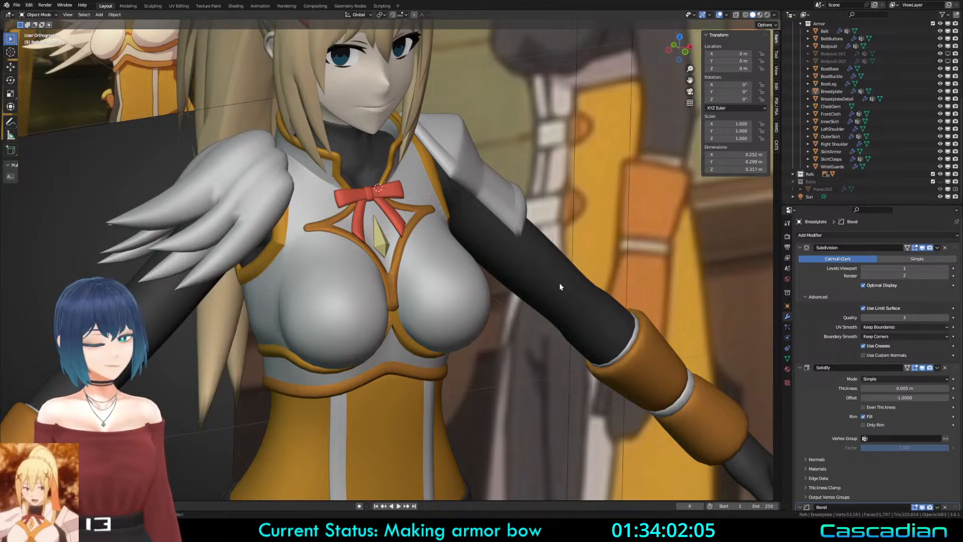
Step: Delete the half of the Breastplate beneath the winged shoulder, selecting all its vertices in X-ray from the front view
middle_drag(401, 289, 351, 278)
key(Tab)
click(397, 276)
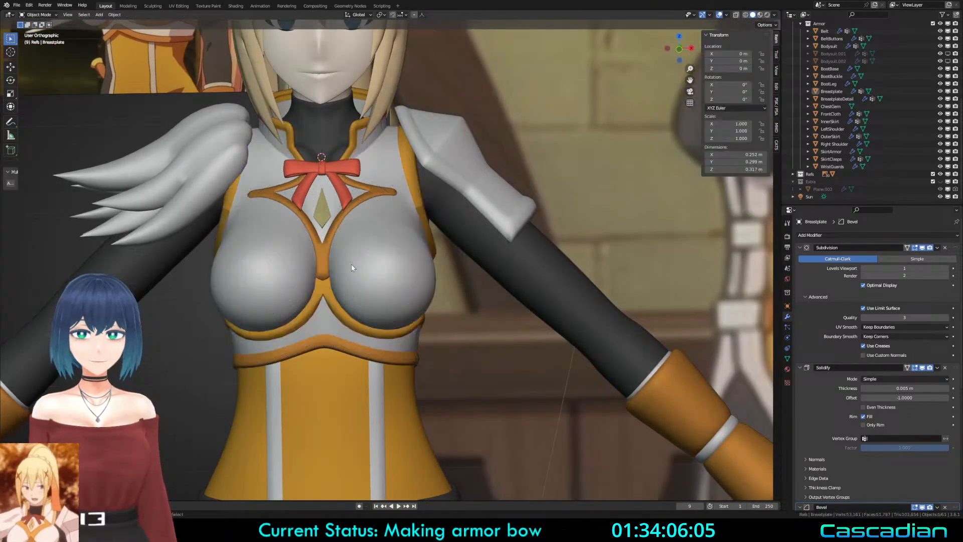
key(KP_1)
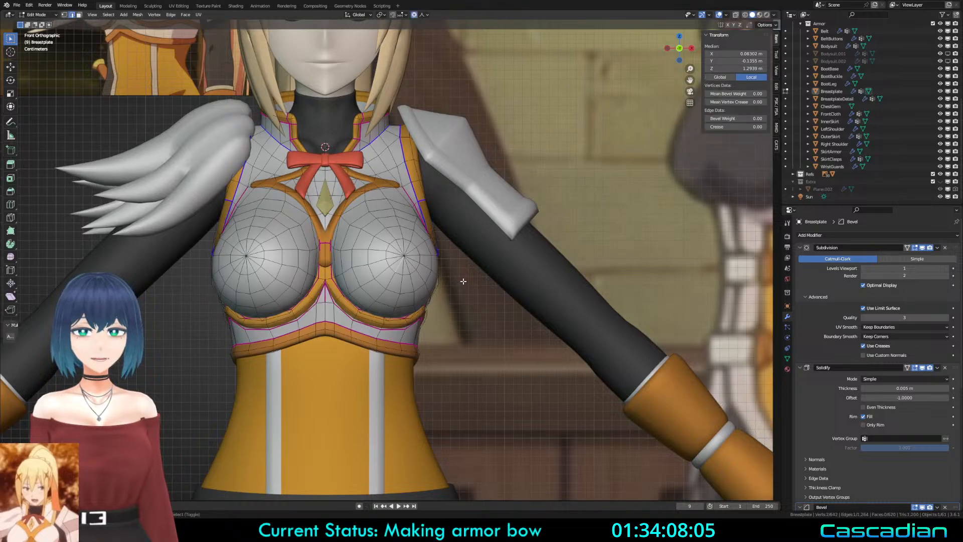
key(alt+z)
key(1)
key(alt+a)
key(b)
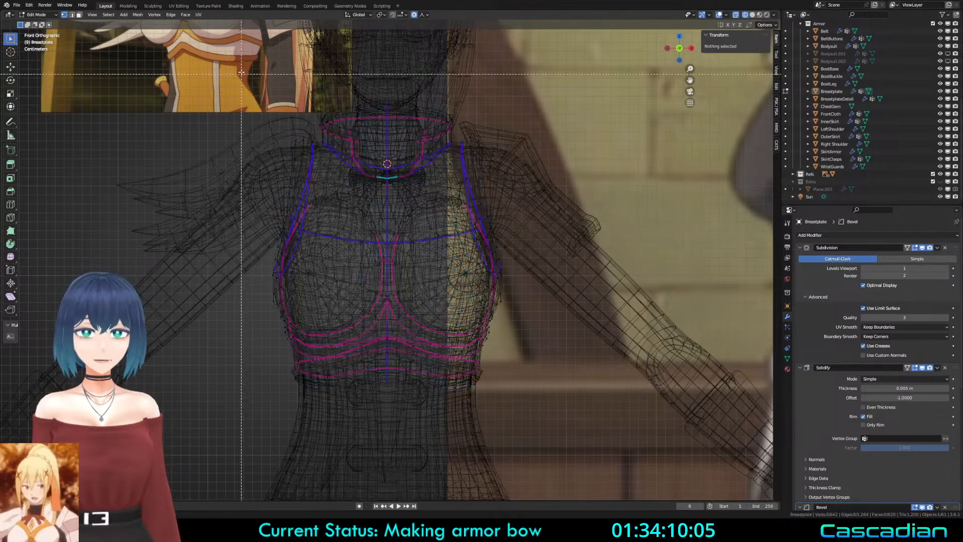
drag(242, 65, 388, 434)
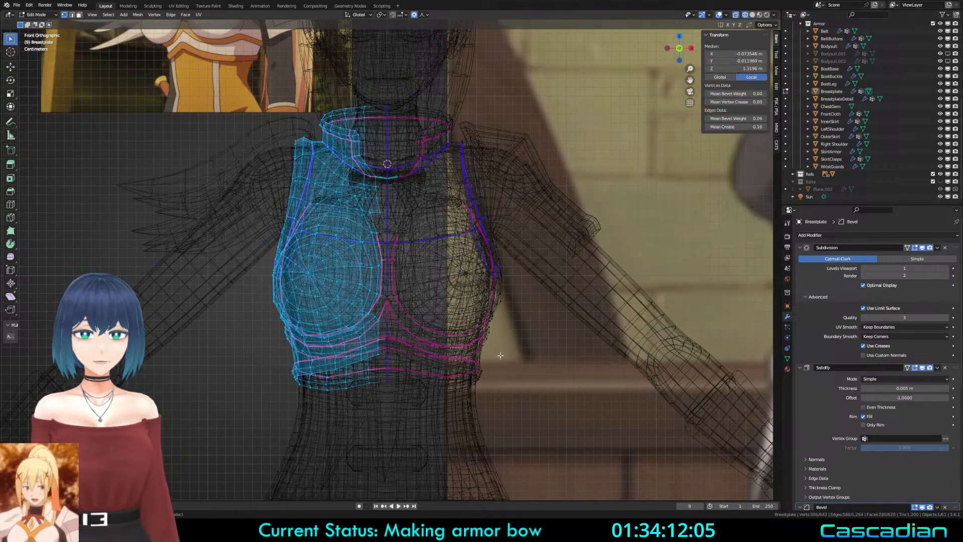
key(x)
click(485, 305)
Step: Return to solid shading, add a Mirror modifier on X to the Breastplate and place it first in the modifier stack
key(a)
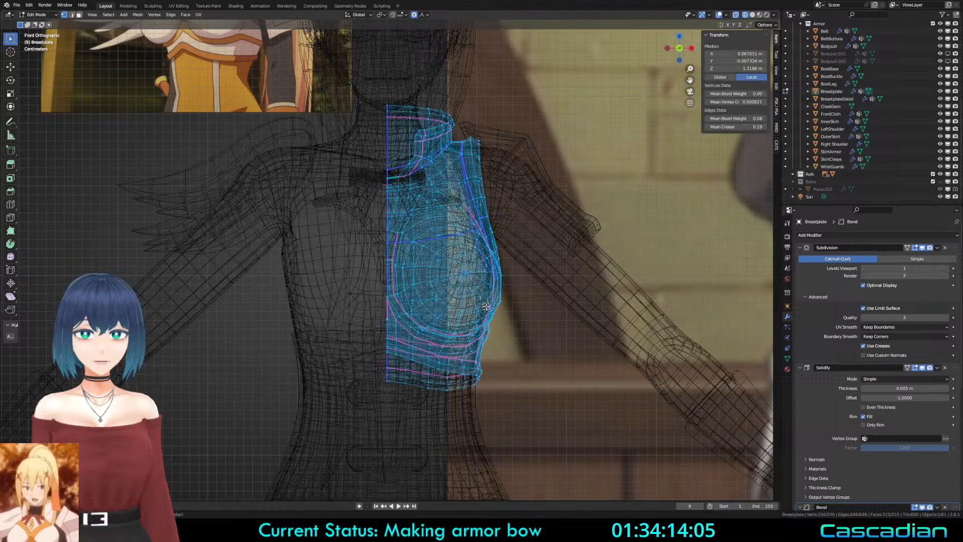
key(z)
click(603, 333)
click(825, 234)
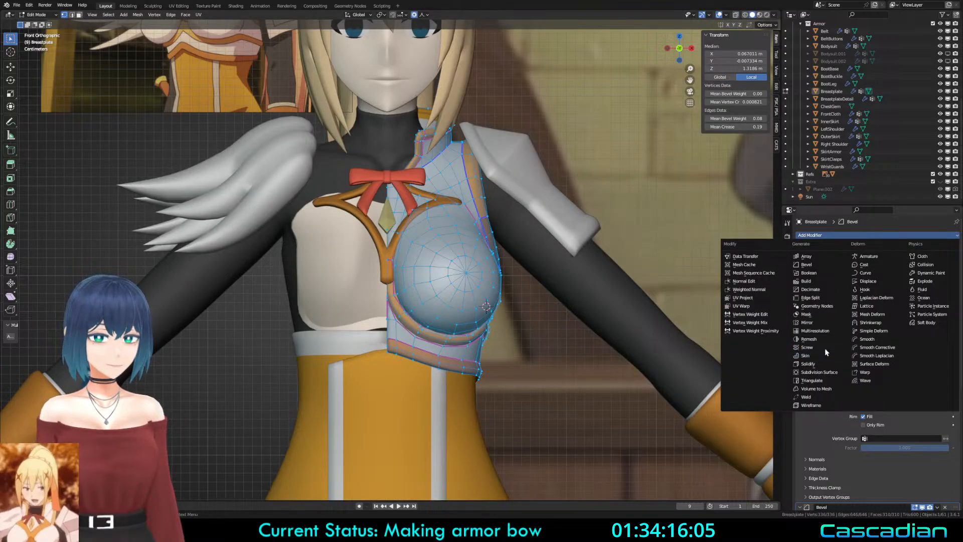
click(808, 323)
drag(956, 434, 928, 216)
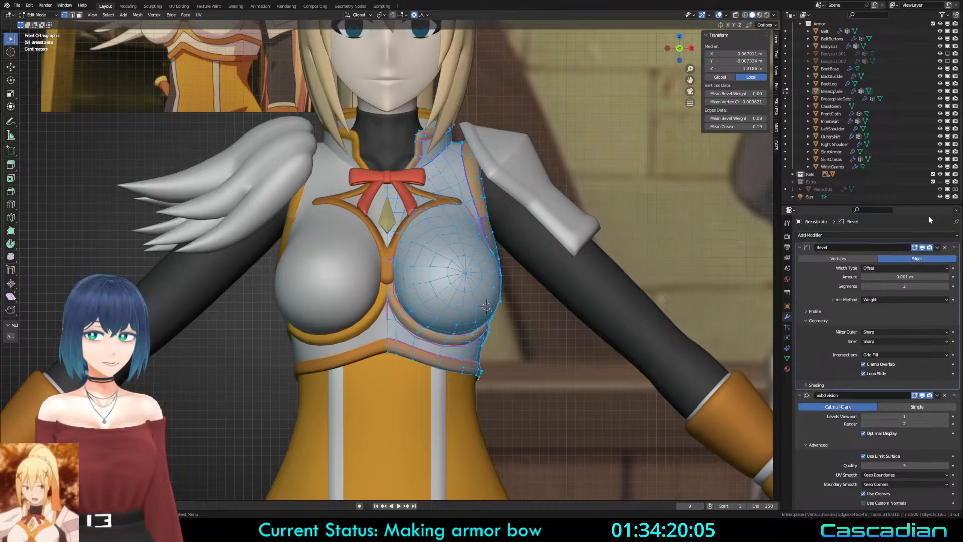
scroll(408, 232, up, 2)
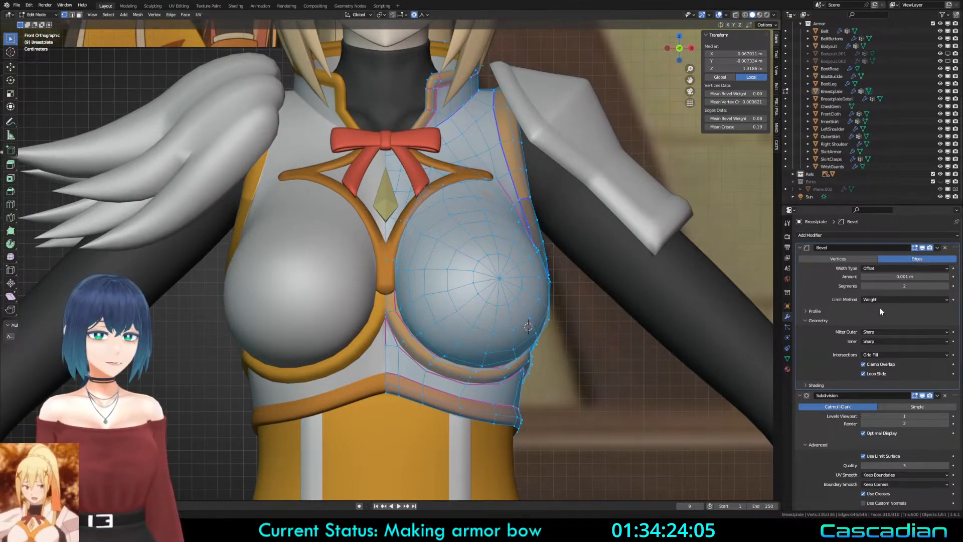
scroll(879, 311, down, 10)
drag(954, 432, 923, 198)
middle_drag(451, 285, 462, 287)
Step: Isolate the Breastplate by hiding all other objects and enter Edit Mode
key(Tab)
key(Tab)
key(Tab)
click(451, 291)
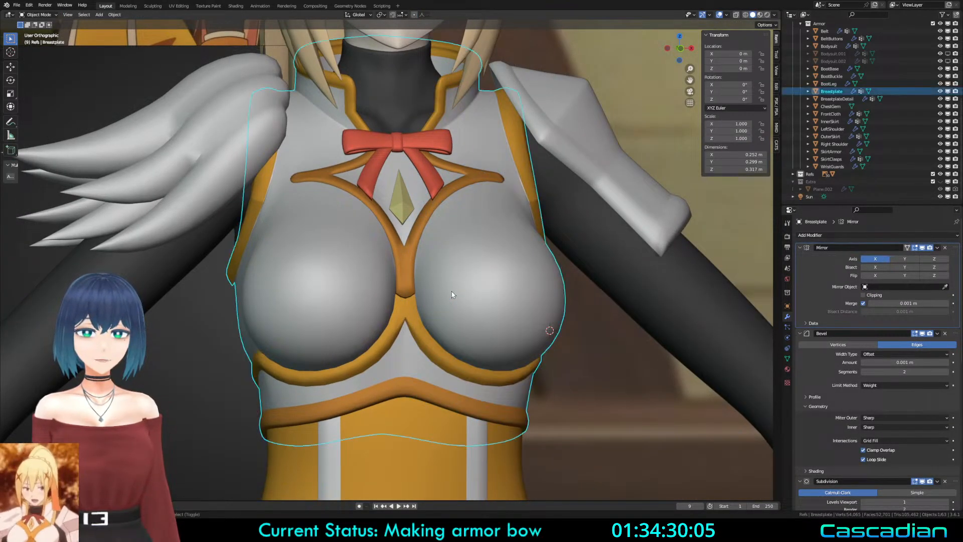
key(shift+h)
key(Tab)
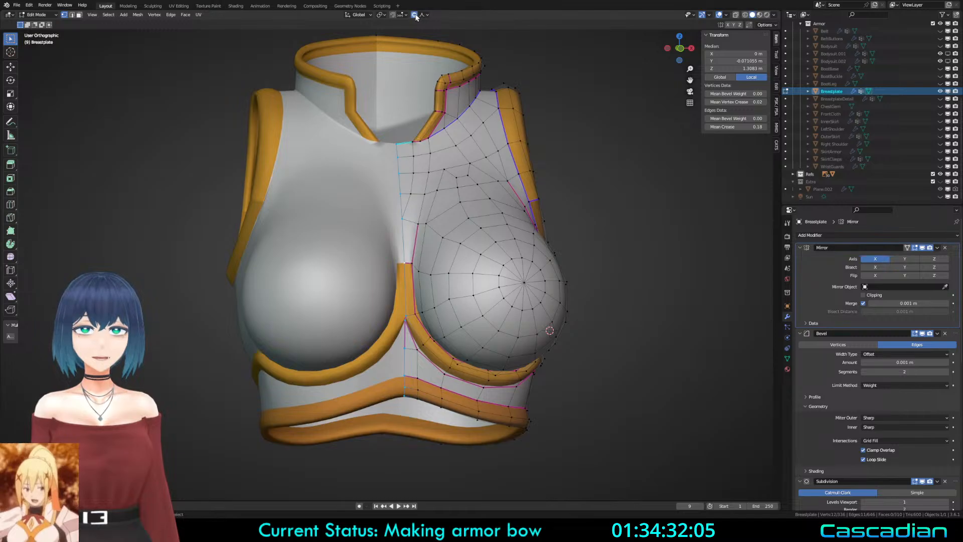
Step: Turn off proportional editing, select the front and back centre seam vertices in wireframe and shift them along X
key(shift+z)
alt+click(372, 201)
middle_drag(410, 225, 392, 226)
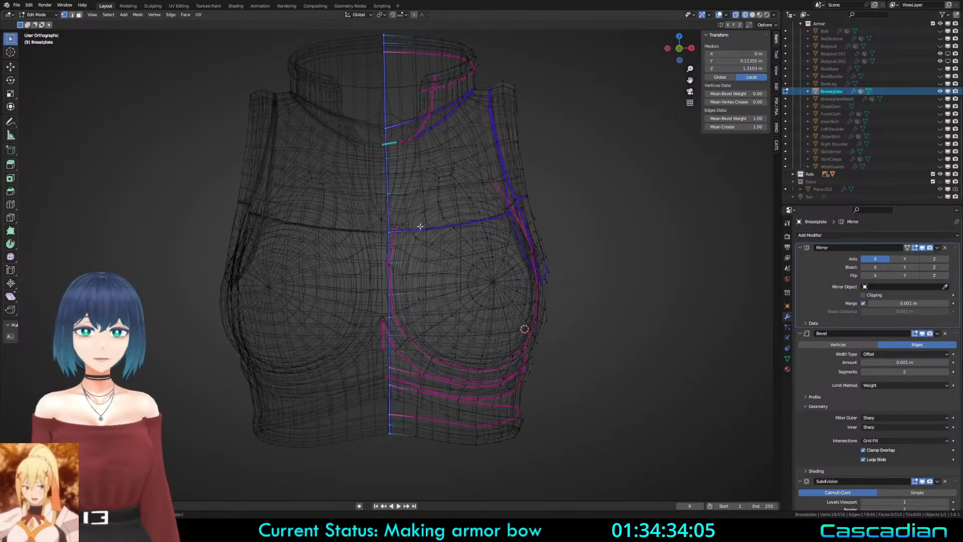
alt+shift+click(382, 185)
key(shift+z)
key(g)
key(x)
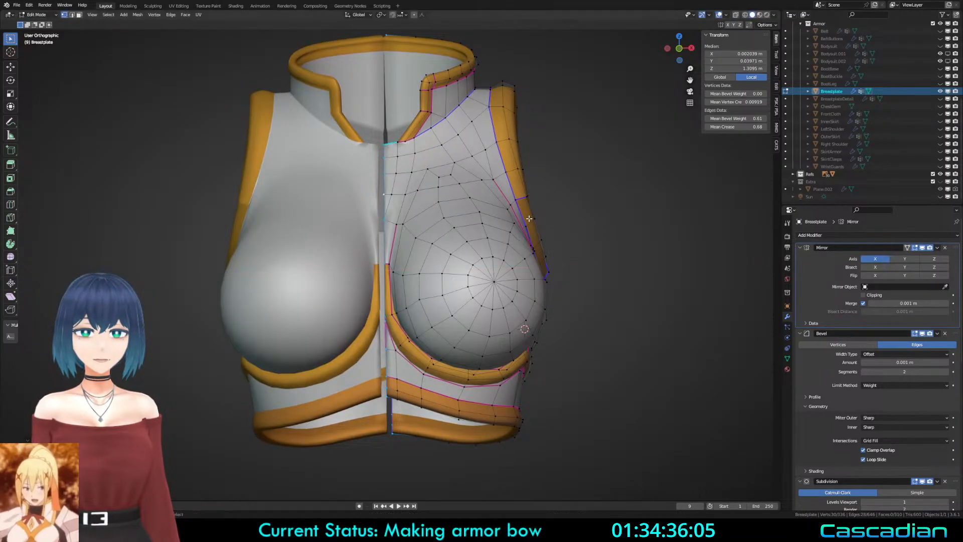
click(524, 218)
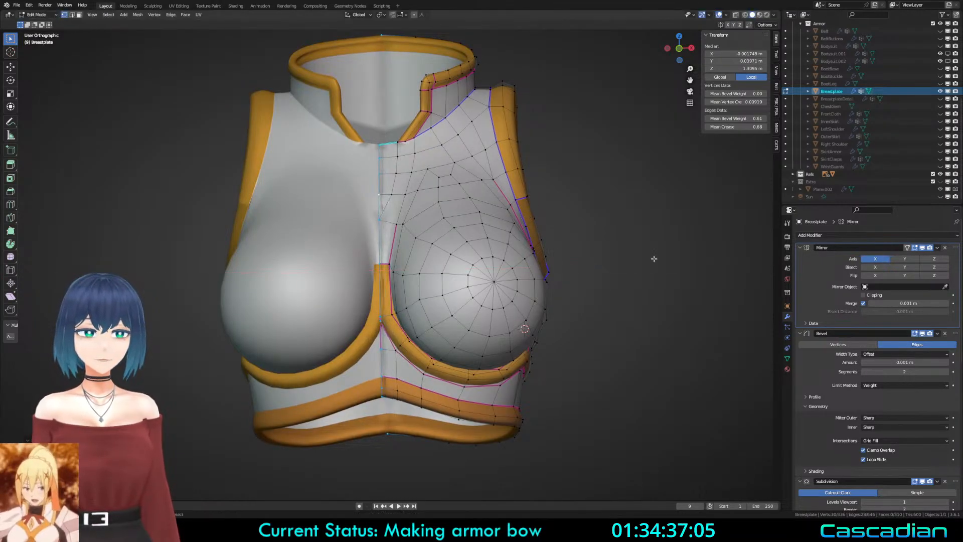
Step: Enable Clipping on the Mirror modifier and move the centre seam along X so both Breastplate halves join
key(g)
key(x)
click(696, 273)
key(g)
key(x)
click(652, 272)
key(shift+z)
key(a)
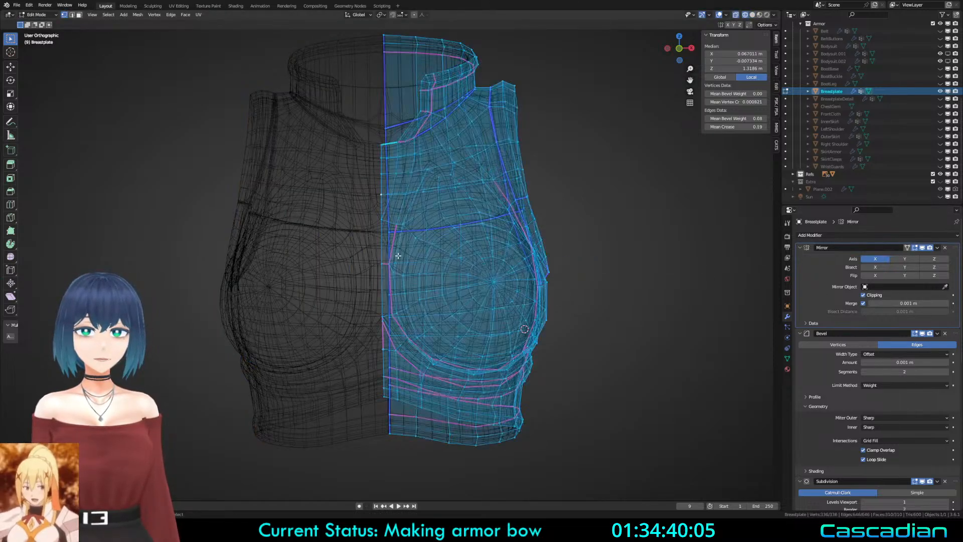
key(shift+z)
key(Tab)
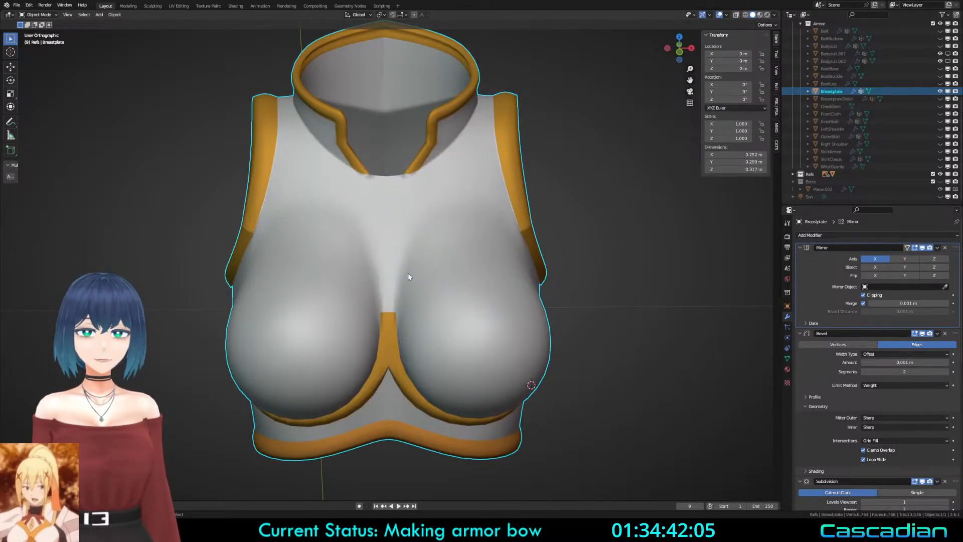
Step: Inspect the mirrored Breastplate, unhide the other objects and select the Breastplate again
scroll(408, 277, down, 2)
key(a)
key(a)
middle_drag(408, 344, 562, 288)
key(alt+h)
key(a)
middle_drag(469, 282, 426, 296)
key(a)
click(462, 324)
middle_drag(461, 323, 433, 302)
Step: Select the overlapping side vertices above the under-chest trim through the mesh and nudge them to refine the mirrored outline
key(Tab)
scroll(506, 323, up, 1)
middle_drag(515, 331, 519, 315)
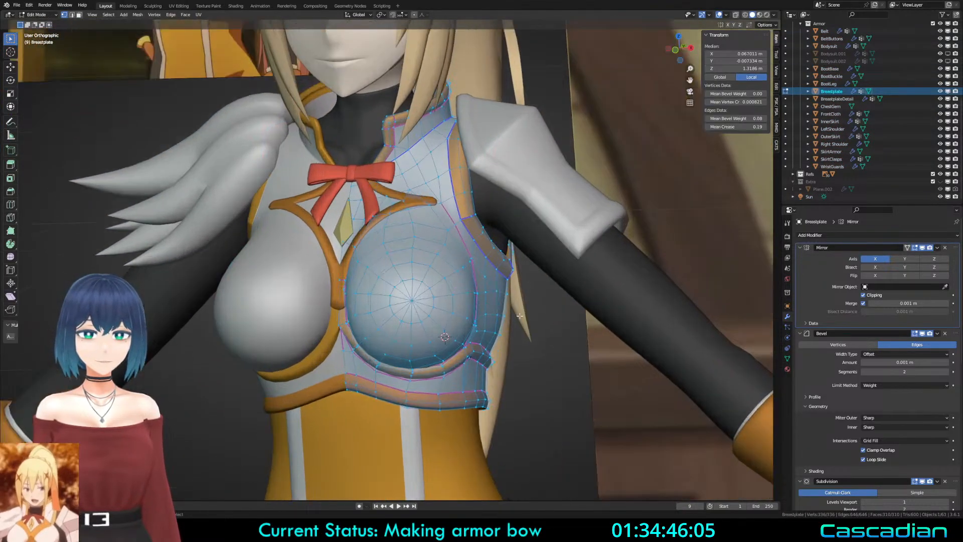
key(alt+a)
key(alt+z)
click(517, 347)
key(alt+z)
key(g)
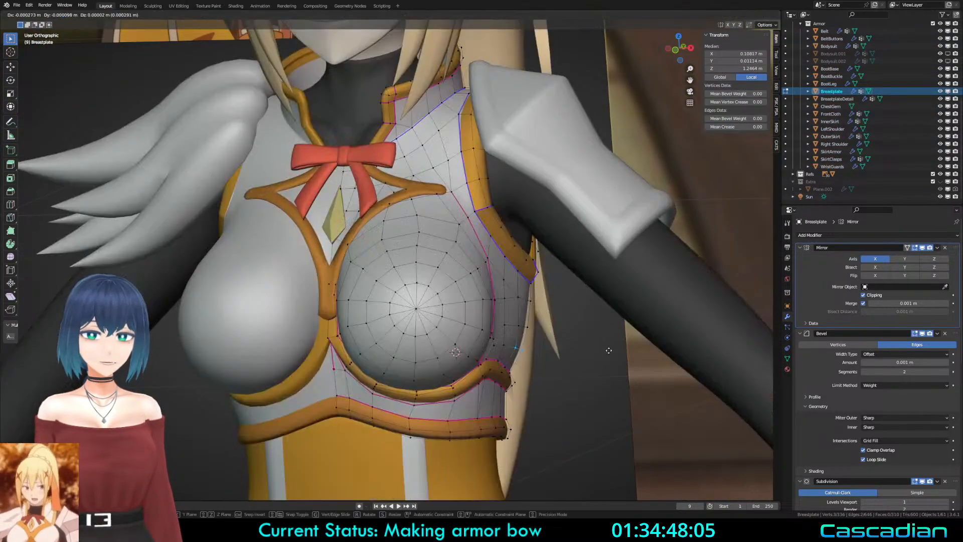
click(608, 350)
key(g)
click(591, 352)
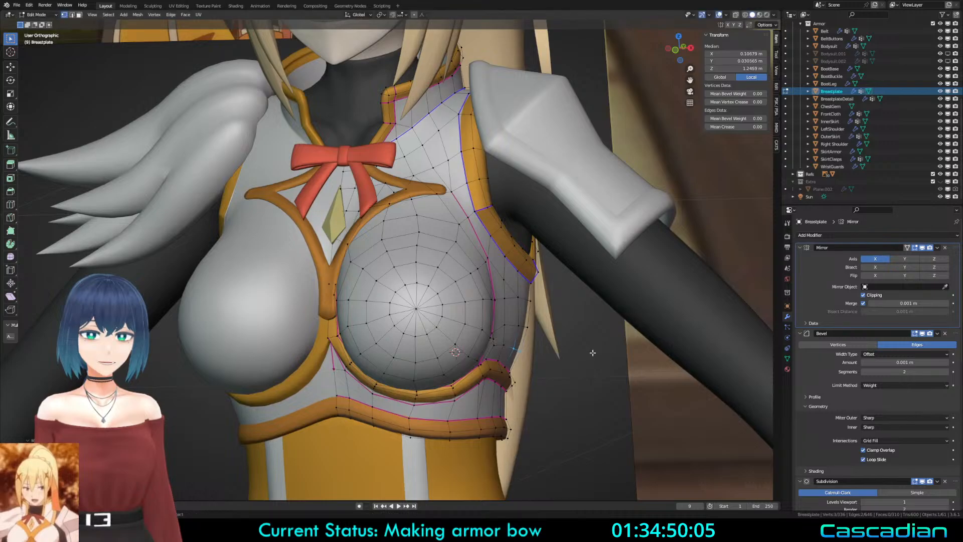
Step: Check the side vertices beneath the armhole trim in wireframe and inspect the Breastplate from the side
key(shift+z)
key(a)
key(a)
key(c)
click(524, 303)
click(519, 298)
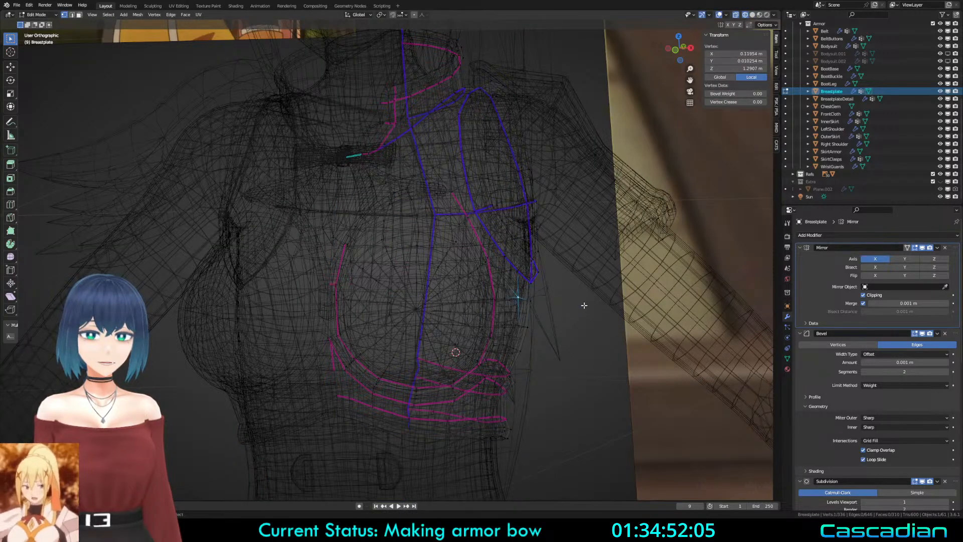
key(shift+z)
key(Tab)
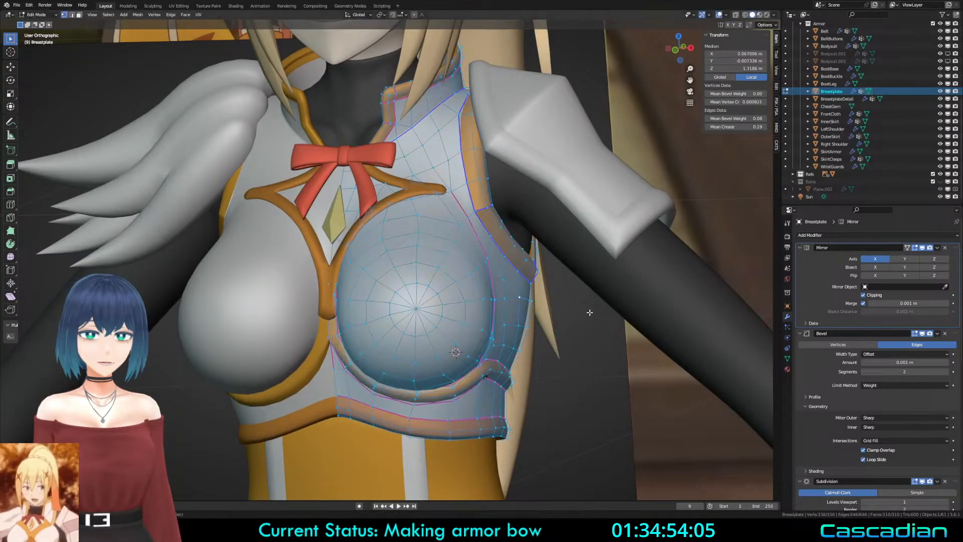
click(575, 320)
scroll(576, 319, down, 1)
middle_drag(478, 273, 392, 284)
Step: Add a centred loop cut along the side of the white band between the under-chest trim and the bottom trim
key(Tab)
shift+middle_drag(471, 348, 531, 248)
scroll(461, 268, up, 2)
key(a)
key(ctrl+r)
click(398, 317)
right_click(397, 317)
Step: Connect the front end of the white band's loop cut to the neighbouring under-chest trim vertex and merge the short leftover edge
scroll(532, 249, up, 3)
click(317, 275)
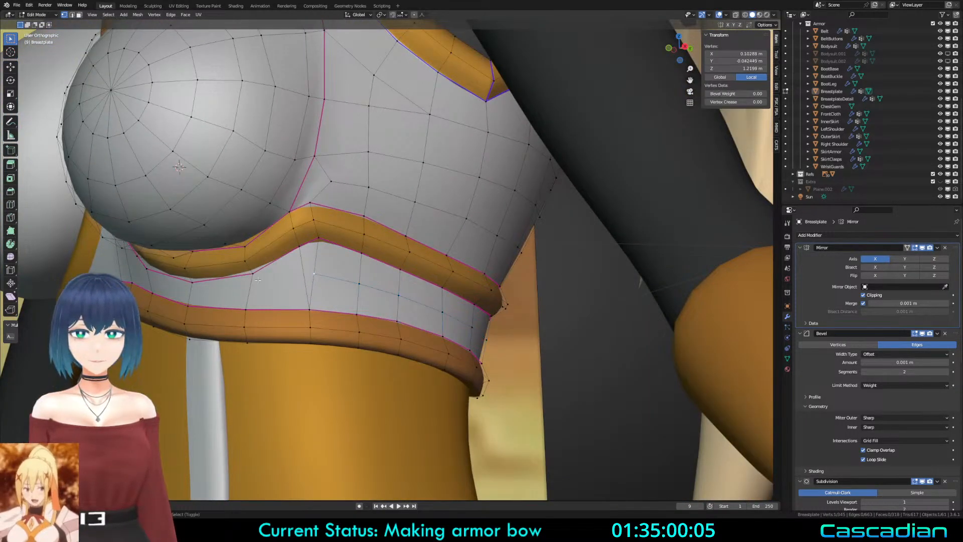
shift+click(256, 278)
key(j)
click(310, 305)
key(2)
click(311, 279)
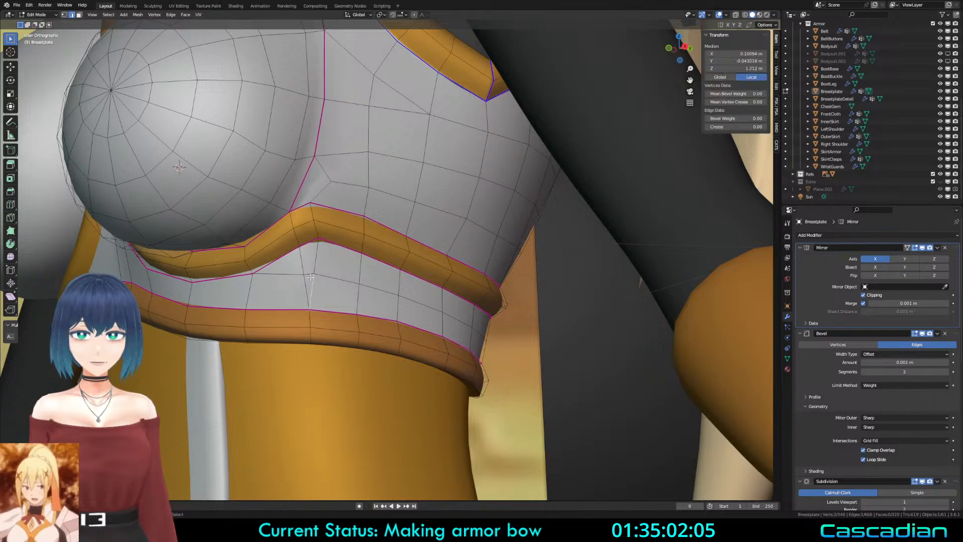
key(m)
click(310, 272)
key(1)
Step: Select the centred edge loop on the white band's side and push it inward with Shrink/Fatten, finally by about -0.0005 m
alt+click(332, 277)
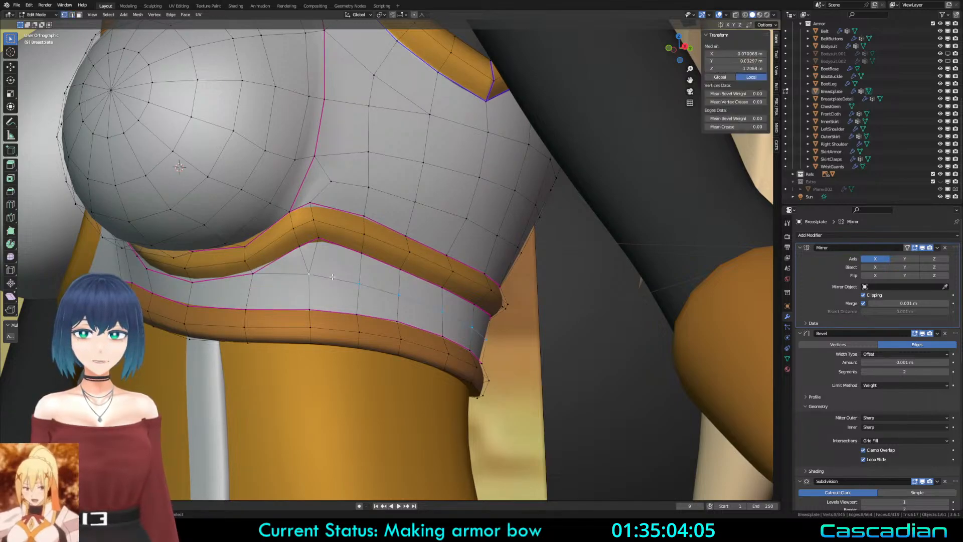
middle_drag(383, 277, 556, 327)
key(alt+s)
click(611, 326)
key(Tab)
scroll(569, 330, down, 2)
key(Tab)
key(alt+s)
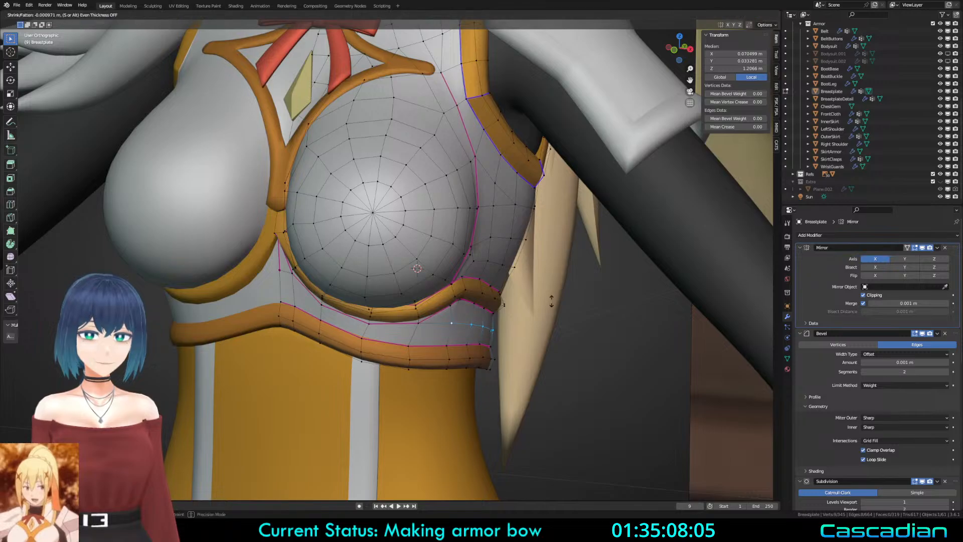
click(597, 310)
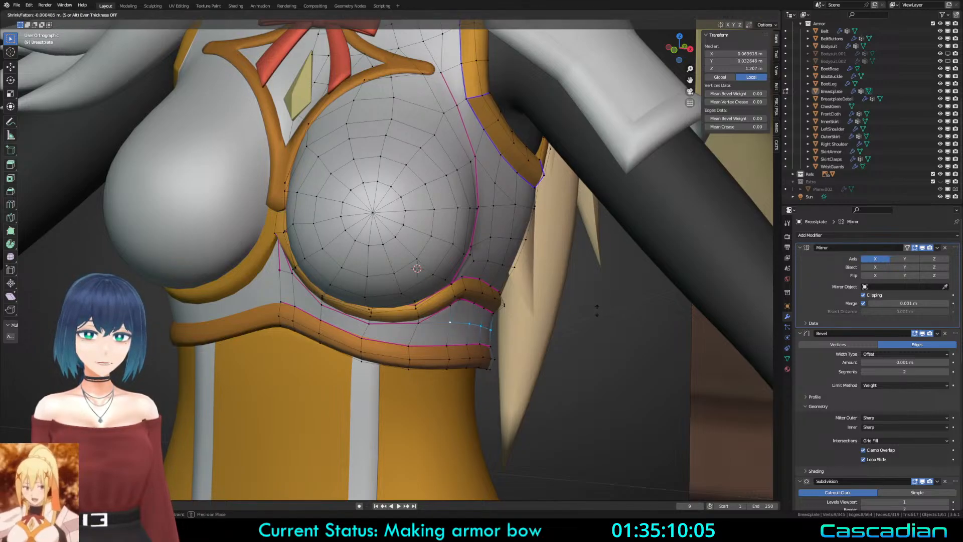
key(Tab)
scroll(589, 287, down, 2)
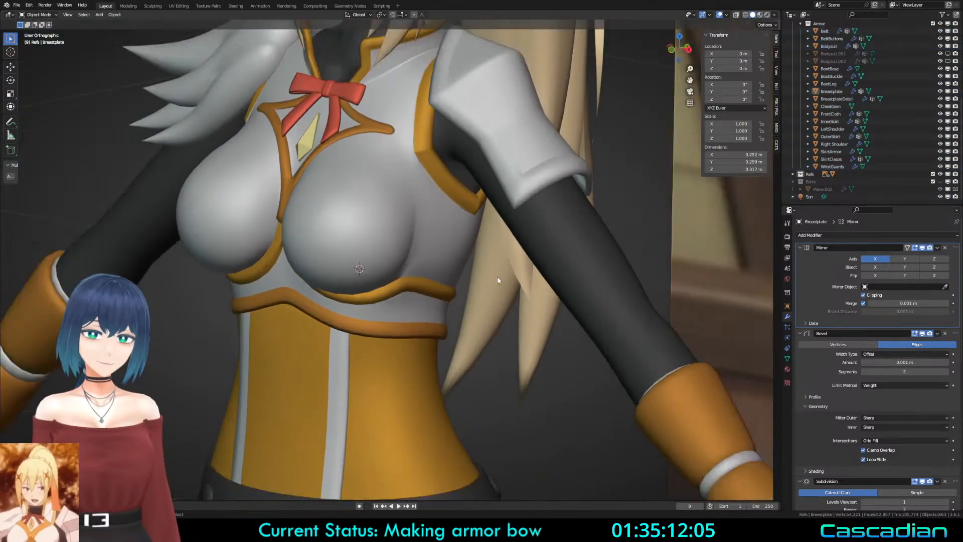
middle_drag(498, 276, 439, 269)
Step: Move the bottom trim's vertices at the side of the torso and slide the band vertex above them along its edge
key(Tab)
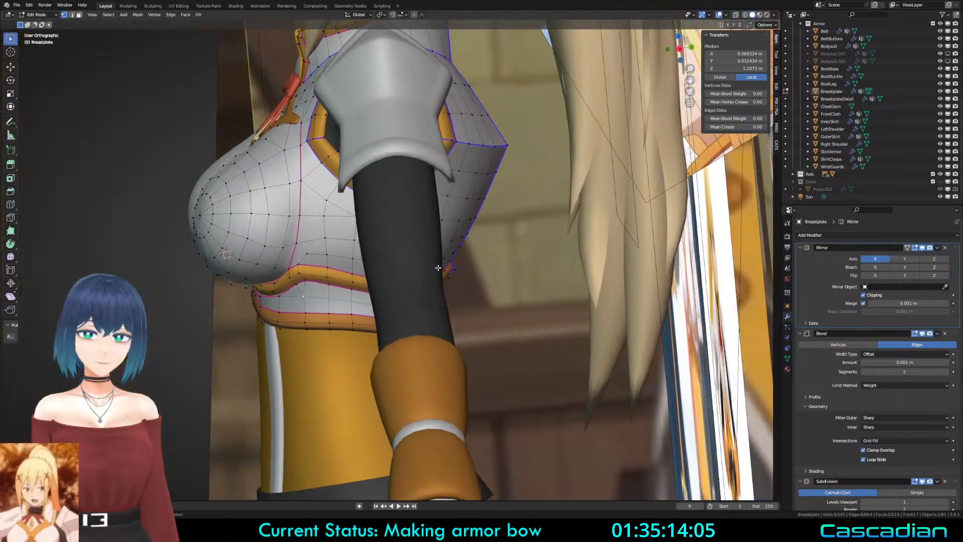
scroll(353, 313, up, 1)
click(346, 326)
ctrl+click(348, 343)
key(g)
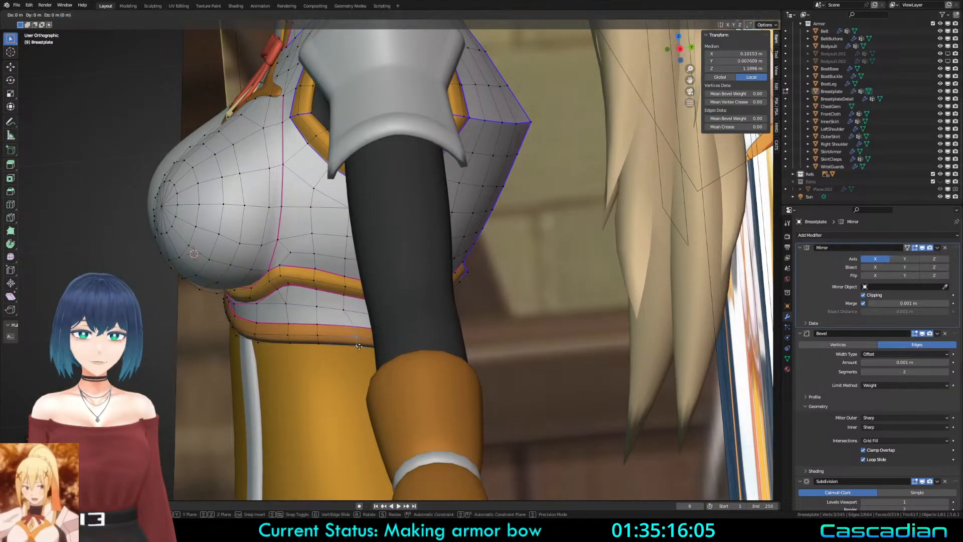
click(353, 346)
click(347, 306)
key(g)
key(g)
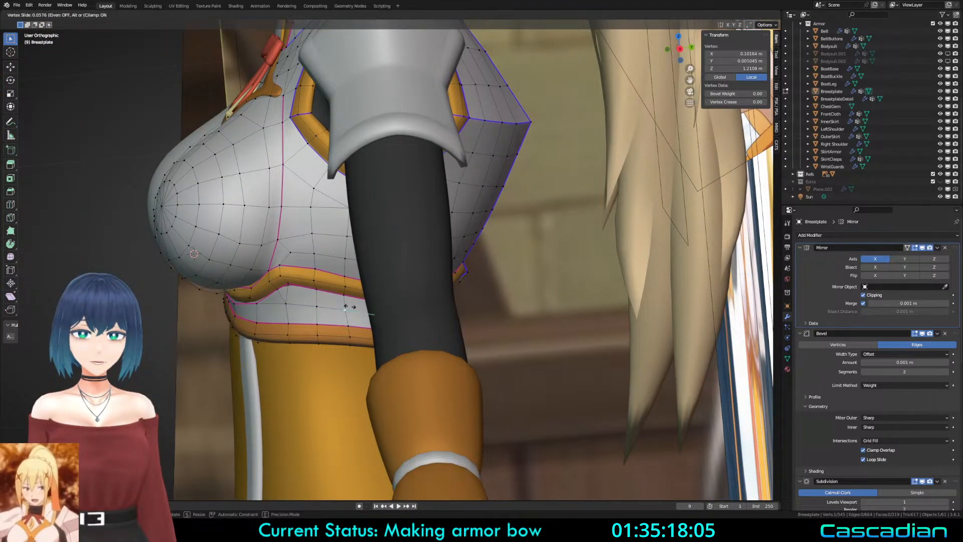
click(351, 307)
Step: Dissolve the centred edge loop along the side of the white band and check the band's shading in object mode
middle_drag(351, 307, 429, 307)
key(Tab)
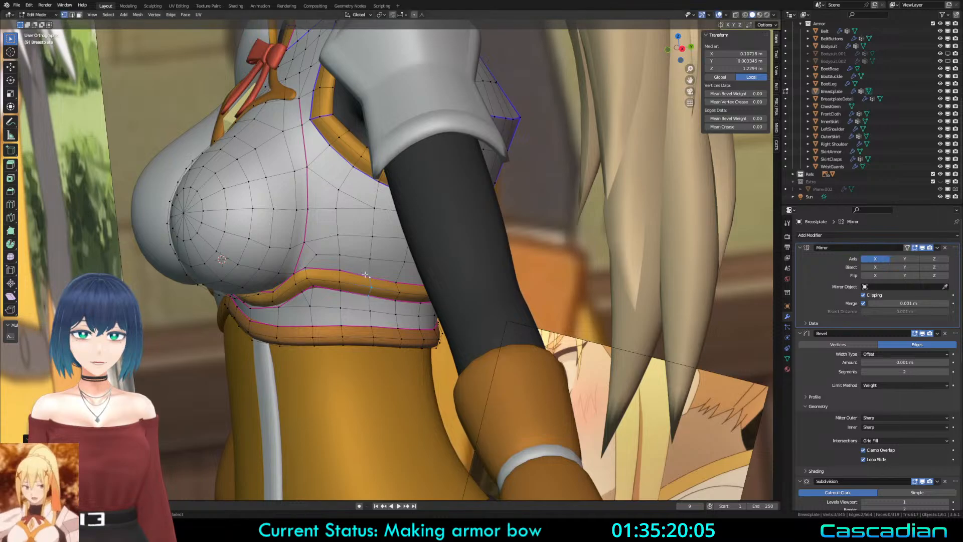
middle_drag(371, 296, 499, 280)
key(Tab)
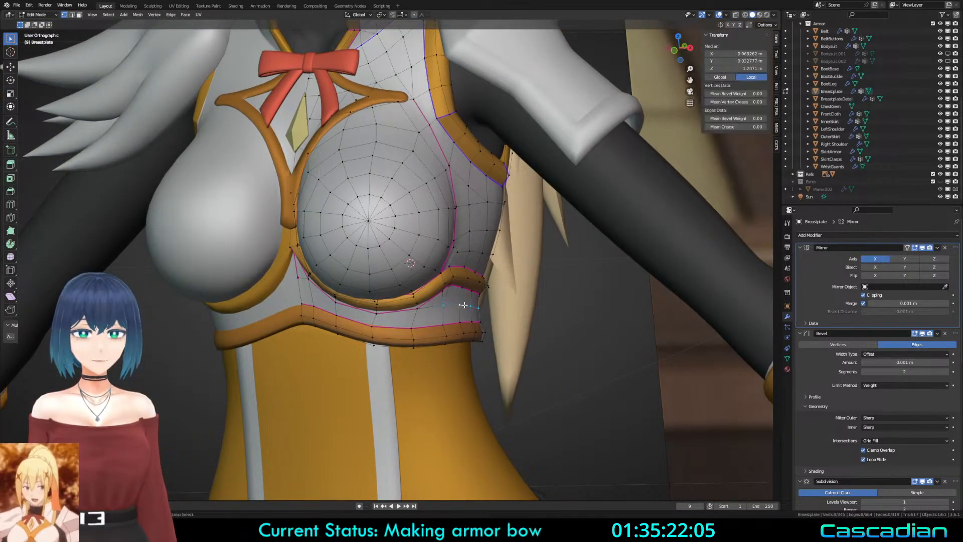
key(x)
click(457, 364)
key(Tab)
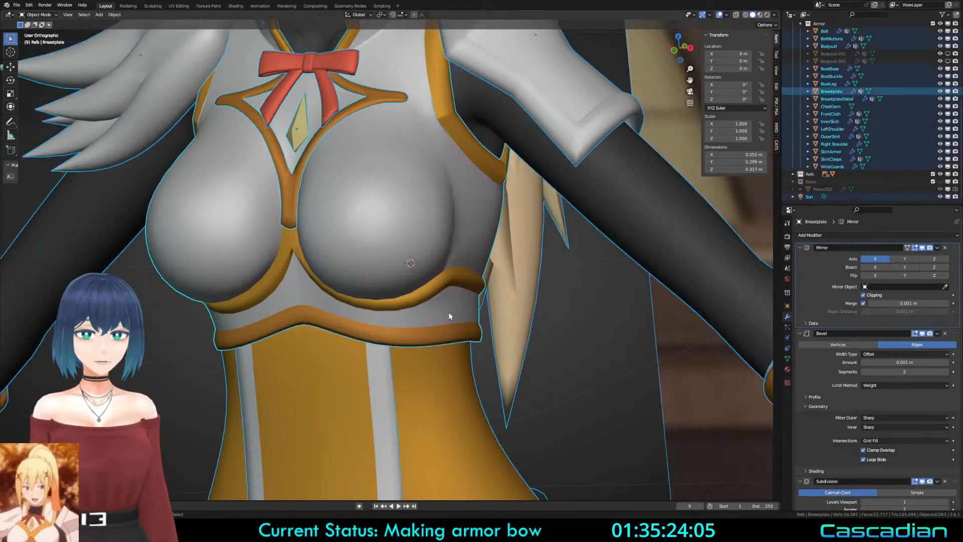
middle_drag(448, 312, 480, 314)
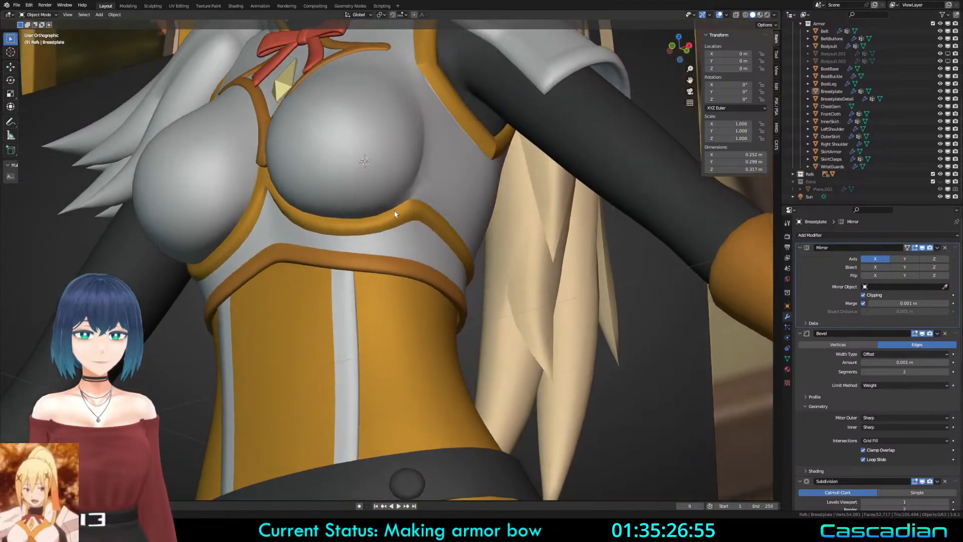
Step: Select an edge across the bottom trim at the side of the waist and try to scale it with sharp proportional editing
key(Tab)
click(461, 313)
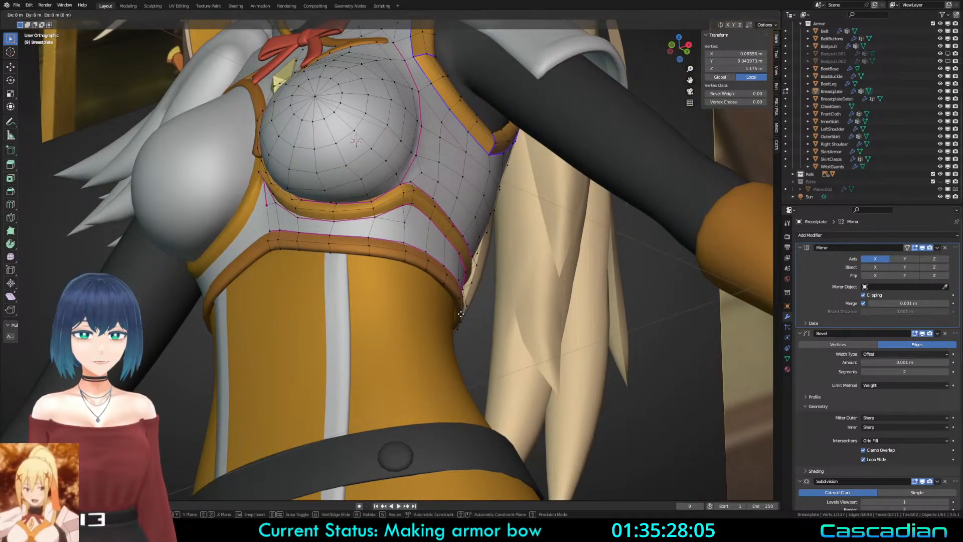
ctrl+click(494, 155)
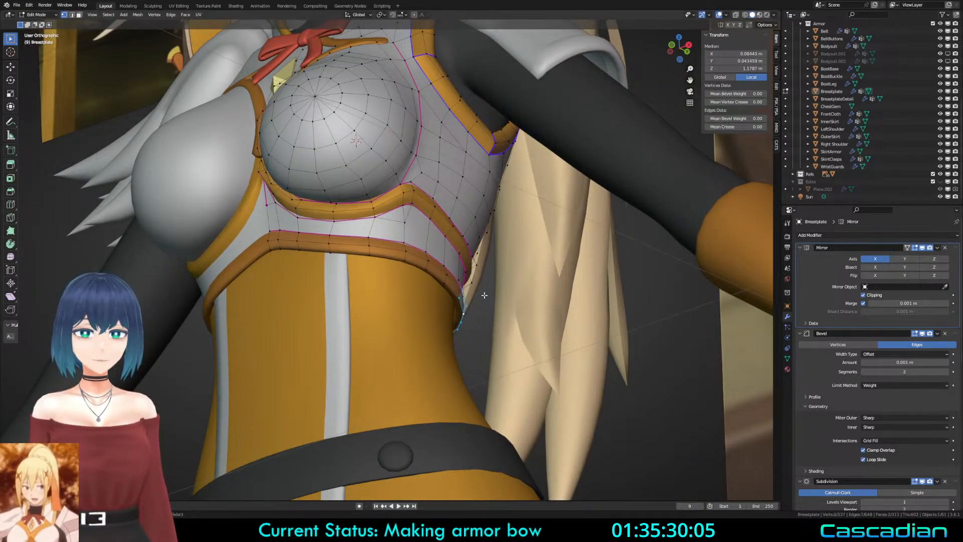
key(2)
click(465, 307)
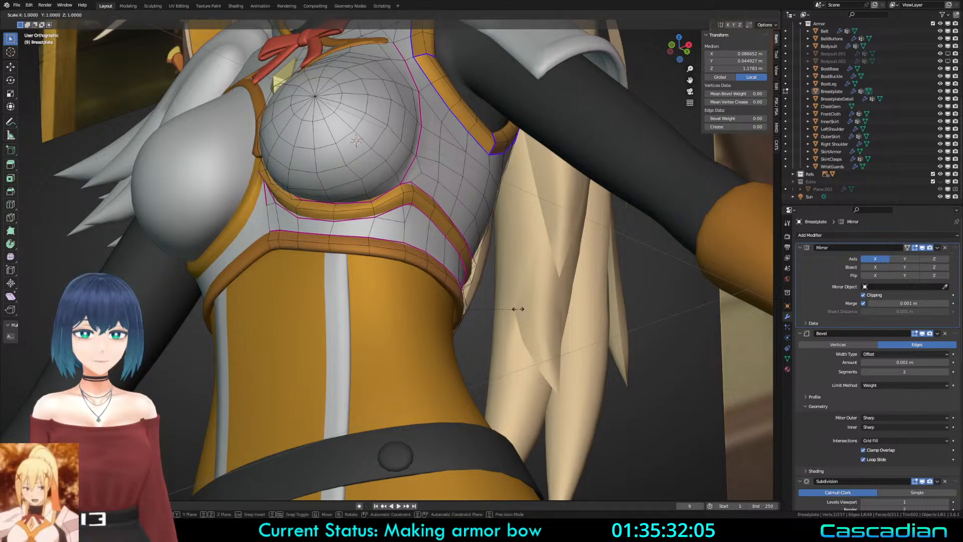
middle_drag(516, 308, 389, 24)
scroll(532, 176, up, 3)
key(s)
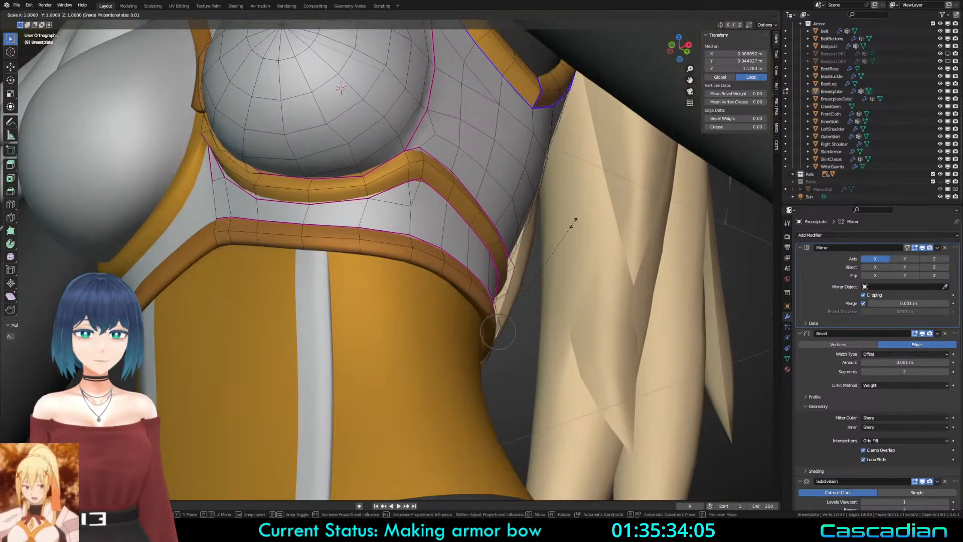
key(shift+z)
scroll(574, 222, up, 10)
right_click(570, 222)
key(shift+z)
Step: Move the selected bottom trim edge at the side of the waist within the YZ plane using proportional editing
middle_drag(474, 285, 494, 272)
key(g)
right_click(542, 273)
key(shift+z)
key(g)
key(shift+x)
click(628, 289)
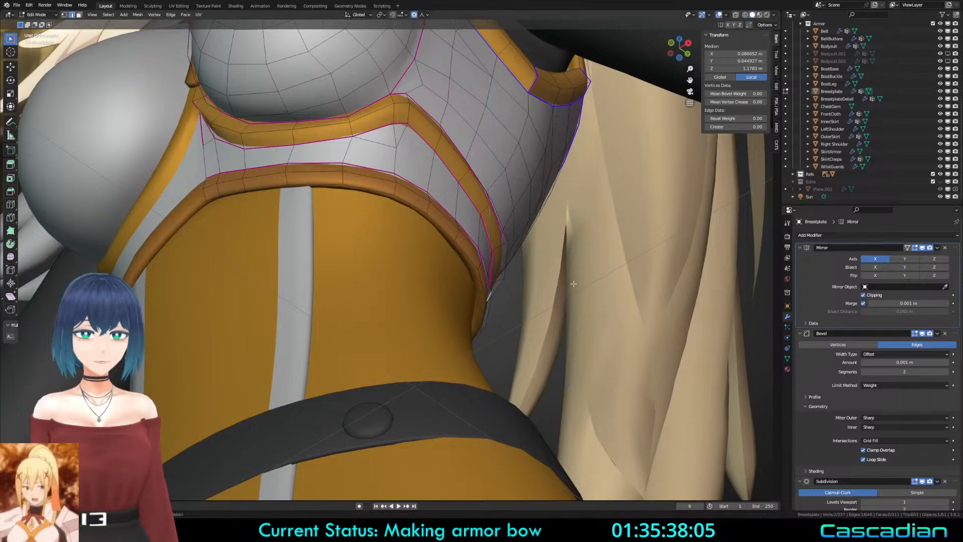
middle_drag(628, 289, 474, 295)
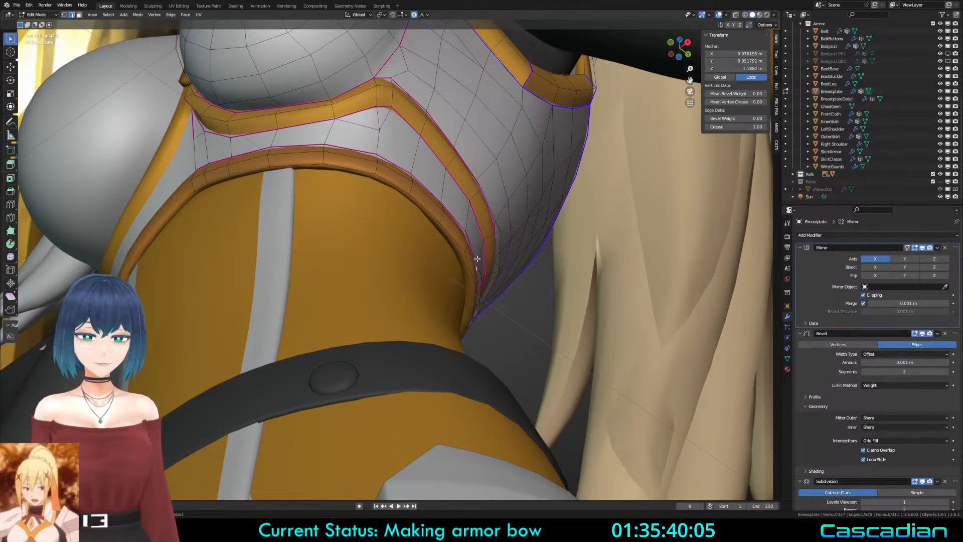
Step: Deselect the Breastplate mesh, bring its back into view and save the file
middle_drag(477, 258, 318, 330)
key(alt+a)
scroll(424, 297, down, 3)
key(ctrl+s)
Step: Adjust the height of the vertex on the bottom trim's upper border at the back, moving it along Z
scroll(341, 276, up, 4)
key(1)
shift+click(352, 336)
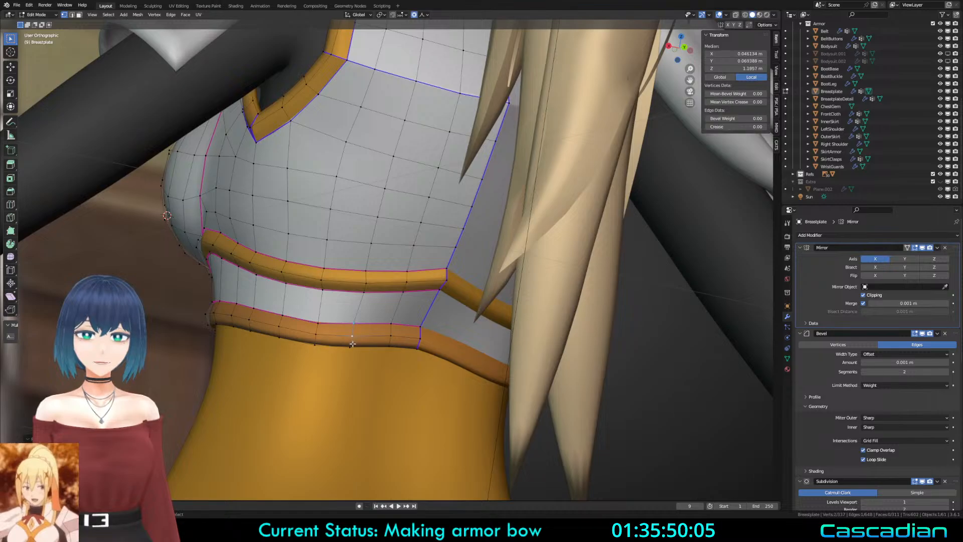
click(353, 323)
key(g)
scroll(354, 323, up, 8)
right_click(358, 322)
scroll(358, 321, up, 1)
key(g)
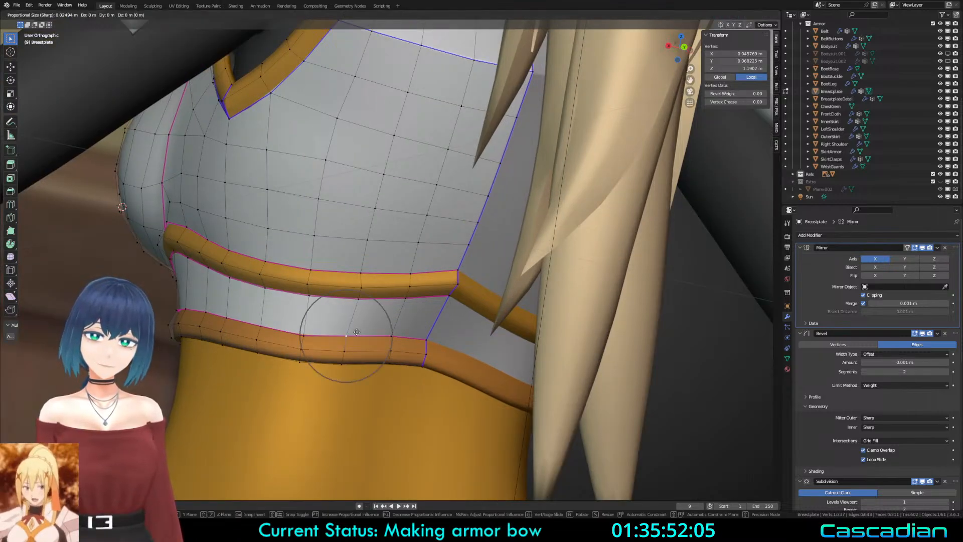
right_click(357, 331)
key(g)
key(z)
click(357, 334)
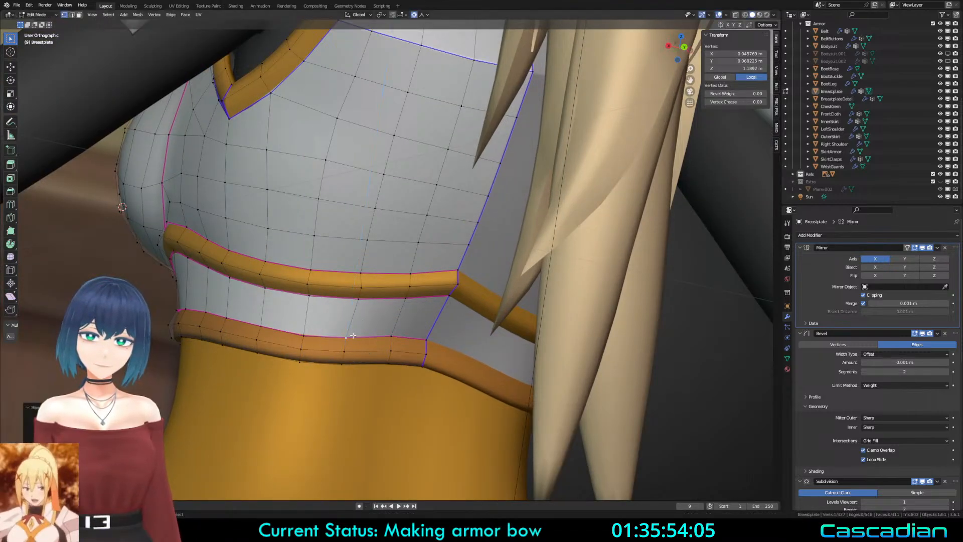
Step: Select the neighbouring bottom trim vertices farther toward the side and shift them along Z to even out the trim
click(262, 328)
shift+click(261, 339)
key(g)
key(z)
click(261, 343)
shift+click(261, 352)
middle_drag(262, 353, 308, 325)
Step: Select the whole Breastplate mesh, check it around the back and save the file
key(a)
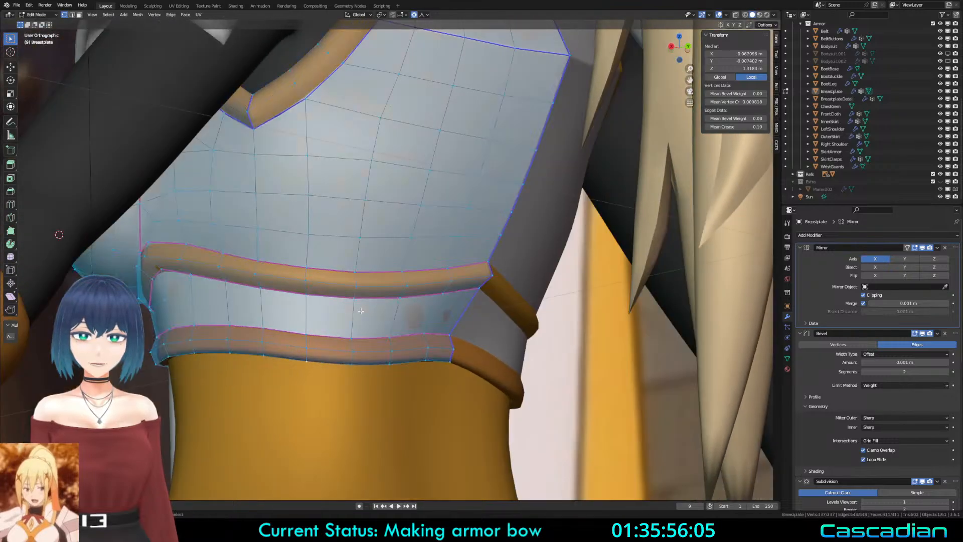
key(a)
middle_drag(401, 301, 331, 290)
key(a)
key(ctrl+s)
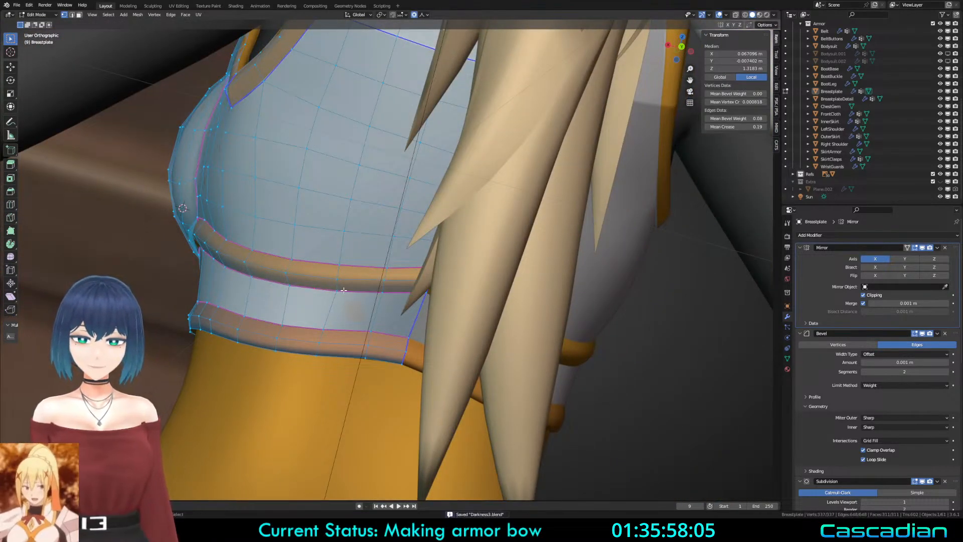
middle_drag(411, 314, 459, 334)
key(v)
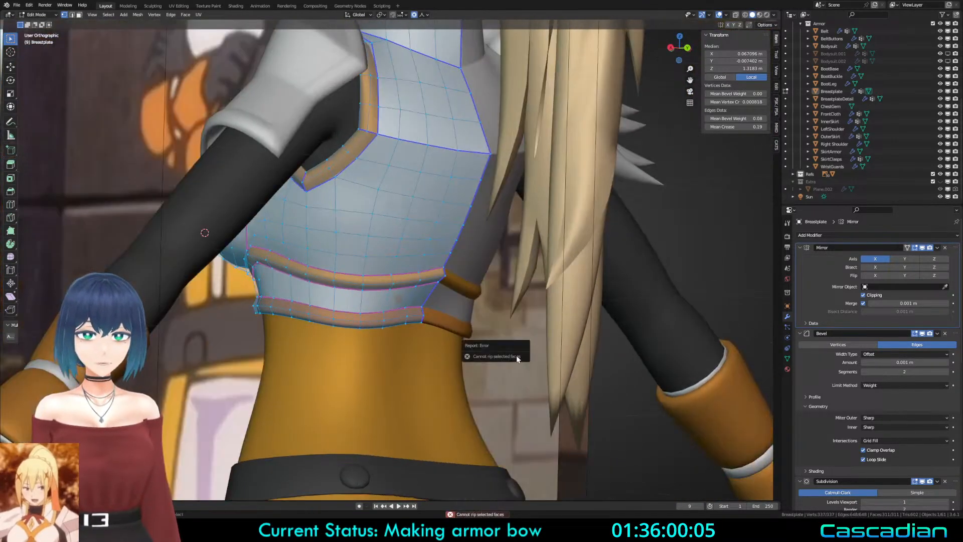
right_click(495, 335)
key(ctrl+v)
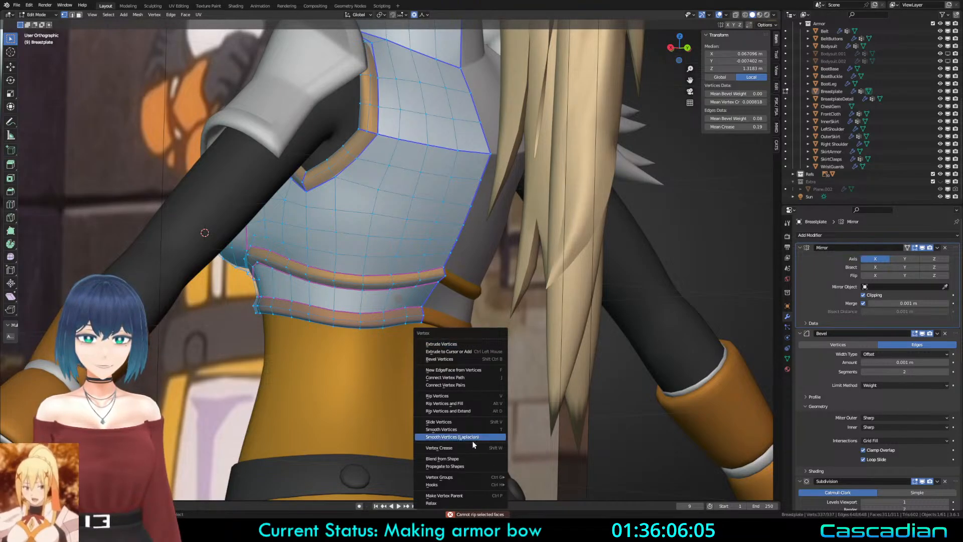
key(2)
key(ctrl+v)
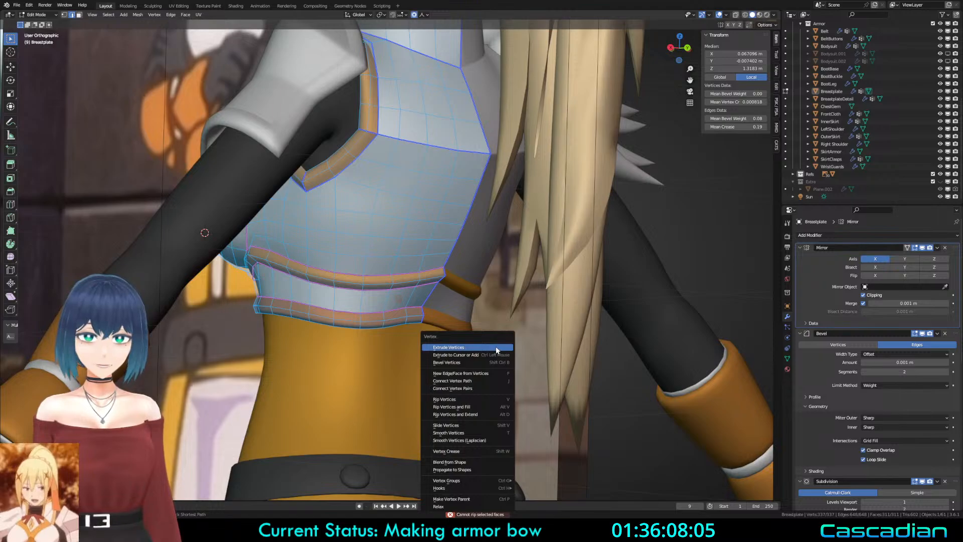
key(ctrl+v)
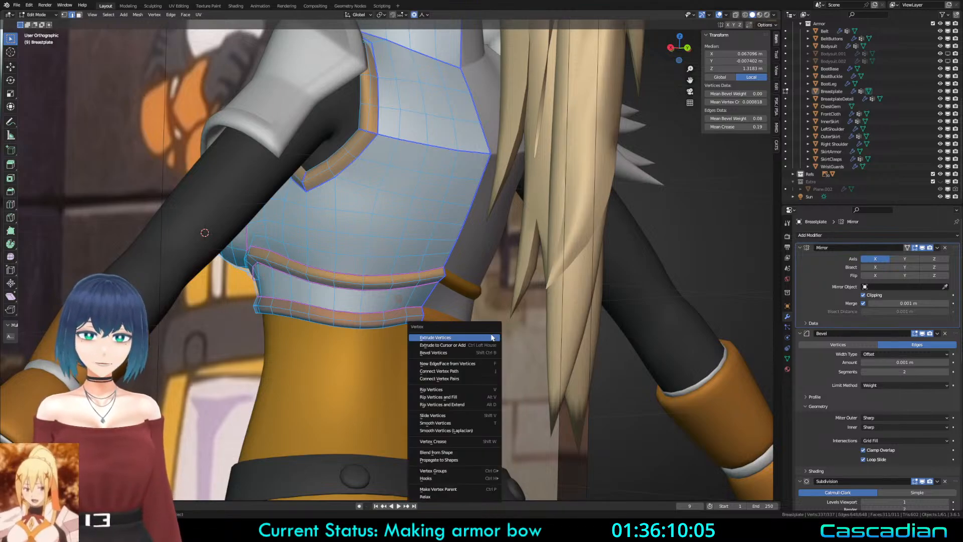
key(Escape)
key(ctrl+v)
key(ctrl+v)
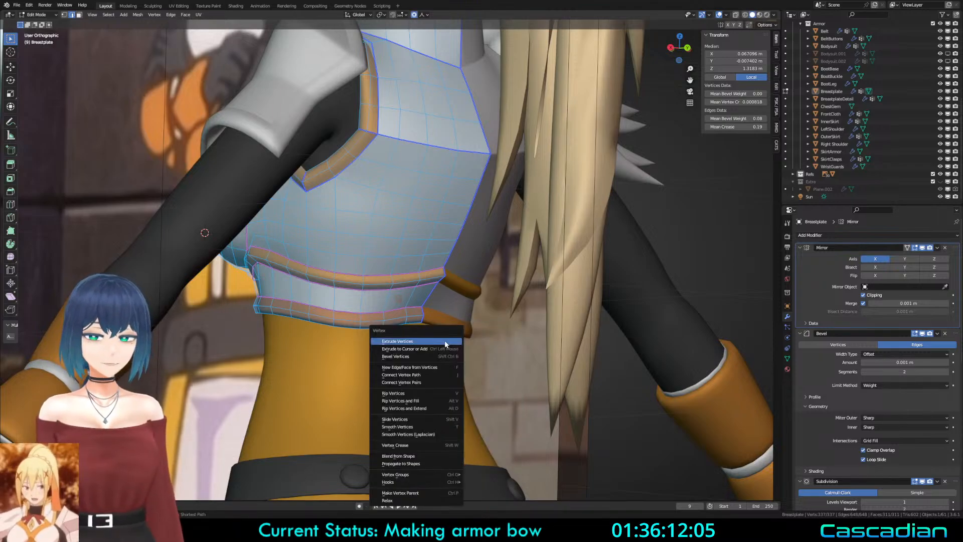
Step: Deselect the mesh, compare the Breastplate in edit and object mode from the front and side, and save the file
key(alt+a)
key(Tab)
middle_drag(380, 298, 323, 276)
key(Tab)
key(Tab)
key(Tab)
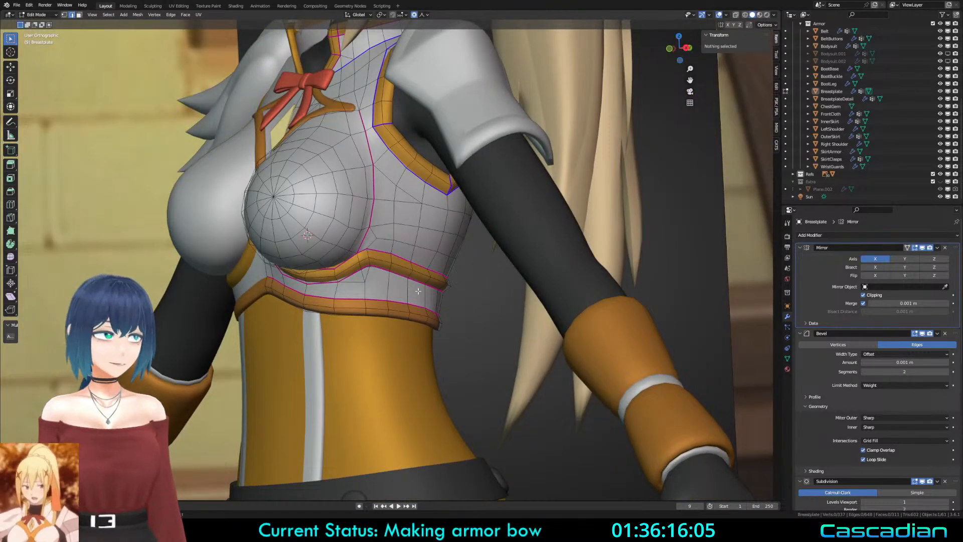
key(Tab)
middle_drag(419, 291, 543, 308)
key(ctrl+s)
key(a)
key(alt+a)
middle_drag(449, 303, 534, 280)
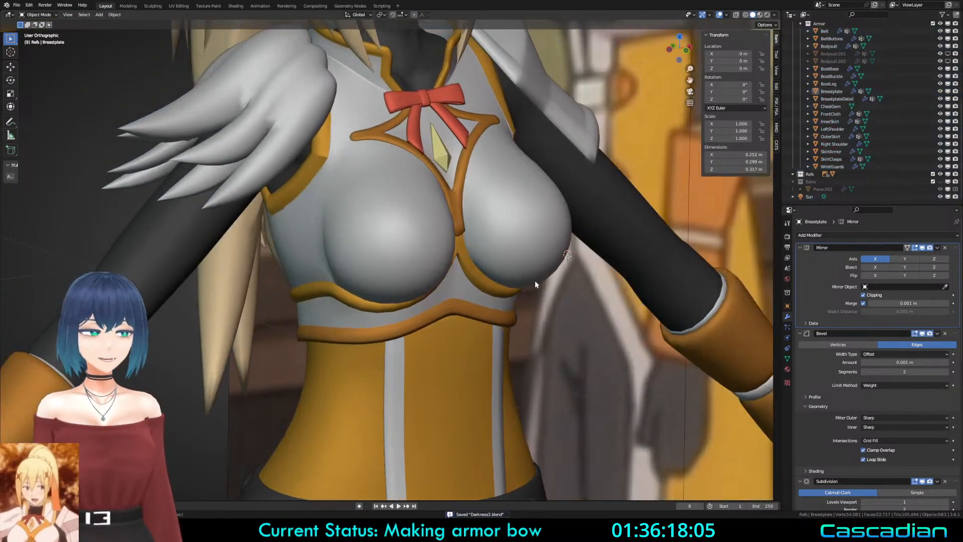
key(ctrl+v)
scroll(531, 336, down, 4)
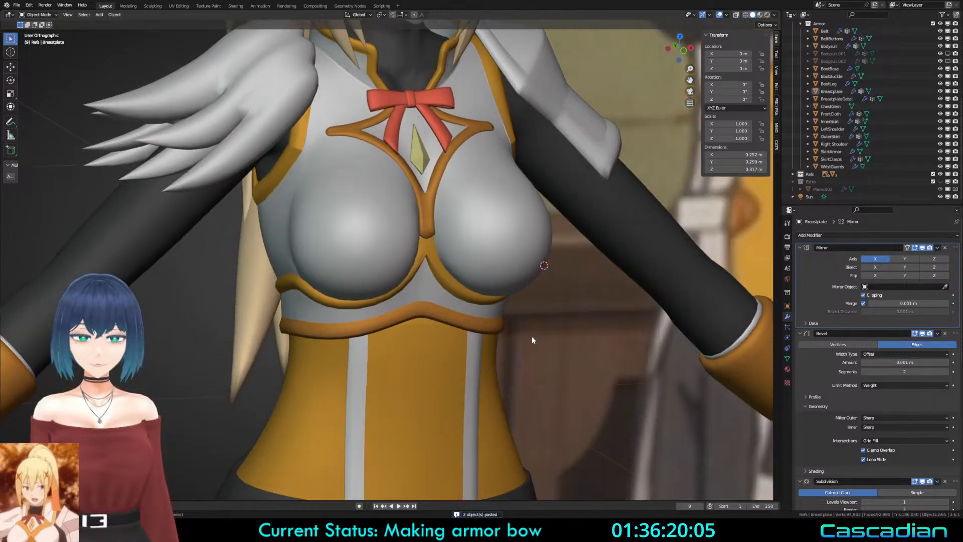
scroll(532, 337, down, 4)
key(ctrl+z)
scroll(532, 337, up, 5)
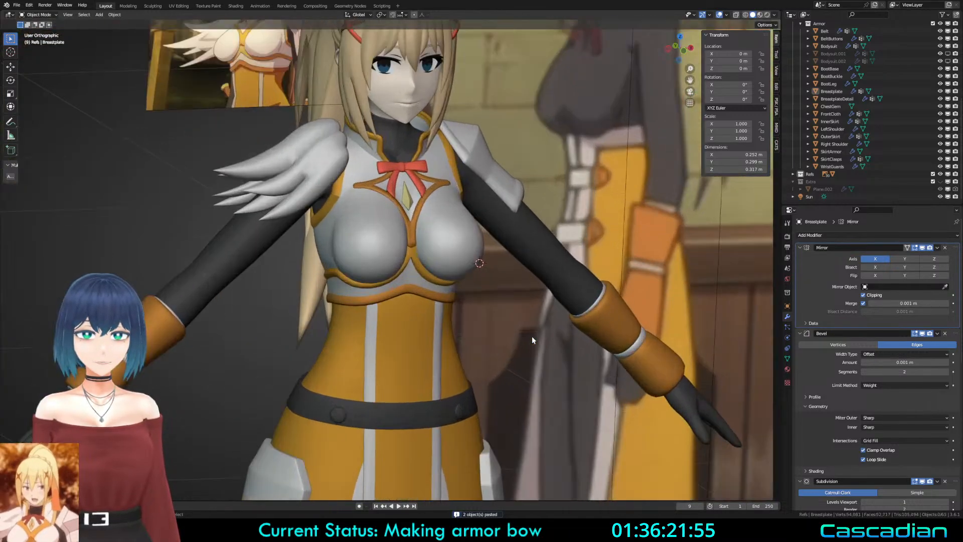
Step: Select the Breastplate, check its mesh from the front in edit mode and return to object mode
click(457, 258)
key(Tab)
scroll(451, 288, up, 3)
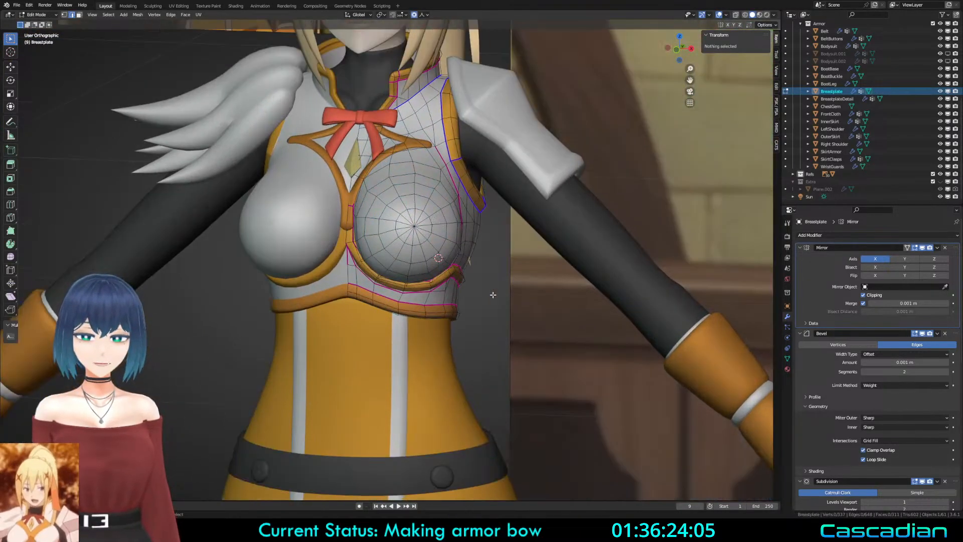
right_click(492, 294)
key(Escape)
scroll(425, 303, down, 3)
key(Tab)
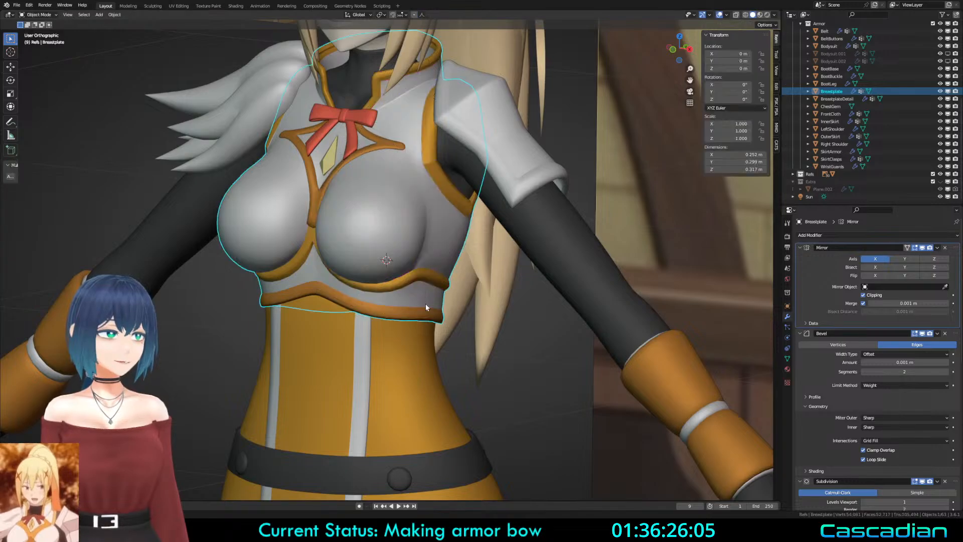
Step: Save the file
key(ctrl+s)
key(a)
key(alt+a)
click(425, 304)
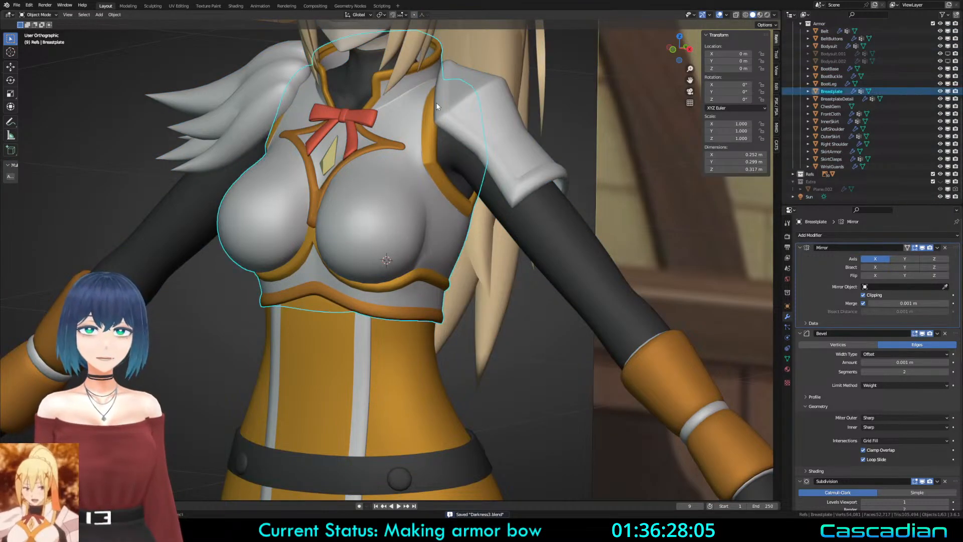
Step: Turn on proportional editing and assign a custom shortcut to its object-mode toggle
click(427, 15)
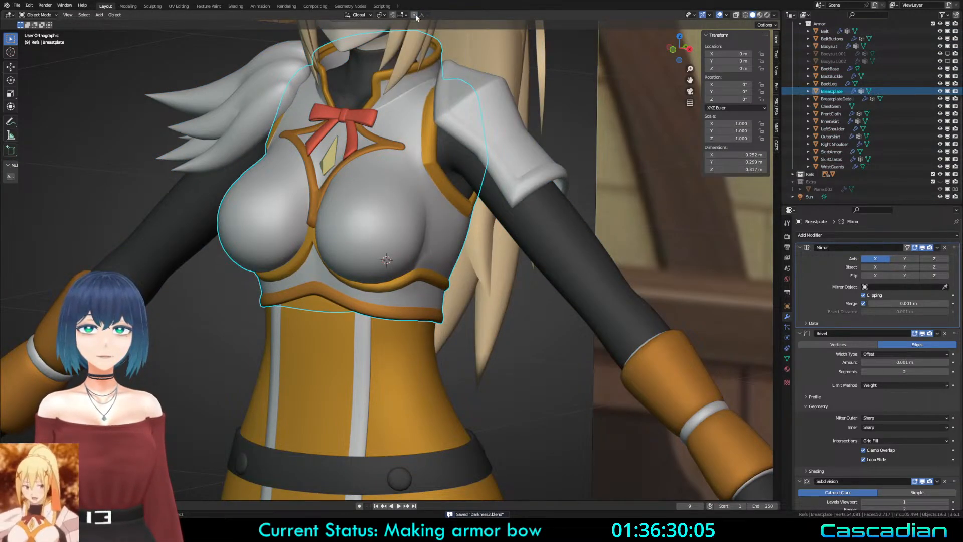
right_click(415, 15)
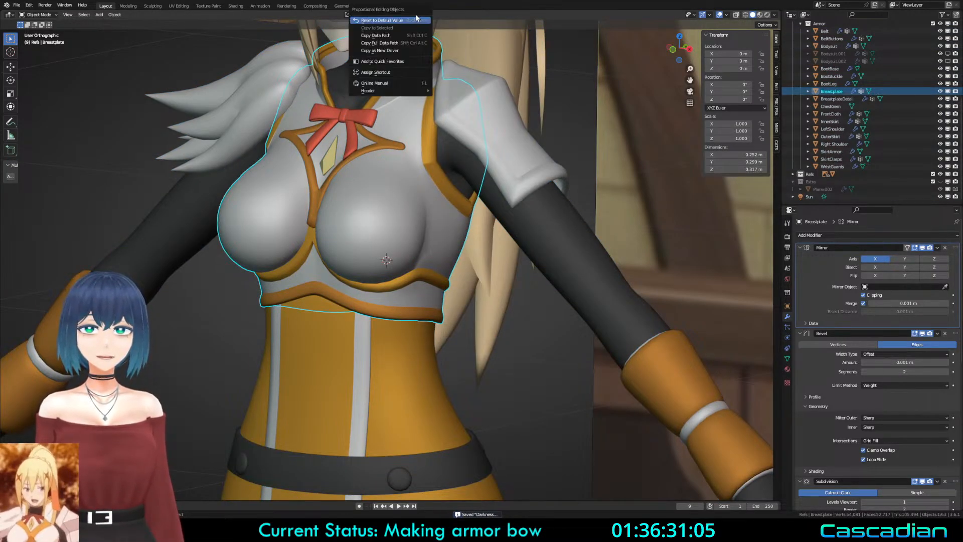
click(400, 74)
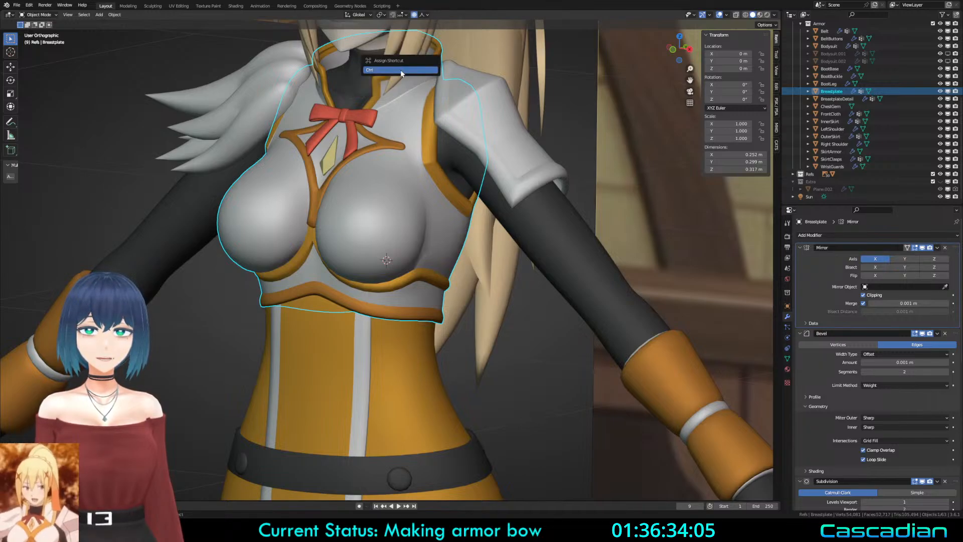
key(alt+o)
key(ctrl+v)
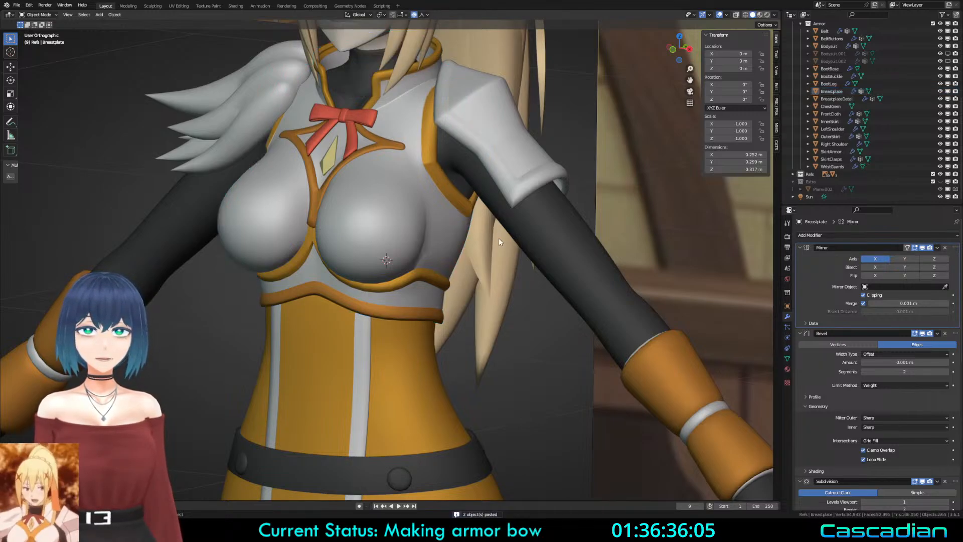
key(ctrl+z)
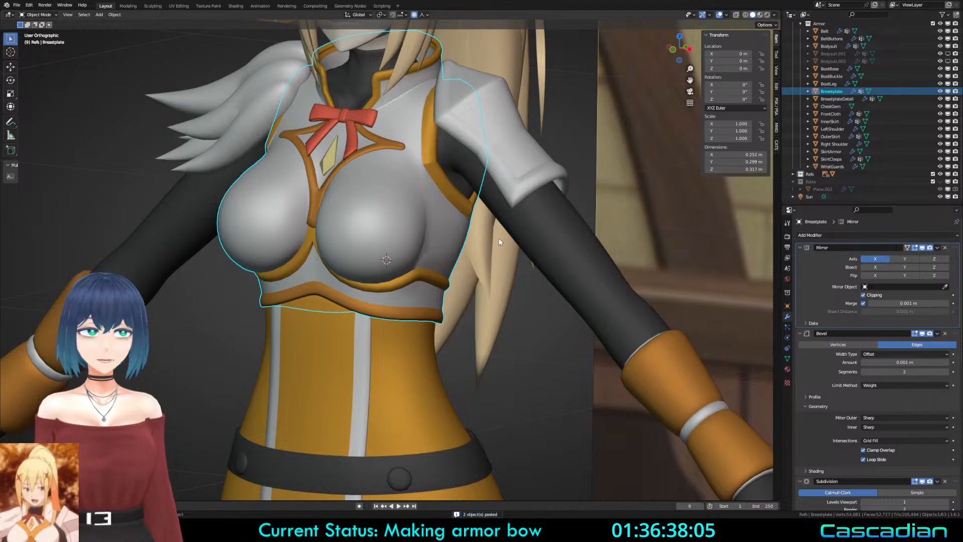
key(alt+a)
key(a)
click(498, 238)
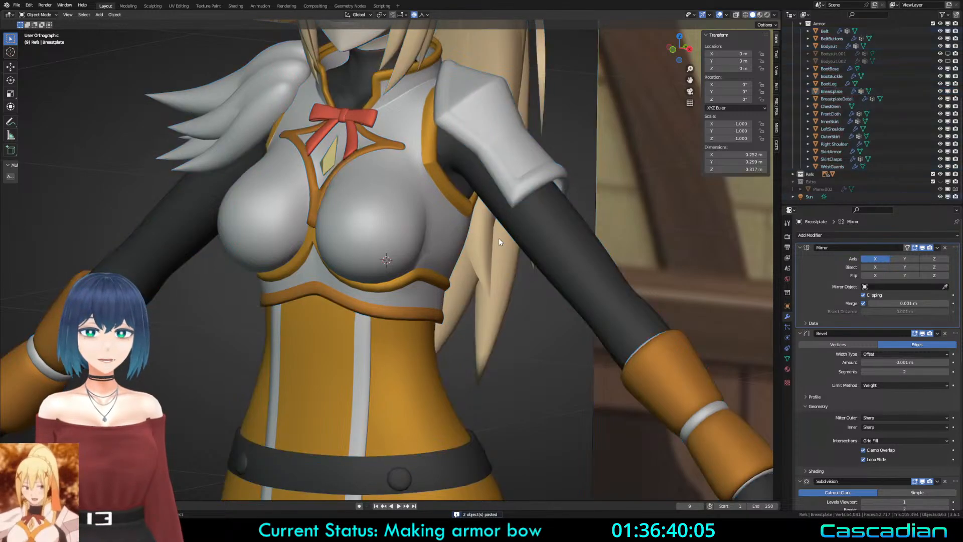
Step: Select the Breastplate and open its mesh in edit mode
click(408, 240)
key(Tab)
key(a)
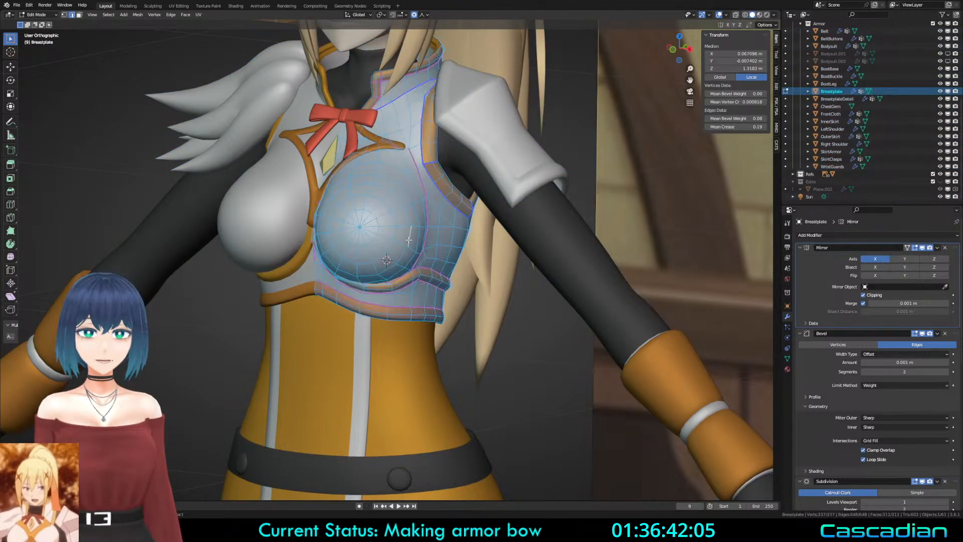
key(ctrl+v)
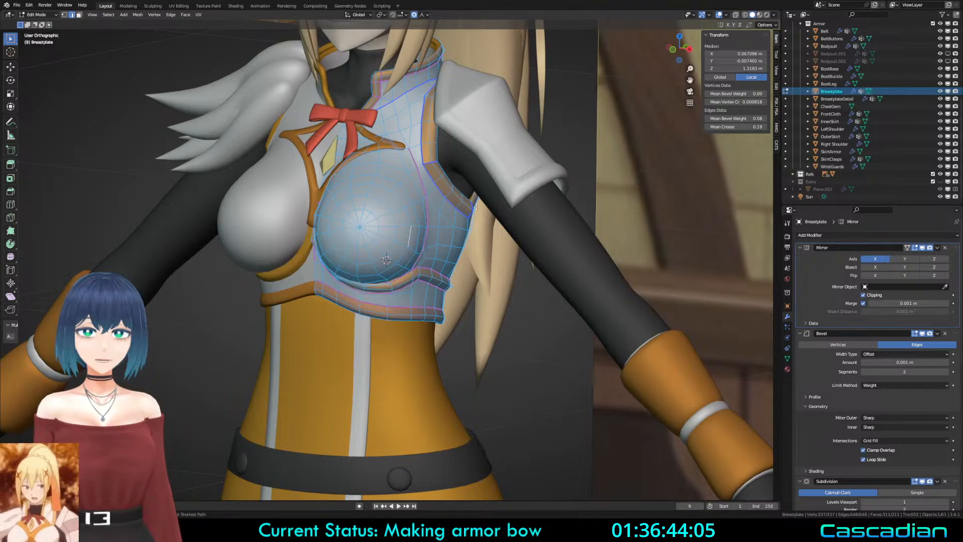
Step: Try to assign a shortcut to the proportional editing toggle in edit mode and check its falloff options
click(424, 15)
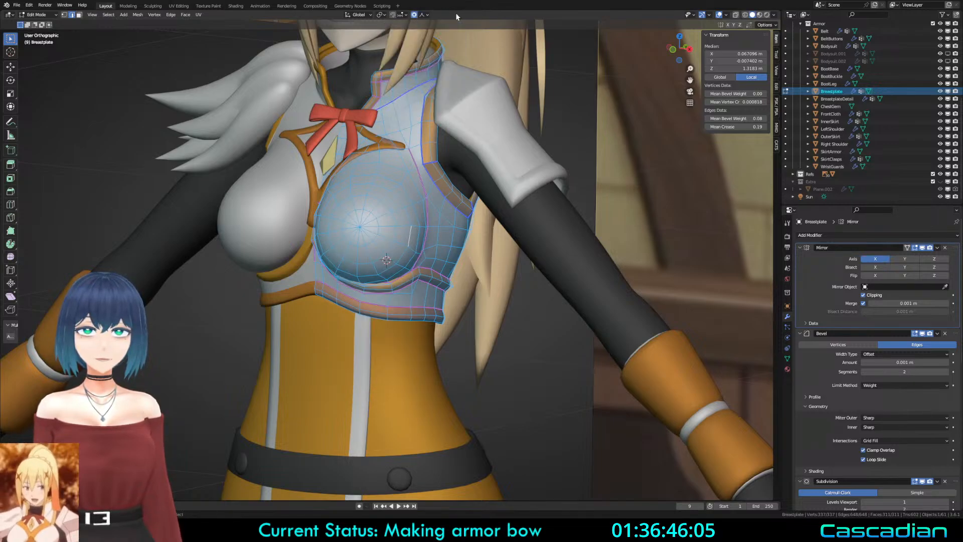
right_click(415, 15)
click(415, 74)
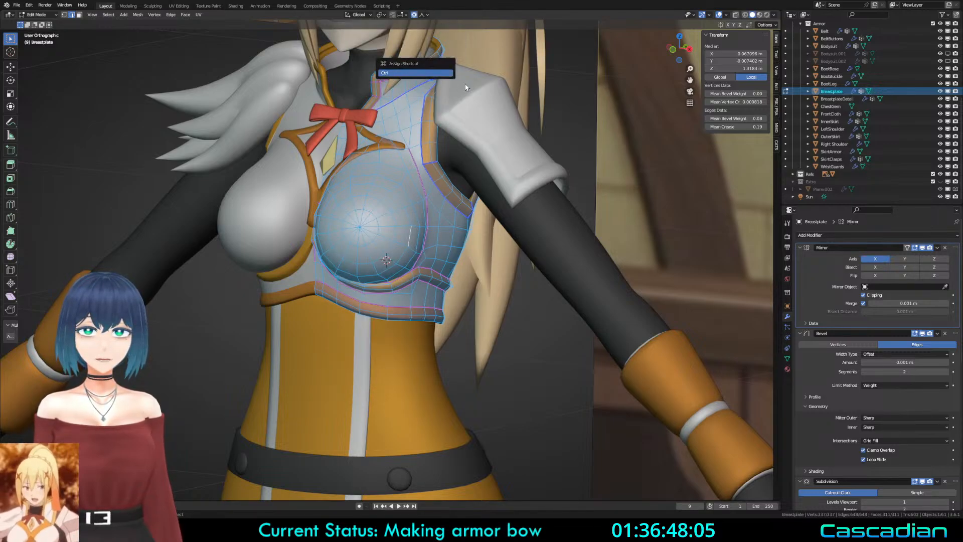
right_click(475, 145)
click(421, 15)
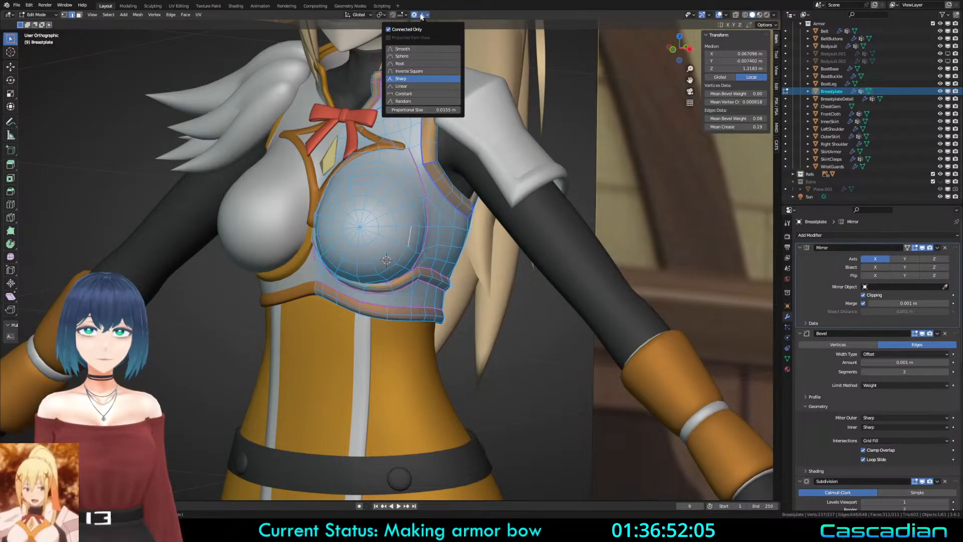
right_click(417, 15)
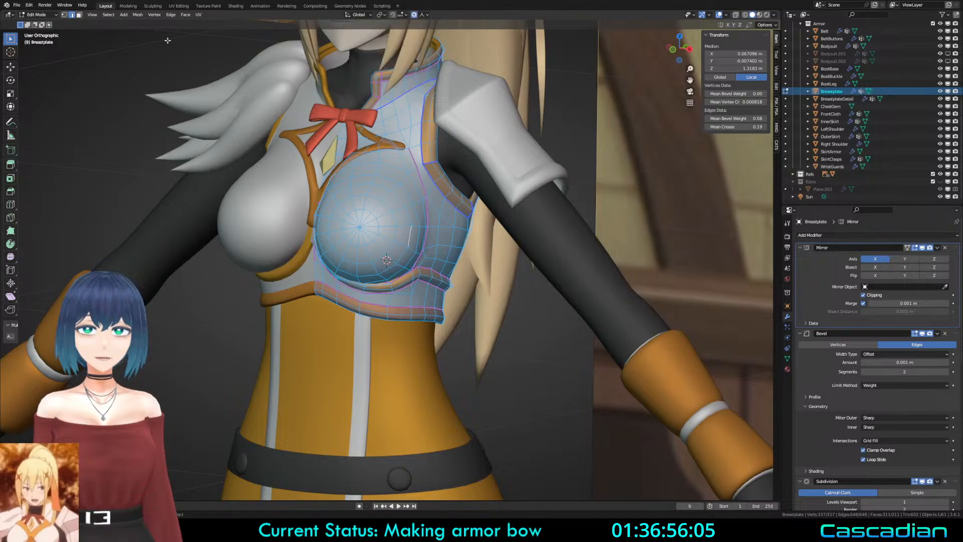
Step: Open the preferences to review the settings, and return the Breastplate to object mode
click(29, 5)
click(50, 112)
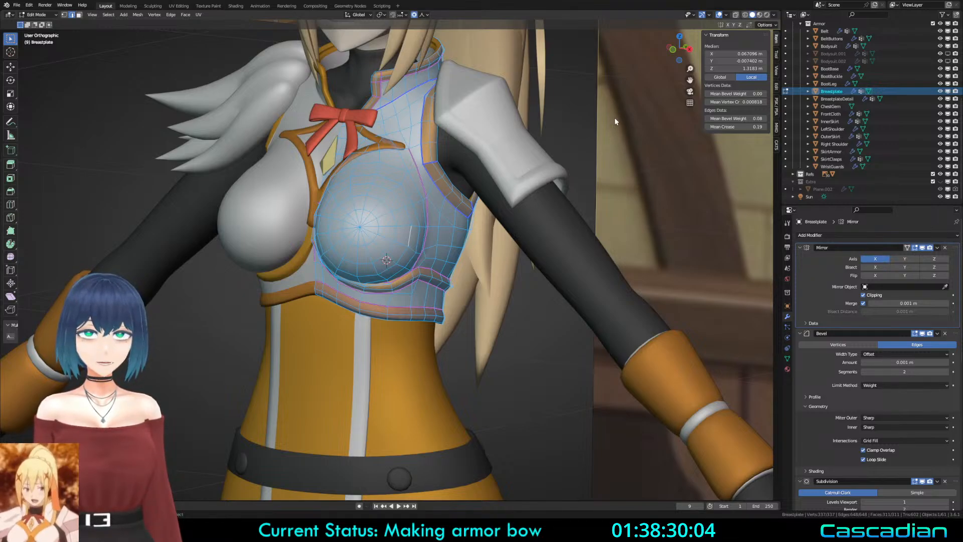
middle_drag(615, 117, 561, 201)
key(Tab)
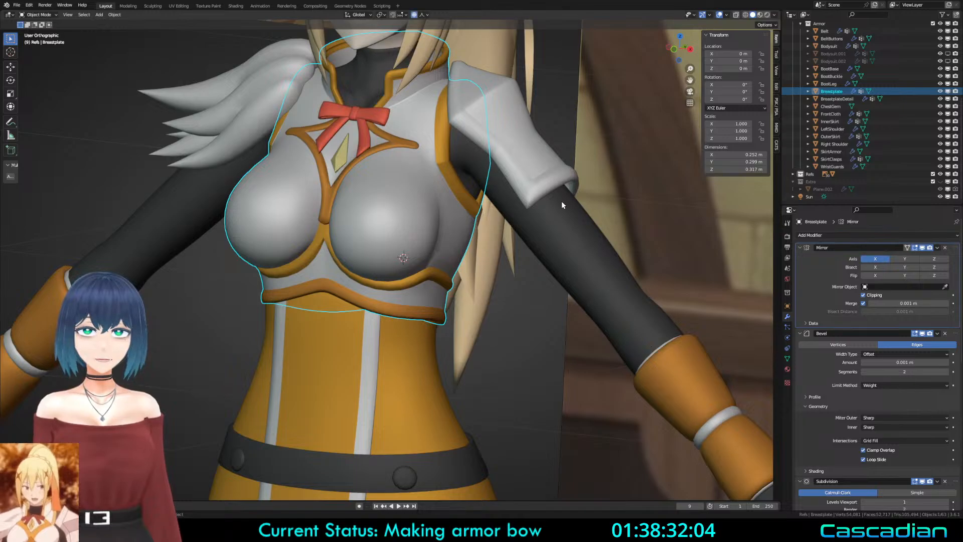
click(19, 5)
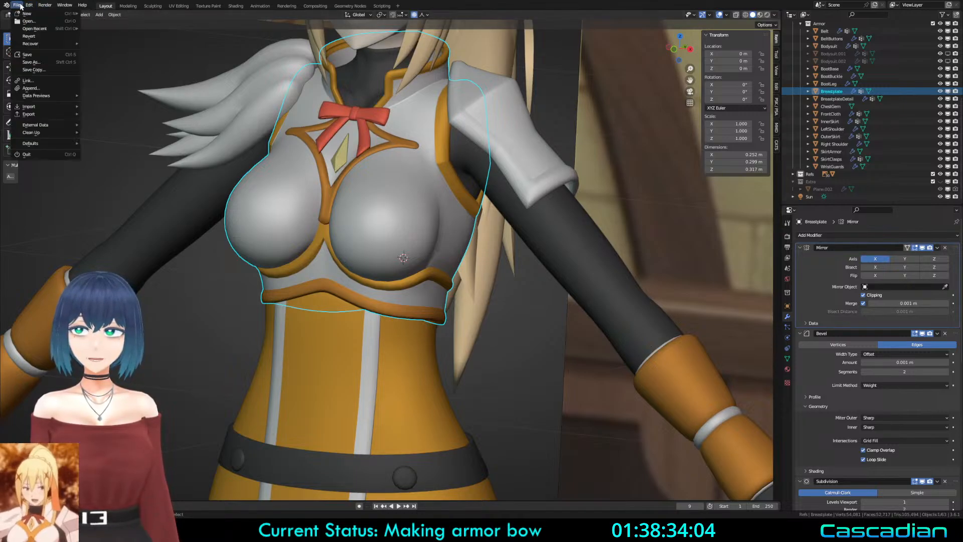
mouse_move(30, 5)
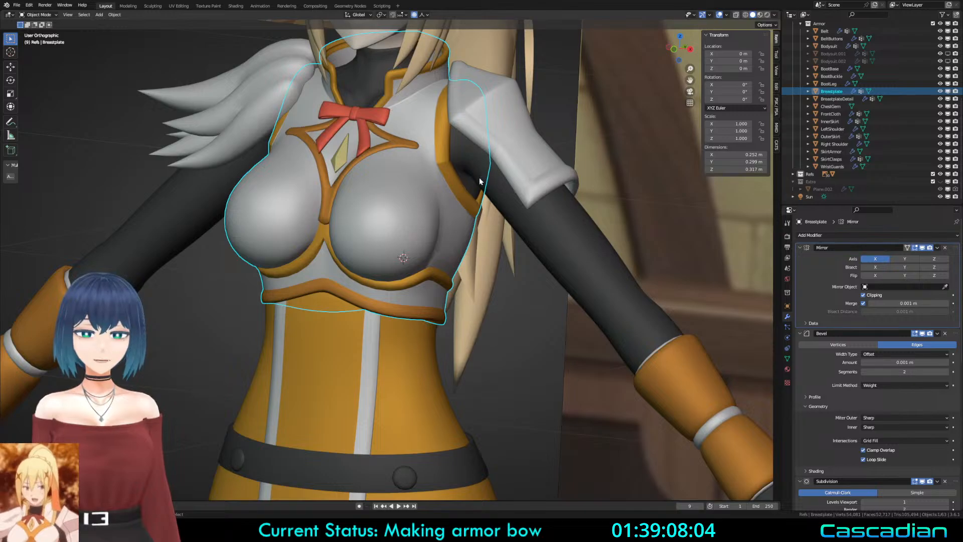
key(ctrl+v)
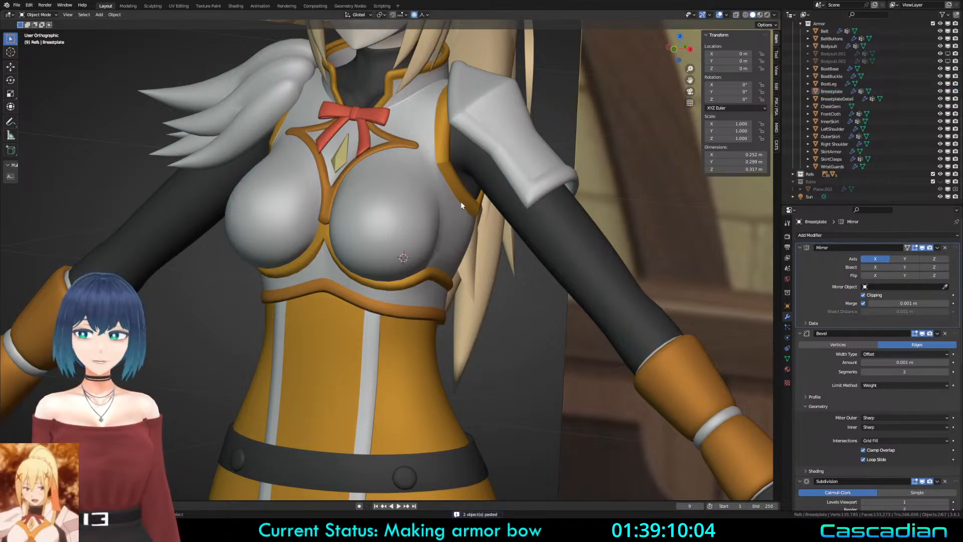
click(445, 224)
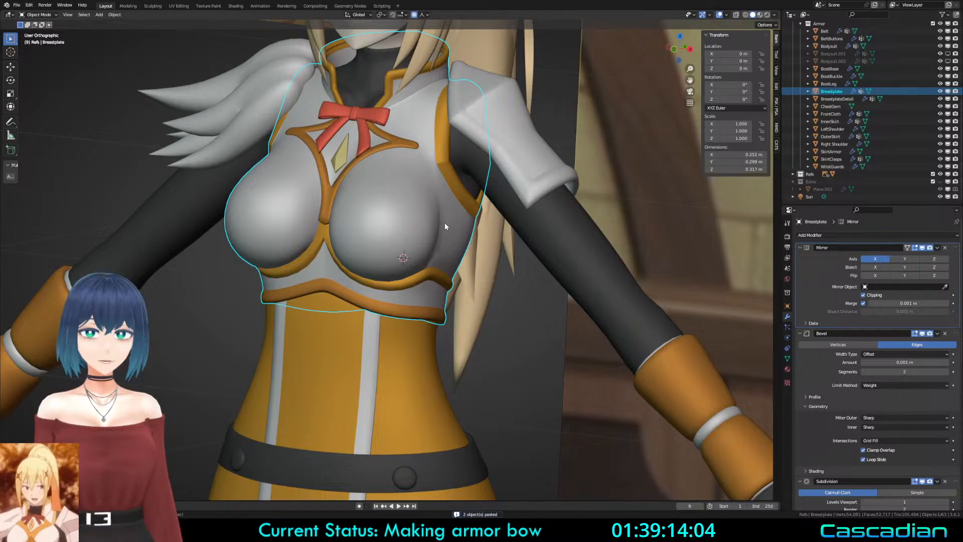
key(Tab)
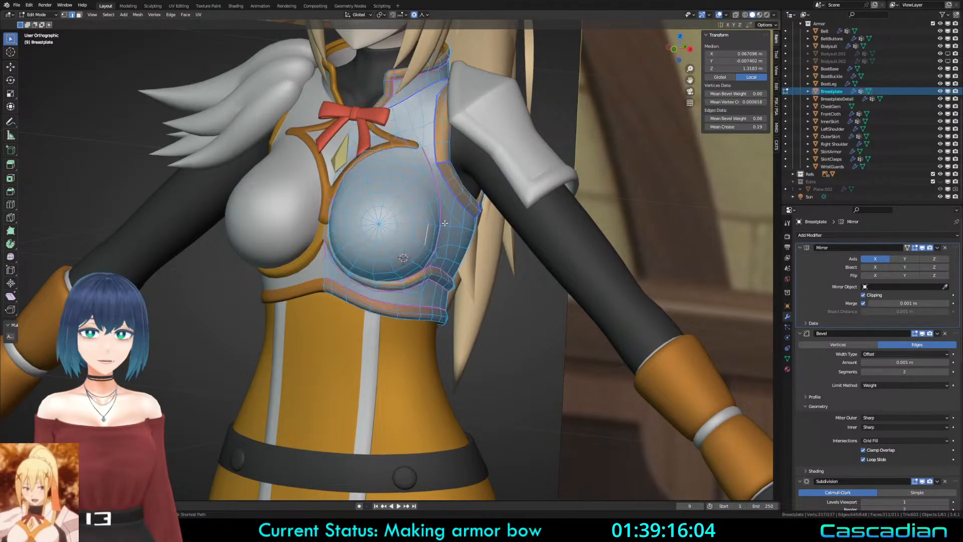
key(Tab)
key(Tab)
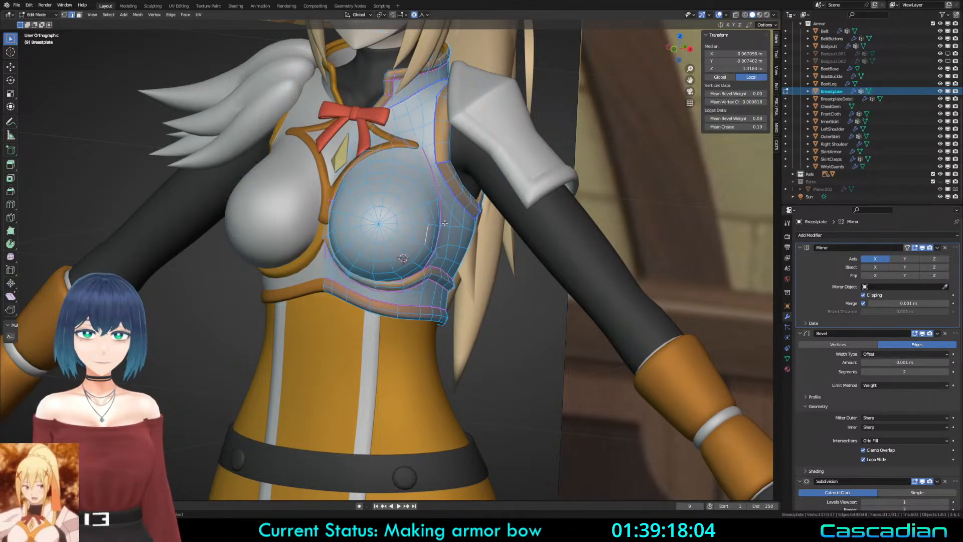
key(ctrl+v)
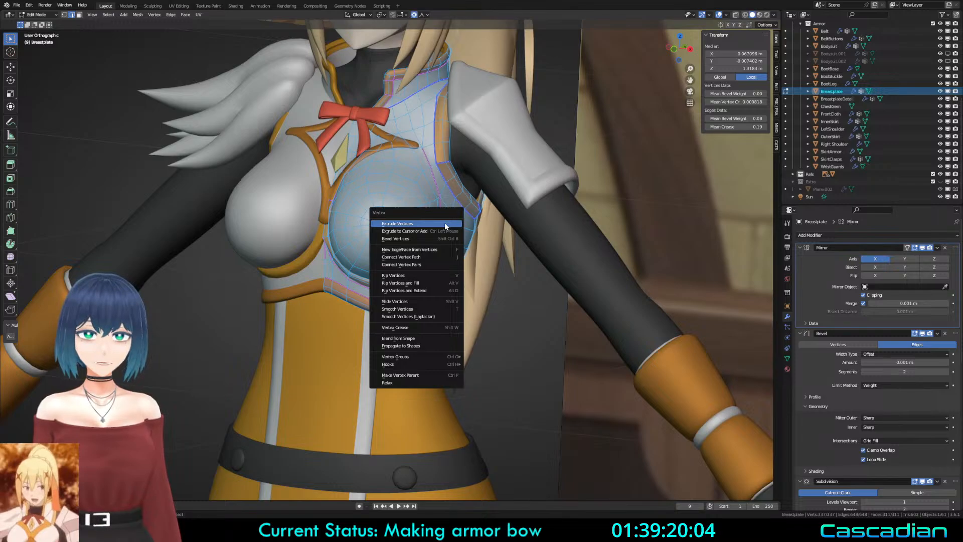
middle_drag(497, 253, 520, 309)
click(520, 251)
key(Tab)
key(alt+a)
click(464, 240)
key(Tab)
key(Tab)
Step: Save the file and clear the selection
key(a)
key(ctrl+s)
key(alt+a)
Step: Open the LeftShoulder mesh for editing and move the tip vertex of its longest middle feather slightly
key(KP_1)
scroll(321, 292, up, 2)
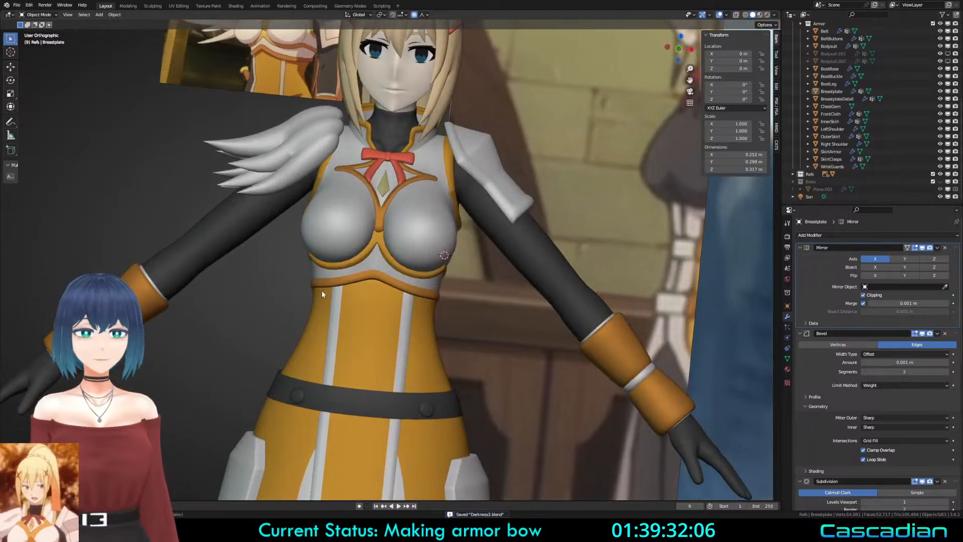
scroll(321, 293, up, 2)
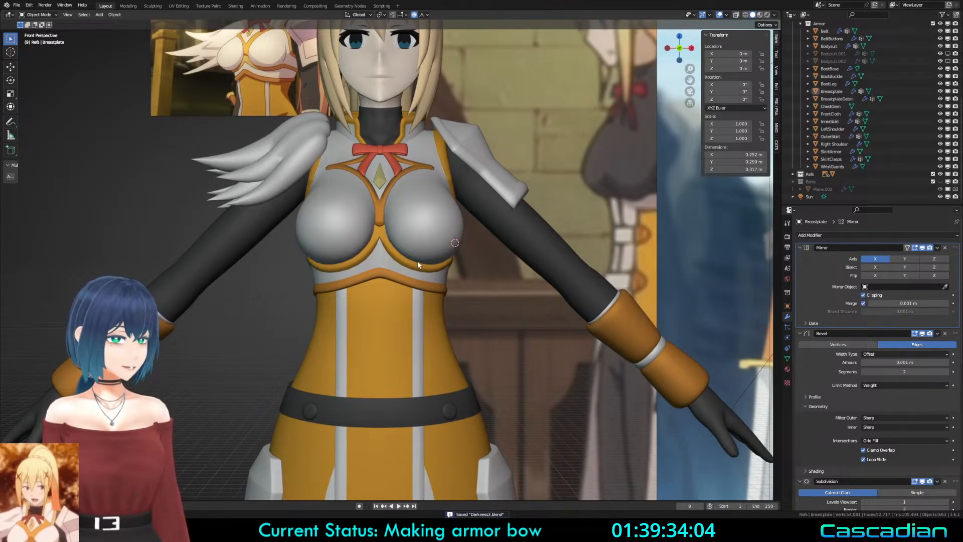
scroll(378, 350, down, 4)
shift+middle_drag(440, 322, 528, 297)
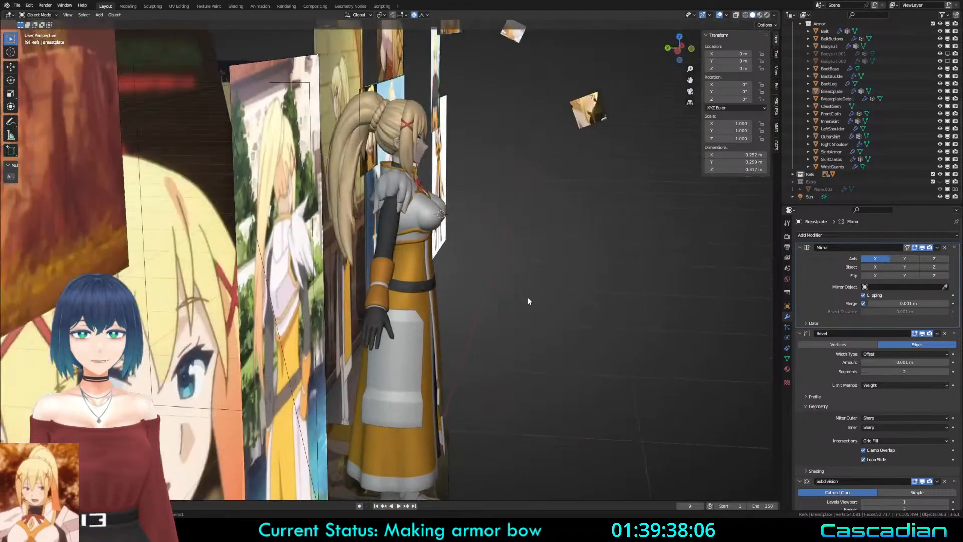
scroll(531, 331, up, 4)
middle_drag(536, 366, 398, 405)
key(Tab)
key(Tab)
click(369, 316)
key(Tab)
click(341, 406)
key(g)
click(346, 402)
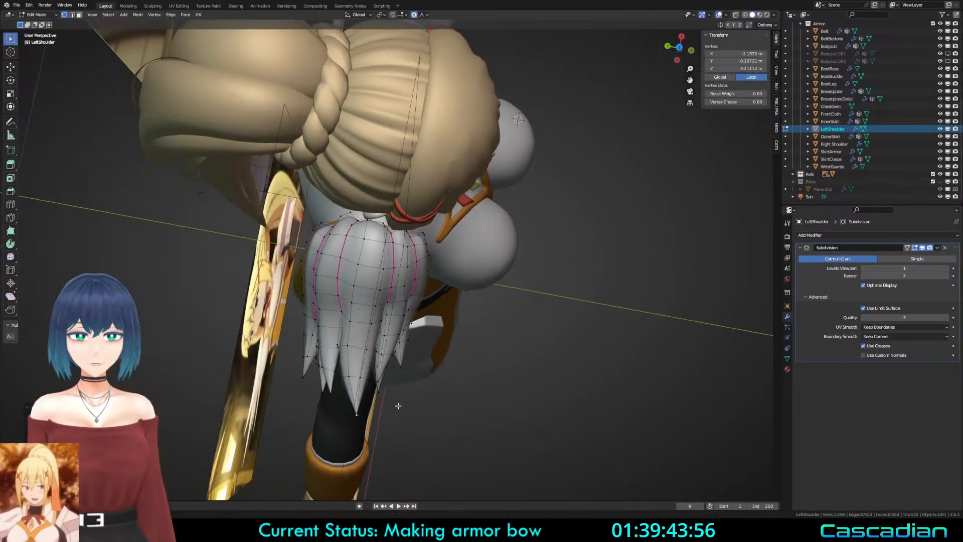
Step: Adjust the tip vertices of the feather behind the middle one on LeftShoulder using proportional editing
click(329, 395)
key(g)
click(328, 389)
click(329, 393)
key(g)
click(327, 393)
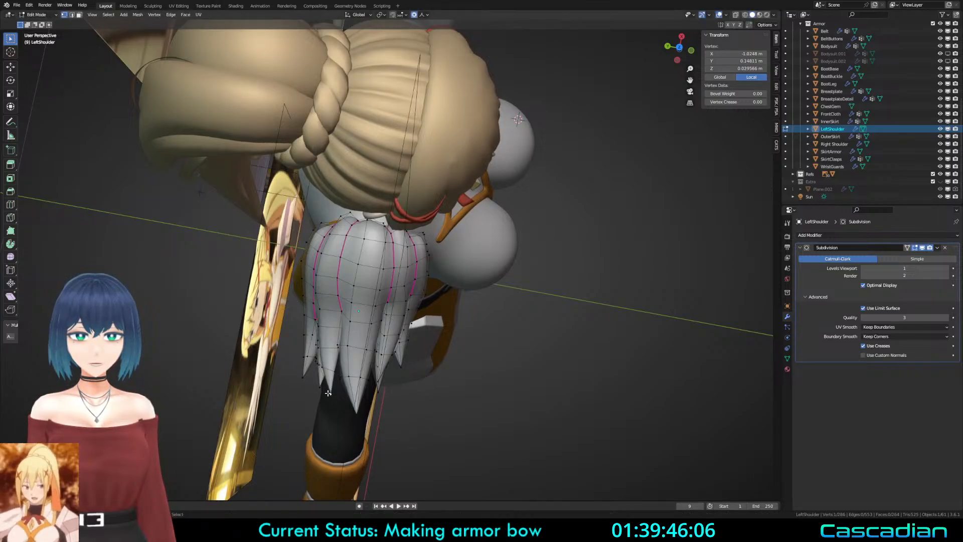
key(g)
click(329, 392)
click(321, 389)
key(g)
click(319, 390)
Step: Move the tip and a neighbouring vertex of the feather in front of the middle one using proportional editing
middle_drag(365, 389, 344, 386)
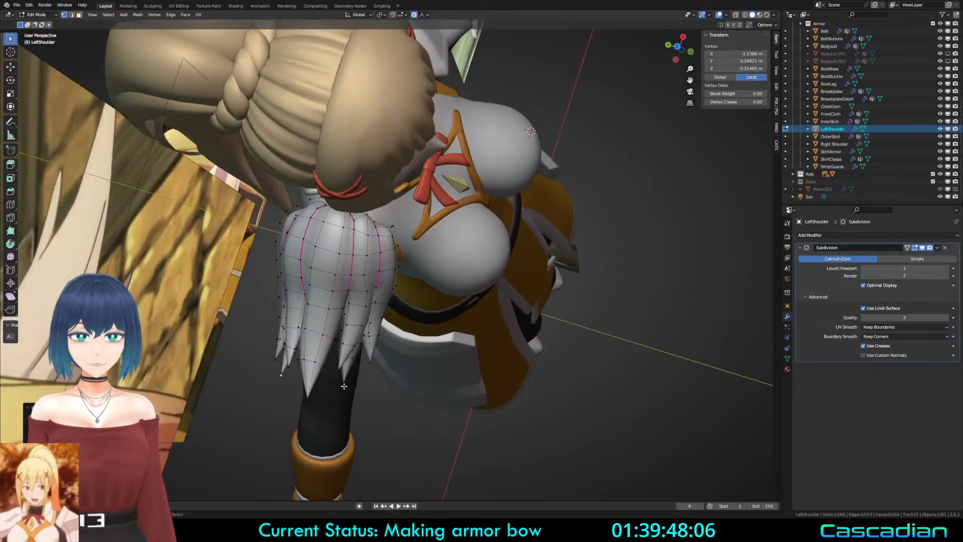
click(344, 385)
key(g)
click(347, 389)
click(341, 370)
key(g)
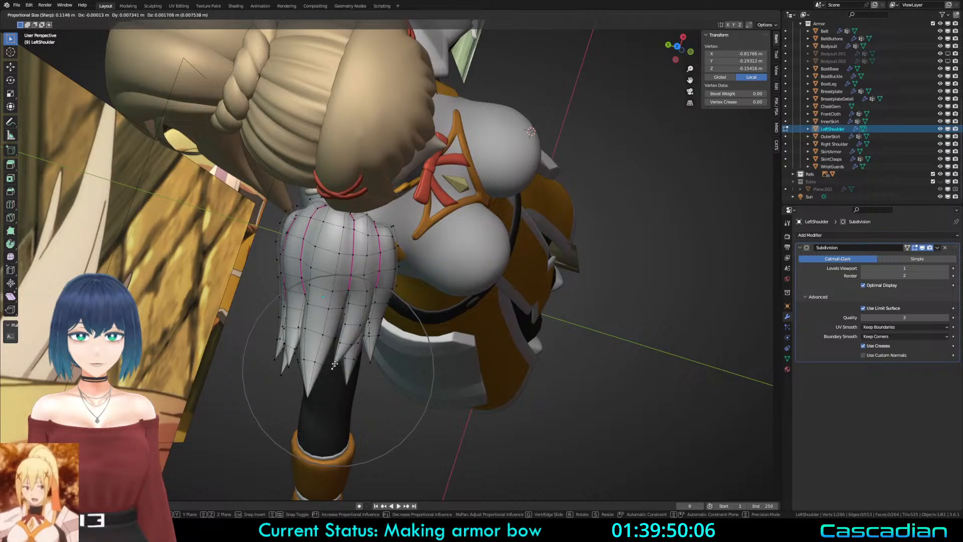
click(334, 364)
Step: Lower the tip of the rearmost shoulder feather toward the arm, adjusting the proportional influence size
middle_drag(334, 364, 450, 294)
click(481, 268)
key(g)
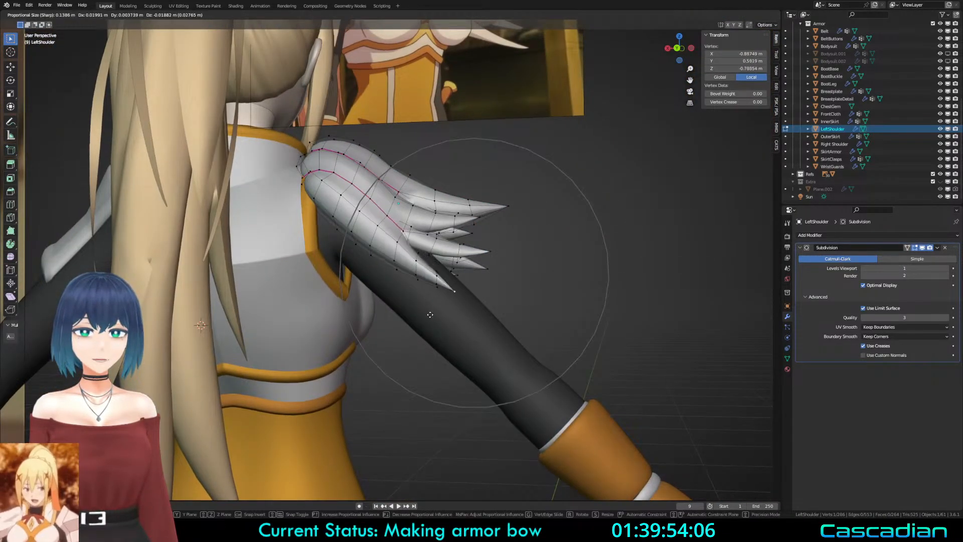
scroll(431, 311, down, 5)
click(427, 312)
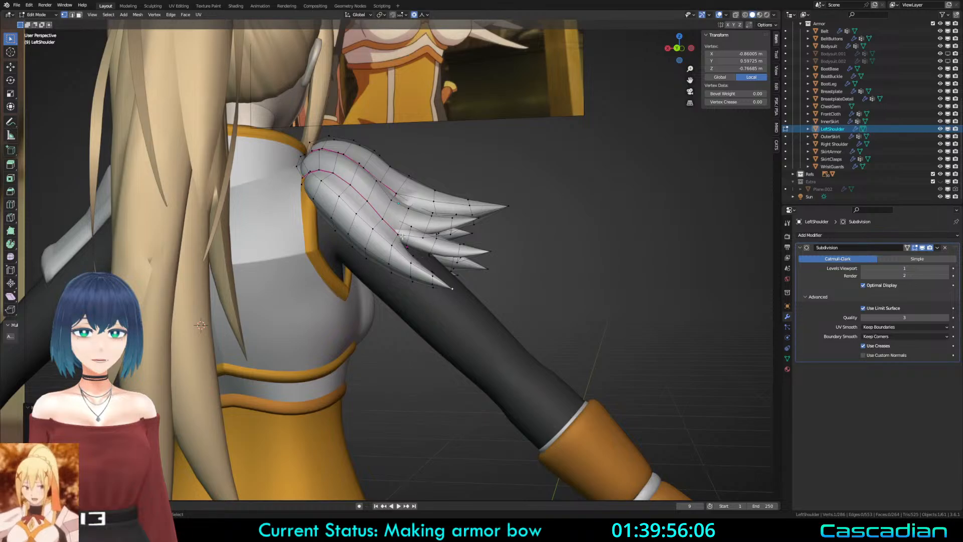
Step: Move the vertices where the two rear shoulder feathers split to refine the gap between them
middle_drag(426, 235, 388, 243)
click(379, 245)
key(g)
click(335, 244)
click(332, 207)
key(g)
click(329, 210)
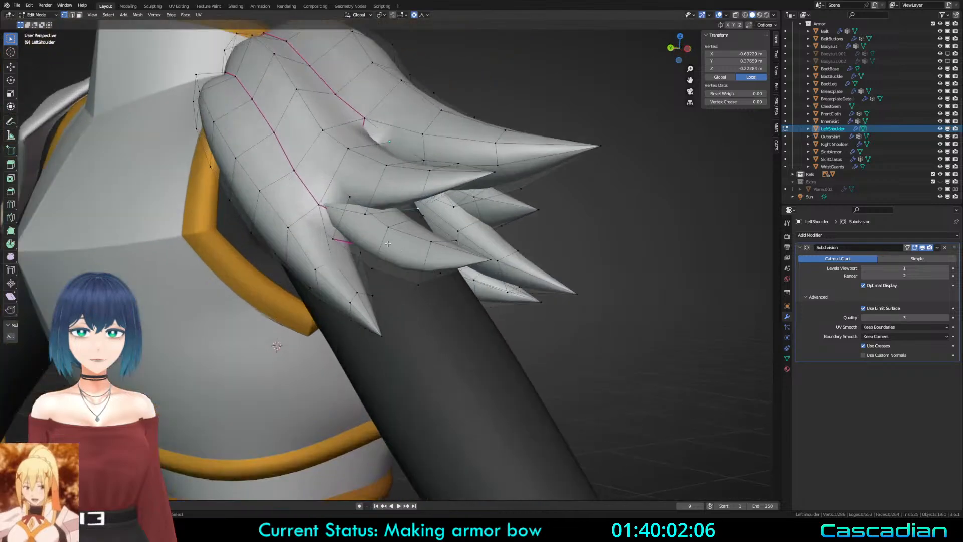
Step: Try to rip the creased vertex between the two rear feathers and fill the opening with a face
key(g)
click(308, 214)
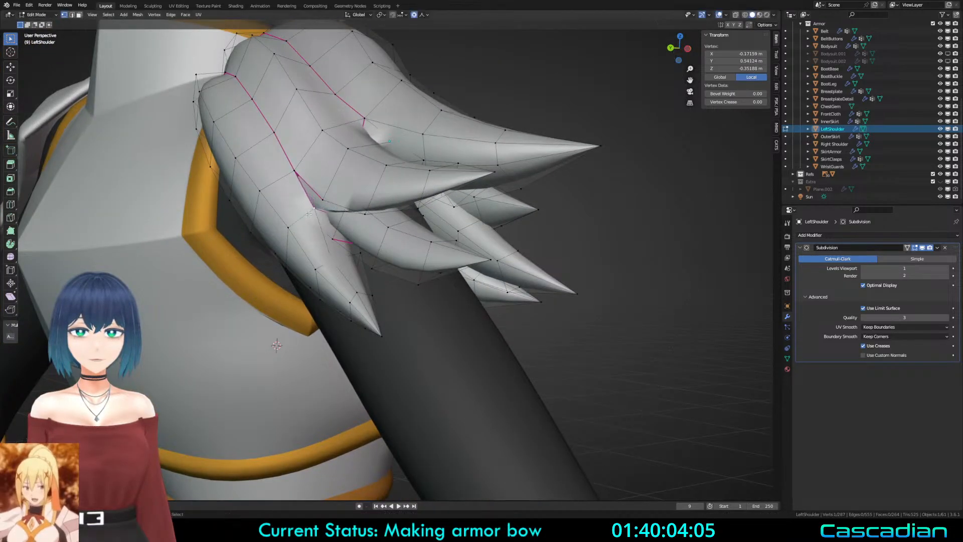
click(316, 211)
mouse_move(316, 211)
middle_down()
mouse_move(322, 120)
mouse_move(356, 285)
mouse_move(331, 286)
middle_up()
click(321, 107)
key(2)
click(327, 206)
key(f)
Step: Examine the new face and the surrounding gap between the rear feathers in wireframe and solid shading
key(shift+z)
key(a)
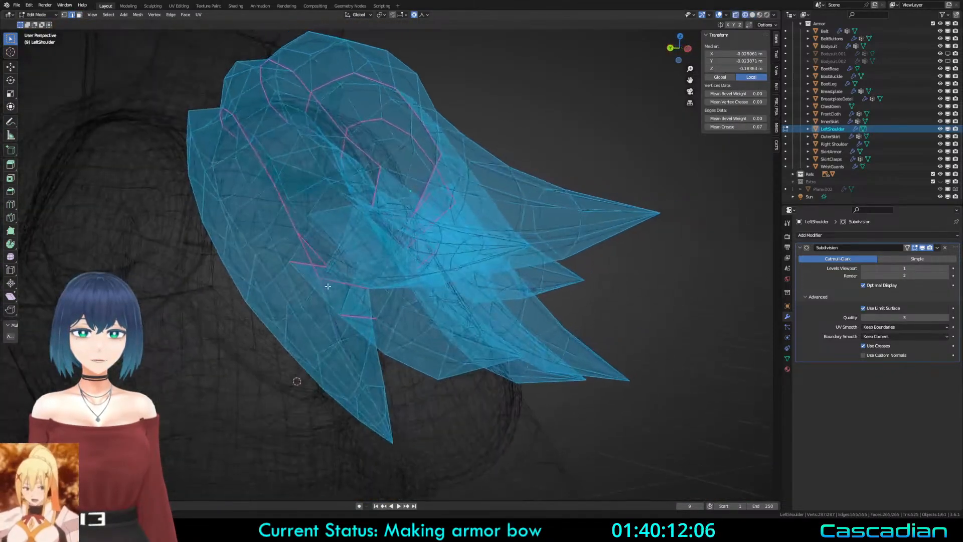
key(shift+z)
key(alt+a)
scroll(327, 286, up, 6)
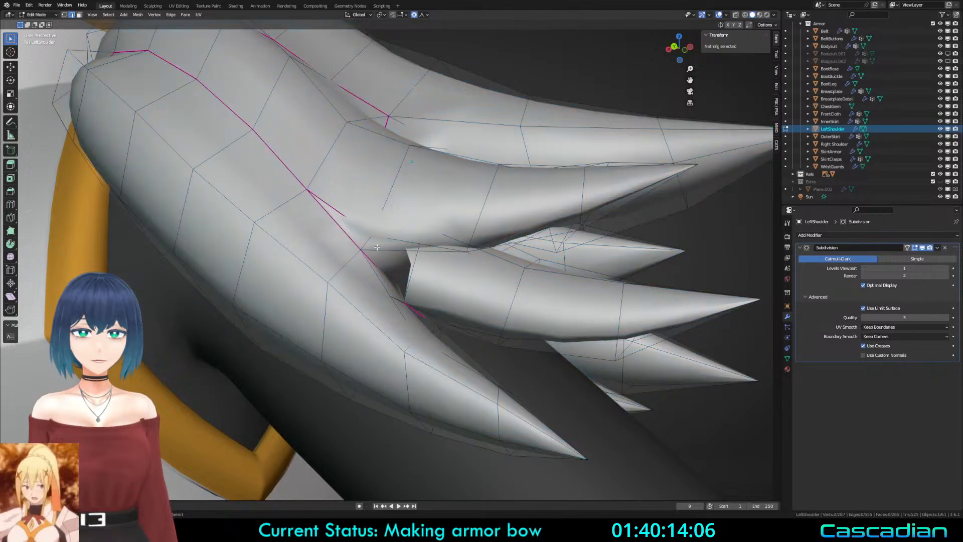
key(shift+z)
key(a)
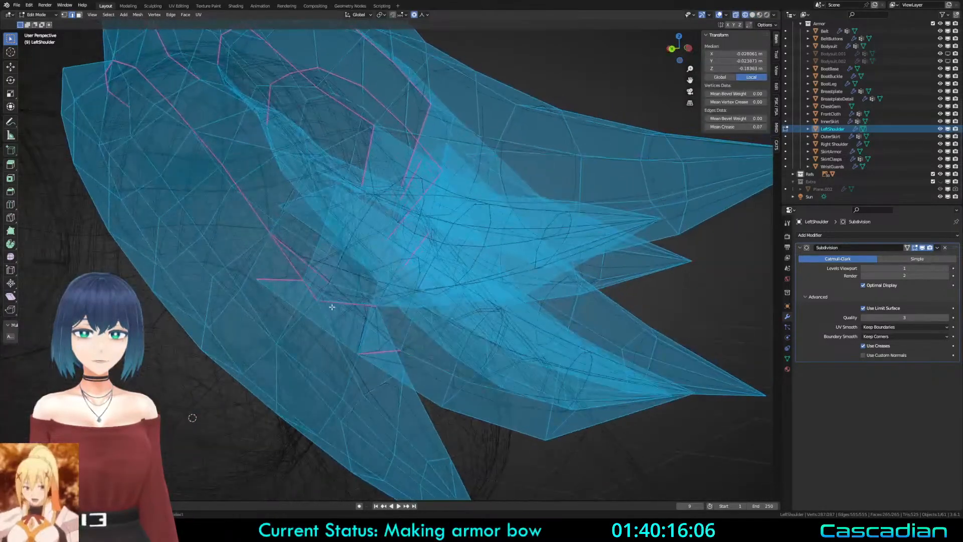
click(351, 298)
mouse_move(351, 298)
middle_down()
mouse_move(345, 211)
mouse_move(331, 170)
mouse_move(301, 221)
mouse_move(307, 254)
mouse_move(425, 283)
middle_up()
key(a)
click(307, 254)
key(shift+z)
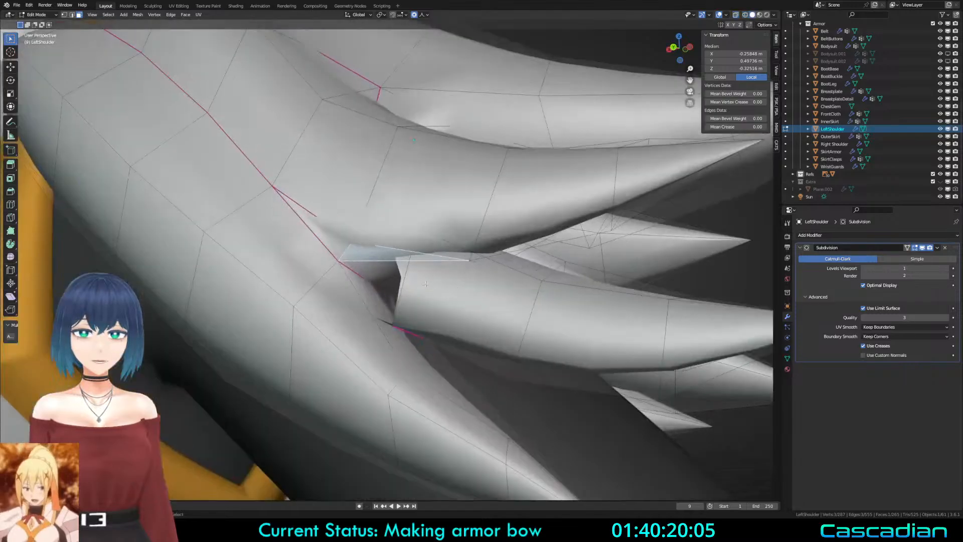
Step: Try to rip and reposition the corner vertex of the feather gap in wireframe shading
click(323, 260)
middle_drag(323, 260, 502, 308)
key(1)
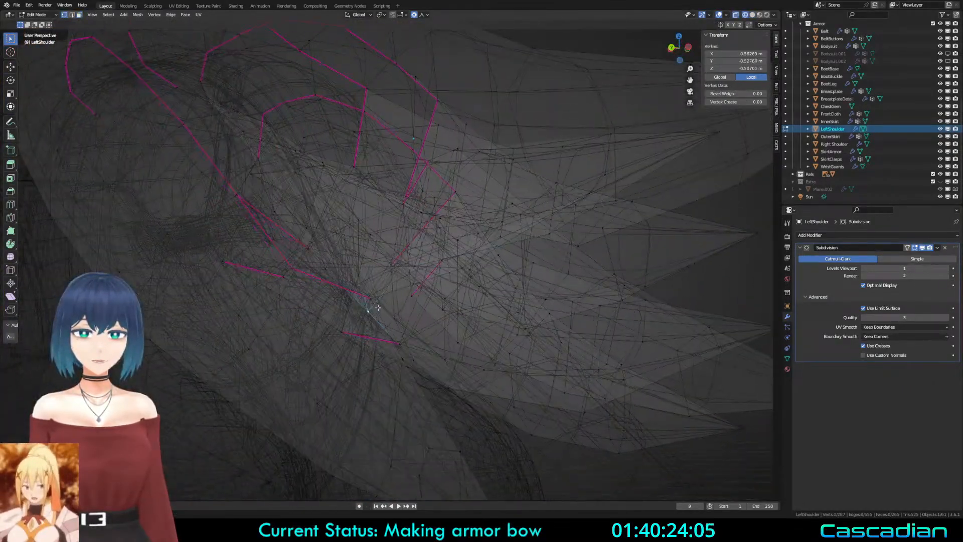
click(384, 300)
key(g)
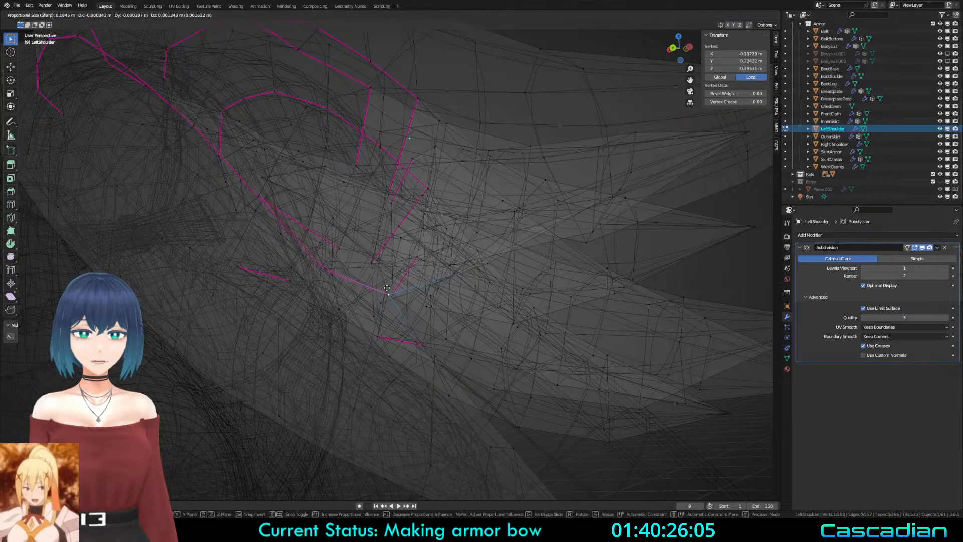
click(388, 283)
key(a)
mouse_move(383, 285)
middle_down()
mouse_move(322, 285)
mouse_move(273, 241)
mouse_move(231, 177)
mouse_move(382, 249)
mouse_move(543, 344)
mouse_move(377, 321)
middle_up()
key(Tab)
key(Tab)
ctrl+click(400, 309)
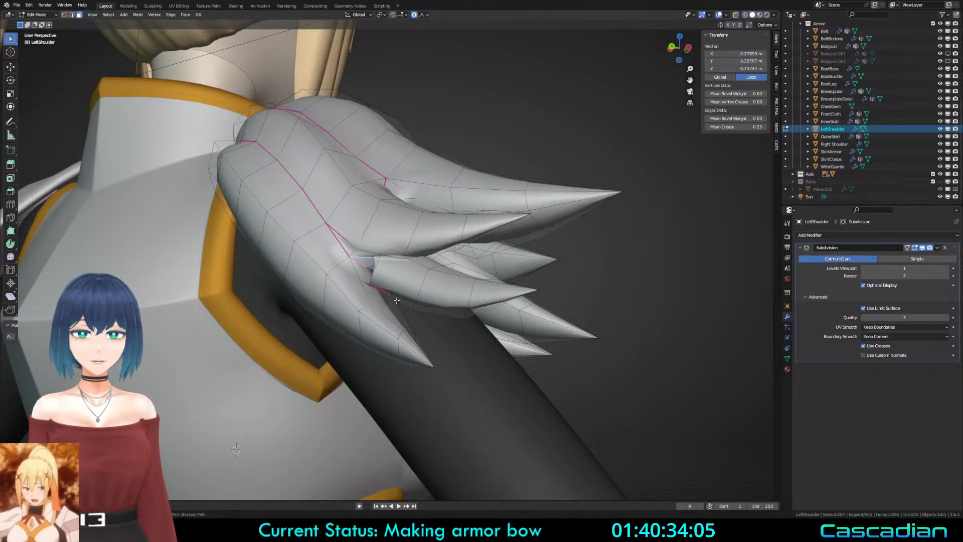
key(2)
key(a)
key(alt+a)
key(a)
key(alt+a)
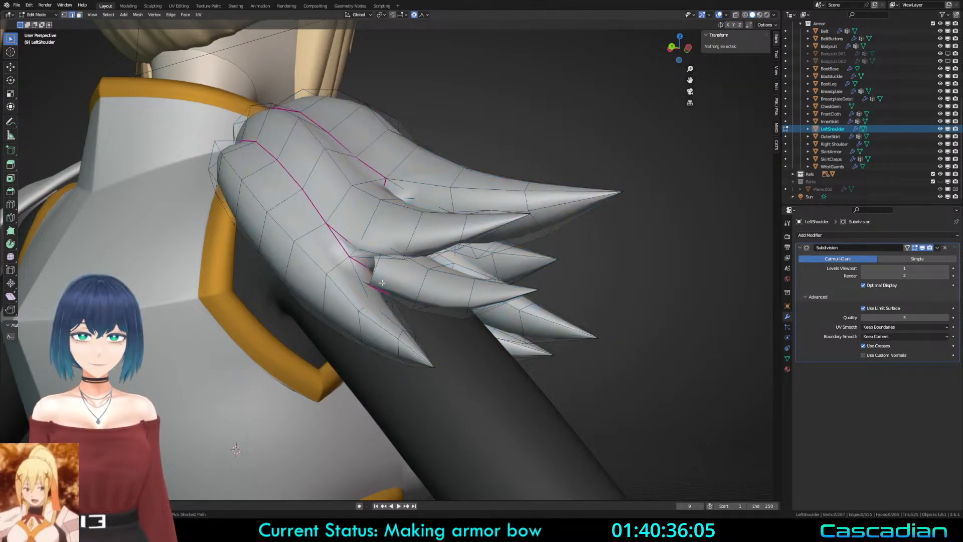
Step: Undo the vertex rip and face fill between the two rear feathers
key(ctrl+z)
key(ctrl+z)
key(ctrl+z)
key(ctrl+z)
key(ctrl+z)
key(ctrl+z)
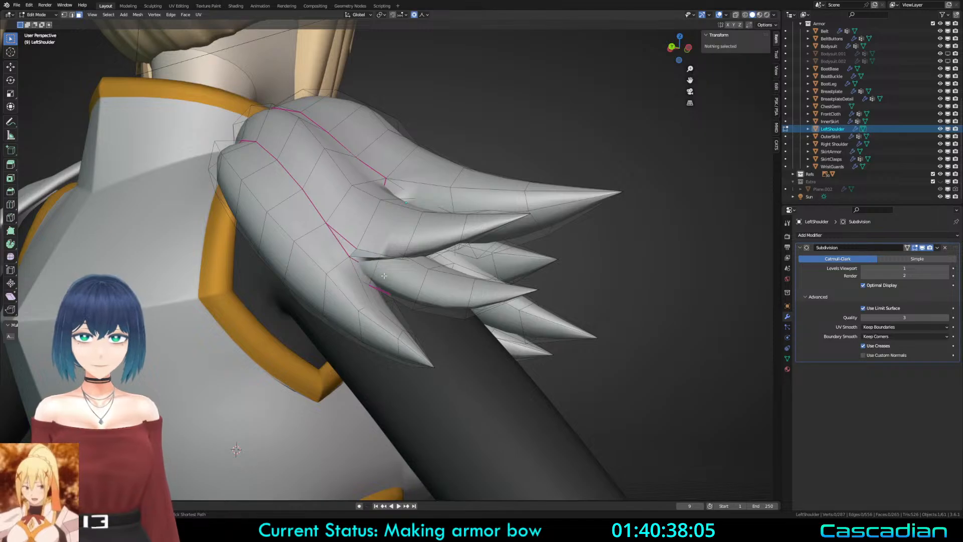
key(ctrl+z)
key(ctrl+z)
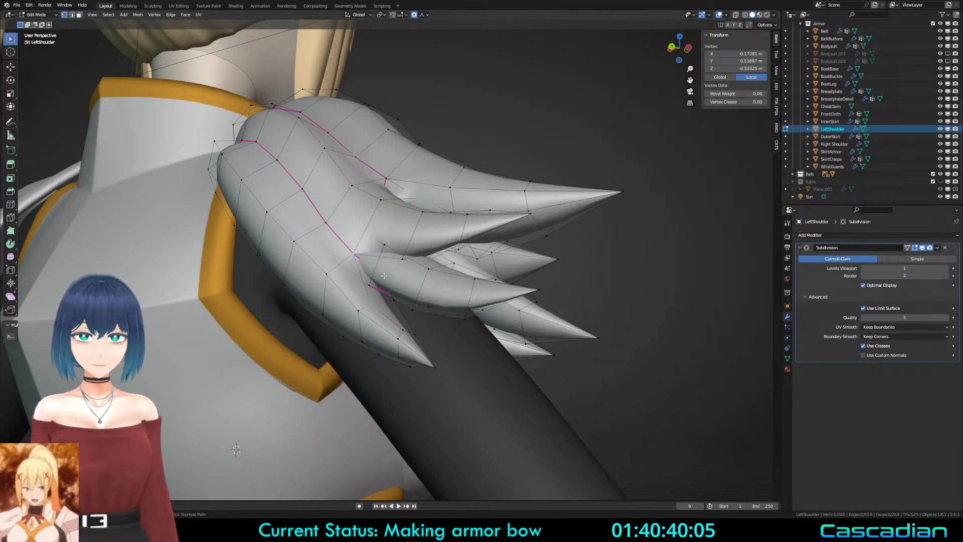
Step: Rip the edges where the two rear feathers meet and close the opening with new faces
click(266, 280)
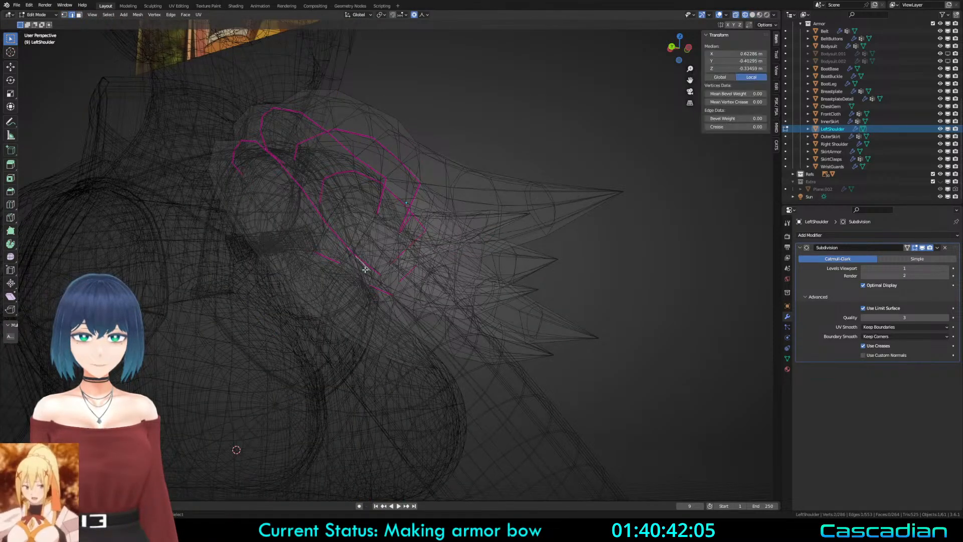
shift+click(365, 265)
key(g)
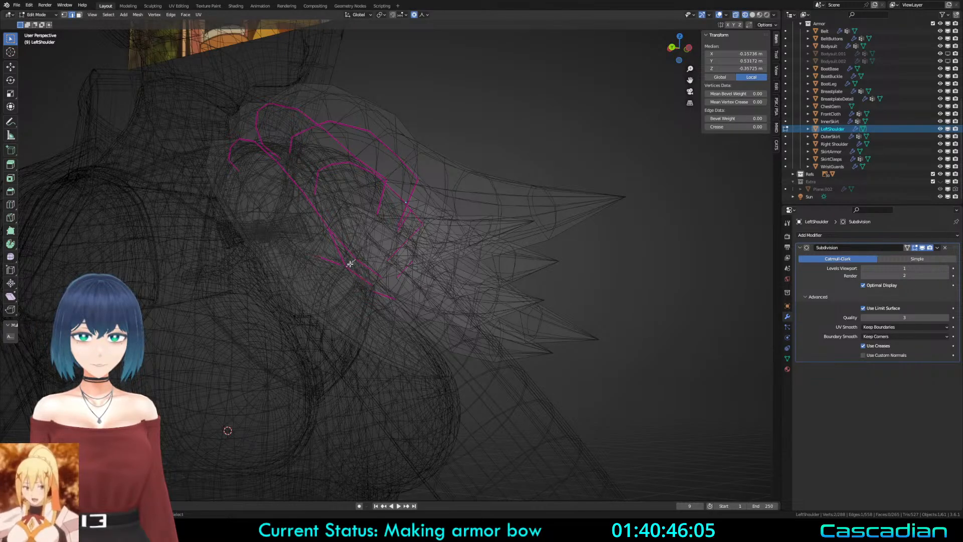
click(455, 290)
scroll(441, 290, up, 2)
key(a)
key(a)
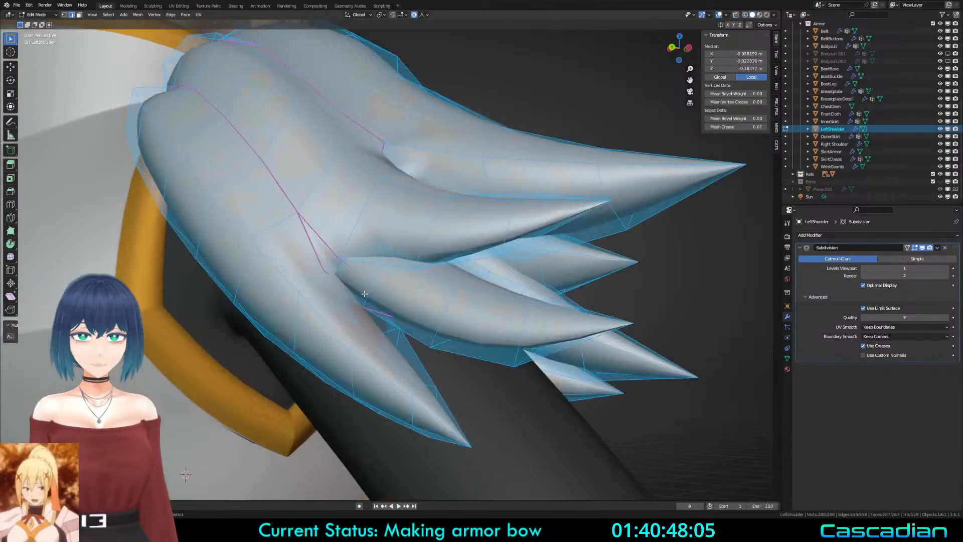
mouse_move(366, 294)
middle_down()
mouse_move(397, 294)
mouse_move(355, 291)
middle_up()
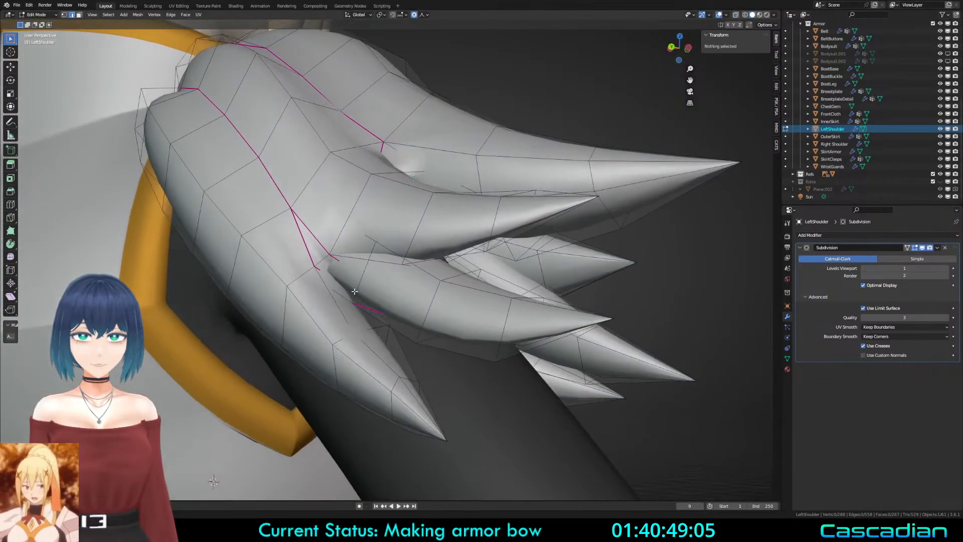
Step: Delete the small faces bridging the creased edges at the split between the rear feathers
click(324, 263)
key(x)
click(325, 266)
click(310, 243)
key(x)
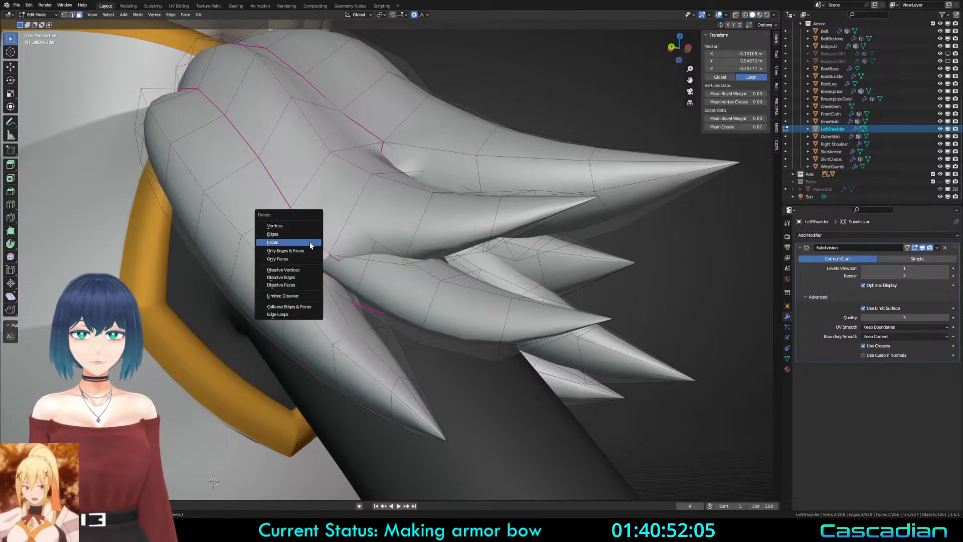
click(310, 243)
Step: Delete the small inner face beneath the rear feather junction in wireframe shading
key(z)
middle_drag(324, 298, 412, 305)
key(a)
click(375, 301)
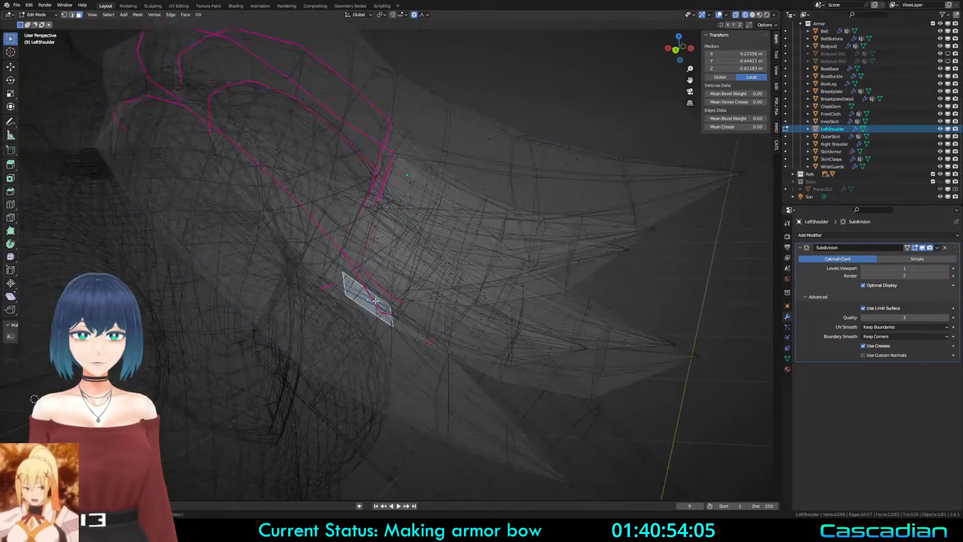
key(x)
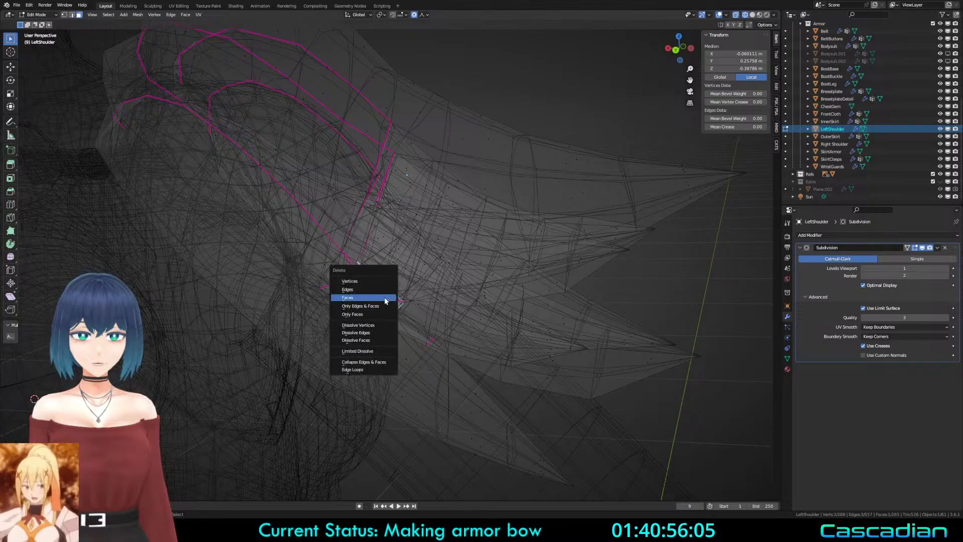
click(384, 298)
Step: Delete the selected inner face at the rear feather junction and clear the remaining selection
click(400, 299)
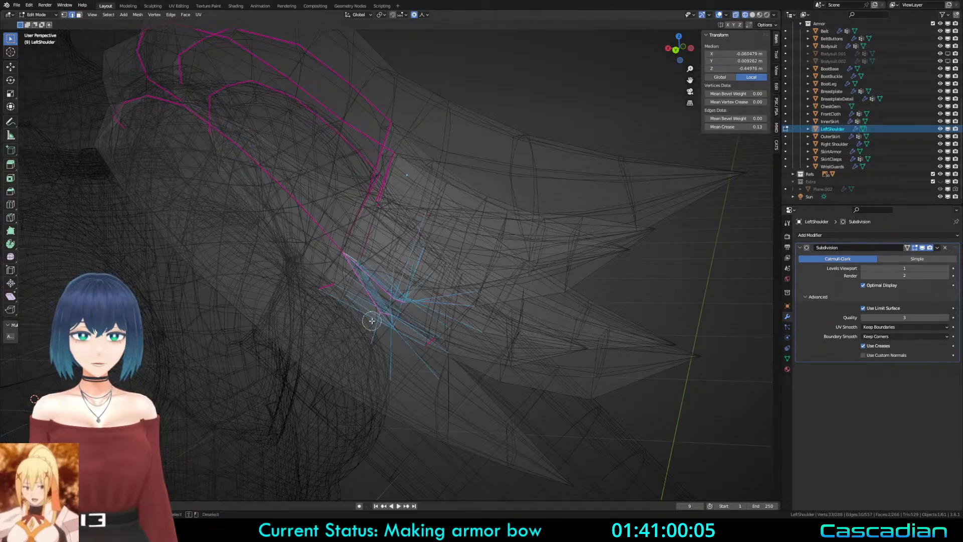
click(535, 327)
key(alt+a)
middle_drag(526, 321, 516, 303)
Step: Move the edge beside the creased seam at the rear feather split, using a proportional size of about 0.044 m
key(z)
click(336, 233)
click(334, 226)
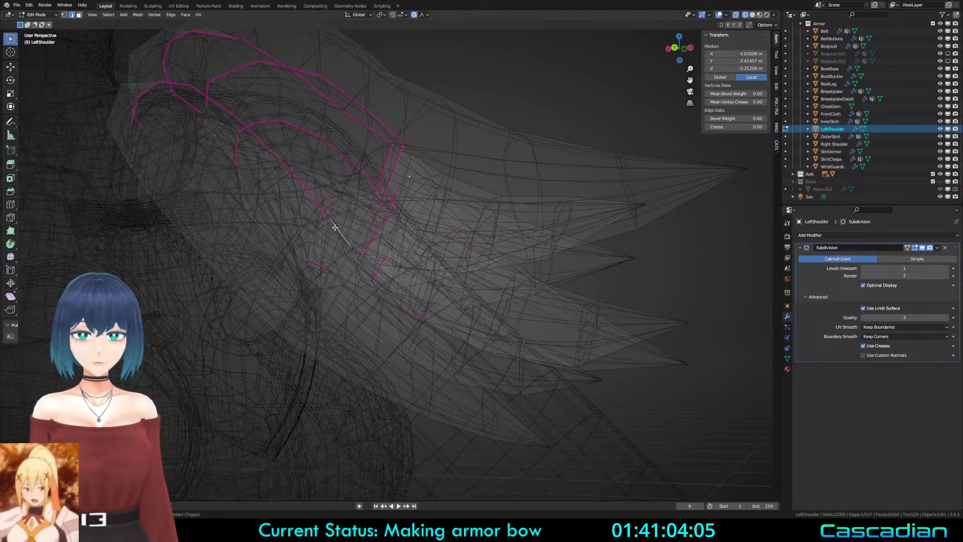
key(shift+z)
mouse_move(341, 279)
middle_down()
mouse_move(305, 271)
mouse_move(342, 225)
mouse_move(299, 228)
mouse_move(263, 203)
middle_up()
click(296, 284)
click(297, 242)
key(g)
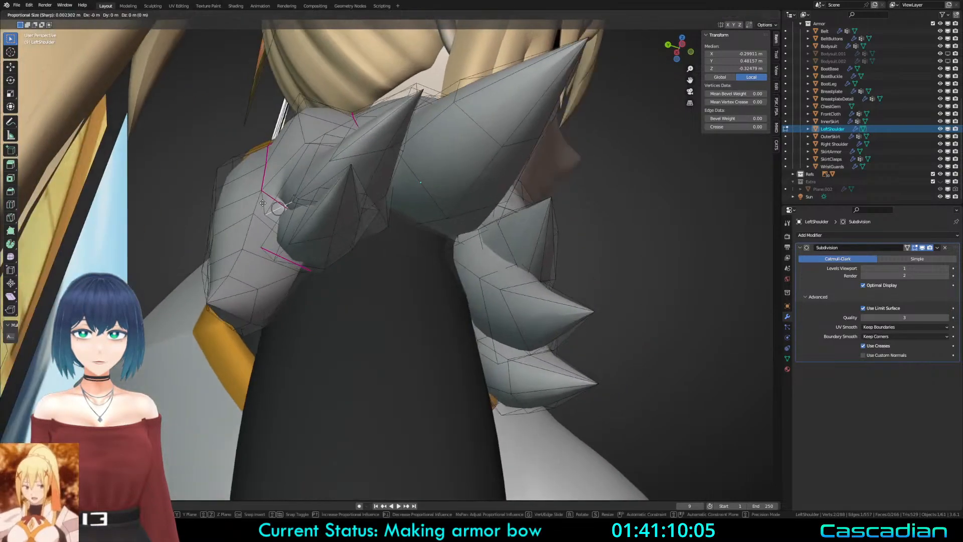
click(264, 200)
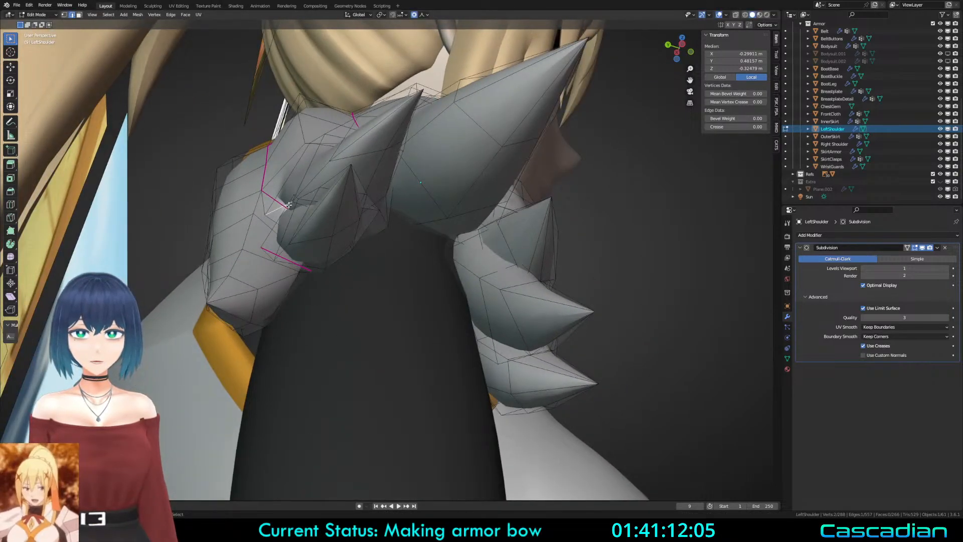
key(g)
scroll(279, 203, up, 3)
right_click(280, 202)
middle_drag(279, 202, 284, 236)
key(g)
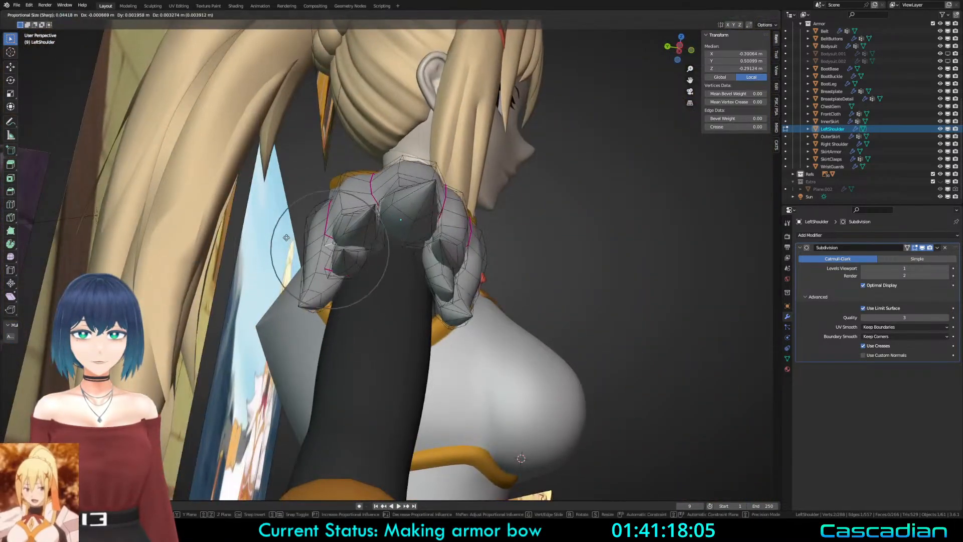
click(273, 244)
Step: Adjust the rear feather junction further with proportional editing and check the smoothed shape in Object Mode
key(z)
click(228, 244)
mouse_move(370, 232)
middle_down()
mouse_move(399, 234)
mouse_move(454, 267)
mouse_move(363, 275)
mouse_move(422, 290)
middle_up()
key(g)
click(437, 245)
key(z)
click(516, 264)
key(Tab)
scroll(422, 290, up, 5)
key(Tab)
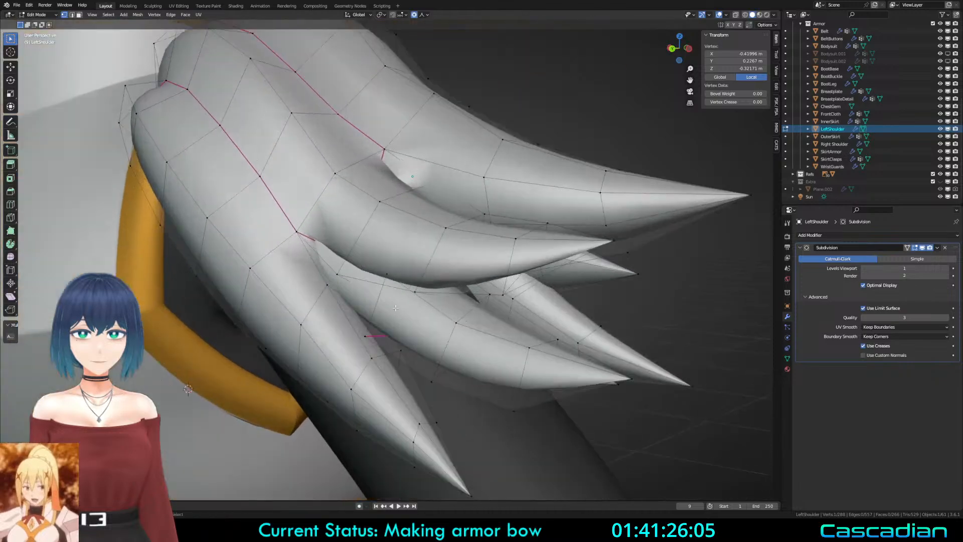
Step: Reposition the vertices beneath the end of the creased seam where the two rear feathers split apart
key(z)
click(323, 256)
key(a)
middle_drag(322, 256, 306, 302)
click(287, 294)
key(z)
click(426, 317)
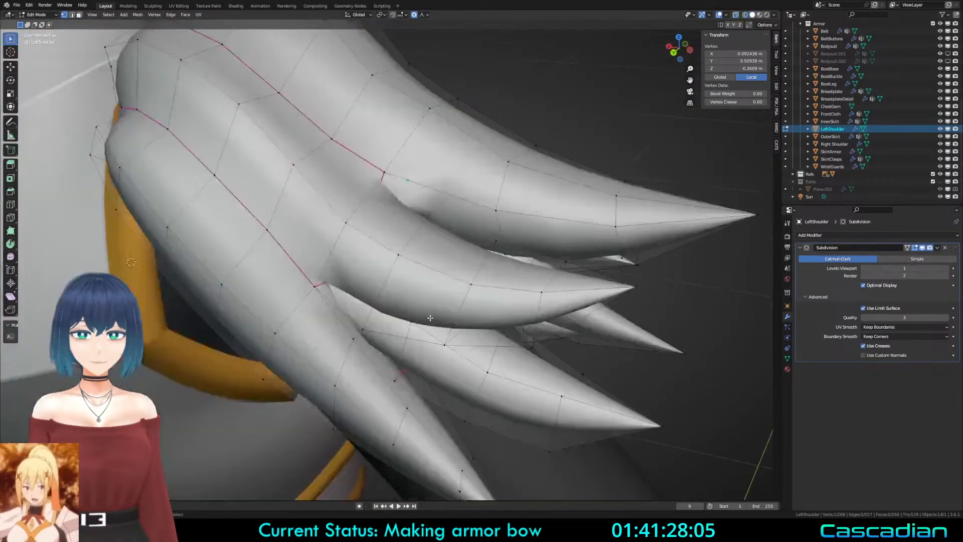
key(g)
click(393, 304)
key(g)
click(403, 318)
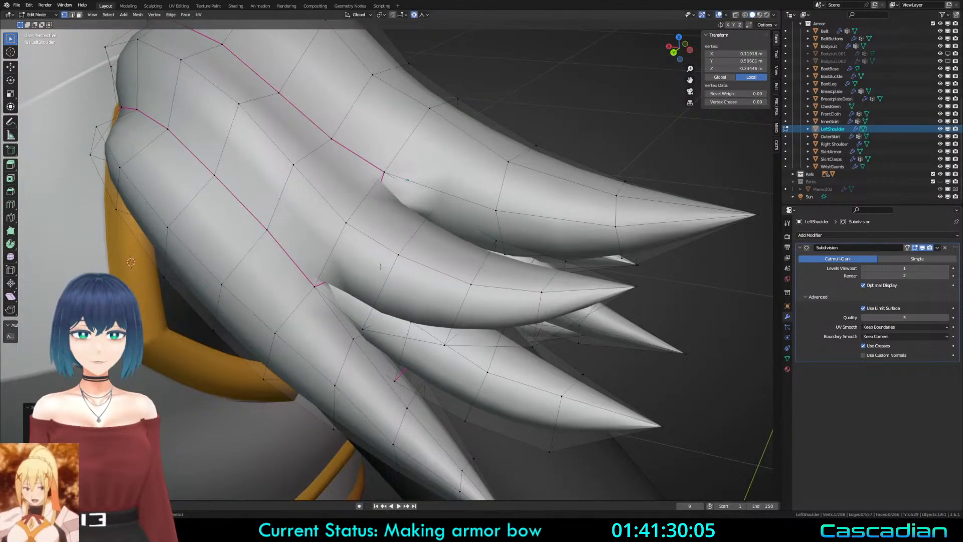
Step: View the whole character from the front in Object Mode with Material Preview shading to compare it with the references
key(Tab)
scroll(426, 331, down, 5)
key(a)
key(a)
mouse_move(522, 321)
middle_down()
mouse_move(447, 293)
mouse_move(258, 279)
middle_up()
scroll(258, 279, down, 4)
key(z)
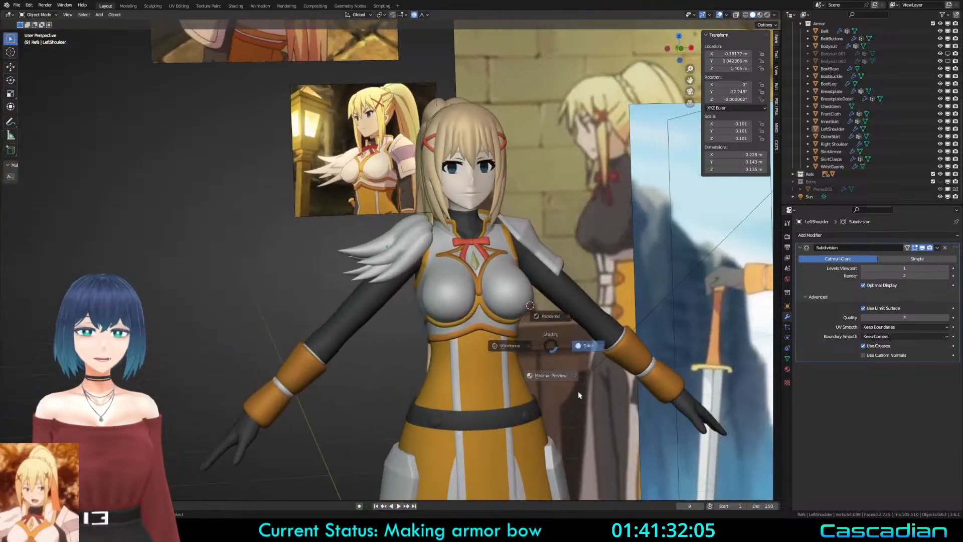
click(577, 392)
Step: Move a vertex near the lowest feather tip of the LeftShoulder with proportional editing
shift+middle_drag(577, 390, 458, 333)
scroll(457, 333, up, 3)
mouse_move(324, 313)
middle_down()
mouse_move(307, 317)
mouse_move(296, 305)
middle_up()
key(Tab)
key(g)
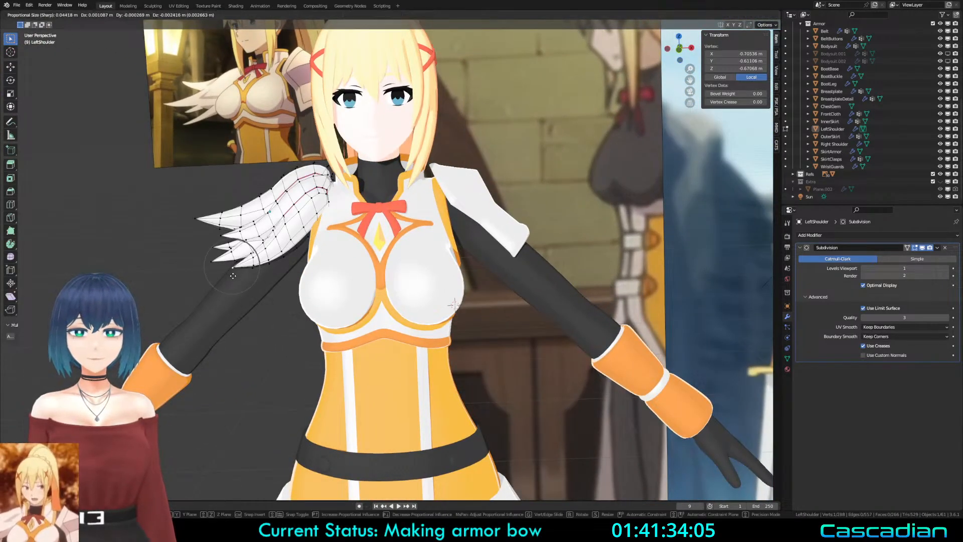
click(245, 269)
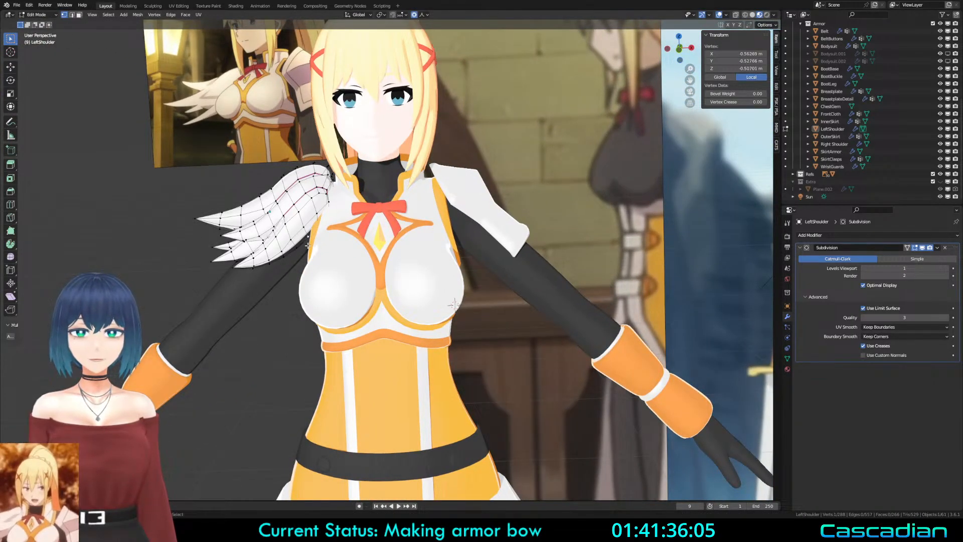
Step: Move the inner front edge of the shoulder piece beside the breastplate trim, using a proportional size of about 0.053 m
middle_drag(308, 246, 411, 211)
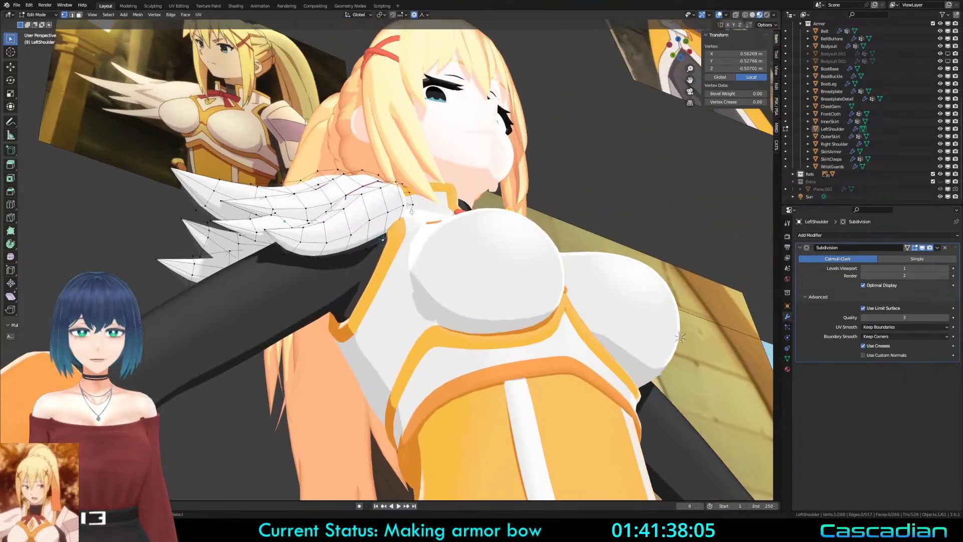
key(2)
click(392, 239)
key(g)
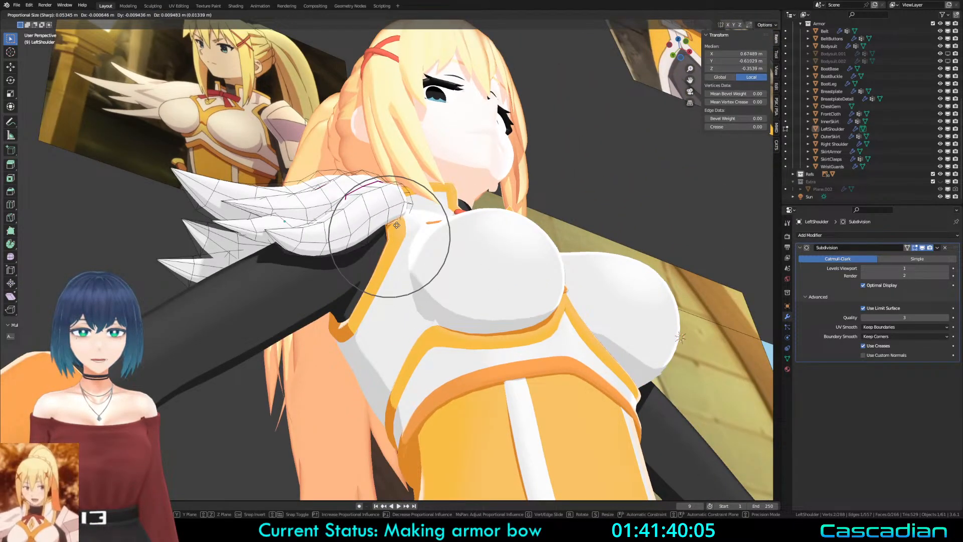
click(396, 226)
Step: Move two vertices along the front feather's lower edge above the arm to smooth its outline
key(1)
click(349, 251)
middle_drag(350, 251, 304, 284)
scroll(304, 283, up, 2)
key(g)
scroll(305, 285, up, 1)
click(310, 285)
click(307, 248)
key(g)
scroll(310, 249, up, 3)
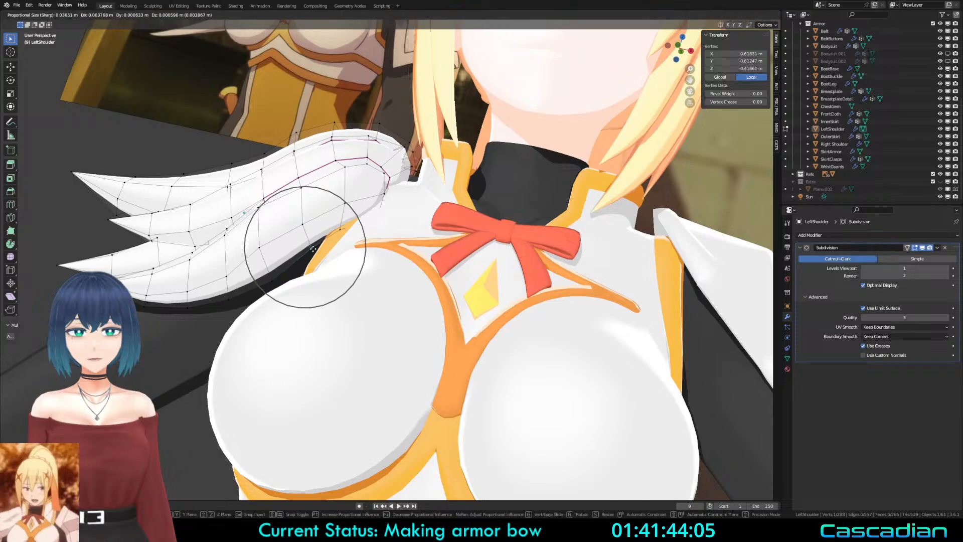
click(316, 251)
Step: Move an edge on the front feather's surface near the breastplate with a reduced proportional size
click(348, 229)
key(2)
click(327, 213)
key(g)
scroll(332, 208, up, 2)
click(333, 209)
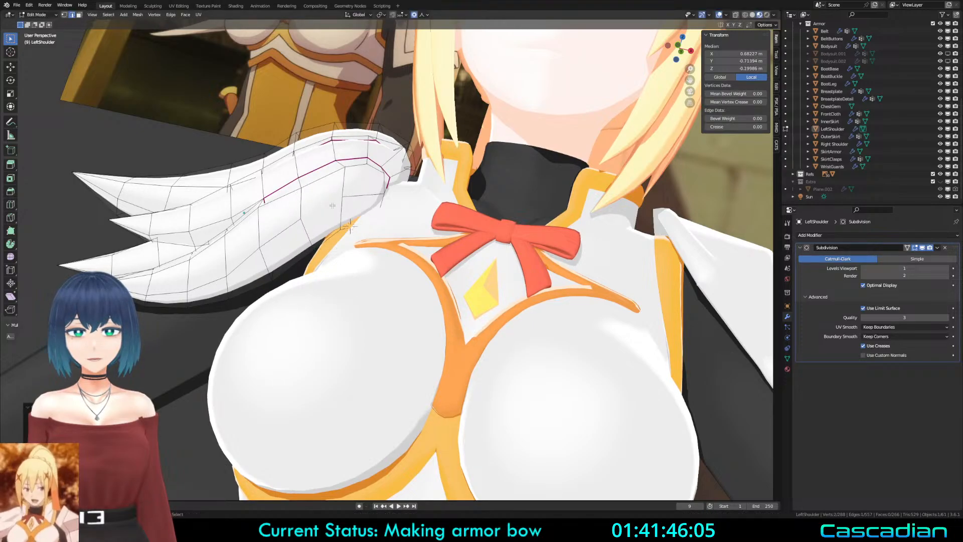
Step: Move the rear base edge of the shoulder piece at the armhole trim, using a proportional size of about 0.017 m
middle_drag(243, 312, 373, 277)
scroll(404, 254, up, 2)
click(366, 319)
key(g)
click(365, 320)
scroll(373, 250, up, 2)
key(g)
scroll(373, 228, up, 2)
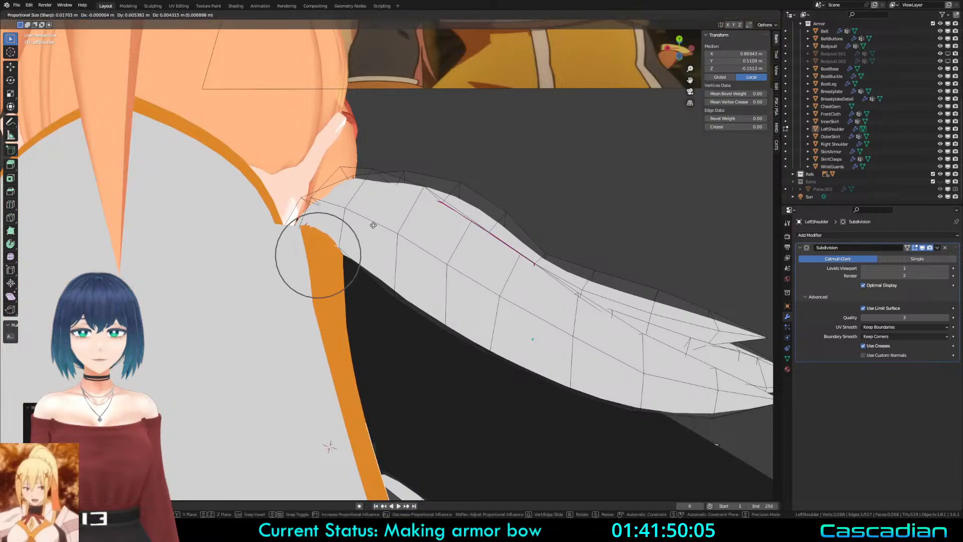
click(333, 239)
Step: Pick the hidden inner edge at the shoulder piece's base in wireframe and move it in solid shading
key(shift+z)
key(a)
click(338, 267)
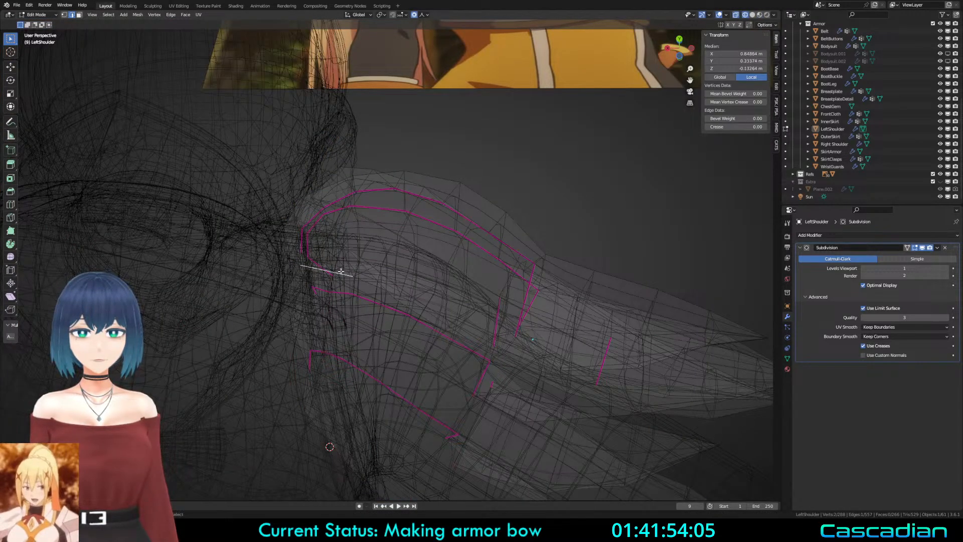
key(shift+z)
key(g)
click(396, 244)
Step: Move the vertices at the rear feather's base near the collar, using a proportional size of about 0.011 m
middle_drag(396, 243, 355, 270)
key(g)
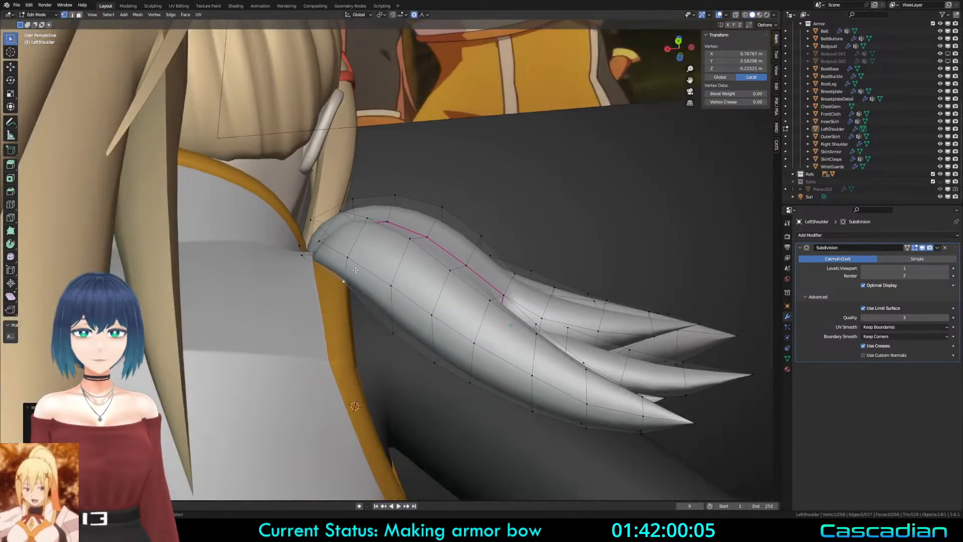
ctrl+click(321, 242)
key(g)
click(351, 250)
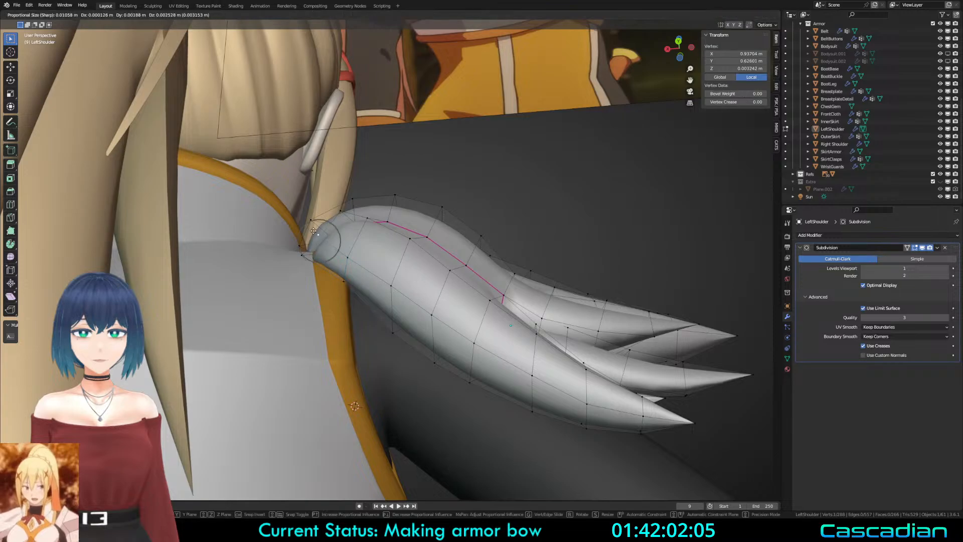
key(g)
click(359, 264)
Step: Save the file and move an edge of the creased seam on the rear feathers
middle_drag(358, 265, 416, 368)
key(alt+a)
key(ctrl+s)
click(357, 354)
key(g)
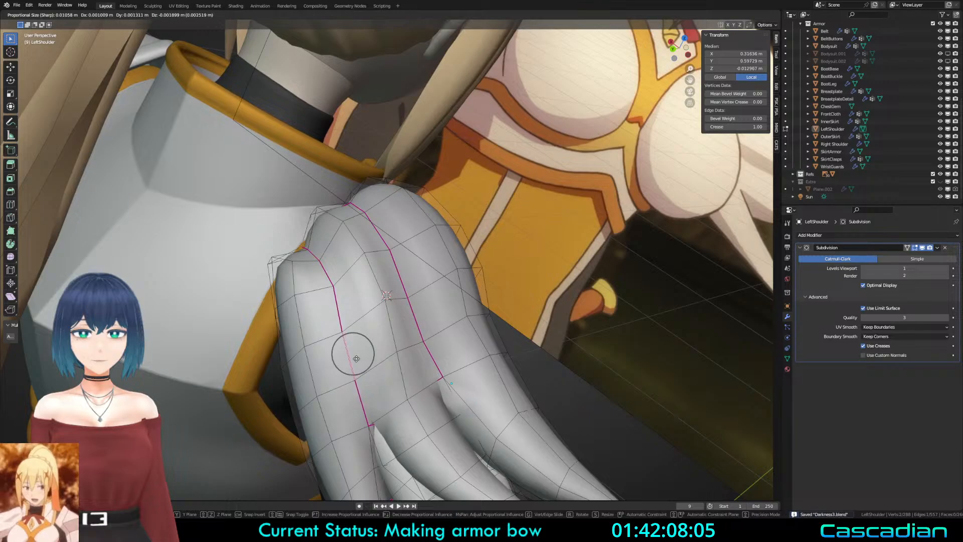
click(356, 358)
Step: Select the edge loop along the rearmost feather, reduce the selection to its upper vertices in wireframe, and move them
middle_drag(338, 299, 453, 175)
key(2)
click(367, 316)
key(alt+a)
alt+click(376, 186)
key(z)
scroll(308, 239, down, 3)
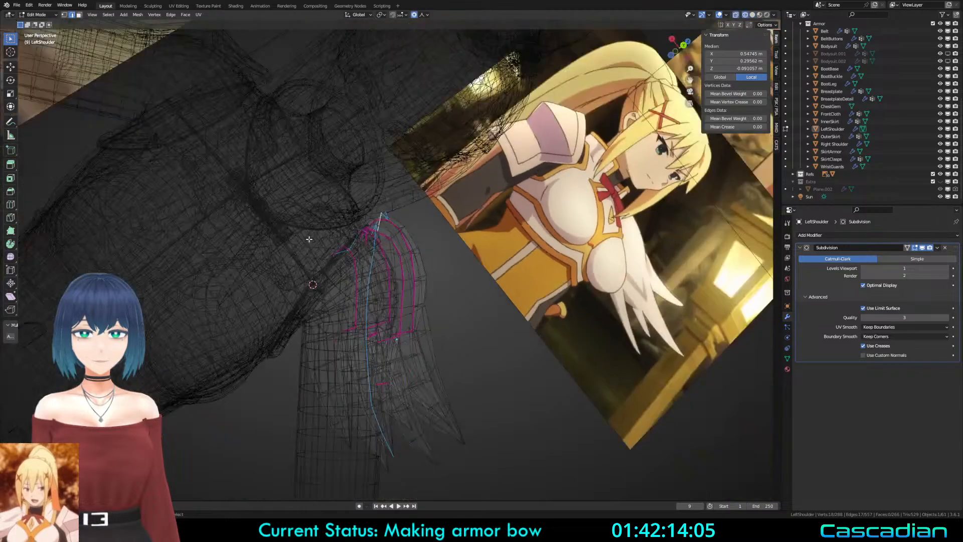
key(1)
middle_drag(395, 301, 398, 315)
scroll(391, 429, down, 4)
middle_drag(383, 408, 332, 318)
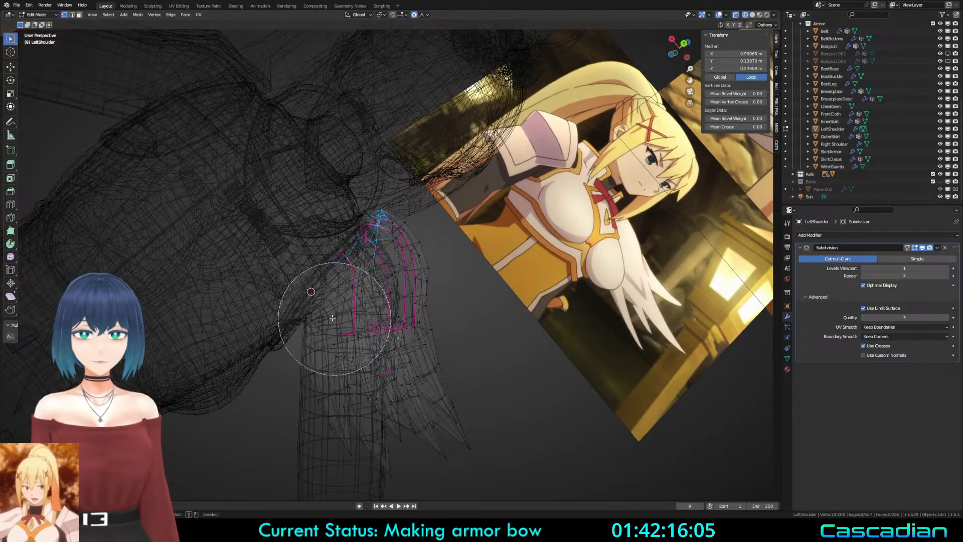
scroll(316, 294, up, 2)
key(c)
right_click(309, 262)
key(z)
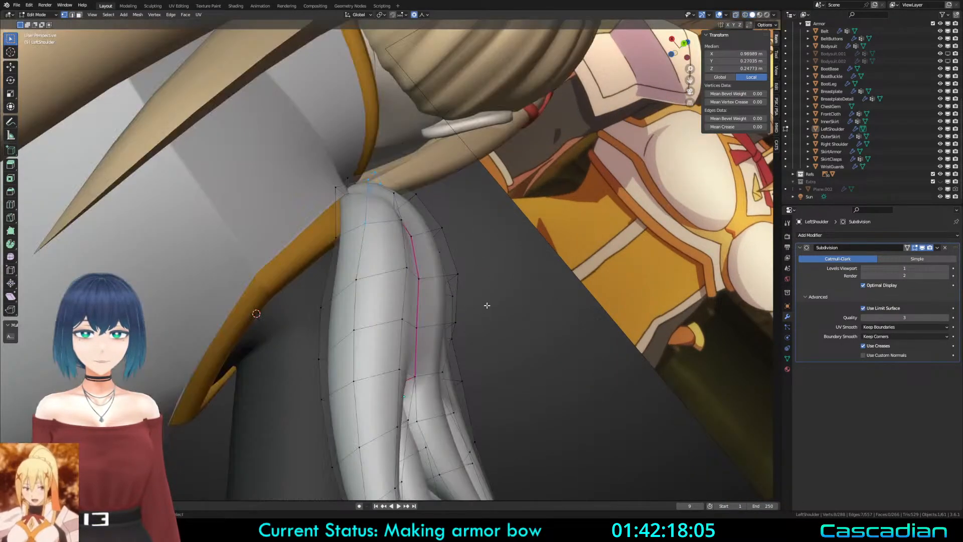
key(g)
click(488, 306)
Step: Slide a vertex on the rearmost feather's outer edge and save the file
key(a)
key(a)
mouse_move(487, 305)
middle_down()
mouse_move(458, 305)
mouse_move(408, 338)
middle_up()
click(339, 334)
key(shift+v)
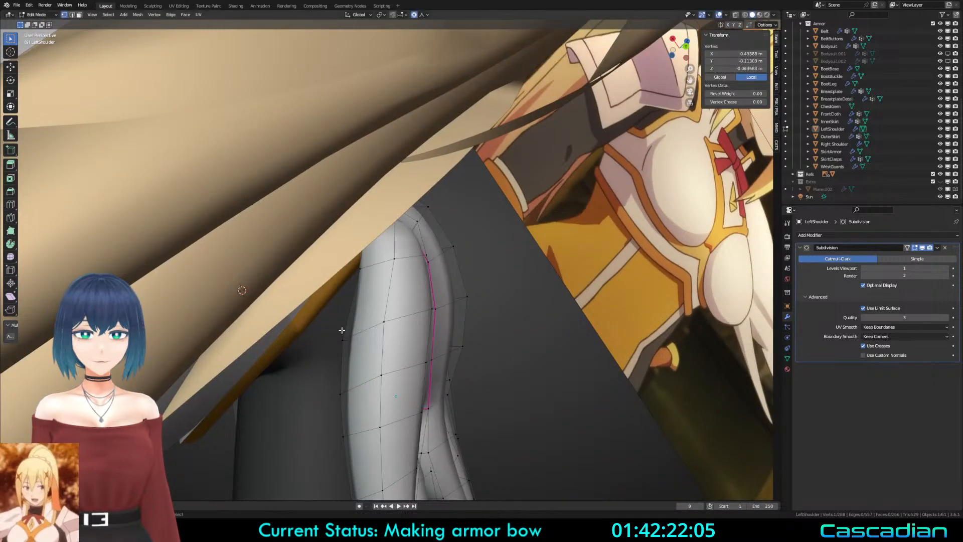
middle_drag(356, 321, 282, 203)
key(a)
key(alt+a)
key(ctrl+s)
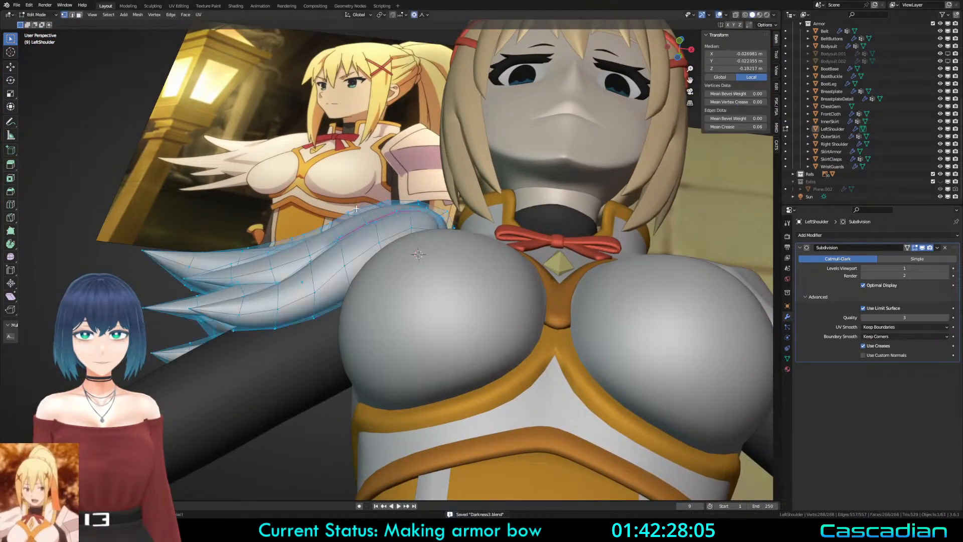
Step: Move the vertex at the lower end of the creased seam beside the central feather and clear the selection
middle_drag(356, 210, 536, 255)
middle_drag(499, 227, 407, 400)
click(400, 347)
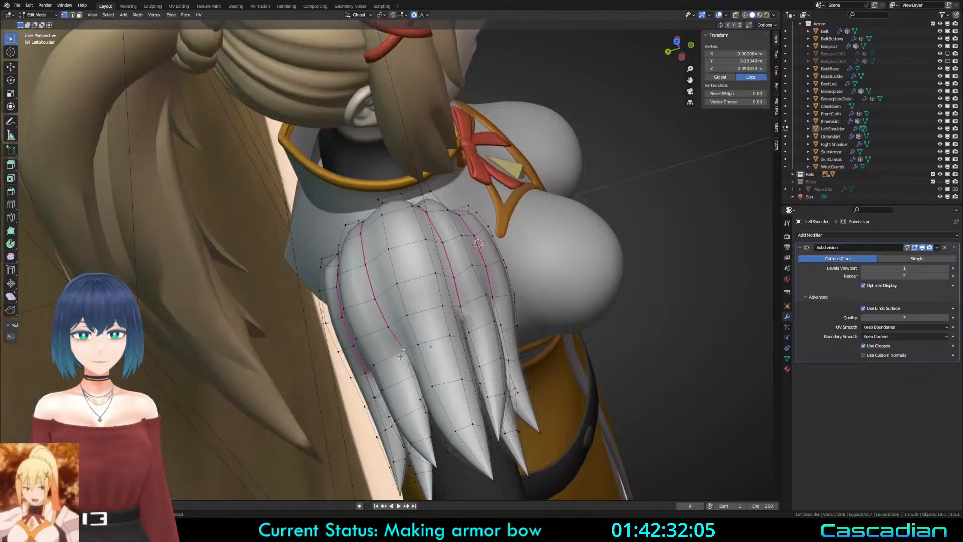
scroll(389, 370, up, 3)
middle_drag(399, 347, 363, 246)
key(g)
scroll(389, 376, down, 2)
key(a)
key(a)
key(a)
key(a)
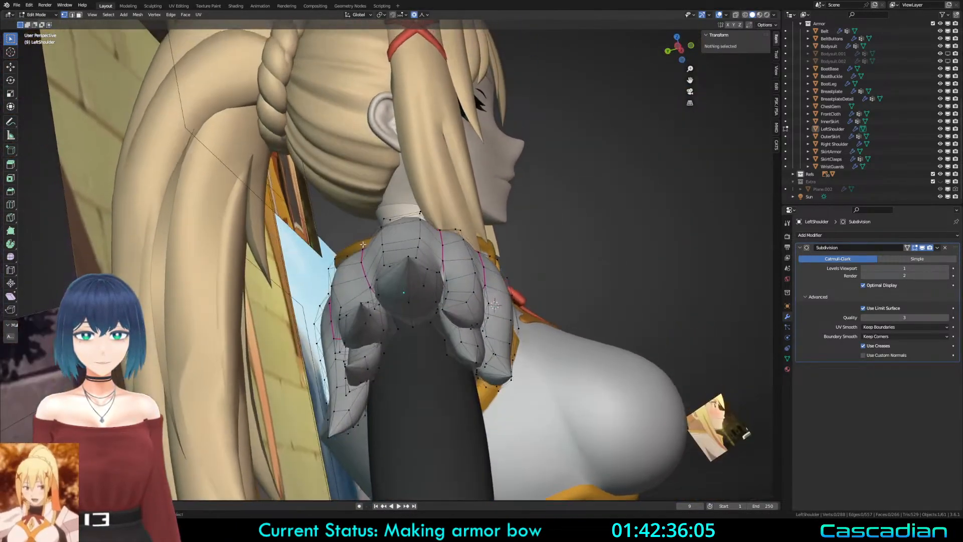
Step: Leave Edit Mode, frame the full character beside the references, and save the file
key(Tab)
scroll(405, 279, down, 3)
middle_drag(404, 279, 311, 306)
scroll(477, 375, down, 3)
scroll(477, 375, down, 4)
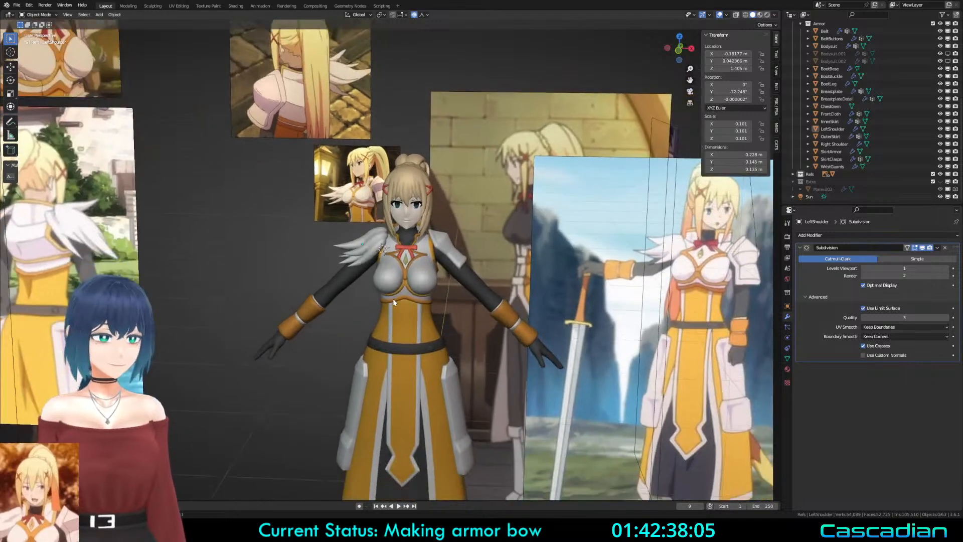
key(ctrl+s)
middle_drag(477, 375, 392, 312)
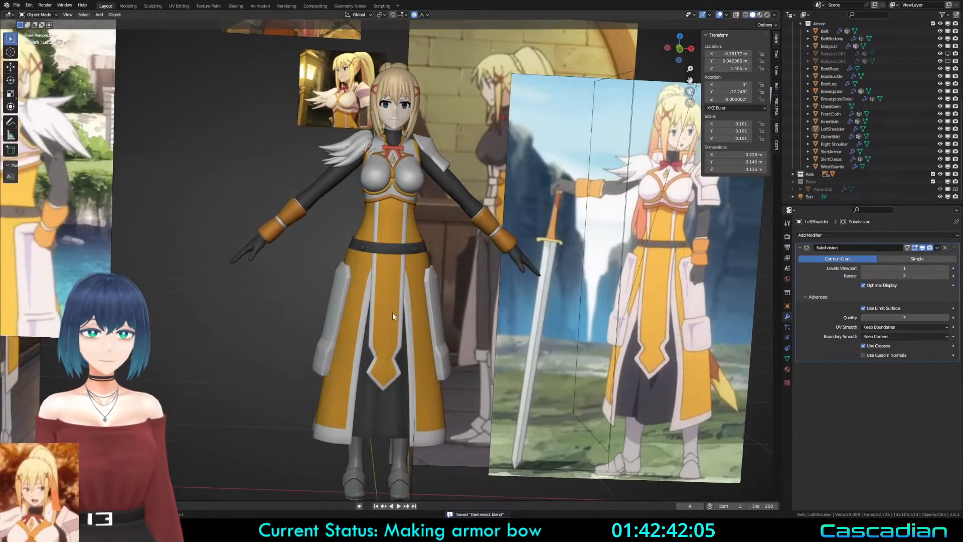
Step: Deselect the vertices near the FrontCloth's lower tip in wireframe and move the remaining ones along the X axis
click(392, 312)
key(Tab)
key(g)
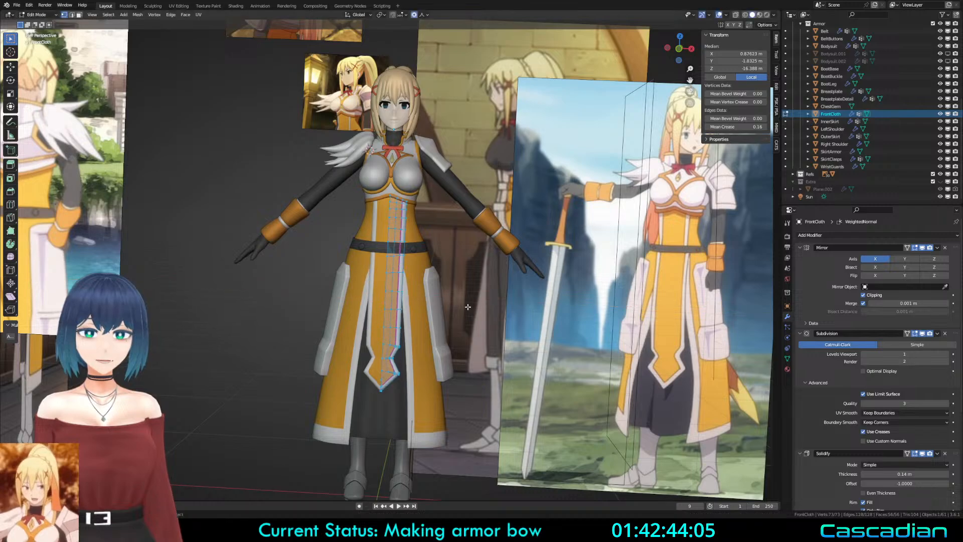
click(468, 306)
key(shift+z)
key(c)
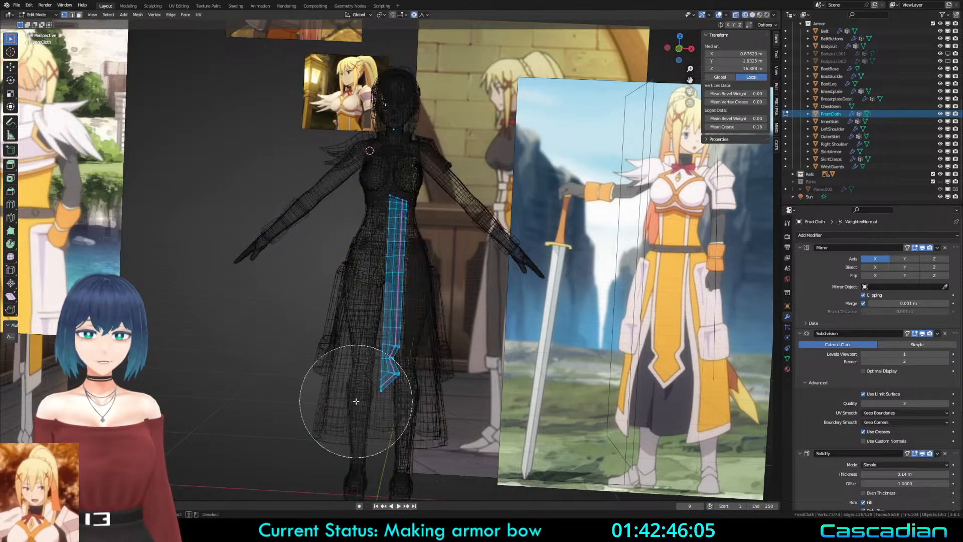
key(Escape)
key(shift+z)
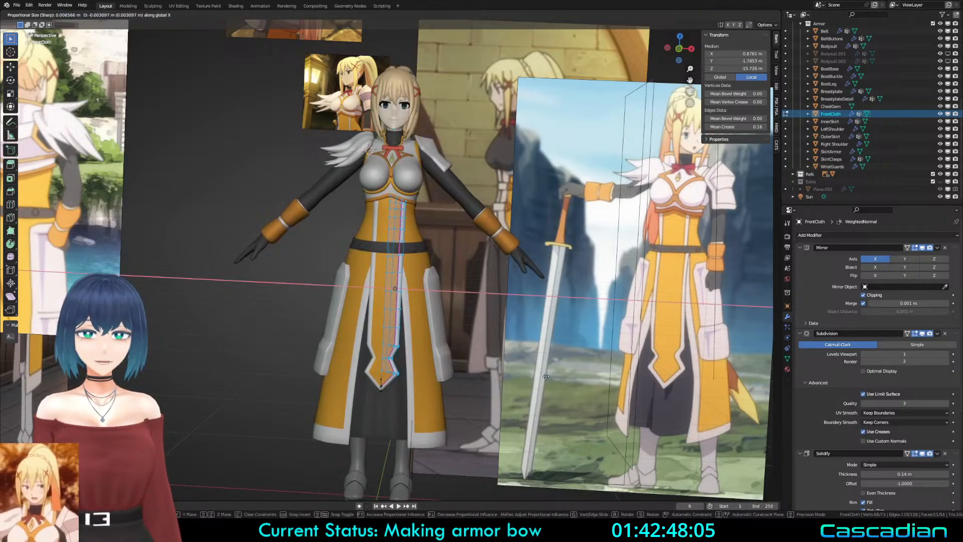
key(g)
key(x)
click(554, 376)
key(Tab)
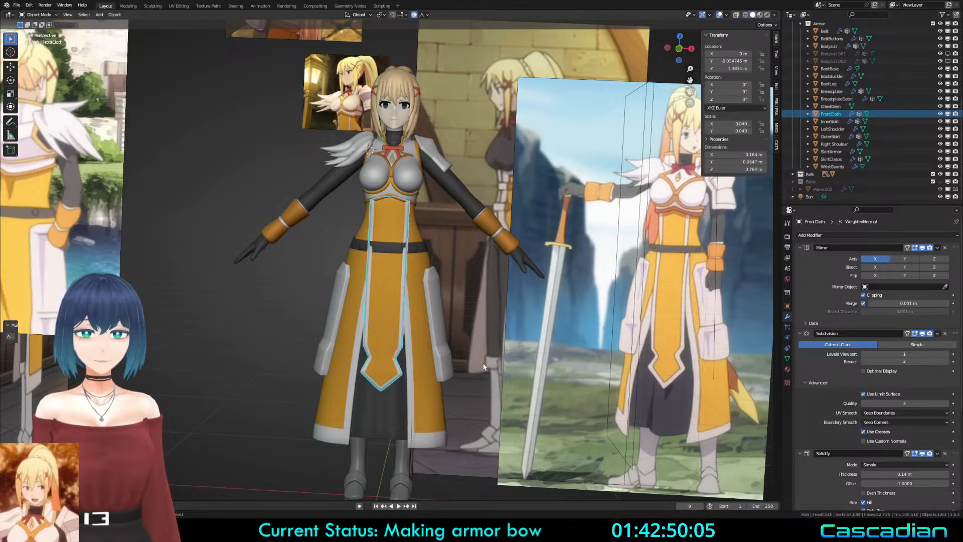
Step: Try scaling the selected FrontCloth vertices along the X axis
middle_drag(413, 326, 400, 376)
key(Tab)
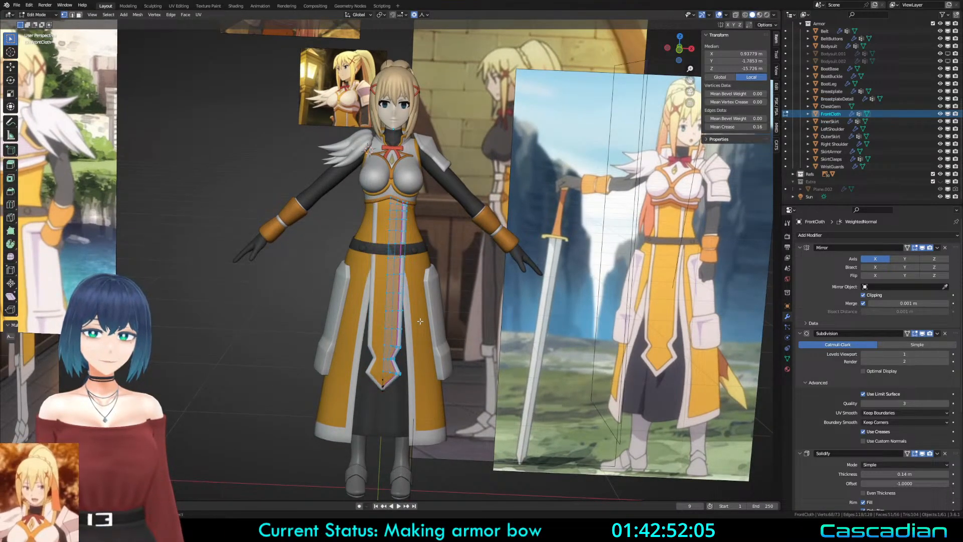
middle_drag(463, 300, 471, 313)
key(s)
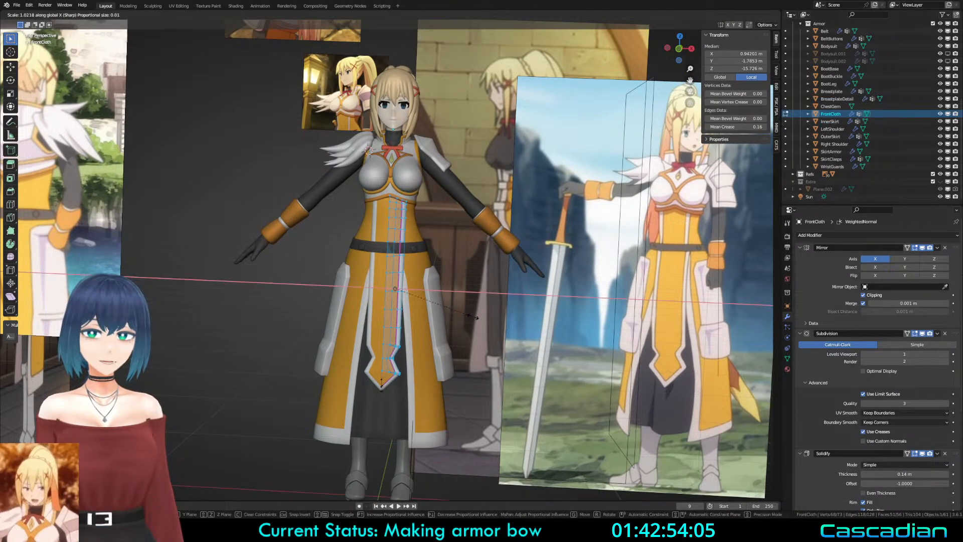
click(476, 317)
Step: Select the FrontCloth's white side trim and try moving it outward with proportional editing
scroll(419, 285, up, 3)
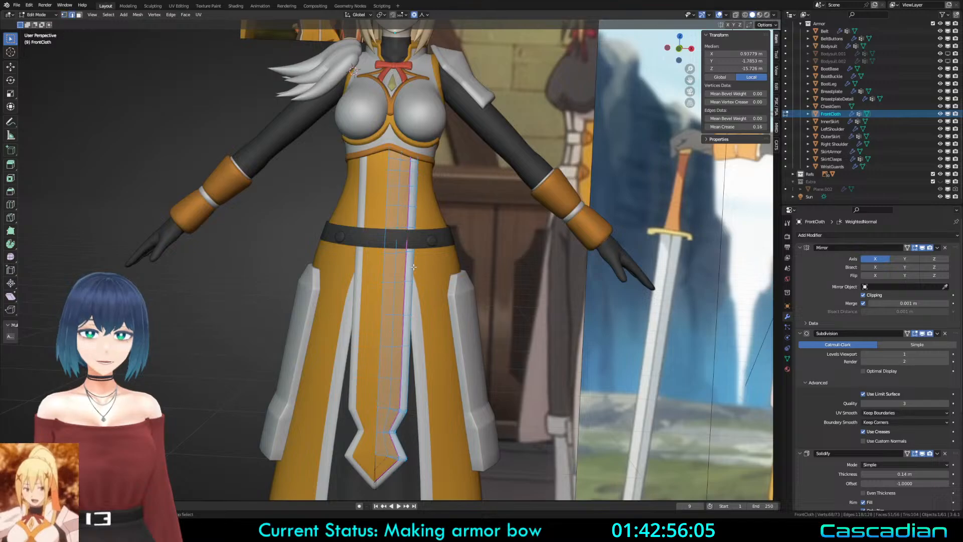
click(410, 283)
middle_drag(410, 284, 347, 406)
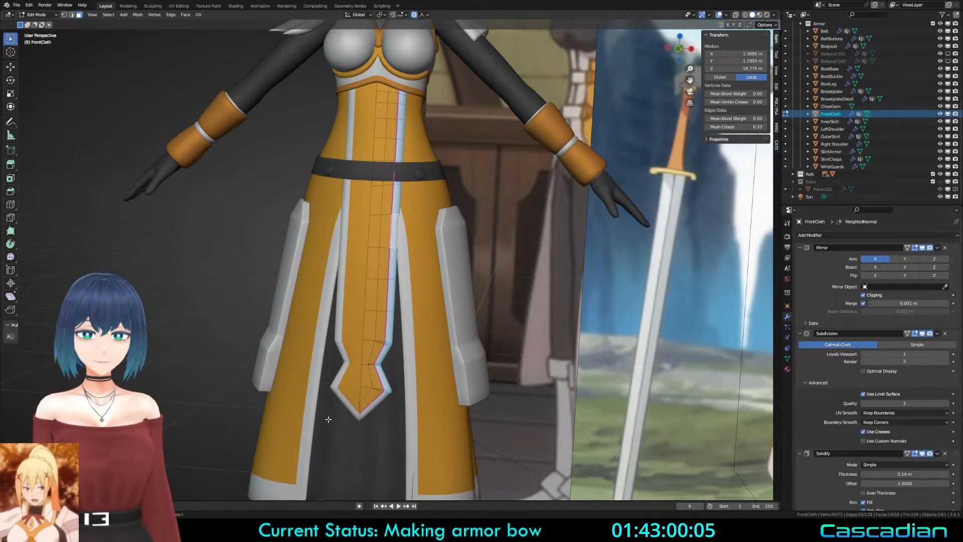
middle_drag(309, 338, 435, 347)
key(g)
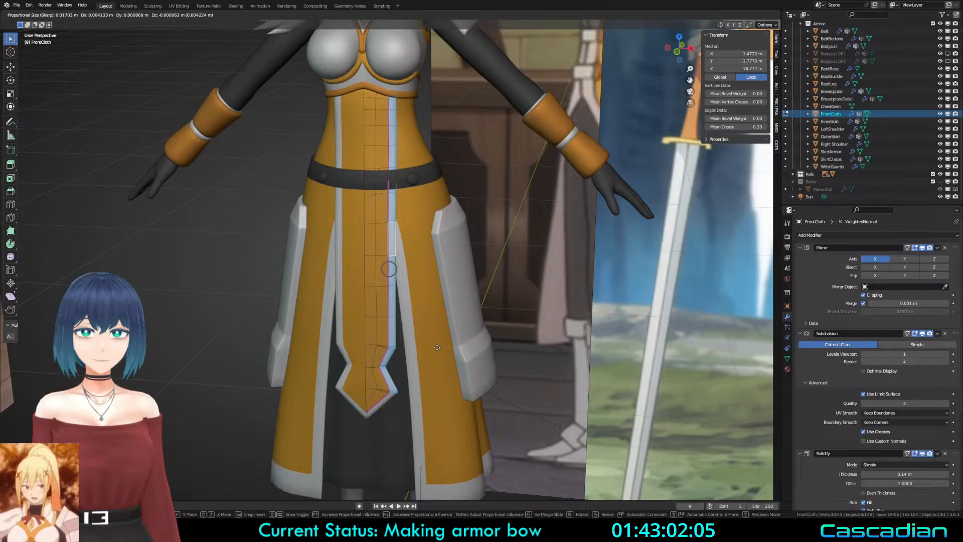
click(438, 348)
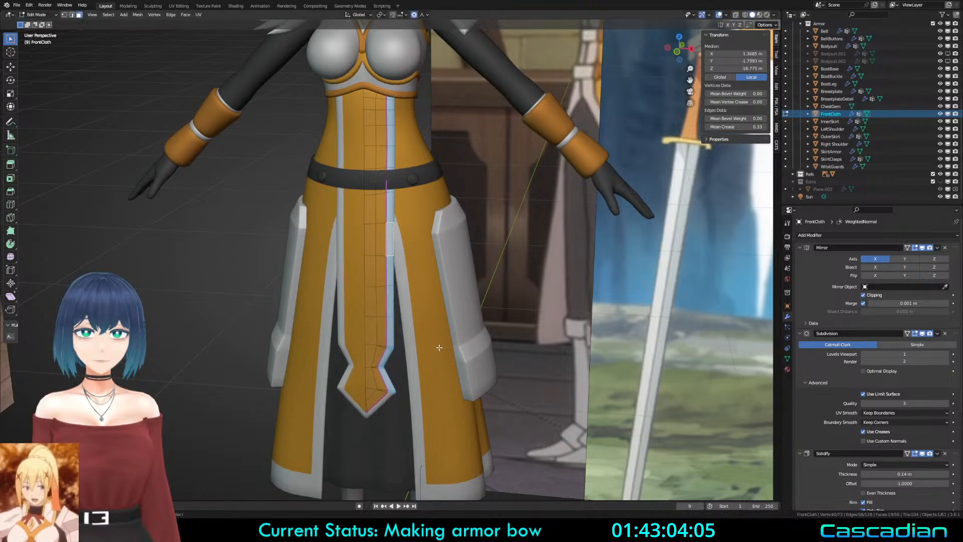
Step: Try the outward move of the FrontCloth's trim again from an angled view, then undo it
middle_drag(438, 348, 421, 350)
key(g)
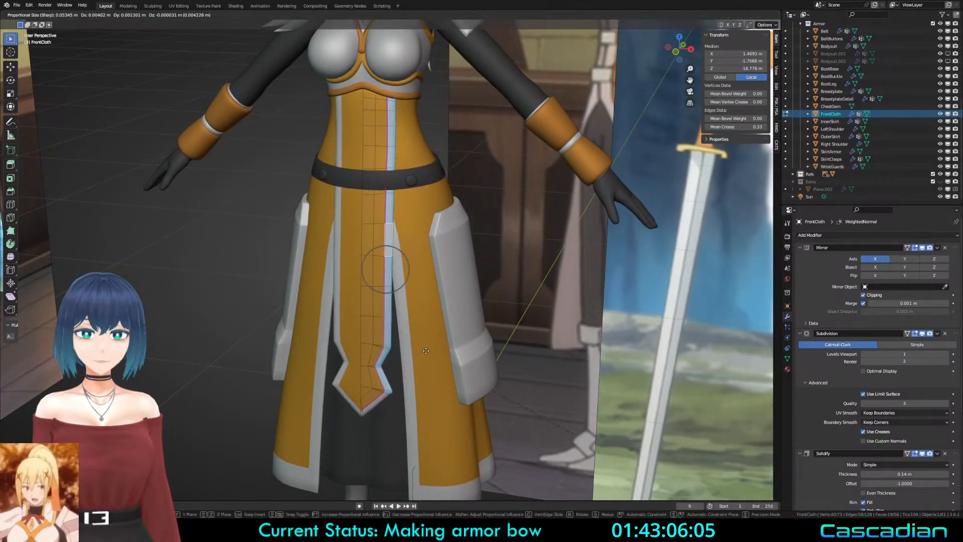
right_click(427, 351)
key(g)
click(429, 351)
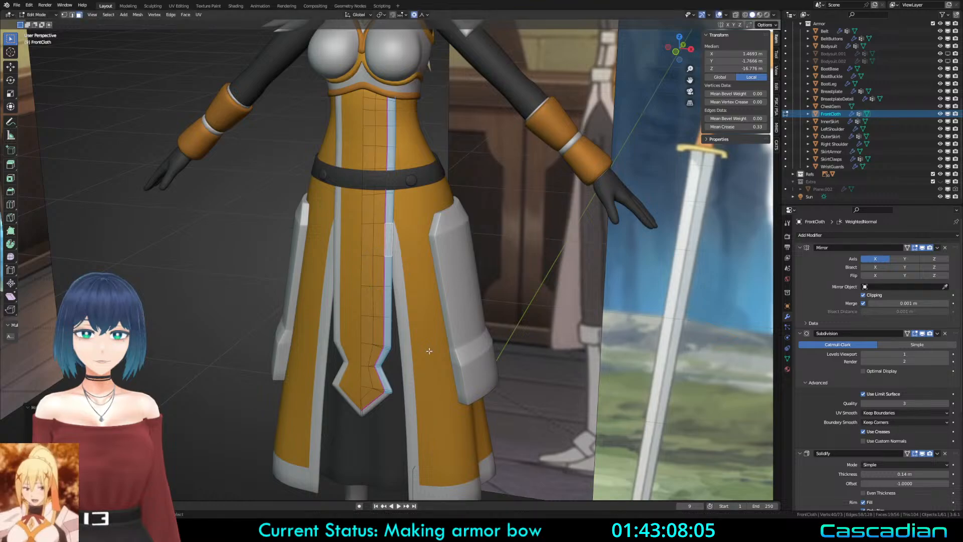
scroll(342, 331, down, 5)
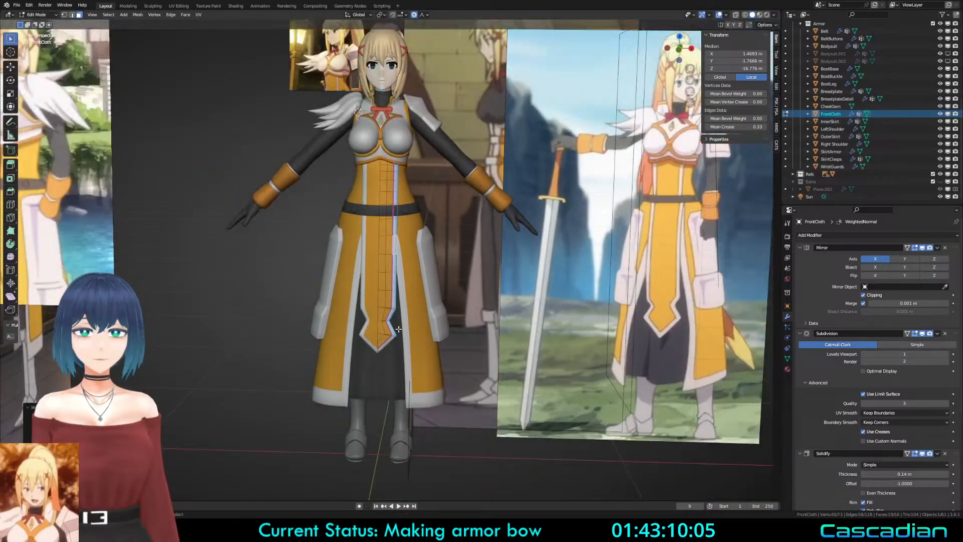
key(ctrl+z)
Step: Switch editing from the FrontCloth to the Belt and bevel the Belt's edge beside the front cloth's trim
middle_drag(457, 329, 506, 284)
scroll(434, 327, up, 4)
scroll(434, 327, up, 3)
scroll(446, 287, up, 2)
key(Tab)
click(447, 288)
key(Tab)
click(449, 270)
click(507, 287)
key(g)
key(g)
right_click(510, 269)
key(g)
key(g)
right_click(519, 286)
Step: Rotate and move the beveled section of the Belt to follow the cloth beneath it
key(r)
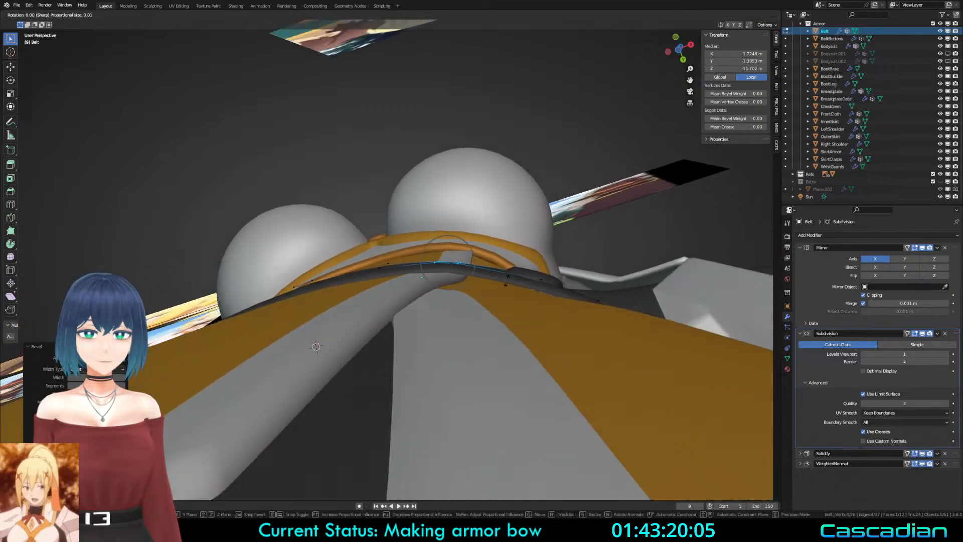
click(503, 306)
key(g)
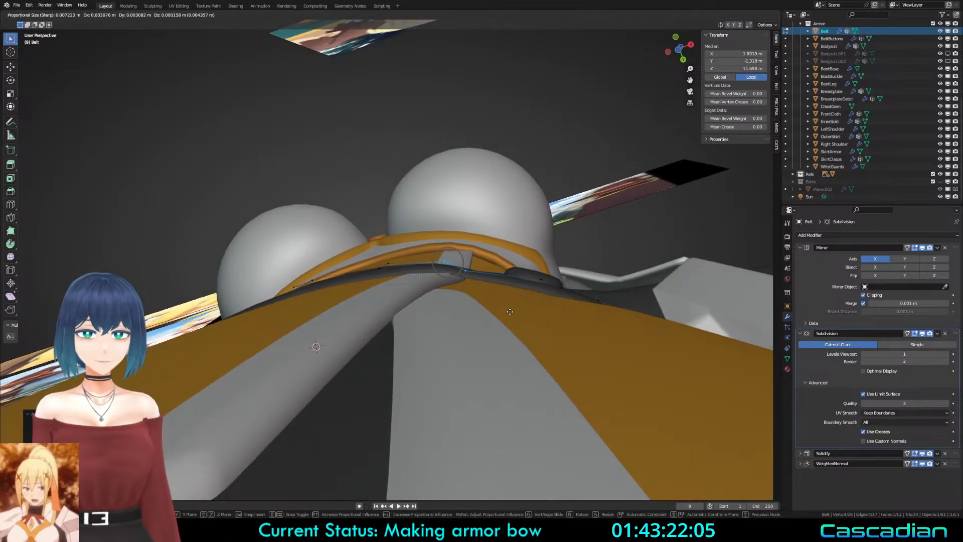
right_click(509, 312)
middle_drag(509, 312, 301, 301)
key(g)
click(504, 301)
click(504, 301)
Step: Reposition the short edge and rim of the Belt beside the front trim in two moves, then leave Edit Mode
click(326, 297)
shift+click(318, 312)
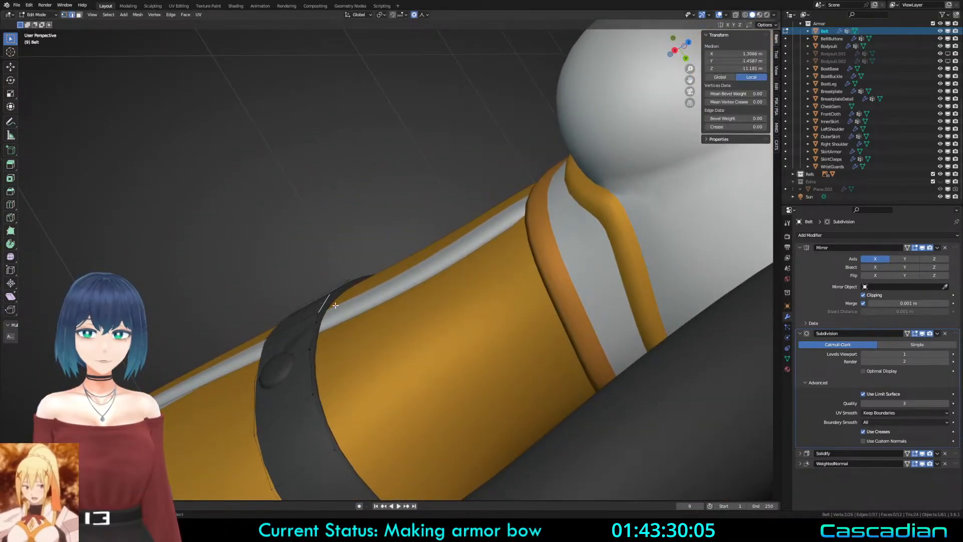
key(g)
click(341, 306)
click(321, 311)
key(g)
click(323, 309)
key(Tab)
Step: Hide the Breastplate and move the edge at the FrontCloth's upper end in Edit Mode
middle_drag(401, 284, 273, 327)
click(471, 275)
key(Tab)
key(Tab)
click(524, 197)
key(h)
click(488, 209)
key(Tab)
click(547, 168)
key(g)
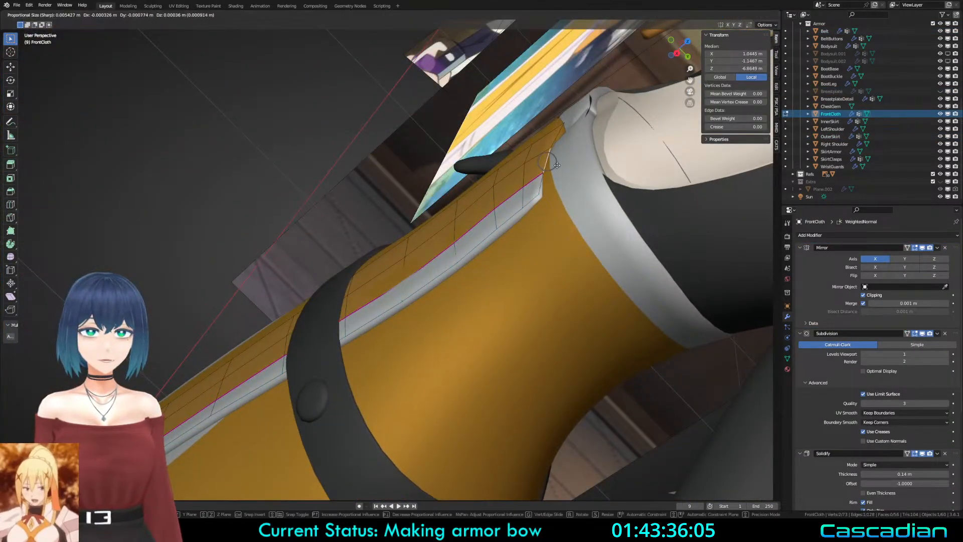
click(555, 163)
Step: Reveal the hidden Breastplate in Object Mode and save the file
middle_drag(518, 226, 525, 245)
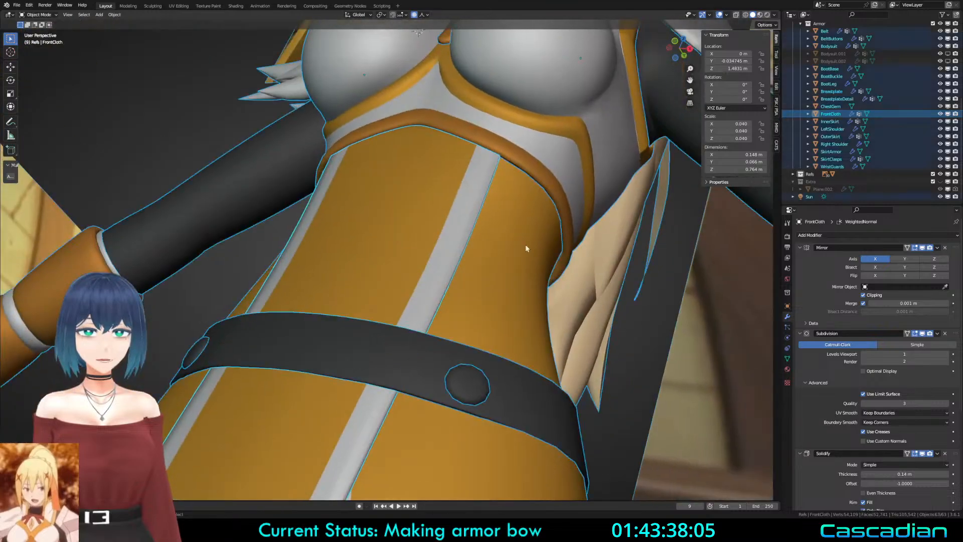
scroll(476, 211, down, 3)
key(Tab)
middle_drag(444, 223, 493, 285)
scroll(470, 372, down, 4)
key(ctrl+s)
Step: Toggle the Armor collection off and on, and hide the Refs collection
click(492, 286)
key(shift+3)
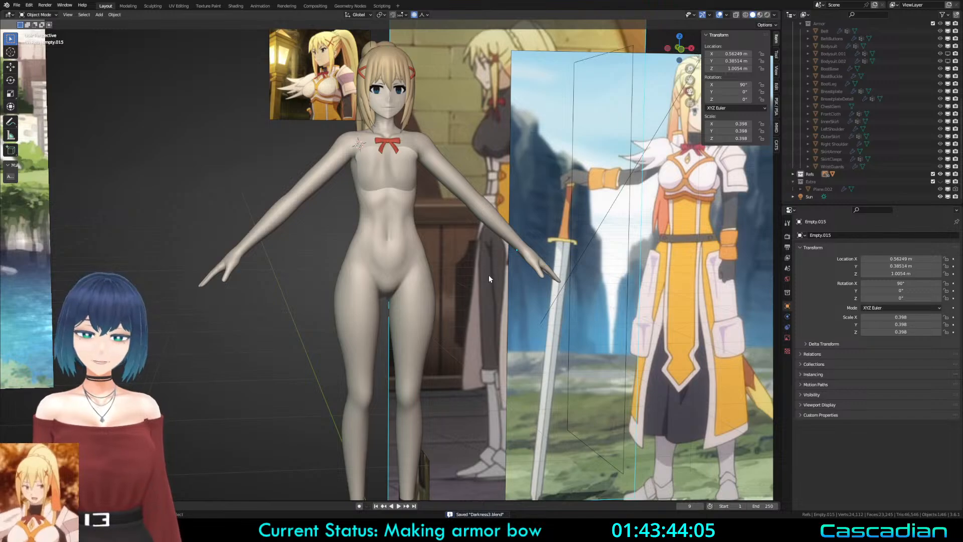
key(shift+3)
key(shift+4)
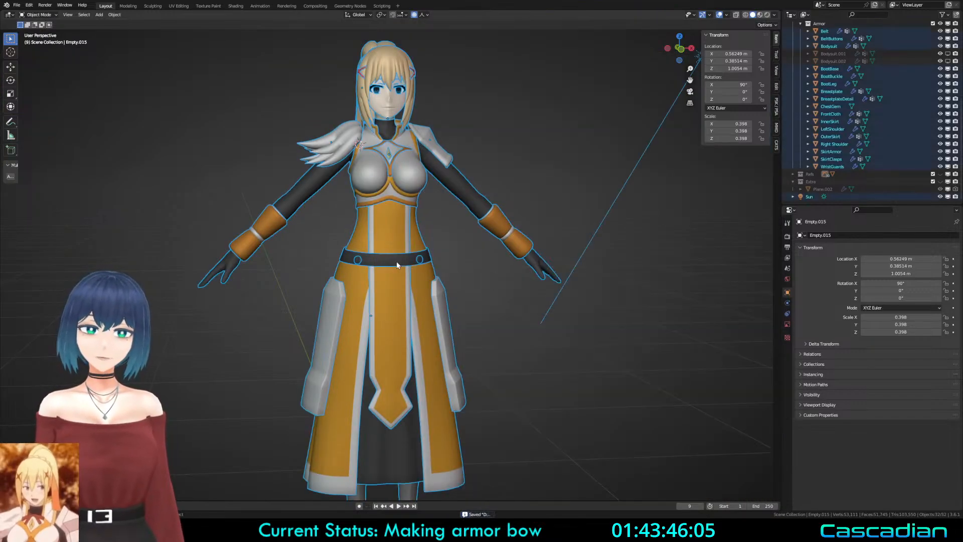
Step: Hide the FrontCloth, Belt, Breastplate and BeltButtons
click(390, 236)
click(416, 261)
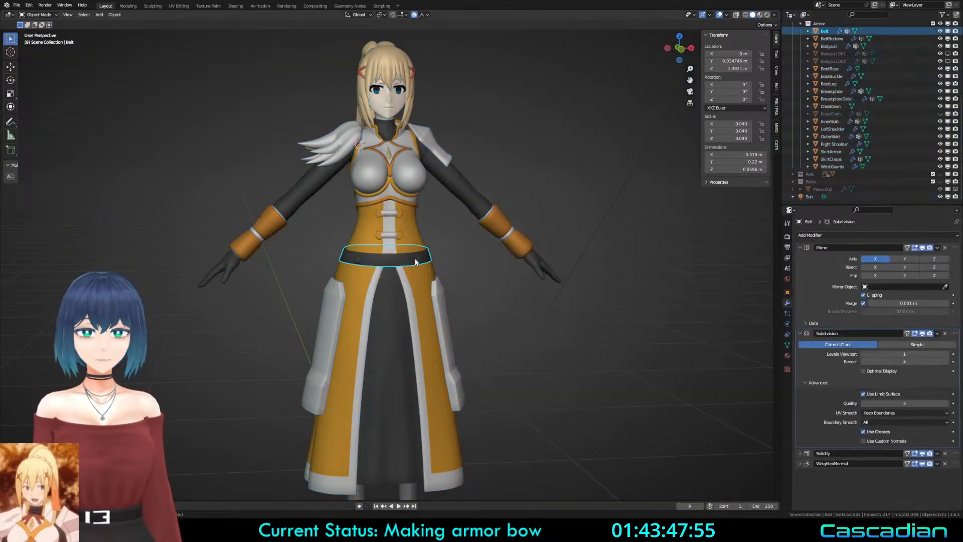
click(411, 201)
click(359, 258)
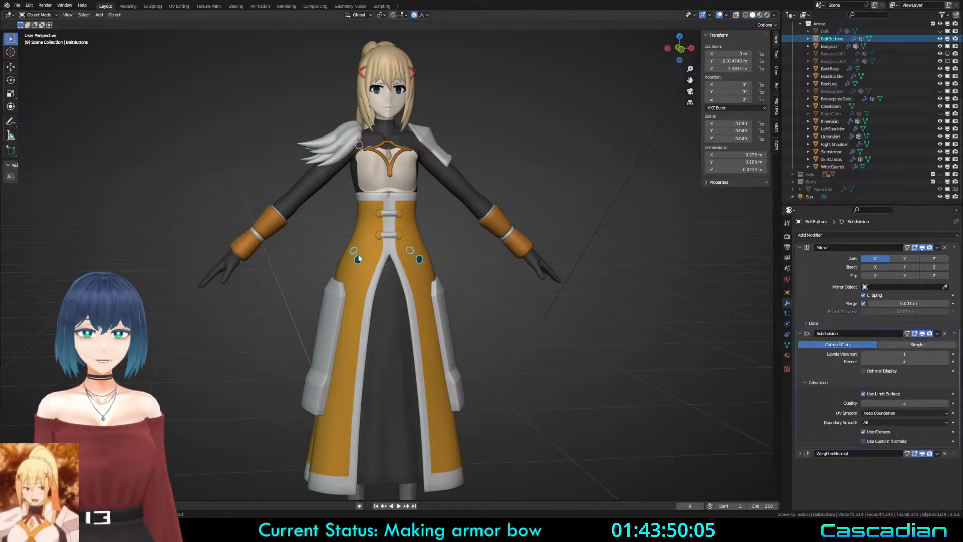
Step: Move the vertex at the OuterSkirt's top centre along the X axis and leave Edit Mode
scroll(395, 249, up, 4)
click(454, 271)
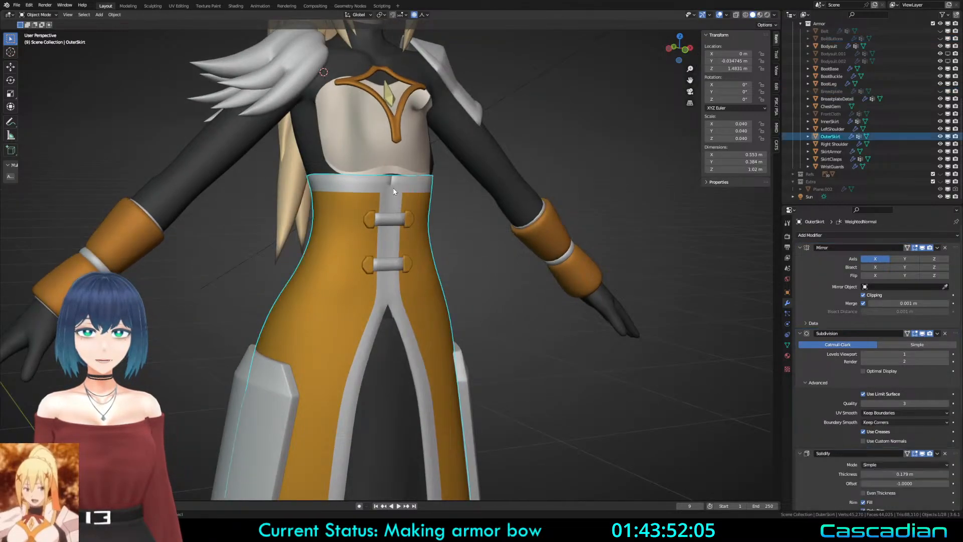
key(Tab)
click(392, 178)
scroll(393, 210, up, 2)
key(g)
key(x)
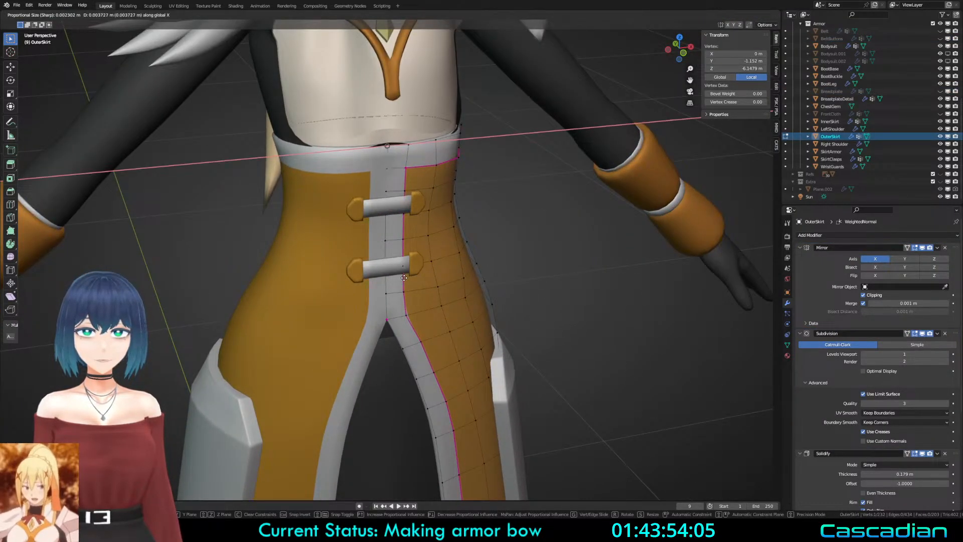
click(404, 277)
key(Tab)
Step: Hide the SkirtArmor, select the BootLeg and frame the upper body
scroll(321, 326, down, 4)
click(251, 369)
middle_drag(271, 374, 284, 360)
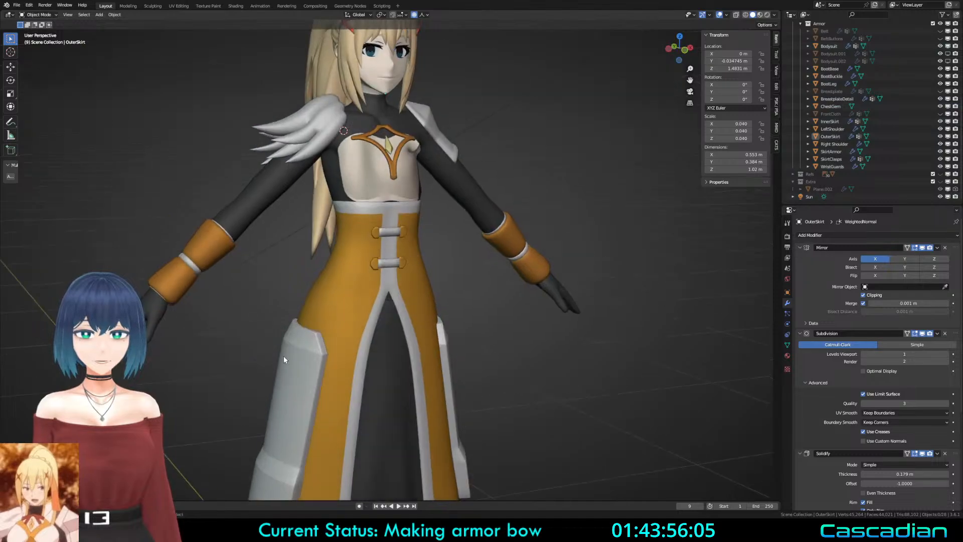
click(284, 359)
key(h)
scroll(283, 359, down, 4)
scroll(430, 297, up, 4)
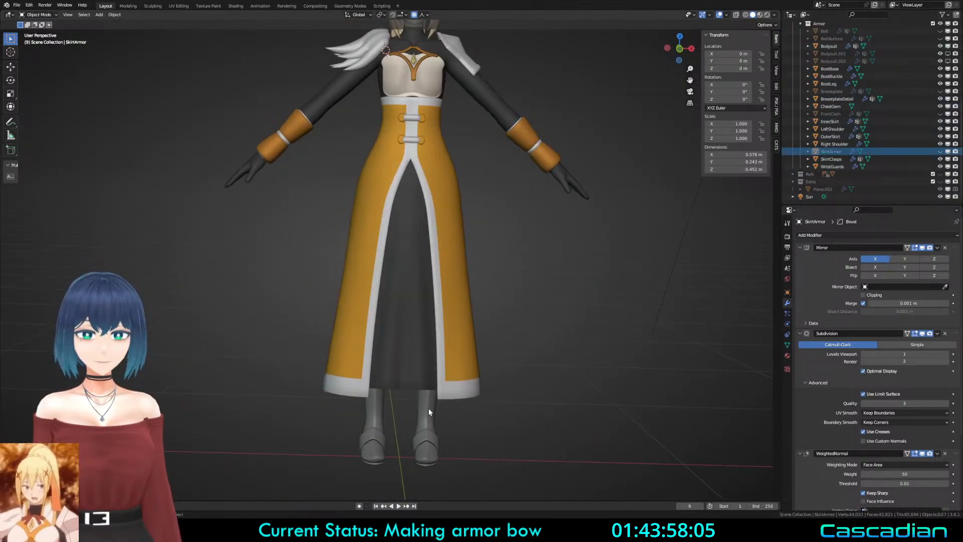
click(428, 408)
middle_drag(436, 331, 476, 322)
scroll(464, 346, down, 4)
scroll(437, 348, up, 5)
middle_drag(465, 263, 441, 250)
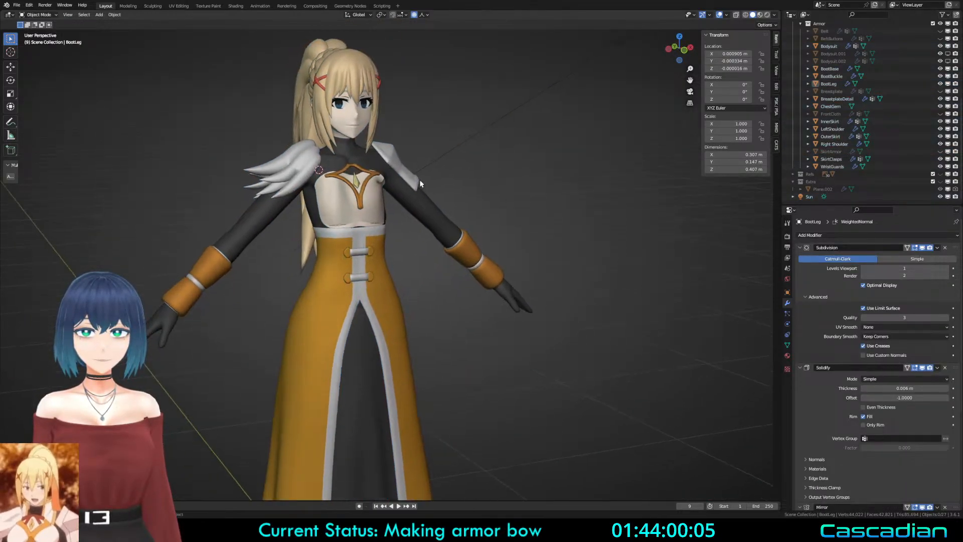
Step: Hide the LeftShoulder, BreastplateDetail, ChestGem and Right Shoulder
click(307, 162)
click(351, 192)
key(h)
click(355, 181)
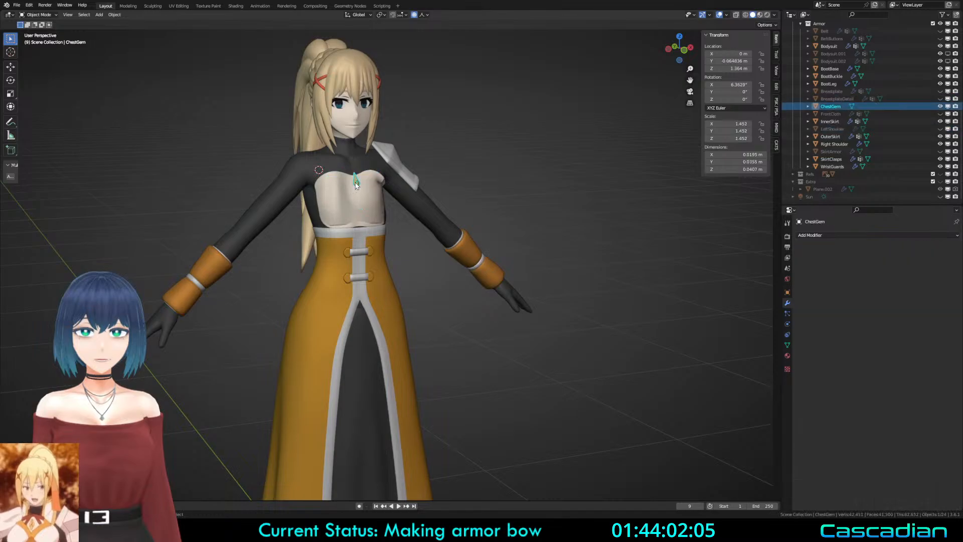
click(384, 158)
key(h)
Step: Enable Bodysuit.001 in the viewport and select Bodysuit.002 in the object list
click(375, 168)
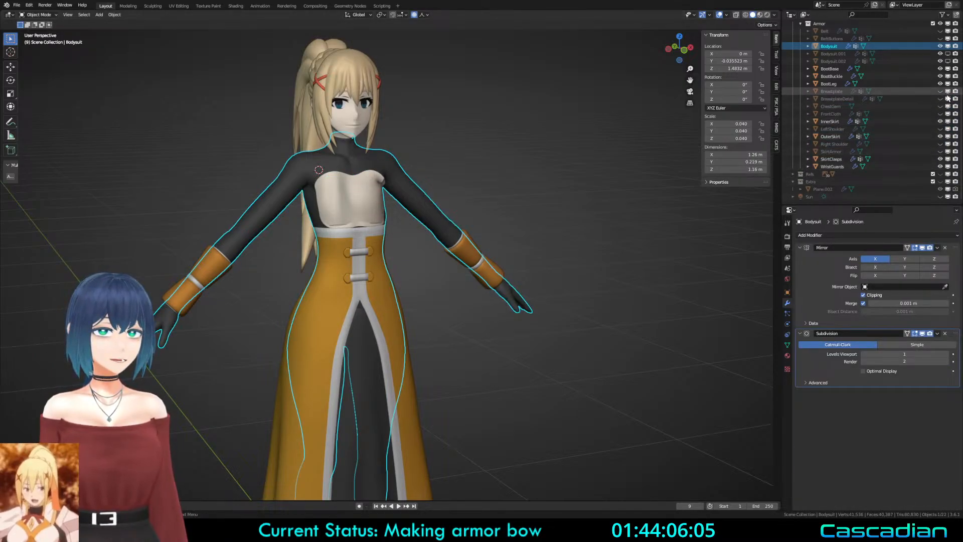
click(948, 54)
click(855, 63)
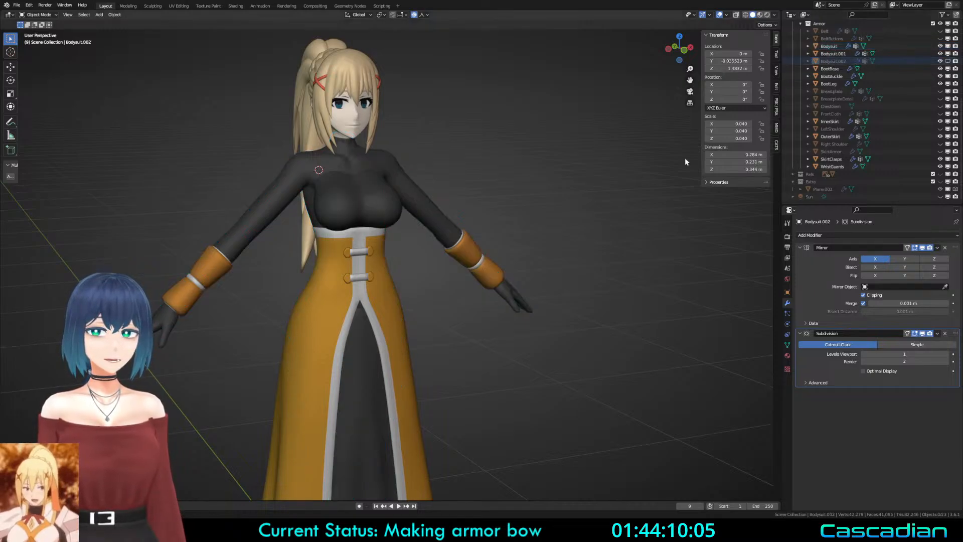
Step: Reveal the hidden objects in wireframe, hide them again, and disable Bodysuit.002 before returning to solid shading
scroll(602, 203, down, 3)
scroll(595, 207, up, 3)
scroll(595, 208, down, 3)
key(z)
click(456, 245)
key(alt+h)
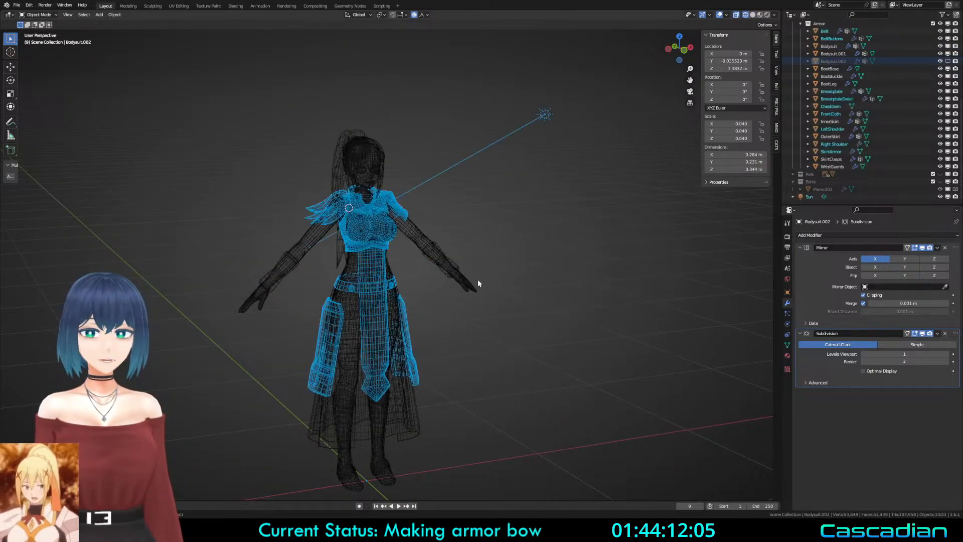
key(h)
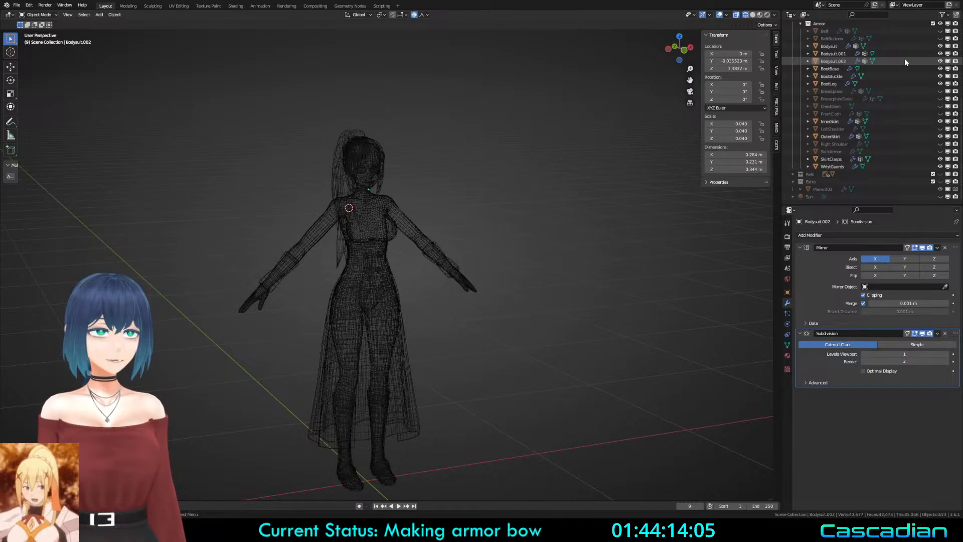
click(947, 61)
scroll(622, 230, up, 5)
key(shift+z)
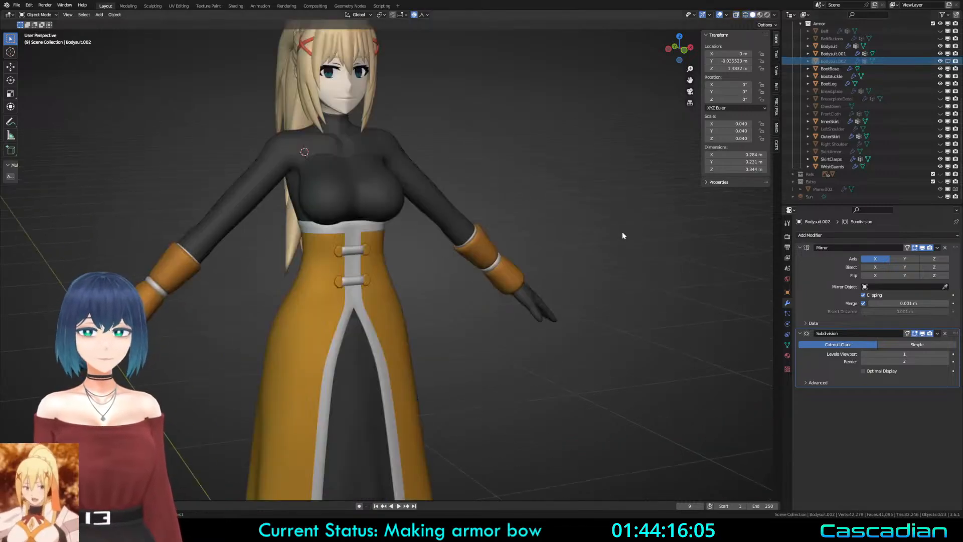
Step: Examine the bodysuit's chest and the OuterSkirt from several angles without the outer armor
key(a)
key(a)
scroll(505, 267, down, 3)
mouse_move(505, 268)
middle_down()
mouse_move(400, 279)
mouse_move(324, 263)
mouse_move(391, 291)
middle_up()
scroll(416, 297, up, 3)
key(z)
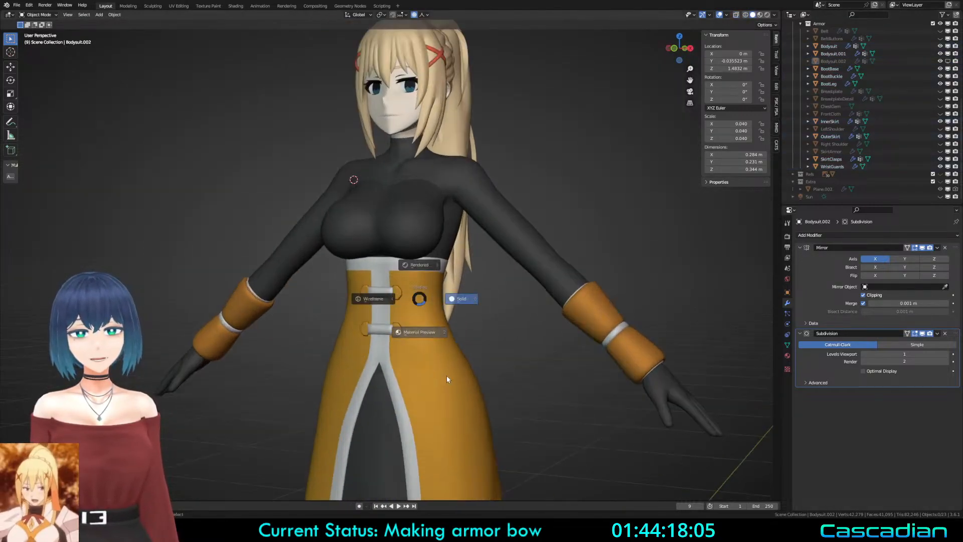
mouse_move(381, 341)
middle_down()
mouse_move(349, 329)
mouse_move(394, 301)
middle_up()
scroll(349, 326, down, 3)
key(z)
middle_drag(447, 264, 476, 325)
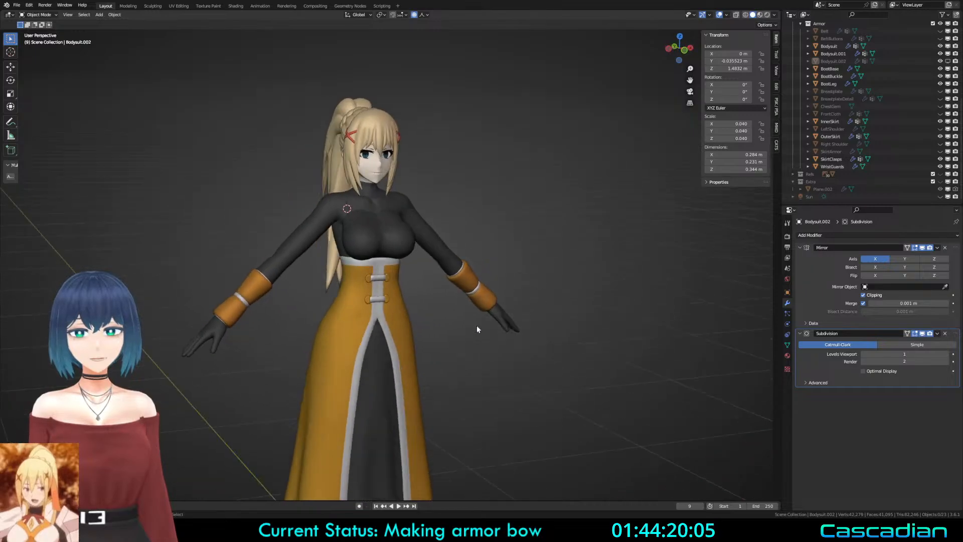
Step: Reveal all hidden armor pieces and disable Bodysuit.001 in the viewport
scroll(401, 351, up, 1)
mouse_move(298, 394)
shift+middle_down()
mouse_move(307, 279)
mouse_move(436, 306)
mouse_move(340, 228)
mouse_move(504, 264)
mouse_move(490, 256)
mouse_move(549, 260)
shift+middle_up()
shift+middle_drag(549, 261, 515, 323)
shift+middle_drag(514, 323, 515, 366)
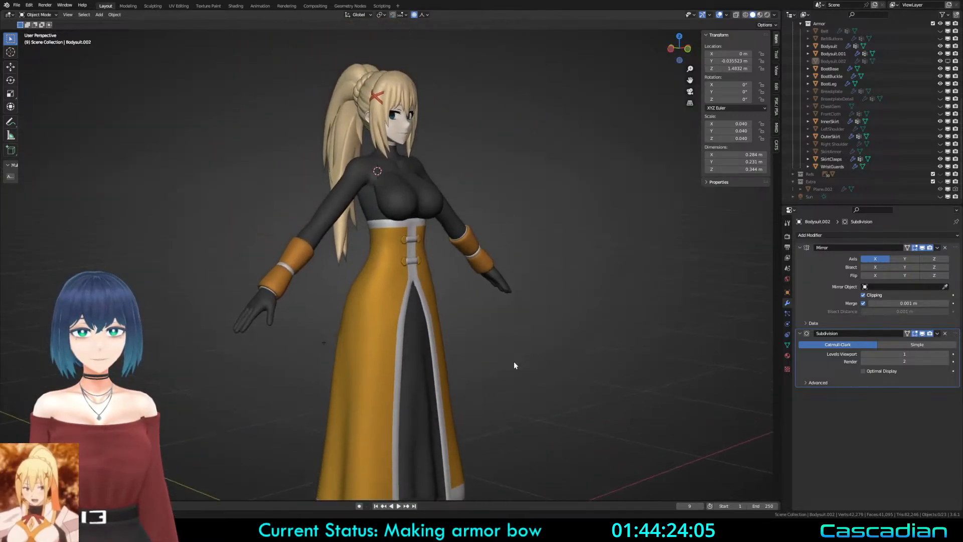
shift+middle_drag(506, 256, 446, 275)
key(alt+h)
middle_drag(322, 284, 427, 273)
click(414, 214)
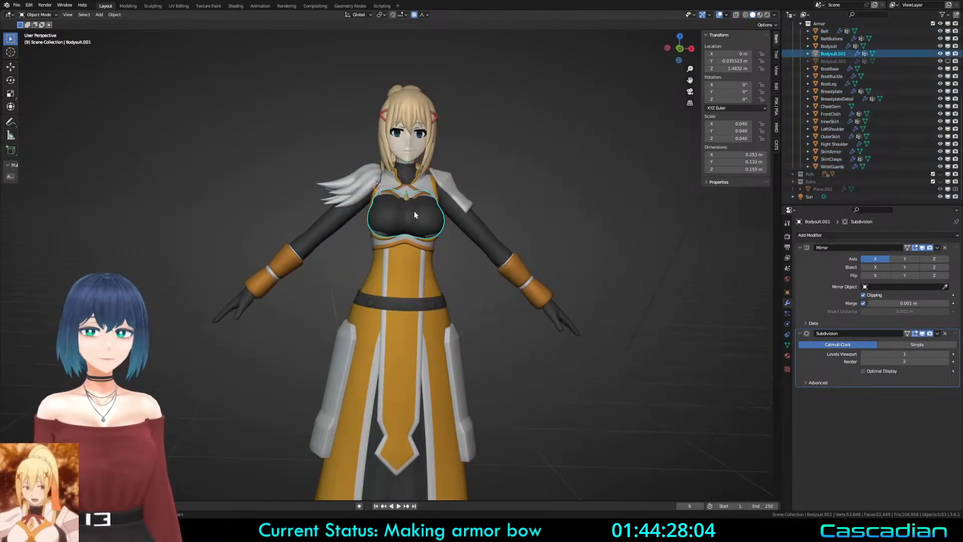
click(947, 53)
Step: Examine the armored upper body and head from several angles, trying another shading mode before returning to solid
scroll(554, 327, up, 5)
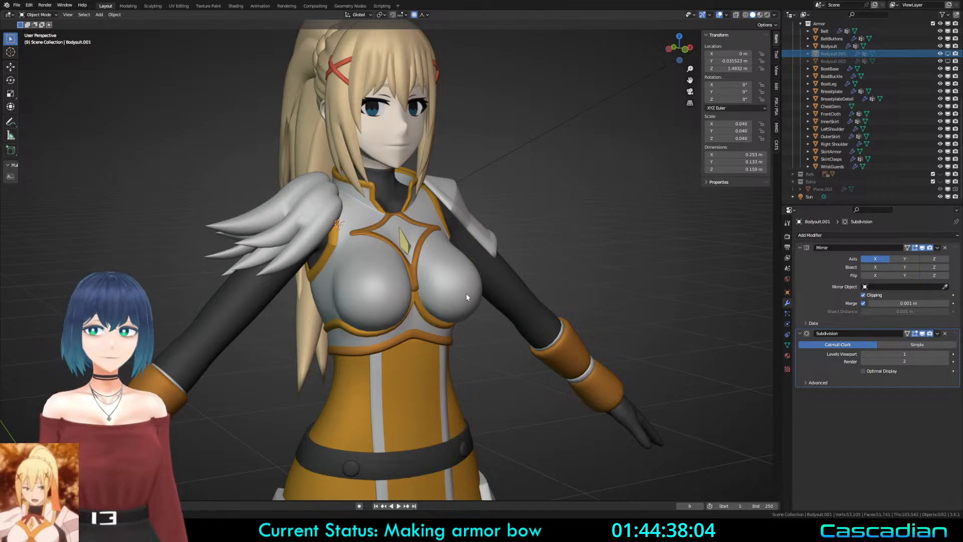
mouse_move(465, 293)
middle_down()
mouse_move(423, 288)
mouse_move(430, 364)
middle_up()
scroll(426, 288, down, 3)
scroll(430, 364, up, 4)
mouse_move(430, 364)
middle_down()
mouse_move(465, 365)
mouse_move(430, 371)
middle_up()
scroll(429, 371, down, 1)
key(z)
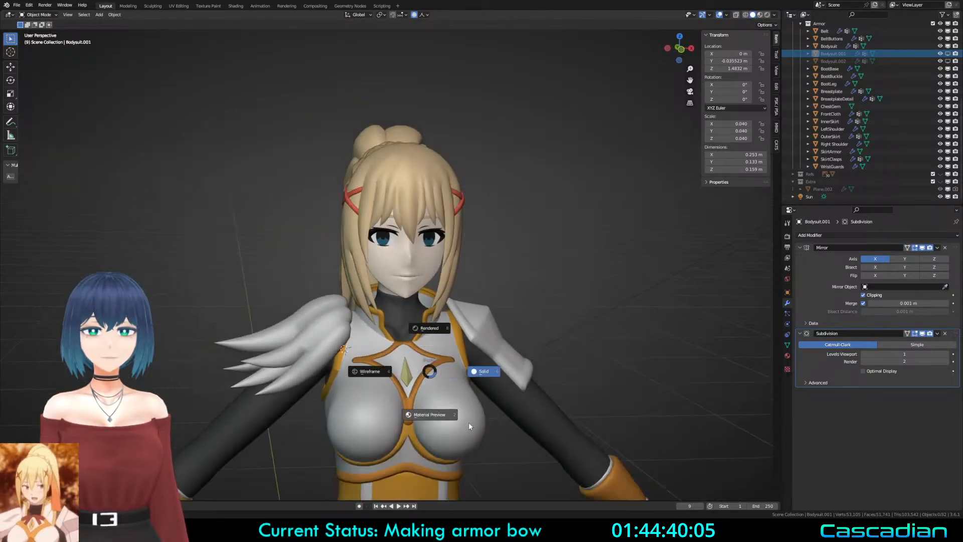
click(469, 426)
mouse_move(435, 326)
middle_down()
mouse_move(398, 318)
mouse_move(440, 286)
mouse_move(417, 343)
middle_up()
key(z)
click(441, 312)
scroll(417, 343, up, 2)
Step: Edit the FrontHair mesh and scale the row of vertices across a bang on the character's left side of the forehead
click(401, 266)
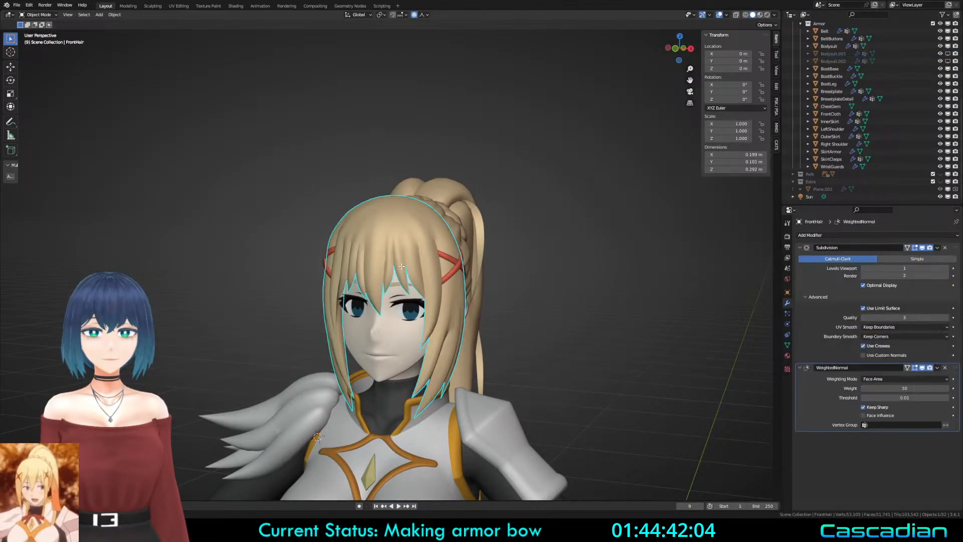
key(Tab)
scroll(405, 266, up, 6)
alt+click(417, 257)
key(s)
click(460, 295)
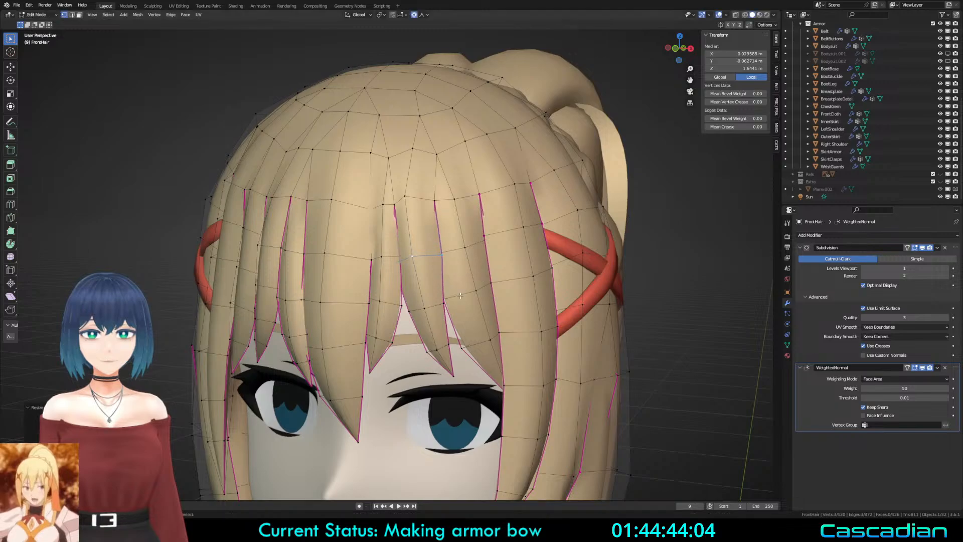
key(s)
click(480, 312)
Step: Reposition a vertex on the edge of the bang beside the central strand, using wireframe shading
alt+click(384, 302)
middle_drag(451, 303, 480, 305)
alt+click(449, 262)
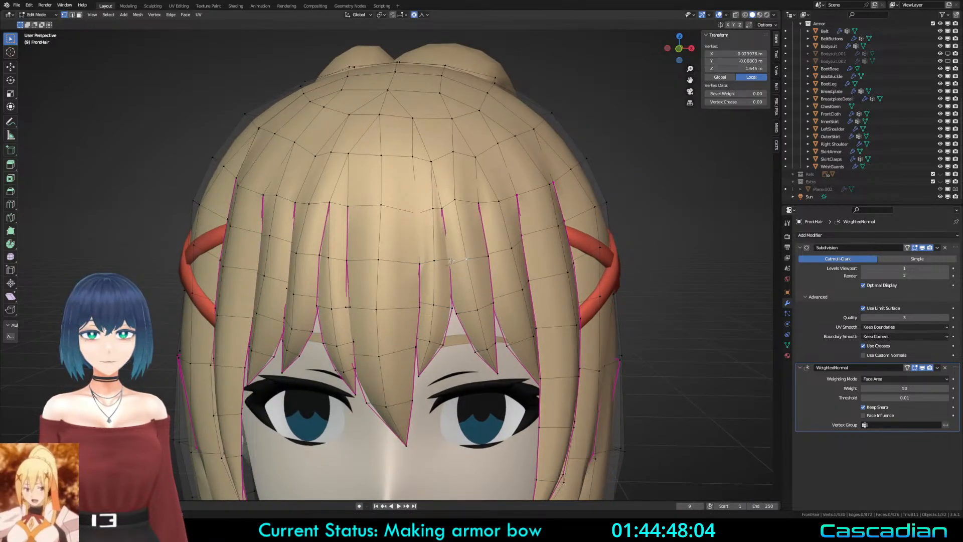
key(shift+z)
key(g)
click(431, 299)
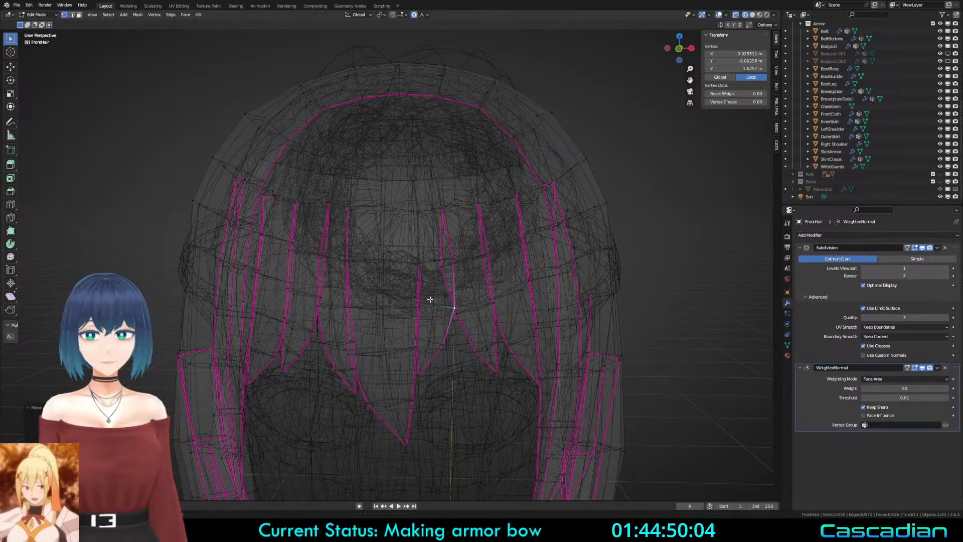
Step: Reshape the edge vertices of the bangs on the character's right side of the forehead in wireframe
middle_drag(430, 299, 396, 290)
key(s)
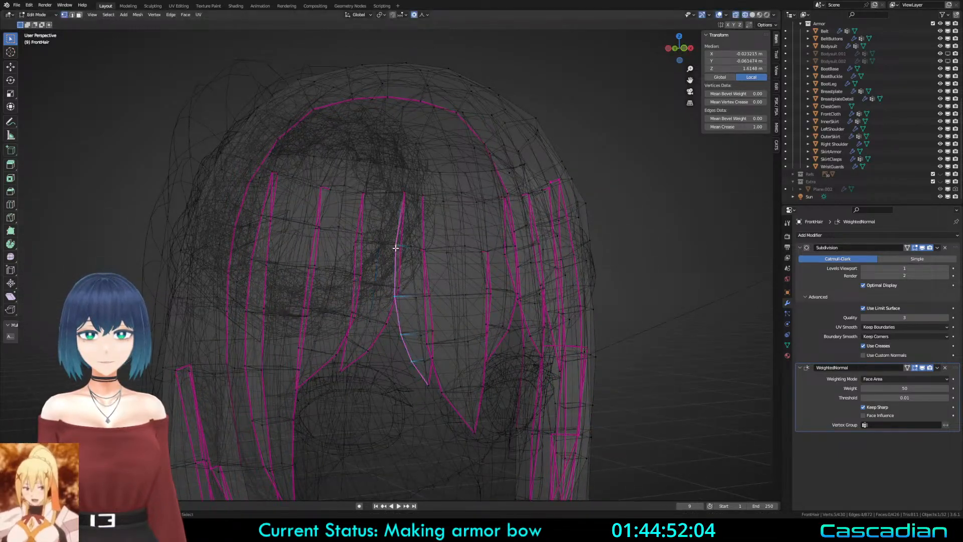
key(s)
click(481, 263)
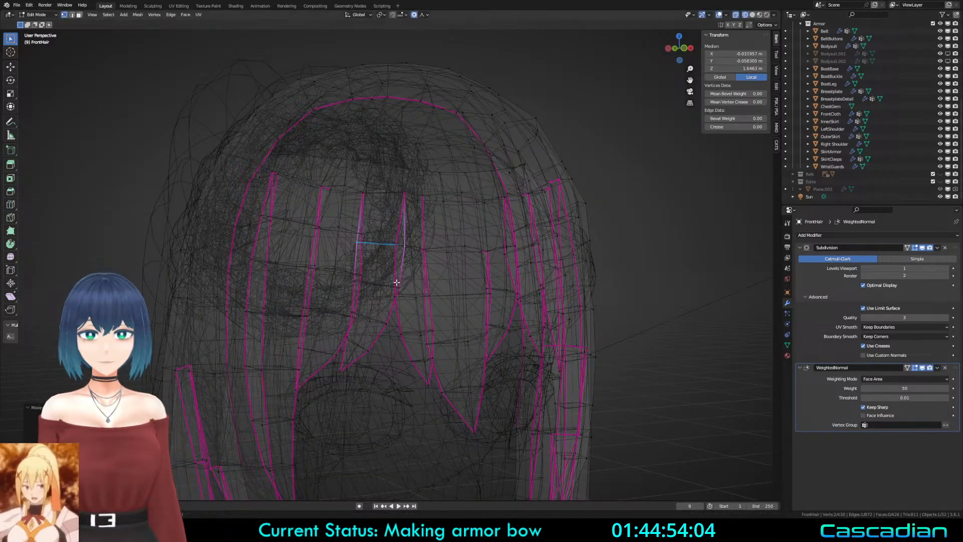
key(g)
click(440, 303)
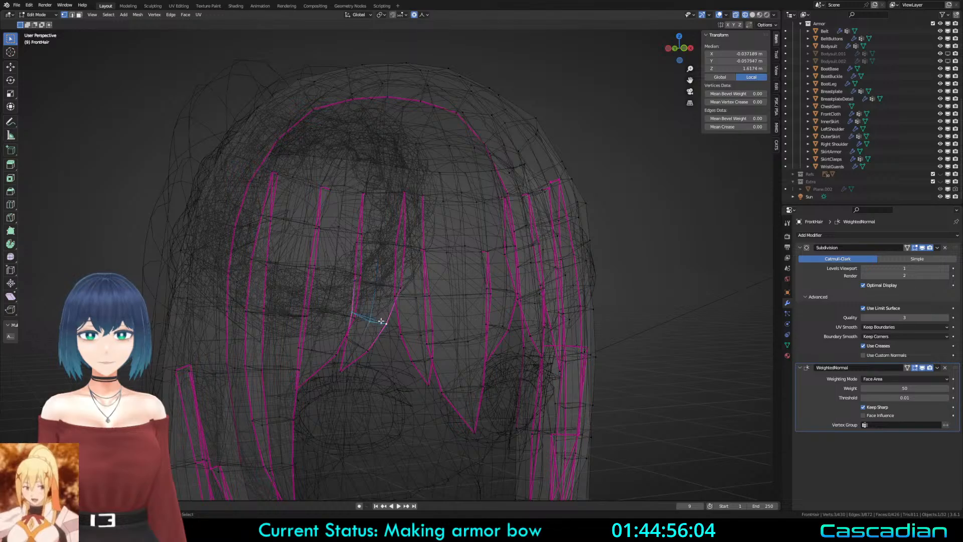
Step: Move the vertex row near the tip of the bang above the character's right eye and return to solid shading
key(g)
click(446, 331)
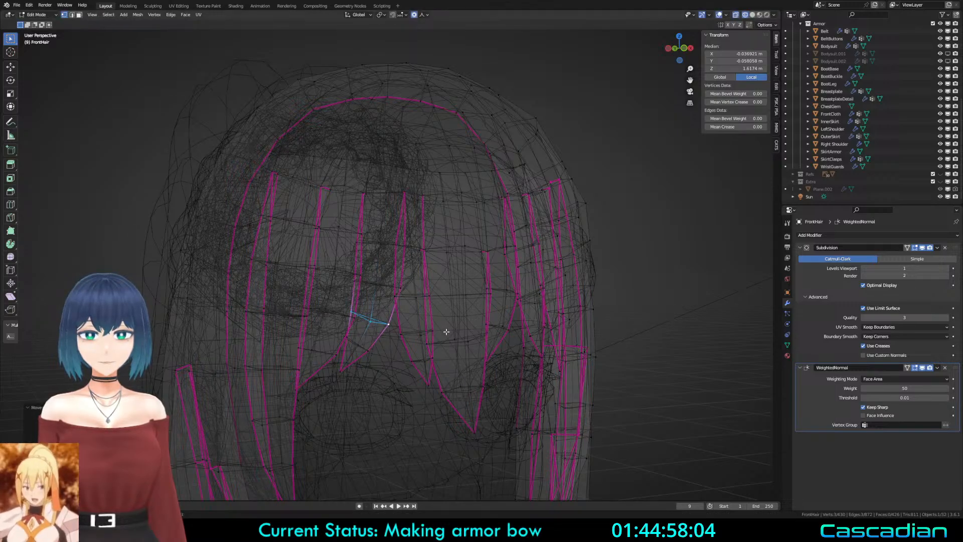
scroll(453, 331, down, 2)
shift+middle_drag(453, 331, 466, 240)
key(shift+z)
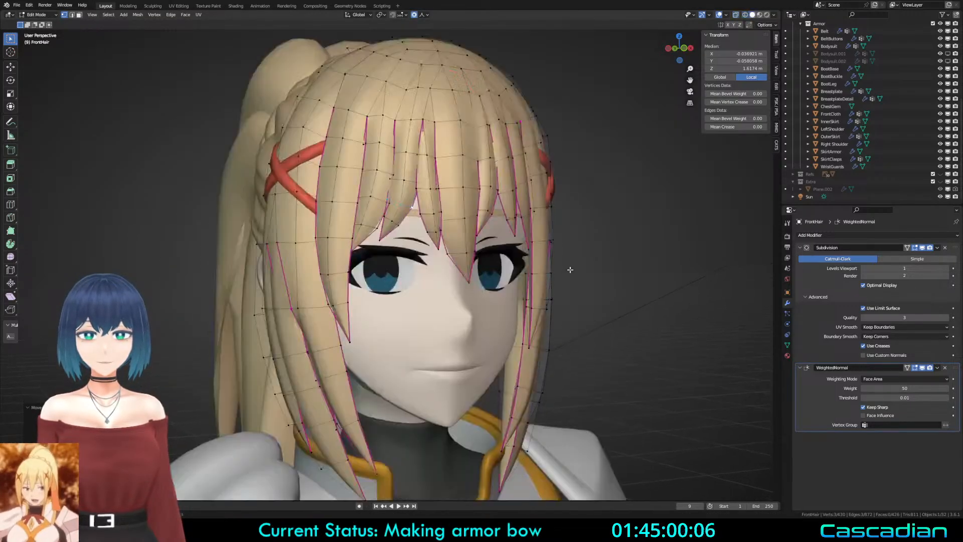
Step: Scale the vertex rows across the side strands next to the character's eyes on both sides of the face
middle_drag(570, 268, 600, 266)
key(s)
click(451, 286)
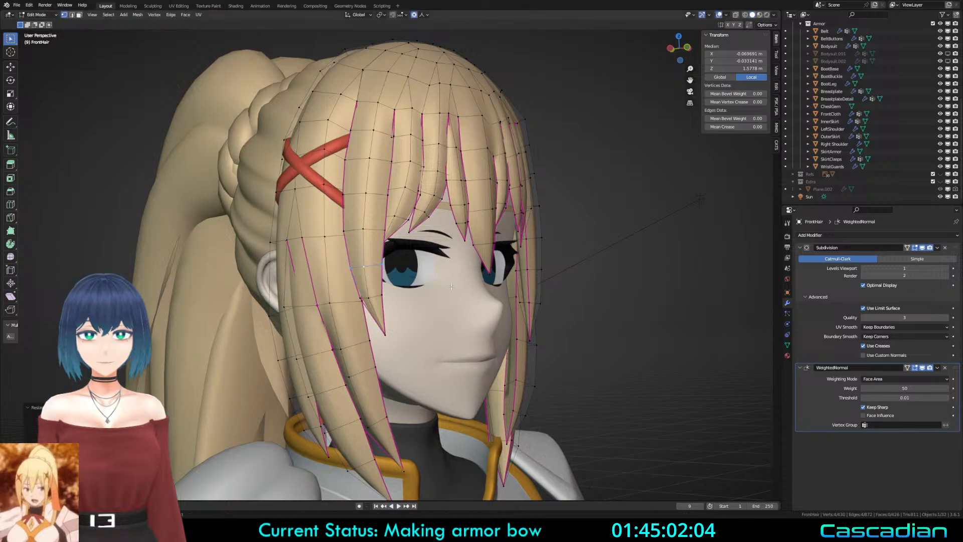
middle_drag(372, 297, 517, 294)
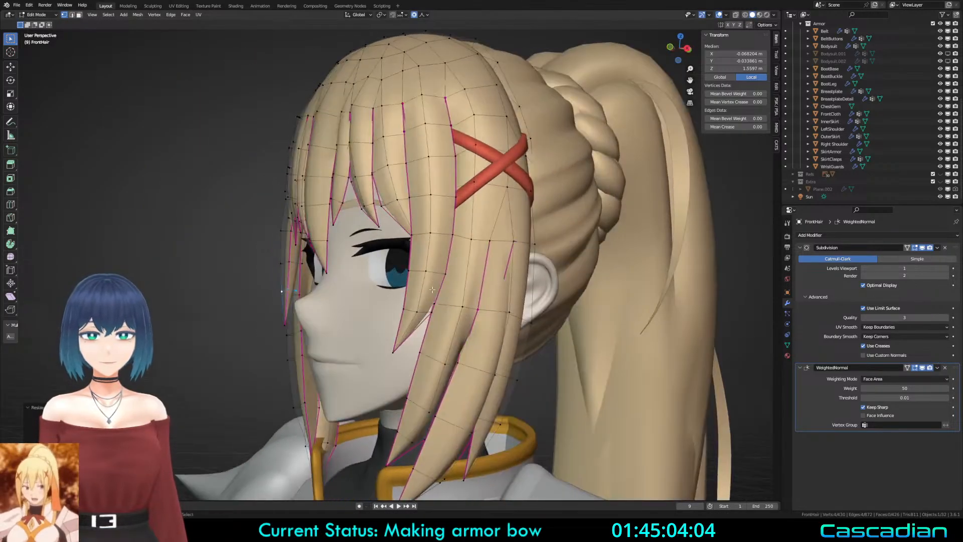
key(s)
click(518, 294)
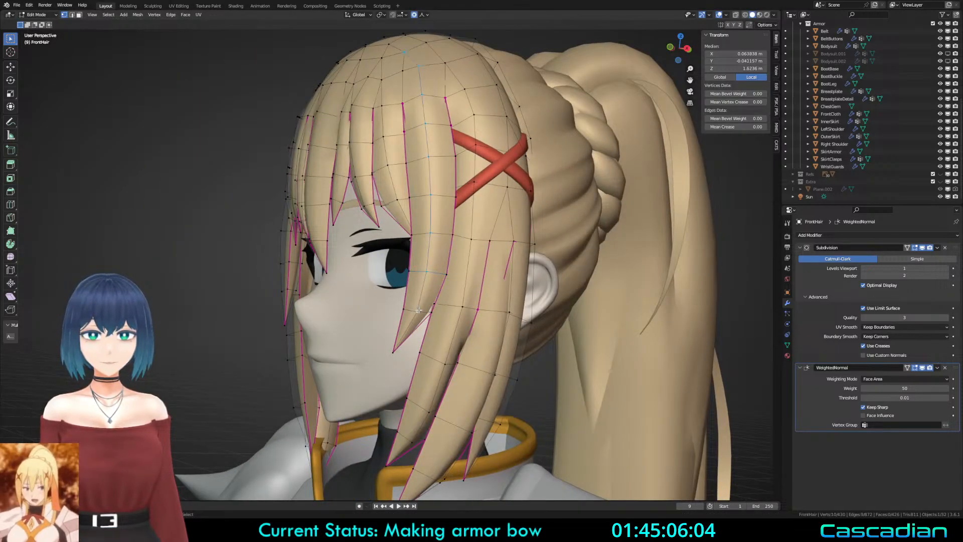
Step: Adjust the vertex row near the tip of the side strand by the left eye, then deselect and check the hair from the front
middle_drag(450, 314, 445, 313)
key(g)
click(443, 311)
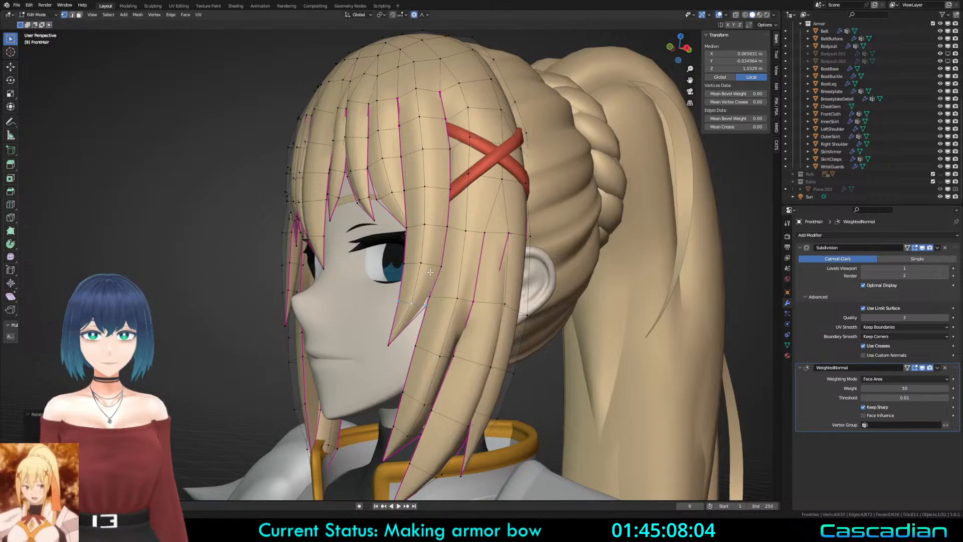
key(a)
key(a)
middle_drag(430, 268, 386, 255)
scroll(370, 145, up, 3)
key(Tab)
key(Tab)
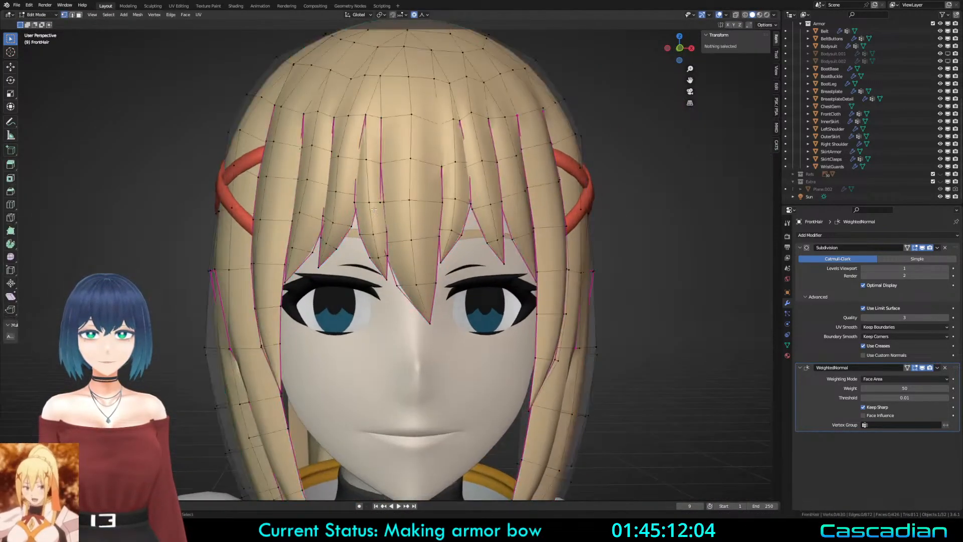
Step: Move an upper edge vertex of the bang right of the central strand outward in wireframe and return to solid Object Mode
alt+click(370, 202)
key(alt+z)
click(373, 159)
key(g)
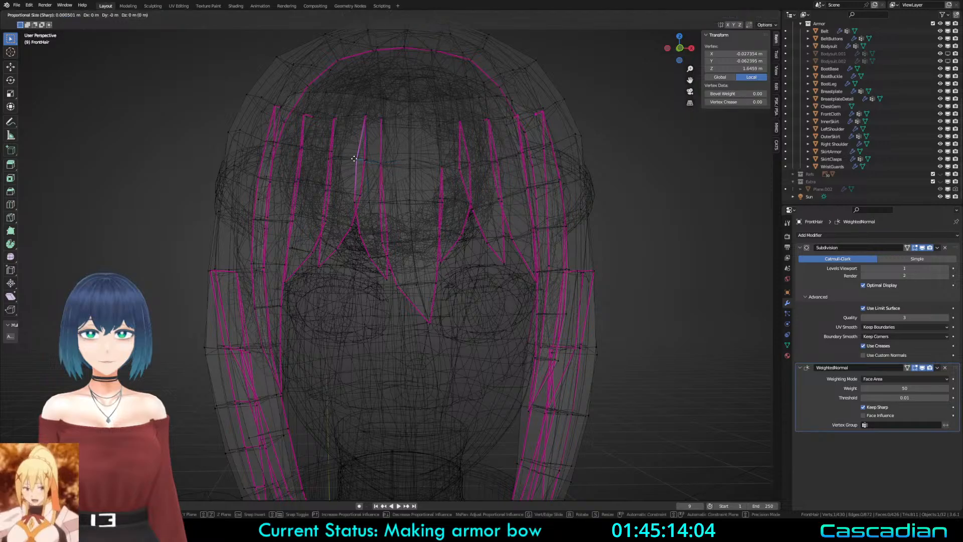
click(351, 159)
key(g)
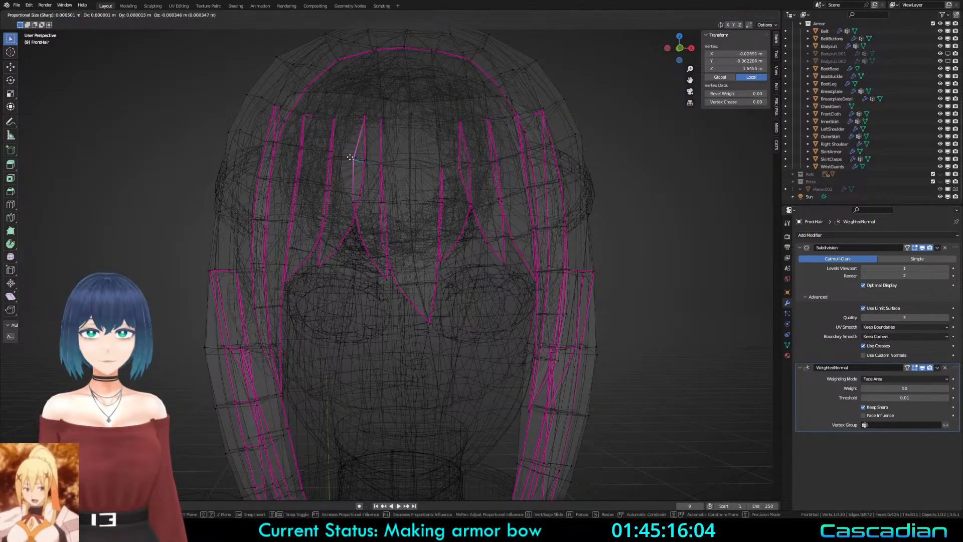
click(352, 158)
click(458, 246)
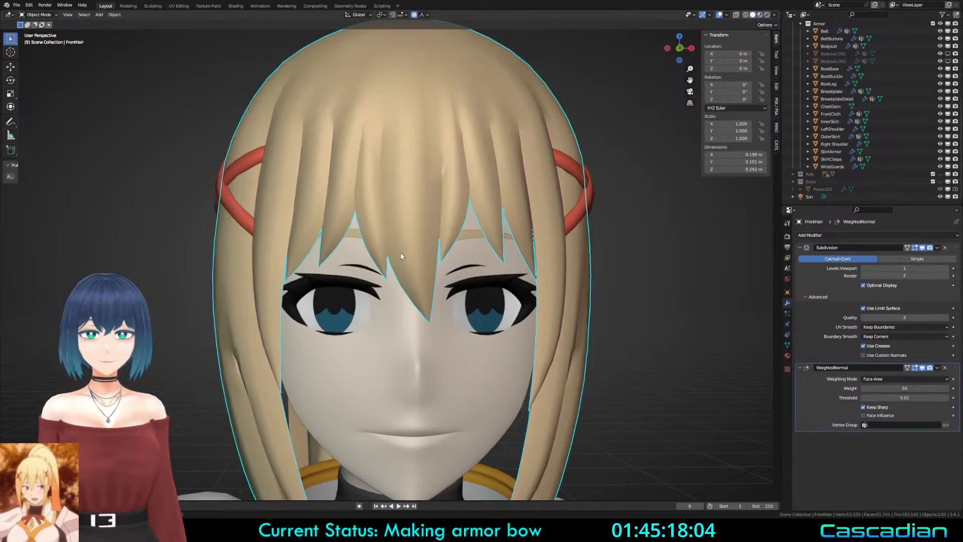
Step: Move the tip vertex of the short bang next to the central strand on the character's right side
scroll(401, 251, down, 2)
middle_drag(391, 261, 374, 267)
scroll(375, 267, up, 1)
click(395, 276)
key(g)
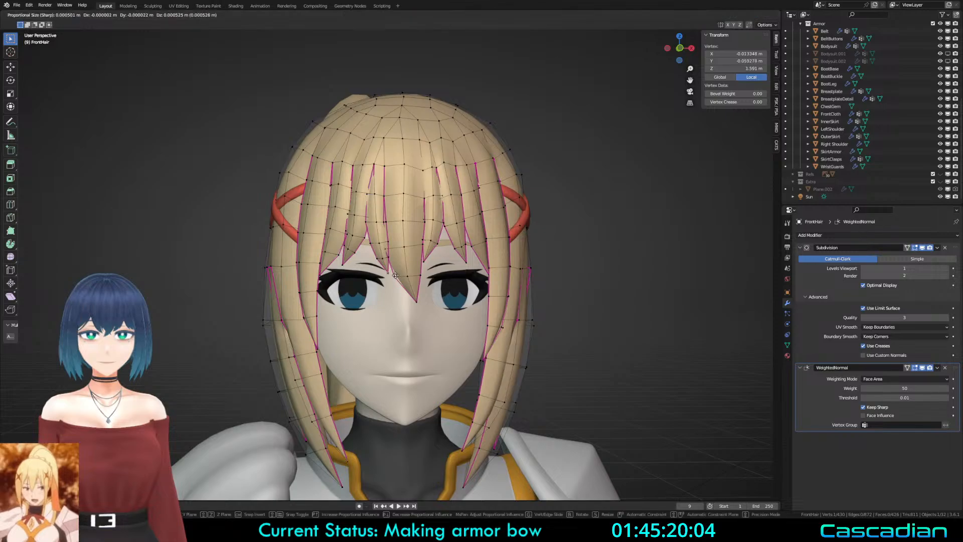
click(385, 262)
Step: Scale the vertex row across the short bang beside the central strand, check it in Object Mode and save the file
scroll(379, 257, up, 5)
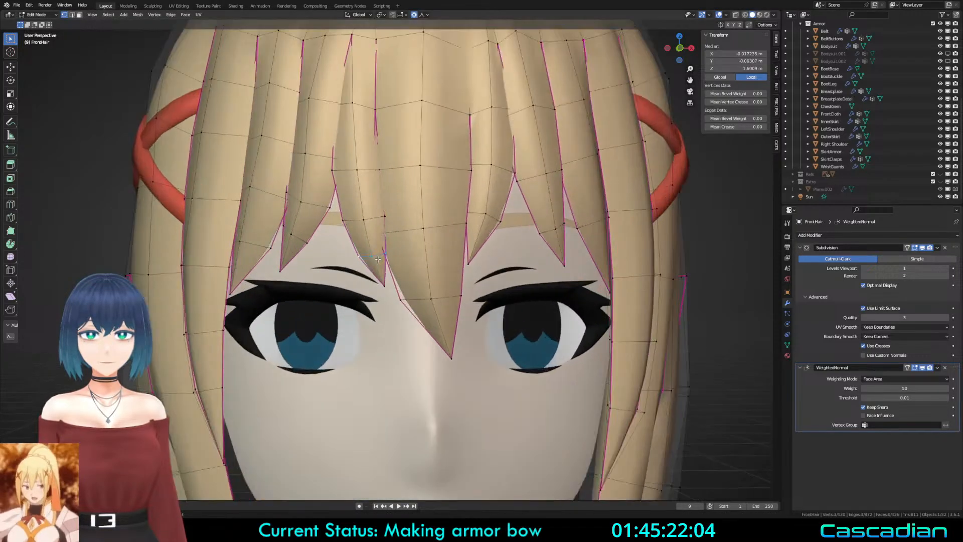
alt+click(351, 208)
key(g)
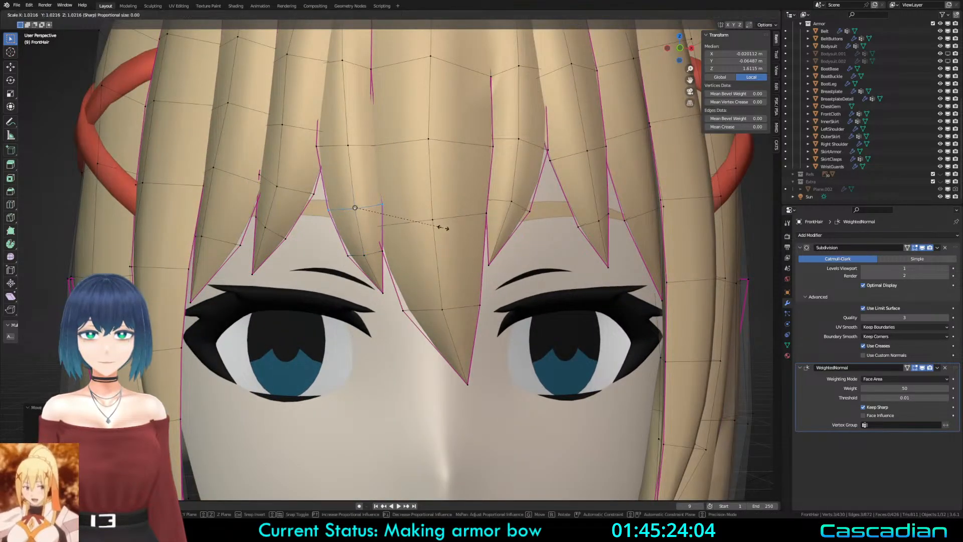
click(417, 249)
key(Tab)
scroll(417, 249, down, 5)
scroll(379, 258, down, 3)
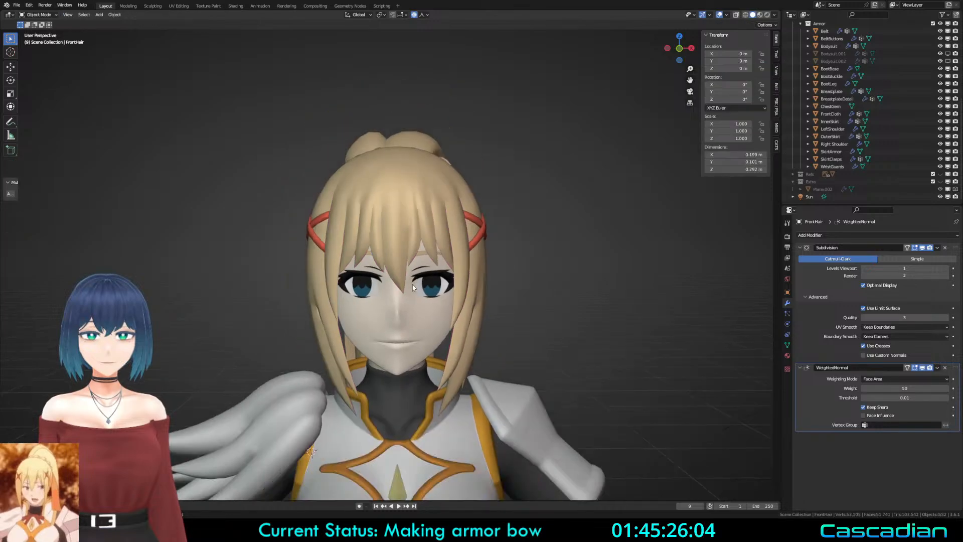
key(Tab)
scroll(400, 291, up, 6)
key(ctrl+s)
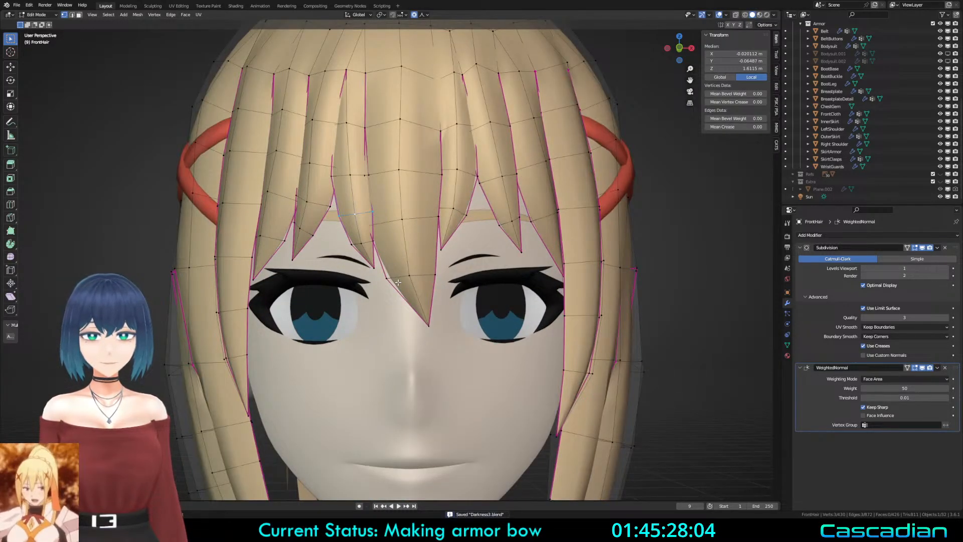
Step: Split the central strand's tip along its middle edge and show the hair in wireframe
key(e)
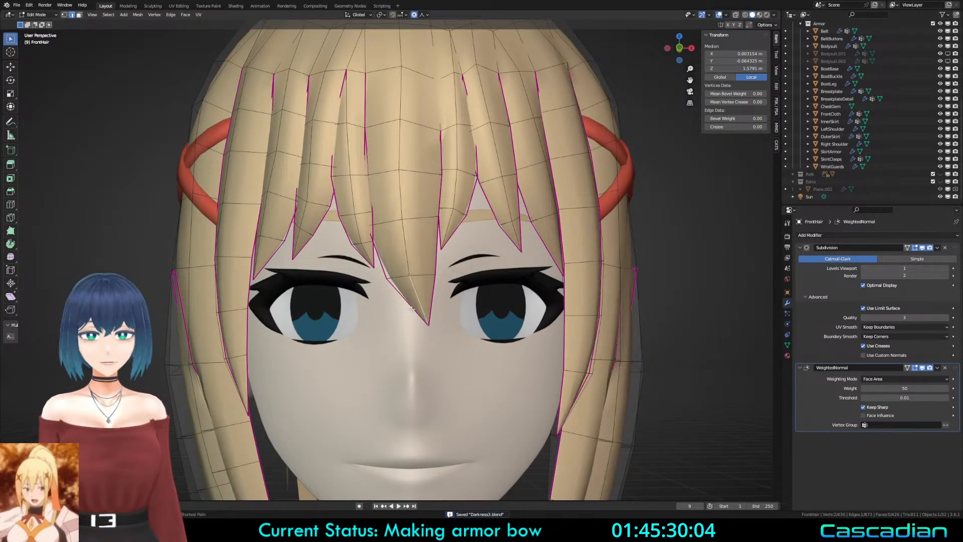
key(a)
key(alt+a)
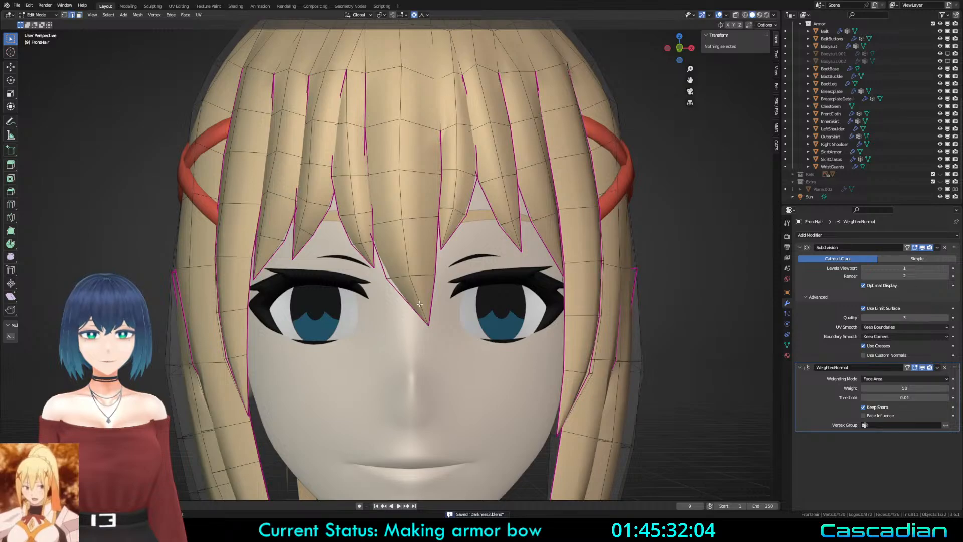
click(419, 303)
key(shift+z)
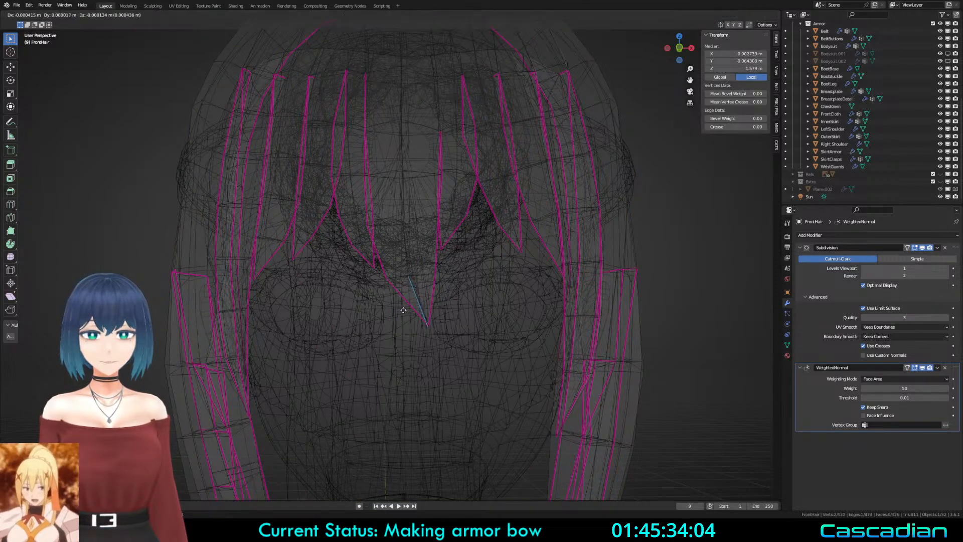
Step: Shift the split half of the central strand's tip toward the character's right and delete a face there
key(g)
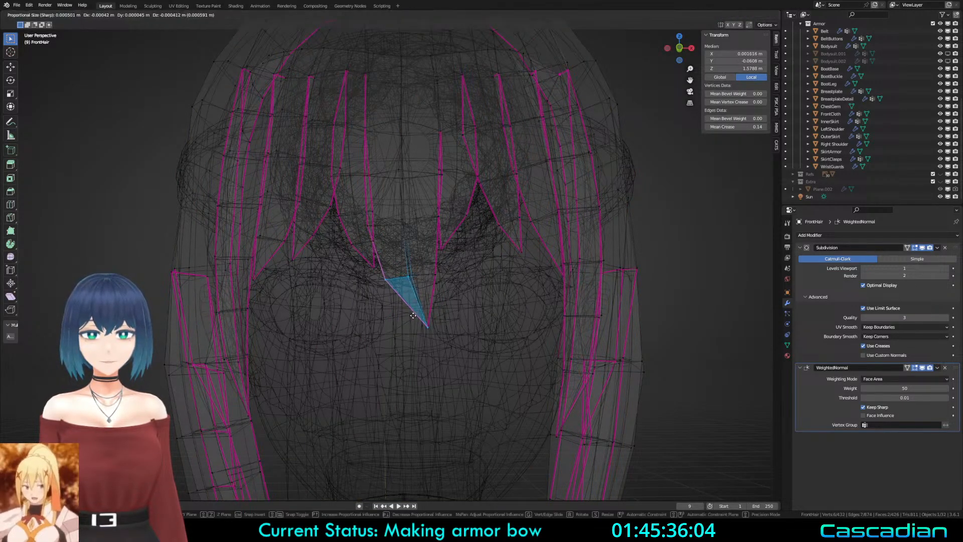
click(415, 315)
key(g)
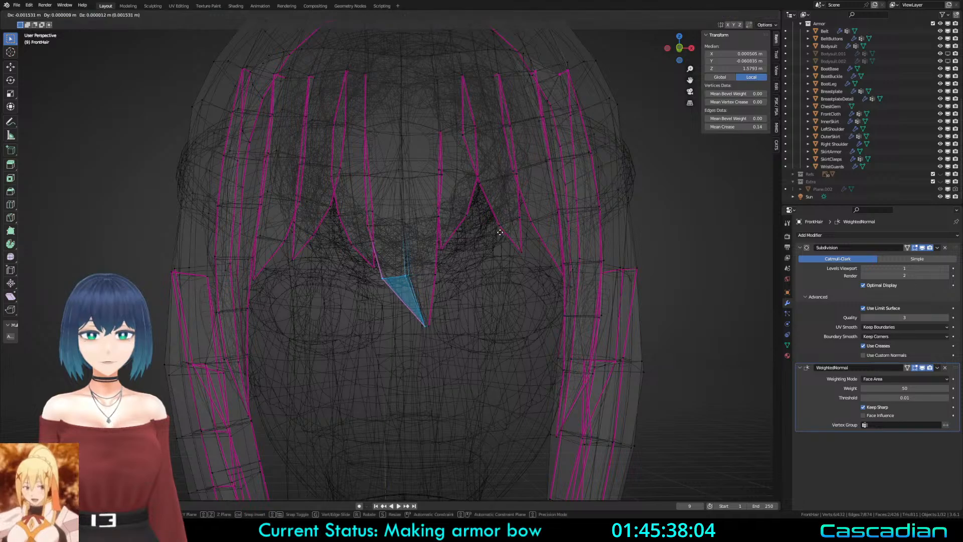
key(x)
click(499, 329)
key(shift+z)
scroll(336, 255, up, 2)
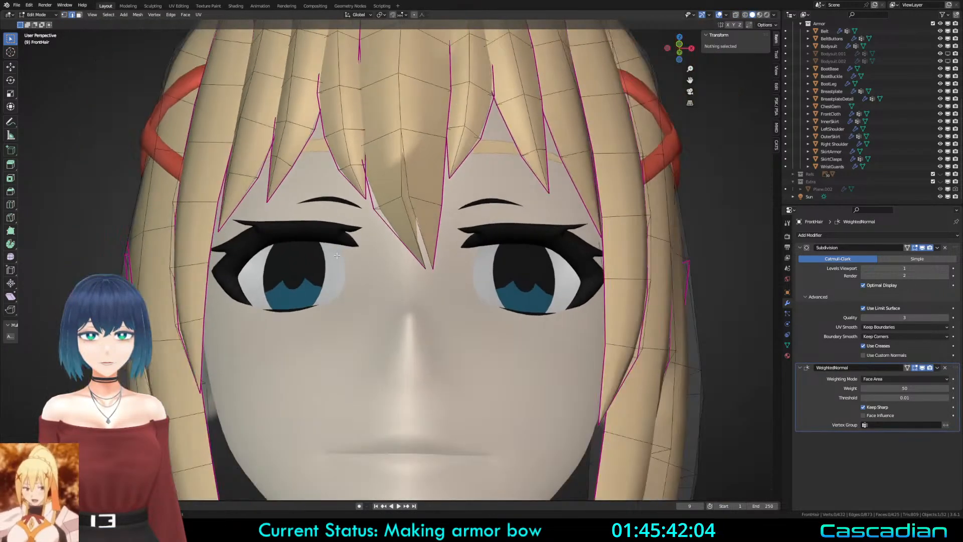
Step: Move the tip vertex of the central strand's split half toward the character's right
key(shift+z)
key(a)
click(446, 358)
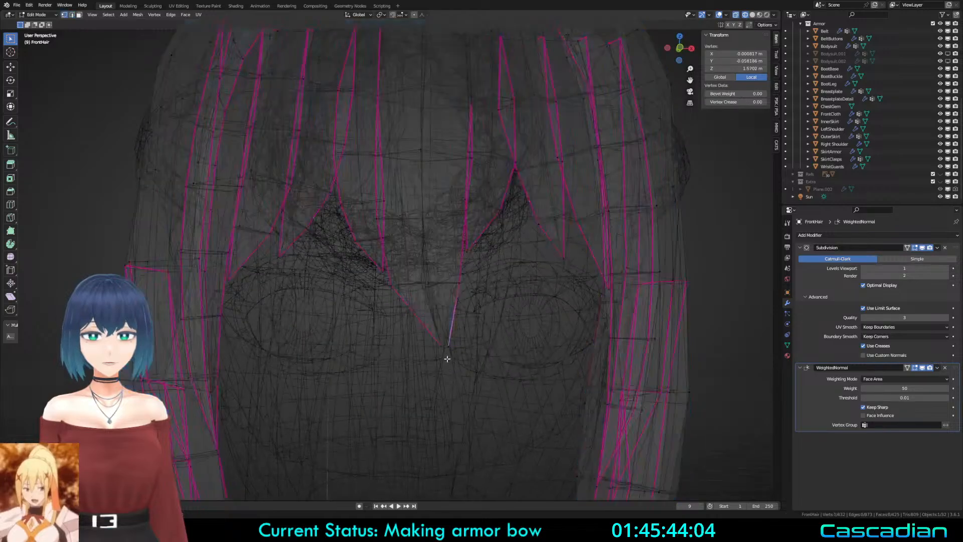
click(520, 371)
key(g)
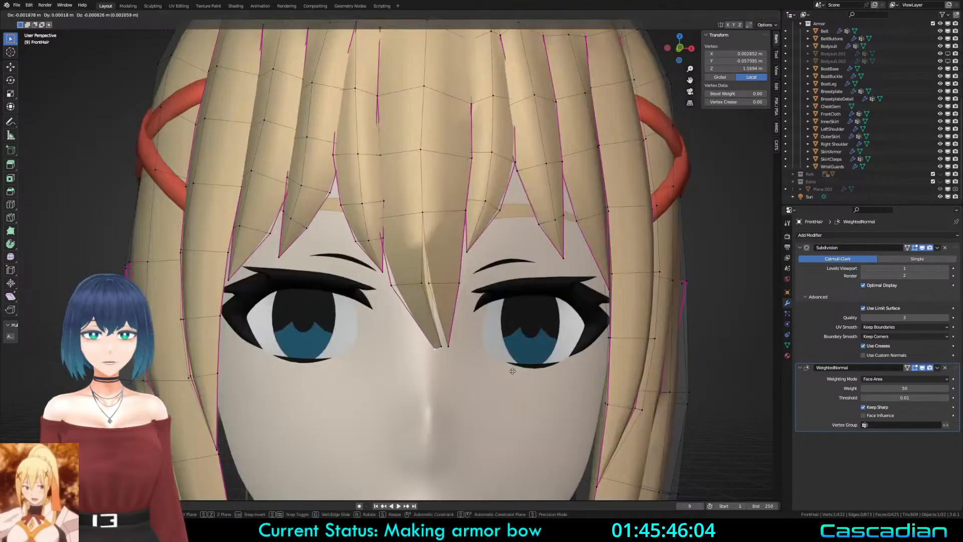
click(433, 361)
Step: Shift the overlapping tip vertices of the central strand's right-side half farther from the other half
key(c)
click(433, 350)
right_click(433, 350)
key(z)
click(532, 354)
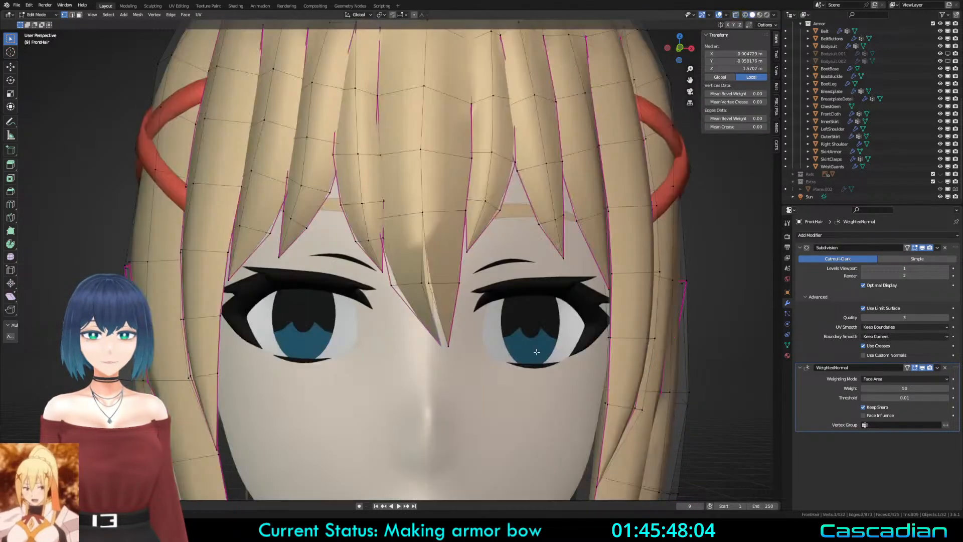
key(g)
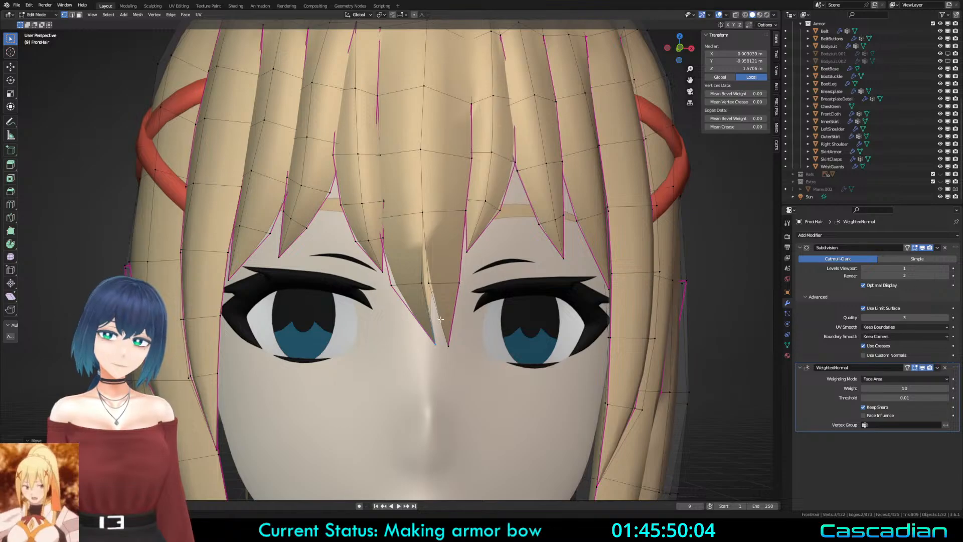
click(422, 289)
Step: Rip the middle vertex above the central strand's split tip and move the ripped copy aside
key(shift+z)
middle_drag(408, 288, 399, 356)
key(a)
click(400, 357)
key(e)
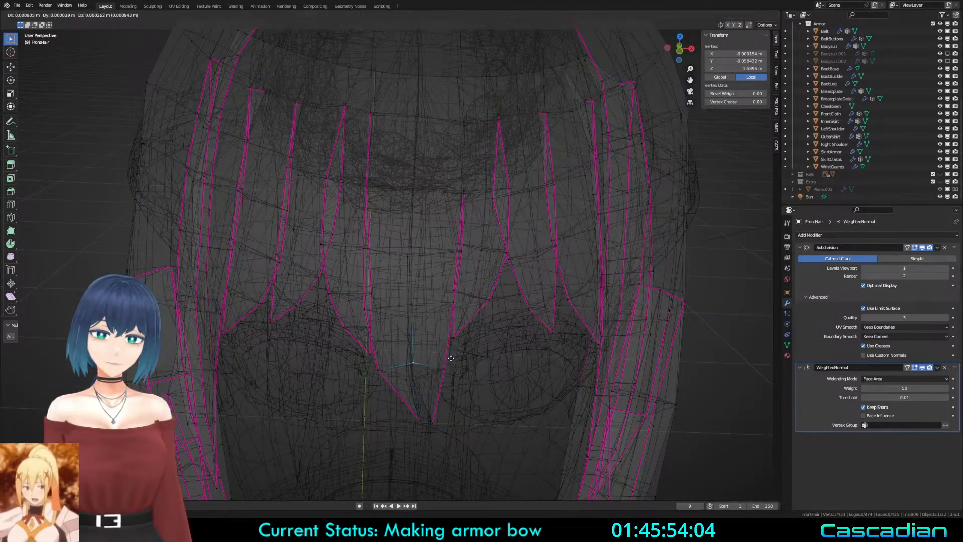
click(451, 357)
key(v)
click(458, 358)
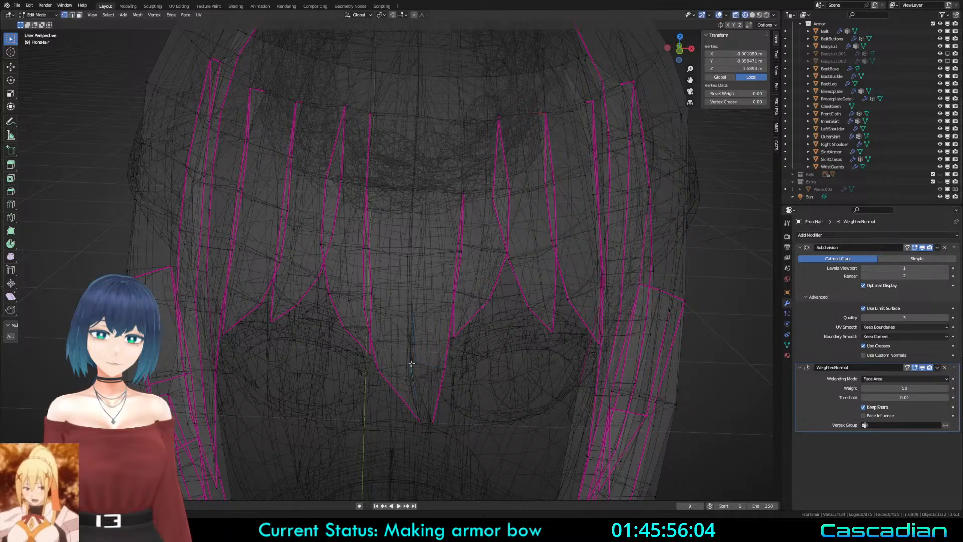
Step: Merge the two selected middle vertices at their center and fill a face beside the outer edge of the strand's other half
shift+click(411, 364)
key(m)
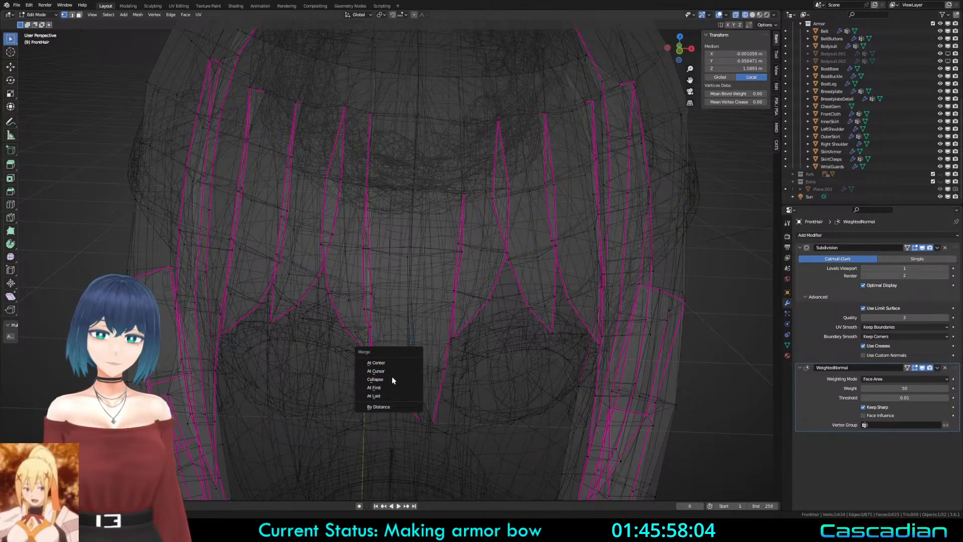
click(392, 363)
key(2)
click(436, 375)
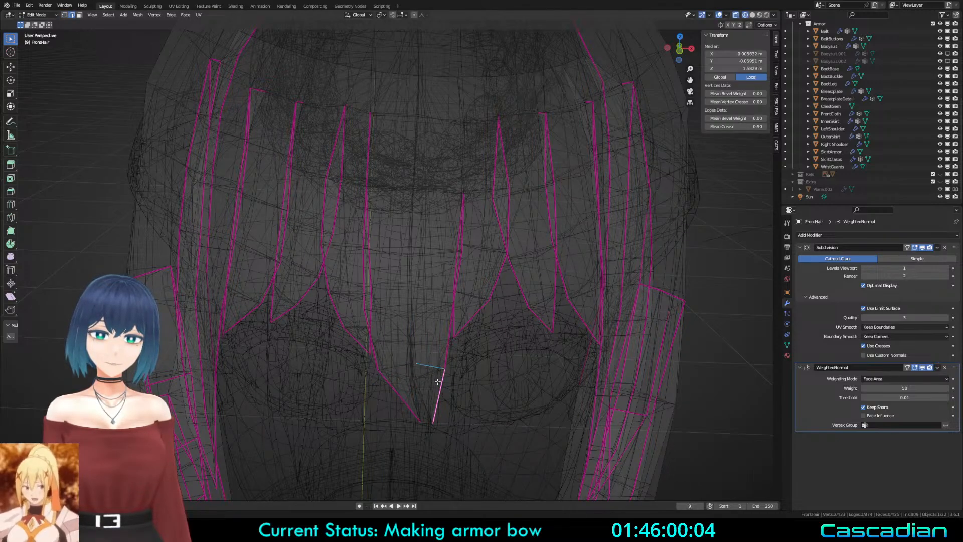
key(f)
key(a)
key(a)
Step: Fill a face along the central strand's middle edge and check the split in solid shading
click(418, 360)
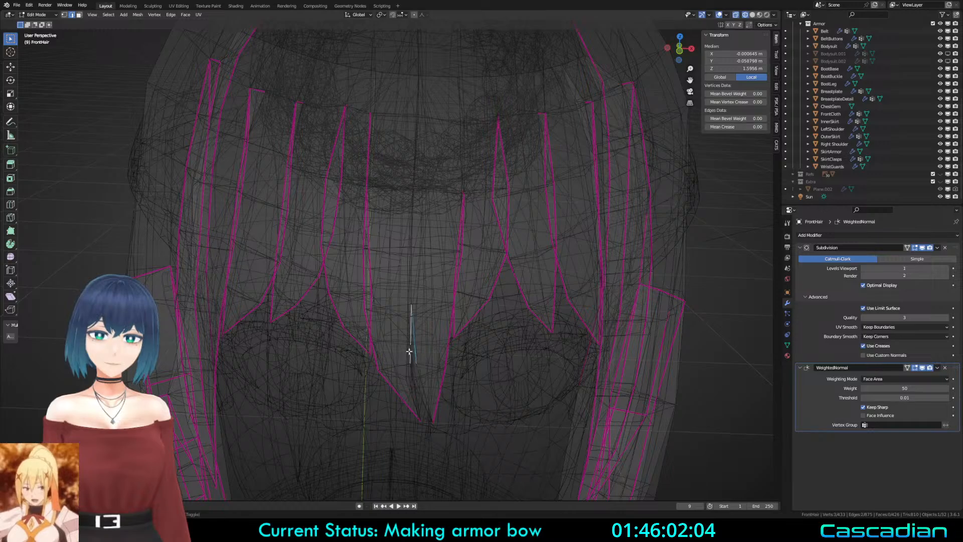
key(a)
key(a)
middle_drag(412, 382, 419, 359)
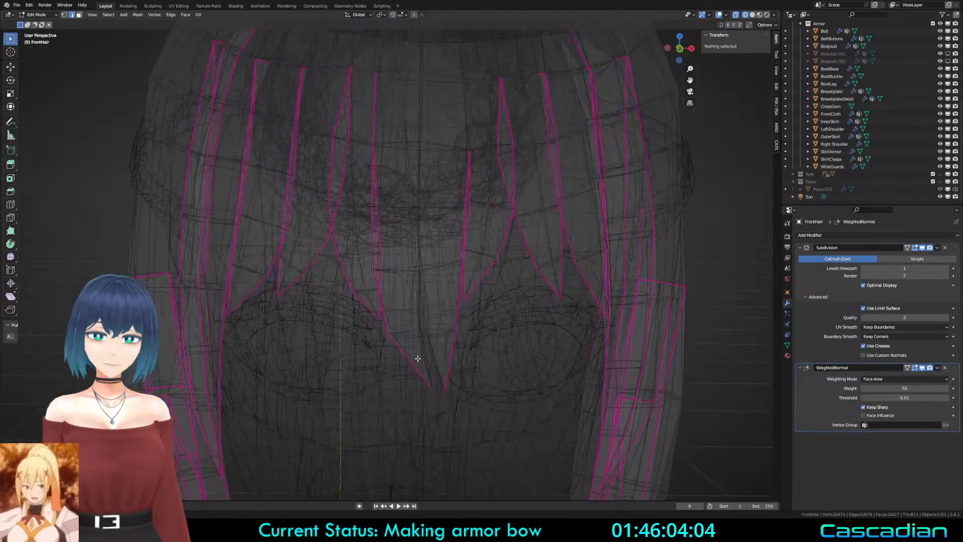
click(424, 335)
key(shift+z)
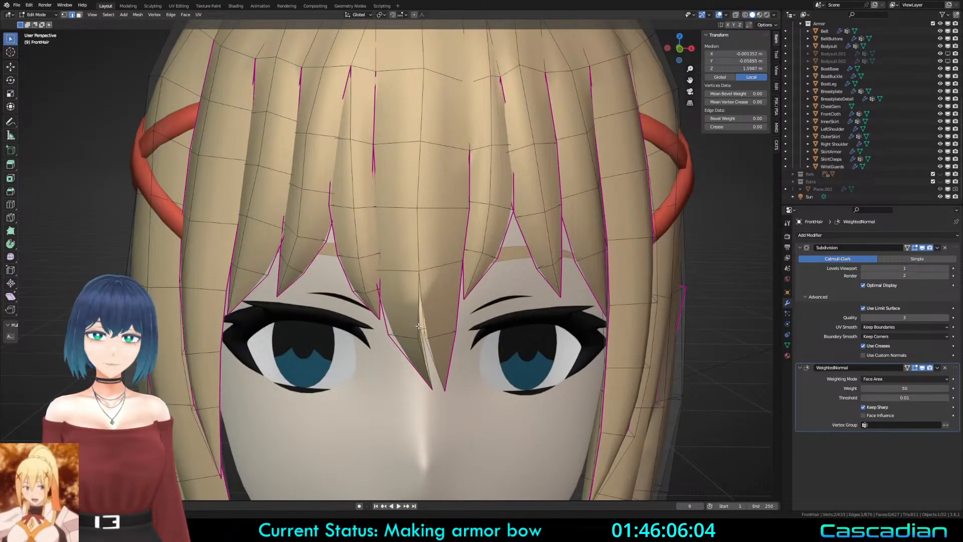
key(z)
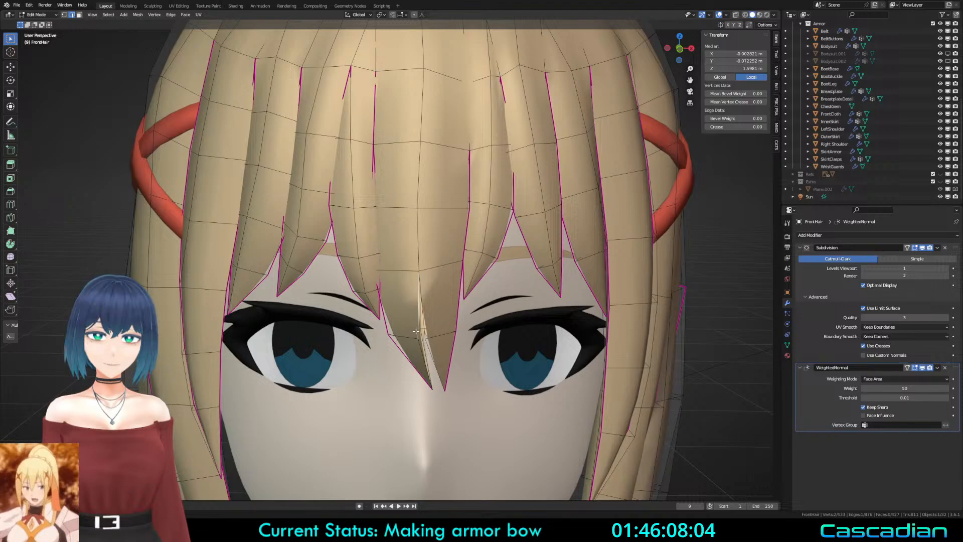
key(shift+z)
Step: Undo the last face fill along the central strand's middle edge
key(ctrl+z)
key(ctrl+z)
key(ctrl+z)
key(ctrl+z)
key(ctrl+z)
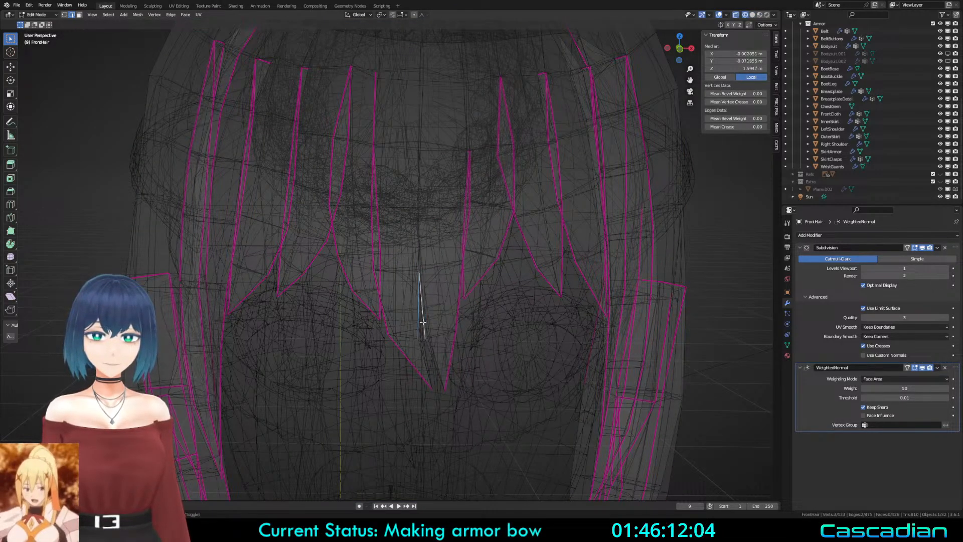
key(ctrl+z)
middle_drag(420, 325, 397, 322)
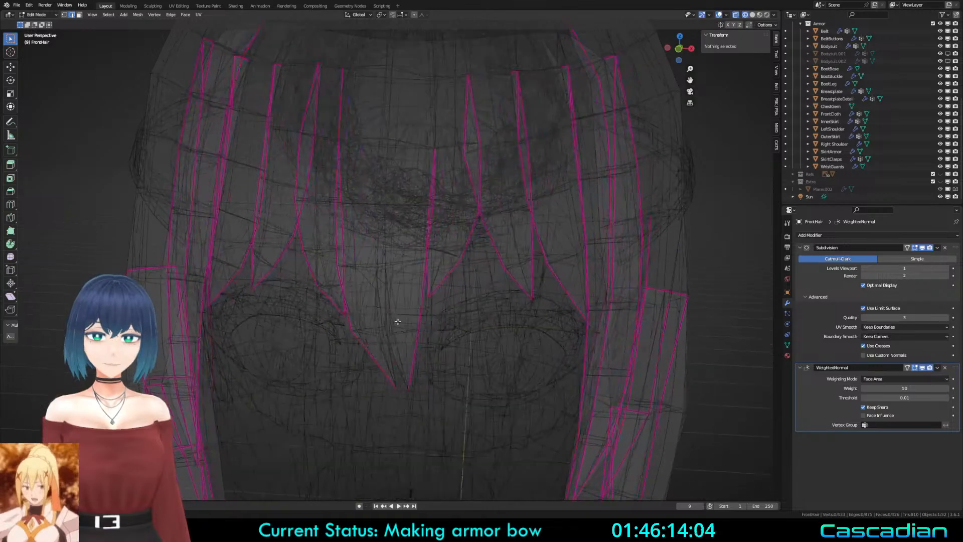
Step: Fill faces between the front and back inner edges of the central strand's split
key(shift+z)
click(380, 326)
key(shift+z)
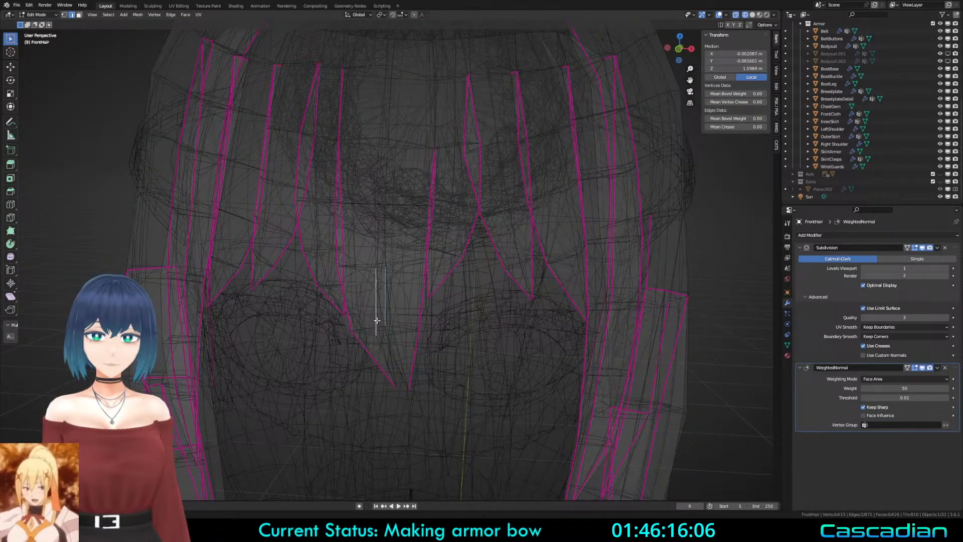
key(f)
click(381, 329)
key(f)
click(388, 325)
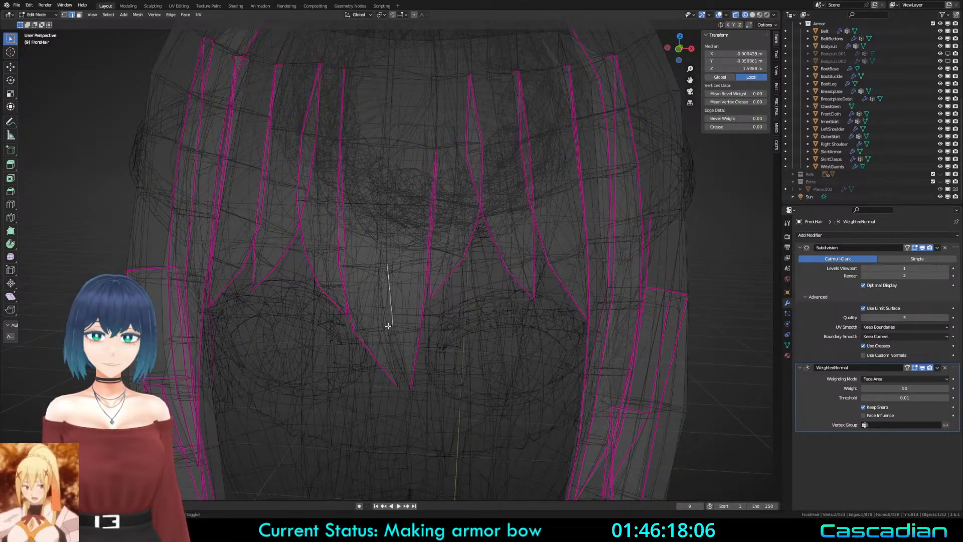
click(388, 331)
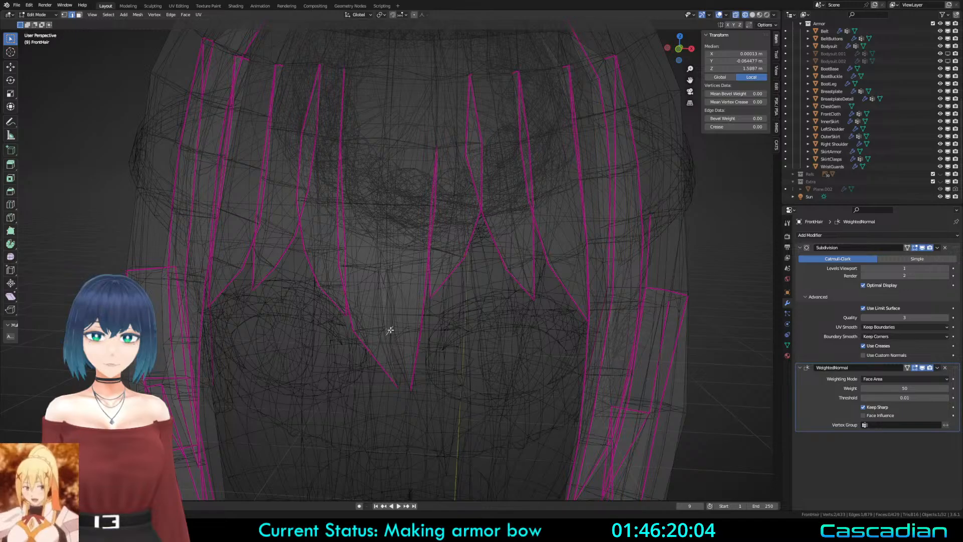
Step: Set the crease to 1 on the edge at the upper end of the central strand's split
key(a)
click(382, 269)
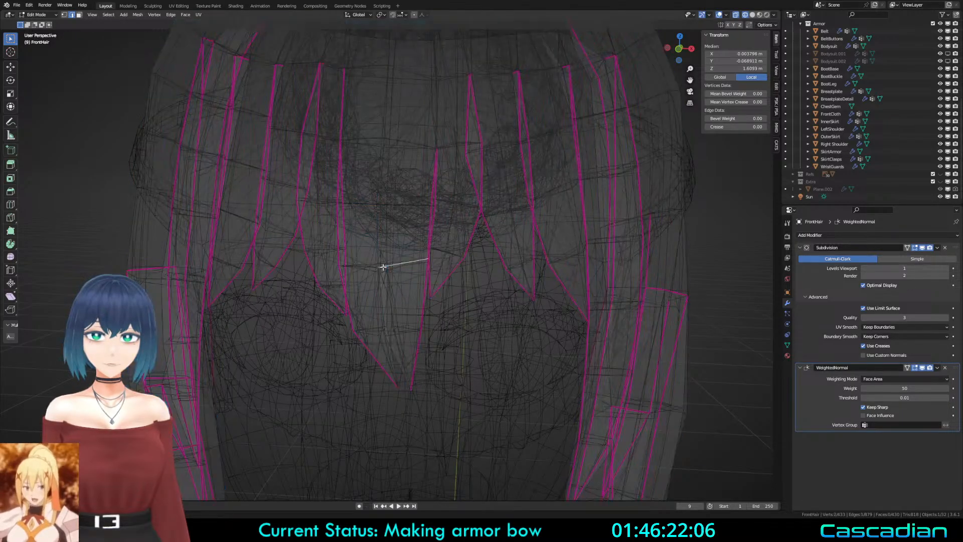
key(shift+e)
text(1)
key(Return)
key(shift+z)
middle_drag(435, 287, 444, 278)
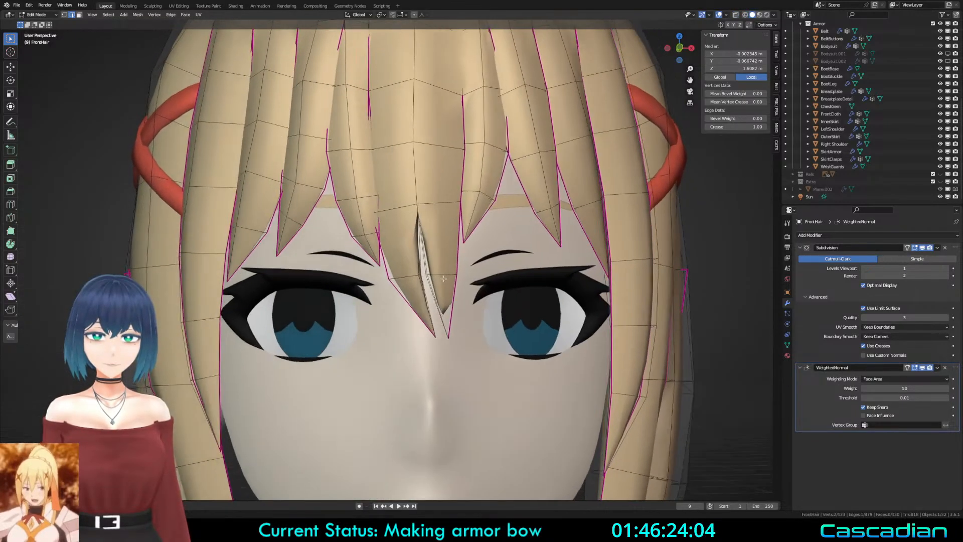
Step: Set the vertex crease to 1 on the tip vertices of the central strand's two halves
key(shift+z)
click(450, 336)
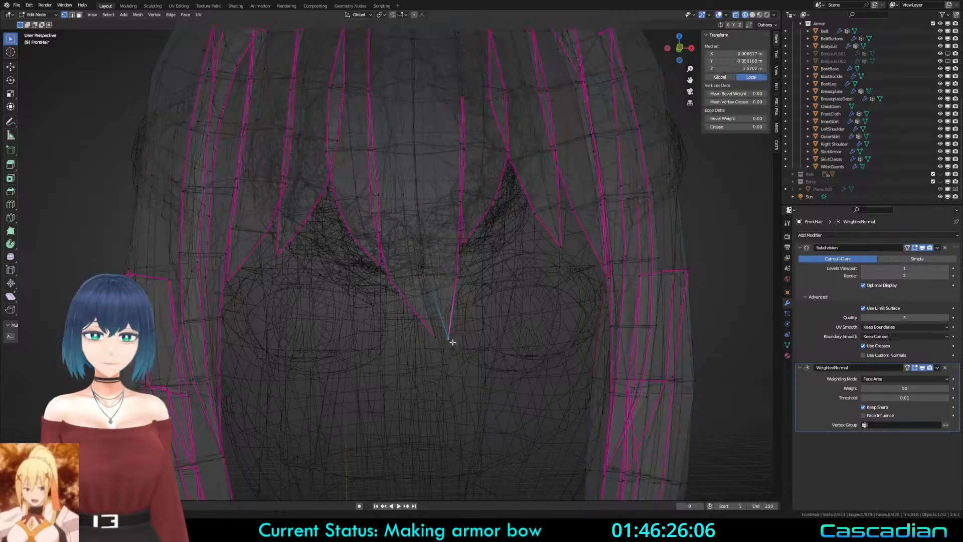
key(shift+e)
click(569, 390)
key(a)
key(a)
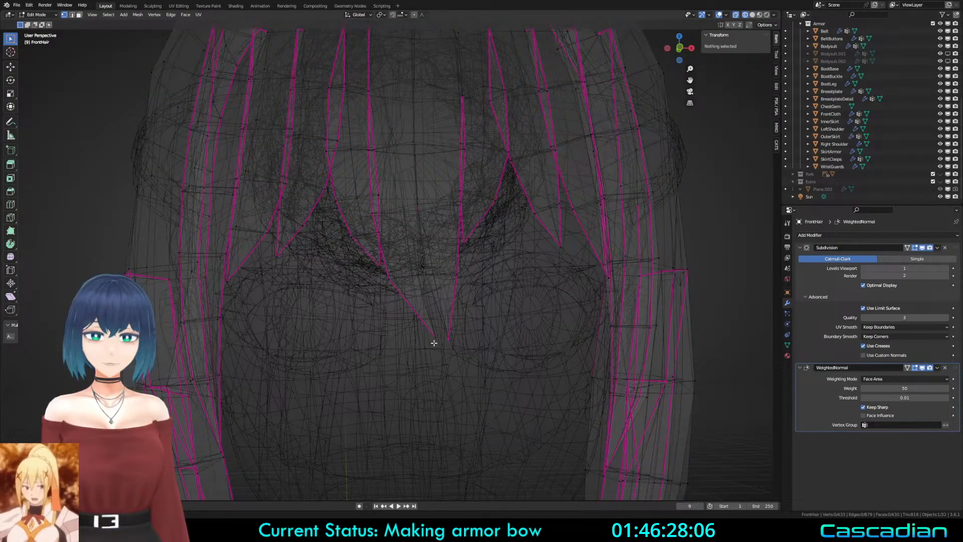
click(434, 343)
key(shift+z)
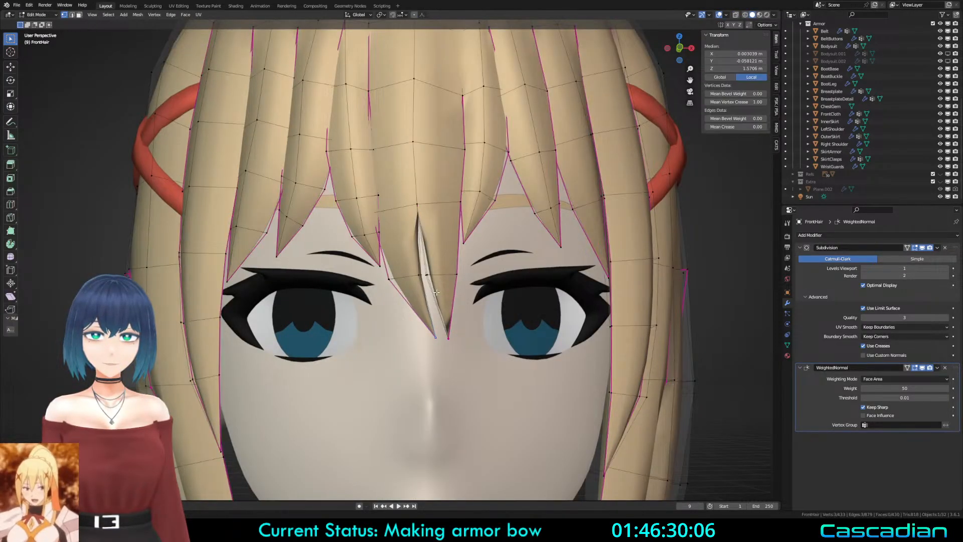
Step: Move the inner middle vertices of the split toward the character's right to narrow the gap between the halves
key(z)
key(a)
click(420, 275)
shift+click(419, 275)
key(z)
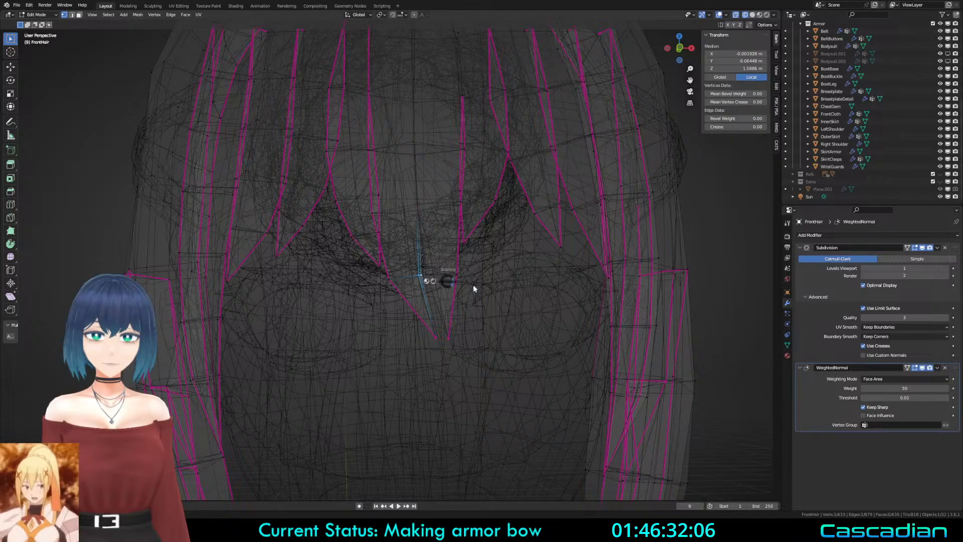
click(473, 288)
key(shift+z)
click(431, 277)
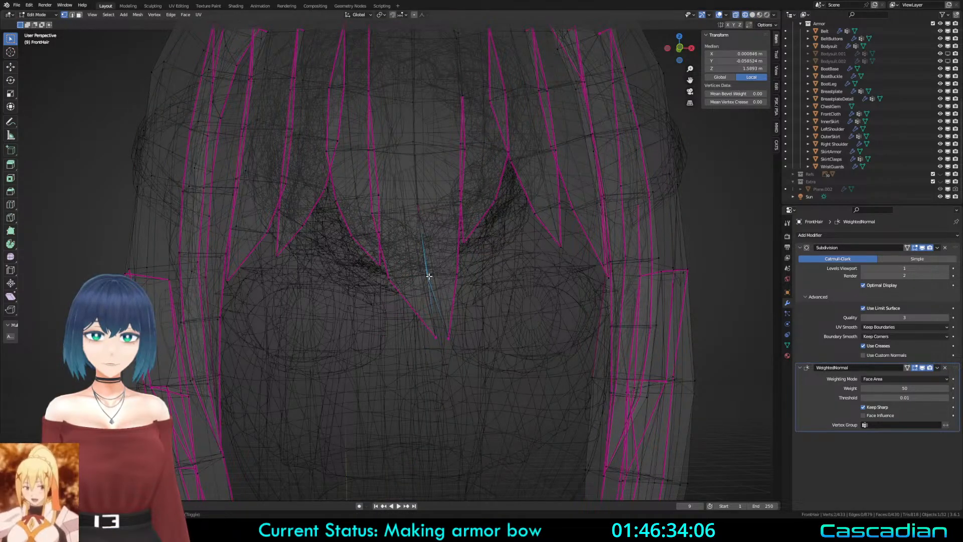
key(2)
click(437, 275)
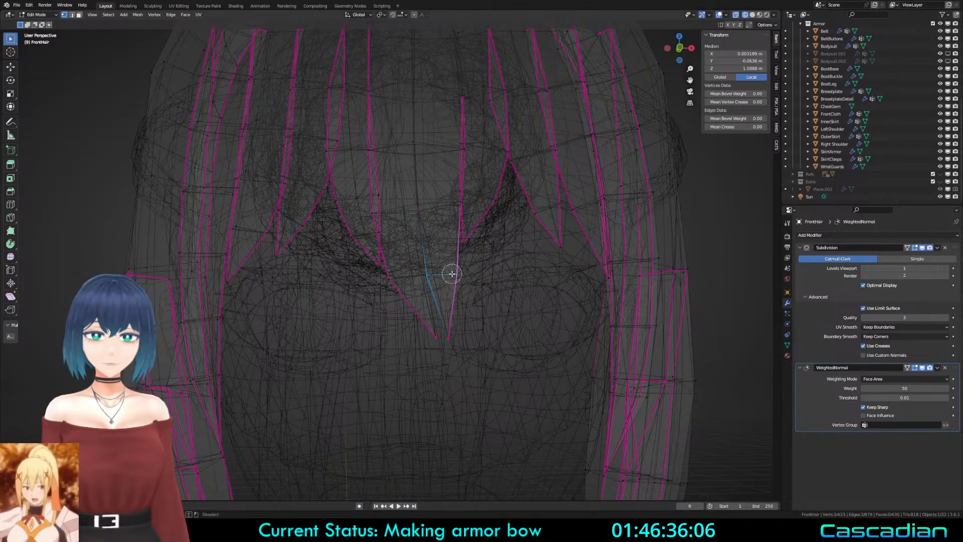
key(shift+z)
key(g)
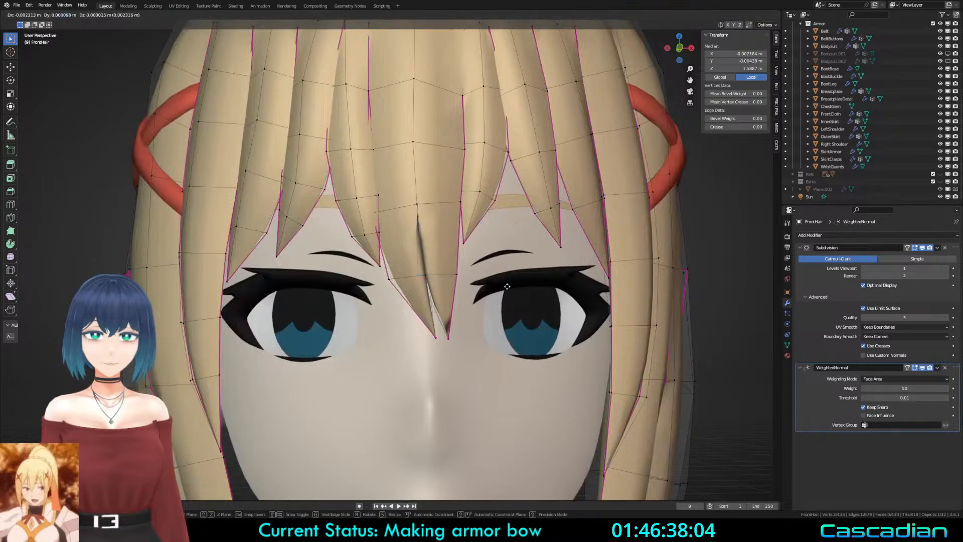
click(503, 286)
Step: Adjust the tip vertex of the central strand's half on the character's left side and inspect both tips
click(450, 340)
key(g)
click(464, 337)
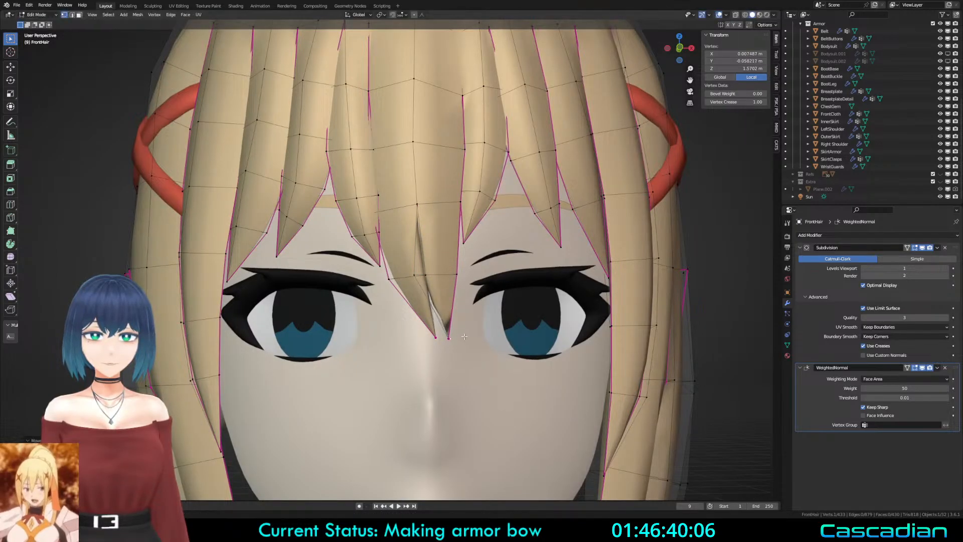
key(shift+z)
click(434, 338)
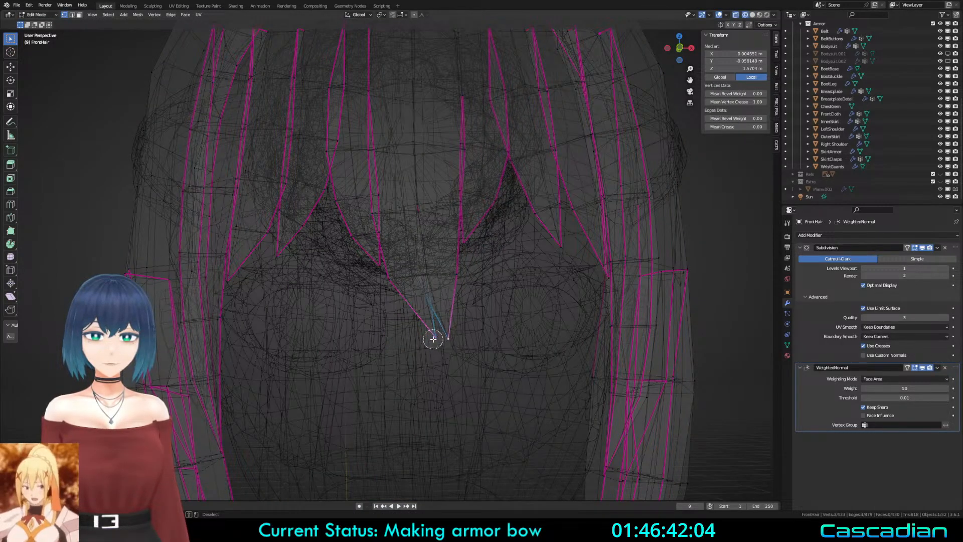
key(a)
key(a)
key(z)
click(541, 360)
Step: Compare the bangs on the whole head in Object Mode and undo the split of the central strand's tip
scroll(462, 321, down, 6)
key(Tab)
key(a)
key(a)
mouse_move(459, 317)
middle_down()
mouse_move(412, 314)
mouse_move(438, 299)
middle_up()
click(438, 297)
key(Tab)
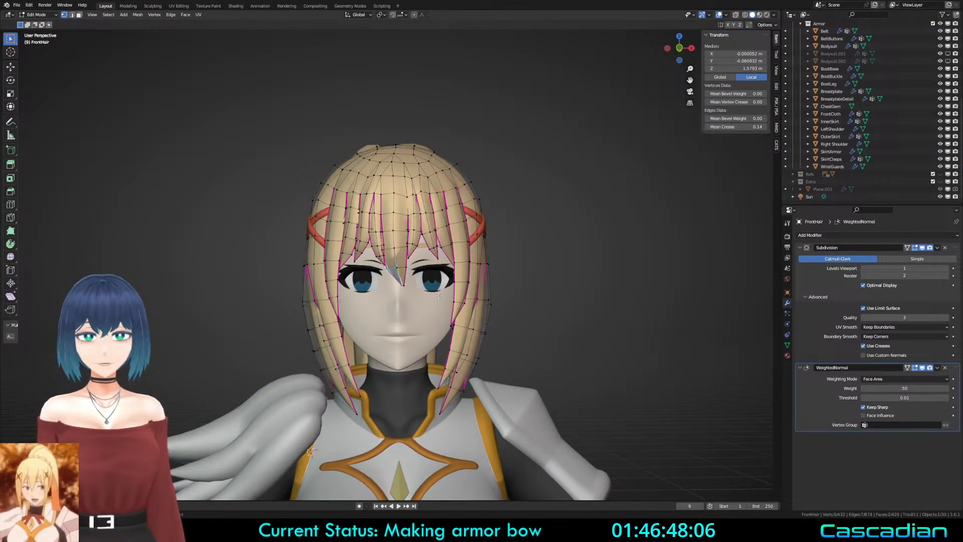
key(Tab)
key(a)
key(a)
click(439, 299)
key(Tab)
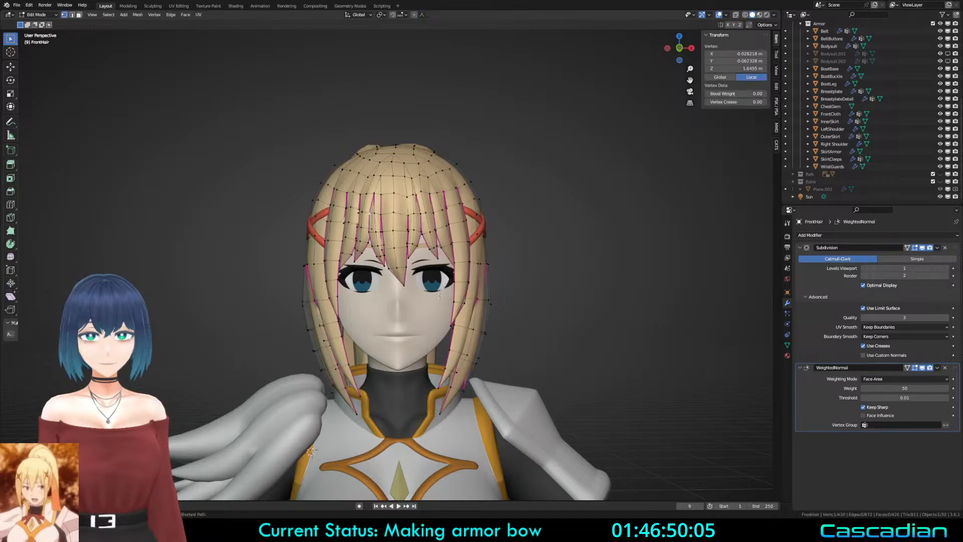
key(ctrl+z)
key(ctrl+z)
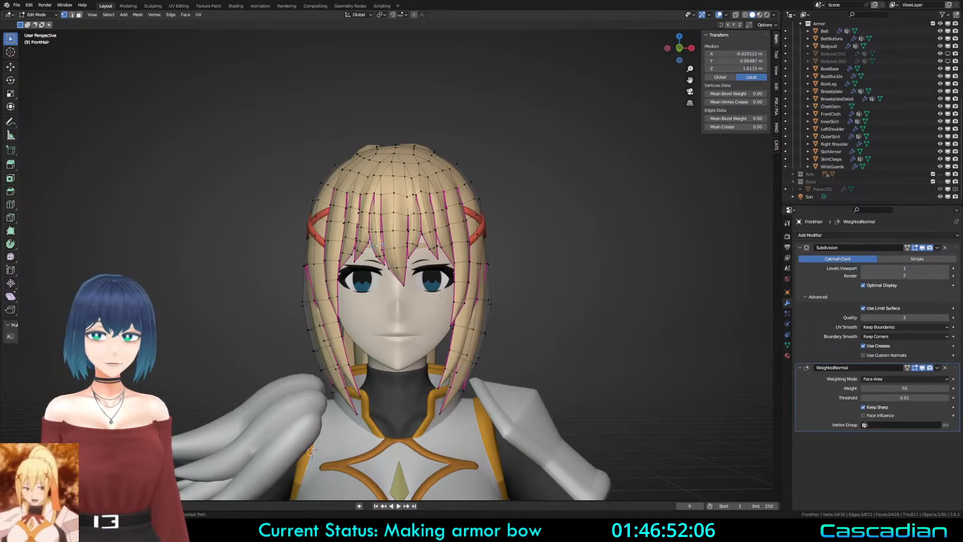
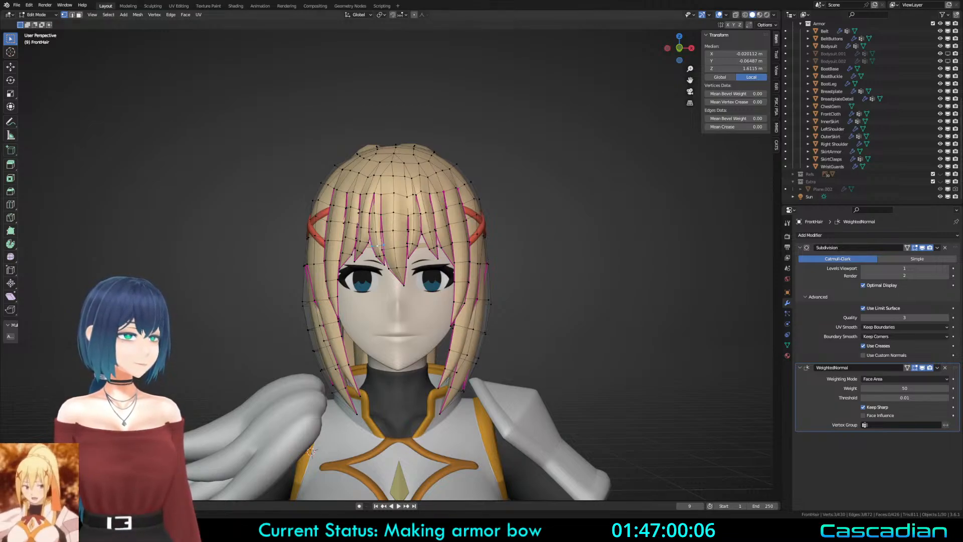
Step: Save the file and show the hair from the front in Object Mode
key(KP_1)
key(ctrl+s)
key(Tab)
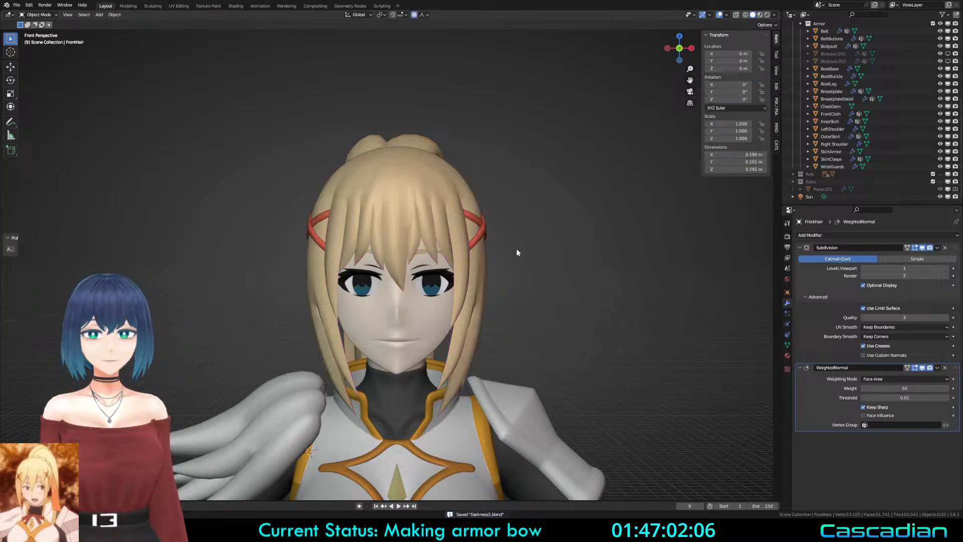
Step: Duplicate the narrow edge faces of the bang strand on the character's right of the central strand and place the rotated copy just below it
key(Tab)
scroll(516, 248, up, 4)
click(362, 262)
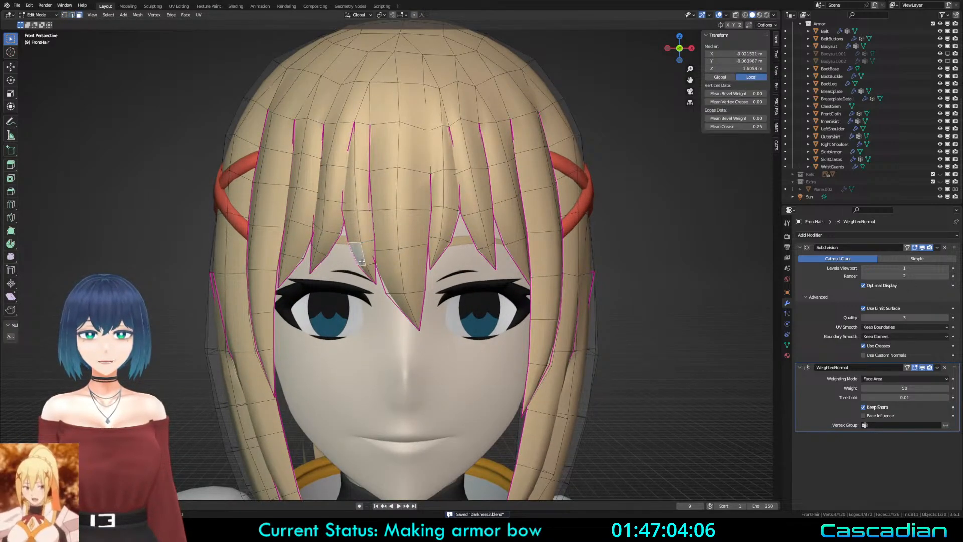
shift+click(351, 194)
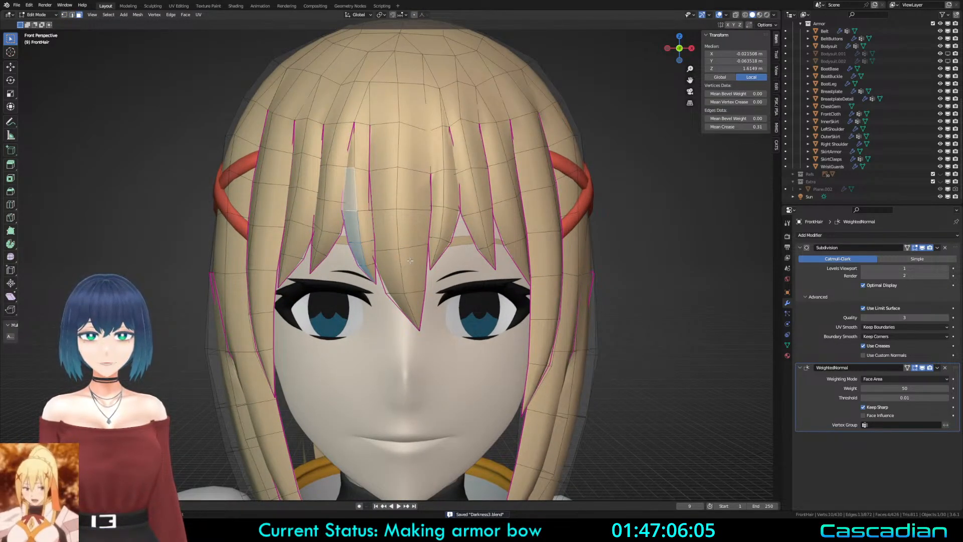
middle_drag(392, 271, 396, 281)
key(shift+d)
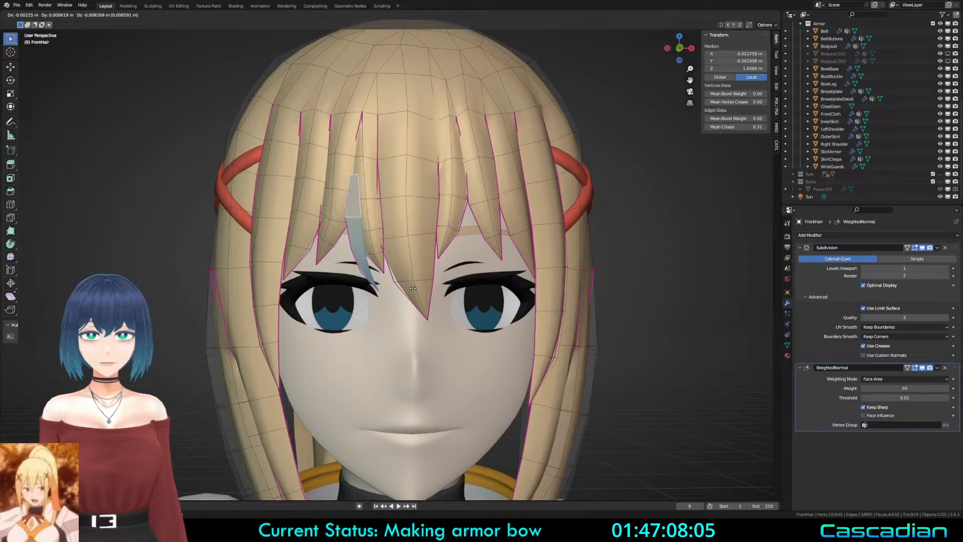
key(r)
click(406, 303)
Step: Select the duplicated strand's lengthwise edge loop and slide it toward the character's right to reshape the strand's profile
alt+click(361, 246)
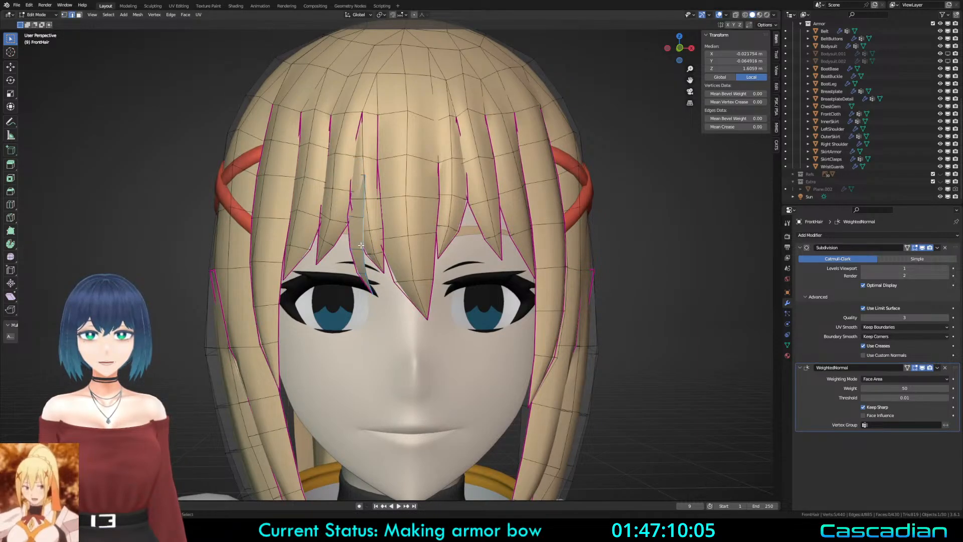
key(alt+z)
key(c)
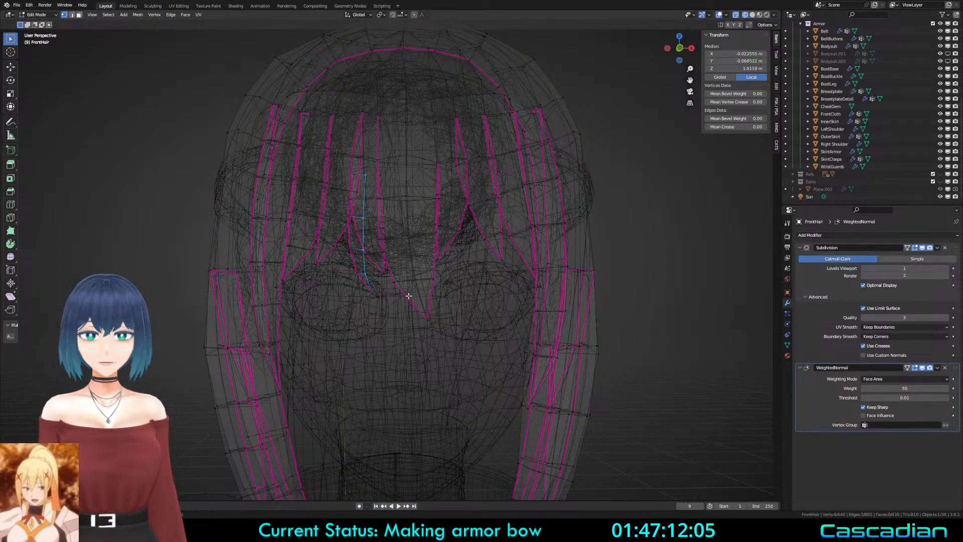
key(alt+z)
key(g)
key(g)
click(460, 289)
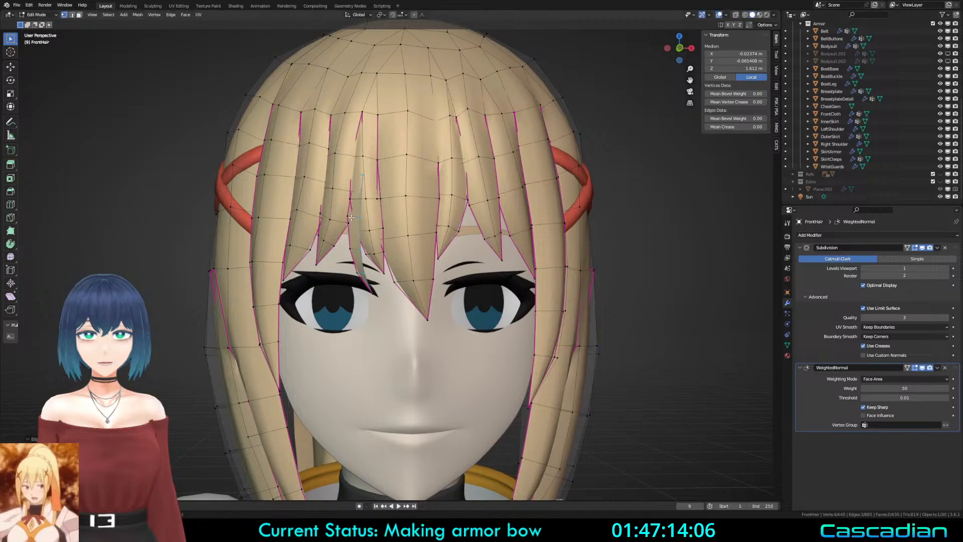
Step: Enable proportional editing and move the top edge of the duplicated strand in behind the surrounding bangs
click(357, 174)
key(alt+z)
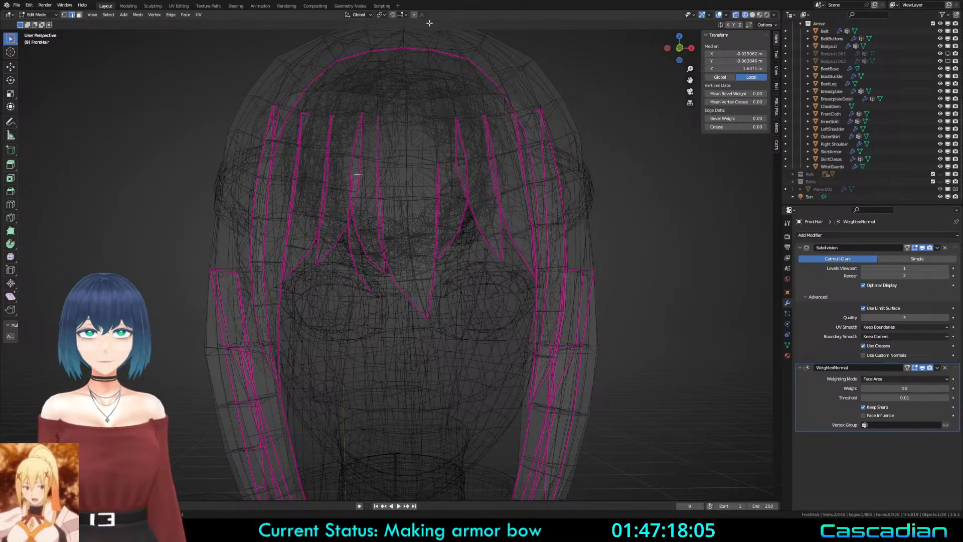
click(414, 15)
key(alt+z)
middle_drag(476, 226, 561, 241)
key(g)
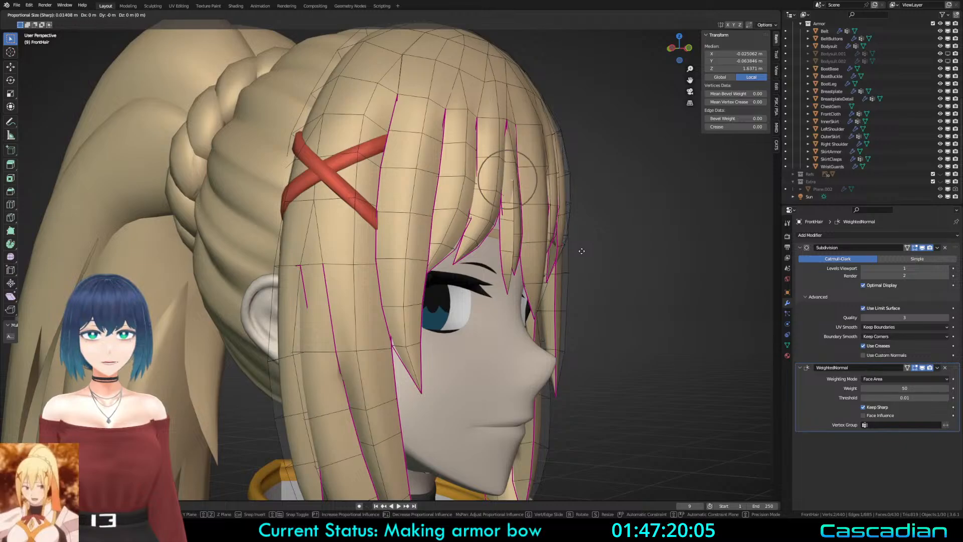
click(573, 247)
Step: Reposition the tip vertex of the small duplicated strand, adjusting it from the side and from the front
key(1)
click(506, 294)
middle_drag(505, 293, 430, 315)
key(g)
click(501, 267)
key(g)
click(430, 315)
Step: Move an upper vertex of the small strand with proportional editing to tuck it under the neighbouring bangs
key(z)
click(301, 221)
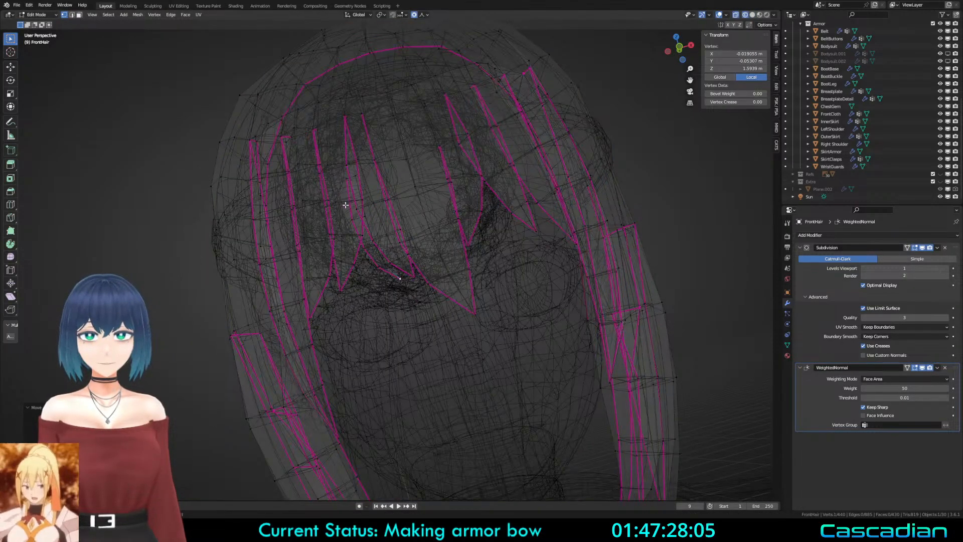
key(shift+z)
key(g)
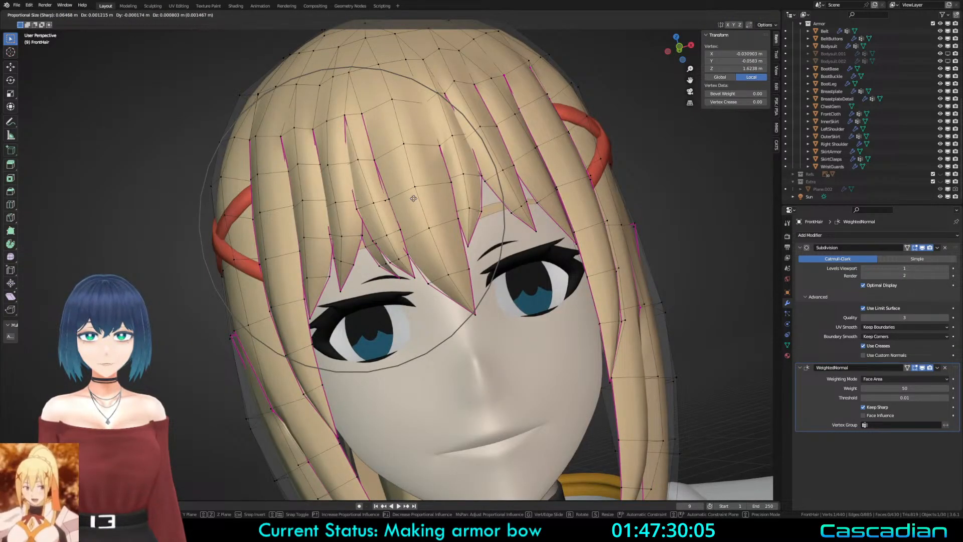
click(413, 199)
Step: Select the small strand's creased outer edge without its tip vertex and slide it to slim the strand
alt+click(363, 243)
key(shift+z)
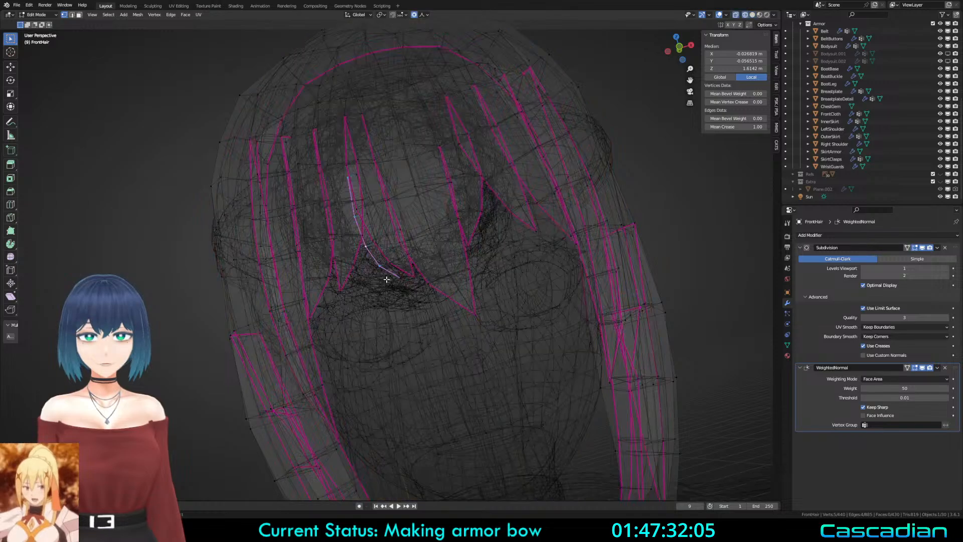
right_click(401, 283)
key(shift+z)
scroll(431, 241, up, 3)
key(g)
key(g)
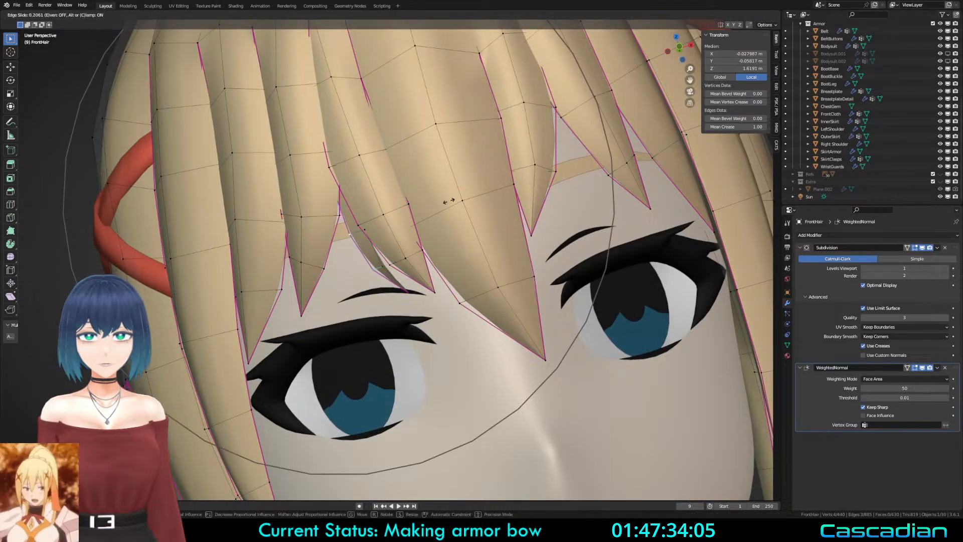
click(450, 201)
Step: Check the small strand in Object Mode and raise its tip vertex with a wider proportional falloff
key(Tab)
middle_drag(451, 202, 462, 203)
key(Tab)
click(422, 292)
key(g)
scroll(418, 286, down, 5)
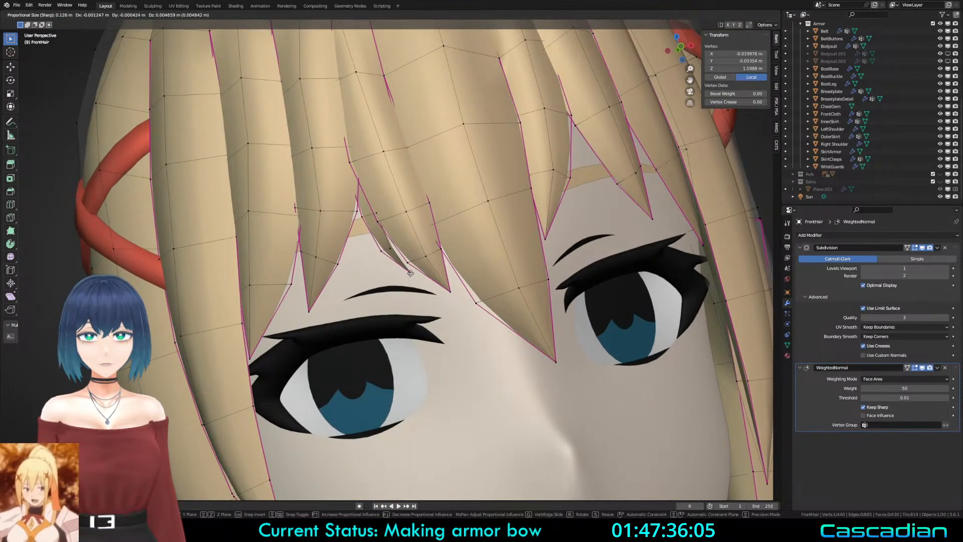
click(409, 276)
Step: Slide the crosswise edge near the small strand's tip along the strand
key(2)
click(385, 252)
key(g)
key(g)
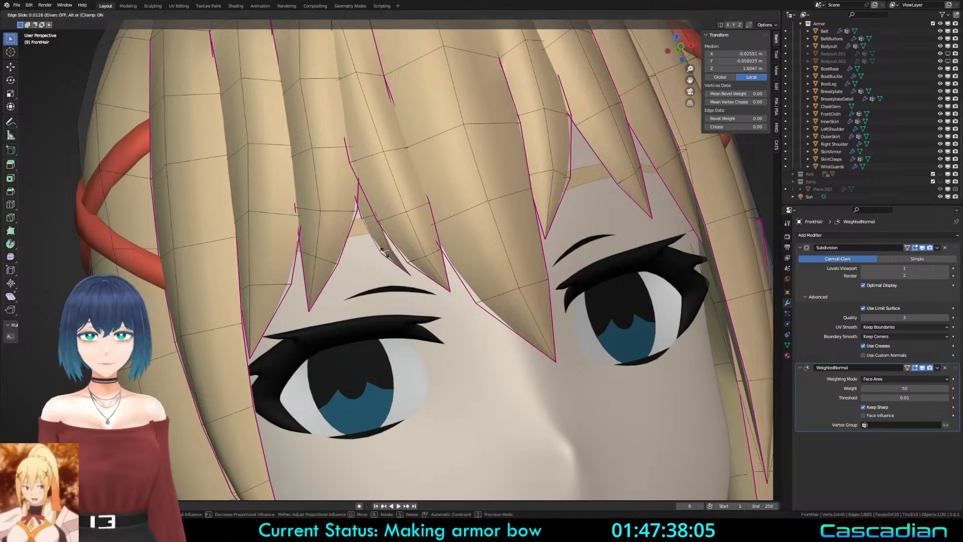
click(385, 244)
Step: Delete the hidden topmost edge of the small strand and move its remaining top edge into the hair
key(shift+z)
middle_drag(362, 152, 361, 162)
click(341, 113)
key(x)
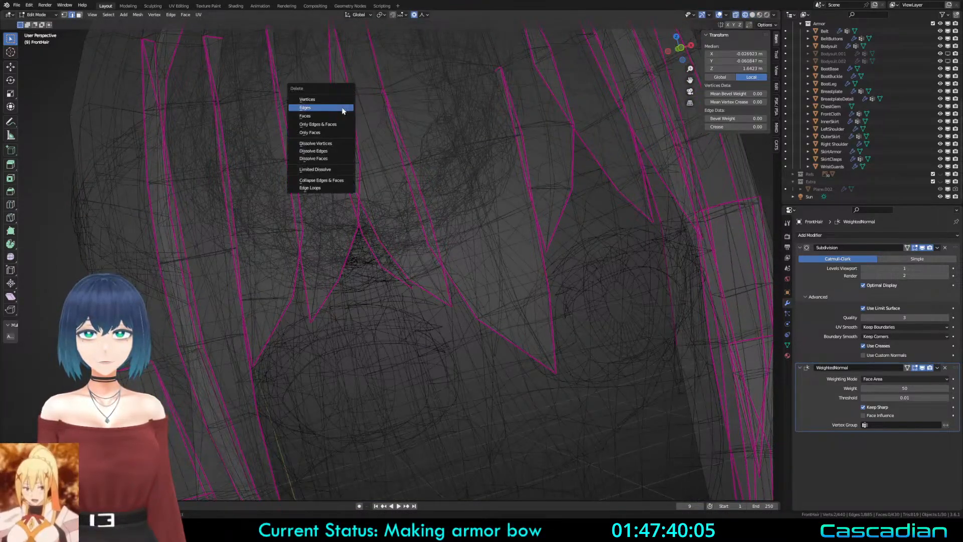
click(341, 108)
click(354, 181)
key(shift+z)
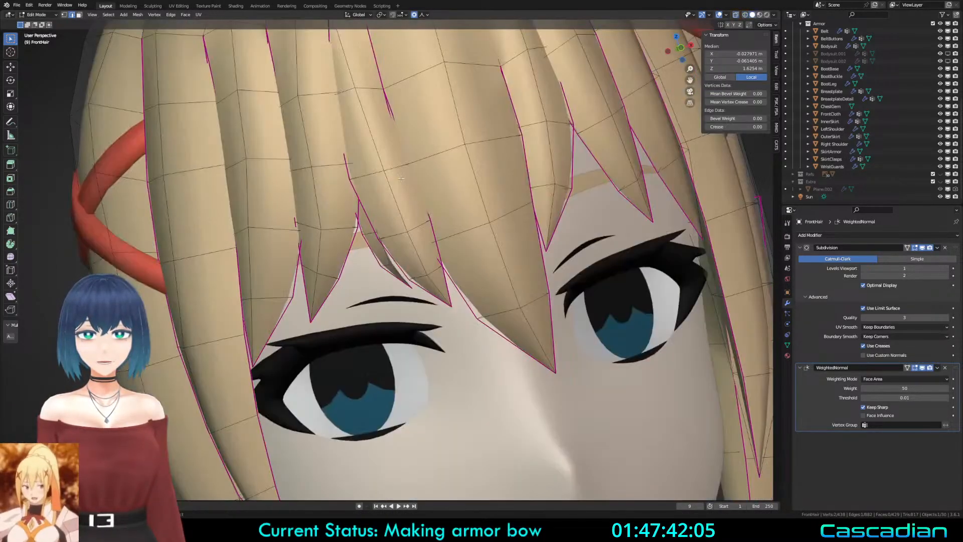
key(g)
click(400, 173)
Step: Inspect the bangs in Object Mode and adjust the depth of the small strand's tip vertex from the side
key(Tab)
scroll(390, 259, down, 7)
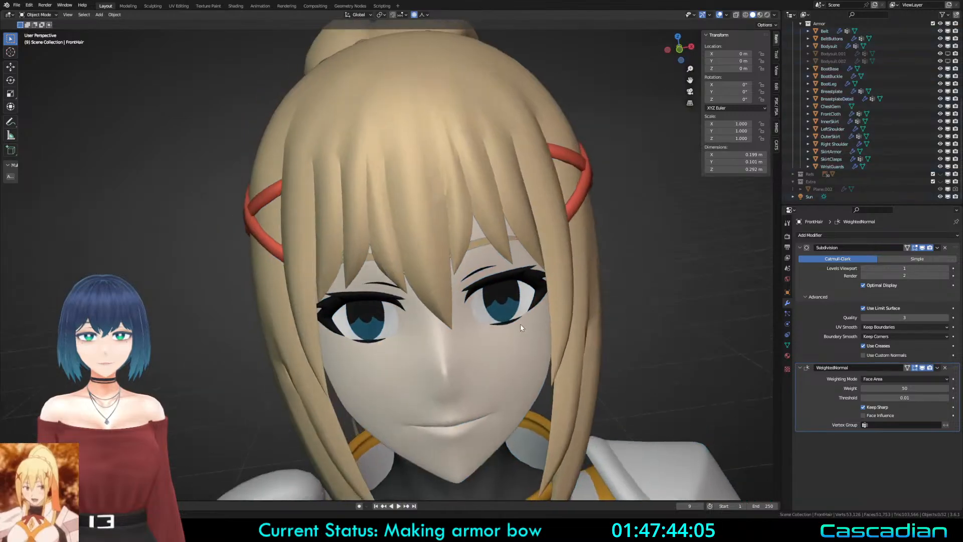
key(Tab)
middle_drag(390, 259, 499, 257)
scroll(454, 260, up, 4)
click(433, 262)
key(g)
scroll(502, 259, up, 7)
click(504, 260)
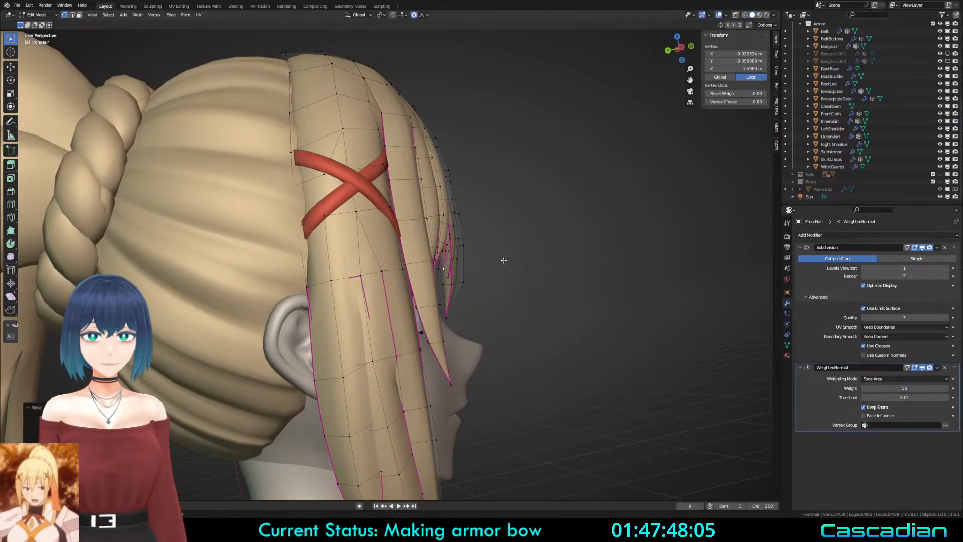
Step: Examine the bangs with the added strand from the front in Object Mode, using Material Preview and solid shading
key(Tab)
mouse_move(557, 258)
middle_down()
mouse_move(504, 254)
mouse_move(436, 271)
middle_up()
key(Tab)
key(Tab)
scroll(441, 273, down, 1)
key(z)
key(z)
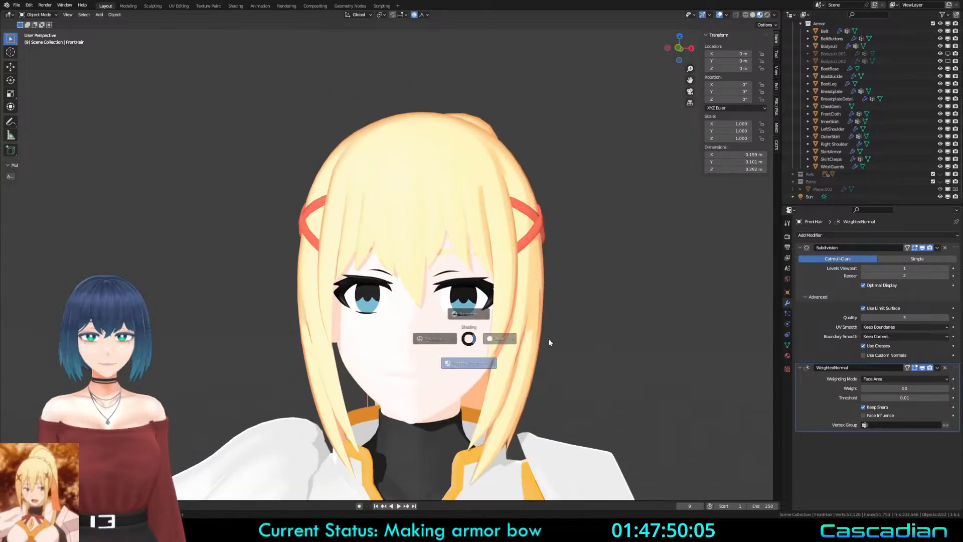
click(552, 341)
Step: Duplicate the whole small strand to the character's left side in front view and mirror the copy with an X scale of -1
key(Tab)
scroll(555, 347, up, 4)
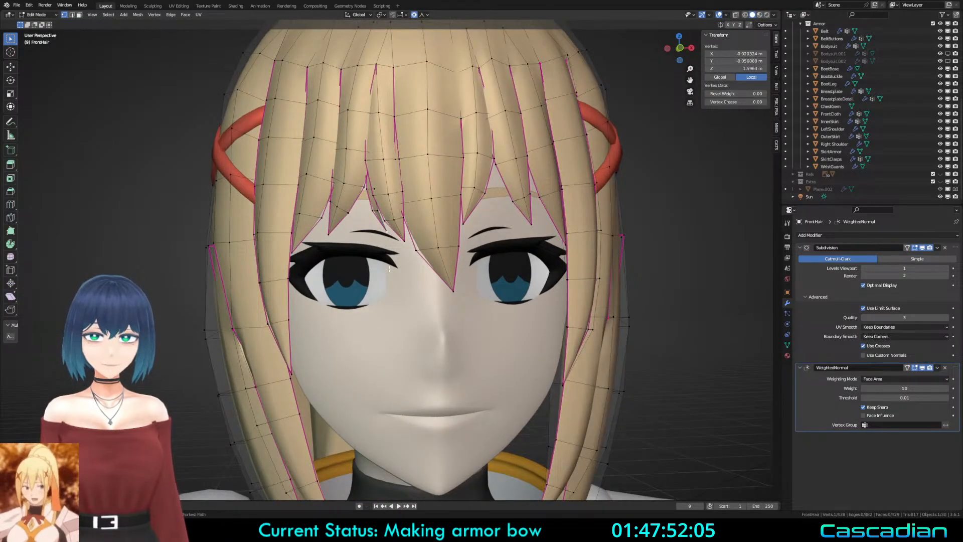
key(ctrl+KP_Add)
key(ctrl+KP_Add)
key(KP_1)
scroll(389, 269, up, 1)
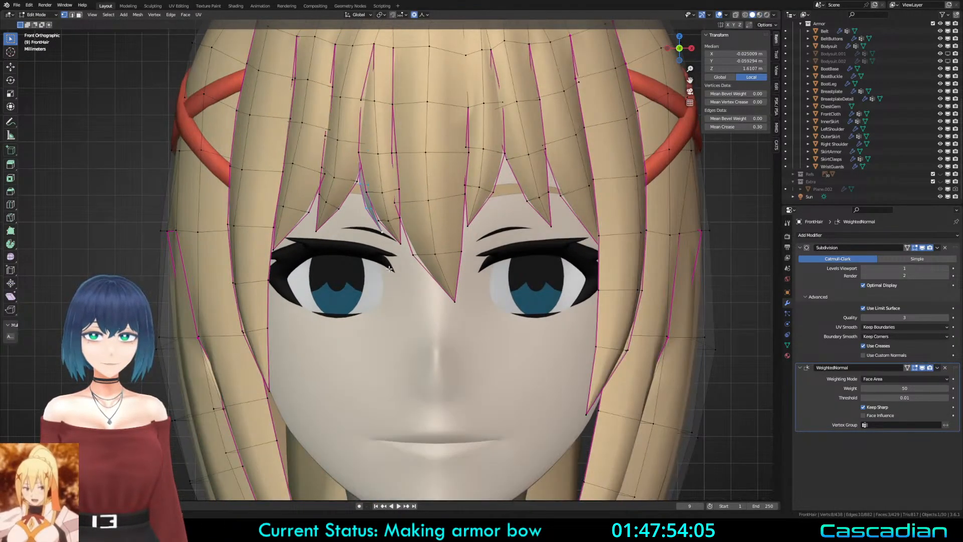
key(shift+d)
click(598, 281)
key(s)
key(x)
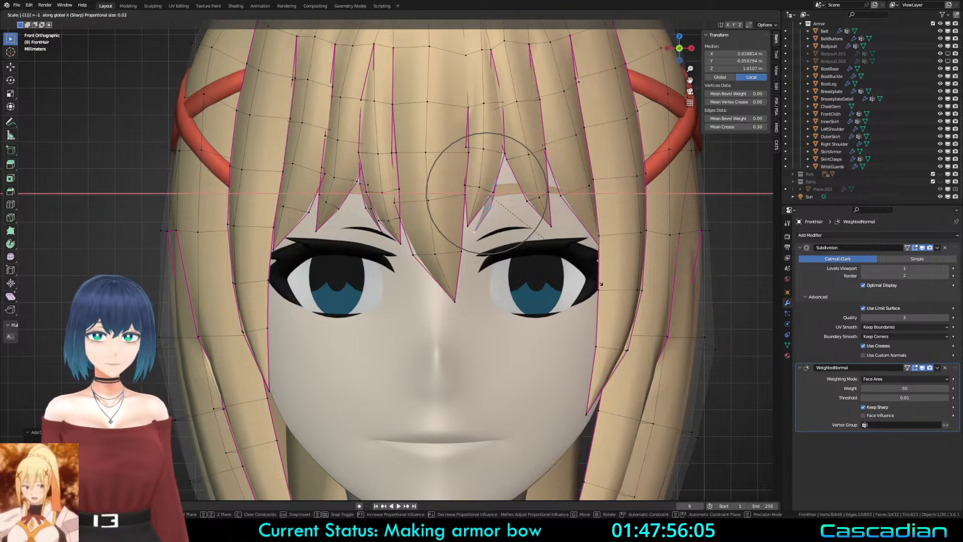
key(Return)
Step: Position the mirrored strand along X beneath the gap in the bangs on the character's left side
key(g)
key(x)
click(581, 235)
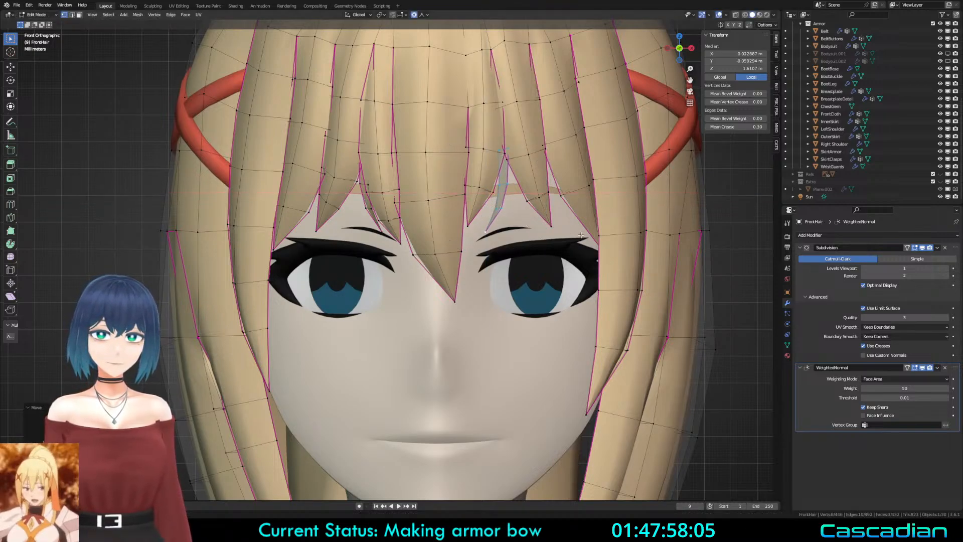
key(g)
key(x)
click(497, 222)
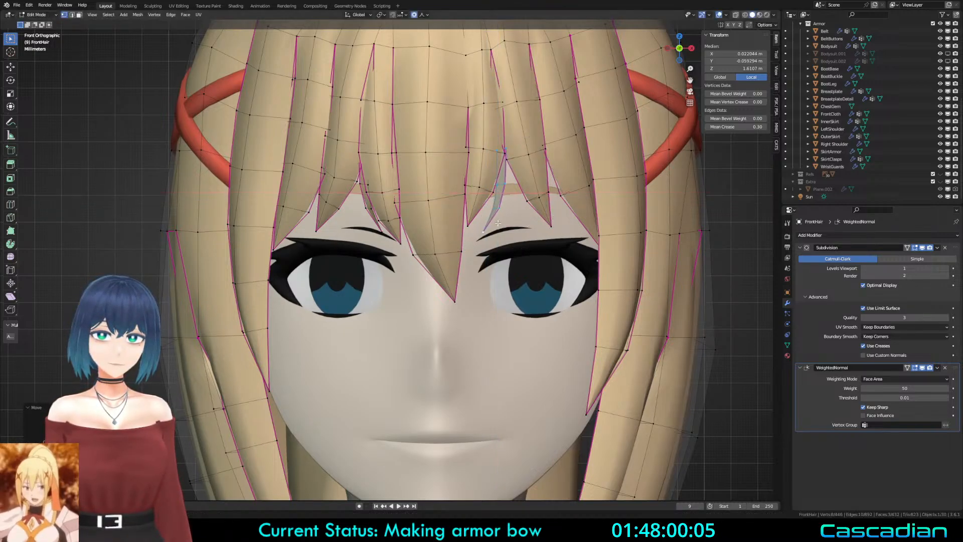
key(g)
click(498, 217)
Step: Move the mirrored strand's tip vertex toward the character's left with proportional editing so the strand points outward
click(496, 233)
key(g)
scroll(507, 237, up, 6)
scroll(517, 241, down, 5)
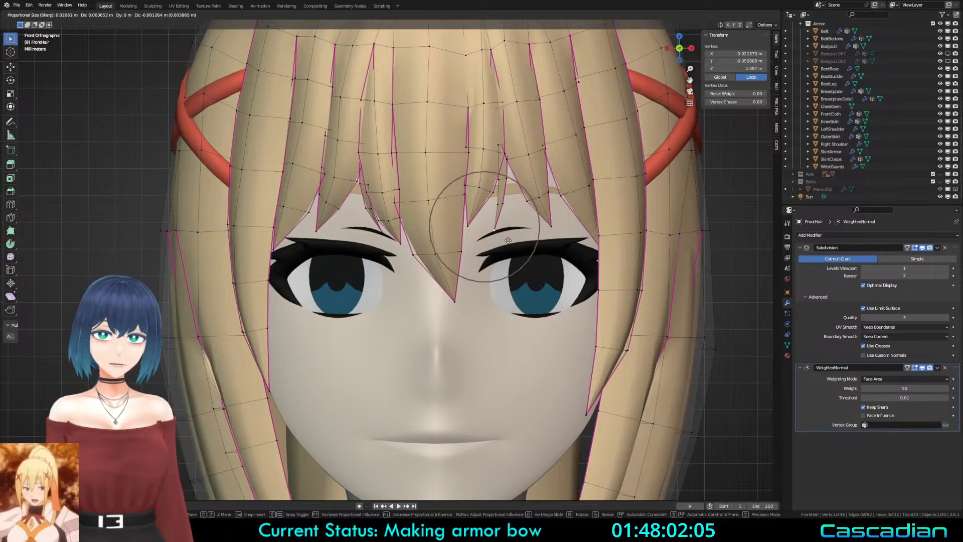
scroll(509, 240, down, 2)
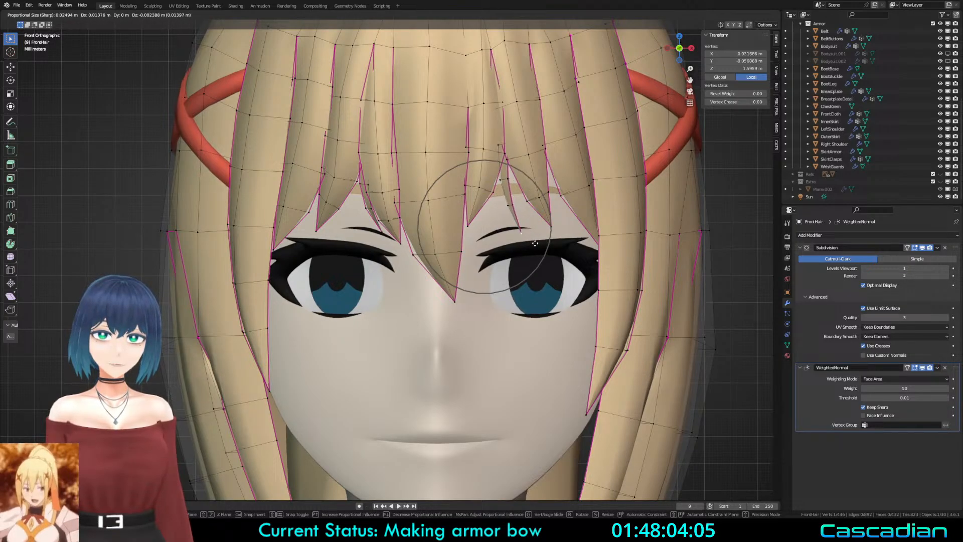
click(534, 244)
Step: Expand the selection to the whole mirrored strand and raise it against the bang strand beside it
key(ctrl+KP_Add)
key(r)
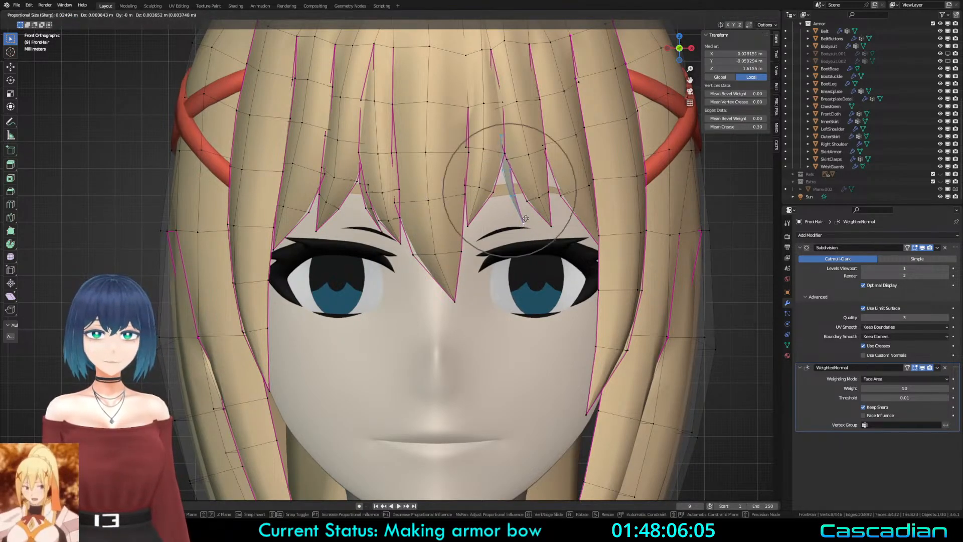
click(527, 234)
key(Tab)
key(Tab)
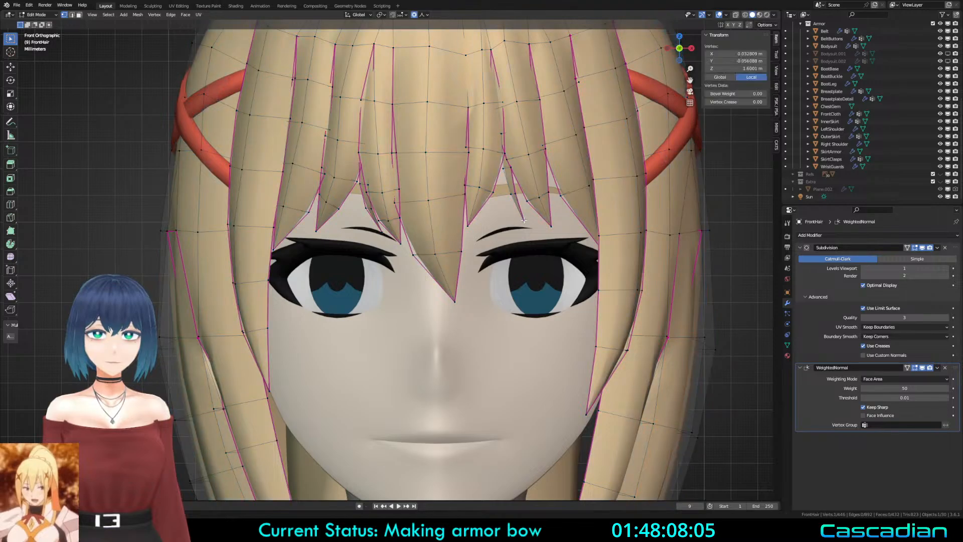
Step: Check the bangs from an angle in Object Mode and refine the mirrored strand's tip vertex with proportional editing
key(Tab)
scroll(543, 241, down, 2)
middle_drag(532, 259, 501, 261)
key(z)
scroll(531, 328, down, 4)
key(z)
scroll(543, 304, up, 4)
key(Tab)
click(471, 220)
key(g)
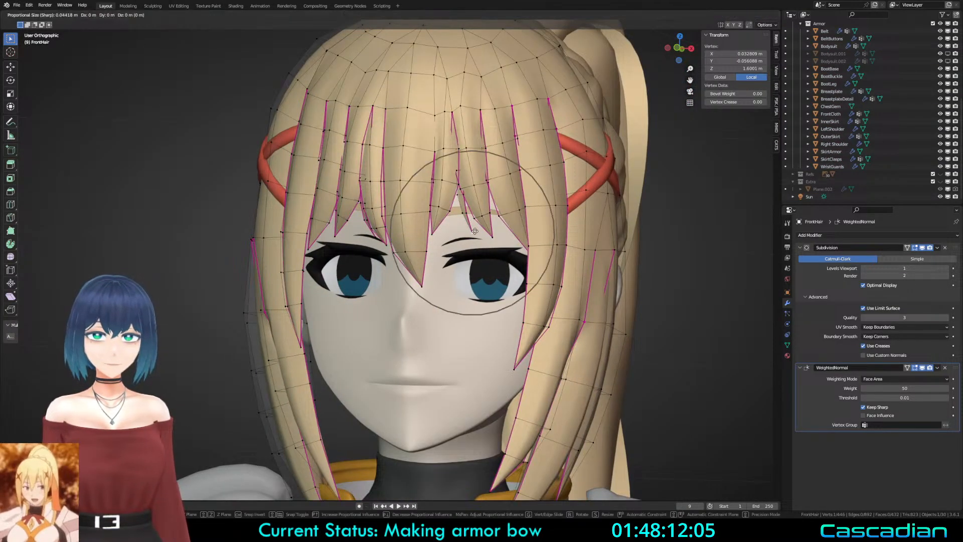
scroll(474, 231, down, 3)
click(478, 231)
key(Tab)
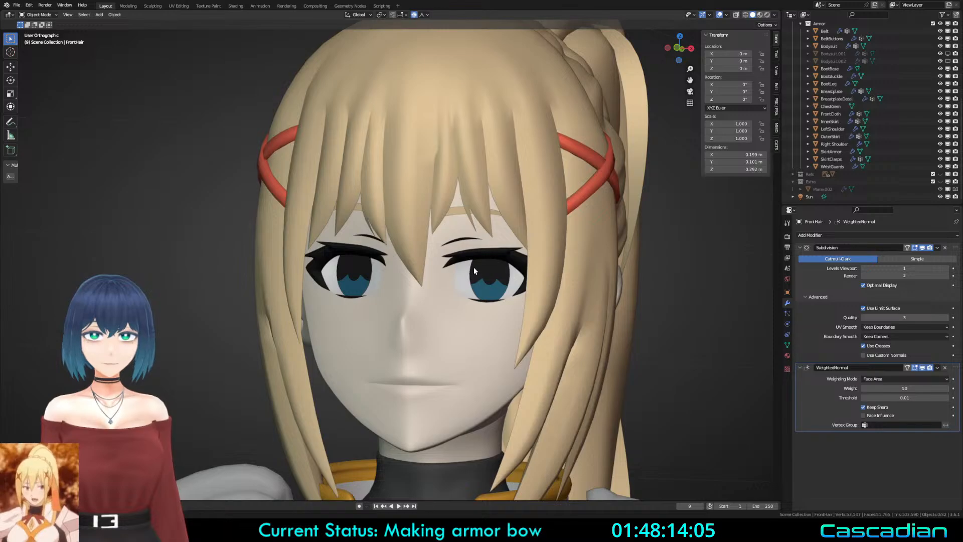
Step: Move the top vertices of the mirrored strand in X-ray view, using a reduced proportional falloff
key(Tab)
scroll(481, 251, up, 10)
key(alt+z)
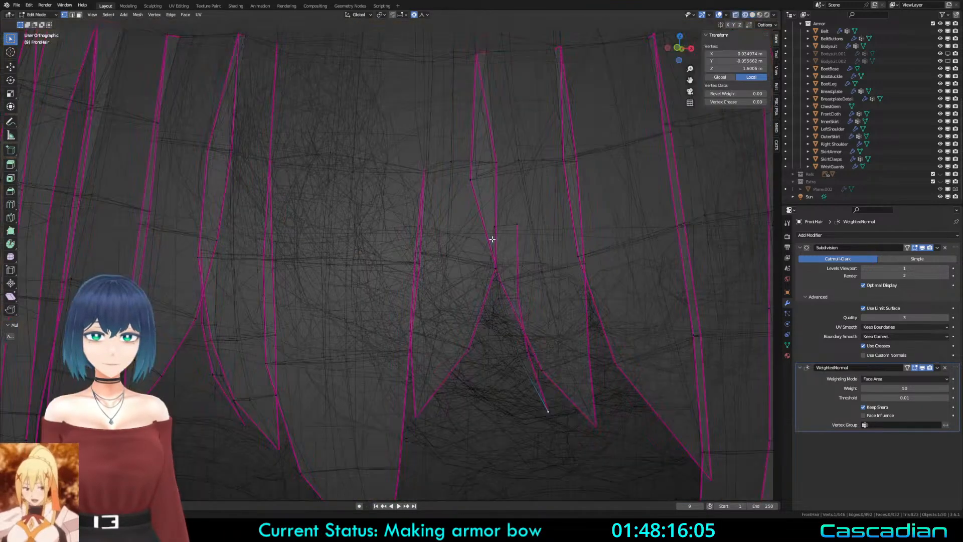
key(g)
scroll(494, 228, up, 5)
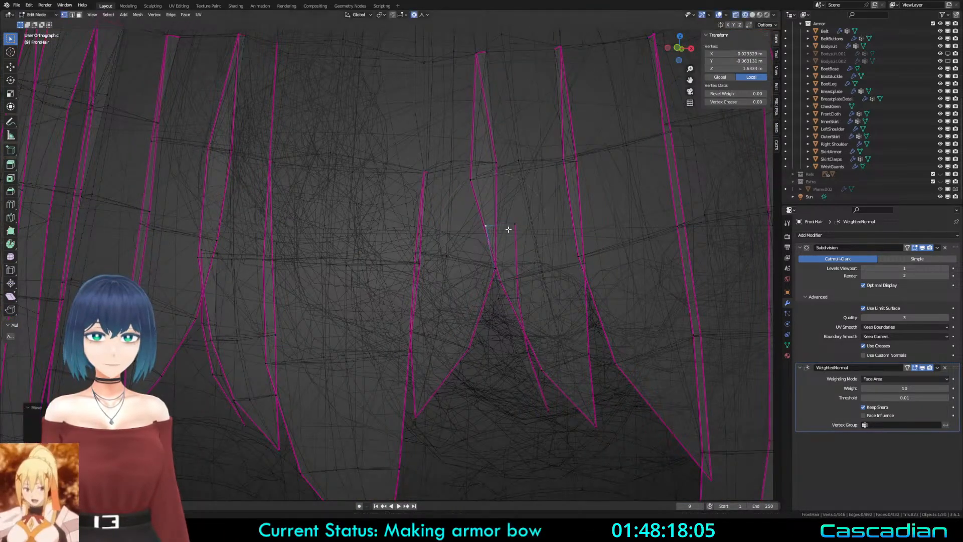
Step: Move the middle vertices of the mirrored strand in X-ray view to smooth its outline
click(518, 301)
key(g)
scroll(519, 357, up, 4)
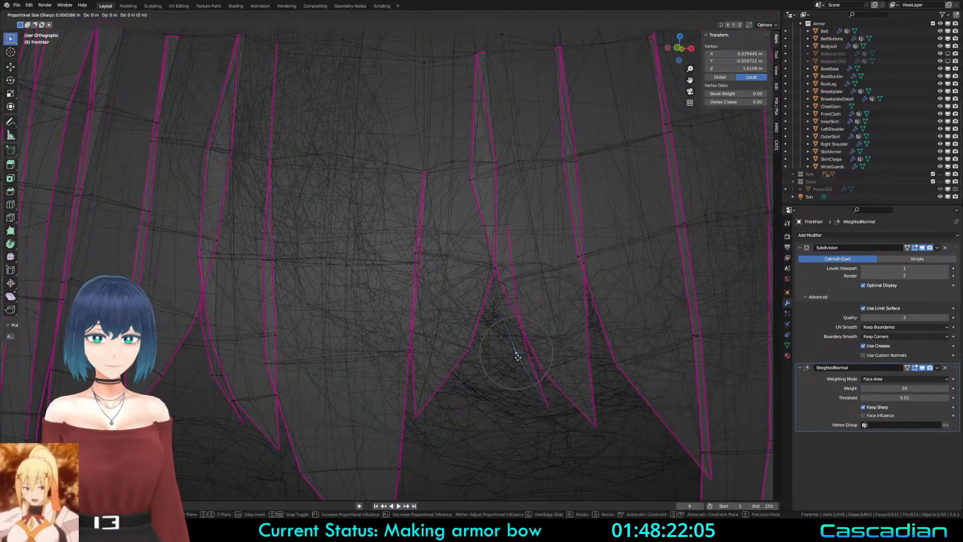
click(515, 360)
Step: Nudge the mirrored strand's tip vertex and check the bangs in Object Mode with Material Preview shading
key(shift+z)
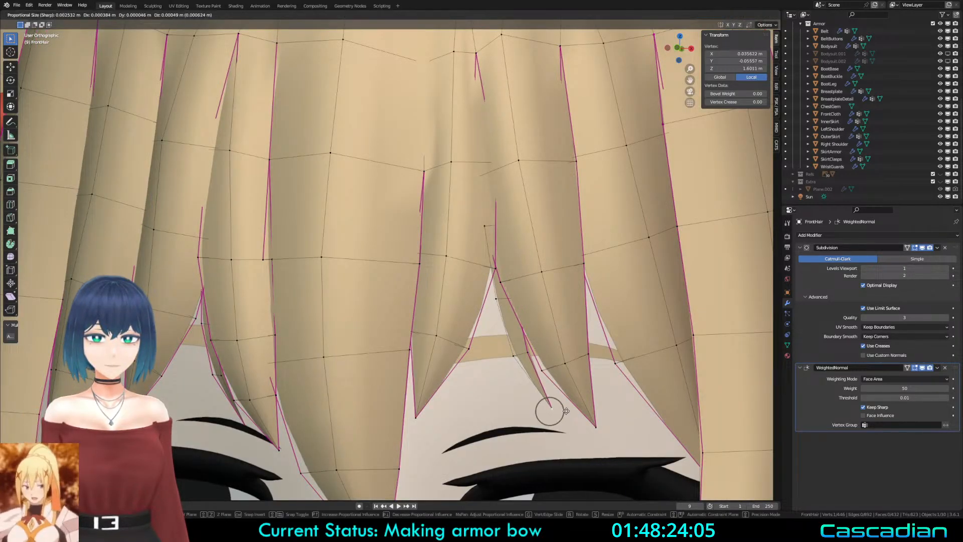
key(Tab)
scroll(552, 378, down, 4)
key(z)
key(Tab)
key(Tab)
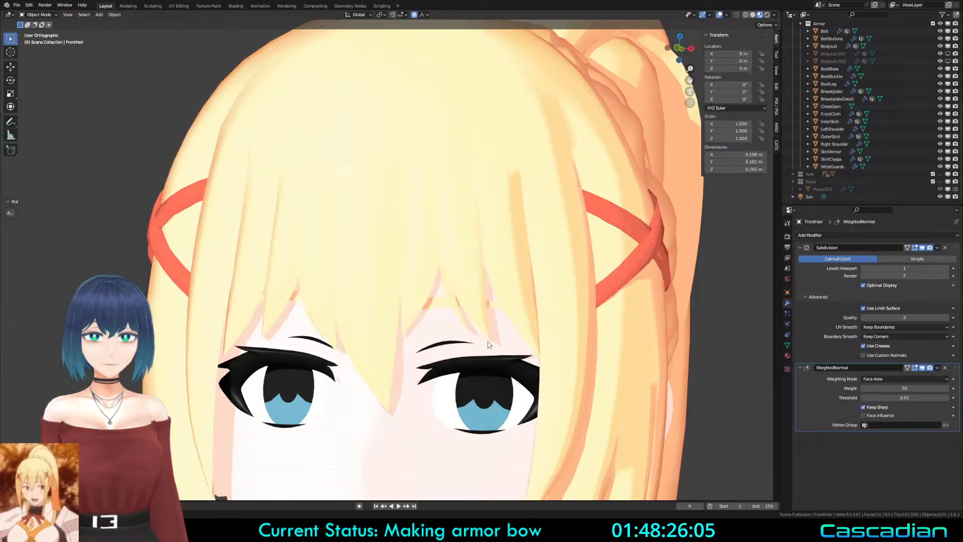
Step: Check the bangs from a wider view and move the mirrored strand's tip vertex with proportional editing
scroll(489, 342, down, 4)
key(z)
mouse_move(435, 293)
middle_down()
mouse_move(551, 321)
mouse_move(533, 287)
mouse_move(405, 288)
mouse_move(446, 271)
middle_up()
scroll(592, 343, down, 2)
scroll(445, 272, up, 1)
scroll(445, 271, up, 5)
key(Tab)
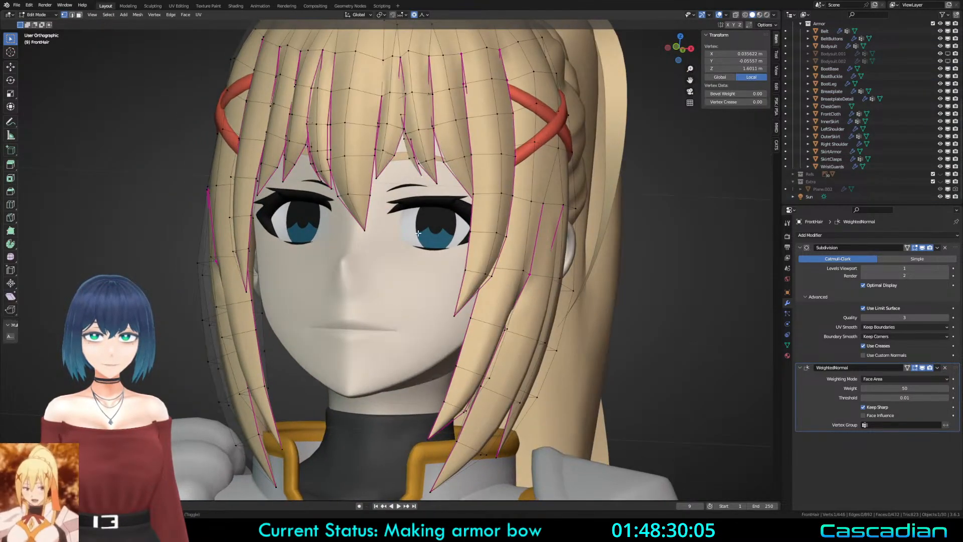
key(g)
scroll(424, 279, down, 4)
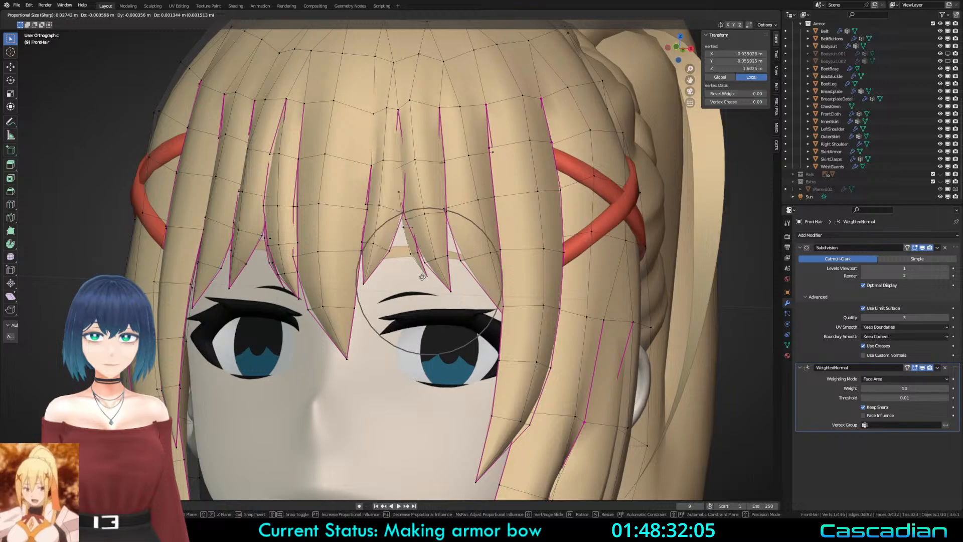
click(420, 272)
click(410, 251)
key(g)
key(g)
right_click(410, 252)
shift+click(415, 250)
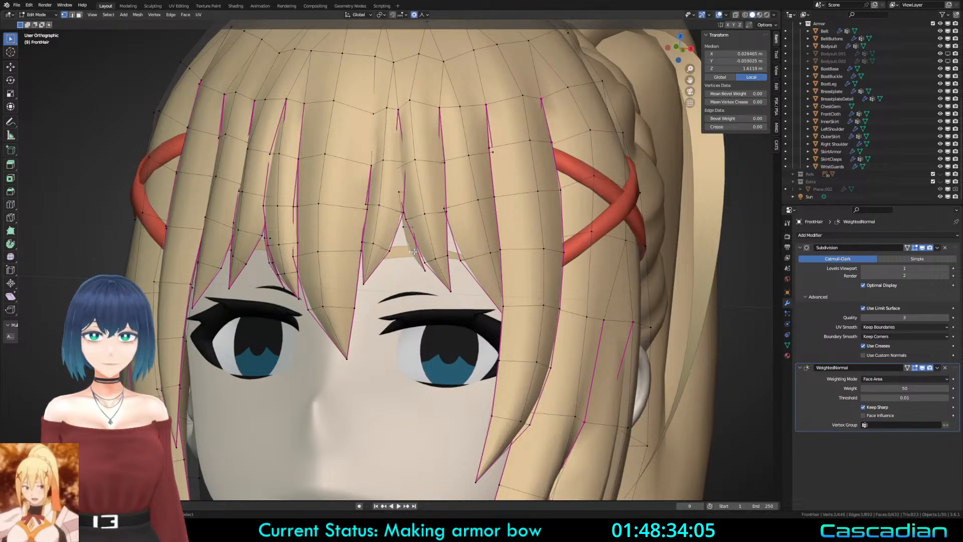
key(g)
key(g)
right_click(414, 252)
Step: Deselect everything, save the file and check the bangs in Object Mode from the opposite side
key(alt+a)
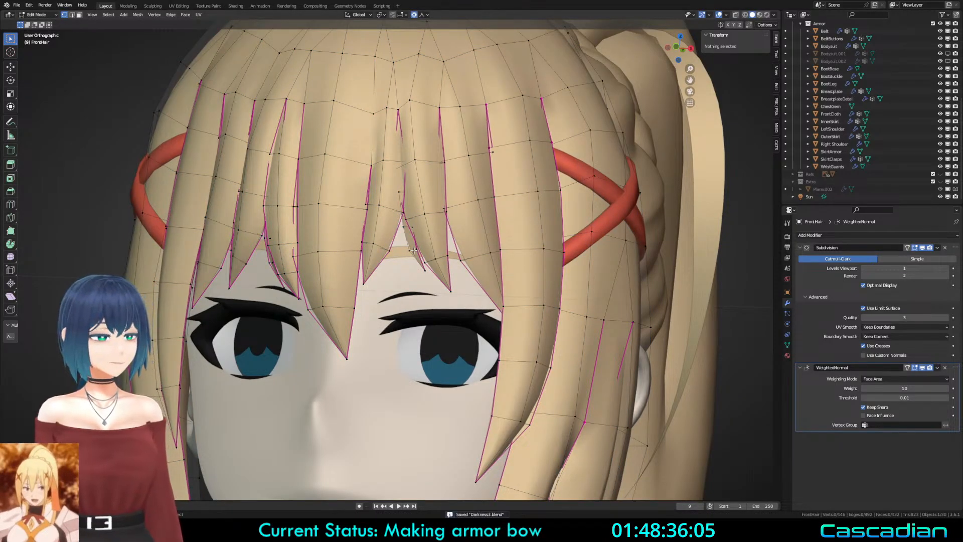
middle_drag(414, 249, 411, 301)
scroll(456, 298, down, 5)
key(Tab)
key(Tab)
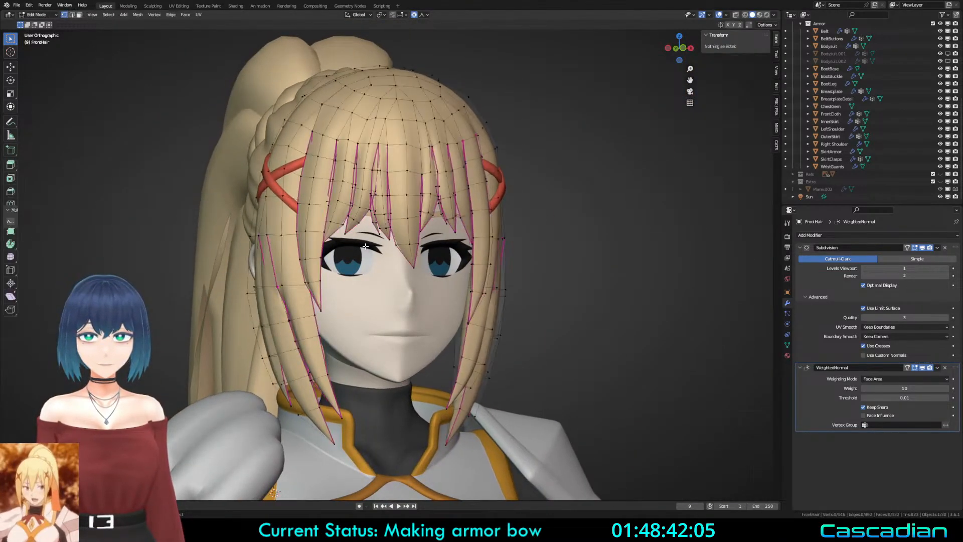
Step: Duplicate the small strand beside the central strand along X and move the copy onto the next outer bang in wireframe view
scroll(402, 302, up, 4)
ctrl+click(391, 253)
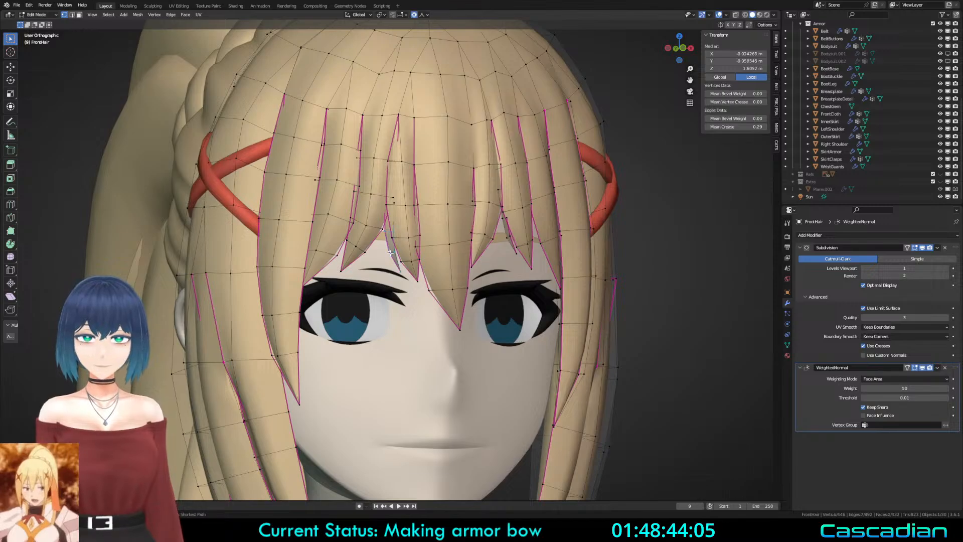
key(shift+d)
key(x)
click(351, 271)
middle_drag(351, 271, 316, 283)
key(shift+z)
key(g)
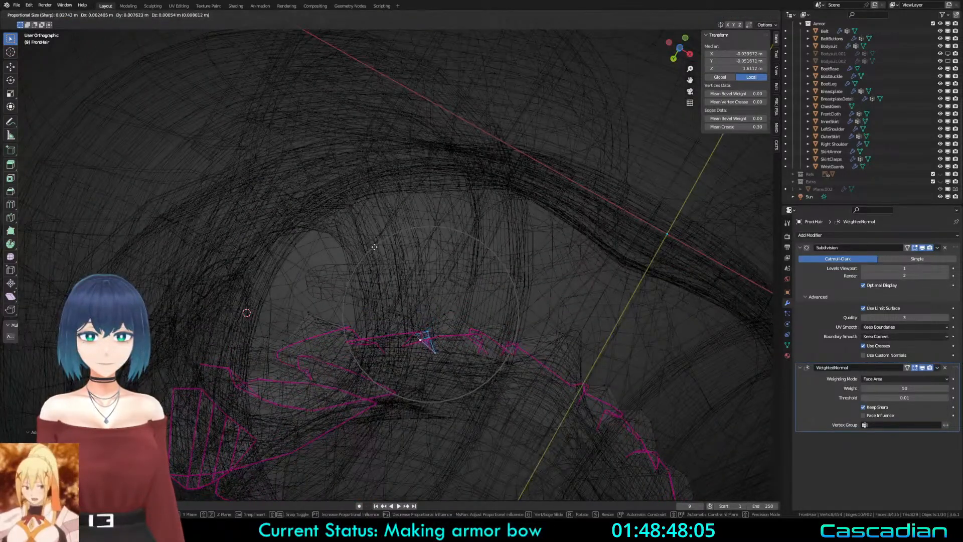
click(375, 248)
Step: Check the duplicated strand in shaded view and move and rotate it toward the gap in the outer bangs
key(shift+z)
middle_drag(381, 260, 426, 296)
key(shift+z)
key(g)
click(430, 268)
key(r)
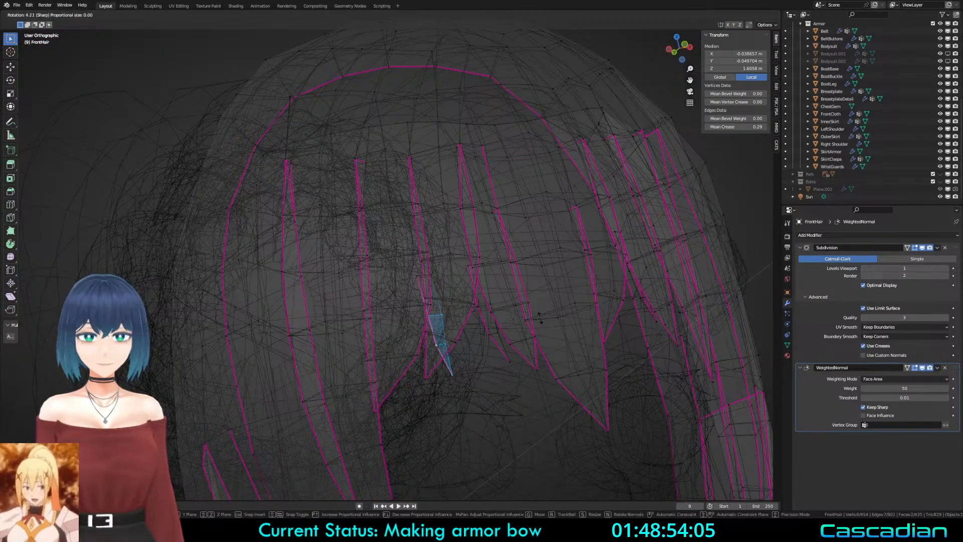
click(537, 335)
Step: Shift the duplicated strand farther outward and rotate it to line up with the neighbouring bang's edge
scroll(534, 336, up, 4)
key(g)
click(491, 344)
middle_drag(490, 344, 469, 280)
key(r)
click(483, 291)
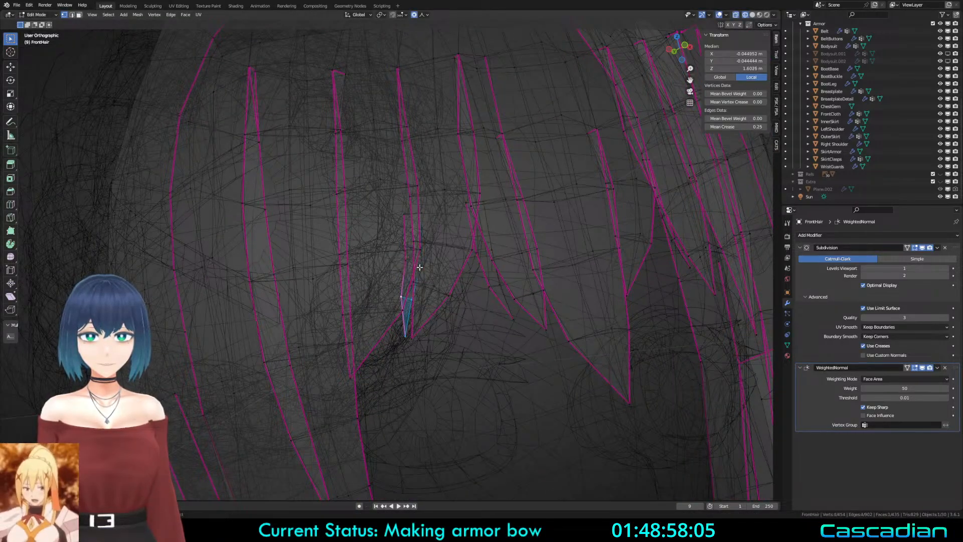
Step: Stretch the duplicated strand's lower end toward the outer bang and widen it with an added edge above the tip
key(g)
click(403, 300)
key(g)
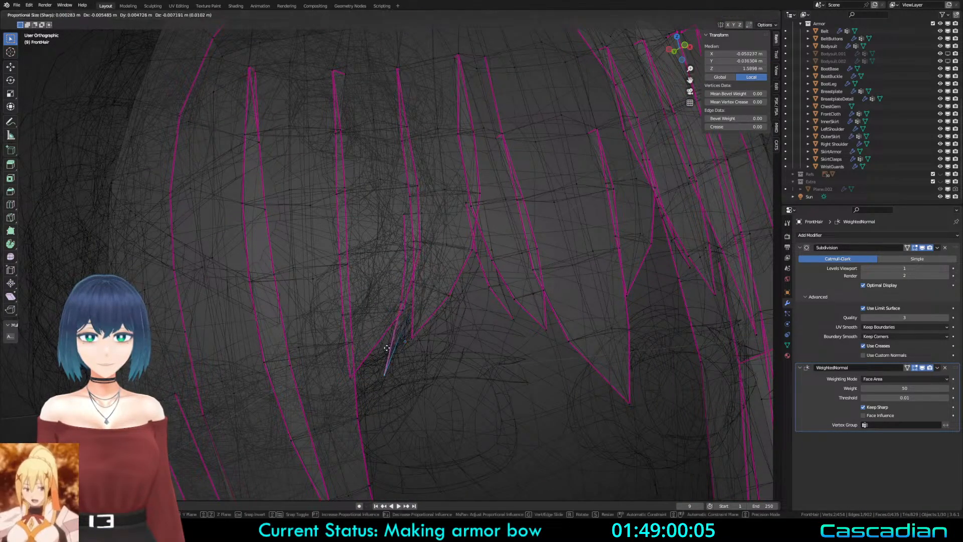
click(406, 310)
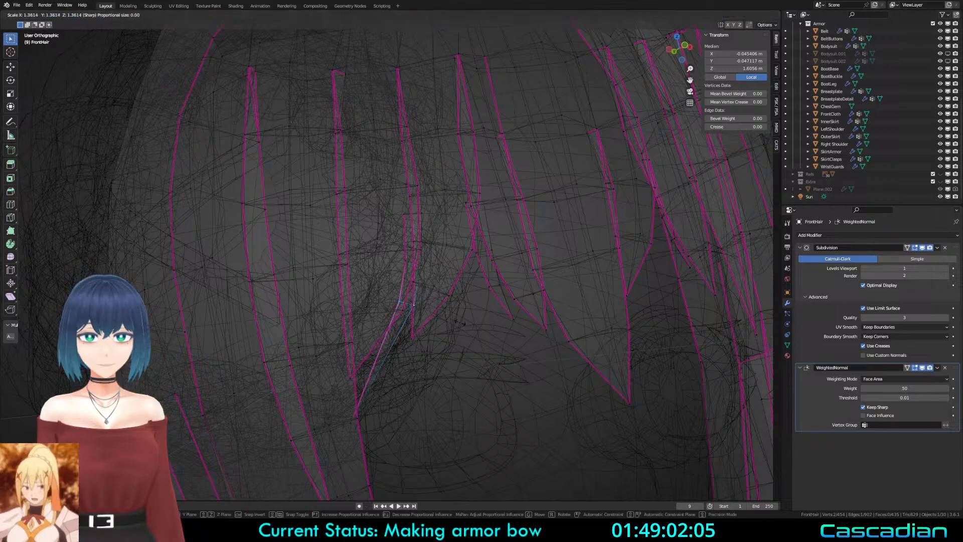
key(s)
click(384, 365)
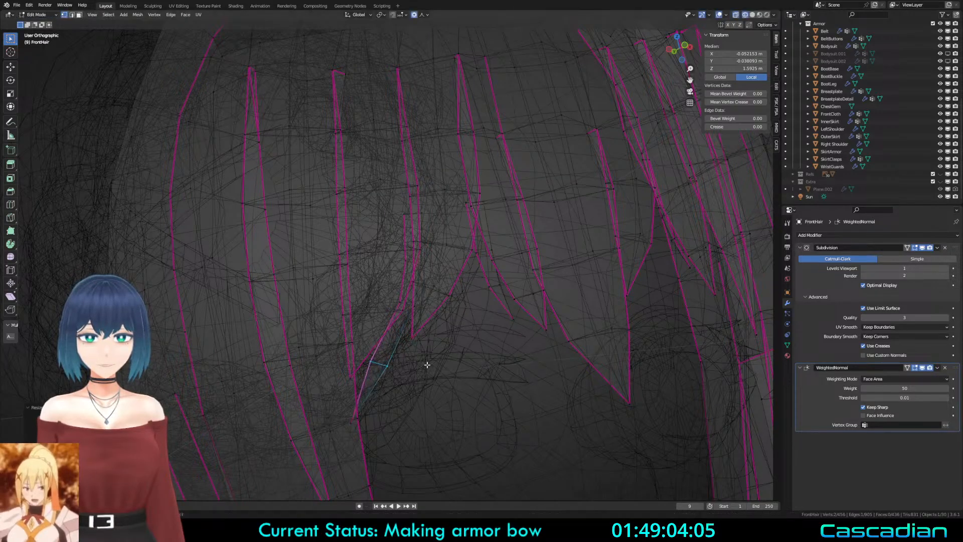
key(shift+z)
key(z)
Step: Move the duplicated strand's tip vertex upward to shorten the strand
click(372, 393)
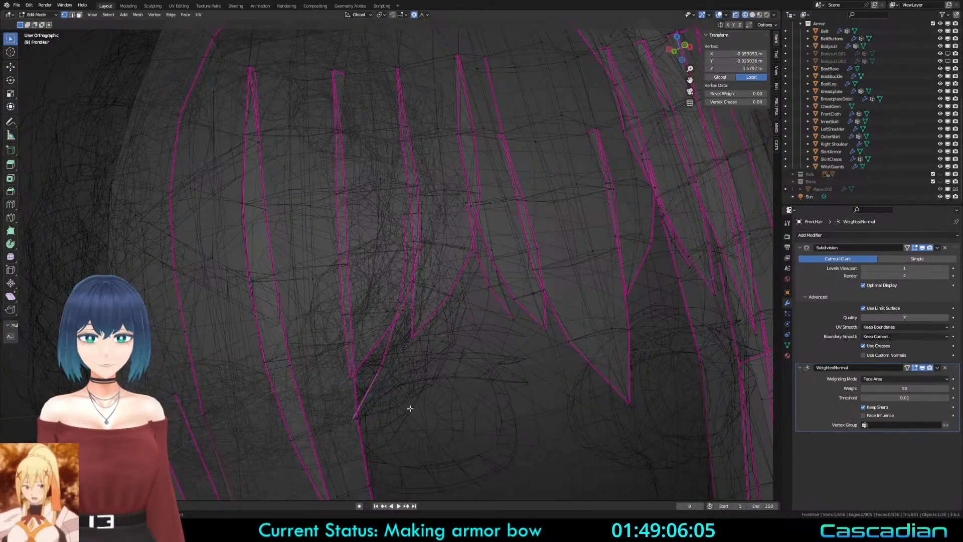
click(371, 394)
key(g)
click(445, 361)
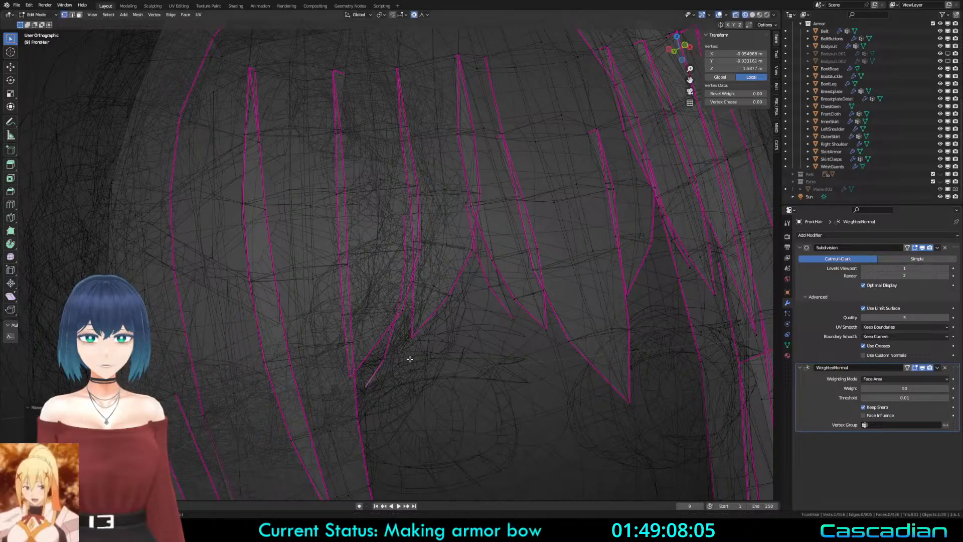
Step: Move the duplicated strand's middle vertices in shaded view, adjusting the proportional falloff
key(z)
shift+click(395, 360)
key(g)
key(g)
scroll(397, 345, down, 8)
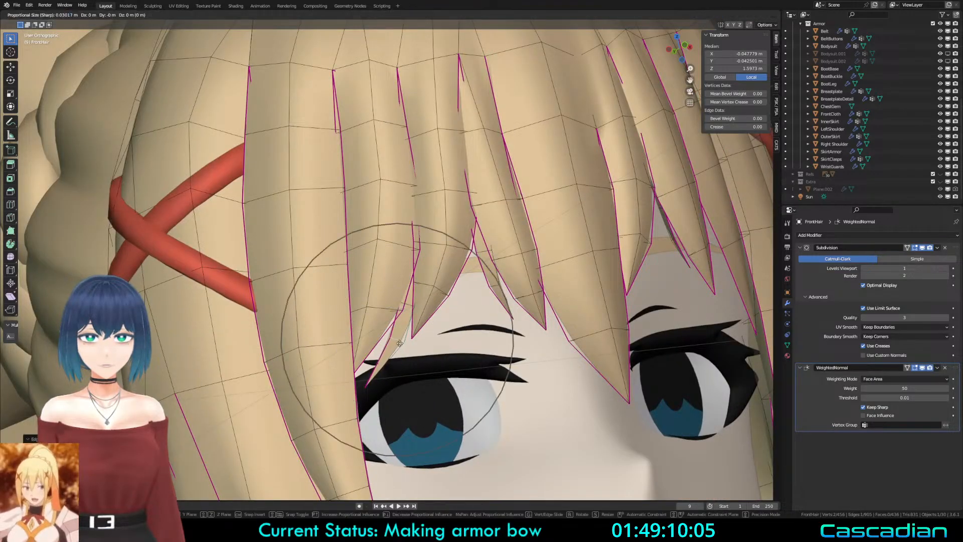
scroll(397, 345, up, 3)
click(396, 346)
Step: Inspect the bangs with the new outer strand in wireframe, Material Preview and Object Mode
key(alt+a)
key(shift+z)
key(a)
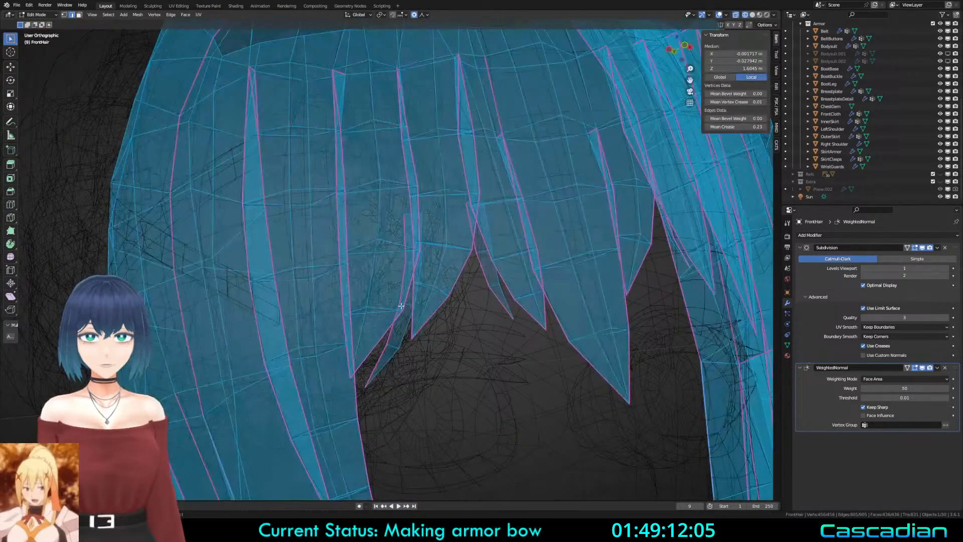
key(shift+z)
scroll(459, 340, down, 1)
key(z)
scroll(468, 396, down, 2)
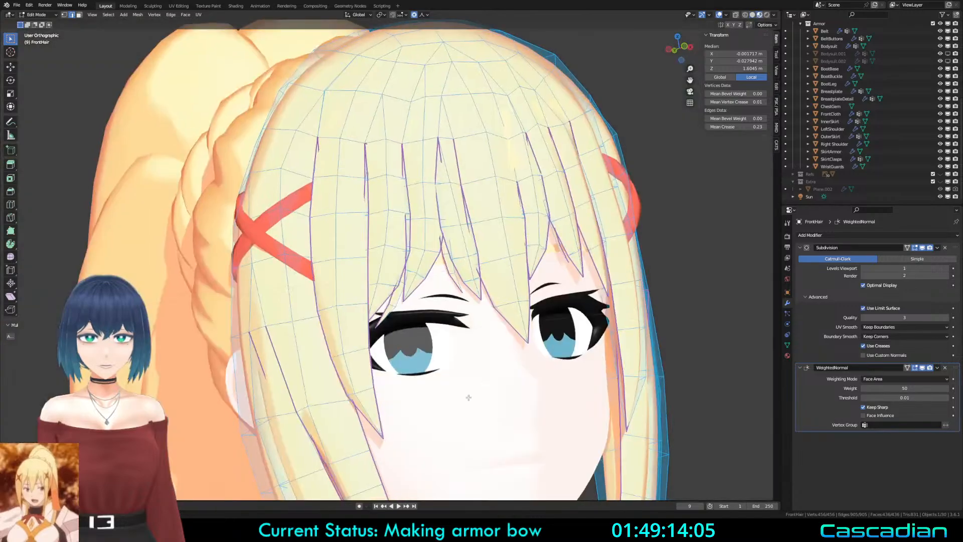
scroll(469, 396, down, 1)
key(z)
key(Tab)
key(alt+a)
Step: Move the outer strand's tip vertex with proportional editing from the front and from the side
scroll(444, 311, up, 3)
key(Tab)
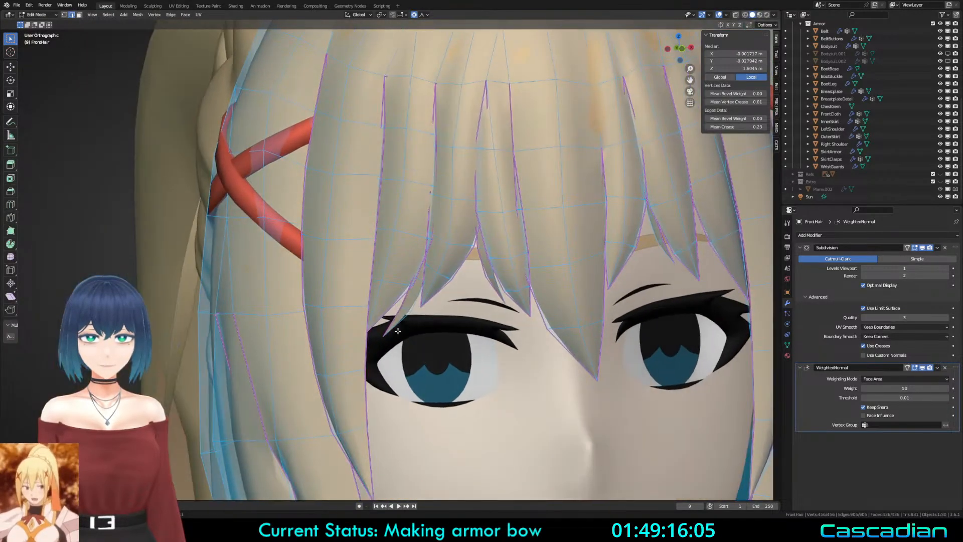
click(419, 304)
key(g)
scroll(424, 299, up, 6)
scroll(432, 291, down, 6)
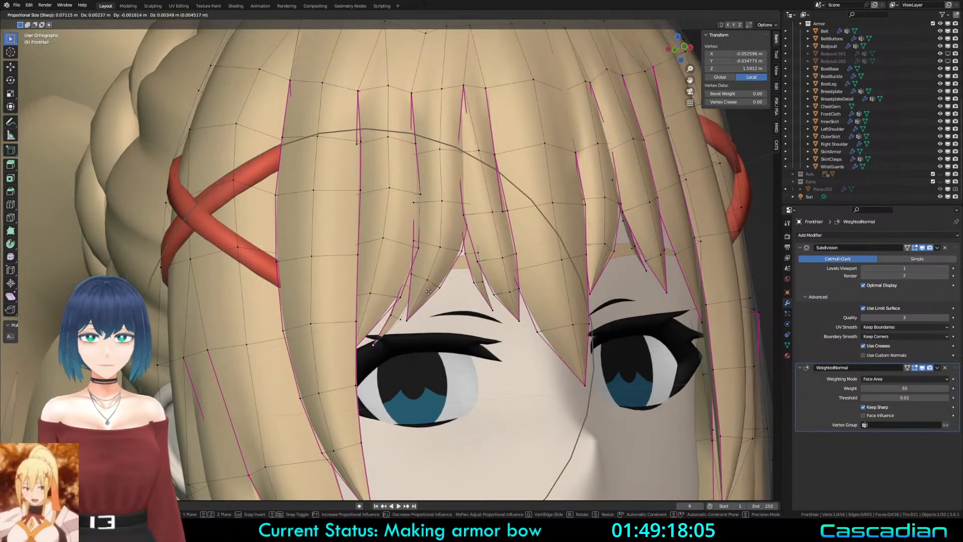
click(432, 289)
middle_drag(432, 289, 248, 247)
key(g)
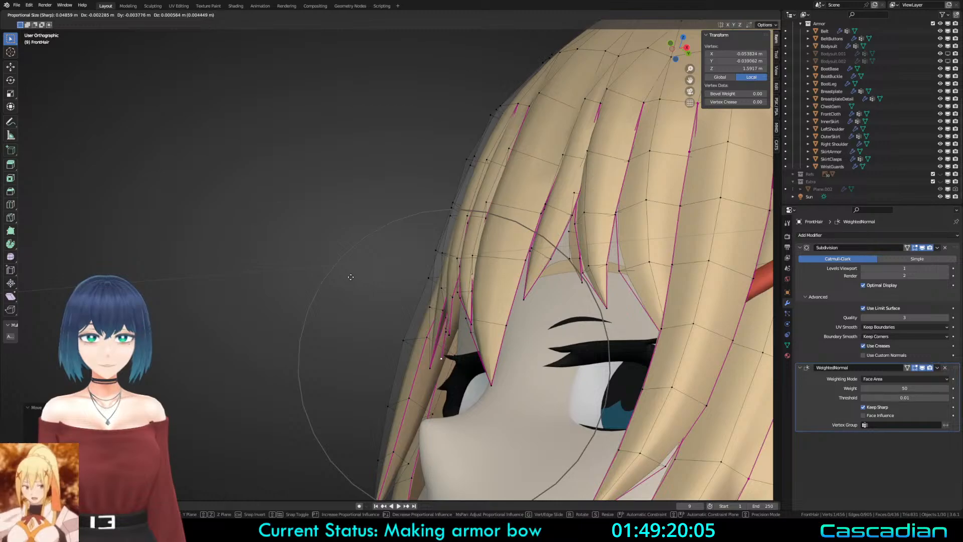
click(350, 277)
Step: Examine the outer strand's lower vertices in wireframe view and check the bangs in Object Mode
key(z)
click(273, 280)
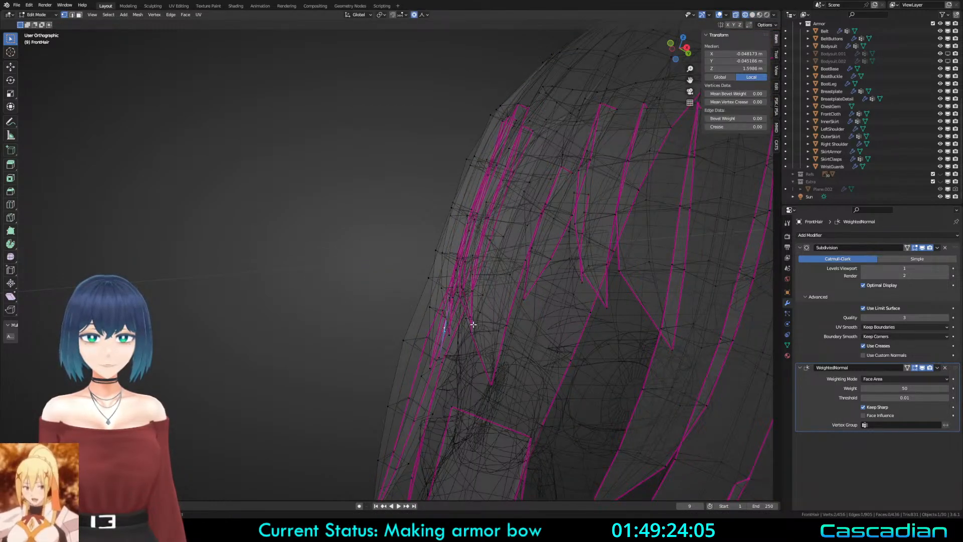
click(446, 352)
key(a)
middle_drag(443, 347, 565, 280)
key(z)
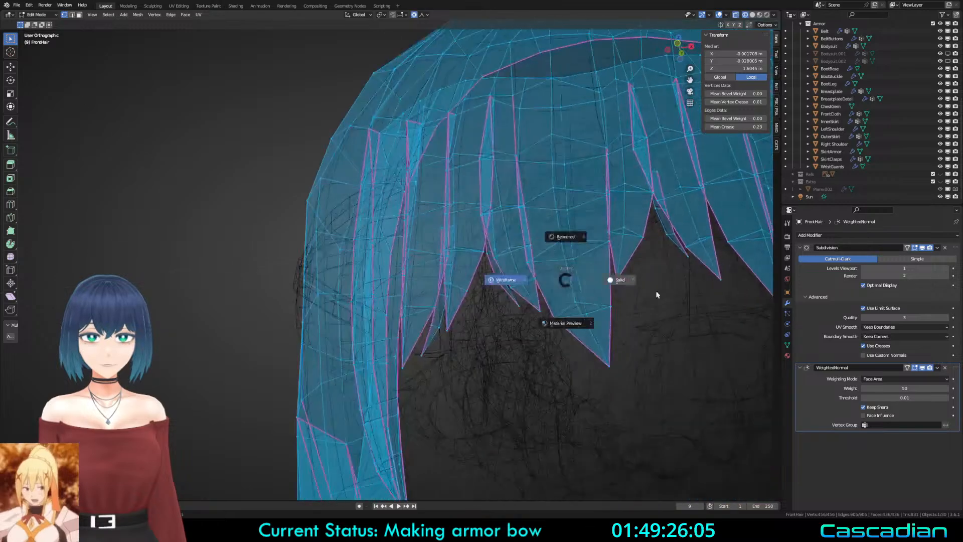
click(657, 293)
middle_drag(657, 294, 472, 350)
key(Tab)
scroll(472, 351, down, 4)
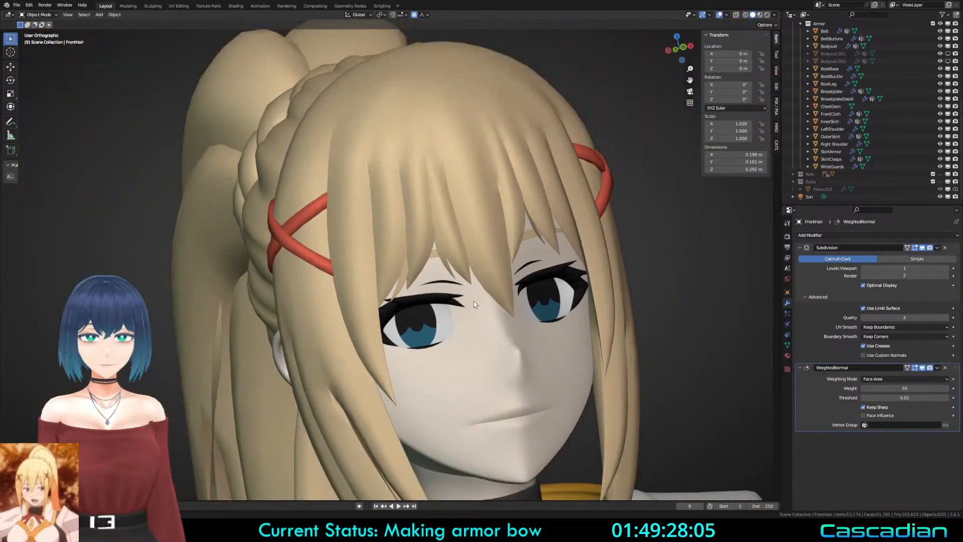
Step: Move the outer strand's top edge outward in wireframe view with proportional editing
middle_drag(475, 304, 439, 295)
key(Tab)
scroll(438, 288, up, 2)
key(z)
click(362, 284)
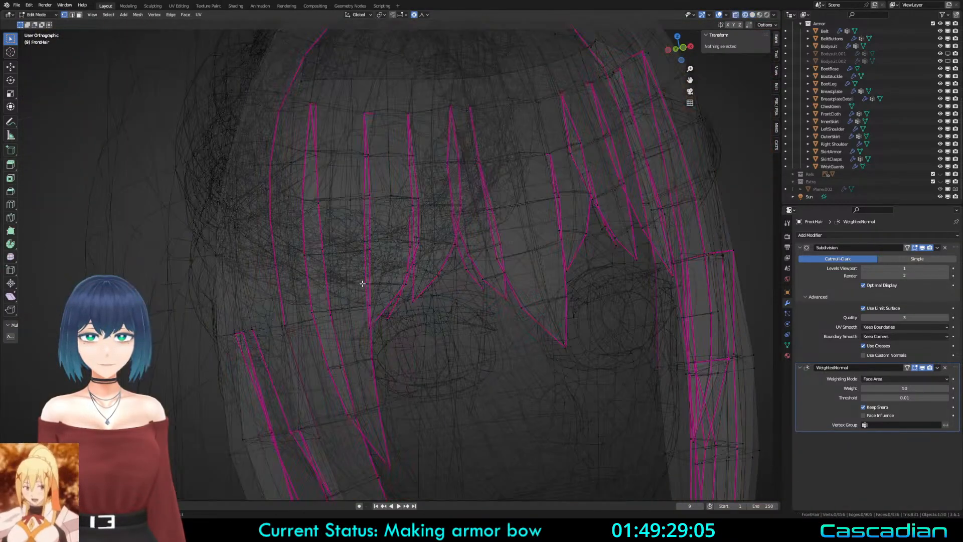
click(410, 225)
key(g)
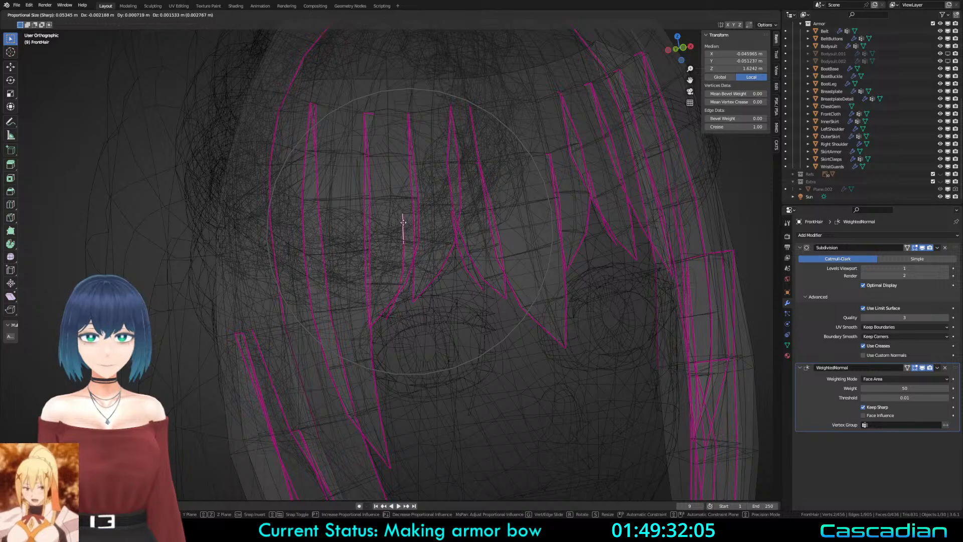
click(403, 222)
Step: Adjust the outer strand's side vertices in solid view to fit the neighbouring bangs
key(z)
click(473, 226)
scroll(408, 280, up, 1)
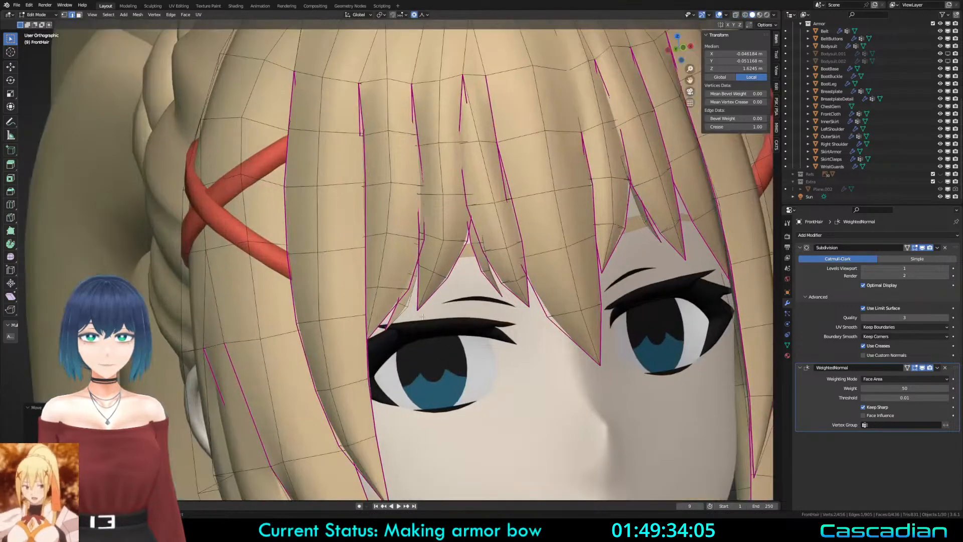
scroll(404, 295, up, 1)
key(g)
click(420, 278)
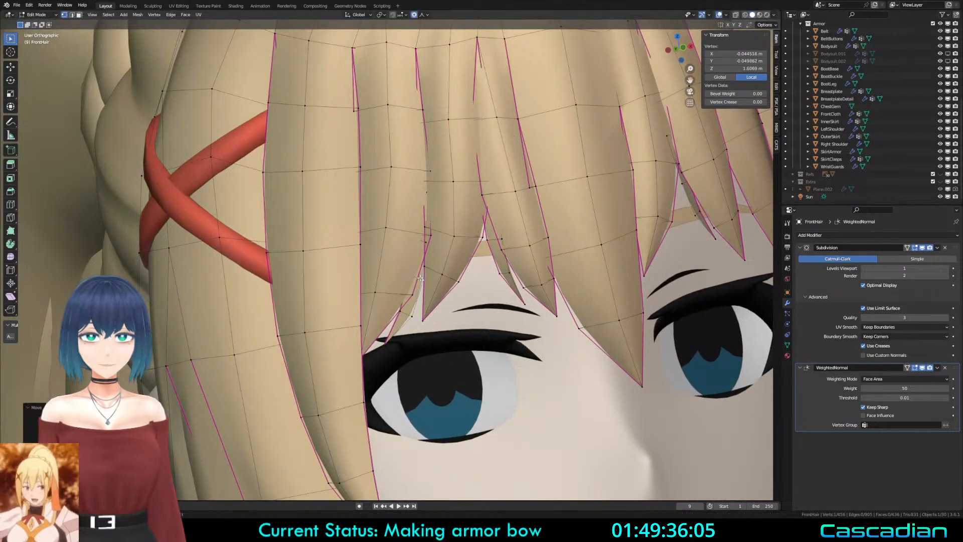
key(g)
right_click(411, 316)
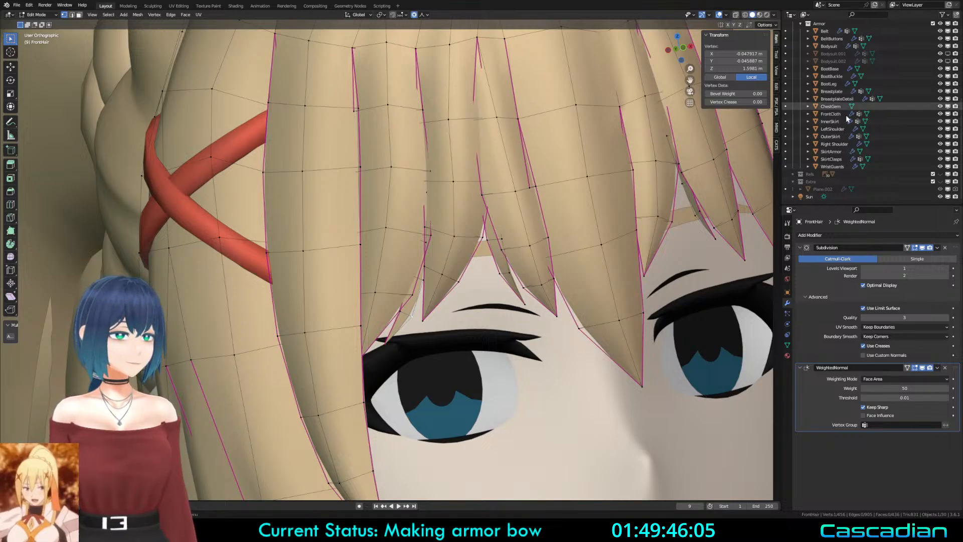
Step: Check the full head and bangs in Object Mode with Material Preview shading
scroll(460, 273, down, 3)
scroll(459, 273, up, 5)
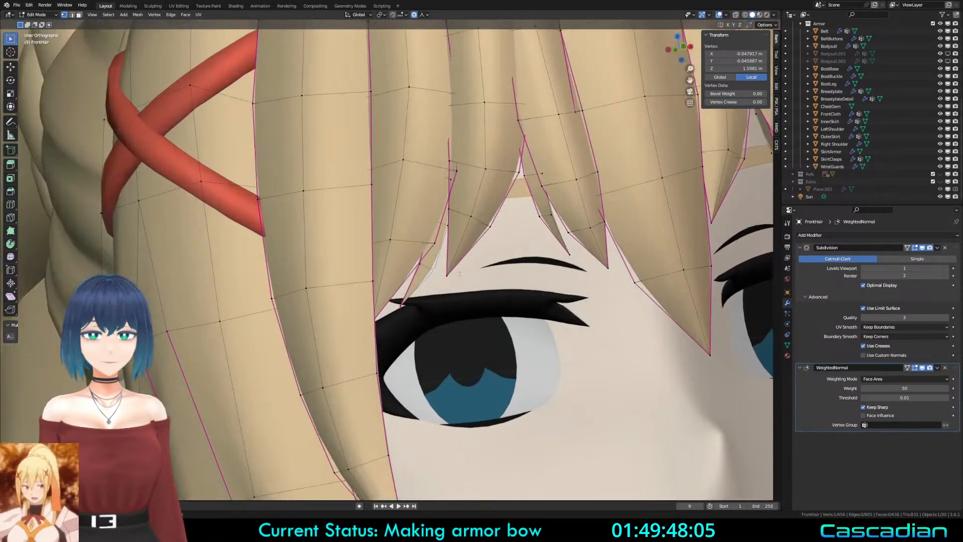
key(Tab)
key(a)
scroll(516, 308, down, 7)
key(a)
key(z)
click(522, 396)
scroll(522, 382, down, 3)
middle_drag(522, 376, 504, 350)
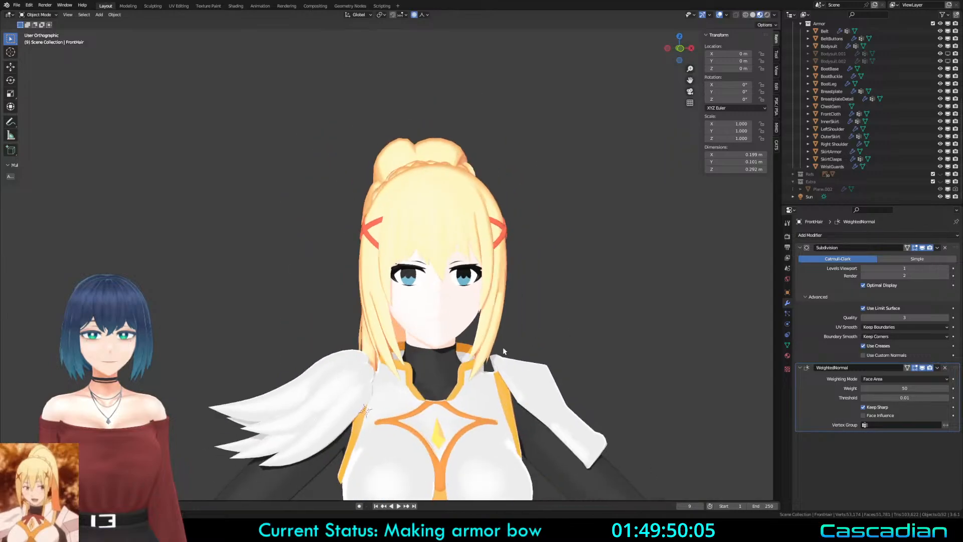
Step: Return to solid shading in Edit Mode and move the outer strand's selected side vertex along Y
key(z)
click(560, 321)
scroll(561, 316, up, 2)
scroll(505, 314, up, 4)
key(Tab)
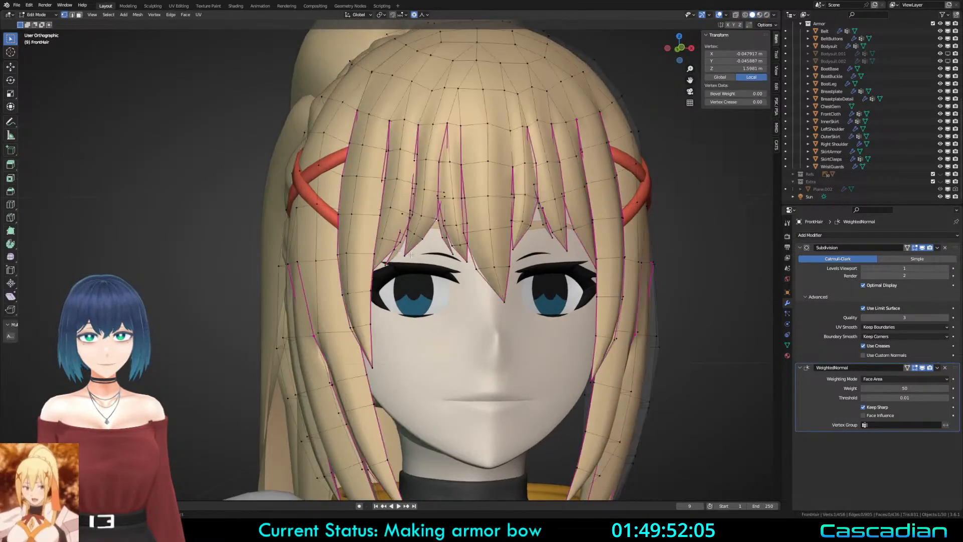
middle_drag(410, 255, 510, 296)
key(g)
key(y)
click(553, 276)
Step: Select the outer strand's upper edge in edge mode and scale it
scroll(531, 339, up, 2)
key(2)
click(405, 263)
key(s)
click(445, 277)
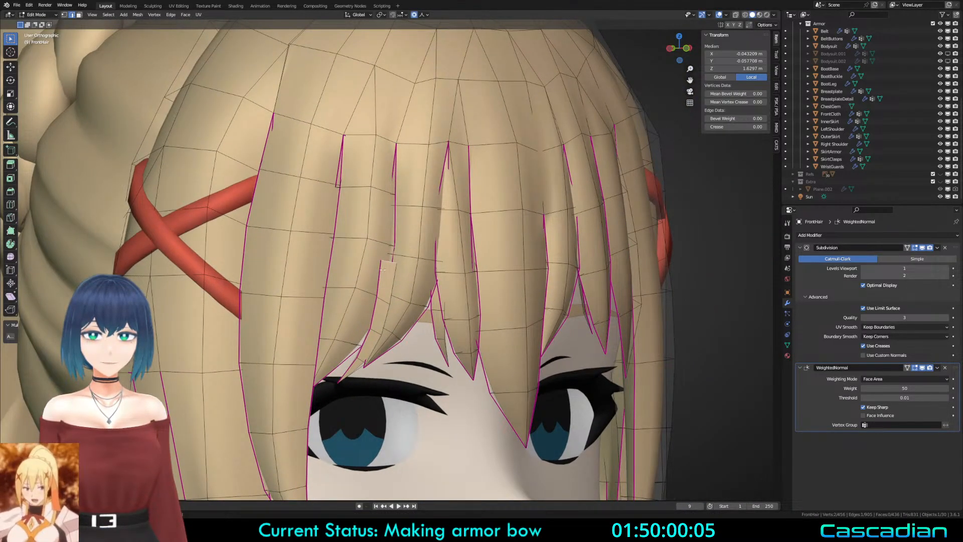
Step: Reposition the outer strand's upper end and resize its edge to blend into the bangs
click(483, 172)
middle_drag(483, 172, 414, 274)
key(g)
click(488, 244)
key(s)
click(444, 269)
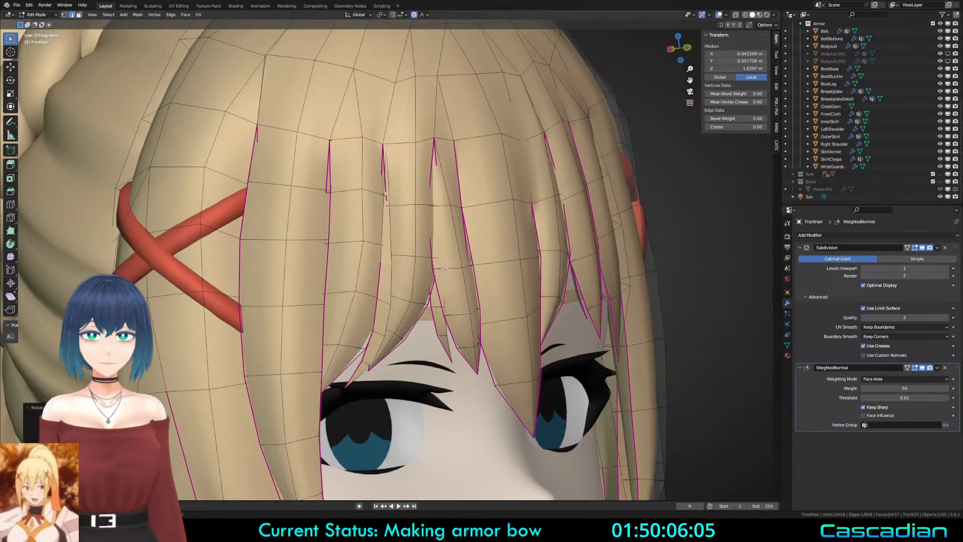
Step: Reposition the outer strand's middle and lower cross edges so the strand follows the neighbouring bangs
key(g)
click(391, 281)
key(g)
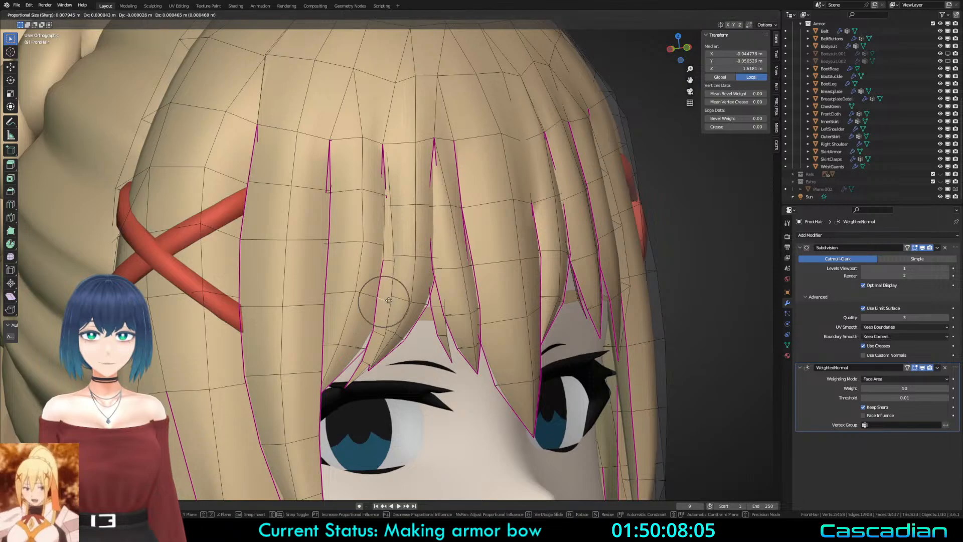
click(390, 316)
key(g)
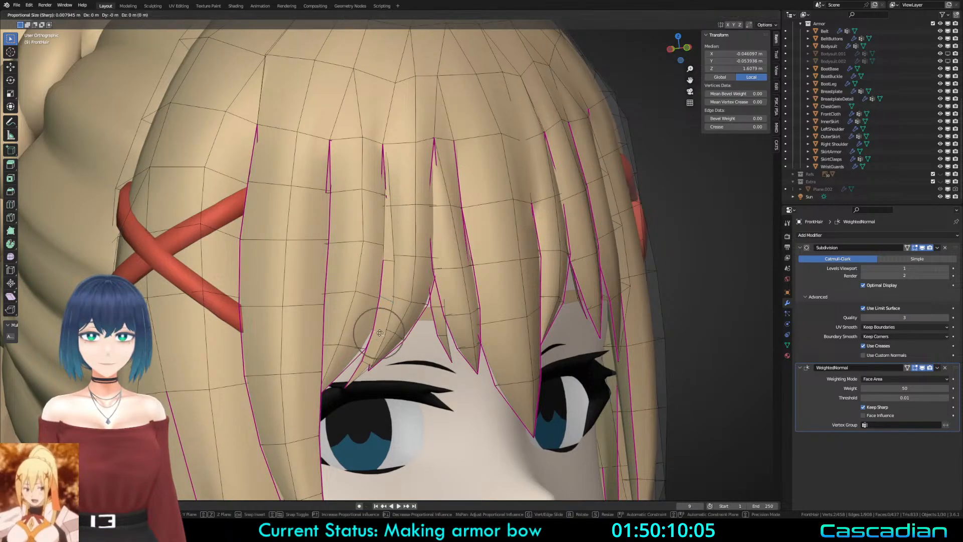
click(389, 261)
key(g)
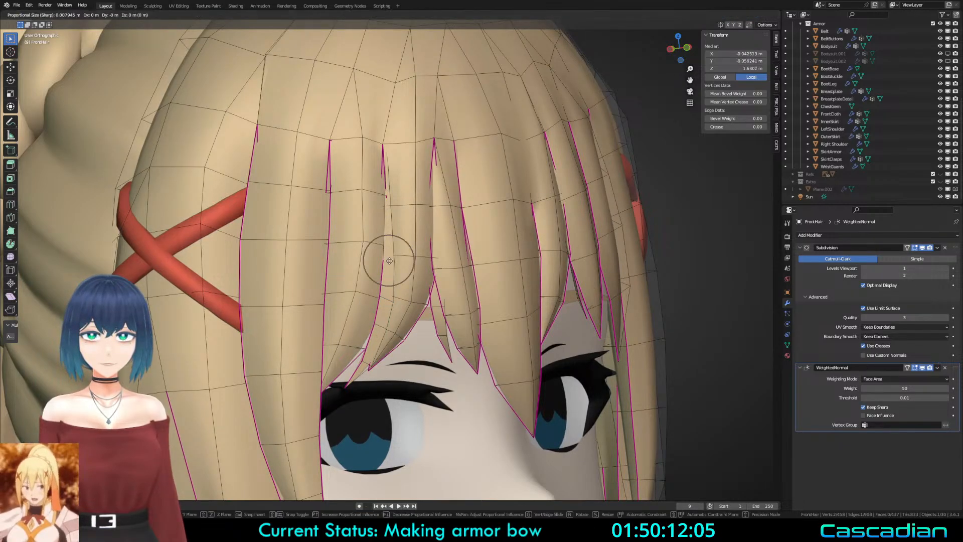
click(387, 300)
Step: Edge-slide the outer strand's middle cross edge along the strand and try sliding the edge below it
key(g)
key(g)
click(387, 284)
click(385, 323)
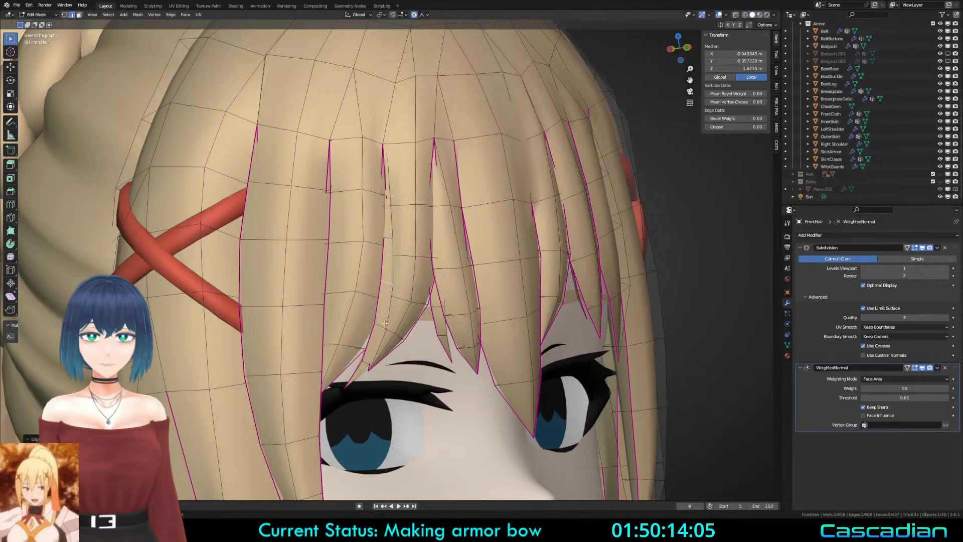
key(g)
key(g)
right_click(385, 319)
Step: Edge-slide the outer strand's lower cross edge and adjust the edge near its tip
click(382, 325)
key(g)
key(g)
click(369, 355)
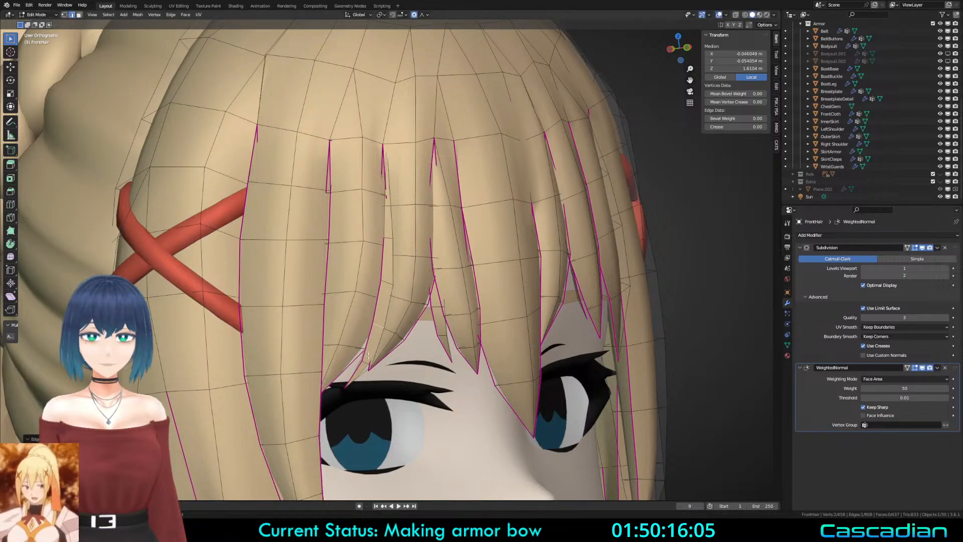
key(g)
key(g)
click(372, 354)
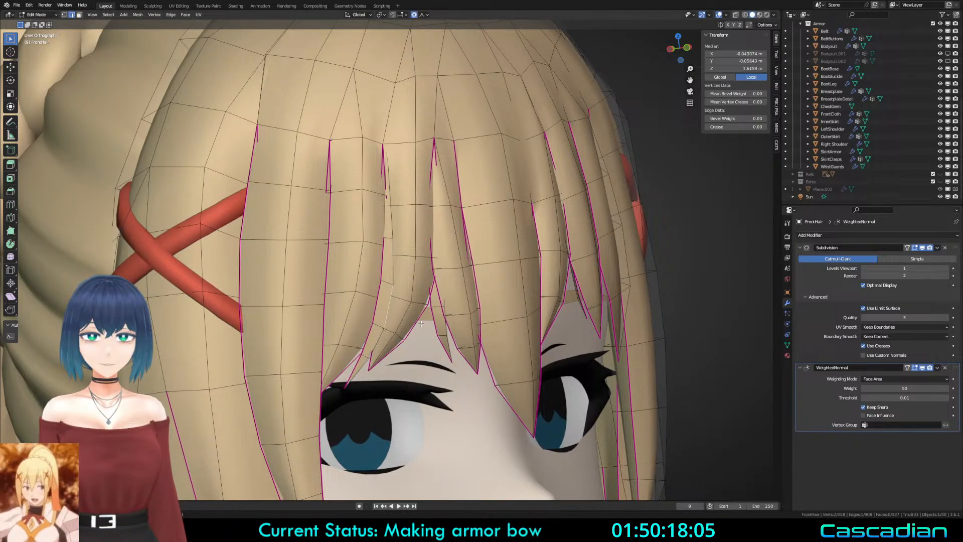
Step: Scale the outer strand's lower and upper cross edges and reposition the upper one
click(381, 324)
middle_drag(382, 323, 412, 320)
key(s)
click(419, 304)
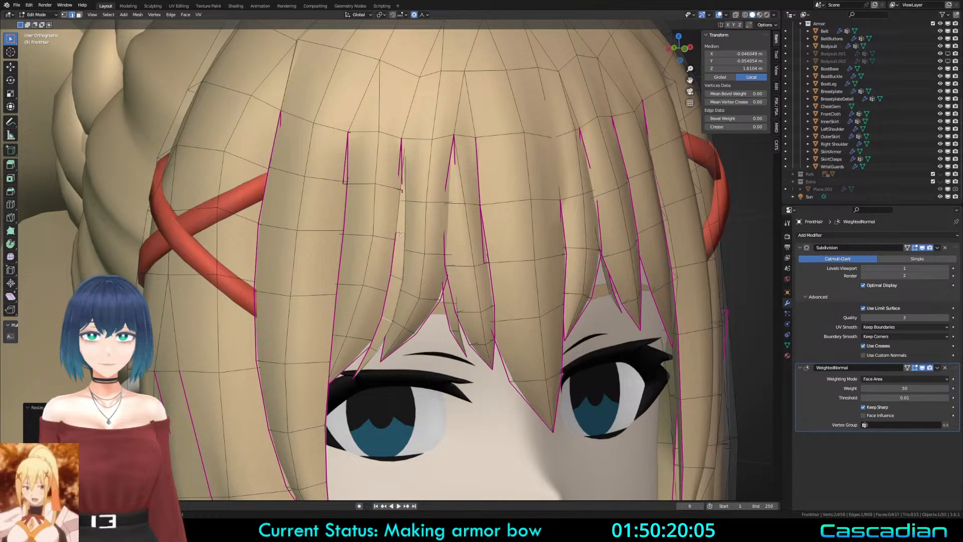
click(400, 234)
key(s)
click(455, 251)
key(g)
click(460, 255)
Step: Check the bangs from the opposite side in Object Mode and move the outer strand's tip vertex
key(Tab)
scroll(435, 278, down, 3)
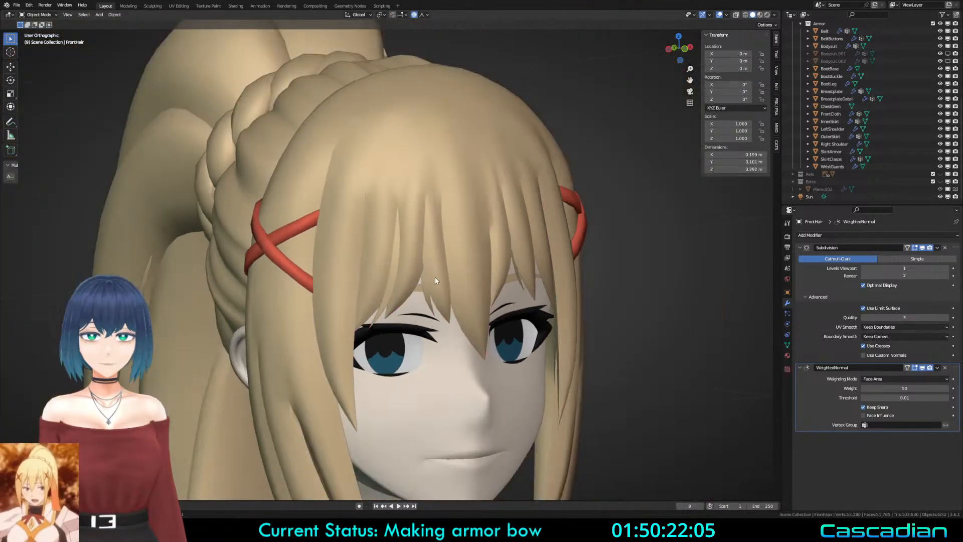
middle_drag(434, 281, 325, 293)
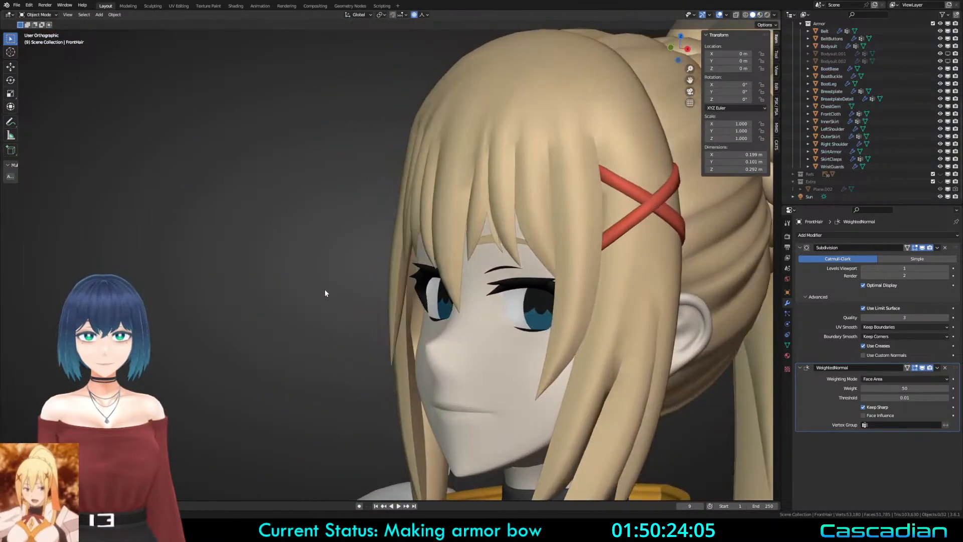
key(Tab)
scroll(351, 294, up, 2)
scroll(421, 296, up, 1)
key(g)
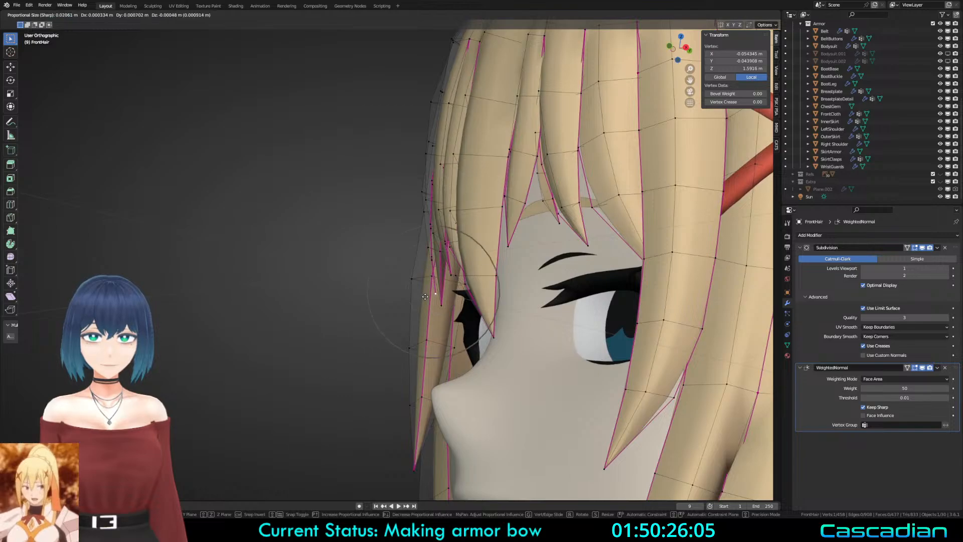
click(433, 296)
Step: Examine the head and bangs from the front and both sides, mainly in Object Mode
mouse_move(433, 296)
middle_down()
mouse_move(511, 273)
mouse_move(501, 301)
middle_up()
key(Tab)
scroll(435, 249, down, 4)
key(a)
key(alt+a)
scroll(502, 300, down, 3)
key(z)
key(z)
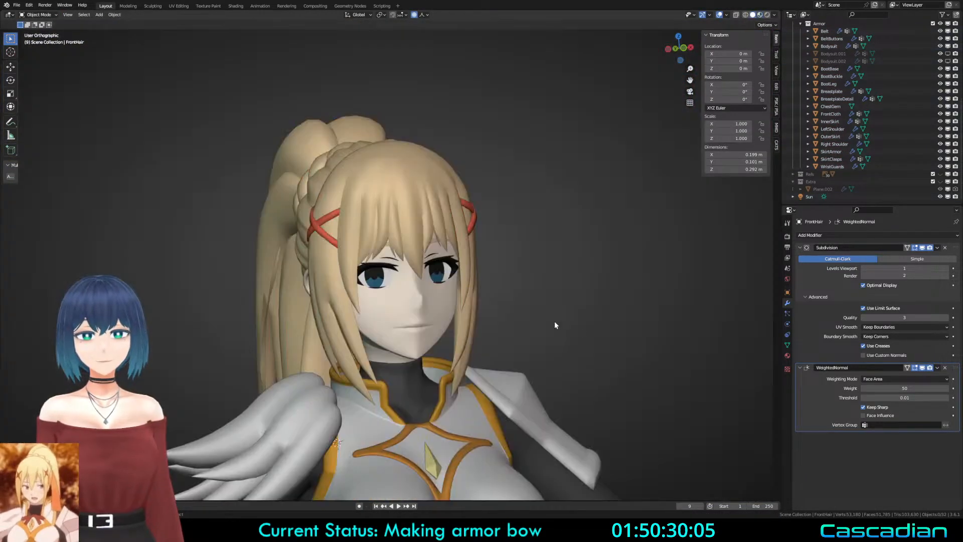
mouse_move(555, 320)
middle_down()
mouse_move(370, 302)
mouse_move(642, 288)
mouse_move(261, 265)
middle_up()
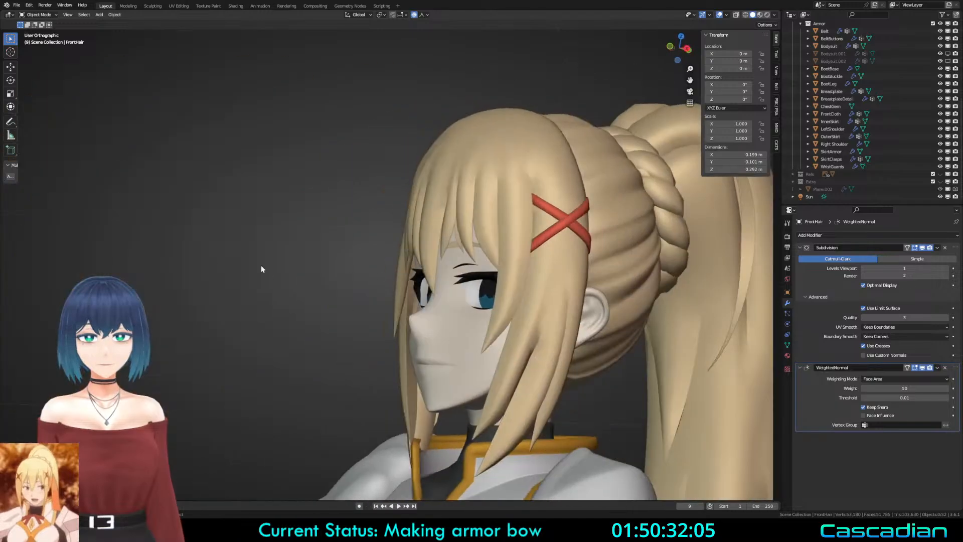
key(Tab)
scroll(415, 292, up, 4)
key(Tab)
scroll(416, 292, down, 4)
middle_drag(415, 293, 434, 290)
mouse_move(434, 289)
shift+middle_down()
mouse_move(379, 326)
mouse_move(430, 294)
shift+middle_up()
scroll(378, 326, up, 3)
Step: Select the whole outer strand in front view, duplicate it along X, and mirror the copy with an X scale of -1
key(Tab)
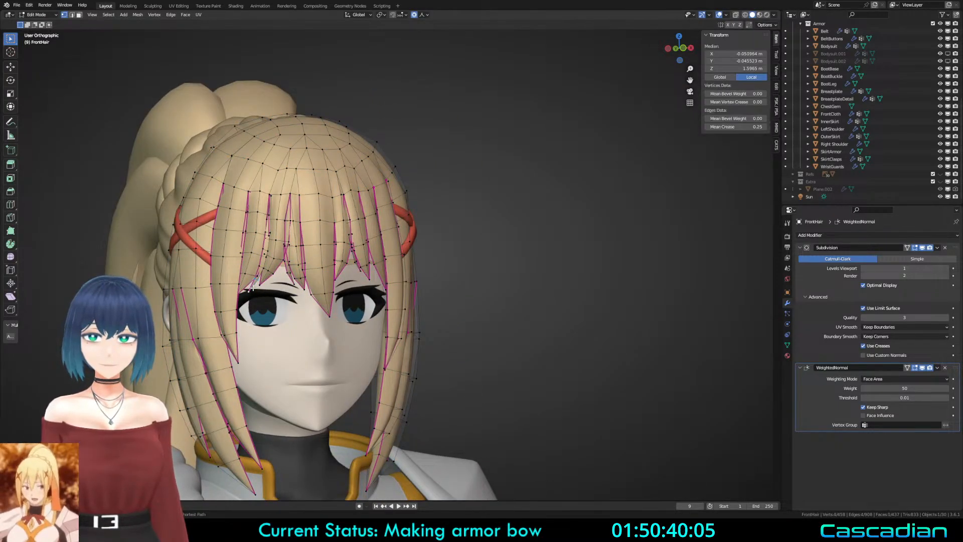
key(KP_1)
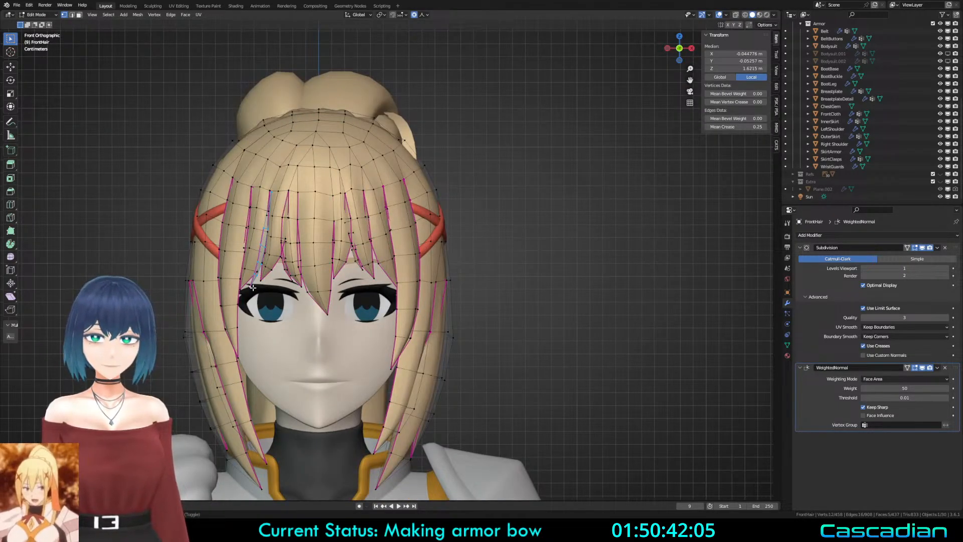
key(shift+d)
key(x)
click(433, 309)
text(sx-1)
key(Return)
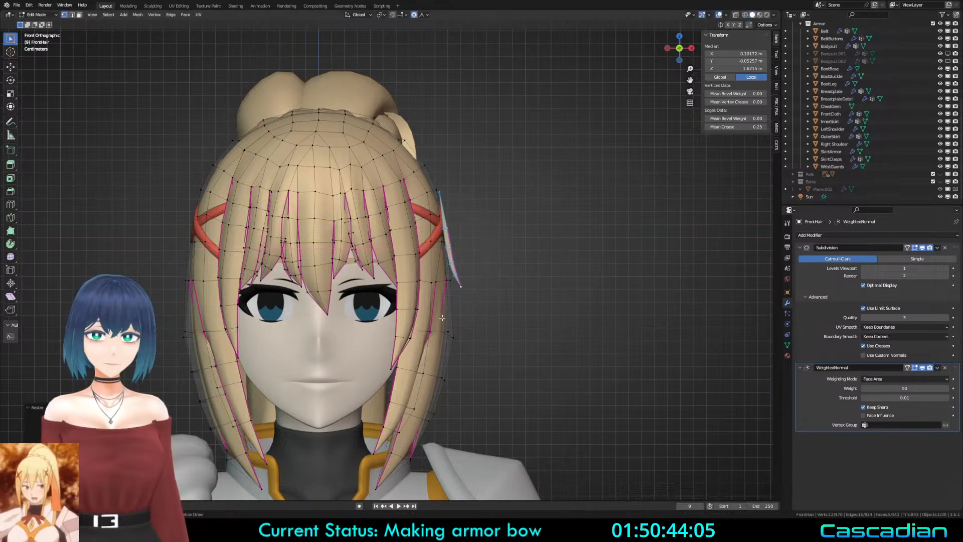
Step: Move the mirrored strand about -0.058 m along X into the opposite bangs and nudge it into place
key(g)
key(x)
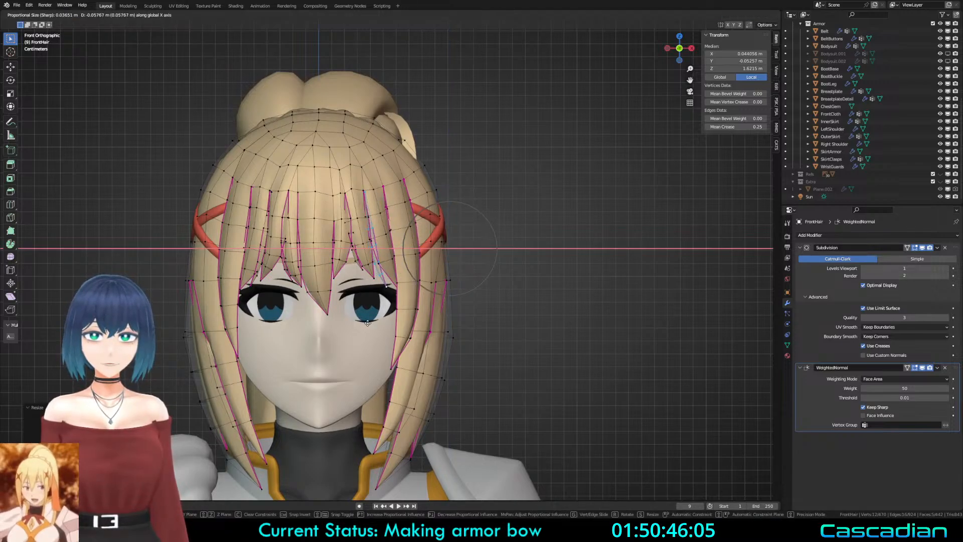
click(367, 323)
scroll(367, 323, up, 3)
middle_drag(426, 323, 366, 261)
scroll(384, 313, up, 3)
key(g)
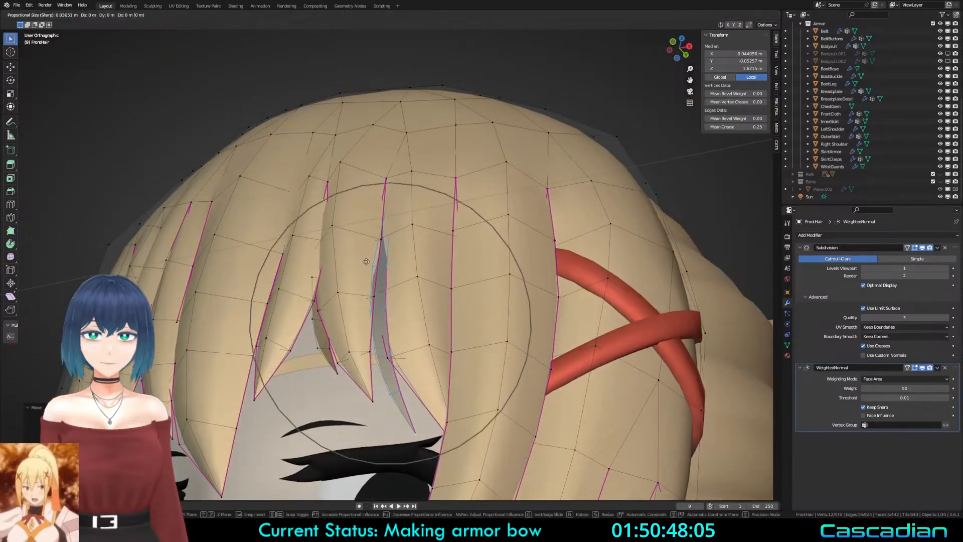
click(364, 261)
Step: Select the mirrored strand's root vertex and reposition it at the top of the gap between the bangs
scroll(403, 282, up, 3)
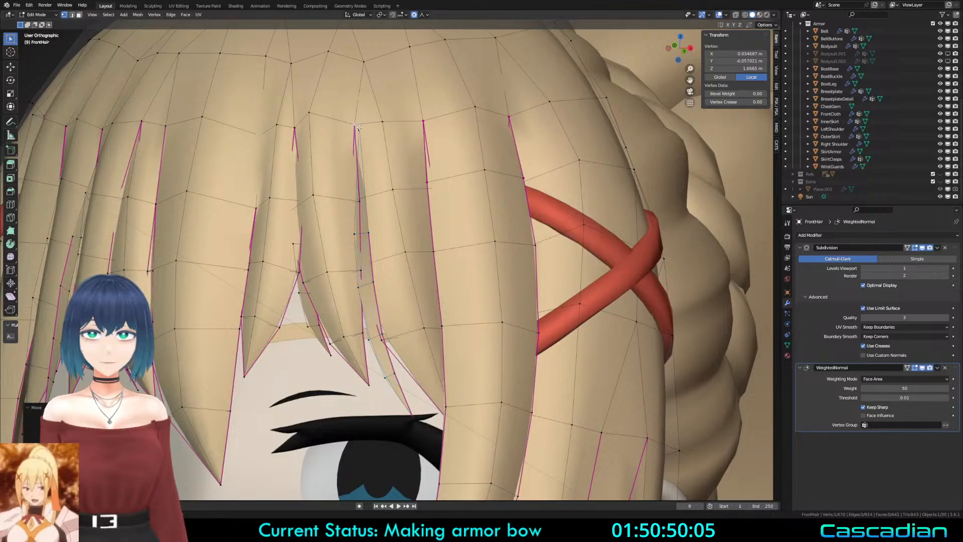
middle_drag(359, 128, 365, 160)
click(331, 136)
click(356, 118)
middle_drag(358, 121, 363, 138)
key(z)
click(401, 151)
key(g)
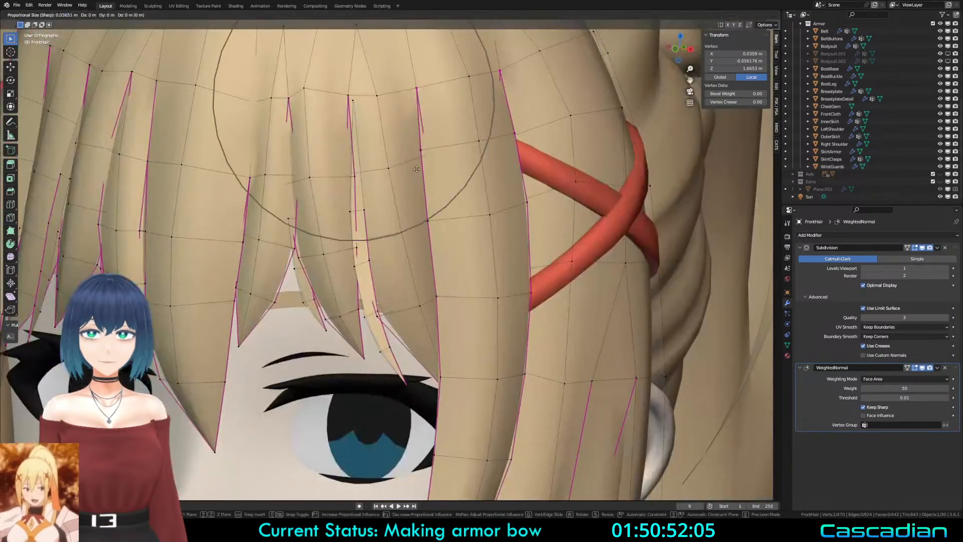
scroll(412, 169, up, 3)
click(412, 169)
Step: Move the mirrored strand's selected geometry along Y and reposition its lower edge in edge mode
middle_drag(412, 169, 534, 246)
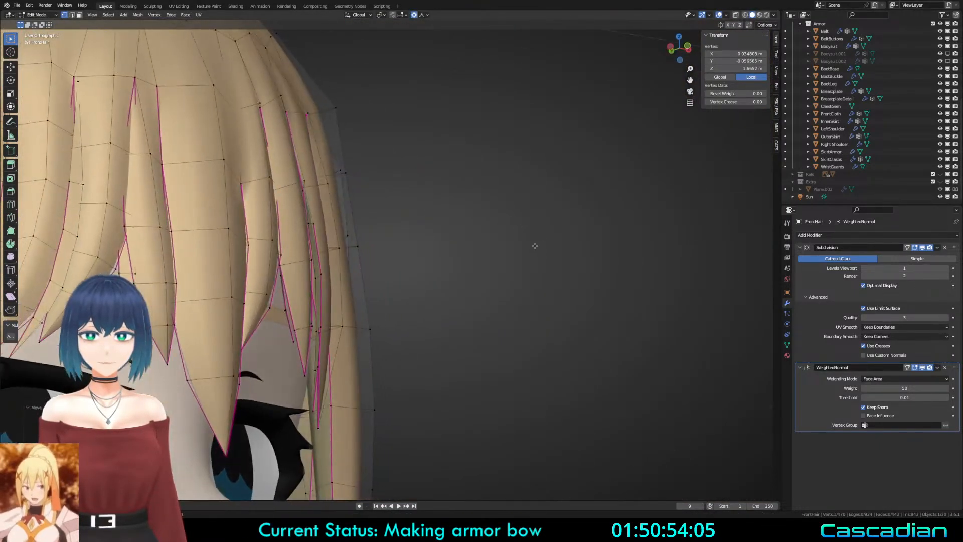
scroll(371, 326, down, 2)
key(g)
middle_drag(317, 352, 374, 312)
key(y)
click(388, 309)
scroll(247, 296, down, 3)
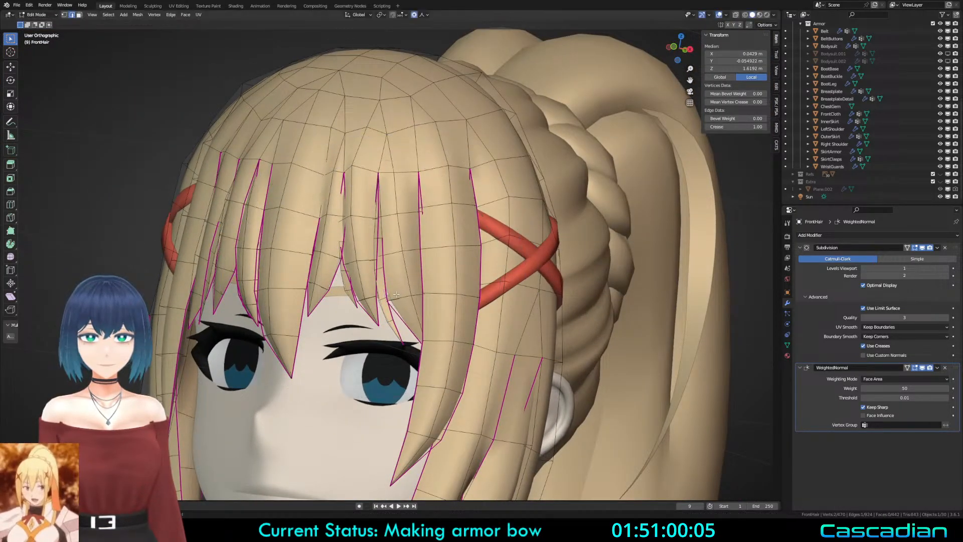
key(g)
click(420, 286)
key(Tab)
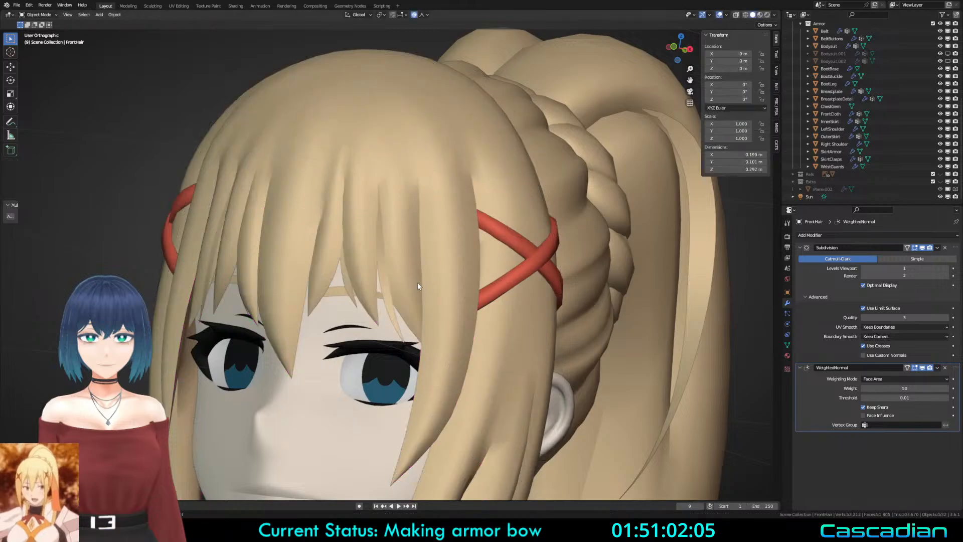
Step: Raise the mirrored strand's tip vertex and adjust the side vertex just above it
middle_drag(419, 282, 427, 292)
key(a)
key(a)
key(Tab)
key(1)
click(400, 339)
key(g)
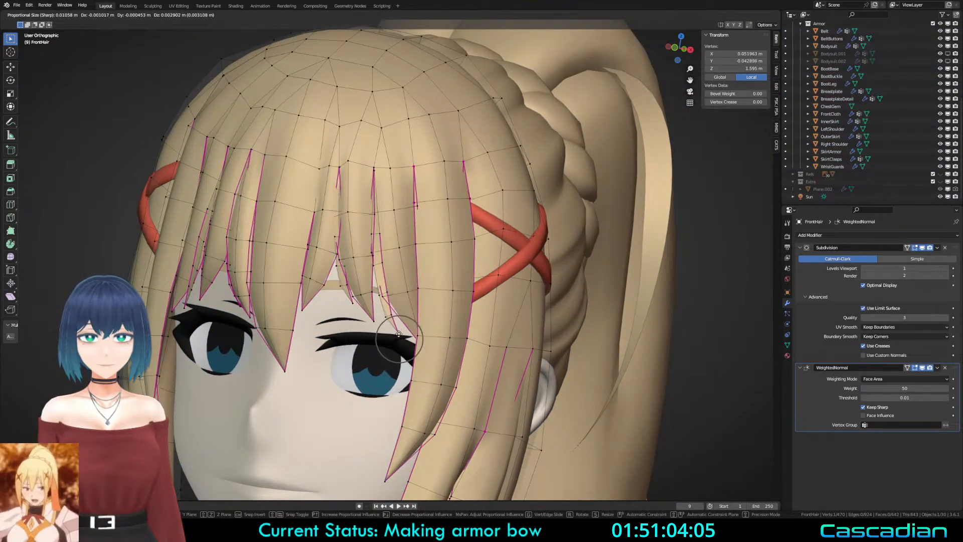
click(396, 325)
key(g)
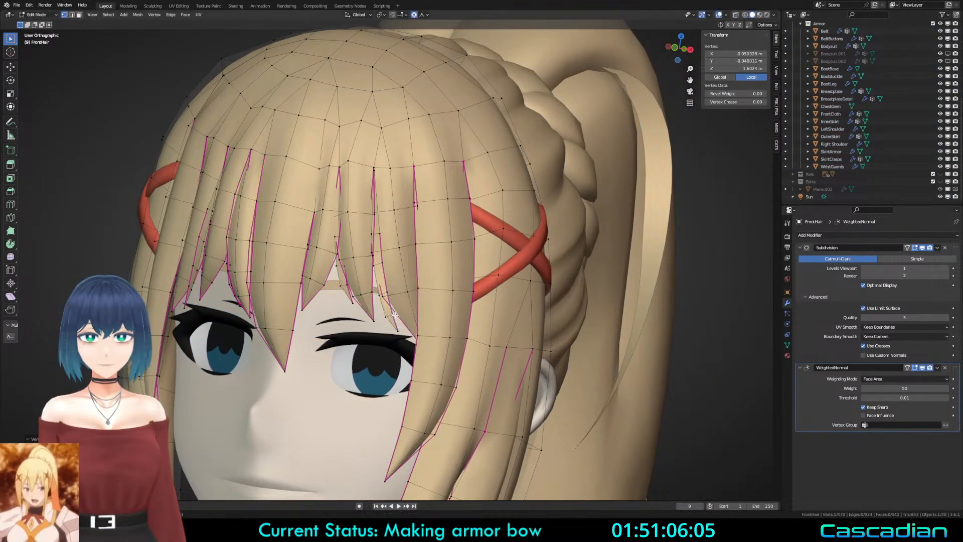
Step: Check the mirrored strand against the bangs in Object Mode and in Edit Mode's edge selection
key(Tab)
middle_drag(409, 302, 417, 314)
scroll(417, 314, down, 1)
key(Tab)
key(2)
click(381, 300)
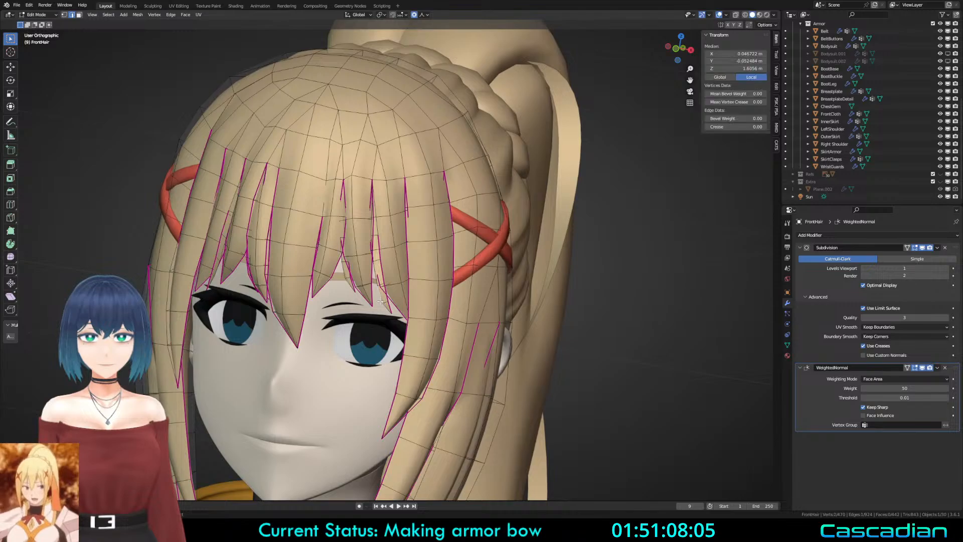
key(Tab)
scroll(408, 302, down, 2)
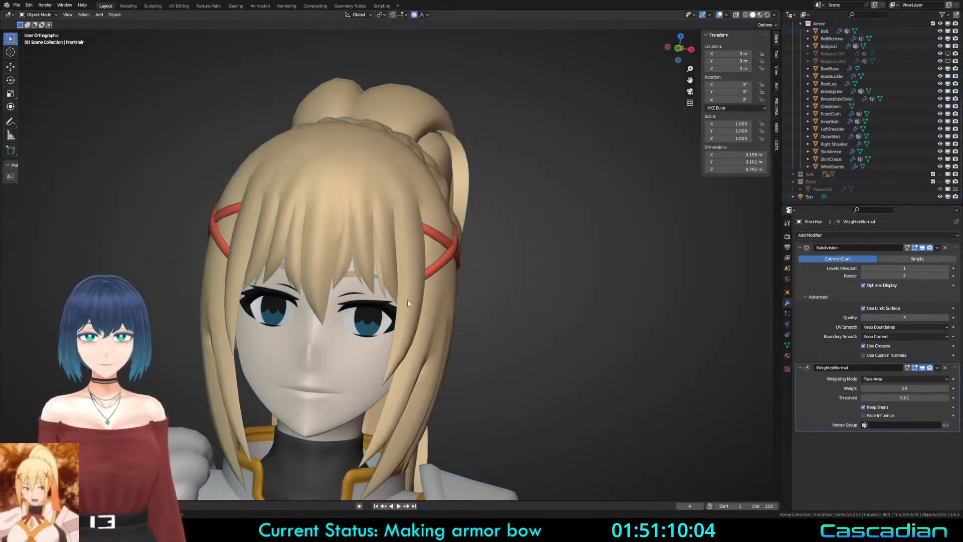
Step: Edge-slide the selected edge on the lower half of the mirrored strand
key(Tab)
middle_drag(407, 303, 383, 302)
scroll(383, 302, up, 4)
click(381, 283)
key(g)
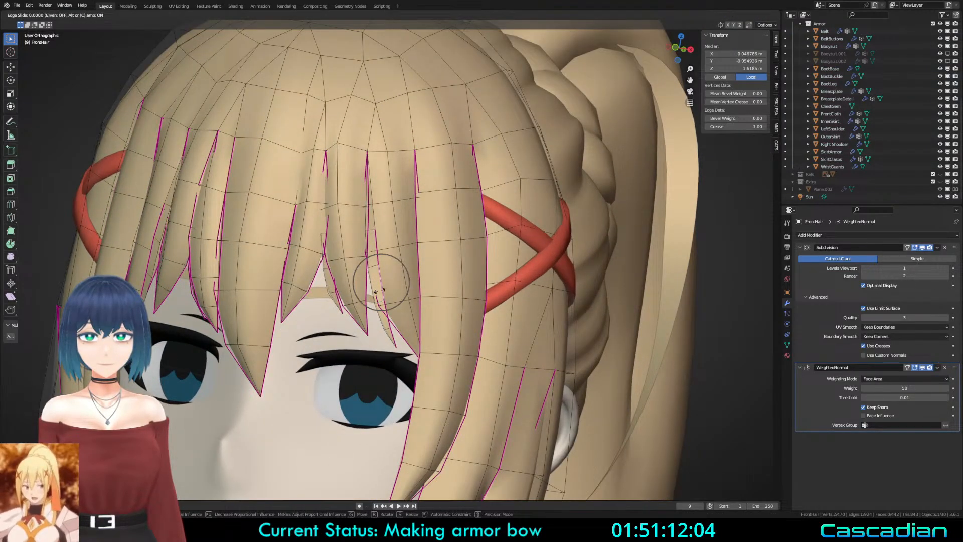
click(379, 291)
Step: Vertex-slide the upper side vertex of the mirrored strand and return to Object Mode
key(a)
key(a)
key(1)
click(376, 232)
key(g)
key(g)
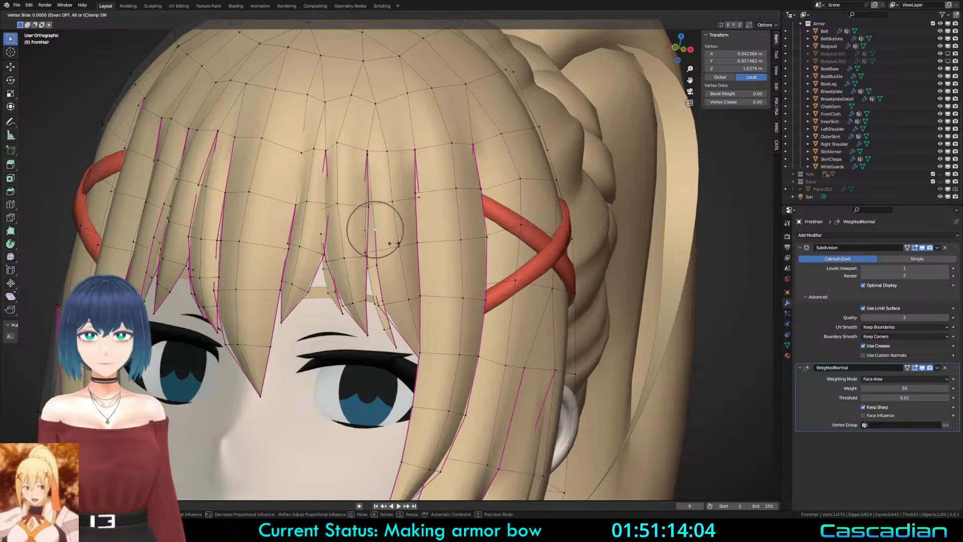
scroll(393, 243, down, 5)
key(Tab)
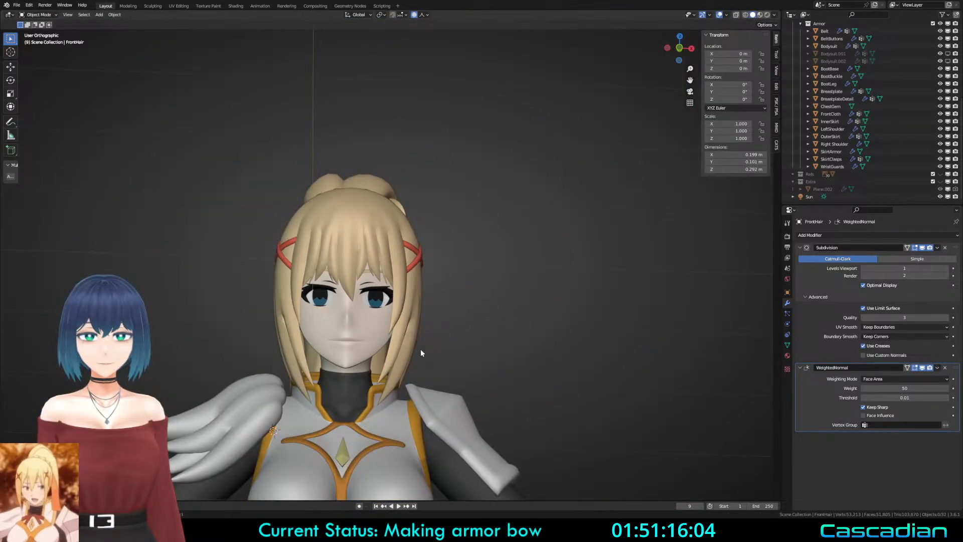
Step: Inspect the mirrored strand and surrounding bangs from several angles in Edit Mode and Object Mode
scroll(439, 351, up, 4)
middle_drag(420, 350, 397, 346)
scroll(415, 350, up, 4)
key(Tab)
alt+click(398, 307)
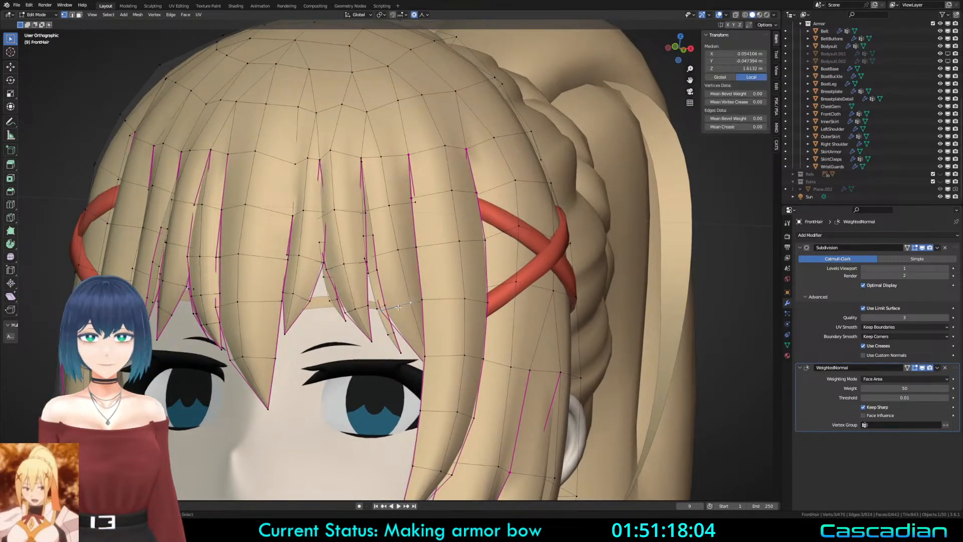
mouse_move(398, 307)
middle_down()
mouse_move(402, 287)
mouse_move(423, 305)
middle_up()
key(alt+z)
click(507, 336)
key(a)
key(a)
key(a)
mouse_move(321, 303)
middle_down()
mouse_move(365, 302)
mouse_move(324, 301)
middle_up()
middle_drag(537, 321, 510, 302)
key(shift+z)
key(Tab)
key(a)
key(a)
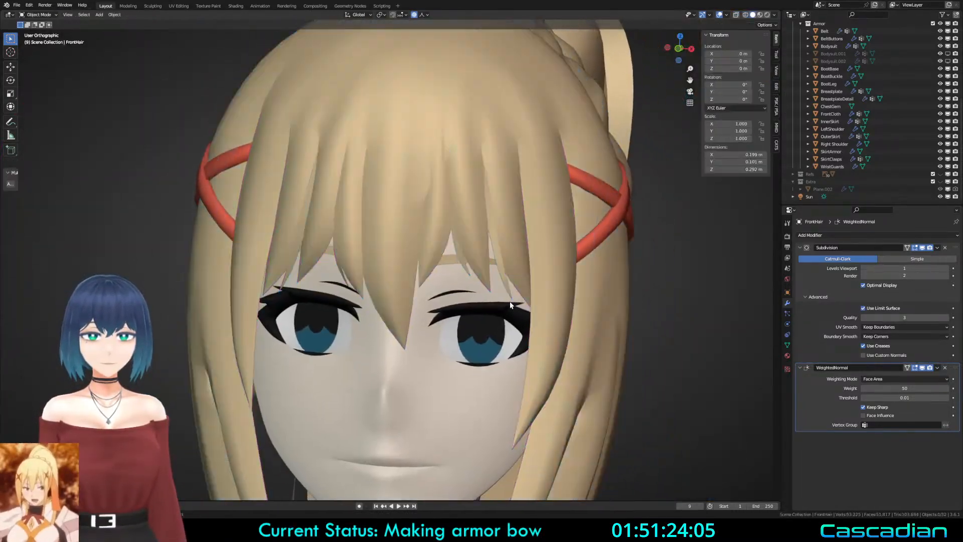
scroll(510, 305, down, 3)
scroll(503, 339, up, 5)
key(Tab)
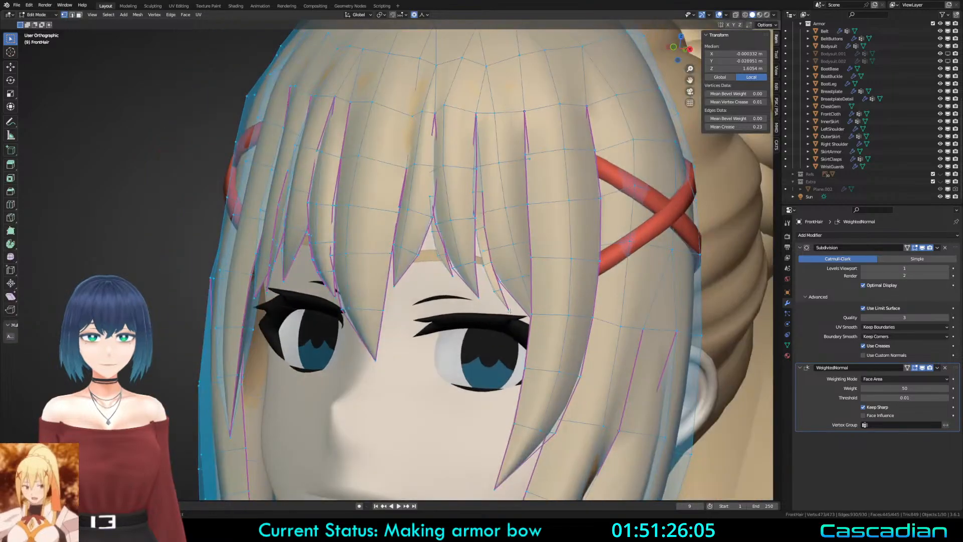
Step: Fine-tune the mirrored strand's tip vertex position from the side and front
click(510, 311)
key(g)
click(509, 304)
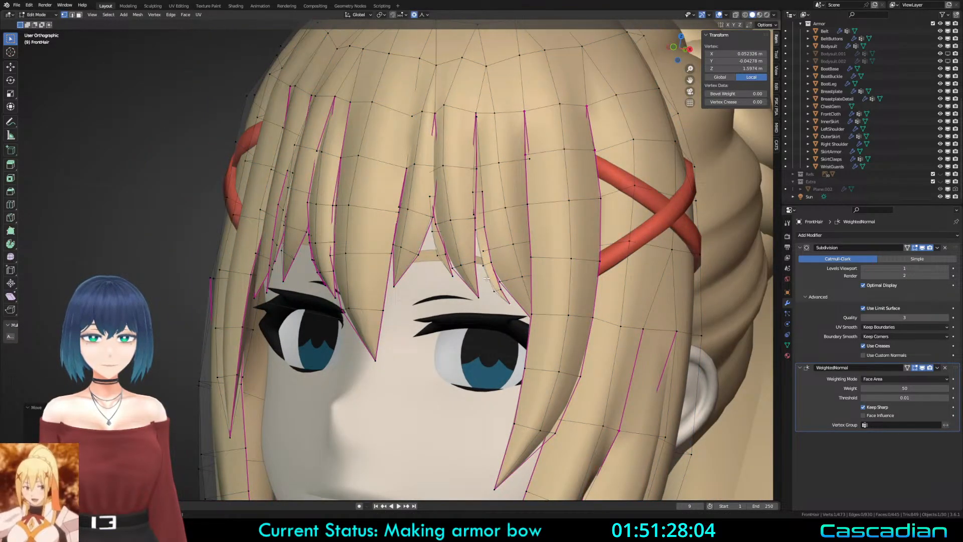
middle_drag(486, 279, 390, 275)
key(2)
click(496, 242)
key(1)
key(g)
click(328, 282)
key(Tab)
key(Tab)
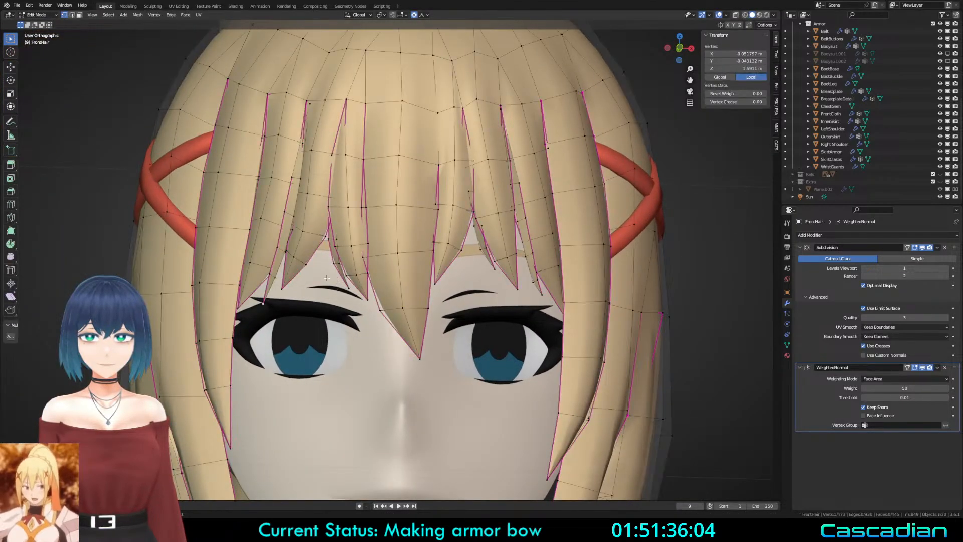
Step: Nudge three vertices along the small strand beside the outer bang into place, and return to Object Mode
click(270, 276)
key(g)
click(269, 274)
click(278, 248)
key(g)
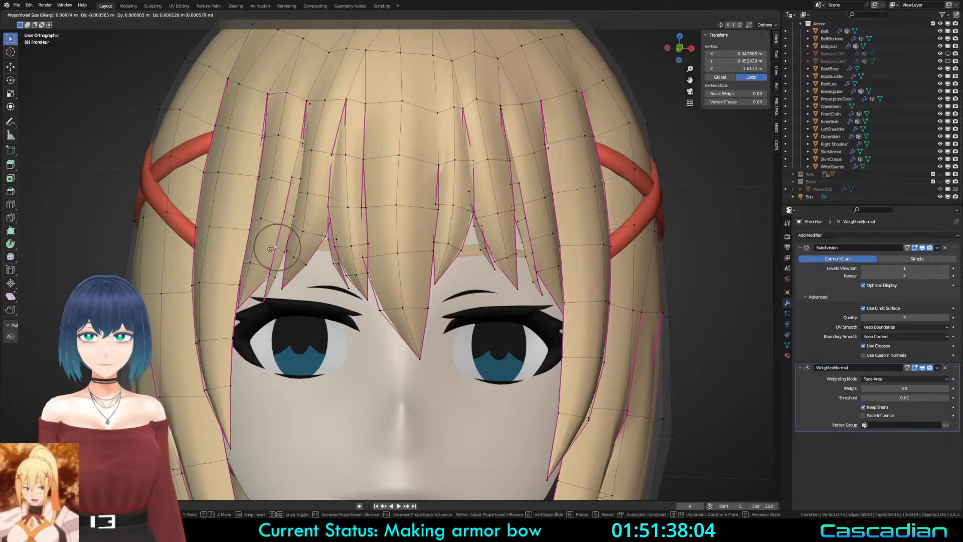
click(275, 246)
click(282, 211)
key(g)
click(283, 210)
key(Tab)
Step: Inspect the bangs from the front, comparing the FrontHair mesh in Edit Mode with its smooth result in Object Mode
scroll(386, 279, down, 8)
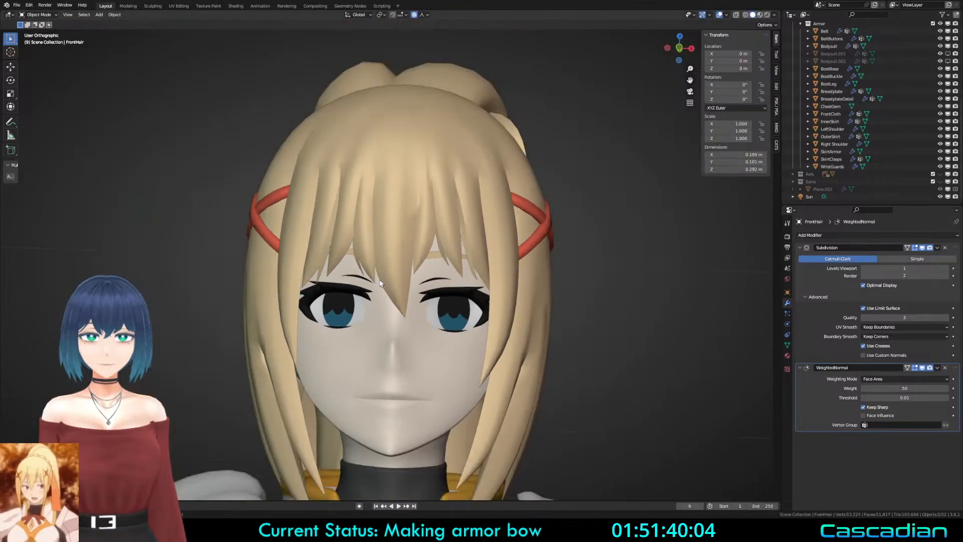
key(a)
scroll(387, 279, up, 4)
click(433, 259)
key(Tab)
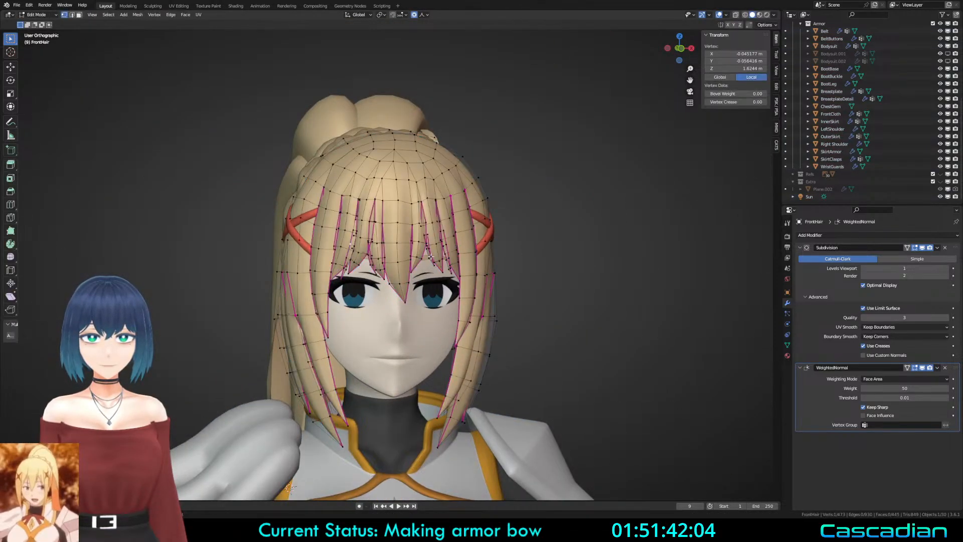
scroll(431, 256, up, 2)
key(Tab)
scroll(431, 257, down, 4)
key(a)
click(467, 287)
scroll(467, 288, down, 4)
scroll(467, 288, up, 7)
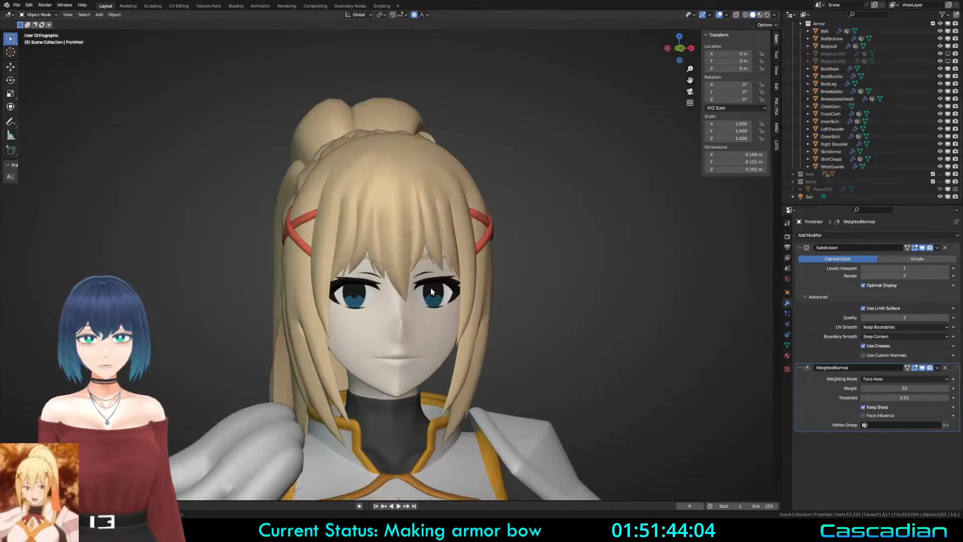
Step: Review the head in Material Preview shading, and return to Solid shading to examine the bangs from the other side
middle_drag(468, 289, 532, 321)
click(522, 420)
middle_drag(540, 356, 526, 350)
scroll(527, 351, down, 2)
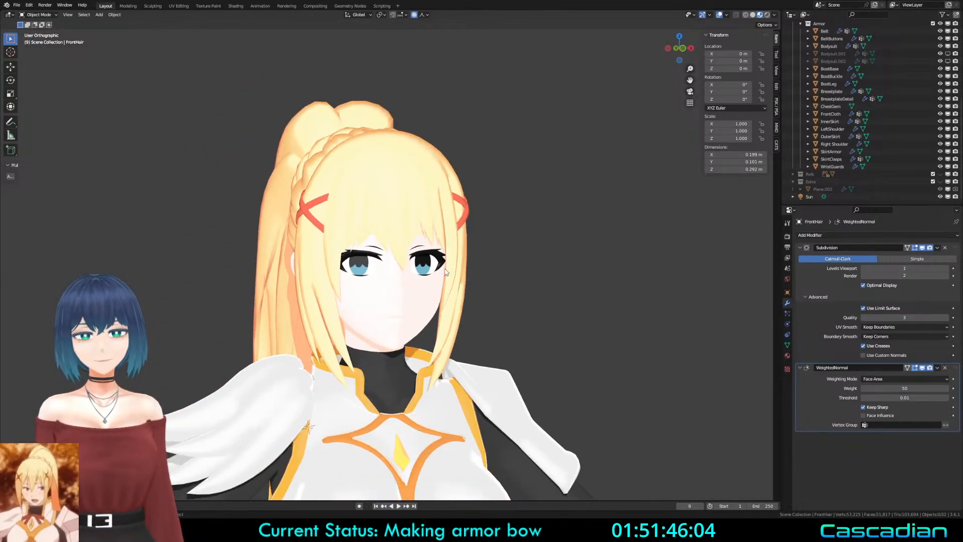
middle_drag(526, 301, 517, 316)
key(z)
click(564, 315)
mouse_move(454, 347)
middle_down()
mouse_move(422, 296)
mouse_move(445, 298)
mouse_move(449, 270)
mouse_move(489, 223)
mouse_move(465, 290)
mouse_move(424, 305)
middle_up()
scroll(440, 326, up, 4)
scroll(465, 290, down, 3)
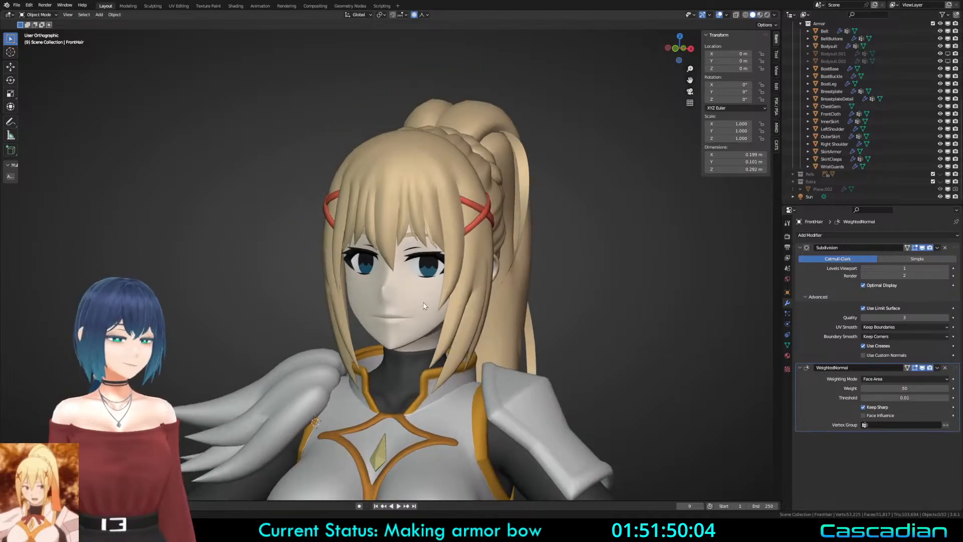
Step: Examine the hair from the side and compare it in Material Preview shading
scroll(596, 246, up, 2)
mouse_move(597, 246)
middle_down()
mouse_move(630, 242)
mouse_move(659, 281)
middle_up()
scroll(659, 306, down, 3)
key(z)
click(663, 344)
middle_drag(663, 345, 693, 345)
Step: Return to Solid shading and set its lighting to Flat to check the hair silhouette
key(z)
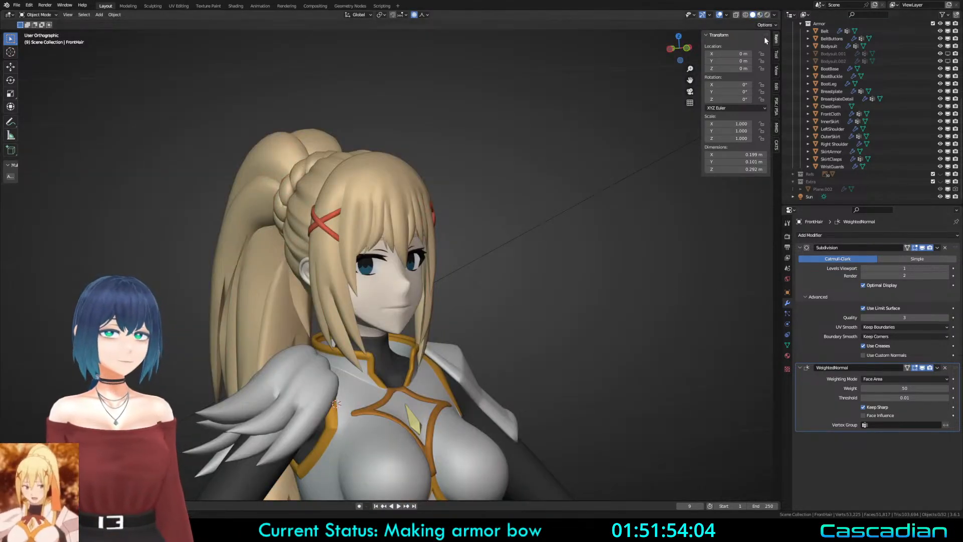
click(774, 15)
click(792, 76)
mouse_move(622, 226)
middle_down()
mouse_move(458, 294)
mouse_move(394, 273)
mouse_move(417, 259)
mouse_move(437, 273)
middle_up()
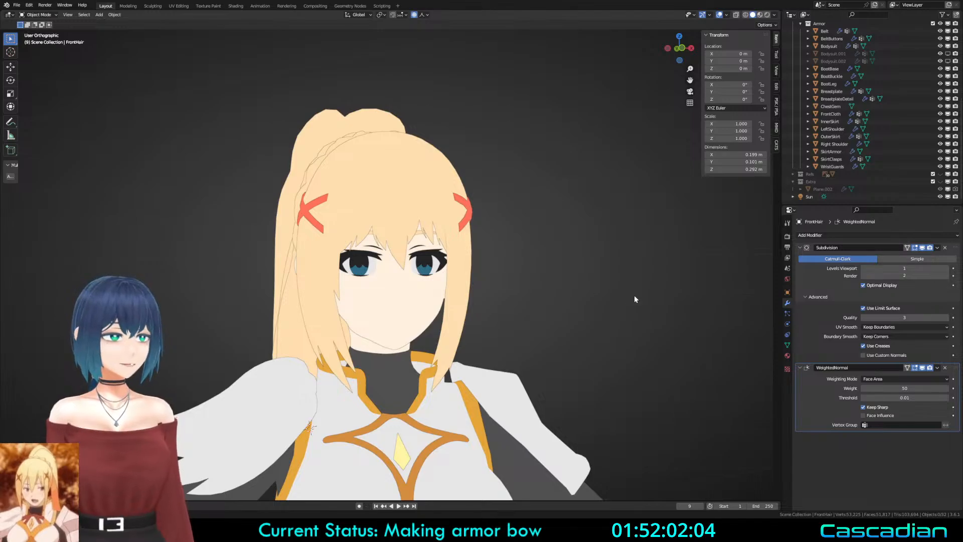
Step: View the model in Material Preview shading, check its viewport shading options, and examine the bangs up close
key(z)
click(638, 397)
click(775, 15)
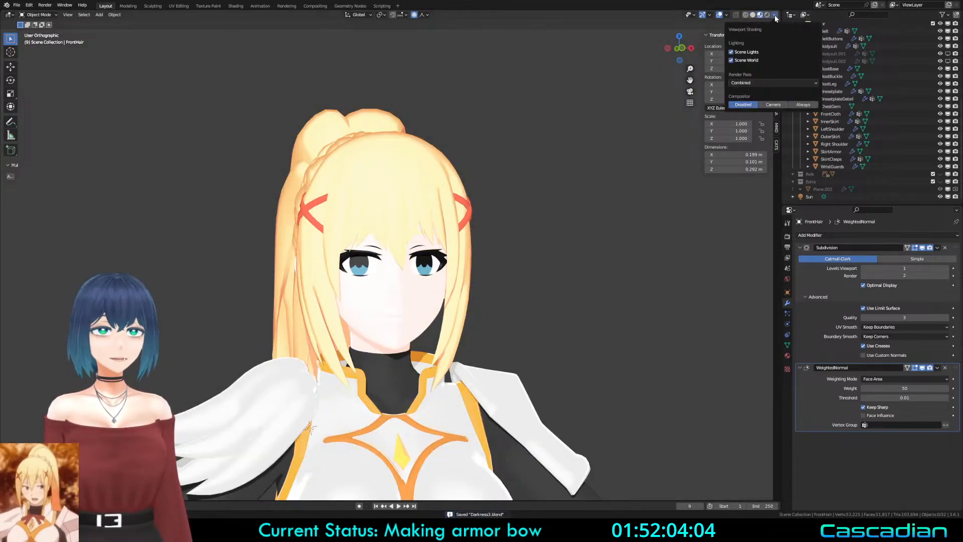
click(771, 18)
scroll(588, 254, up, 2)
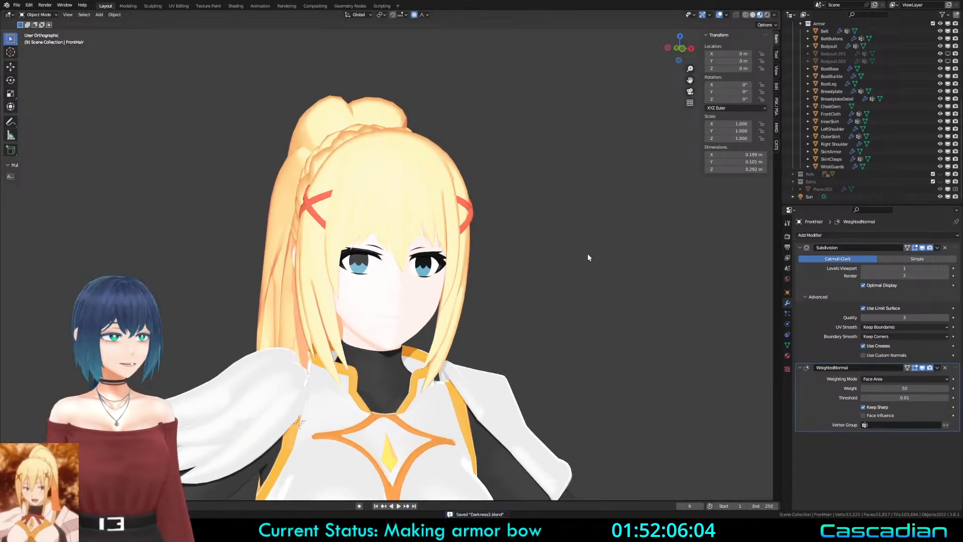
middle_drag(571, 216, 682, 88)
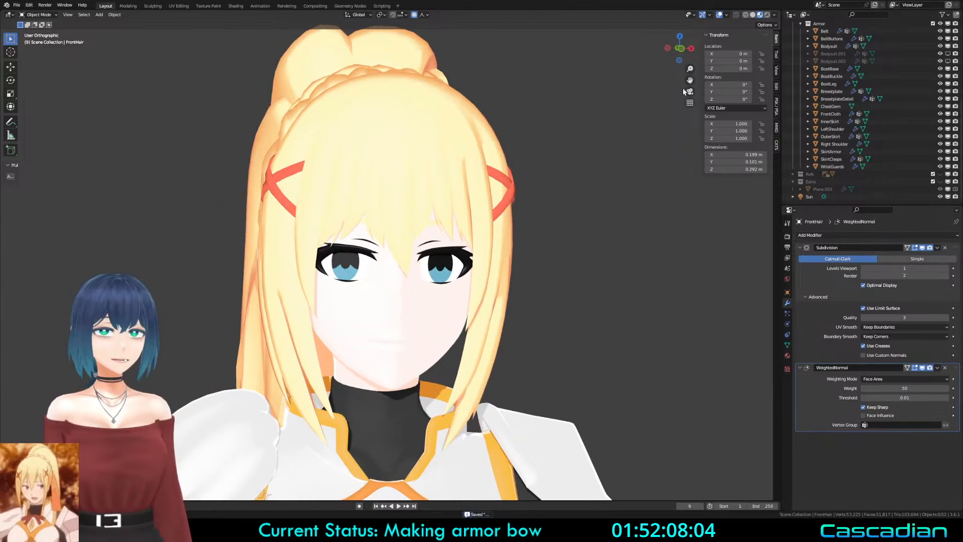
Step: Switch the viewport to Solid shading and set its lighting to MatCap
click(709, 275)
click(774, 15)
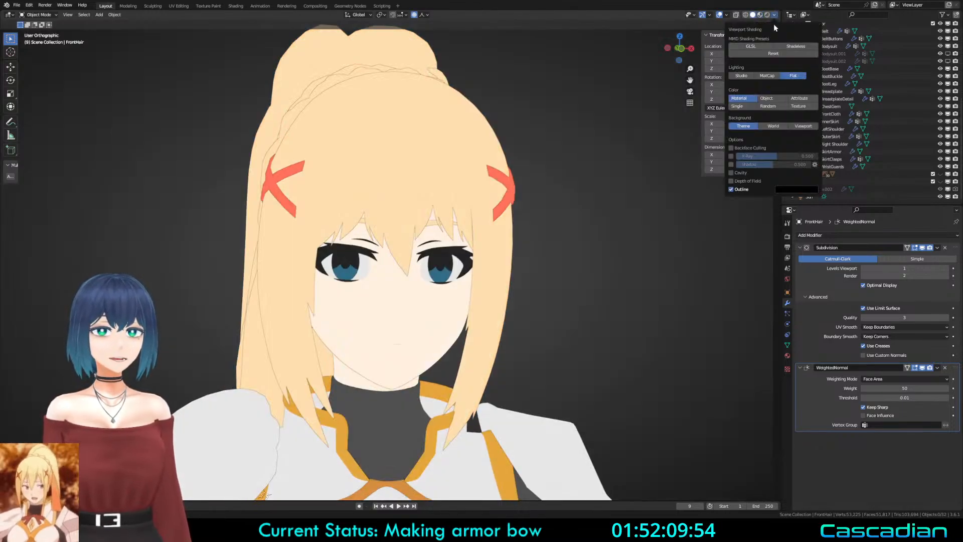
click(768, 76)
Step: Switch Edit Mode to the HairBack object and duplicate a lengthwise face strip behind the ear in place
scroll(505, 318, down, 3)
mouse_move(505, 318)
middle_down()
mouse_move(574, 273)
mouse_move(345, 269)
mouse_move(480, 291)
mouse_move(402, 239)
mouse_move(512, 318)
mouse_move(497, 317)
mouse_move(504, 286)
middle_up()
scroll(345, 268, up, 2)
key(Tab)
key(alt+q)
scroll(495, 317, up, 3)
scroll(495, 317, up, 3)
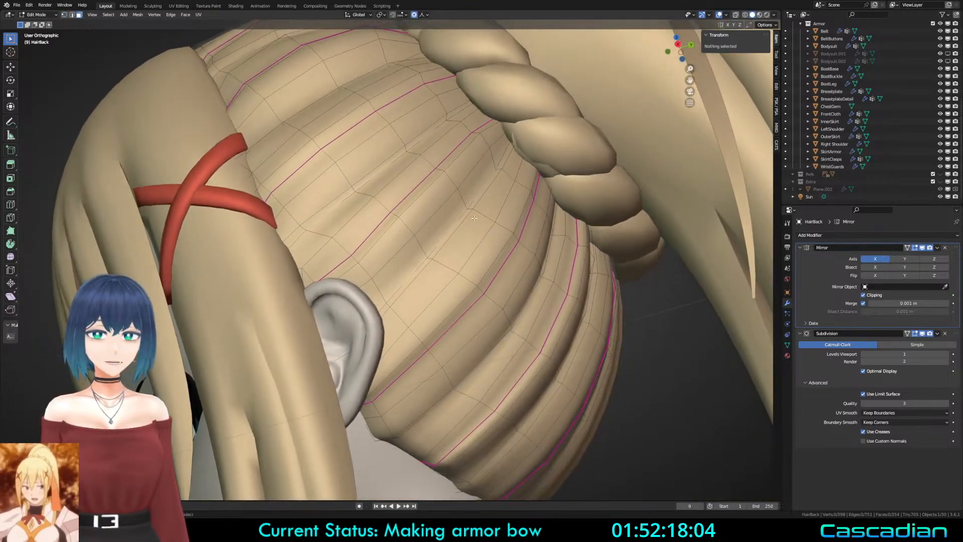
alt+click(482, 201)
middle_drag(512, 231, 557, 256)
key(shift+d)
right_click(558, 256)
key(shift+z)
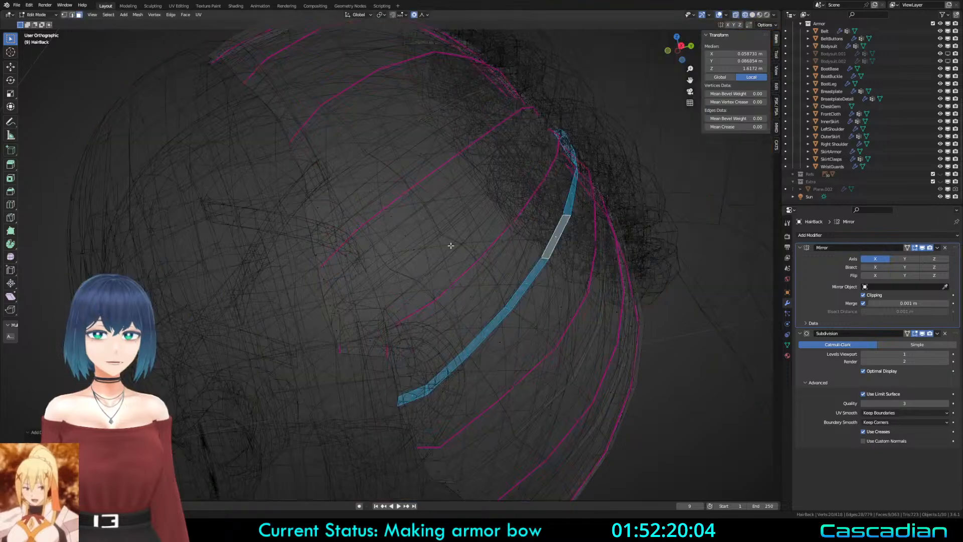
Step: Isolate part of the duplicated strip by hiding the remaining mesh, and try moving its middle edge with proportional editing
scroll(562, 154, down, 3)
middle_drag(562, 154, 499, 217)
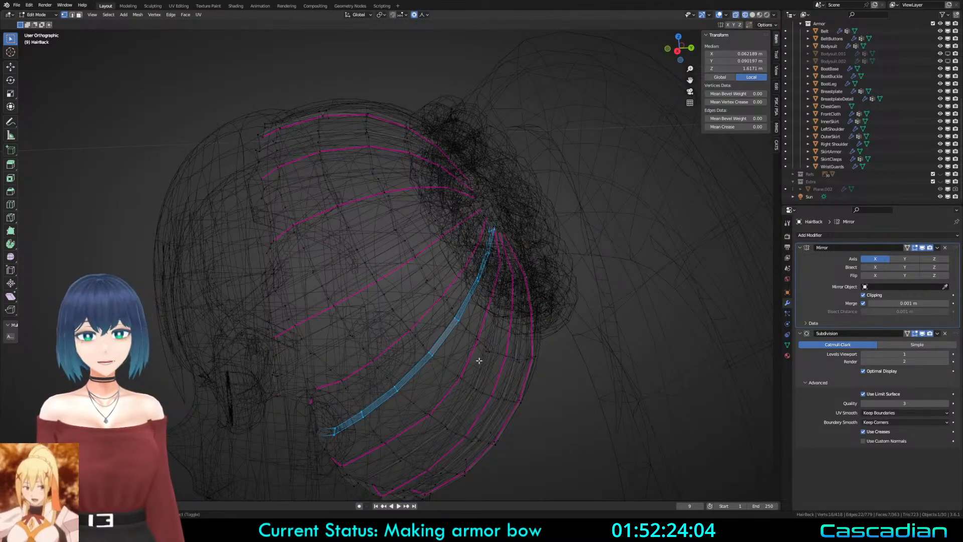
key(shift+h)
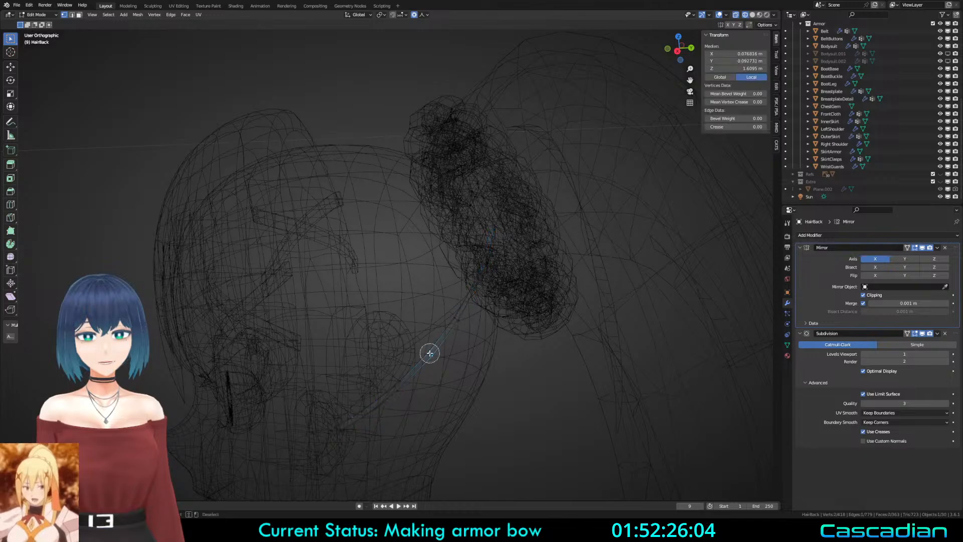
middle_drag(457, 265, 469, 303)
mouse_move(476, 350)
middle_down()
mouse_move(507, 417)
mouse_move(423, 339)
middle_up()
key(shift+z)
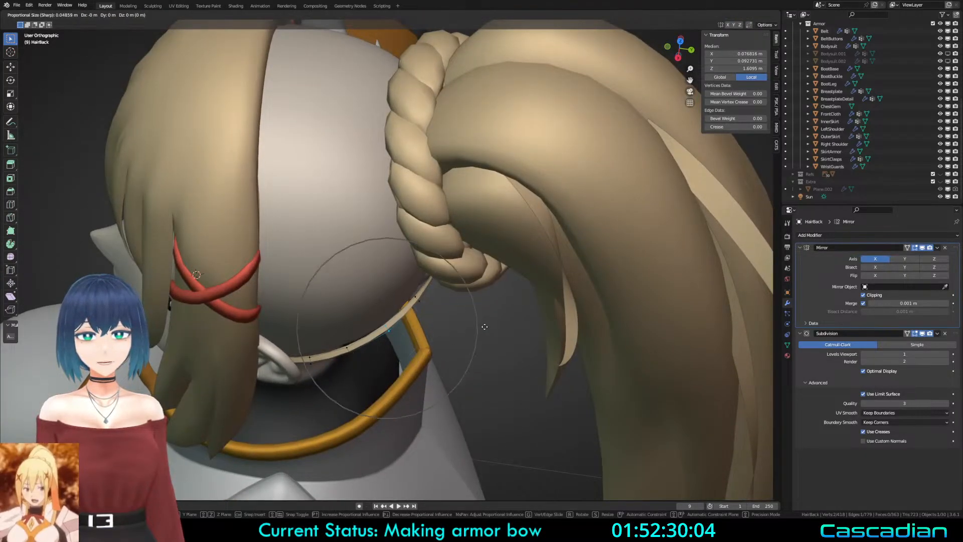
click(484, 326)
Step: Set the proportional editing falloff to Smooth and test moving the isolated strip's middle edge
click(423, 14)
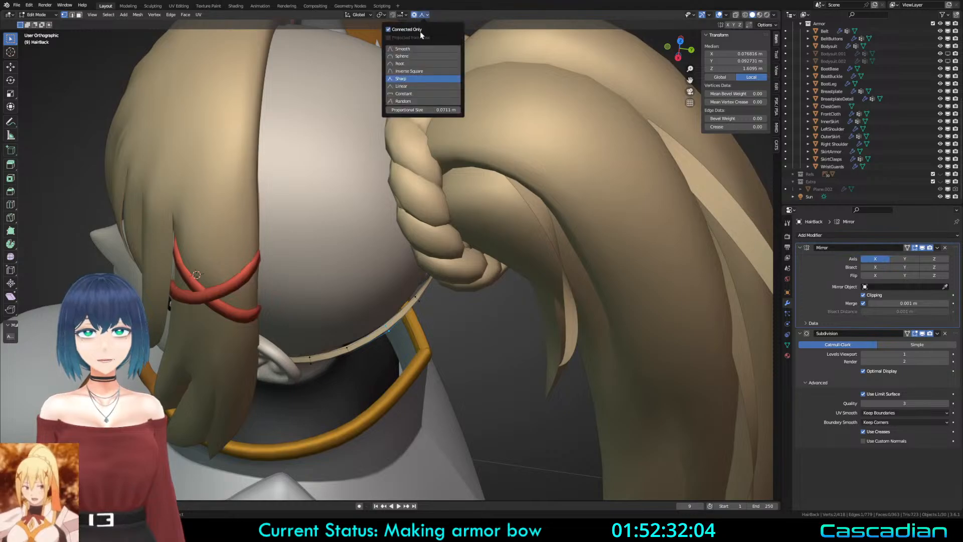
key(g)
scroll(477, 216, up, 3)
right_click(481, 221)
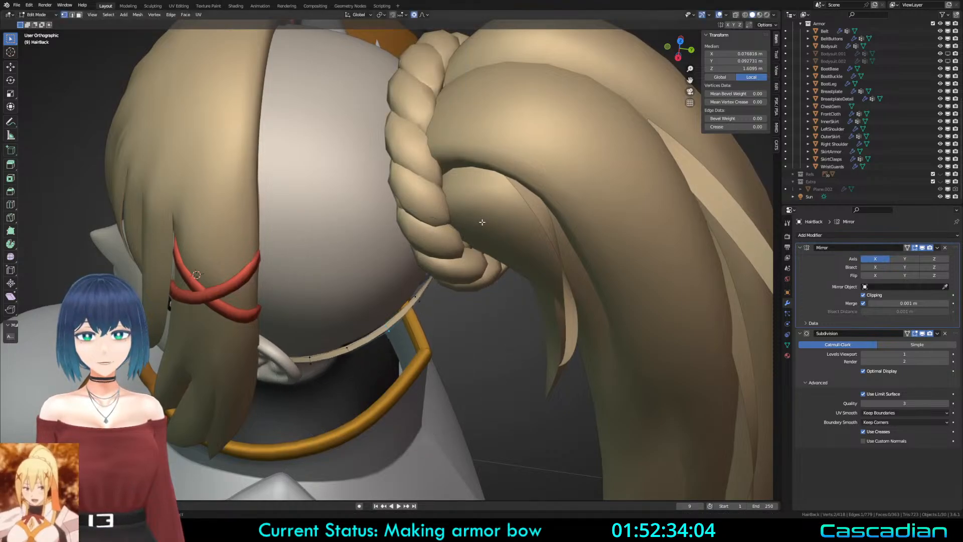
key(g)
right_click(484, 227)
Step: Try moving the isolated edge in wireframe view, and undo the hiding and reduced selection of the strip
key(shift+z)
key(g)
scroll(489, 261, down, 6)
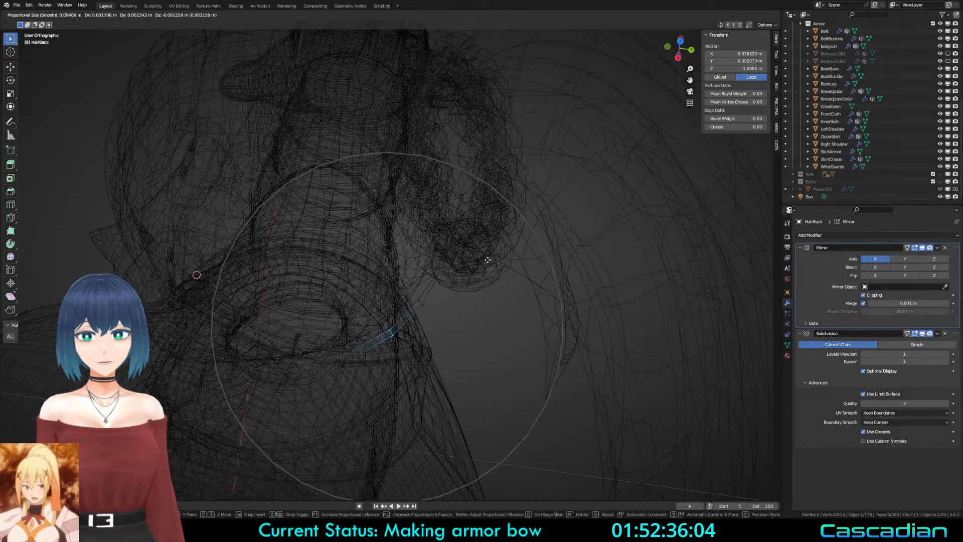
right_click(510, 284)
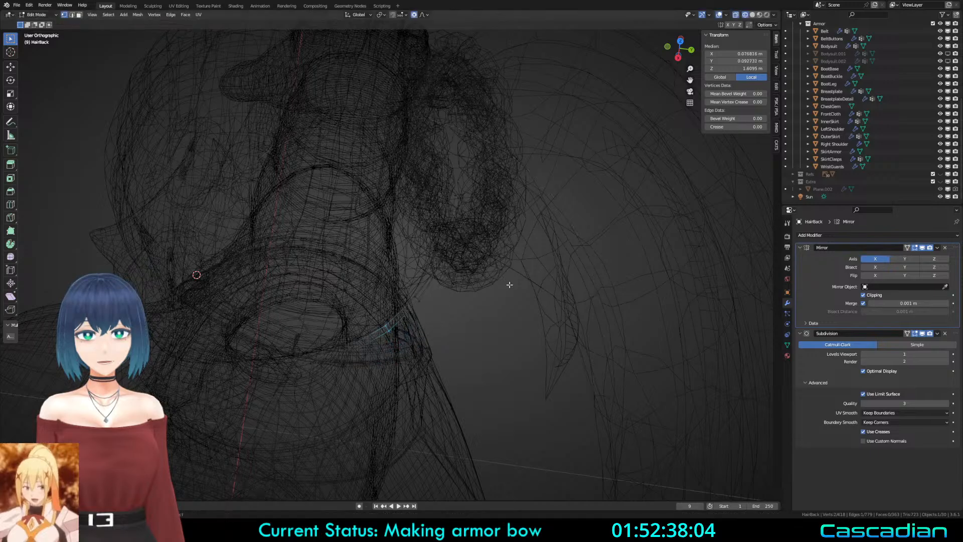
key(ctrl+z)
key(ctrl+z)
key(ctrl+z)
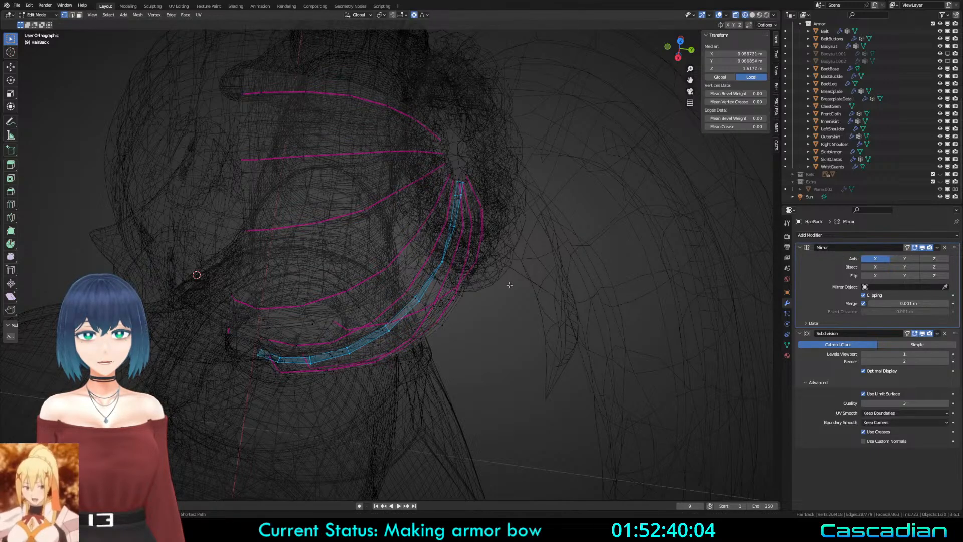
Step: Move a cross edge in the middle of the duplicated strip about 0.002 m outward with smooth proportional editing
click(416, 300)
key(g)
right_click(434, 321)
key(shift+z)
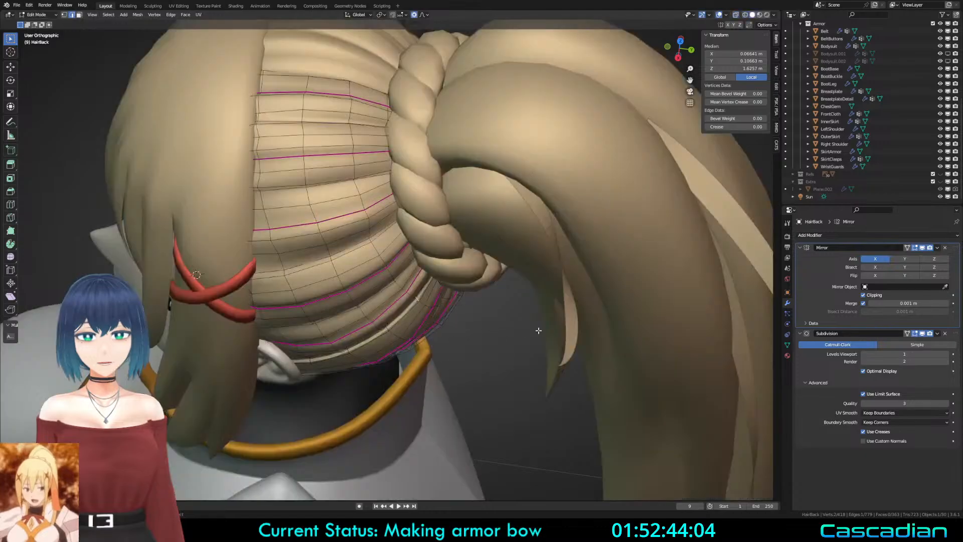
key(g)
click(547, 339)
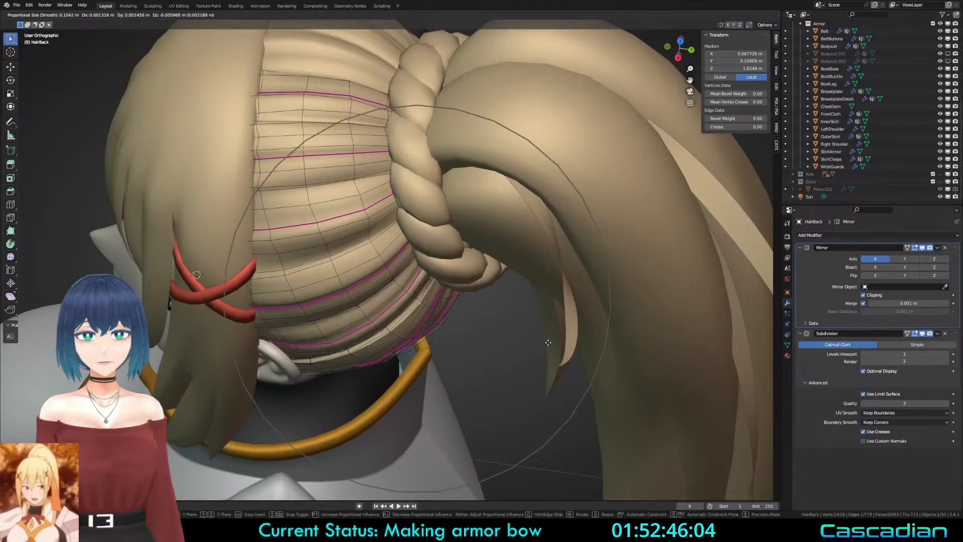
Step: Reposition further cross edges of the duplicated strip to lift its curve above the back hair
scroll(432, 311, up, 2)
mouse_move(432, 312)
middle_down()
mouse_move(448, 286)
mouse_move(446, 313)
middle_up()
key(g)
click(437, 291)
key(g)
click(461, 322)
click(450, 322)
key(g)
click(463, 325)
Step: Delete the upper end section of the duplicated strip beneath the braid, and return to Solid shading
key(1)
key(shift+z)
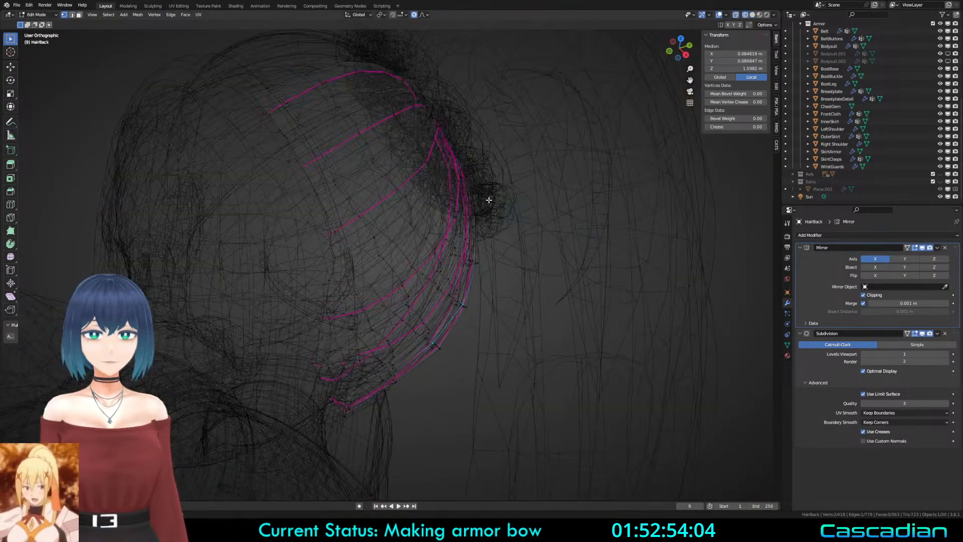
click(479, 262)
alt+click(475, 263)
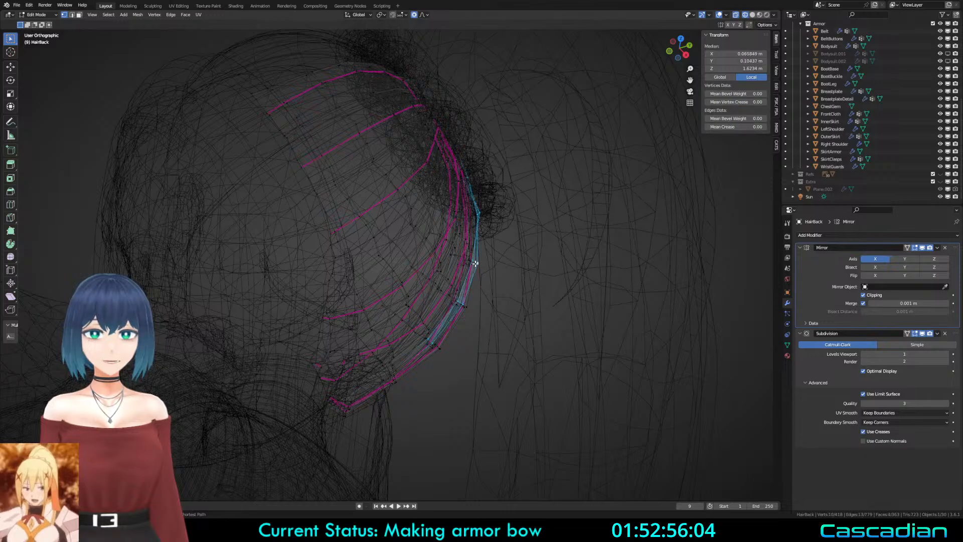
middle_drag(475, 263, 360, 273)
scroll(434, 260, down, 3)
key(c)
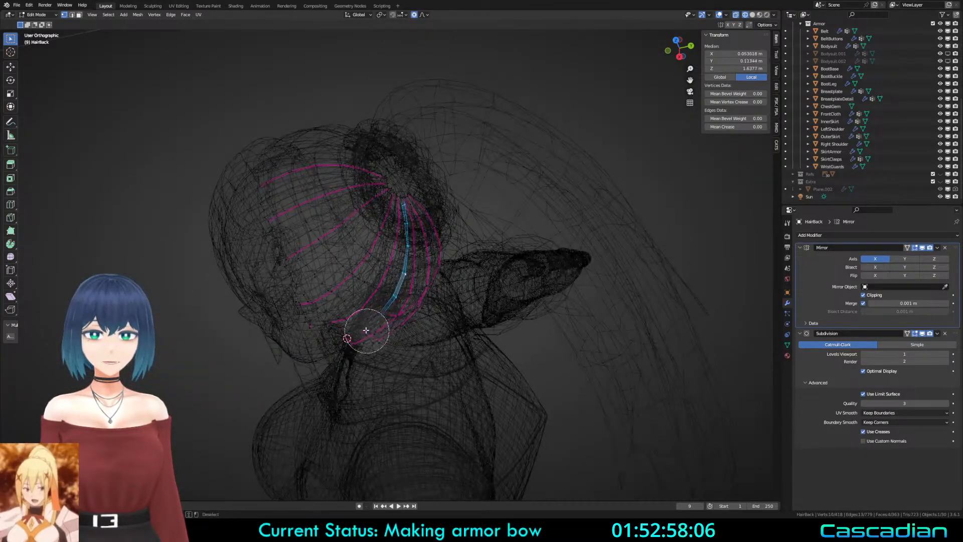
middle_drag(366, 330, 404, 291)
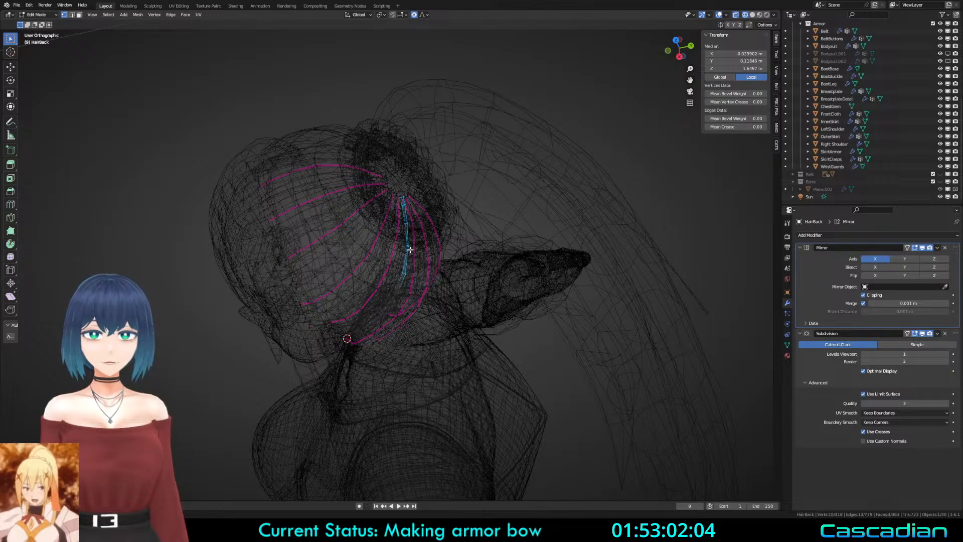
middle_drag(394, 279, 402, 256)
right_click(403, 256)
key(x)
click(401, 253)
scroll(426, 257, up, 3)
key(z)
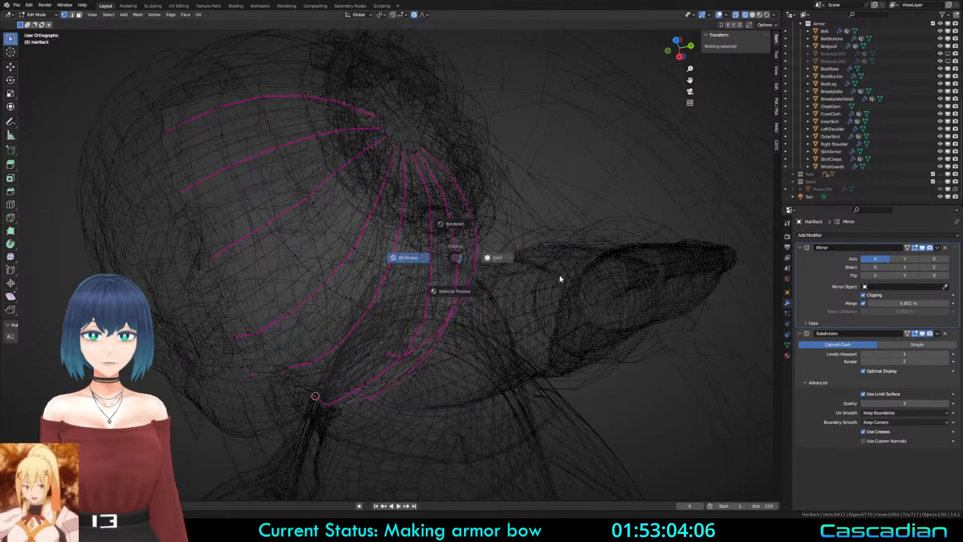
click(561, 277)
Step: Isolate the shortened strip's upper end edge in the selection and move it about 0.0036 m with smooth proportional editing
scroll(437, 288, up, 2)
click(429, 290)
key(2)
click(424, 292)
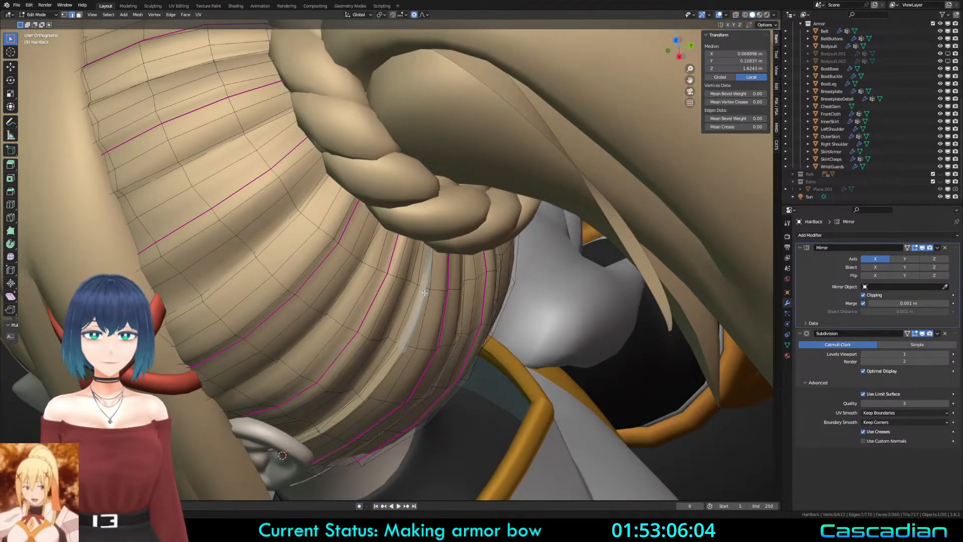
key(shift+z)
key(c)
middle_drag(409, 316, 384, 357)
mouse_move(444, 268)
middle_down()
mouse_move(522, 189)
mouse_move(468, 134)
mouse_move(435, 209)
middle_up()
key(shift+z)
key(g)
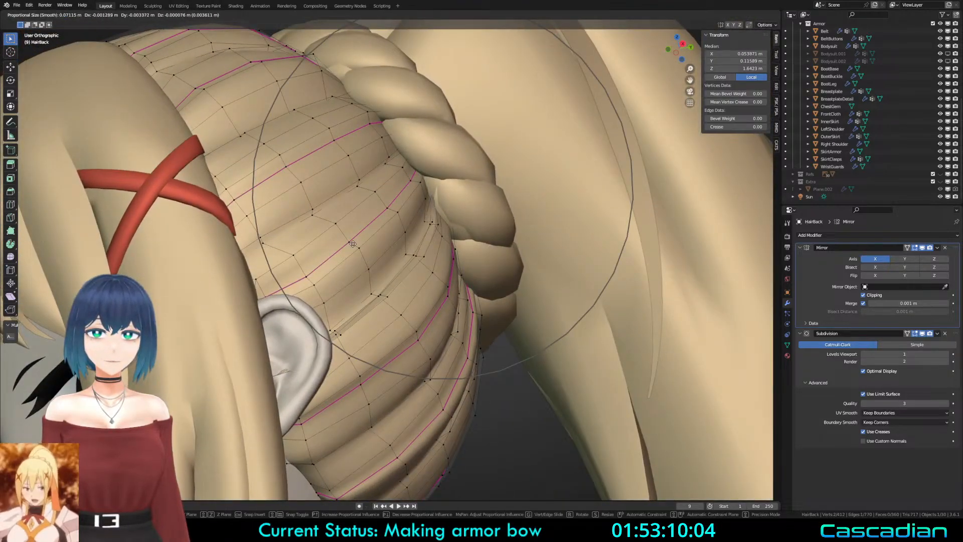
scroll(352, 243, up, 3)
scroll(351, 243, down, 1)
click(351, 243)
Step: Rotate the strip's cross edge behind the ear with proportional editing, adjusting its tilt from two viewing angles
middle_drag(439, 298, 501, 260)
key(r)
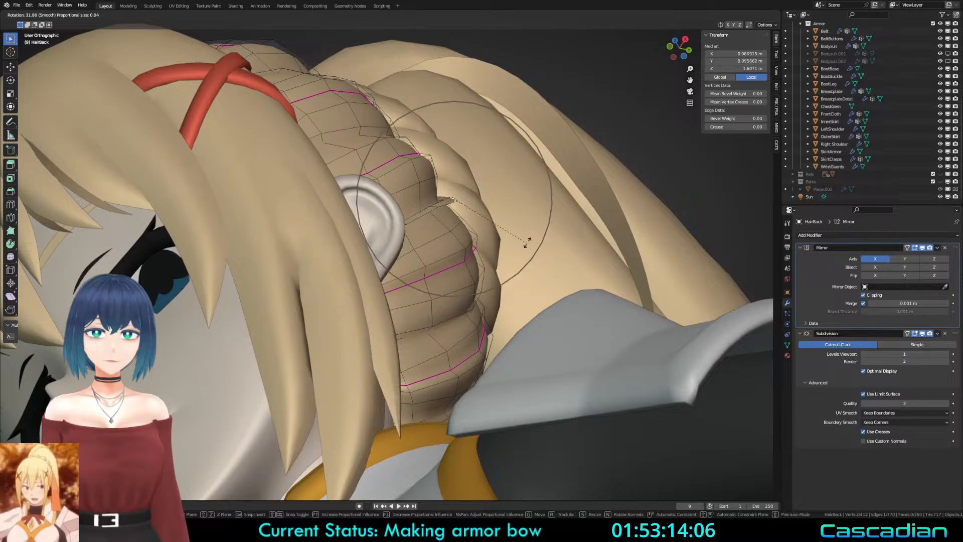
click(474, 287)
key(r)
middle_drag(461, 220, 383, 275)
click(535, 240)
Step: Shift the strip's rotated section into place against the back hair, and return to Object Mode
middle_drag(436, 212, 257, 270)
key(g)
click(428, 237)
key(g)
scroll(466, 230, down, 3)
click(475, 240)
key(Tab)
Step: Examine how the new strip sits on the back hair in Object Mode, Edit Mode and wireframe view
scroll(257, 270, down, 2)
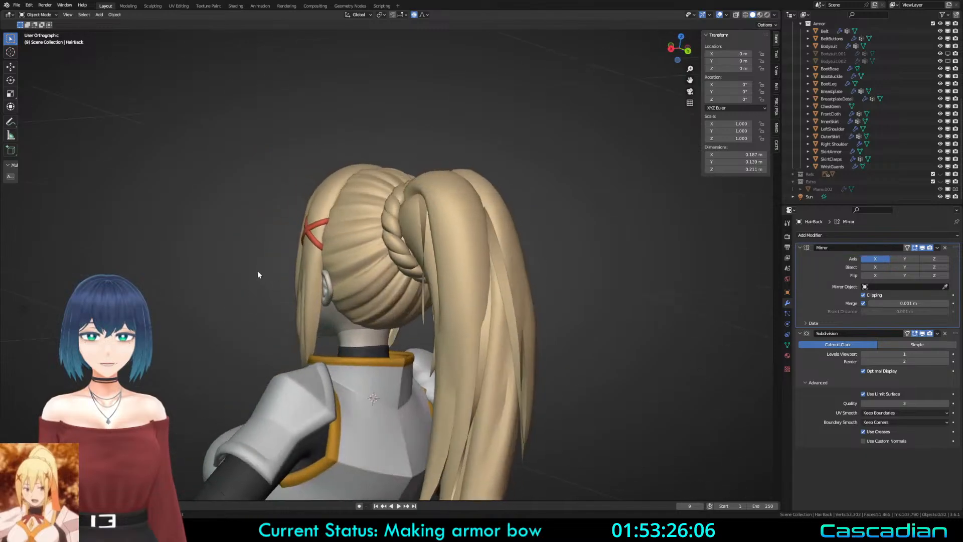
key(Tab)
scroll(257, 270, up, 3)
scroll(303, 321, down, 2)
key(Tab)
key(Tab)
scroll(268, 326, up, 2)
key(shift+z)
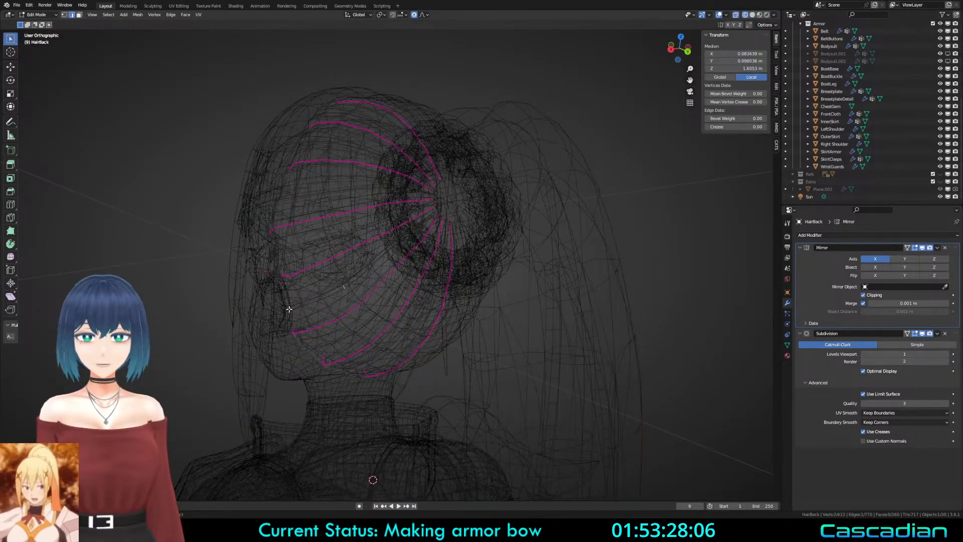
key(Tab)
key(Tab)
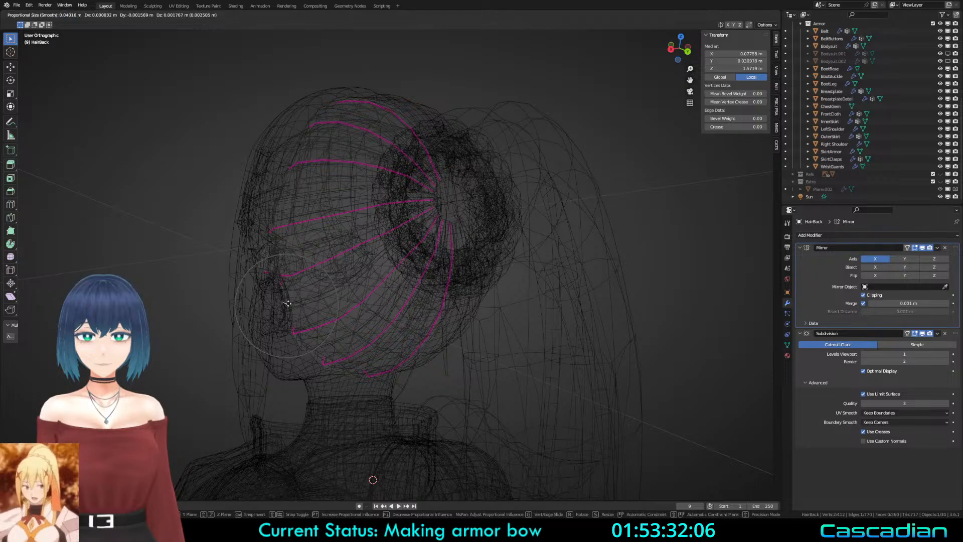
Step: Shift the small strip's selected edge behind the ear with smooth proportional editing from two viewing angles, and save the file
key(shift+z)
key(g)
scroll(409, 304, down, 1)
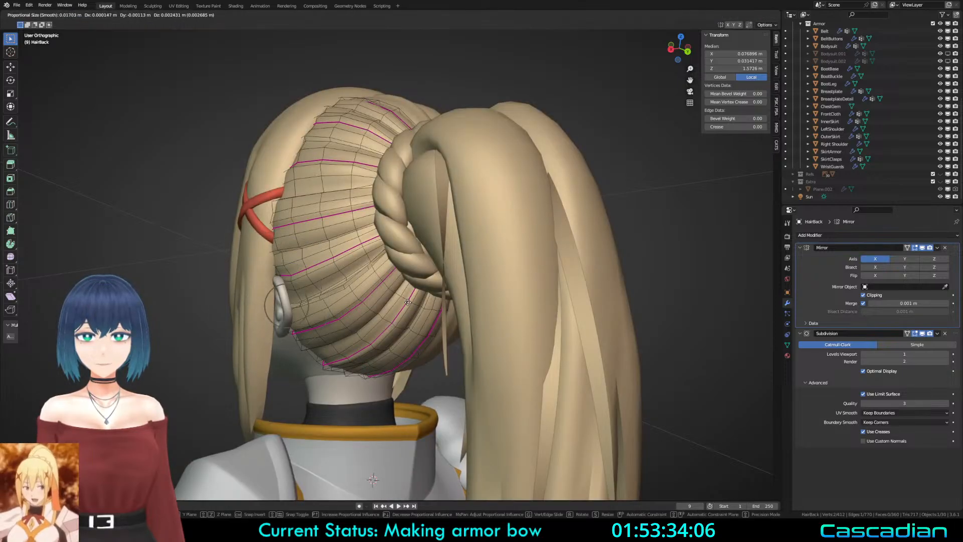
click(408, 301)
middle_drag(408, 302, 317, 261)
key(g)
click(377, 306)
key(Tab)
scroll(317, 261, up, 3)
key(ctrl+s)
Step: Delete the whole added strip from the back hair mesh and return to Object Mode
key(Tab)
key(a)
key(a)
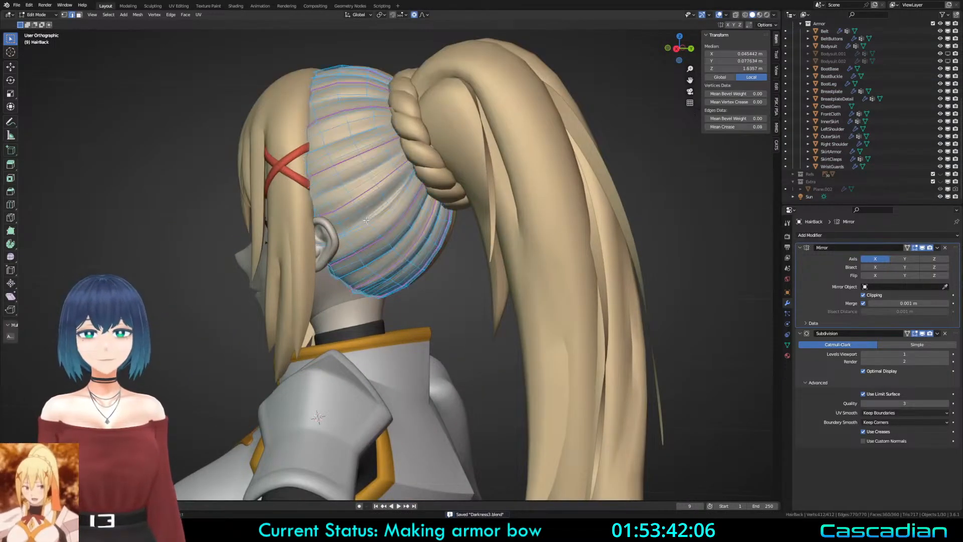
key(l)
key(x)
click(437, 236)
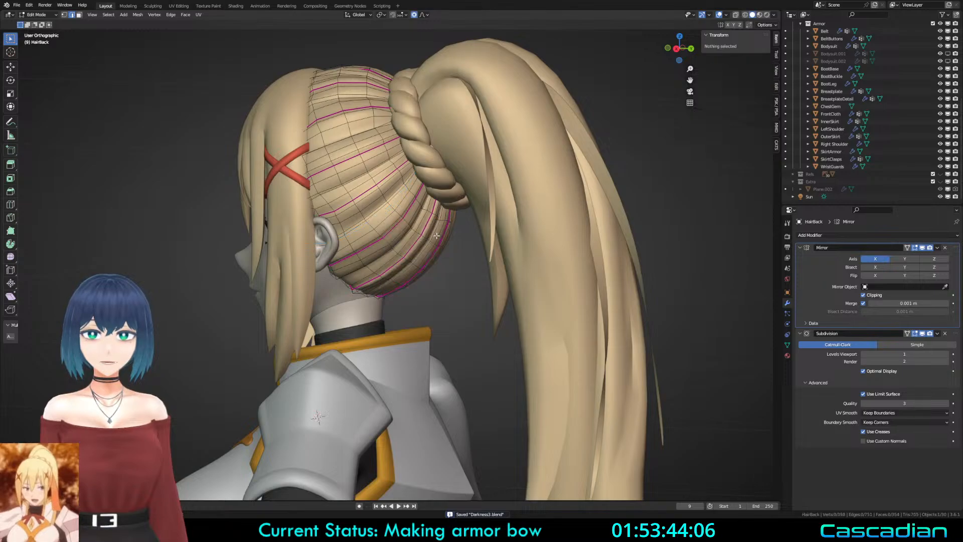
key(Tab)
middle_drag(437, 238, 297, 259)
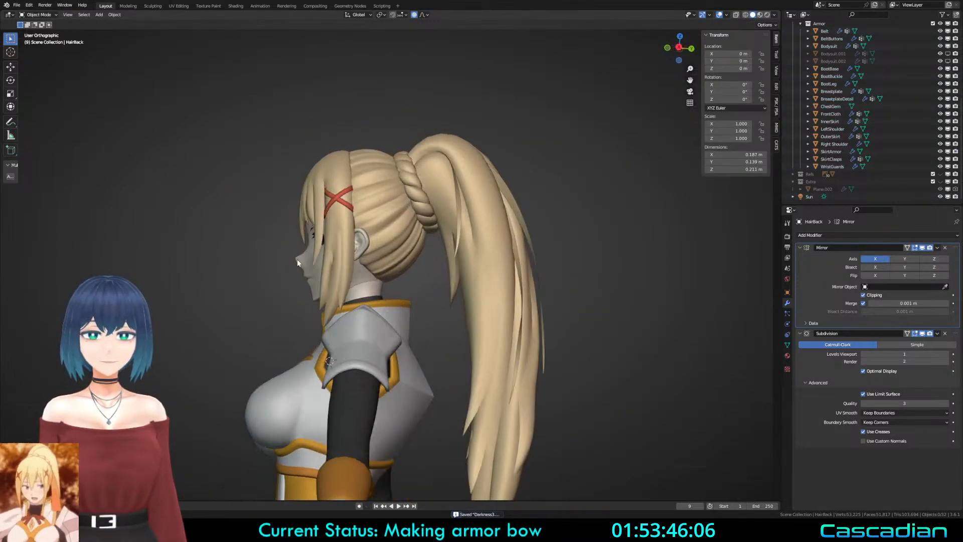
scroll(405, 335, up, 3)
Step: Nudge a single face of the hair clump behind the ear slightly, using face selection and proportional editing
key(Tab)
scroll(371, 279, up, 3)
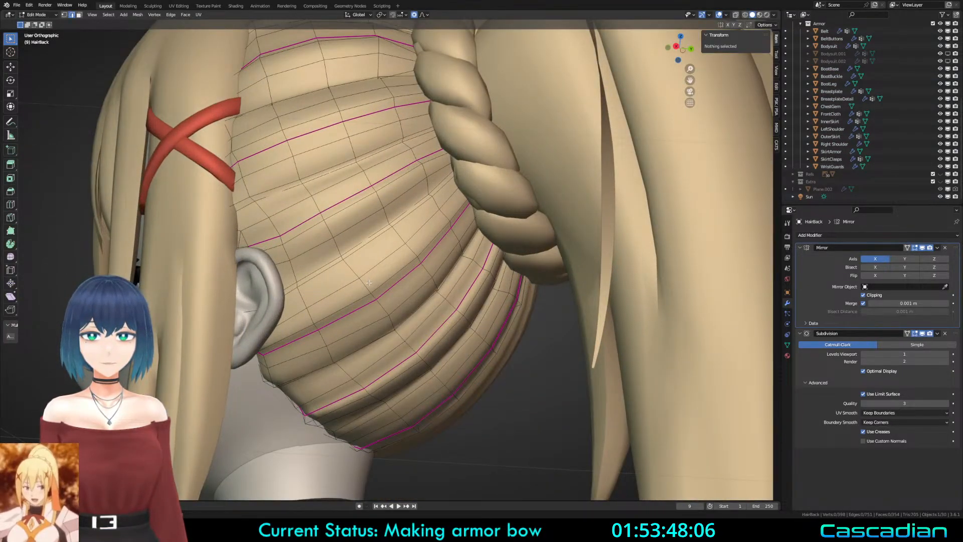
key(3)
click(372, 273)
scroll(372, 274, up, 1)
key(g)
right_click(372, 271)
key(ctrl+z)
click(377, 278)
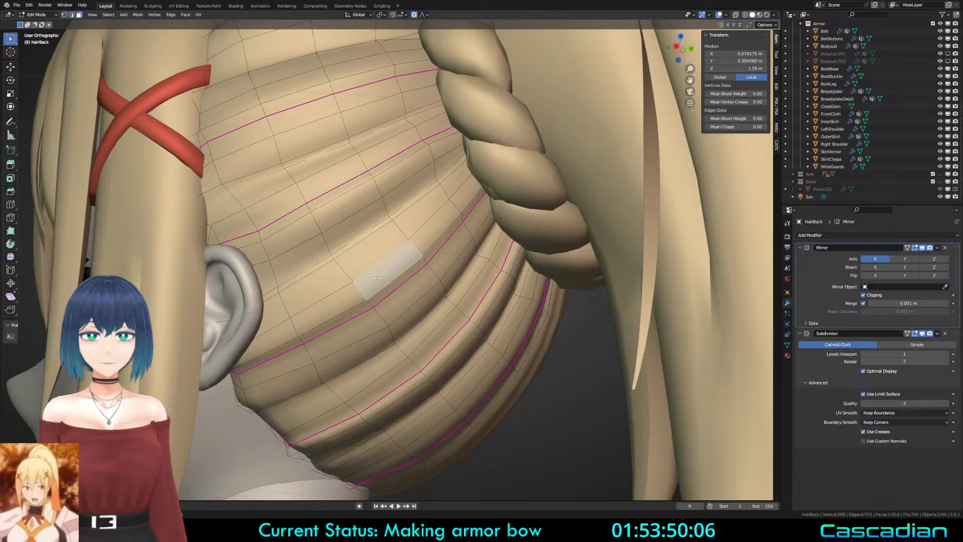
key(g)
click(343, 227)
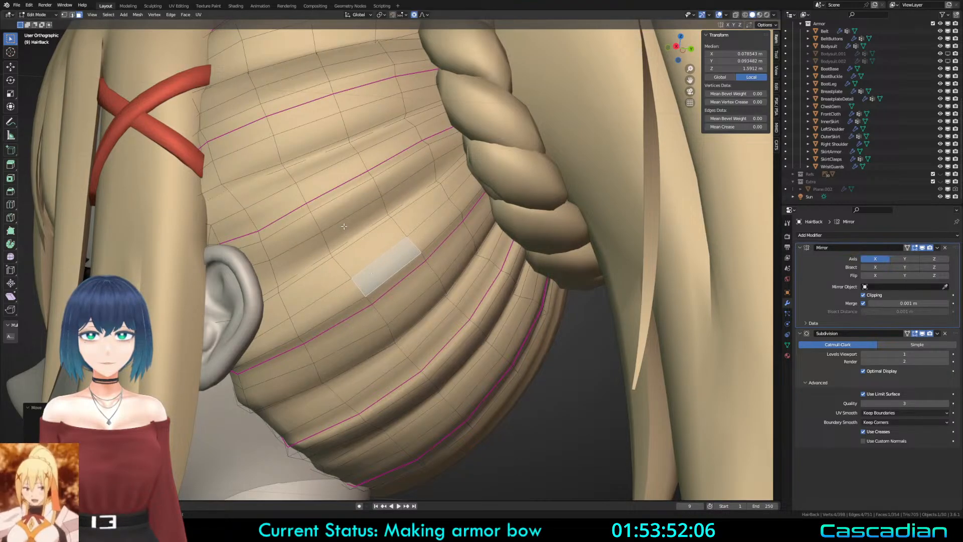
key(g)
click(341, 214)
Step: Adjust edges along the hair clump between the ear and the braid with a changed proportional editing radius
middle_drag(340, 215, 337, 228)
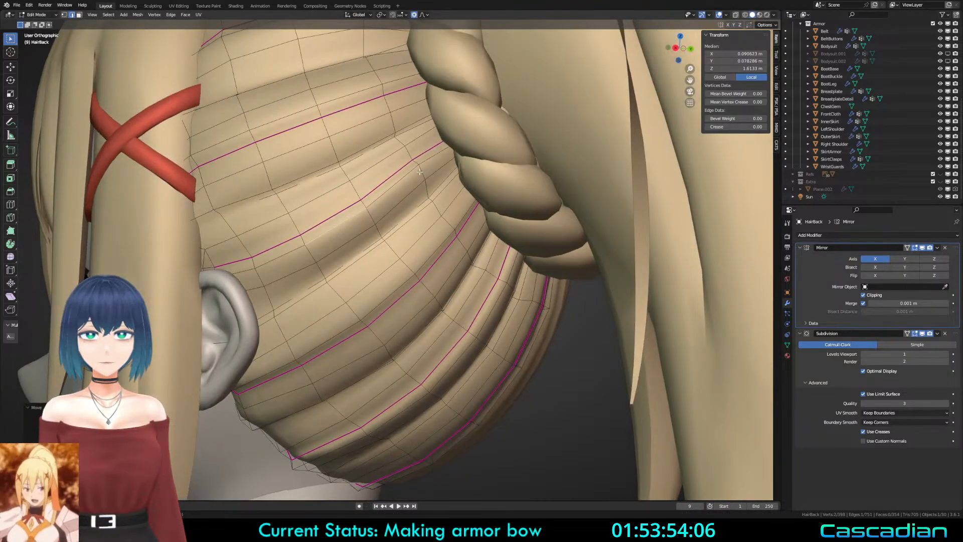
key(g)
scroll(397, 222, down, 5)
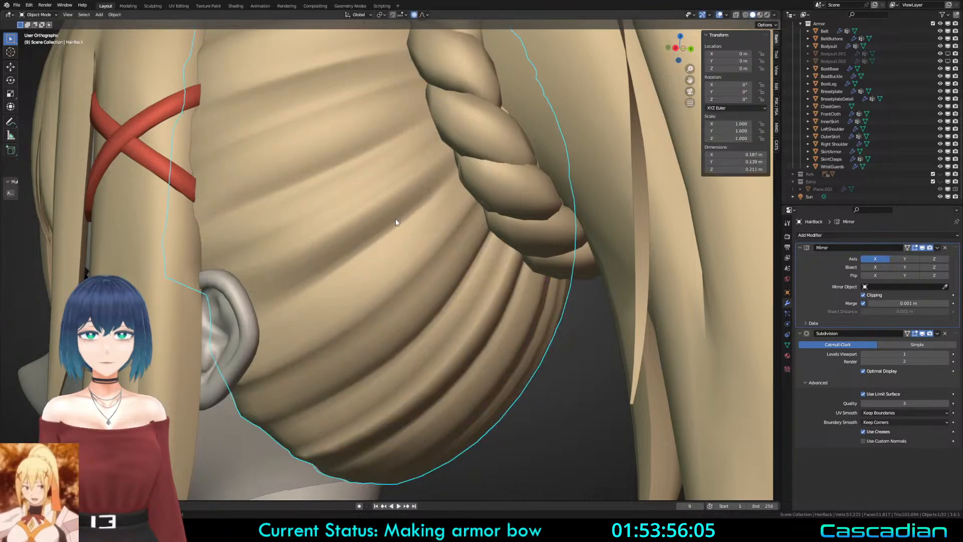
click(372, 218)
key(g)
click(363, 209)
Step: Reposition edges on the side hair clumps behind the red hair clip with proportional editing
middle_drag(363, 208, 402, 271)
click(329, 237)
key(g)
click(340, 219)
key(g)
click(301, 223)
key(g)
click(312, 202)
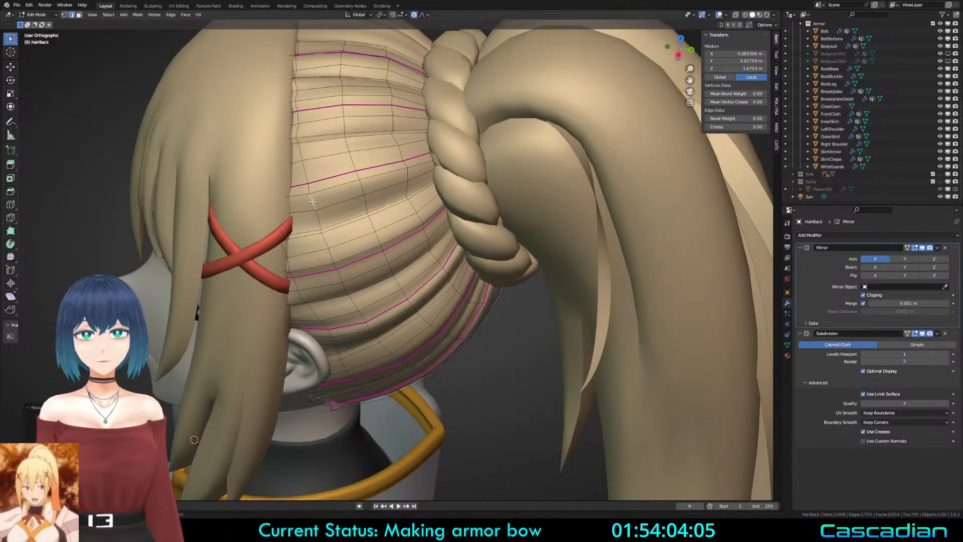
Step: Move an edge of the clump on the upper side of the head, and return to Object Mode
middle_drag(362, 188, 332, 266)
click(332, 267)
key(g)
click(339, 261)
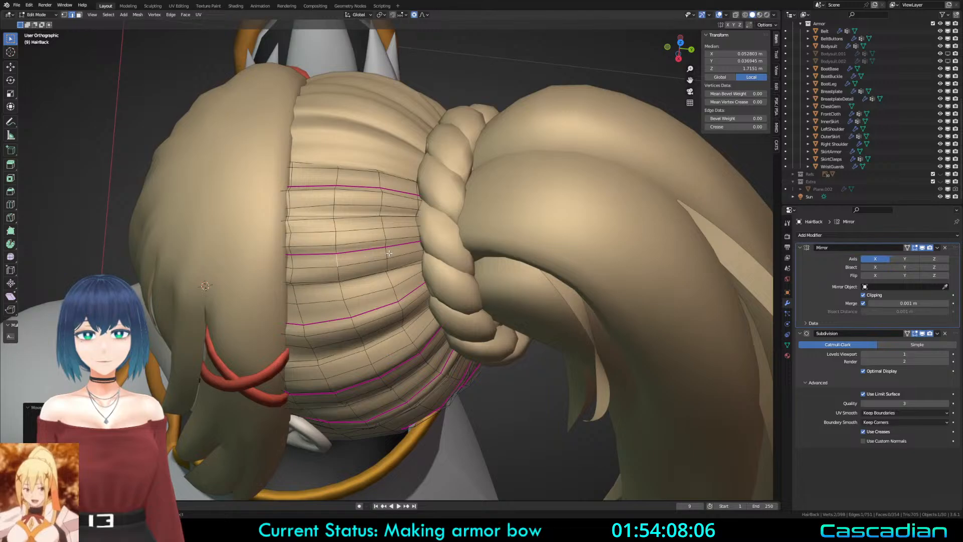
middle_drag(389, 253, 413, 273)
key(Tab)
Step: Review the refined hair from the side and front, and save the file
scroll(462, 312, down, 5)
middle_drag(225, 235, 326, 251)
click(255, 290)
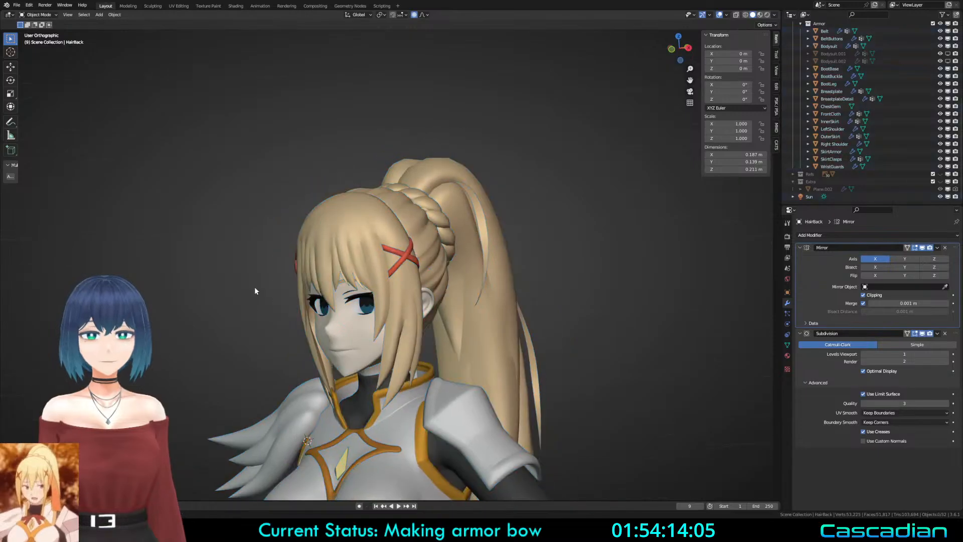
middle_drag(255, 290, 528, 295)
key(ctrl+s)
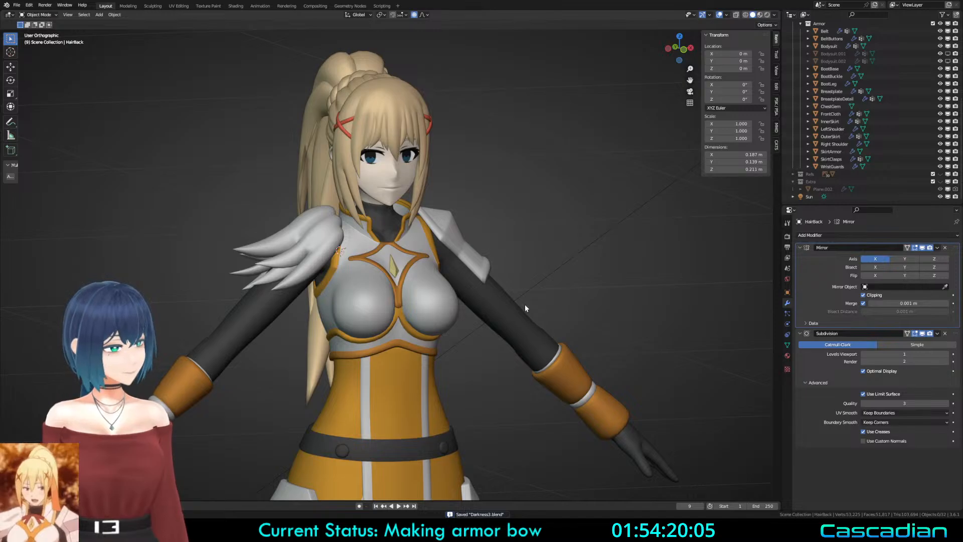
Step: Examine the character's full outfit, clear the object selection, and save the file again
scroll(476, 306, down, 3)
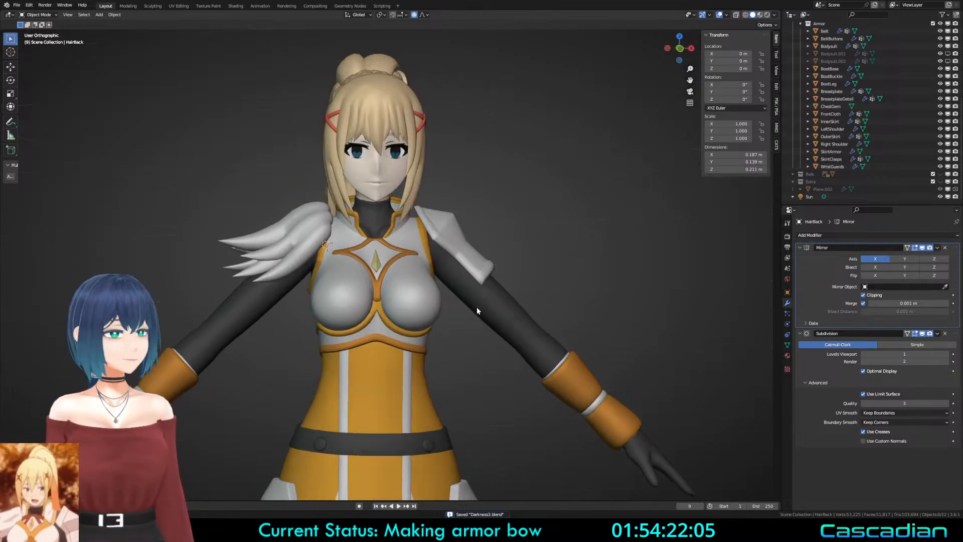
middle_drag(476, 306, 525, 312)
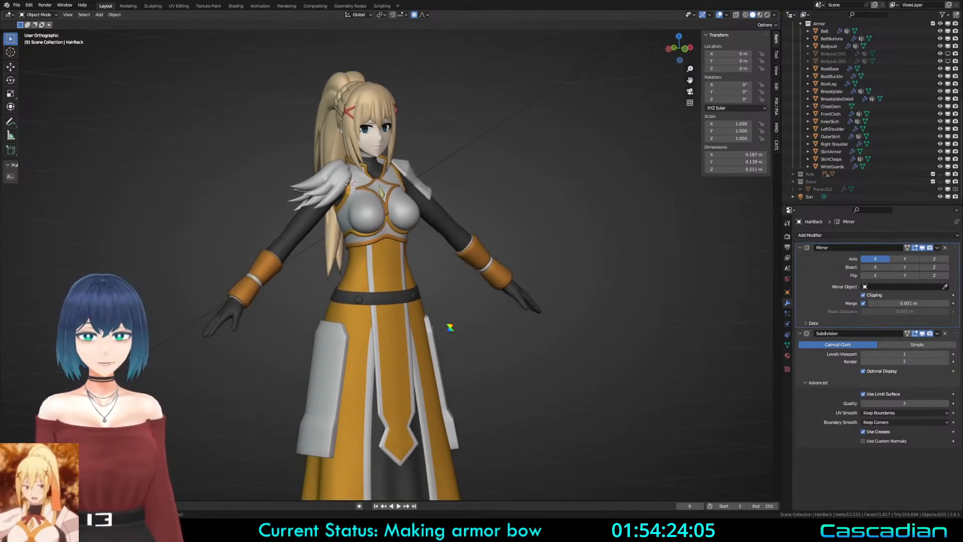
click(438, 324)
scroll(478, 286, up, 3)
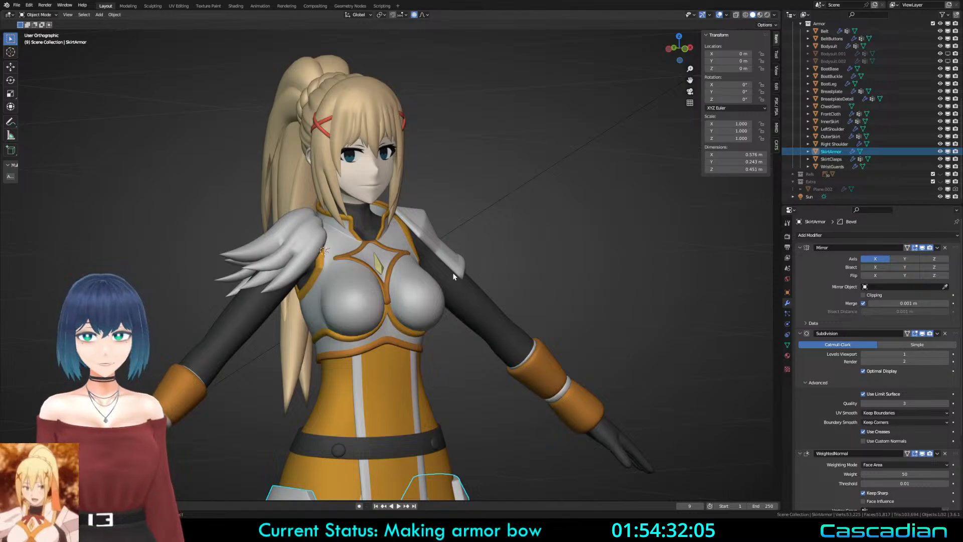
middle_drag(464, 265, 498, 303)
key(a)
key(alt+a)
key(ctrl+s)
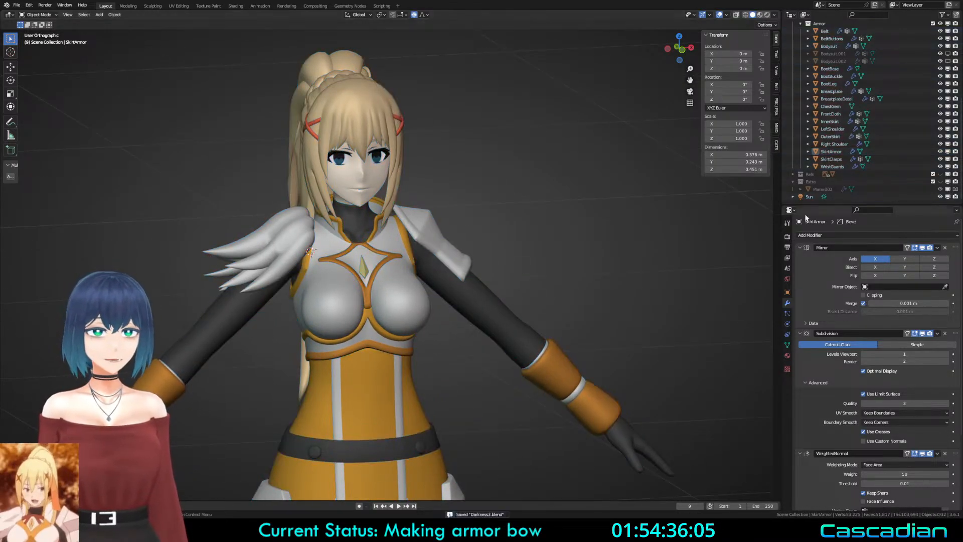
Step: Check the Extra collection by toggling its visibility, and look through the objects in the other collections
click(941, 181)
click(940, 181)
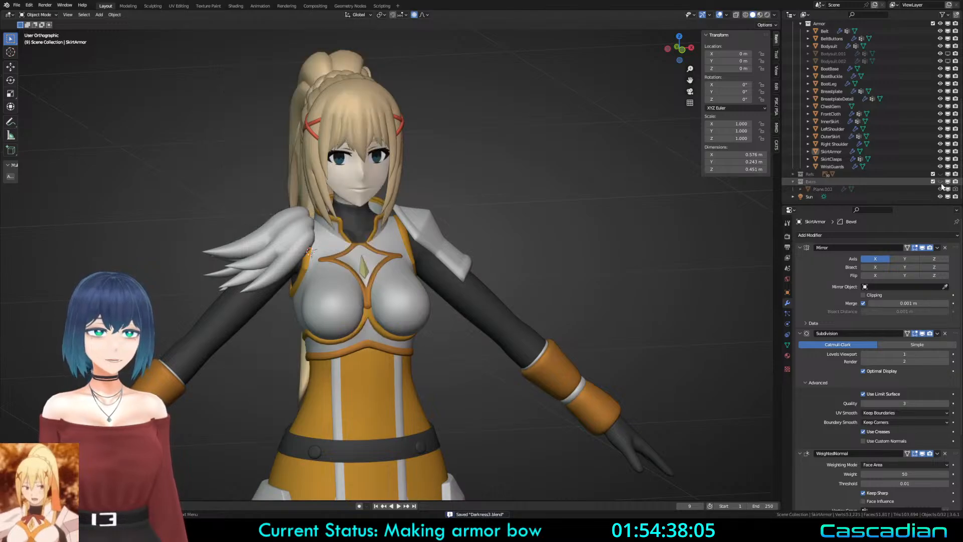
scroll(882, 186, up, 5)
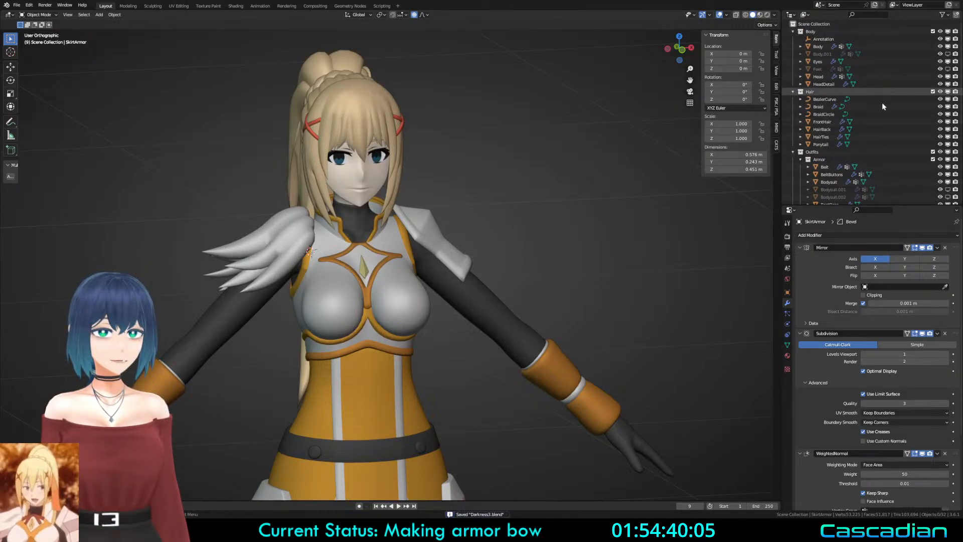
scroll(878, 152, down, 3)
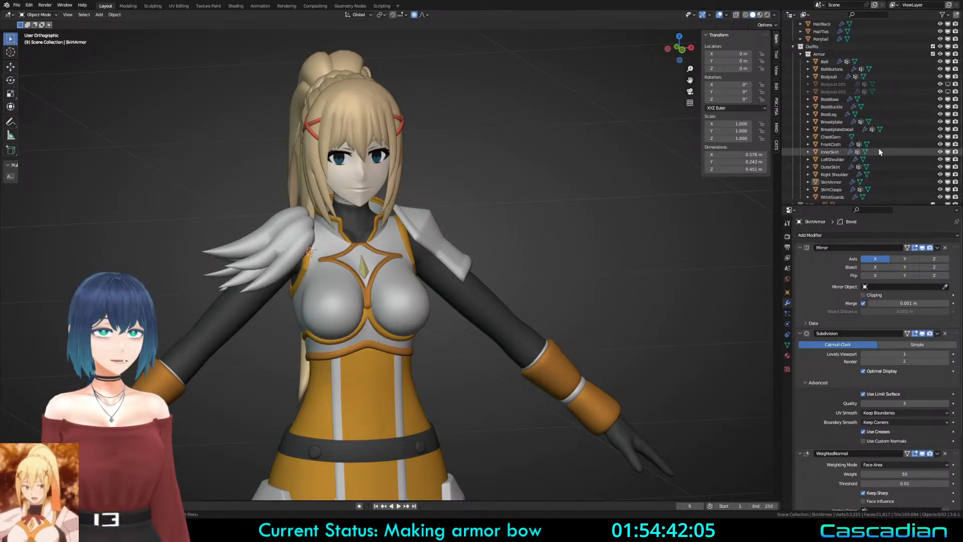
scroll(878, 152, up, 7)
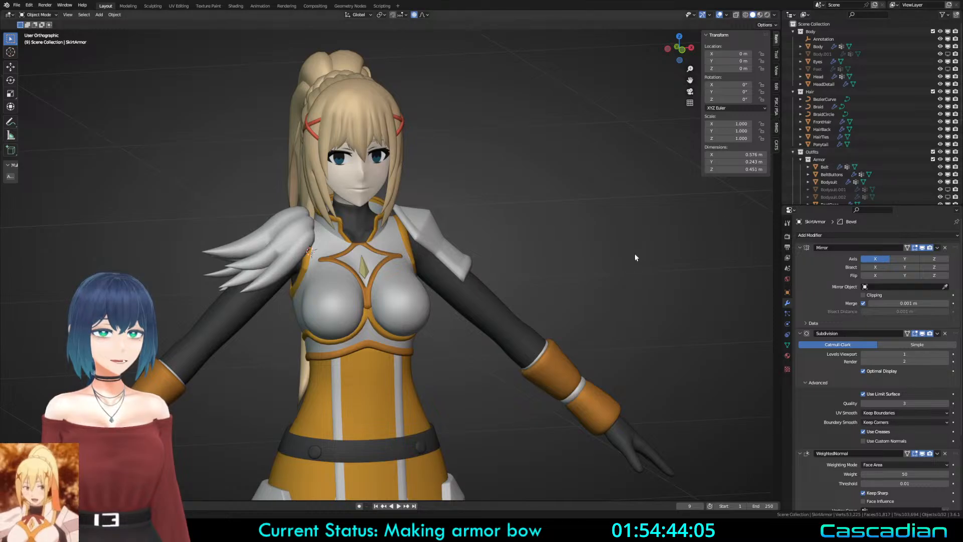
scroll(819, 191, down, 4)
middle_drag(598, 261, 610, 280)
scroll(610, 280, up, 1)
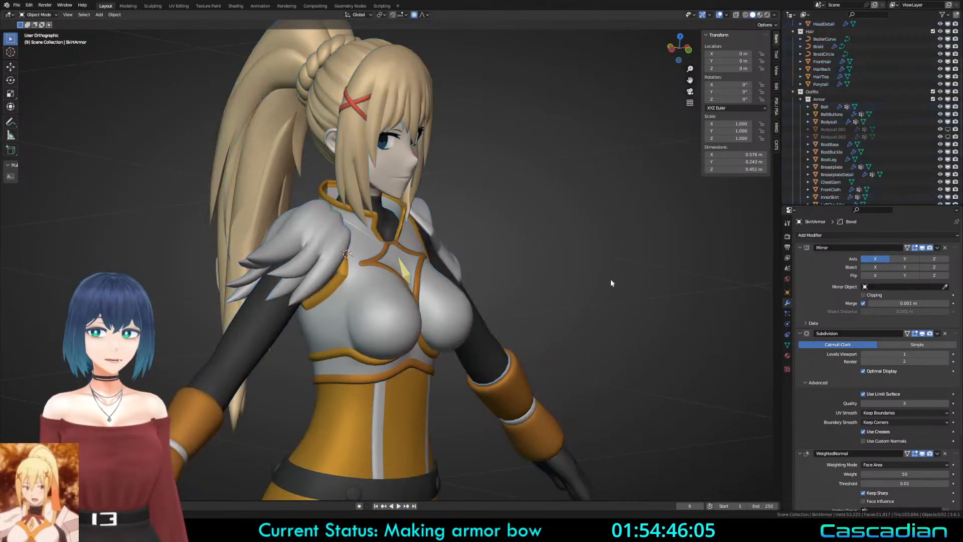
key(z)
key(z)
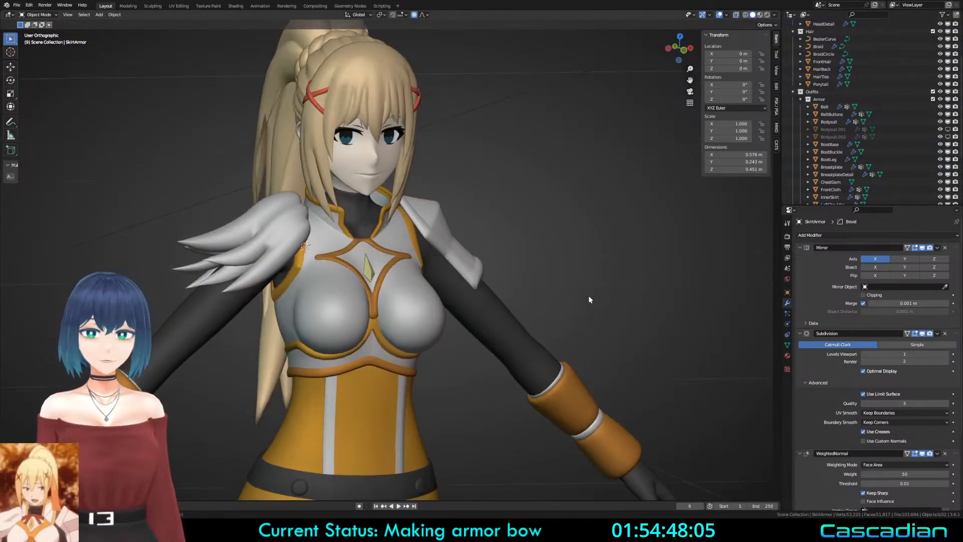
key(shift+F3)
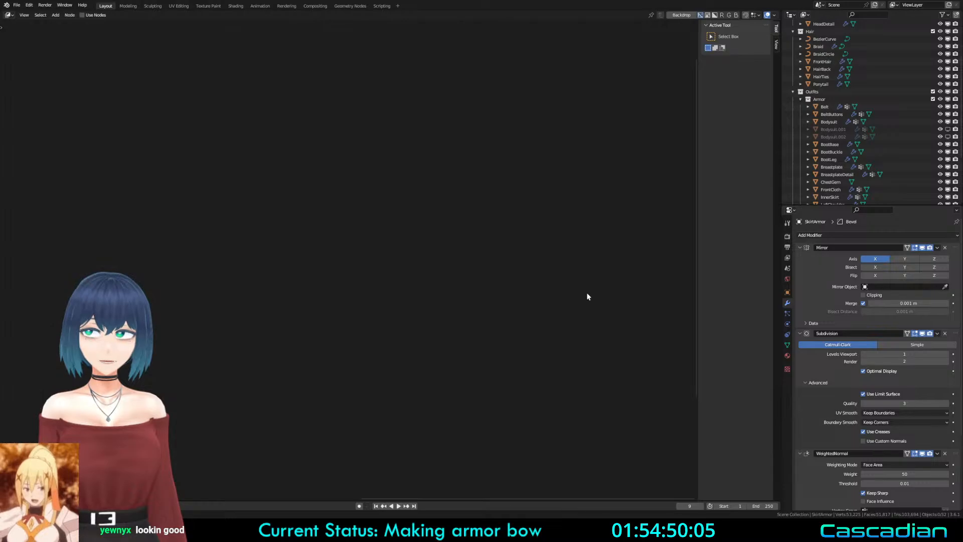
key(shift+F1)
key(shift+F1)
key(shift+F2)
key(shift+F1)
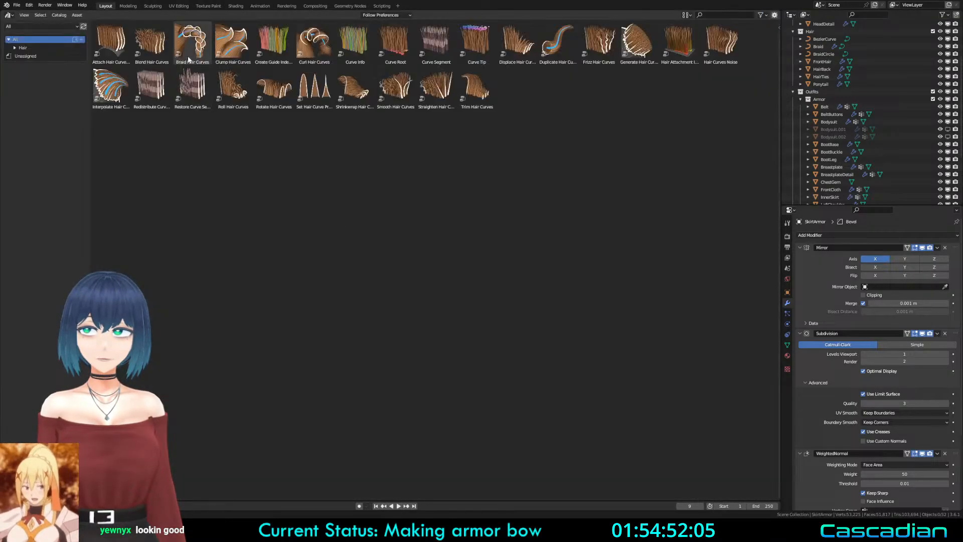
key(shift+F5)
key(shift+F1)
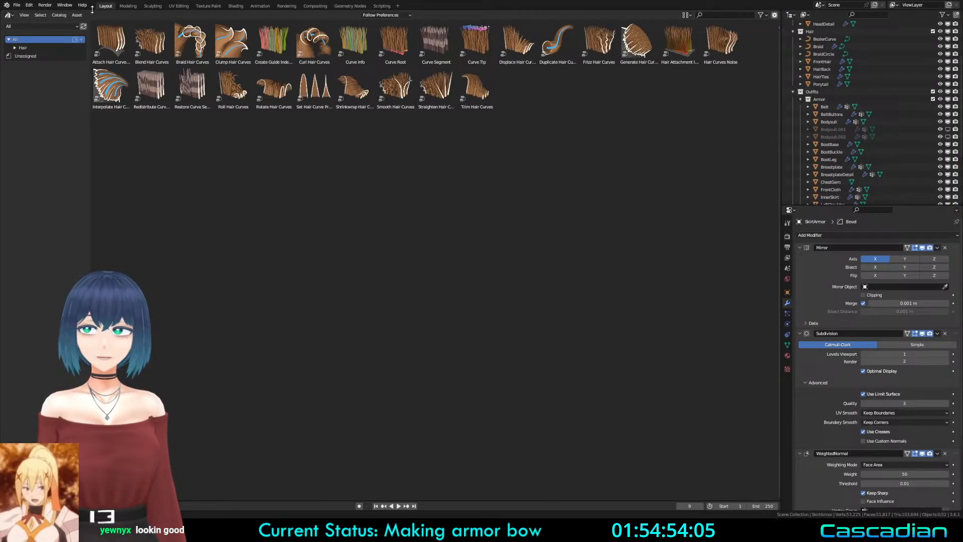
key(shift+F3)
key(shift+F4)
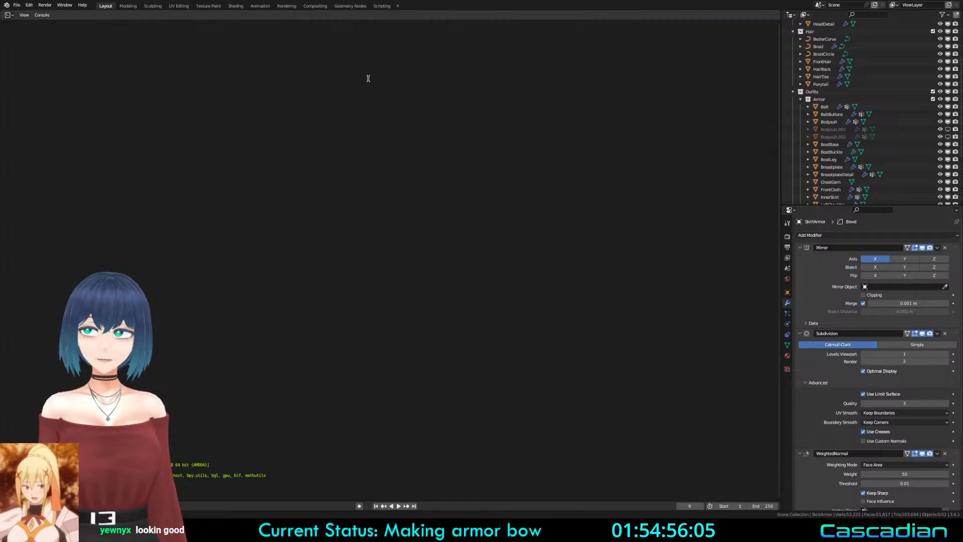
key(shift+F5)
Step: Switch the 3D view to perspective, toggle the collections' visibility, and show the Refs collection with the reference images
shift+middle_drag(456, 238, 461, 278)
key(KP_5)
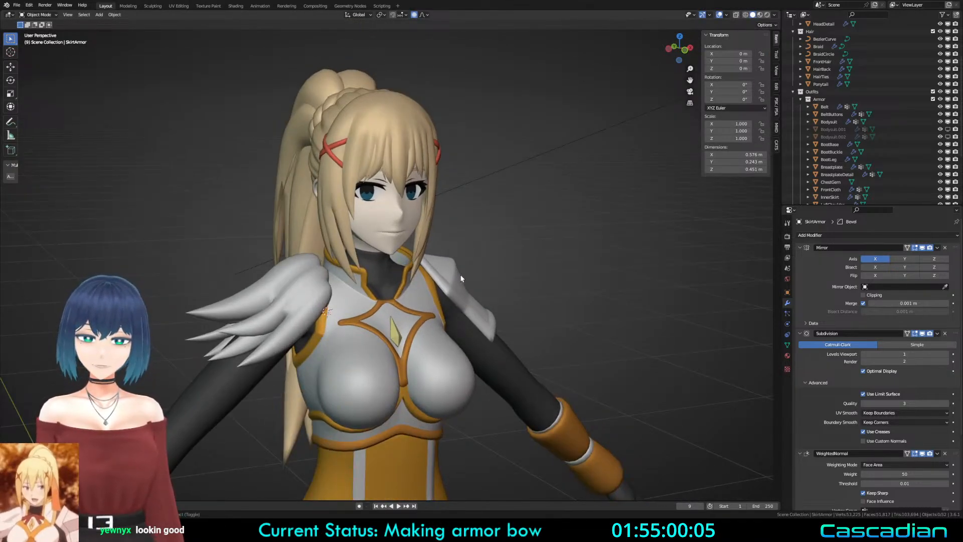
key(shift+1)
key(shift+1)
key(shift+2)
key(shift+2)
key(shift+3)
key(shift+3)
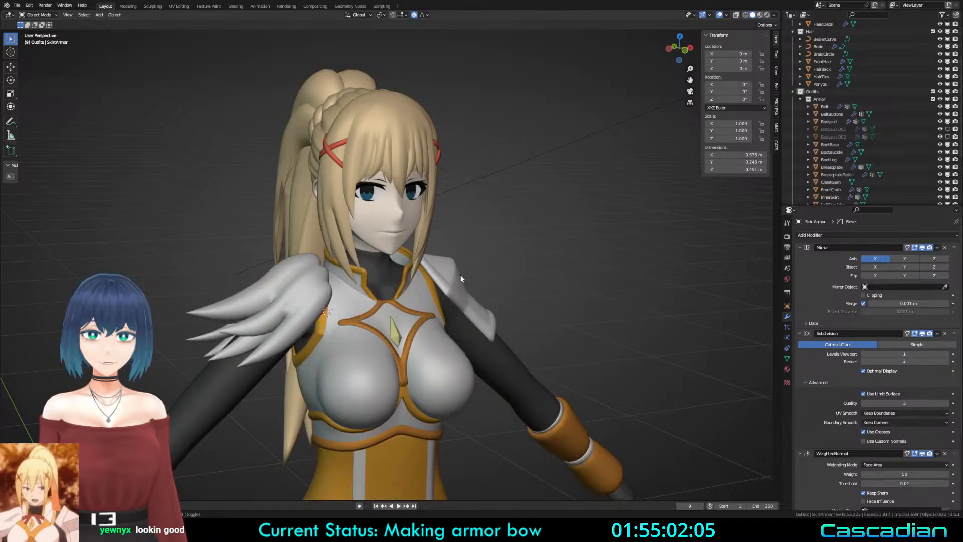
key(shift+4)
scroll(461, 275, down, 2)
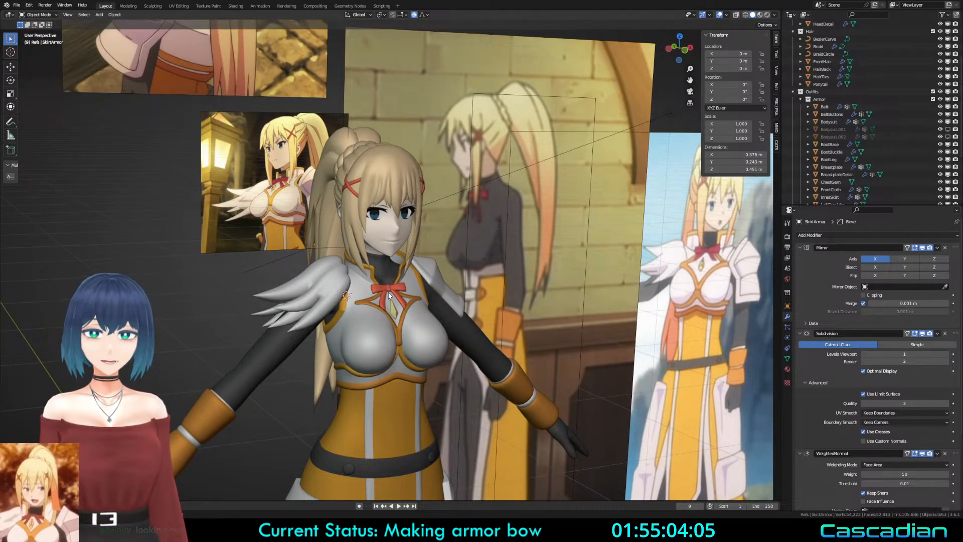
Step: Move the red chest bow object Plane out of the Refs collection and into the Outfits collection
click(397, 303)
scroll(808, 190, down, 3)
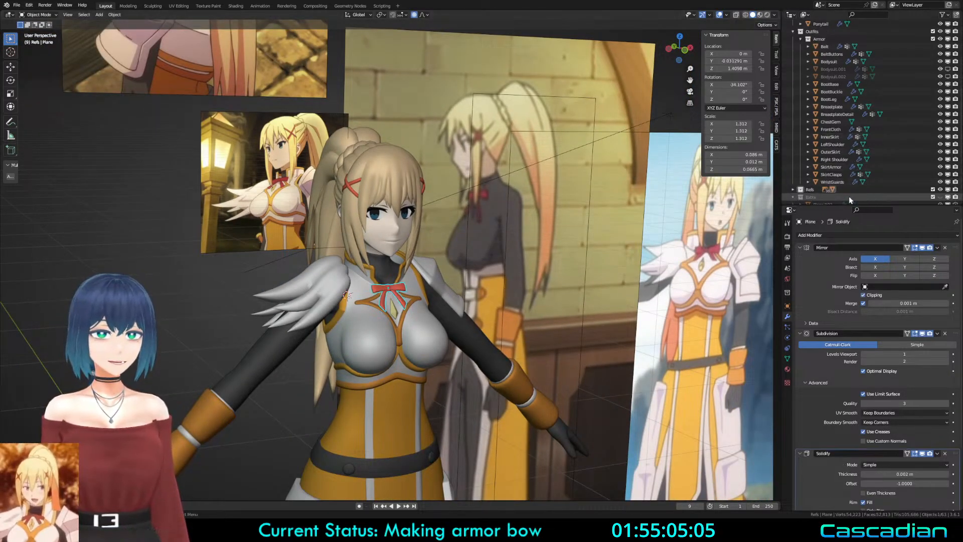
click(792, 190)
scroll(803, 191, down, 7)
scroll(811, 190, down, 5)
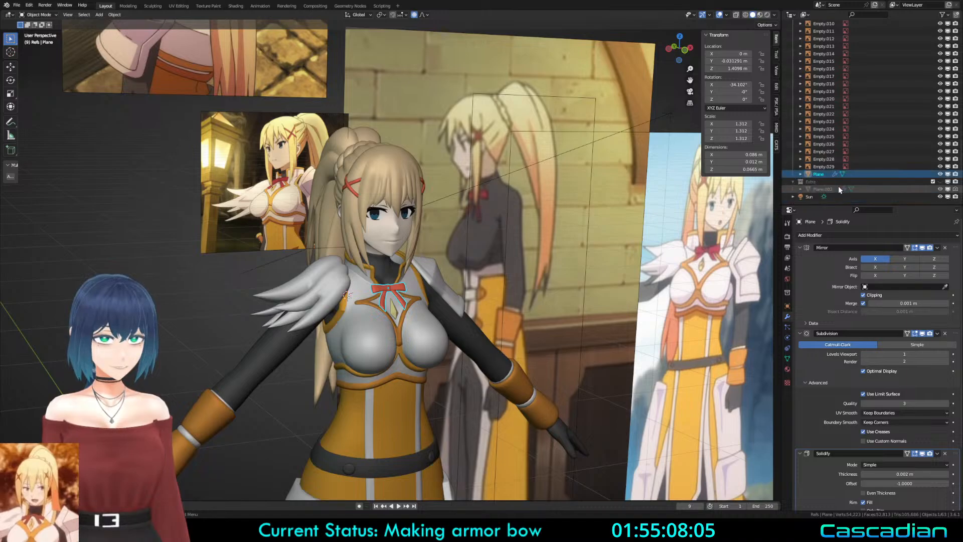
scroll(828, 145, up, 10)
mouse_move(830, 175)
mouse_down()
mouse_move(826, 143)
mouse_move(827, 160)
mouse_up()
scroll(826, 143, up, 8)
Step: Toggle the Outfits collection to check that the bow belongs to it, and hide the Refs collection
middle_drag(605, 240, 590, 242)
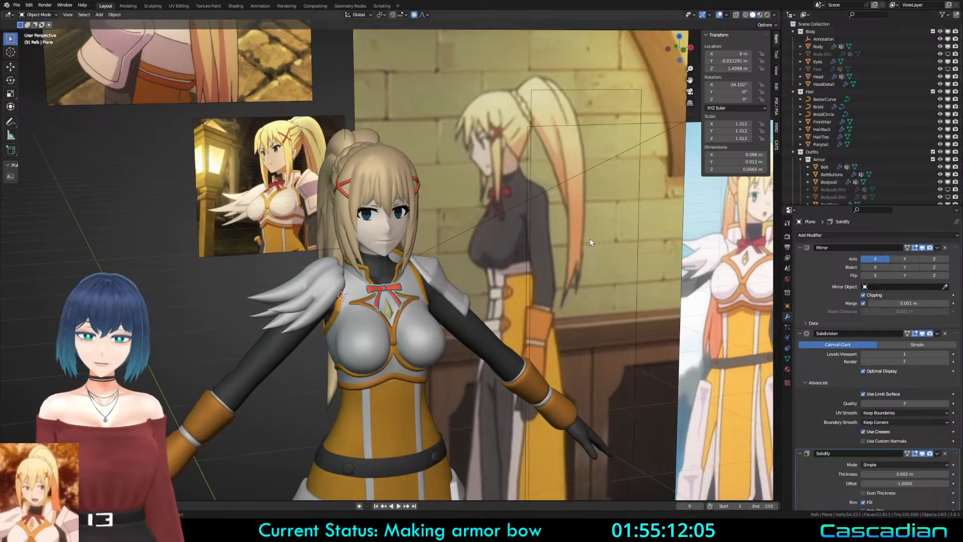
key(shift+3)
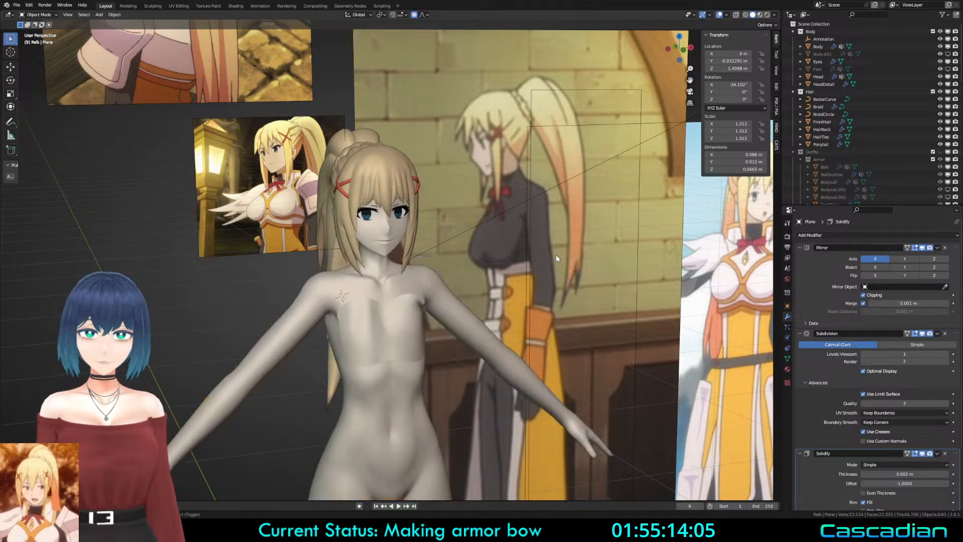
key(shift+3)
key(shift+4)
Step: Clear the object selection and change the viewport shading to display the character's materials
key(a)
mouse_move(530, 275)
middle_down()
mouse_move(539, 276)
mouse_move(468, 290)
mouse_move(562, 370)
middle_up()
key(alt+a)
key(z)
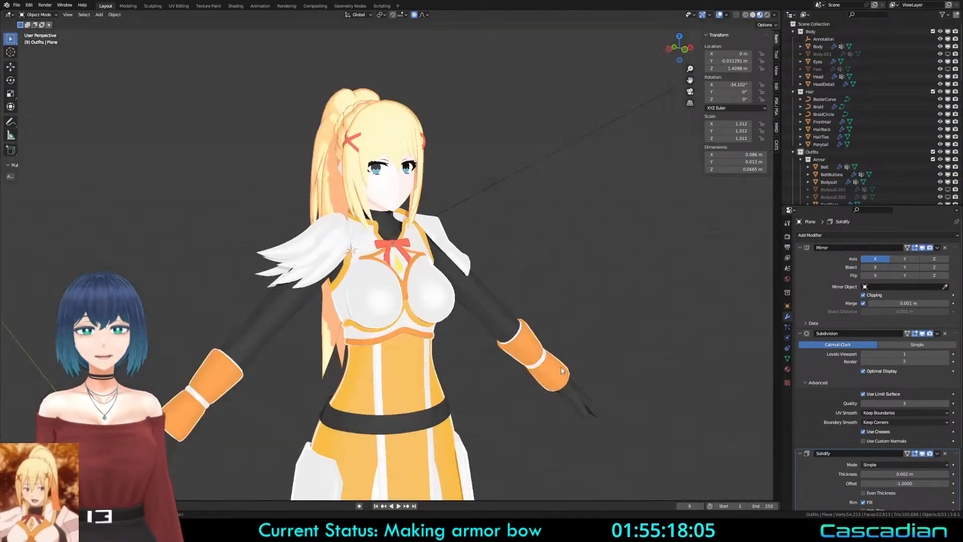
Step: Switch the viewport to solid shading and set its lighting to Flat
click(532, 168)
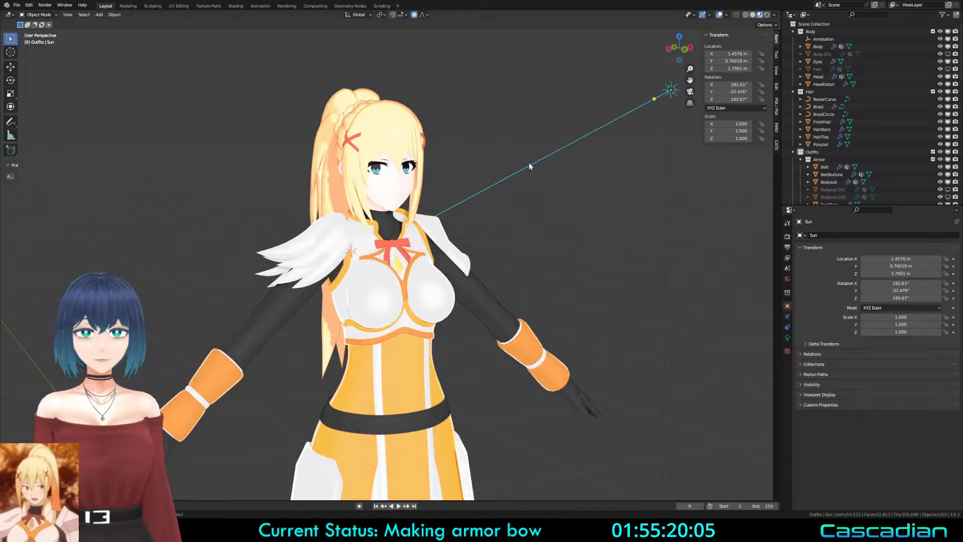
click(775, 15)
click(752, 15)
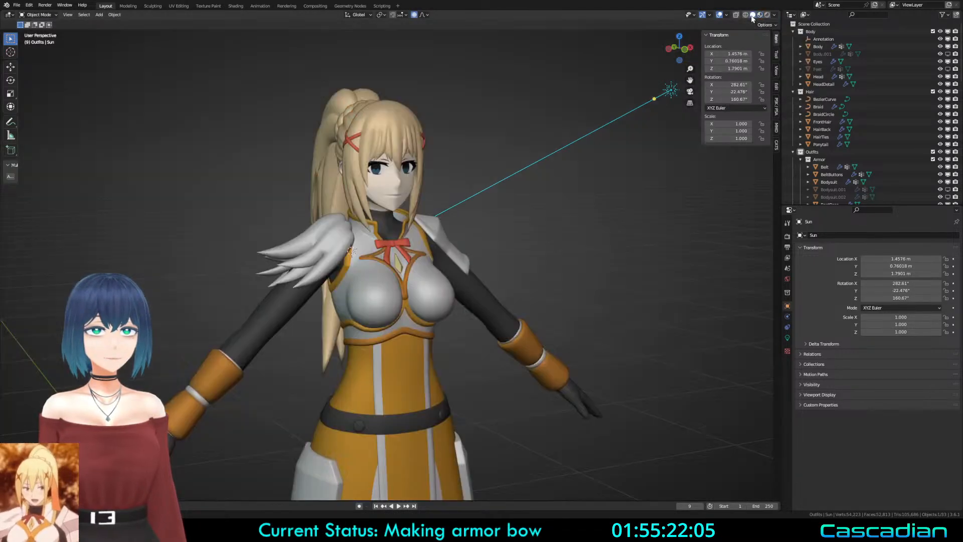
click(775, 15)
click(793, 75)
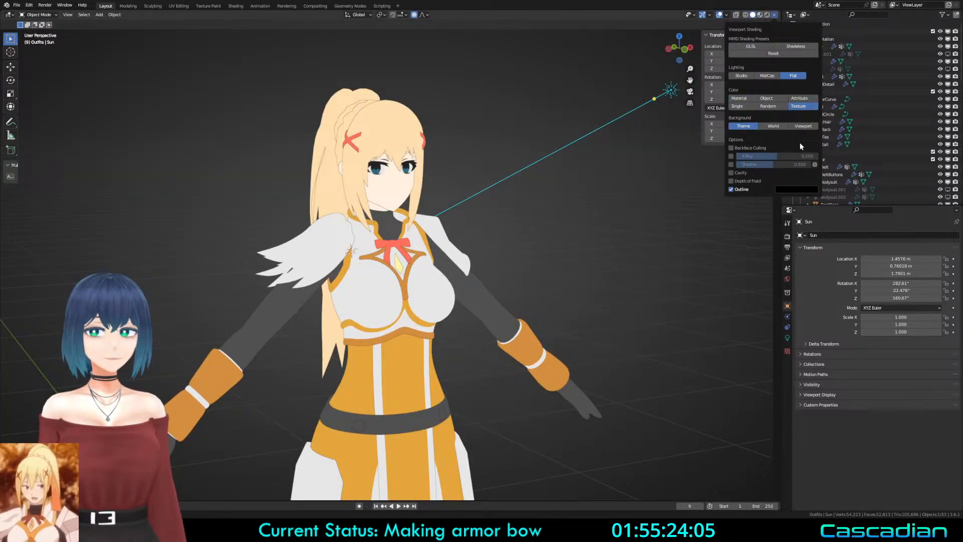
Step: Open the scene's Color Management render settings and check the View Transform options
click(787, 223)
click(787, 236)
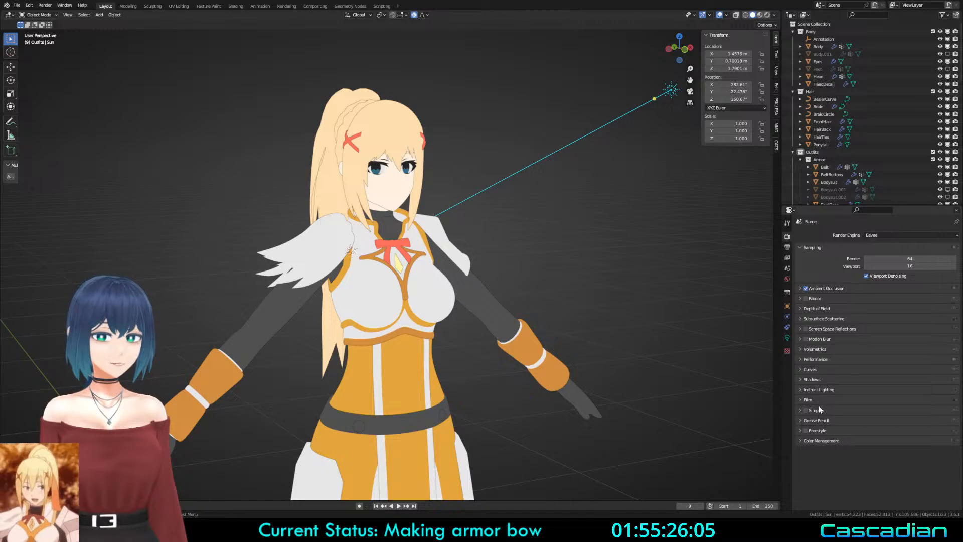
click(820, 440)
click(877, 464)
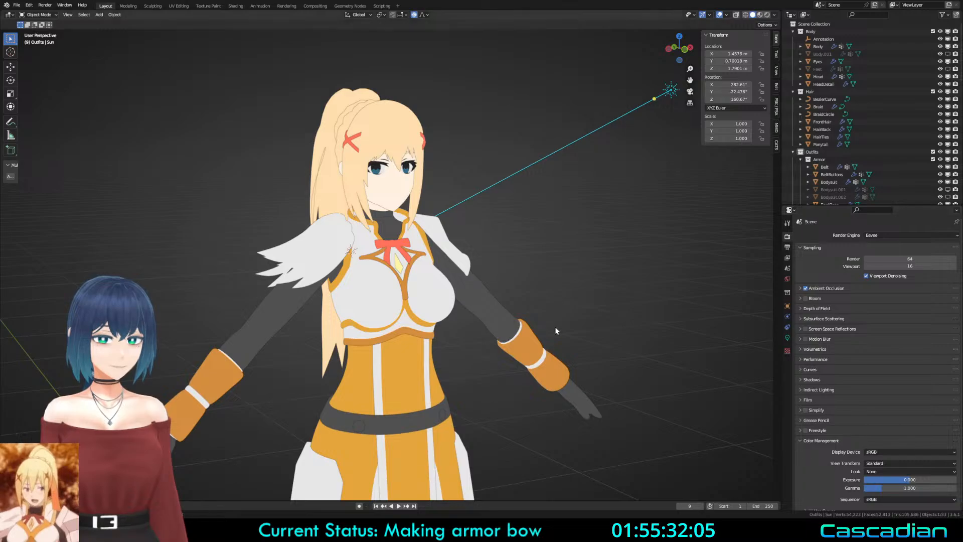
Step: Clear the object selection and save the file
scroll(822, 456, down, 1)
key(a)
key(alt+a)
key(ctrl+s)
Step: Examine the flat-shaded character's face, eye details, hair, bow and armor from the front and at an angle
mouse_move(461, 317)
middle_down()
mouse_move(538, 296)
mouse_move(434, 308)
mouse_move(464, 306)
middle_up()
scroll(465, 306, up, 5)
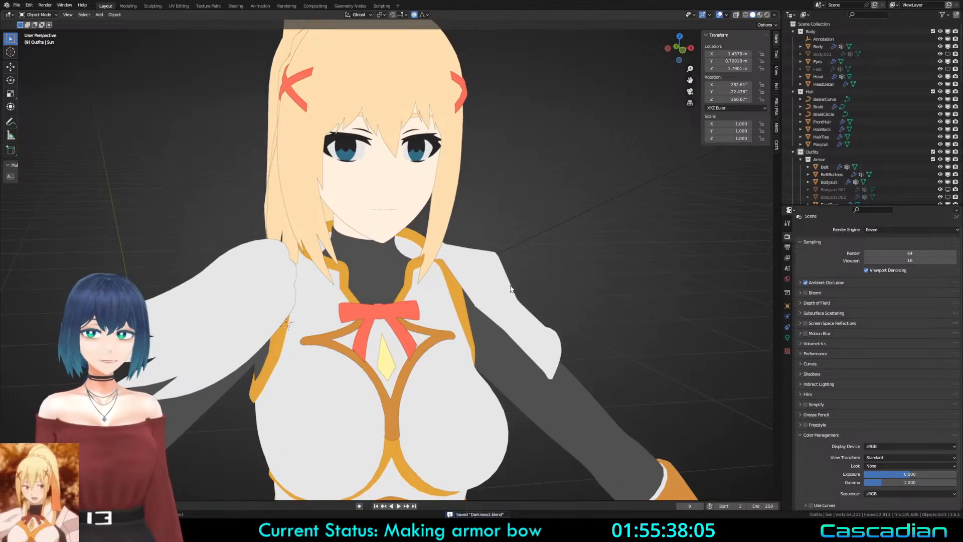
scroll(510, 289, down, 5)
middle_drag(510, 289, 361, 243)
scroll(351, 230, up, 6)
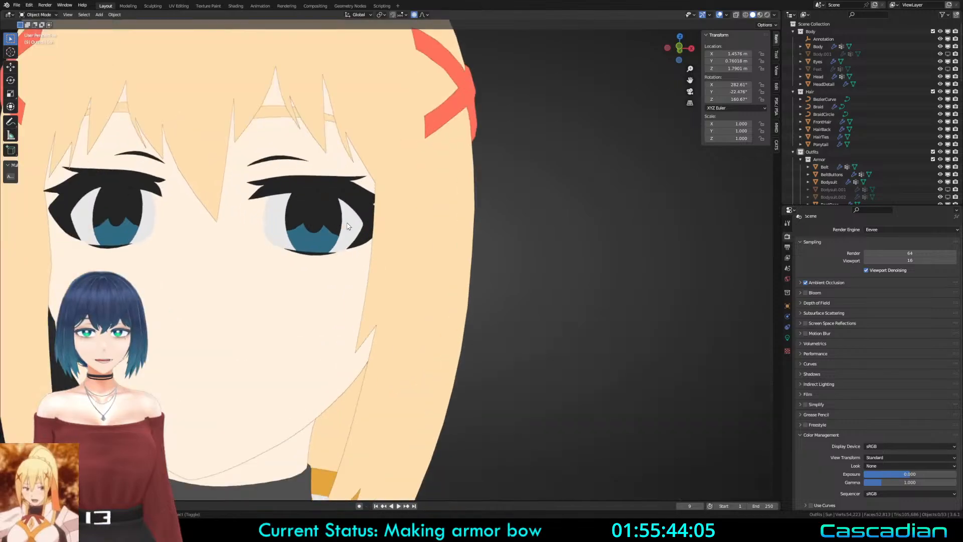
scroll(348, 227, down, 4)
click(429, 250)
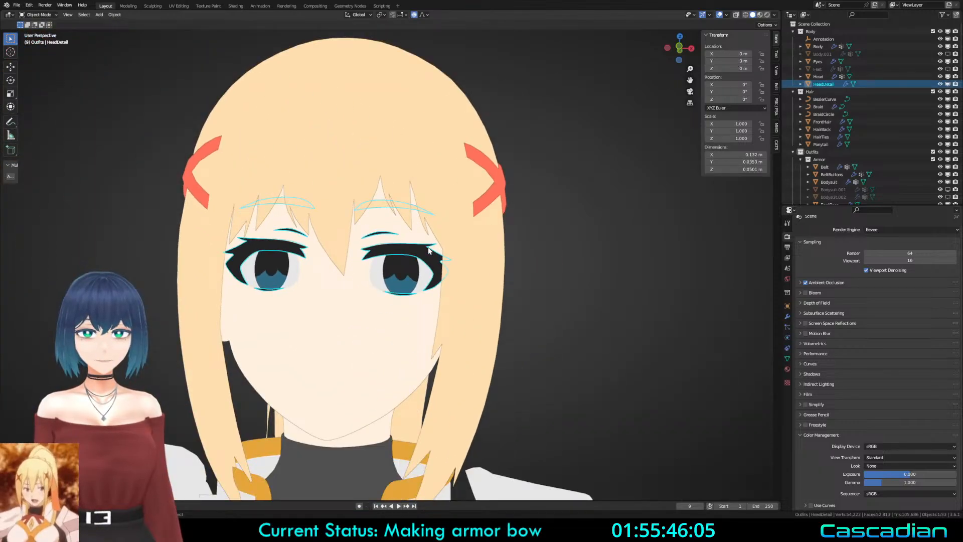
scroll(429, 251, down, 4)
click(539, 295)
scroll(540, 294, down, 1)
middle_drag(540, 295, 419, 267)
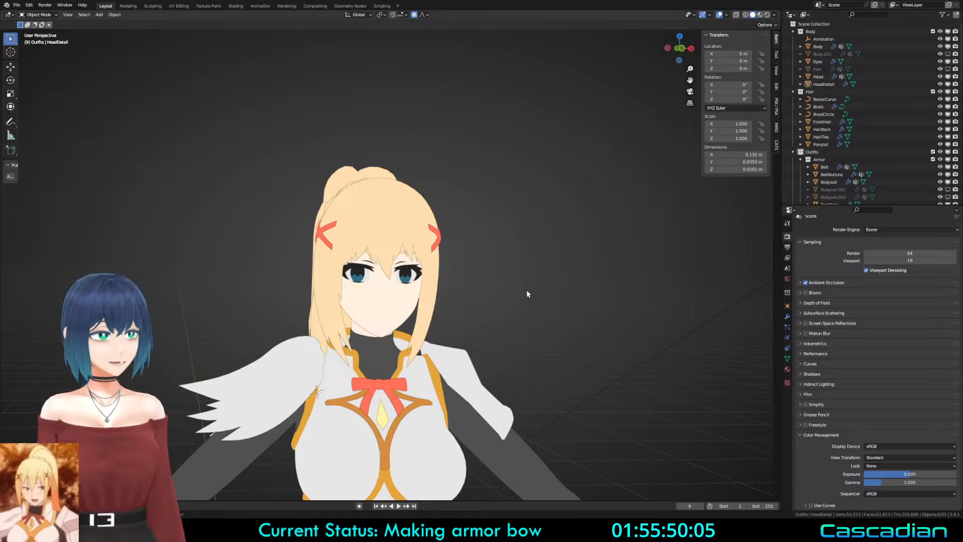
shift+scroll(525, 300, down, 5)
middle_drag(532, 282, 581, 314)
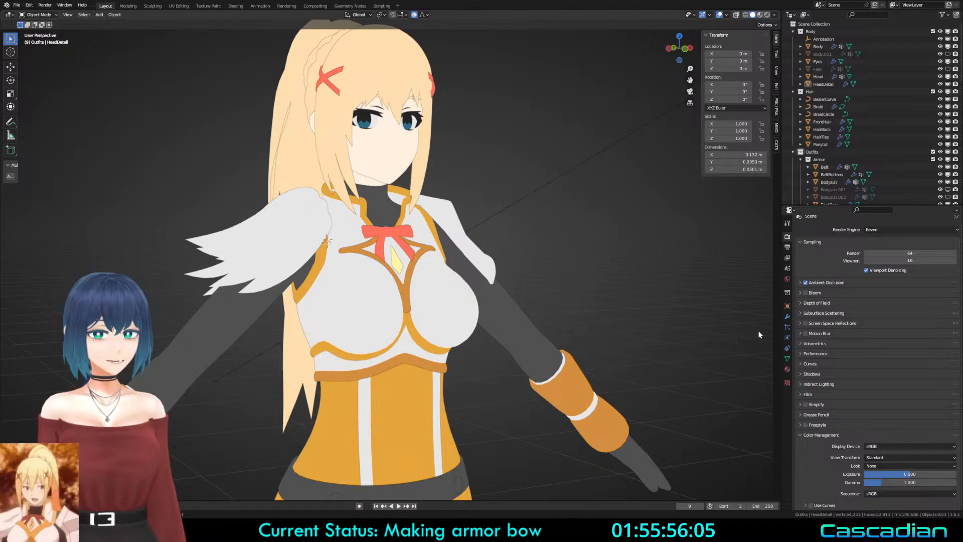
middle_drag(655, 230, 634, 327)
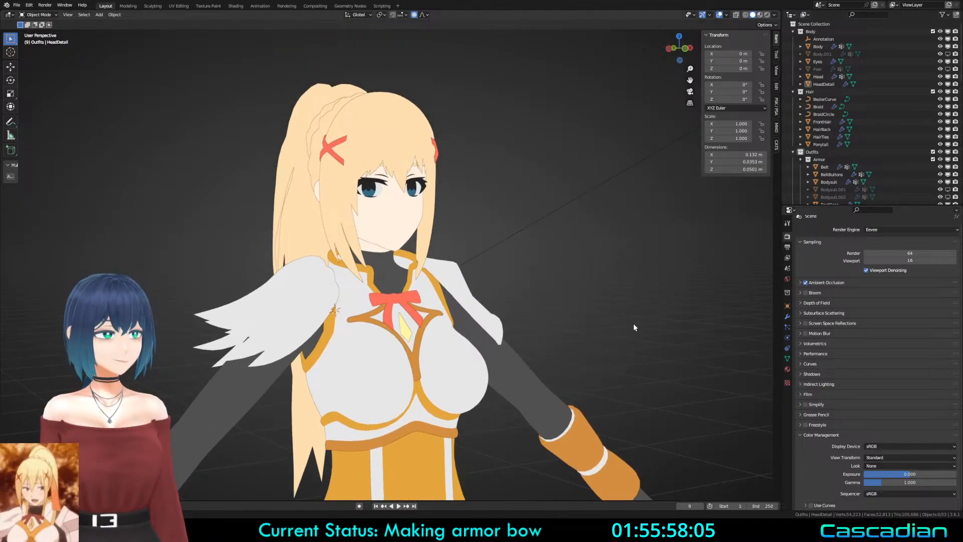
Step: Save the file and switch the viewport to material preview shading
scroll(578, 326, down, 5)
key(ctrl+s)
key(z)
click(528, 348)
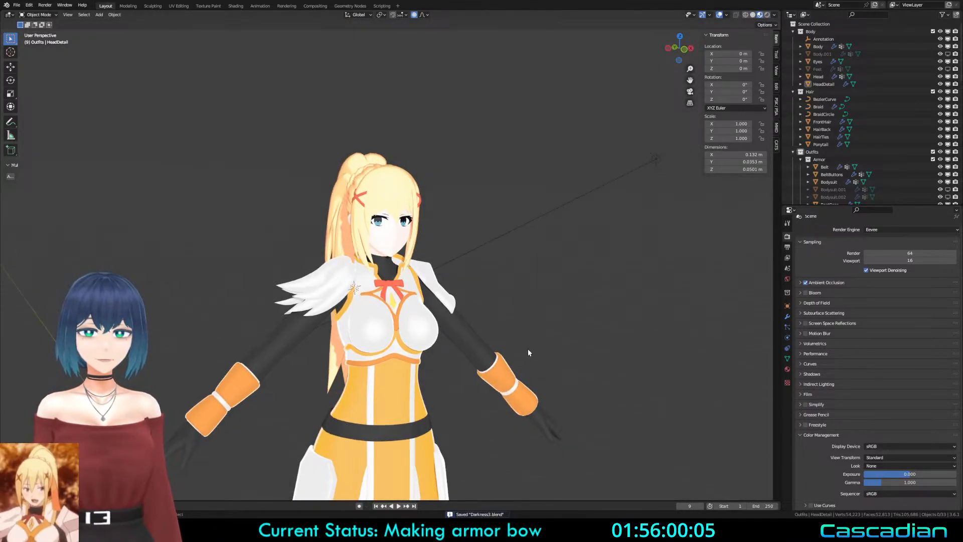
Step: Return the viewport to solid shading and set its lighting to MatCap
scroll(527, 353, up, 1)
click(773, 14)
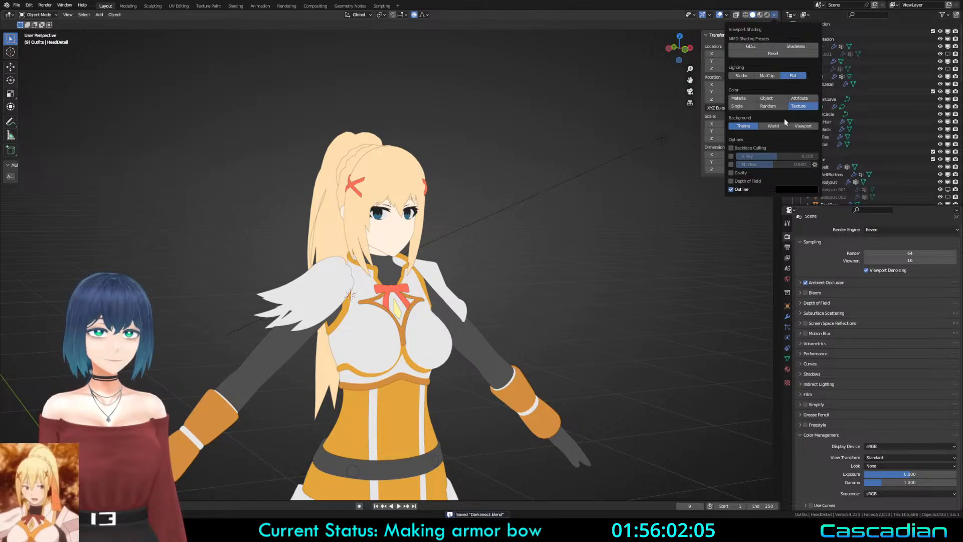
click(761, 77)
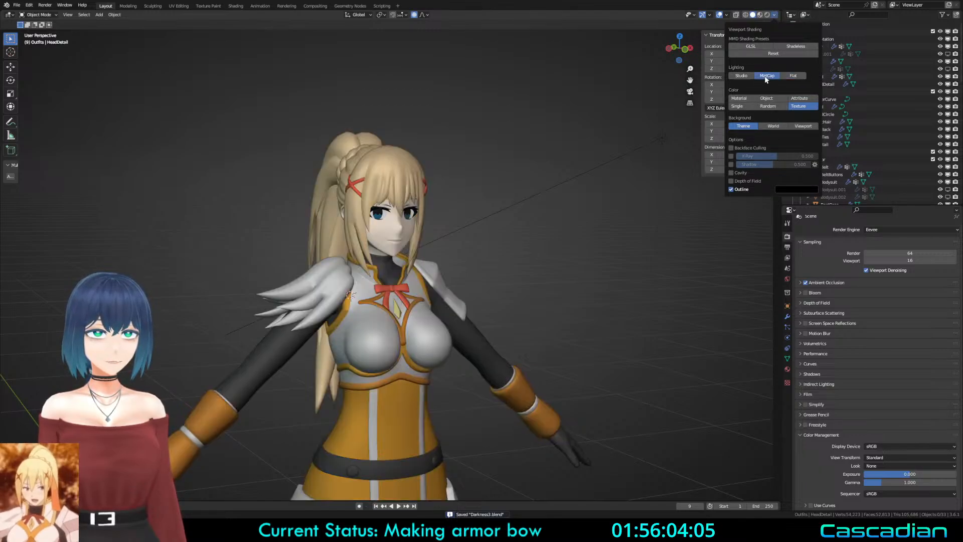
Step: Examine the MatCap-shaded character from the side and the front, including the feathered shoulder armor
scroll(527, 220, up, 3)
middle_drag(515, 240, 494, 272)
click(426, 276)
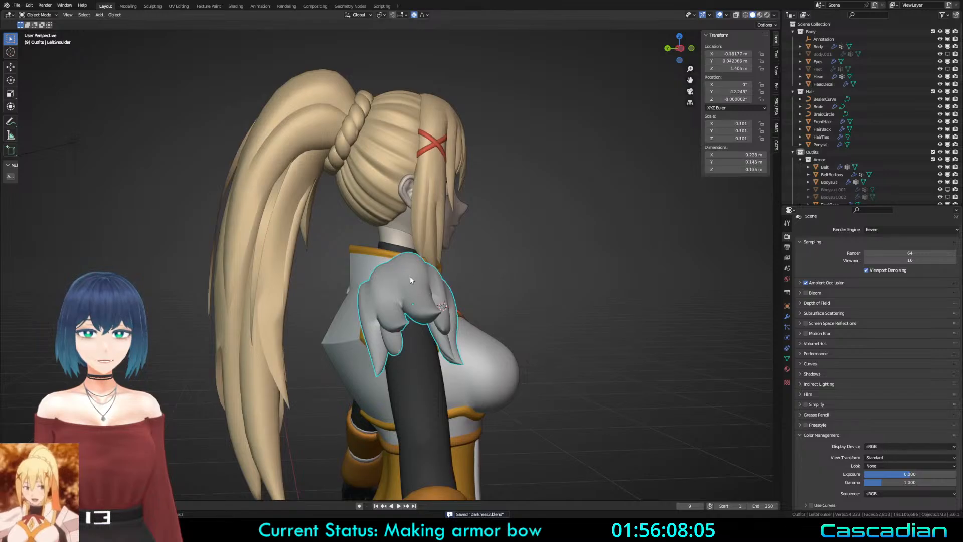
scroll(410, 275, up, 2)
middle_drag(410, 275, 527, 325)
click(528, 325)
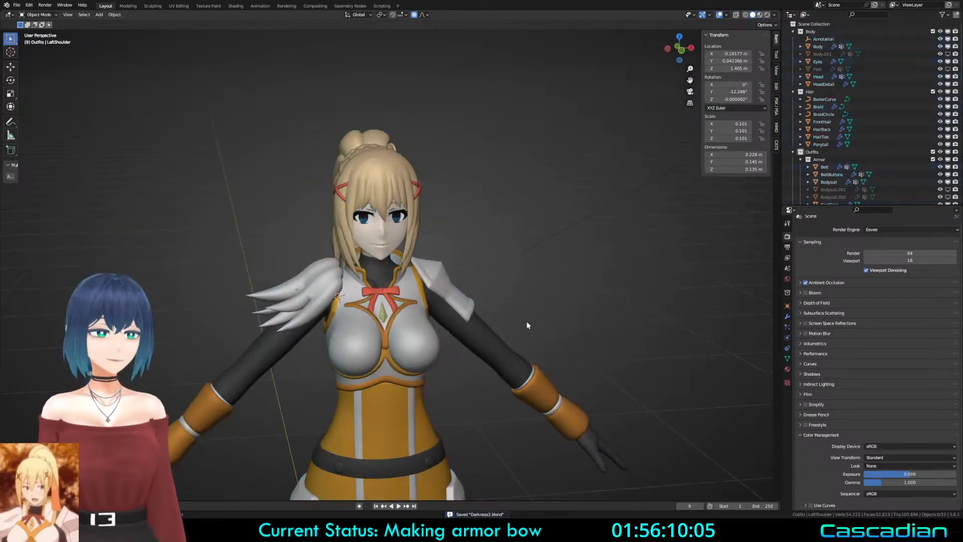
middle_drag(409, 250, 501, 251)
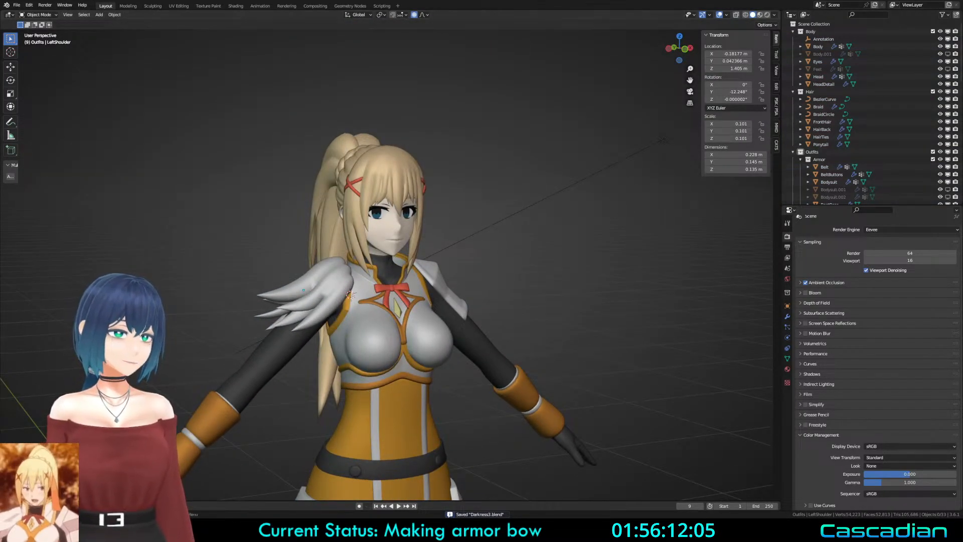